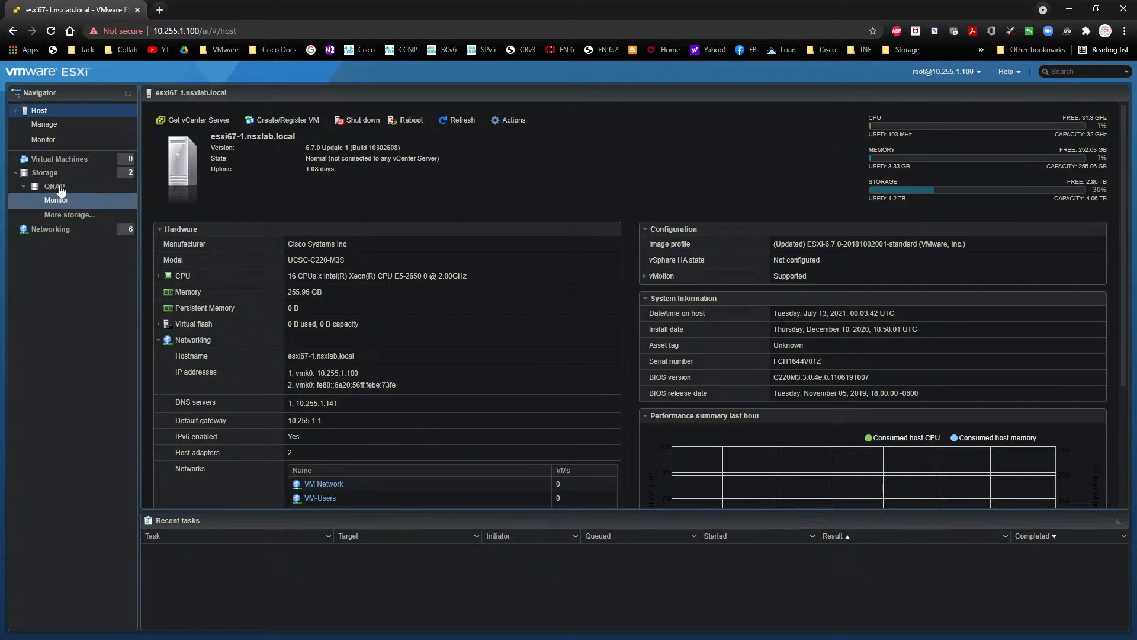
- Start creating a new virtual machine on the host and name it host1-esxi1
left_click(59, 159)
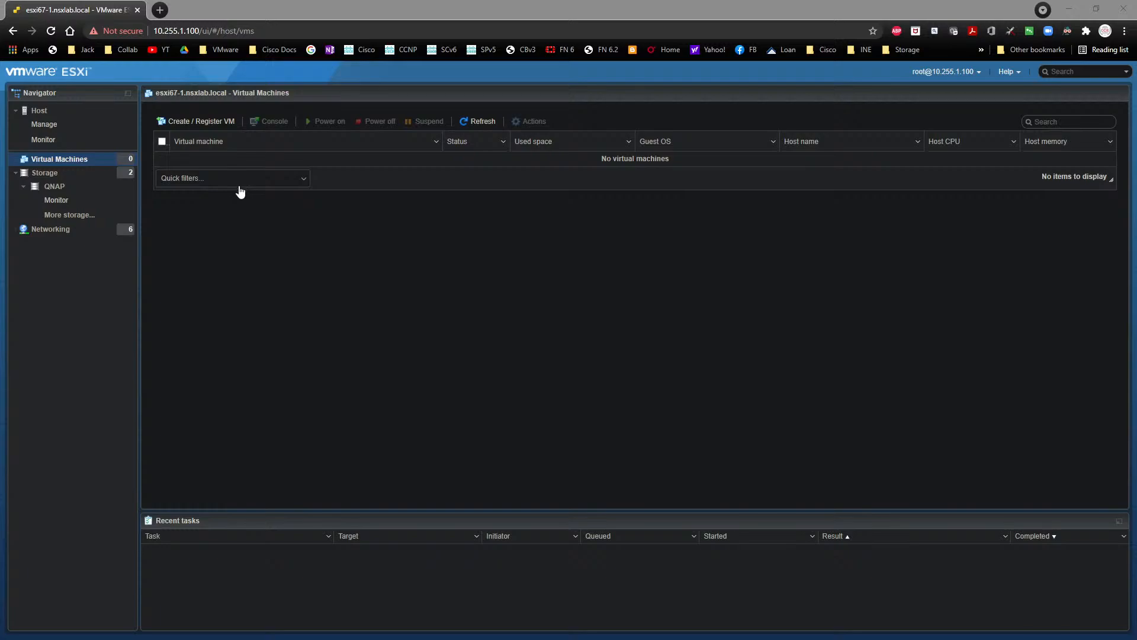
left_click(217, 120)
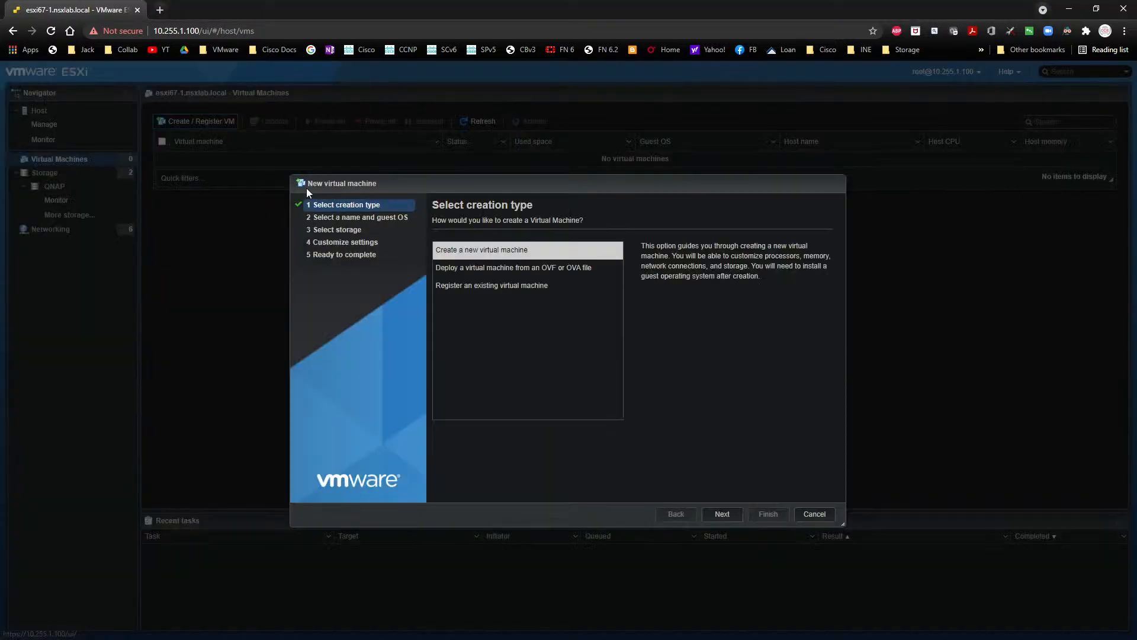
left_click(719, 517)
left_click(541, 263)
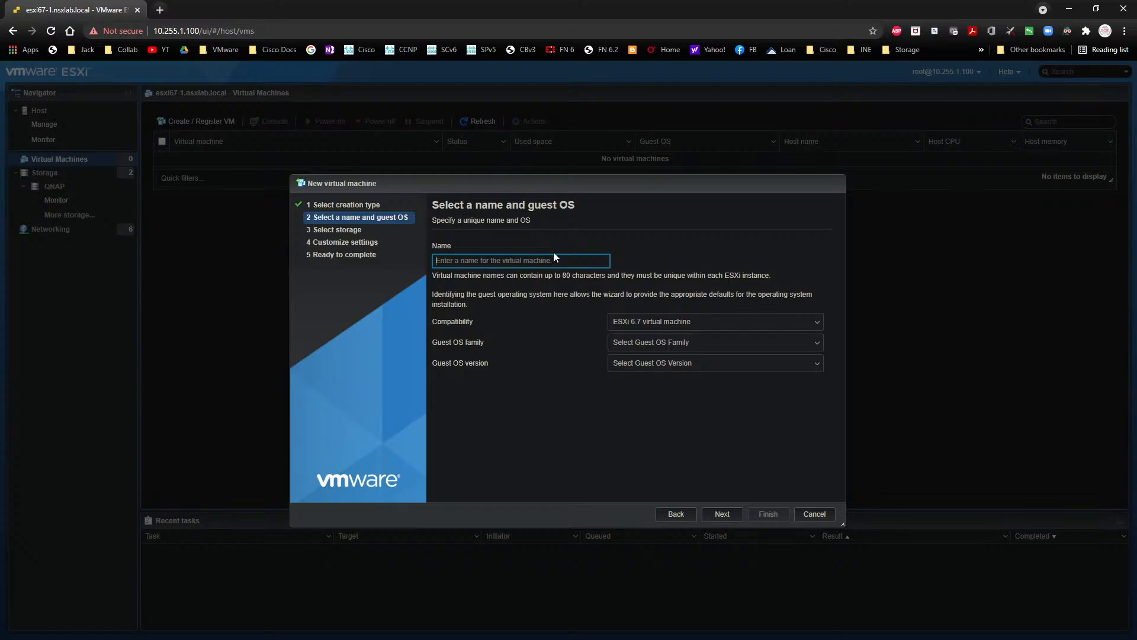
type("host1")
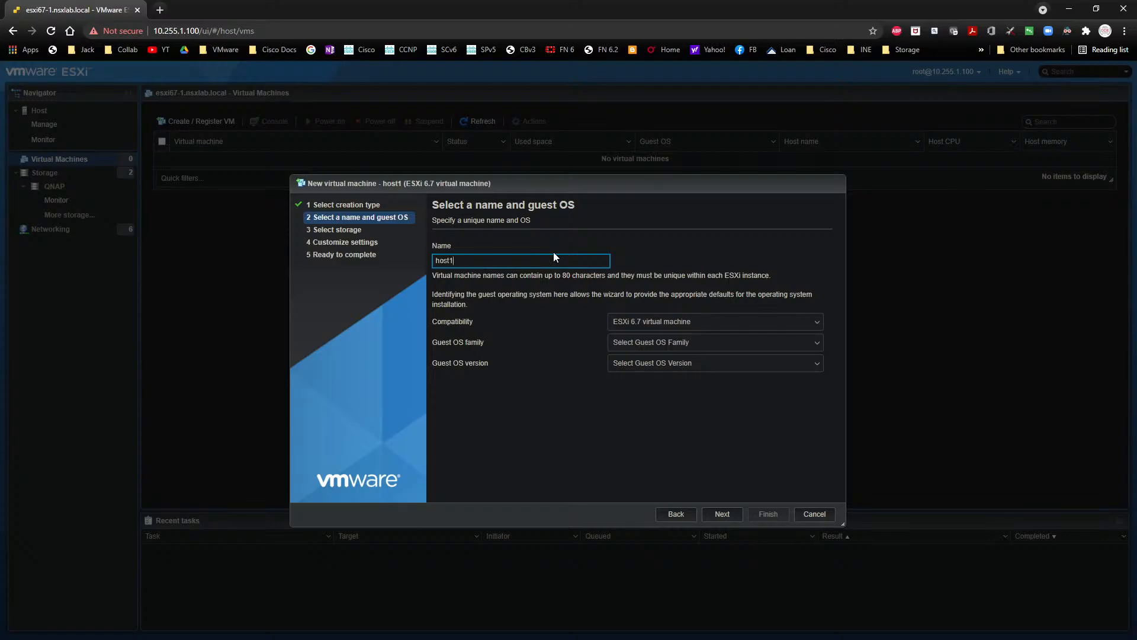
type("-esxi1")
- Set the guest OS family to Other and the guest OS version to VMware ESXi 6.5 or later
left_click(649, 347)
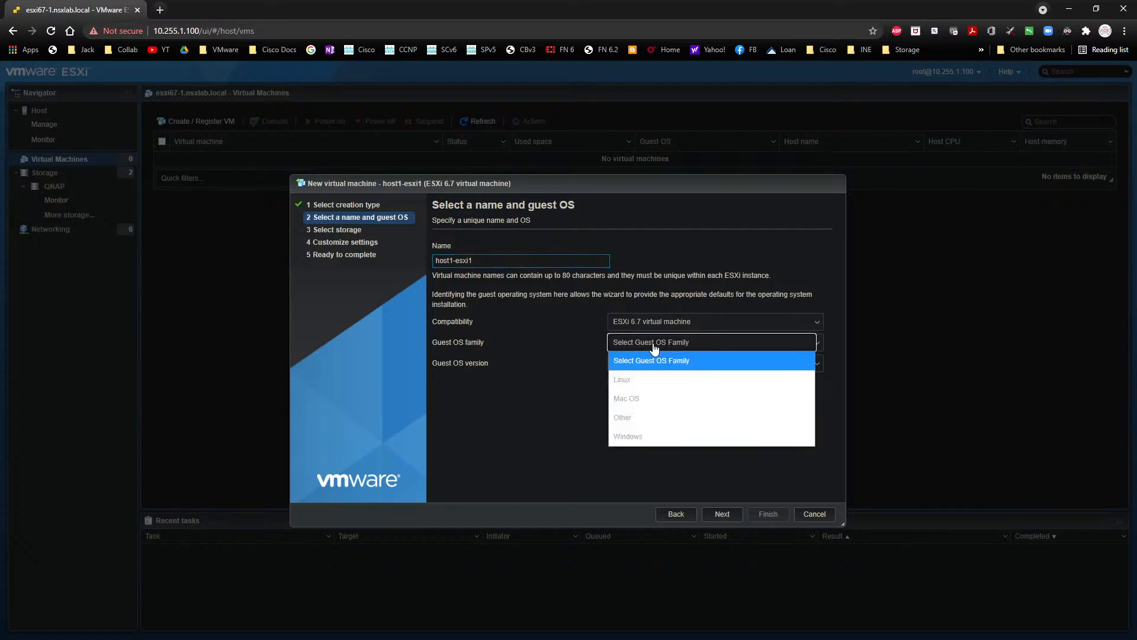
left_click(656, 419)
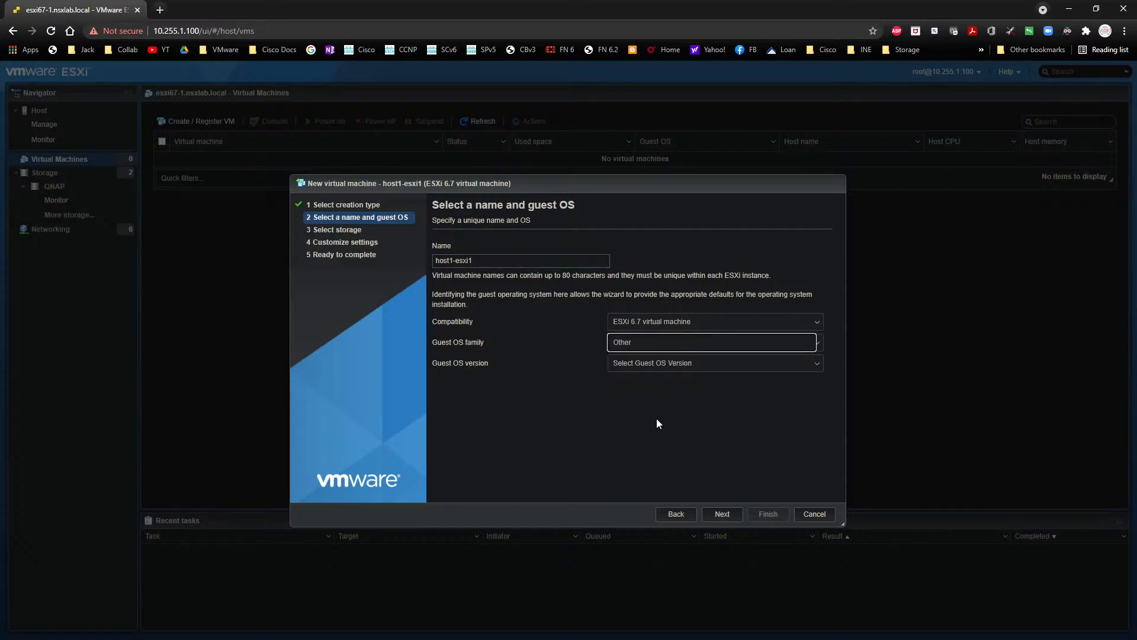
left_click(648, 367)
scroll(690, 262, "down", 3)
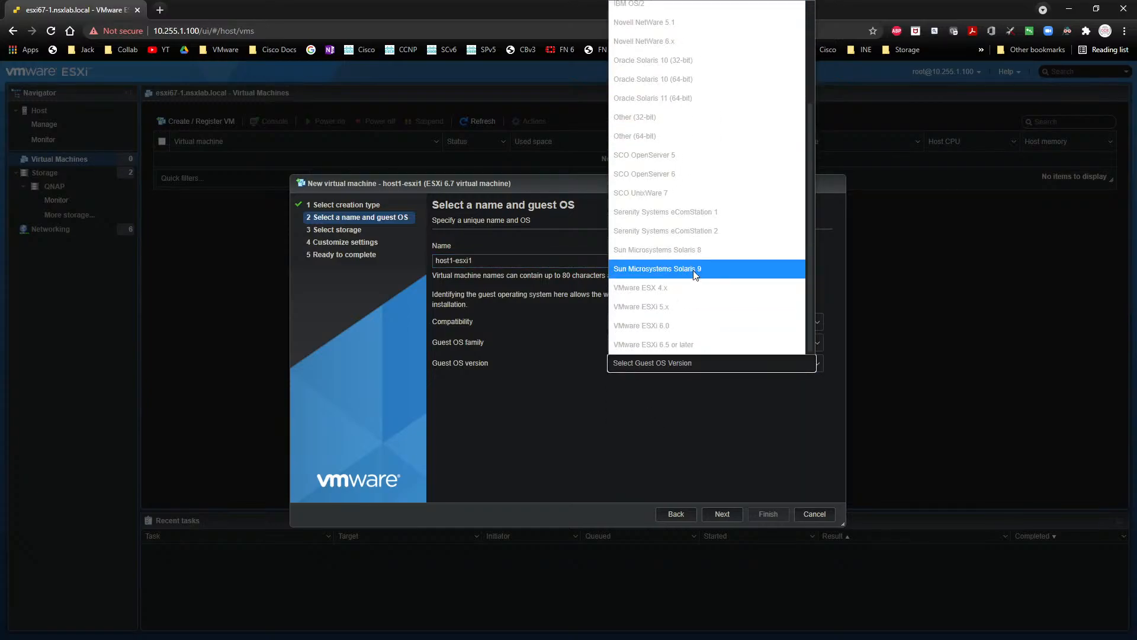
left_click(662, 348)
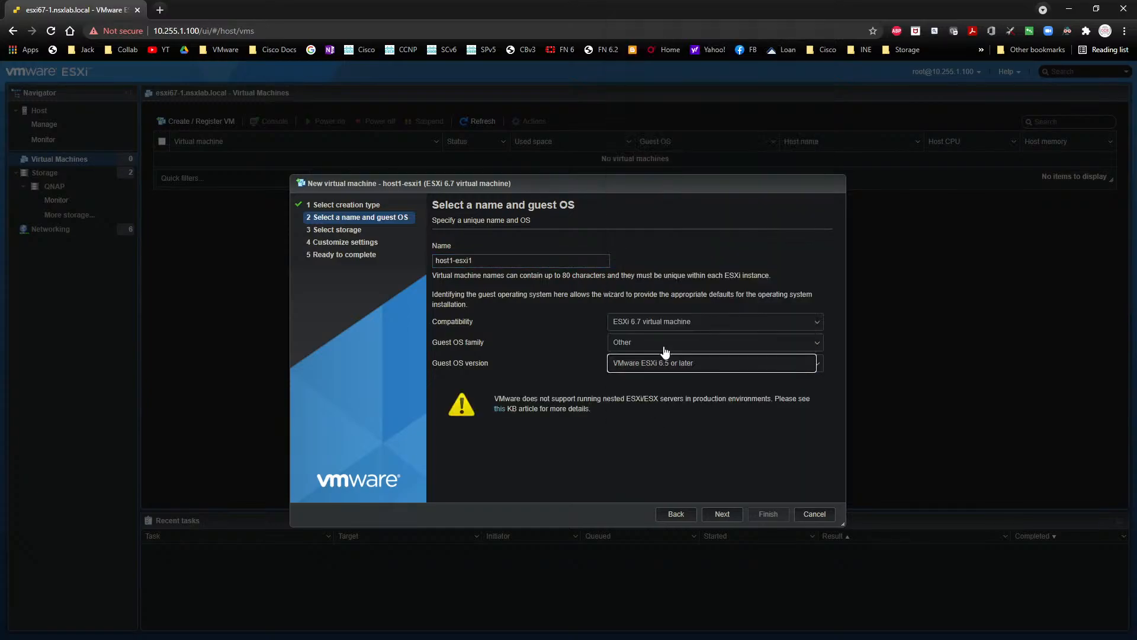
- Choose the QNAP datastore as storage for the virtual machine and proceed to its hardware settings
left_click(724, 513)
left_click(525, 340)
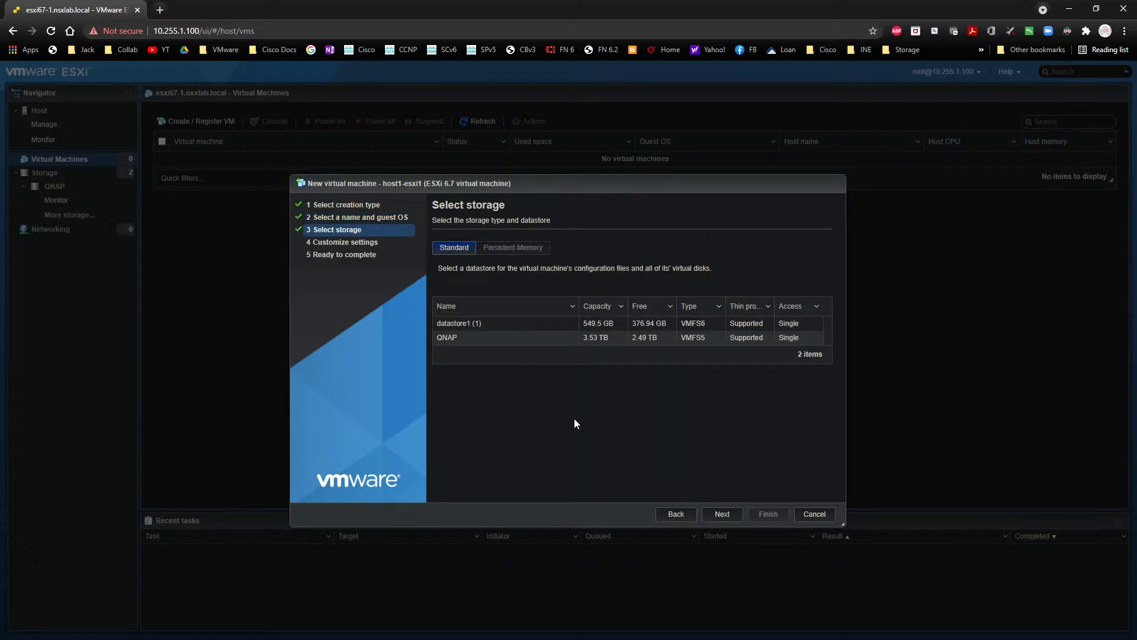
left_click(726, 514)
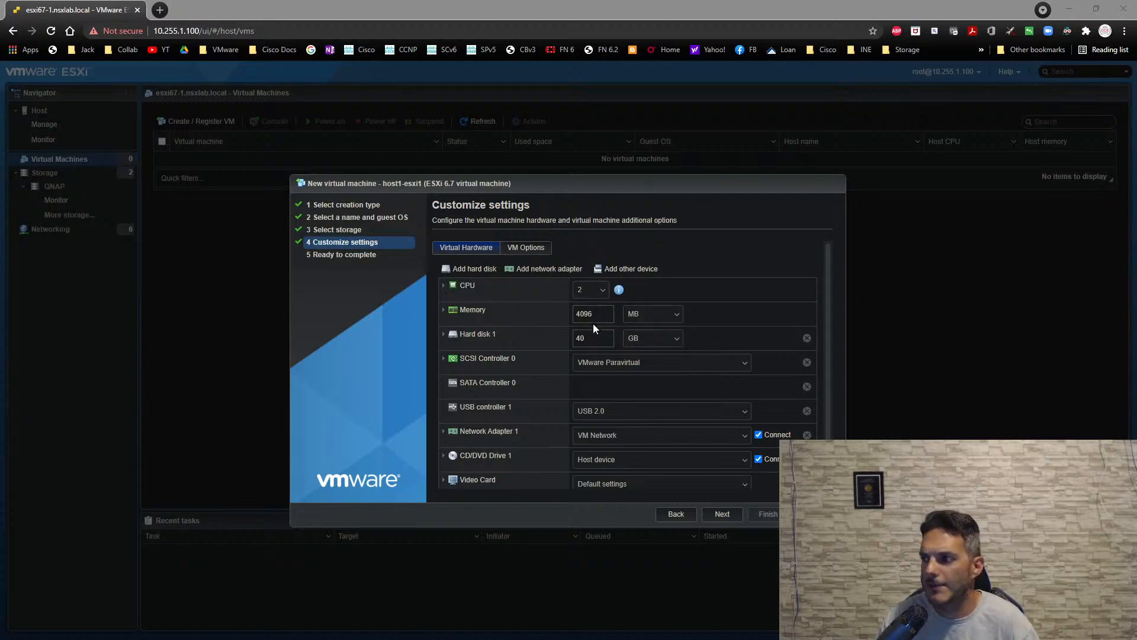
- Expose hardware assisted virtualization and IOMMU to the guest OS, and enable virtualized CPU performance counters
left_click(443, 286)
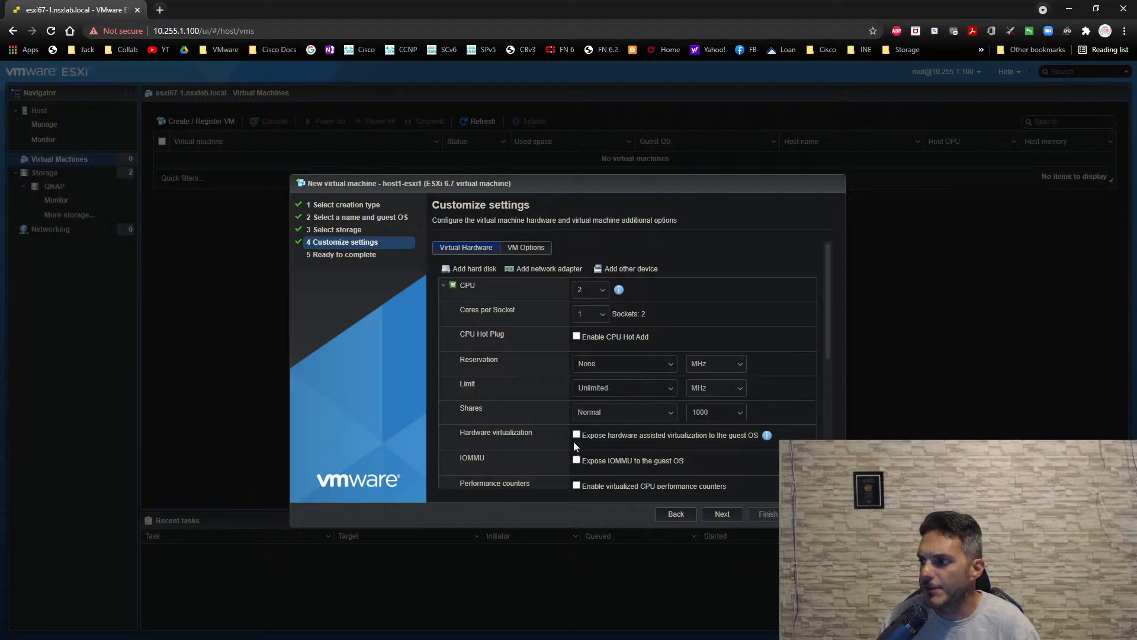
left_click(576, 460)
left_click(576, 485)
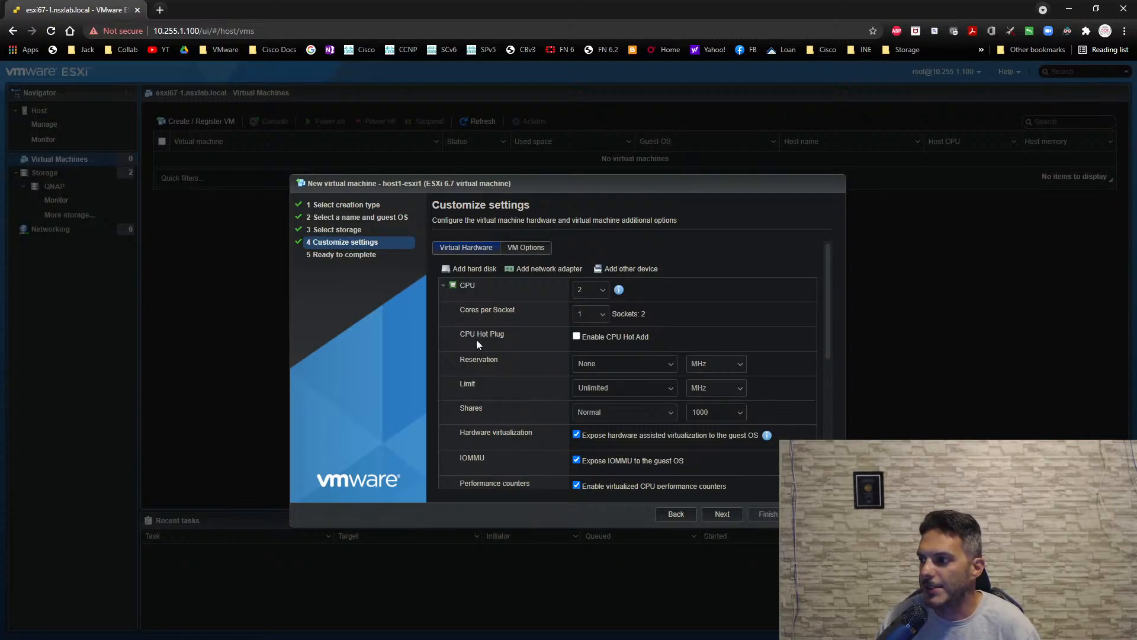
left_click(576, 460)
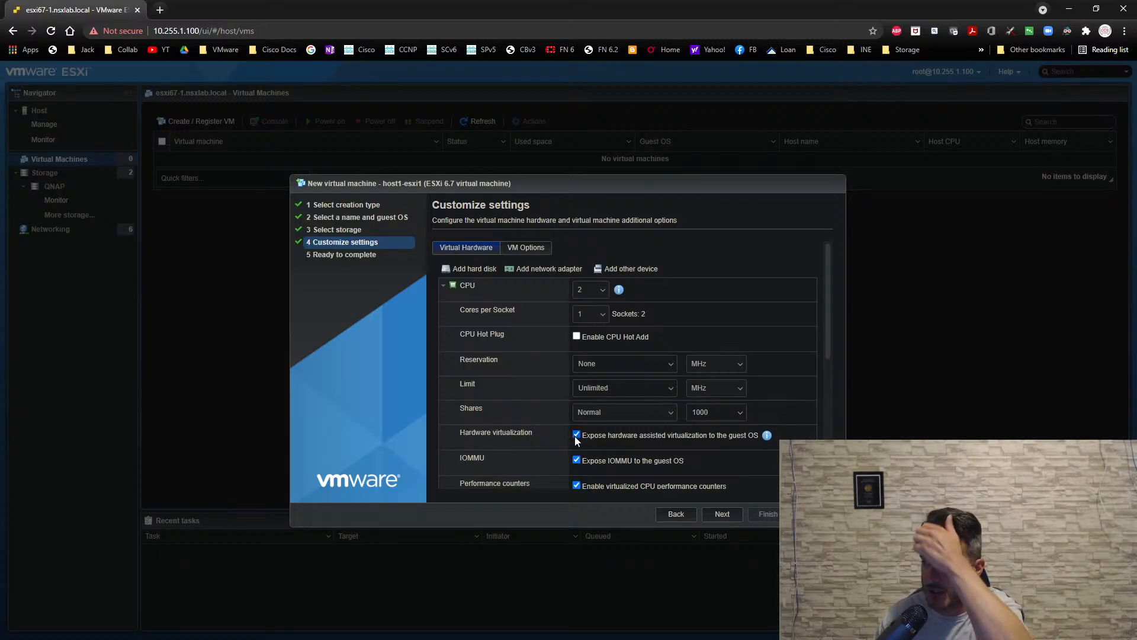
left_click(444, 287)
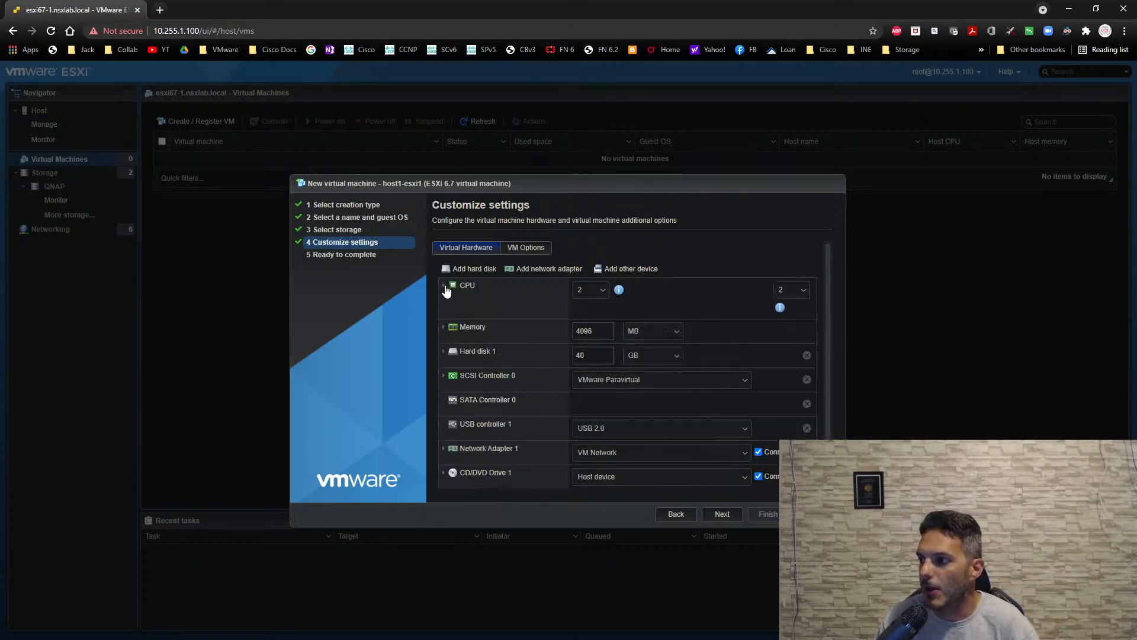
- Assign 4 CPUs and 10240 MB of memory to the virtual machine
left_click(604, 291)
left_click(584, 364)
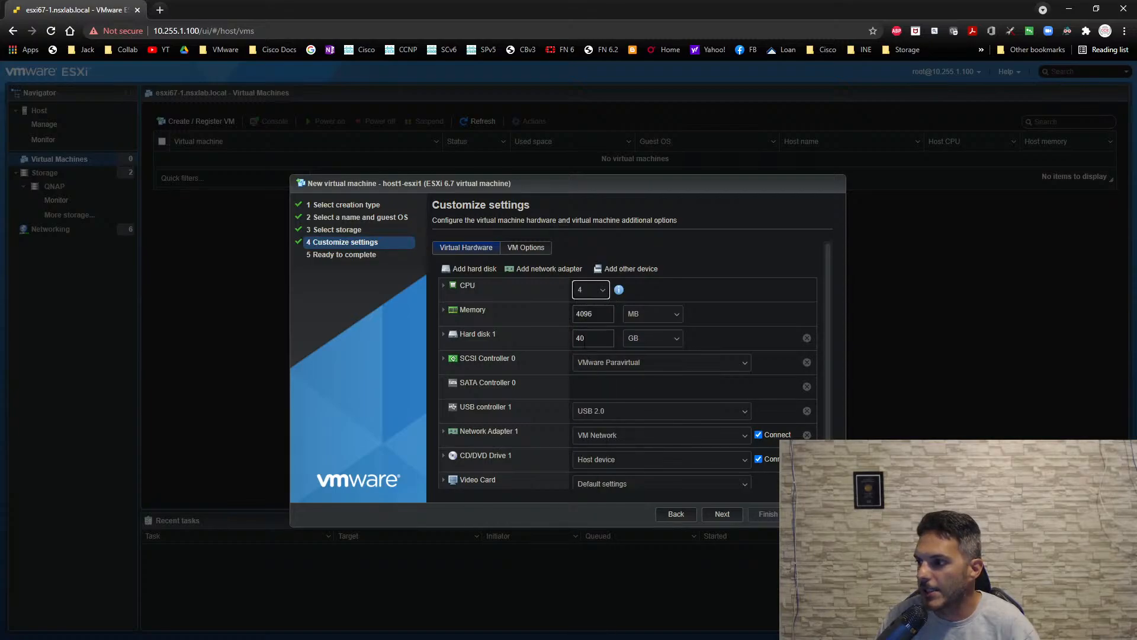
double_click(600, 317)
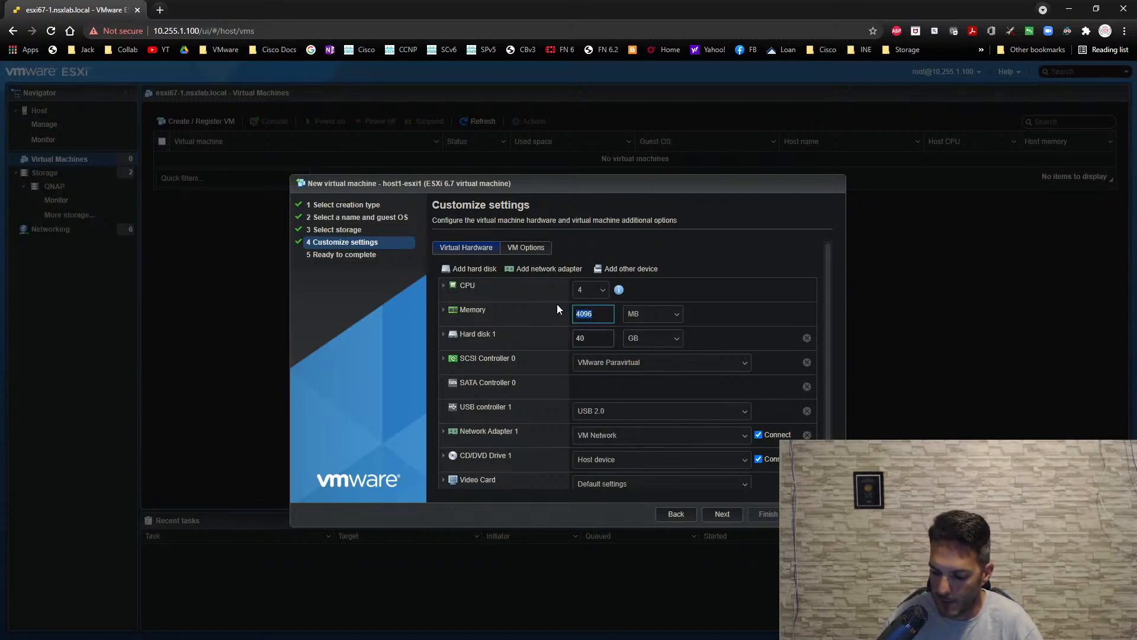
type("10240")
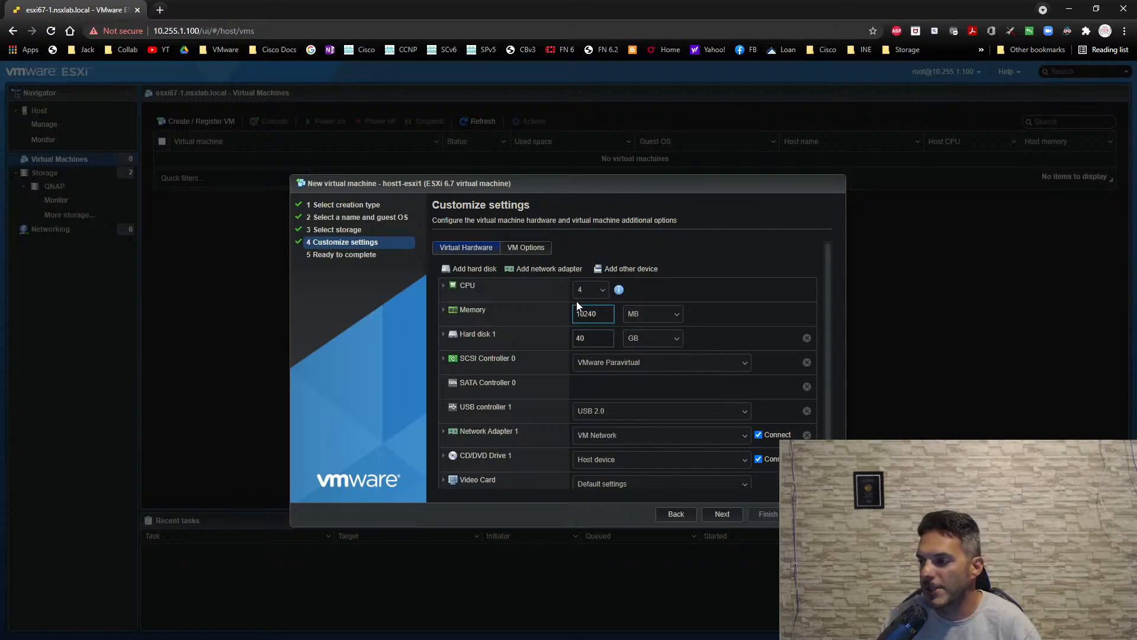
- Set the disk provisioning of Hard disk 1 to thin provisioned
left_click(443, 336)
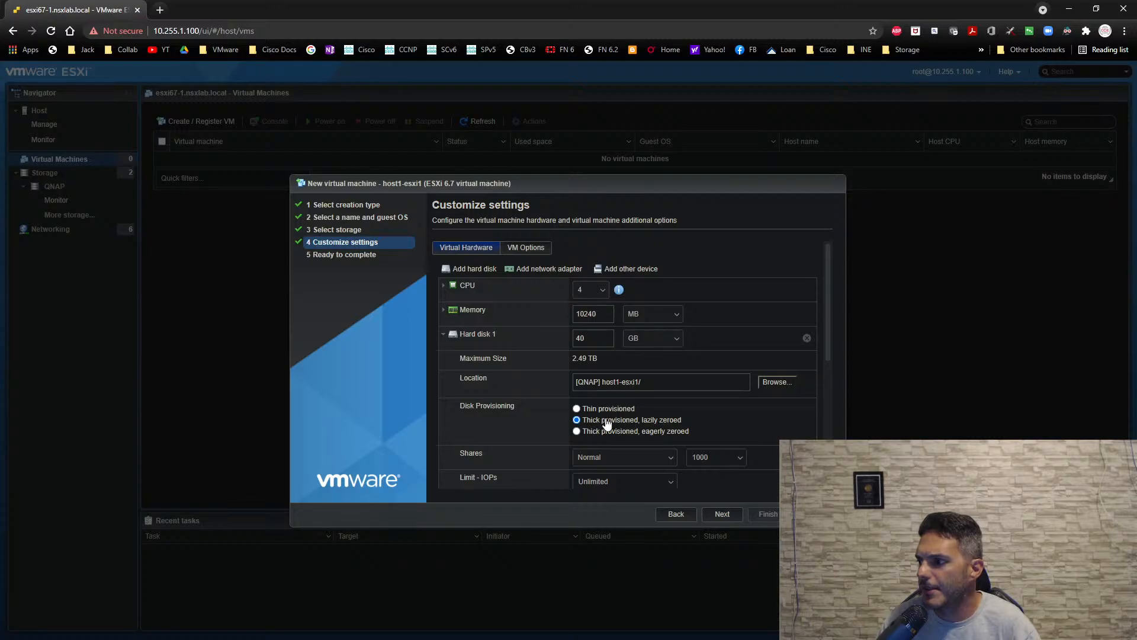
left_click(603, 408)
left_click(443, 335)
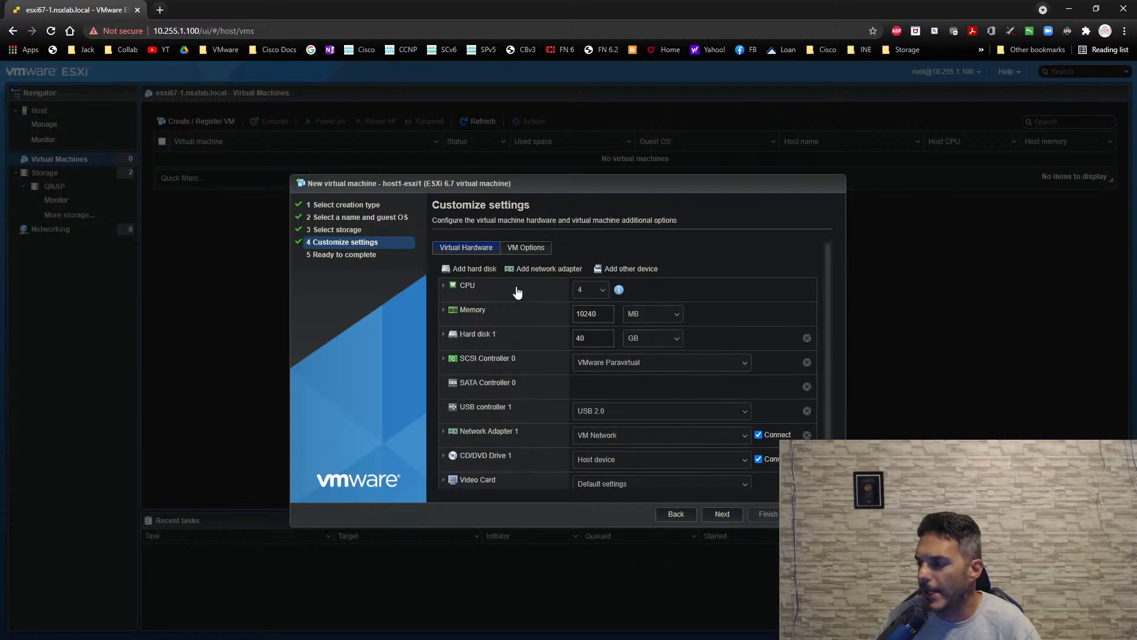
- Add three more network adapters and connect all four adapters to the vmware-lab-trunk network
left_click(544, 269)
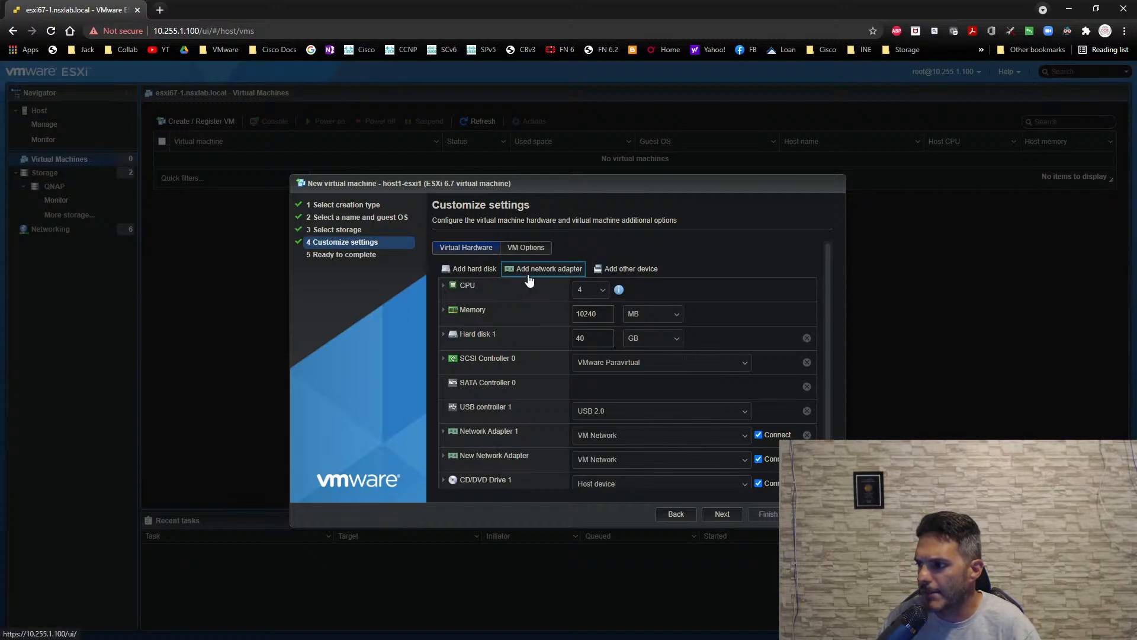
left_click(529, 276)
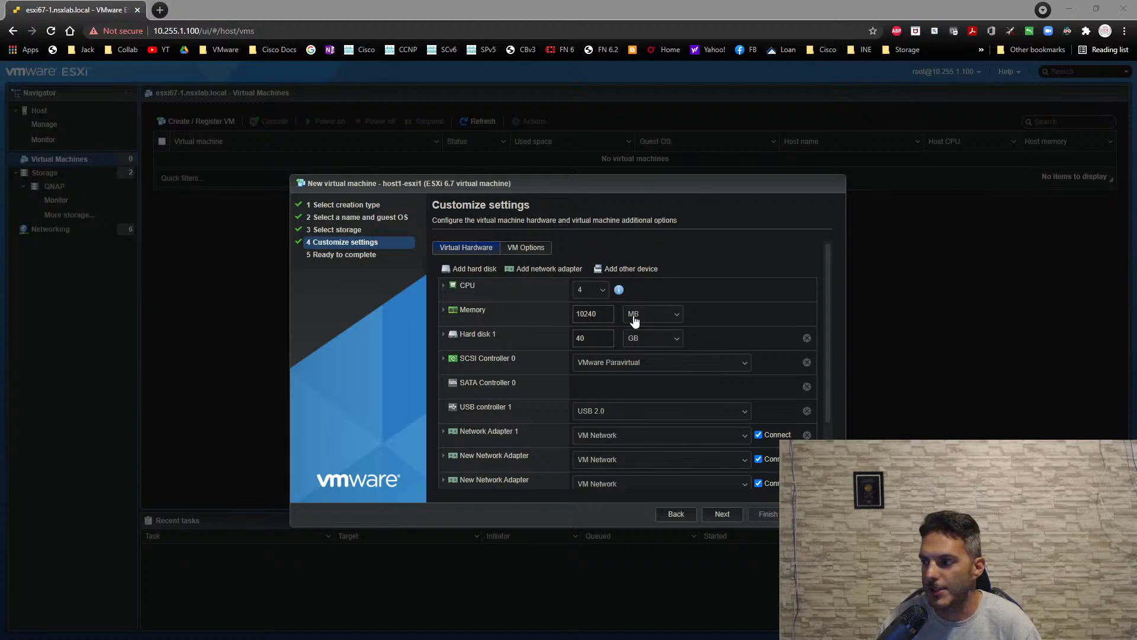
scroll(681, 397, "down", 3)
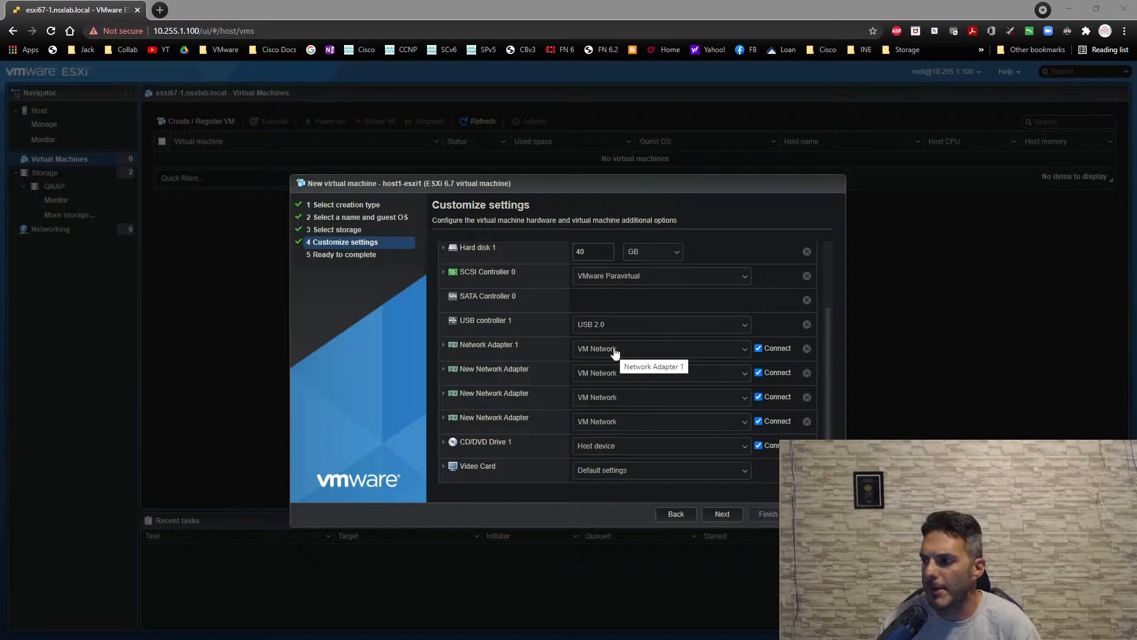
left_click(614, 353)
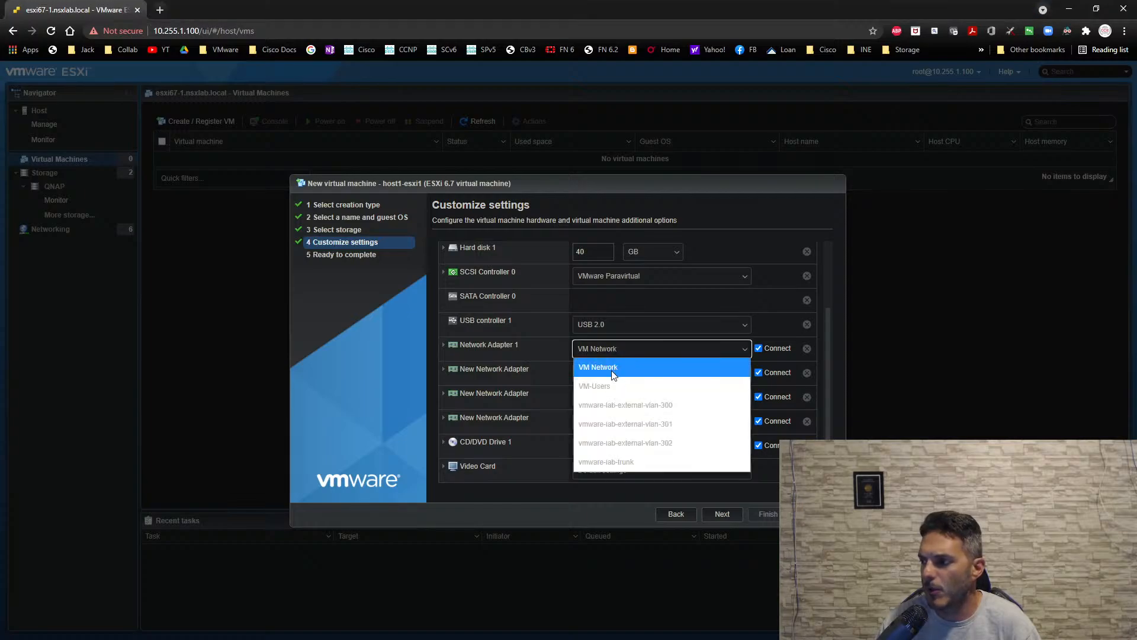
left_click(627, 465)
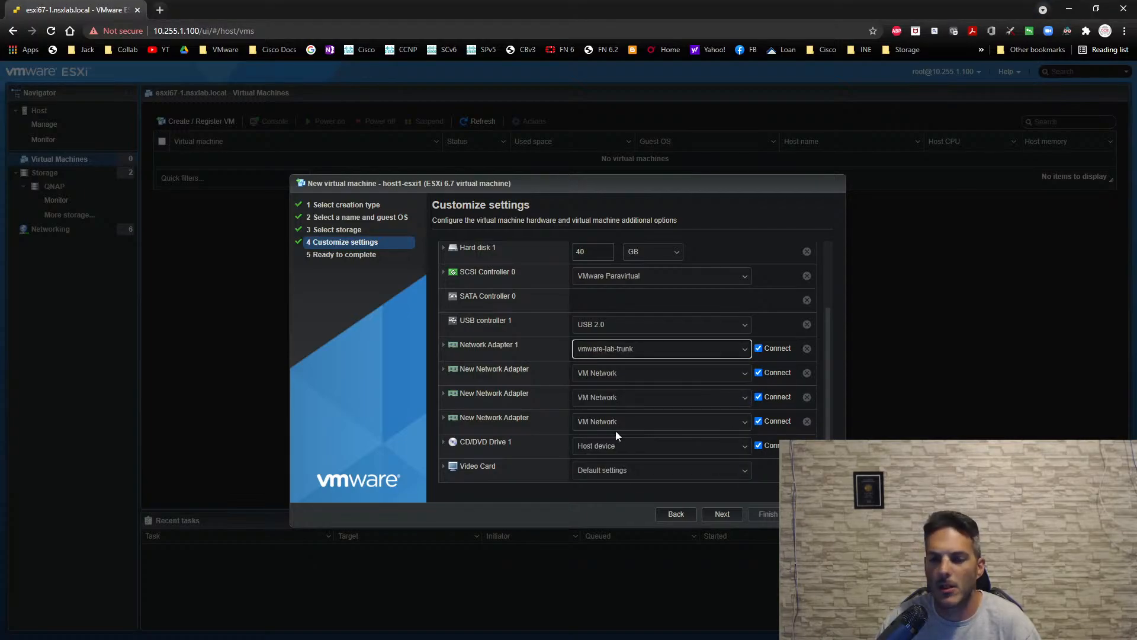
left_click(611, 379)
left_click(609, 484)
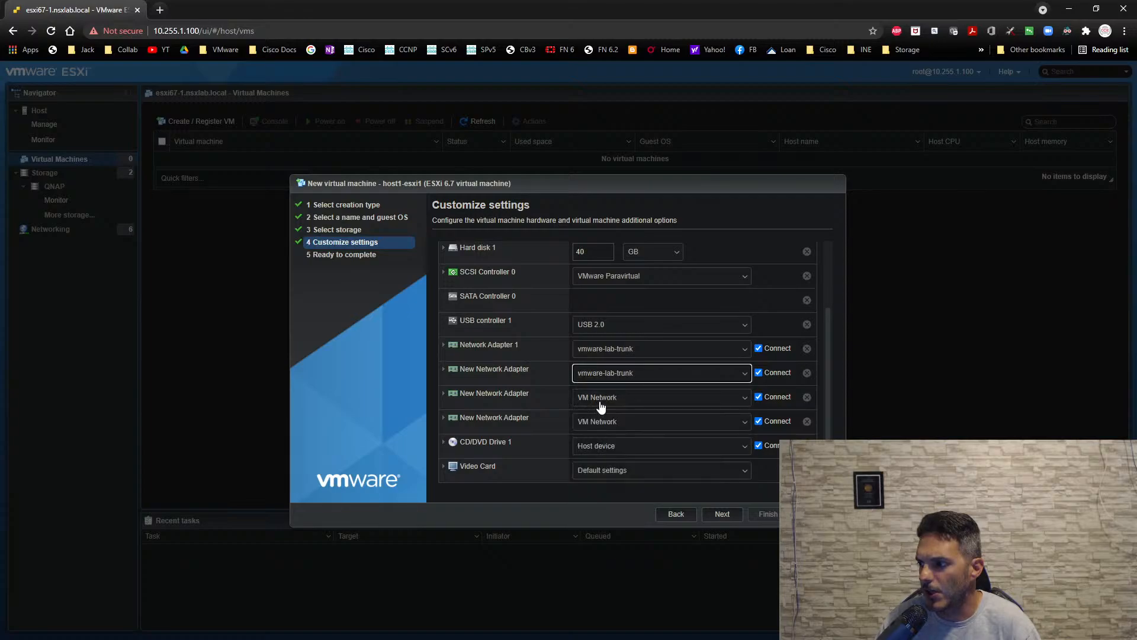
left_click(602, 402)
left_click(603, 510)
left_click(598, 421)
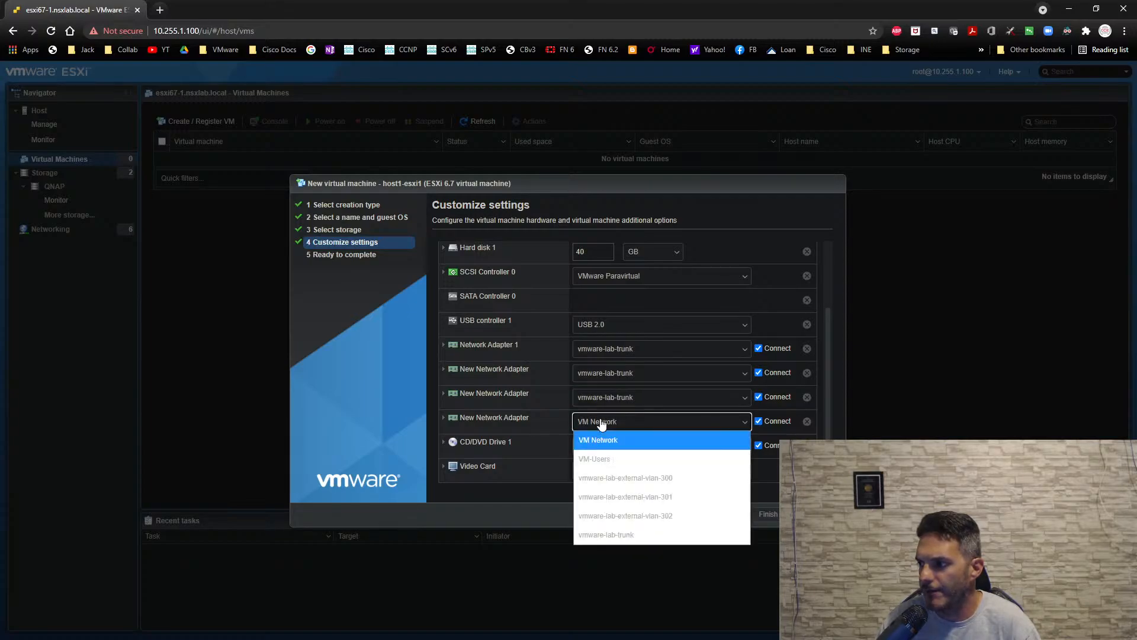
left_click(601, 536)
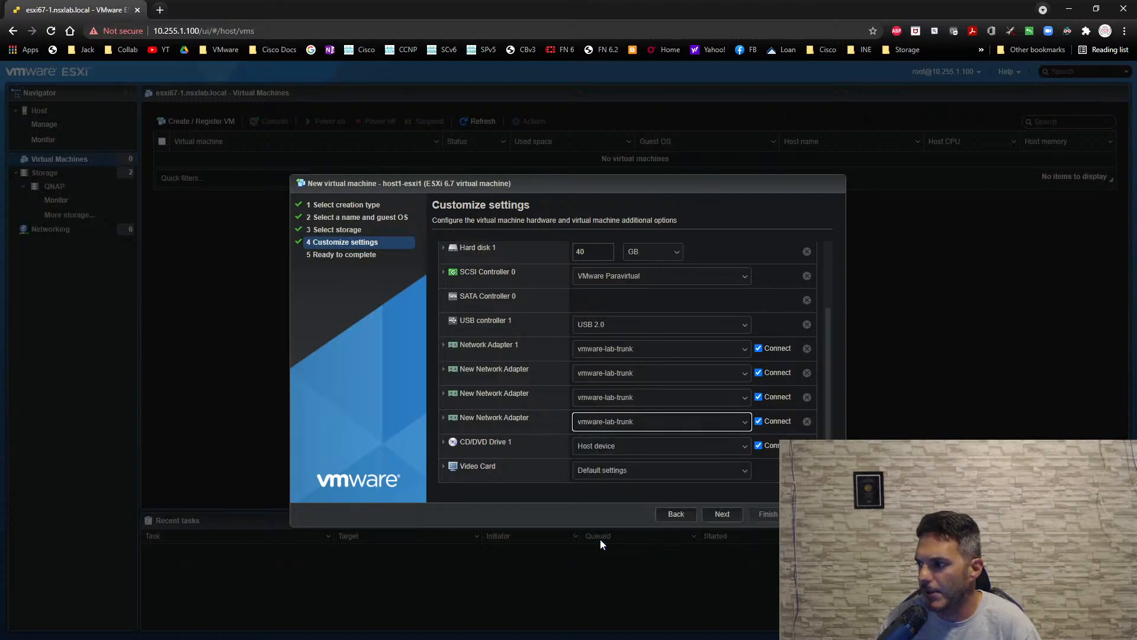
- Attach VMware-VMvisor-Installer-6.7.0.update01-10302608.x86_64.iso from datastore1 (1) to CD/DVD Drive 1 as a datastore ISO file
left_click(604, 451)
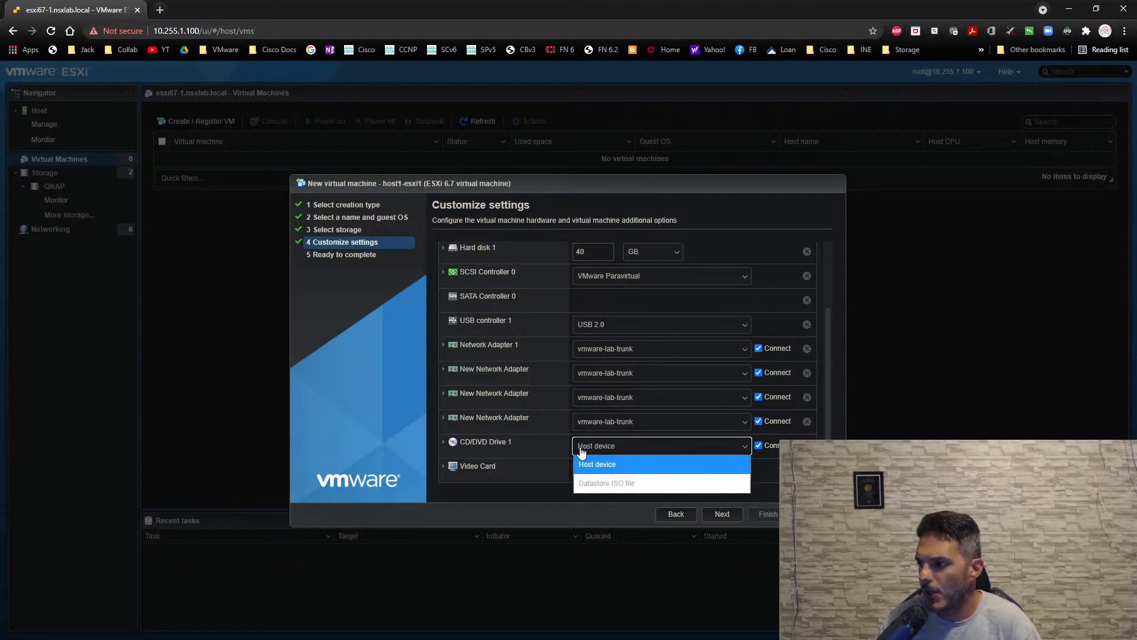
left_click(607, 485)
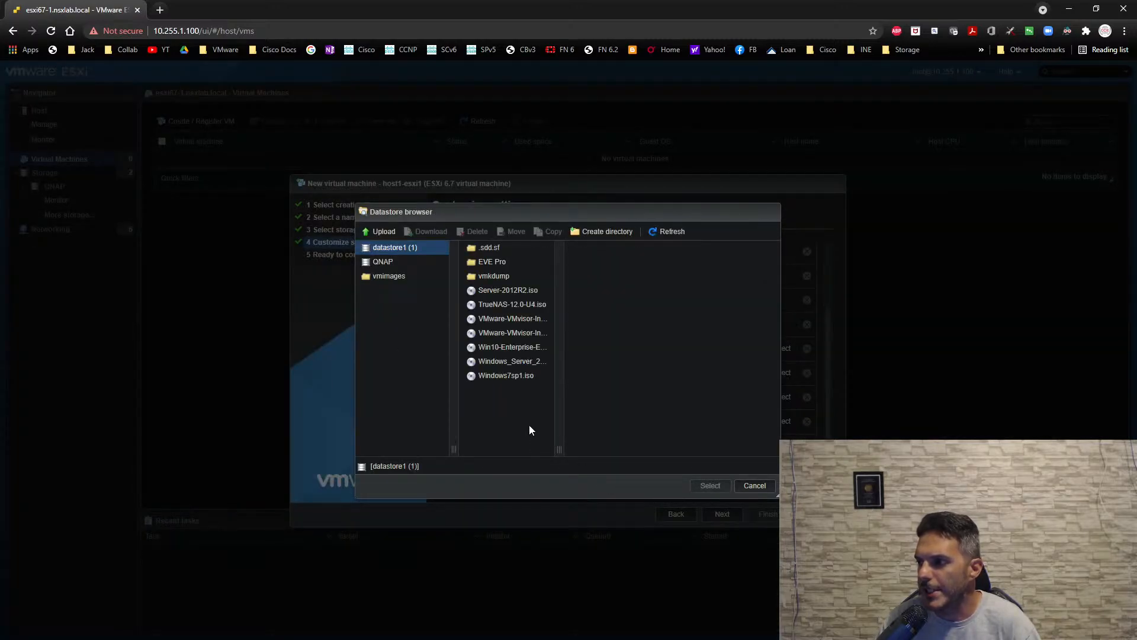
left_click(521, 321)
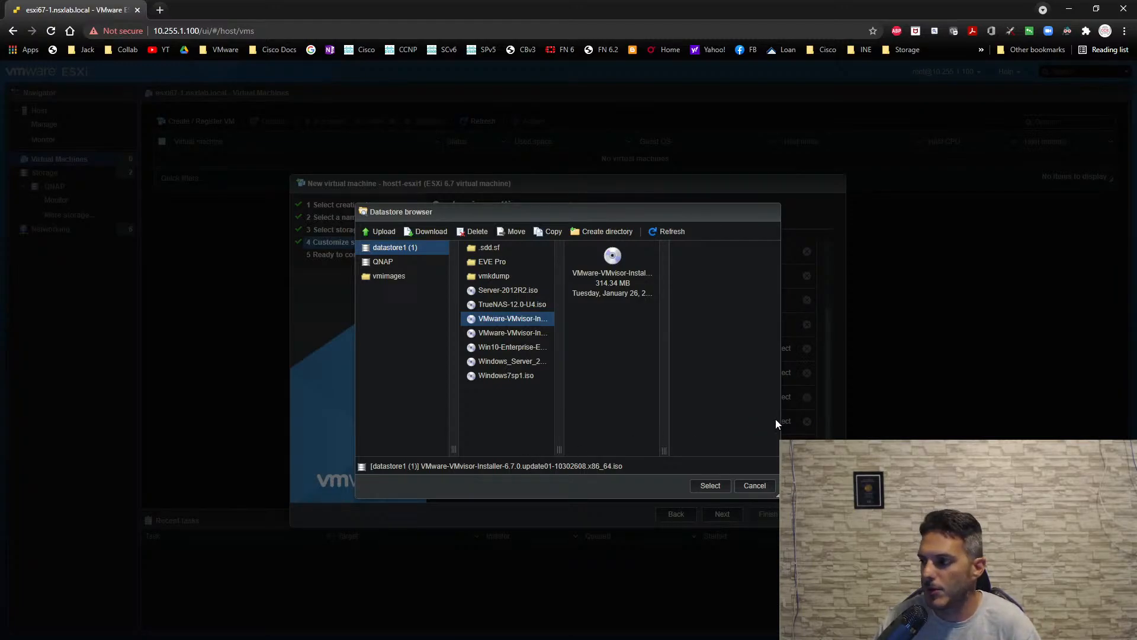
left_click(710, 486)
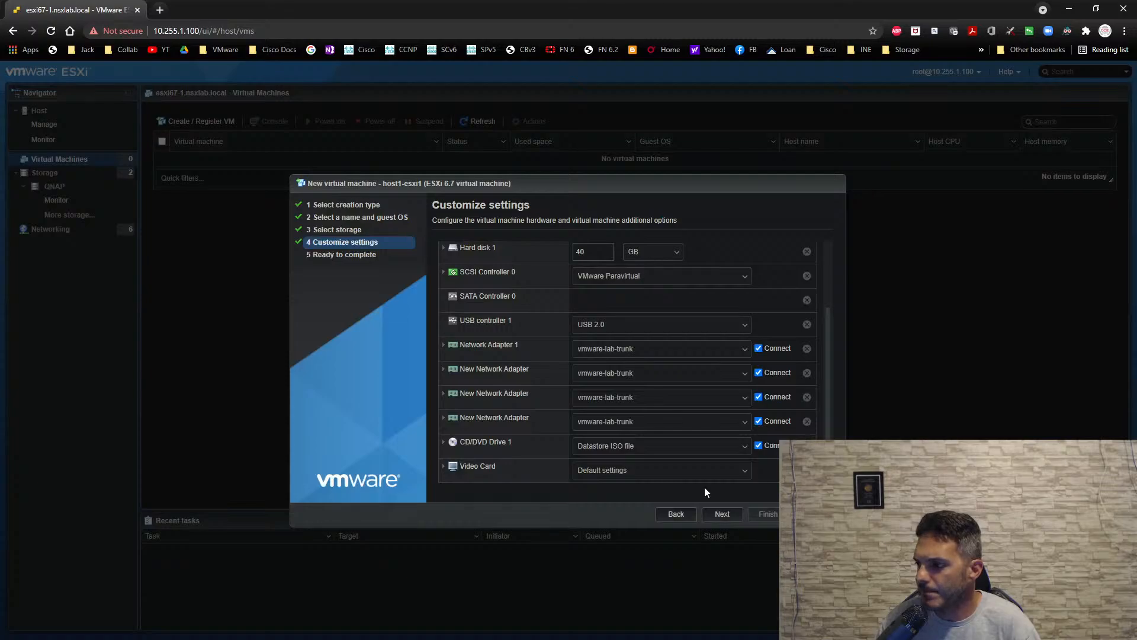
- Review the settings, finish creating the virtual machine and open the host1-esxi1 details page
scroll(704, 477, "up", 2)
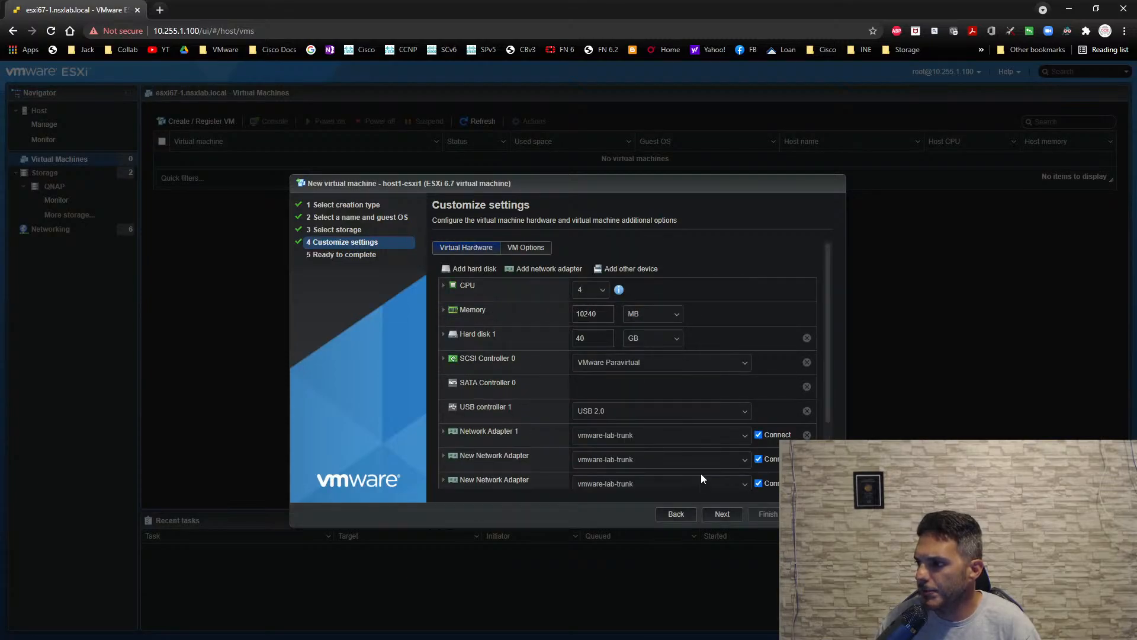
scroll(701, 474, "down", 2)
left_click(720, 515)
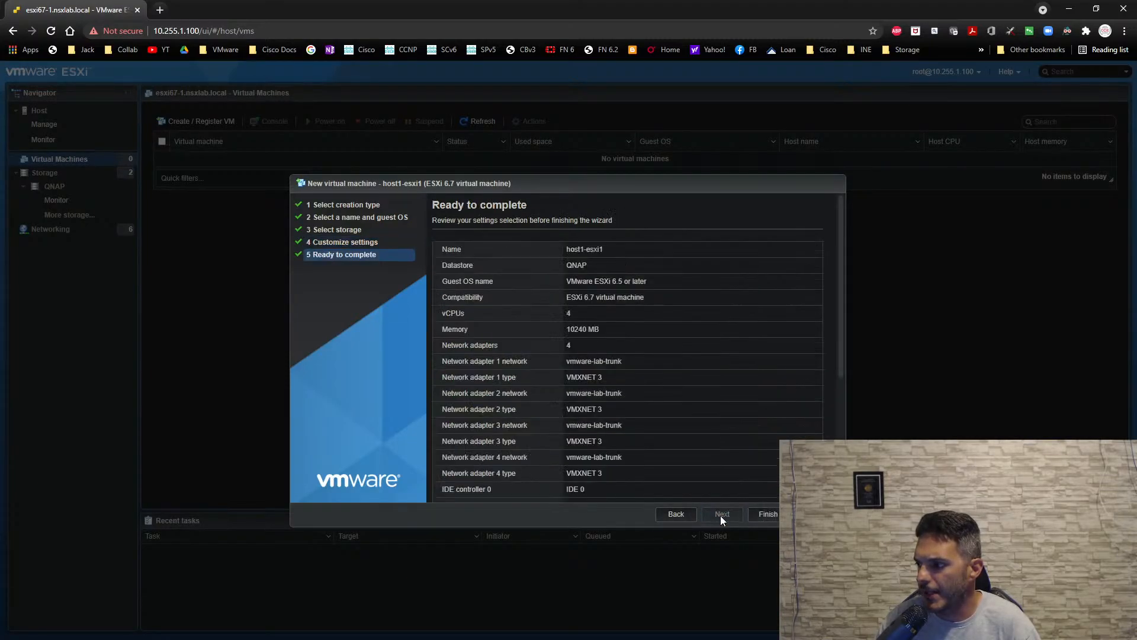
left_click(756, 515)
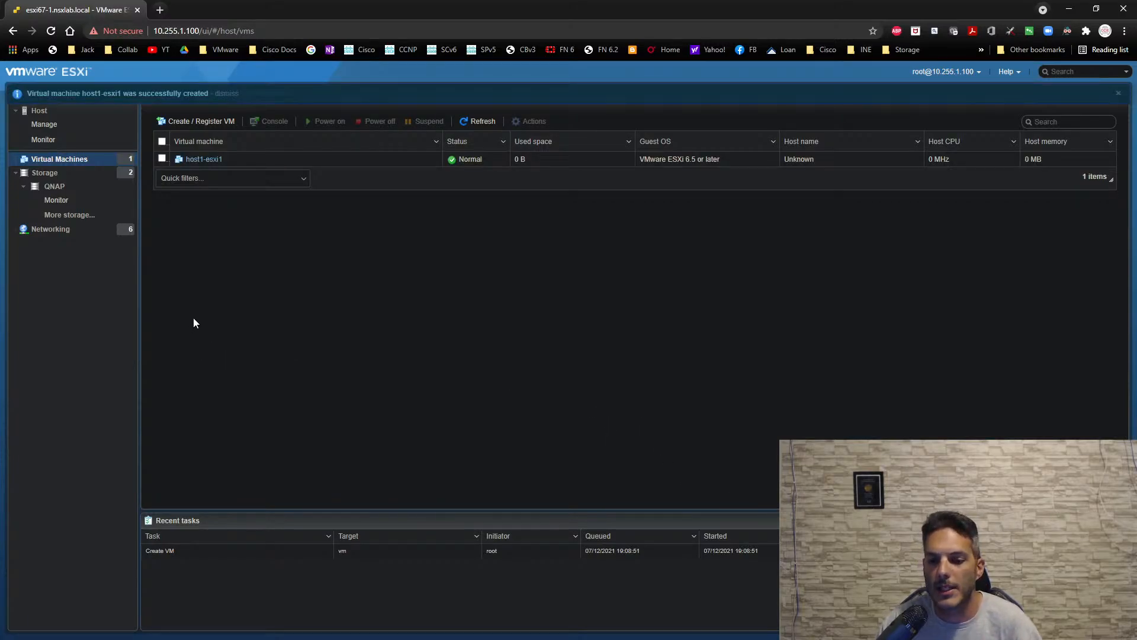
left_click(203, 160)
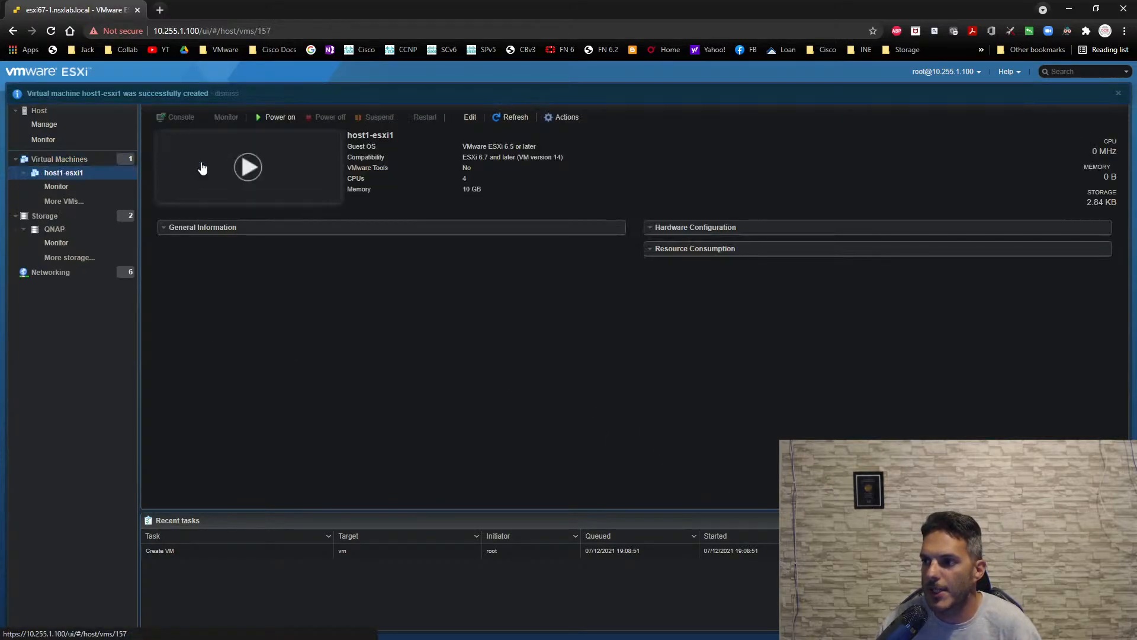
- Power on host1-esxi1, open its console and move the console window aside to uncover the virtual machine page
left_click(246, 185)
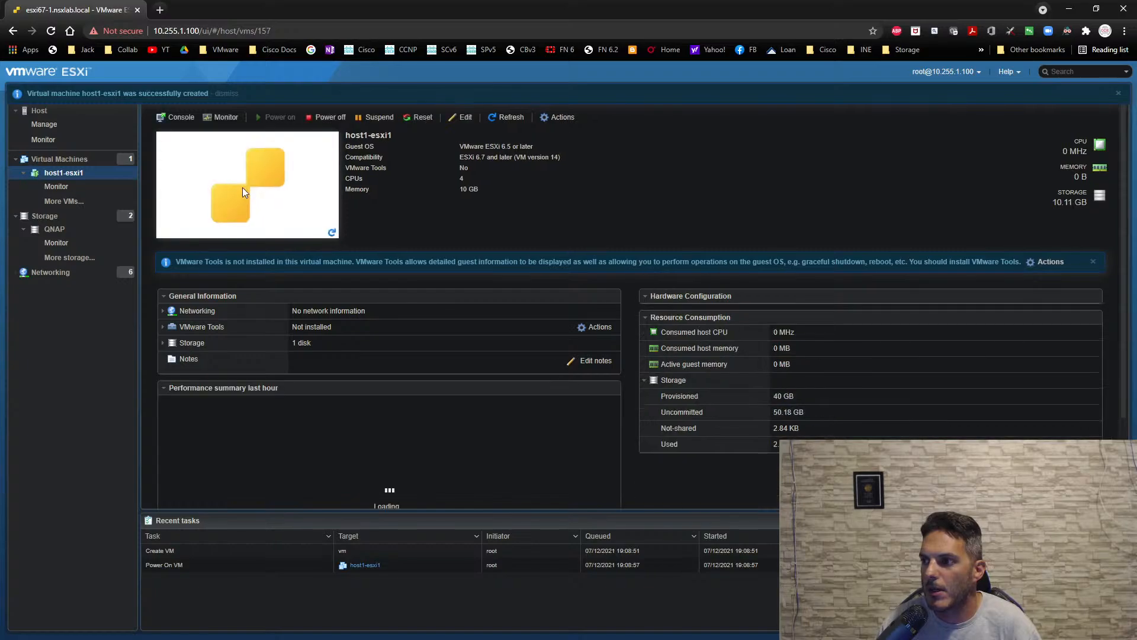
left_click(243, 187)
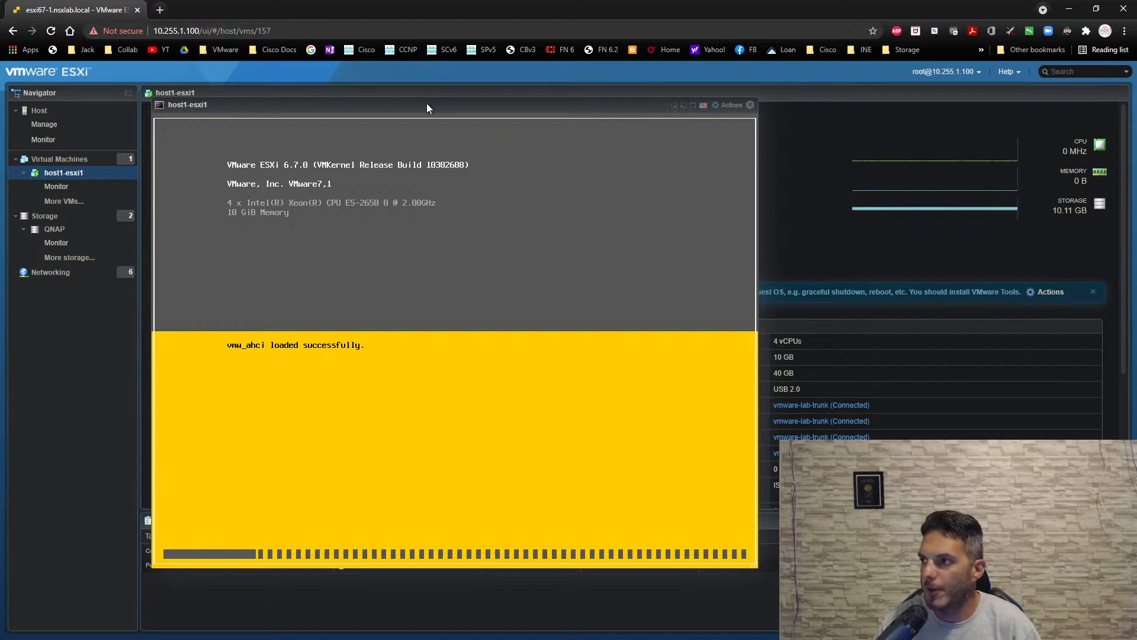
left_click_drag(426, 103, 747, 120)
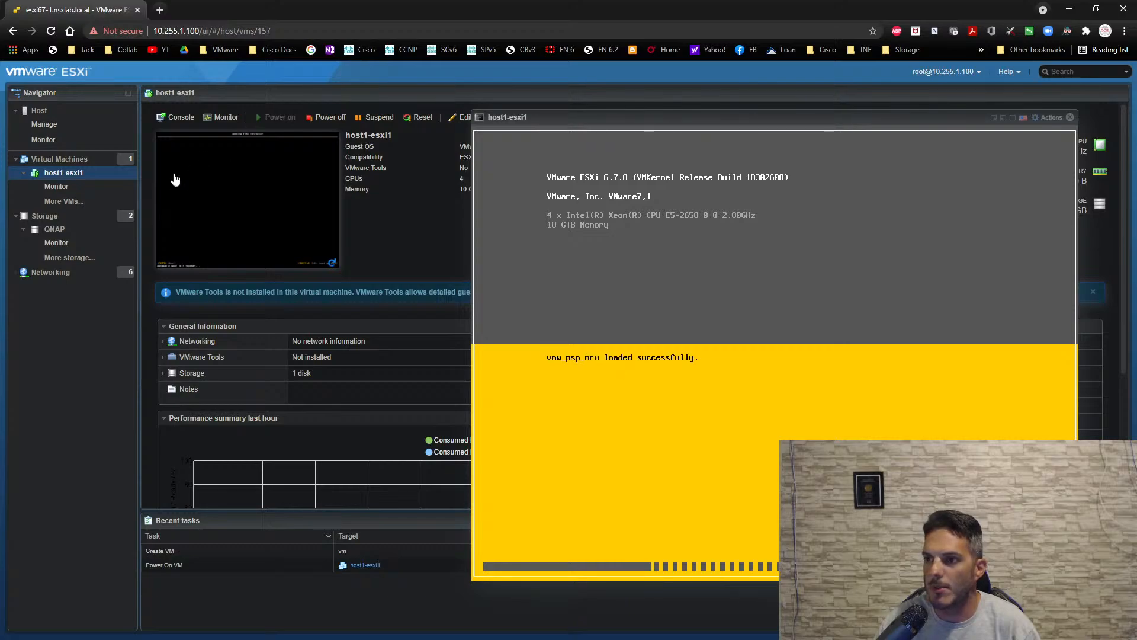
- Start creating another new virtual machine on the host and name it host1-admin
left_click(64, 158)
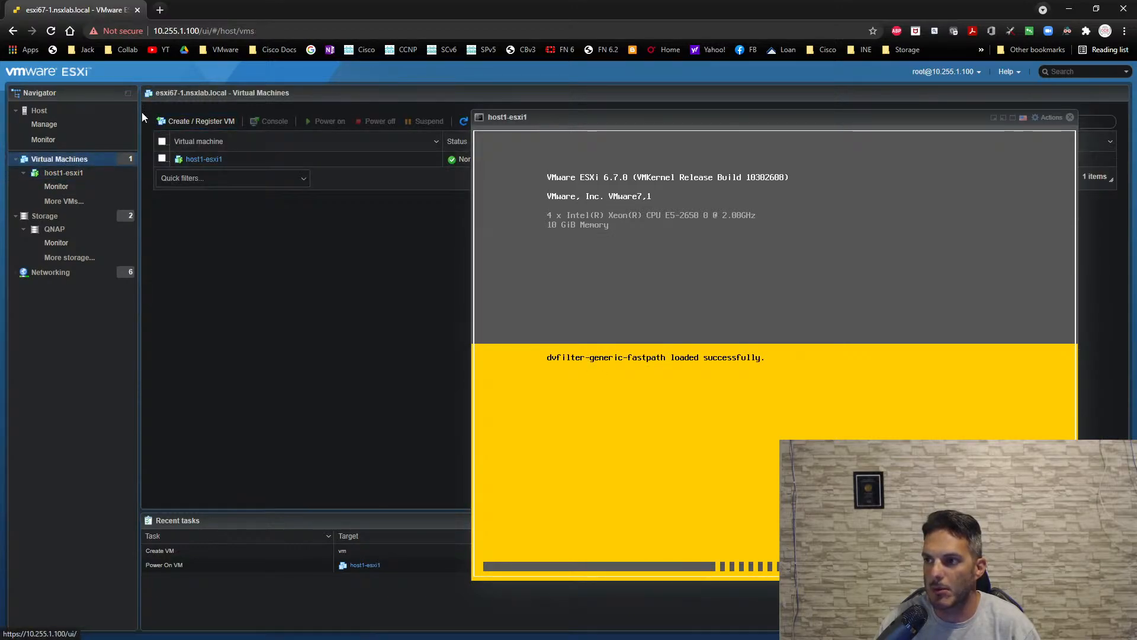
left_click(195, 122)
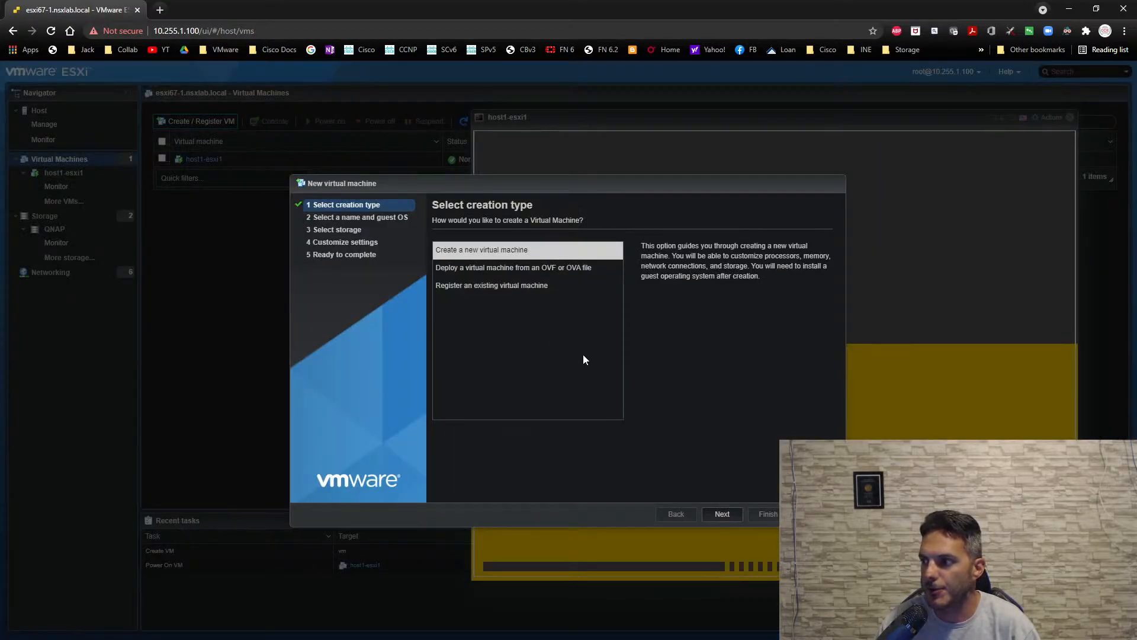
left_click(726, 514)
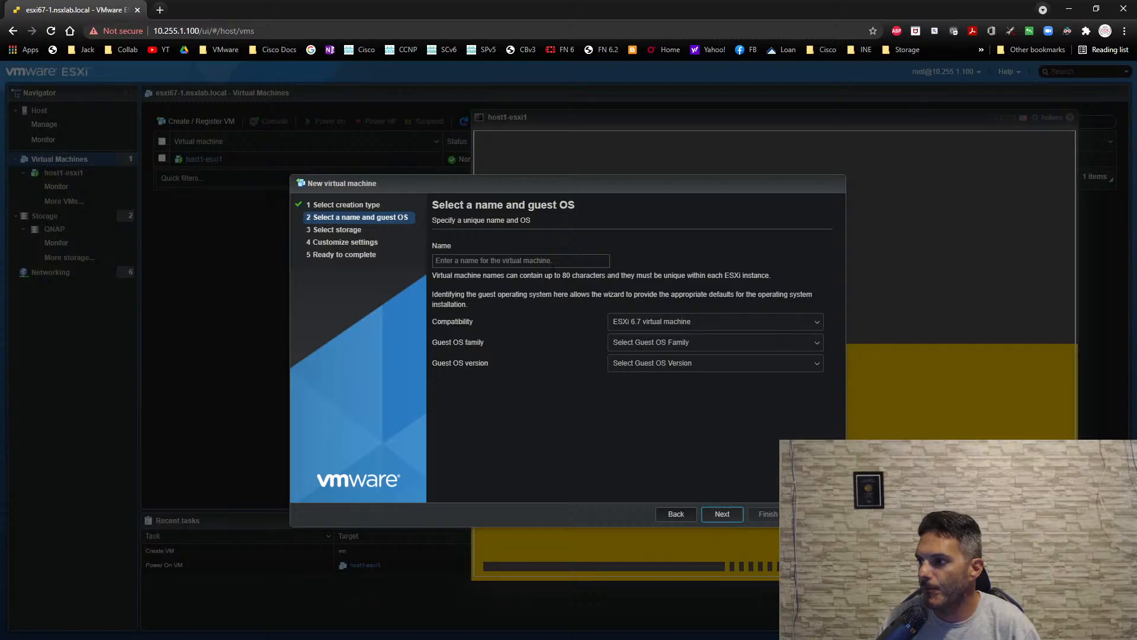
left_click(576, 263)
type("host1")
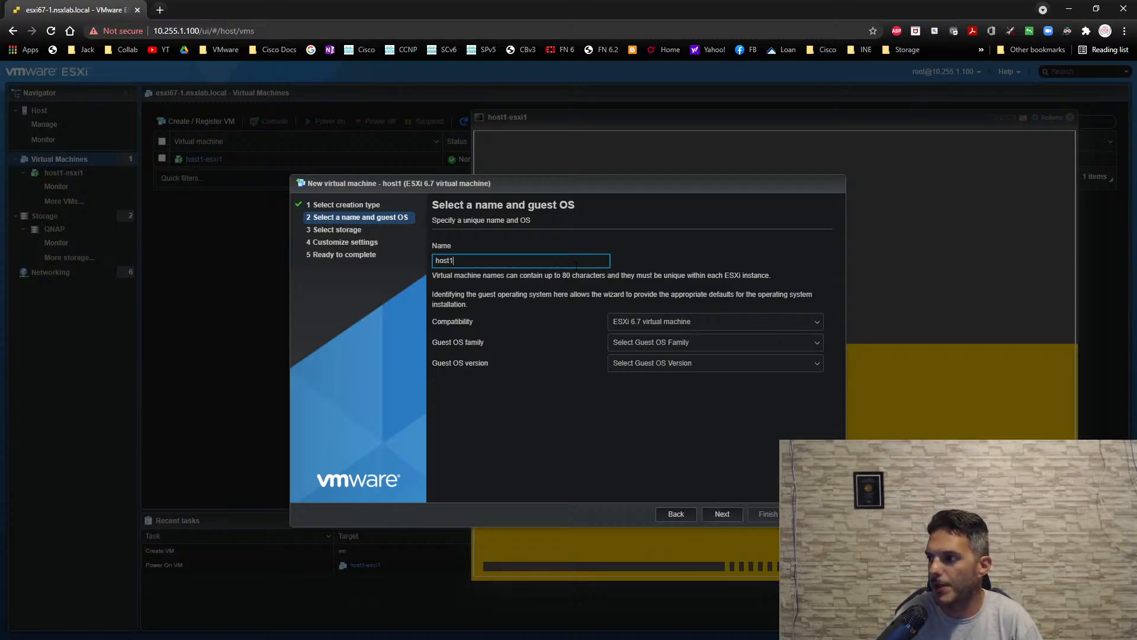
type("-admin")
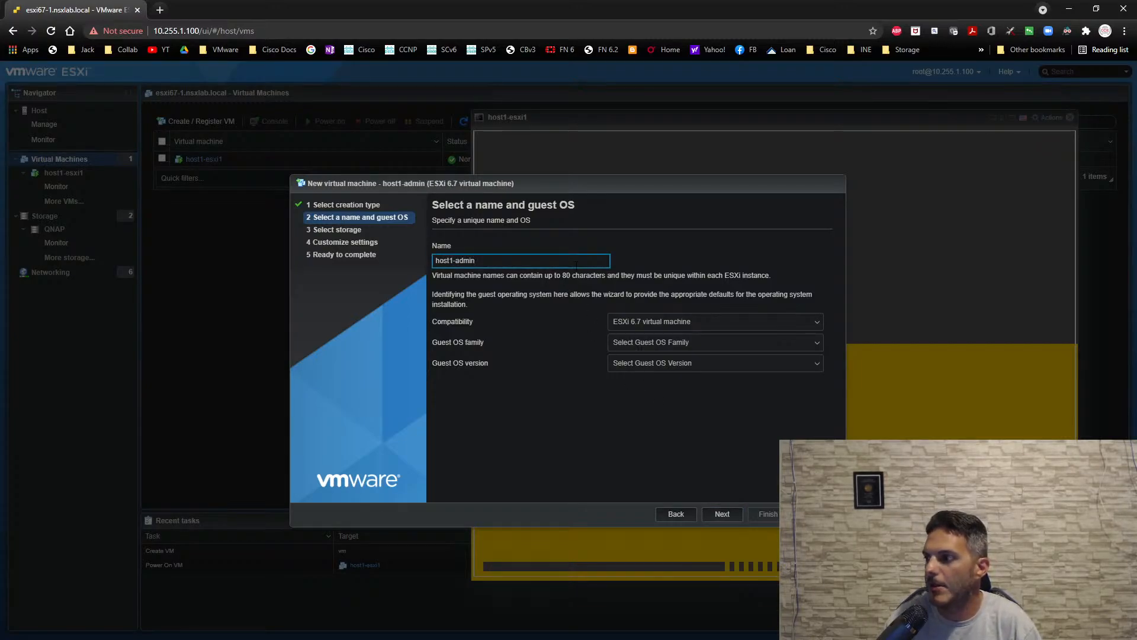
- Set the guest OS family to Windows and the guest OS version to Microsoft Windows 10 (64-bit)
left_click(655, 345)
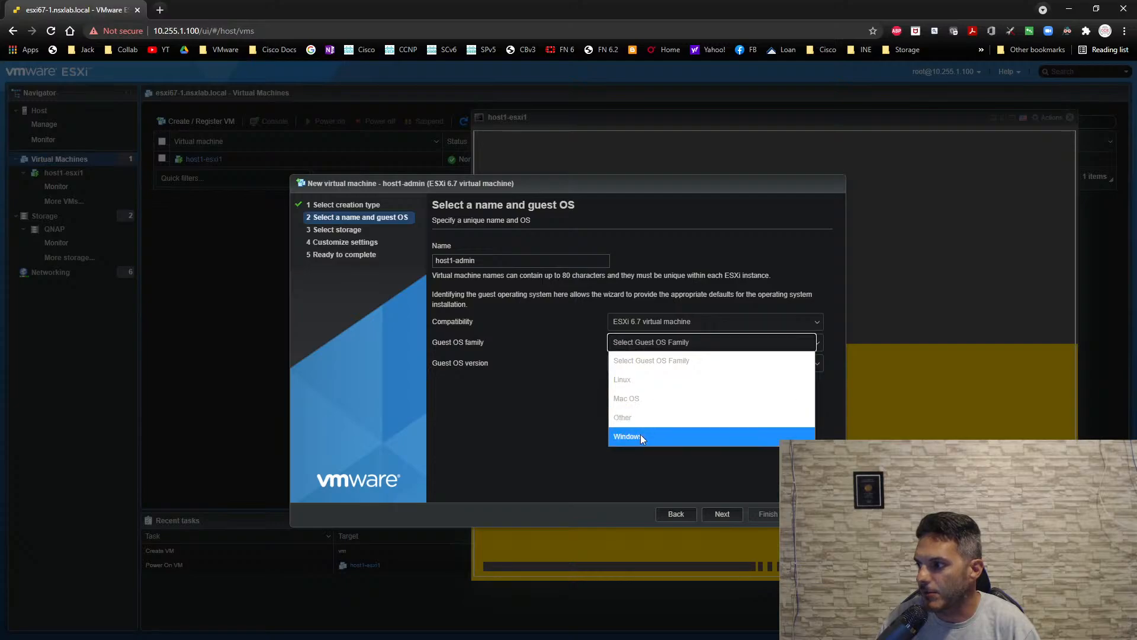
left_click(641, 436)
left_click(643, 366)
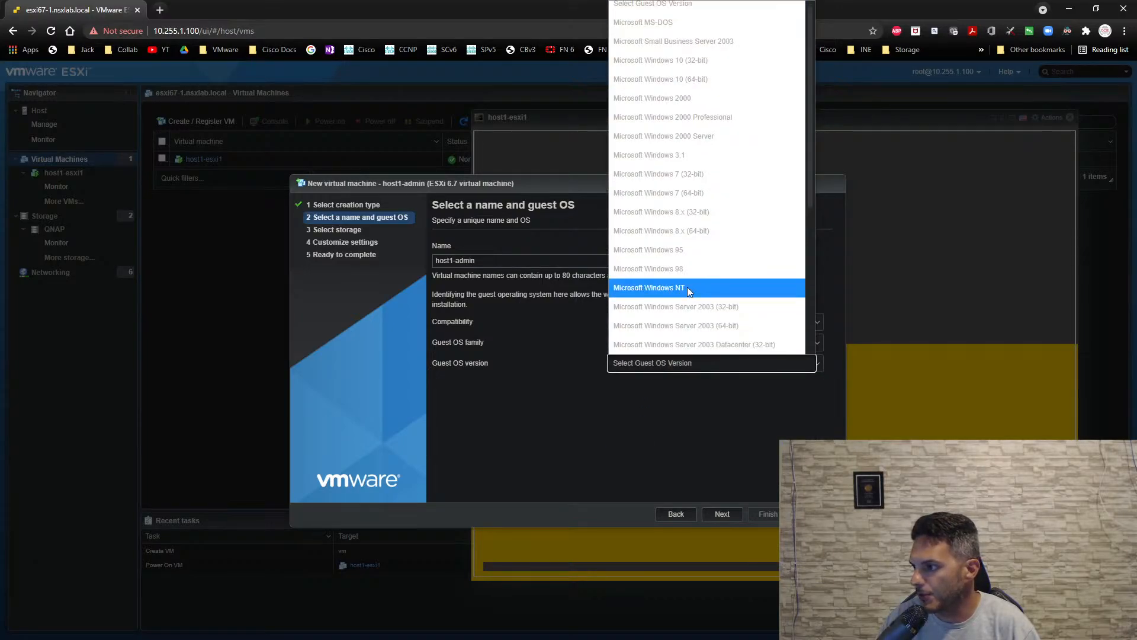
left_click(711, 77)
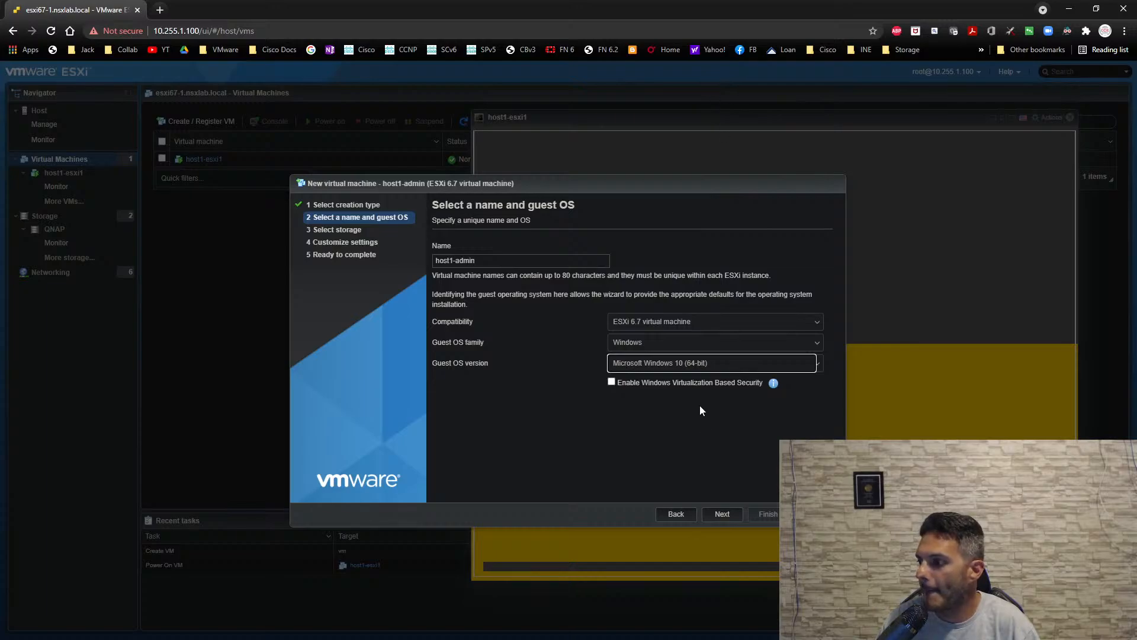
- Choose the QNAP datastore as the storage for host1-admin and continue to the hardware settings
left_click(718, 514)
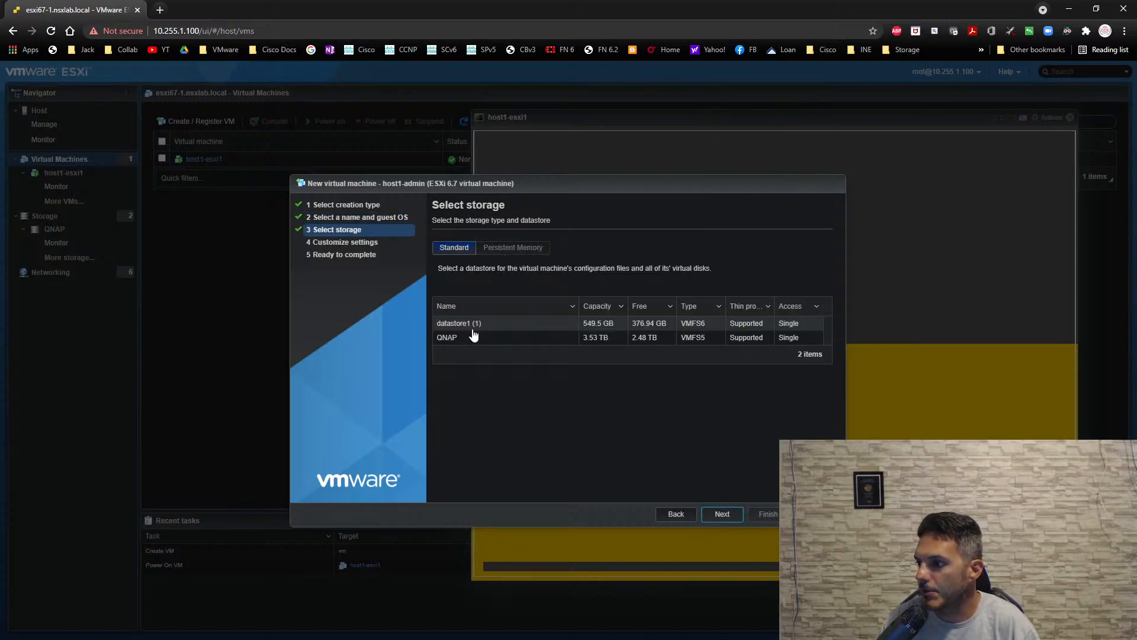
left_click(474, 339)
left_click(721, 514)
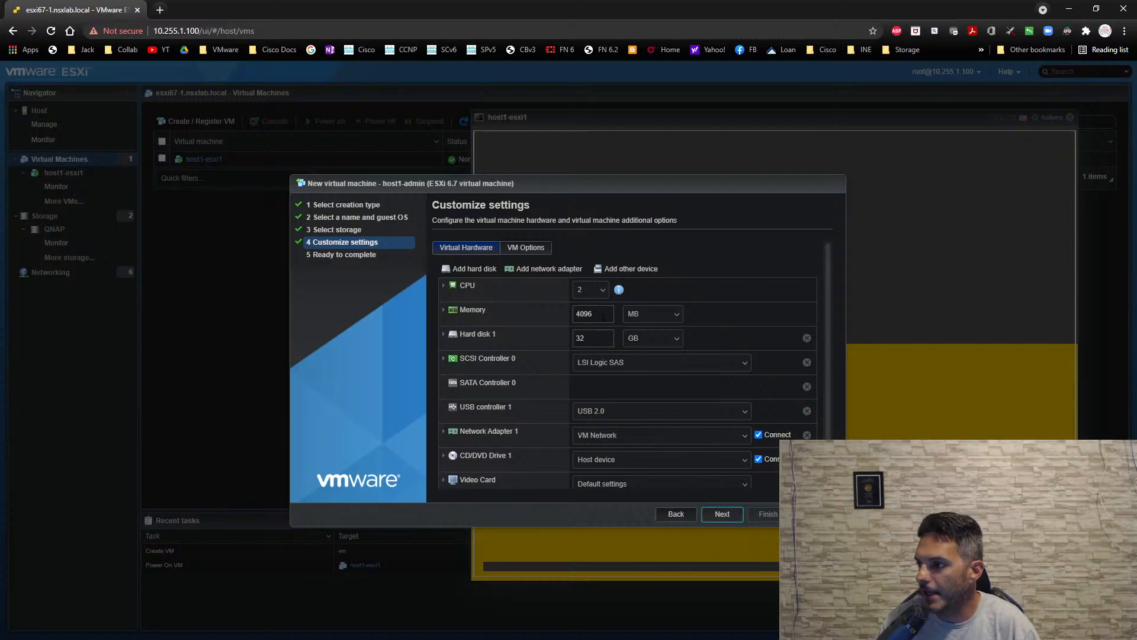
- Set host1-admin's memory to 8192 MB, check Hard disk 1's provisioning and set the disk size to 50 GB
double_click(603, 316)
type("8192")
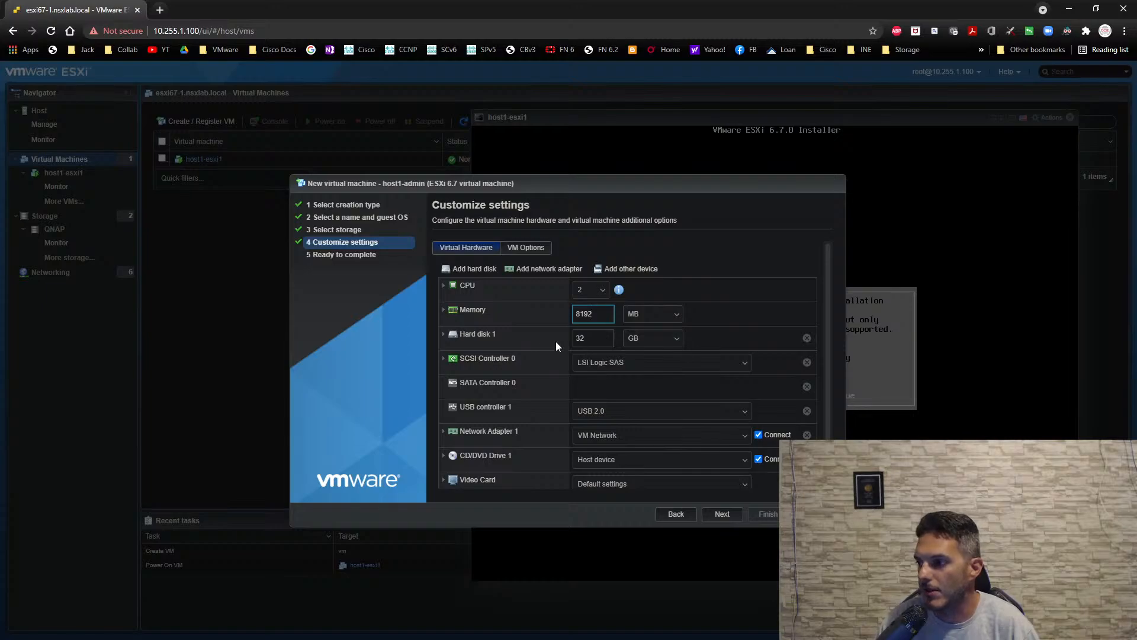
left_click(444, 336)
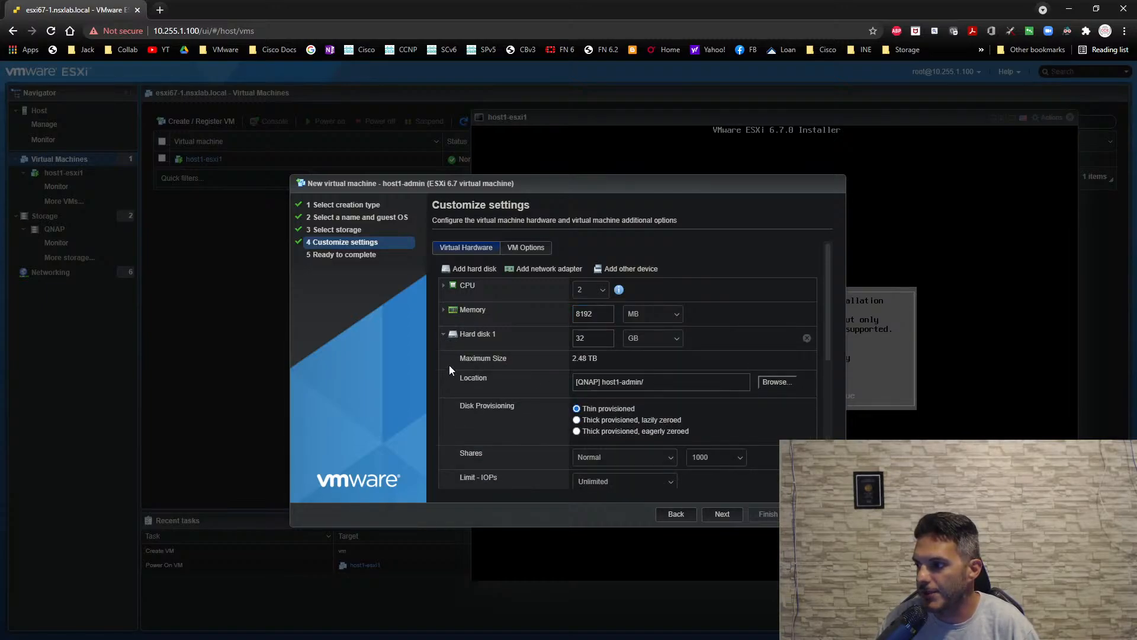
left_click(443, 335)
left_click(541, 339)
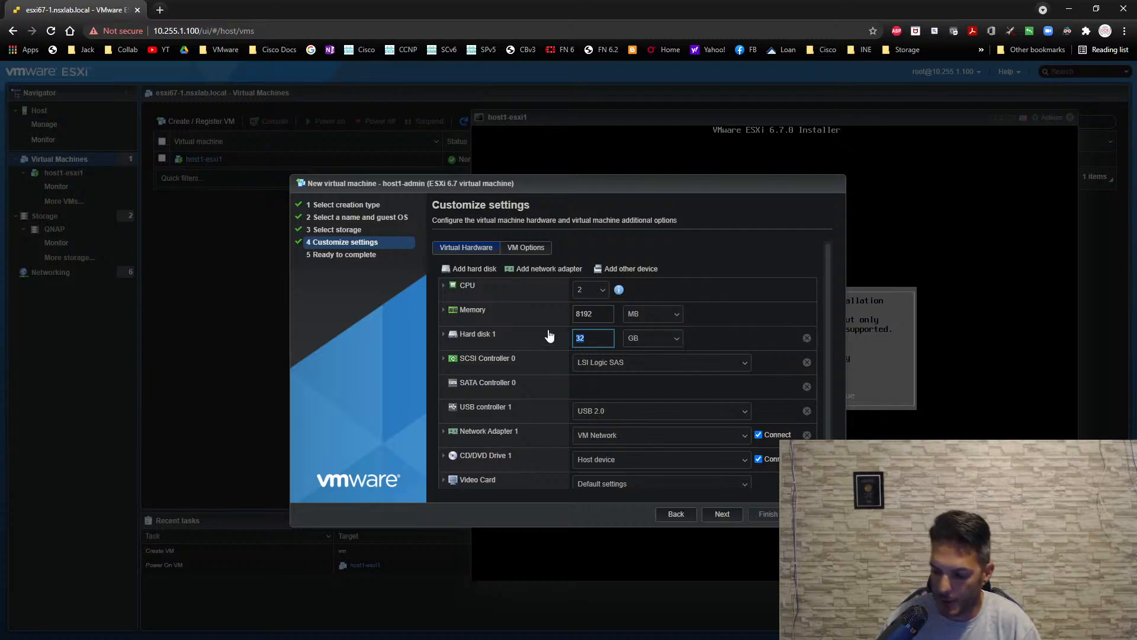
type("50")
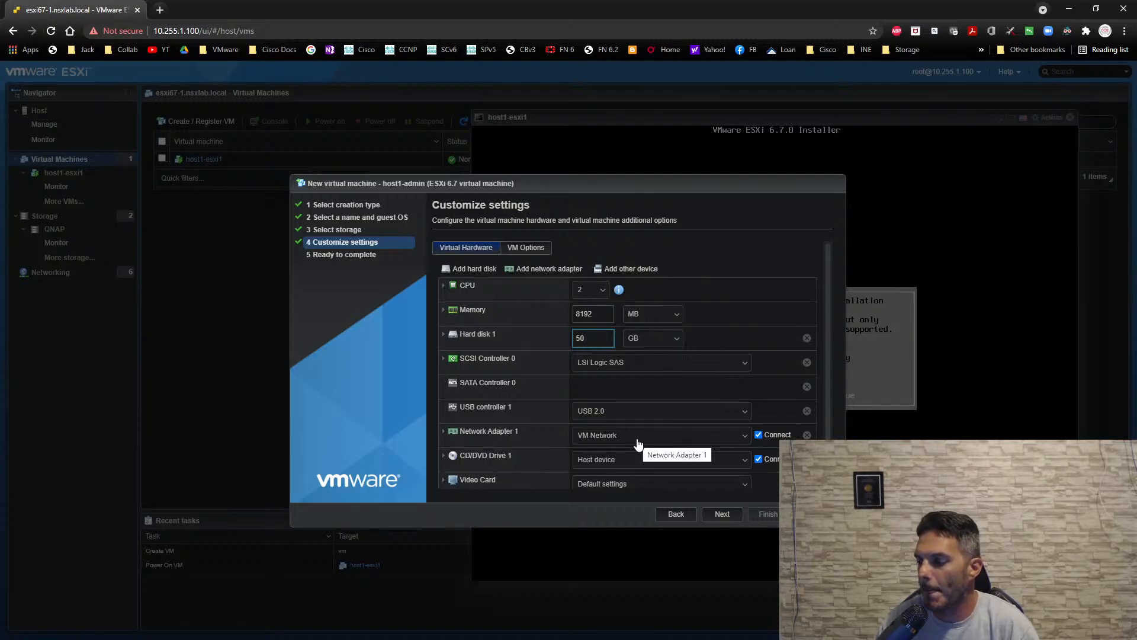
- Add a second network adapter and connect it to vmware-lab-trunk, keeping Network Adapter 1 on VM Network
left_click(545, 271)
scroll(592, 355, "down", 1)
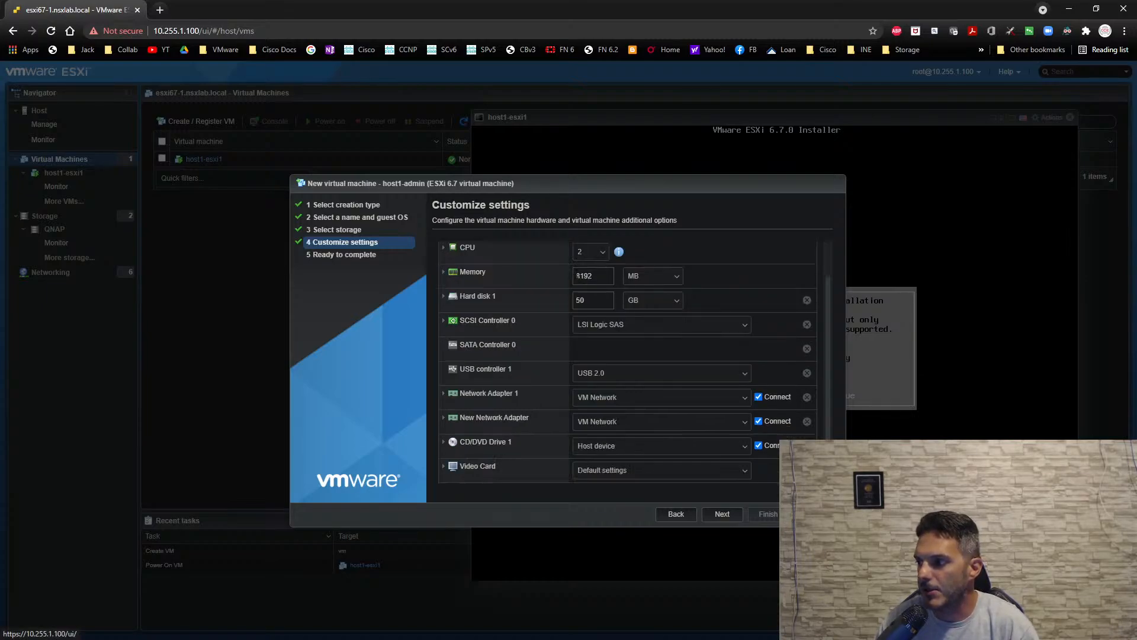
left_click(624, 406)
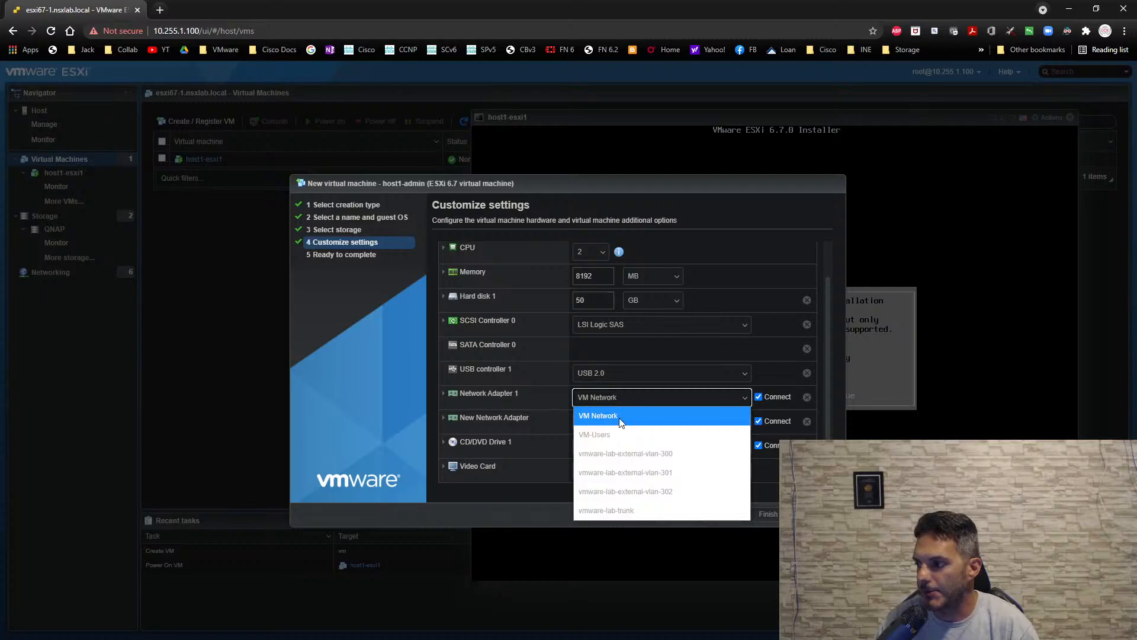
left_click(720, 231)
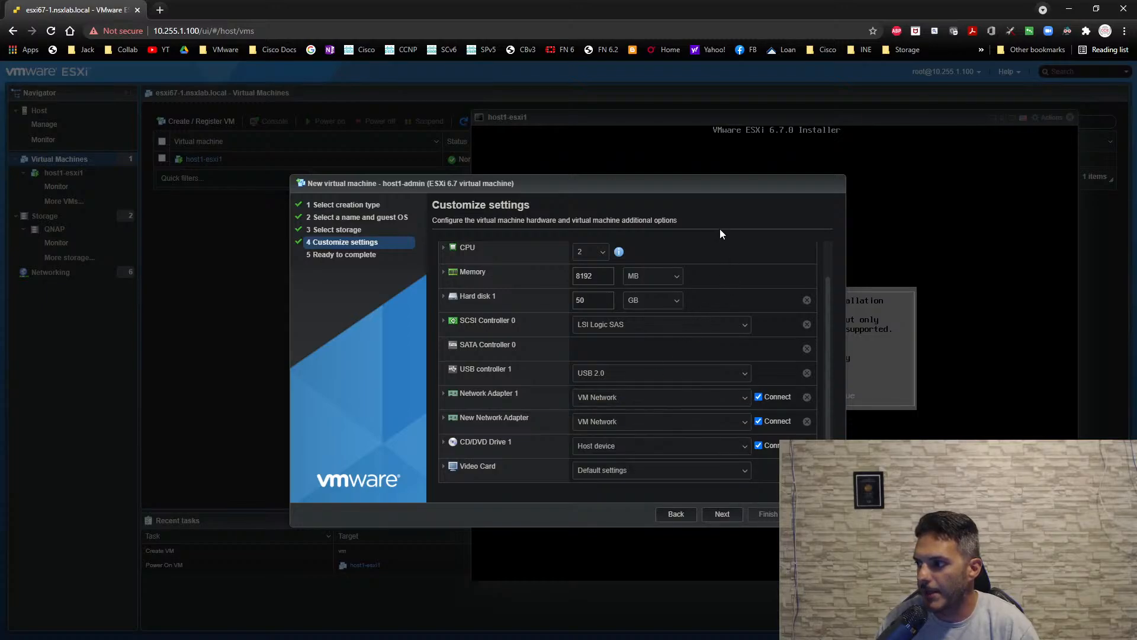
left_click(627, 422)
left_click(614, 533)
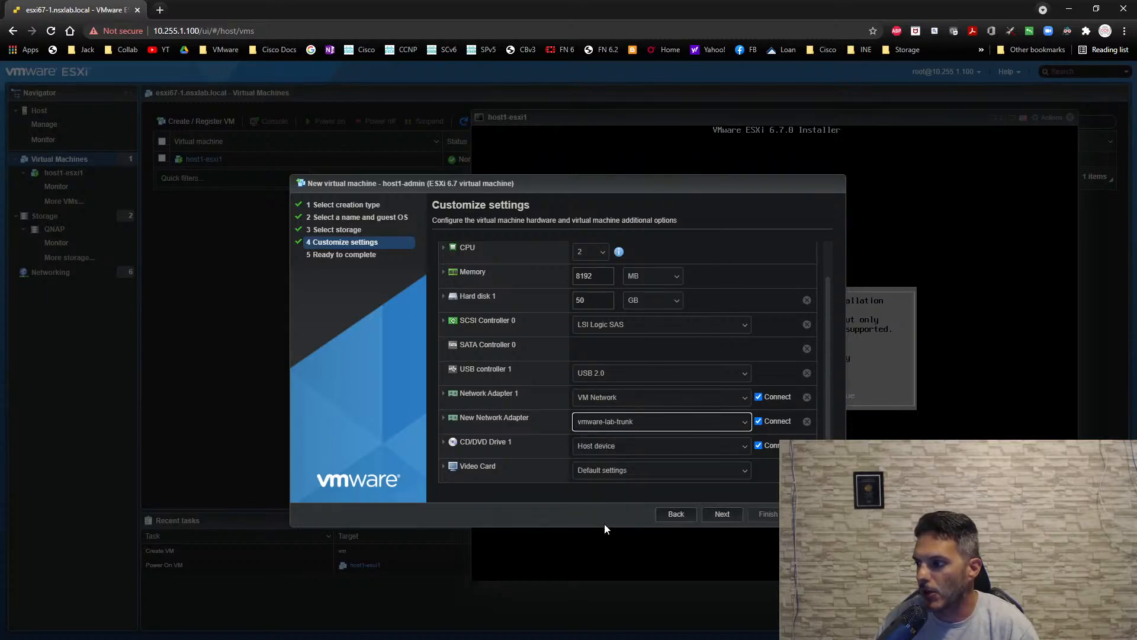
- Attach Win10-Enterprise-Eval-64bit.iso from datastore1 (1) to CD/DVD Drive 1 and finish creating host1-admin
left_click(605, 447)
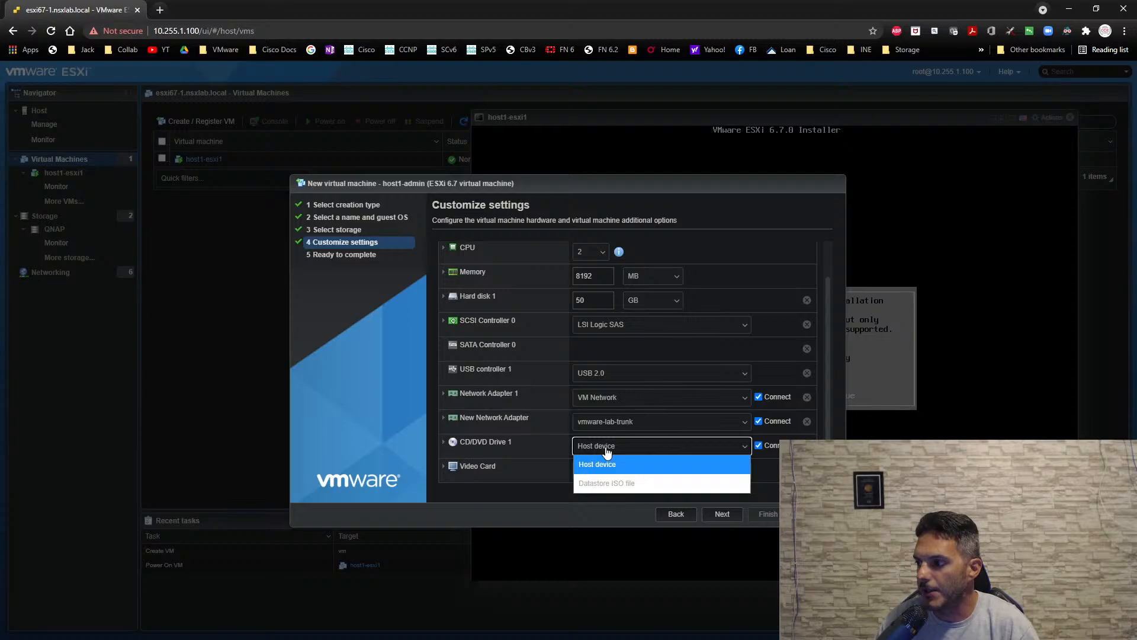
left_click(600, 483)
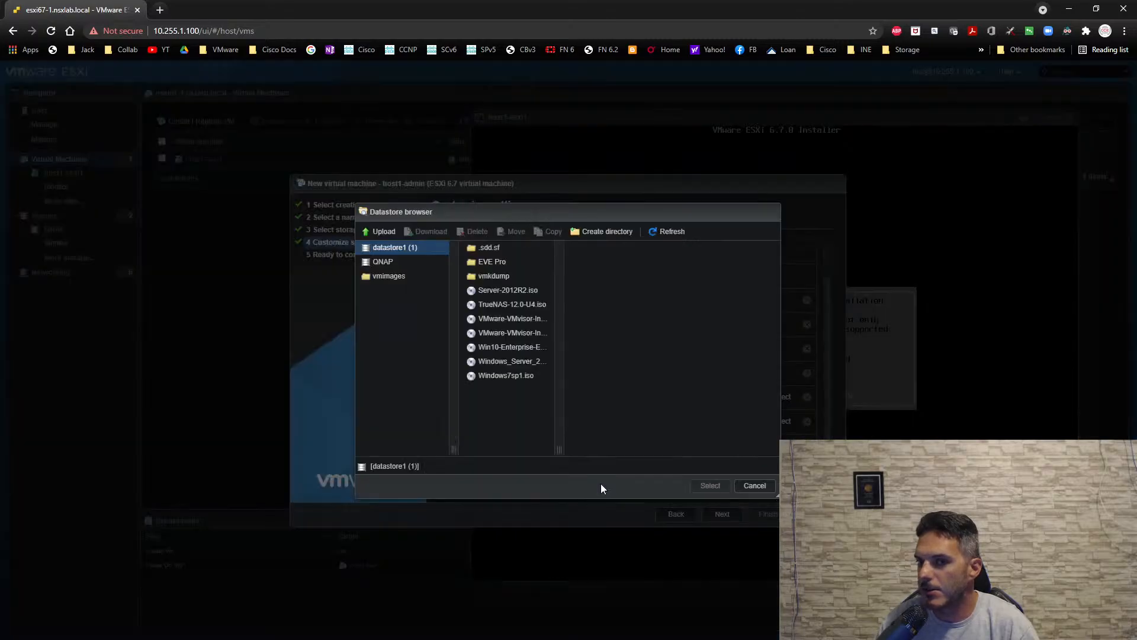
left_click(519, 348)
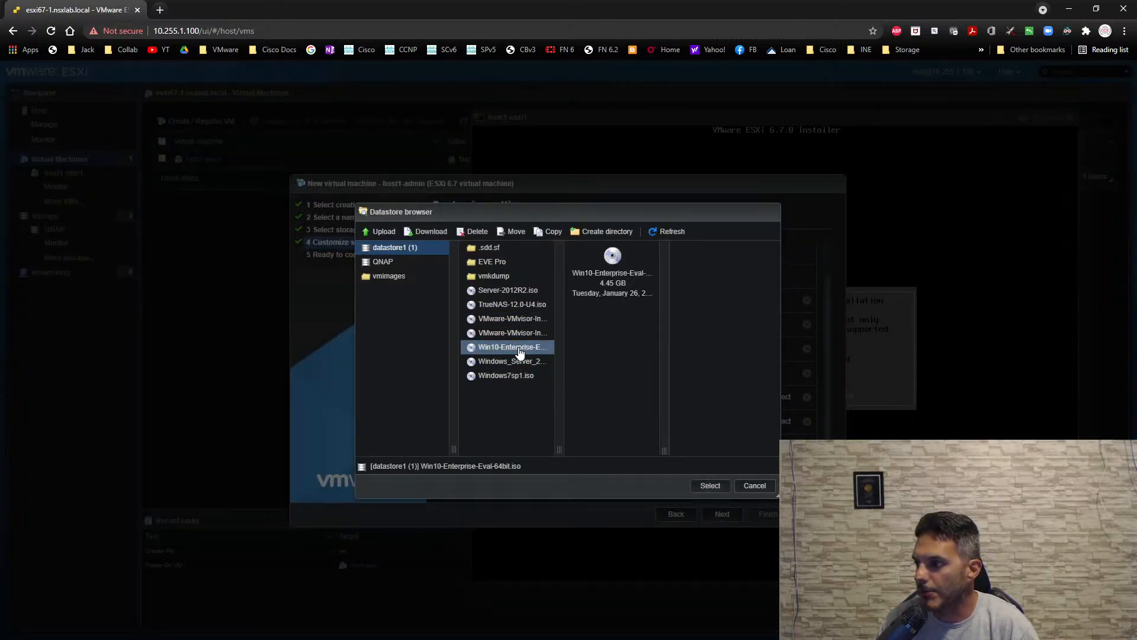
left_click(710, 487)
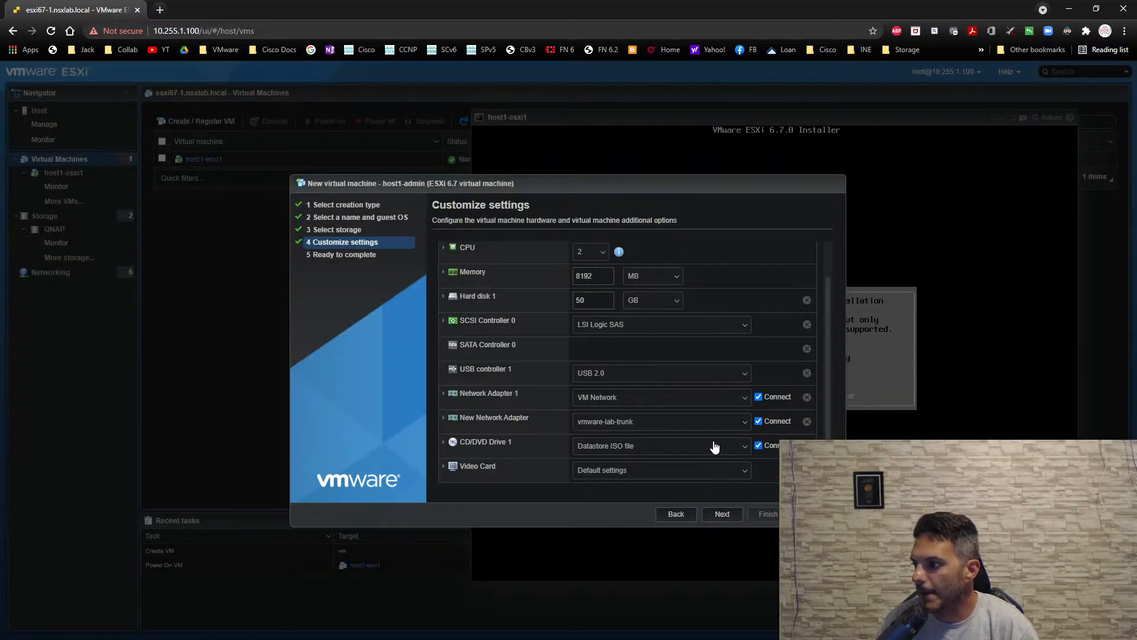
left_click(726, 518)
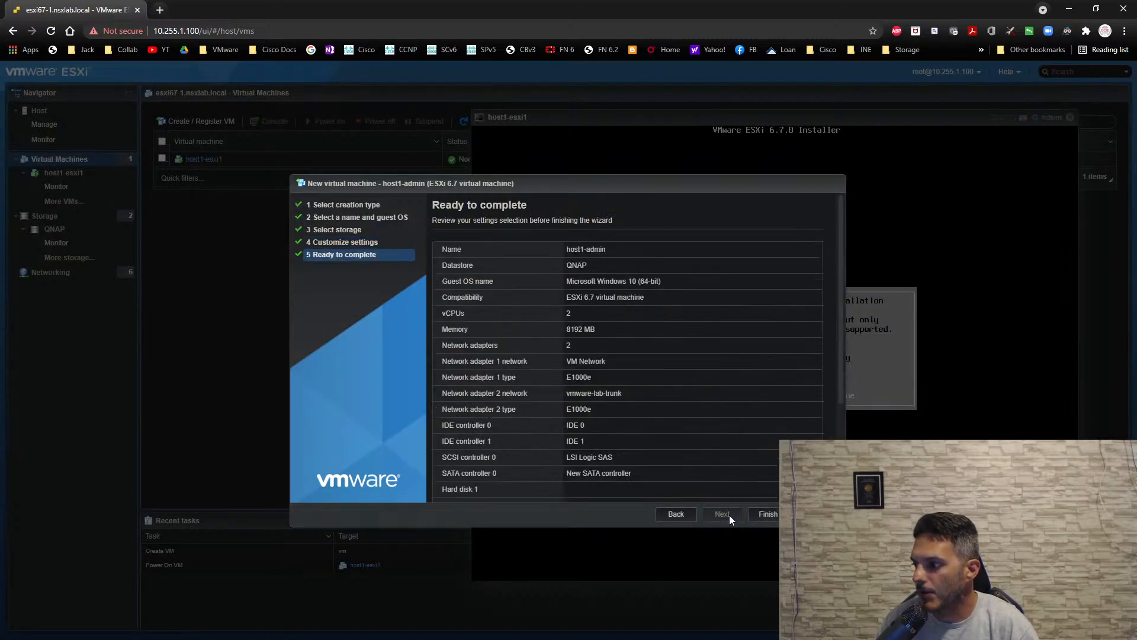
left_click(767, 515)
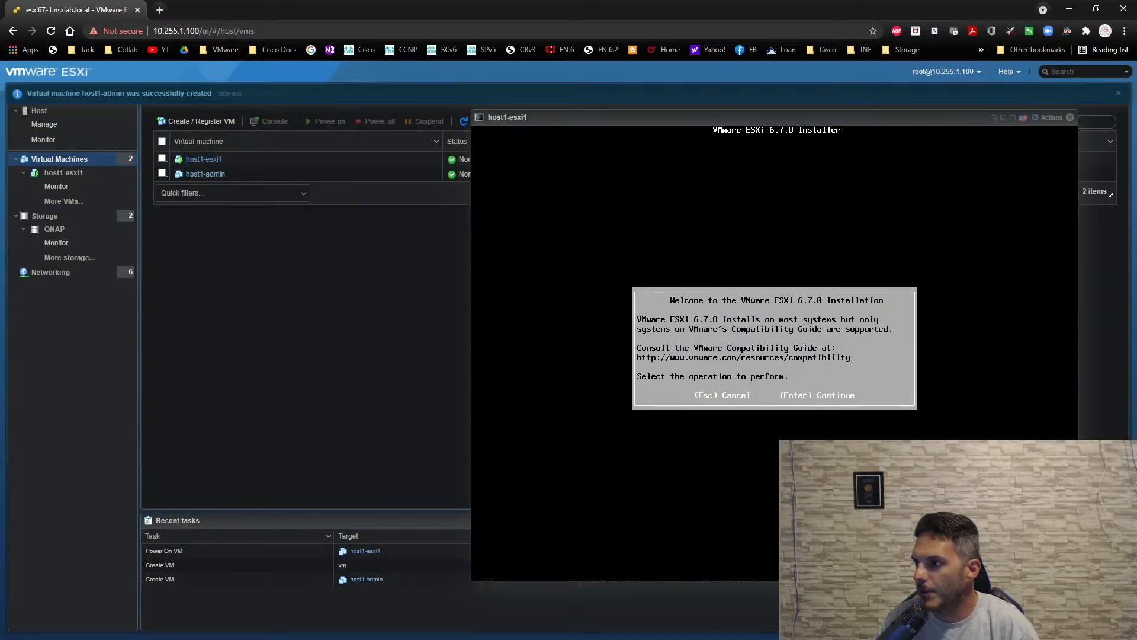
- In the host1-esxi1 installer, accept the license agreement and choose the local VMware virtual disk as the installation target
left_click(924, 237)
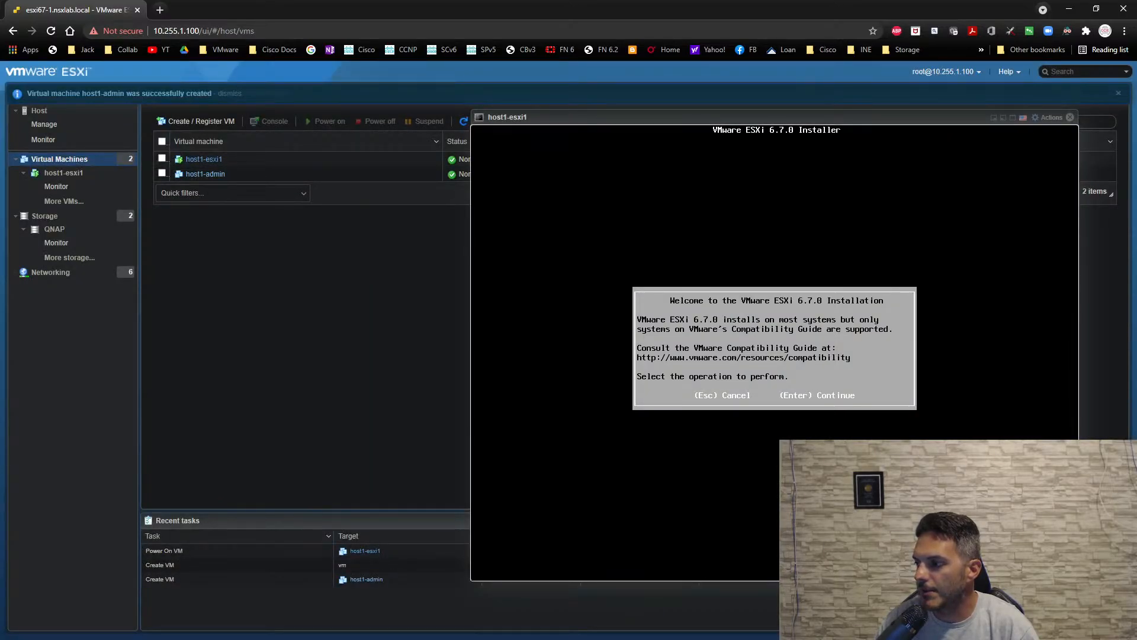
key("Return")
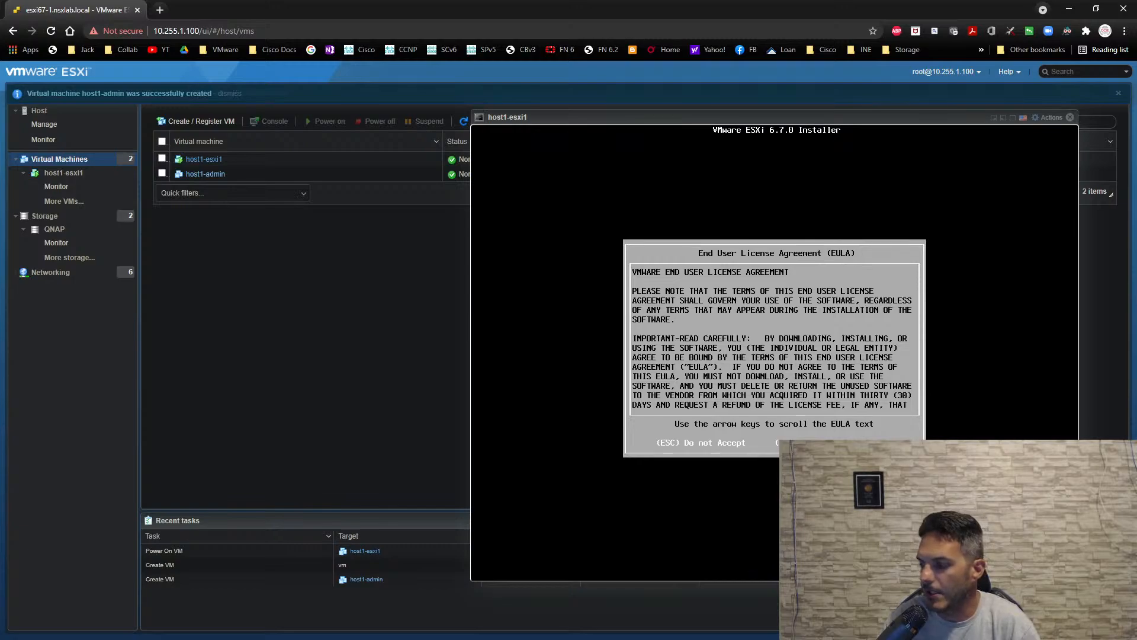
key("F11")
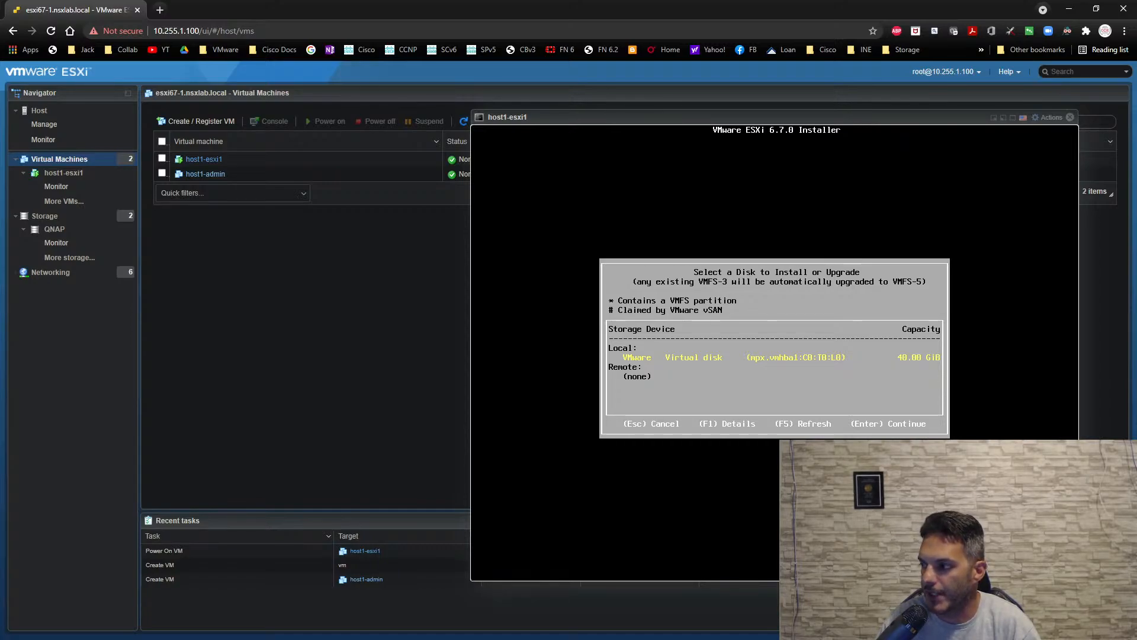
key("Return")
key("Return")
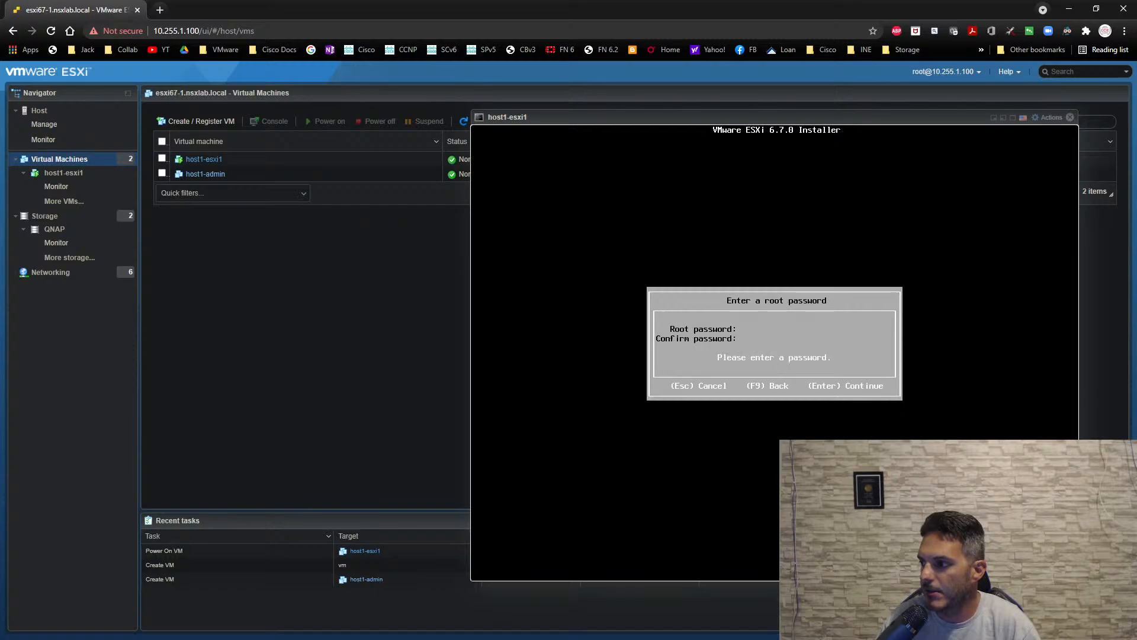
- Enter and confirm the root password, and start the ESXi 6.7.0 installation on the selected disk
type("VMware1!")
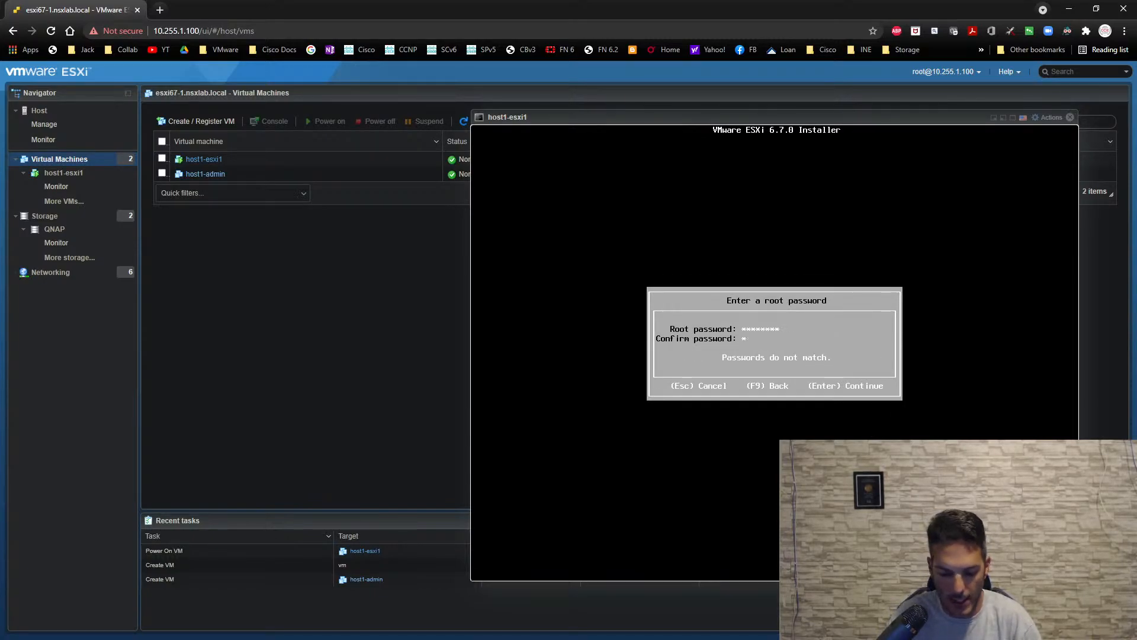
type("VMware1!")
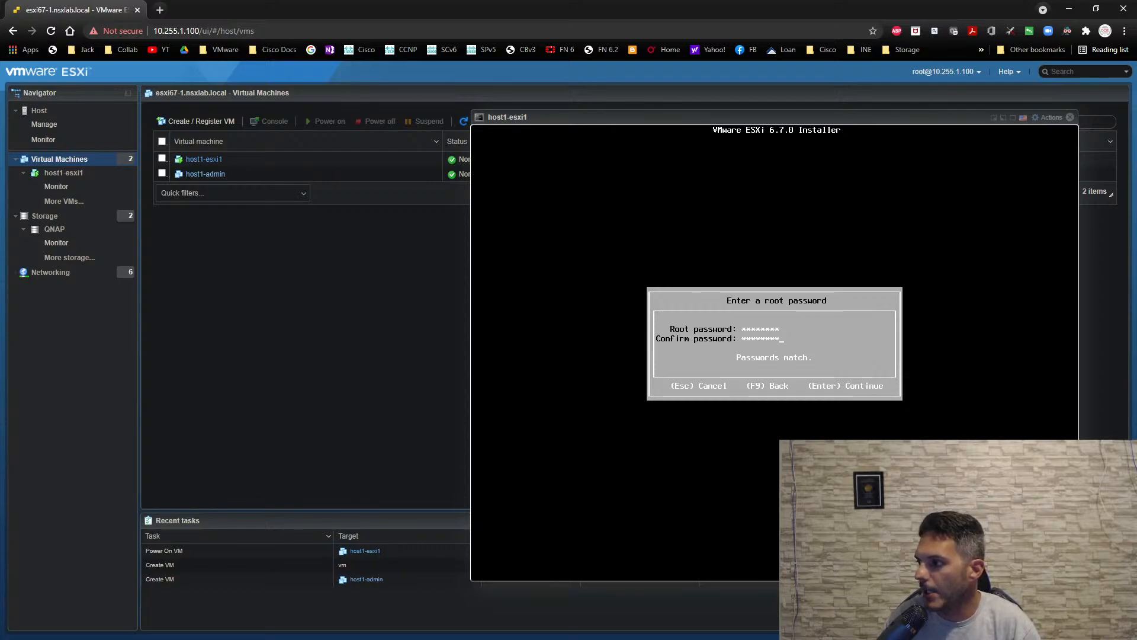
key("Return")
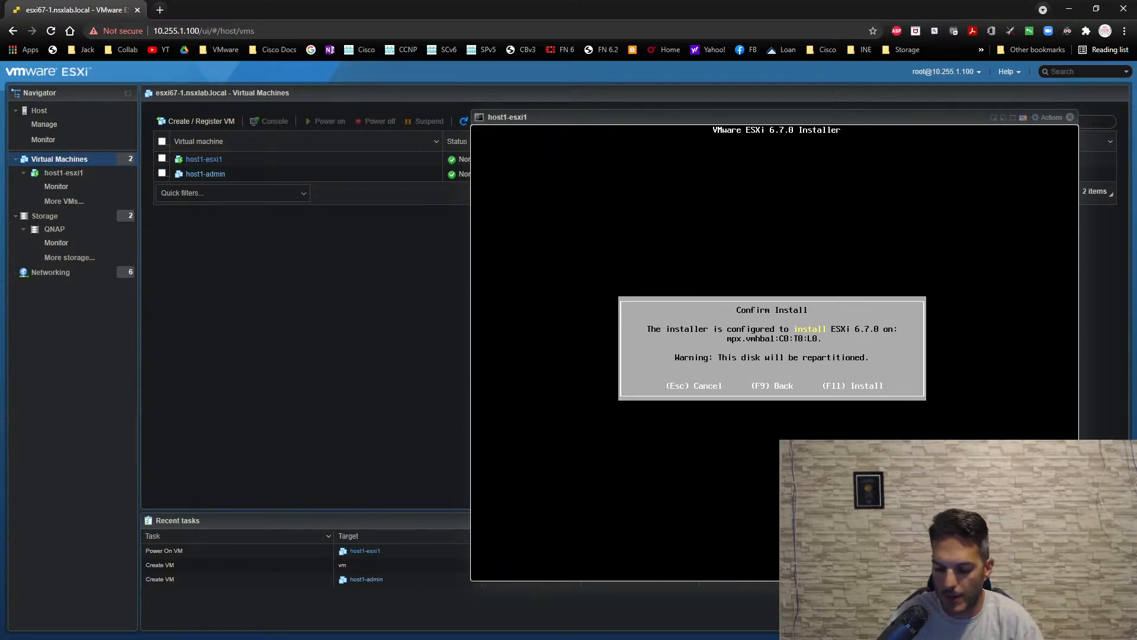
key("F11")
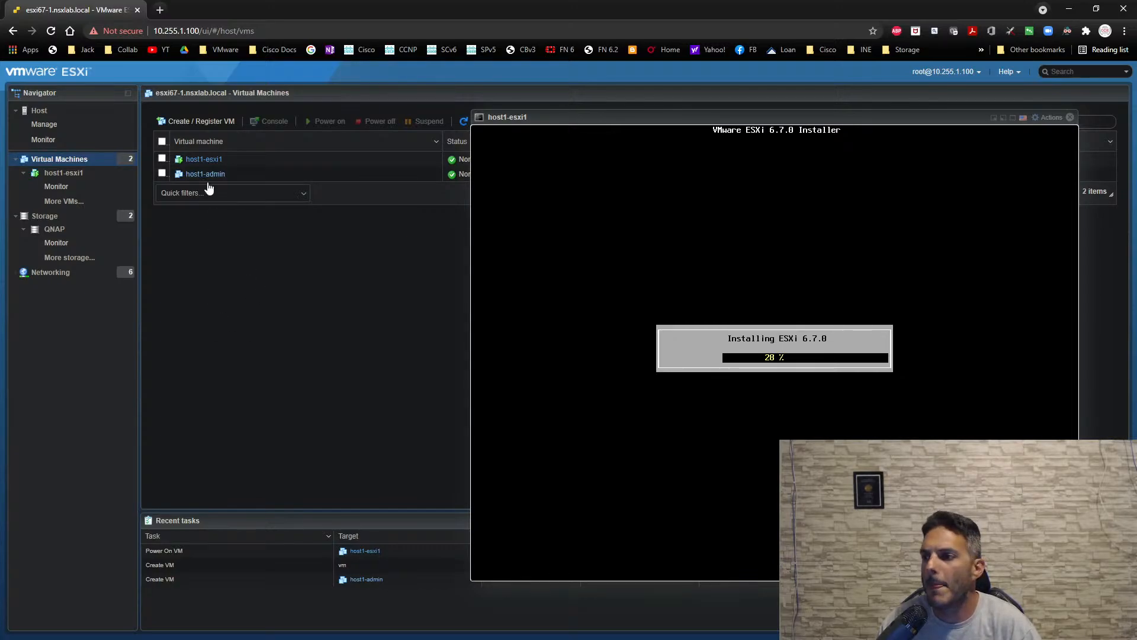
- Power on host1-admin, bring its console to the front, and boot it from the Windows installation DVD
left_click(206, 175)
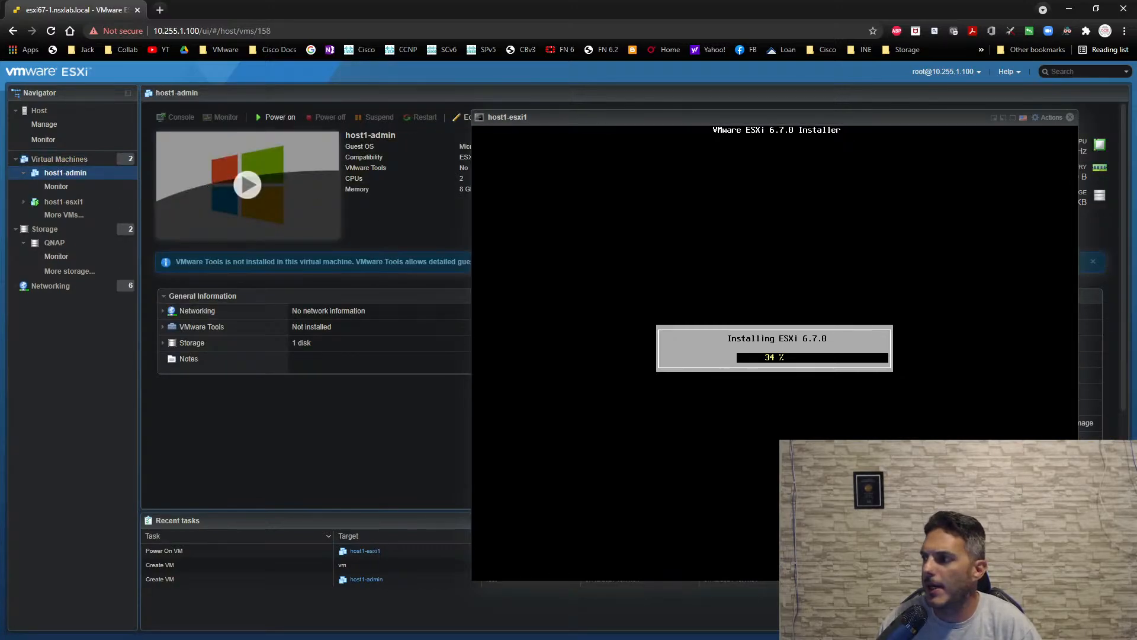
left_click(253, 190)
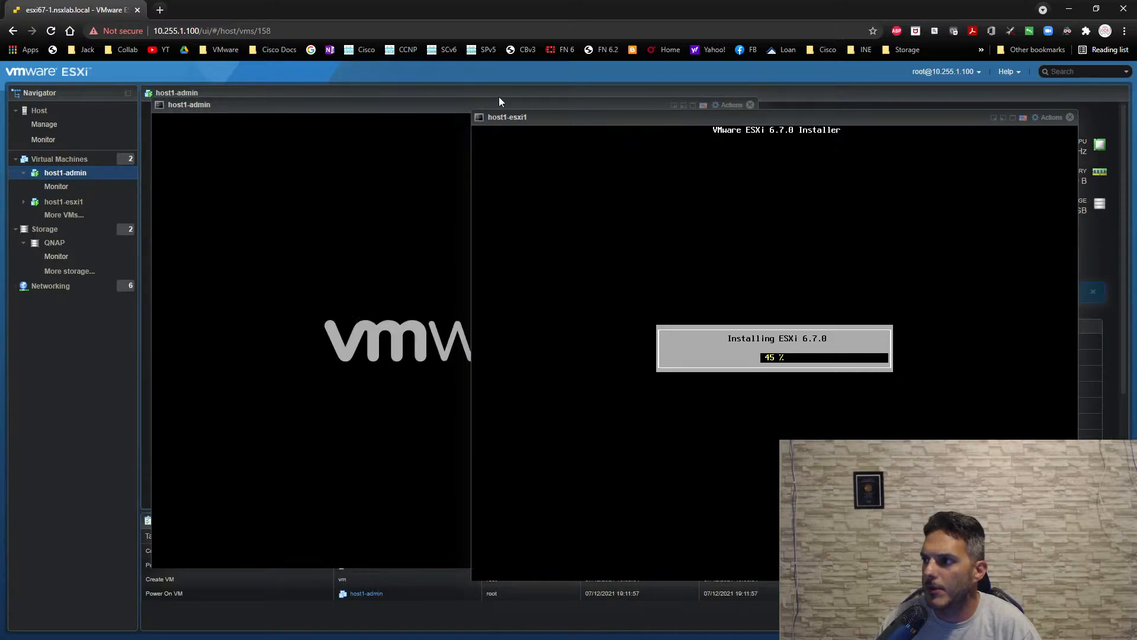
left_click(372, 104)
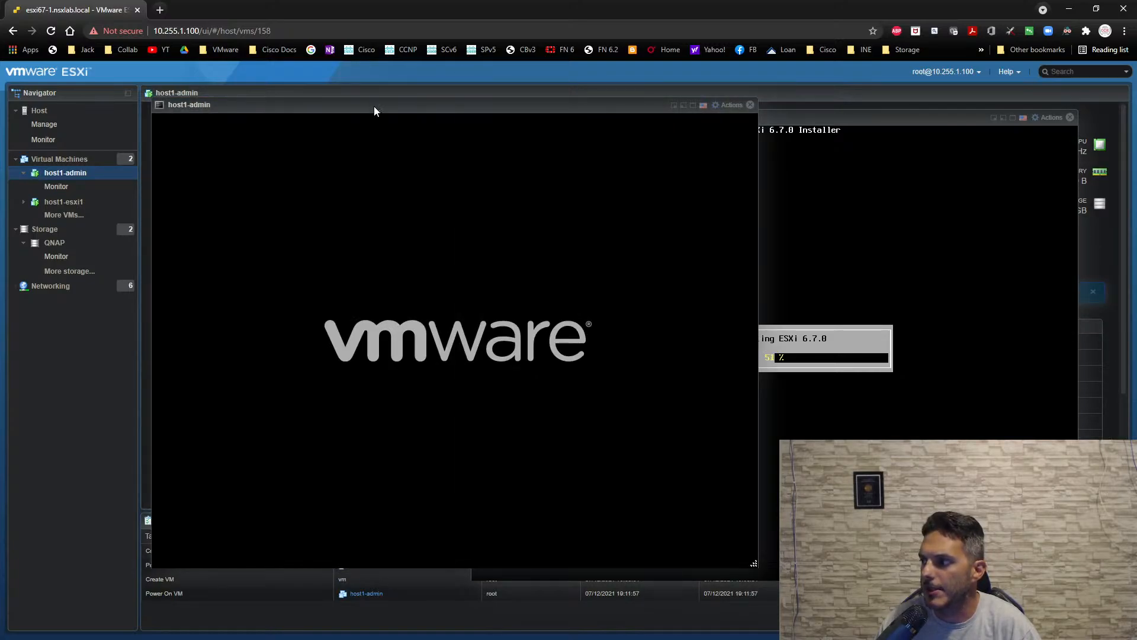
left_click(379, 237)
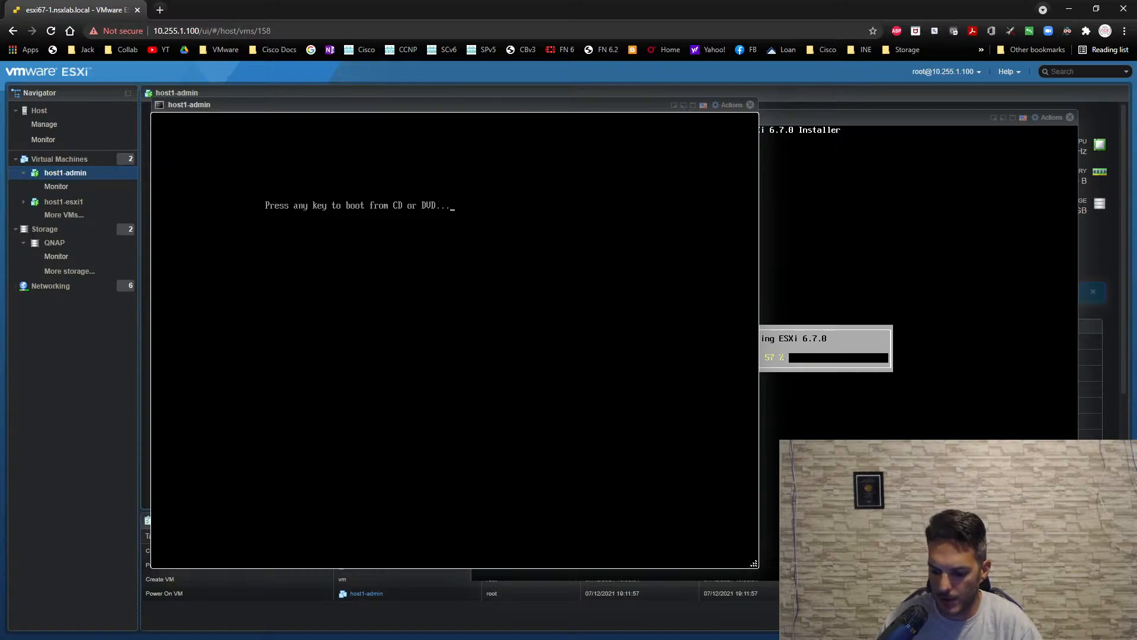
key("Return")
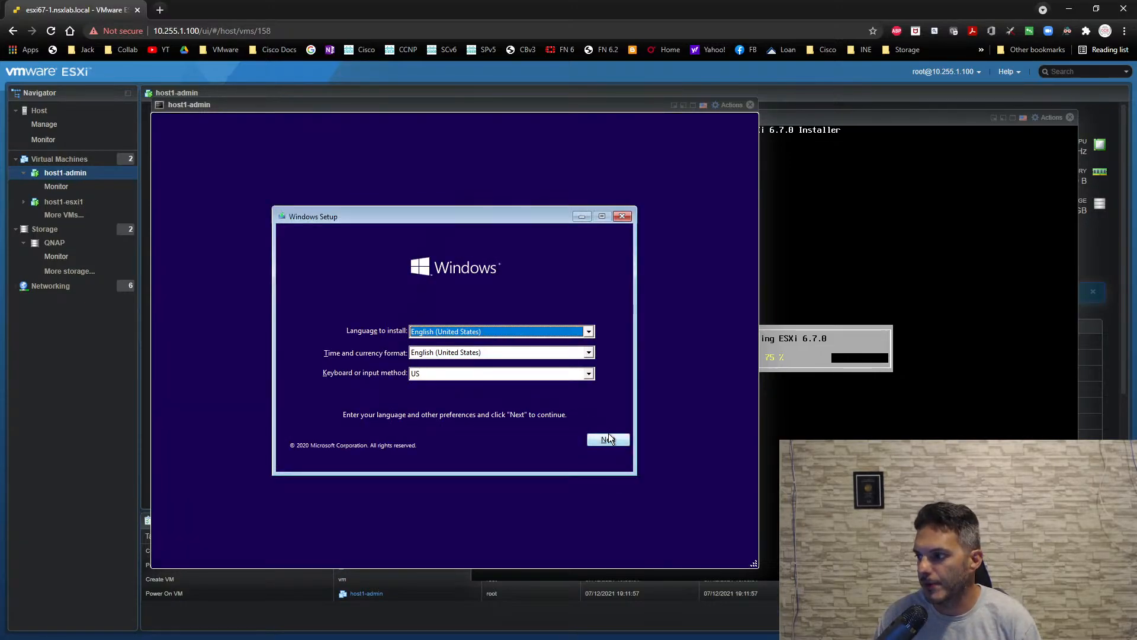
- Start Windows Setup with the English (United States) defaults, accept the license terms, and run a custom installation onto Drive 0 Unallocated Space
left_click(609, 438)
left_click(470, 345)
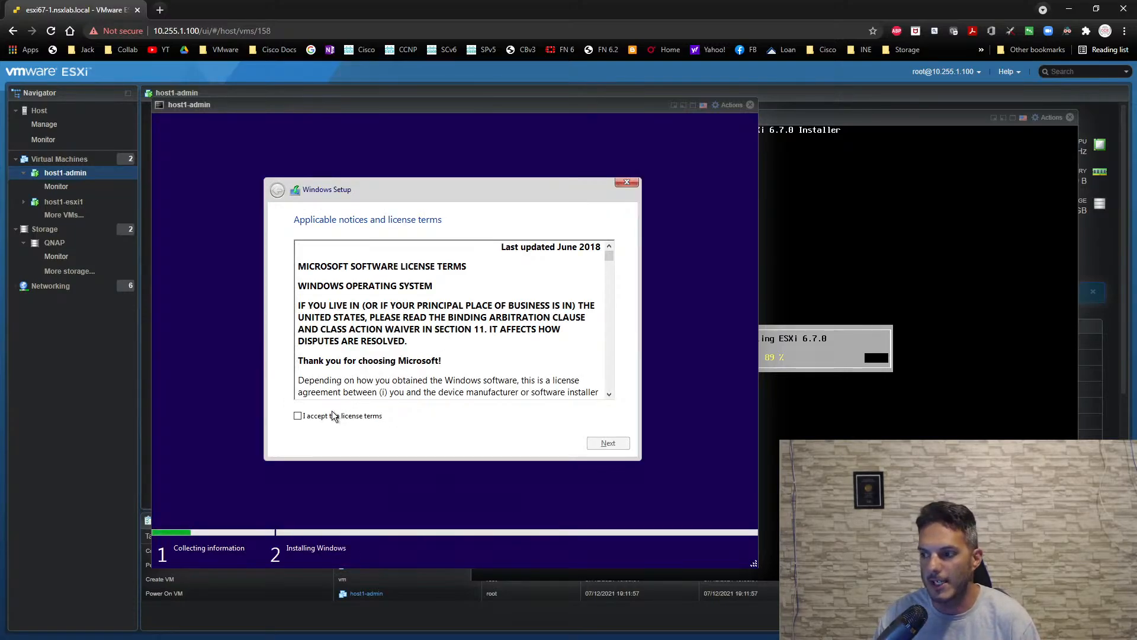
left_click(331, 417)
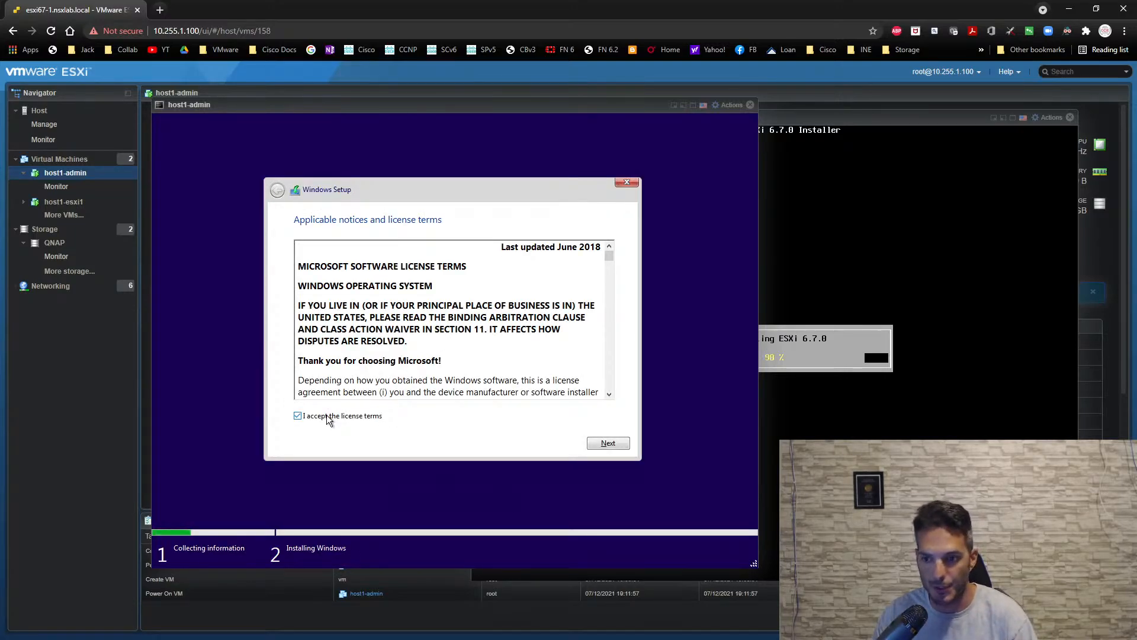
left_click(600, 444)
left_click(460, 340)
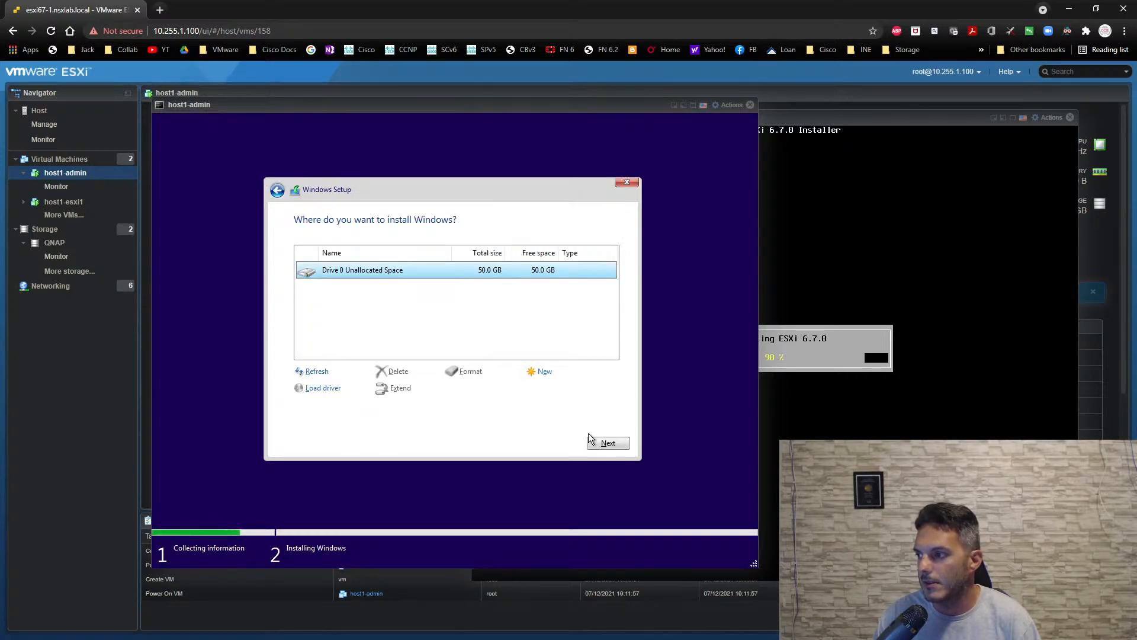
left_click(609, 444)
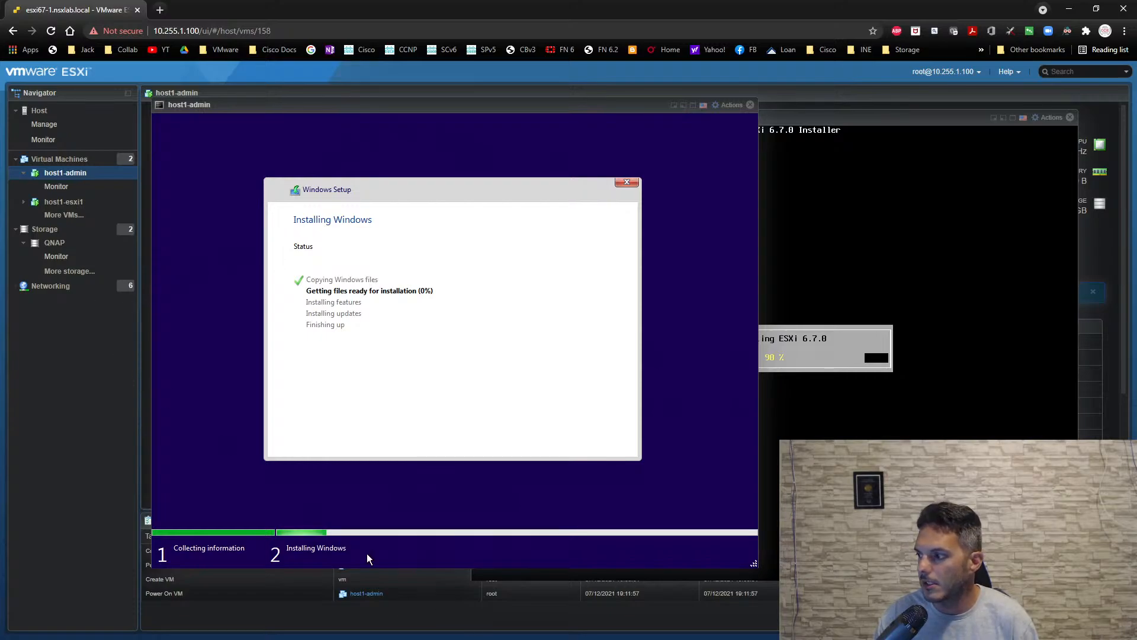
- Reboot host1-esxi1 from the completed ESXi 6.7.0 installer and close both virtual machine consoles
left_click(830, 284)
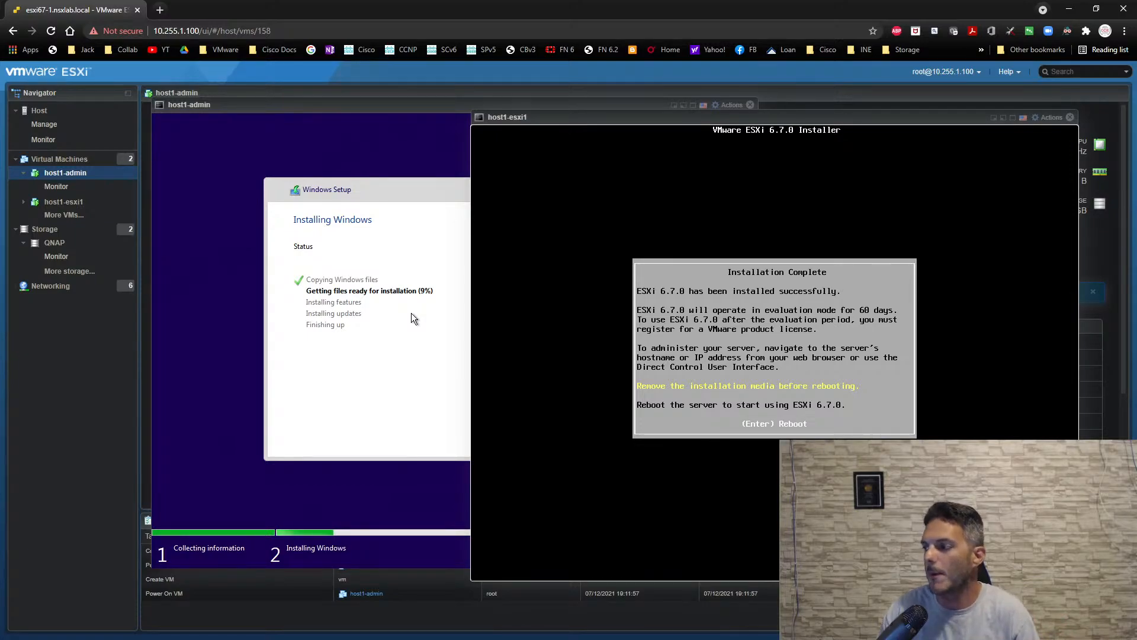
key("Return")
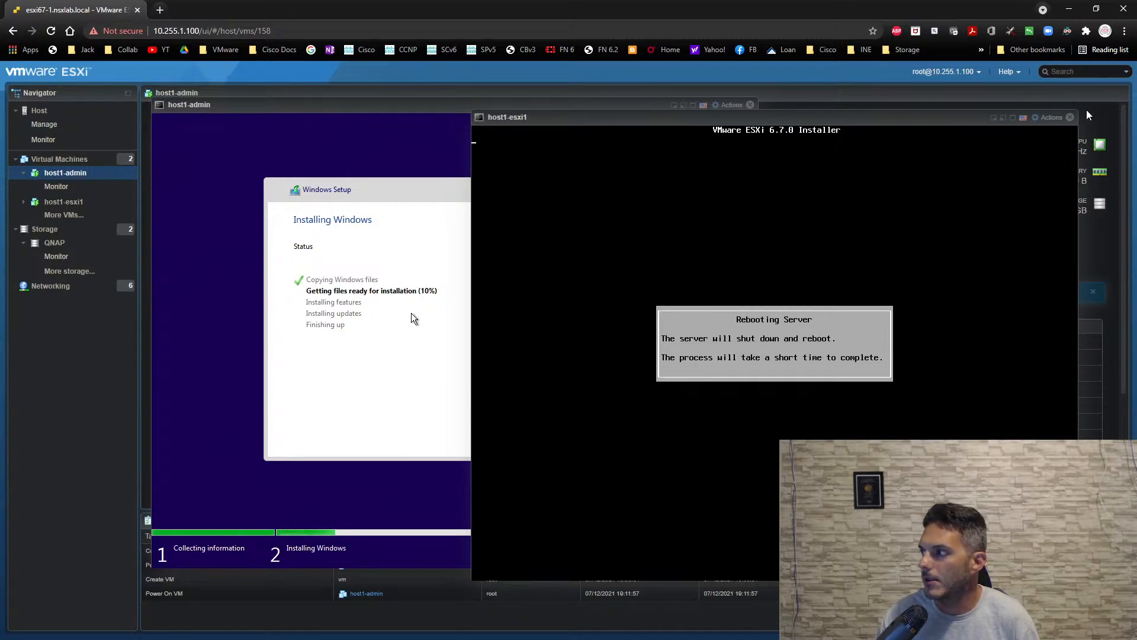
left_click(1070, 117)
left_click(750, 105)
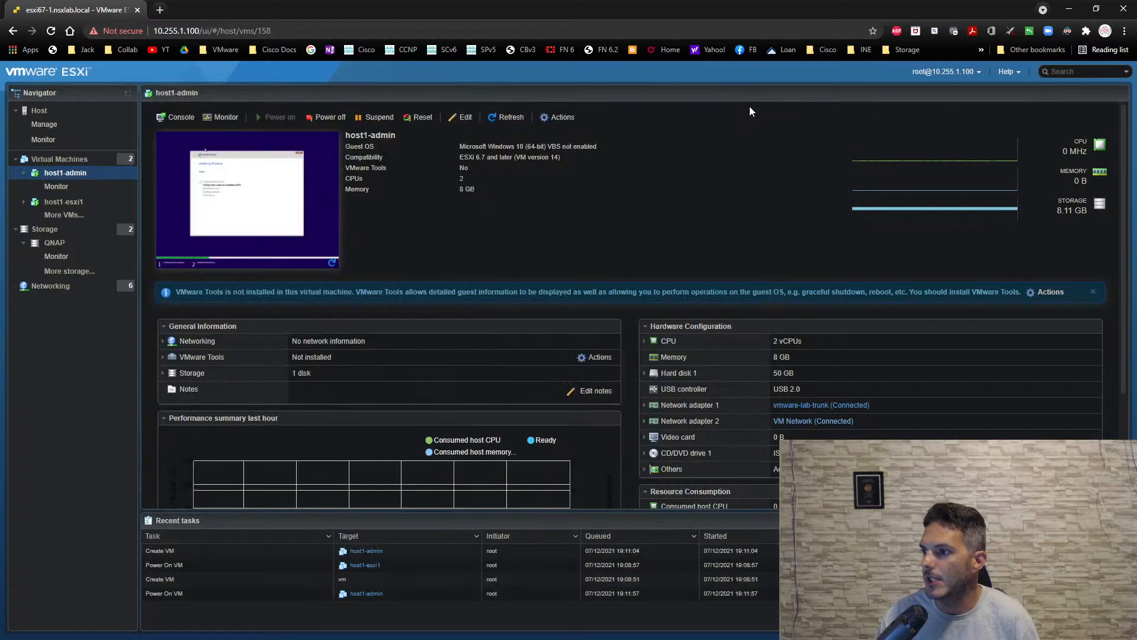
- Examine the topologies of vSwitch0 and vmware-lab, the VM Network port group, and the network adapters of host1-admin
left_click(51, 287)
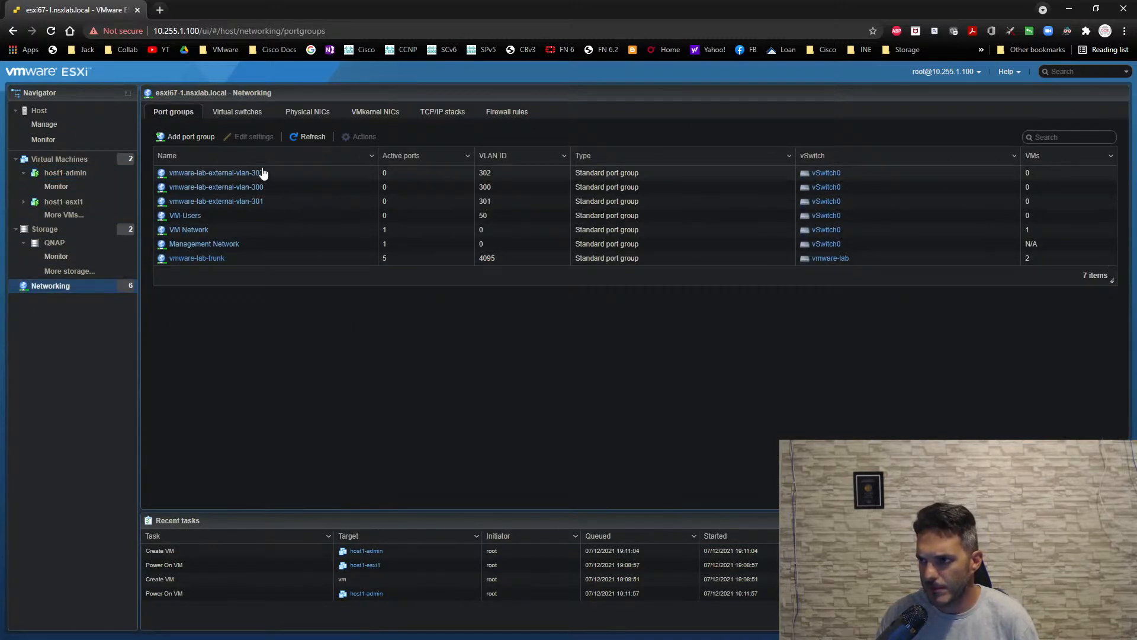
left_click(249, 115)
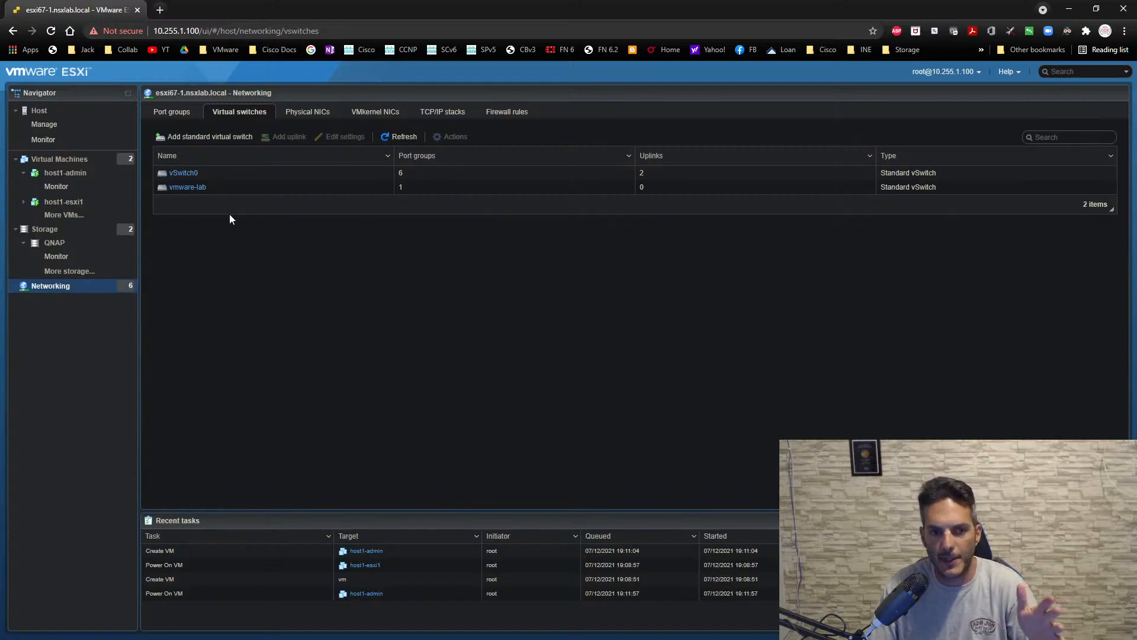
left_click(177, 175)
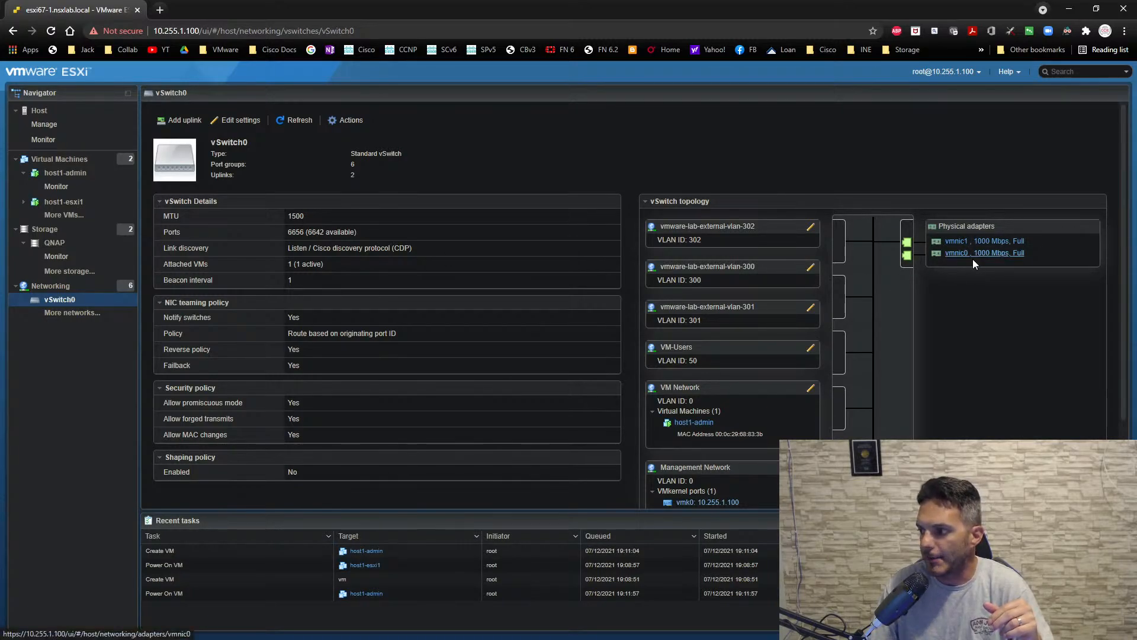
left_click(51, 285)
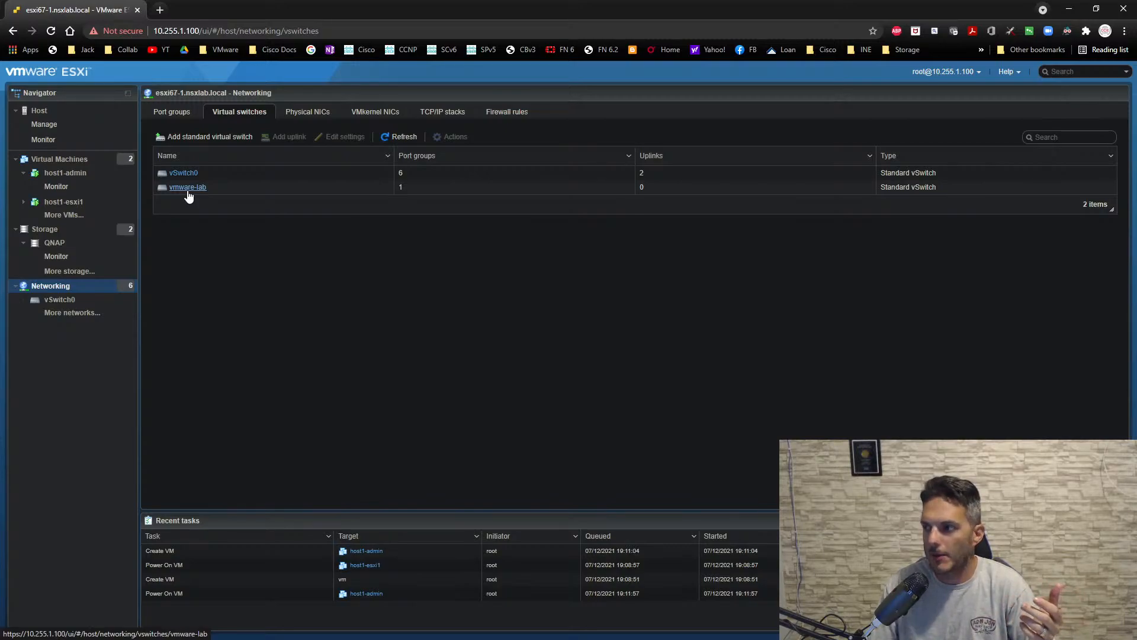
left_click(187, 189)
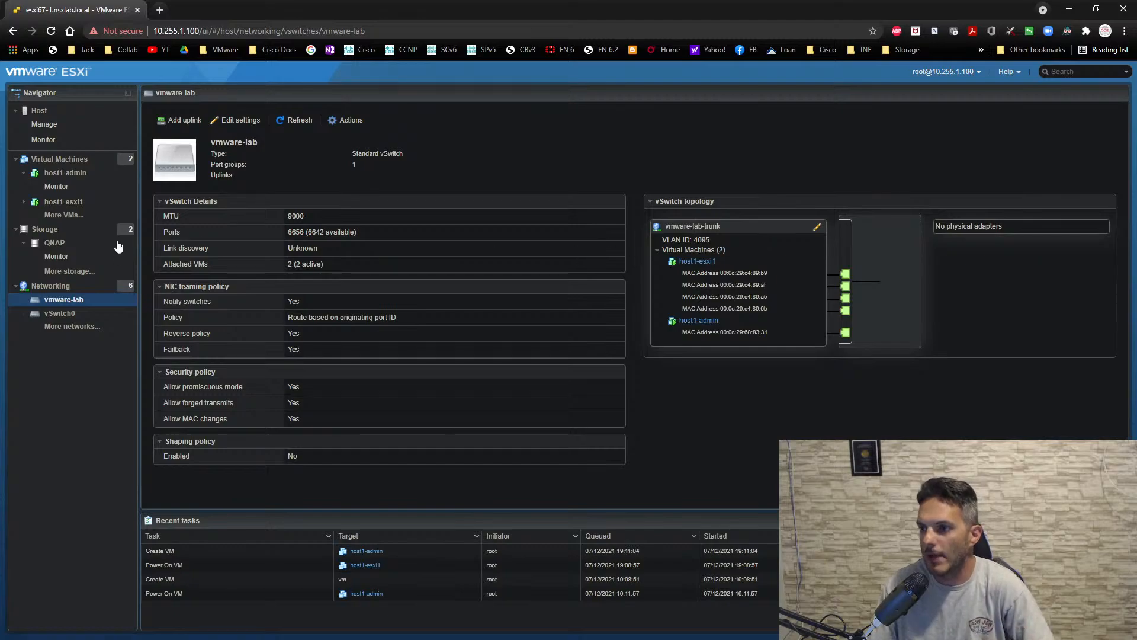
left_click(64, 285)
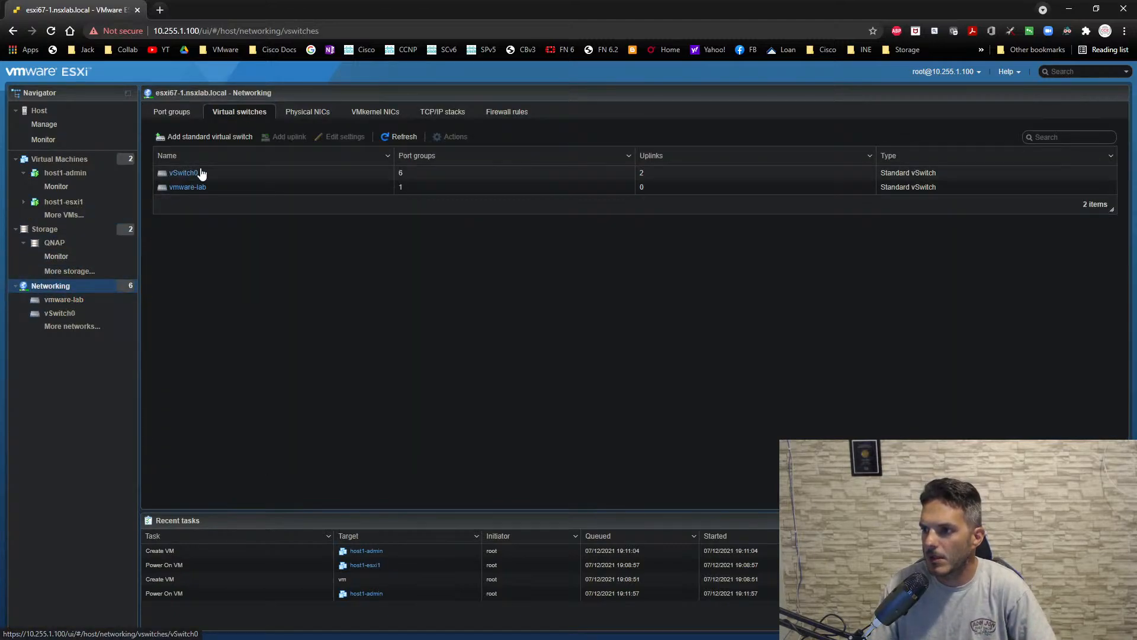
left_click(183, 118)
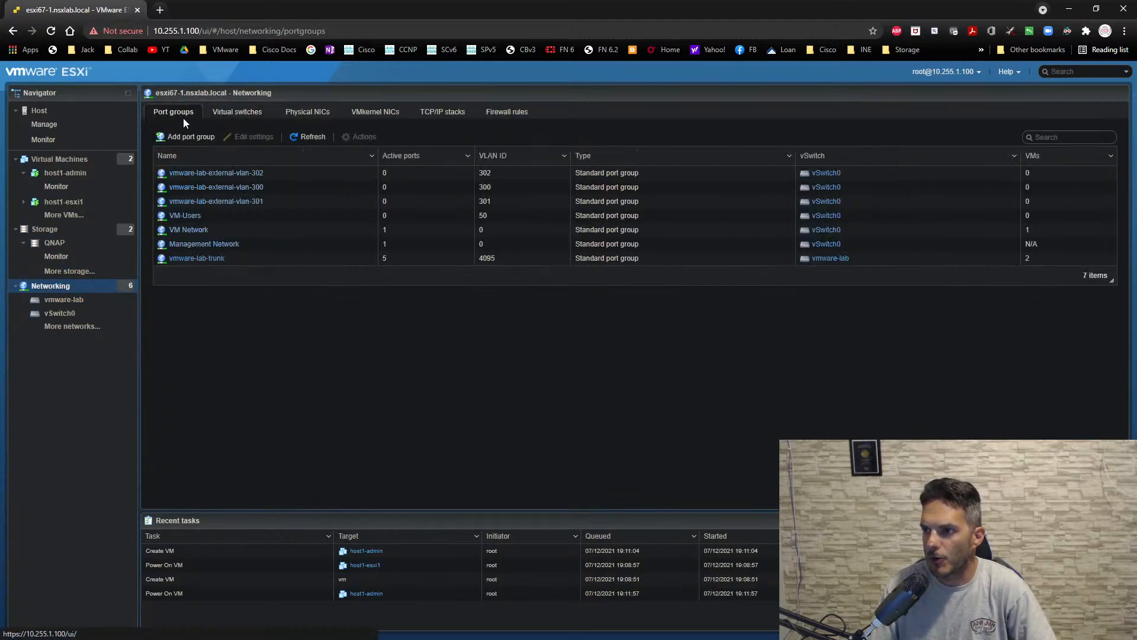
left_click(188, 229)
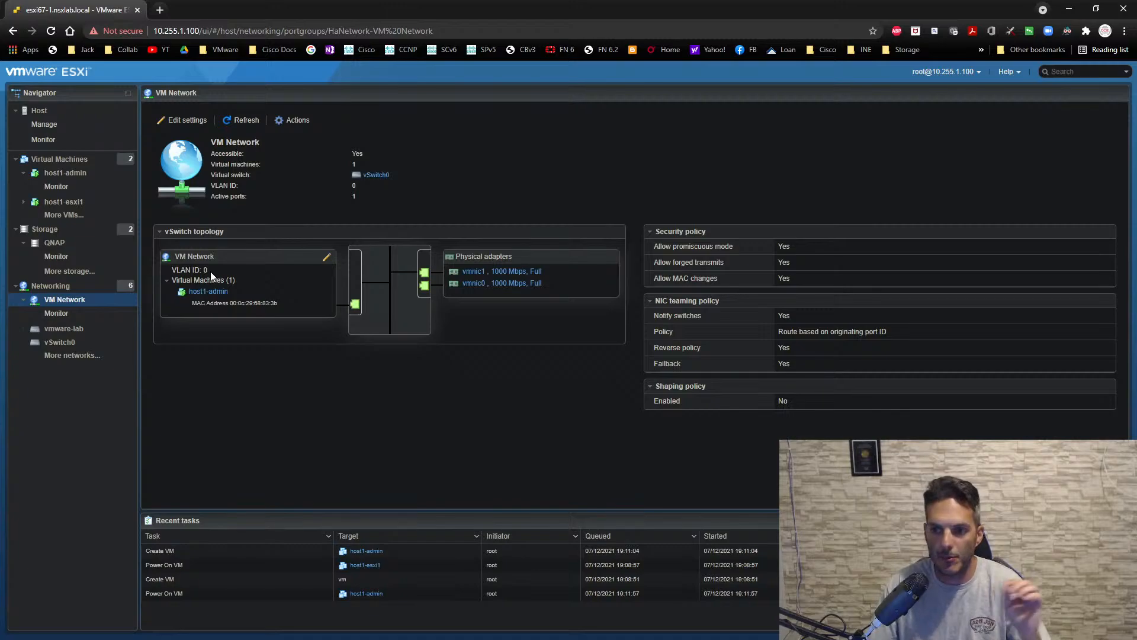
left_click(80, 173)
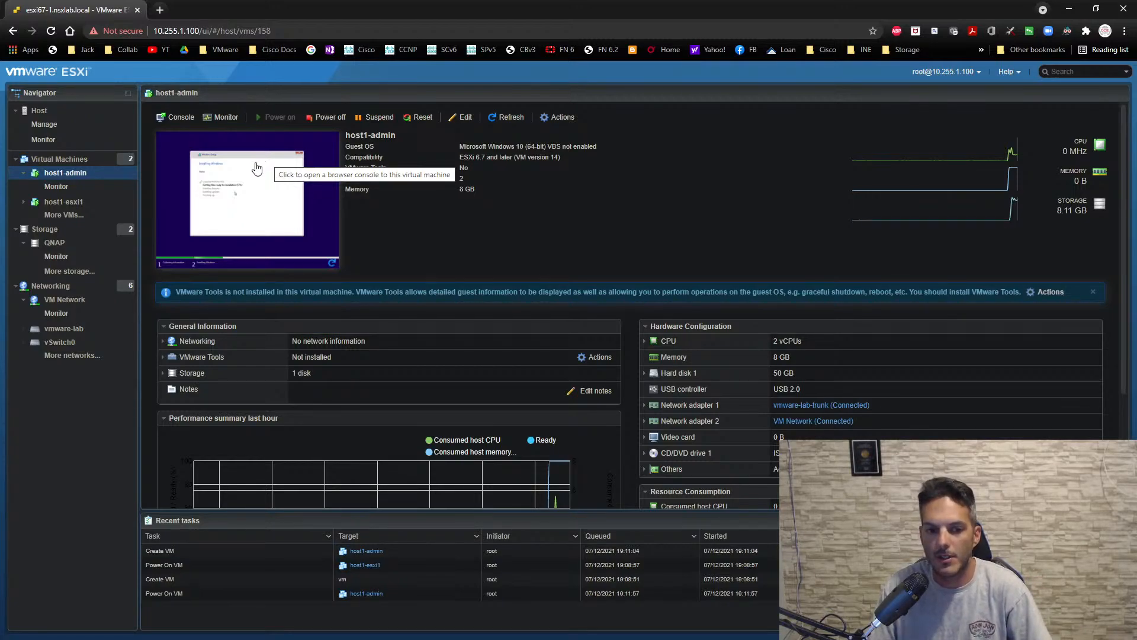
- Examine the vmware-lab-trunk port group and the promiscuous mode setting in the security policy of the vmware-lab switch
left_click(59, 284)
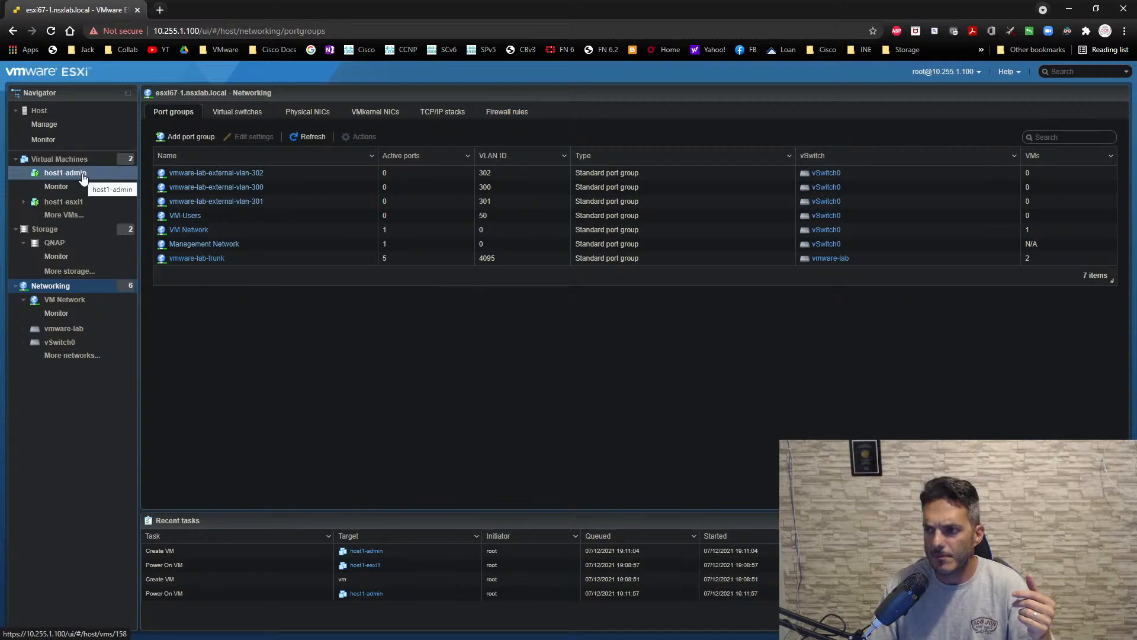
left_click(196, 259)
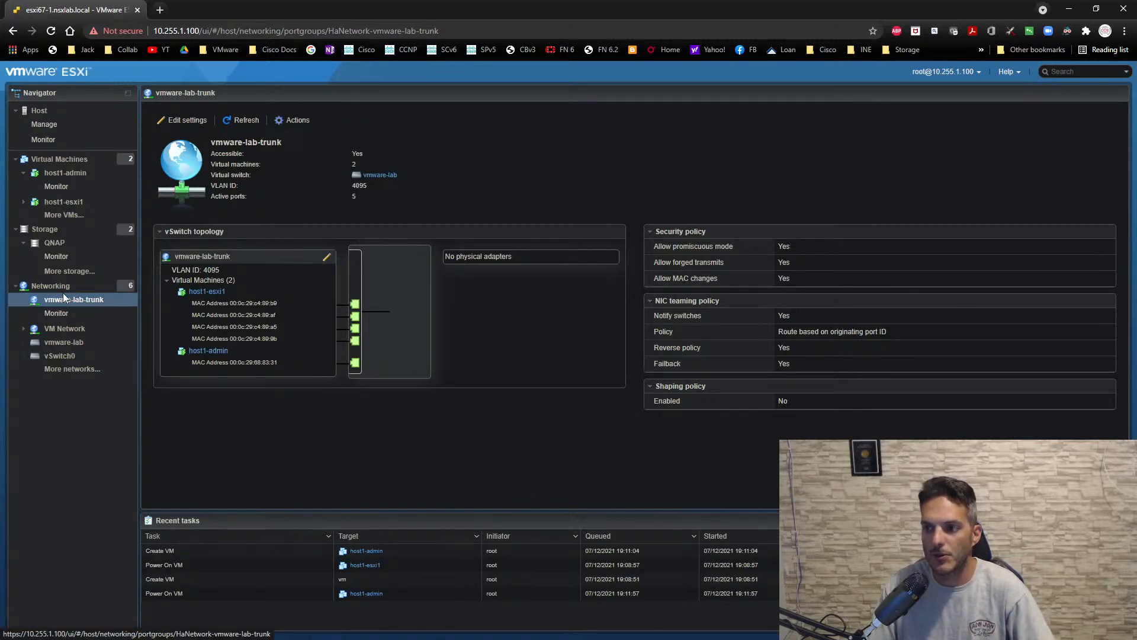
left_click(64, 342)
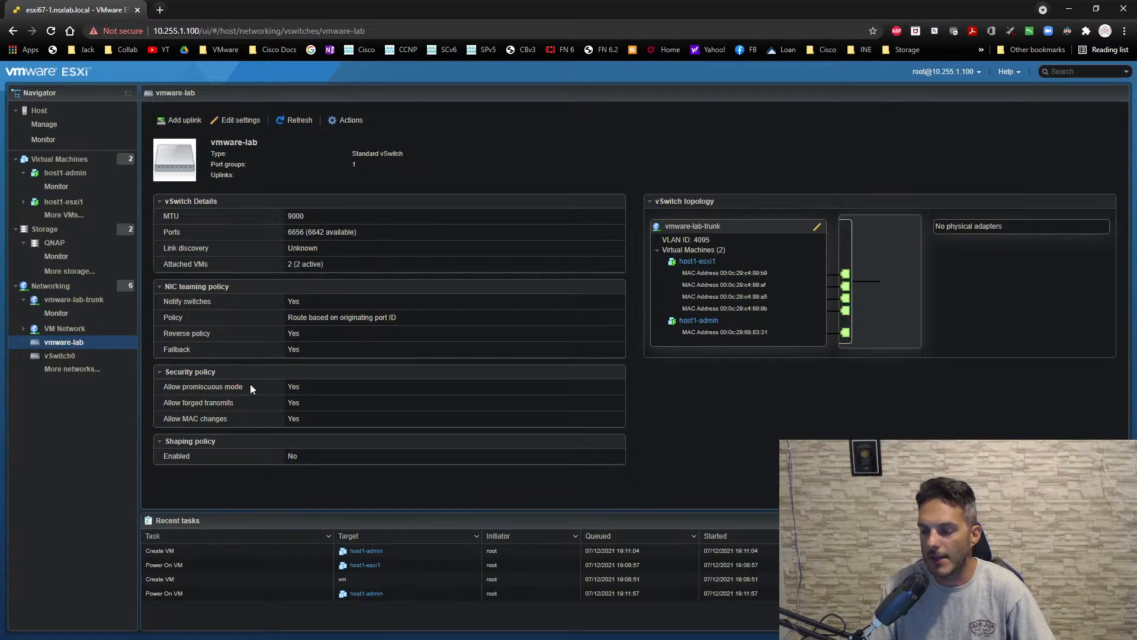
left_click_drag(237, 386, 161, 387)
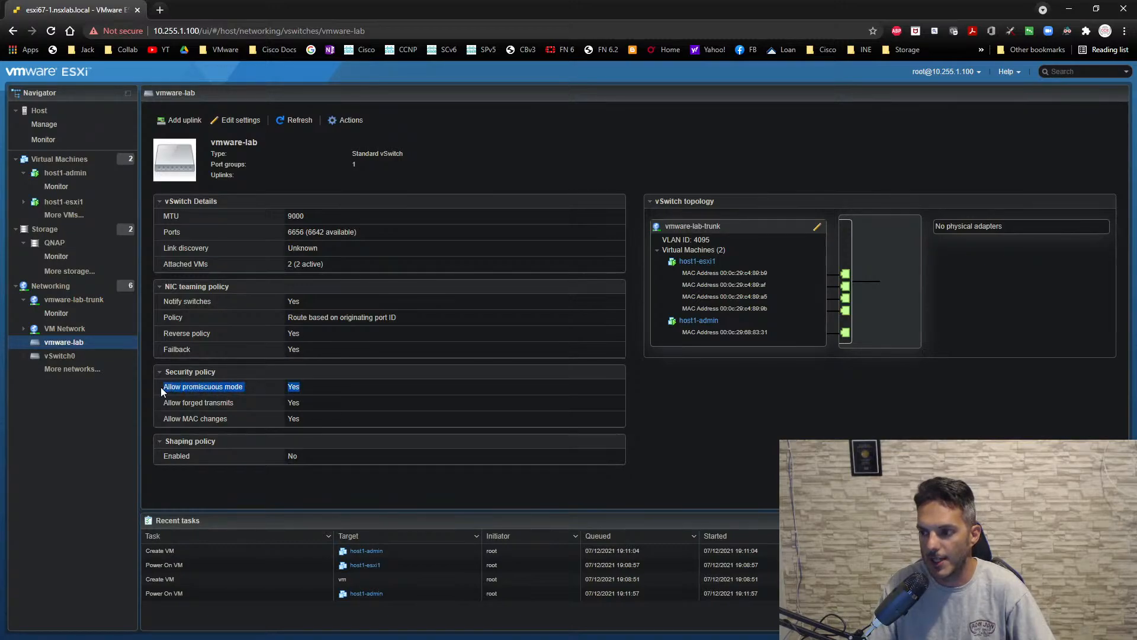
left_click(380, 379)
left_click(380, 373)
left_click(379, 373)
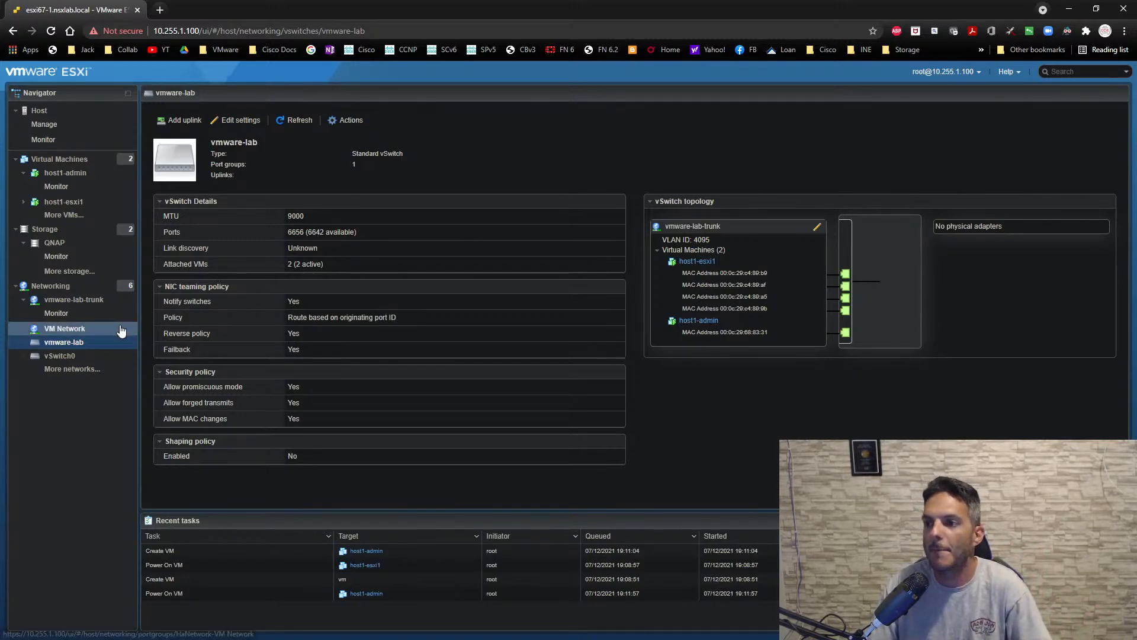
- Check the Windows installation progress in the host1-admin console and close the console
left_click(84, 177)
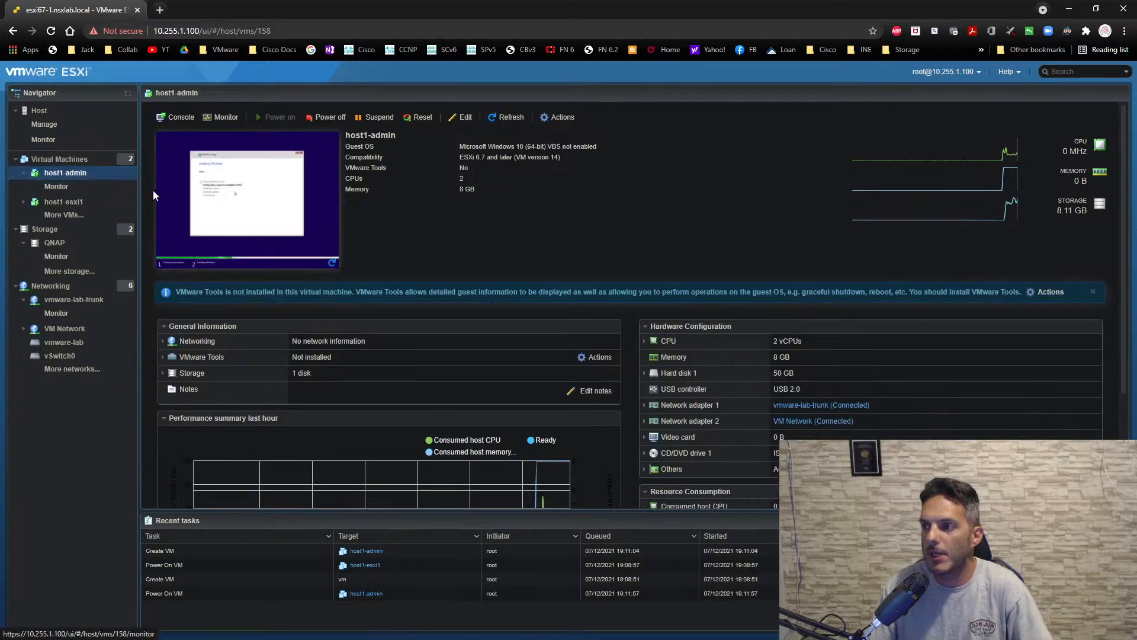
left_click(237, 195)
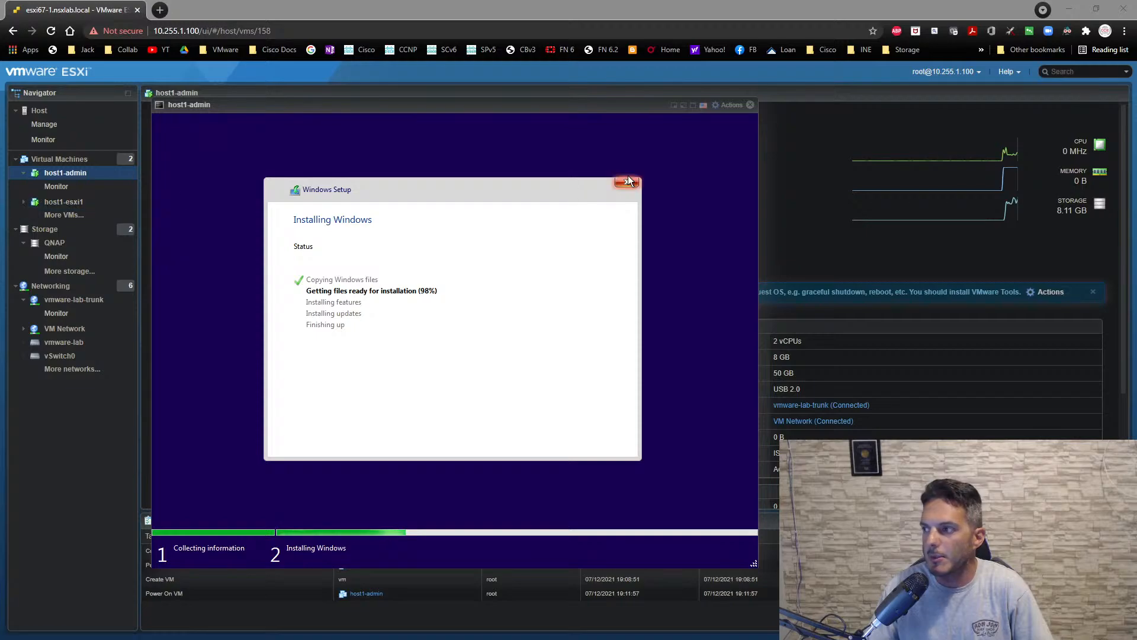
left_click(750, 105)
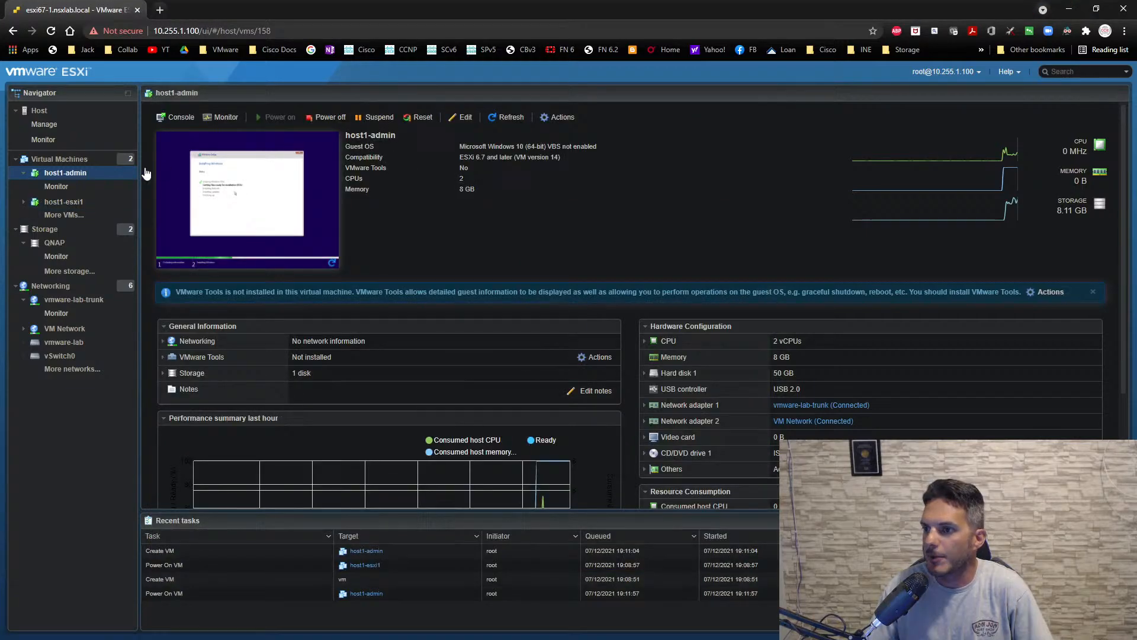
- Open the host1-esxi1 console and log in to its system customization as root with the account password
left_click(65, 202)
left_click(248, 178)
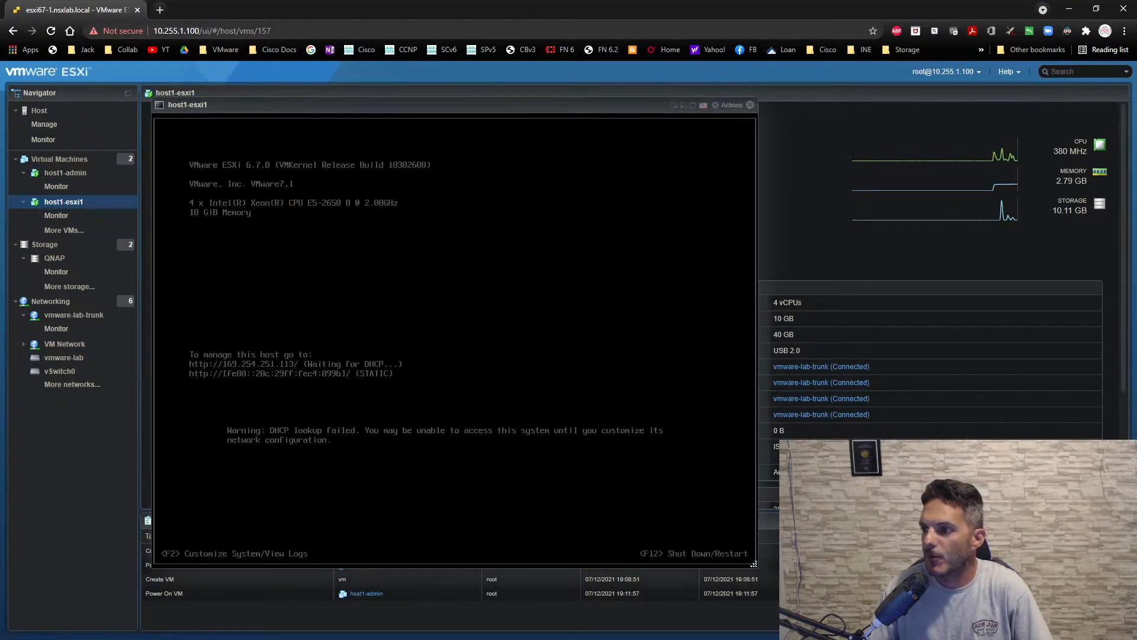
left_click(379, 285)
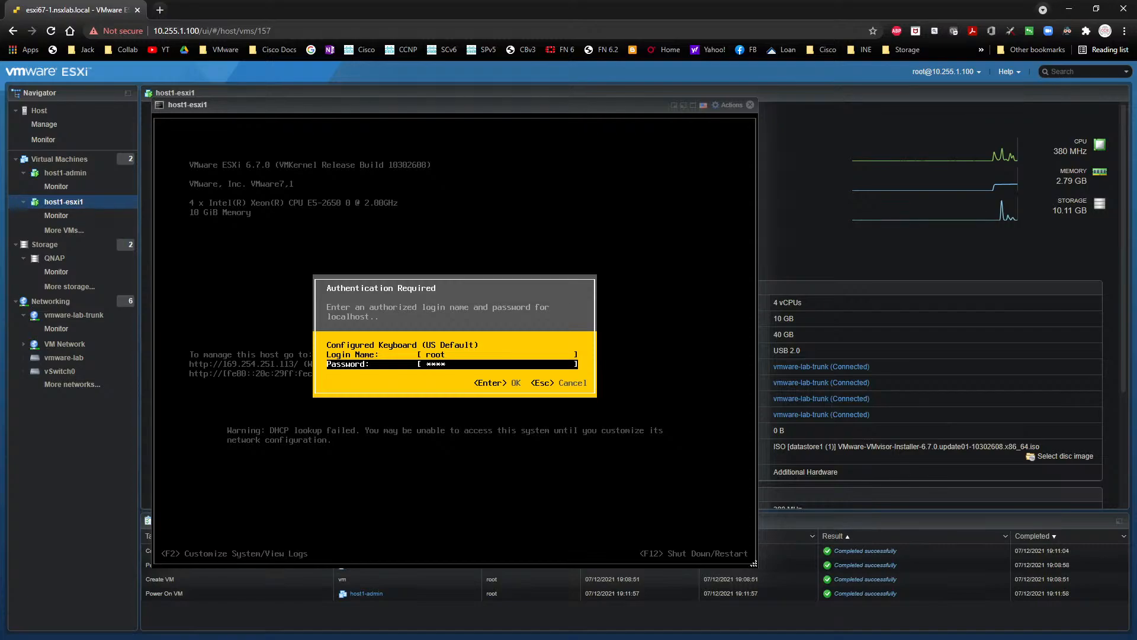
type("***")
key("Return")
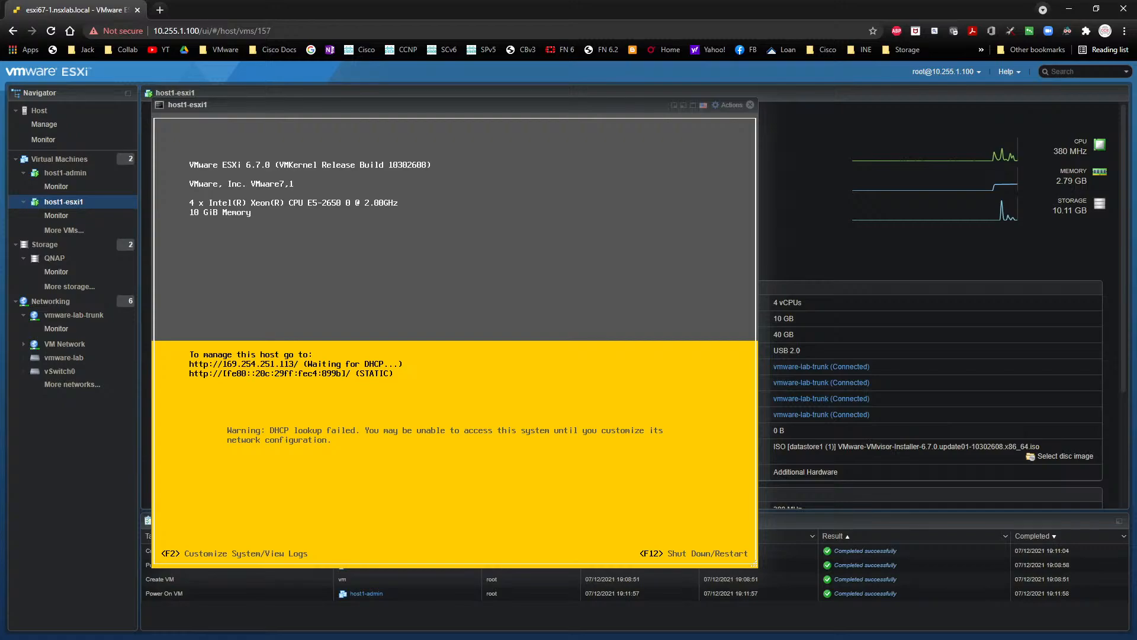
- Switch the IPv4 configuration of host1-esxi1's management network to a static IP address
key("Down")
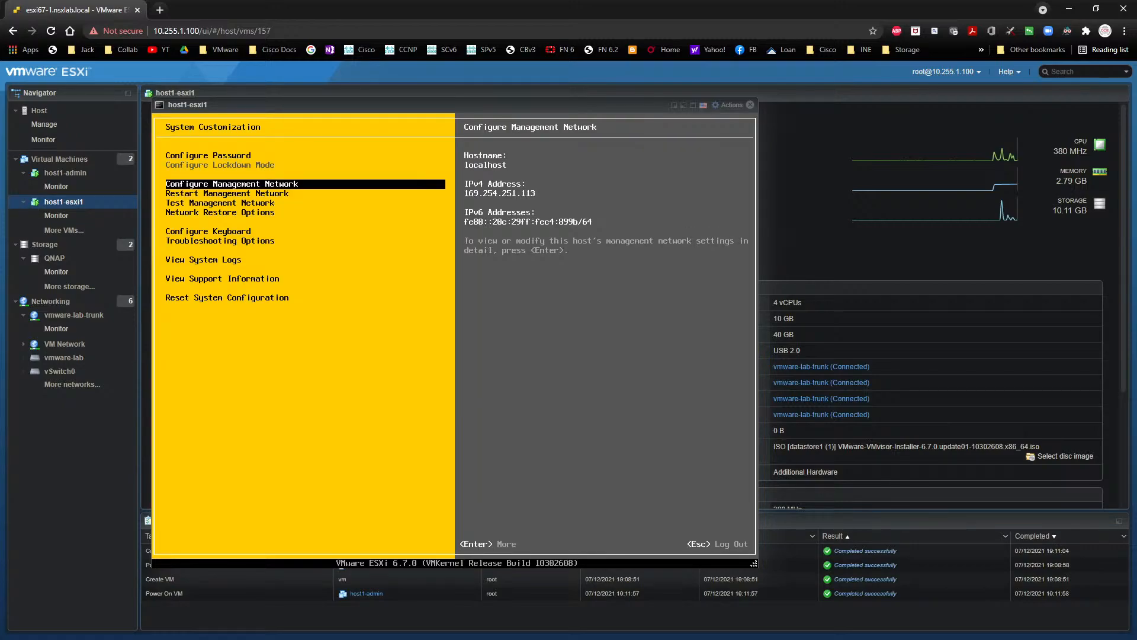
key("Return")
key("Down")
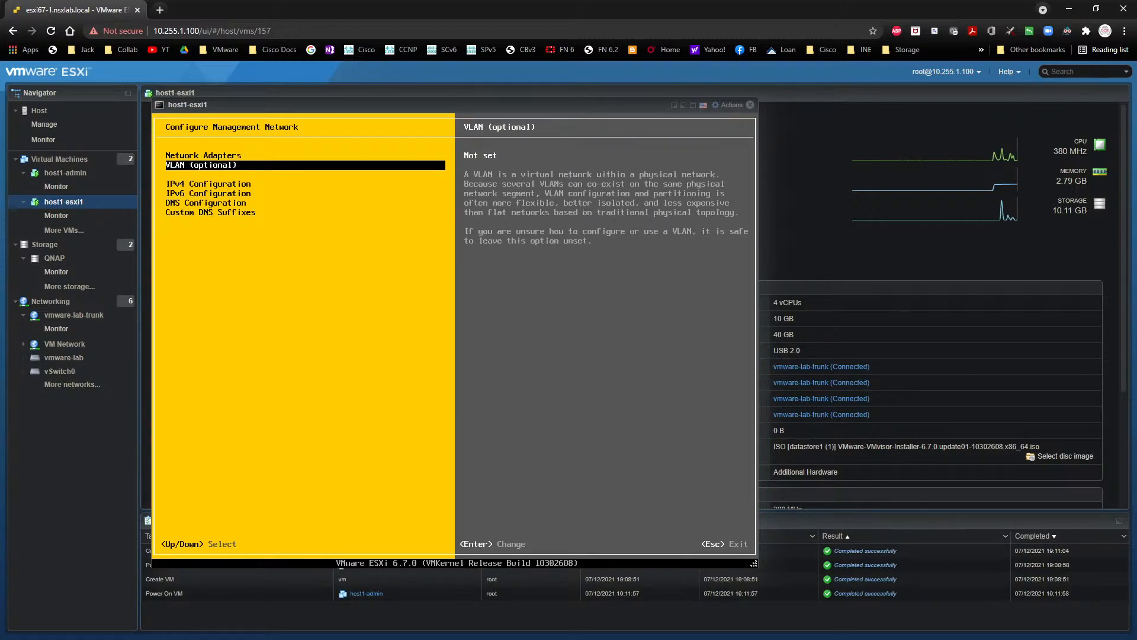
key("Down")
key("Return")
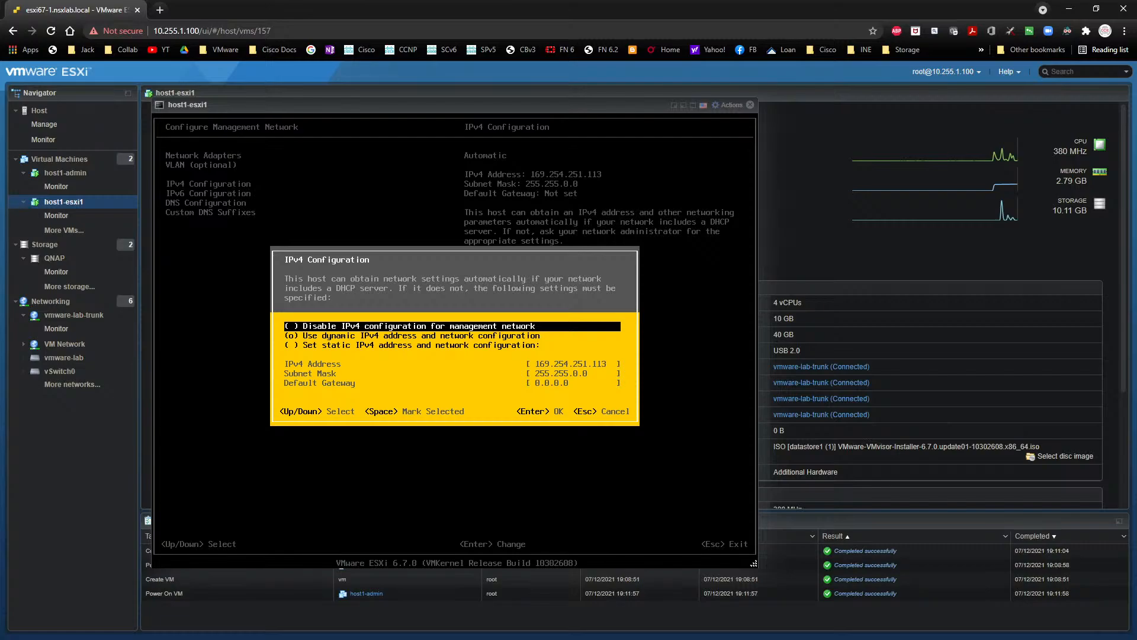
key("Down")
key("Down")
key("space")
key("Down")
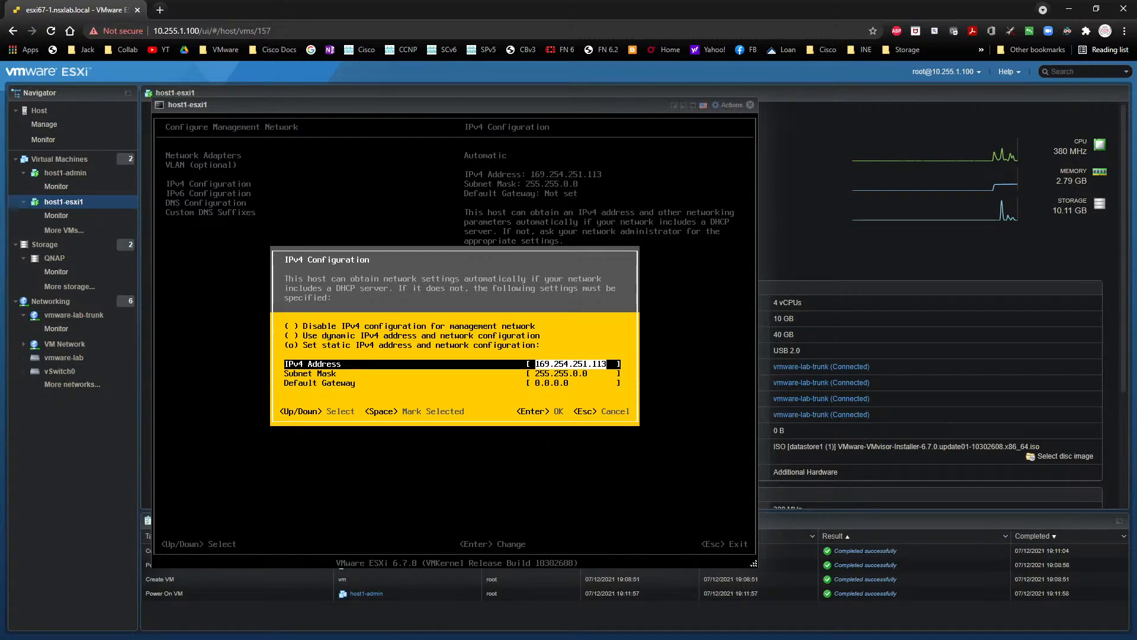
- Set the static IPv4 address to 10.0.0.11 with subnet mask 255.255.255.0, fill in the default gateway, and accept the configuration
type("10.0.0")
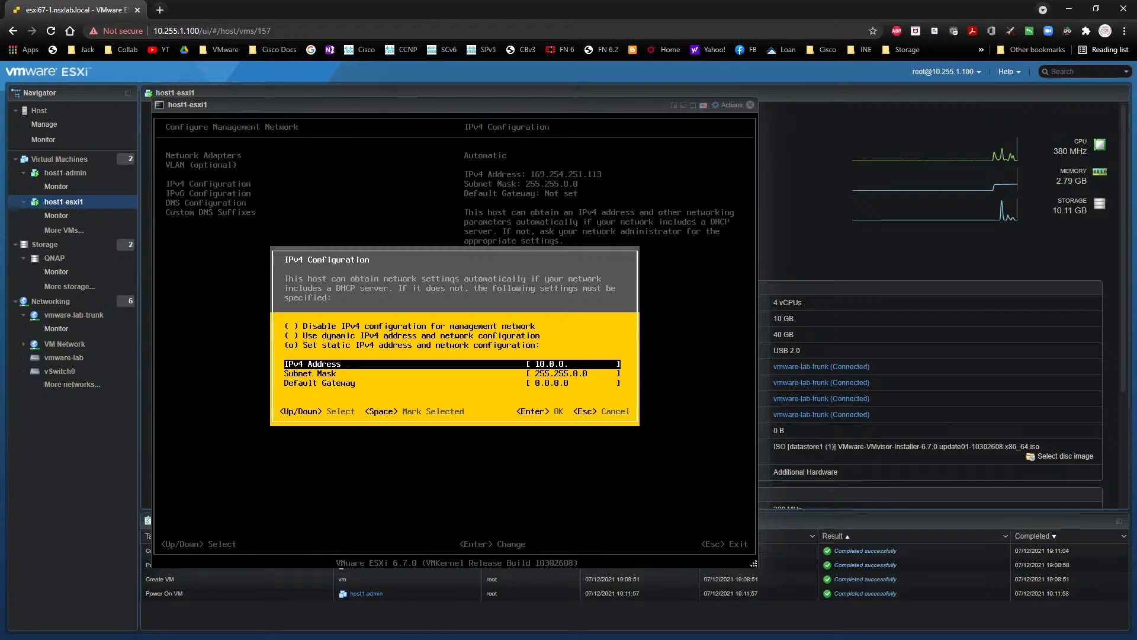
type(".11")
key("Down")
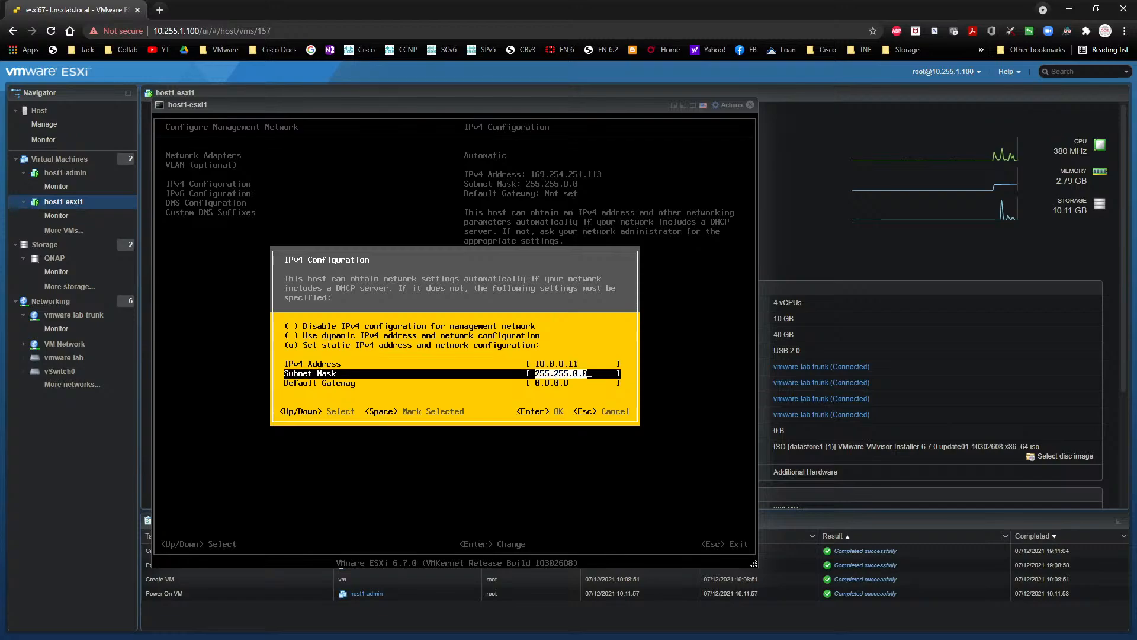
type("255.255.255.")
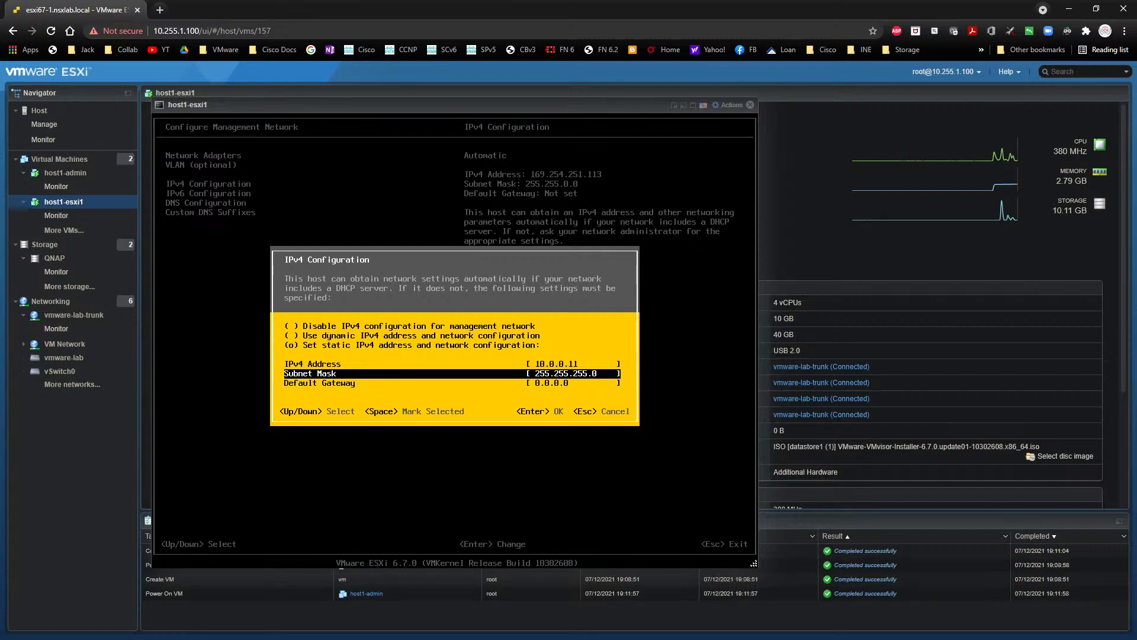
type("0")
key("Down")
type("10.0.0.")
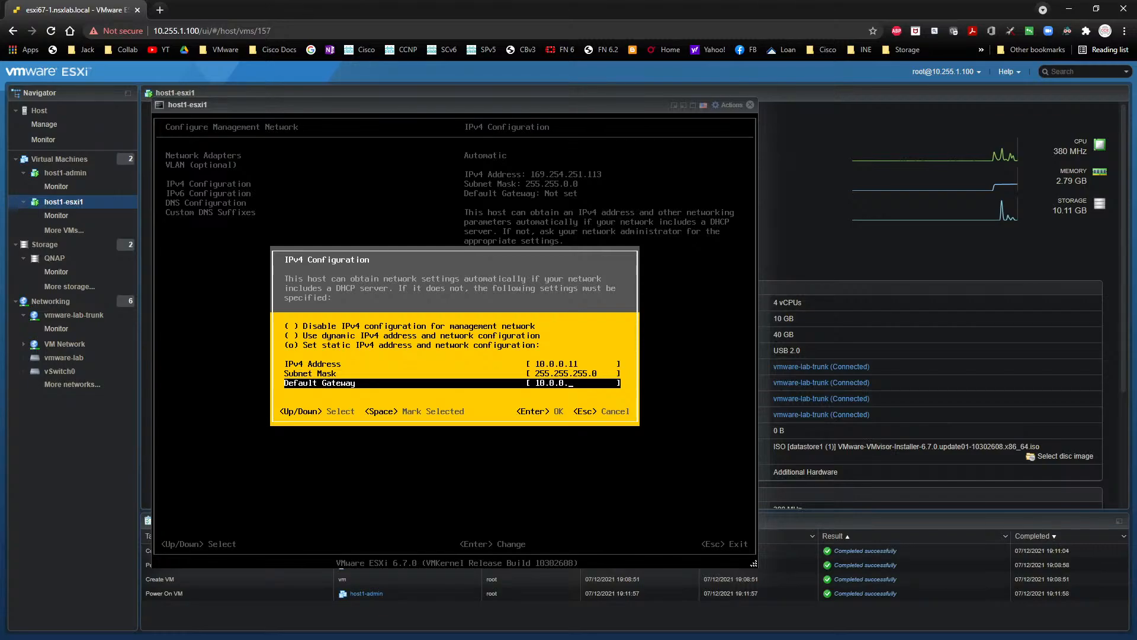
key("Return")
- Switch the DNS configuration to manual server addresses and set the primary DNS server to 10.0.0.254
key("Down")
key("Down")
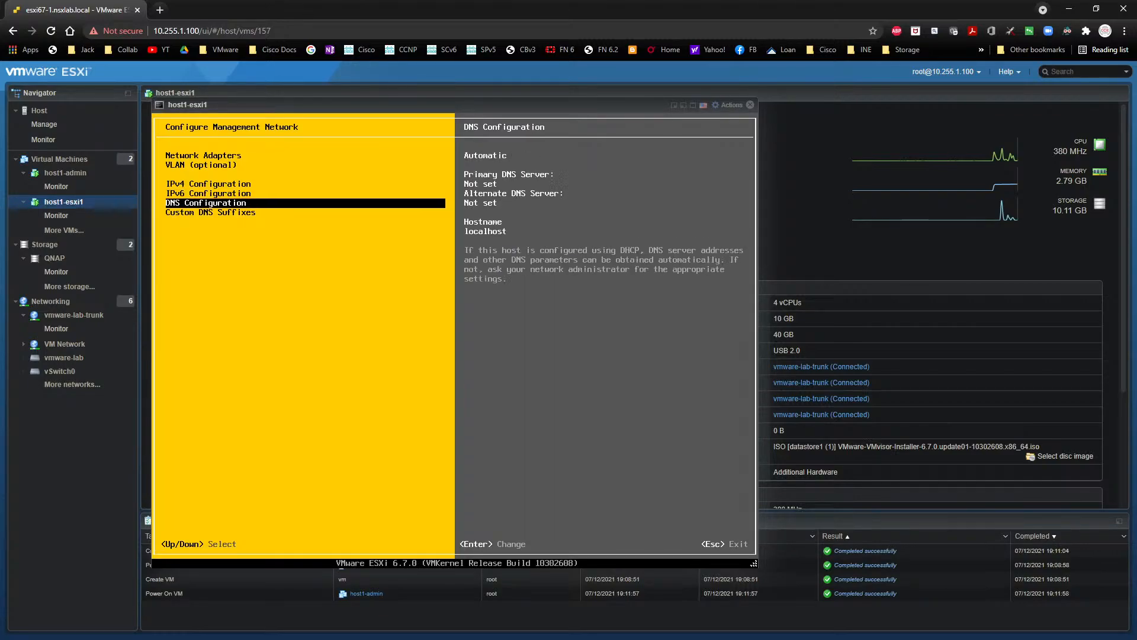
key("Return")
key("Down")
key("space")
key("Down")
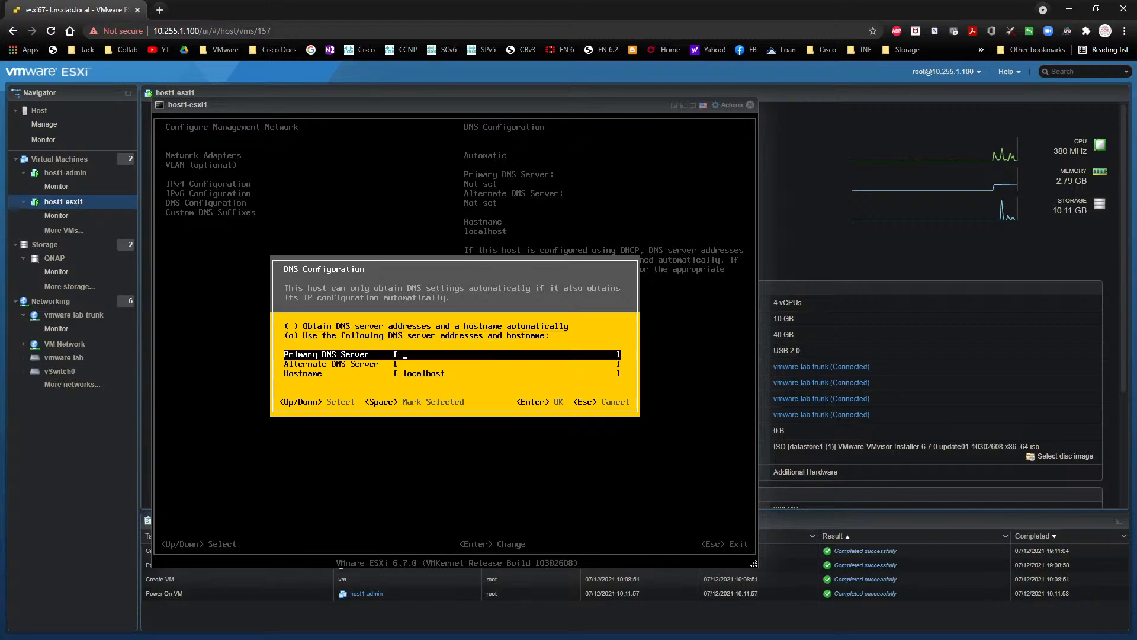
type("10.0.0.254")
- Set the hostname to dcl-host1.nsx.local and accept the DNS configuration
key("Down")
key("Down")
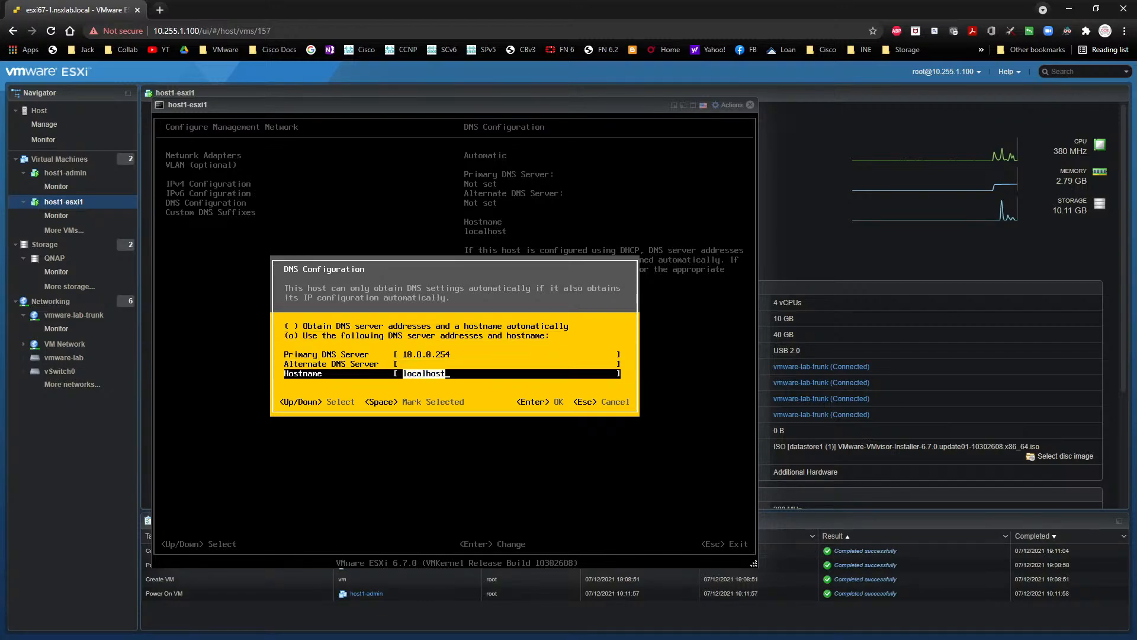
type("dcl-host1.nsx.local")
key("Return")
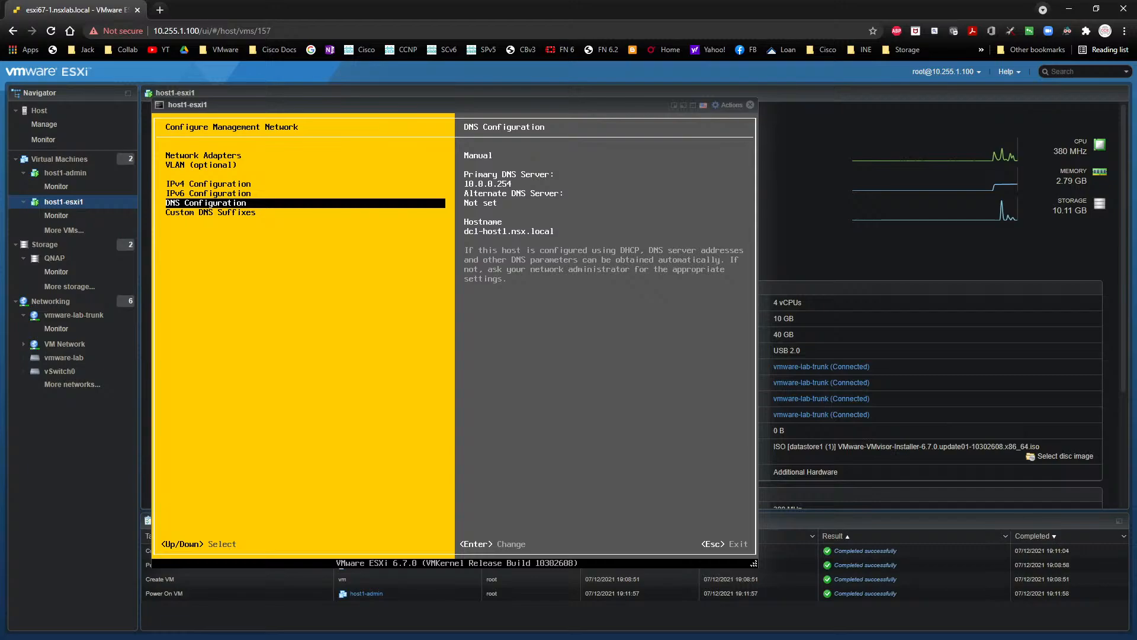
- Apply the management network changes with a network restart and log out of the system customization
key("Escape")
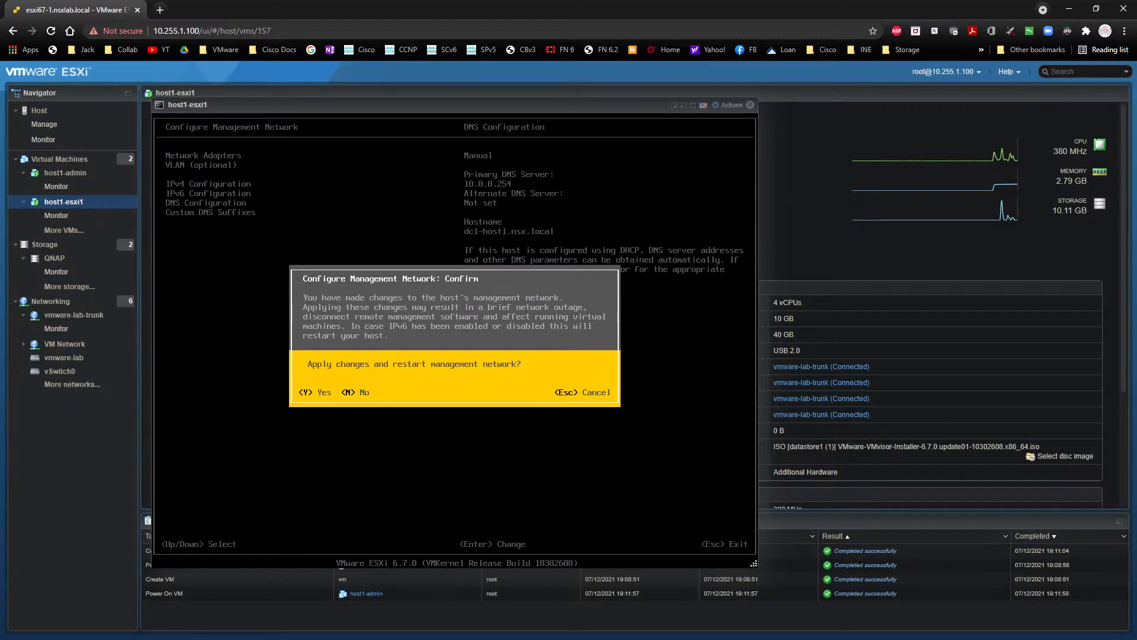
key("y")
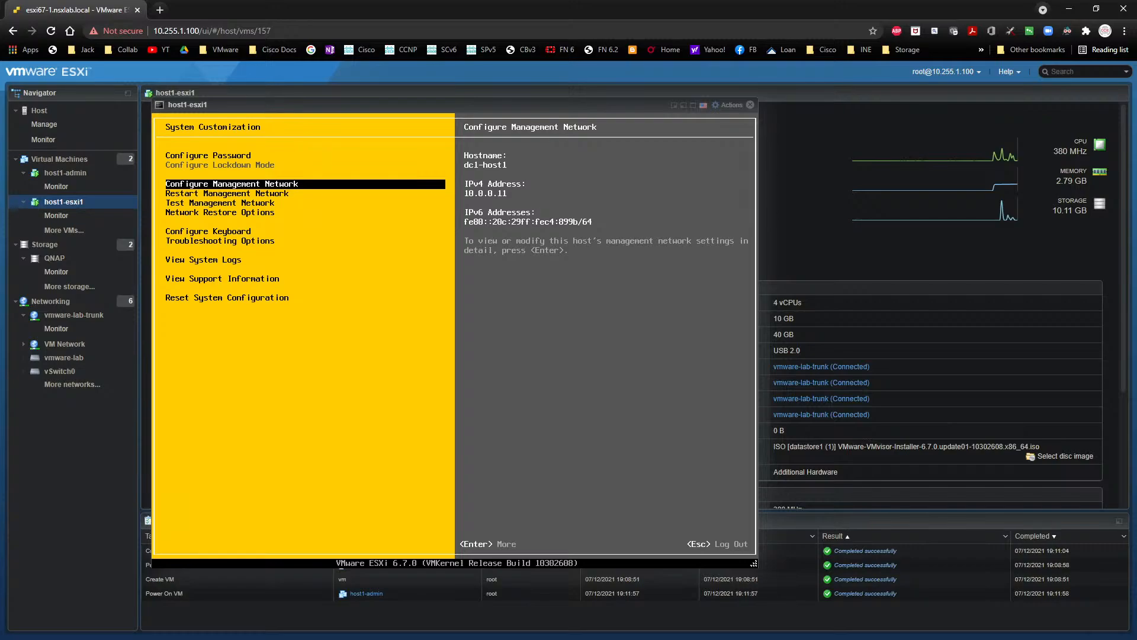
key("Escape")
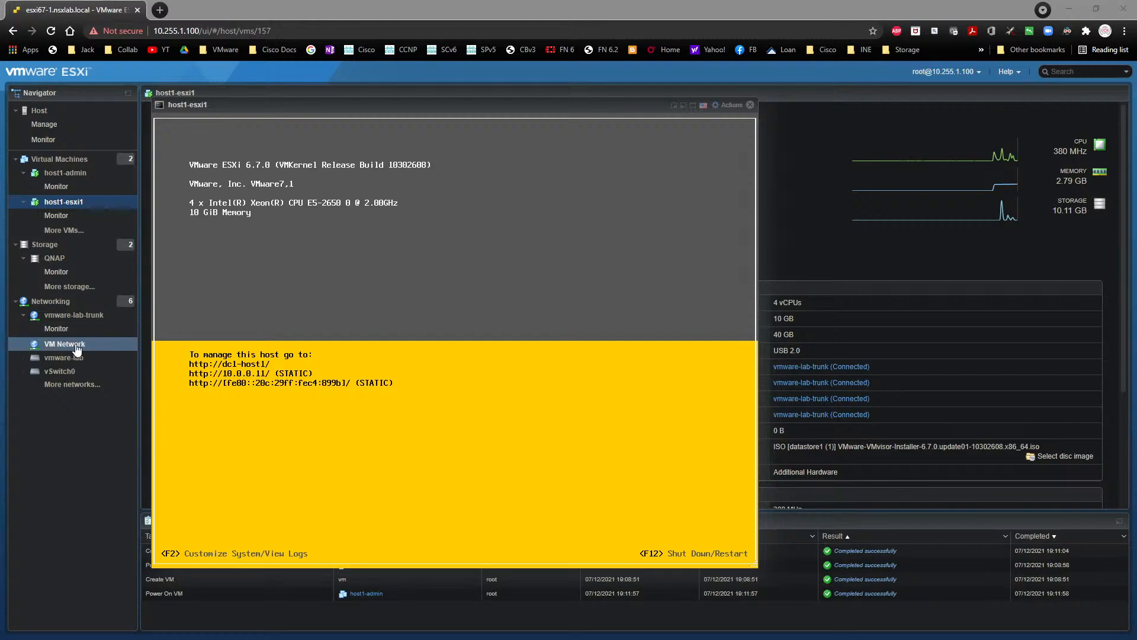
- Close the host1-esxi1 console, check the Windows installation progress in the host1-admin console, and close that console
left_click(65, 173)
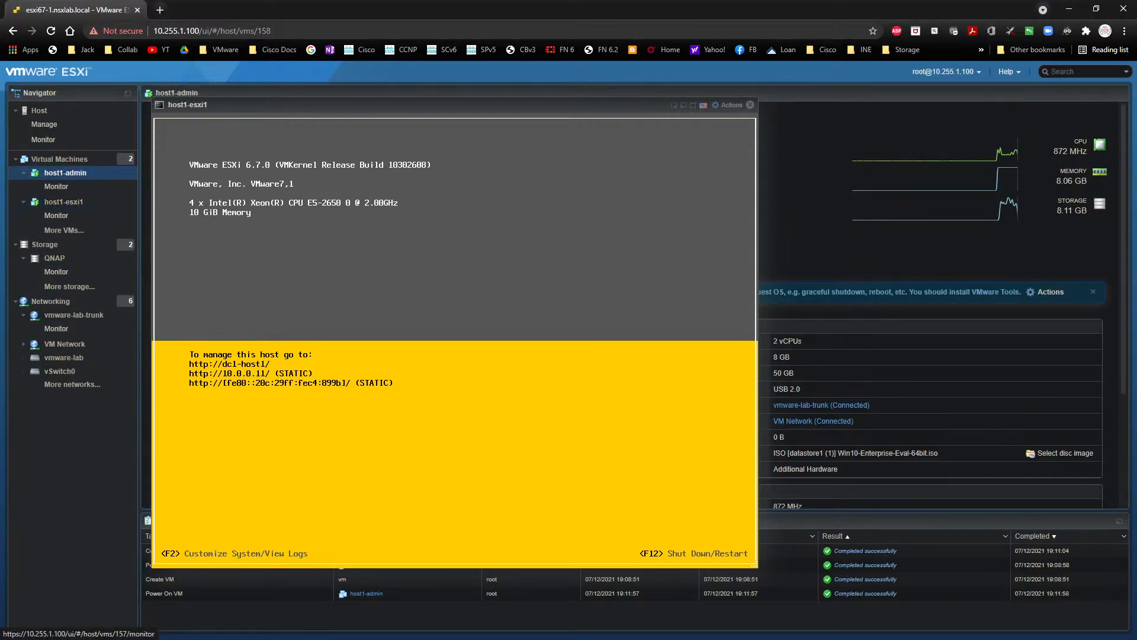
left_click(750, 105)
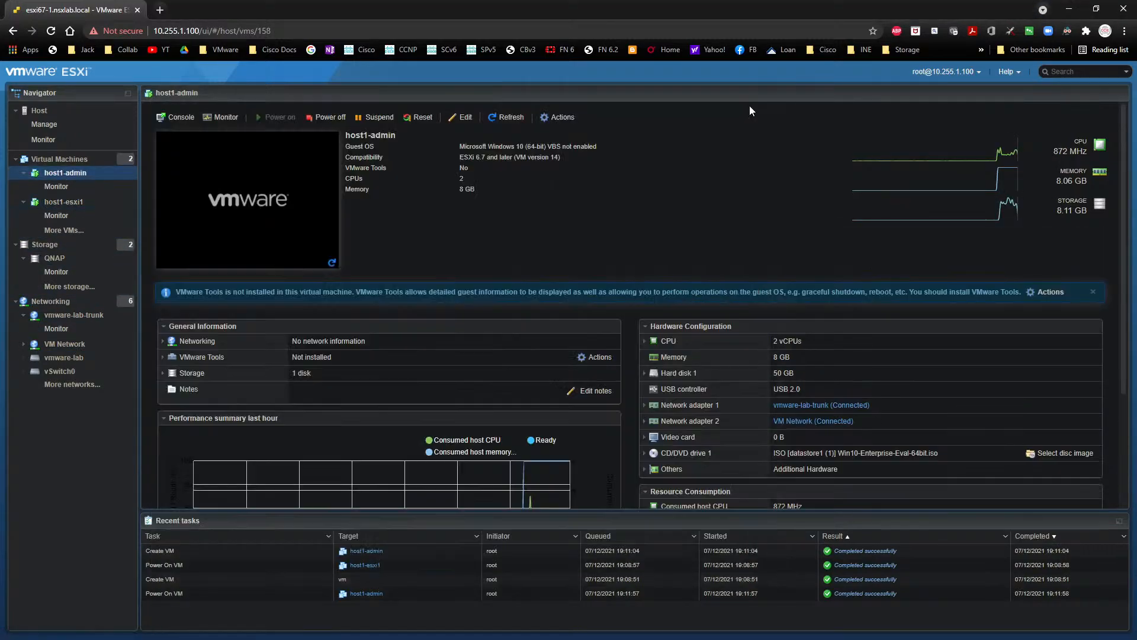
left_click(234, 198)
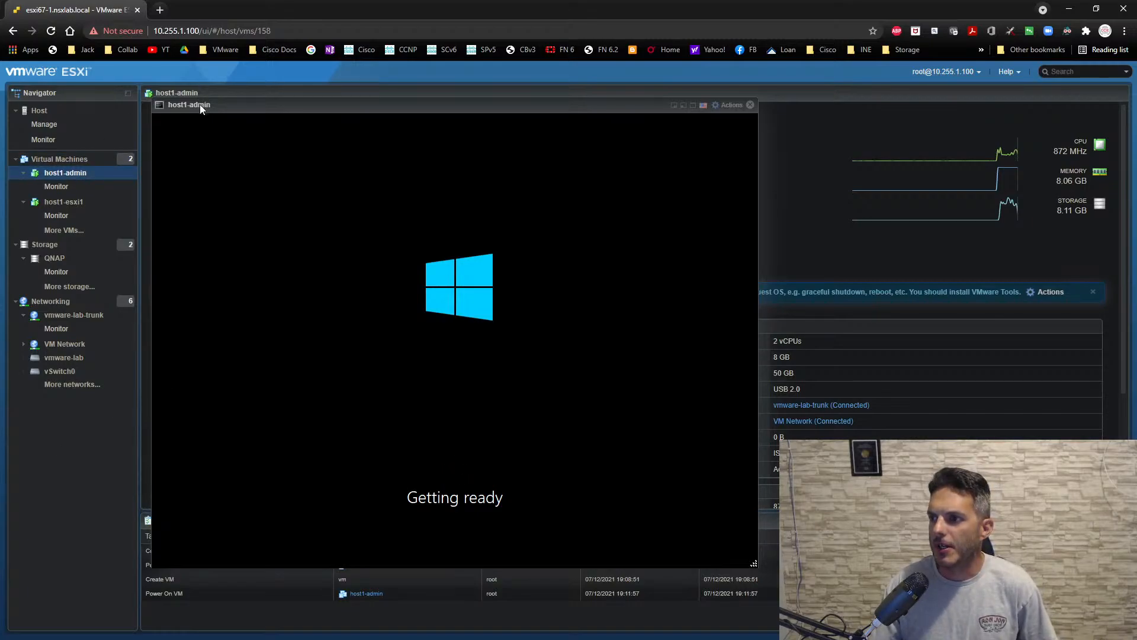
left_click_drag(200, 105, 367, 116)
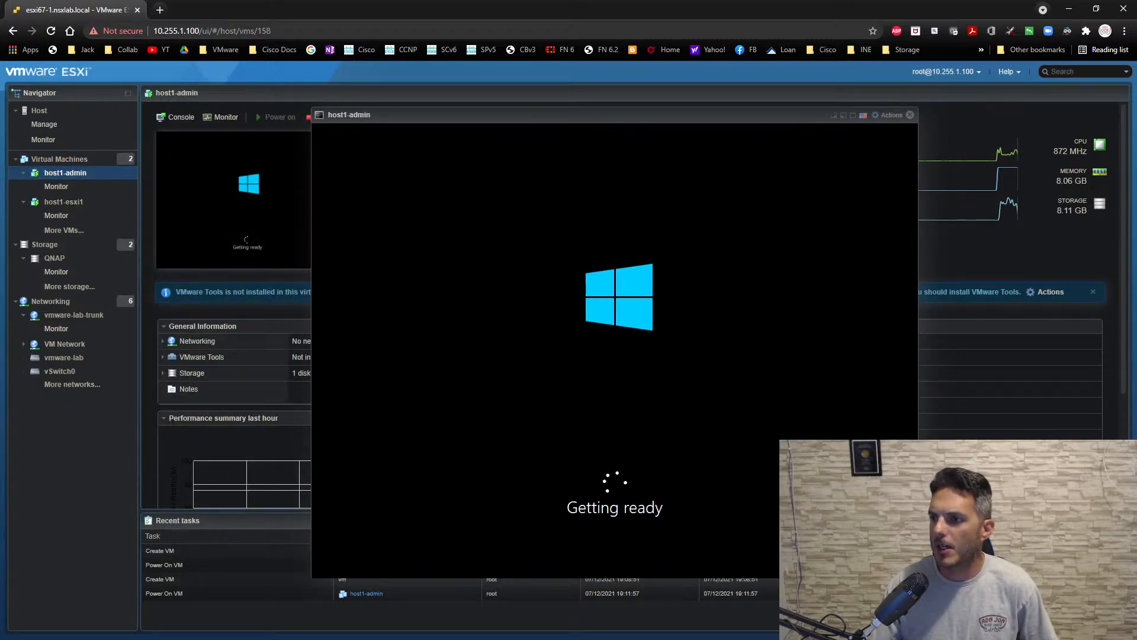
left_click(911, 115)
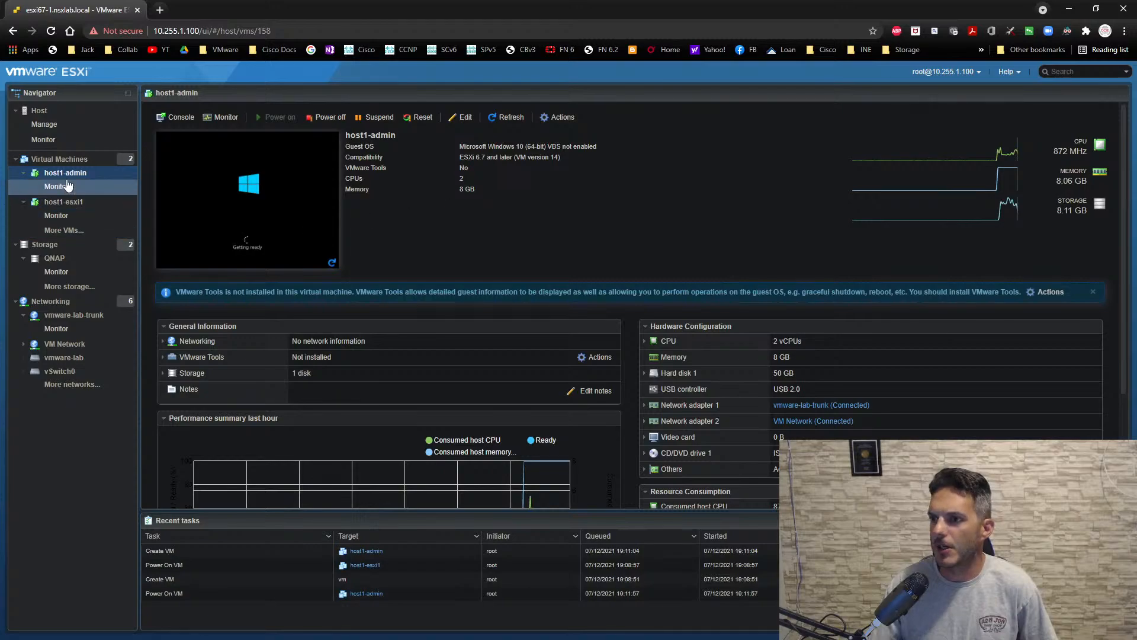
- Examine the physical host's resource usage and its performance summary for the last hour
left_click(40, 111)
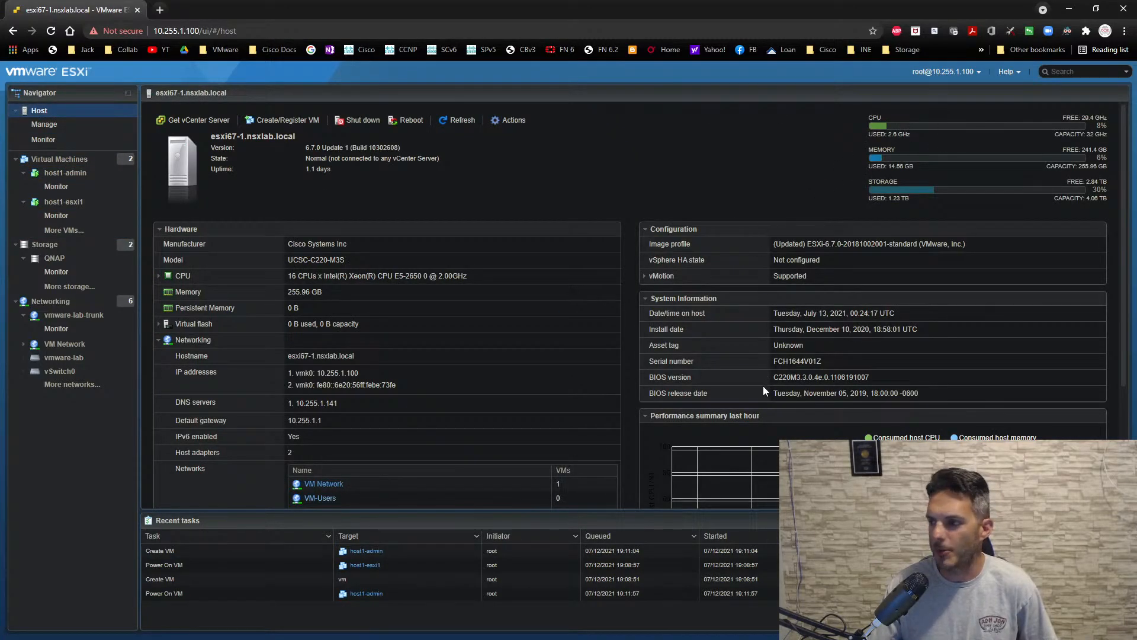
scroll(770, 387, "down", 2)
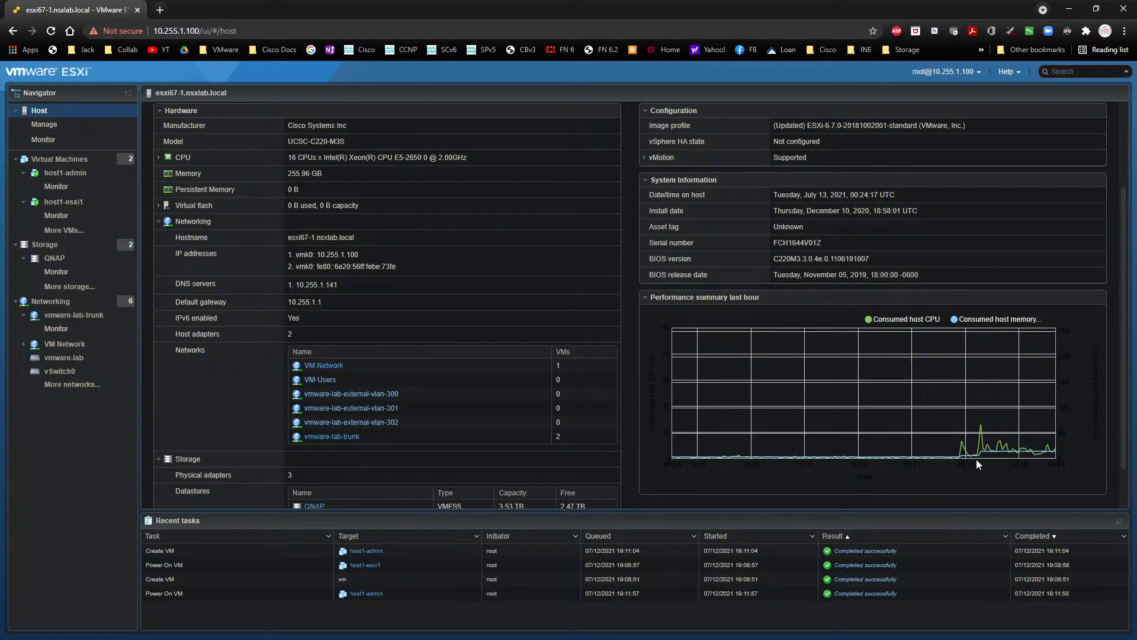
scroll(770, 439, "up", 2)
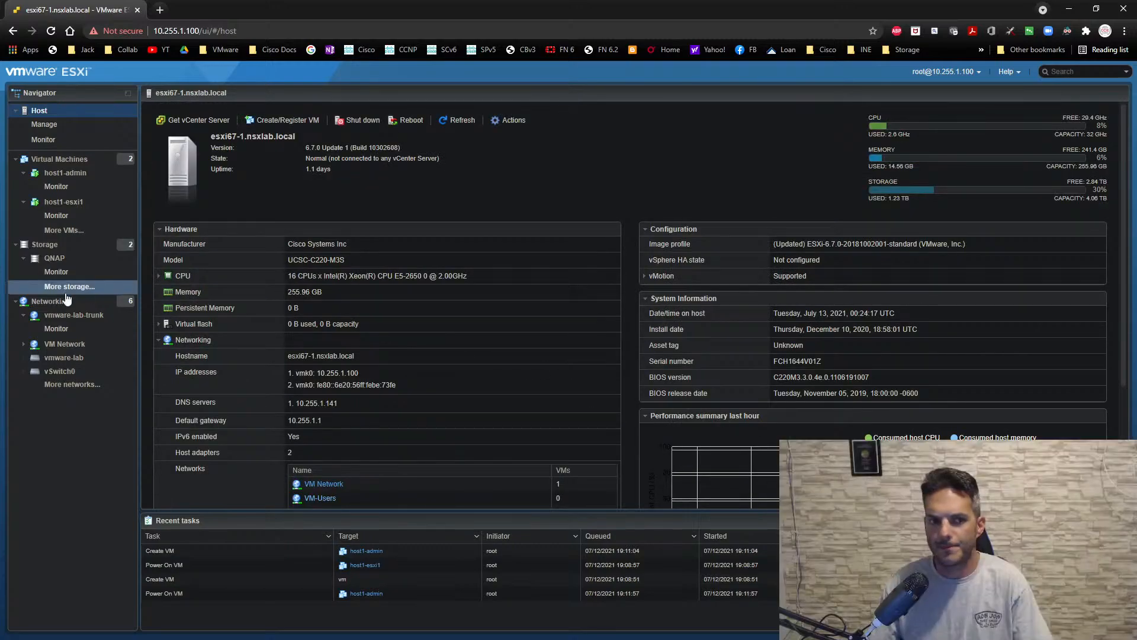
- Start creating a new virtual machine and name it host1-dc
left_click(43, 160)
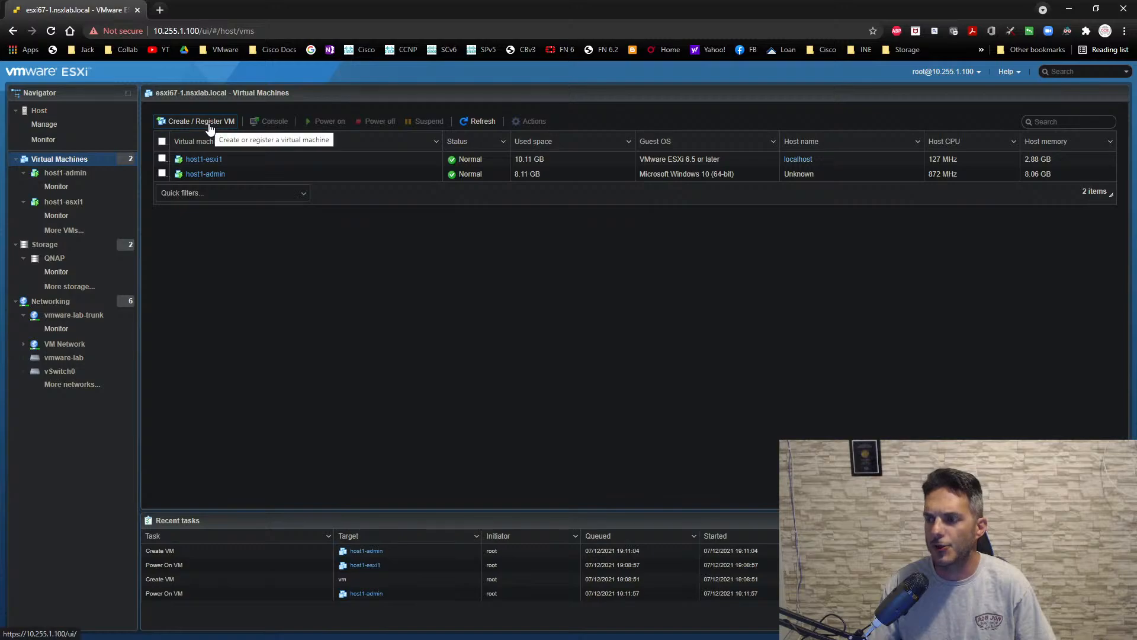
left_click(208, 123)
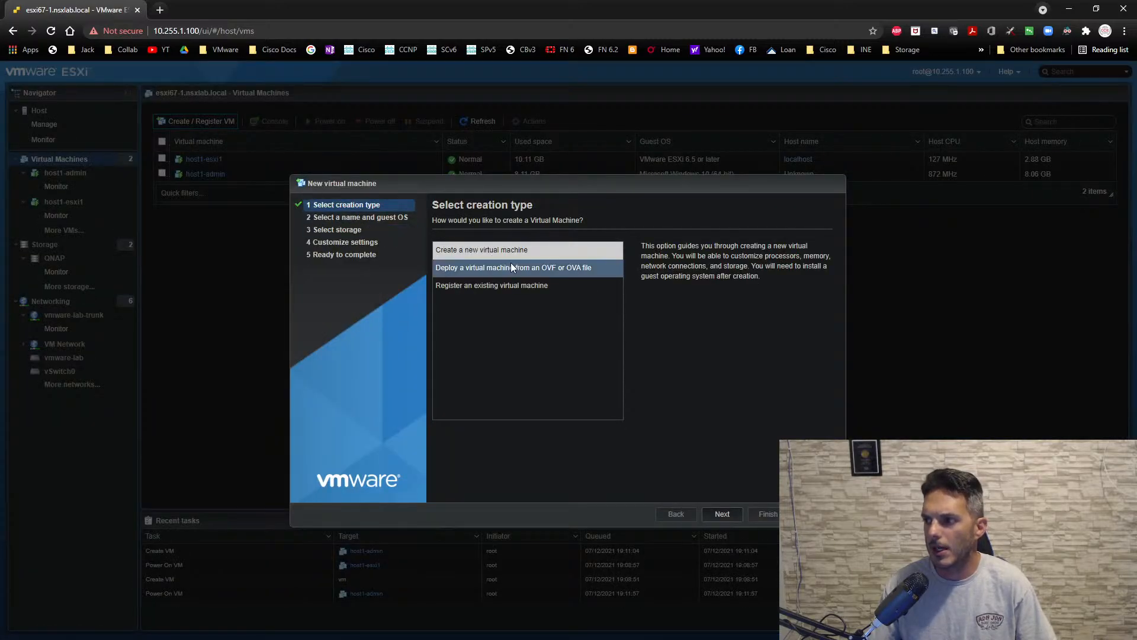
left_click(723, 517)
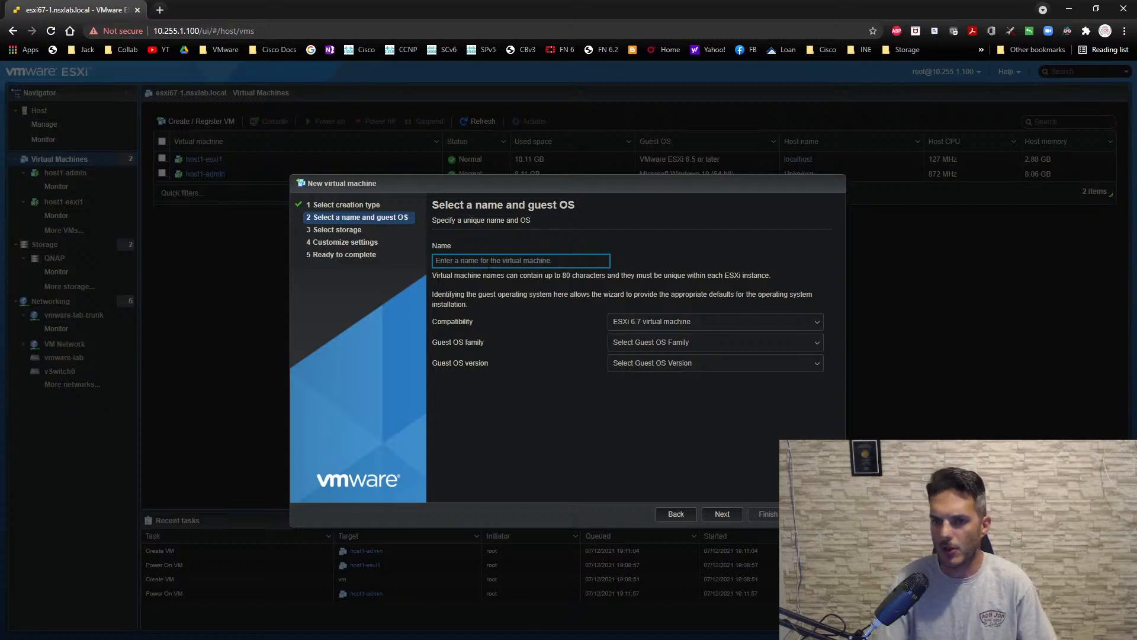
type("host1-dc")
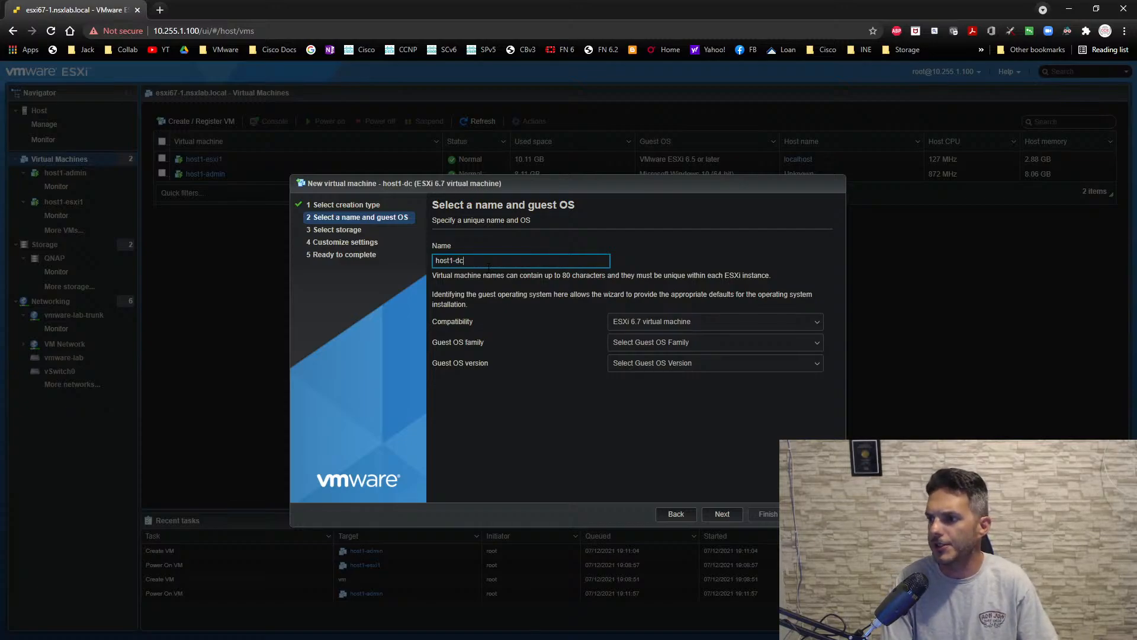
- Set the guest OS family of host1-dc to Windows and its version to Microsoft Windows Server 2016 (64-bit)
left_click(653, 344)
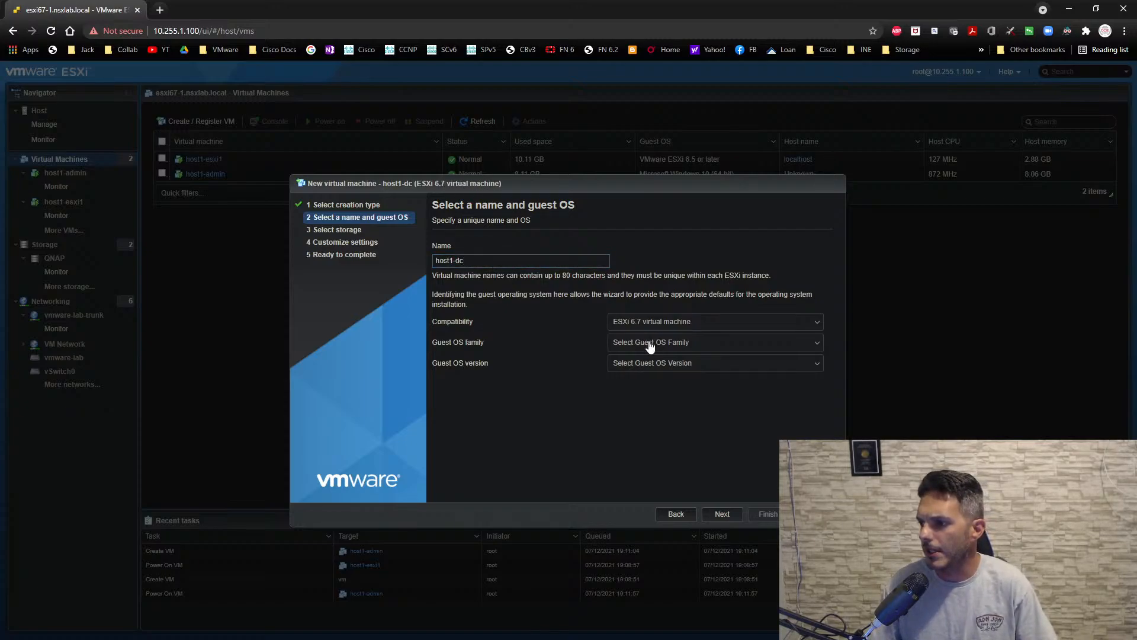
left_click(650, 346)
left_click(659, 437)
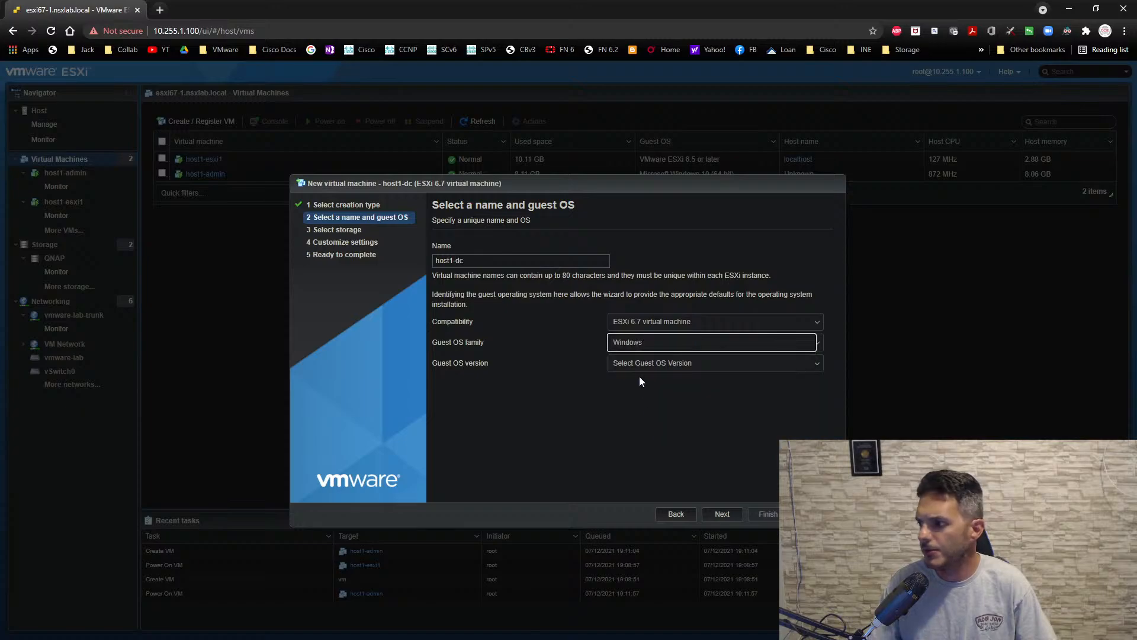
left_click(640, 364)
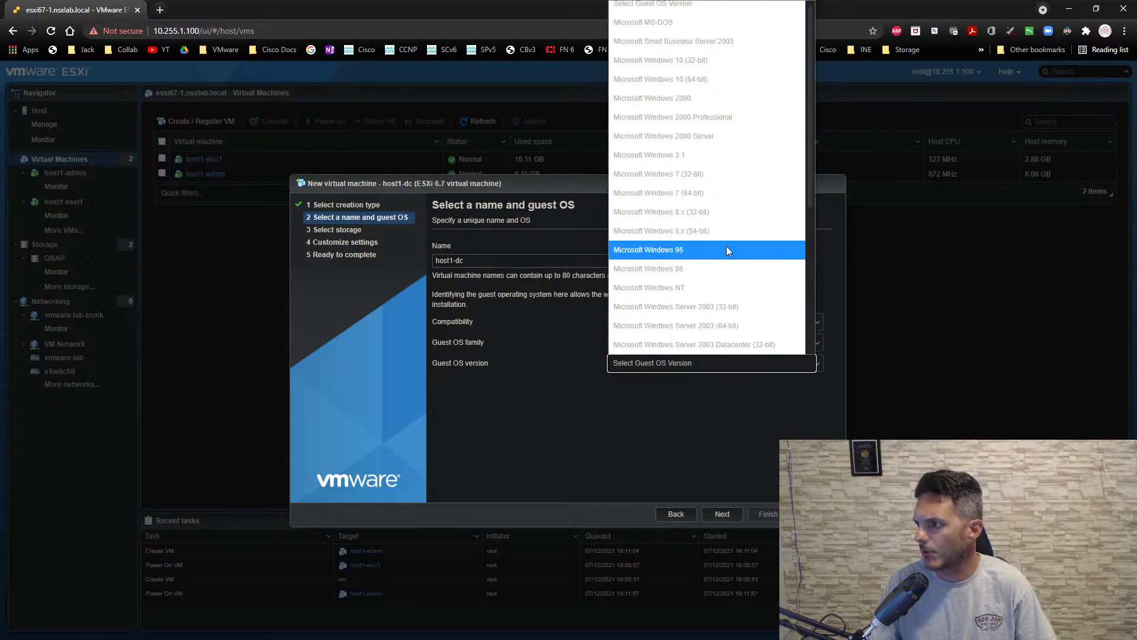
scroll(740, 242, "down", 4)
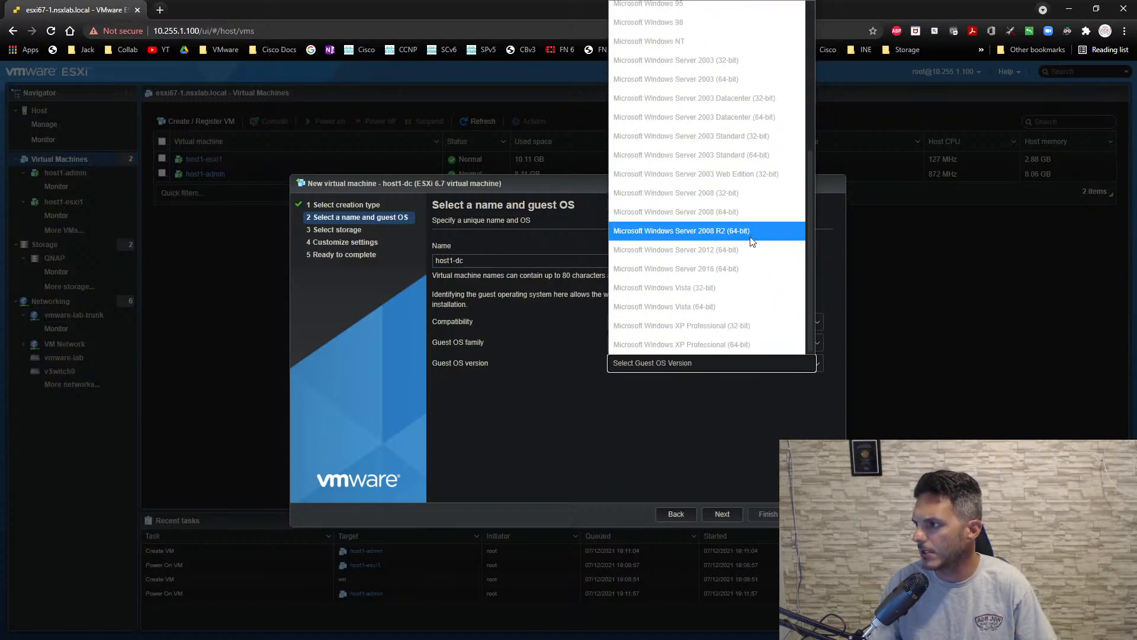
left_click(741, 267)
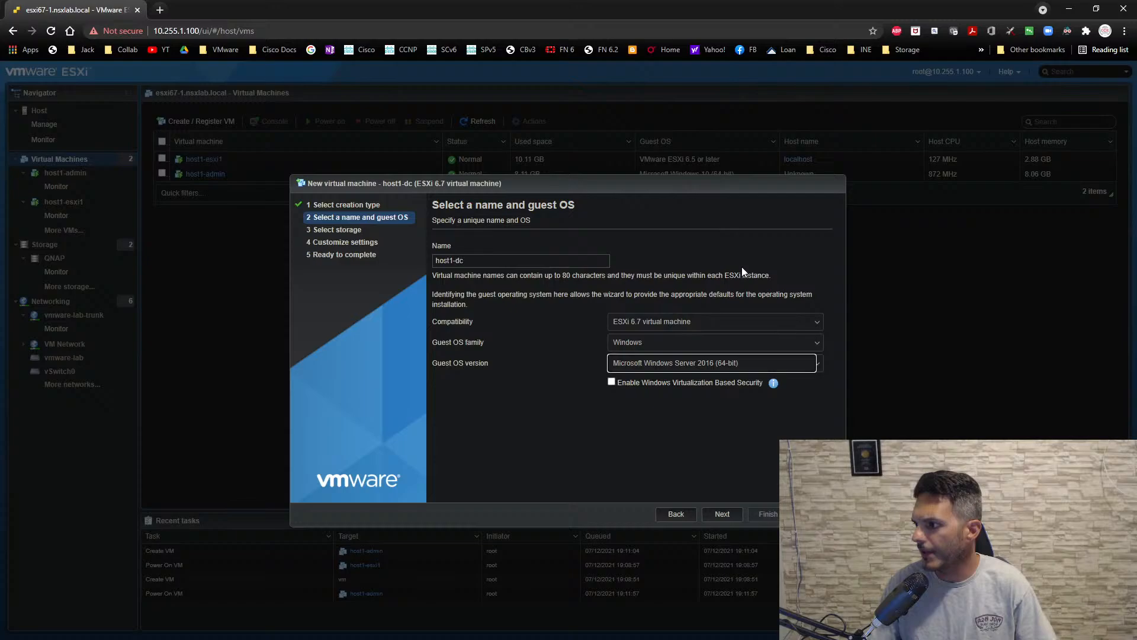
- Choose the QNAP datastore as storage for host1-dc and continue to the hardware settings
left_click(722, 515)
left_click(515, 338)
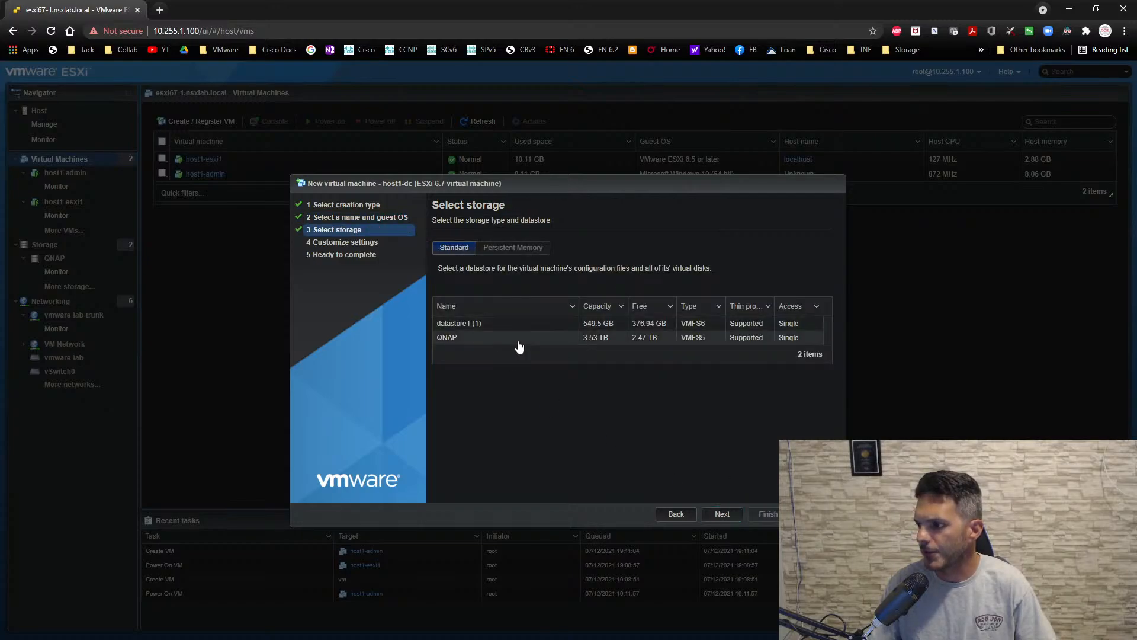
left_click(722, 515)
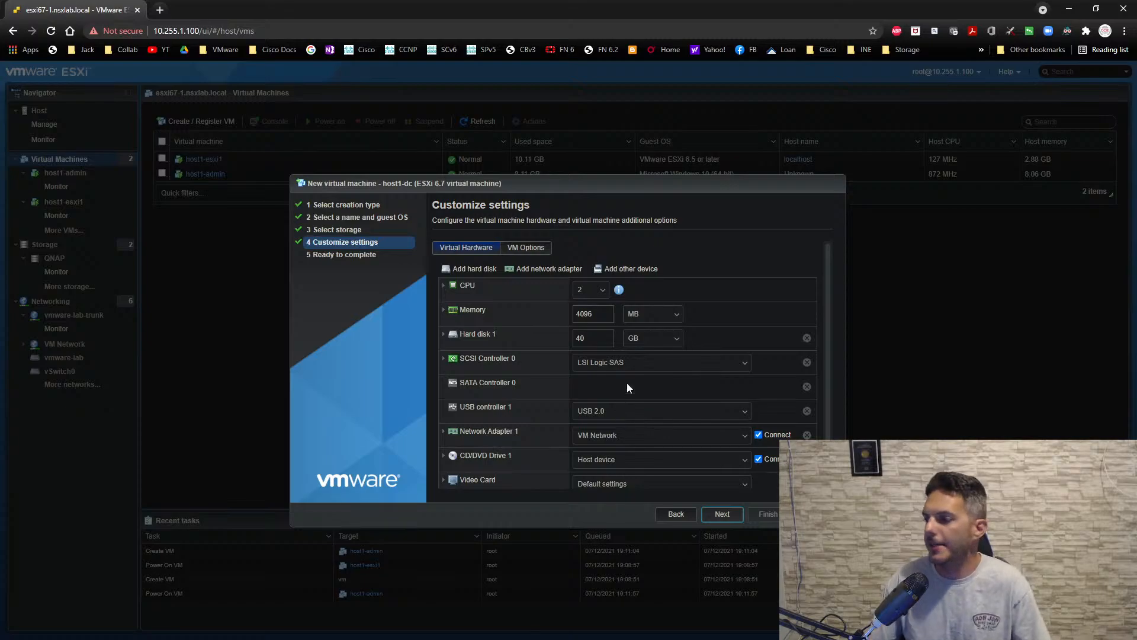
- Set the memory of host1-dc to 8192 MB
double_click(586, 313)
type("8192")
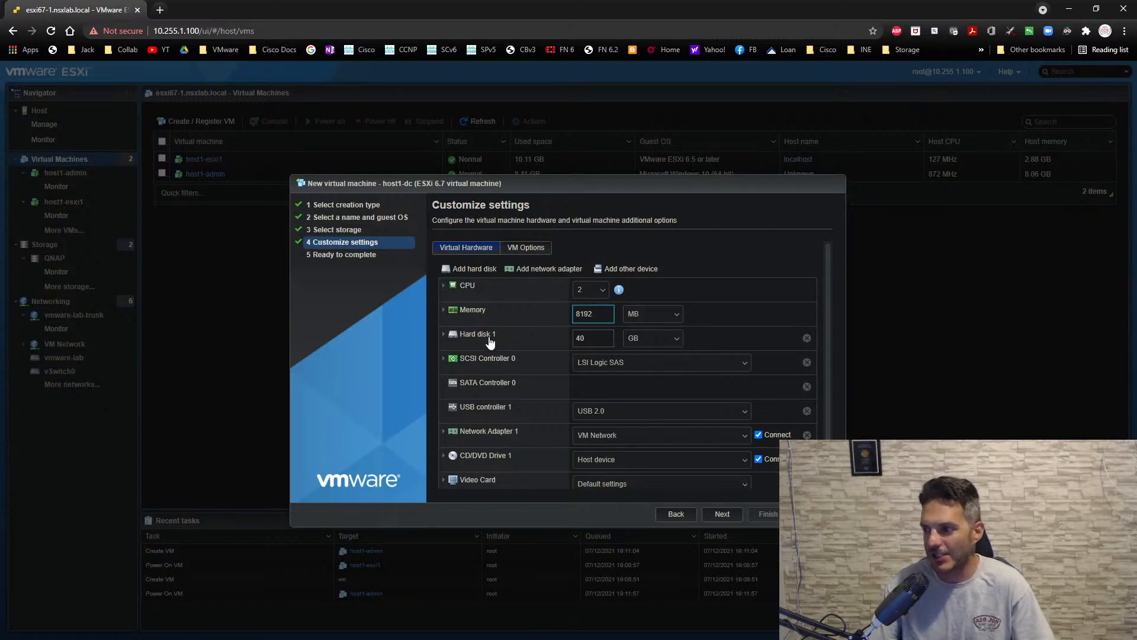
- Set the size of Hard disk 1 of host1-dc to 50 GB
left_click(443, 333)
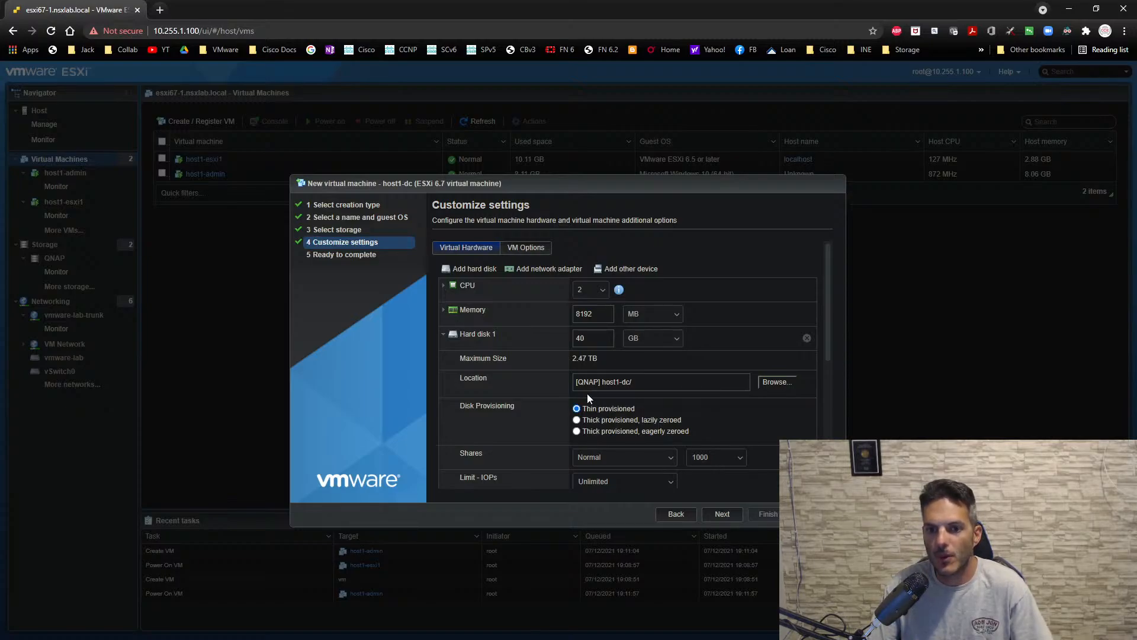
left_click(441, 335)
left_click_drag(587, 338, 548, 344)
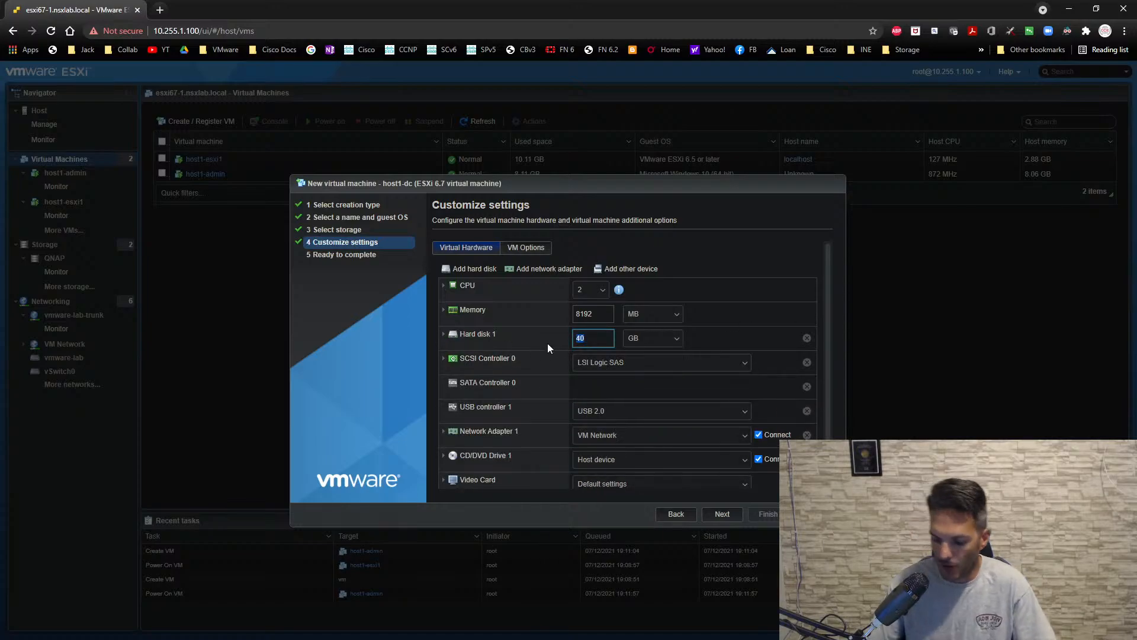
type("50")
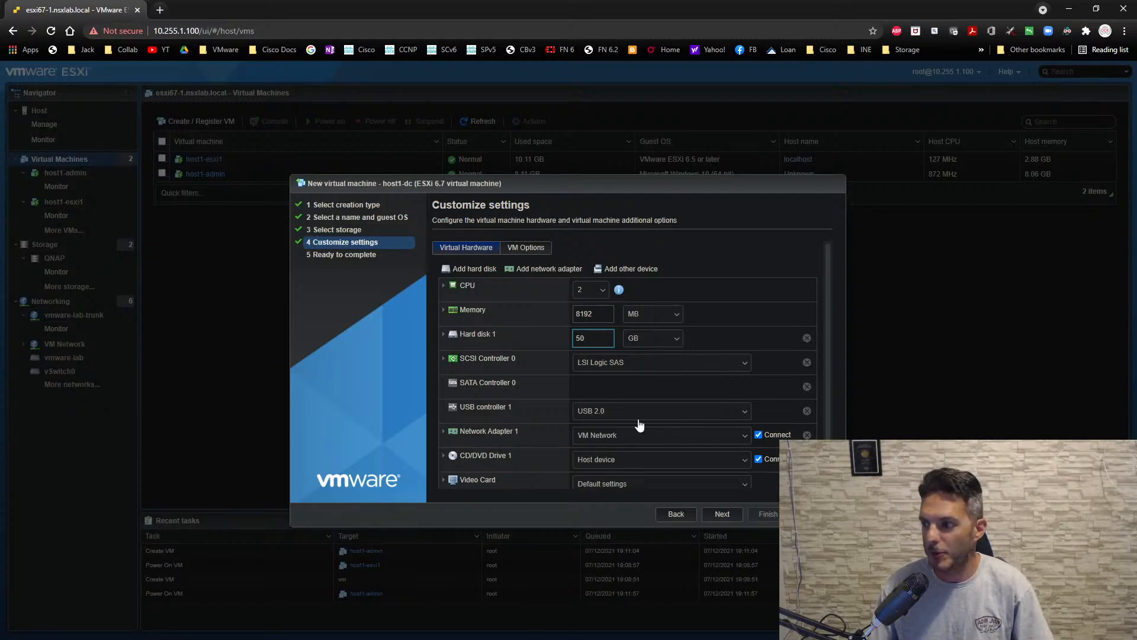
left_click(637, 388)
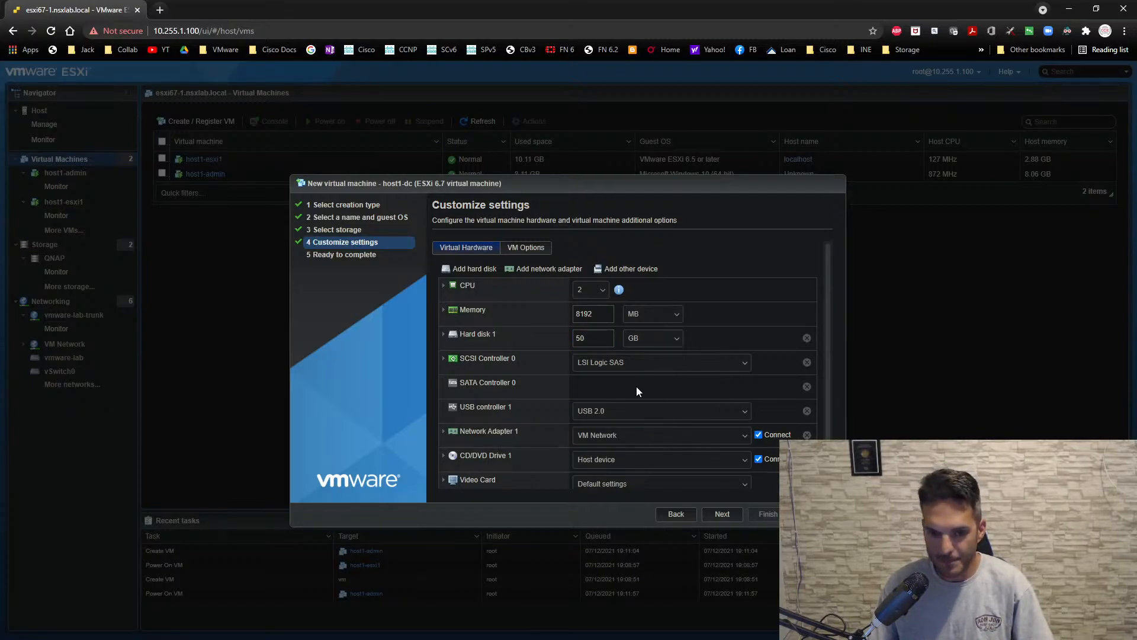
- Connect Network Adapter 1 of host1-dc to the vmware-lab-trunk port group
scroll(638, 385, "down", 1)
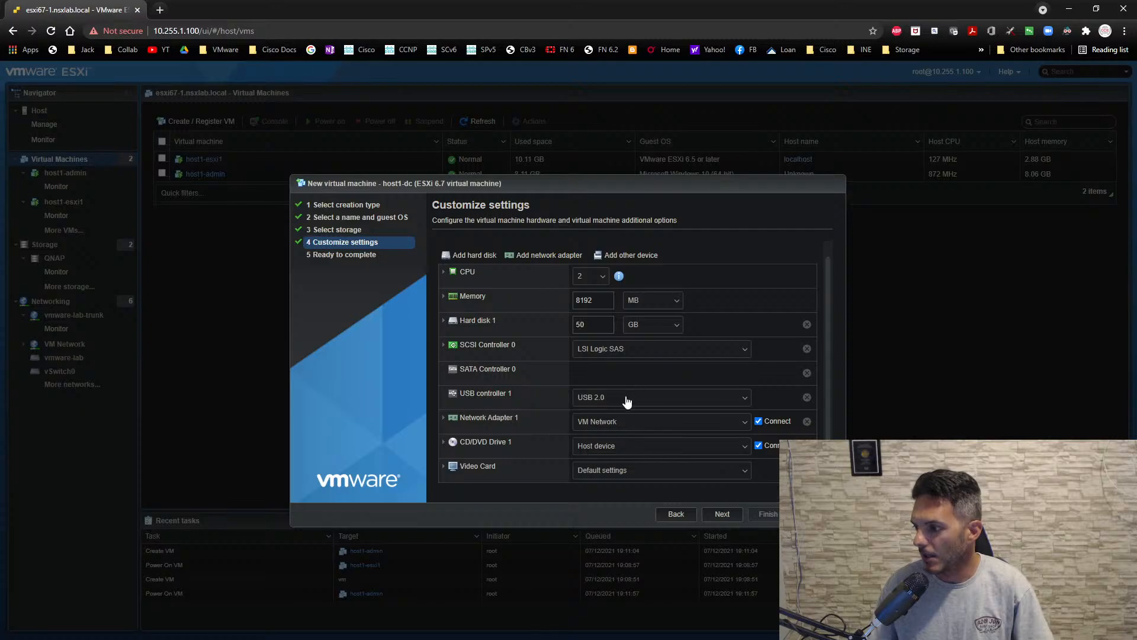
left_click(605, 424)
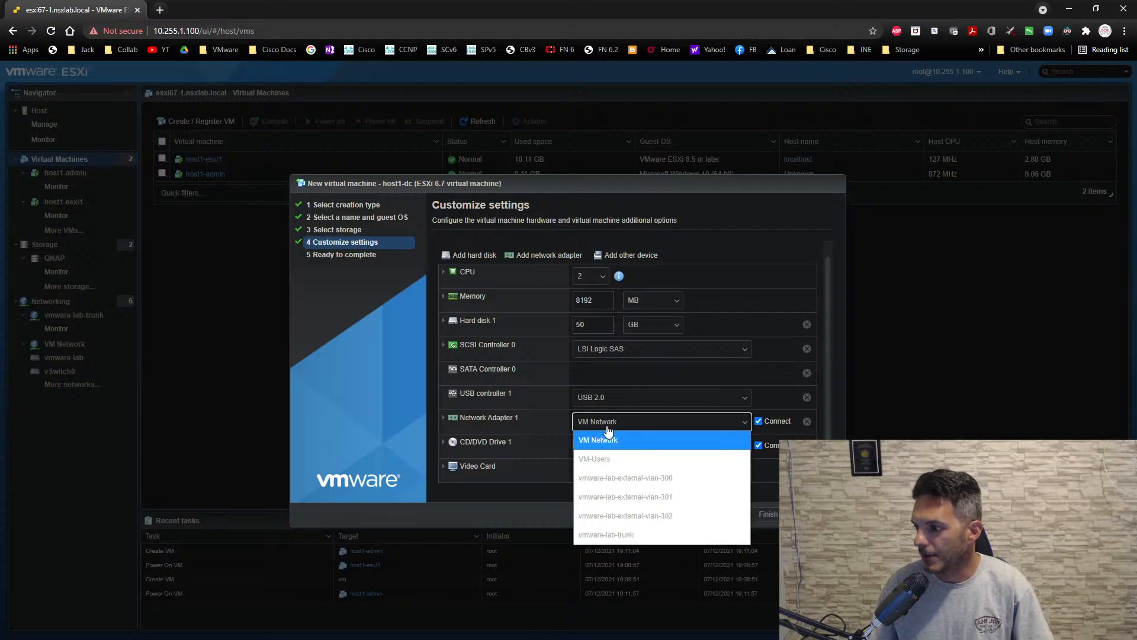
left_click(629, 537)
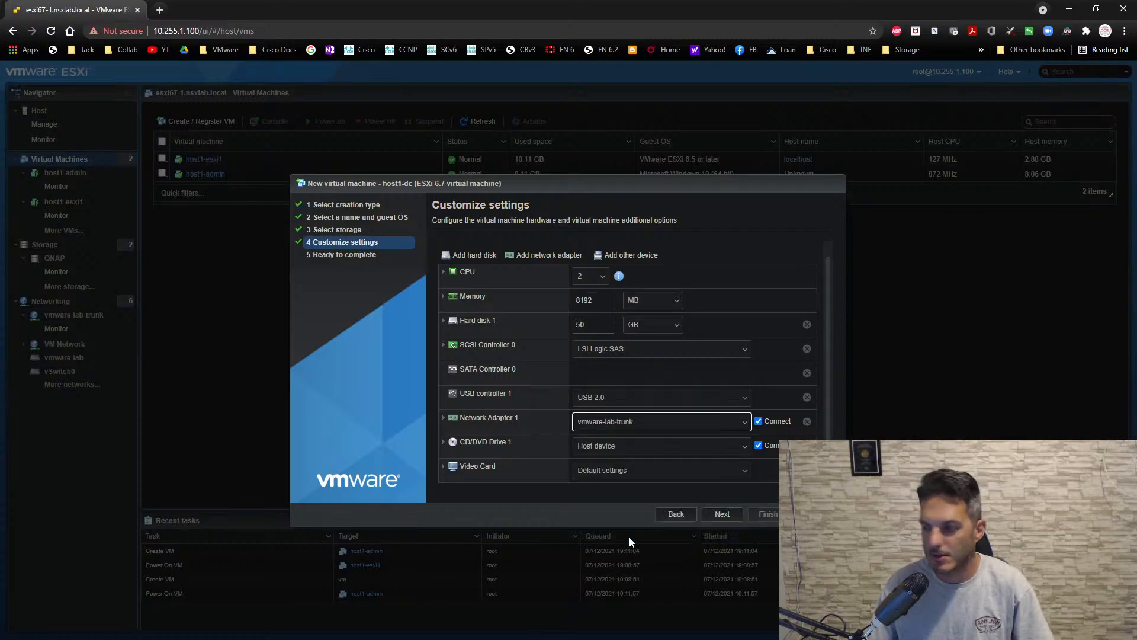
left_click(629, 486)
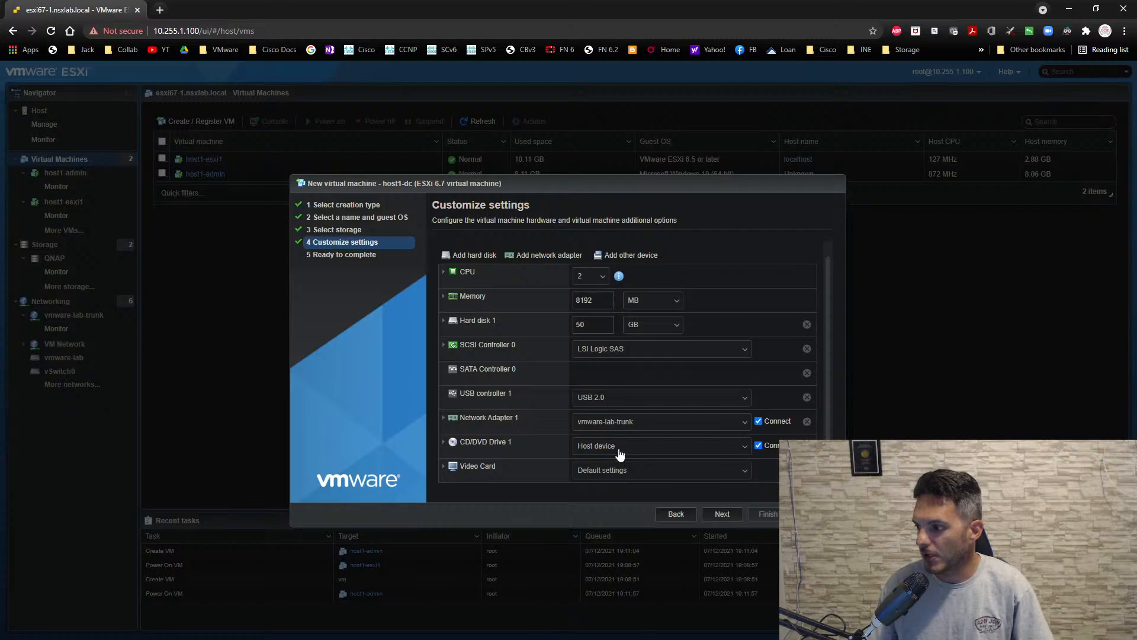
- Attach the datastore ISO Windows_Server_2016_Datacenter_EVAL_en-us_14393_refresh.ISO from datastore1 (1) to CD/DVD Drive 1
left_click(620, 455)
left_click(613, 481)
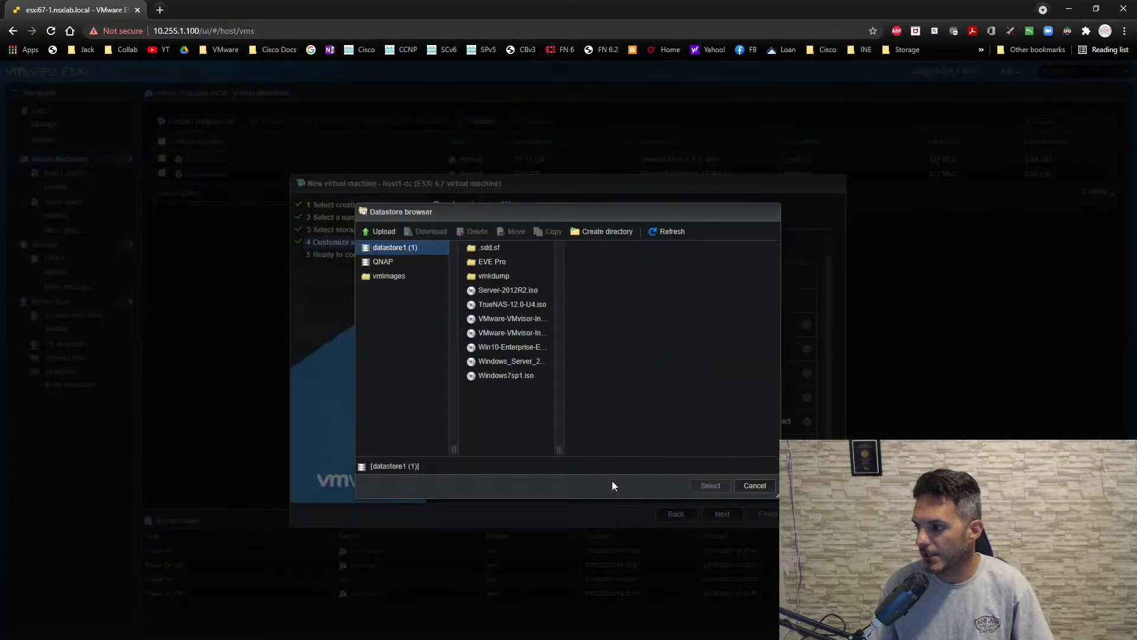
left_click(524, 369)
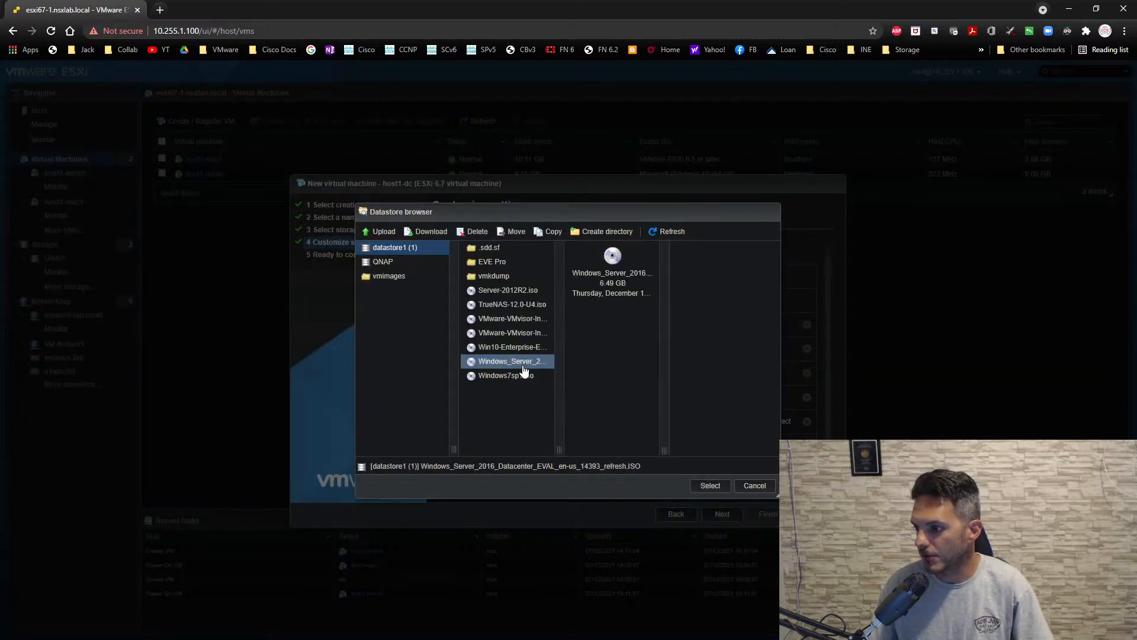
left_click(700, 485)
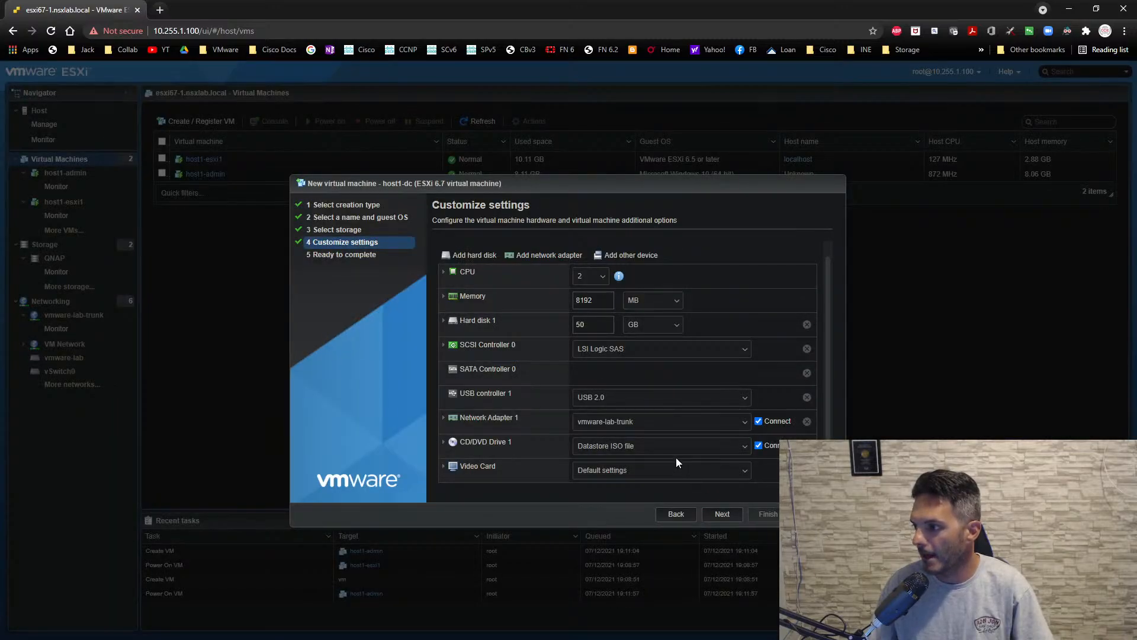
- Review the hardware settings and finish creating the host1-dc virtual machine
scroll(673, 453, "up", 1)
scroll(674, 454, "down", 1)
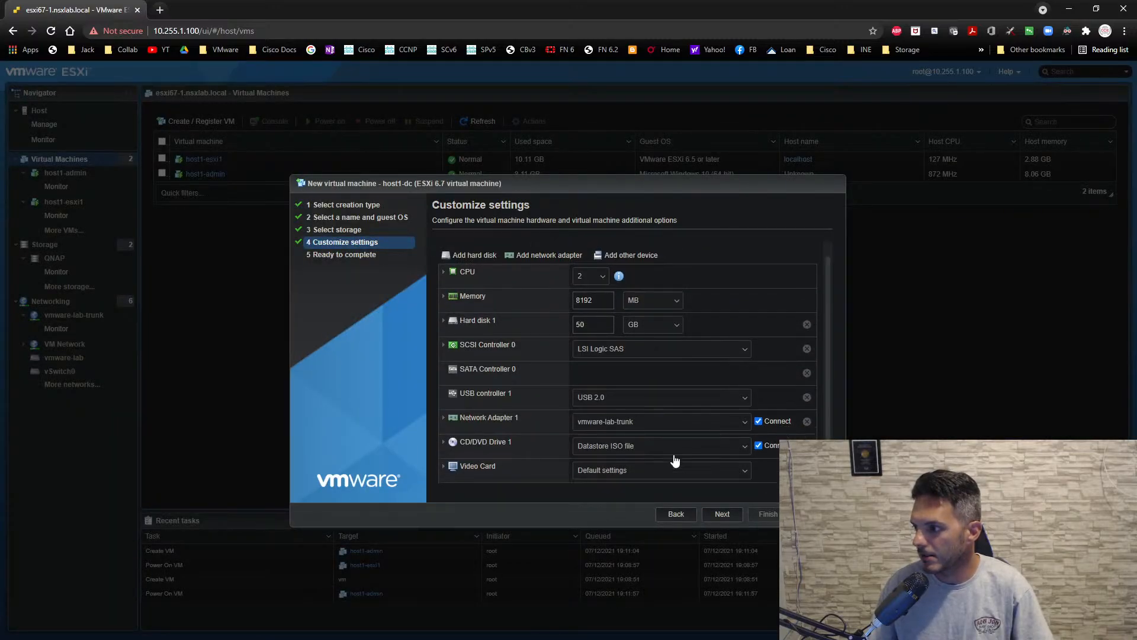
left_click(723, 513)
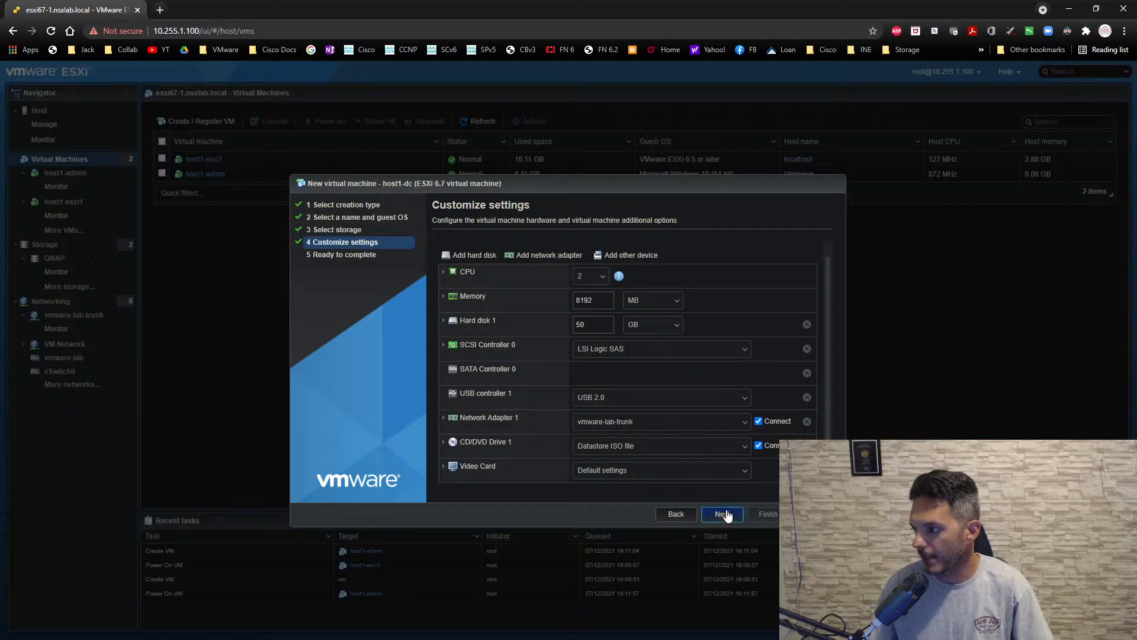
left_click(762, 513)
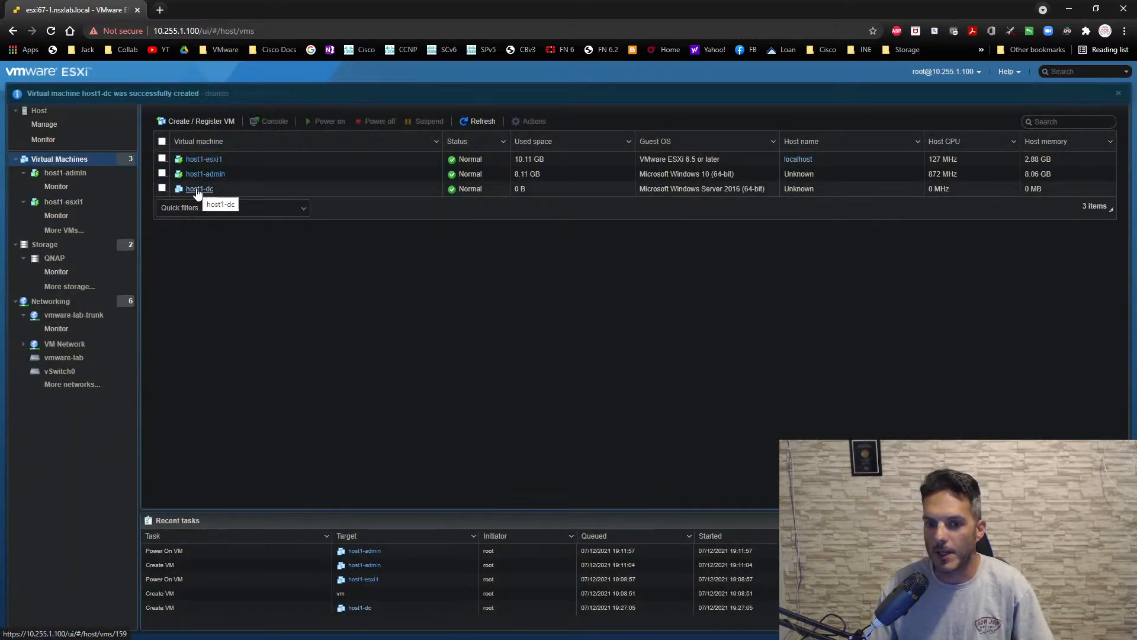
- Power on host1-dc with its console open and boot it from the installation disc
left_click(197, 189)
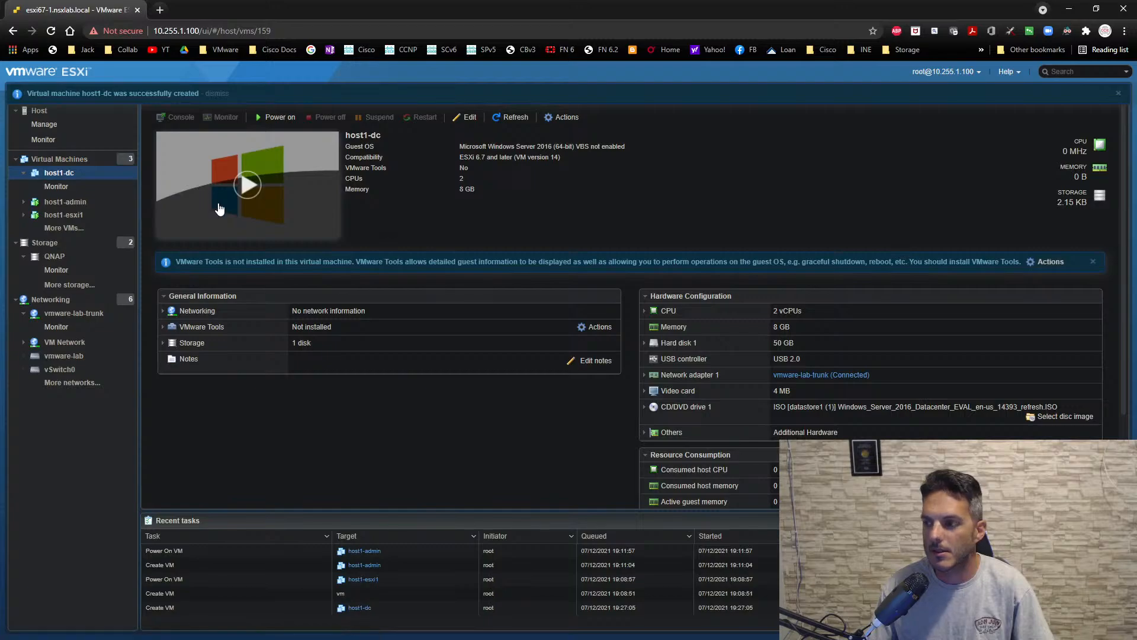
left_click(243, 188)
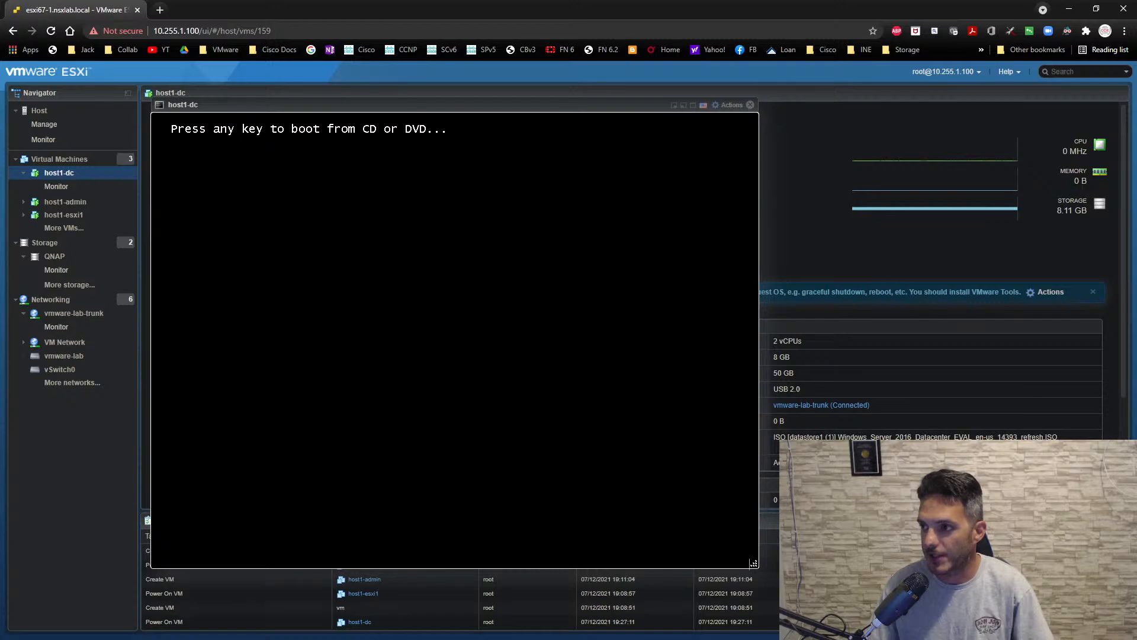
key("Return")
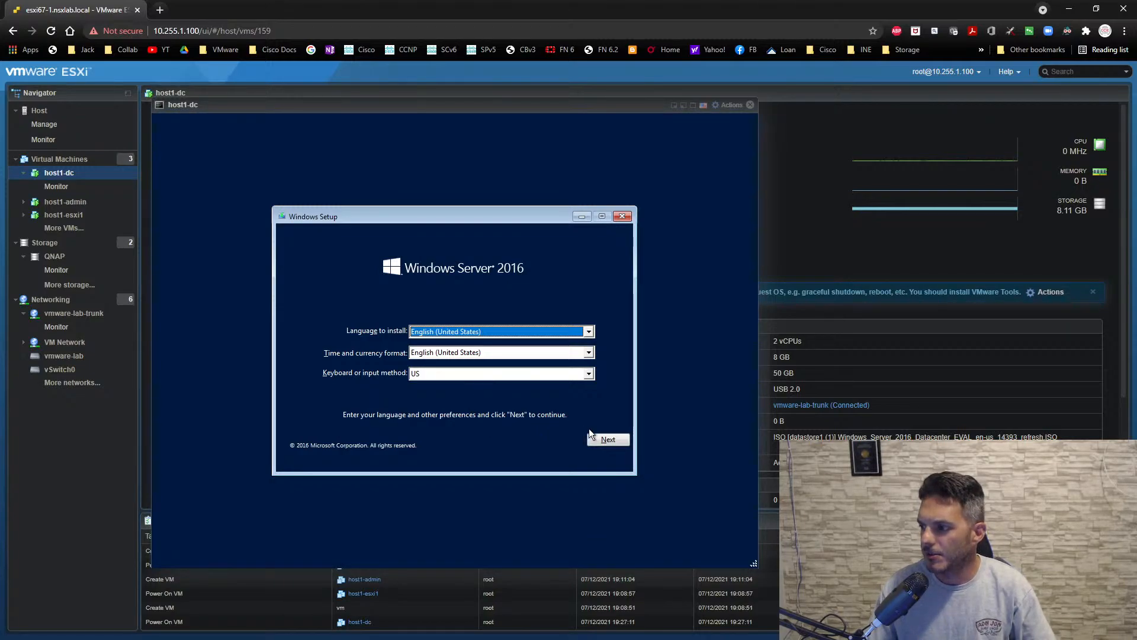
- Start Windows Setup with the default language settings and choose Windows Server 2016 Standard Evaluation (Desktop Experience)
left_click(604, 443)
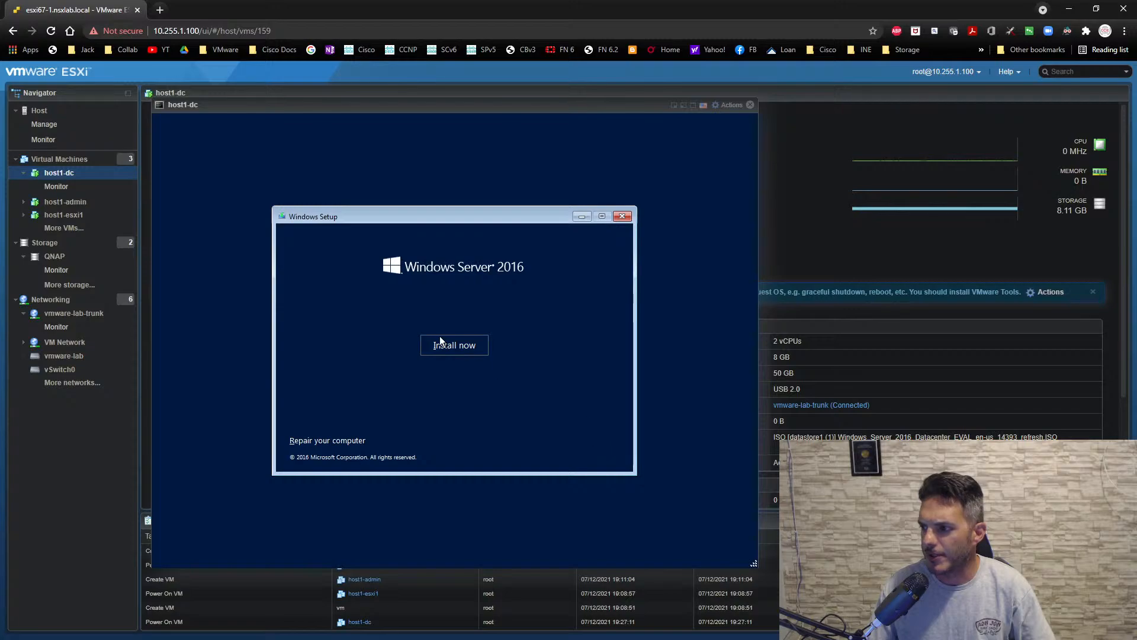
left_click(440, 343)
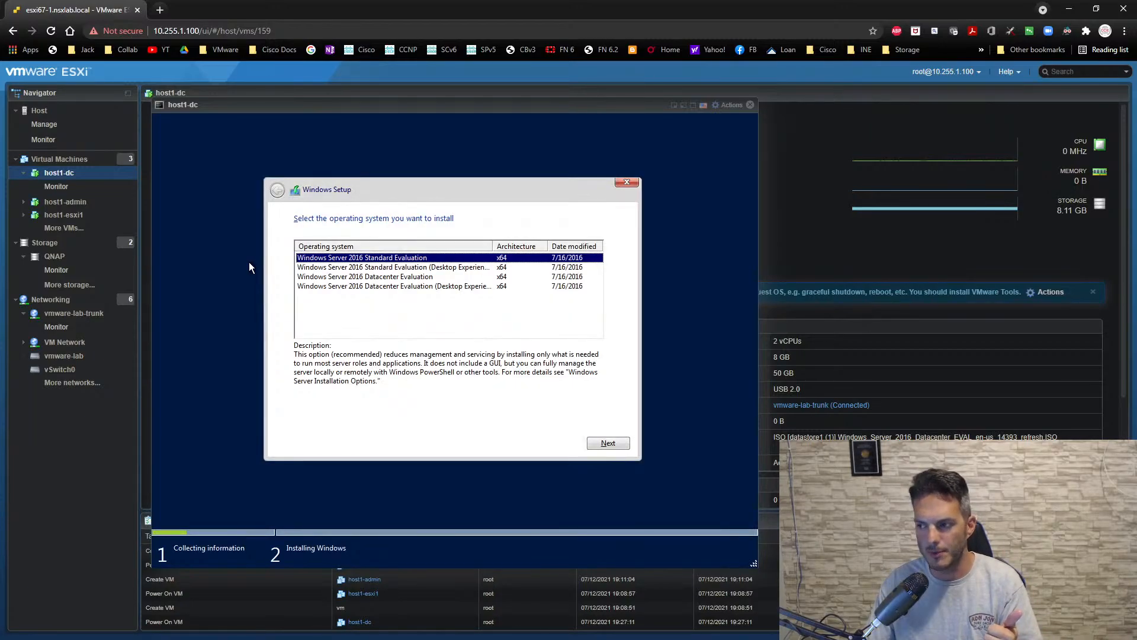
left_click(363, 270)
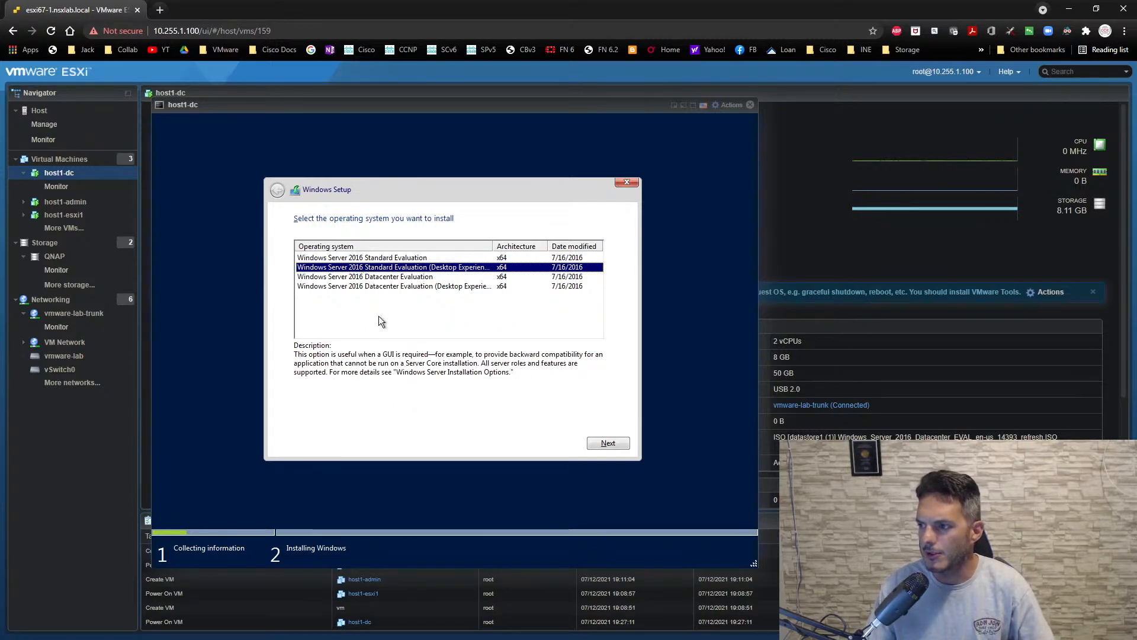
left_click(608, 444)
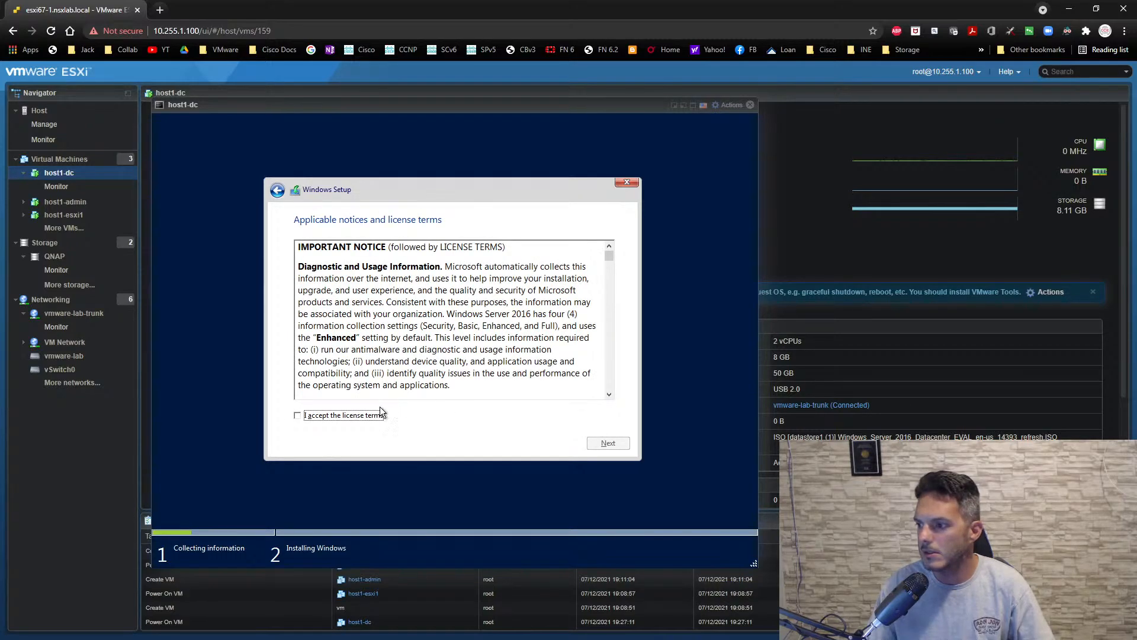
- Accept the license terms and start a custom installation of Windows on Drive 0 Unallocated Space
left_click(375, 416)
left_click(609, 443)
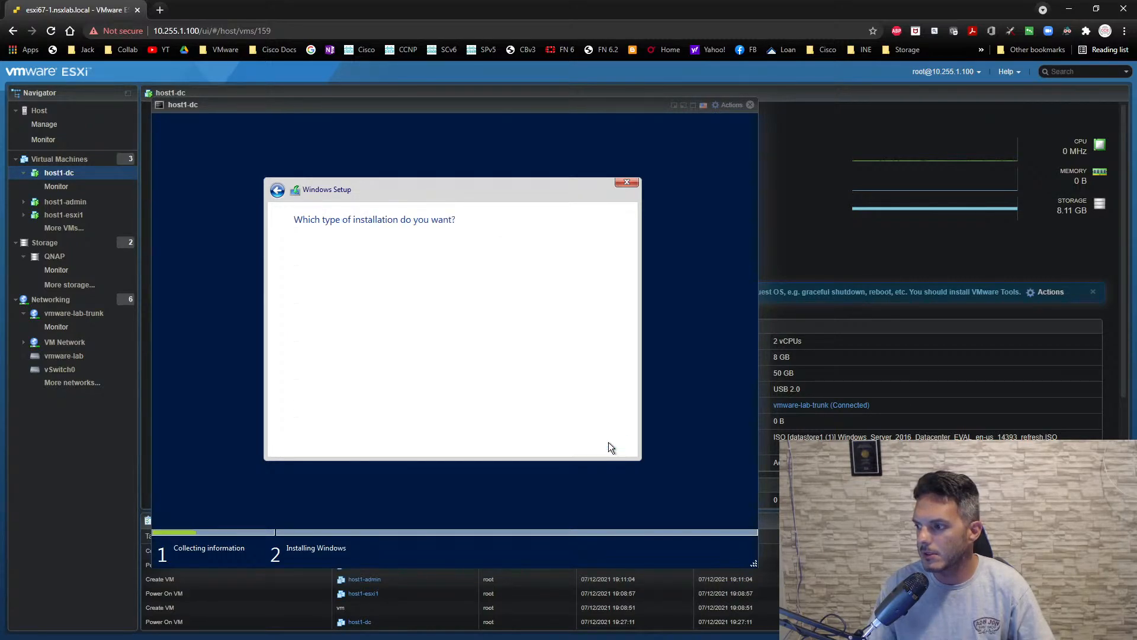
left_click(438, 352)
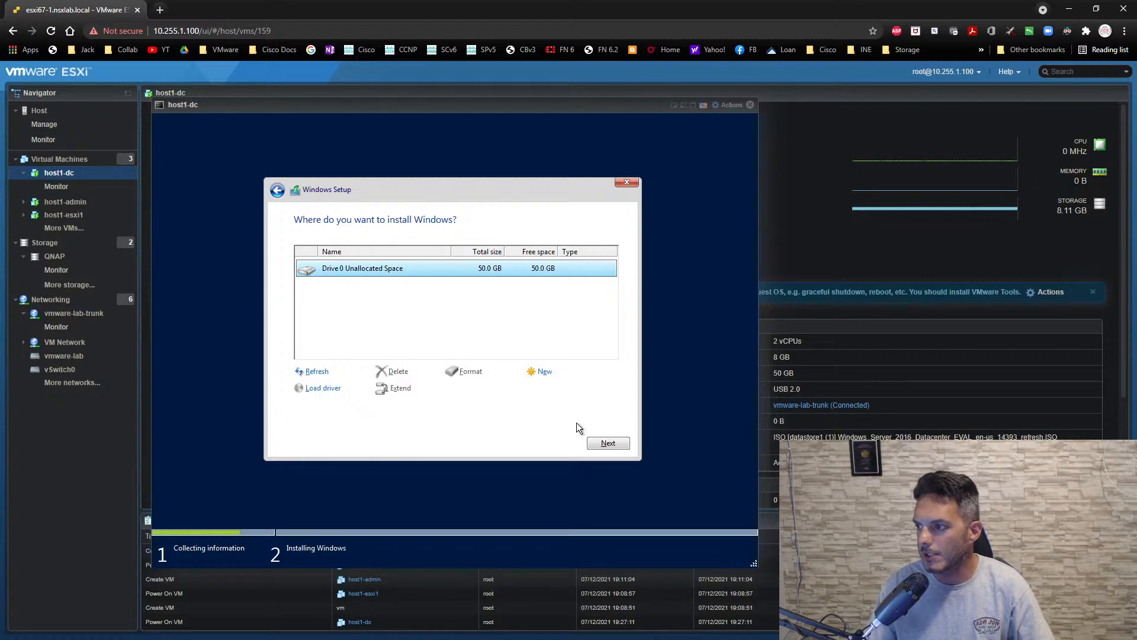
left_click(609, 443)
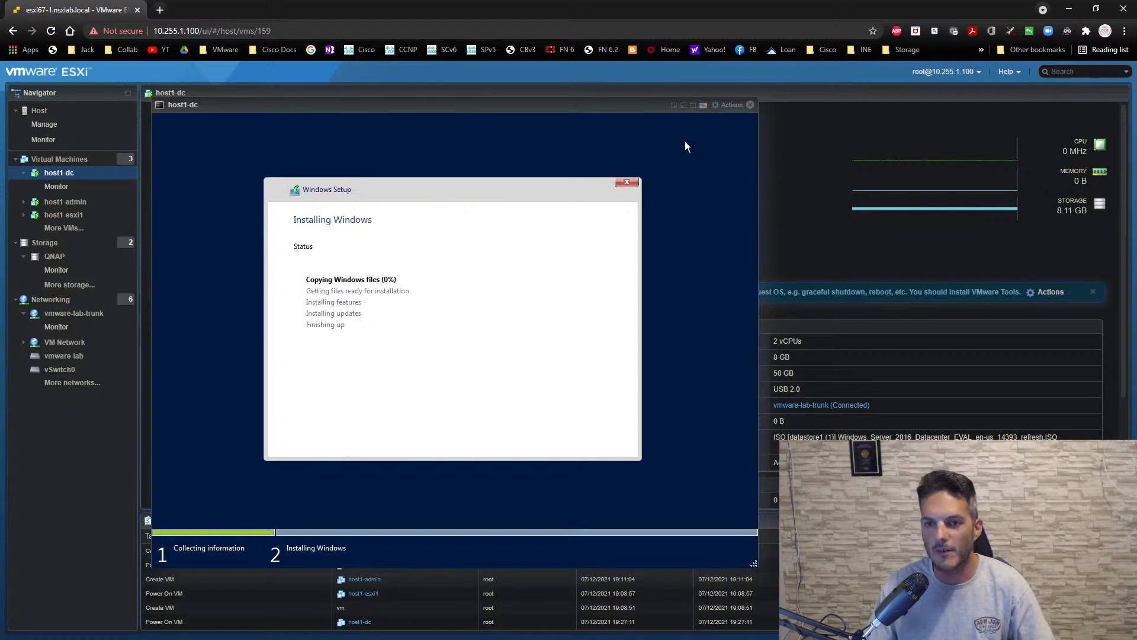
- Close the host1-dc console, then open the host1-admin console and move it off the virtual machine's preview
left_click_drag(647, 117, 929, 144)
left_click(1033, 132)
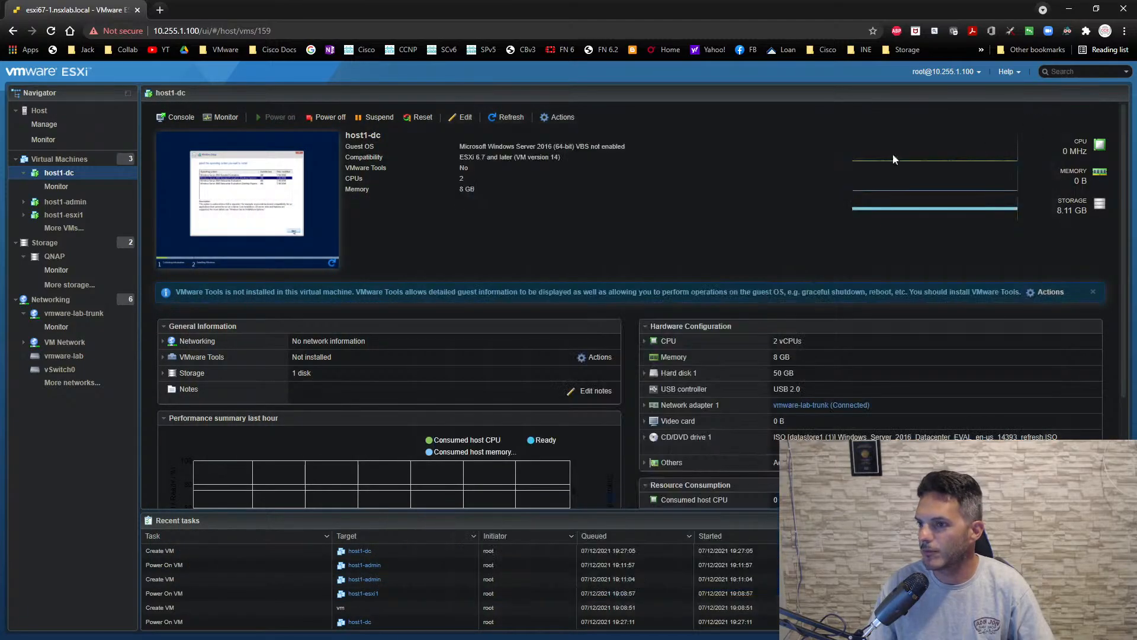
left_click(66, 201)
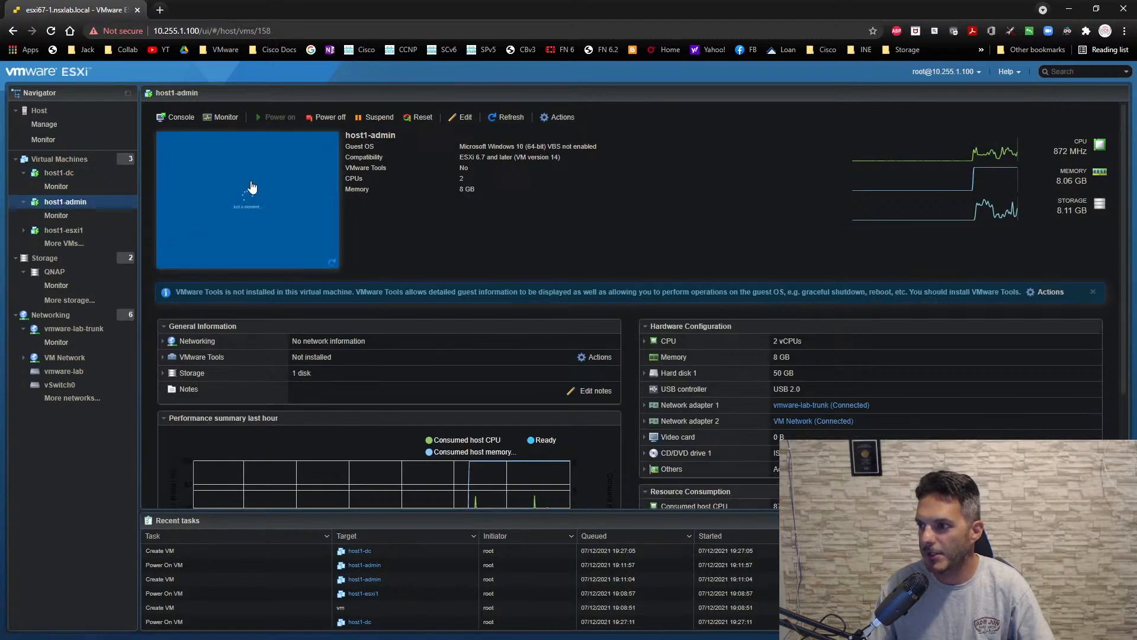
left_click(251, 188)
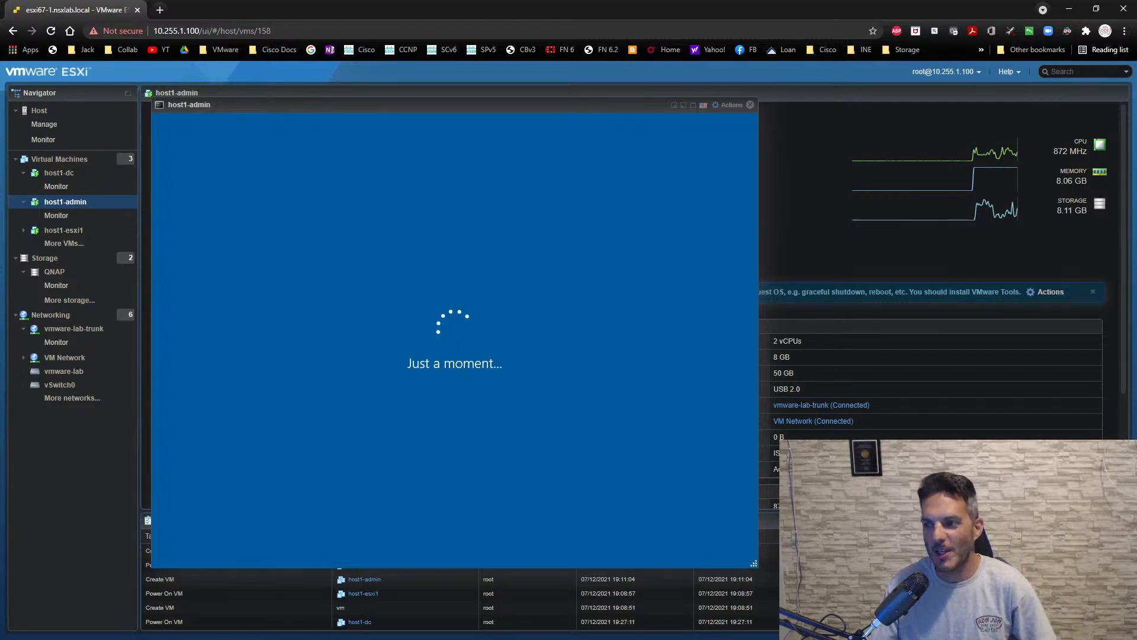
left_click_drag(193, 103, 465, 106)
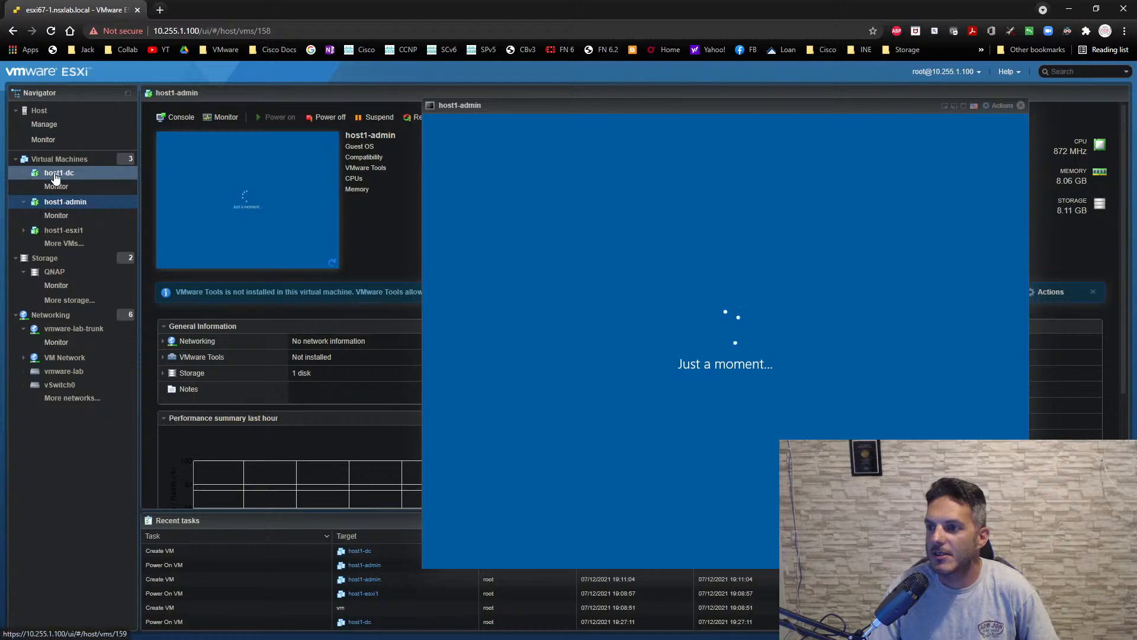
left_click_drag(546, 106, 601, 120)
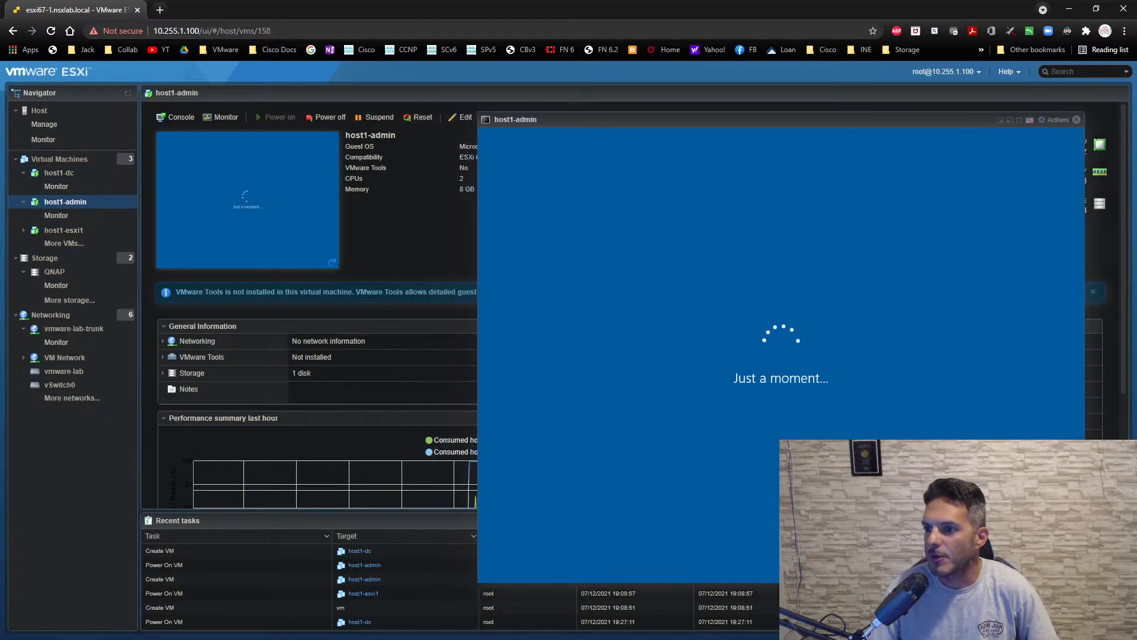
- Reopen the host1-dc console and move it clear of the virtual machine's preview
left_click(48, 174)
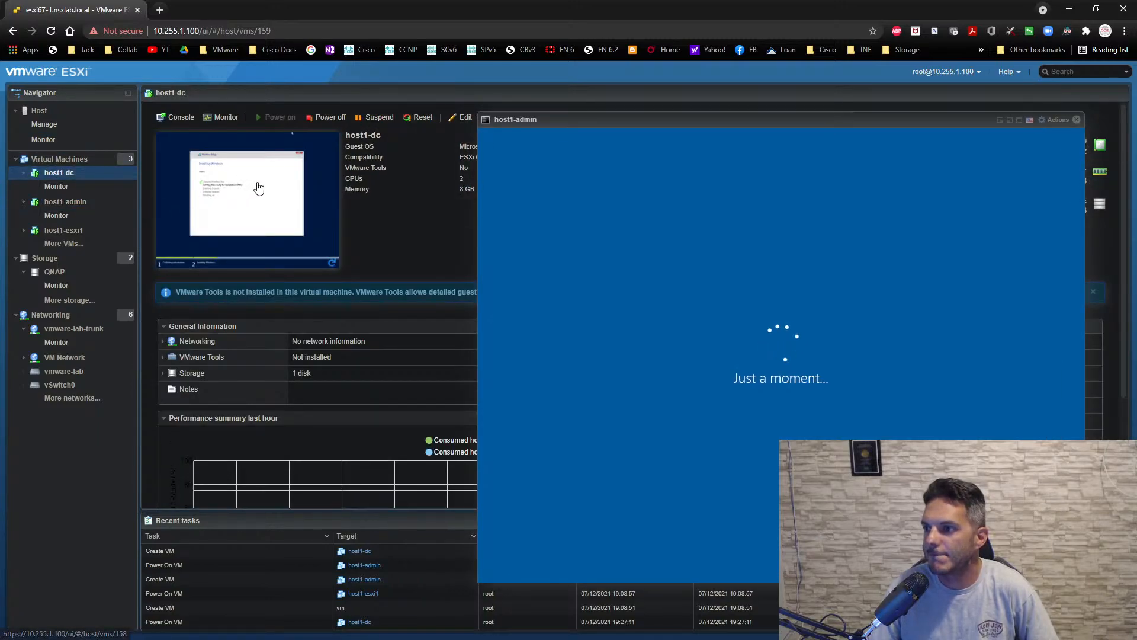
left_click(260, 187)
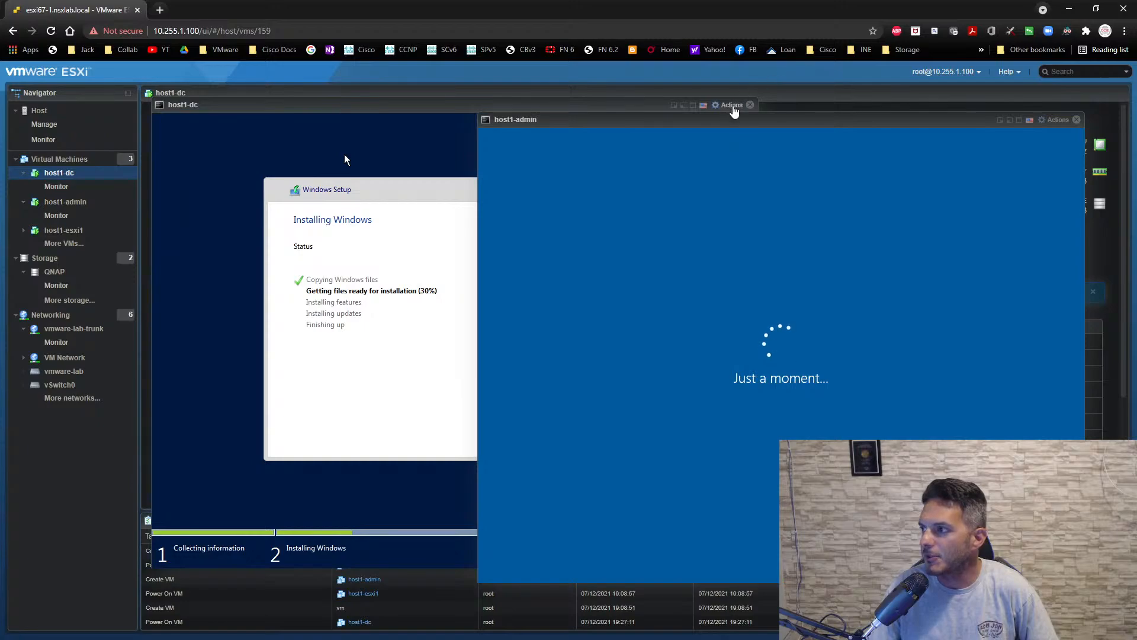
left_click_drag(597, 105, 730, 108)
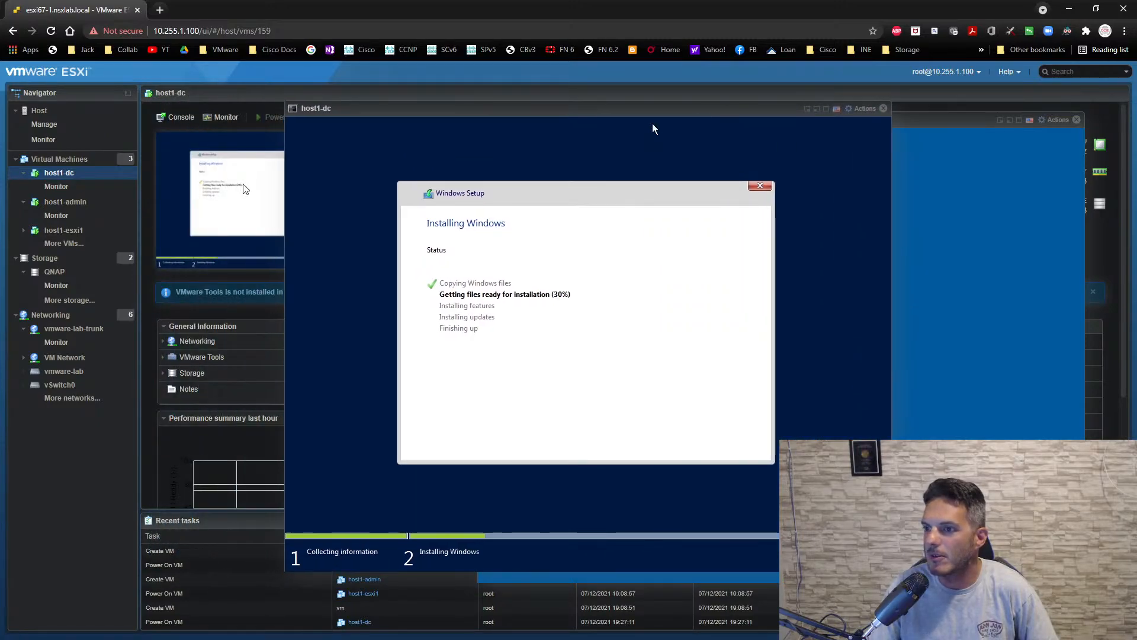
- Open the host1-esxi1 console and shift the host1-dc console so that all three consoles can be seen
left_click(71, 230)
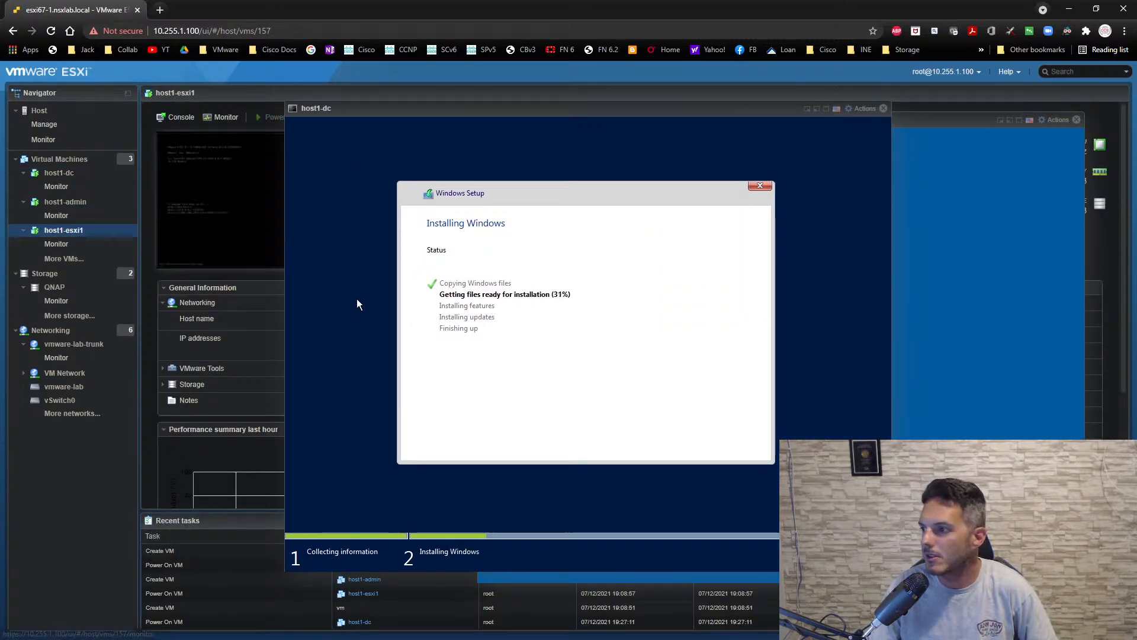
left_click(234, 213)
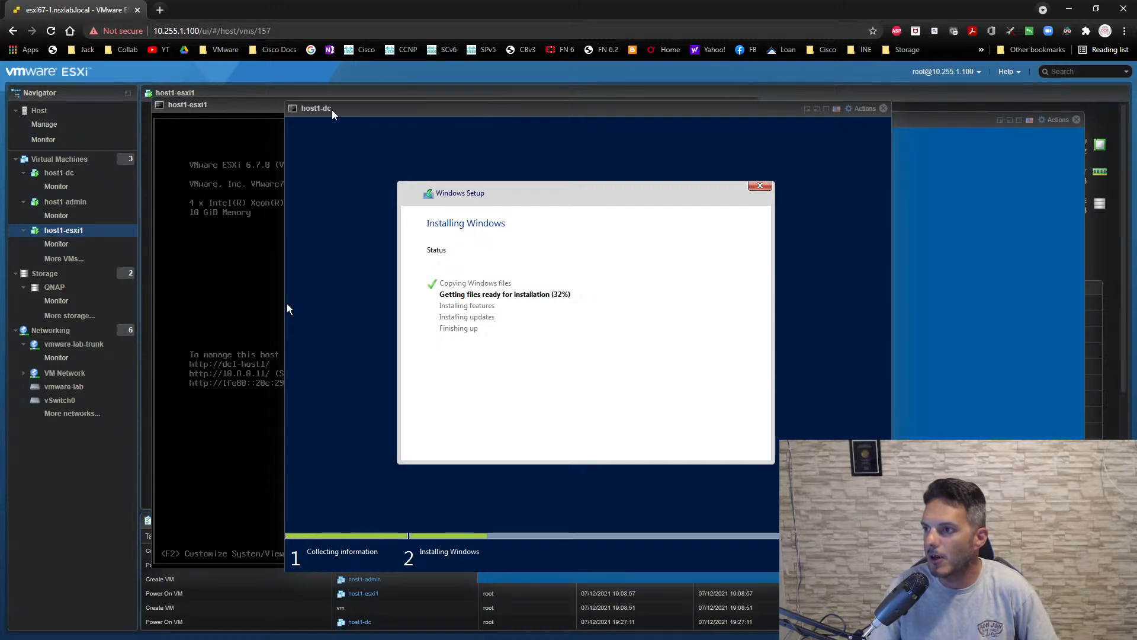
left_click_drag(332, 113, 355, 151)
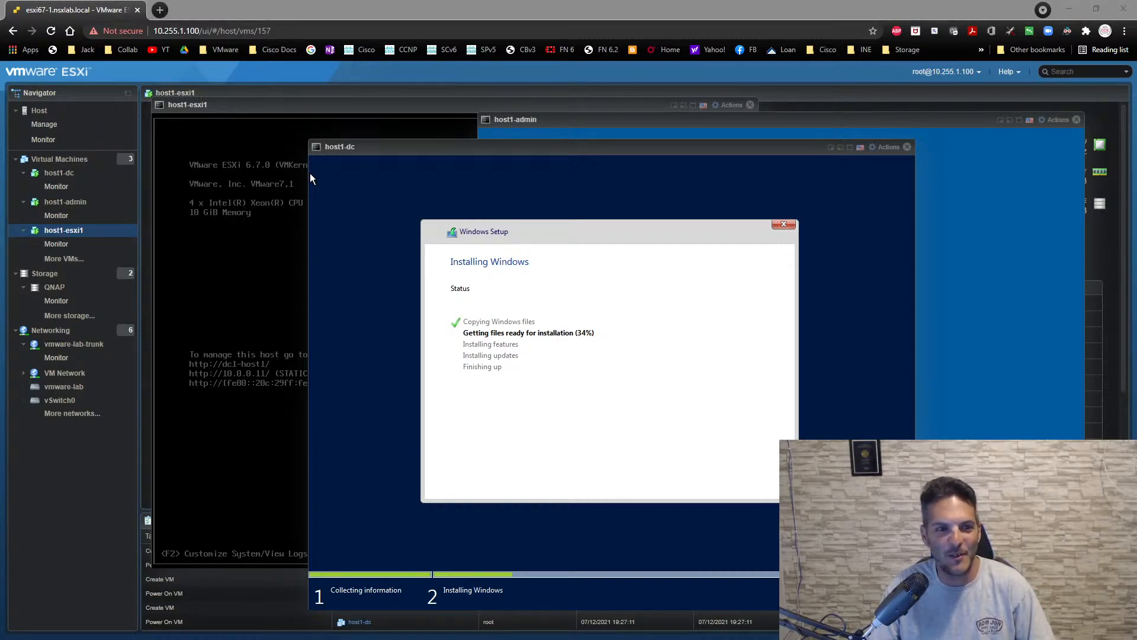
- Bring up the Command Prompt, review the earlier pings, then ping 10.255.1.71 and stop it before it completes
left_click_drag(0, 294, 242, 281)
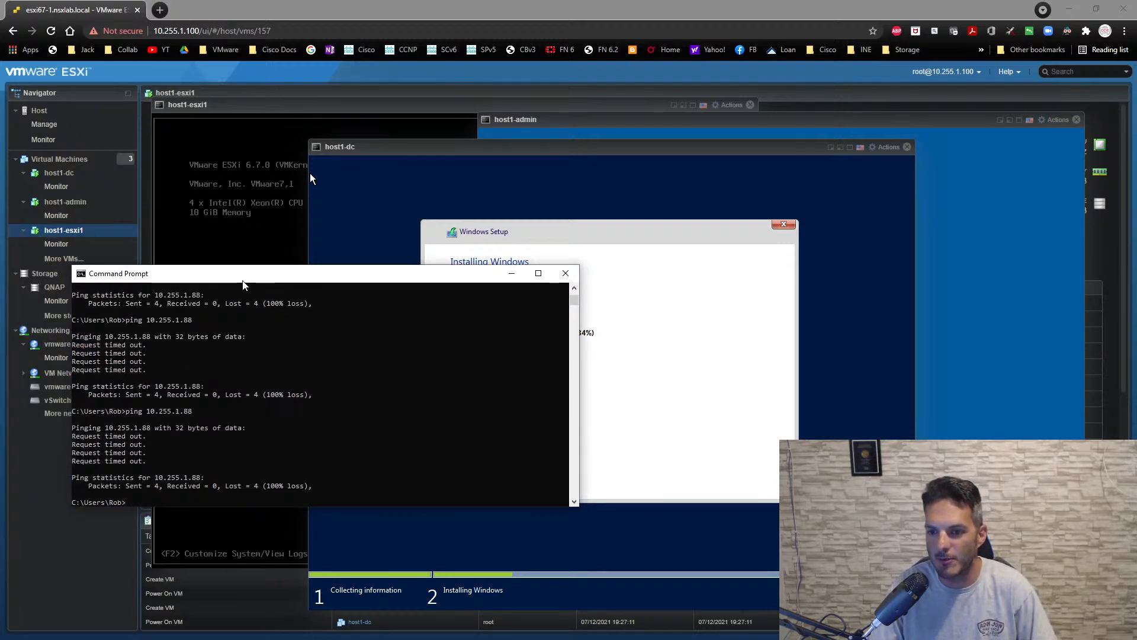
scroll(267, 326, "up", 6)
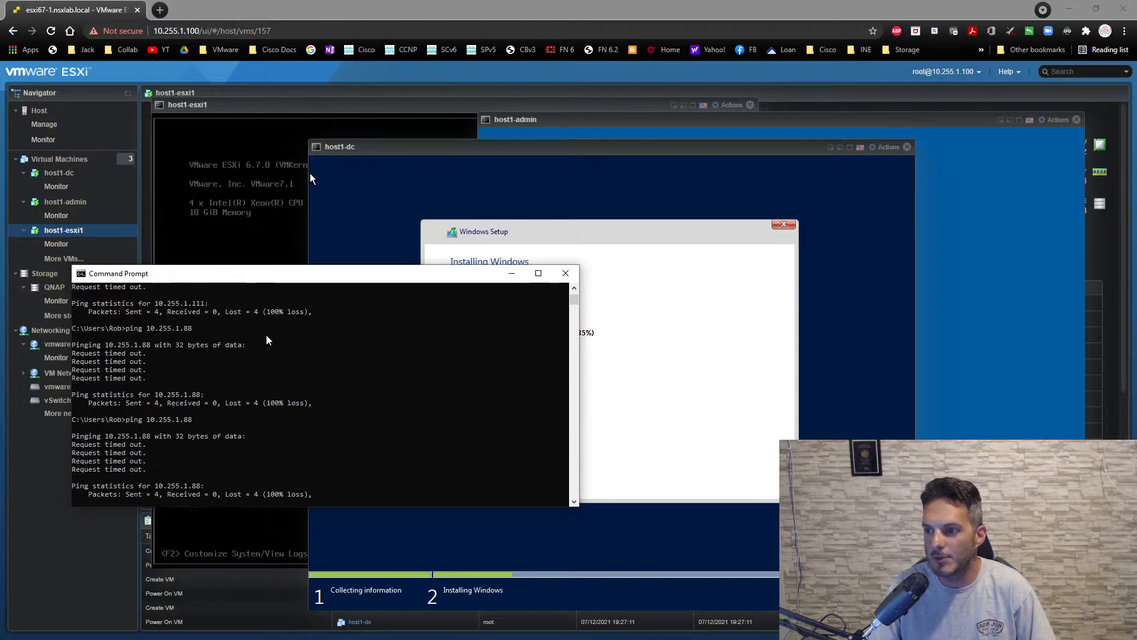
scroll(266, 333, "up", 2)
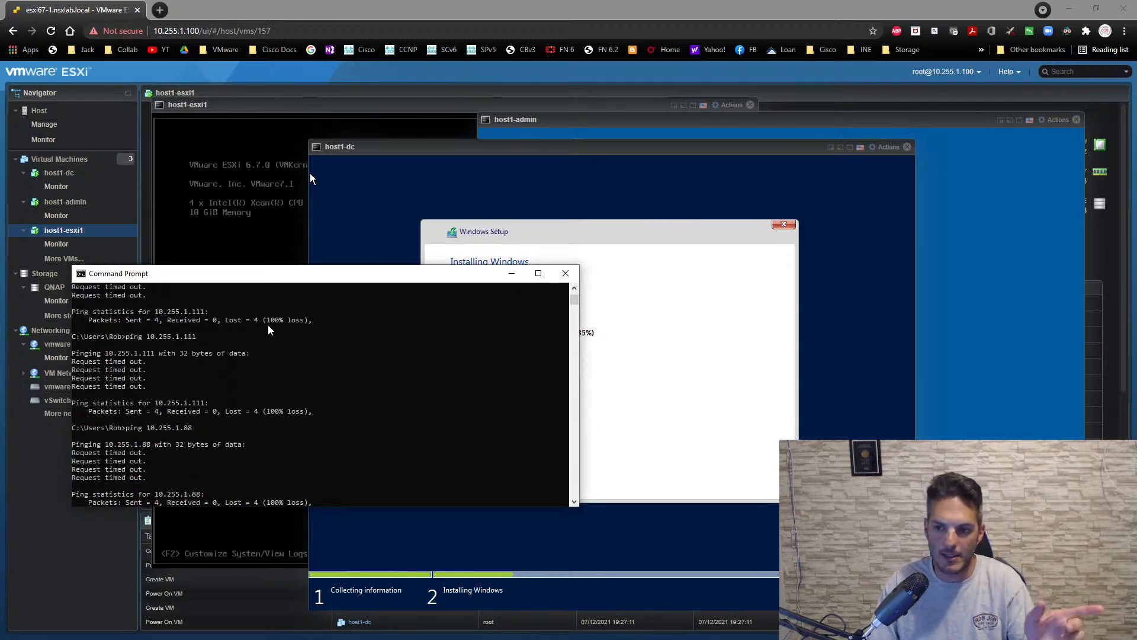
scroll(275, 322, "down", 8)
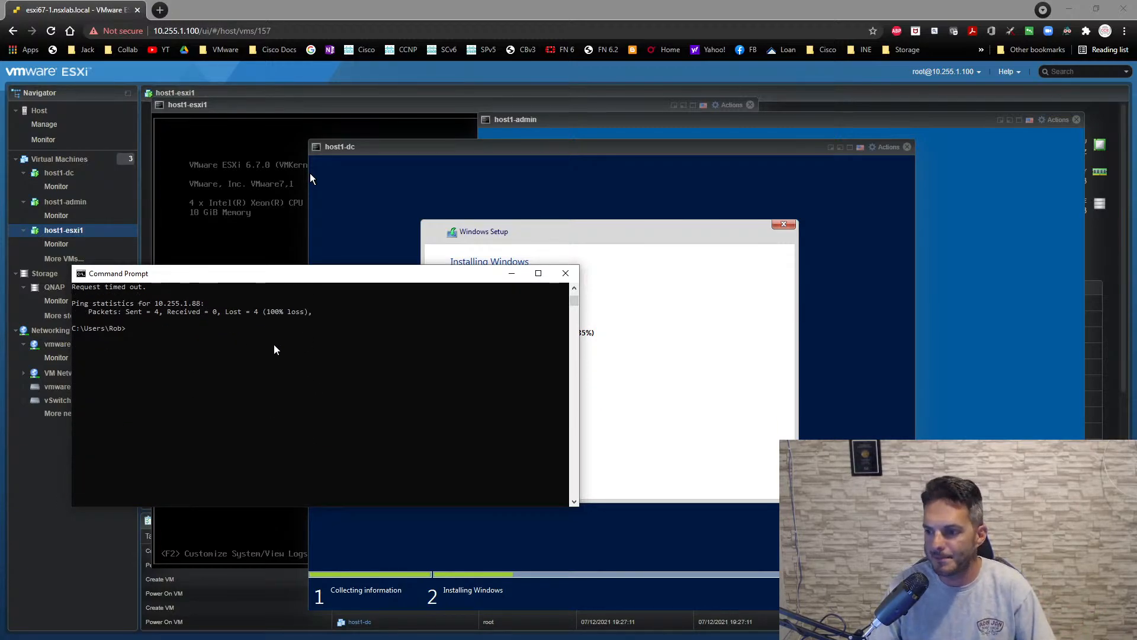
type("ping")
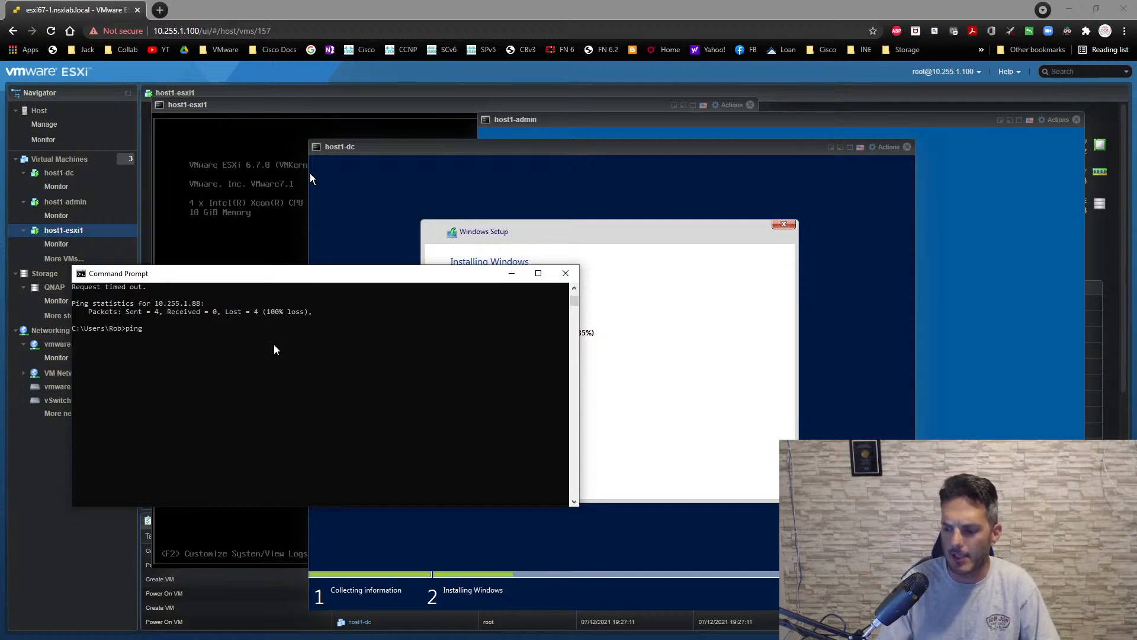
type(" 10.25")
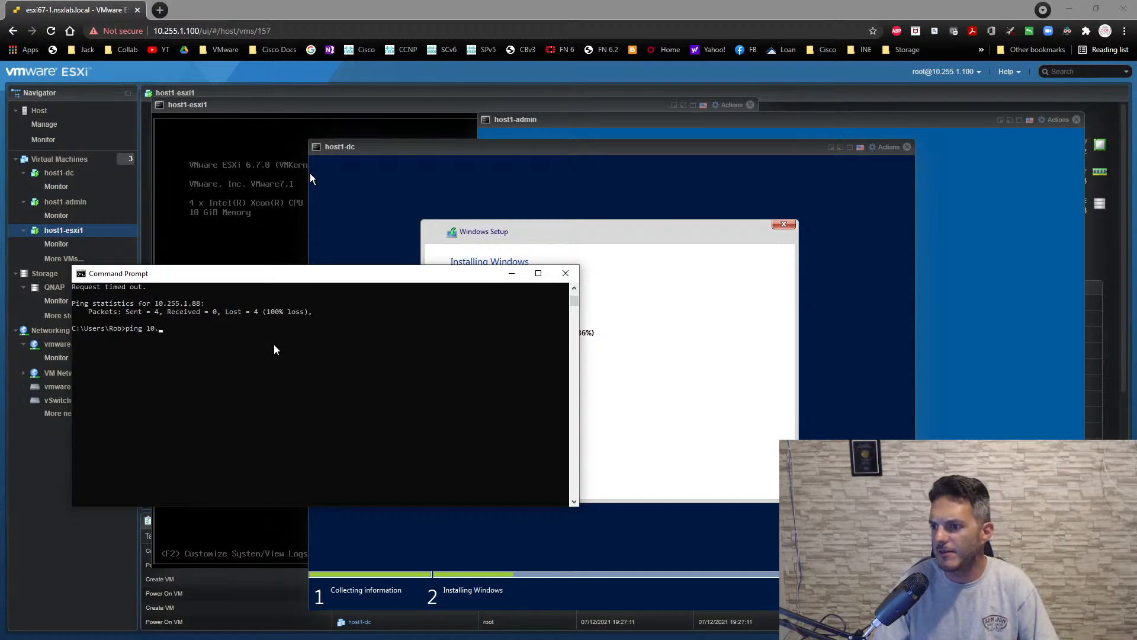
key("BackSpace")
type("255.1.")
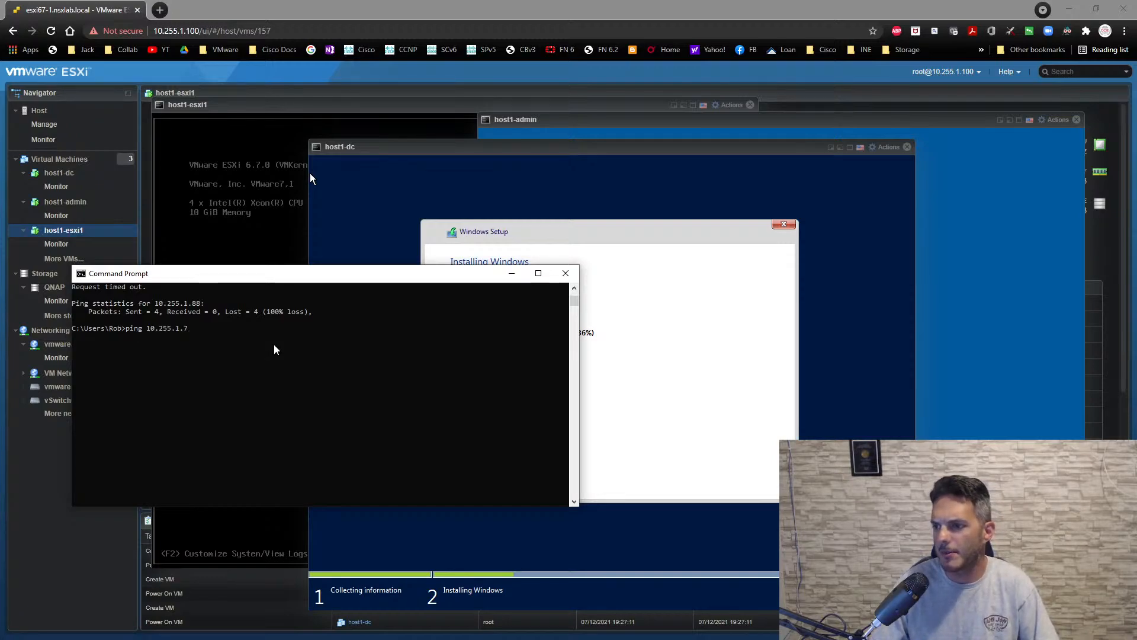
type("71")
key("Return")
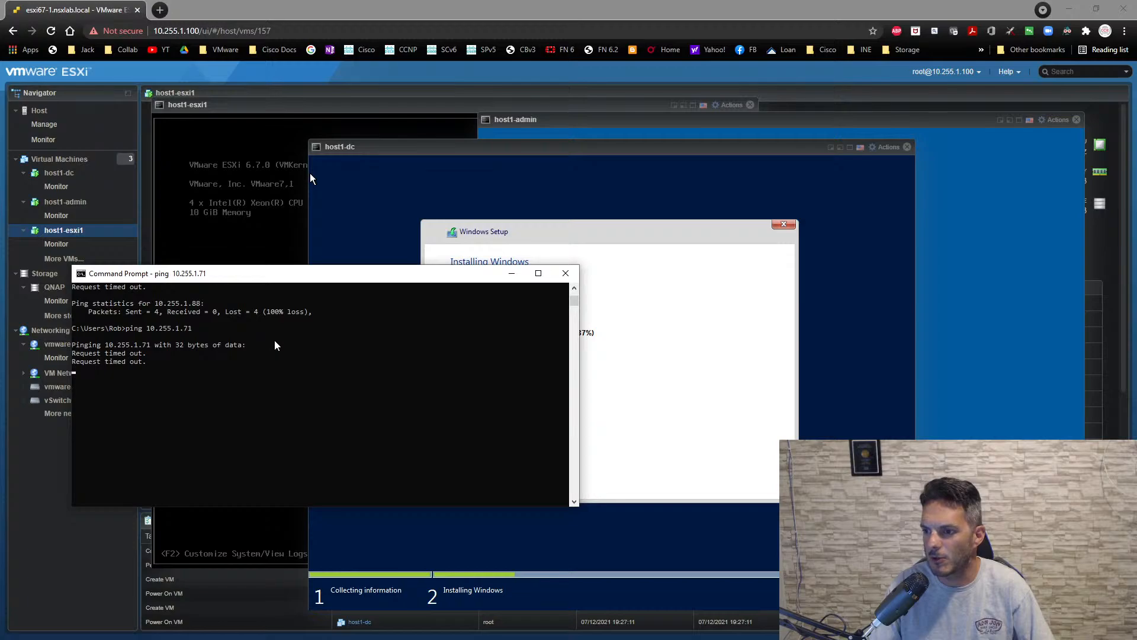
key("ctrl+c")
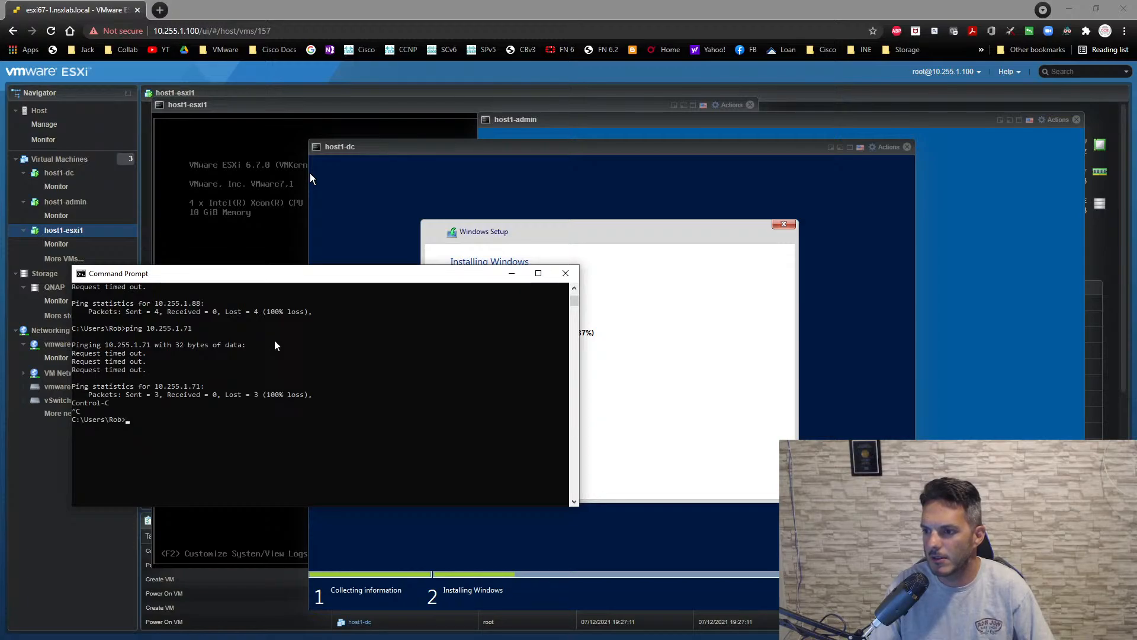
- Minimize the Command Prompt and bring the host1-admin console in front of the other consoles, shifting it slightly
left_click(514, 274)
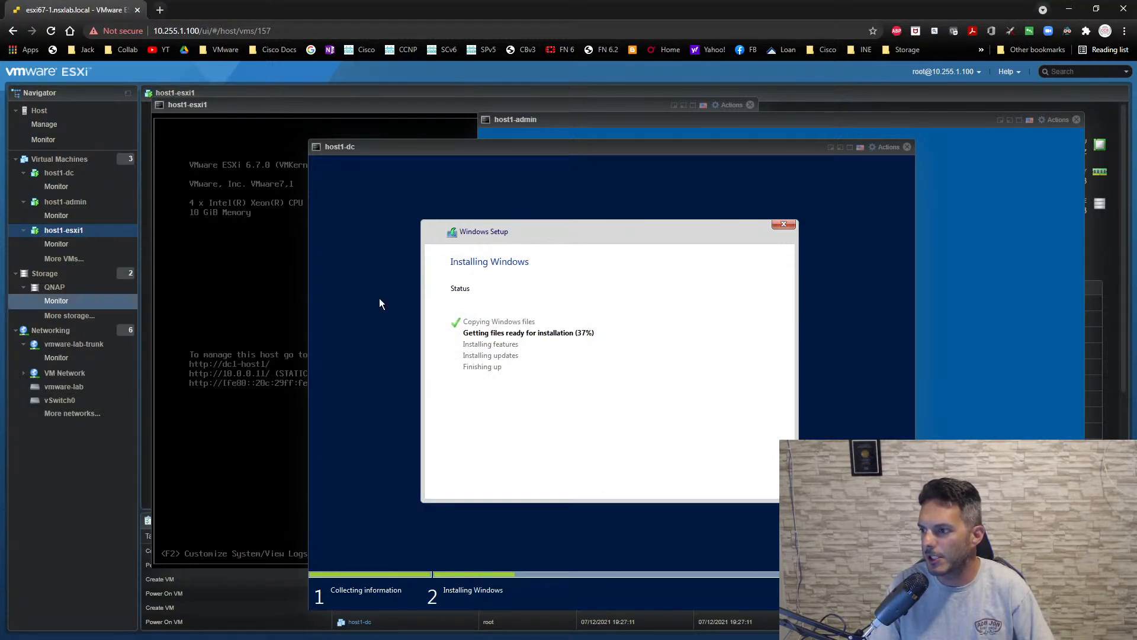
left_click(680, 118)
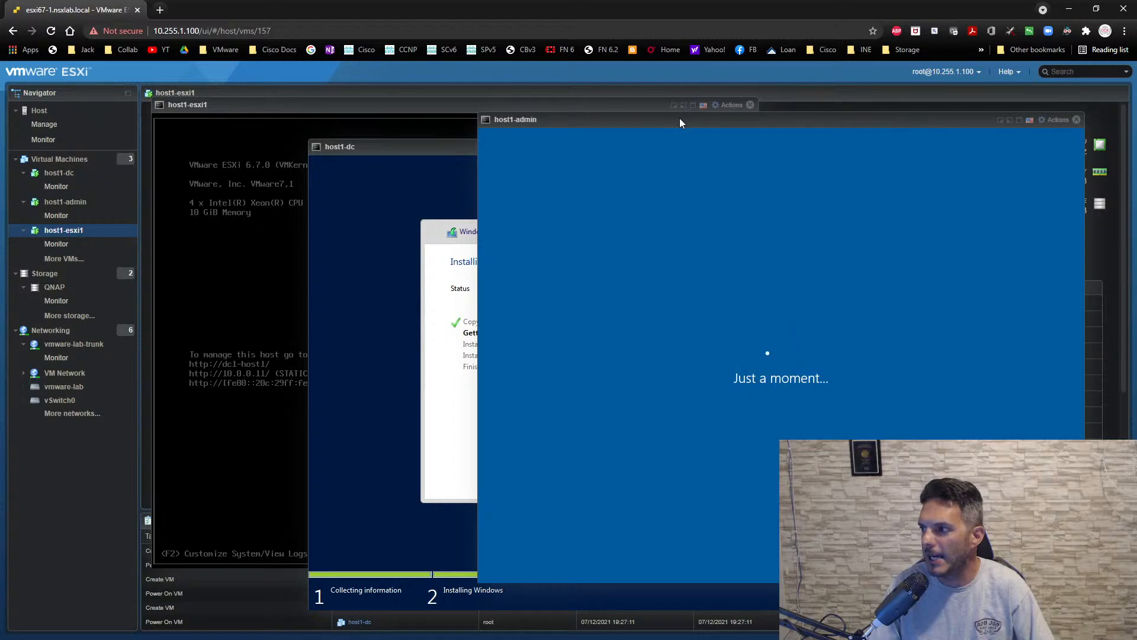
left_click_drag(680, 119, 666, 114)
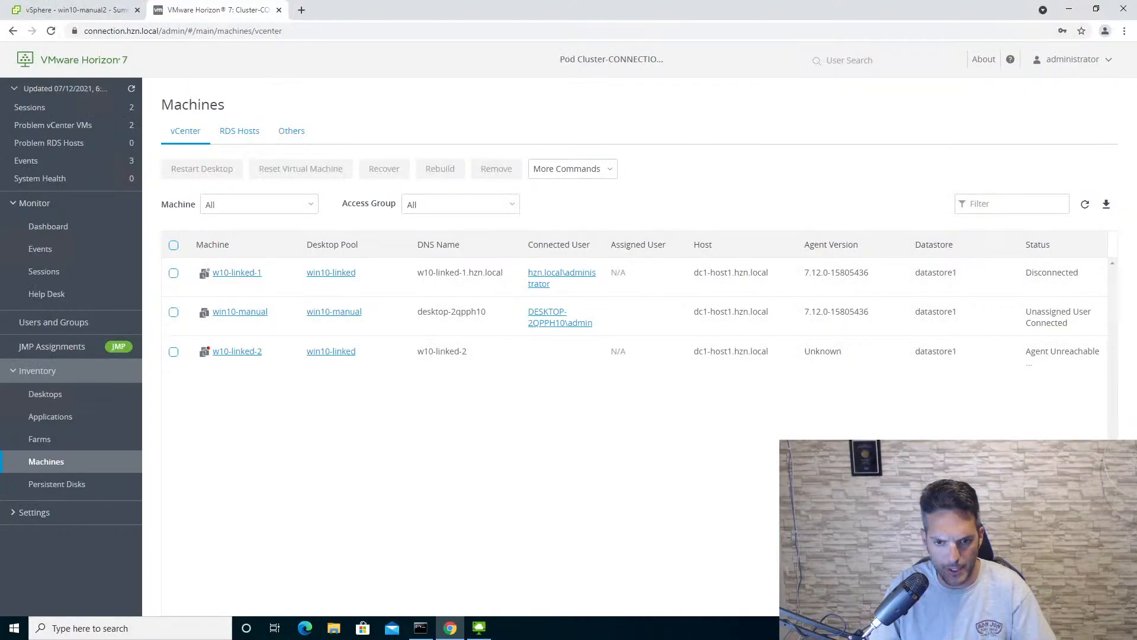
- In the remote session's VMware Horizon 7 console, refresh the machines list and sign back in with the saved administrator credentials
left_click(1086, 207)
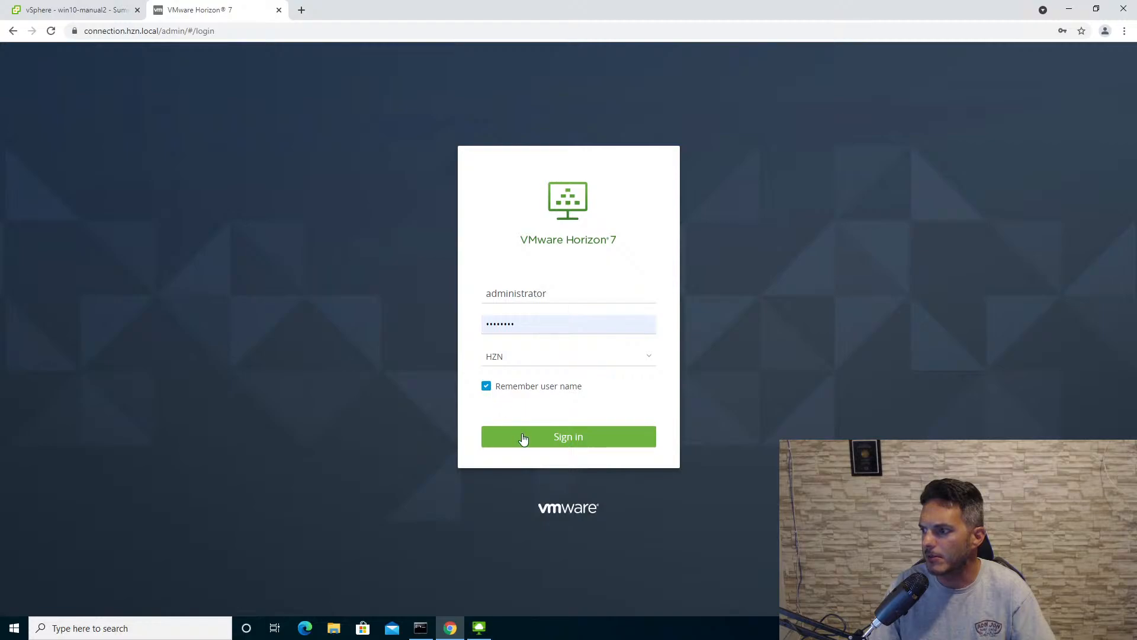
left_click(524, 438)
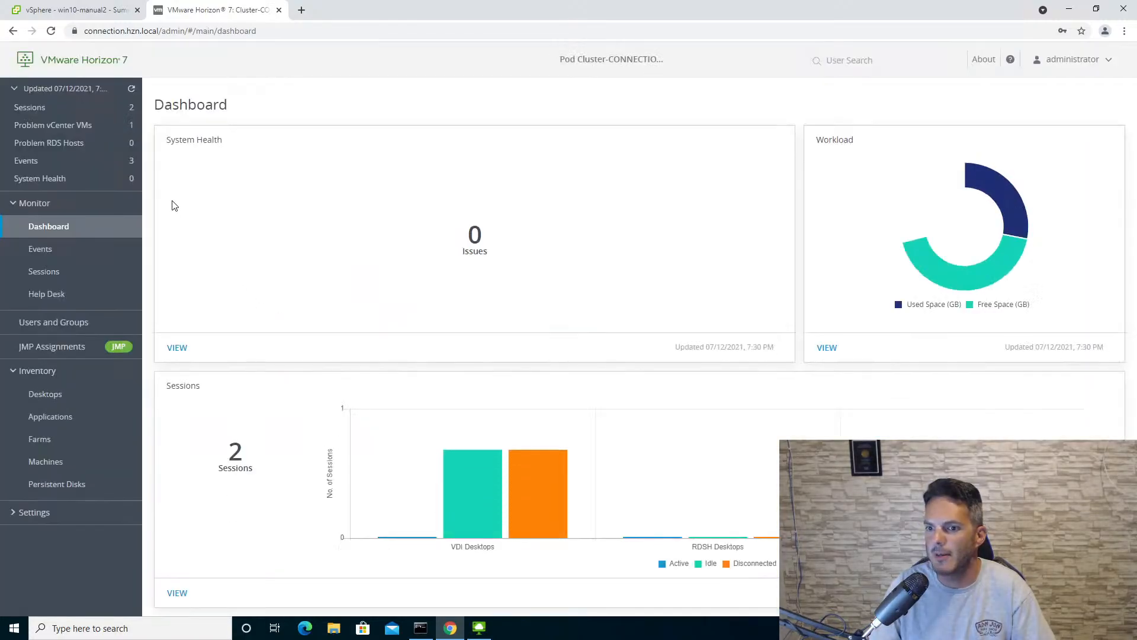
- Refresh win10-manual2 in the vSphere Client and display the sessions list in the Horizon console
left_click(69, 12)
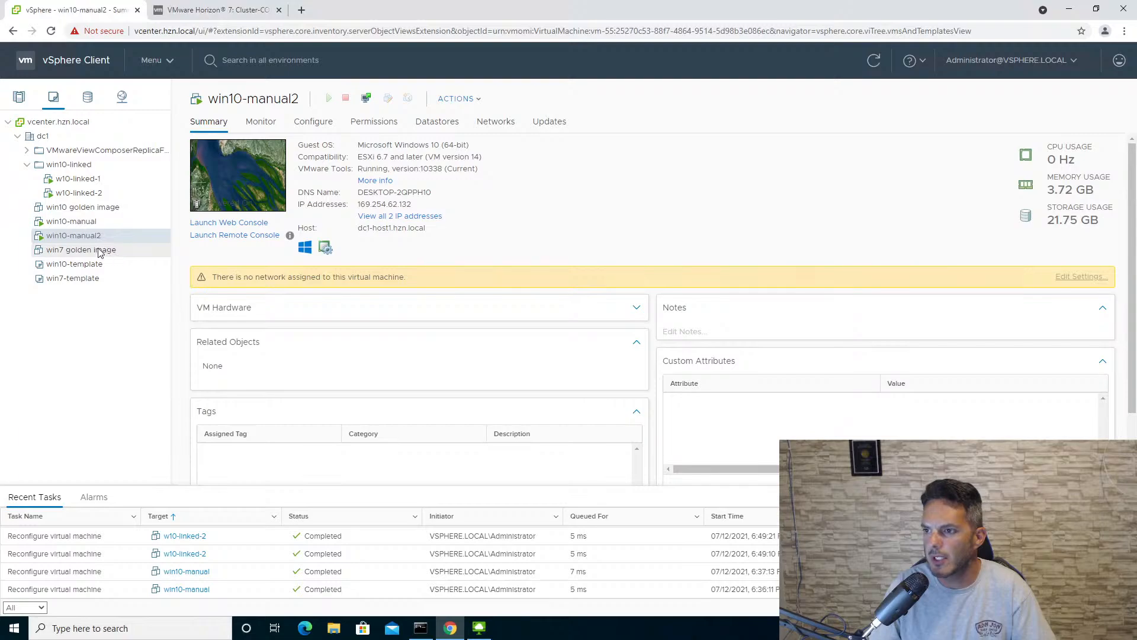
left_click(874, 61)
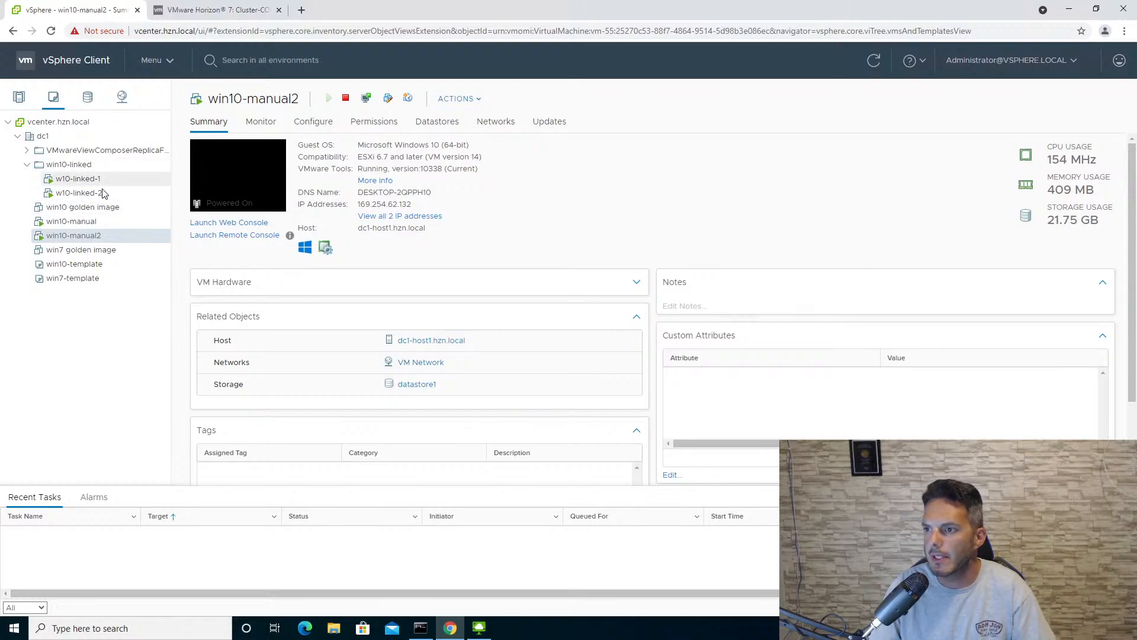
left_click(190, 12)
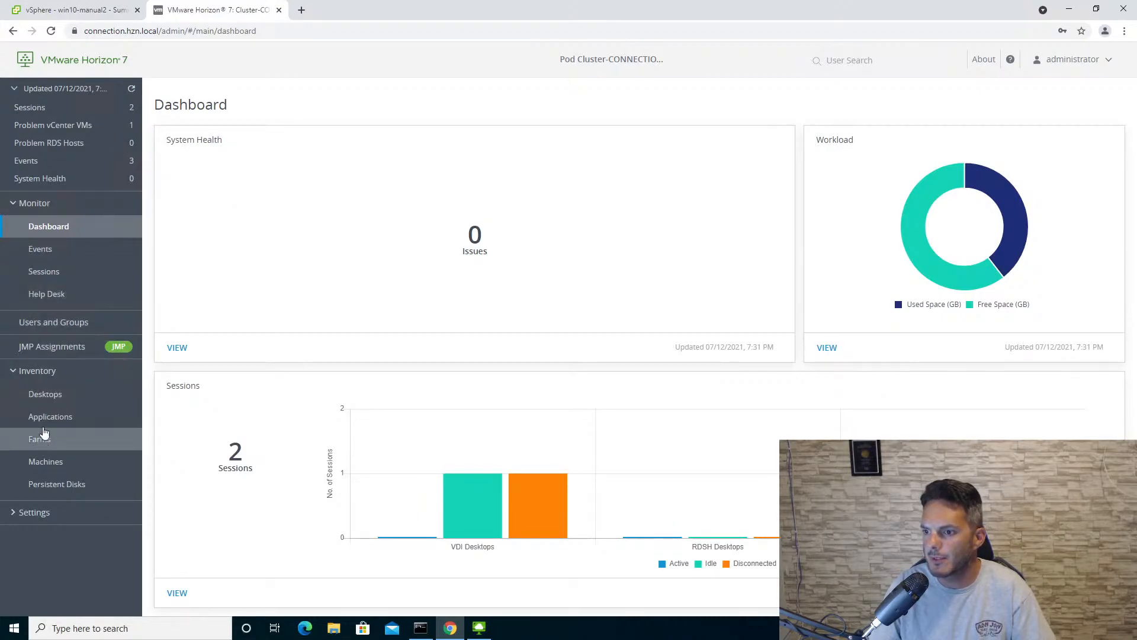
left_click(58, 274)
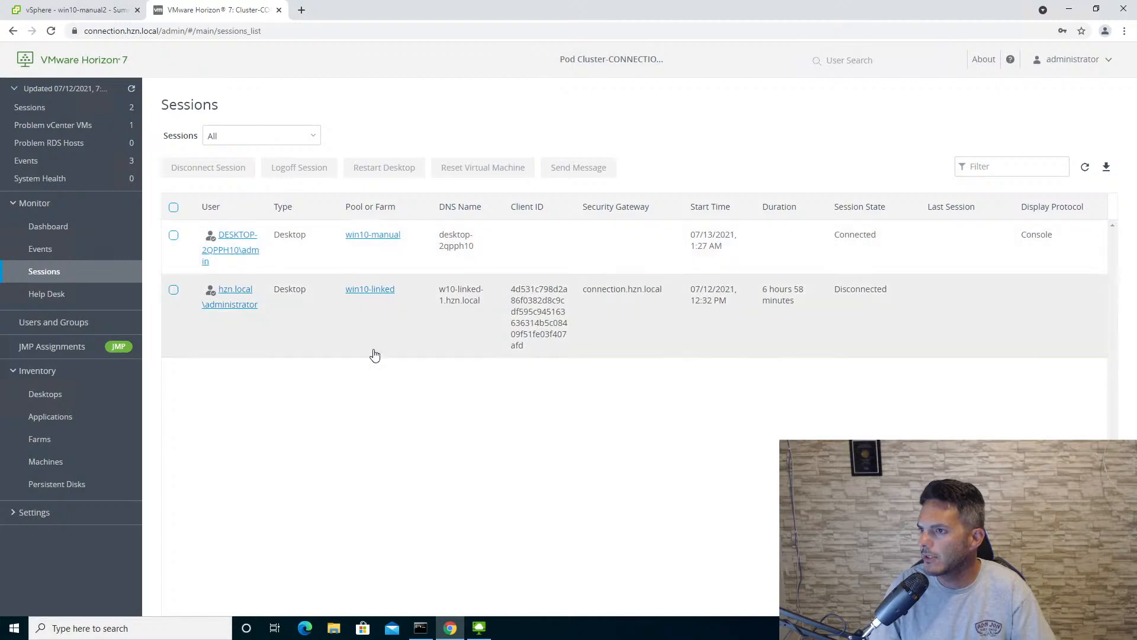
- In VMware Horizon Client, log off the server and log back in to connection.hzn.local as administrator, entering the account password
left_click(478, 628)
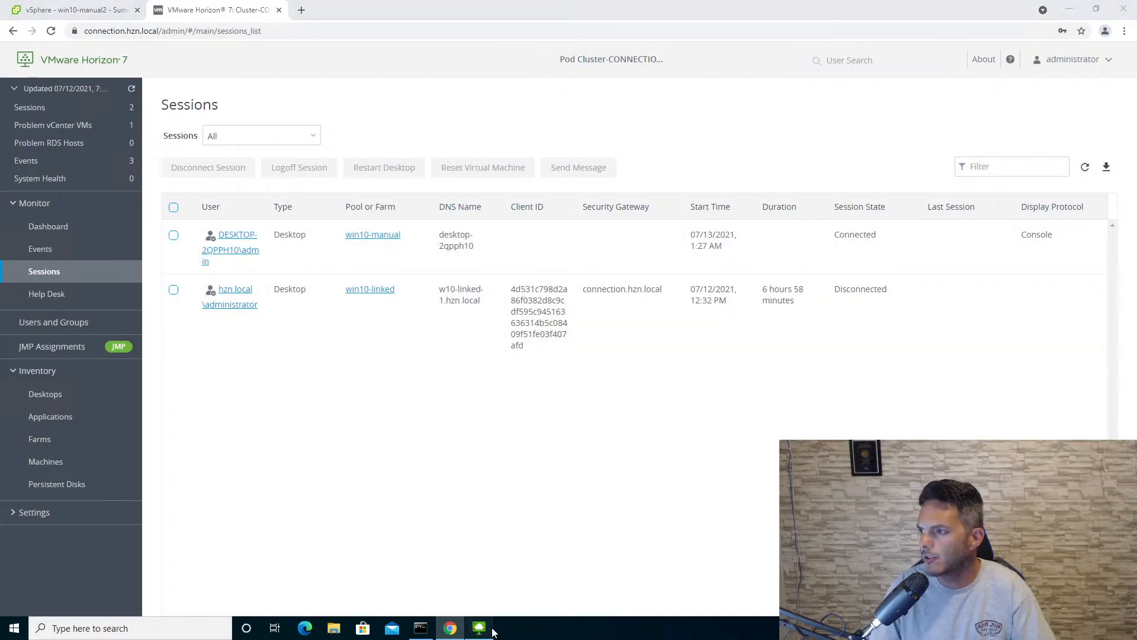
left_click(291, 129)
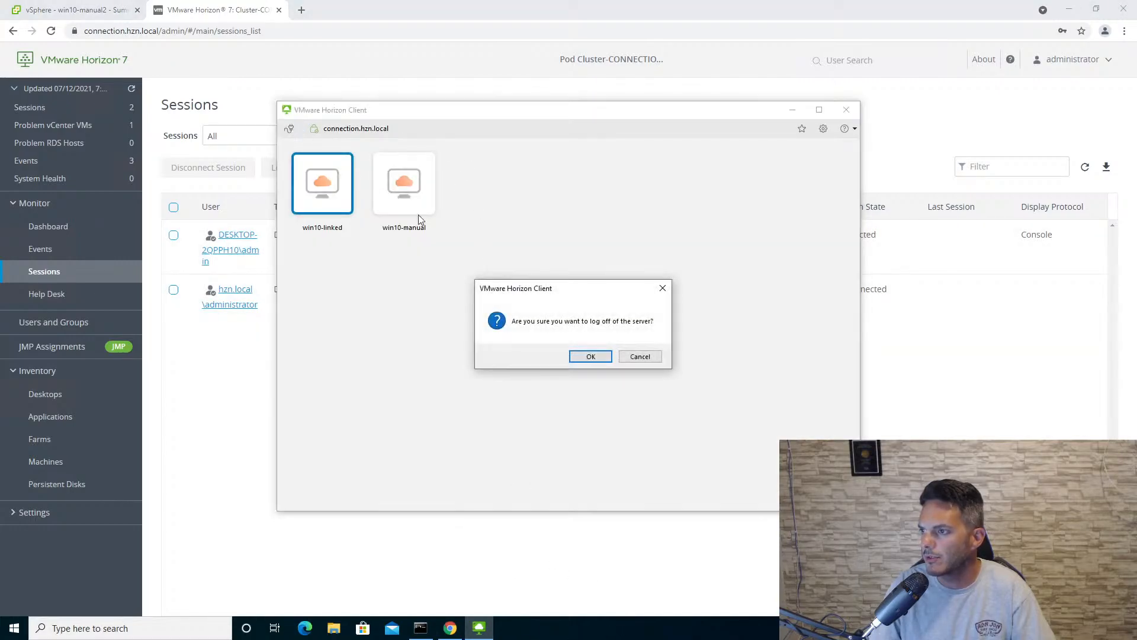
left_click(590, 357)
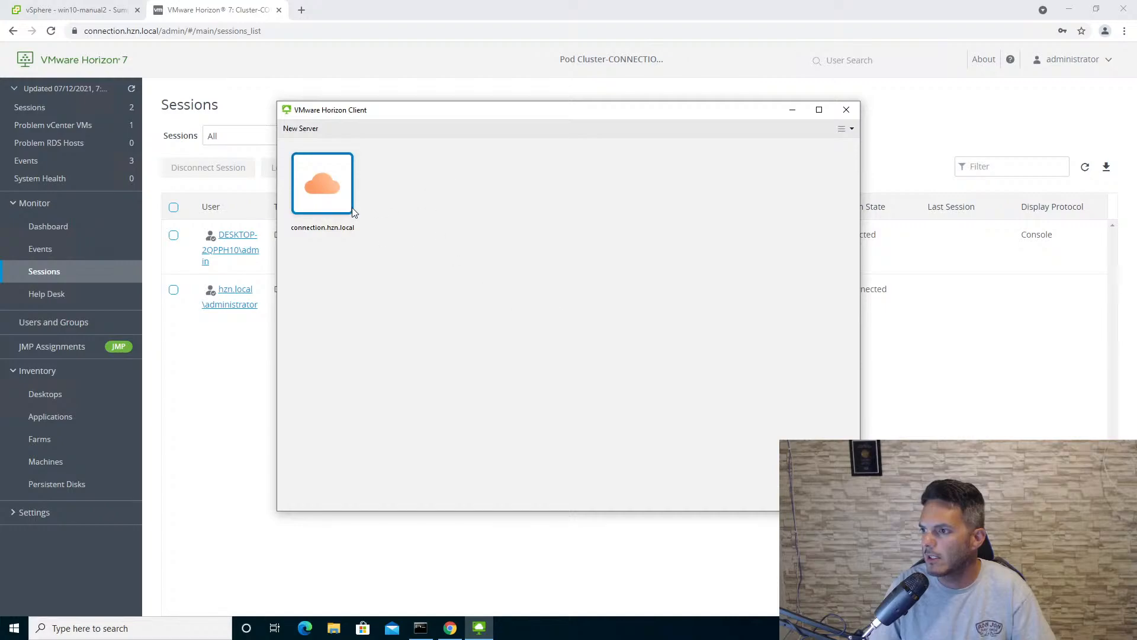
double_click(330, 182)
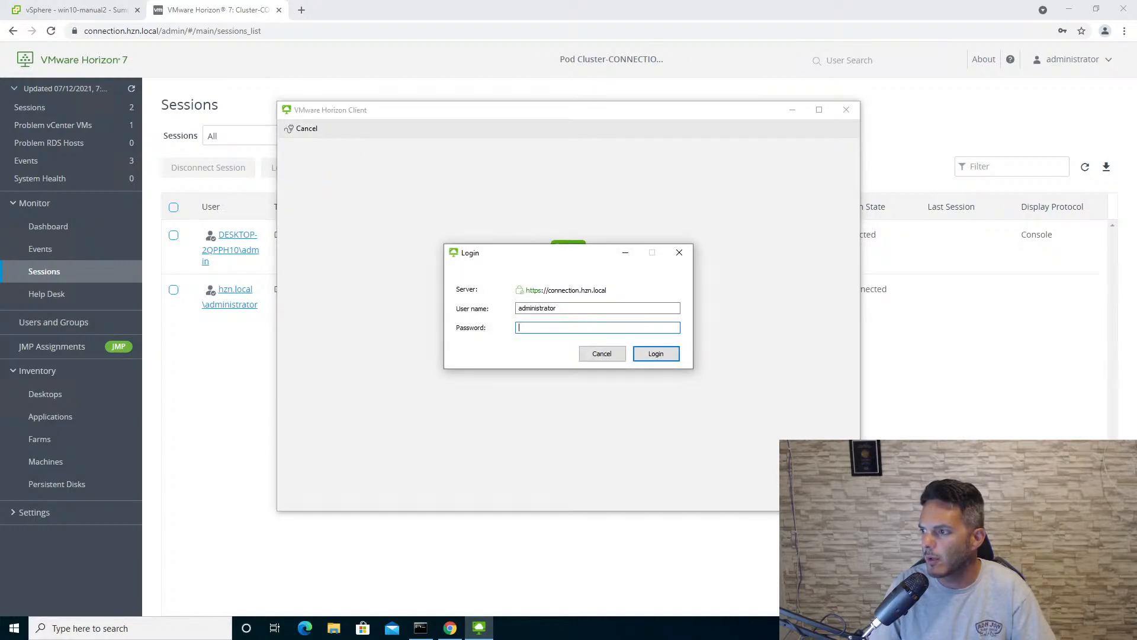
type("•••••")
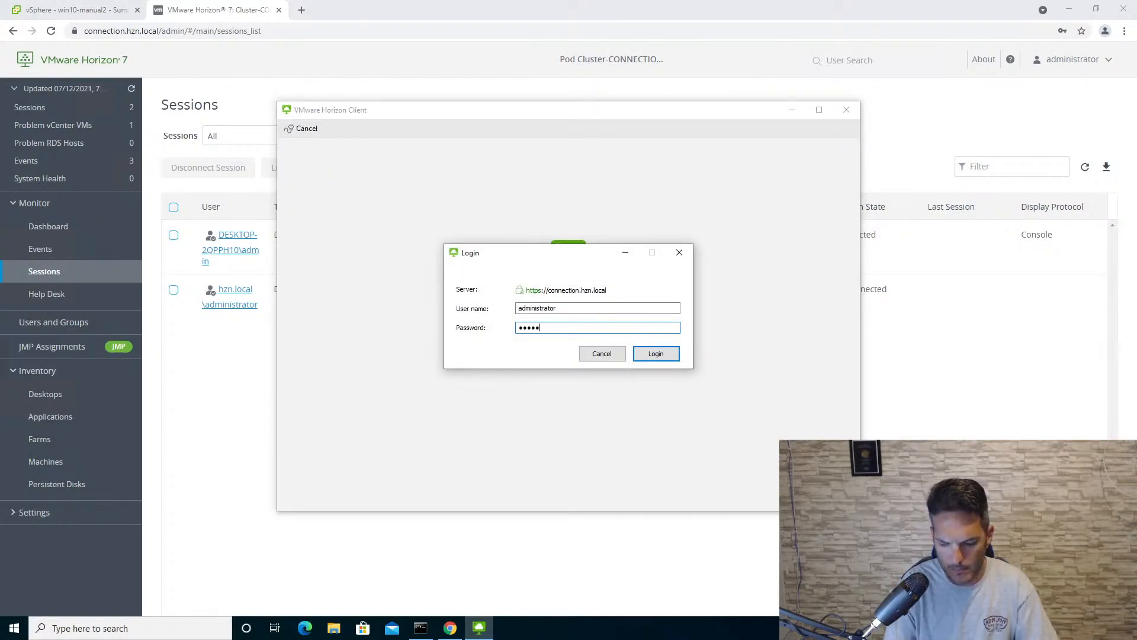
type("•••")
key("Return")
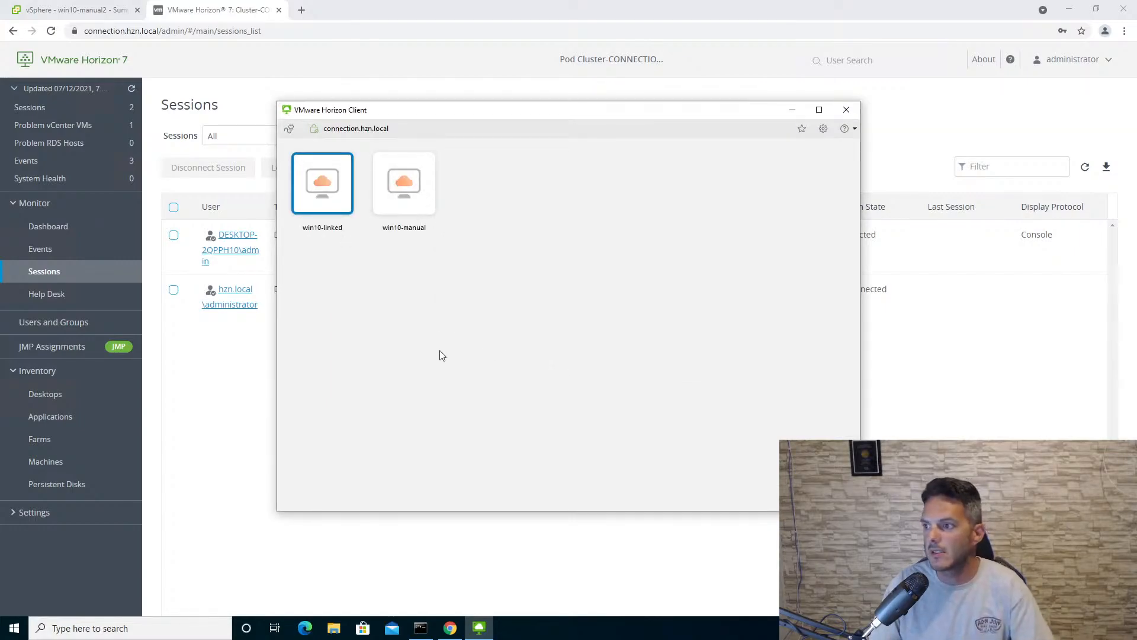
- Connect to the win10-linked desktop, view it, and disconnect from it
double_click(325, 190)
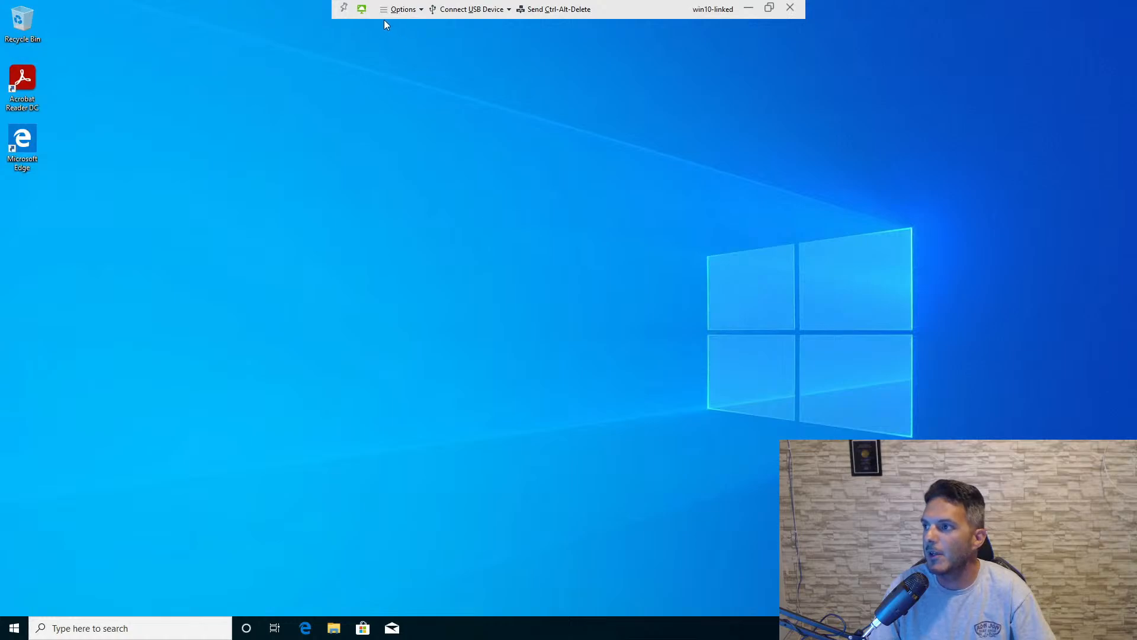
left_click(401, 11)
left_click(419, 172)
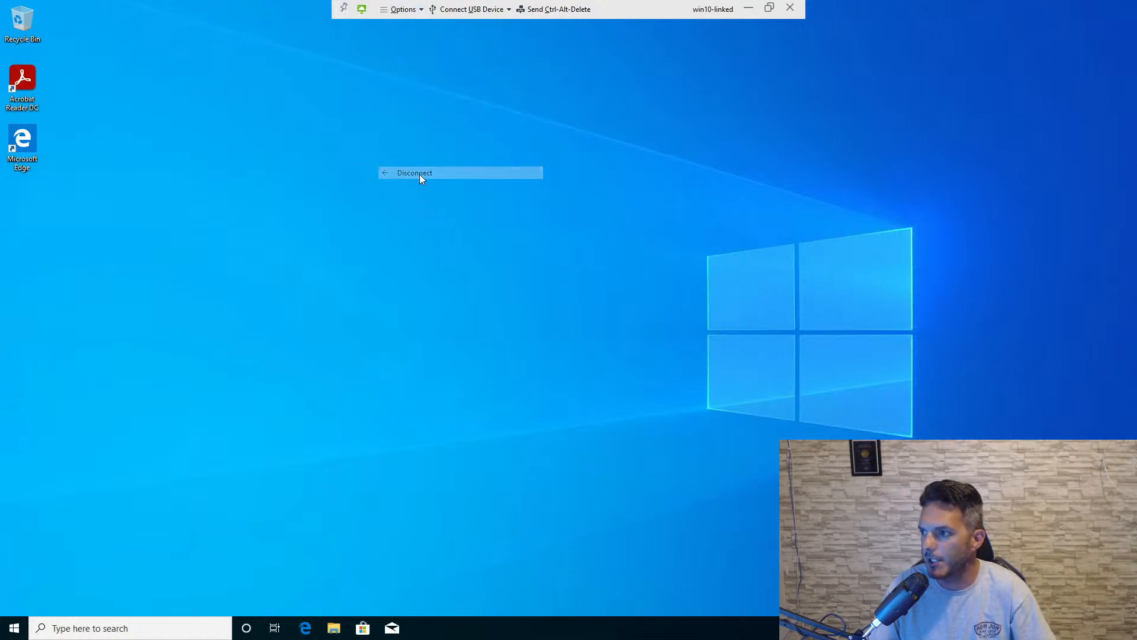
left_click(596, 356)
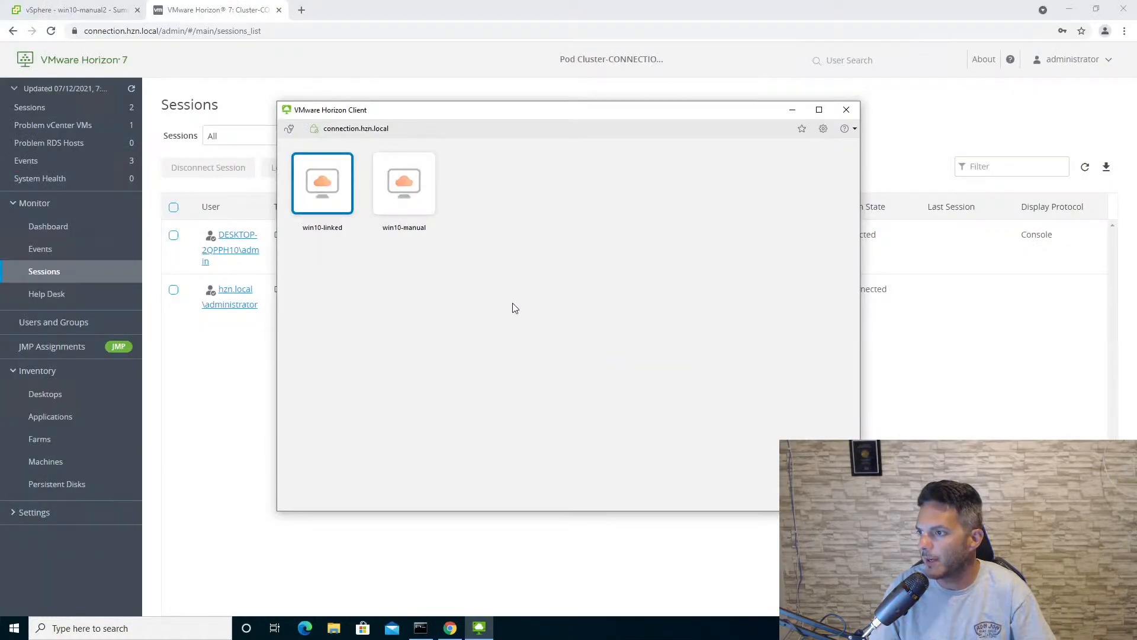
- Move the Horizon Client window aside, try to connect to the win10-manual desktop, and return to the desktop list
left_click_drag(505, 118, 610, 126)
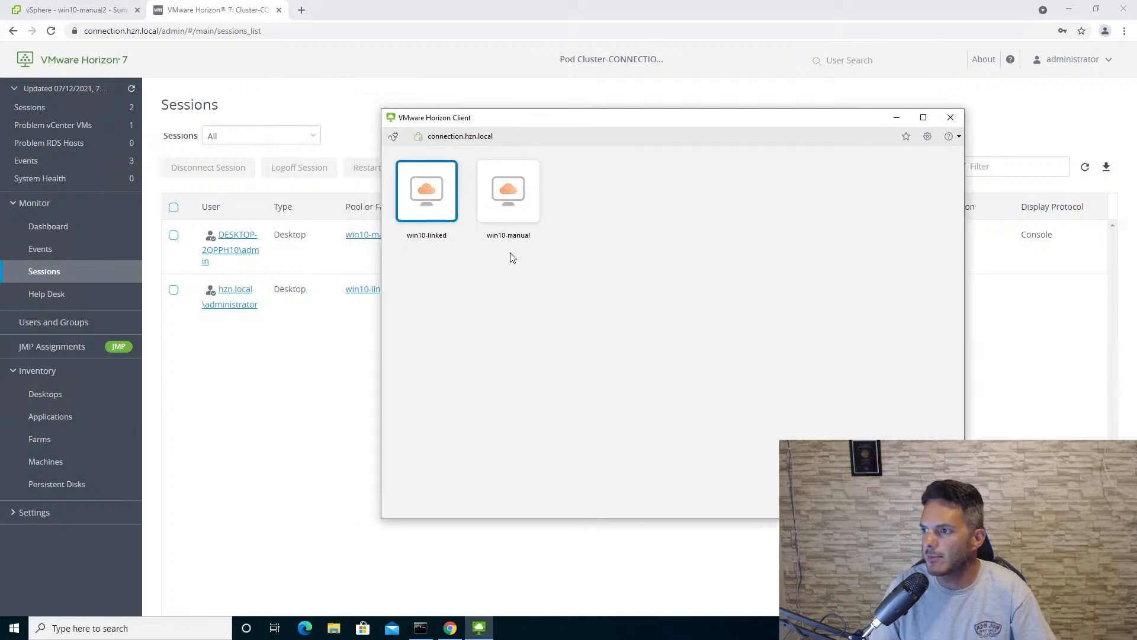
double_click(510, 211)
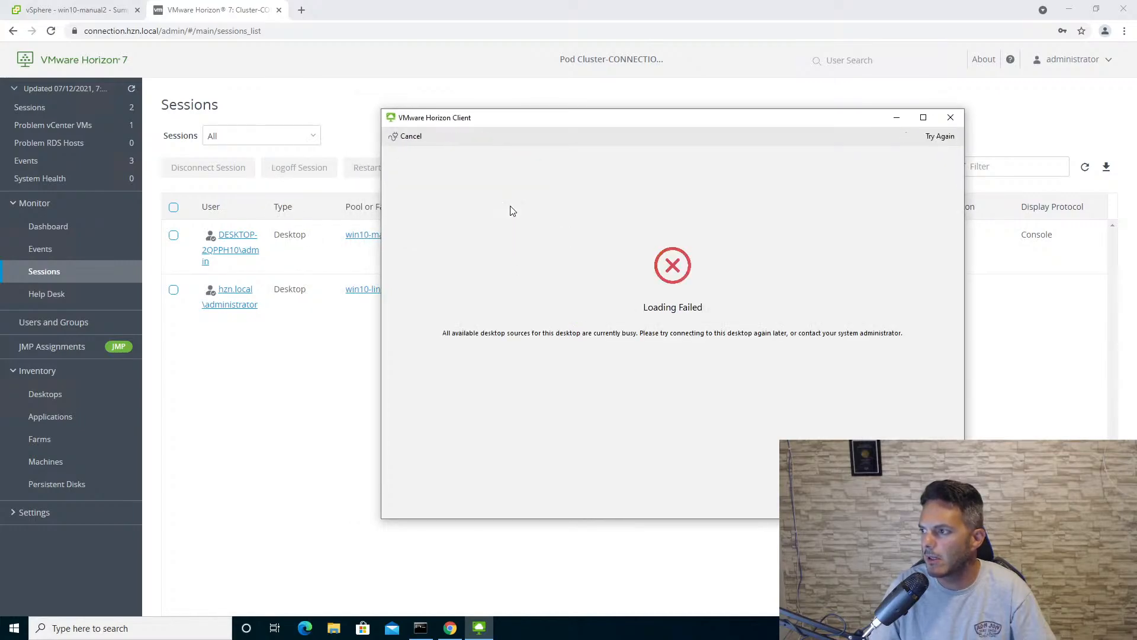
left_click(405, 138)
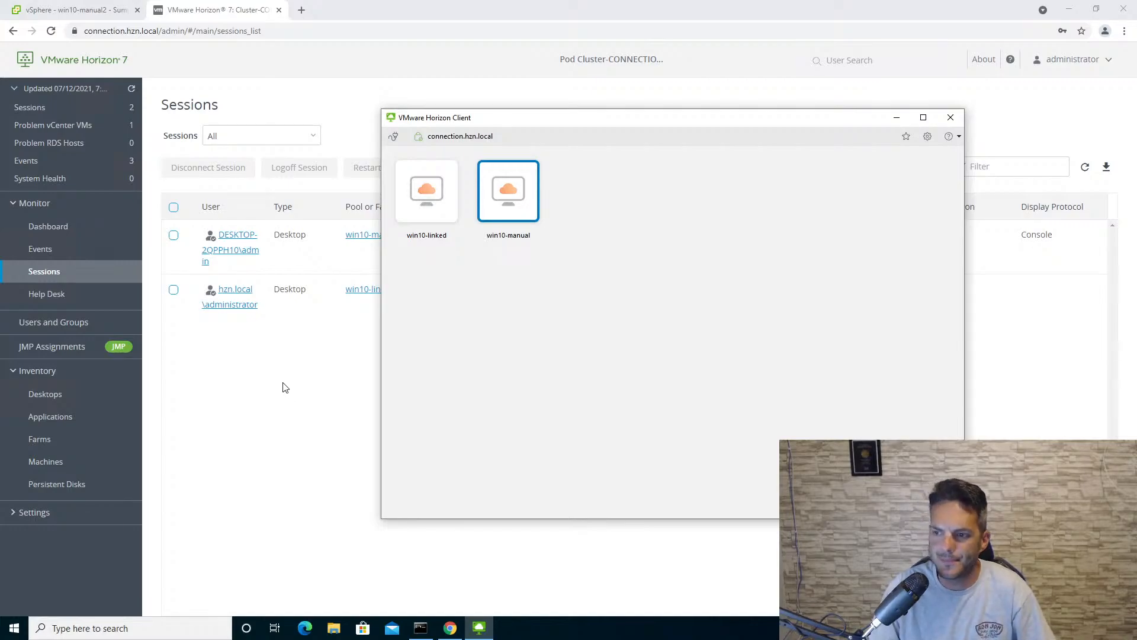
- Minimize the 10.255.1.92 remote session and move the host1-admin console over the host1-esxi1 console
left_click(248, 390)
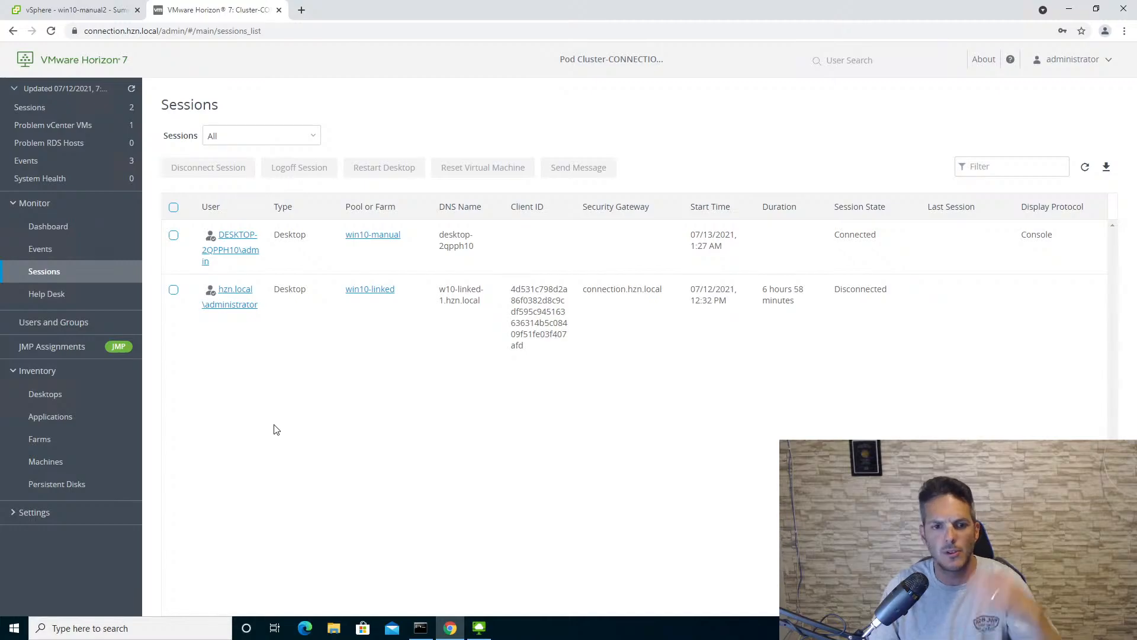
mouse_move(646, 5)
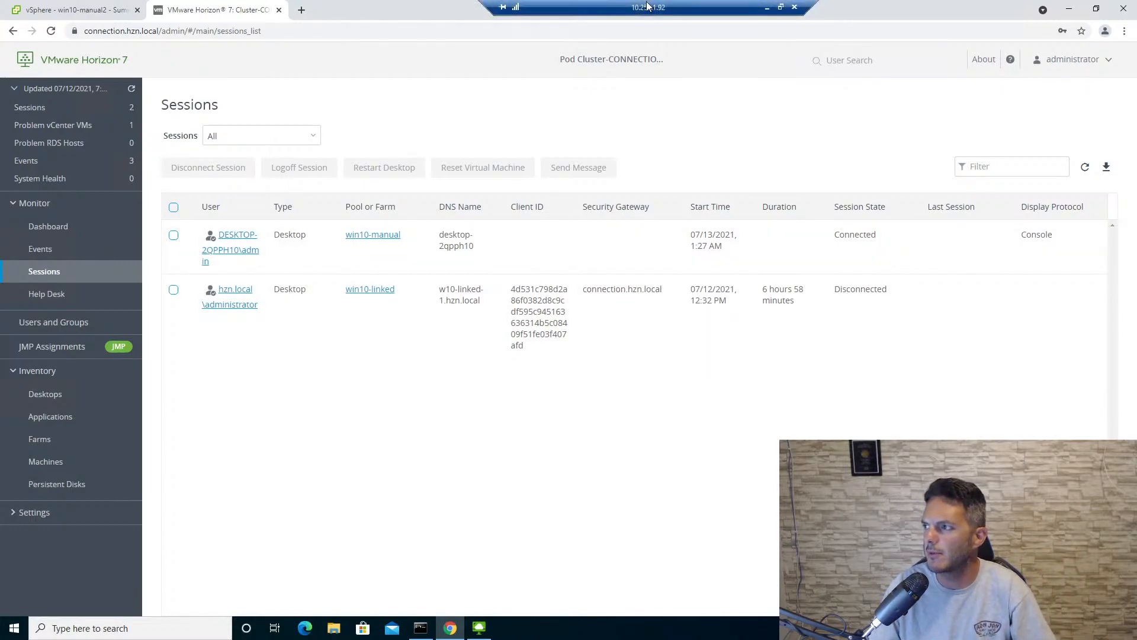
left_click(768, 9)
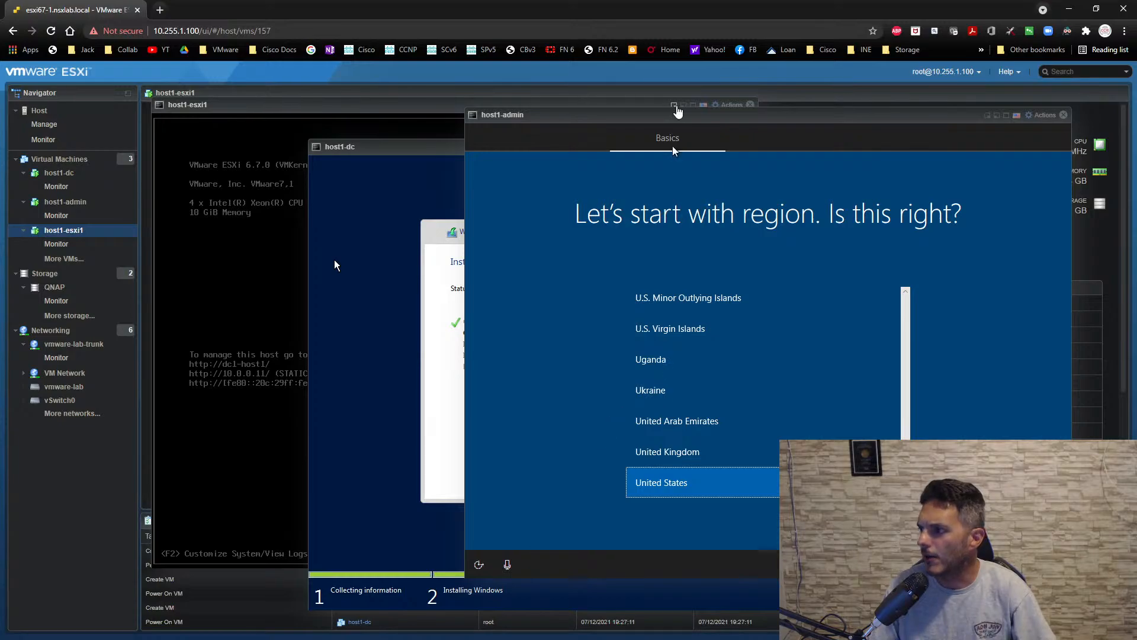
left_click_drag(625, 122, 403, 121)
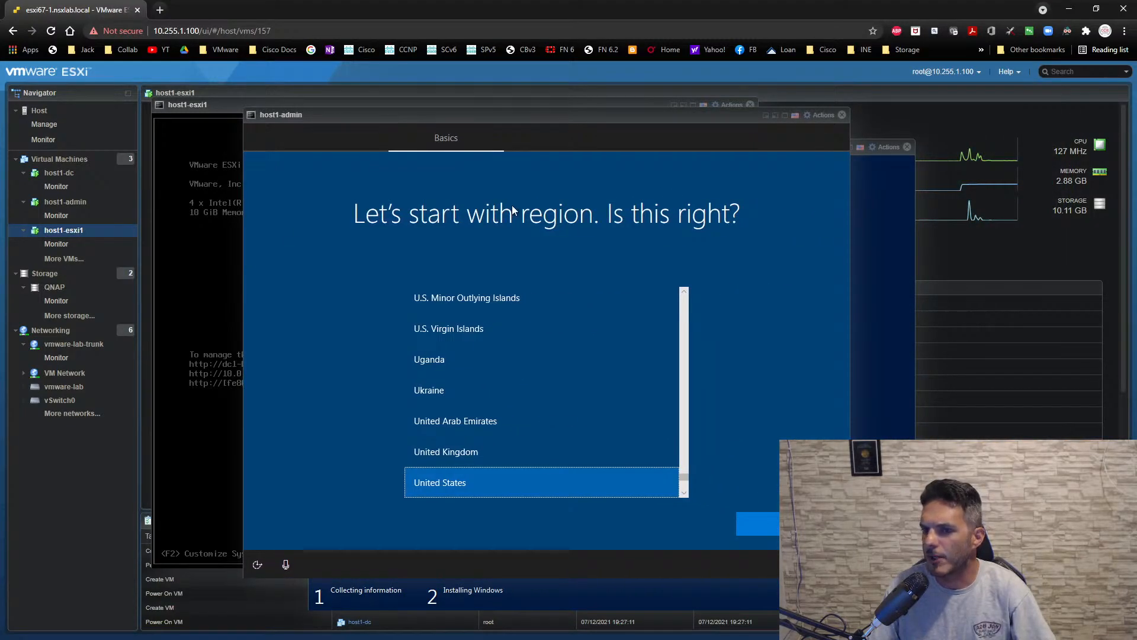
left_click_drag(529, 115, 413, 120)
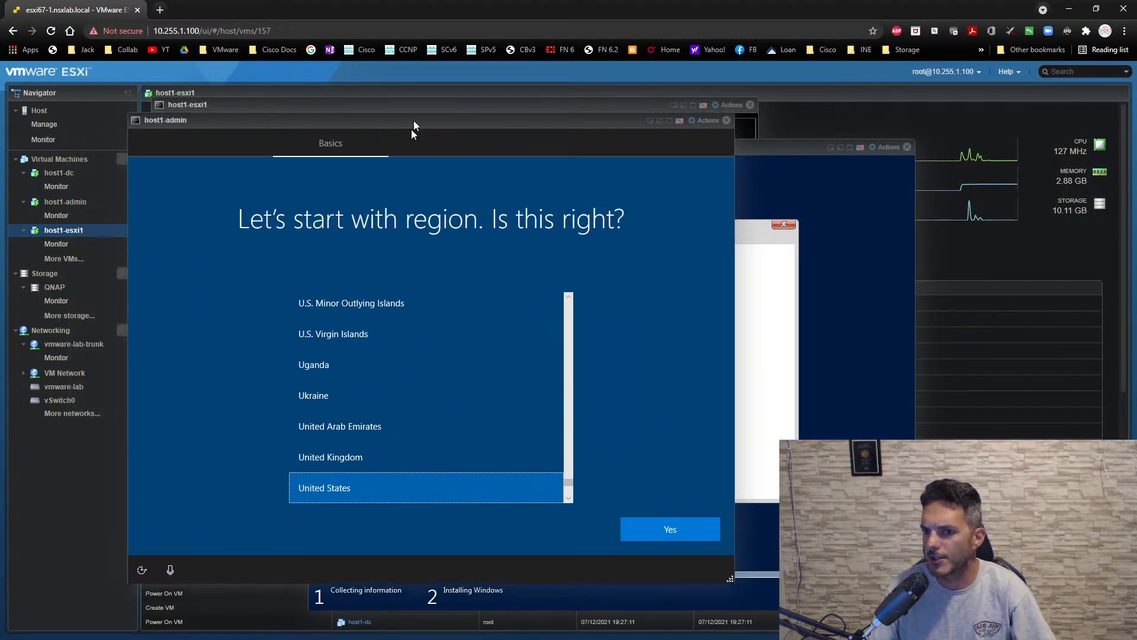
- Accept United States as the region in host1-admin's Windows setup and check the Windows installation progress in the host1-dc console
left_click(669, 531)
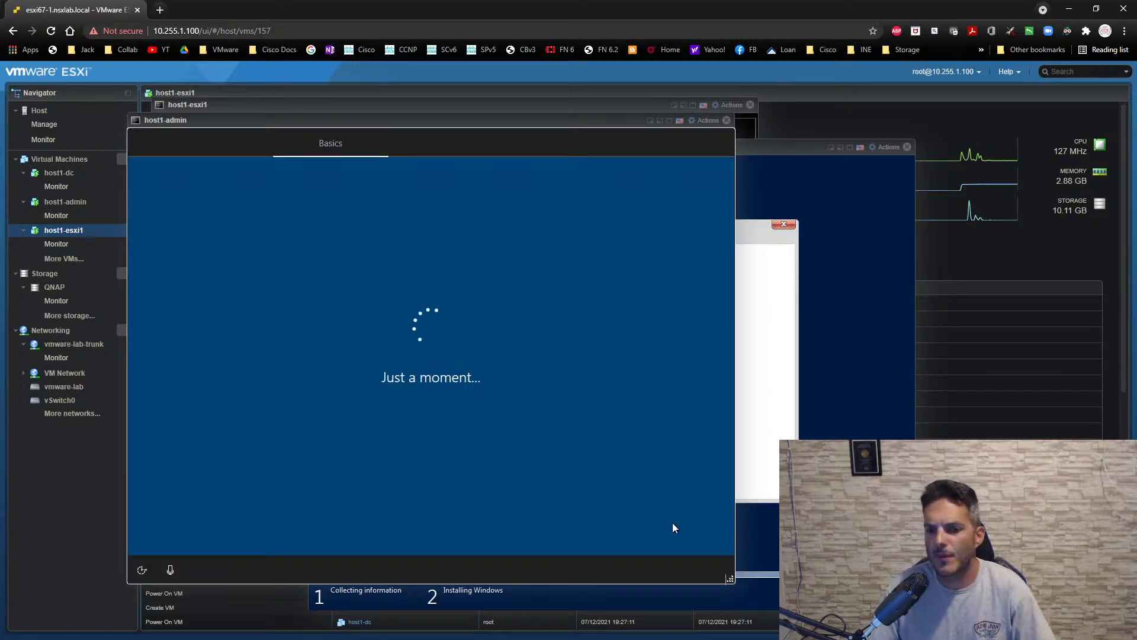
left_click(794, 145)
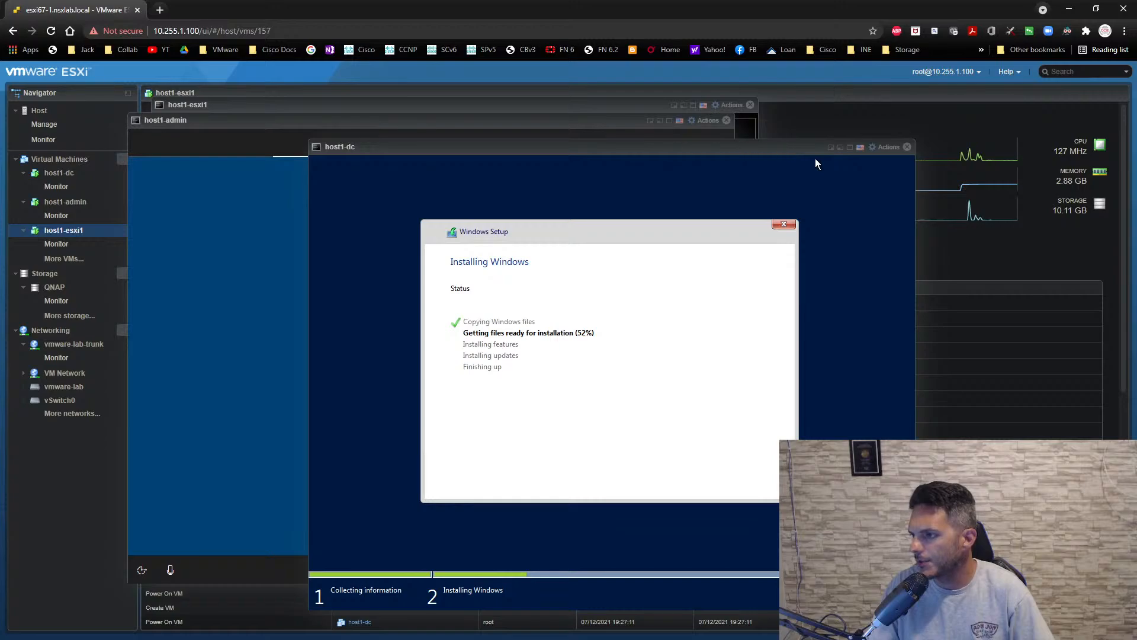
left_click(518, 125)
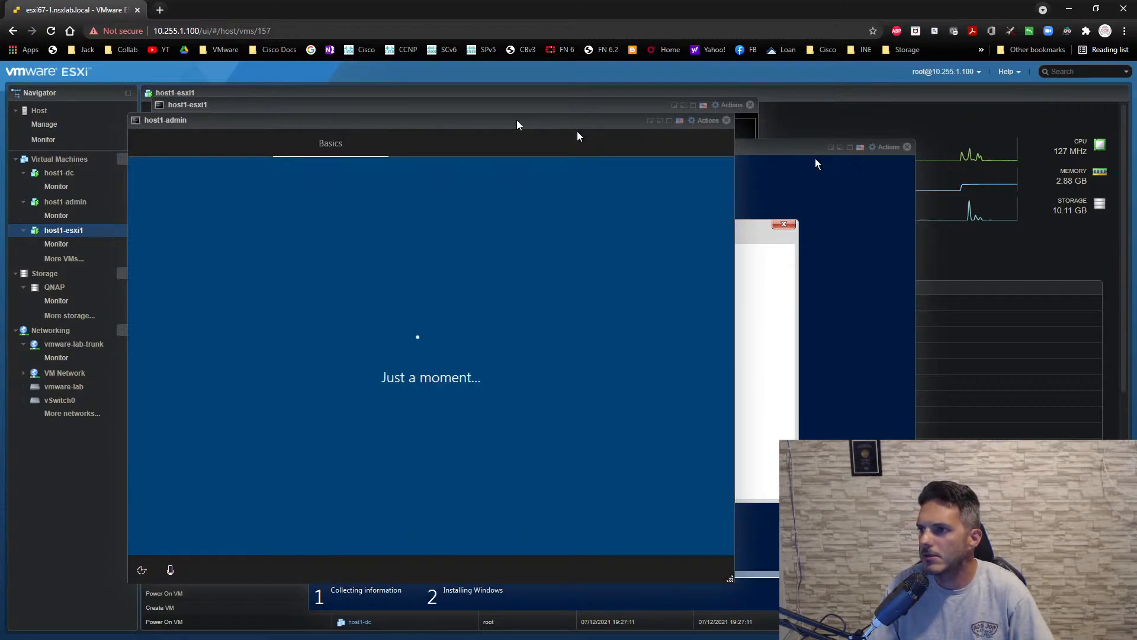
- Close the host1-esxi1 console and accept the US keyboard layout on host1-admin without adding a second layout
left_click(750, 105)
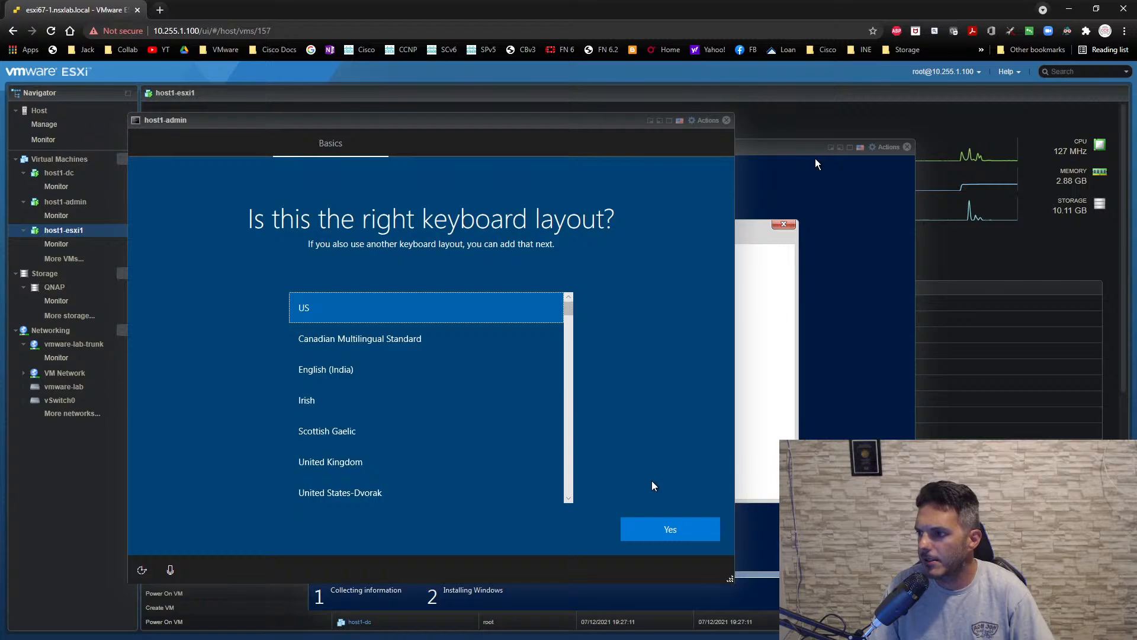
left_click(691, 540)
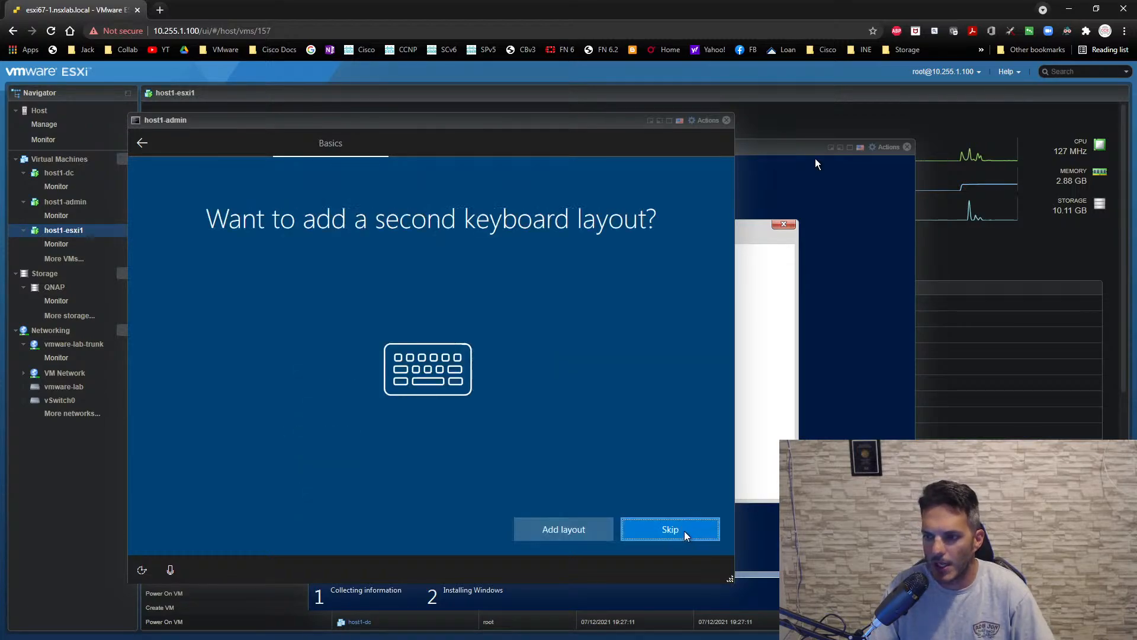
left_click(634, 526)
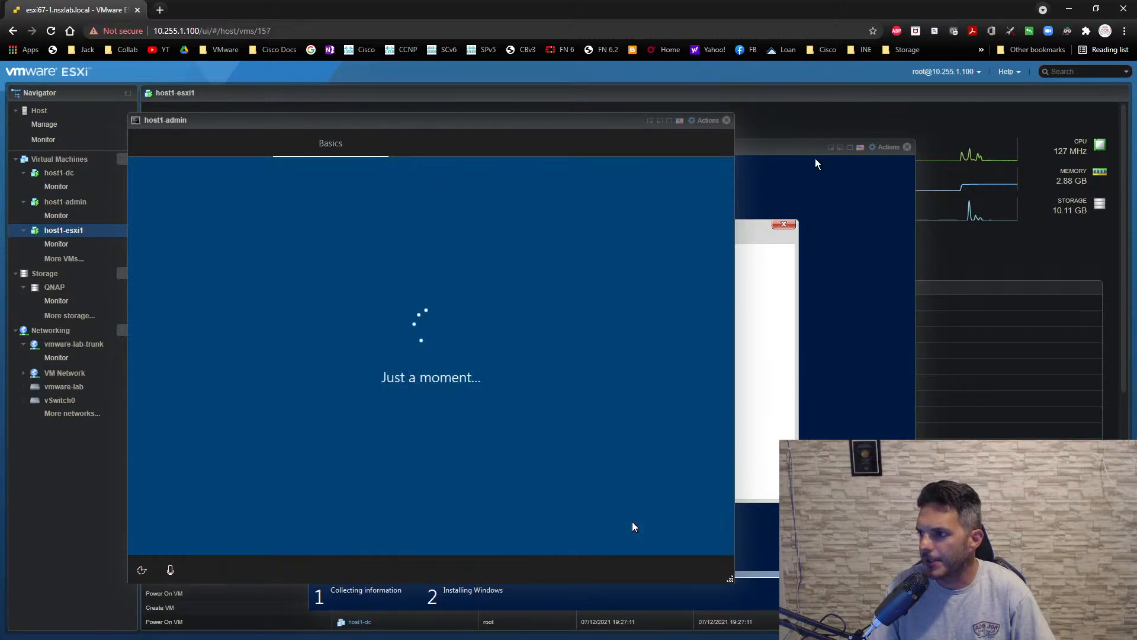
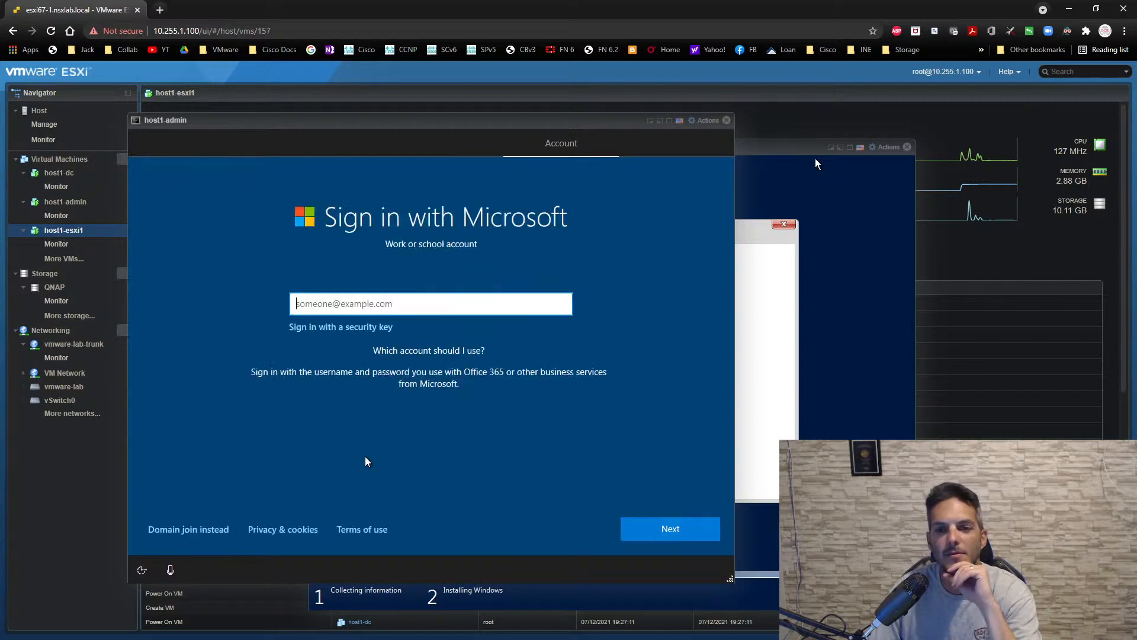
- Choose domain join instead of a Microsoft work account on host1-admin and name the local user admin
left_click(189, 530)
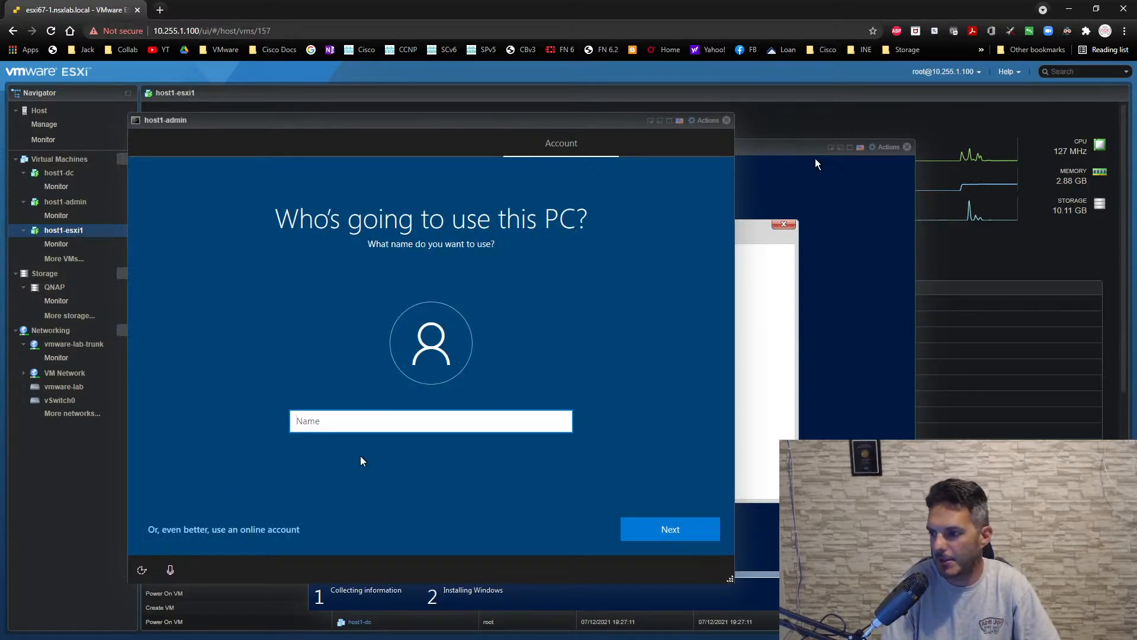
type("admin")
key("Return")
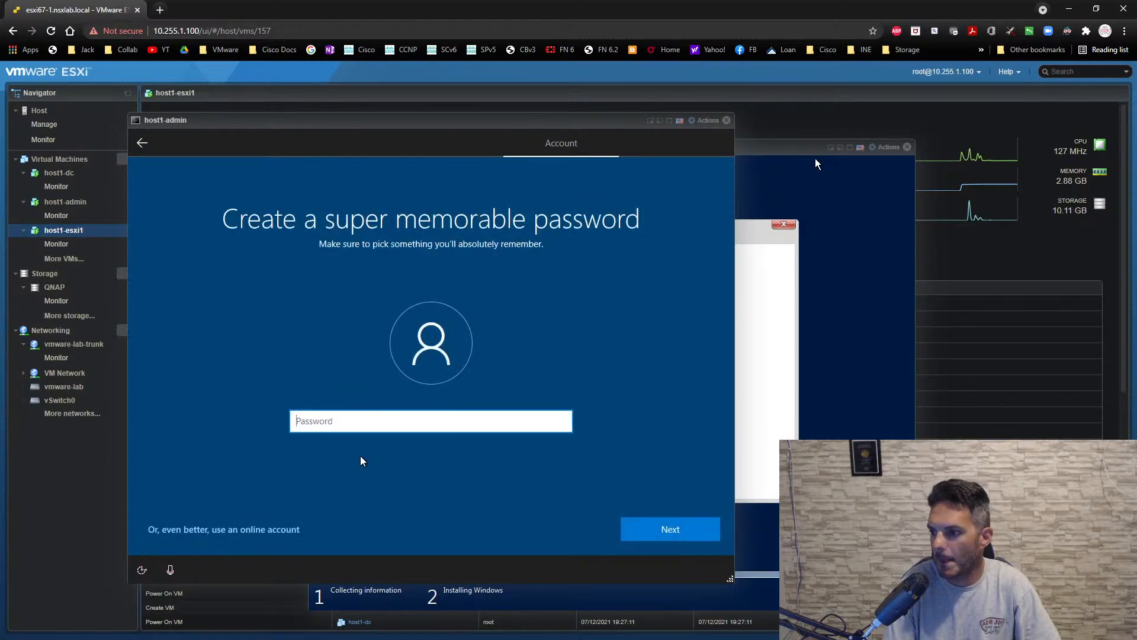
- Enter and confirm the account password for the new local user on host1-admin
type("VMware1!")
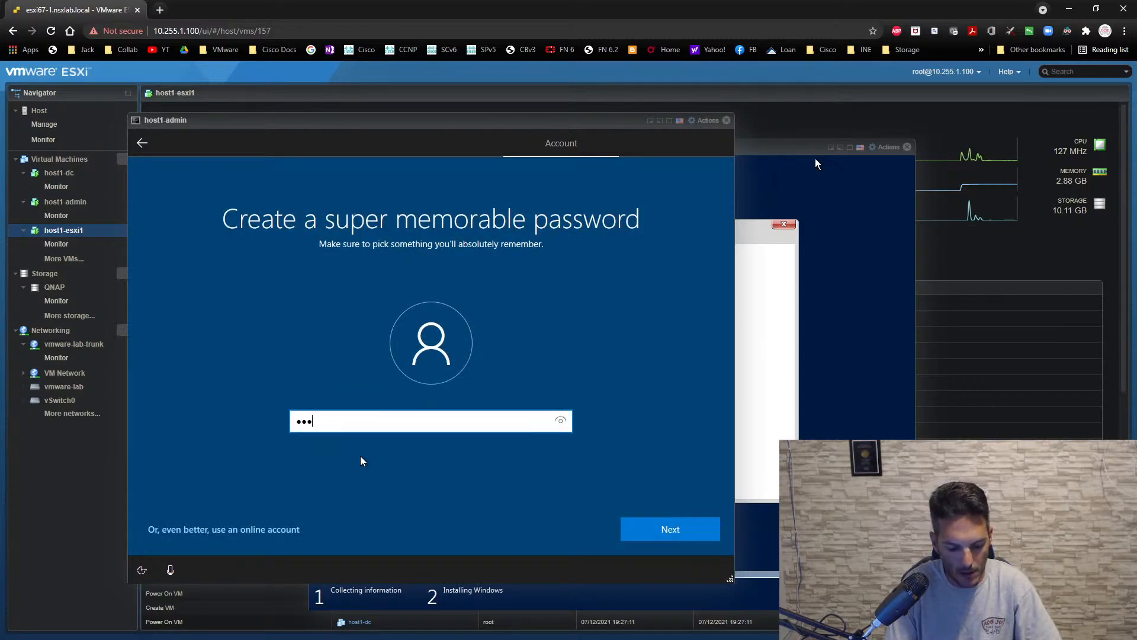
key("Return")
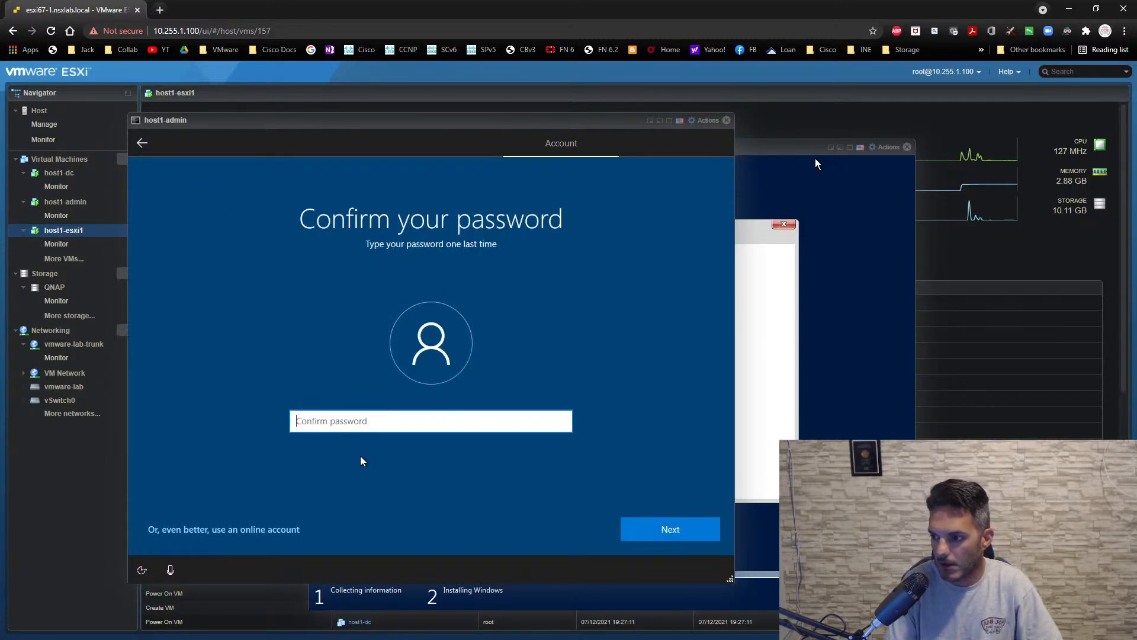
type("VMware1!")
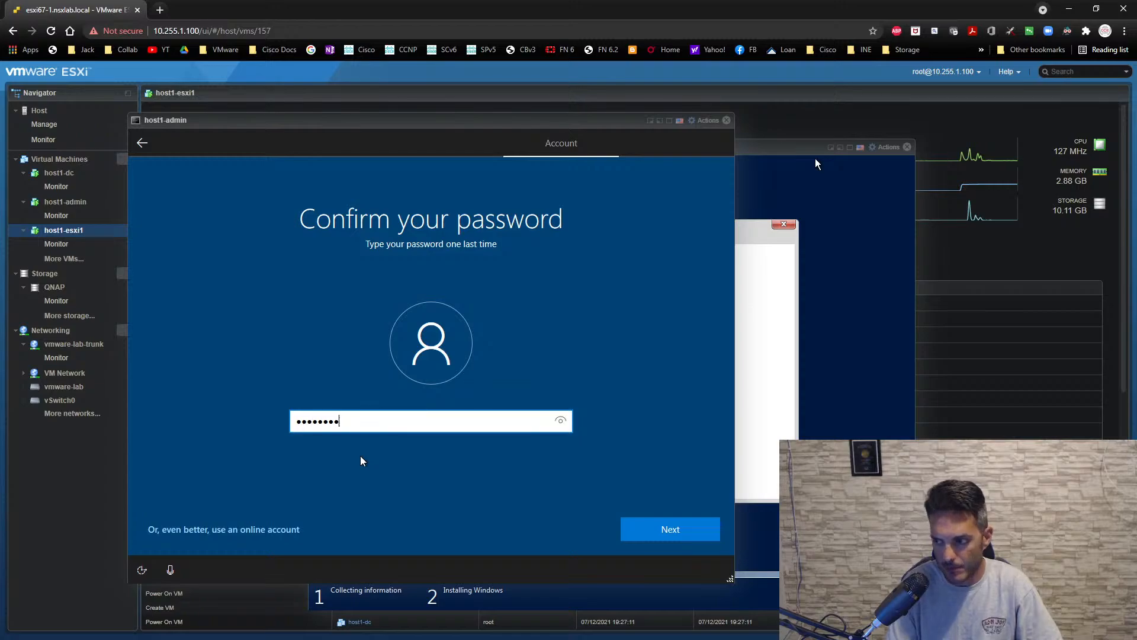
key("Return")
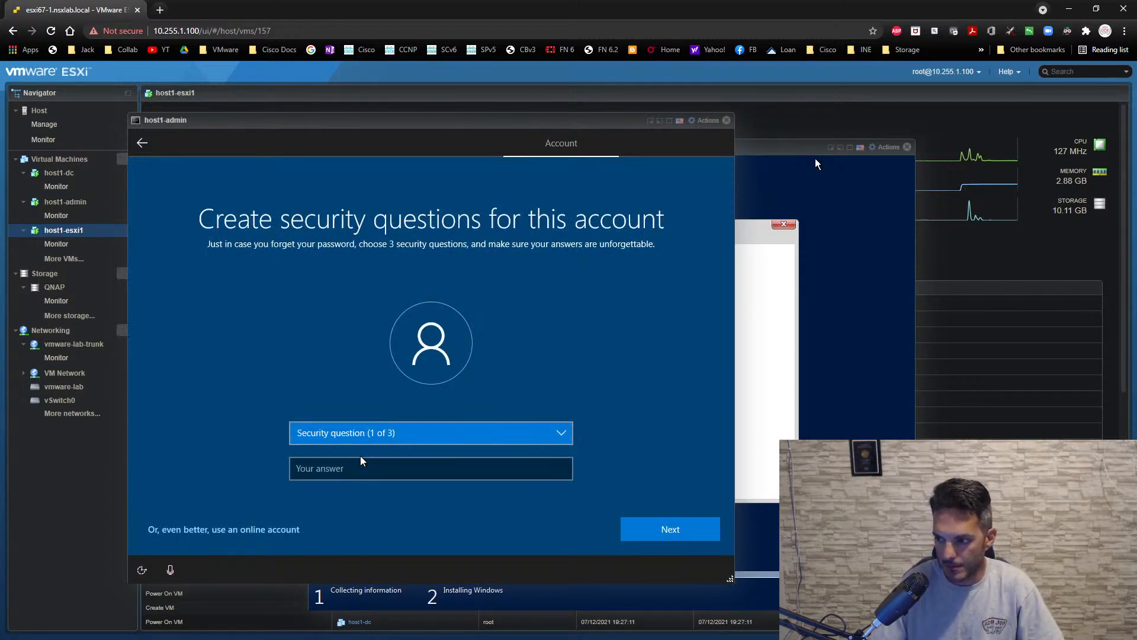
- Choose "What was your first pet's name?" as the first security question and enter its security answer
key("Down")
key("Tab")
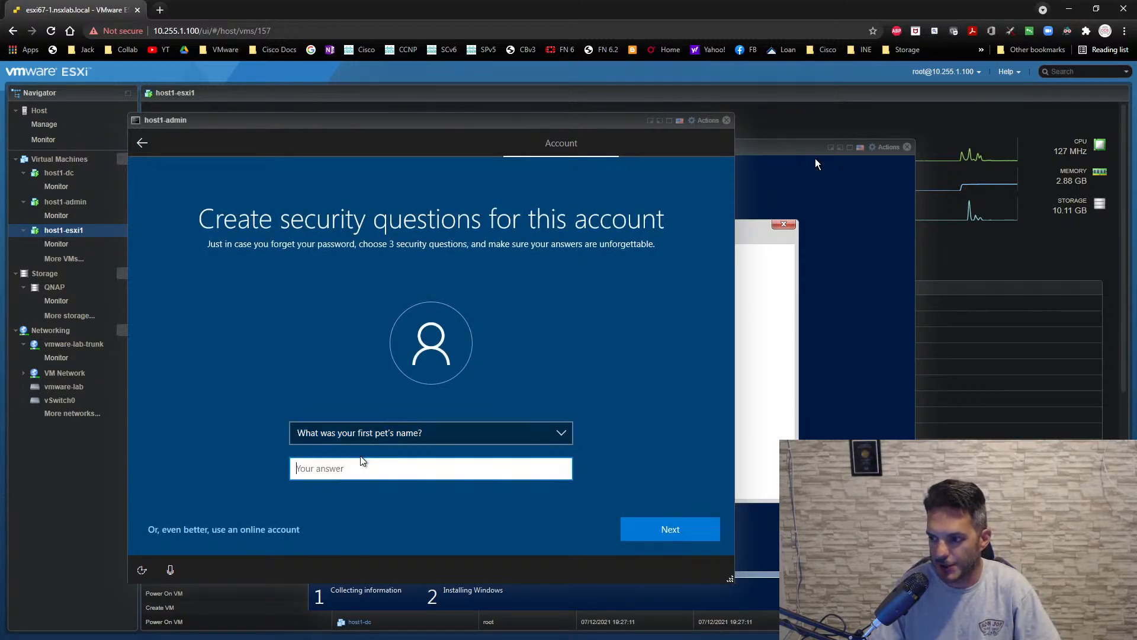
type("a")
key("Return")
- Choose "What's the name of the city where you were born?" as the second security question and enter its security answer
key("Down")
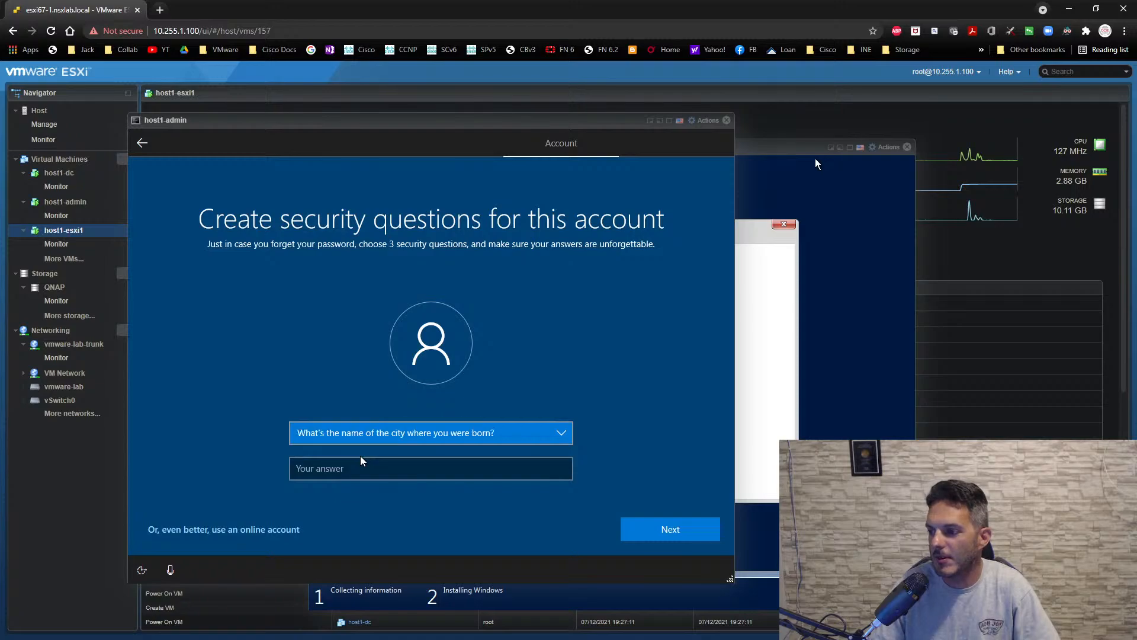
key("Down")
key("Up")
key("Up")
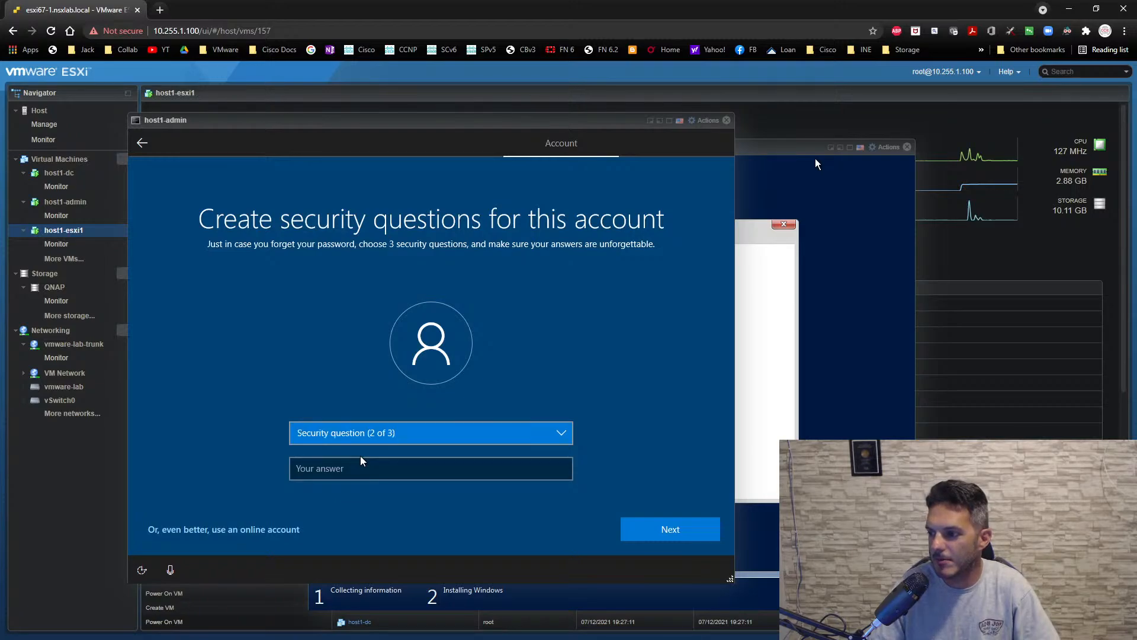
key("Down")
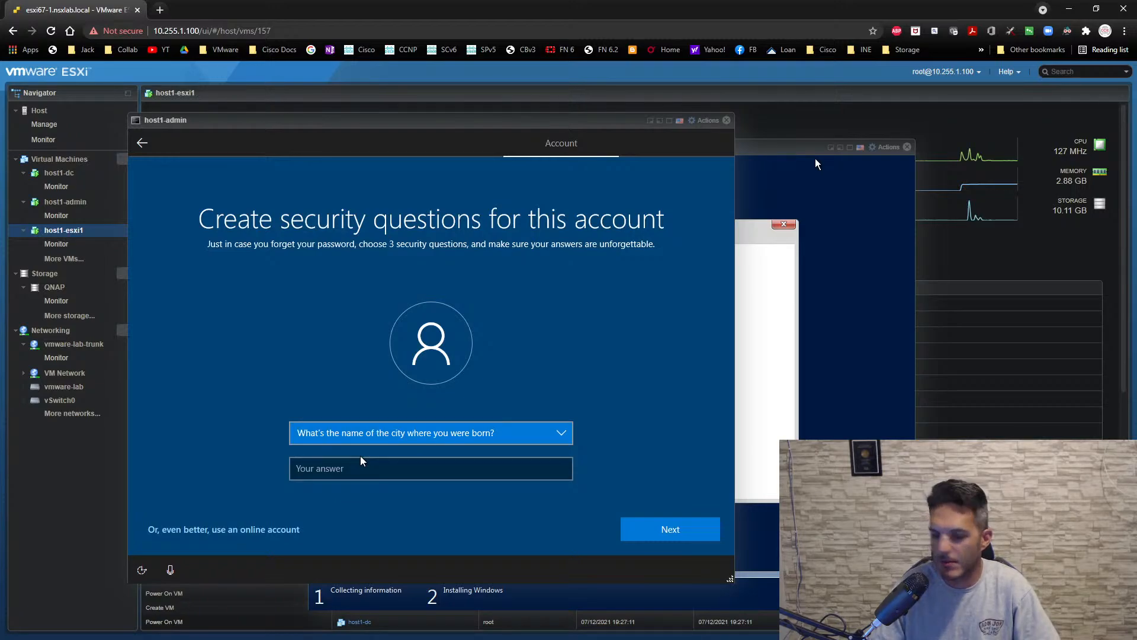
key("Tab")
type("w")
key("shift+Tab")
- Choose "What was your childhood nickname?" as the third security question and submit its security answer
key("Down")
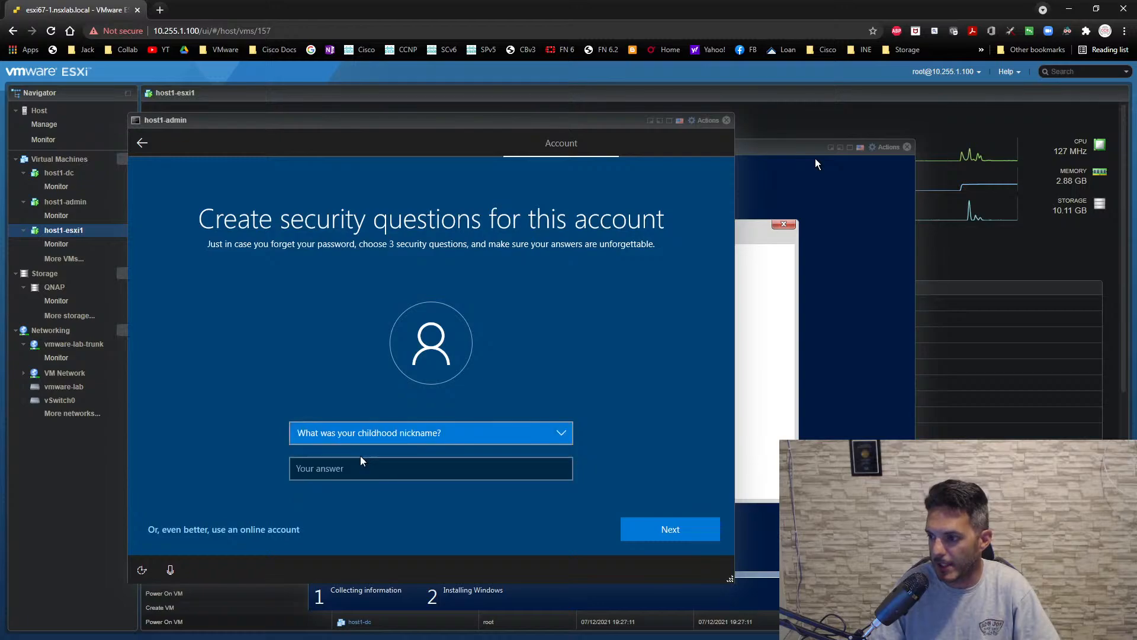
key("Tab")
type("e")
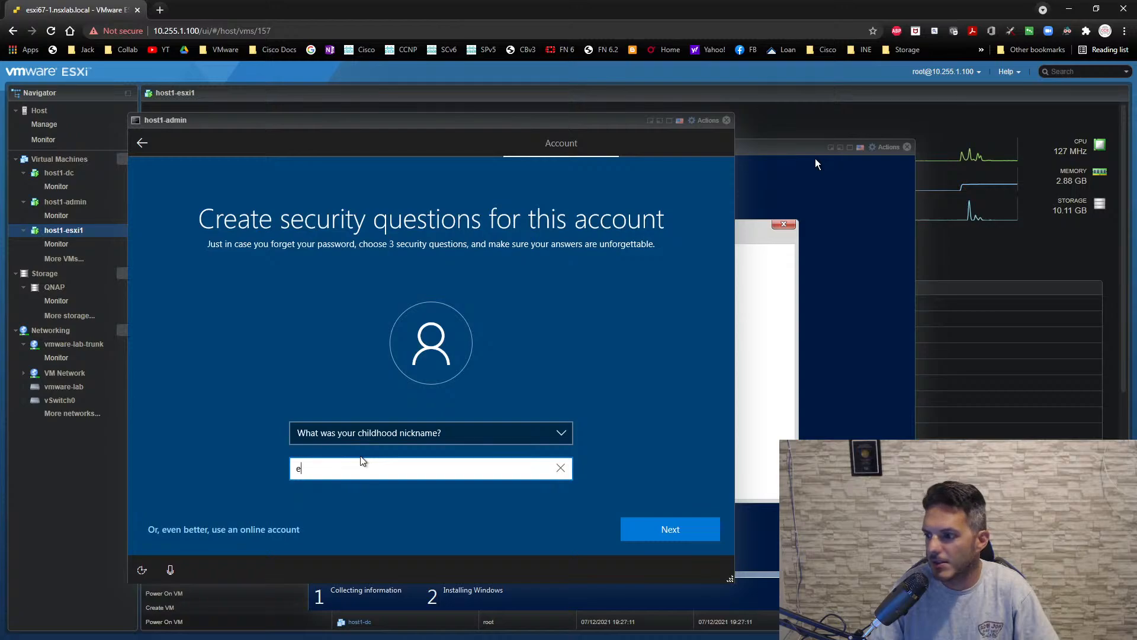
key("Return")
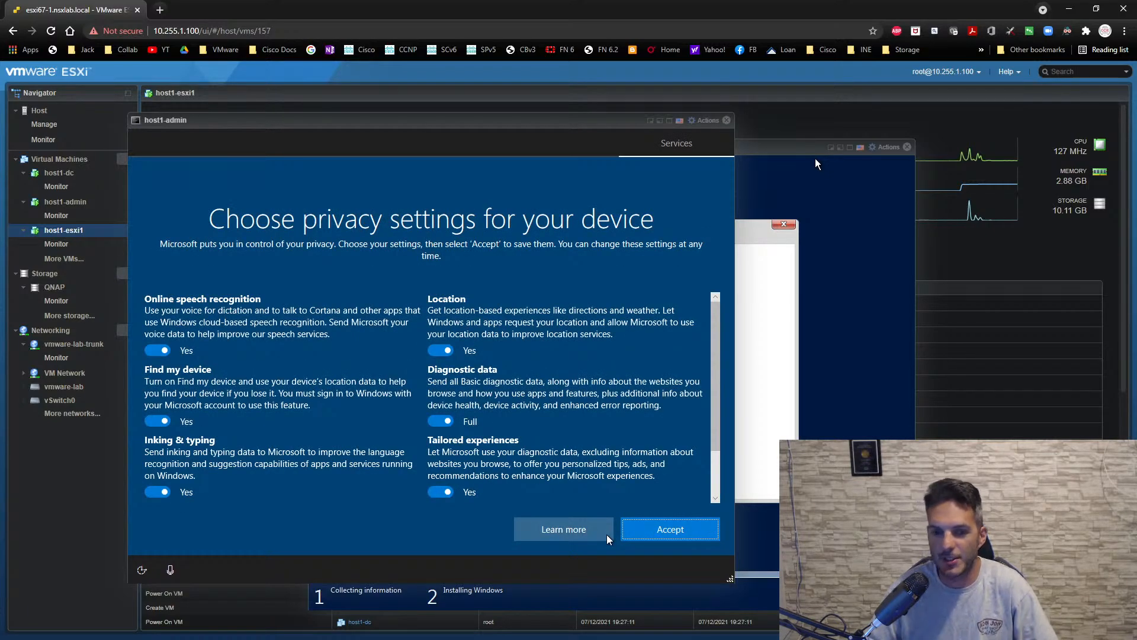
- Accept the default privacy settings and allow Cortana in host1-admin's Windows setup
left_click(689, 538)
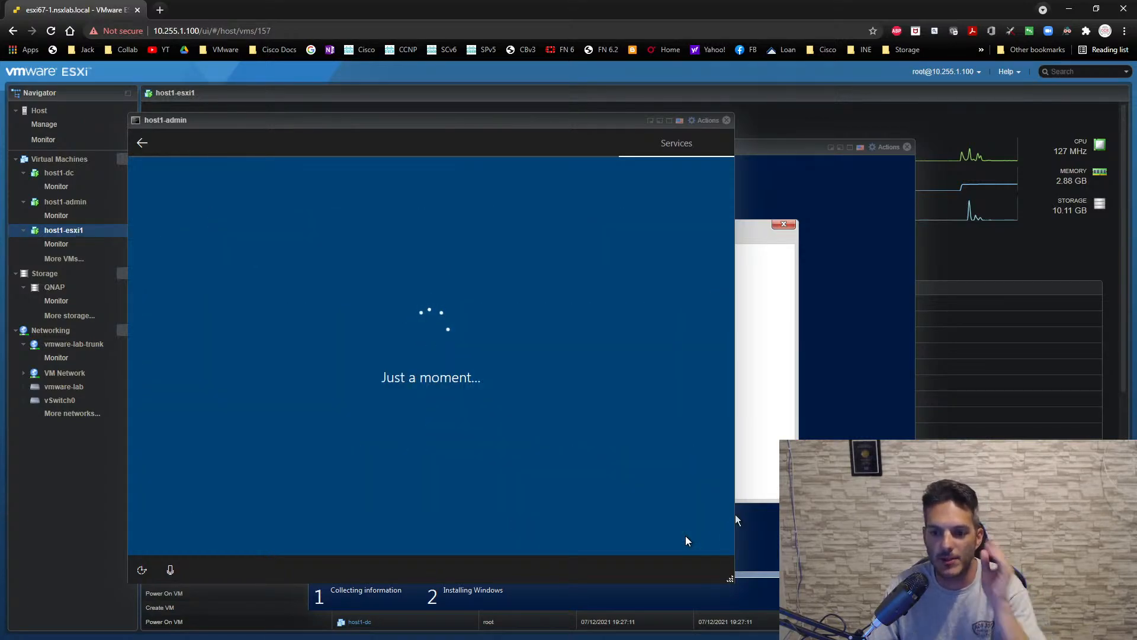
left_click(664, 537)
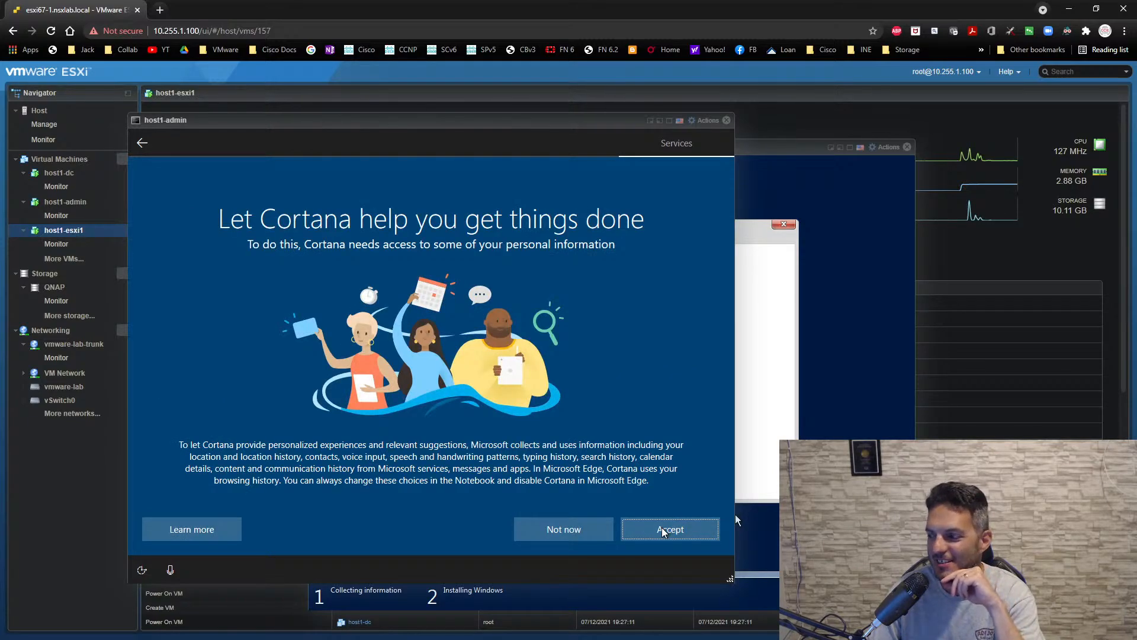
left_click(664, 530)
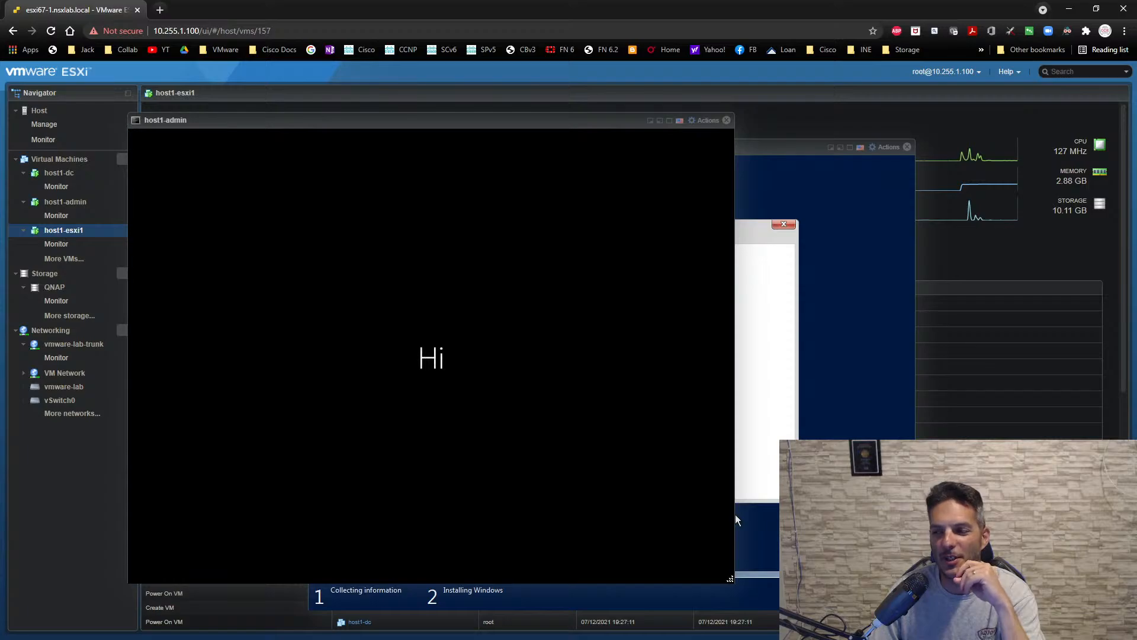
- Move the host1-dc console aside to check its Windows installation progress, and bring the host1-admin console back to the front
left_click(770, 158)
left_click_drag(771, 158, 848, 165)
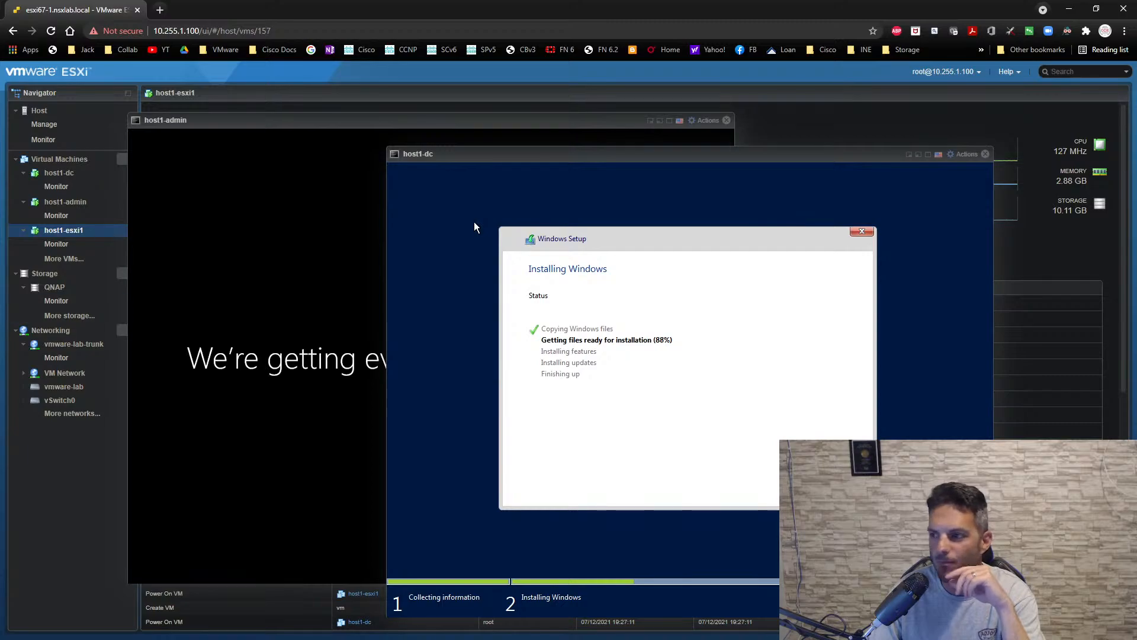
left_click(292, 122)
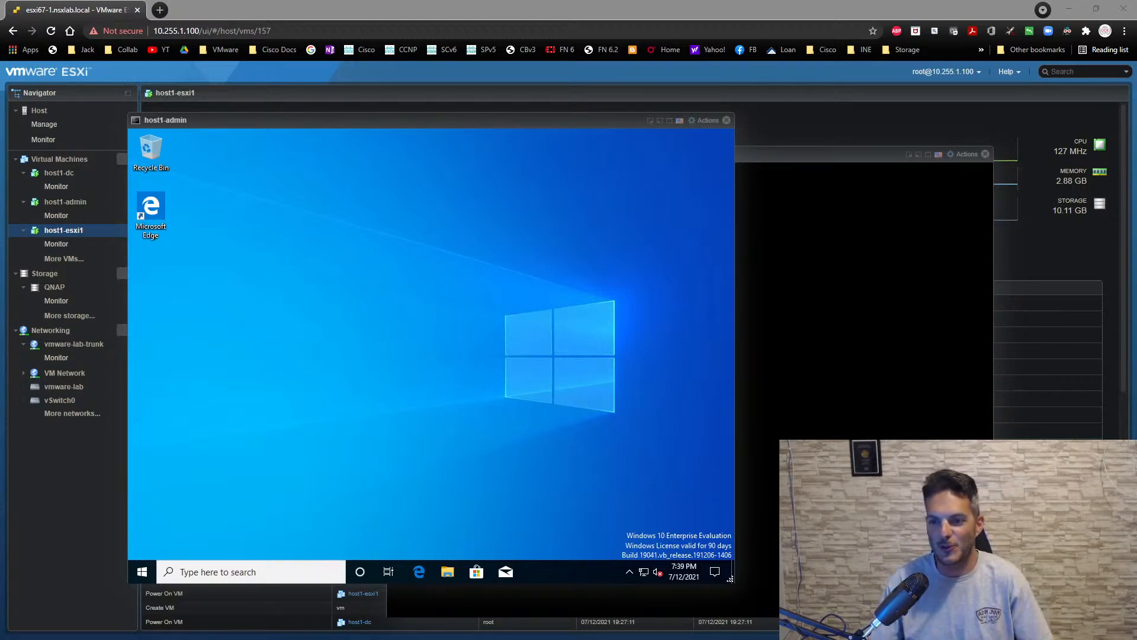
- Unpin Microsoft Store and Mail from the host1-admin taskbar
left_click(380, 477)
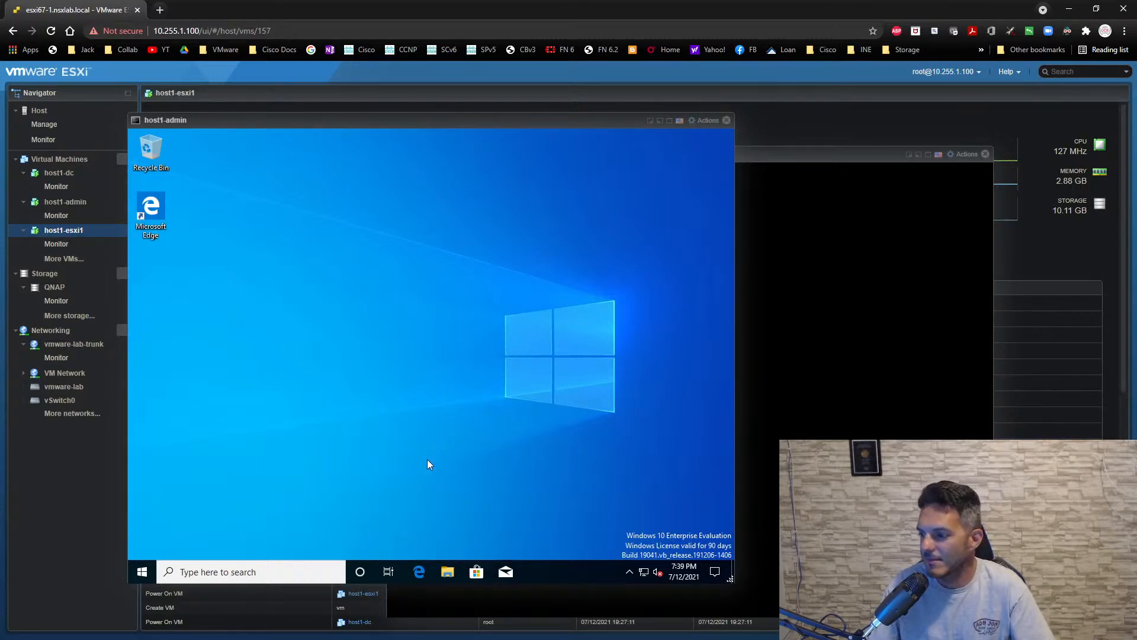
right_click(474, 578)
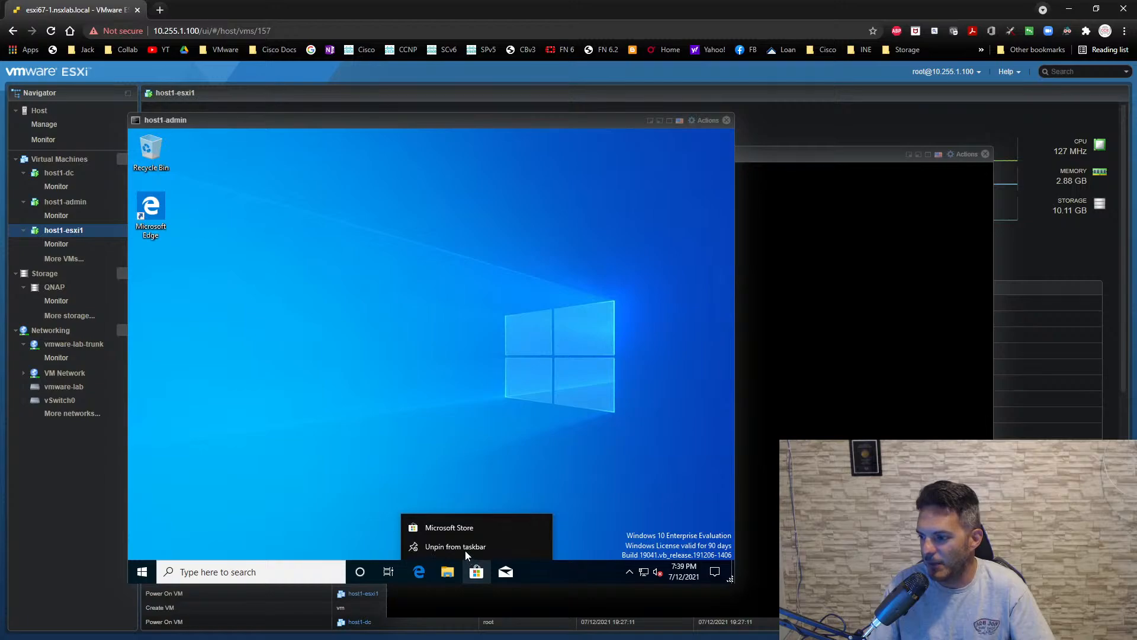
left_click(464, 549)
right_click(477, 572)
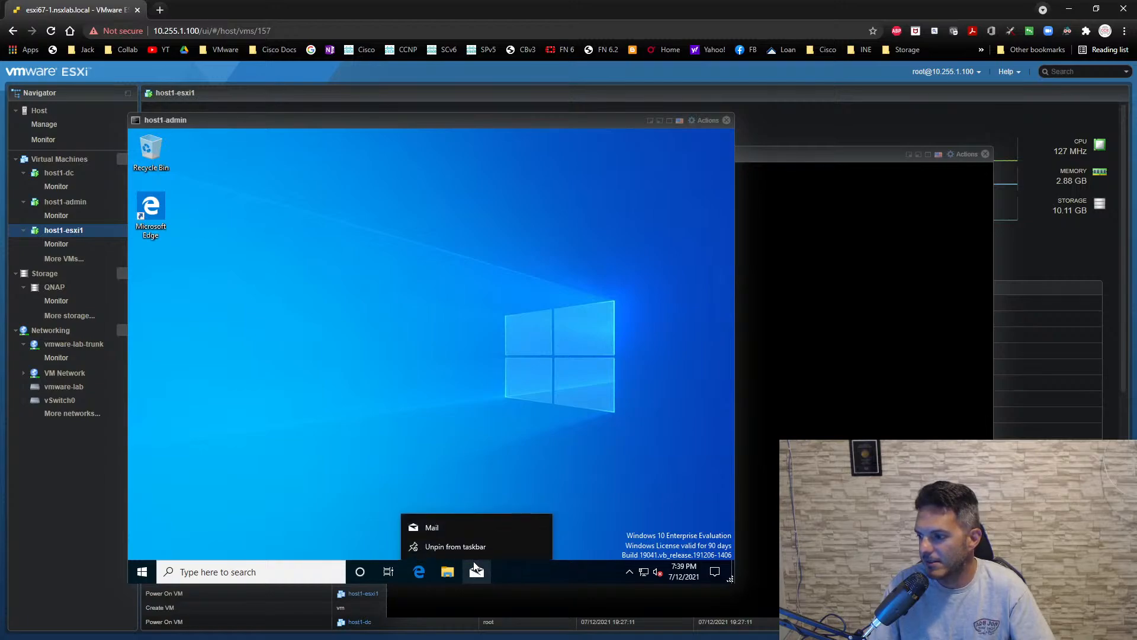
left_click(474, 547)
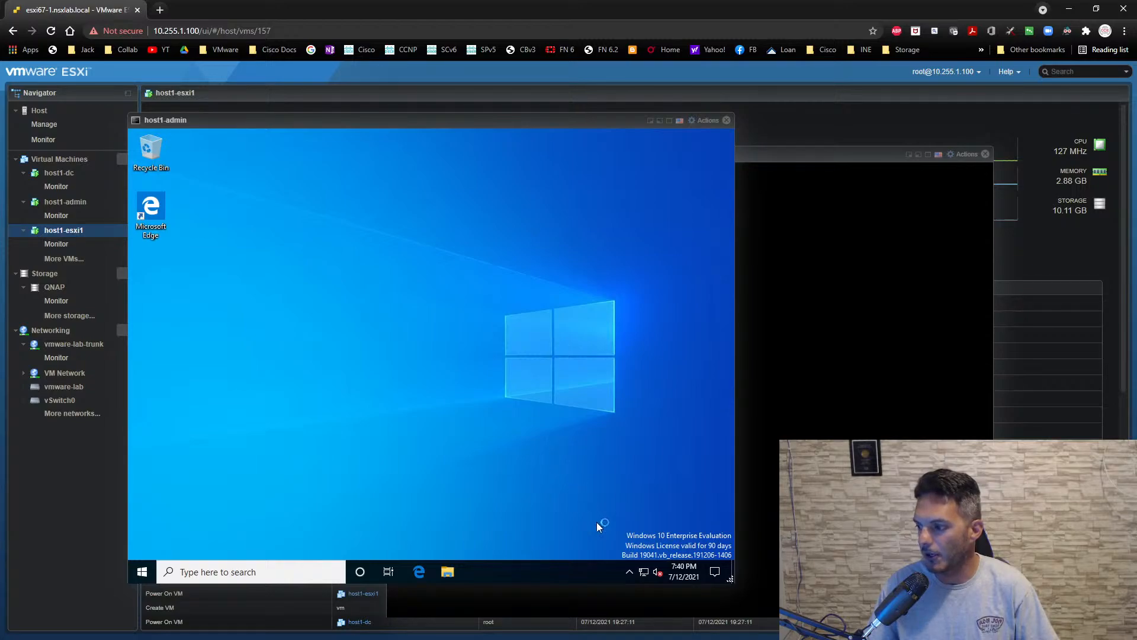
- Open Network and Sharing Center on host1-admin and examine the connection details of the Ethernet1 adapter
right_click(640, 572)
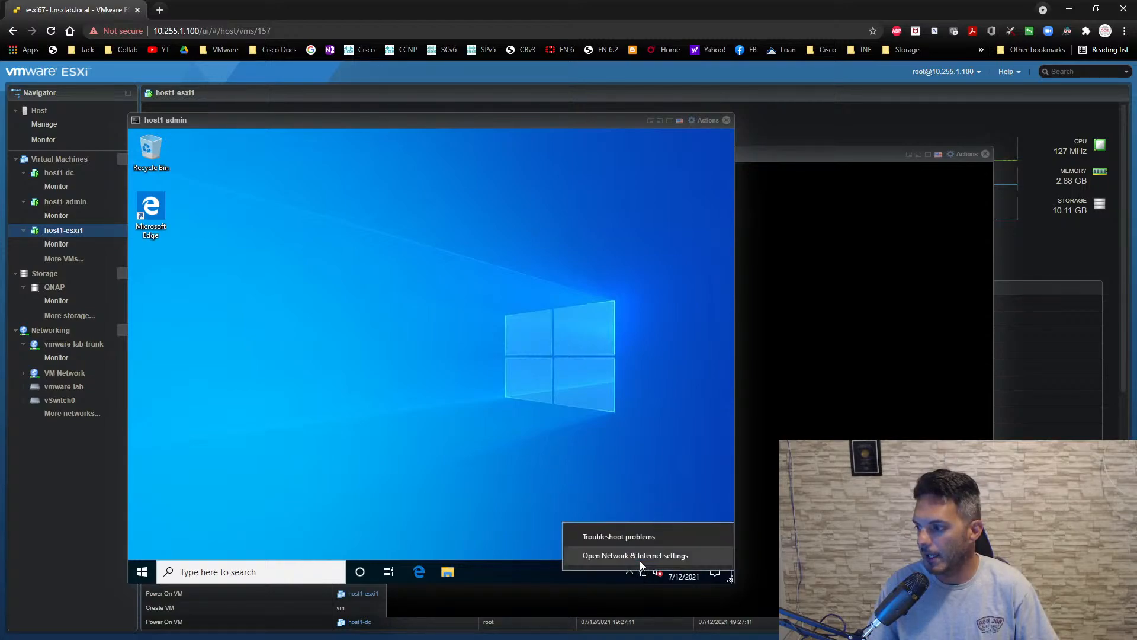
left_click(640, 561)
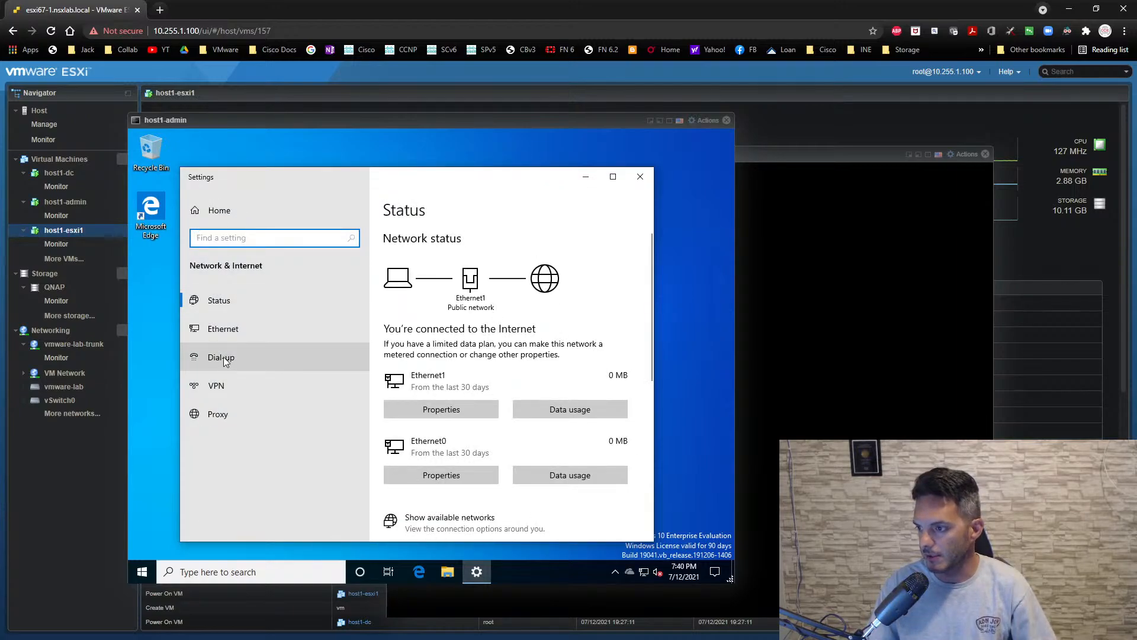
scroll(578, 442, "down", 3)
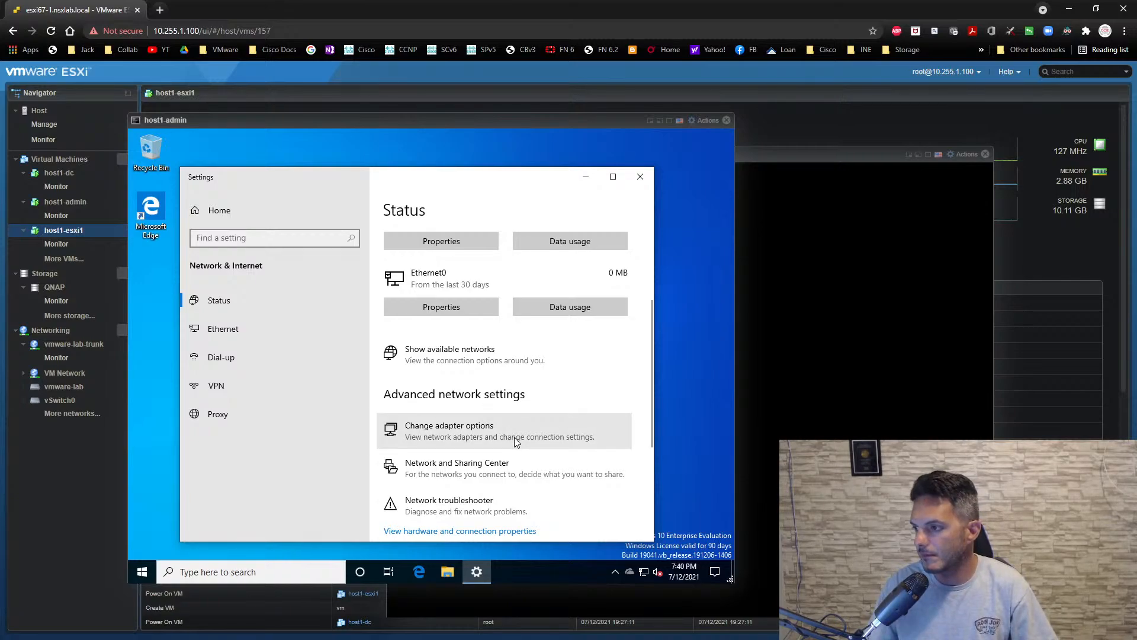
left_click(492, 467)
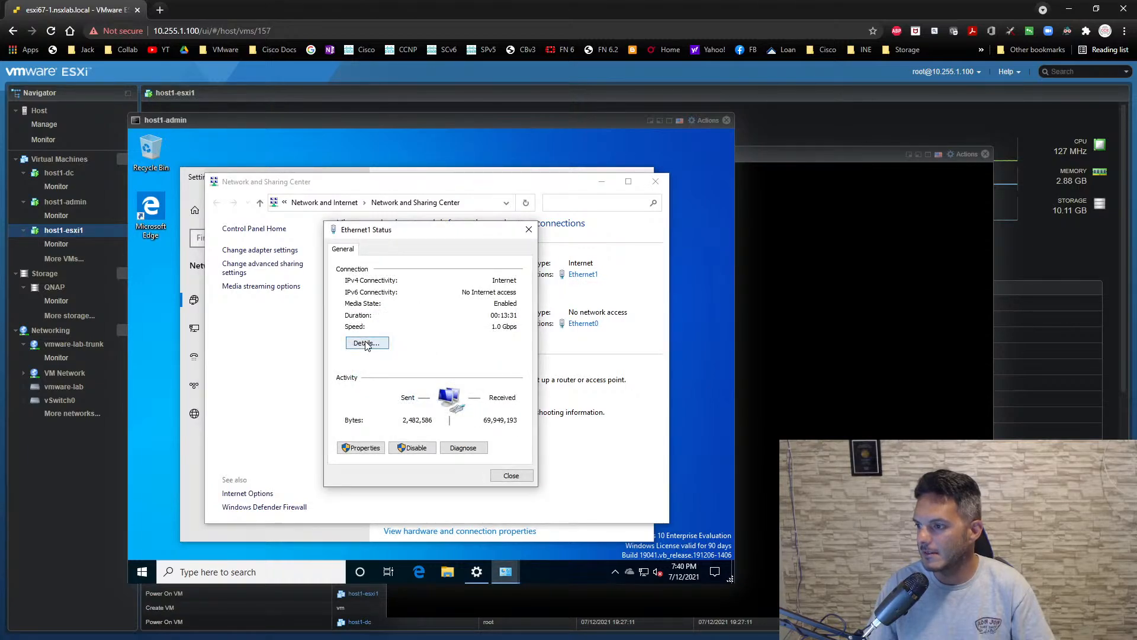
left_click(365, 343)
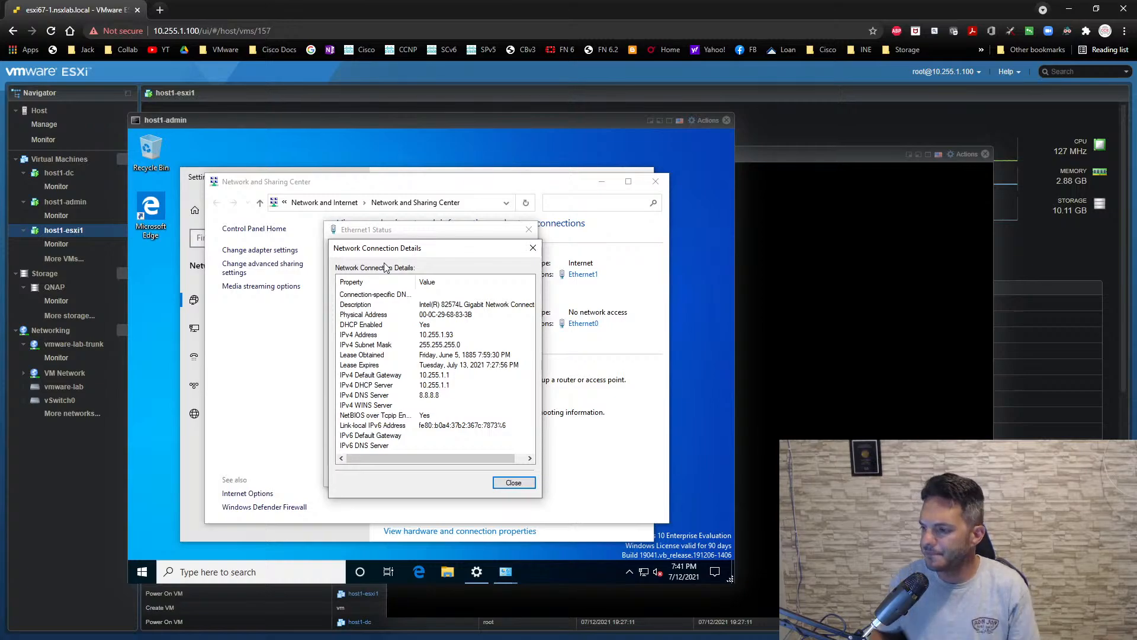
left_click(513, 483)
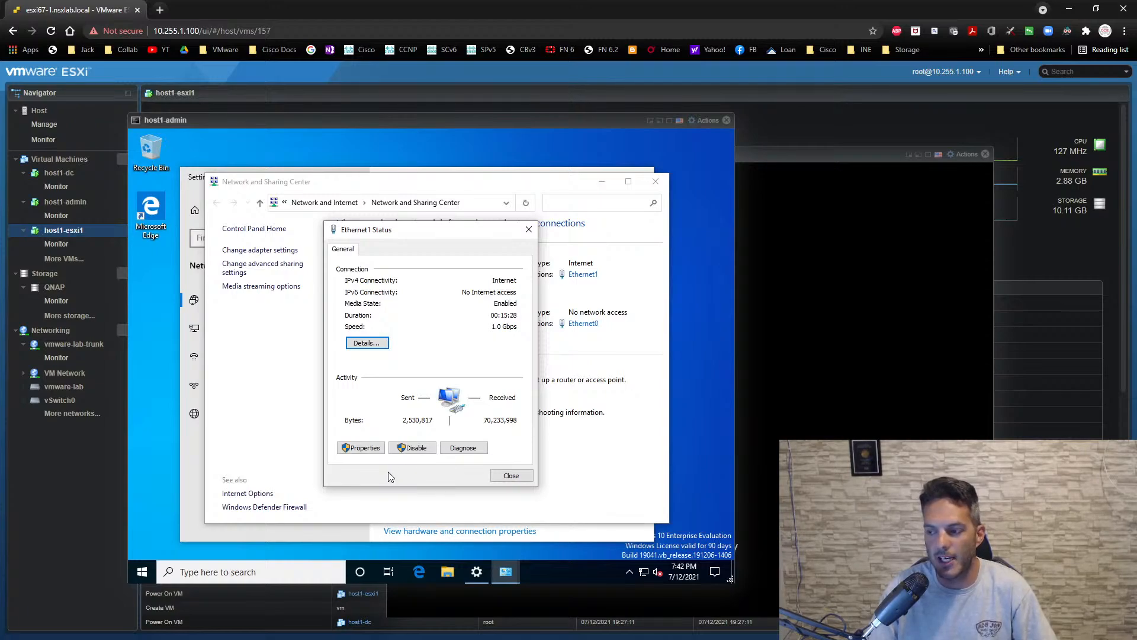
- Switch Ethernet1's IPv4 configuration on host1-admin to manual addressing with the static IP address 10.255.1.71
left_click(360, 448)
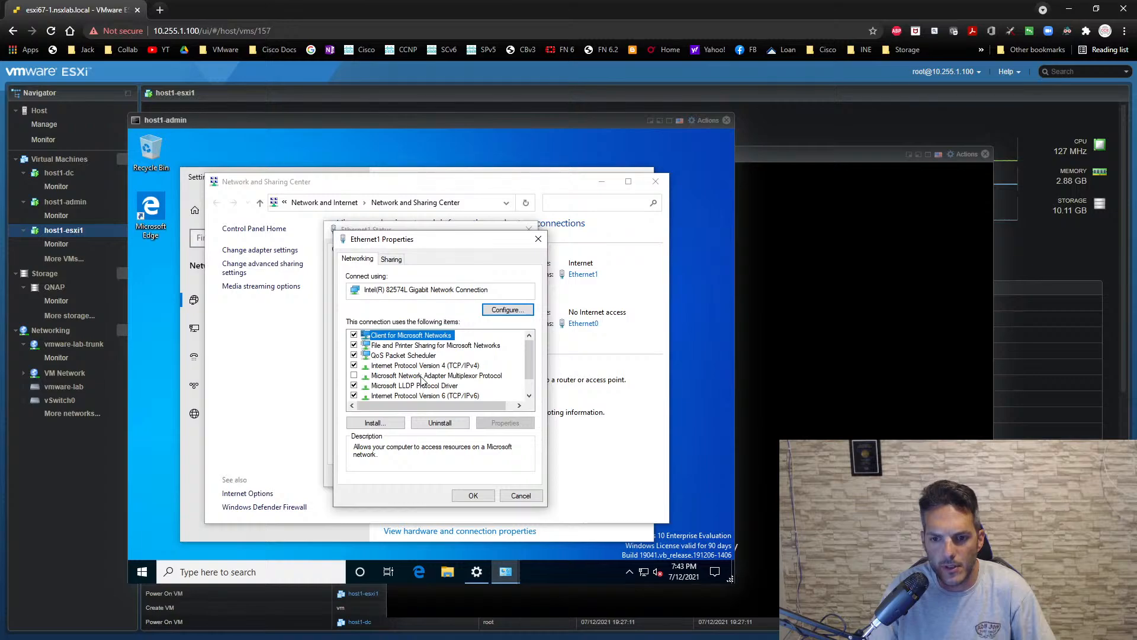
left_click(453, 367)
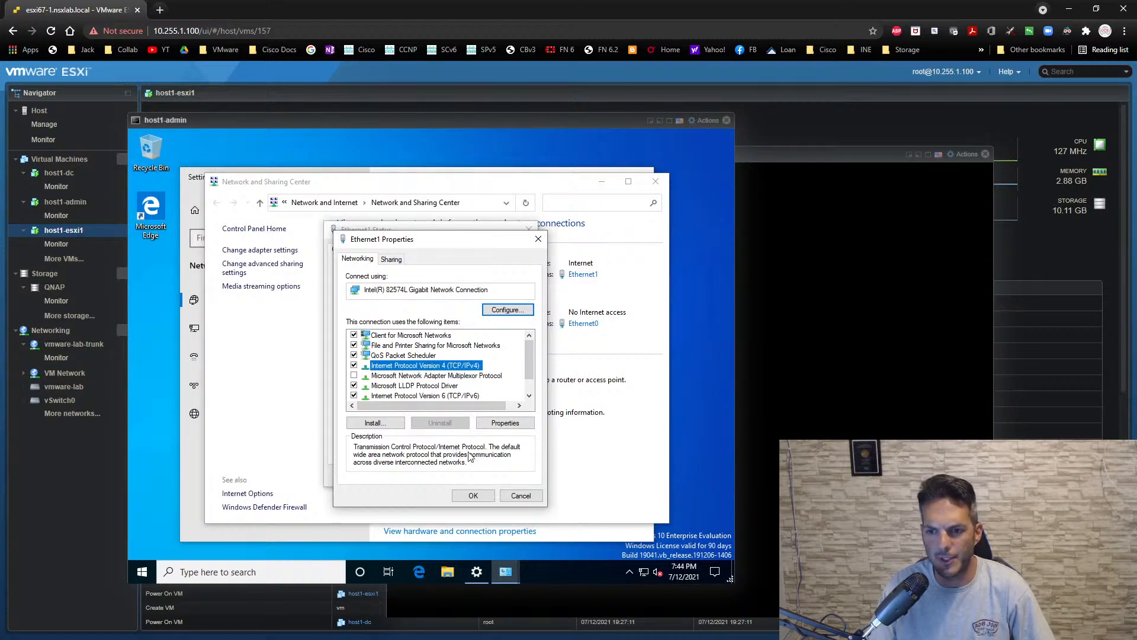
left_click(513, 425)
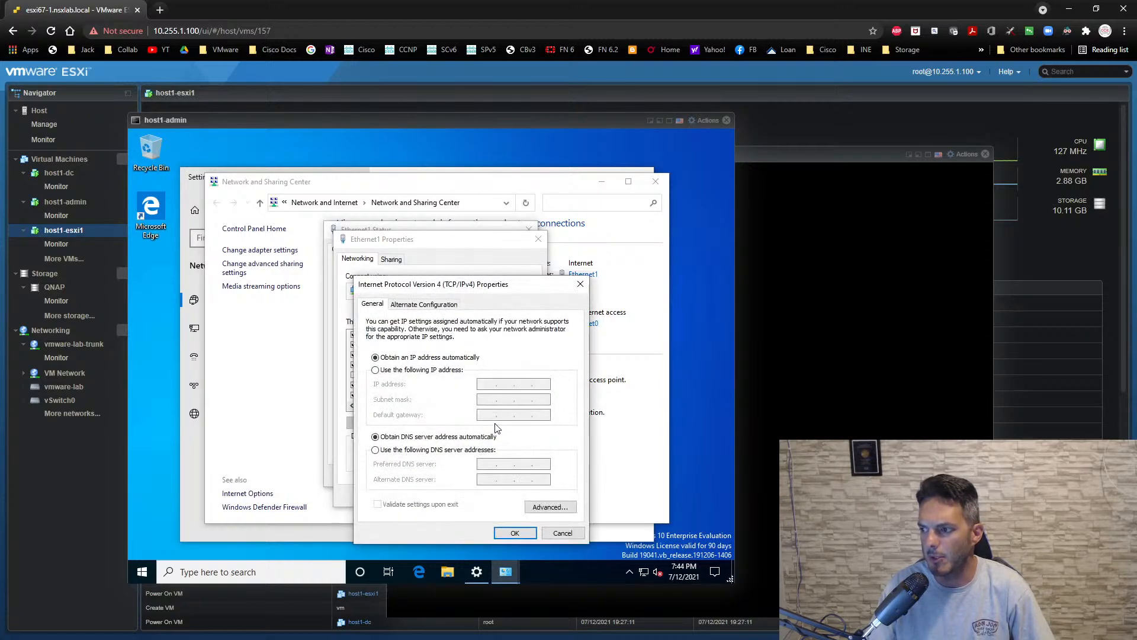
left_click(452, 370)
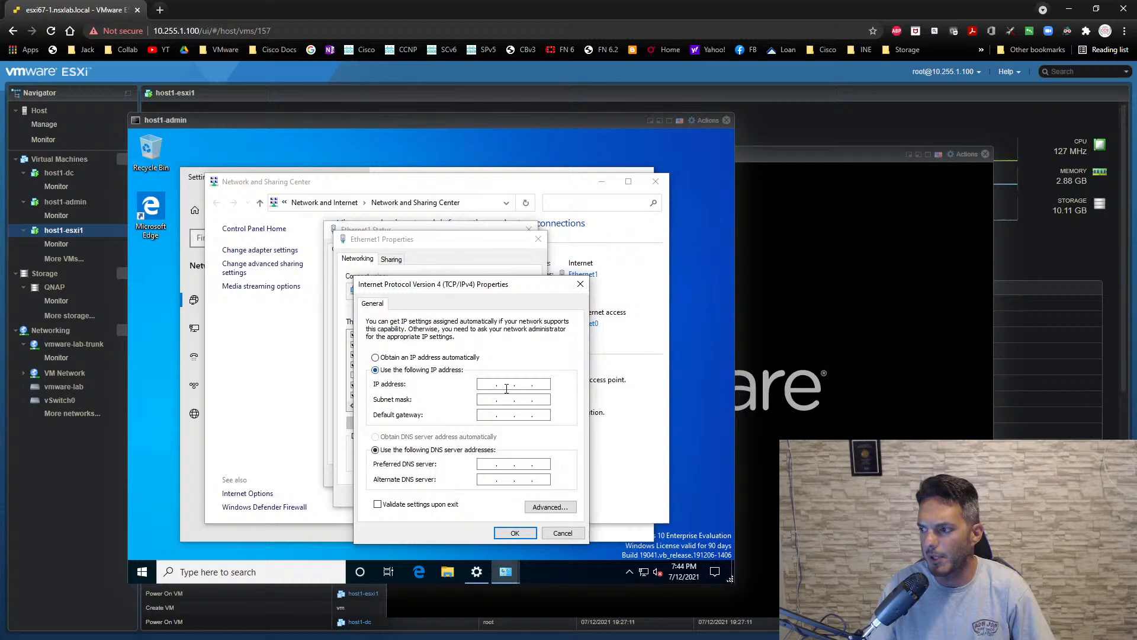
left_click(491, 388)
type("10 . 255 . ")
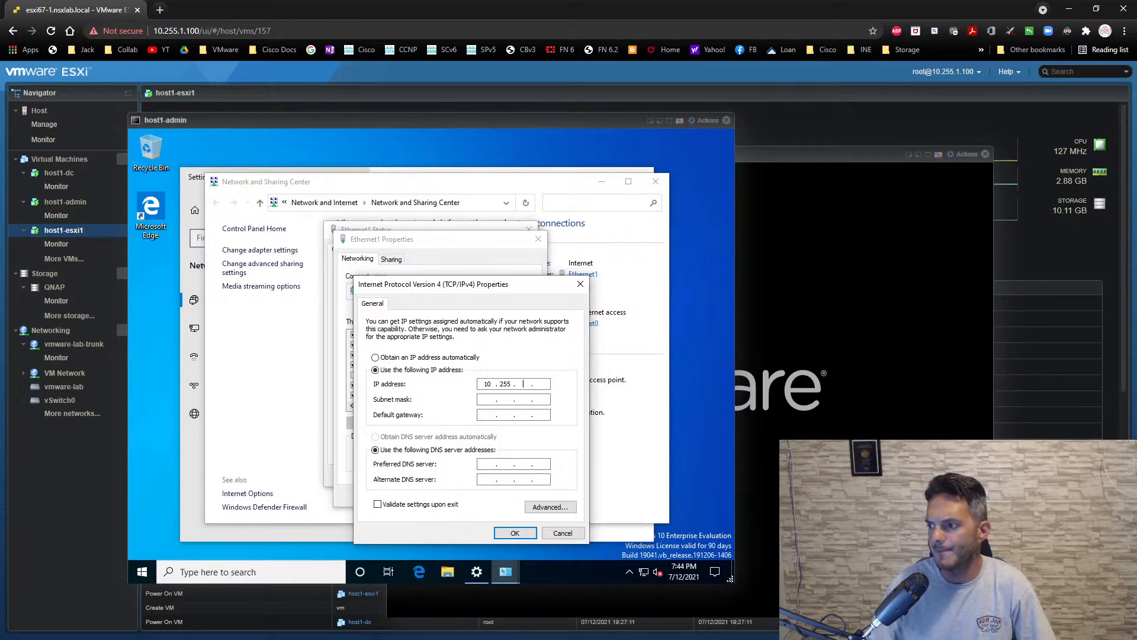
type("1 . 71")
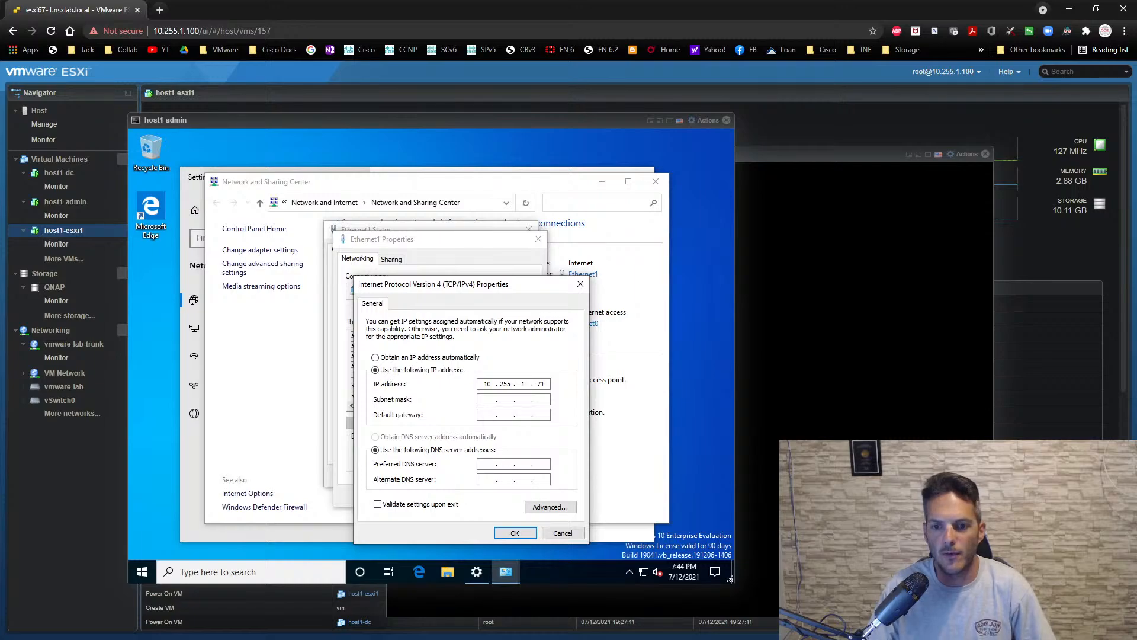
- Set Ethernet1's subnet mask to 255.255.255.0 and its default gateway to 10.255.1.1
key("Tab")
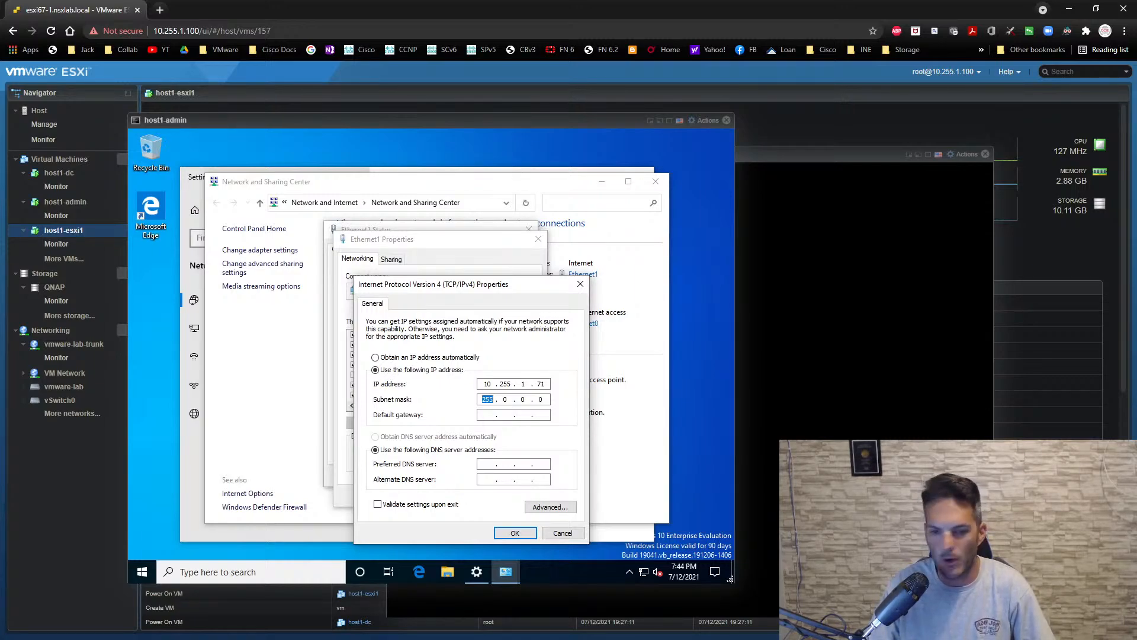
type("255.255.255")
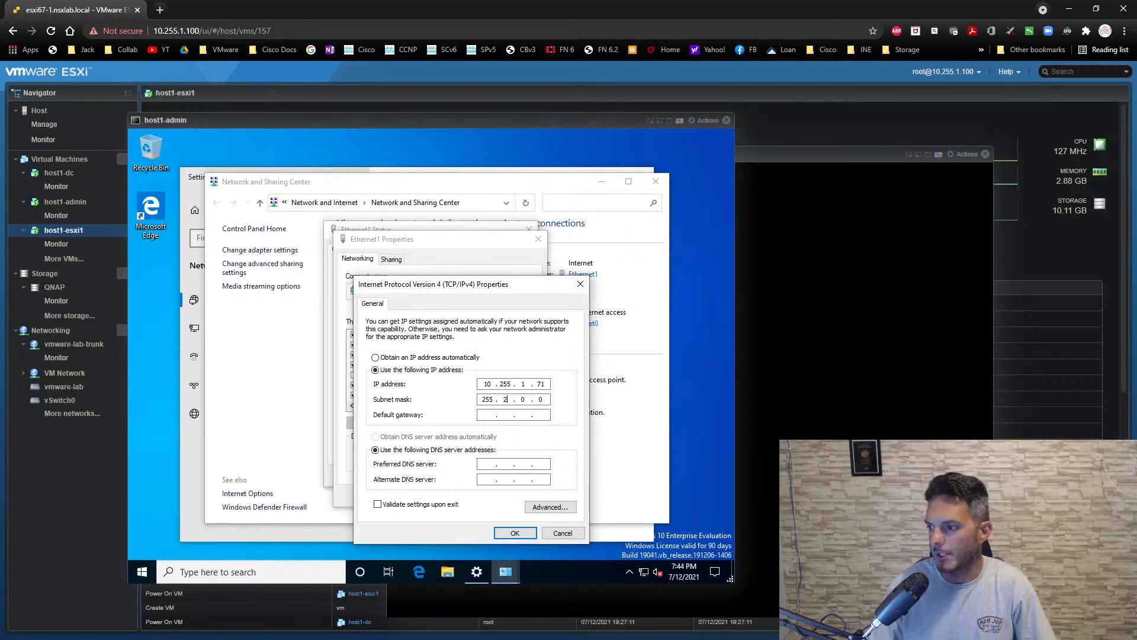
key("Tab")
type("1")
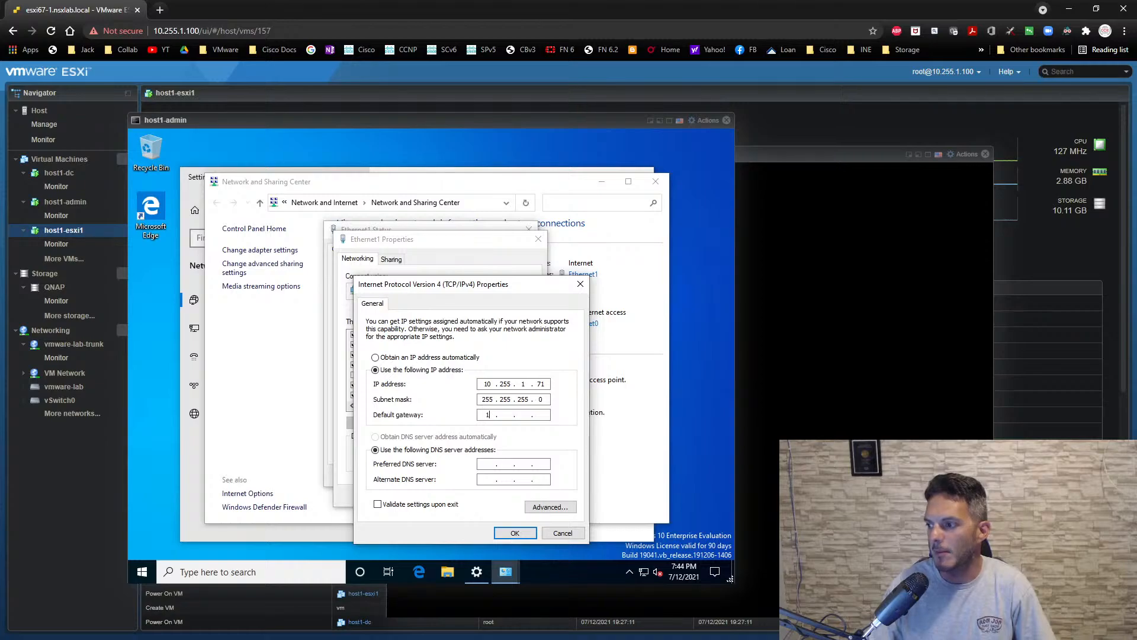
type("0 . 255 .")
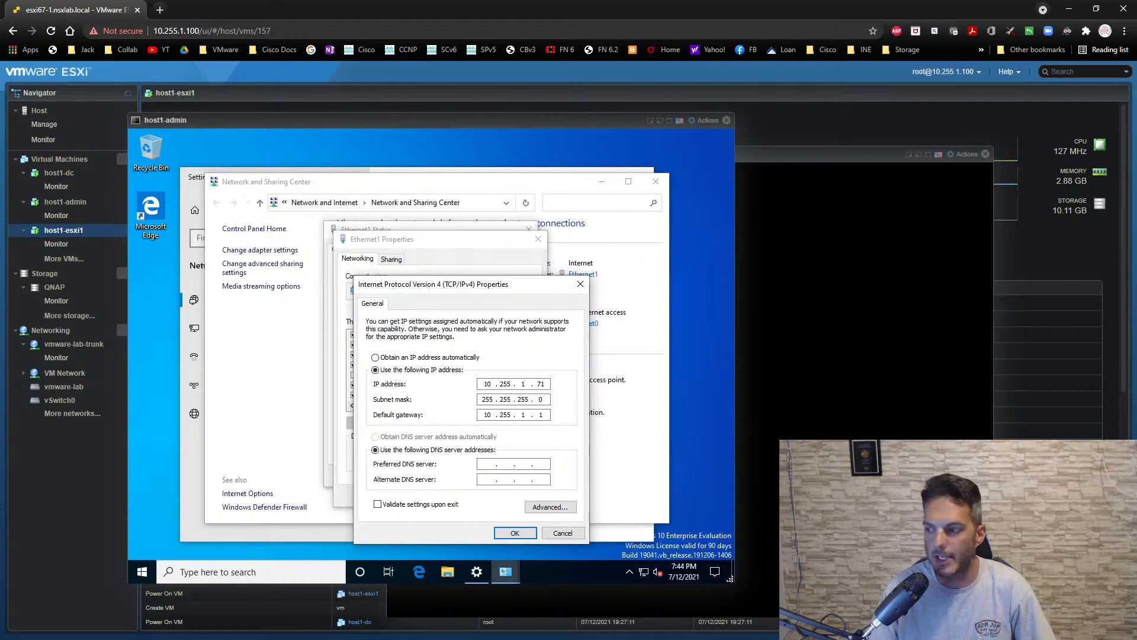
- Set Ethernet1's preferred DNS server to 8.8.8.8, save the adapter settings and close its status dialog
key("Tab")
key("Tab")
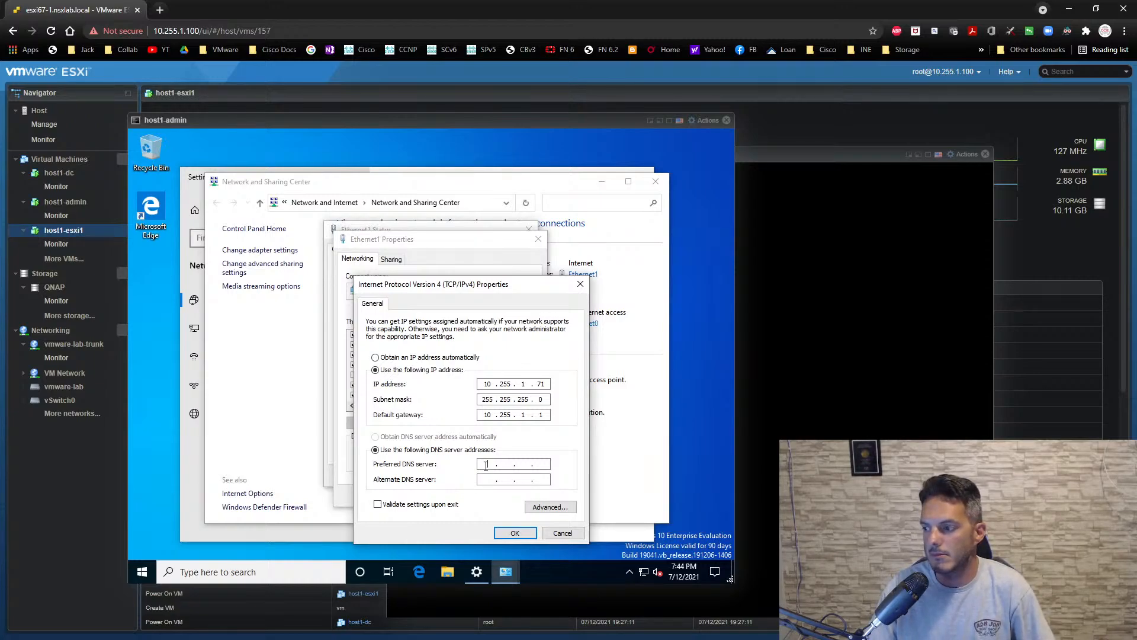
type("8.8.8.8")
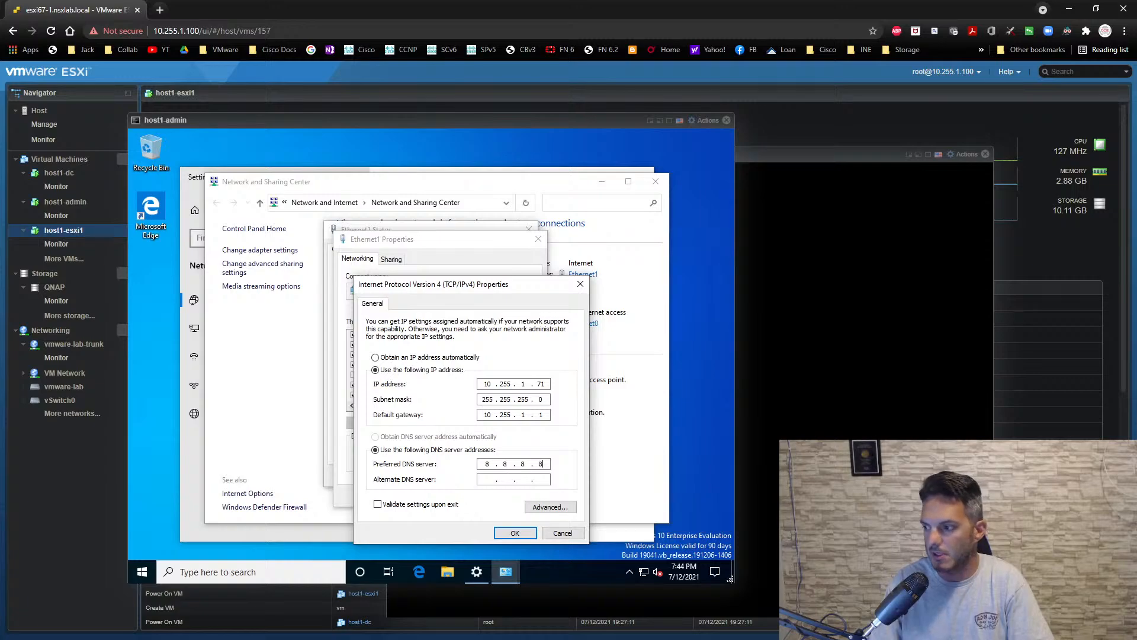
left_click(502, 533)
left_click(472, 495)
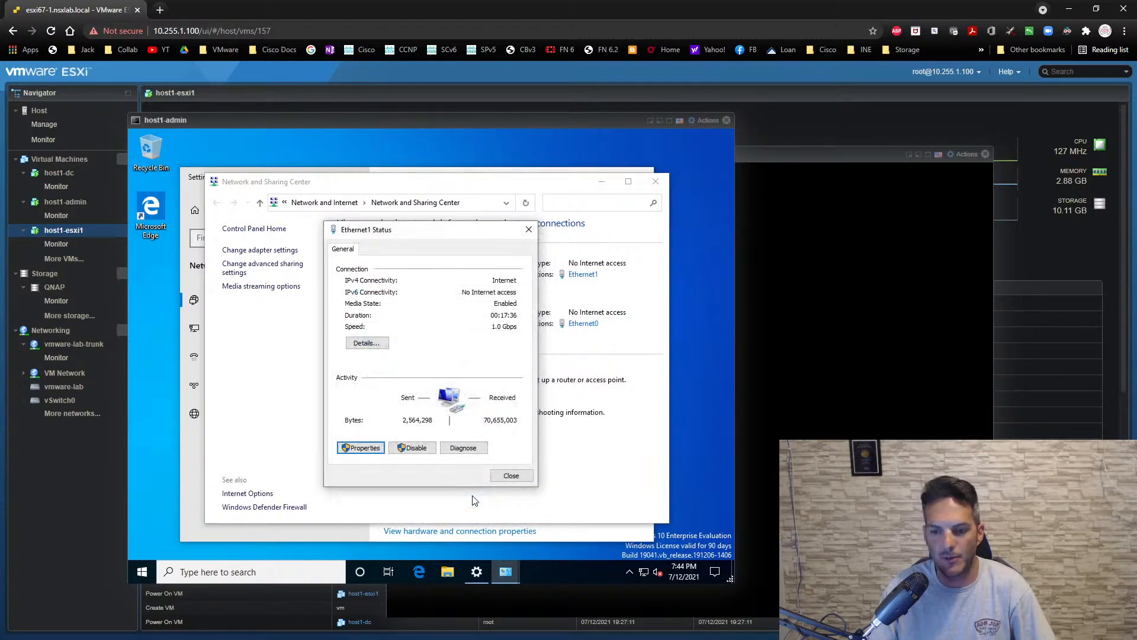
left_click(498, 477)
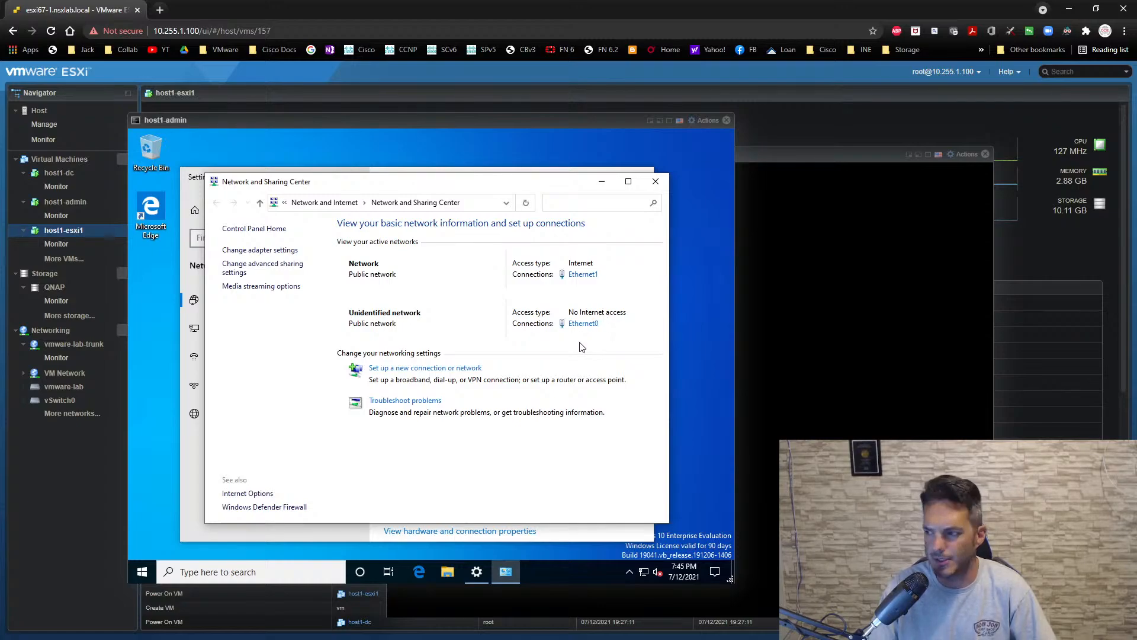
- Switch the Ethernet0 adapter's IPv4 configuration to manual addressing with the static IP address 10.0.0.10
left_click(575, 325)
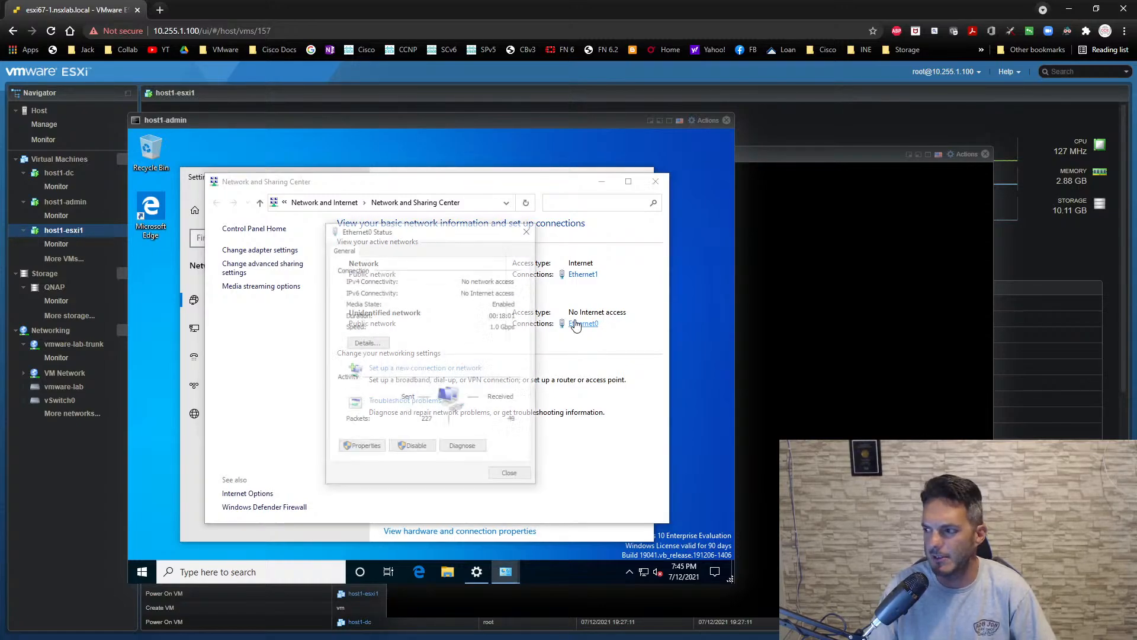
left_click(363, 449)
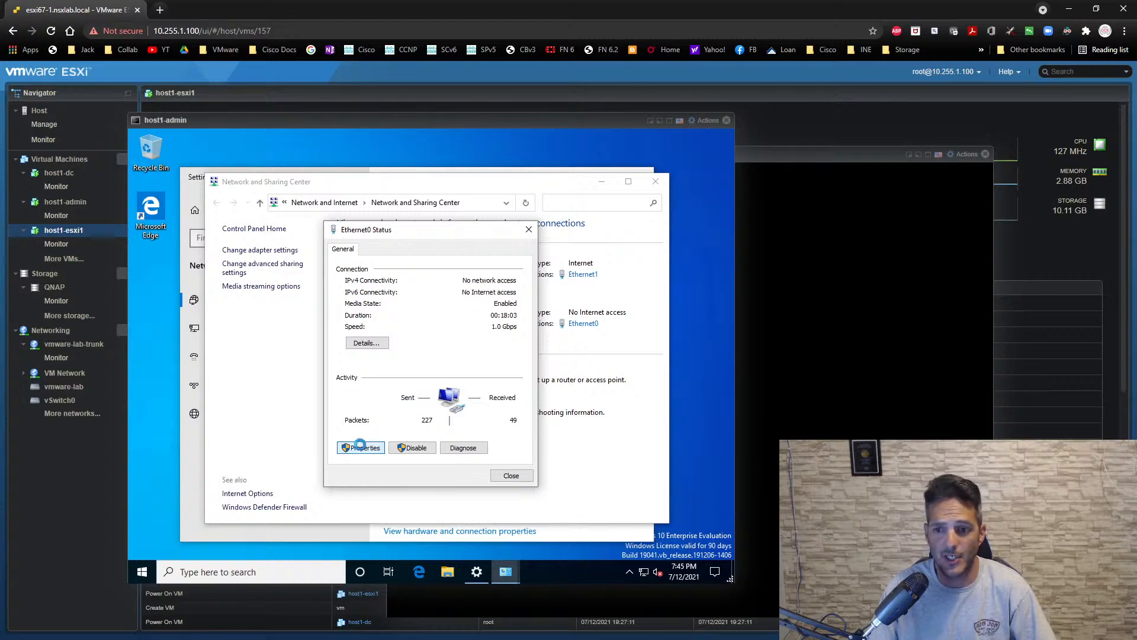
left_click(405, 375)
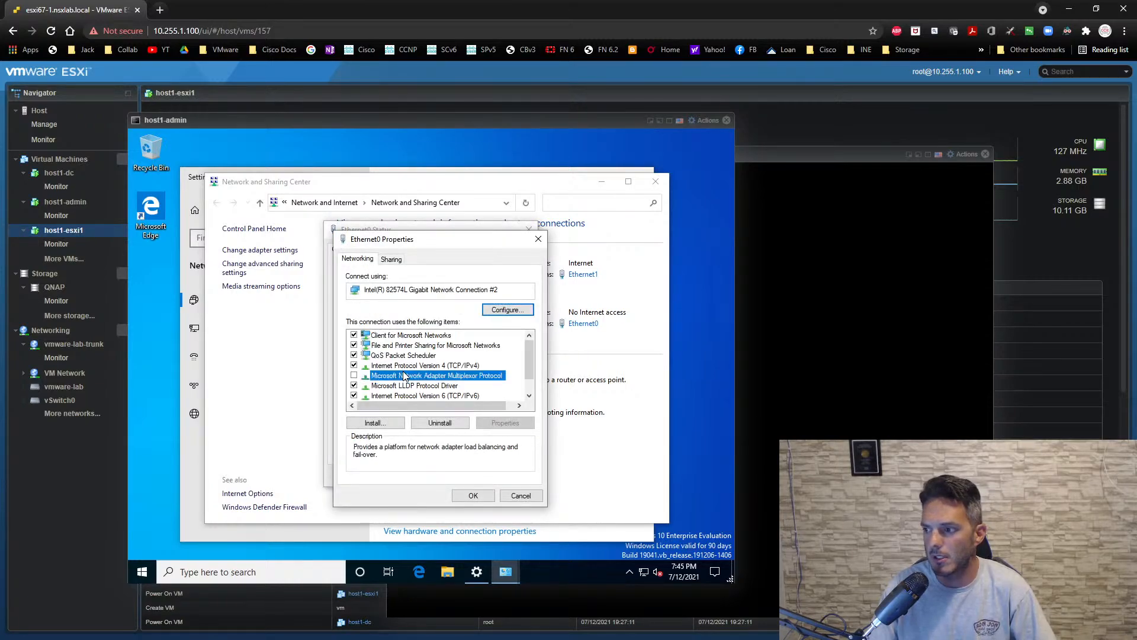
left_click(415, 366)
left_click(495, 424)
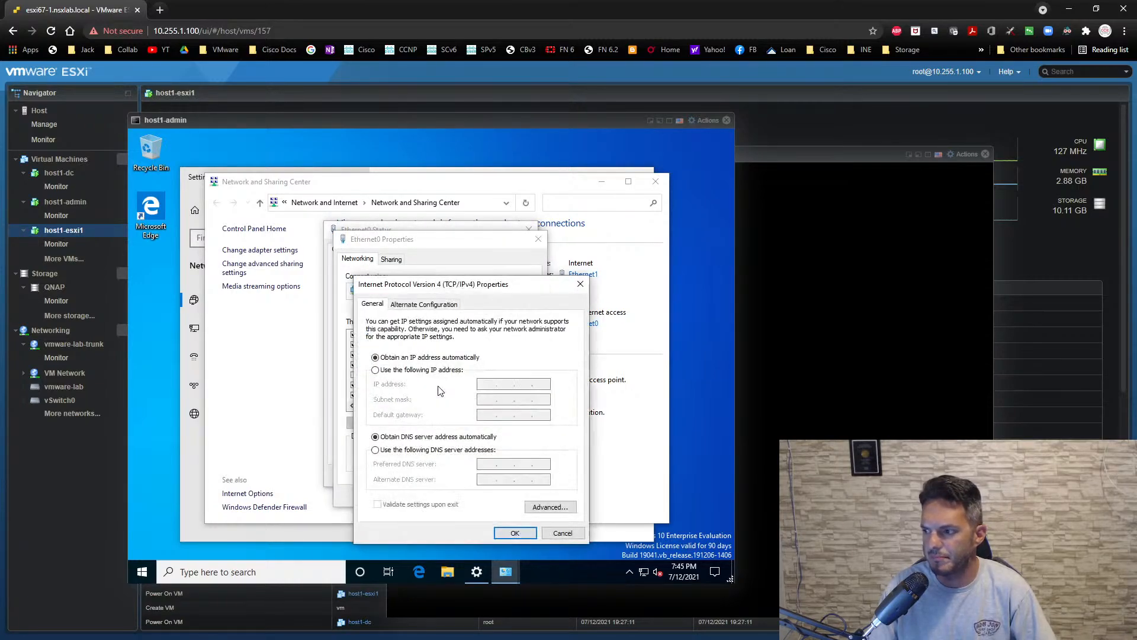
left_click(425, 369)
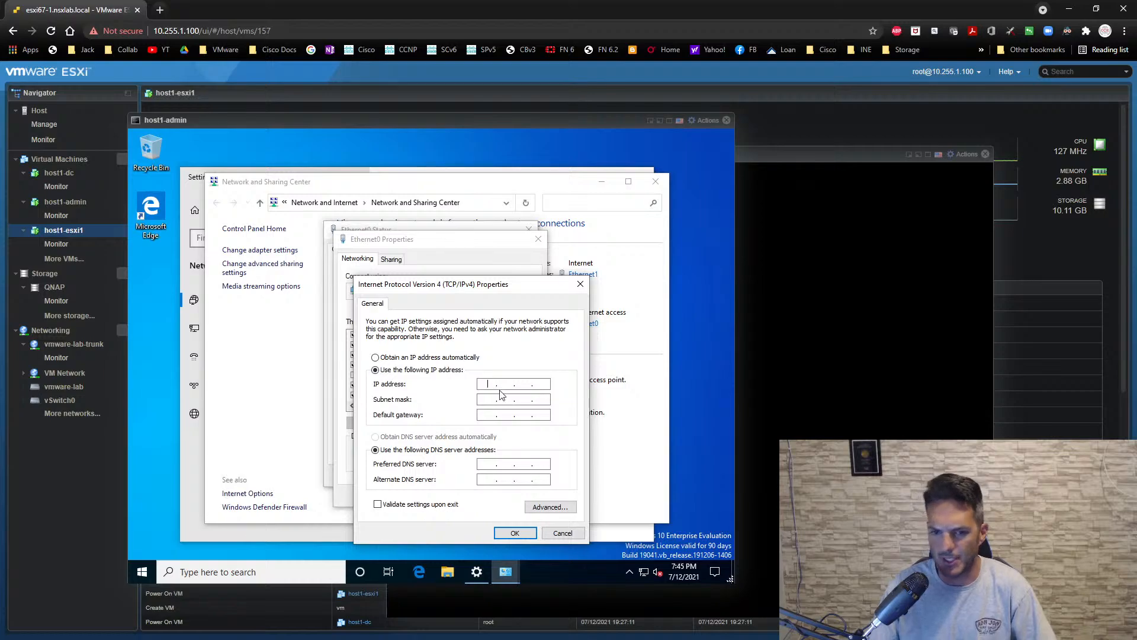
left_click(488, 384)
type("10.0.0.1")
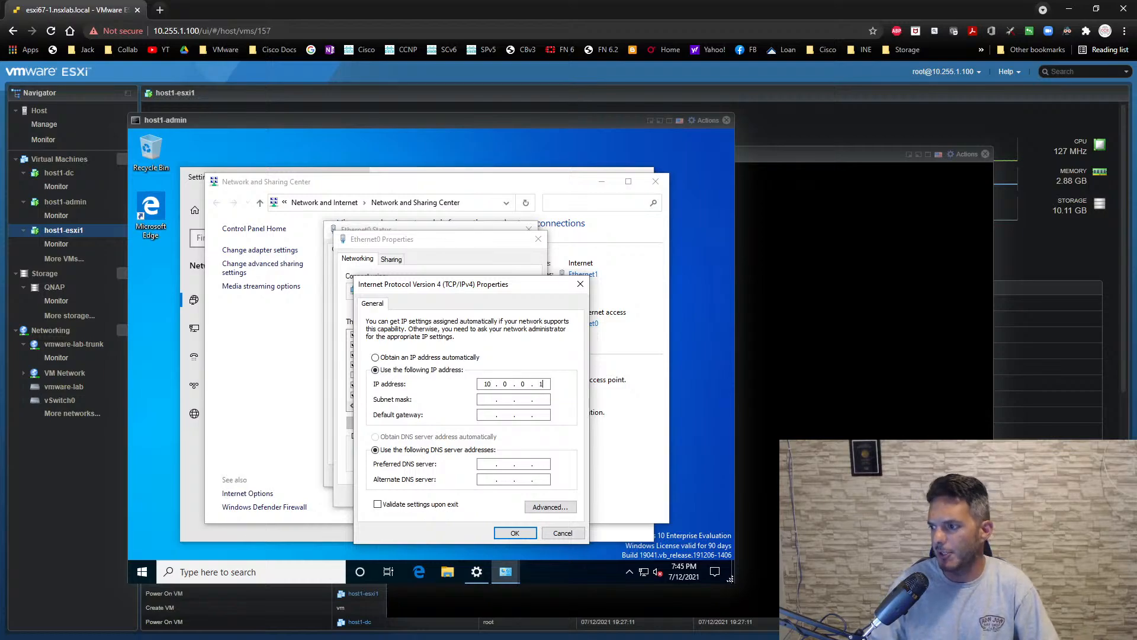
type("0")
- Set Ethernet0's subnet mask to 255.255.255.0 and its default gateway to 10.0.0.1
key("Tab")
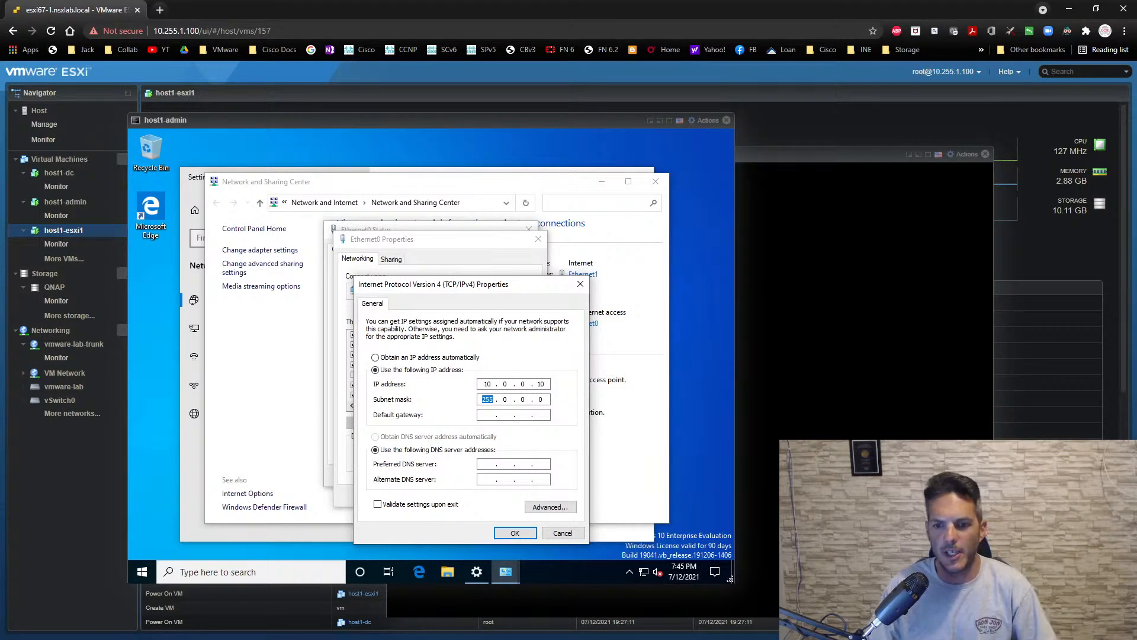
type("255555")
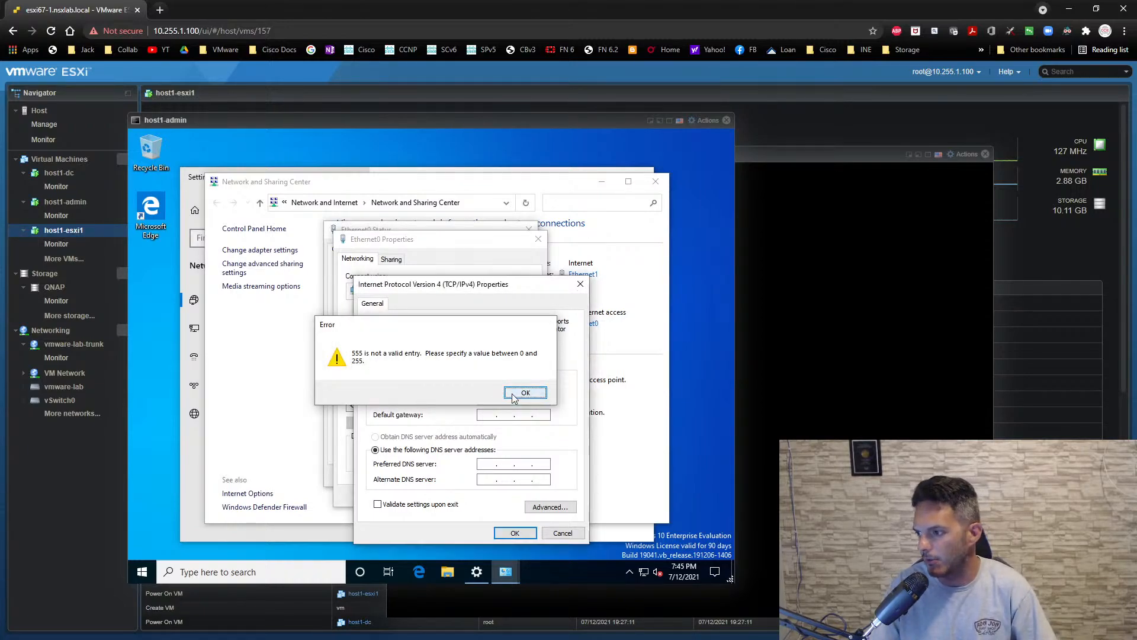
left_click(522, 392)
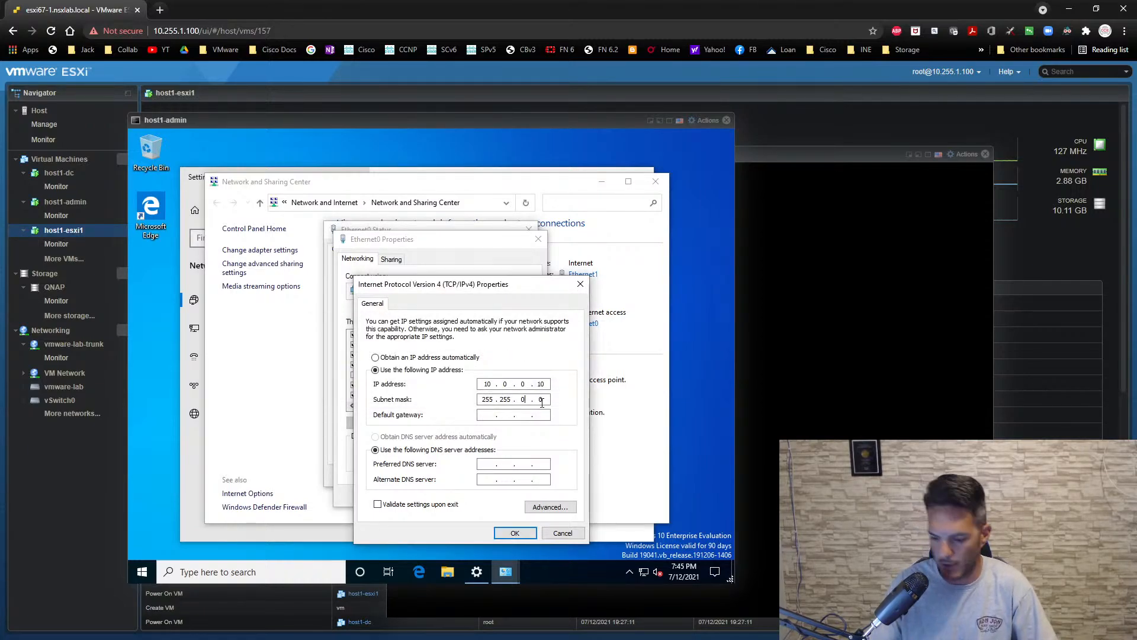
type("255.")
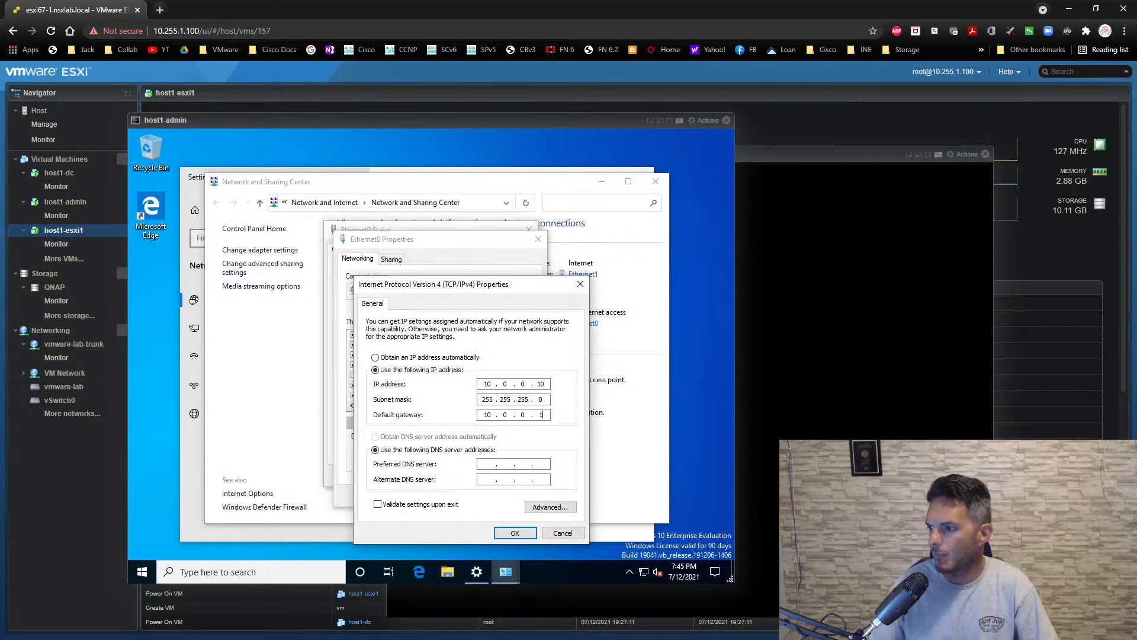
left_click(483, 463)
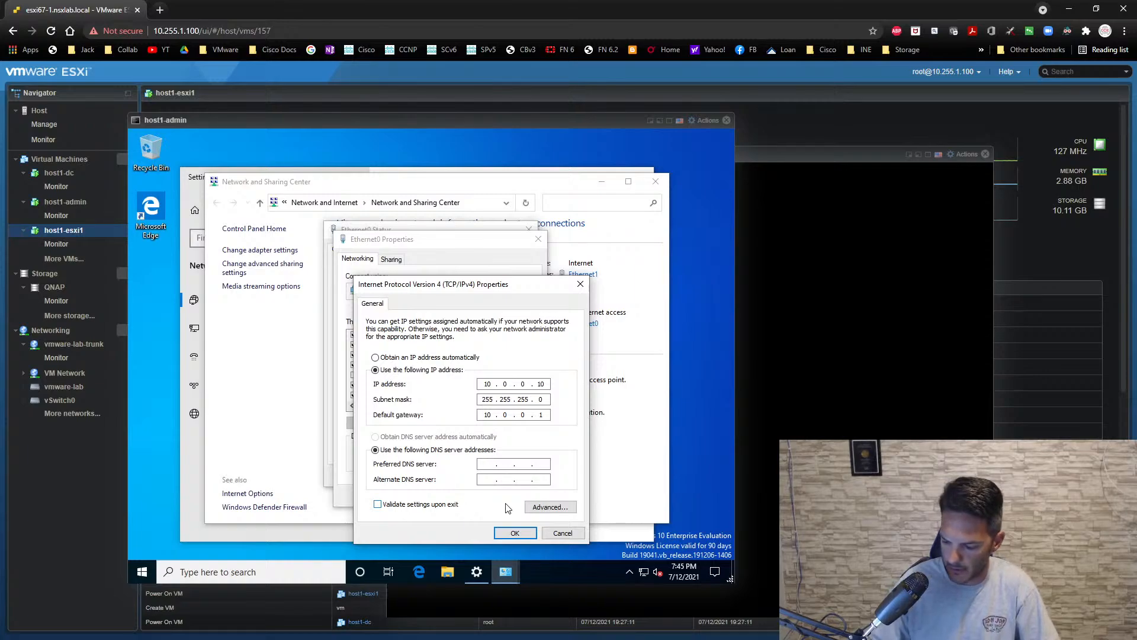
type("10.0.0")
key("BackSpace")
key("BackSpace")
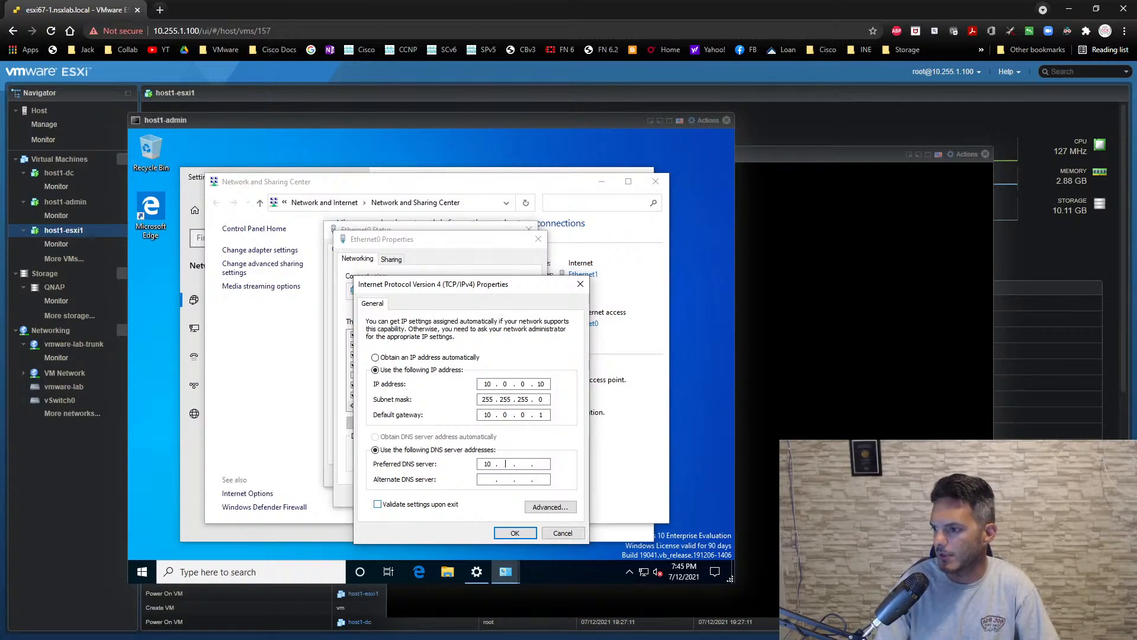
- Save Ethernet0's IPv4 settings, accepting multiple default gateways, and close the adapter status, Network and Sharing Center and Settings windows
left_click(529, 533)
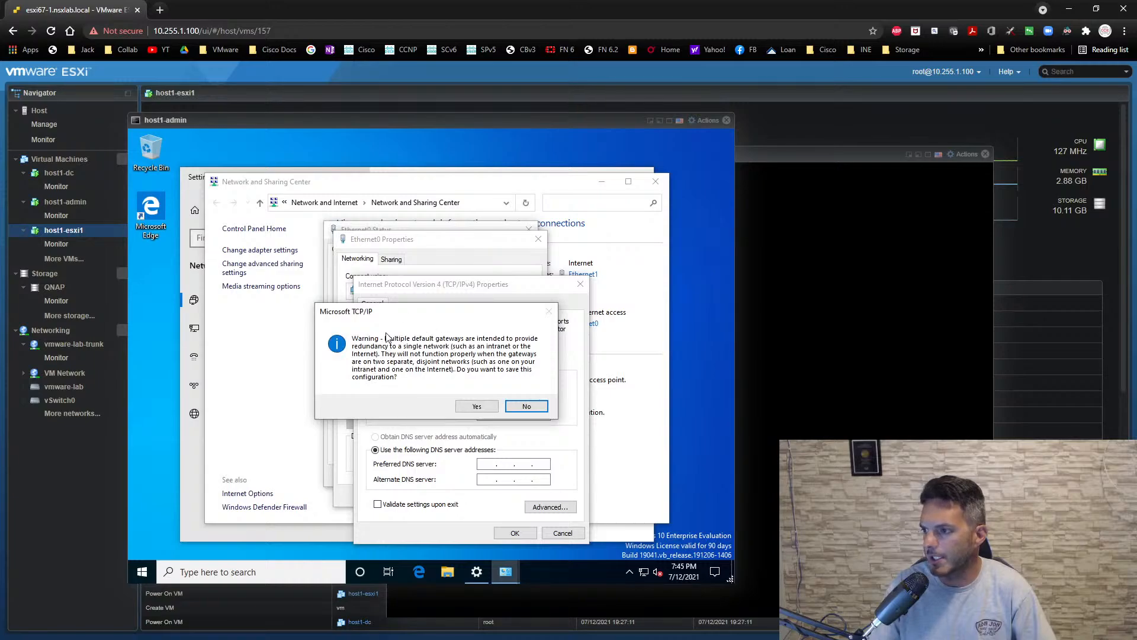
left_click_drag(417, 315, 312, 244)
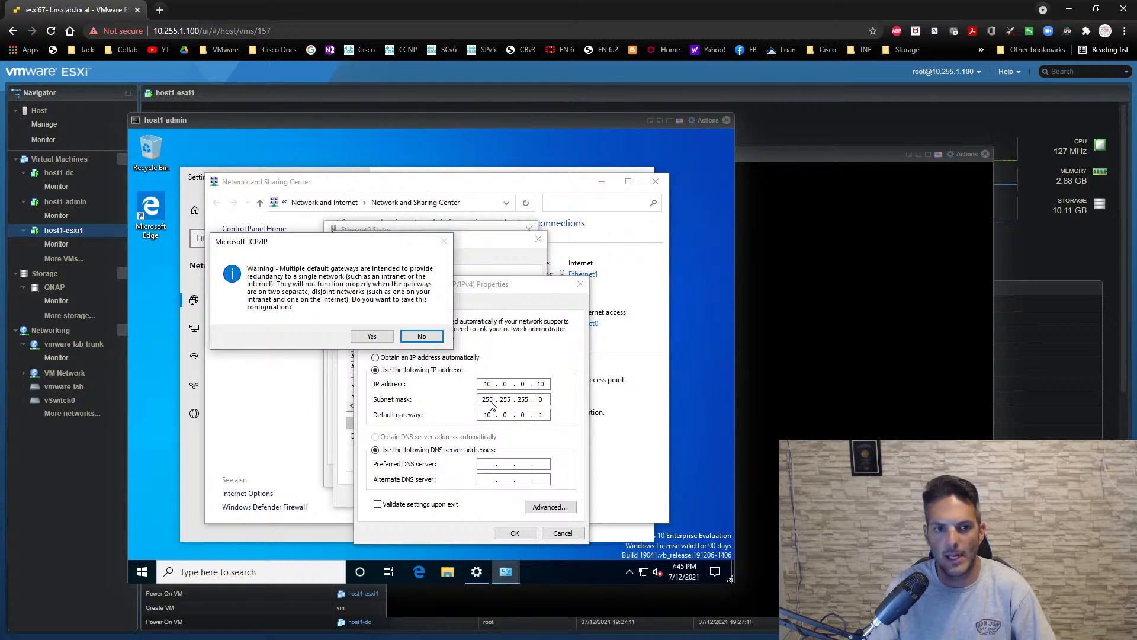
left_click(384, 341)
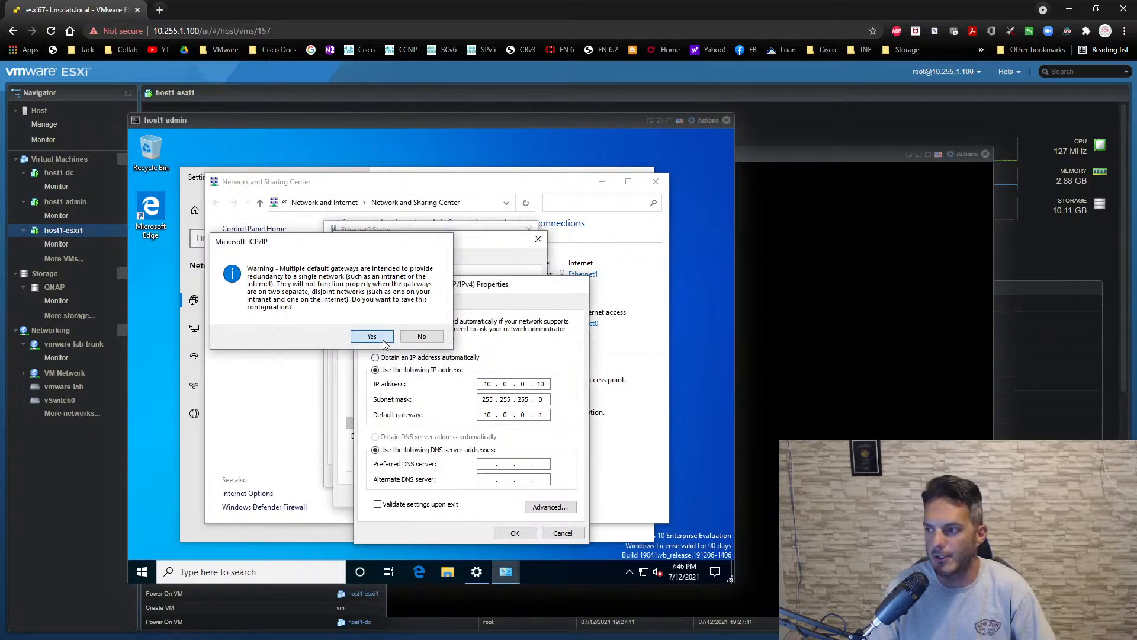
left_click(472, 496)
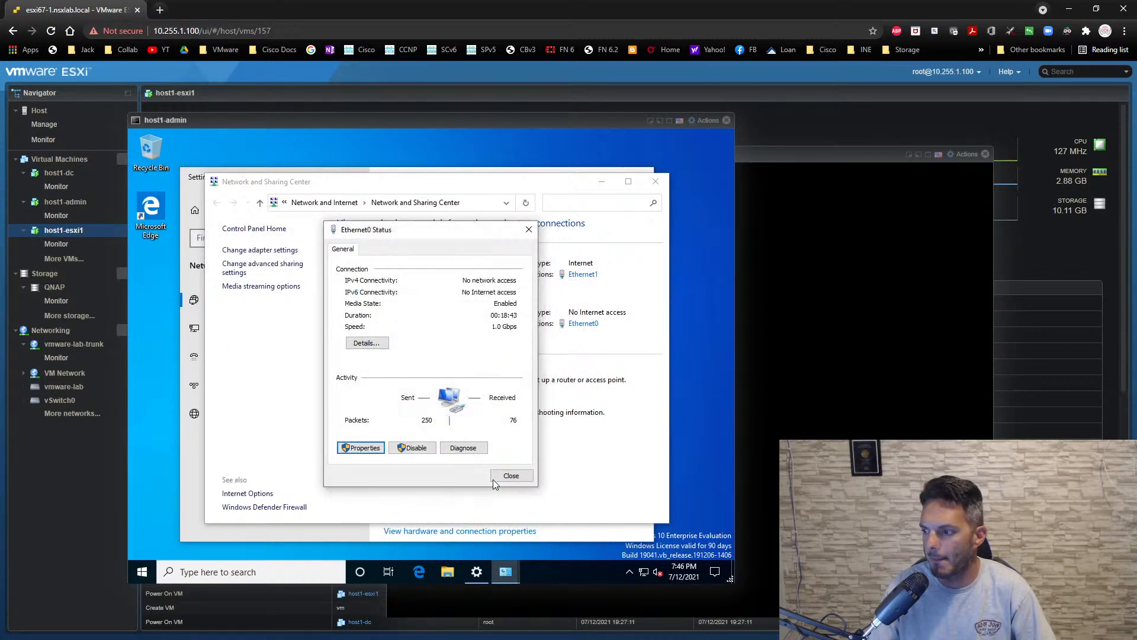
left_click(496, 478)
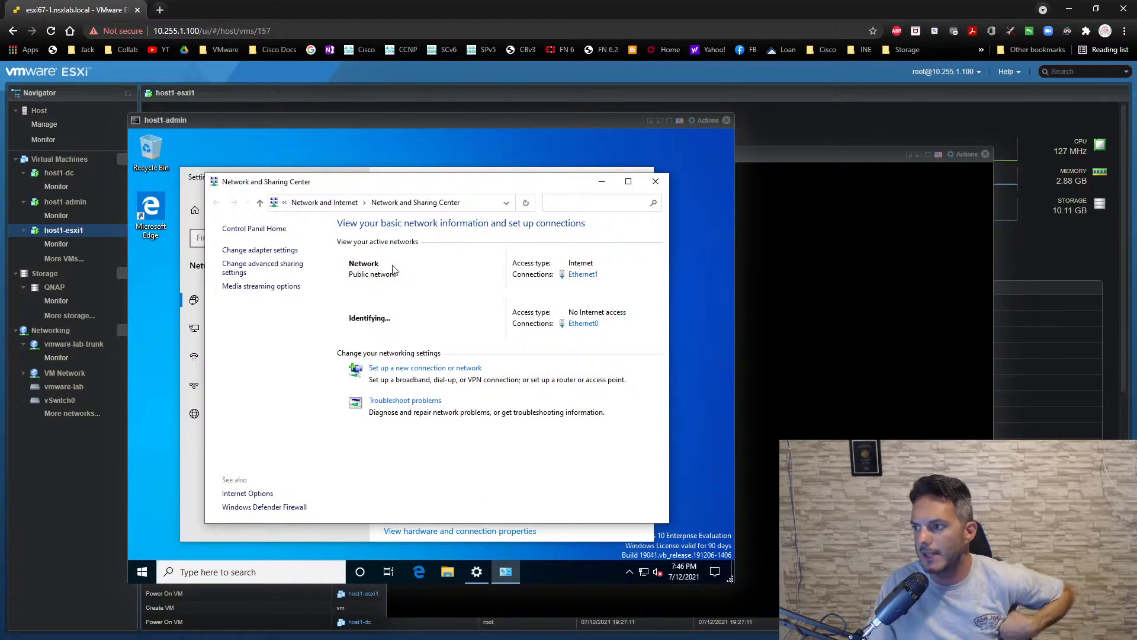
left_click(656, 181)
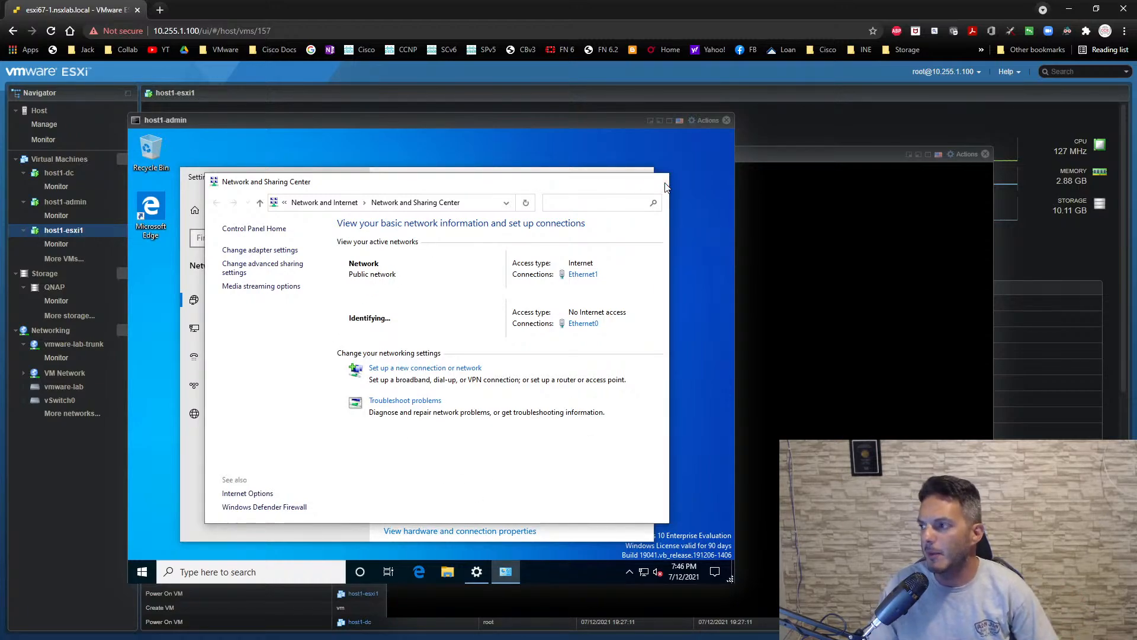
left_click(639, 178)
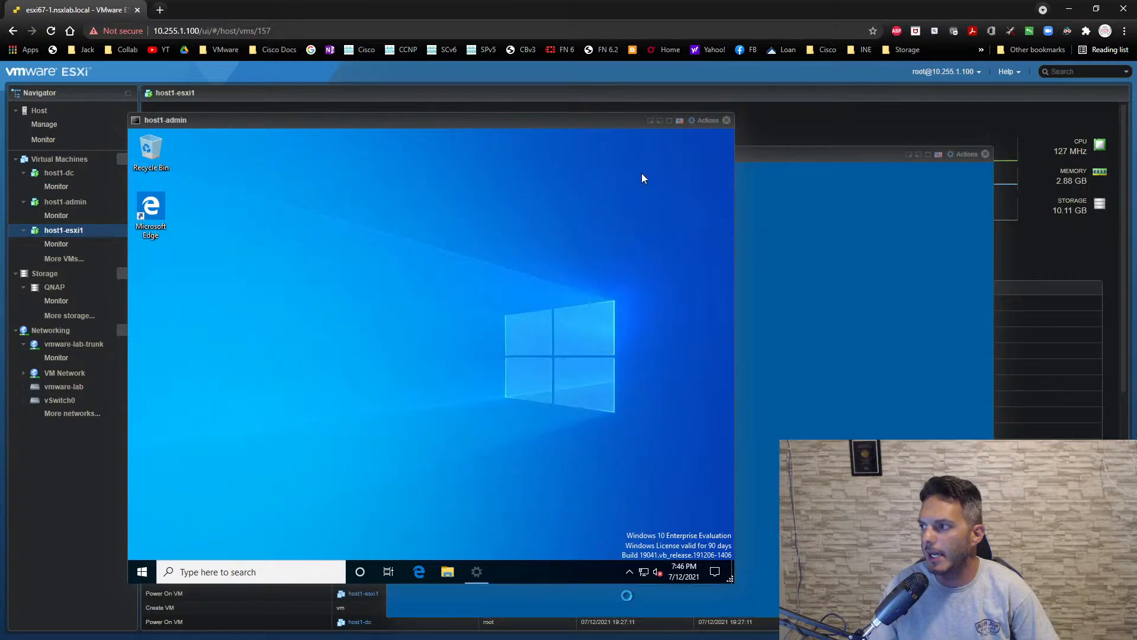
- Mount the VMware Tools installer in the host1-admin virtual machine's guest OS
left_click(704, 122)
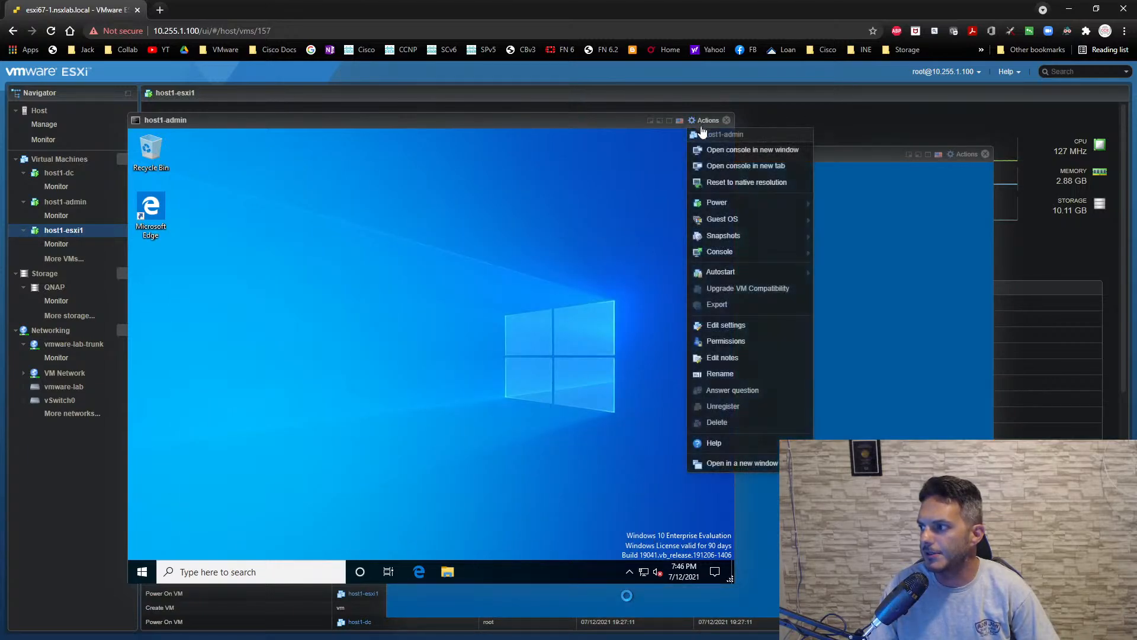
mouse_move(721, 225)
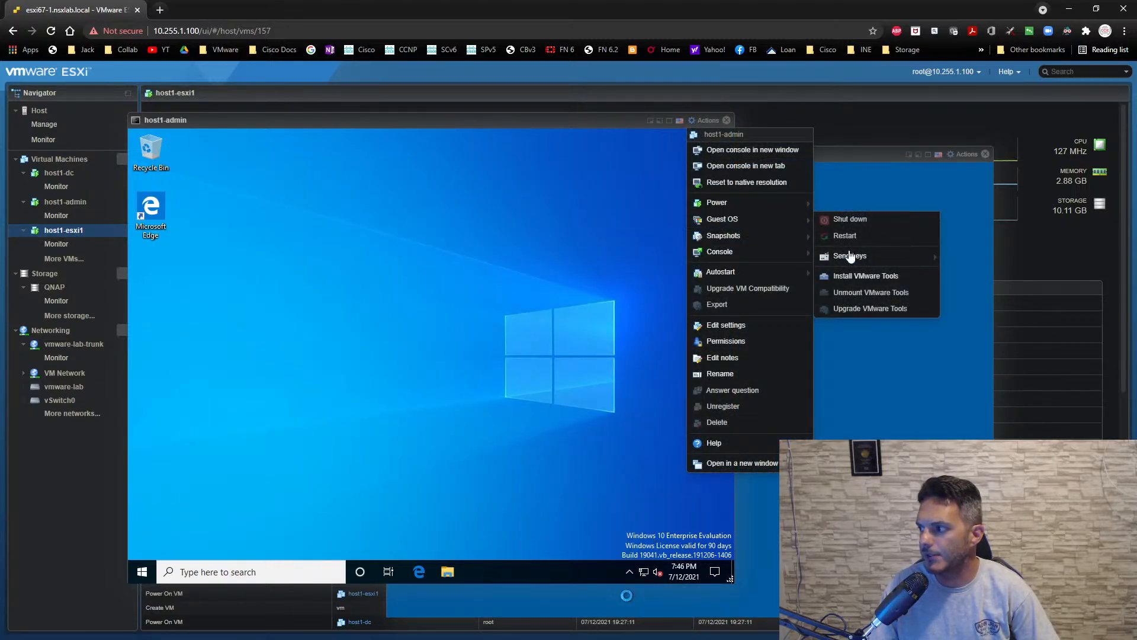
left_click(851, 276)
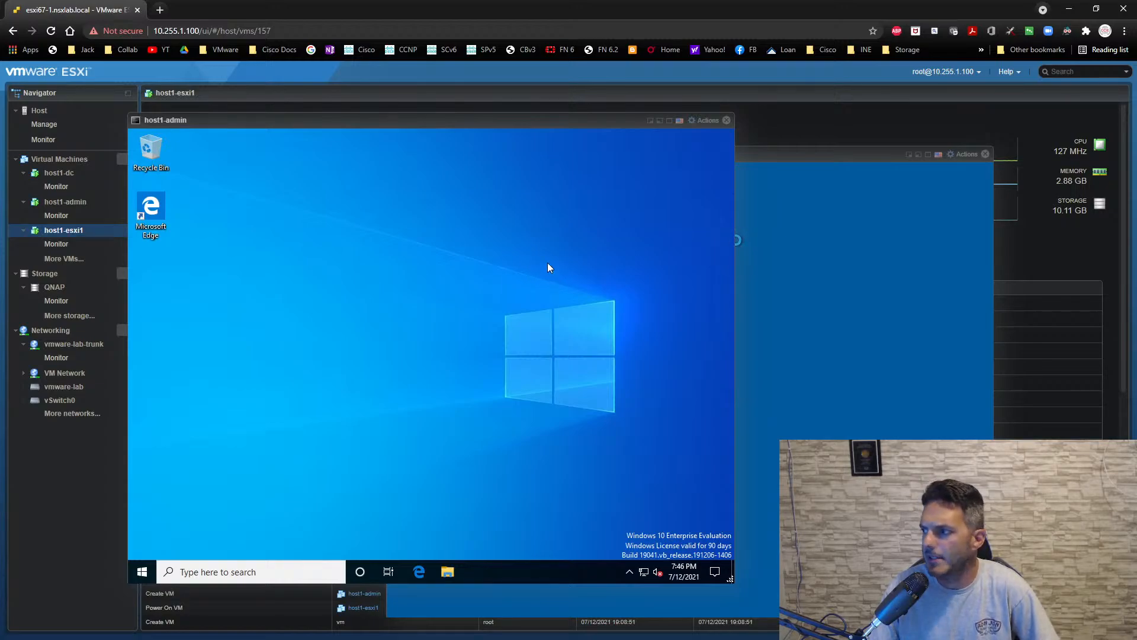
- Launch the VMware Tools setup from host1-admin's DVD drive (D:) and allow it to make changes
left_click(833, 151)
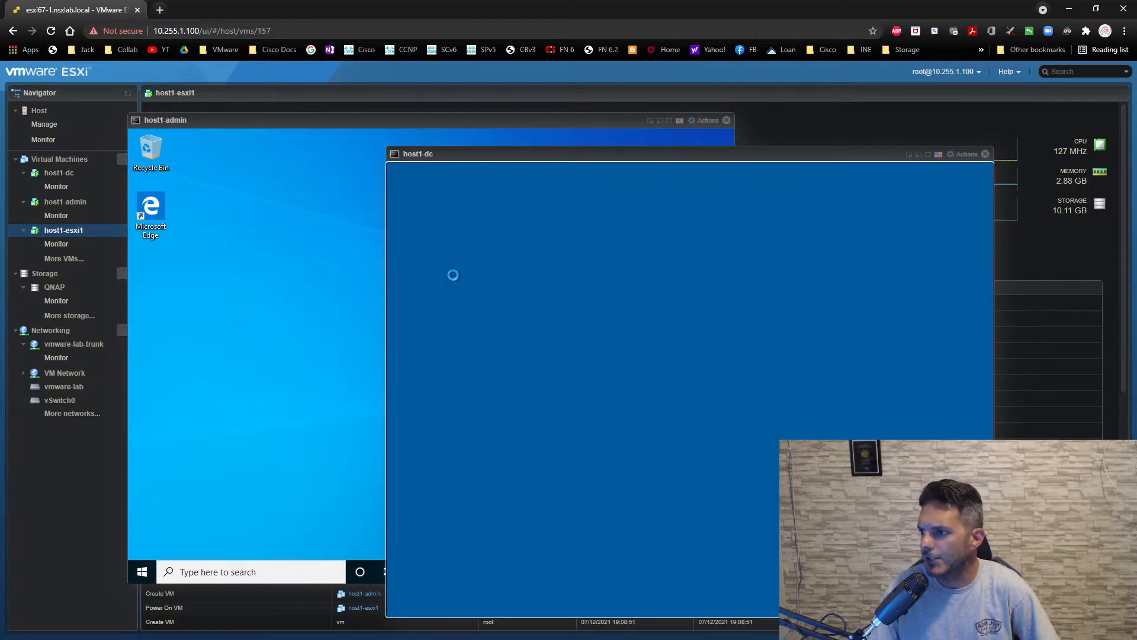
left_click(282, 175)
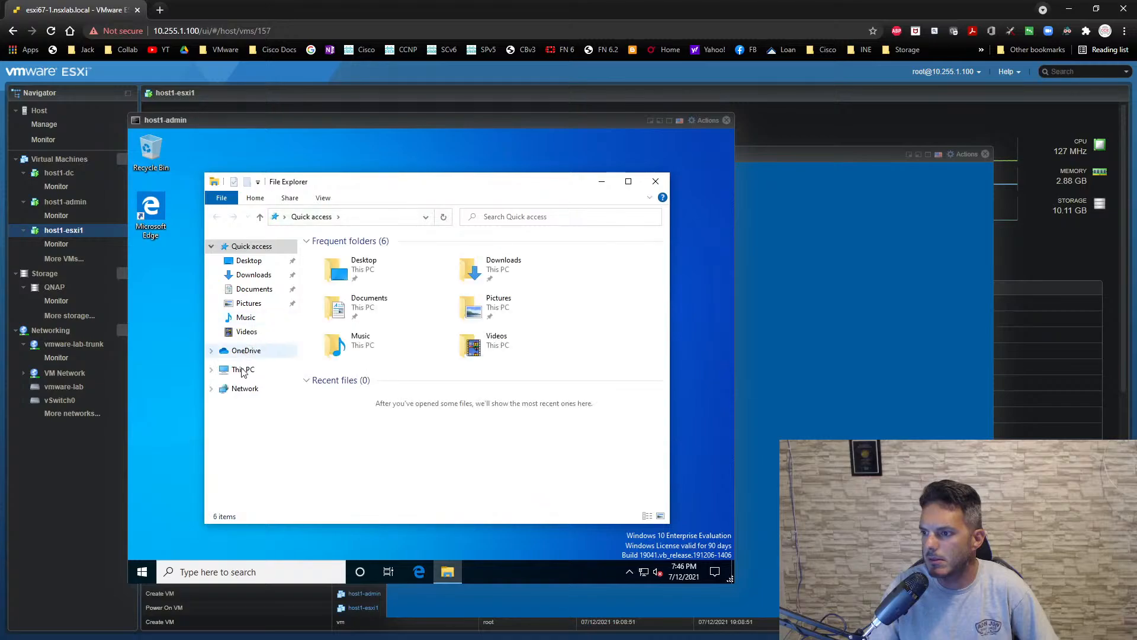
left_click(243, 371)
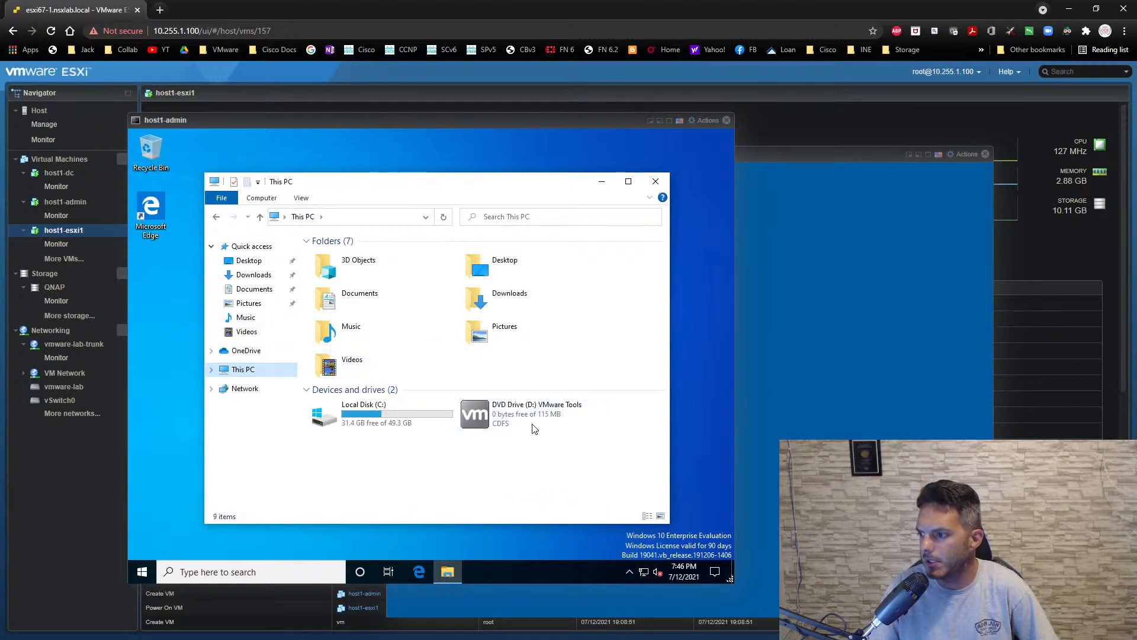
double_click(528, 418)
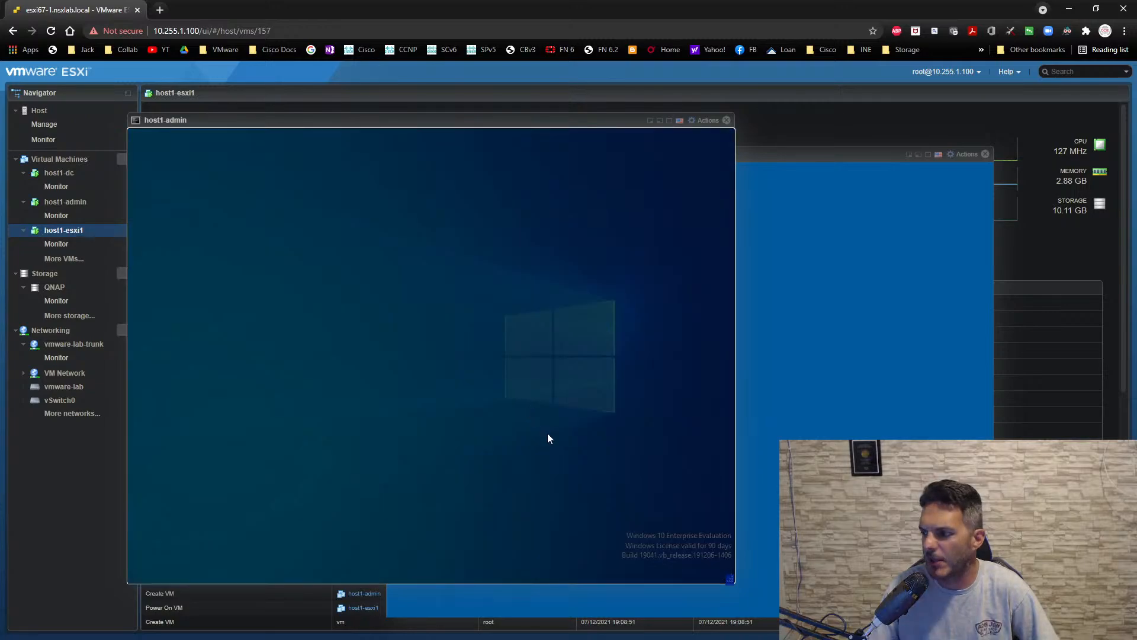
left_click(381, 426)
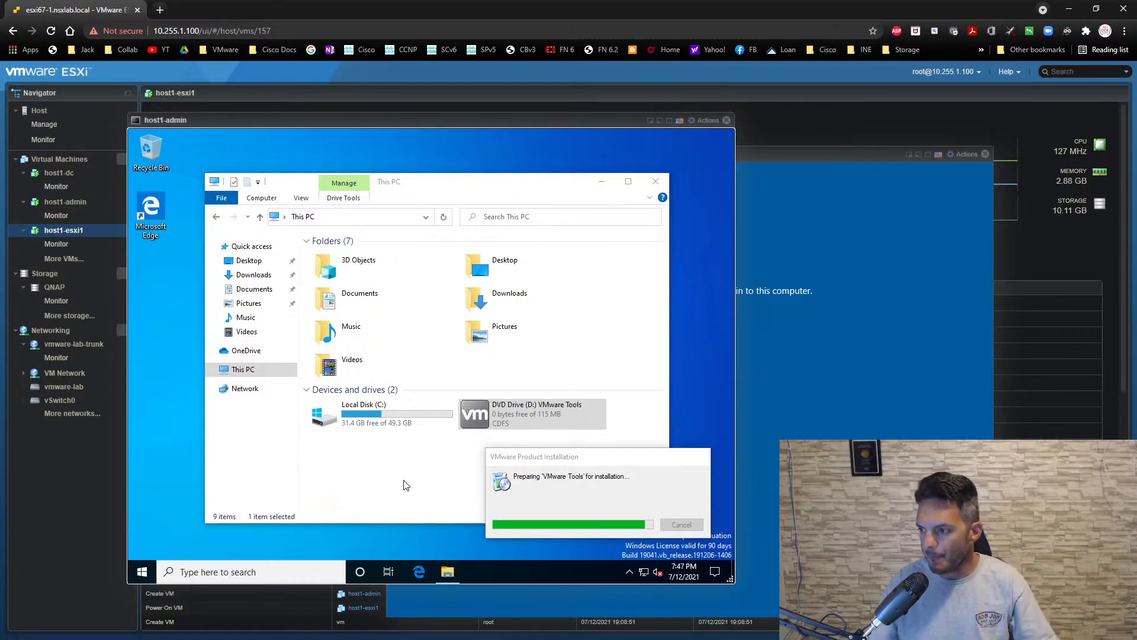
- Set and confirm the built-in Administrator account's password on host1-dc, finishing its Customize settings page
left_click(811, 438)
left_click(538, 342)
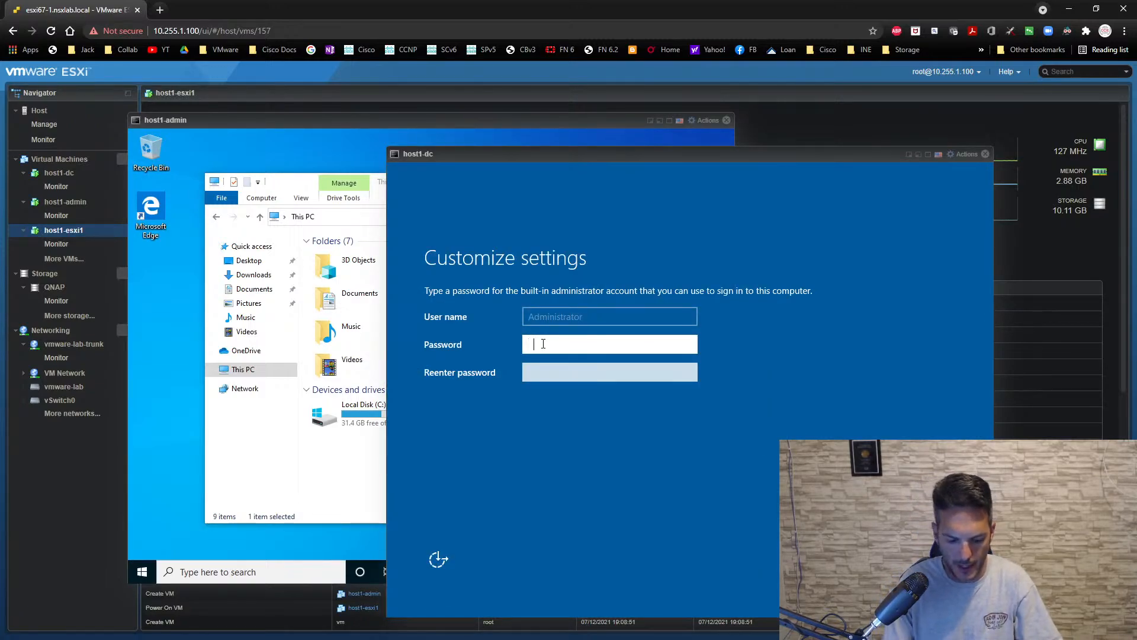
type("•••••••••")
key("Tab")
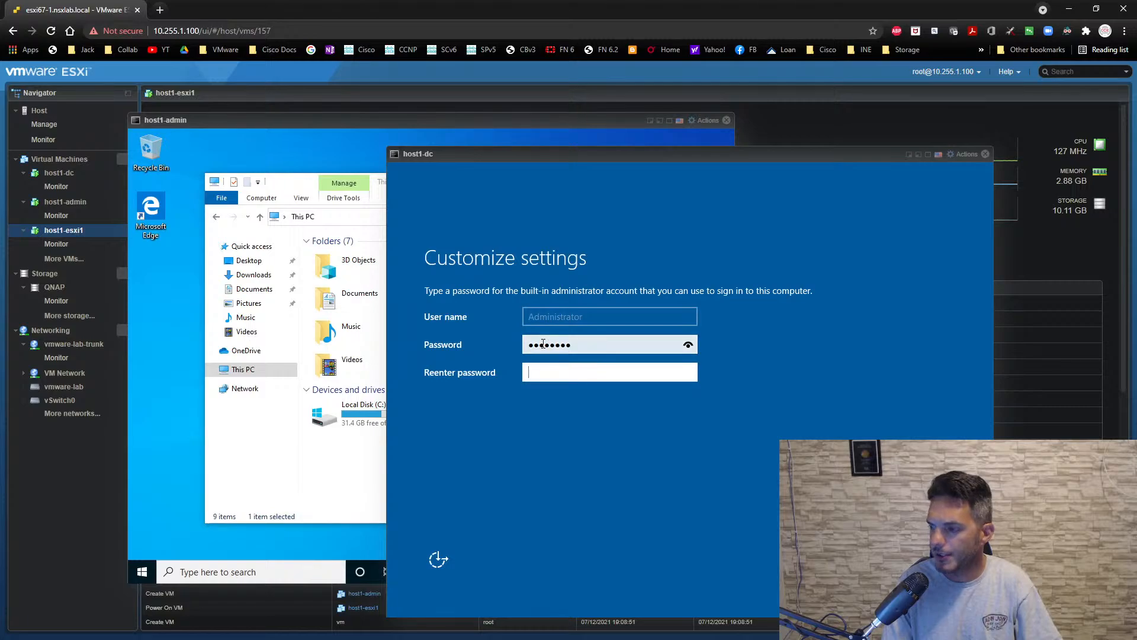
type("••••")
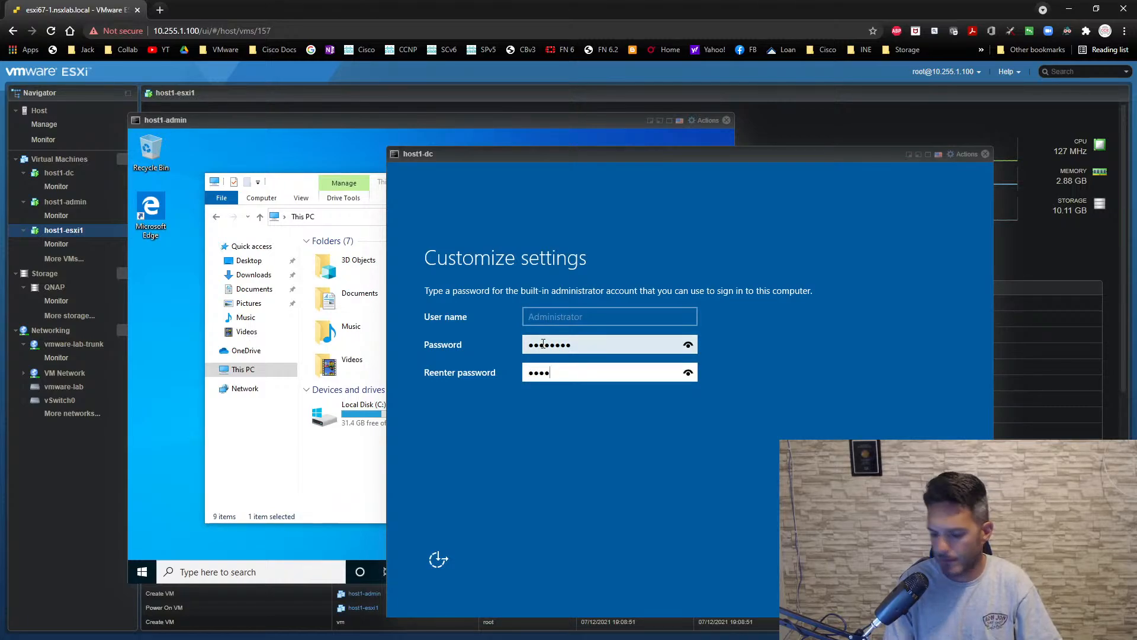
type("•••••")
key("Return")
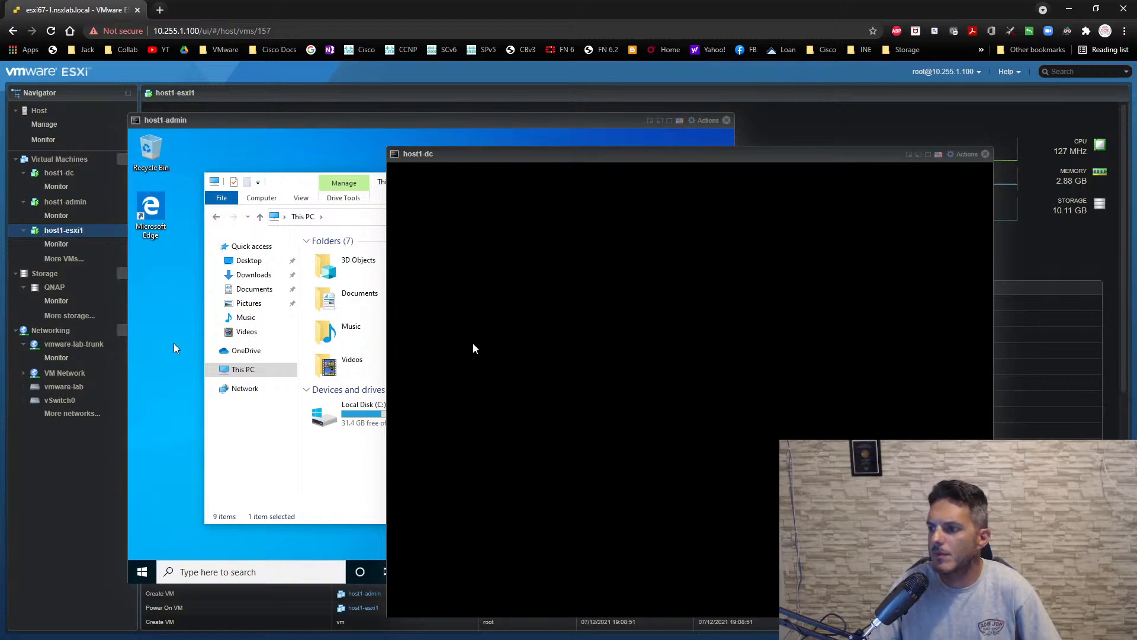
- Run through the VMware Tools wizard on host1-admin with the default setup options and start the installation
left_click(335, 465)
left_click(479, 572)
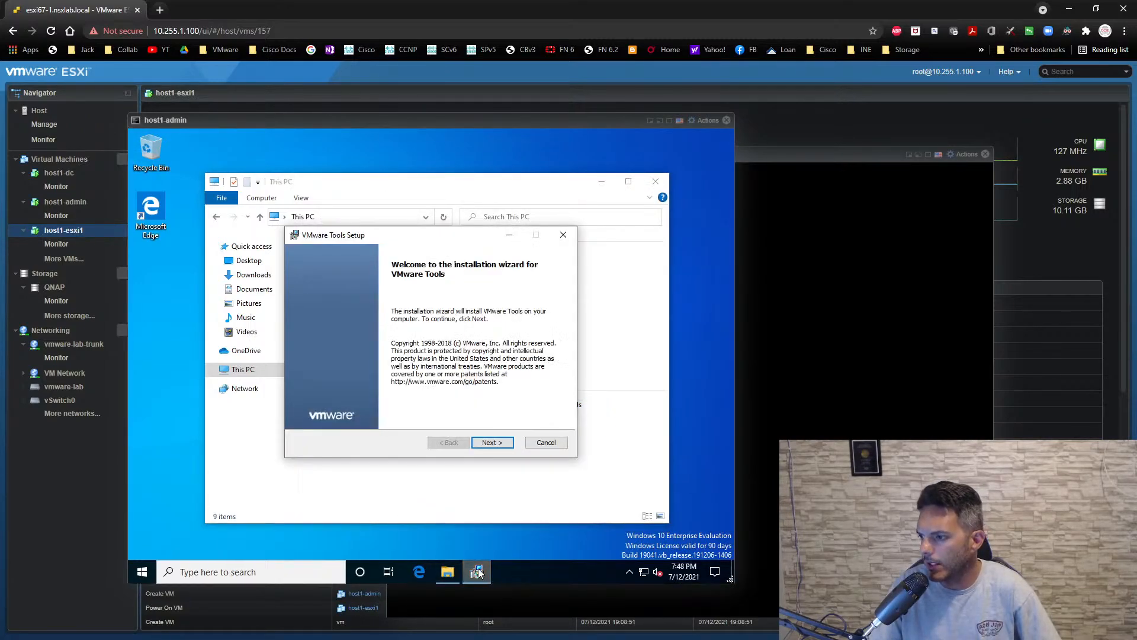
left_click(490, 444)
left_click(491, 444)
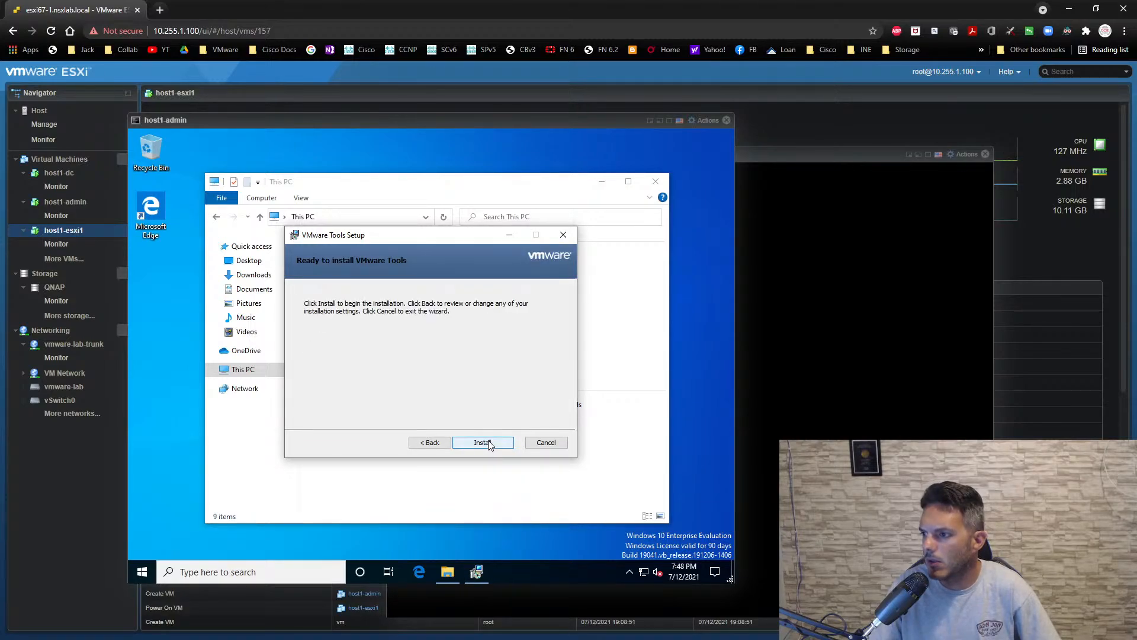
left_click(483, 443)
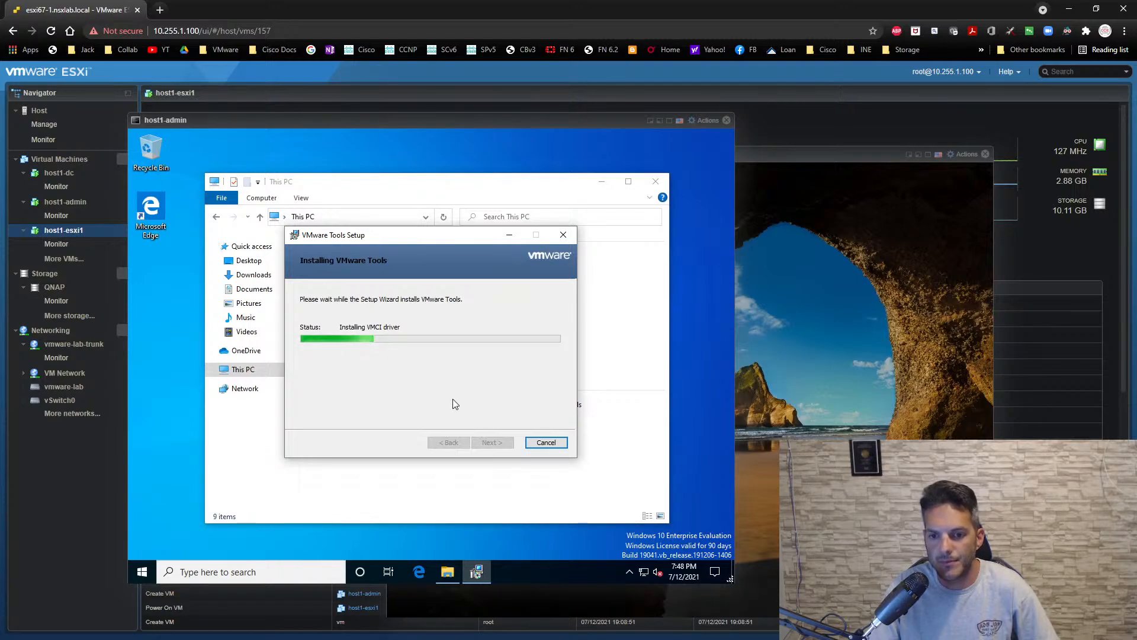
- Send Ctrl-Alt-Delete to the host1-dc guest to unlock its lock screen
left_click(876, 334)
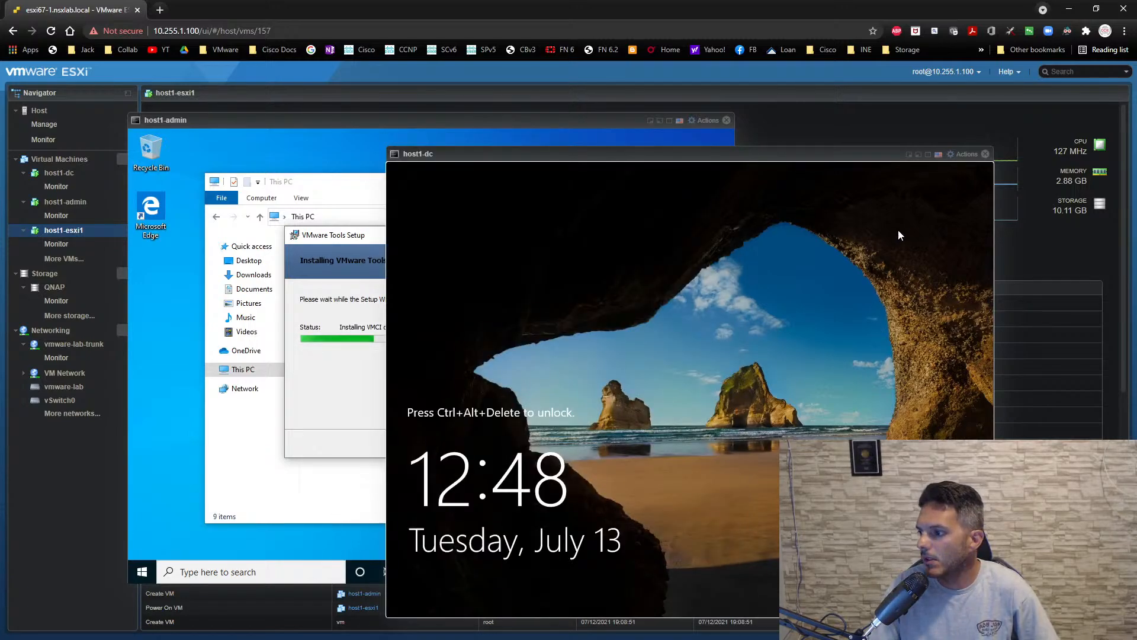
left_click(963, 155)
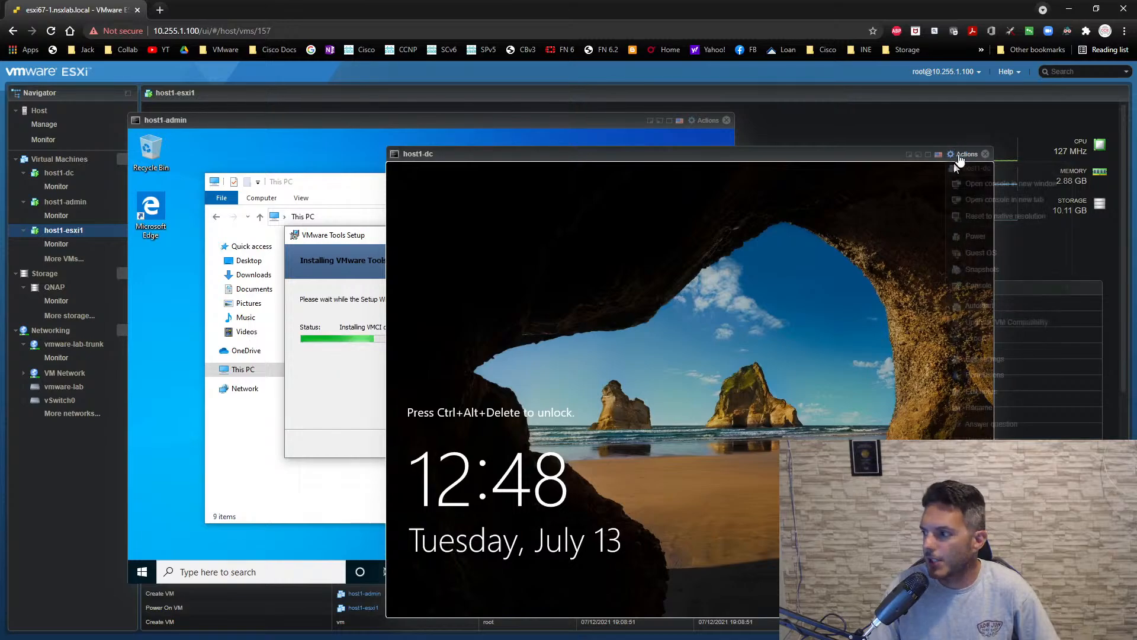
mouse_move(967, 242)
mouse_move(853, 286)
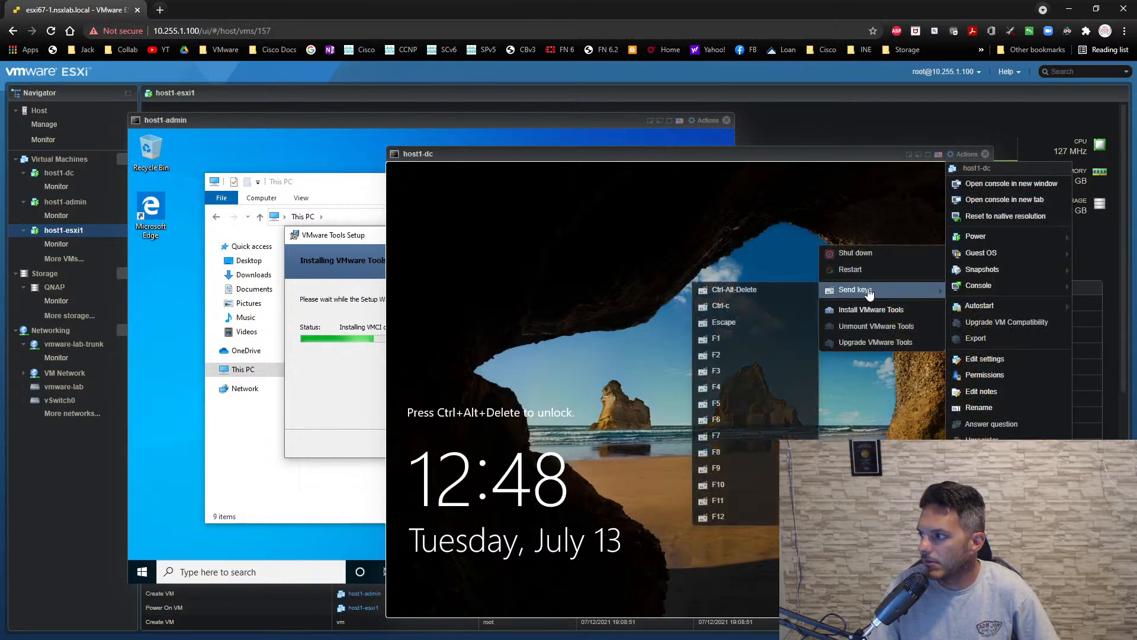
left_click(782, 288)
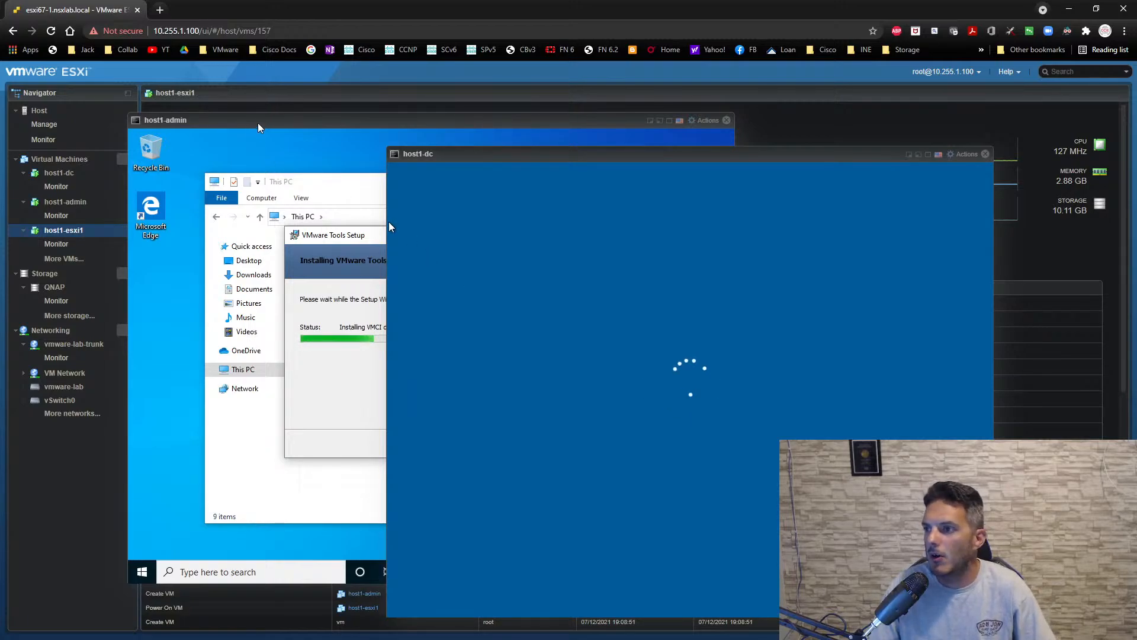
- Reposition the host1-admin and host1-dc consoles, and sign in to host1-dc as Administrator with the account password
left_click_drag(256, 119, 146, 109)
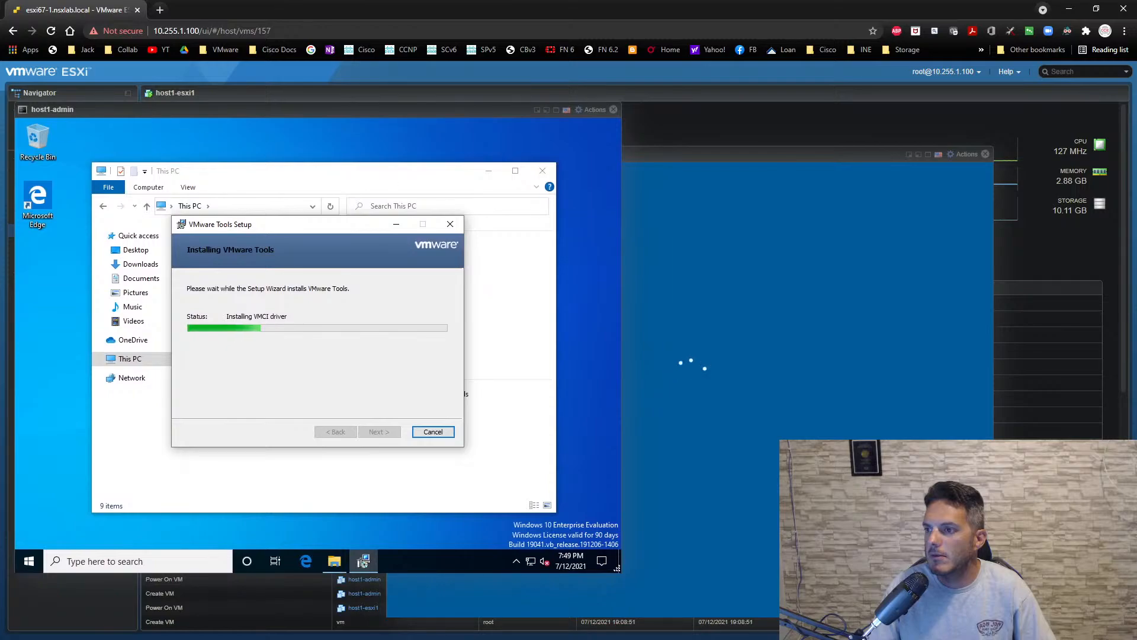
left_click_drag(764, 156, 578, 146)
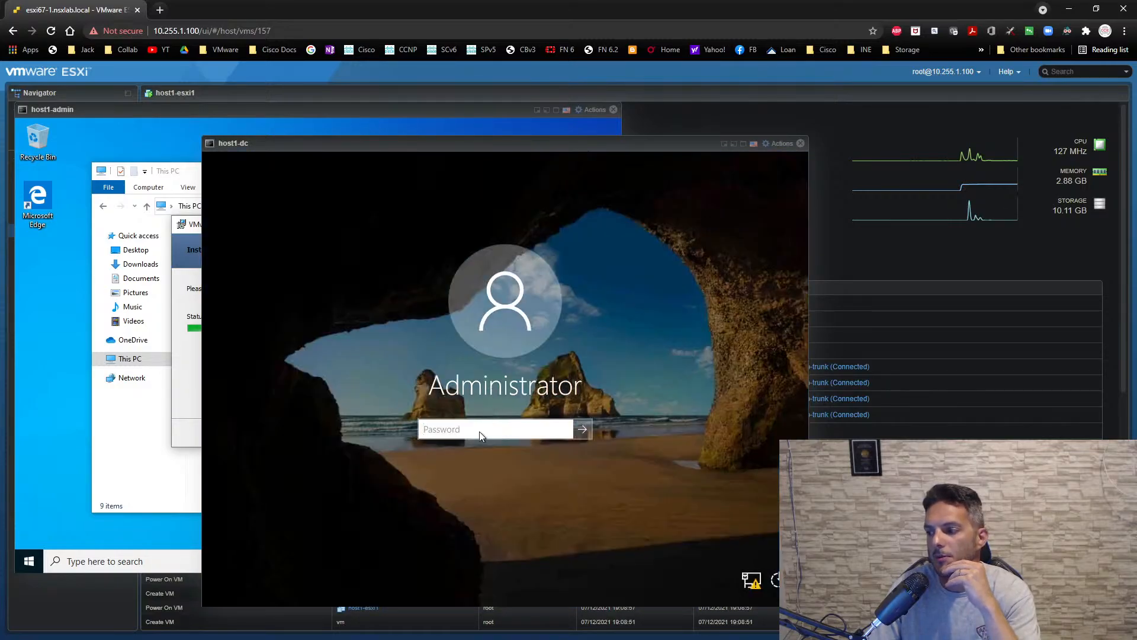
left_click(480, 432)
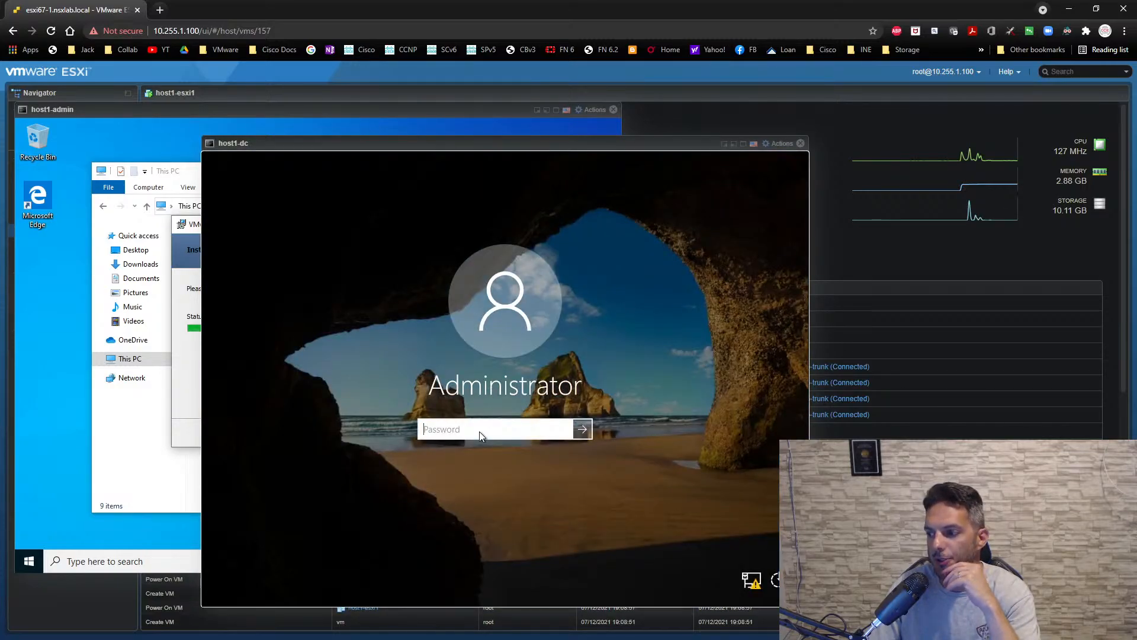
type("VMware1!")
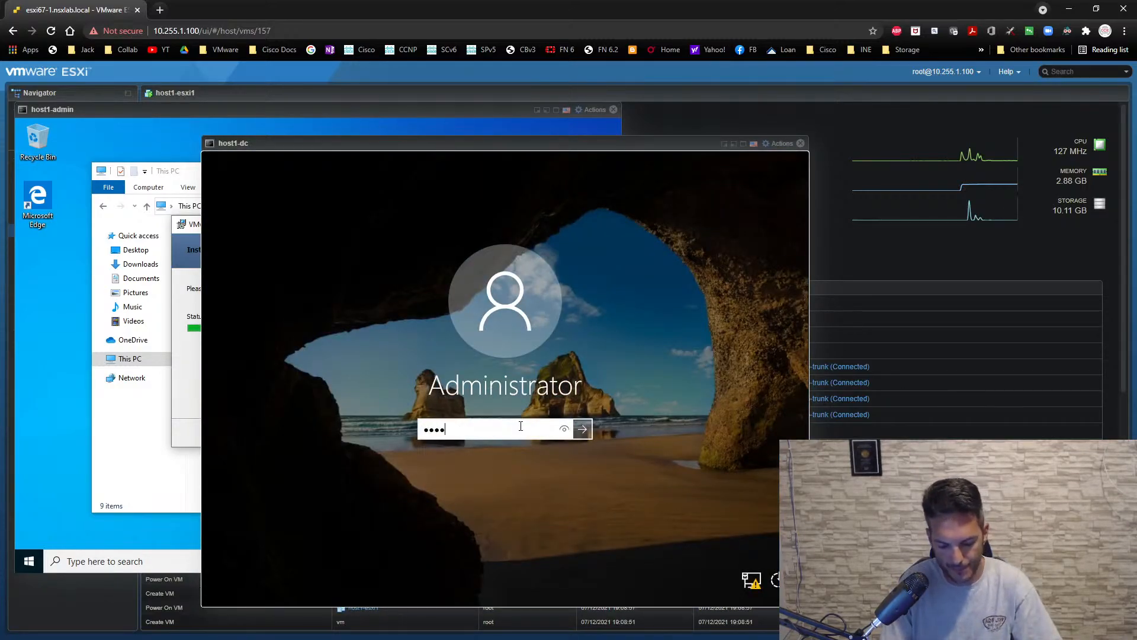
key("Return")
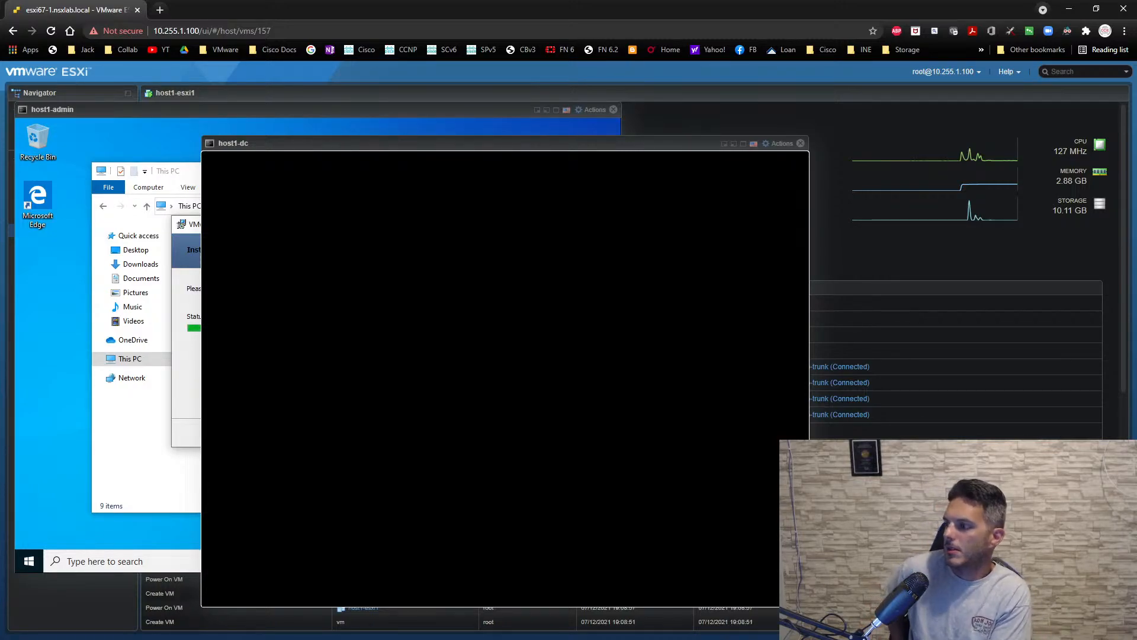
- Finish the VMware Tools setup on host1-admin and restart the guest to apply the changes
left_click(332, 107)
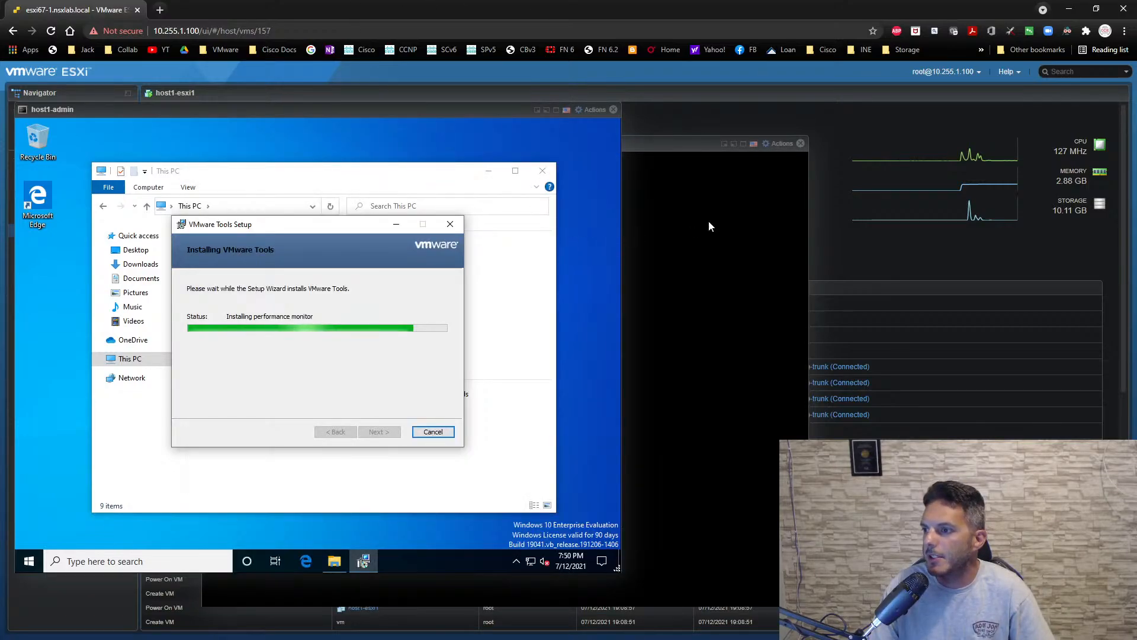
left_click(730, 212)
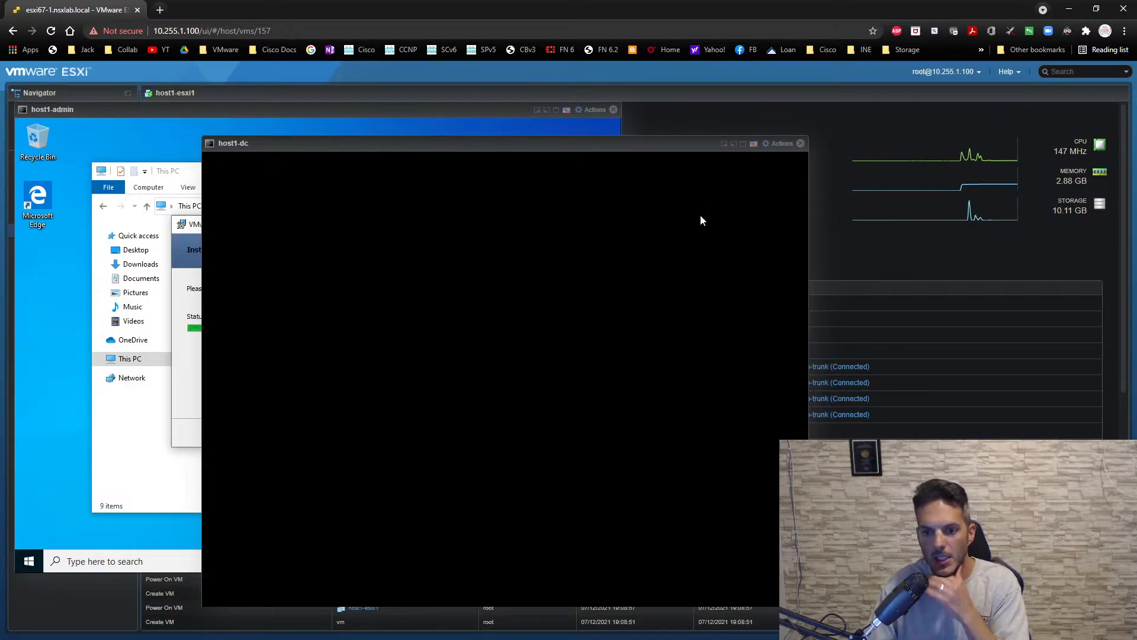
left_click(241, 109)
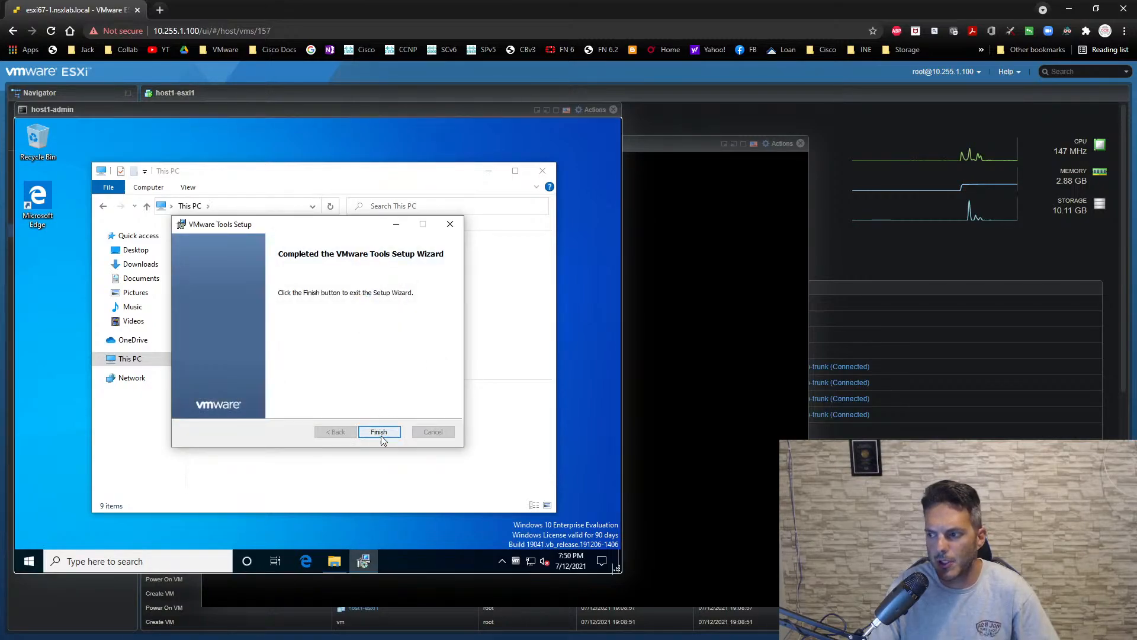
left_click(381, 434)
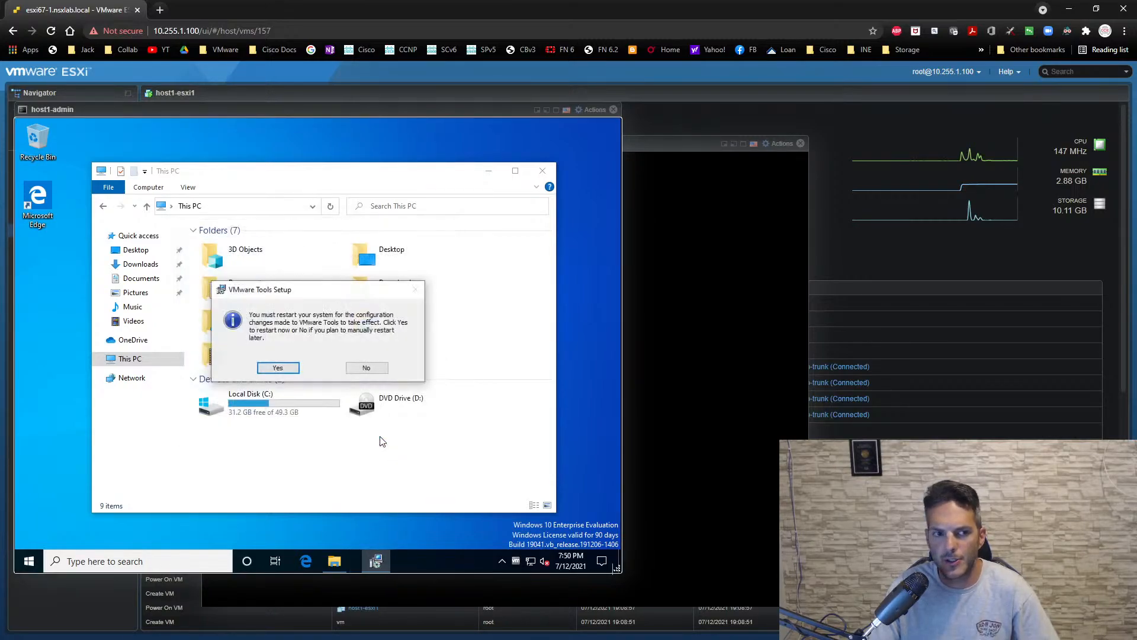
left_click(279, 367)
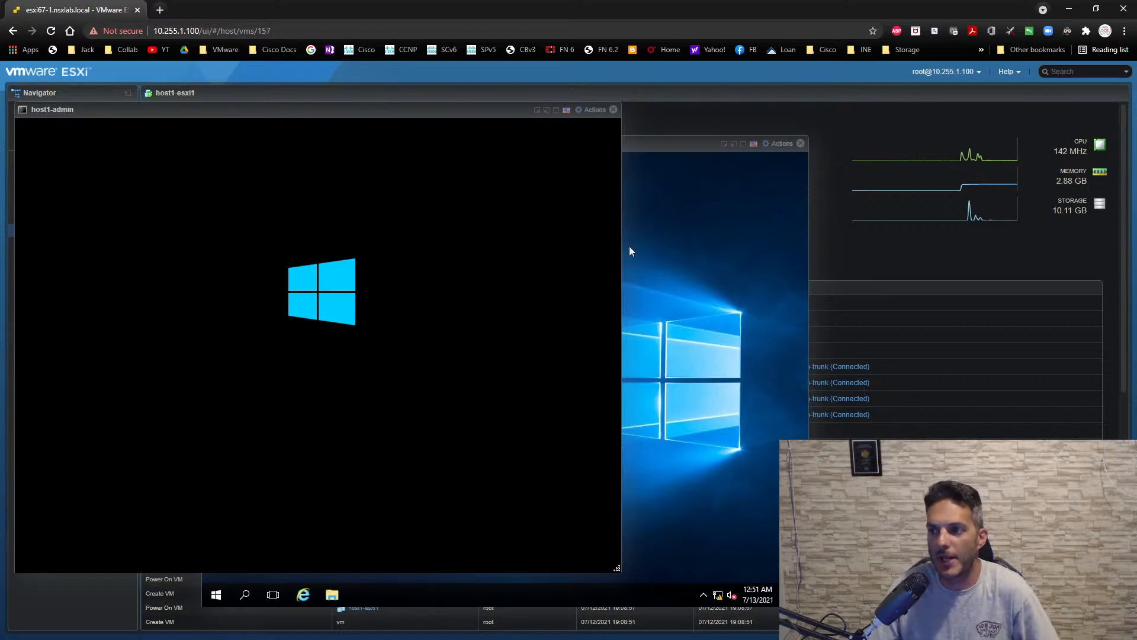
- Dismiss host1-admin's lock screen and sign in to the admin account with its password
left_click(696, 210)
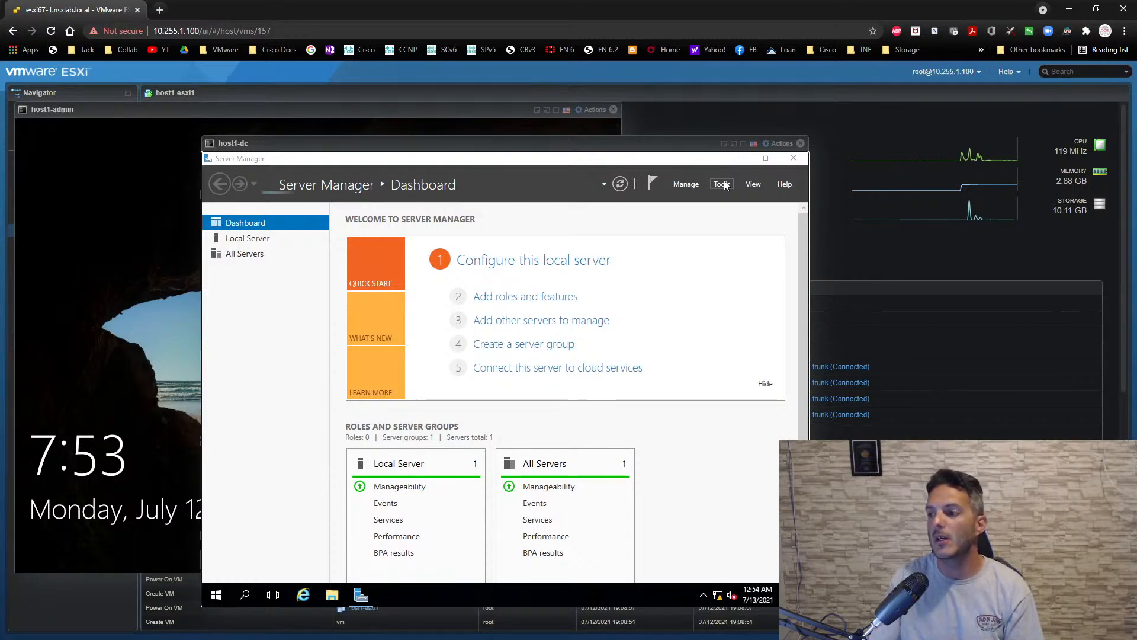
left_click(423, 116)
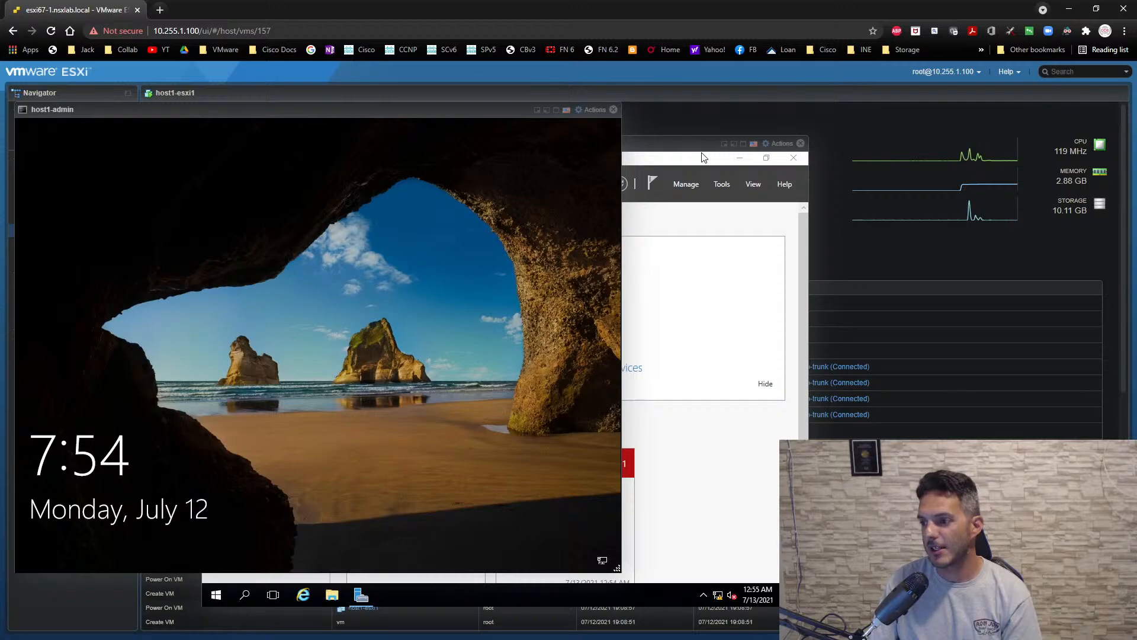
key("space")
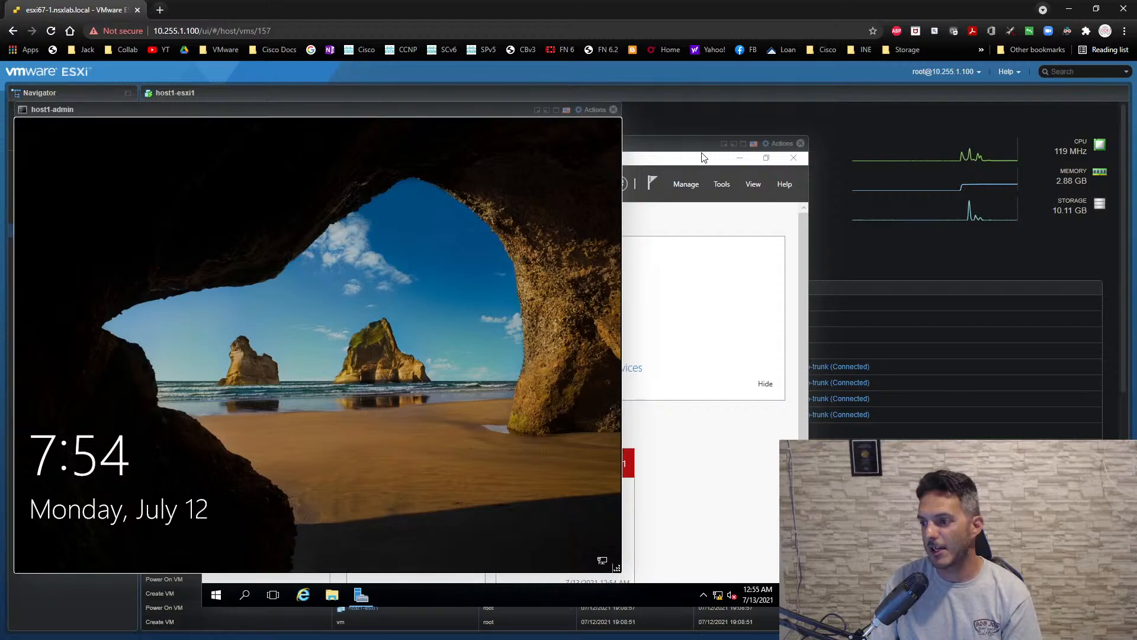
left_click(183, 374)
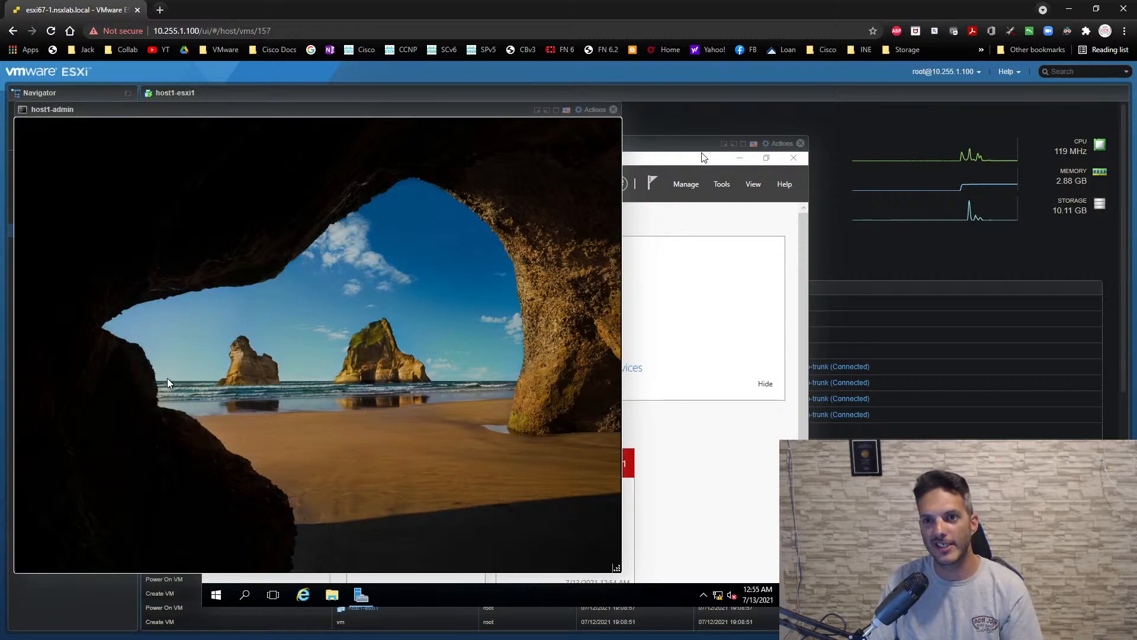
left_click(167, 377)
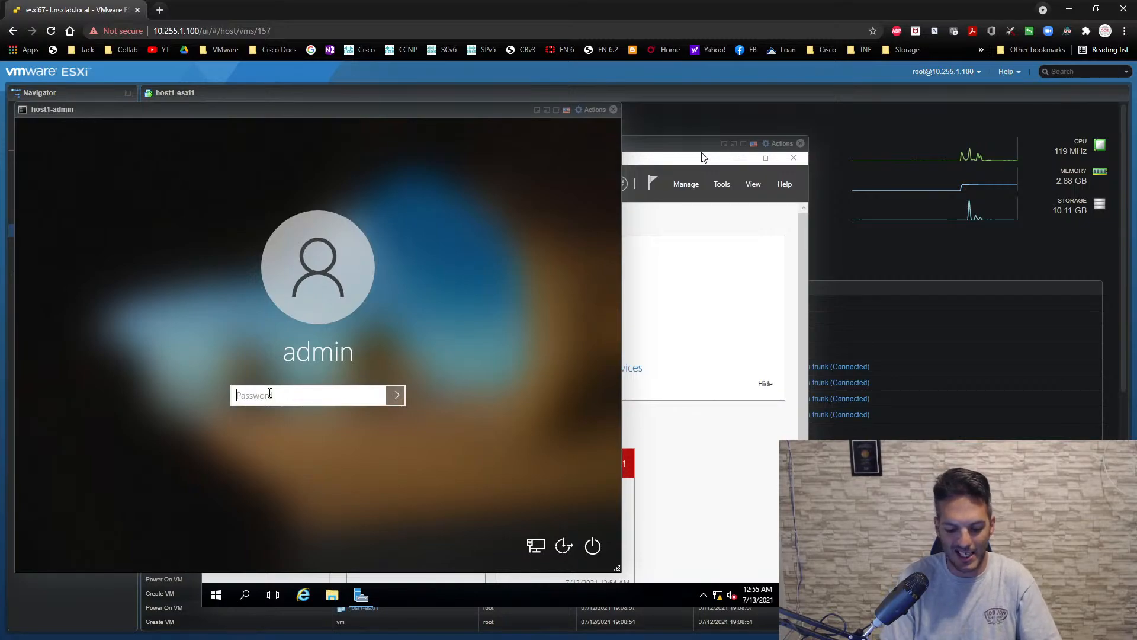
type("VMware1!")
key("Return")
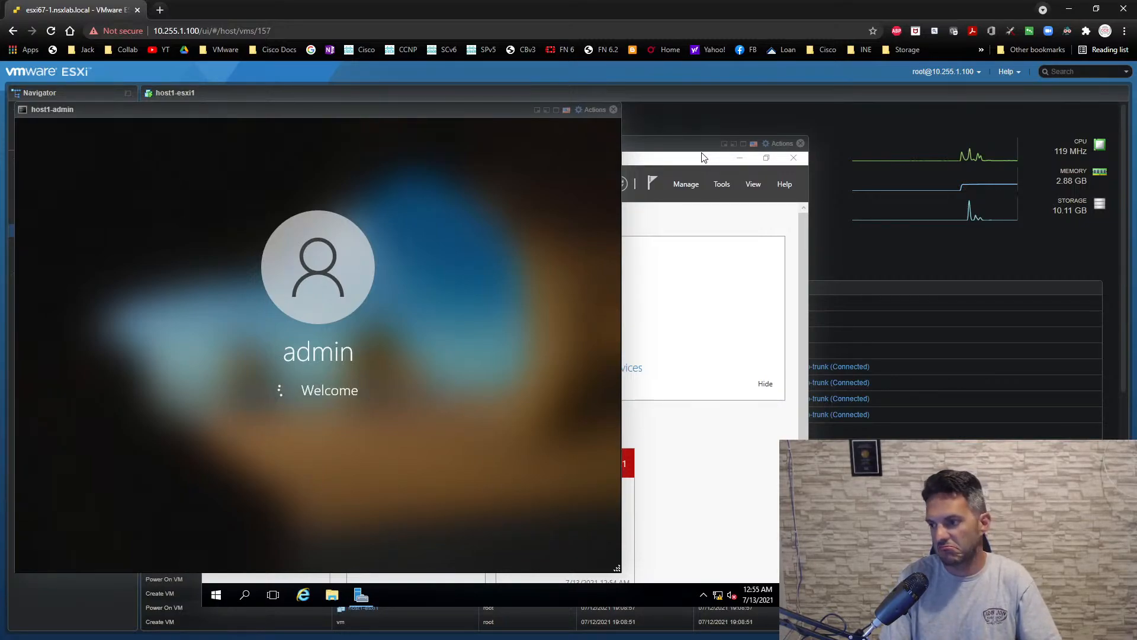
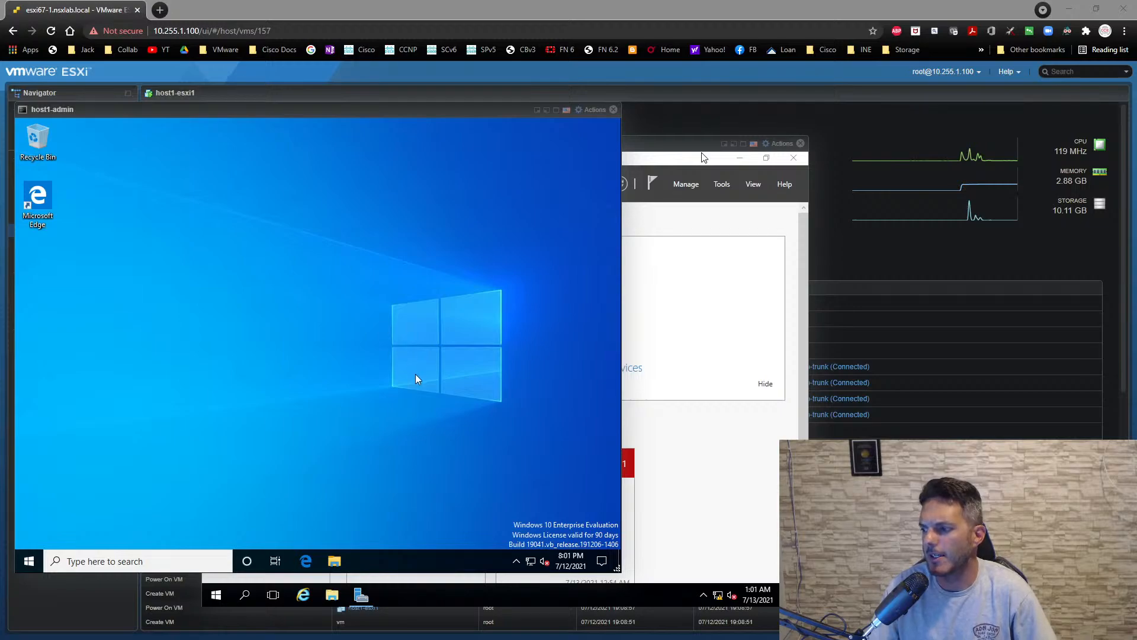
left_click(414, 391)
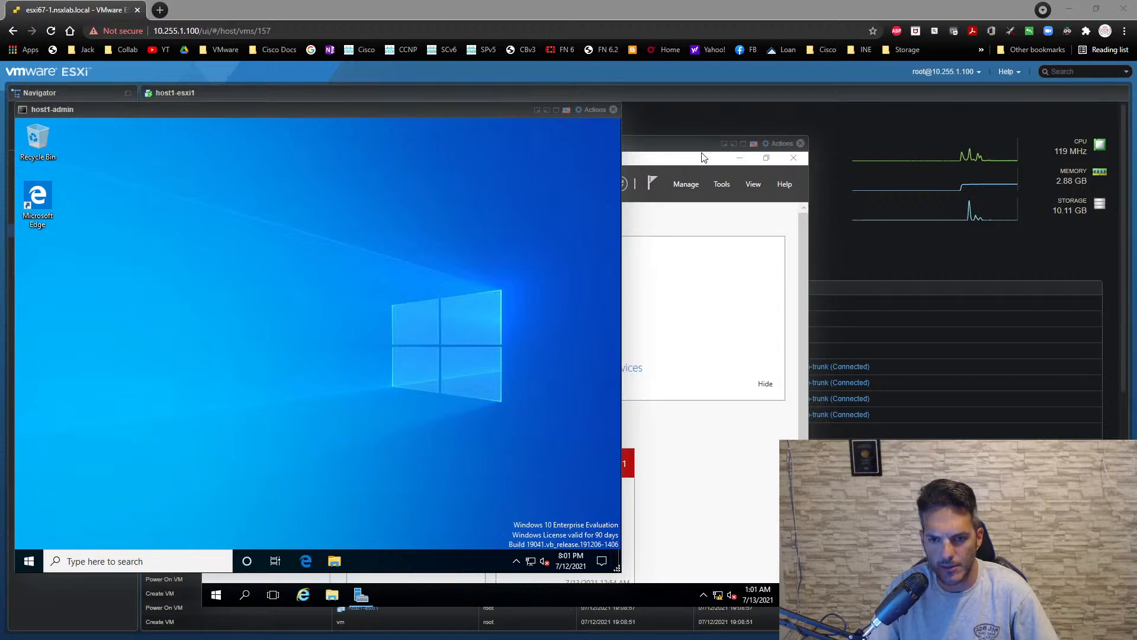
left_click(433, 361)
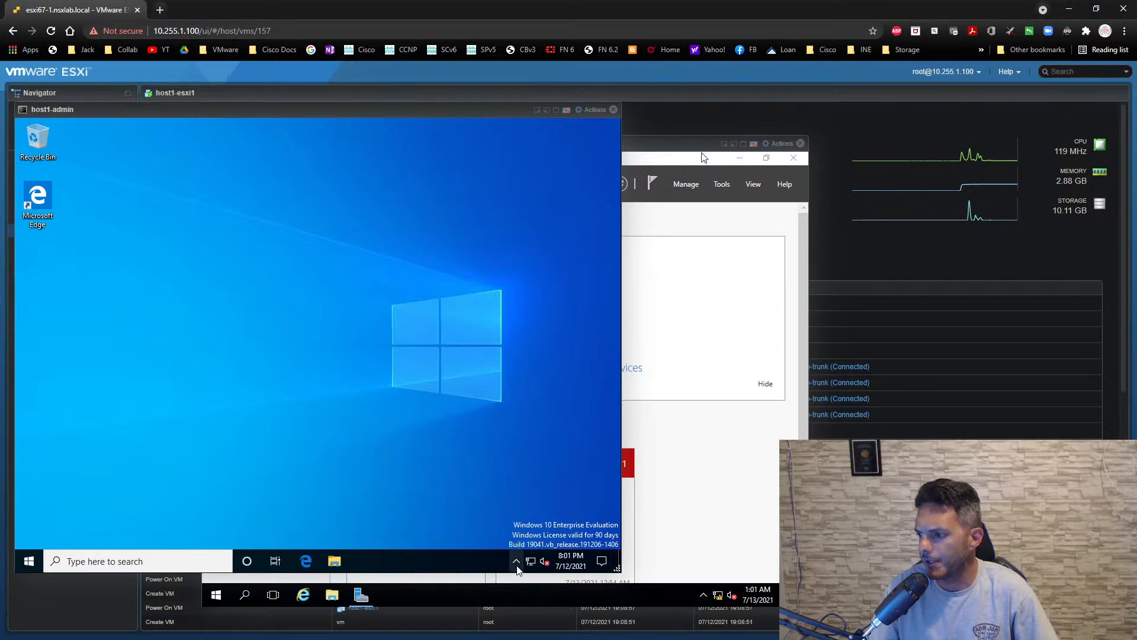
left_click(515, 560)
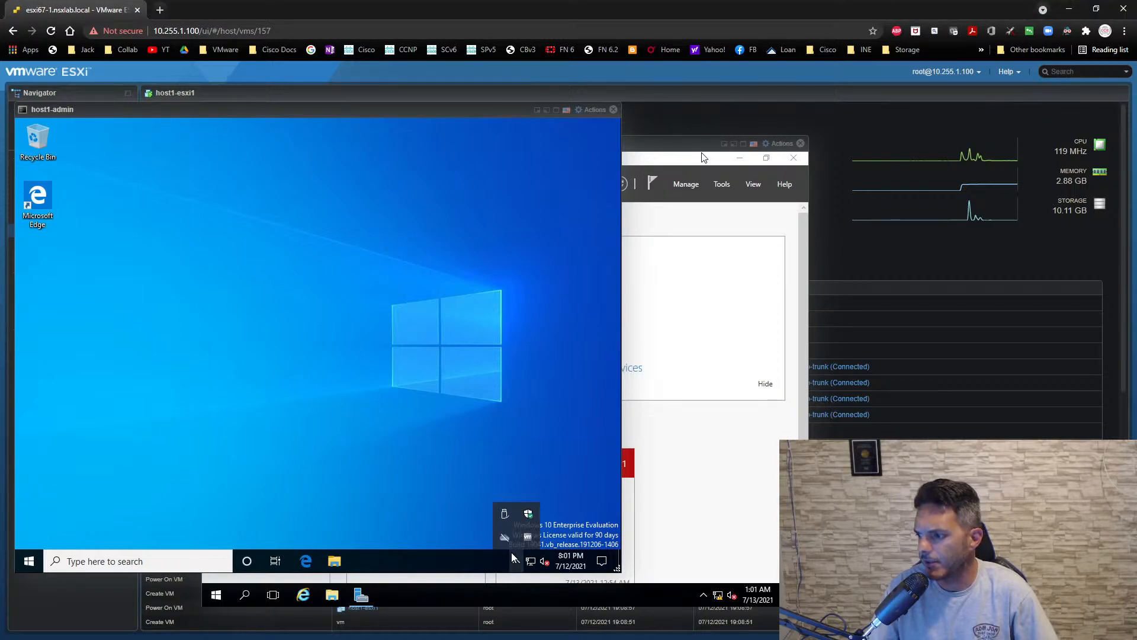
left_click(399, 460)
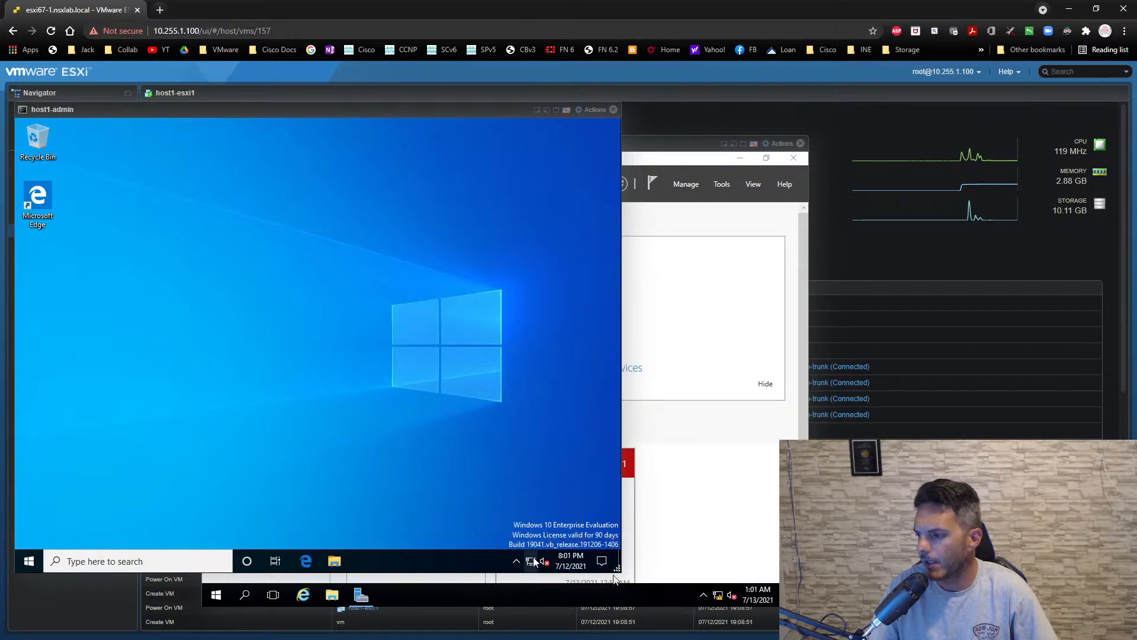
- Open a Command Prompt on host1-admin and pin it to the taskbar
left_click(29, 560)
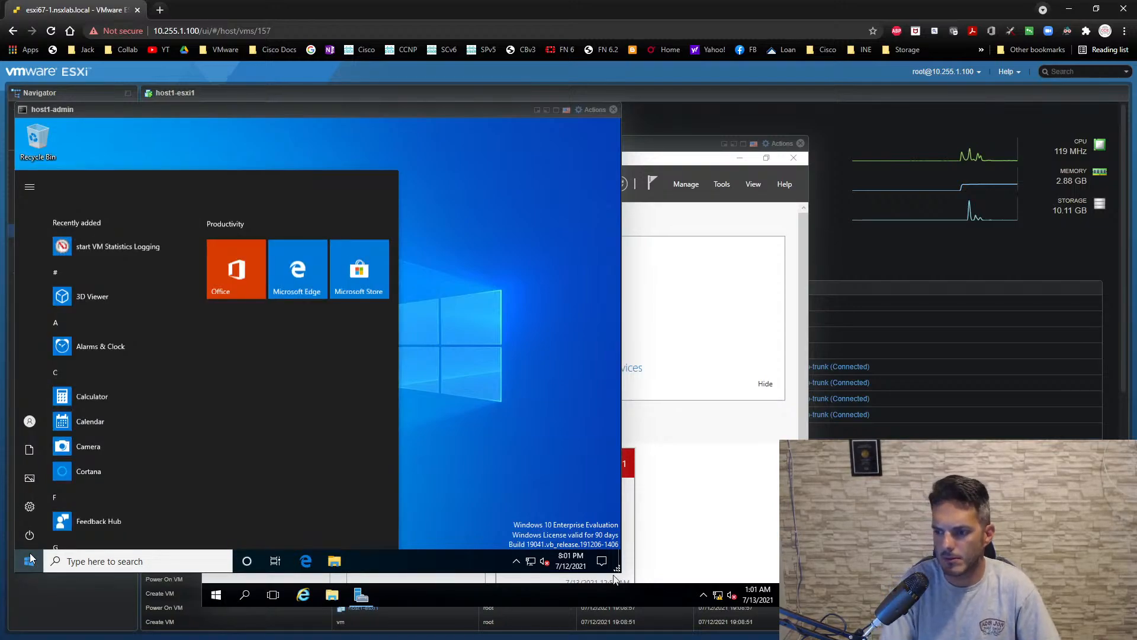
left_click(118, 561)
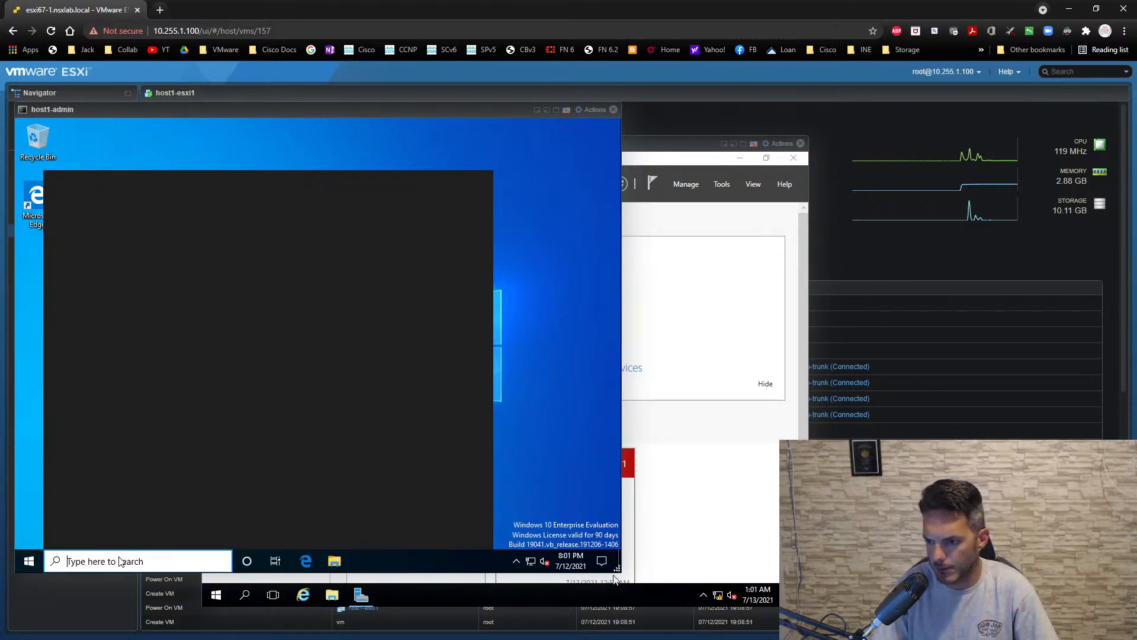
type("cmm")
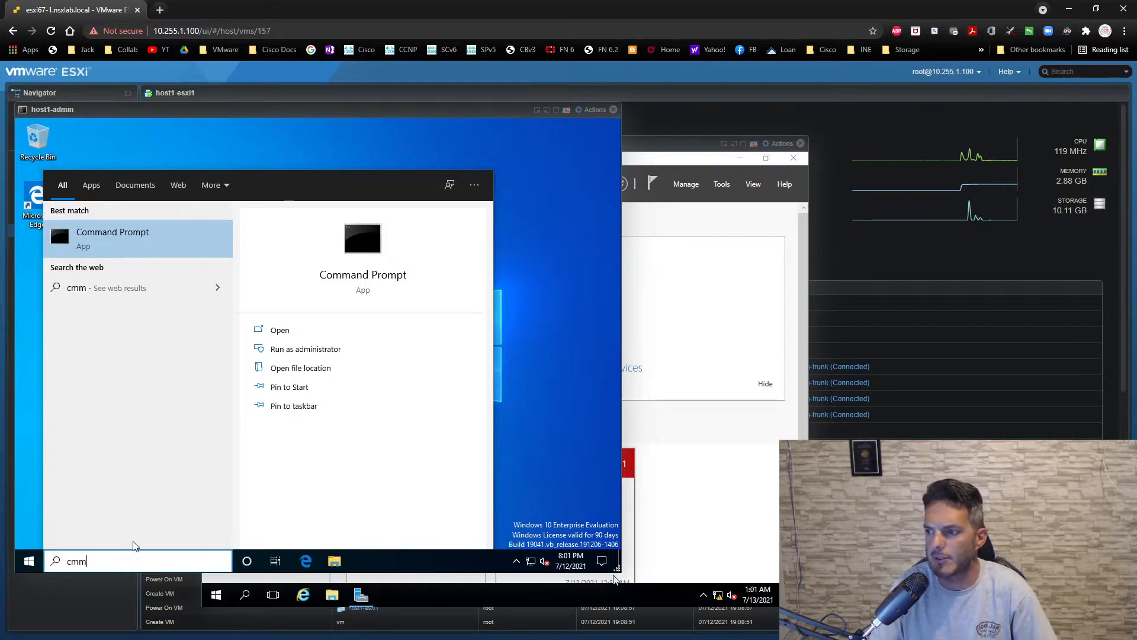
left_click(152, 248)
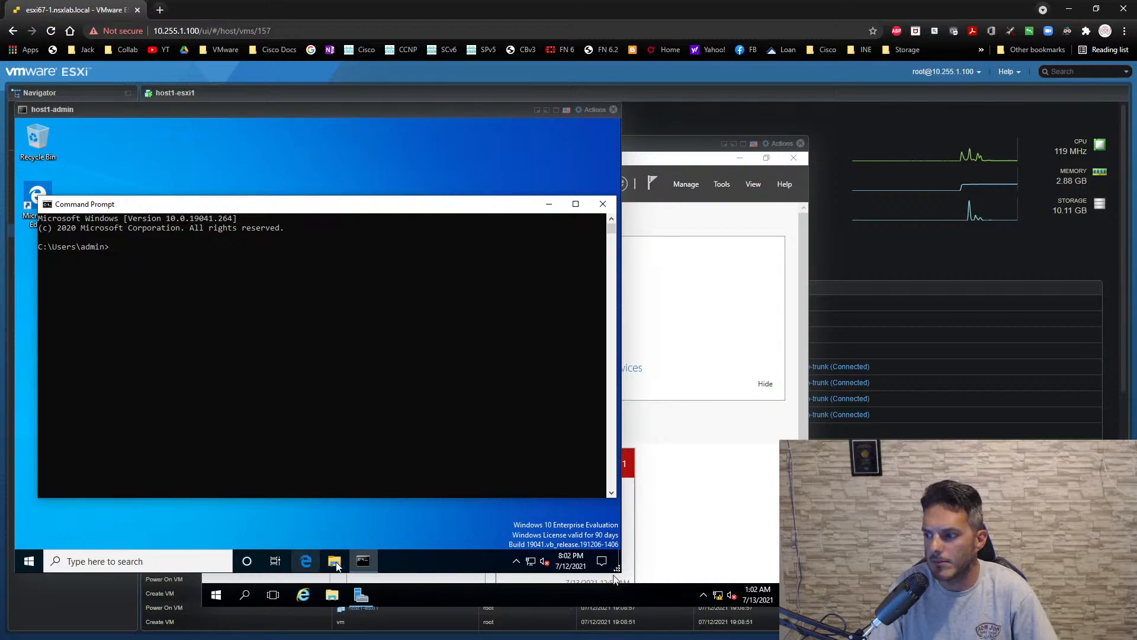
mouse_move(361, 552)
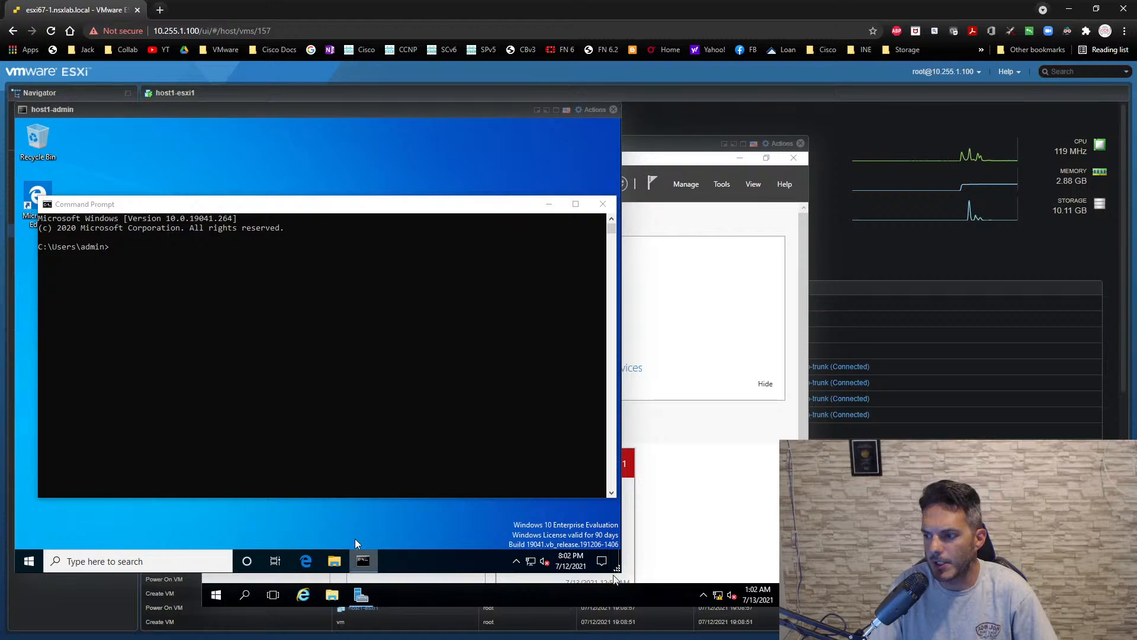
right_click(363, 561)
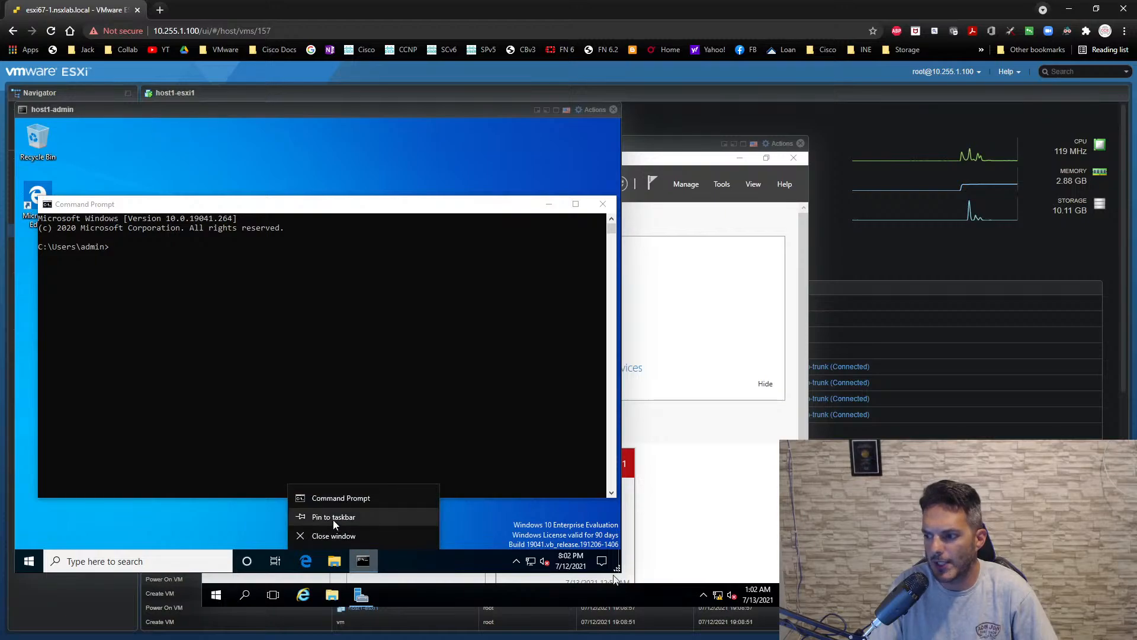
left_click(328, 513)
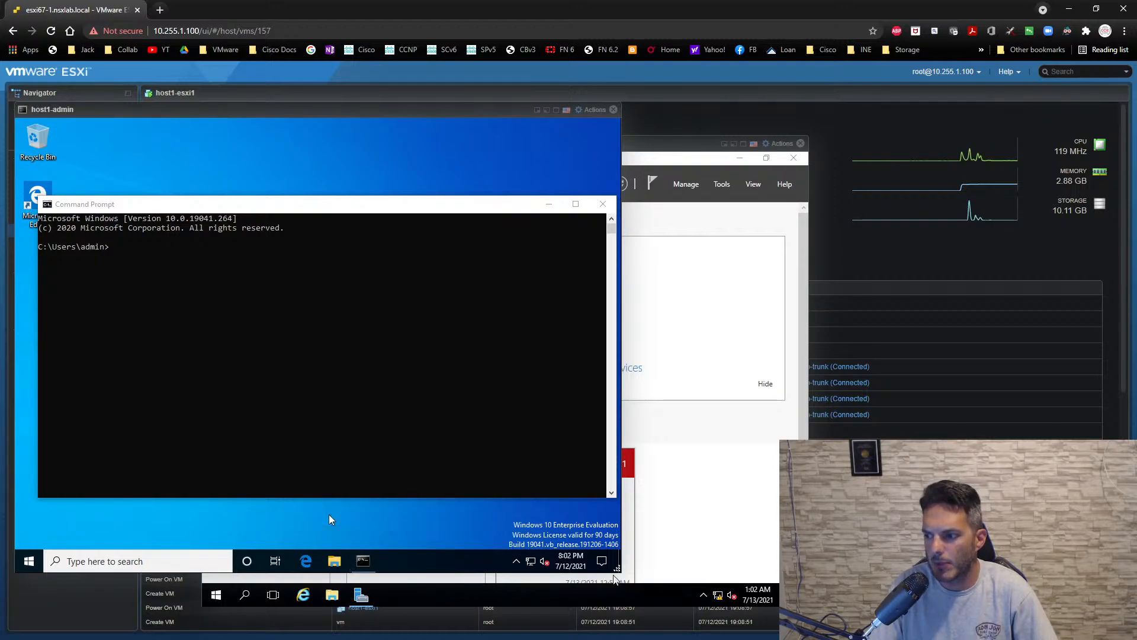
- Run ipconfig in host1-admin's Command Prompt to check the IP configuration of its Ethernet adapters
left_click(299, 389)
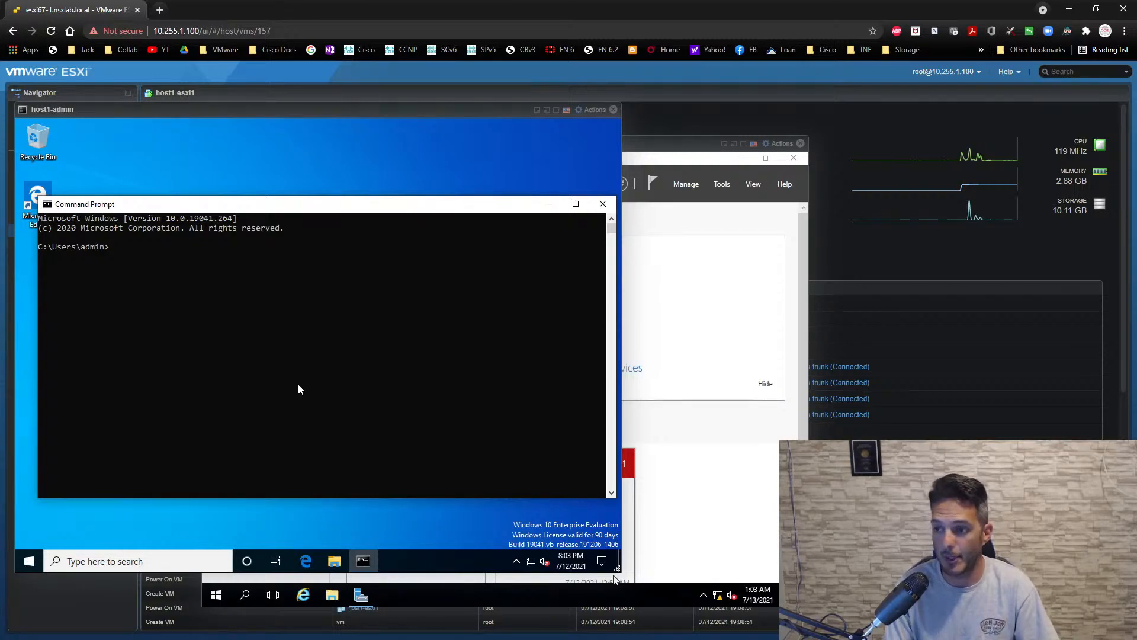
type("ipconfig")
key("Return")
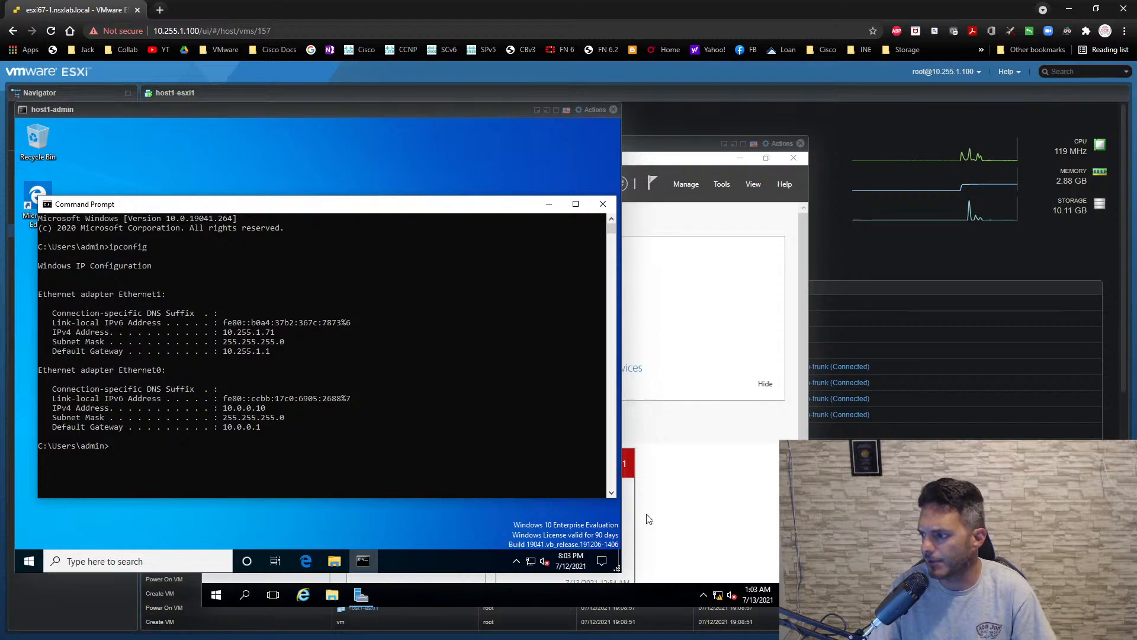
- Mount the VMware Tools installer on the host1-dc guest and run setup64.exe from its DVD drive
left_click(637, 602)
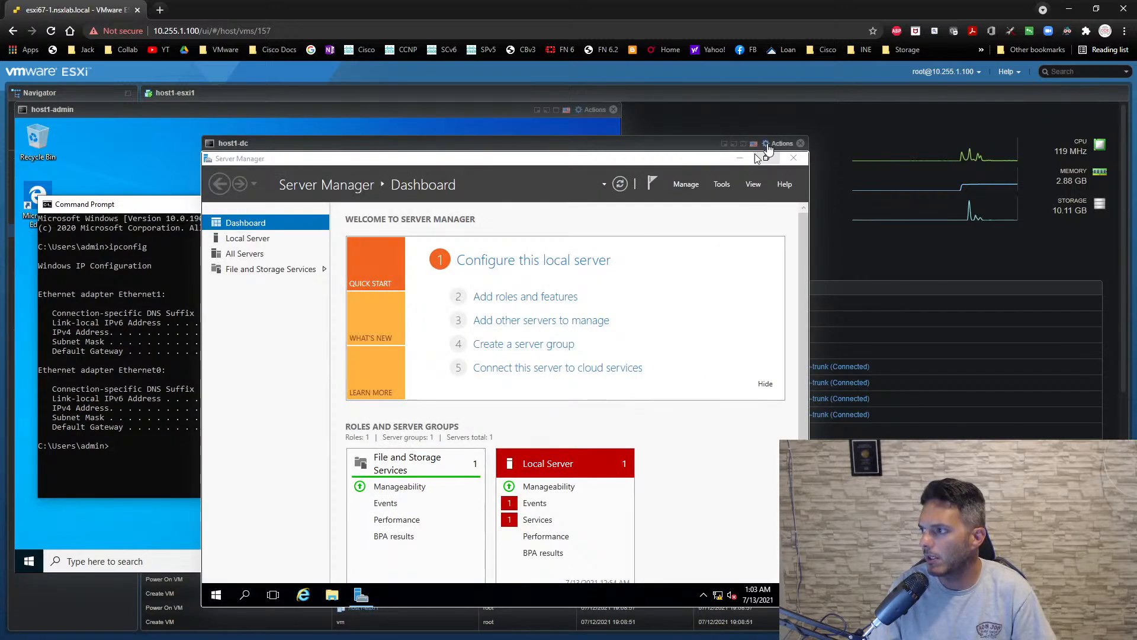
left_click(769, 147)
mouse_move(803, 246)
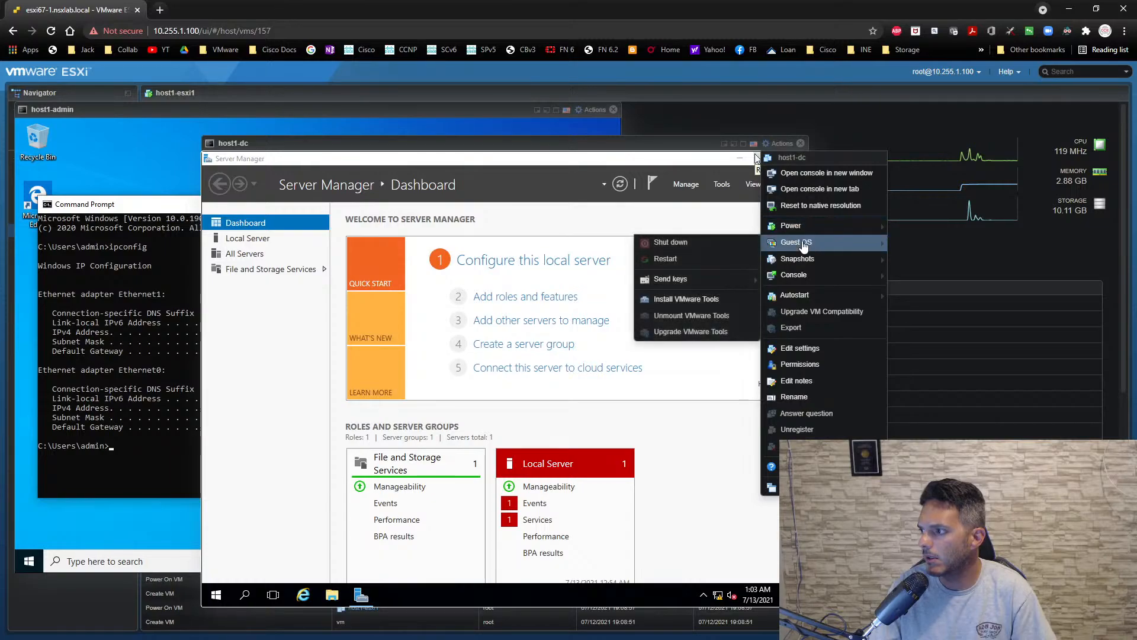
left_click(682, 299)
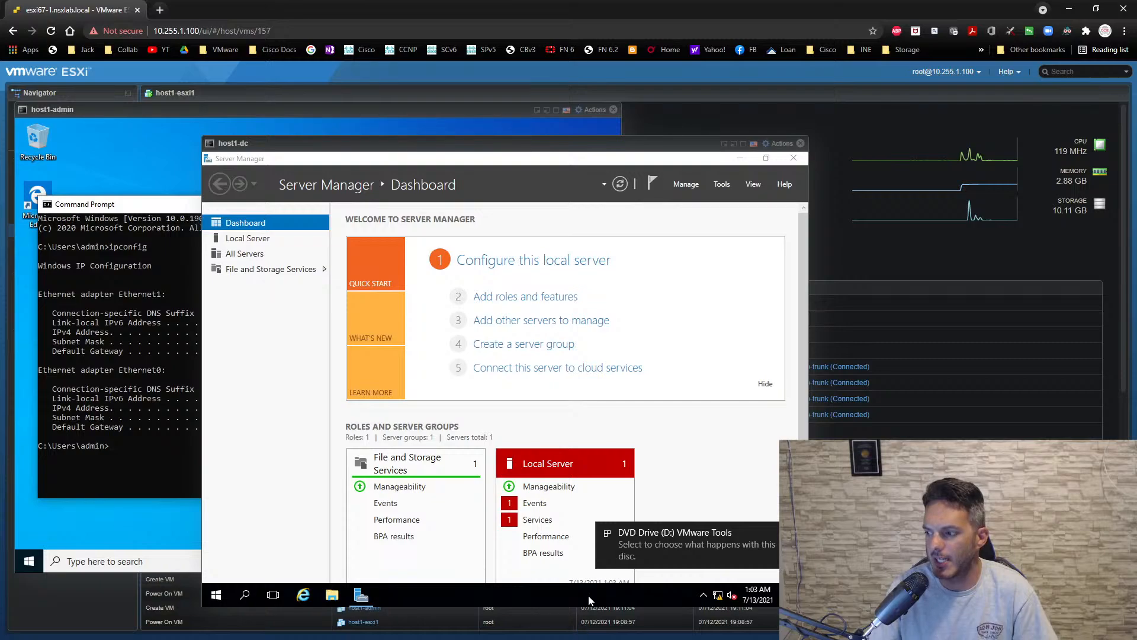
left_click(682, 536)
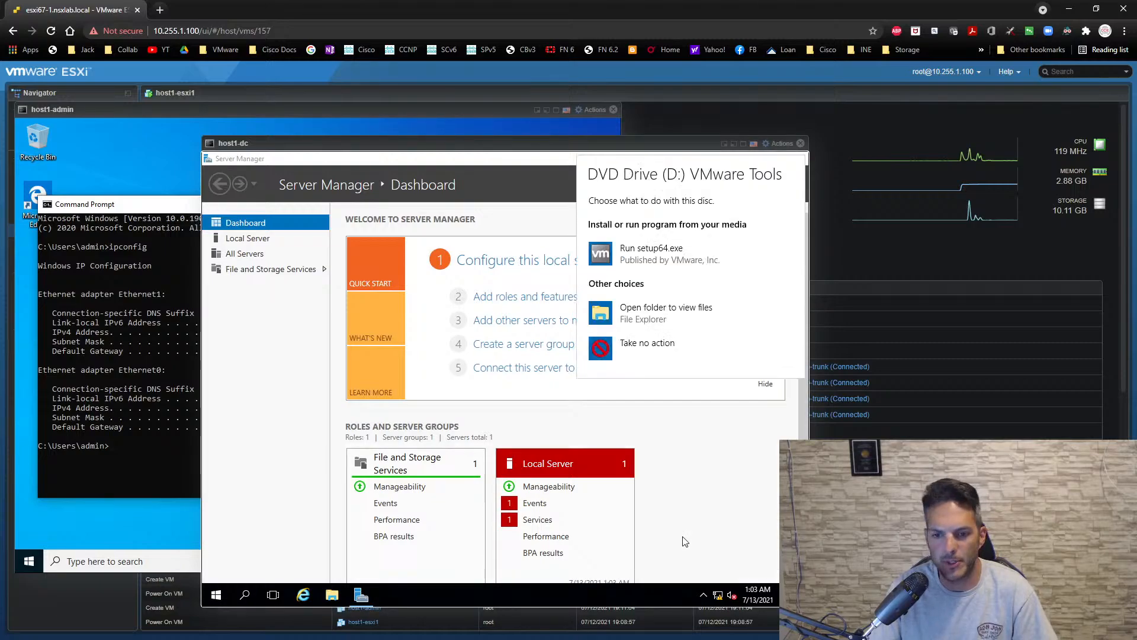
left_click(651, 266)
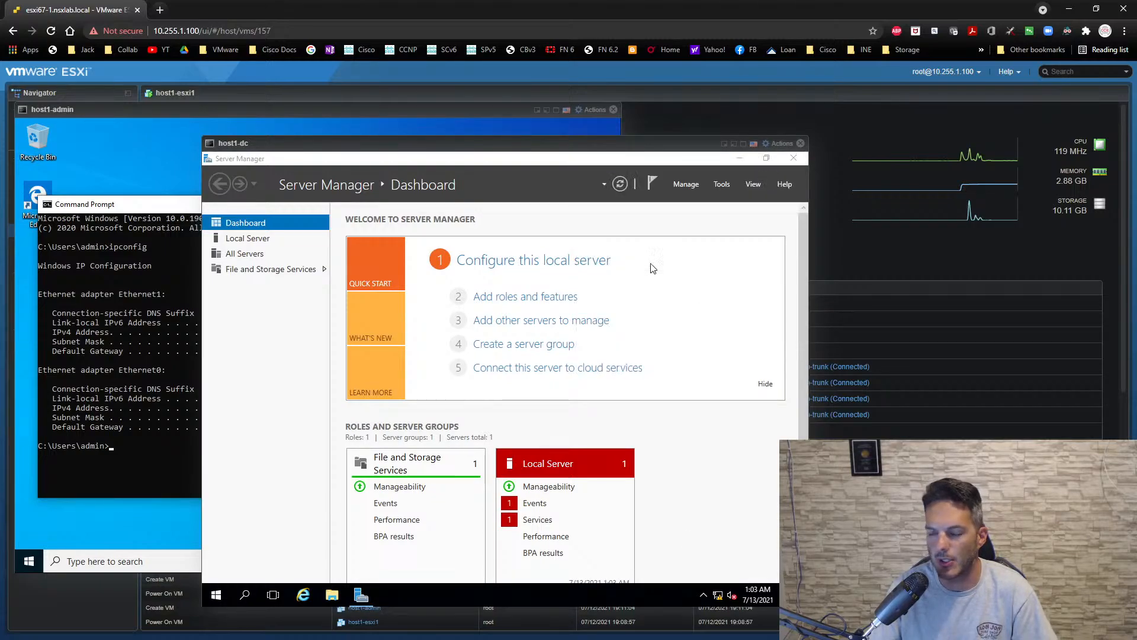
- Install VMware Tools on host1-dc with the setup wizard's preset options and restart the guest to apply the changes
left_click(664, 427)
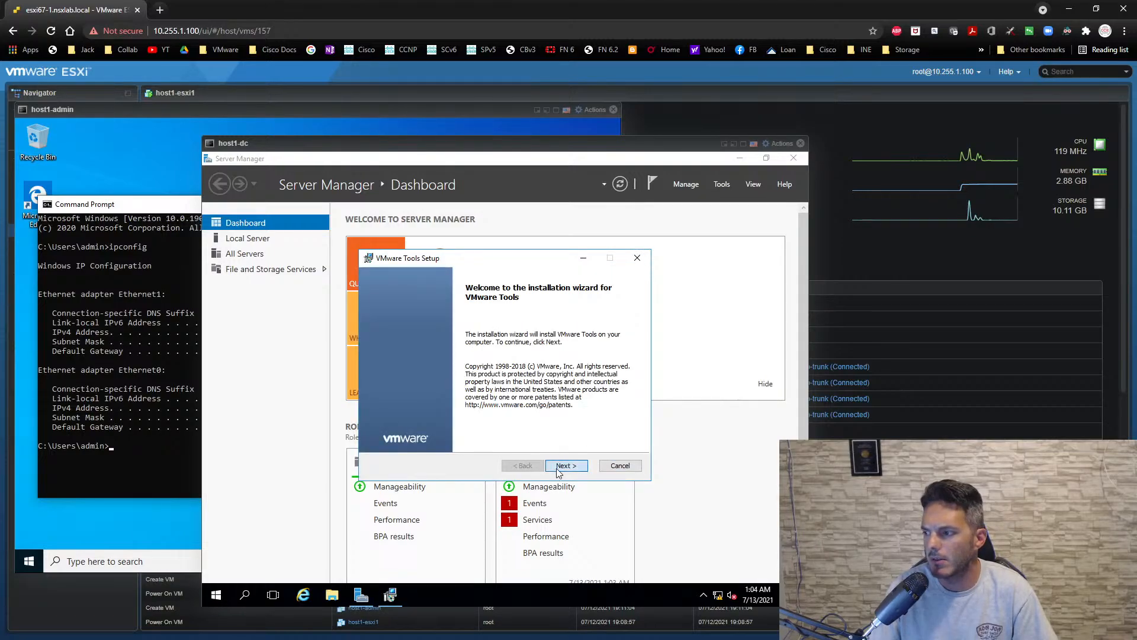
left_click(560, 467)
left_click(556, 468)
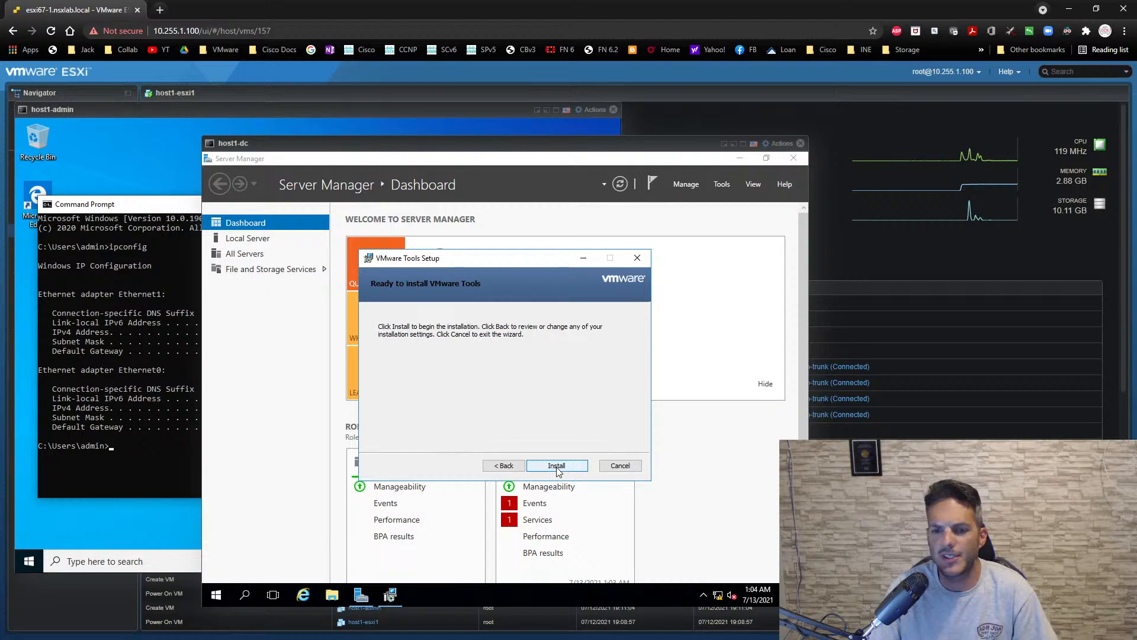
left_click(557, 467)
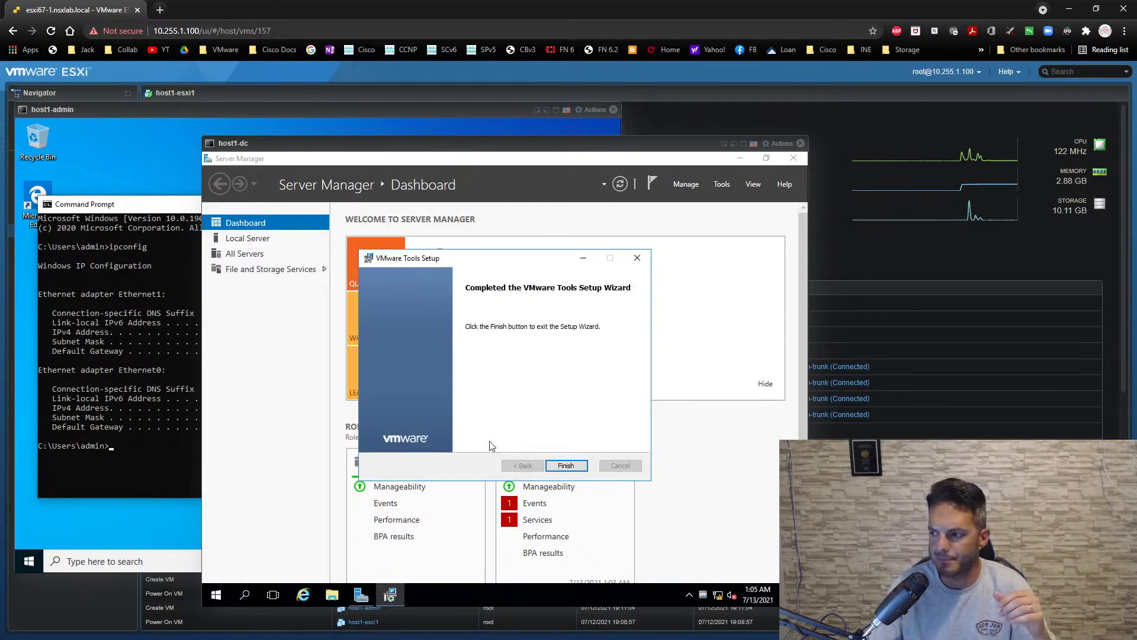
left_click(565, 466)
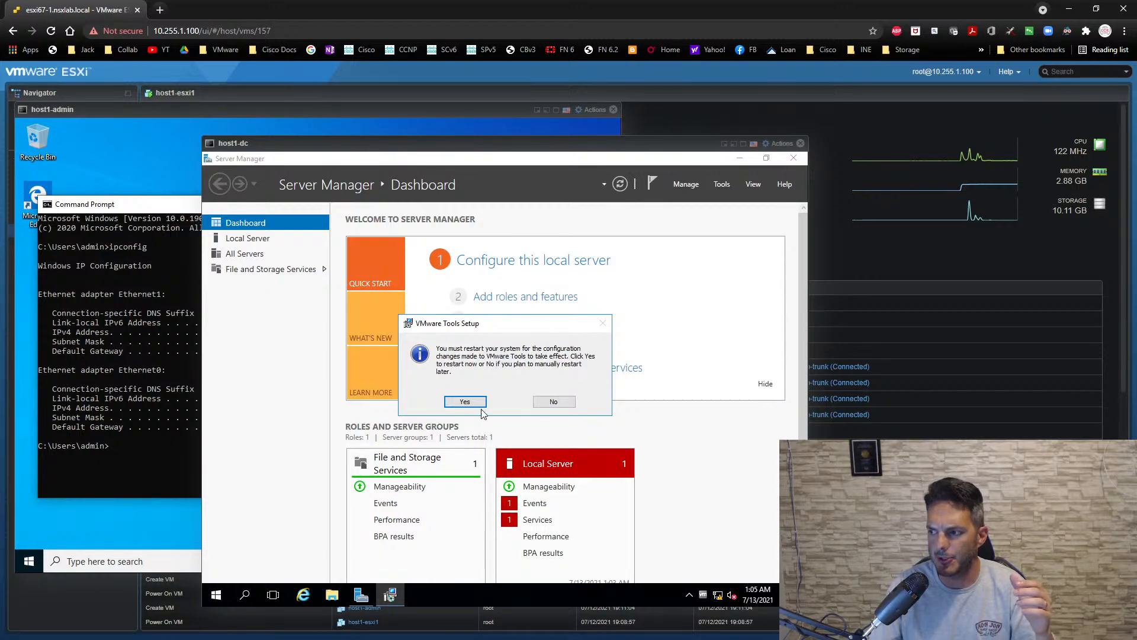
left_click(478, 404)
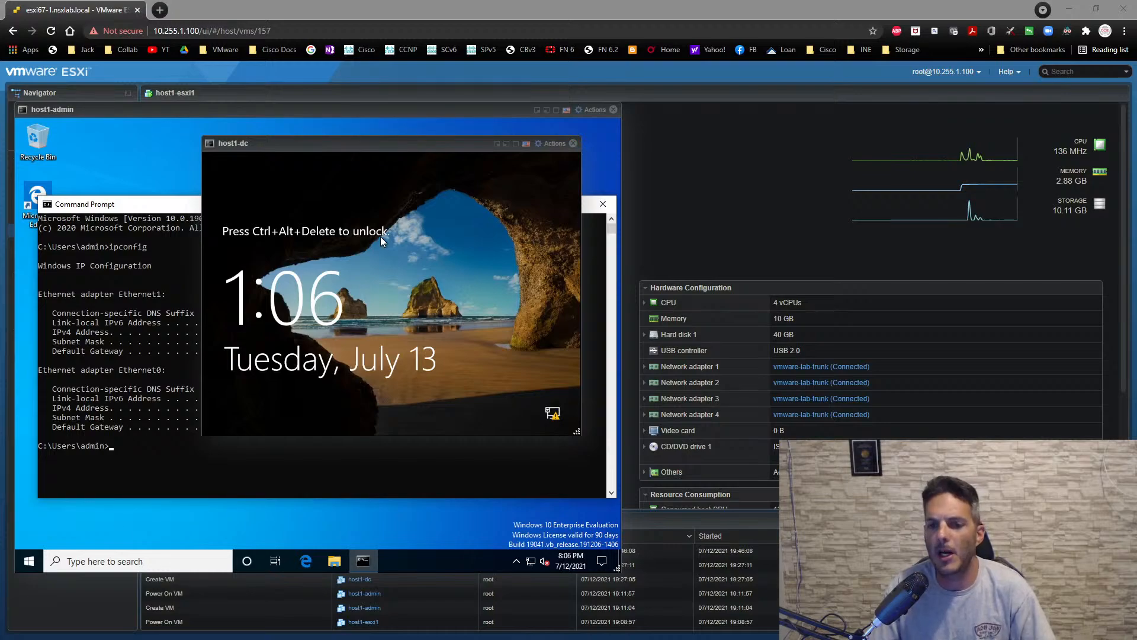
- Send Ctrl-Alt-Delete to the restarted host1-dc guest and sign in as Administrator with the account password
left_click(543, 144)
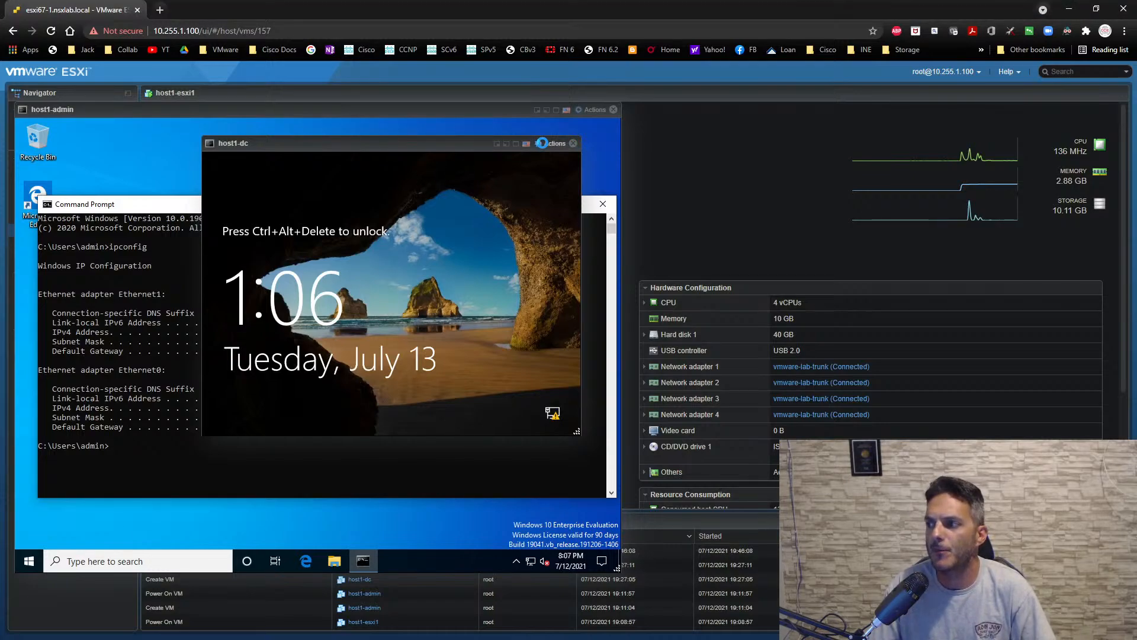
left_click(544, 144)
mouse_move(562, 241)
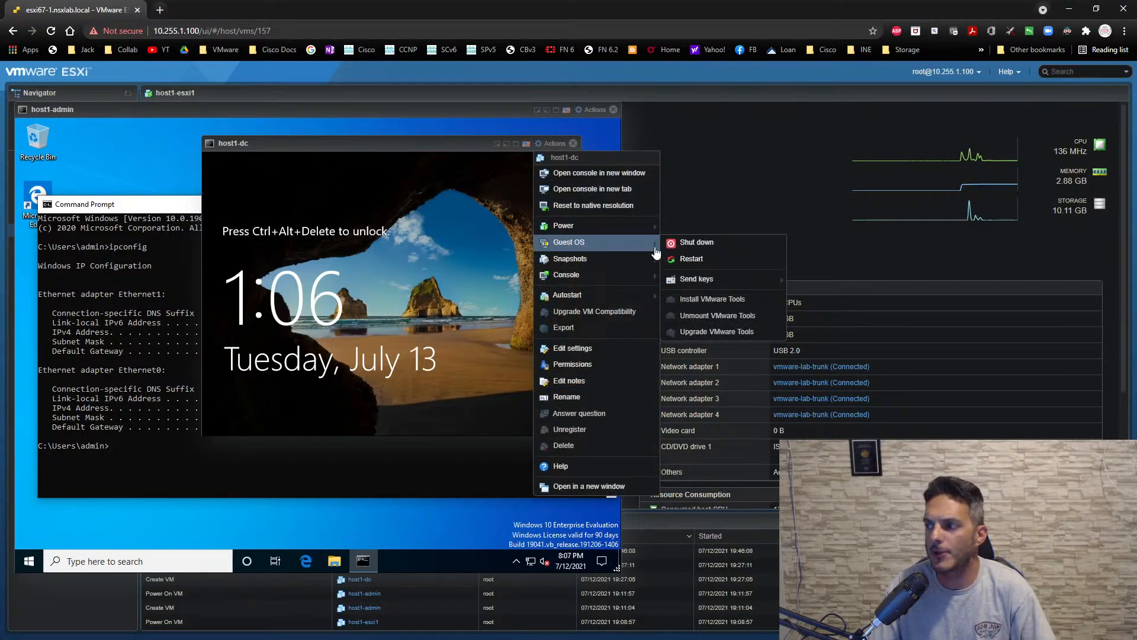
mouse_move(734, 279)
left_click(816, 280)
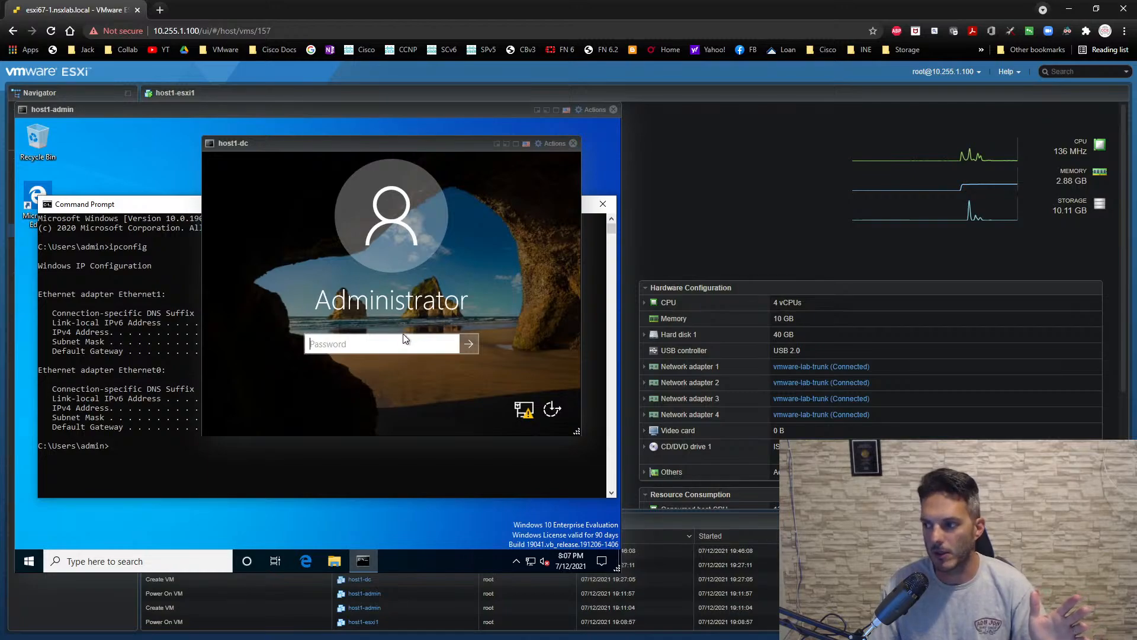
left_click(390, 342)
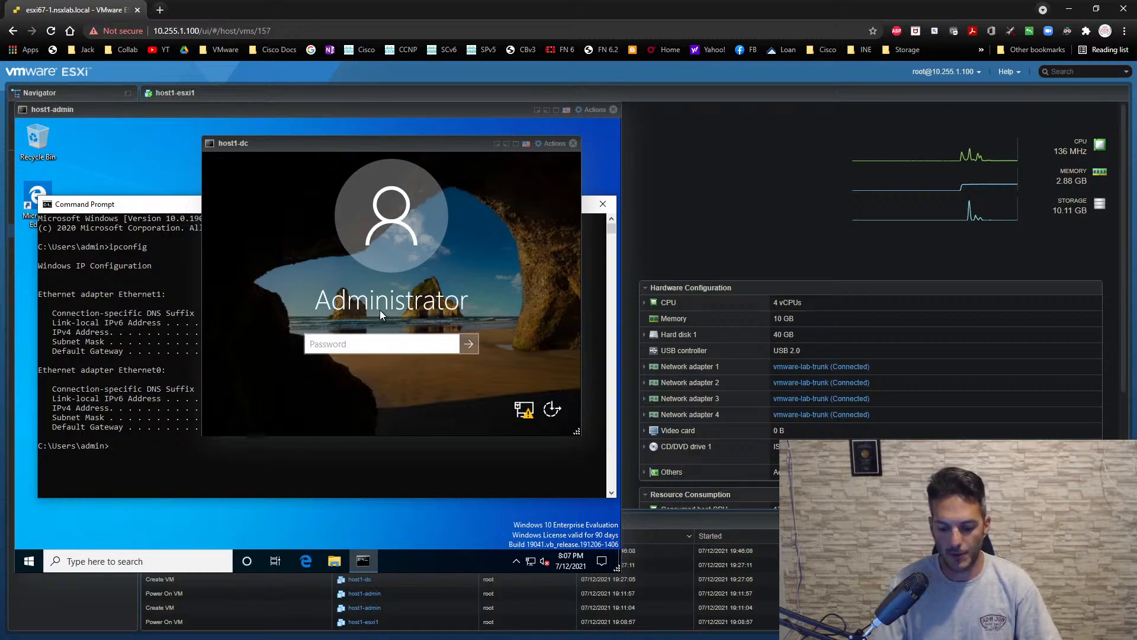
type("******")
key("Return")
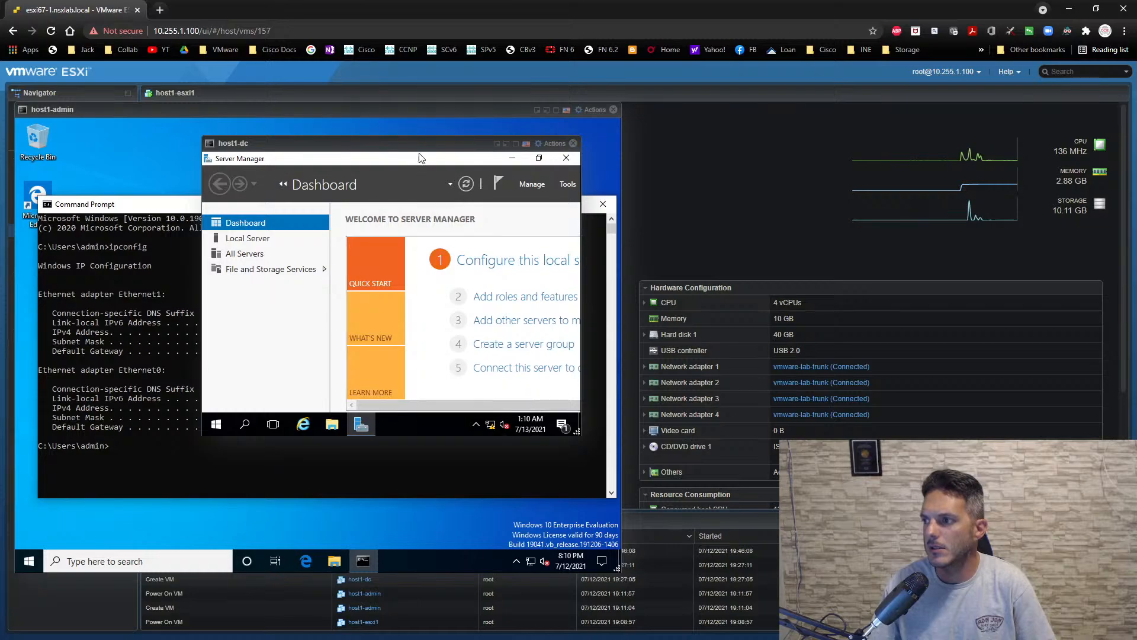
- Close the host1-admin console, then move the host1-dc console higher and enlarge it to show the full Server Manager dashboard
left_click_drag(420, 148, 308, 150)
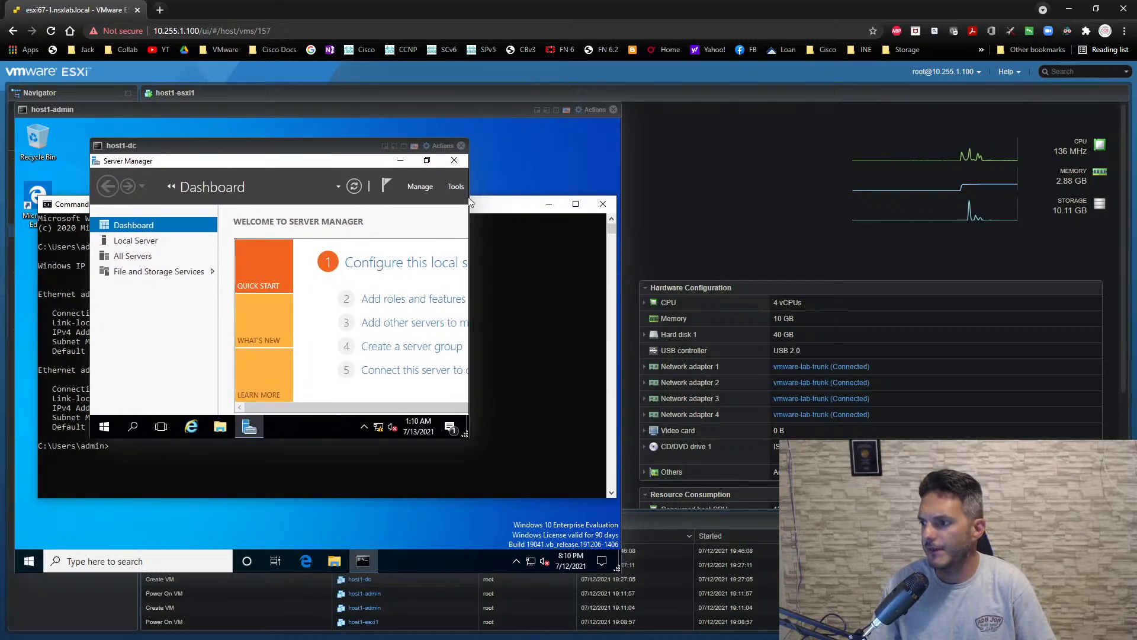
left_click(515, 559)
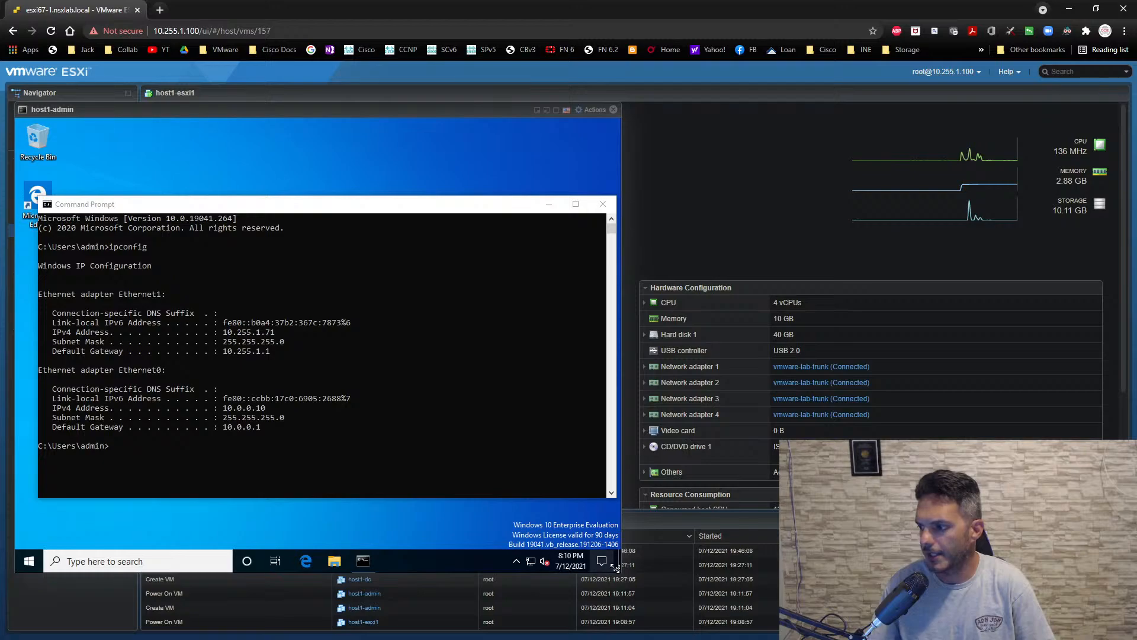
left_click_drag(615, 568, 674, 565)
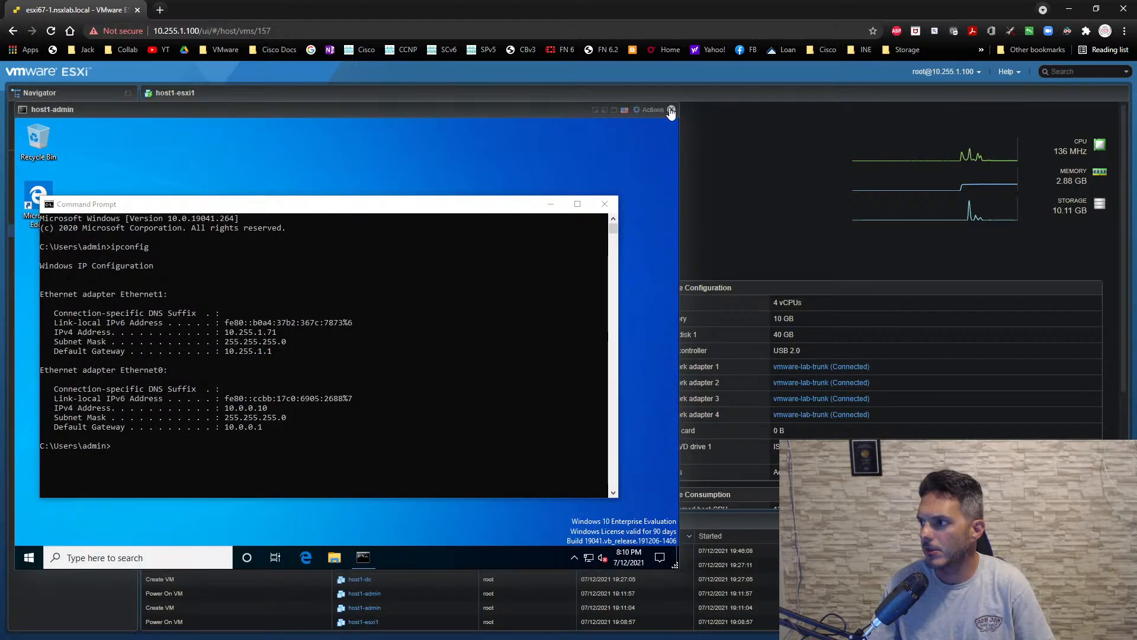
left_click(672, 110)
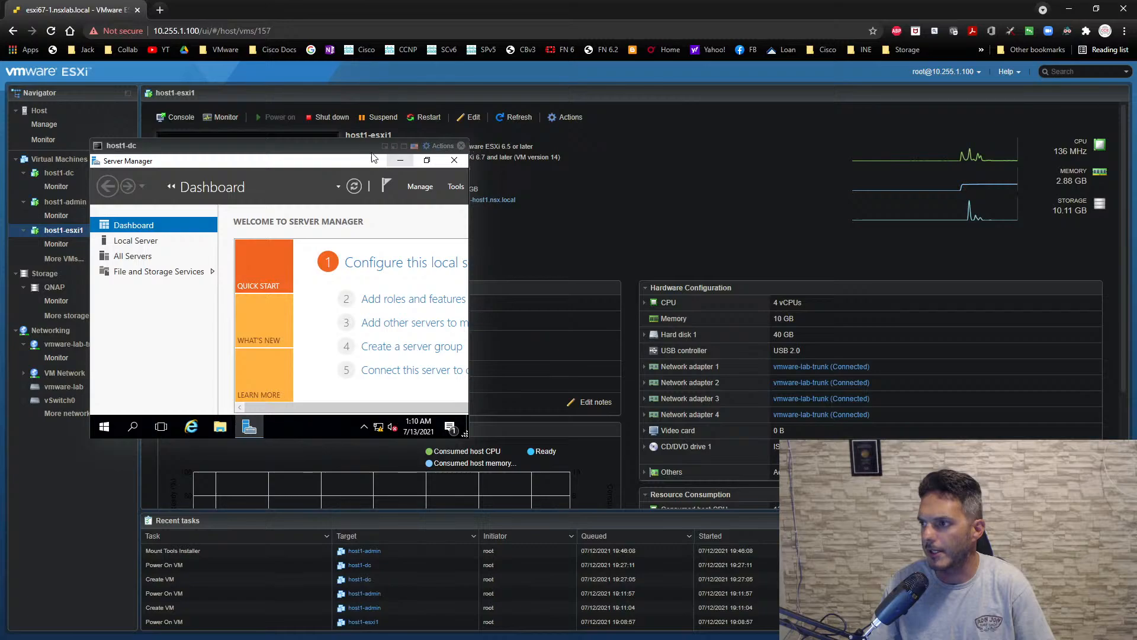
left_click_drag(346, 143, 366, 88)
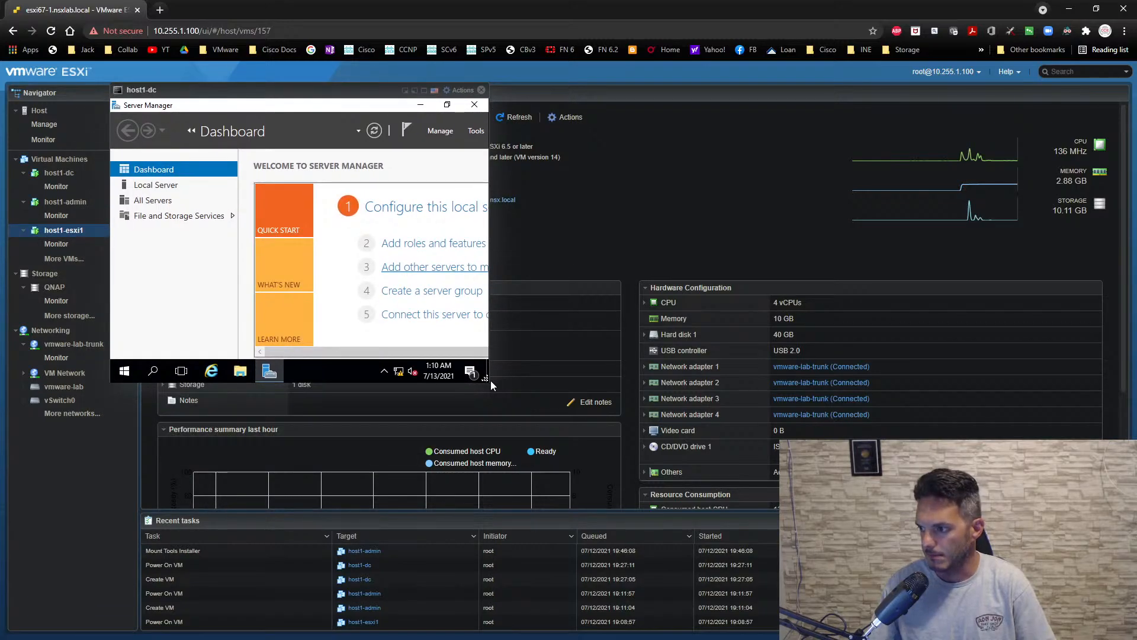
left_click_drag(491, 382, 751, 509)
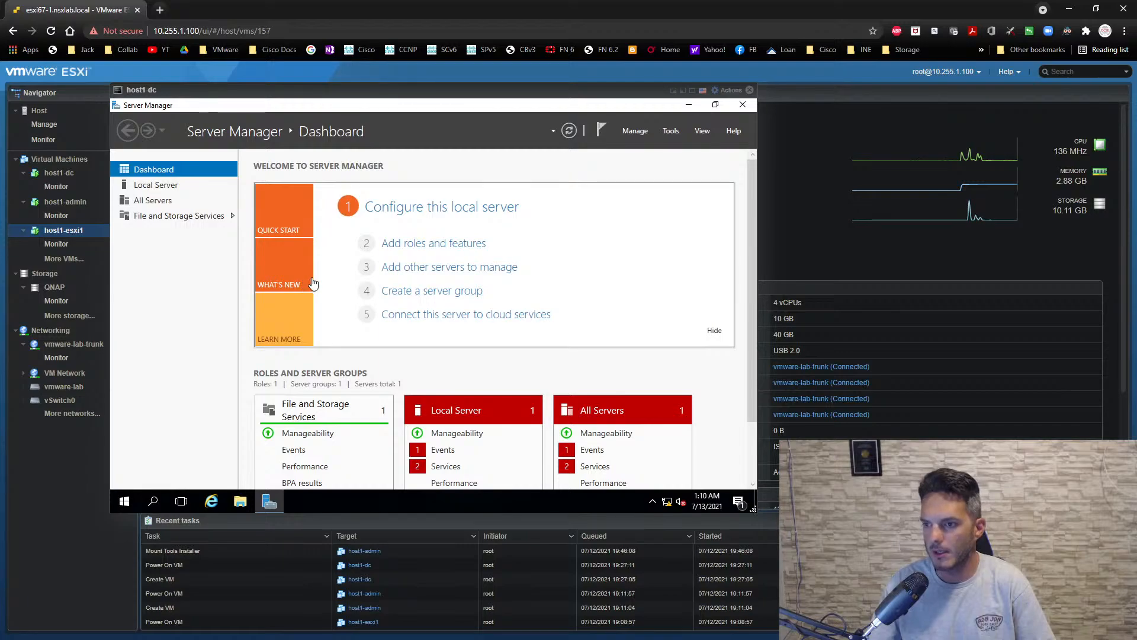
- Turn off Internet Explorer Enhanced Security Configuration for administrators in the local server properties and refresh Server Manager
left_click(174, 187)
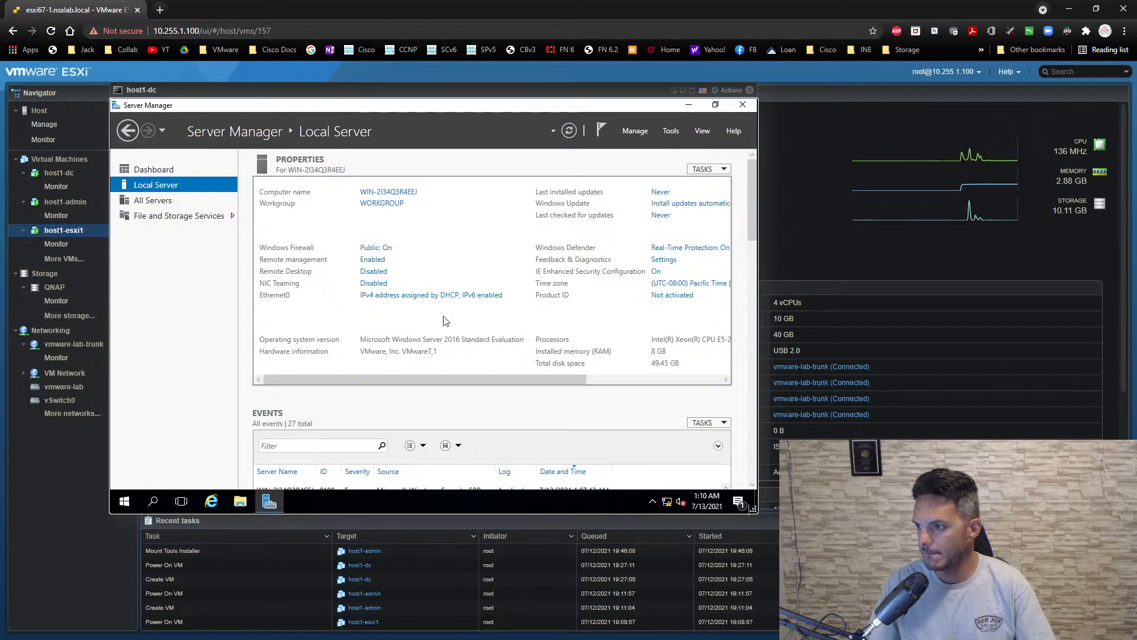
left_click(657, 272)
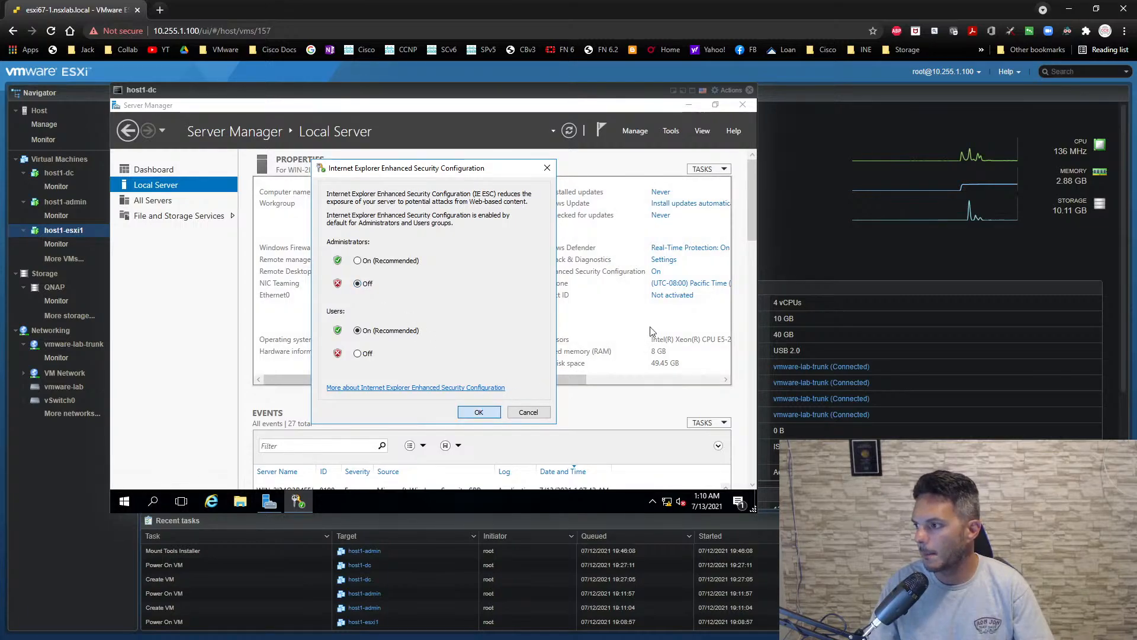
left_click(488, 414)
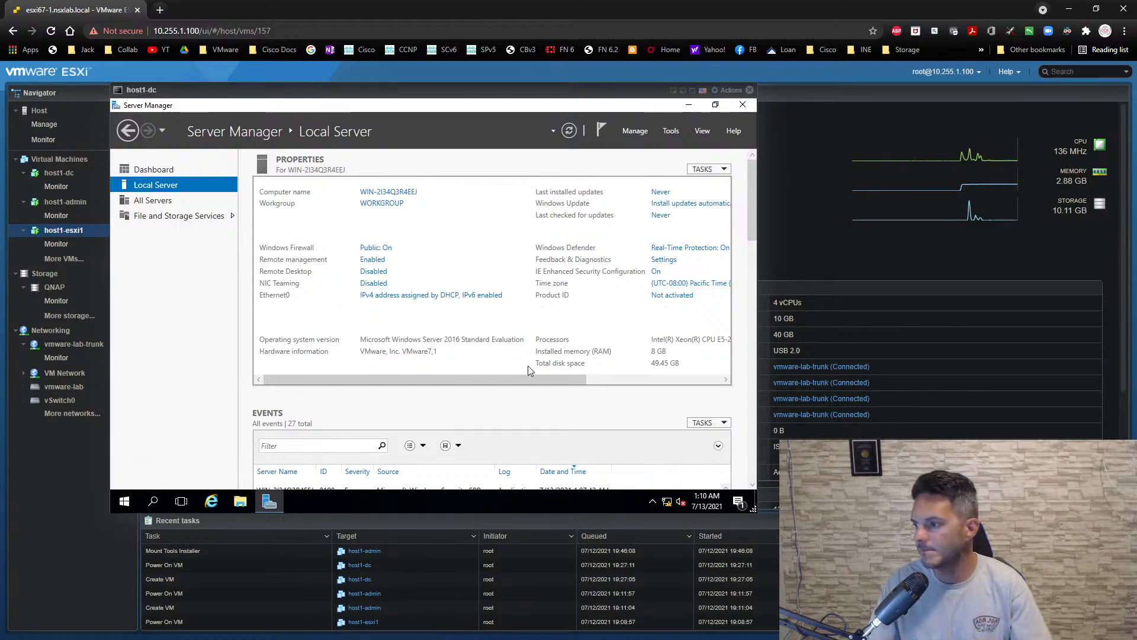
left_click_drag(552, 382, 610, 385)
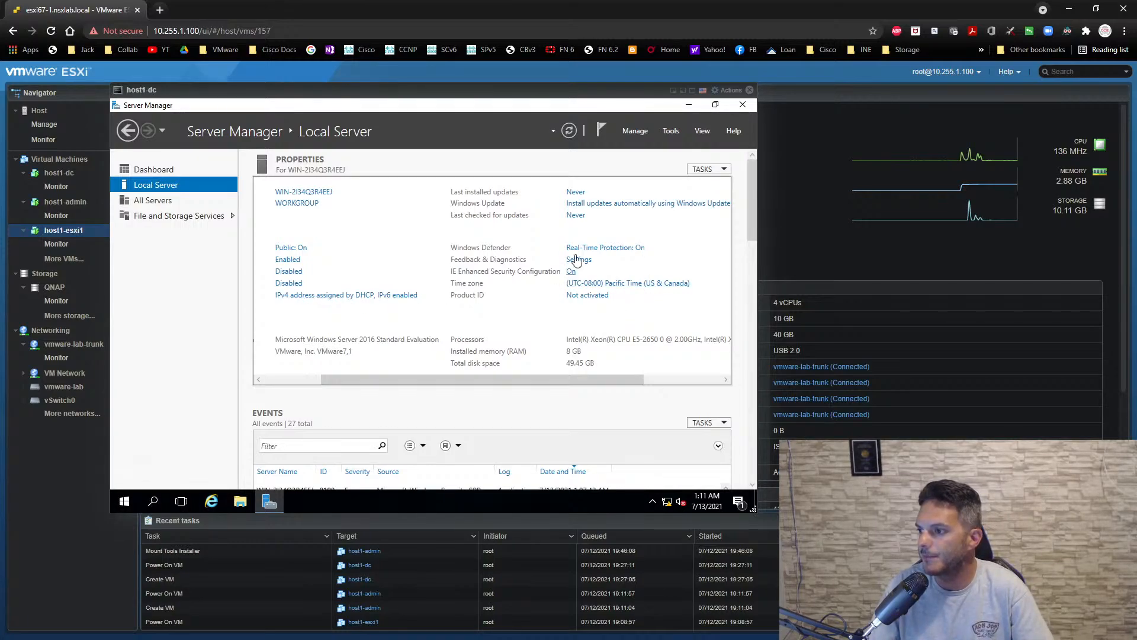
left_click(567, 135)
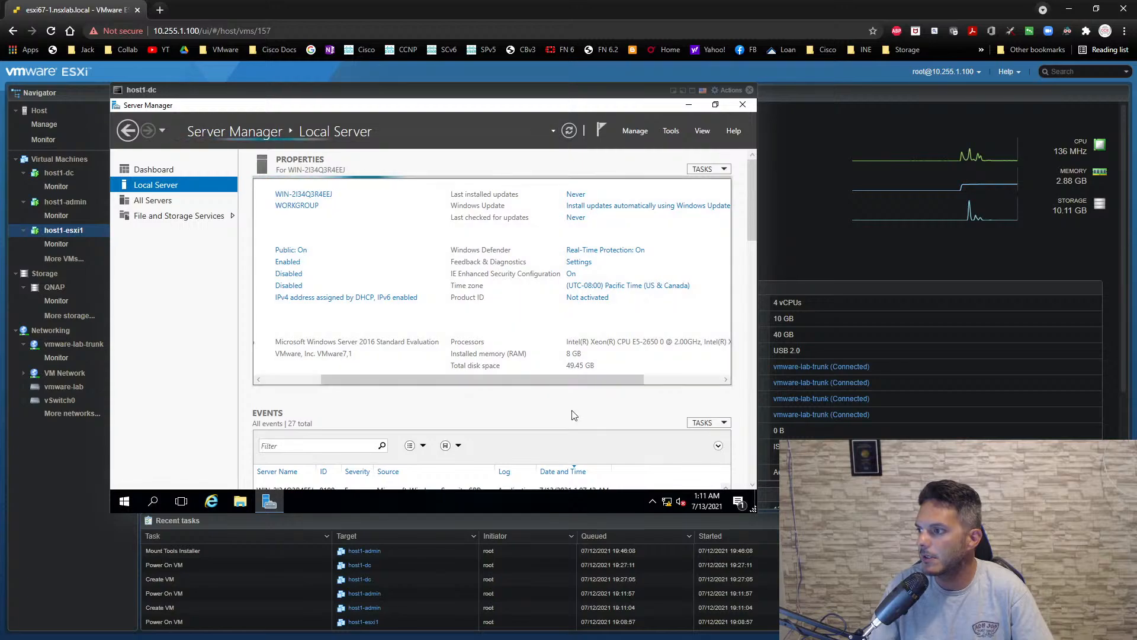
left_click_drag(568, 379, 439, 379)
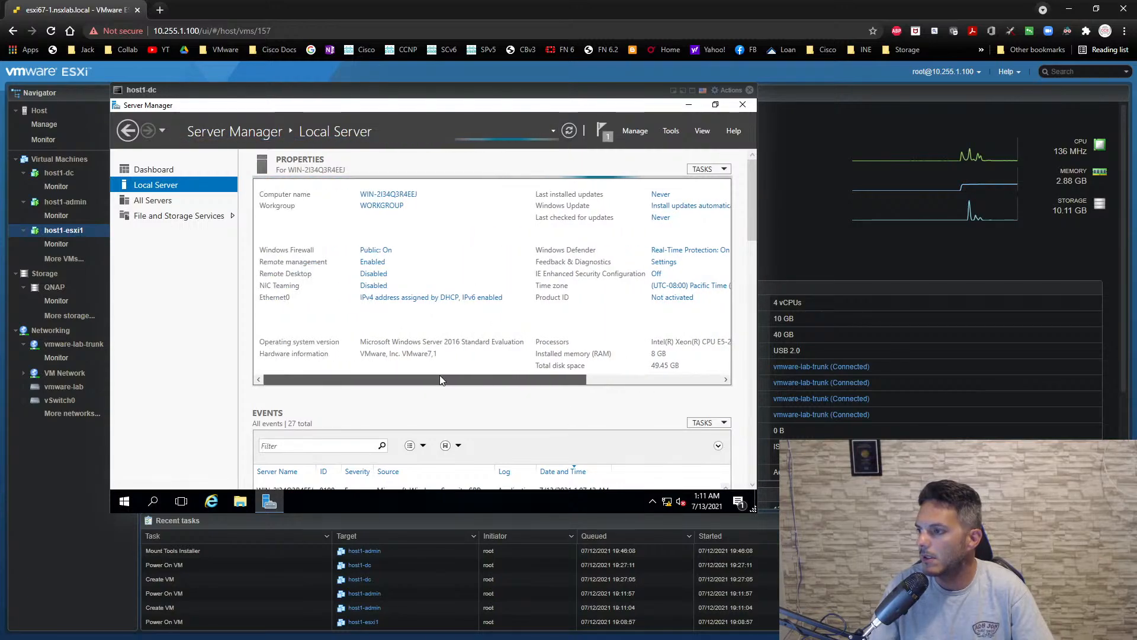
- Rename the Windows server to dc, keeping it in WORKGROUP, and restart it to apply the change
left_click(381, 207)
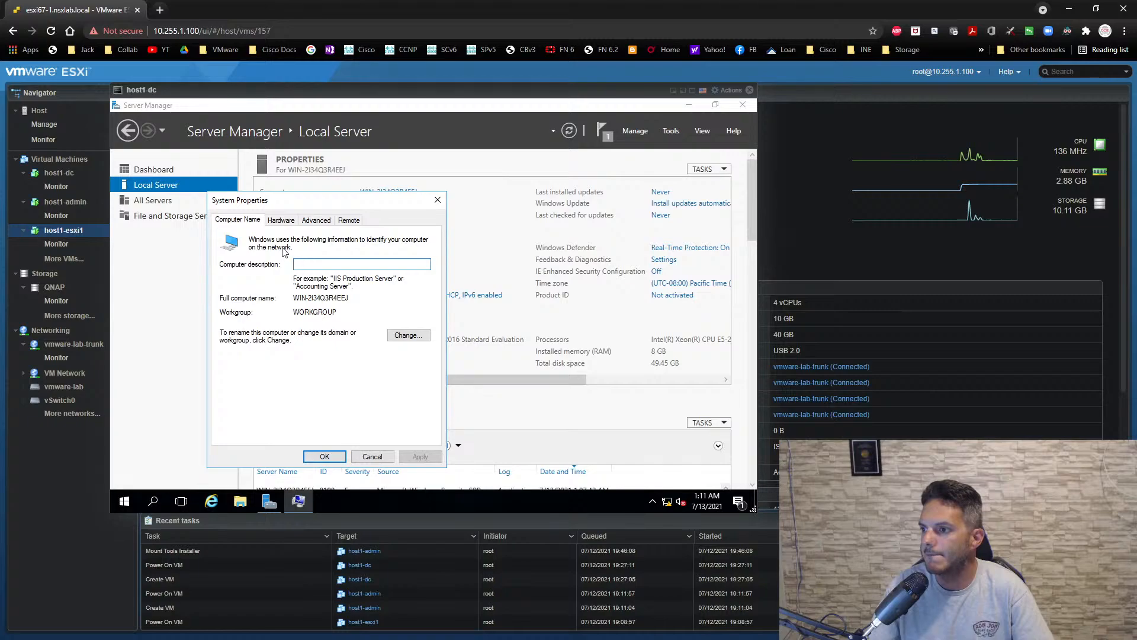
left_click(406, 336)
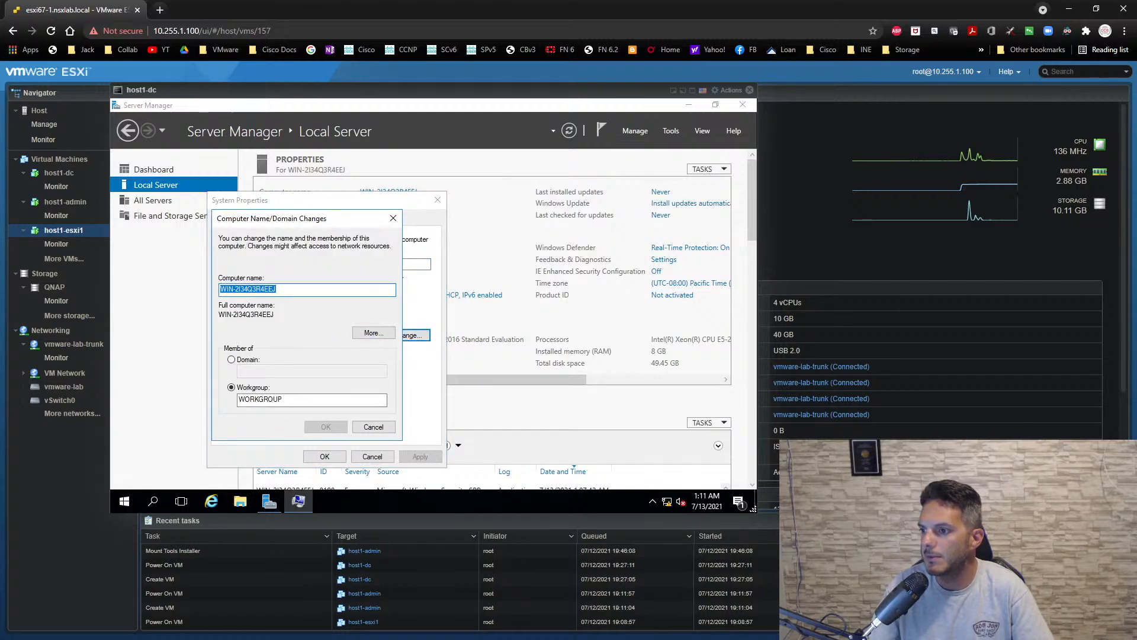
type("dc")
left_click(326, 426)
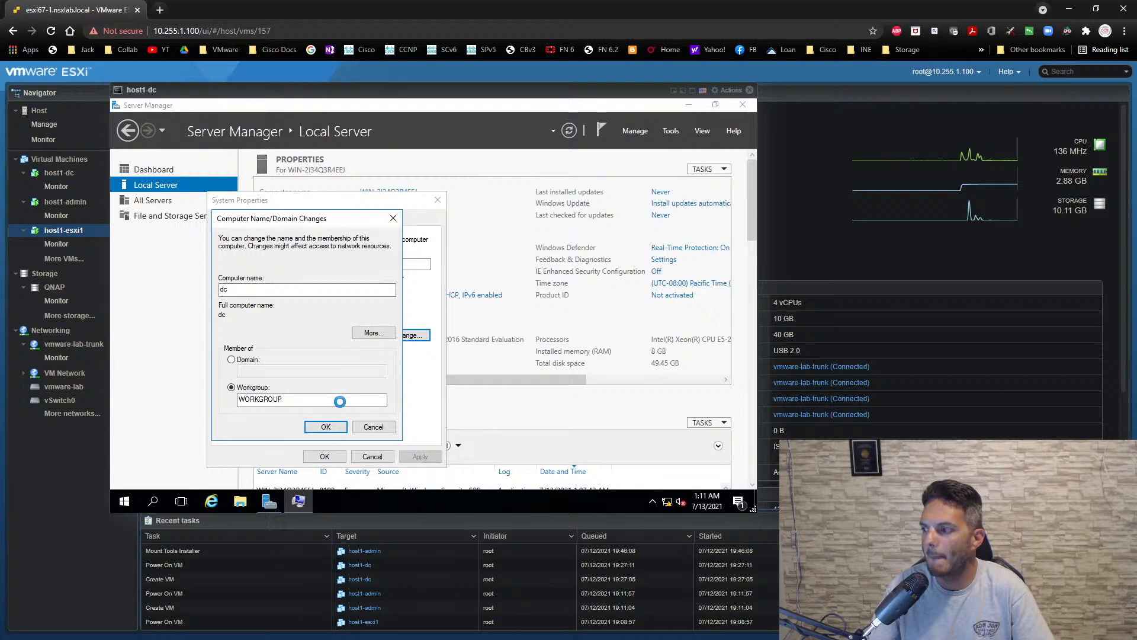
key("Return")
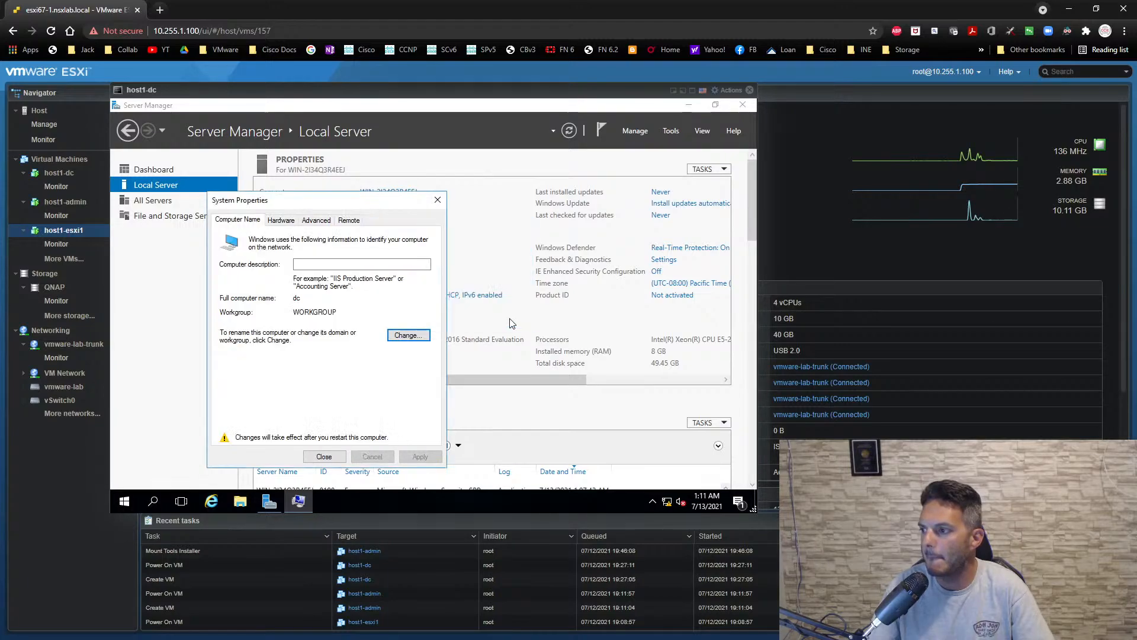
left_click(324, 456)
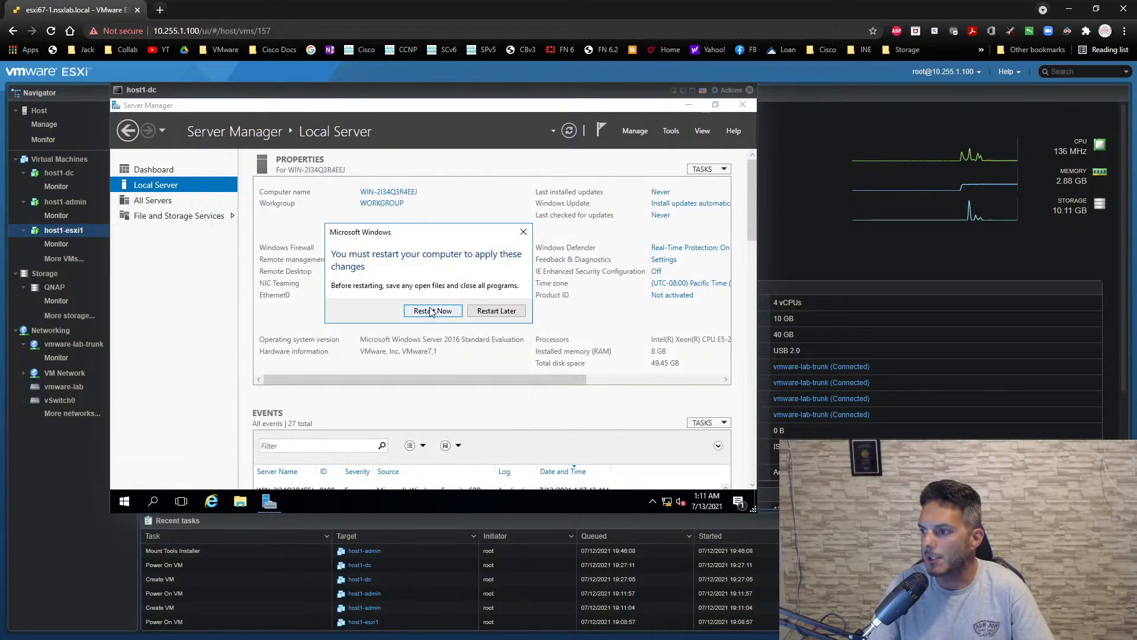
left_click(430, 311)
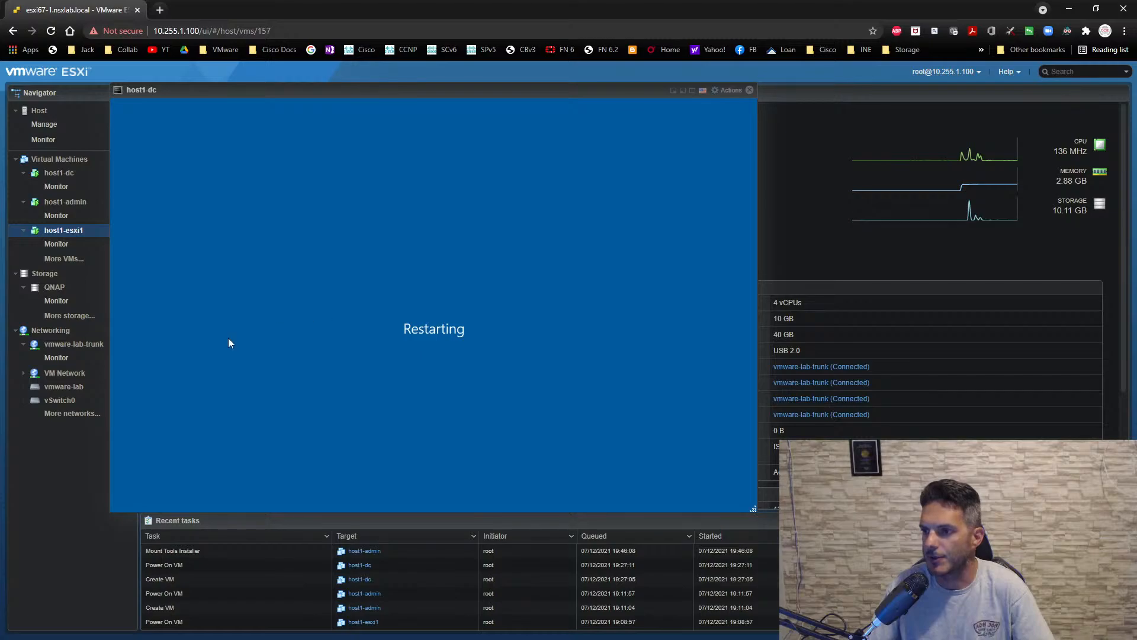
- Close the host1-dc console and start creating a new virtual machine on the ESXi host
left_click(750, 90)
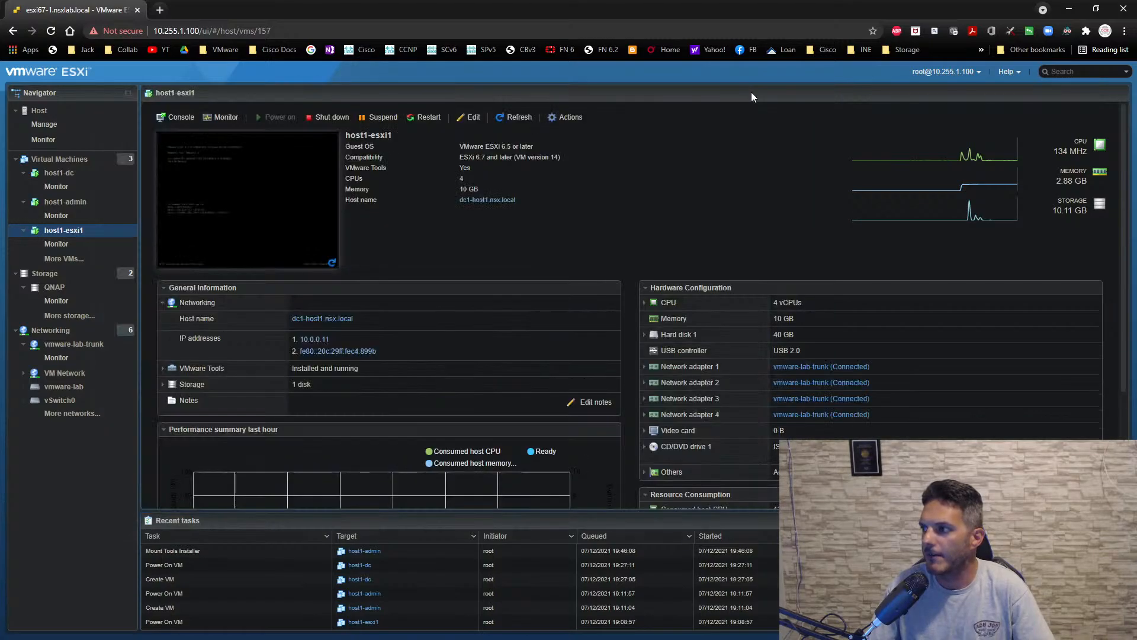
left_click(77, 164)
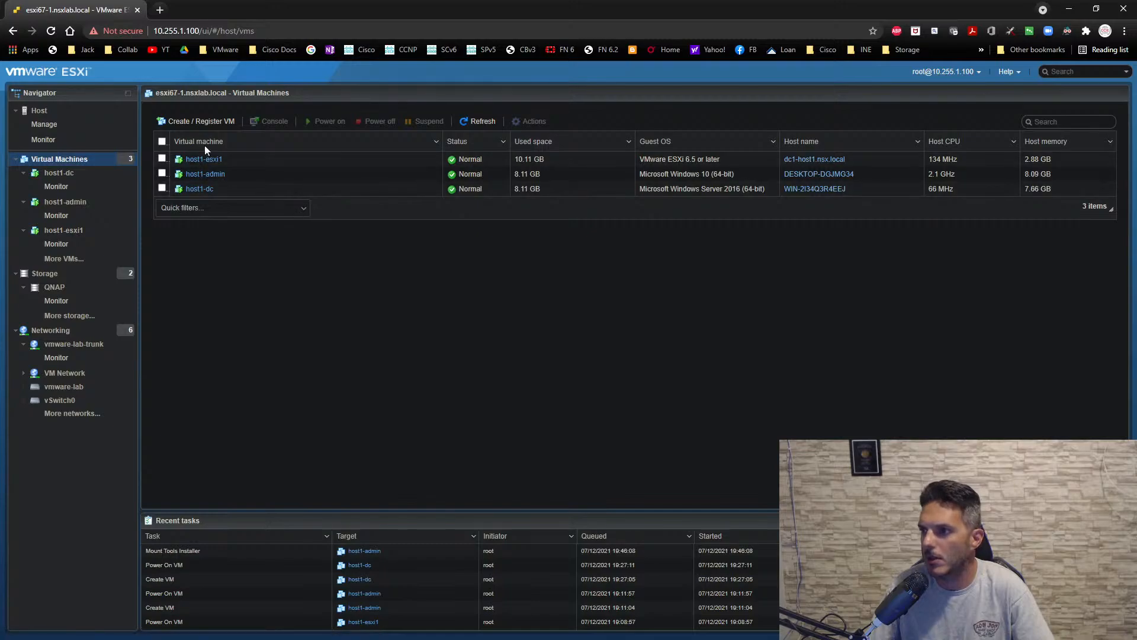
left_click(201, 122)
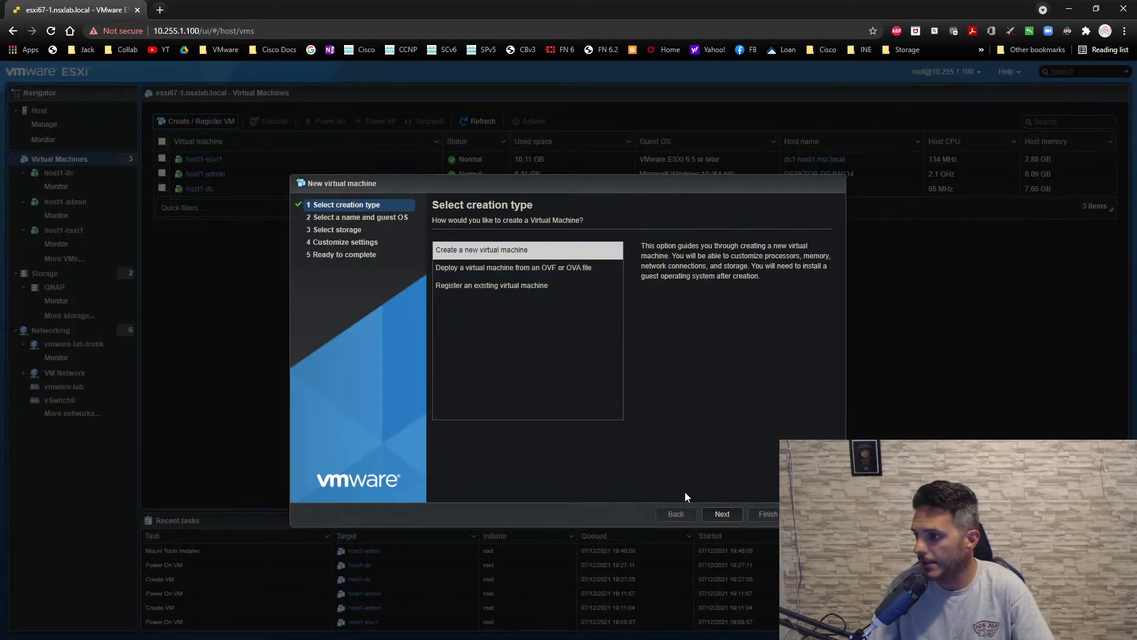
left_click(715, 514)
- Name the virtual machine host1-CSR1 and set its guest OS family to Other and version to Other (64-bit)
left_click(524, 262)
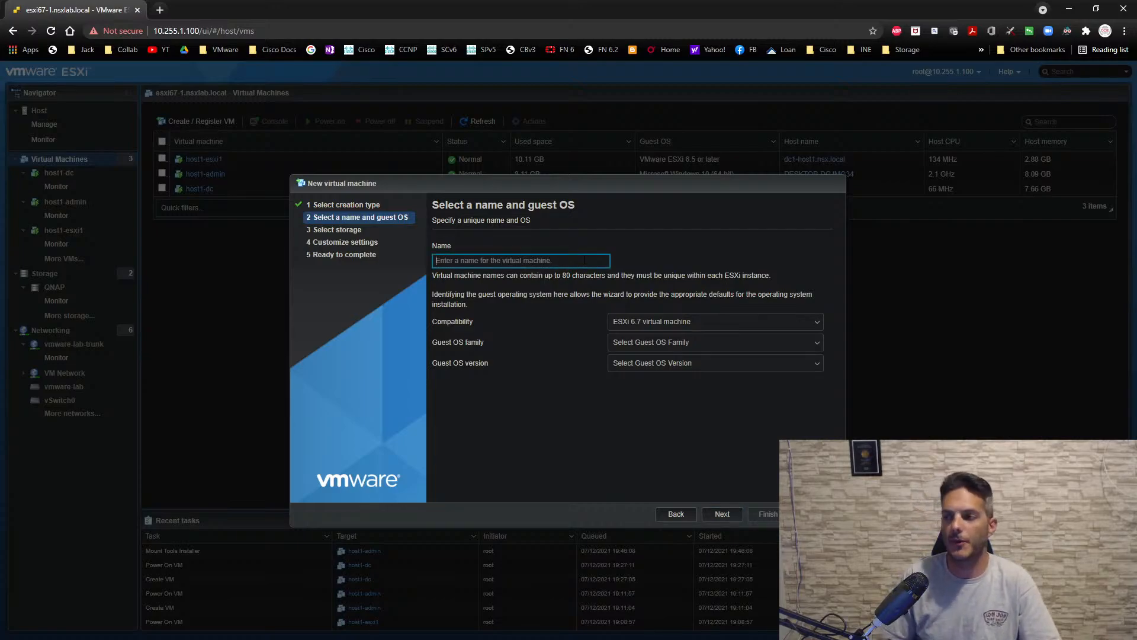
type("host1-")
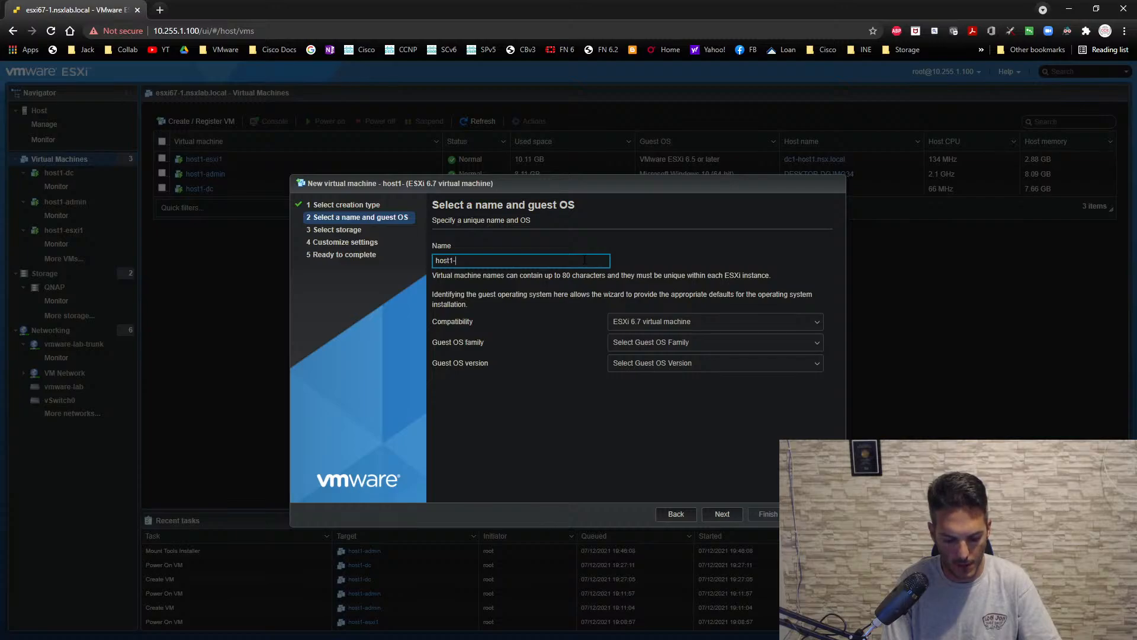
type("CSR1")
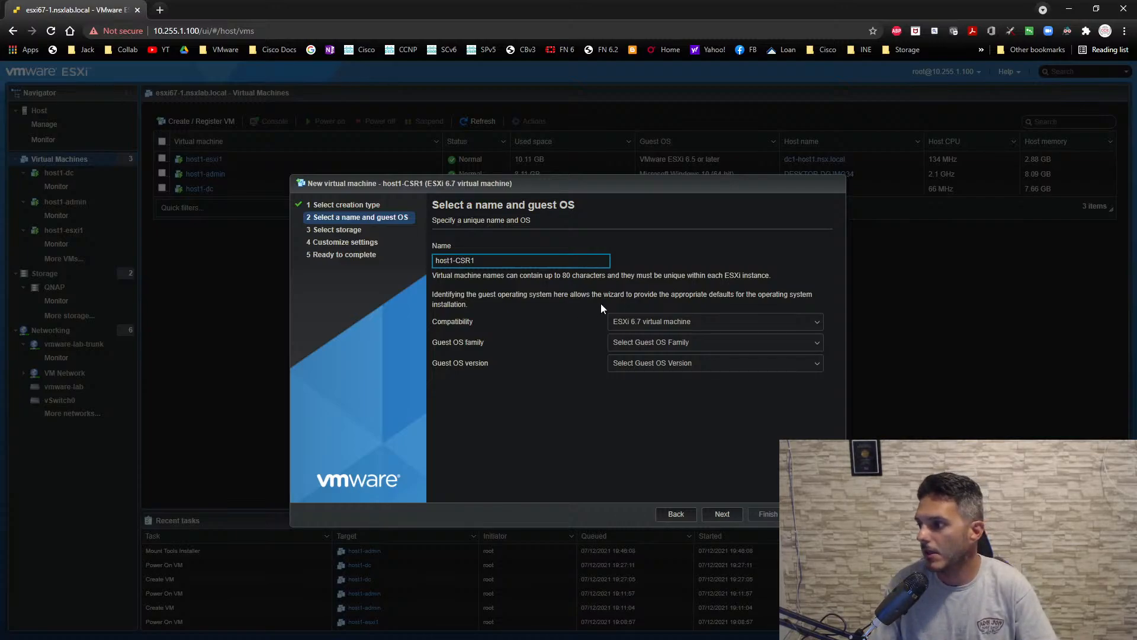
left_click(693, 346)
left_click(668, 417)
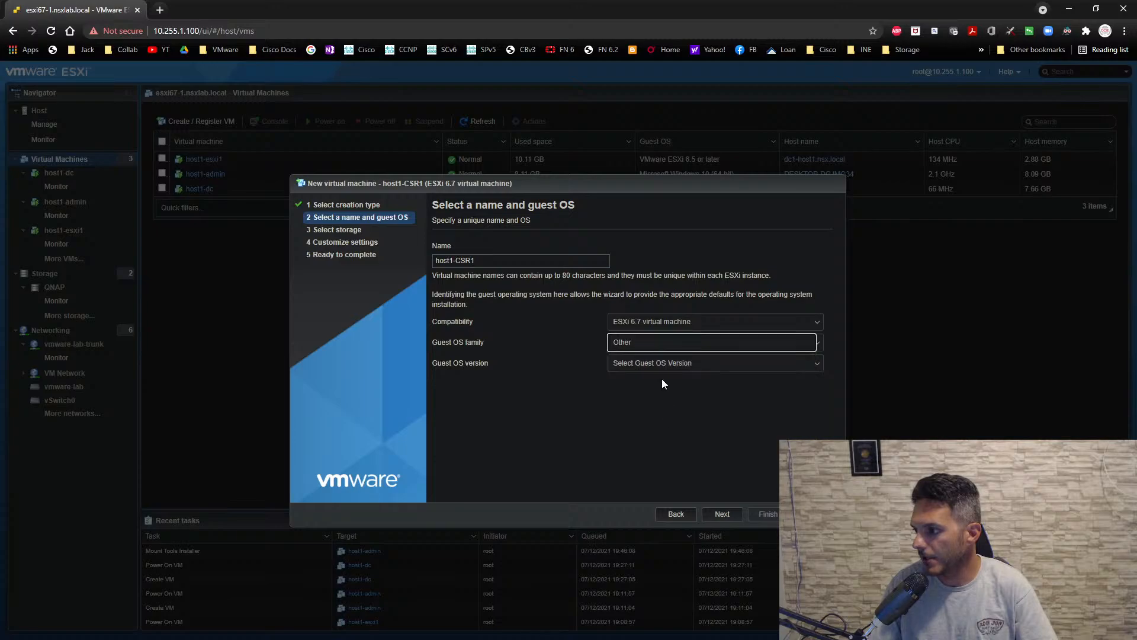
left_click(662, 367)
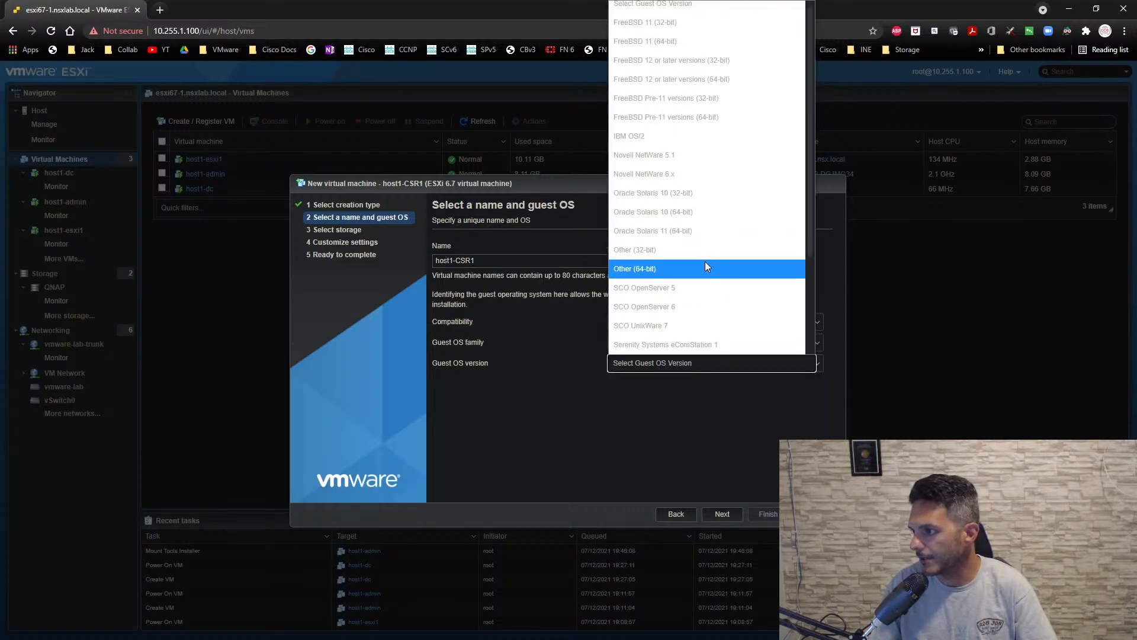
left_click(705, 265)
left_click(727, 514)
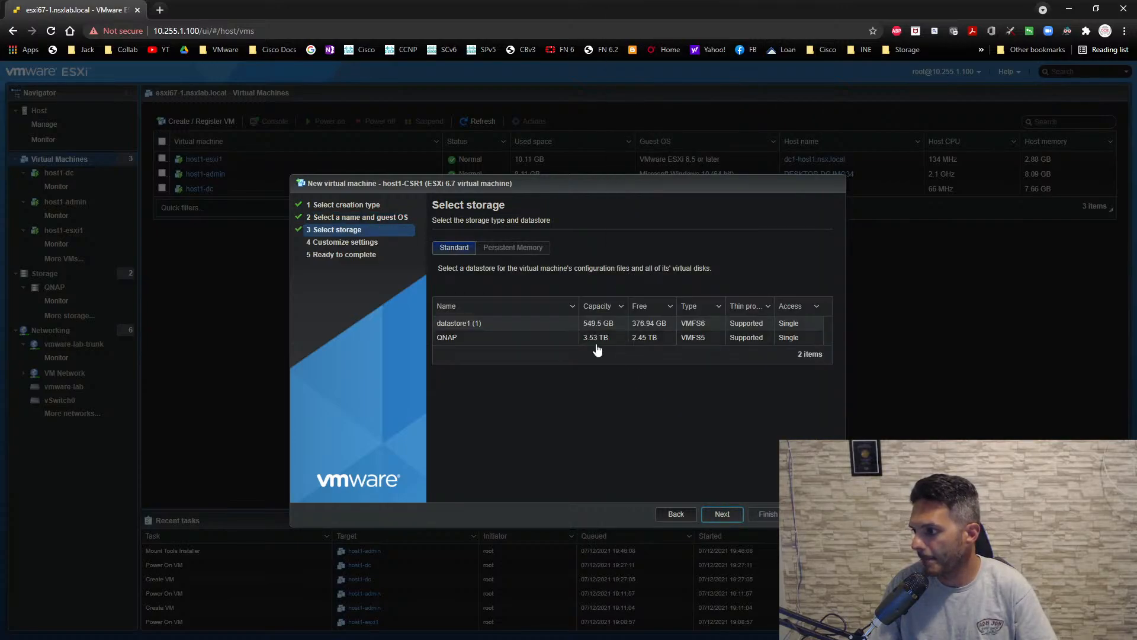
- Accept the storage selection for host1-CSR1 and set its memory to 3072 MB
left_click(709, 514)
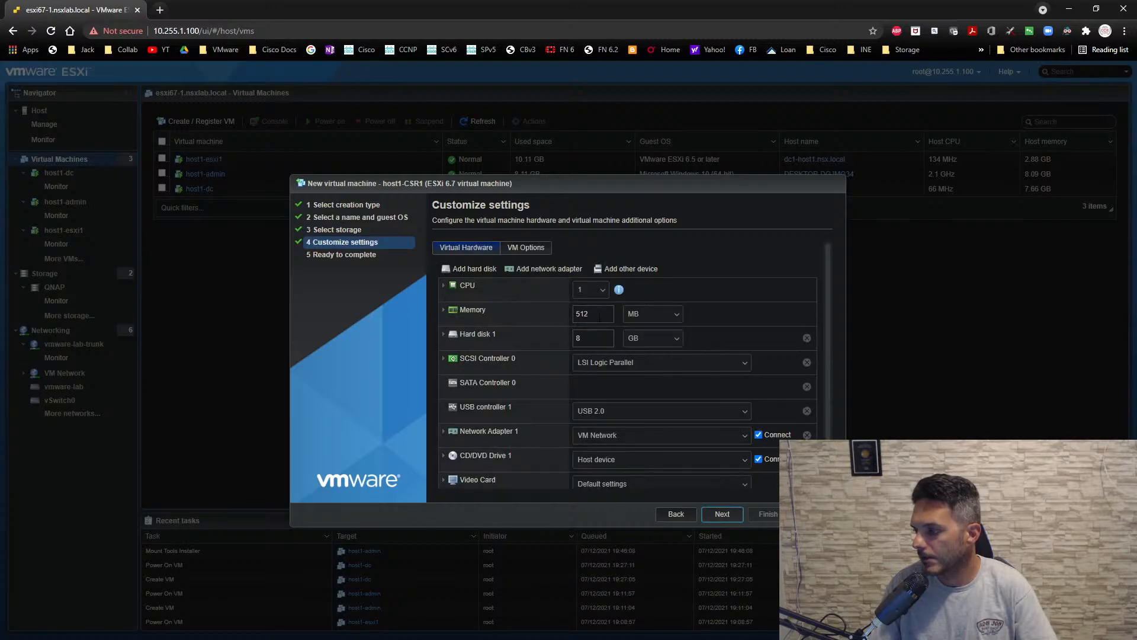
double_click(599, 317)
type("30")
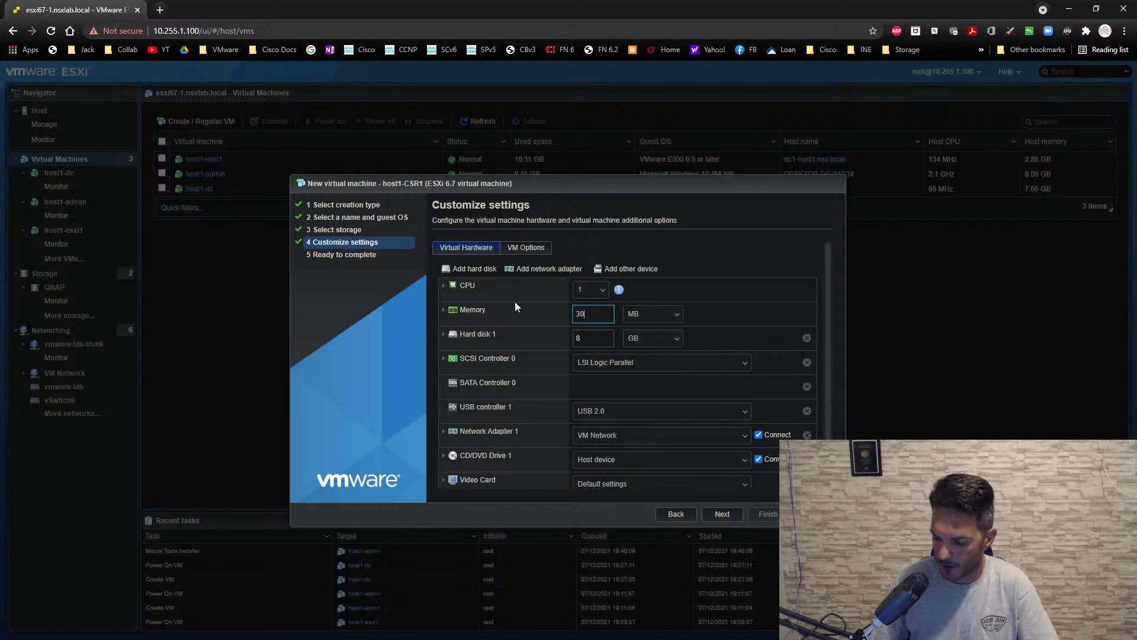
type("72")
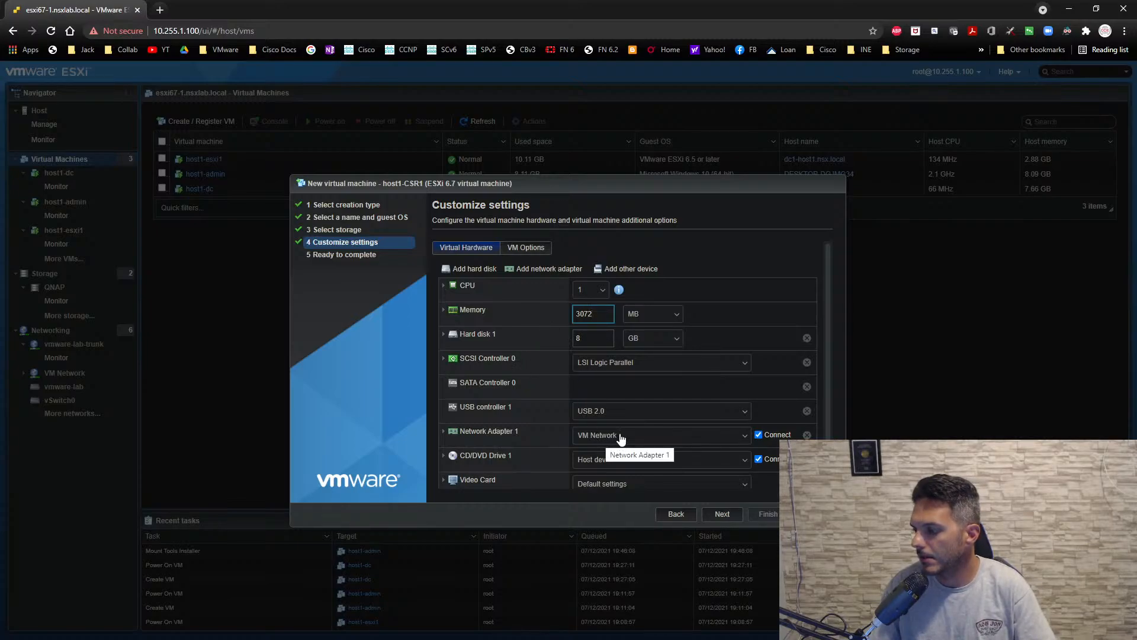
- Add a second network adapter on vmware-lab-trunk and connect Network Adapter 1 to vmware-lab-external-vlan-300
left_click(548, 270)
scroll(604, 449, "down", 1)
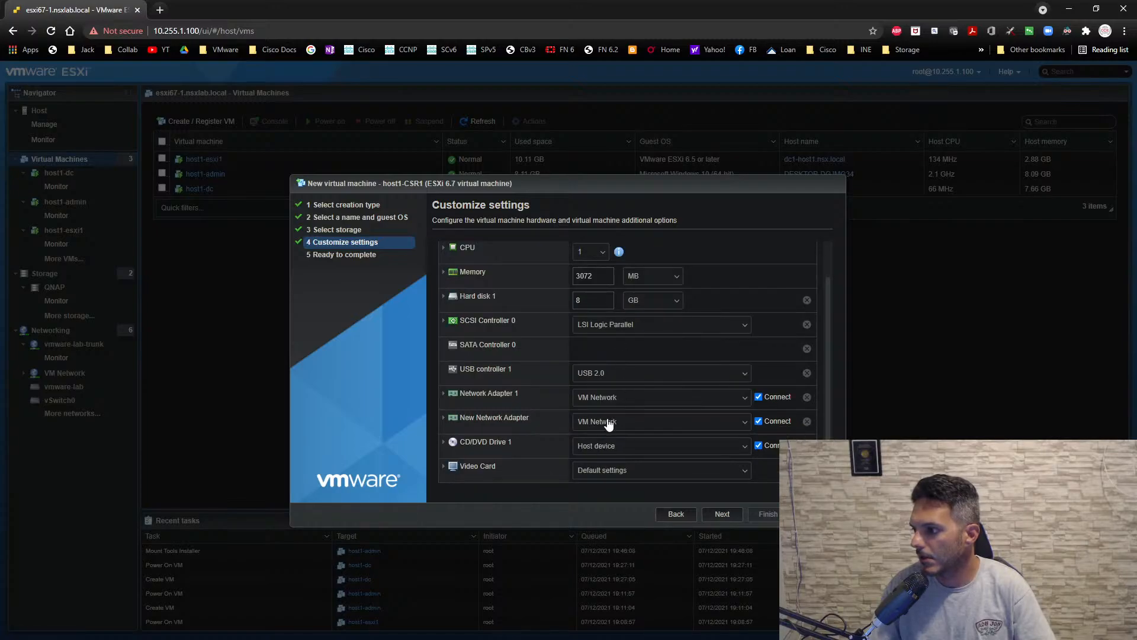
left_click(608, 421)
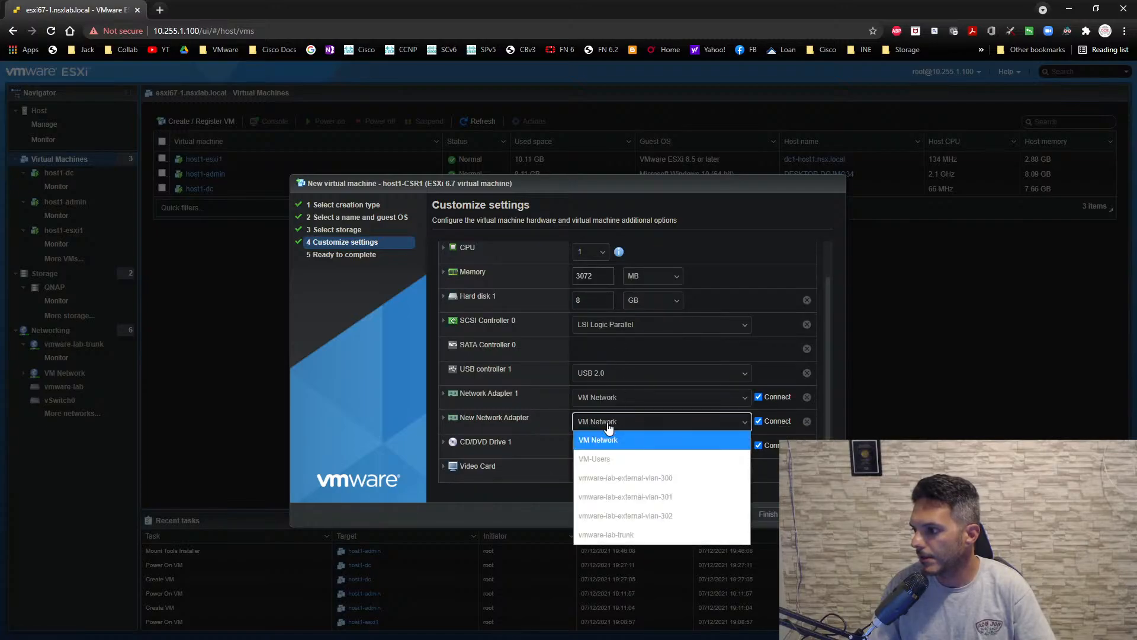
left_click(623, 535)
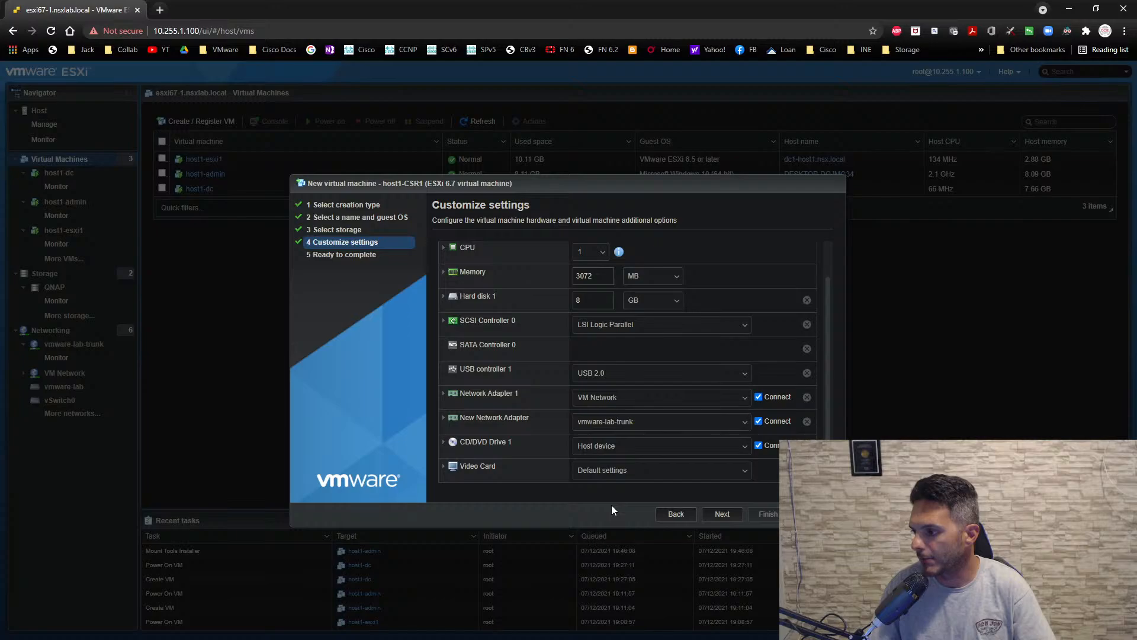
left_click(600, 407)
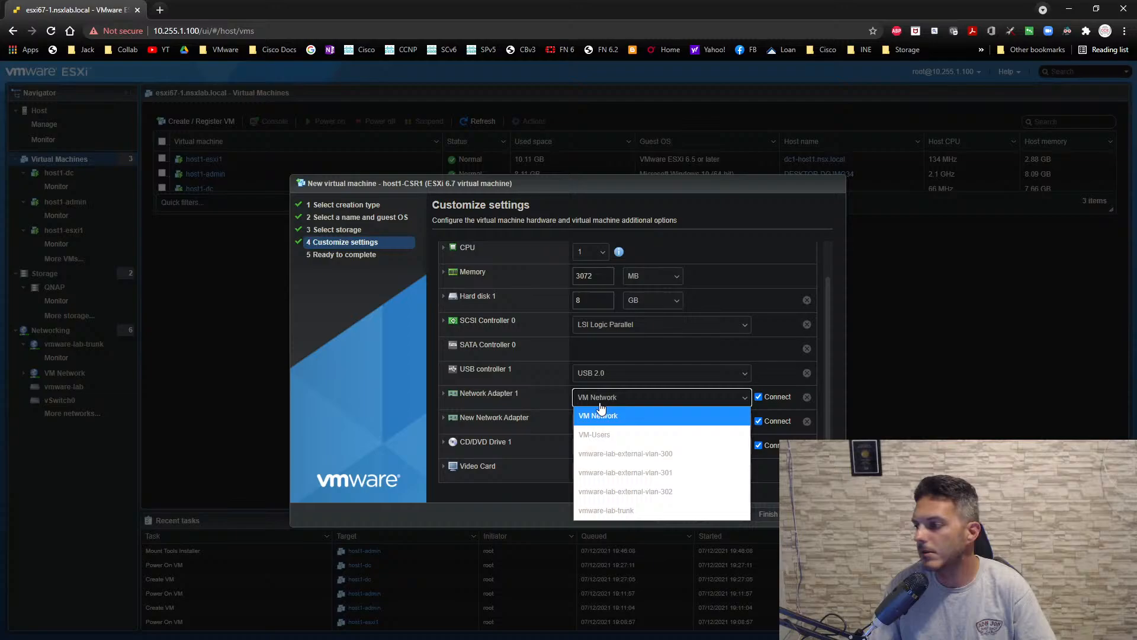
left_click(619, 454)
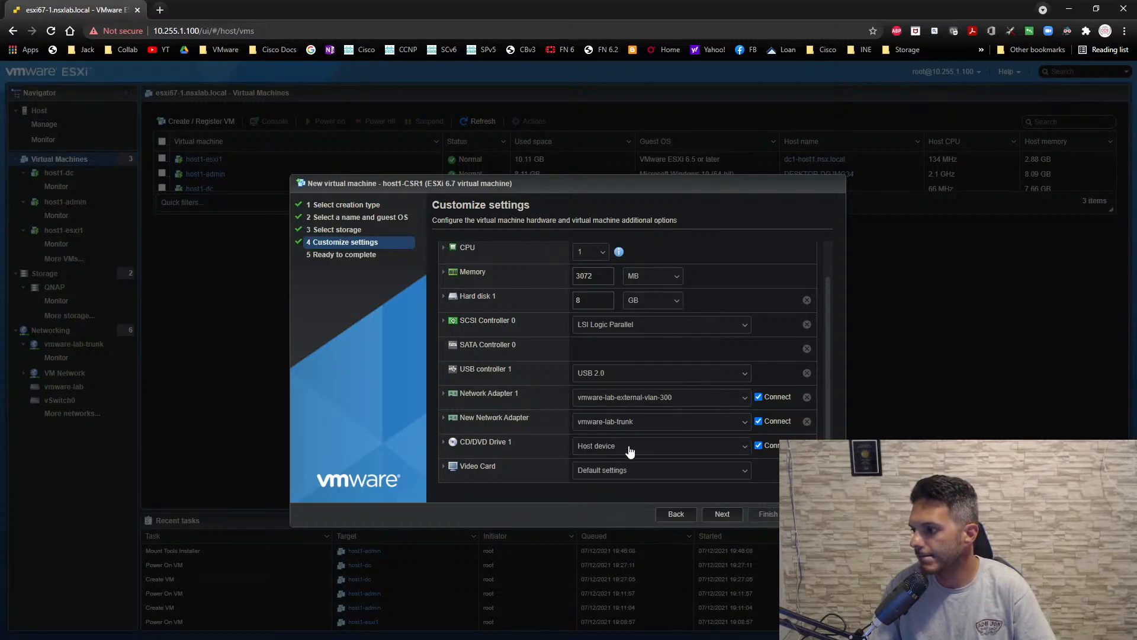
- Attach csr1000v-universalk9.16.06.08.iso from the QNAP datastore to the virtual machine's CD/DVD drive
left_click(627, 450)
left_click(628, 482)
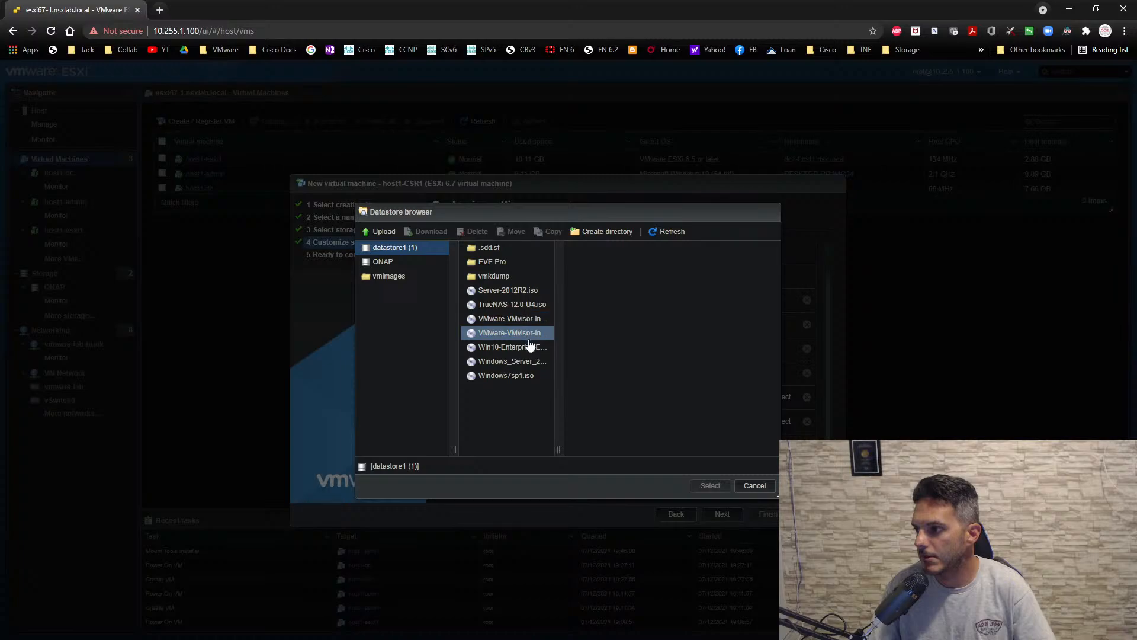
left_click(403, 263)
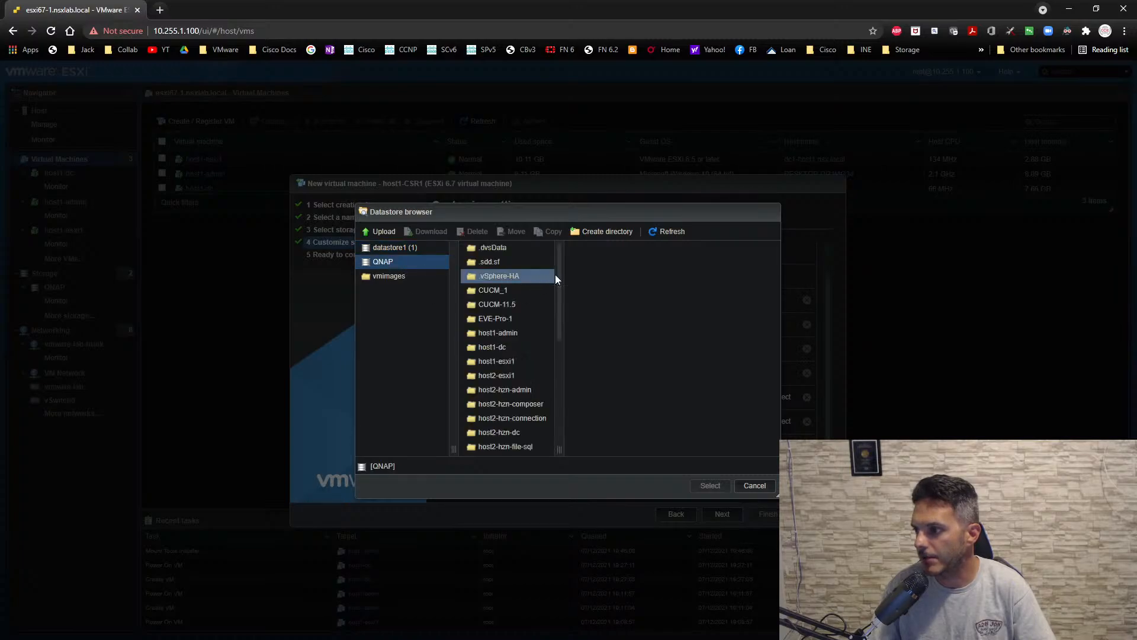
left_click_drag(556, 273, 561, 392)
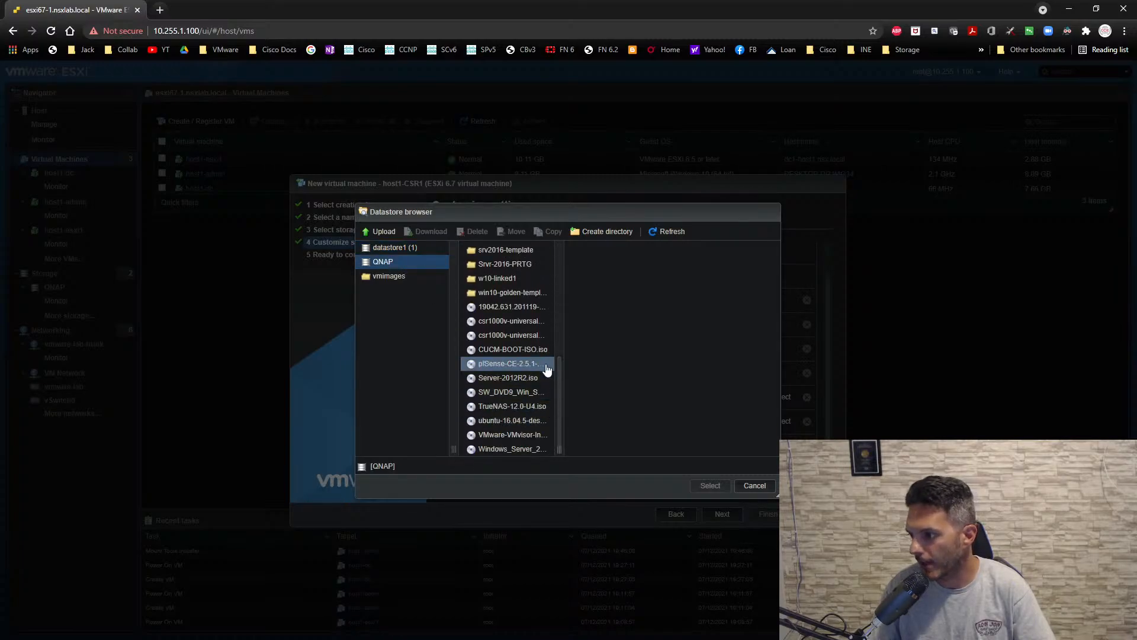
left_click(531, 323)
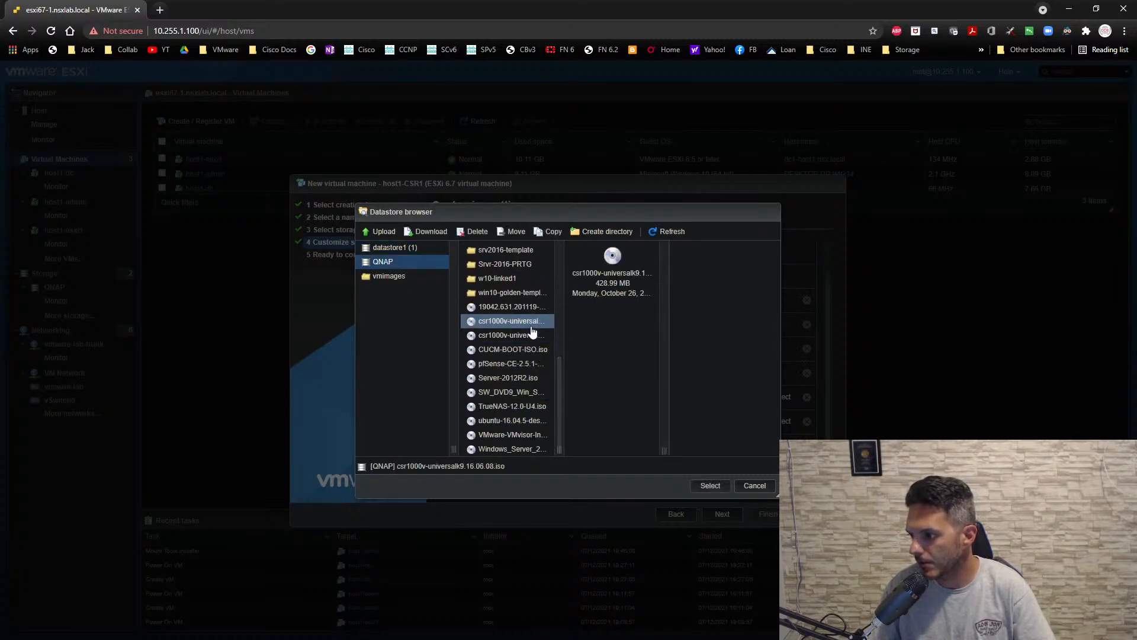
left_click(710, 486)
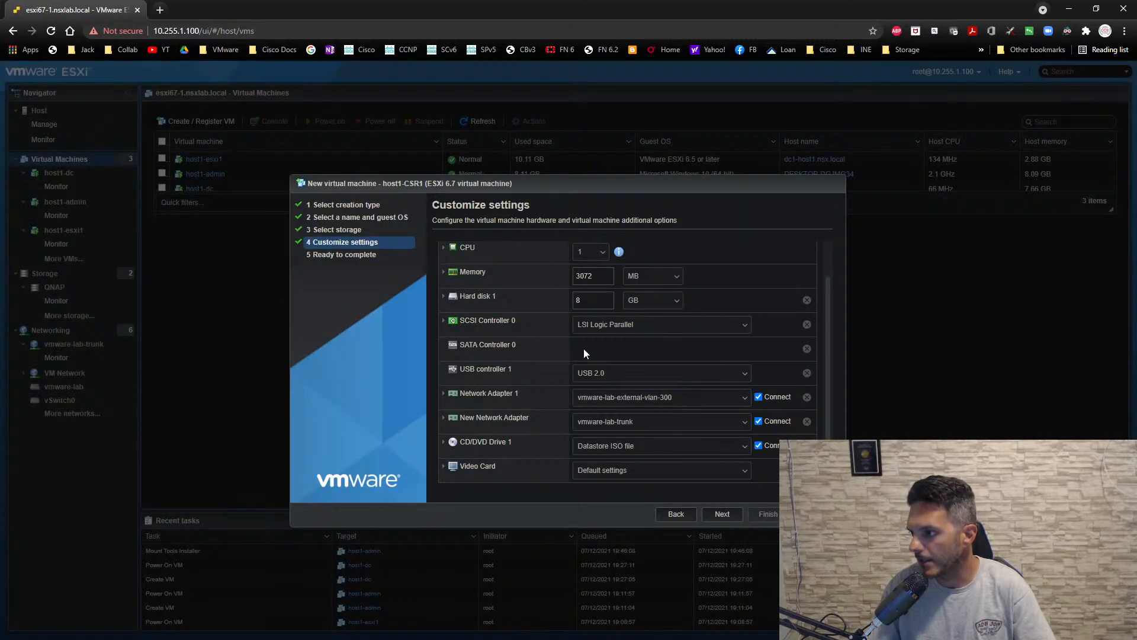
scroll(584, 348, "up", 1)
left_click(548, 269)
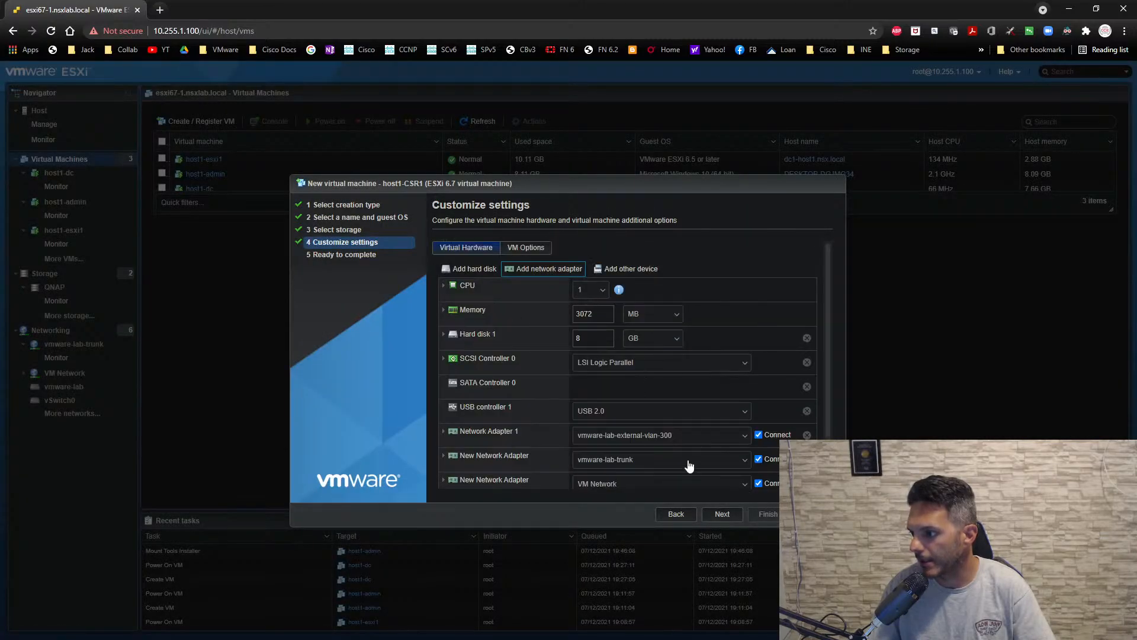
scroll(689, 466, "down", 1)
left_click(807, 422)
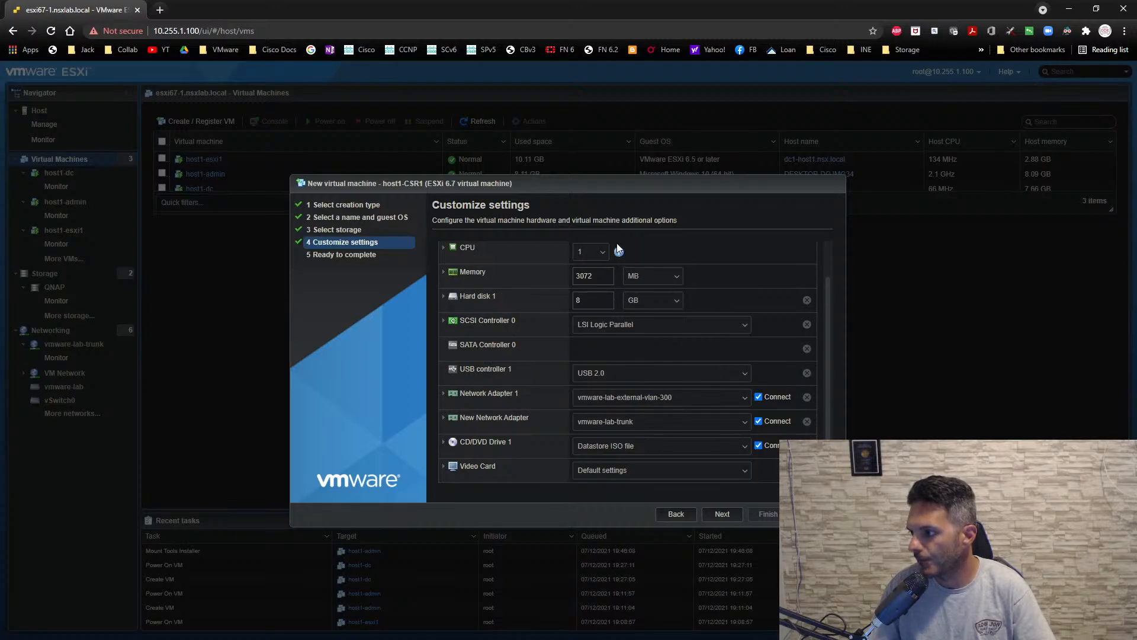
- Add a serial port to host1-CSR1 and set its connection type to Use network
scroll(617, 249, "up", 1)
left_click(627, 268)
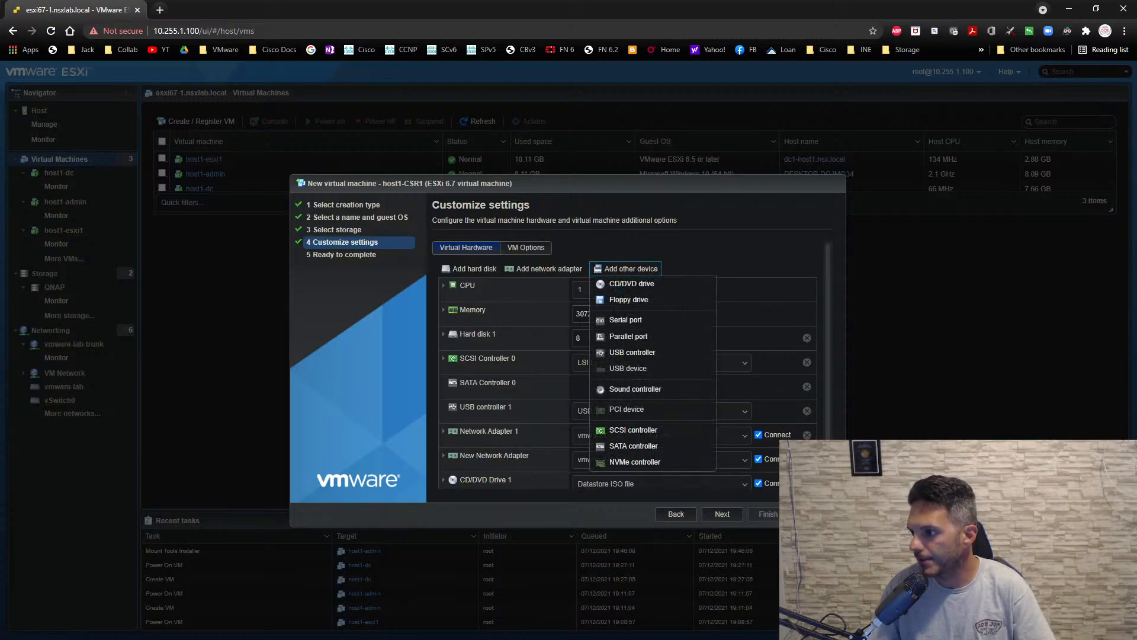
left_click(626, 320)
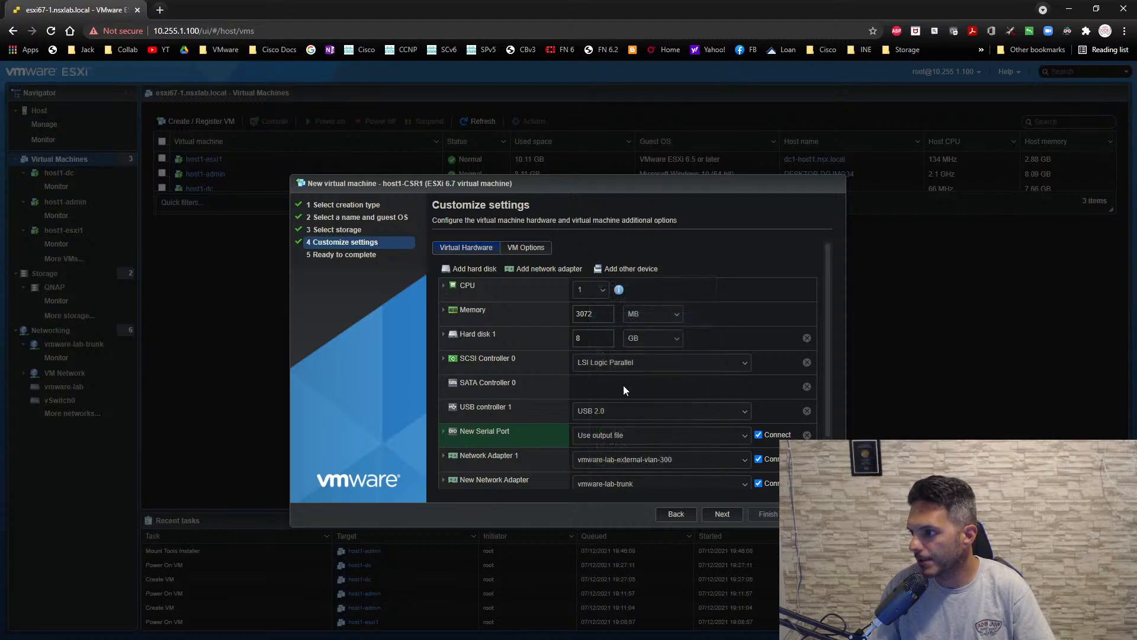
left_click(443, 431)
scroll(599, 402, "down", 2)
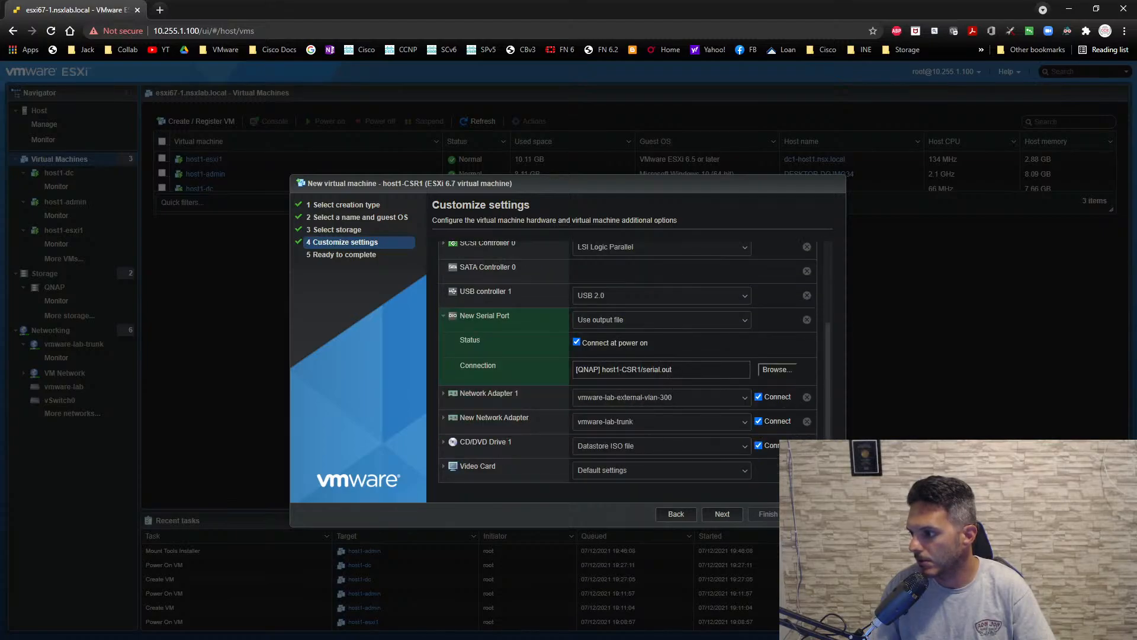
left_click(650, 324)
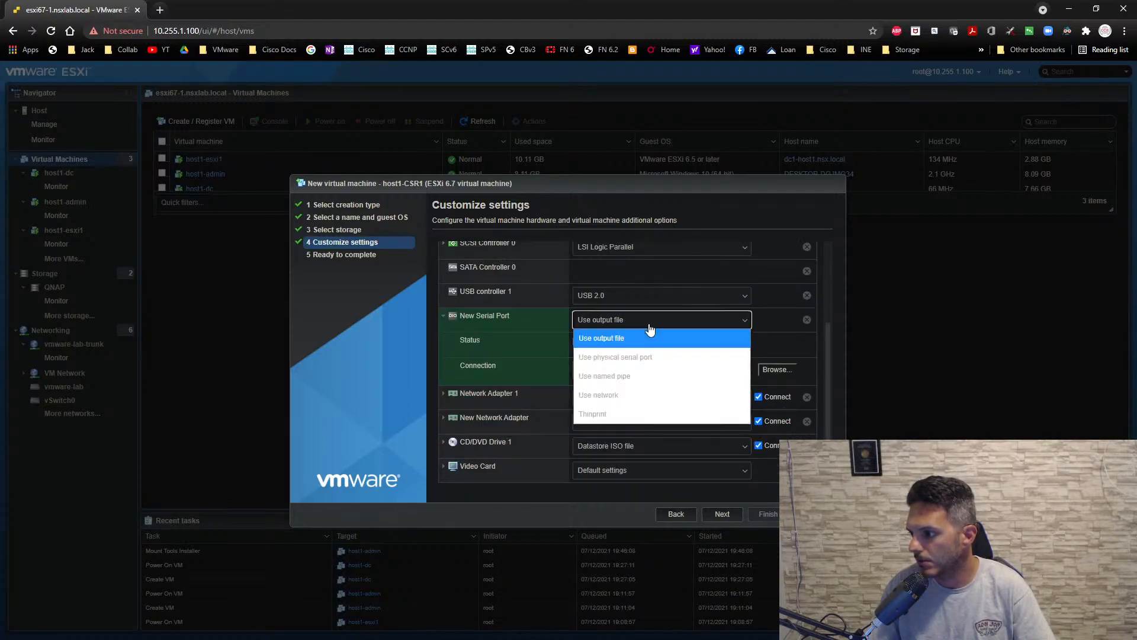
left_click(619, 399)
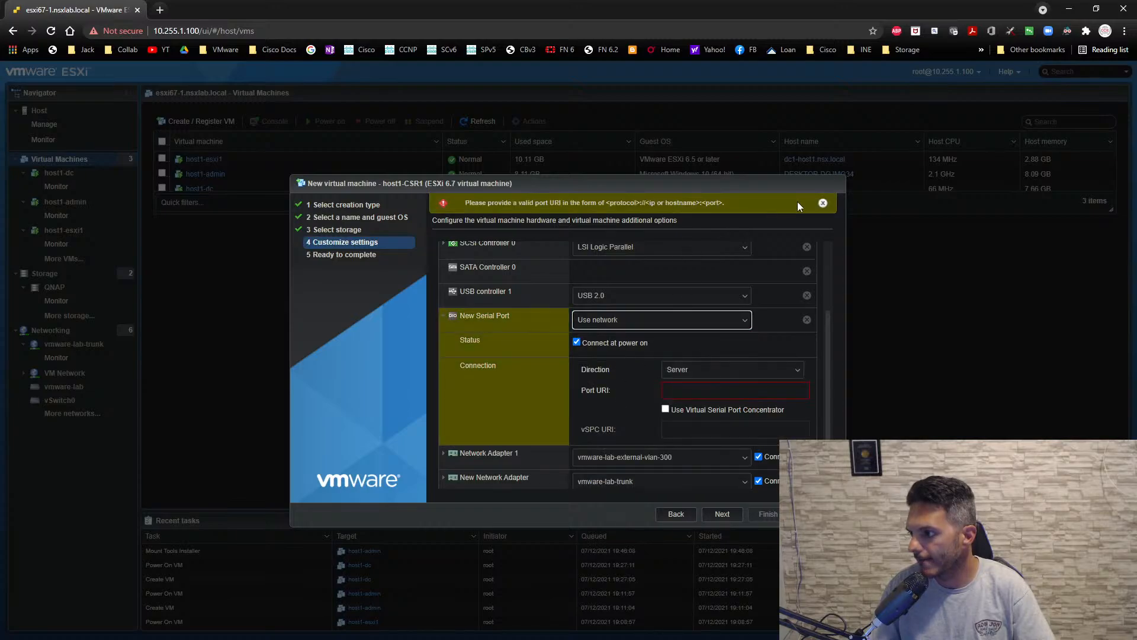
left_click(823, 203)
- Keep the serial port's direction as Server, set its port URI to telnet://:2301, and finish creating the virtual machine
left_click(703, 370)
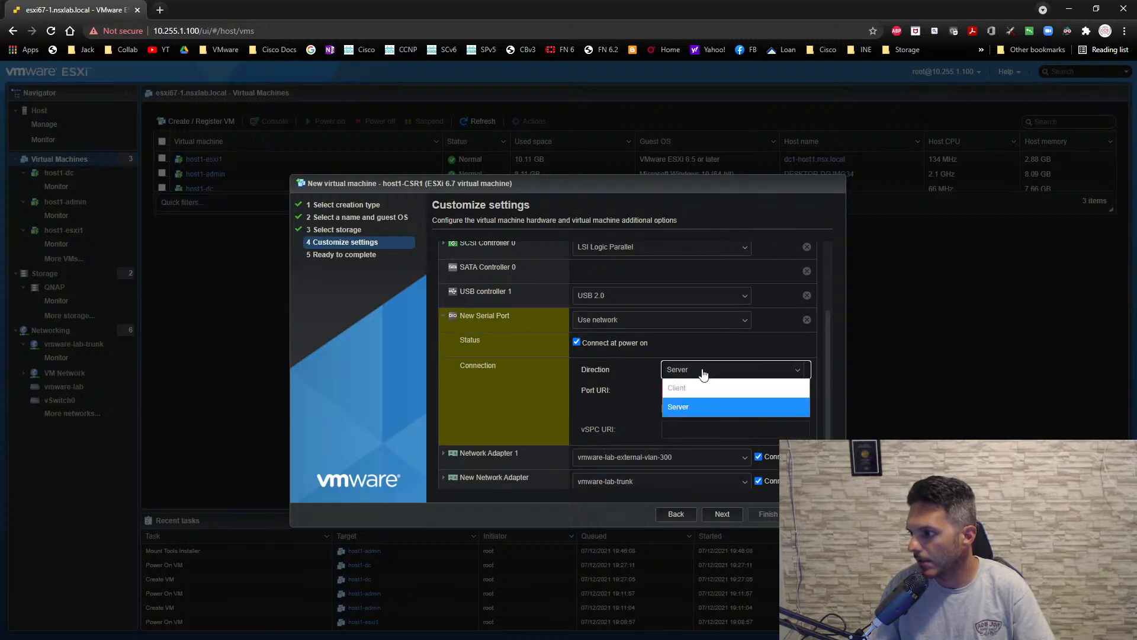
left_click(703, 374)
left_click(705, 390)
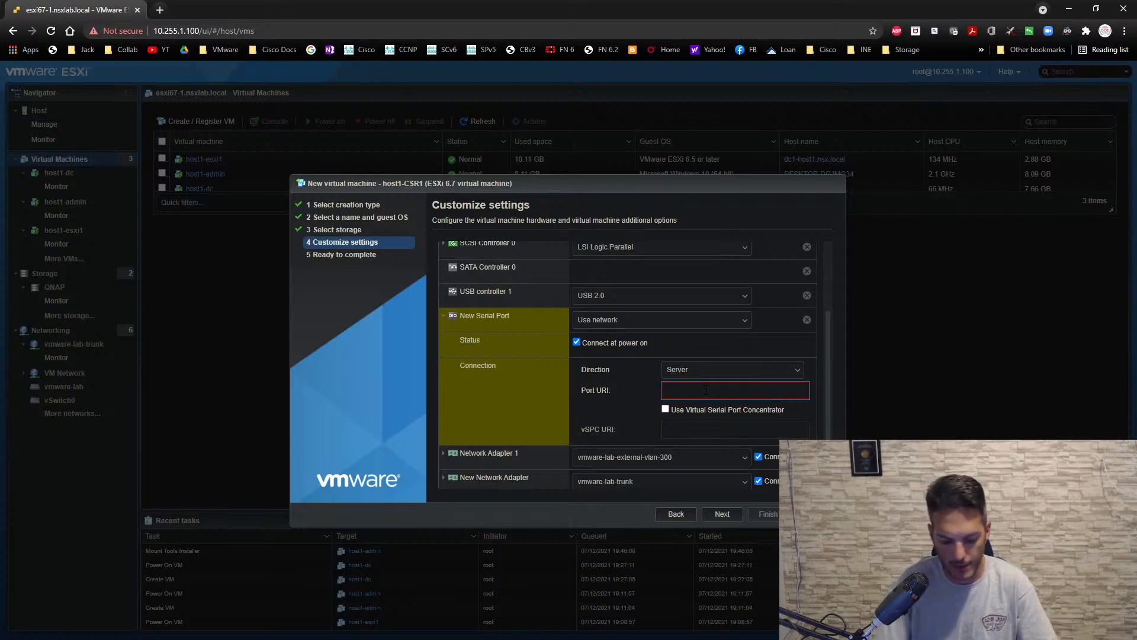
type("tele")
key("BackSpace")
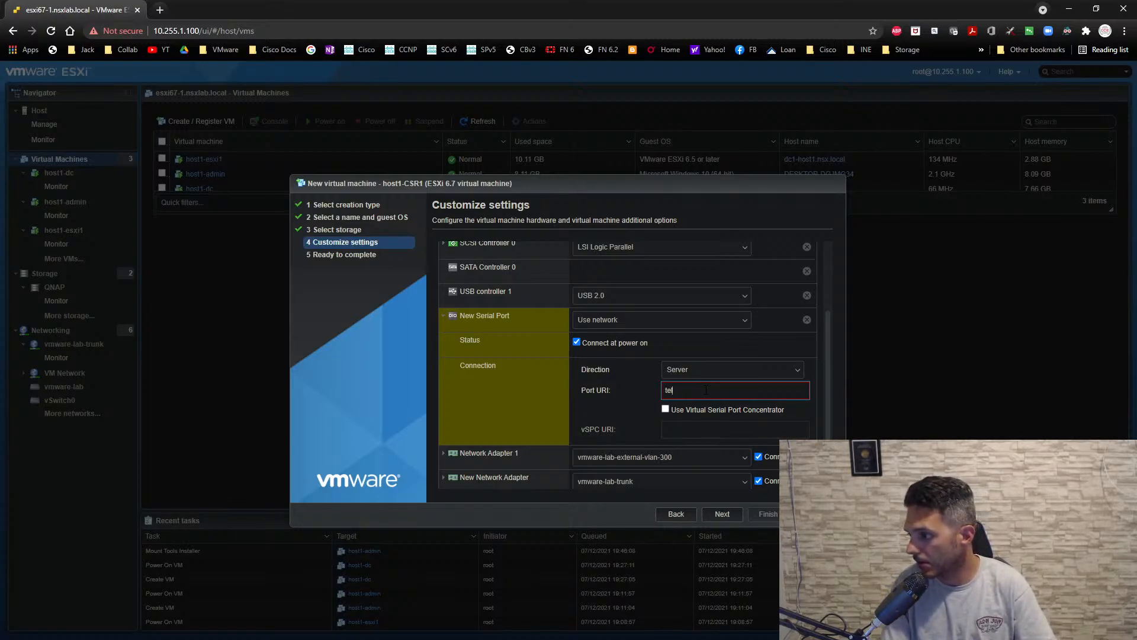
type("net")
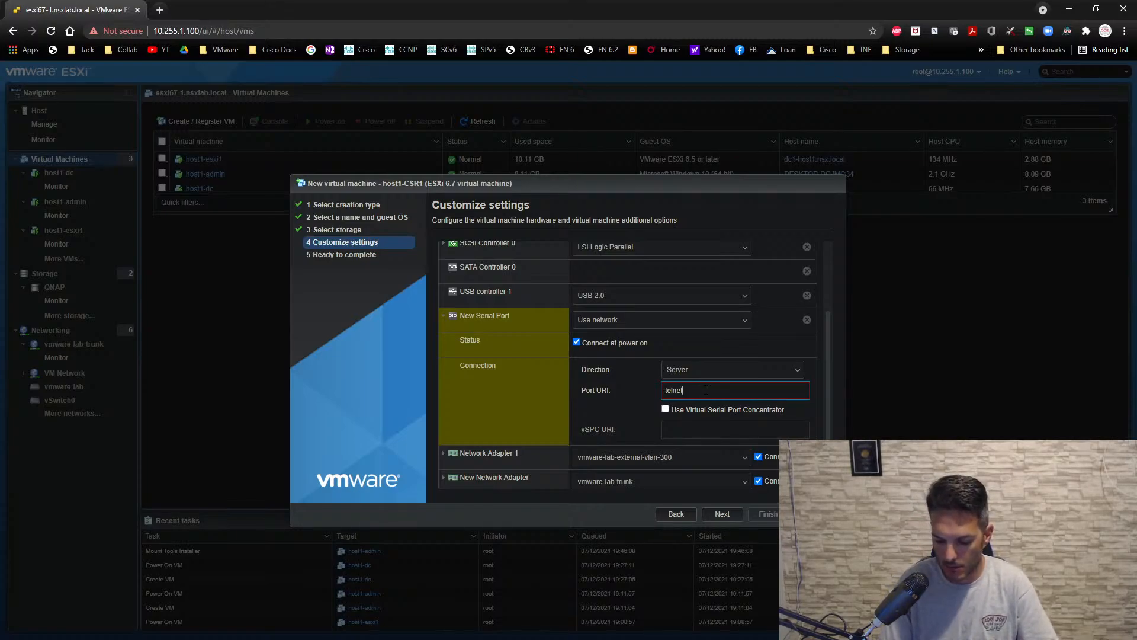
type(":/")
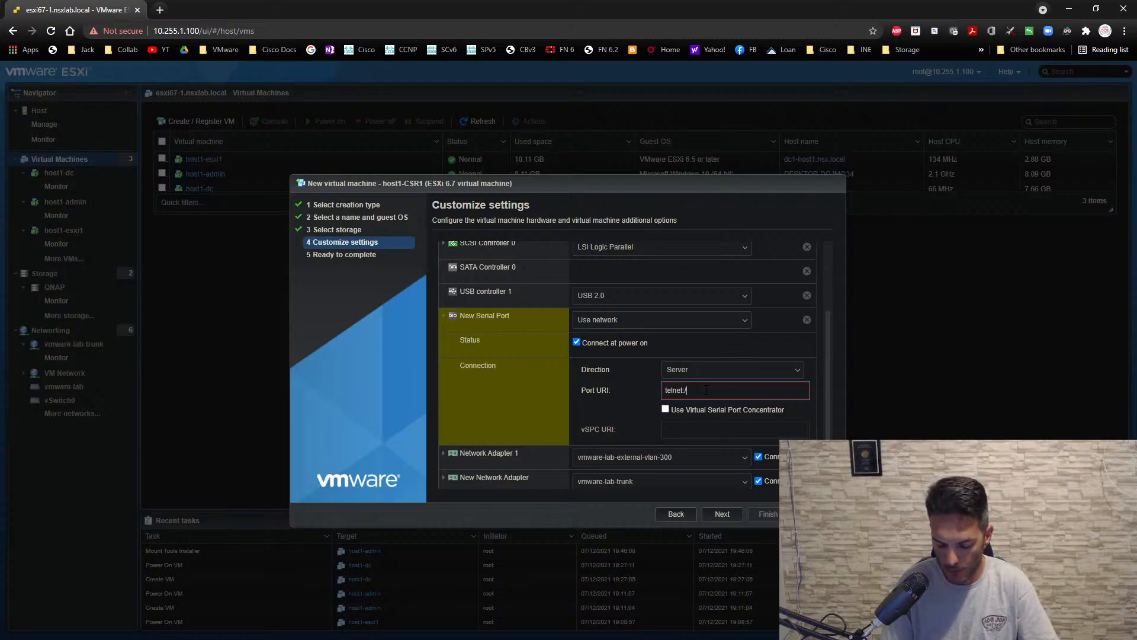
type("/")
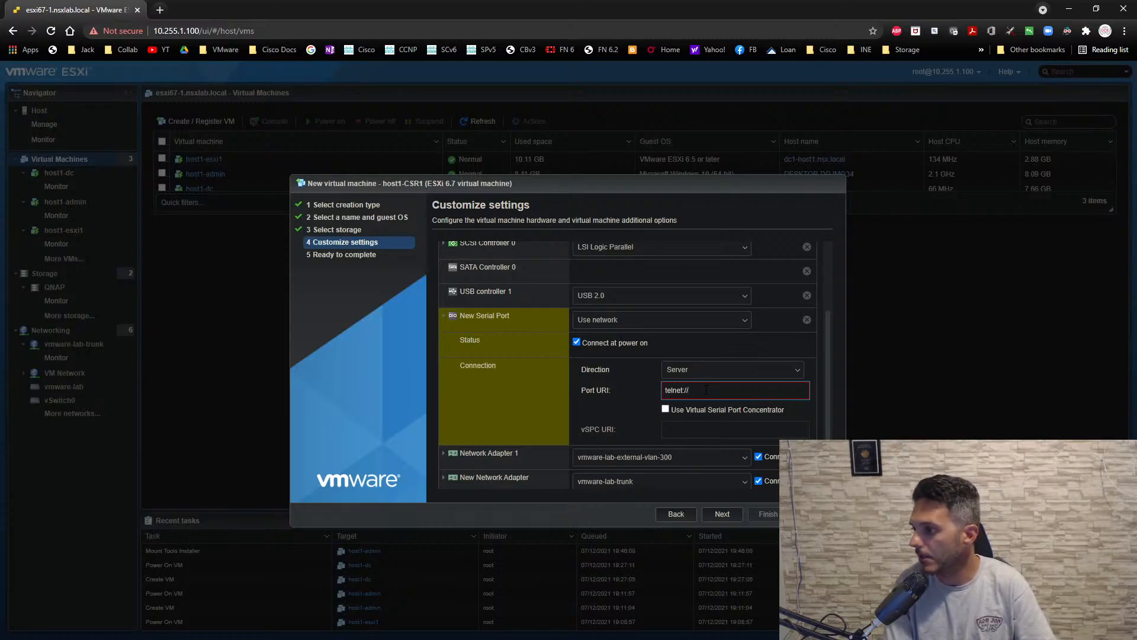
type("2")
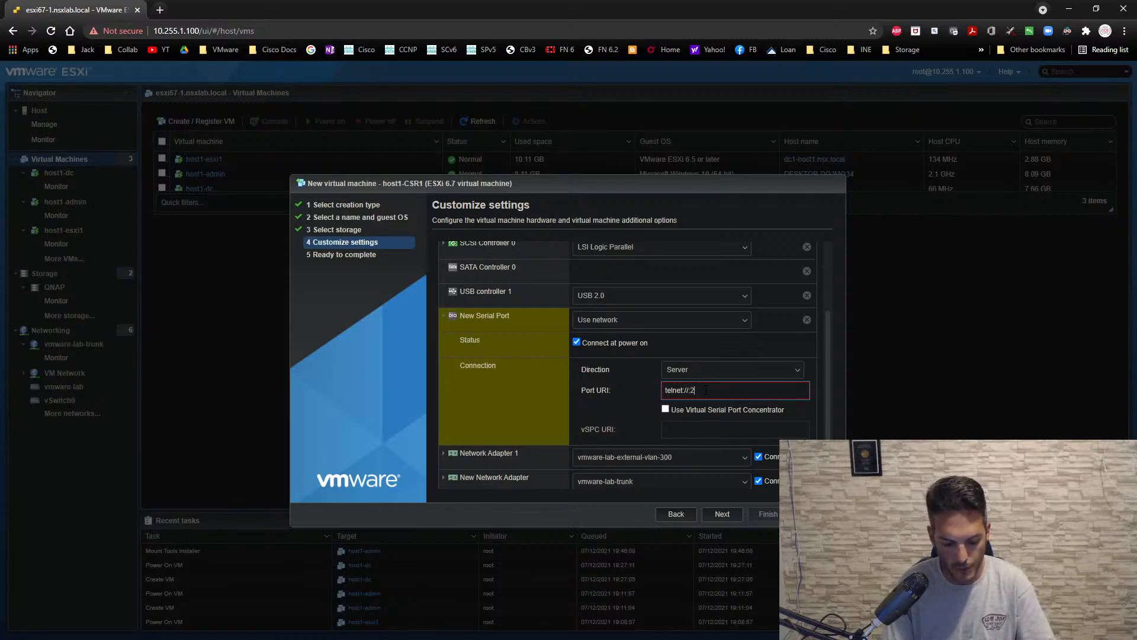
type("301")
left_click(644, 411)
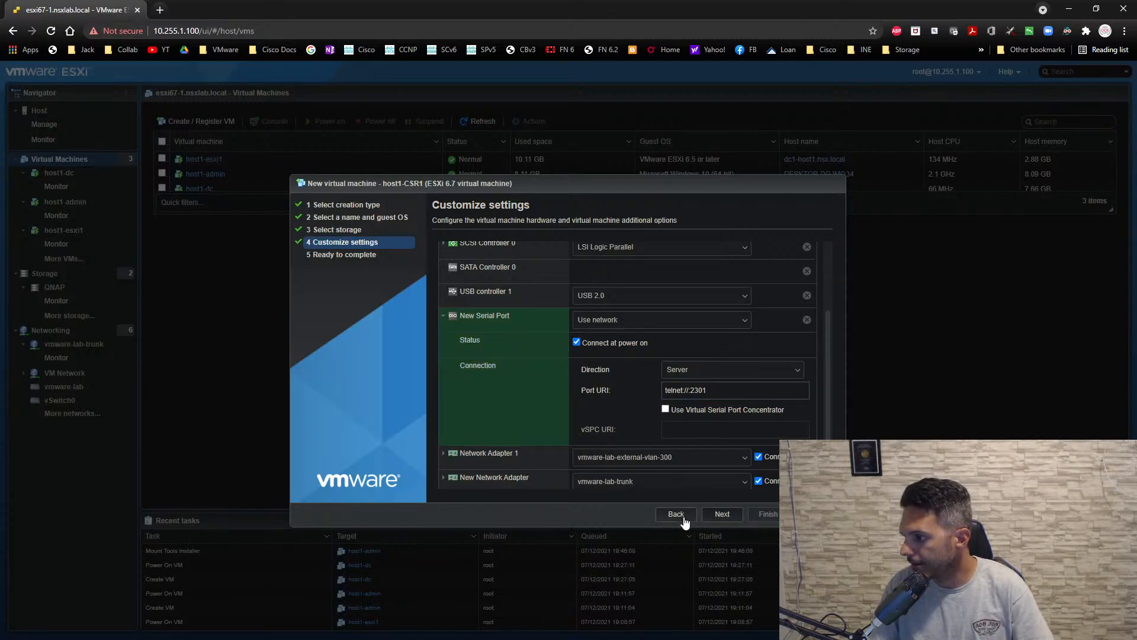
left_click(721, 514)
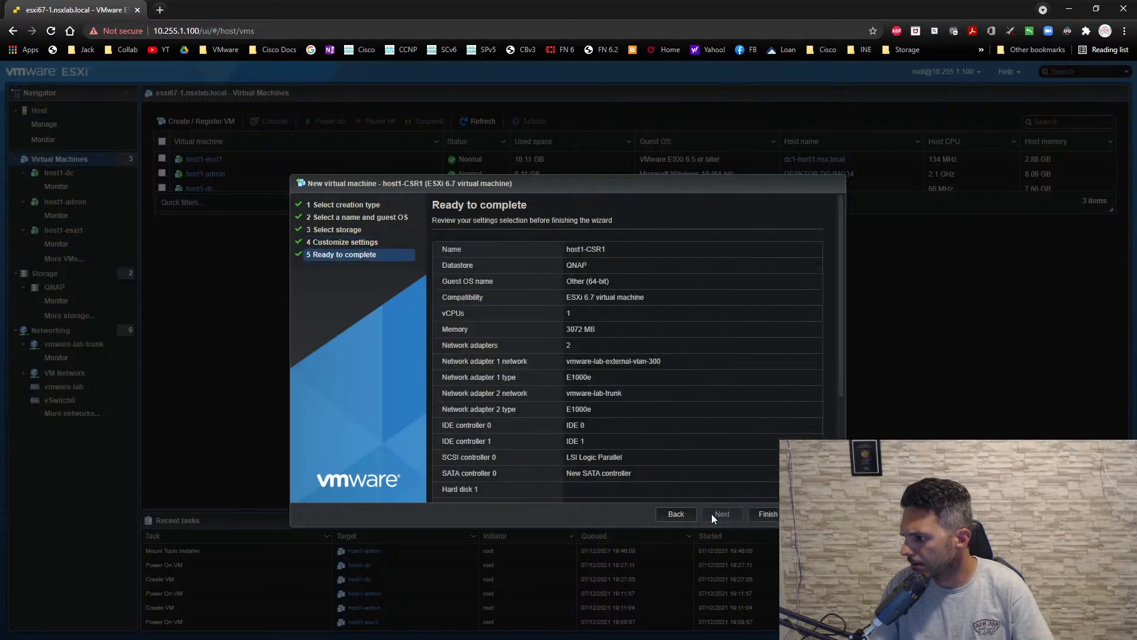
left_click(768, 514)
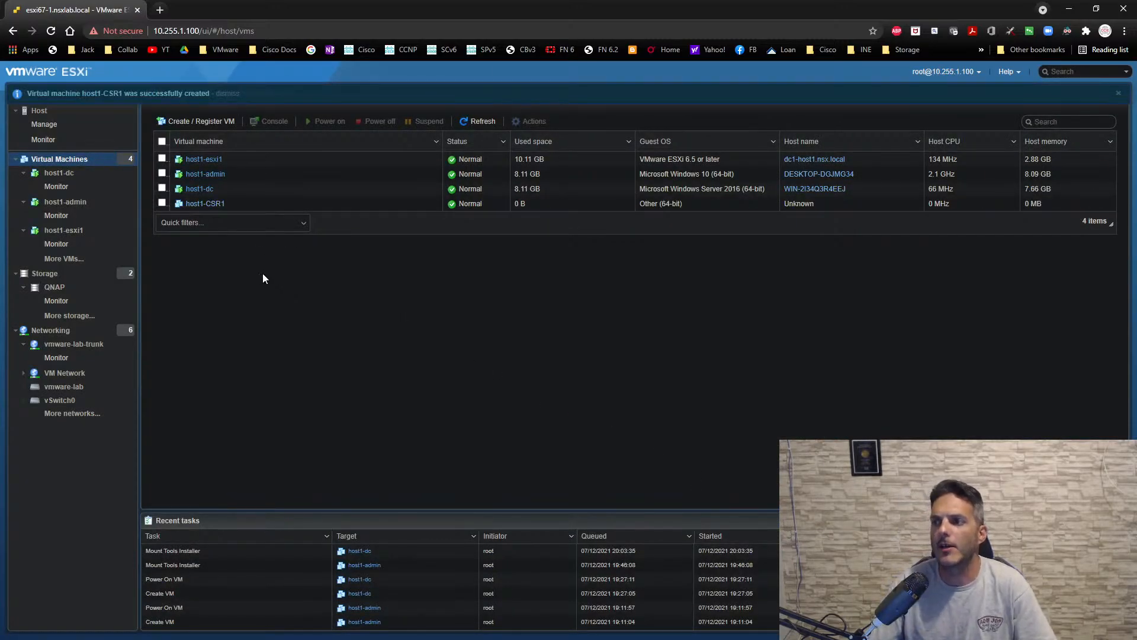
- Power on host1-CSR1 and boot it with the csr1000v Serial Console entry
left_click(205, 204)
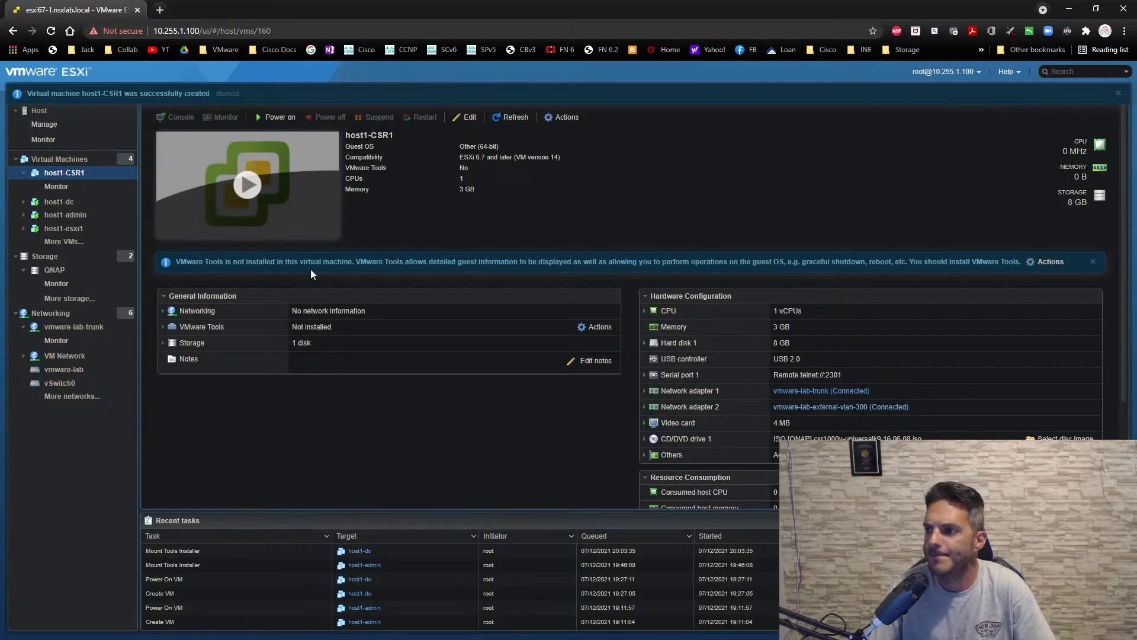
left_click(248, 188)
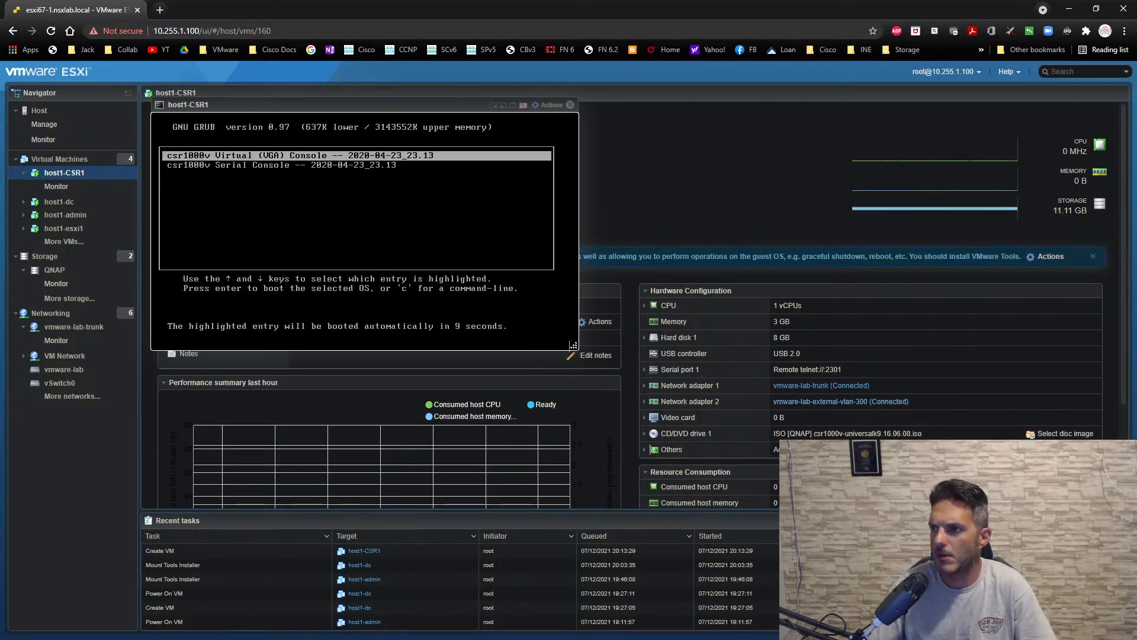
key("Down")
key("Return")
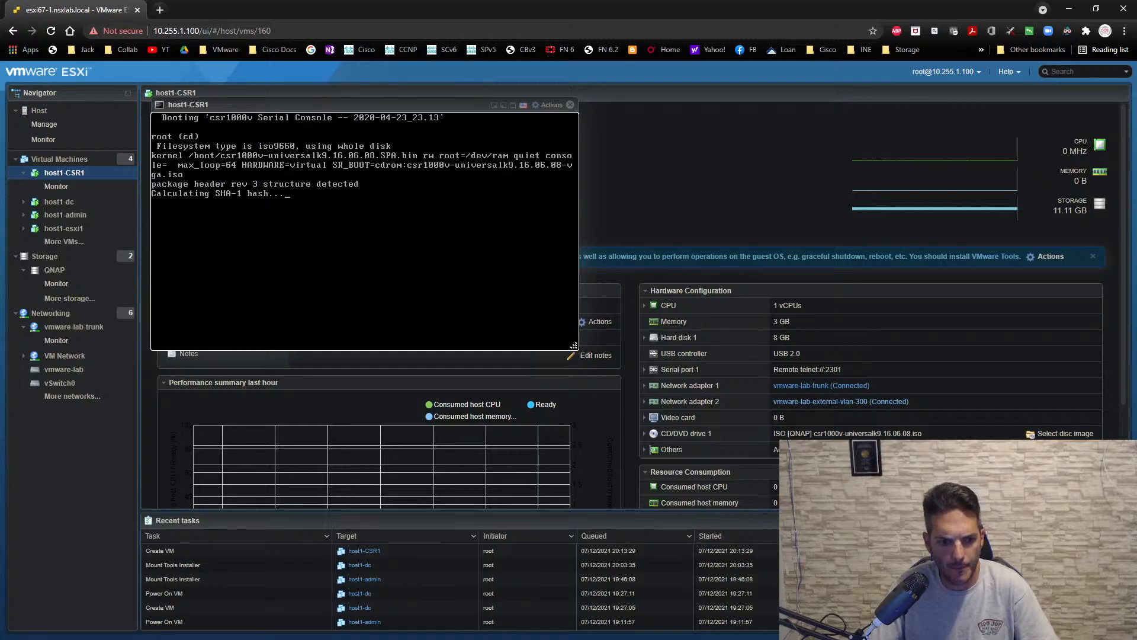
- Switch to SecureCRT, connect to the NSX-T-RTR1 session, and move its window aside to return to the ESXi client
key("alt+Tab")
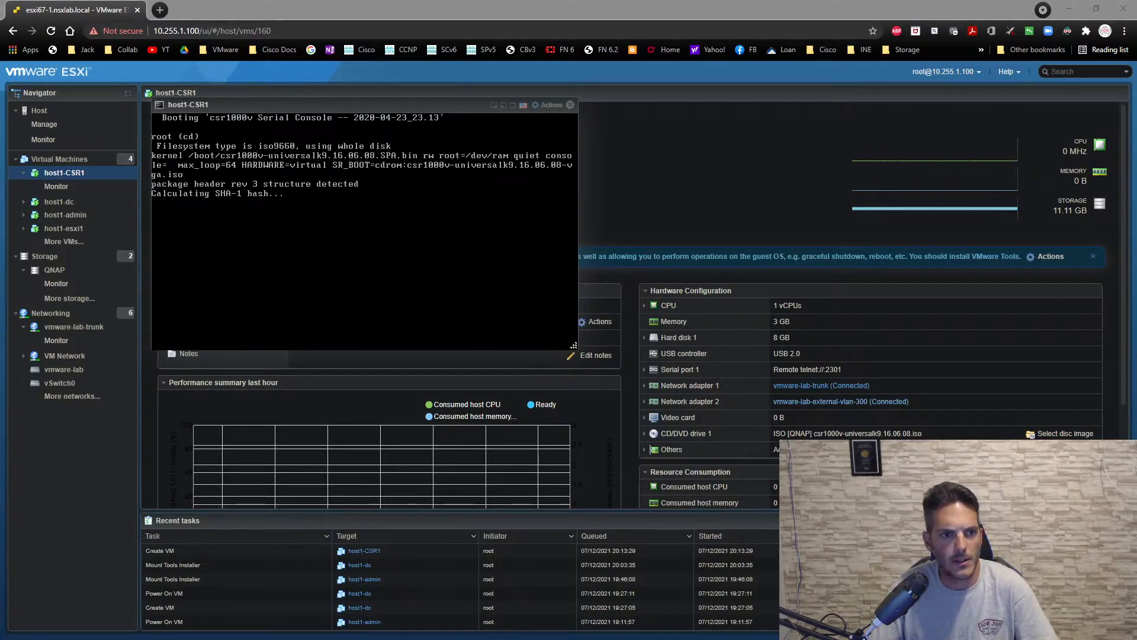
left_click_drag(0, 159, 360, 144)
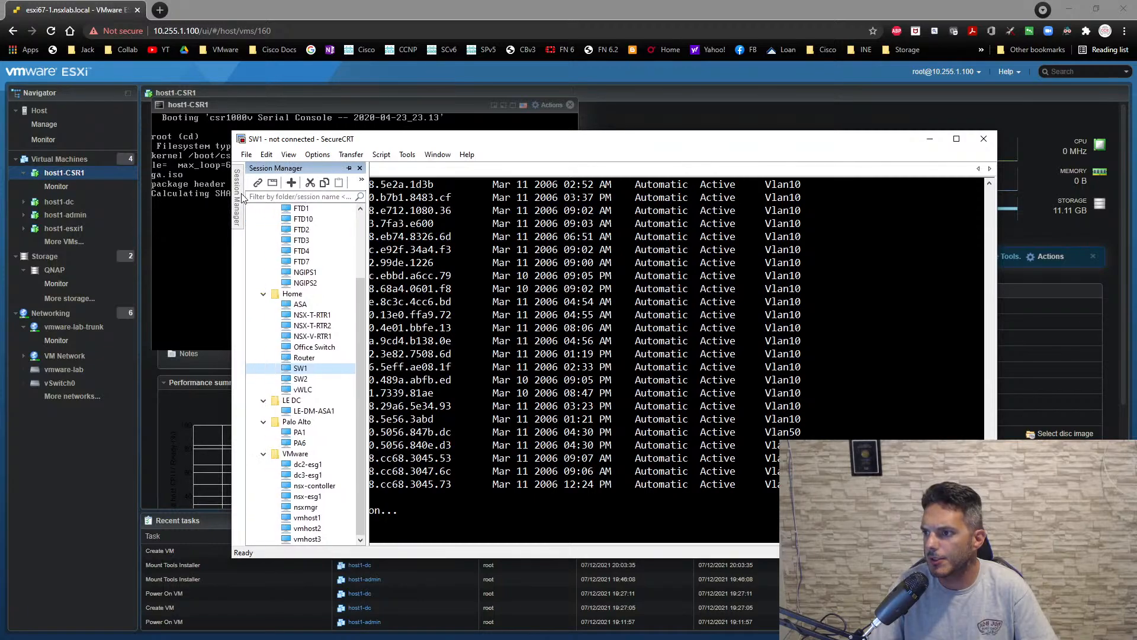
double_click(309, 315)
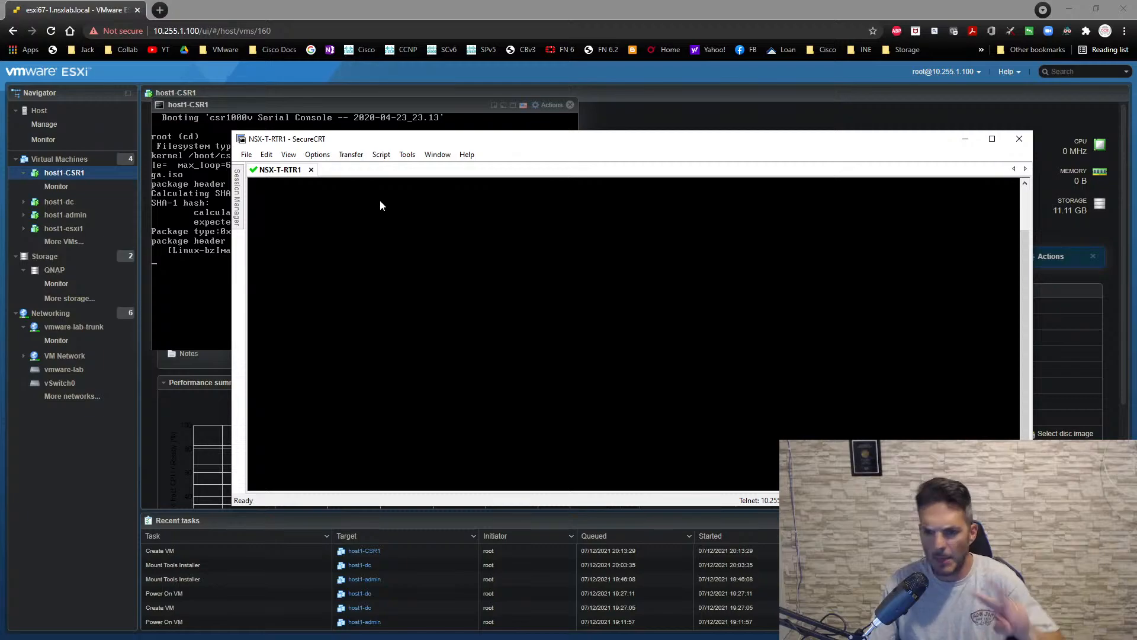
left_click_drag(382, 139, 0, 187)
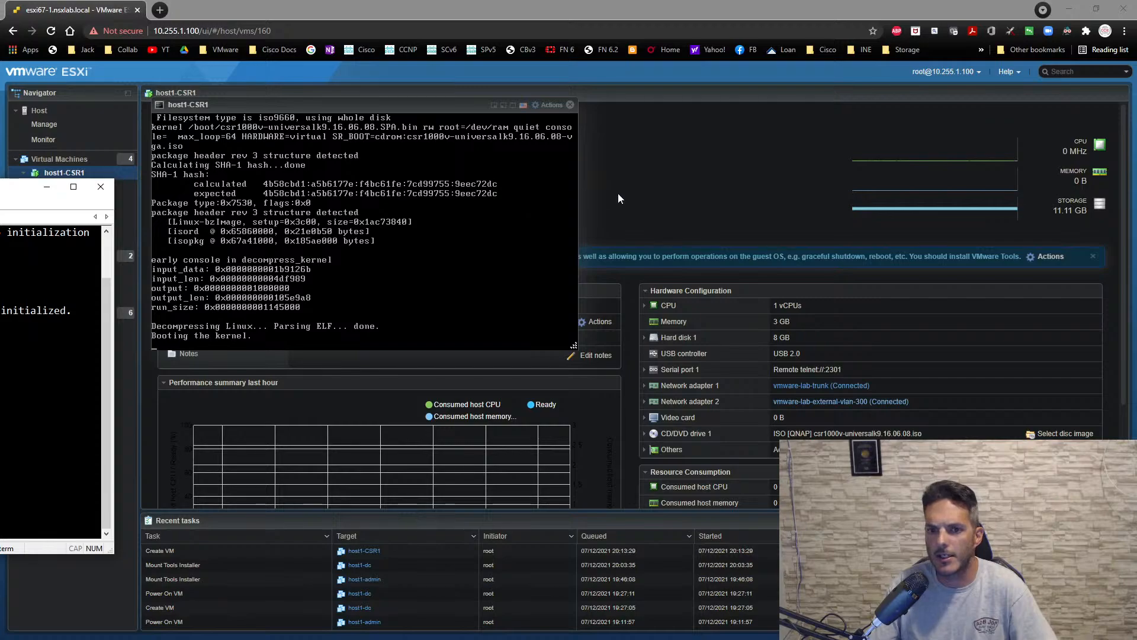
left_click(731, 177)
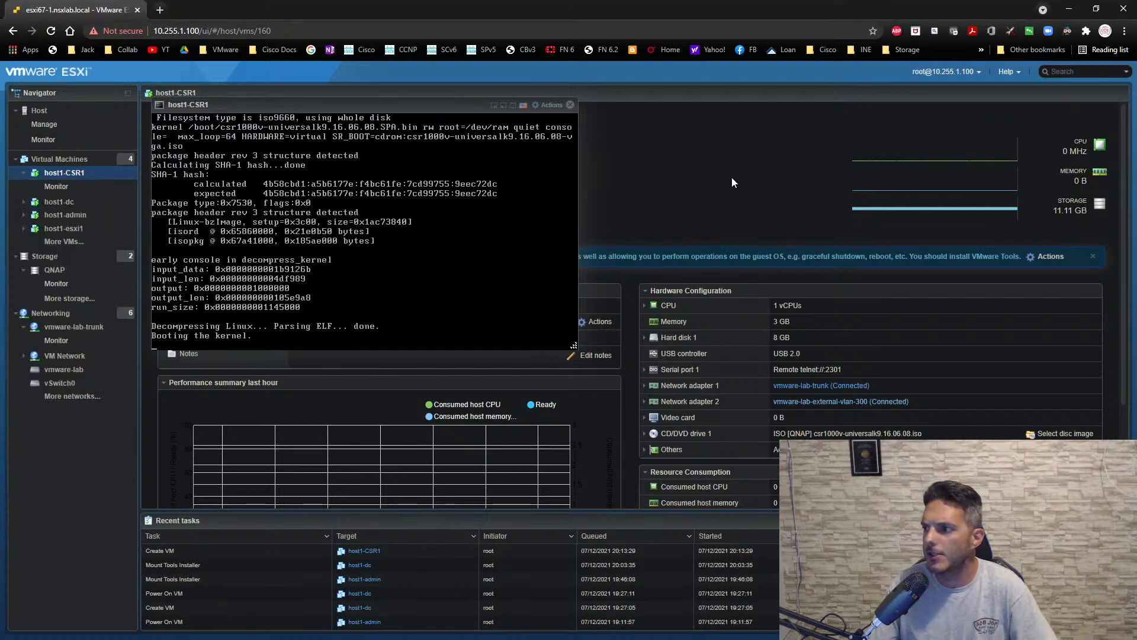
- Examine Network Adapter 1's status, adapter type and MAC address in host1-CSR1's settings, leaving the settings without saving
left_click(548, 105)
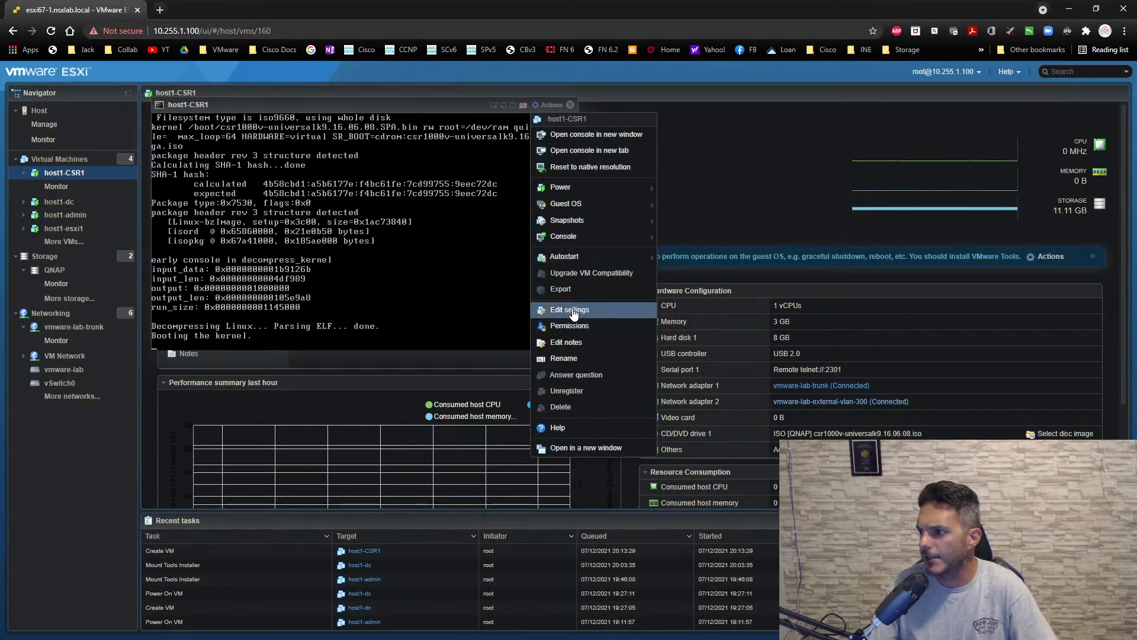
left_click(569, 309)
left_click_drag(562, 220, 363, 188)
scroll(156, 391, "down", 1)
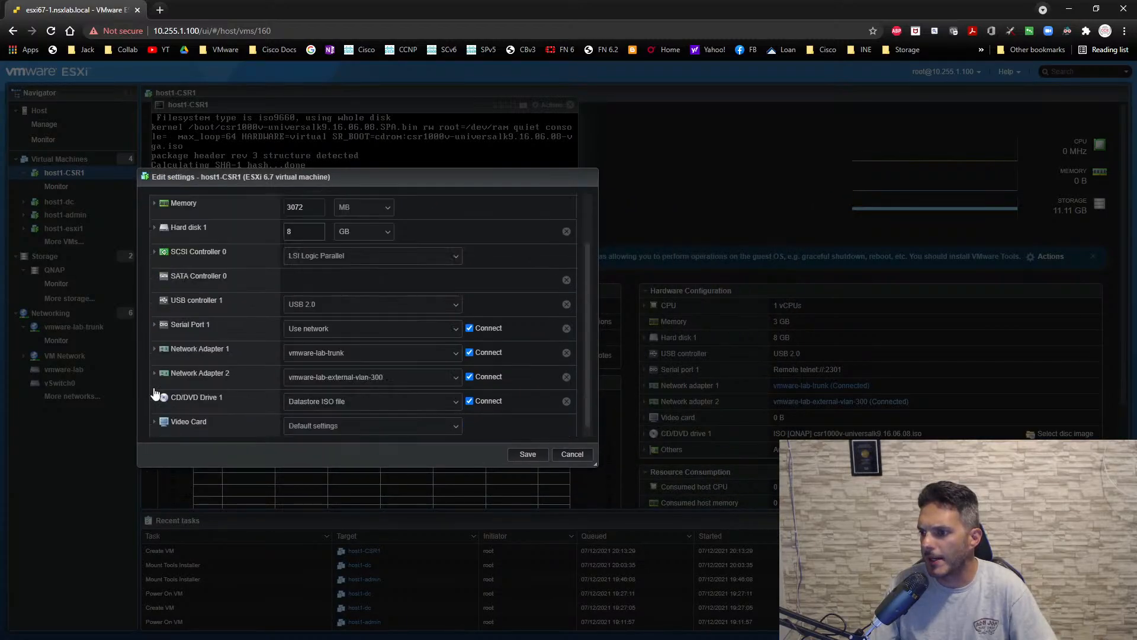
left_click(154, 350)
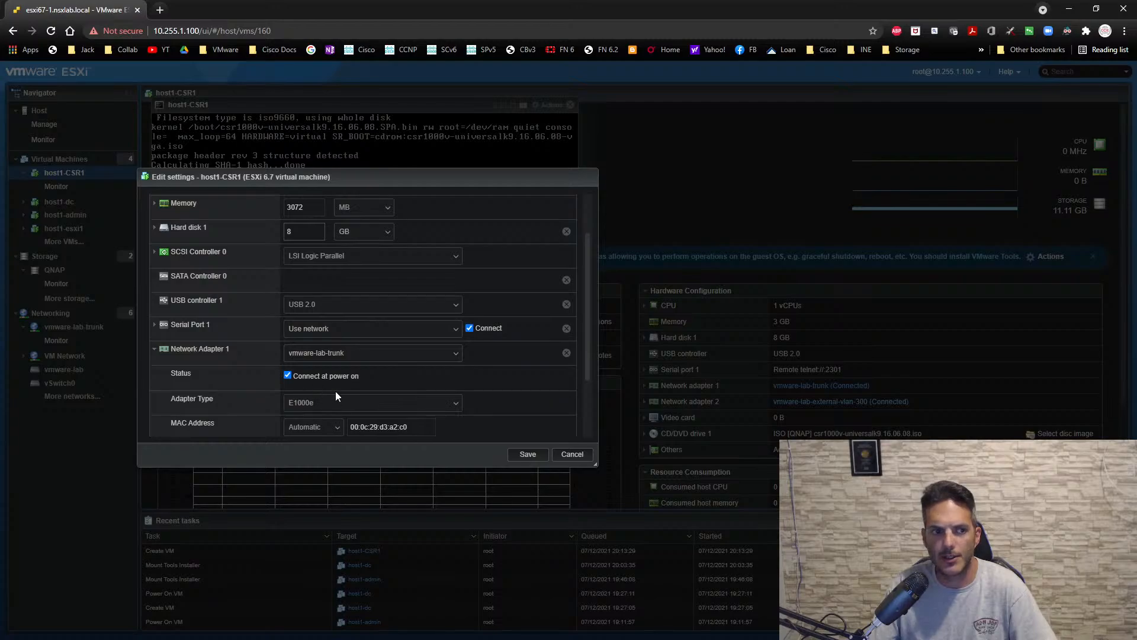
left_click(154, 350)
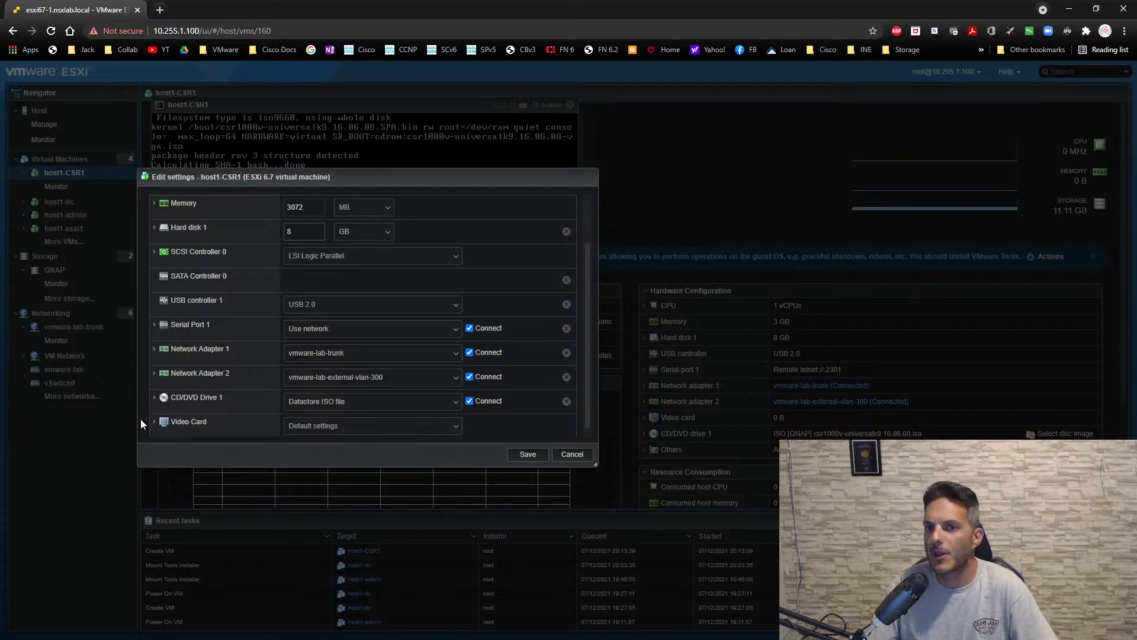
left_click(559, 457)
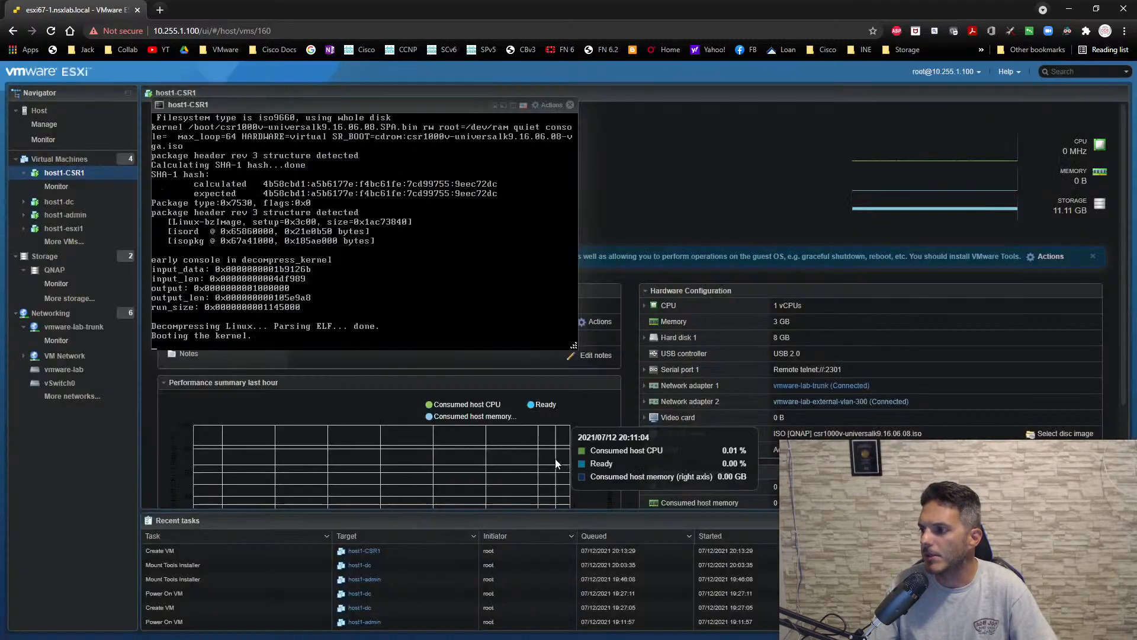
- Close host1-CSR1's console and open the console of host1-dc
left_click(570, 105)
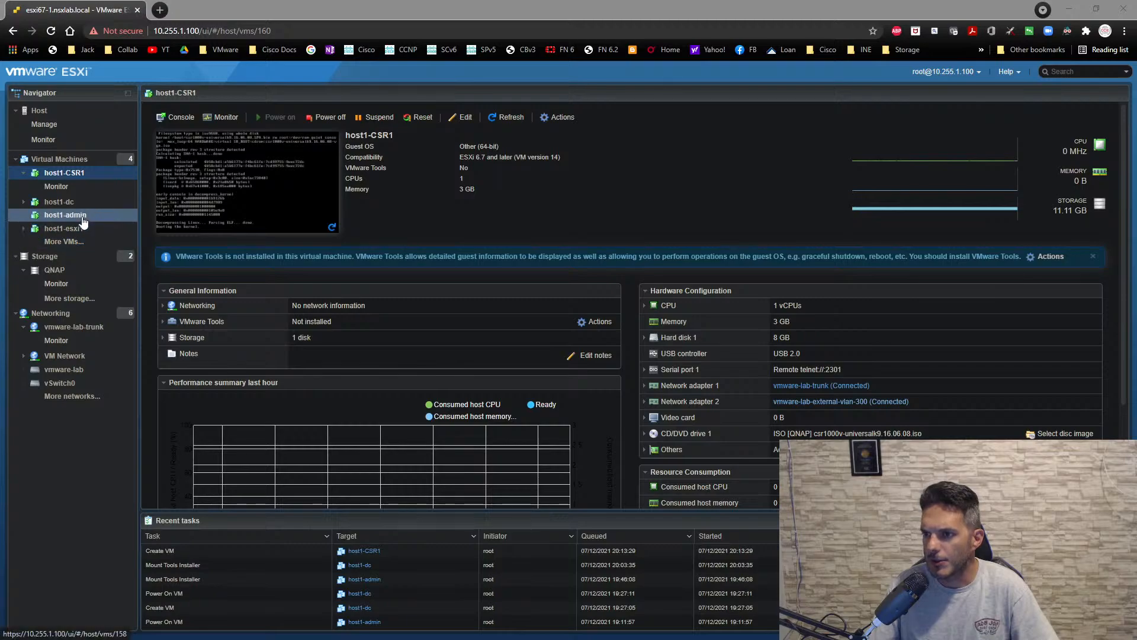
left_click(67, 205)
left_click(300, 197)
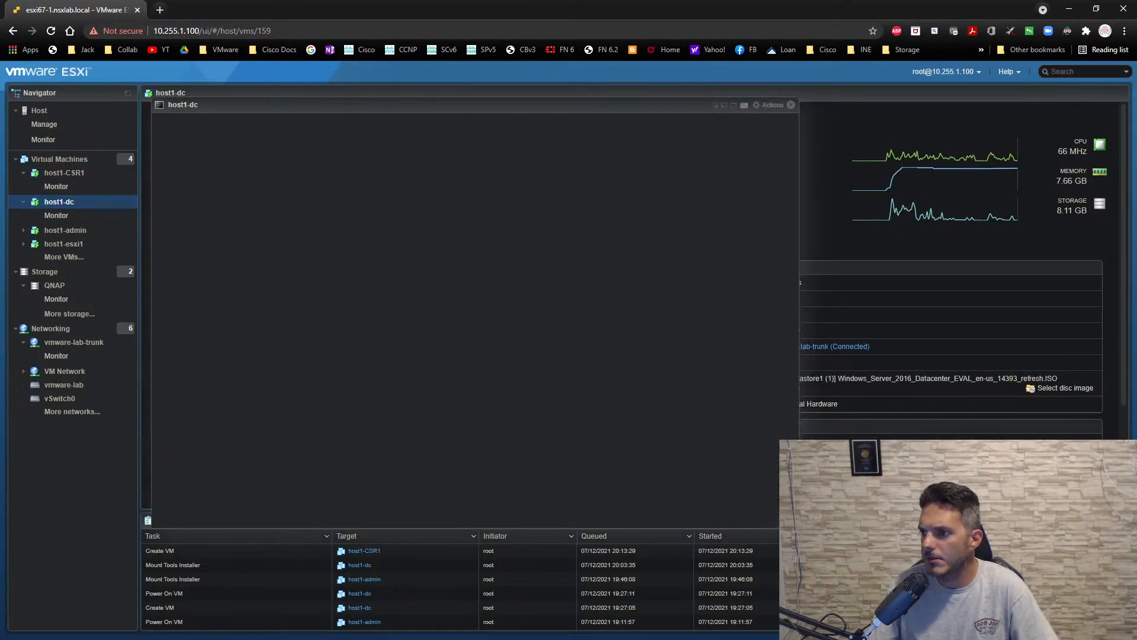
- Send Ctrl-Alt-Delete to host1-dc's guest and sign in to Windows as Administrator with the account password
left_click(770, 107)
mouse_move(788, 204)
mouse_move(924, 257)
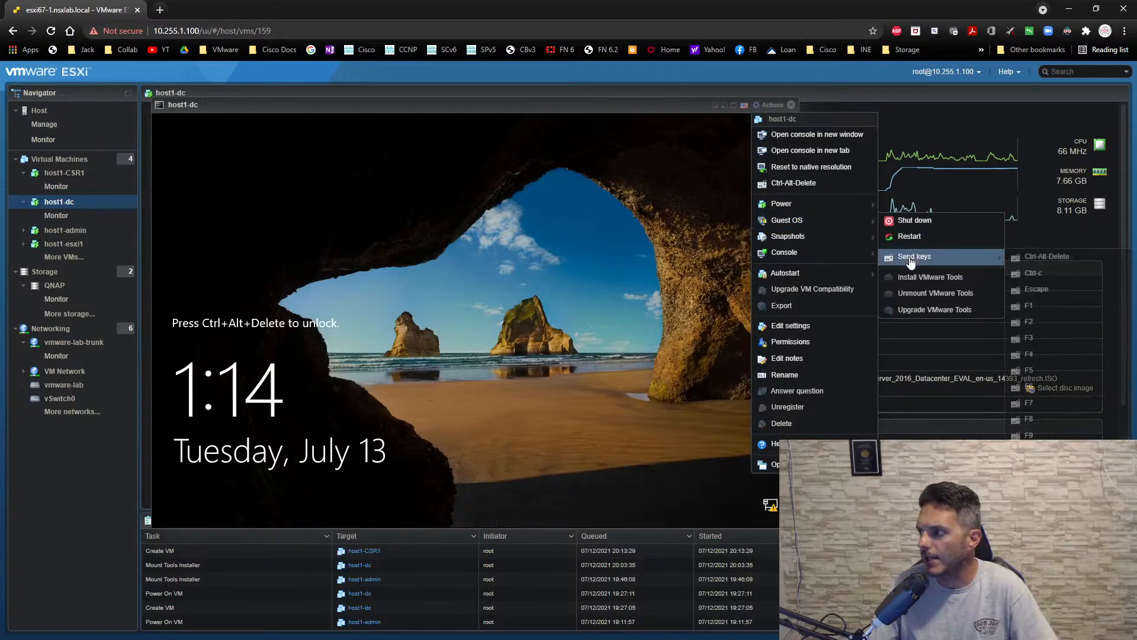
left_click(1047, 259)
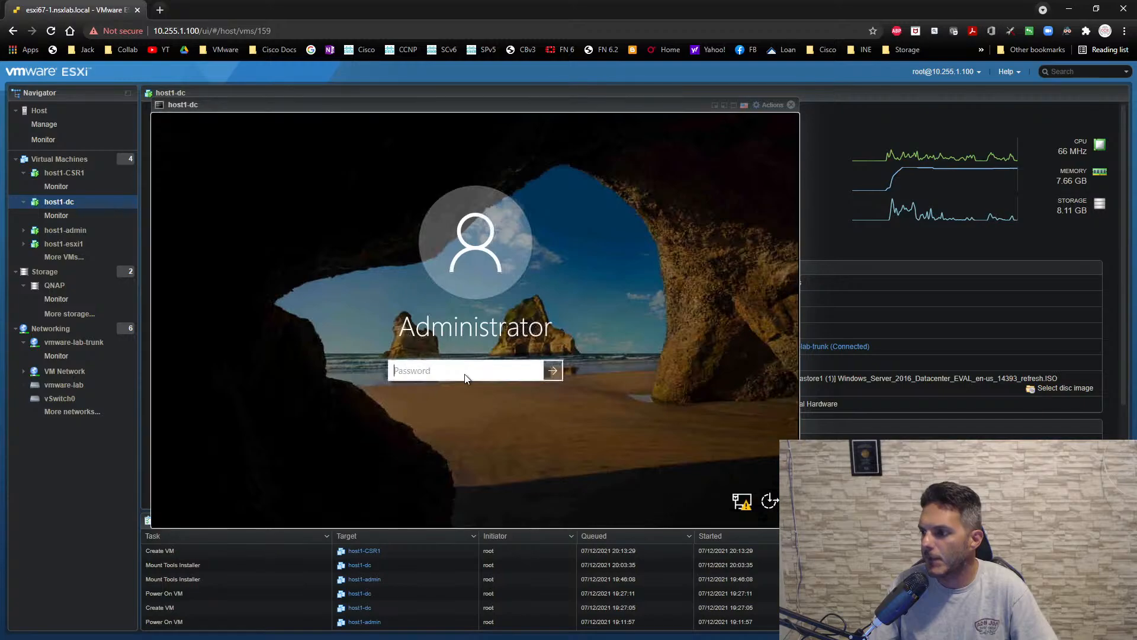
type("******")
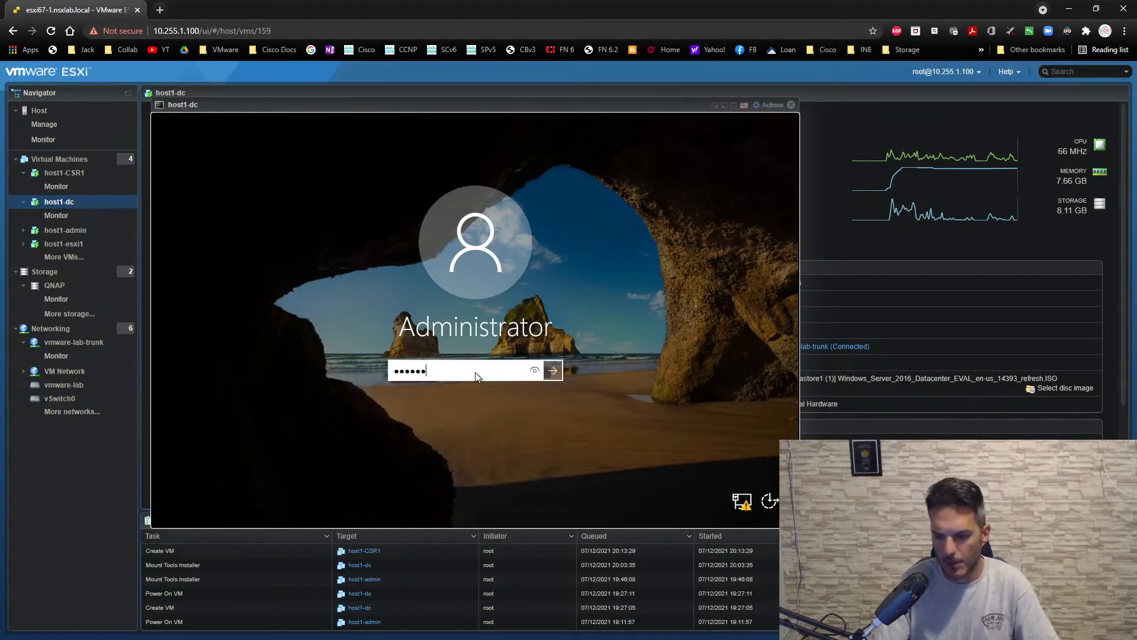
type("*")
key("Return")
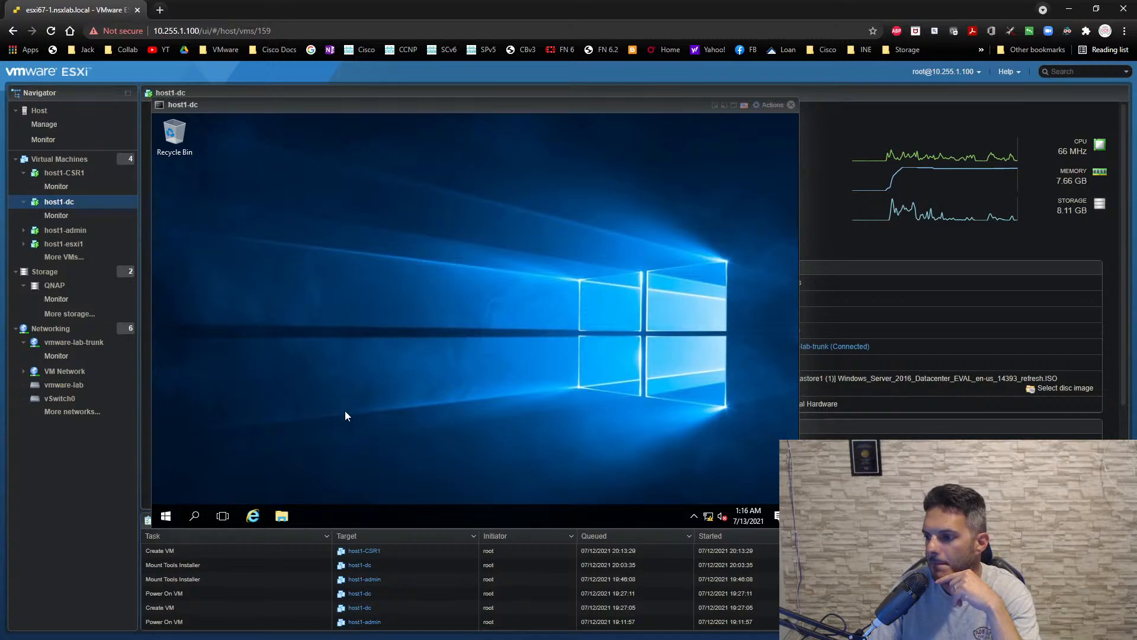
- Reposition the host1-dc console and try to start the Add Roles and Features wizard from Server Manager
left_click_drag(311, 103, 283, 91)
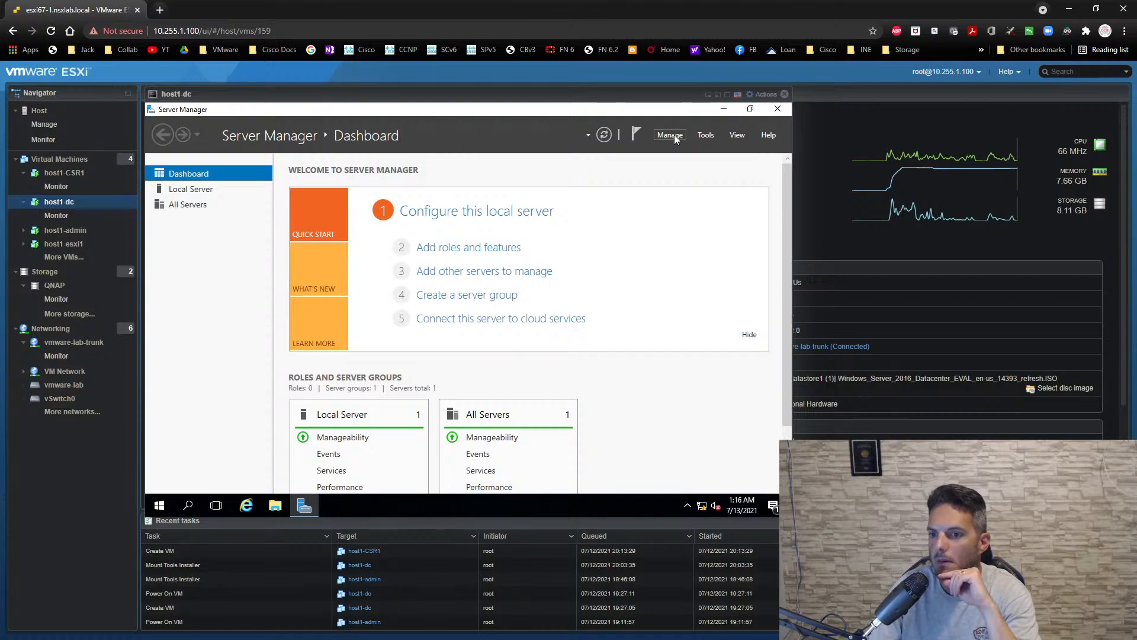
left_click(672, 135)
left_click(675, 149)
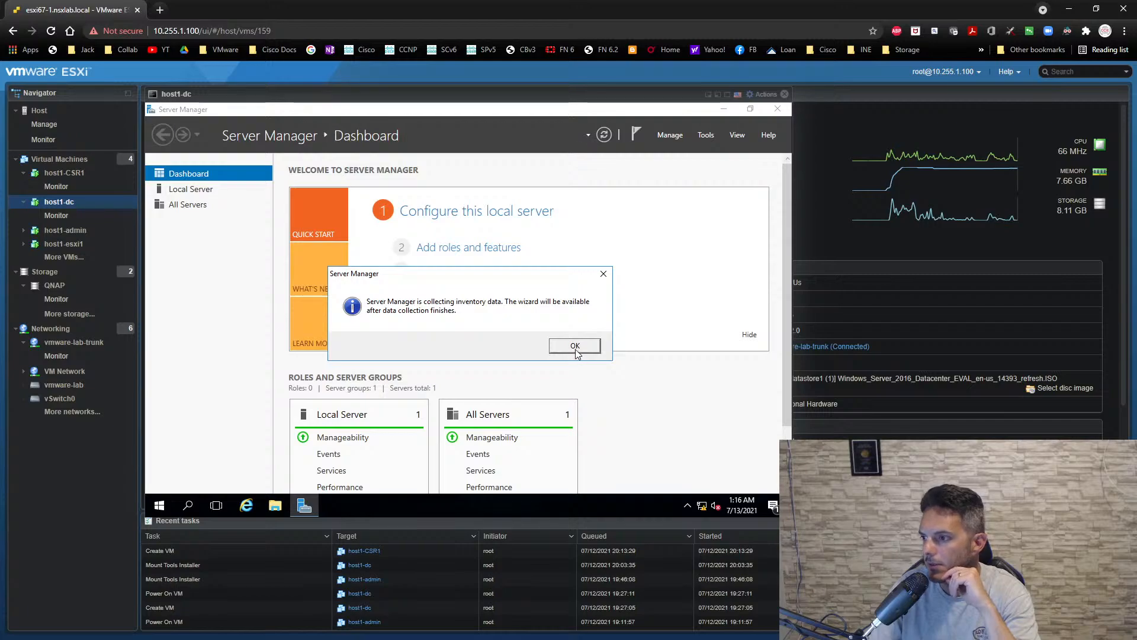
left_click(574, 346)
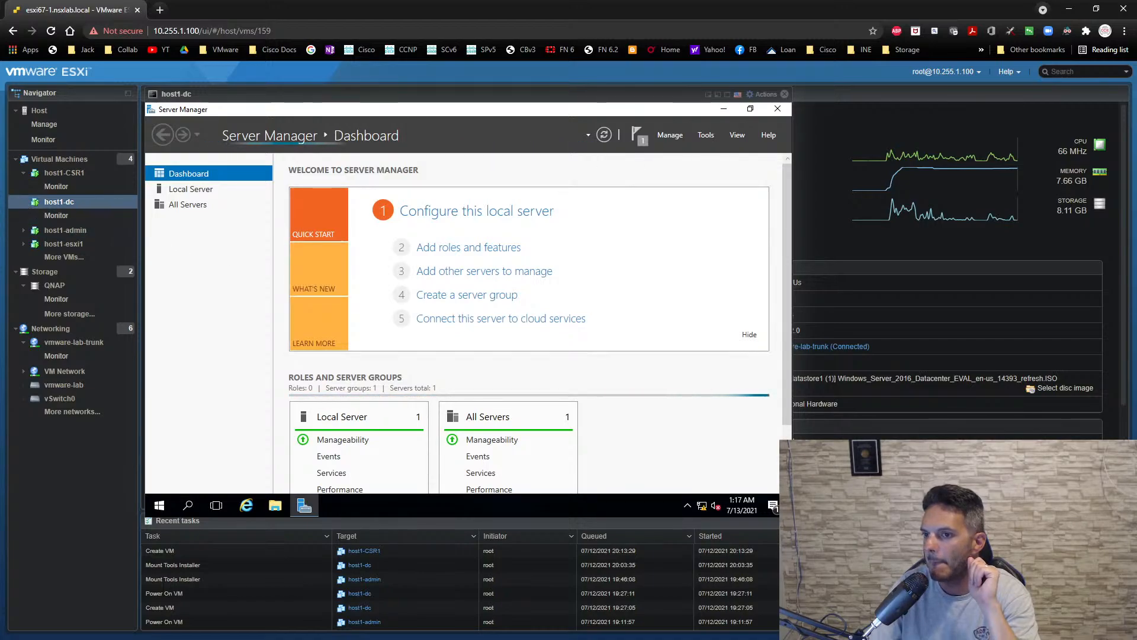
- Check the router's boot progress in SecureCRT's NSX-T-RTR1 session, moving its window aside before returning to host1-dc's console
key("alt+Tab")
left_click_drag(0, 186, 776, 187)
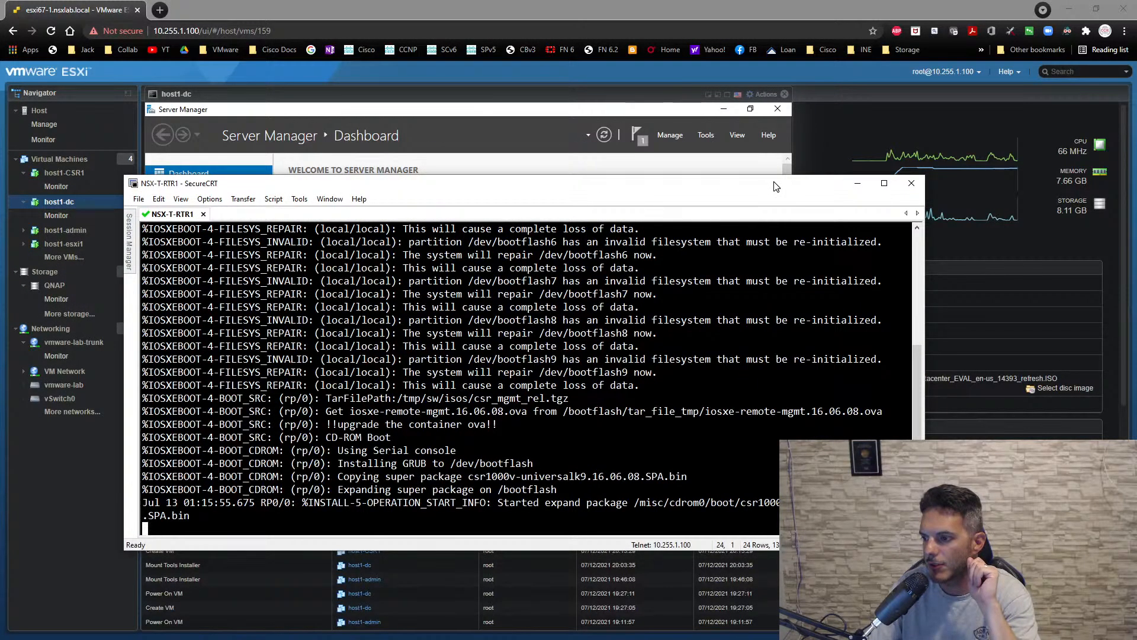
left_click_drag(776, 187, 773, 209)
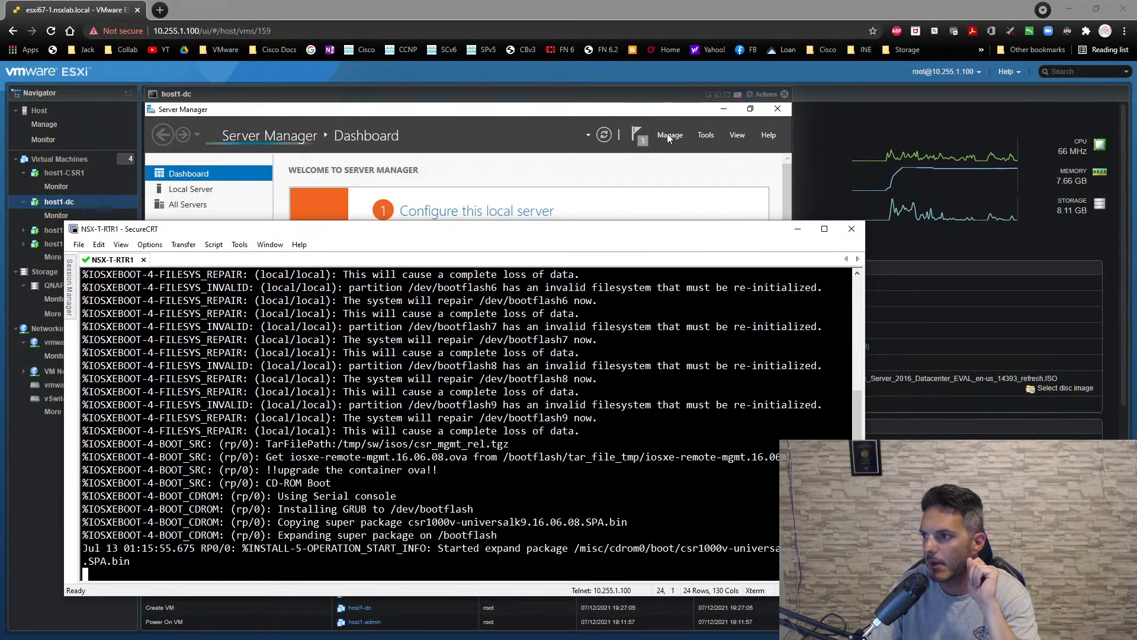
left_click(570, 100)
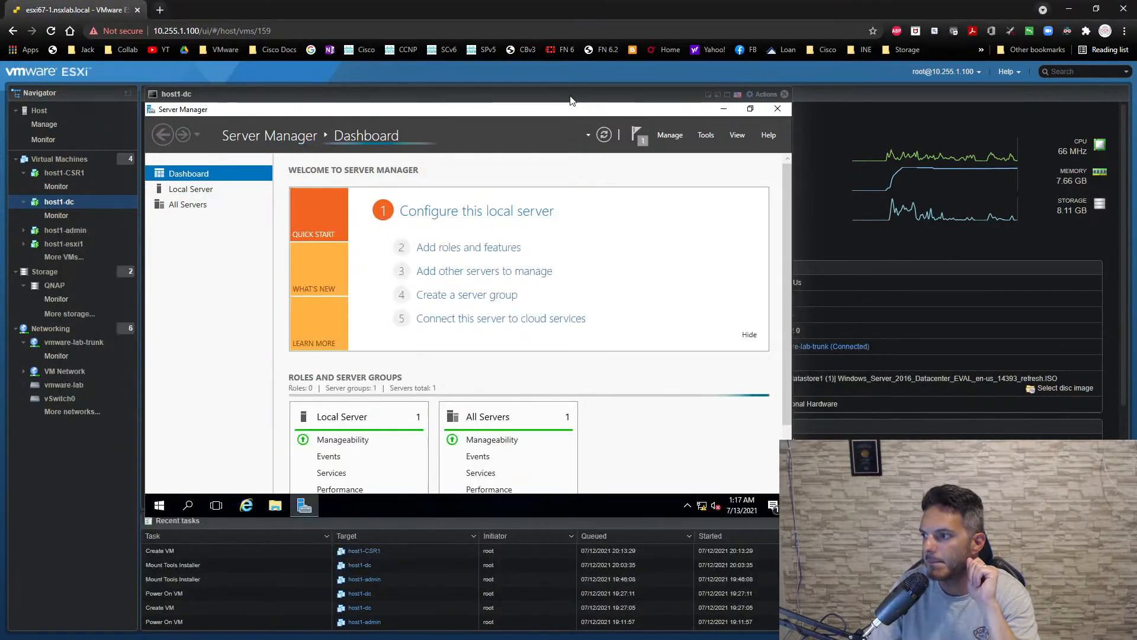
- Try to start the Add Roles and Features wizard again, and examine the server's running processes in Task Manager's detailed view
left_click(673, 136)
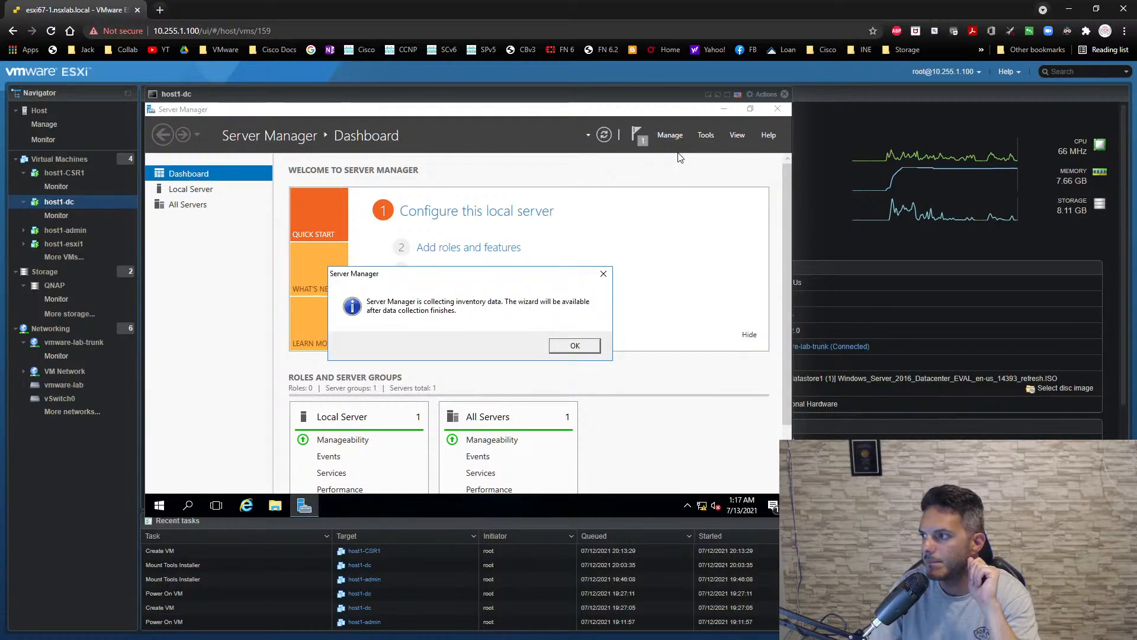
left_click(575, 346)
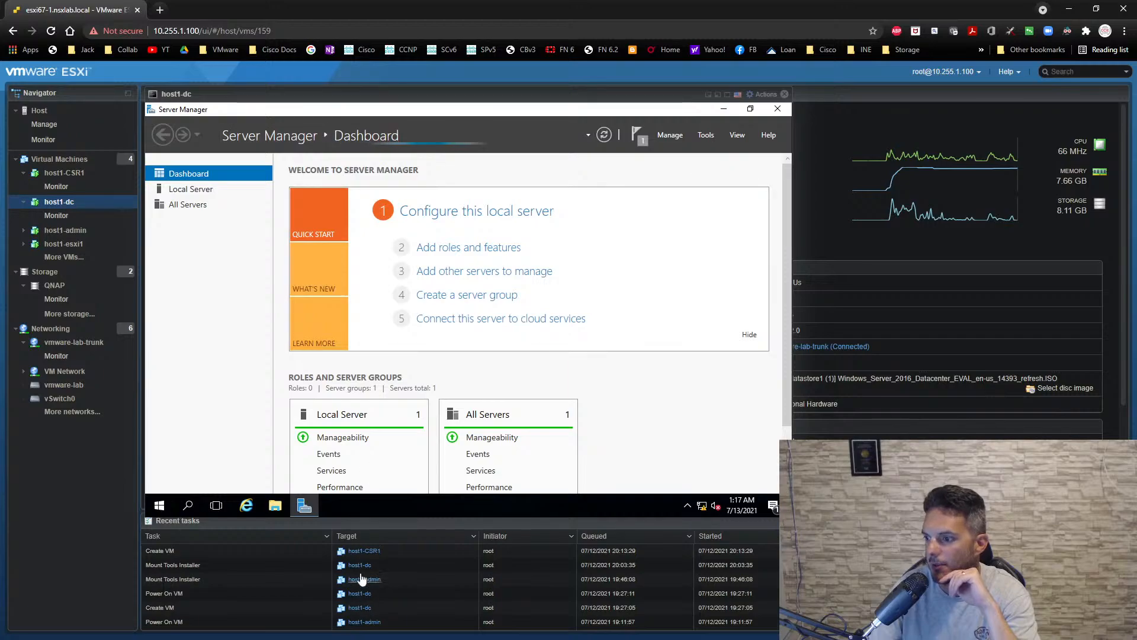
right_click(361, 502)
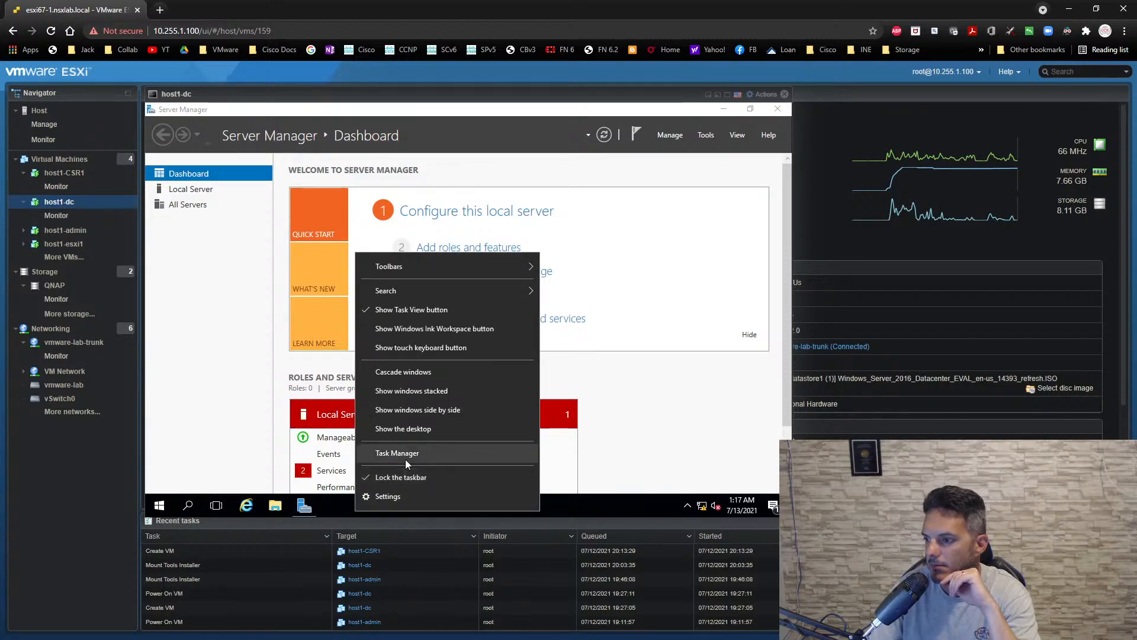
left_click(406, 460)
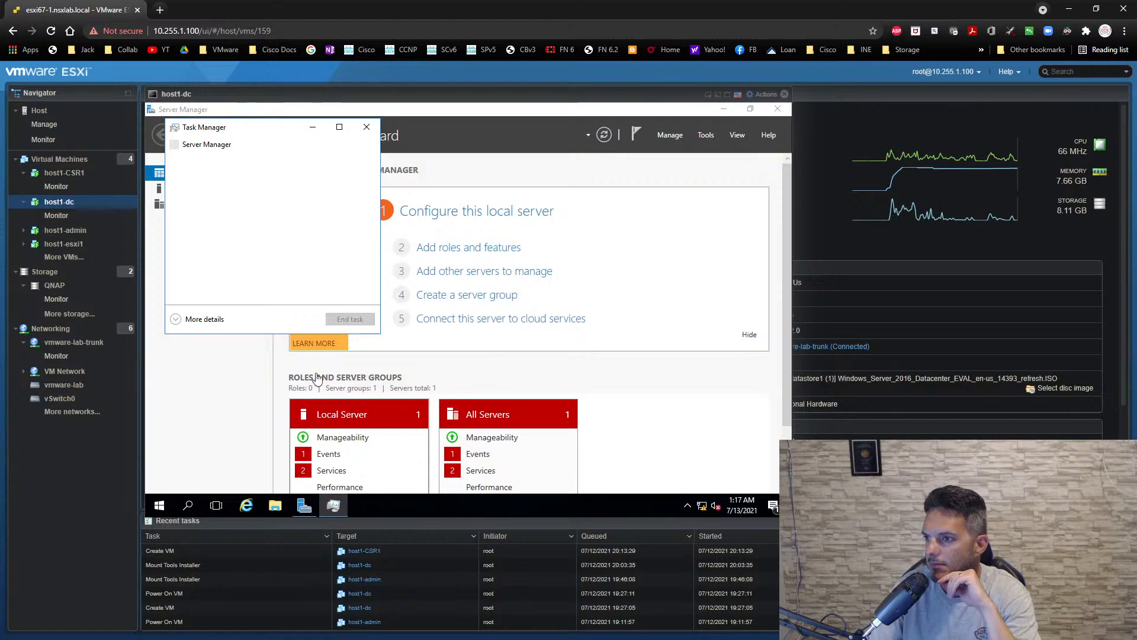
left_click(191, 332)
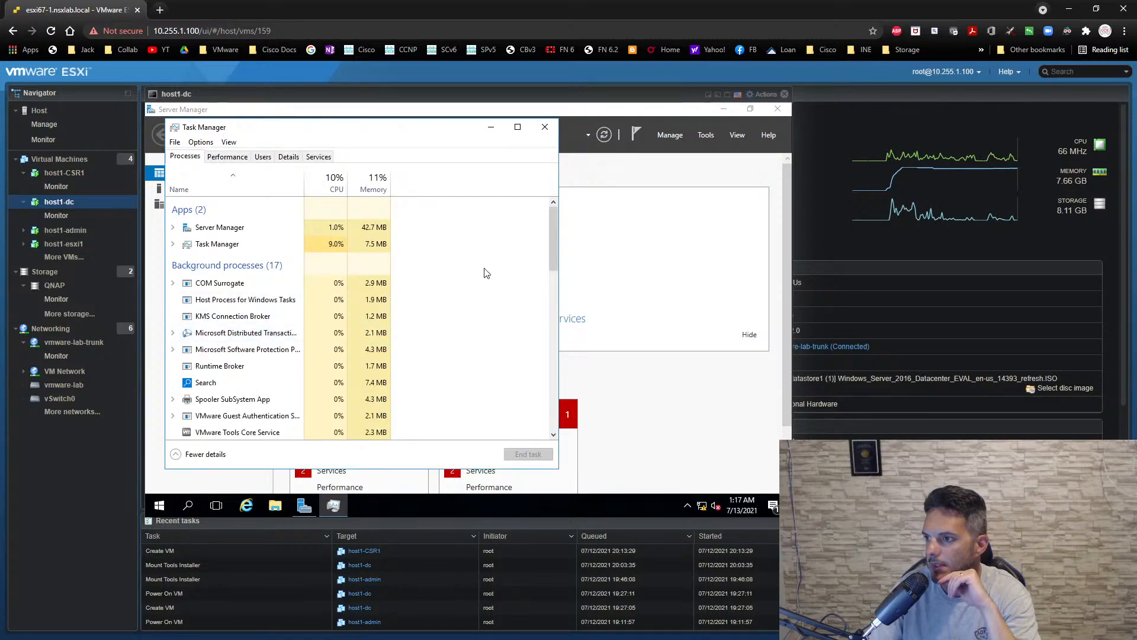
left_click(543, 132)
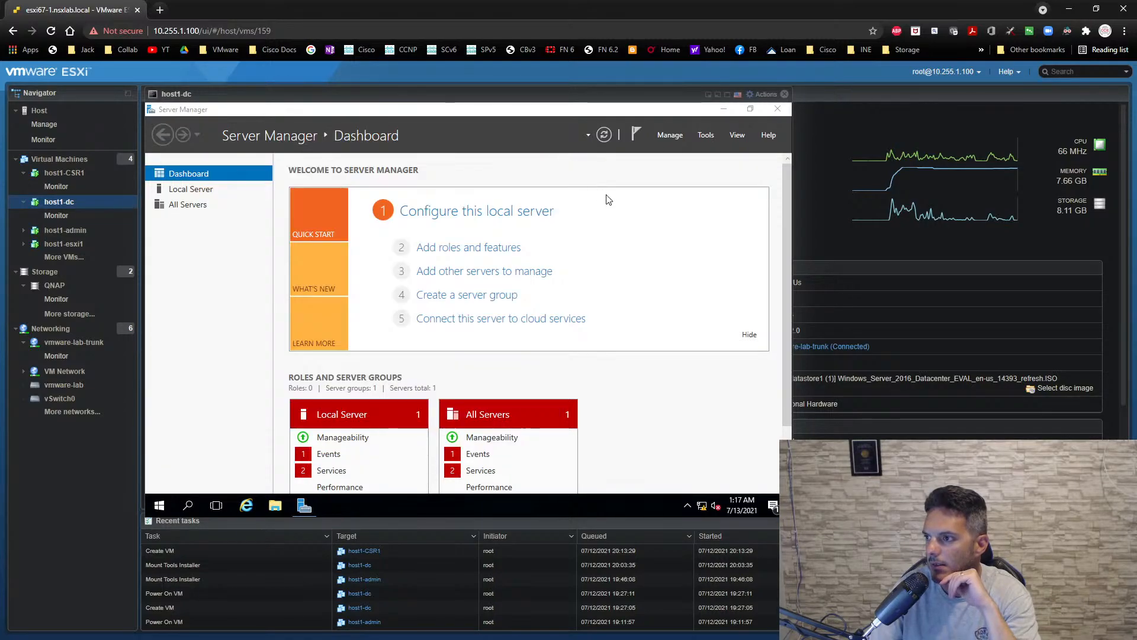
- Start the Add Roles and Features wizard with role-based or feature-based installation and return from the roles list to server selection
left_click(667, 140)
left_click(670, 153)
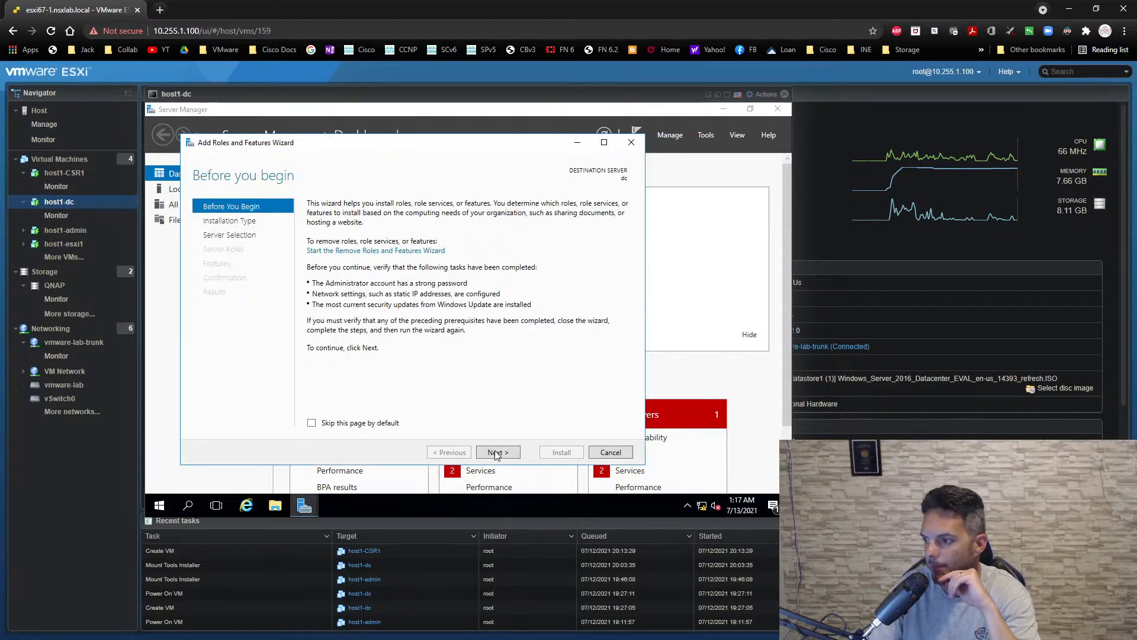
left_click(495, 453)
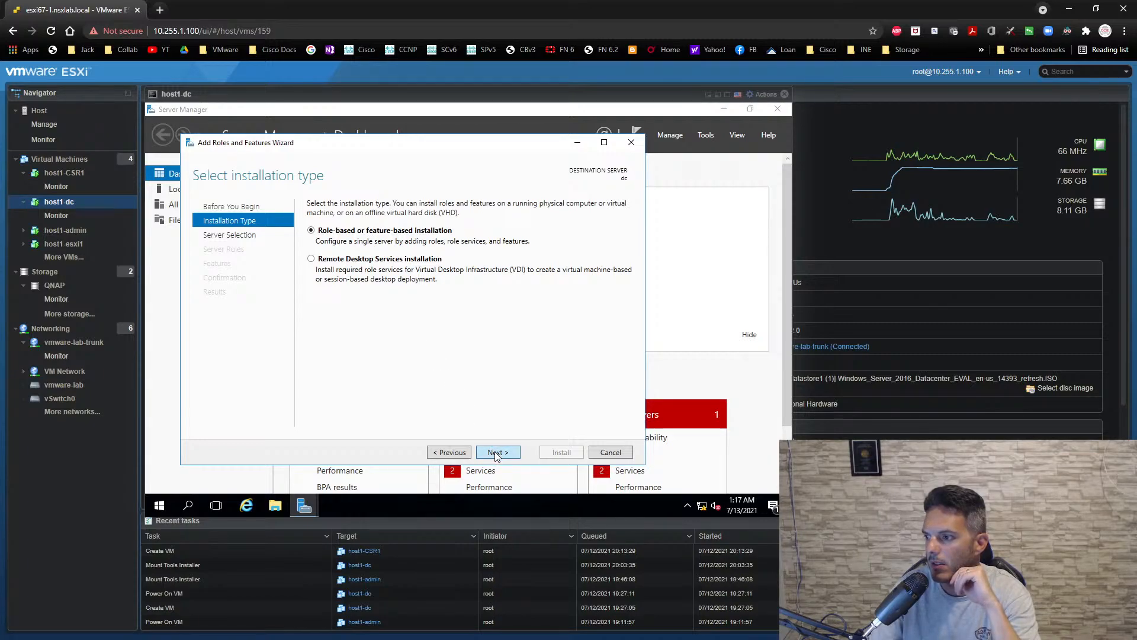
key("Return")
key("Return")
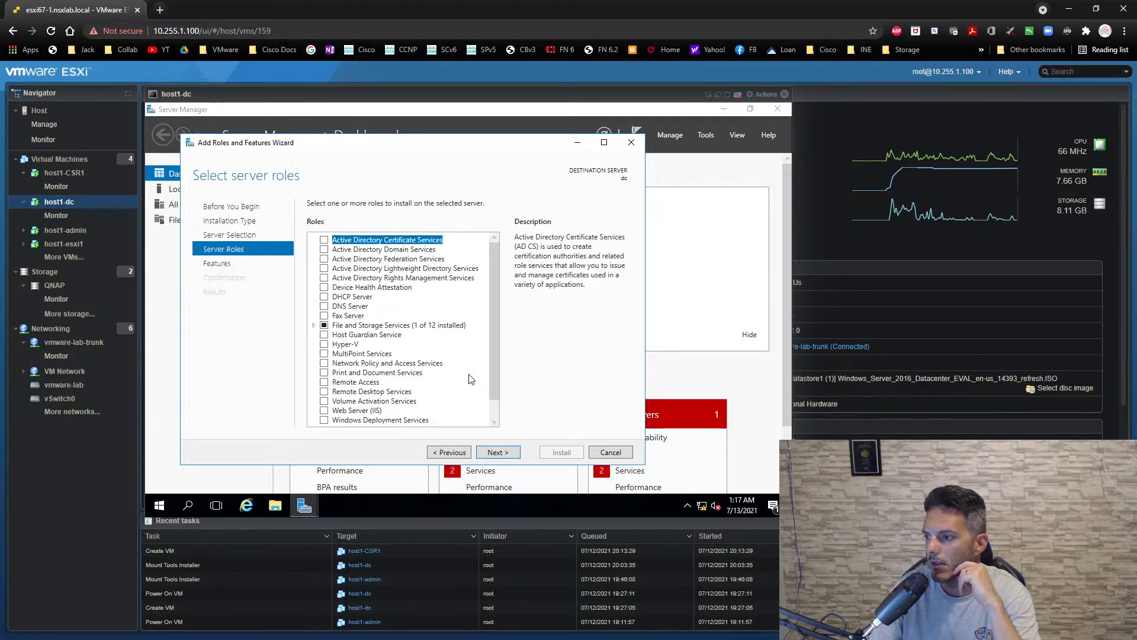
left_click(450, 454)
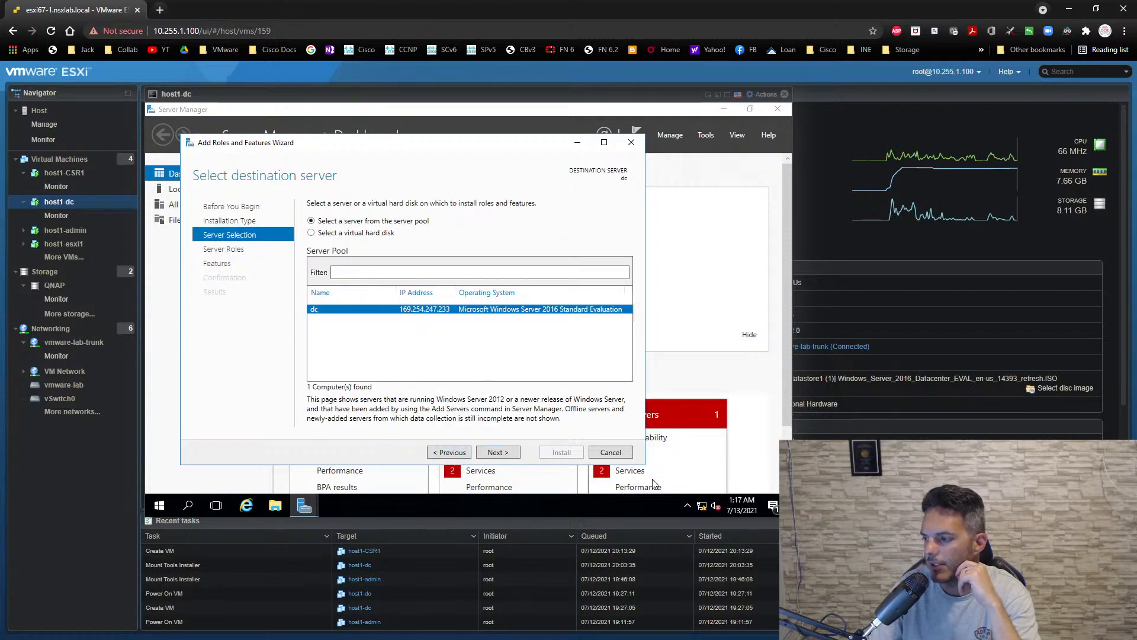
- Open Ethernet0's TCP/IPv4 properties through Network and Sharing Center and switch to a manually specified IP address
right_click(702, 507)
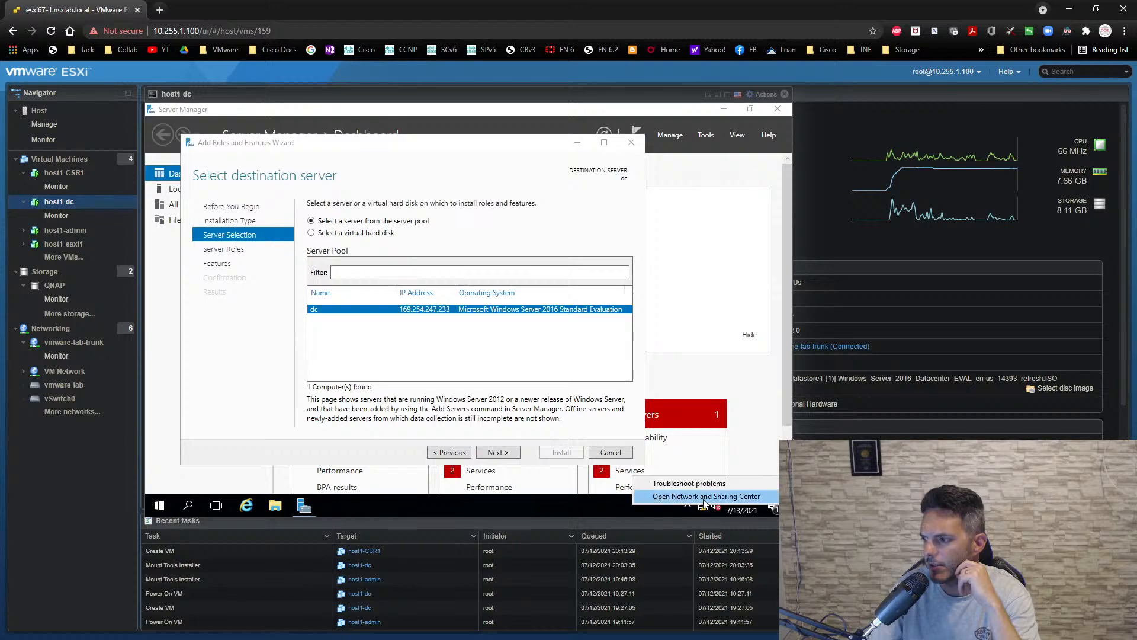
left_click(703, 498)
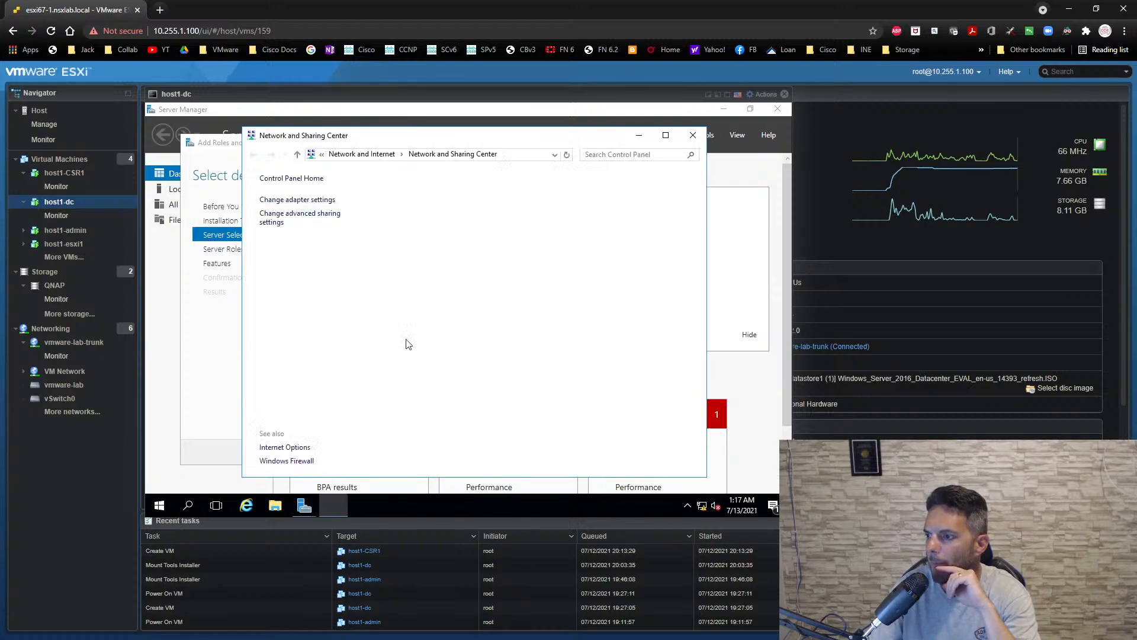
left_click(616, 225)
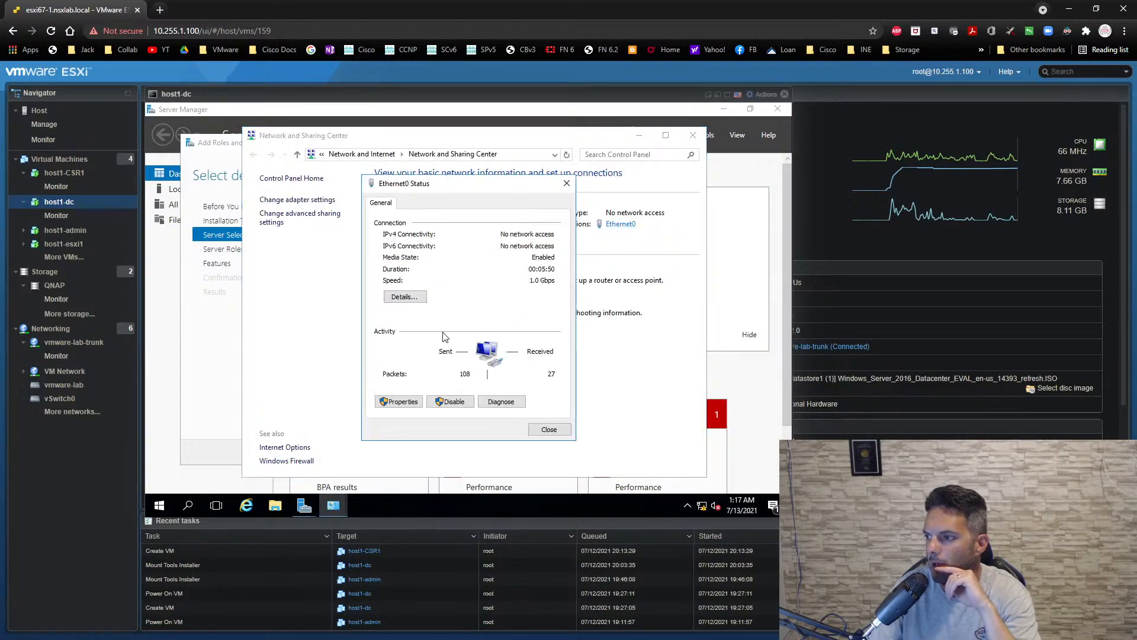
left_click(398, 402)
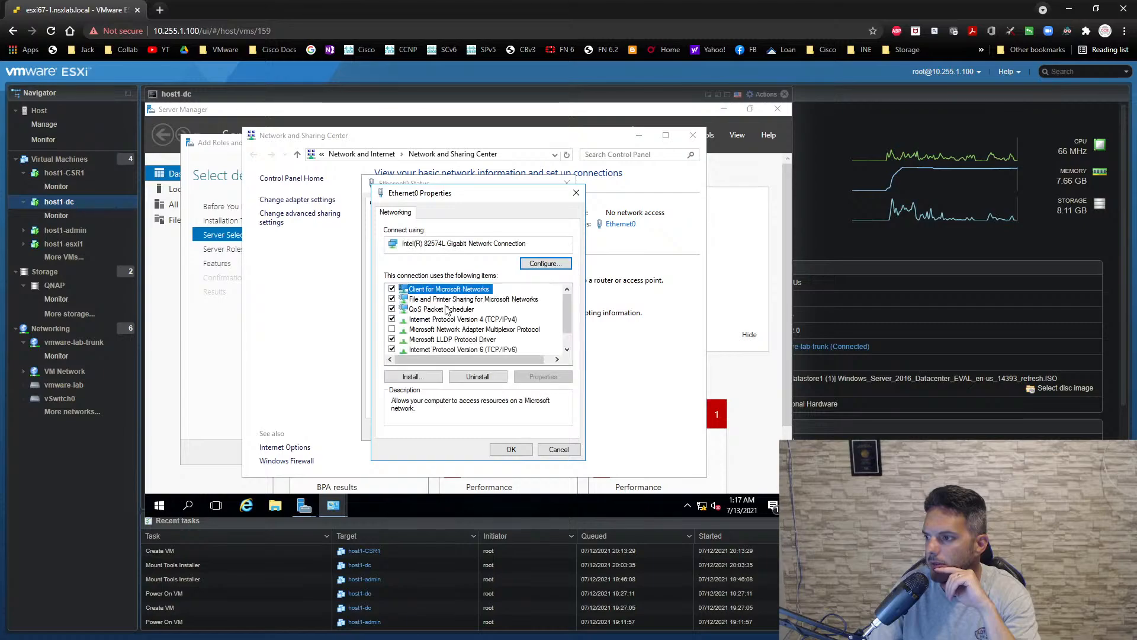
left_click(456, 320)
left_click(526, 374)
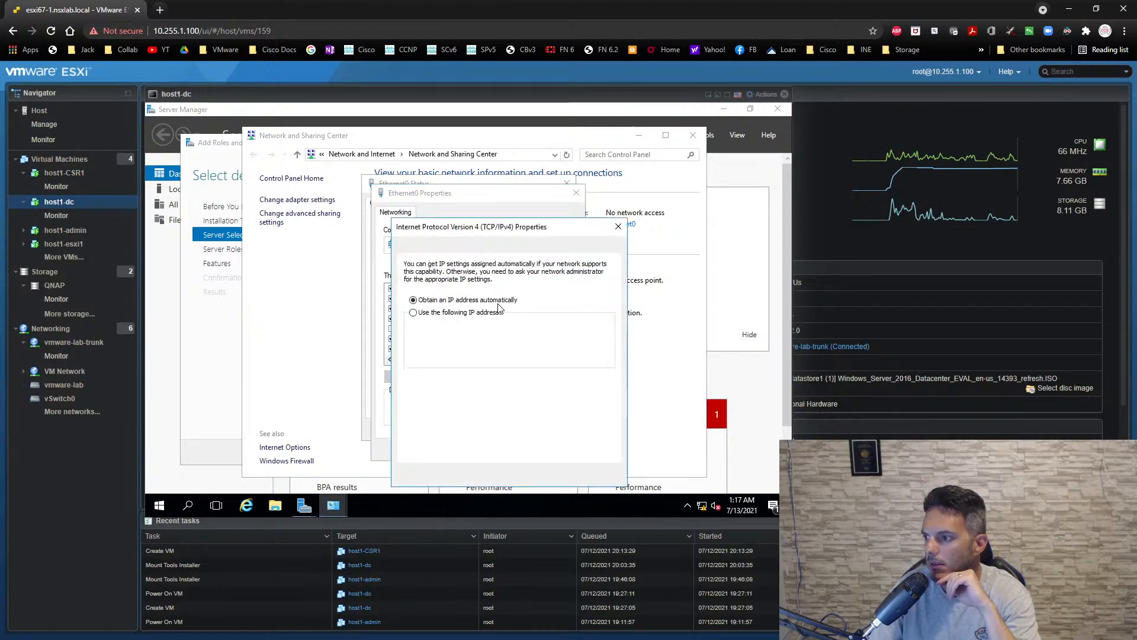
left_click(453, 312)
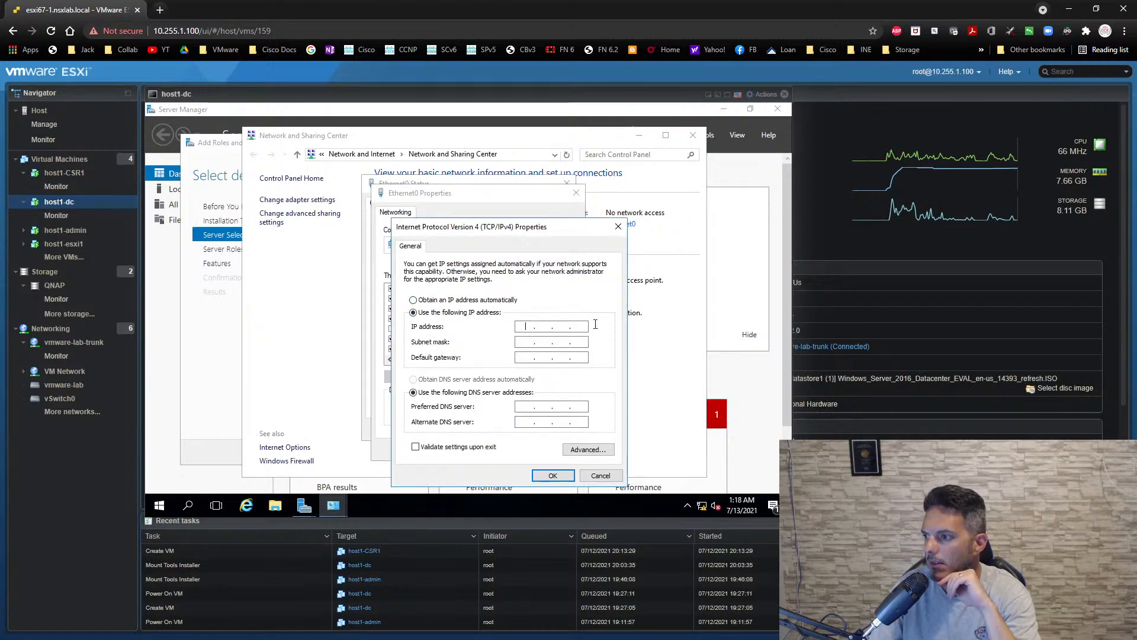
- Set Ethernet0's IP address to 10.0.0.254 and its subnet mask to 255.255.255.0
type("10.0.0.")
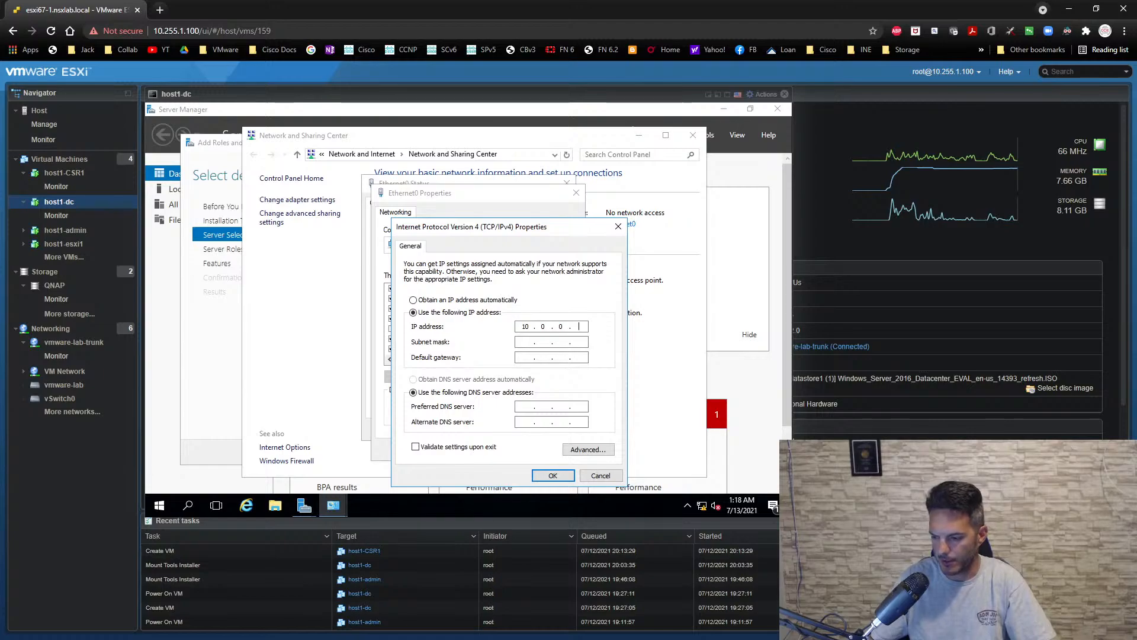
type("254")
key("Tab")
key("BackSpace")
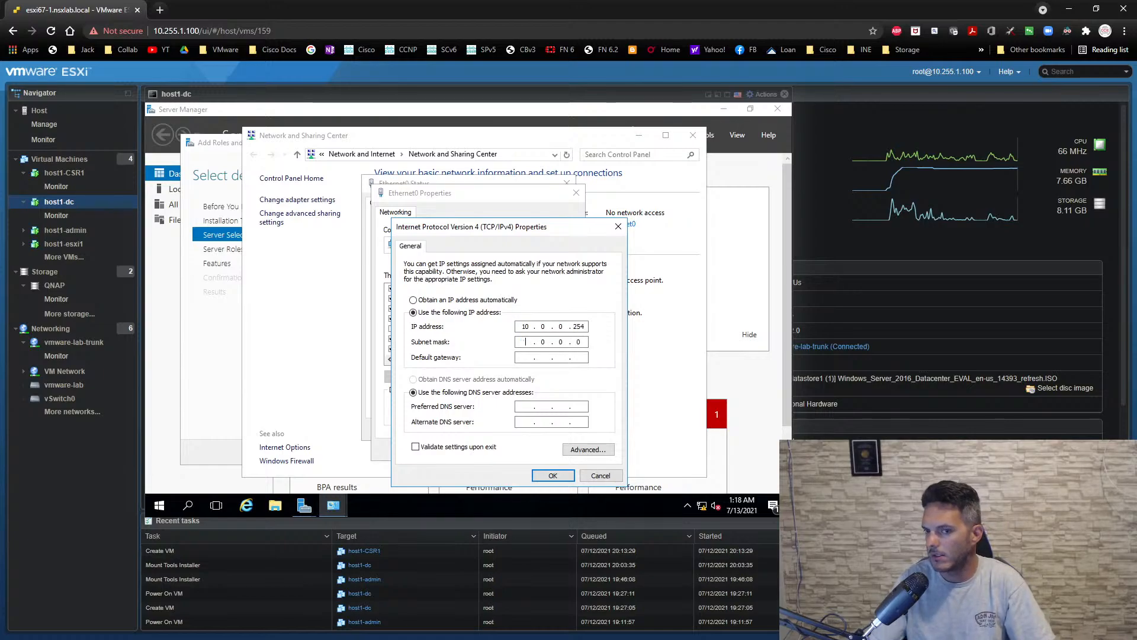
type("255255")
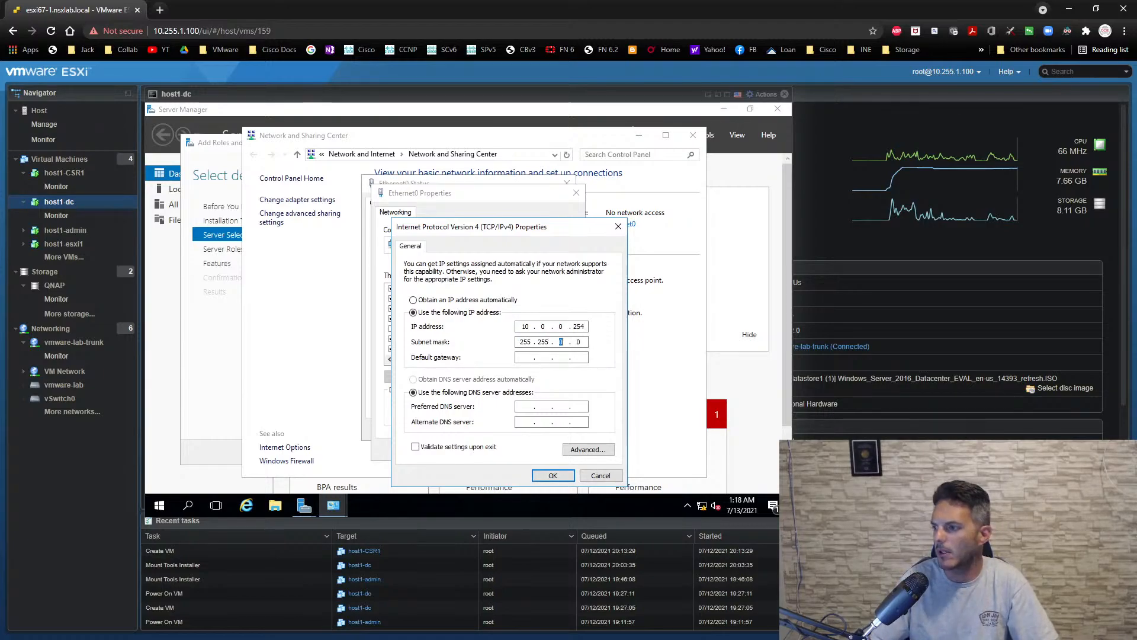
type("25")
type("10.0.")
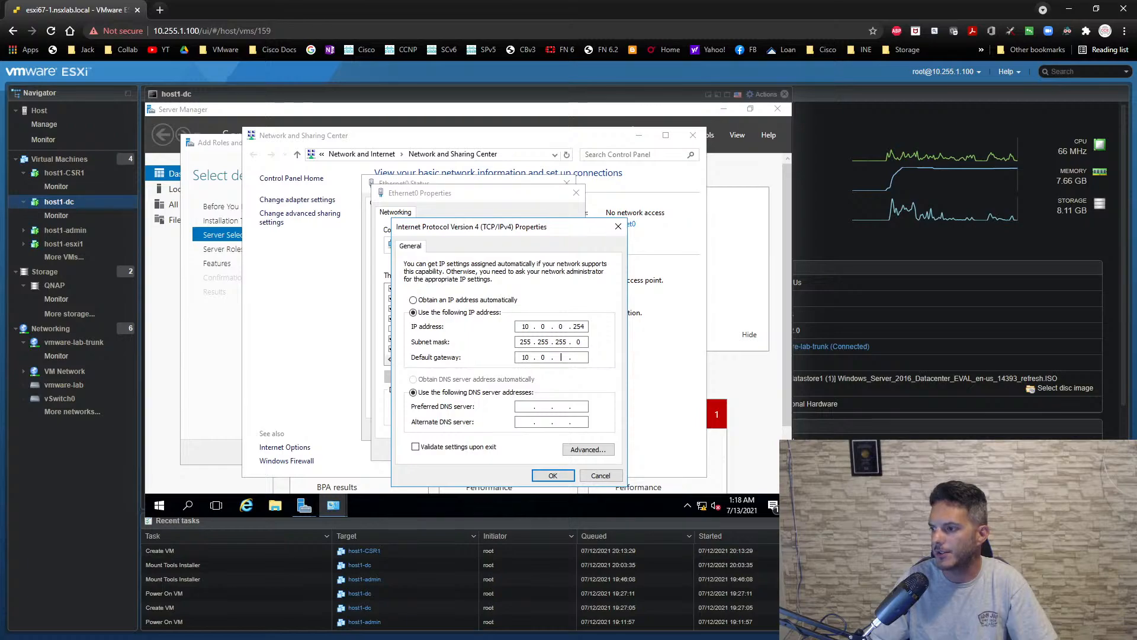
type("0.1")
- Set the default gateway to 10.0.0.1 and the preferred DNS server to 8.8.8.8, and apply the Ethernet0 settings
key("Tab")
key("Tab")
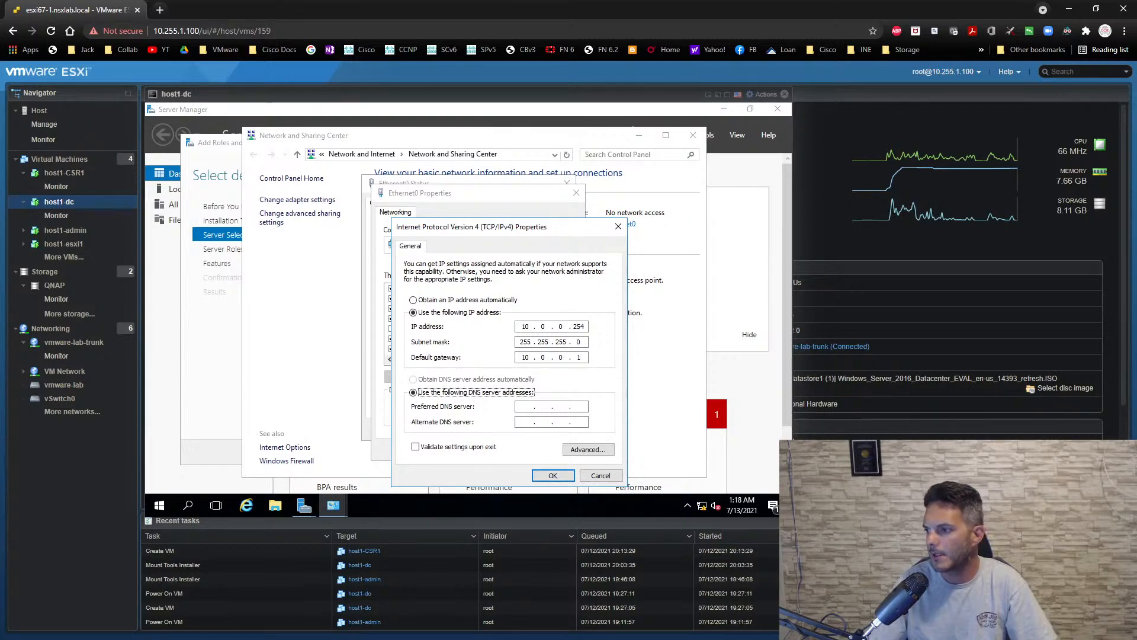
type("8.8.8.8")
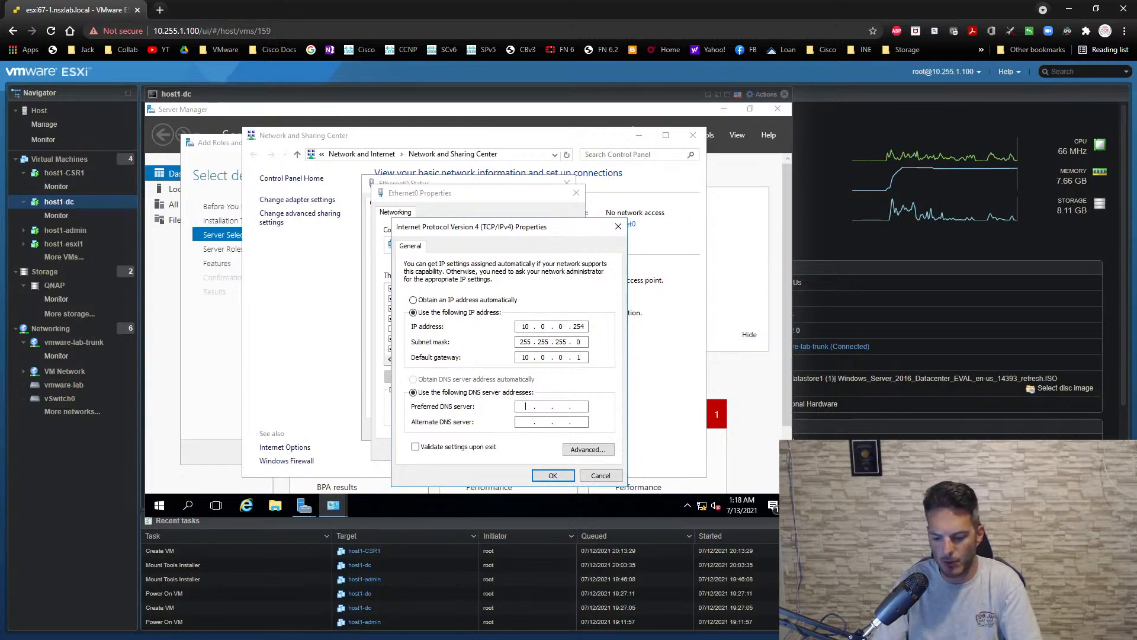
left_click(552, 475)
left_click(508, 449)
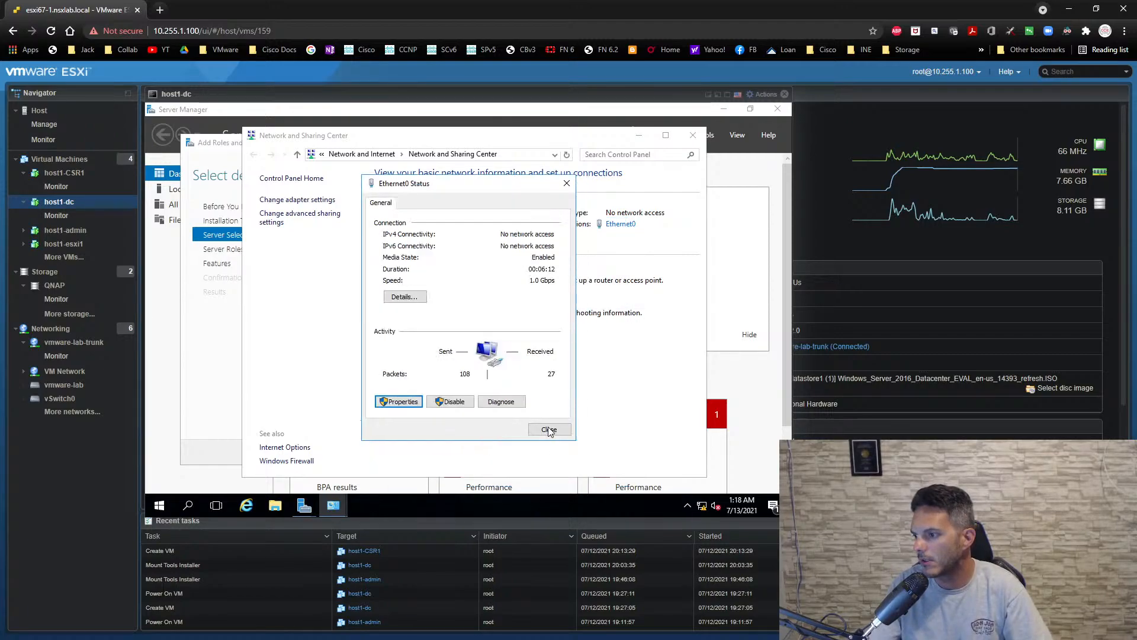
- Close the Ethernet0 status and Network and Sharing Center windows, and cancel the Add Roles and Features wizard
left_click(550, 432)
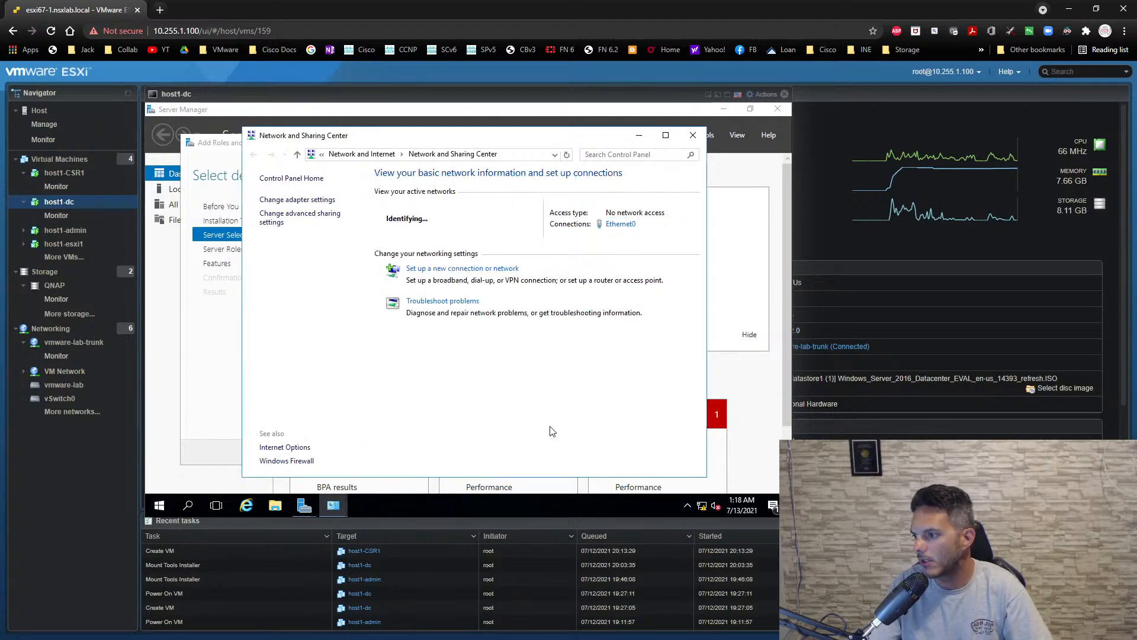
left_click(693, 135)
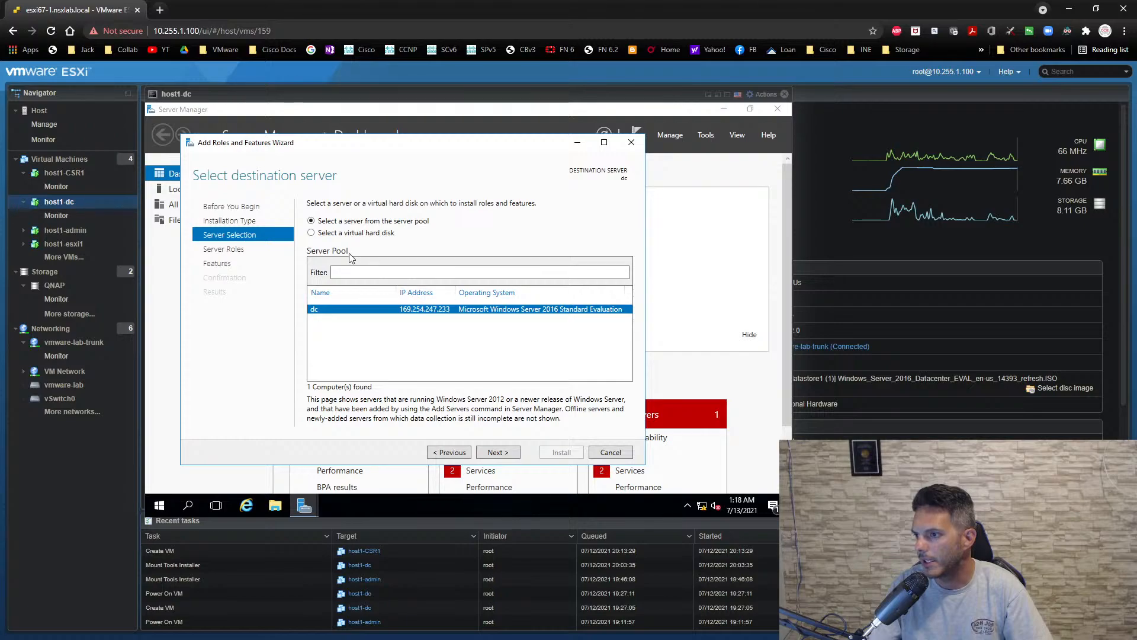
left_click(465, 453)
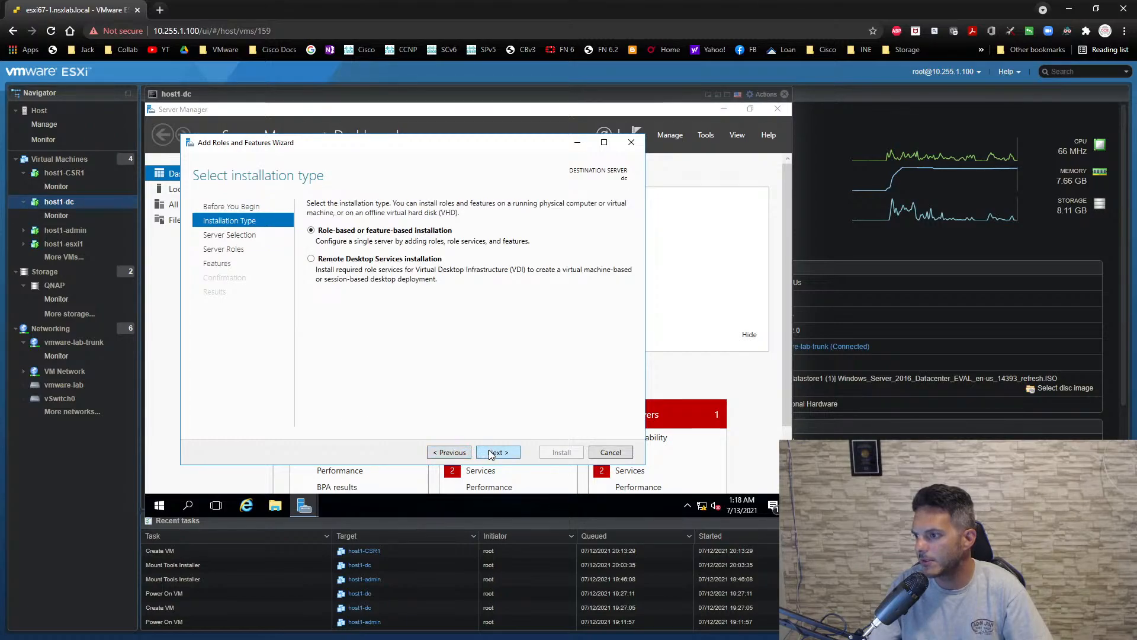
left_click(489, 453)
left_click(613, 453)
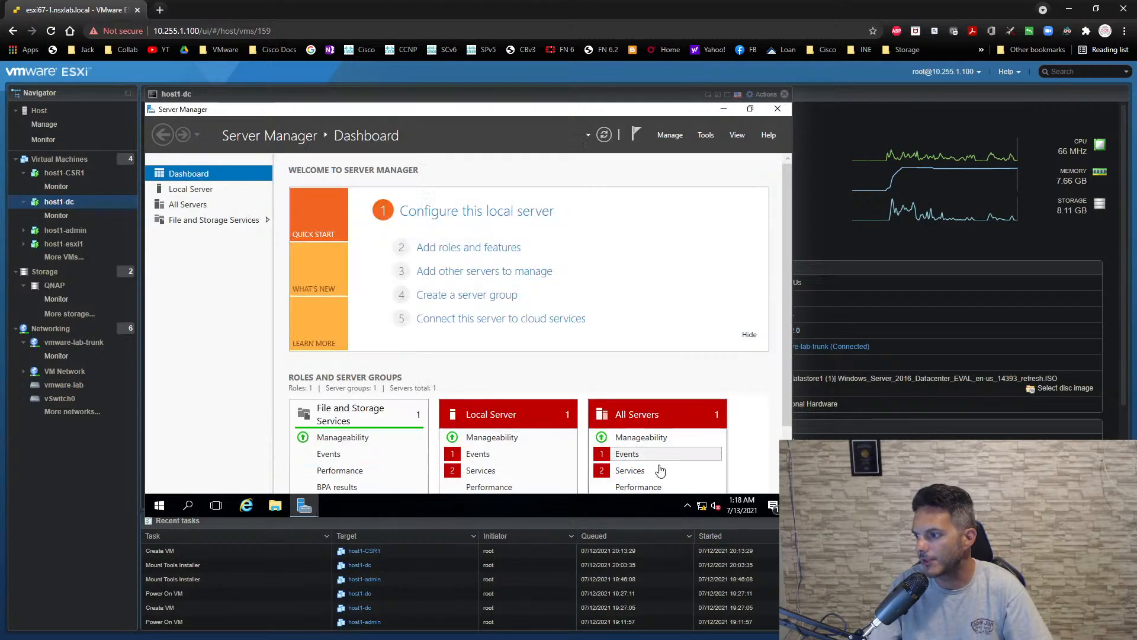
right_click(702, 506)
left_click(606, 507)
right_click(490, 508)
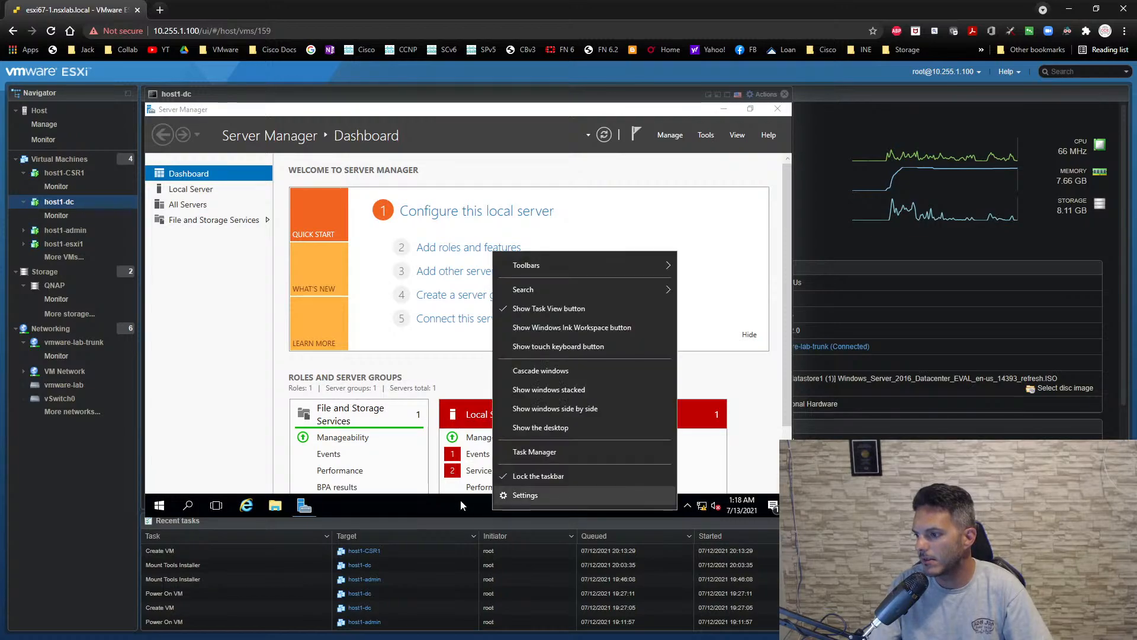
left_click(53, 470)
- Find Command Prompt by searching for cmd, open it and pin it to the taskbar
left_click(160, 507)
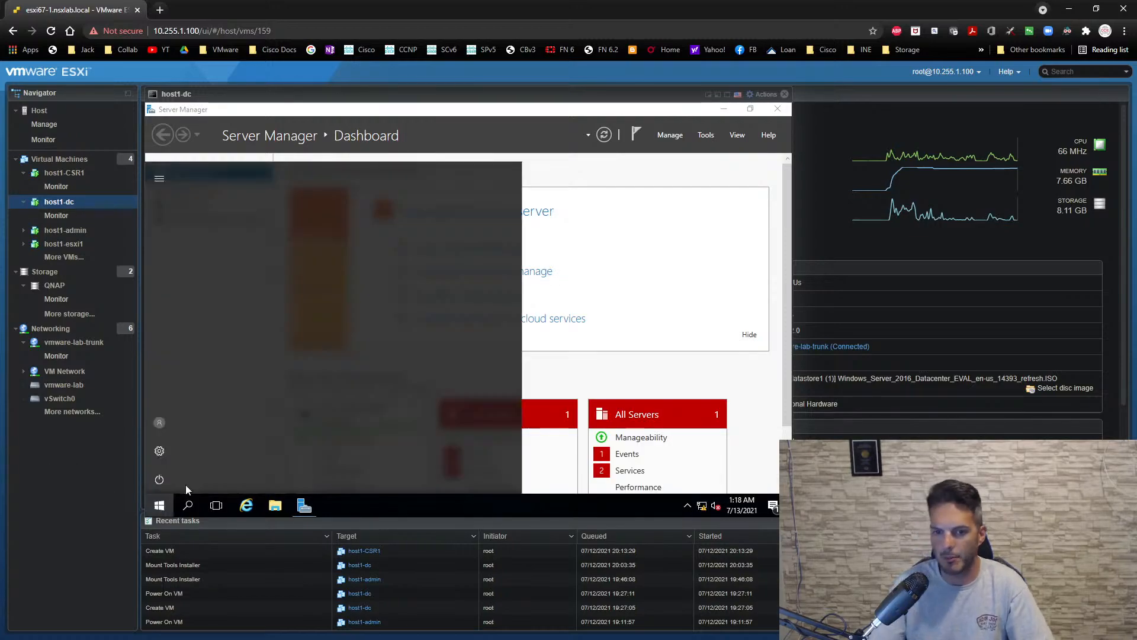
type("c")
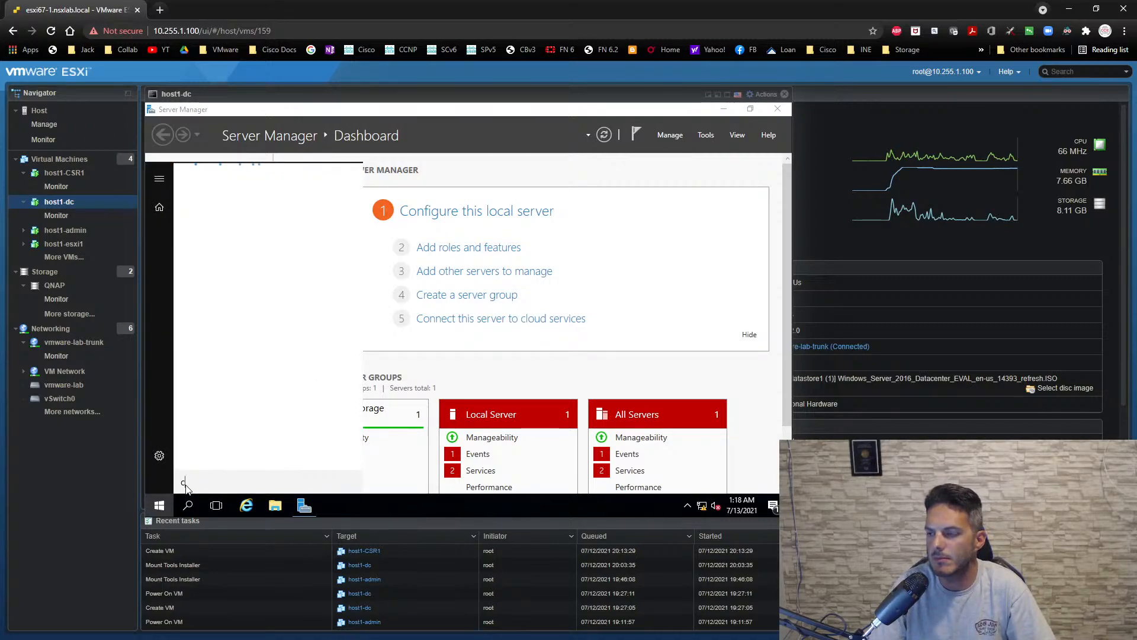
type("md")
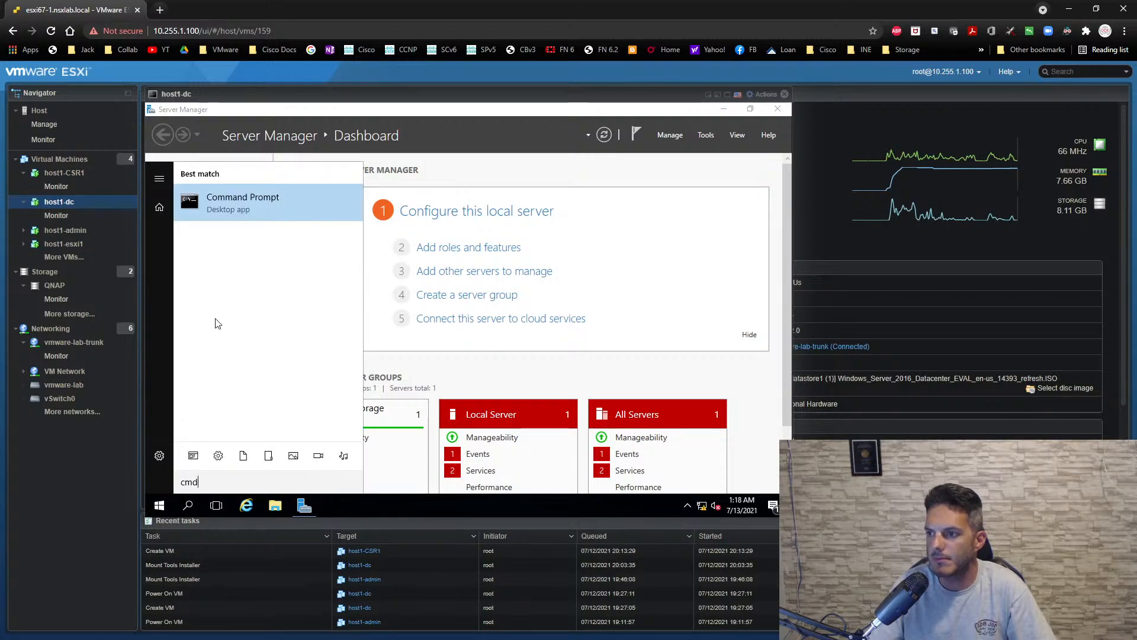
left_click(239, 205)
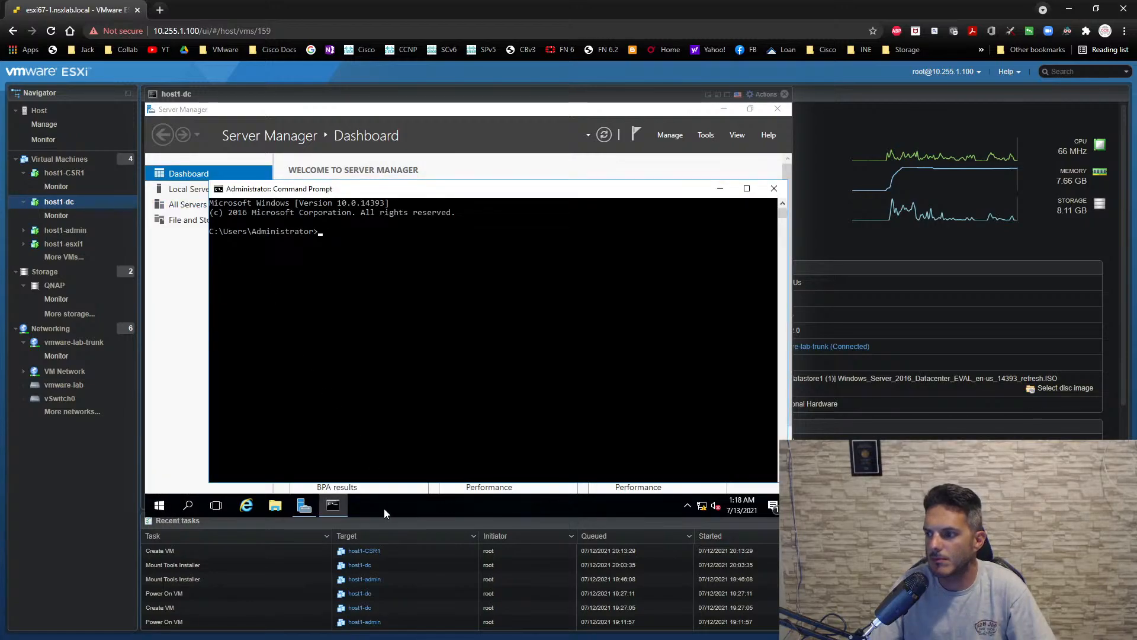
right_click(340, 507)
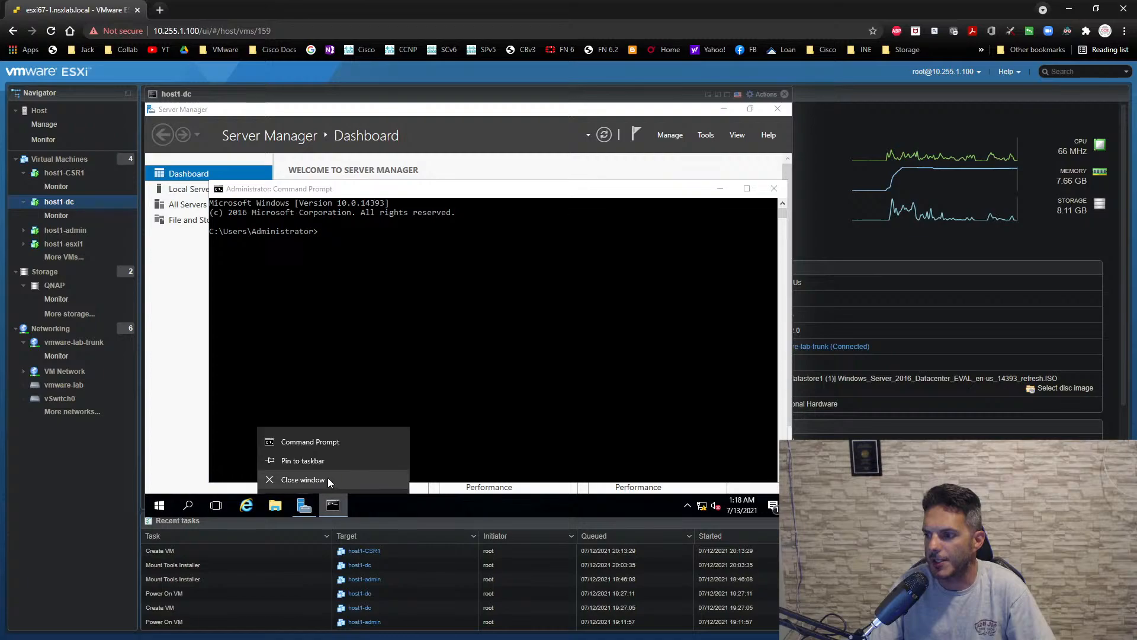
left_click(358, 327)
- Run ipconfig to check Ethernet0's IP configuration, and close Command Prompt
type("ip")
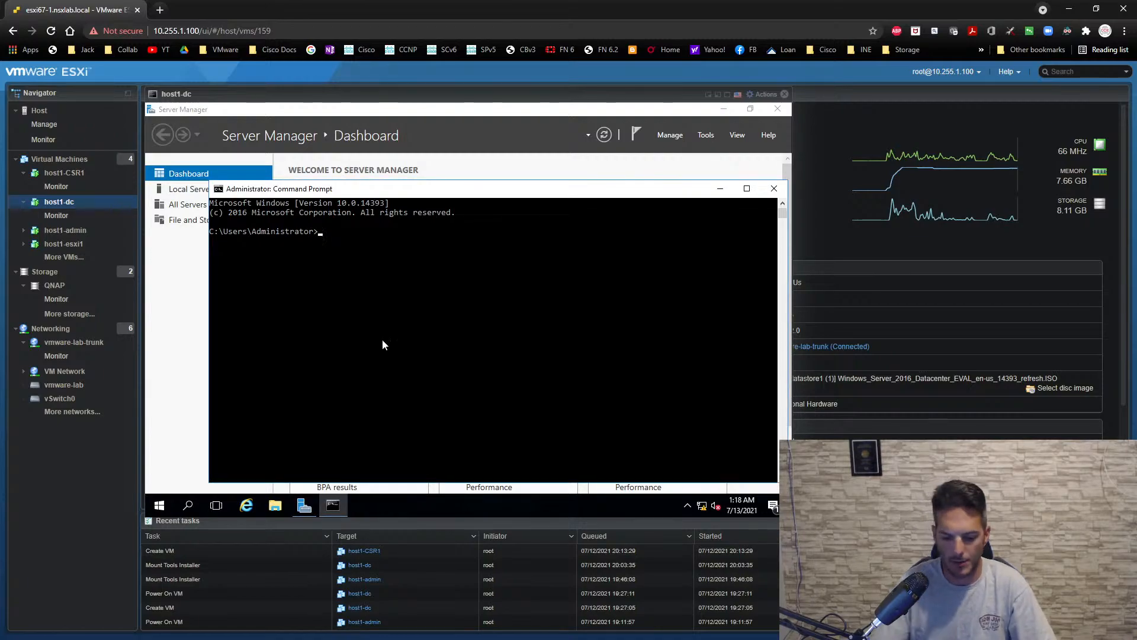
type("config")
key("Return")
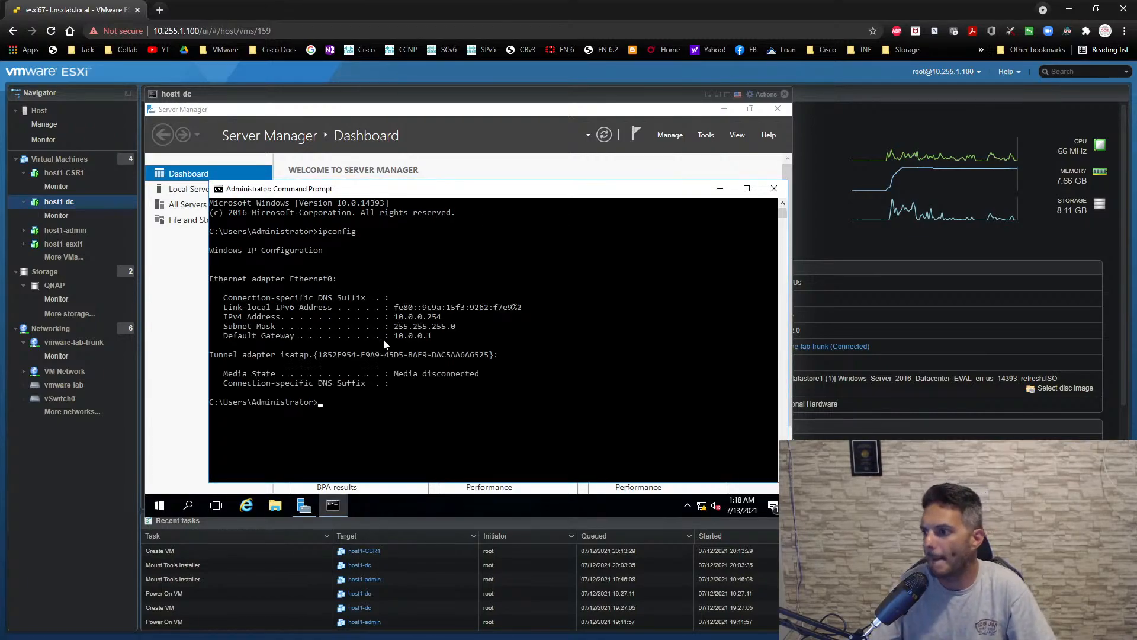
left_click(774, 188)
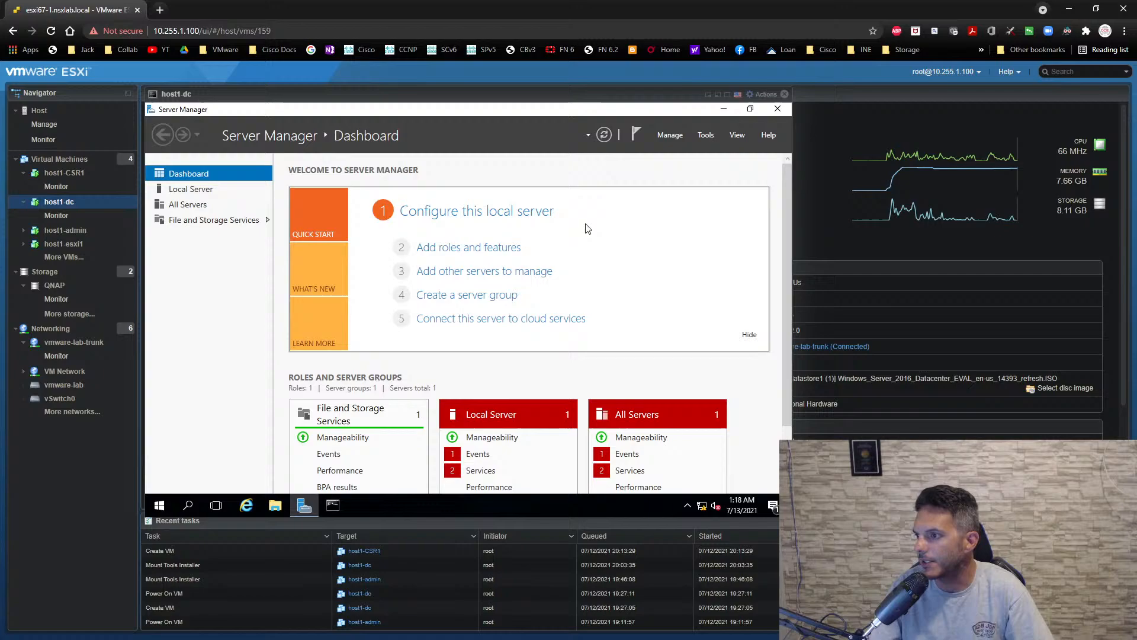
- Restart the Add Roles and Features wizard with role-based or feature-based installation and dc as the destination server
left_click(665, 136)
left_click(676, 147)
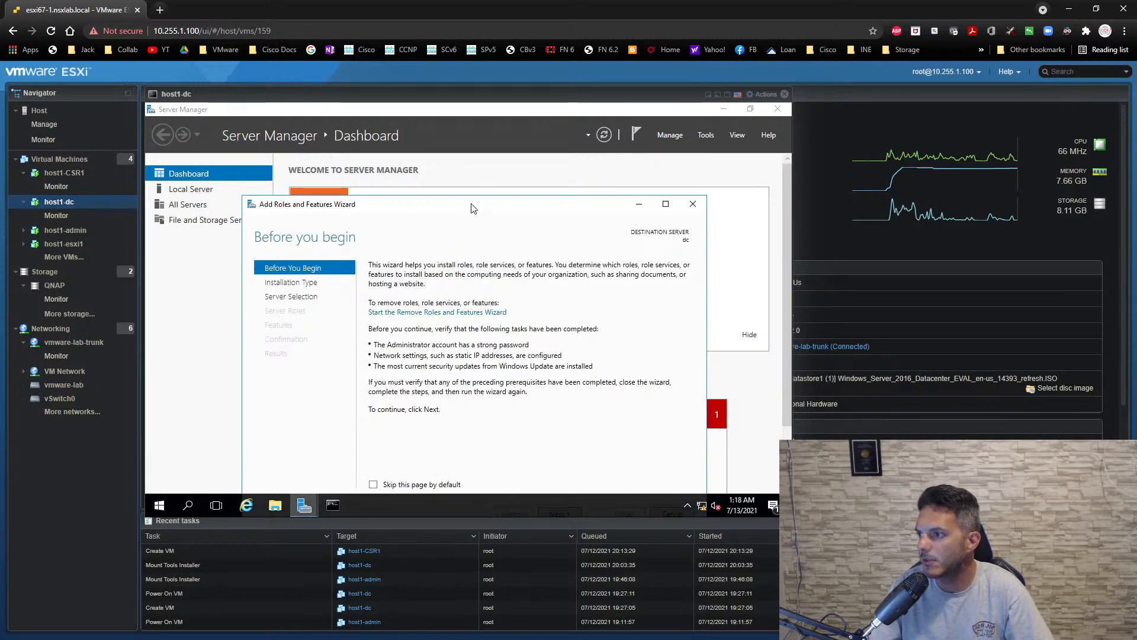
left_click_drag(477, 207, 476, 130)
left_click(556, 437)
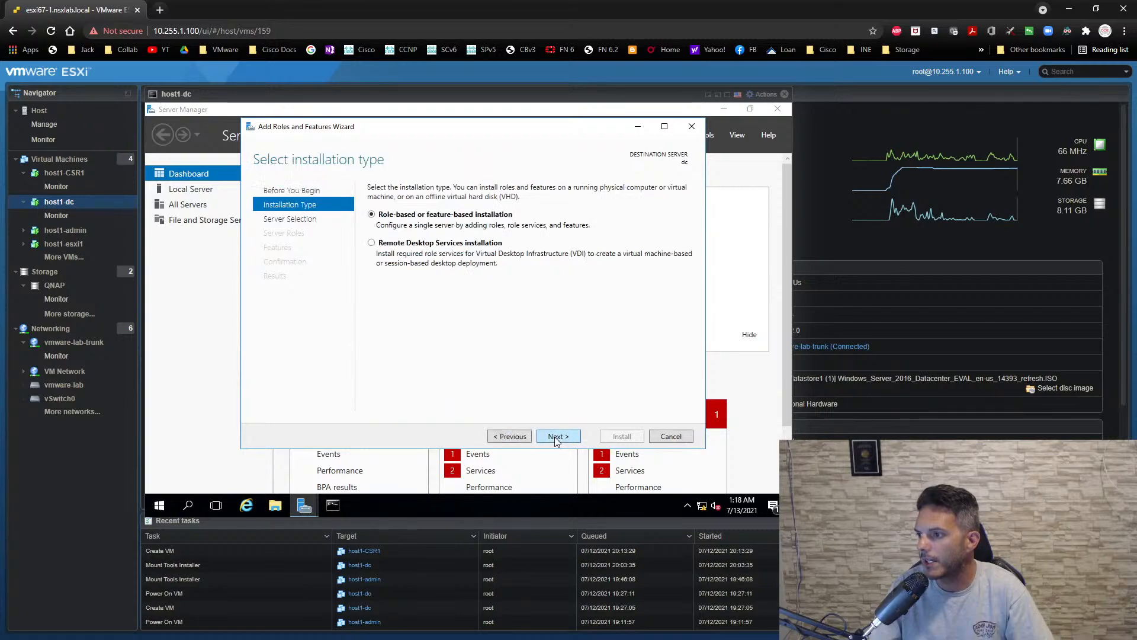
left_click(556, 439)
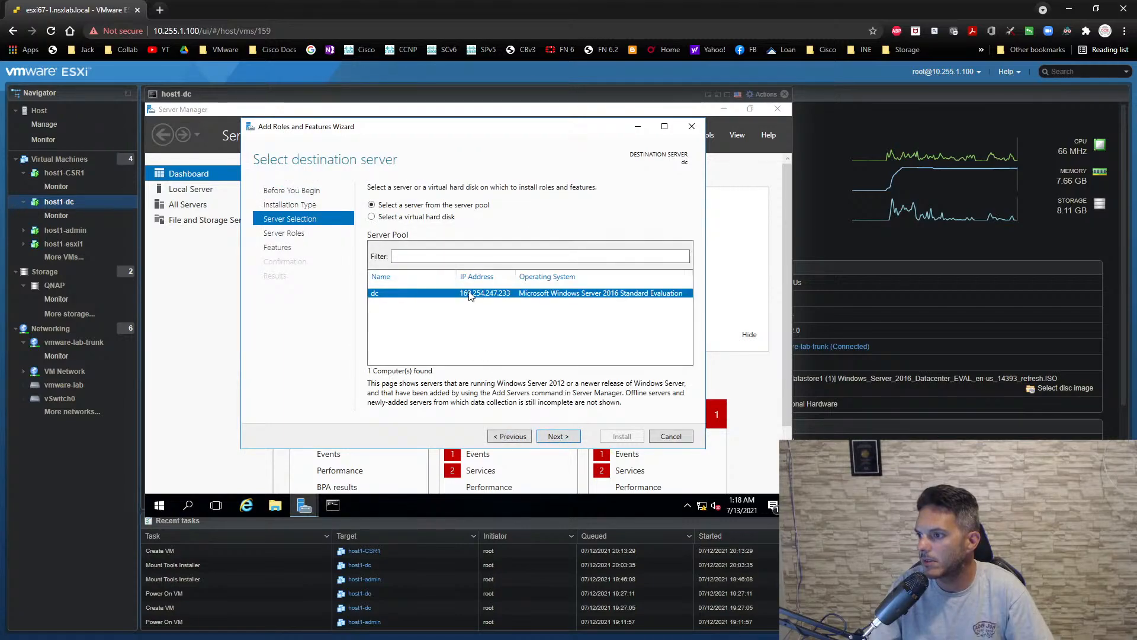
left_click(568, 435)
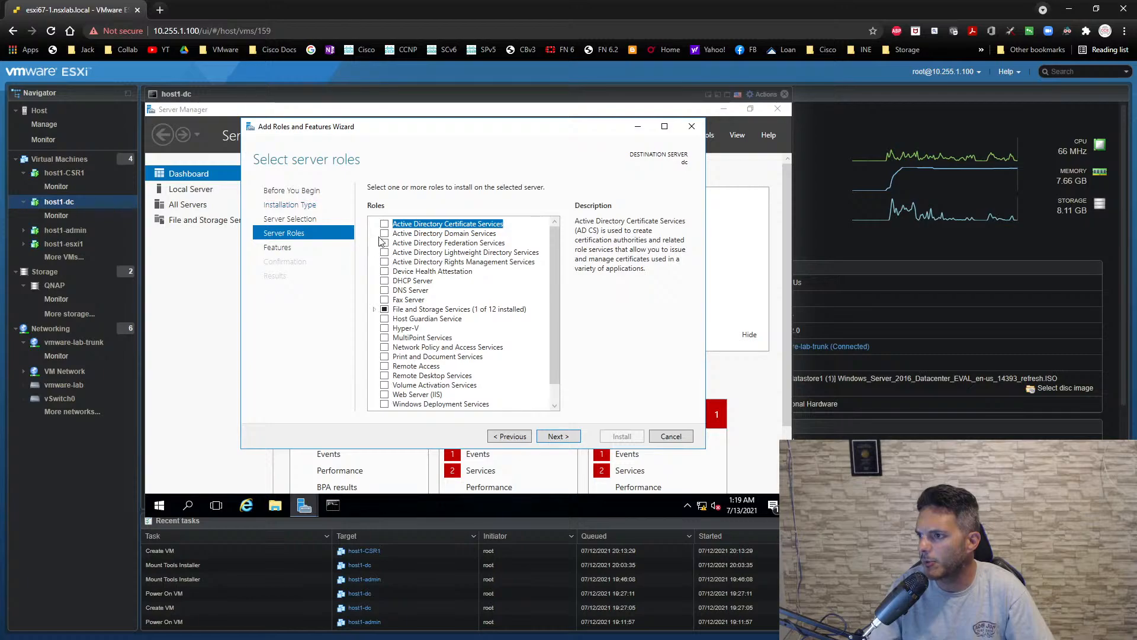
- Select the Active Directory Domain Services role with its required features and management tools, and install it
left_click(385, 234)
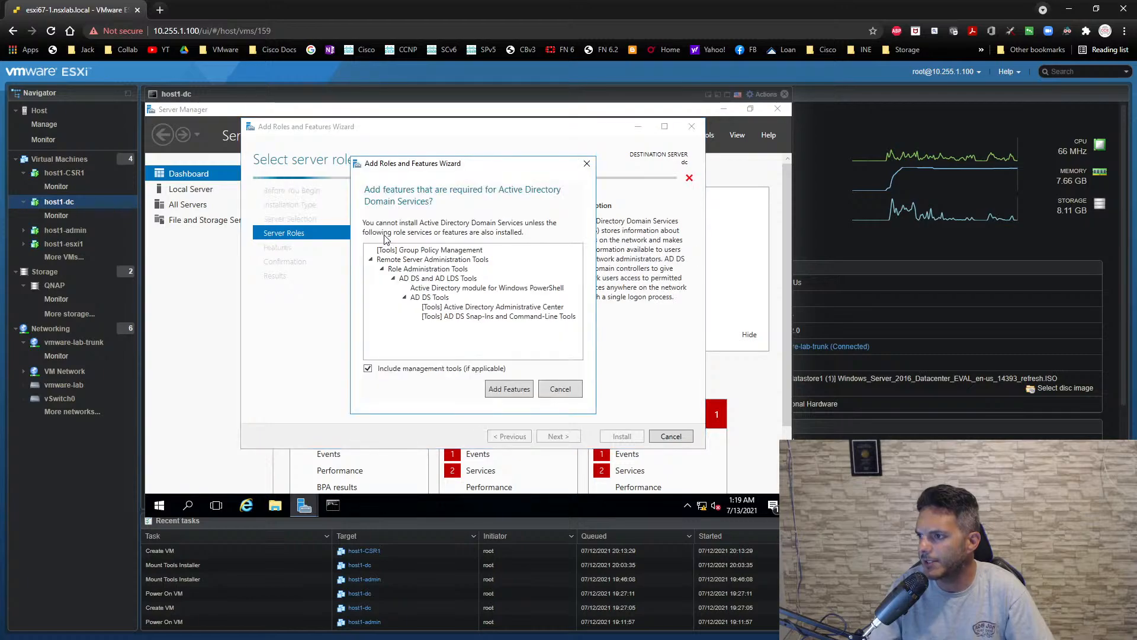
left_click(500, 389)
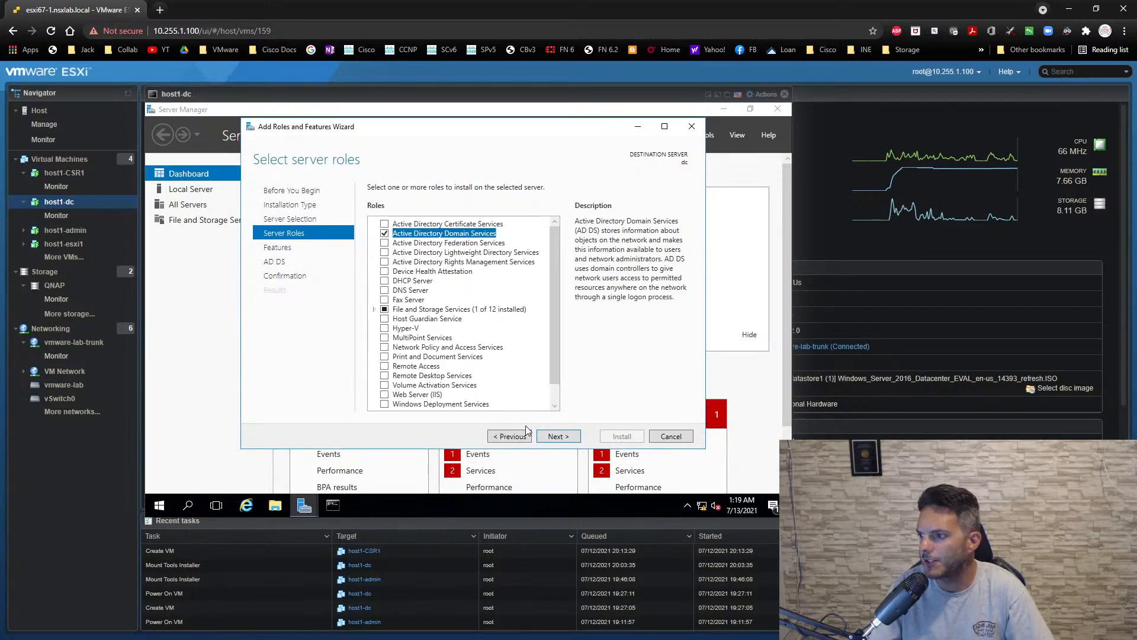
left_click(547, 439)
left_click(552, 439)
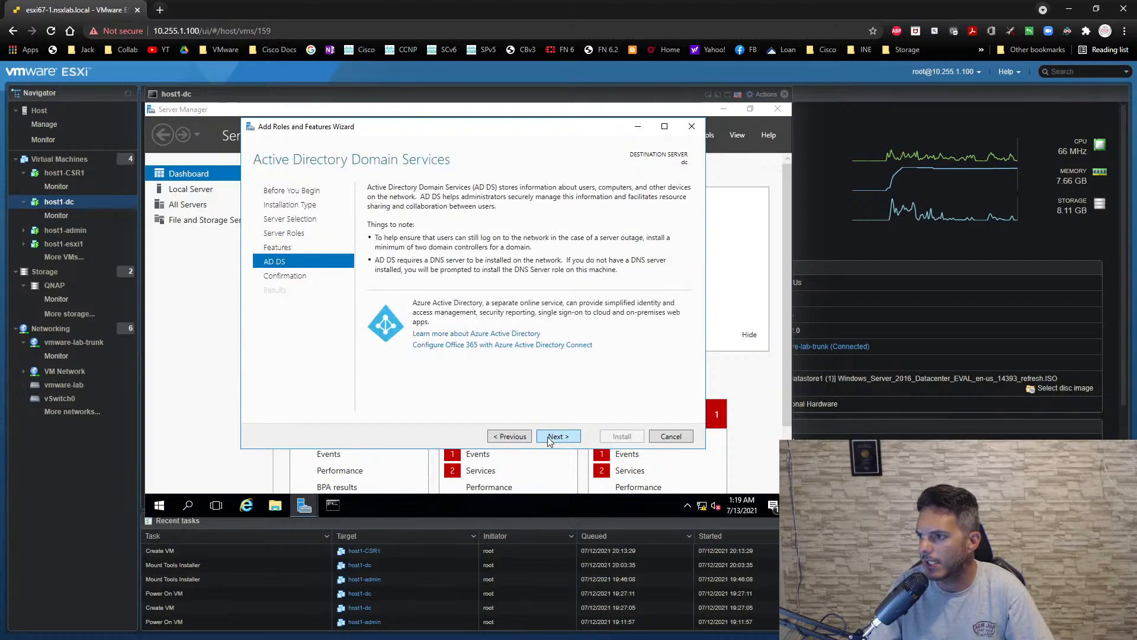
left_click(557, 437)
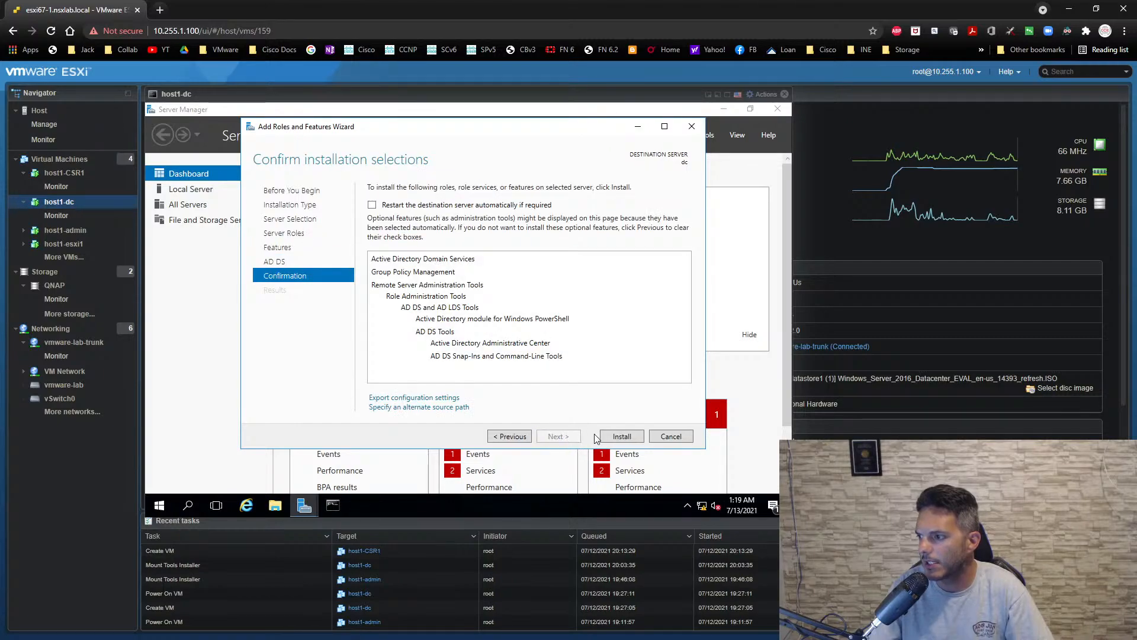
left_click(616, 437)
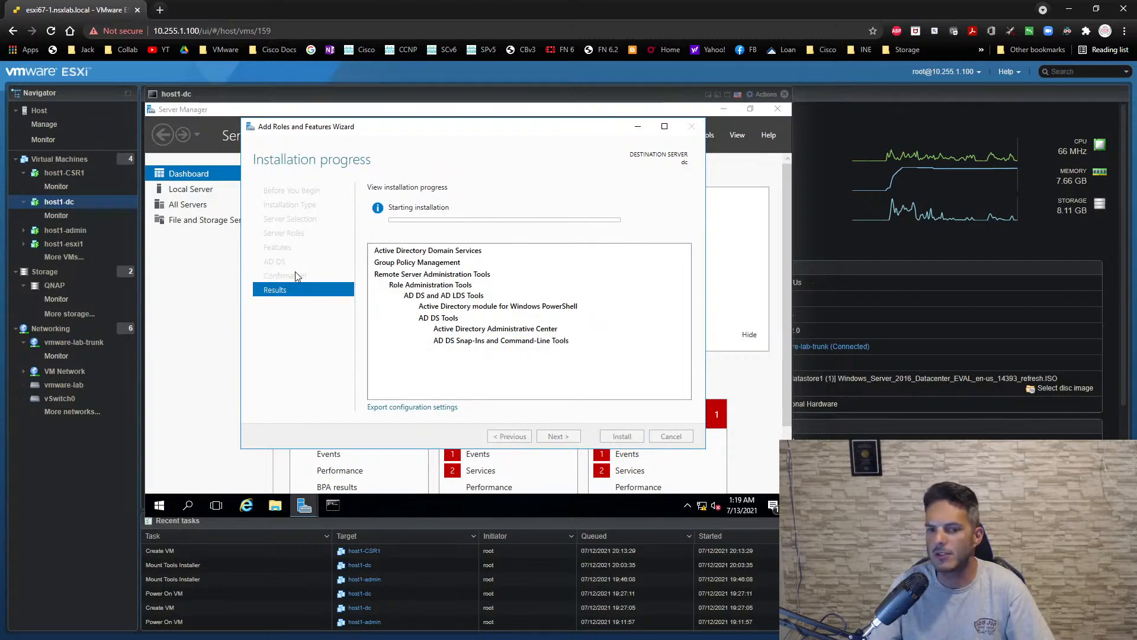
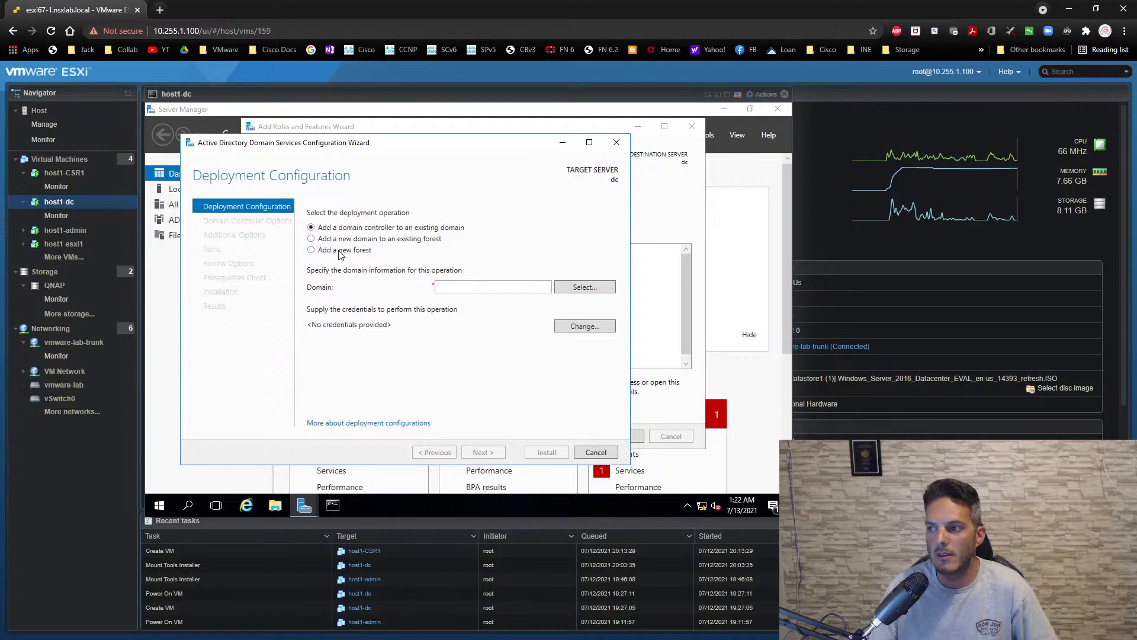
- Choose to add a new forest with nsx.local as its root domain name, and continue to the domain controller options
left_click(339, 250)
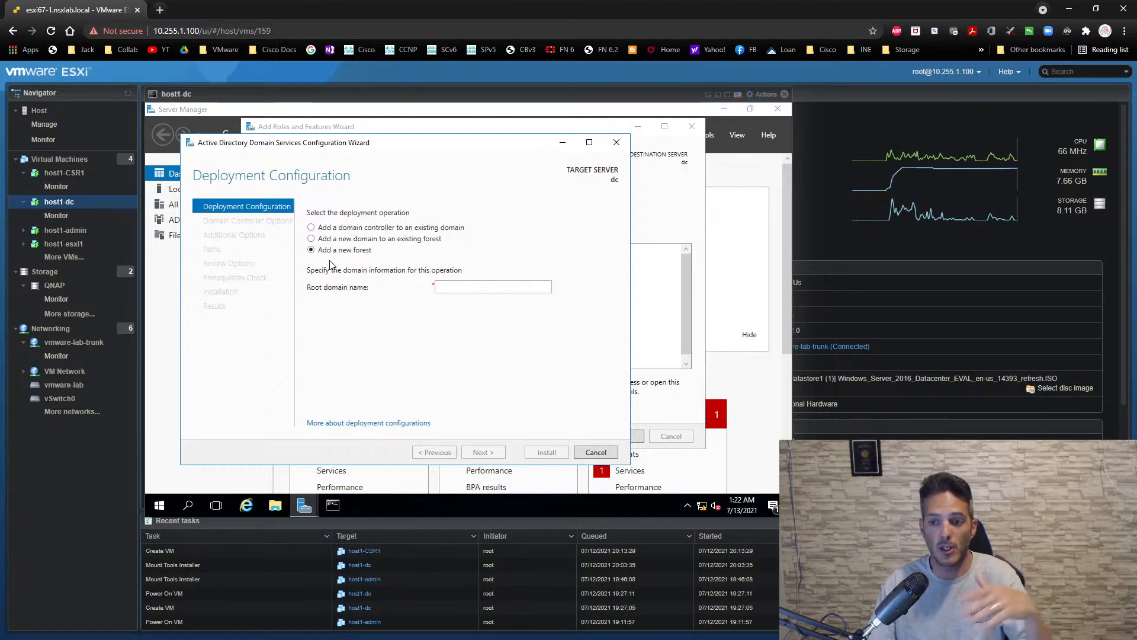
left_click(446, 283)
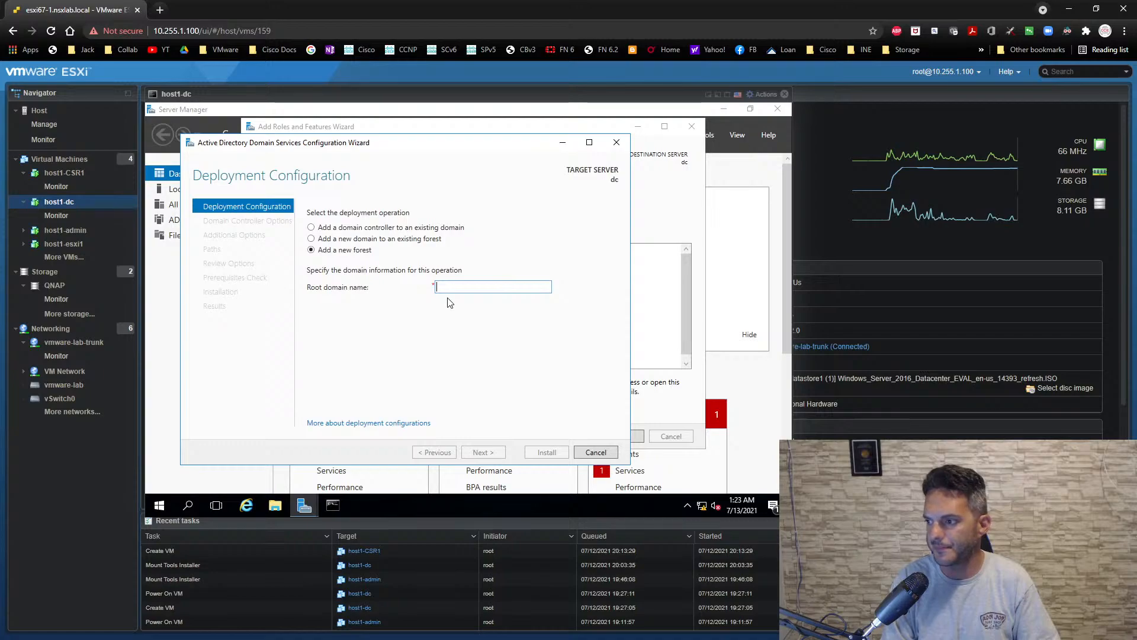
type("nxx")
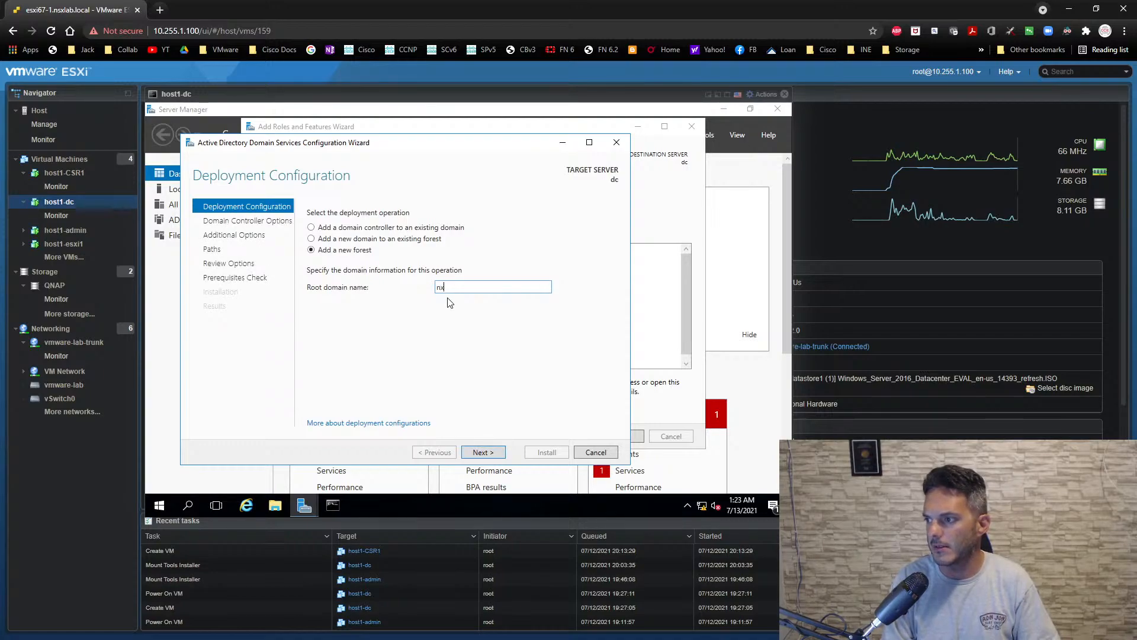
key("BackSpace")
type("sx.")
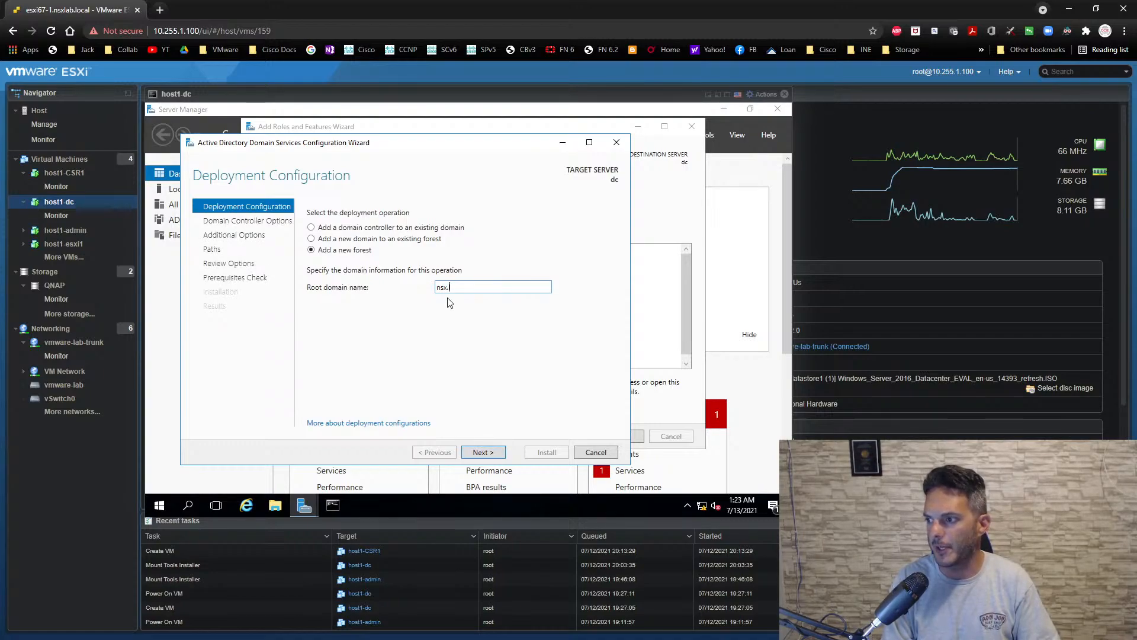
type("local")
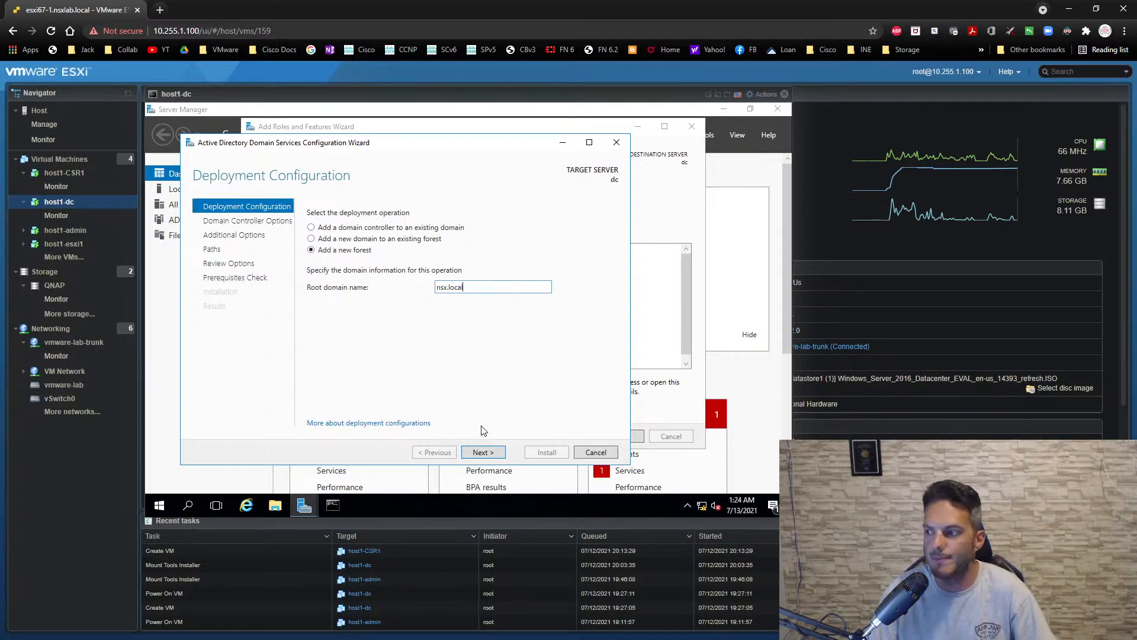
left_click(482, 453)
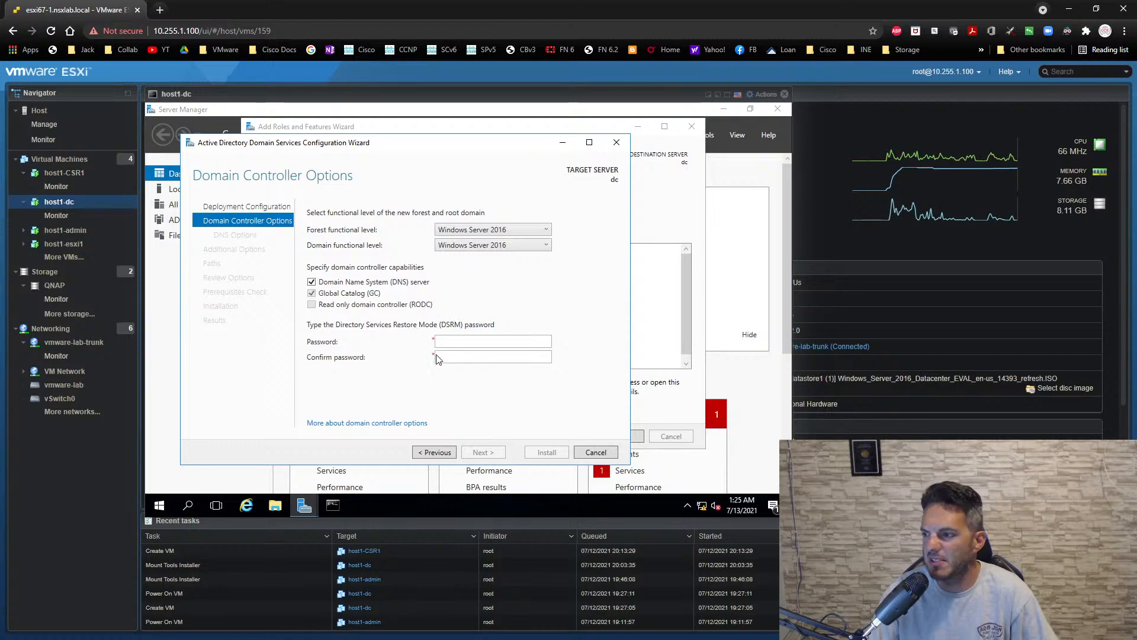
- Enter and confirm the Directory Services Restore Mode password, keeping the default Windows Server 2016 functional levels and DNS server capability
left_click(448, 344)
type("****")
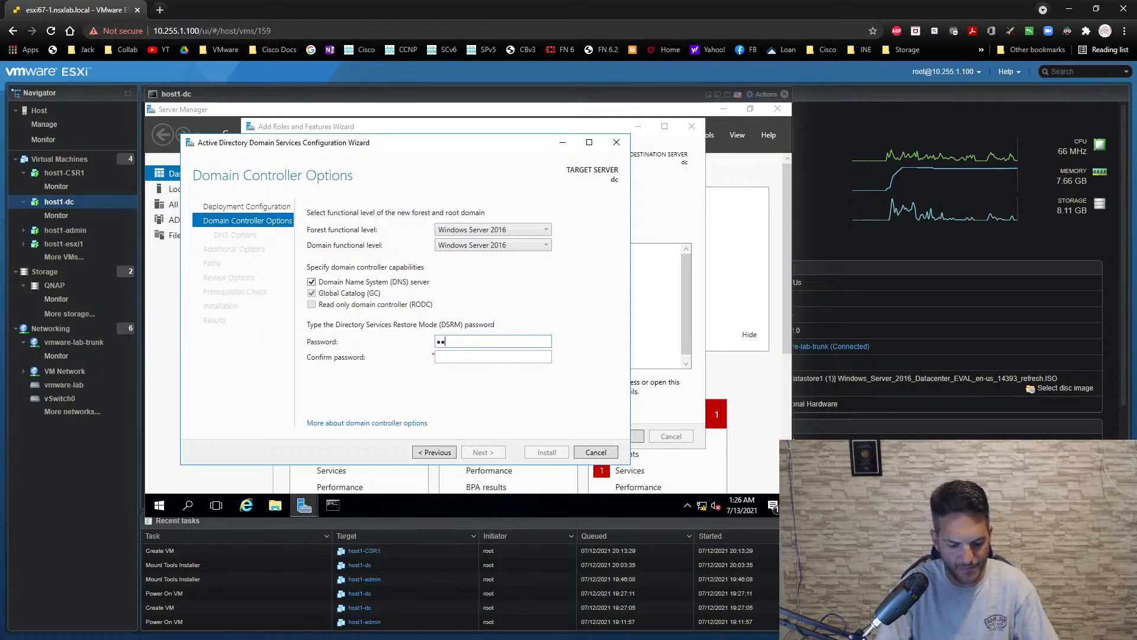
type("****")
key("Tab")
type("**")
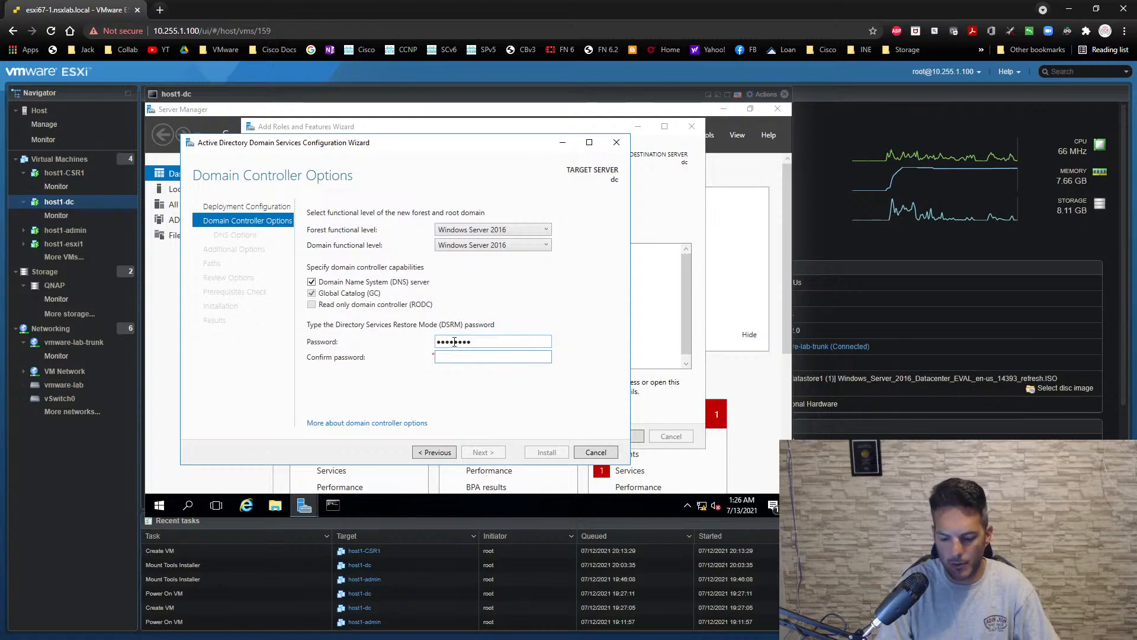
type("******")
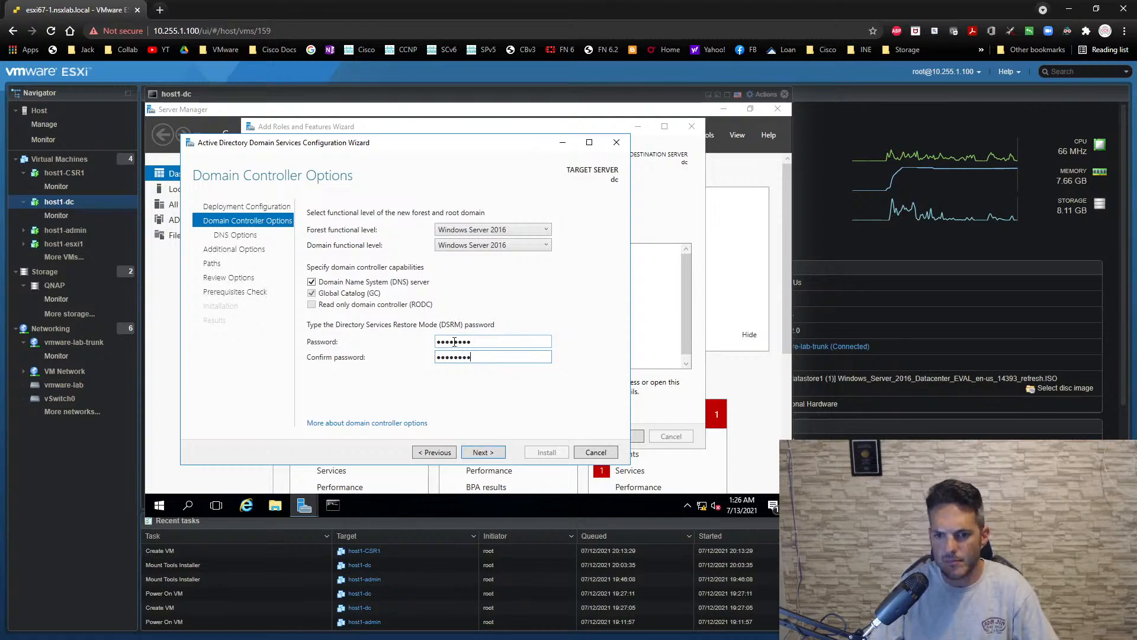
left_click(481, 452)
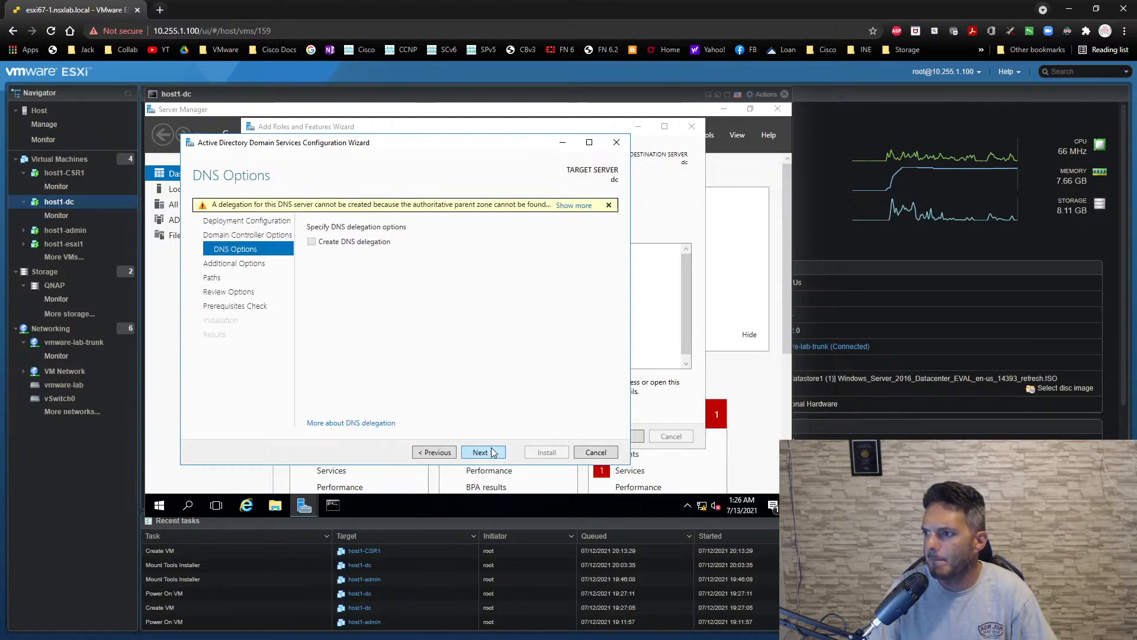
- Accept the default DNS, NetBIOS name and path settings, install the domain controller configuration, and dismiss the sign-out notice
left_click(493, 452)
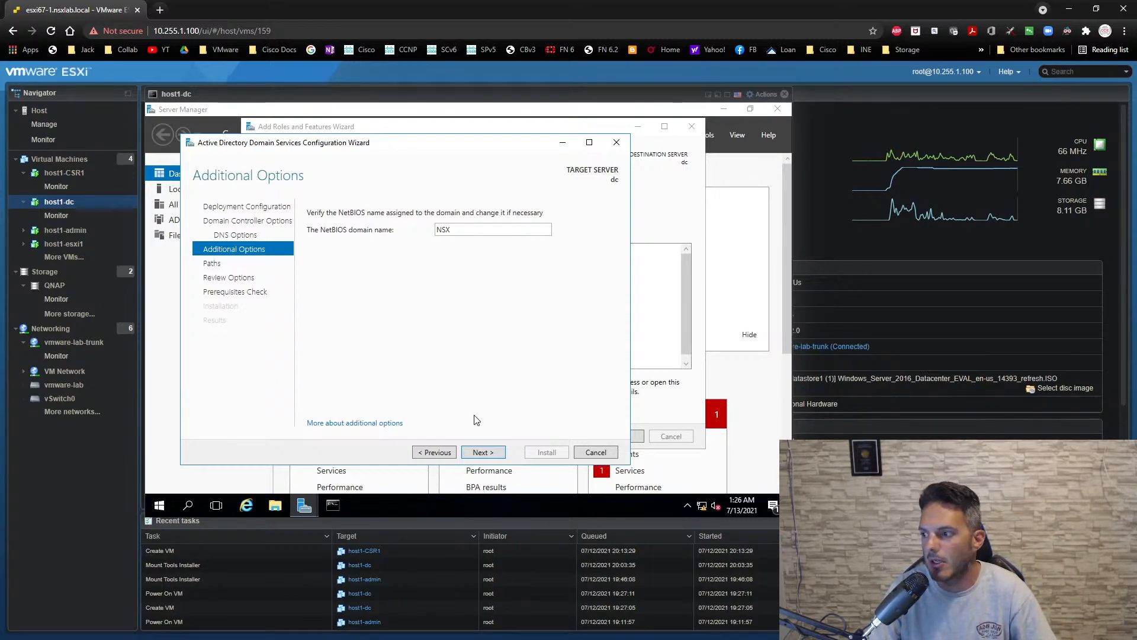
left_click(481, 452)
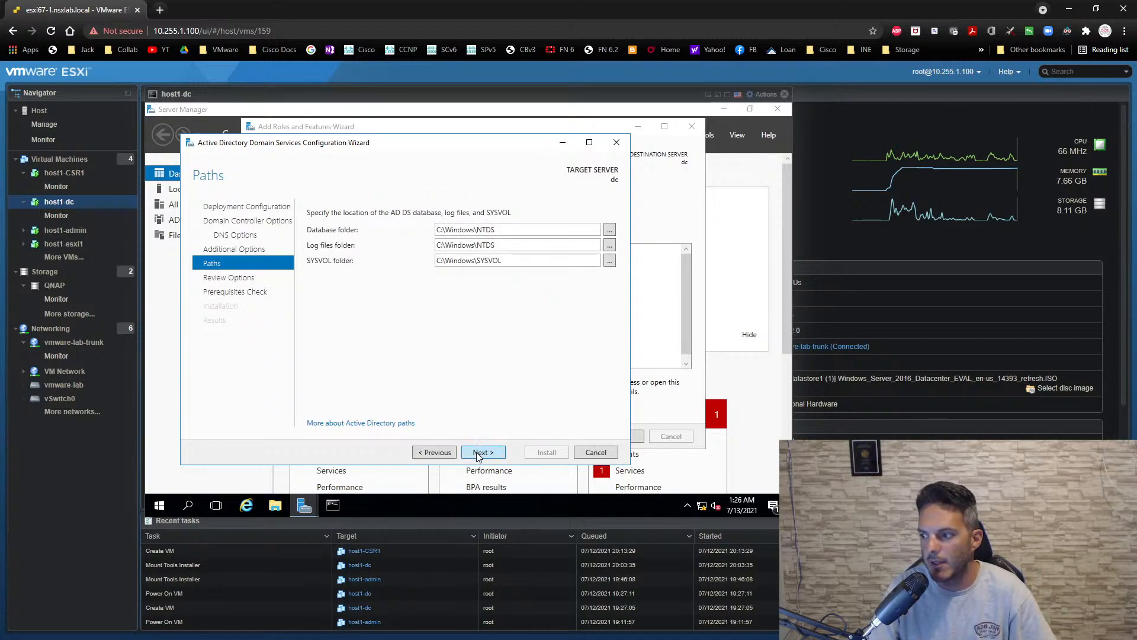
left_click(481, 452)
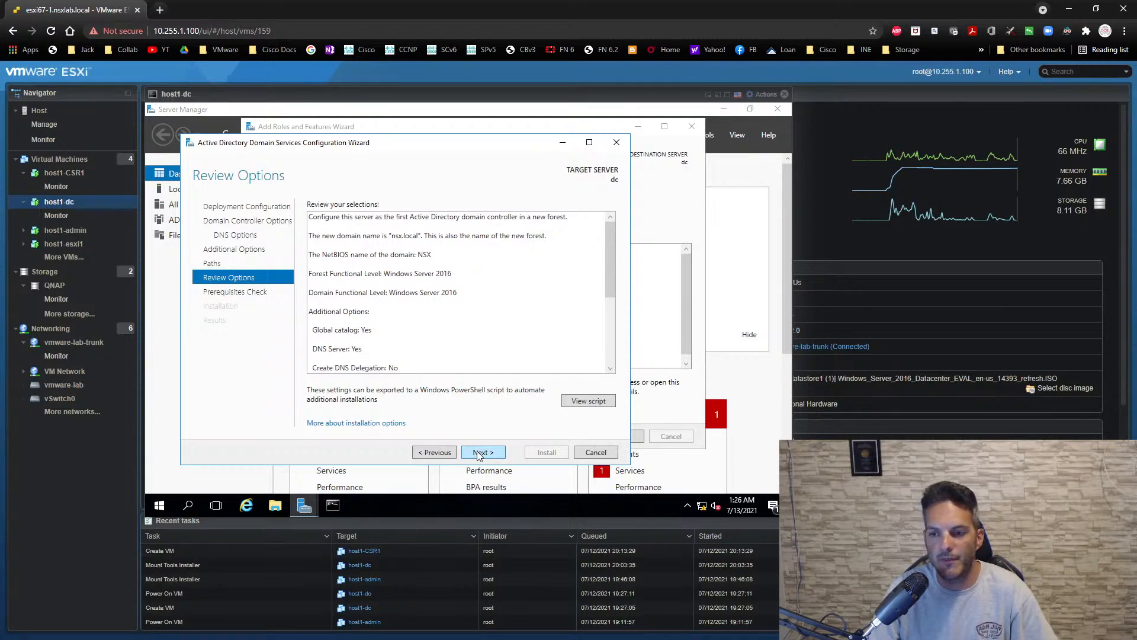
left_click(480, 453)
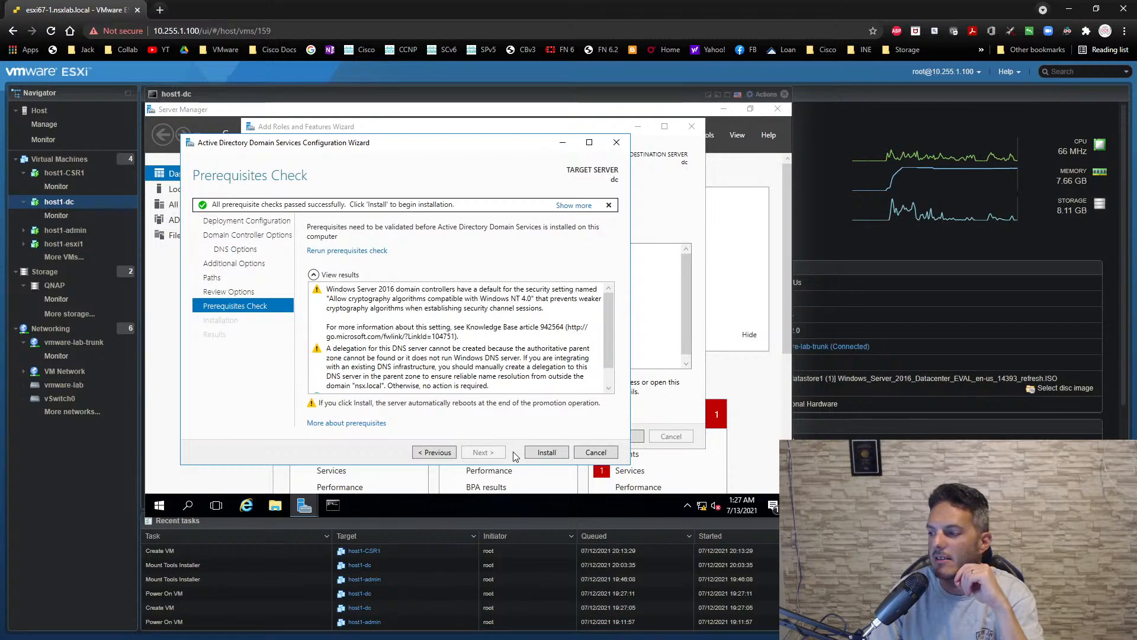
left_click(545, 453)
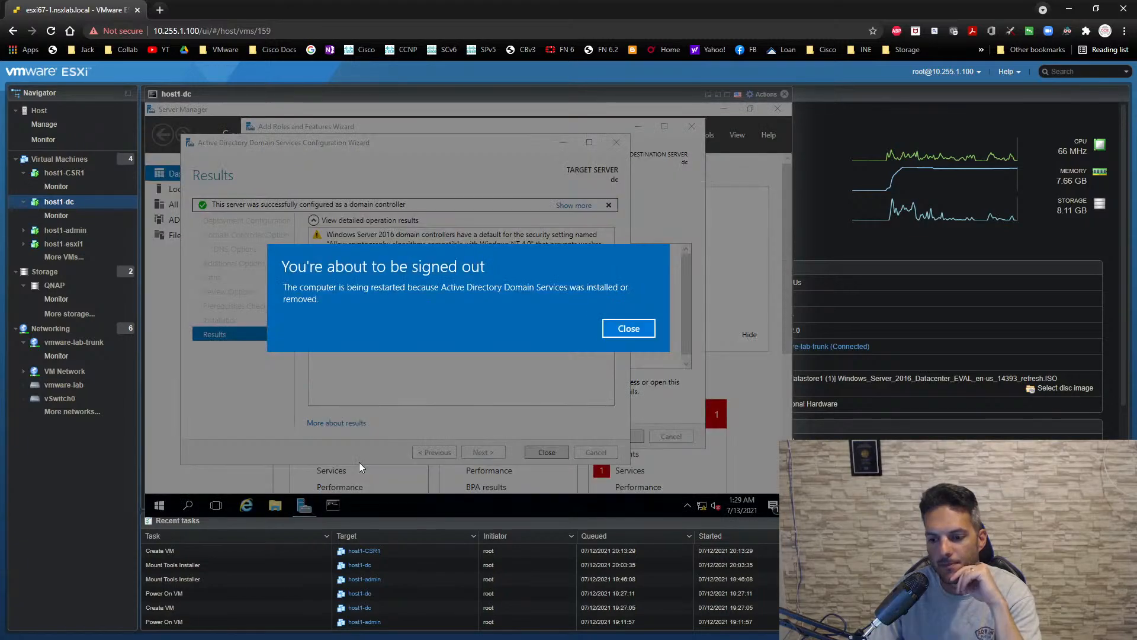
left_click(608, 334)
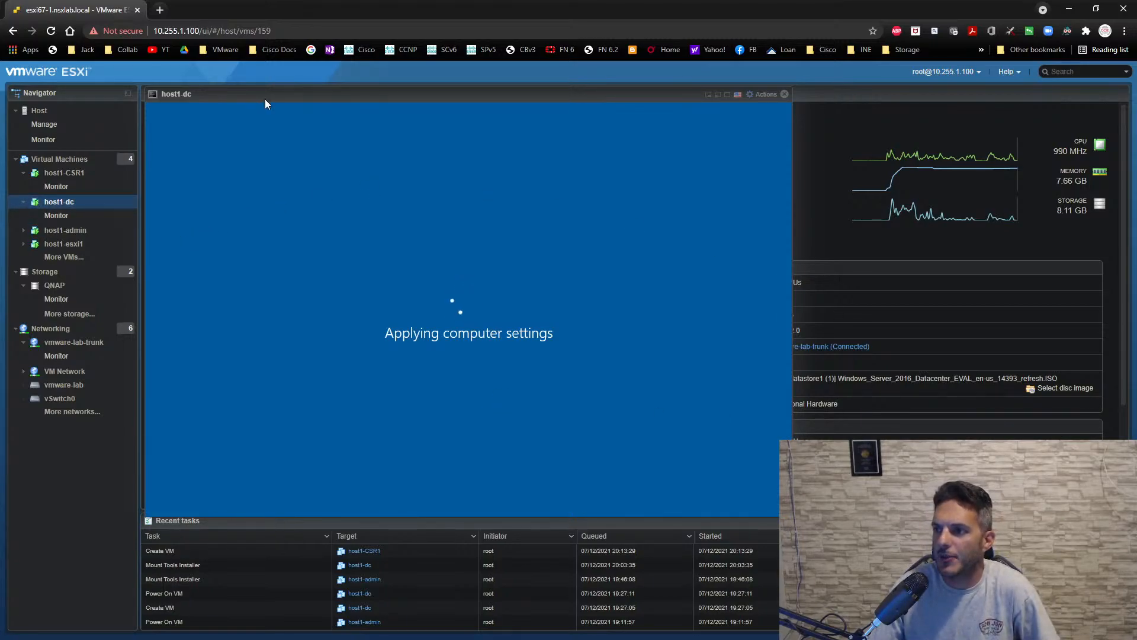
- Move the host1-dc console aside, open the host1-admin VM's console, and minimize its Command Prompt window
left_click_drag(264, 98, 583, 146)
left_click(112, 231)
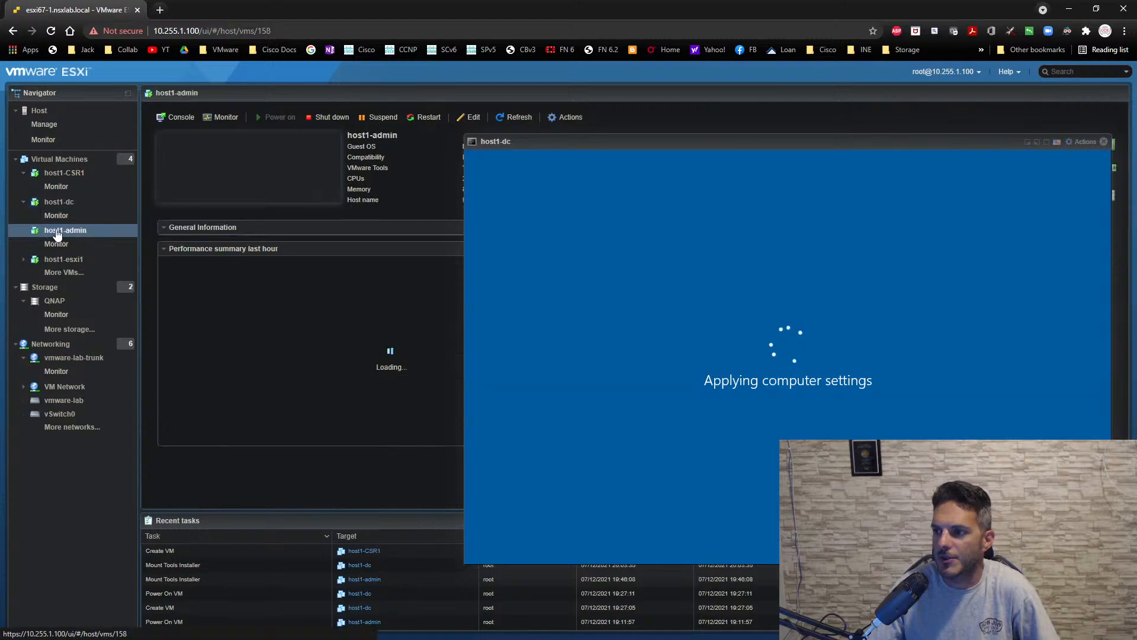
left_click(224, 190)
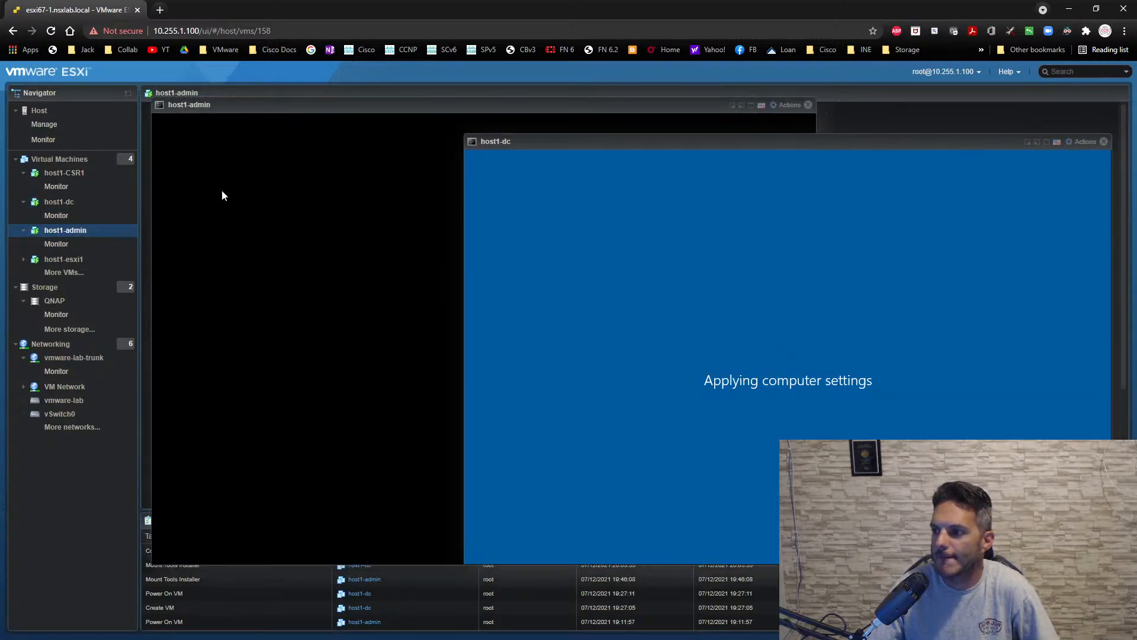
left_click(366, 159)
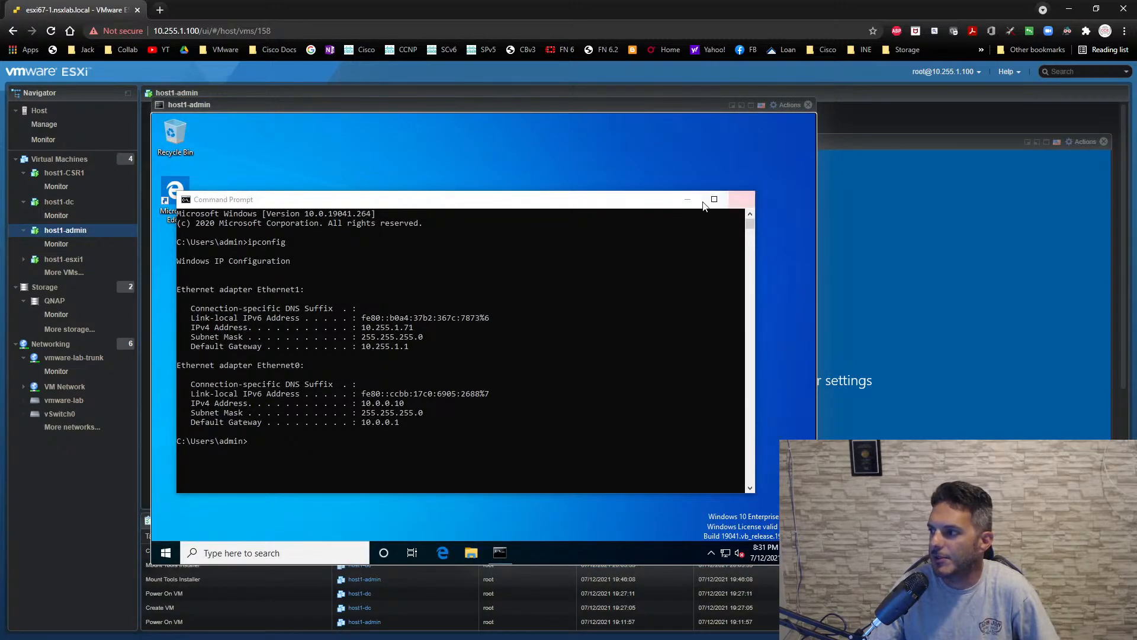
left_click(688, 198)
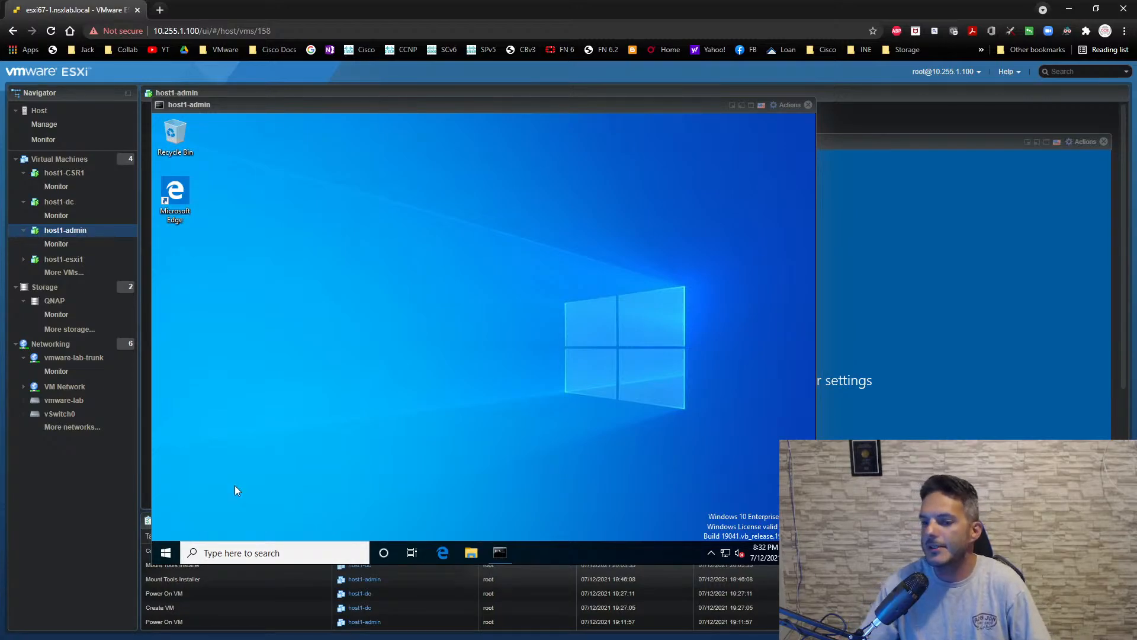
- Find Control Panel by searching for control, and open the System page under System and Security
left_click(166, 553)
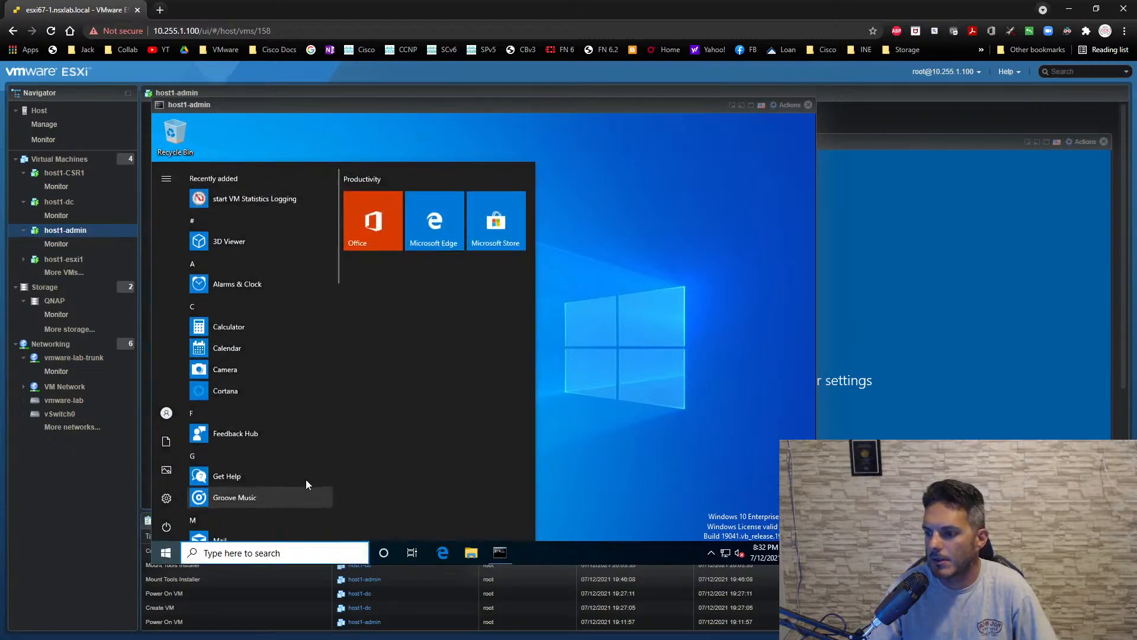
type("control")
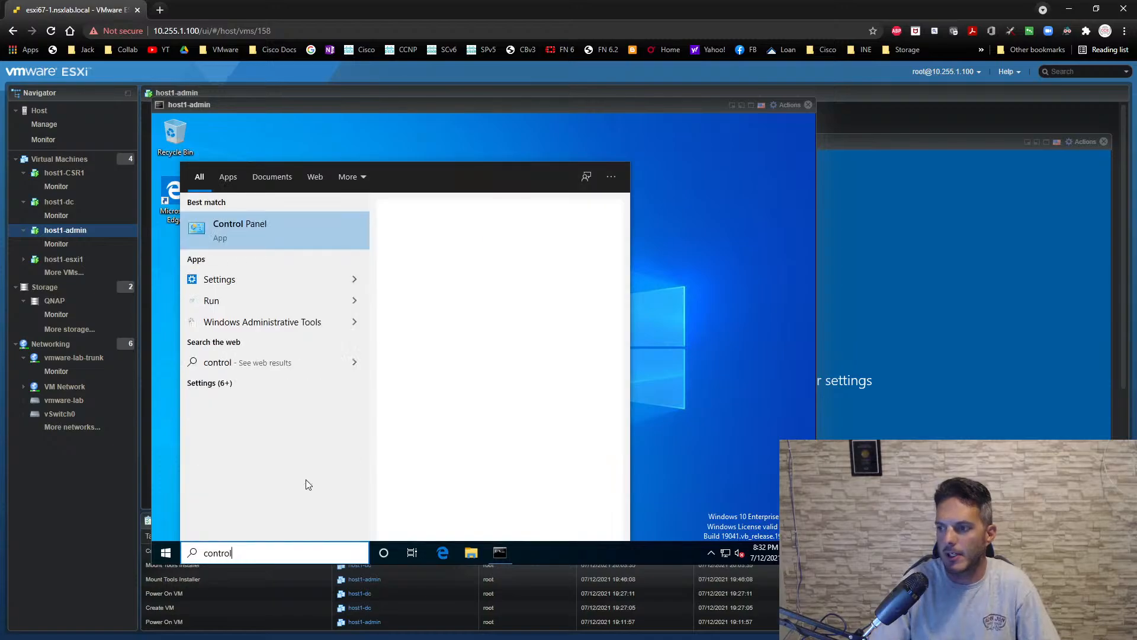
key("Return")
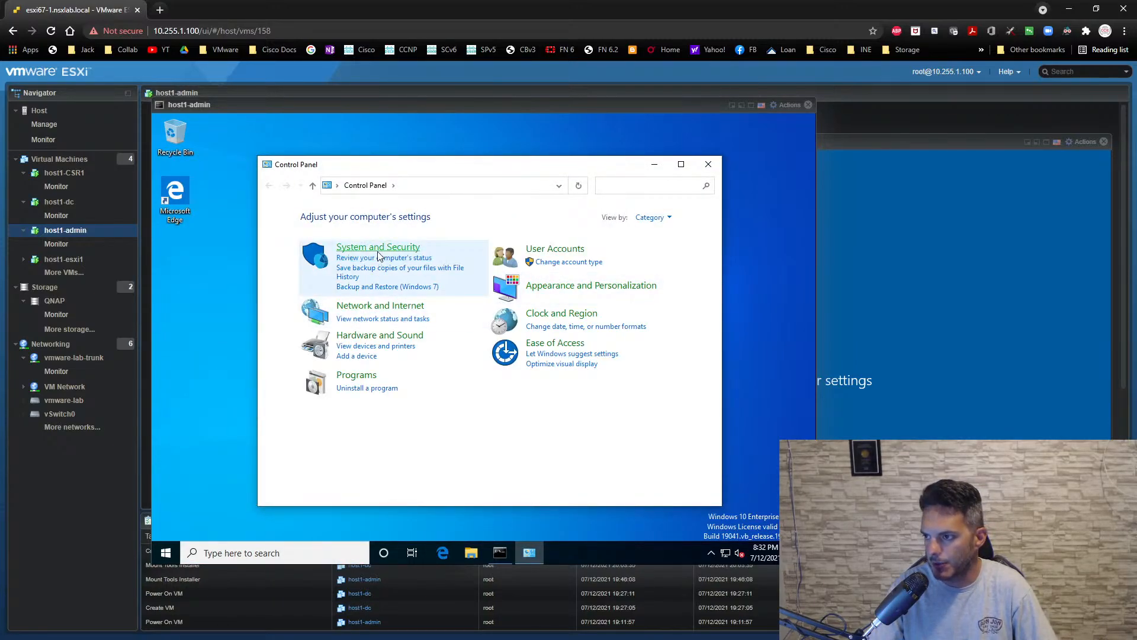
left_click(379, 255)
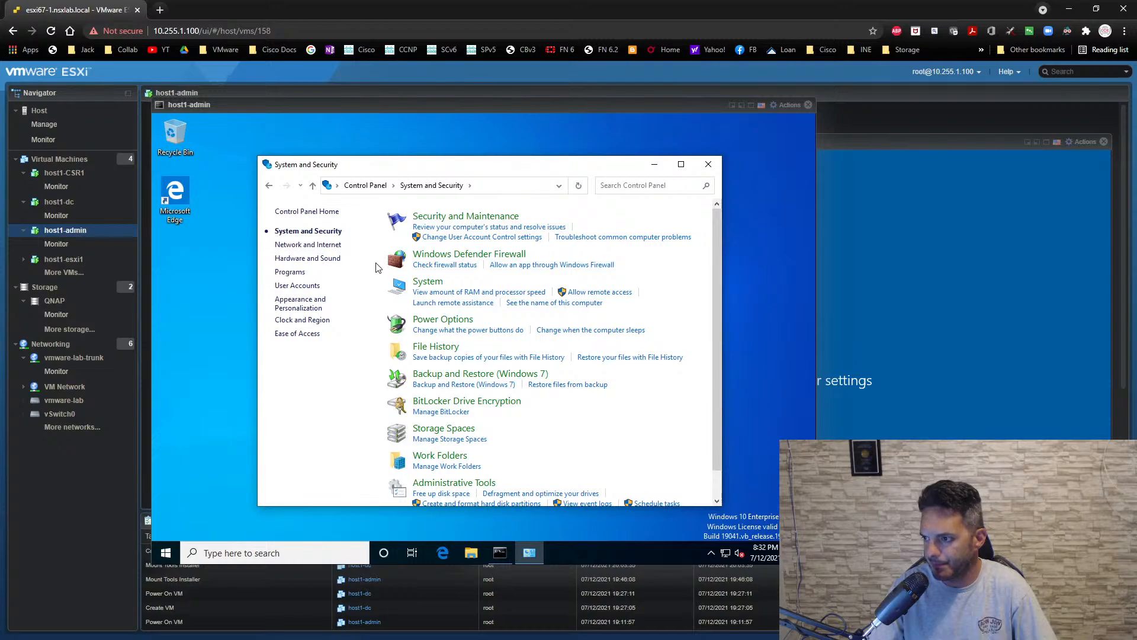
left_click(428, 283)
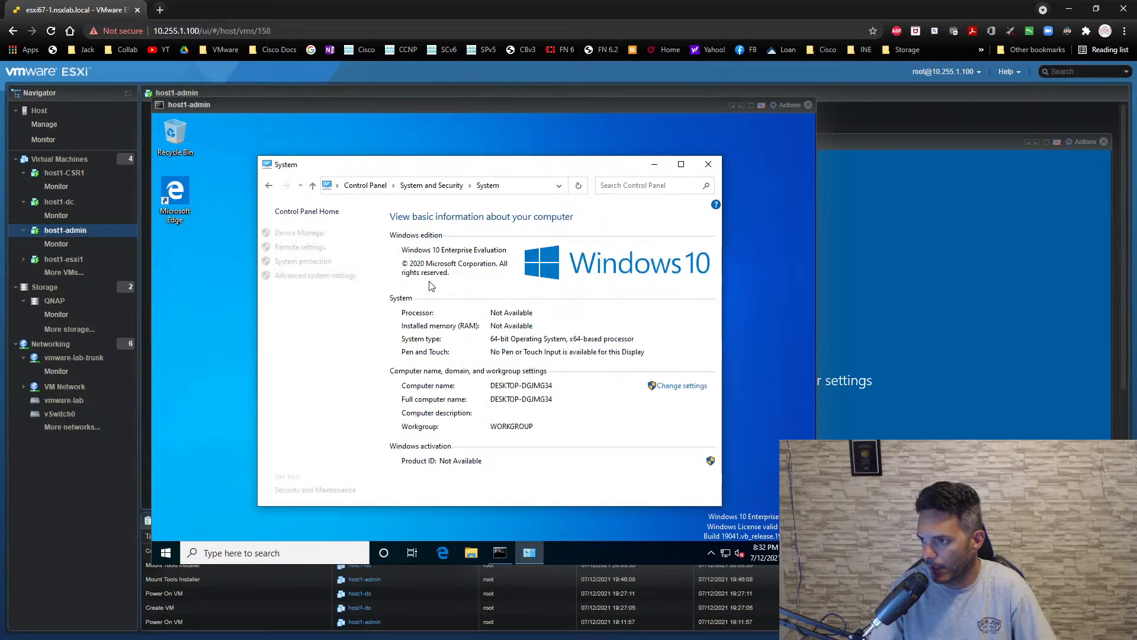
- Allow remote connections to the host1-admin computer without requiring Network Level Authentication, and apply the remote settings
left_click(289, 248)
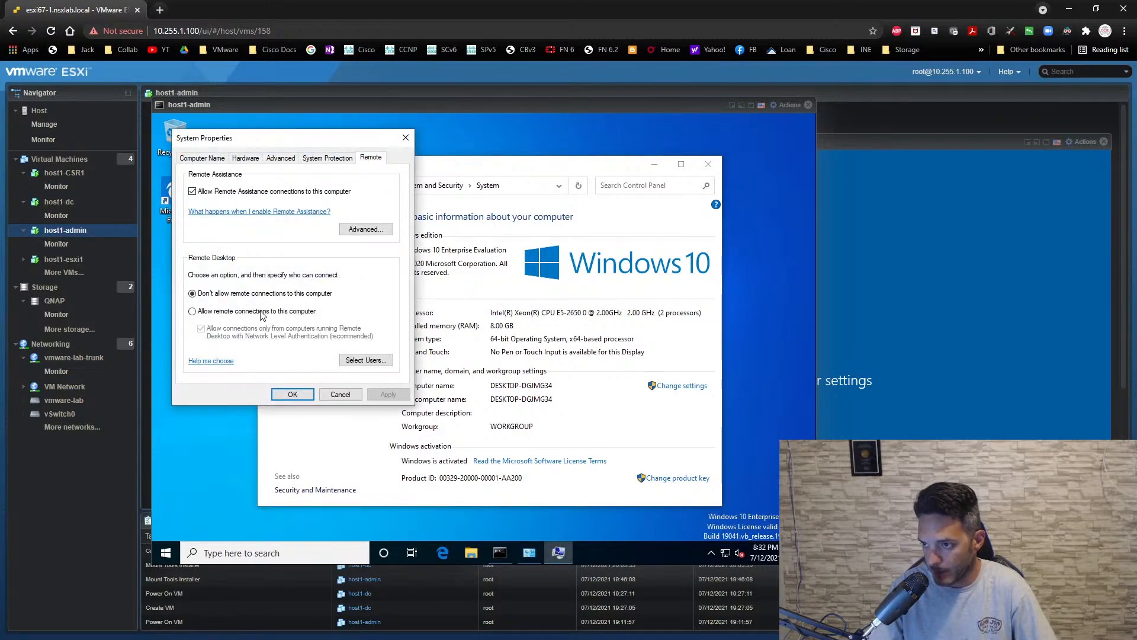
left_click(260, 311)
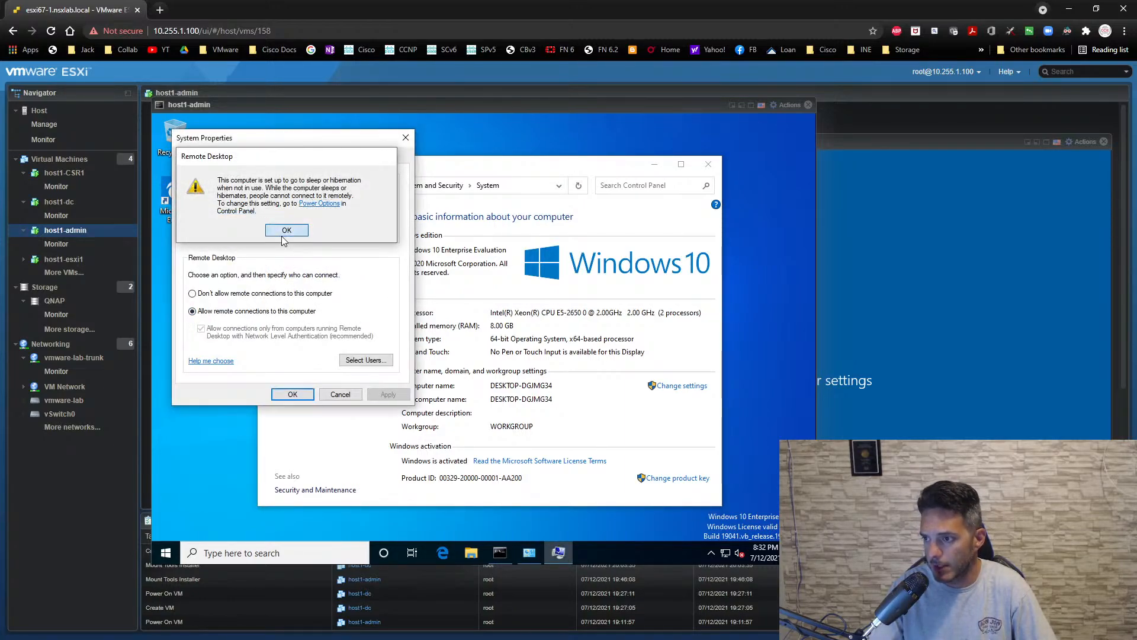
left_click(286, 231)
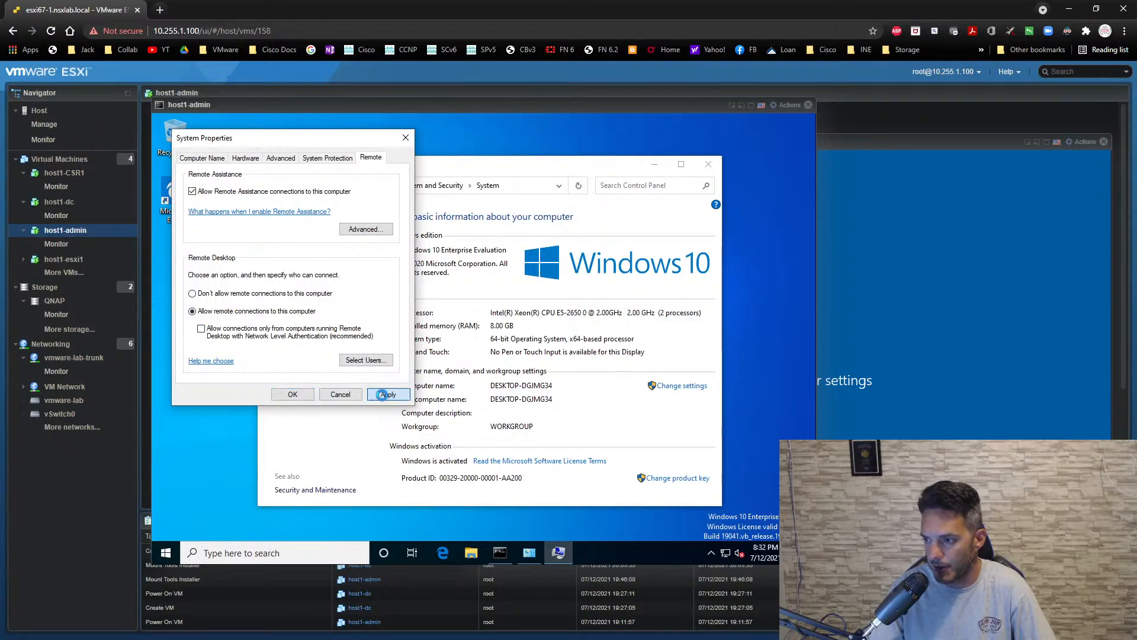
left_click(386, 395)
left_click(312, 395)
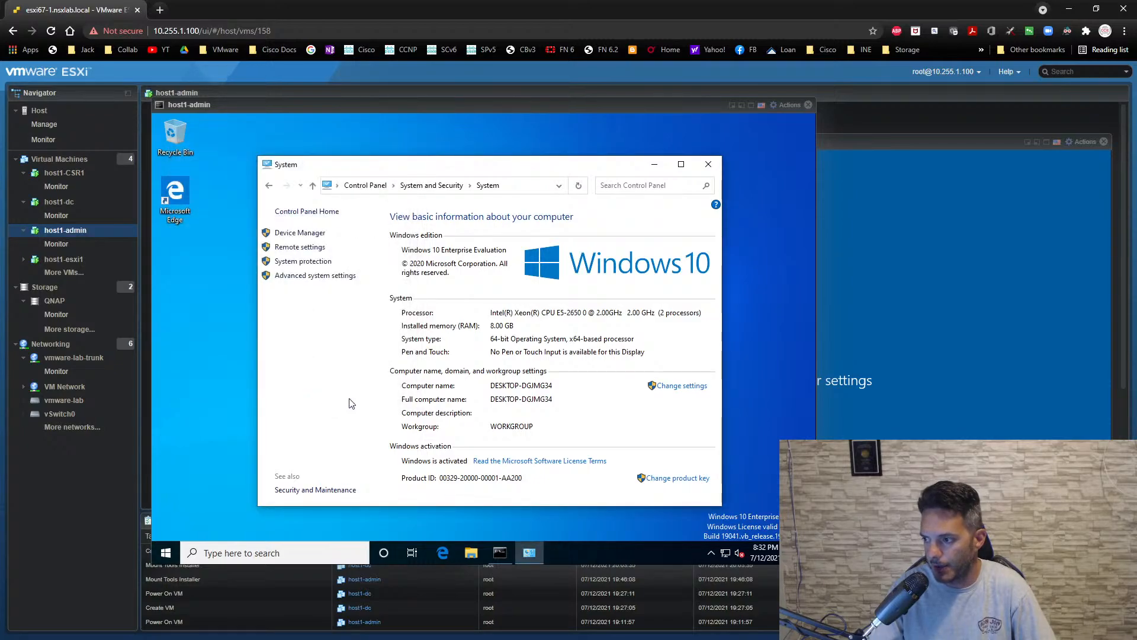
- Rename the host1-admin computer as admin, keeping it in WORKGROUP, and restart it immediately
left_click(683, 386)
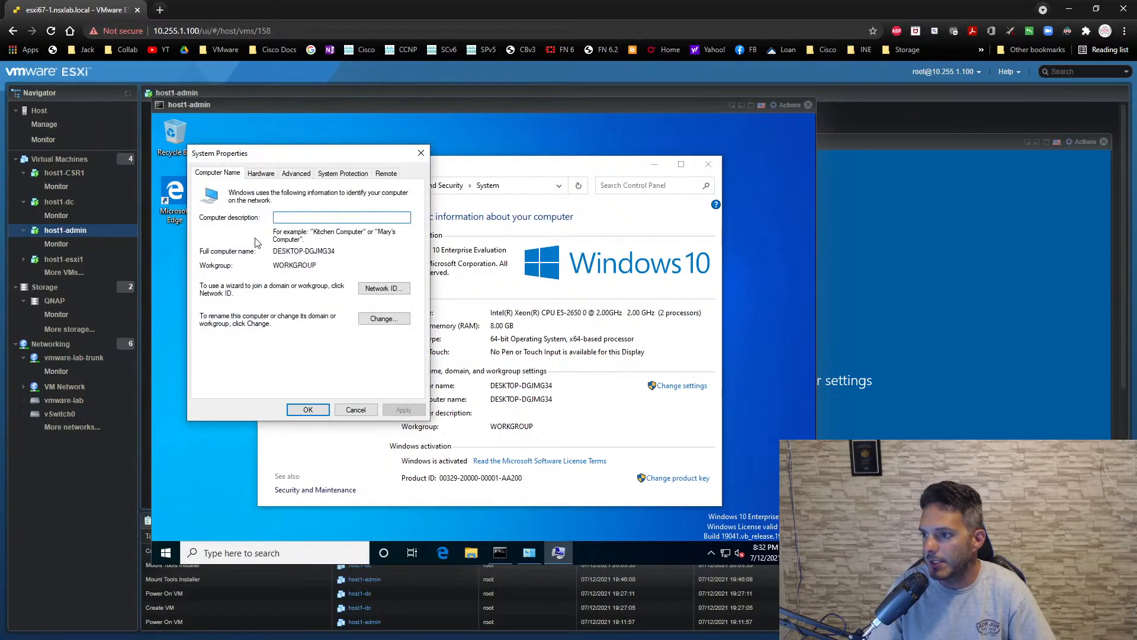
left_click(383, 319)
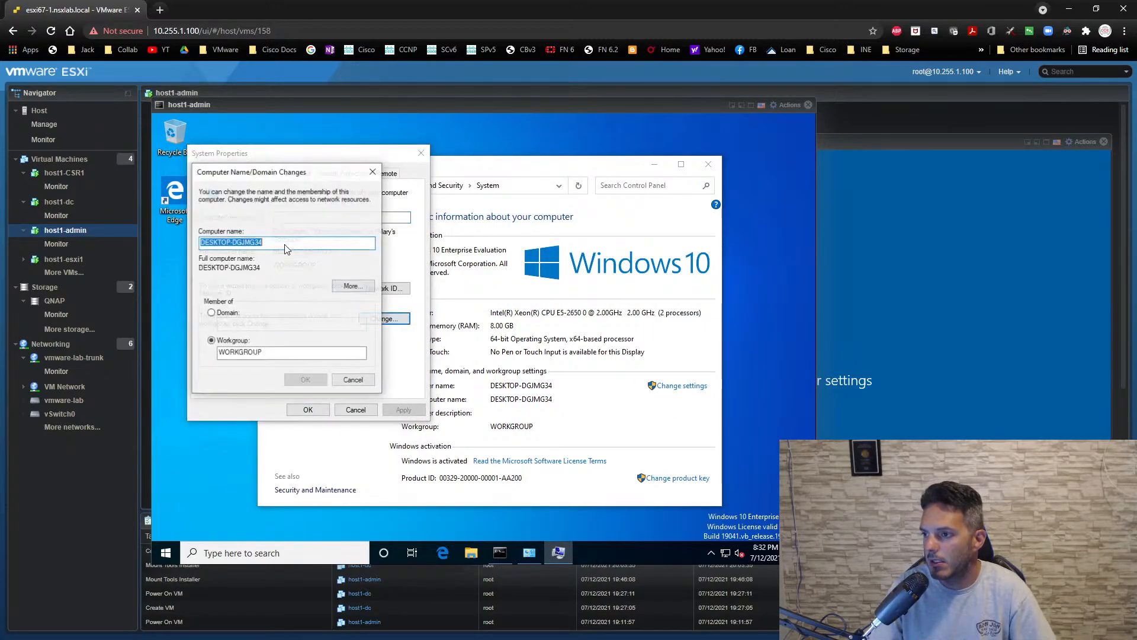
type("admin")
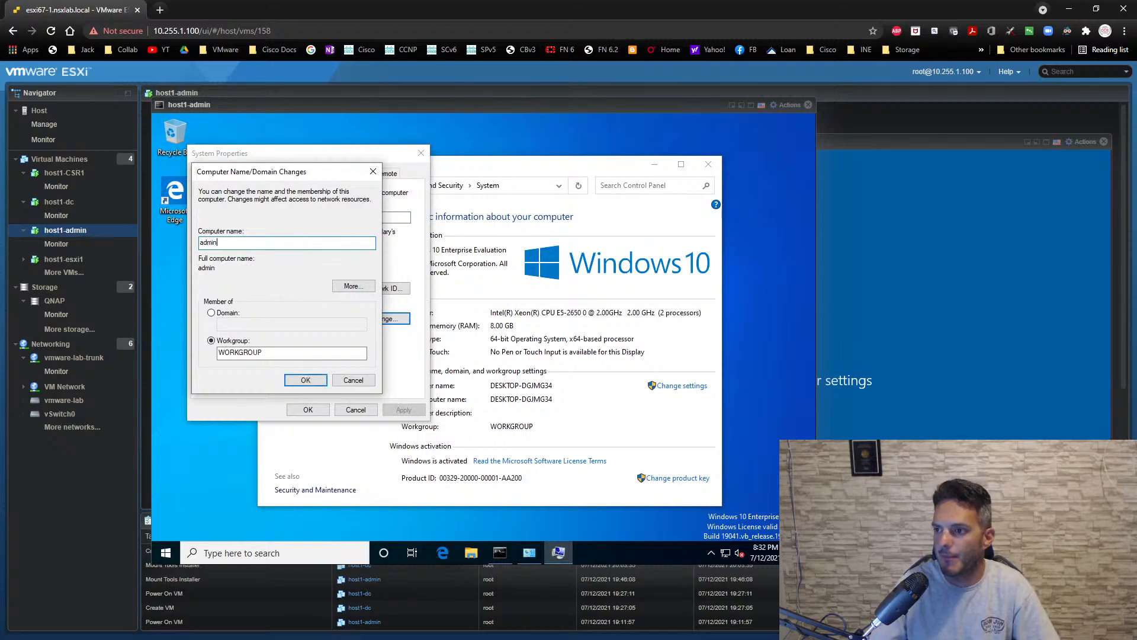
left_click(307, 380)
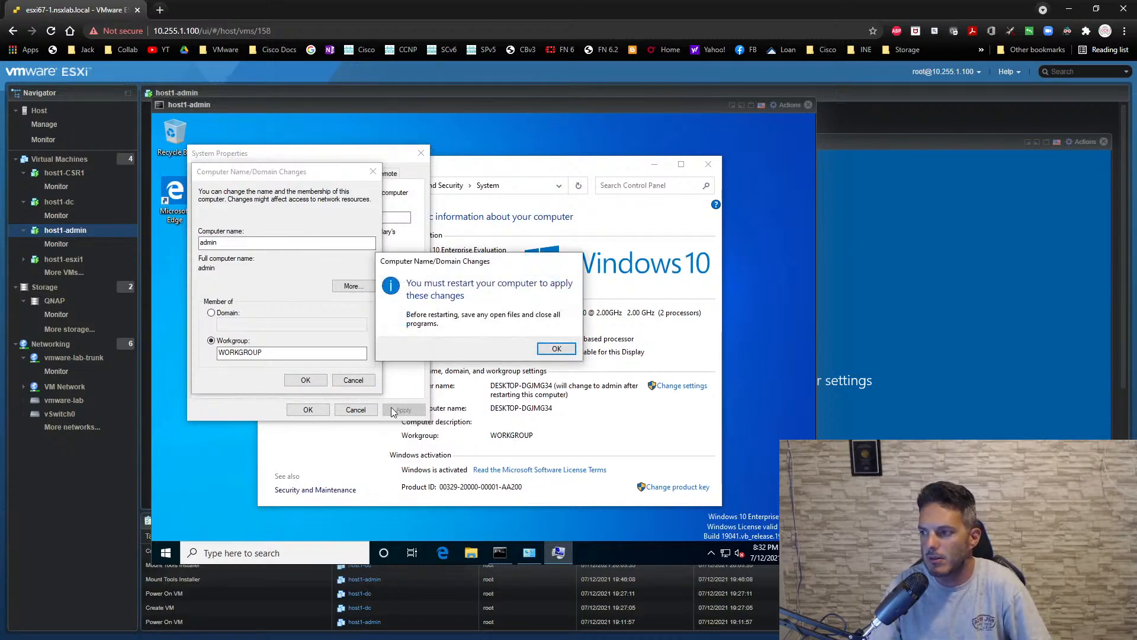
left_click(556, 348)
left_click(307, 409)
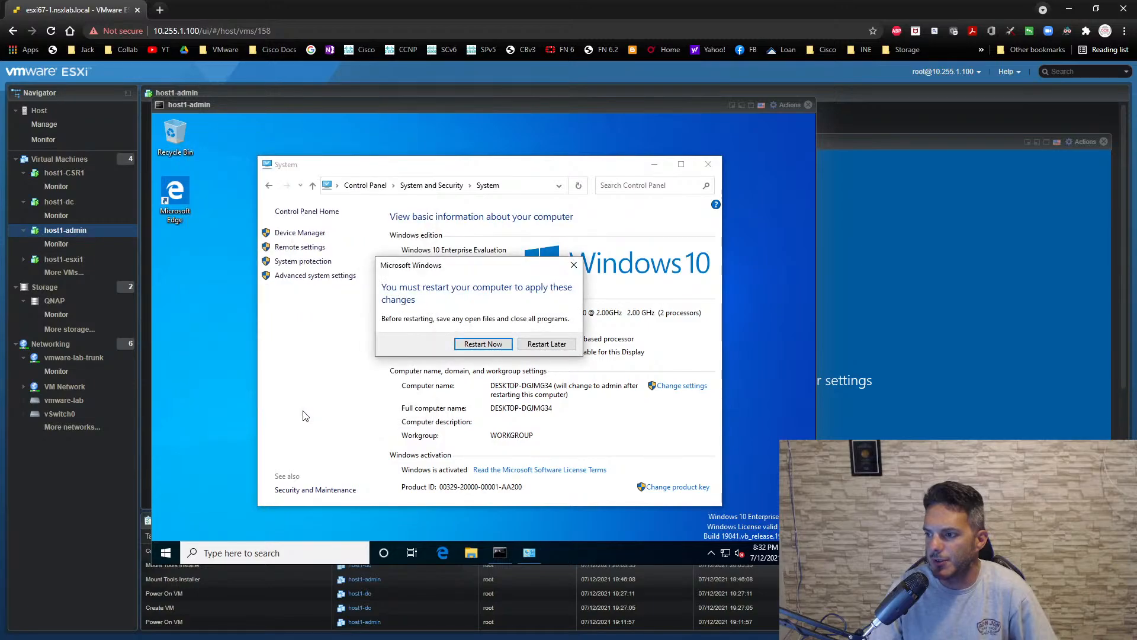
left_click(483, 344)
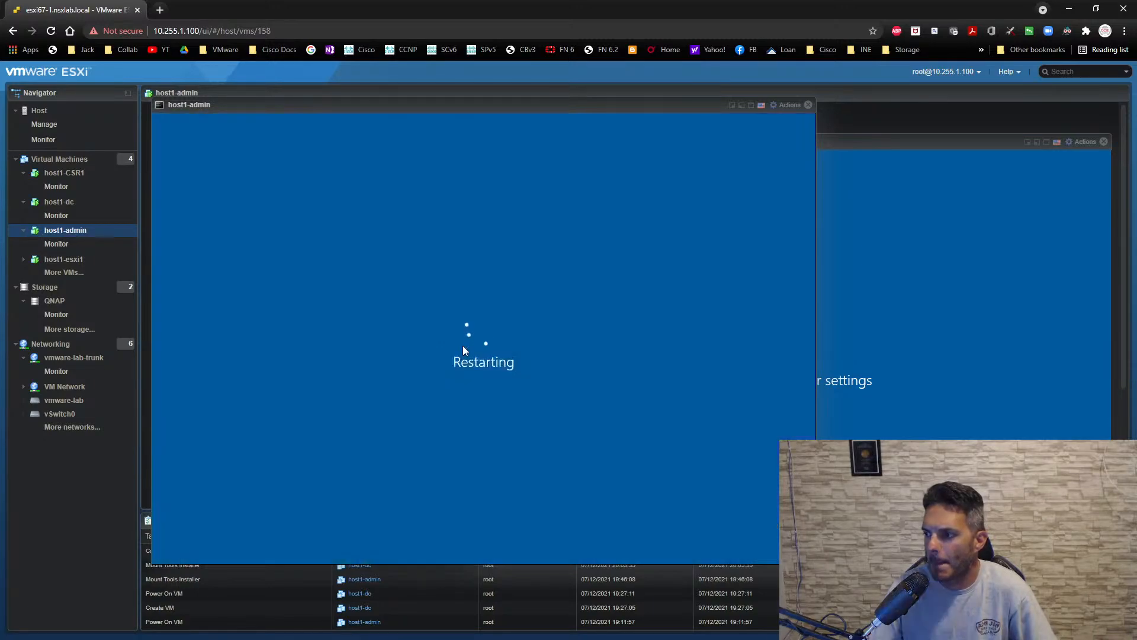
- Switch to the NSX-T-RTR1 session in SecureCRT, widen and reposition its window, and examine the log messages about the interface drivers
key("alt+Tab")
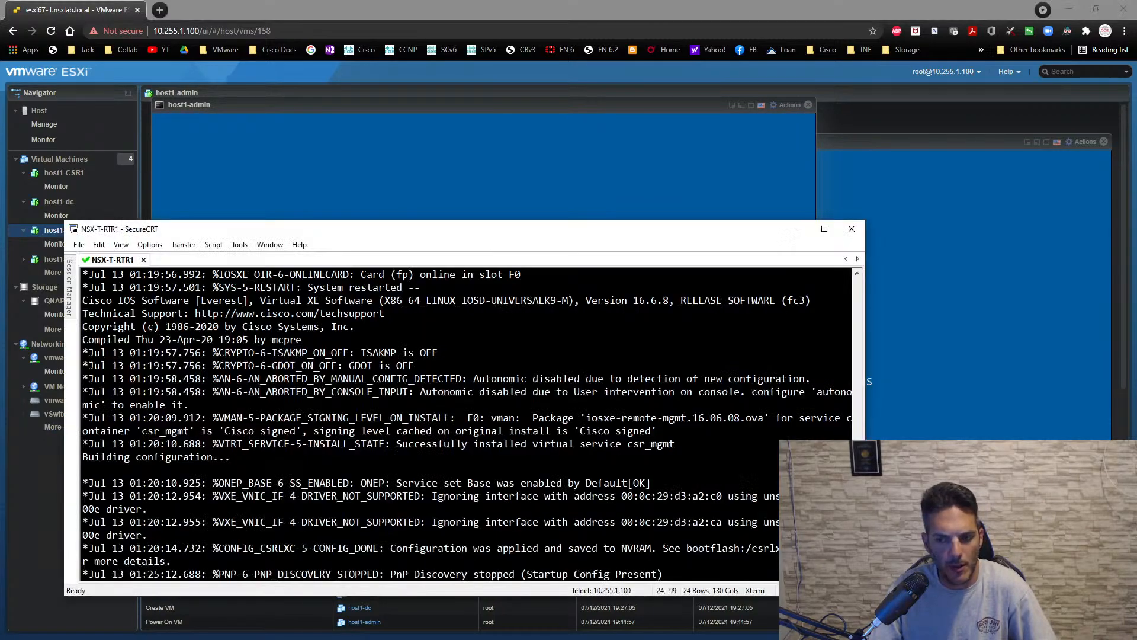
key("Return")
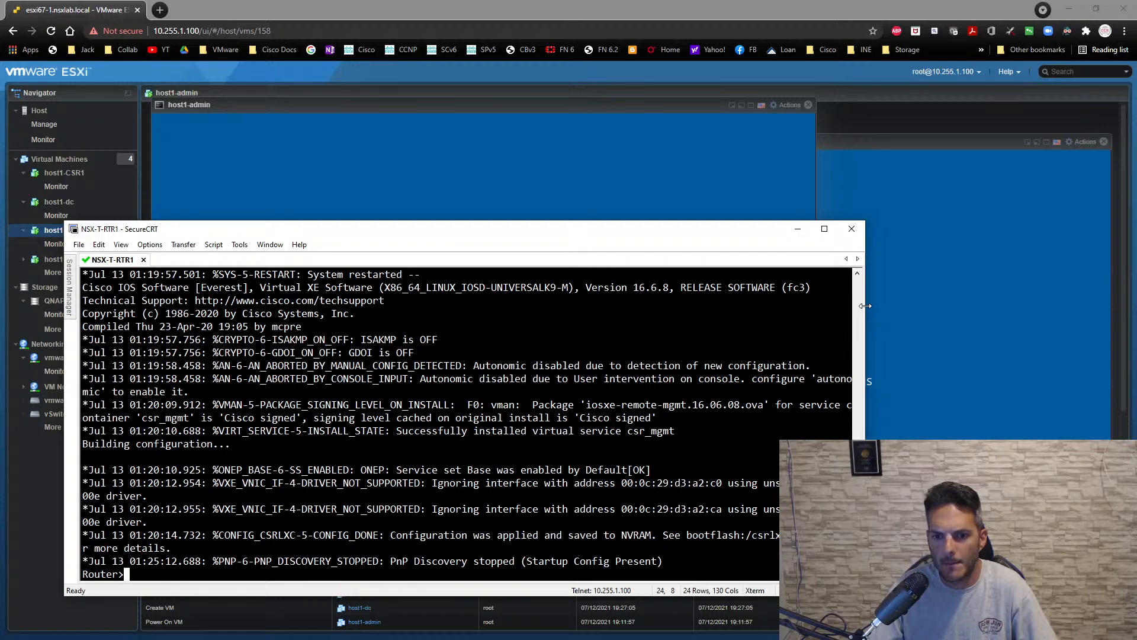
left_click_drag(865, 306, 1015, 303)
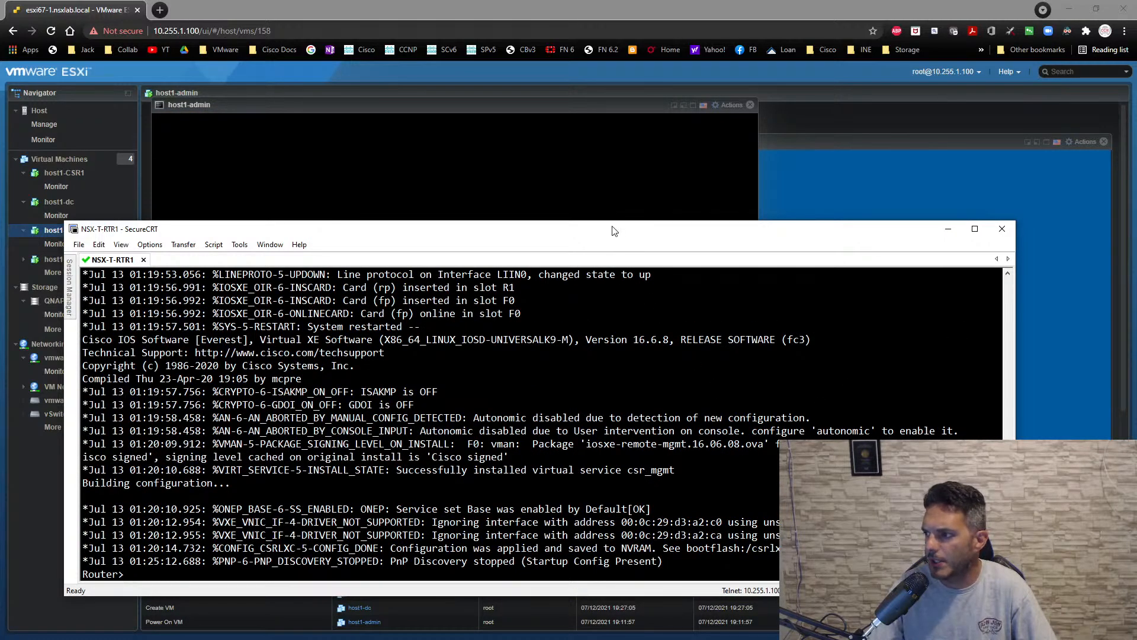
left_click_drag(612, 228, 609, 101)
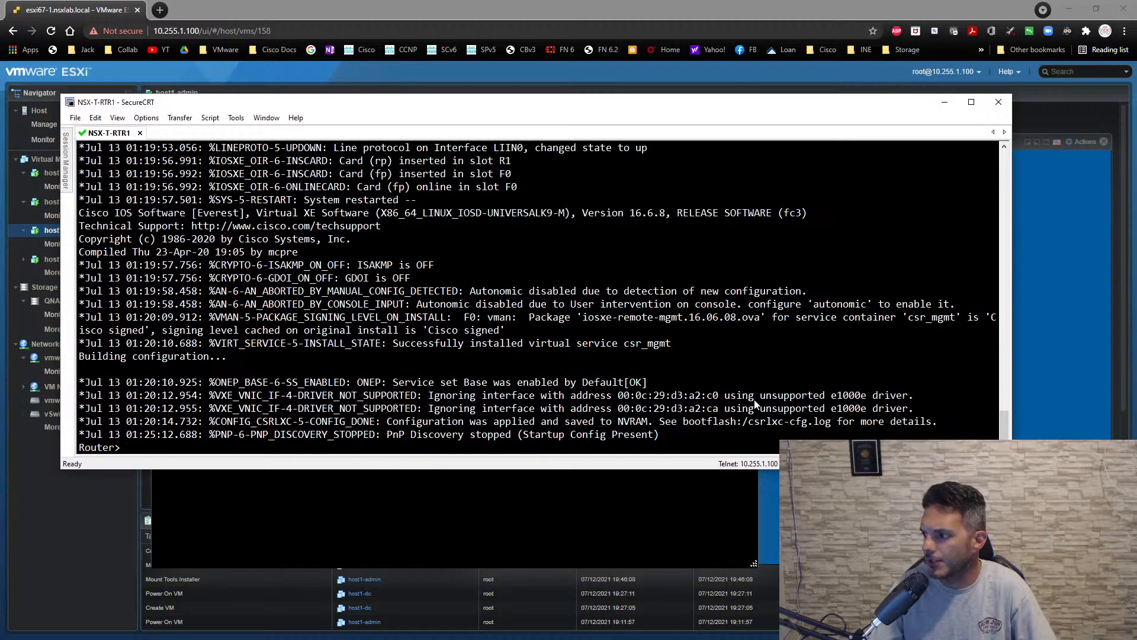
left_click_drag(751, 397, 925, 398)
left_click(932, 409)
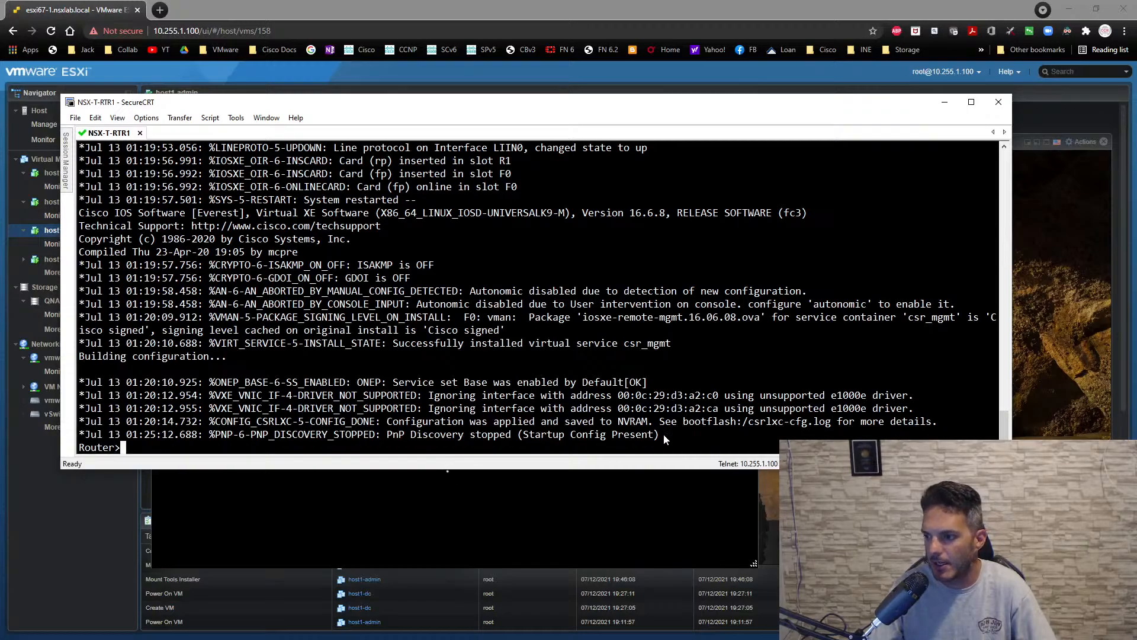
- Enter global configuration mode on the router, set its hostname to NSX-T-RTR1, and save the configuration with do wr
type("en")
key("Return")
type("conf t")
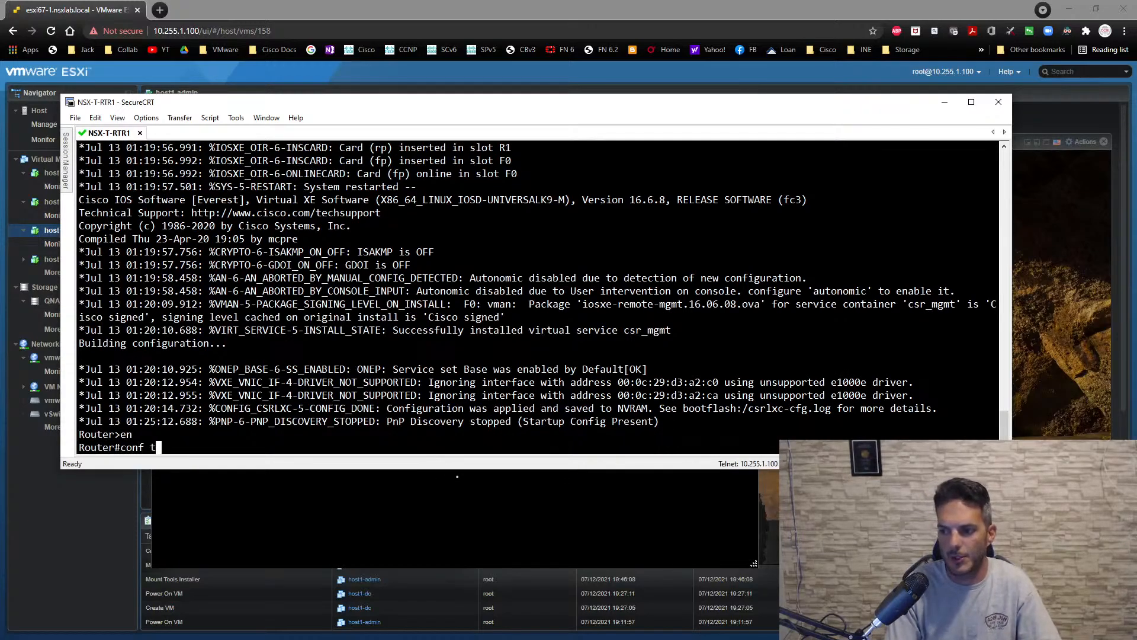
key("Return")
type("hostn NSX")
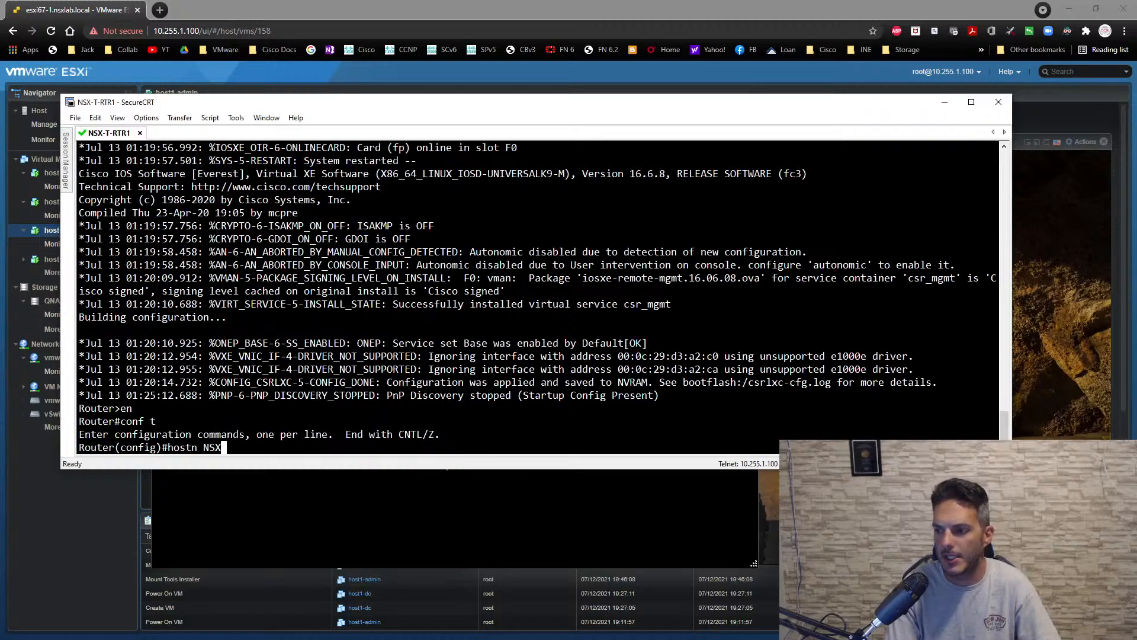
type("-T-RTR1")
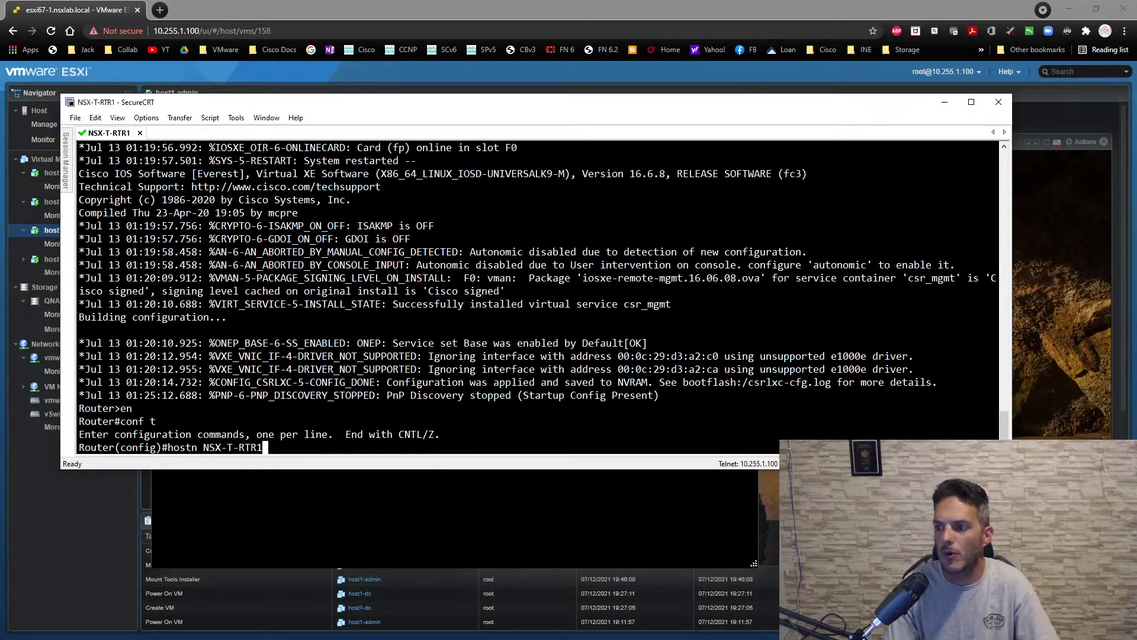
key("Return")
type("do wr")
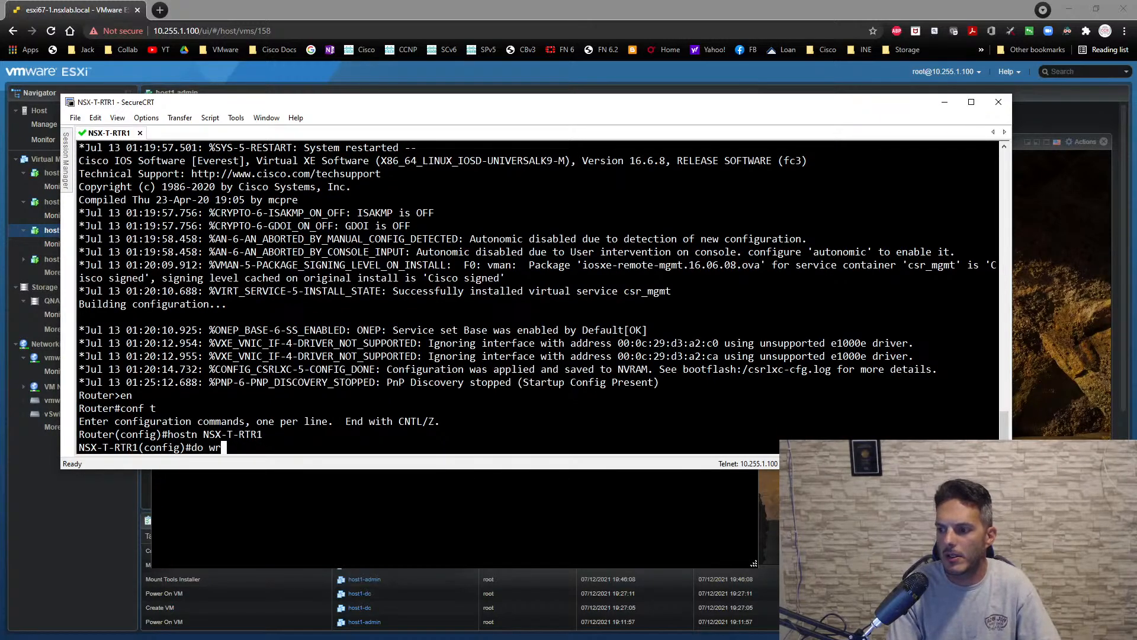
key("Return")
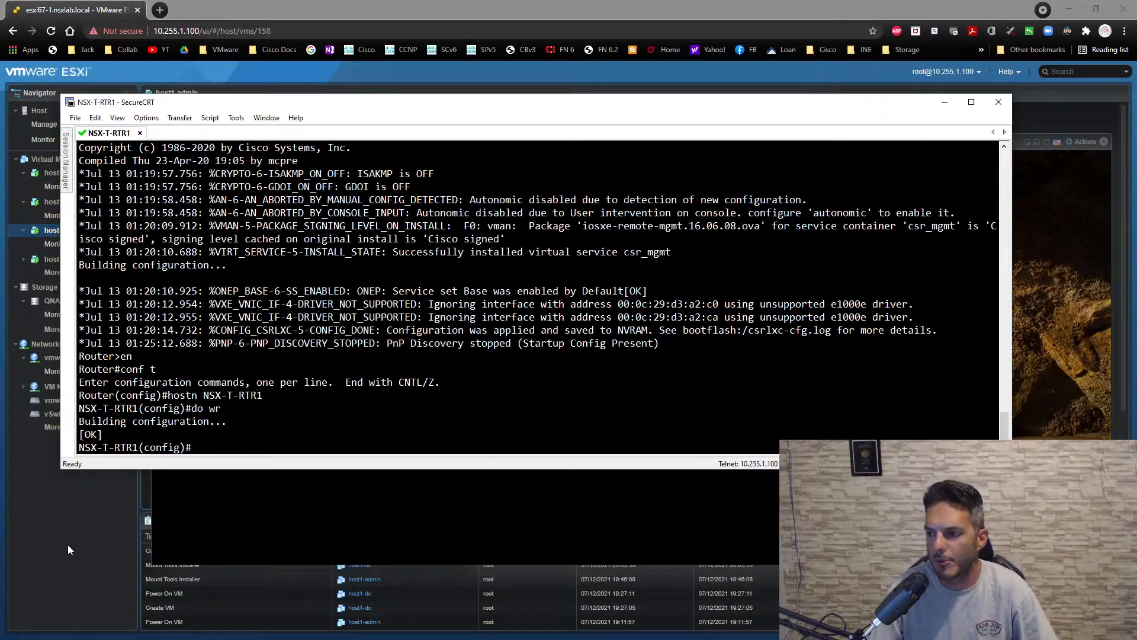
- Return to the ESXi web client, move the host1-admin console aside, and power off host1-CSR1 from the virtual machines list
left_click(101, 521)
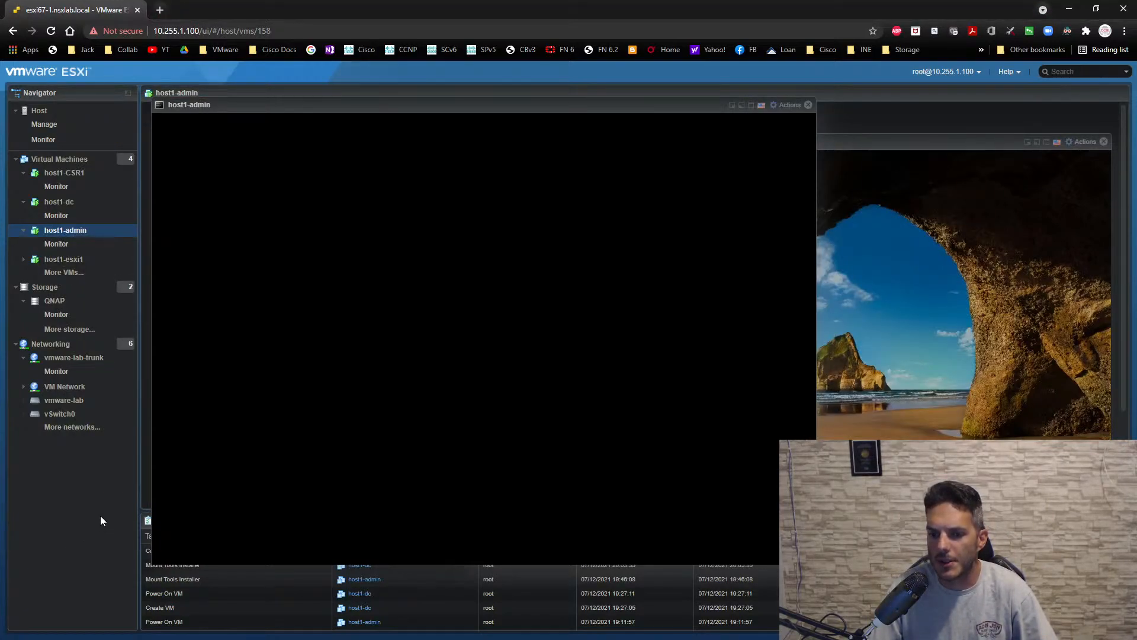
left_click_drag(328, 108, 541, 127)
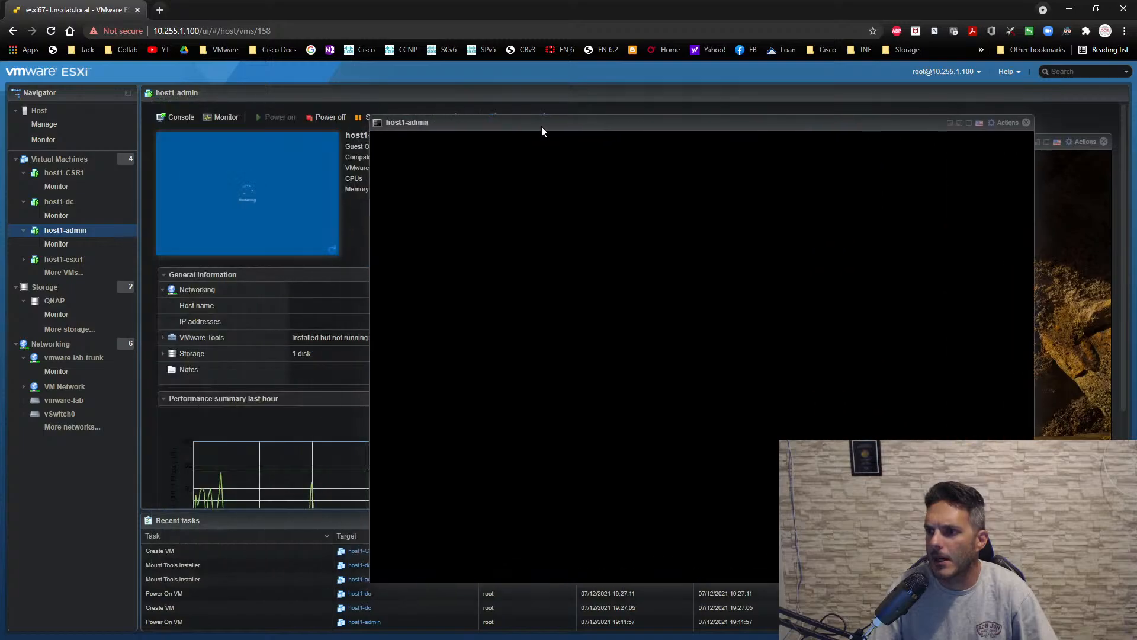
left_click(87, 160)
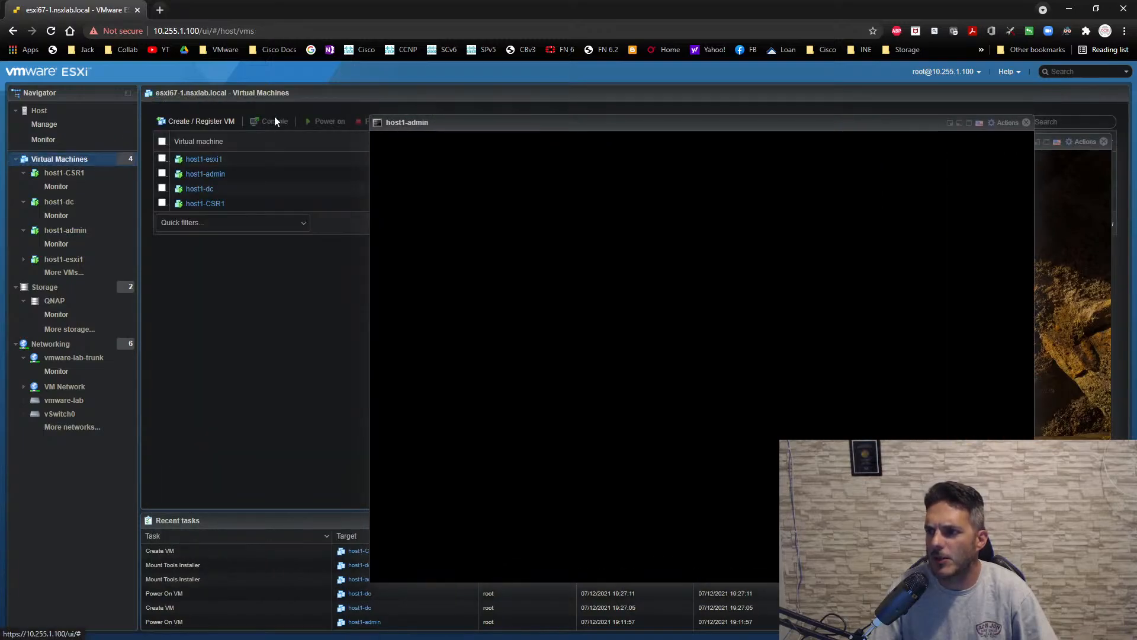
right_click(200, 207)
mouse_move(249, 229)
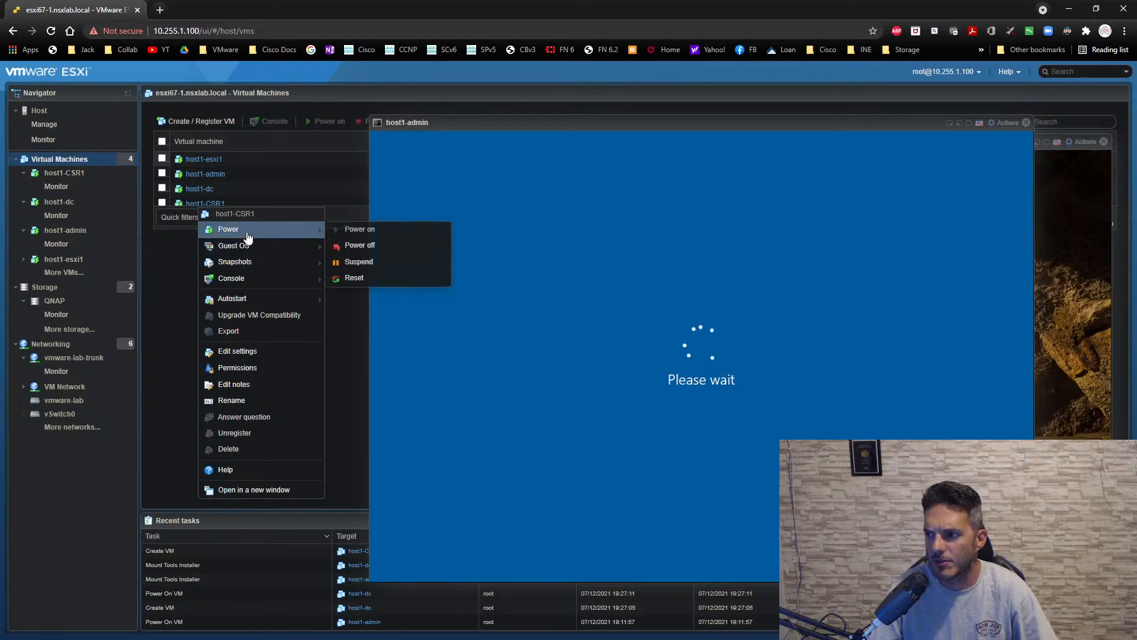
left_click(362, 246)
left_click(664, 392)
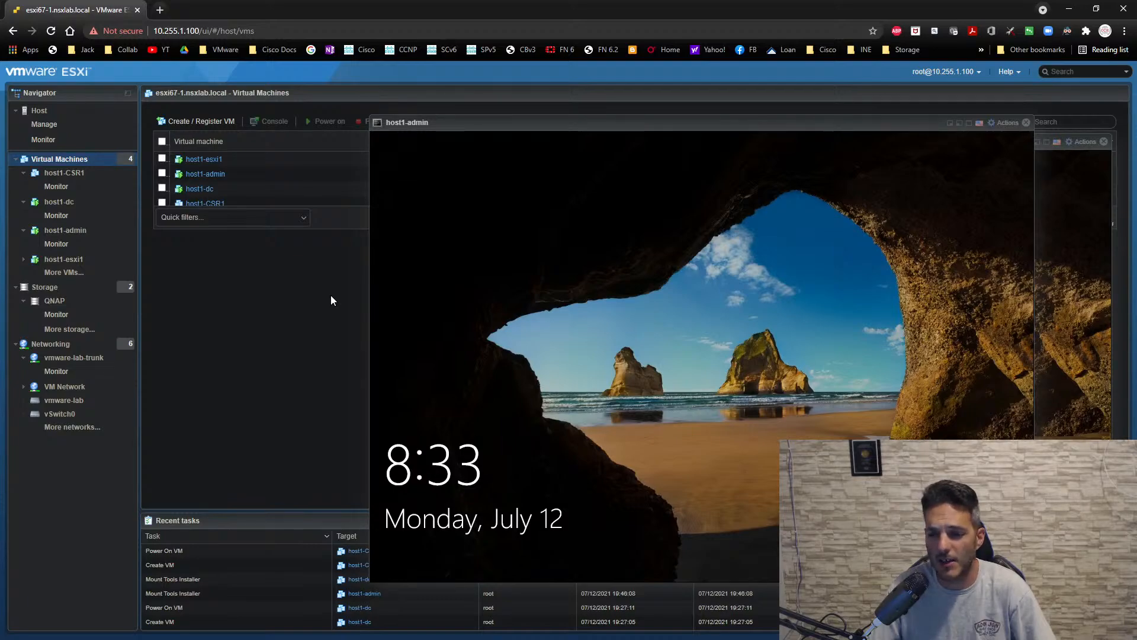
- Open the host1-CSR1 virtual machine's details and close the host1-admin and host1-dc consoles
scroll(213, 212, "down", 1)
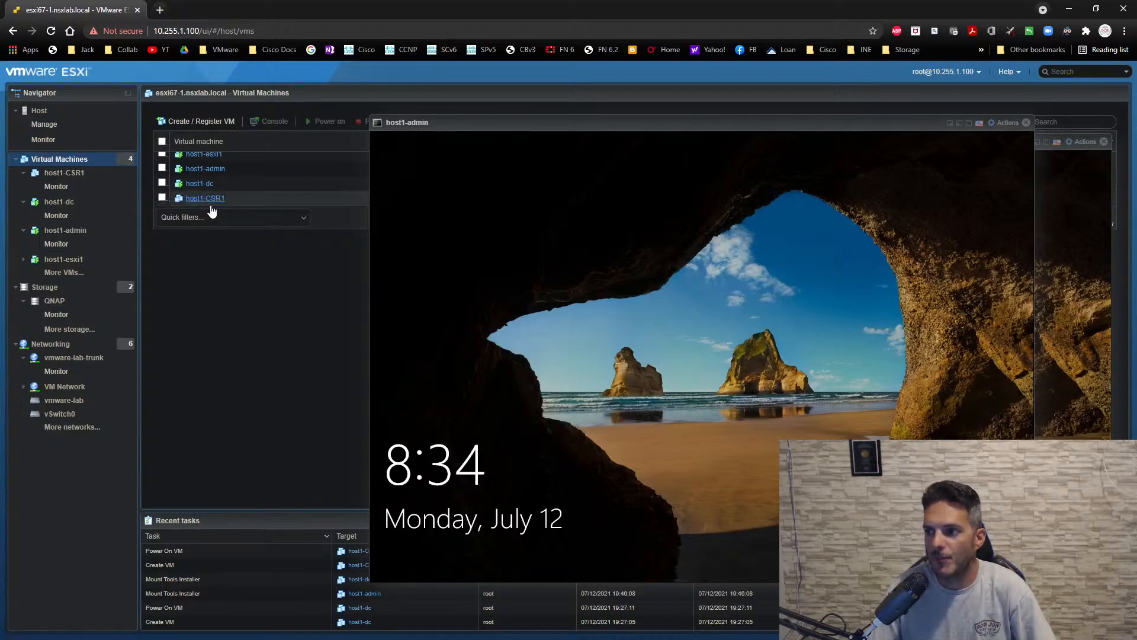
left_click(211, 199)
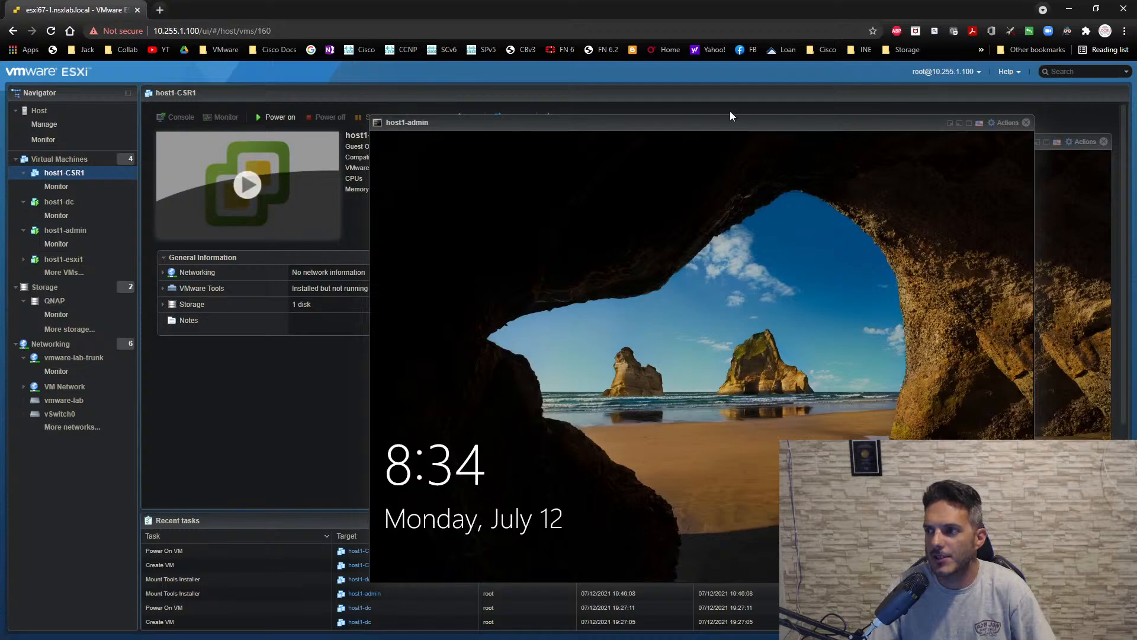
left_click(1026, 123)
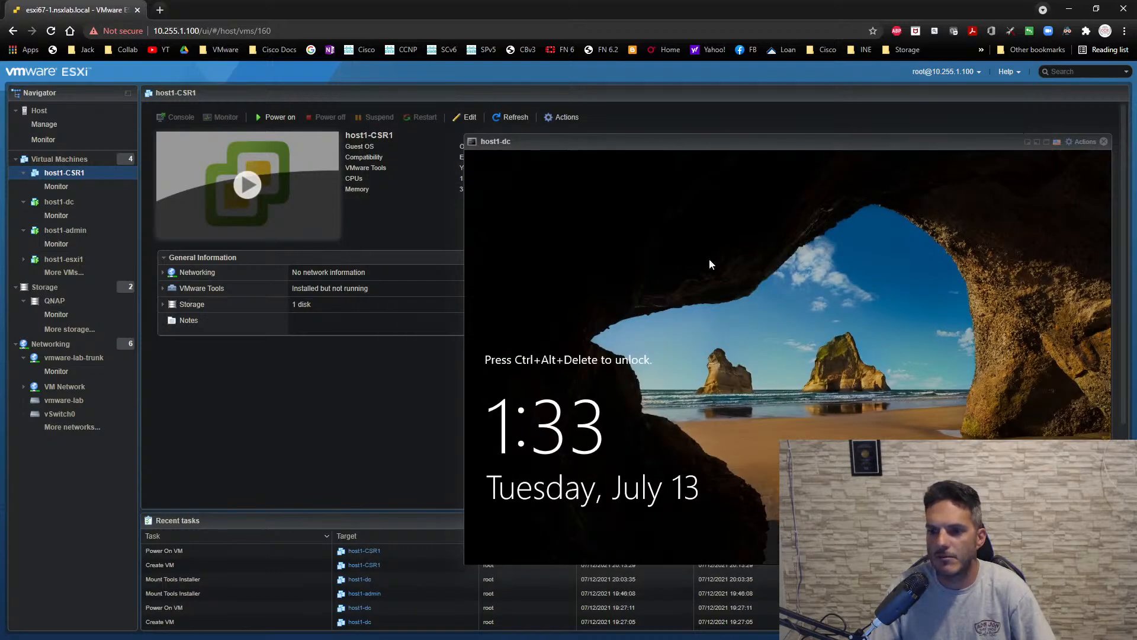
left_click(1103, 141)
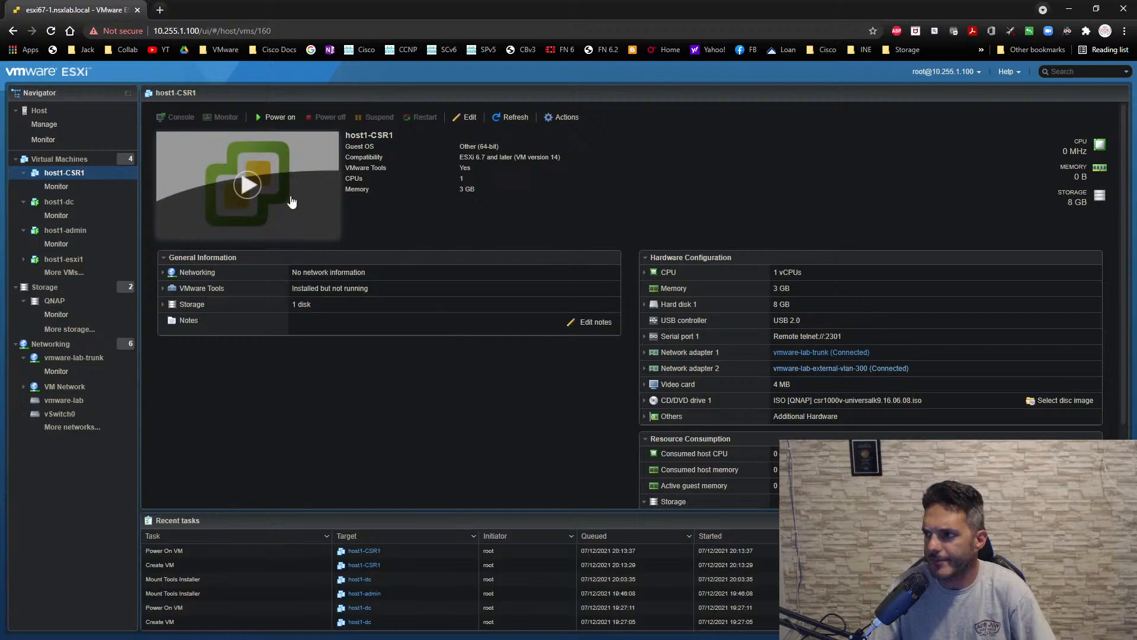
- Edit the host1-CSR1 settings and remove both network adapters, vmware-lab-trunk and vmware-lab-external-vlan-300
left_click(465, 117)
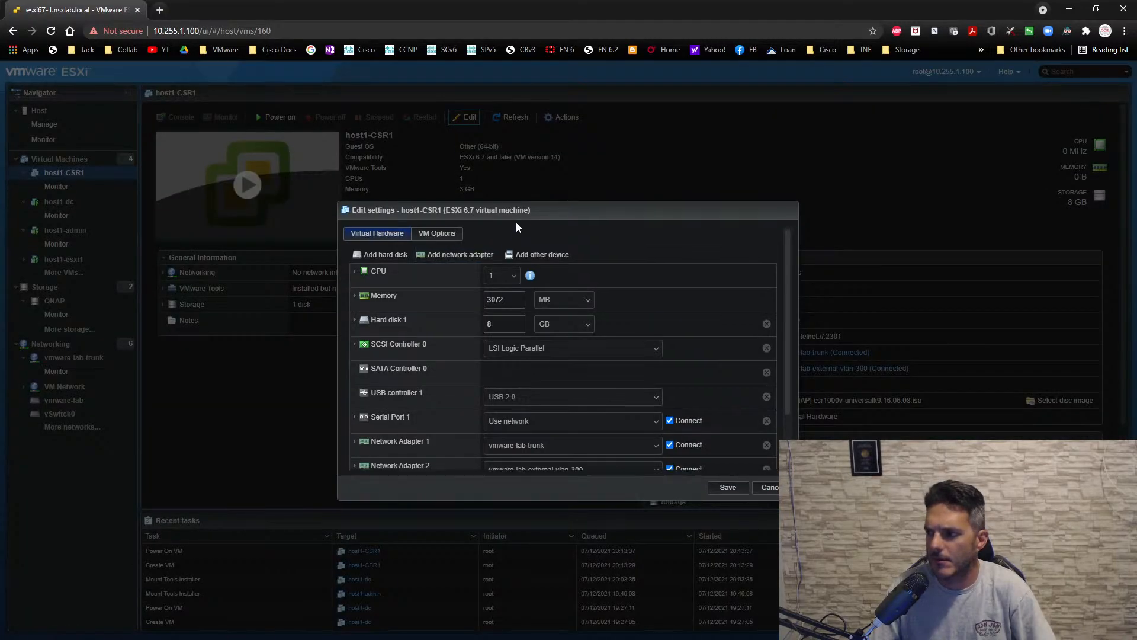
left_click_drag(517, 212, 359, 180)
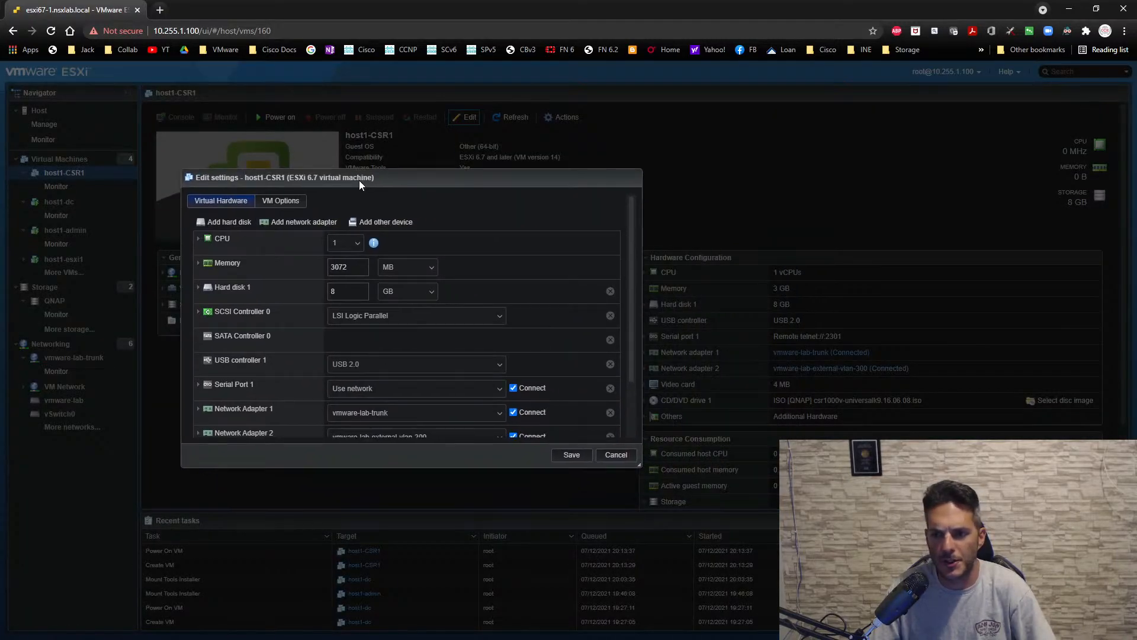
left_click_drag(638, 464, 638, 552)
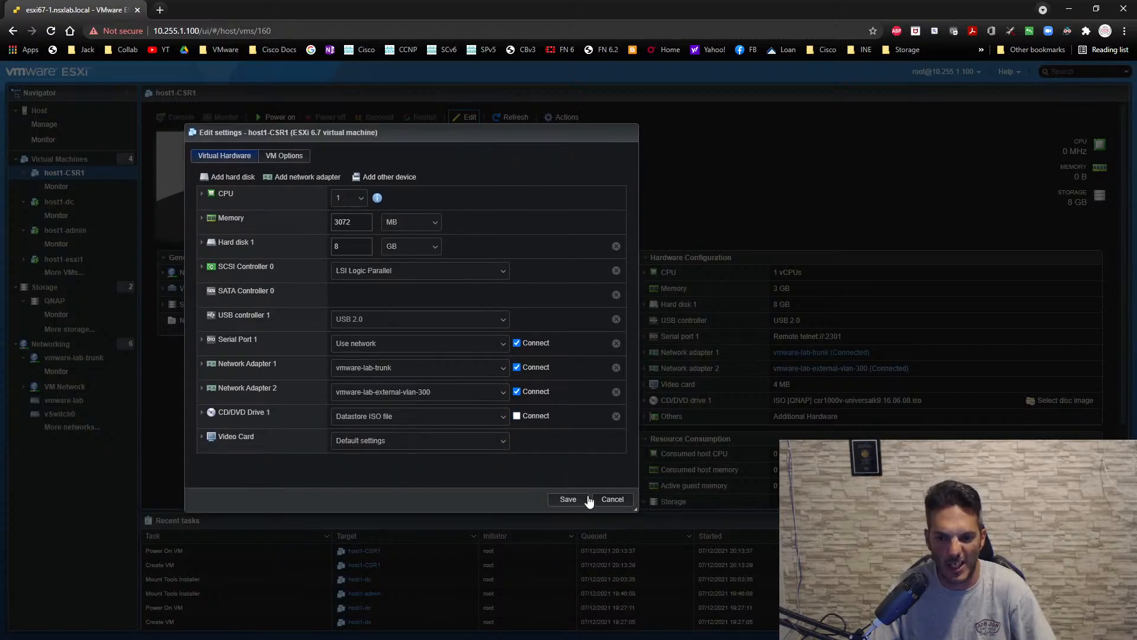
left_click(616, 368)
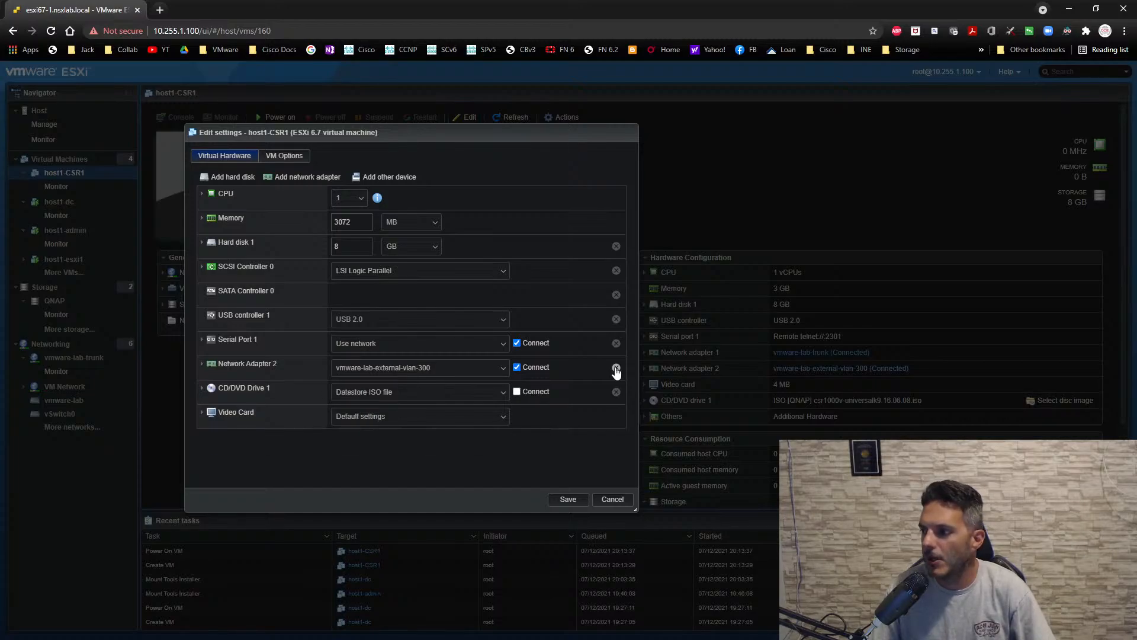
left_click(616, 367)
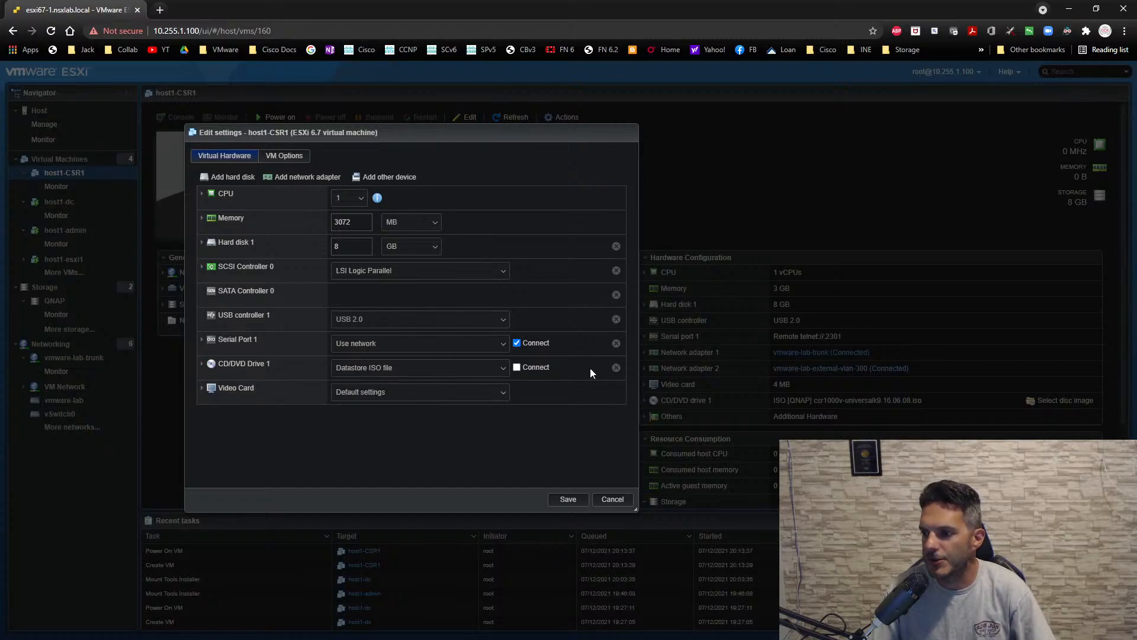
- Add two new network adapters to host1-CSR1 and set the first one's adapter type to VMXNET 3
left_click(325, 175)
left_click(327, 175)
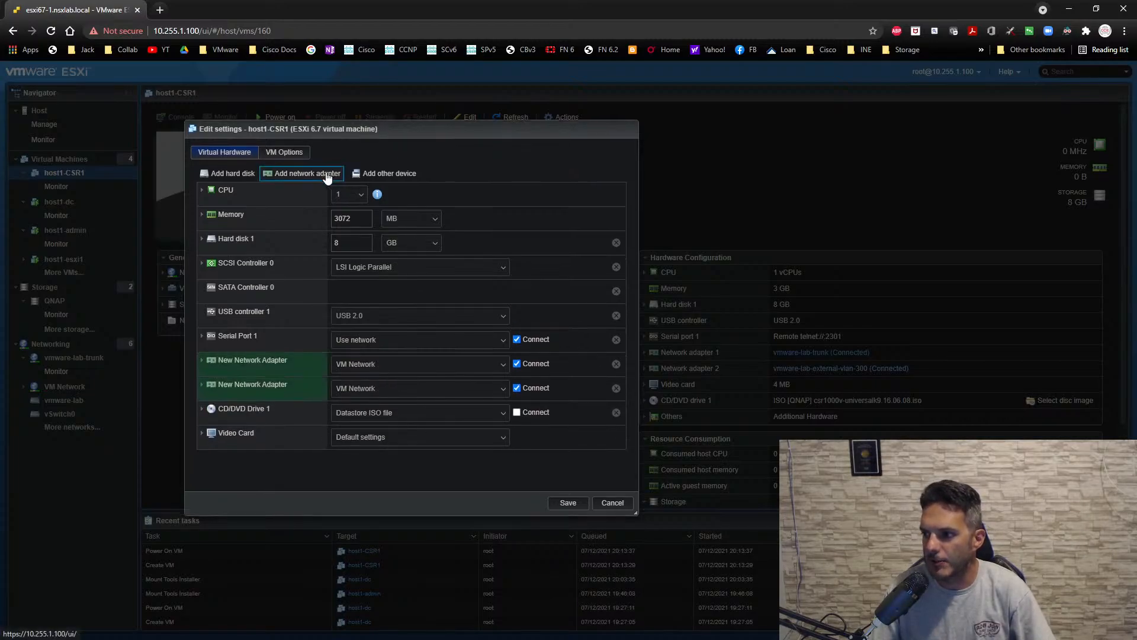
left_click(203, 360)
left_click(372, 419)
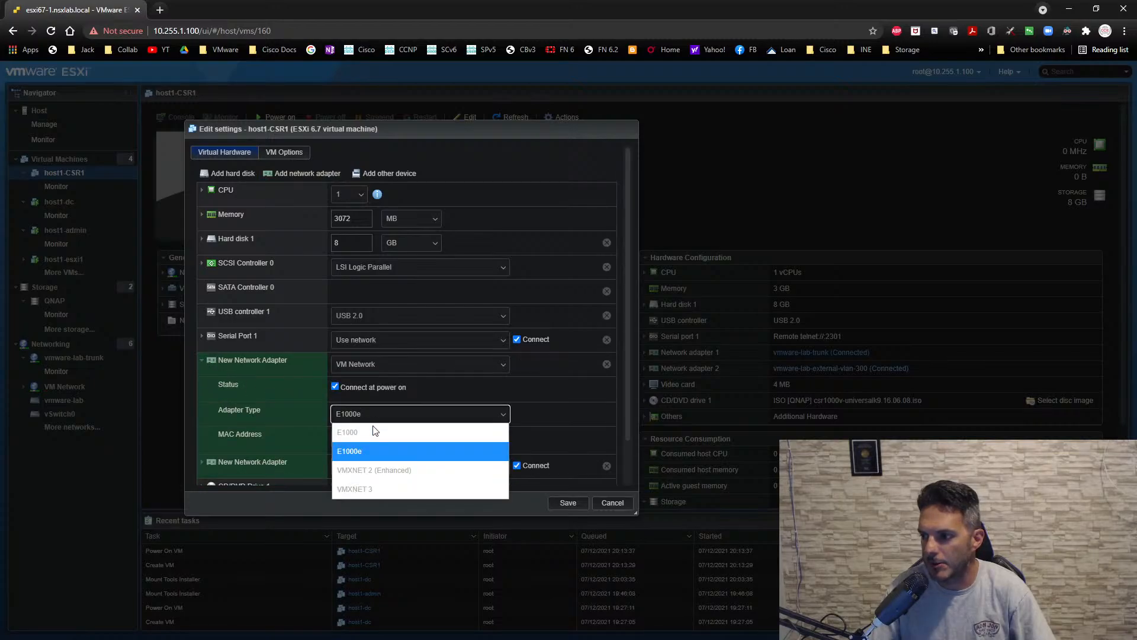
left_click(370, 490)
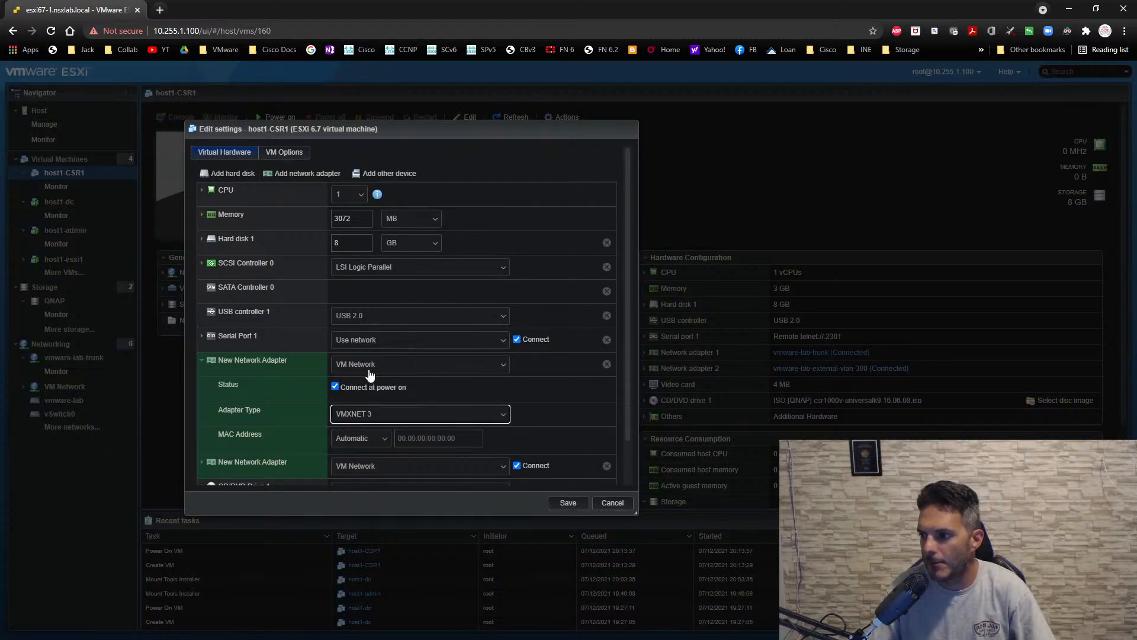
left_click(201, 361)
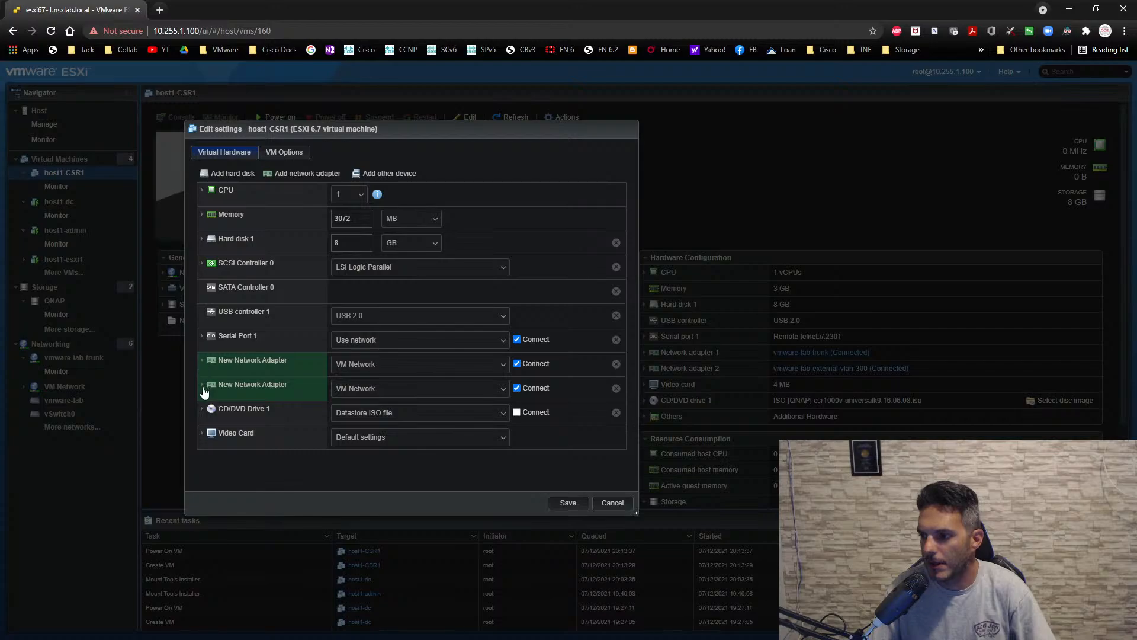
- Set the second new adapter to type VMXNET 3 on the vmware-lab-trunk network, and save the VM settings
left_click(202, 386)
left_click(361, 438)
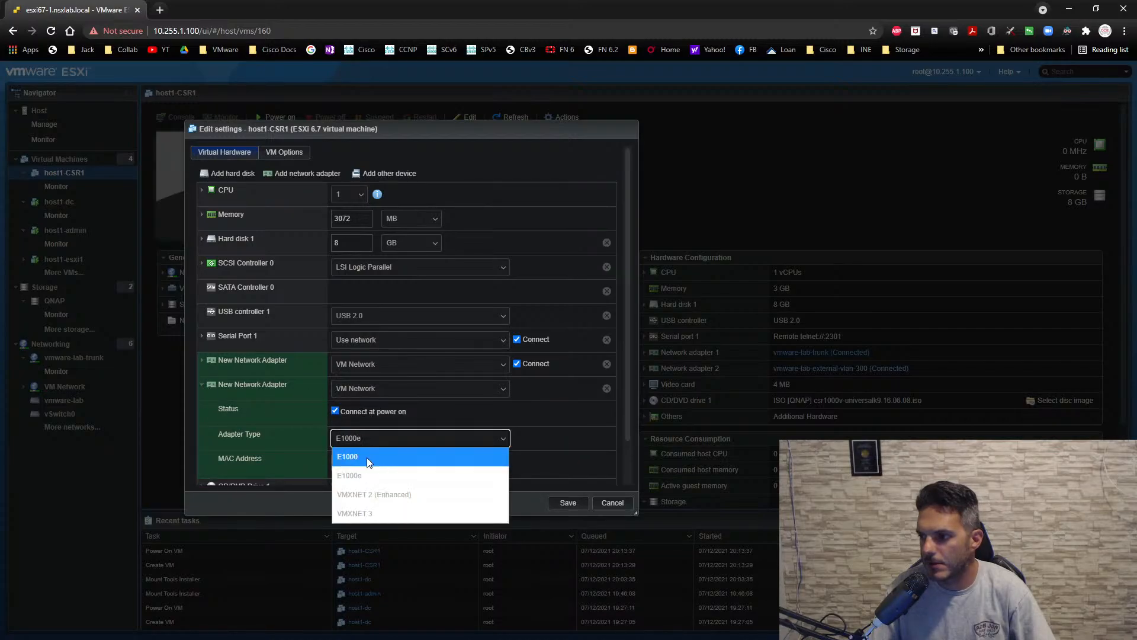
left_click(365, 507)
left_click(368, 389)
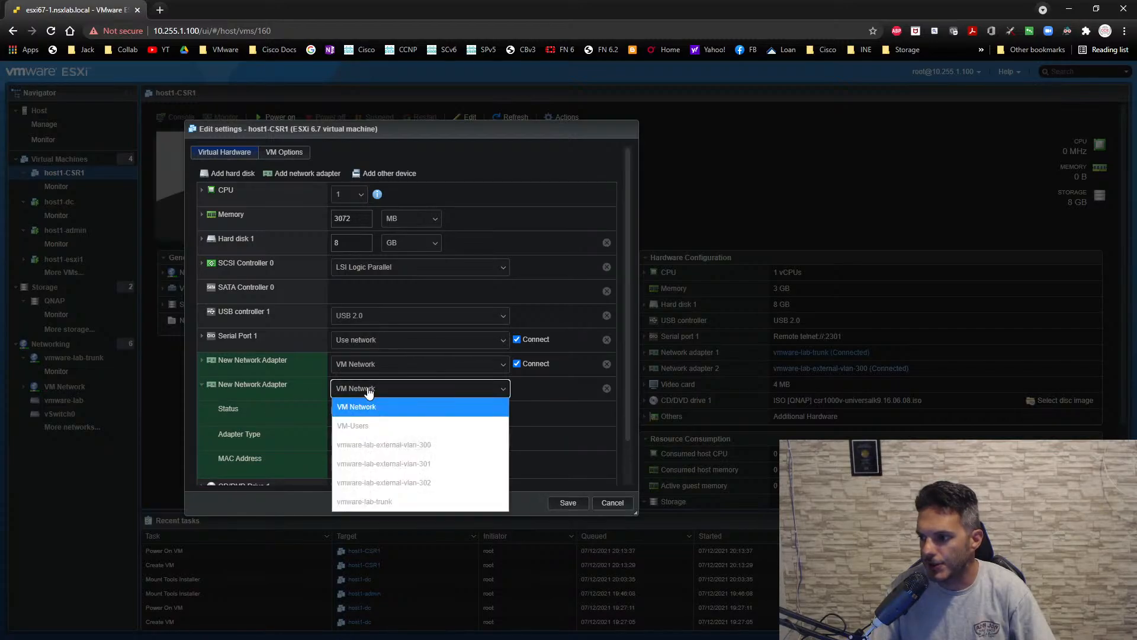
left_click(370, 502)
left_click(202, 385)
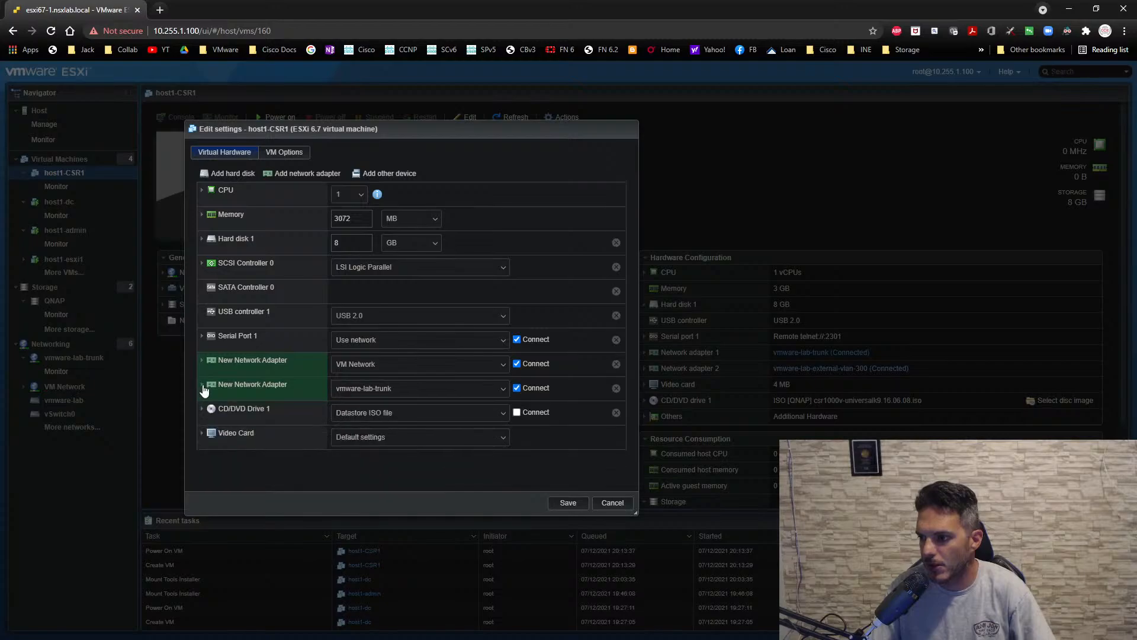
left_click(572, 504)
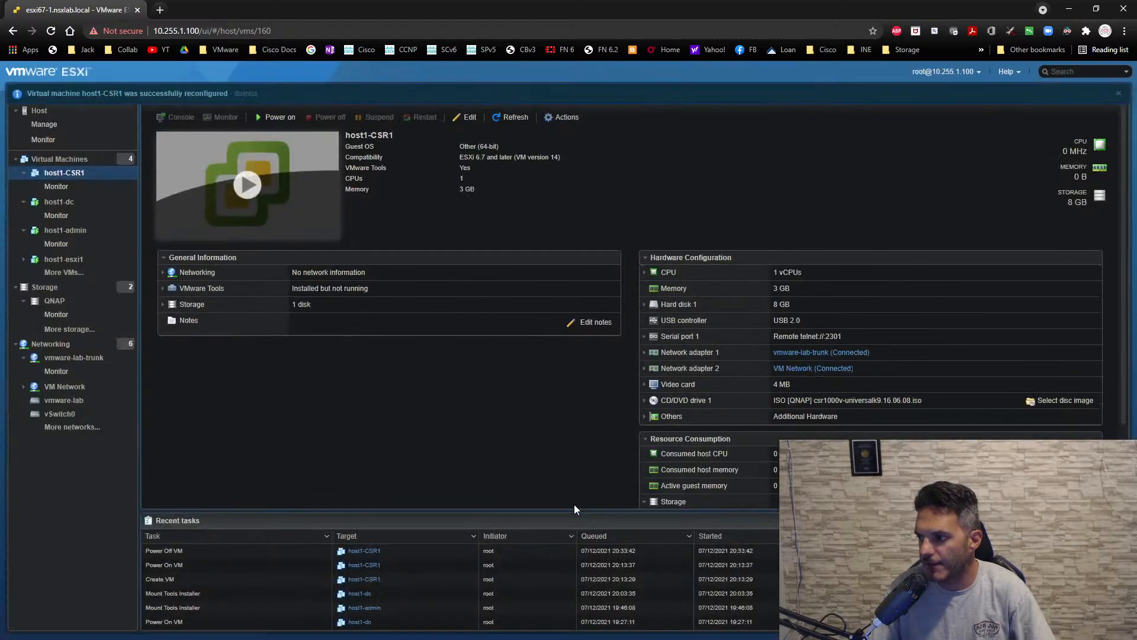
- Power on host1-CSR1, reconnect its NSX-T-RTR1 SecureCRT session to check the boot, and return to the ESXi web client
left_click(251, 191)
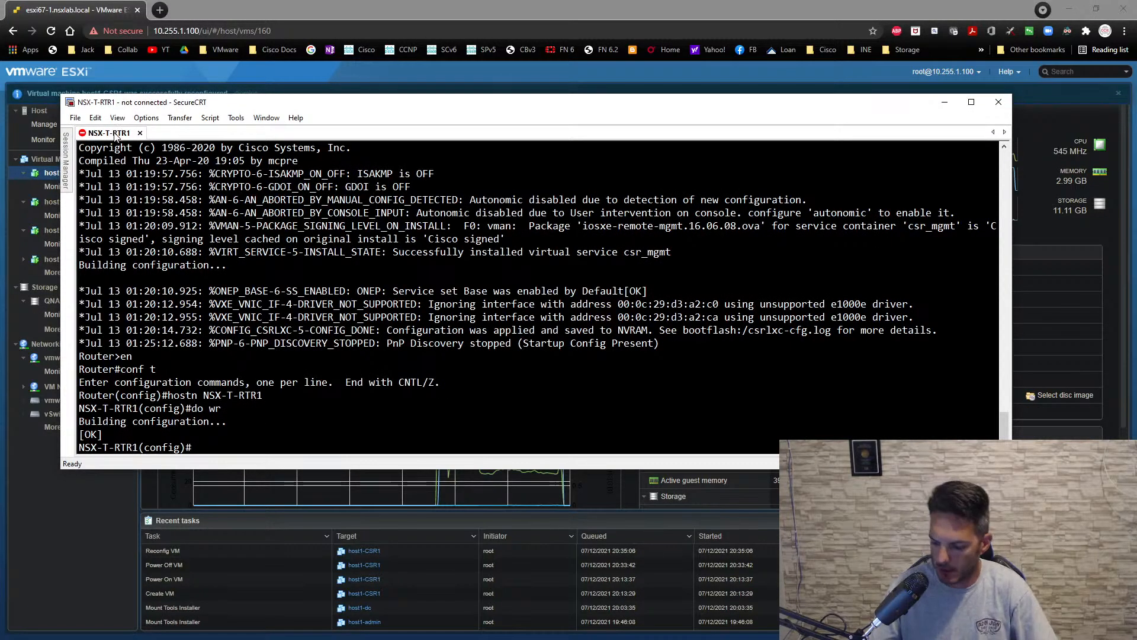
key("Return")
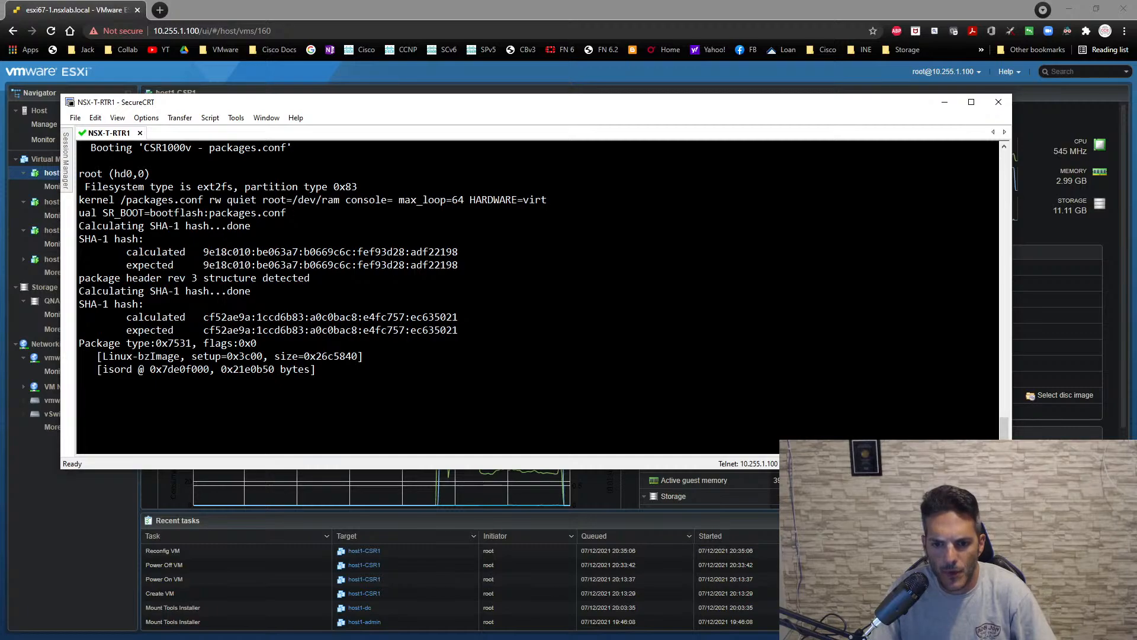
left_click(63, 525)
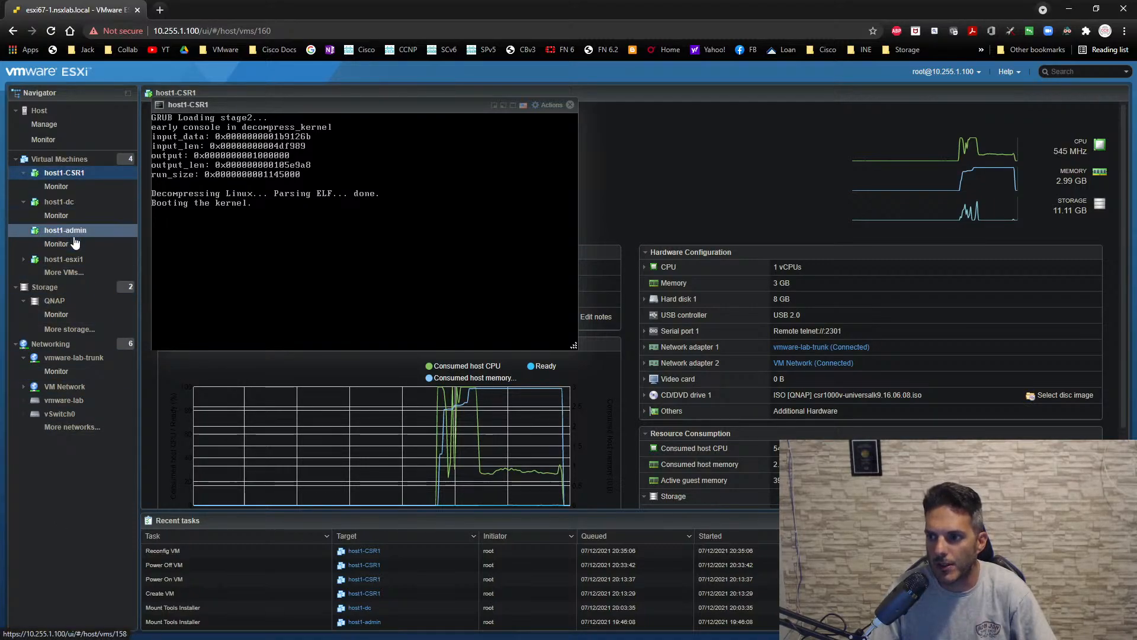
- Close the host1-CSR1 console, then open the host1-dc console and bring up its Windows sign-in prompt
left_click(59, 202)
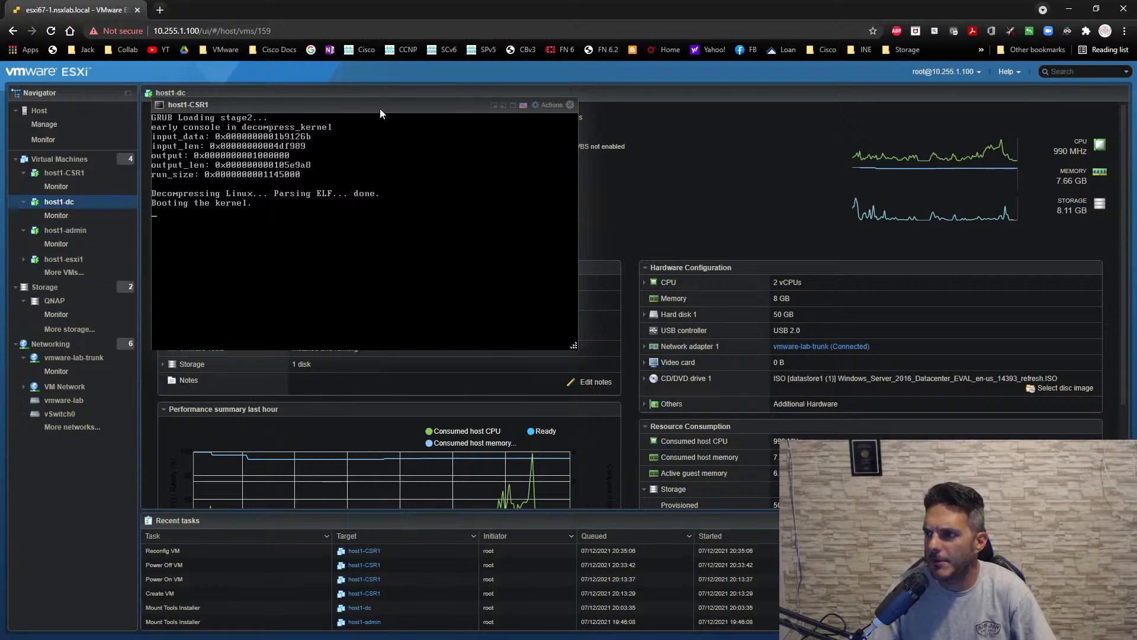
left_click(570, 105)
left_click(272, 224)
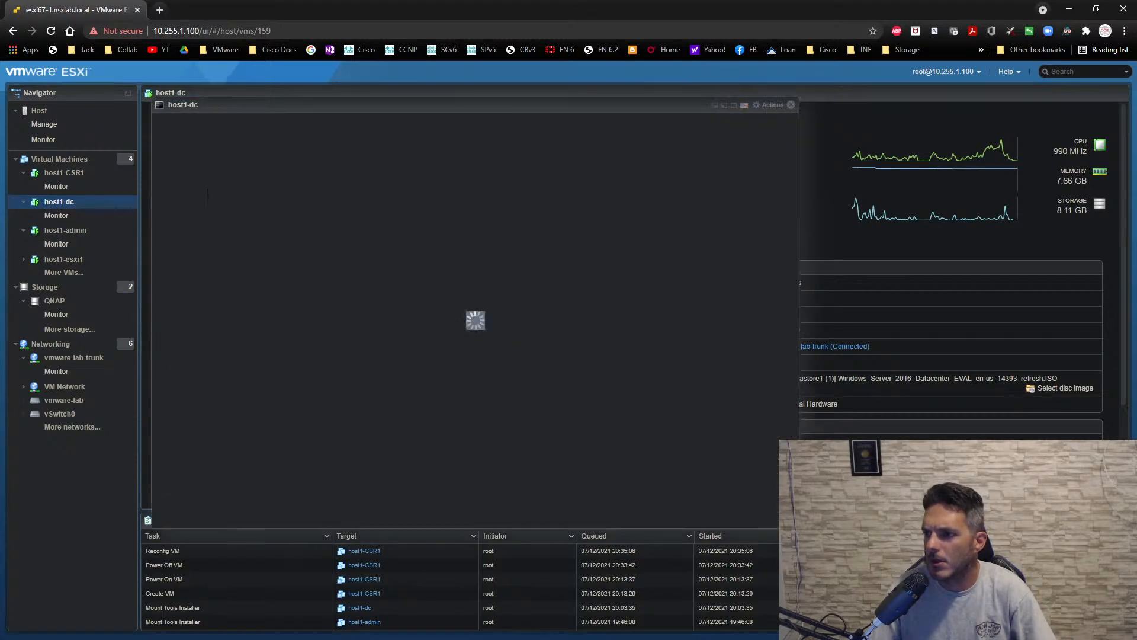
left_click(764, 112)
mouse_move(787, 225)
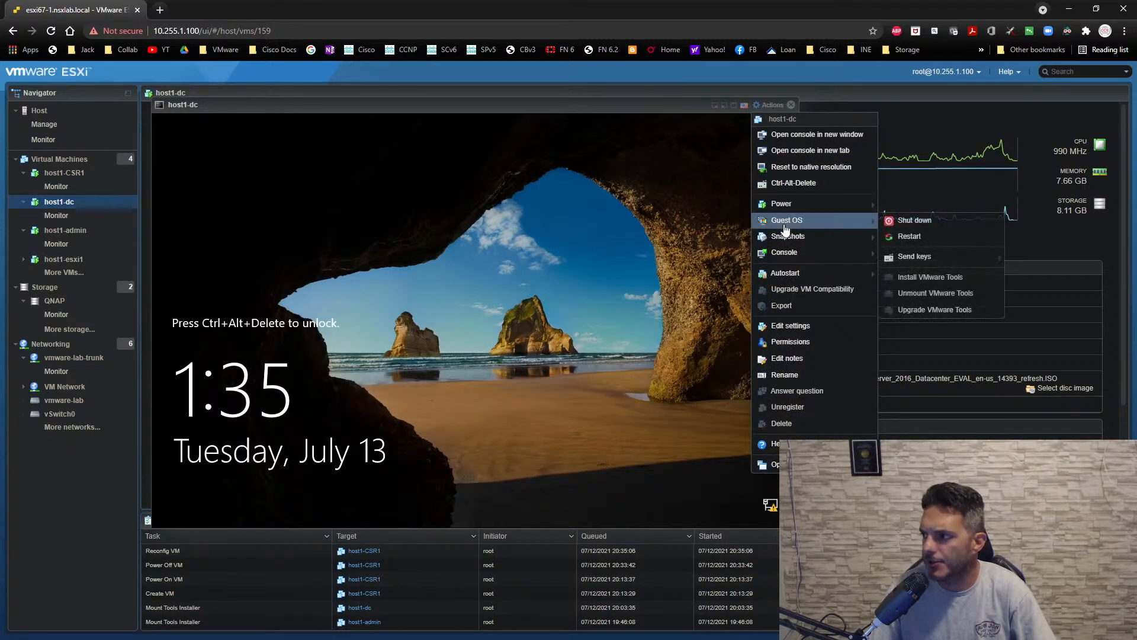
left_click(948, 255)
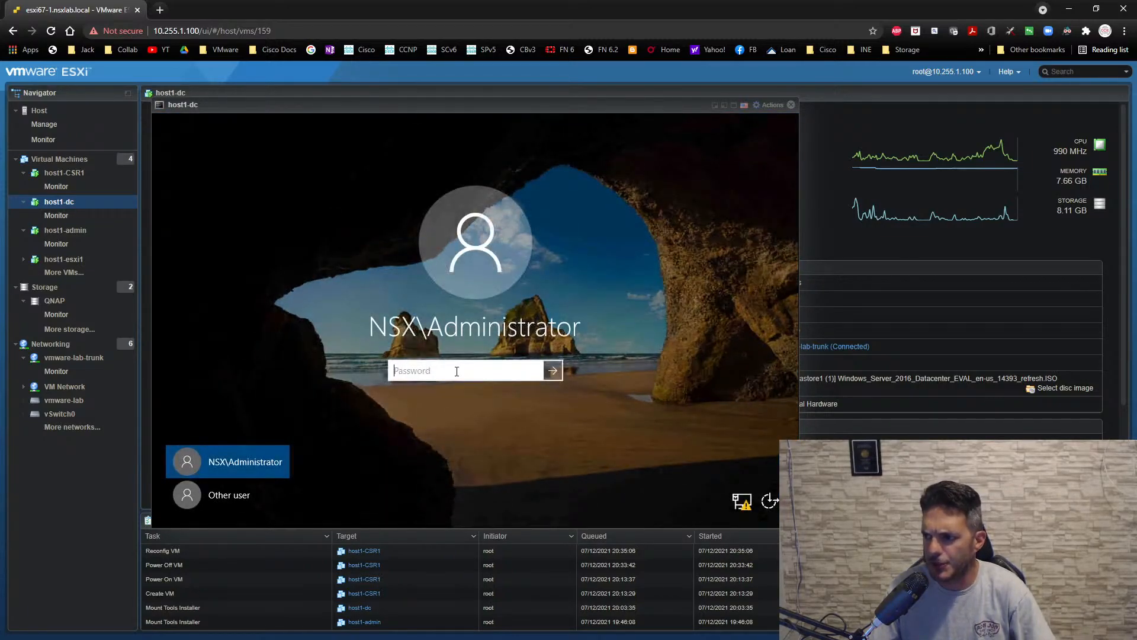
- Sign in to host1-dc as NSX\Administrator by entering the account password
left_click(456, 371)
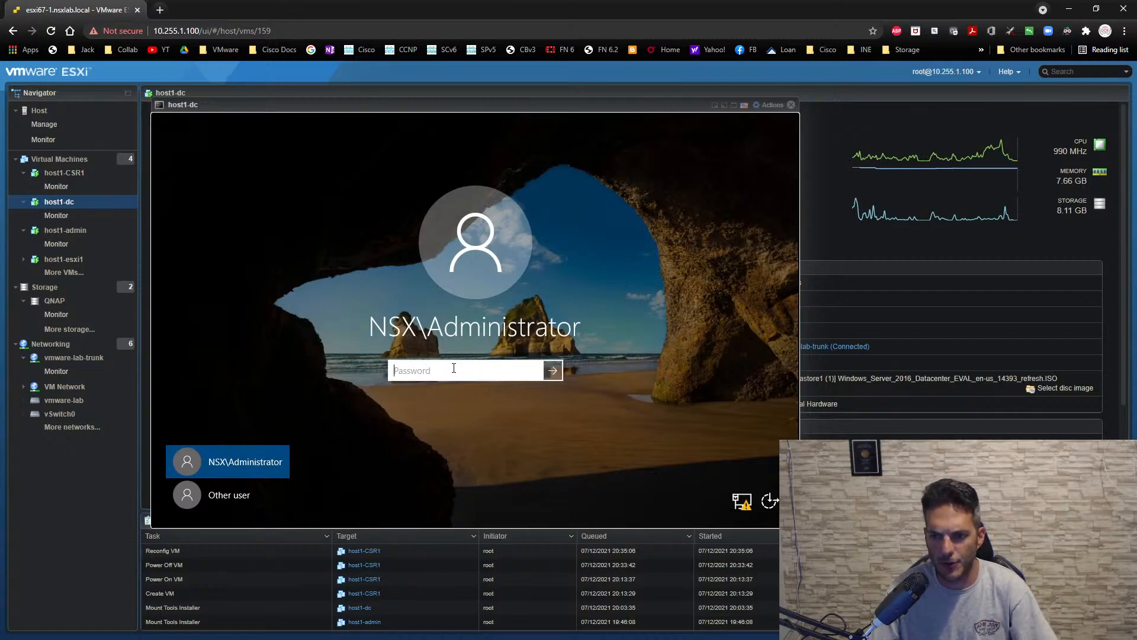
left_click(453, 369)
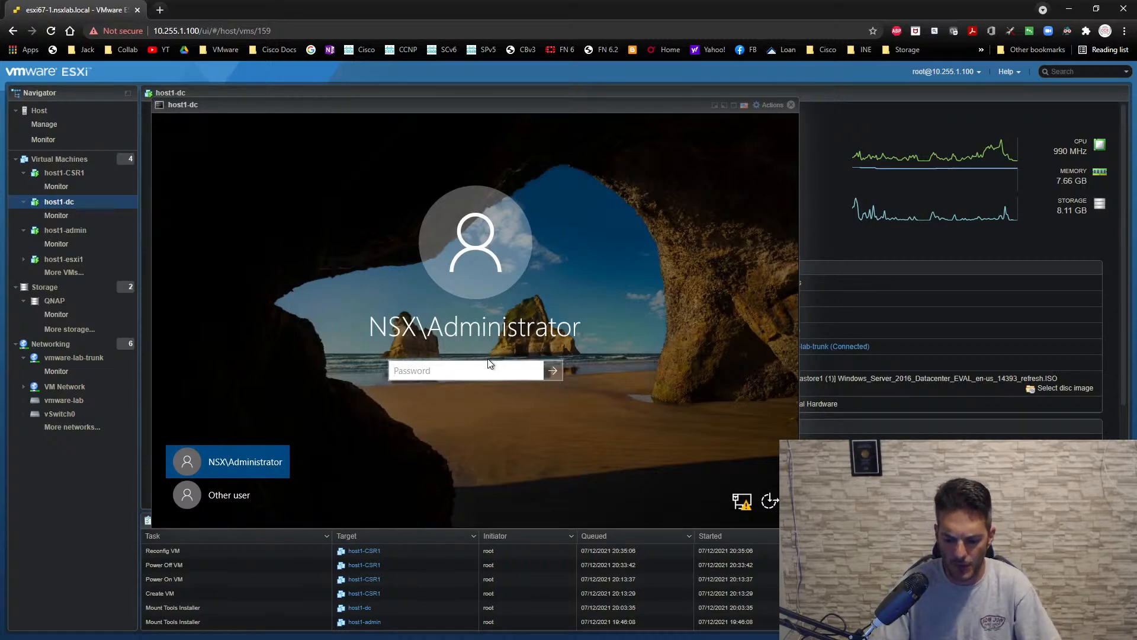
type("•••••••")
key("Return")
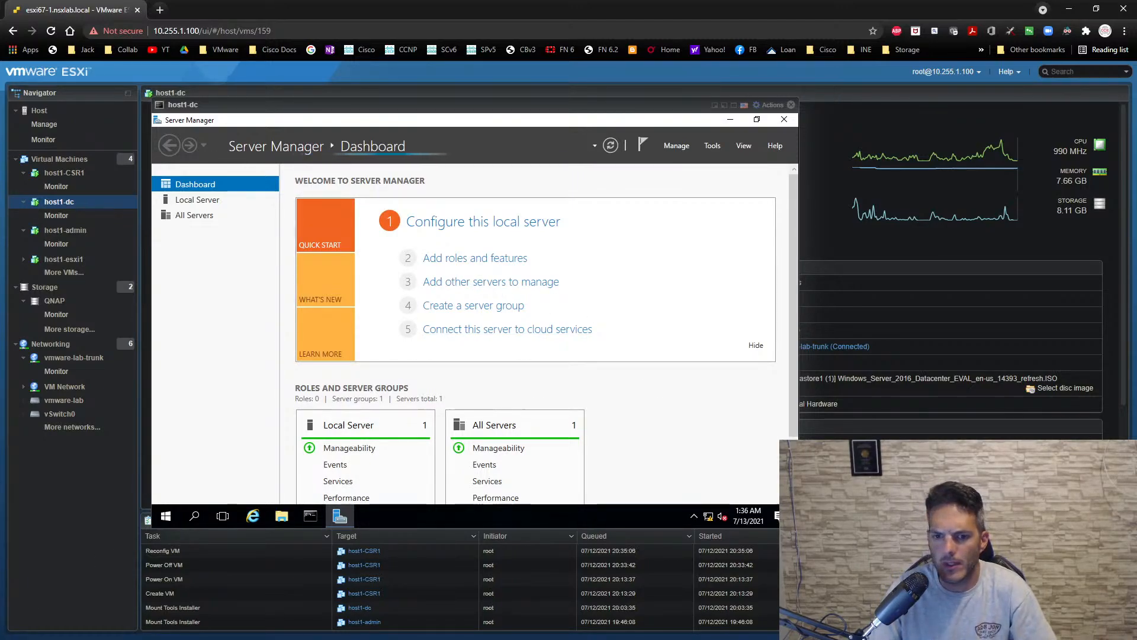
- Check the router boot in the NSX-T-RTR1 SecureCRT session, return to host1-dc, and open the nsx.local forward lookup zone in DNS Manager
key("alt+Tab")
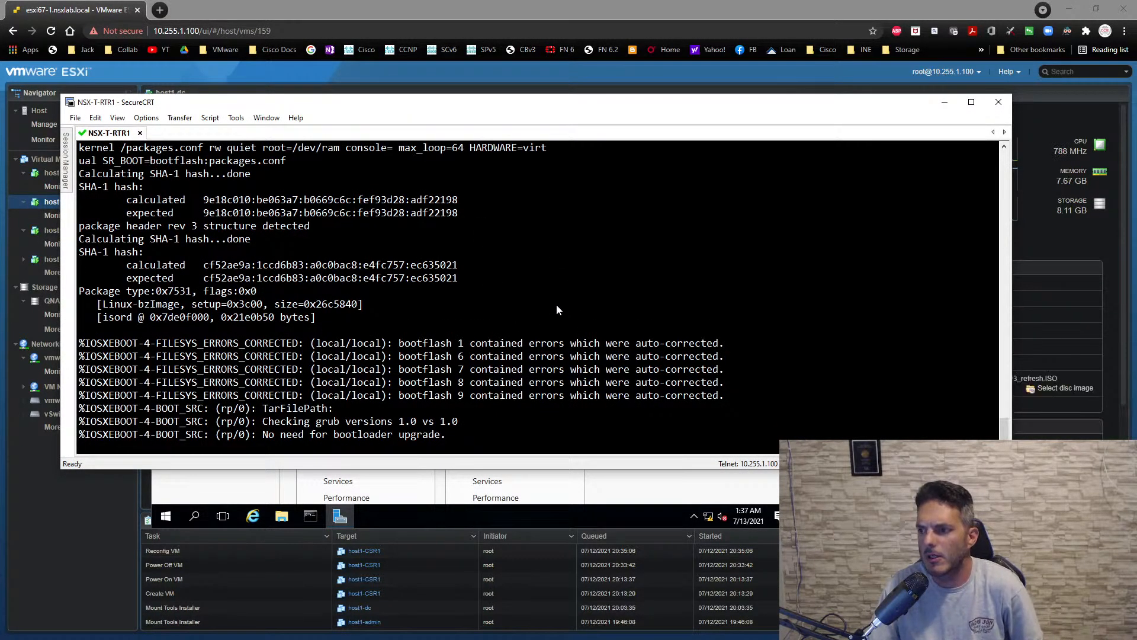
left_click(650, 491)
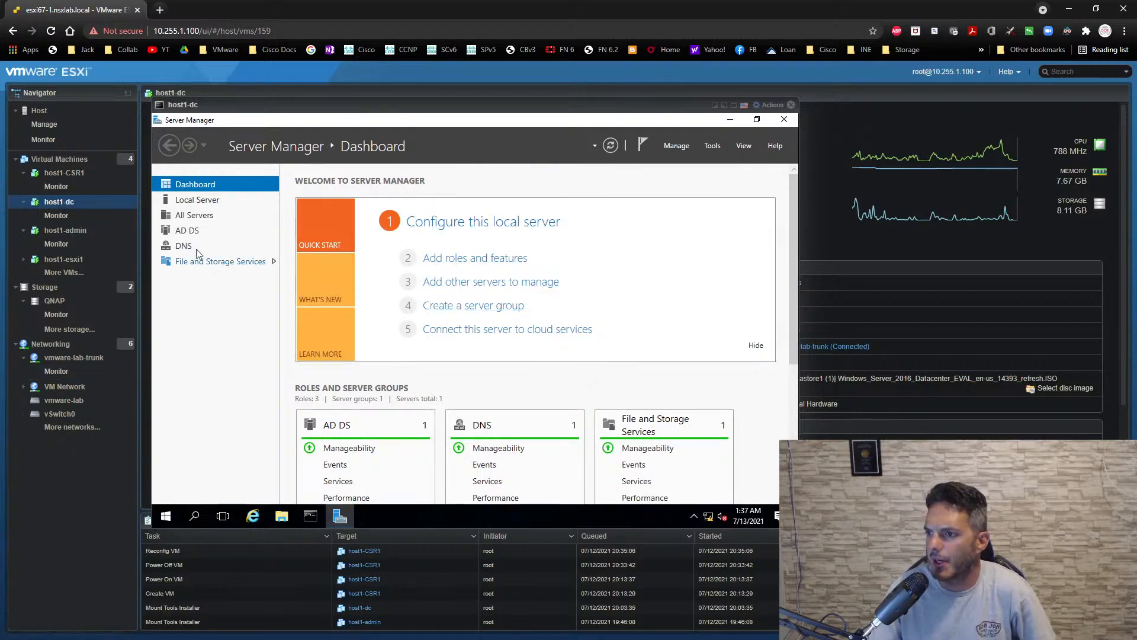
left_click(708, 149)
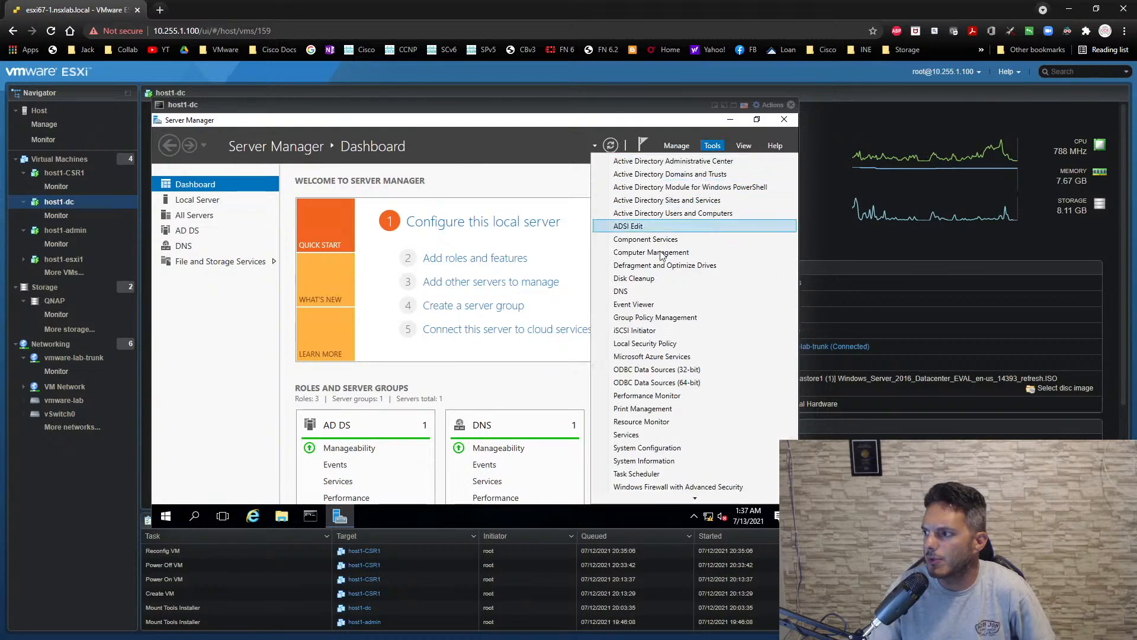
left_click(634, 293)
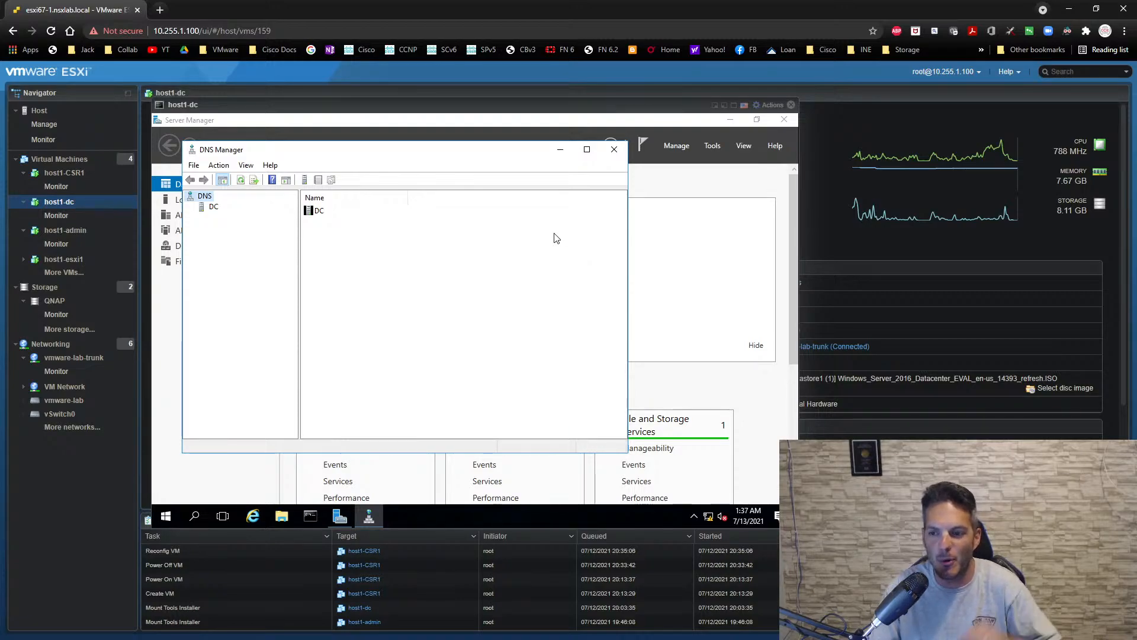
left_click(211, 210)
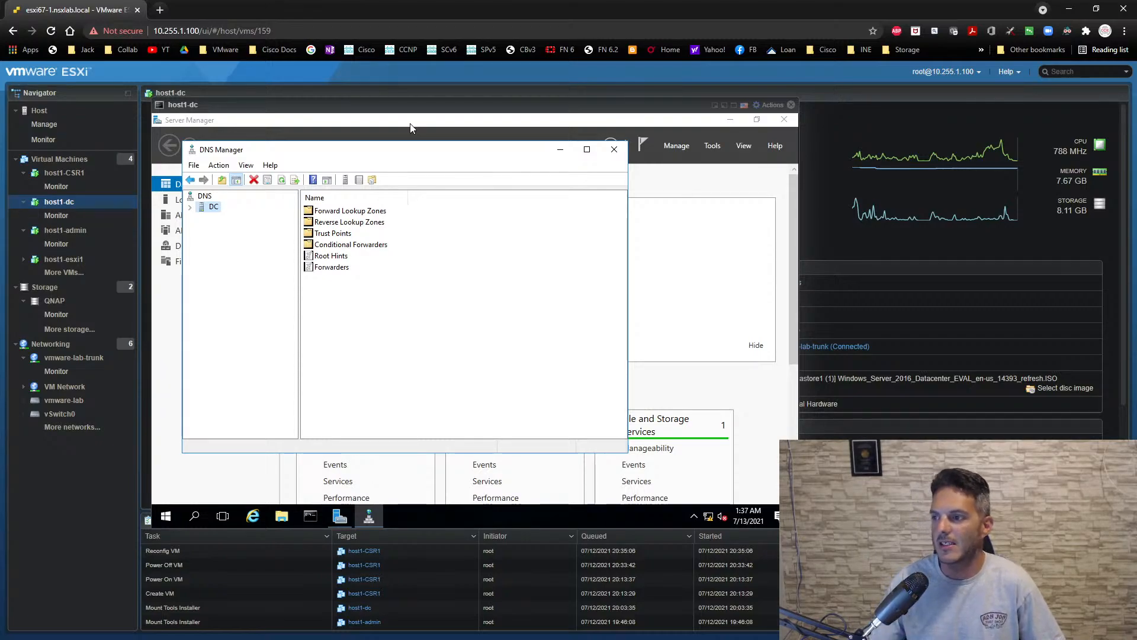
left_click(354, 213)
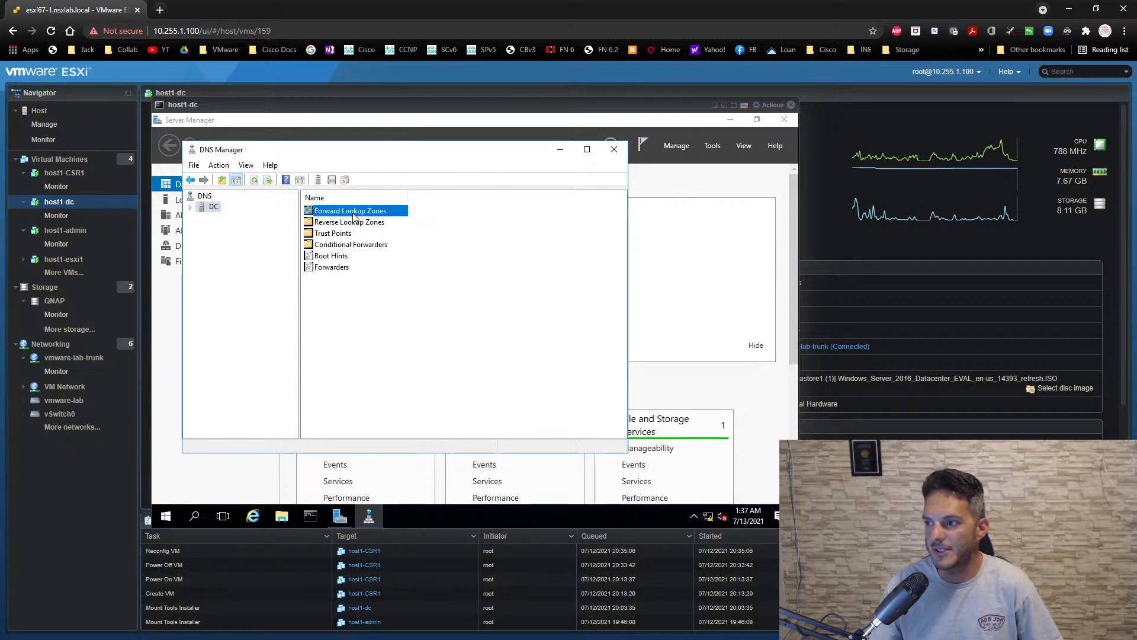
double_click(354, 216)
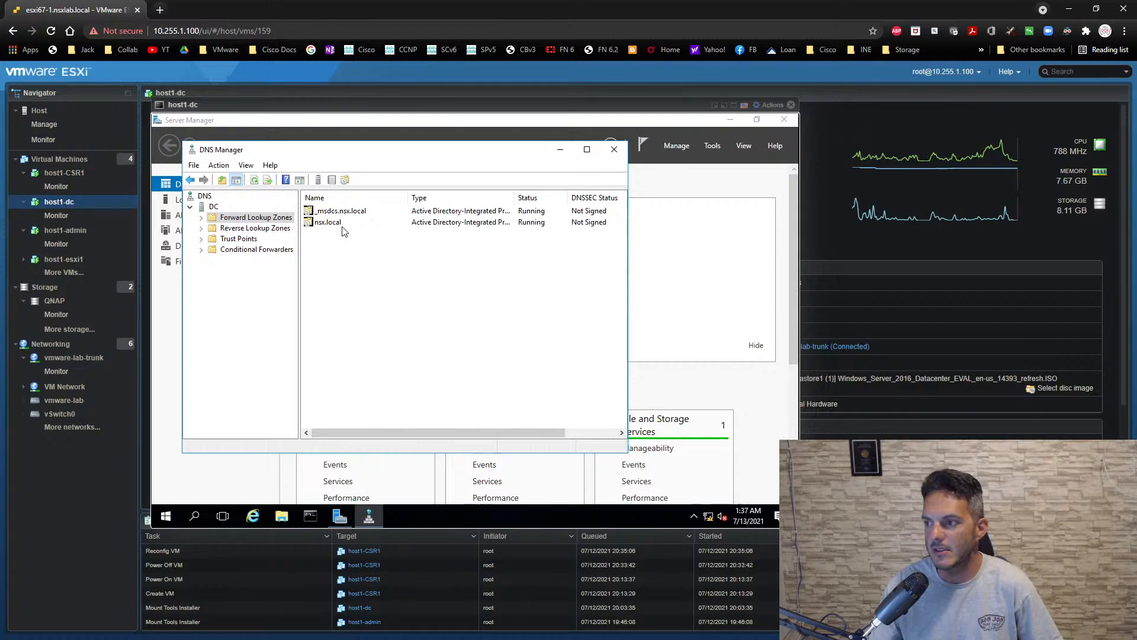
double_click(344, 224)
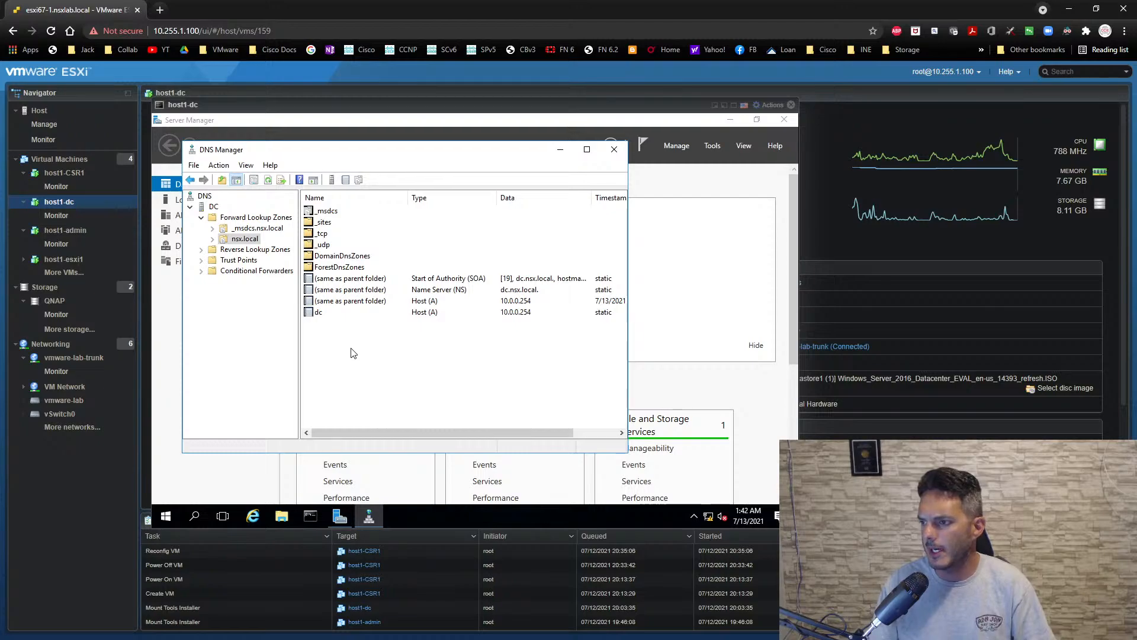
- Add a host (A) record named dc1-host1 with IP address 10.0.0.11 to the nsx.local zone
right_click(353, 349)
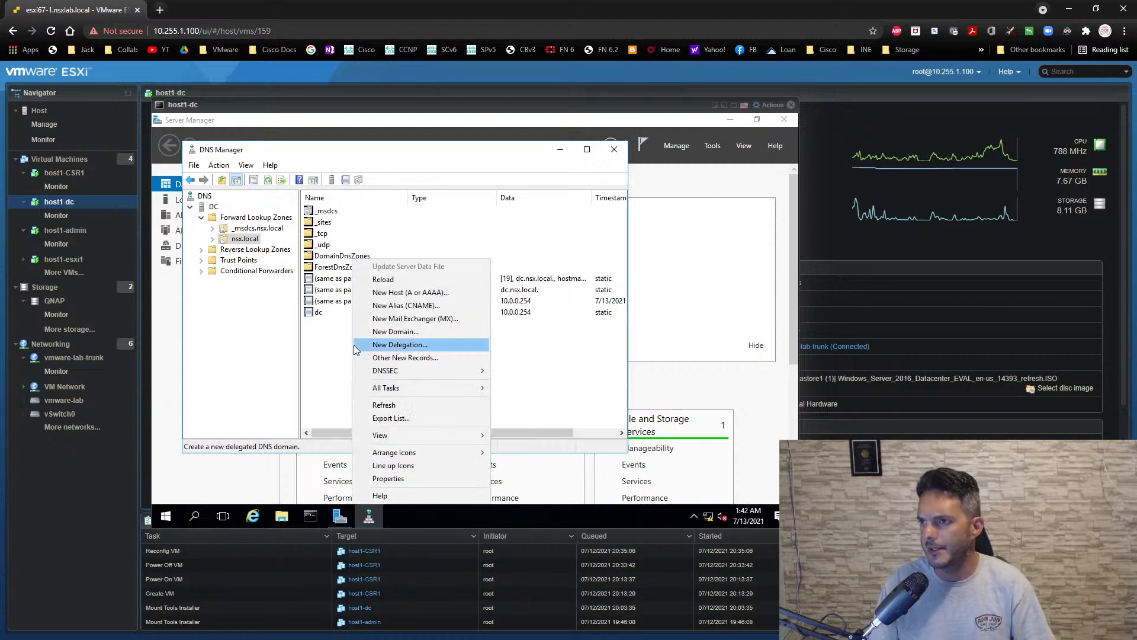
left_click(409, 292)
left_click_drag(394, 200, 525, 193)
type("host")
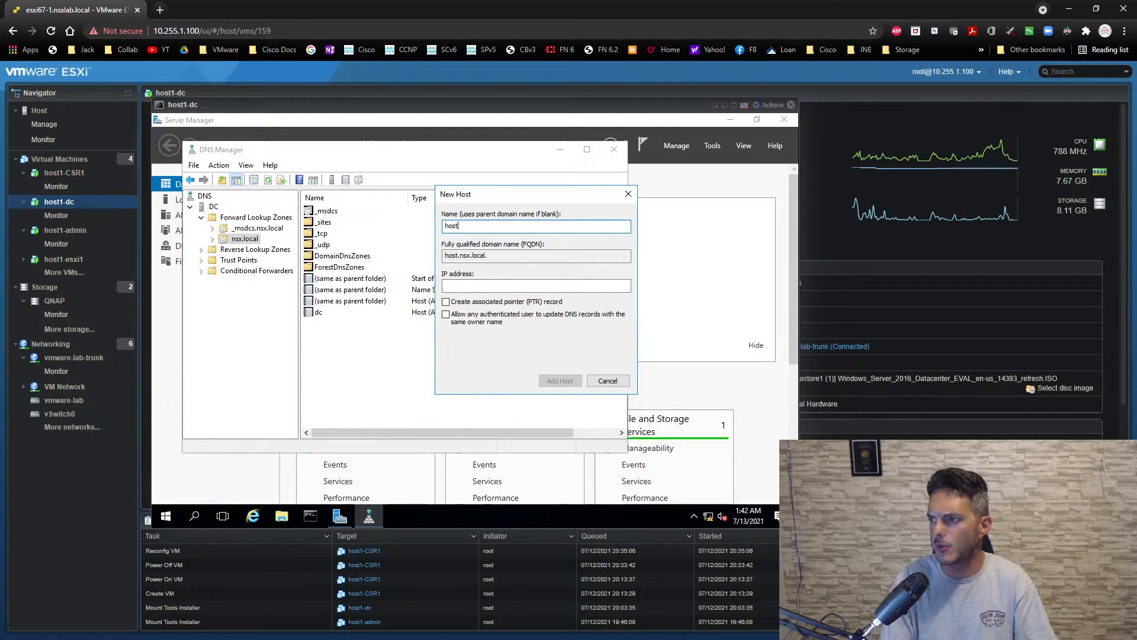
key("BackSpace")
key("BackSpace")
key("BackSpace")
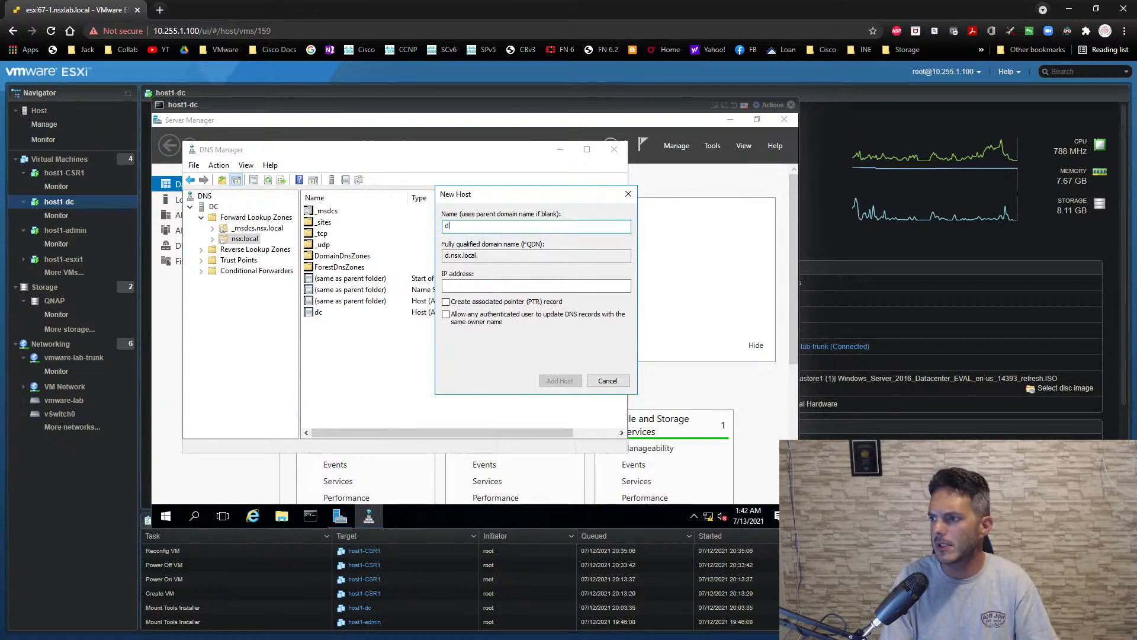
type("dc1-host1")
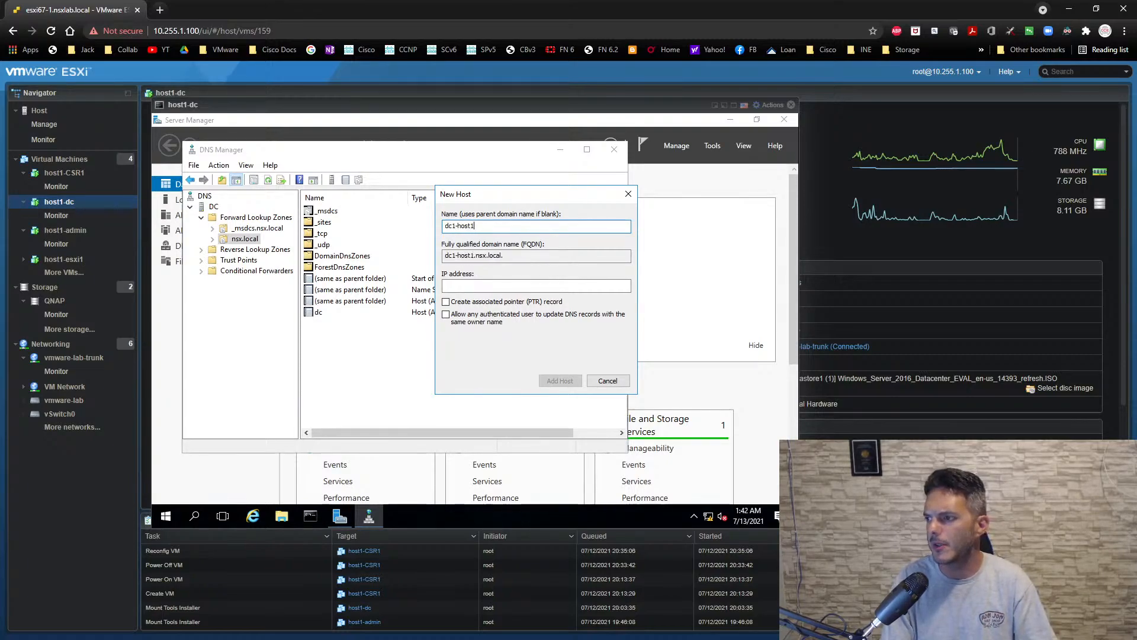
key("Tab")
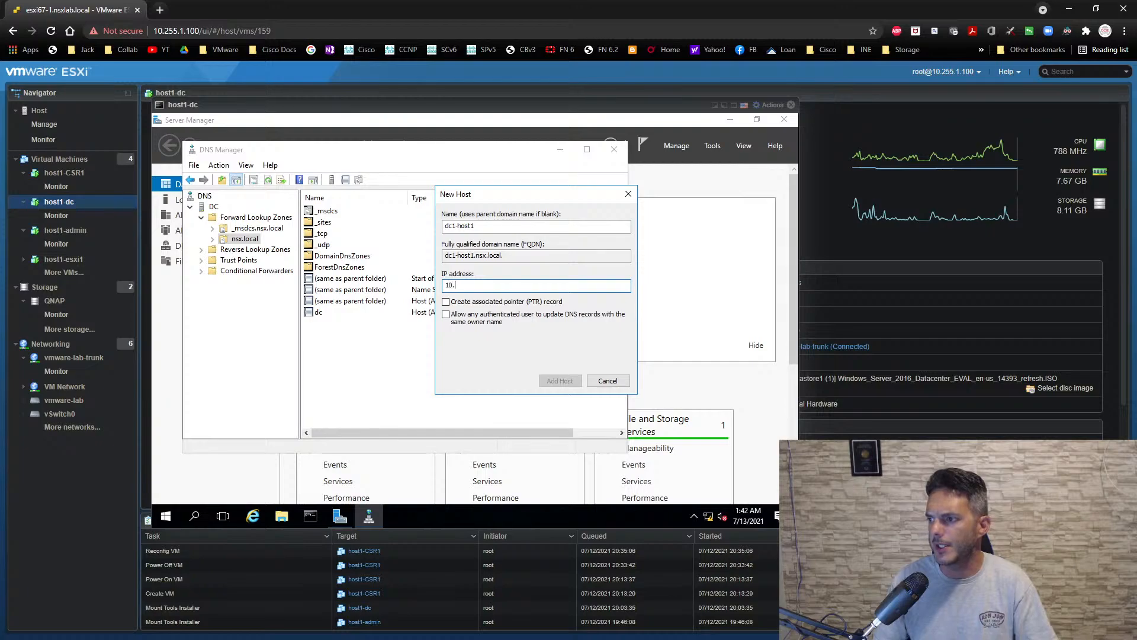
type("10.0.0.11")
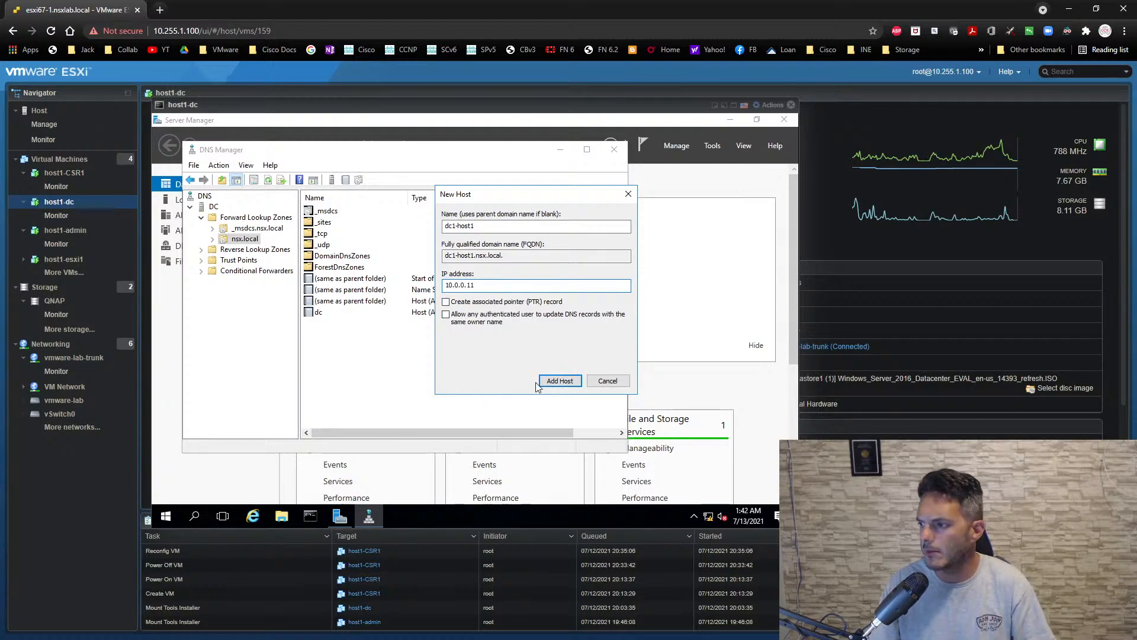
left_click(551, 382)
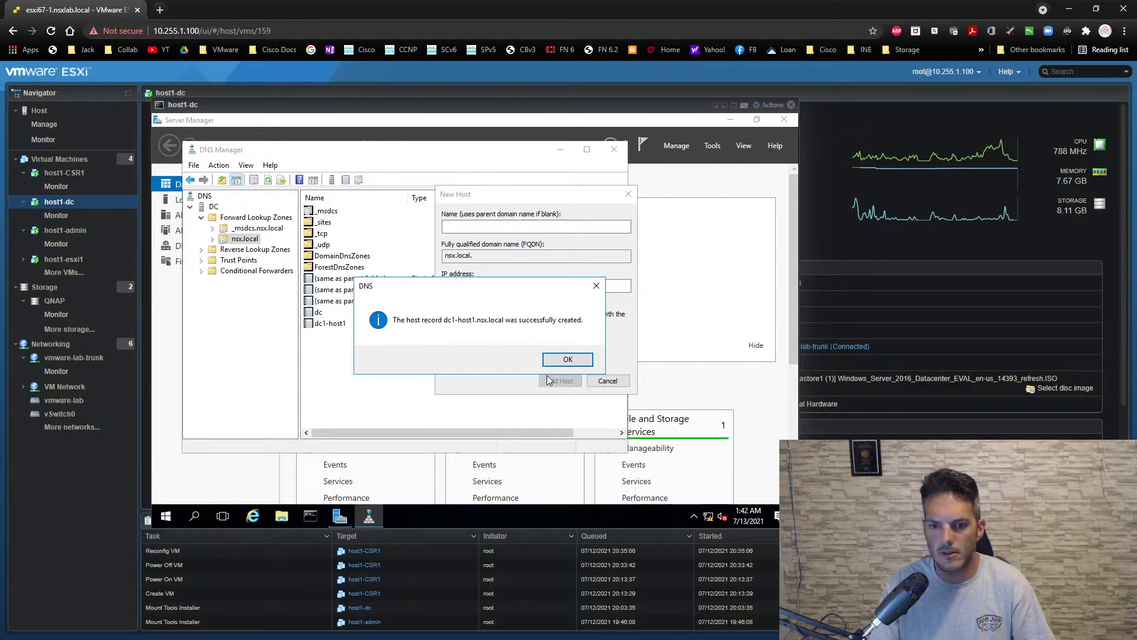
left_click(562, 359)
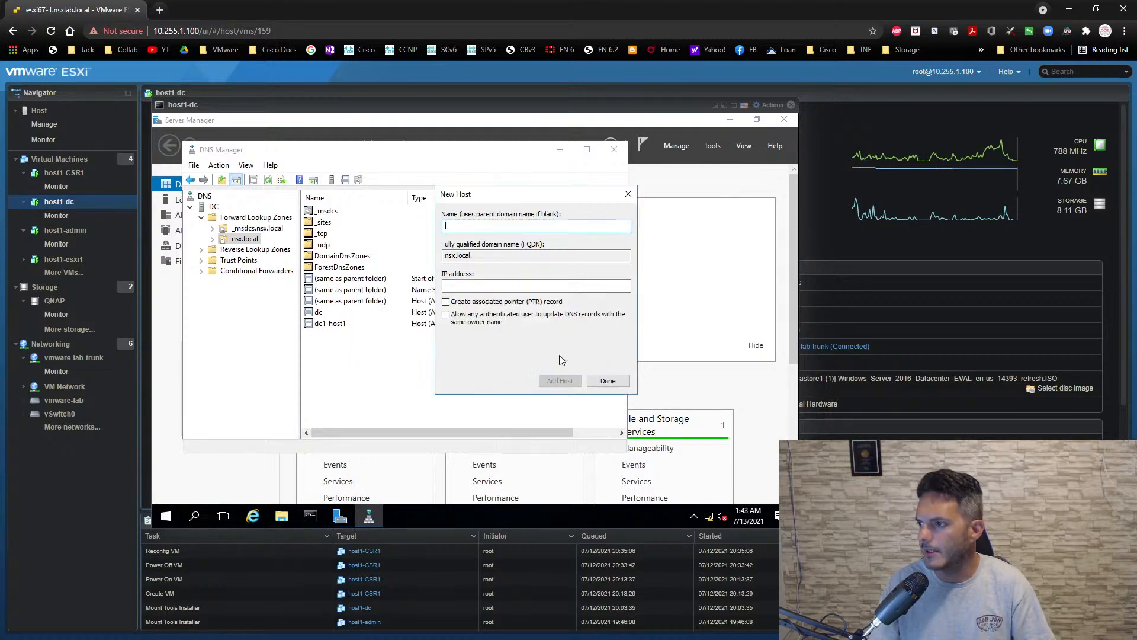
- Add a second host record to nsx.local named dc1-host2 with IP address 10.0.0.12
type("d")
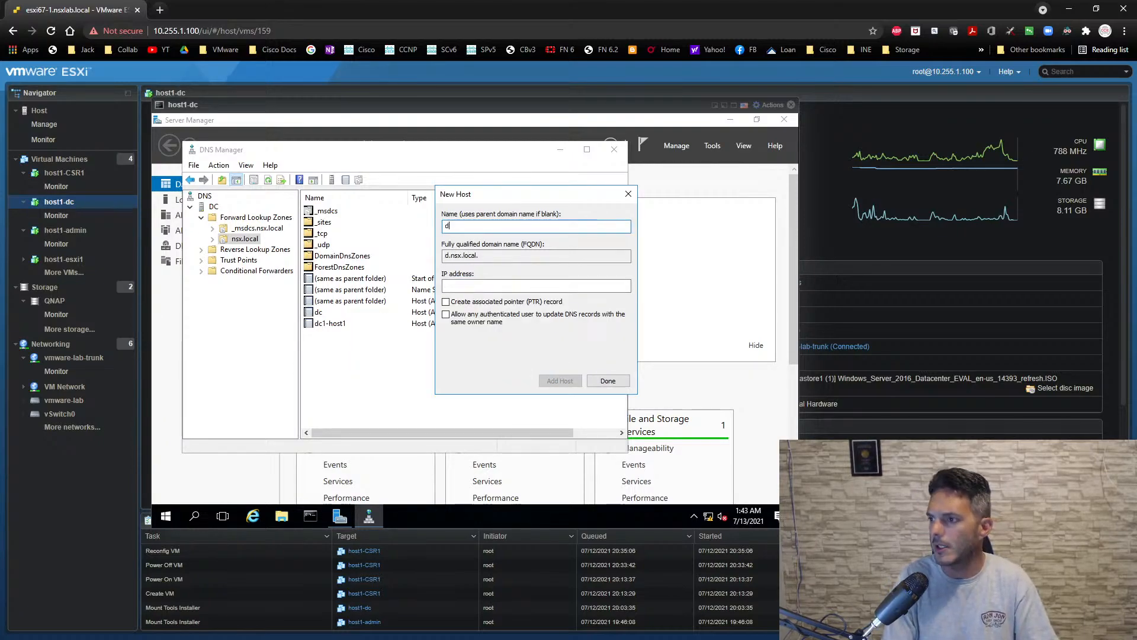
type("c1-host2")
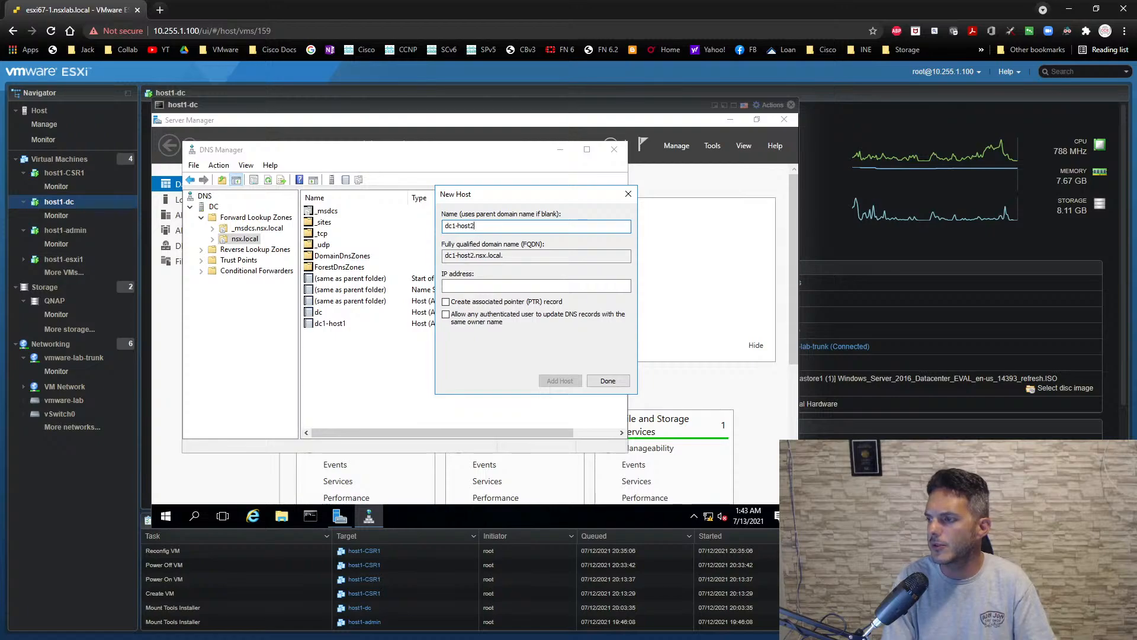
key("Tab")
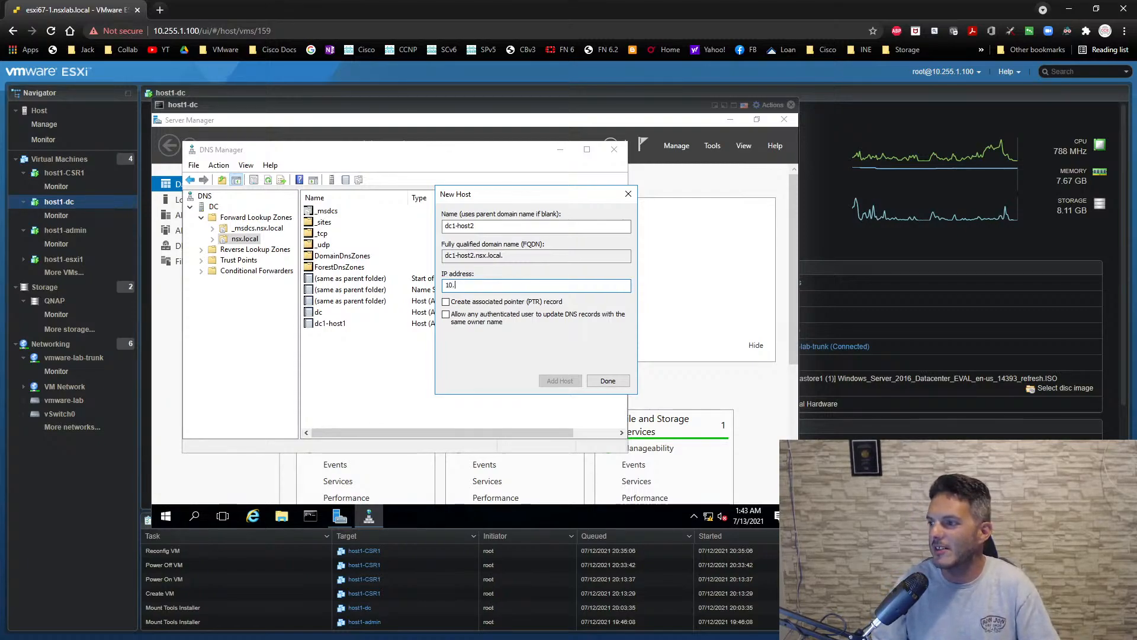
type("10.0.0.12")
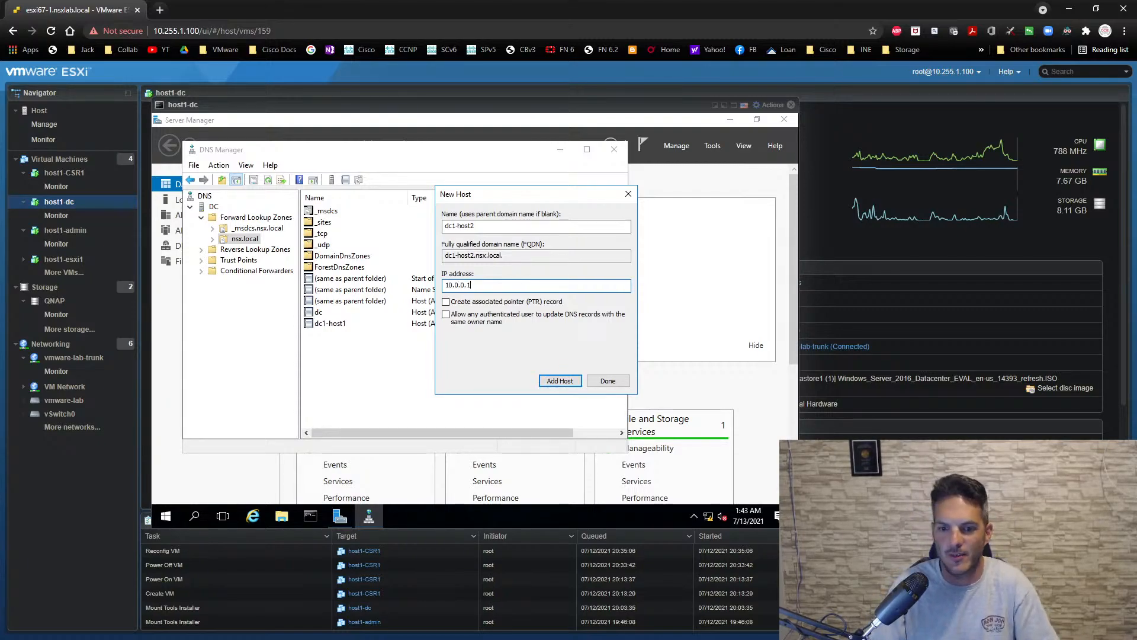
left_click(560, 381)
left_click(573, 360)
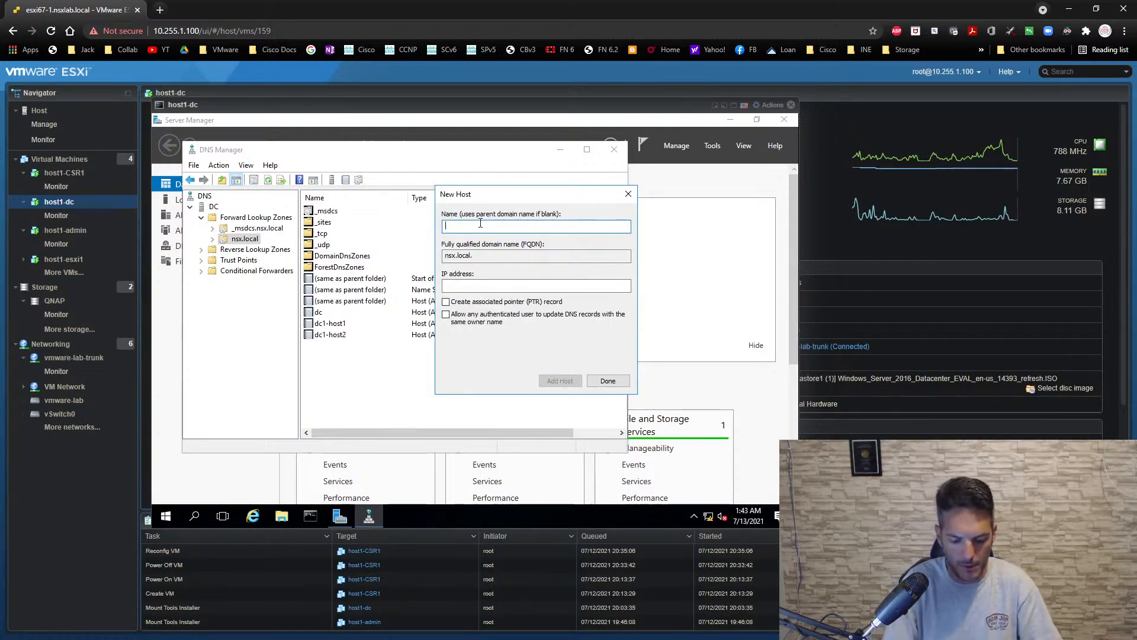
- Add a host record to nsx.local named vcenter with IP address 10.0.0.31
type("vcenter")
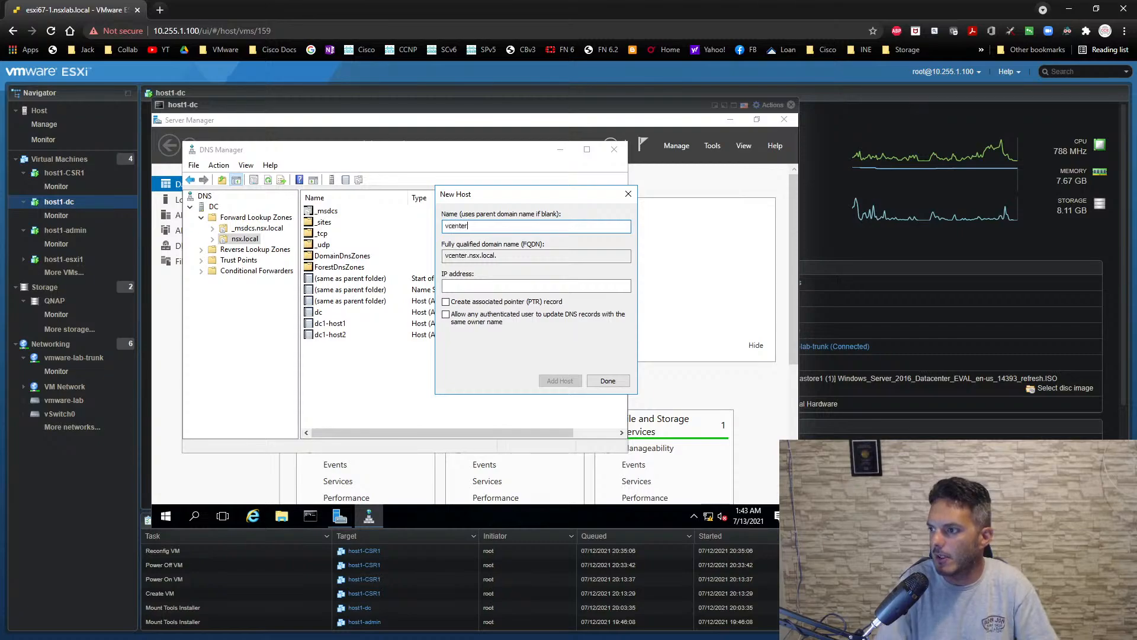
key("Tab")
key("Tab")
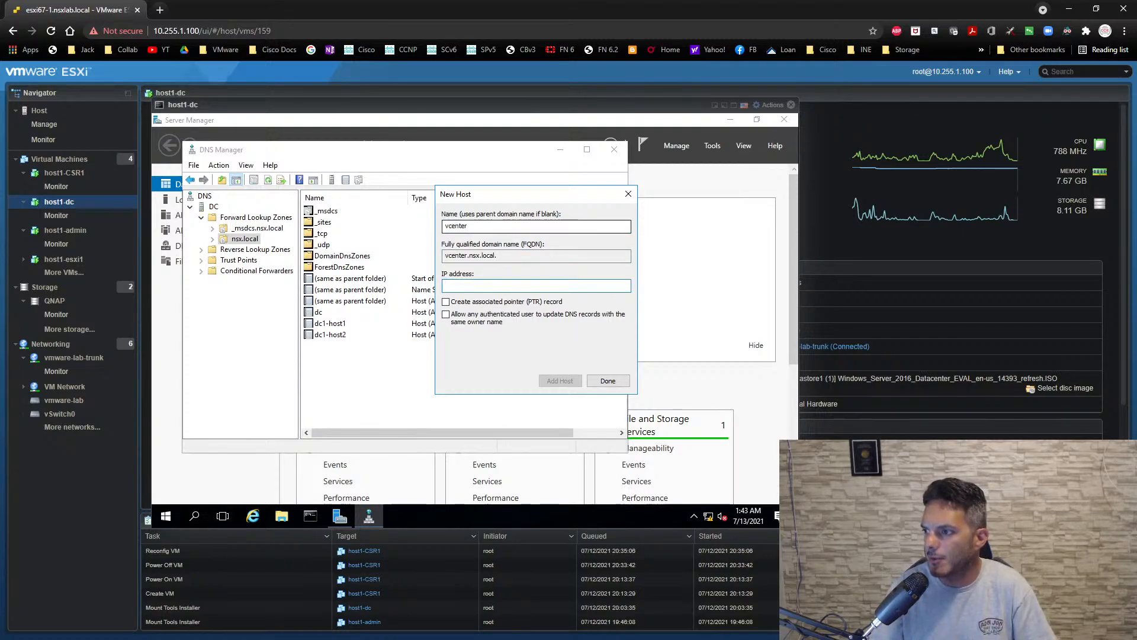
type("10.0")
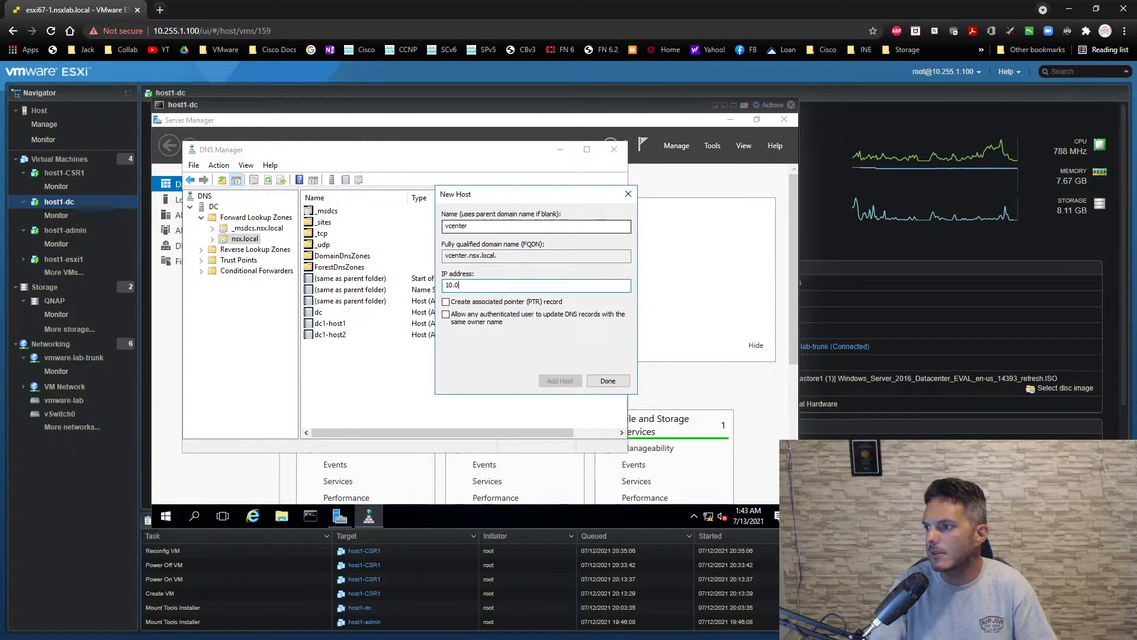
type(".0.")
key("BackSpace")
key("BackSpace")
type(".0.")
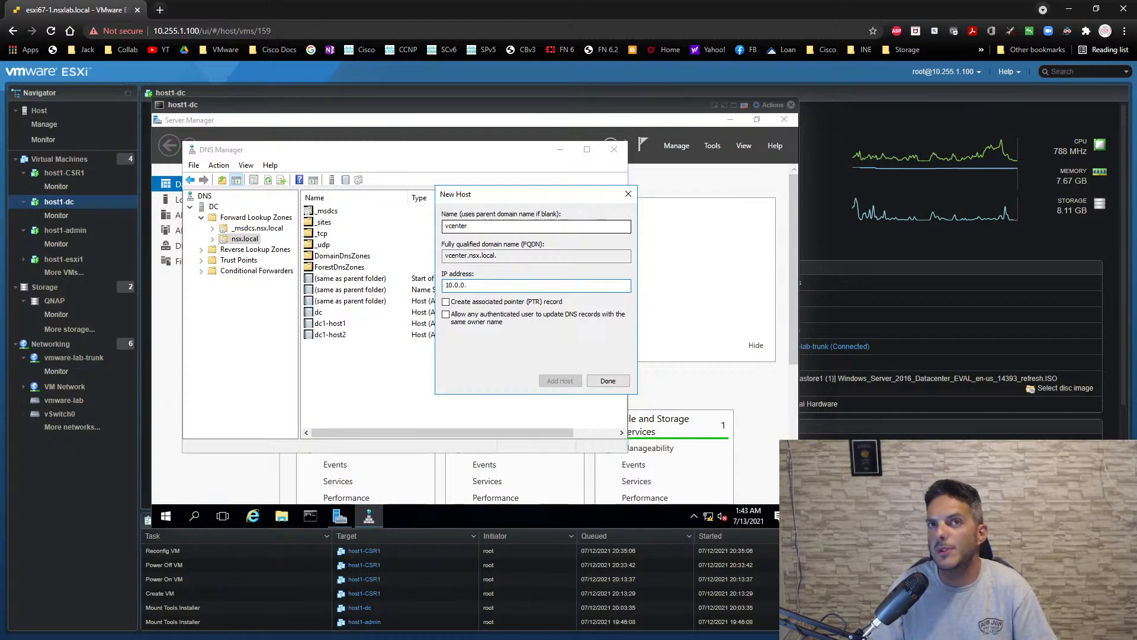
type("31")
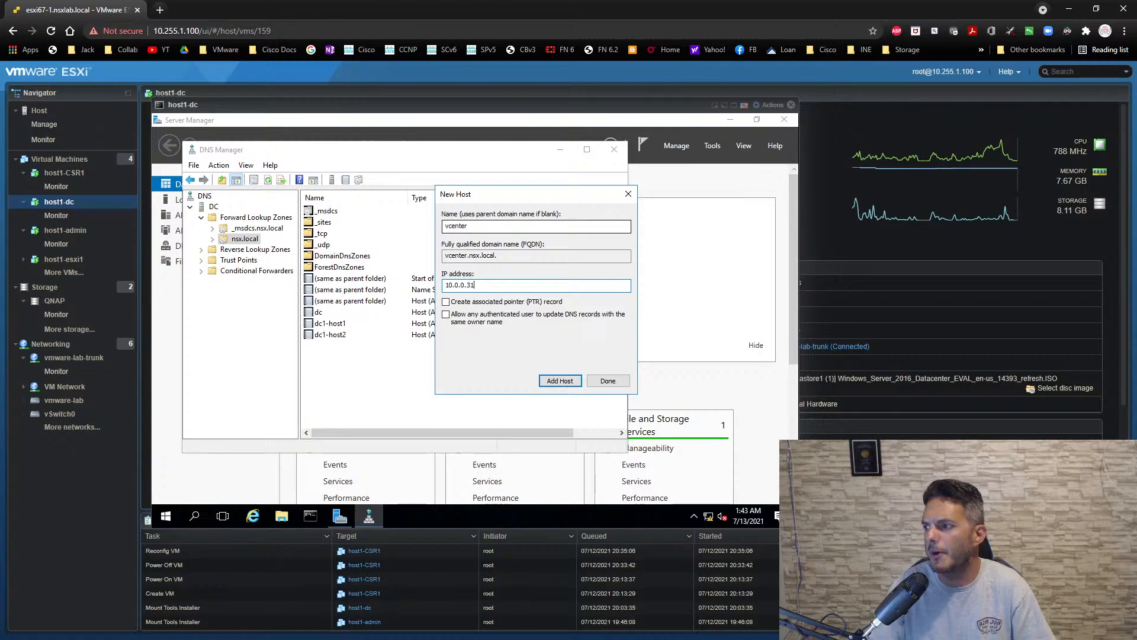
key("Return")
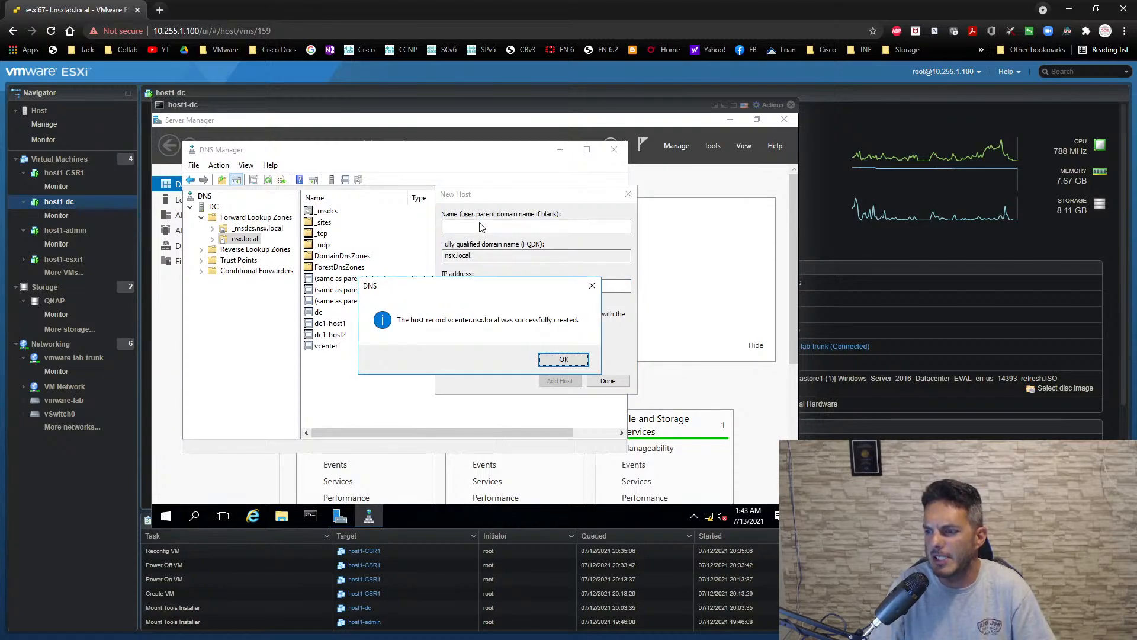
key("Return")
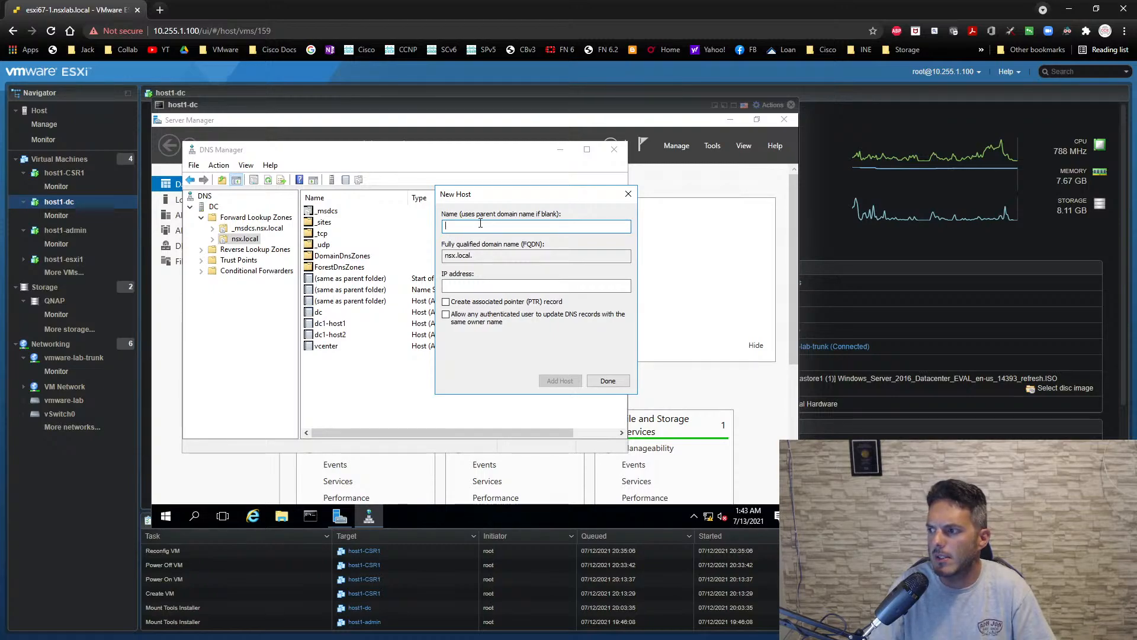
- Add a host record named dc1-host3 with IP address 10.0.0.13 to the nsx.local zone and finish adding hosts
type("dc1-")
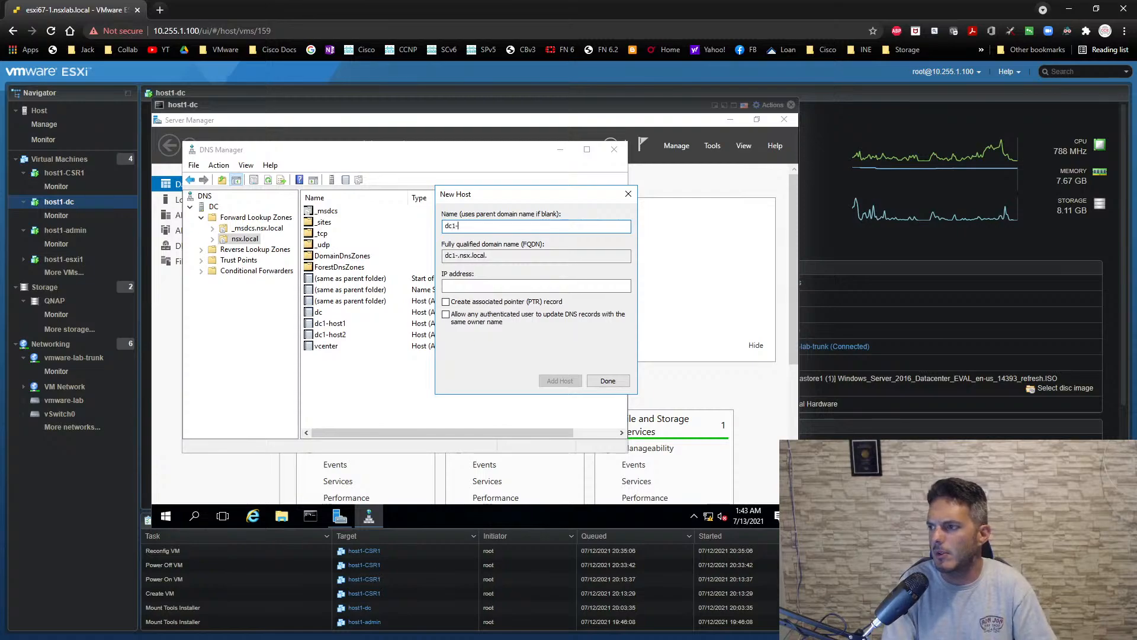
type("host3")
key("Tab")
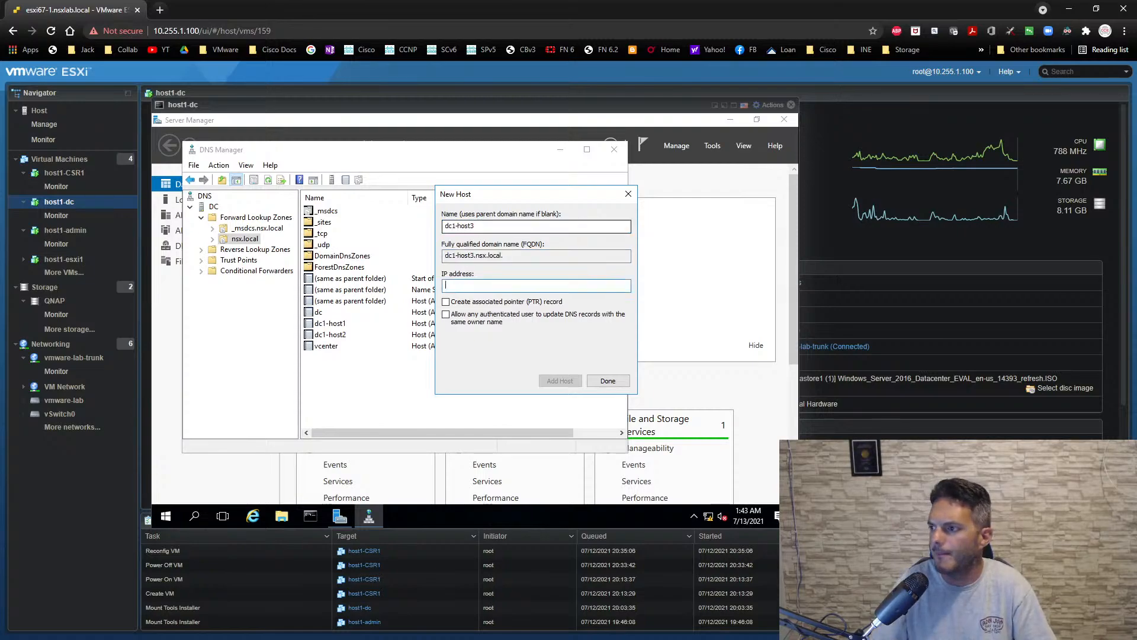
type("10.0.0.1")
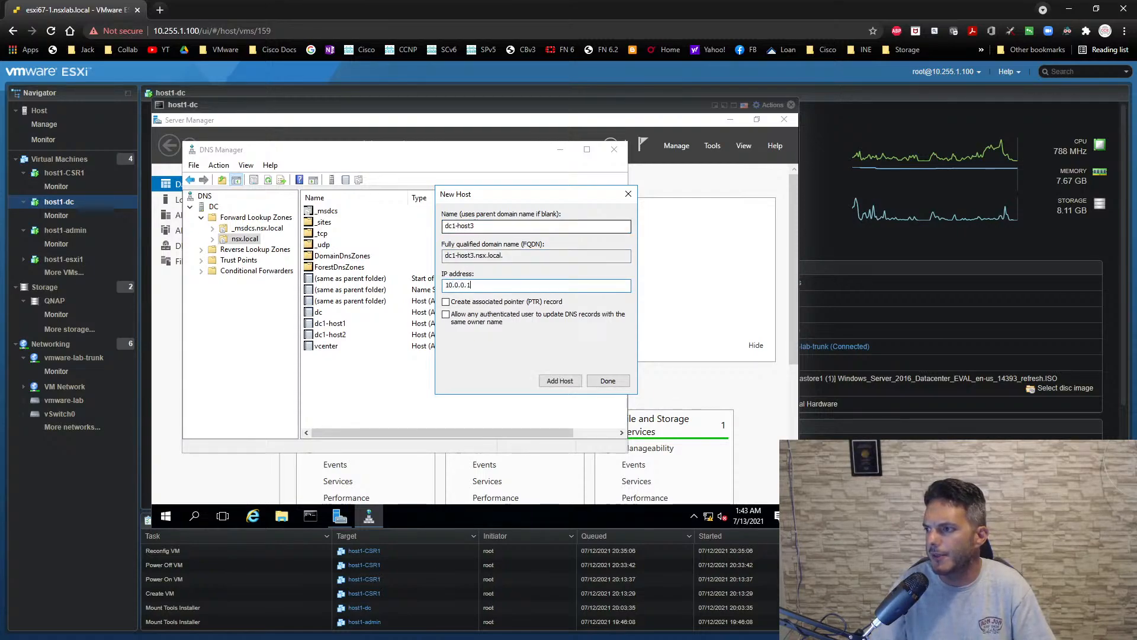
type("3")
left_click(554, 380)
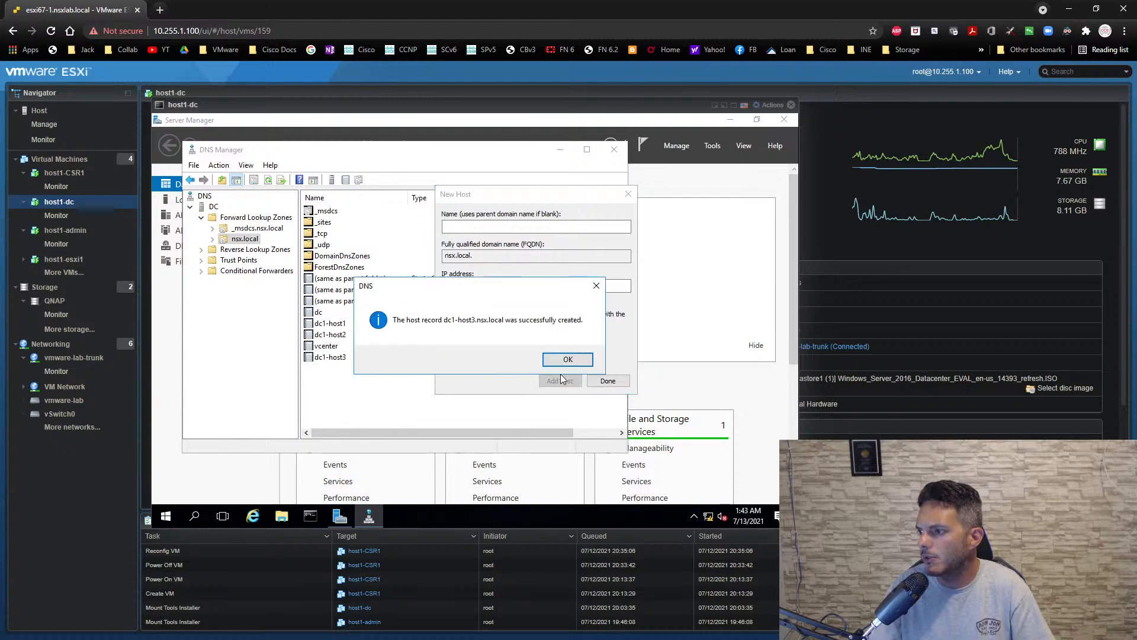
left_click(566, 360)
left_click(607, 381)
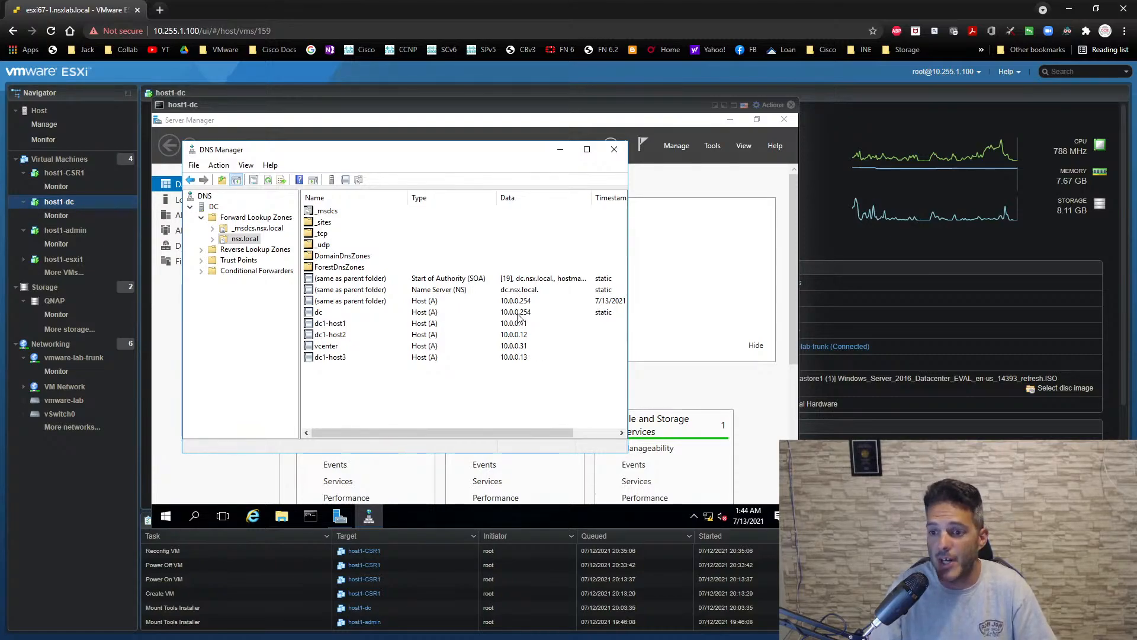
- Close DNS Manager and the host1-dc console
left_click(612, 148)
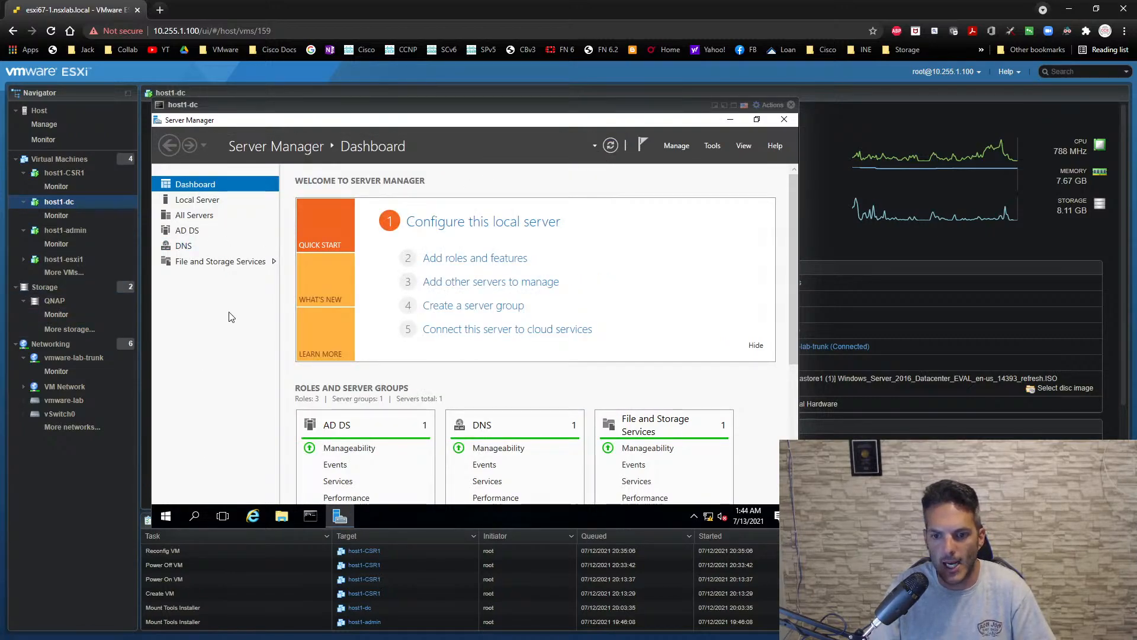
left_click_drag(297, 109, 481, 129)
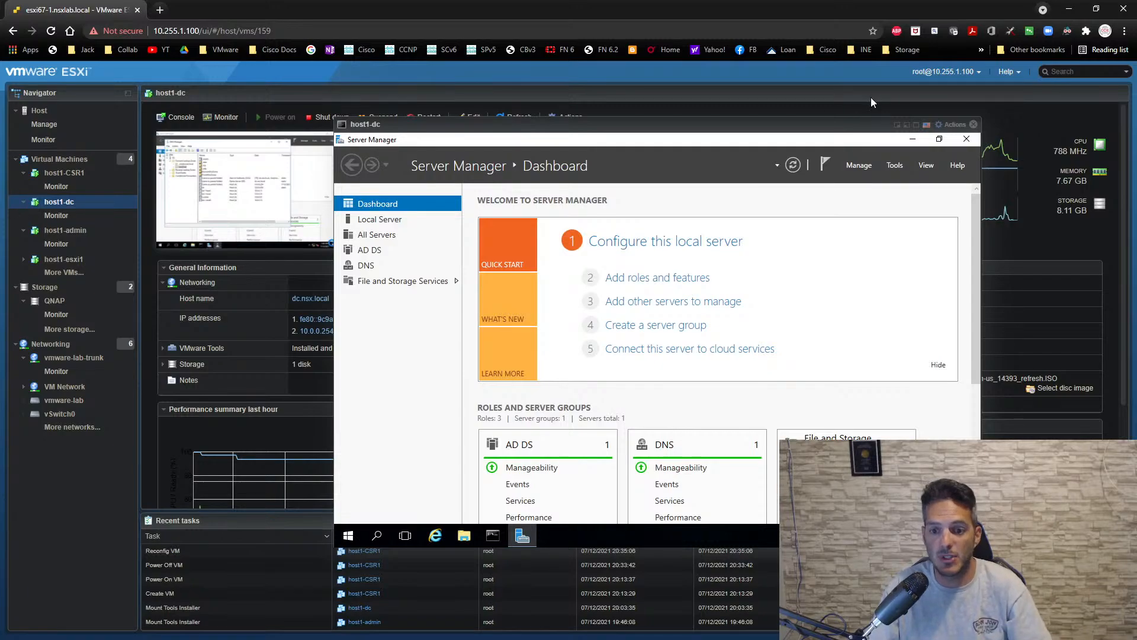
left_click(973, 125)
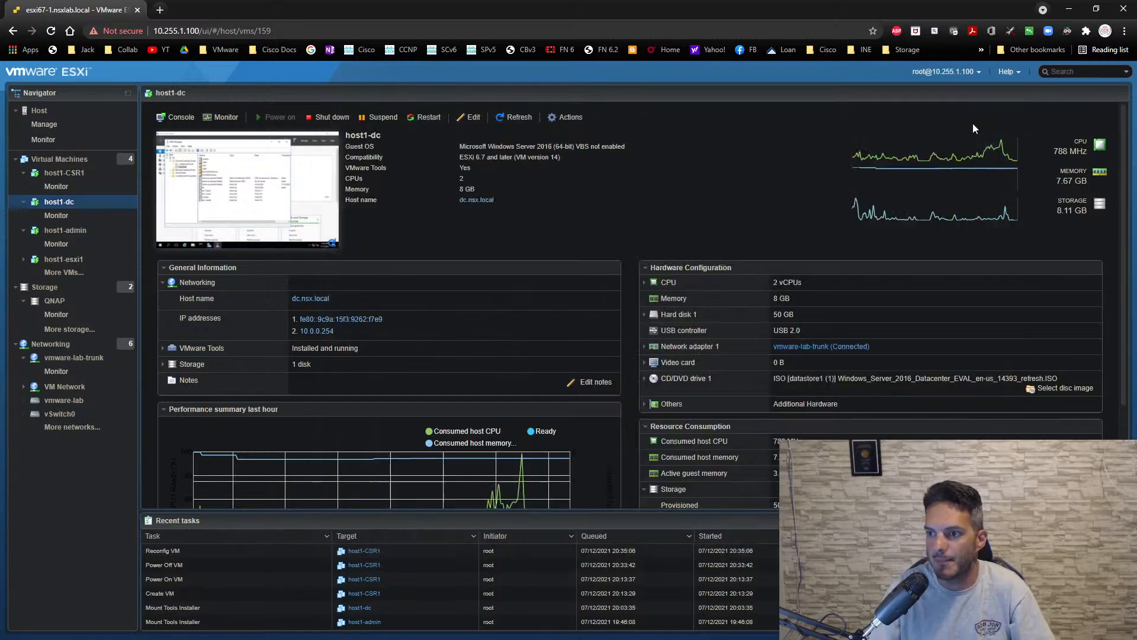
- Open the host1-admin console, send Ctrl-Alt-Delete to the guest, and sign in as admin with the account password
left_click(54, 232)
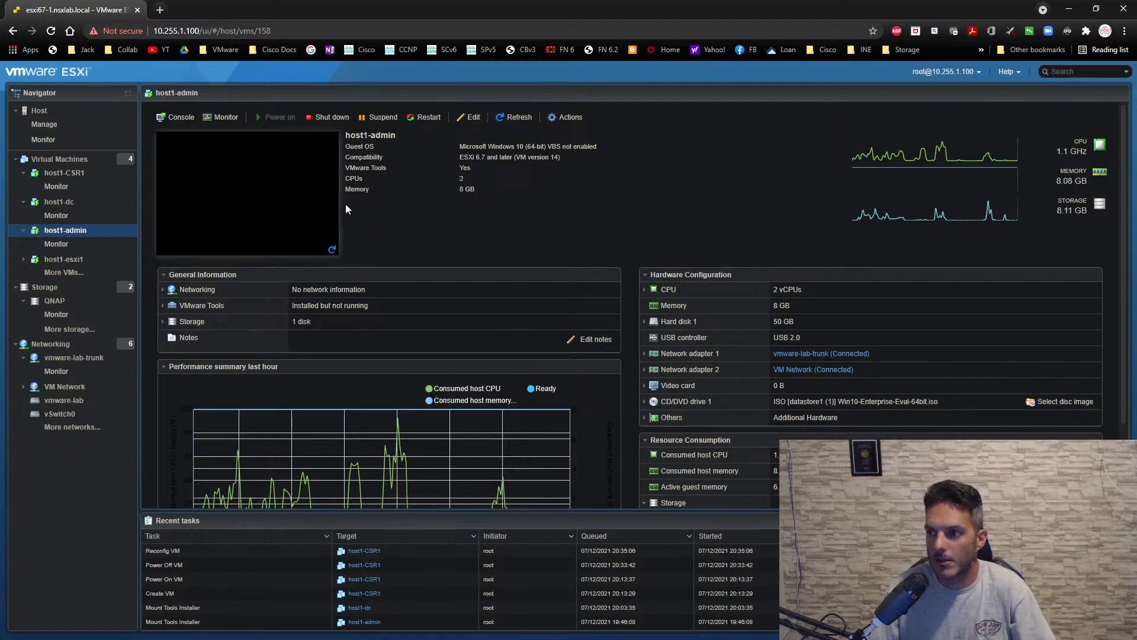
left_click(327, 201)
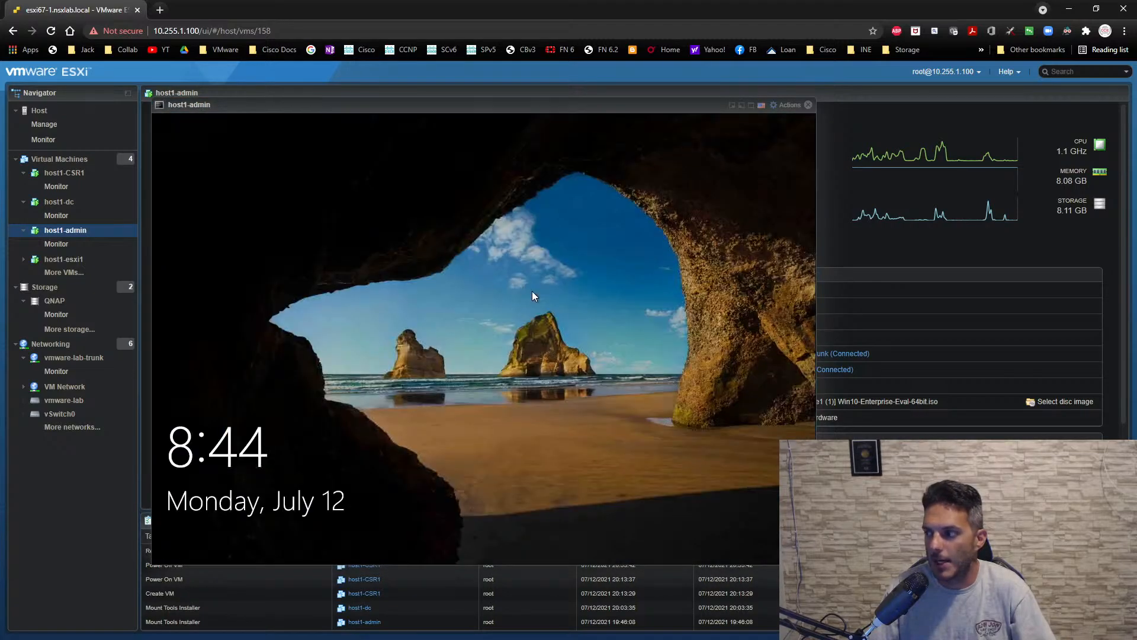
left_click(784, 107)
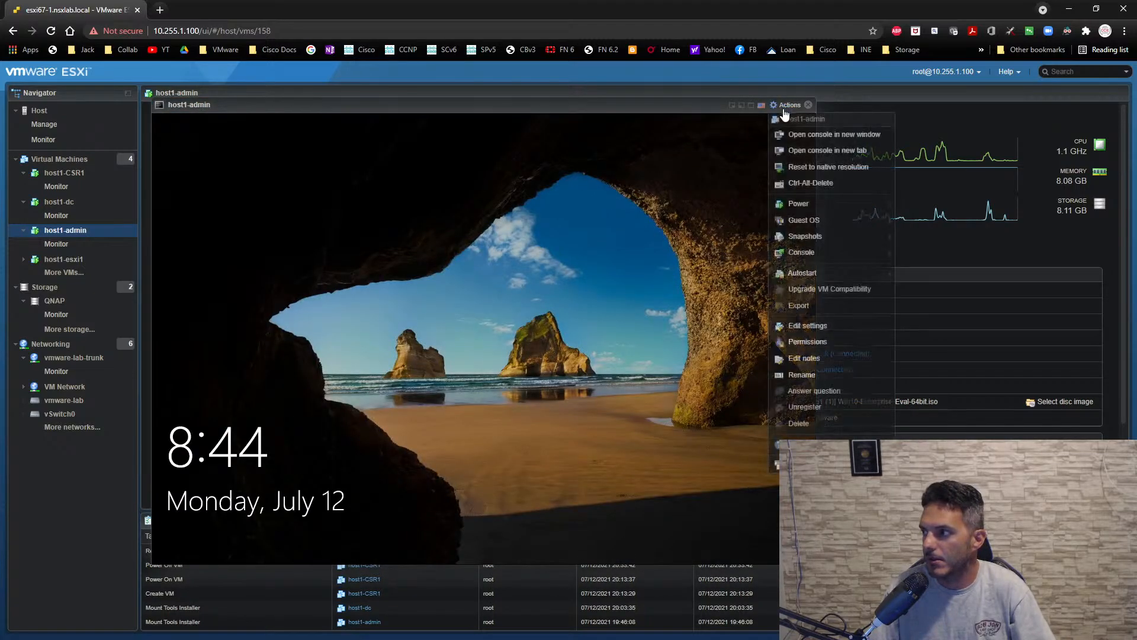
mouse_move(801, 221)
mouse_move(681, 256)
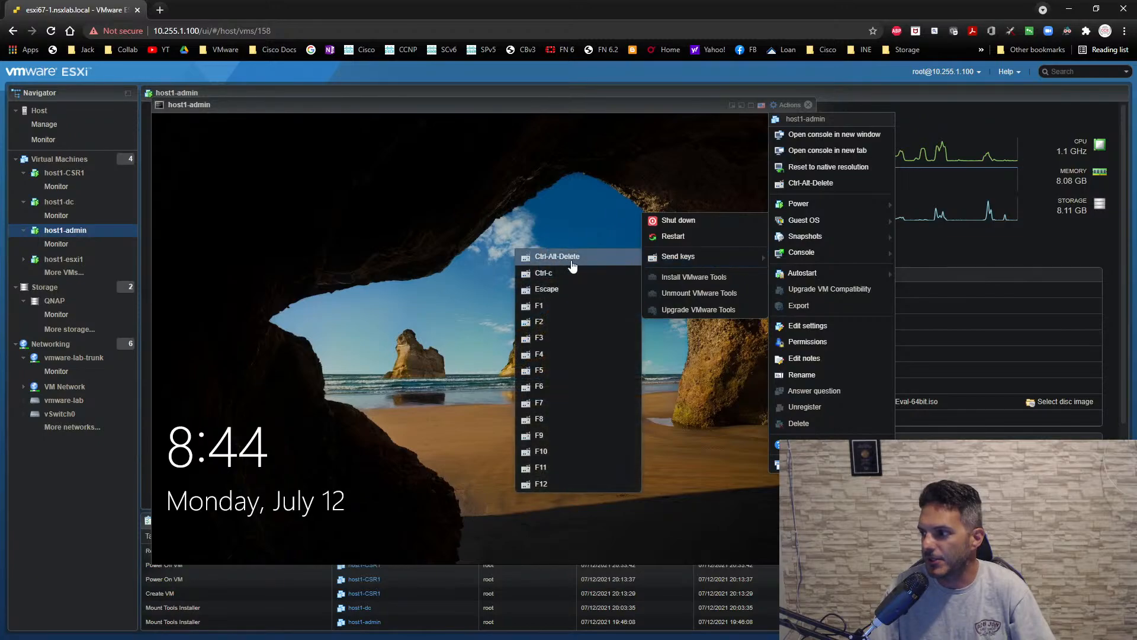
left_click(572, 265)
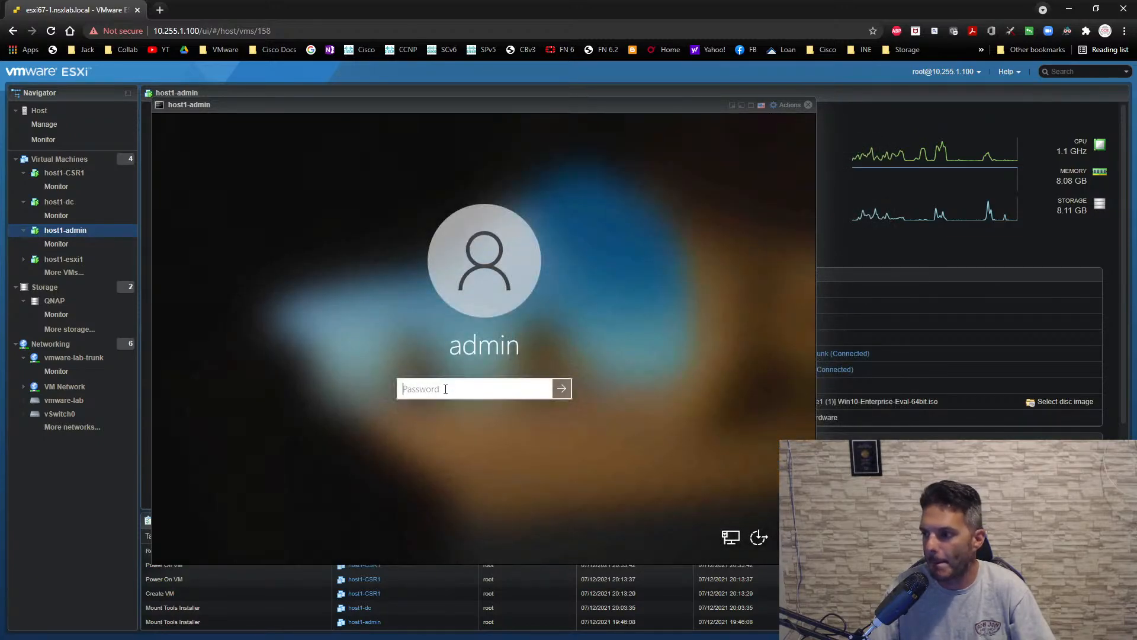
left_click(446, 389)
type("•••••")
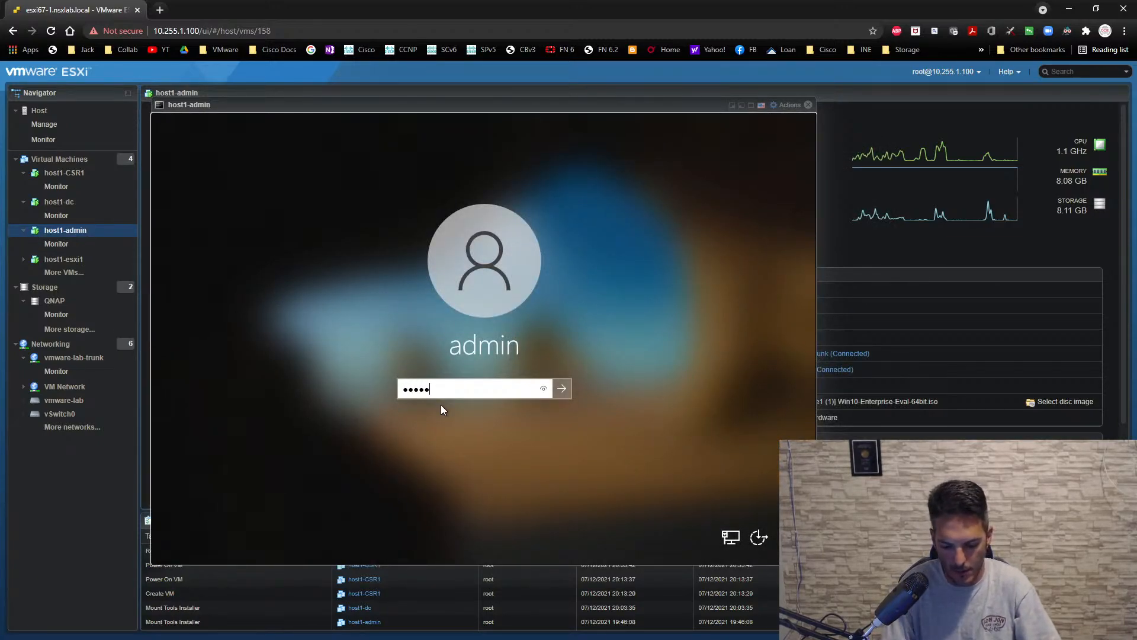
type("•••")
key("Return")
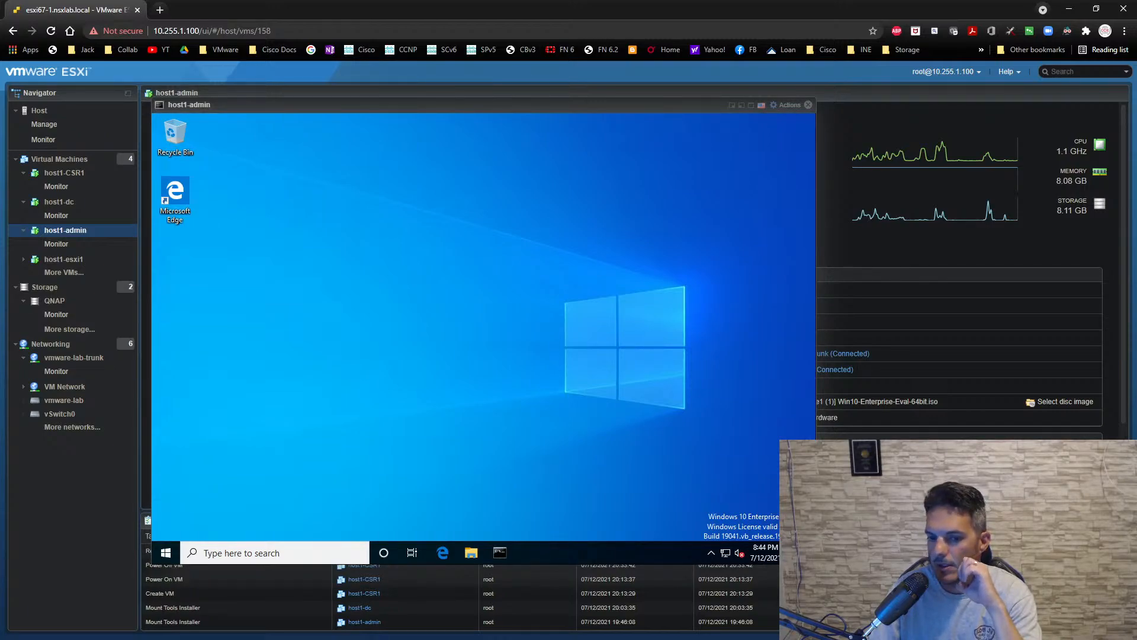
- Switch to the NSX-T-RTR1 SecureCRT session, enter privileged mode, and run sh ip int br to list the router's interfaces
key("alt+Tab")
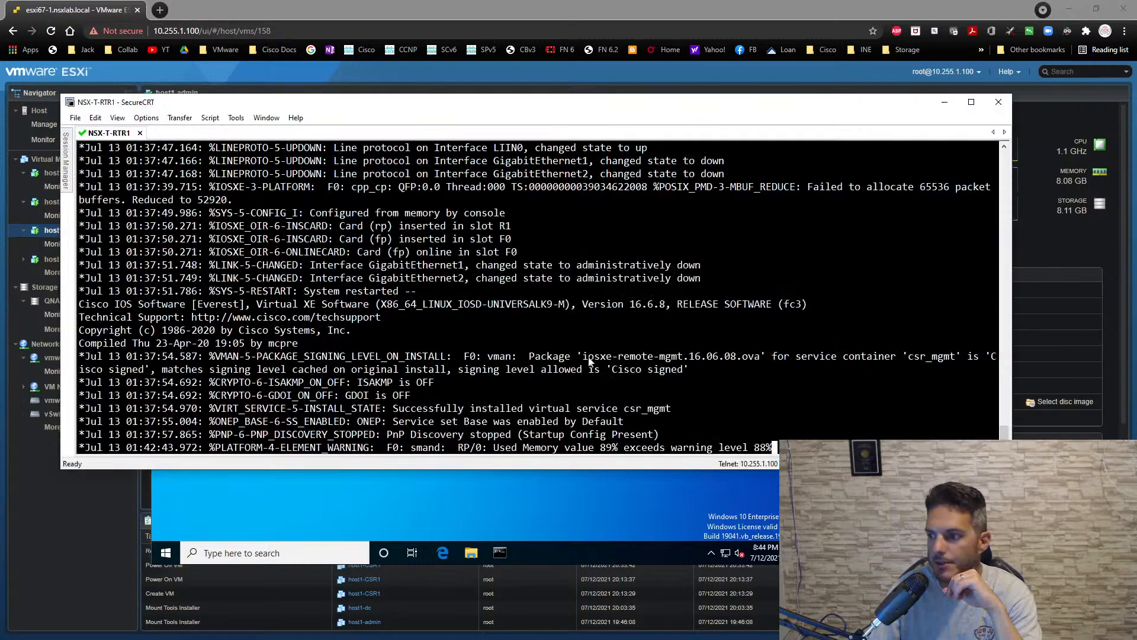
key("Return")
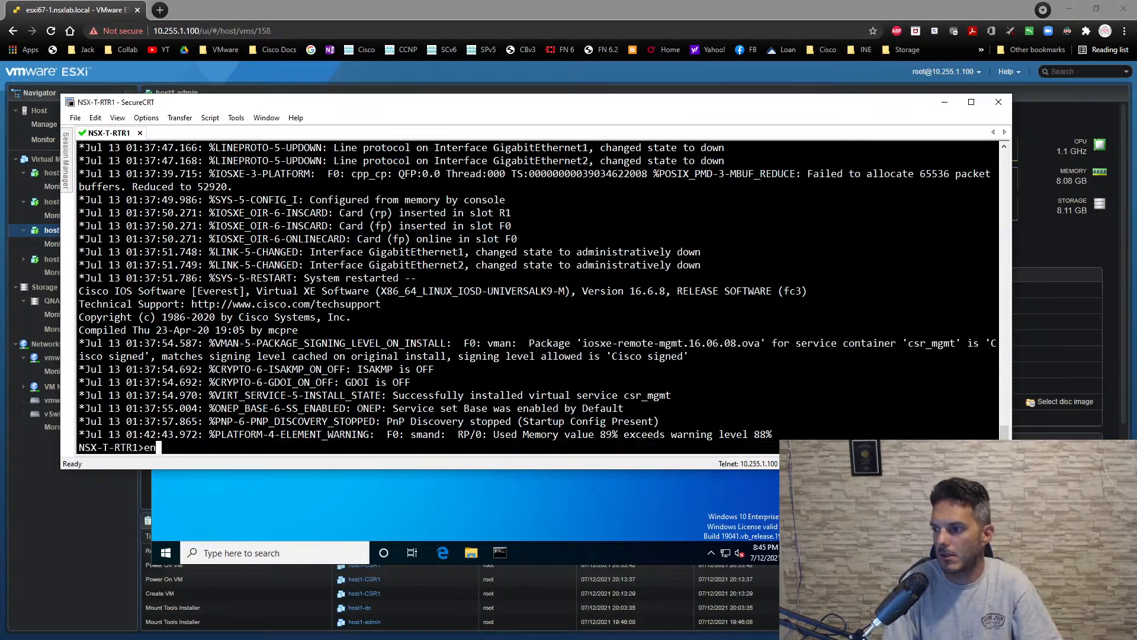
type("en")
key("Return")
type("sh ip int br")
key("Return")
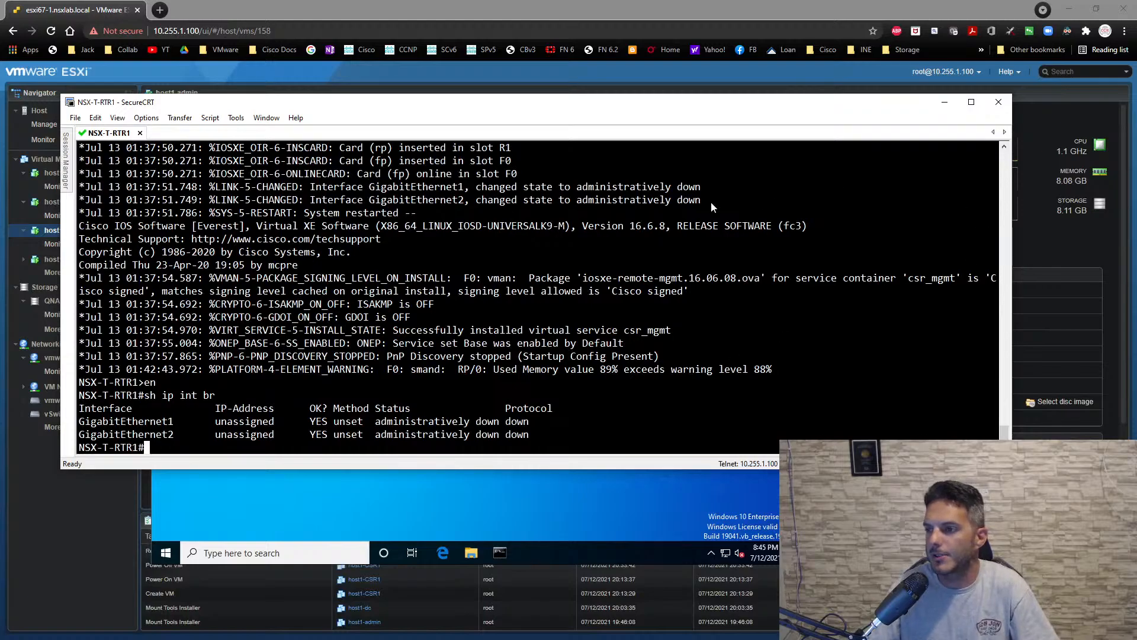
- Reassign host1-CSR1's Network Adapter 1 to VM Network and Network Adapter 2 to vmware-lab-trunk, and save the VM settings
left_click_drag(387, 110, 0, 201)
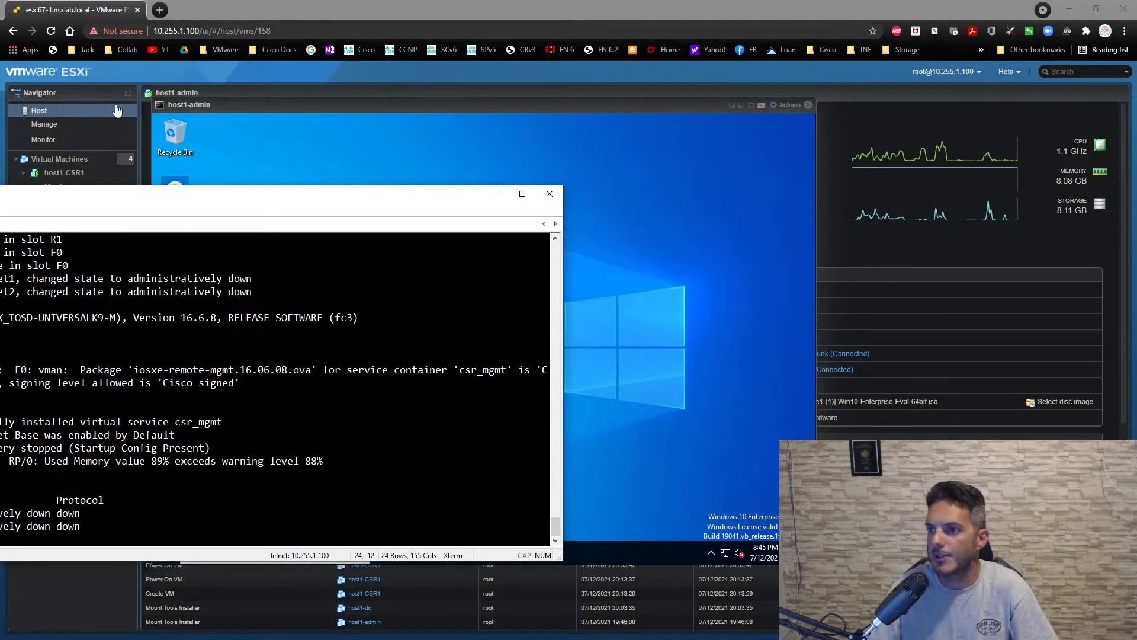
left_click(193, 78)
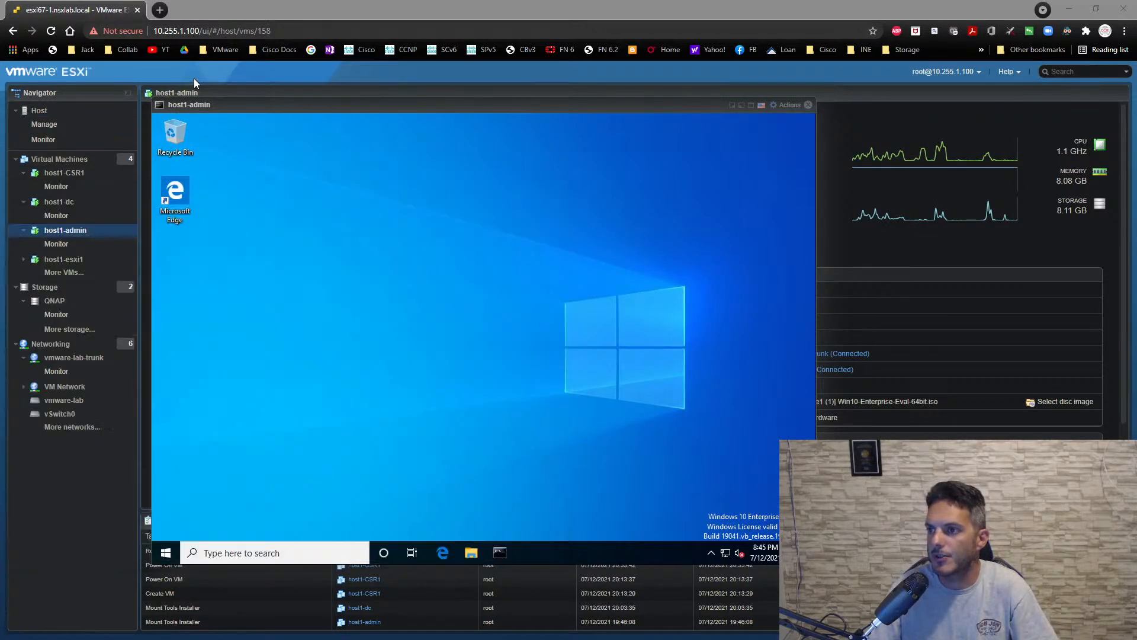
left_click(65, 172)
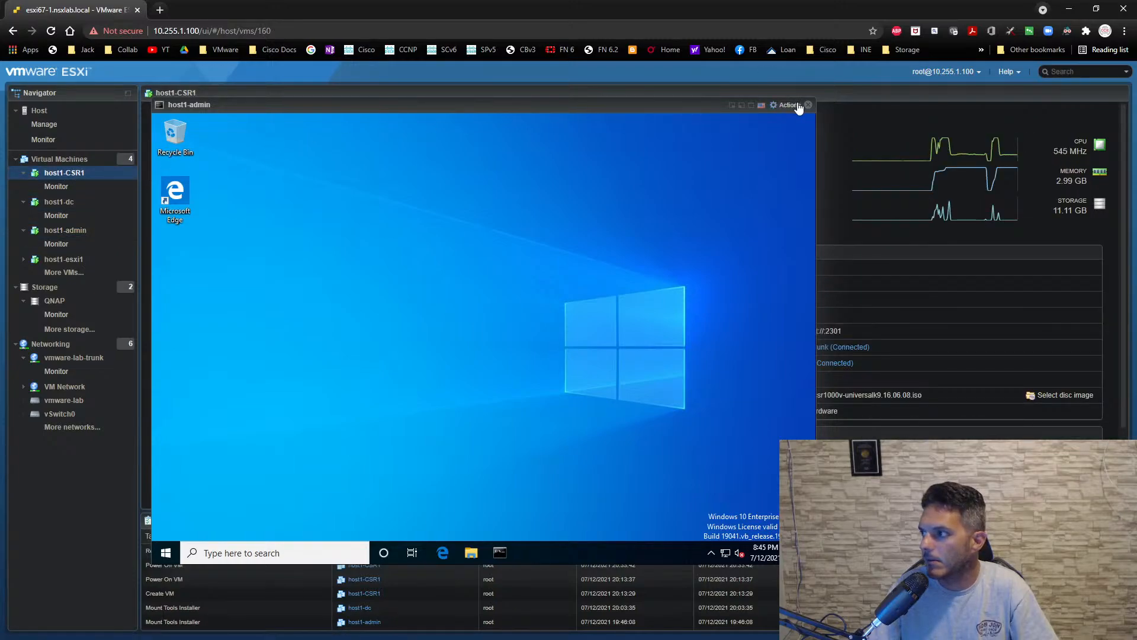
left_click_drag(692, 109, 791, 310)
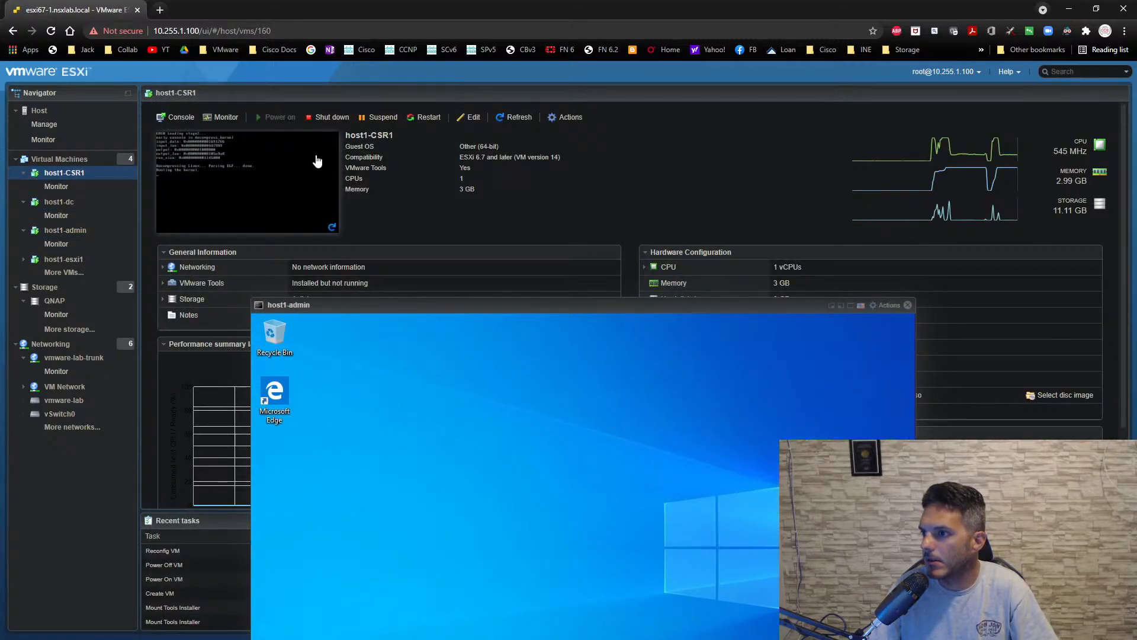
left_click(474, 117)
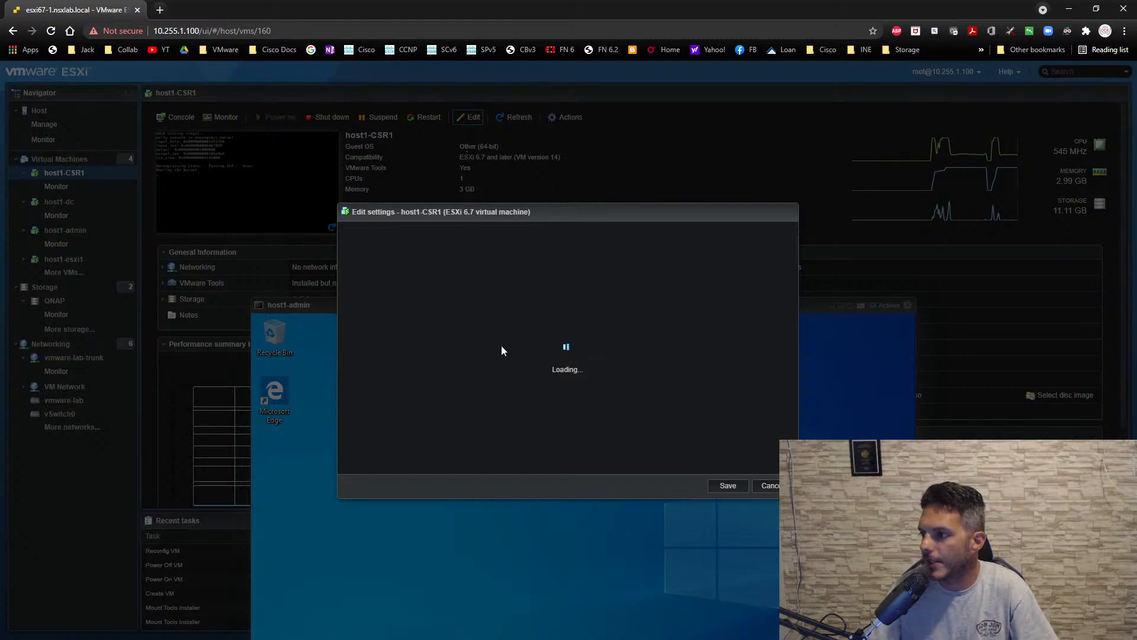
scroll(426, 409, "down", 2)
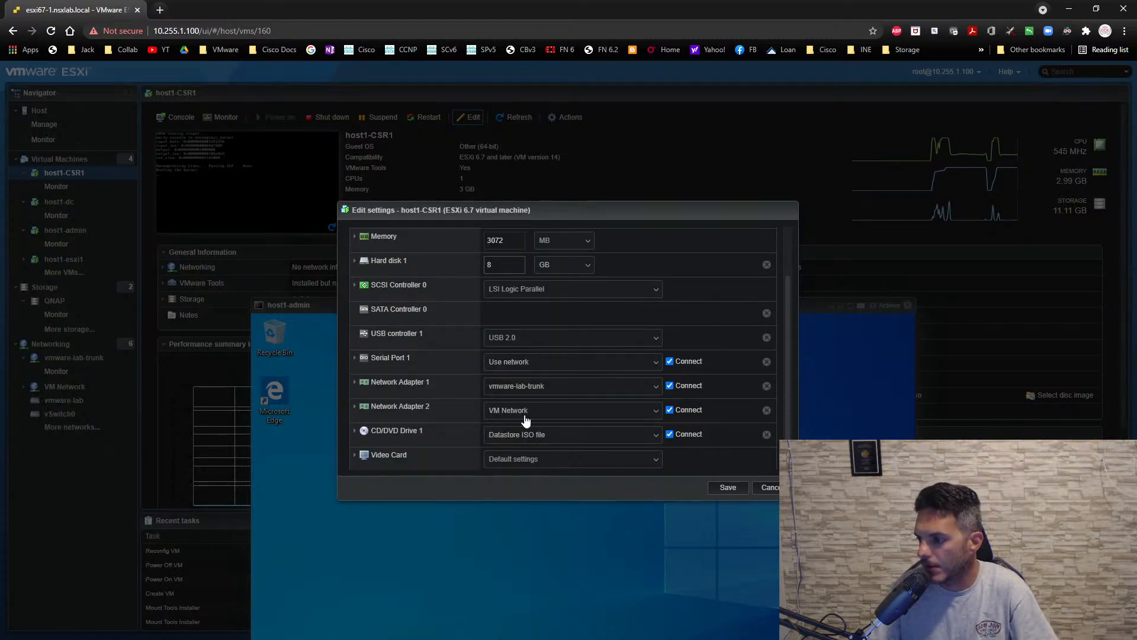
left_click(528, 385)
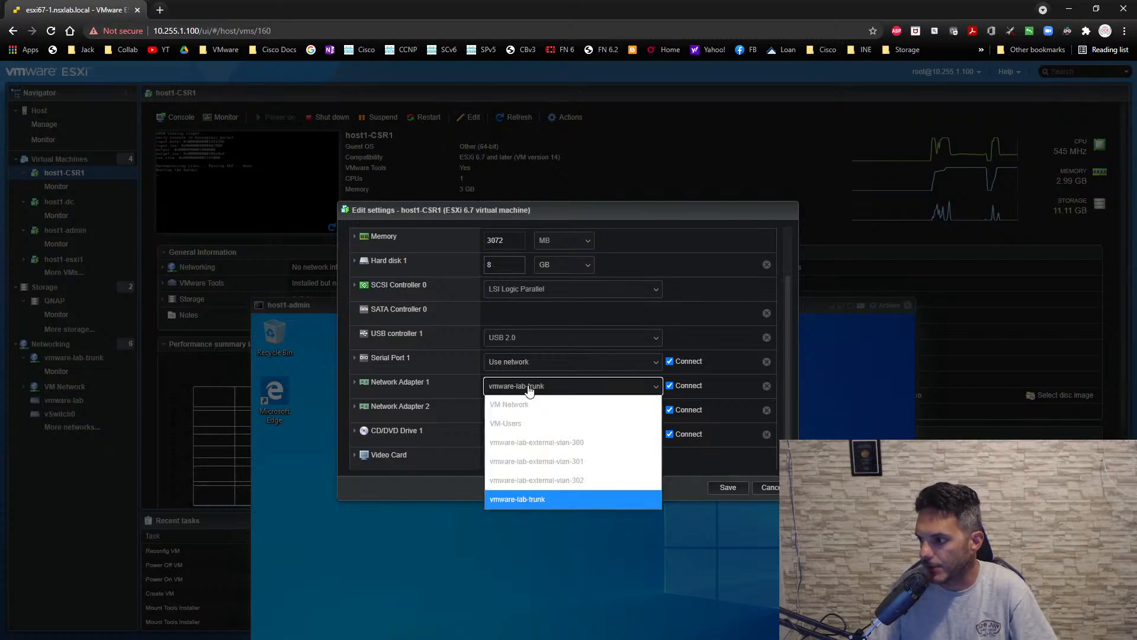
left_click(524, 403)
left_click(525, 410)
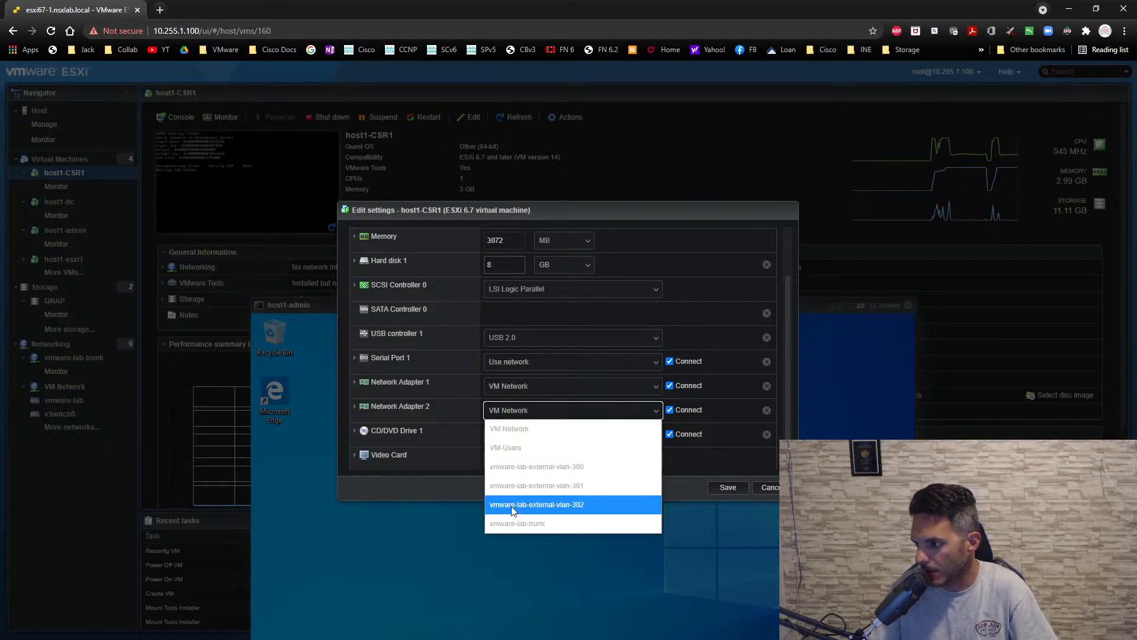
left_click(513, 523)
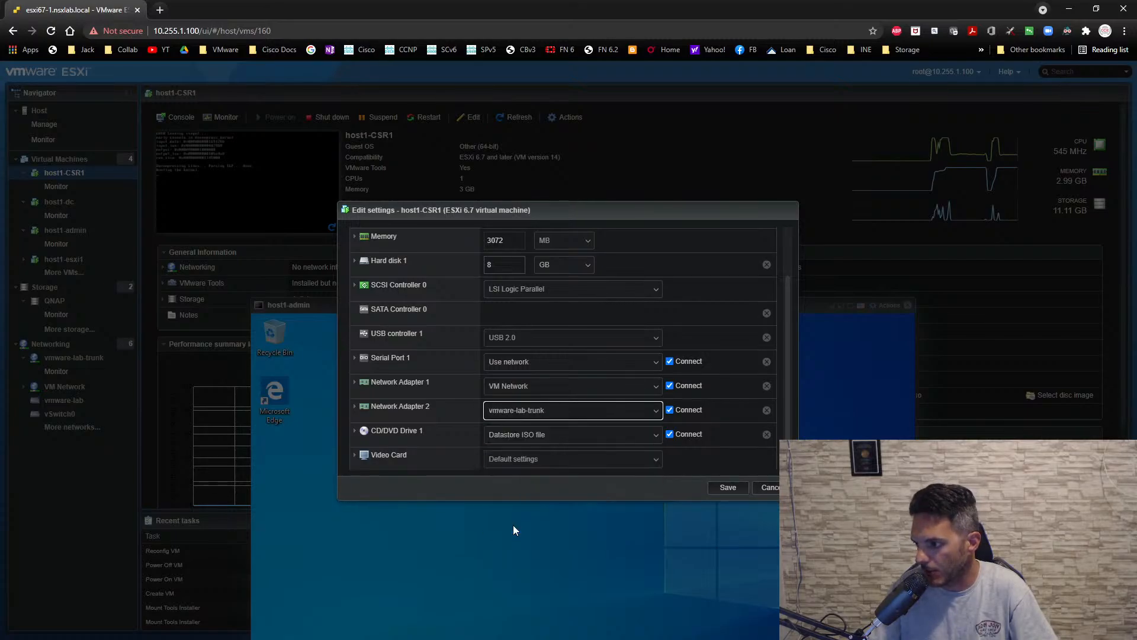
left_click(731, 489)
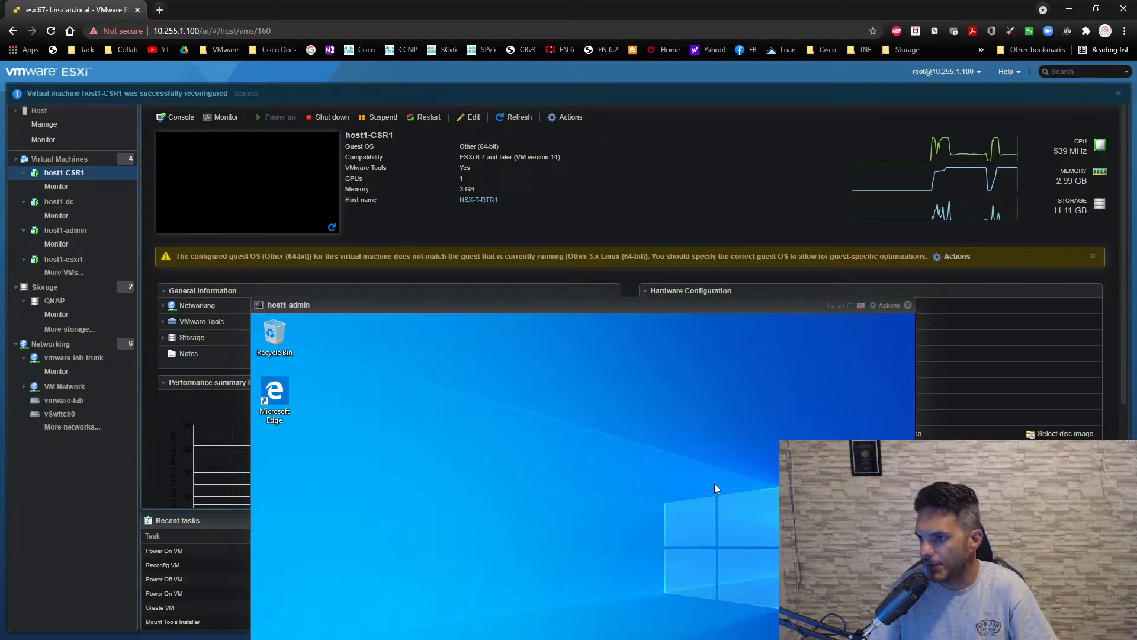
- Return to SecureCRT and reconnect the dropped NSX-T-RTR1 session to reach the router prompt
left_click_drag(703, 311, 448, 313)
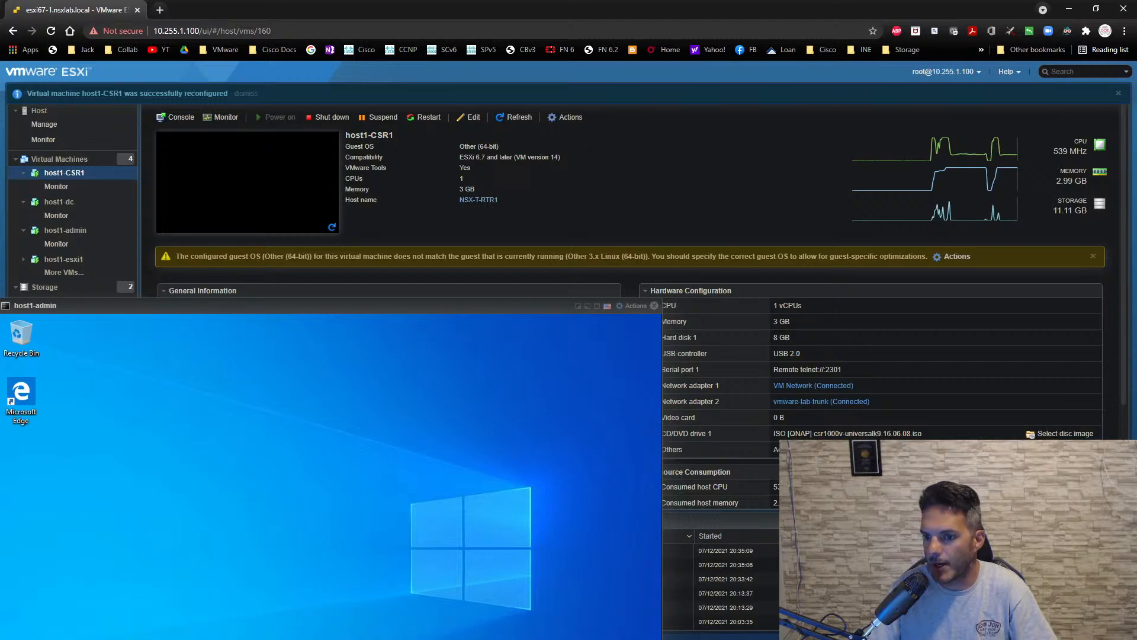
left_click_drag(0, 192, 296, 112)
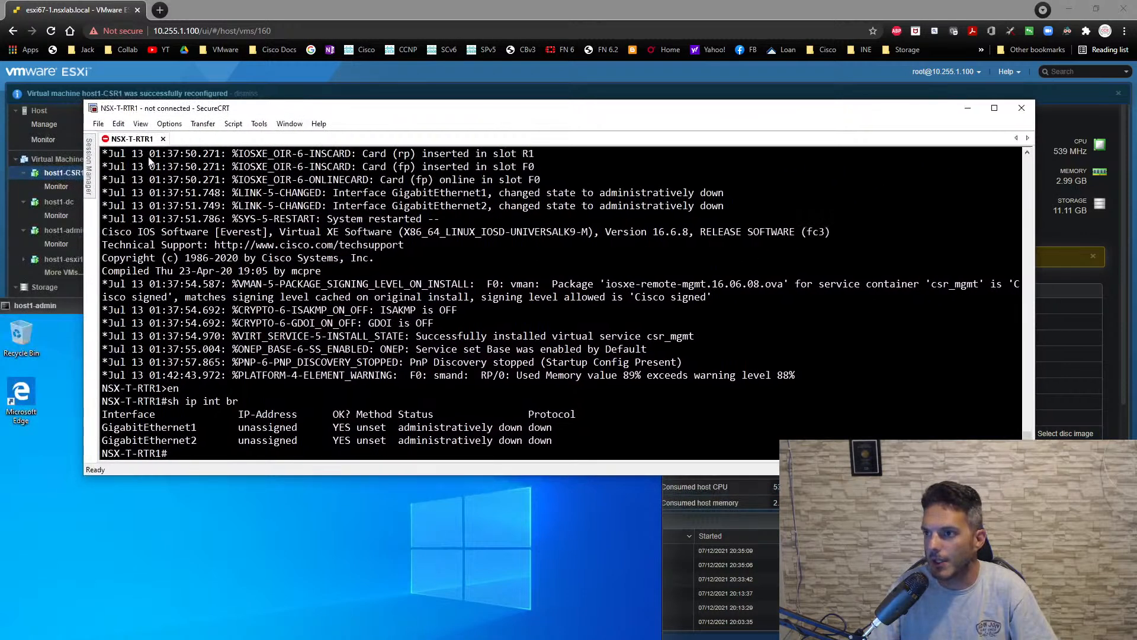
double_click(145, 143)
key("Return")
key("Return")
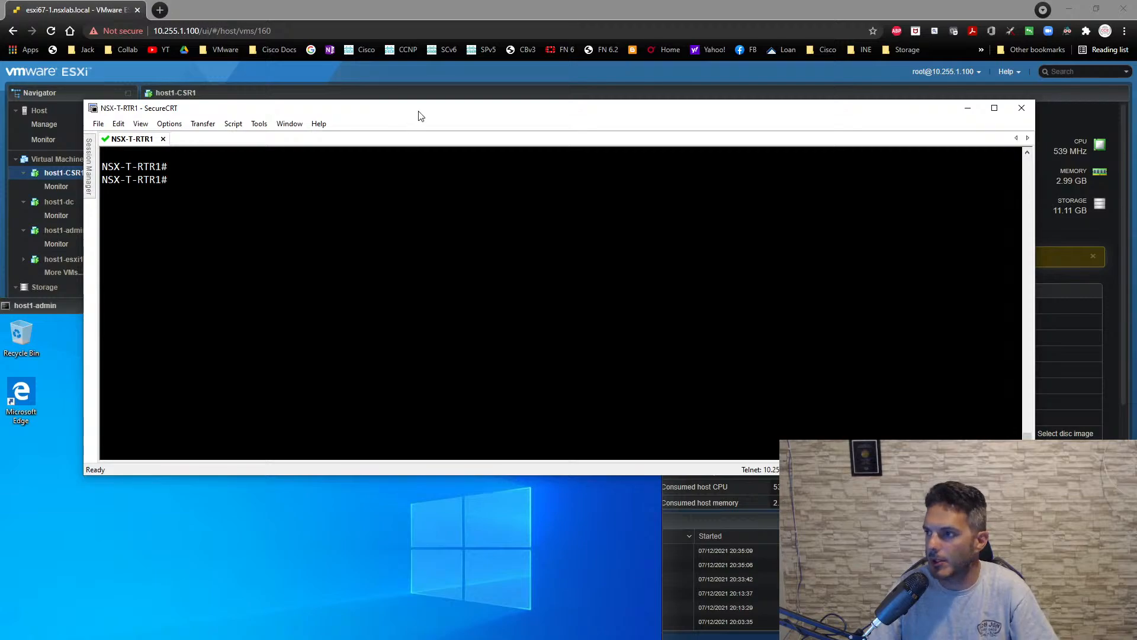
left_click_drag(420, 115, 360, 77)
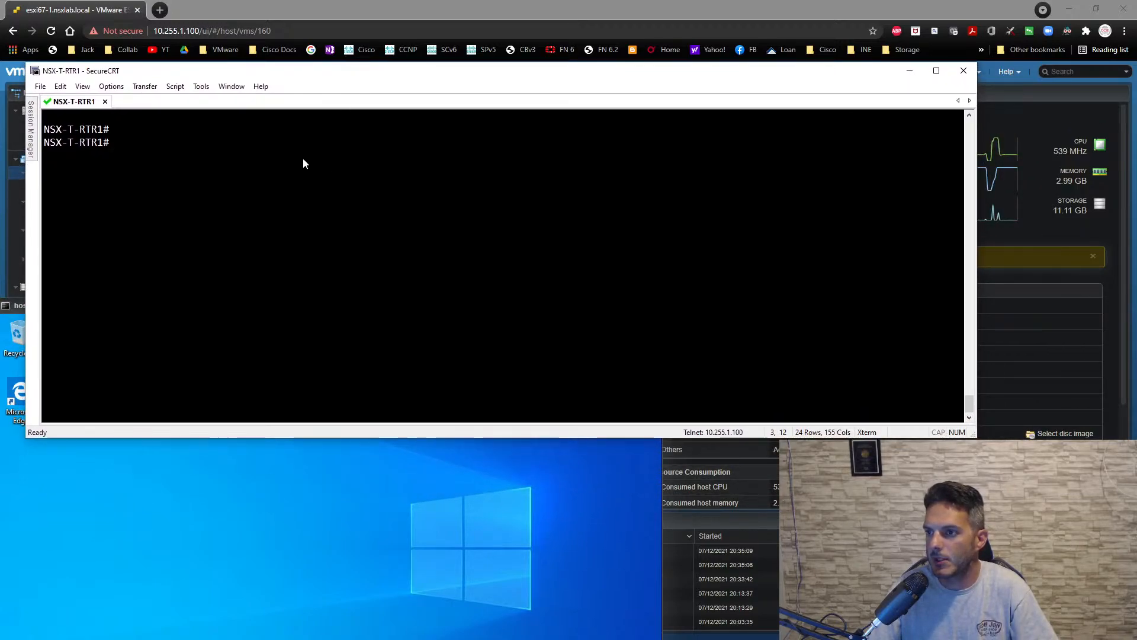
- Return to the host1-admin console and open the Network and Sharing Center from its network settings
left_click(231, 465)
left_click_drag(236, 304, 292, 140)
left_click(73, 579)
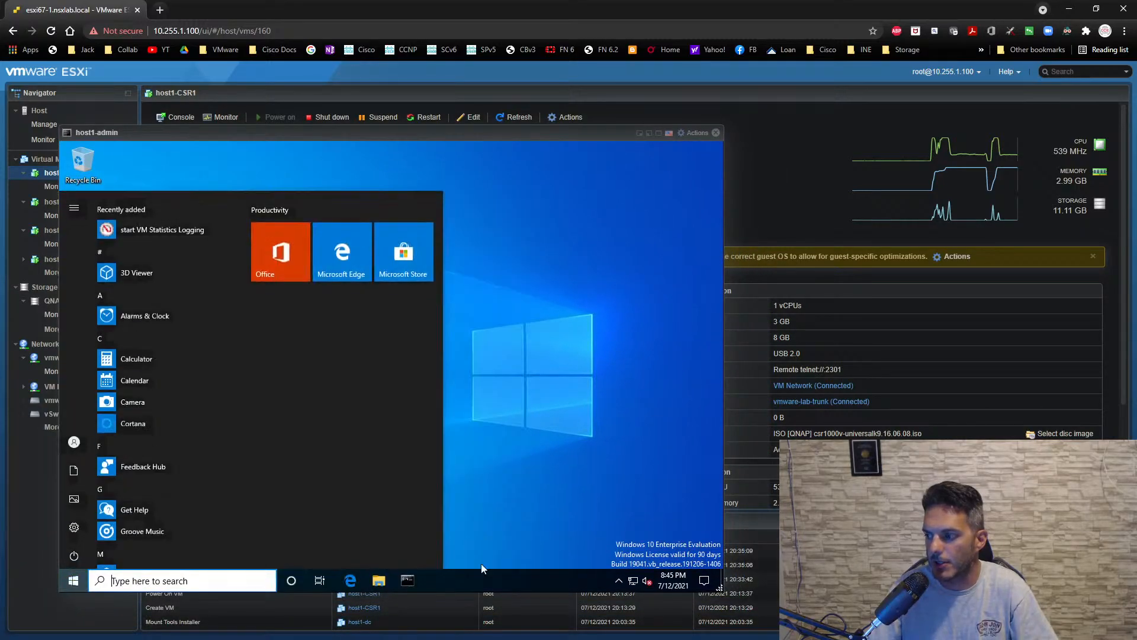
right_click(632, 578)
left_click(635, 564)
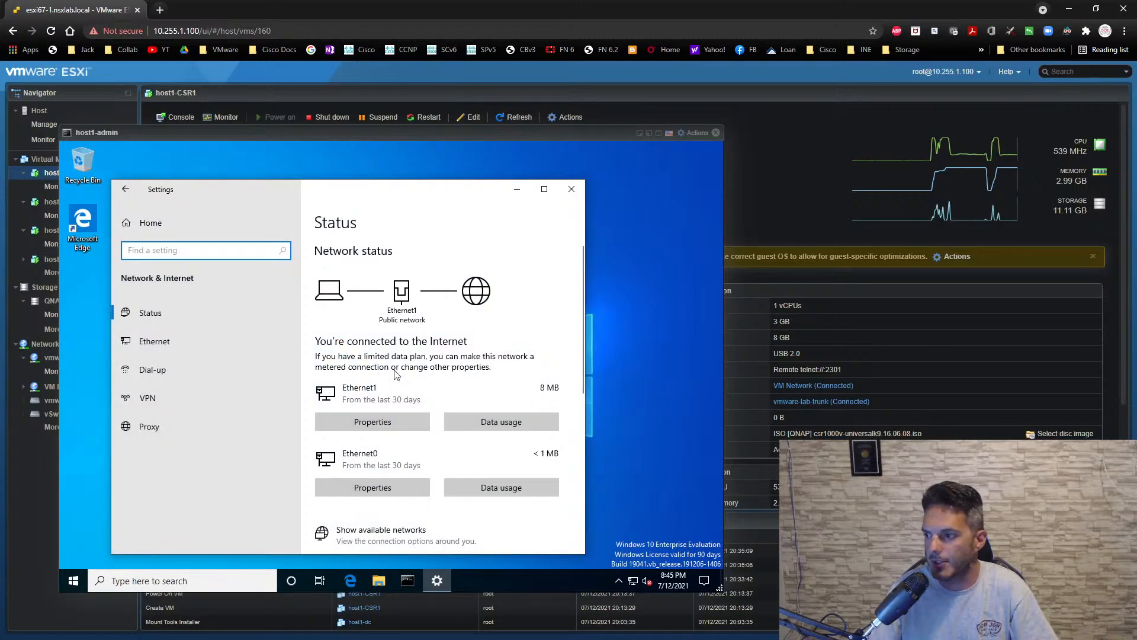
scroll(456, 492, "down", 3)
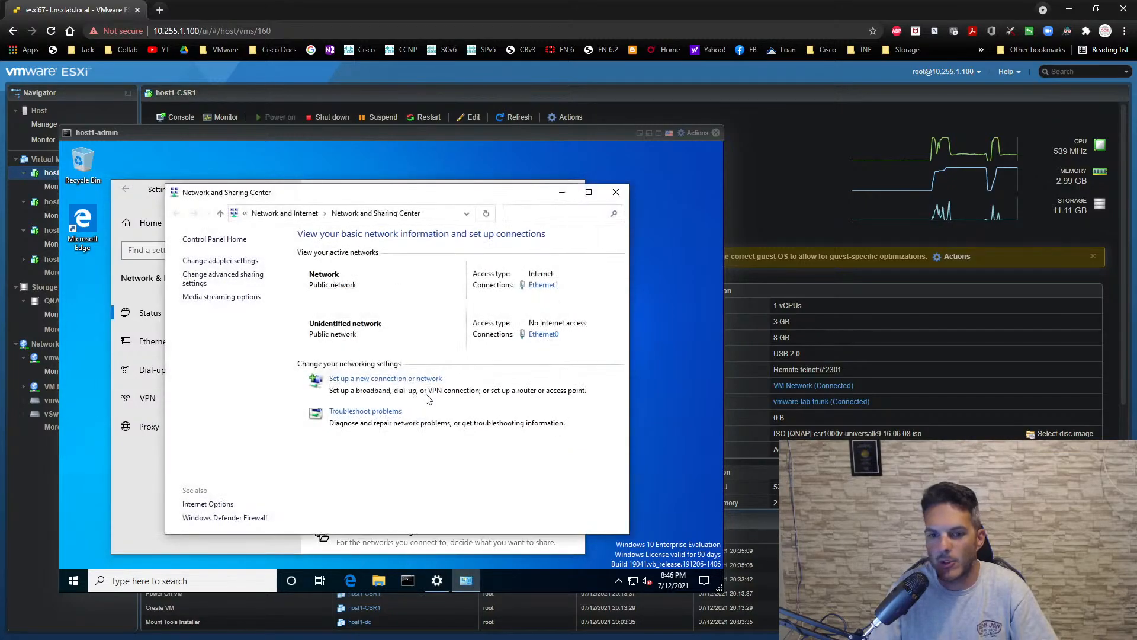
- Review the network connection details of Ethernet0 on host1-admin
left_click(530, 339)
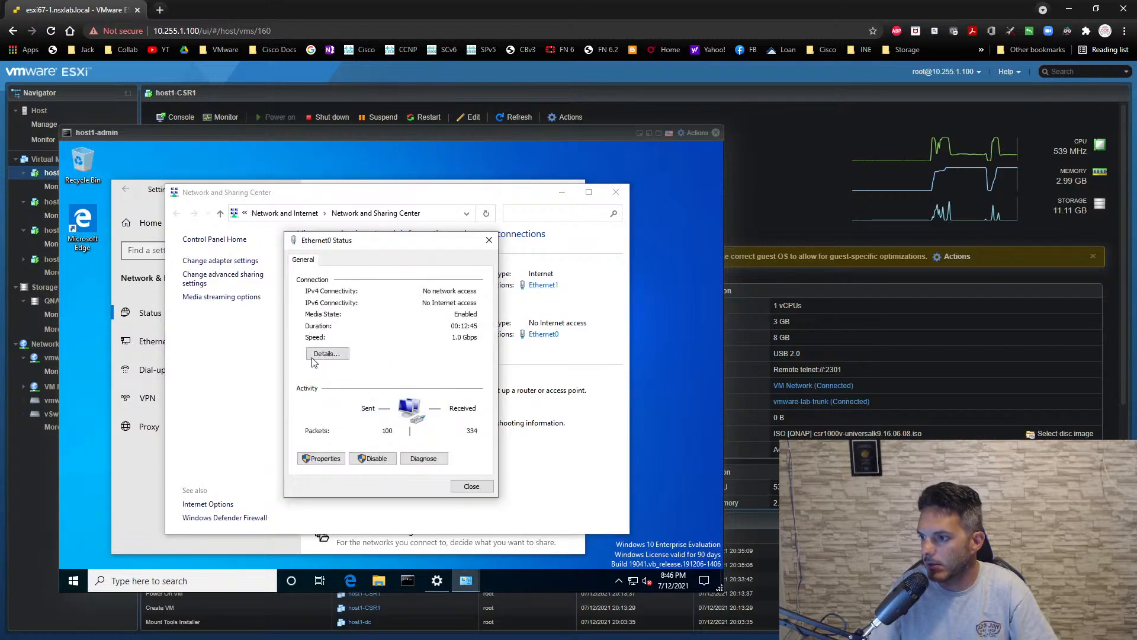
left_click(317, 354)
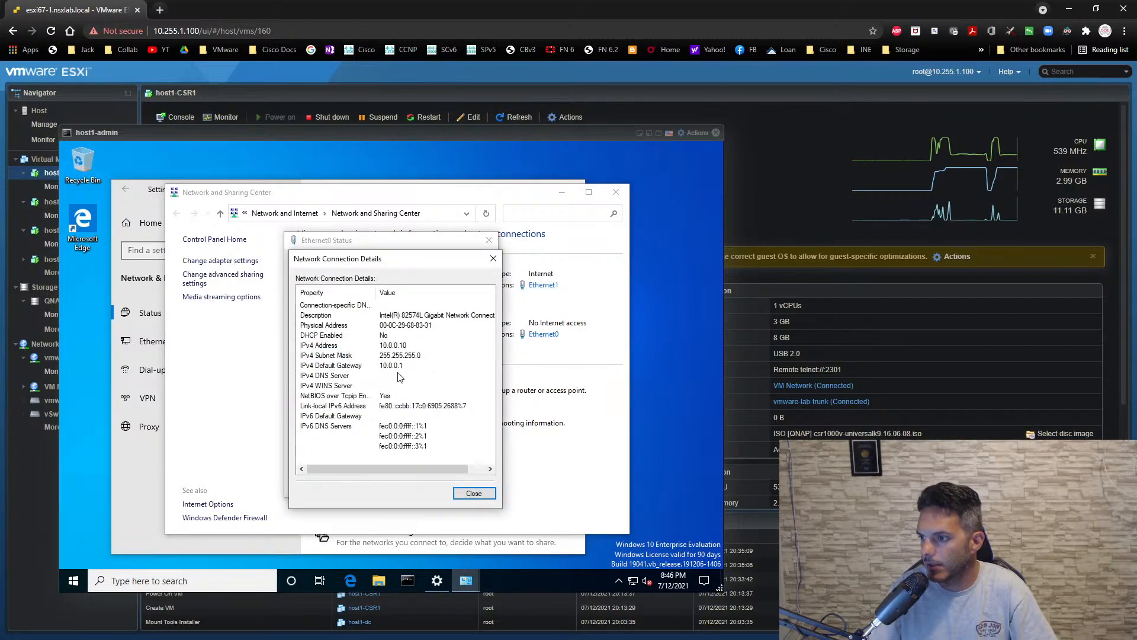
left_click(472, 493)
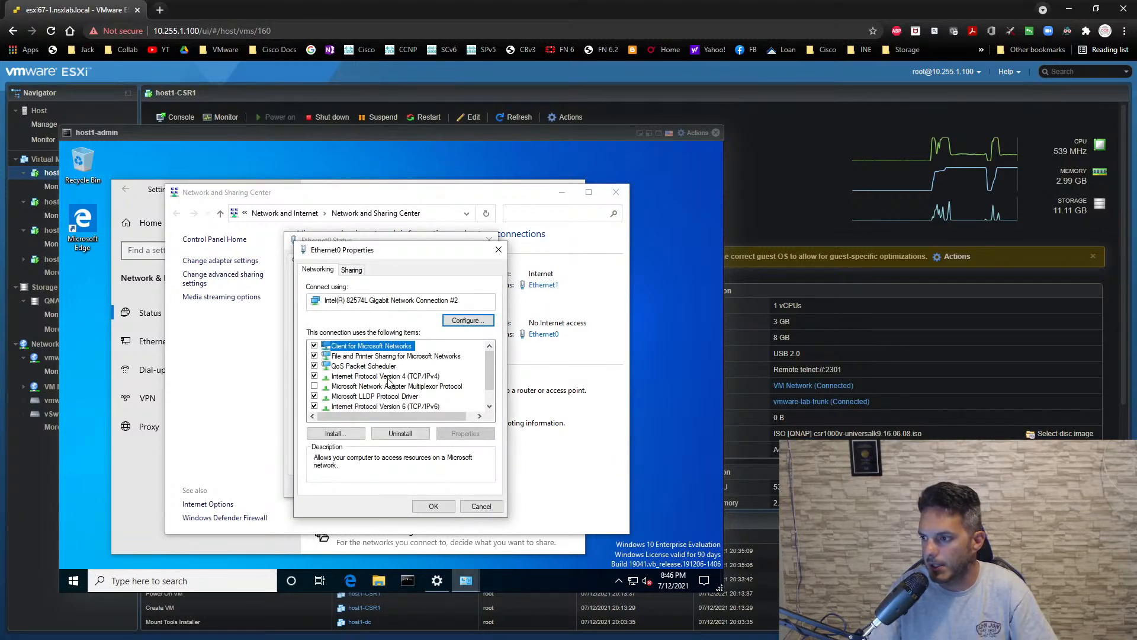
- Set Ethernet0's preferred IPv4 DNS server to 10.0.0.254, save the adapter properties and close its status window
left_click(388, 377)
left_click(458, 437)
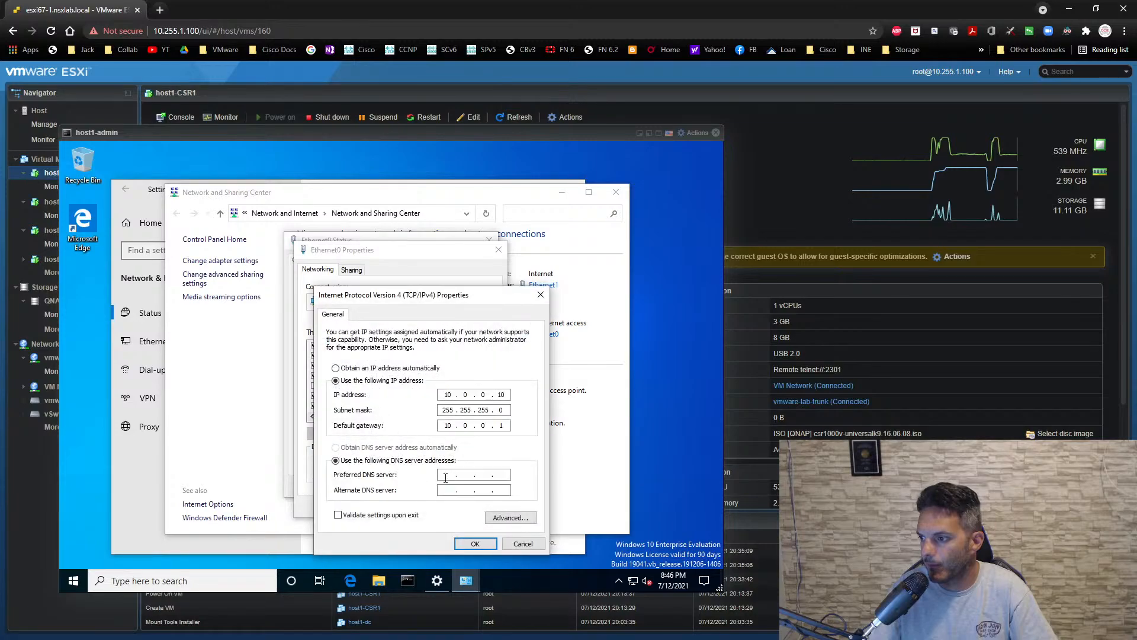
left_click(447, 475)
type("10 . 0 . 0 . ")
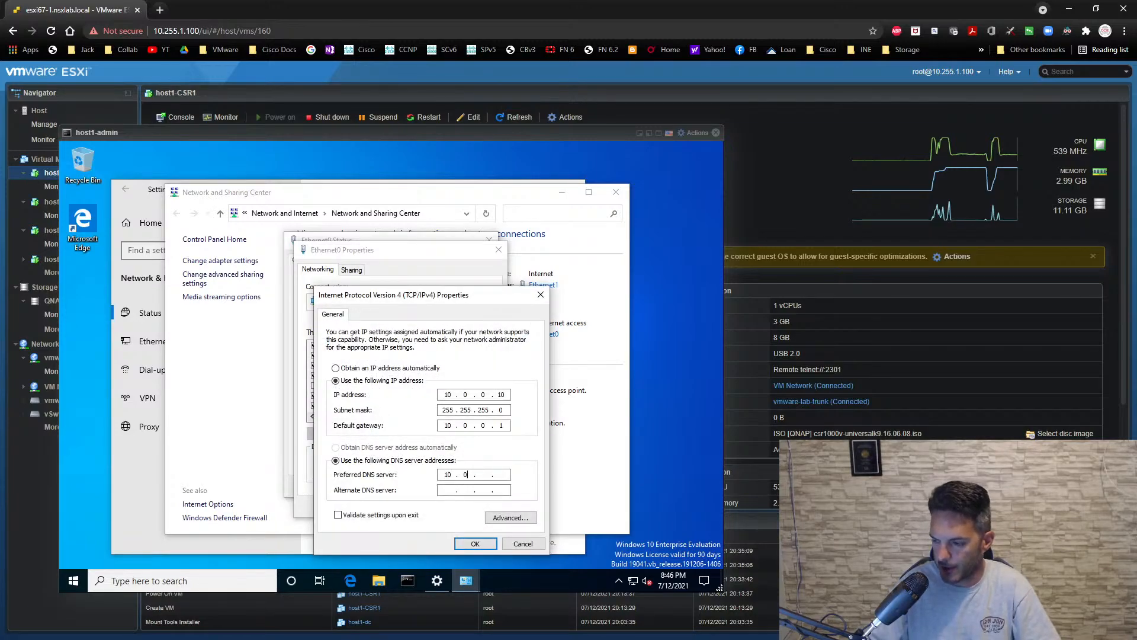
type("254")
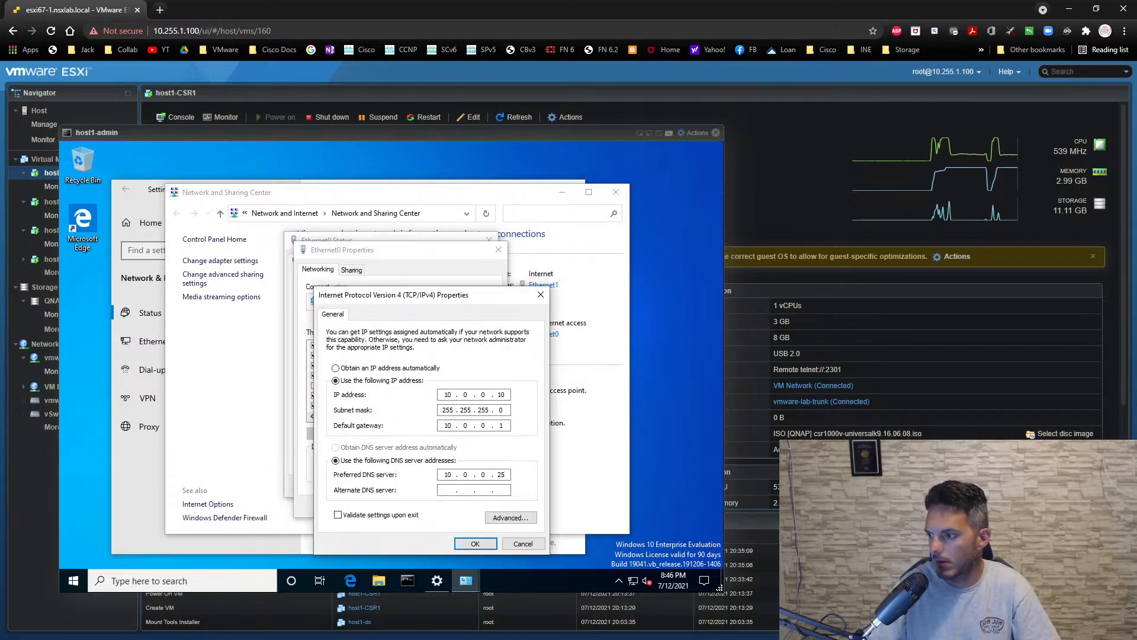
left_click(478, 543)
left_click(438, 417)
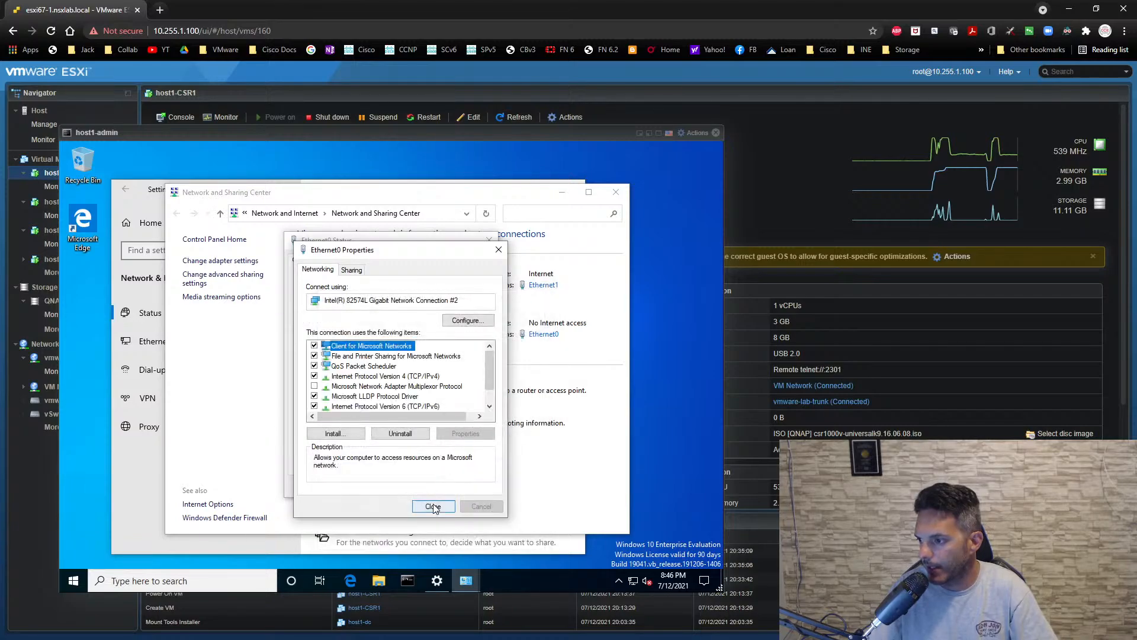
left_click(434, 507)
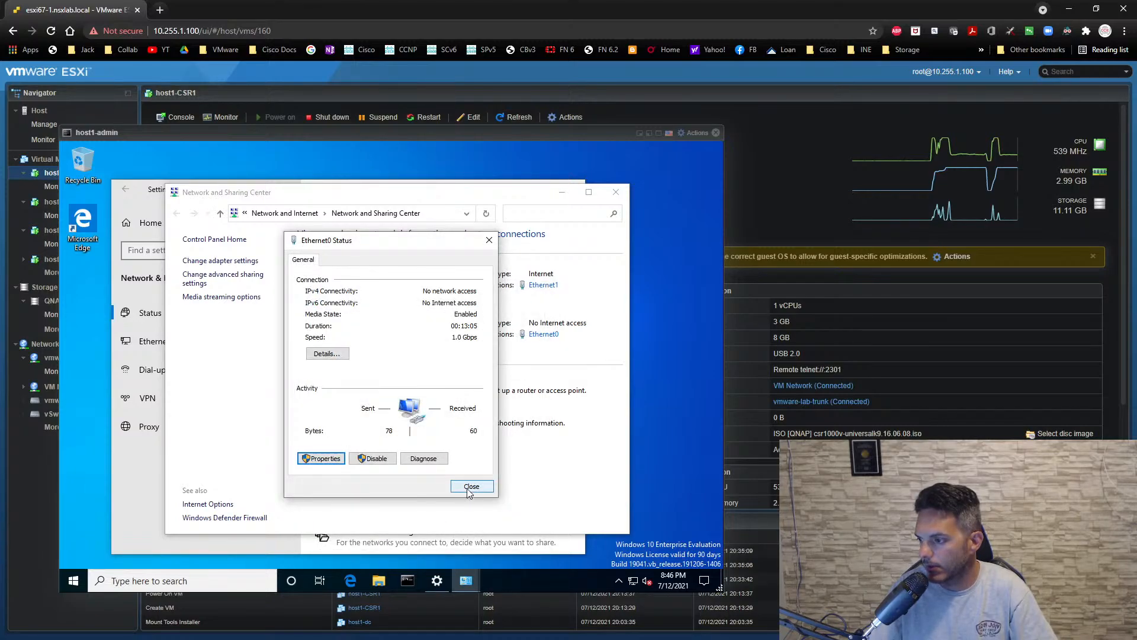
left_click(470, 486)
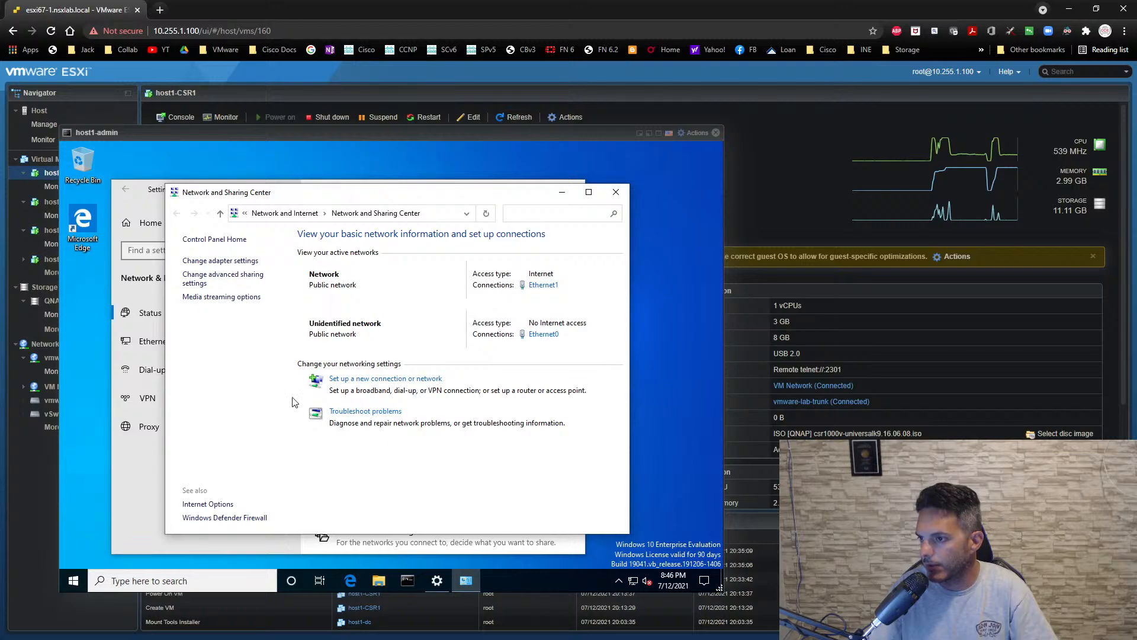
- Remove the default gateway from Ethernet0's IPv4 settings, save the change, and close all network settings windows
left_click(542, 333)
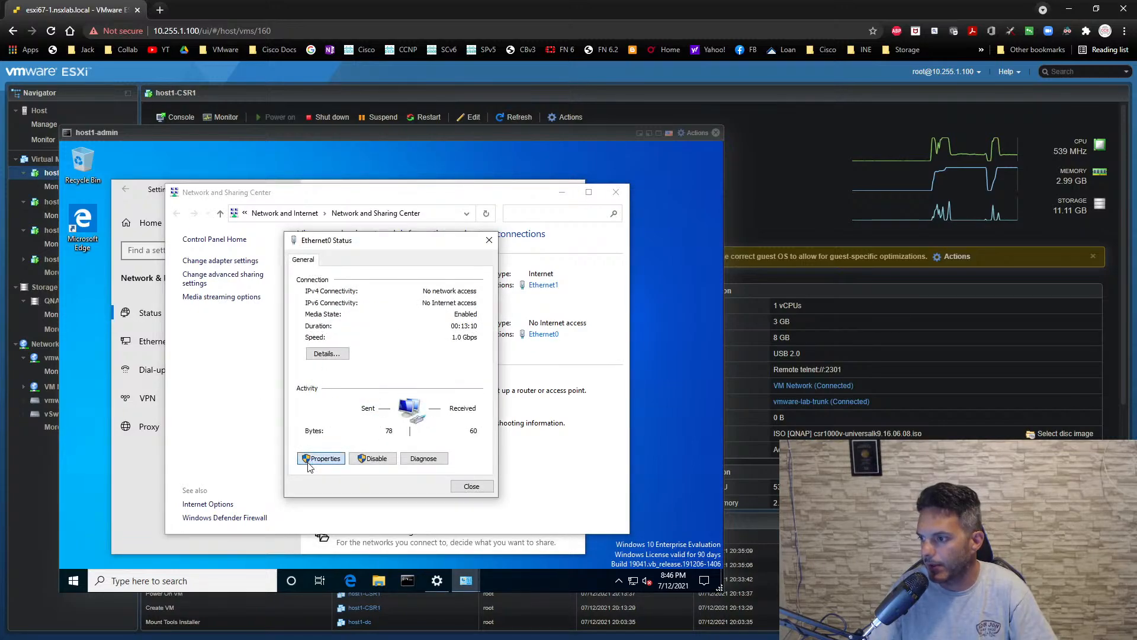
left_click(314, 457)
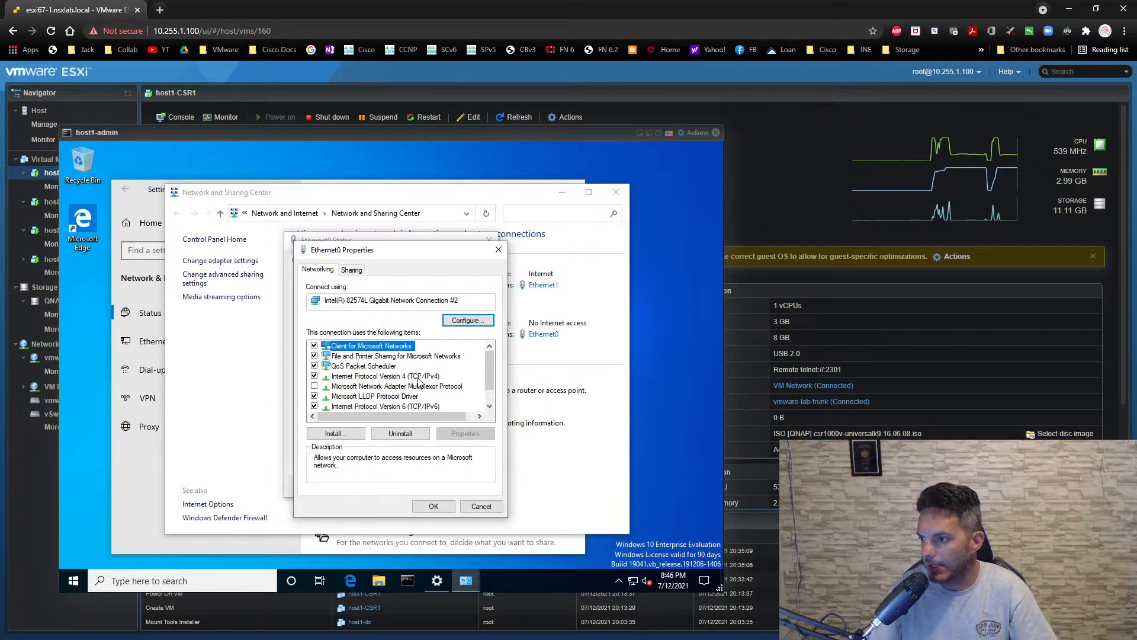
left_click(418, 378)
left_click(465, 433)
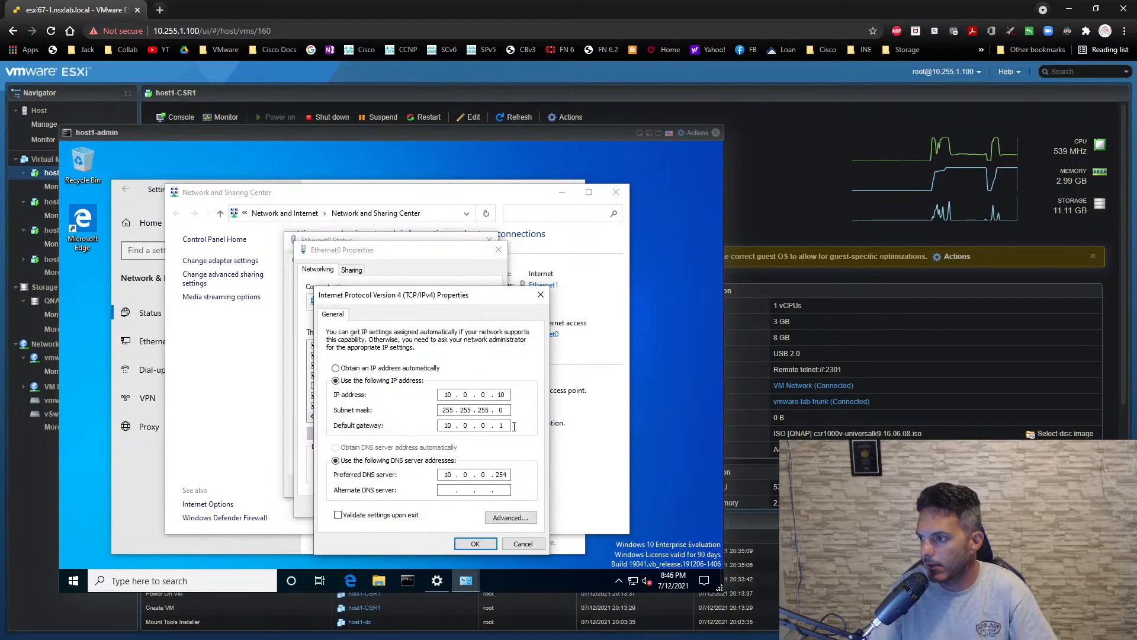
key("BackSpace")
key("BackSpace")
key("BackSpace")
key("BackSpace")
key("BackSpace")
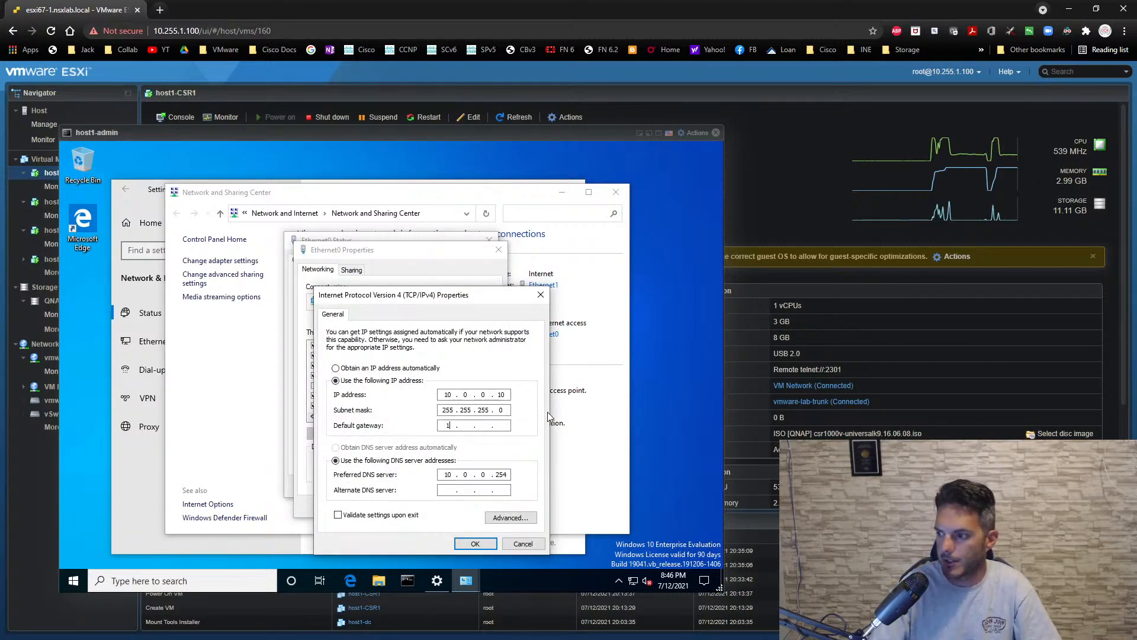
left_click(475, 544)
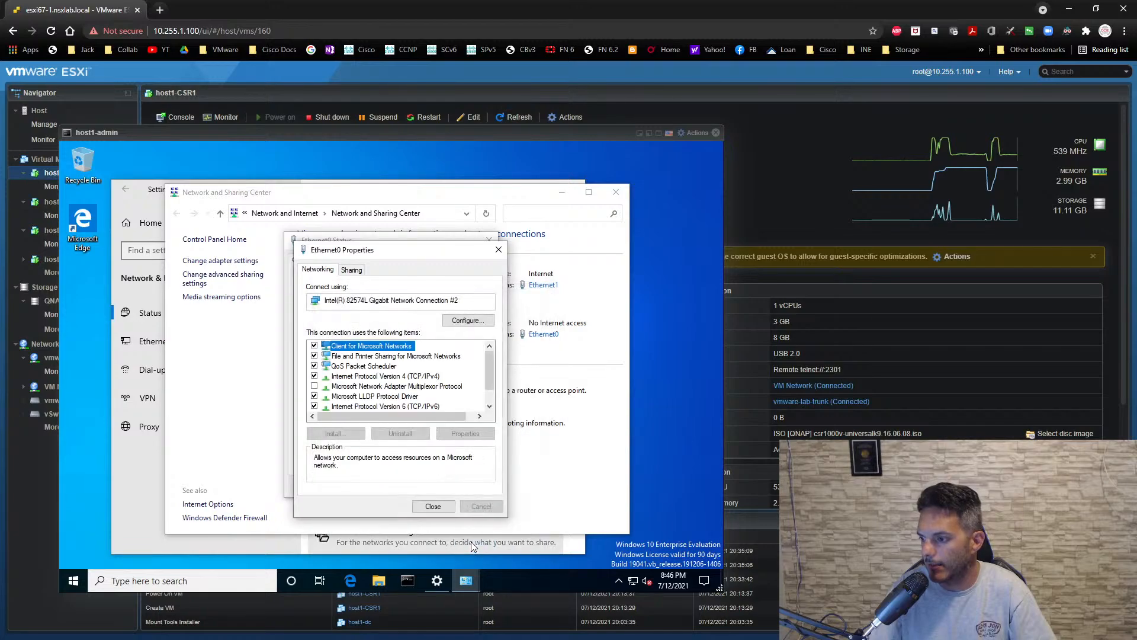
left_click(447, 510)
left_click(459, 490)
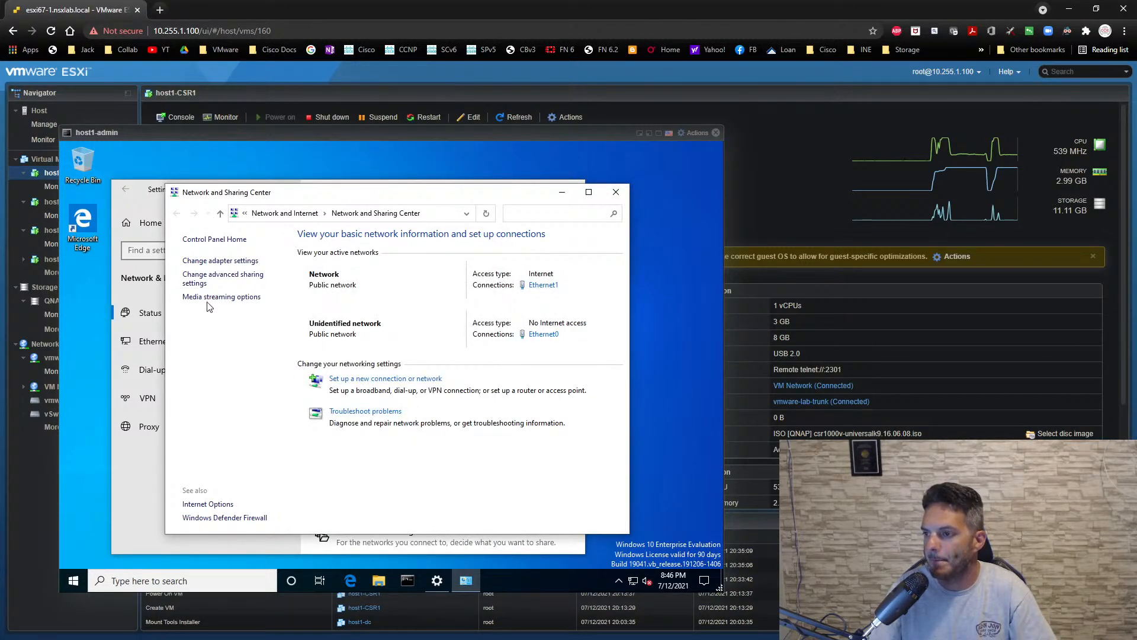
left_click(616, 191)
left_click(571, 189)
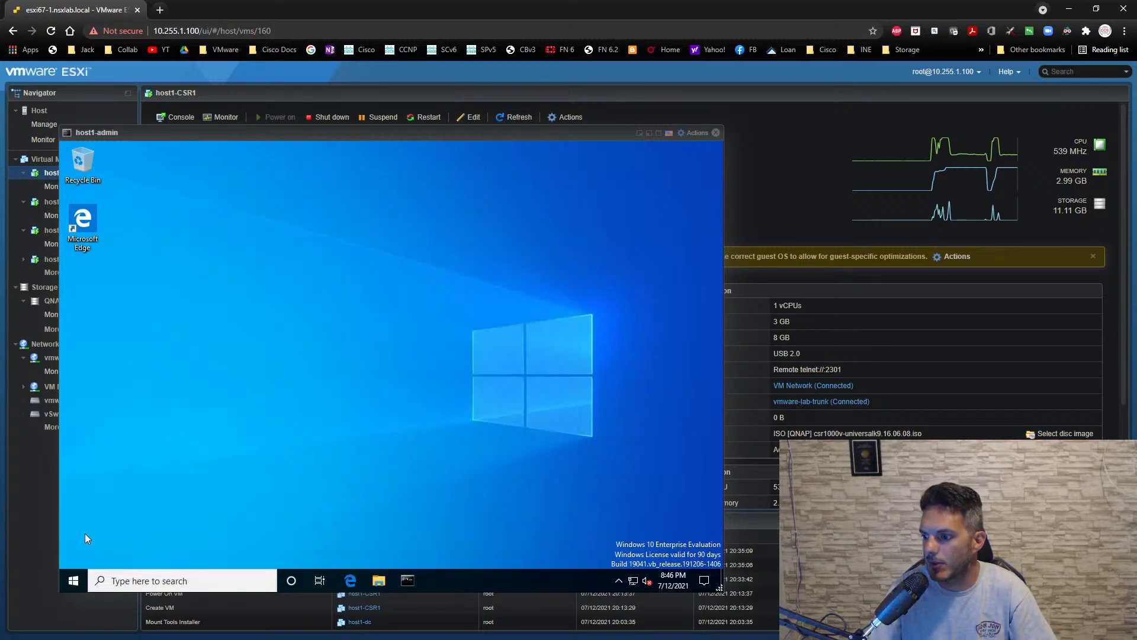
- Find Control Panel and open host1-admin's System Properties for changing the computer name and domain settings
left_click(74, 581)
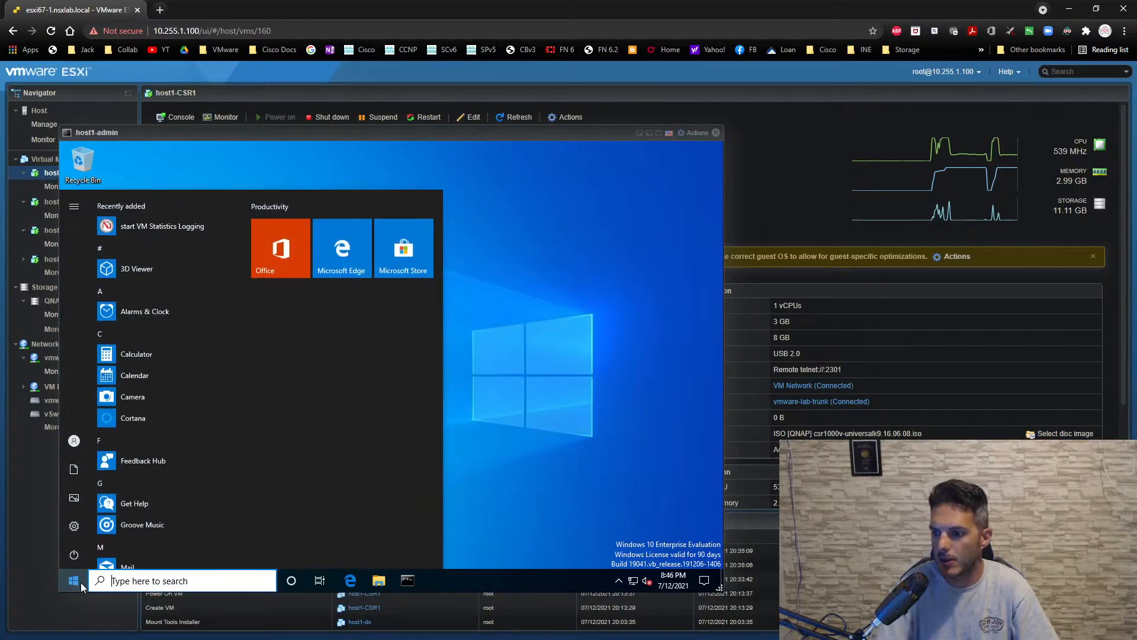
type("control")
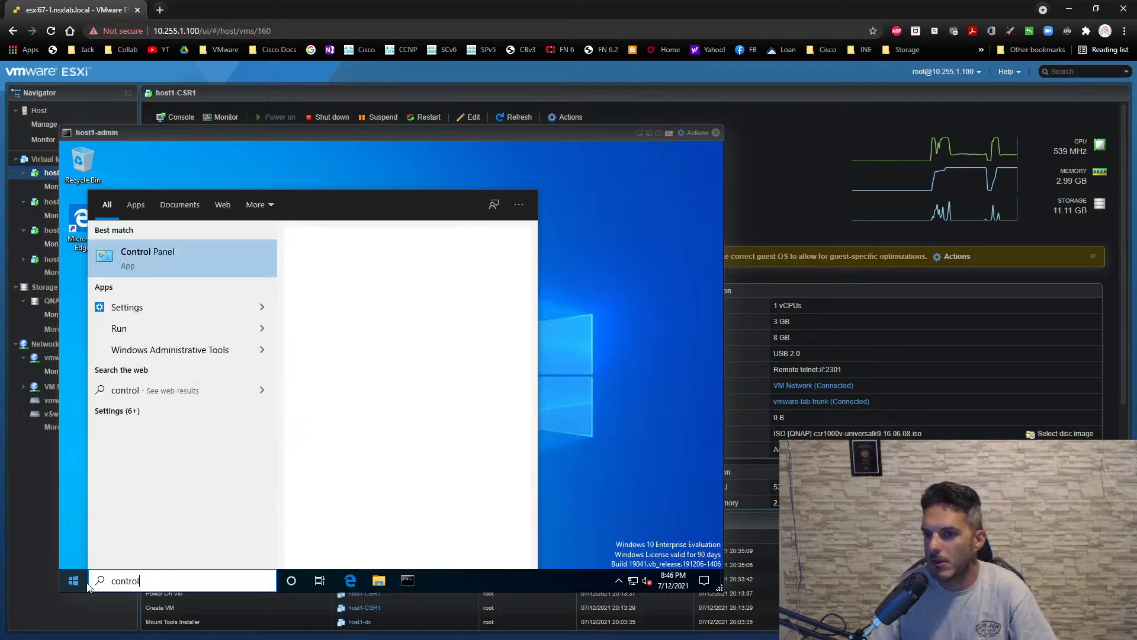
left_click(147, 253)
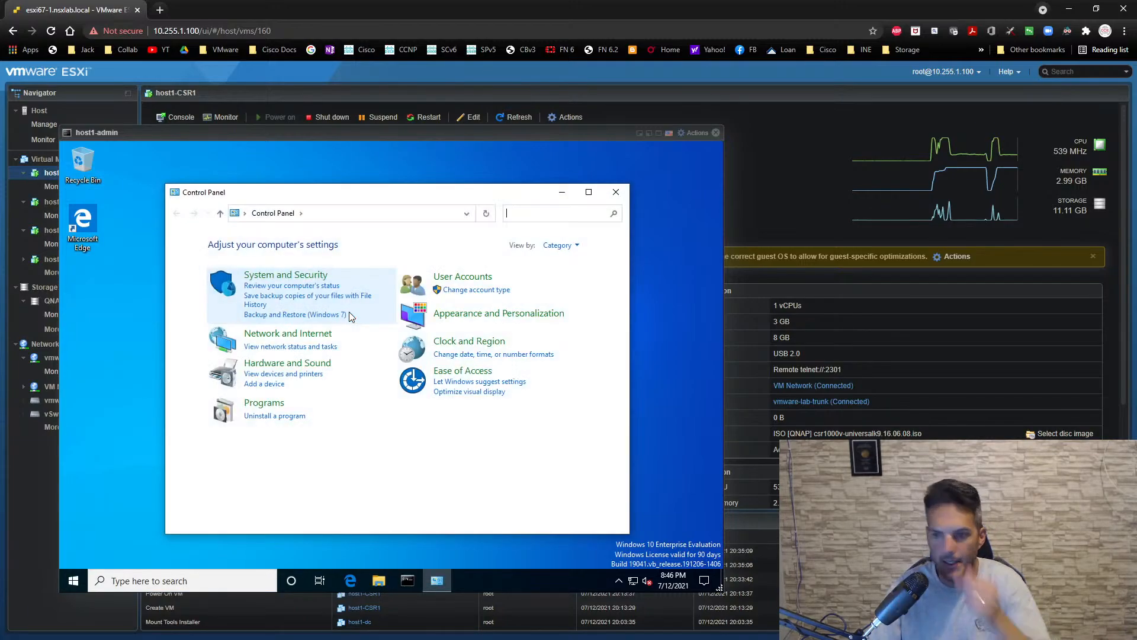
left_click(287, 276)
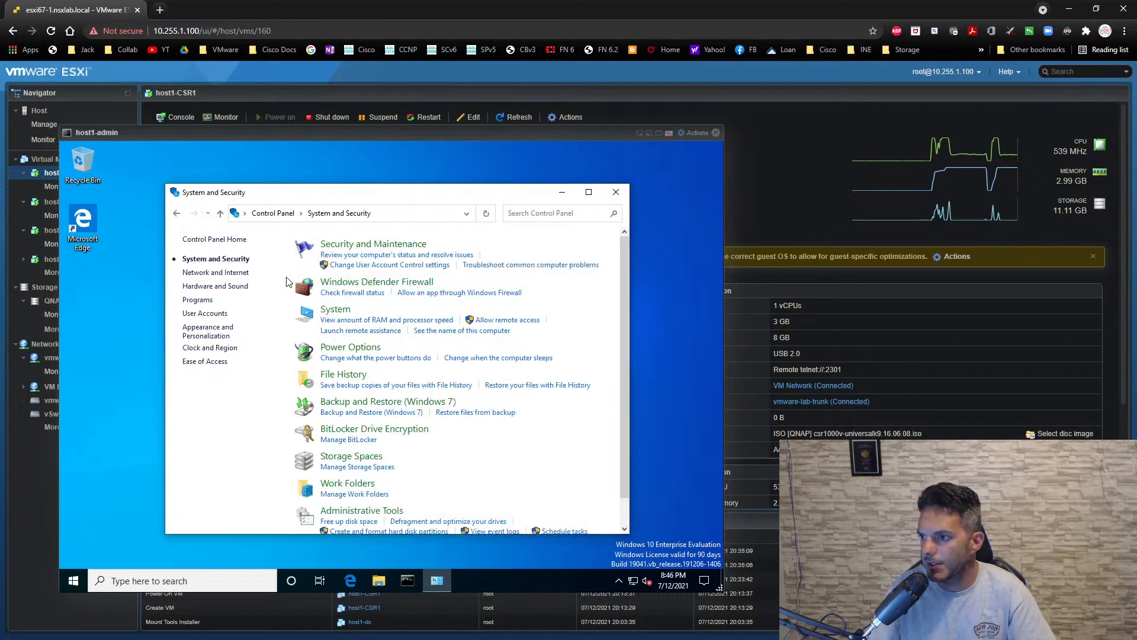
left_click(341, 314)
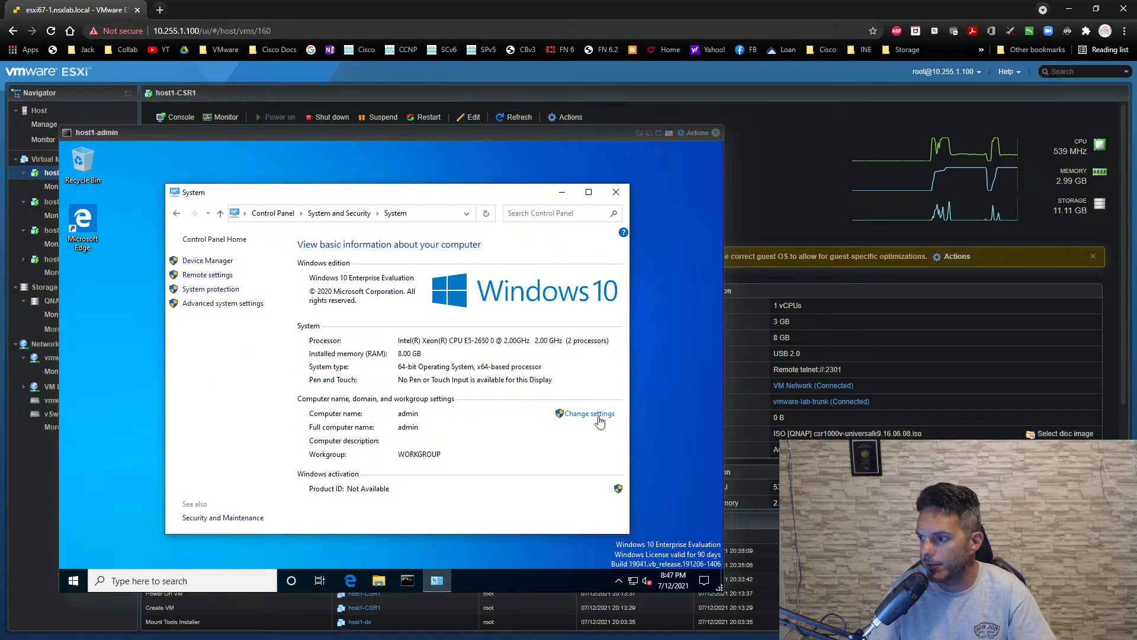
left_click(590, 414)
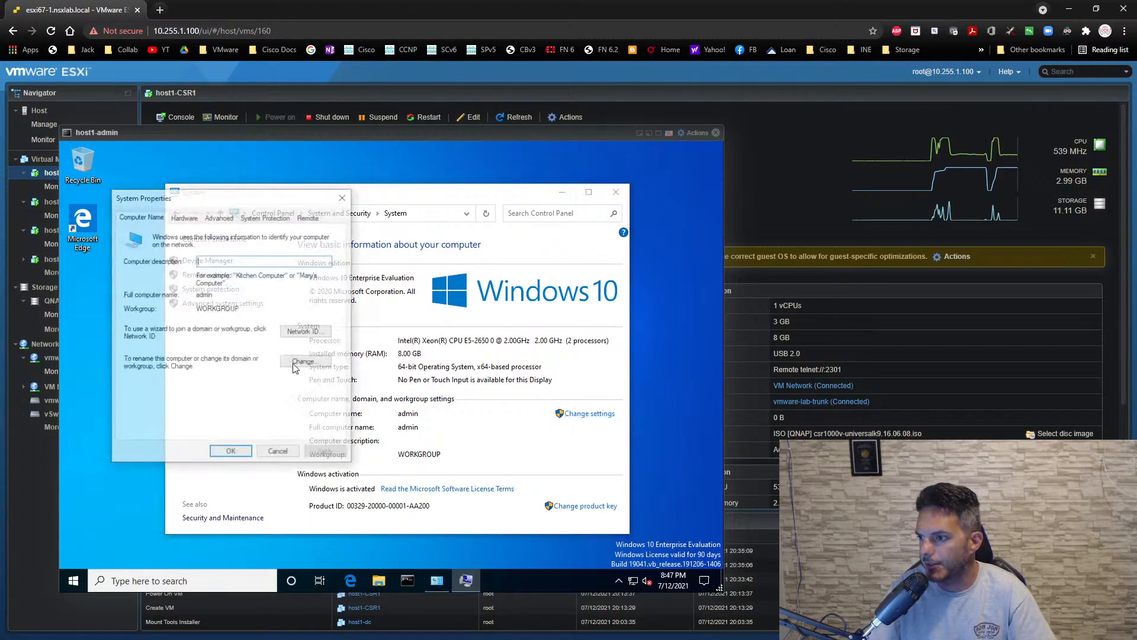
- Change host1-admin's membership from workgroup to the domain nsx.local and submit the change
left_click(306, 361)
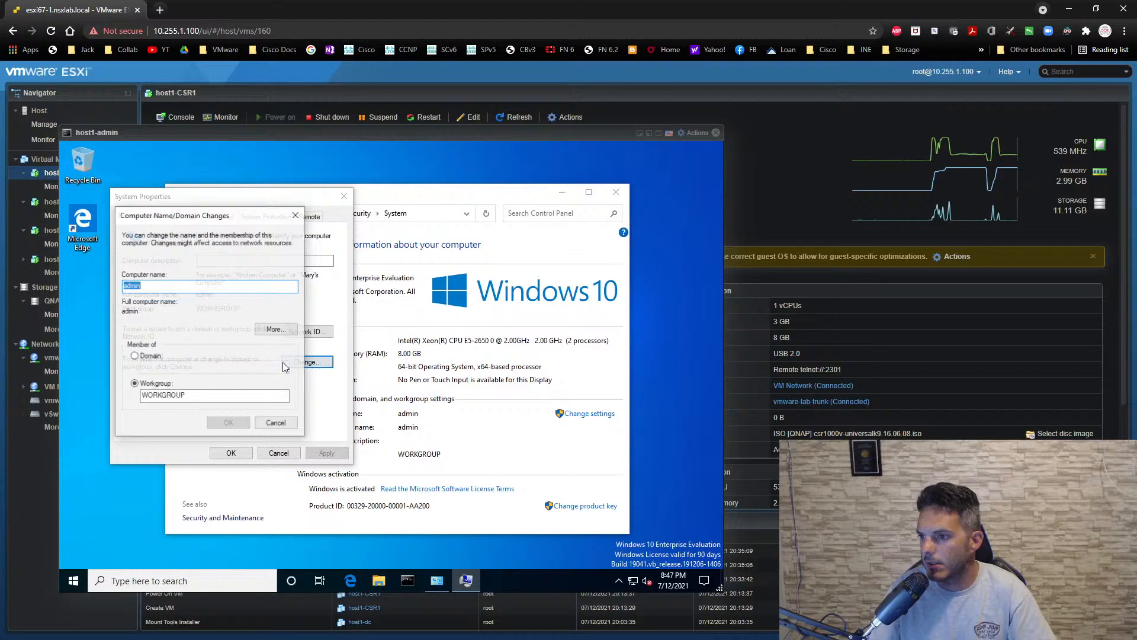
left_click(151, 356)
left_click(159, 369)
type("n")
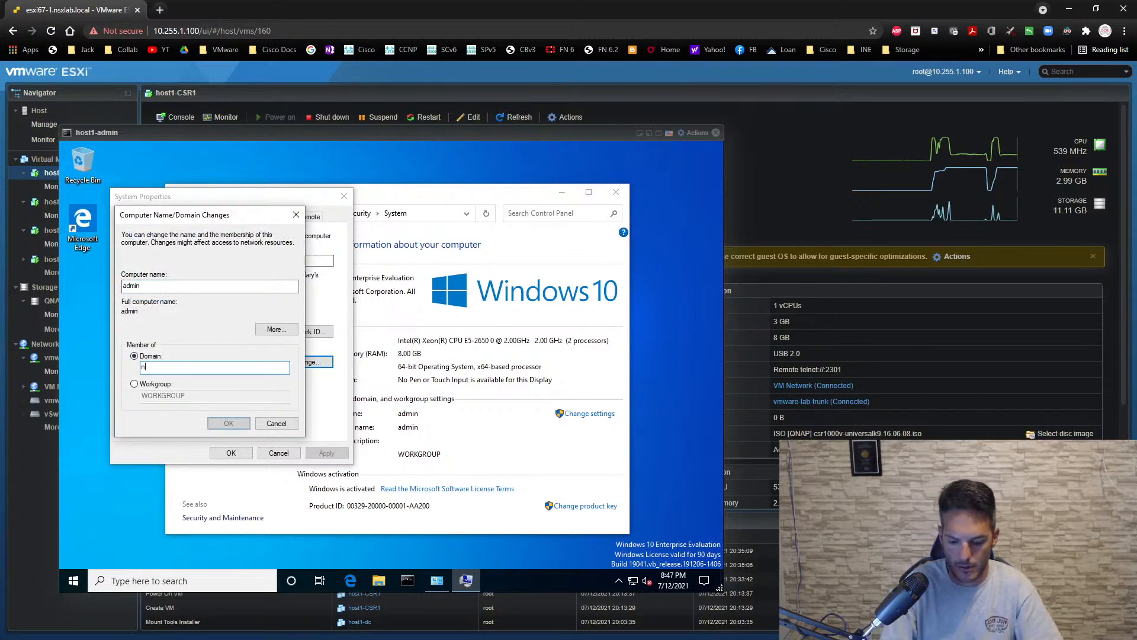
type("sx.local")
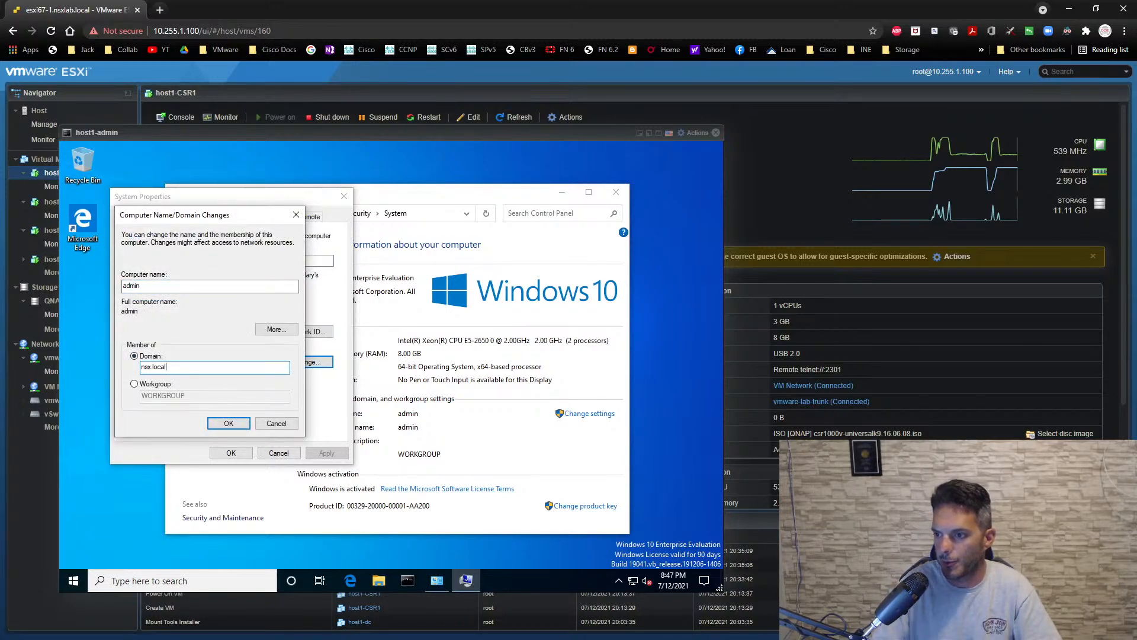
left_click(224, 423)
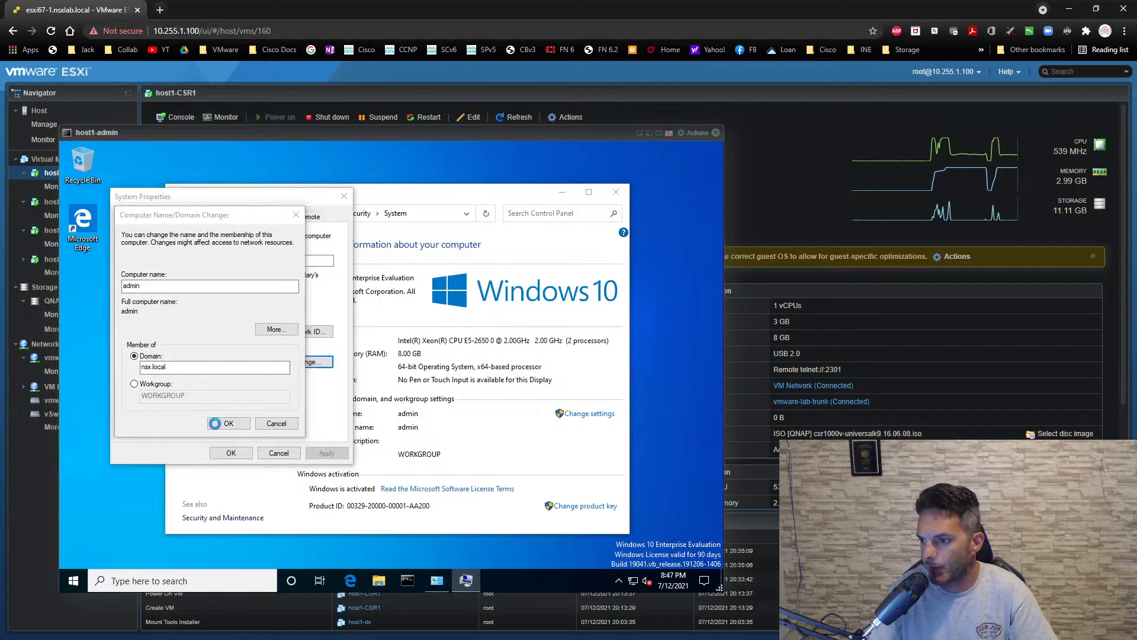
- Authorize the domain join with the administrator account and its password, and dismiss the domain welcome message
type("ad")
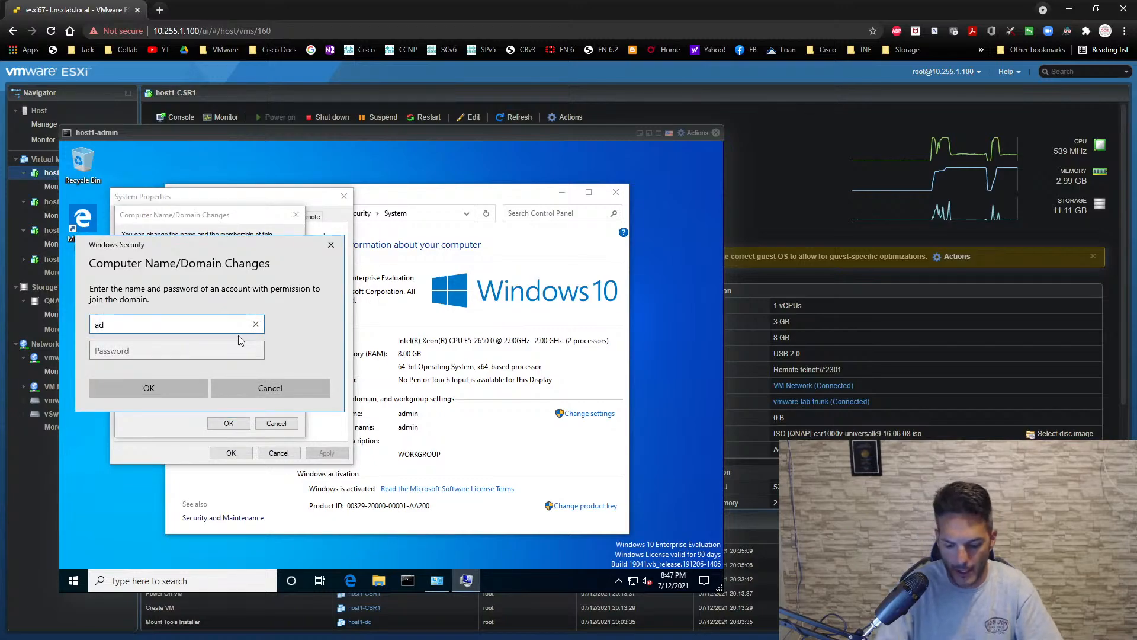
type("ministrator")
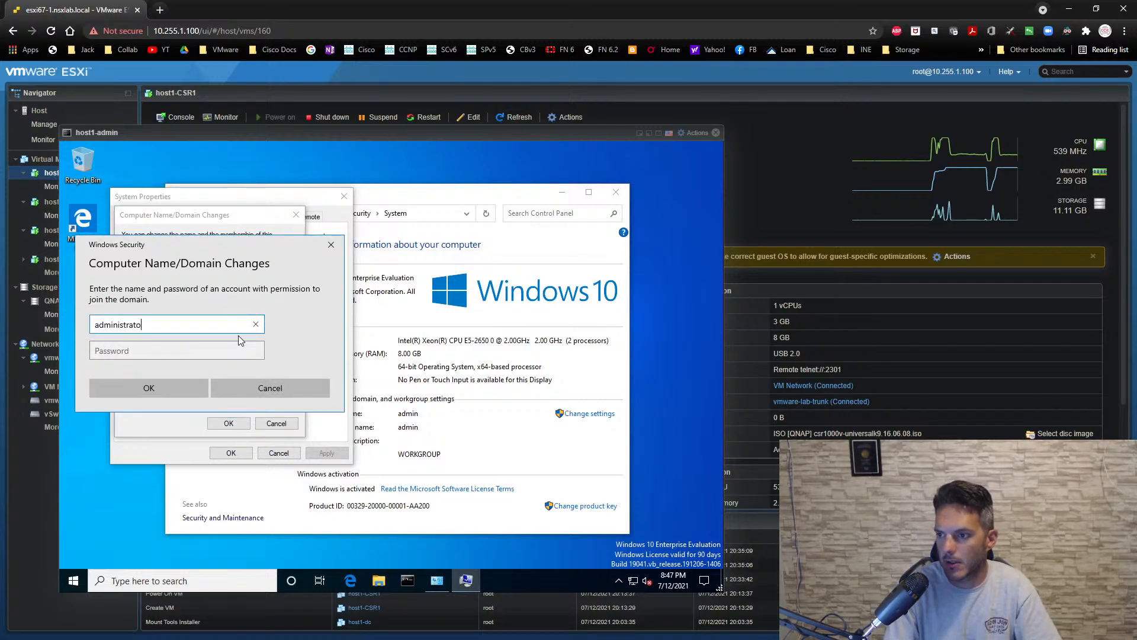
key("Tab")
type("********")
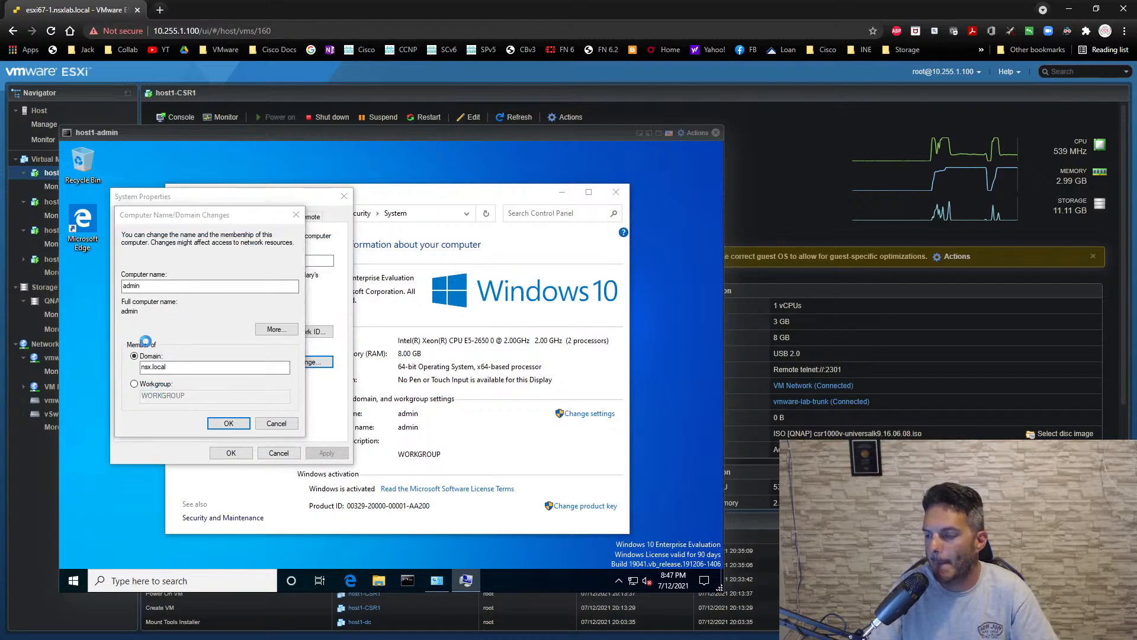
left_click(444, 403)
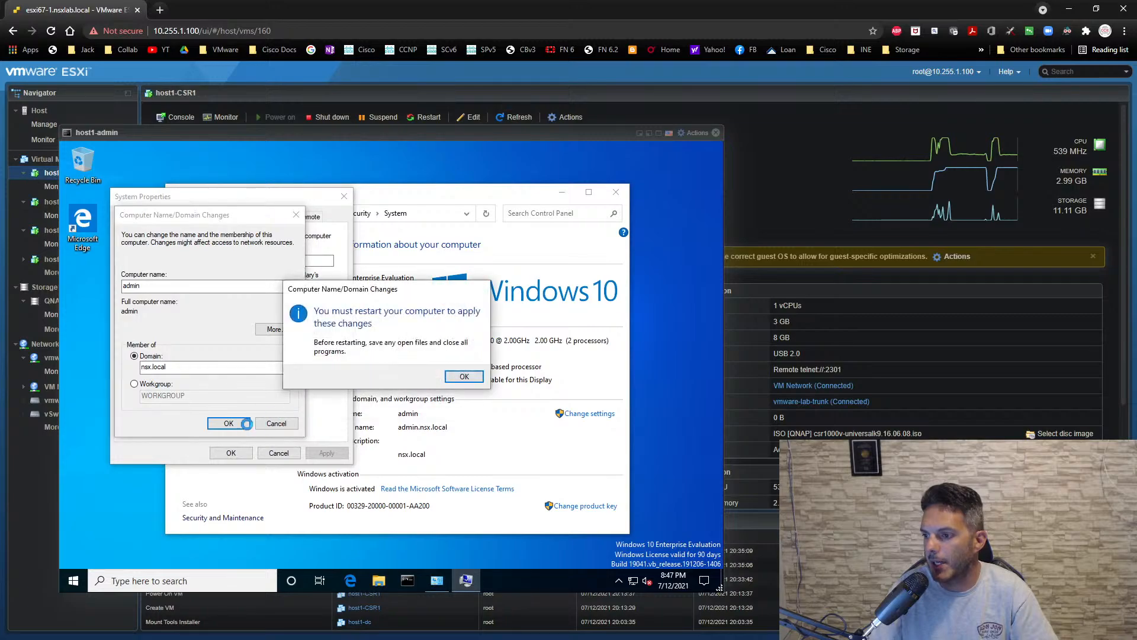
- Acknowledge the restart notice, close System Properties, and restart host1-admin to apply the domain change
left_click(464, 376)
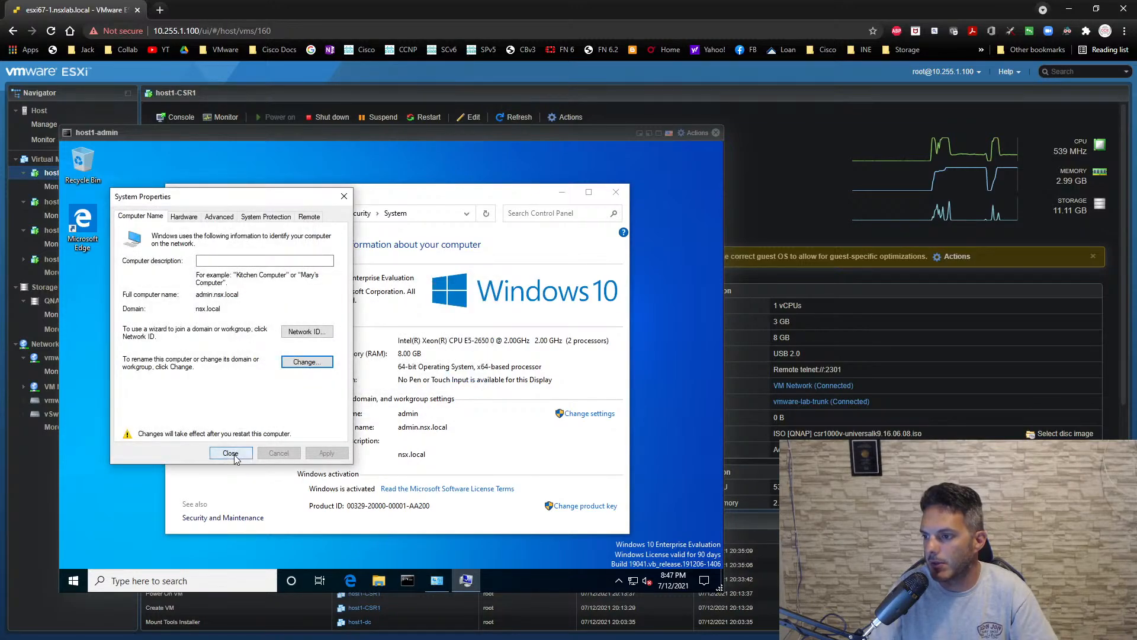
left_click(229, 452)
left_click(391, 372)
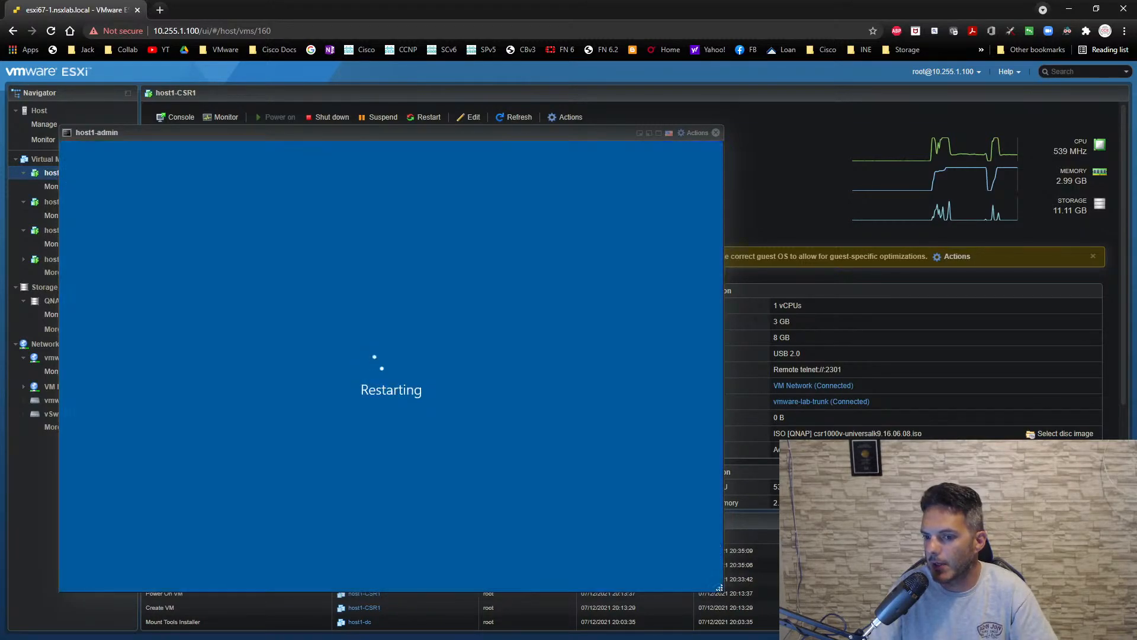
- Close the host1-admin console and open the console of the host1-dc virtual machine
left_click(715, 132)
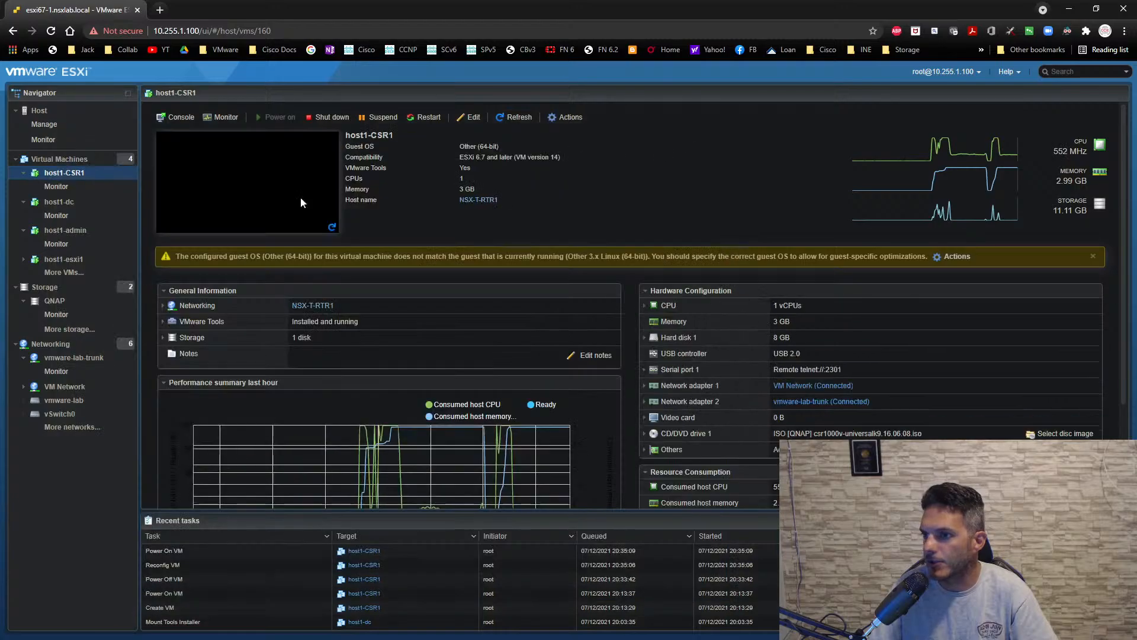
left_click(52, 202)
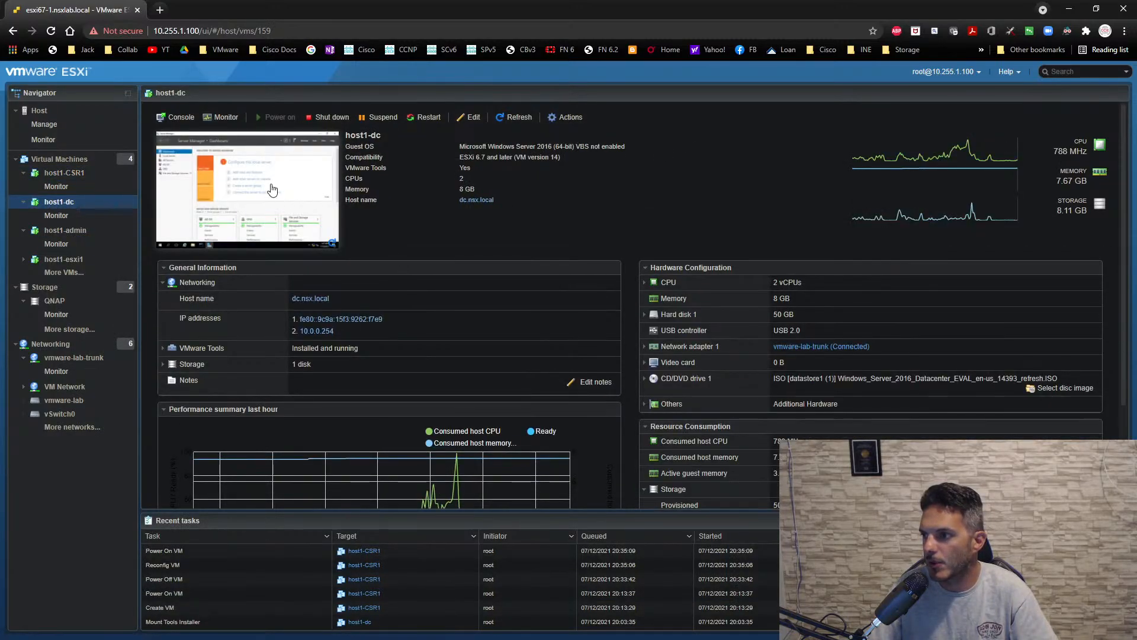
left_click(267, 196)
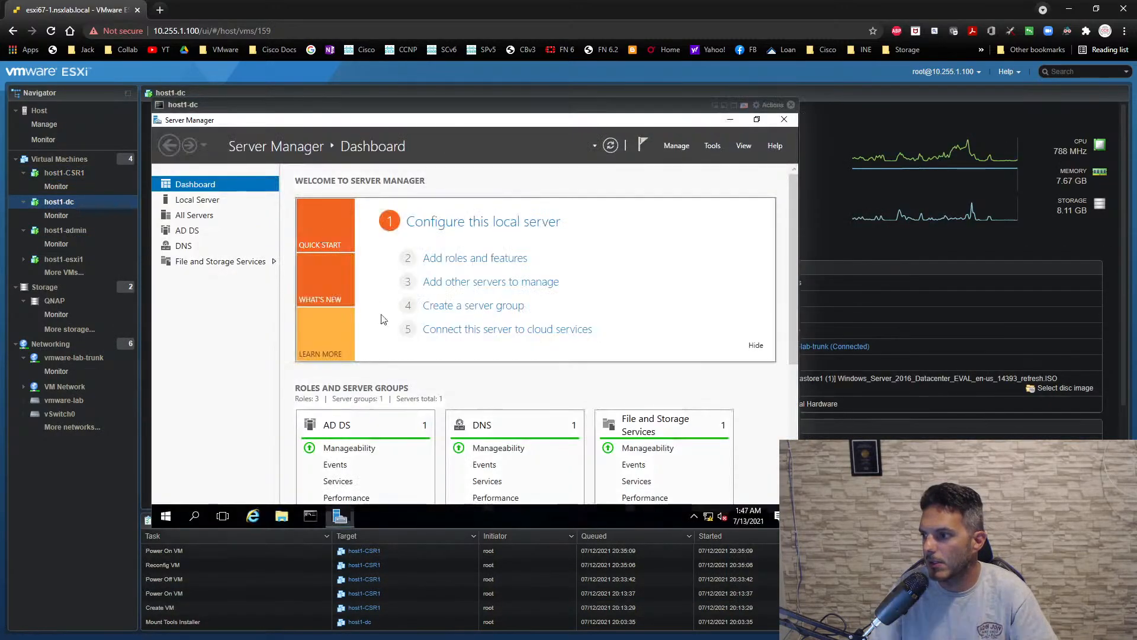
- Open DNS Manager on the domain controller, review the nsx.local forward lookup zone's records, and minimize it
left_click(713, 146)
left_click(626, 291)
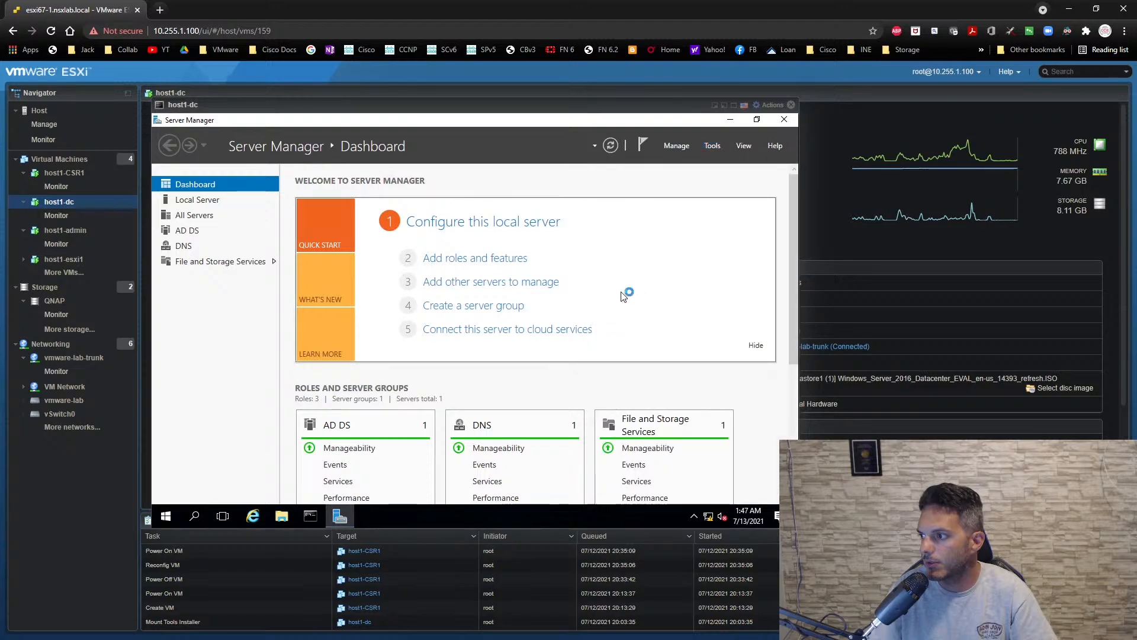
double_click(330, 223)
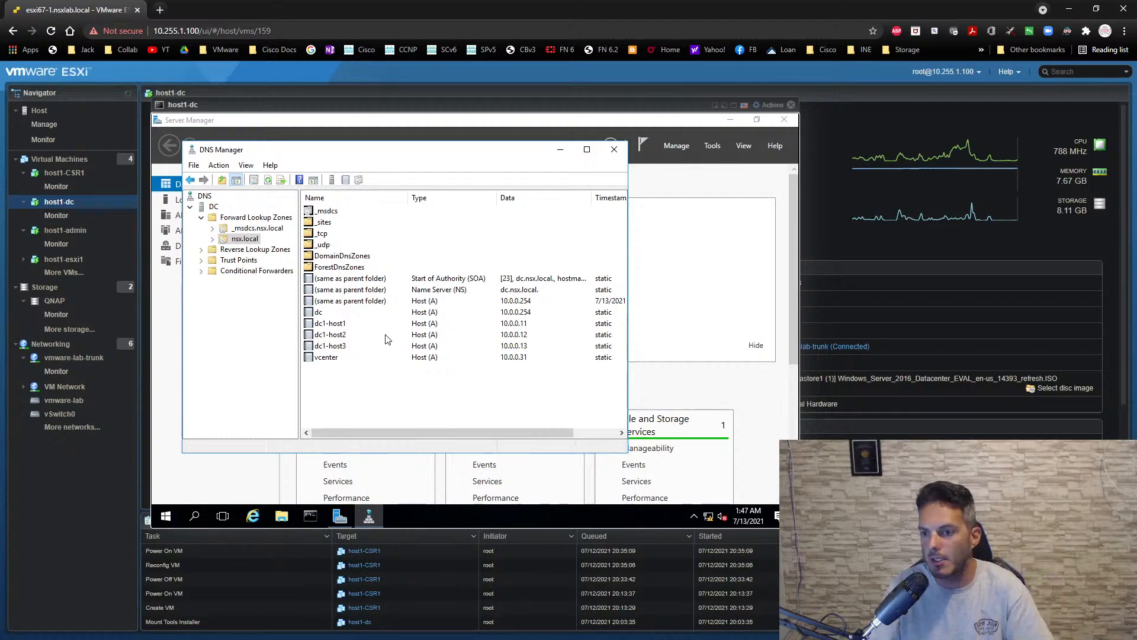
left_click(560, 152)
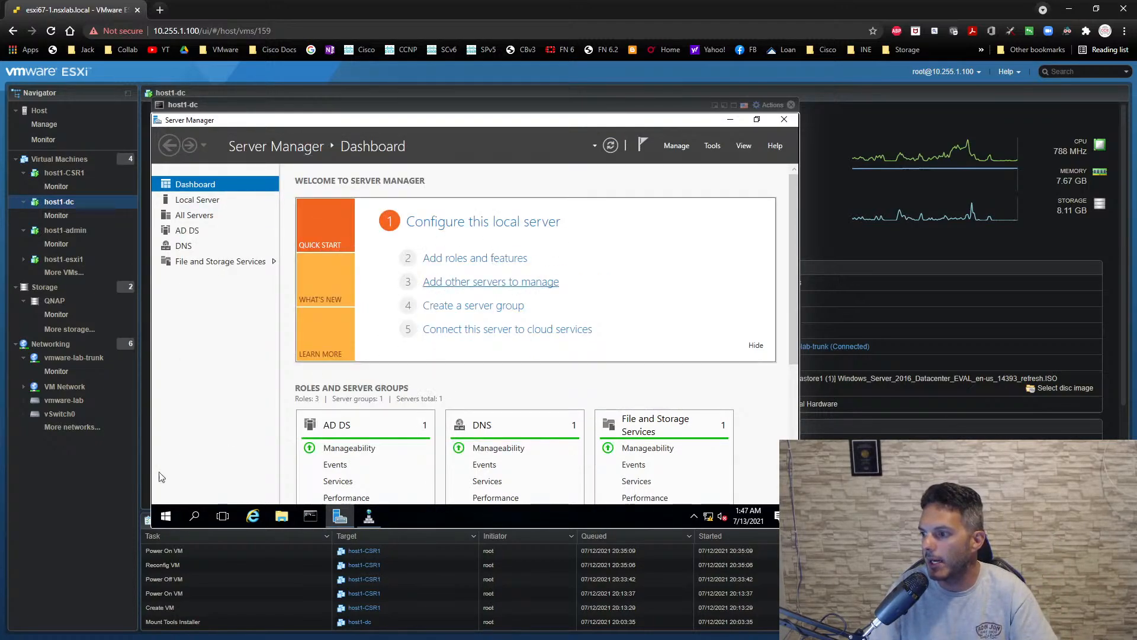
- Switch to the NSX-T-RTR1 session in SecureCRT and list the router's interfaces with sh ip int br
key("alt+Tab")
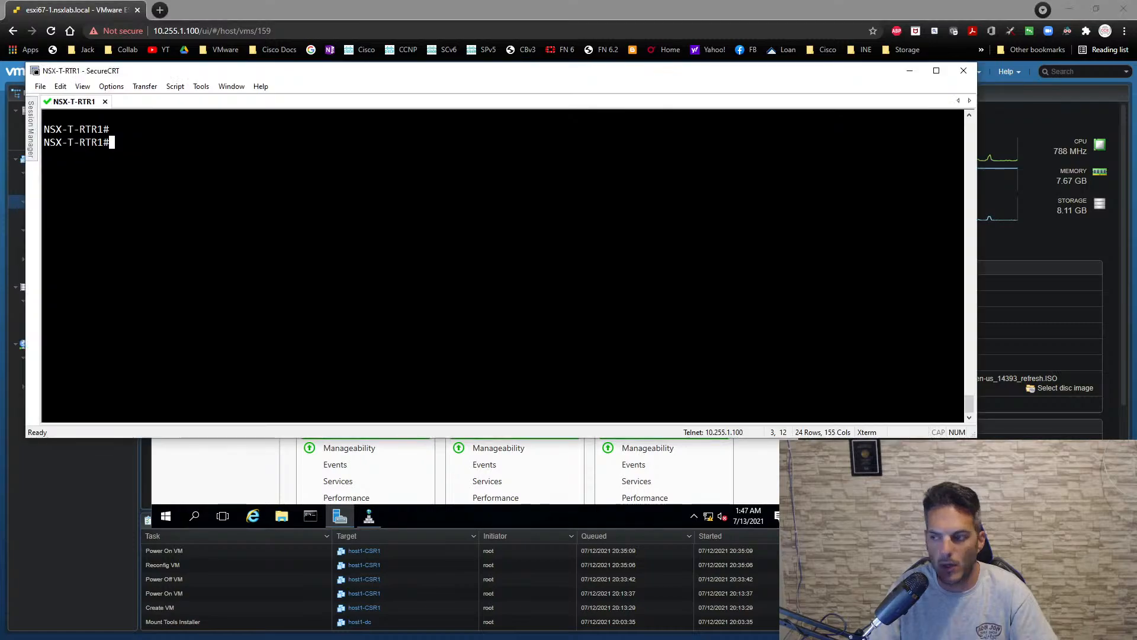
key("Return")
key("Return")
type("sh ip int br")
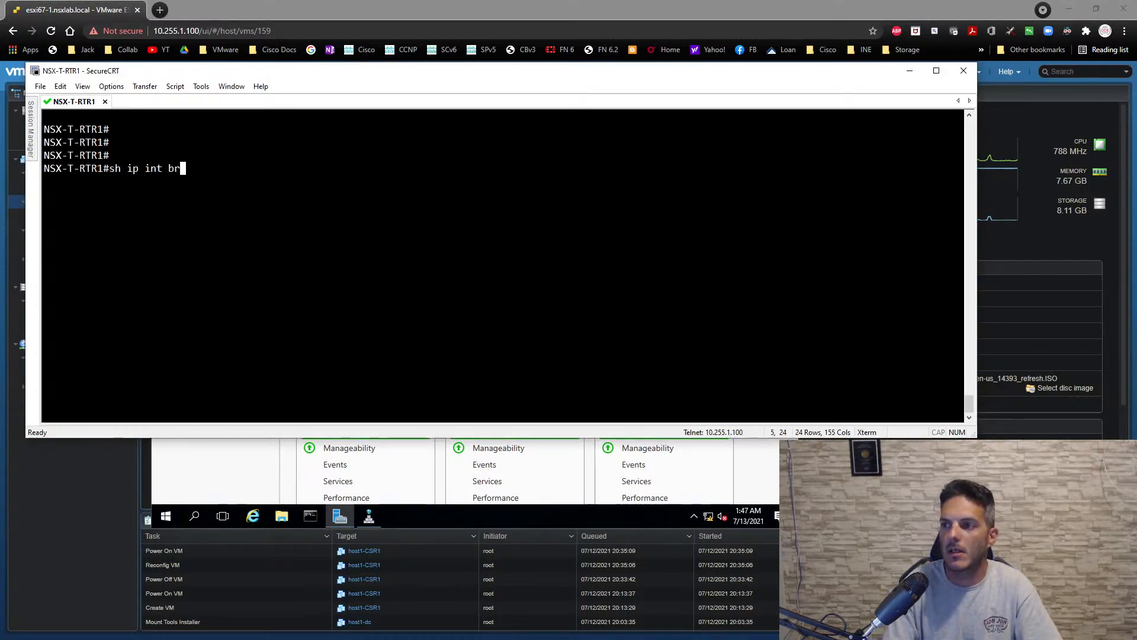
key("Return")
- Enter configuration mode on NSX-T-RTR1, enable interface g1 with no shut, and begin its ip add command
type("conf t")
key("Return")
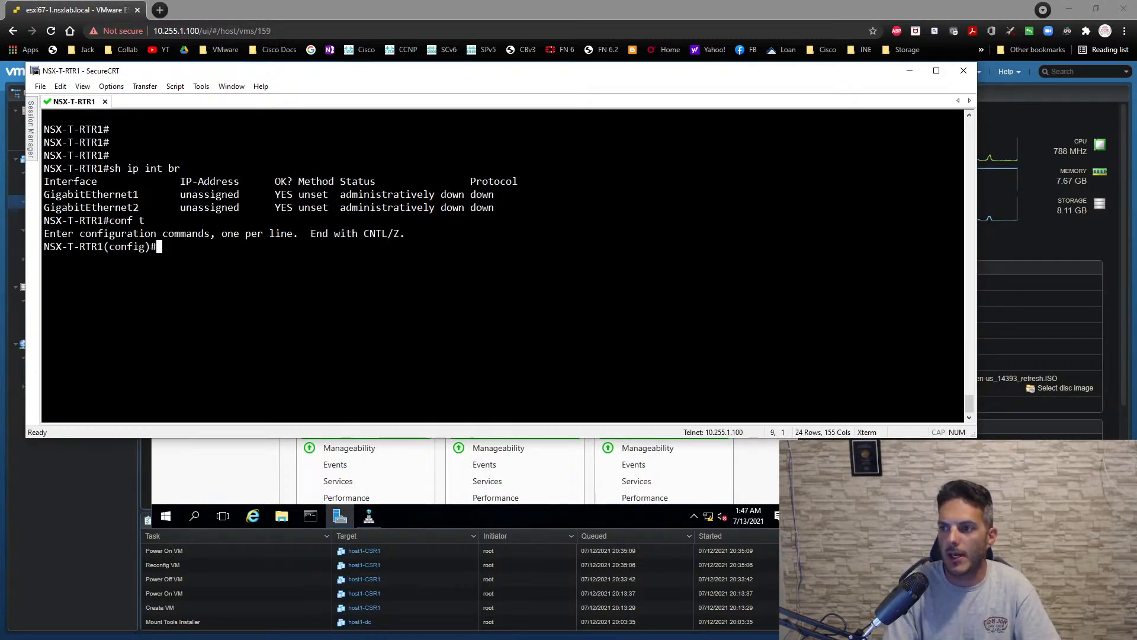
type("int g2")
key("BackSpace")
type("1")
key("Return")
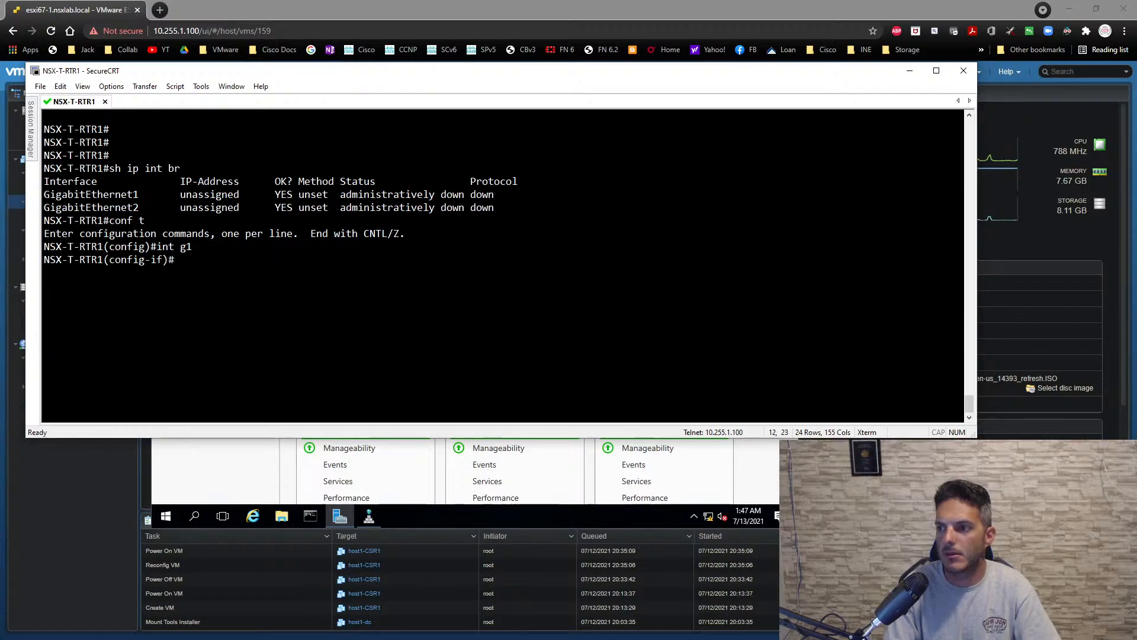
type("no shut")
key("Return")
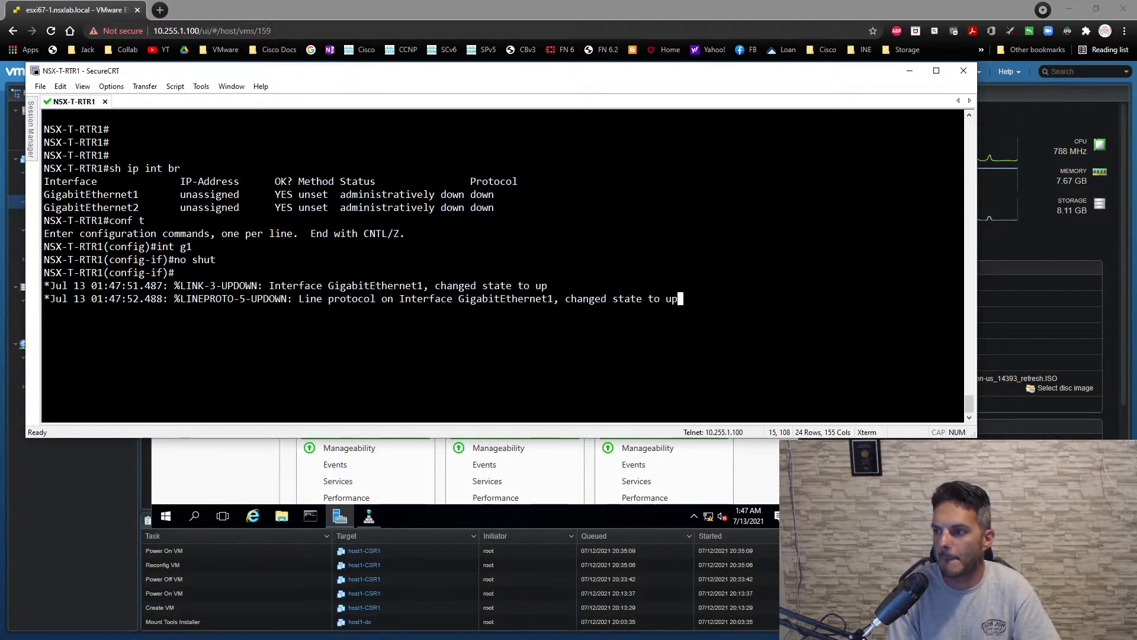
key("Return")
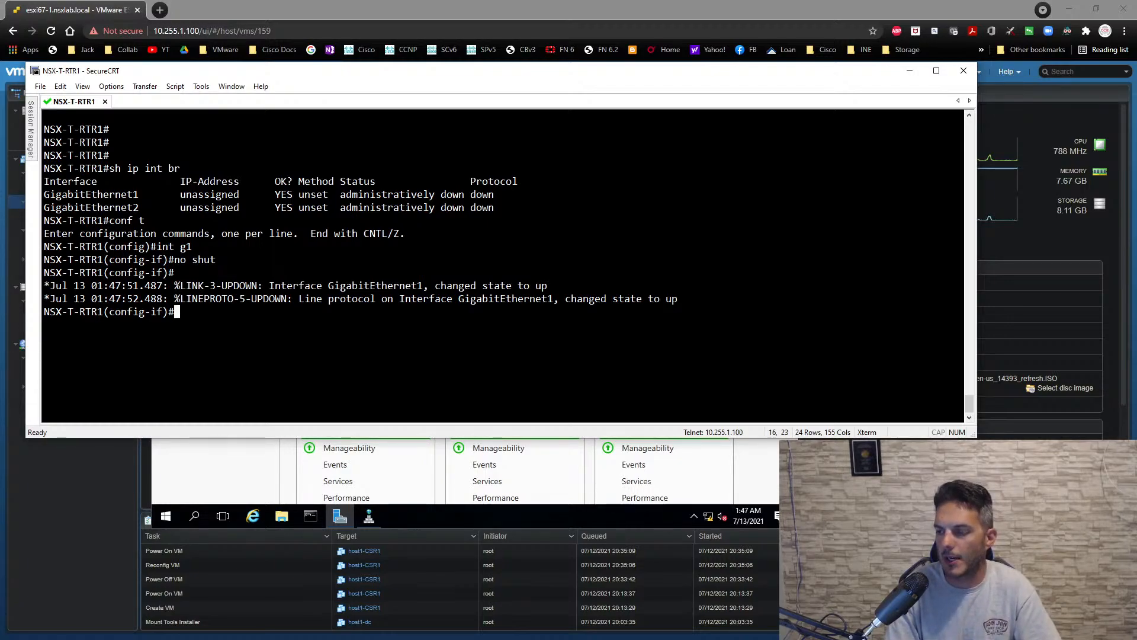
type("ip add")
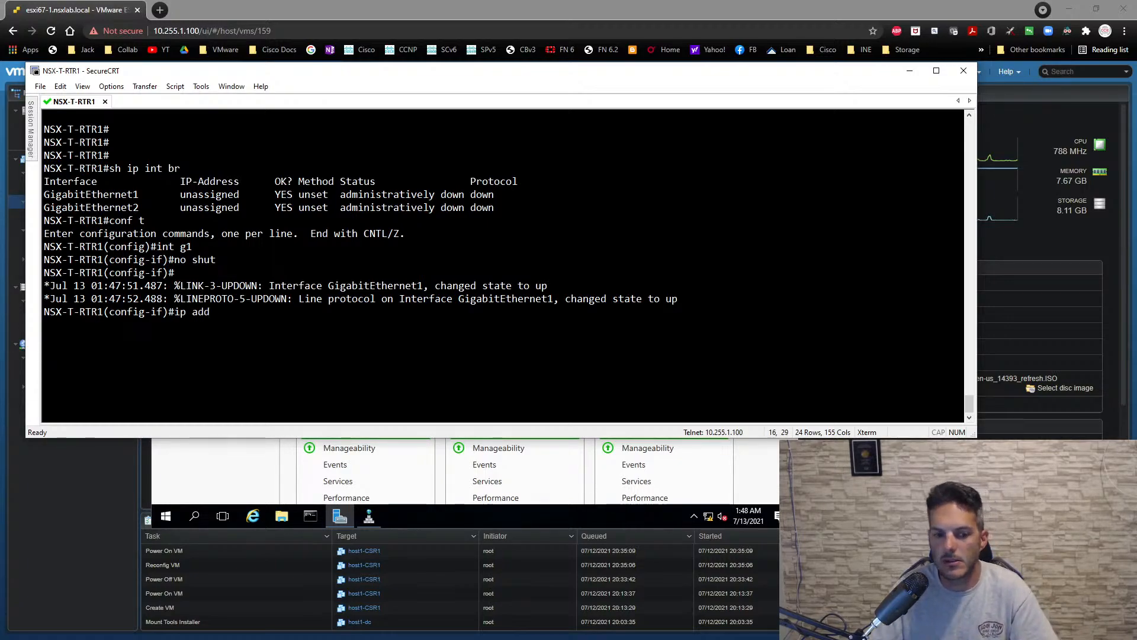
- Open the SW1 session and list the switch's IP interfaces and its full VLAN table
left_click(31, 115)
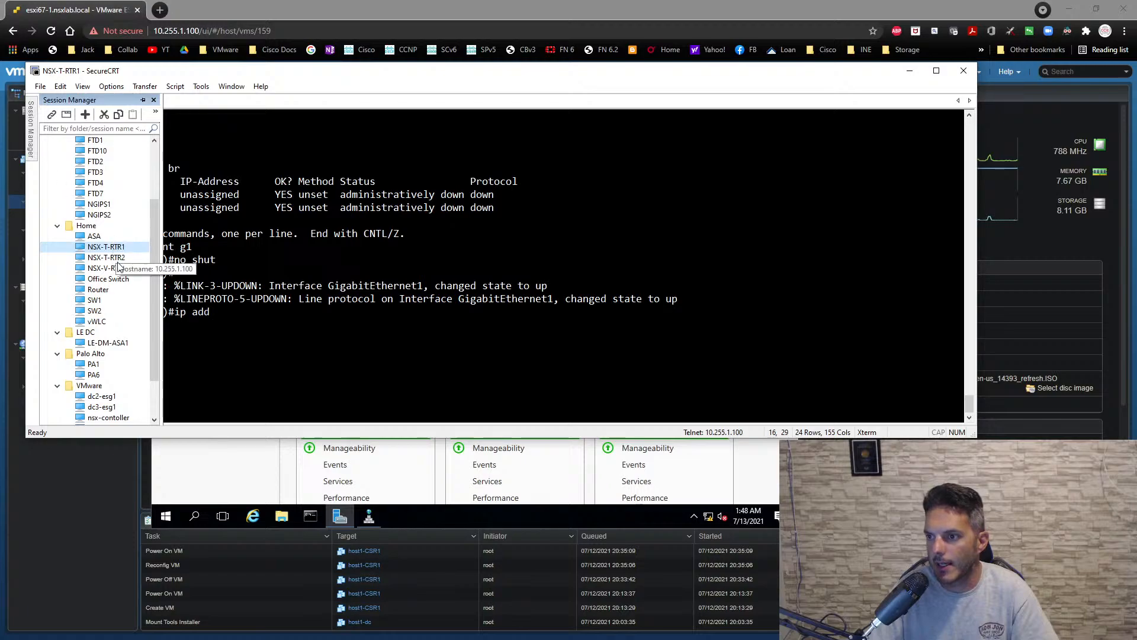
double_click(96, 300)
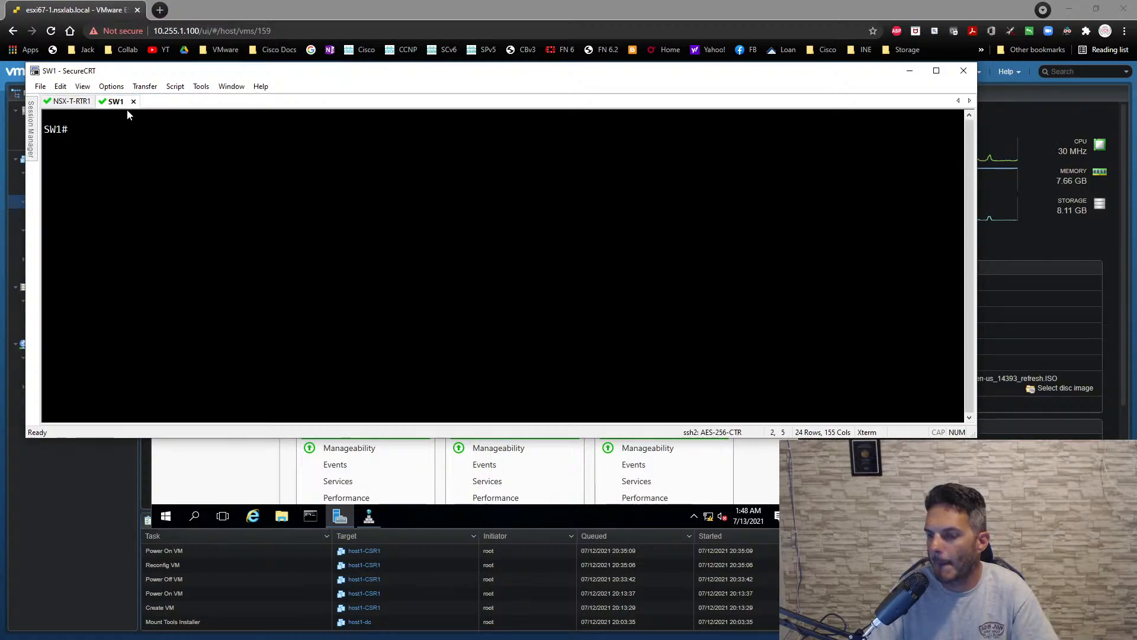
type("sh ip int br")
key("Return")
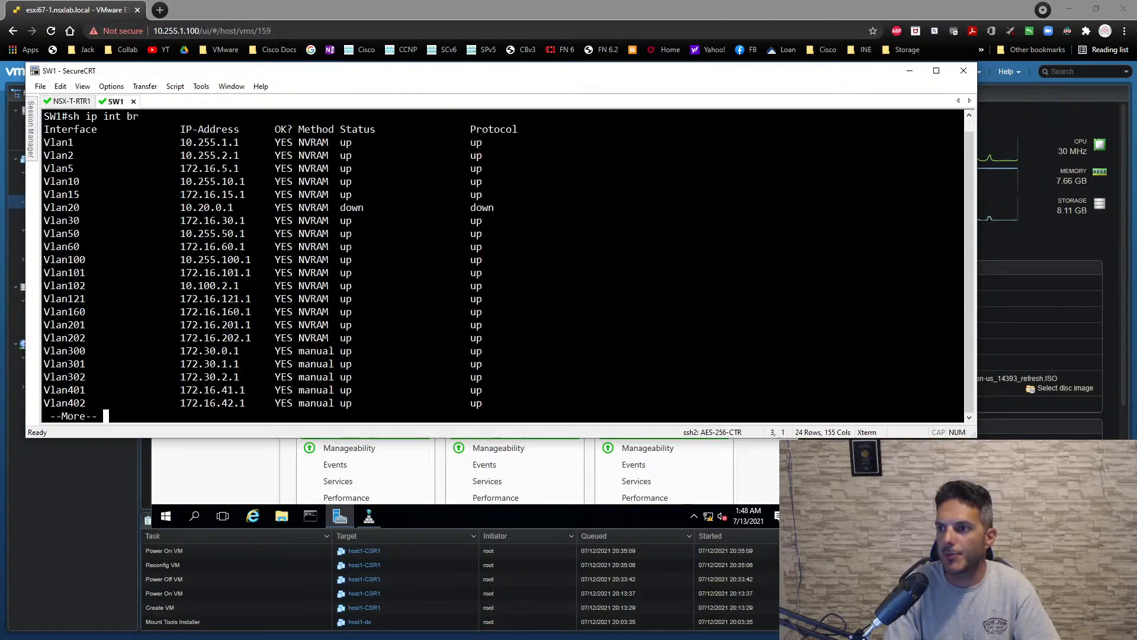
key("space")
type("sh")
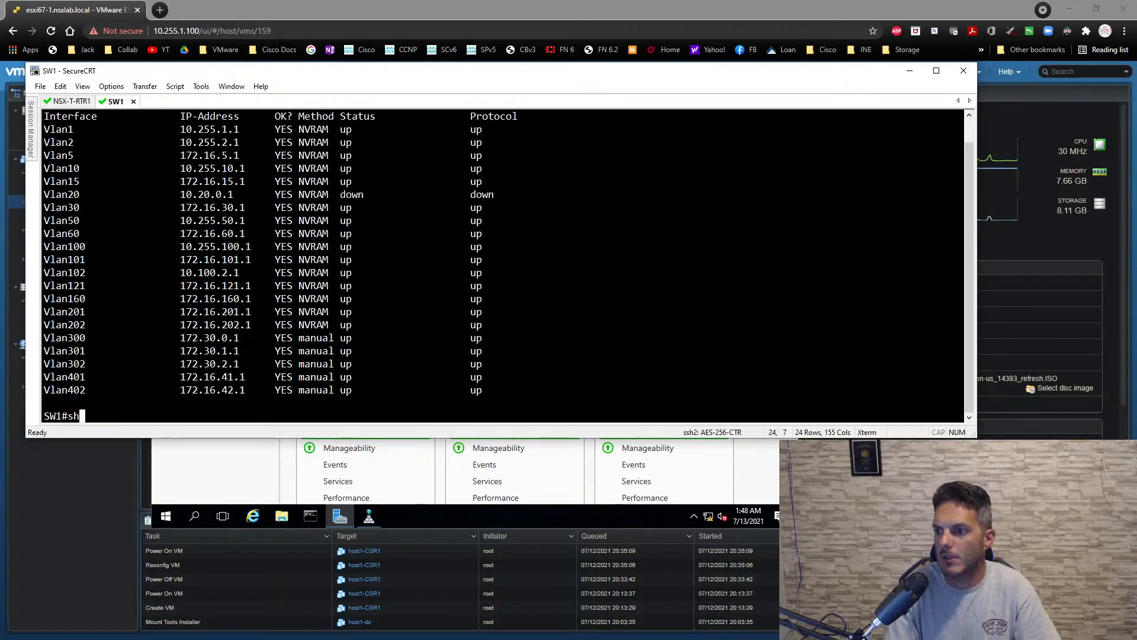
type("ow vlan")
key("Return")
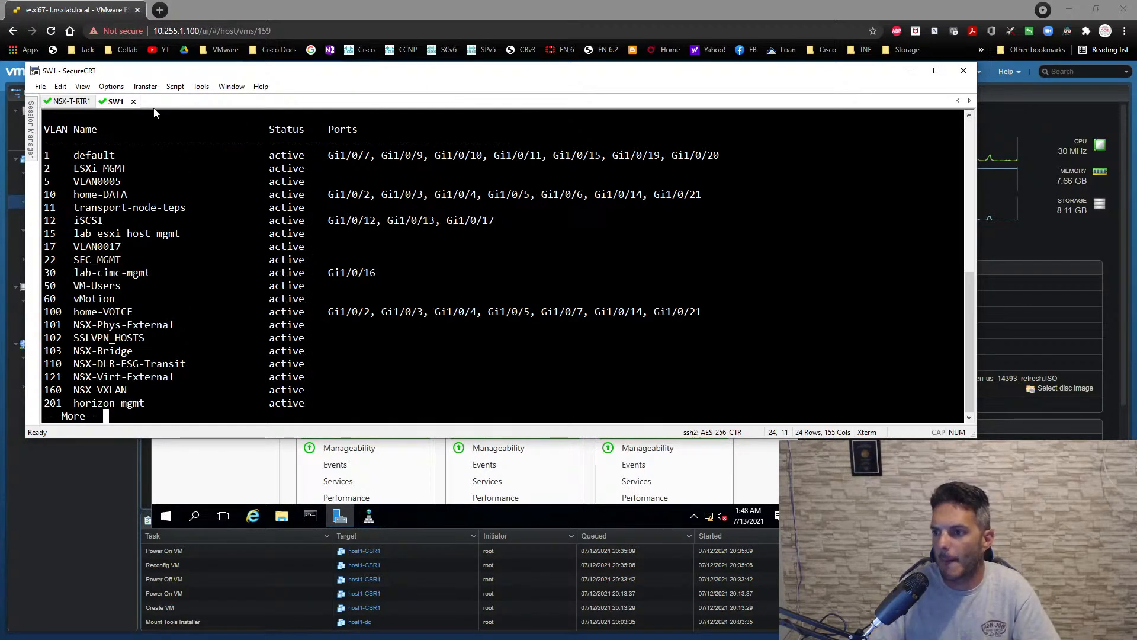
key("space")
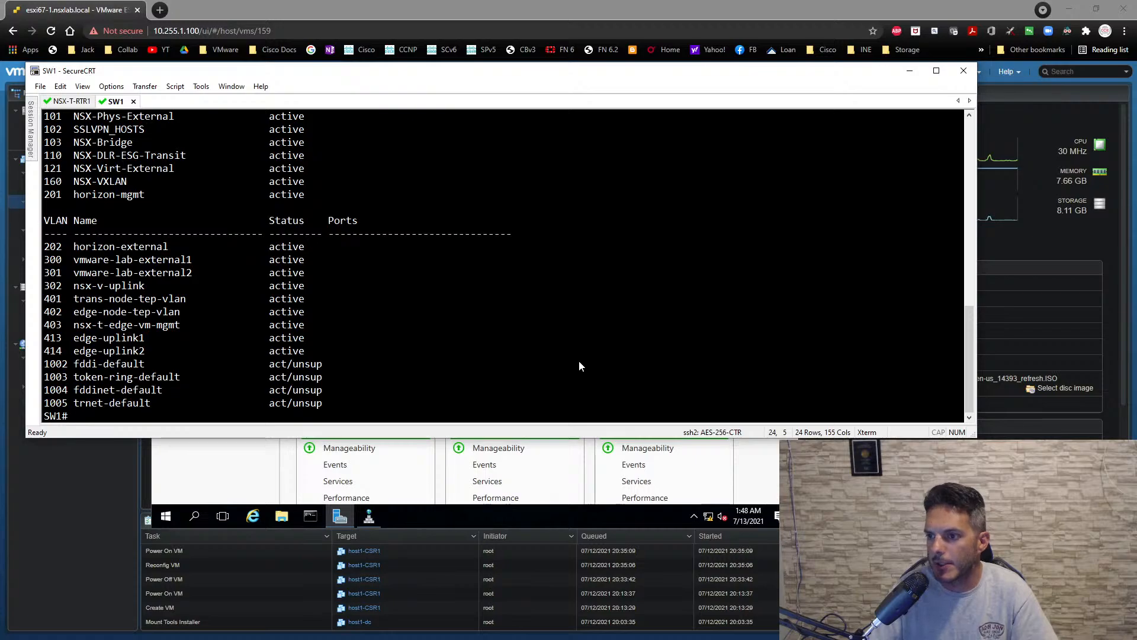
- Display the running configuration of SW1's VLAN 300 interface
type("sh run int vlan ")
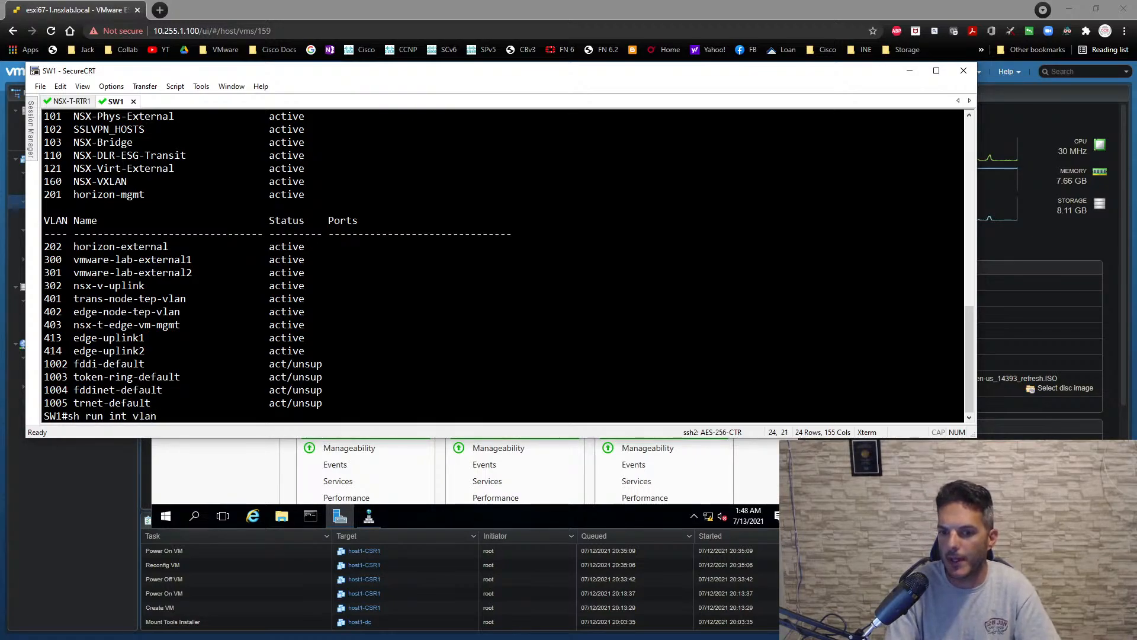
type("300")
key("Return")
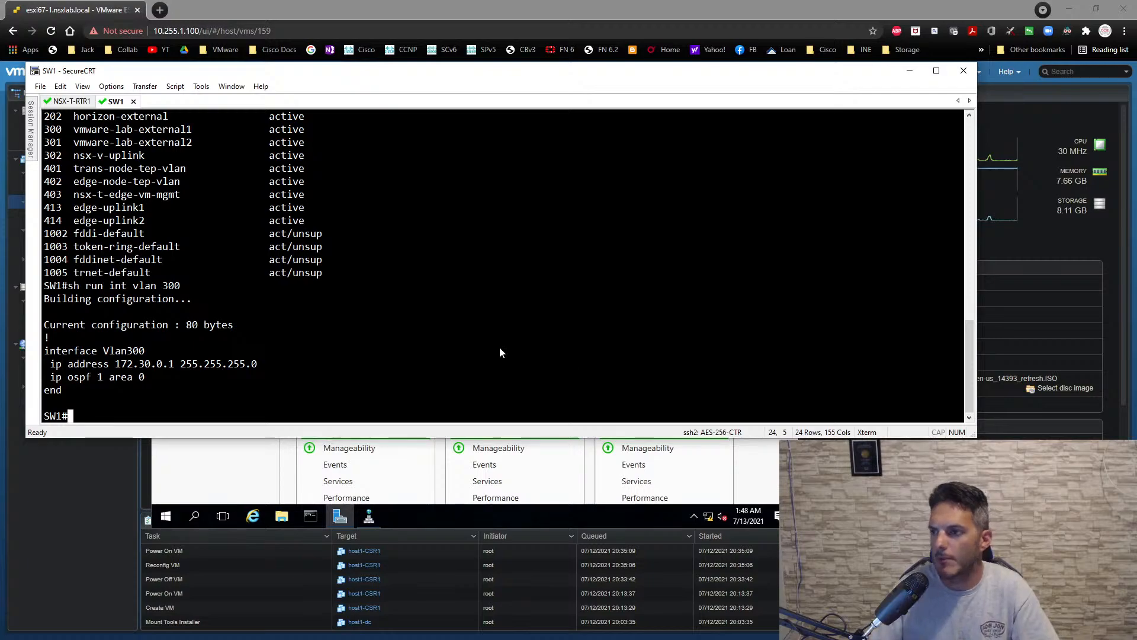
- Return to NSX-T-RTR1 and assign 172.30.0.2 with mask 255.255.255.0 to interface g1, keeping it enabled with no shut
left_click(71, 101)
type("172.")
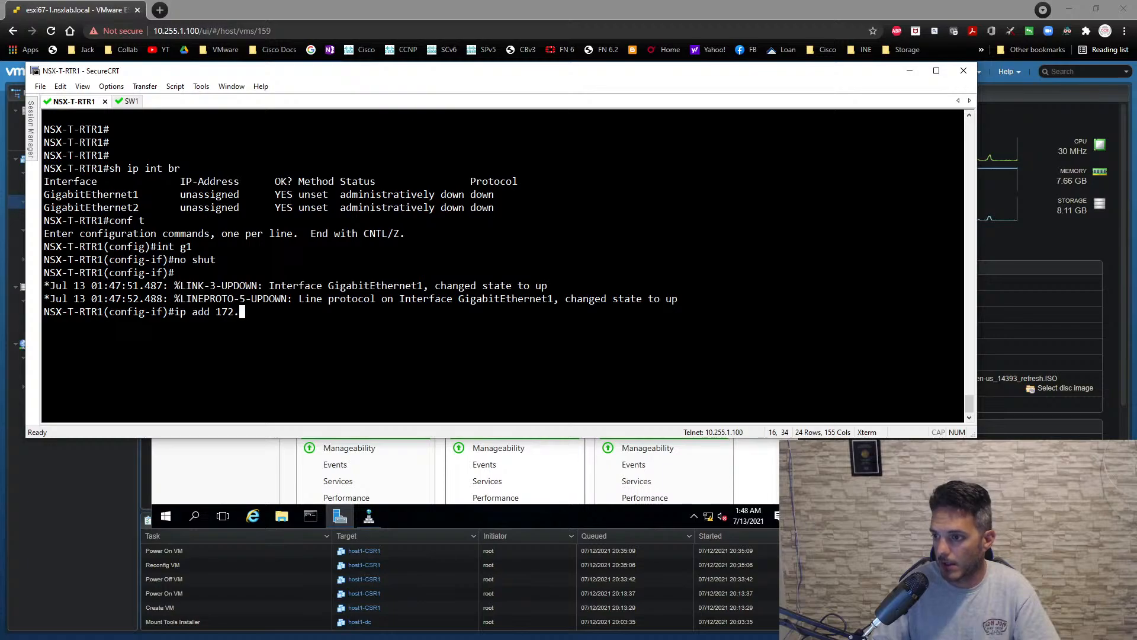
type("30.0.2")
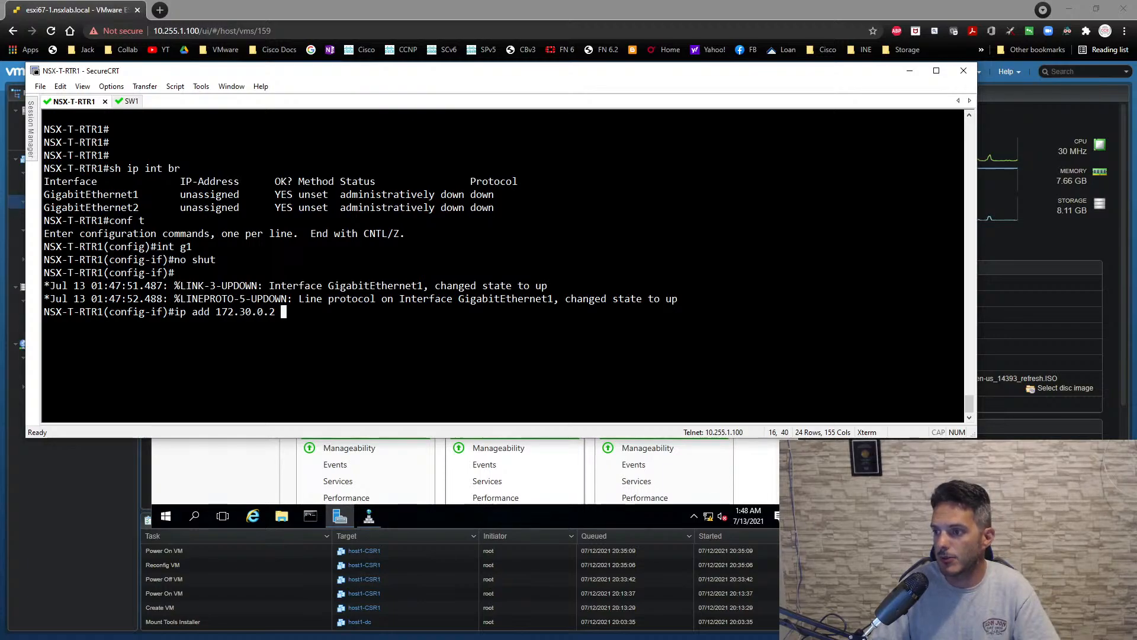
type(" 255.255.255.0")
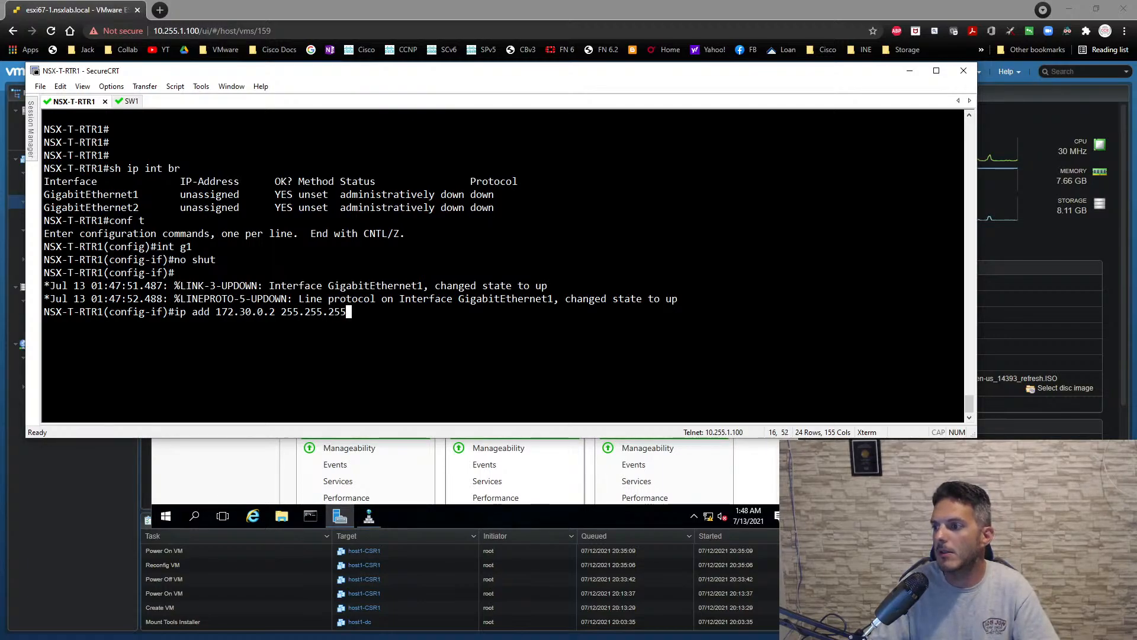
key("Return")
type("no shut")
key("Return")
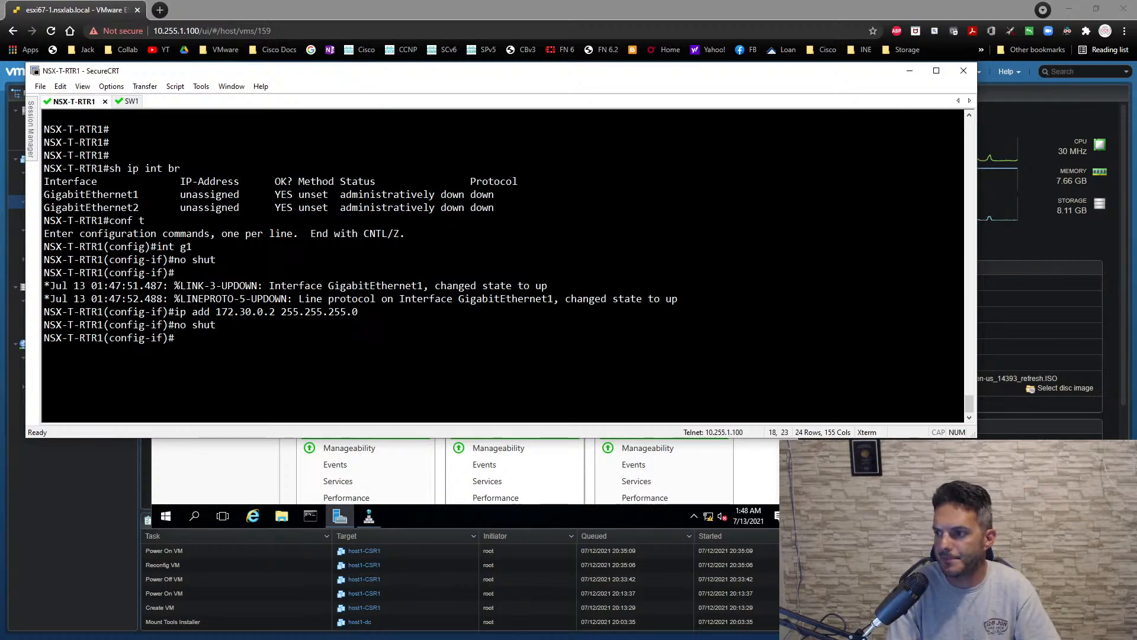
- Enable OSPF process 1 in area 0 on NSX-T-RTR1's g1 interface
type("ip os")
key("Tab")
type("1 a")
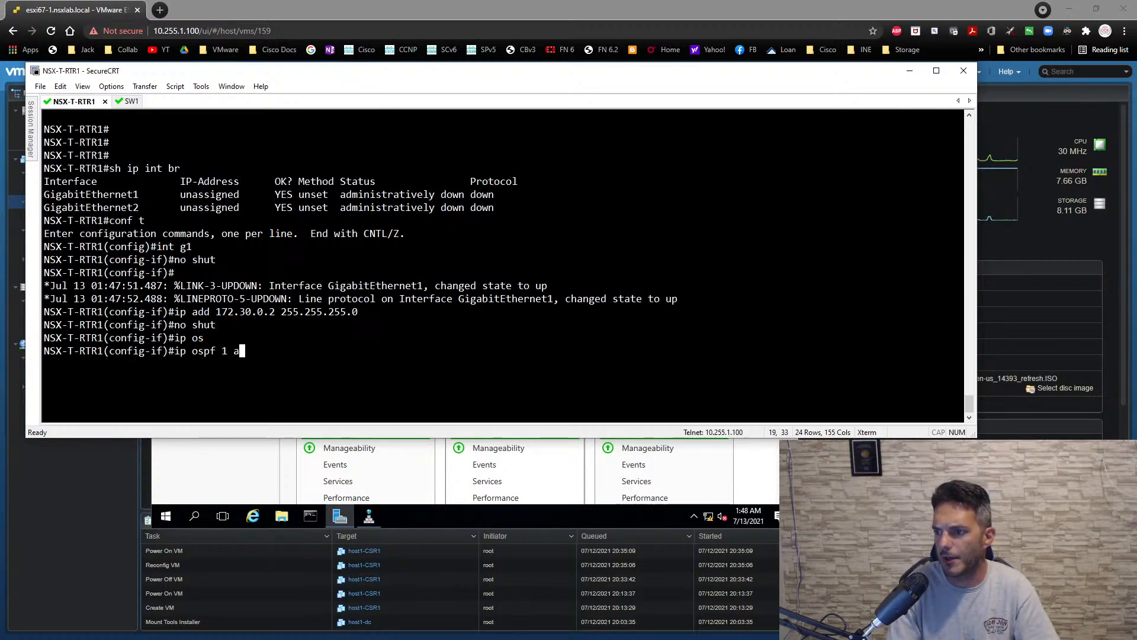
type("rea 0")
key("Return")
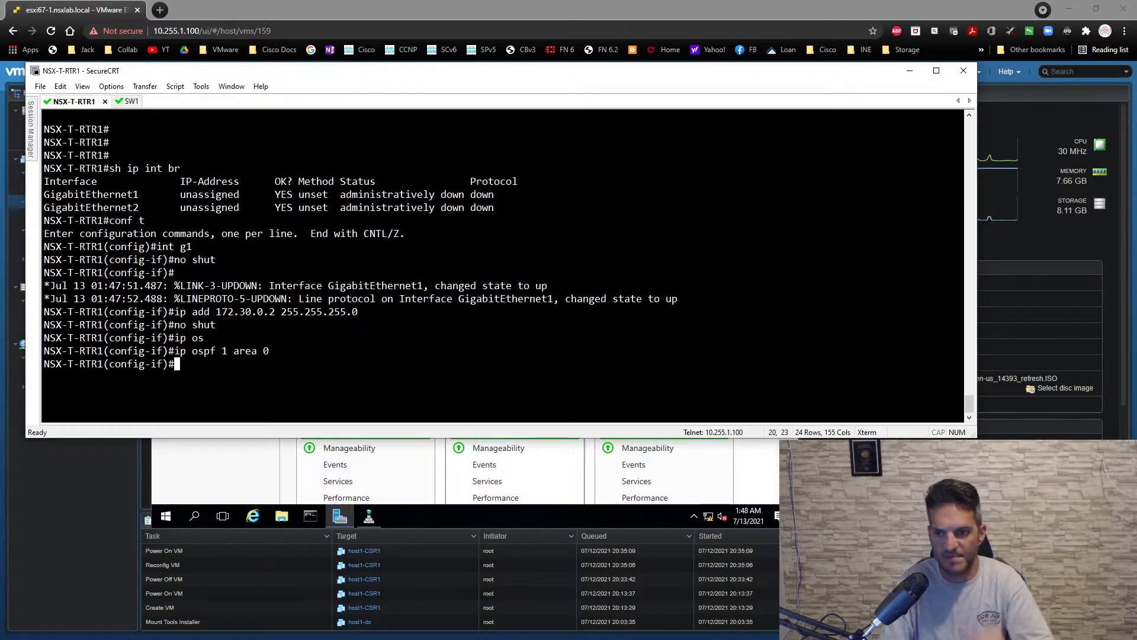
key("Return")
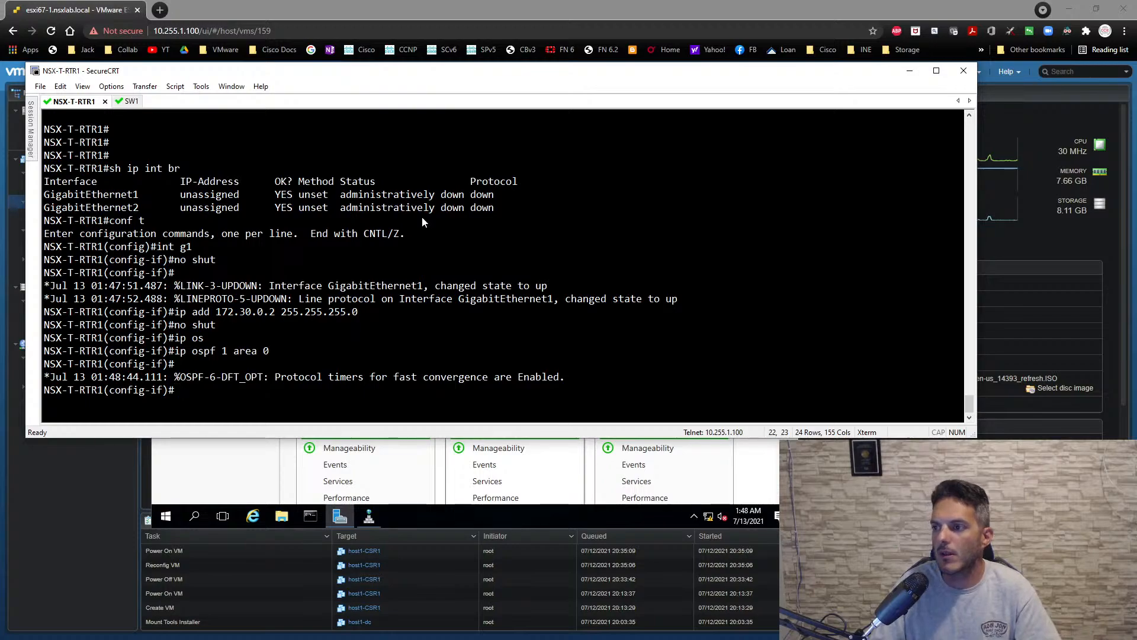
- Ping 172.30.0.1 from NSX-T-RTR1 and move the terminal window lower to uncover the ESXi page
type("do p")
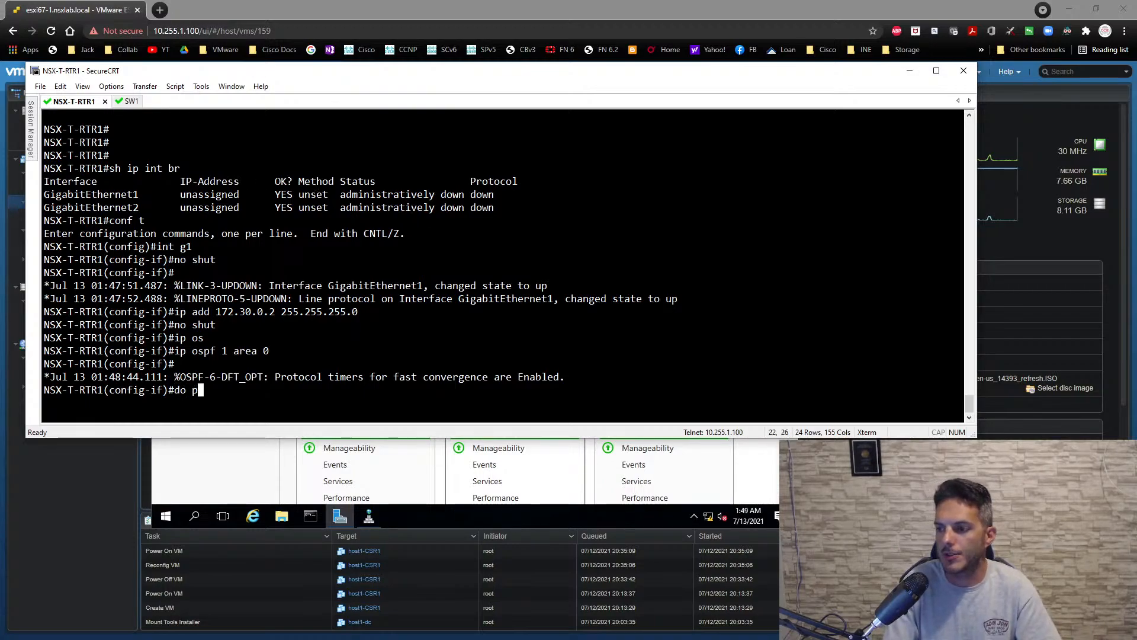
type("in 172.3")
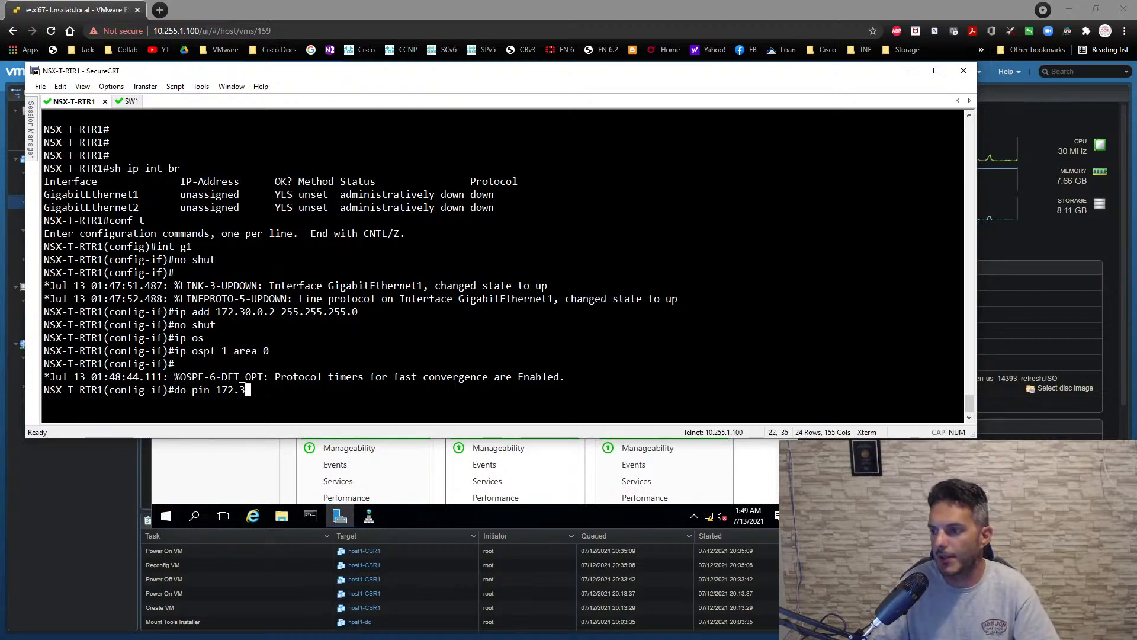
type("0.0.1")
key("Return")
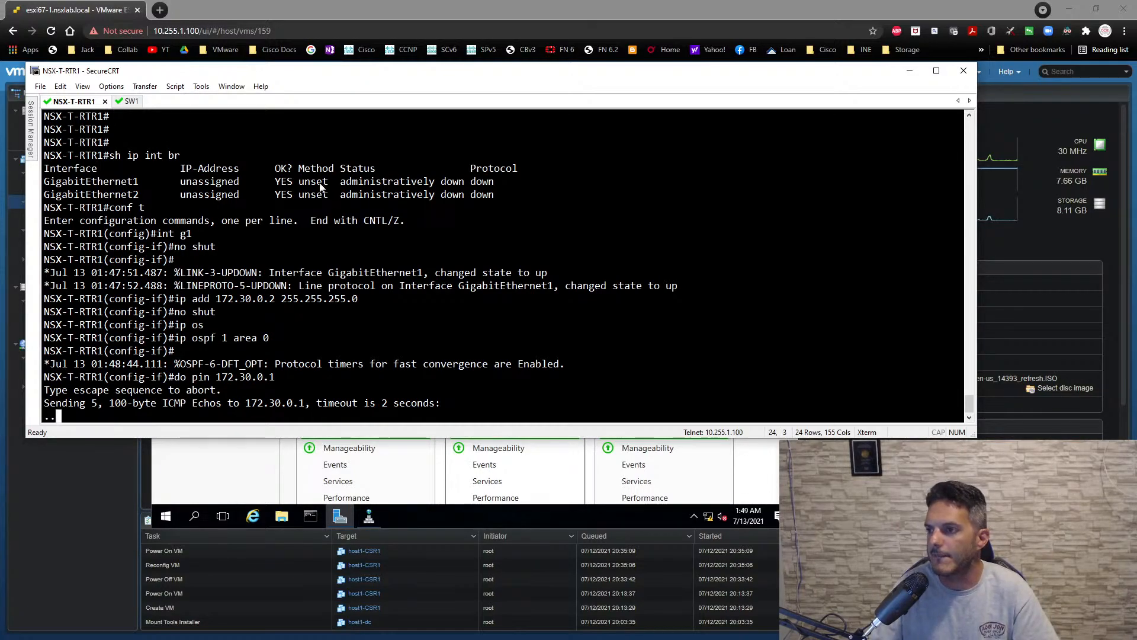
left_click_drag(347, 82, 388, 259)
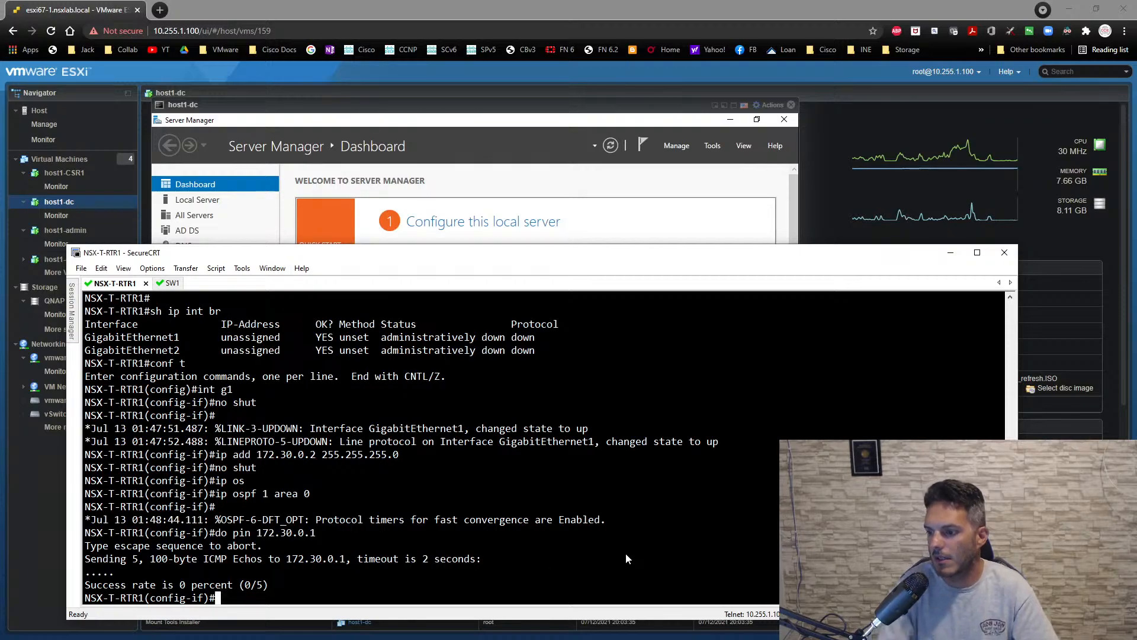
- Leave configuration mode on NSX-T-RTR1 and show the details of interface g1, including its hardware address
type("end")
key("Return")
key("Return")
type("show")
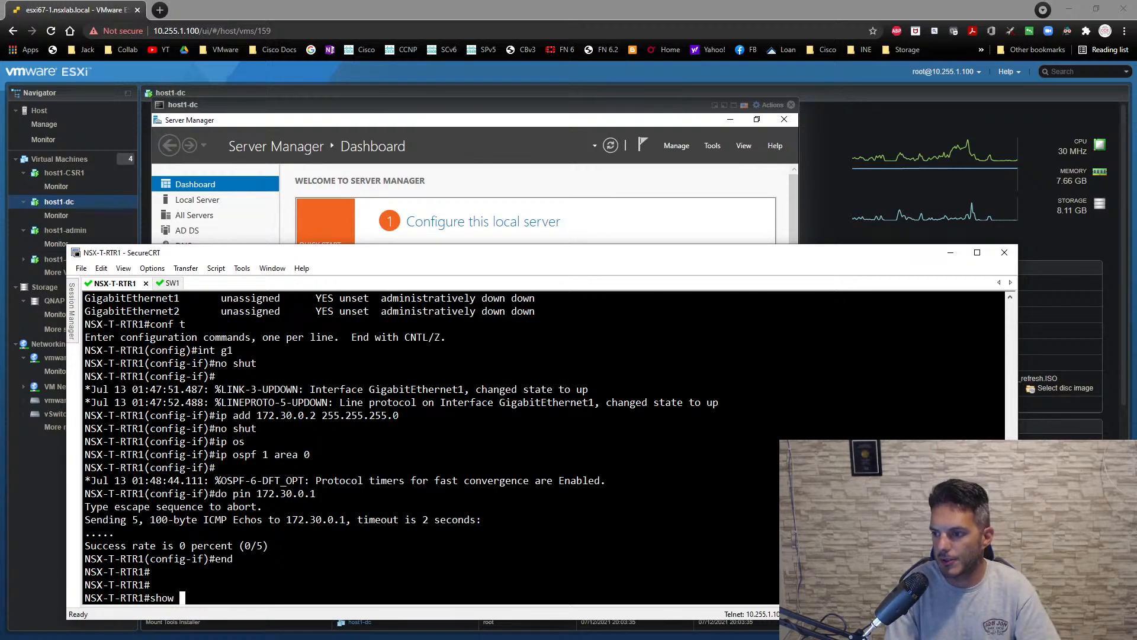
type("int g1")
key("Return")
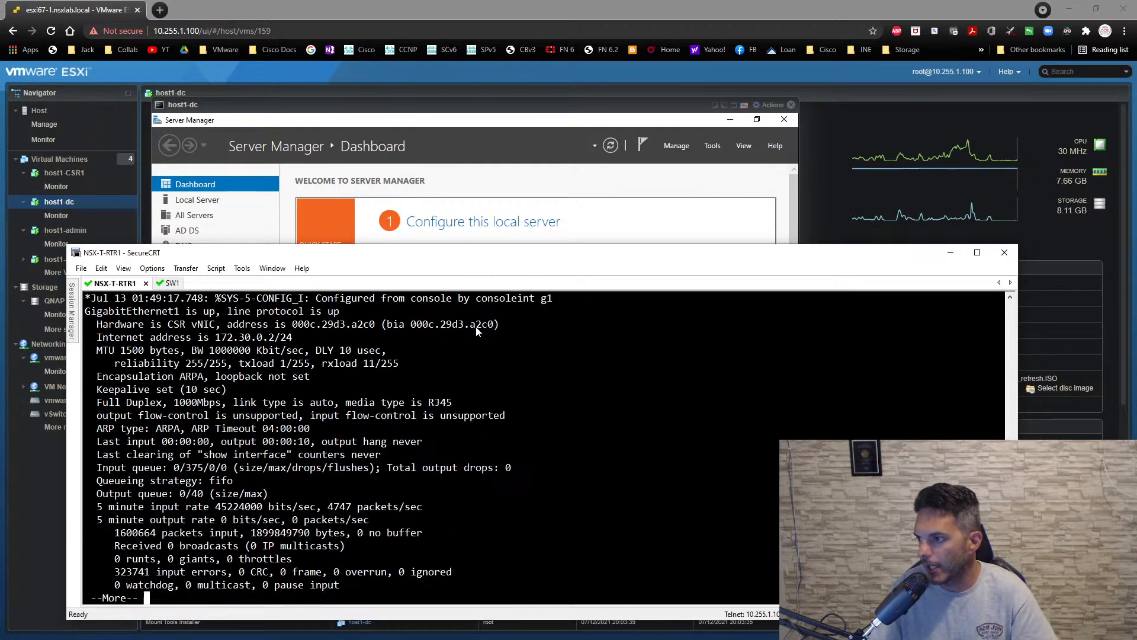
- Return to the ESXi client, close the host1-dc console, and expand Network adapter 1 of host1-CSR1 to check its MAC address
left_click(655, 74)
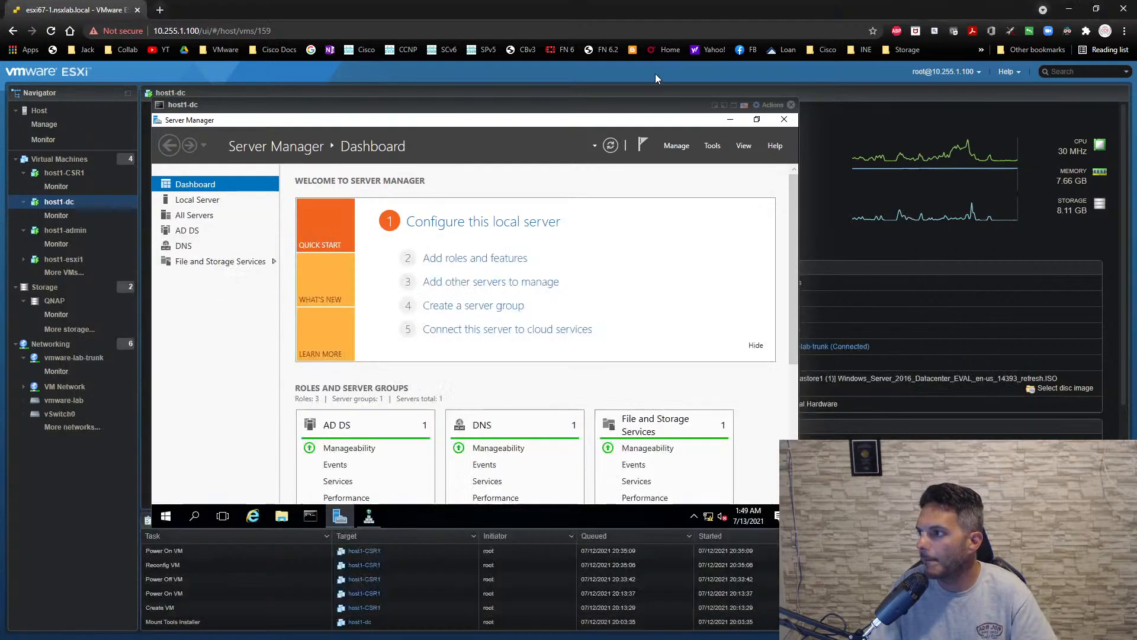
left_click(791, 104)
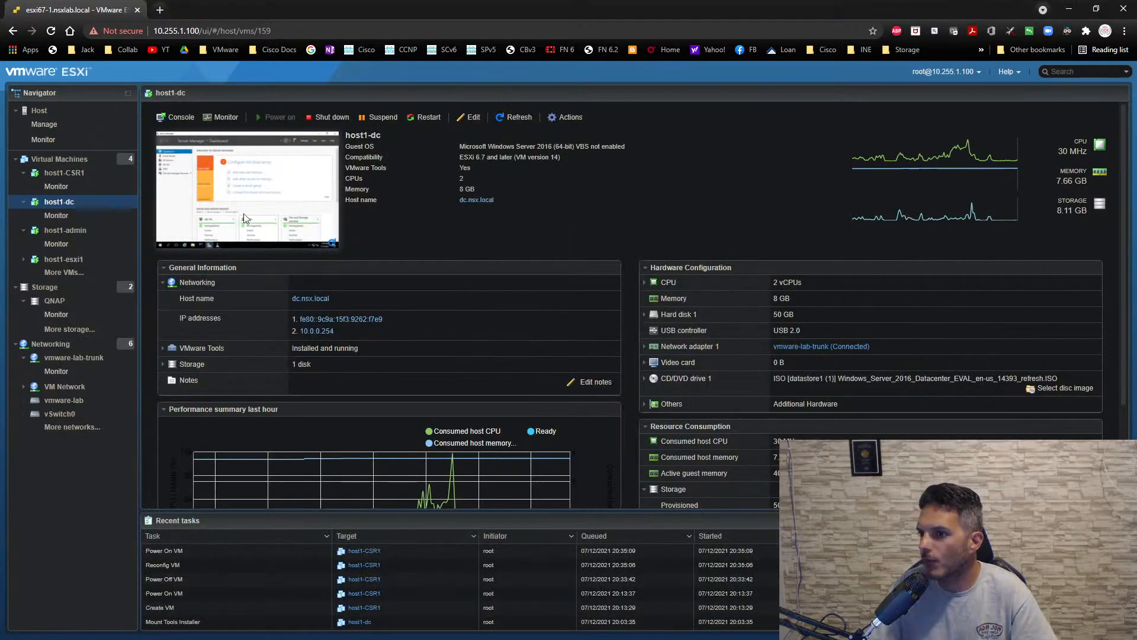
left_click(72, 173)
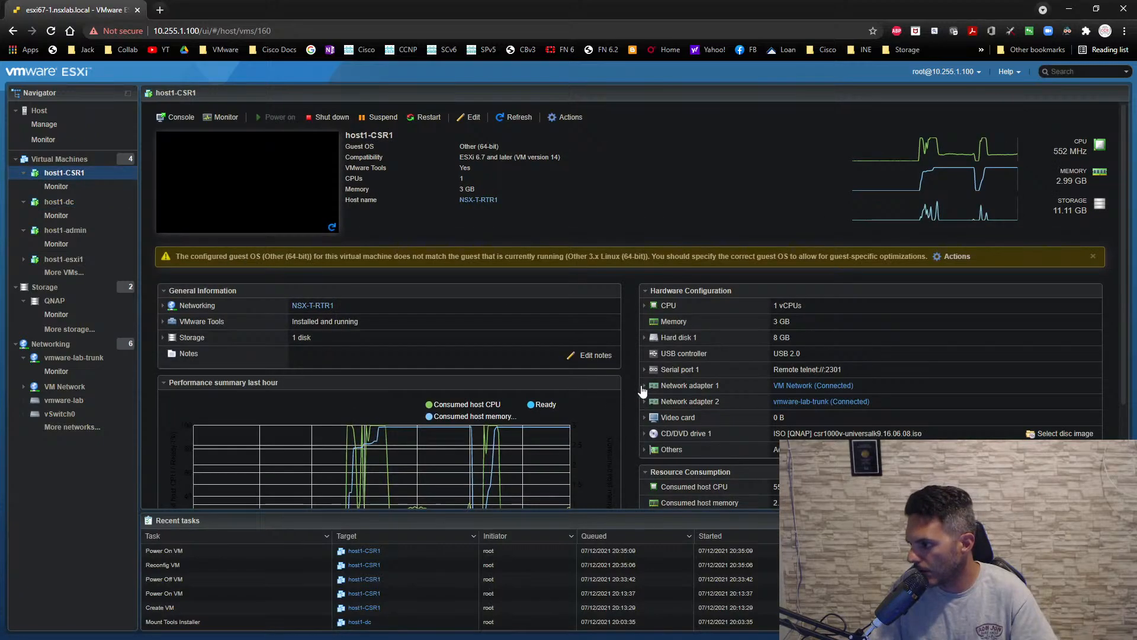
left_click(643, 386)
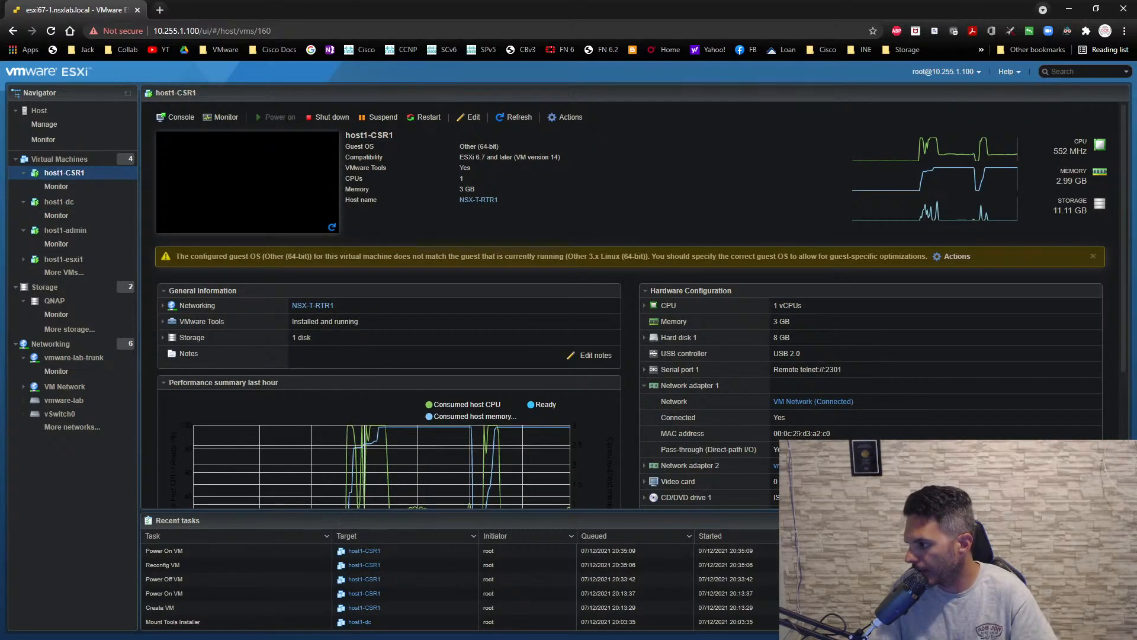
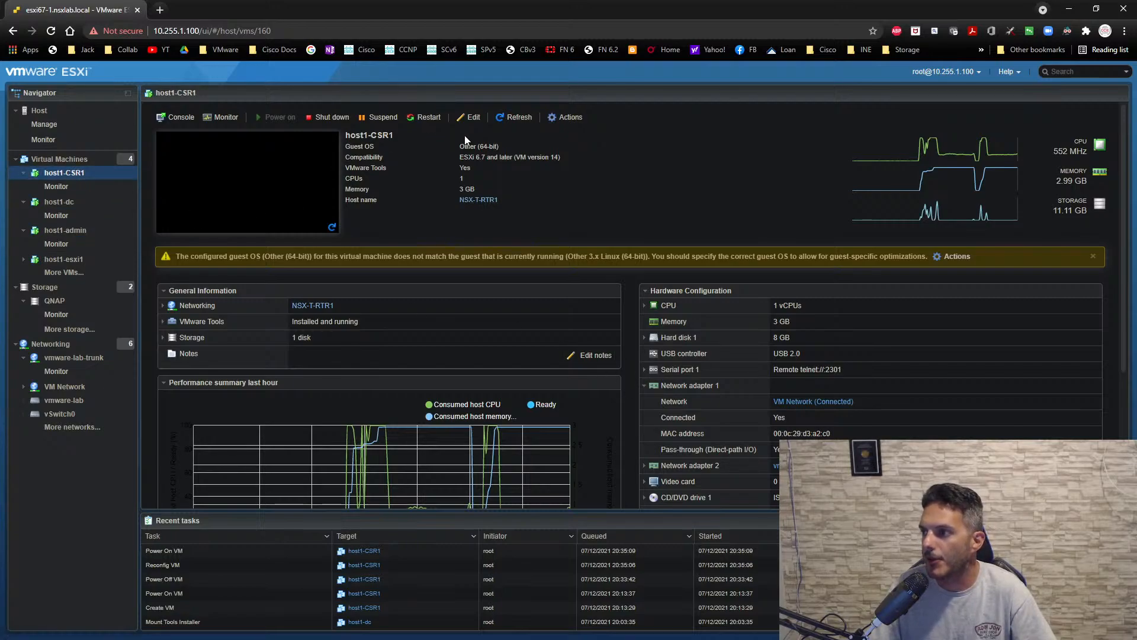
- Connect Network Adapter 1 of host1-CSR1 to the vmware-lab-external-vlan-300 port group and save the VM settings
left_click(470, 119)
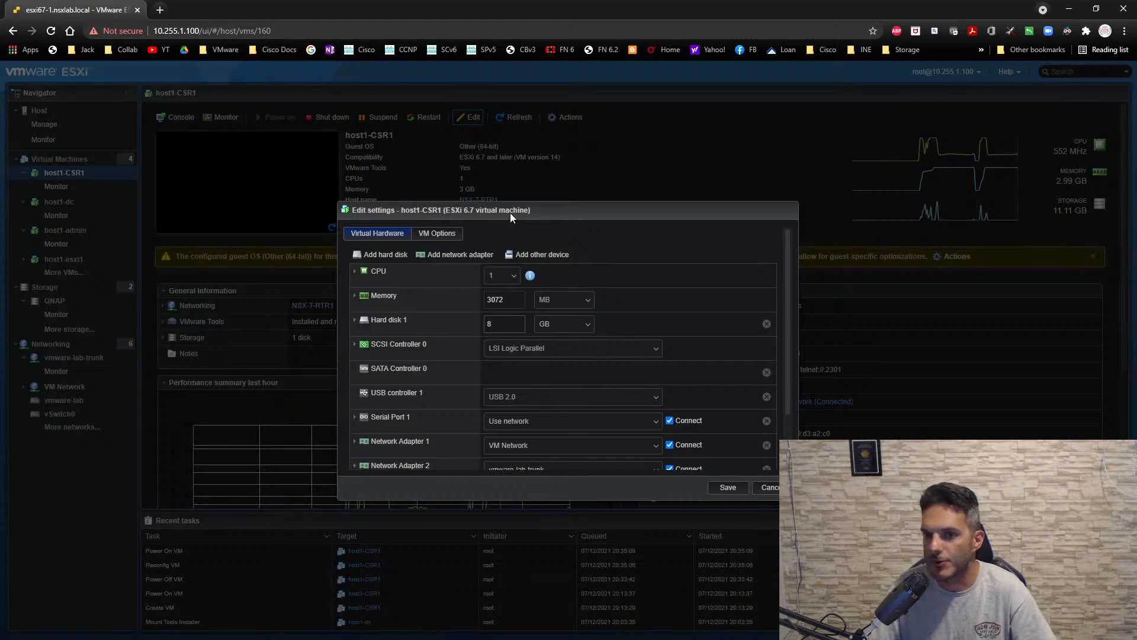
left_click_drag(510, 212, 480, 205)
scroll(558, 365, "down", 2)
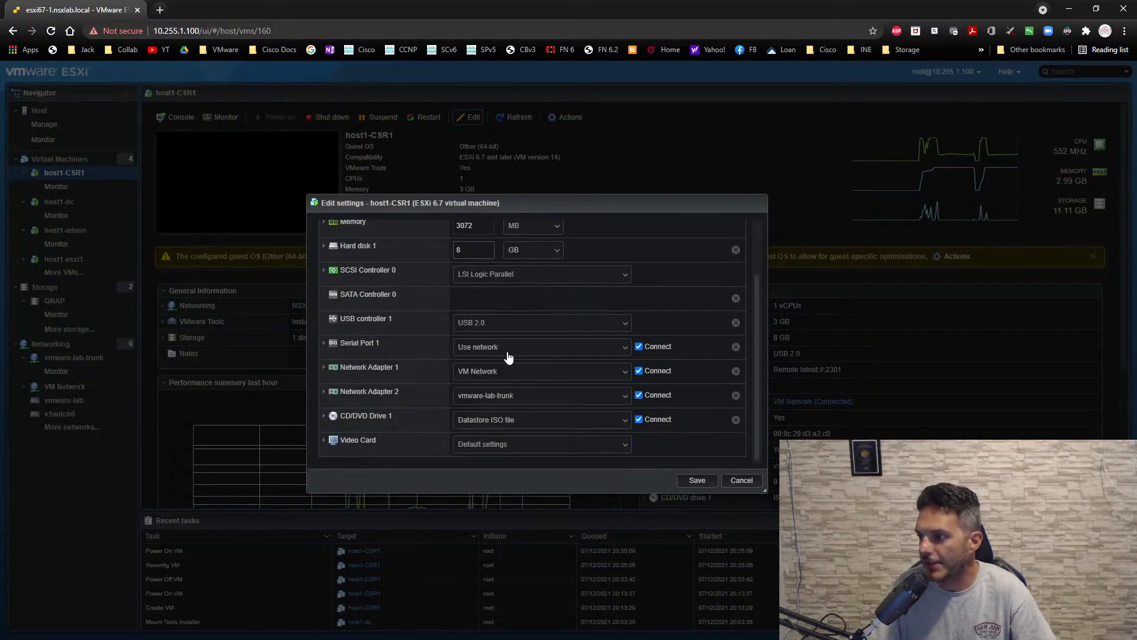
left_click(500, 371)
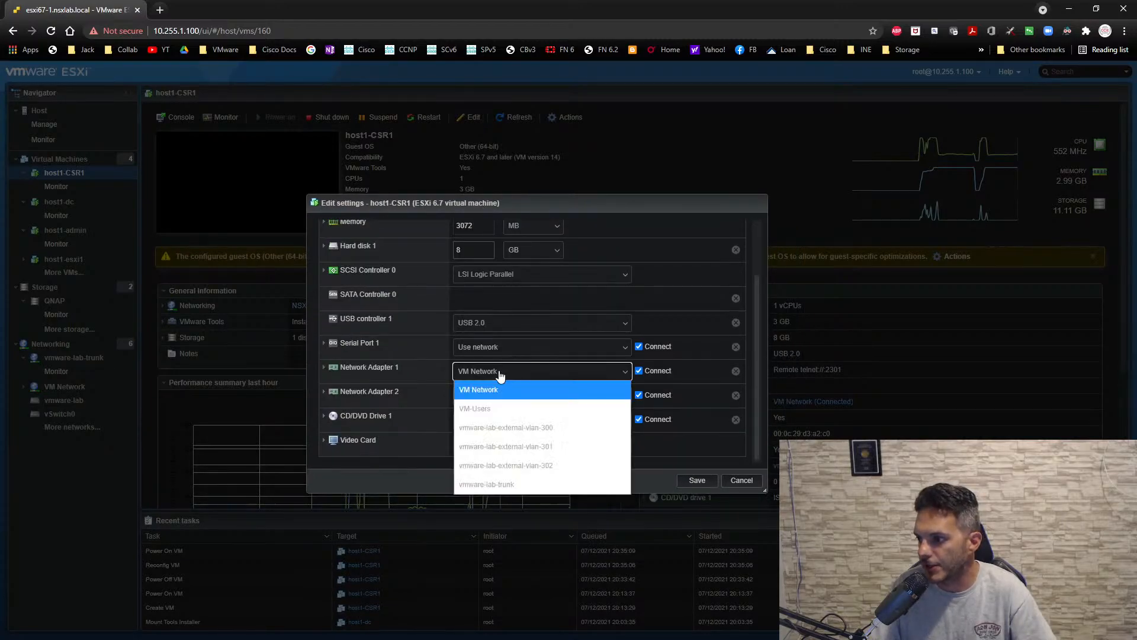
left_click(494, 428)
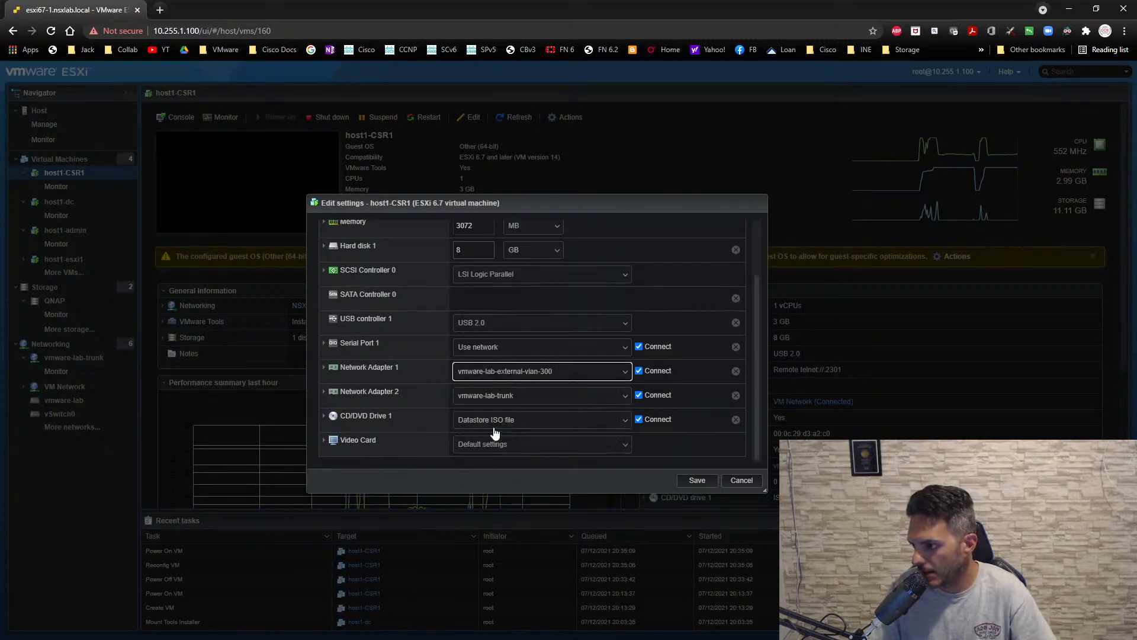
left_click(709, 483)
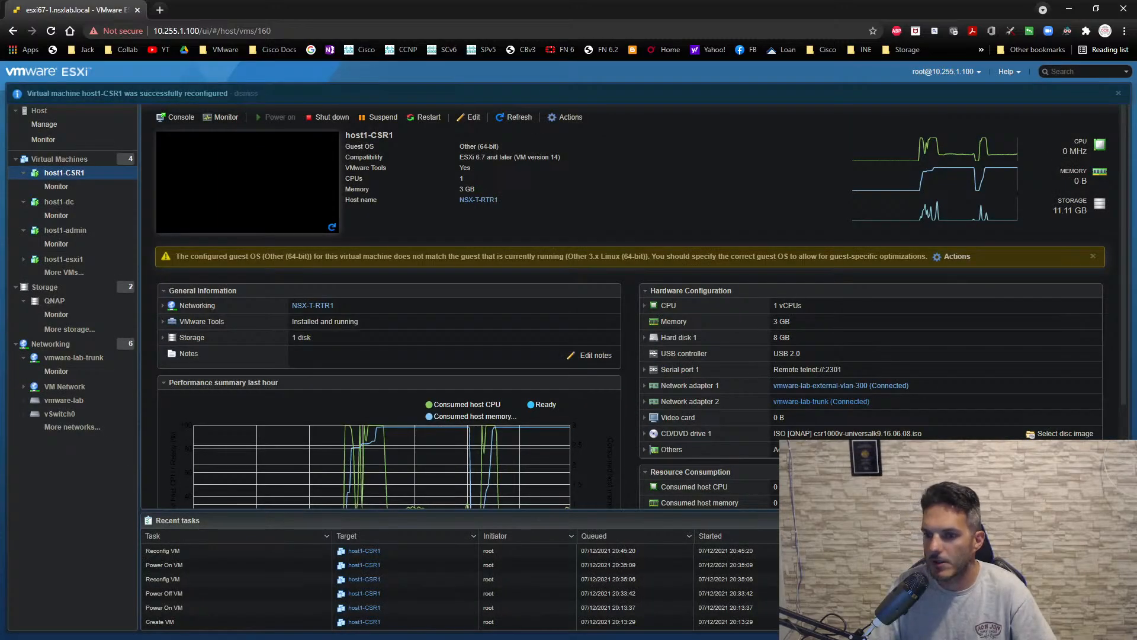
- Switch to the SecureCRT session, reconnect to NSX-T-RTR1, leave the paged interface output, and ping 172.30.0.1
key("alt+Tab")
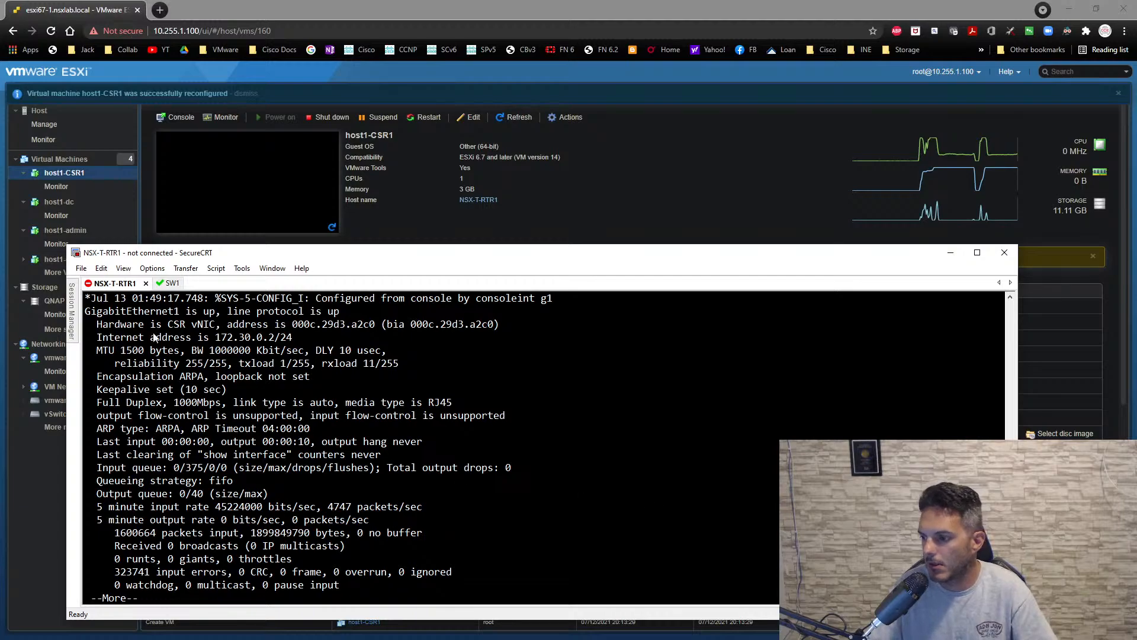
key("Return")
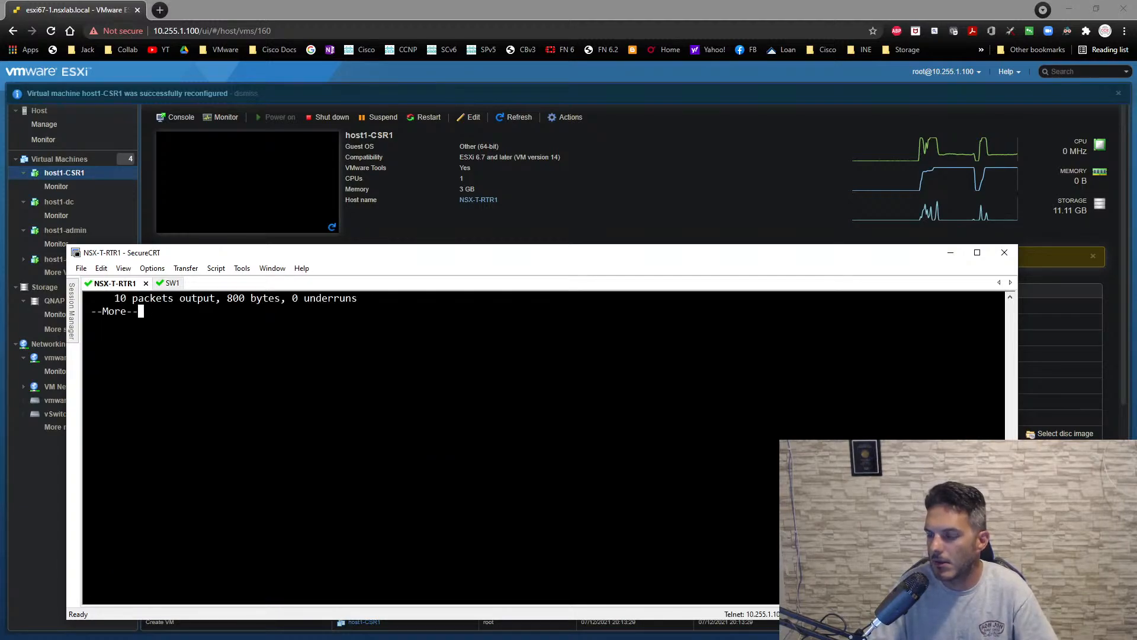
key("Up")
key("Up")
key("Up")
key("Up")
key("Up")
key("Up")
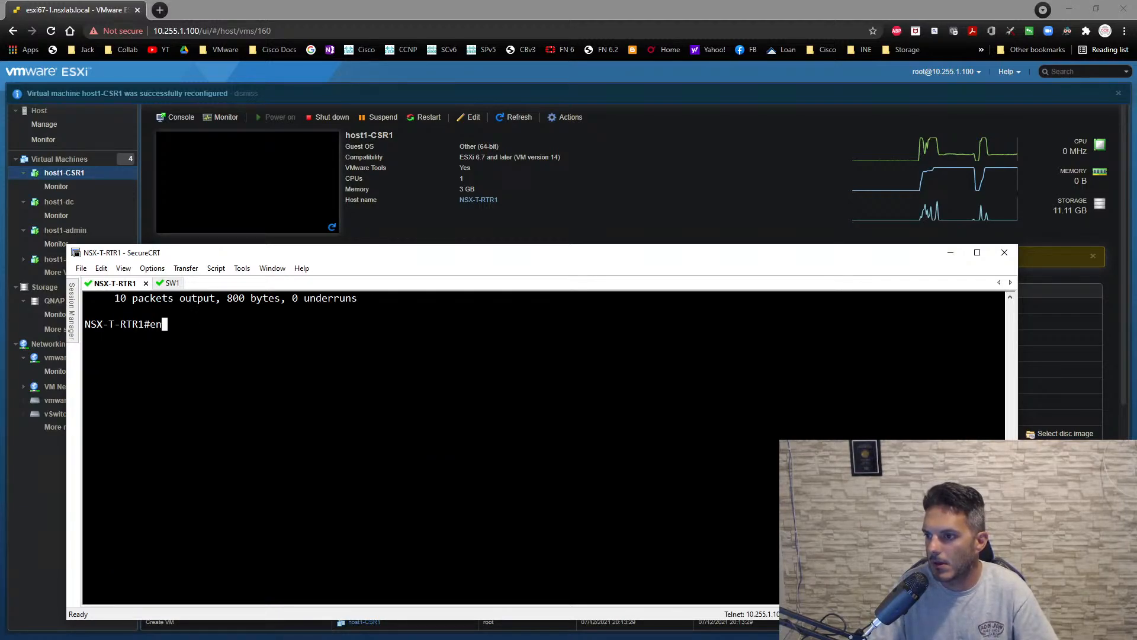
key("Down")
key("Down")
key("Down")
key("Down")
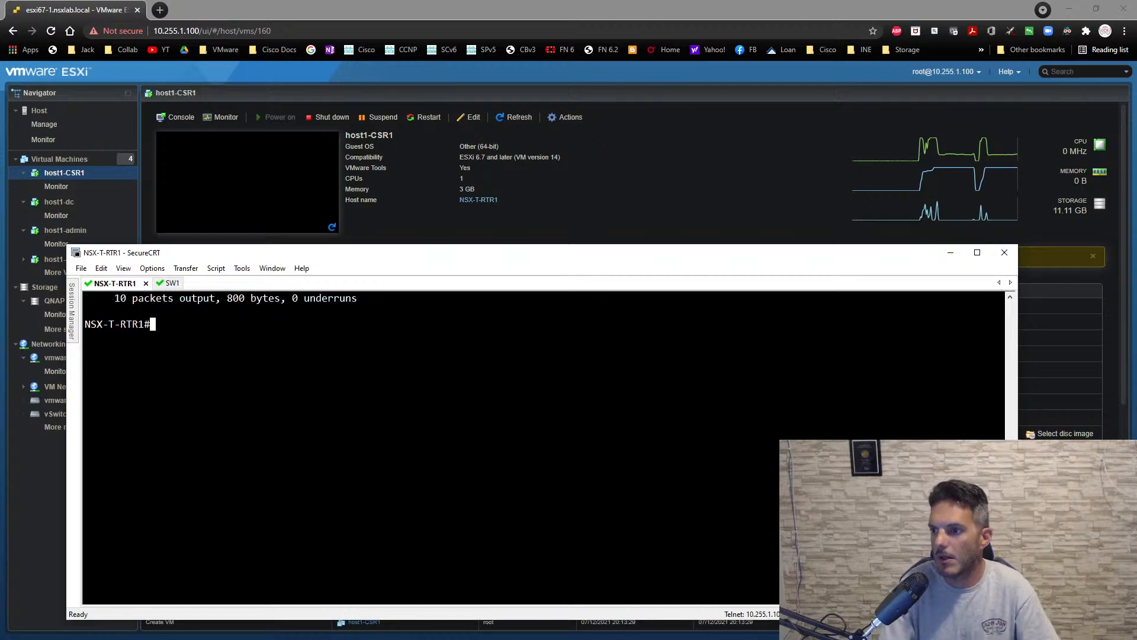
type("ping 17")
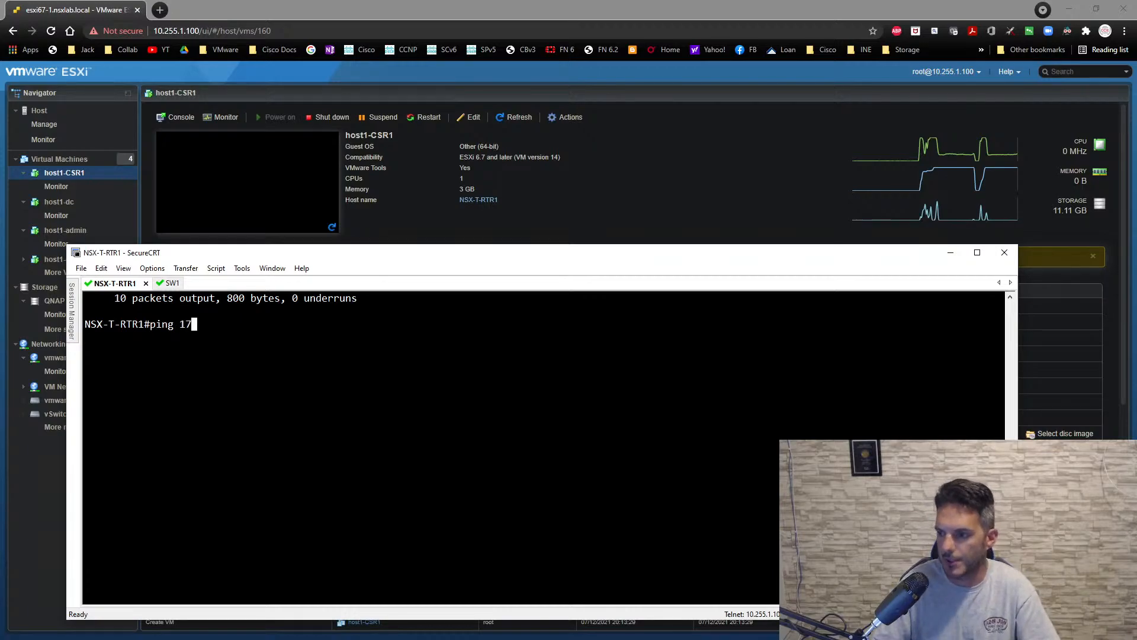
type("2.30.0.1")
key("Return")
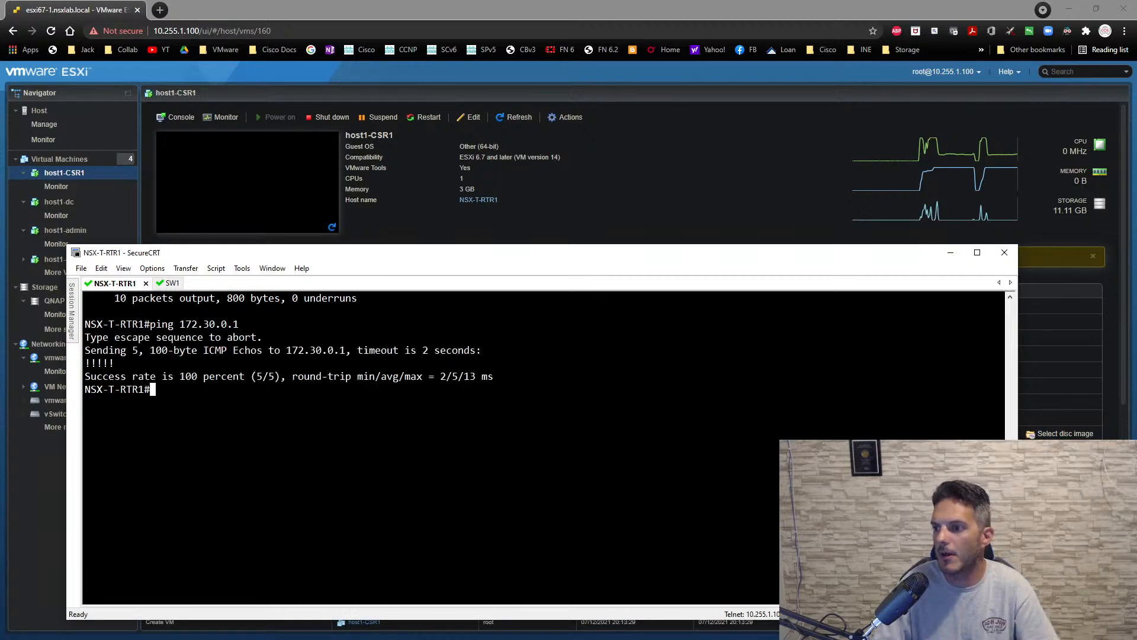
- Show the OSPF neighbors and the full IP routing table on NSX-T-RTR1
type("s")
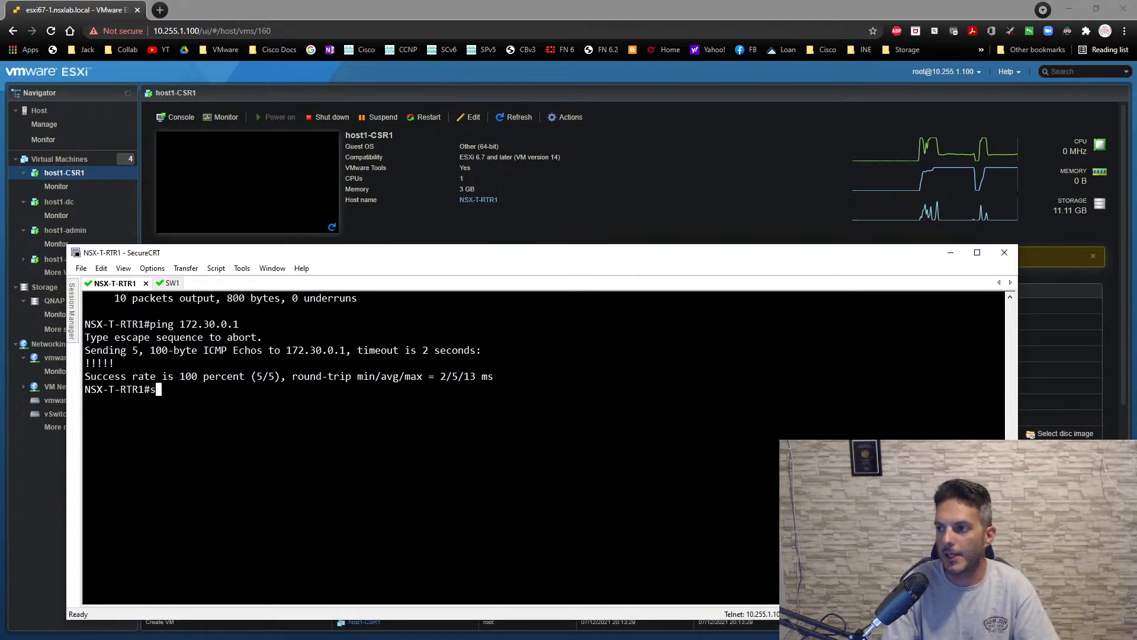
type("how ip os")
key("Tab")
type("nei")
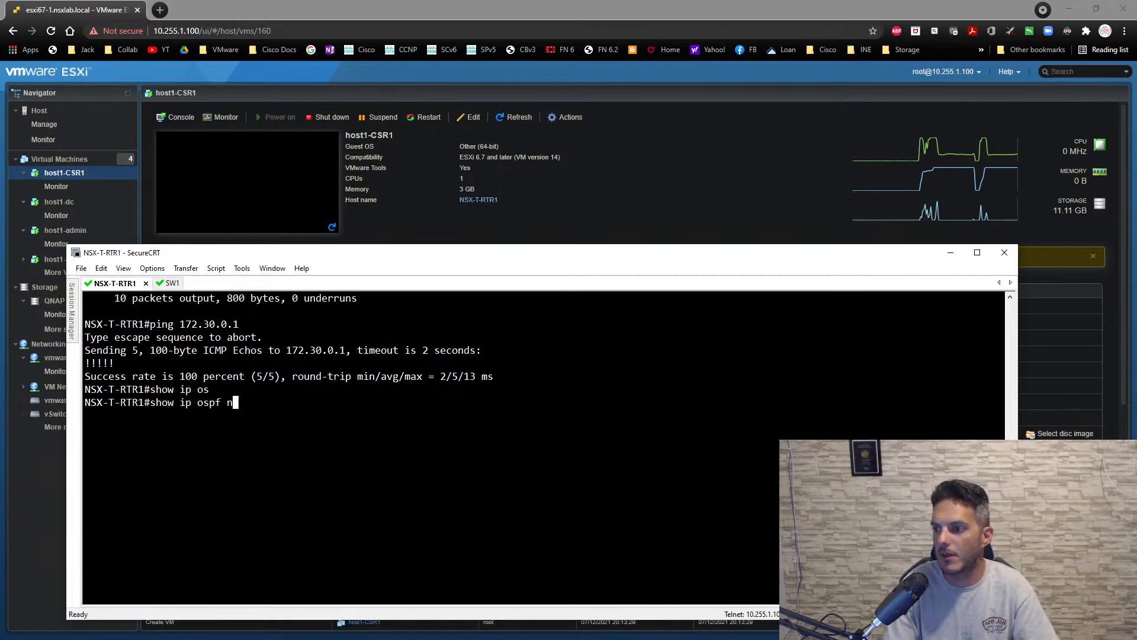
key("Tab")
key("Return")
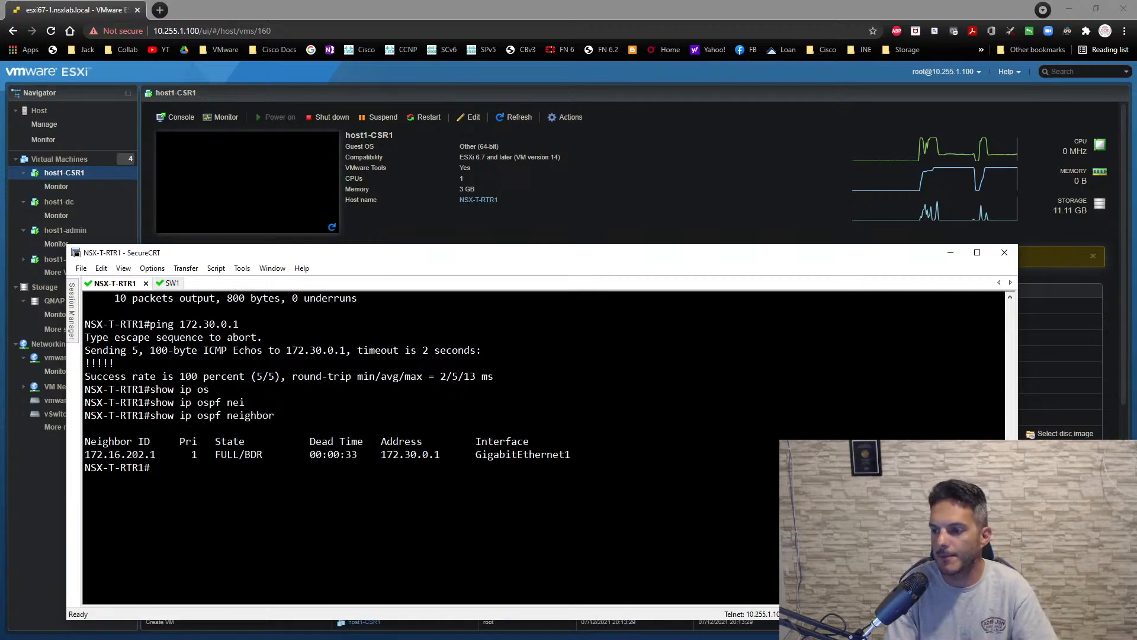
type("sh ip route")
key("Return")
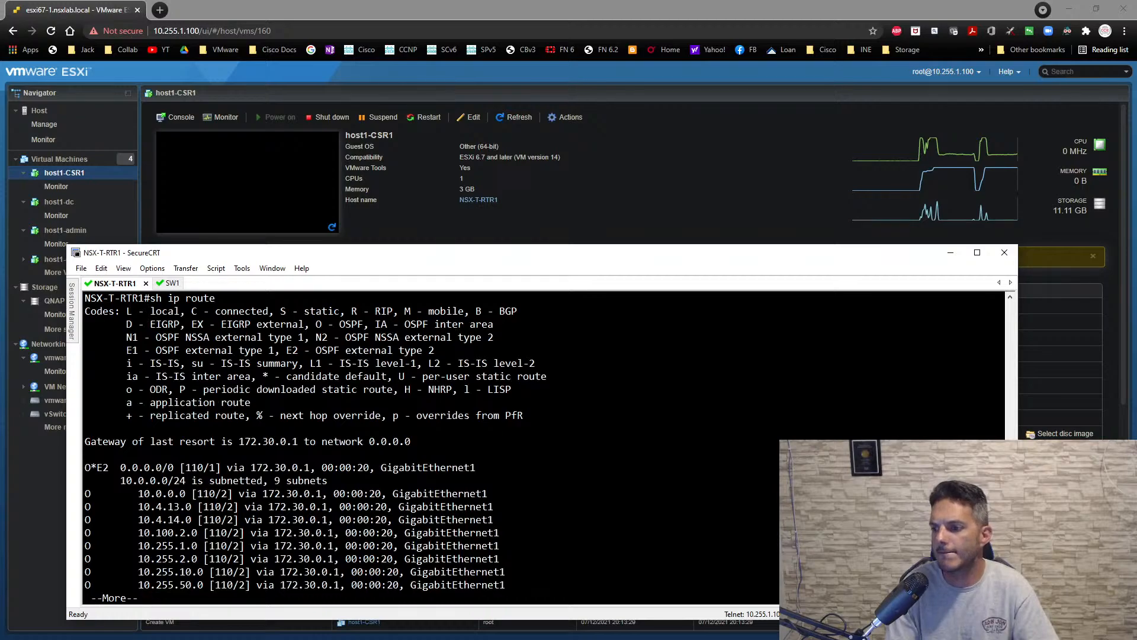
key("space")
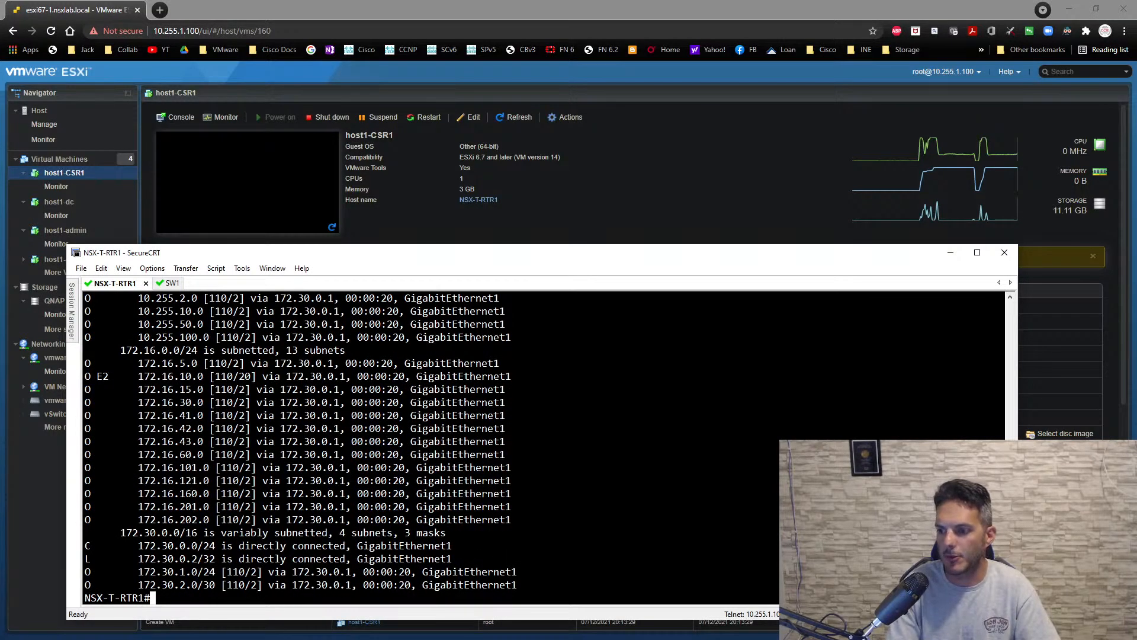
- Enable interface g2 on NSX-T-RTR1 and assign it the address 10.0.0.1 with mask 255.255.255.0
type("conf t")
key("Return")
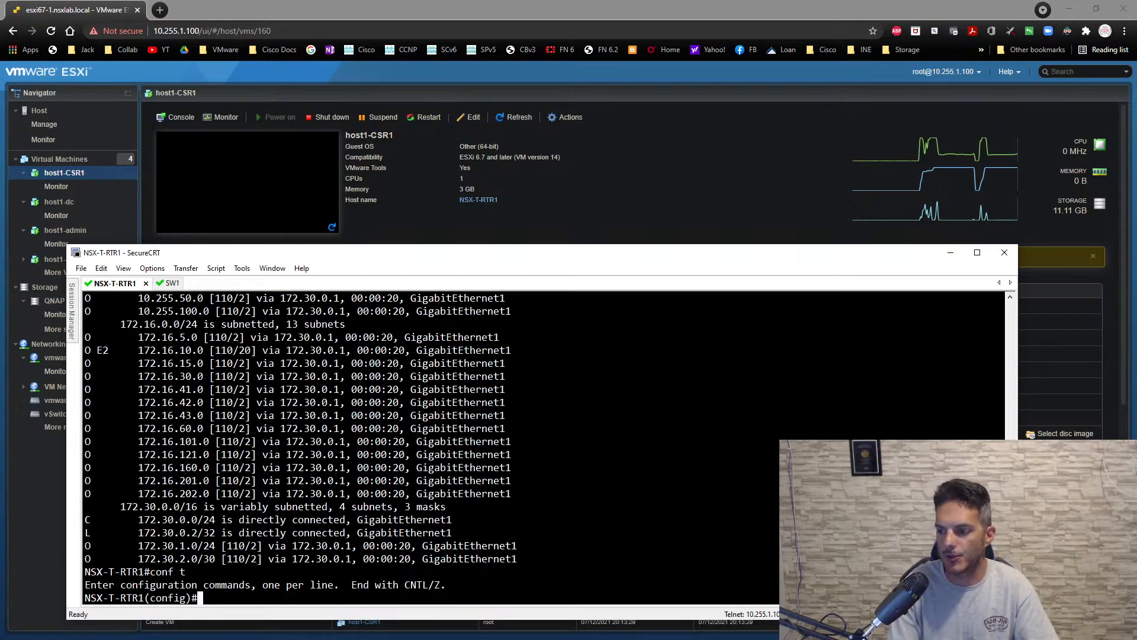
type("int g2")
key("Return")
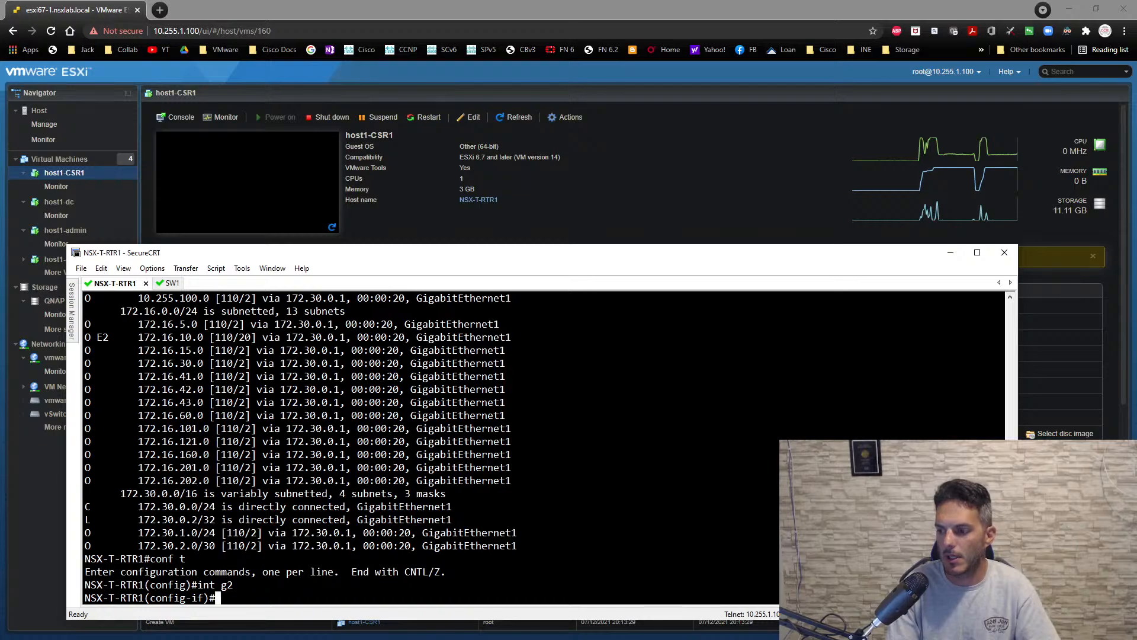
type("no shut")
key("Return")
type("ip add 10.0.")
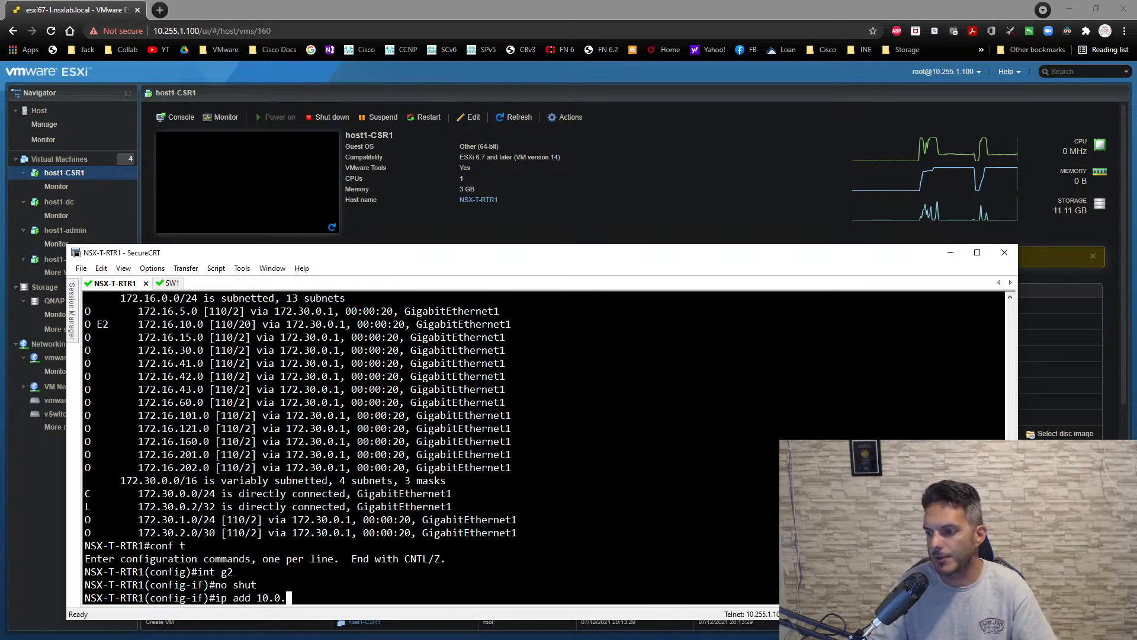
type("0.1")
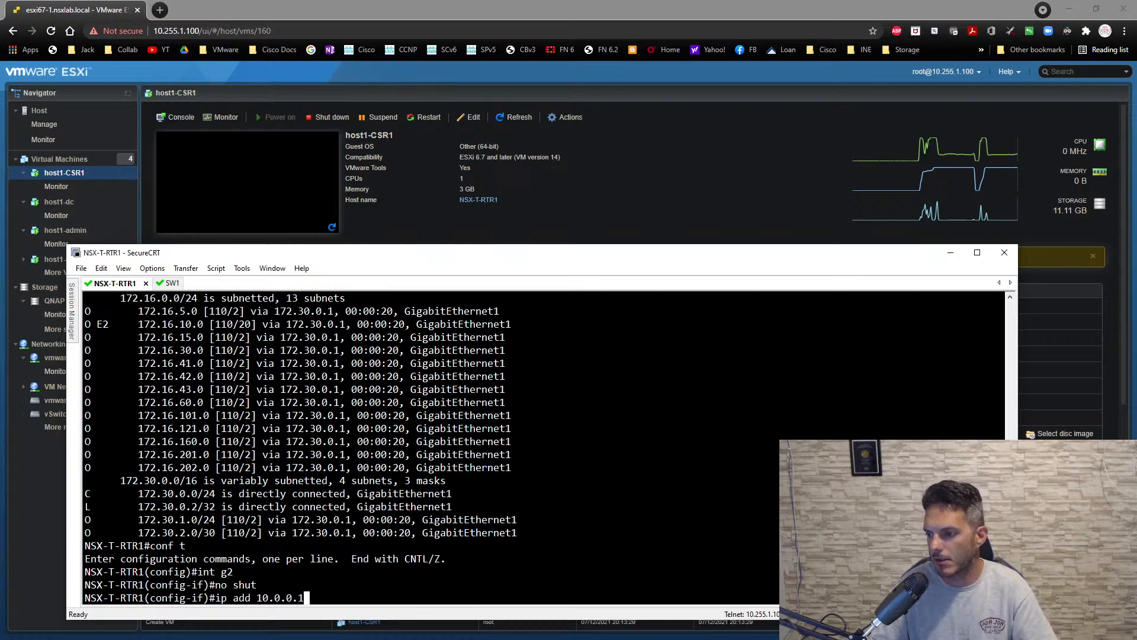
type(" 255.255.255.0")
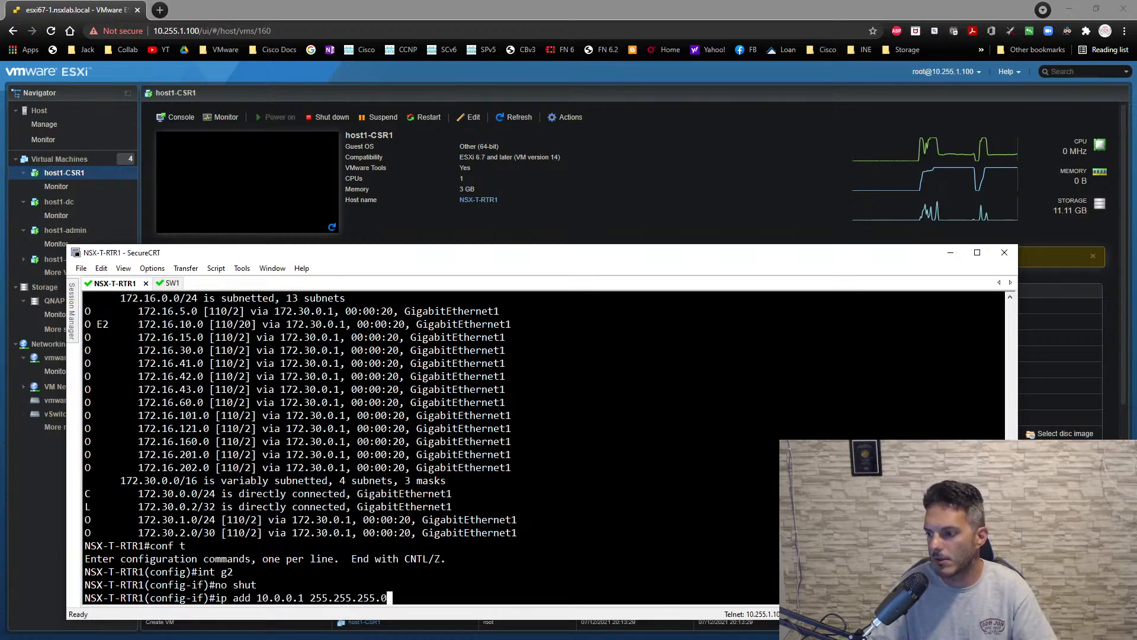
key("Return")
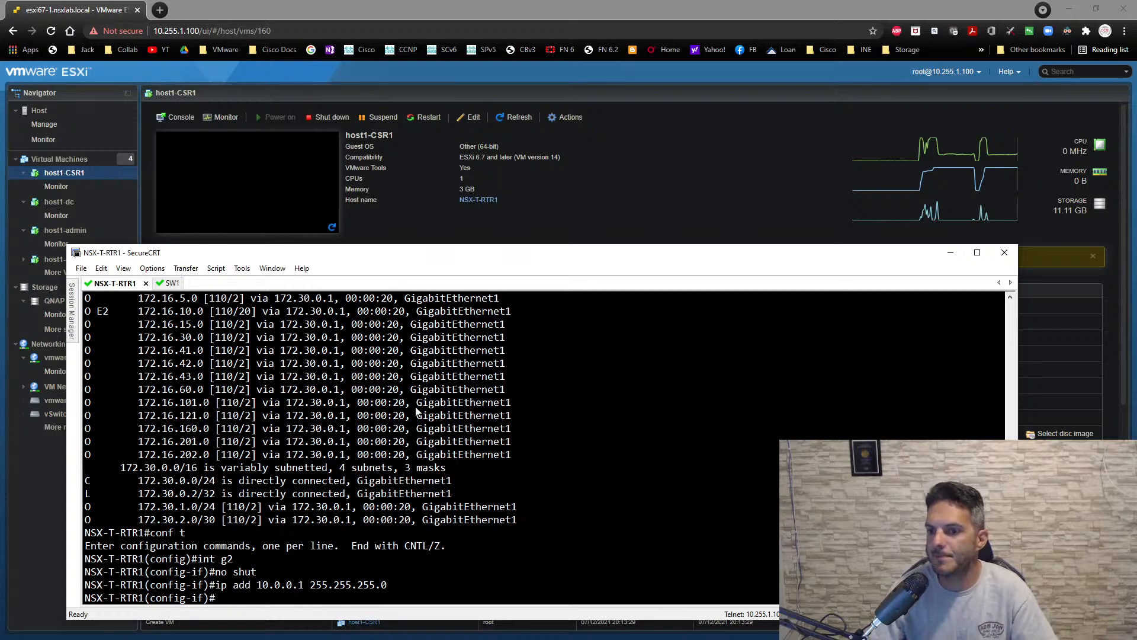
- Move the terminal window higher and enable OSPF process 1 in area 0 on NSX-T-RTR1's g2 interface
left_click_drag(461, 259, 462, 189)
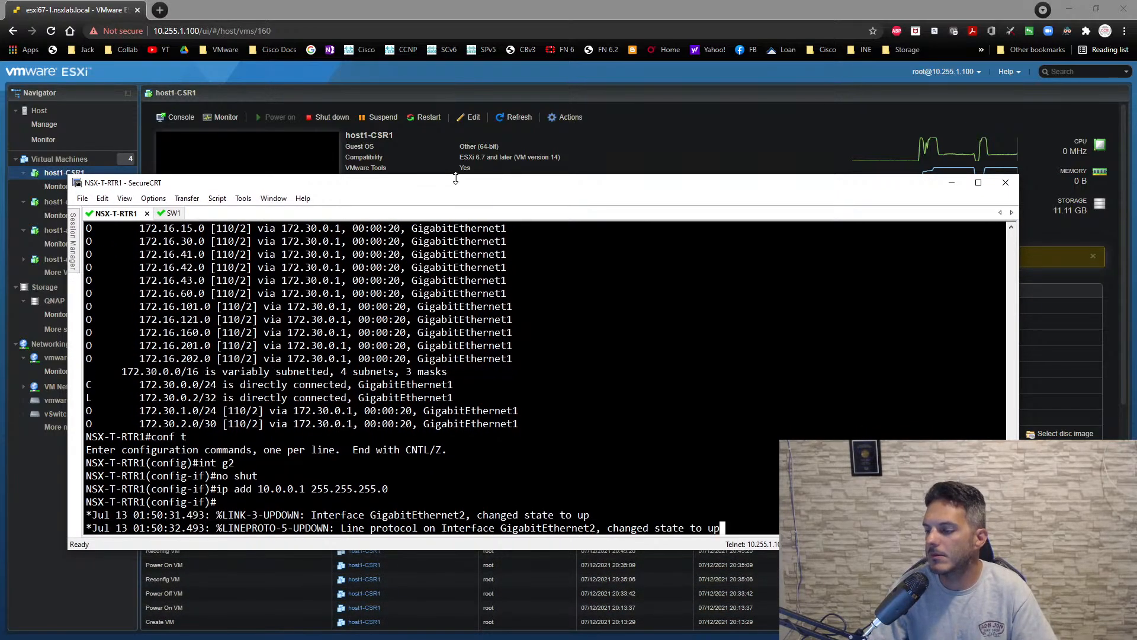
key("Return")
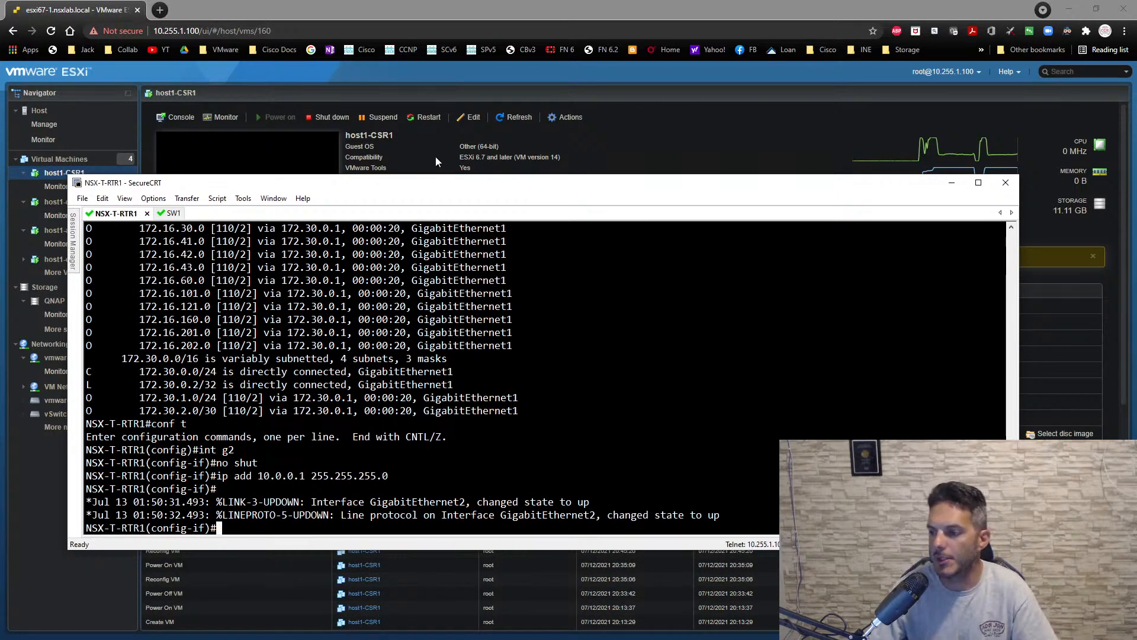
type("ip os")
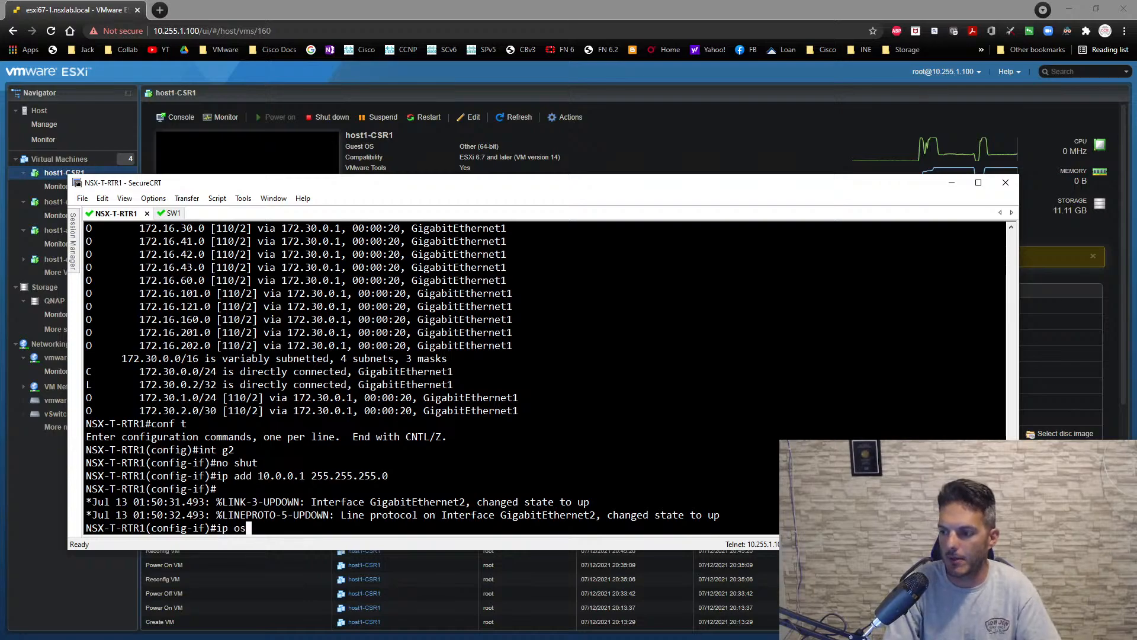
key("Tab")
type("1 aer")
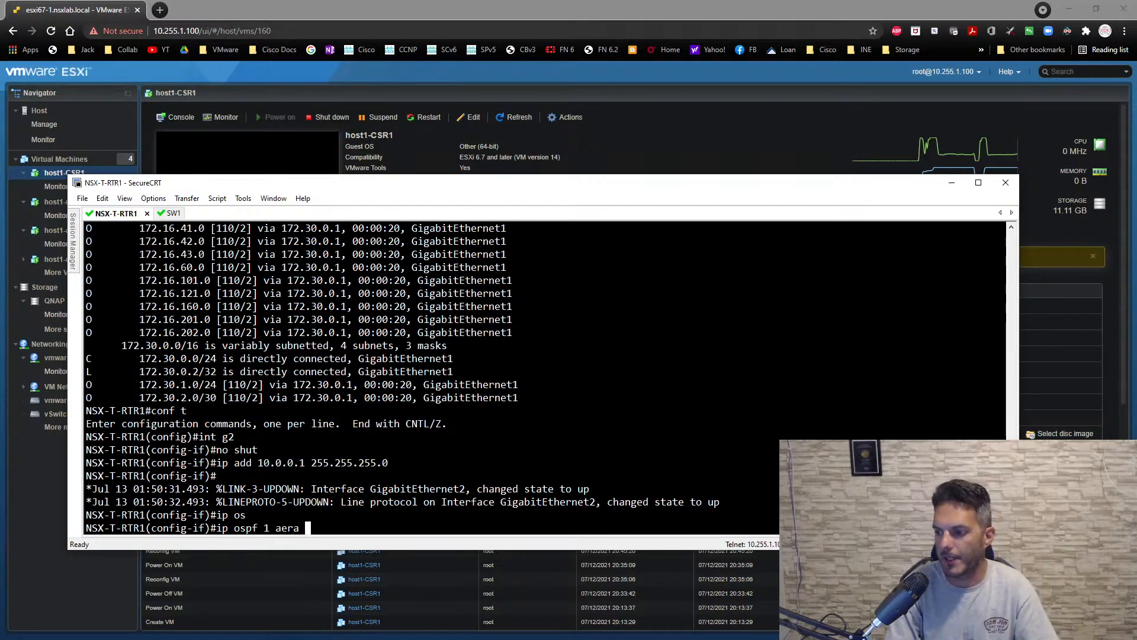
key("BackSpace")
key("BackSpace")
type("rea")
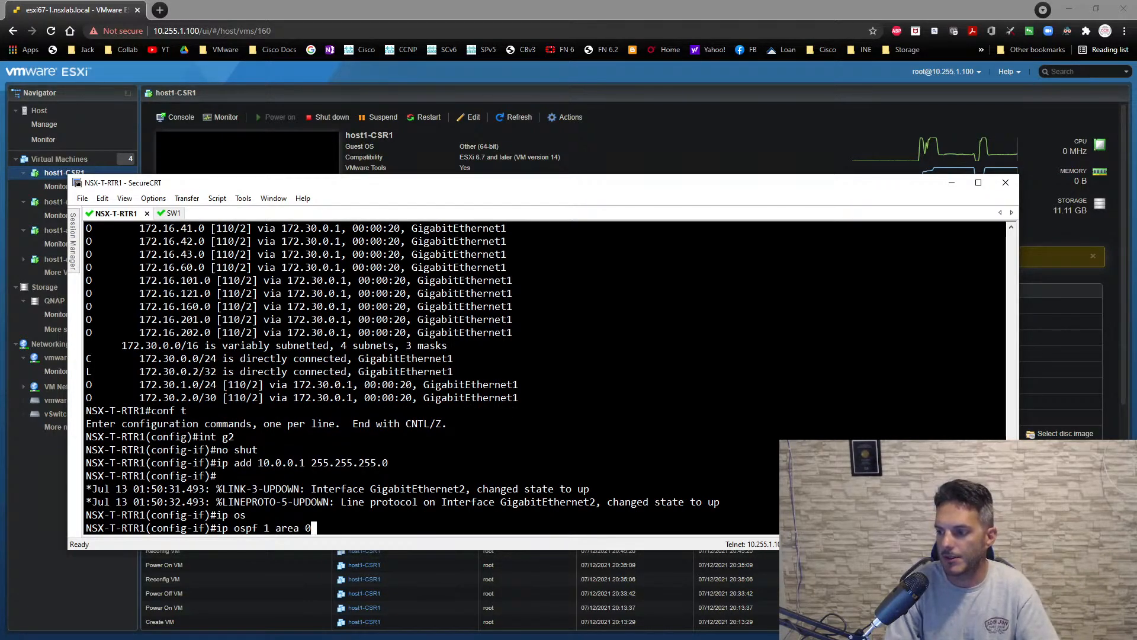
type(" 0")
key("Return")
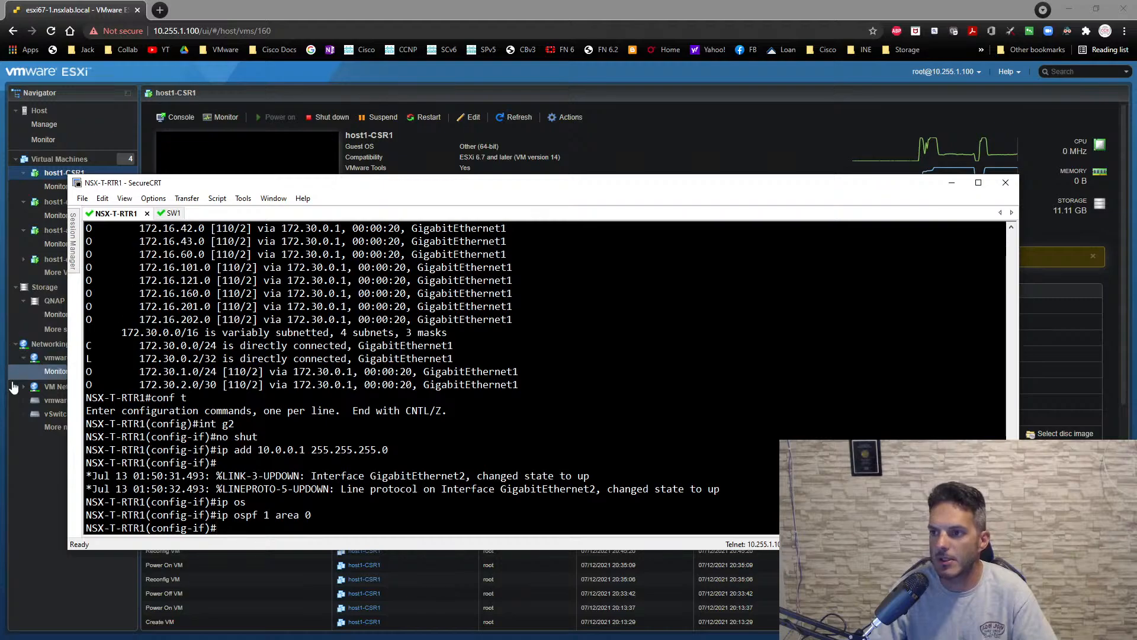
- Return to the ESXi client, open the host1-dc console, and show its IP configuration in a command prompt
key("alt+Tab")
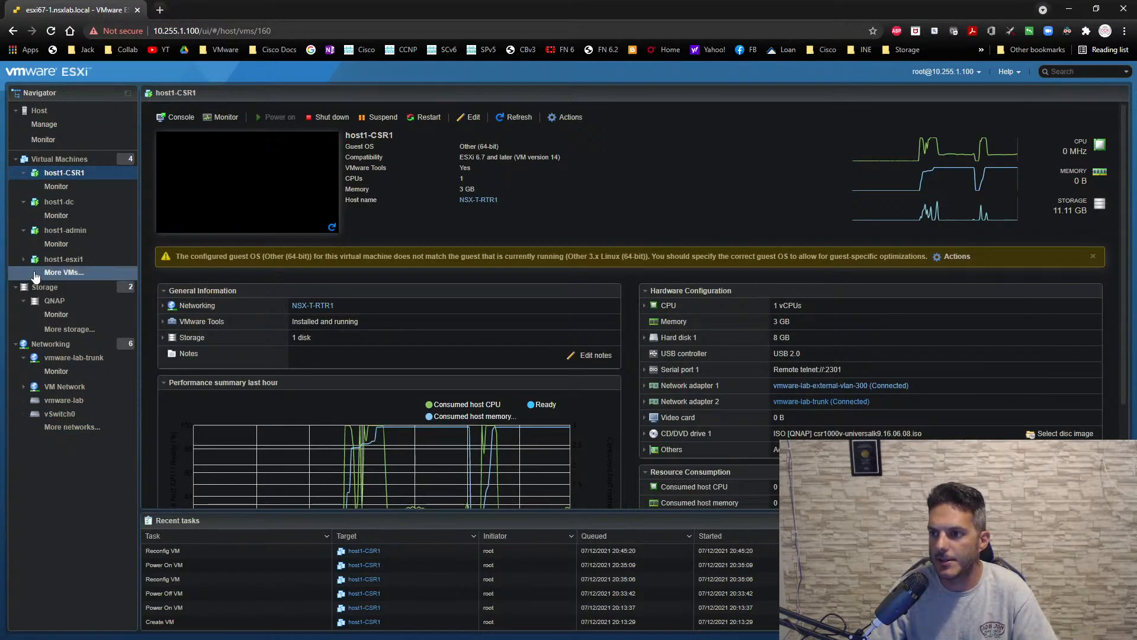
left_click(59, 202)
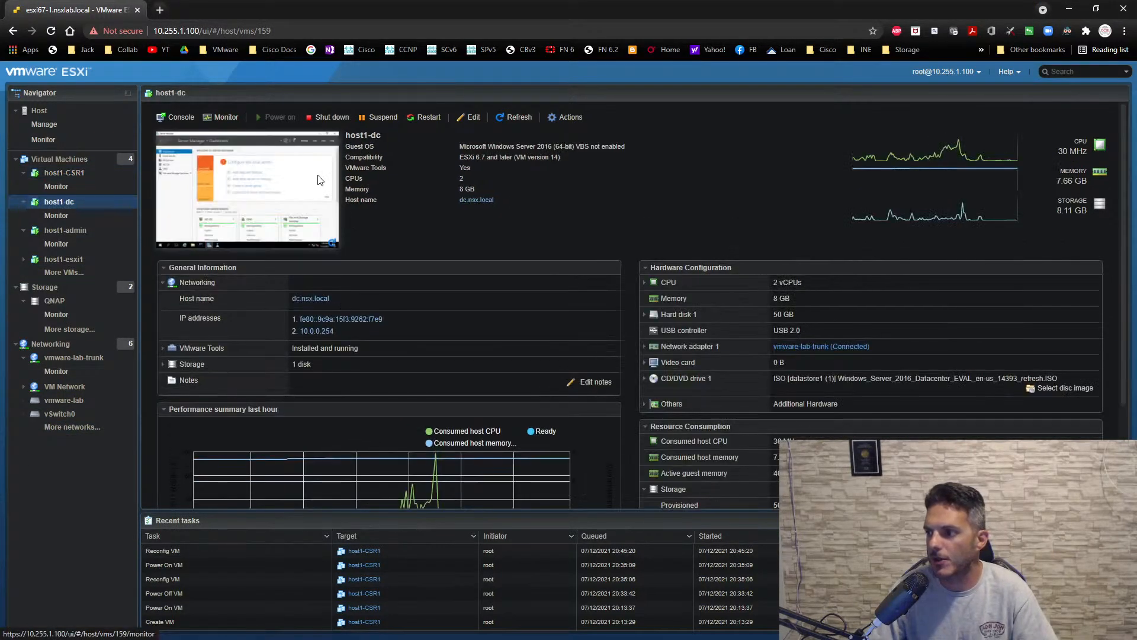
left_click(320, 181)
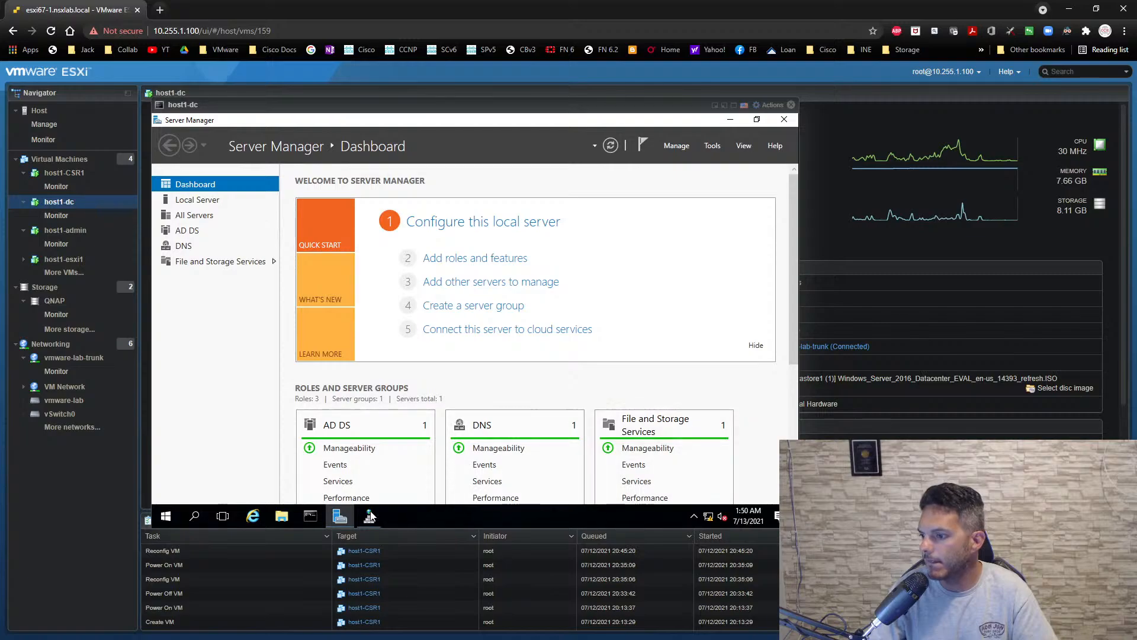
left_click(310, 516)
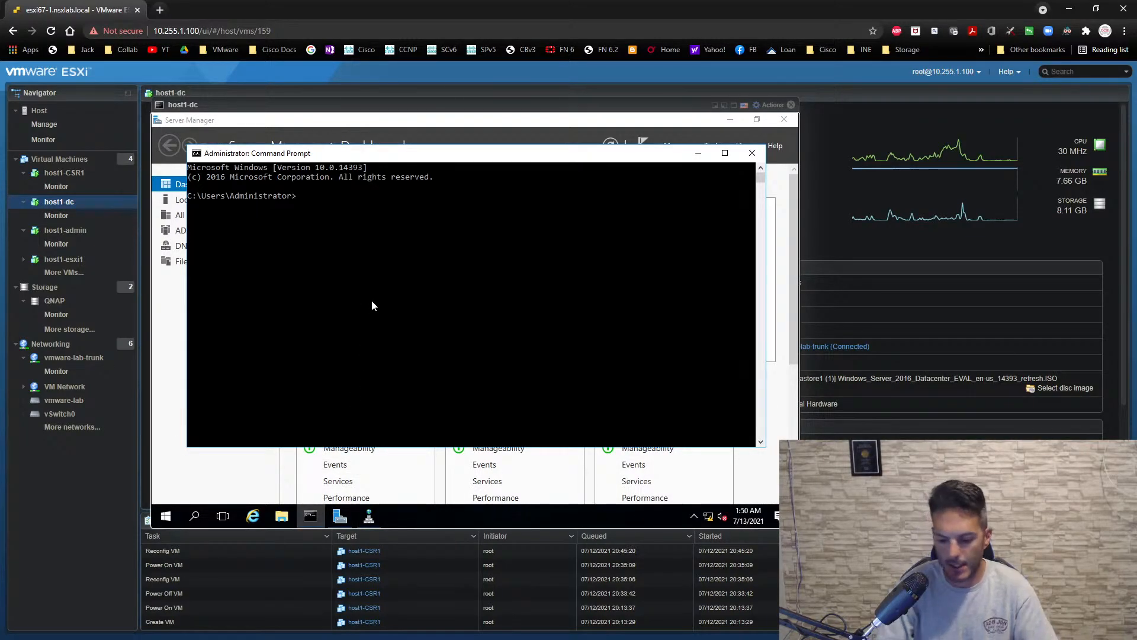
type("ipconfig")
key("Return")
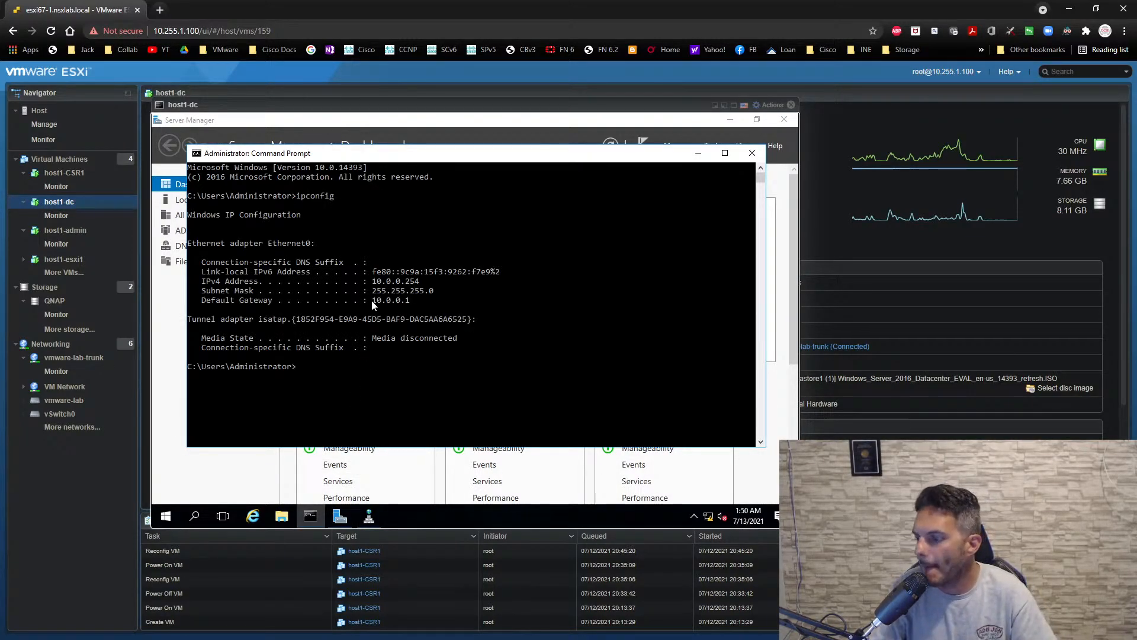
- Ping the default gateway 10.0.0.1 from host1-dc
type("ping 1")
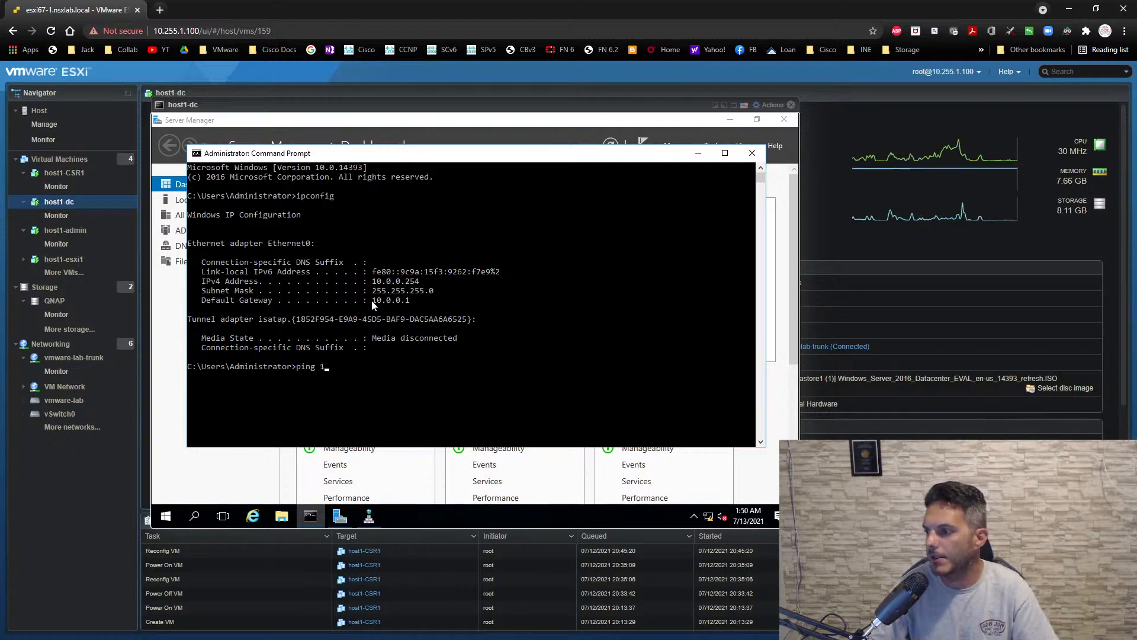
type("0.0.0.1")
key("Return")
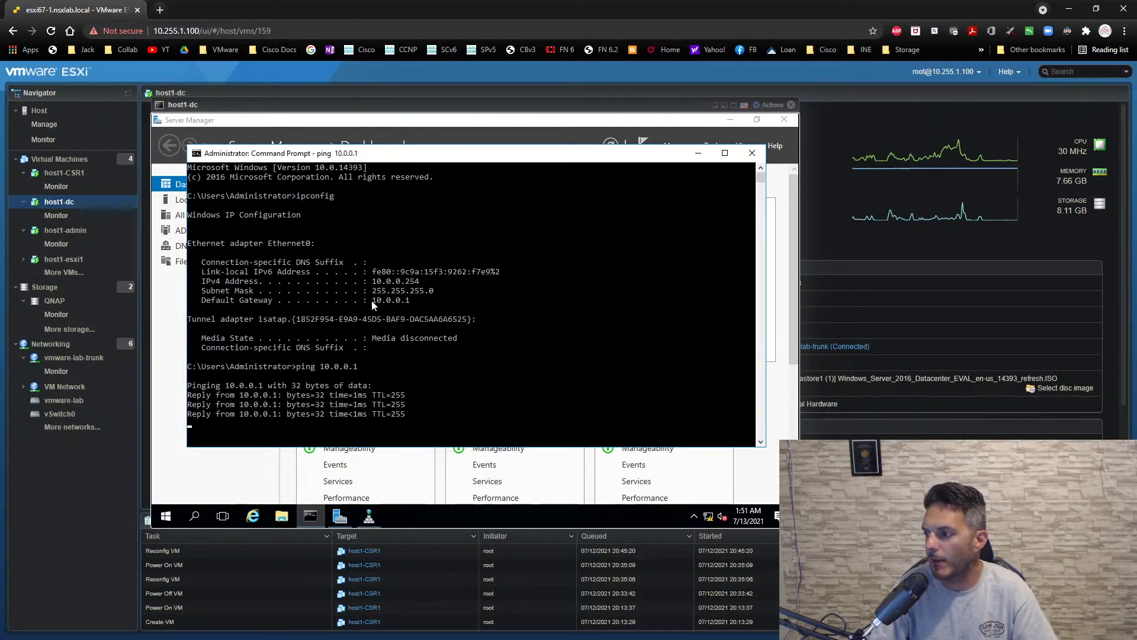
- Ping the external address 8.8.8.8 from host1-dc's command prompt
type("pi")
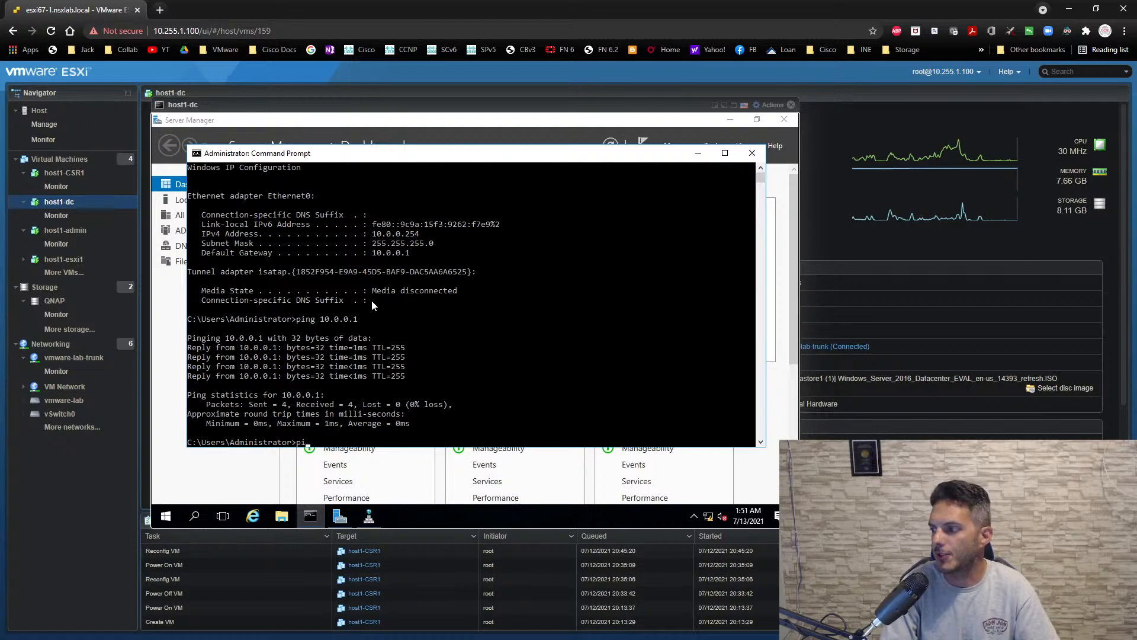
type("ng 8.8.8.8")
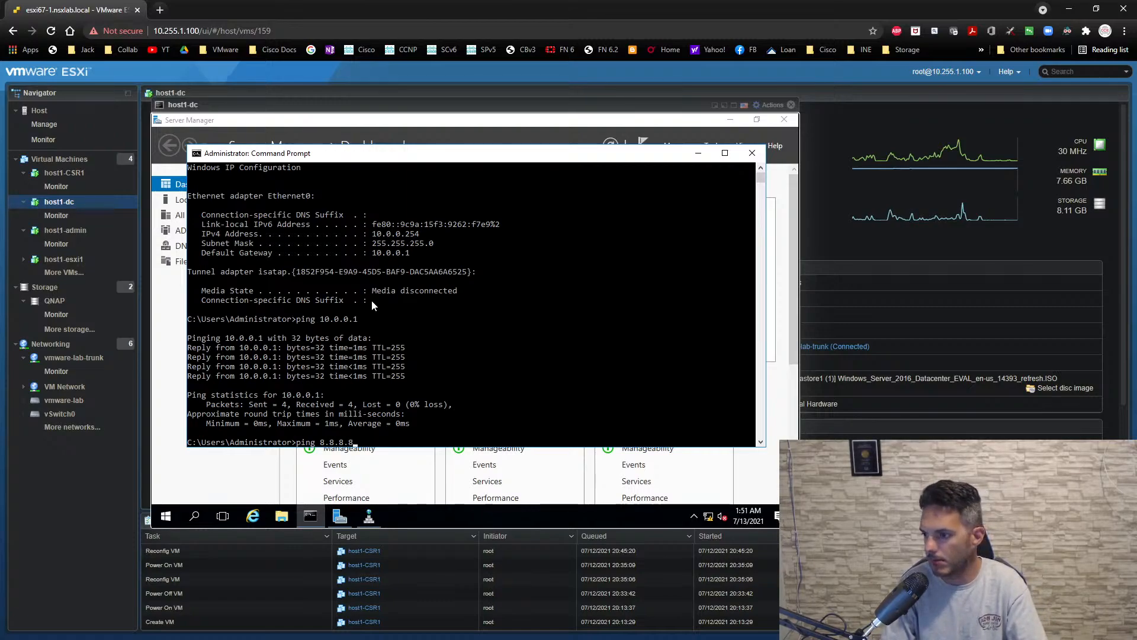
key("Return")
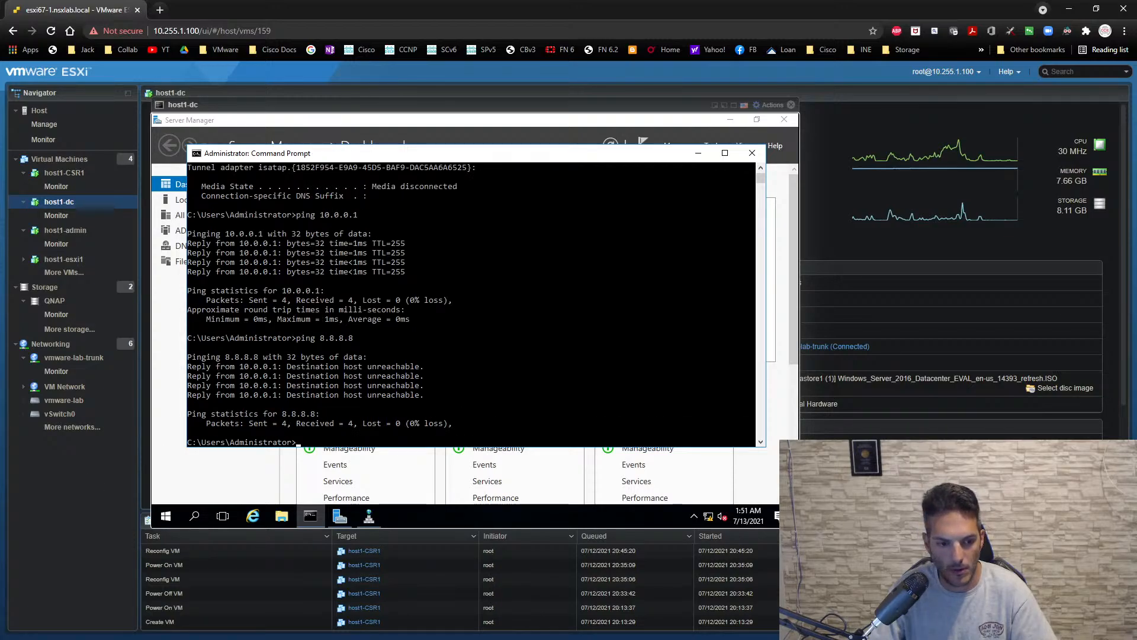
- Switch to the NSX-T-RTR1 session in SecureCRT and exit configuration mode back to the privileged prompt
key("alt+Tab")
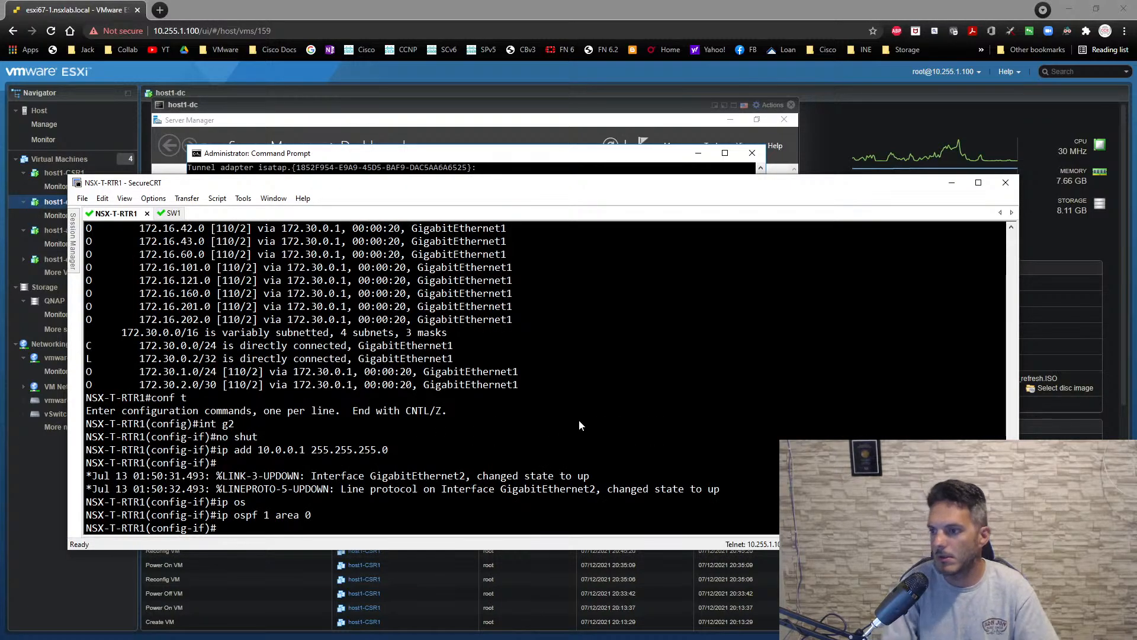
scroll(617, 400, "up", 8)
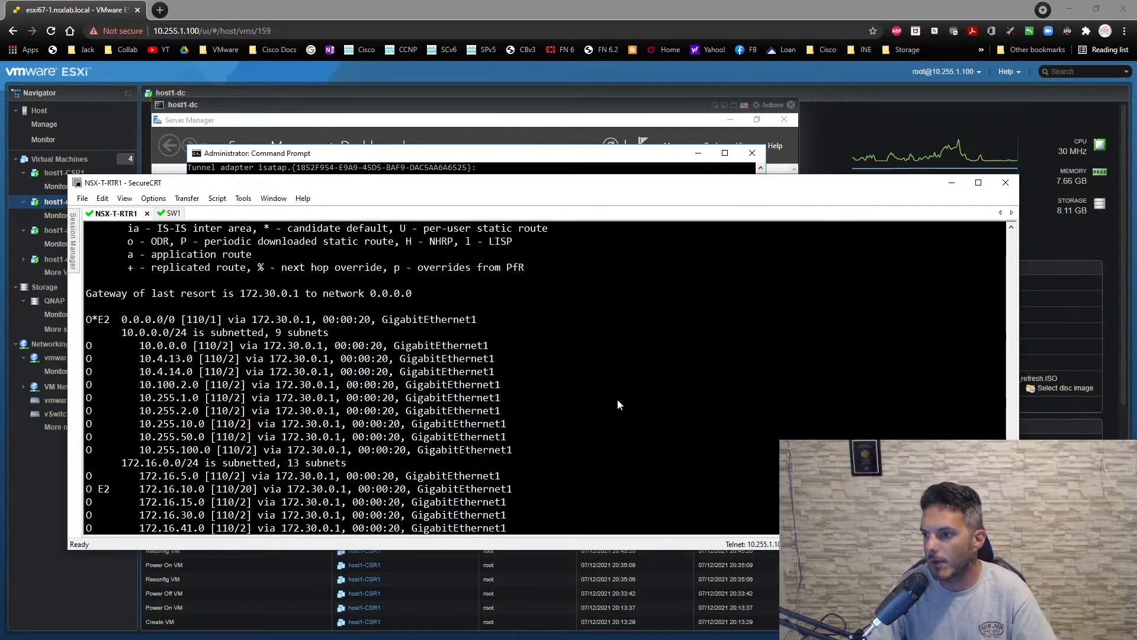
scroll(618, 399, "down", 8)
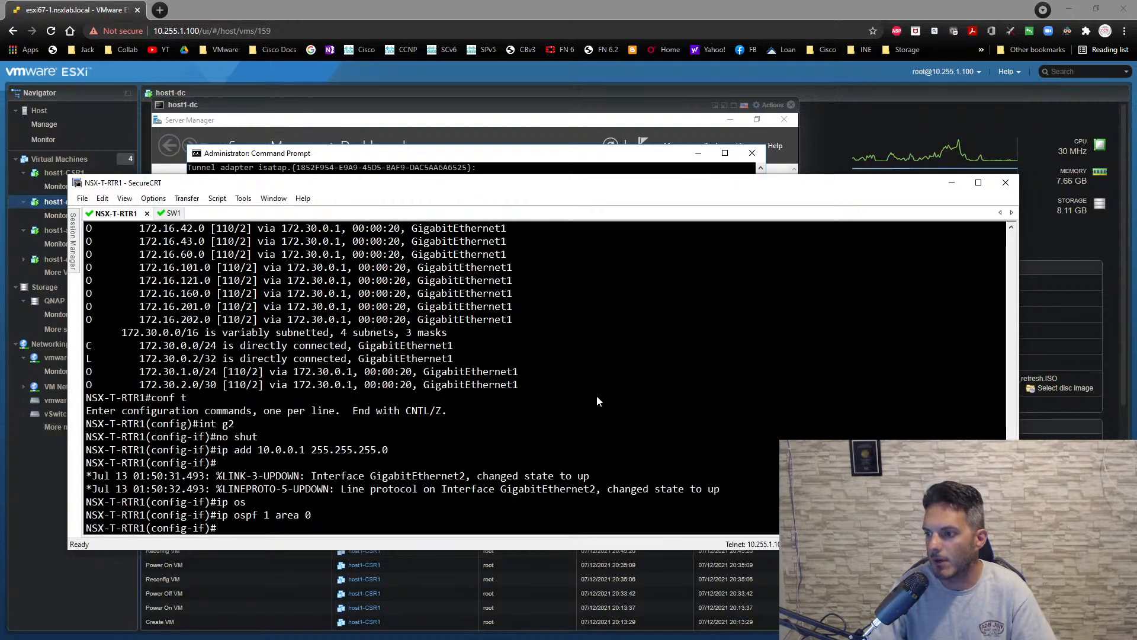
type("end")
key("Return")
key("Return")
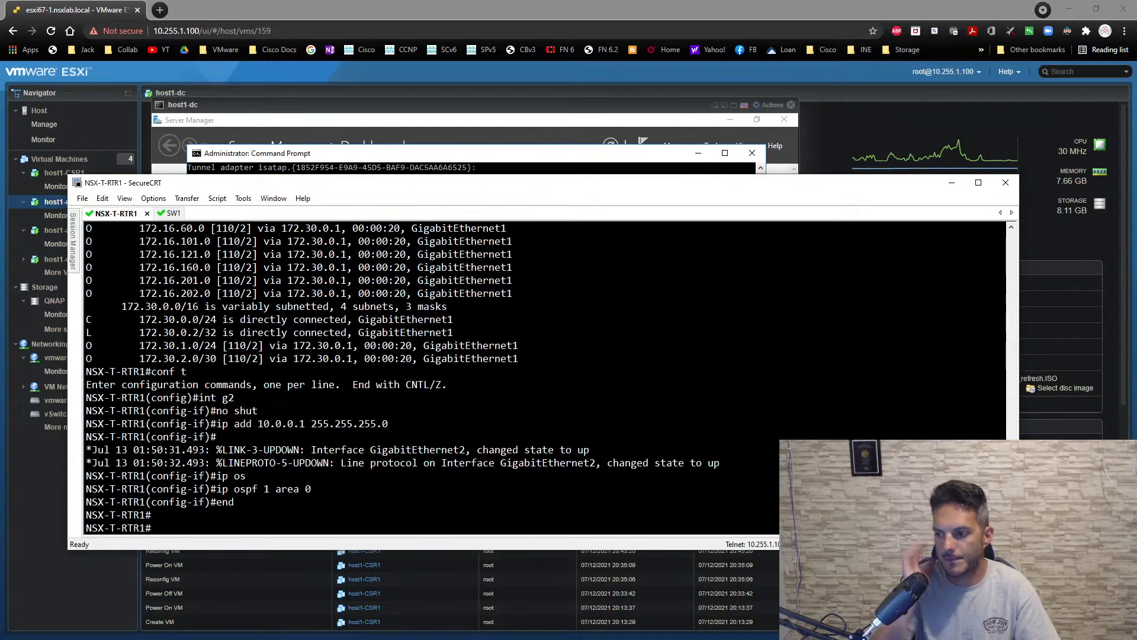
key("Return")
key("Return")
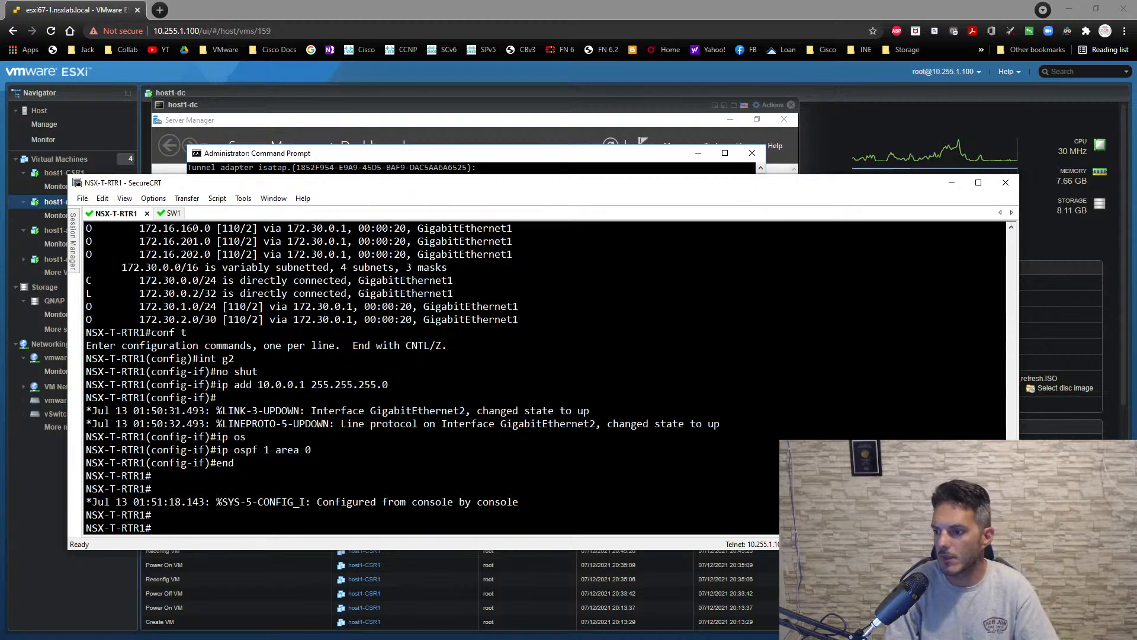
- Show NSX-T-RTR1's full IP routing table and examine the gateway of last resort and the 10.0.0.0 routes
type("sh ip route")
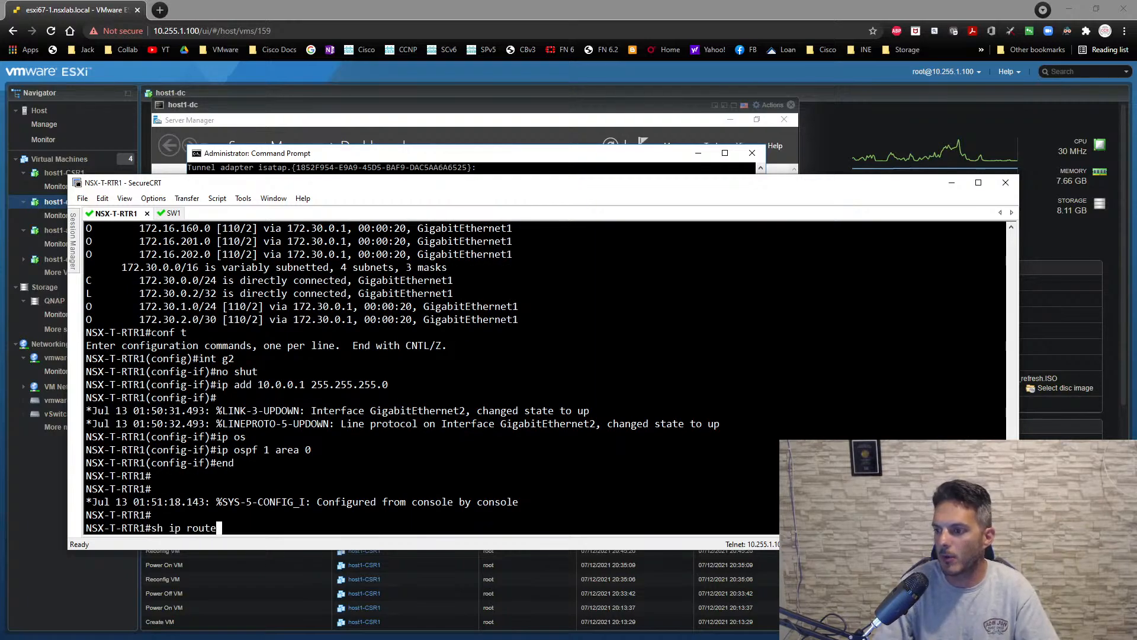
key("Return")
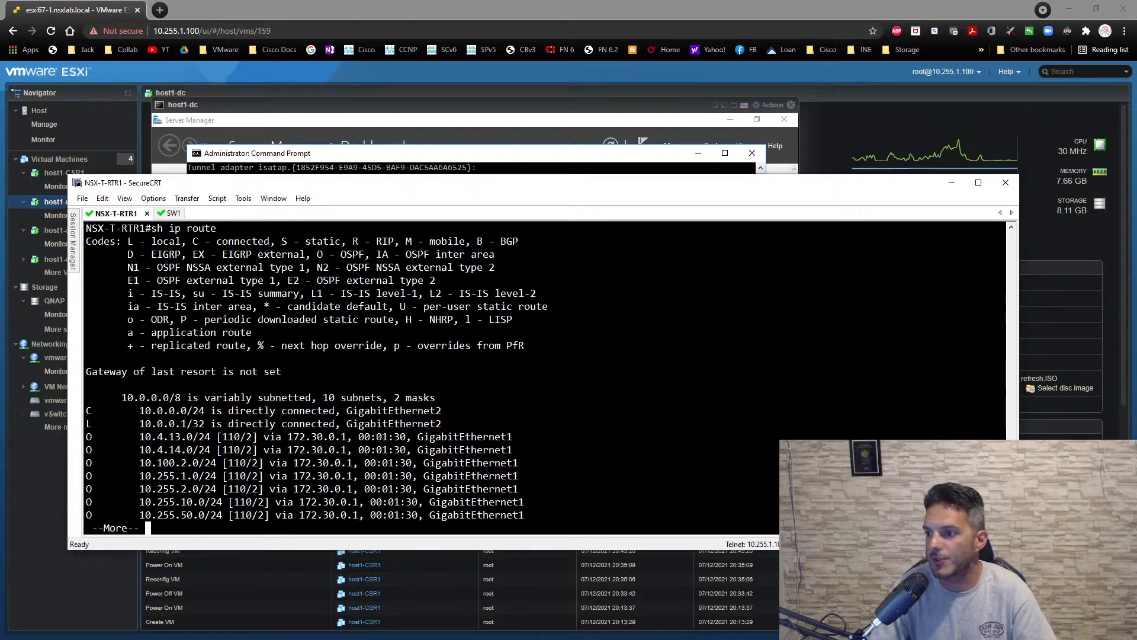
key("space")
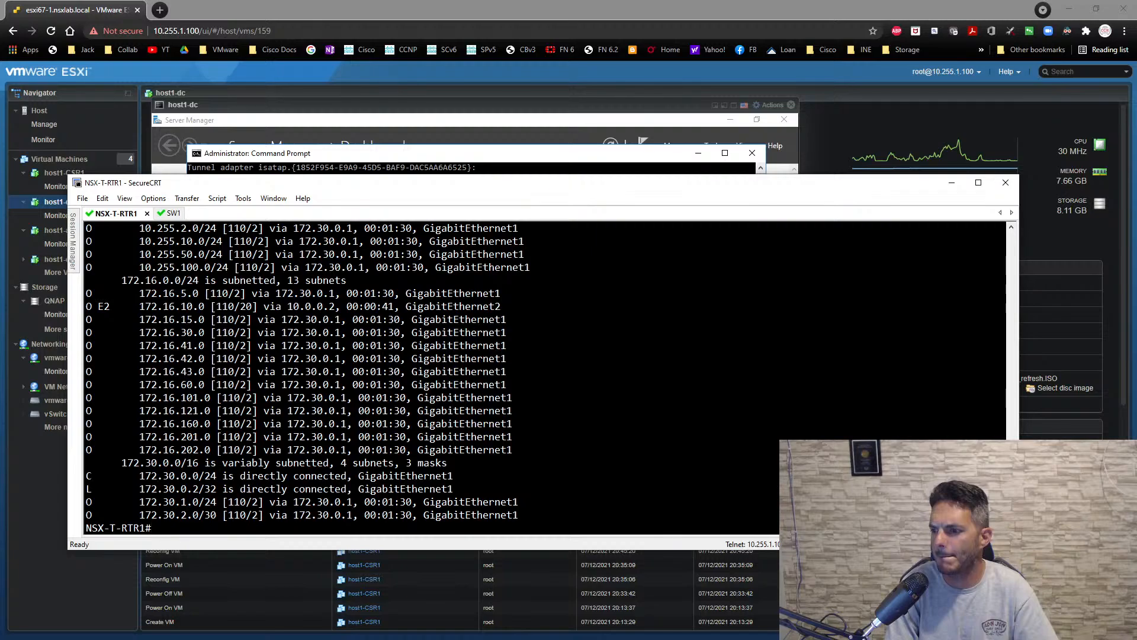
scroll(634, 441, "up", 3)
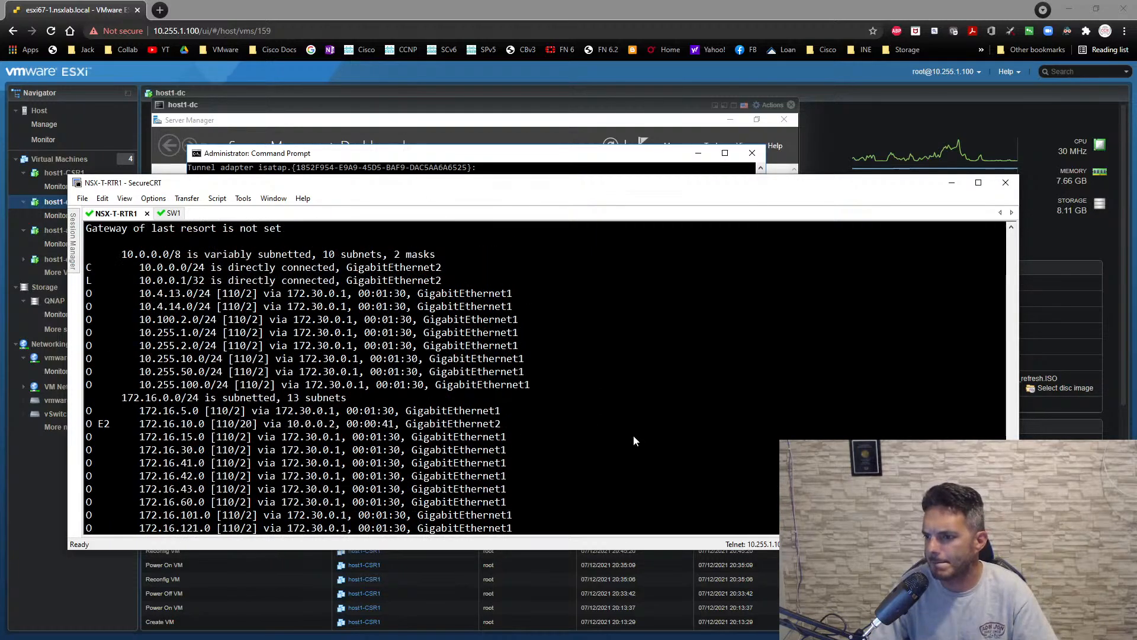
scroll(634, 441, "up", 1)
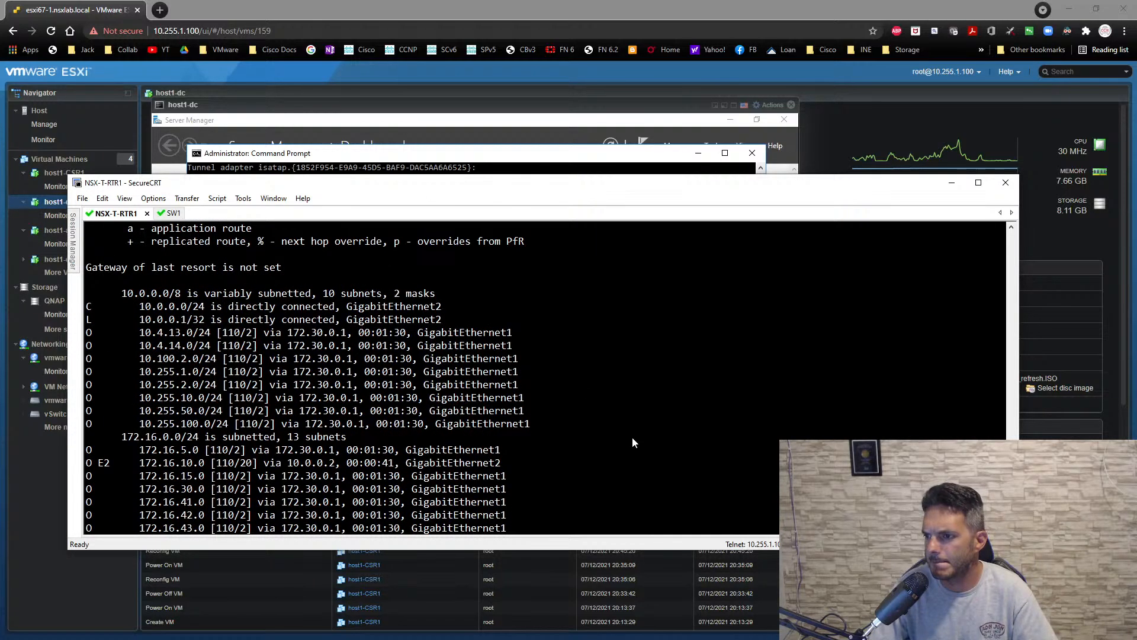
- Display the OSPF database on NSX-T-RTR1 to examine its router, network and external link states
type("sh ip osp")
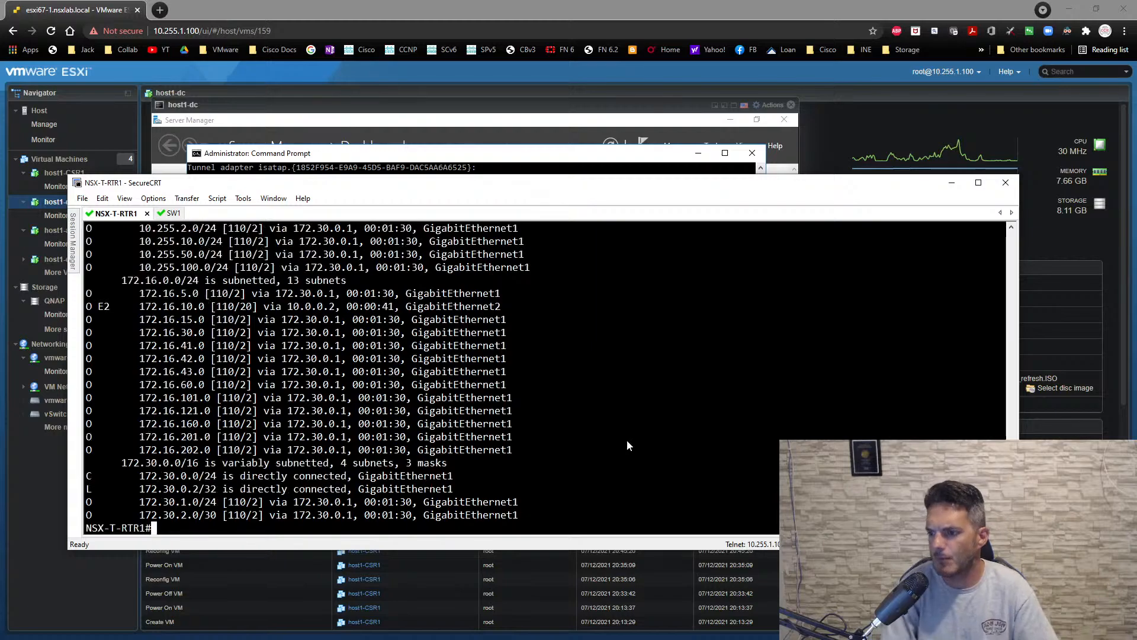
type("f data")
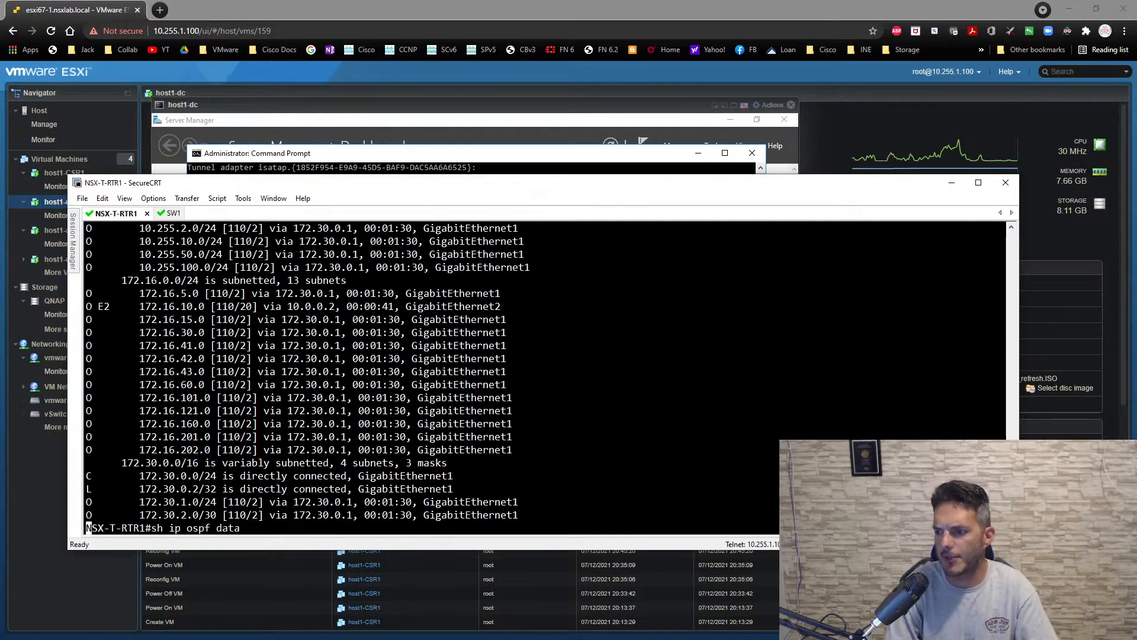
key("Return")
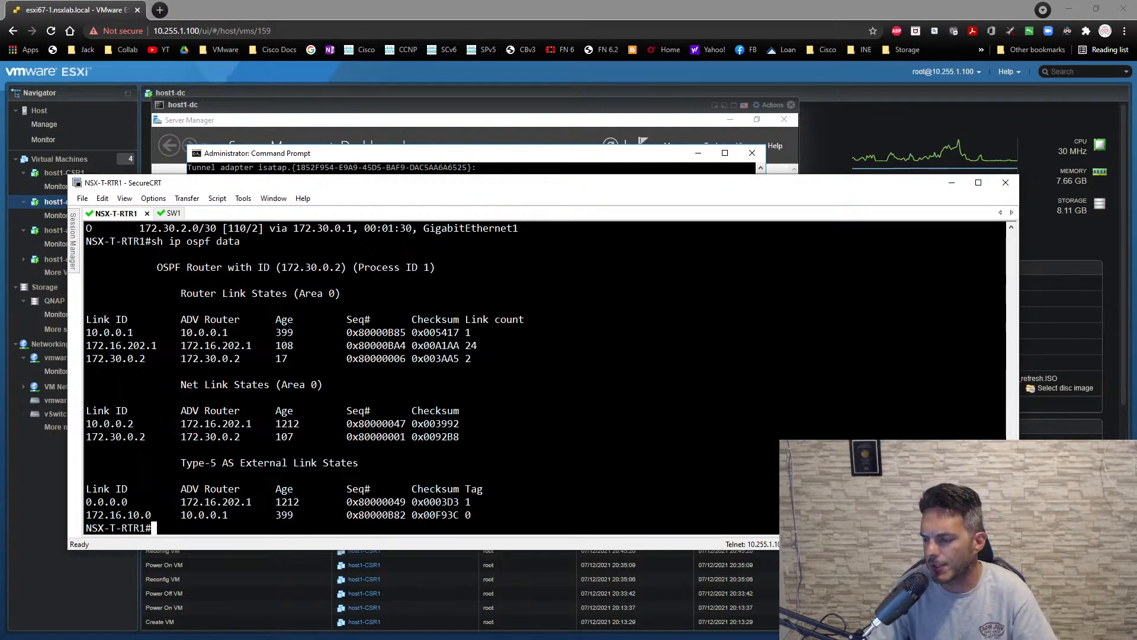
- Show NSX-T-RTR1's full routing table again and recheck its default gateway entry
key("Up")
key("Up")
key("Return")
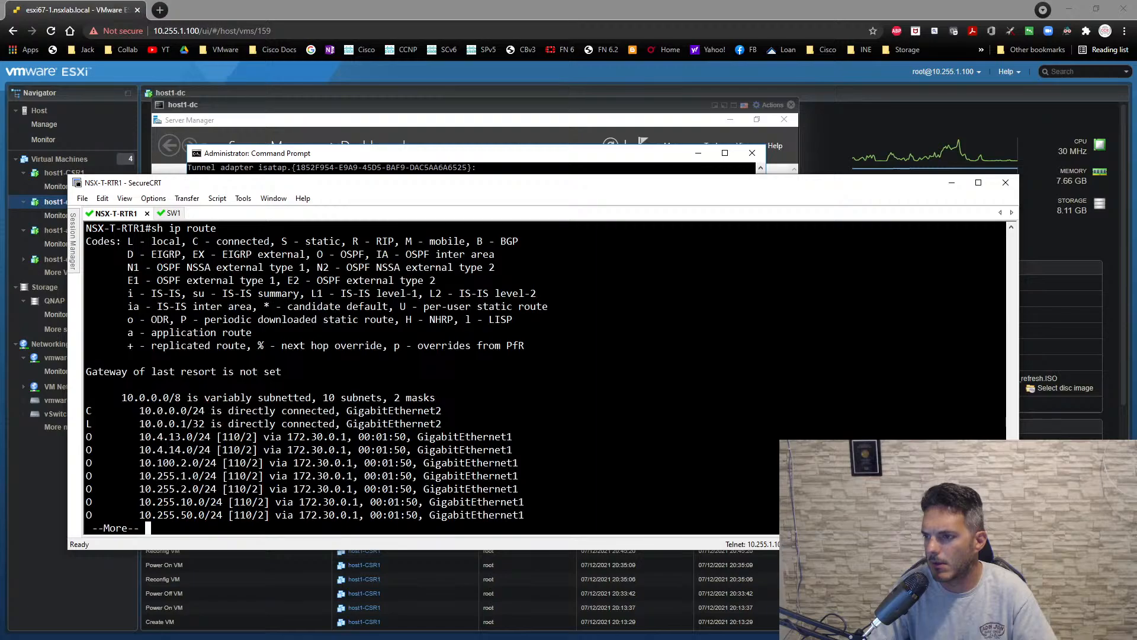
key("space")
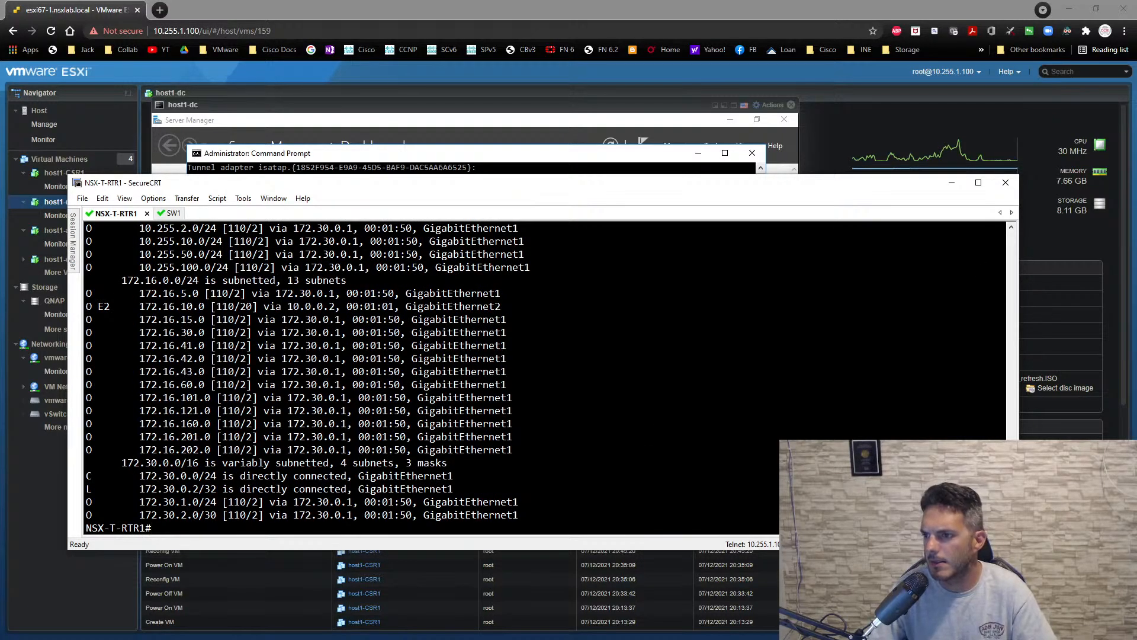
scroll(414, 380, "up", 3)
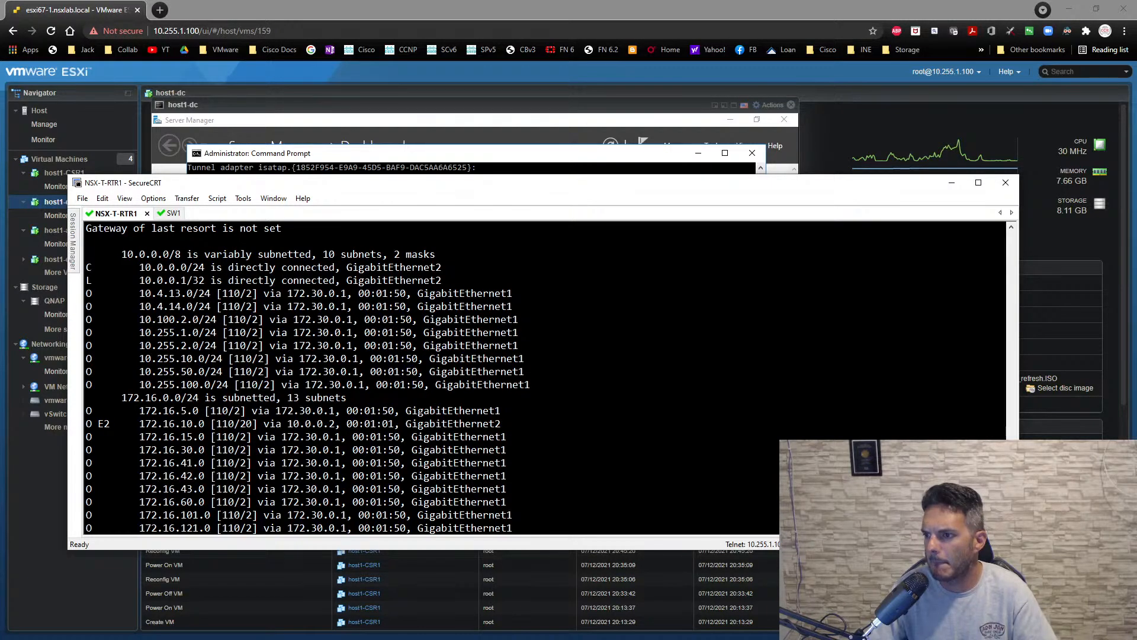
- Show the brief OSPF interface summary on NSX-T-RTR1
type("sh i")
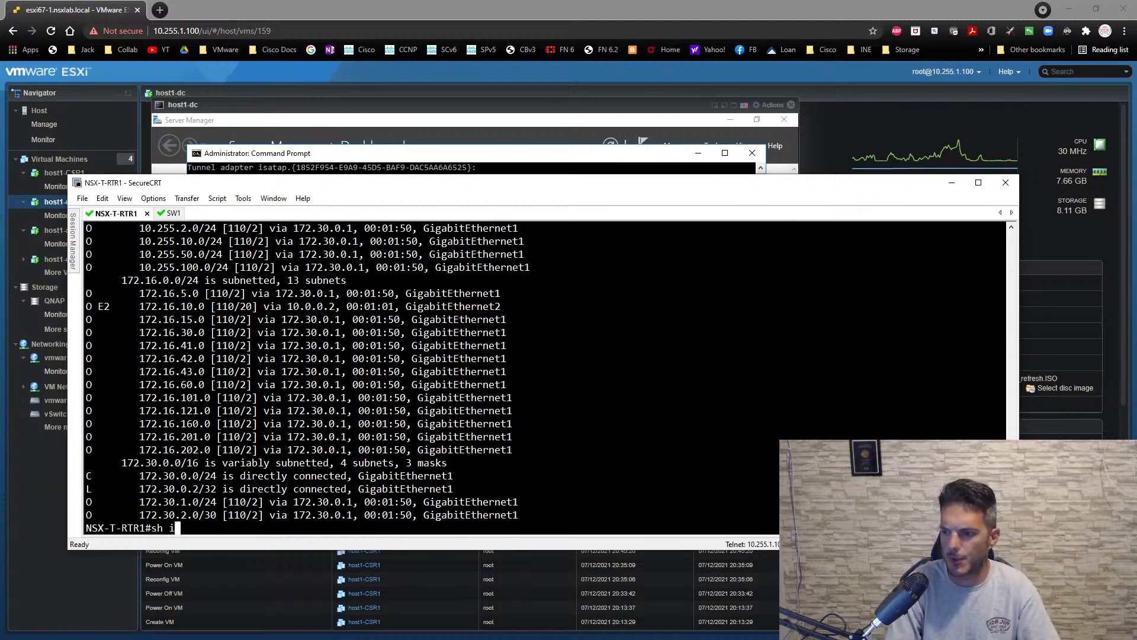
type("p ospf int br")
key("Return")
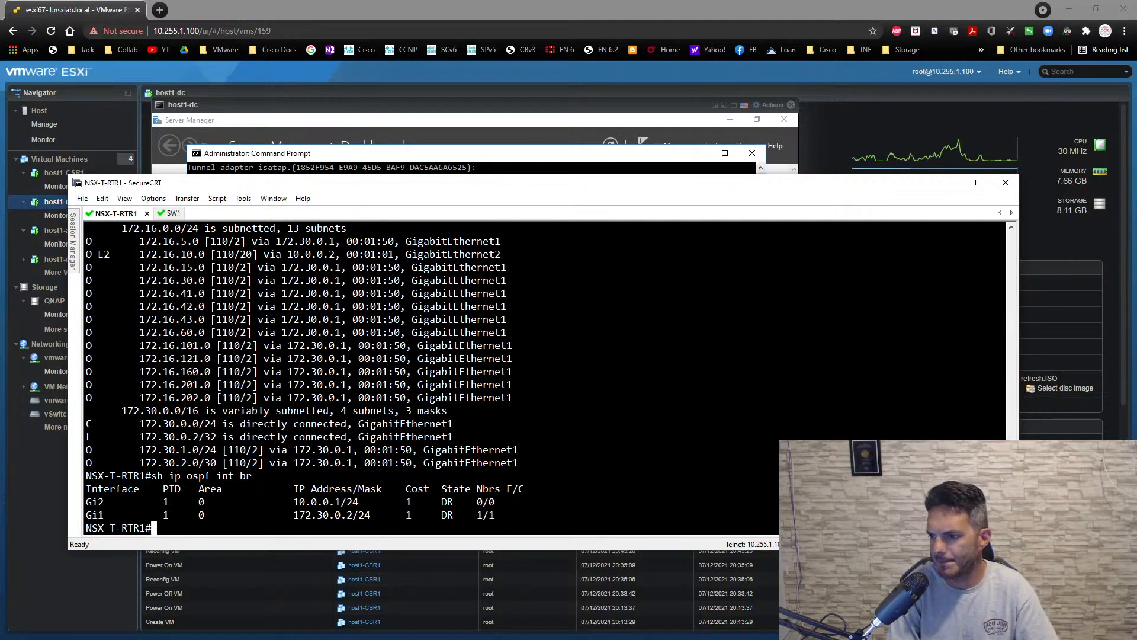
- Switch to the SW1 session and show the OSPF sections of its running configuration
left_click(172, 213)
type("sh r")
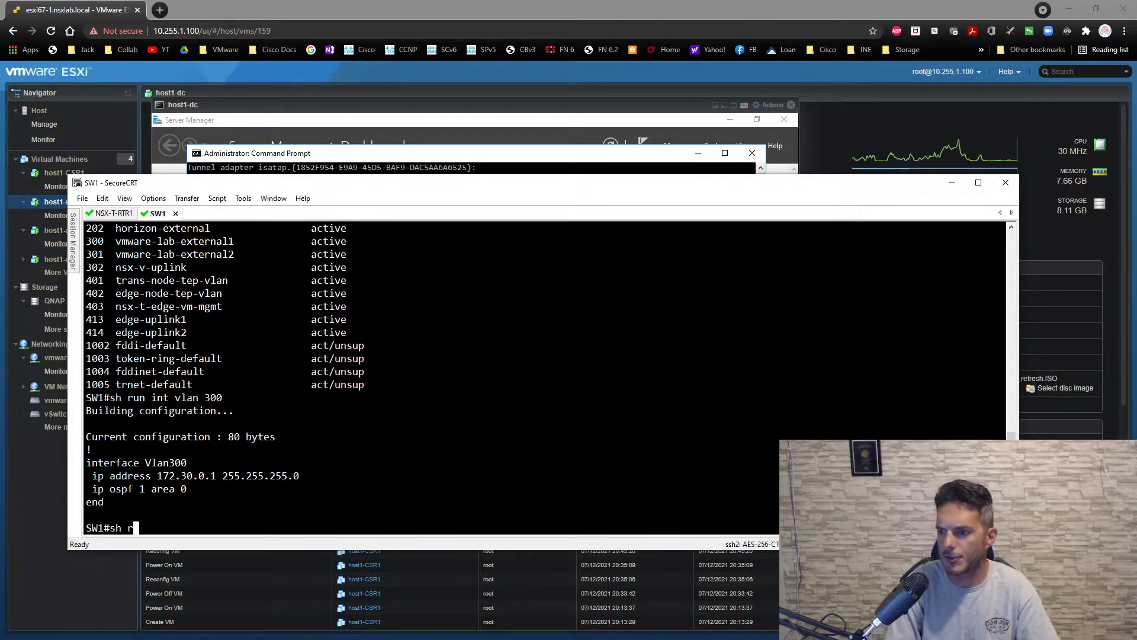
type("un | sec ospf")
key("Return")
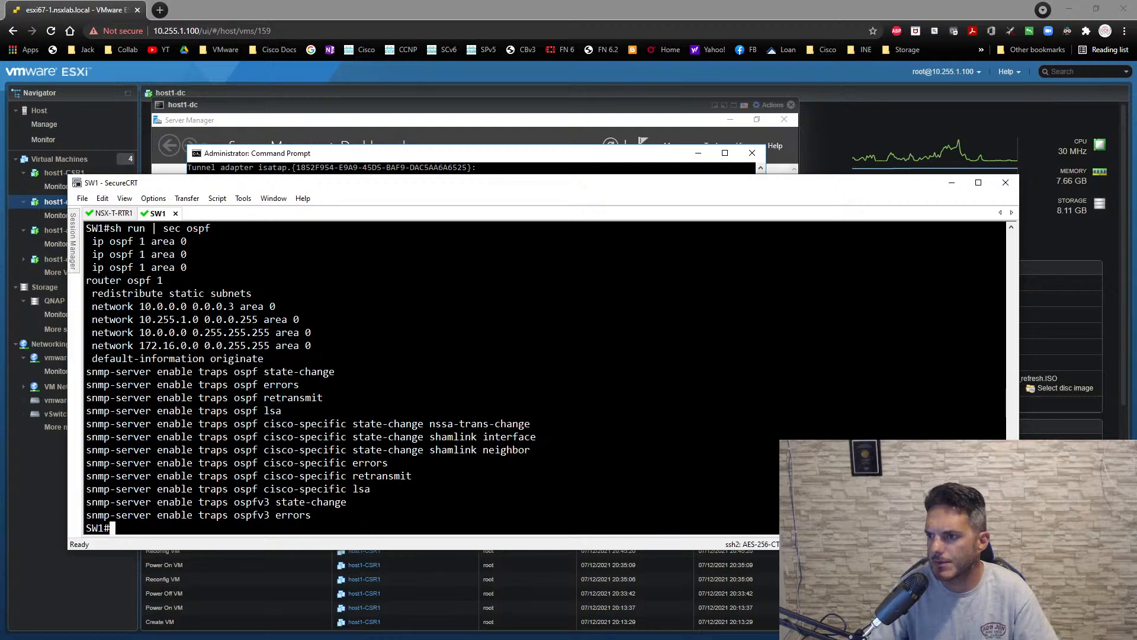
- Return to the NSX-T-RTR1 session, show its routing table, and compare the default route with the earlier routing outputs
left_click(118, 214)
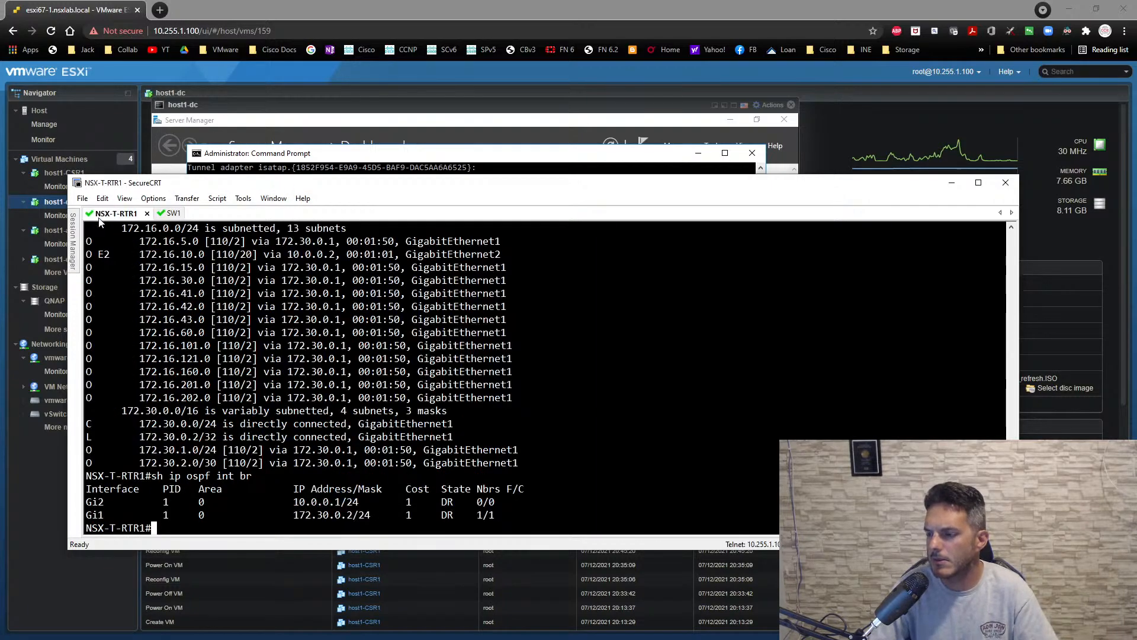
type("sh ip route")
key("Return")
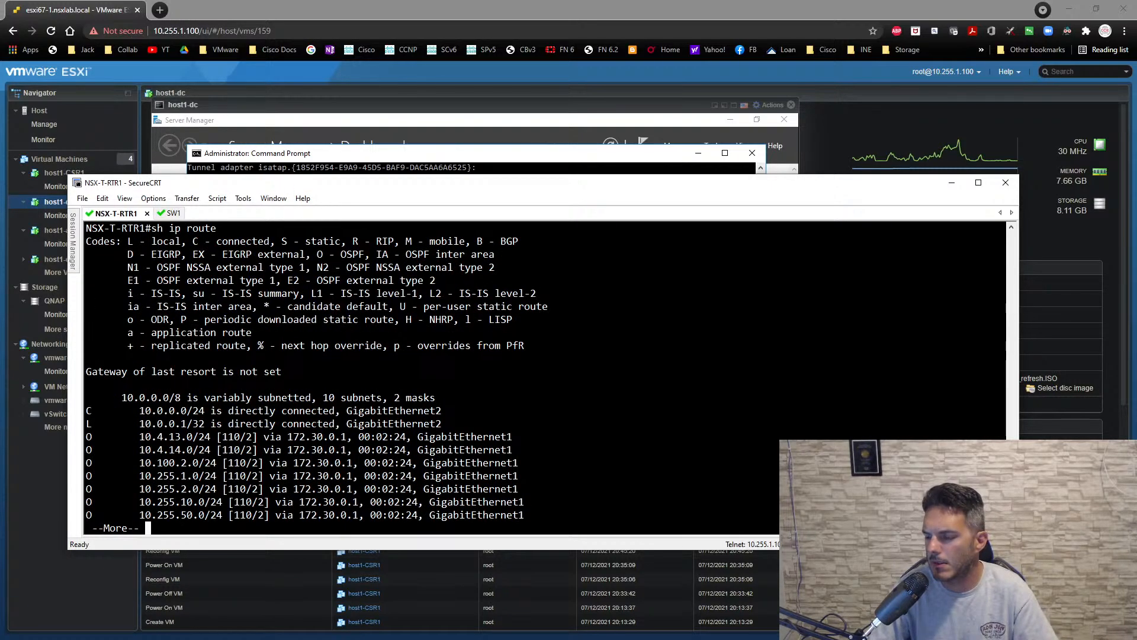
key("space")
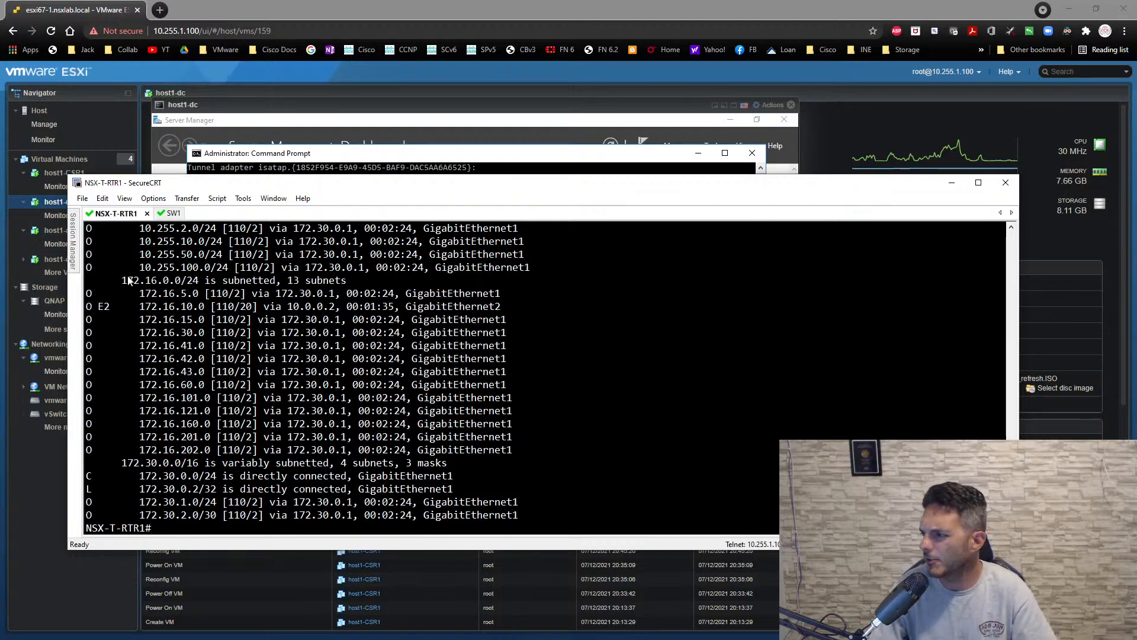
scroll(235, 359, "up", 5)
scroll(235, 358, "up", 5)
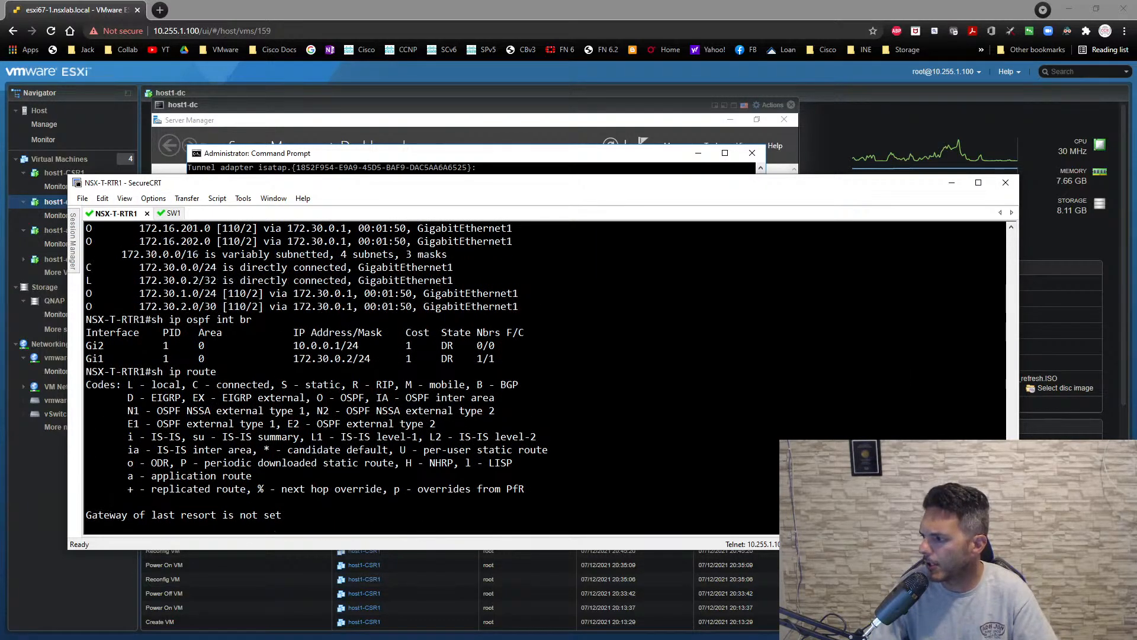
scroll(544, 378, "up", 20)
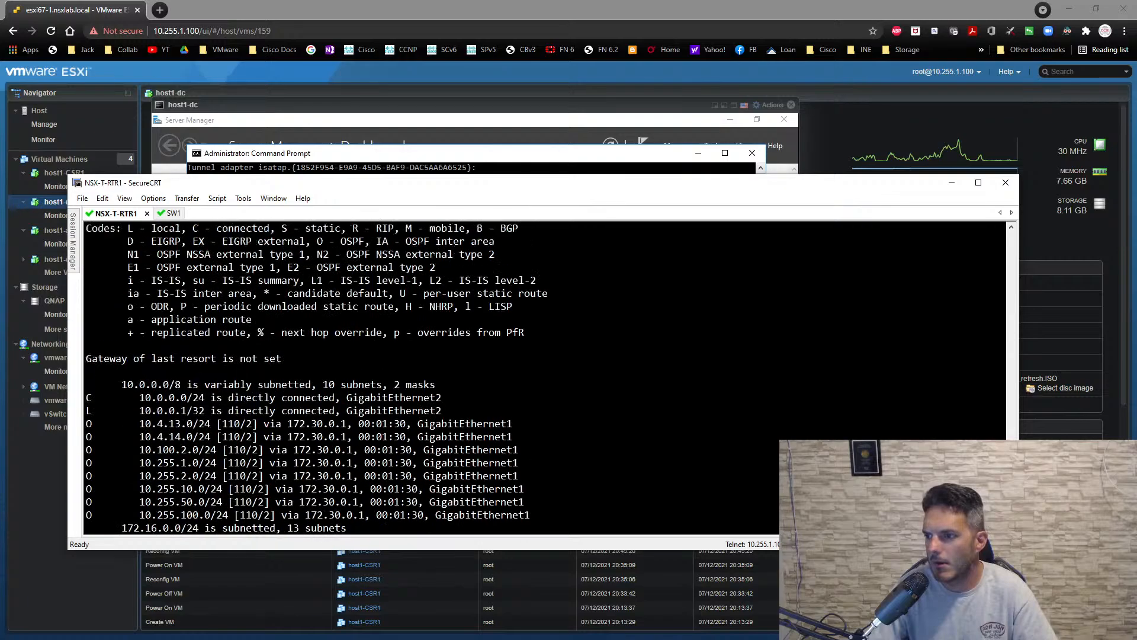
scroll(1003, 437, "up", 8)
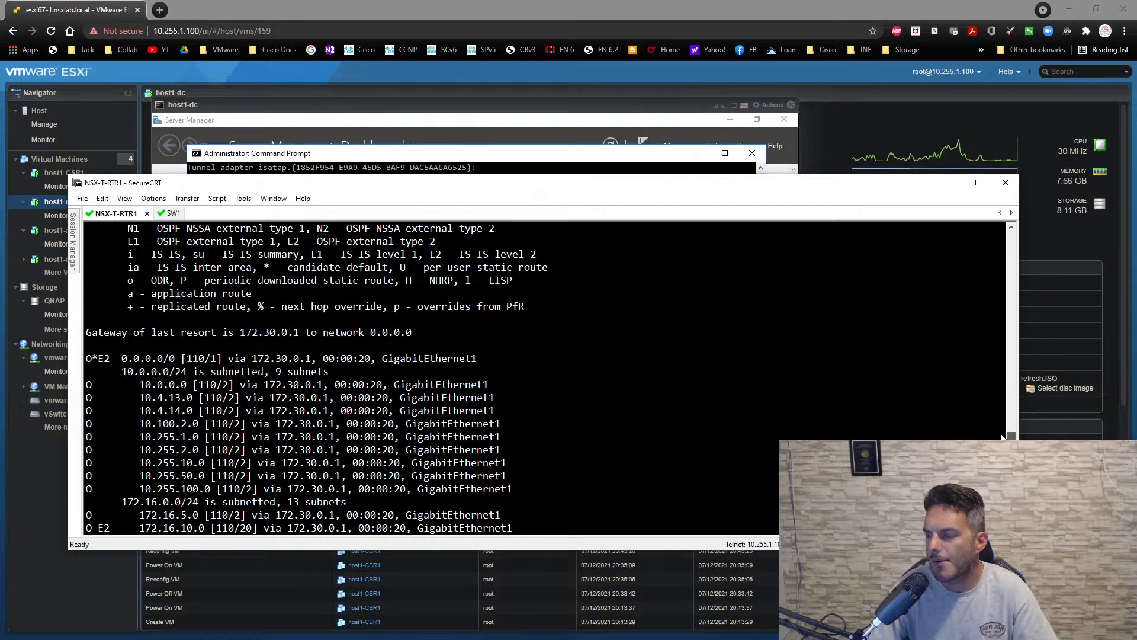
scroll(1003, 437, "down", 20)
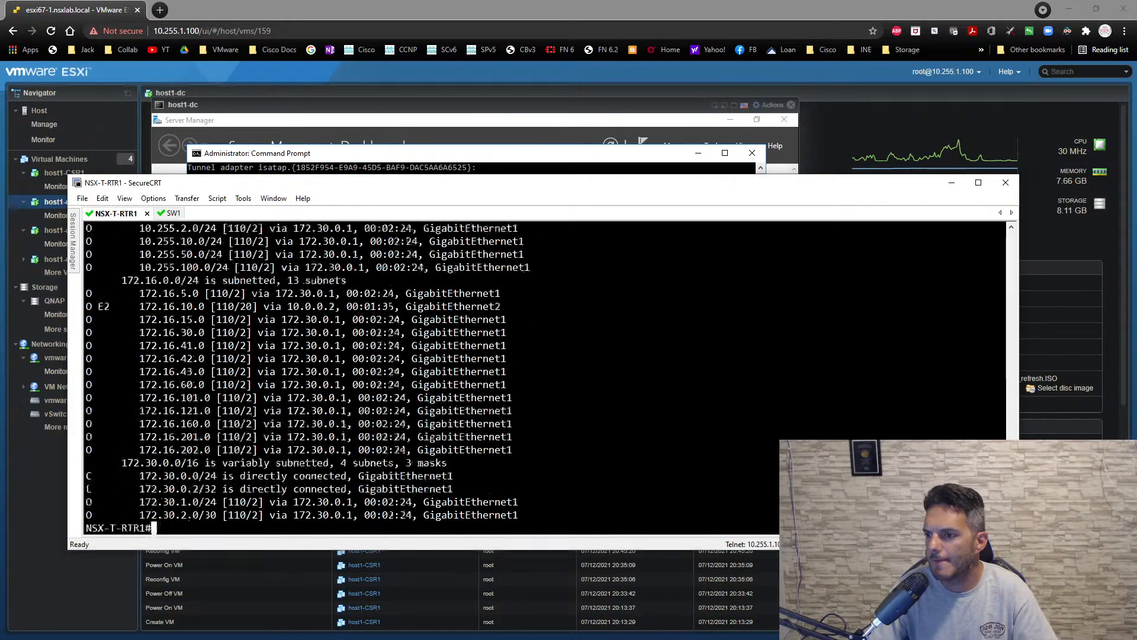
- Show the OSPF neighbors of NSX-T-RTR1
type("show")
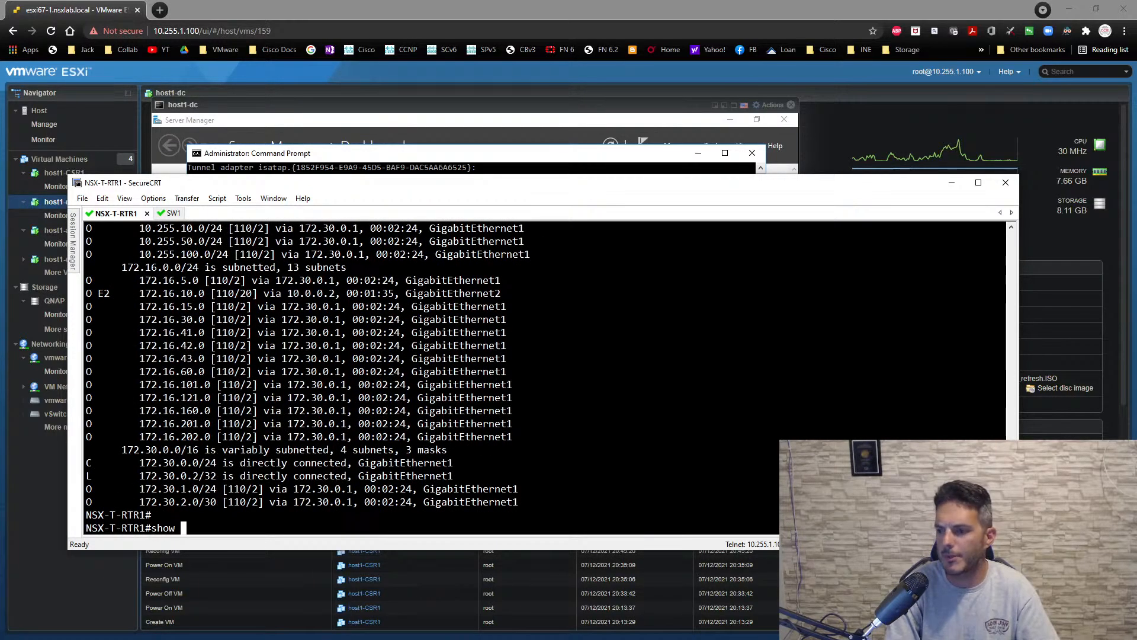
type(" ip os")
key("Tab")
type("nei")
key("Tab")
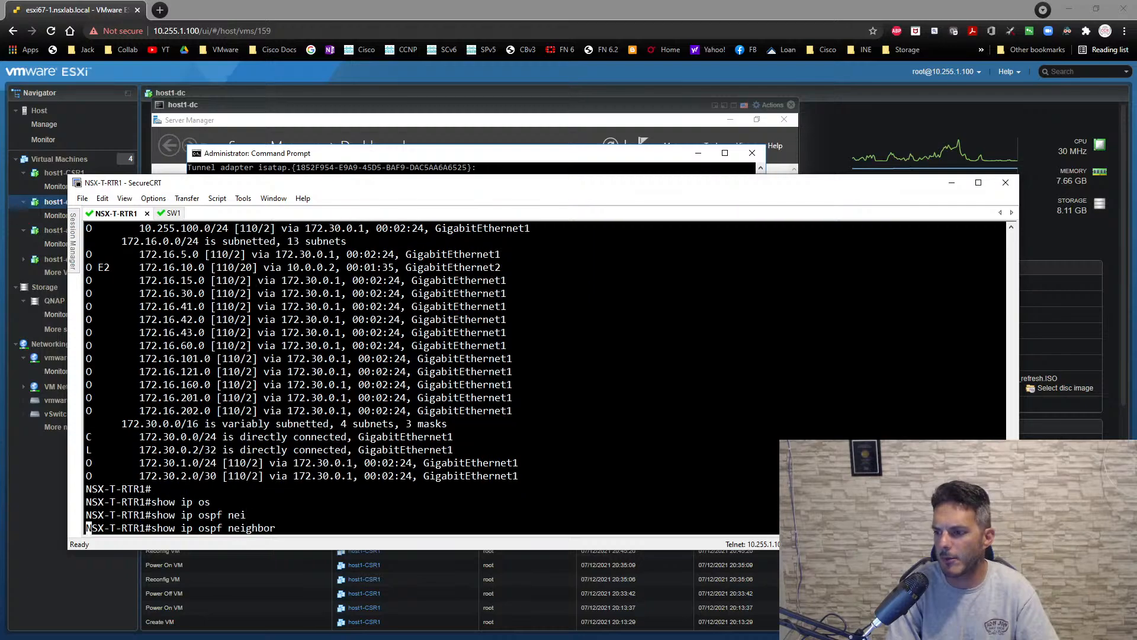
key("Return")
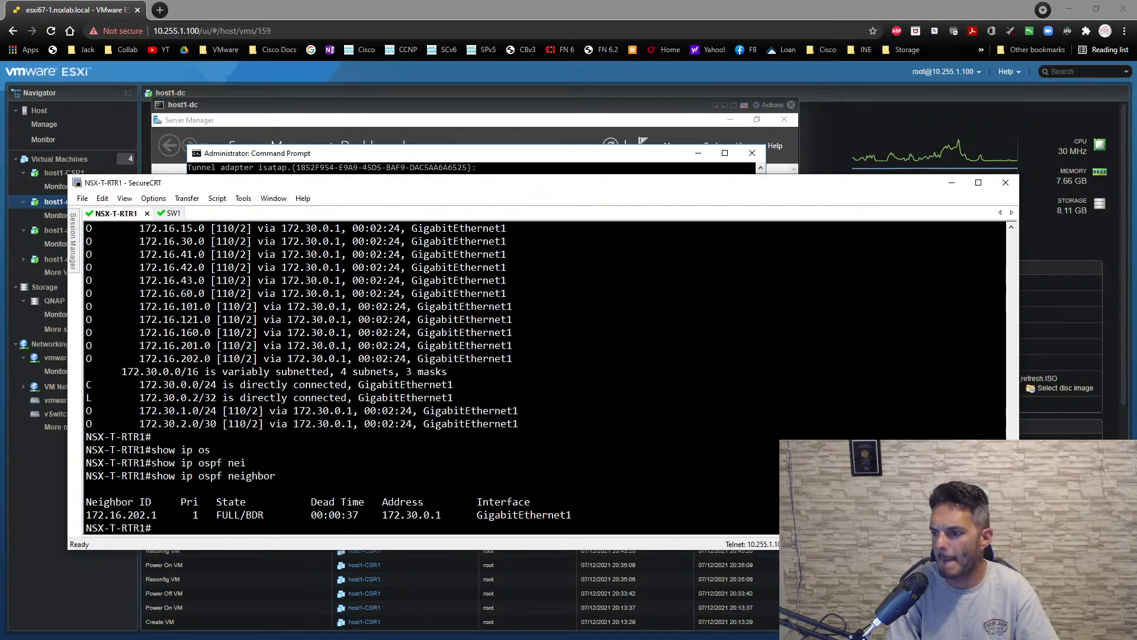
- Show NSX-T-RTR1's routing table once more to check the gateway of last resort
type("sh ip route")
key("ctrl+a")
key("Return")
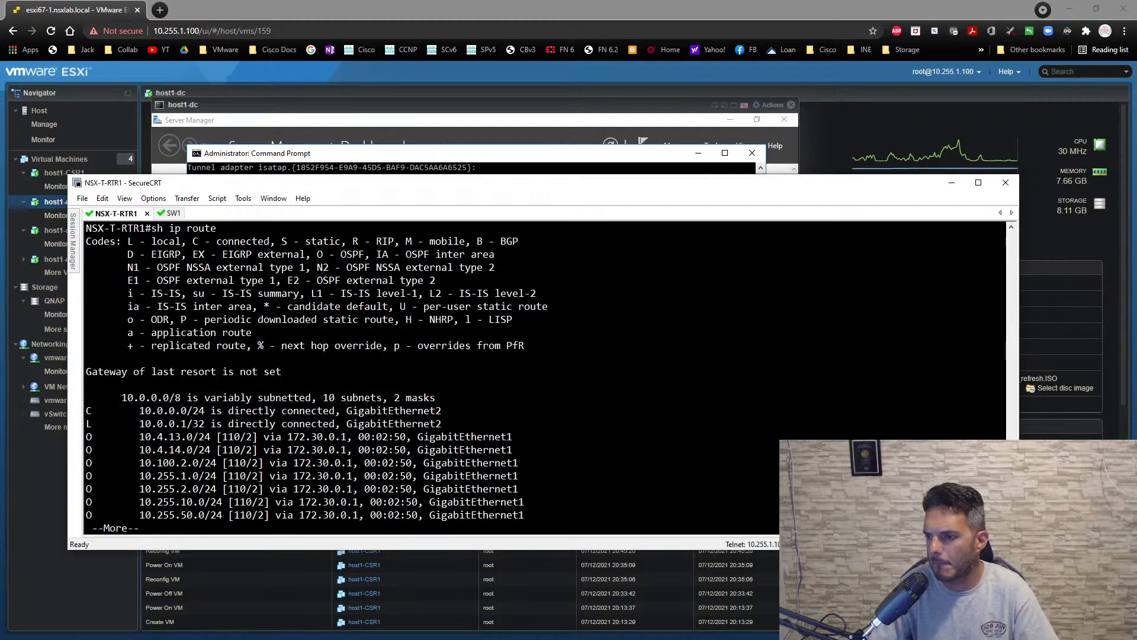
- Add a static default route 0.0.0.0 0.0.0.0 through 172.30.0.1 on NSX-T-RTR1 and leave configuration mode
type("conf t")
key("Return")
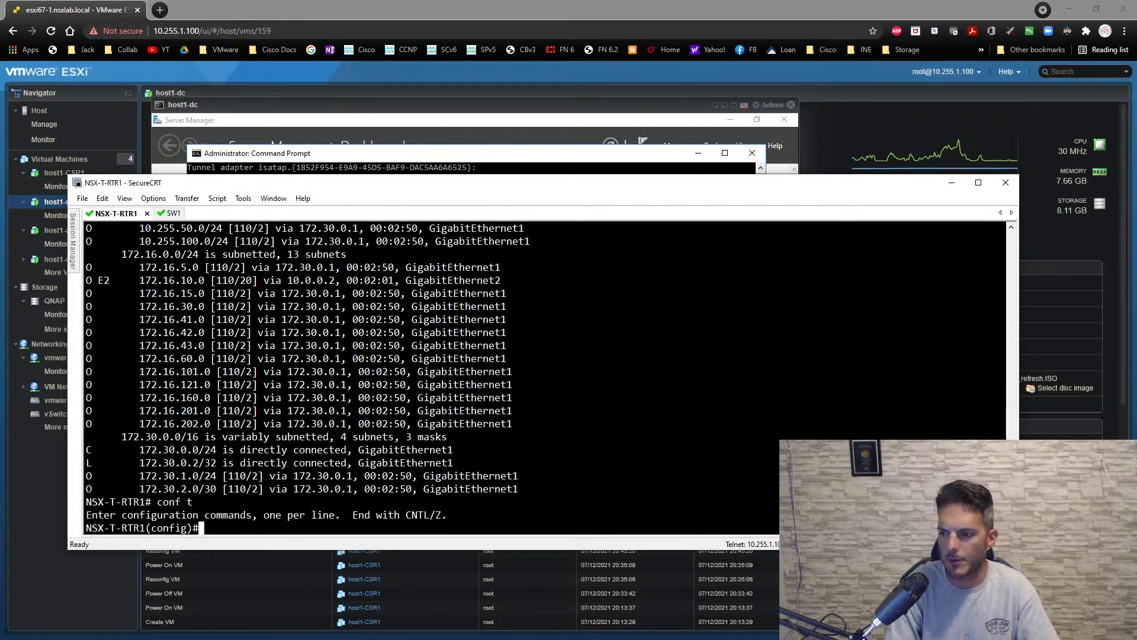
type("ip route ")
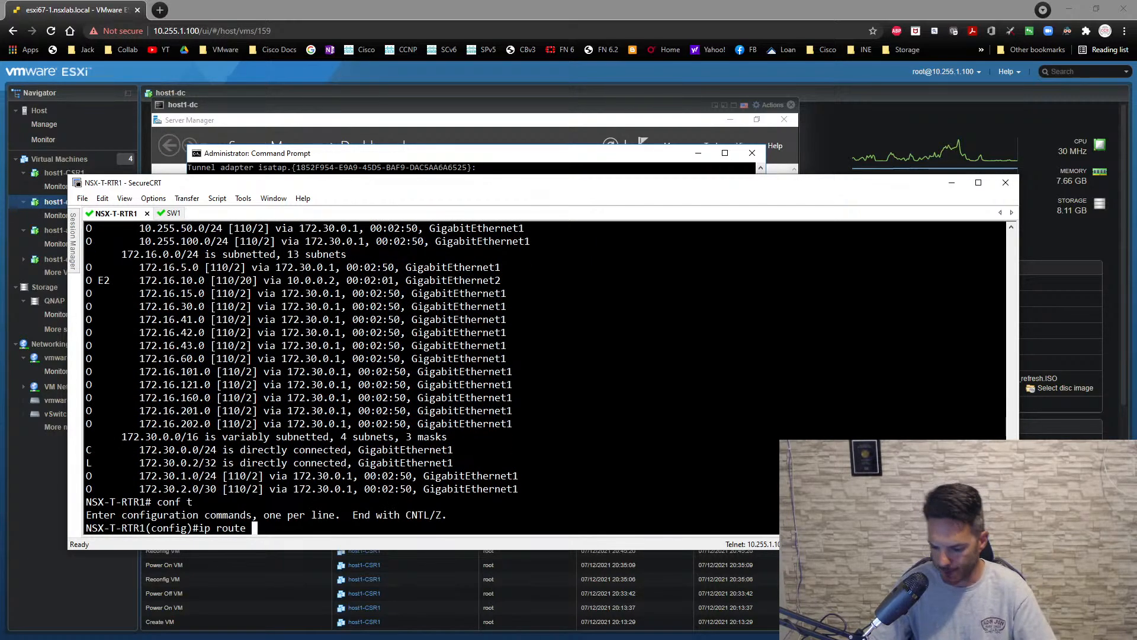
type("0.0.0.0 0.0.0.0")
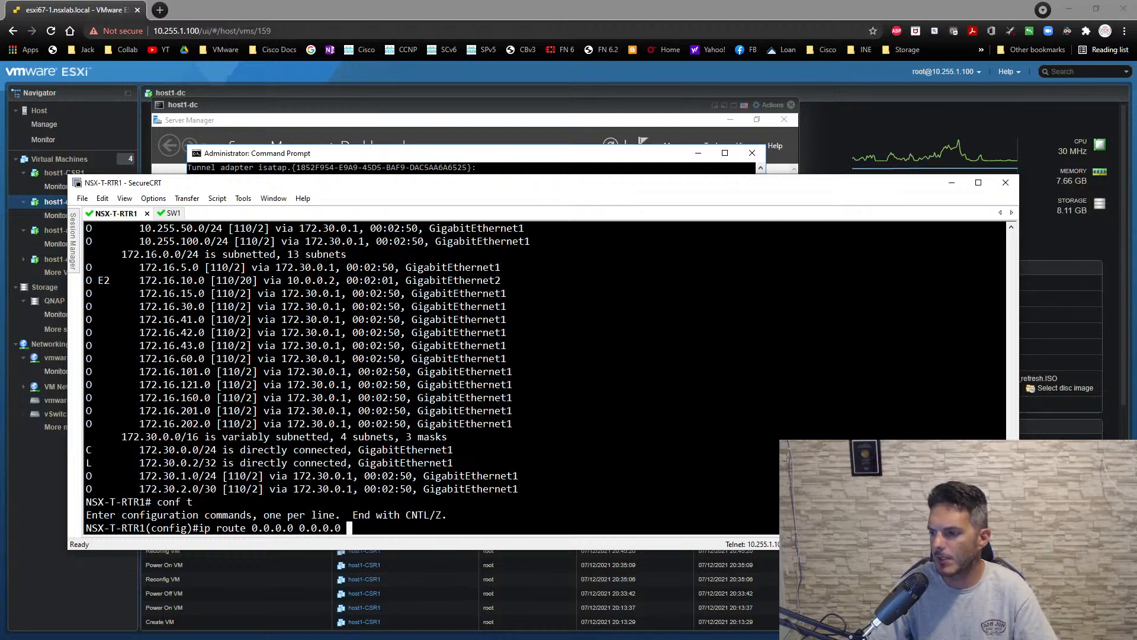
type(" 172.300")
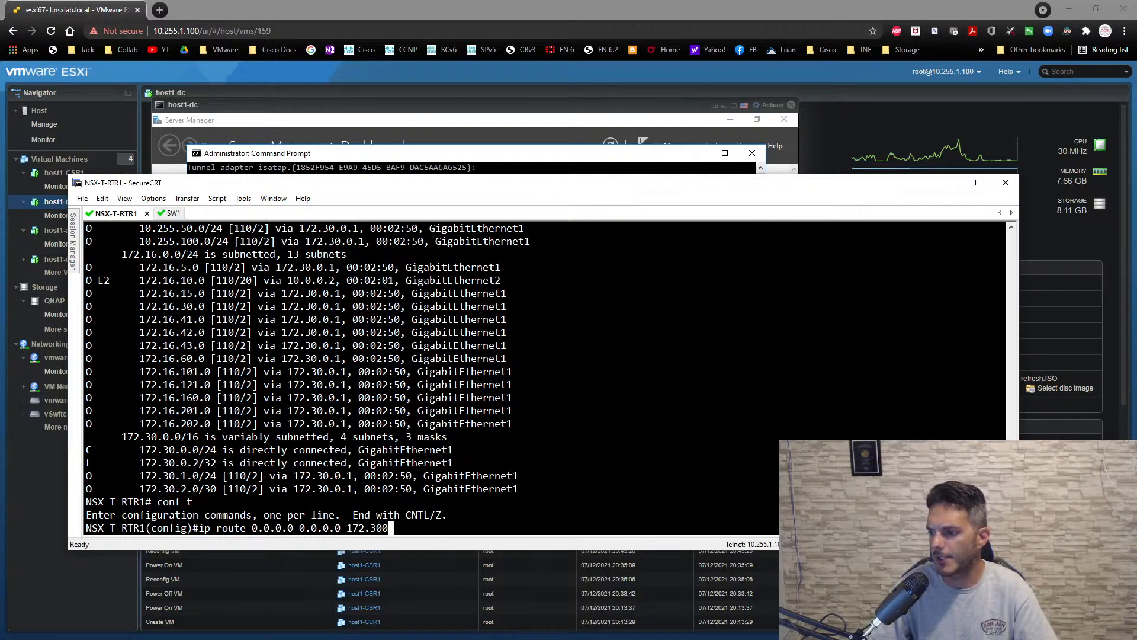
key("BackSpace")
type(".0.")
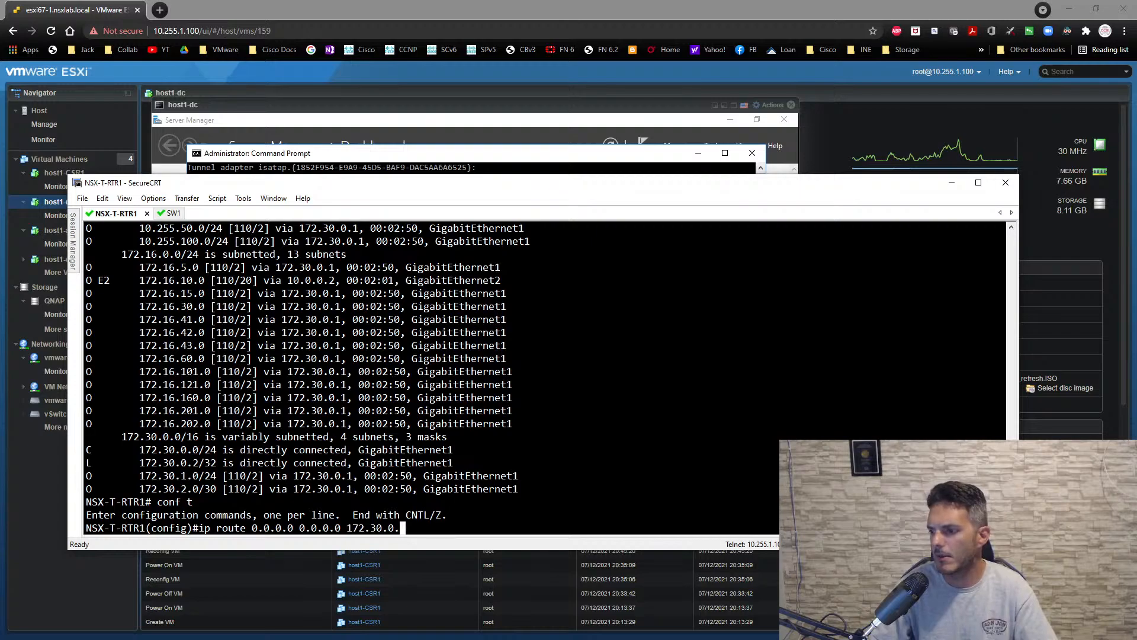
type("1")
key("Return")
type("end")
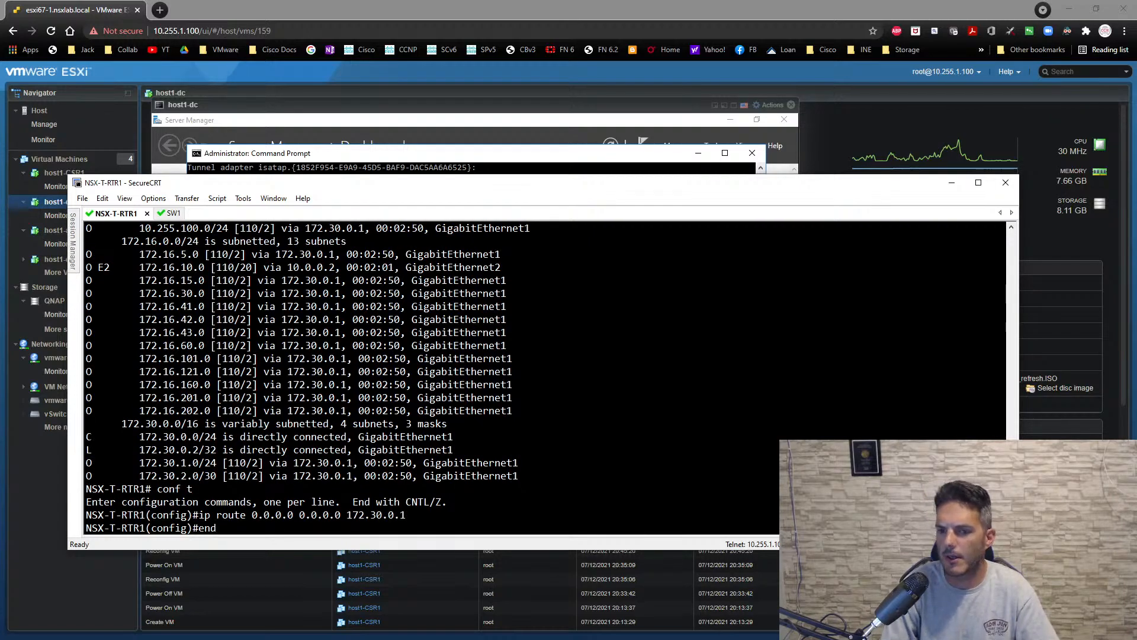
key("Return")
key("Return")
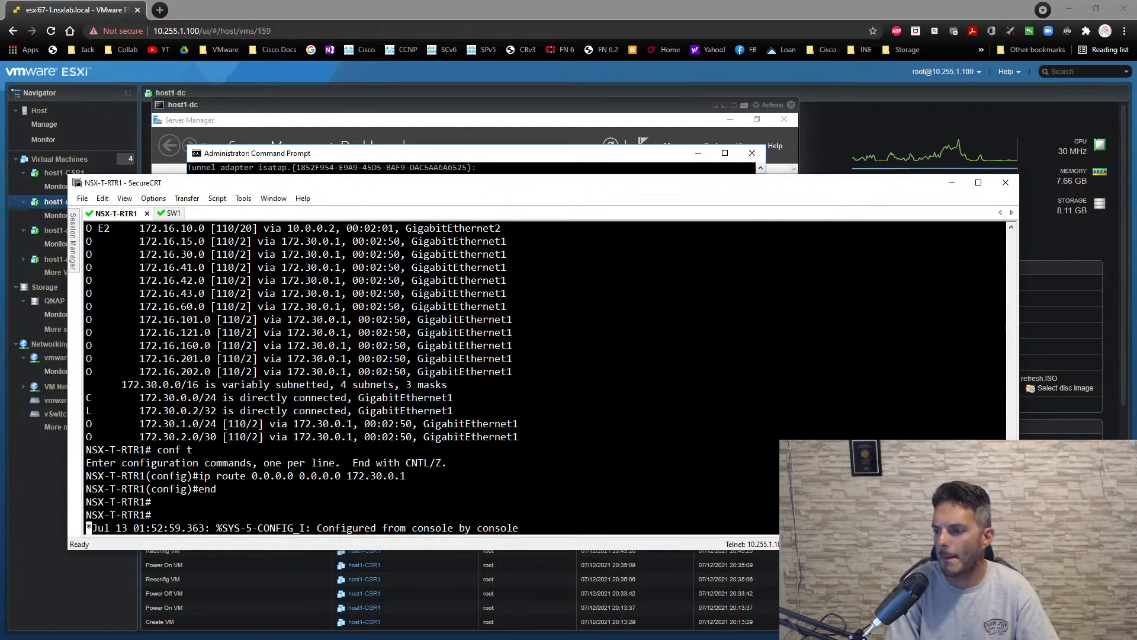
- Show NSX-T-RTR1's full routing table to check the static default route
key("Return")
key("Return")
key("Return")
key("Return")
type("sh ip rotue")
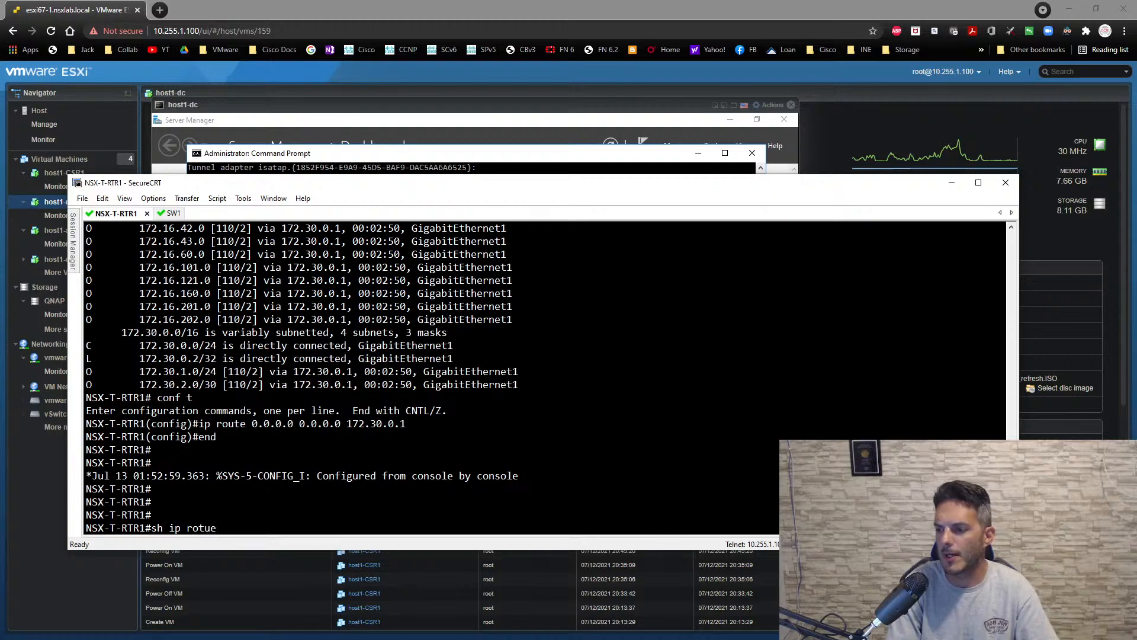
key("Return")
key("Up")
key("BackSpace")
key("BackSpace")
key("BackSpace")
key("BackSpace")
key("BackSpace")
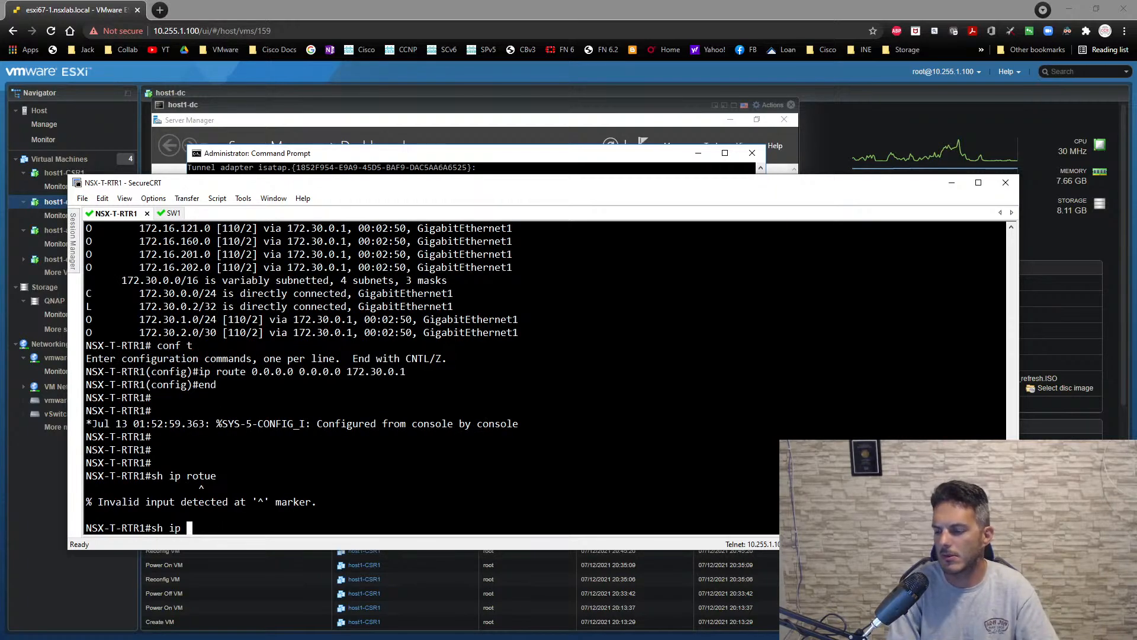
type("route")
key("Return")
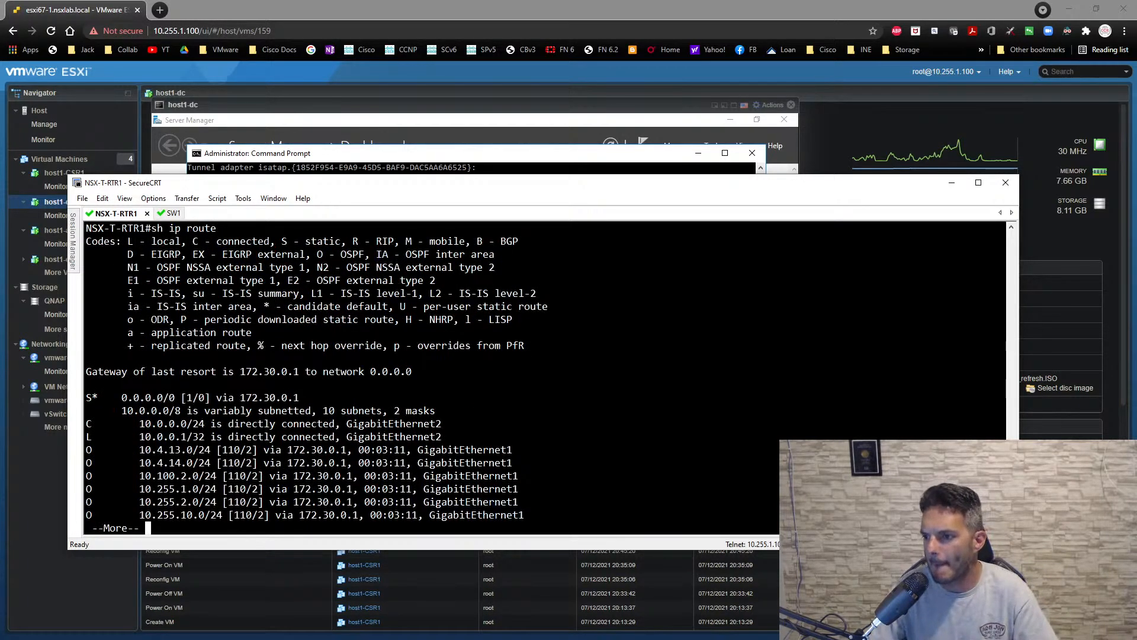
key("space")
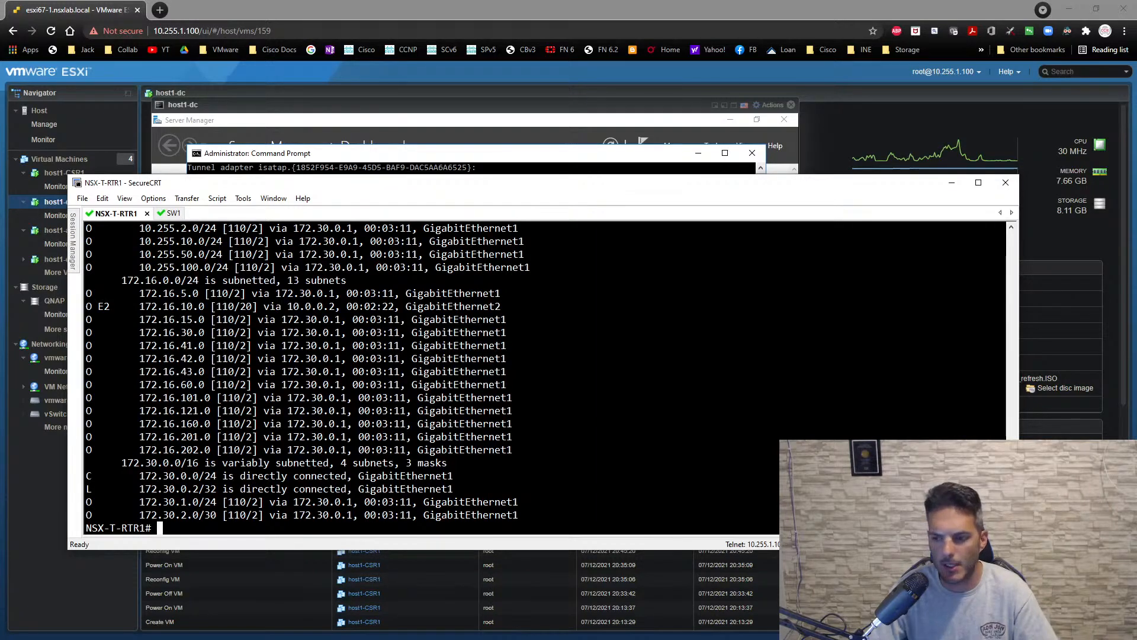
- Switch to host1-dc's command prompt and ping 8.8.8.8
left_click(384, 156)
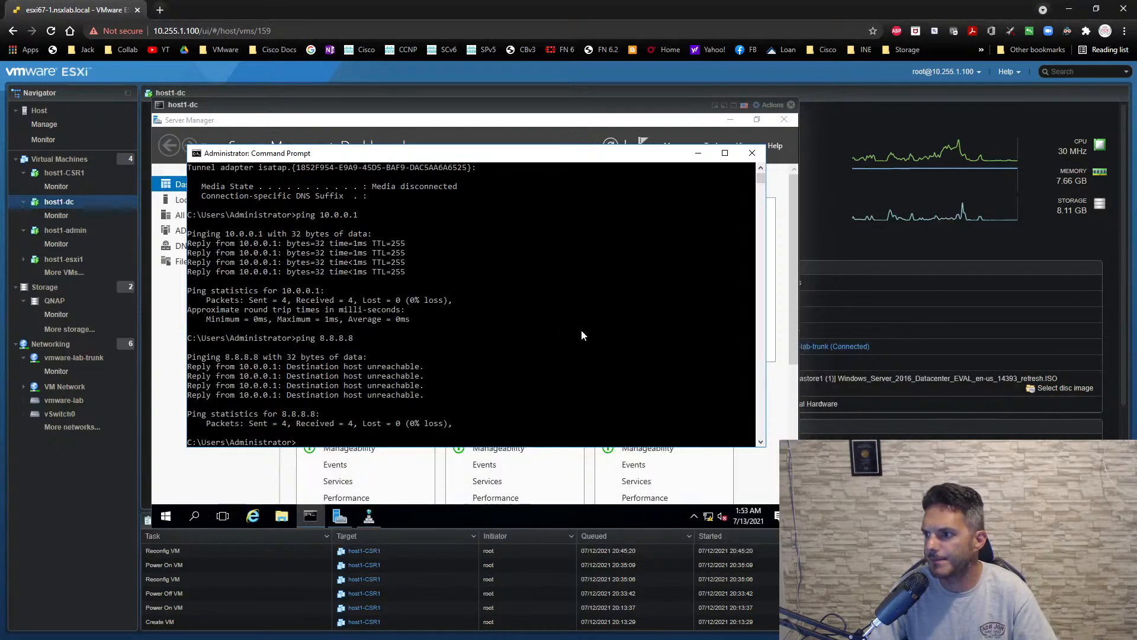
type("ping 8.8.8.8")
key("Return")
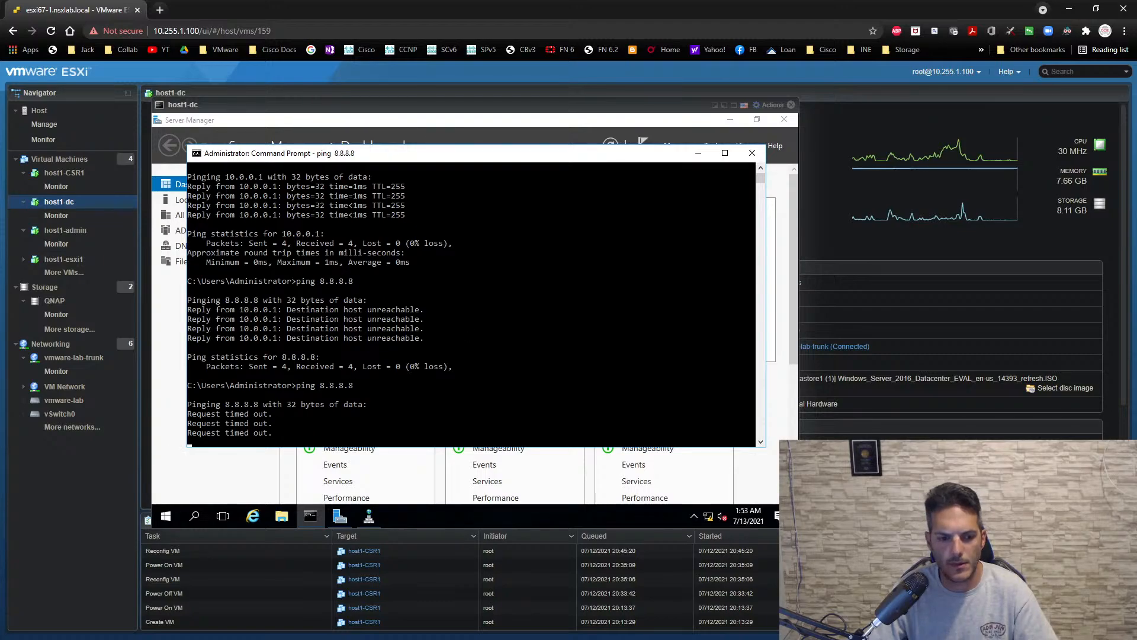
- Switch to the R2 terminal window, log in to ASA1 with the username and account password, and enter privileged mode with the enable password
key("alt+Tab")
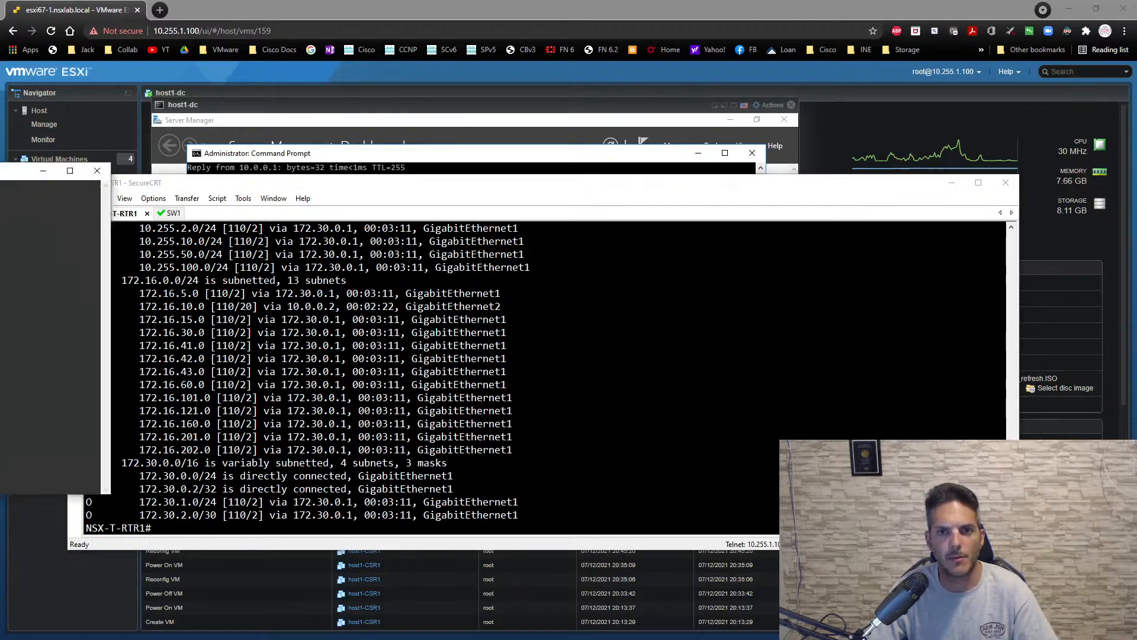
type("Rob")
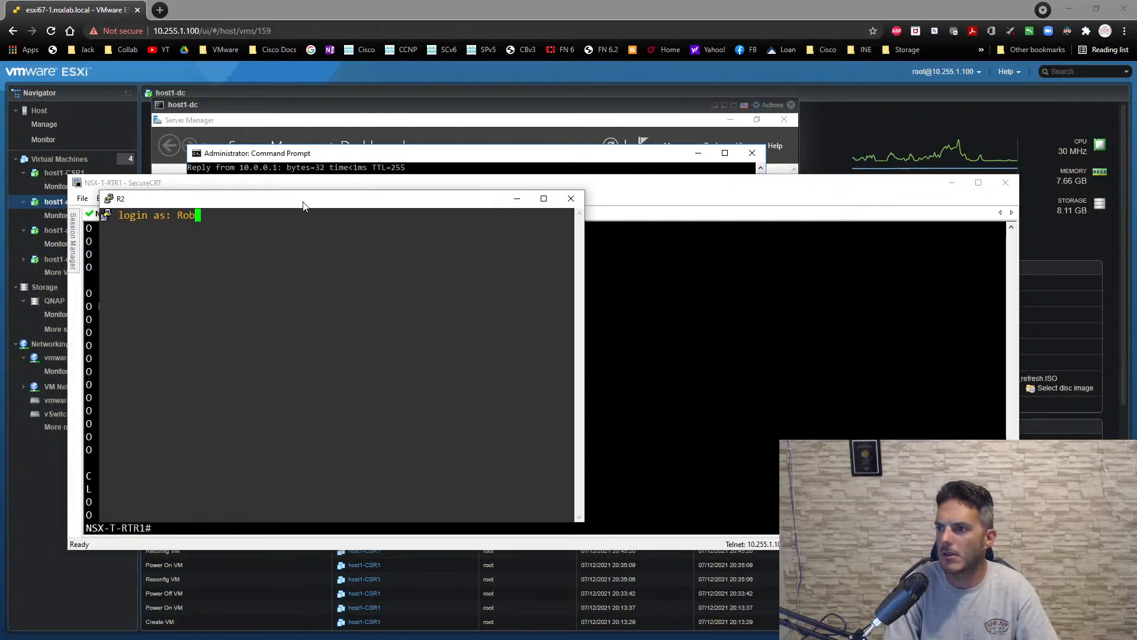
key("Return")
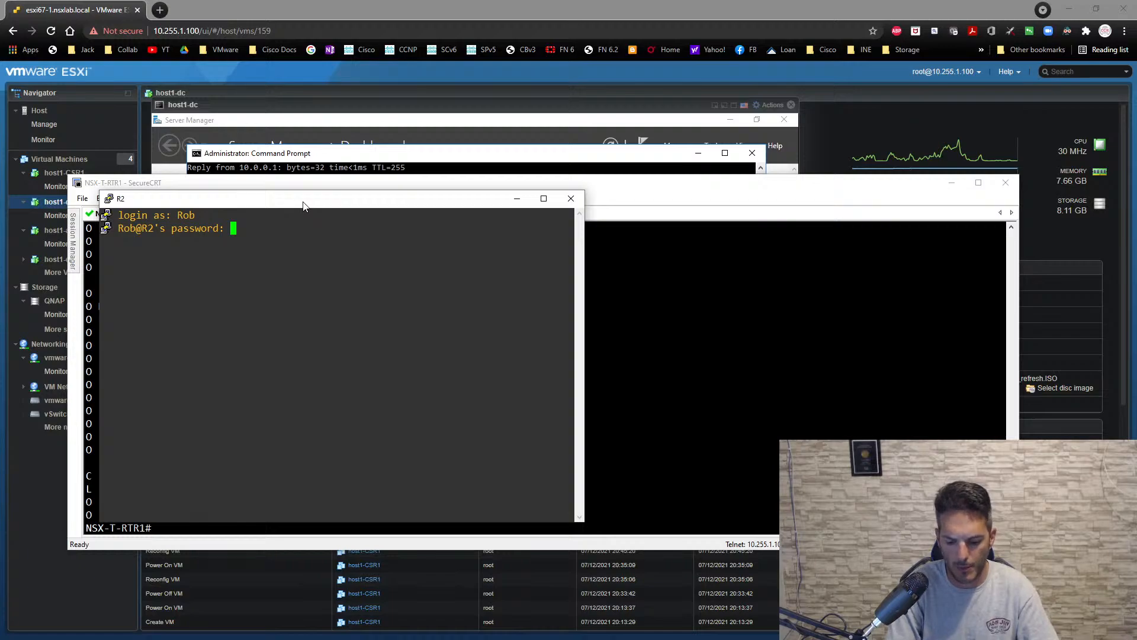
key("Return")
type("en")
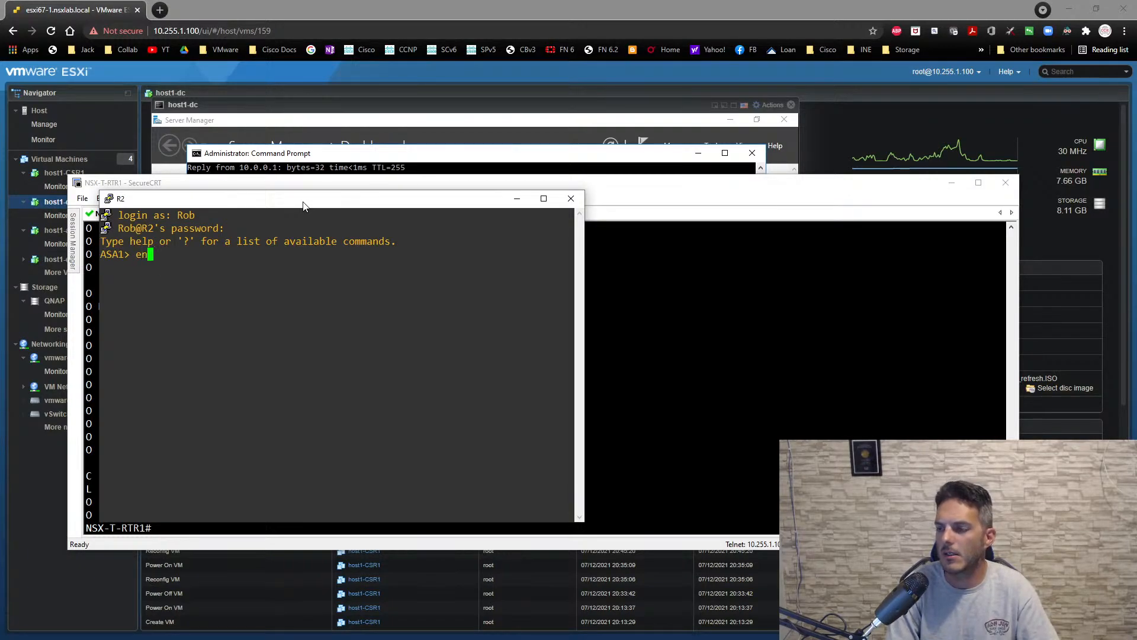
key("Return")
key("Return")
key("Return")
key("Return")
- Show ASA1's routing table and highlight the directly connected 10.0.0.0 inside route
type("sh route")
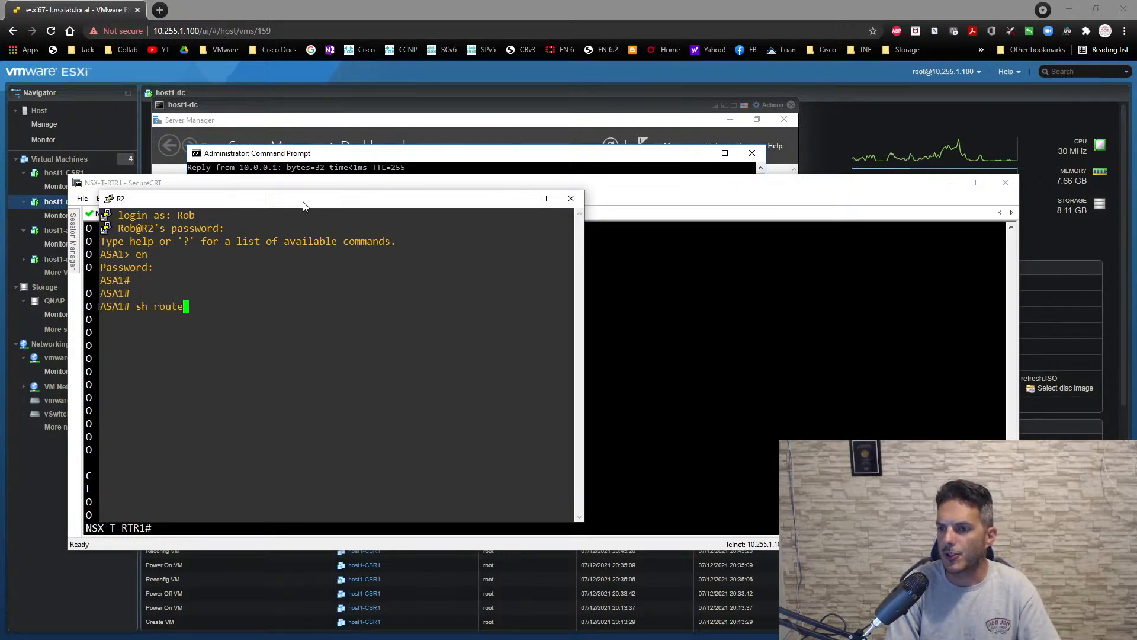
key("Return")
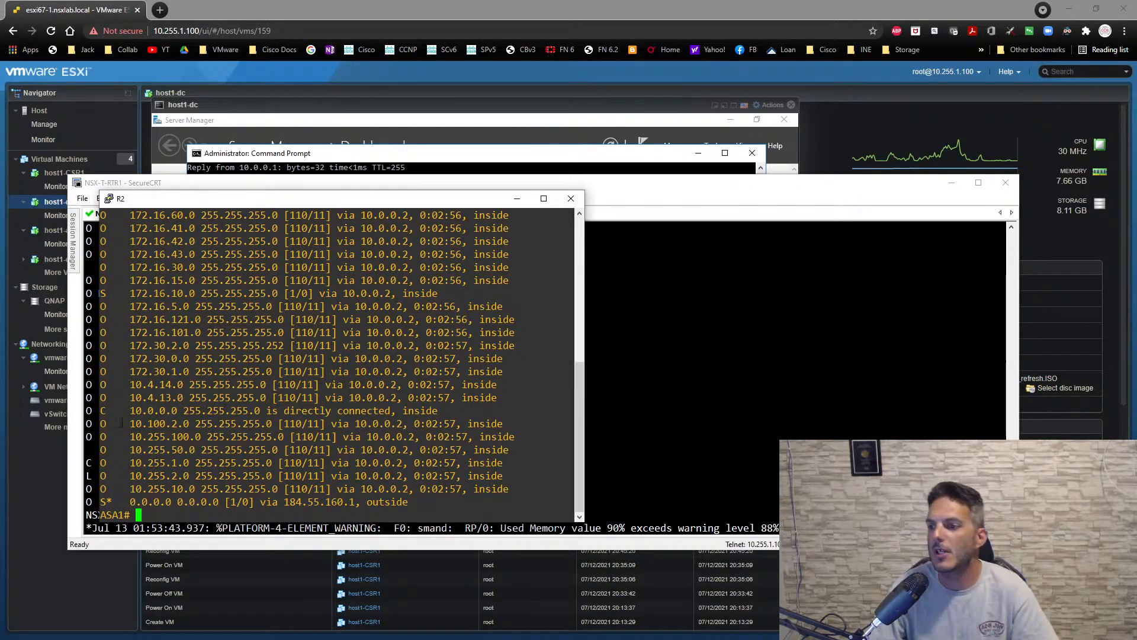
left_click_drag(448, 410, 103, 410)
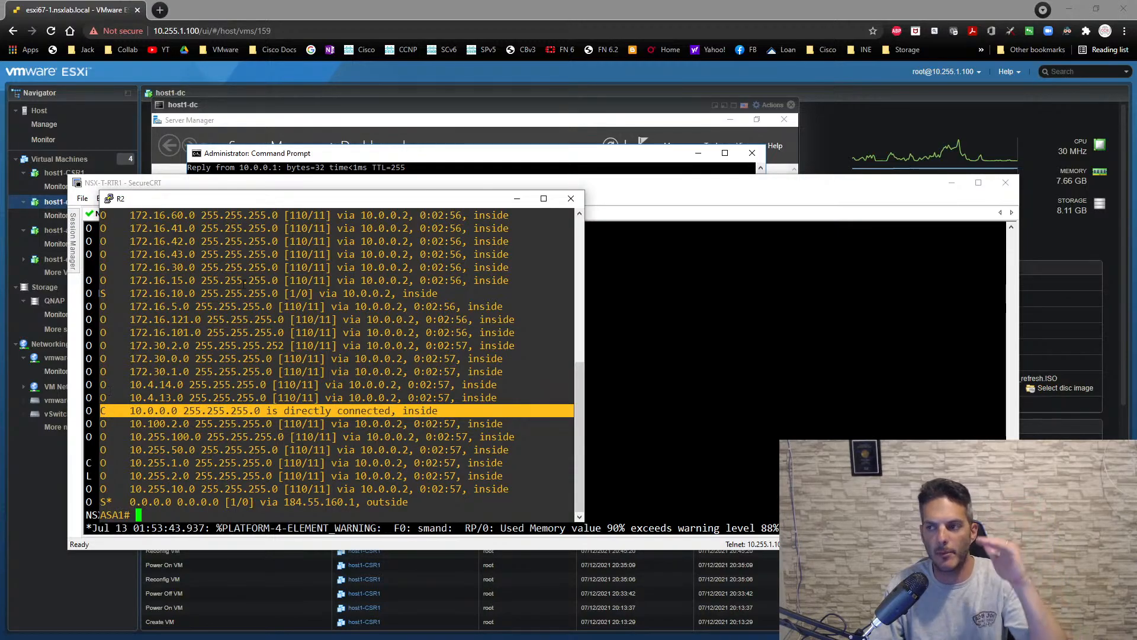
- Switch to the SW1 session in SecureCRT, show the IP interface summary, and highlight the GigabitEthernet1/0/1 line
left_click(645, 246)
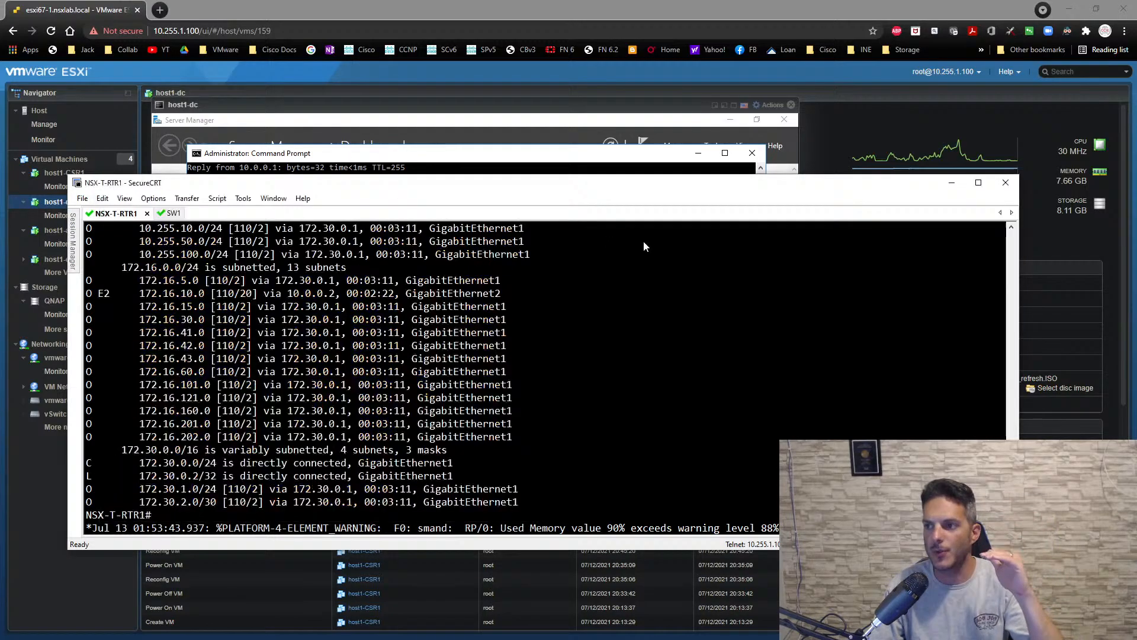
left_click(169, 213)
type("sh ")
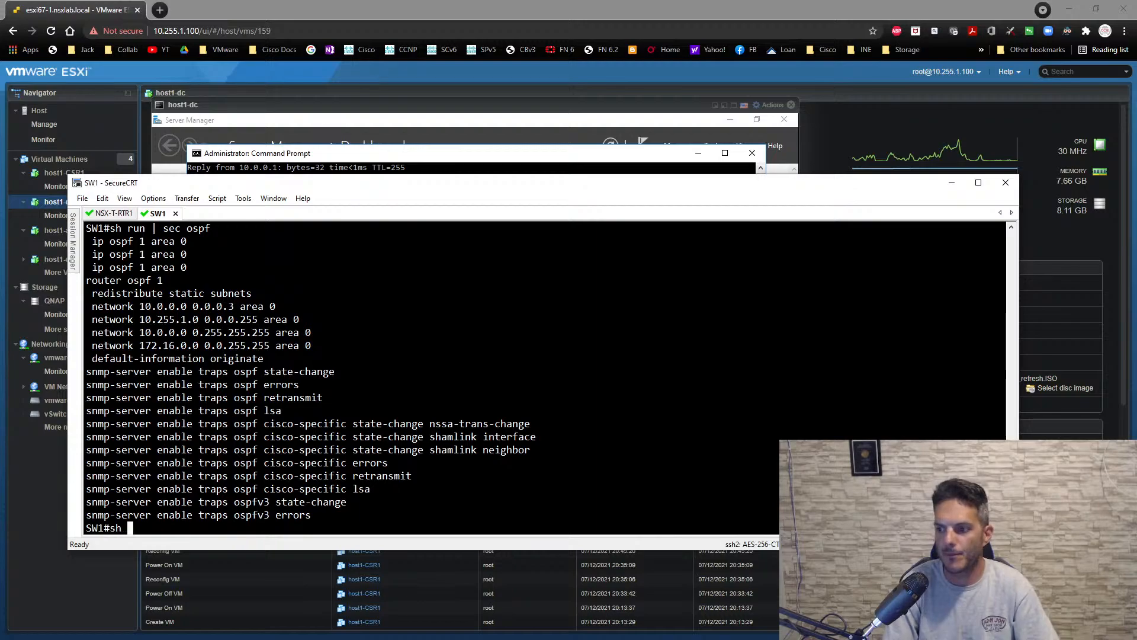
type("ip int br")
key("Return")
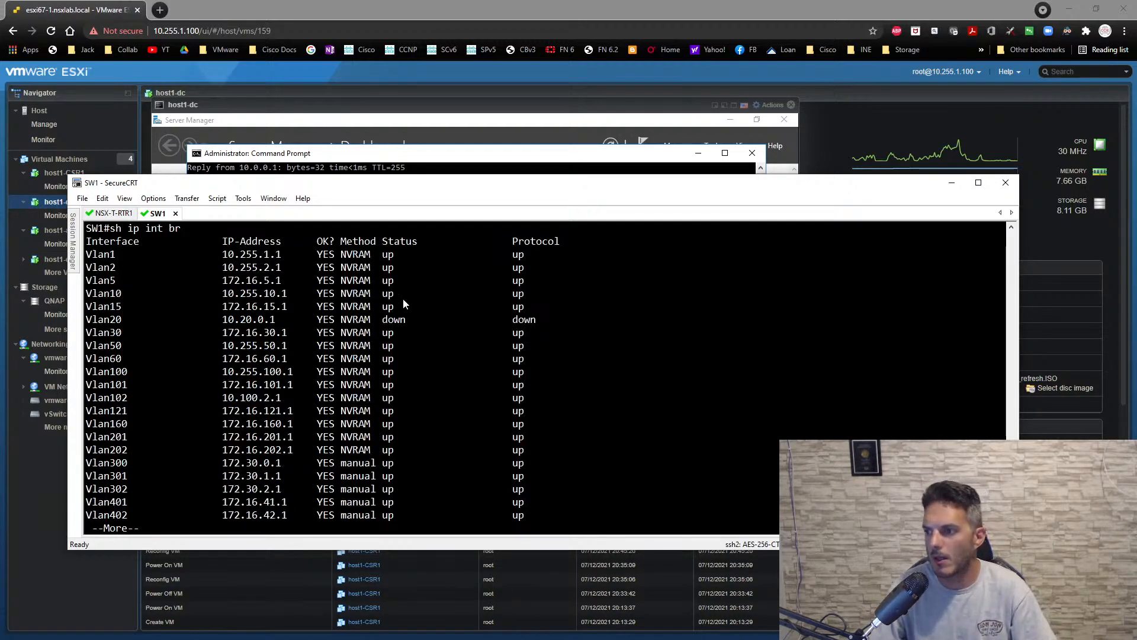
key("space")
scroll(482, 332, "up", 1)
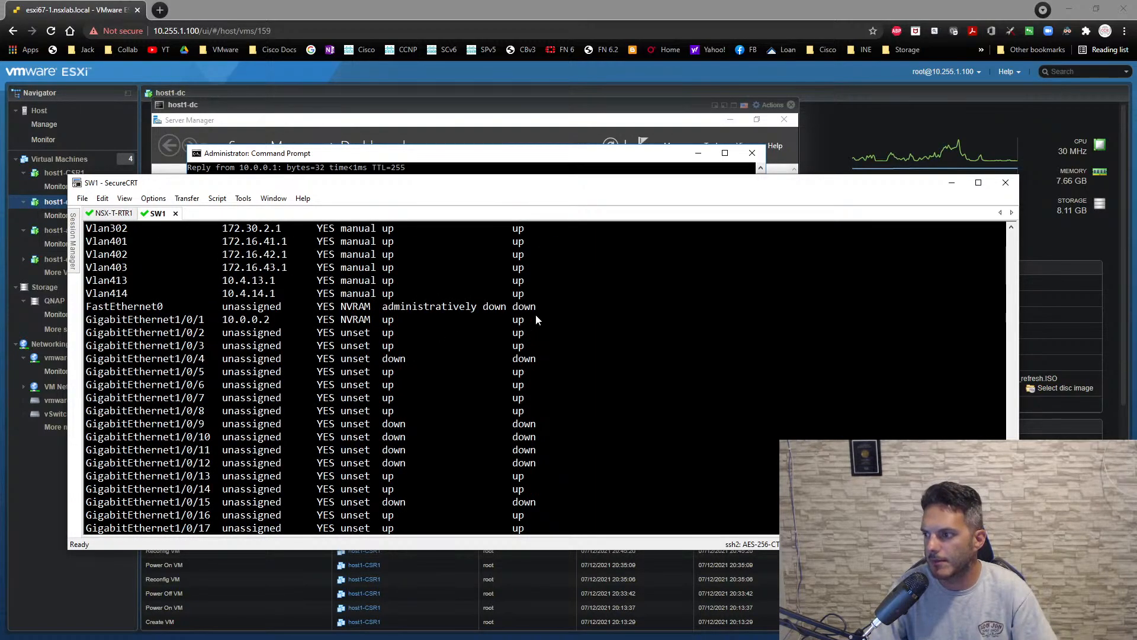
left_click_drag(535, 320, 88, 323)
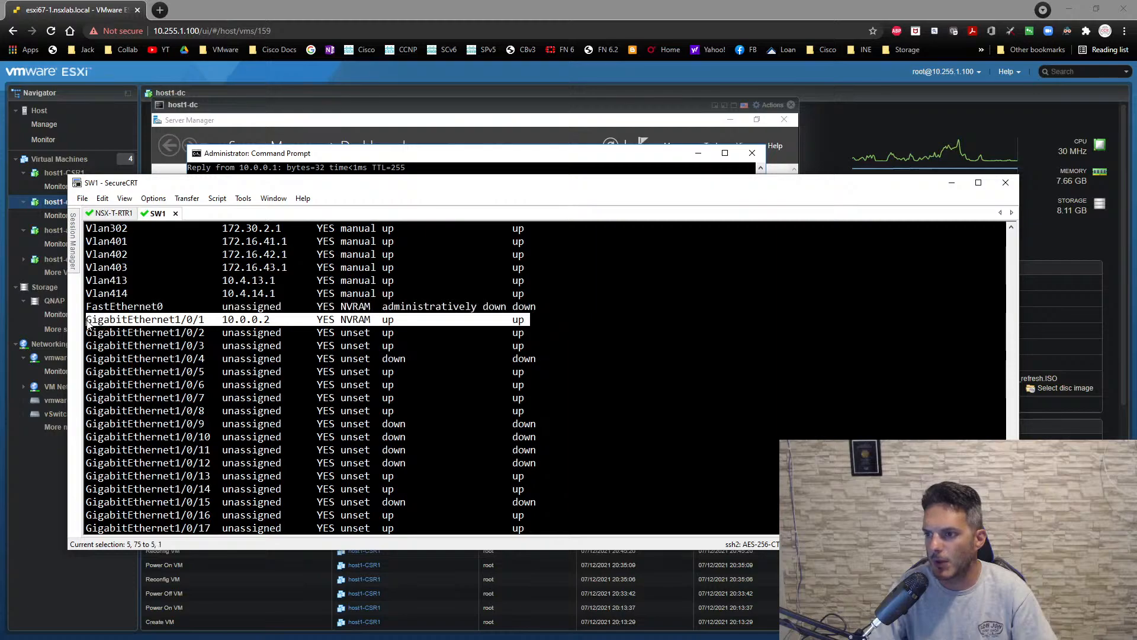
left_click(651, 325)
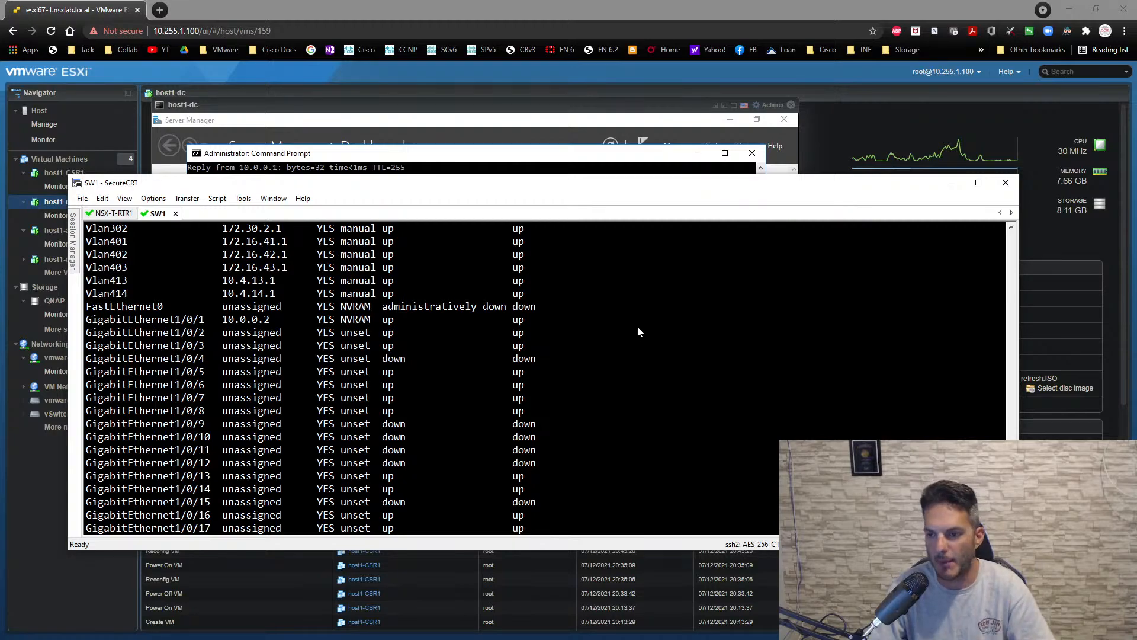
scroll(586, 323, "down", 1)
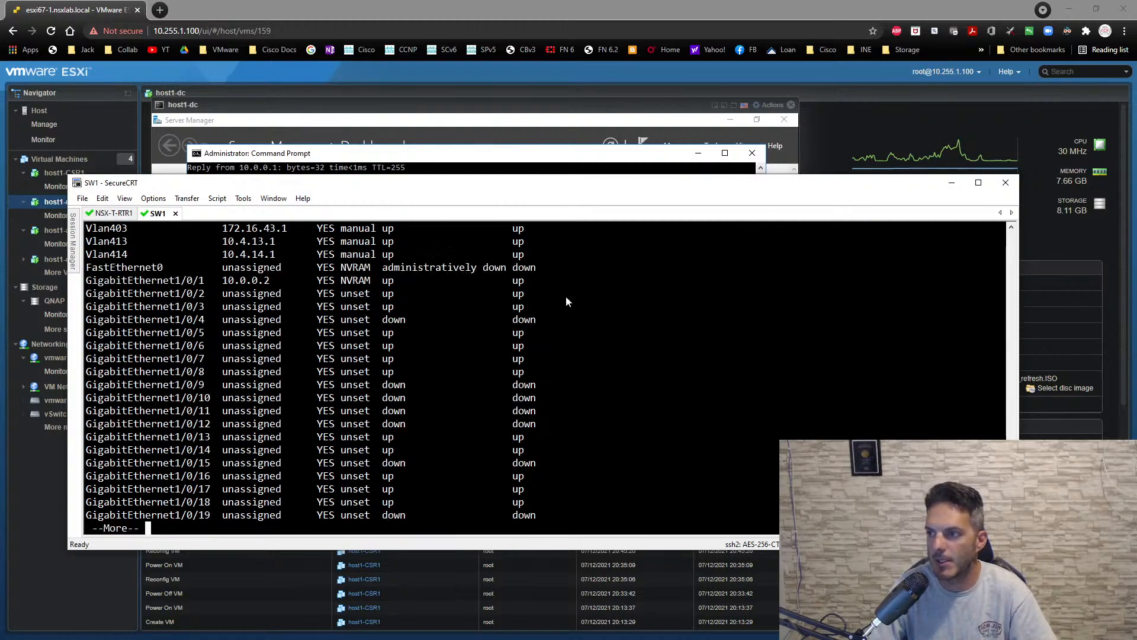
- Return to the NSX-T-RTR1 session, set GigabitEthernet2's address to 10.0.1.1 255.255.255.0, and save the configuration
left_click(109, 214)
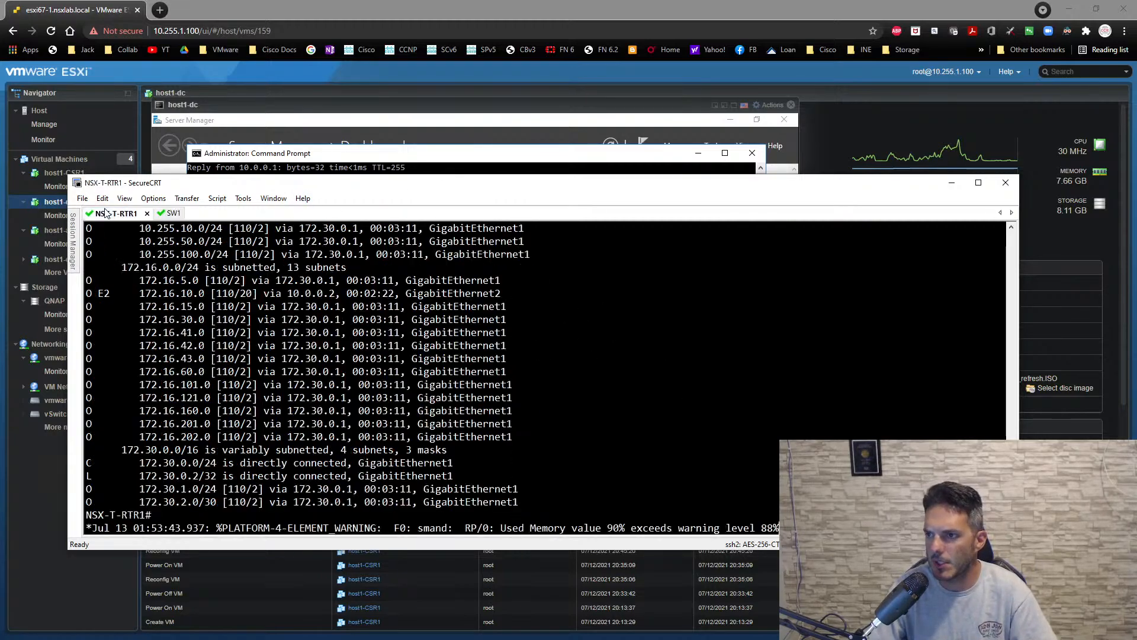
type("conf t")
key("Return")
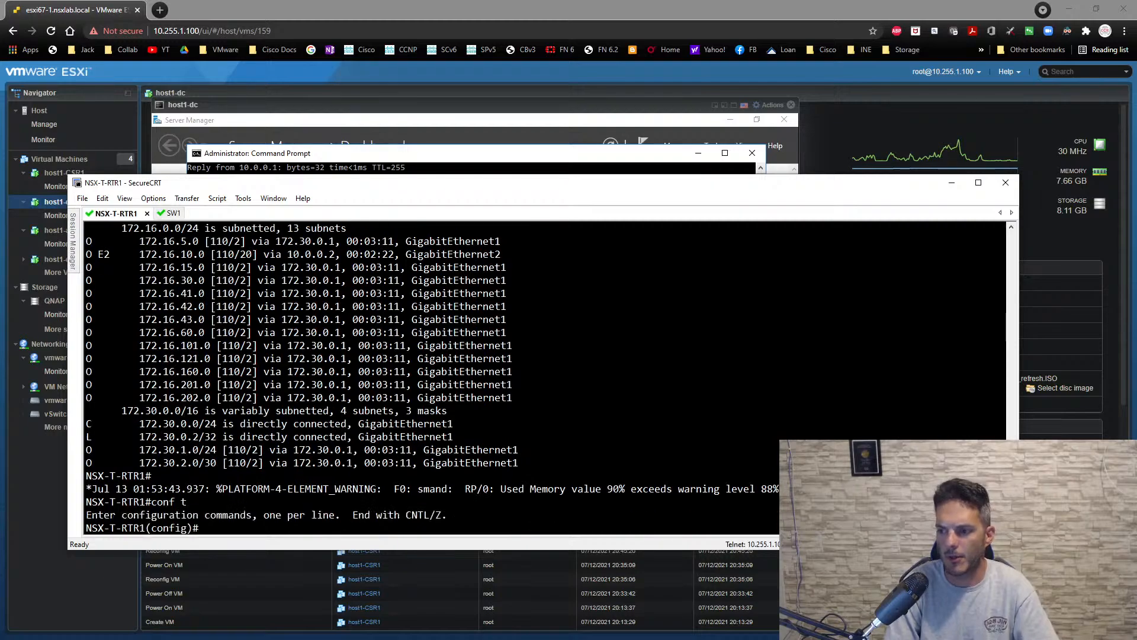
type("int g2")
key("Return")
type("ip")
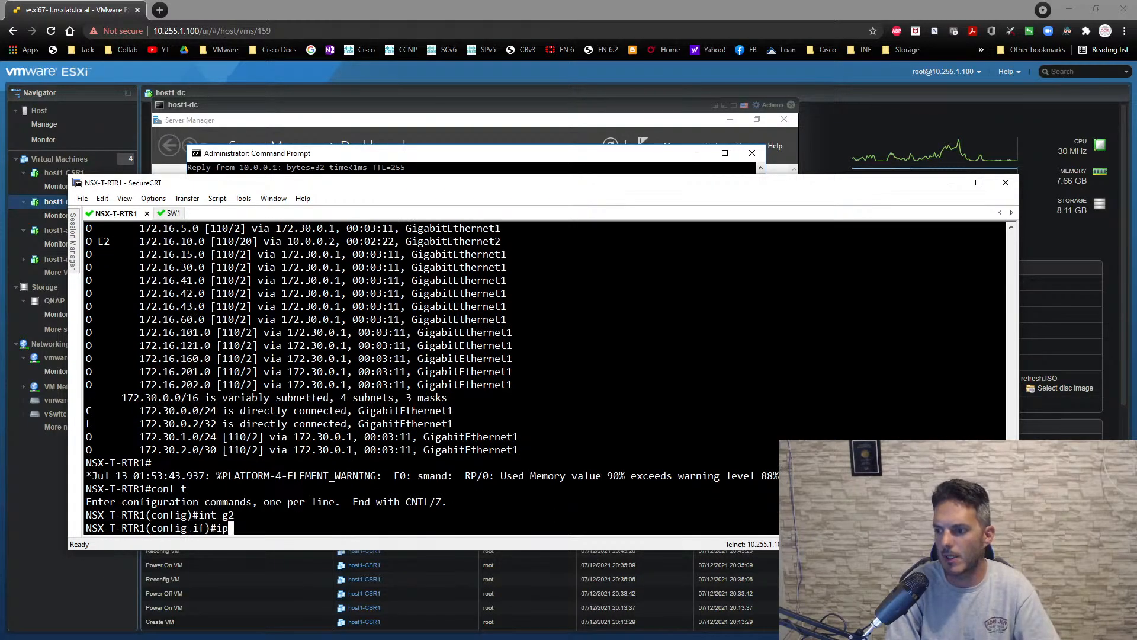
type(" add 10")
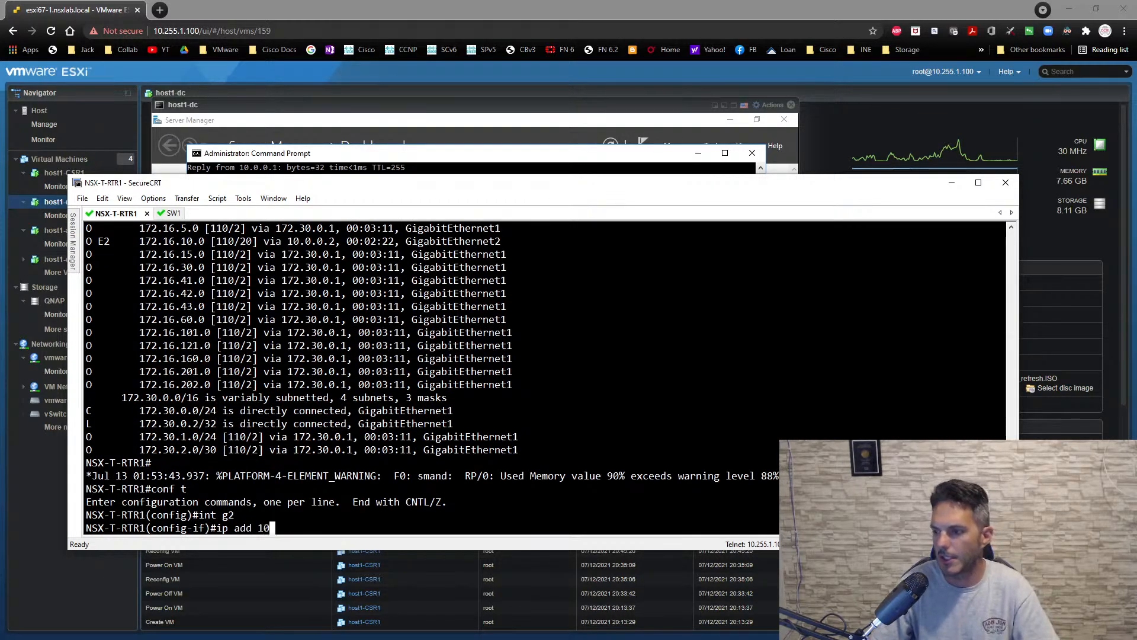
type(".0.1.1 255.")
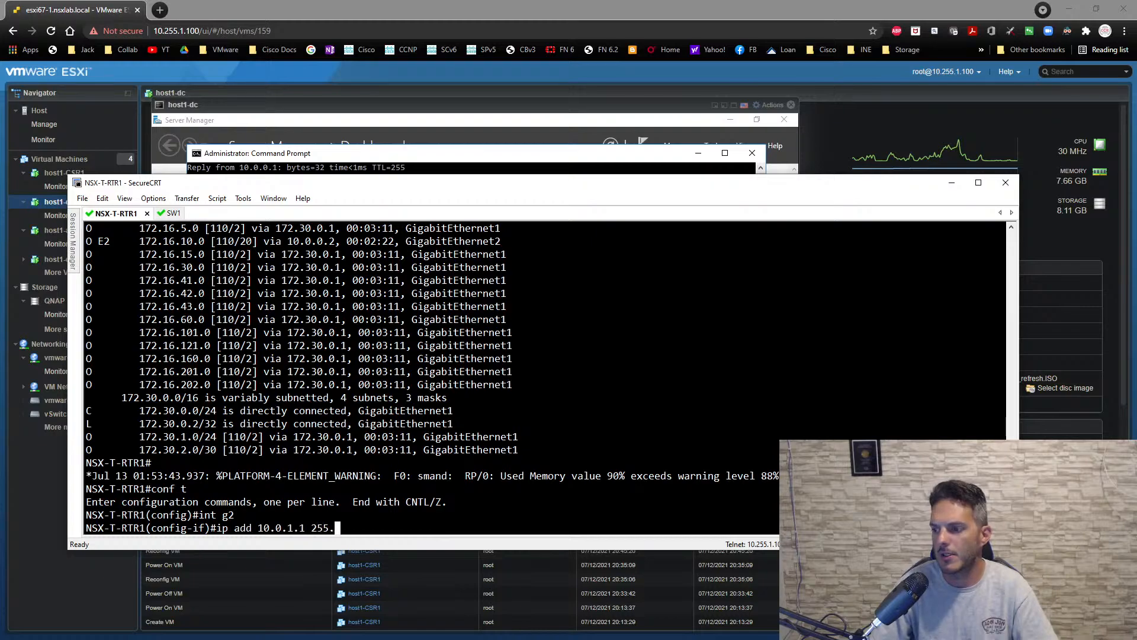
type("255.255")
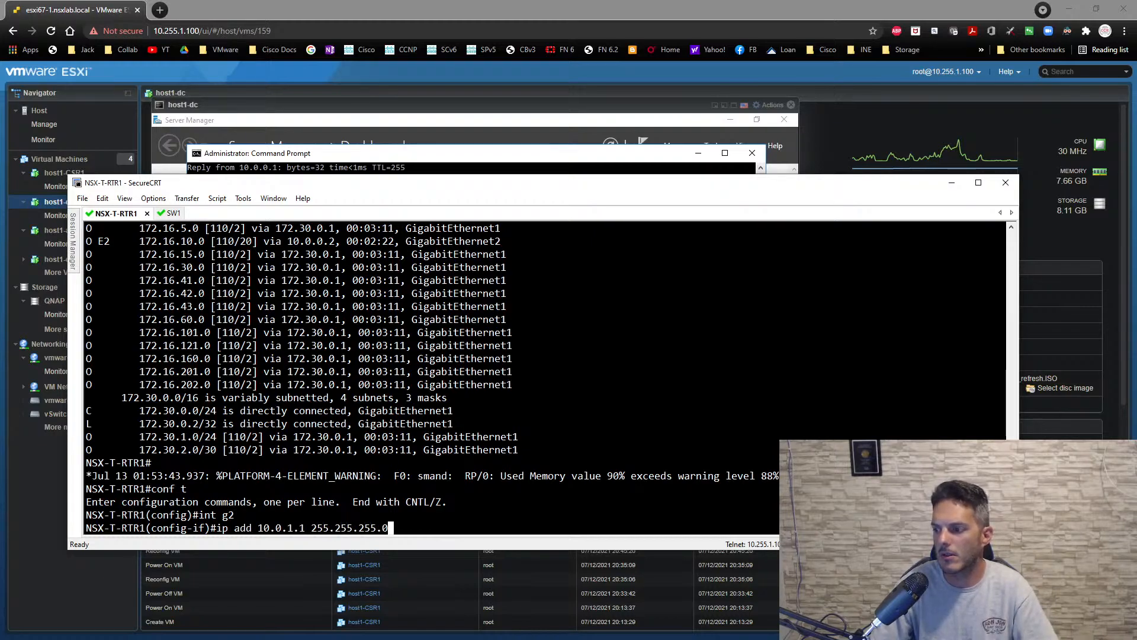
type(".0")
key("Return")
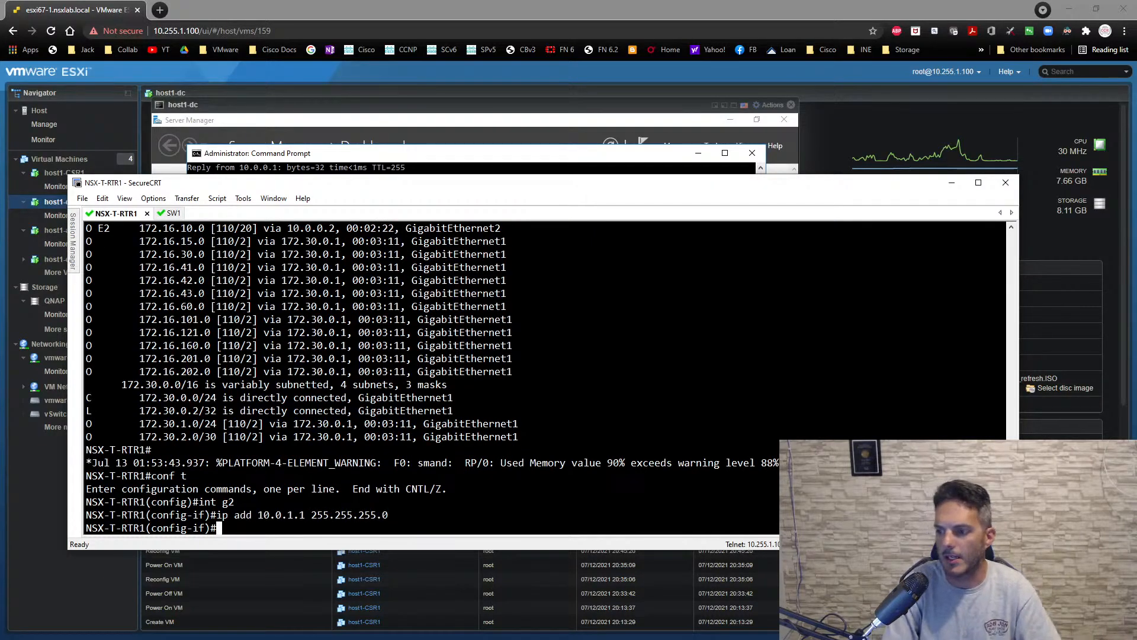
type("do wr")
key("Return")
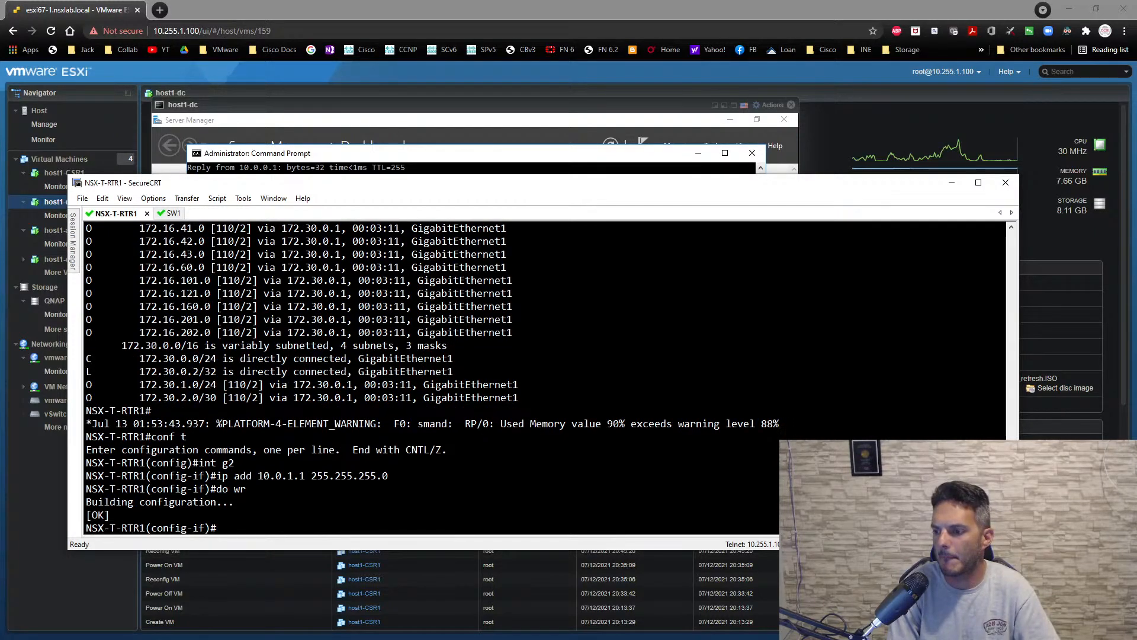
- Show NSX-T-RTR1's IP routing table from interface configuration mode
type("do sh ip route")
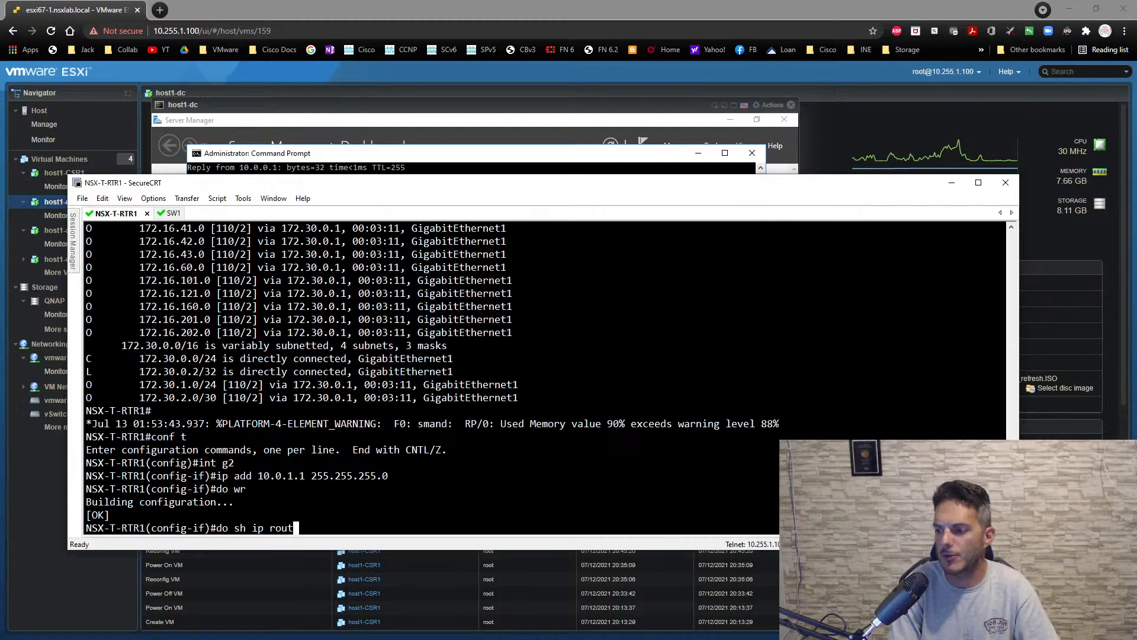
key("Return")
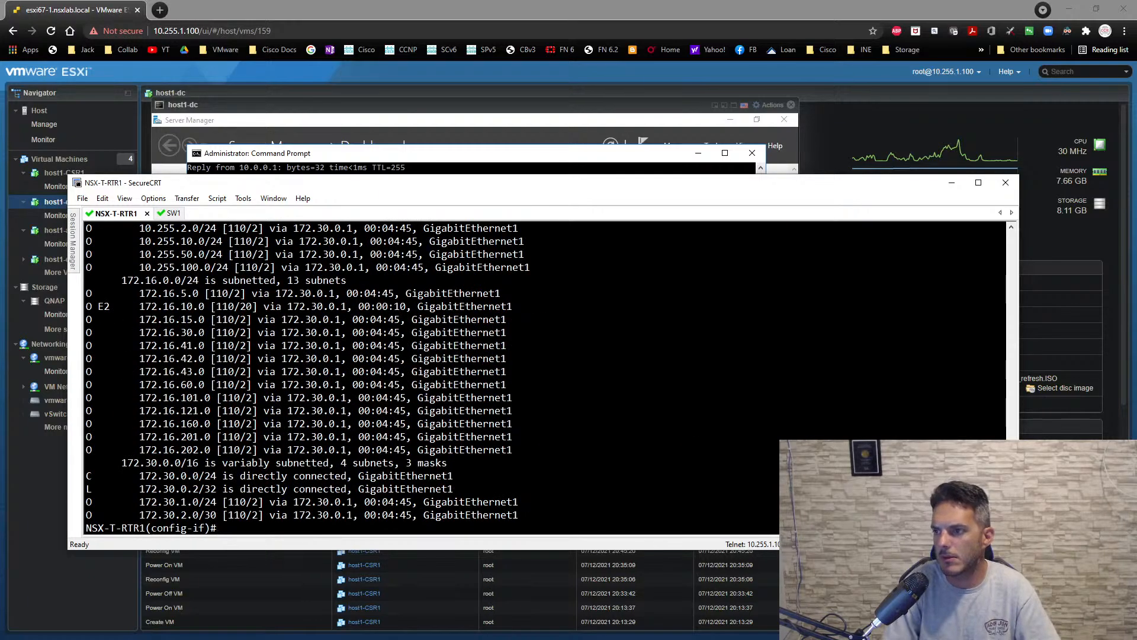
- Switch to the R2 terminal window and try to list only ASA1's OSPF routes with "sh route ospf"
left_click(372, 156)
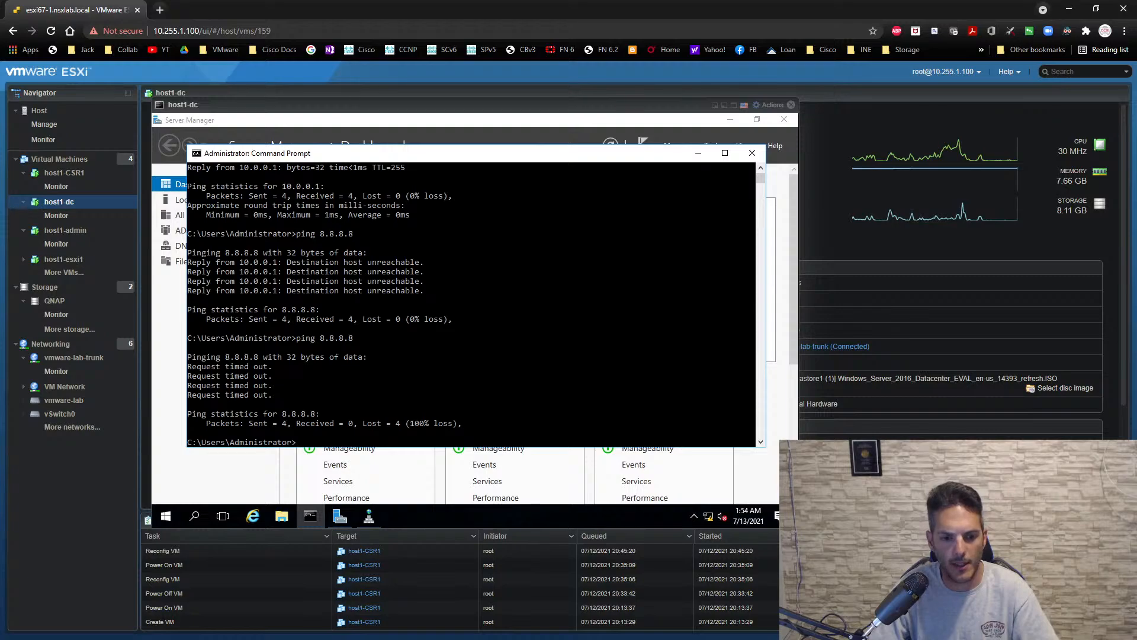
key("alt+Tab")
key("Up")
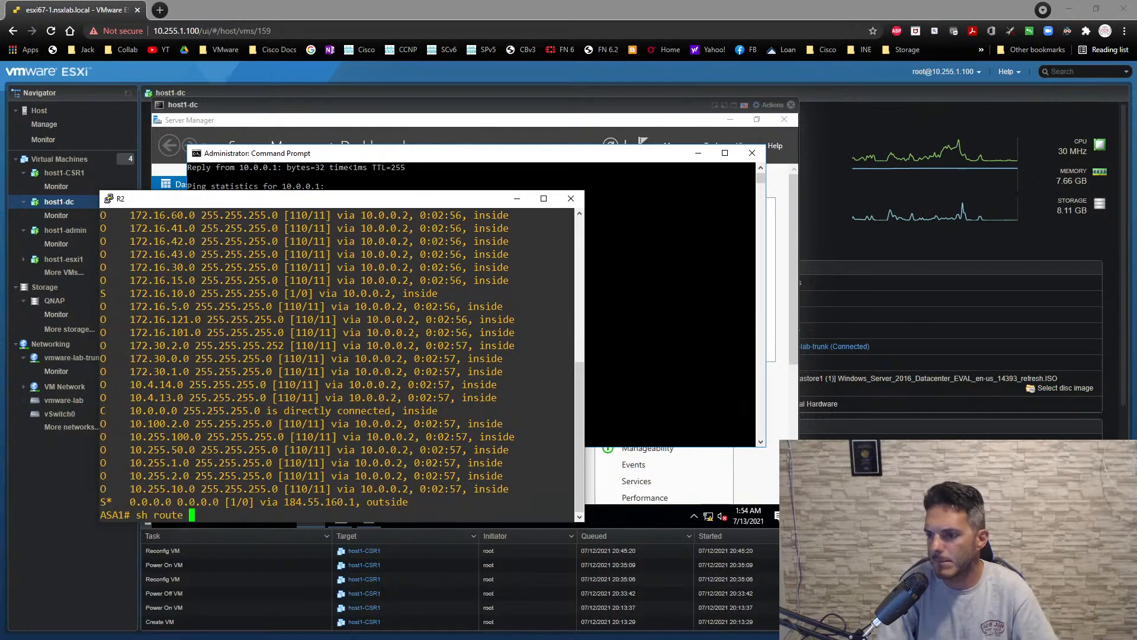
type("ps[")
key("BackSpace")
key("BackSpace")
key("BackSpace")
key("BackSpace")
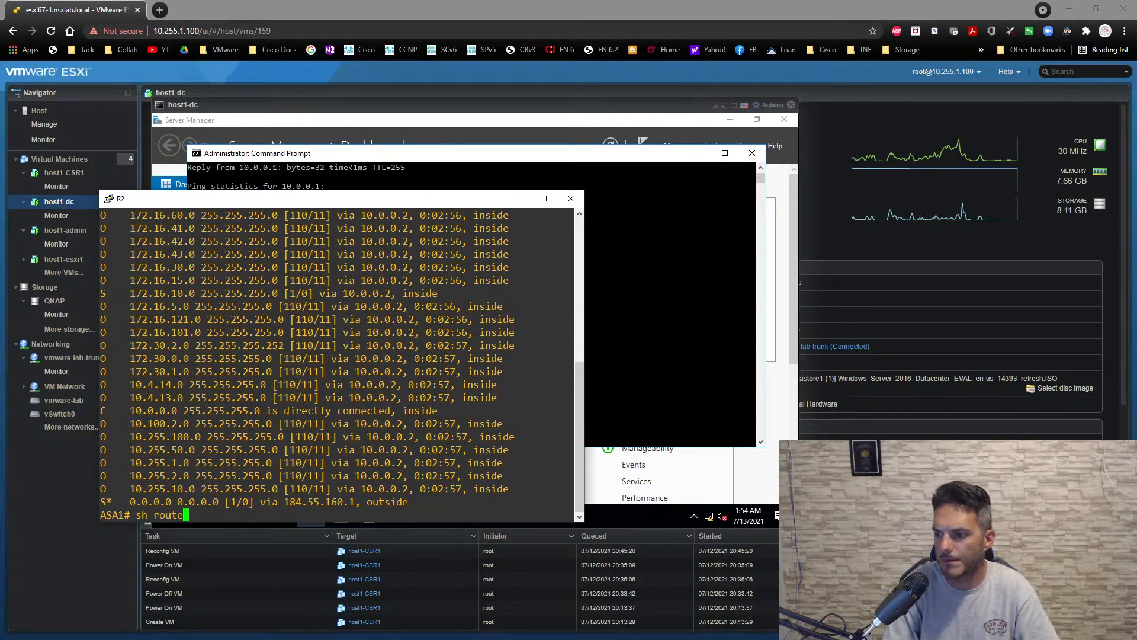
type("ospf")
key("Return")
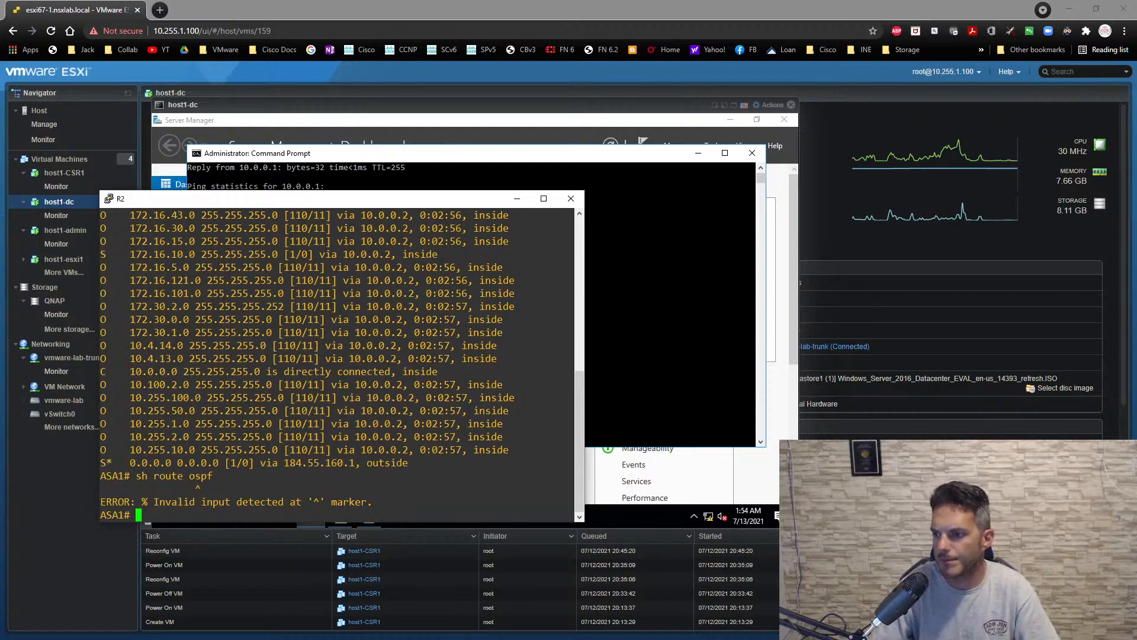
- List the available options for ASA1's route command, show the full routing table, and highlight the 10.0.1.0 inside route
type("sh route ")
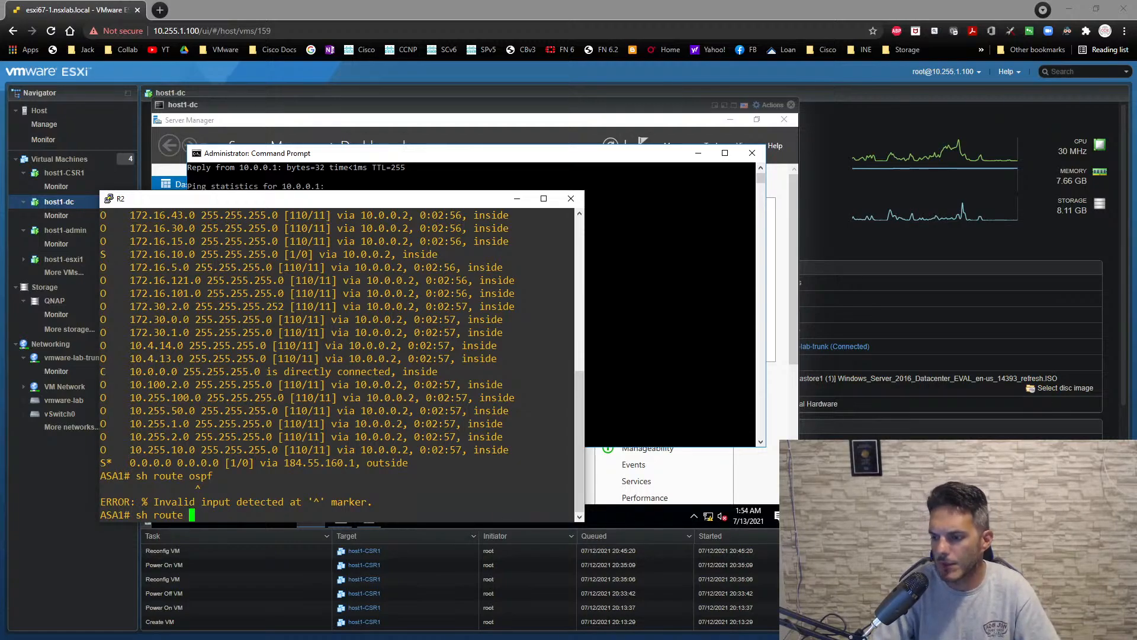
type("o?")
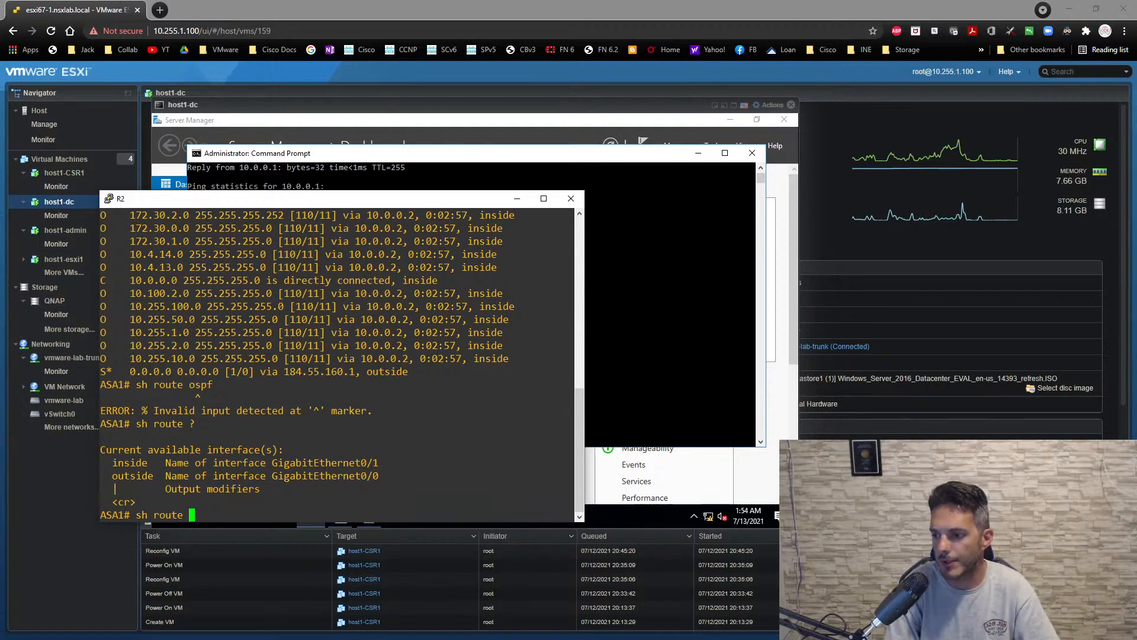
key("Return")
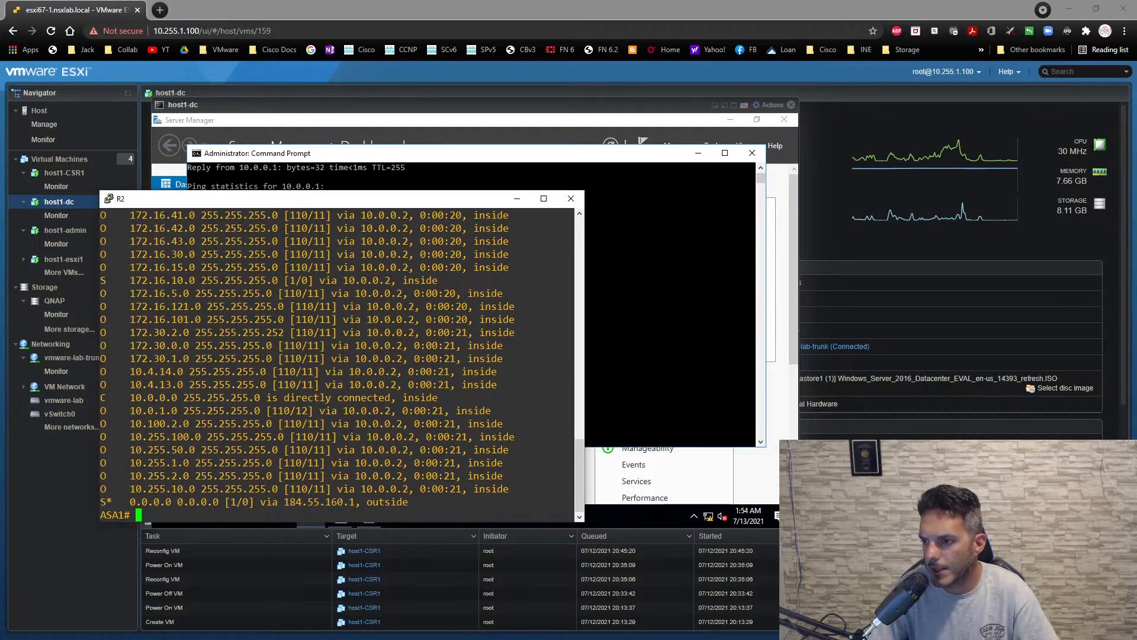
left_click_drag(572, 410, 106, 410)
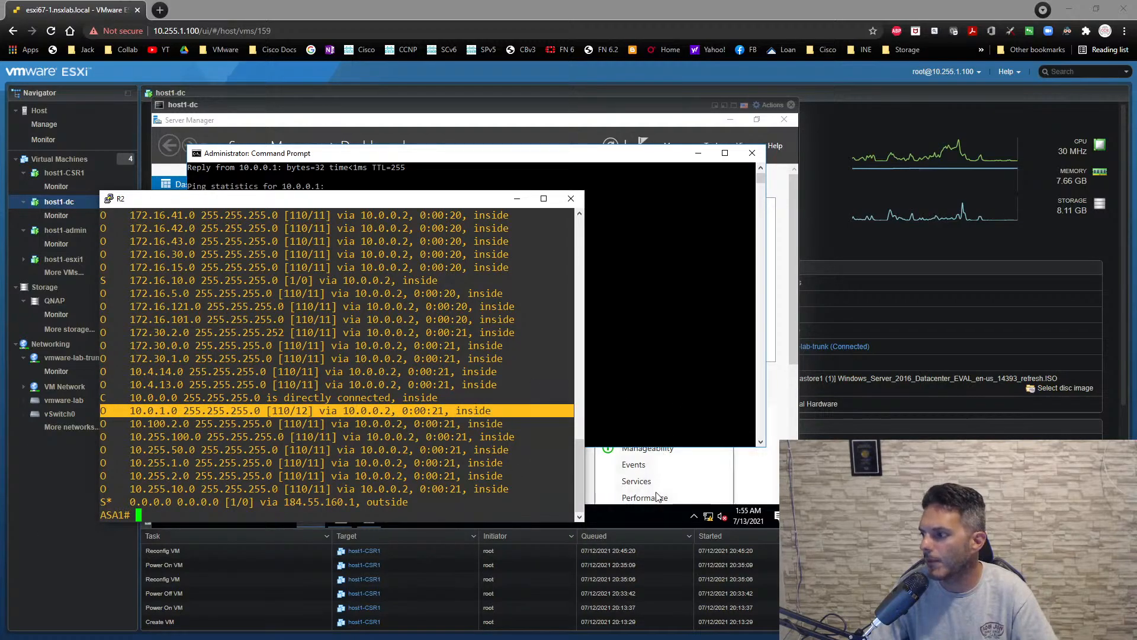
- Return to the host1-dc console and open the TCP/IPv4 properties of its Ethernet0 adapter
left_click(646, 517)
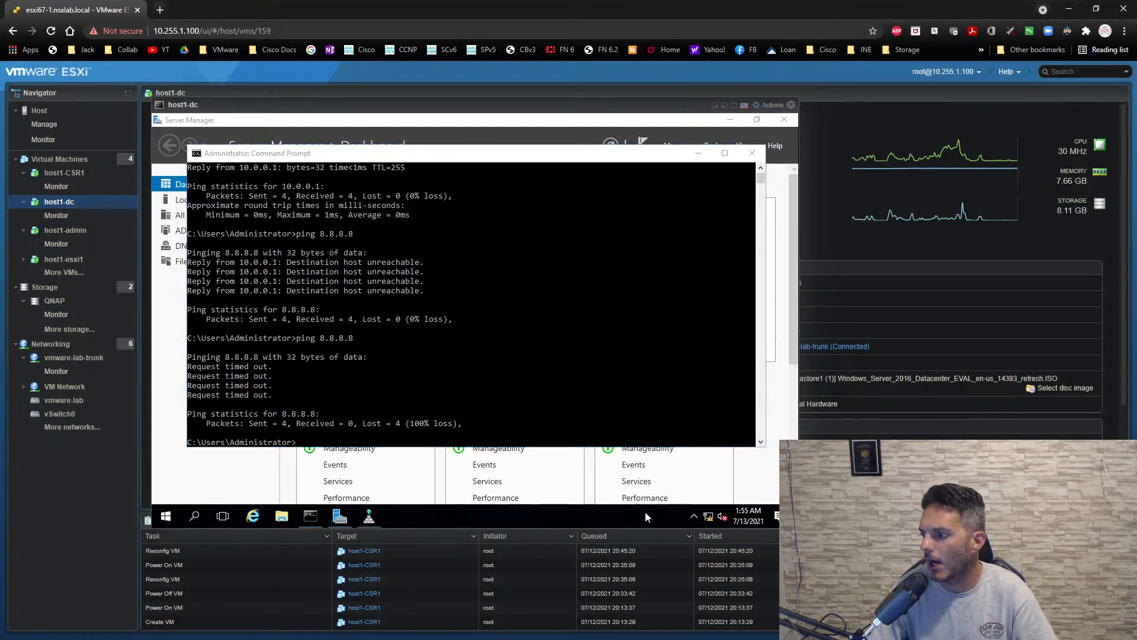
right_click(709, 519)
left_click(513, 411)
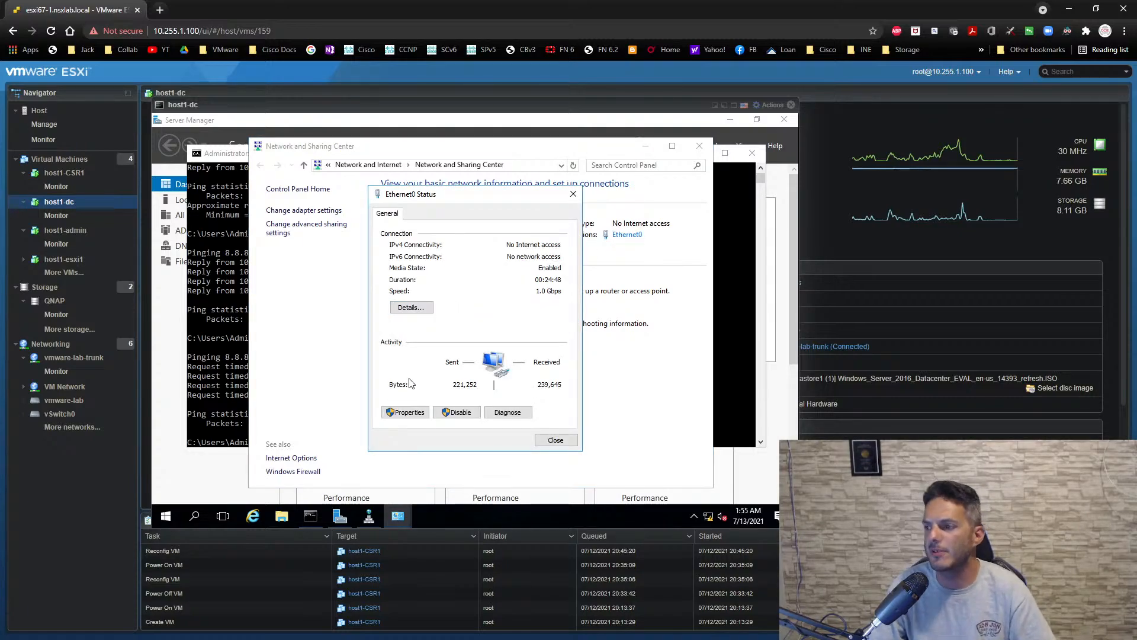
left_click(404, 413)
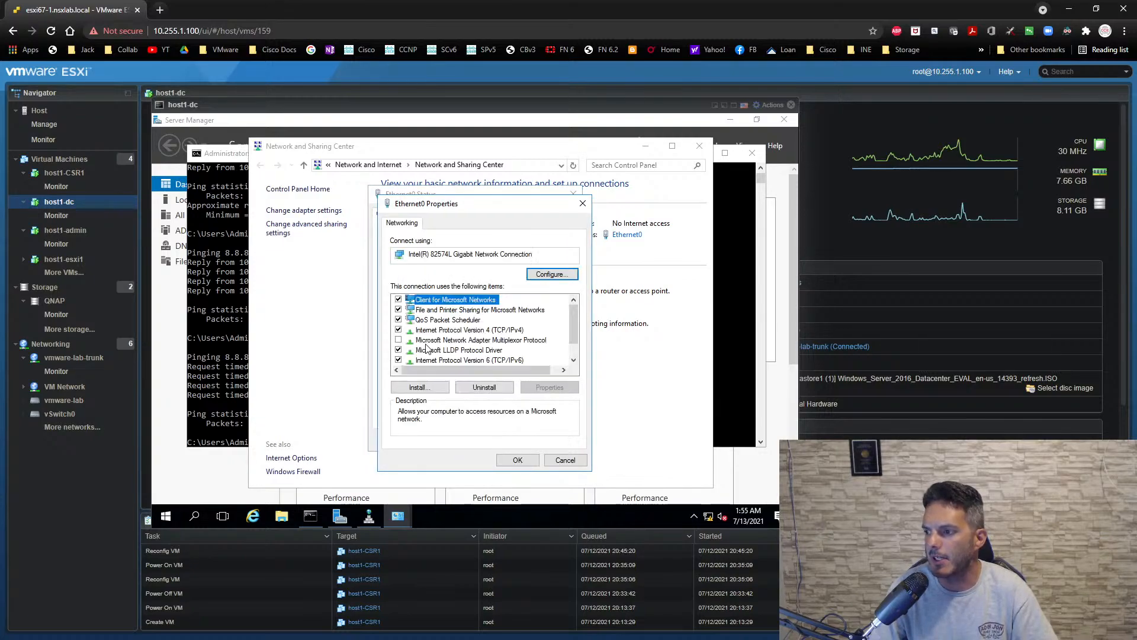
left_click(497, 330)
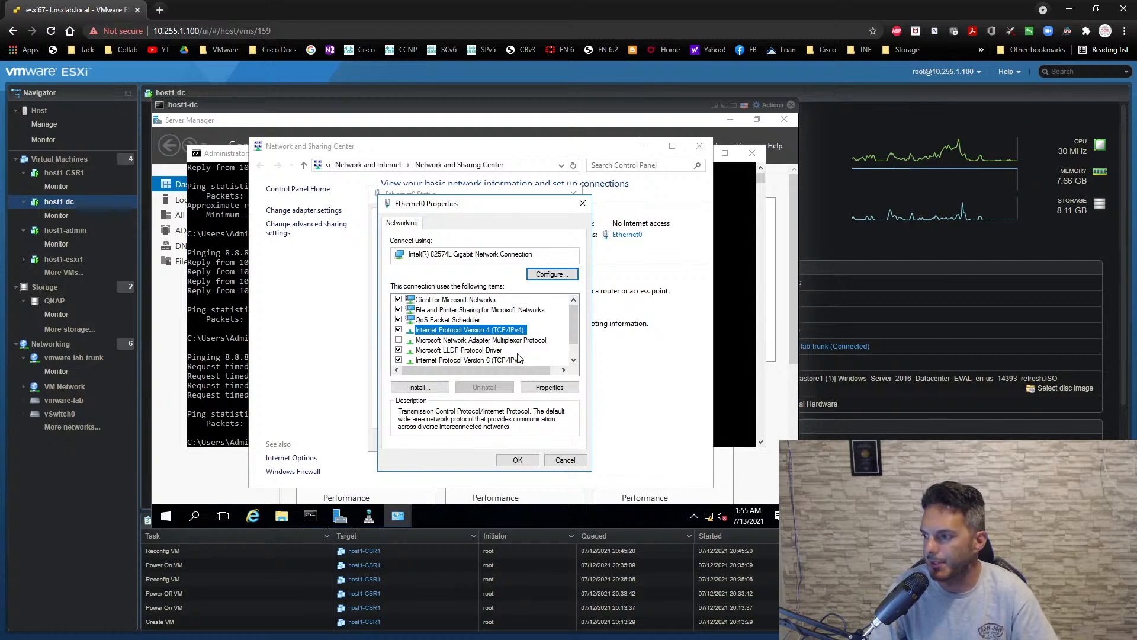
left_click(533, 387)
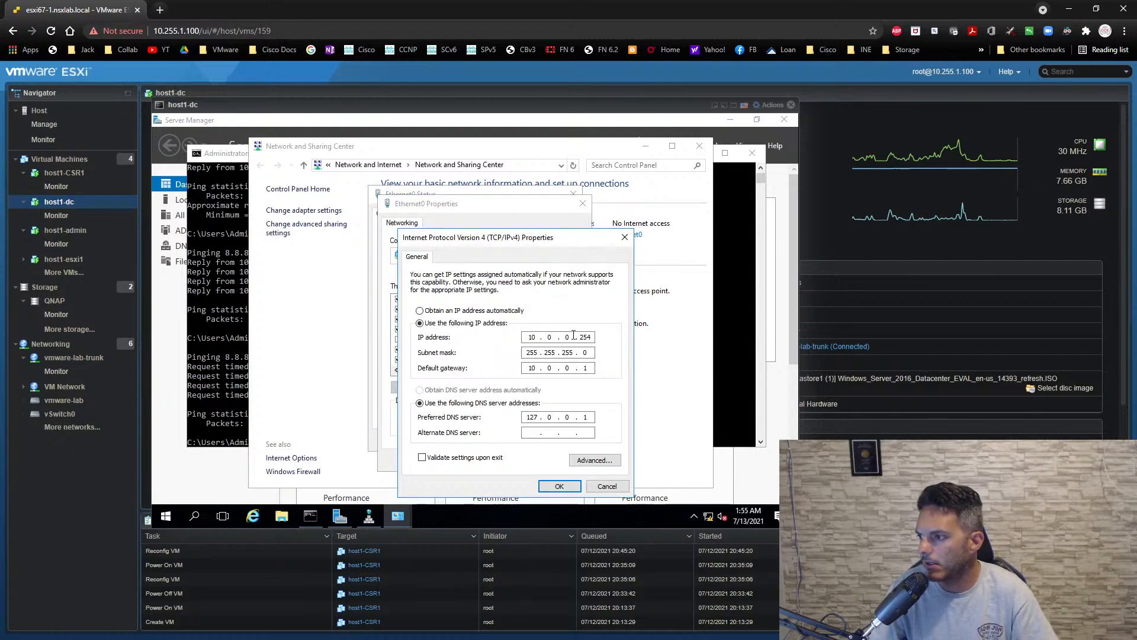
- Set host1-dc's IP address to 10.0.1.254 and default gateway to 10.0.1.1, and close the adapter dialogs
left_click(573, 335)
key("BackSpace")
type("1")
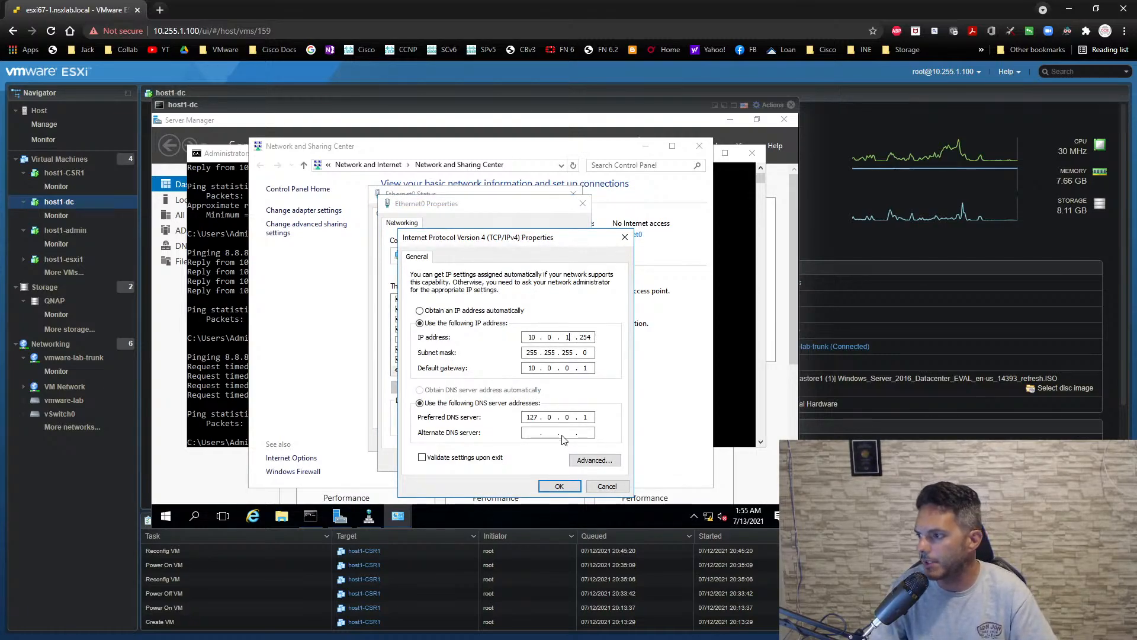
left_click(571, 368)
key("BackSpace")
type("1")
left_click(559, 486)
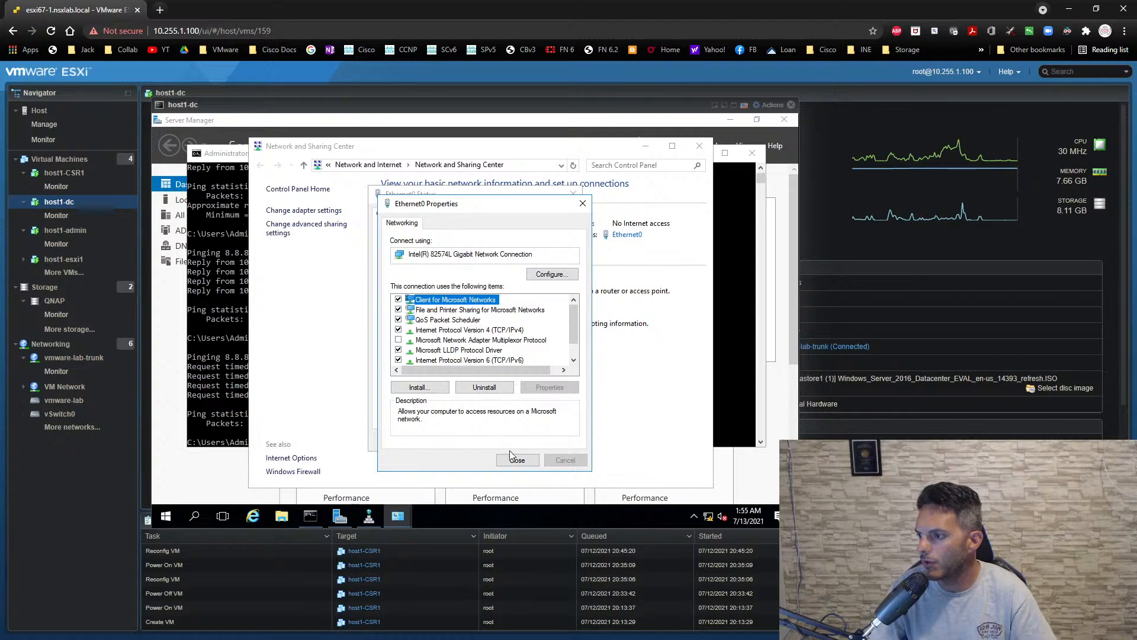
left_click(516, 459)
left_click(554, 443)
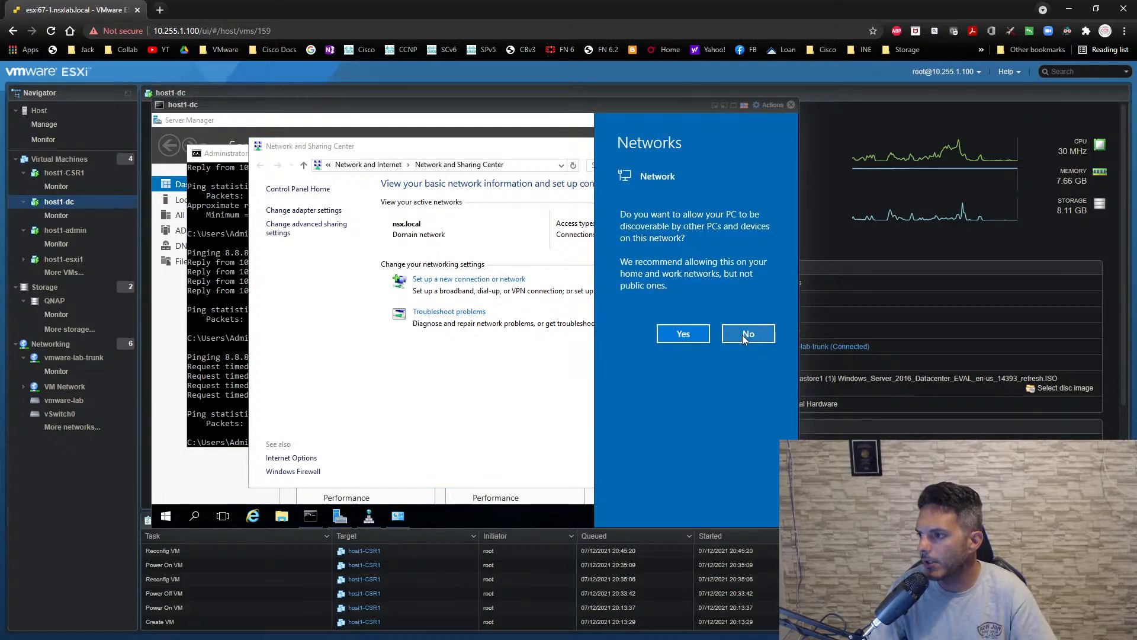
- Decline making host1-dc discoverable on the network and repeat the ping to 8.8.8.8 in Command Prompt
left_click(743, 335)
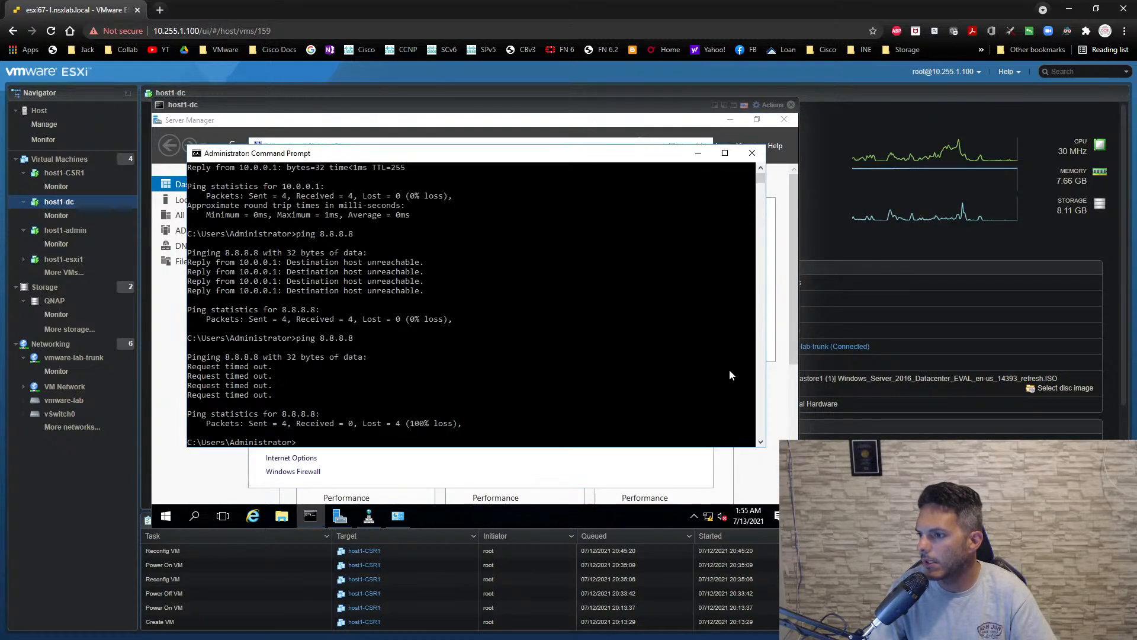
key("Up")
key("Return")
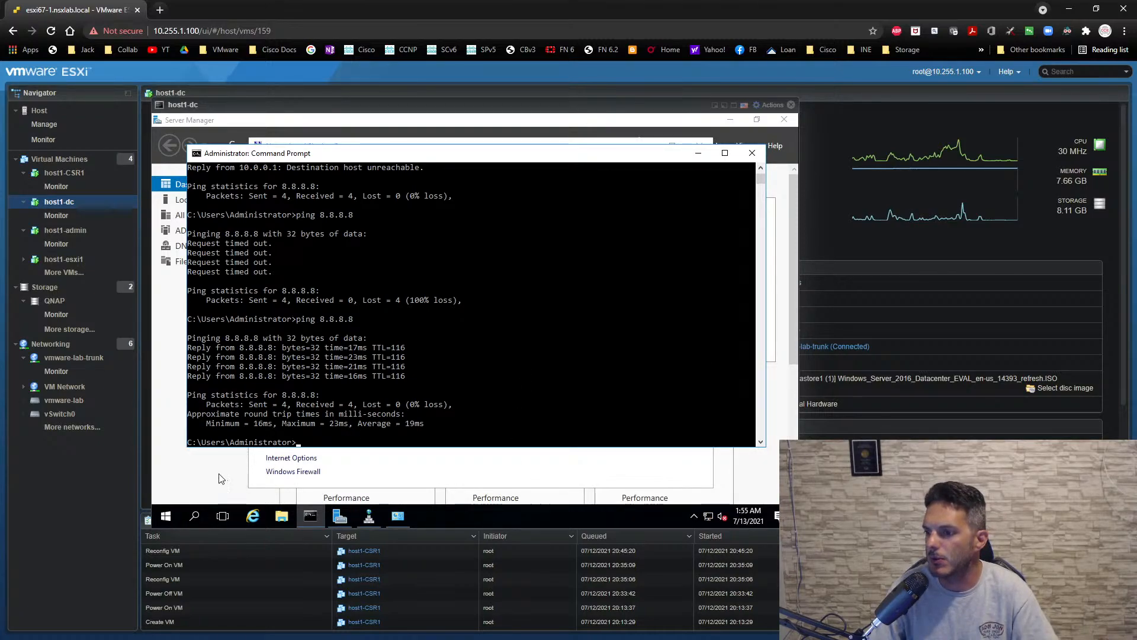
- Select host1-admin in the ESXi inventory, refresh the nsx.local zone in host1-dc's DNS Manager, inspect the admin record, and close DNS Manager
left_click(69, 235)
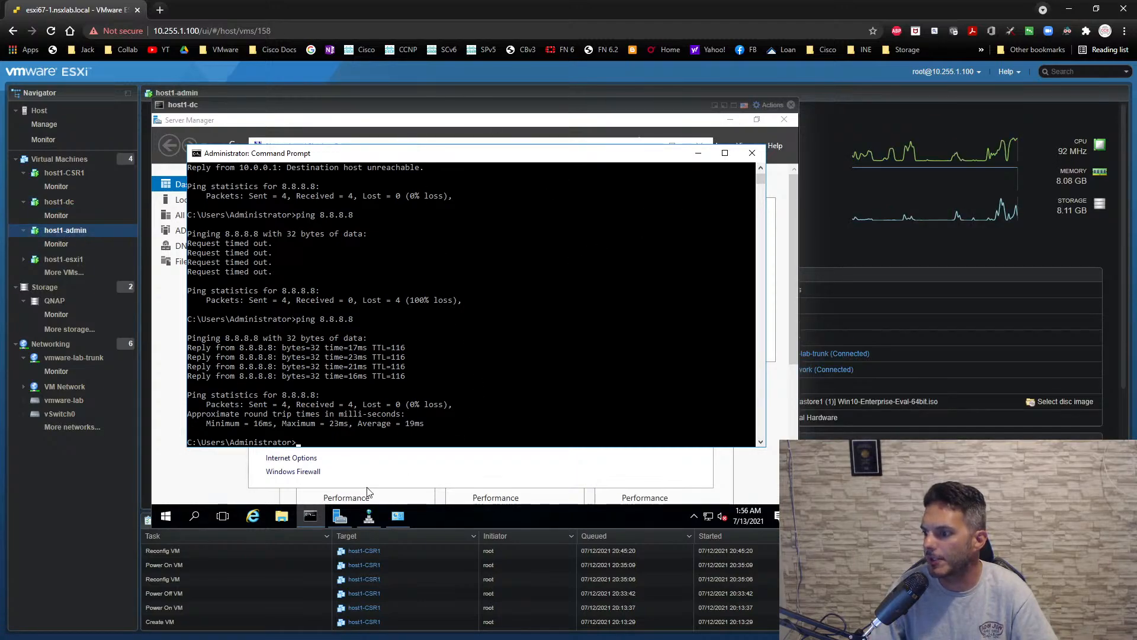
left_click(369, 516)
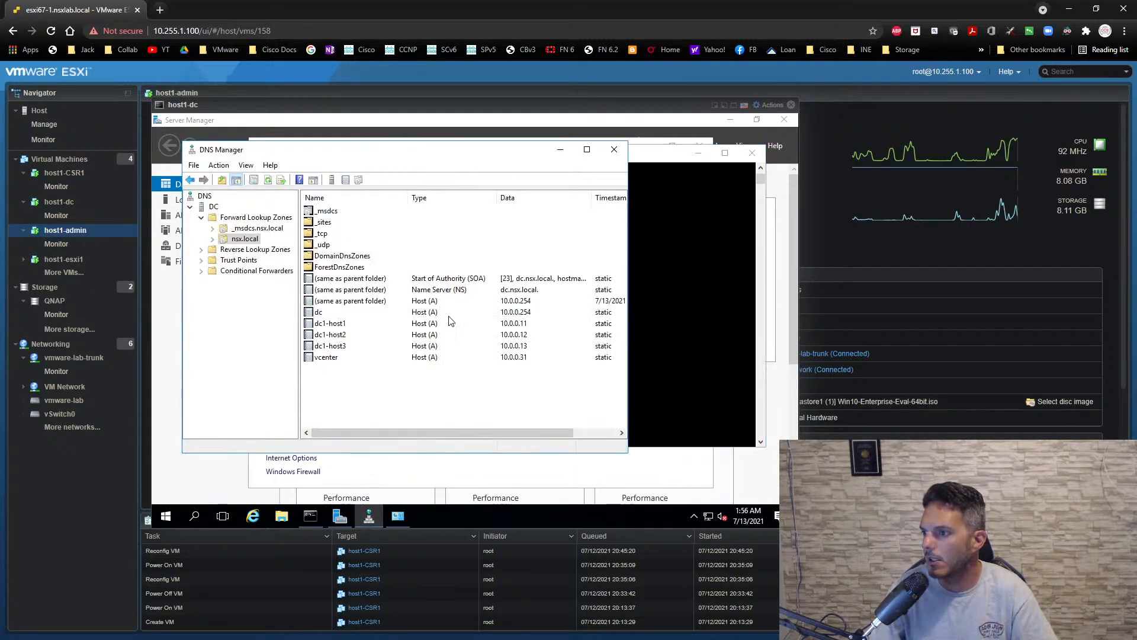
left_click(267, 181)
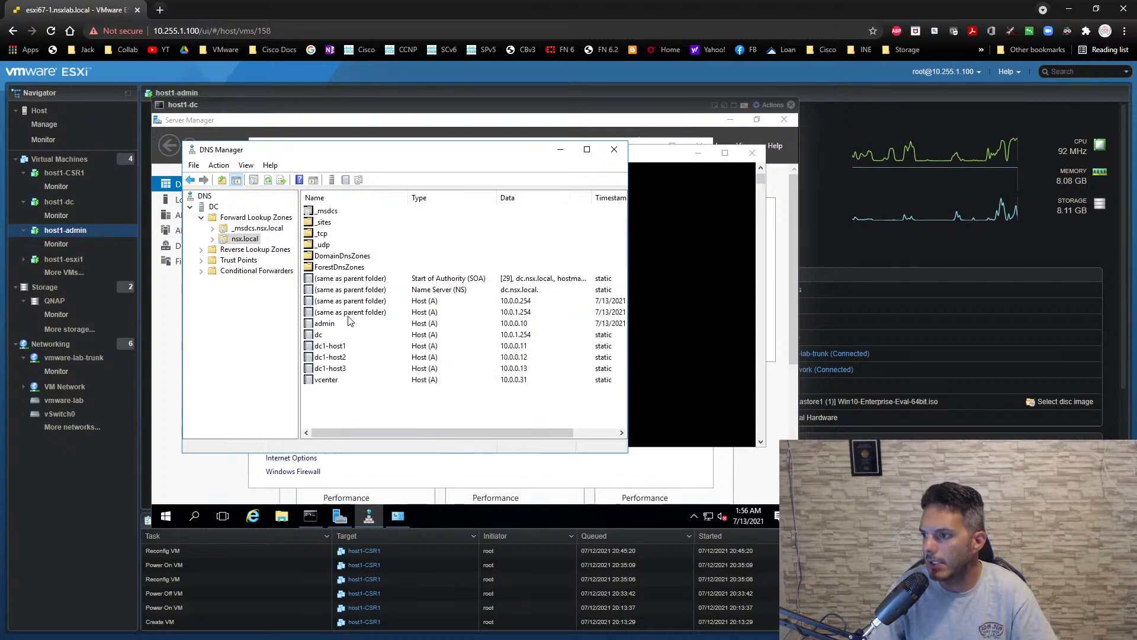
left_click_drag(628, 347, 729, 340)
left_click(648, 324)
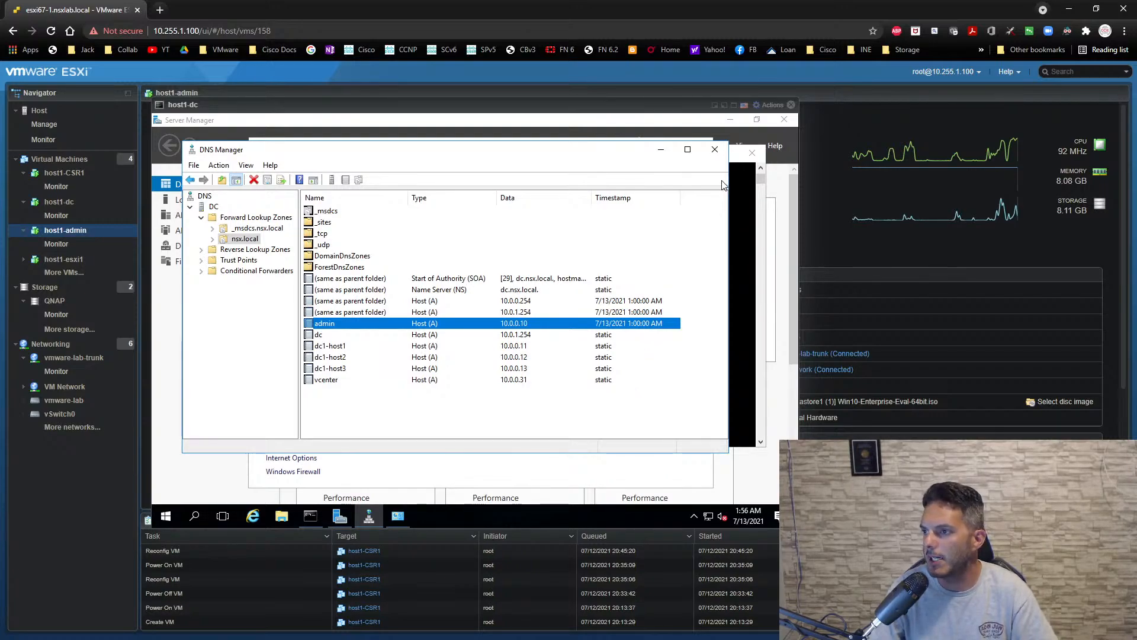
left_click(715, 149)
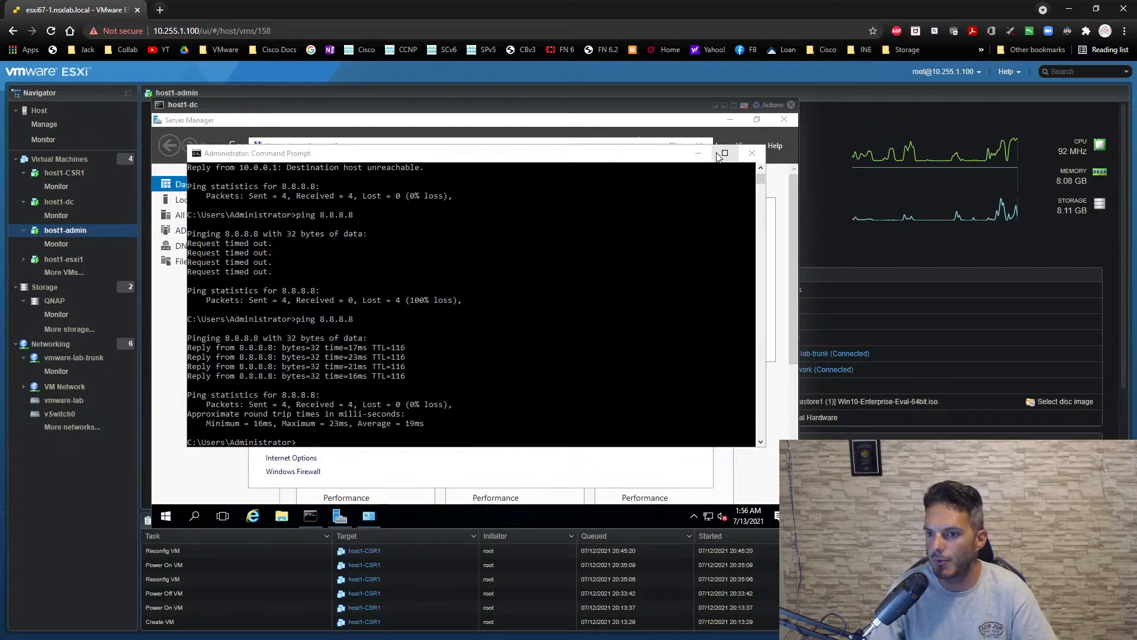
- Close and reopen the host1-dc console, minimize its Command Prompt, and close the Network and Sharing Center
left_click(791, 105)
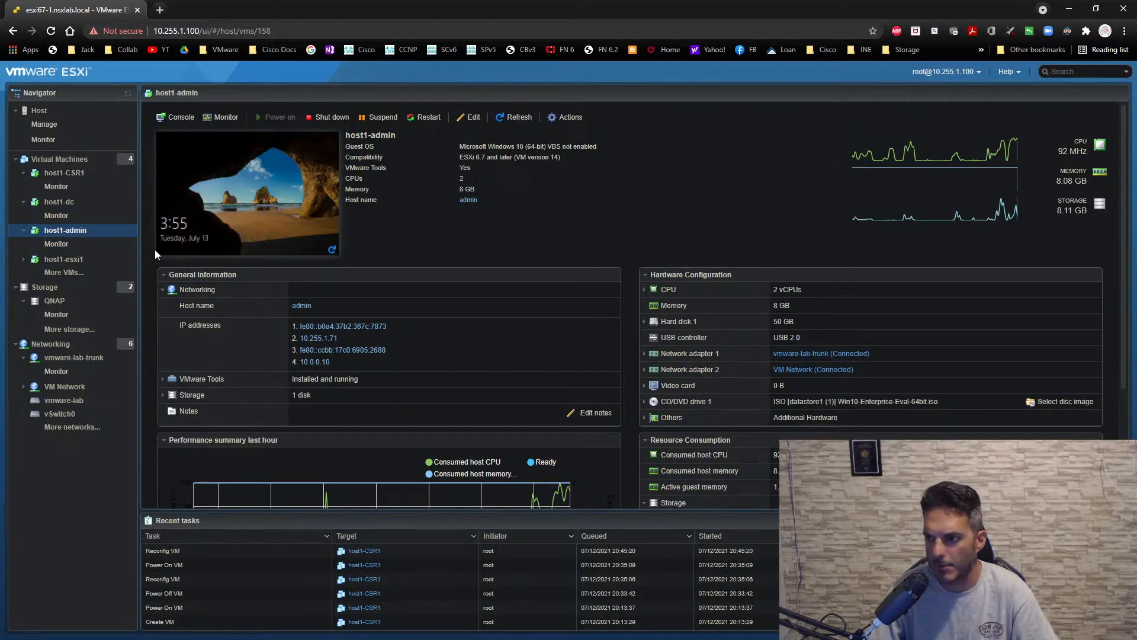
left_click(59, 202)
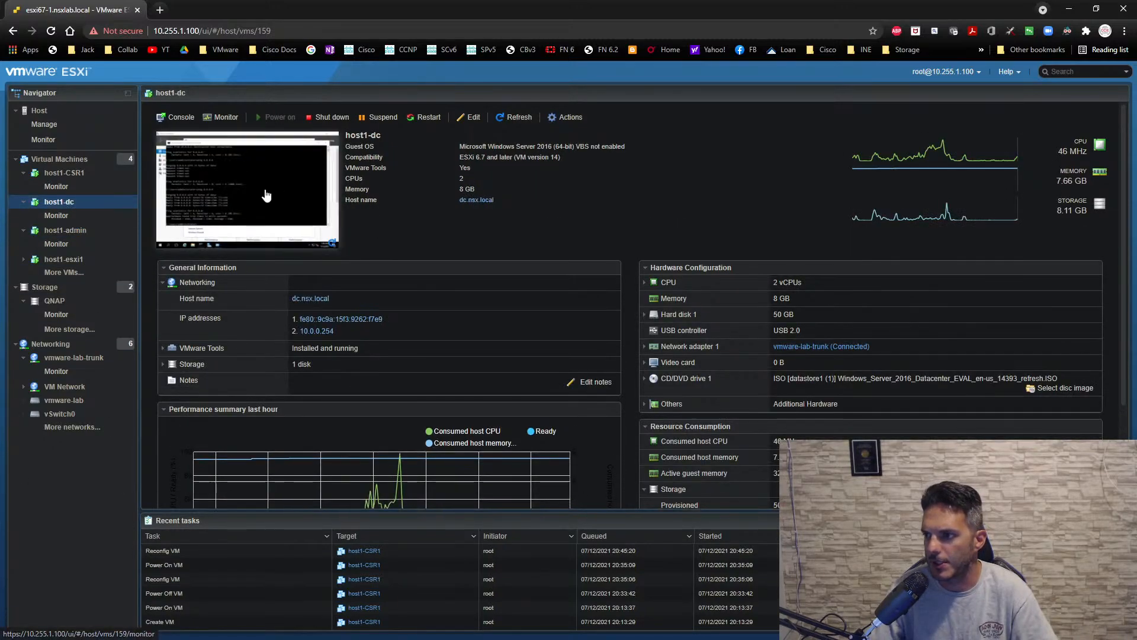
left_click(266, 196)
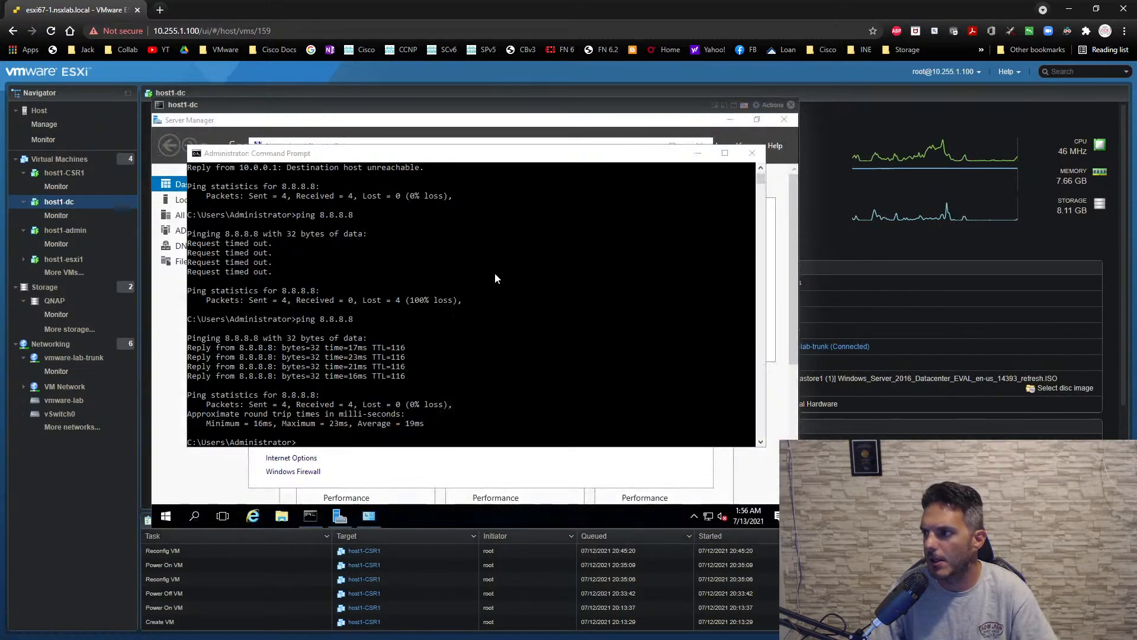
left_click(699, 154)
left_click(700, 146)
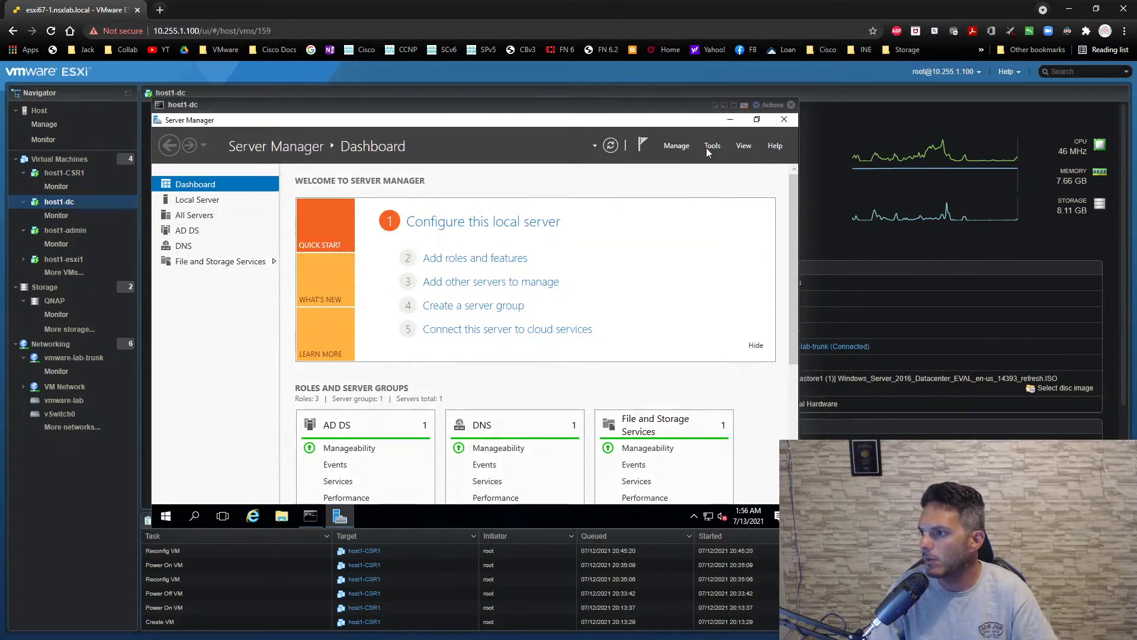
- Open DNS Manager from Server Manager and display the records of the nsx.local forward lookup zone
left_click(711, 145)
left_click(620, 292)
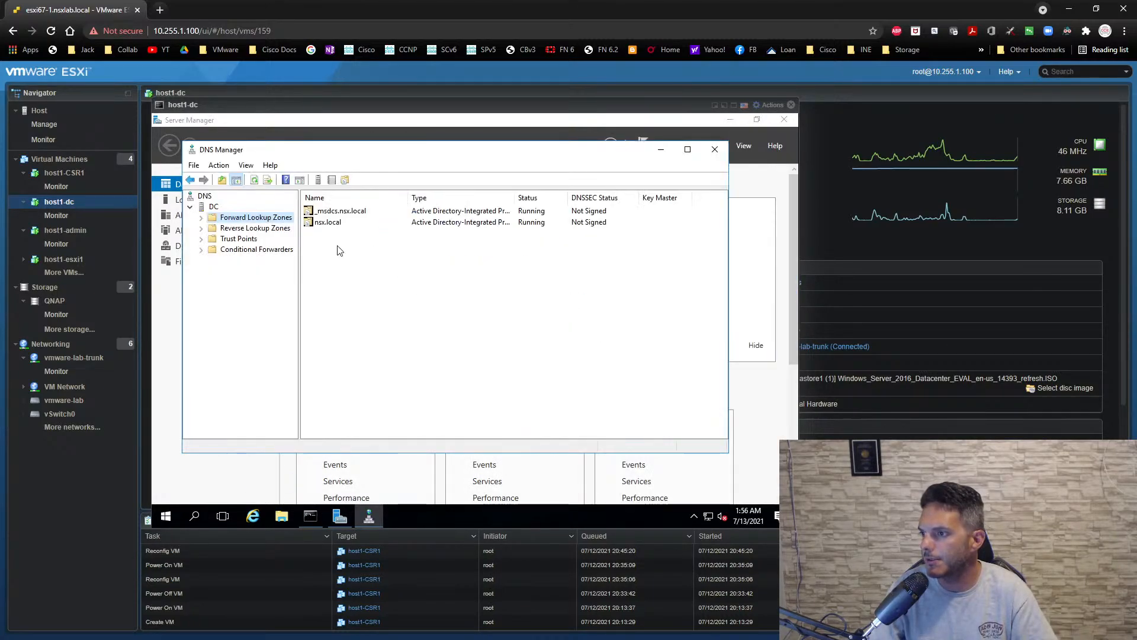
left_click(314, 223)
double_click(321, 229)
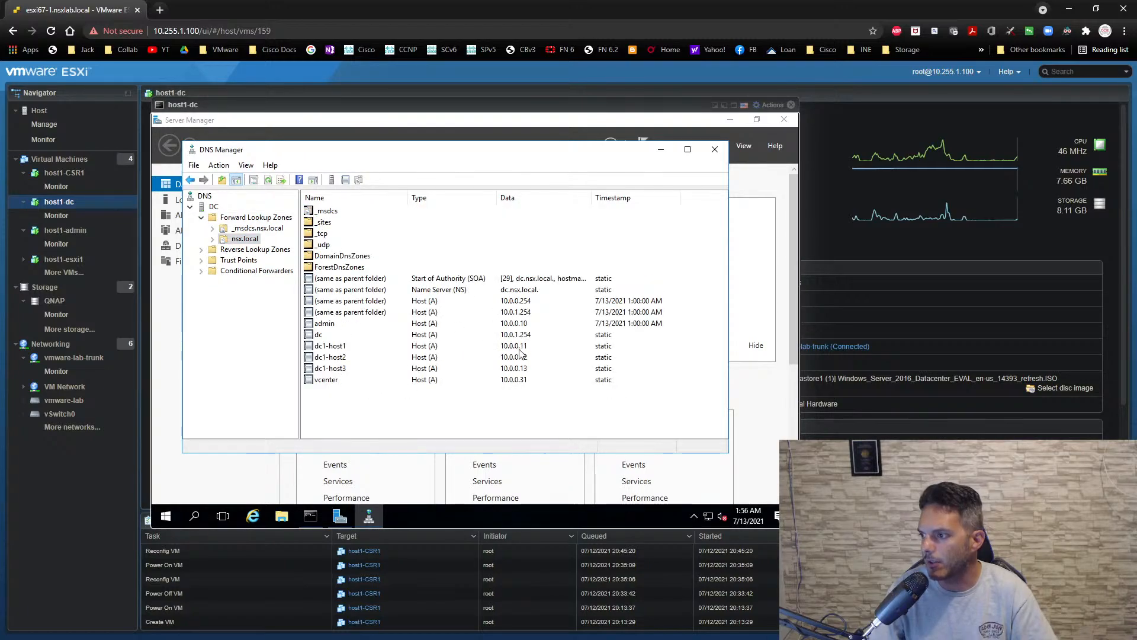
- Set the dc1-host1 host record's IP address to 10.0.1.11 and save it
right_click(325, 346)
left_click(361, 371)
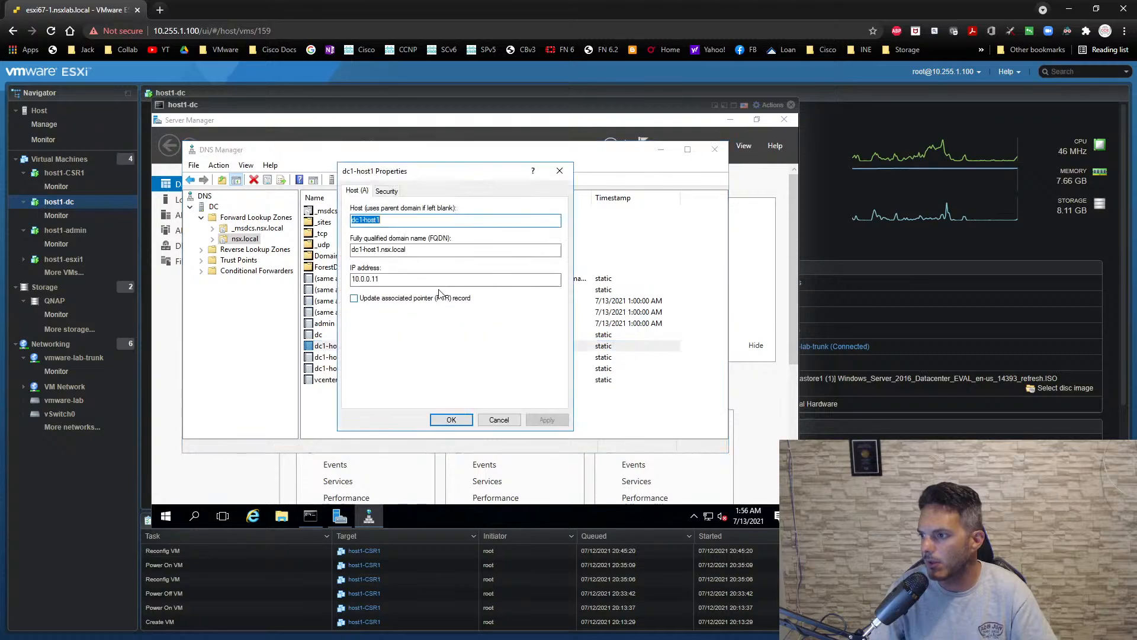
double_click(370, 279)
type("1")
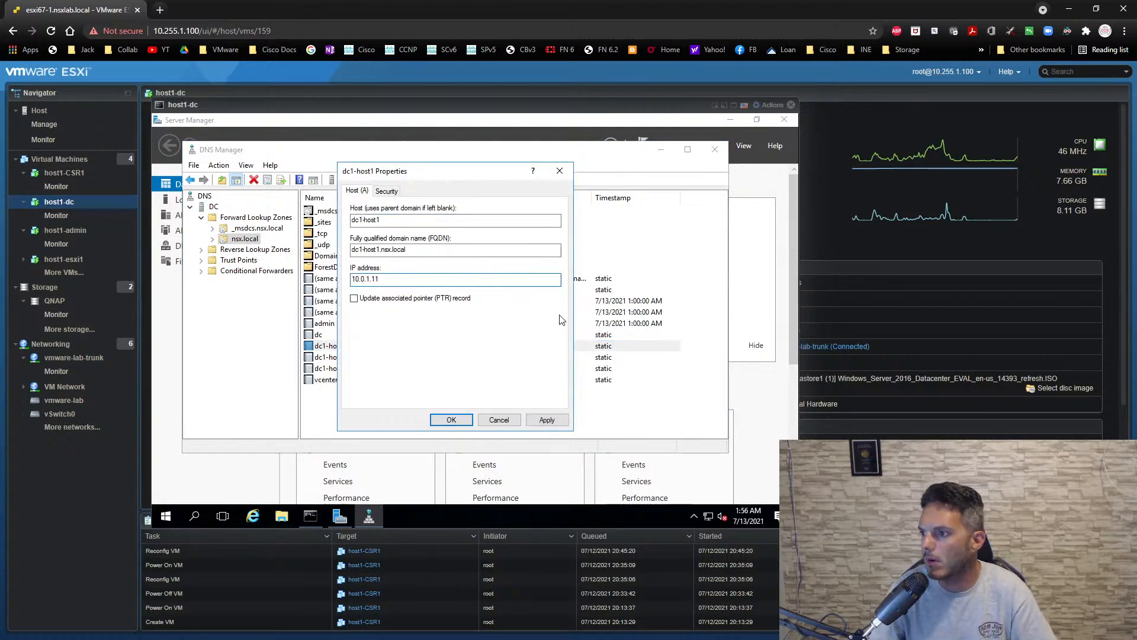
left_click(546, 420)
left_click(449, 420)
- Set the dc1-host2 host record's IP address to 10.0.1.12 and save it
right_click(517, 358)
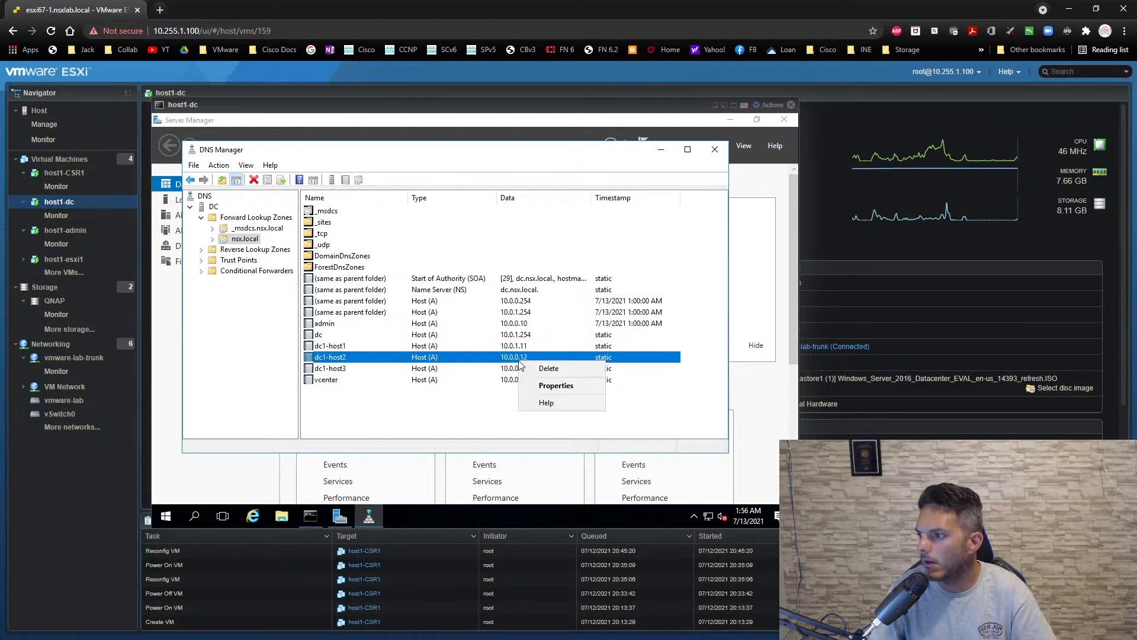
left_click(536, 387)
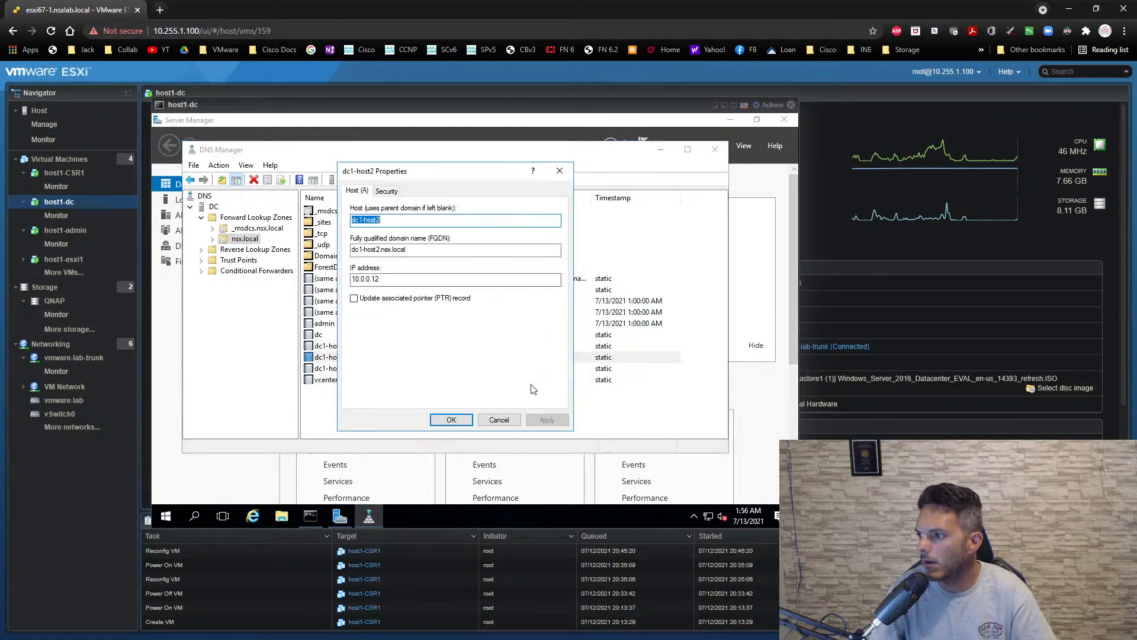
left_click(367, 279)
key("Delete")
type("1")
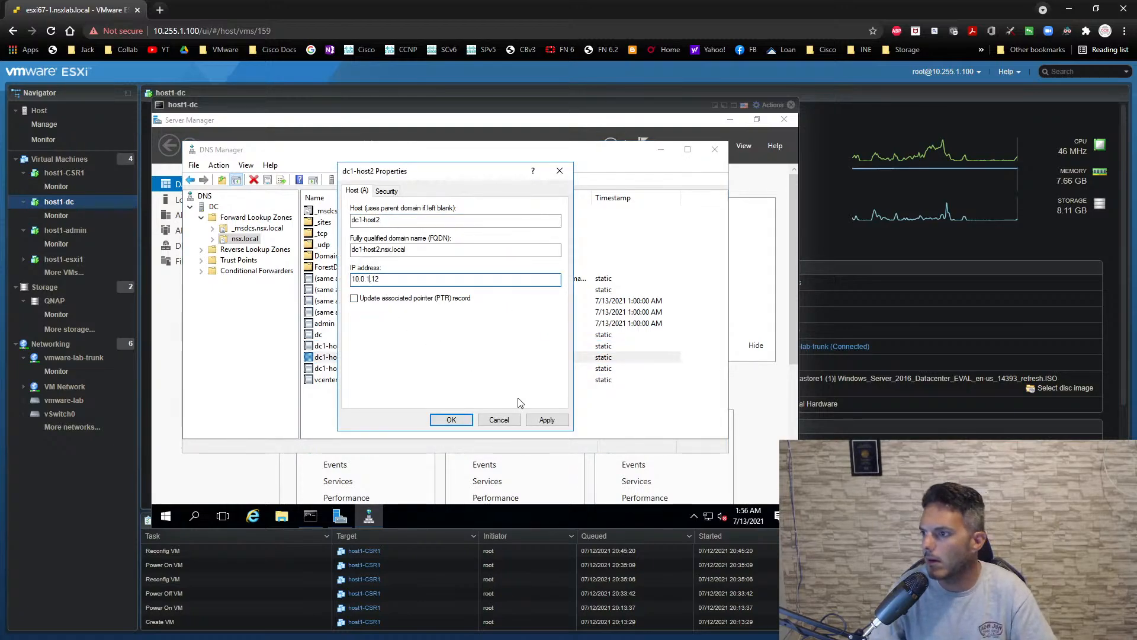
left_click(546, 420)
left_click(455, 424)
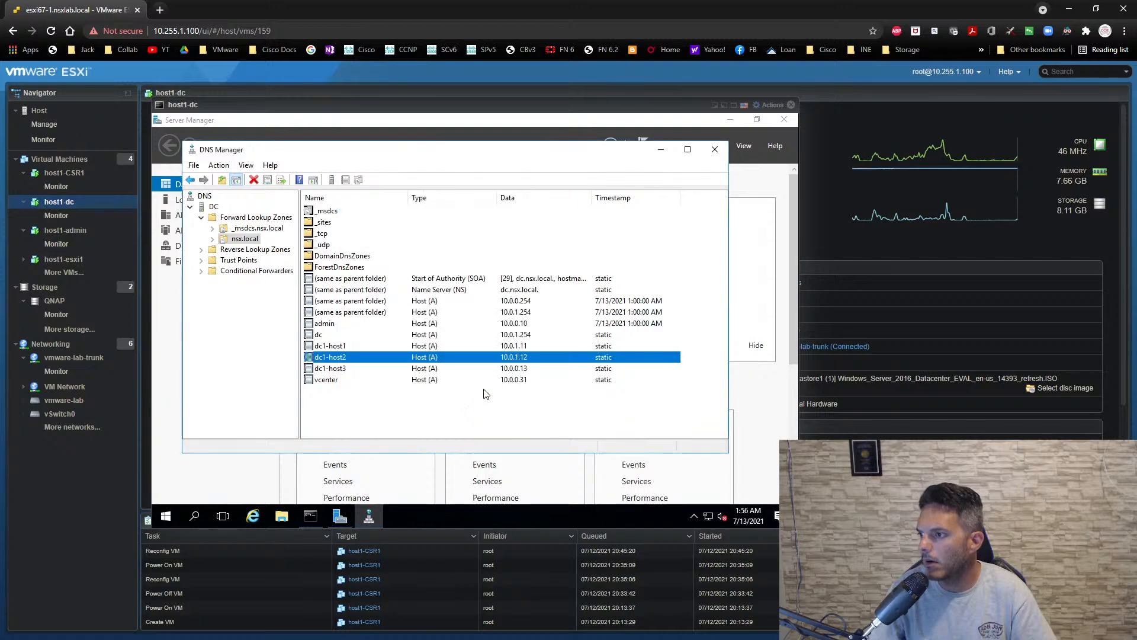
- Set the dc1-host3 host record's IP address to 10.0.1.13 and save it
left_click(523, 372)
right_click(522, 372)
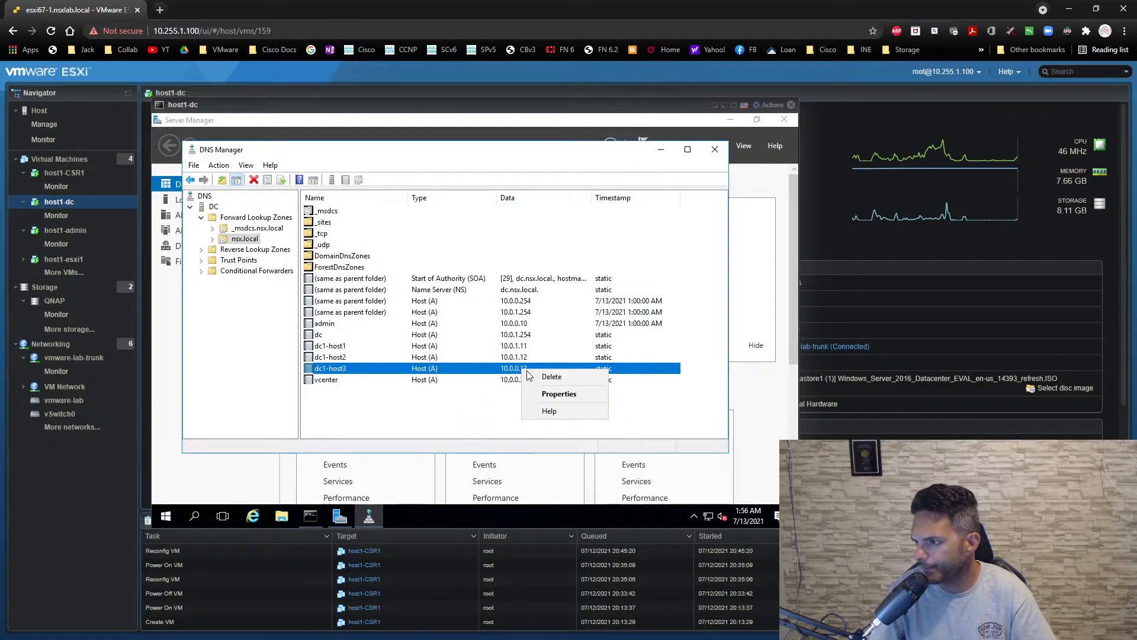
left_click(554, 394)
left_click(370, 280)
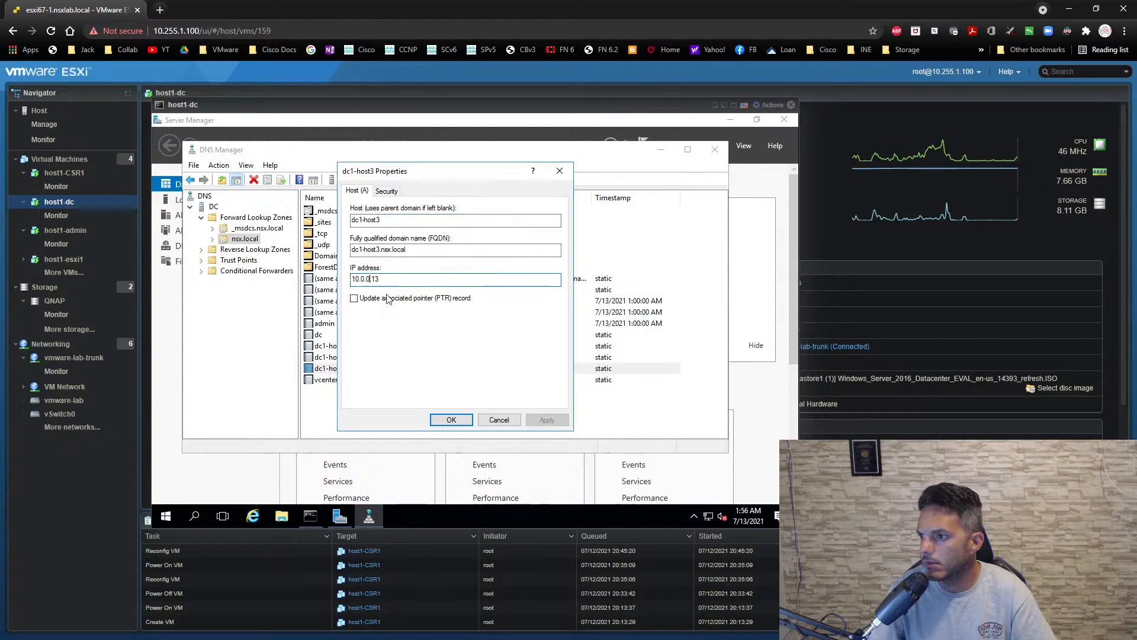
key("BackSpace")
type("1")
key("Return")
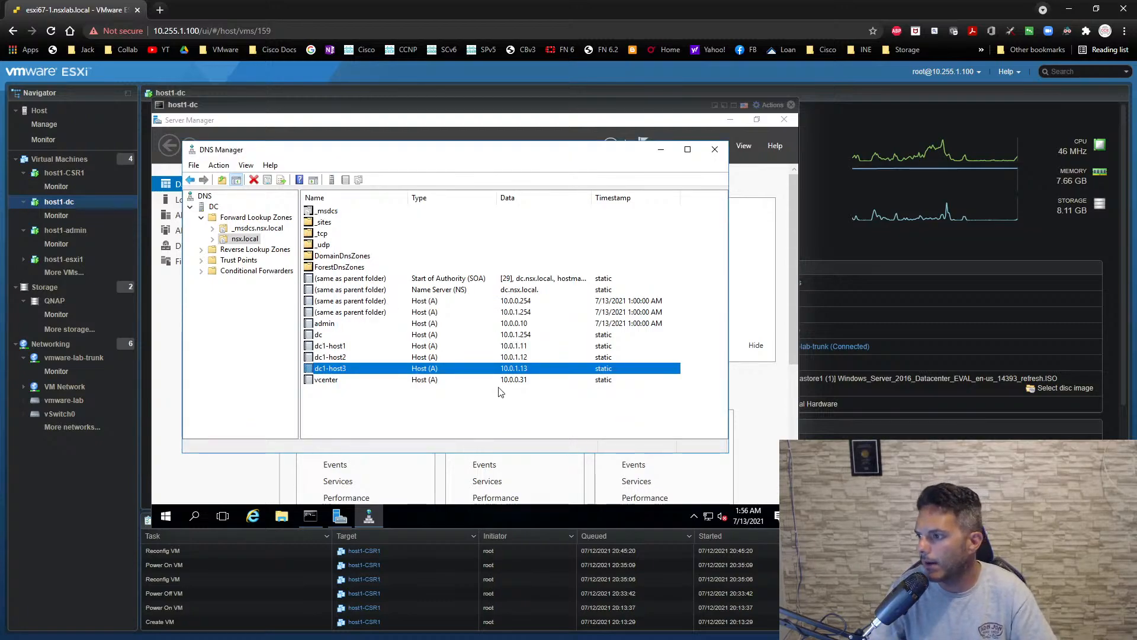
- Set the vcenter host record's IP address to 10.0.1.31 and save it
right_click(519, 381)
left_click(545, 405)
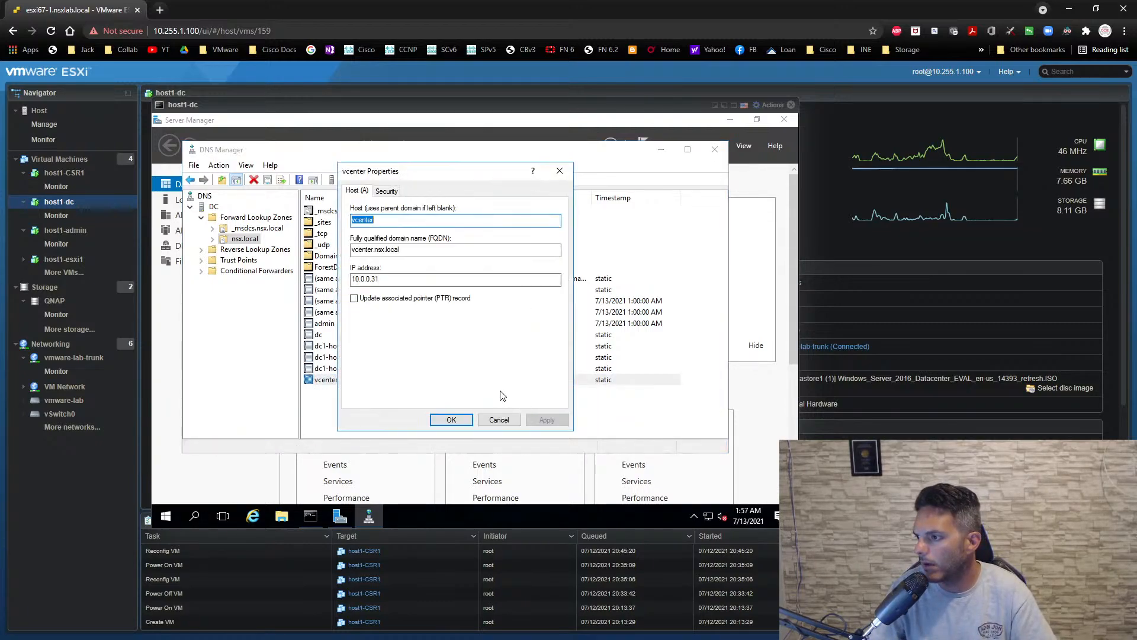
left_click(368, 281)
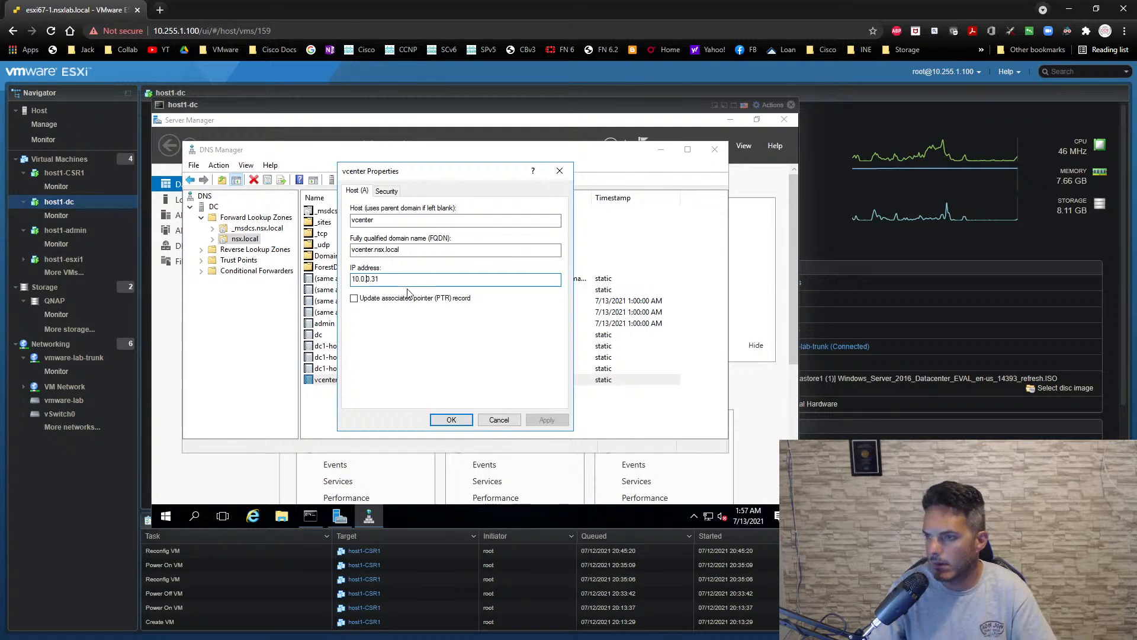
key("BackSpace")
type("1")
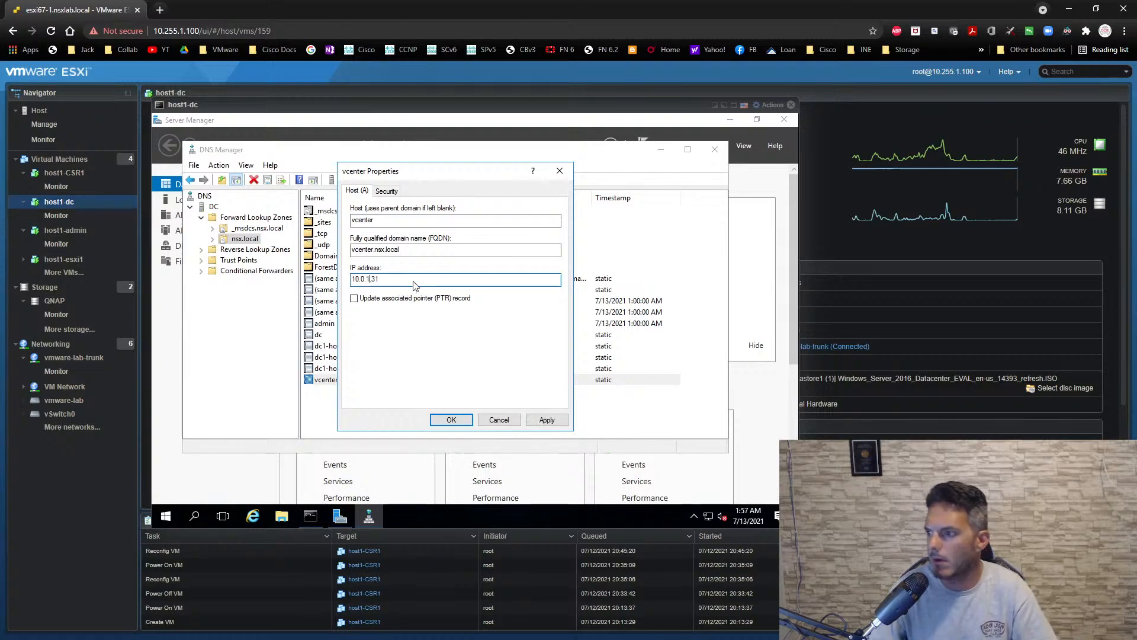
left_click(546, 418)
left_click(451, 419)
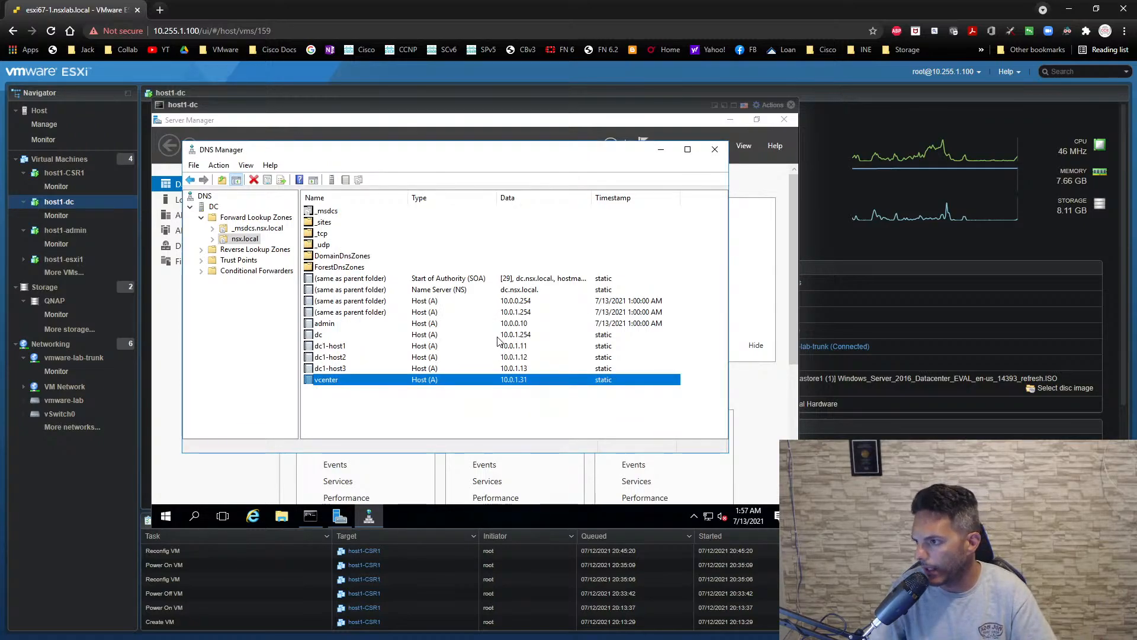
- Set the admin host record's IP address to 10.0.1.10 and save it
right_click(520, 323)
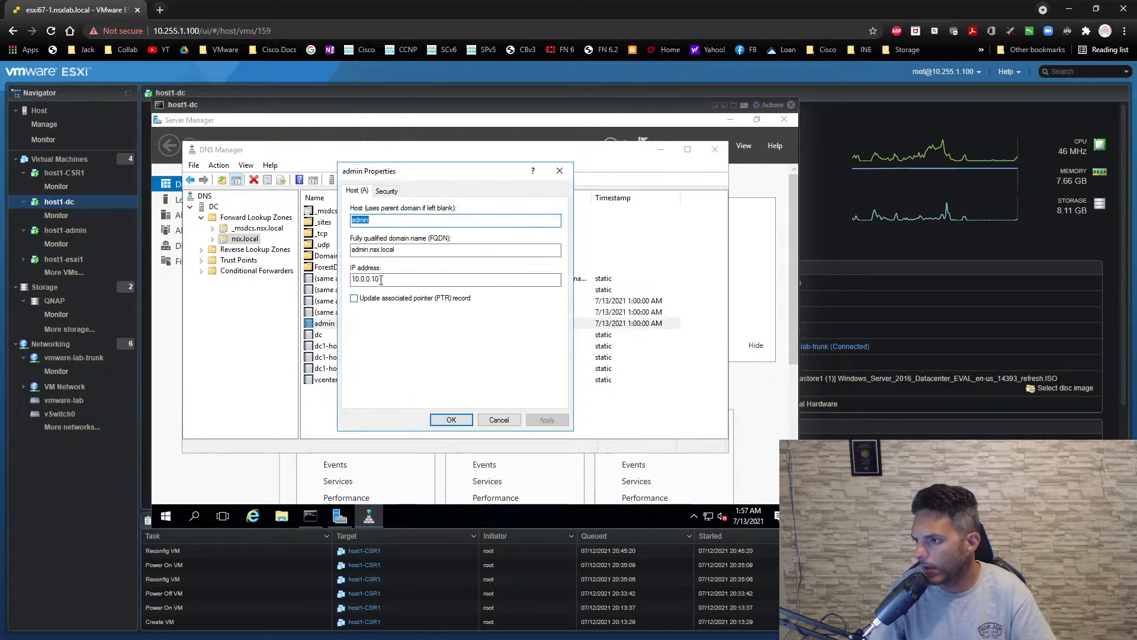
left_click(370, 279)
key("BackSpace")
type("1")
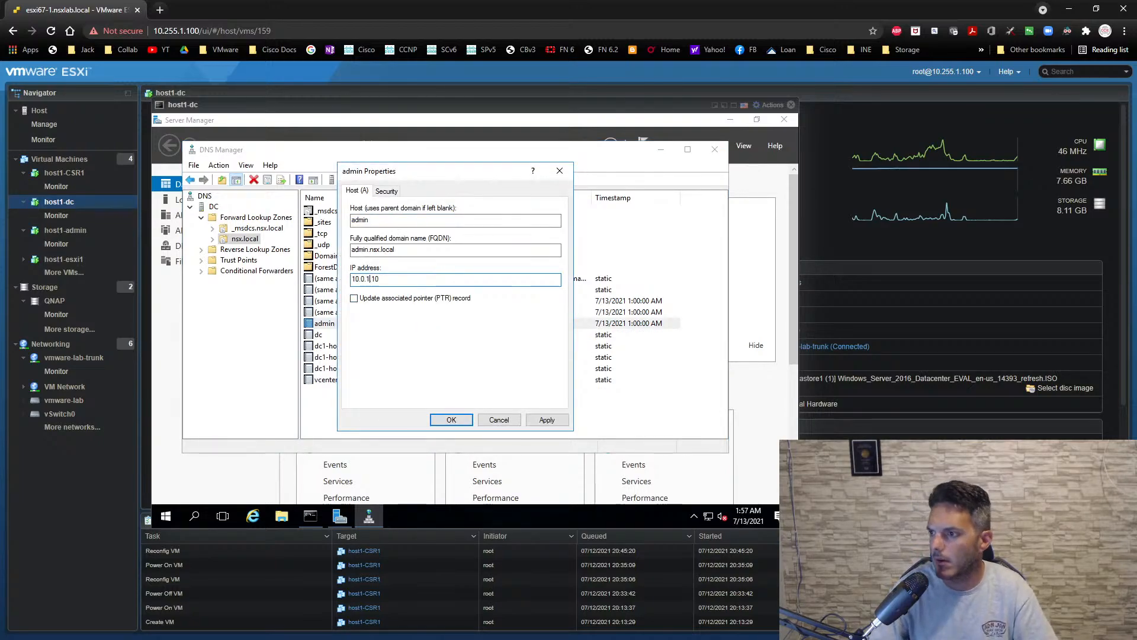
left_click(546, 419)
left_click(449, 420)
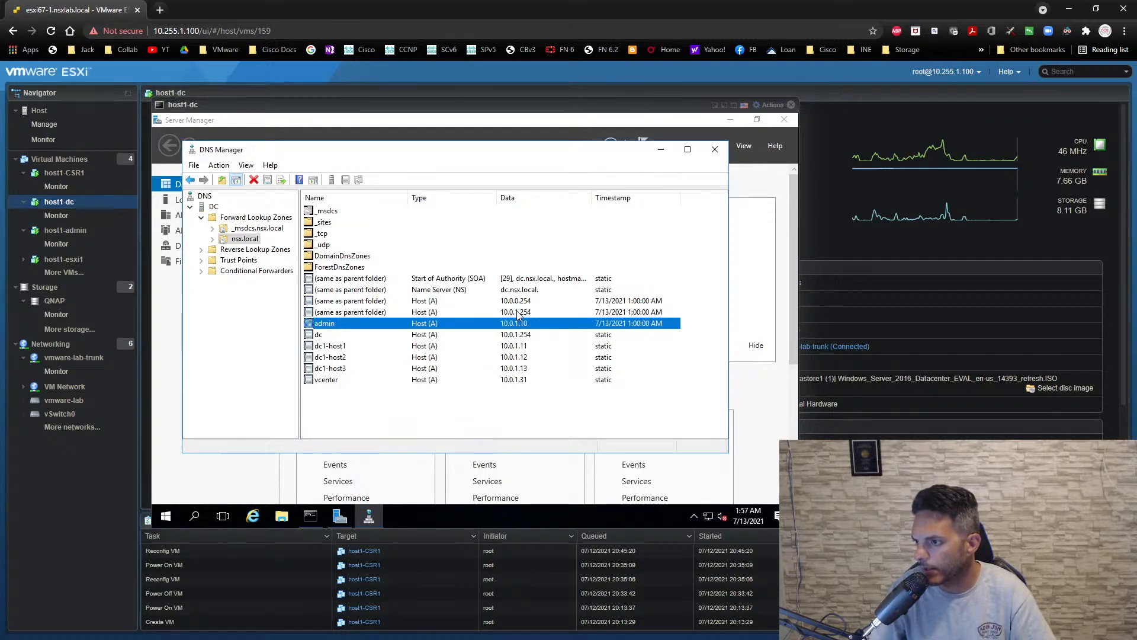
- Close DNS Manager and the host1-dc console, and open the console of the host1-admin virtual machine
left_click(715, 149)
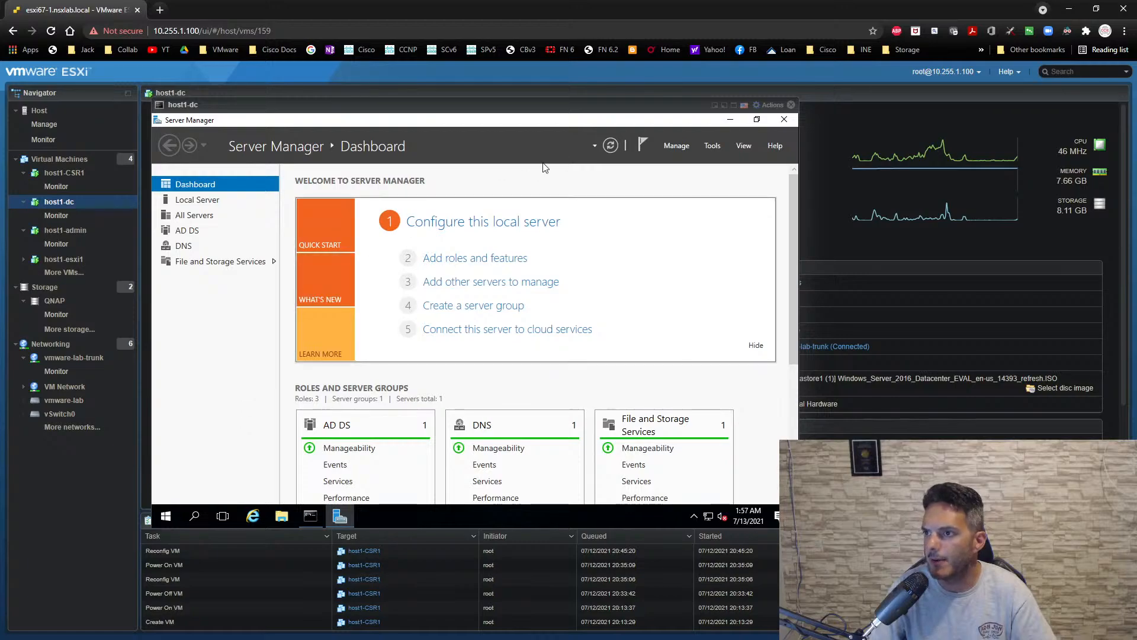
left_click(792, 106)
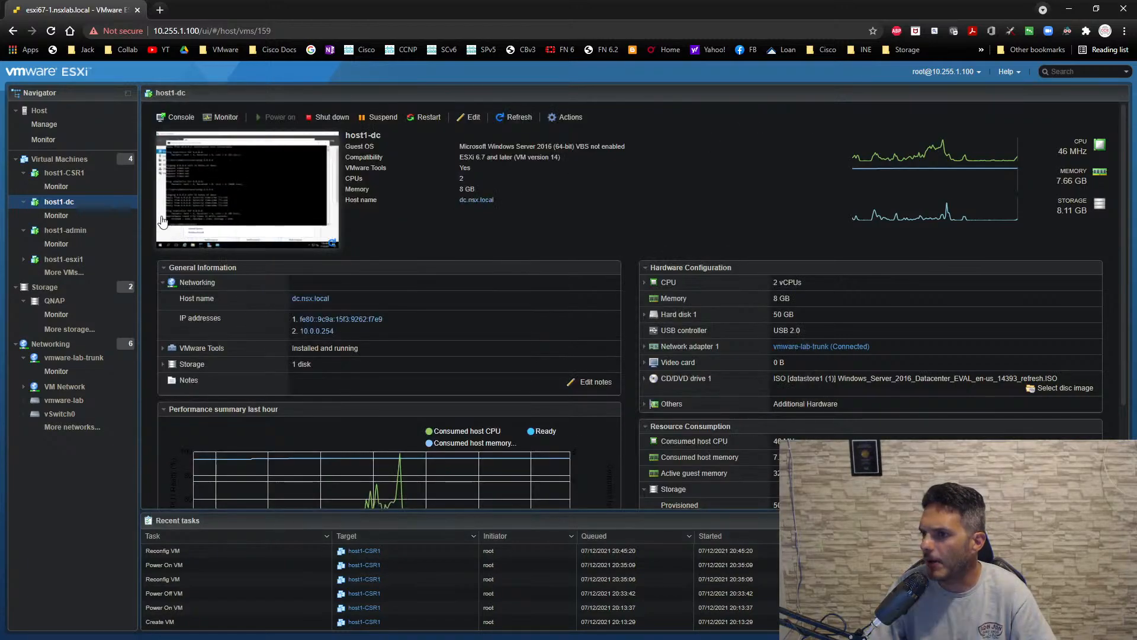
left_click(76, 231)
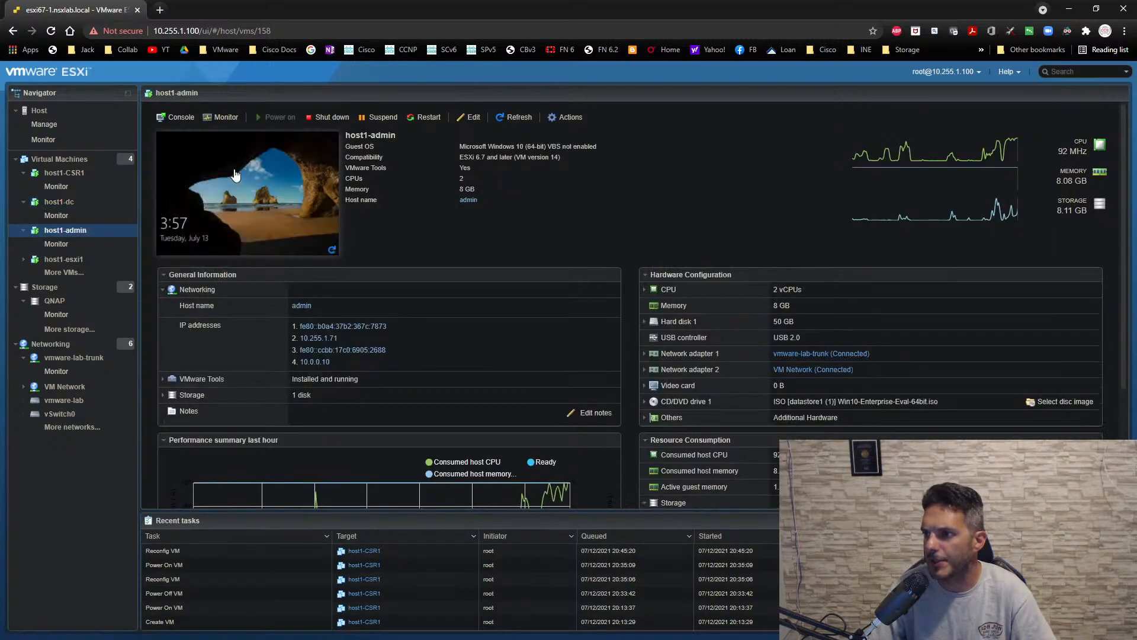
left_click(234, 178)
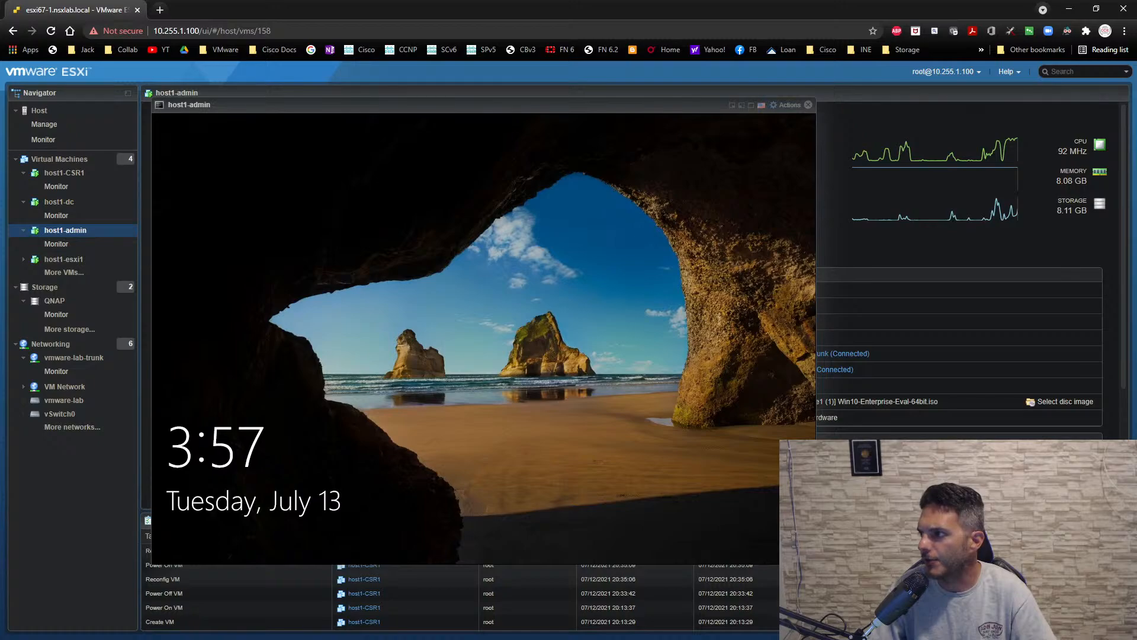
- Send Ctrl-Alt-Delete to the host1-admin guest and sign in to the admin account with its password
left_click(792, 106)
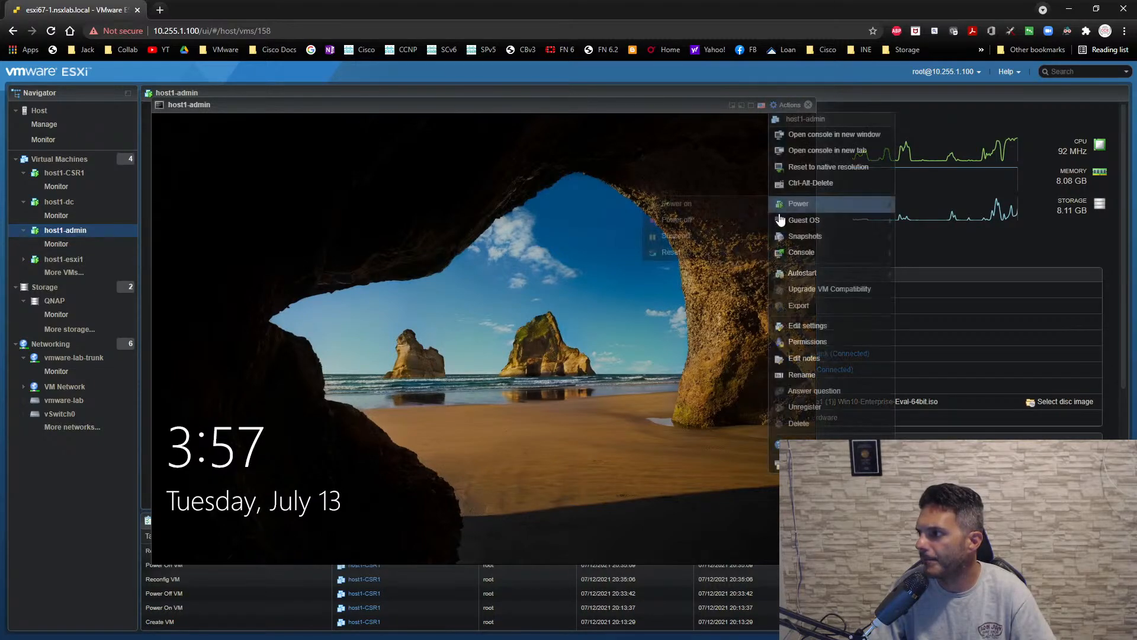
mouse_move(780, 206)
mouse_move(651, 256)
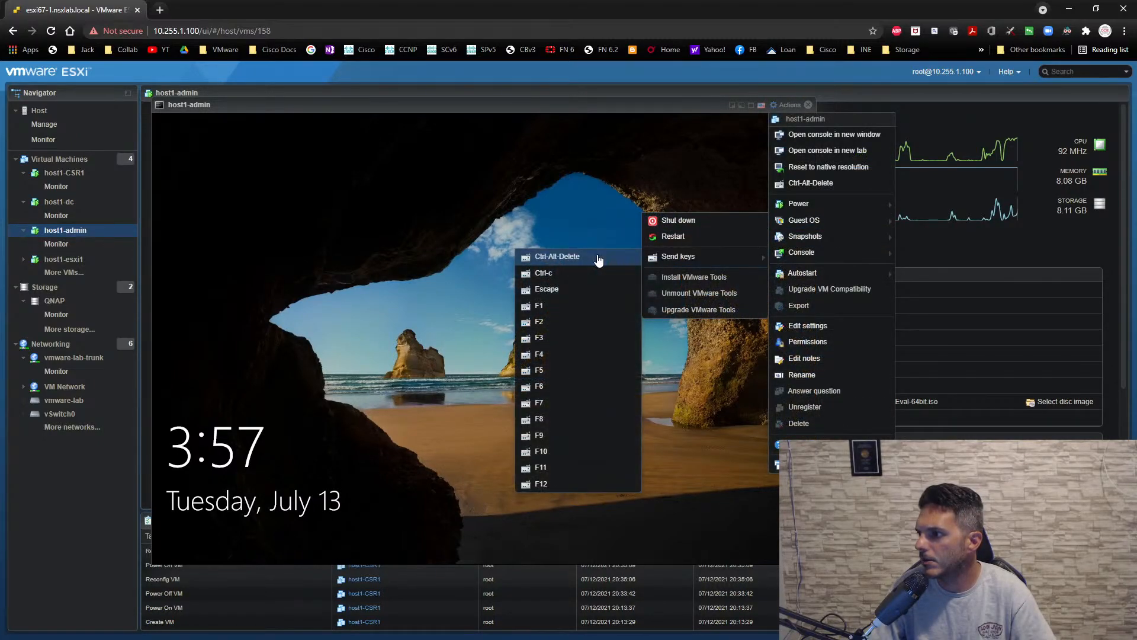
left_click(595, 255)
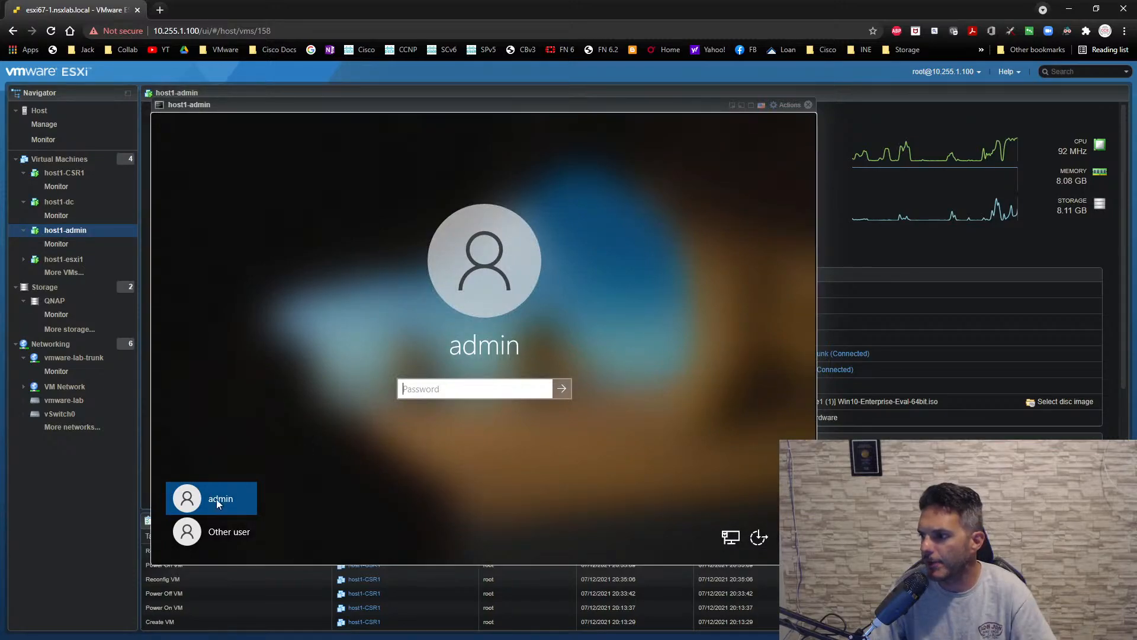
left_click(218, 527)
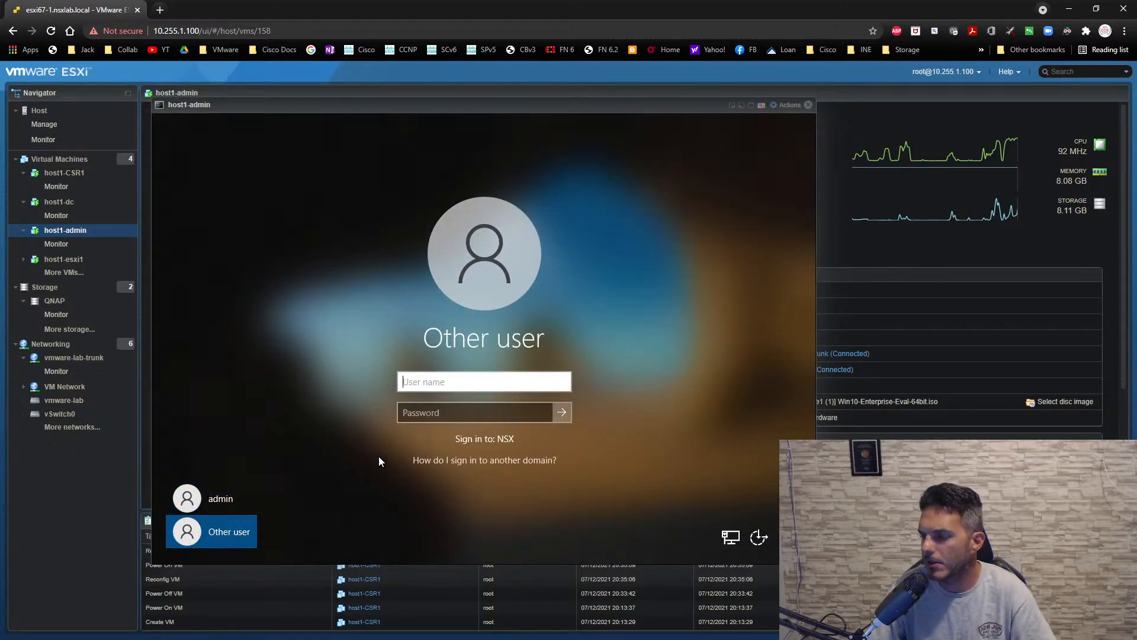
left_click(231, 496)
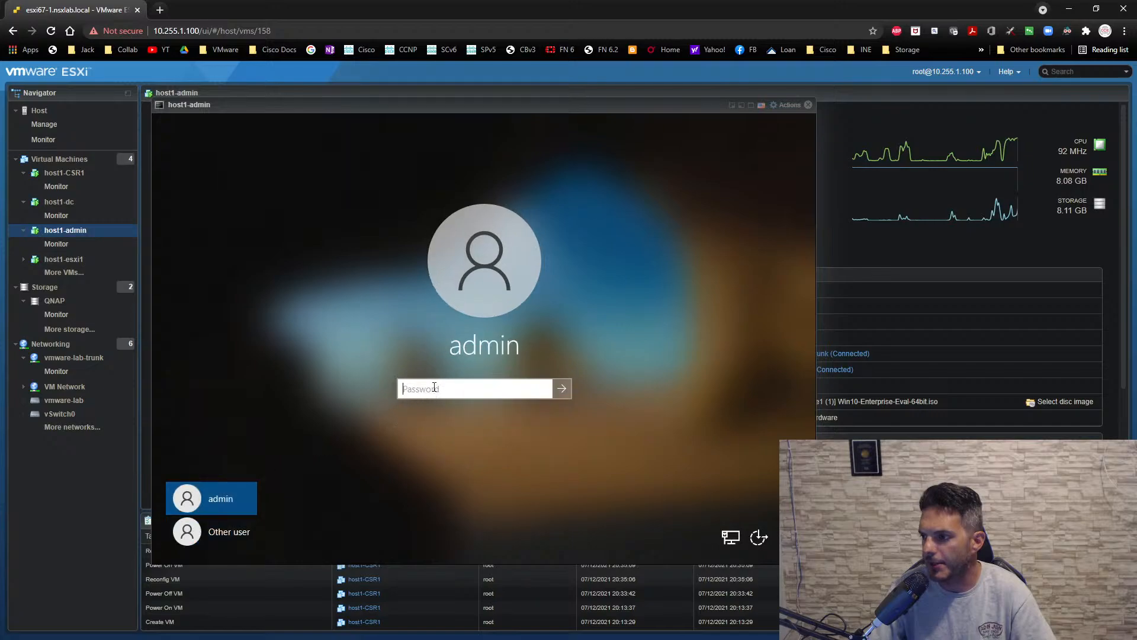
type("••••")
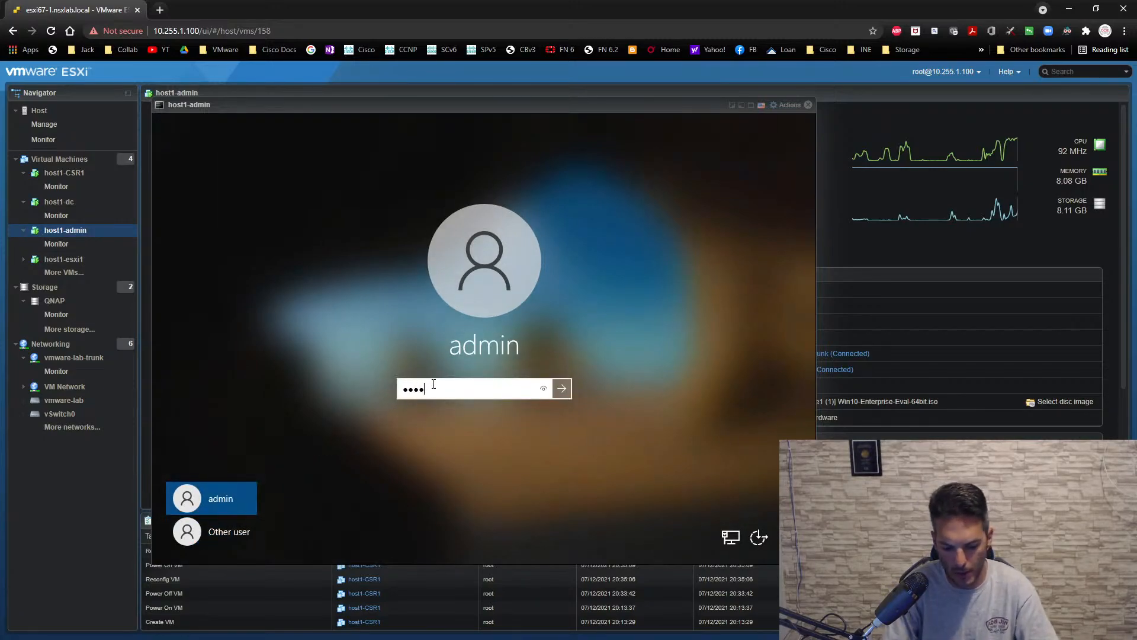
type("••••")
key("Return")
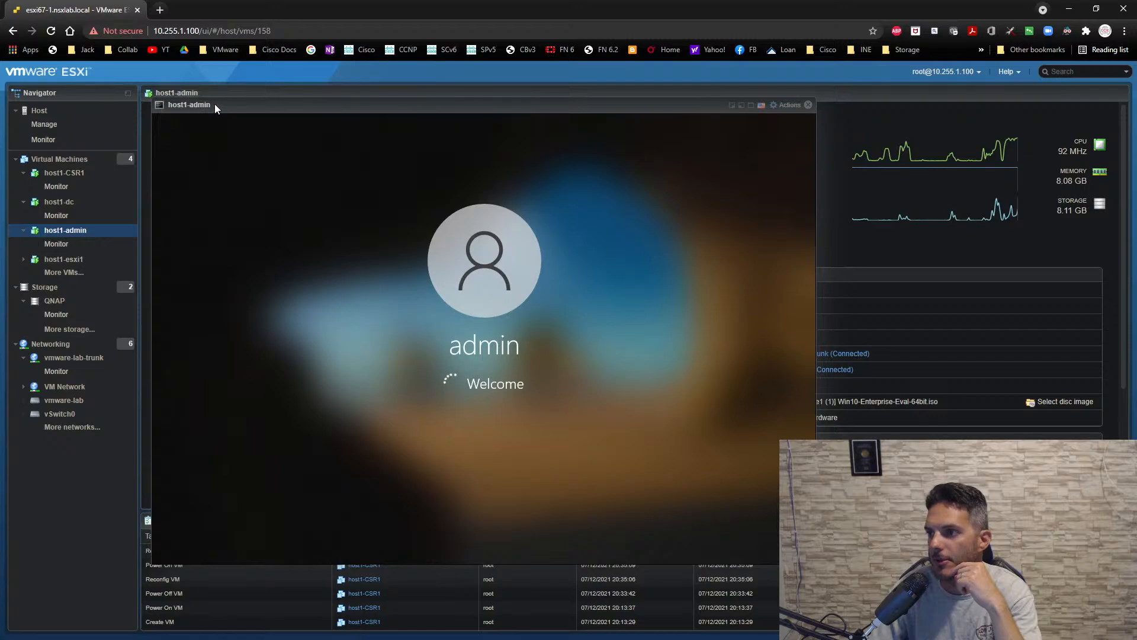
- Move the host1-admin console so its taskbar is accessible, and open the guest's Network and Sharing Center from the network settings
left_click_drag(214, 104, 204, 140)
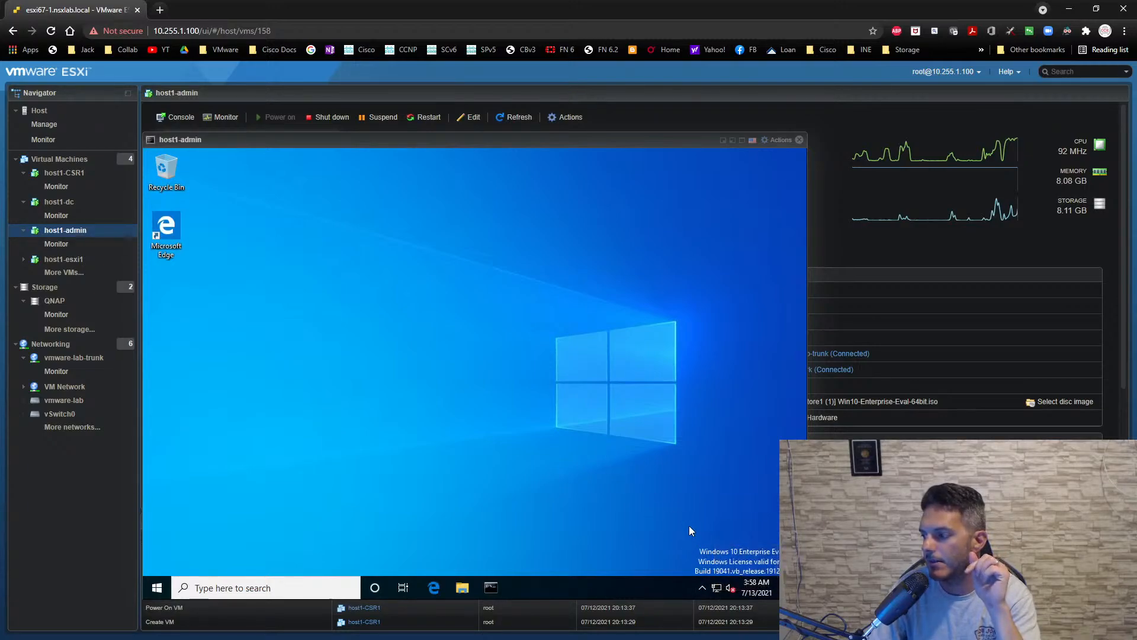
right_click(716, 586)
left_click(715, 577)
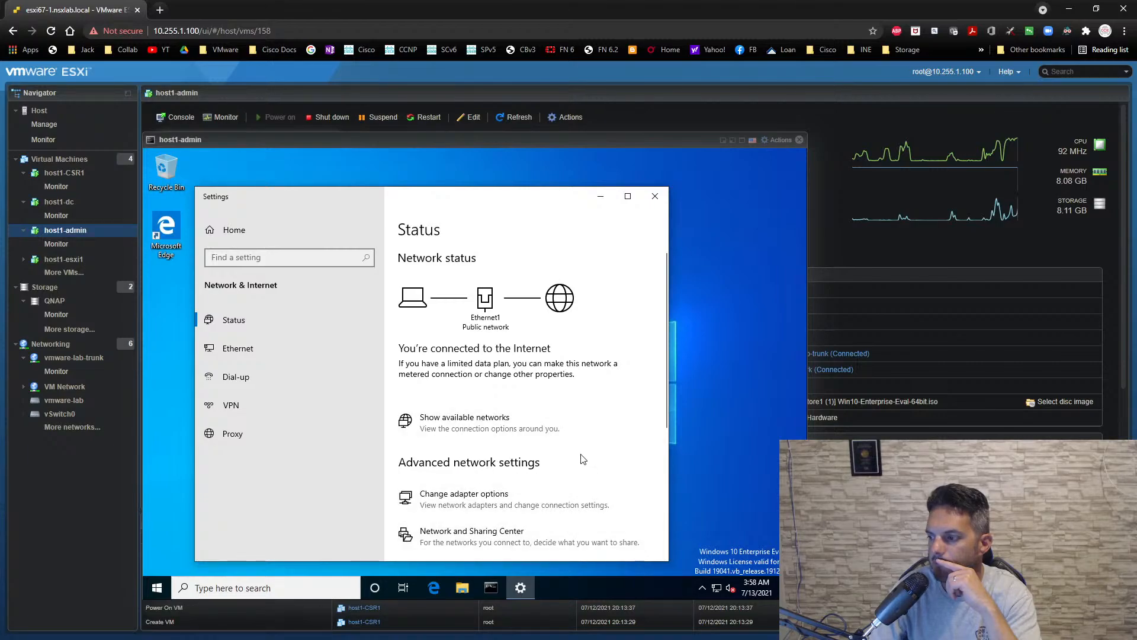
scroll(583, 461, "down", 3)
left_click(515, 370)
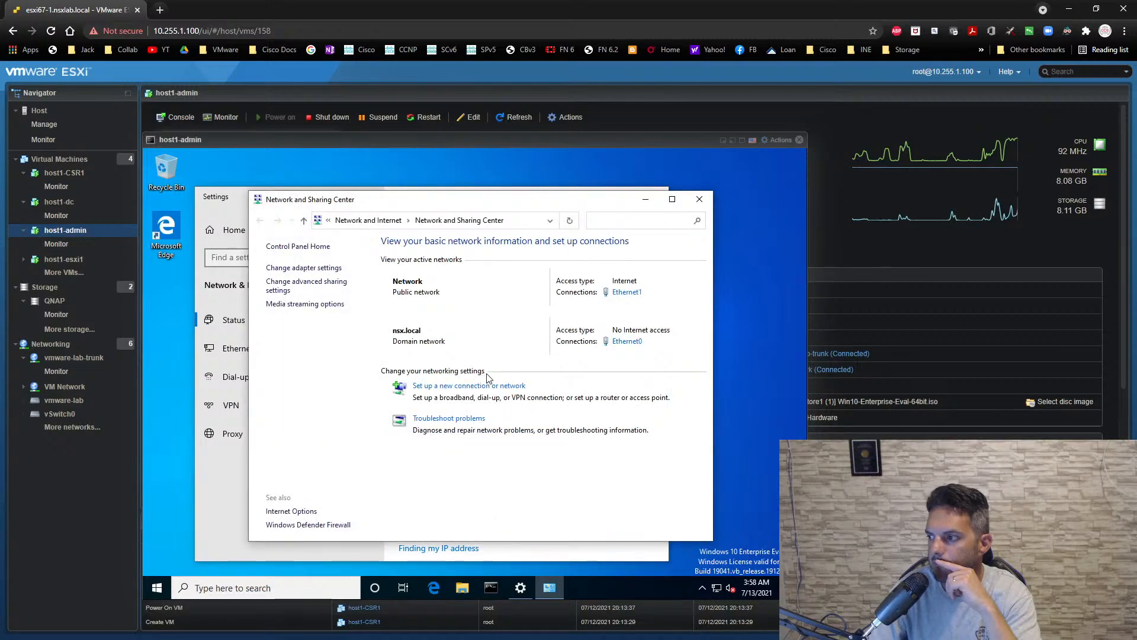
- Open the Internet Protocol Version 4 properties of the Ethernet0 connection on the nsx.local domain network
left_click(627, 292)
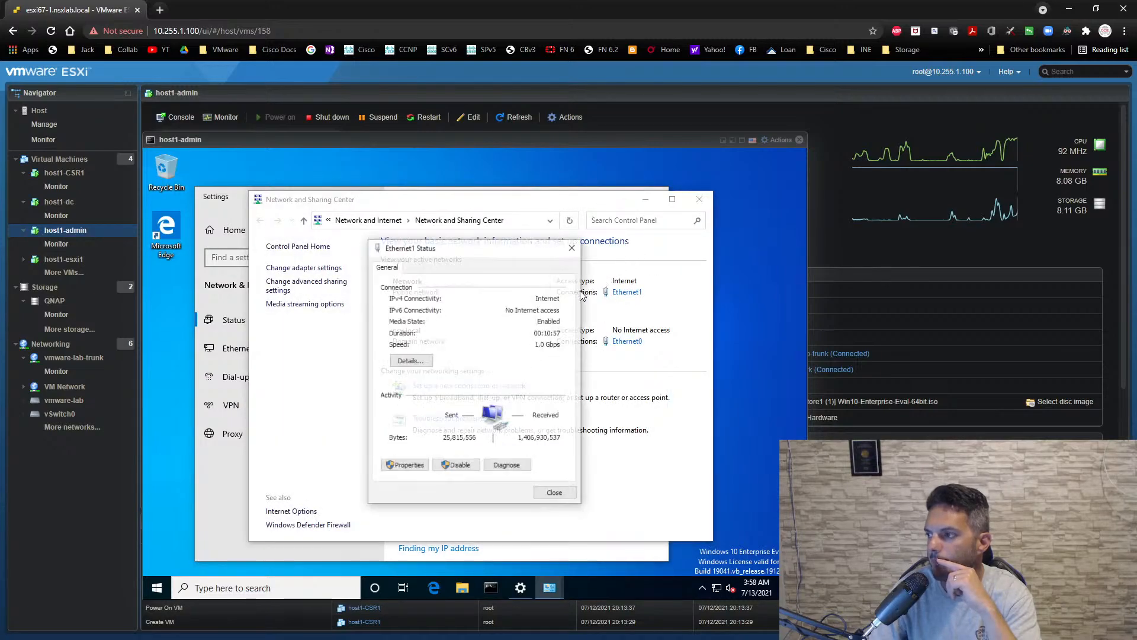
left_click(572, 249)
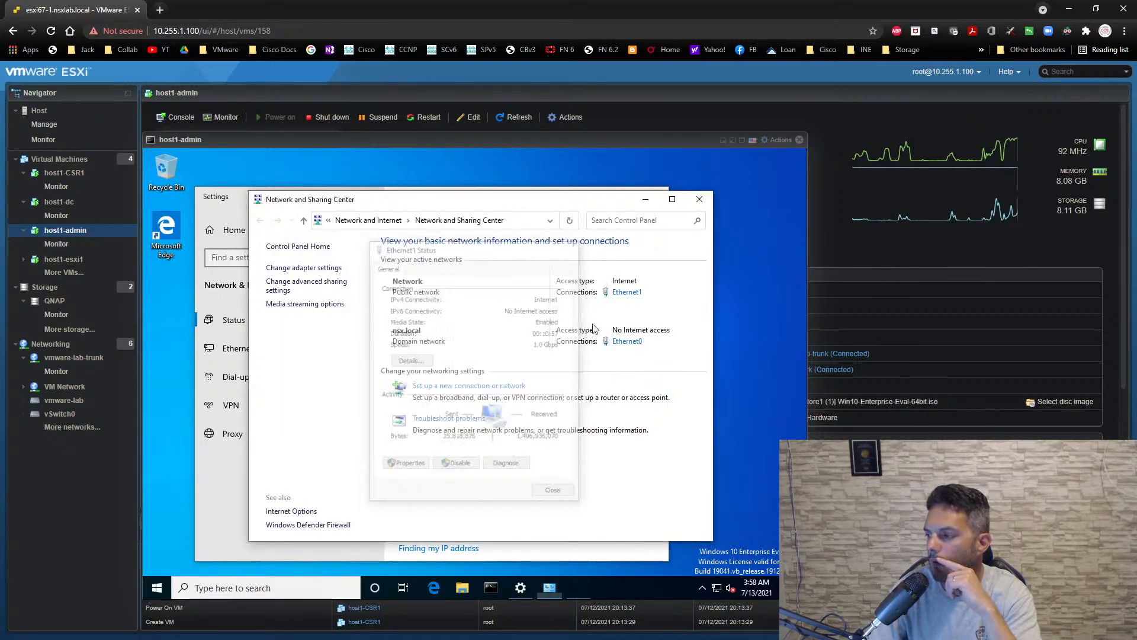
left_click(627, 341)
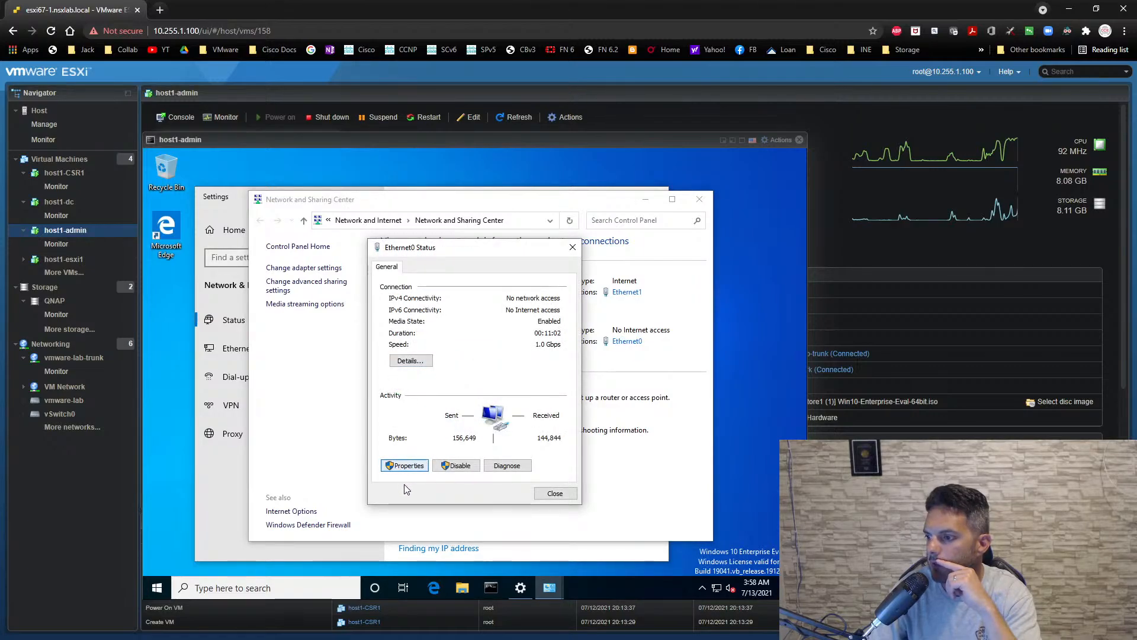
left_click(406, 468)
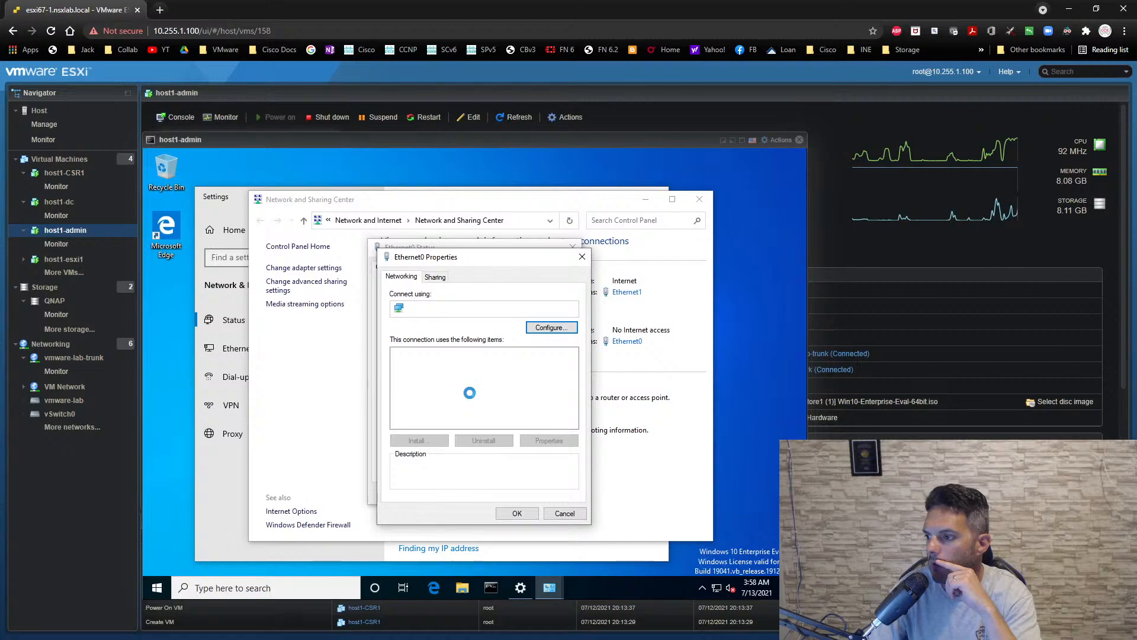
left_click(489, 384)
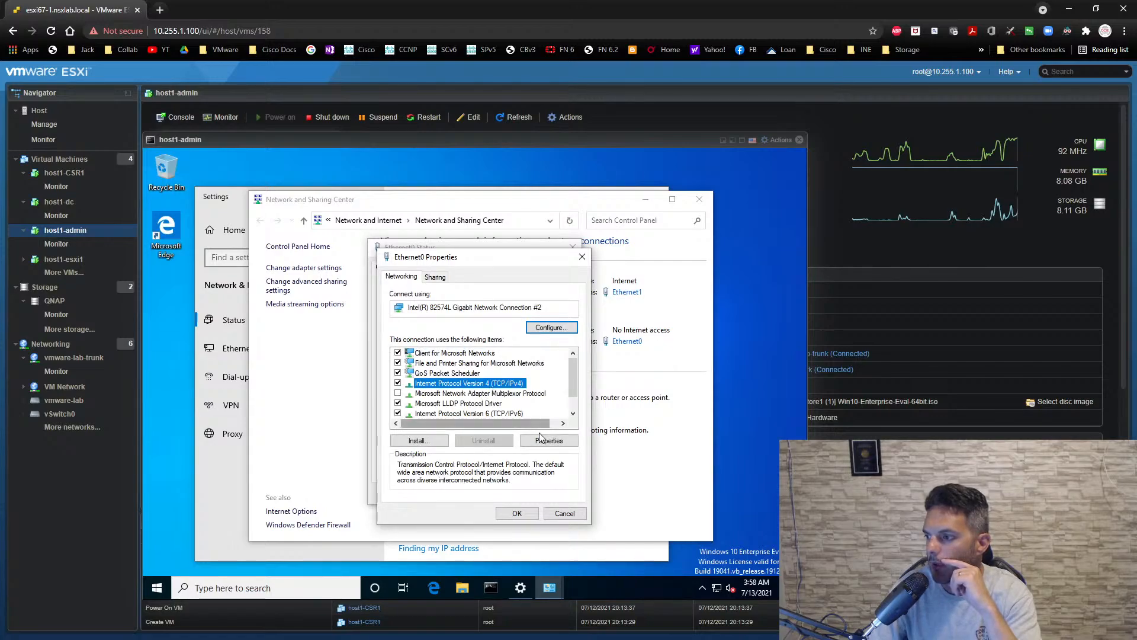
left_click(541, 443)
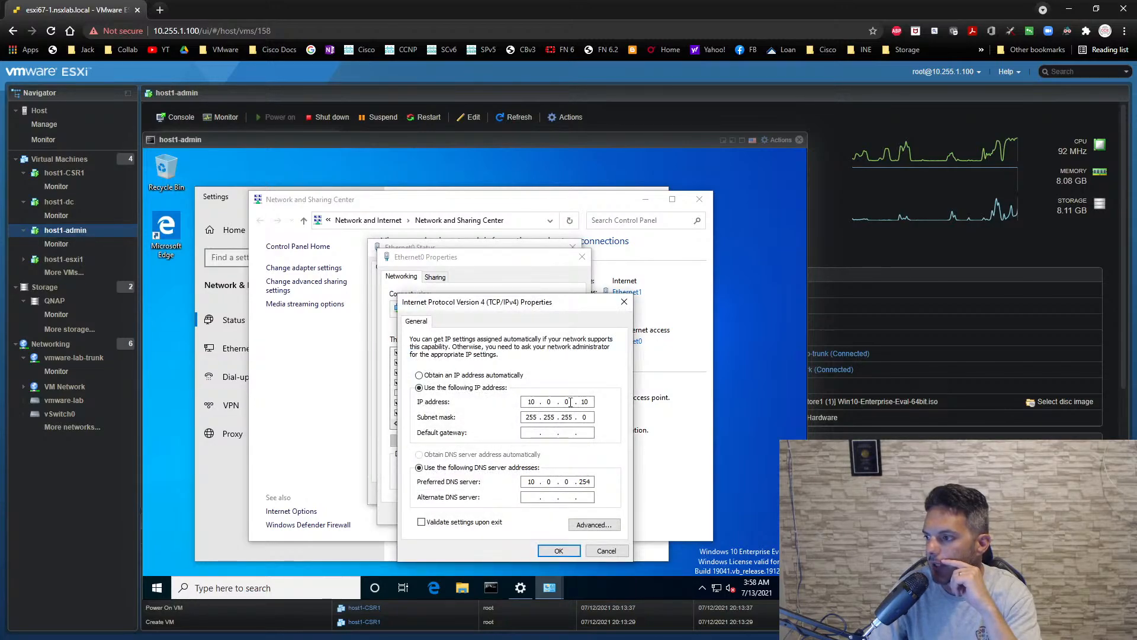
- Set Ethernet0's IP address to 10.0.1.10 and its preferred DNS server to 10.0.1.254, save, and close the adapter dialogs
key("BackSpace")
type("1")
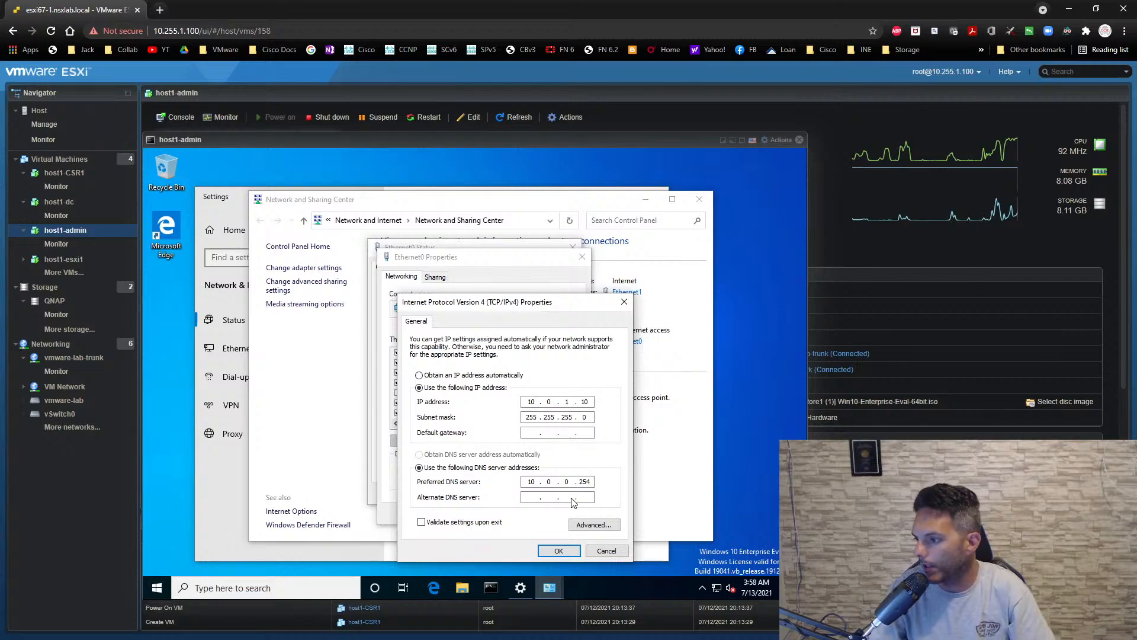
key("BackSpace")
type("1")
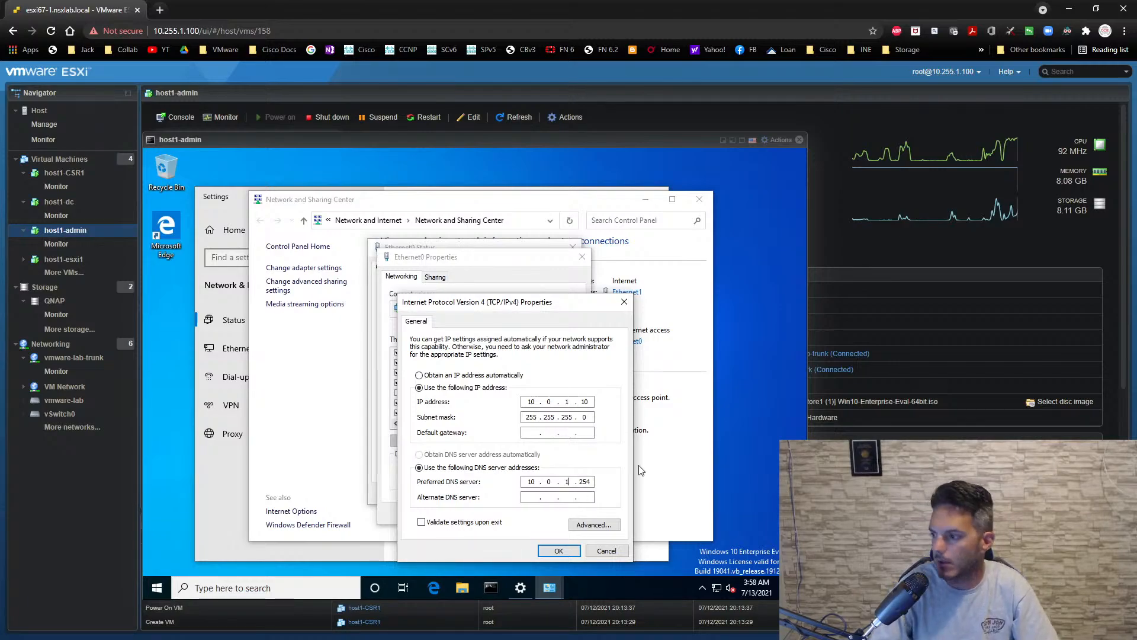
left_click(557, 551)
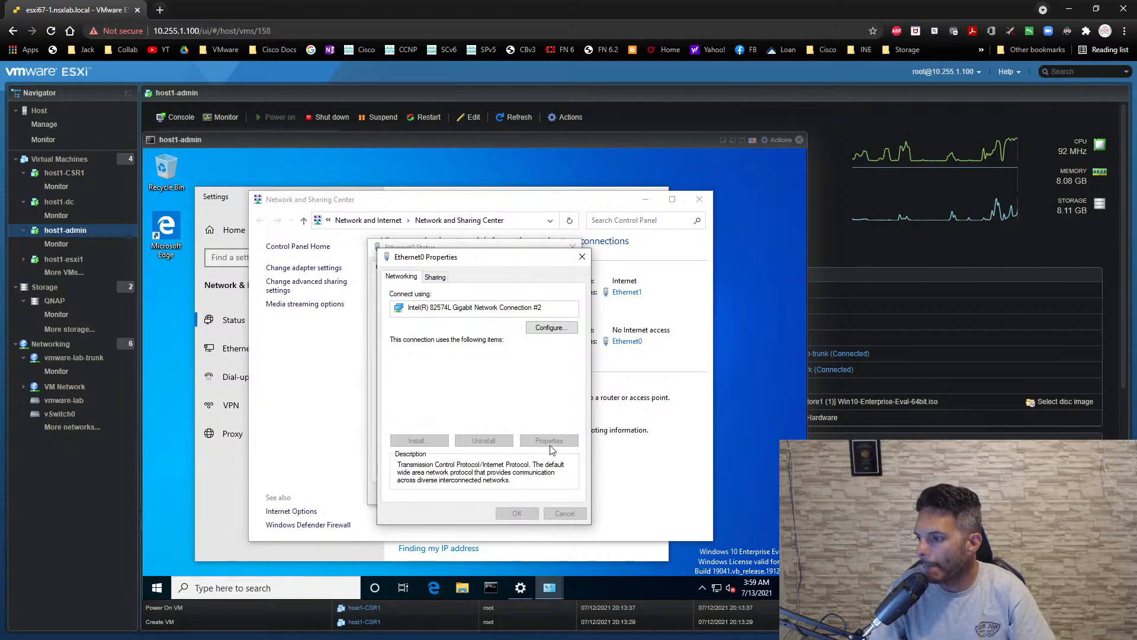
key("Escape")
left_click(554, 498)
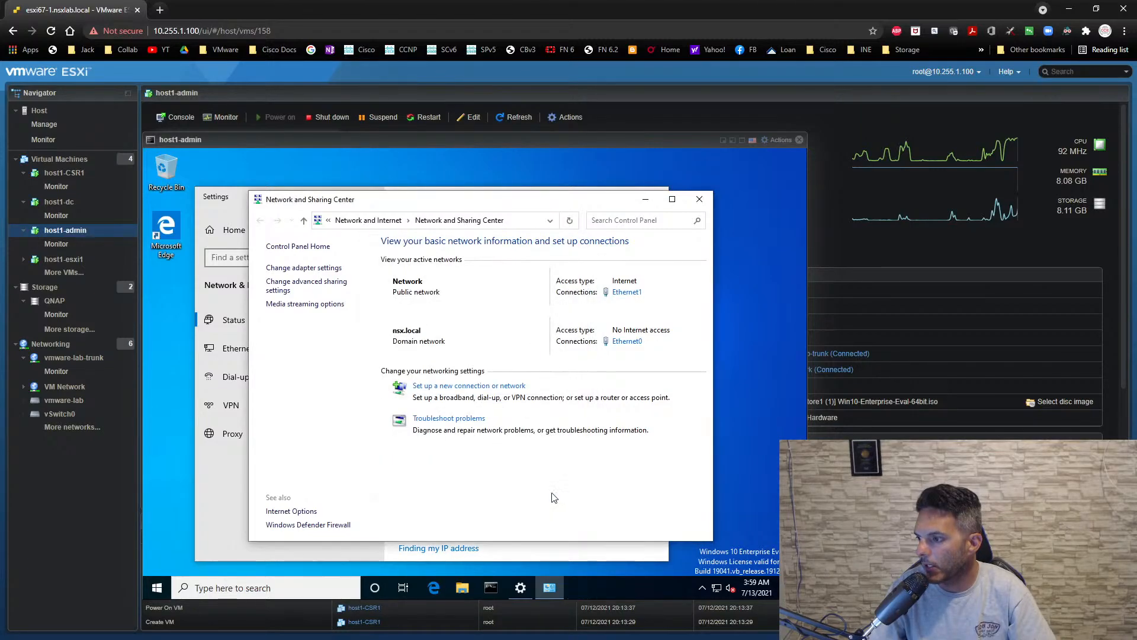
- Ping 10.0.1.254 from a Command Prompt in the host1-admin guest to test connectivity
left_click(489, 587)
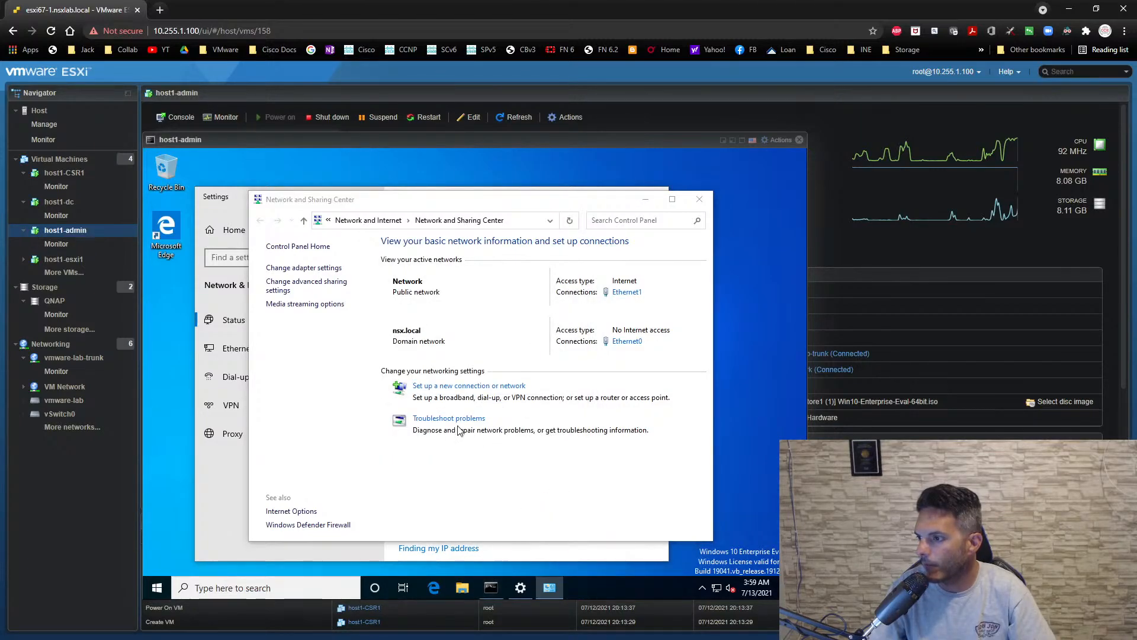
type("pi")
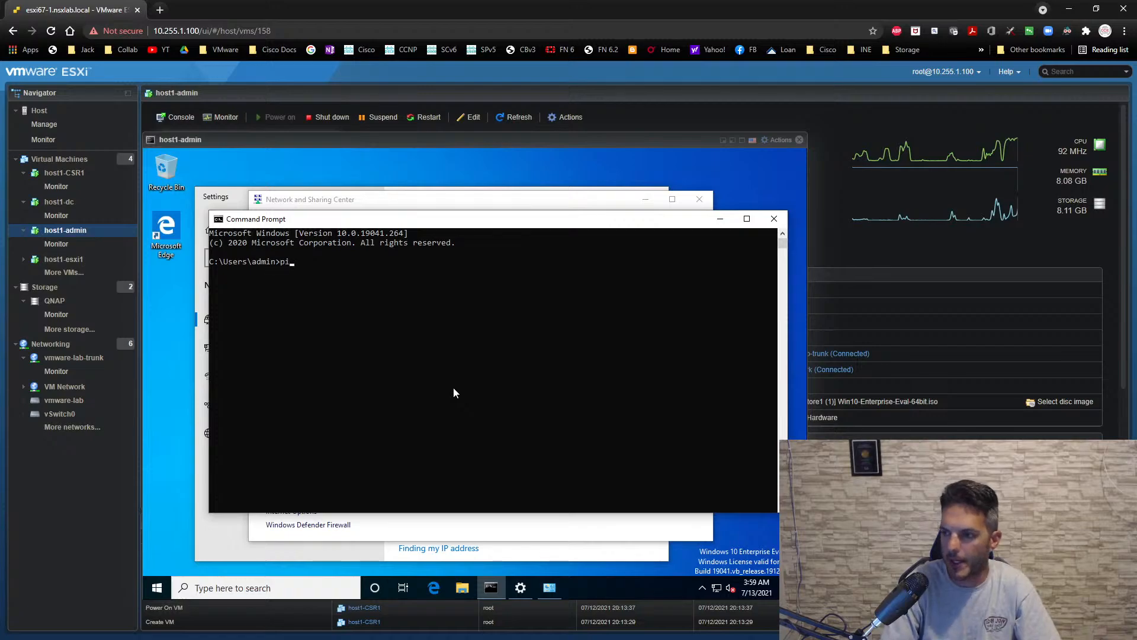
type("n")
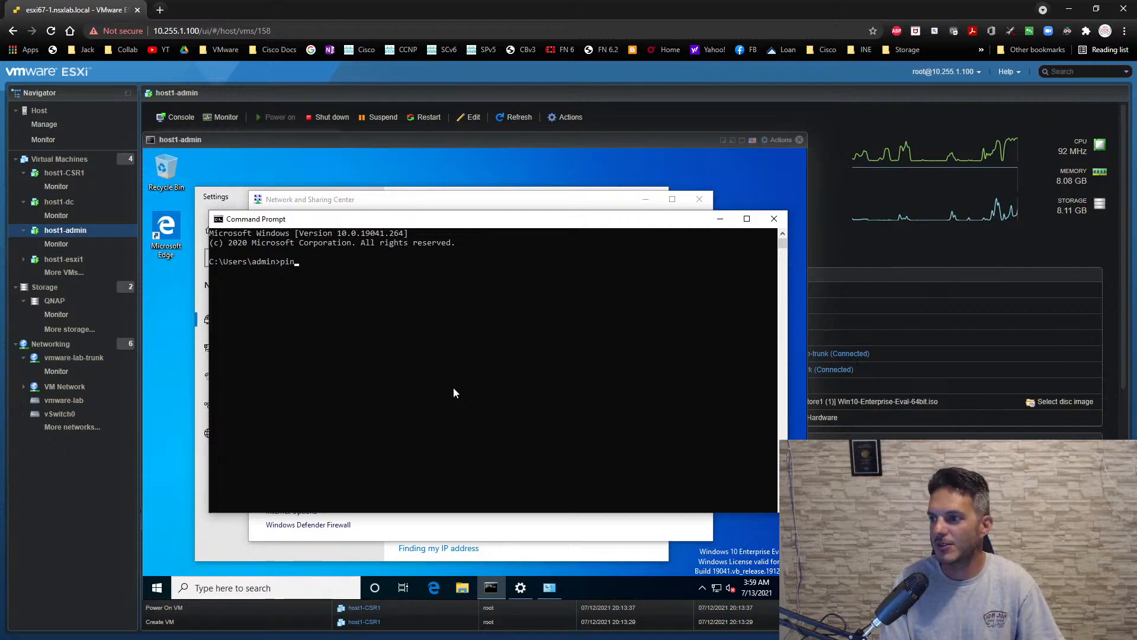
type("10.0.1.254")
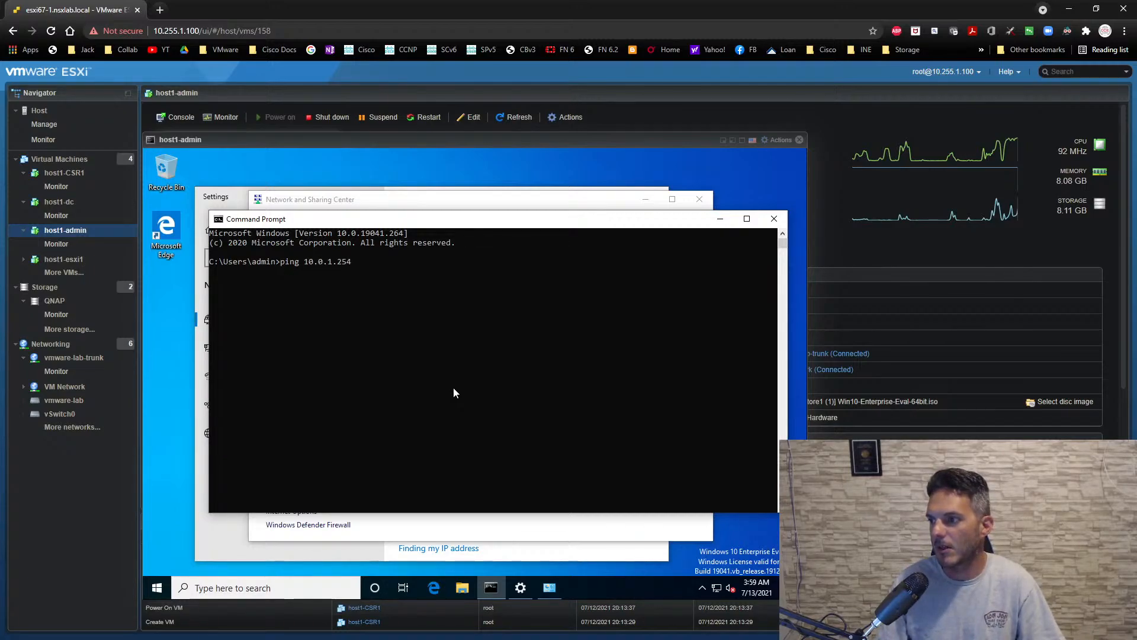
key("Return")
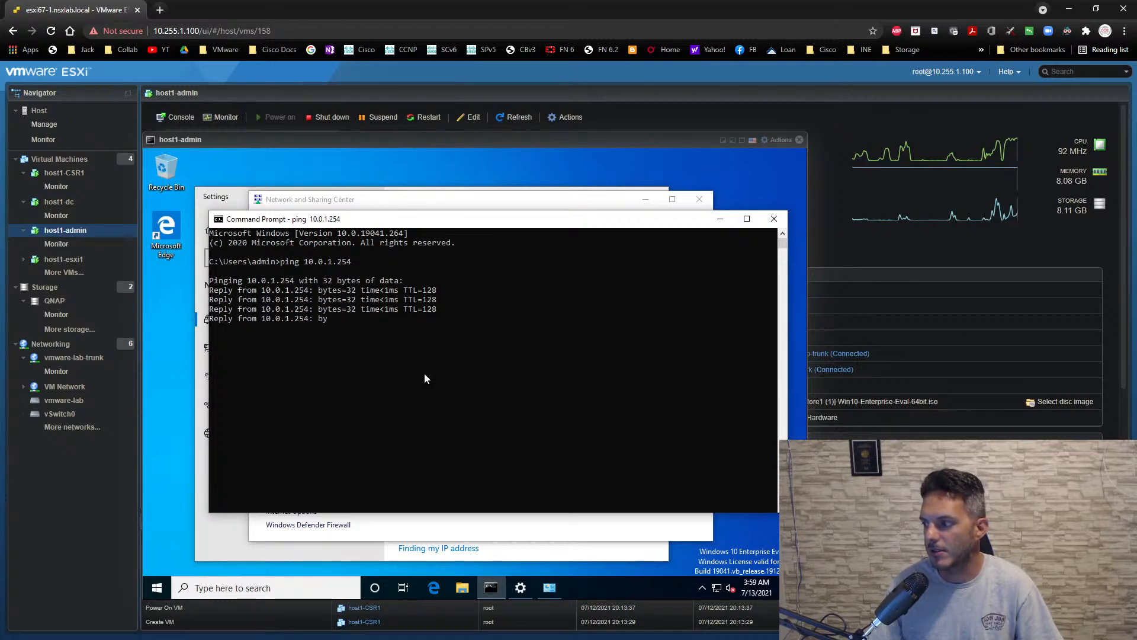
- Close the Command Prompt, Network and Sharing Center and Settings windows in the host1-admin guest
left_click(772, 219)
left_click(700, 199)
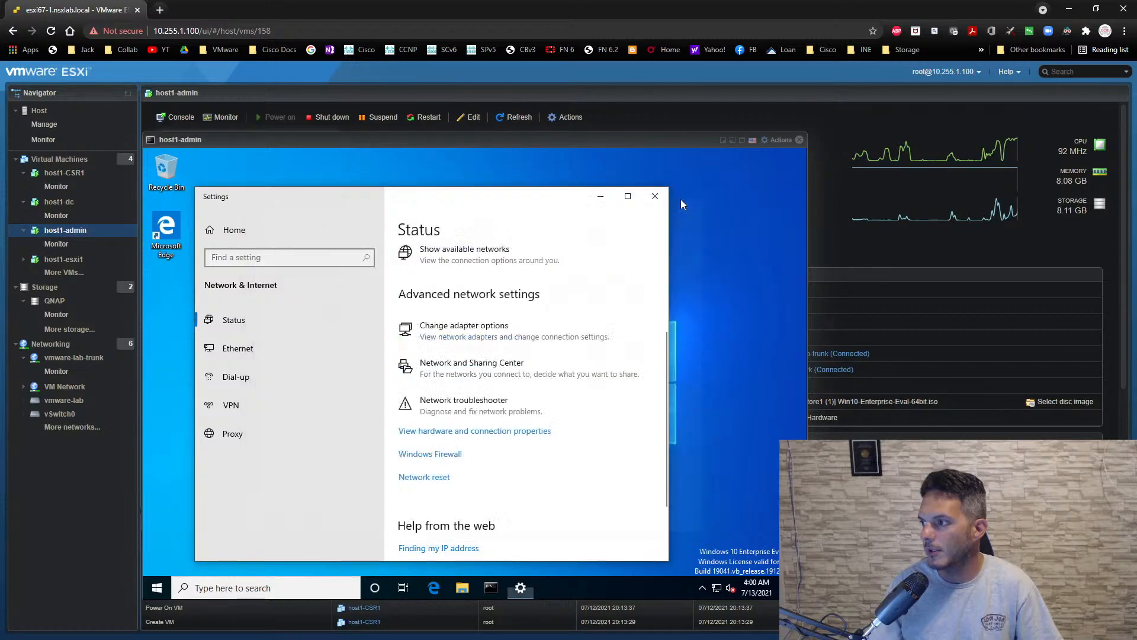
left_click(656, 197)
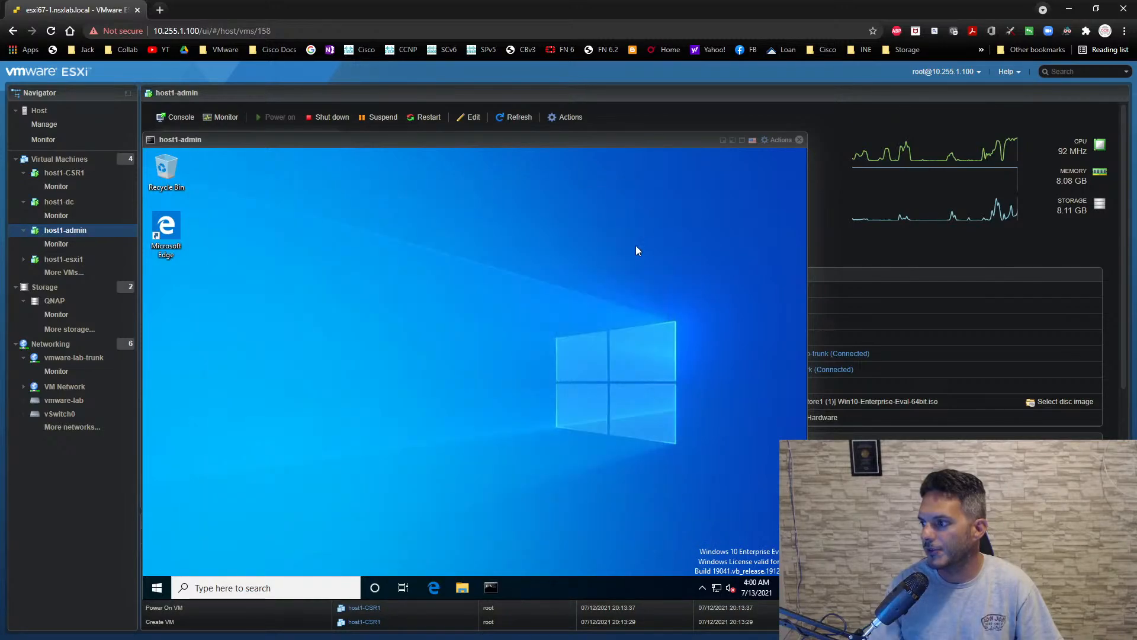
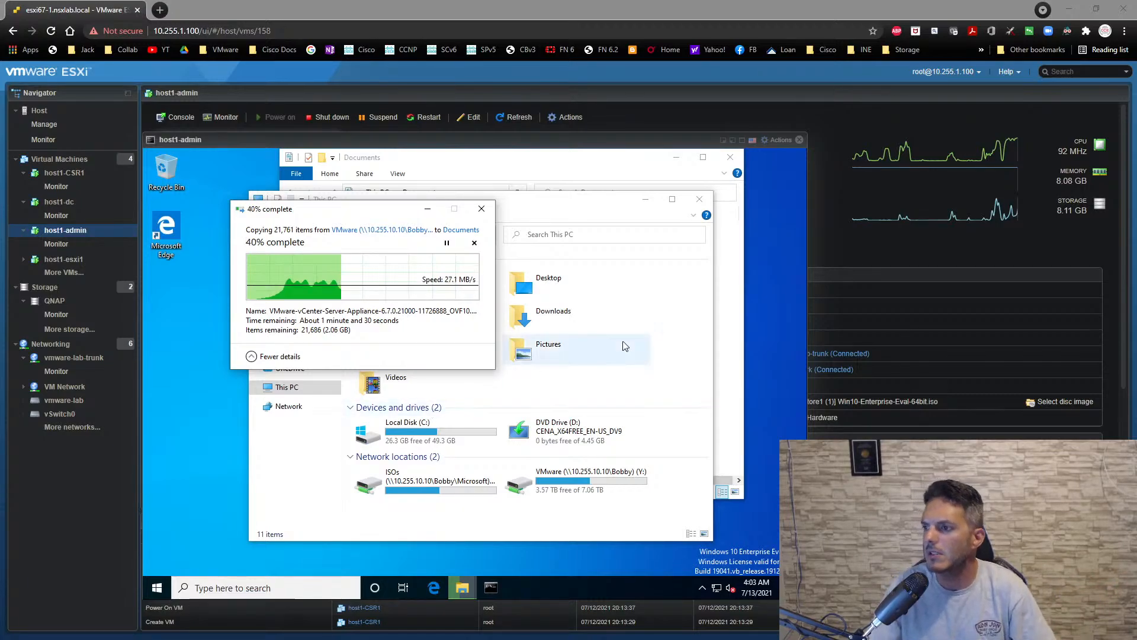
- Bring the Documents window with the VCSA 6.7 folder forward on host1-admin and close the virtual machine's console
left_click(172, 488)
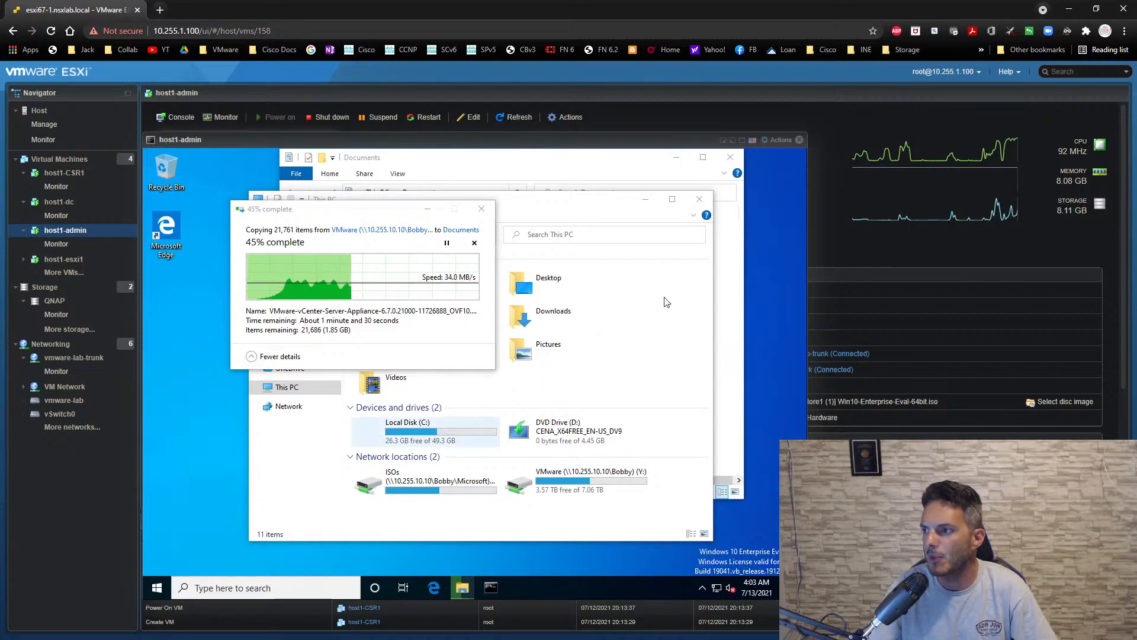
left_click(585, 162)
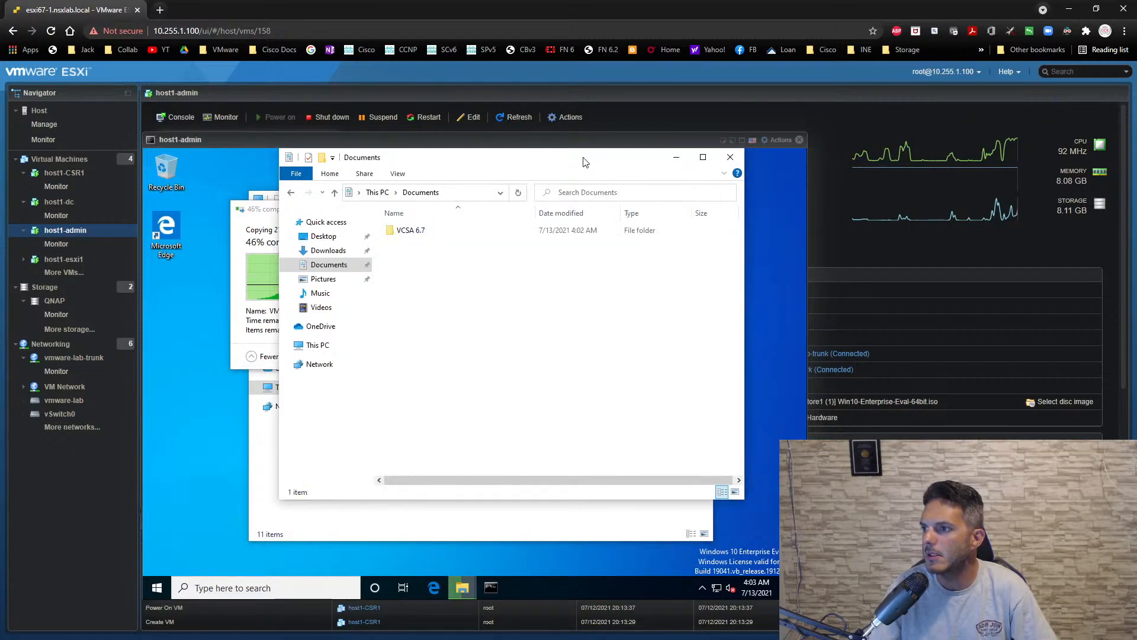
left_click(780, 308)
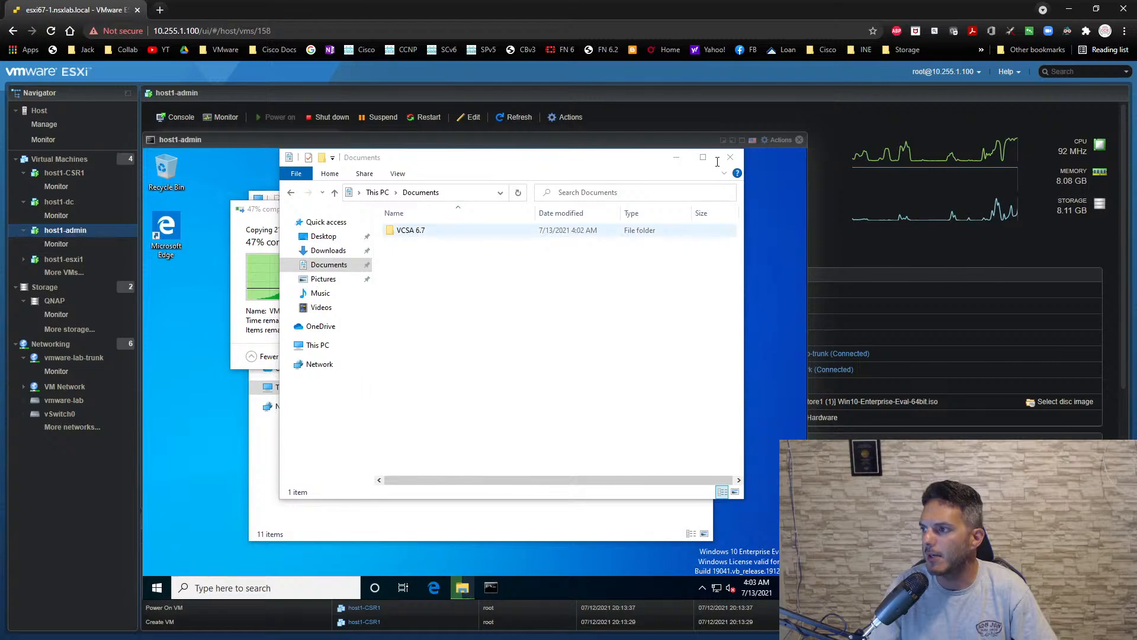
left_click(798, 140)
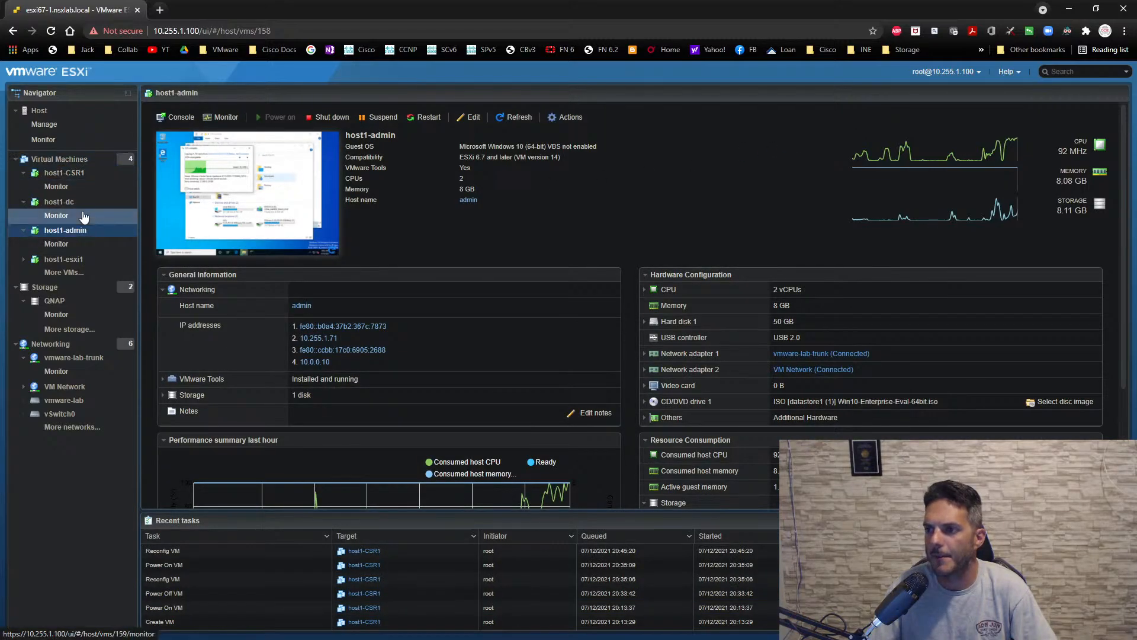
- Start creating a new virtual machine from the Virtual Machines list and name it host1-esxi2
left_click(76, 162)
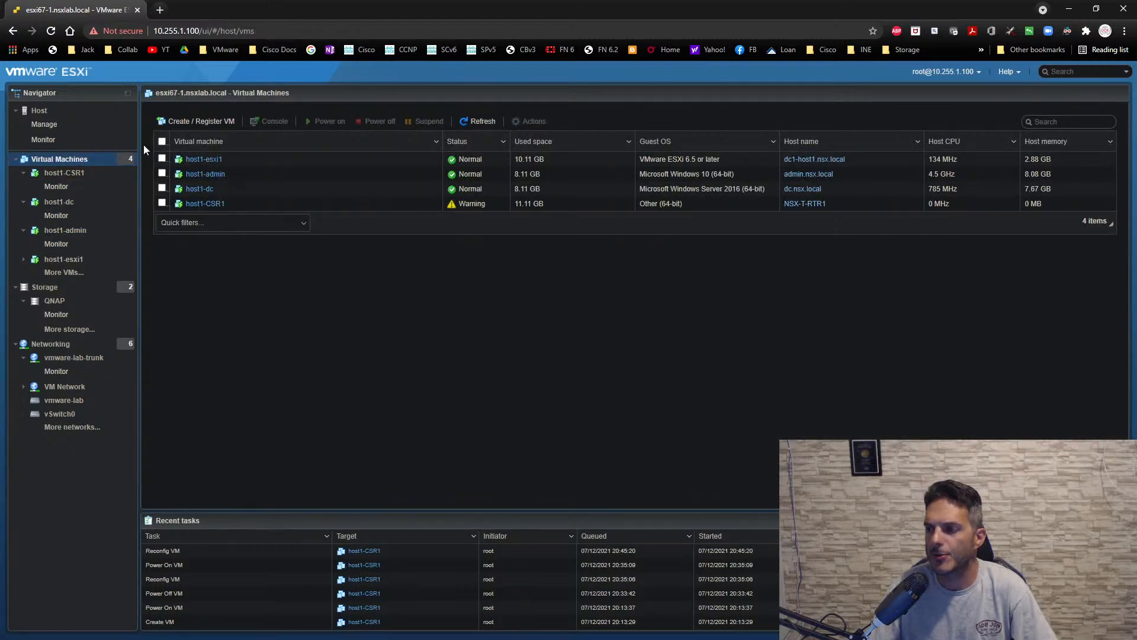
left_click(181, 123)
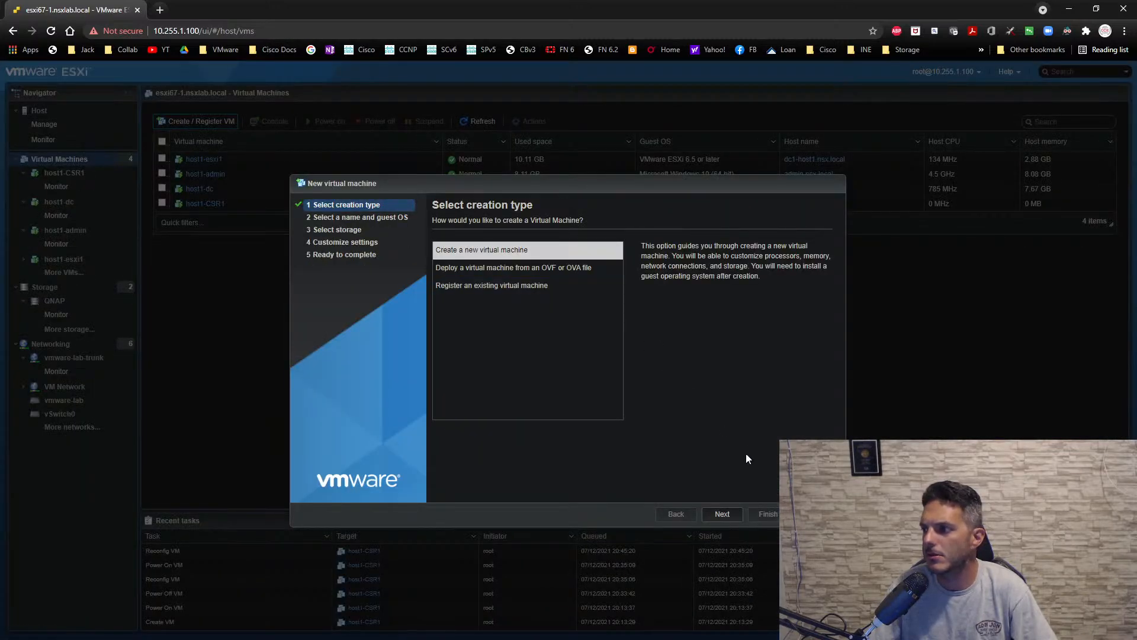
left_click(720, 515)
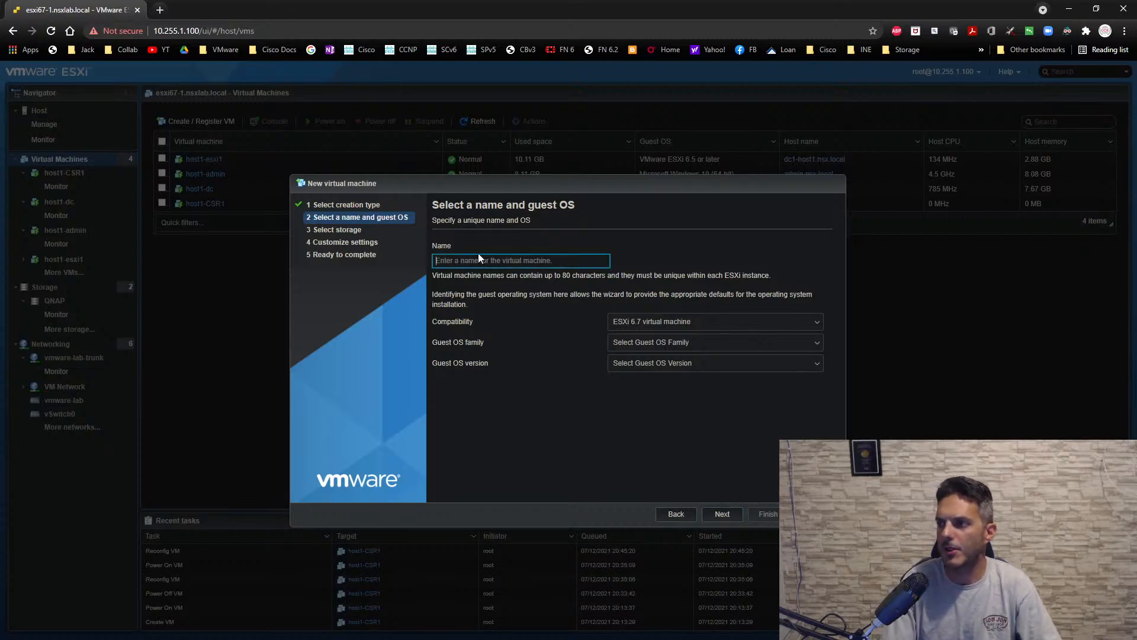
type("host11")
key("BackSpace")
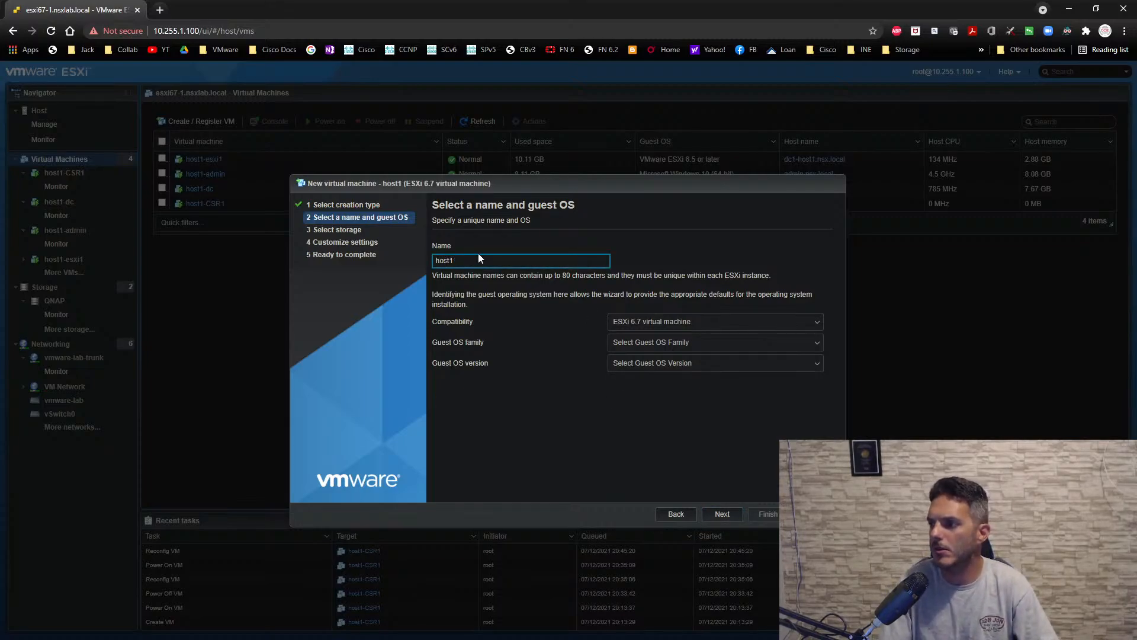
type("-esxi2")
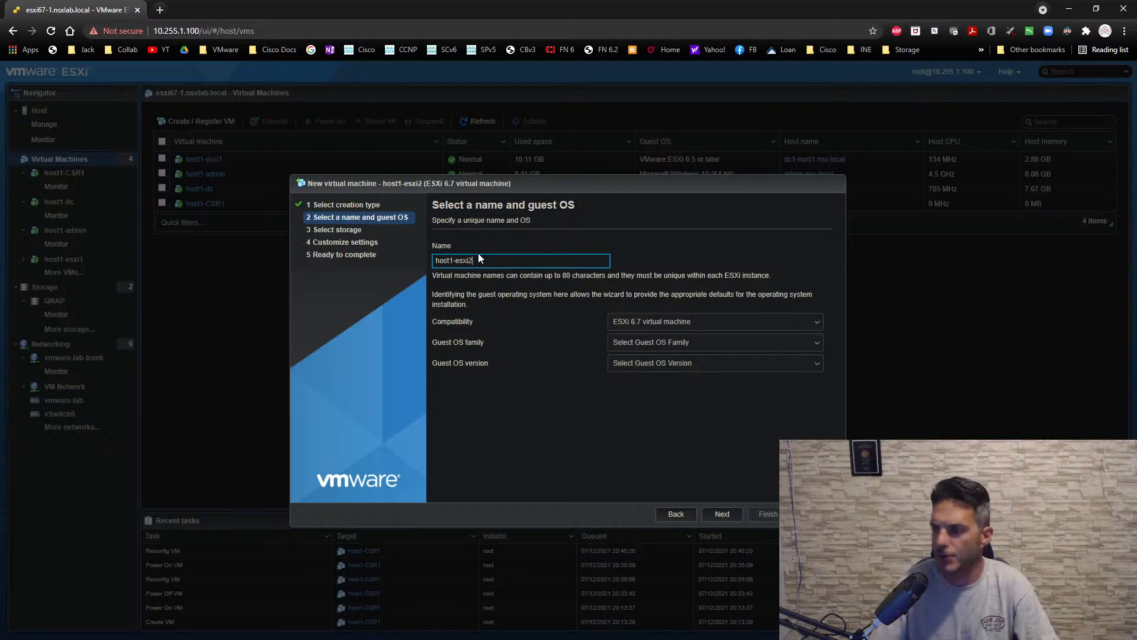
- Set the guest OS to family Other, version VMware ESXi 6.5 or later, and select the QNAP datastore for storage
left_click(625, 342)
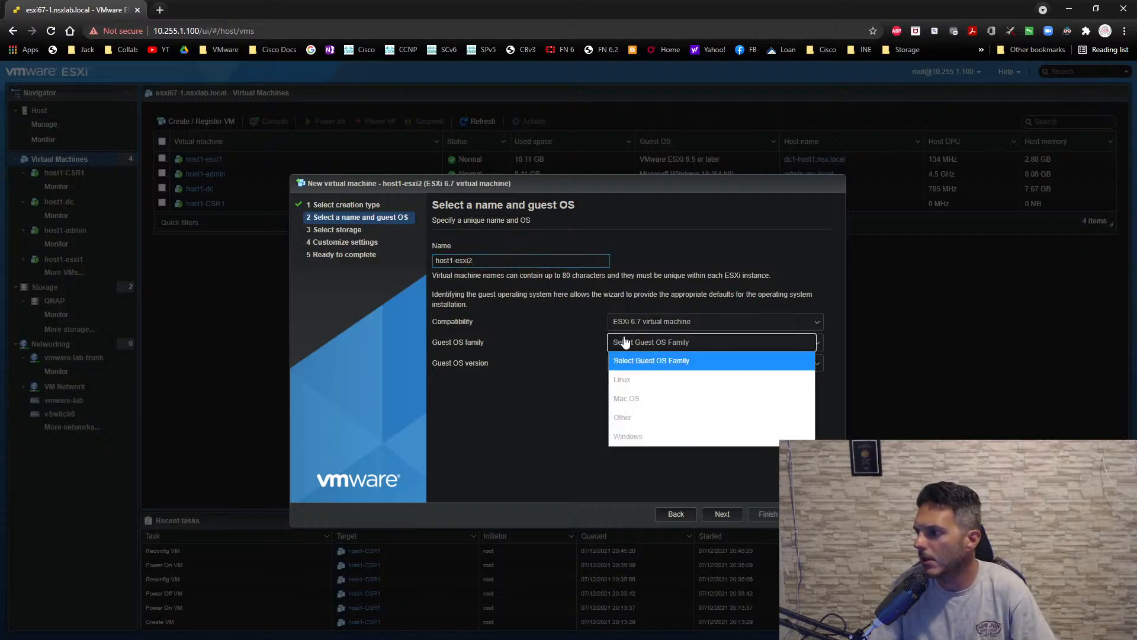
left_click(638, 412)
left_click(648, 371)
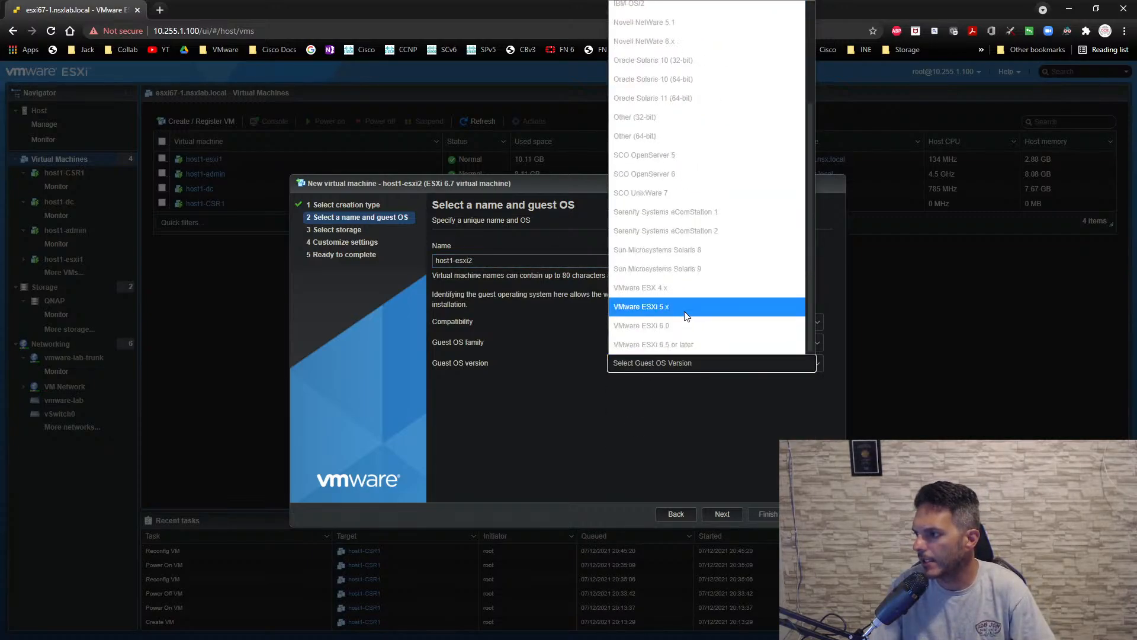
left_click(675, 340)
left_click(711, 516)
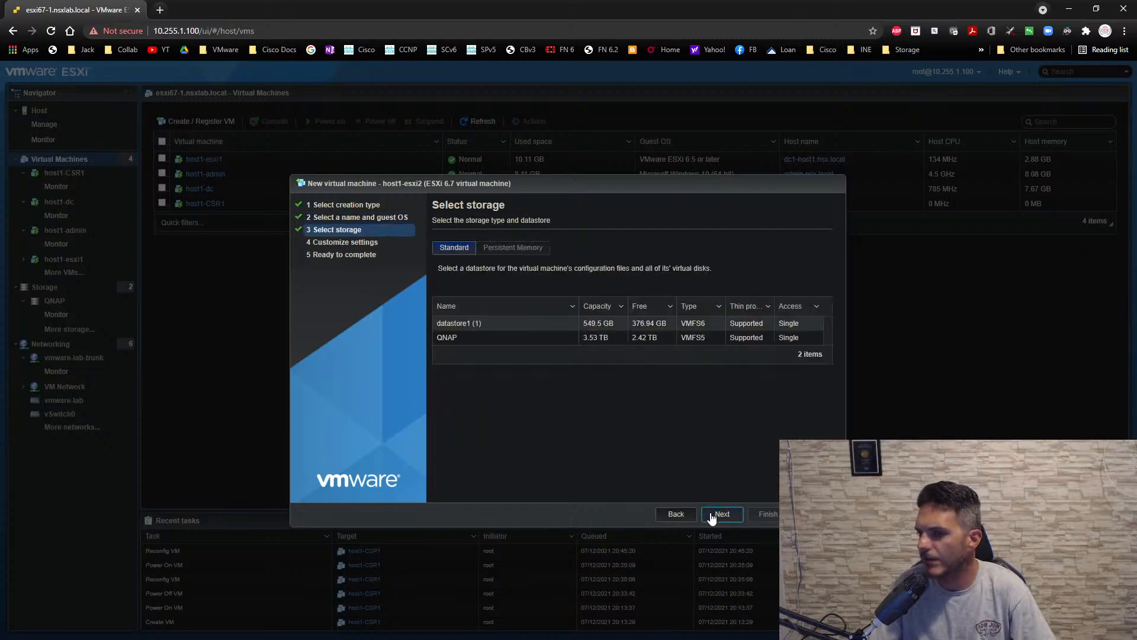
left_click(457, 339)
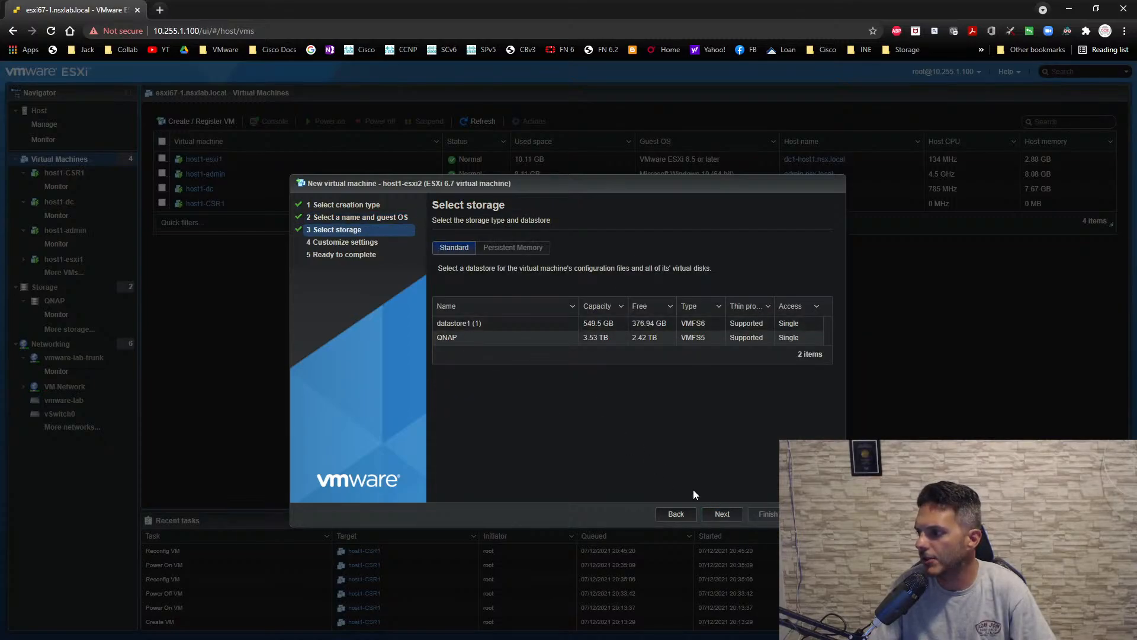
left_click(724, 515)
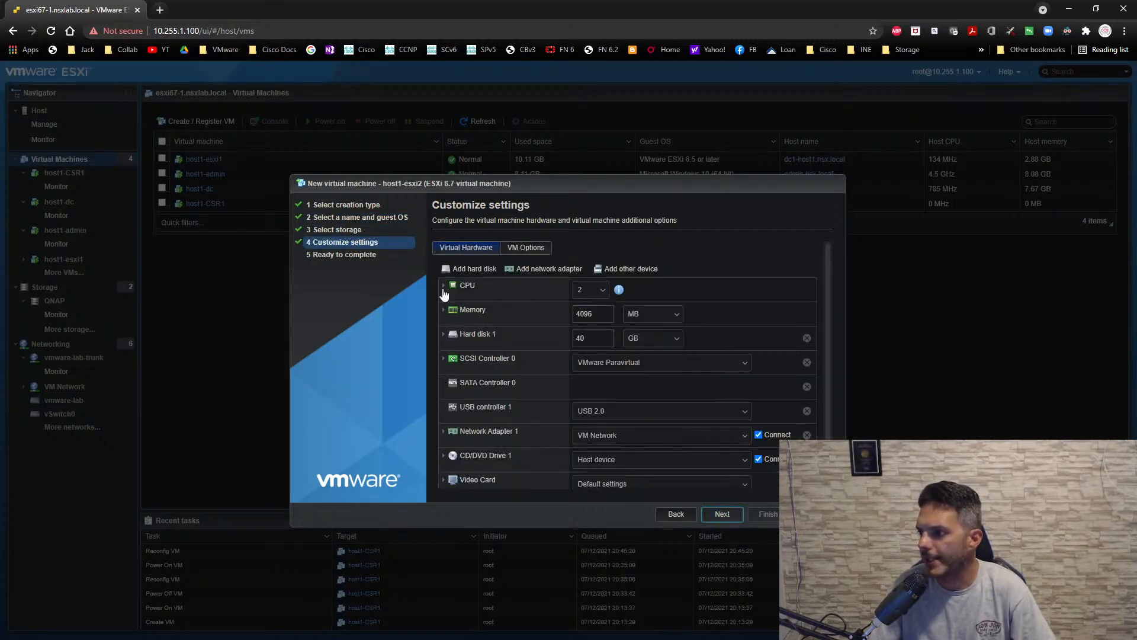
- Give the virtual machine 4 CPUs and 10240 MB of memory, checking the CPU and hard disk 1 details
left_click(603, 295)
left_click(591, 364)
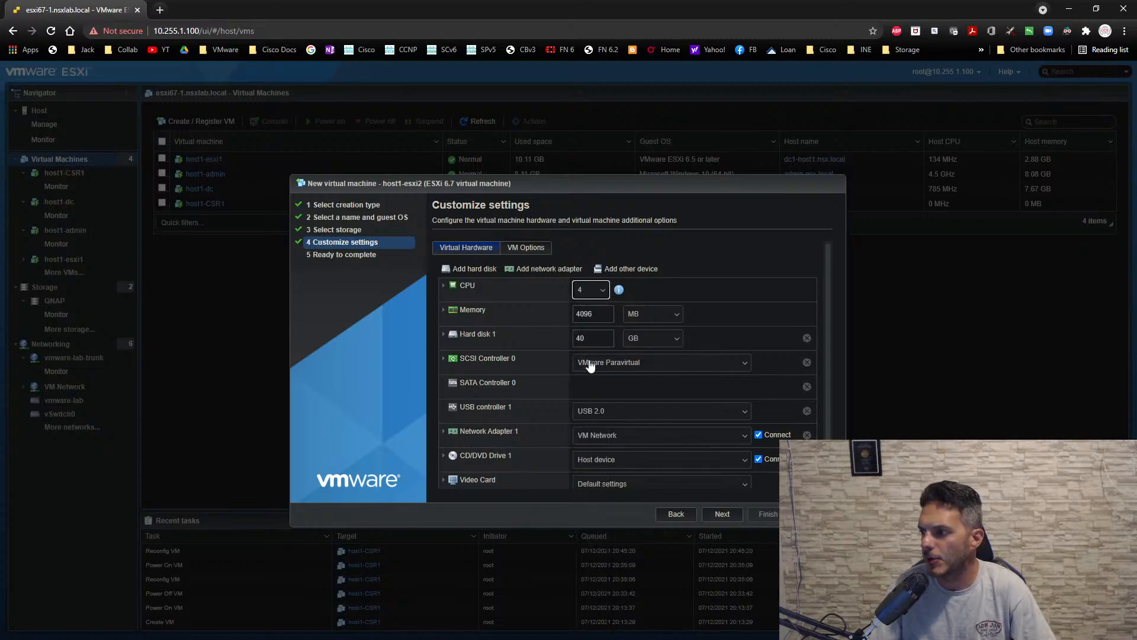
left_click(443, 286)
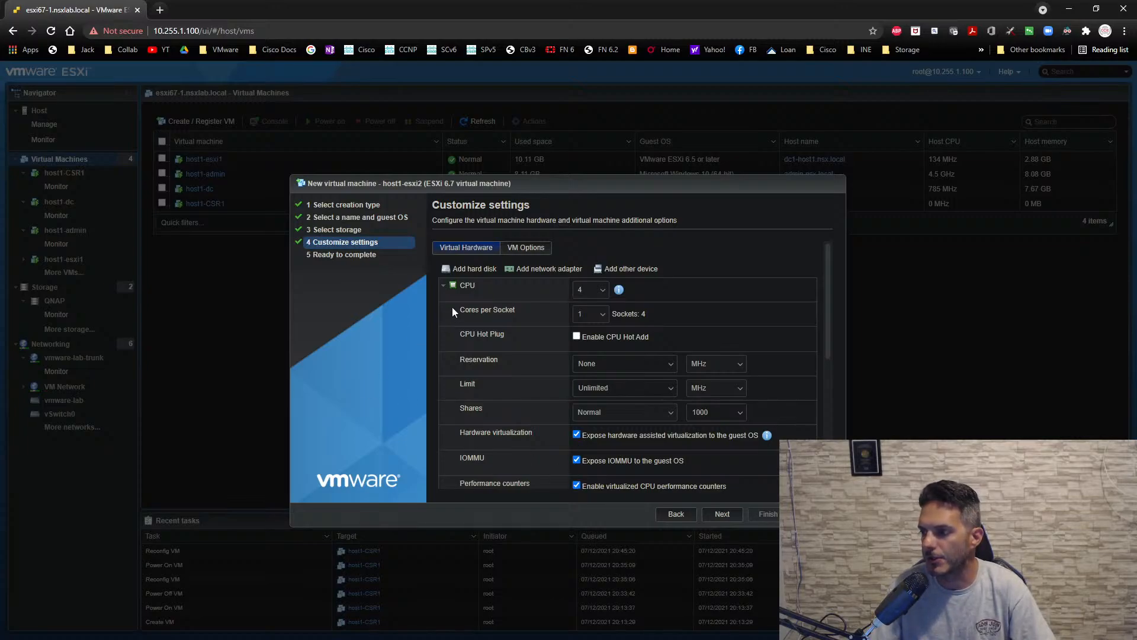
left_click(444, 290)
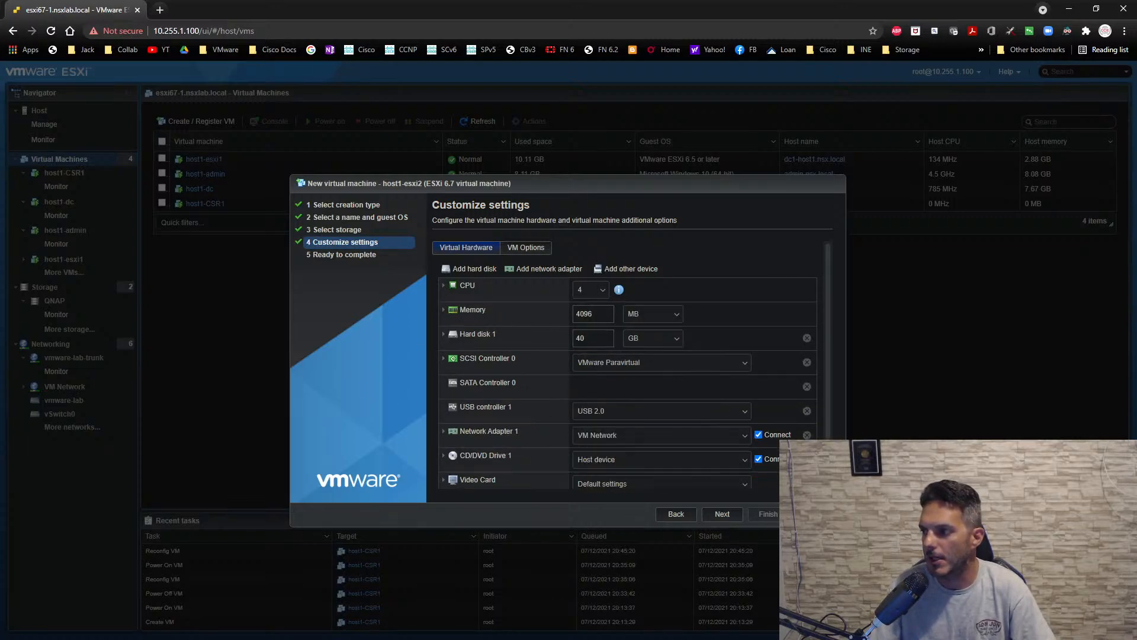
double_click(583, 313)
type("10")
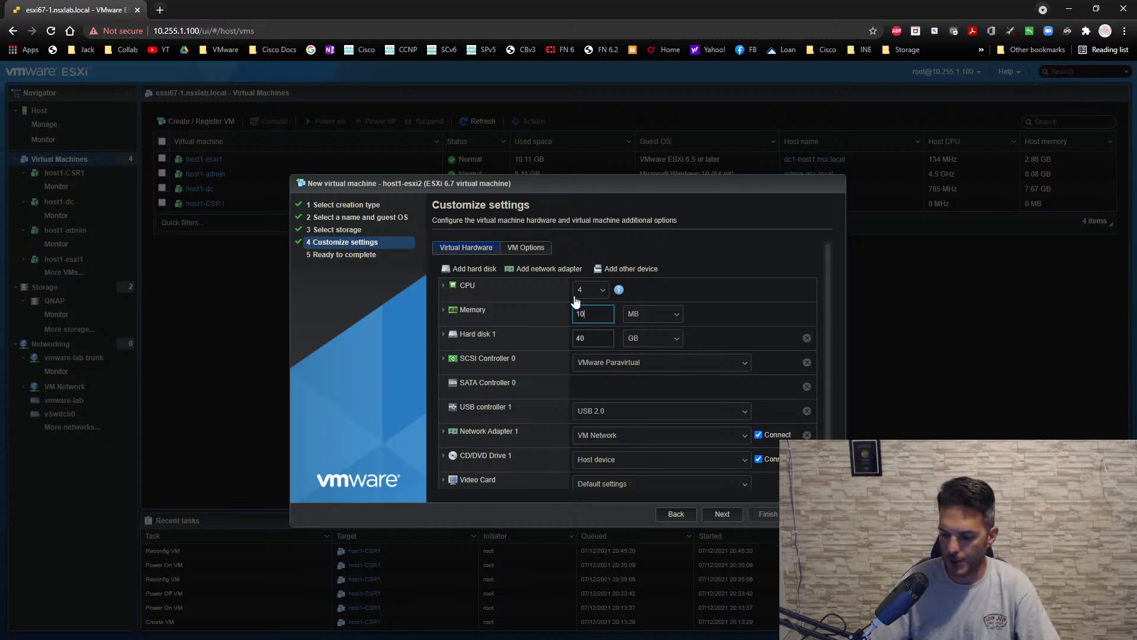
type("240")
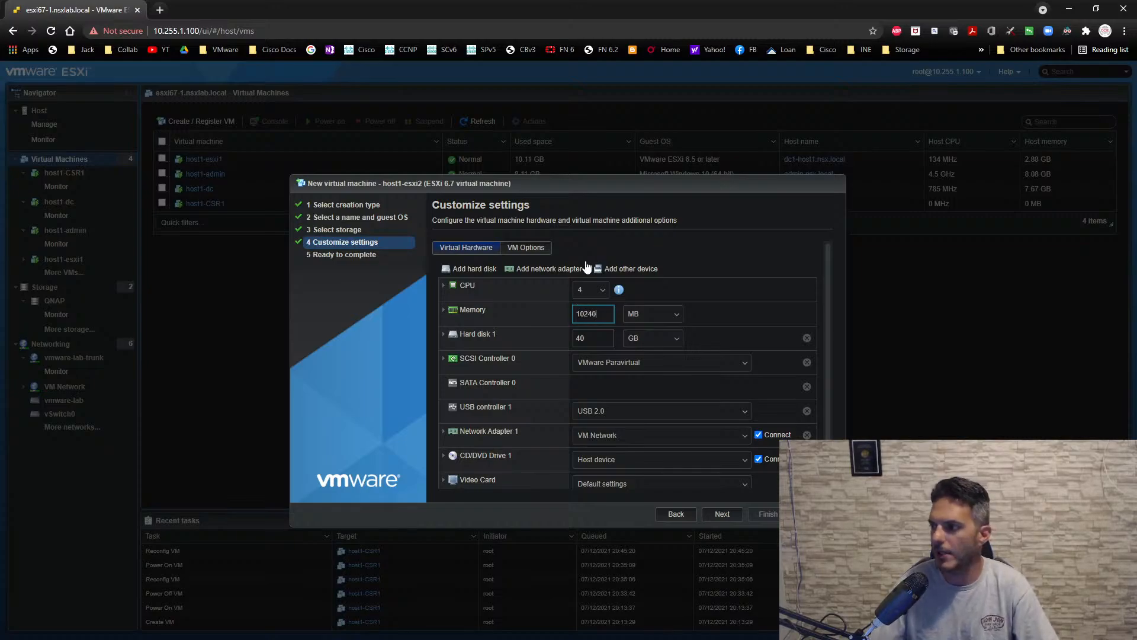
left_click(442, 335)
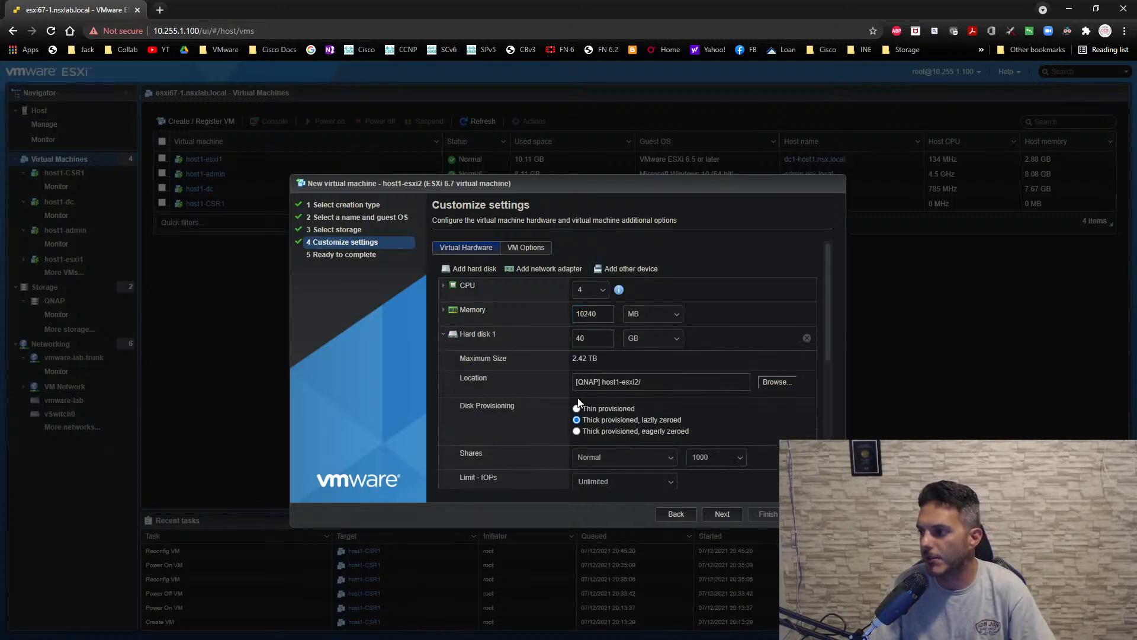
left_click(444, 338)
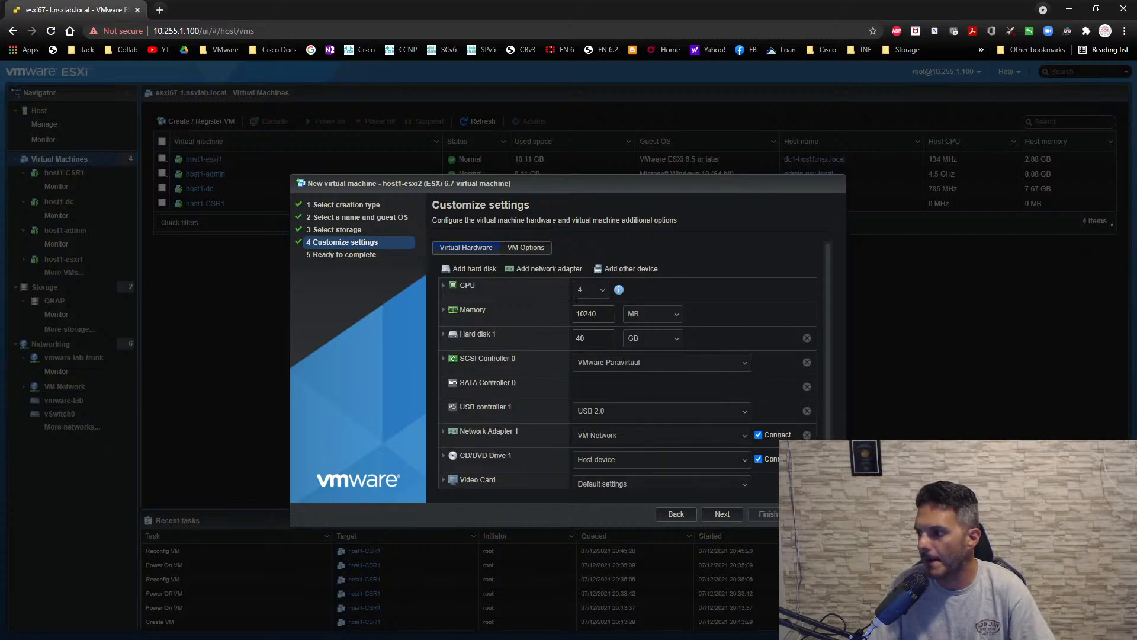
- Add three more network adapters to the host1-esxi2 hardware
left_click(545, 269)
left_click(545, 268)
left_click(545, 268)
scroll(563, 319, "down", 2)
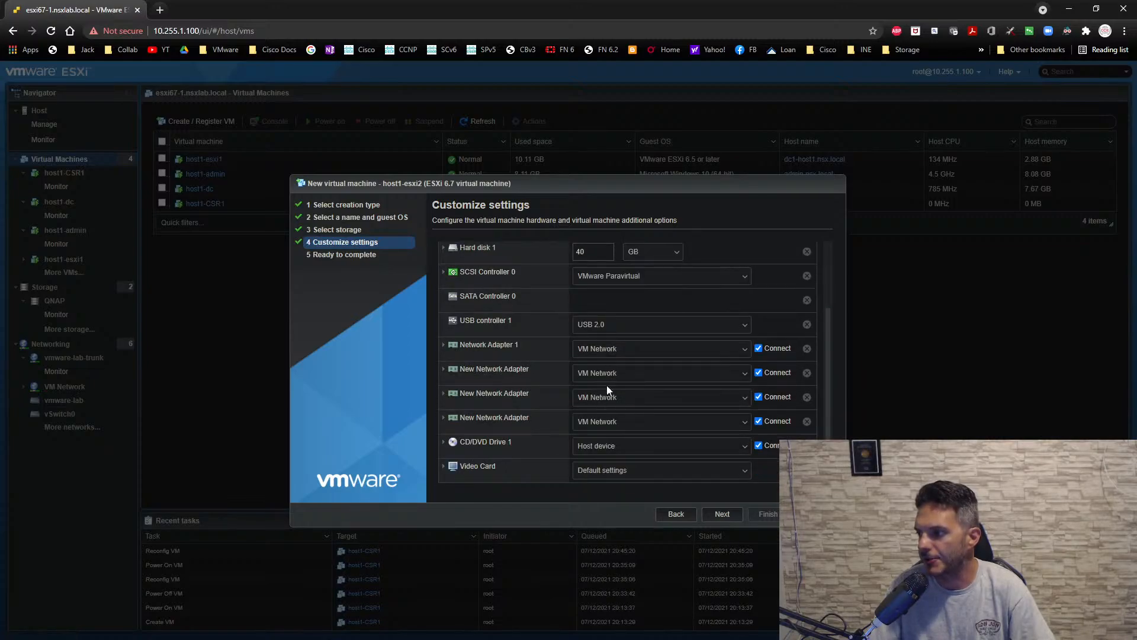
- Connect all four network adapters of host1-esxi2 to the vmware-lab-trunk network
left_click(637, 360)
left_click(621, 460)
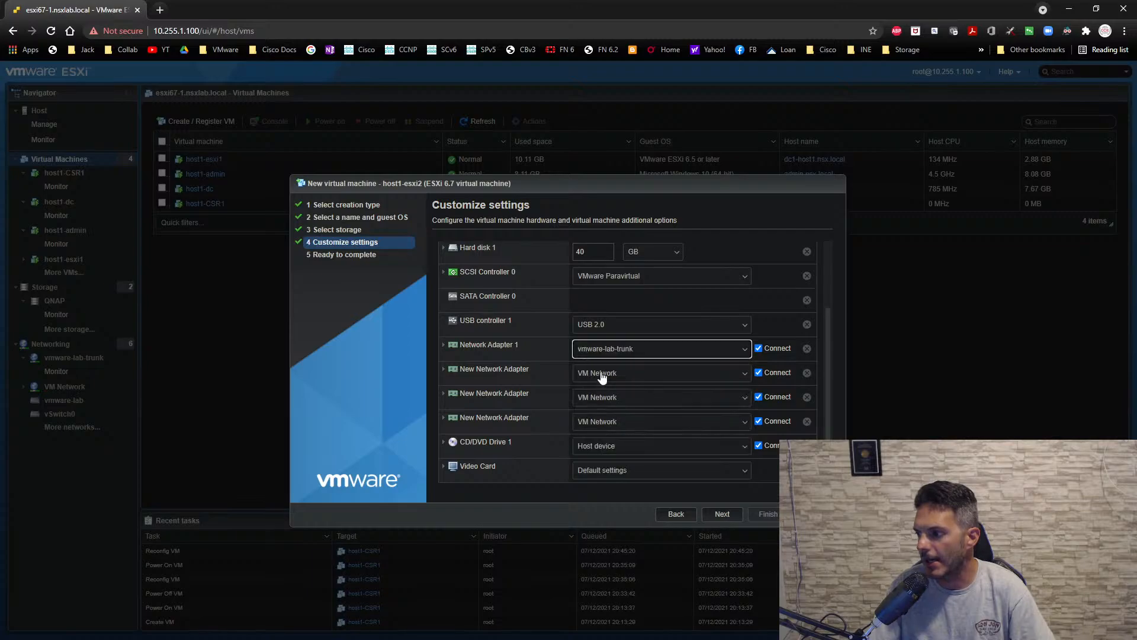
left_click(601, 373)
left_click(612, 487)
left_click(616, 399)
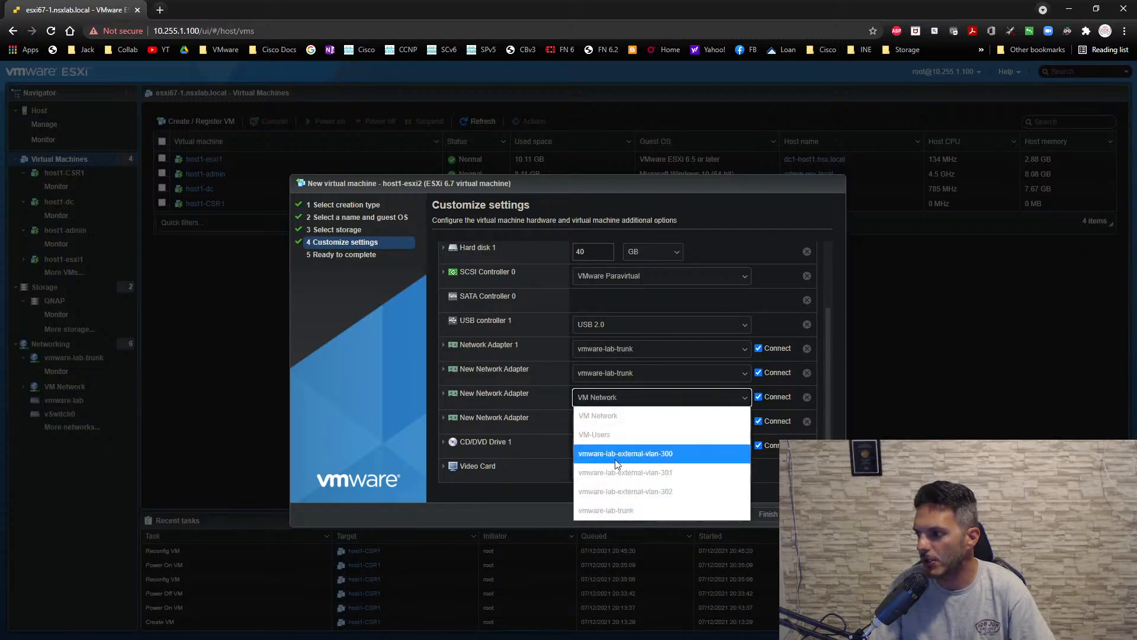
left_click(615, 510)
left_click(610, 421)
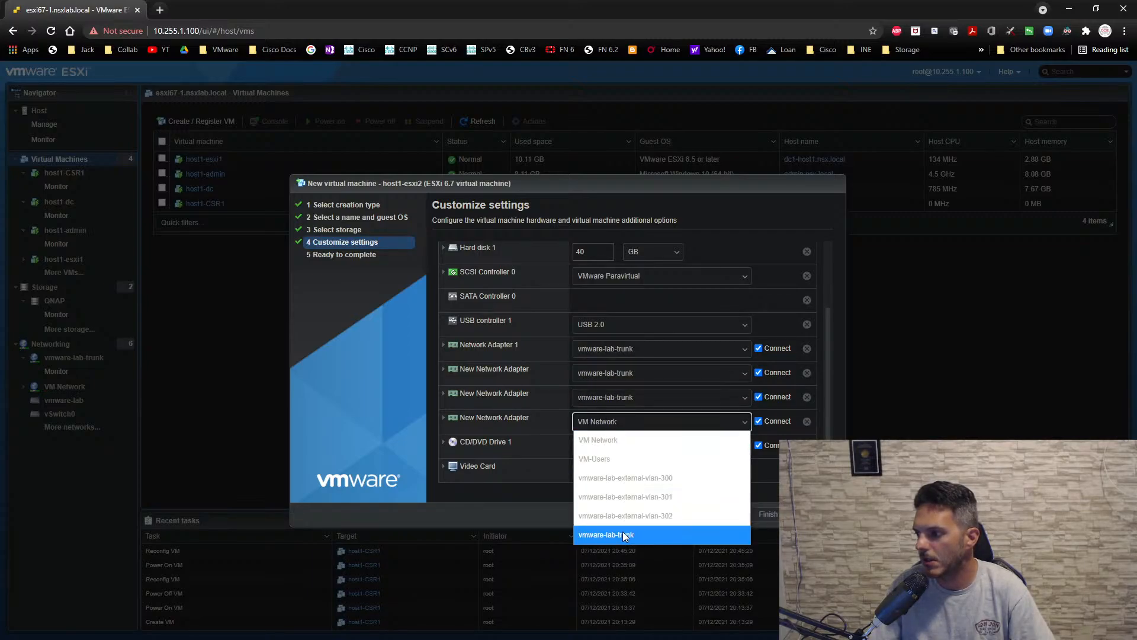
left_click(623, 531)
- Attach the datastore1 ISO VMware-VMvisor-Installer-6.7.0.update01-10302608.x86_64.iso to CD/DVD Drive 1 and finish creating the virtual machine
left_click(618, 447)
left_click(614, 481)
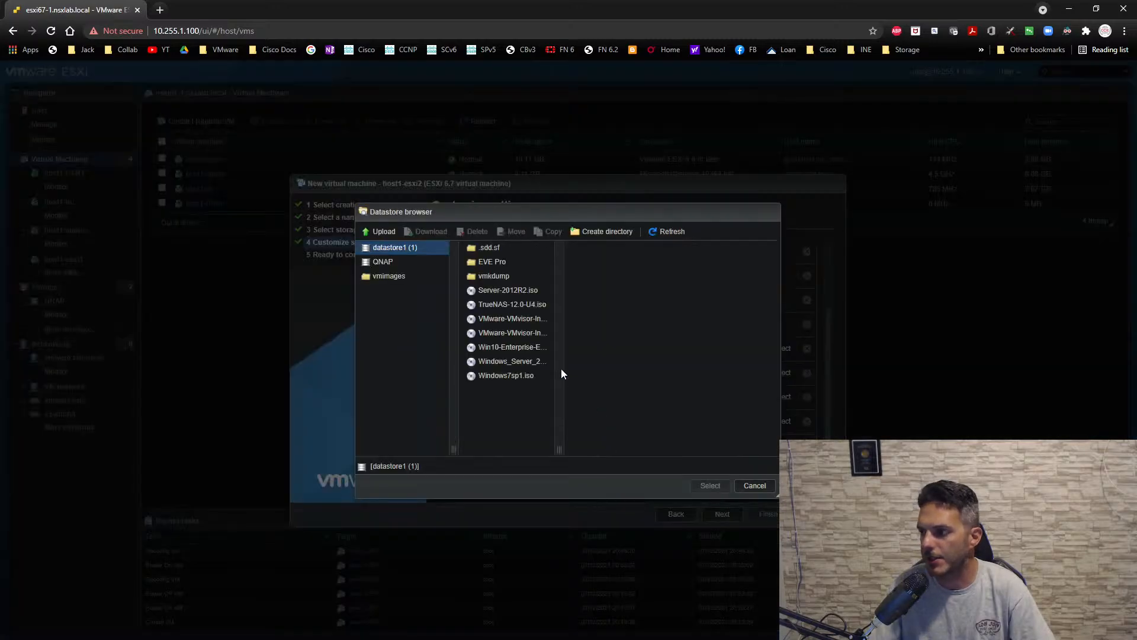
left_click(518, 320)
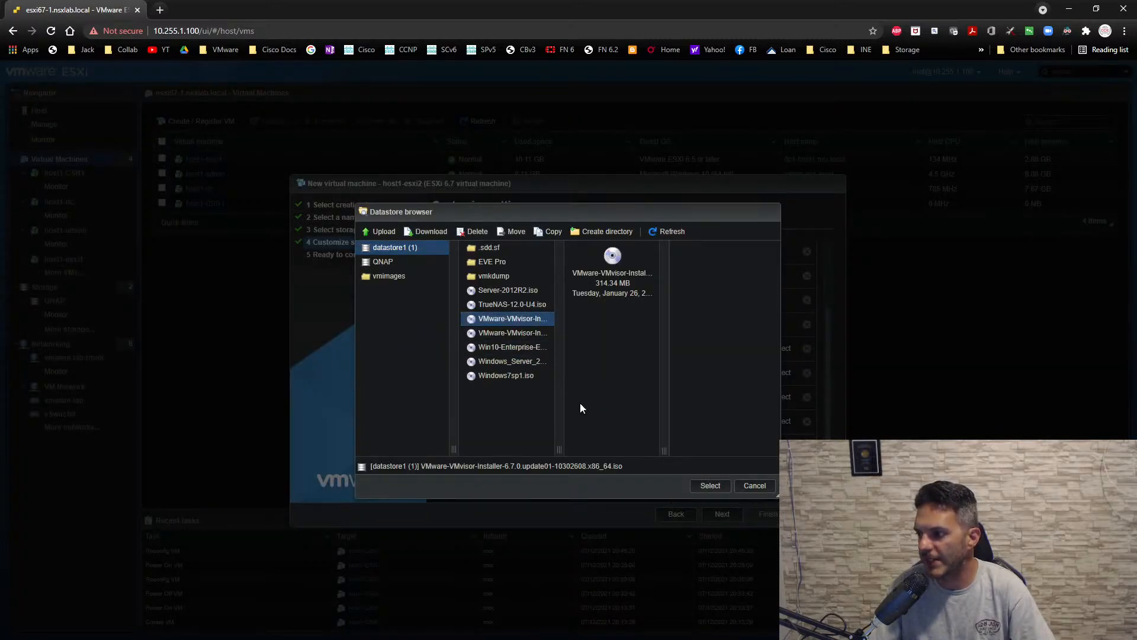
left_click(712, 486)
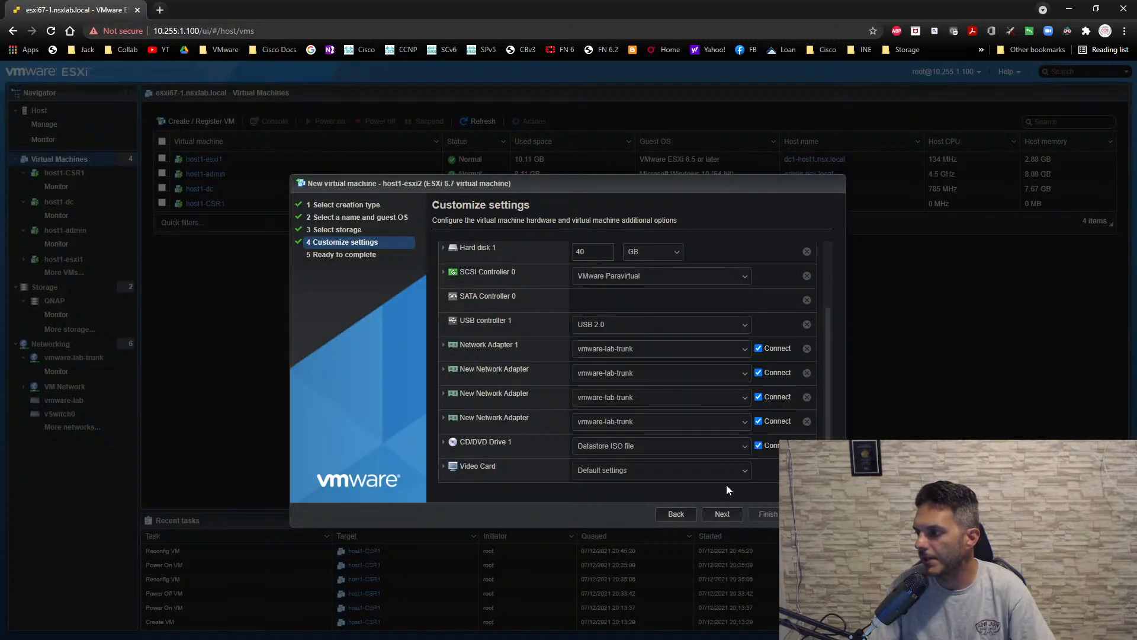
left_click(723, 514)
left_click(766, 513)
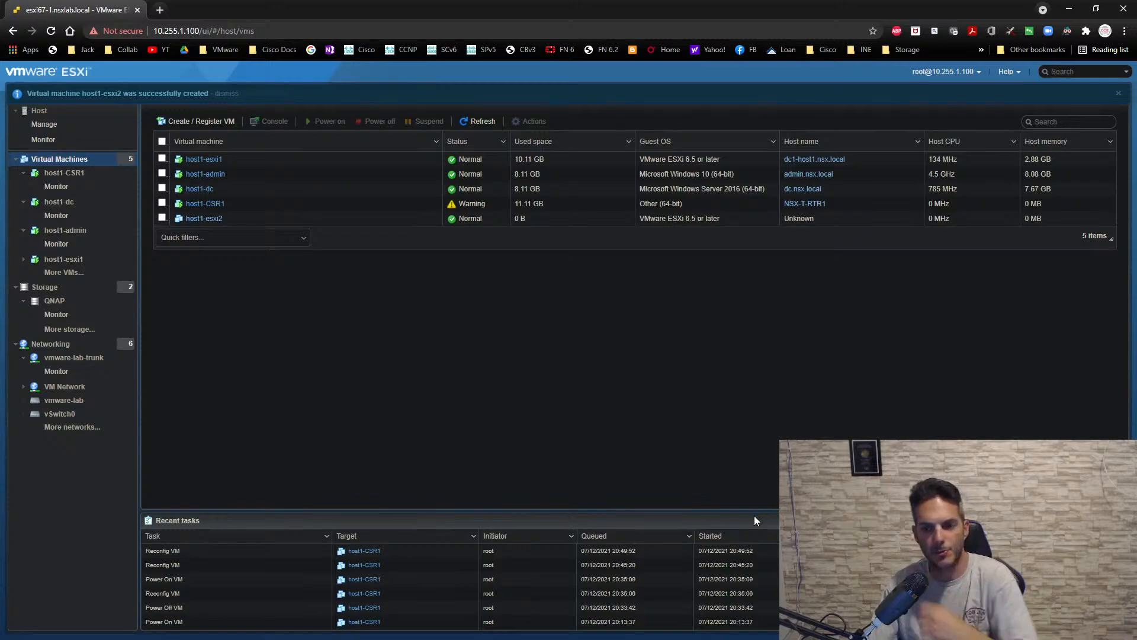
- Open the new host1-esxi2 virtual machine and start it in a console
left_click(205, 218)
left_click(247, 185)
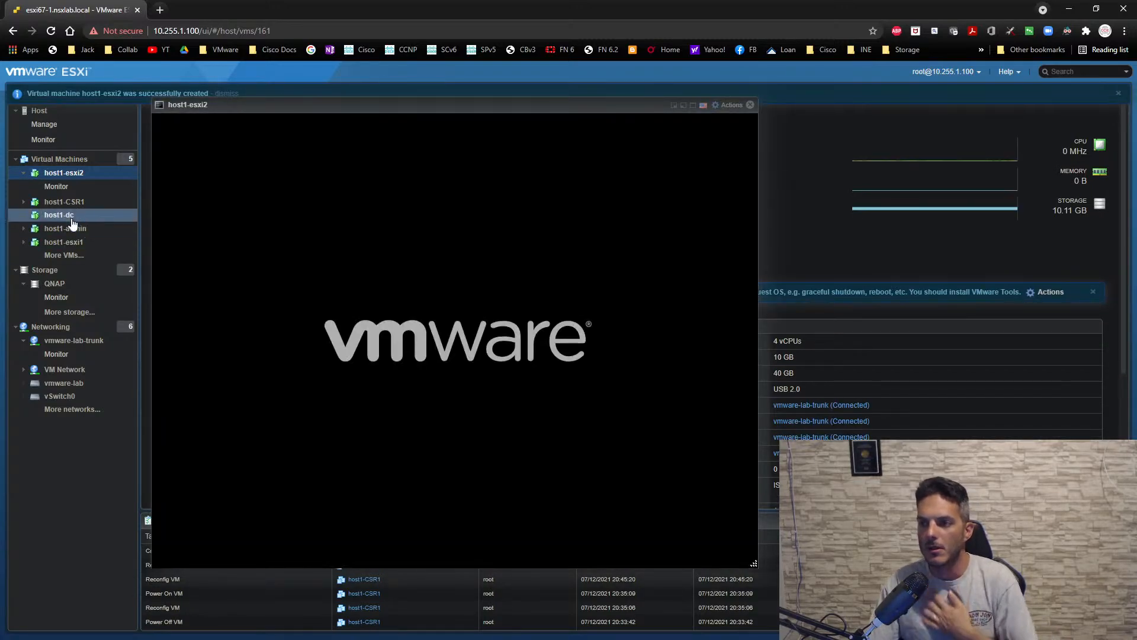
- Move the host1-esxi2 console aside and open the console of host1-admin
left_click(69, 228)
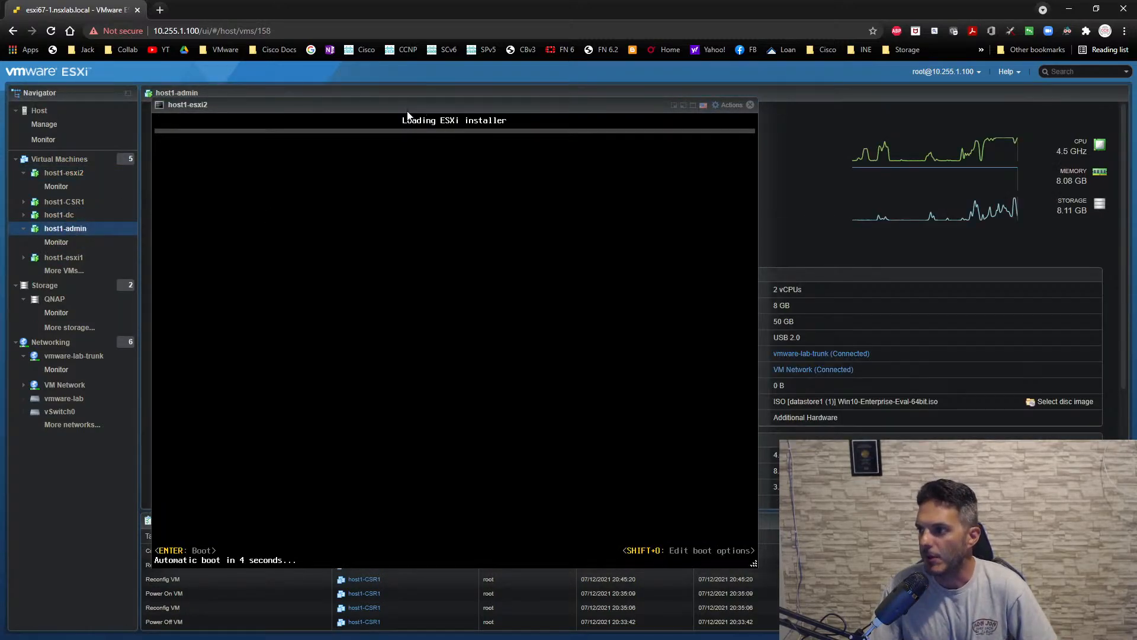
left_click_drag(422, 111, 712, 156)
left_click(225, 196)
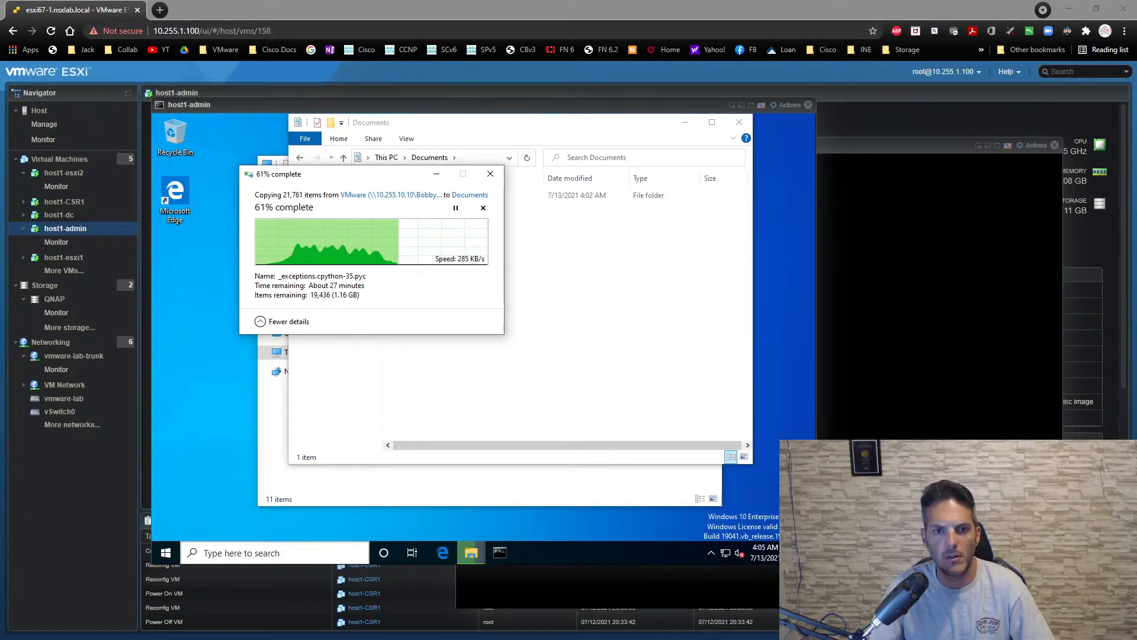
- Place the Remote Desktop Connection window over the host1-admin console and set its target computer to 10.255.1.71
left_click_drag(0, 242, 348, 326)
key("End")
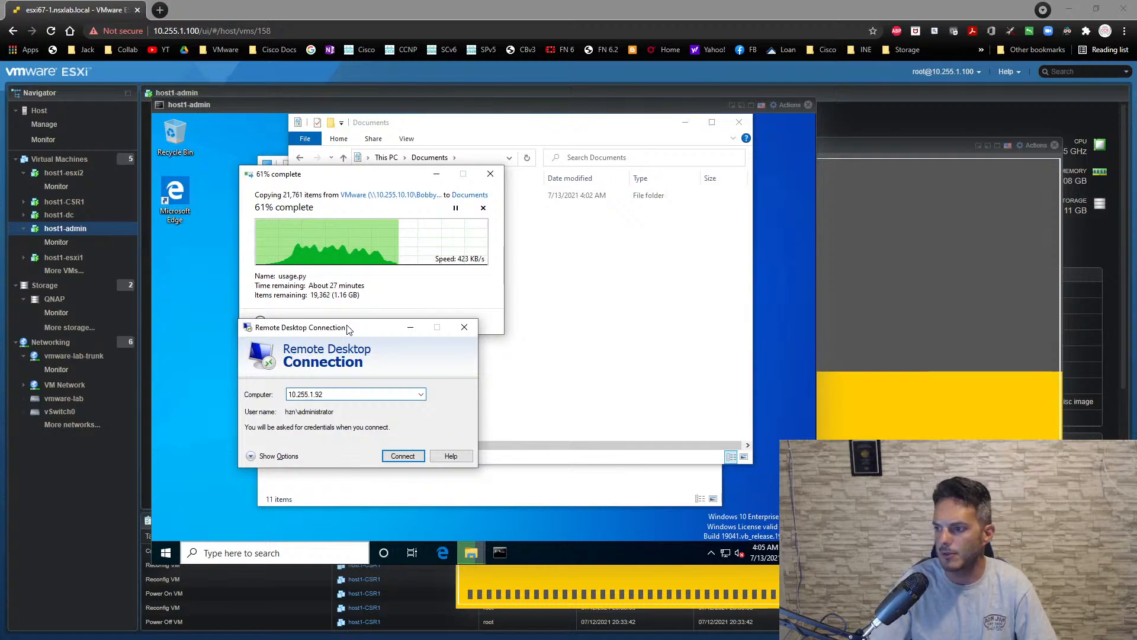
key("BackSpace")
key("BackSpace")
type("7")
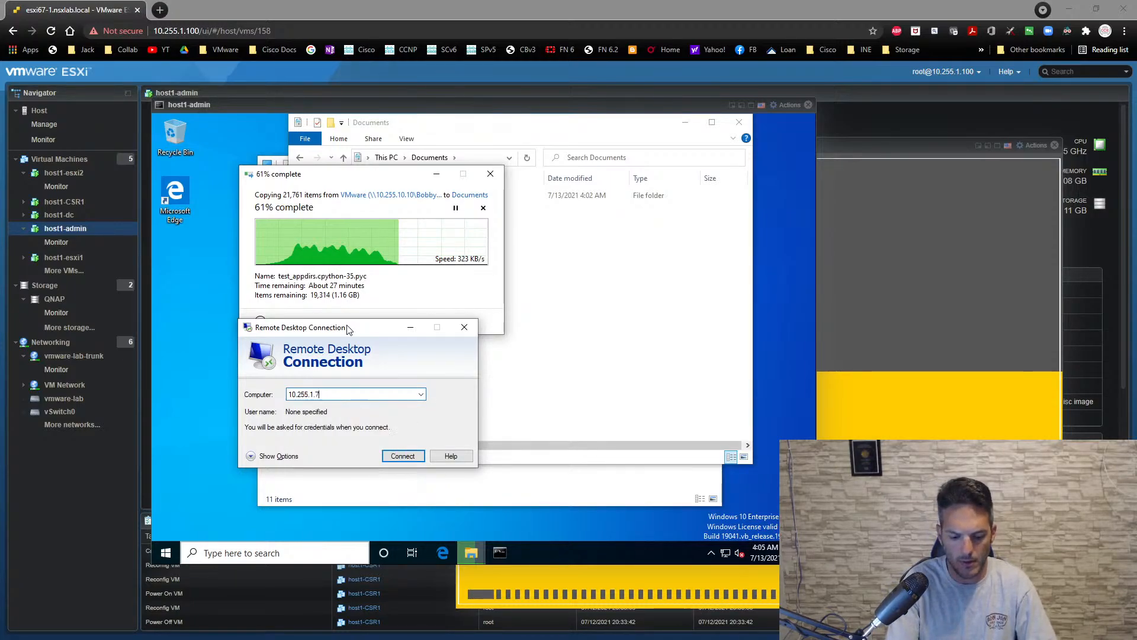
type("1")
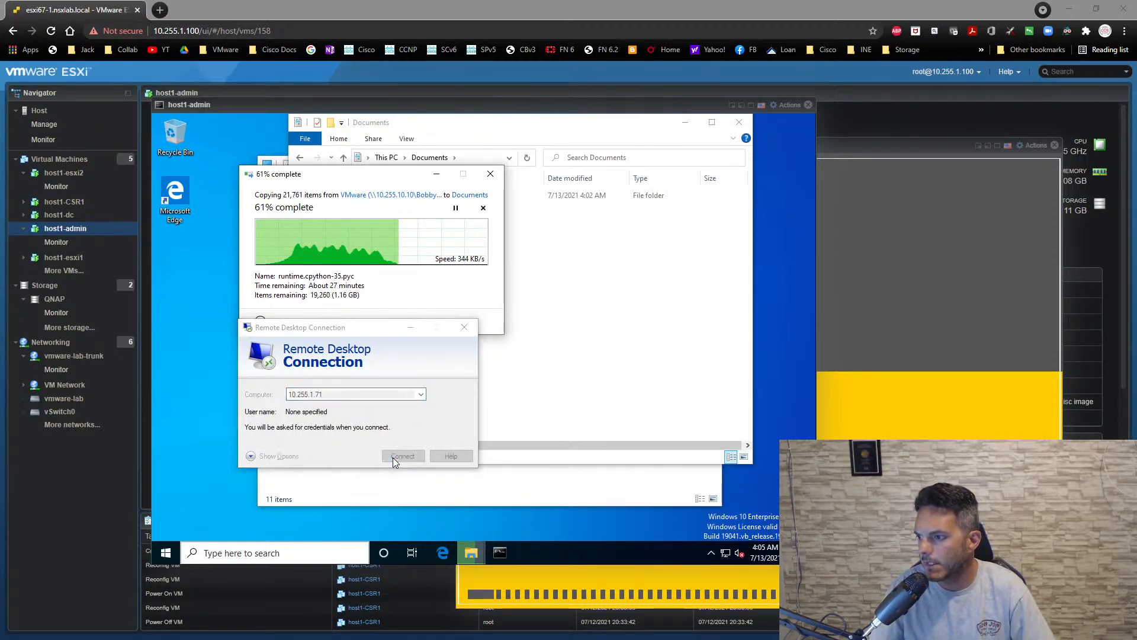
- Connect to 10.255.1.71 as nsx\administrator, entering the account password and accepting the untrusted certificate
left_click(391, 456)
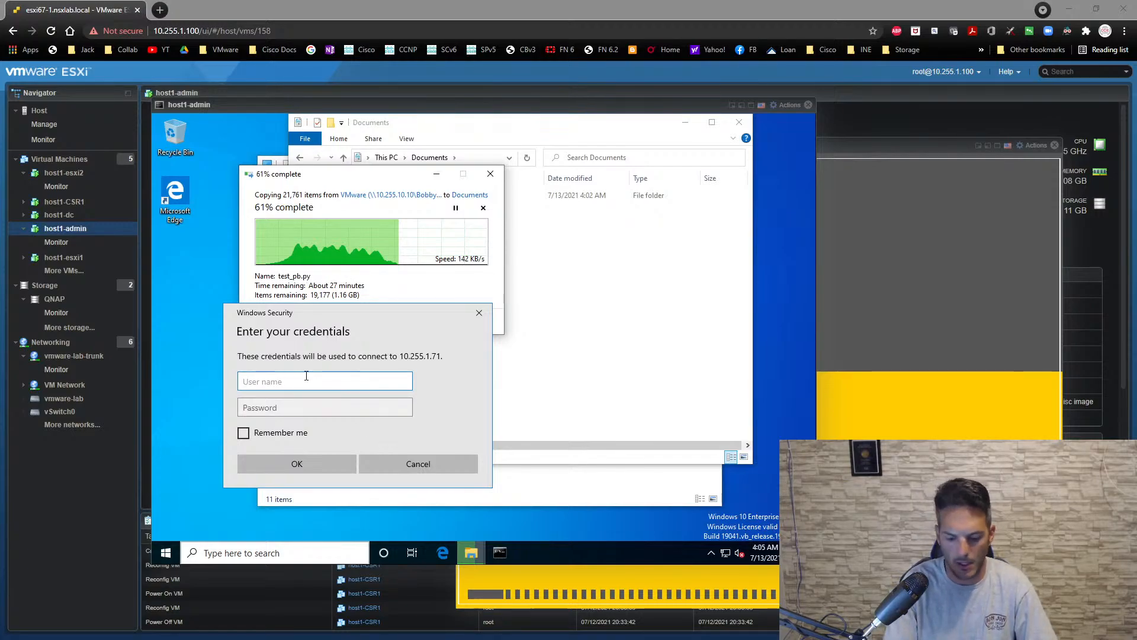
type("n")
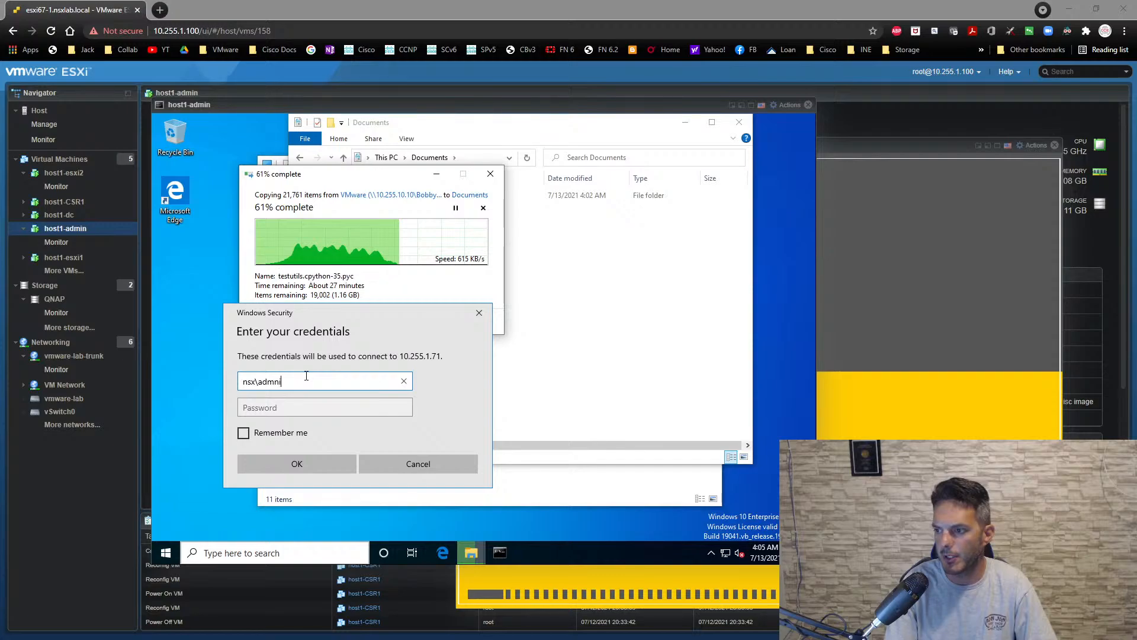
type("sx\\administrator")
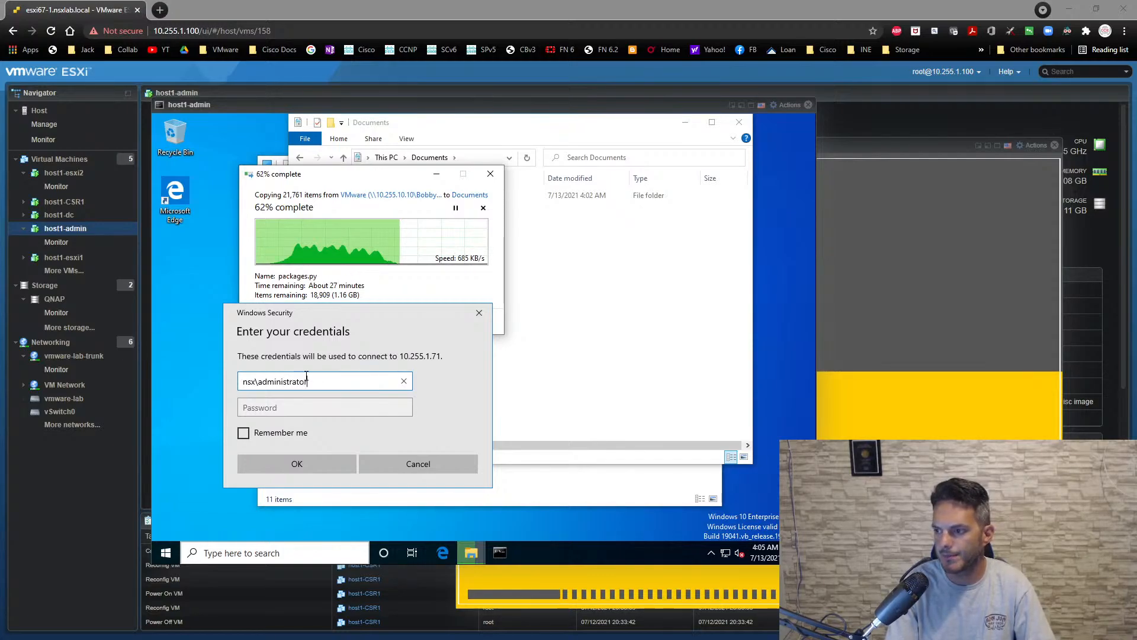
key("Tab")
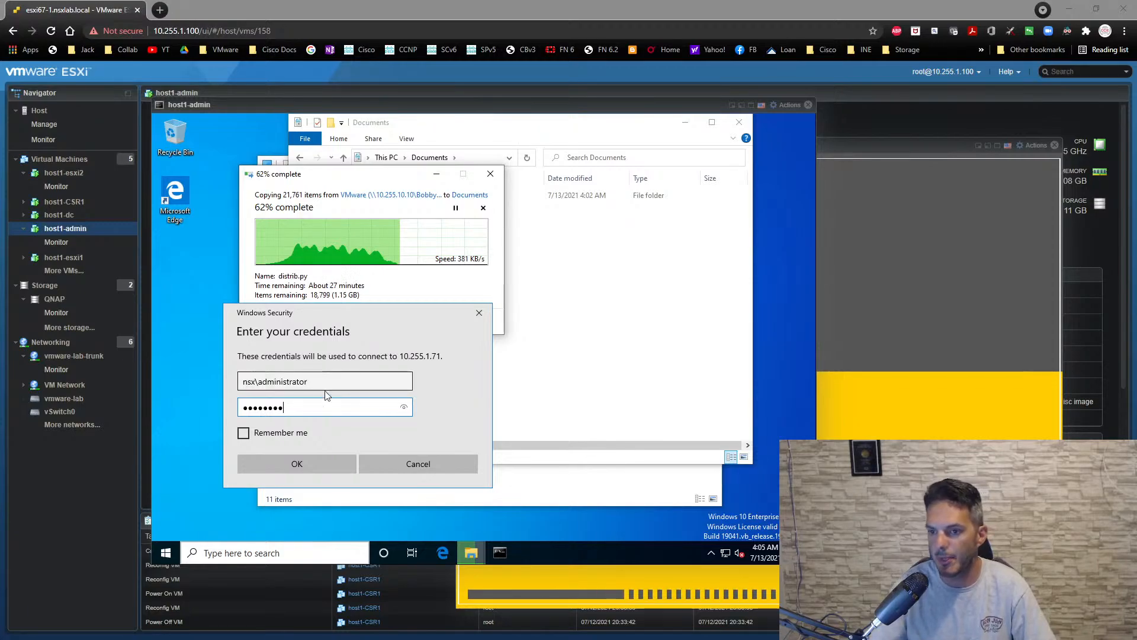
left_click(300, 462)
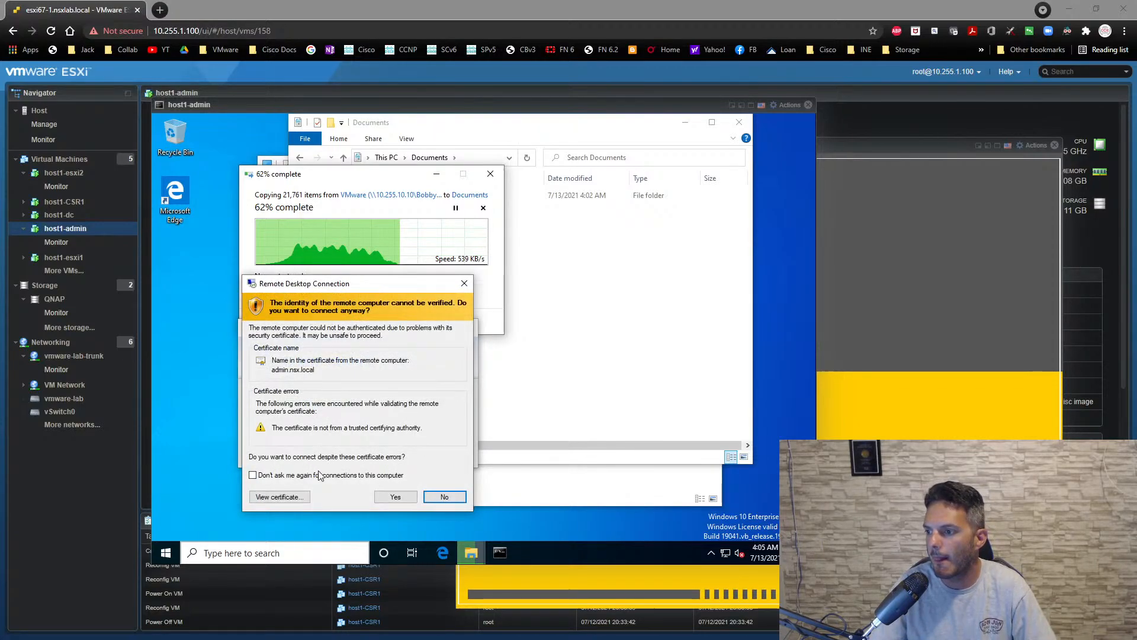
left_click(392, 497)
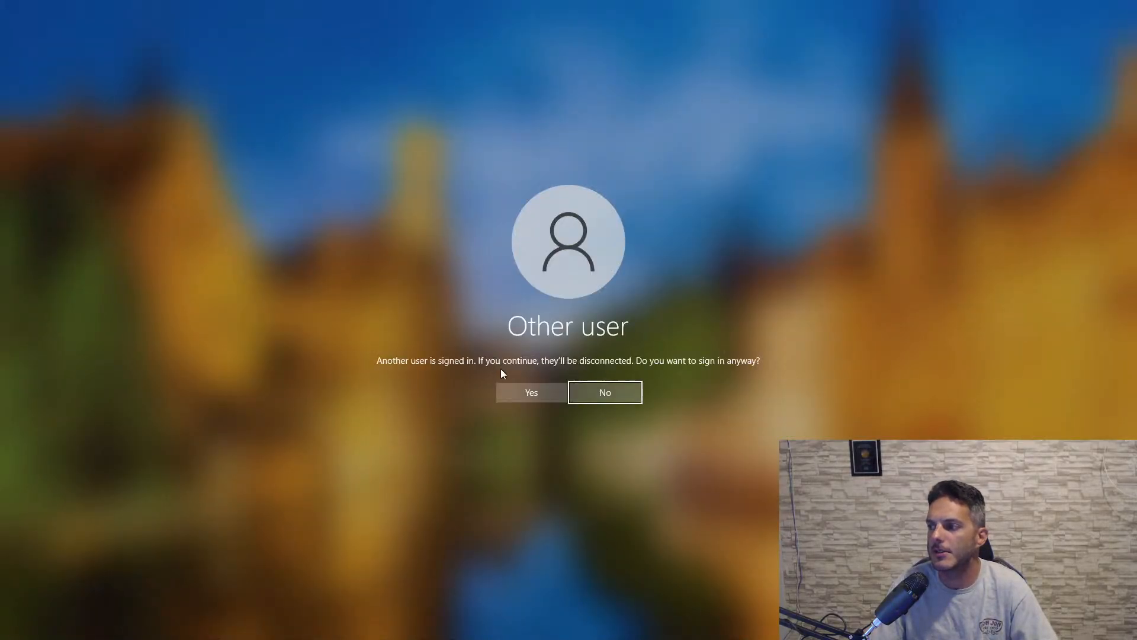
- Sign in despite the other active user, shrink the remote session to a window, and allow the connection from the host1-admin console
left_click(513, 389)
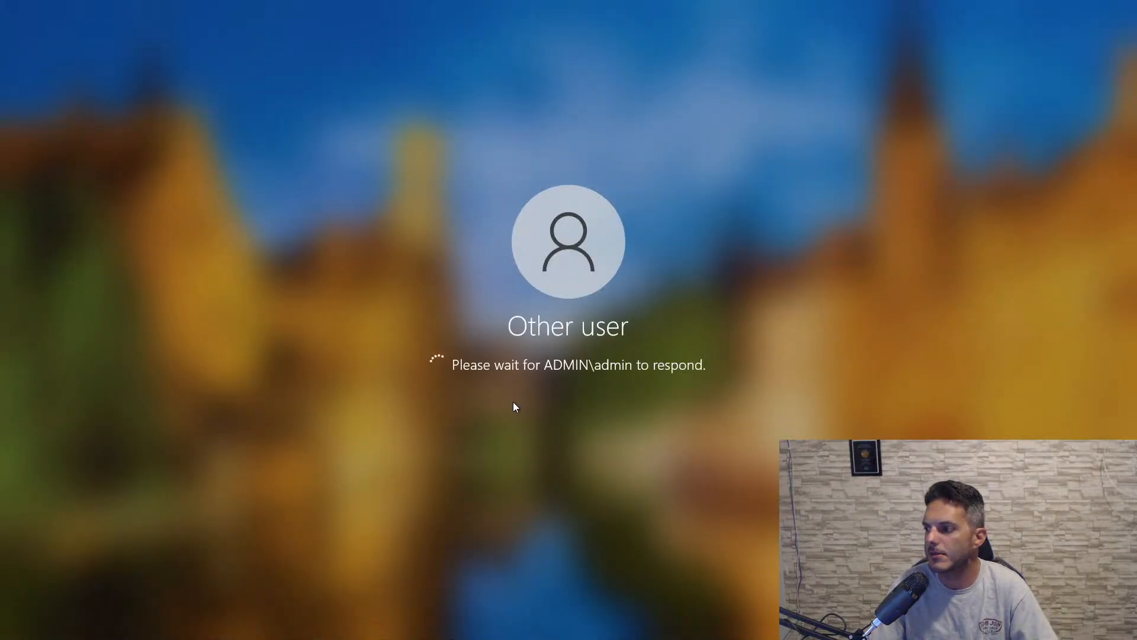
mouse_move(551, 5)
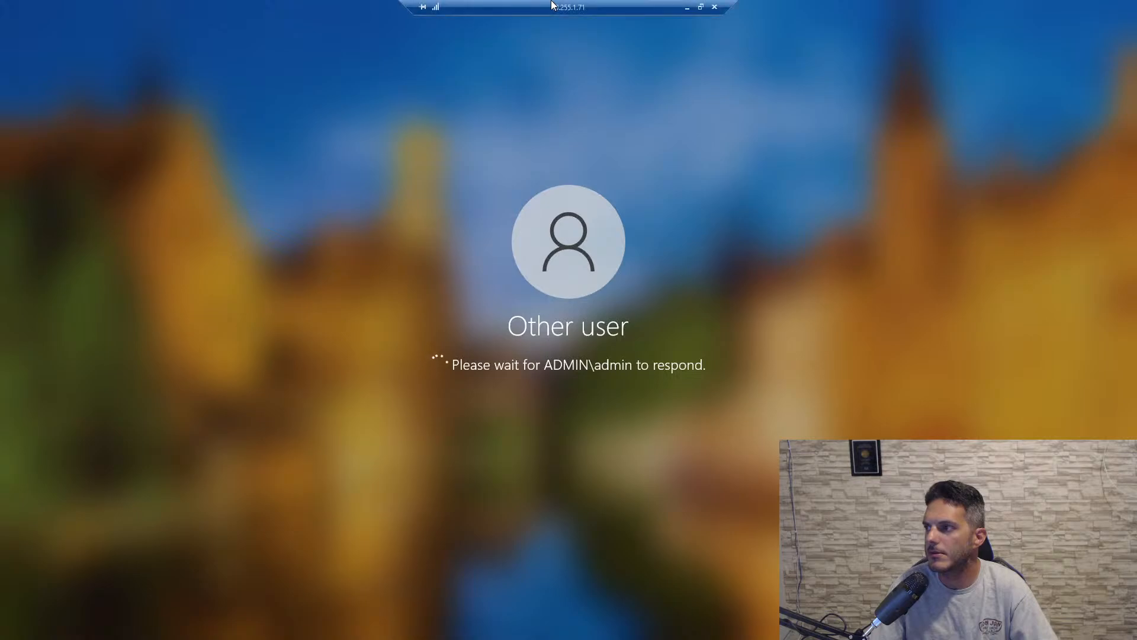
left_click_drag(552, 6, 528, 368)
left_click(466, 212)
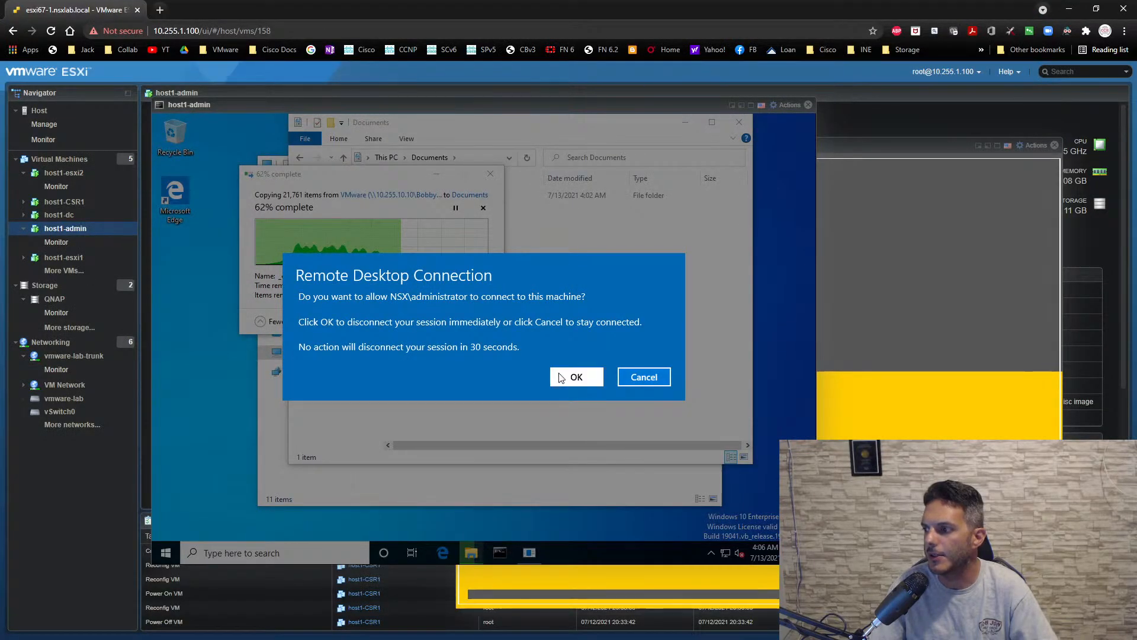
left_click(561, 377)
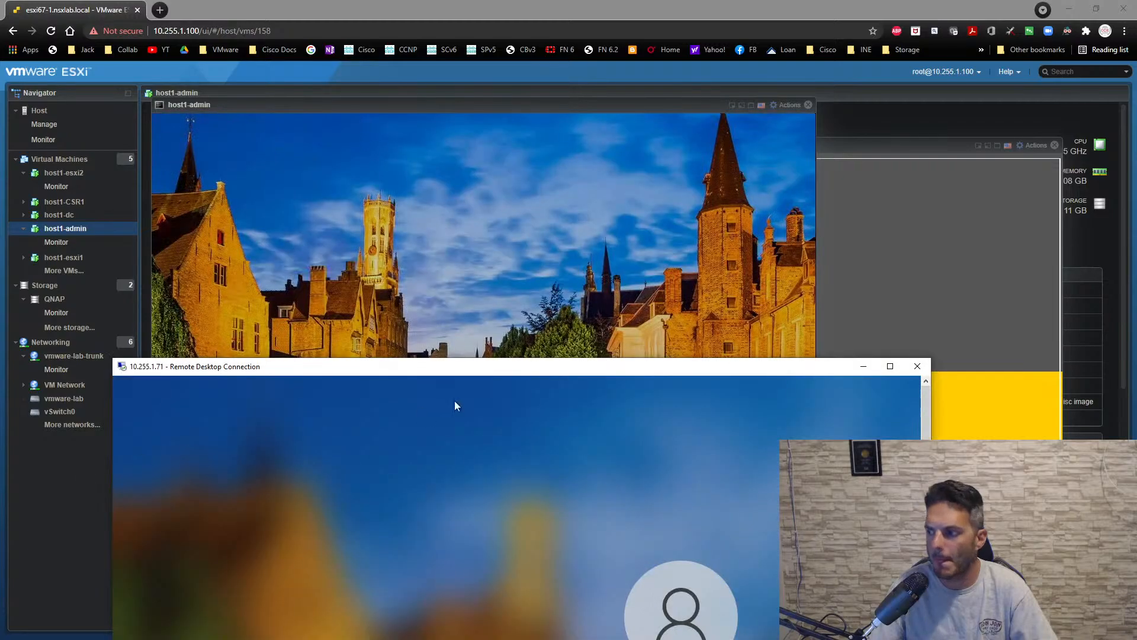
- Move the remote desktop window clear of the host1-admin console and close that console
left_click_drag(600, 372, 633, 113)
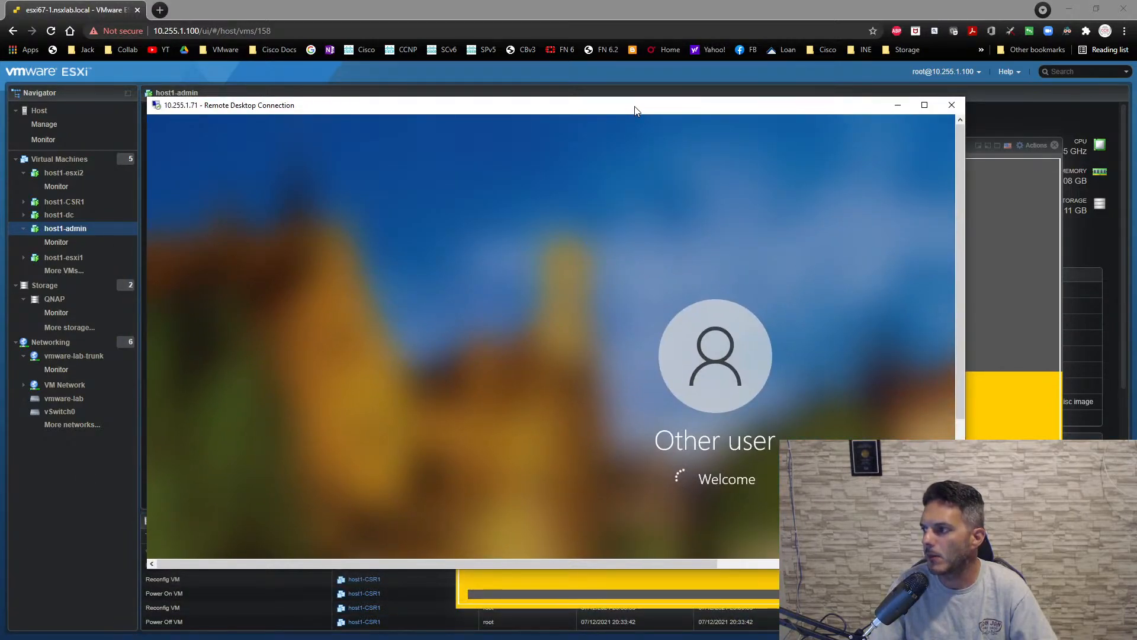
left_click_drag(634, 111, 545, 302)
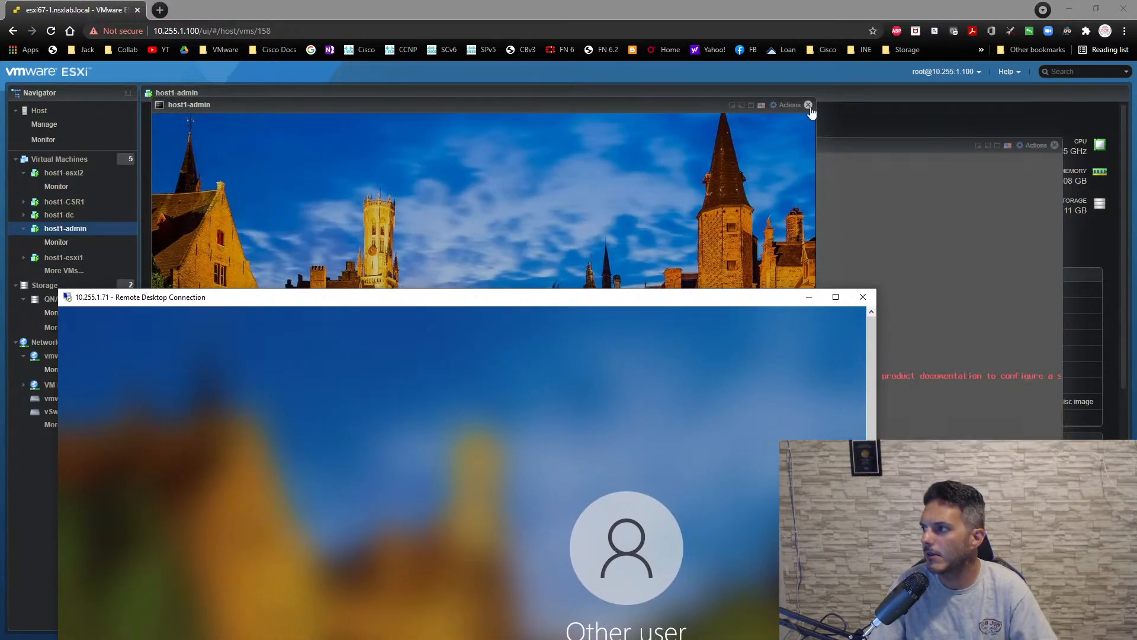
left_click(808, 105)
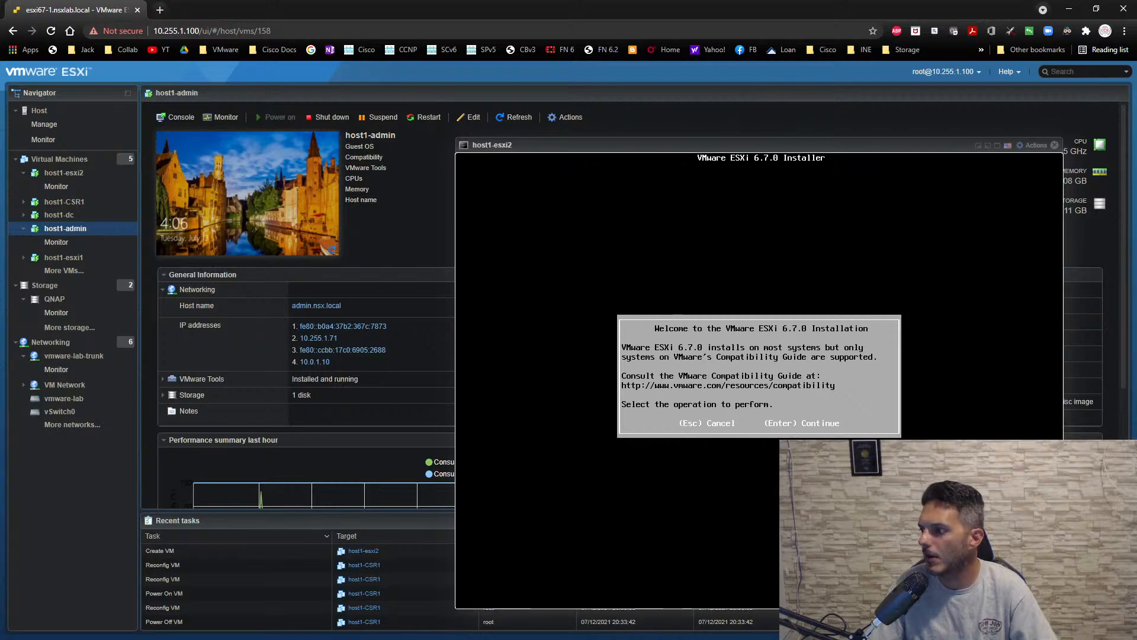
- Start the ESXi 6.7.0 installation on host1-esxi2, accept the license agreement, and continue with the 40 GiB virtual disk and default keyboard layout
key("Return")
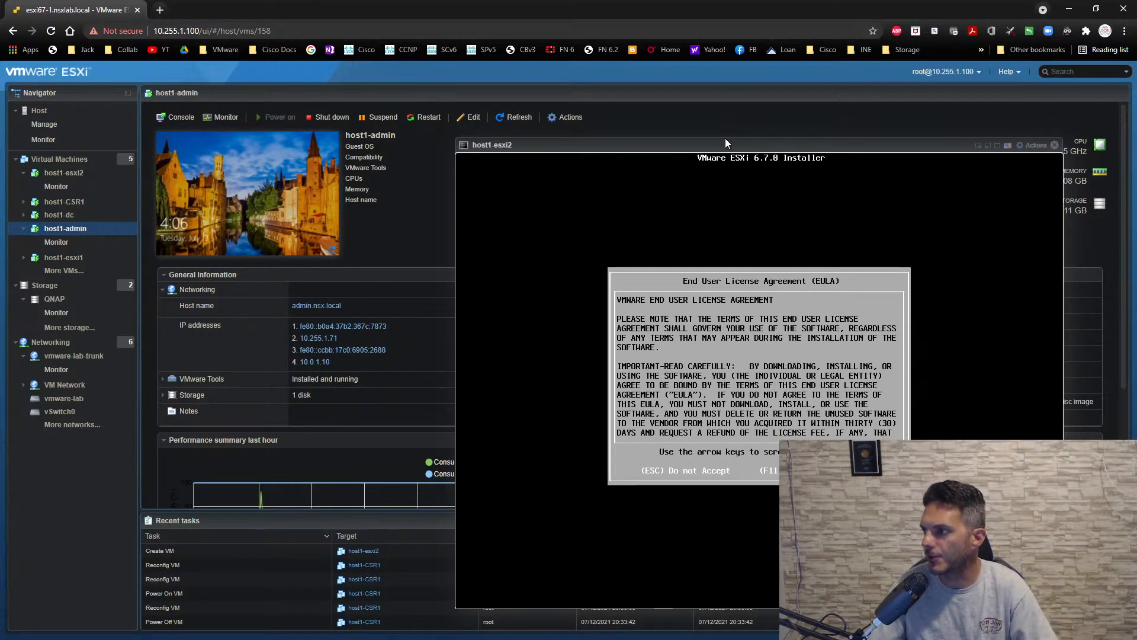
left_click_drag(720, 143, 456, 106)
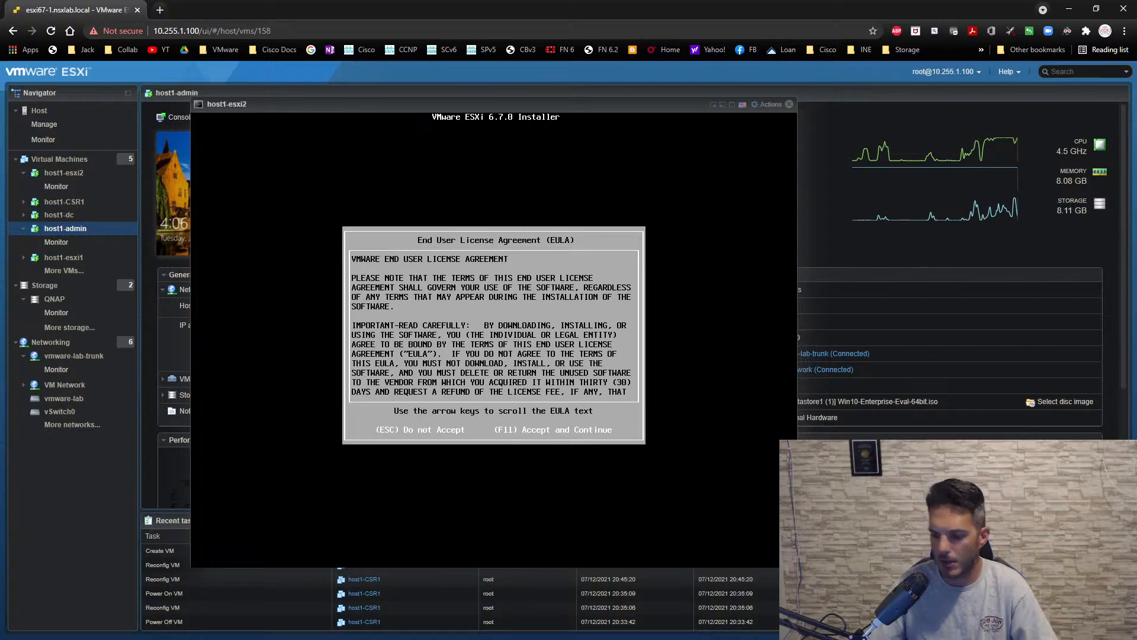
key("F11")
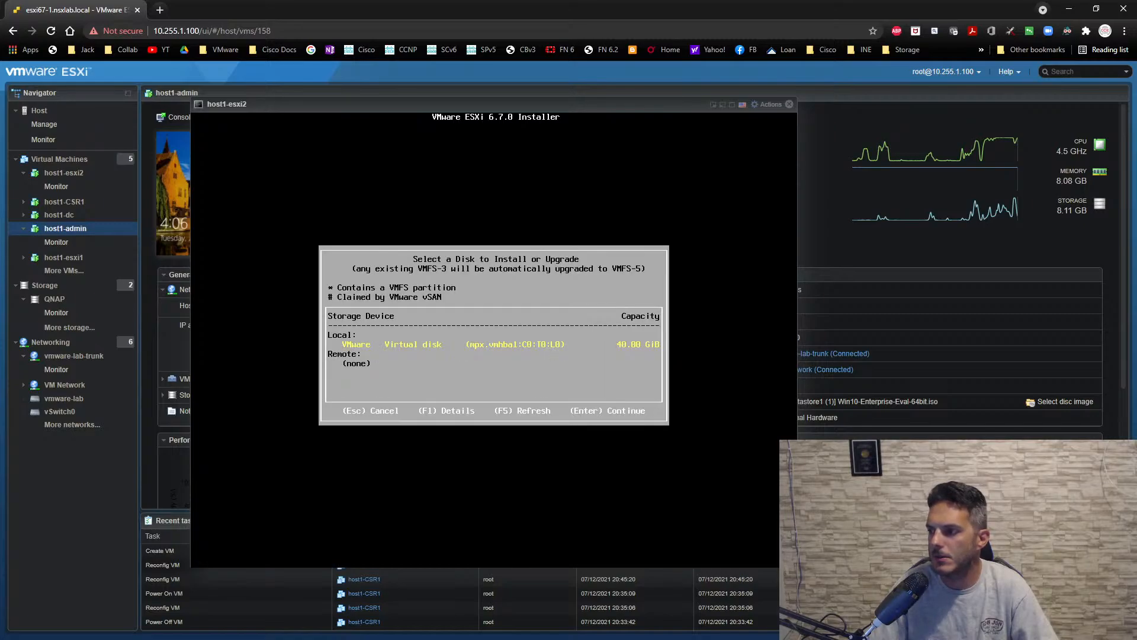
key("Return")
key("Return")
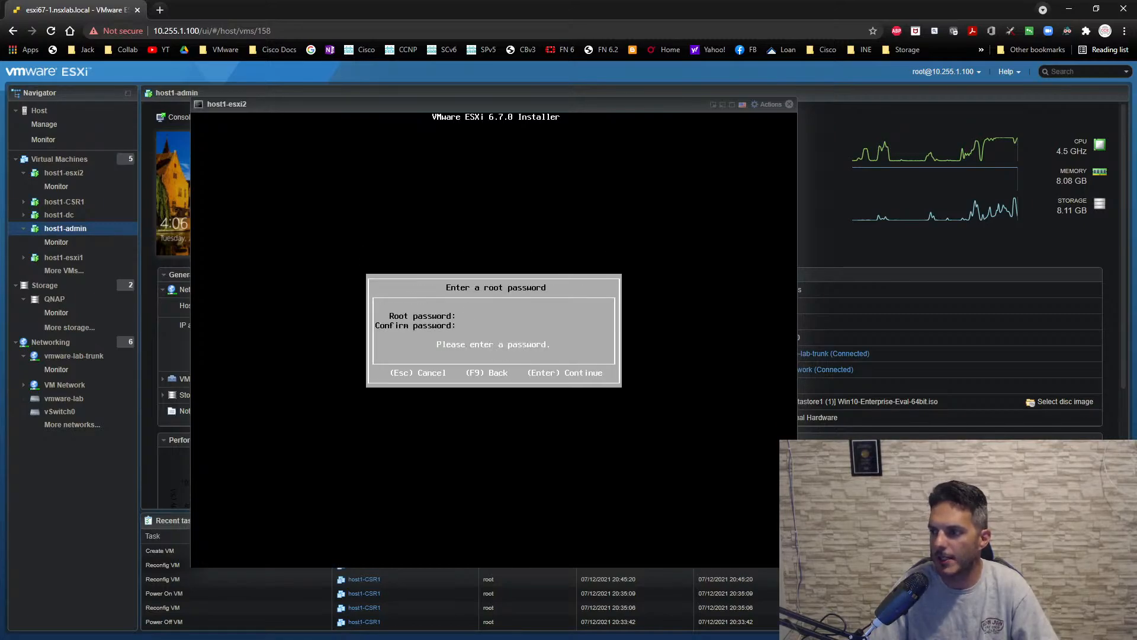
- Enter and confirm the root password, and start installing ESXi 6.7.0 on the selected disk
type("VMware1!")
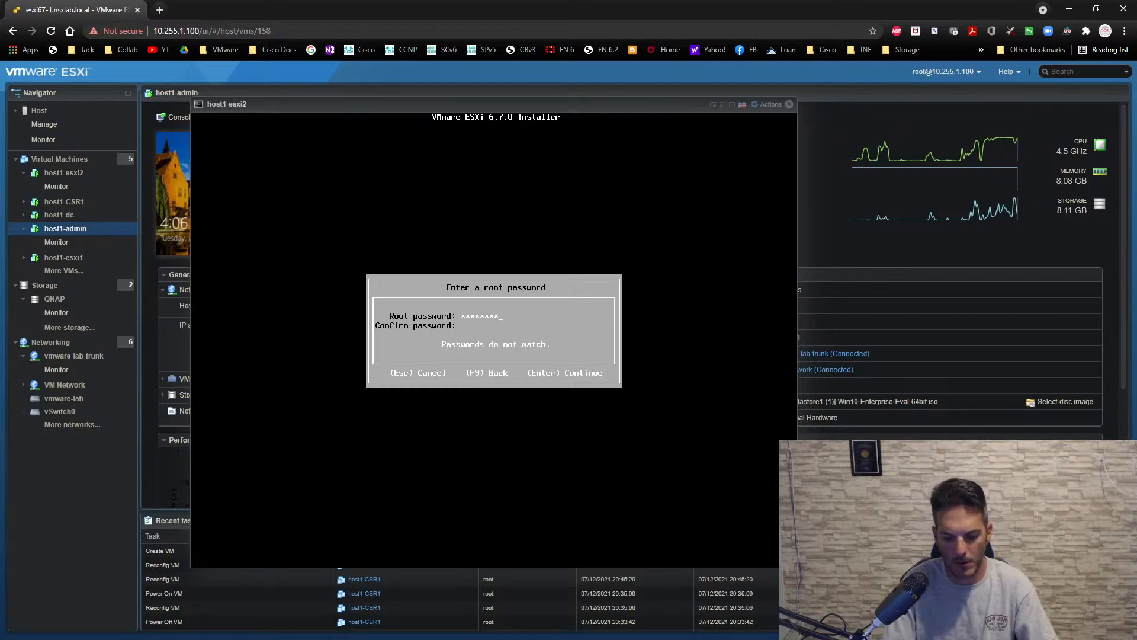
type("VMware1!")
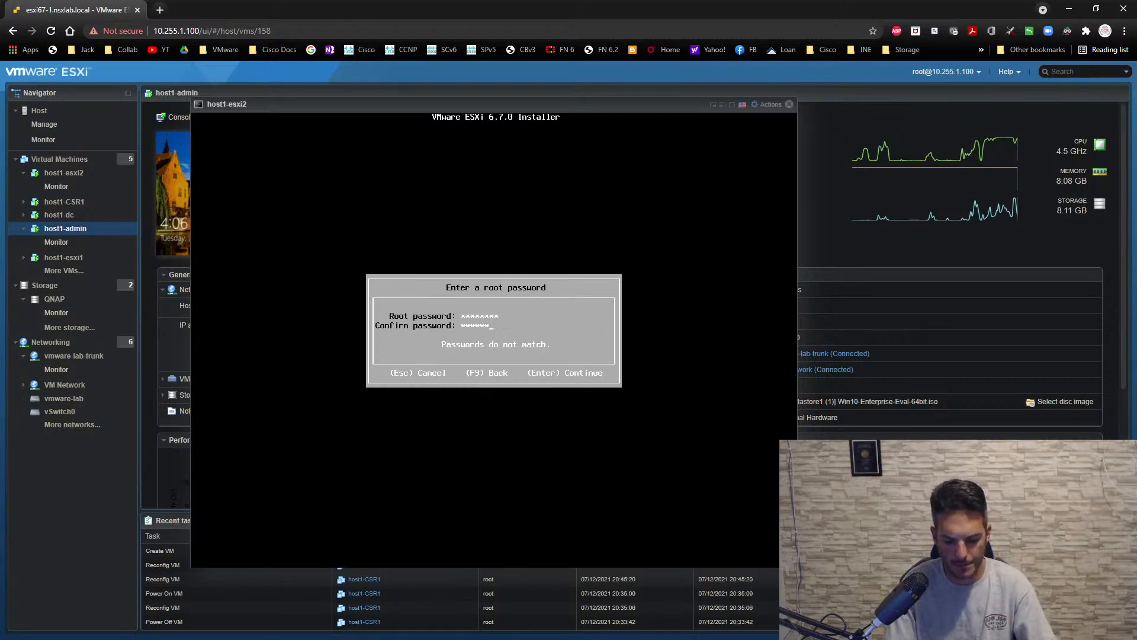
key("Return")
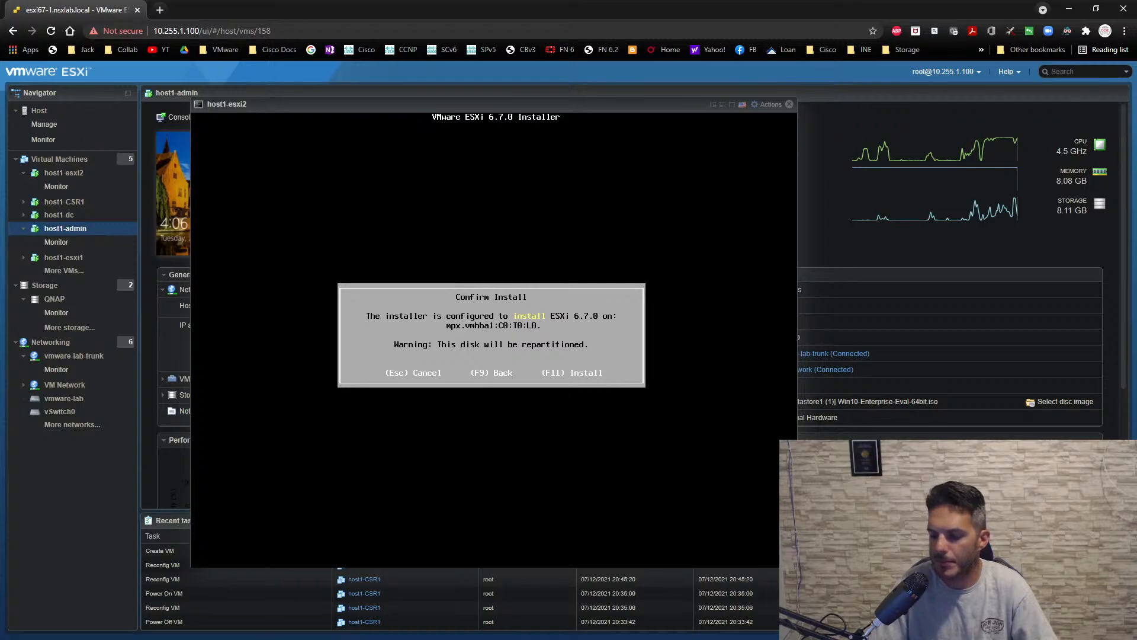
key("F11")
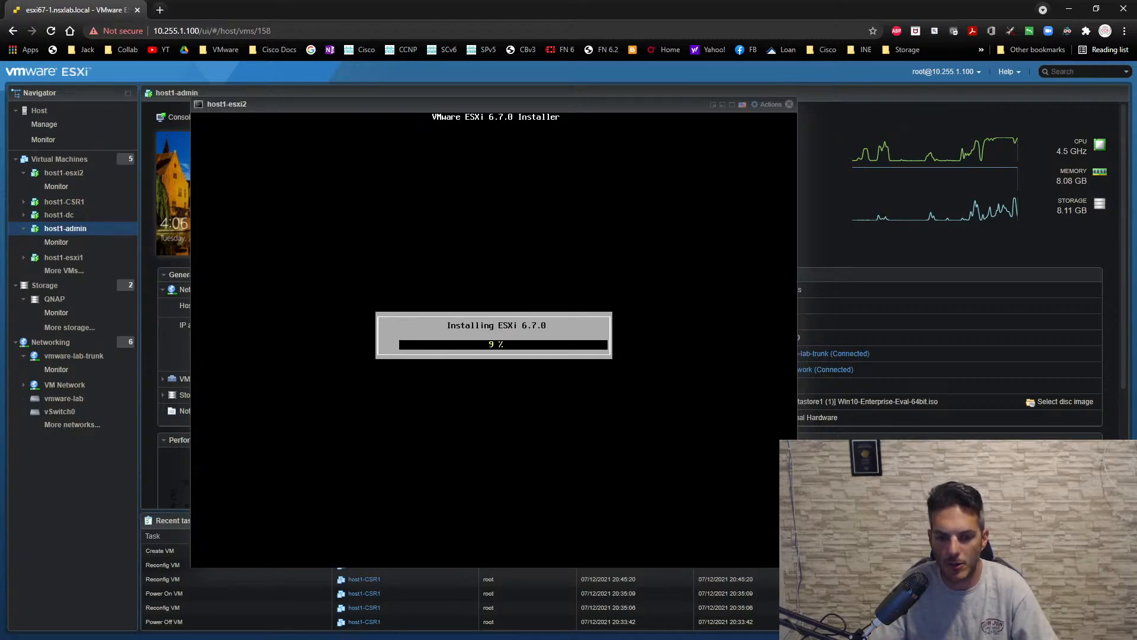
- Check the sign-in progress of the 10.255.1.71 remote desktop session and return to the host1-esxi2 console
key("alt+Tab")
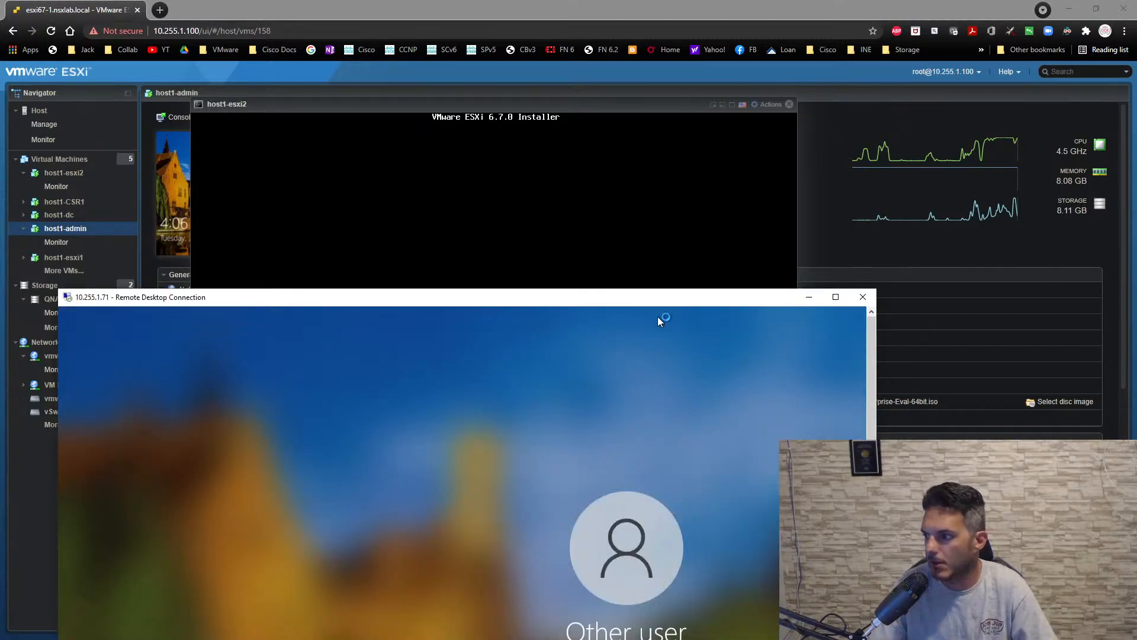
left_click_drag(670, 302, 695, 403)
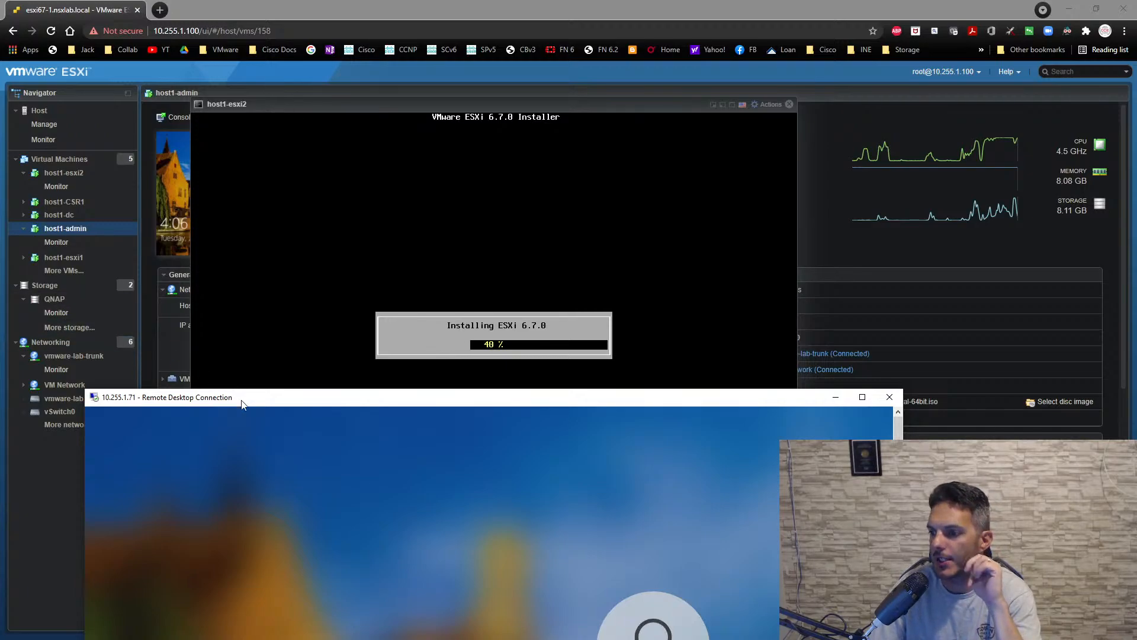
left_click_drag(241, 404, 243, 155)
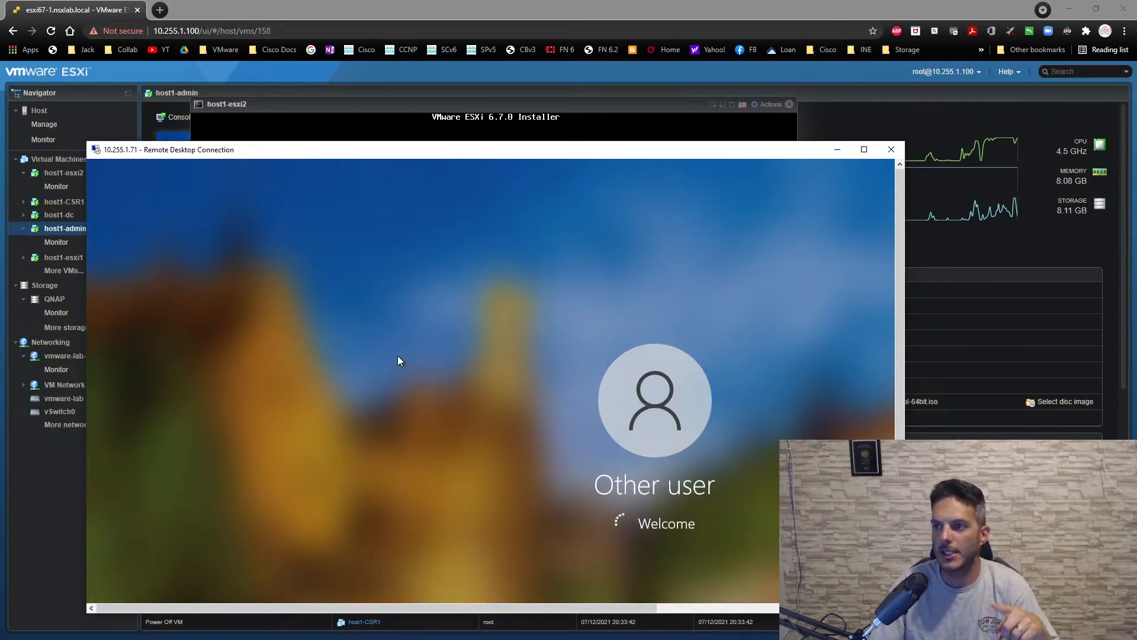
left_click(424, 75)
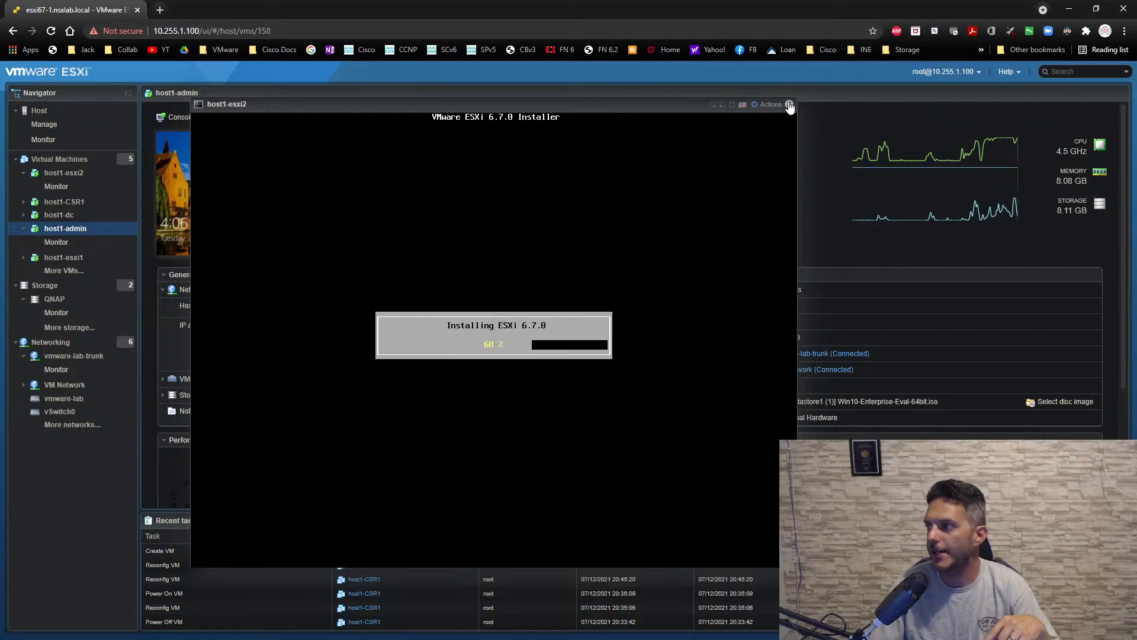
- Close the host1-esxi2 console and reopen it from the virtual machines list
left_click(789, 105)
left_click(59, 161)
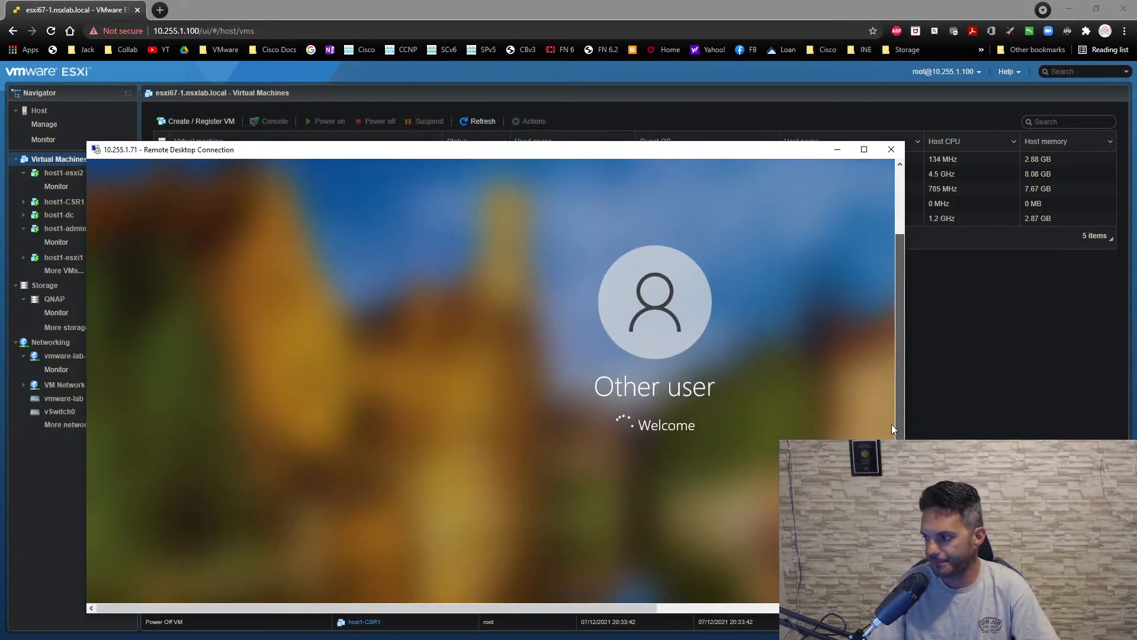
mouse_move(892, 424)
left_mouse_down()
mouse_move(895, 490)
mouse_move(891, 414)
left_mouse_up()
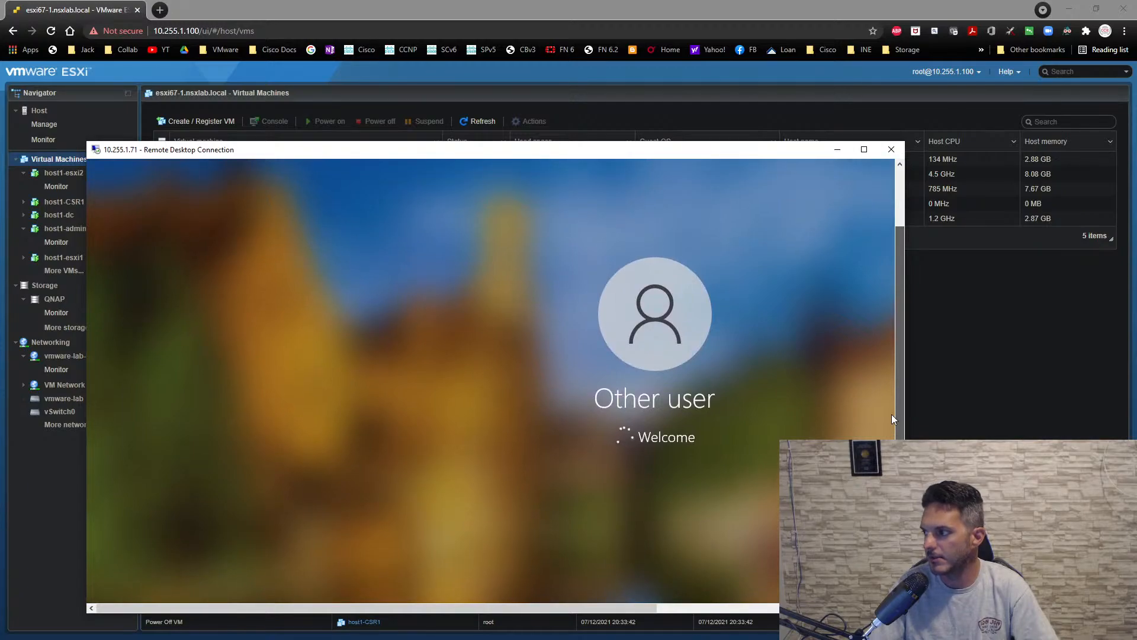
left_click(936, 389)
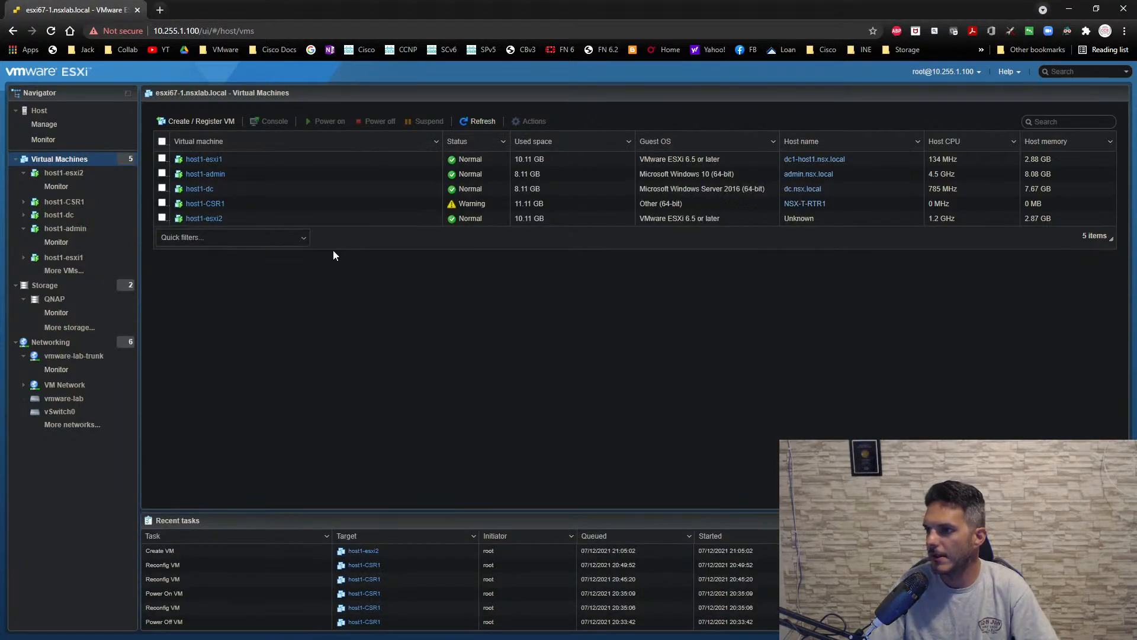
left_click(201, 217)
left_click(221, 188)
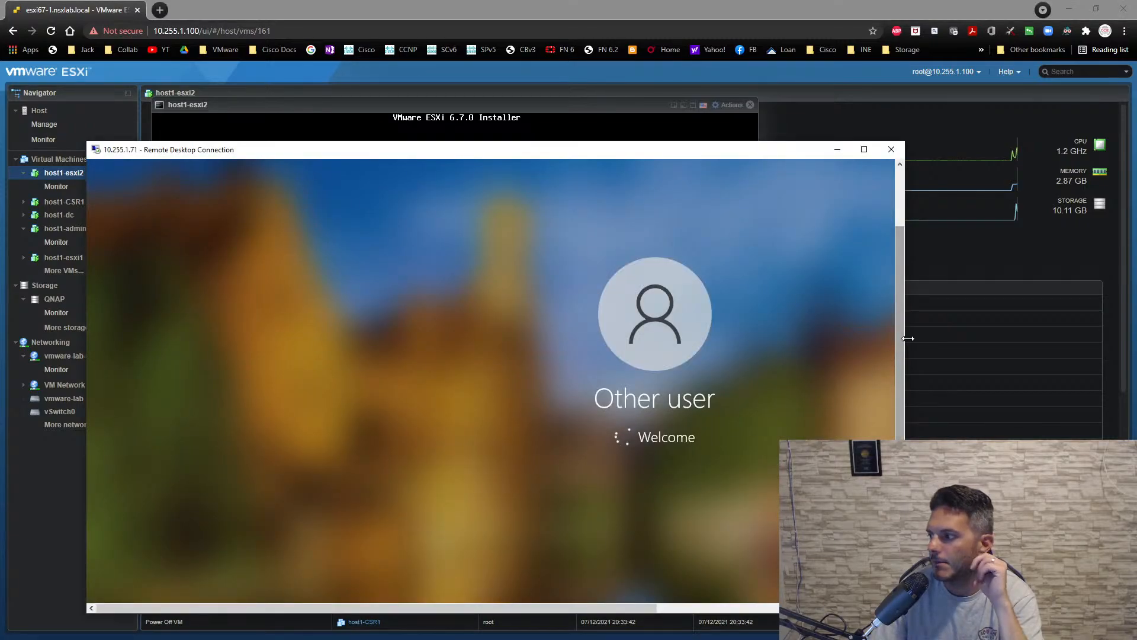
- Return from the remote session to the host1-esxi2 console and reboot the server to finish the ESXi installation
left_click_drag(903, 344, 865, 270)
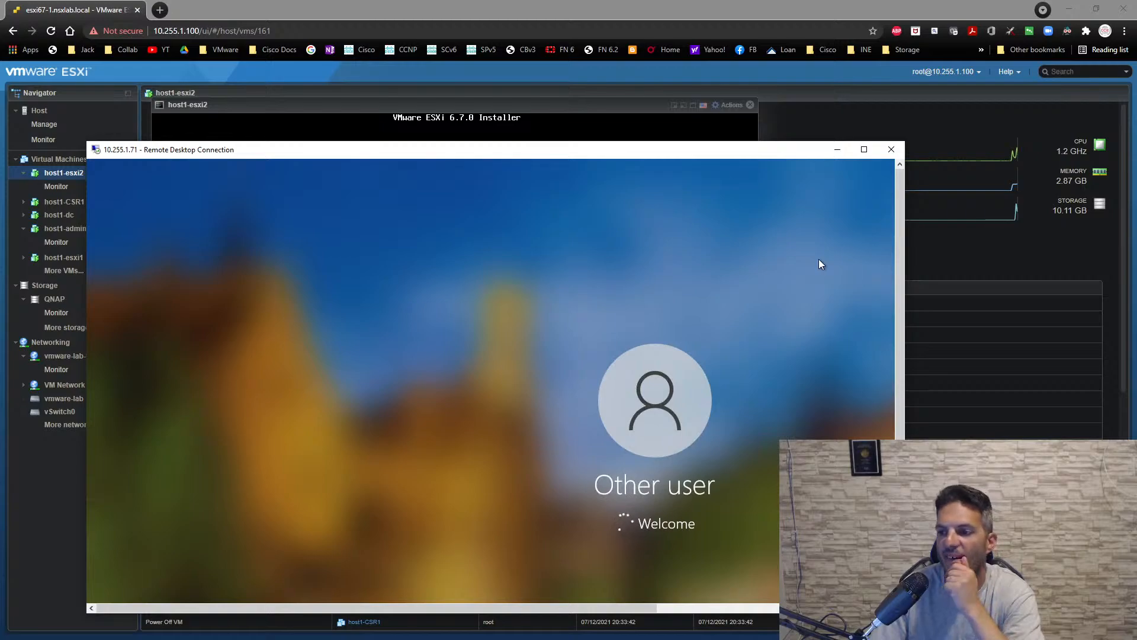
left_click(522, 105)
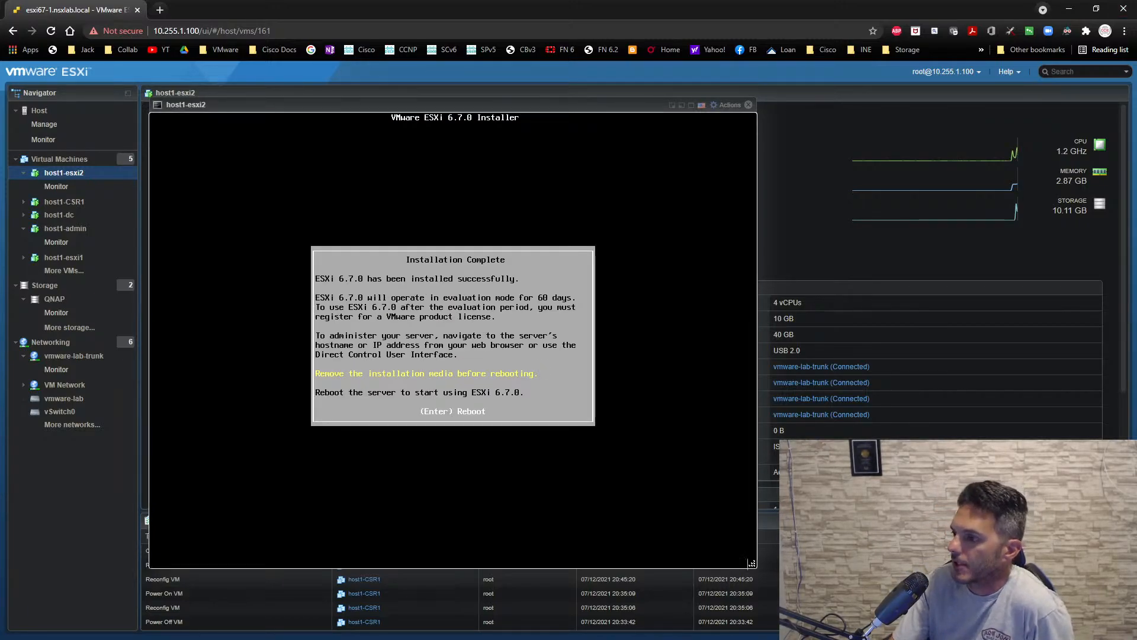
key("Return")
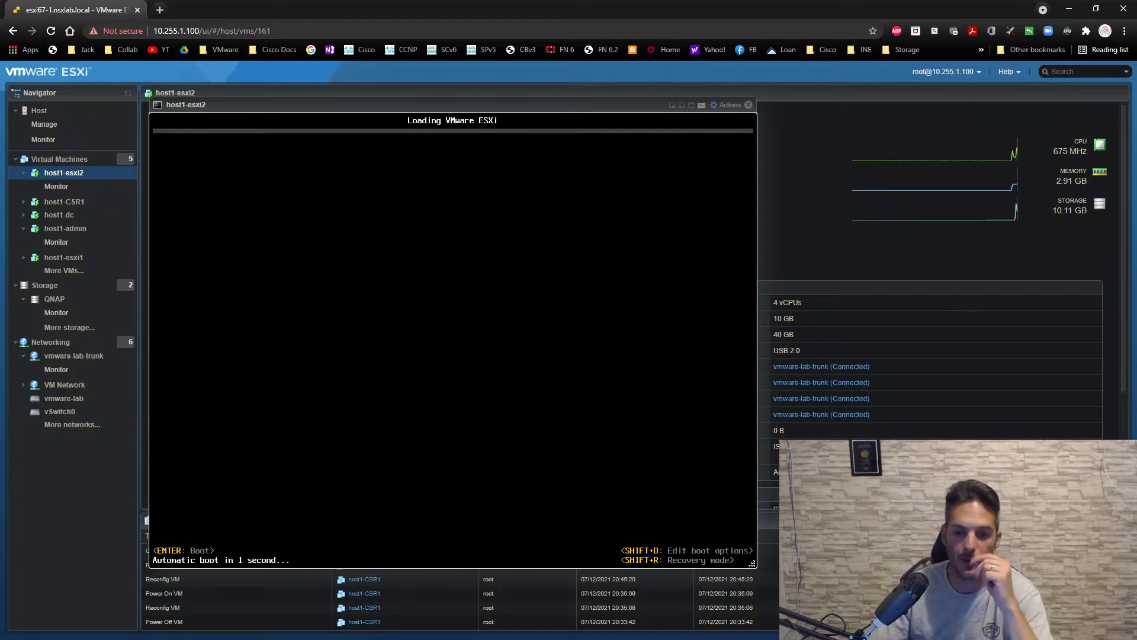
- Check the 10.255.1.71 remote desktop session again and minimize its window
key("alt+Tab")
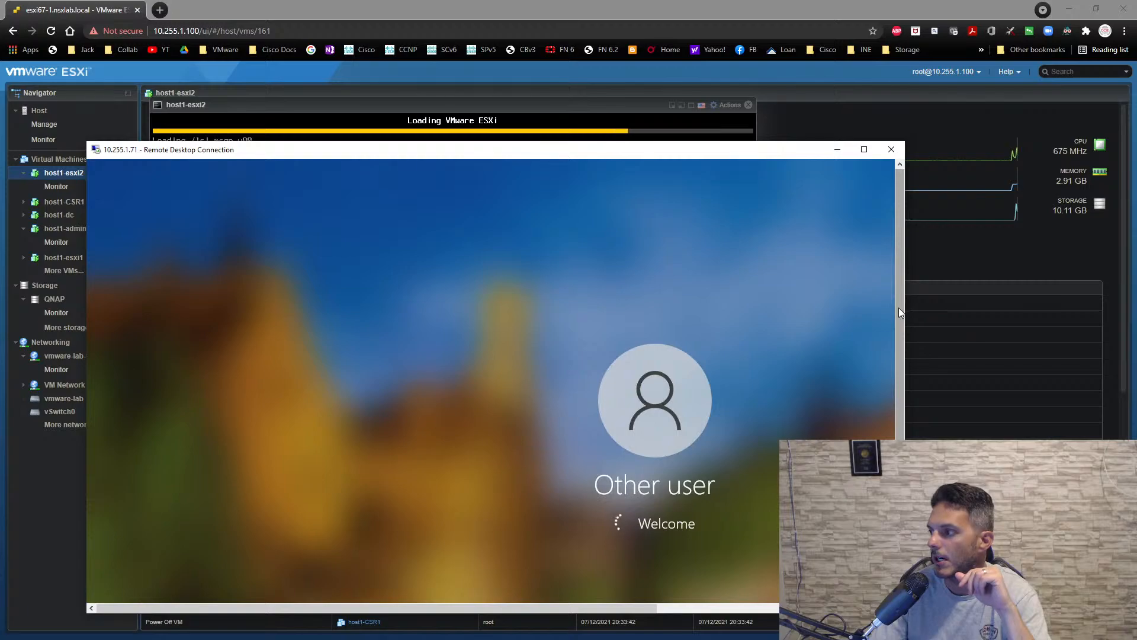
mouse_move(898, 308)
left_mouse_down()
mouse_move(896, 424)
mouse_move(909, 306)
left_mouse_up()
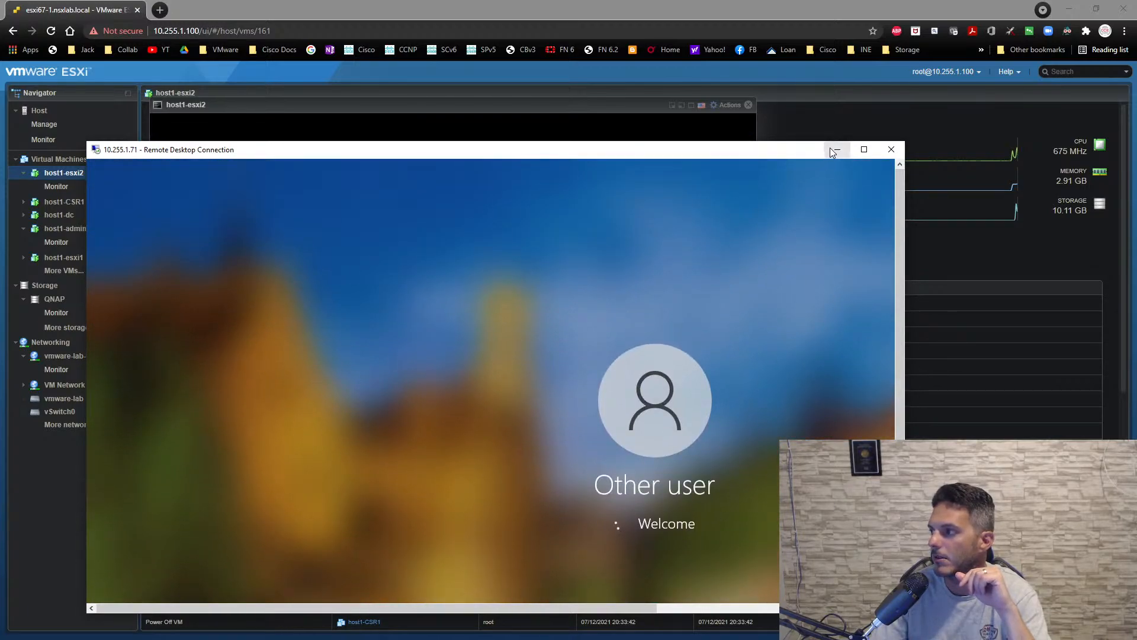
left_click(836, 149)
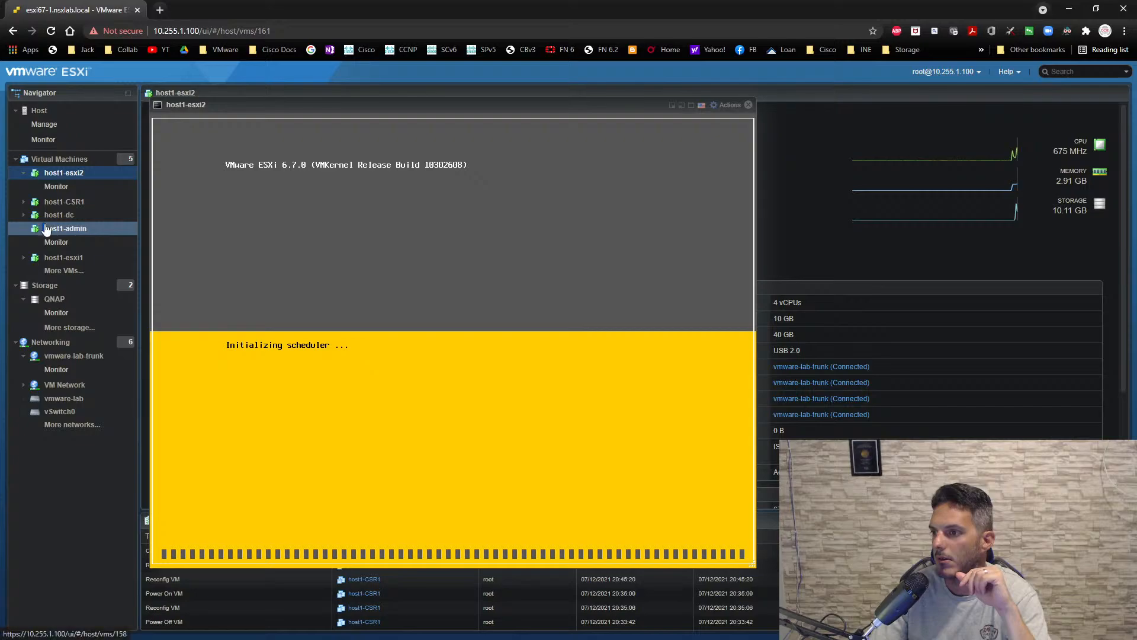
- Select the host1-admin virtual machine and reposition the host1-esxi2 console so the admin machine's details can be seen
left_click_drag(311, 105, 635, 118)
left_click(85, 230)
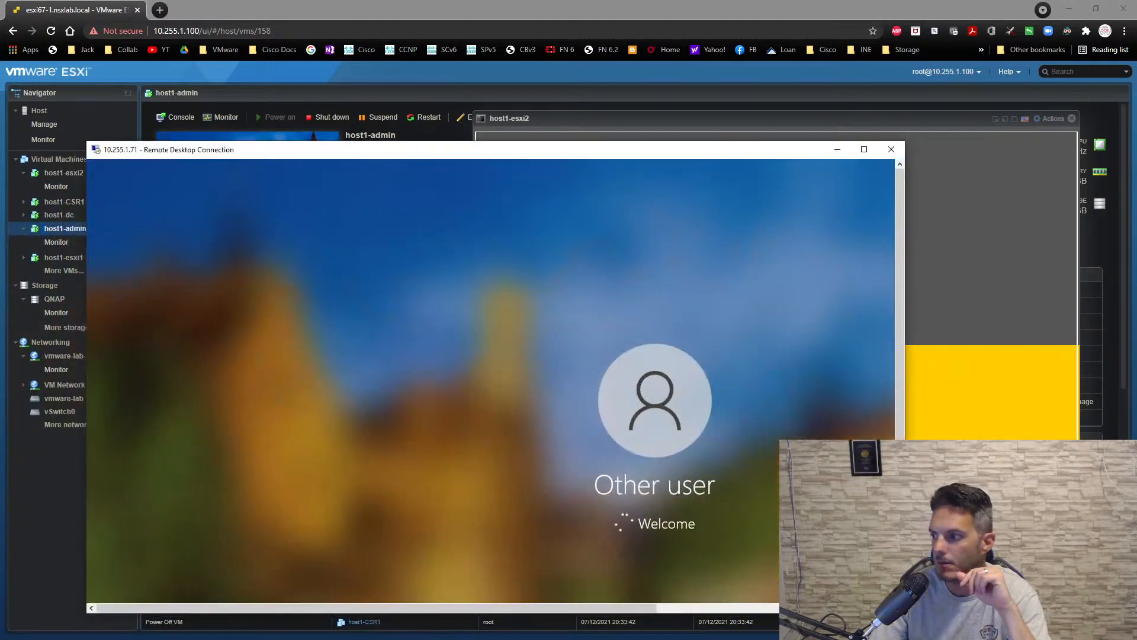
left_click(279, 93)
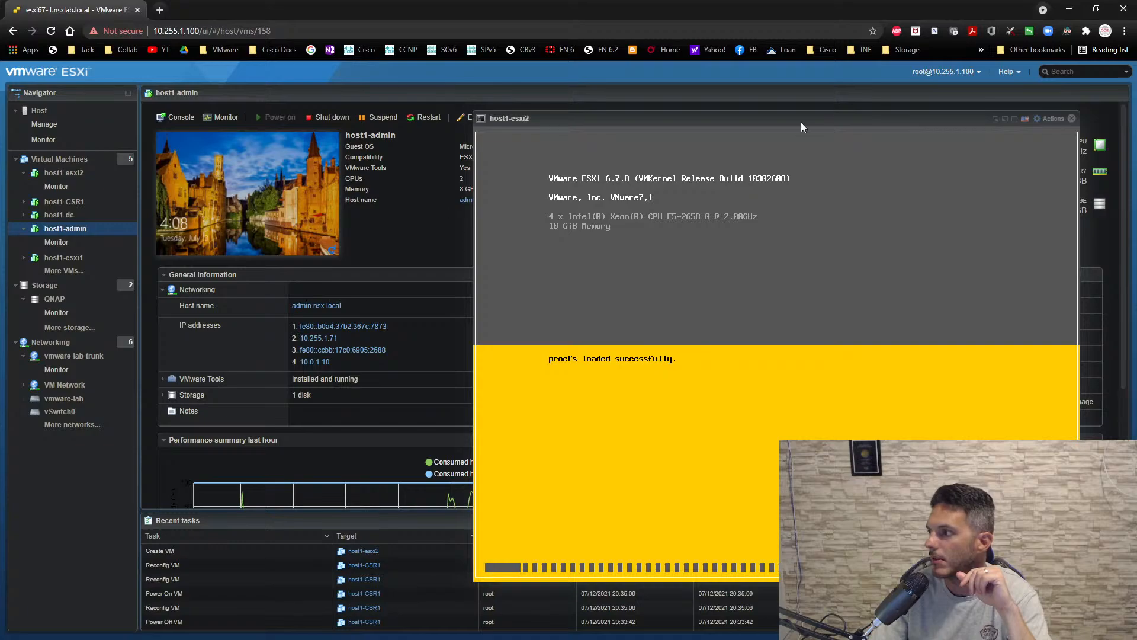
left_click_drag(716, 117, 648, 212)
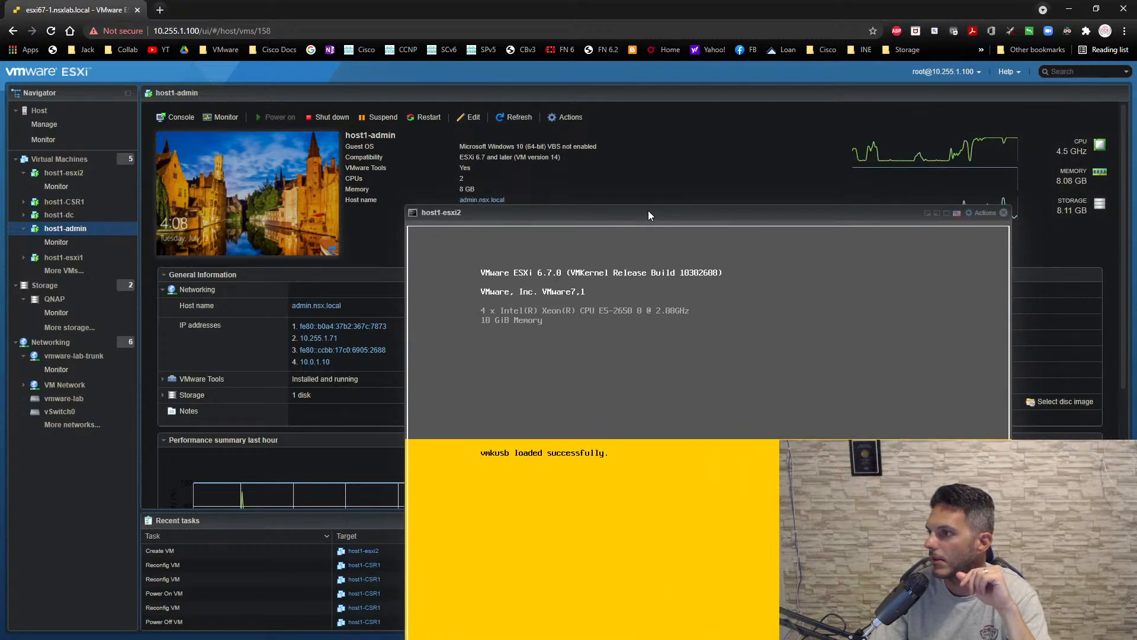
- Close the 10.255.1.71 remote desktop session and bring up the host1-admin console, moving the host1-esxi2 console out of its way
left_click(498, 117)
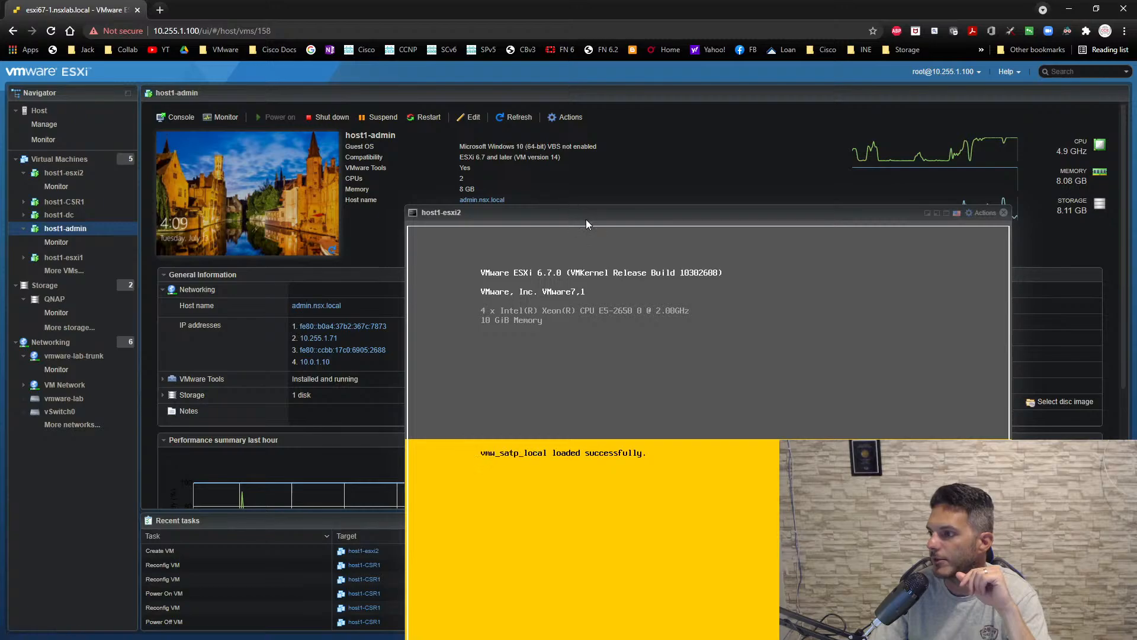
left_click_drag(586, 220, 592, 146)
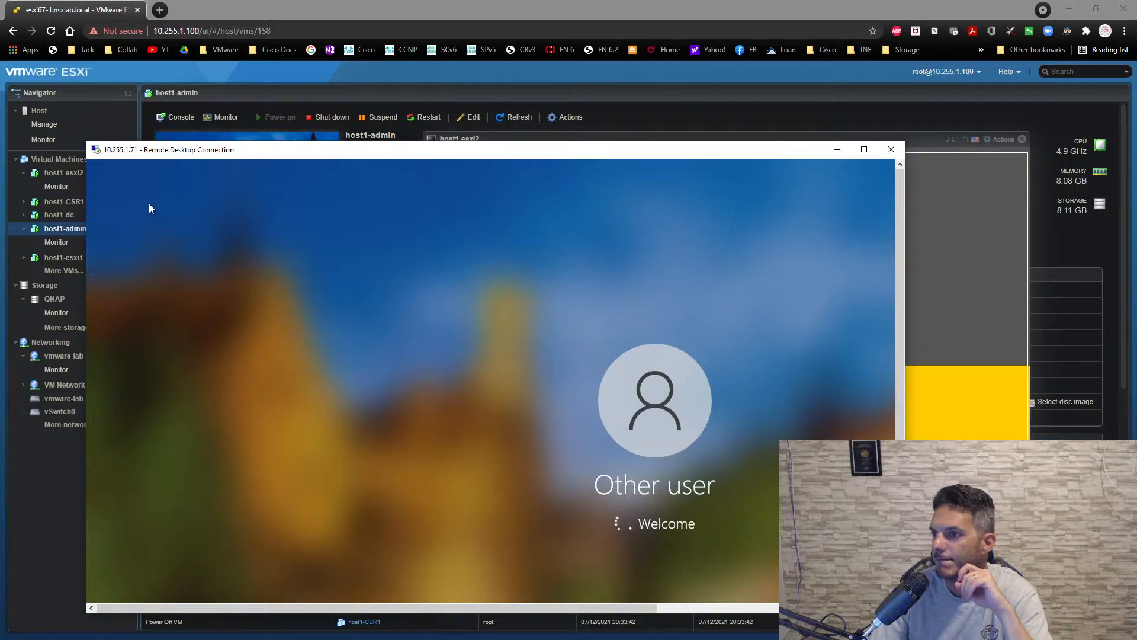
left_click(892, 150)
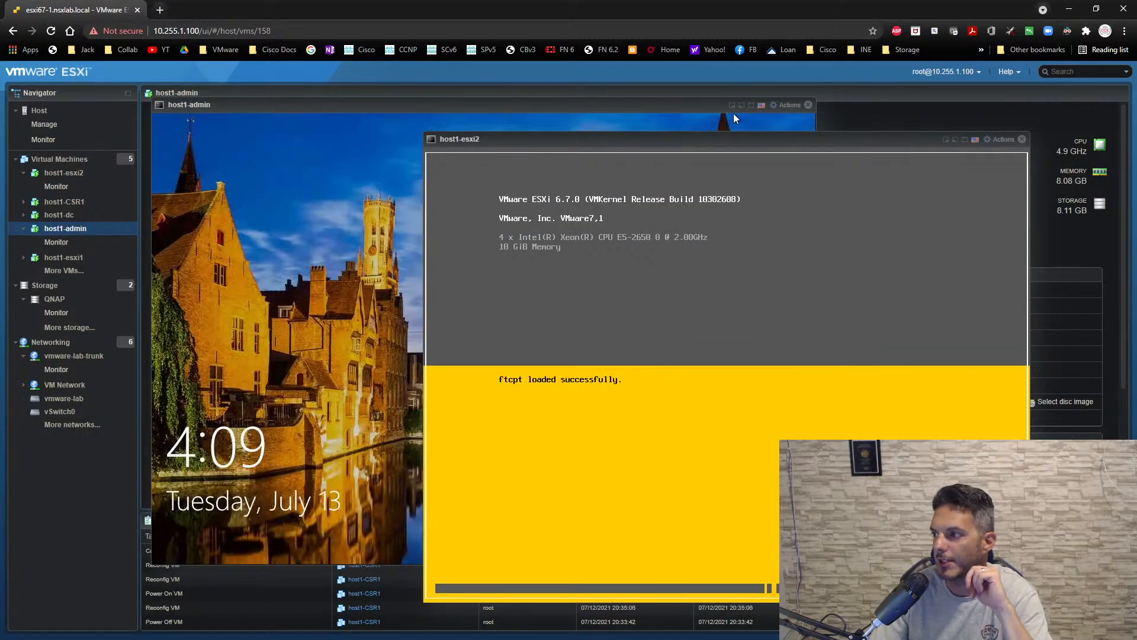
left_click_drag(791, 138, 983, 394)
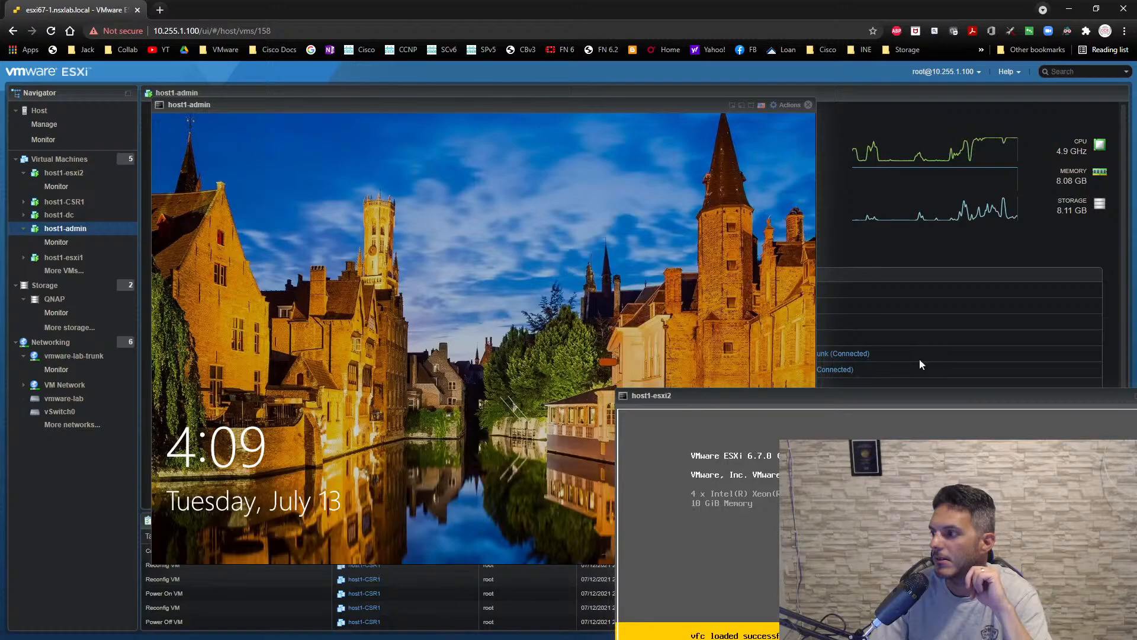
- Unlock the host1-admin console and sign in to the admin account with its password
left_click(788, 105)
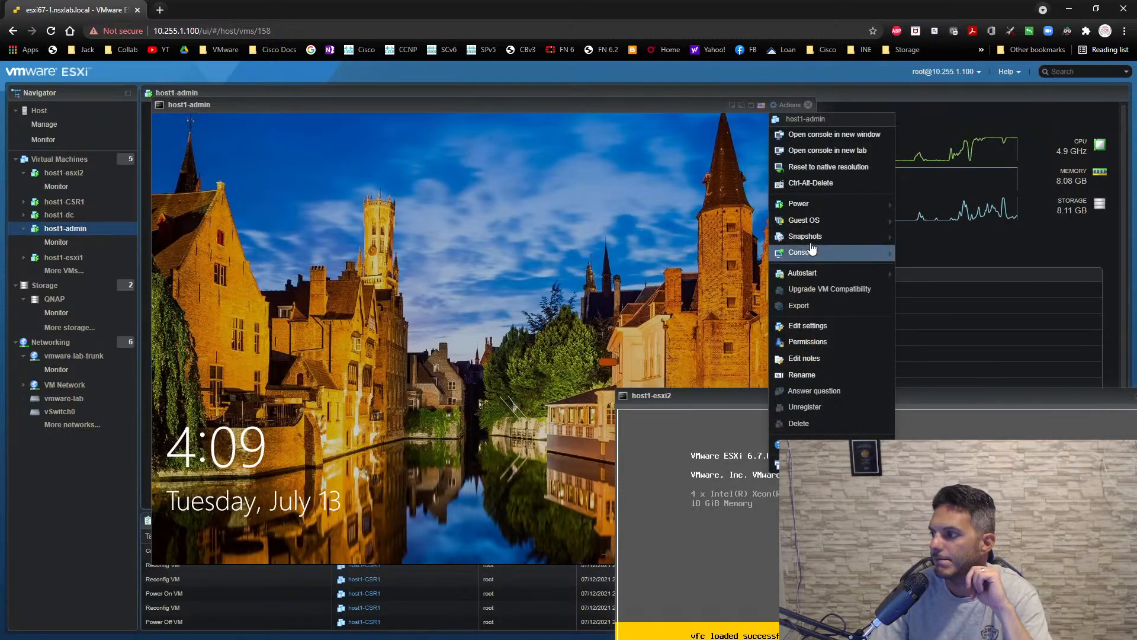
mouse_move(812, 252)
mouse_move(673, 256)
left_click(591, 257)
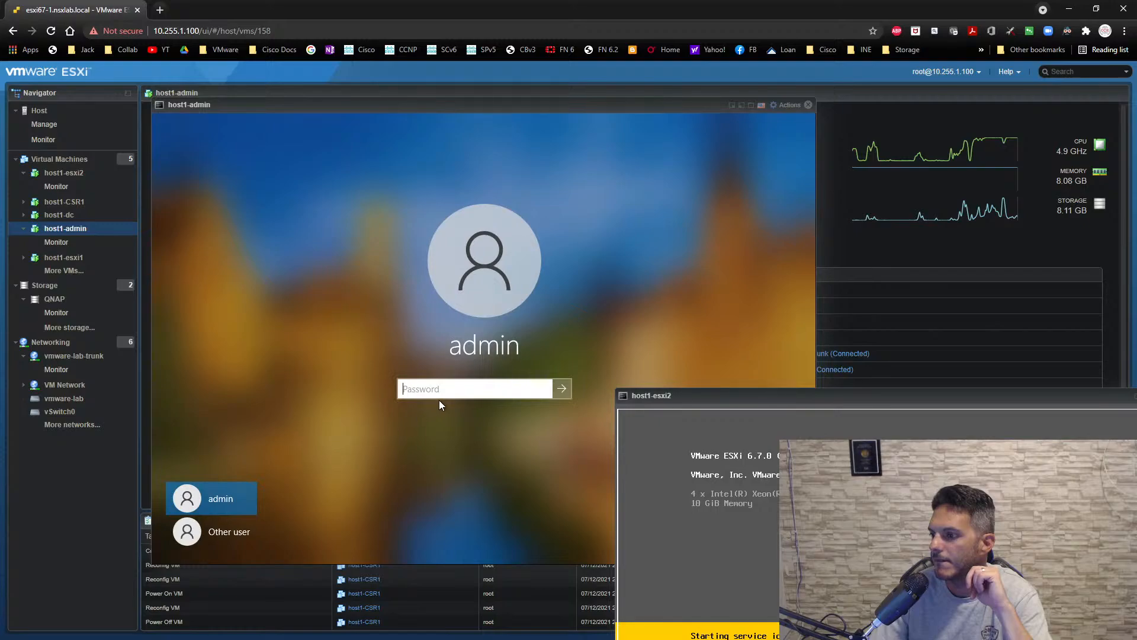
left_click(444, 389)
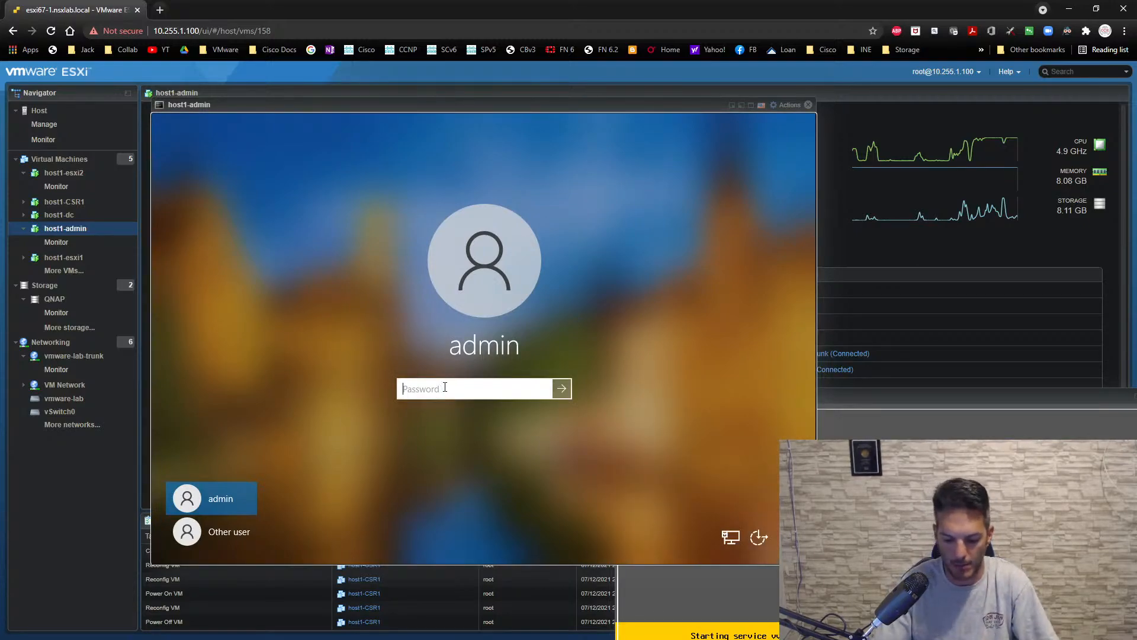
type("********")
key("Return")
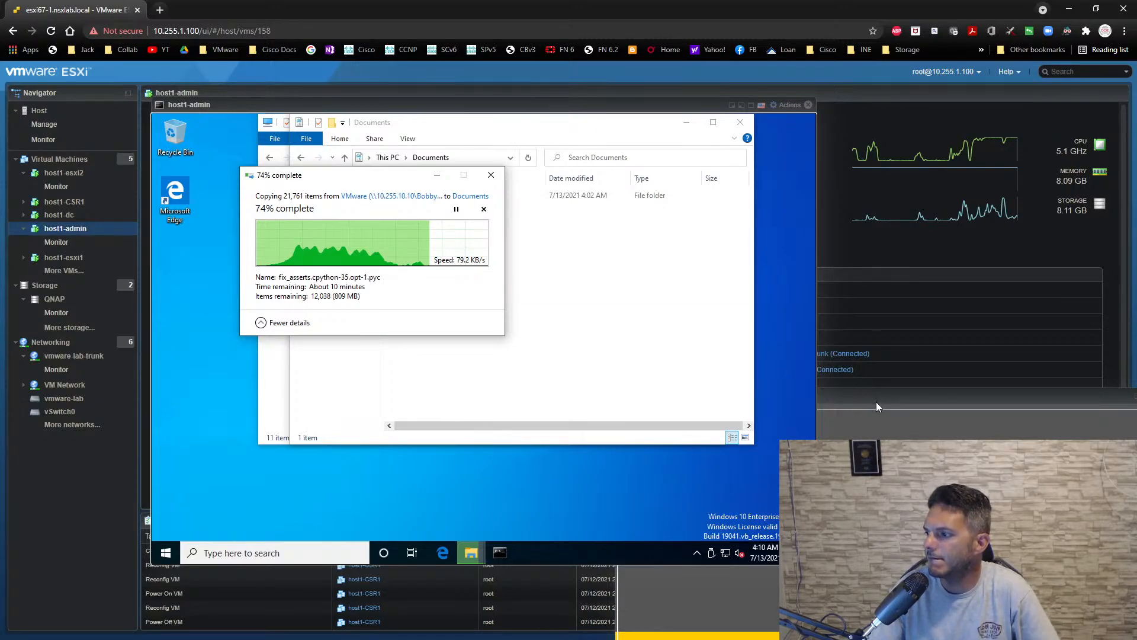
- Bring the host1-esxi2 console back into view and sign in to its system customization as root with the account password
left_click_drag(877, 402, 688, 124)
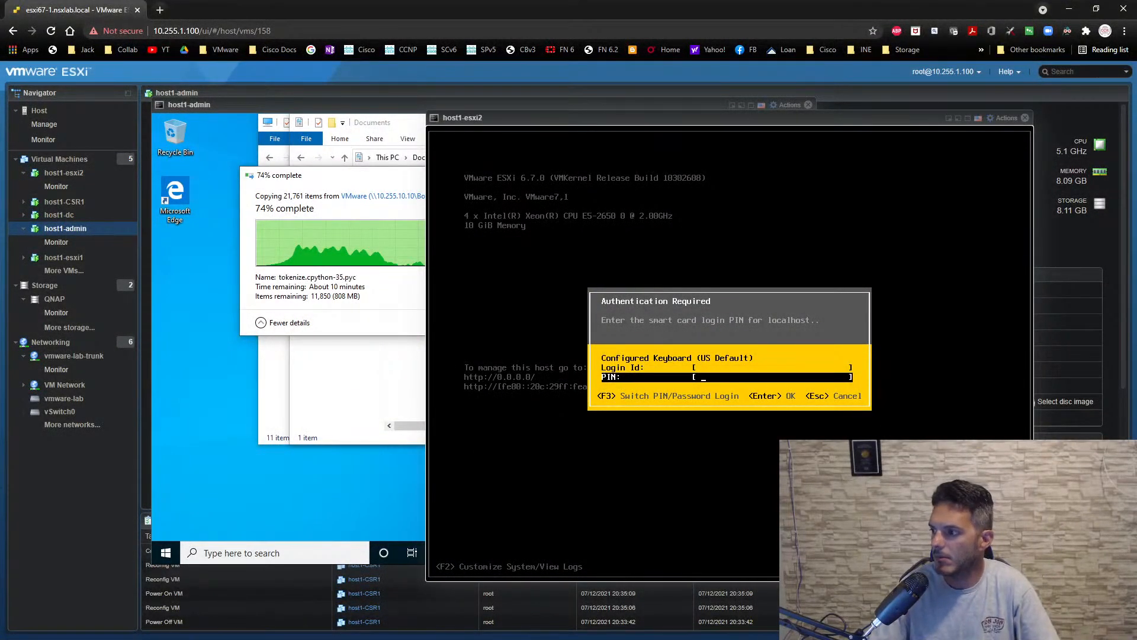
key("Up")
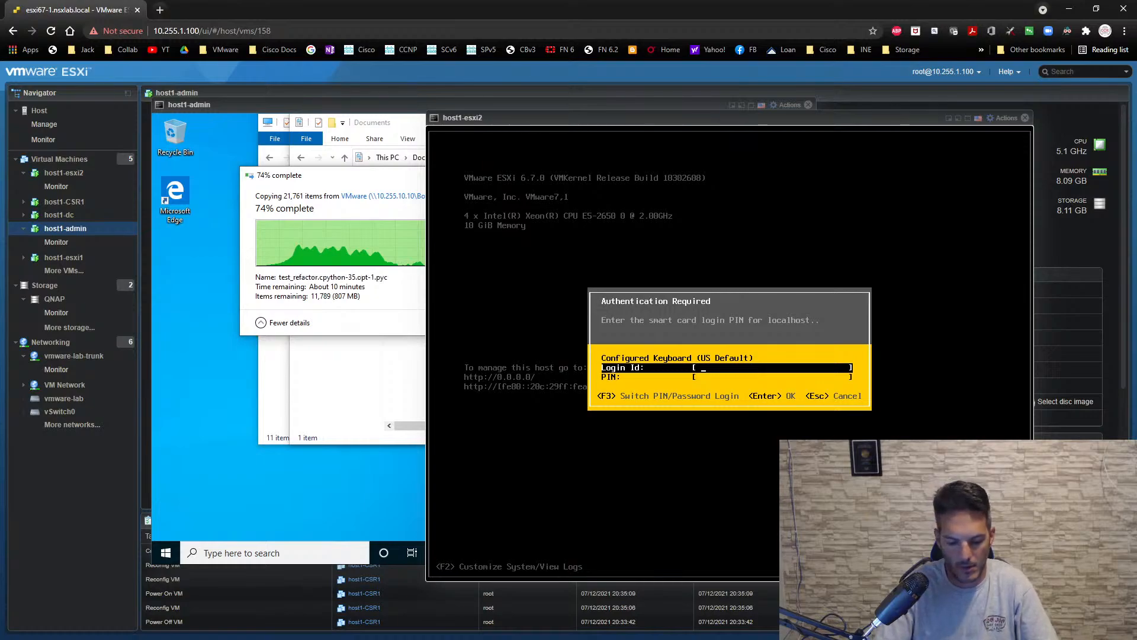
type("root")
key("Down")
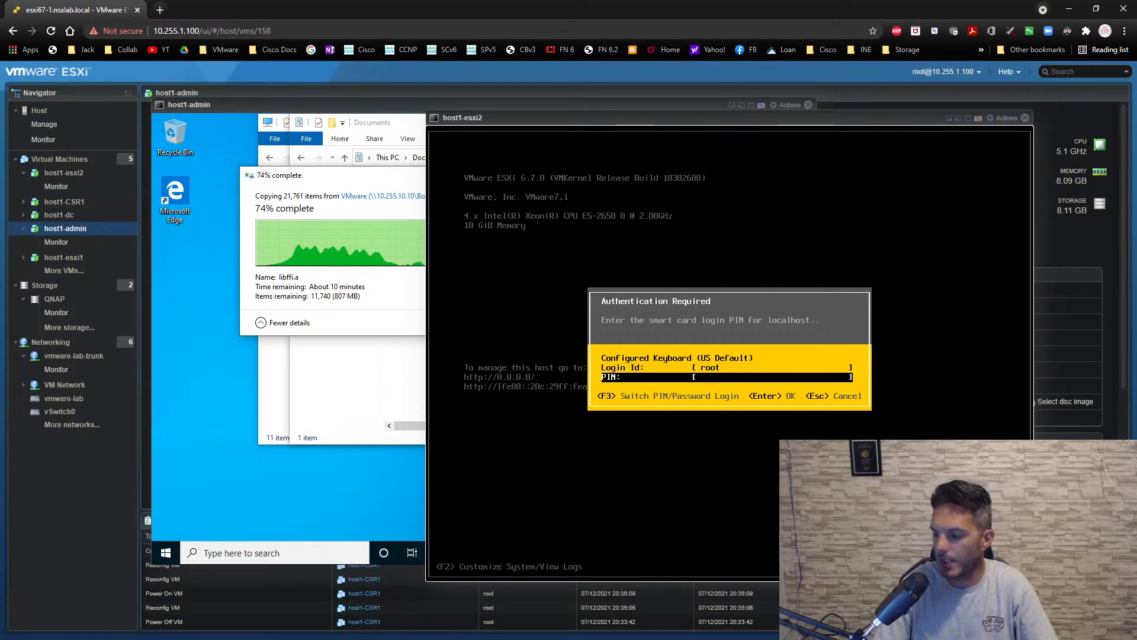
type("********")
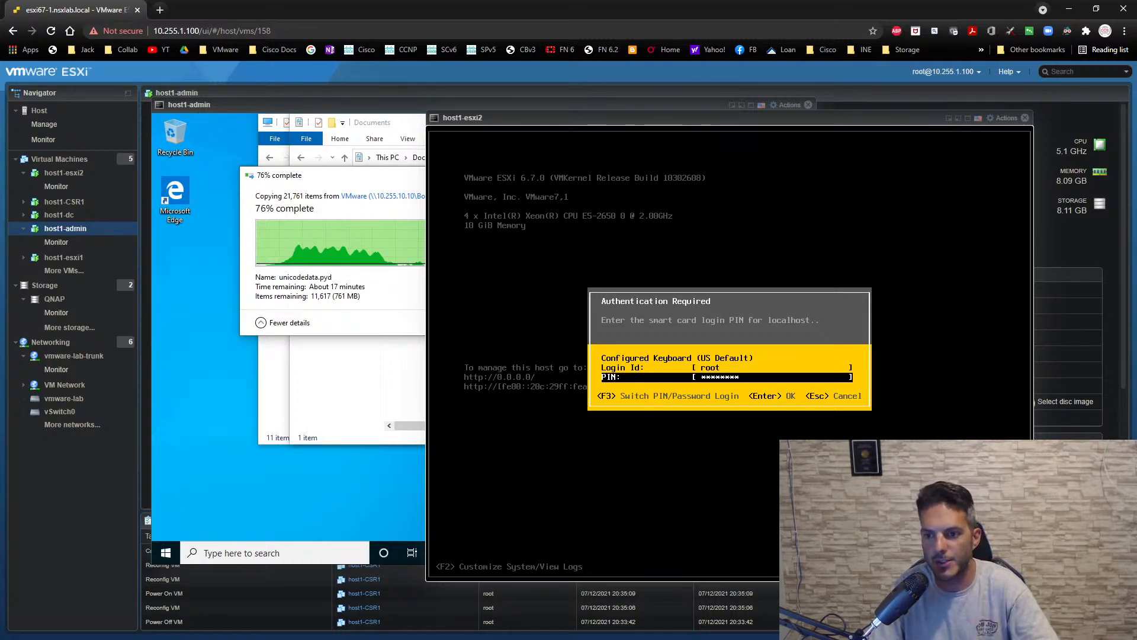
key("Escape")
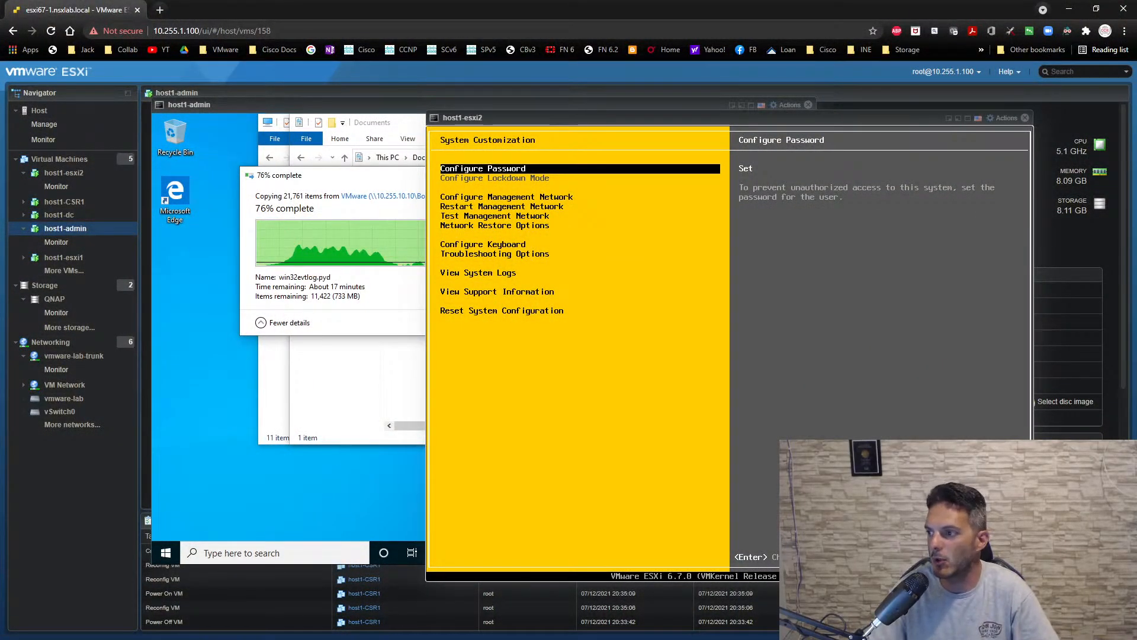
- Open the management network's IPv4 configuration on host1-esxi2 and choose a static IPv4 address and network configuration
key("Down")
key("Return")
key("Down")
key("Down")
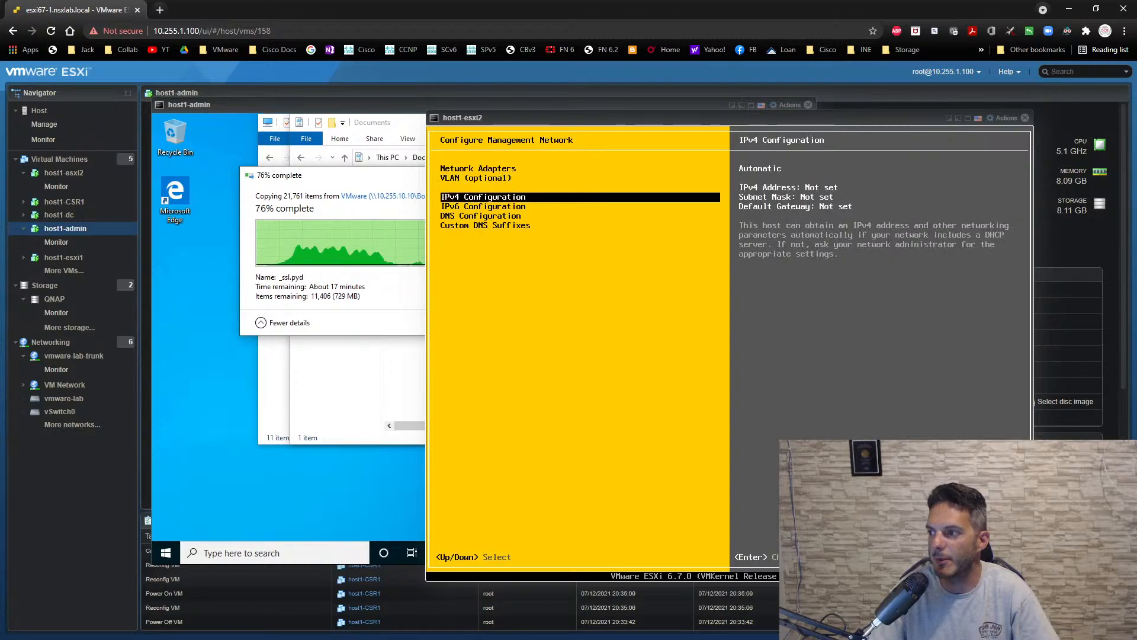
key("Return")
key("Down")
key("Down")
key("space")
key("Down")
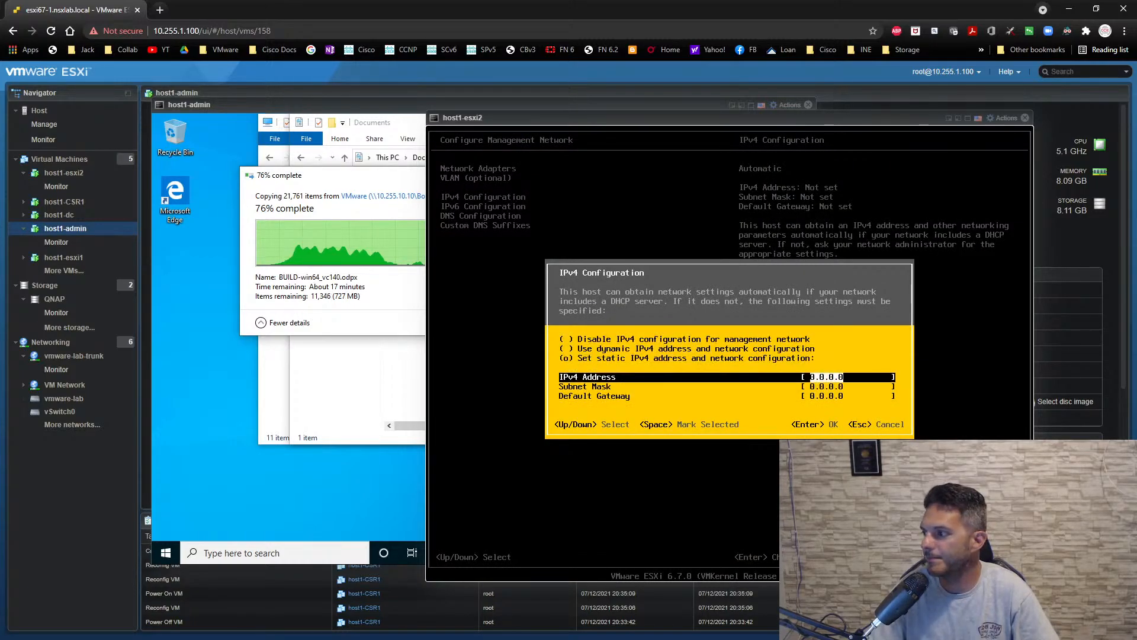
- Set the IPv4 address to 10.0.1.12, subnet mask to 255.255.255.0 and default gateway to 10.0.1.1
type("10.0.1.")
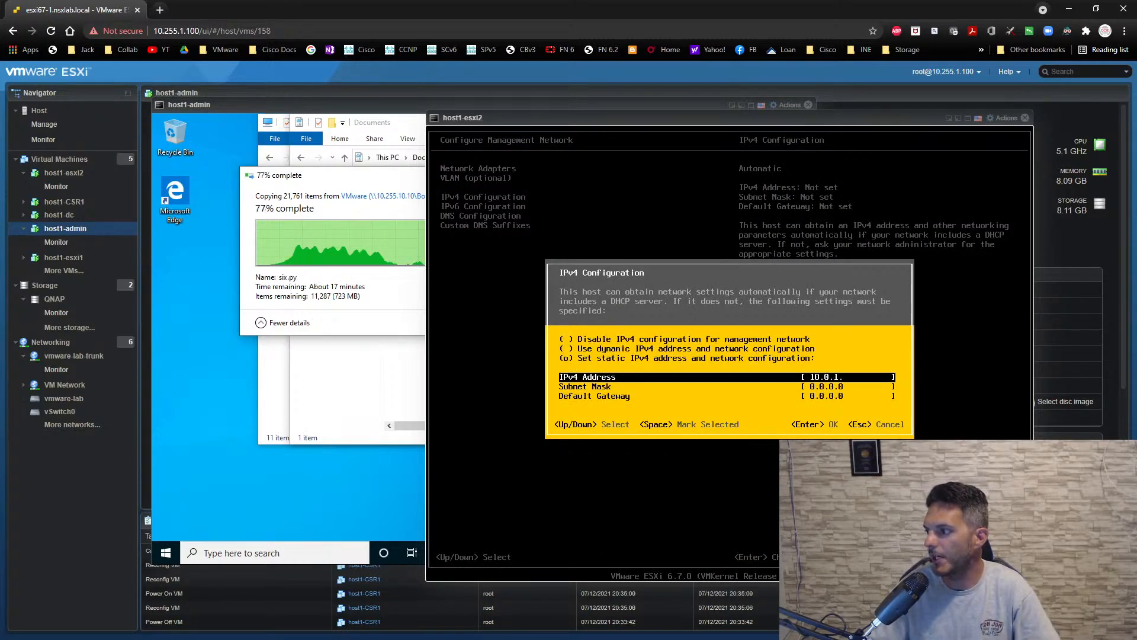
type("12")
key("Down")
type("25")
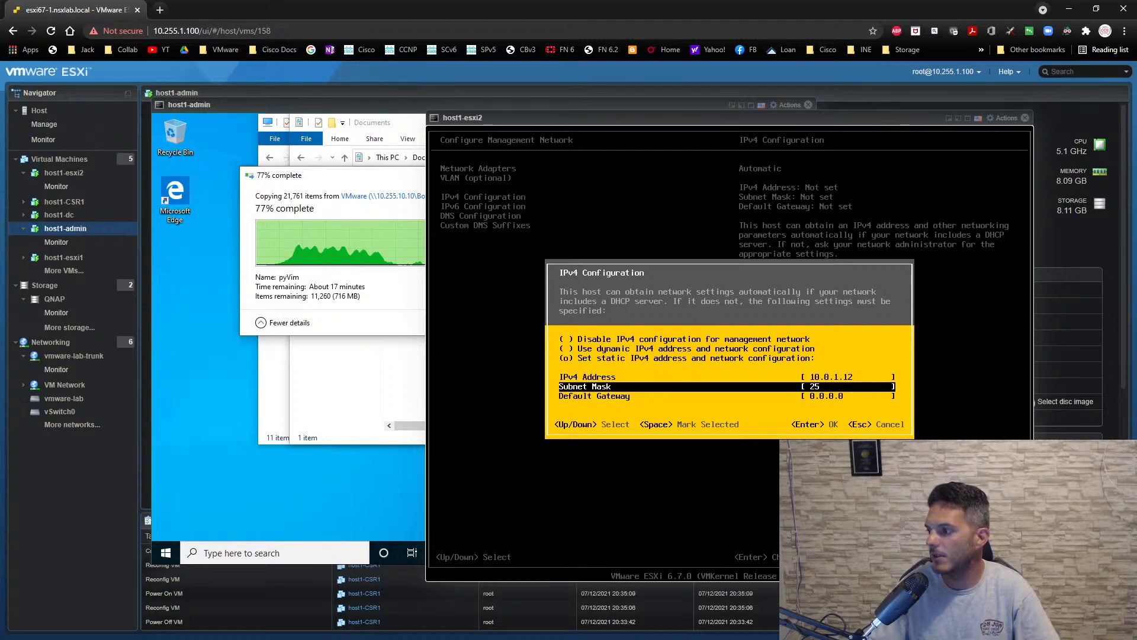
type("5.255.255.0")
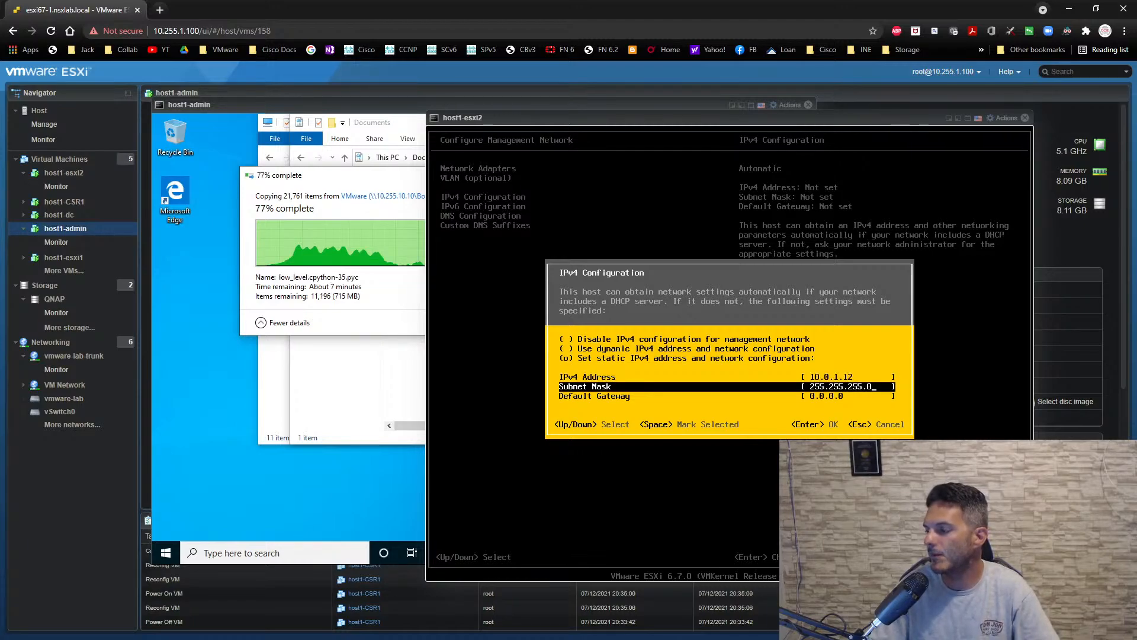
key("Down")
type("10.0.1.1")
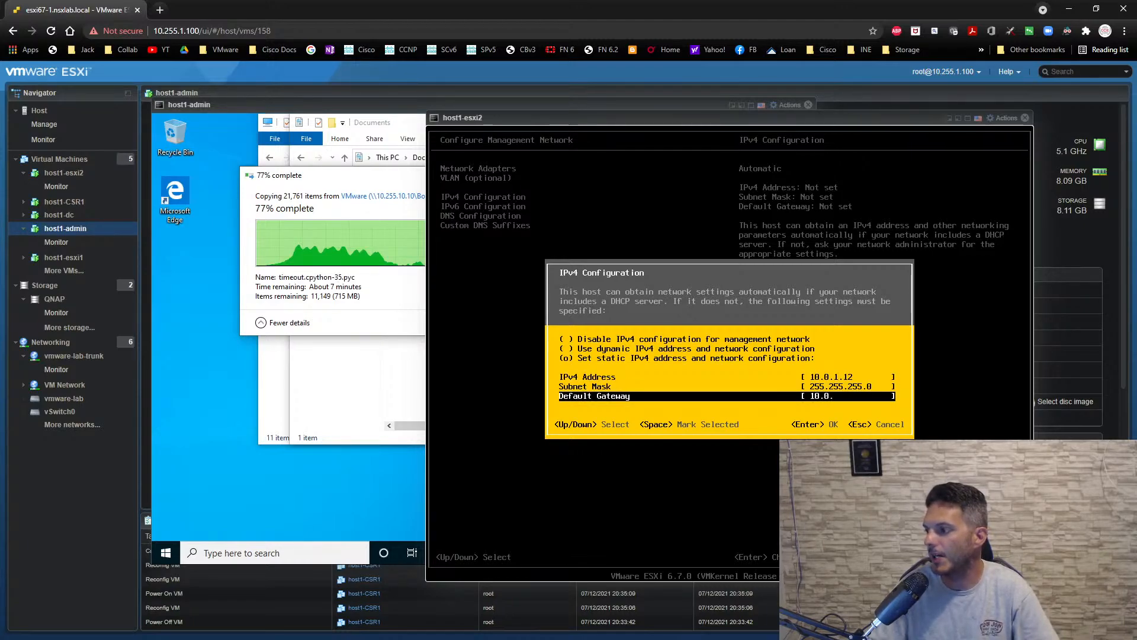
key("Return")
- Switch the DNS configuration to manual server addresses and hostname, and set the primary DNS server to 10.0.1.254
key("Down")
key("Down")
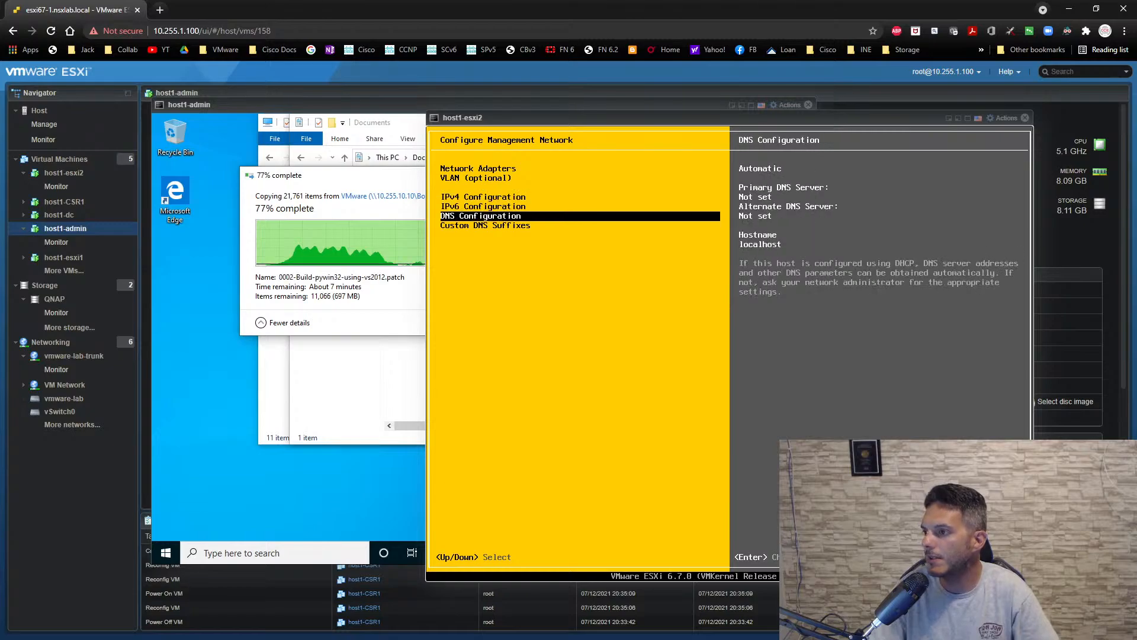
key("Return")
key("Down")
key("space")
key("Down")
type("1")
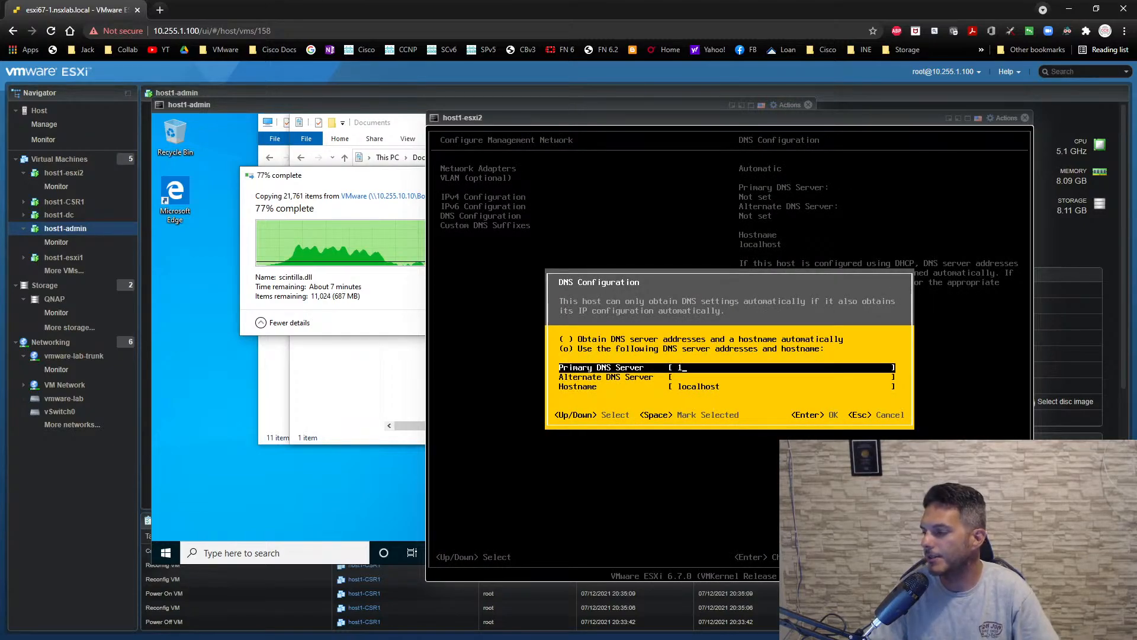
type("0.0.1.254")
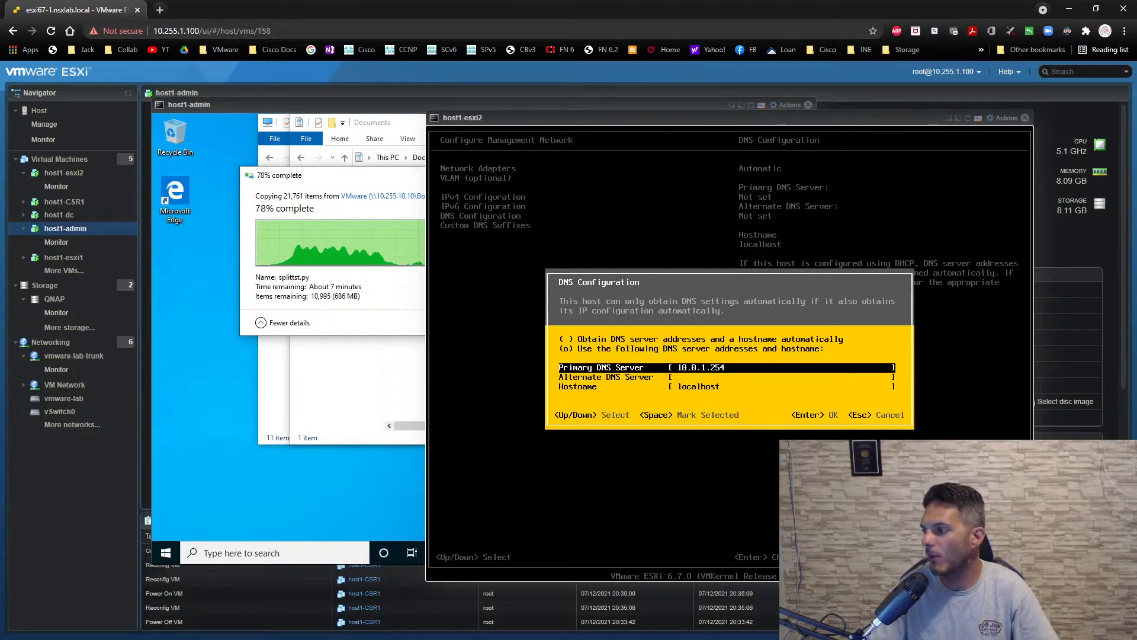
- Set the hostname to dc1-host2.nsx.local and save the DNS configuration
key("Down")
key("Down")
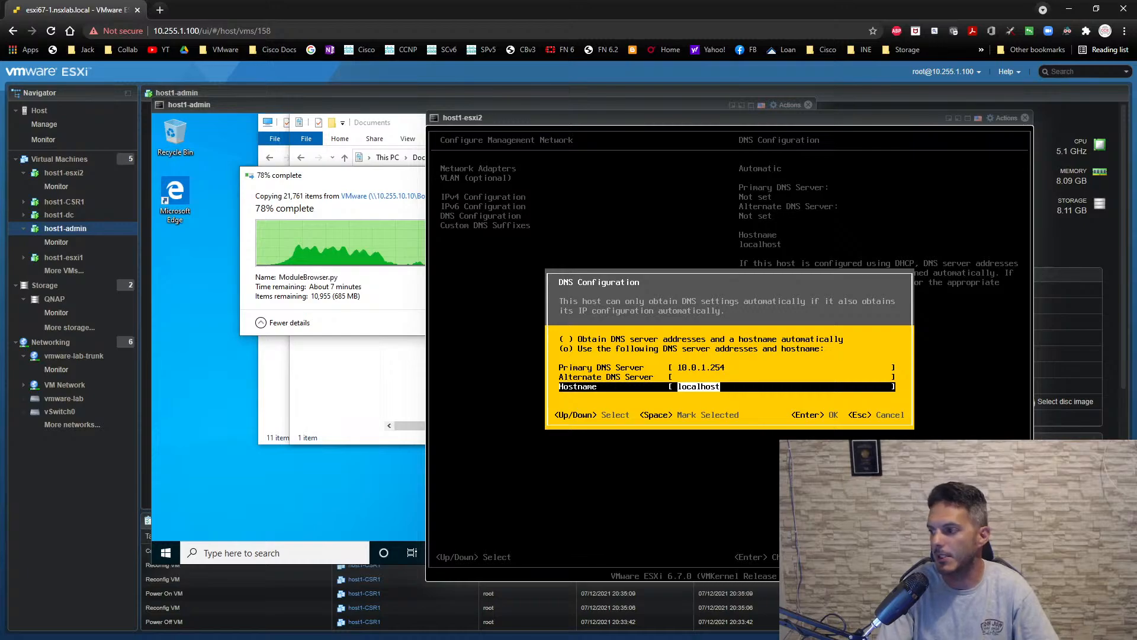
type("dc1-host")
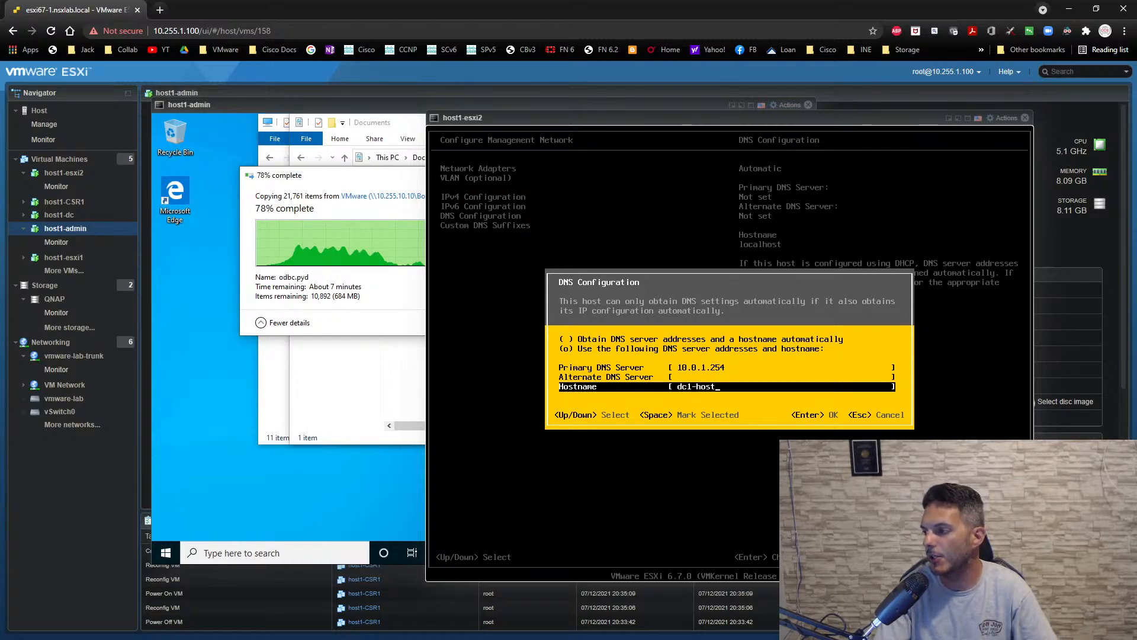
type("2.nsx.loca")
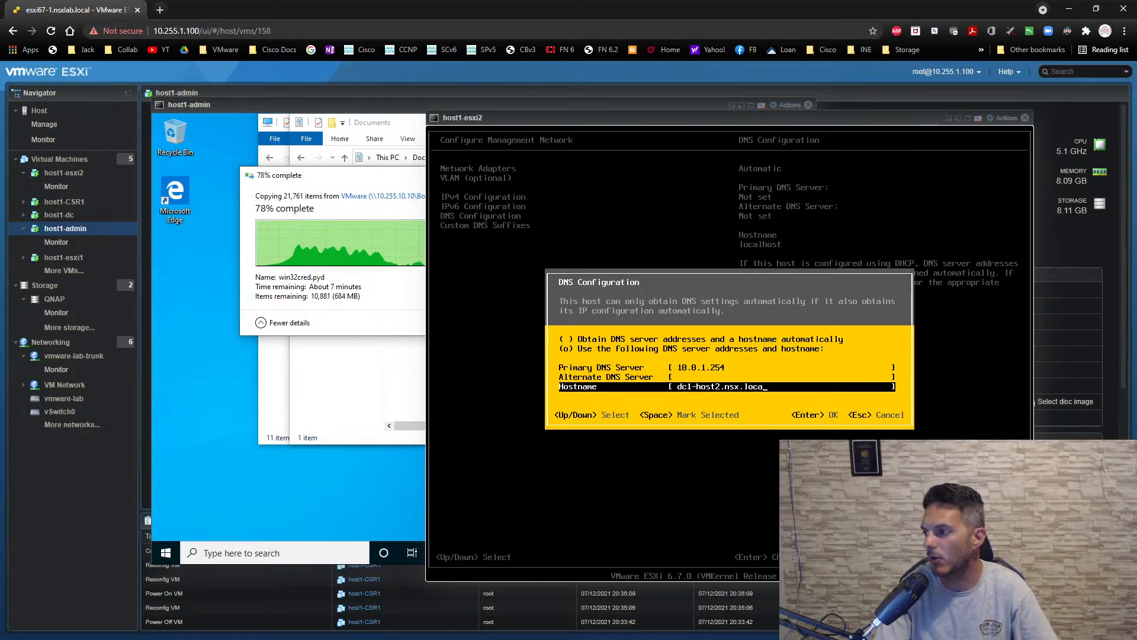
type("l")
key("Return")
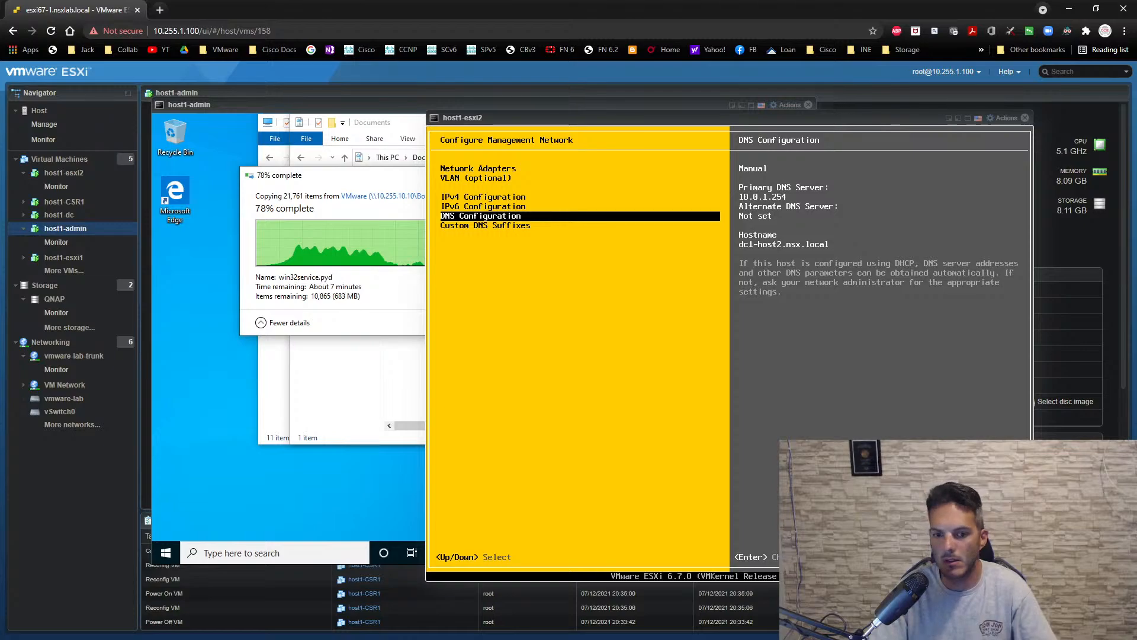
- Apply the management network changes and close the host1-esxi2 console
key("Escape")
key("y")
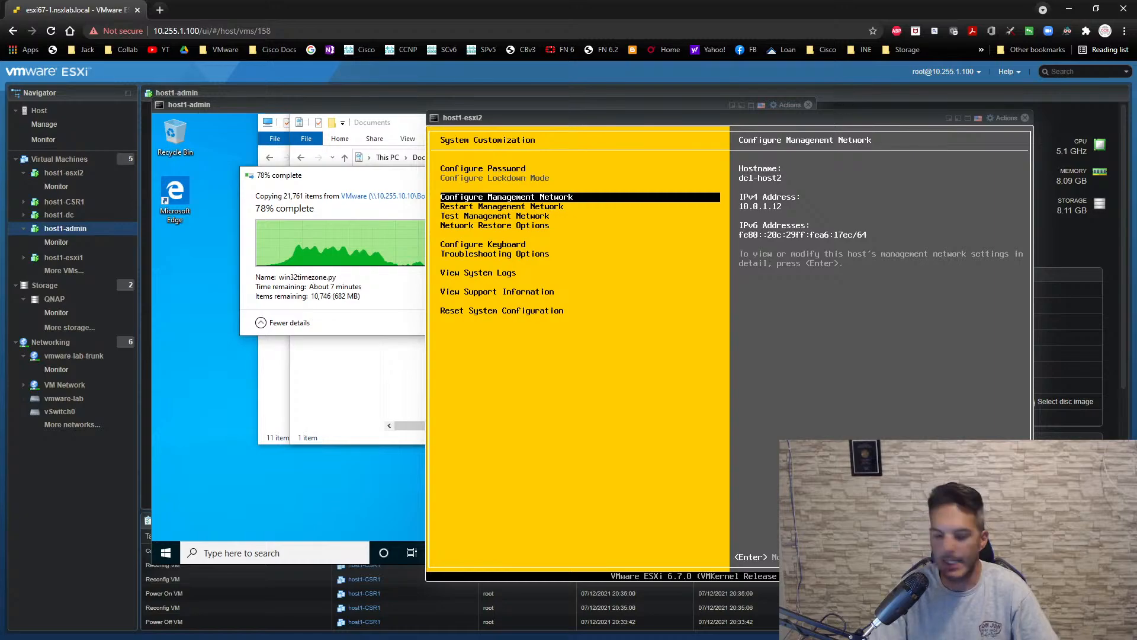
left_click(1025, 118)
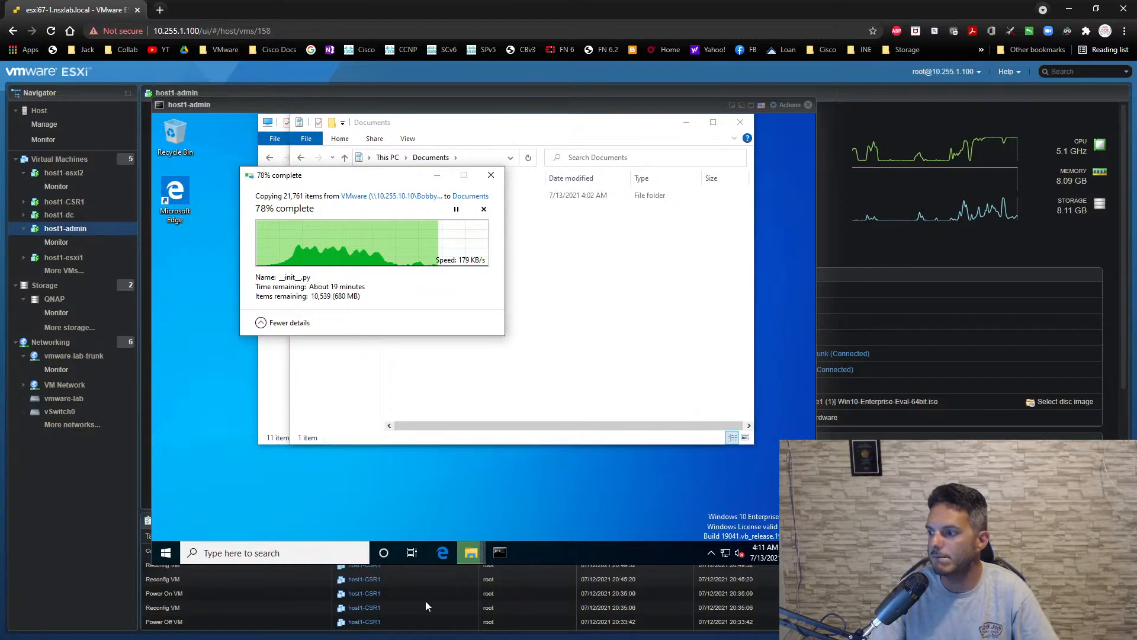
- Check the host1-admin machine's resource usage in Task Manager's detailed view, then minimize it and move the console aside
right_click(591, 549)
left_click(624, 490)
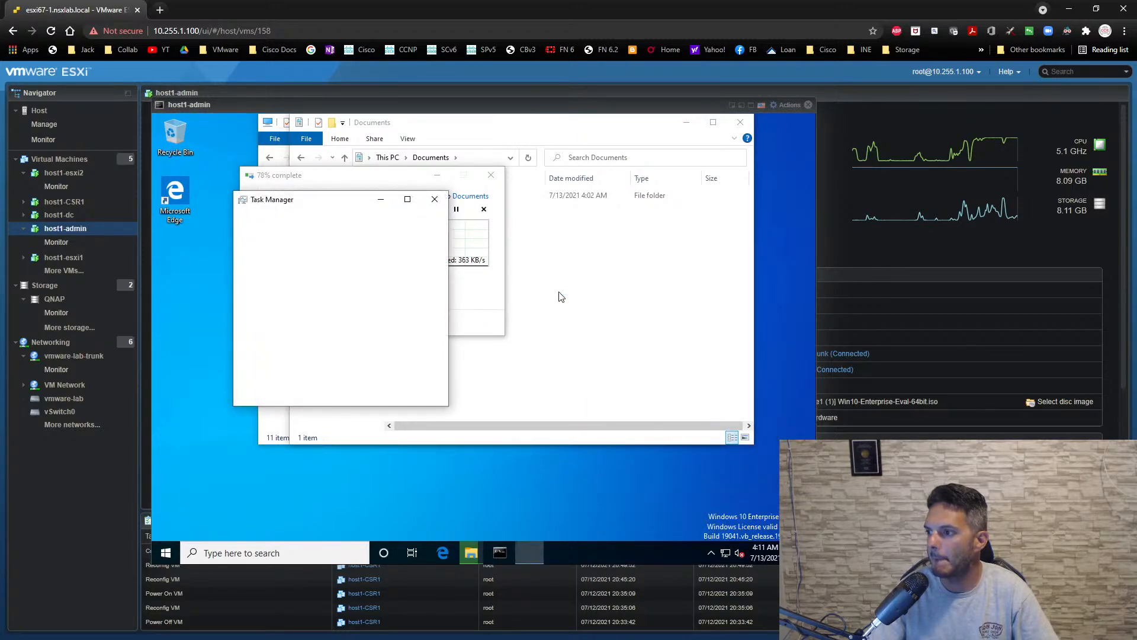
left_click(245, 393)
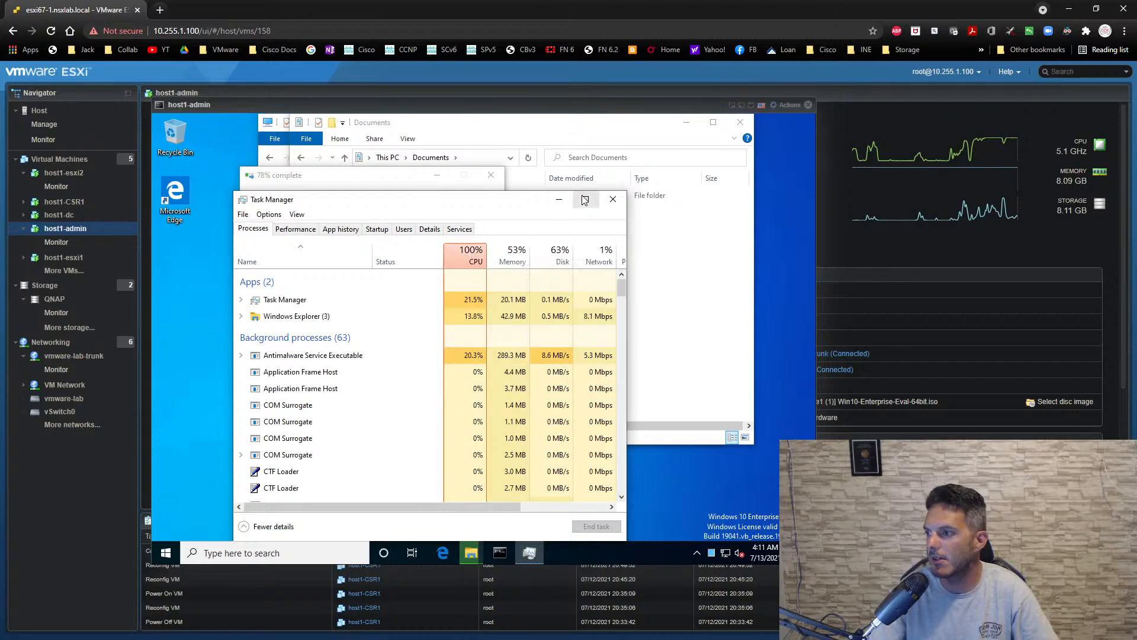
left_click(559, 199)
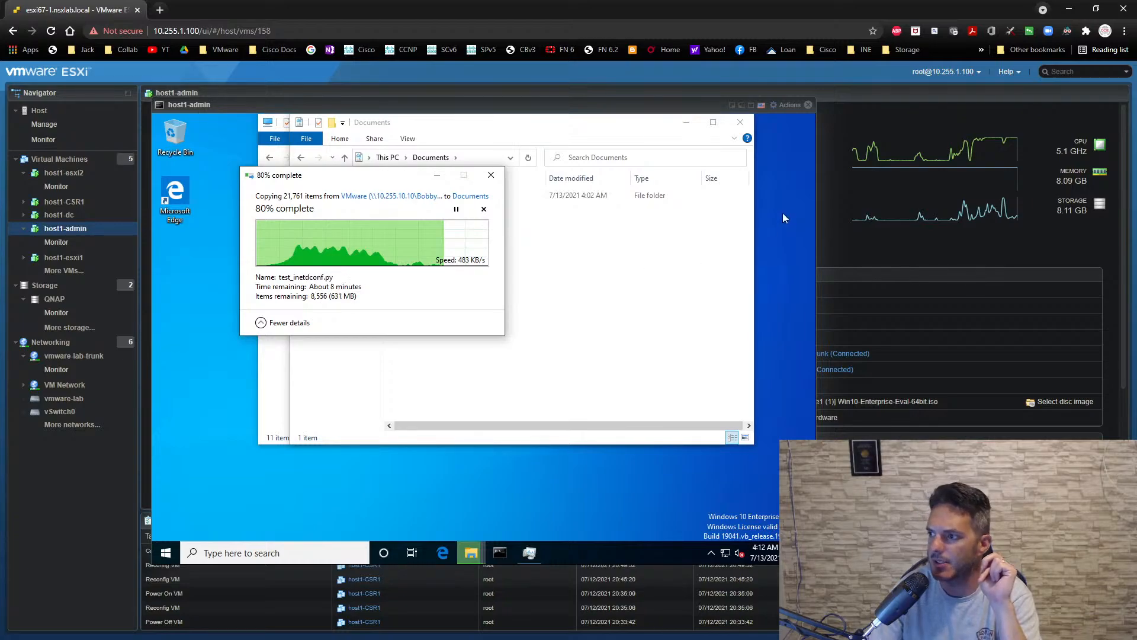
left_click_drag(624, 107, 869, 147)
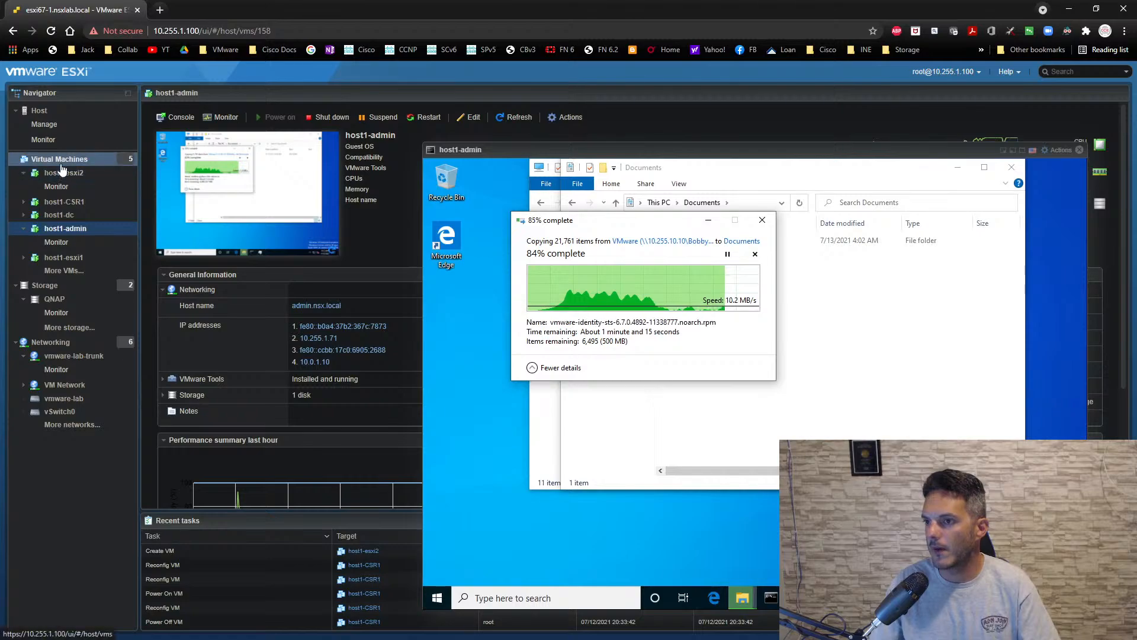
- Ping dc1-host1 from the Command Prompt on the host1-admin machine
left_click(770, 597)
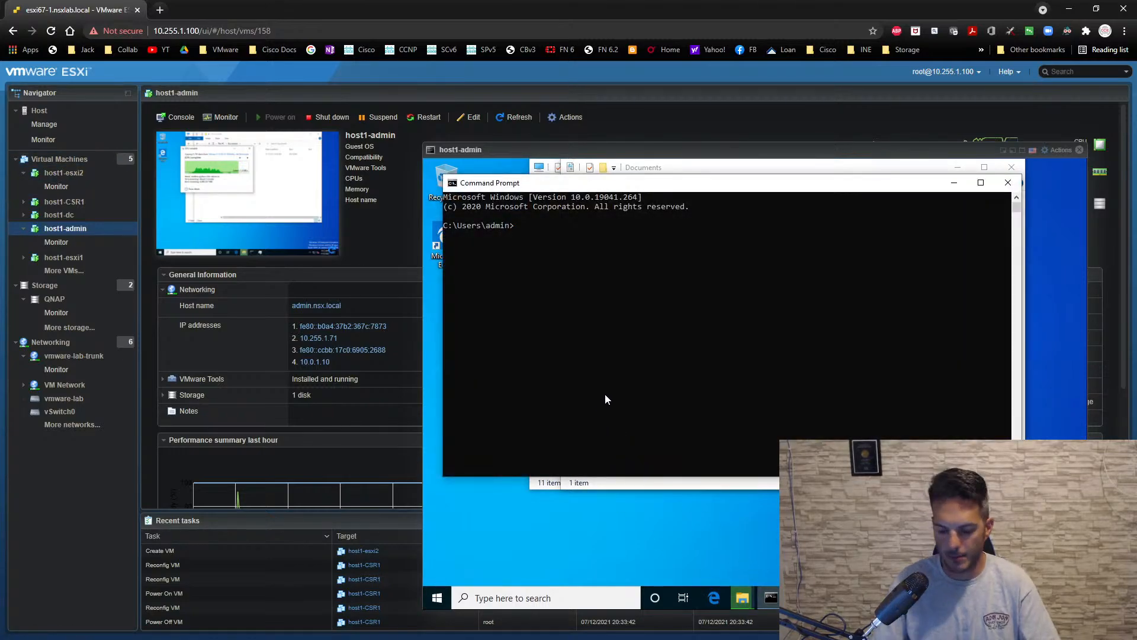
type("ping")
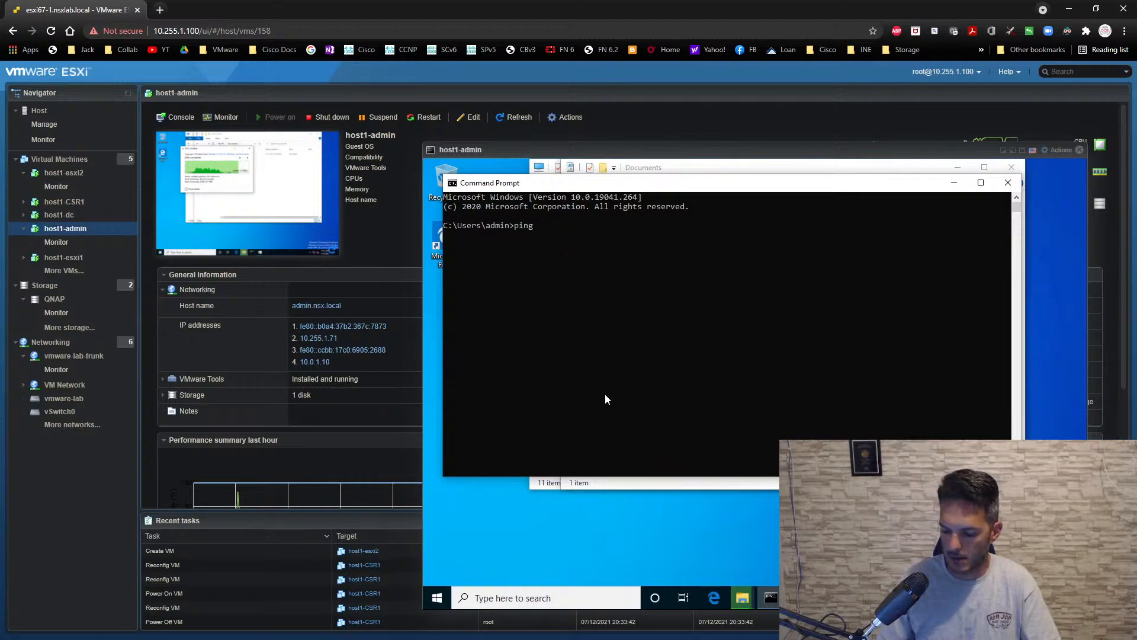
type(" dc1")
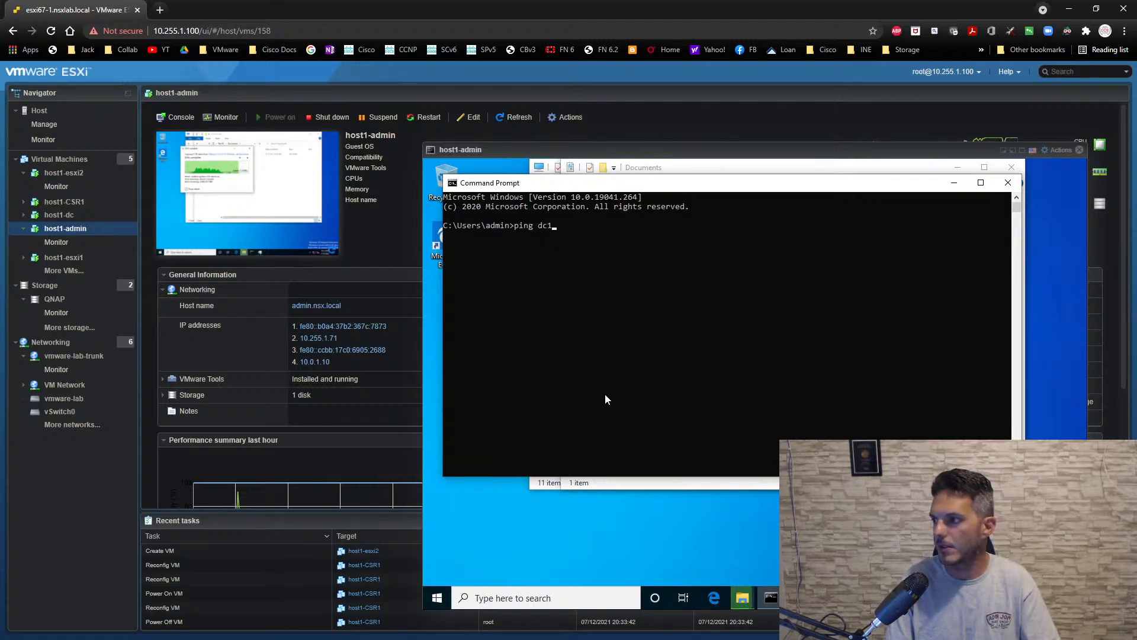
type("-host1")
key("Return")
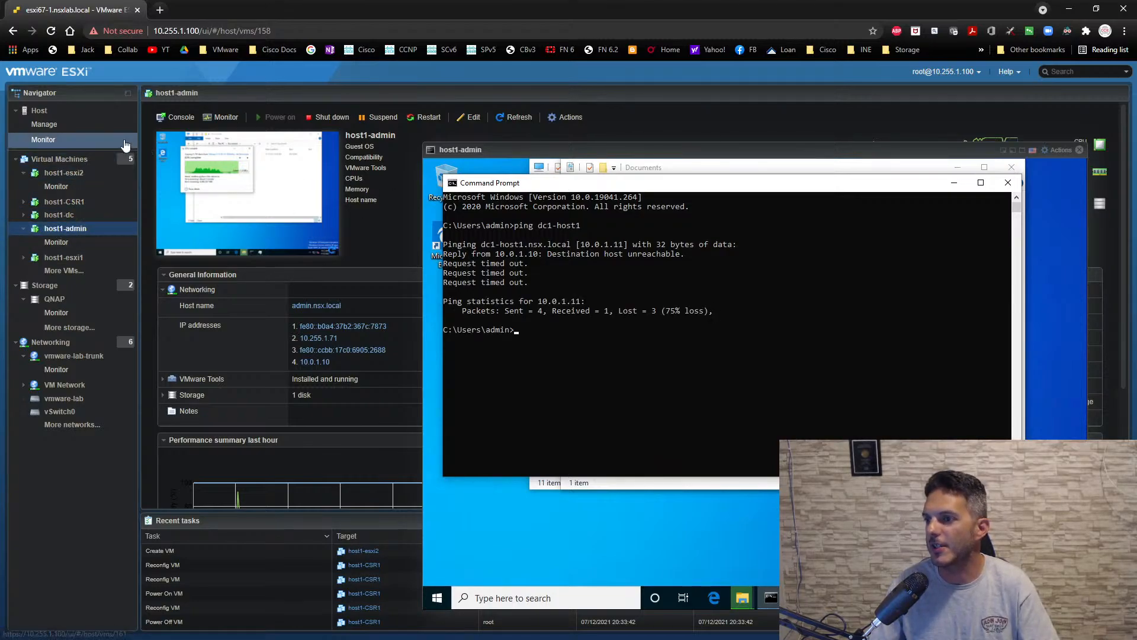
- Open the host1-esxi1 virtual machine's console and enter its System Customization screen
left_click(61, 165)
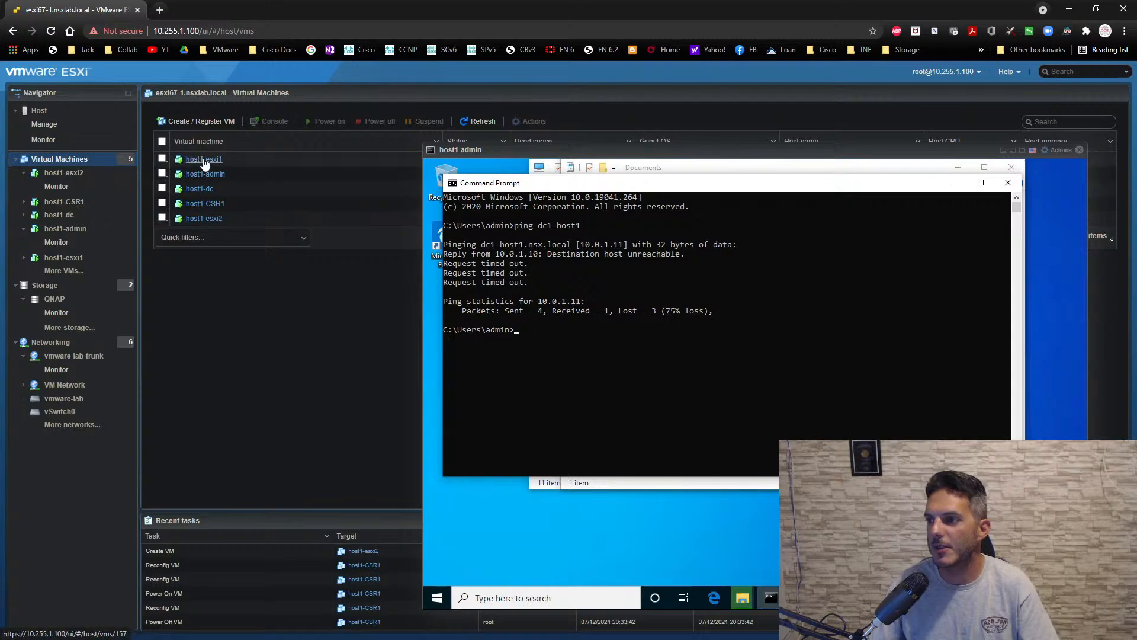
left_click(204, 163)
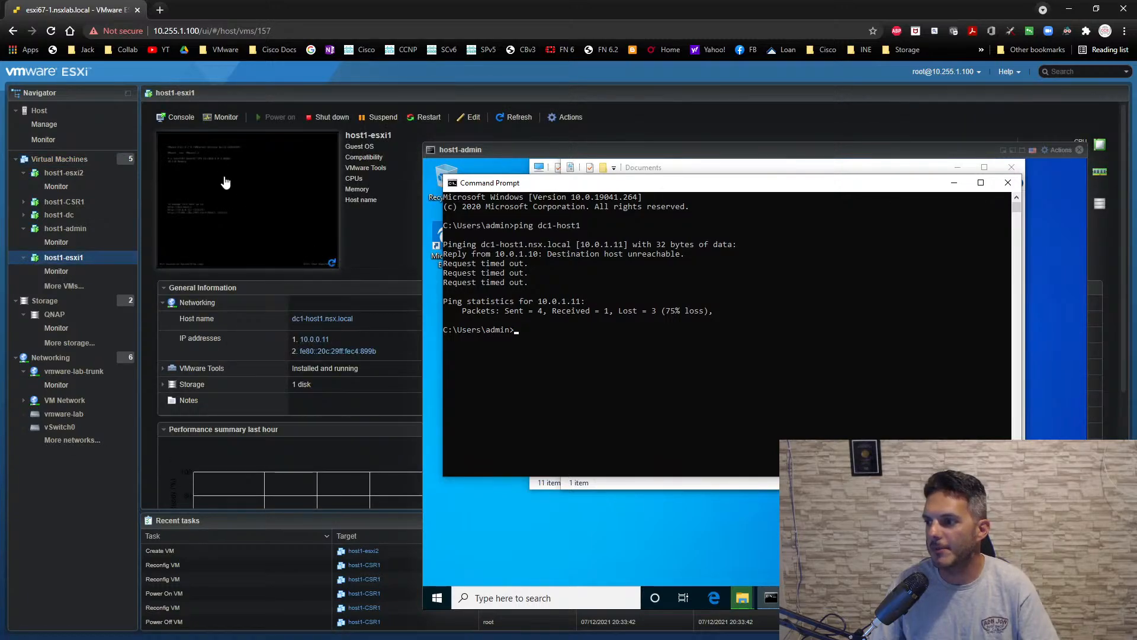
left_click(225, 182)
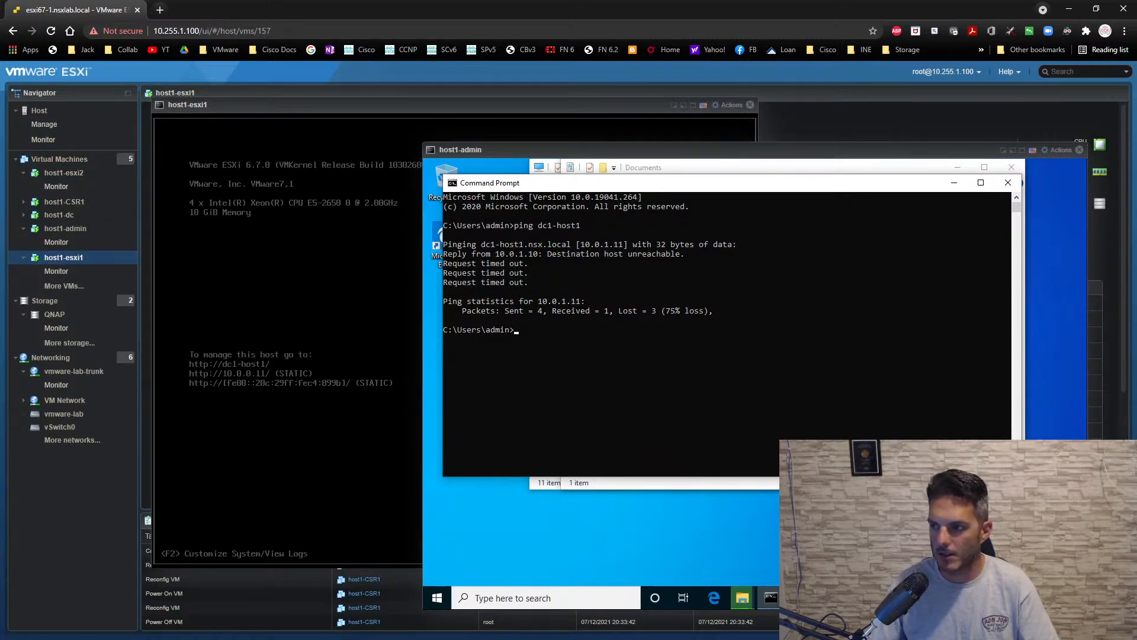
left_click(753, 563)
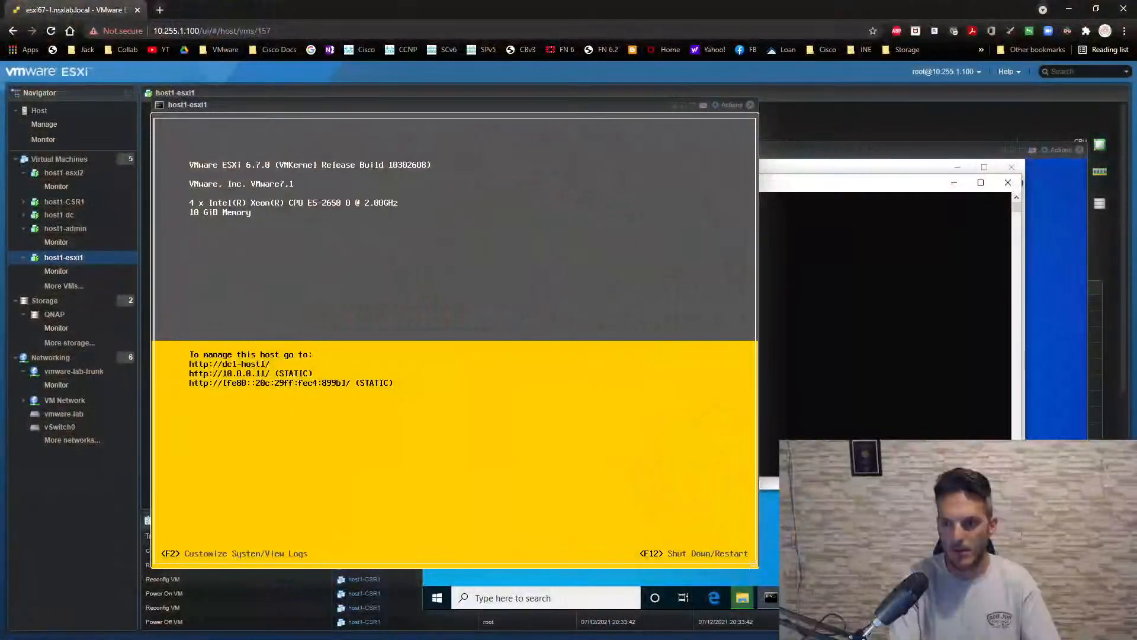
key("F2")
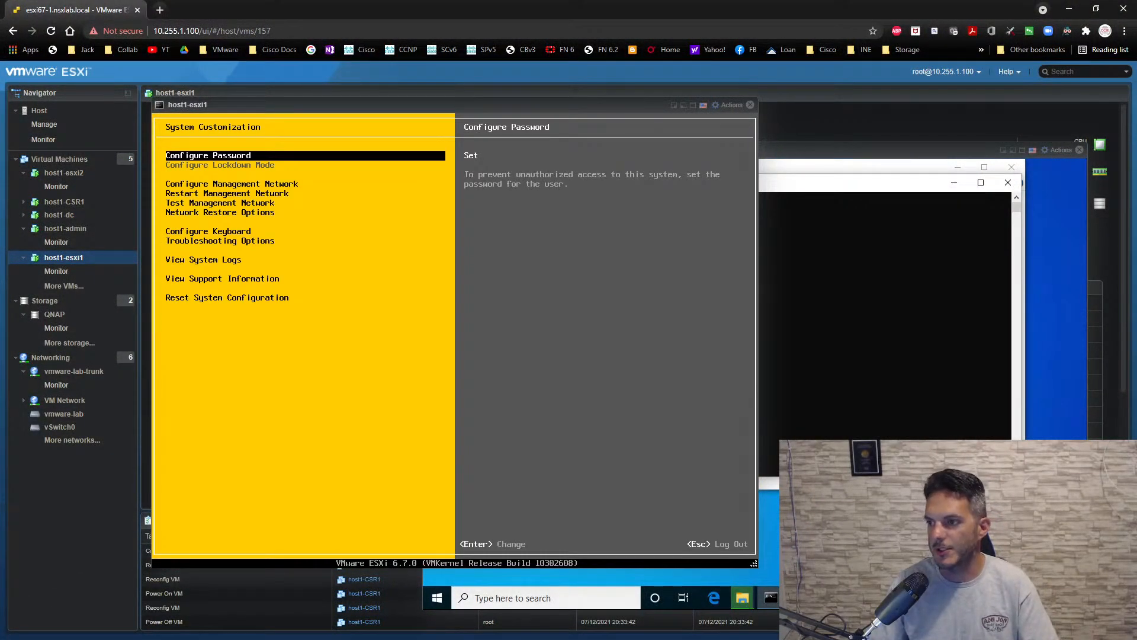
- Set the static IPv4 address of host1-esxi1's management network to 10.0.1.11
key("Down")
key("Return")
key("Down")
key("Down")
key("Return")
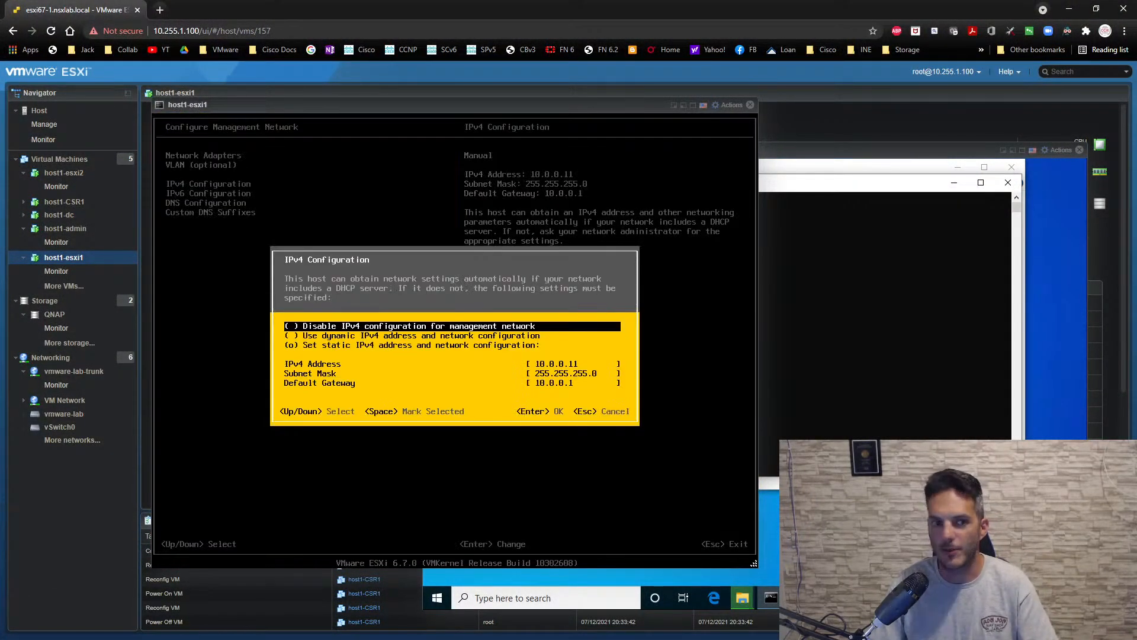
key("Down")
key("Down")
key("Down")
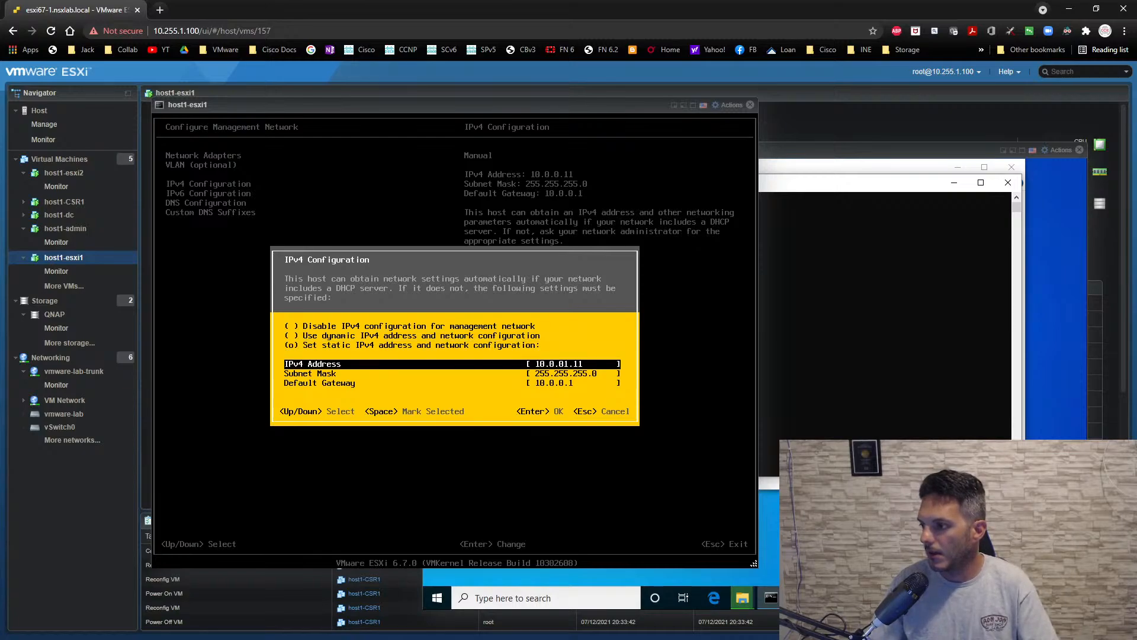
key("BackSpace")
- Set host1-esxi1's default gateway to 10.0.1.1 and save the IPv4 configuration
key("Down")
key("Down")
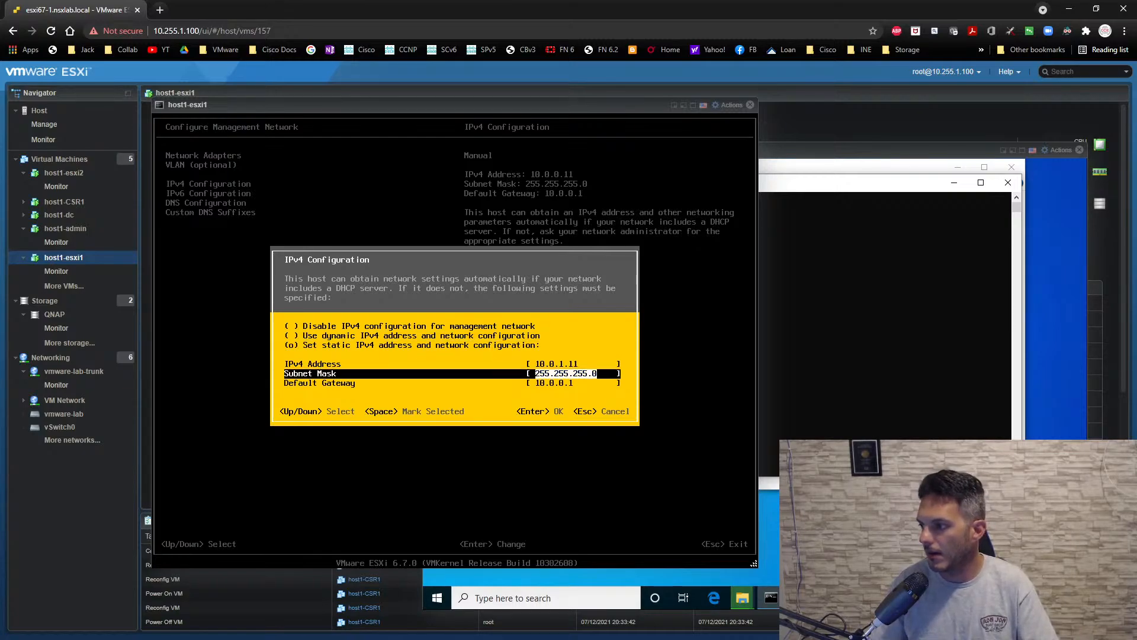
key("Left")
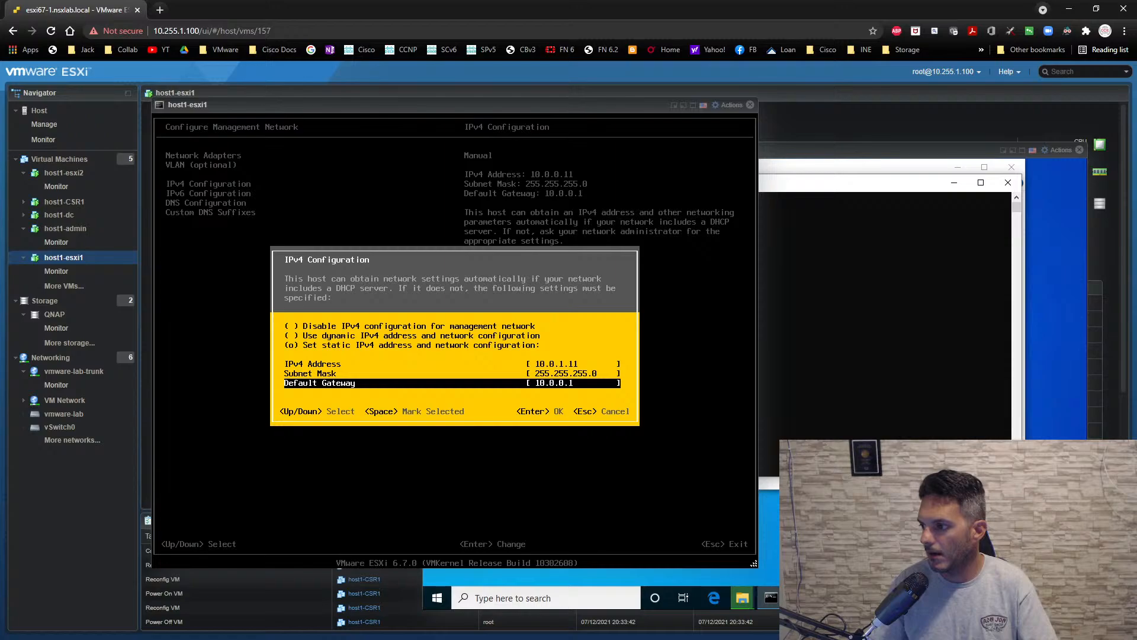
key("Left")
key("BackSpace")
type("1")
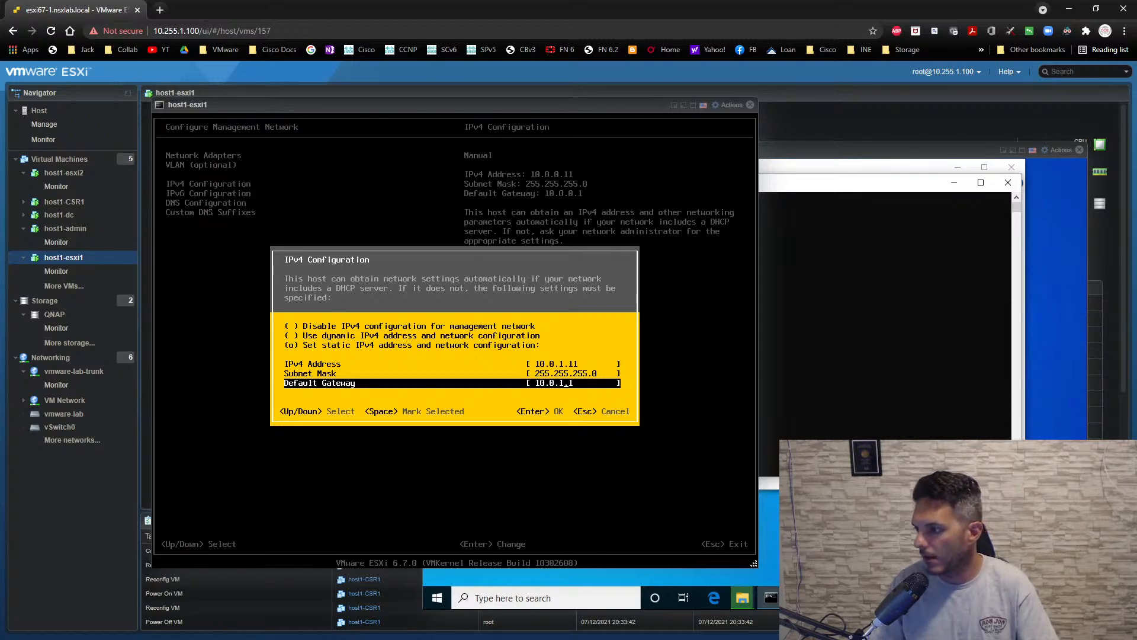
key("Return")
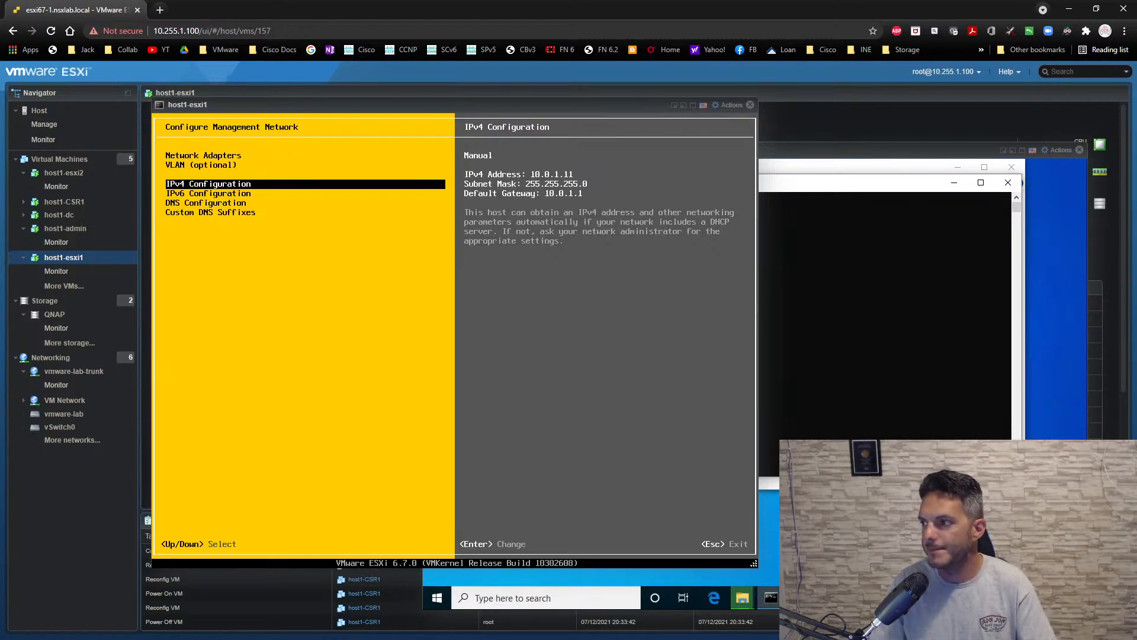
- Set host1-esxi1's primary DNS server to 10.0.1.254 and save the DNS configuration
key("Down")
key("Down")
key("Return")
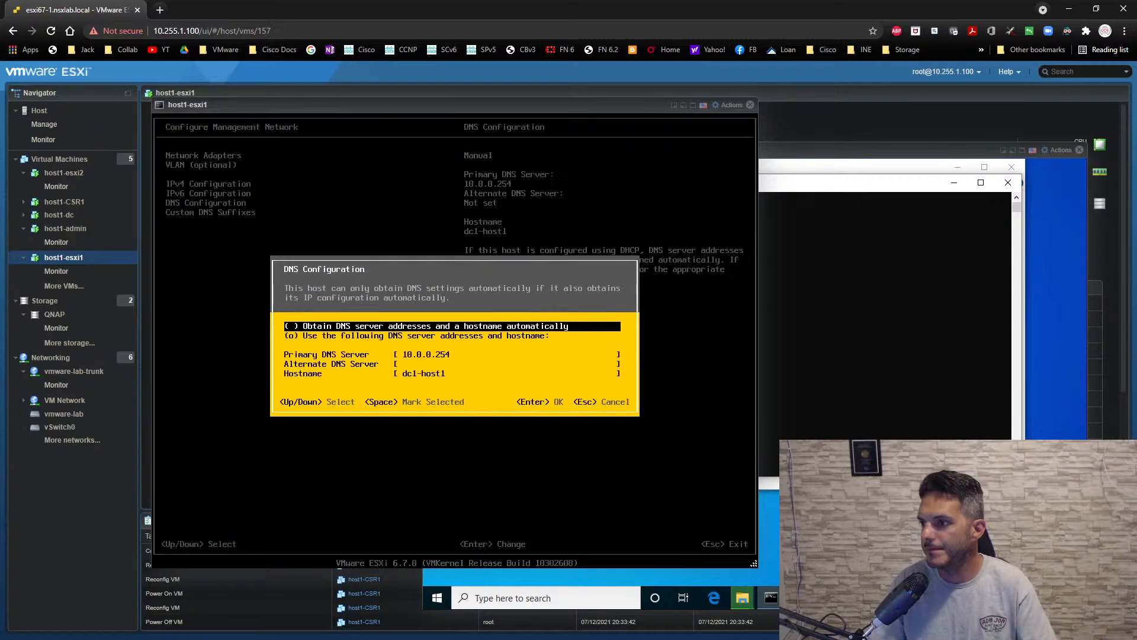
key("Down")
key("Down")
key("Down")
key("Up")
key("Right")
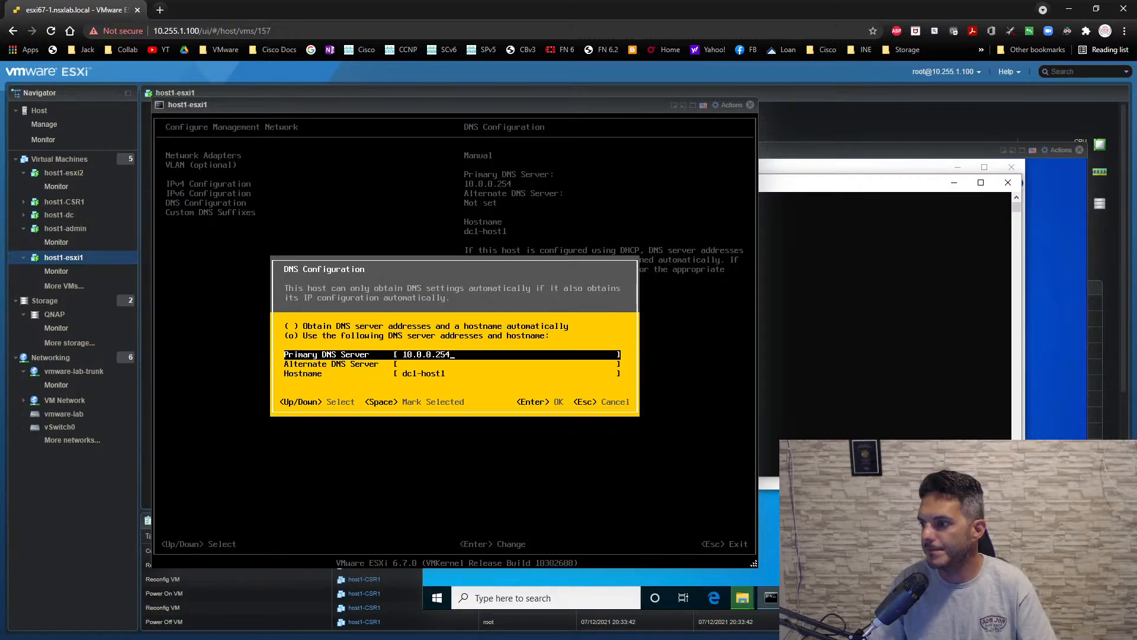
key("BackSpace")
key("BackSpace")
key("BackSpace")
key("BackSpace")
key("BackSpace")
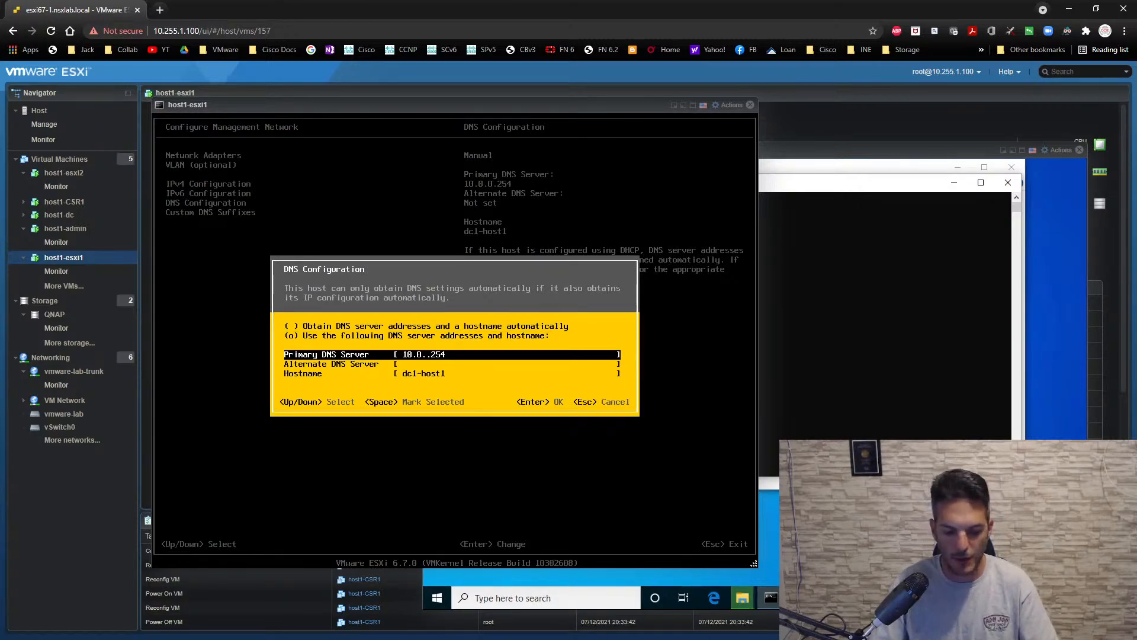
type("1.254")
key("Return")
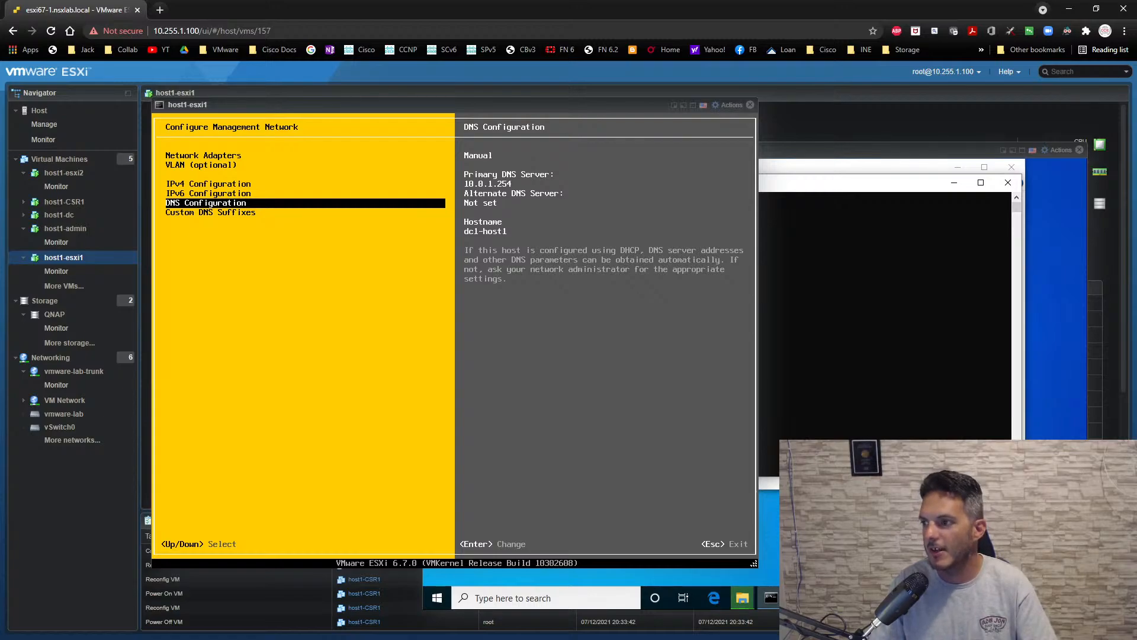
- Apply host1-esxi1's management network changes and close its console
key("Escape")
key("y")
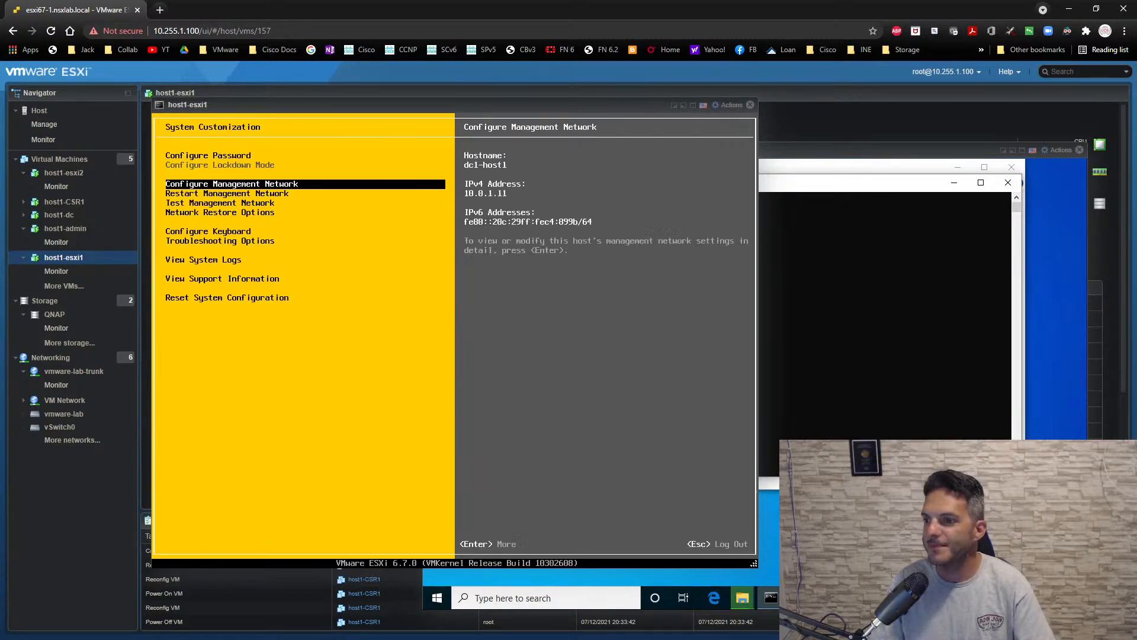
left_click(750, 105)
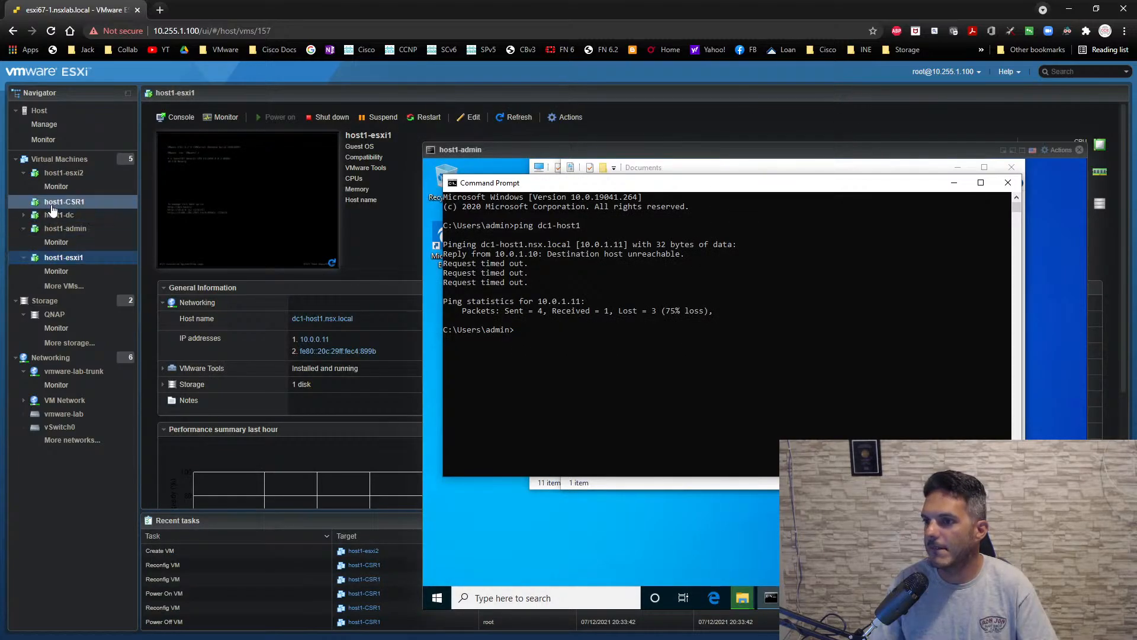
- Open the host1-esxi2 console and review the IPv4 and DNS configuration of its management network
left_click(62, 172)
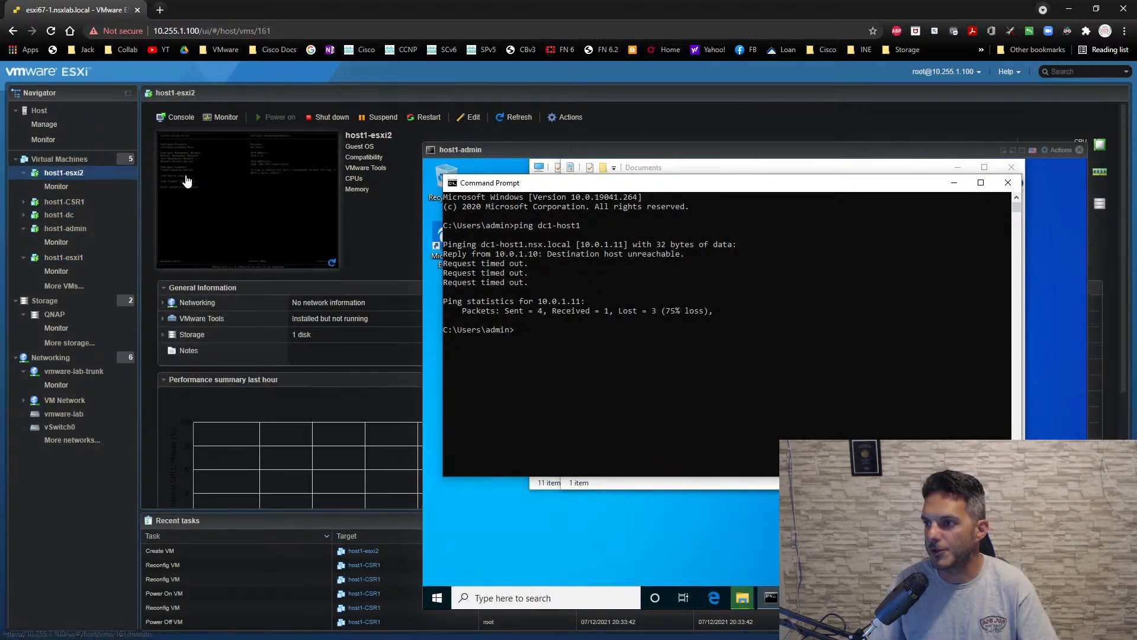
left_click(248, 200)
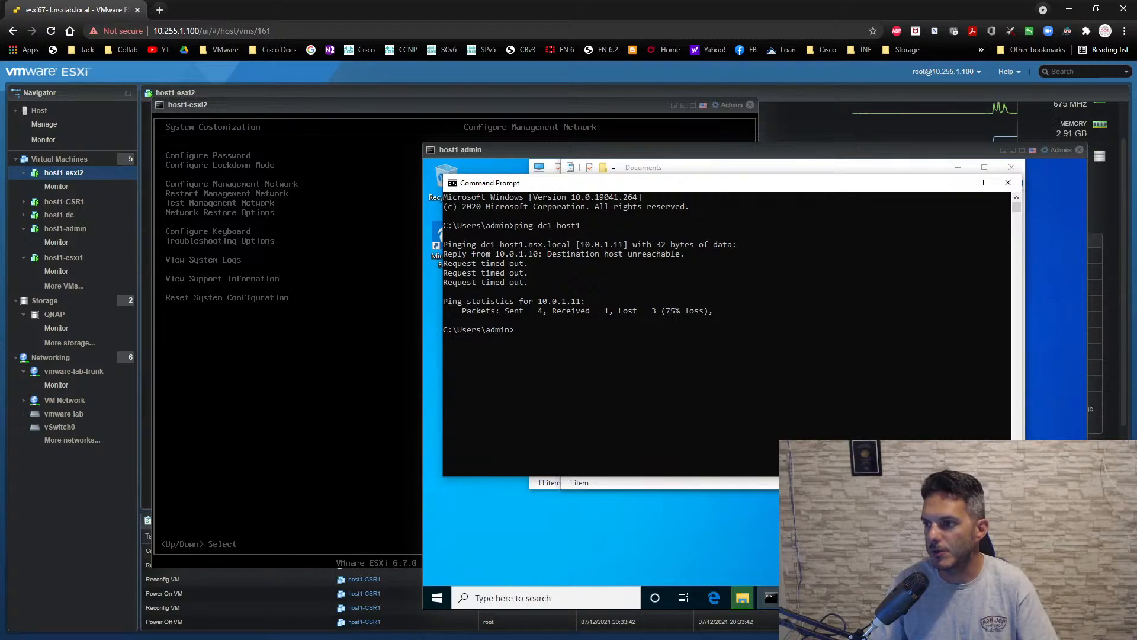
left_click(308, 296)
key("Down")
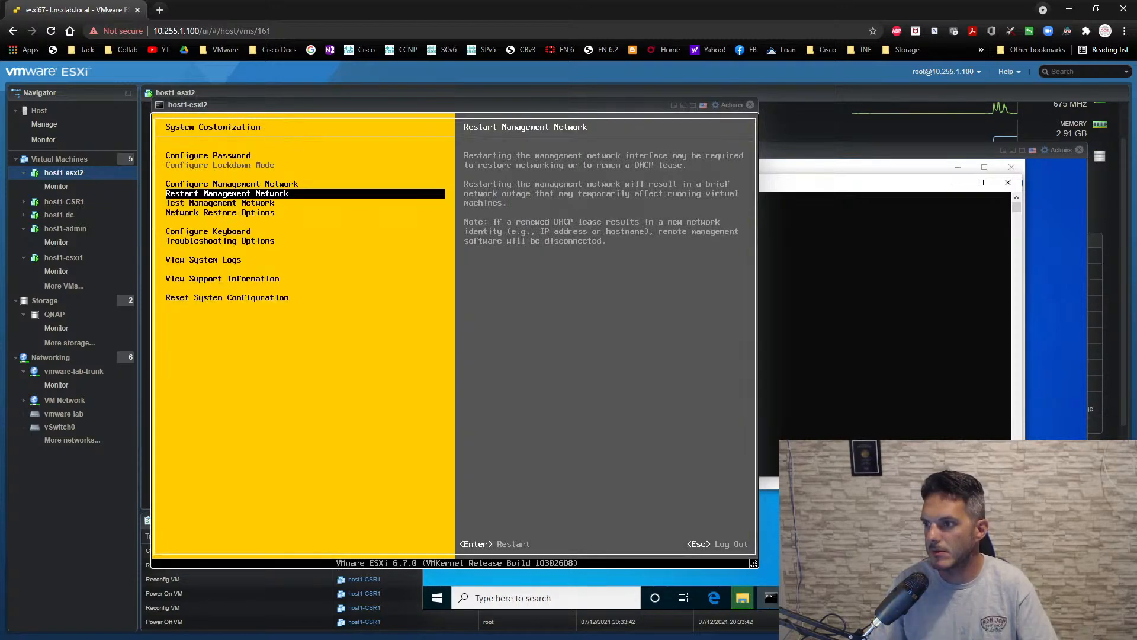
key("Up")
key("Return")
key("Down")
key("Down")
key("Return")
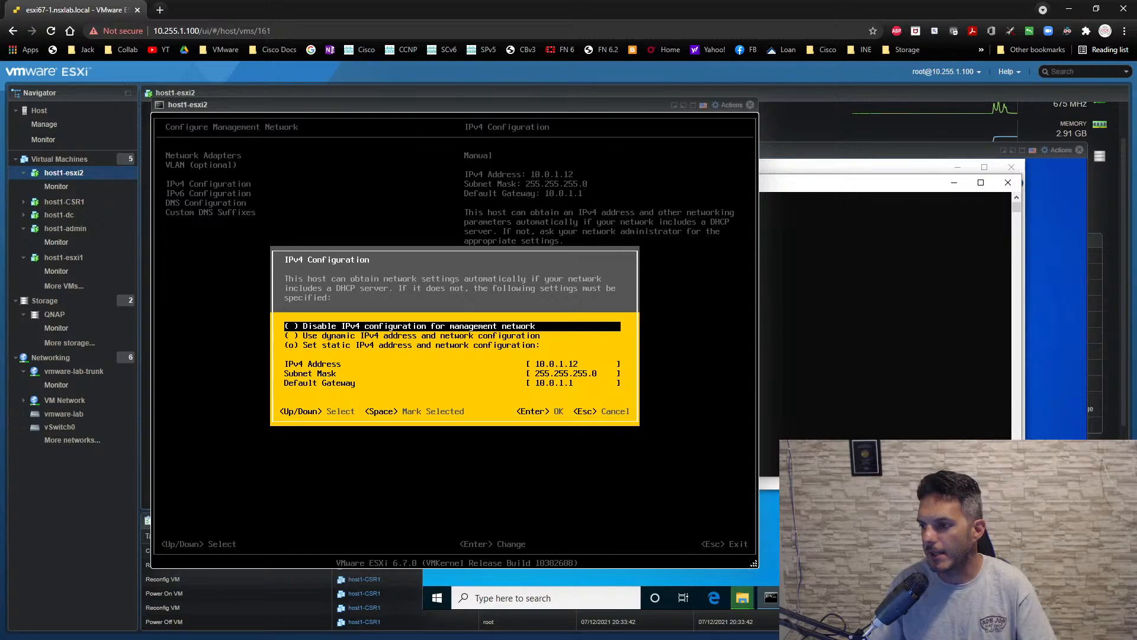
key("Escape")
key("Down")
key("Down")
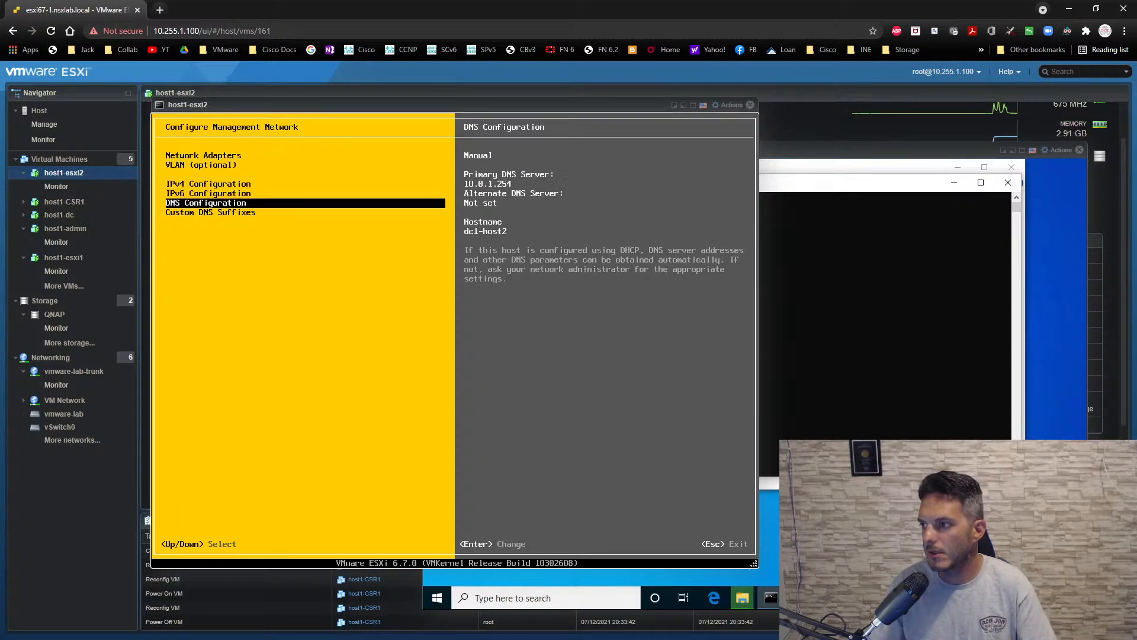
key("Escape")
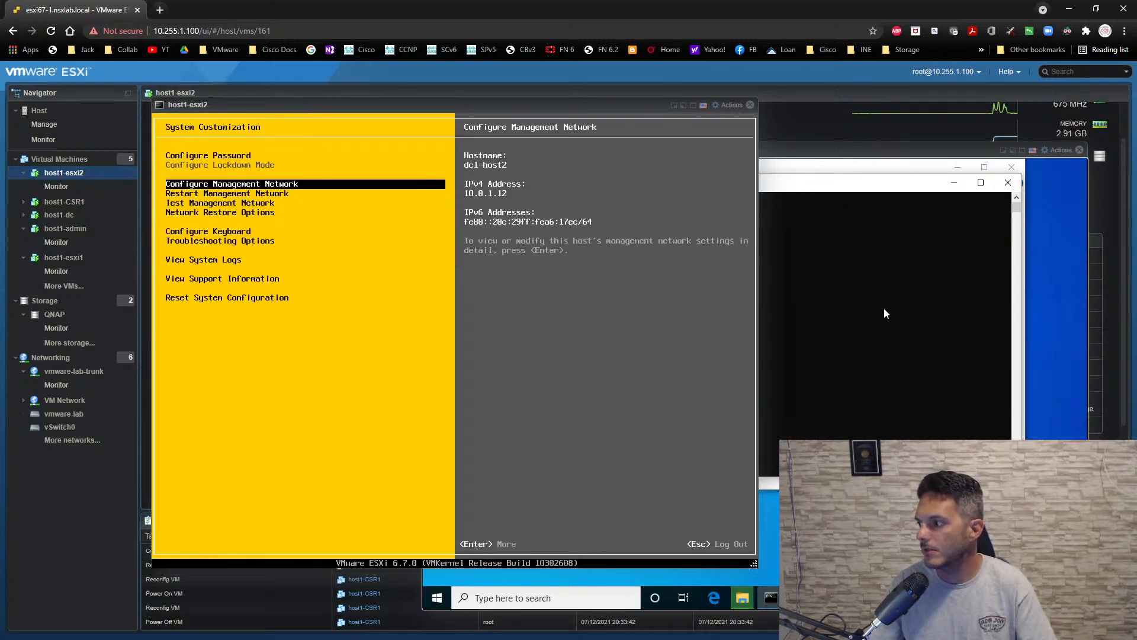
- Ping dc1-host1 again and ping dc1-host2 from the Command Prompt on host1-admin
left_click(884, 308)
key("Up")
key("Return")
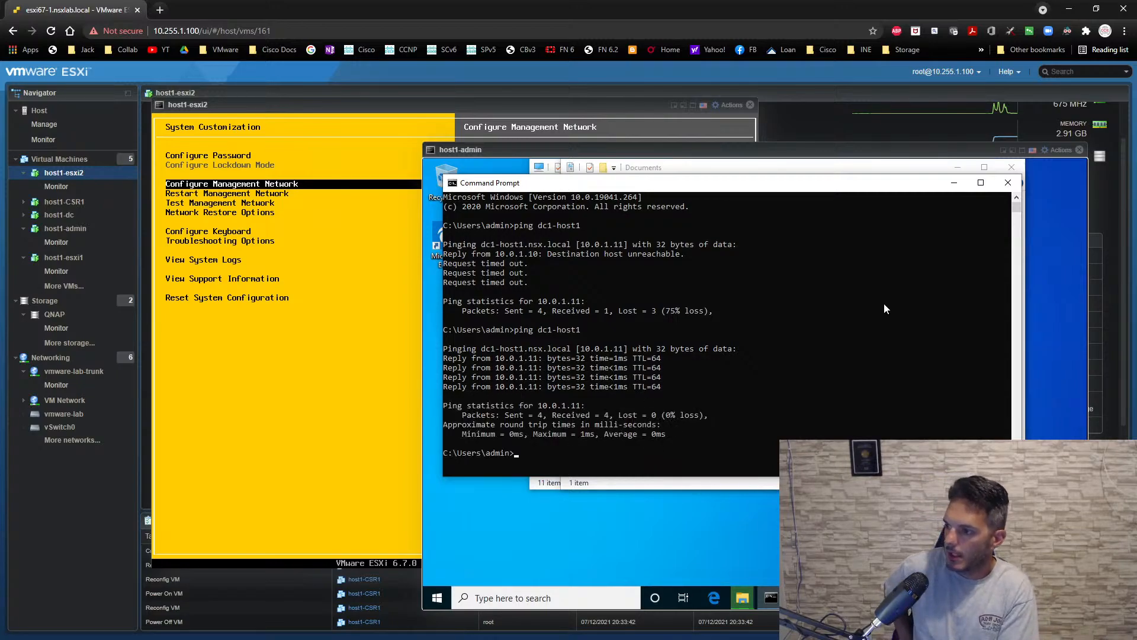
key("Up")
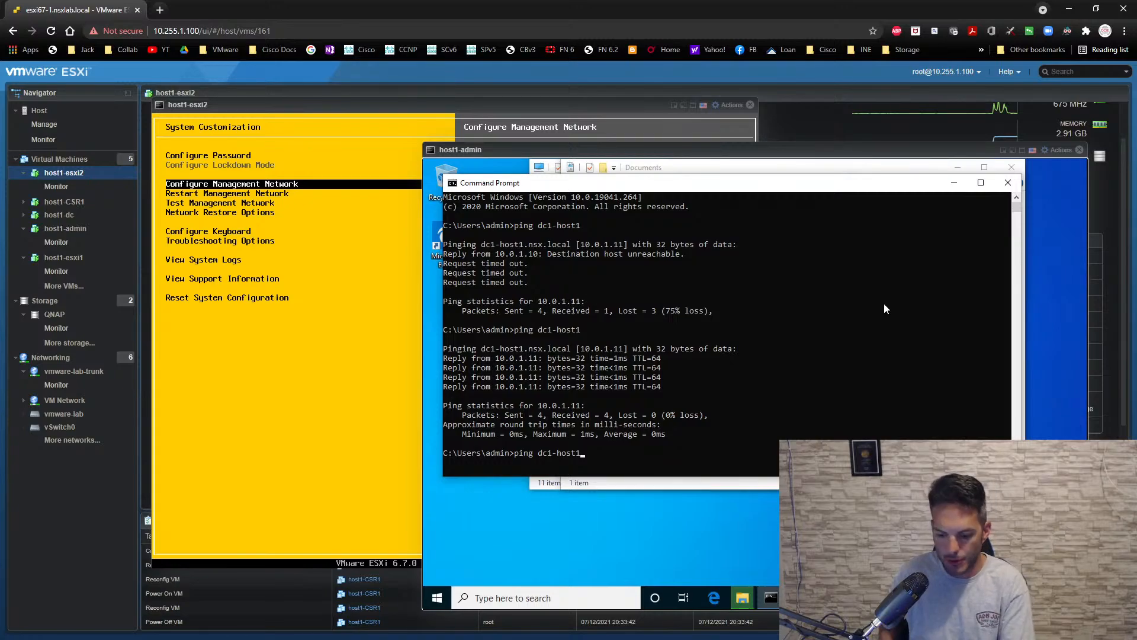
key("Return")
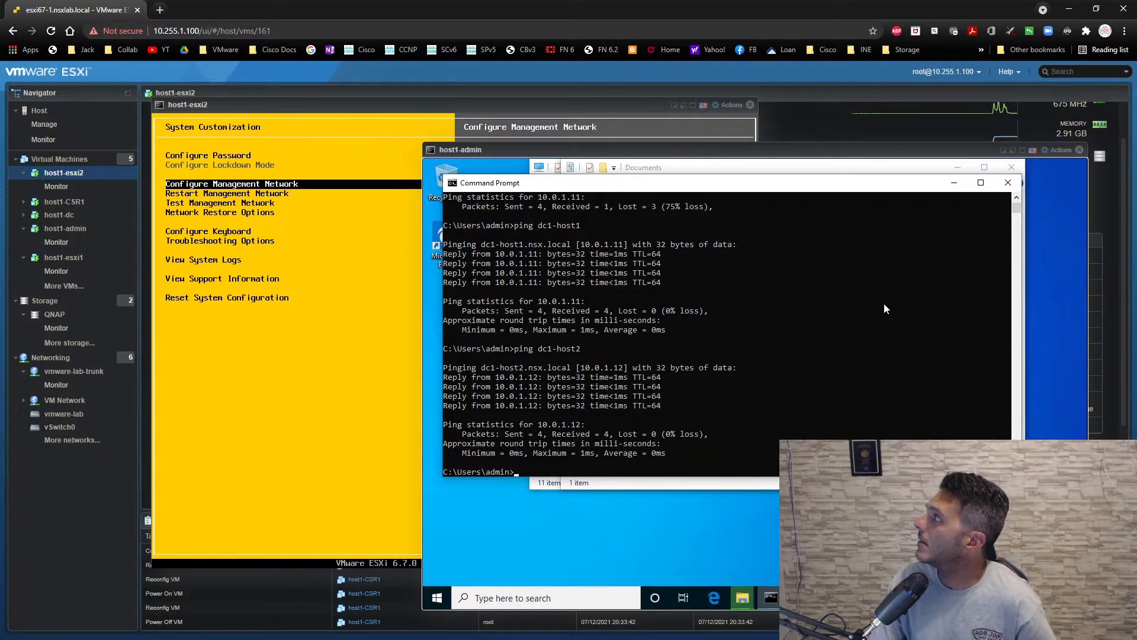
- Close the host1-esxi2 console and check the VCSA 6.7 folder copy in host1-admin's Documents folder
left_click(748, 106)
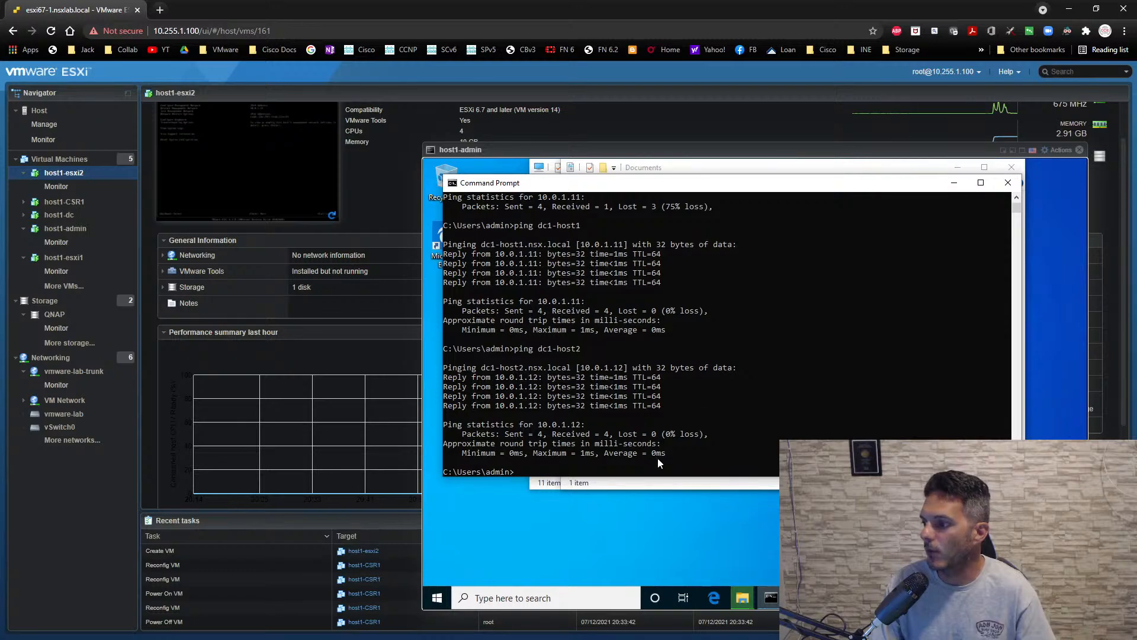
left_click(716, 485)
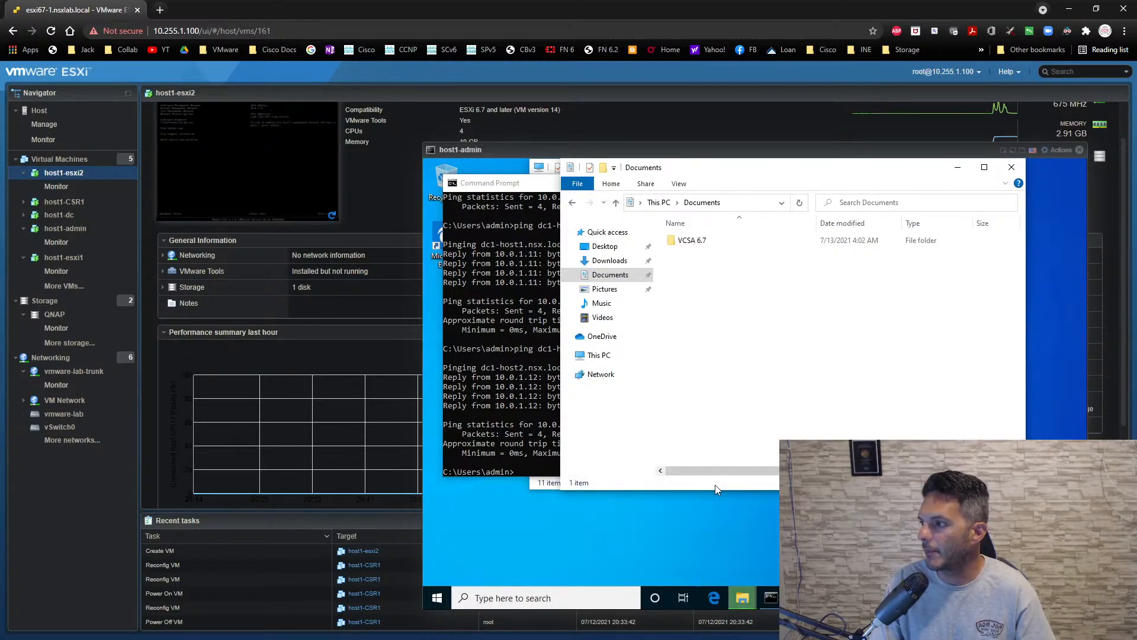
left_click(733, 602)
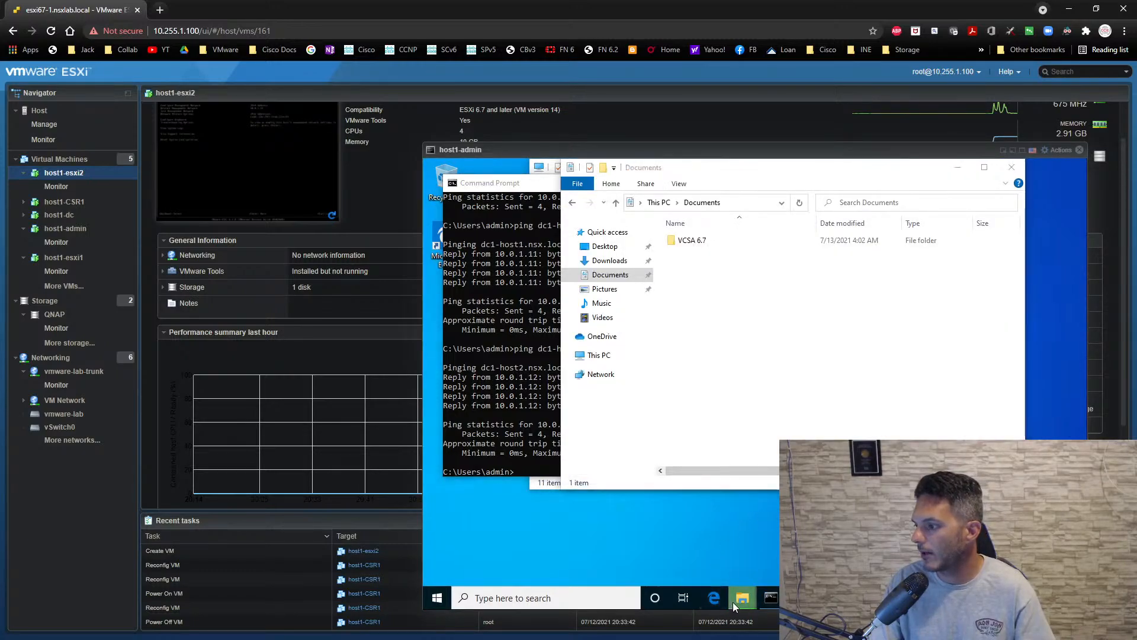
left_click(854, 544)
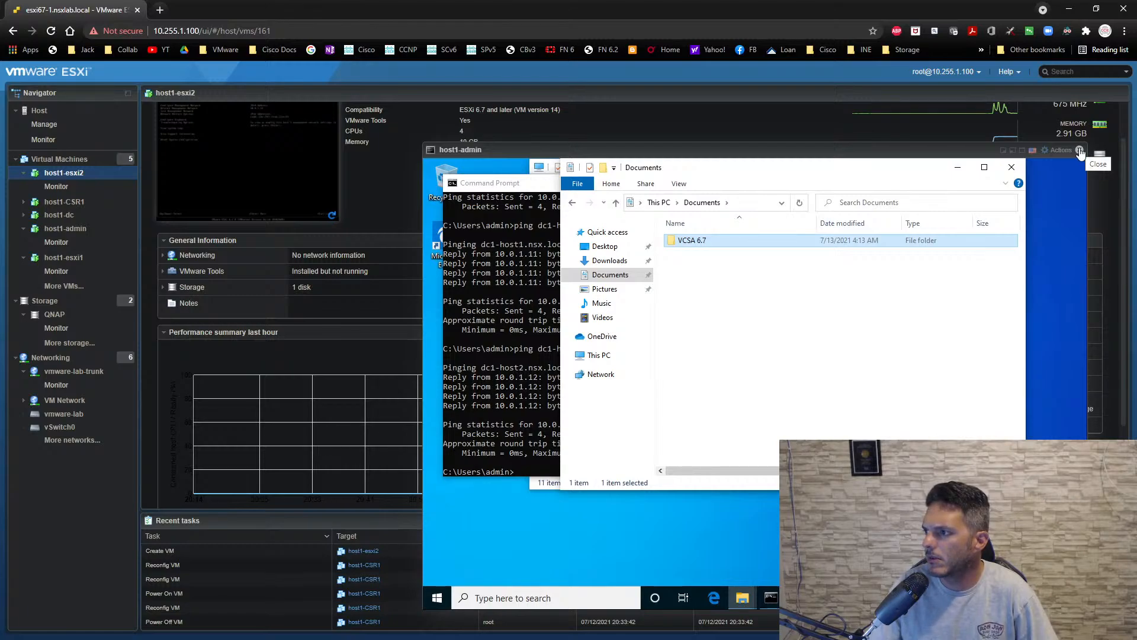
left_click(483, 546)
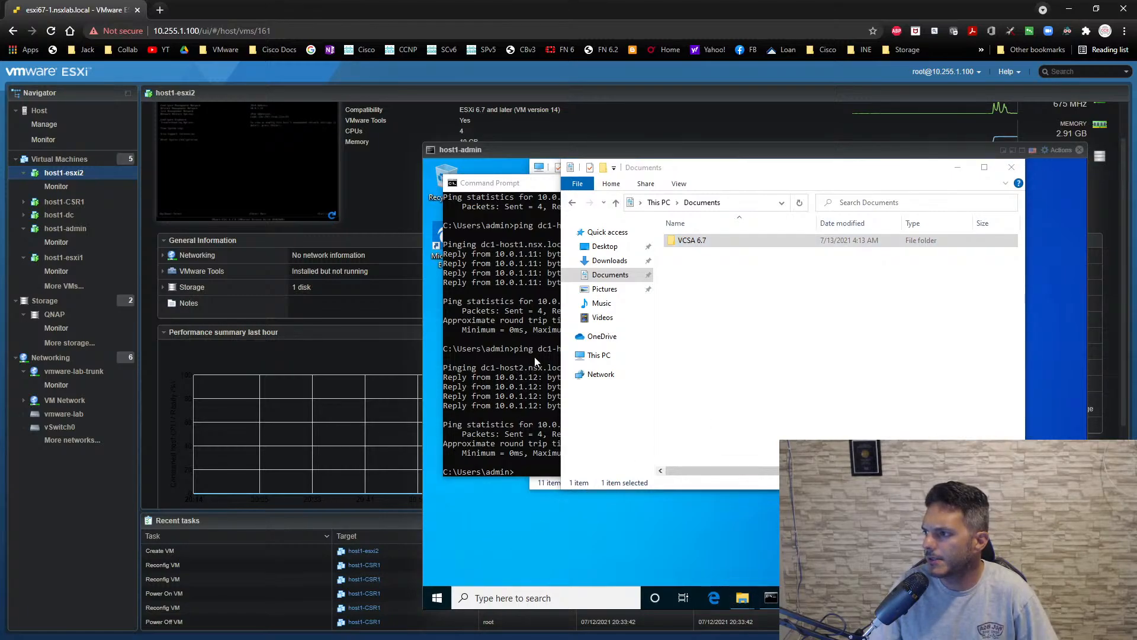
- Close the open Explorer and Command Prompt windows on host1-admin and leave the admin session for the lock screen
left_click(1011, 172)
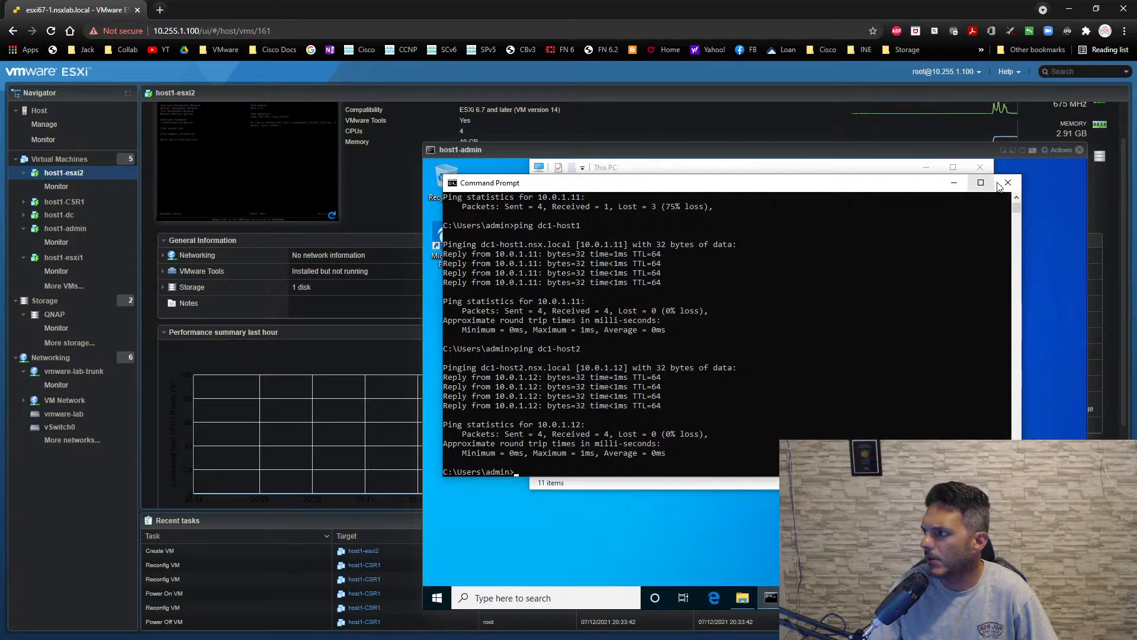
left_click(1007, 178)
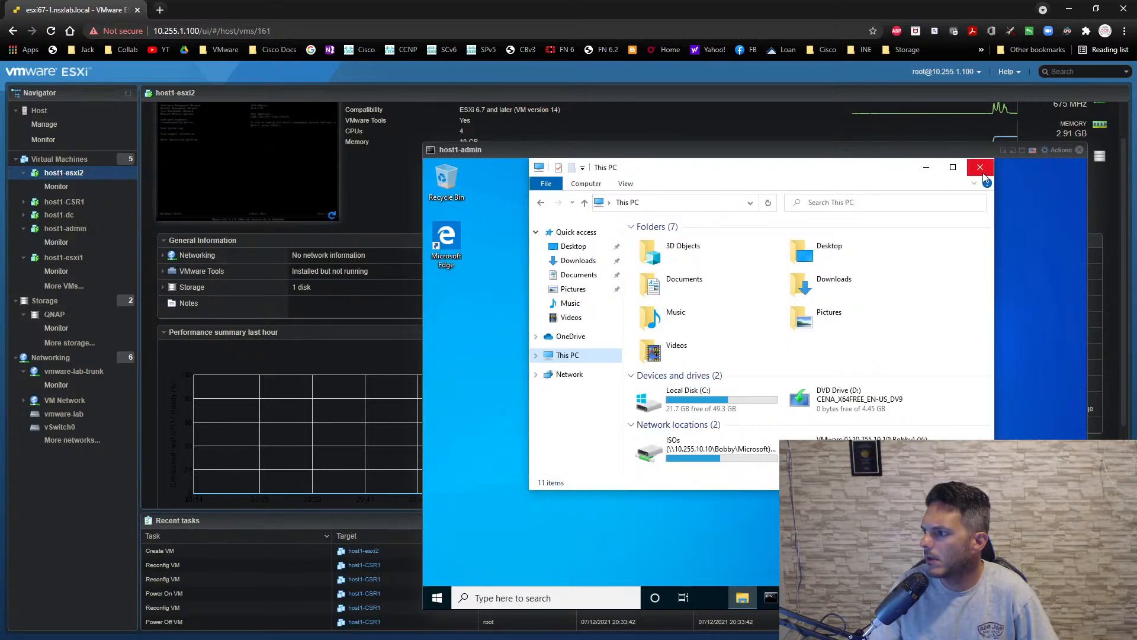
left_click(981, 171)
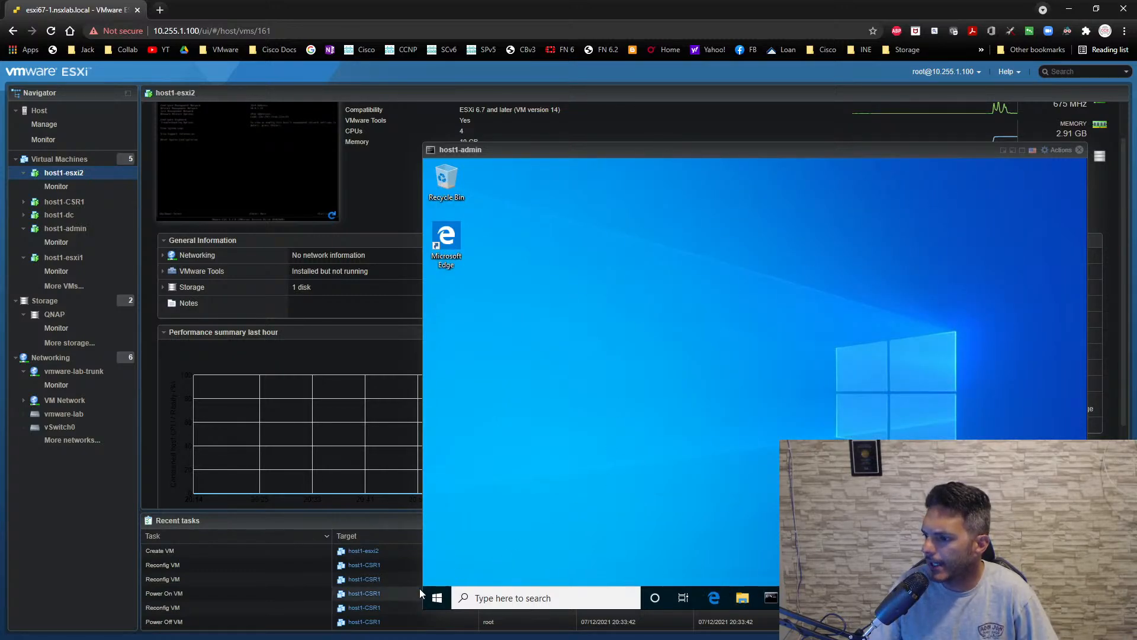
key("super")
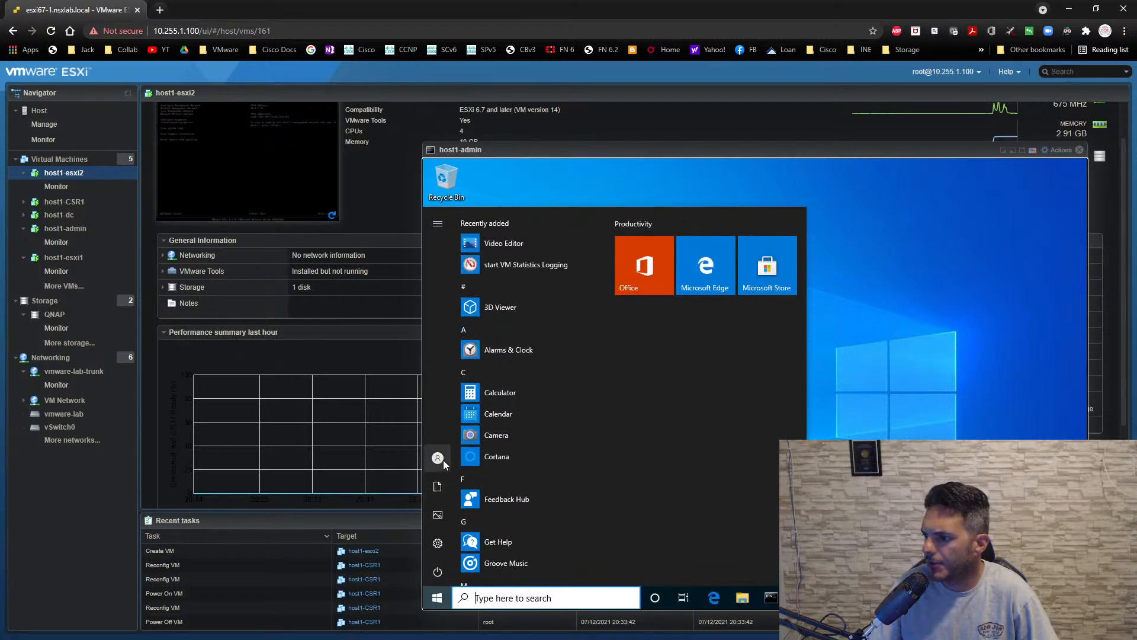
mouse_move(443, 460)
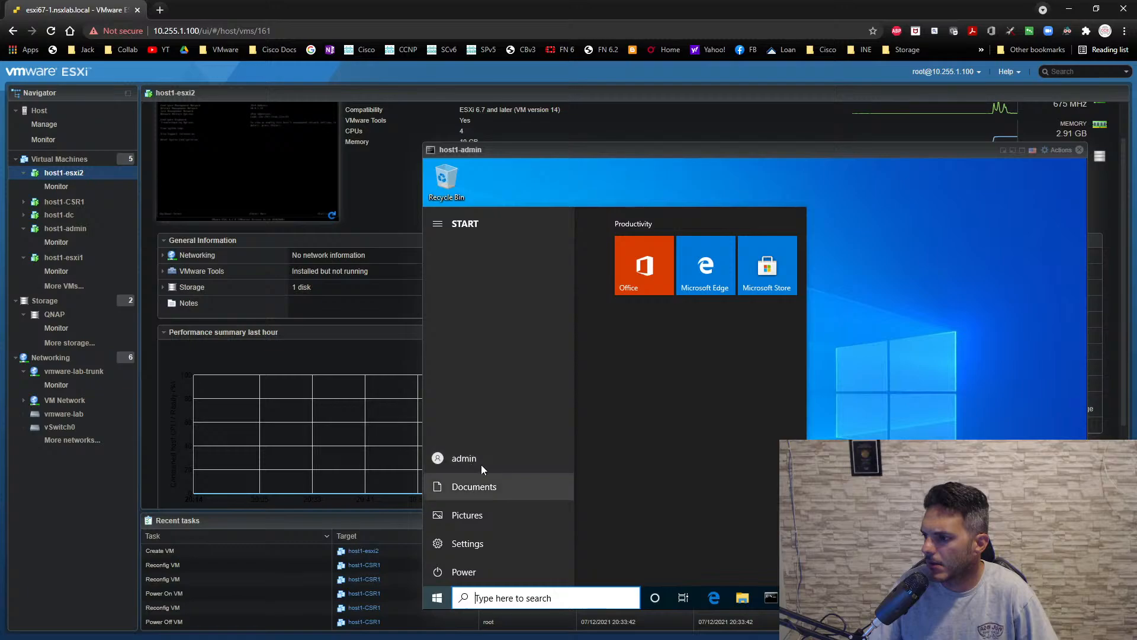
left_click(470, 454)
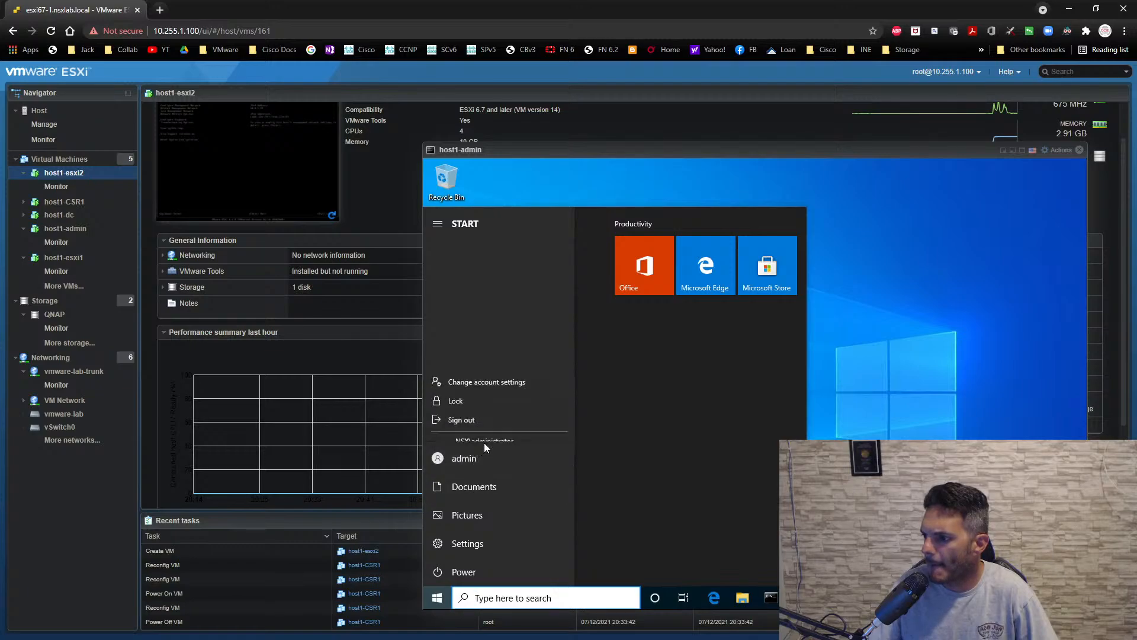
left_click(468, 375)
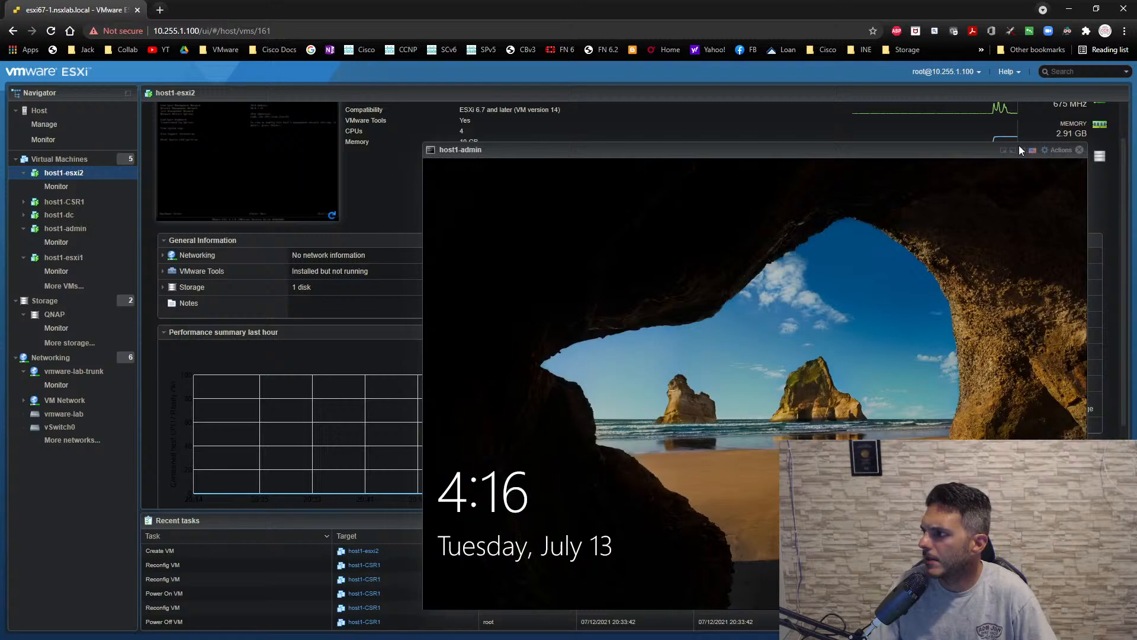
- Send Ctrl-Alt-Delete to host1-admin and sign in as NSX\administrator with the account password
left_click(1057, 150)
mouse_move(1046, 273)
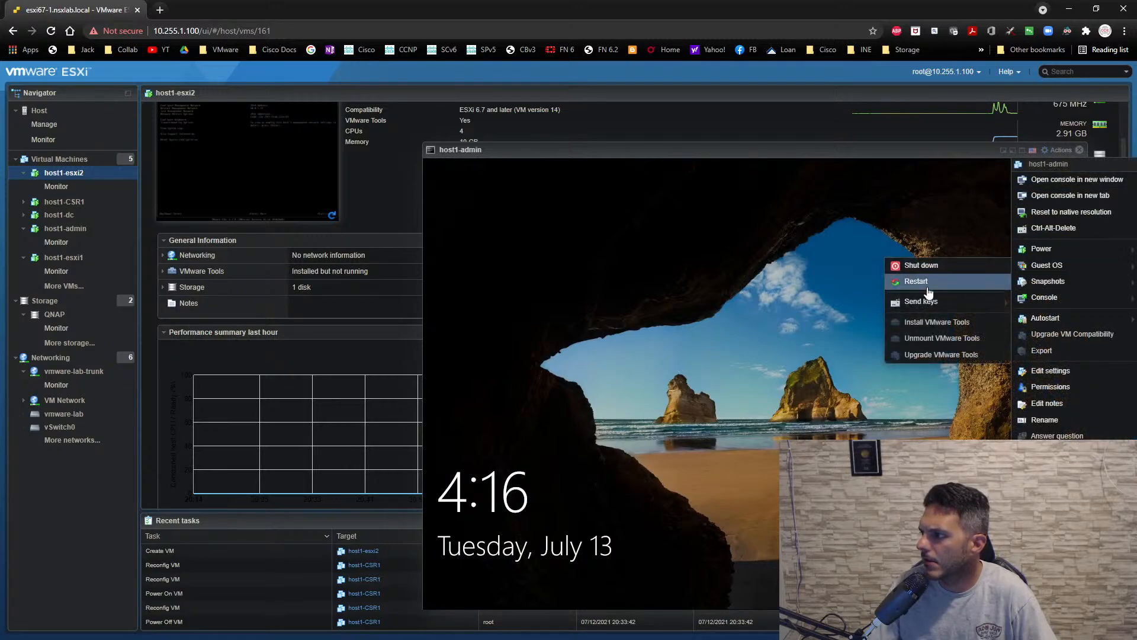
mouse_move(900, 301)
left_click(793, 302)
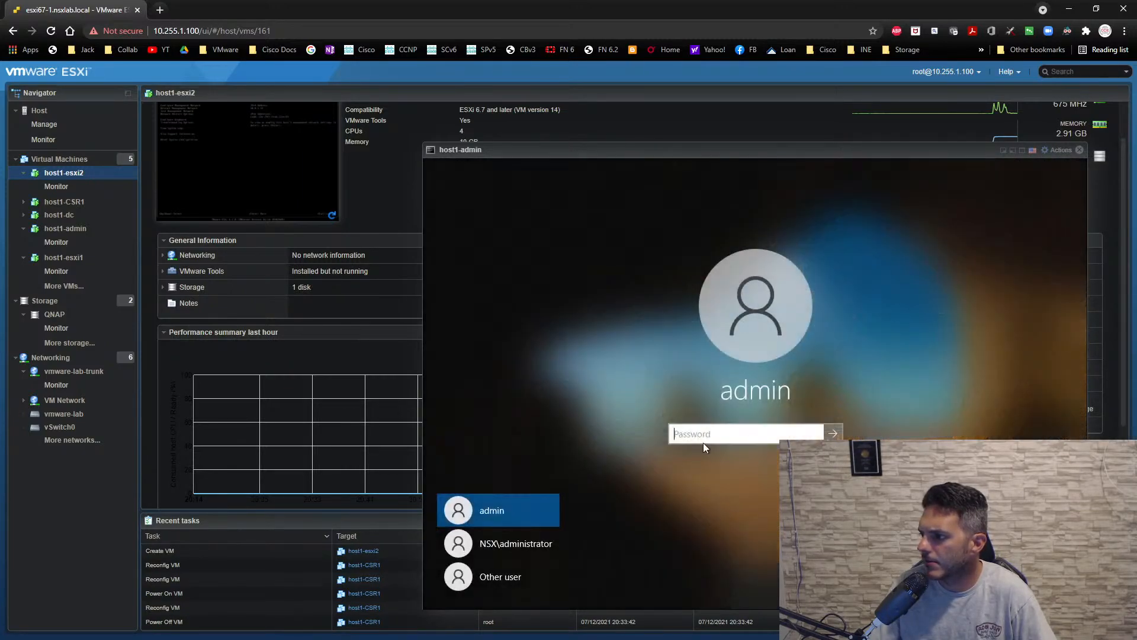
left_click(519, 550)
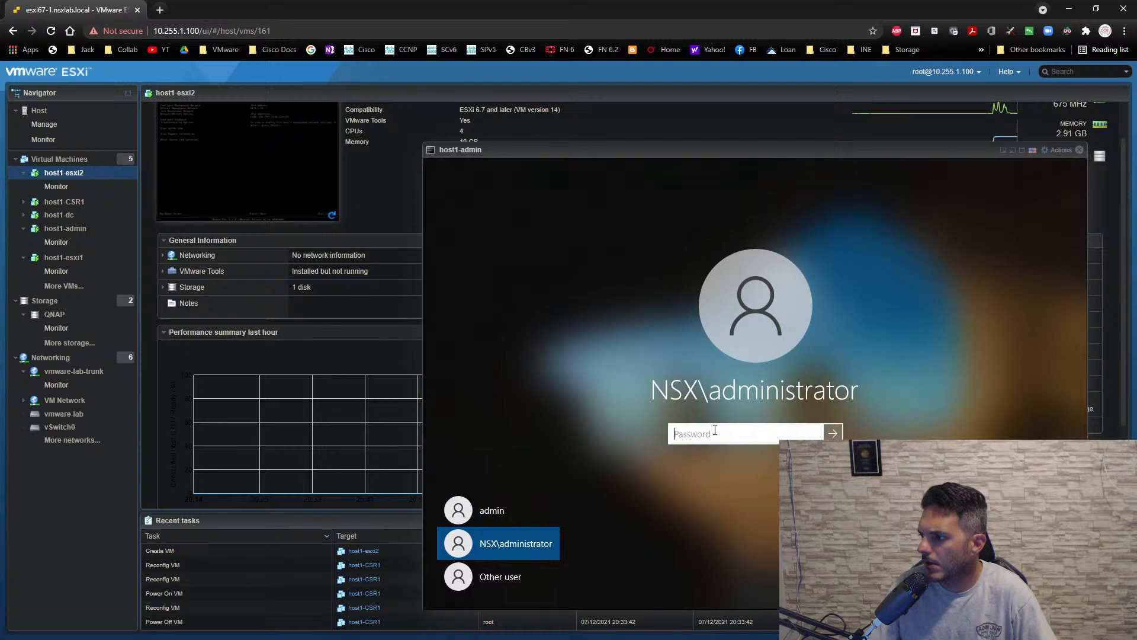
type("••")
key("BackSpace")
key("BackSpace")
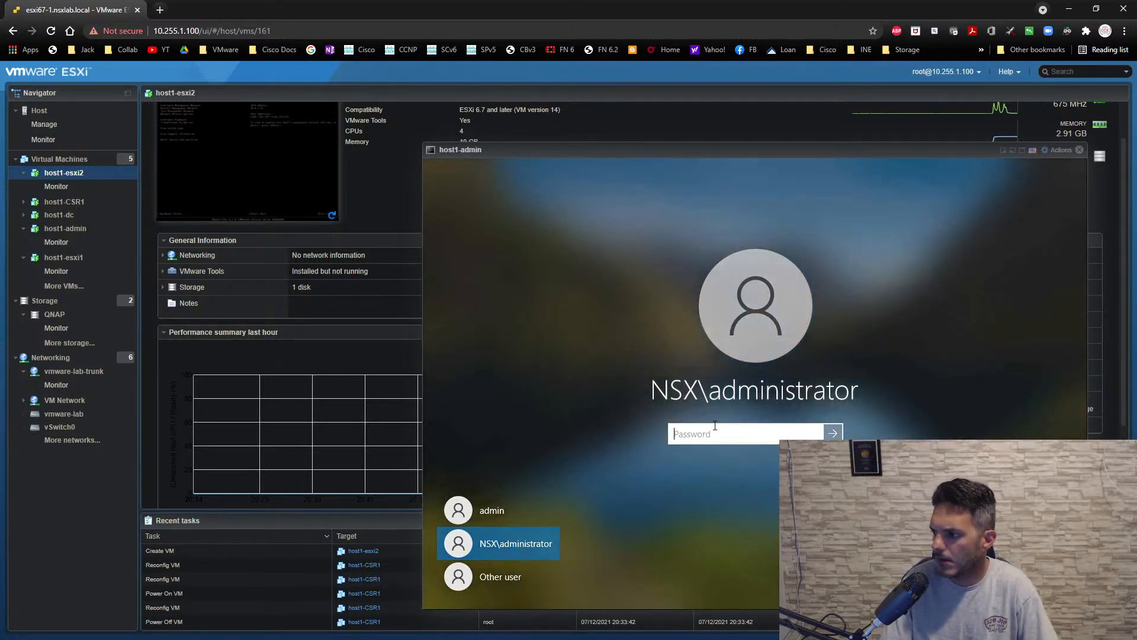
type("•••••••••")
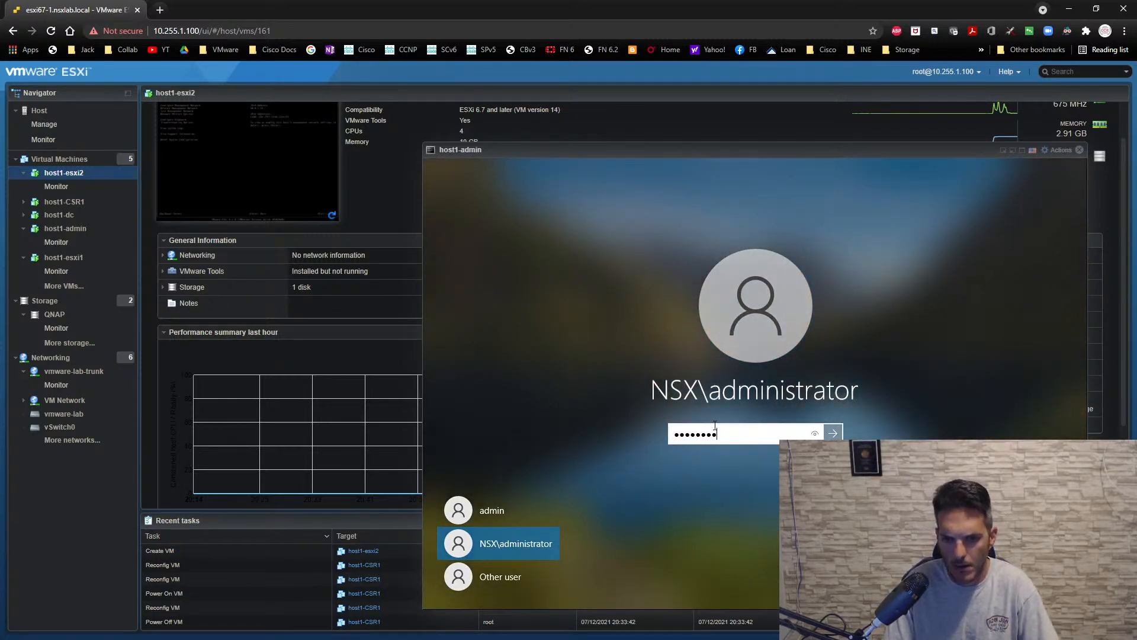
key("Return")
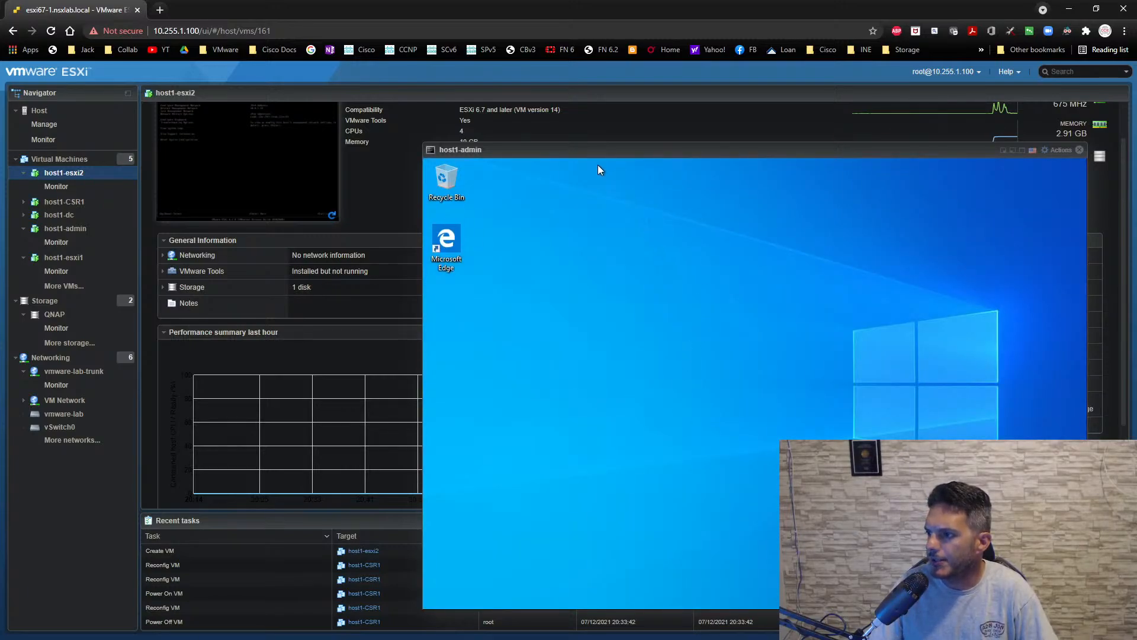
- Browse to C:\Users\admin\Documents in File Explorer and select the VCSA 6.7 folder
left_click_drag(592, 151, 491, 142)
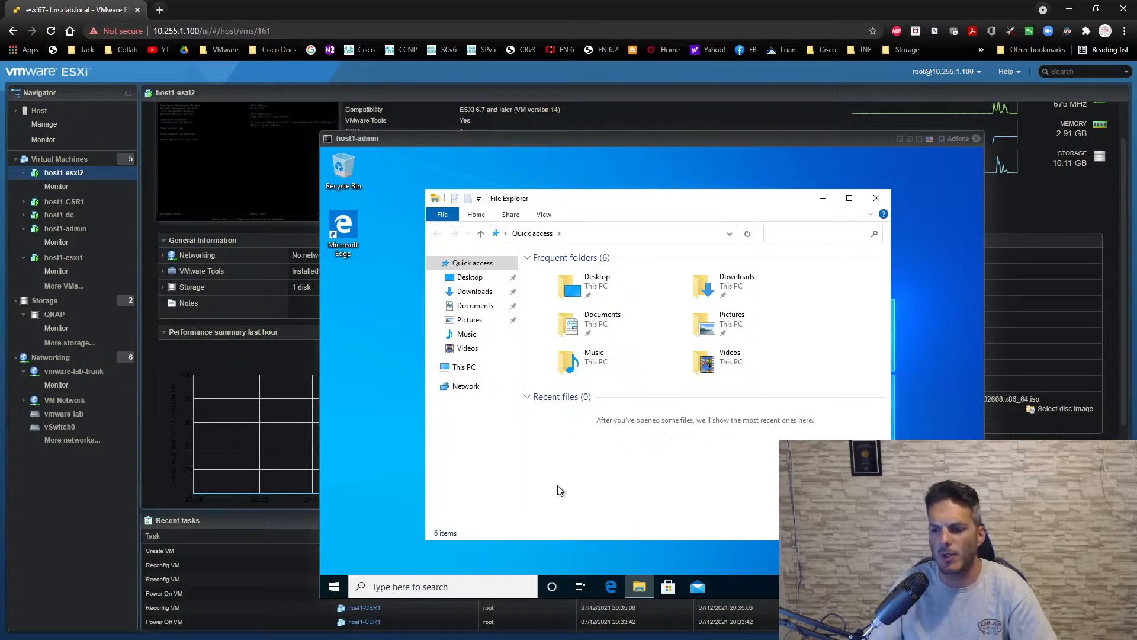
left_click(472, 370)
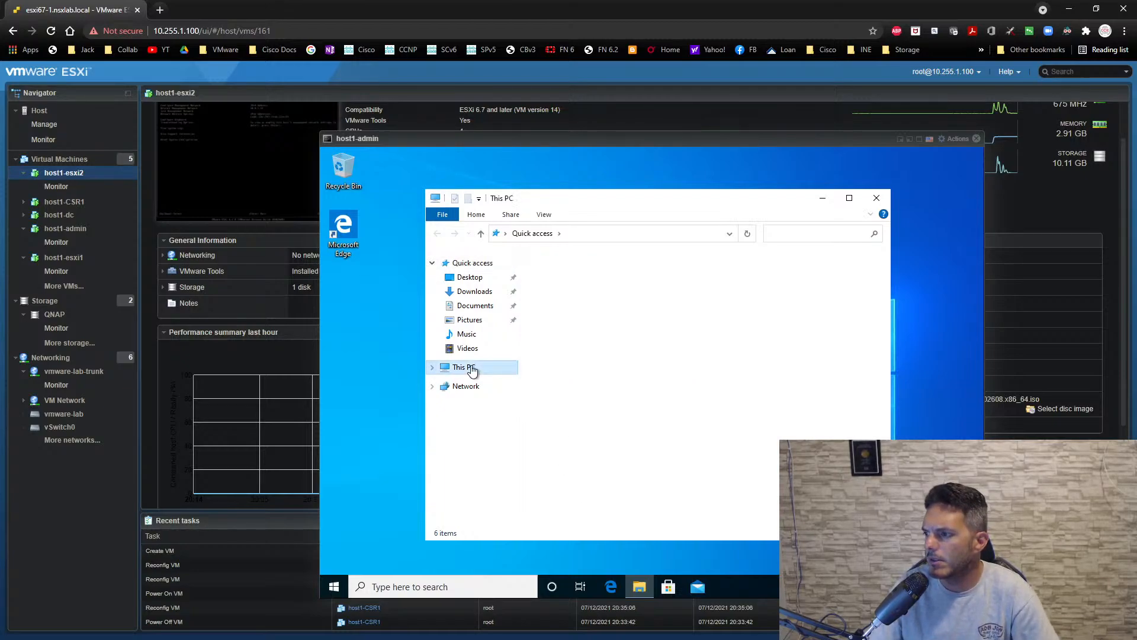
left_click(477, 292)
left_click(476, 305)
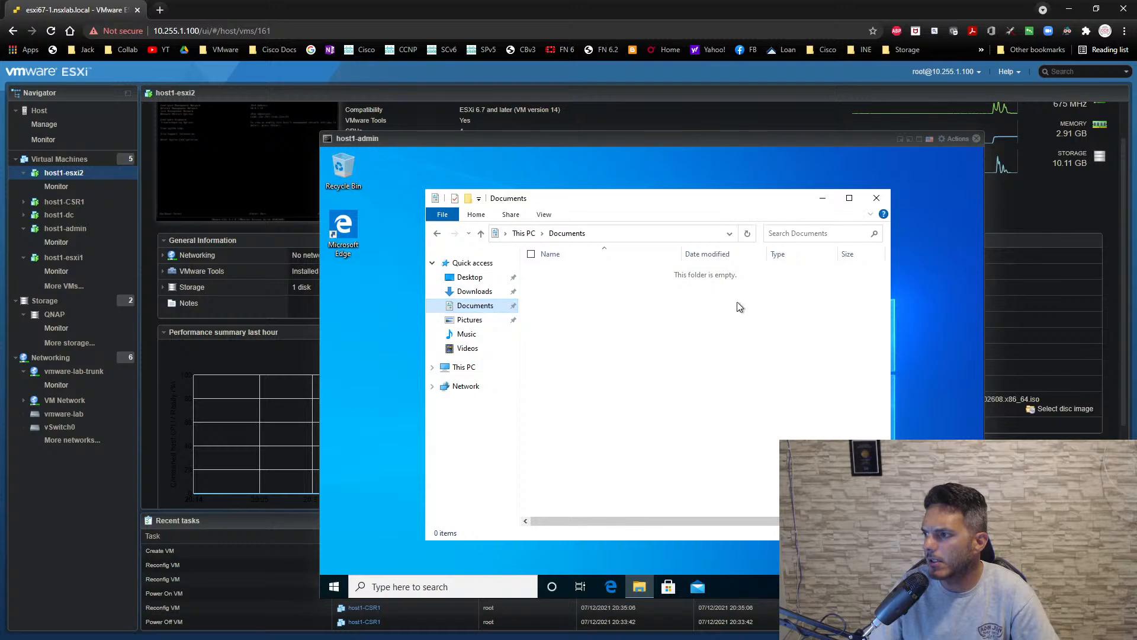
left_click(459, 367)
left_click(602, 433)
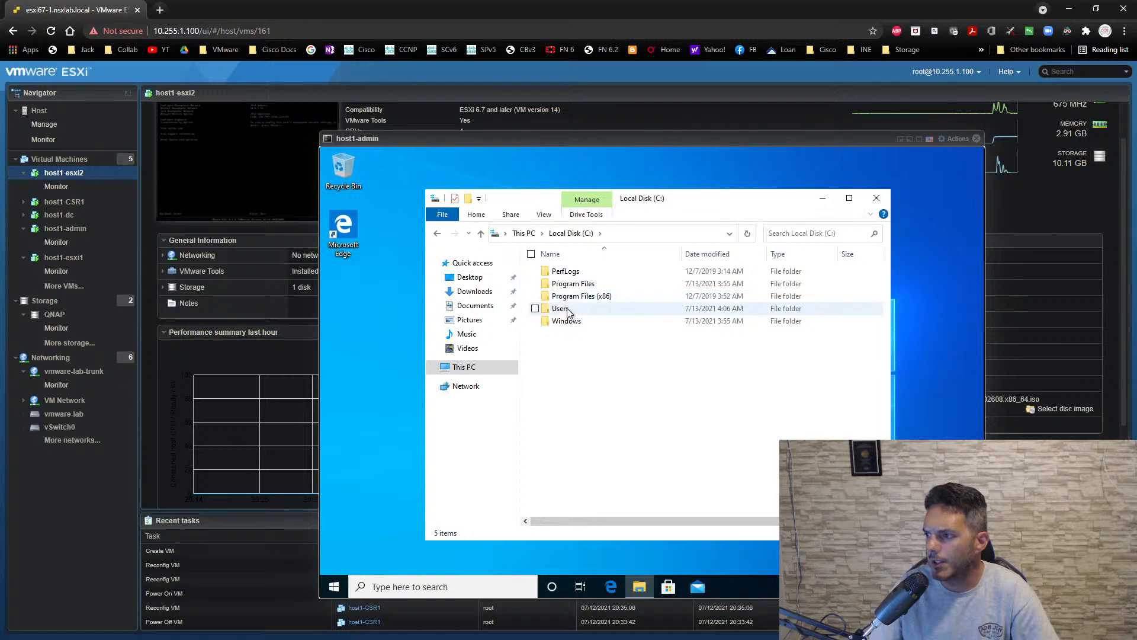
double_click(568, 309)
double_click(572, 273)
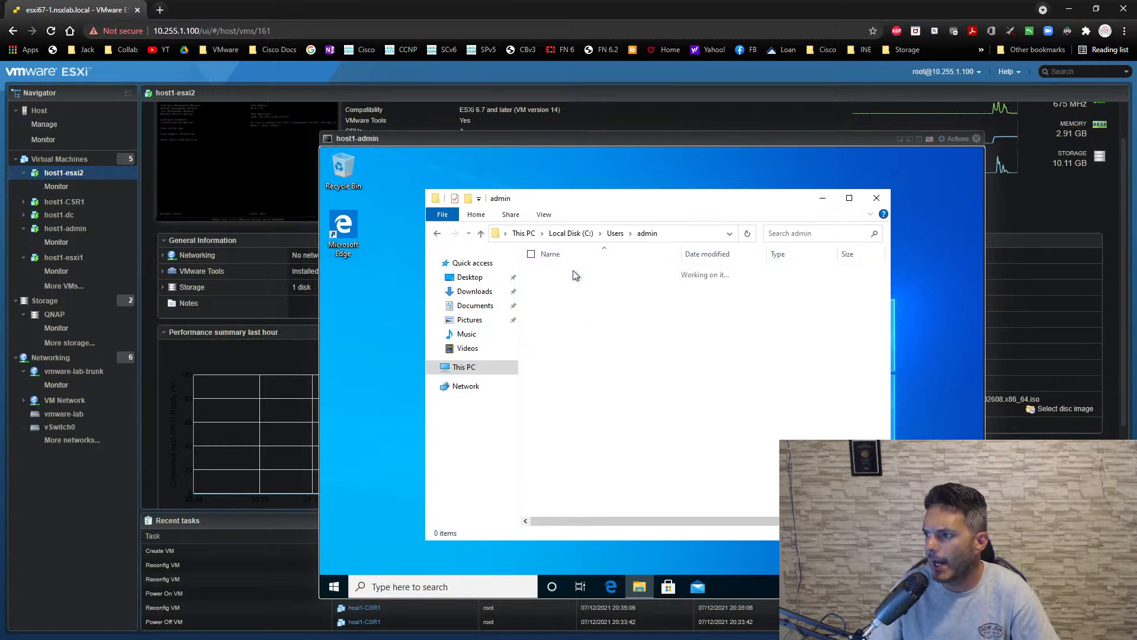
double_click(579, 308)
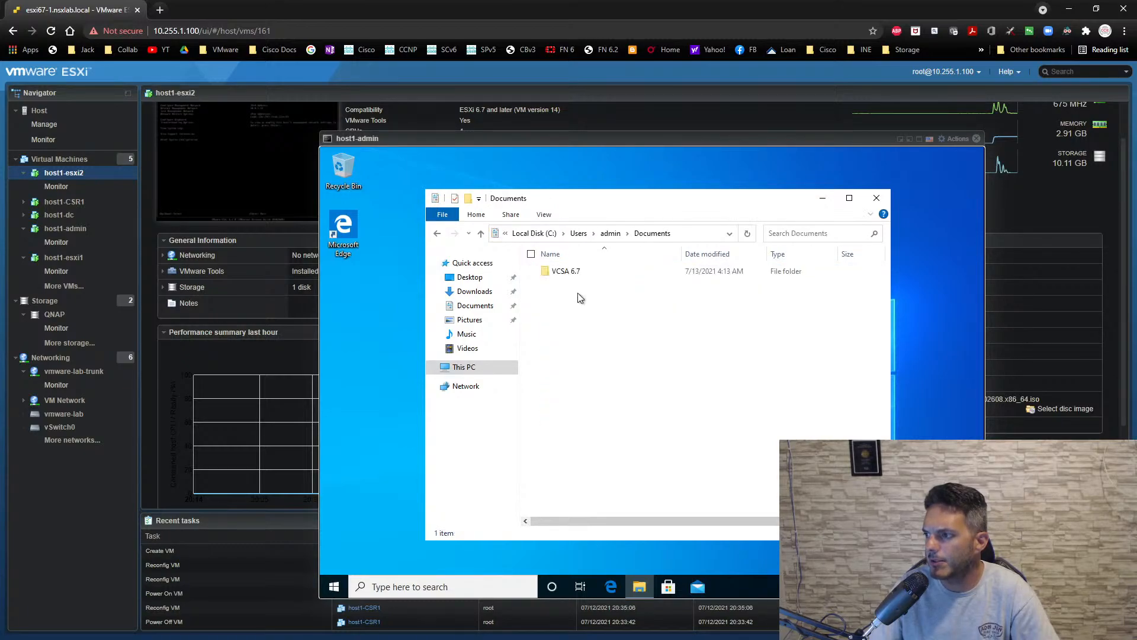
left_click(566, 273)
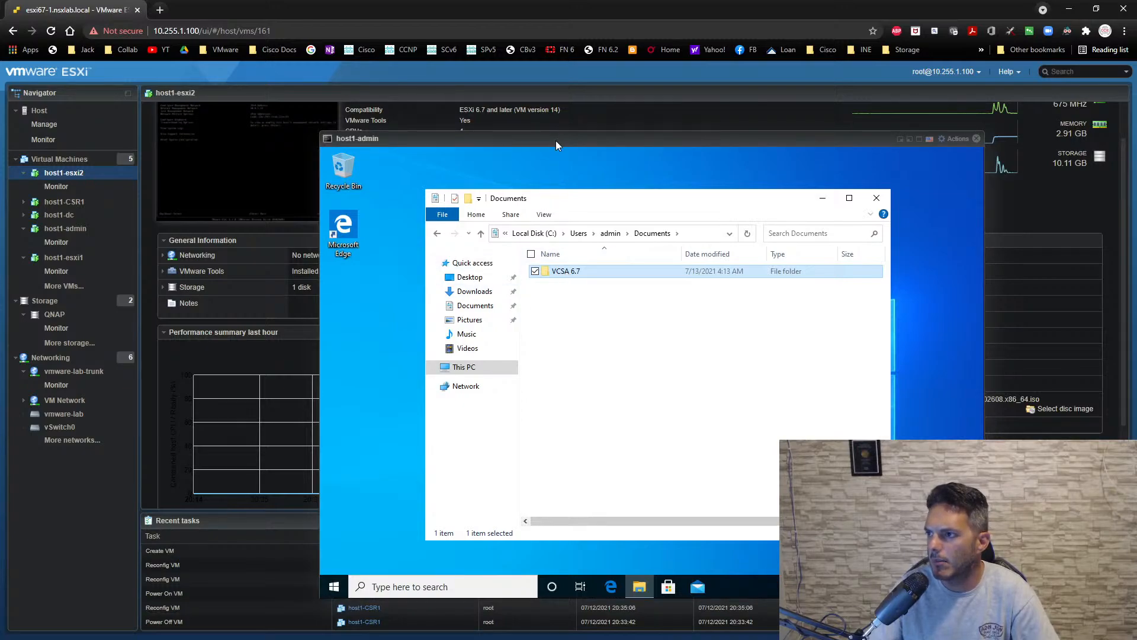
- Move the VCSA 6.7 folder into the signed-in administrator's own Documents folder and expand the transfer details
left_click_drag(556, 140, 408, 119)
right_click(428, 252)
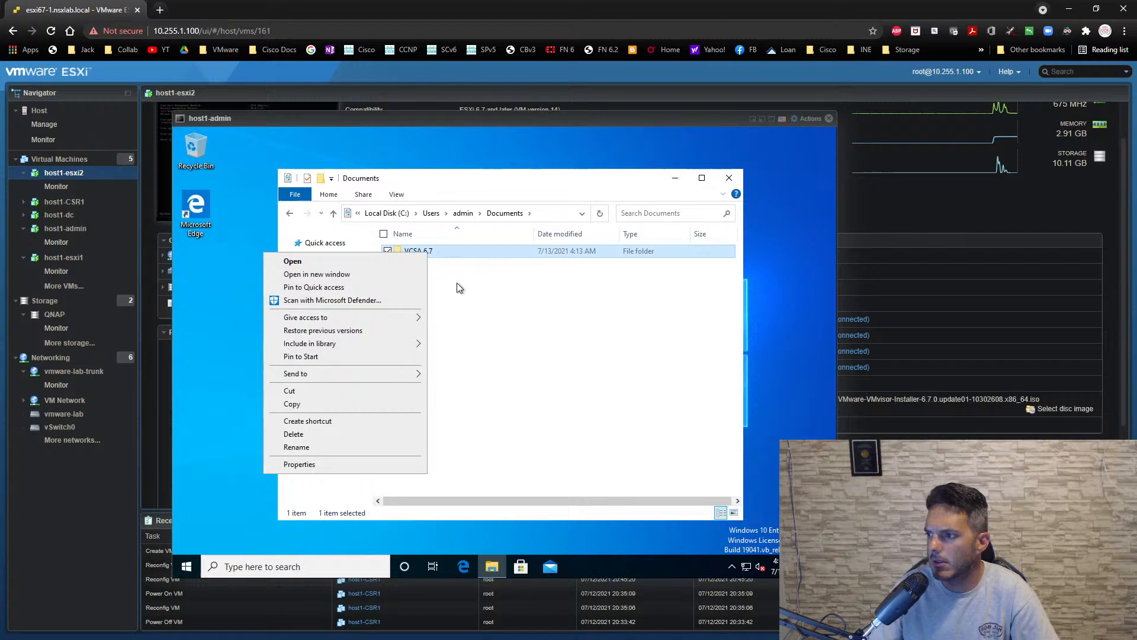
left_click(385, 390)
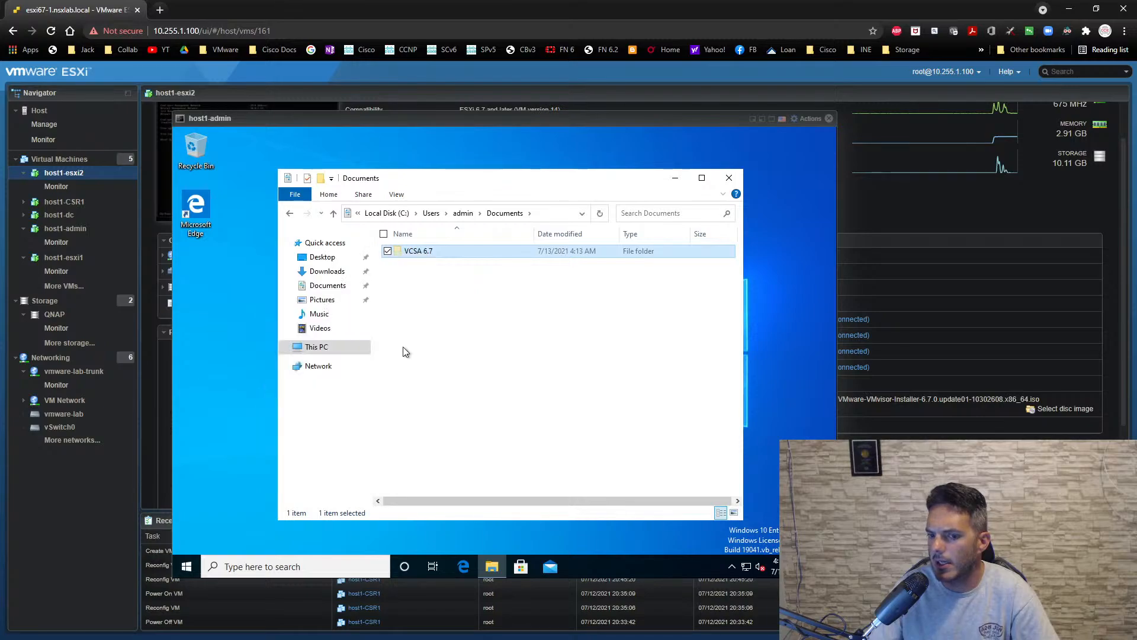
left_click(327, 286)
right_click(455, 291)
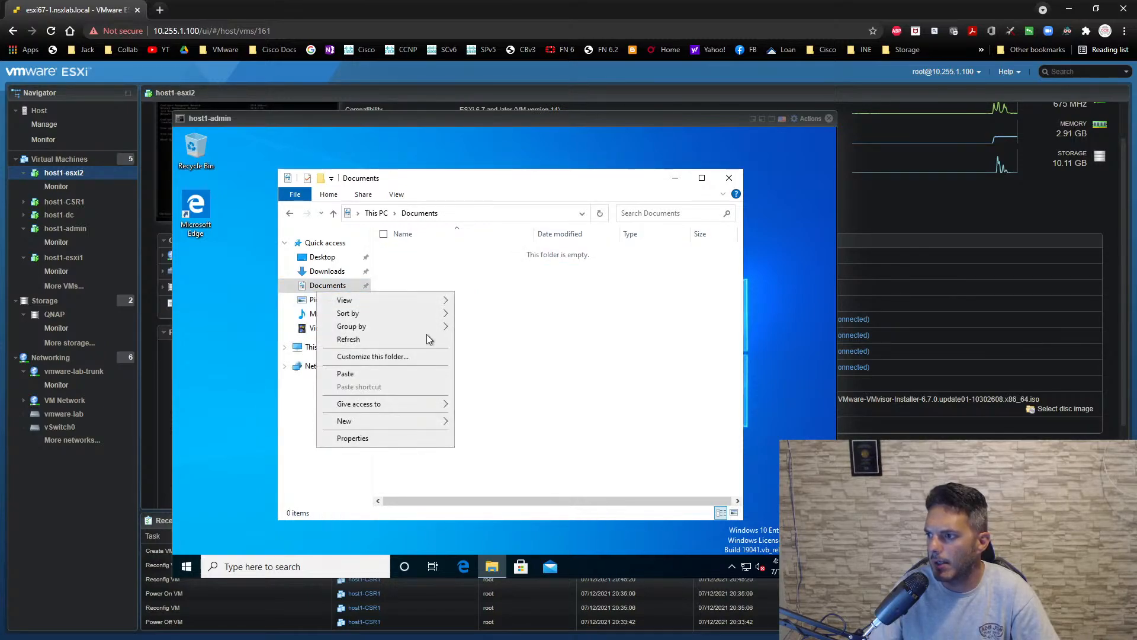
left_click(395, 376)
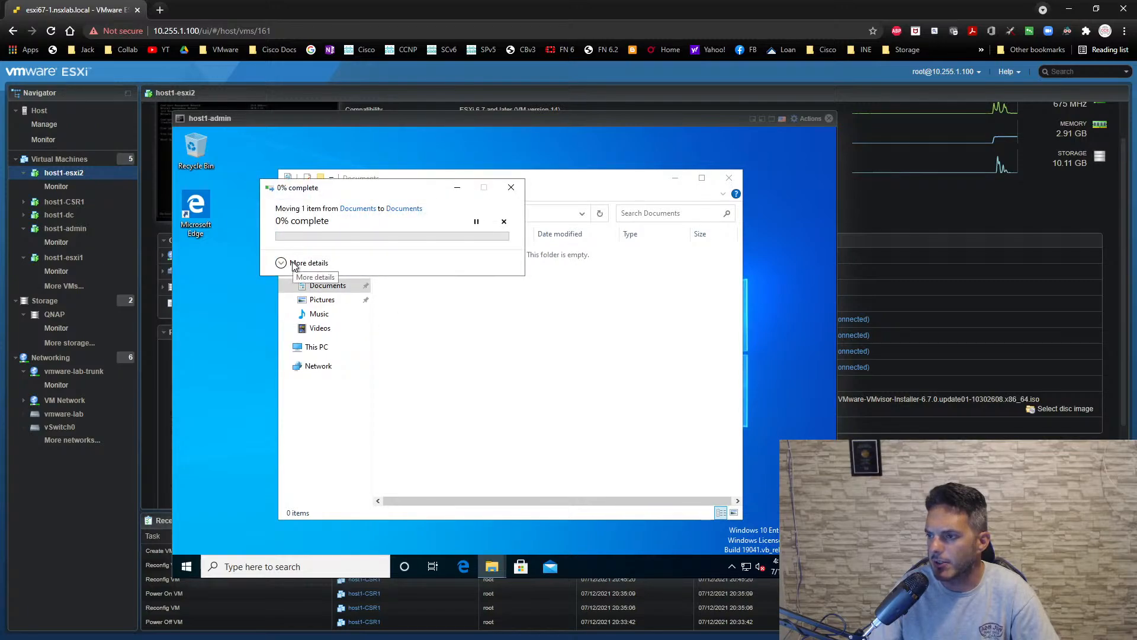
left_click(297, 263)
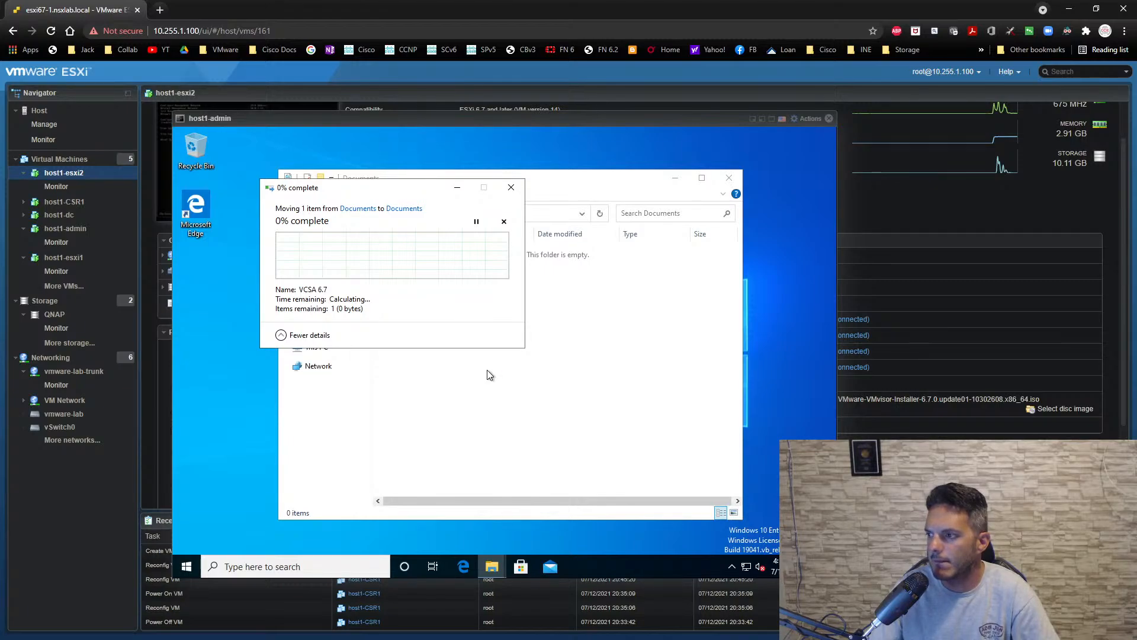
left_click(487, 375)
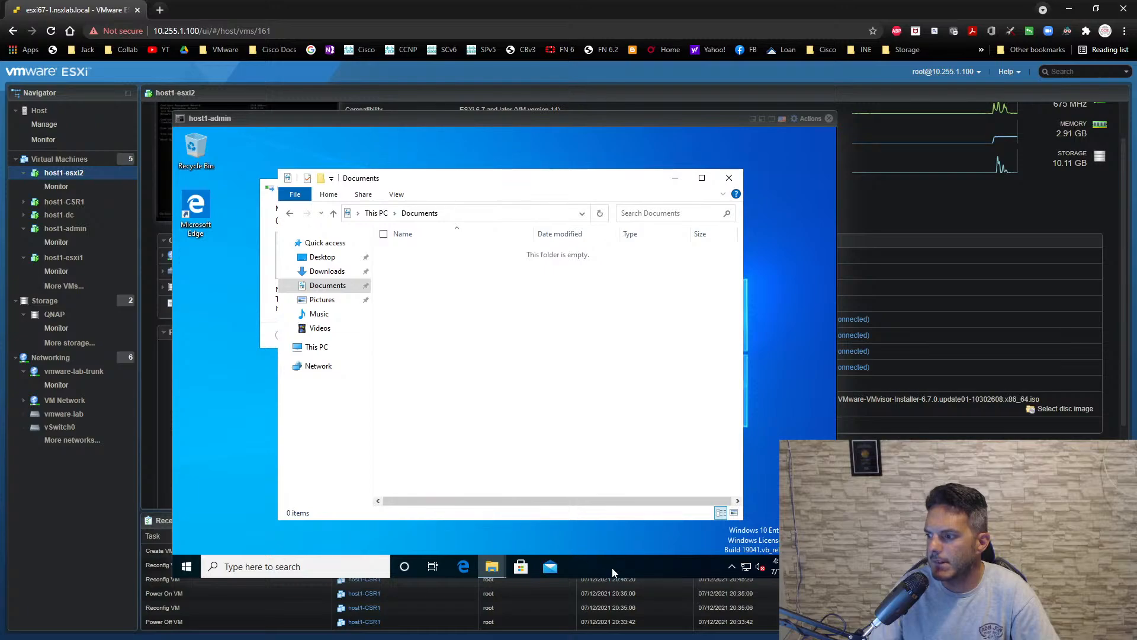
left_click(265, 342)
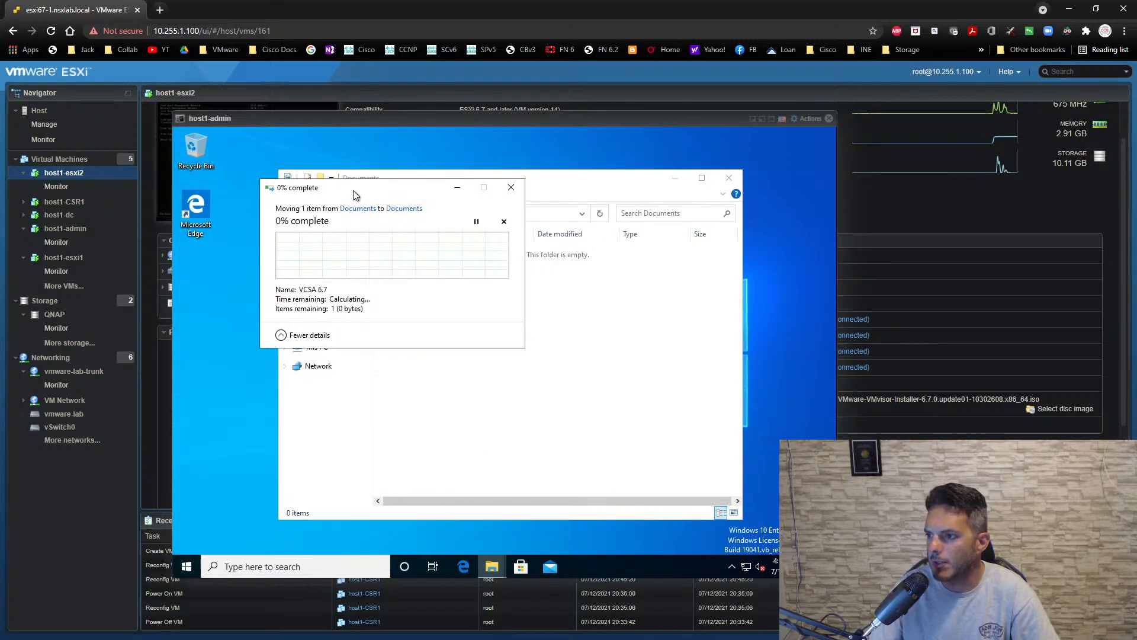
left_click_drag(373, 190, 312, 198)
- Check detailed resource usage in Task Manager, minimize it, and cancel the running VCSA 6.7 move operation
right_click(599, 566)
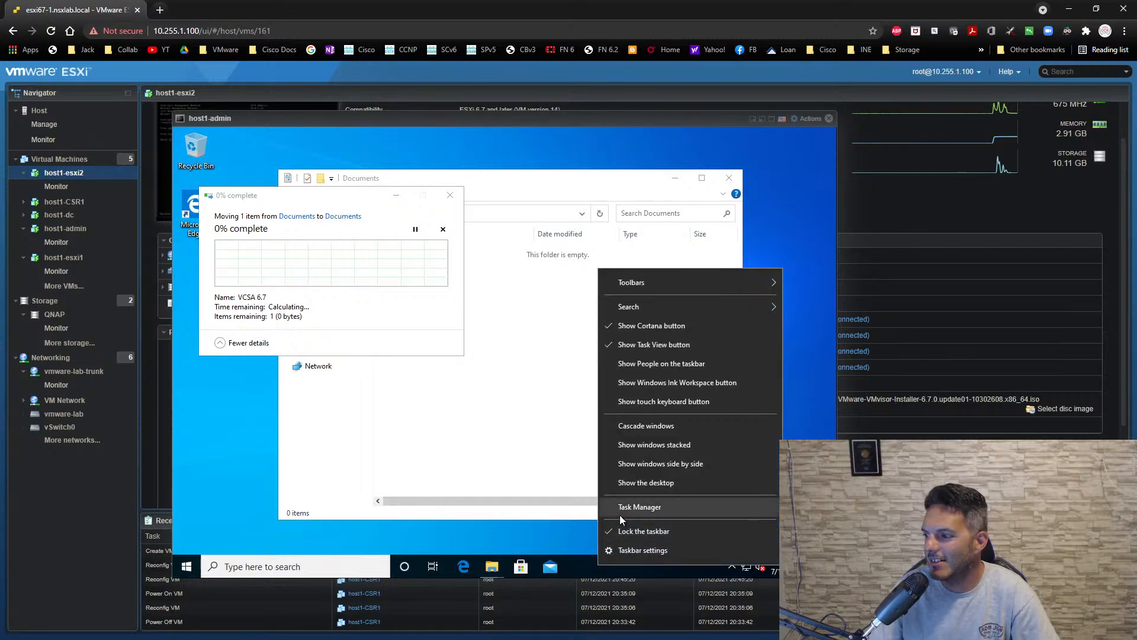
left_click(620, 513)
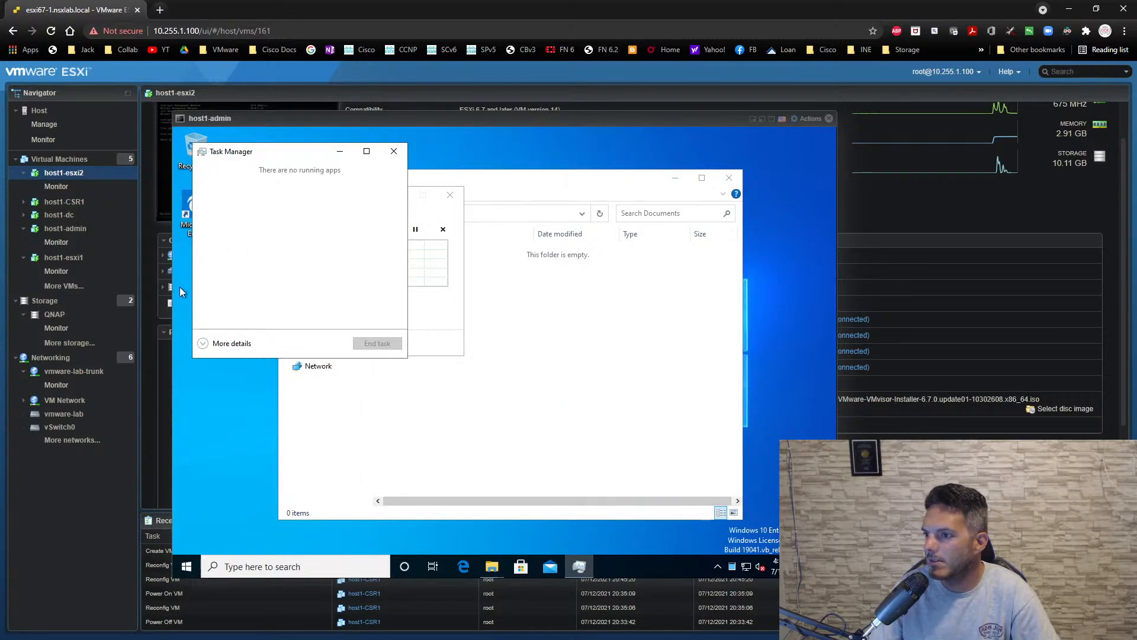
left_click(204, 344)
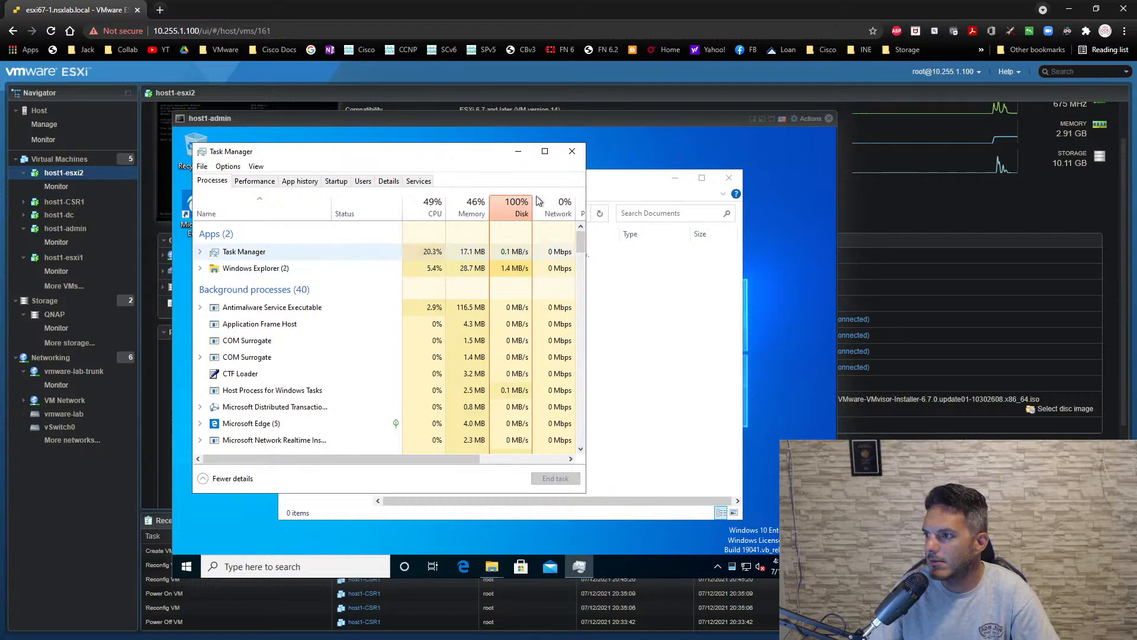
left_click(519, 151)
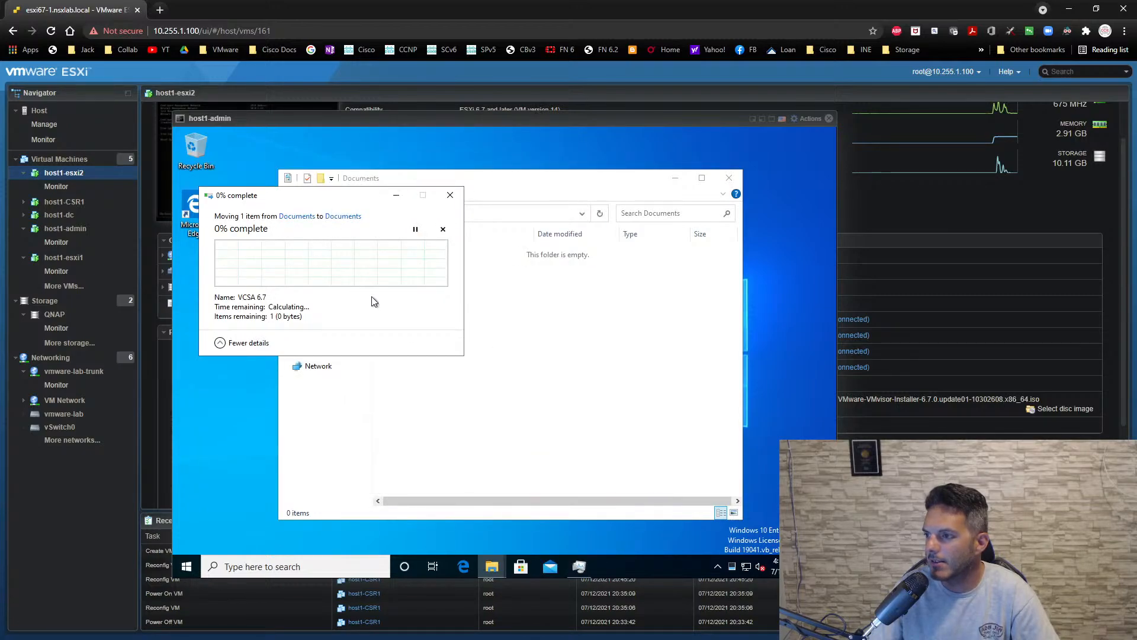
left_click(442, 229)
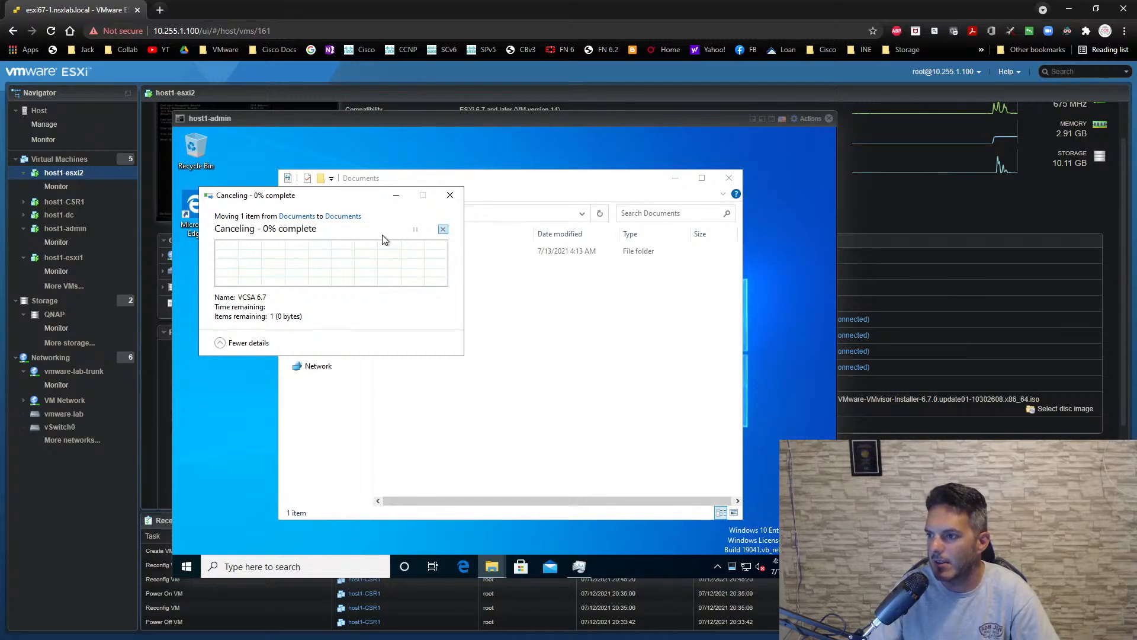
left_click(452, 195)
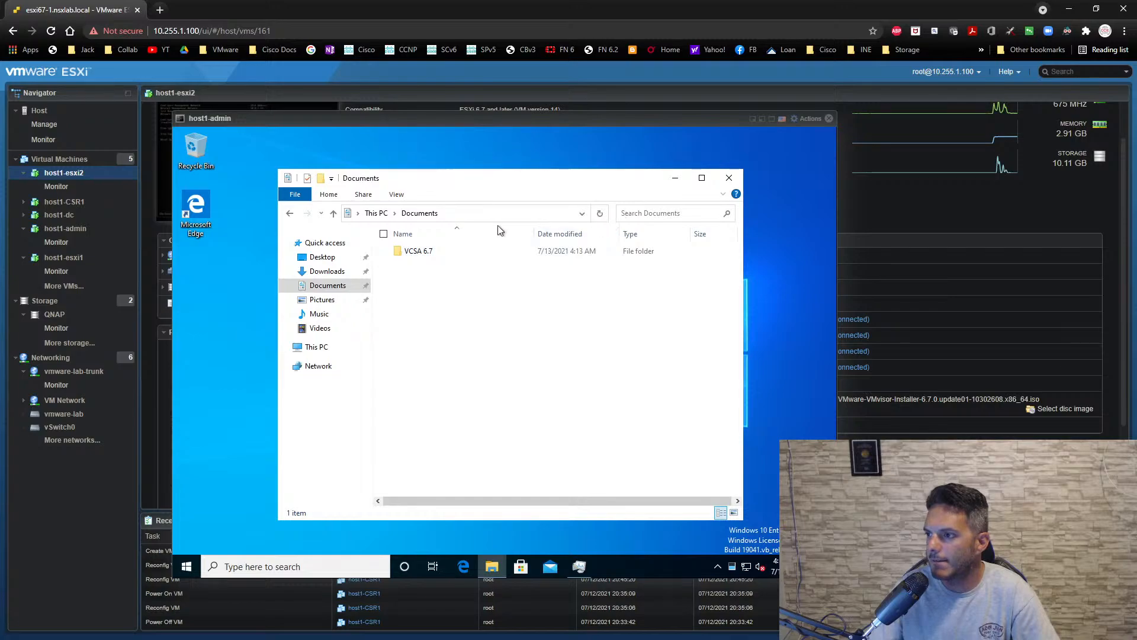
- Connect to 10.255.1.71 over Remote Desktop as nsx\administrator with the account password and show the session full screen
mouse_move(492, 566)
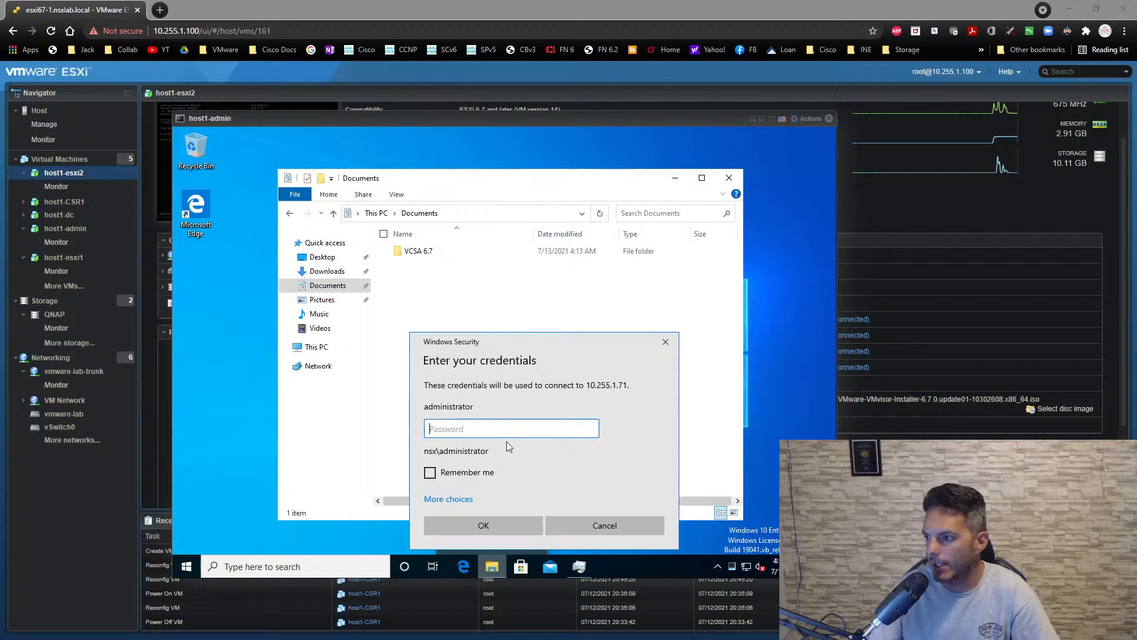
type("VMware1!")
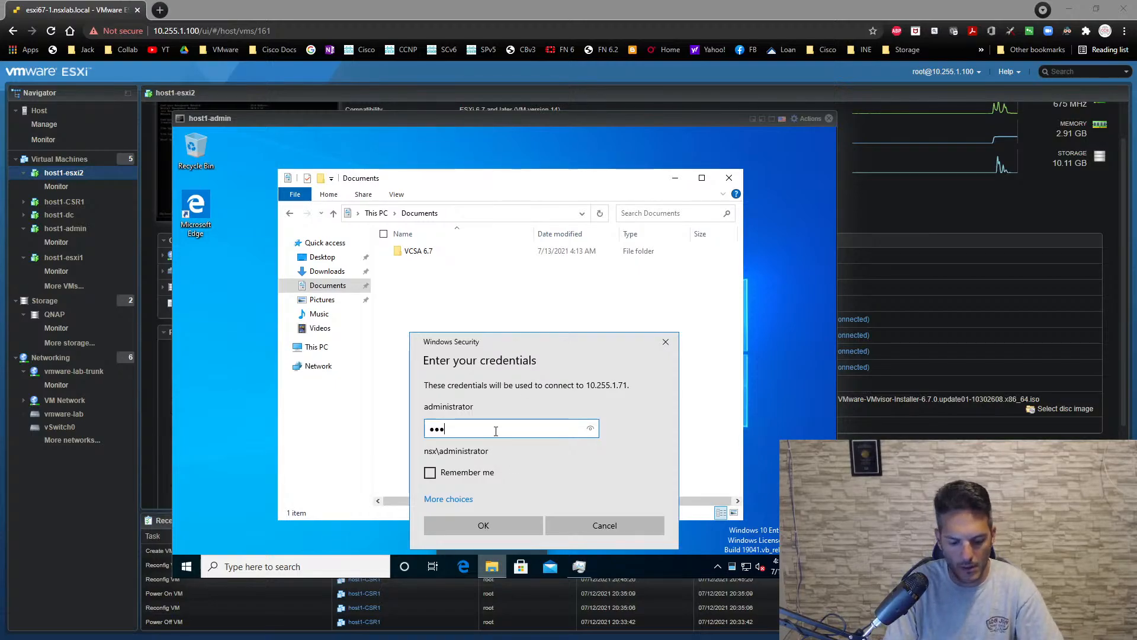
key("Return")
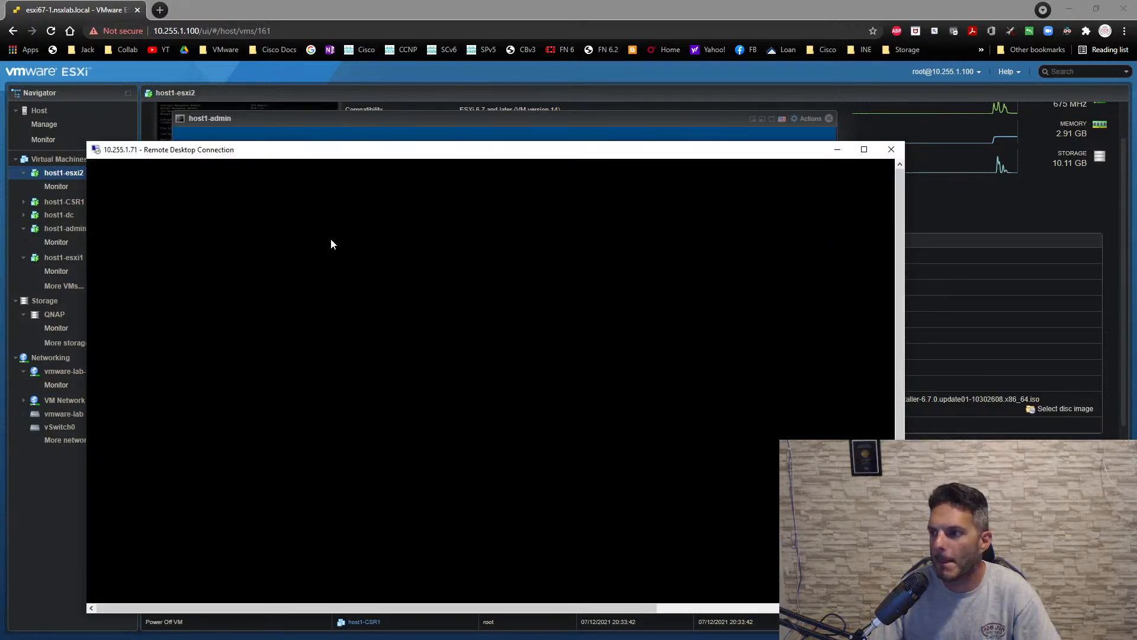
left_click_drag(496, 157, 531, 151)
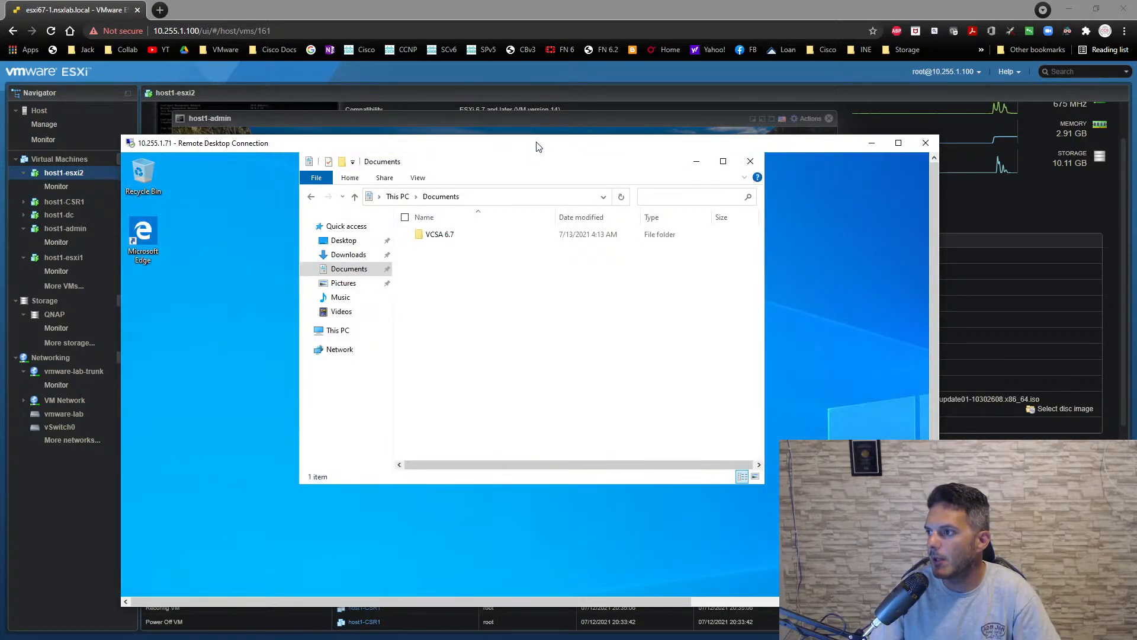
double_click(535, 144)
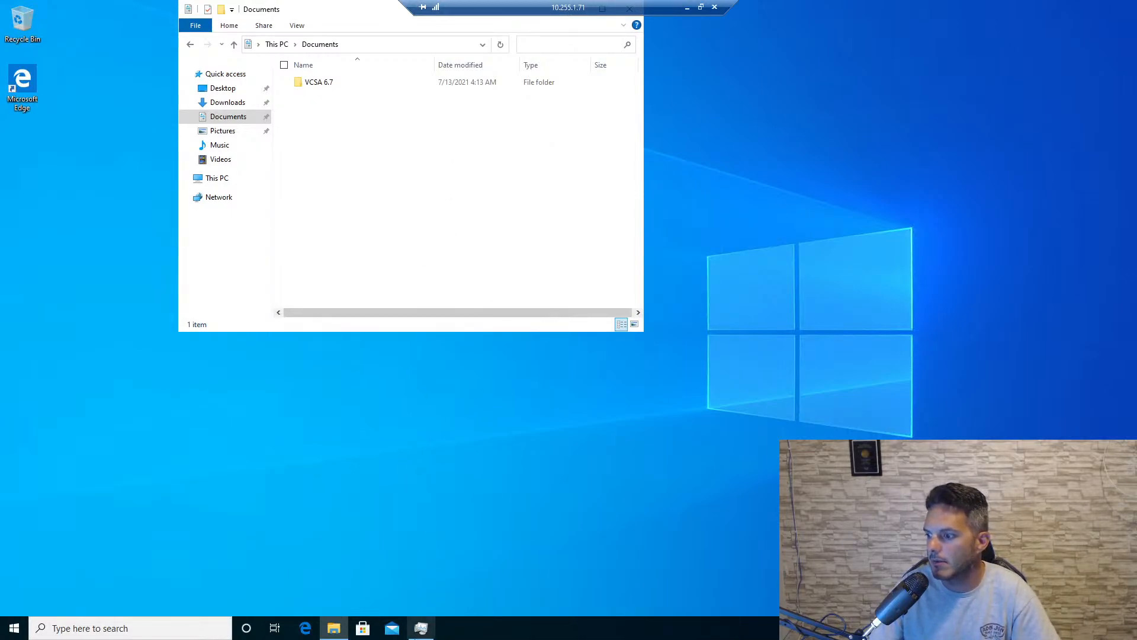
- Check the CPU, memory and disk usage of the running processes in Task Manager, and close it
left_click(421, 627)
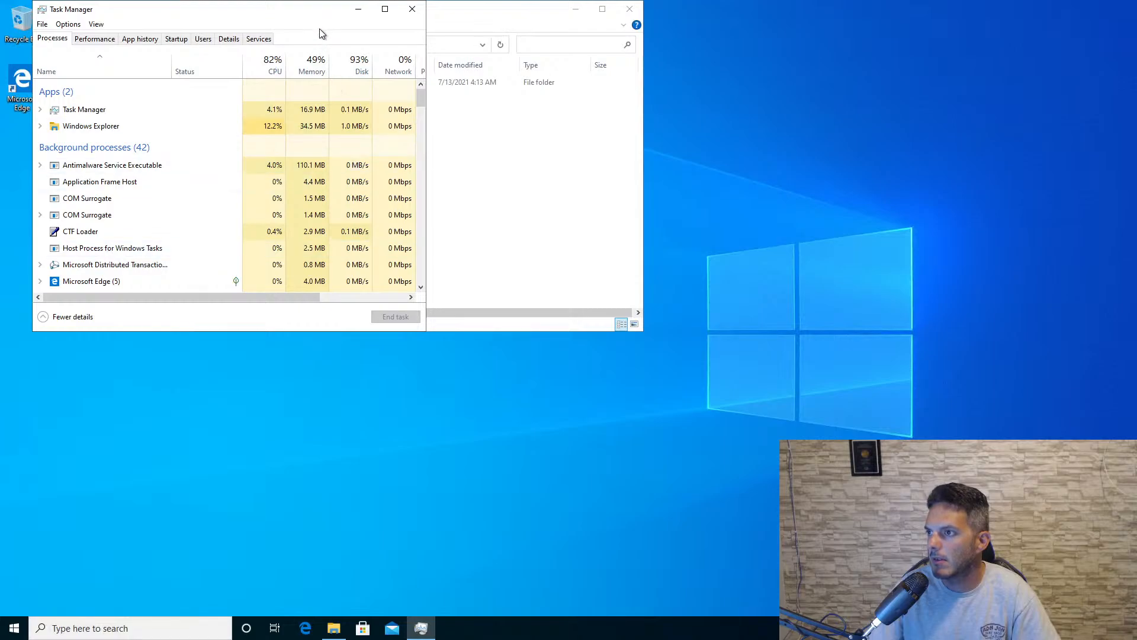
left_click_drag(316, 12, 452, 164)
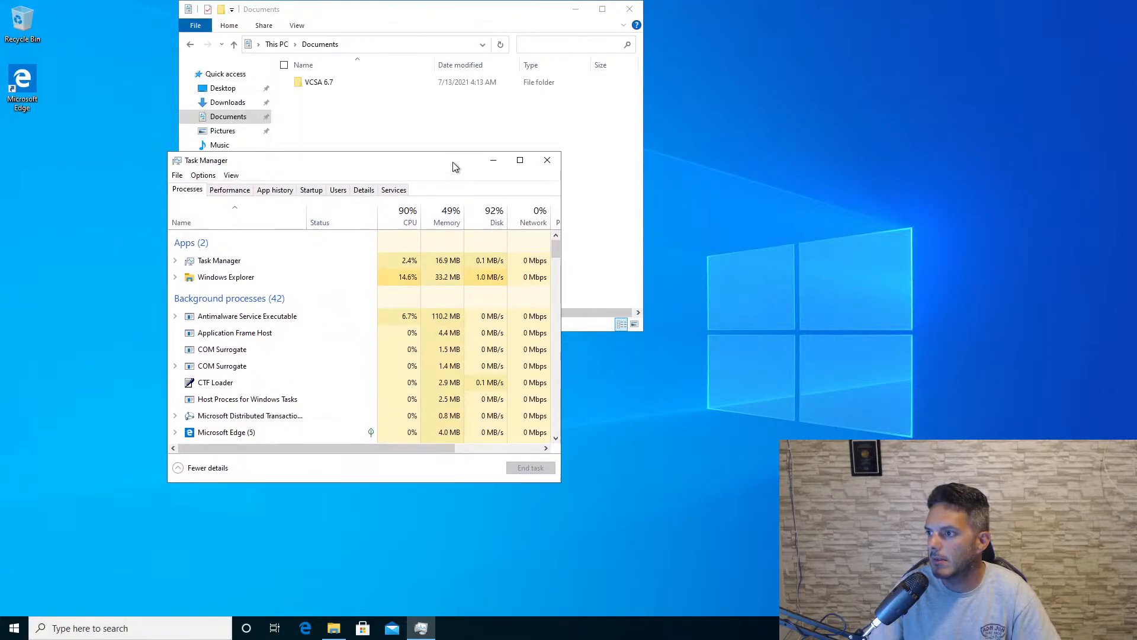
left_click(546, 159)
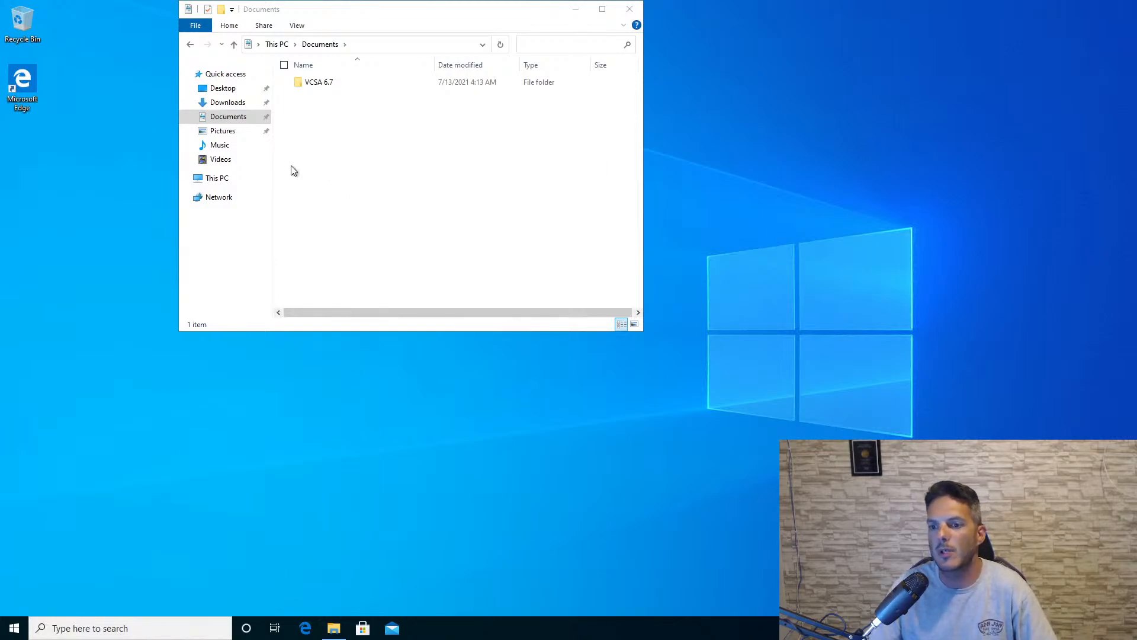
- Launch the installer application from the VCSA 6.7\vcsa-ui-installer\win32 folder in Documents
left_click(314, 87)
double_click(314, 87)
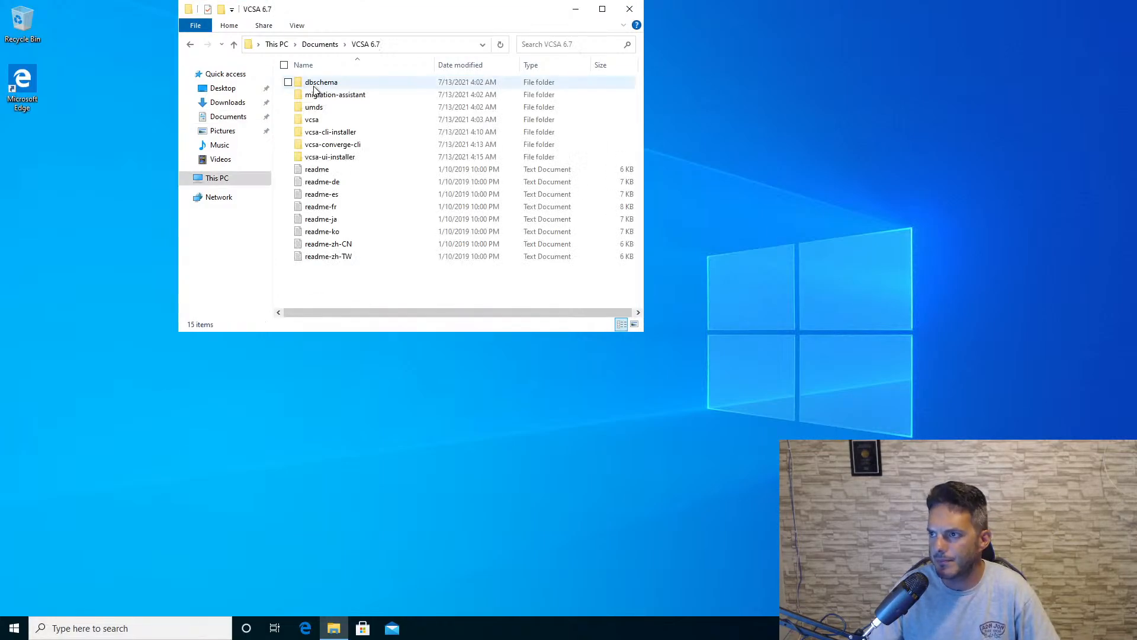
double_click(330, 157)
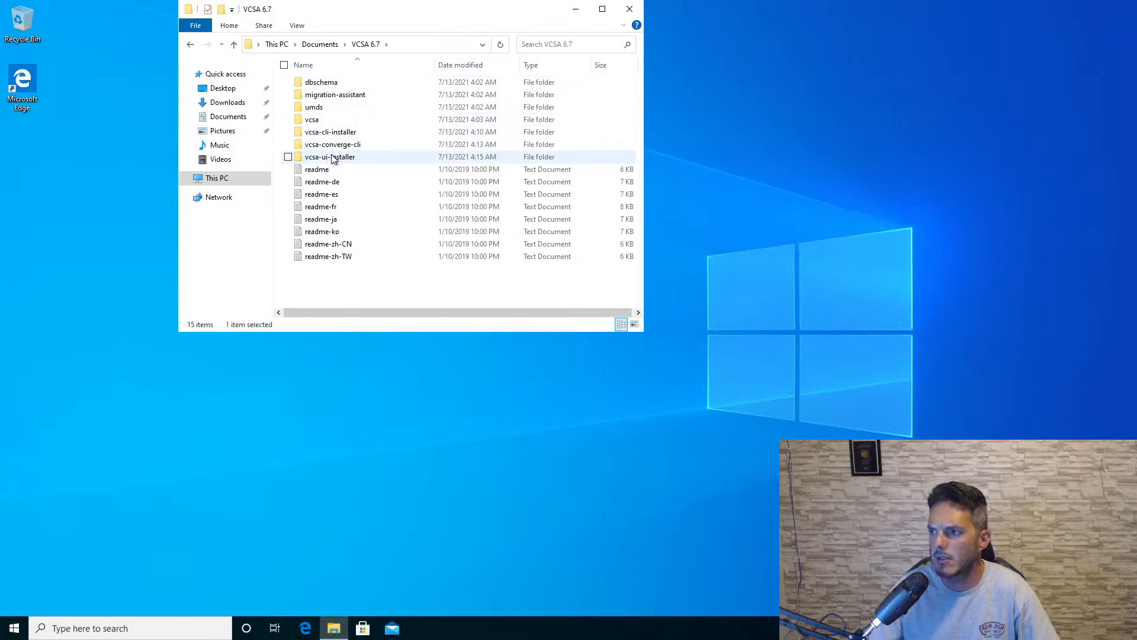
double_click(332, 109)
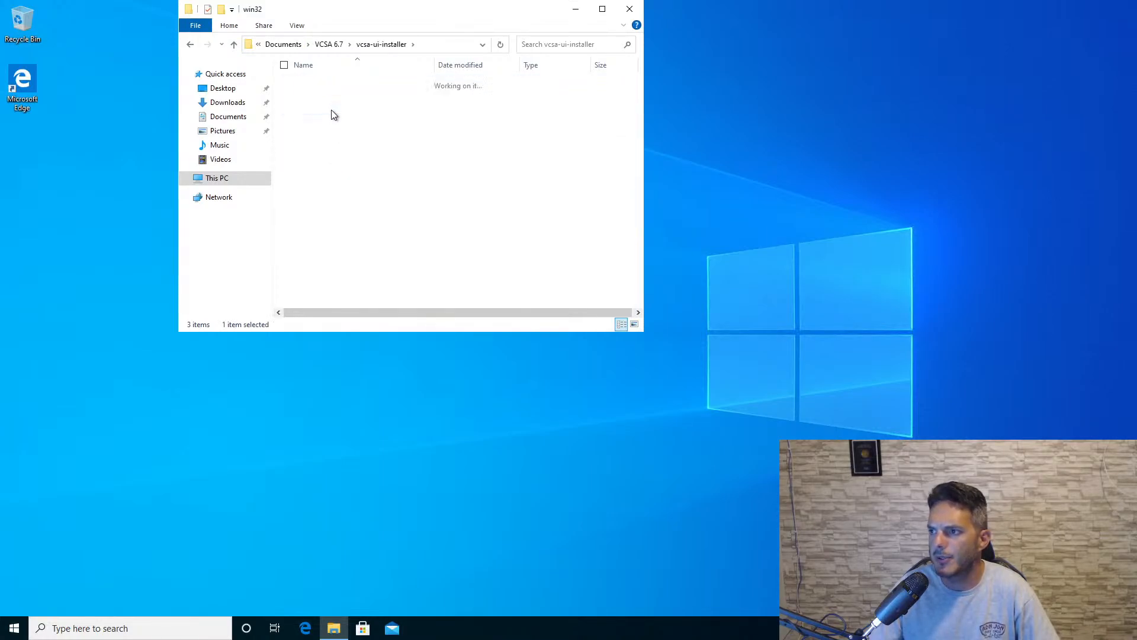
scroll(336, 126, "down", 15)
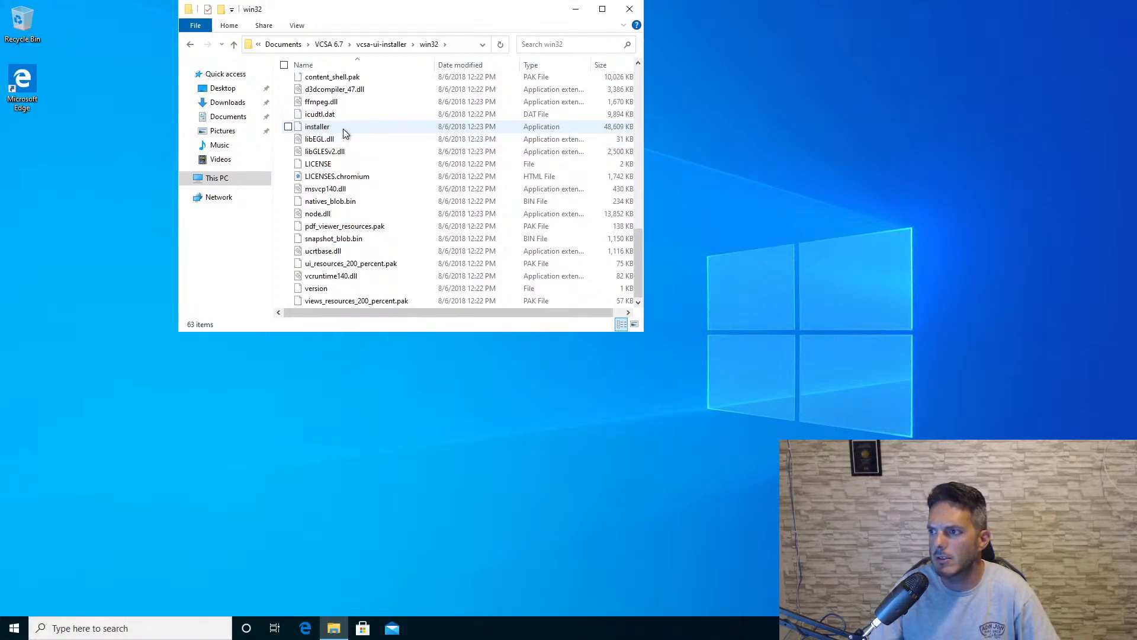
left_click(343, 129)
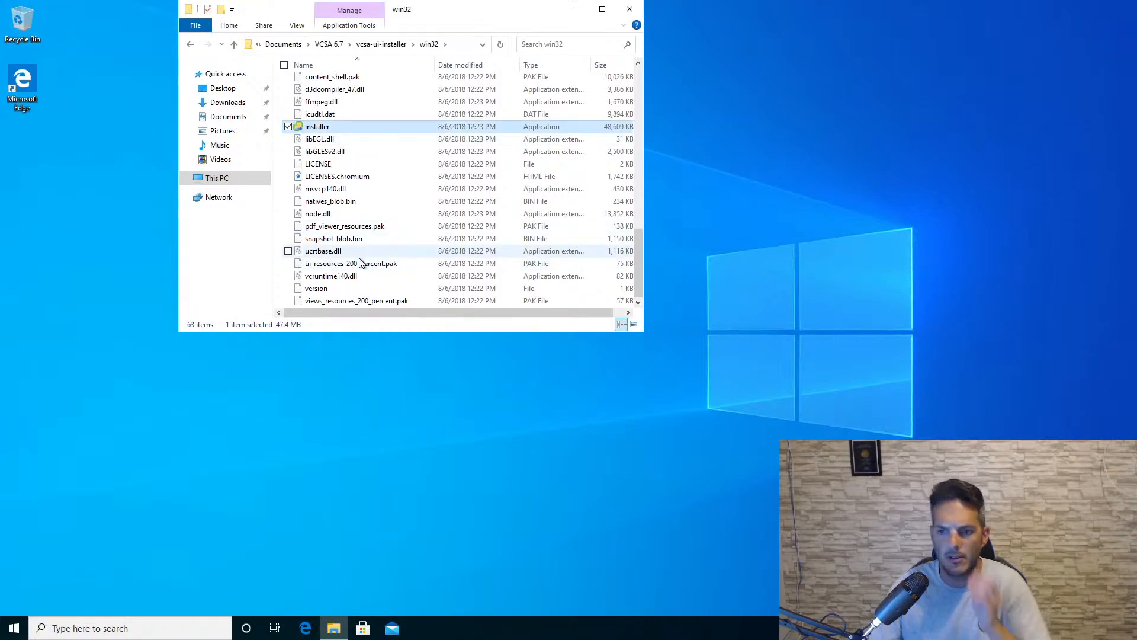
double_click(343, 127)
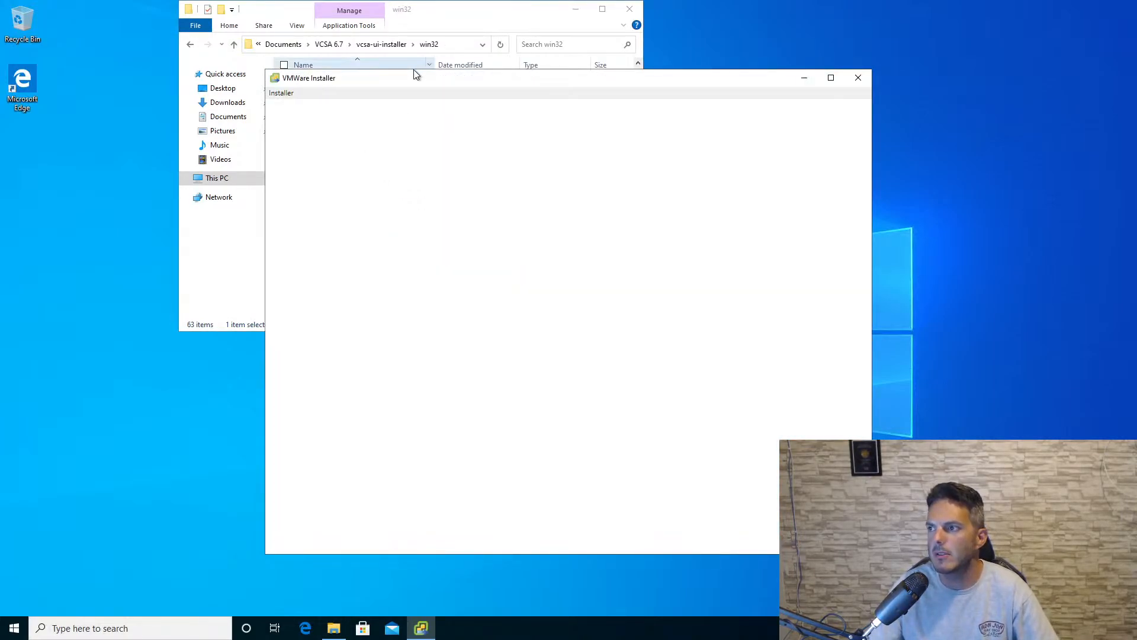
left_click_drag(414, 77, 274, 77)
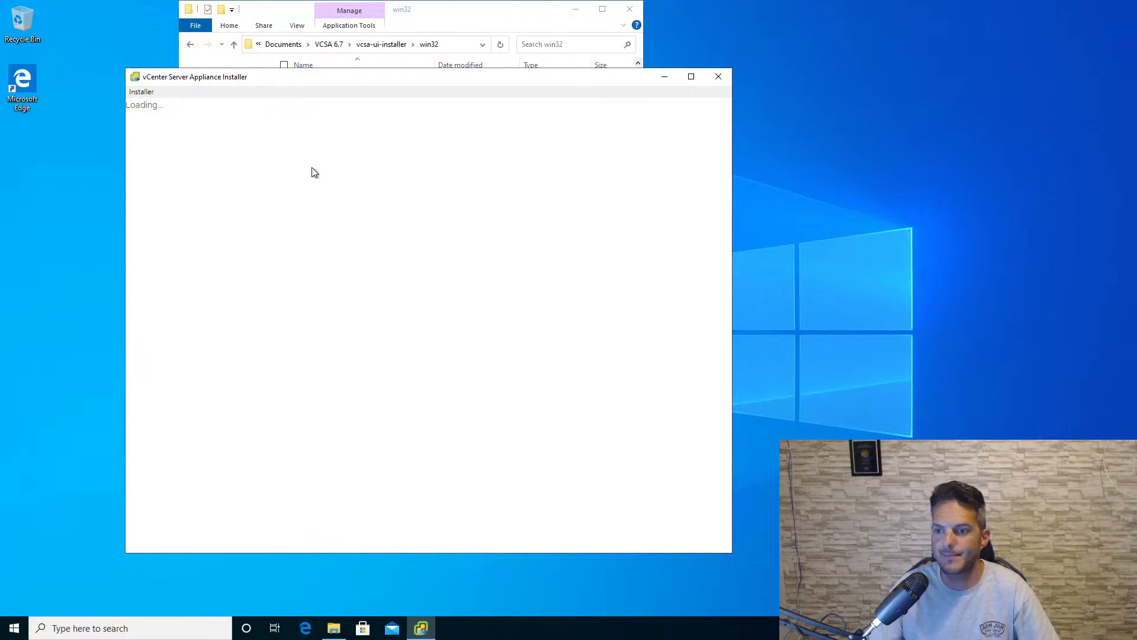
- Start a new appliance install, accept the license agreement, and keep vCenter Server with an Embedded Platform Services Controller as deployment type
left_click(254, 310)
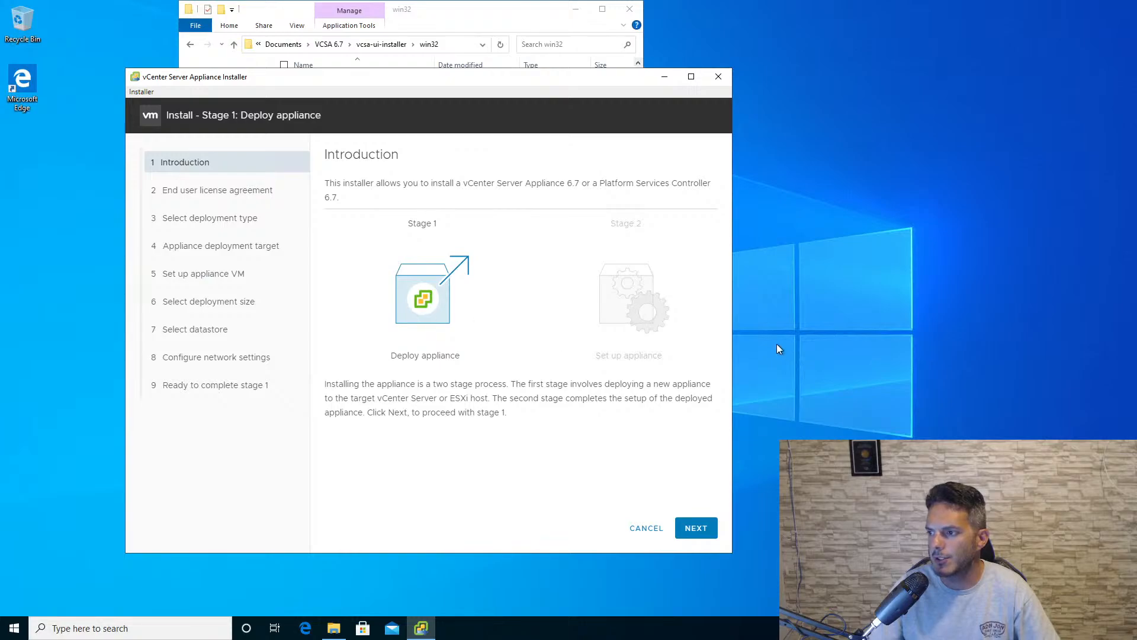
left_click(709, 535)
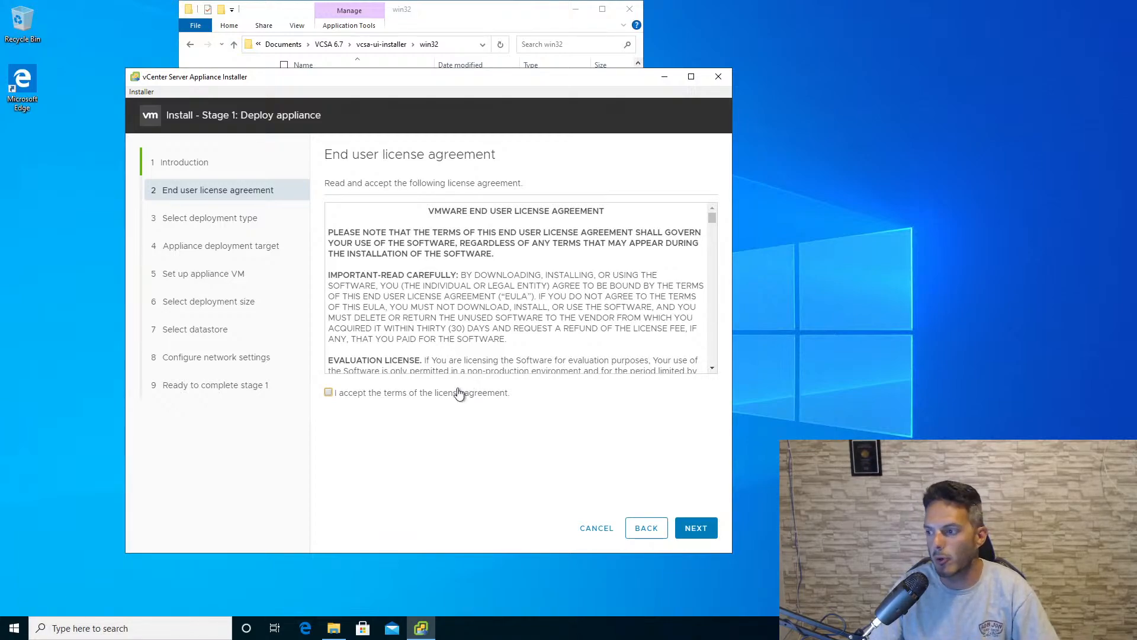
left_click(693, 527)
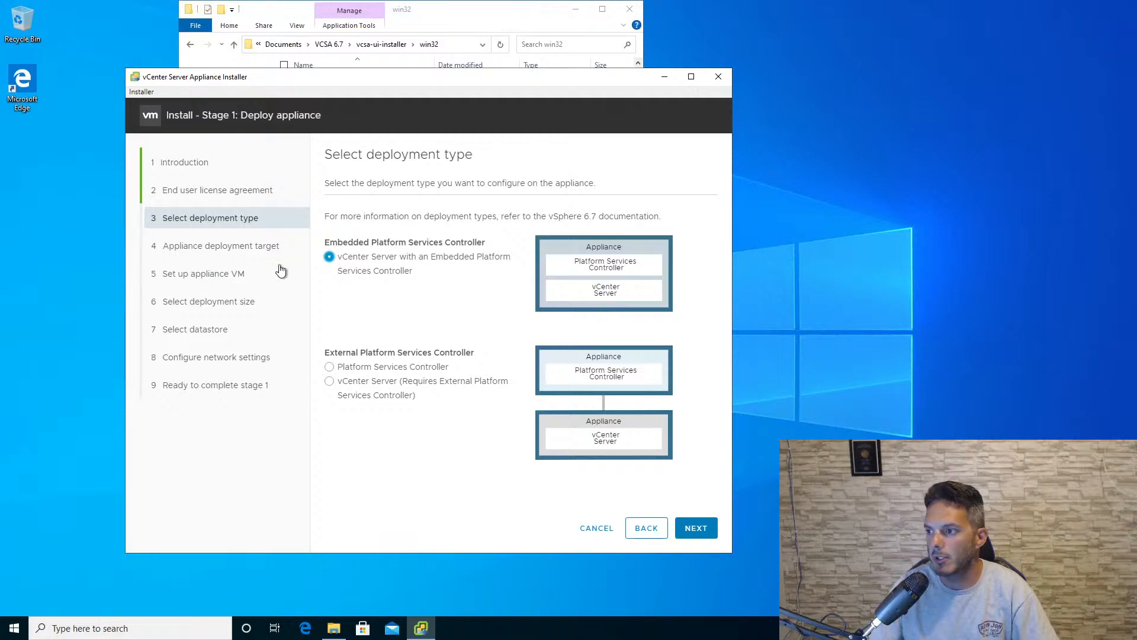
left_click(696, 528)
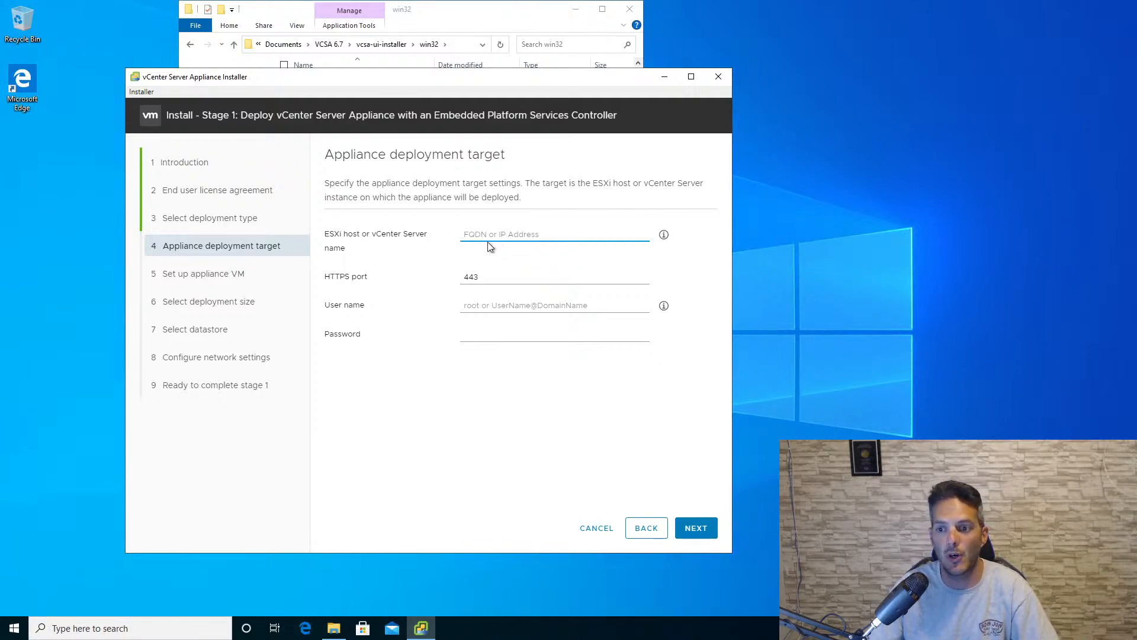
- Set the deployment target to ESXi host 10.255.1.100 with user root and the account password, and accept its certificate
type("10.255.1.100")
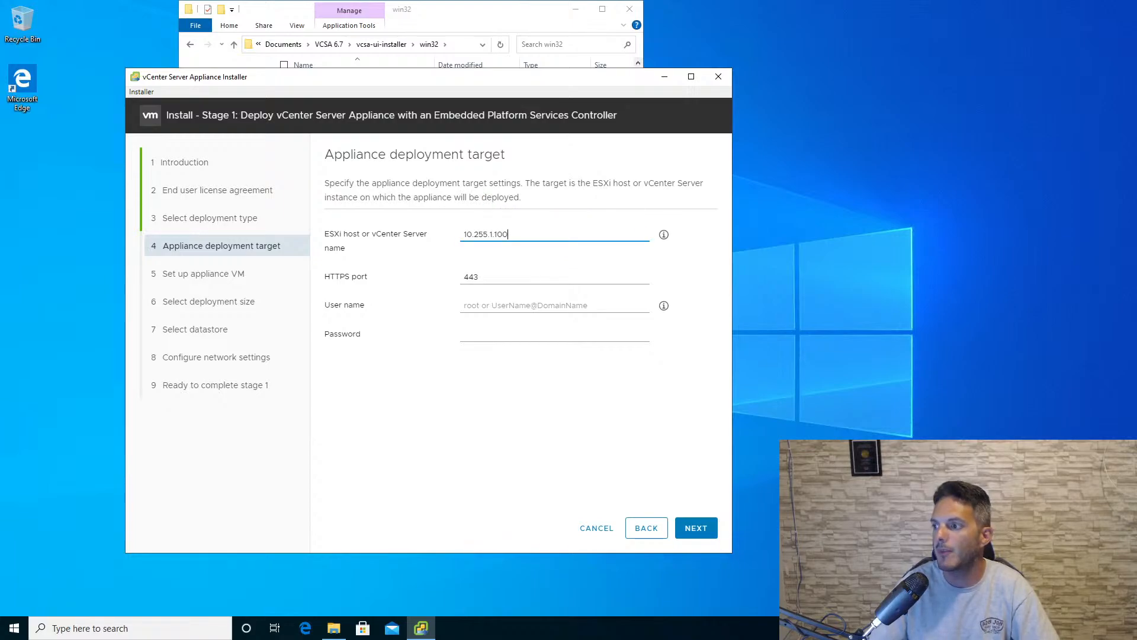
left_click(514, 308)
type("root")
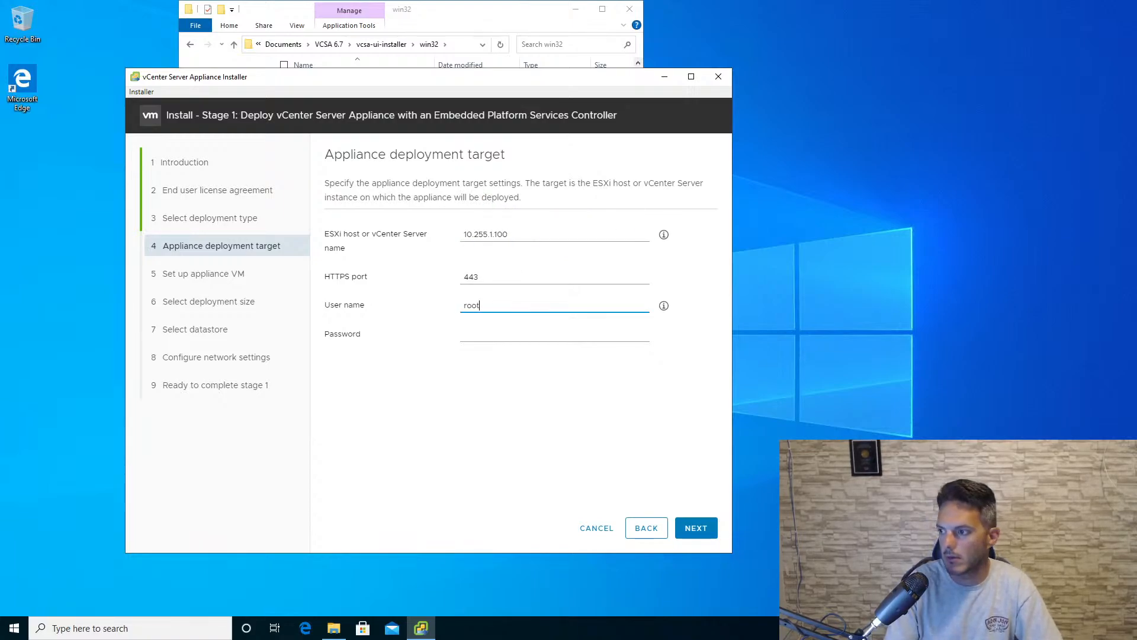
key("Tab")
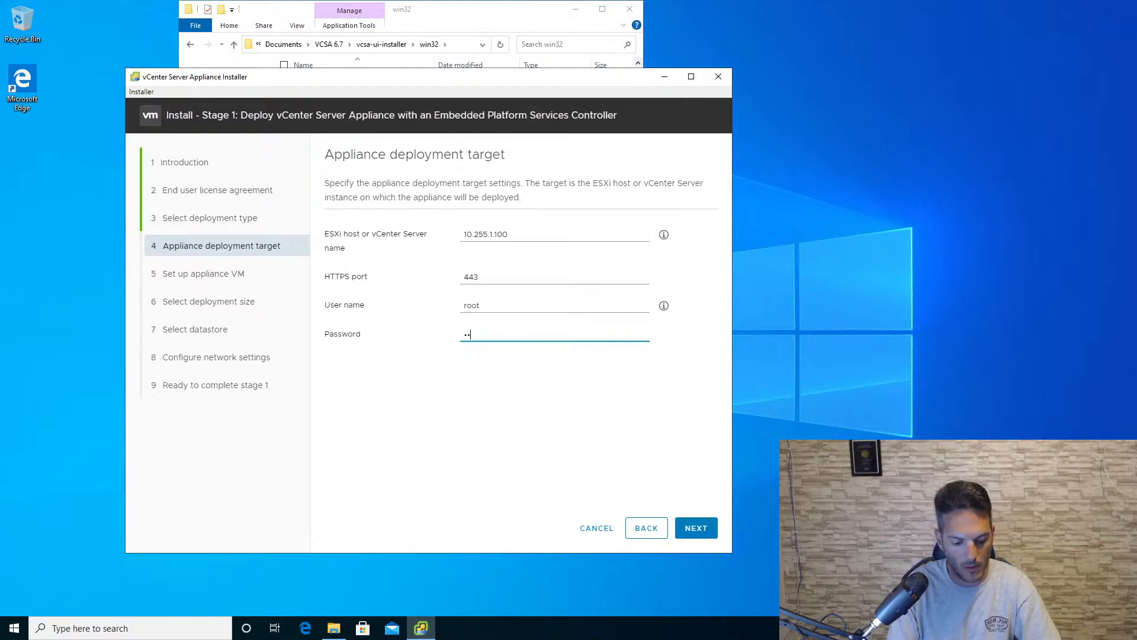
type("••••••••")
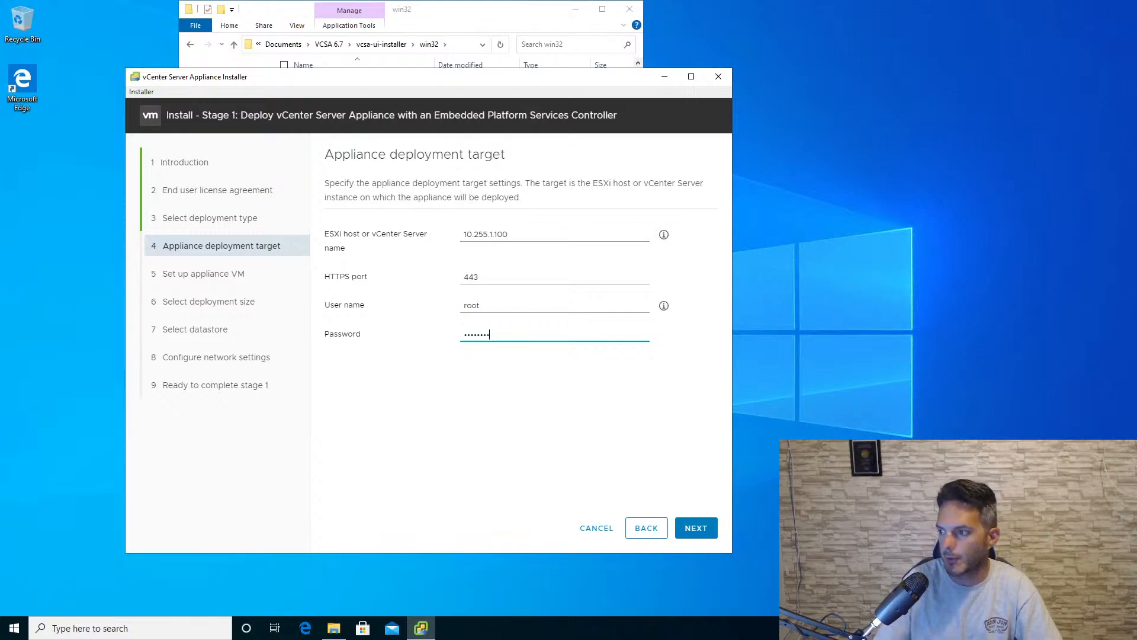
left_click(694, 529)
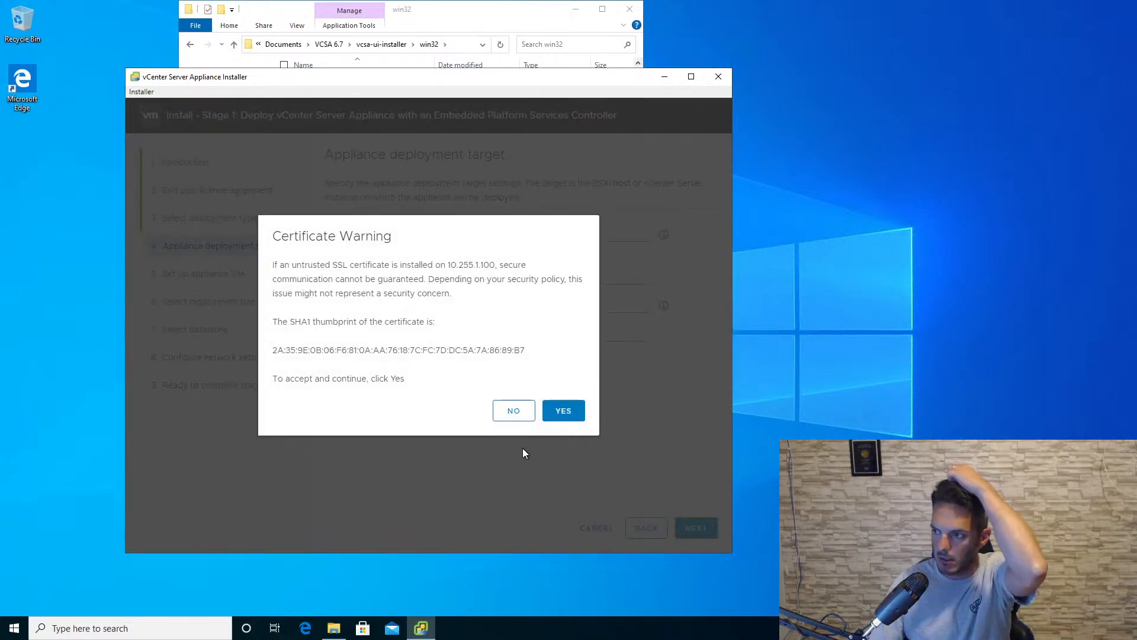
left_click(563, 409)
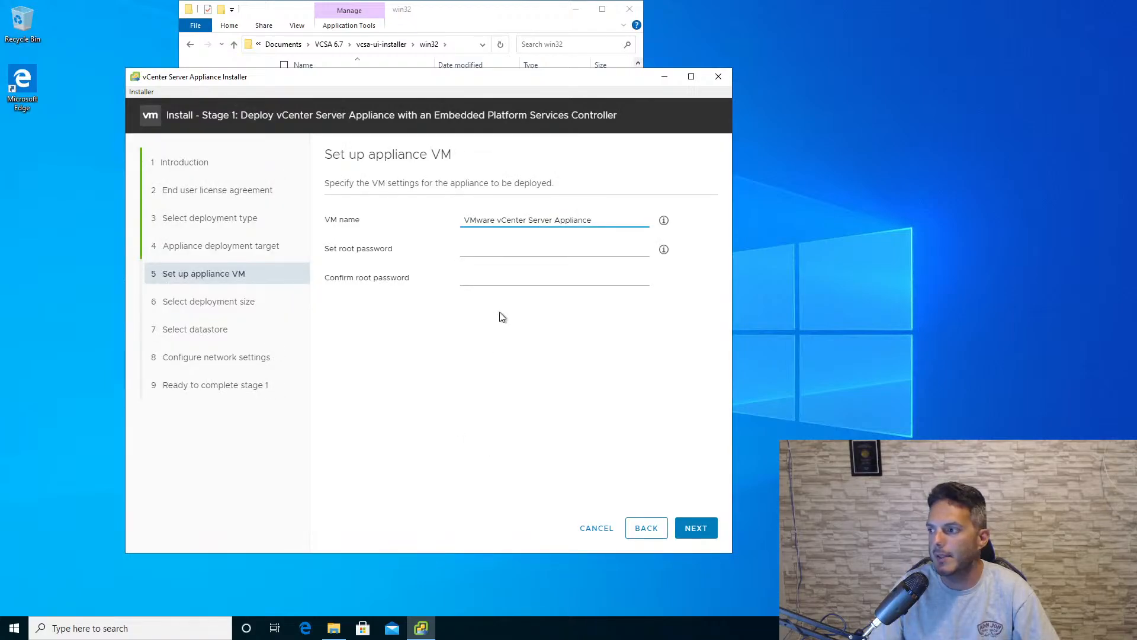
- Name the appliance VM vcenter, enter and confirm its root password, and continue to the deployment size
key("ctrl+a")
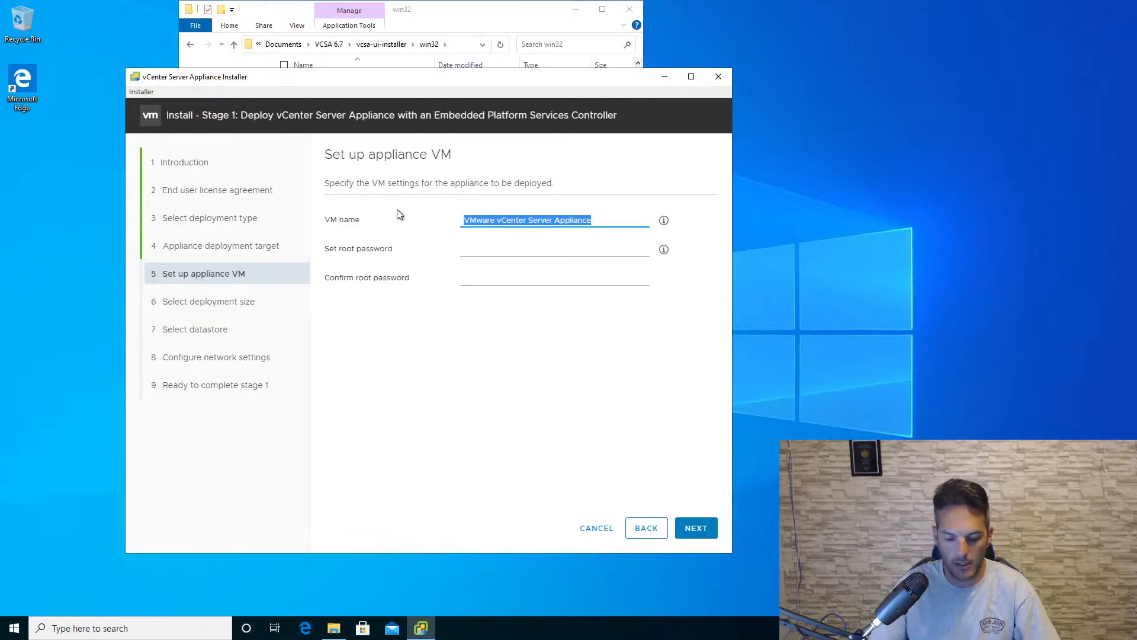
type("vcenter")
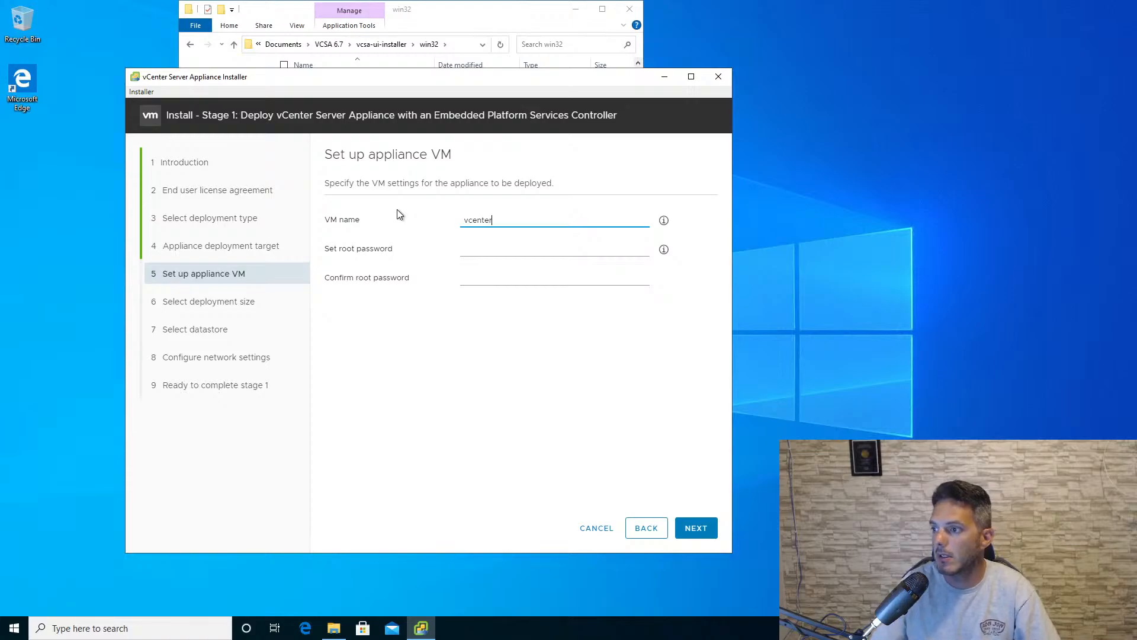
key("Tab")
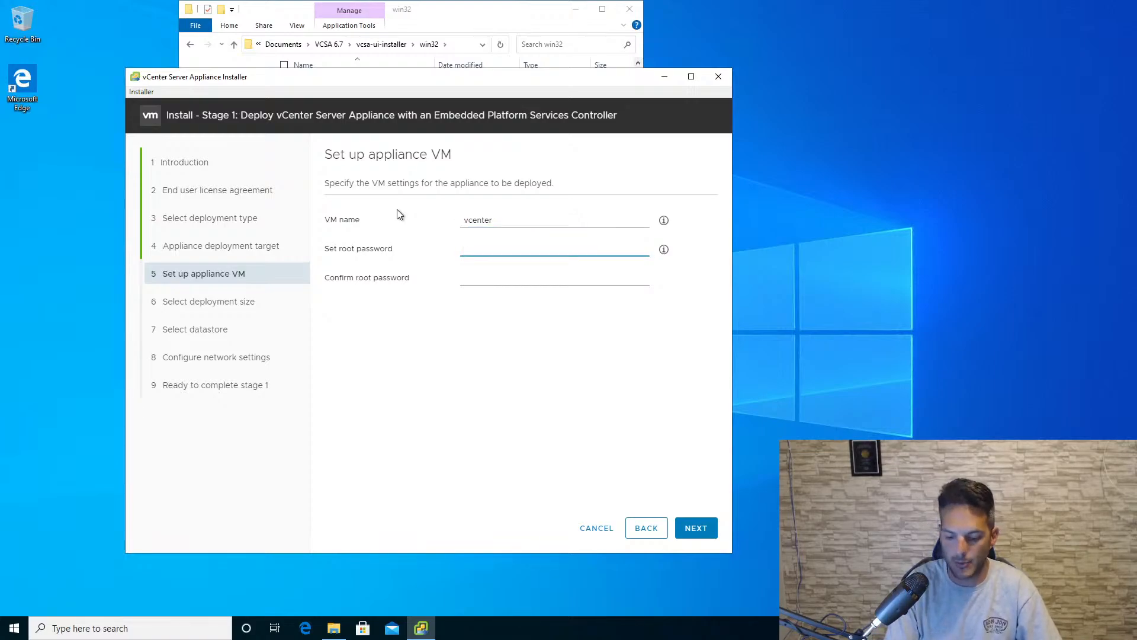
type("VMware1!")
key("Tab")
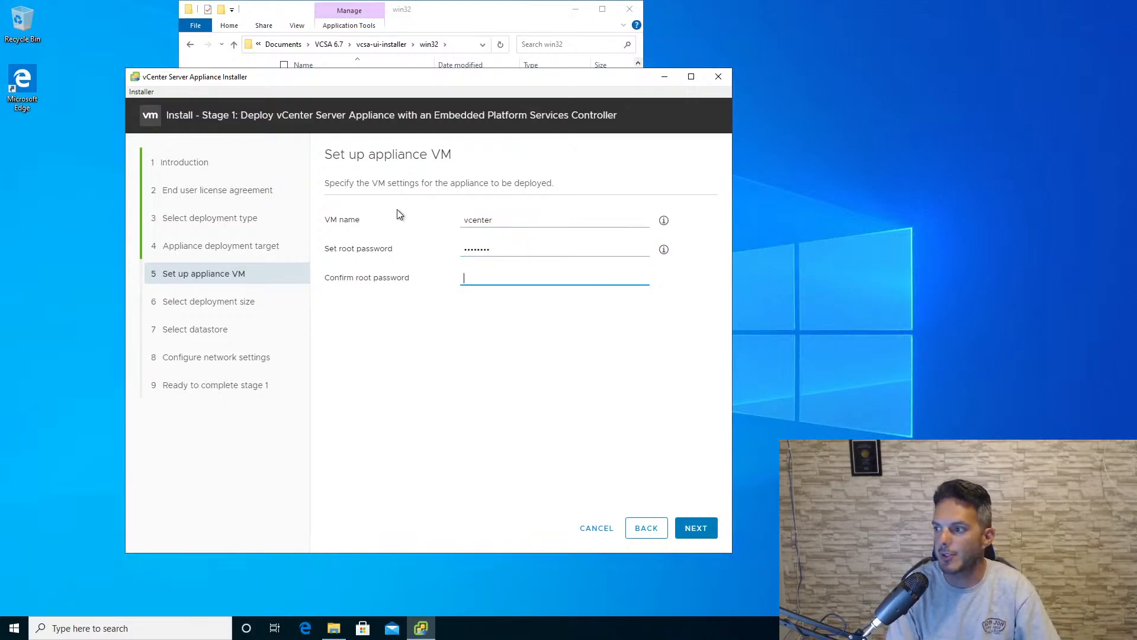
type("VMwar")
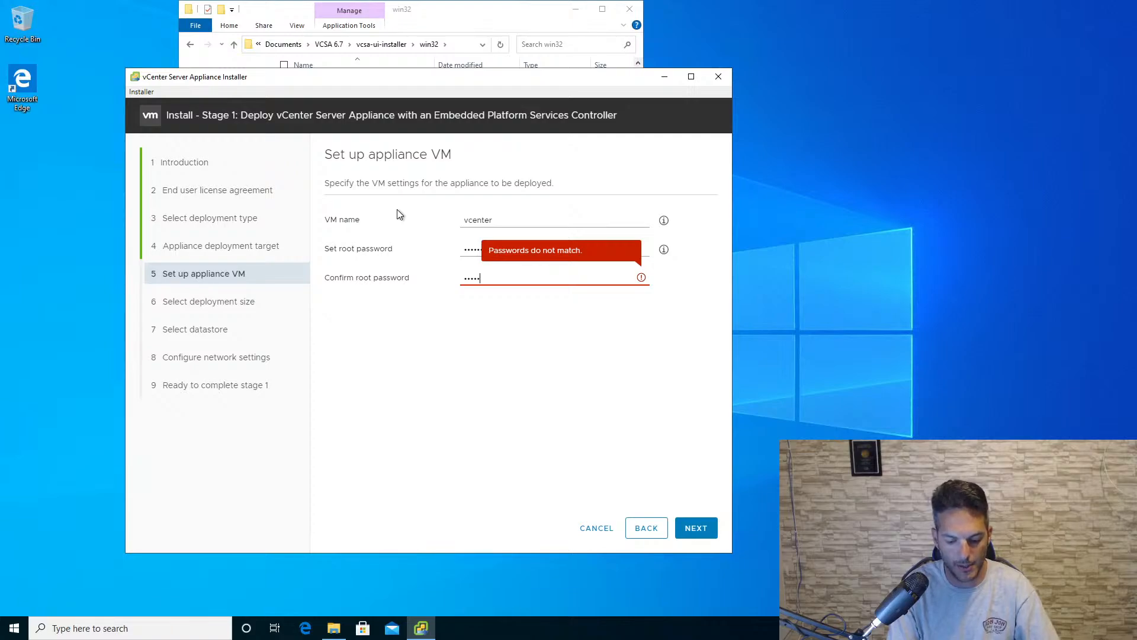
type("e1!")
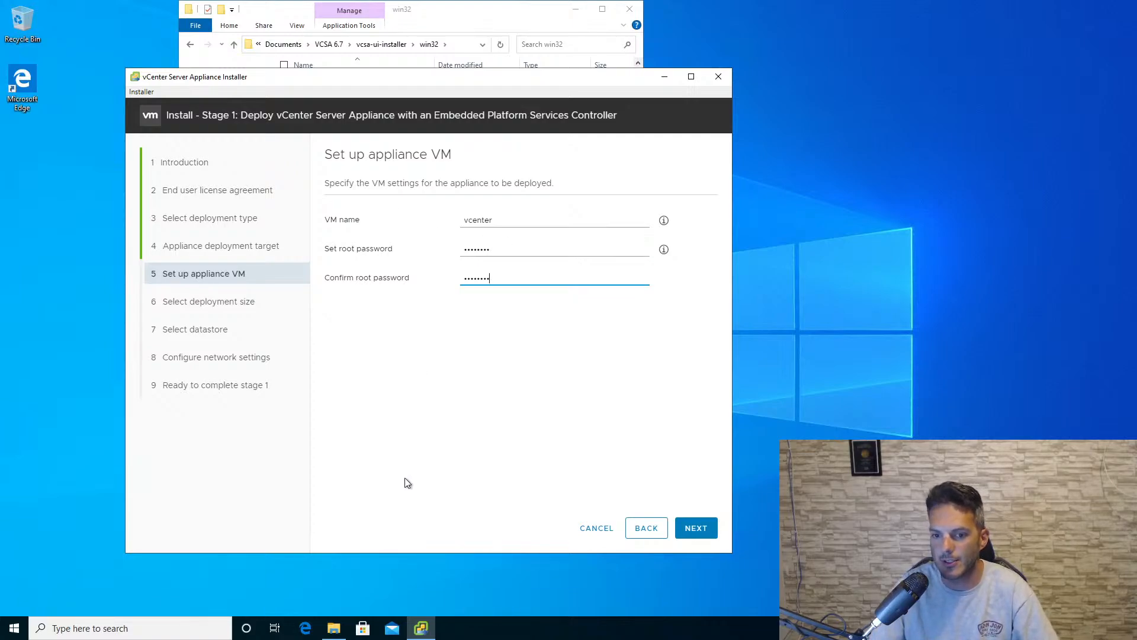
left_click(696, 533)
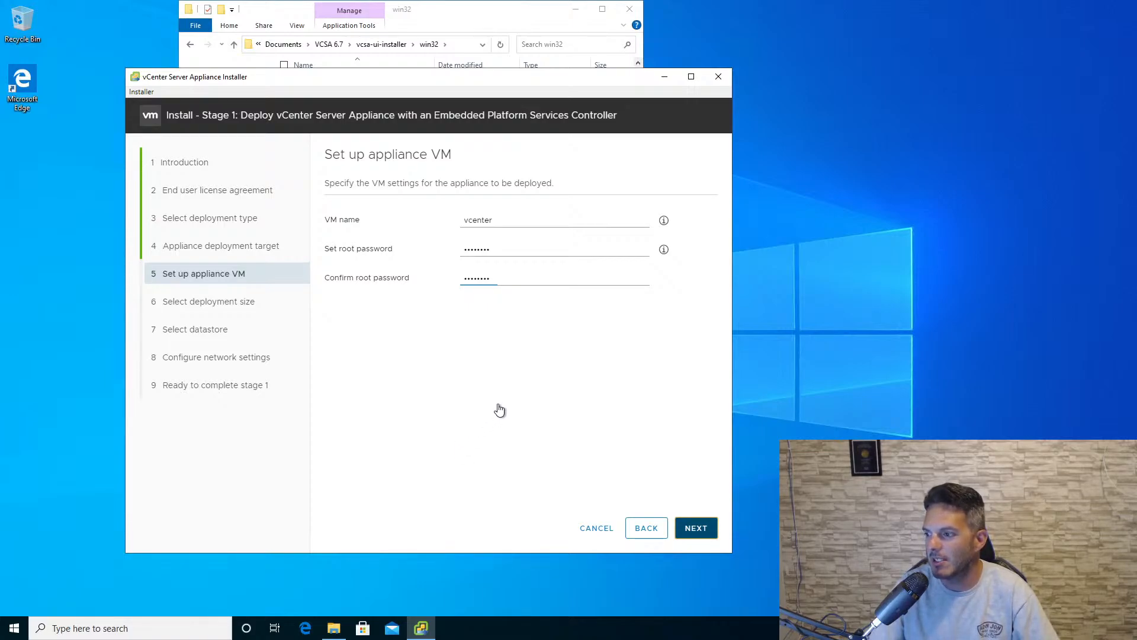
left_click(696, 528)
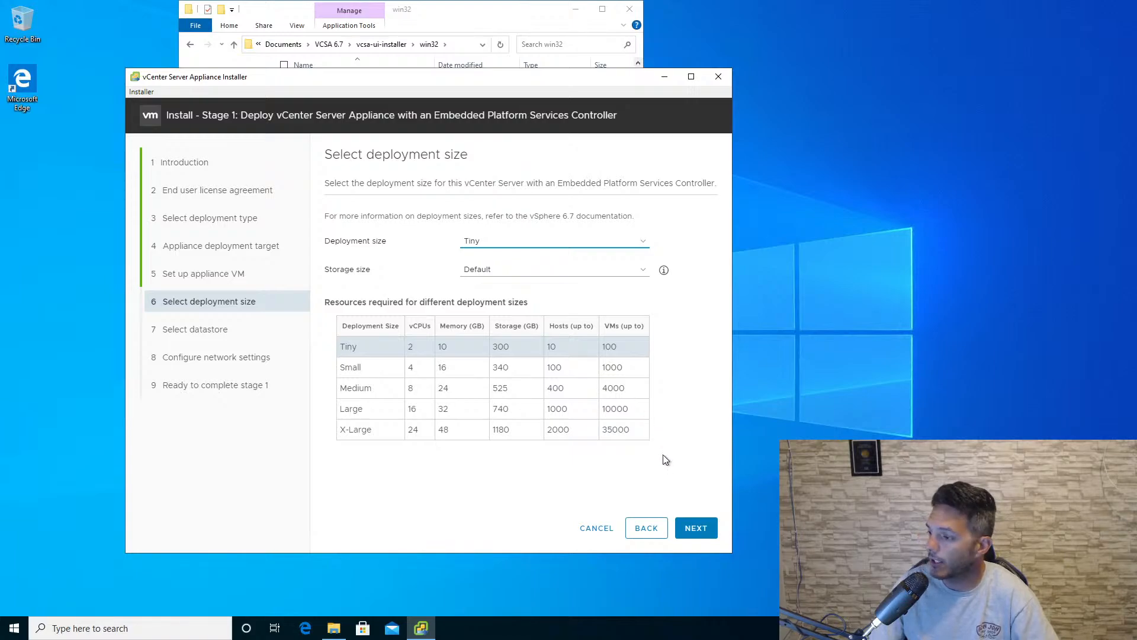
- Accept the Tiny deployment size with Default storage, and enable Thin Disk Mode for the QNAP datastore
left_click(696, 528)
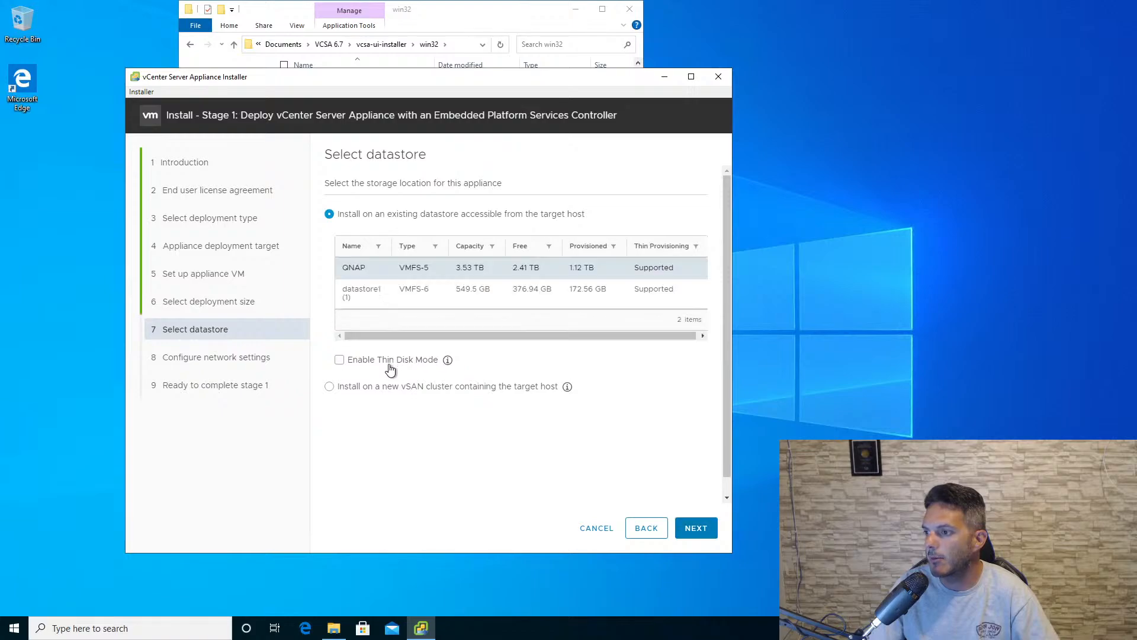
left_click(389, 366)
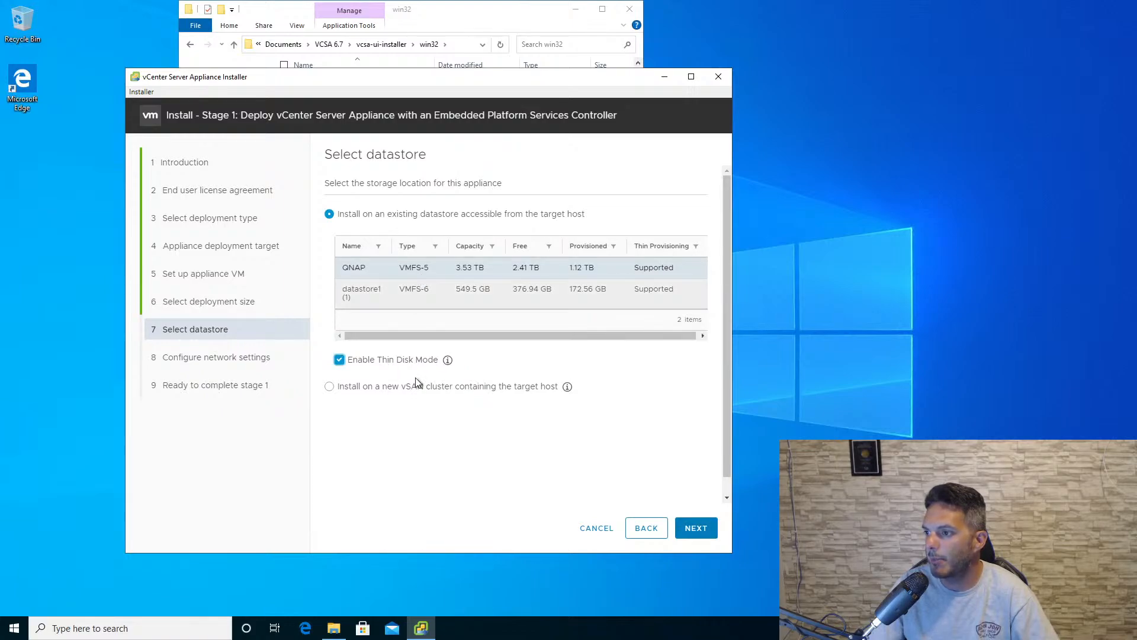
- Accept the QNAP datastore, select the vmware-lab-trunk network for the appliance, and set its FQDN to vcenter.nsx.local
left_click(696, 529)
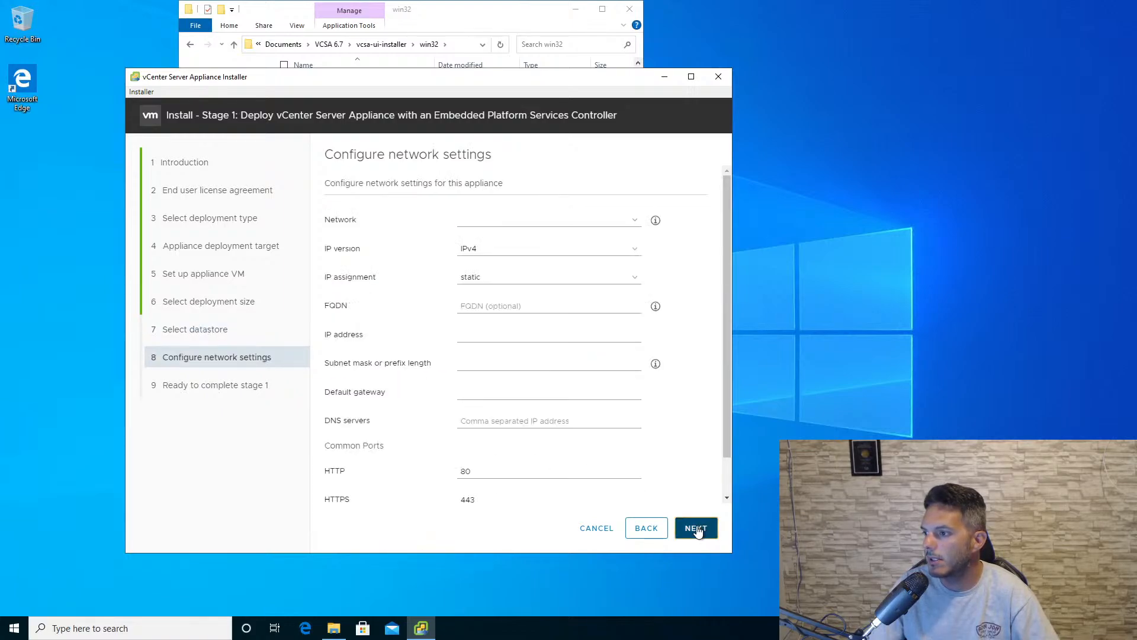
left_click(495, 222)
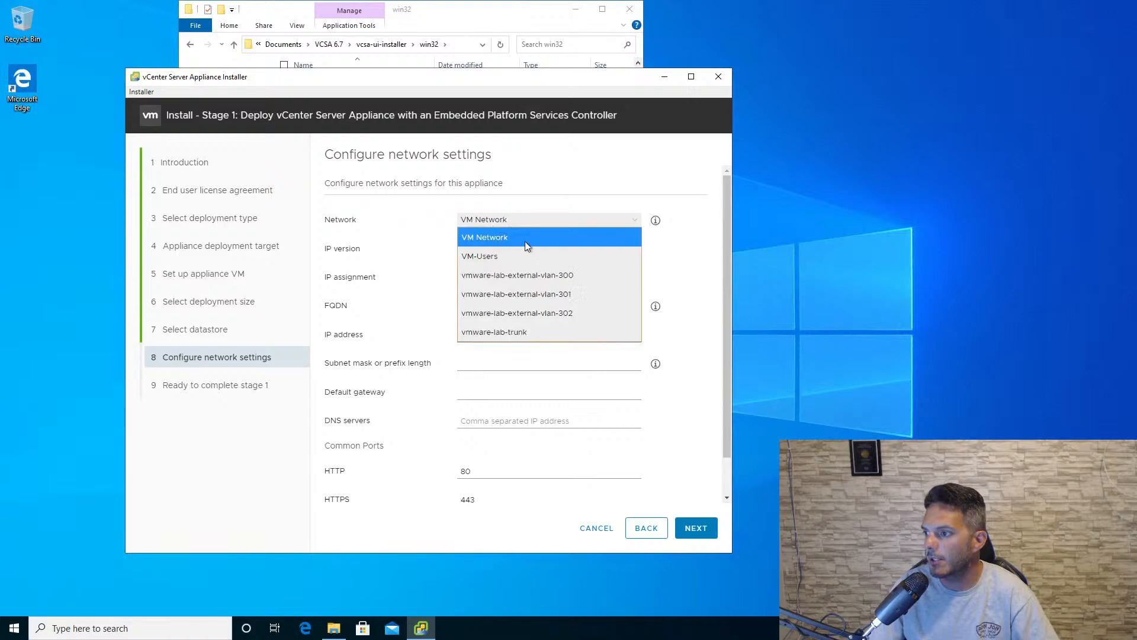
left_click(531, 327)
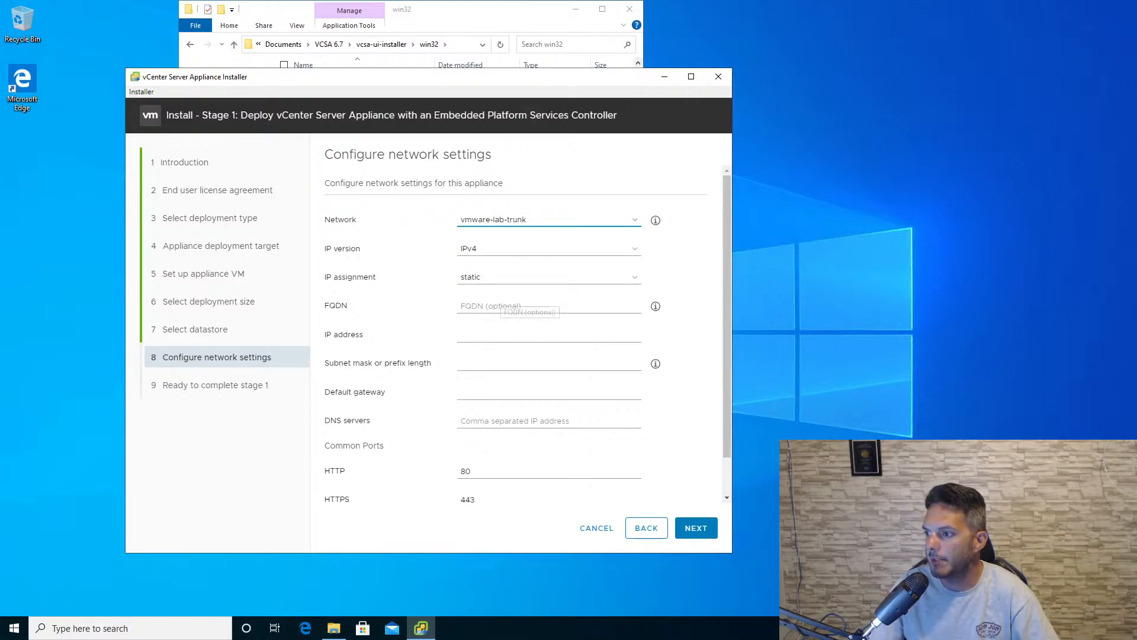
left_click(500, 306)
type("vcen")
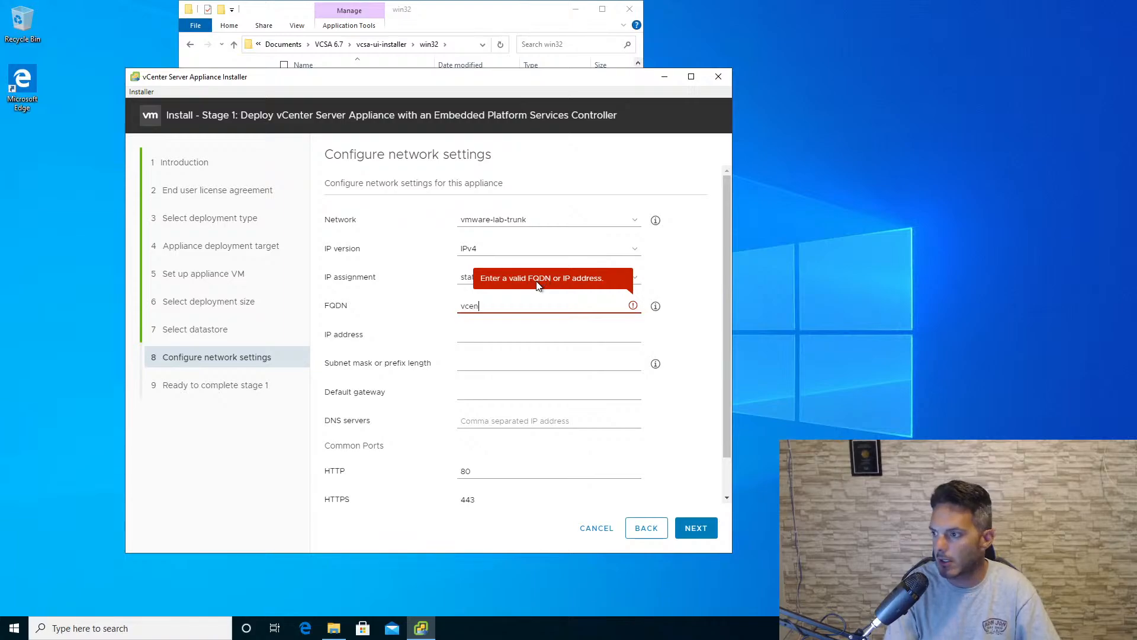
type("ter.nsx.local")
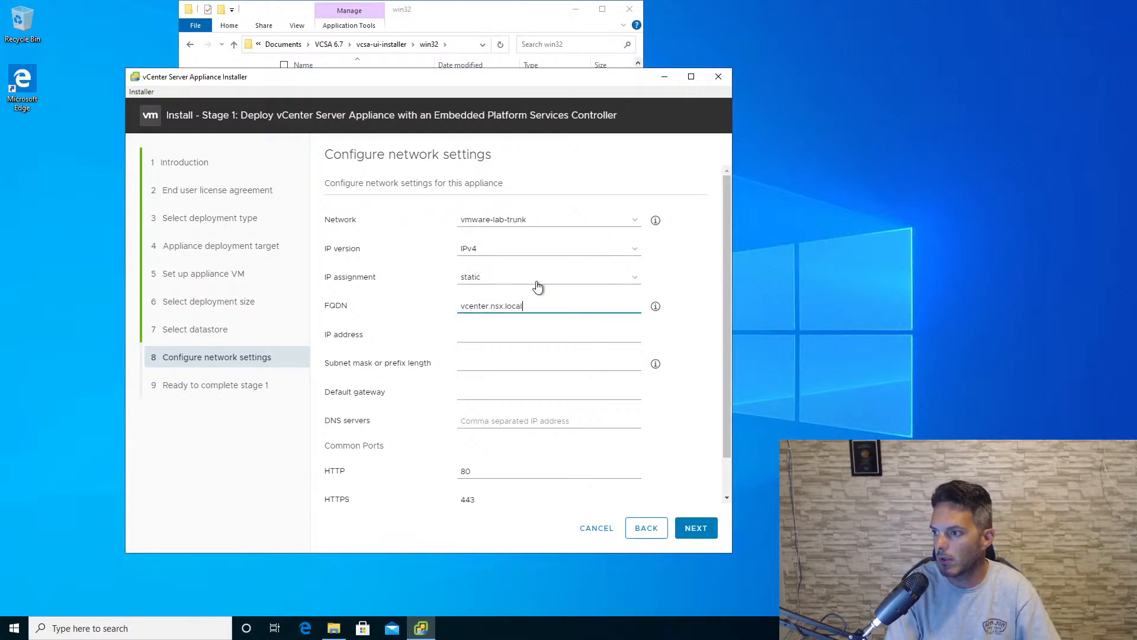
- Enter IP address 10.0.0.31, prefix length 24 and default gateway 10.0.1.1 for the appliance
key("Tab")
type("10")
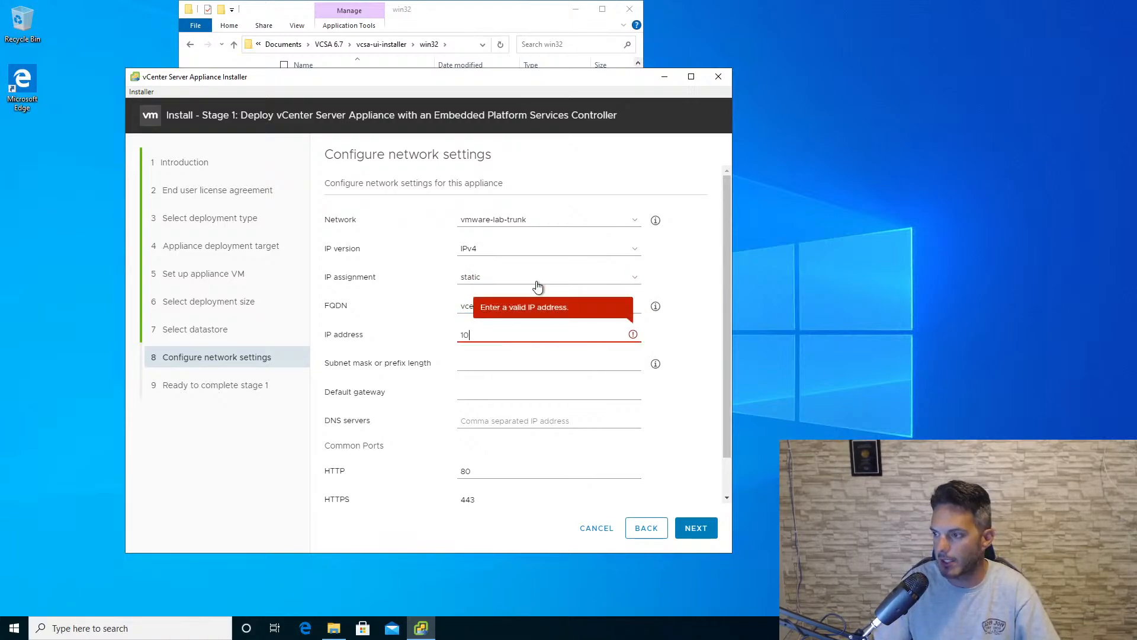
type(".0.0.")
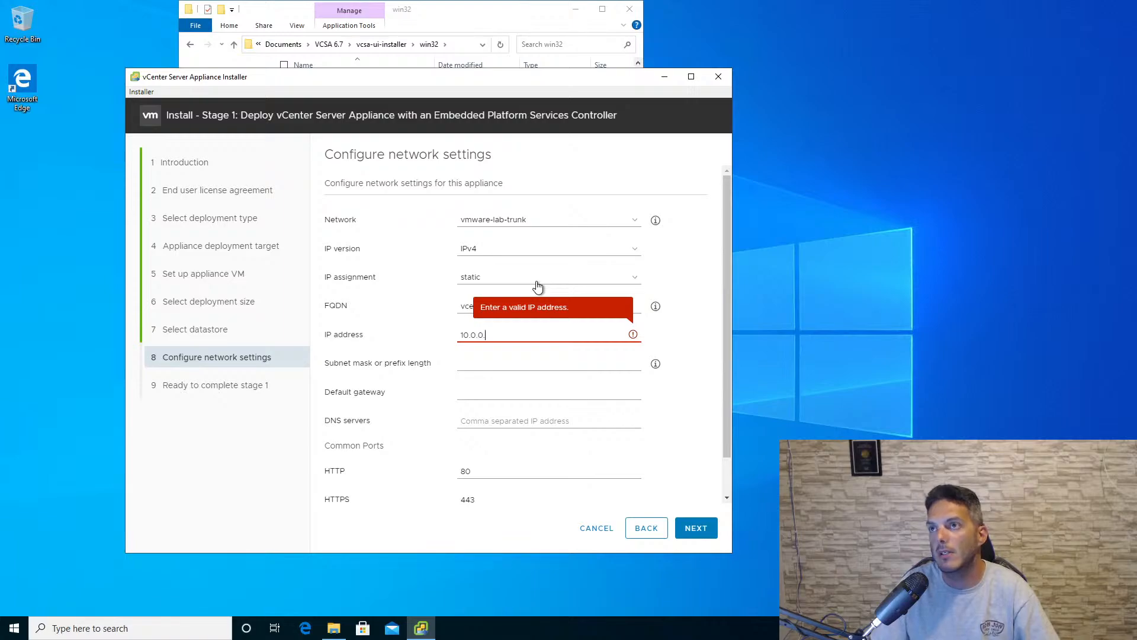
type("31")
key("Tab")
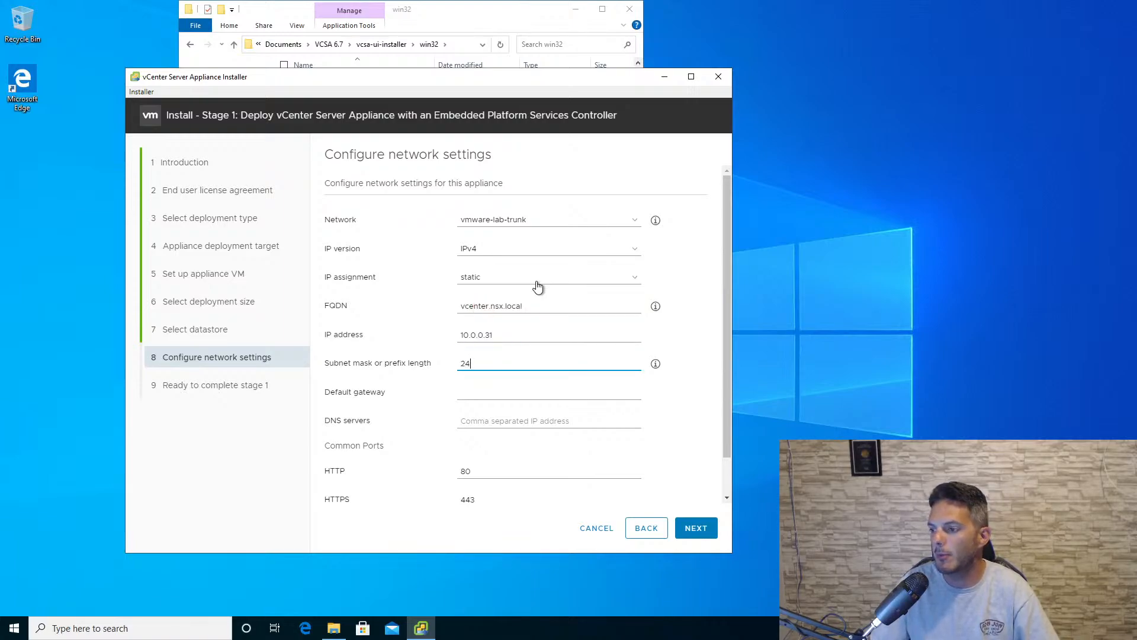
key("Tab")
type("10.0.0")
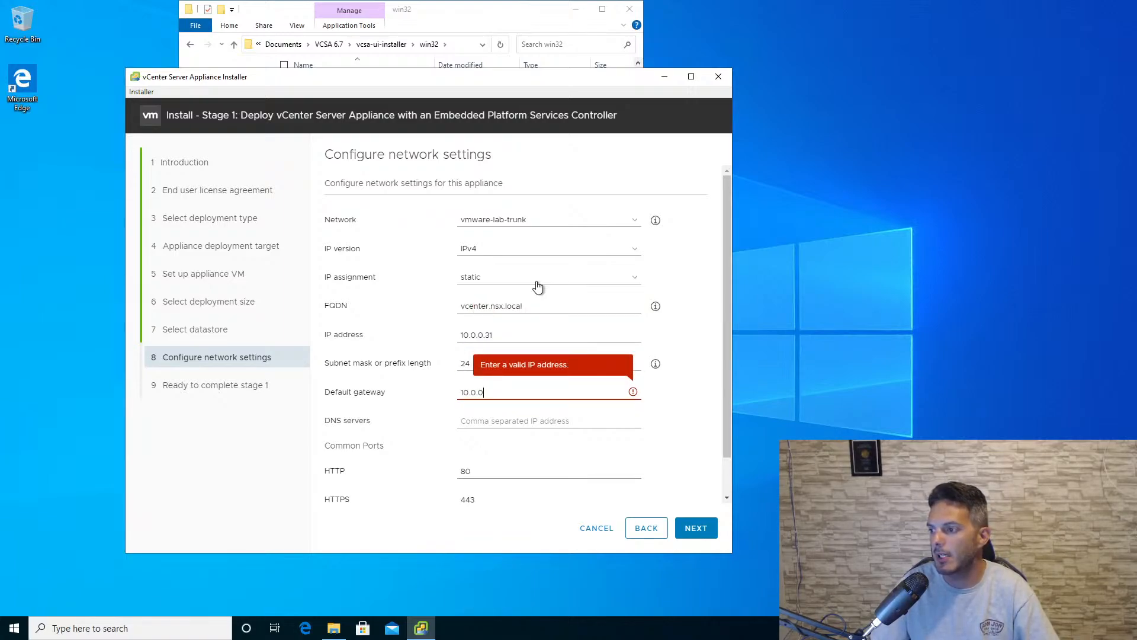
key("BackSpace")
type("1")
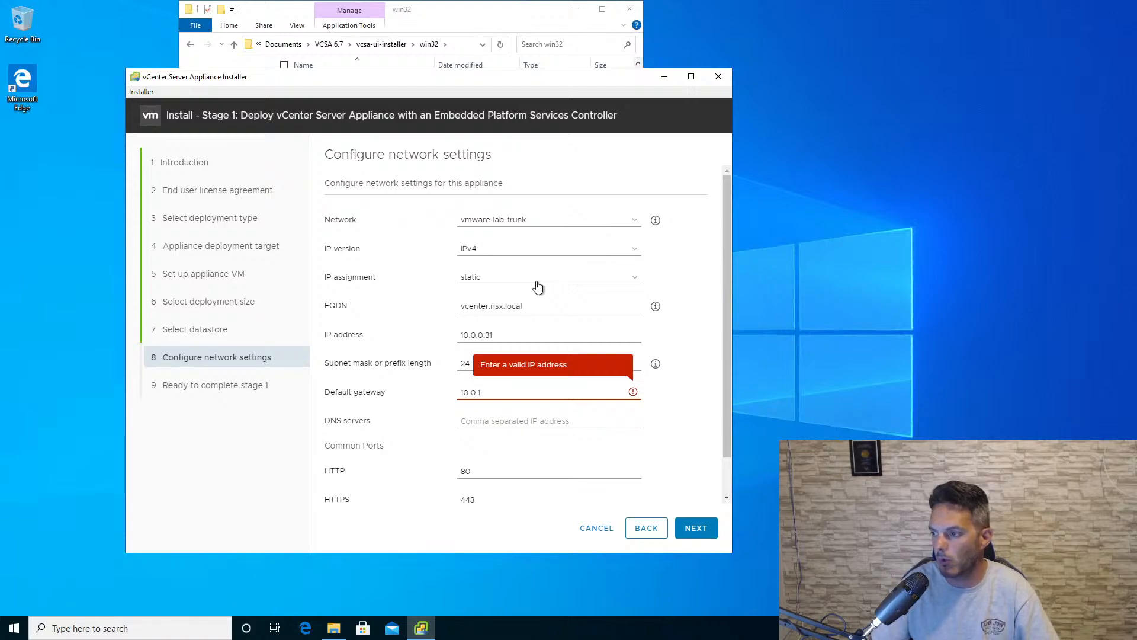
type(".1")
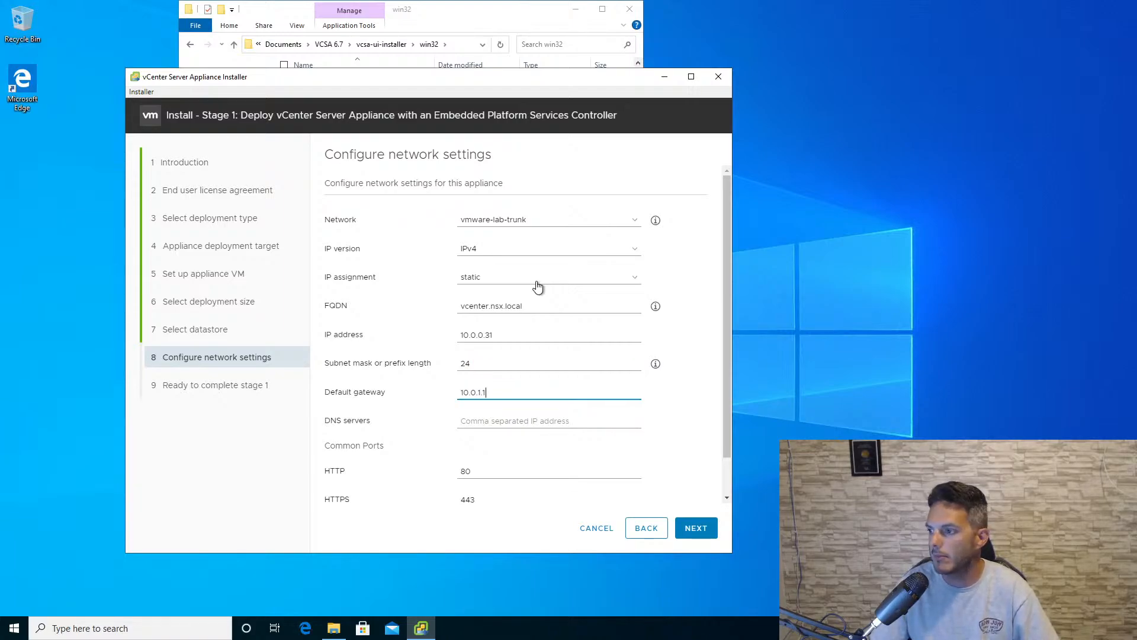
- Correct the appliance's IP address to 10.0.1.31
key("shift+Tab")
key("shift+Tab")
key("End")
key("BackSpace")
key("BackSpace")
key("BackSpace")
key("BackSpace")
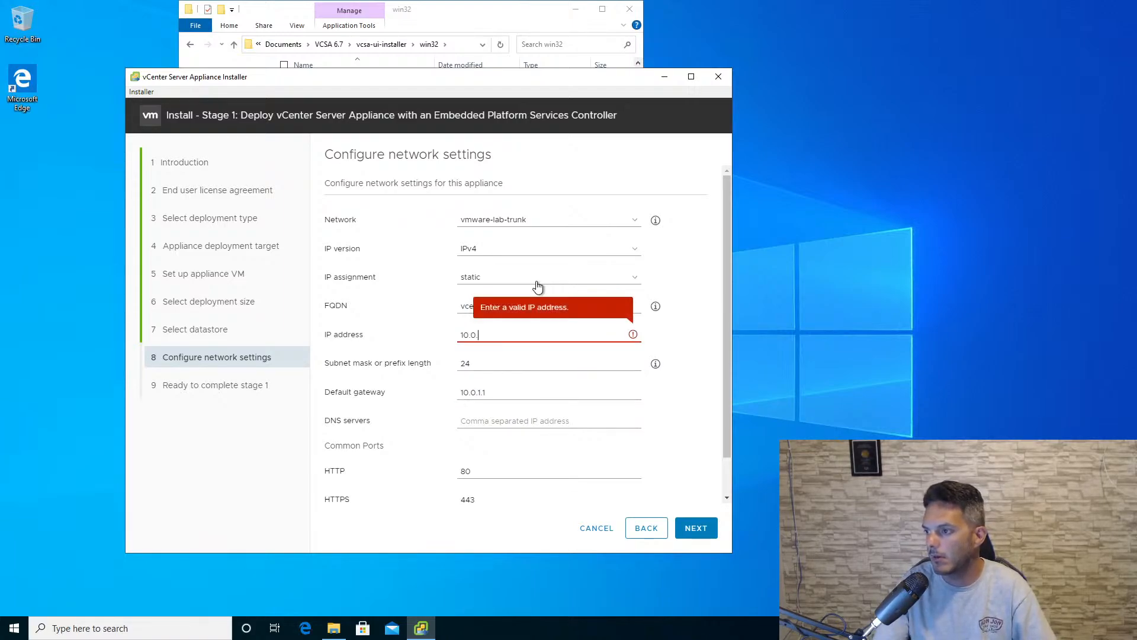
type("1.31")
key("Tab")
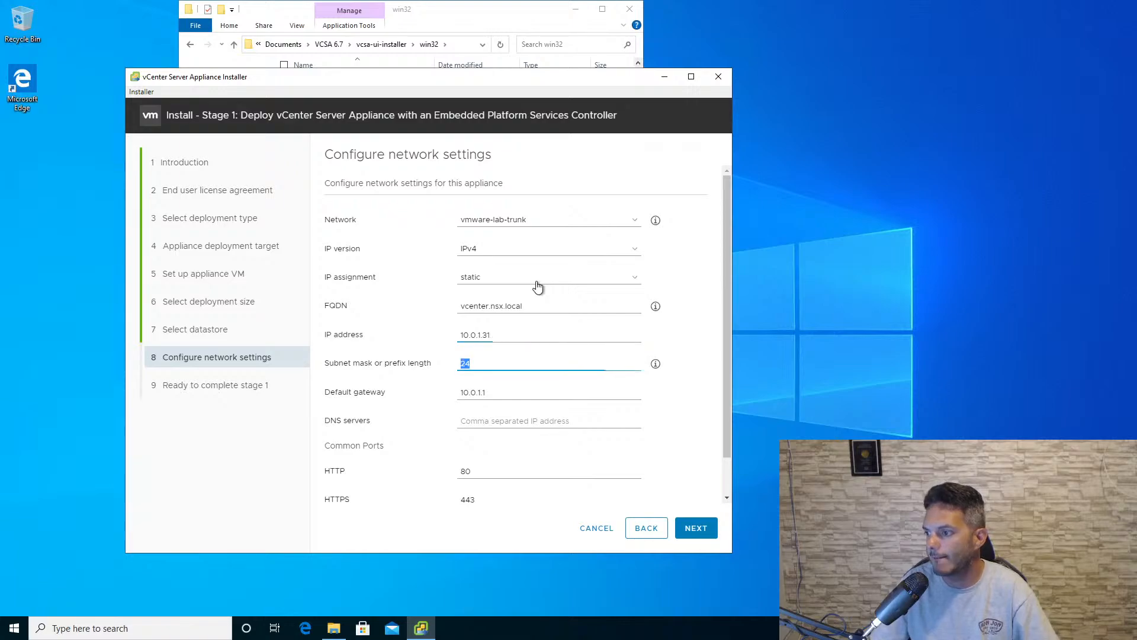
- Set the DNS server to 10.0.1.254, keep the default ports, and start the stage 1 deployment
key("Tab")
key("Tab")
type("10")
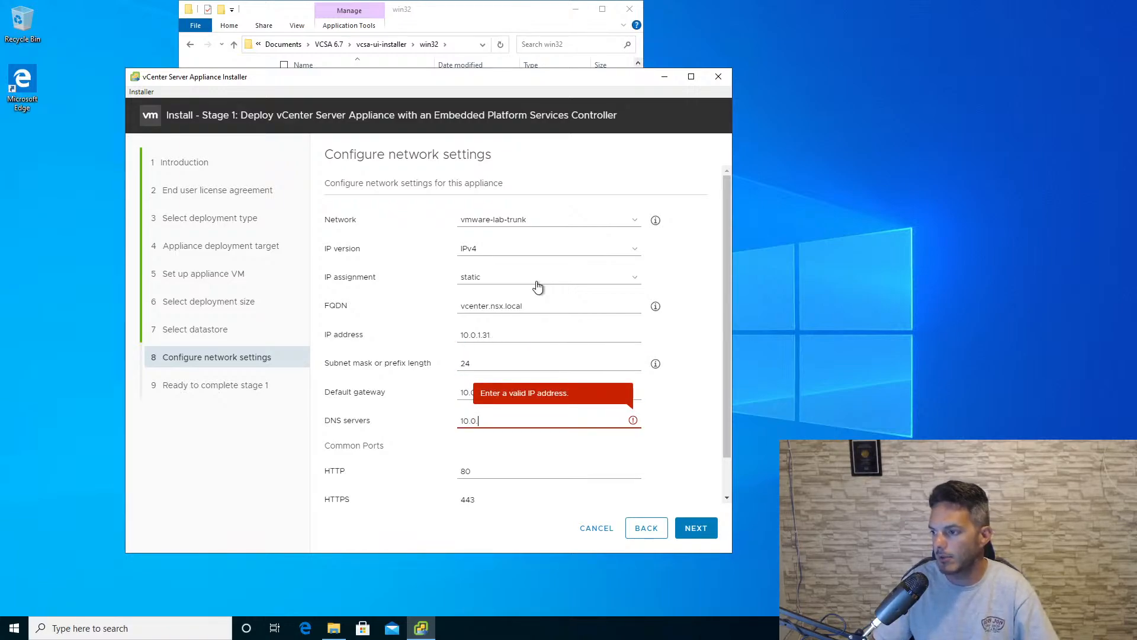
type(".0.1.254")
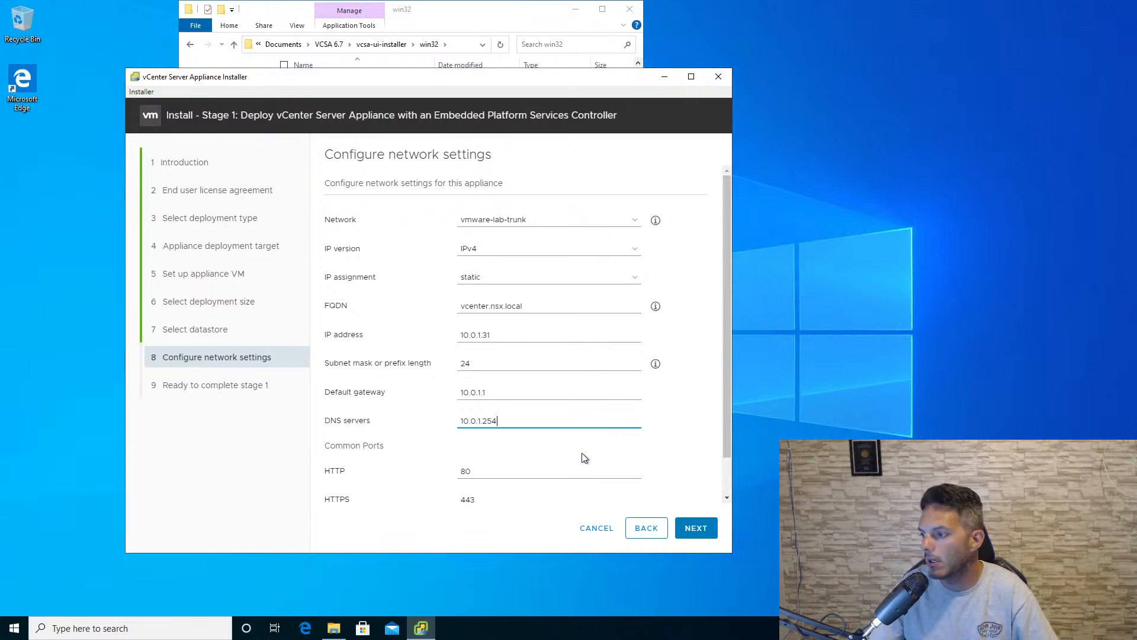
scroll(584, 456, "down", 1)
left_click(688, 528)
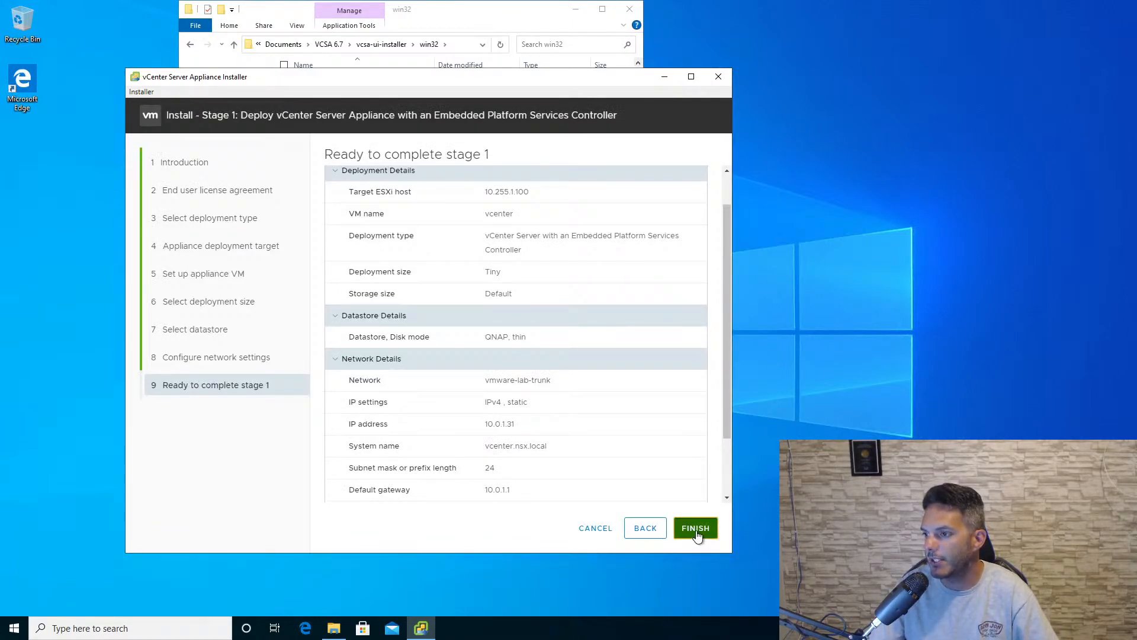
left_click(688, 528)
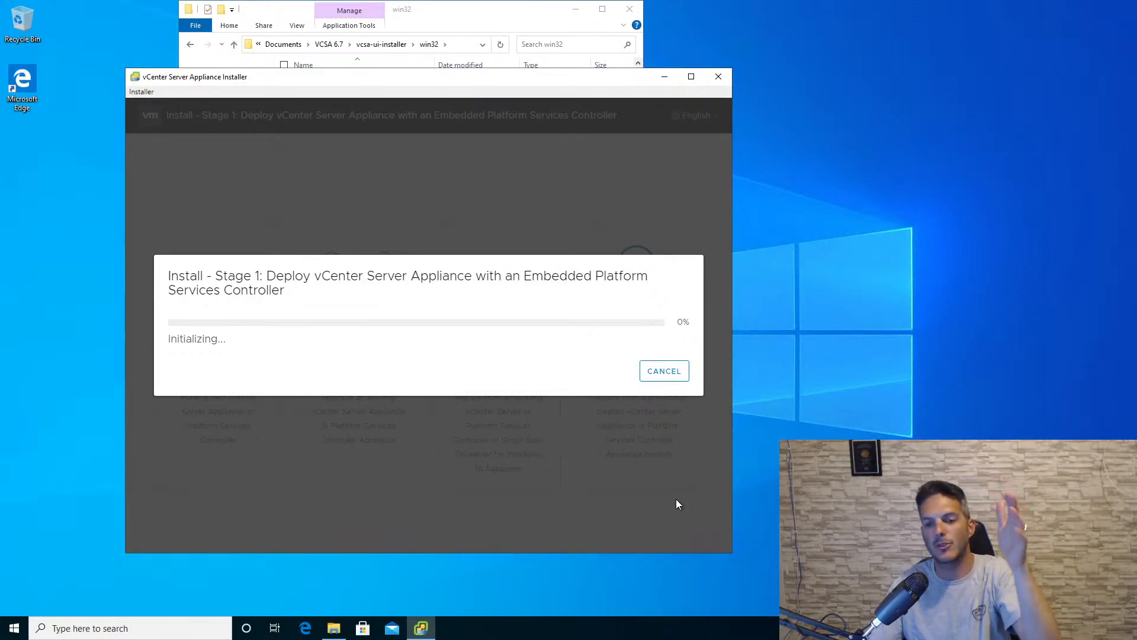
- Examine the appliance OVA file in the vcsa folder of VCSA 6.7, and return to the installer in the full-screen remote session
left_click(700, 7)
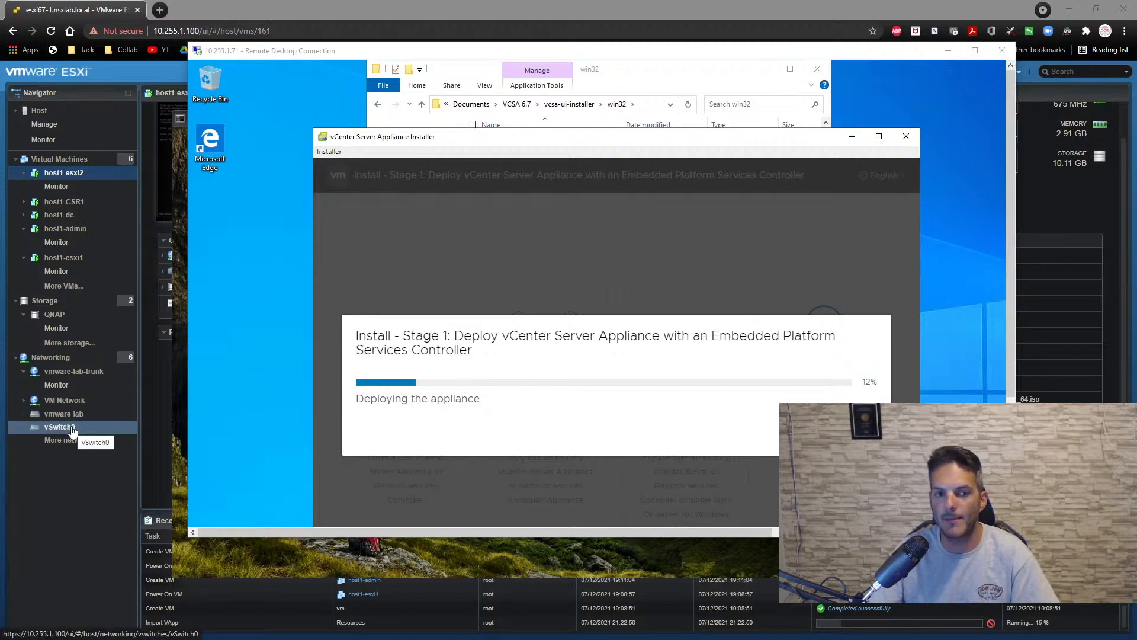
left_click(475, 82)
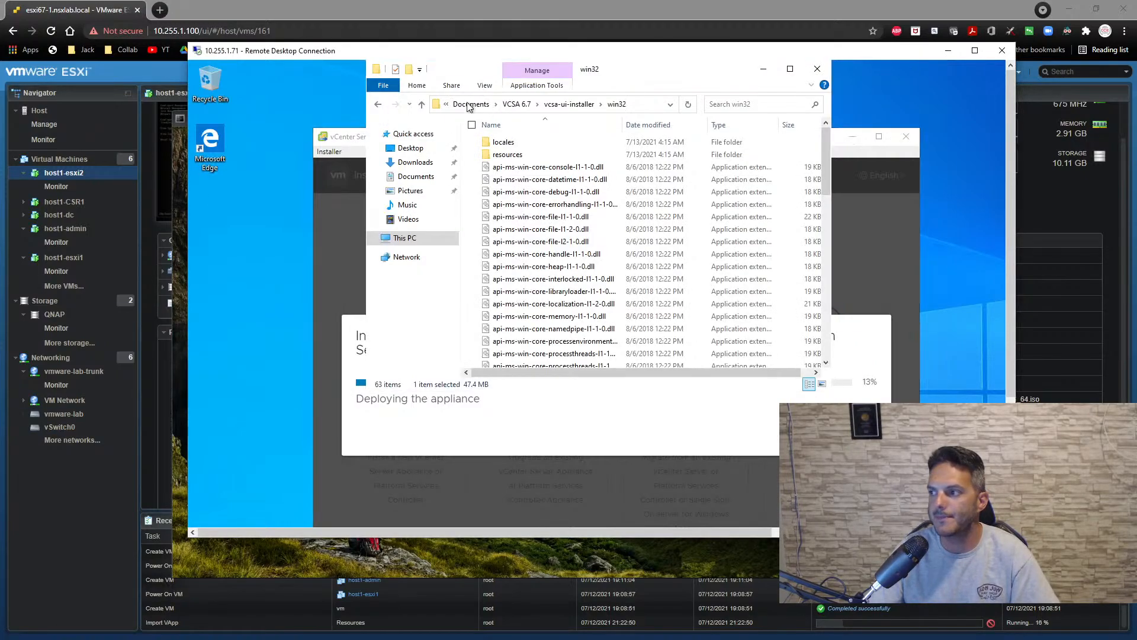
left_click(520, 109)
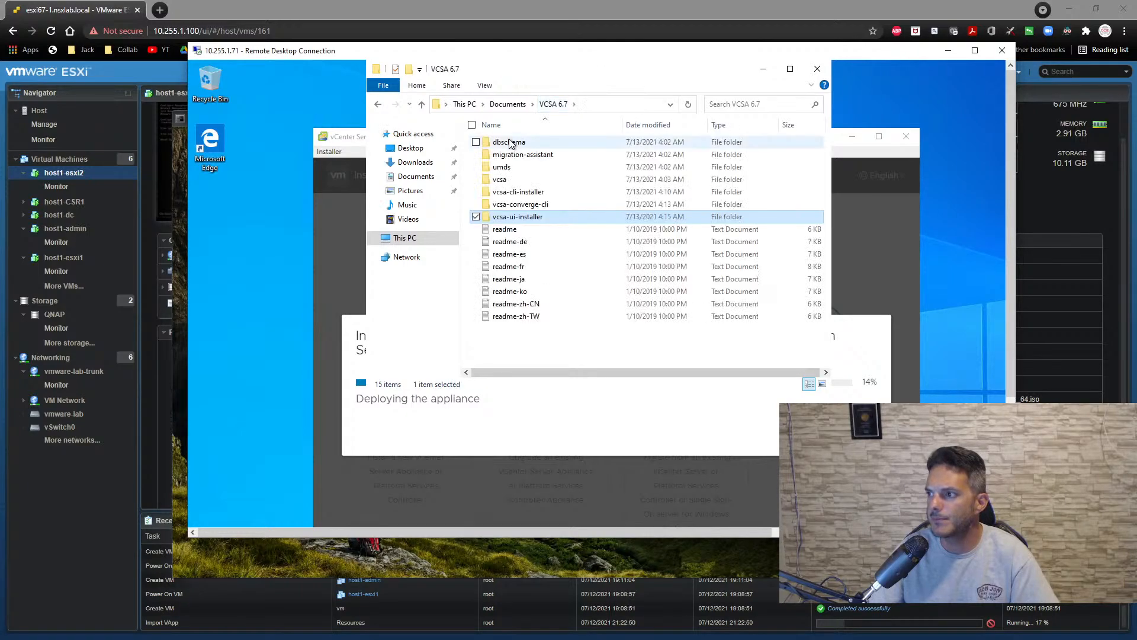
double_click(517, 181)
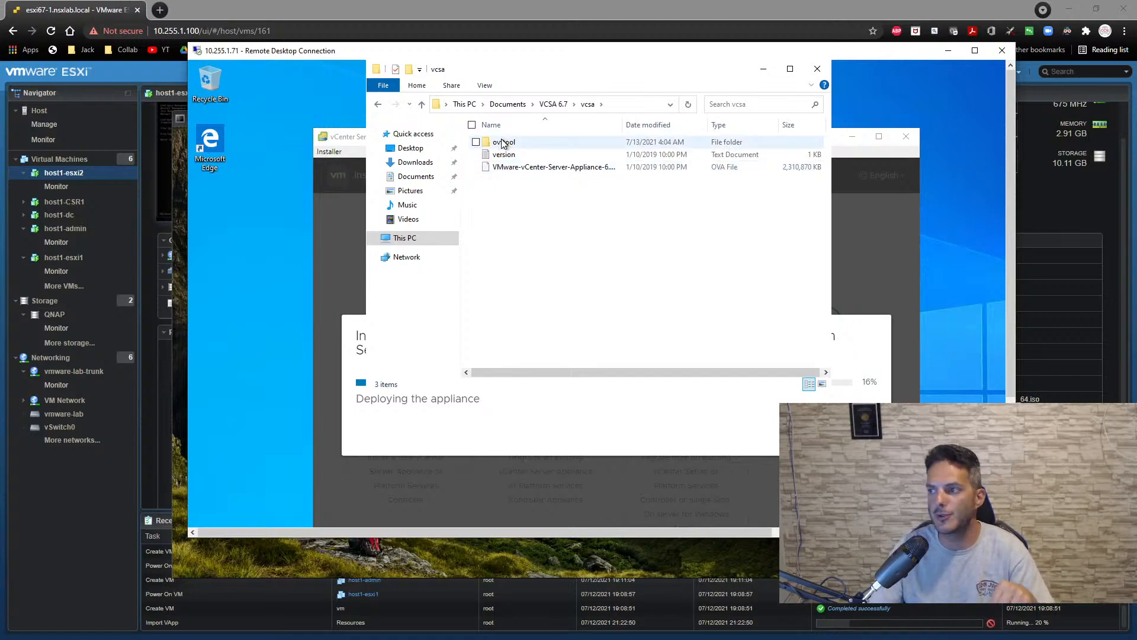
mouse_move(503, 145)
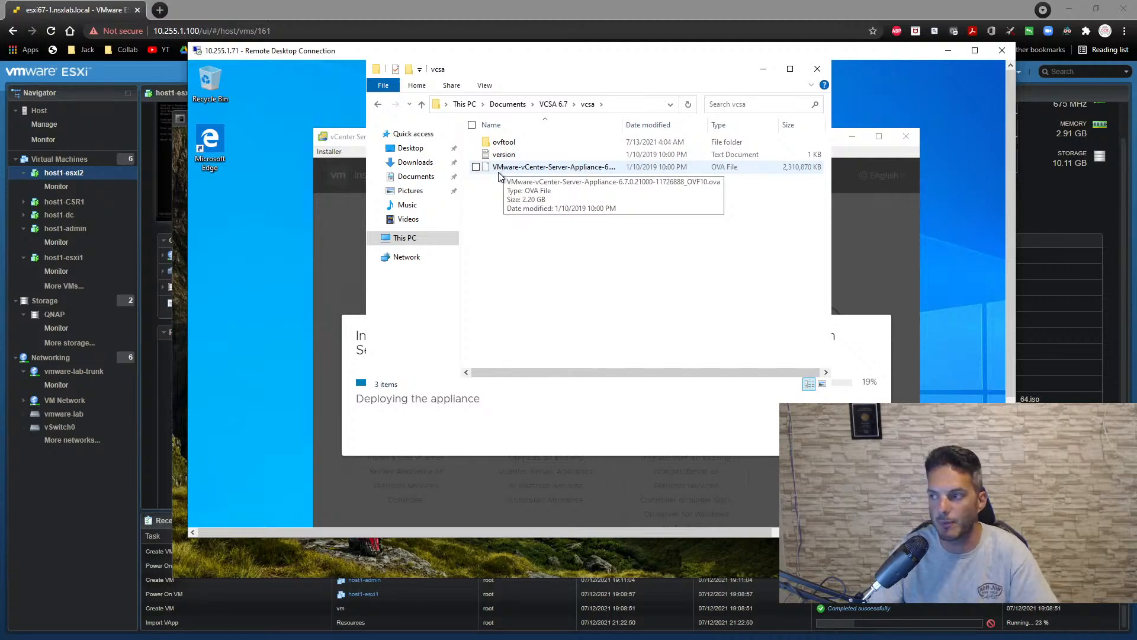
left_click(499, 170)
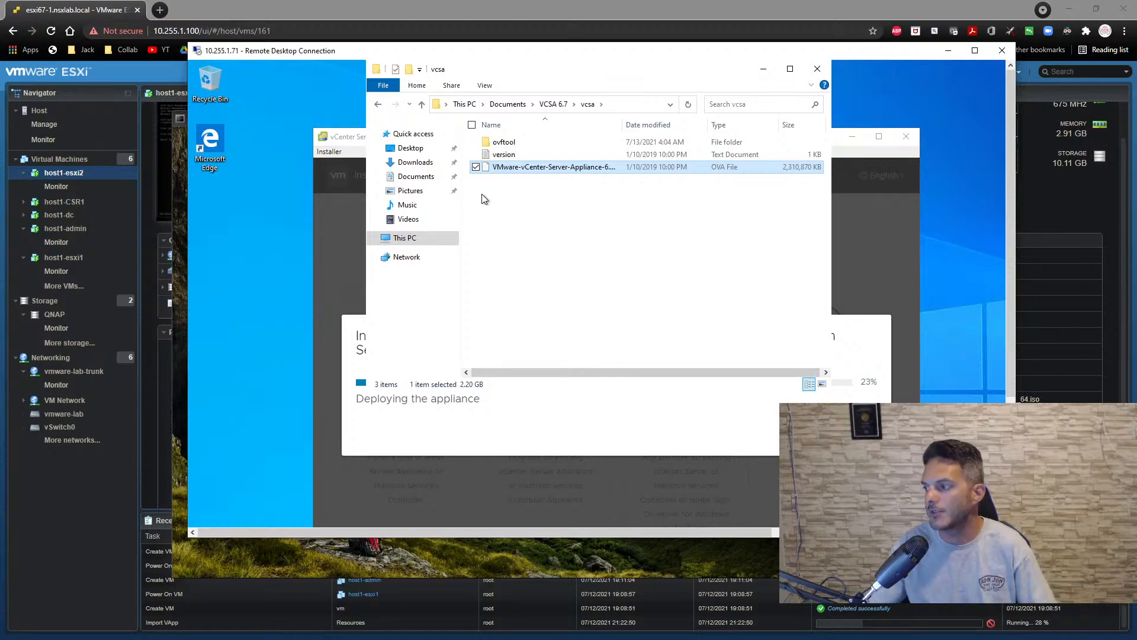
left_click(764, 70)
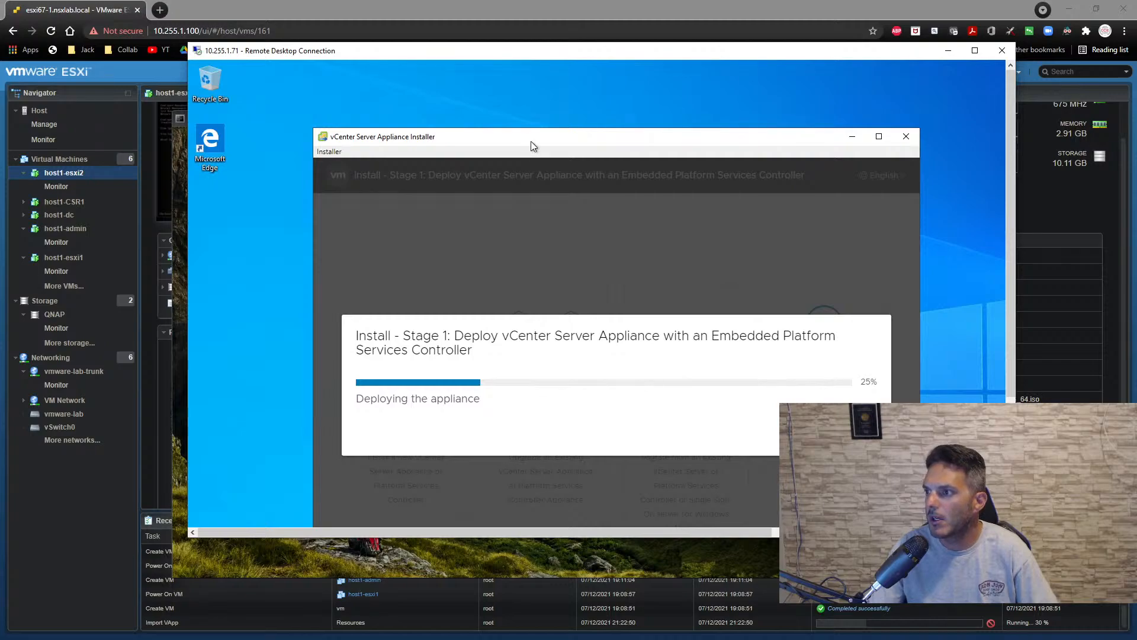
left_click_drag(531, 138, 532, 128)
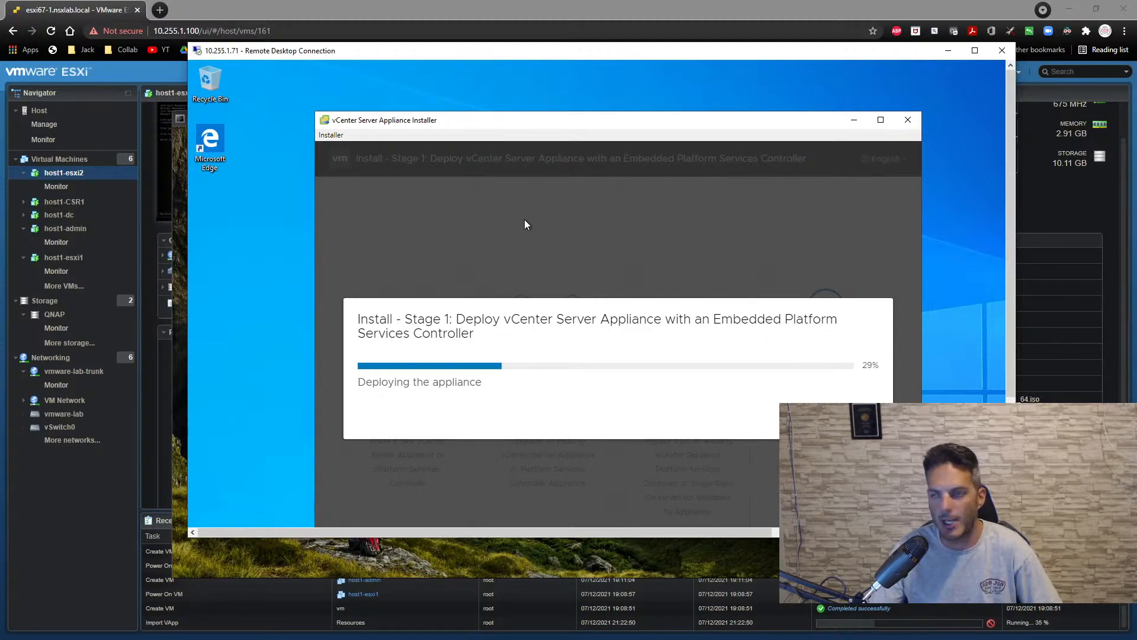
double_click(506, 53)
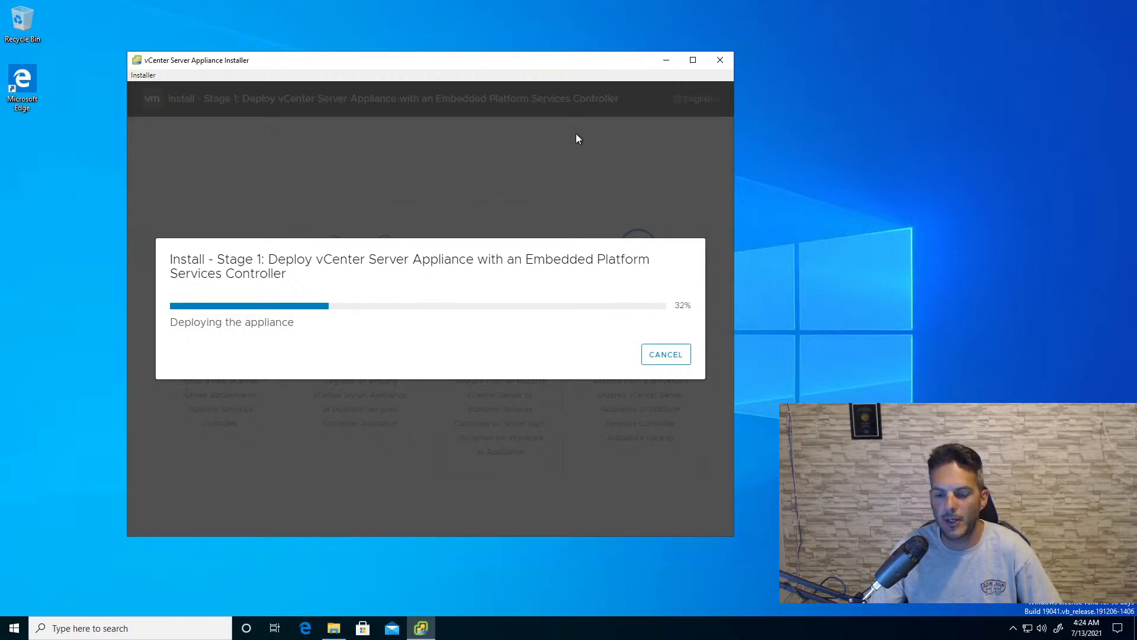
- Switch to the ESXi web client, close the host1-admin console, and review the virtual machine list and host summary
mouse_move(635, 4)
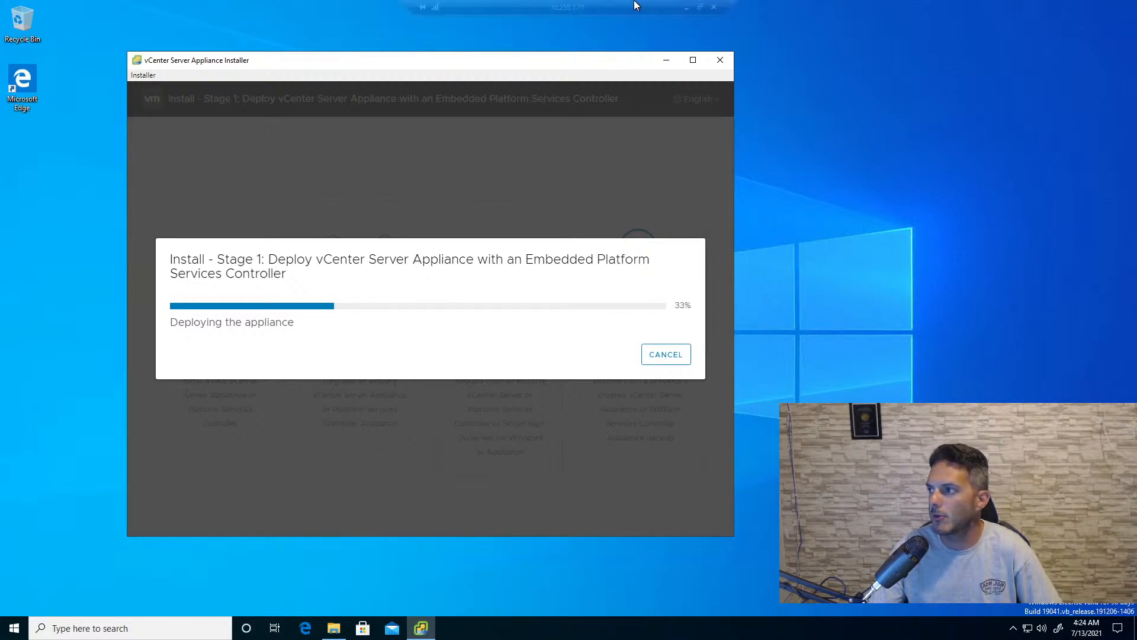
left_click(686, 7)
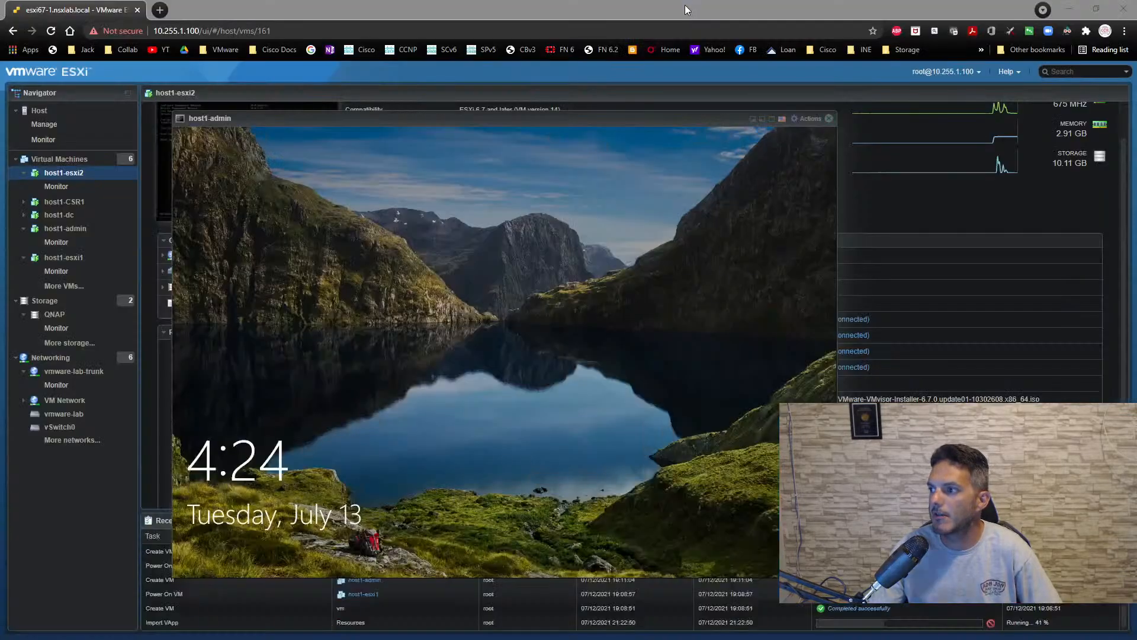
left_click(829, 119)
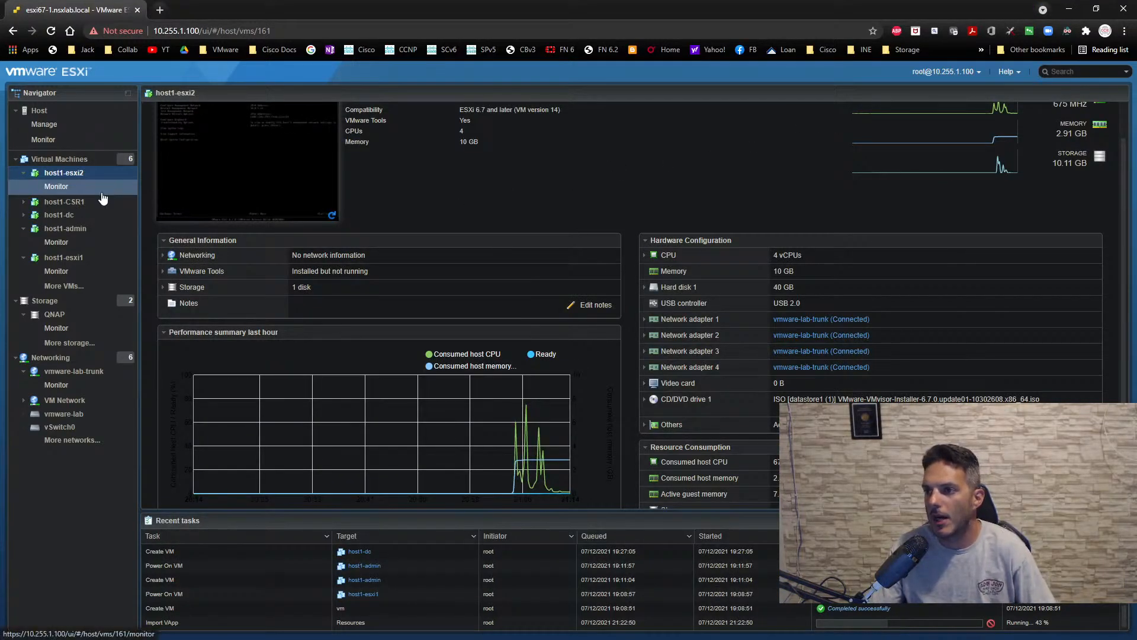
left_click(49, 160)
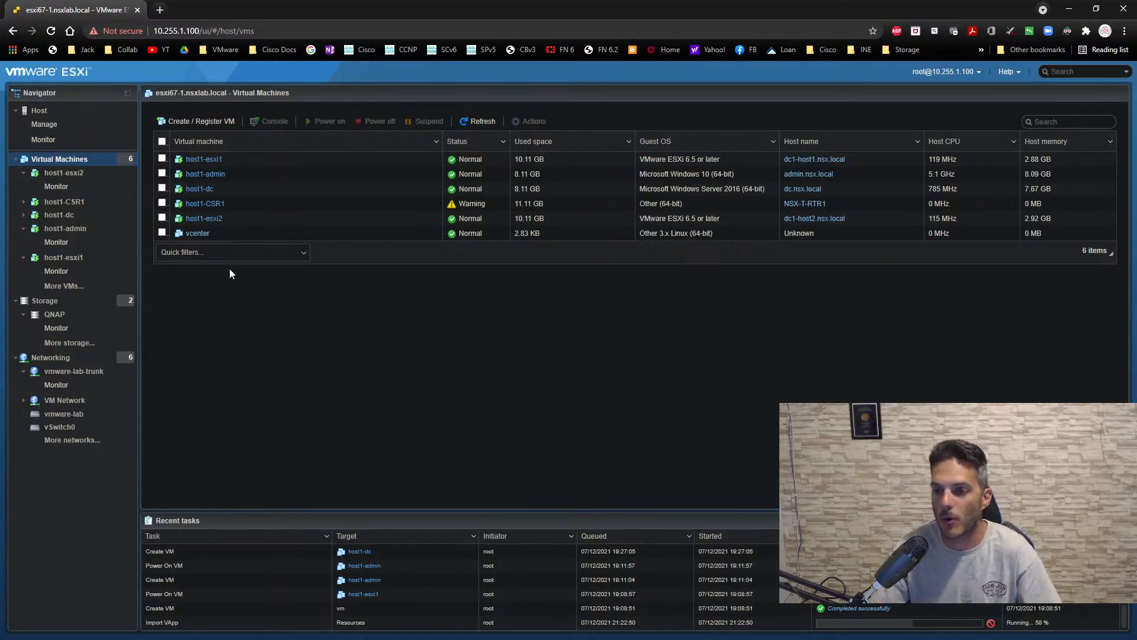
left_click(46, 112)
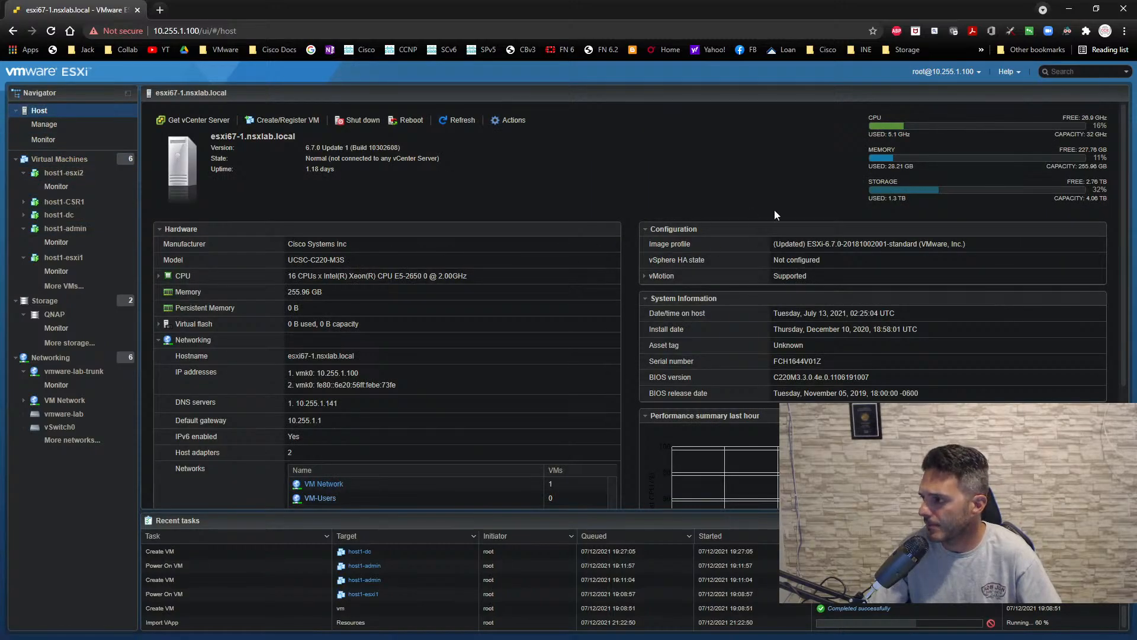
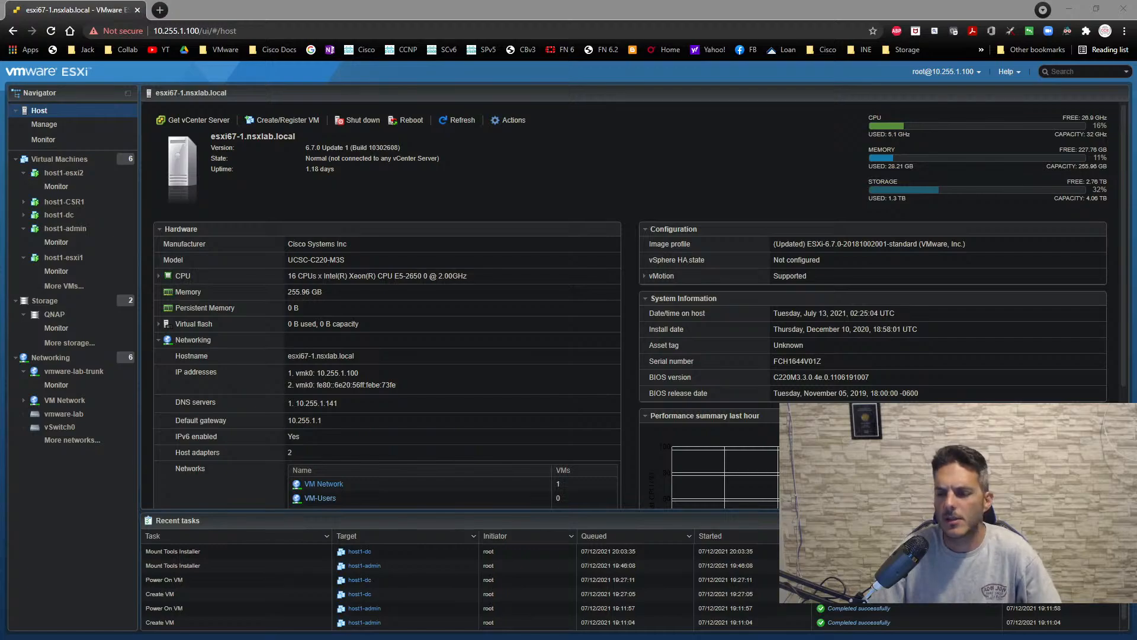
- Return from the remote session to the ESXi web client and start creating a new virtual machine named host1-esxi3
left_click(62, 165)
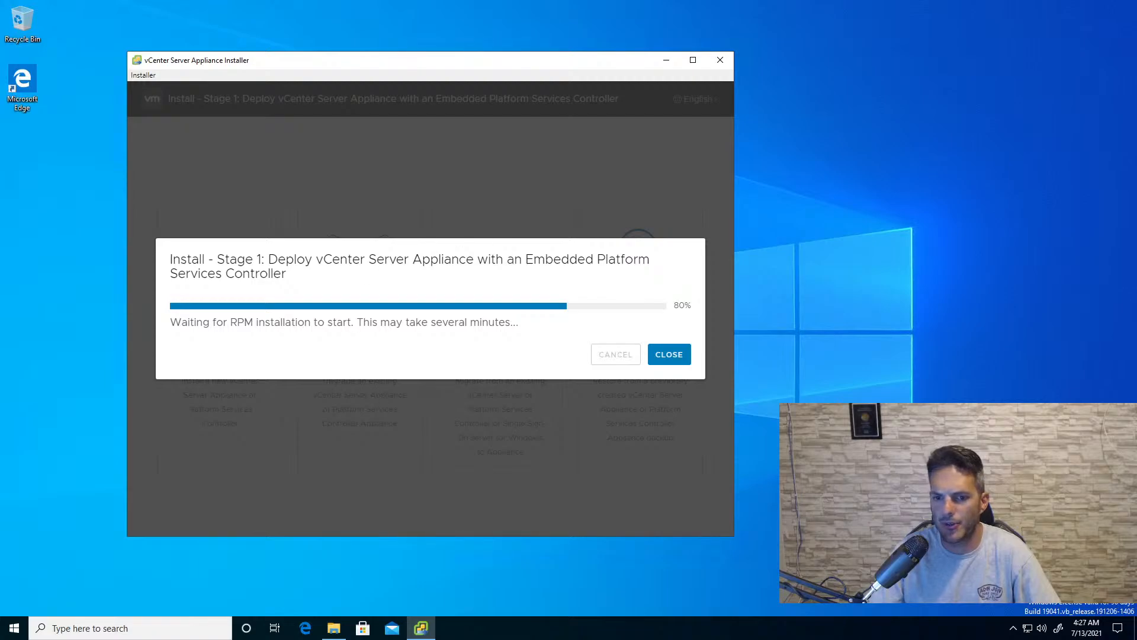
mouse_move(593, 3)
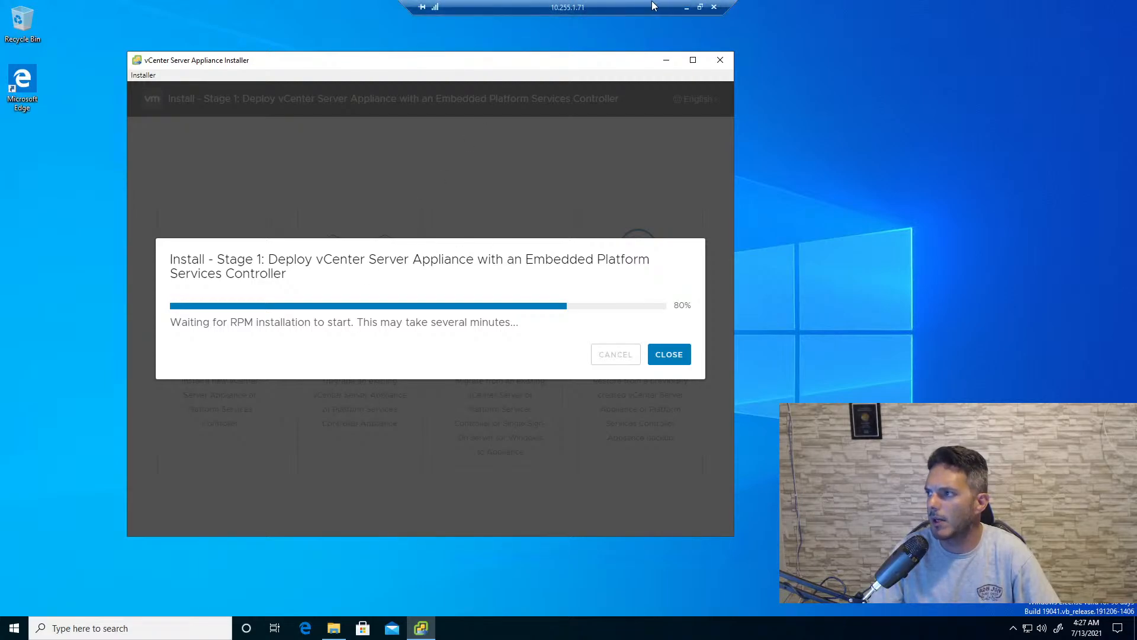
left_click(688, 4)
left_click(201, 122)
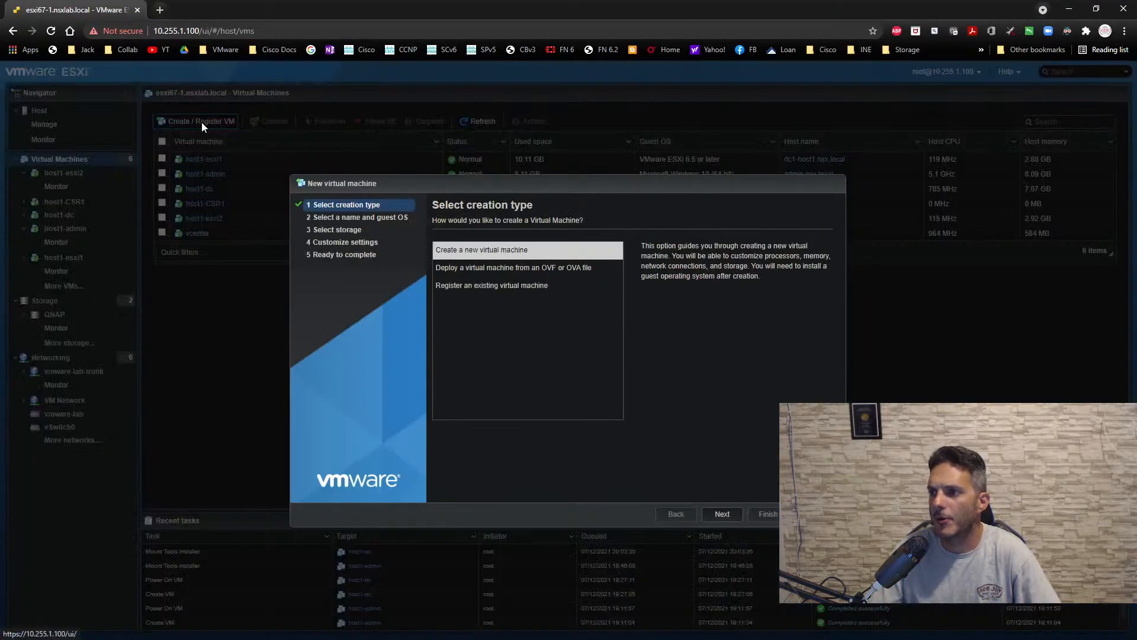
left_click(719, 516)
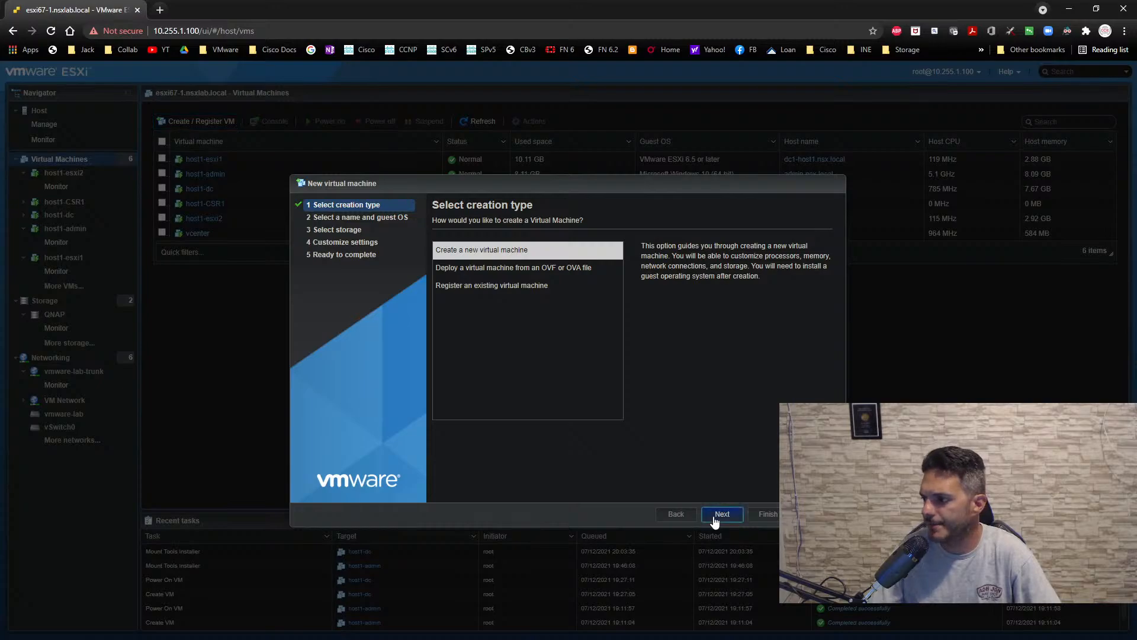
left_click(521, 264)
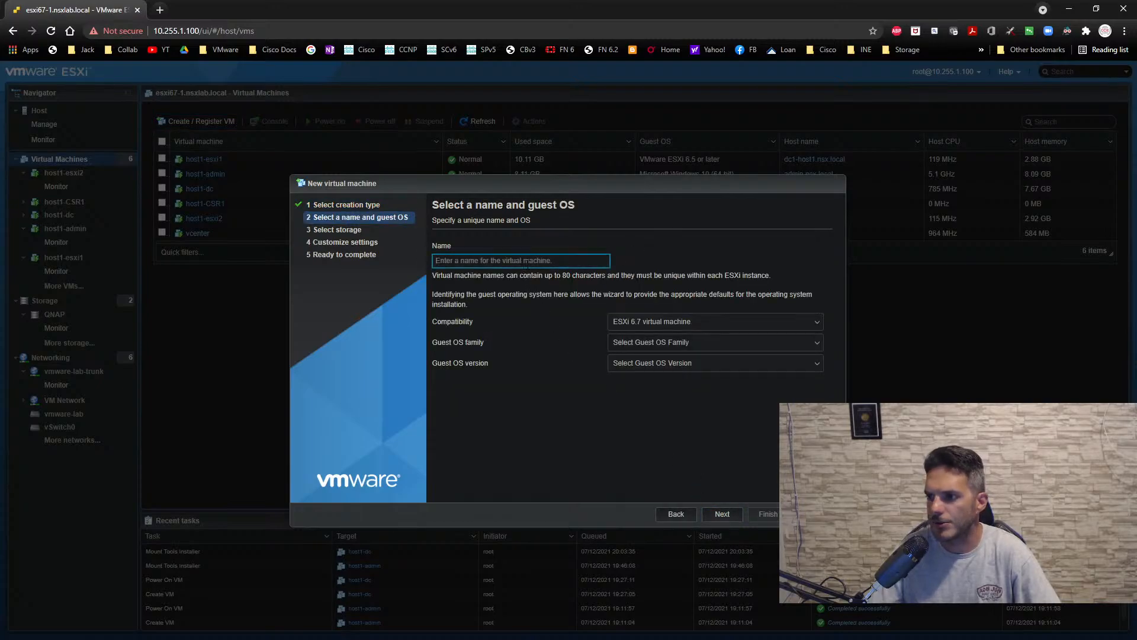
type("host1-")
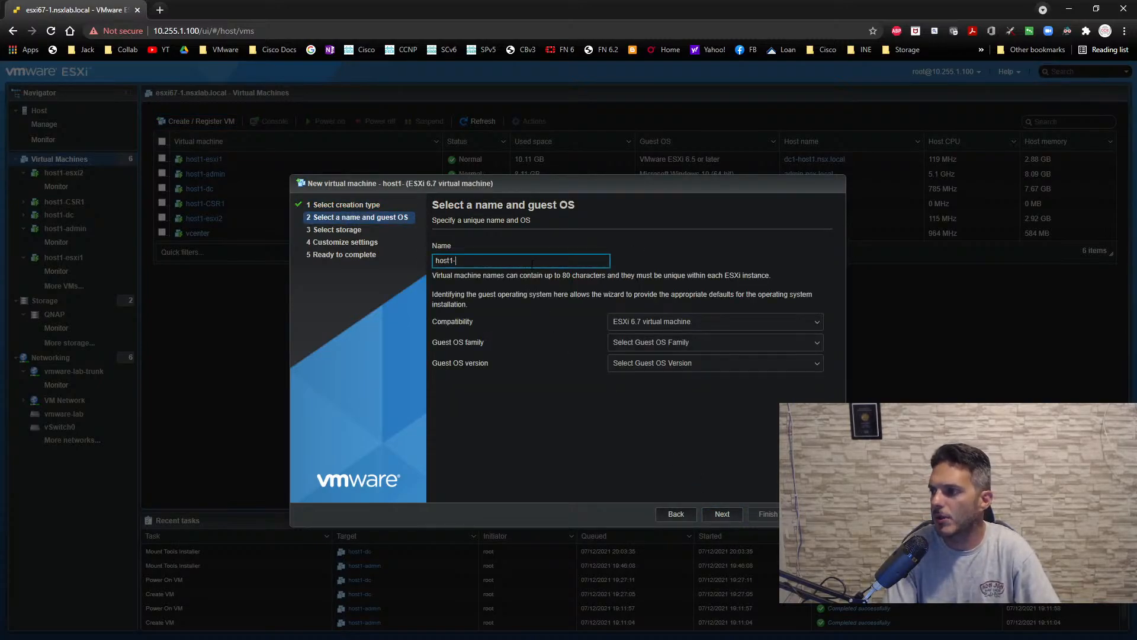
type("esxi3")
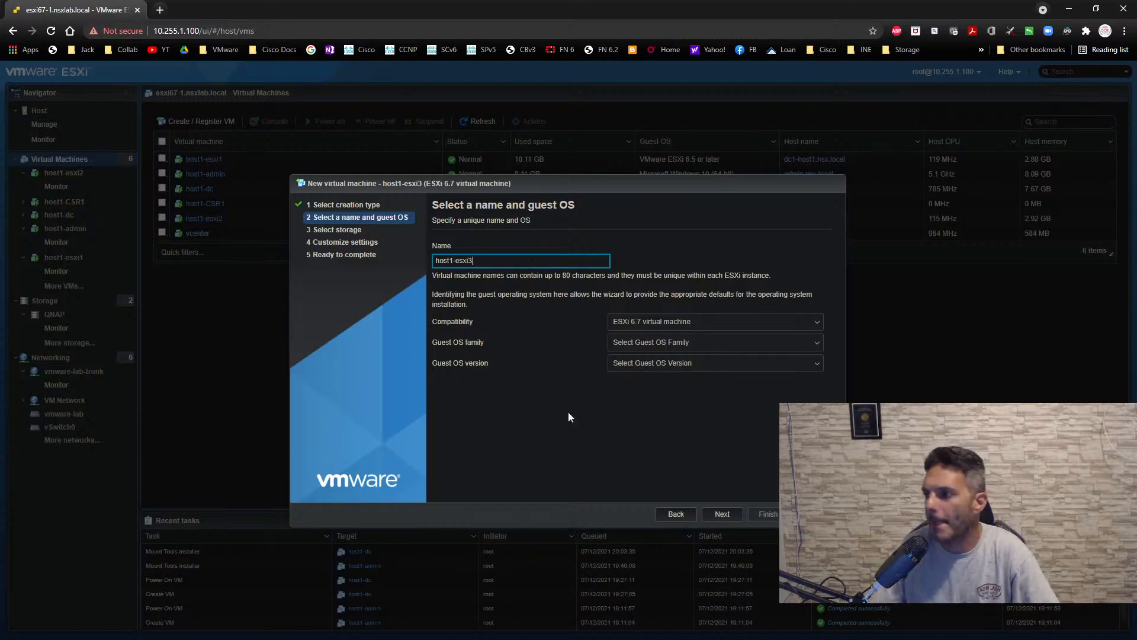
- Set host1-esxi3's guest OS family to Other and version to VMware ESXi 6.5 or later, keeping the QNAP datastore for storage
left_click(711, 342)
left_click(676, 417)
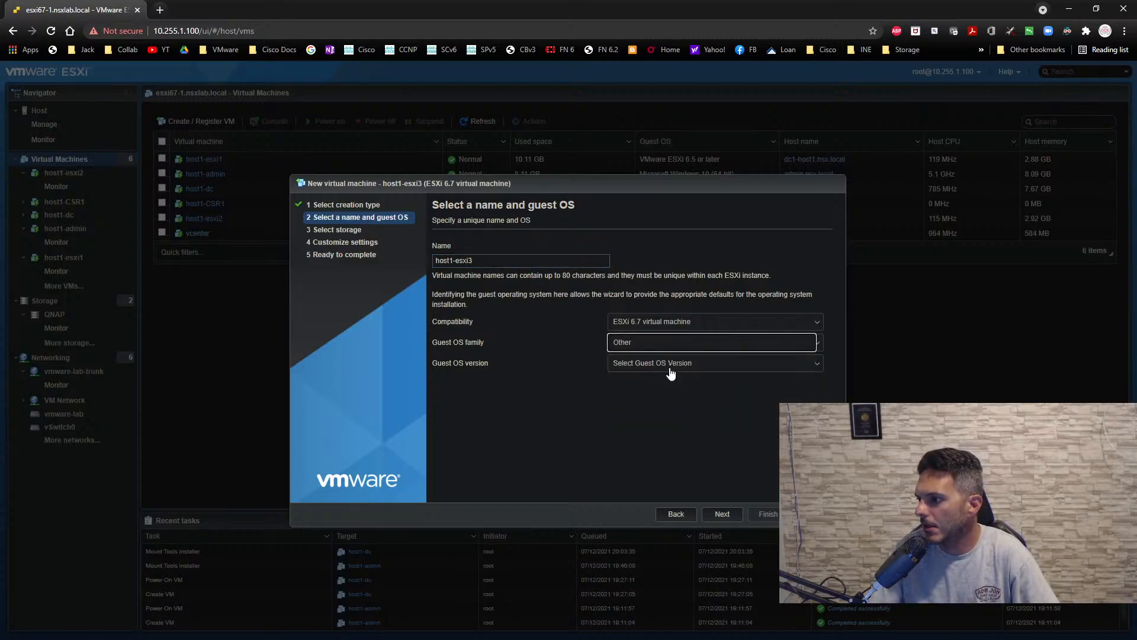
left_click(673, 364)
scroll(699, 345, "down", 1)
scroll(699, 341, "down", 2)
left_click(705, 321)
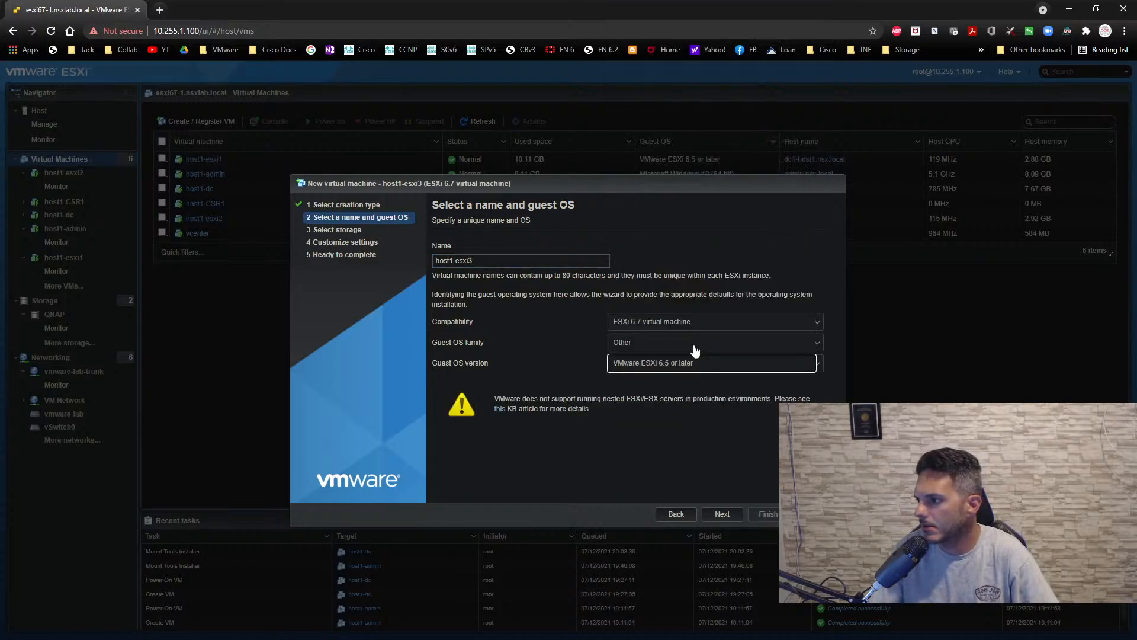
left_click(721, 514)
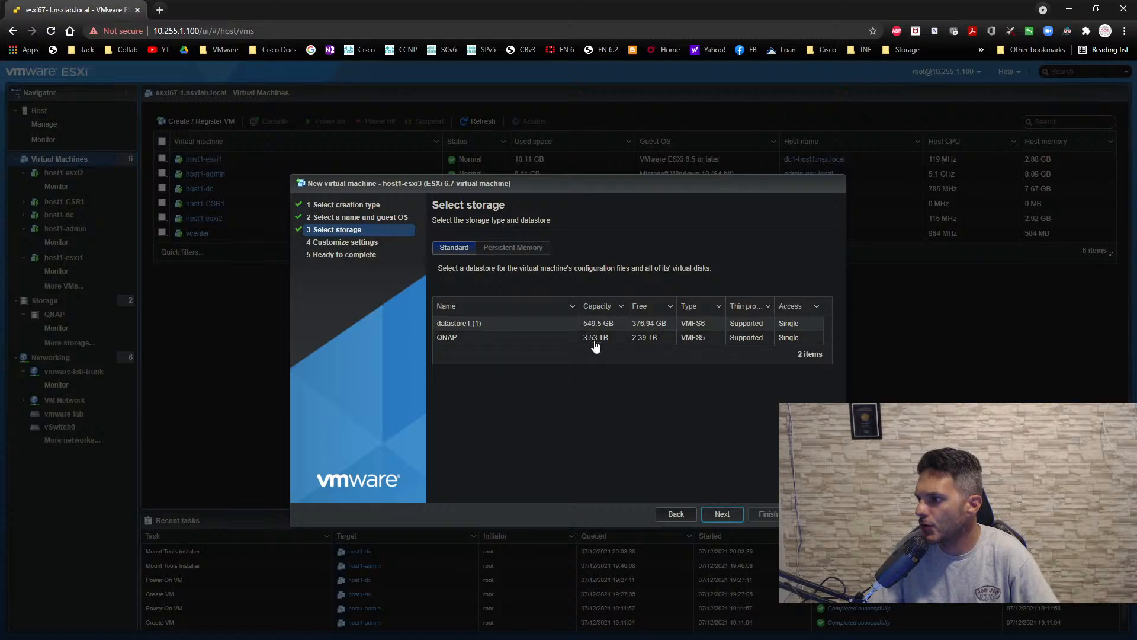
left_click(720, 514)
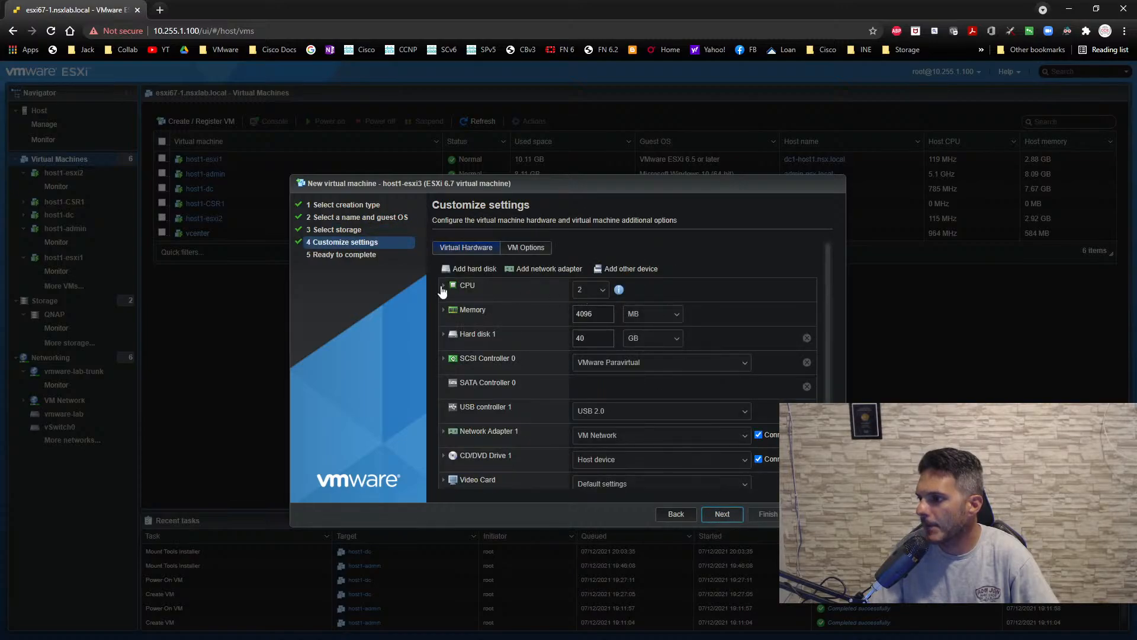
- Give host1-esxi3 4 CPUs, expose IOMMU to the guest OS, and enable virtualized CPU performance counters
left_click(591, 290)
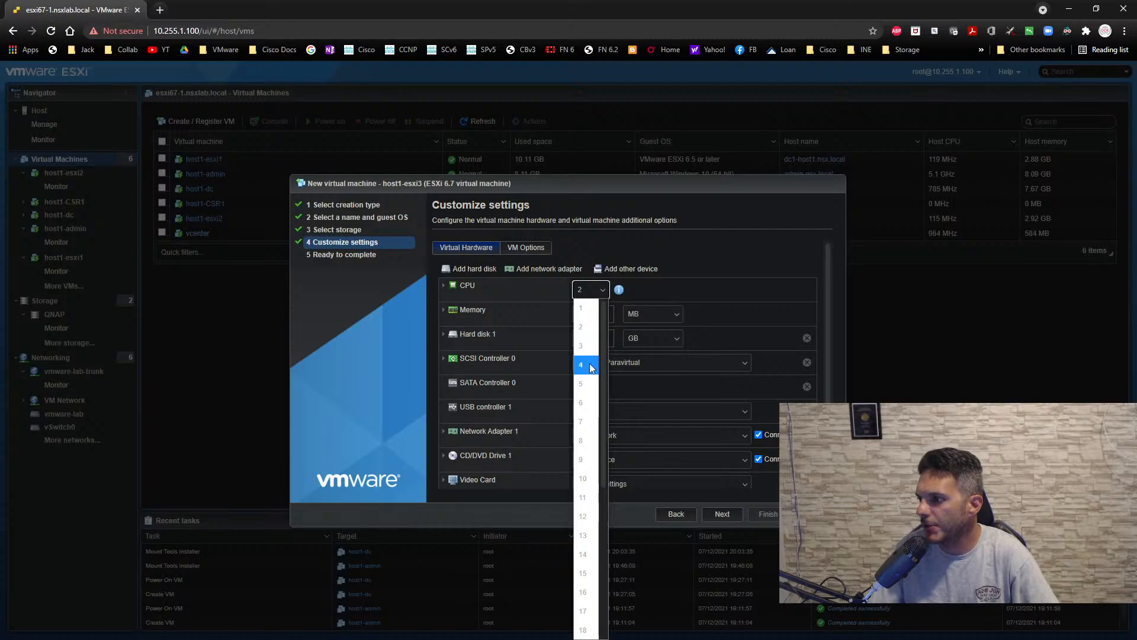
left_click(586, 330)
left_click(443, 286)
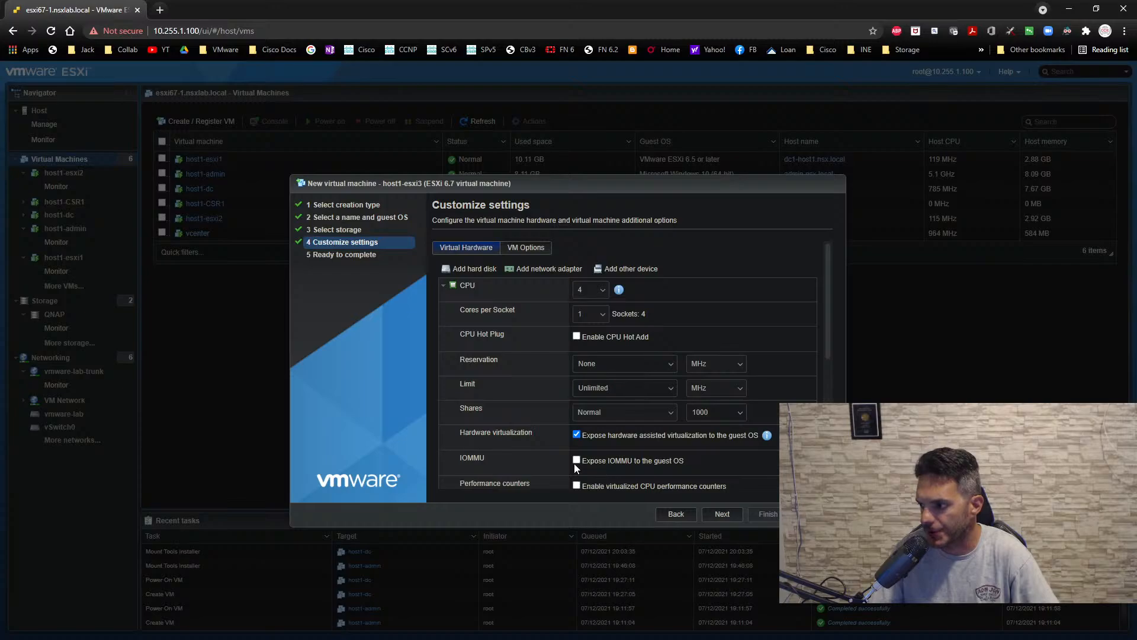
left_click(576, 486)
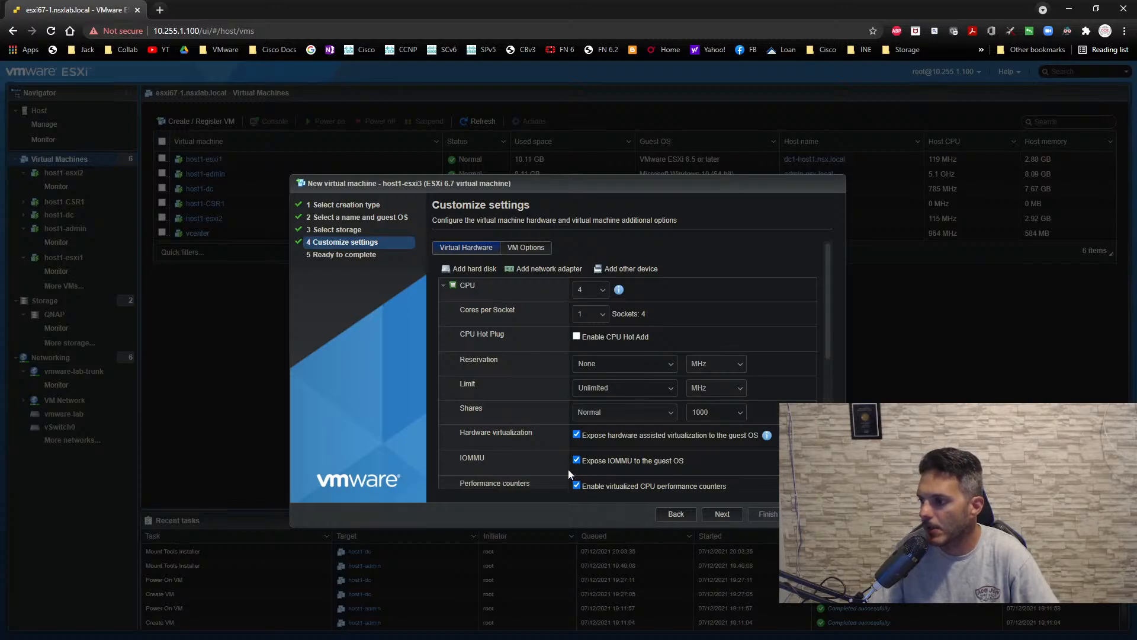
left_click(445, 287)
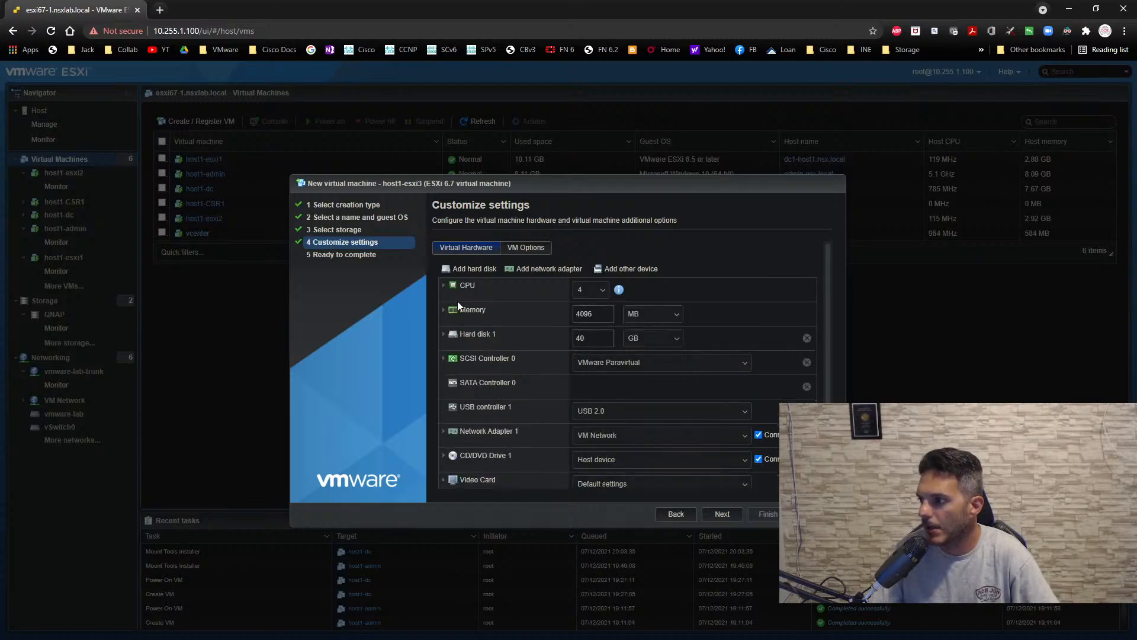
- Set host1-esxi3's memory to 10240 MB and review the provisioning options of Hard disk 1
double_click(584, 314)
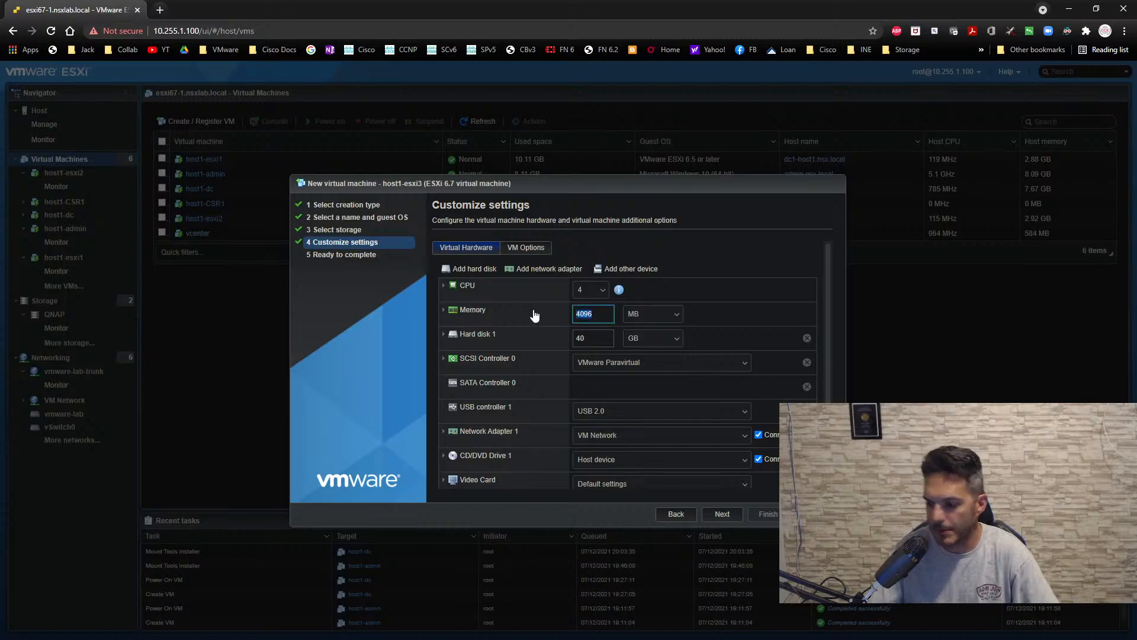
type("10240")
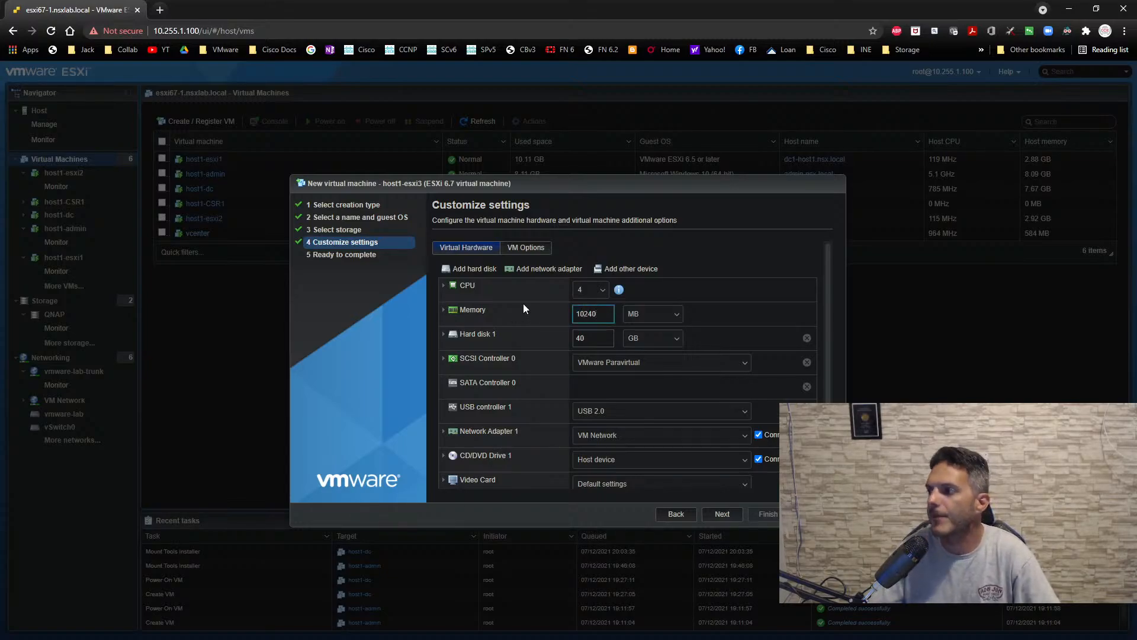
left_click(443, 334)
left_click(443, 335)
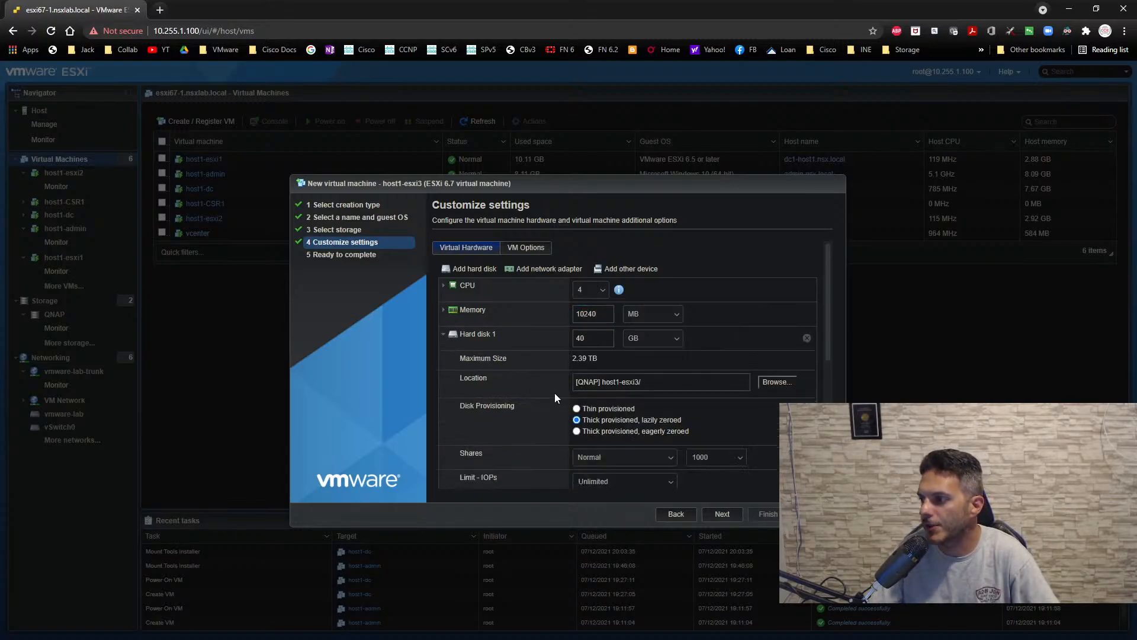
left_click(442, 336)
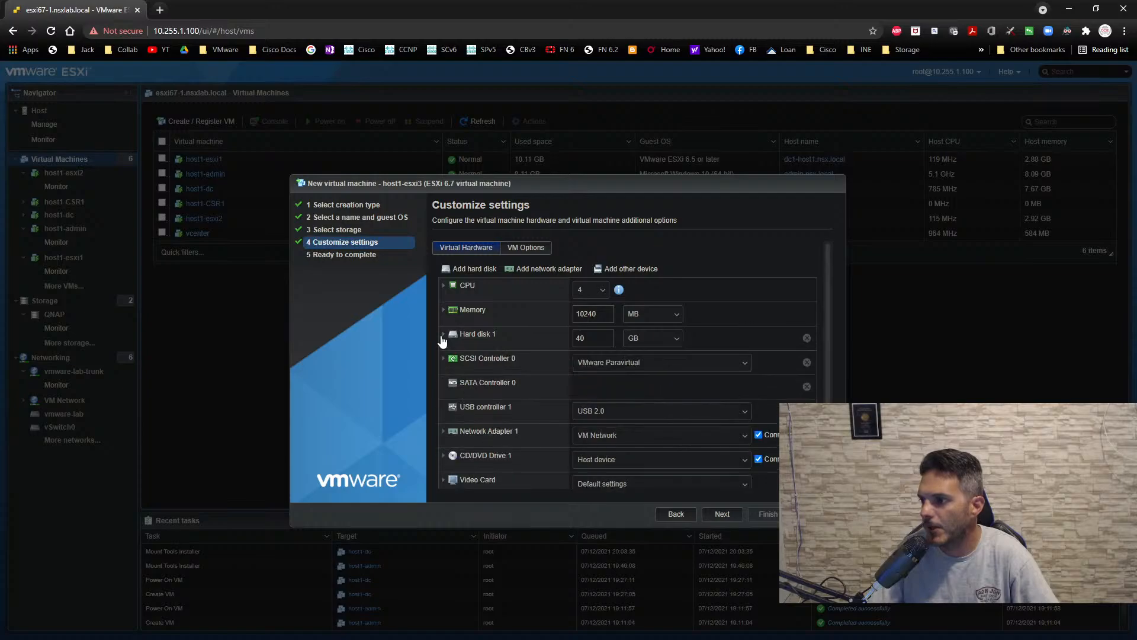
- Add three extra network adapters to host1-esxi3
left_click(549, 268)
left_click(550, 268)
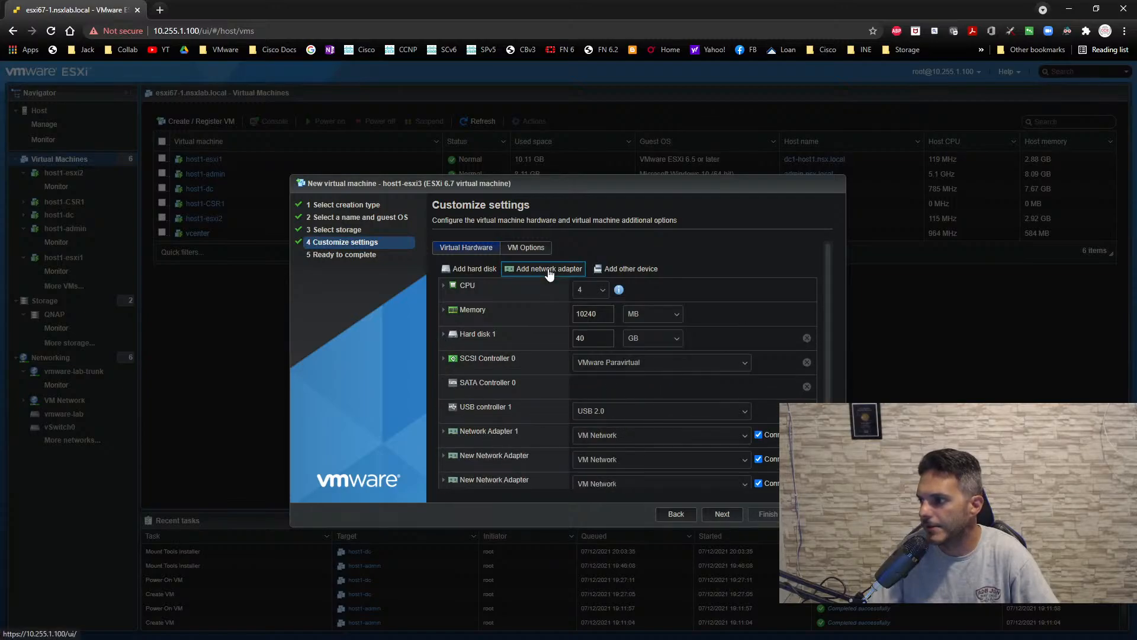
scroll(624, 302, "down", 2)
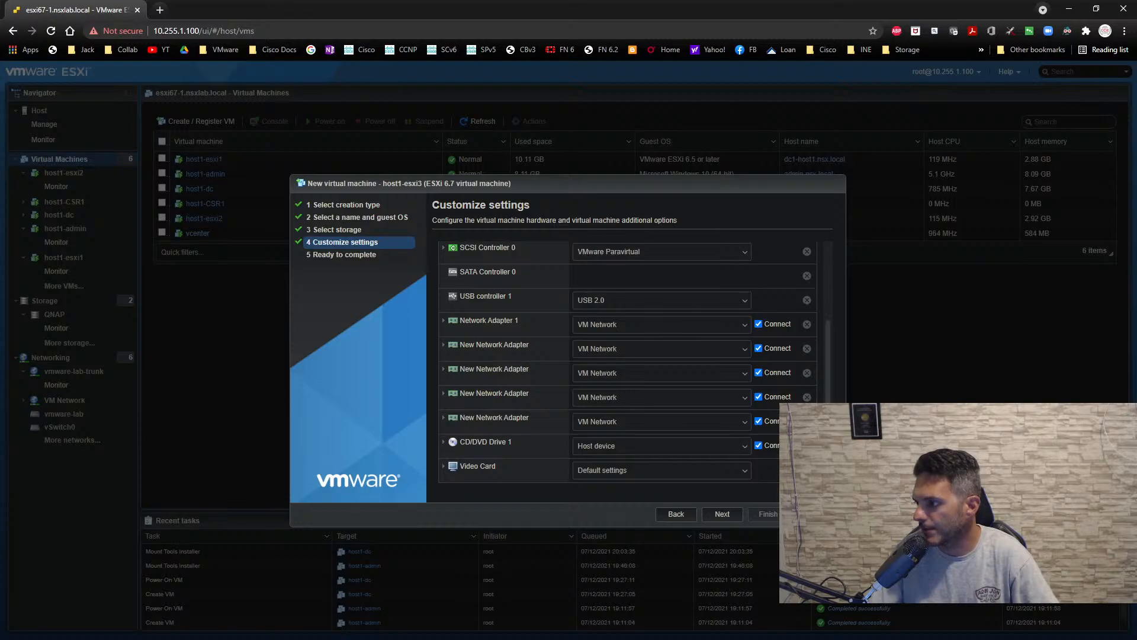
scroll(741, 356, "up", 1)
- Connect host1-esxi3's first, second and fourth network adapters to vmware-lab-trunk and the third to vmware-lab-external-vlan-302
left_click(634, 349)
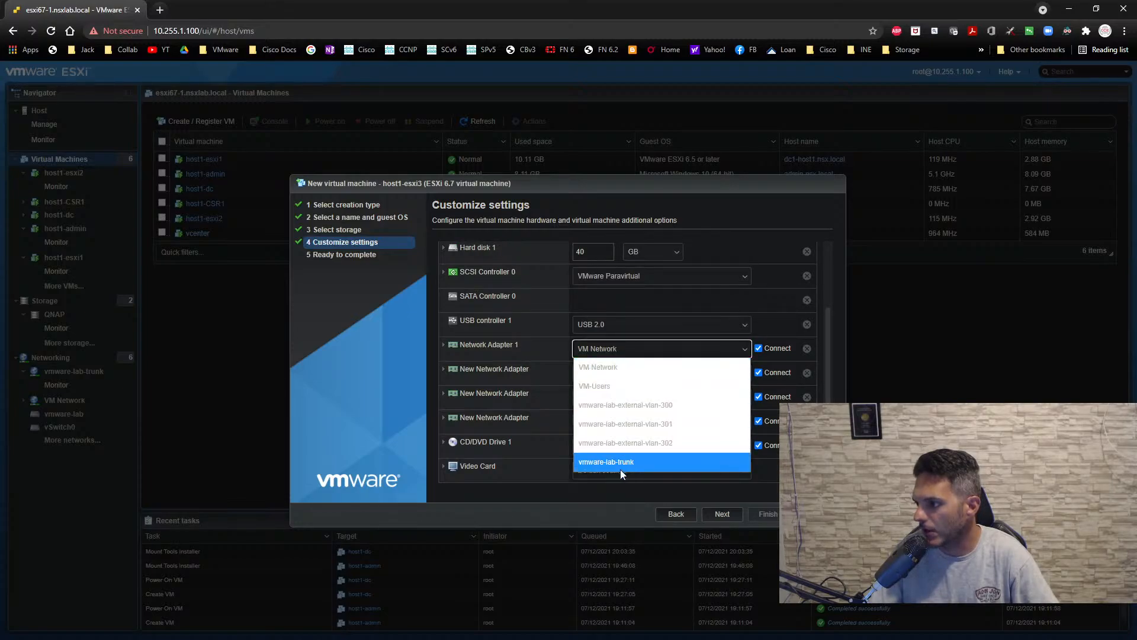
left_click(620, 462)
left_click(609, 373)
left_click(595, 487)
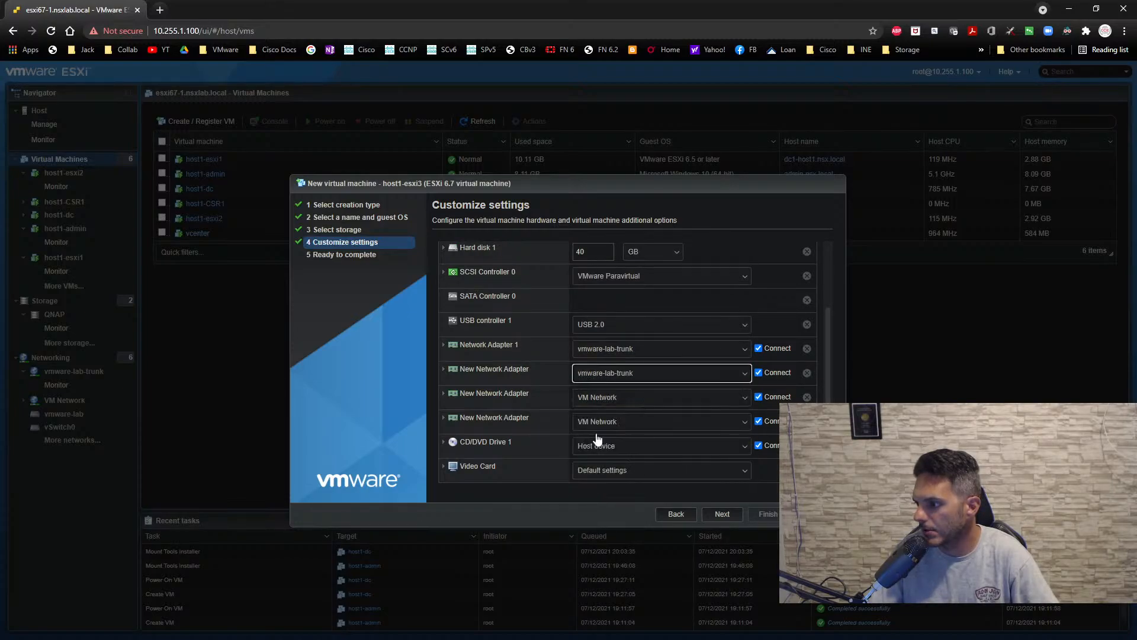
left_click(596, 398)
left_click(588, 492)
left_click(600, 422)
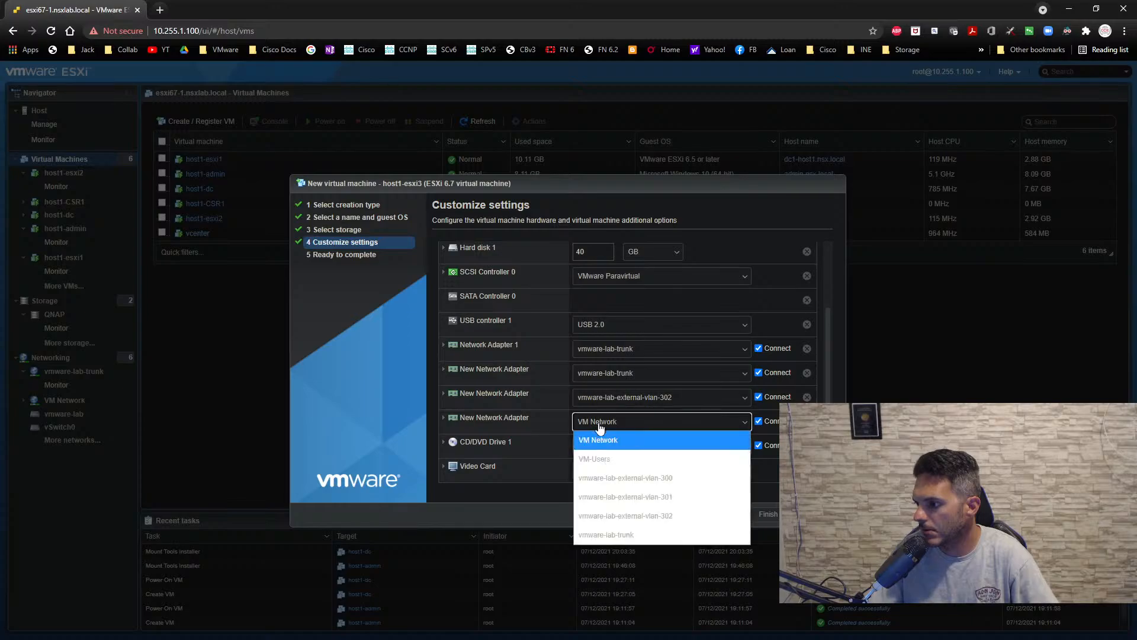
left_click(586, 533)
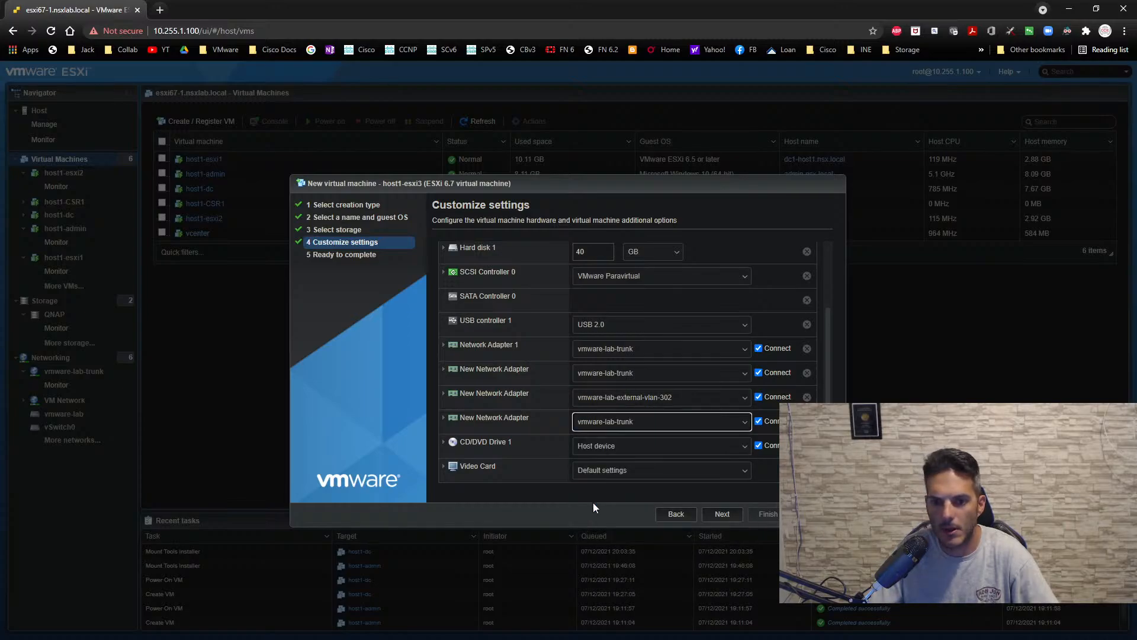
- Attach VMware-VMvisor-Installer-6.7.0.update01-10302608.x86_64.iso from datastore1 (1) to the CD/DVD drive and finish creating host1-esxi3
left_click(624, 458)
left_click(627, 481)
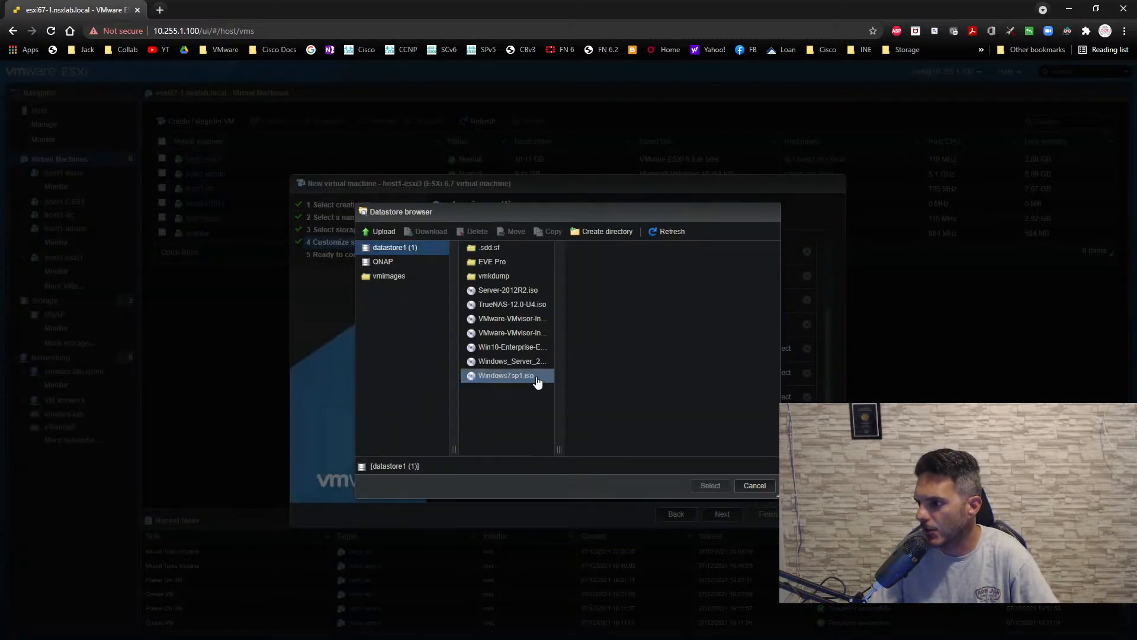
left_click(515, 318)
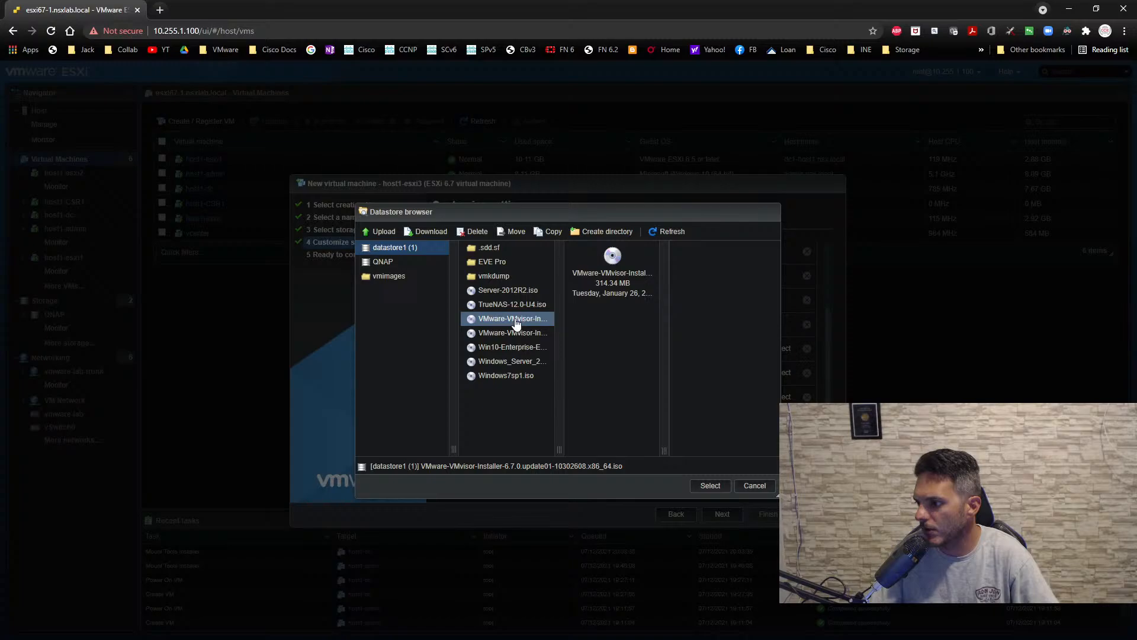
left_click(721, 490)
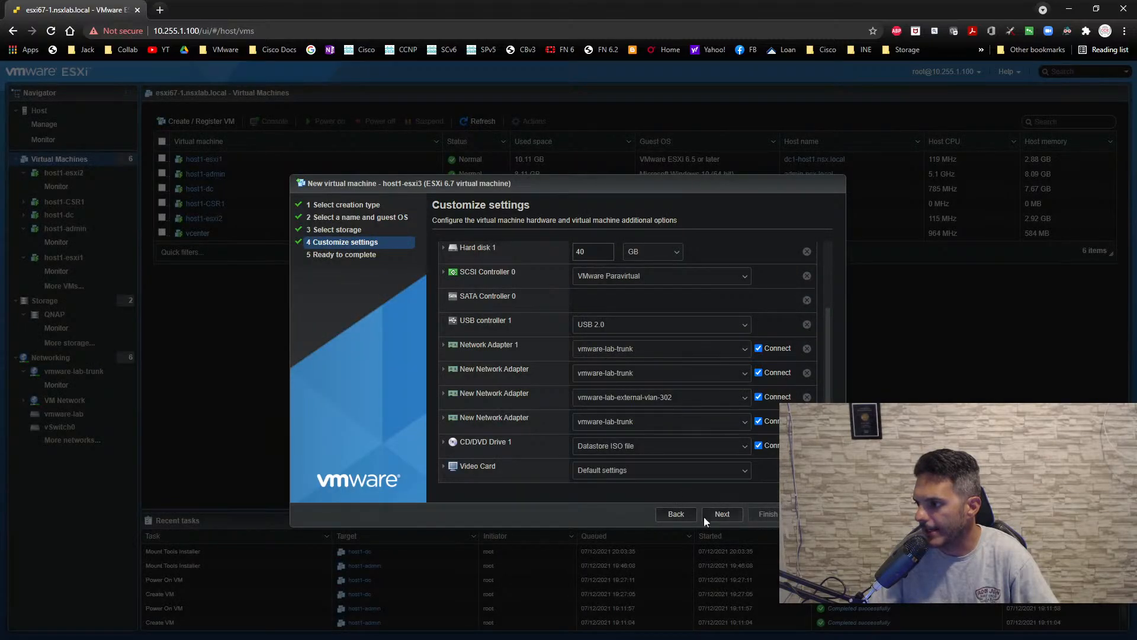
left_click(718, 515)
left_click(765, 514)
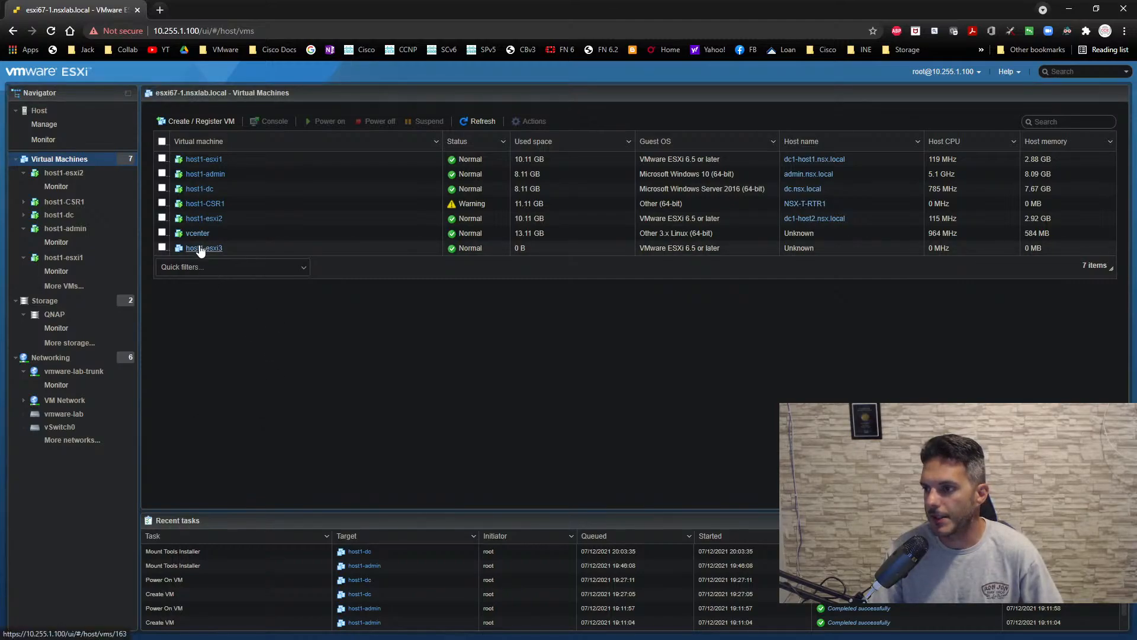
- Start creating another new virtual machine and name it host1-esxi4
left_click(195, 122)
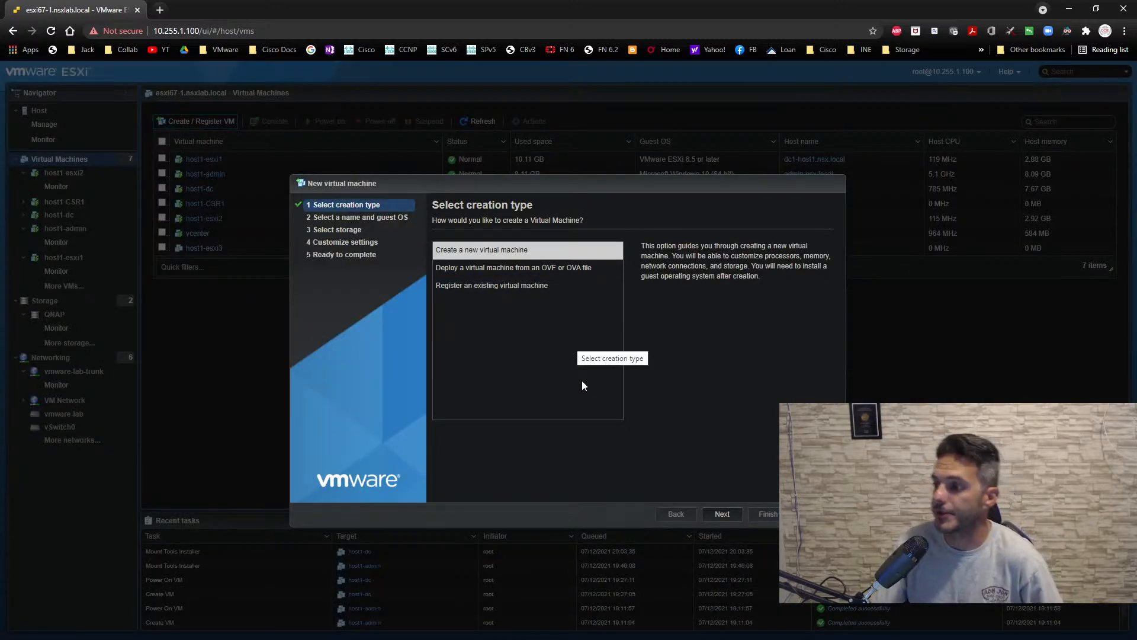
left_click(720, 515)
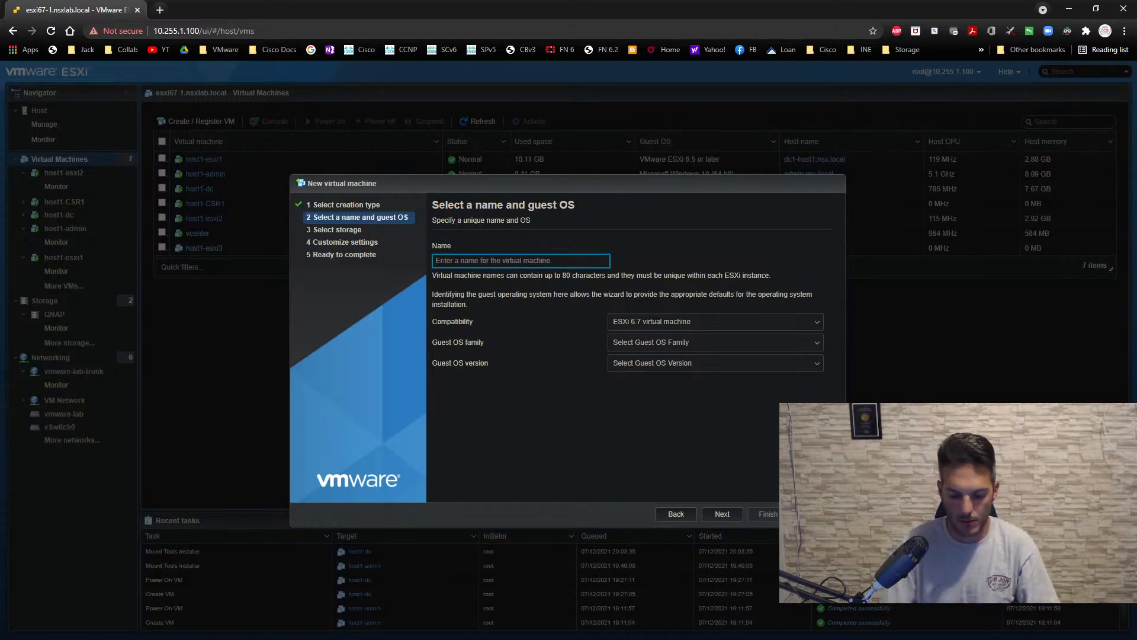
type("host1-esxi4")
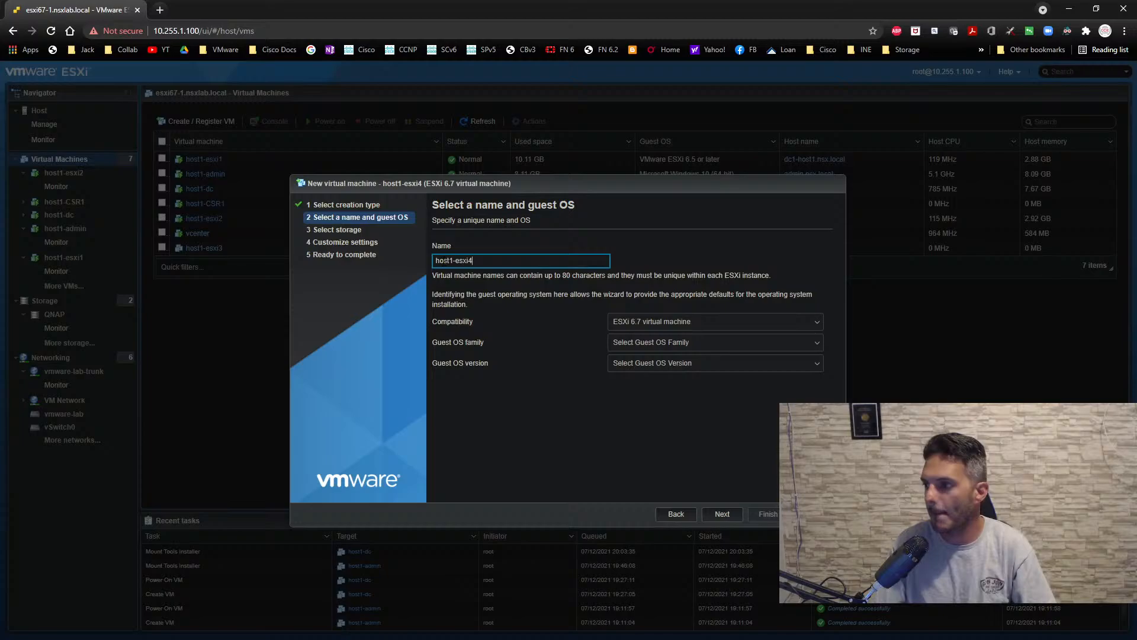
- Set host1-esxi4's guest OS family to Other and version to VMware ESXi 6.5 or later, and proceed to storage selection
left_click(687, 348)
left_click(630, 429)
left_click(632, 363)
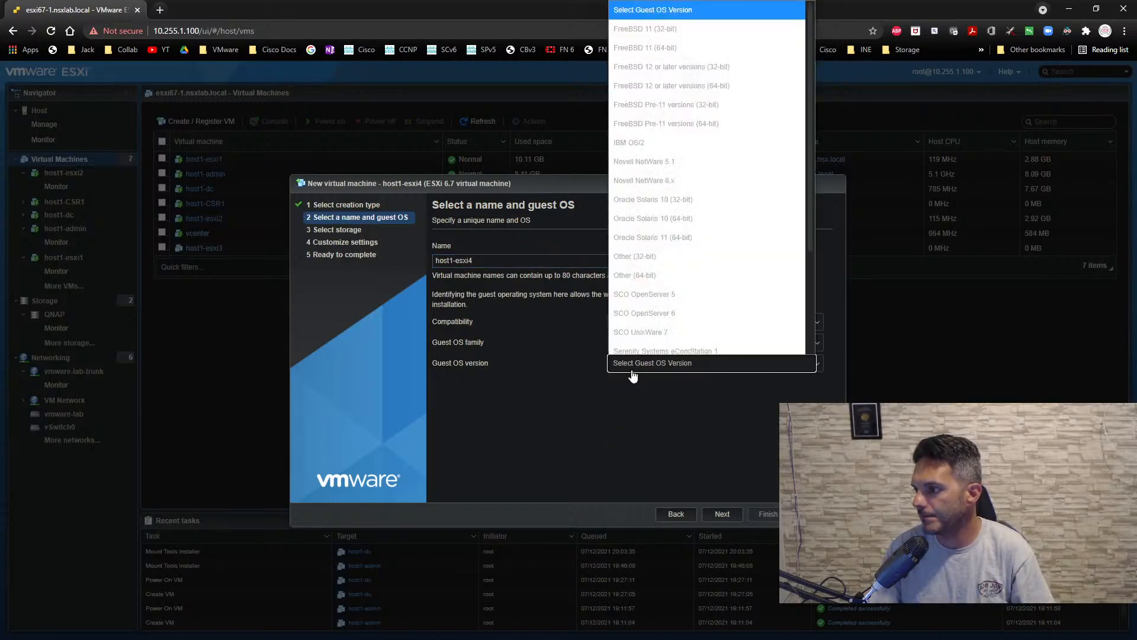
scroll(657, 331, "down", 2)
left_click(648, 340)
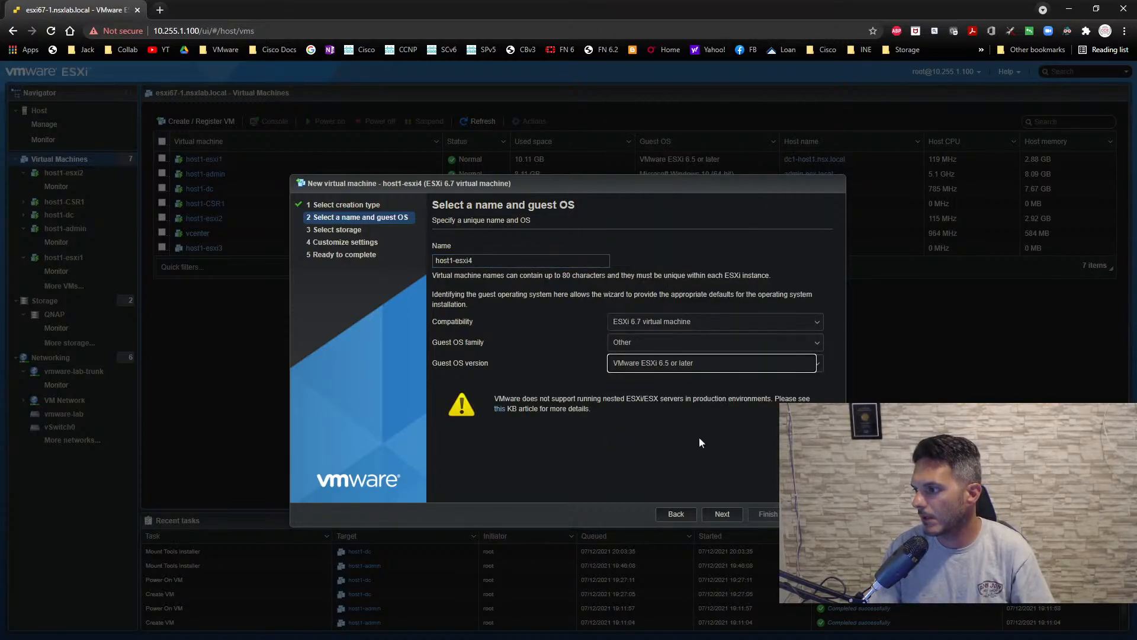
left_click(724, 514)
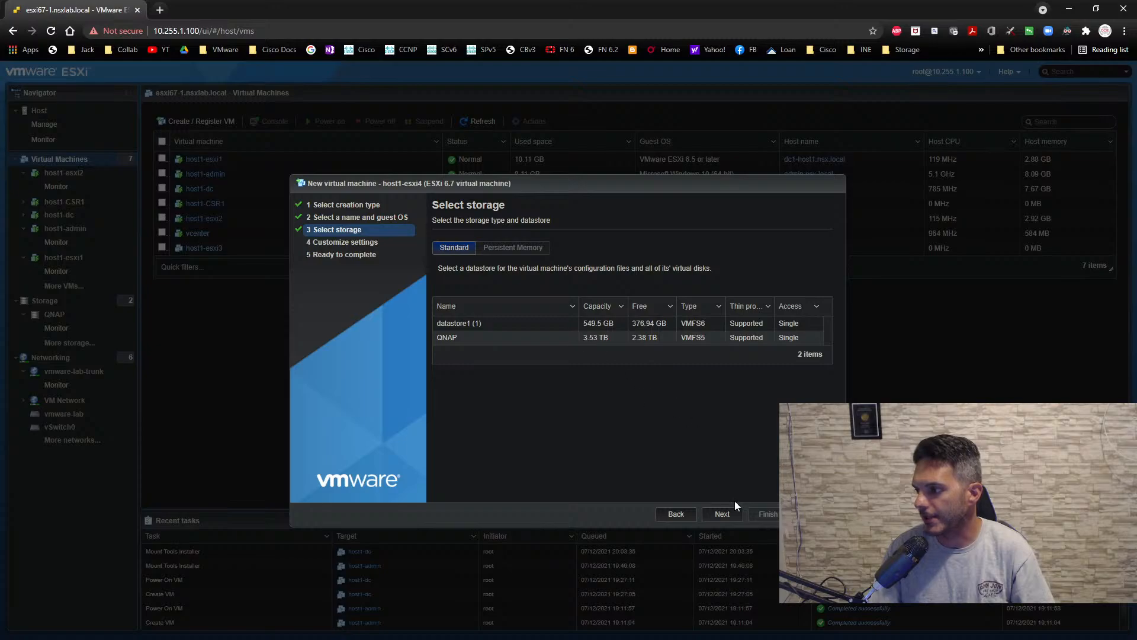
- Place host1-esxi4 on the QNAP datastore and give it 4 CPUs with hardware virtualization, IOMMU and virtualized performance counters enabled
left_click(722, 514)
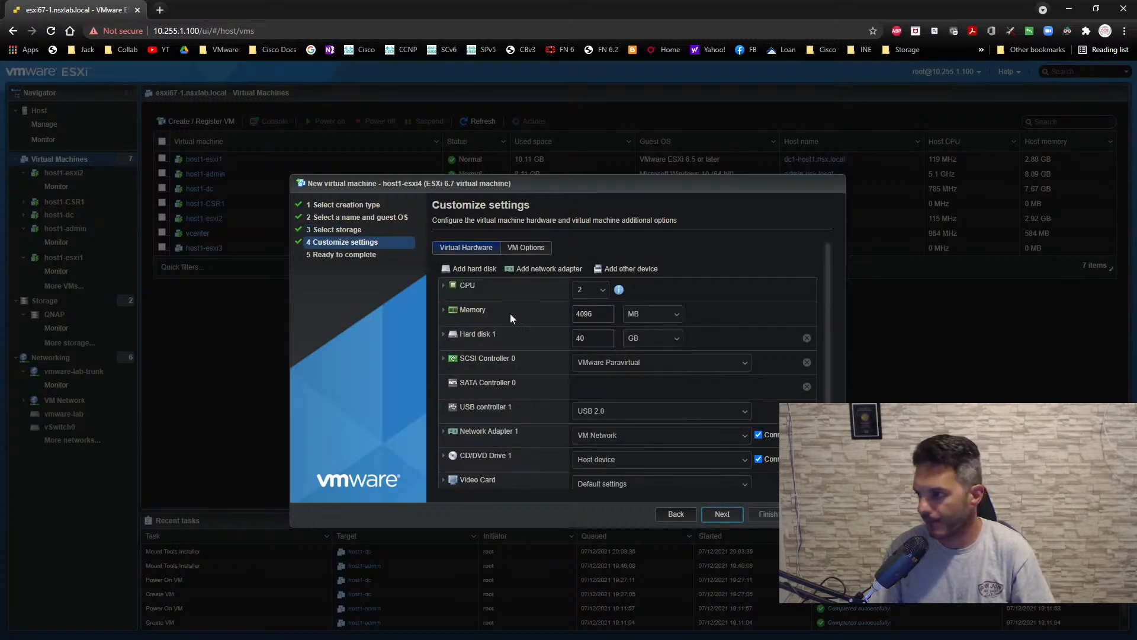
left_click(590, 289)
left_click(581, 366)
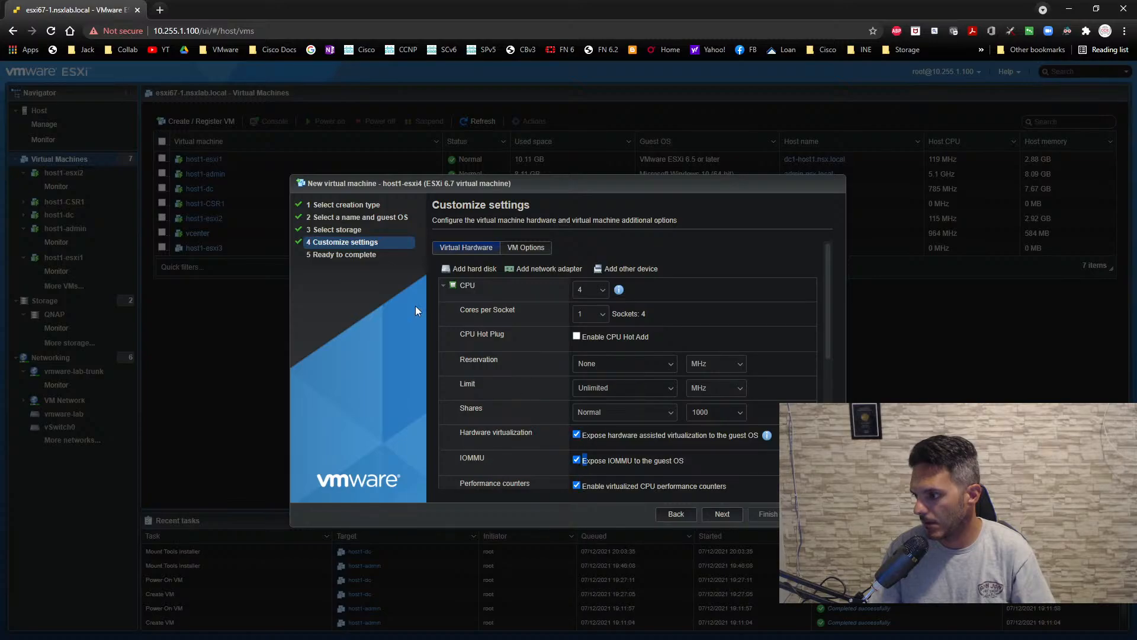
left_click(443, 285)
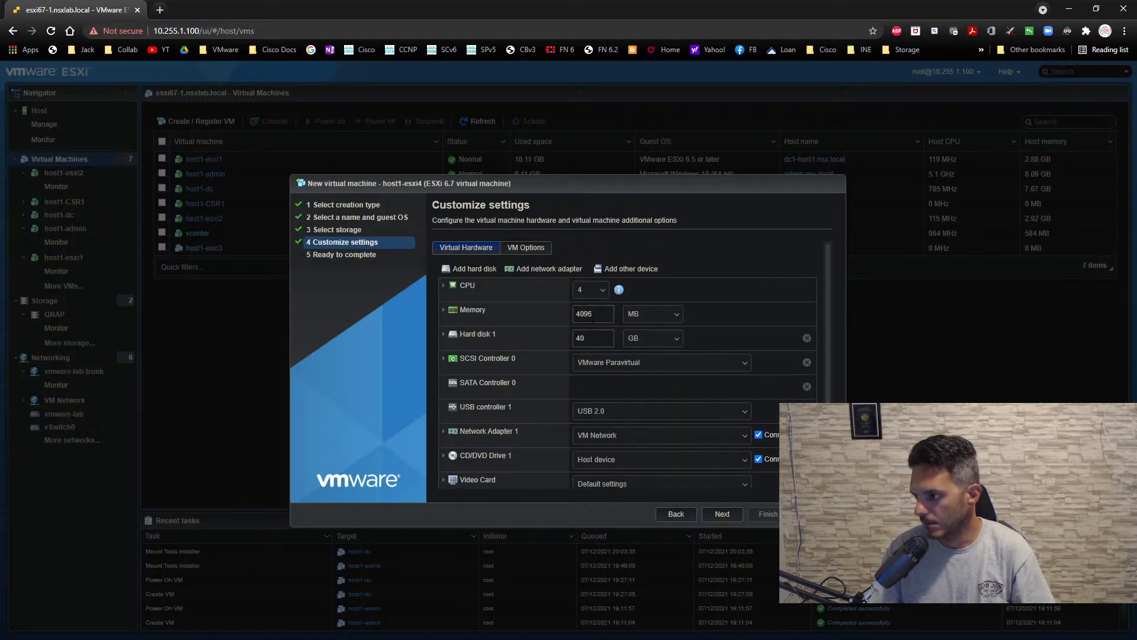
- Set host1-esxi4's memory to 10240 MB and review the provisioning settings of hard disk 1
left_click(553, 319)
type("10240")
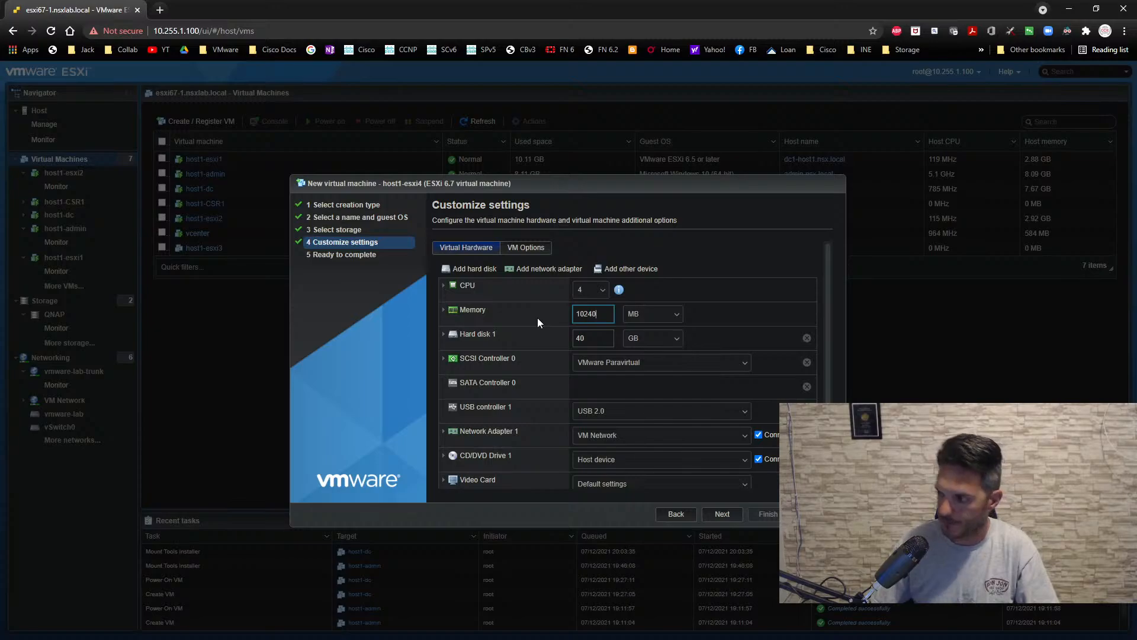
left_click(443, 334)
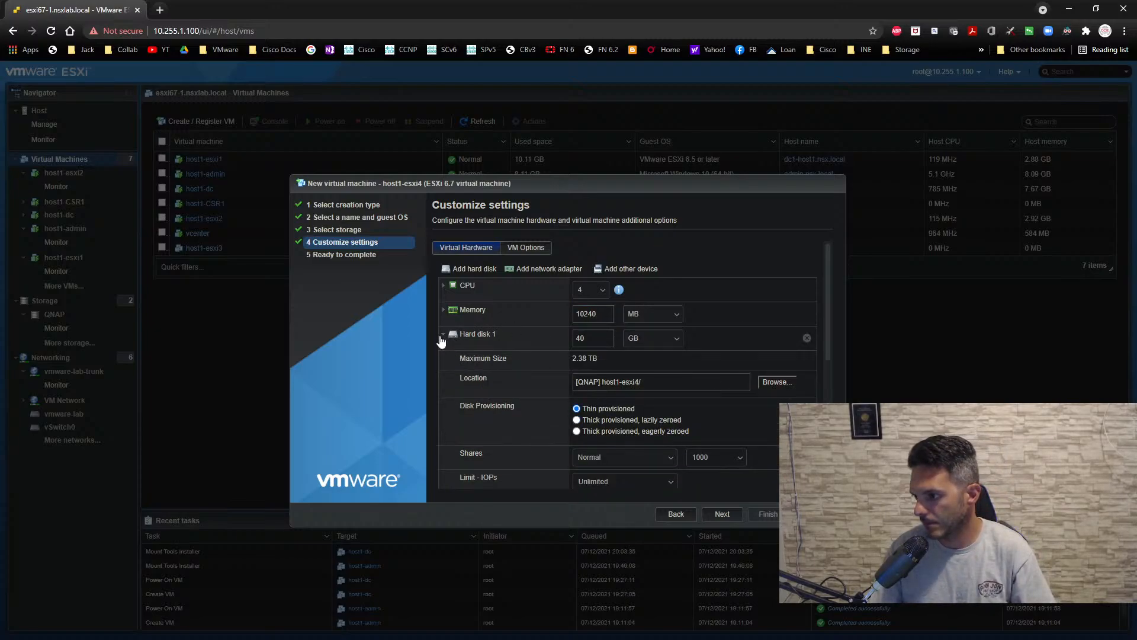
left_click(444, 335)
- Add three network adapters to host1-esxi4, connecting the first three of its four adapters to vmware-lab-trunk and the last to vmware-lab-external-vlan-302
scroll(588, 376, "down", 1)
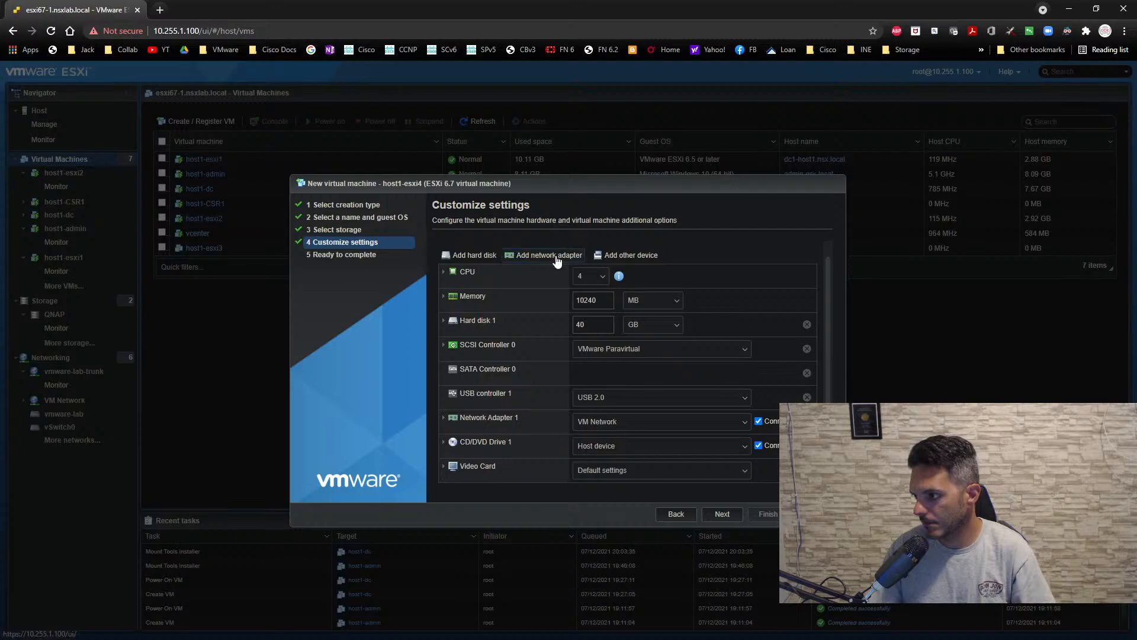
left_click(550, 255)
left_click(550, 254)
left_click(551, 254)
scroll(601, 326, "down", 3)
left_click(610, 358)
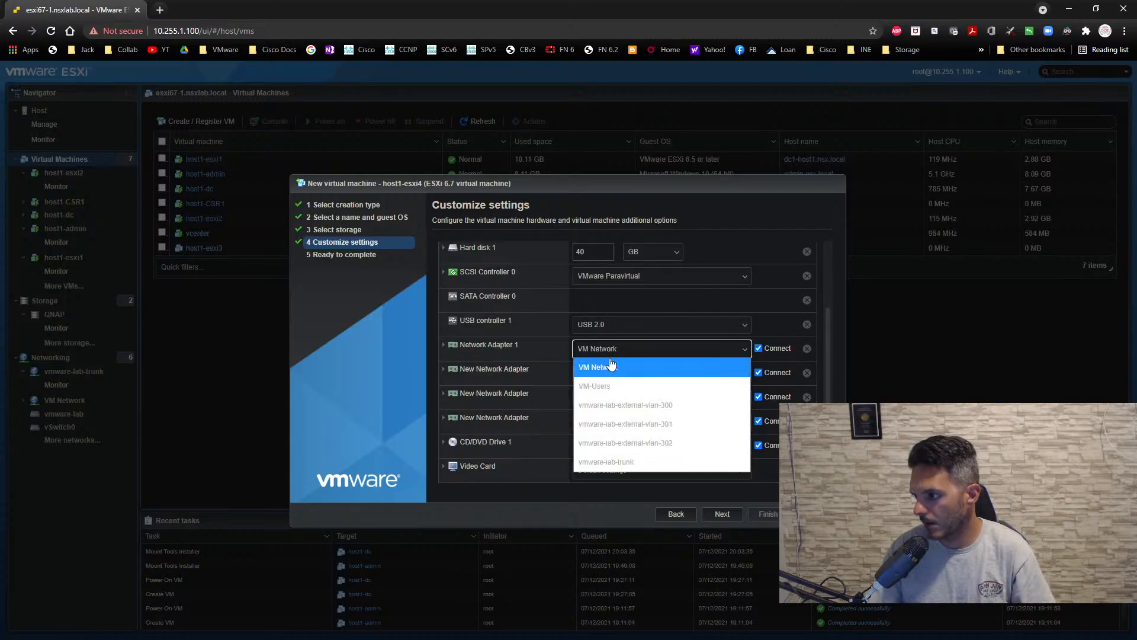
left_click(610, 455)
left_click(598, 381)
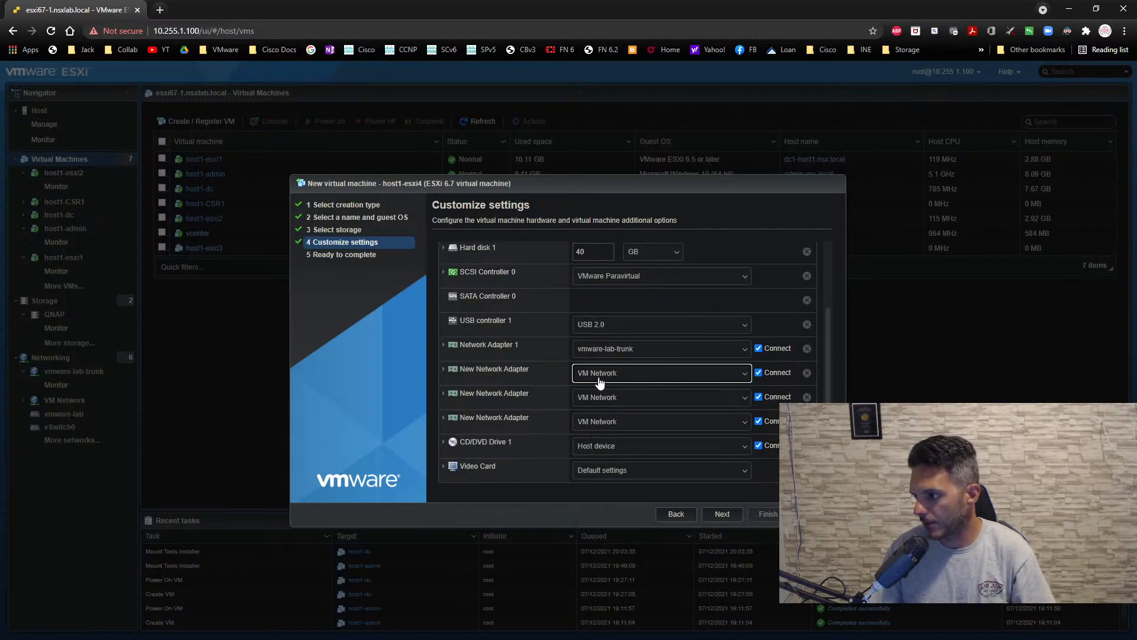
left_click(605, 472)
left_click(588, 395)
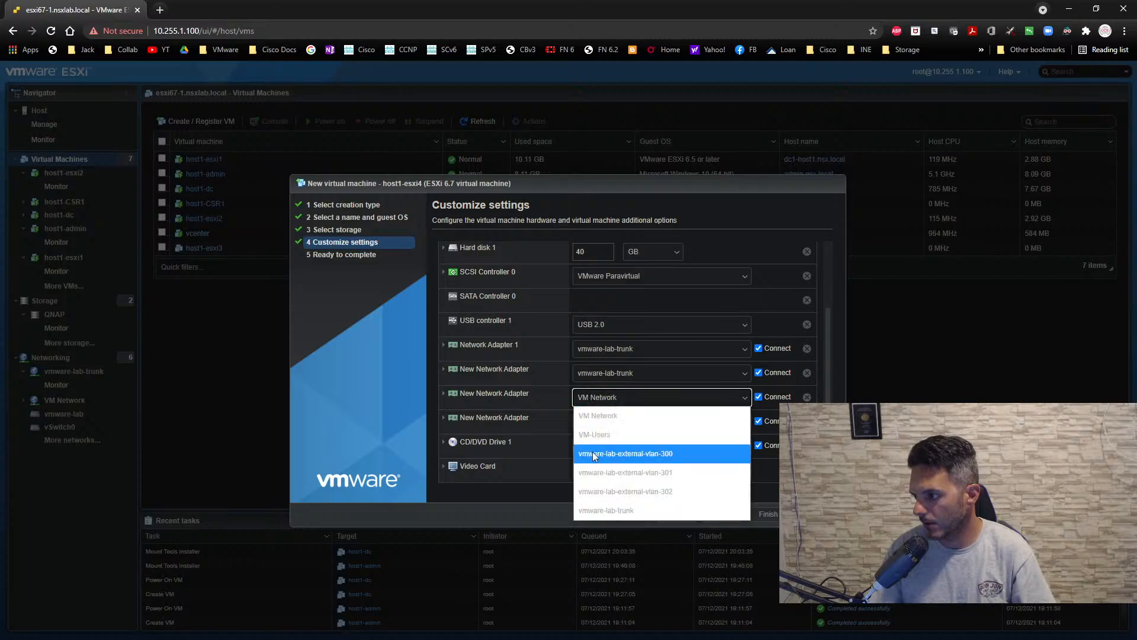
left_click(600, 509)
left_click(594, 422)
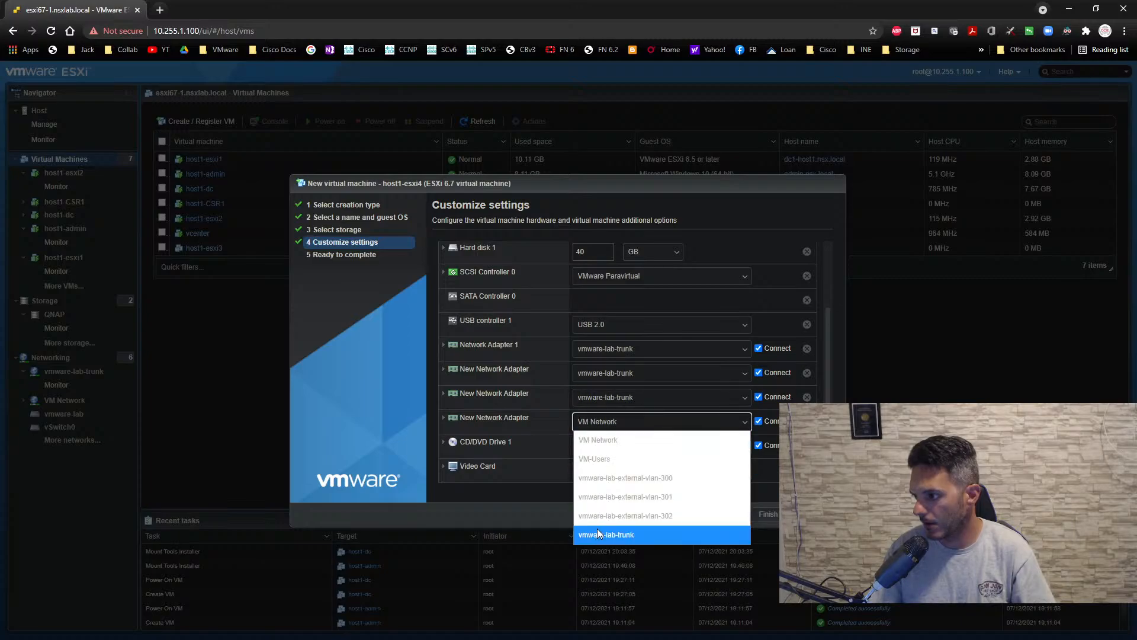
left_click(595, 515)
- Attach the VMware-VMvisor-Installer 6.7.0 update01 ISO from datastore1 (1) to the CD/DVD drive and finish creating host1-esxi4
left_click(596, 447)
left_click(593, 488)
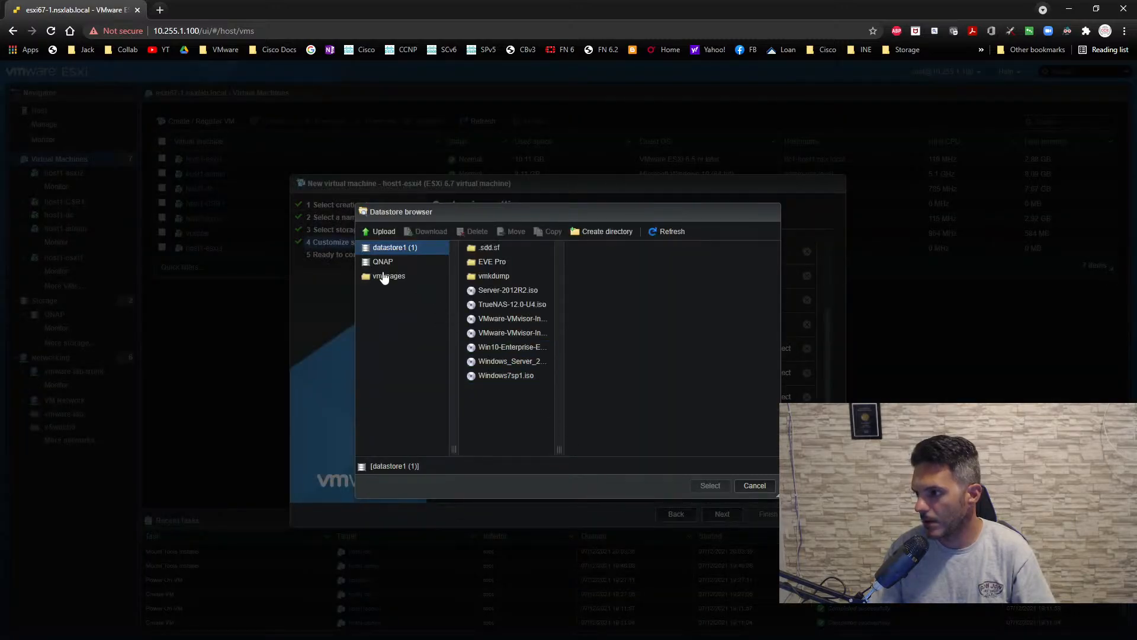
left_click(502, 330)
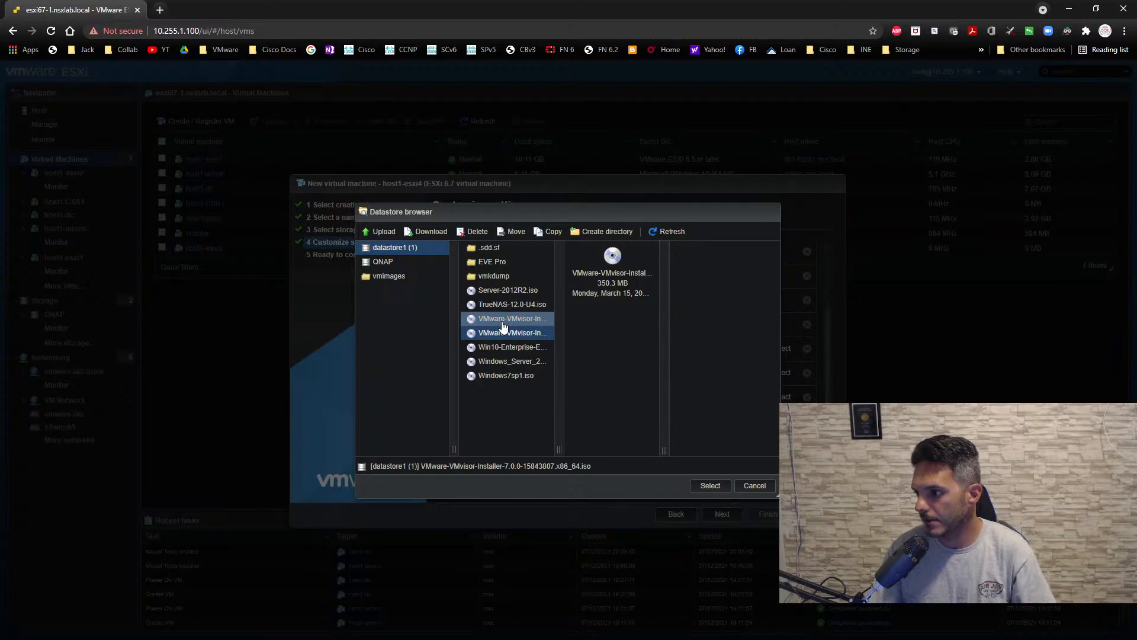
left_click(502, 323)
left_click(710, 486)
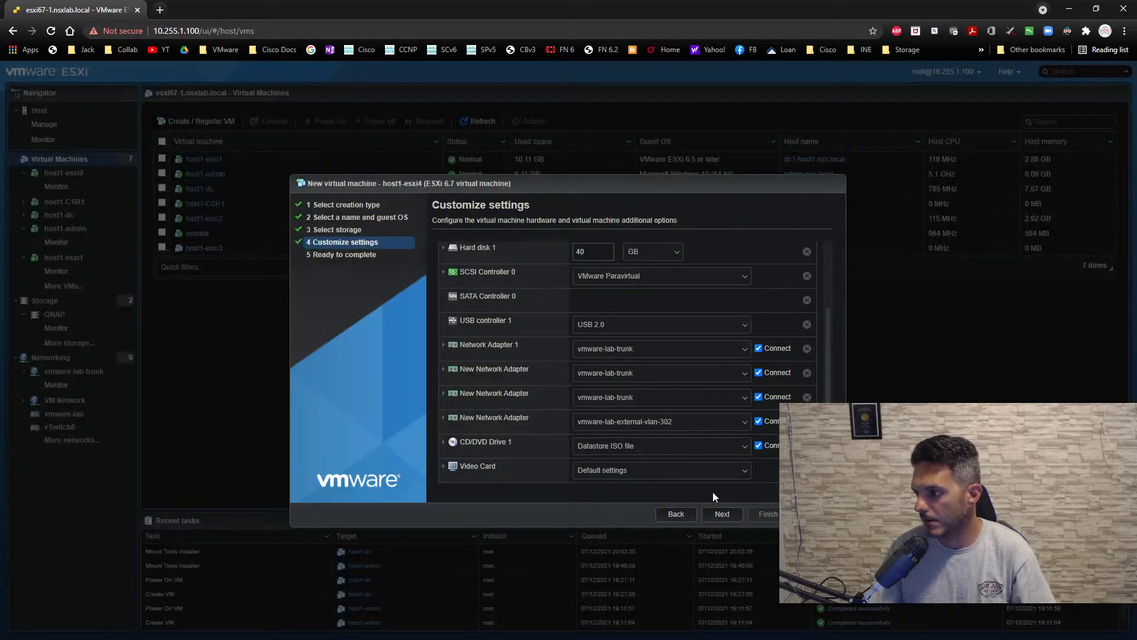
left_click(733, 519)
left_click(765, 515)
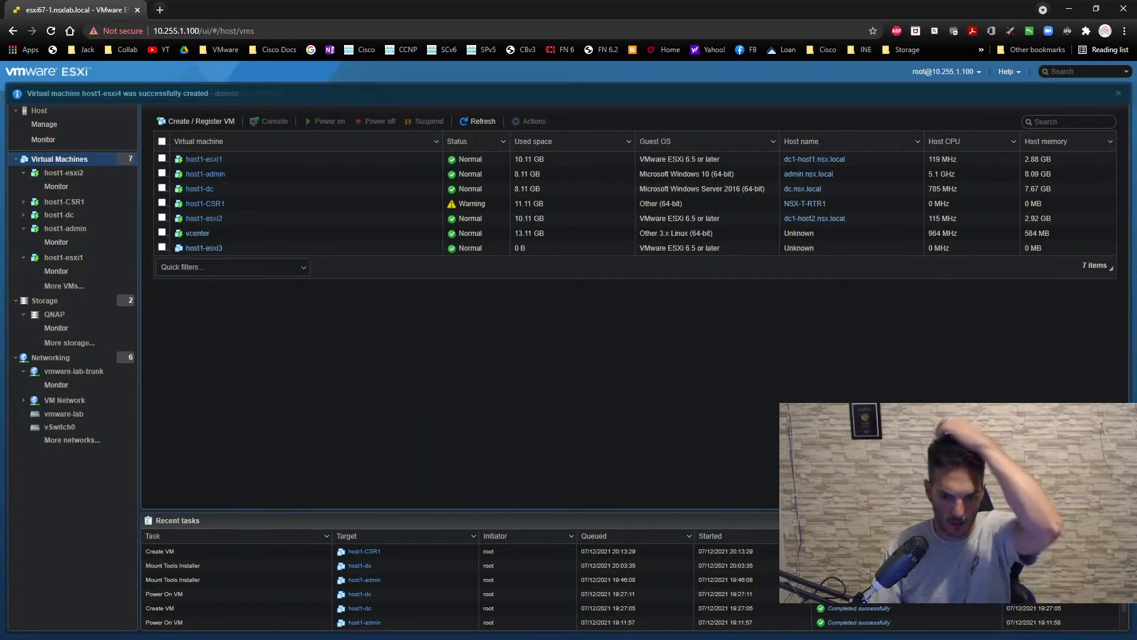
- Check the vCenter deployment's progress on the remote desktop, return to the ESXi host client and power on host1-esxi3
key("alt+Tab")
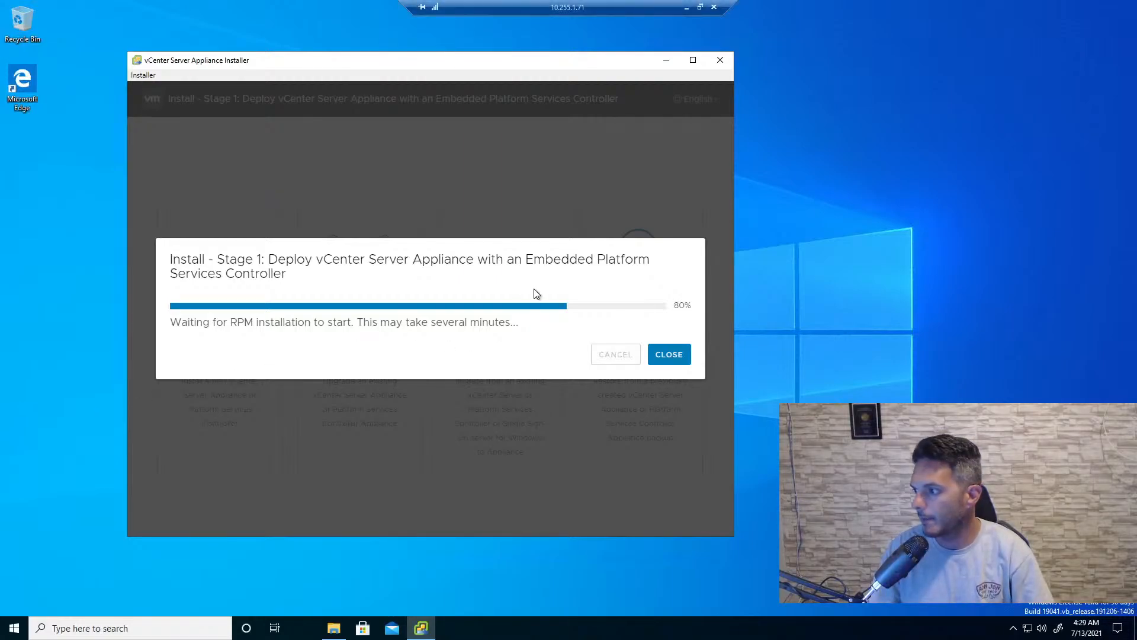
left_click(685, 11)
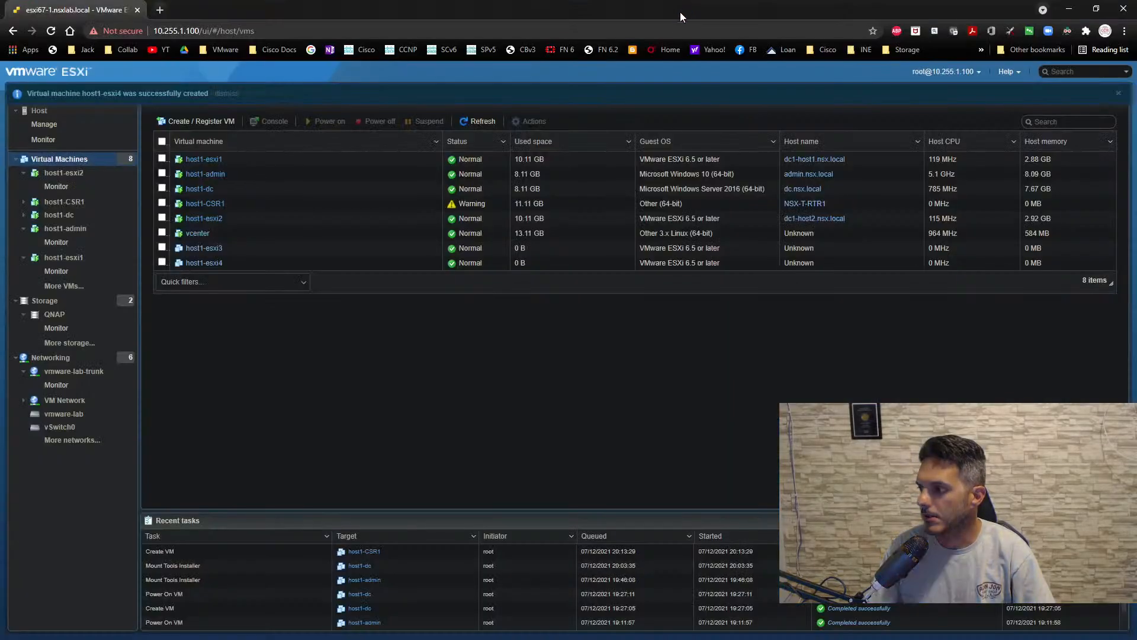
left_click(197, 249)
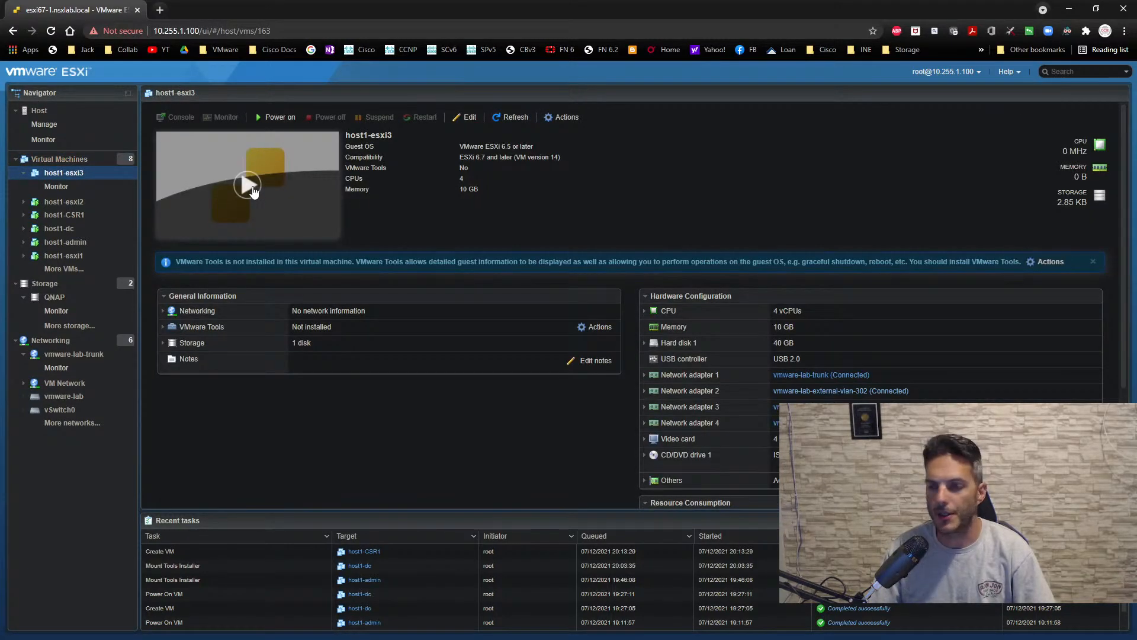
left_click(248, 185)
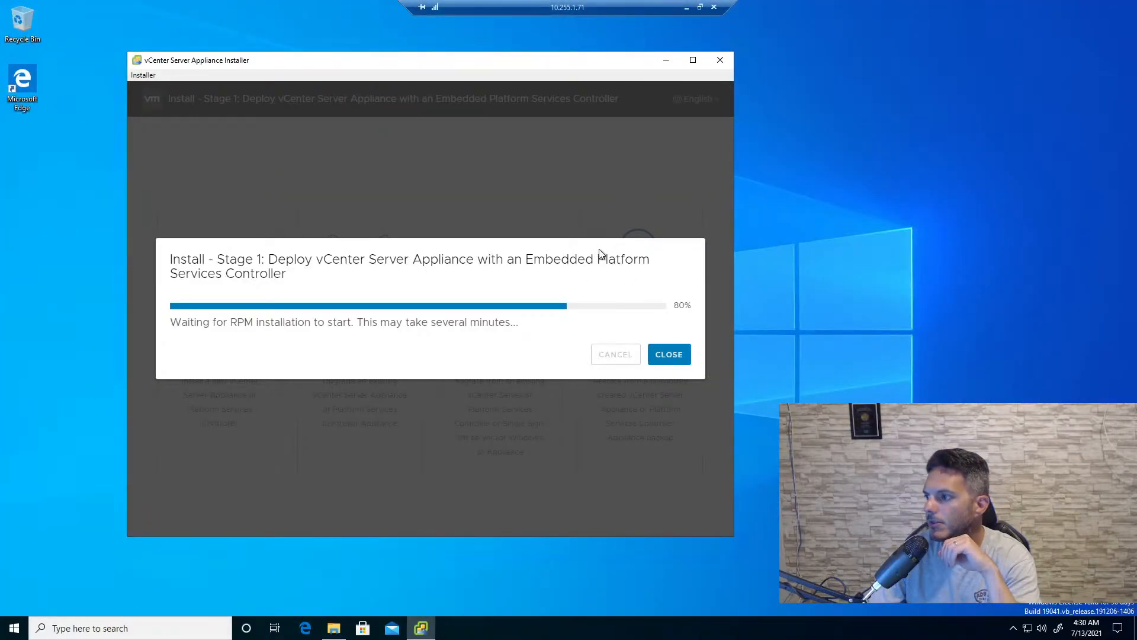
- Return from the remote desktop to the ESXi host client, move host1-esxi3's console aside and show the virtual machine list
left_click(687, 8)
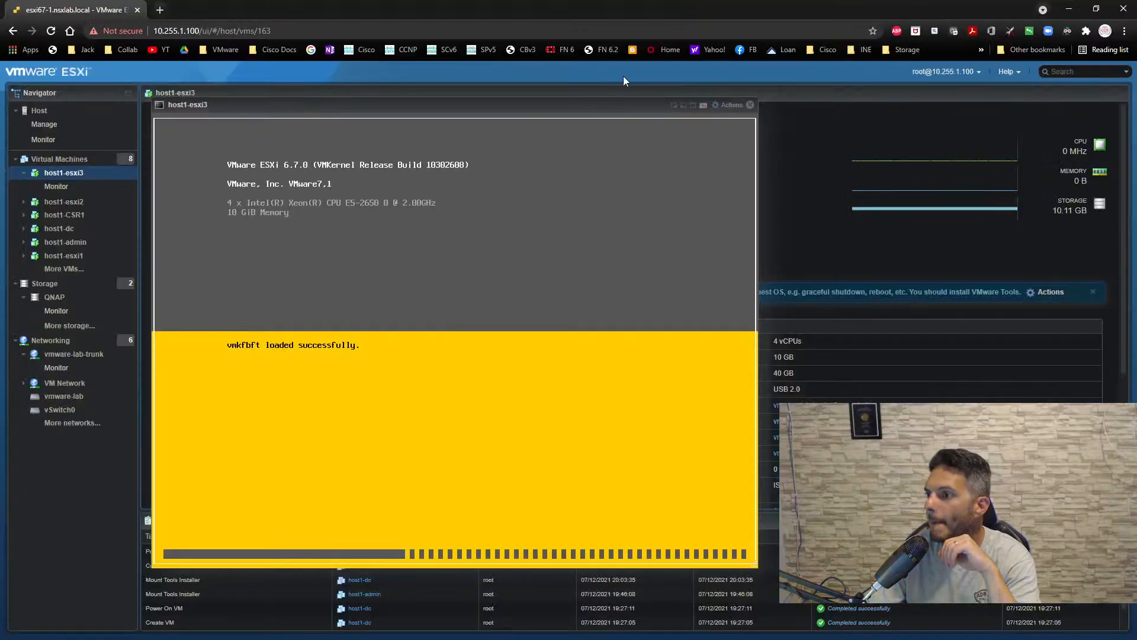
left_click_drag(501, 107, 713, 103)
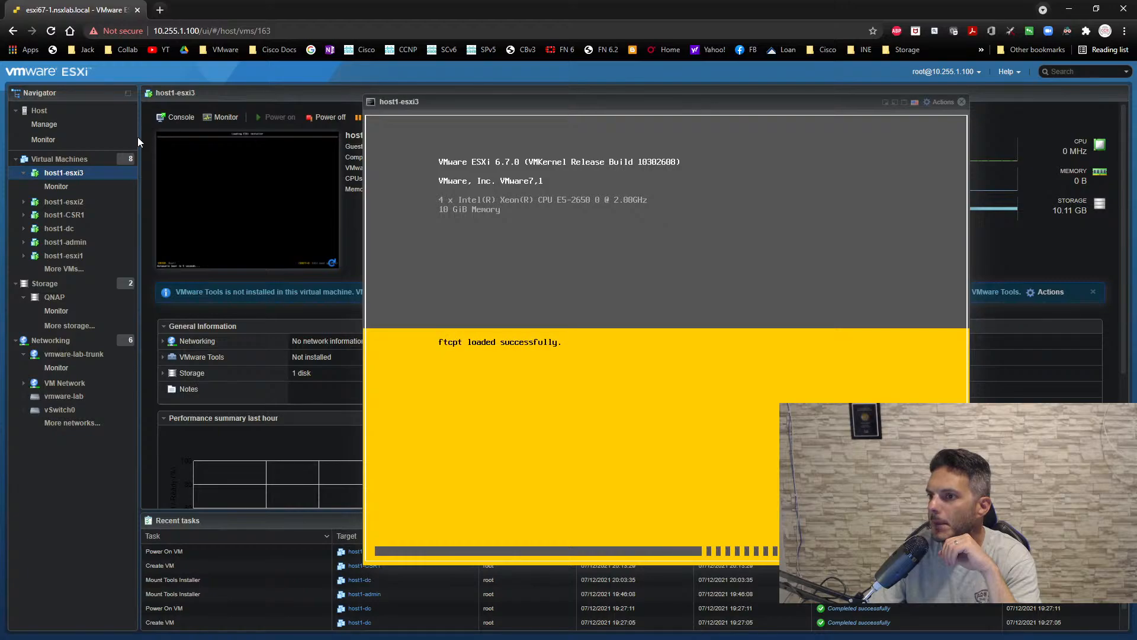
left_click(83, 161)
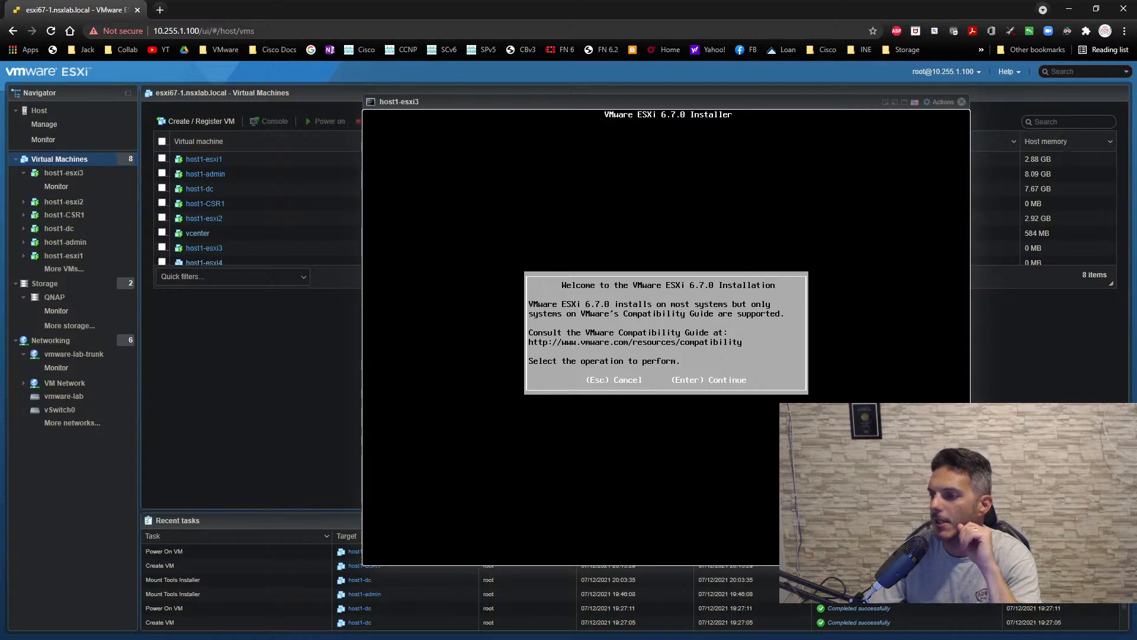
- Start the ESXi 6.7.0 installation on host1-esxi3, accept the EULA, choose the 40 GiB local virtual disk and keep the offered keyboard layout
key("Return")
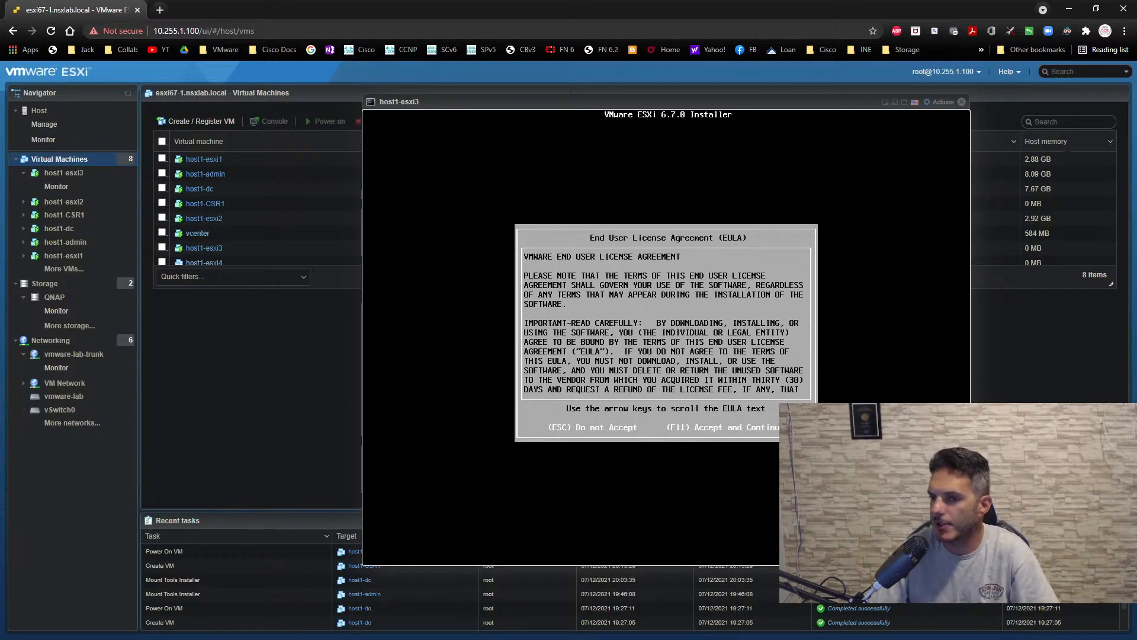
key("F11")
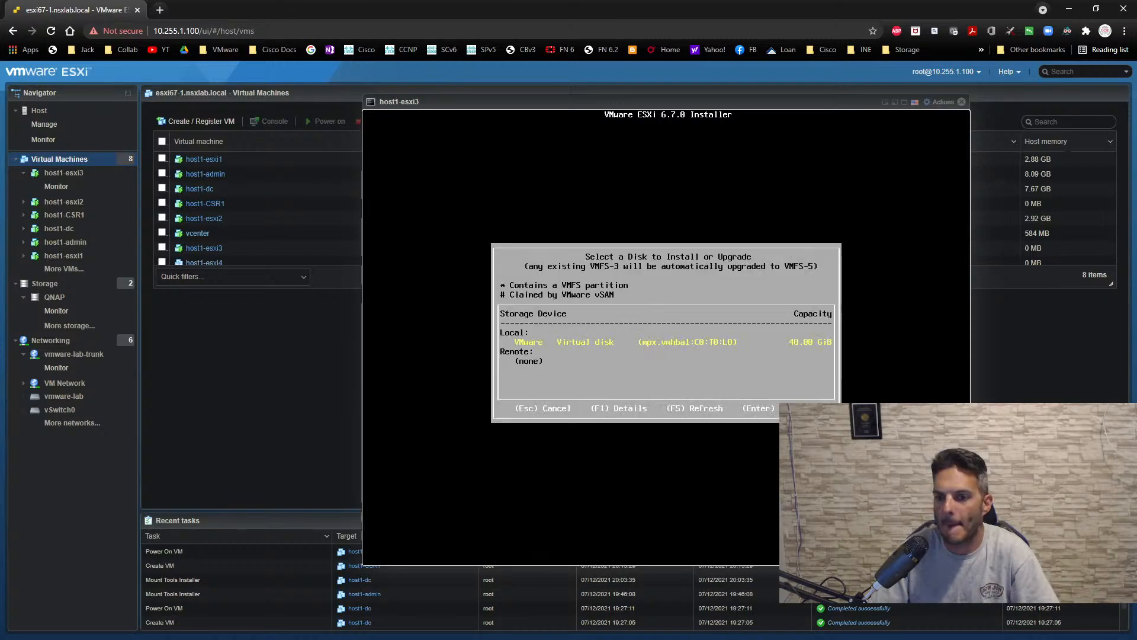
key("Return")
key("Return")
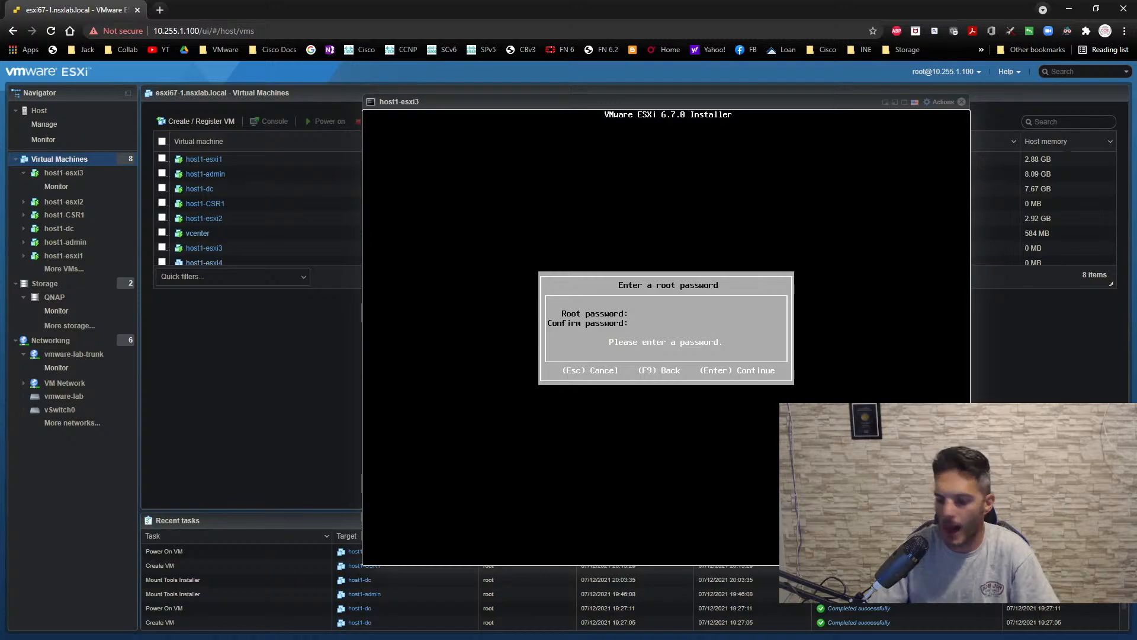
- Enter and confirm the root password for host1-esxi3, and confirm the ESXi 6.7.0 installation on its disk
type("********")
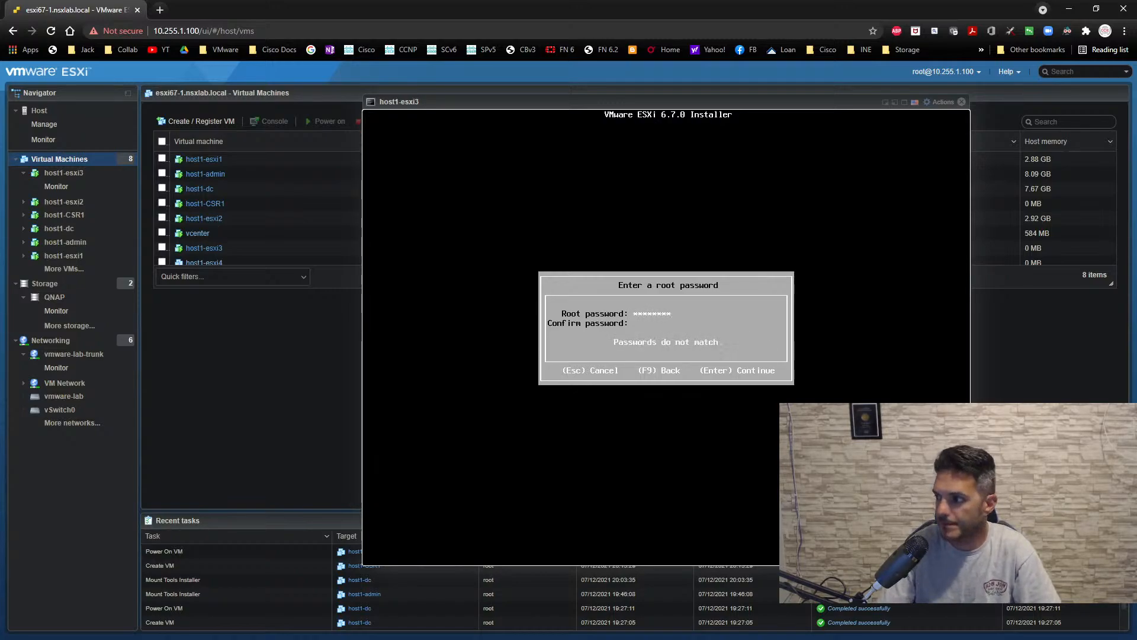
type("****")
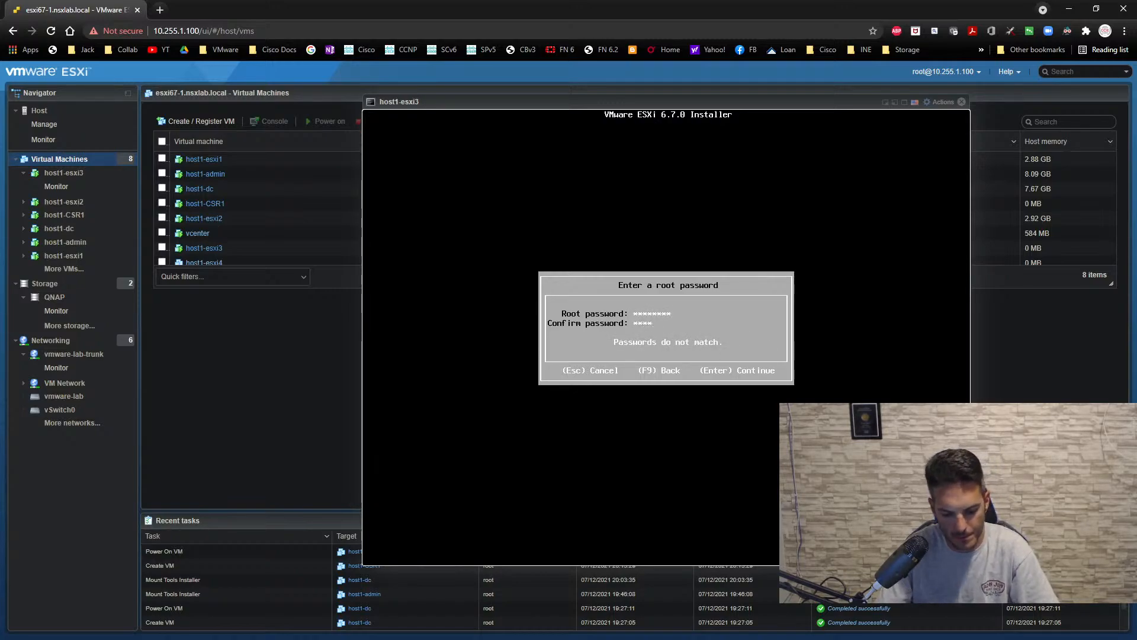
type("****")
key("Return")
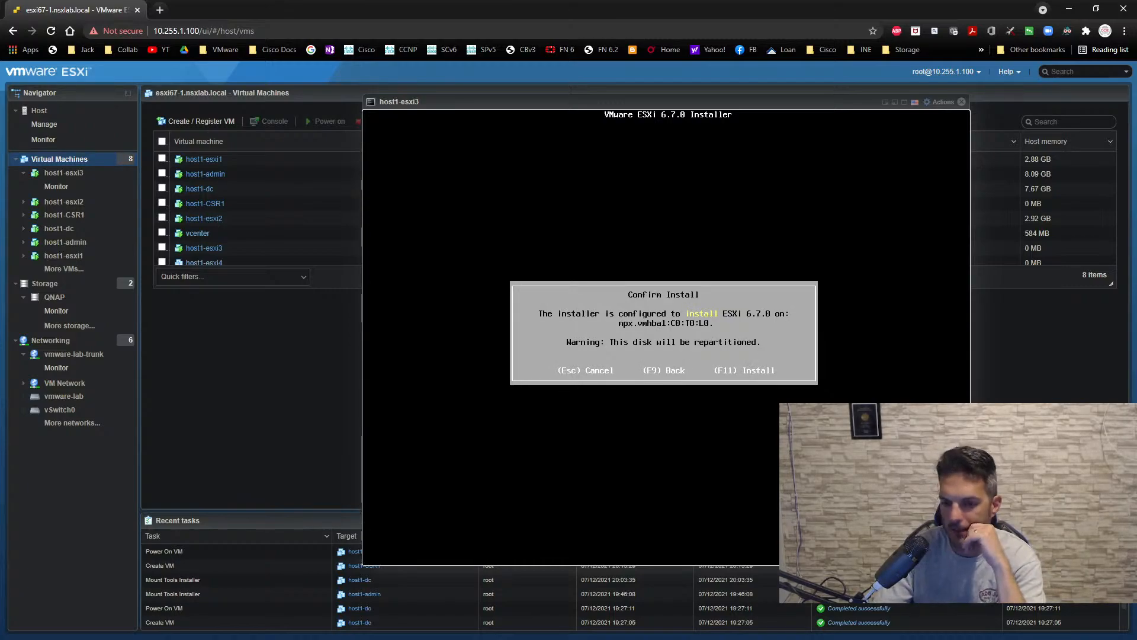
key("F11")
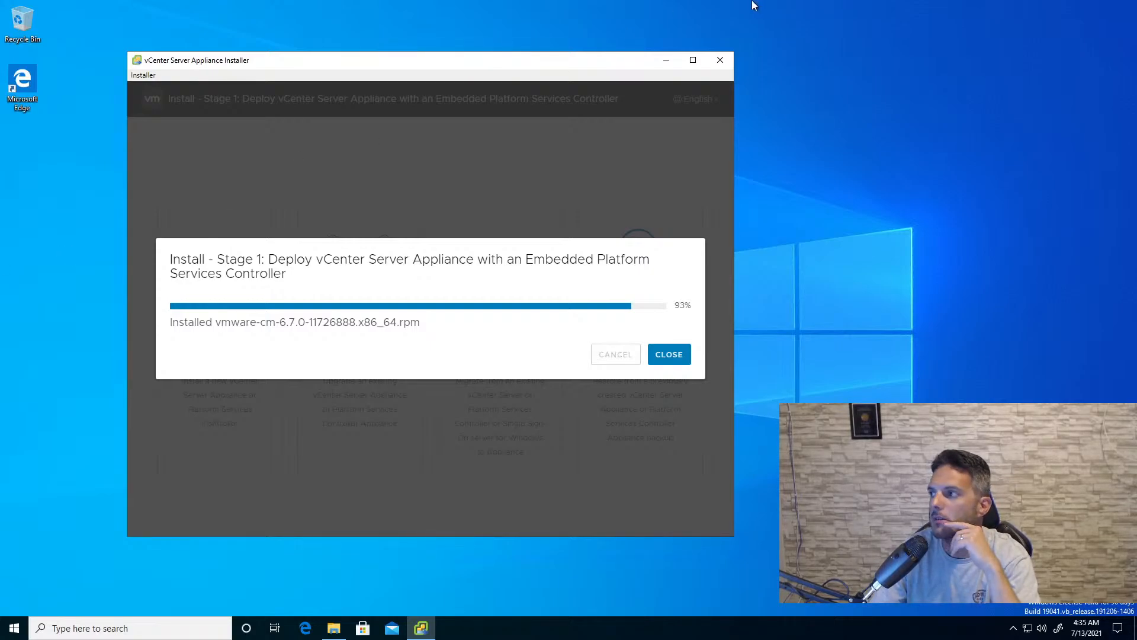
- Return from the remote desktop to host1-esxi3's console and reboot the newly installed host
left_click(688, 6)
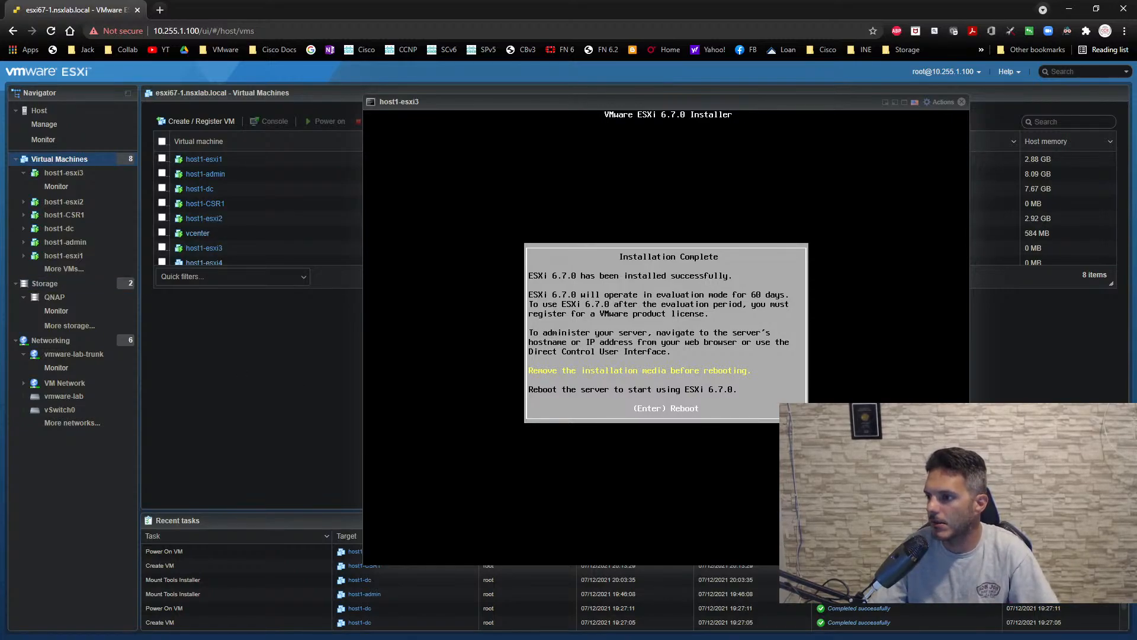
key("Return")
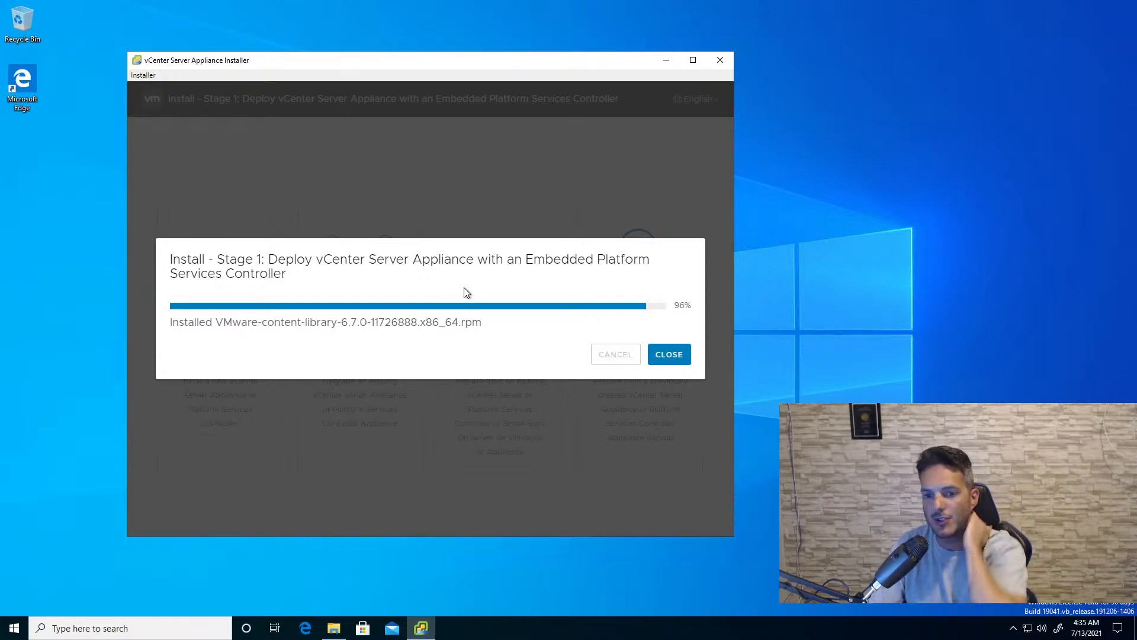
- Check the vCenter deployment's progress on the remote desktop and return to host1-esxi3's console
mouse_move(562, 5)
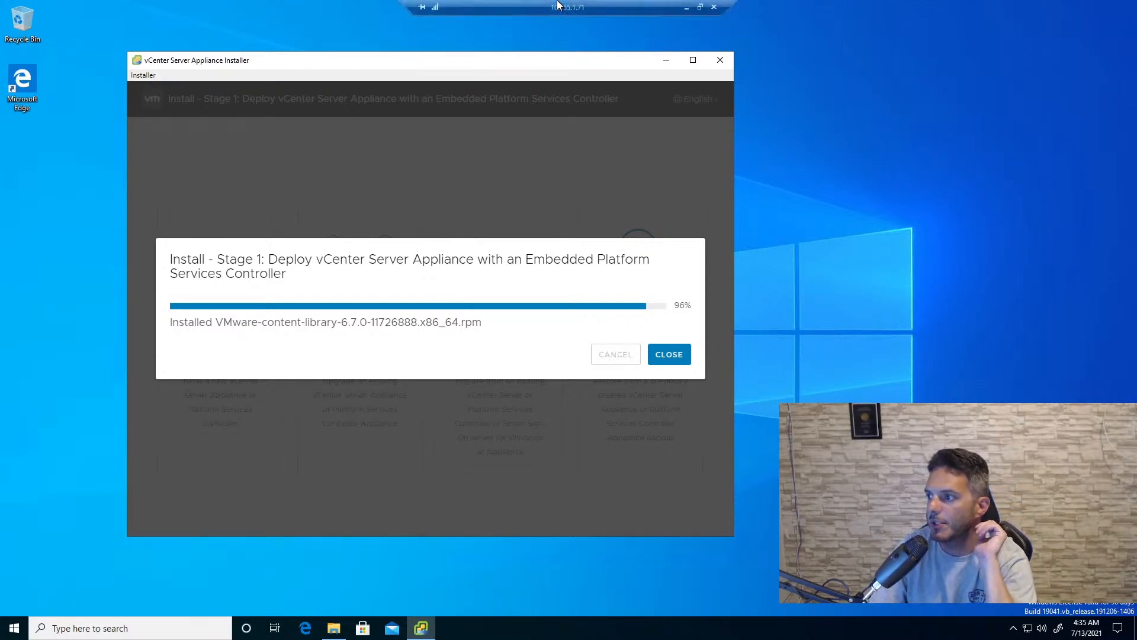
left_click(688, 7)
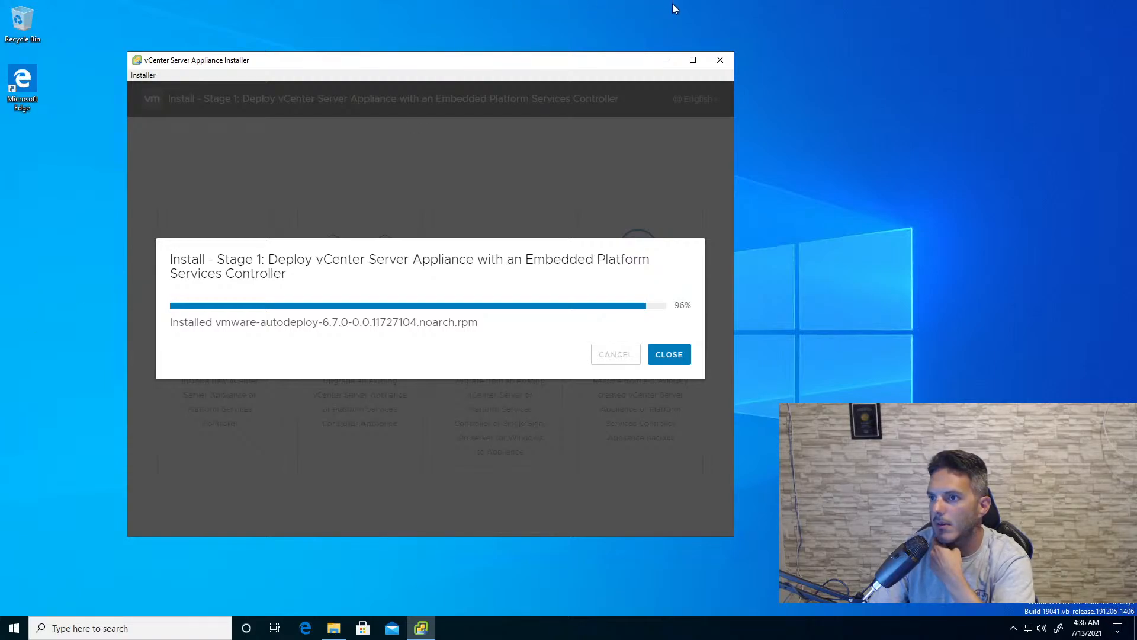
mouse_move(683, 5)
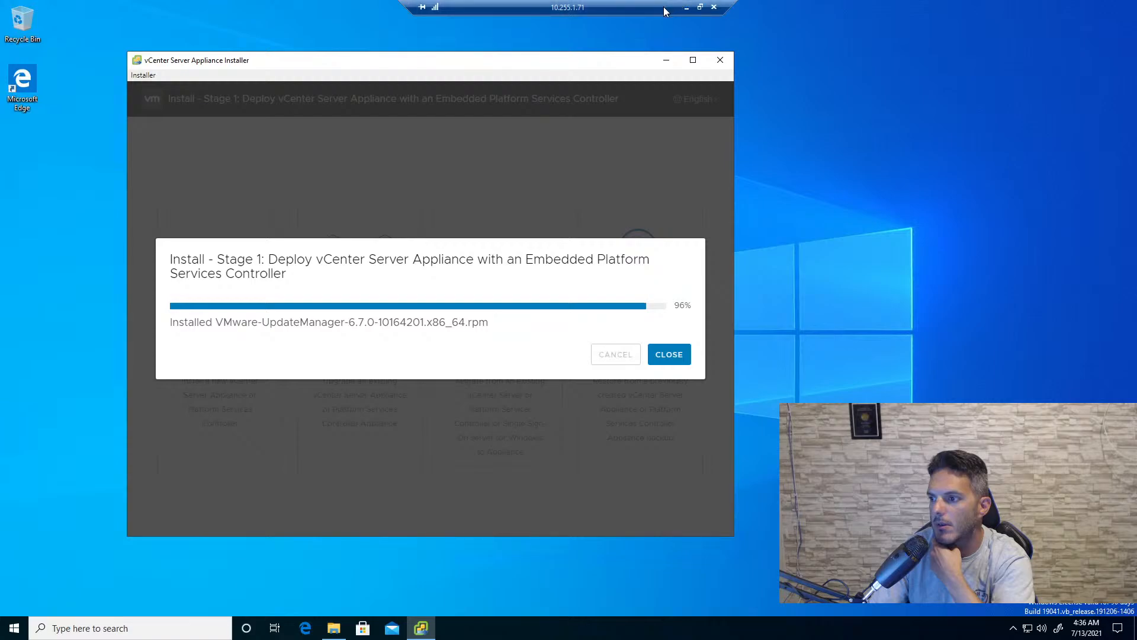
left_click(684, 5)
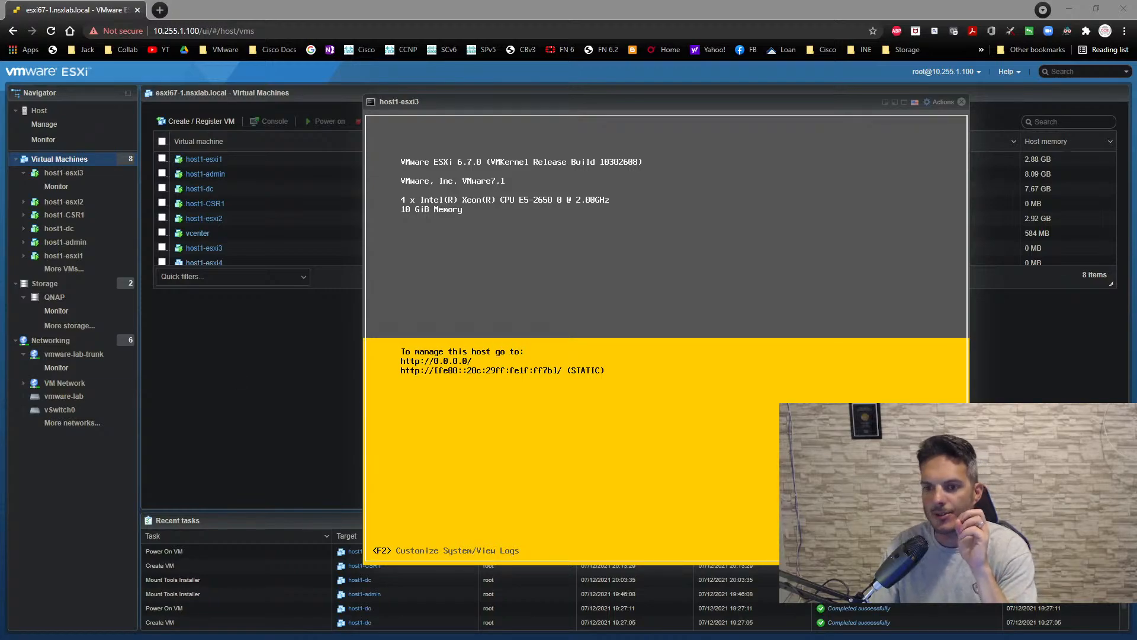
key("alt+Tab")
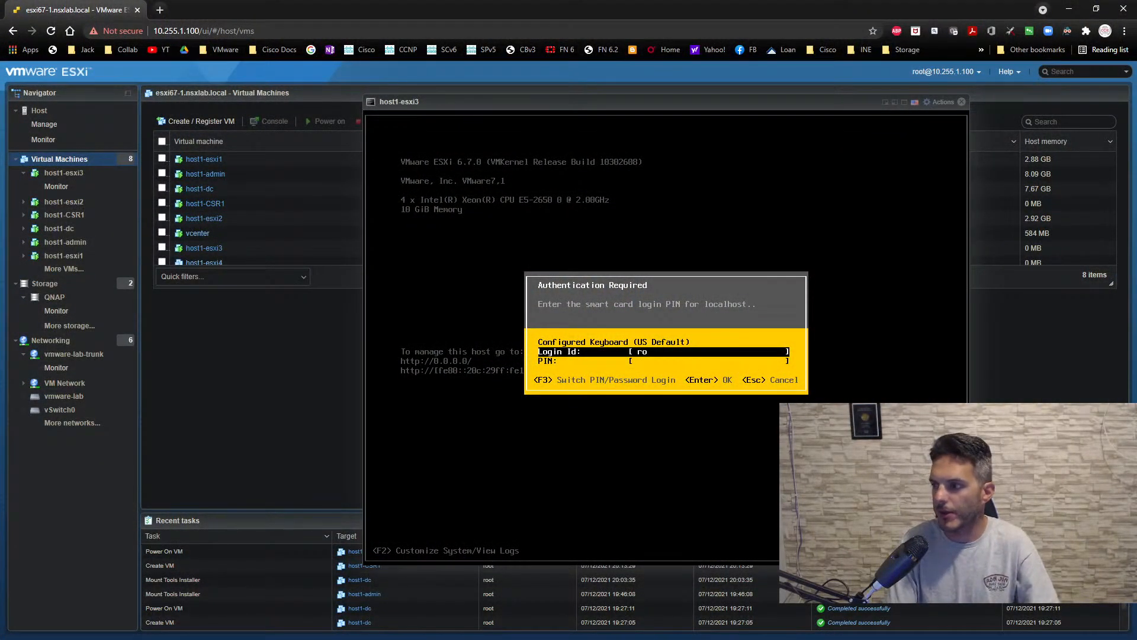
- Log in to host1-esxi3's system customization as root, entering the account password
key("Tab")
type("********")
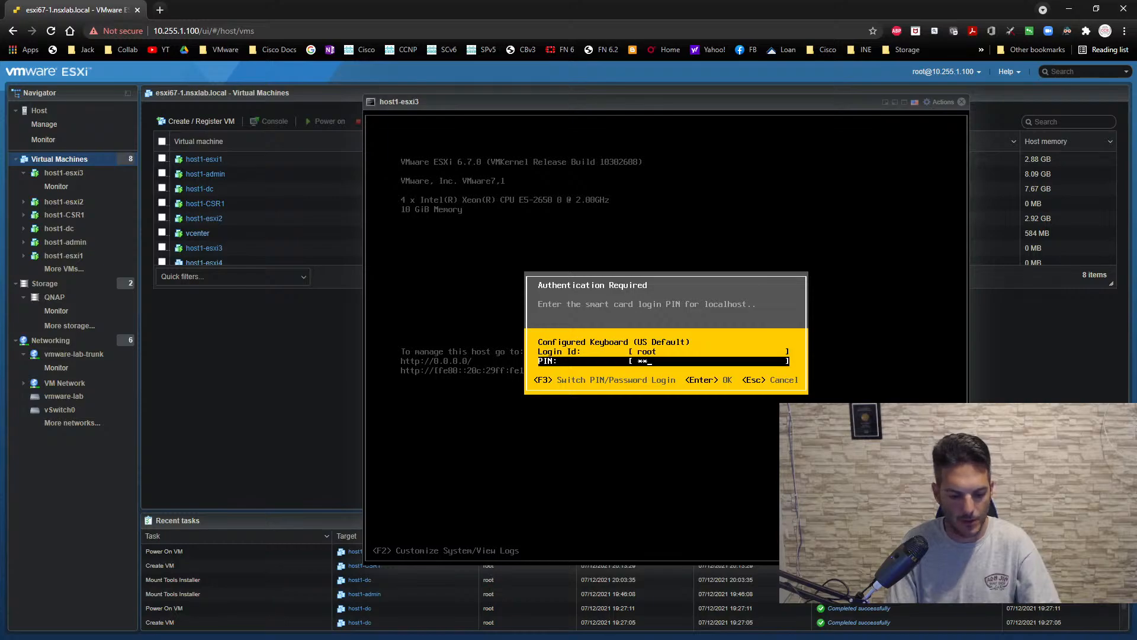
key("Return")
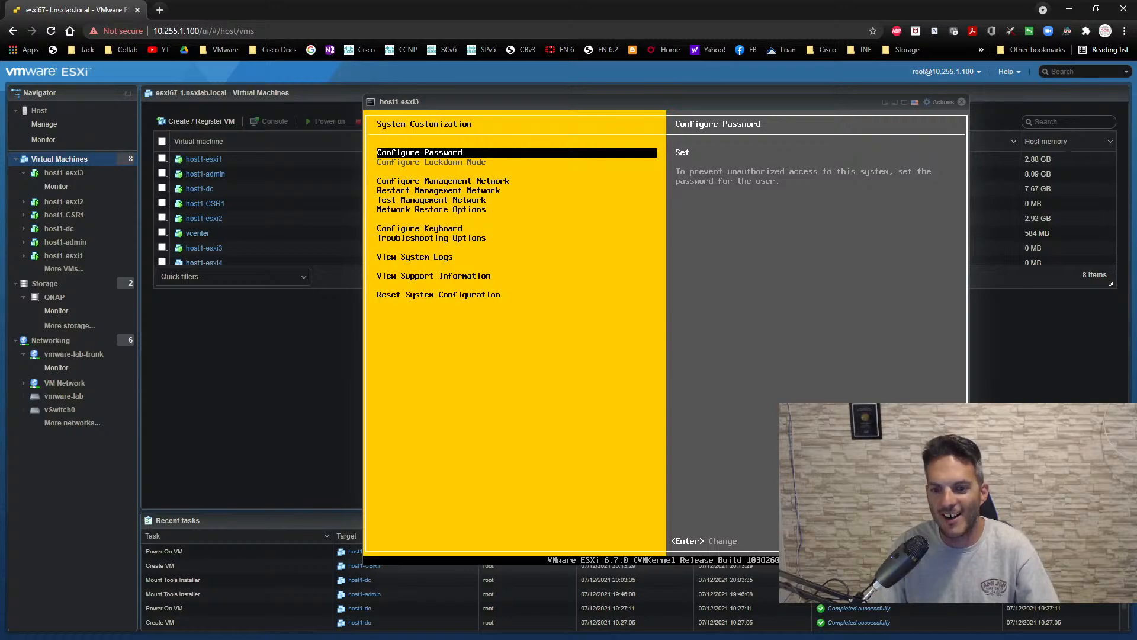
- Open the management network's IPv4 configuration on host1-esxi3 and choose a static IPv4 address and network configuration
key("Down")
key("Down")
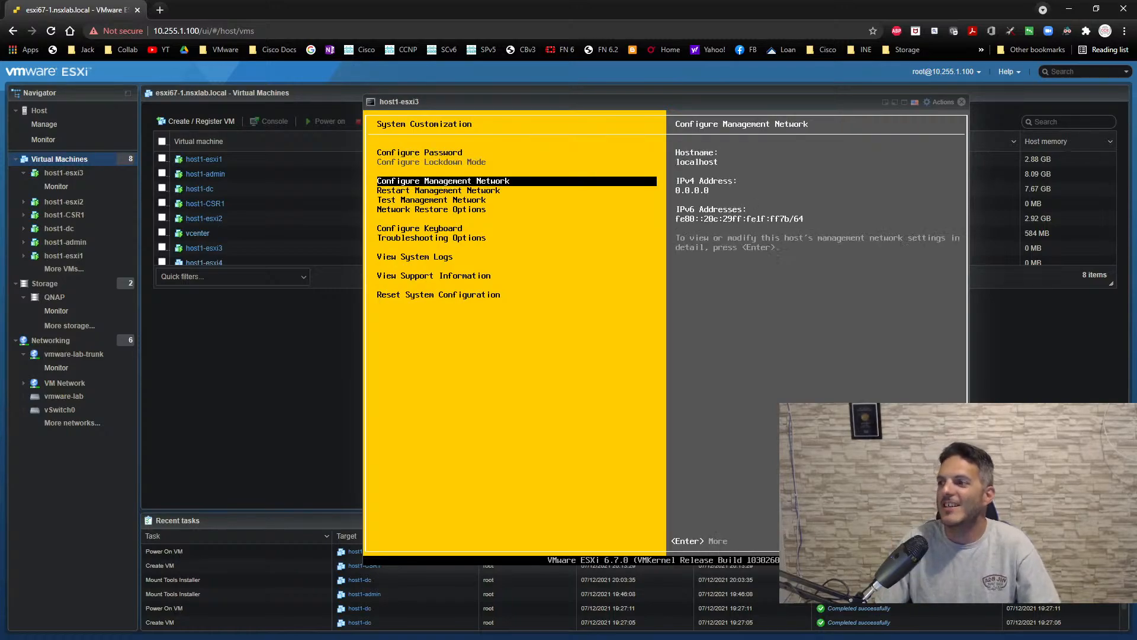
key("Return")
key("Down")
key("Down")
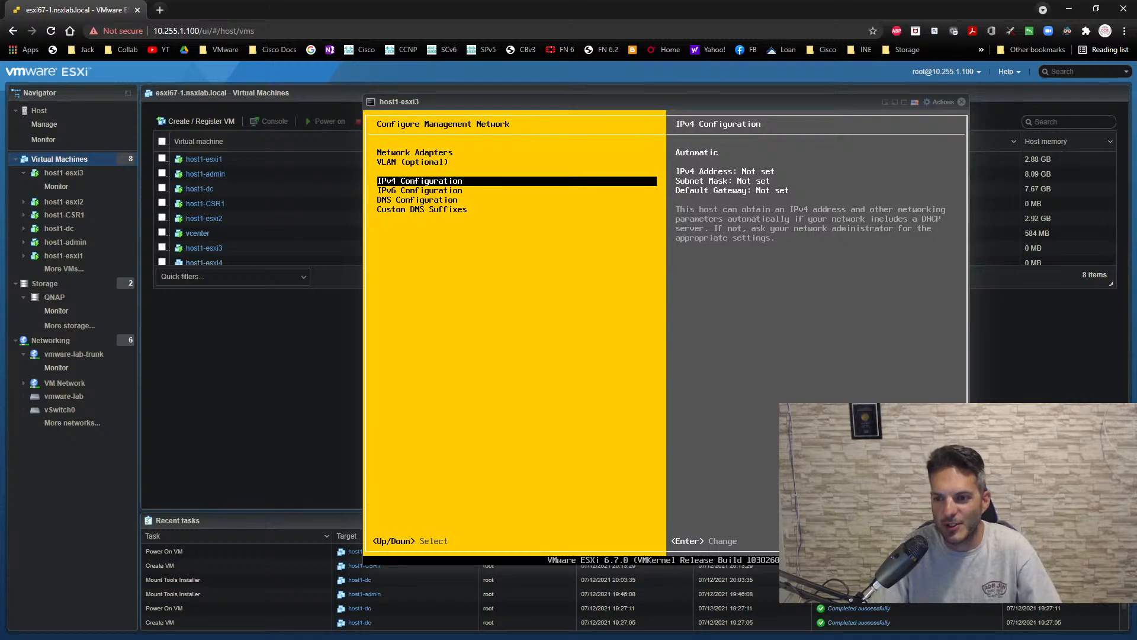
key("Return")
key("Down")
key("Down")
key("space")
key("Down")
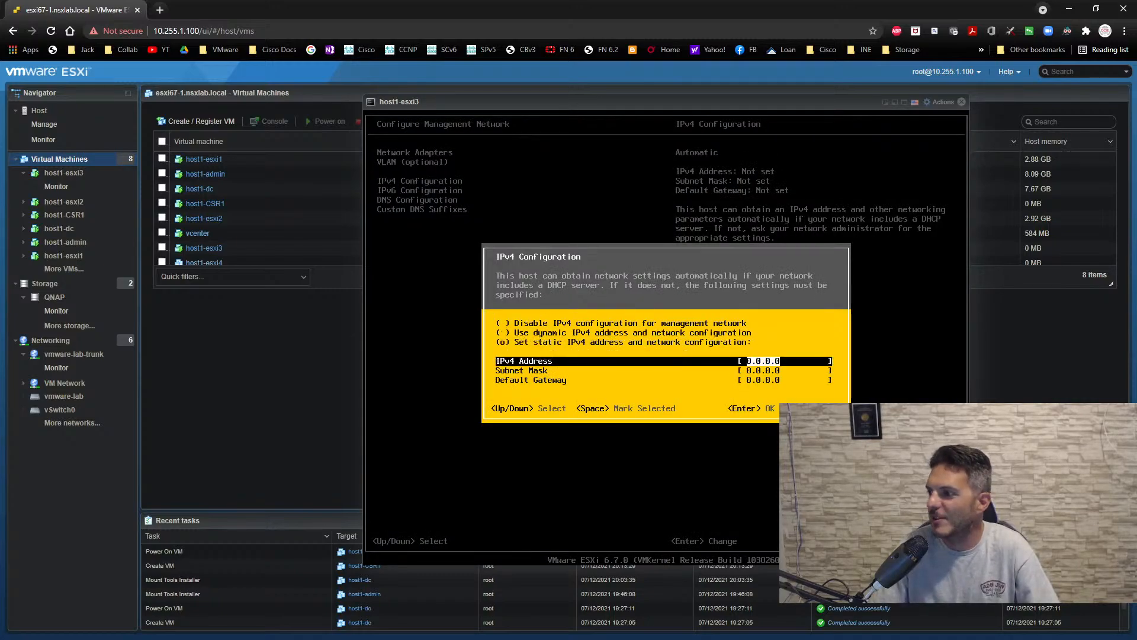
- Set the IPv4 address to 10.0.1.13, subnet mask to 255.255.255.0 and default gateway to 10.0.1.1, and accept them
type("10.0.")
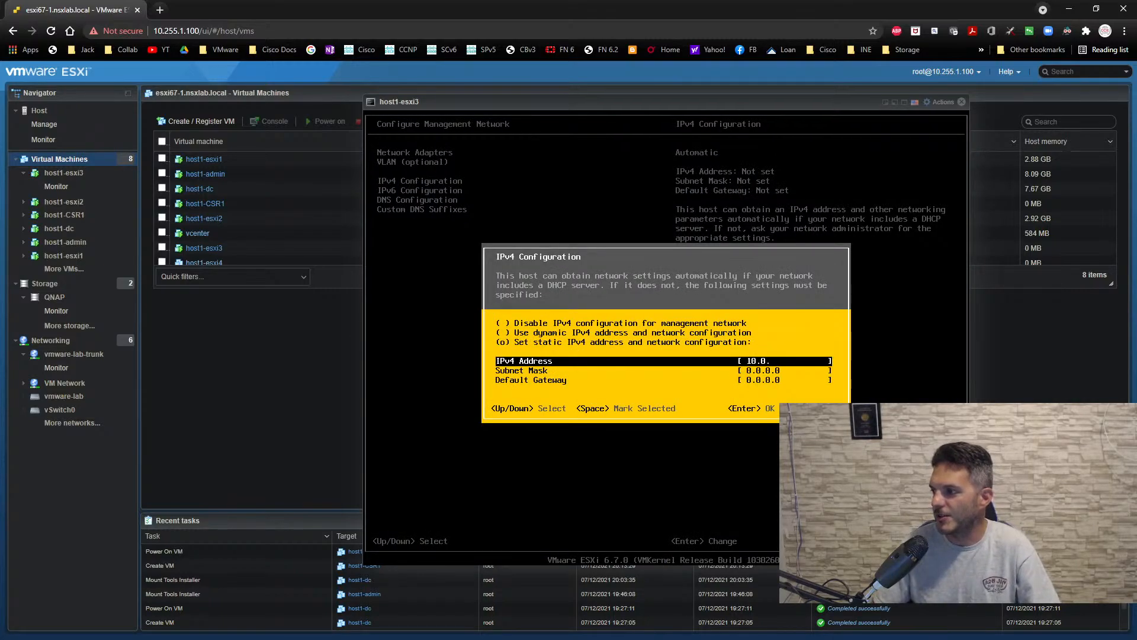
type("1.13")
key("Down")
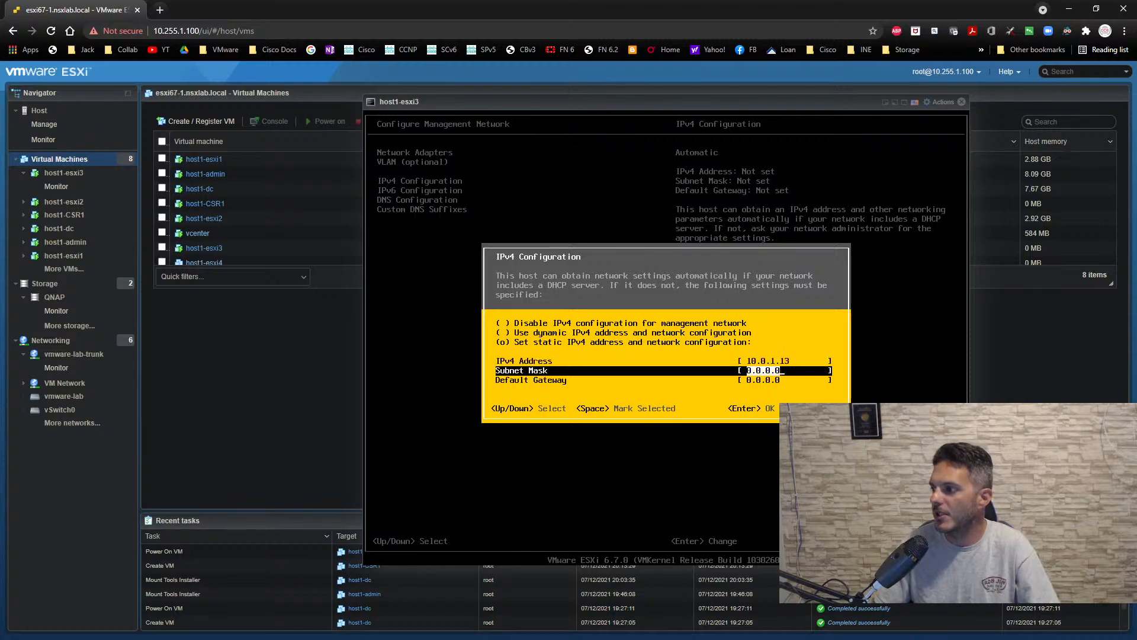
type("255.255.255.0")
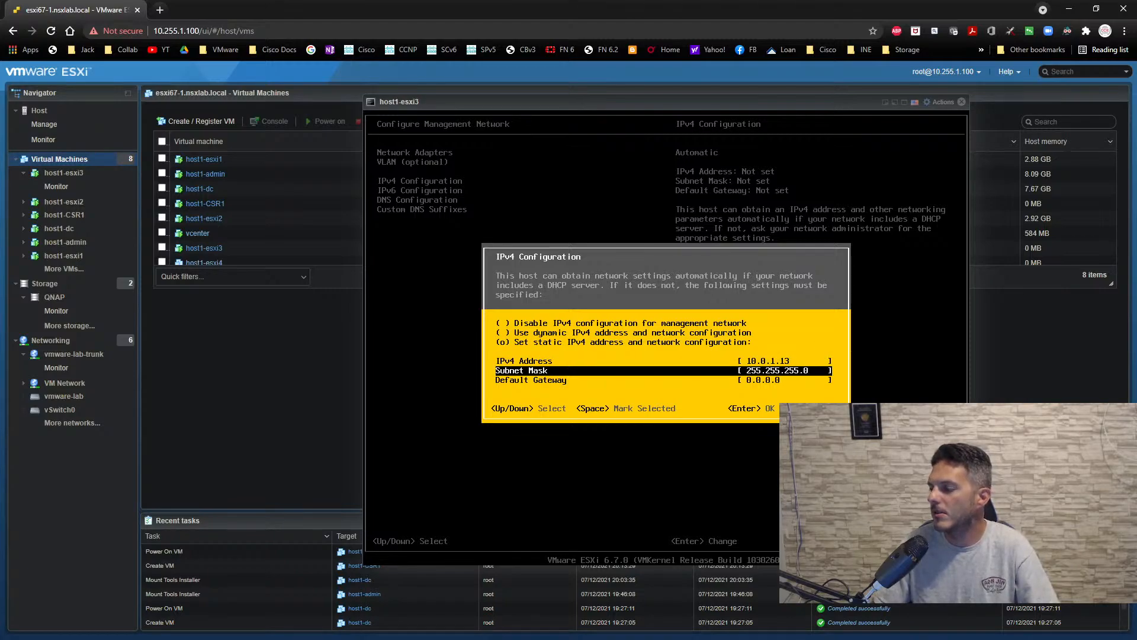
key("Down")
type("10.0.1.")
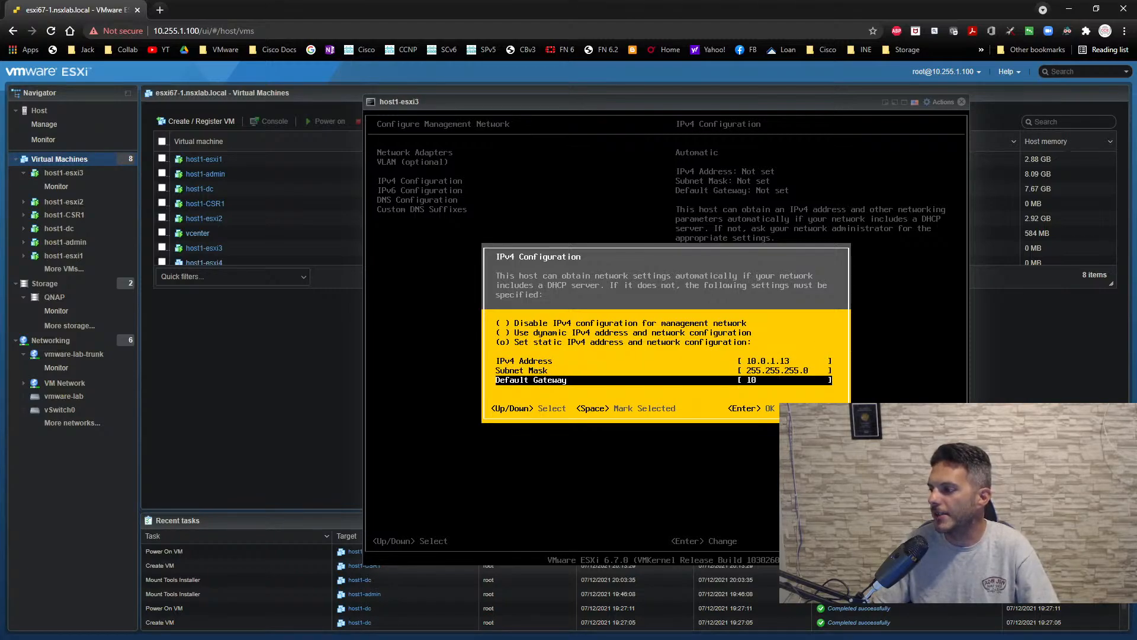
key("Return")
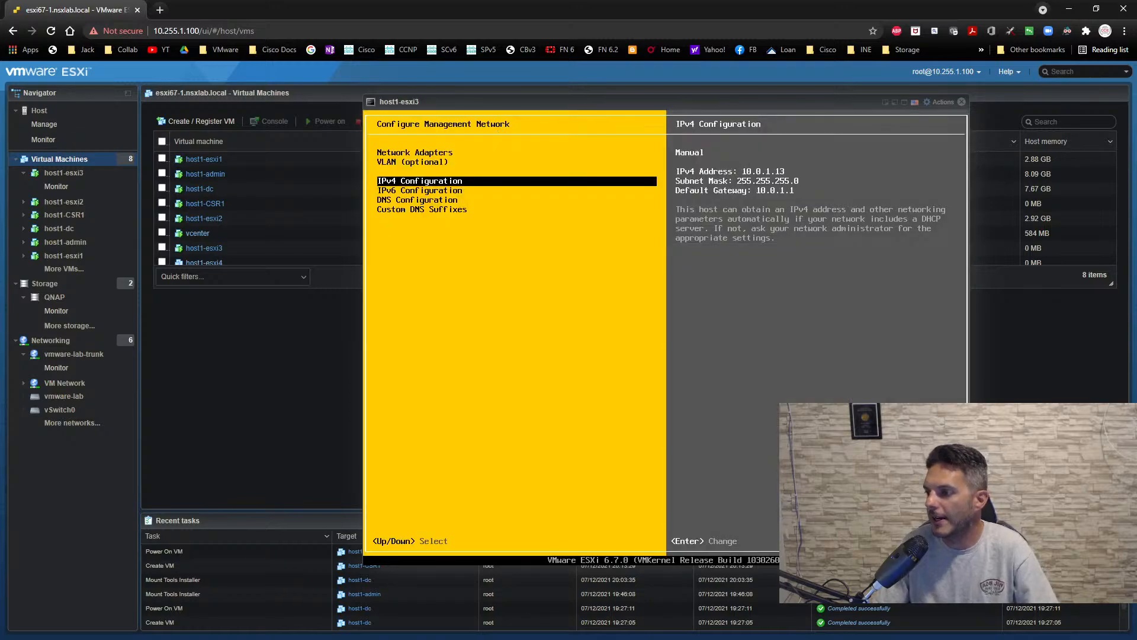
- Switch host1-esxi3's DNS configuration to manual server addresses and set the primary DNS server to 10.0.1.254
key("Down")
key("Down")
key("Return")
key("Down")
key("space")
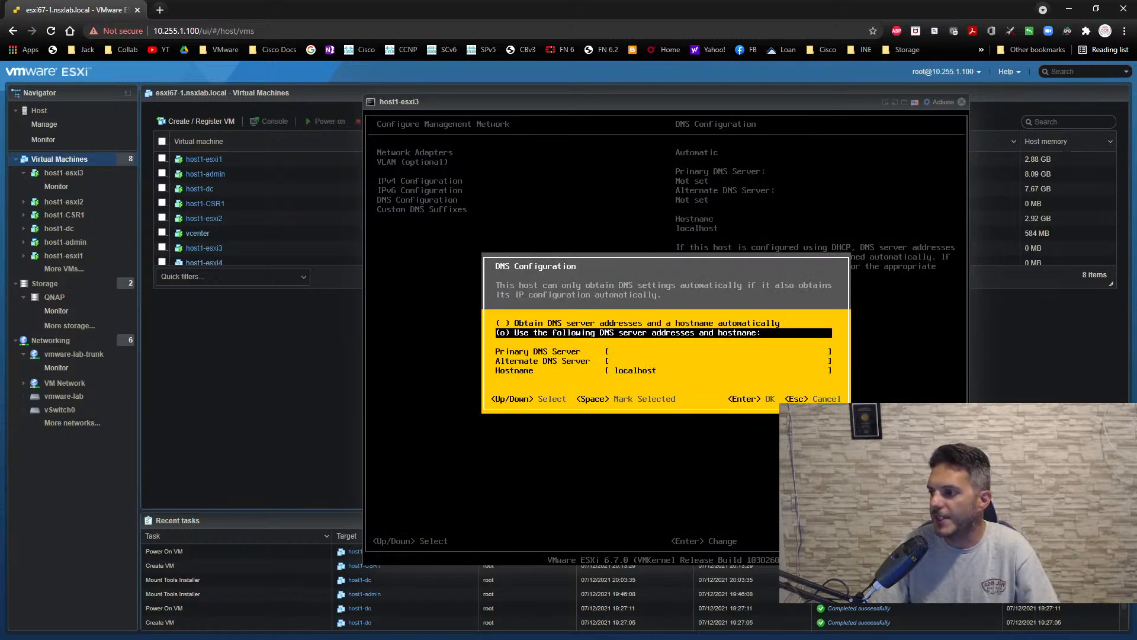
key("Down")
type("10.0.1.254")
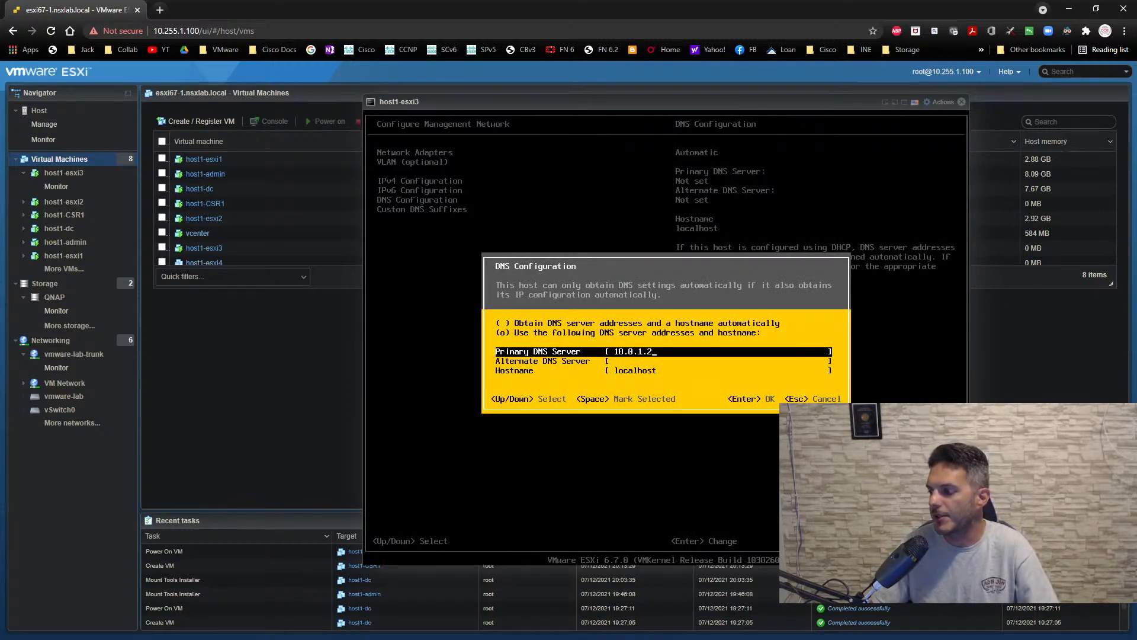
- Set the hostname to dc1-host3.nsx.local and accept the DNS configuration
key("Down")
key("Down")
type("d")
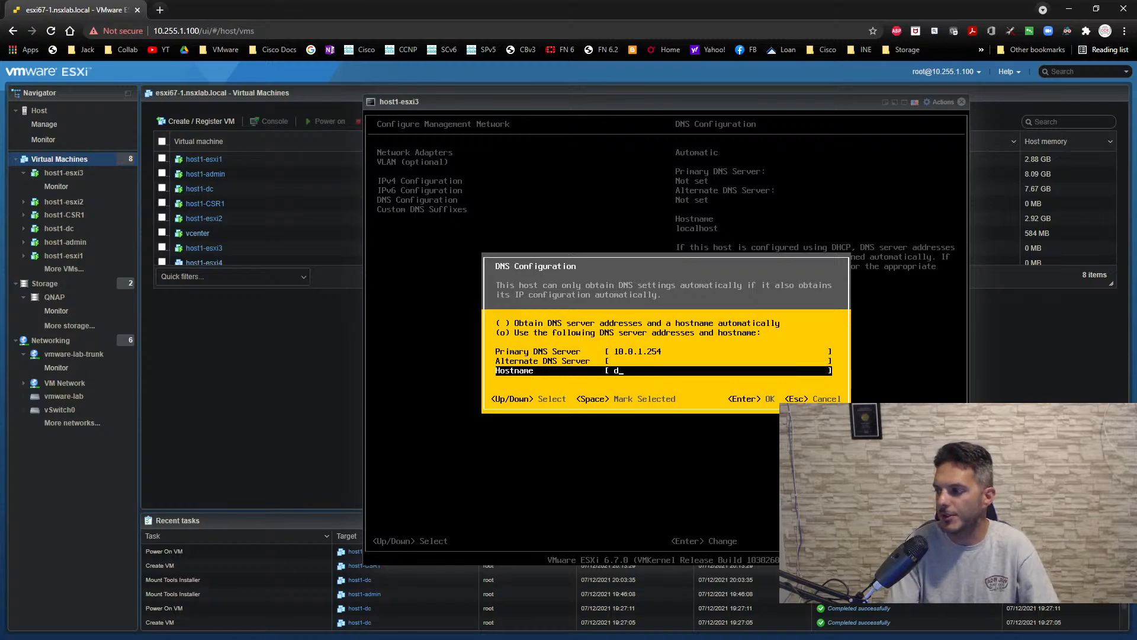
type("c1-host3")
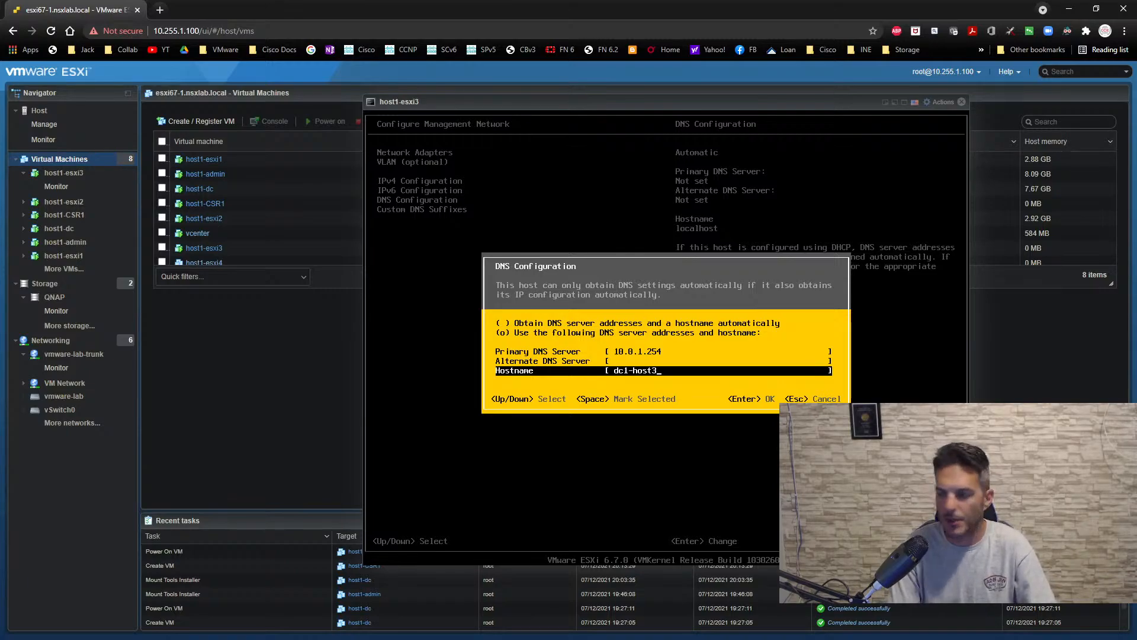
type(".nsx.local")
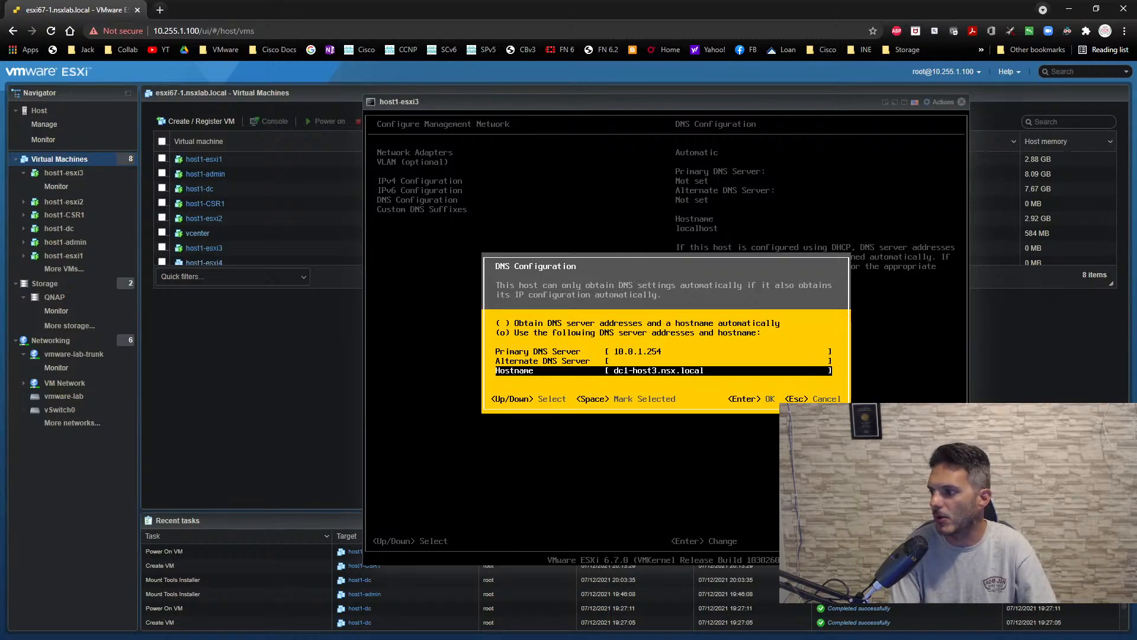
key("Return")
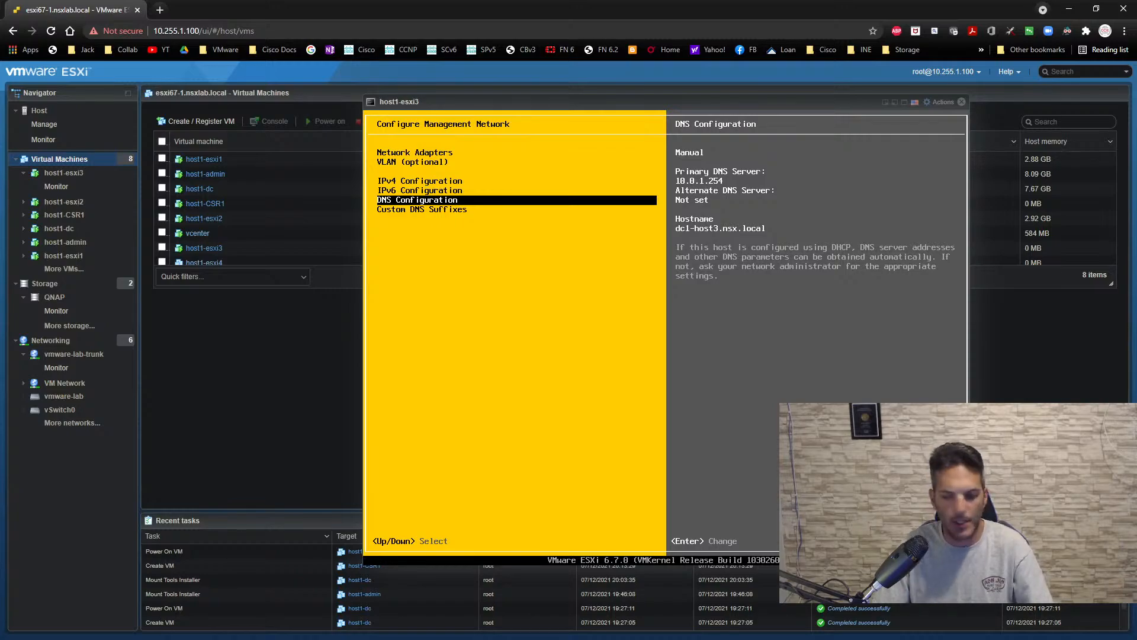
- Leave the management network configuration and close host1-esxi3's console
key("Escape")
key("Escape")
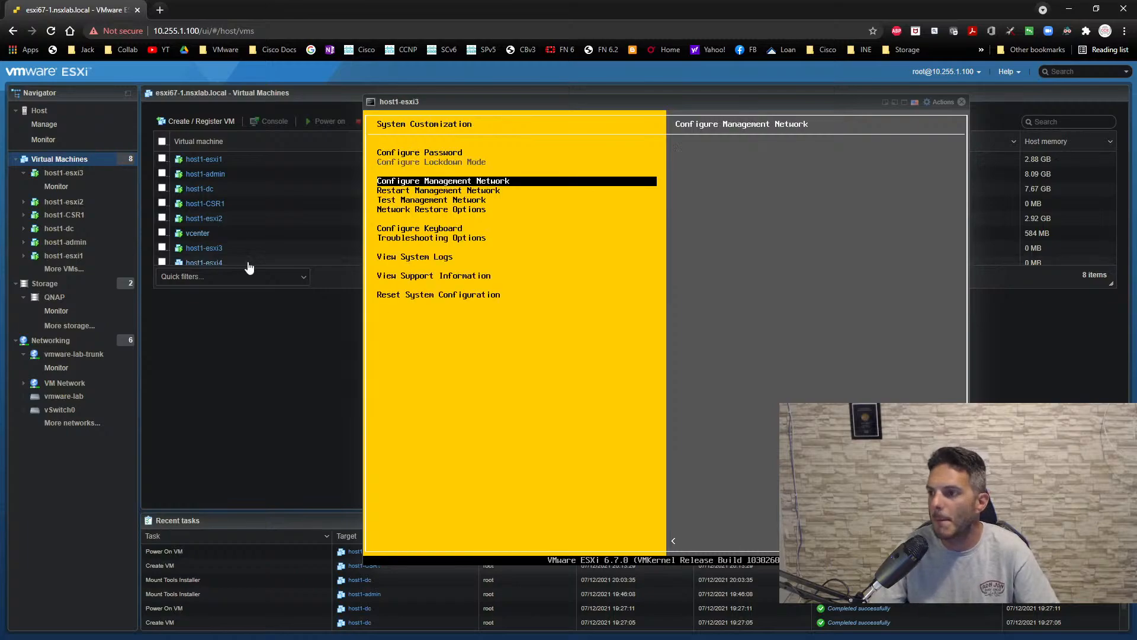
left_click(962, 102)
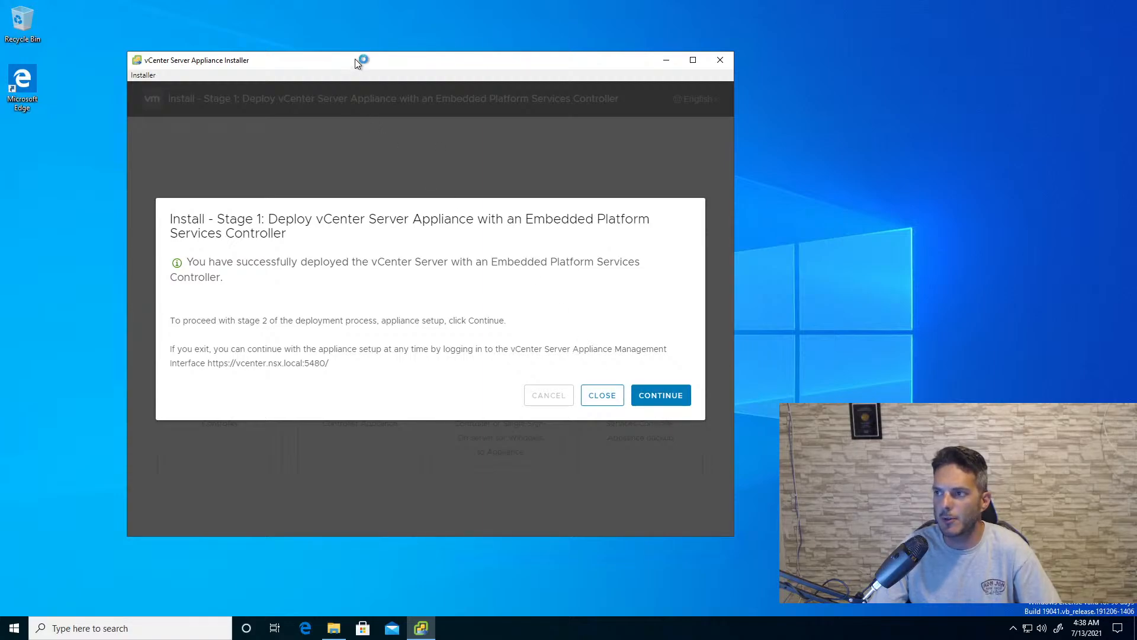
- Review the stage 1 deployment summary in the vCenter Server Appliance Installer on the remote desktop and continue to stage 2
left_click_drag(354, 58, 402, 71)
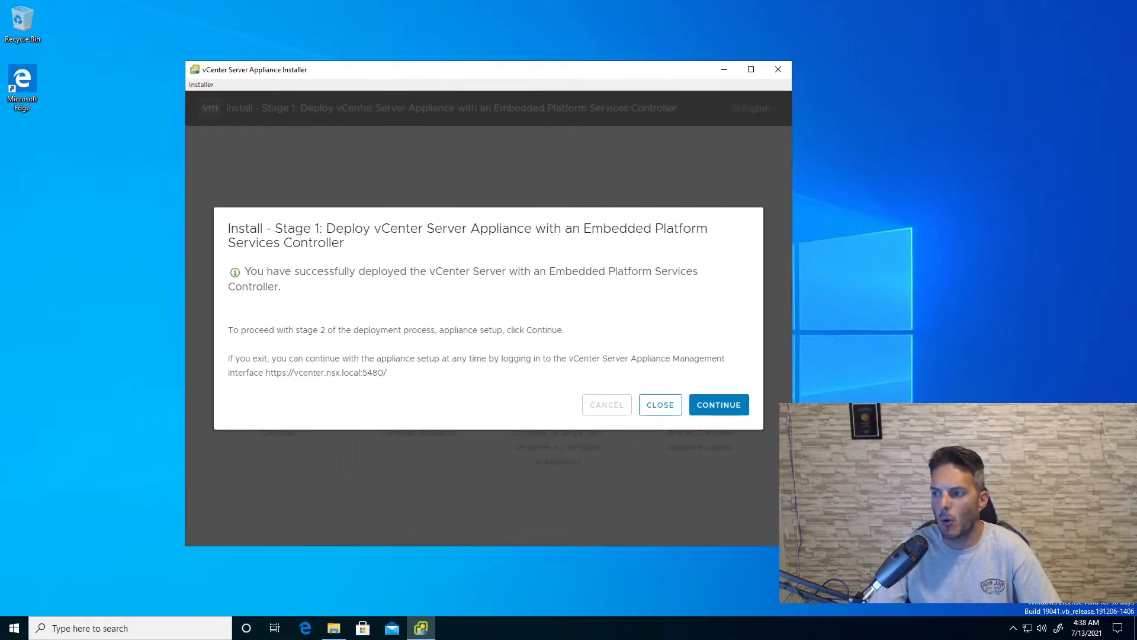
left_click_drag(387, 372, 265, 372)
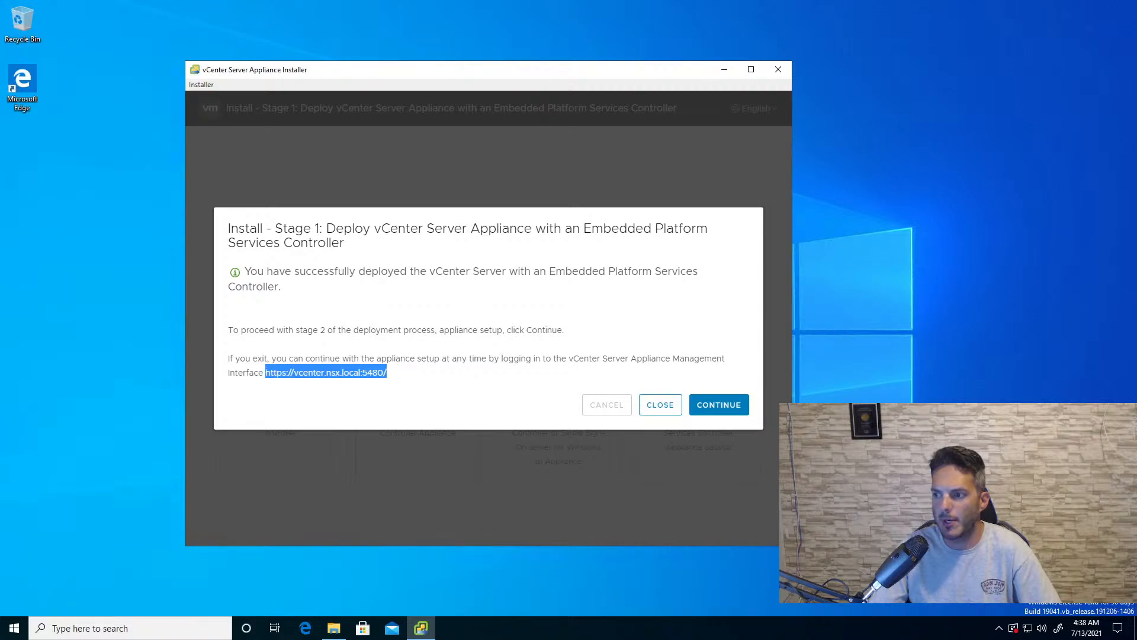
left_click(471, 396)
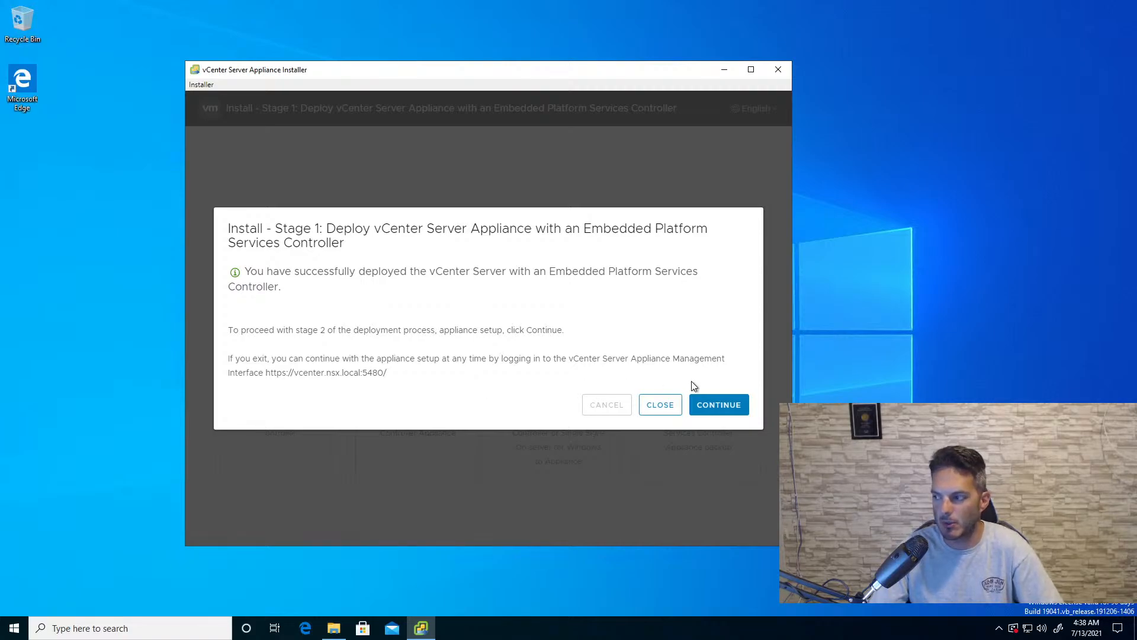
left_click(700, 402)
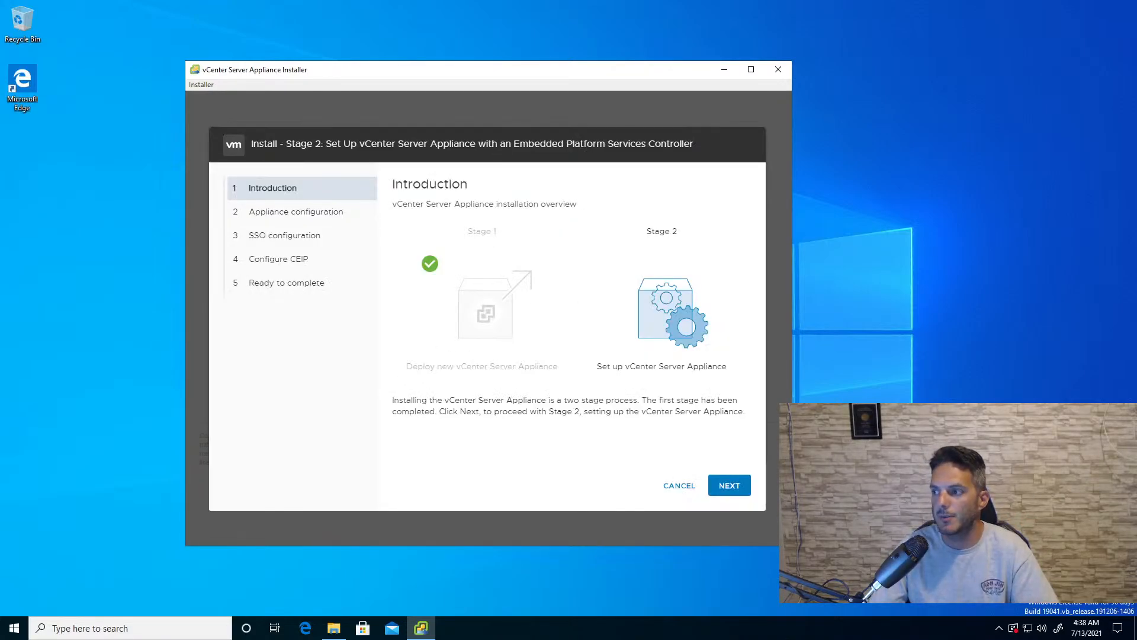
- Pass the stage 2 introduction, enable SSH access and keep time synchronization with the ESXi host in the appliance configuration
left_click(738, 486)
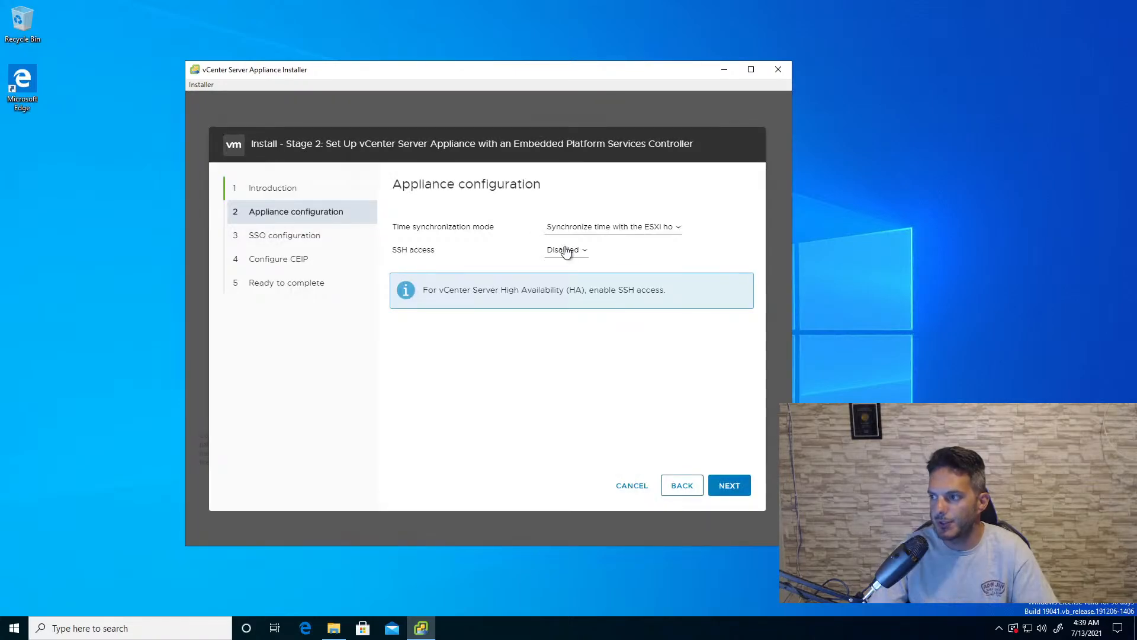
left_click(560, 288)
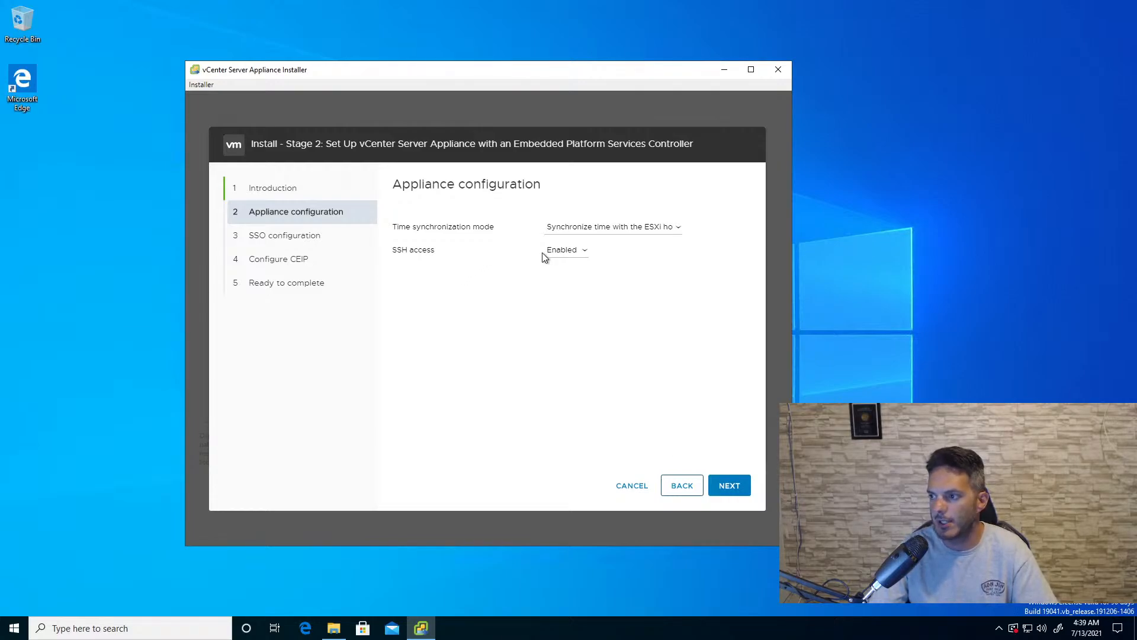
left_click(722, 486)
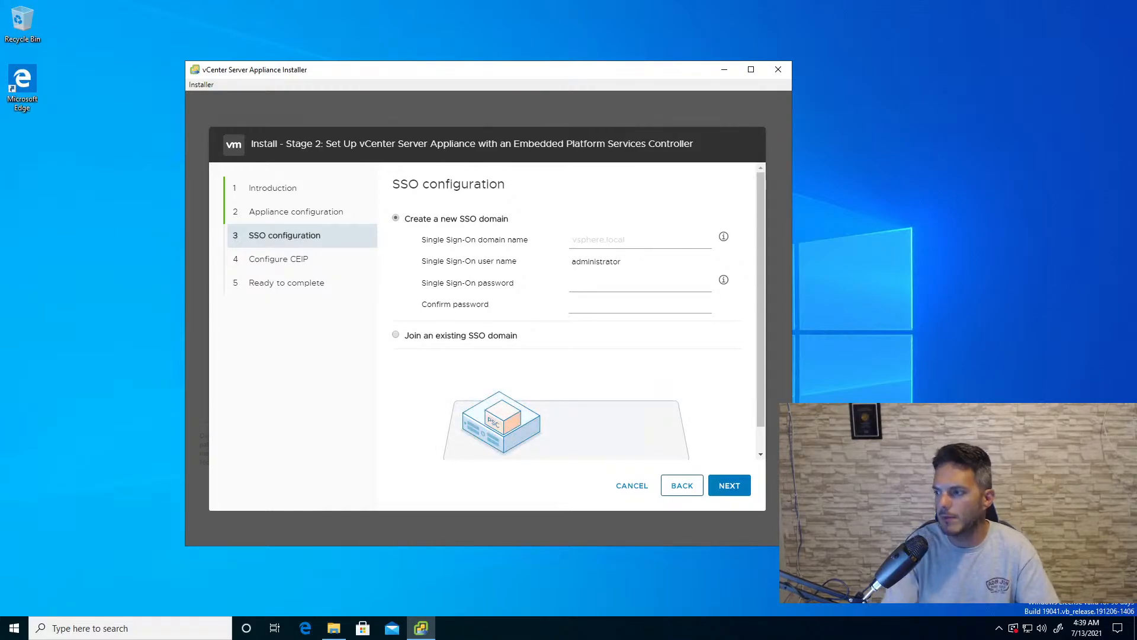
- Create the new SSO domain vsphere.local, enter and confirm the Single Sign-On administrator password, and proceed
type("vsphere.local")
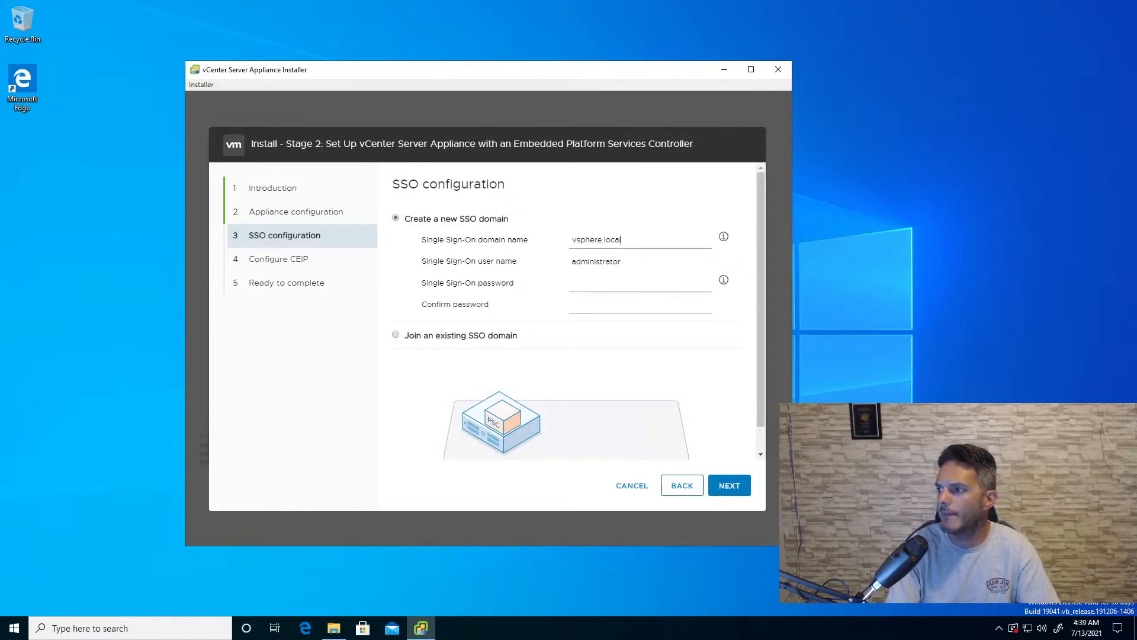
type("VMware1!")
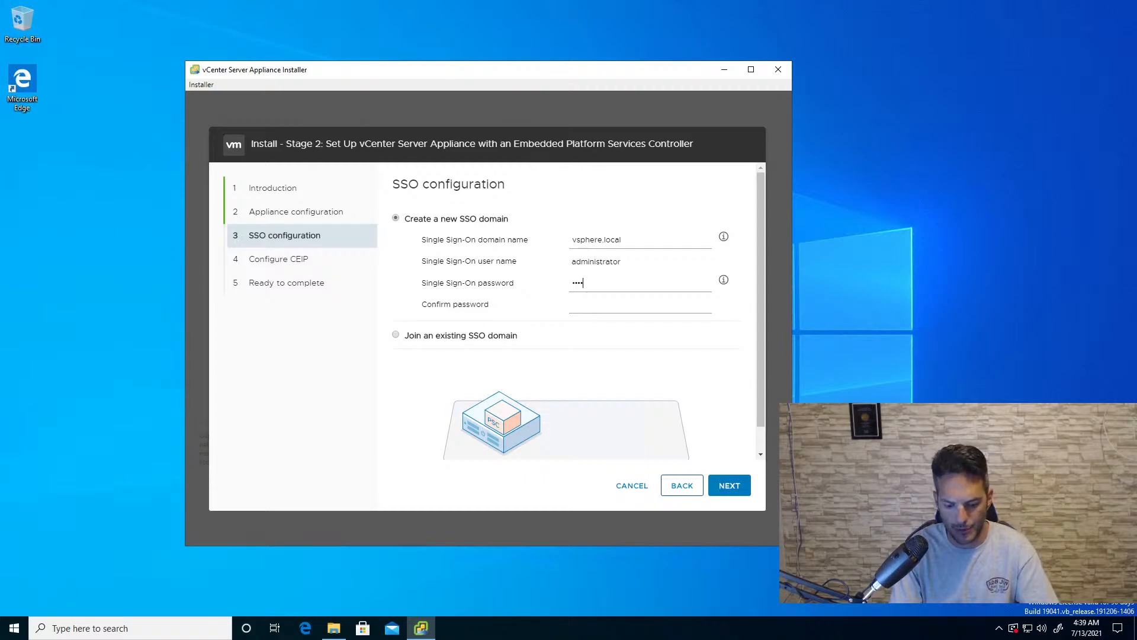
key("Tab")
type("V")
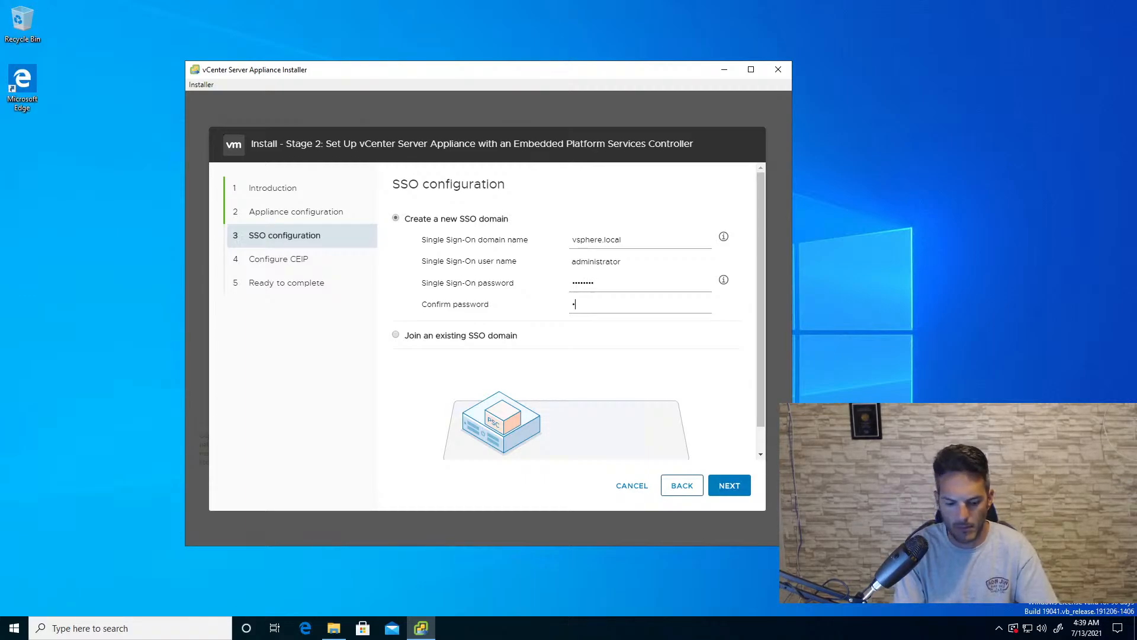
type("Mware")
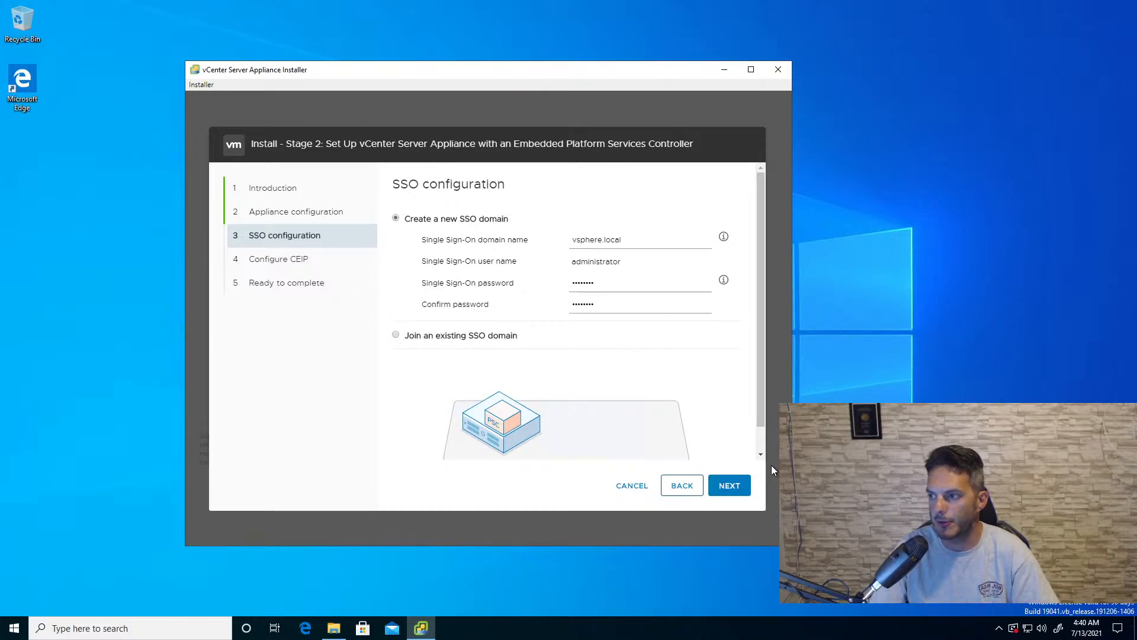
left_click(736, 485)
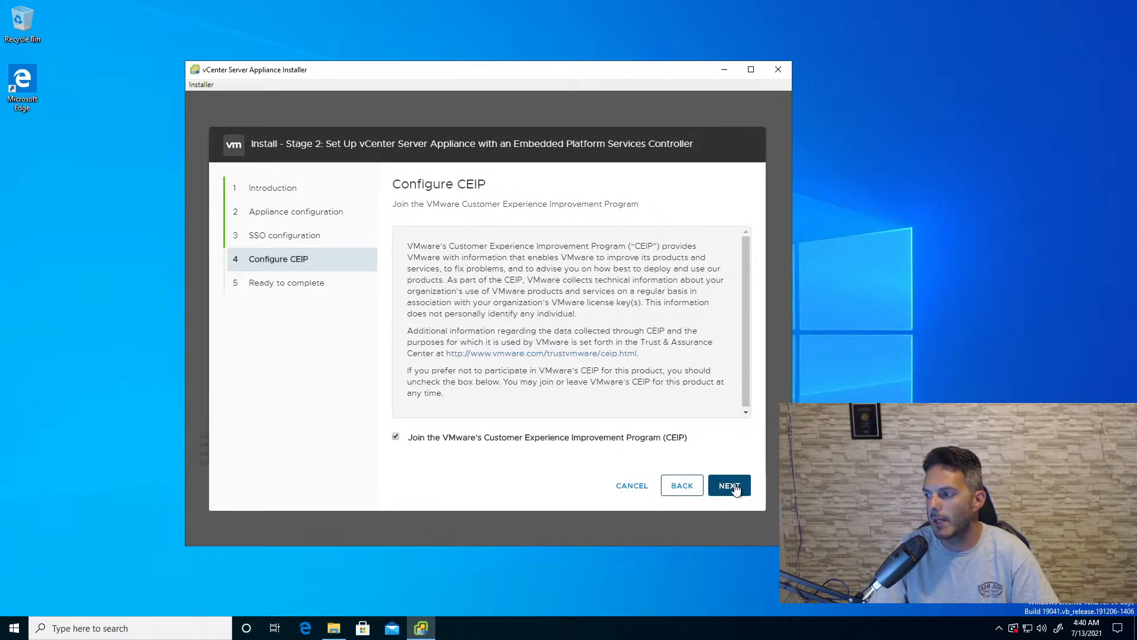
- Keep CEIP participation enabled, finish the stage 2 wizard and confirm starting the vCenter appliance setup
left_click(734, 487)
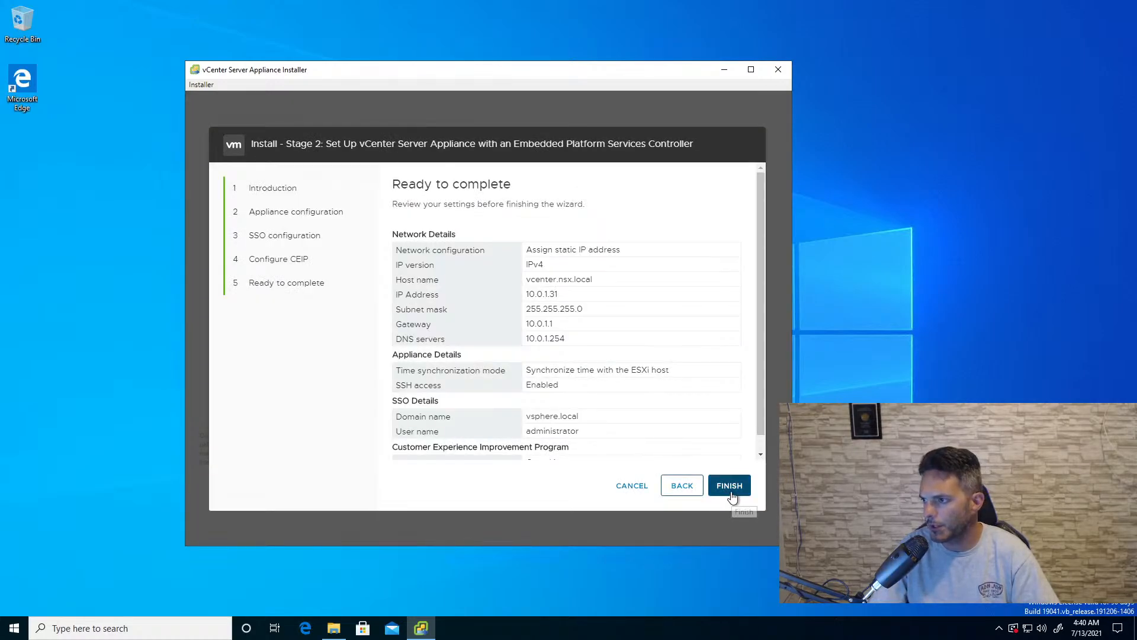
left_click(730, 487)
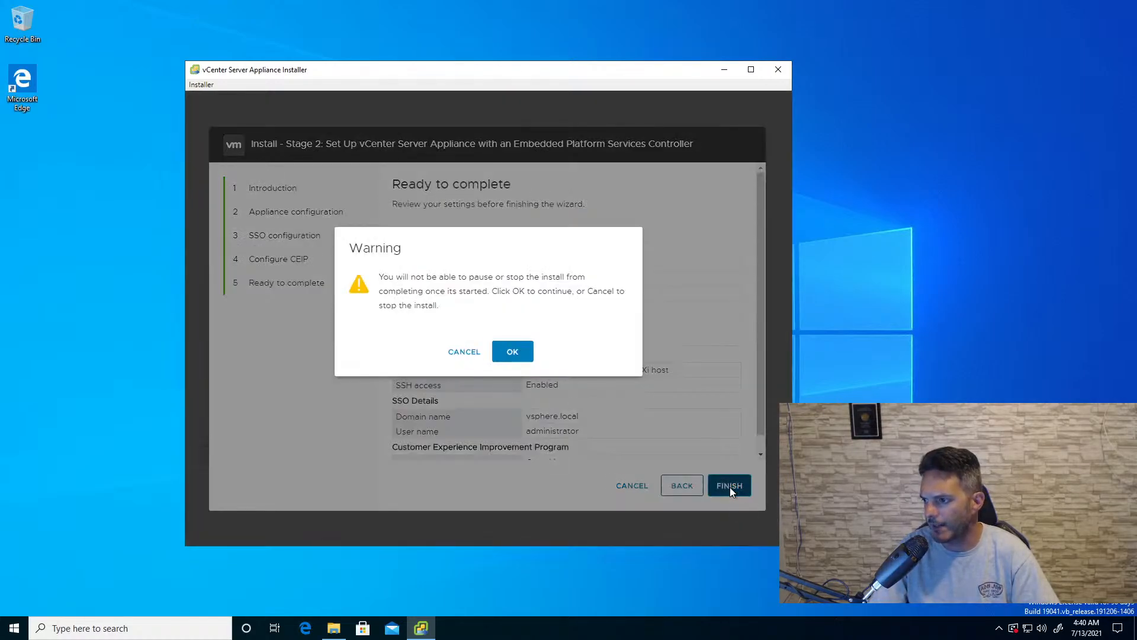
left_click(519, 358)
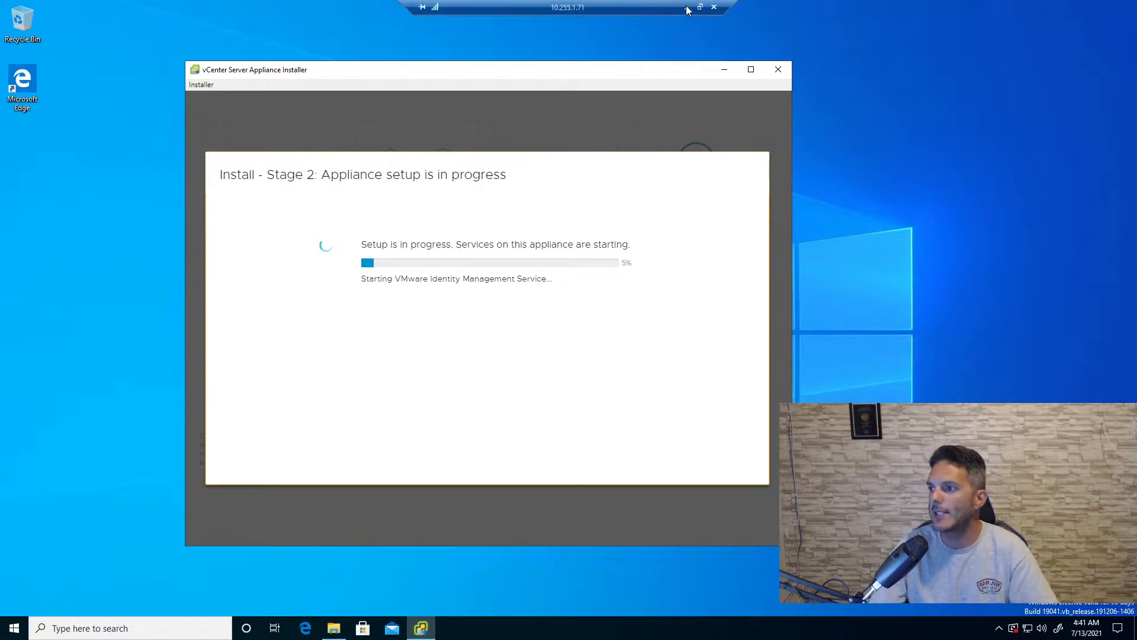
- Leave the remote desktop for the ESXi host client and start creating a new virtual machine named host1-san
left_click(684, 7)
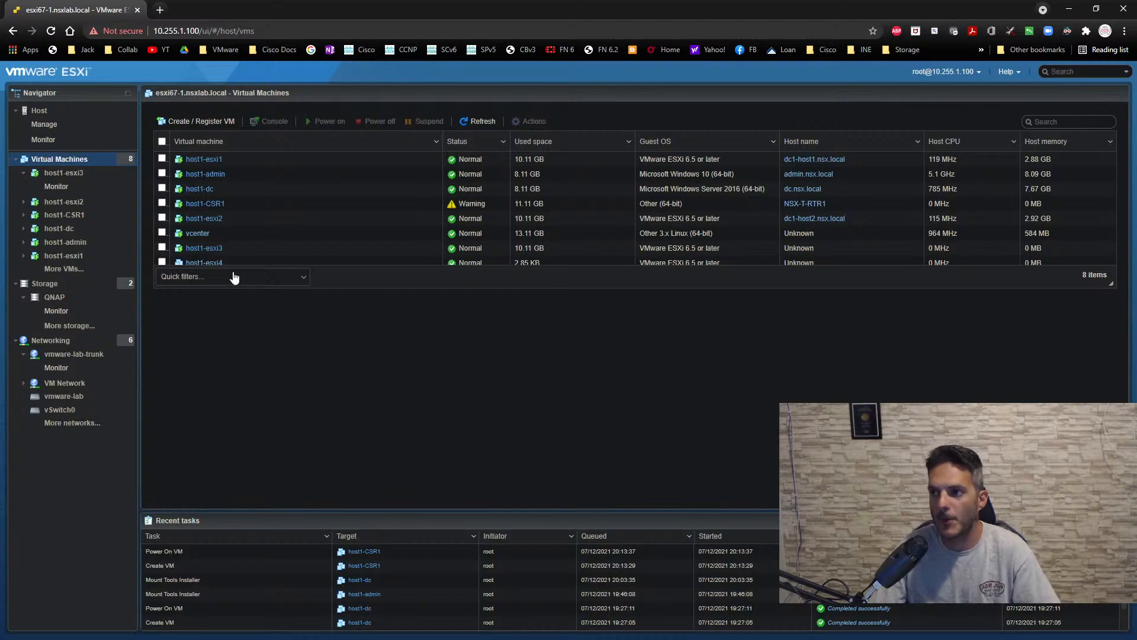
left_click(204, 122)
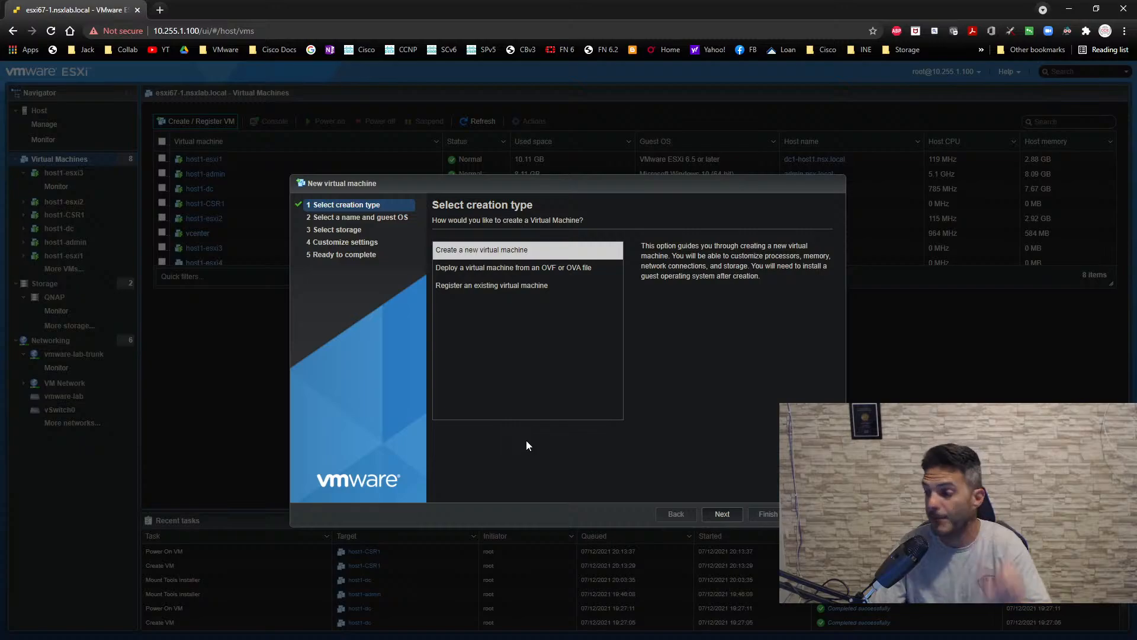
left_click(709, 512)
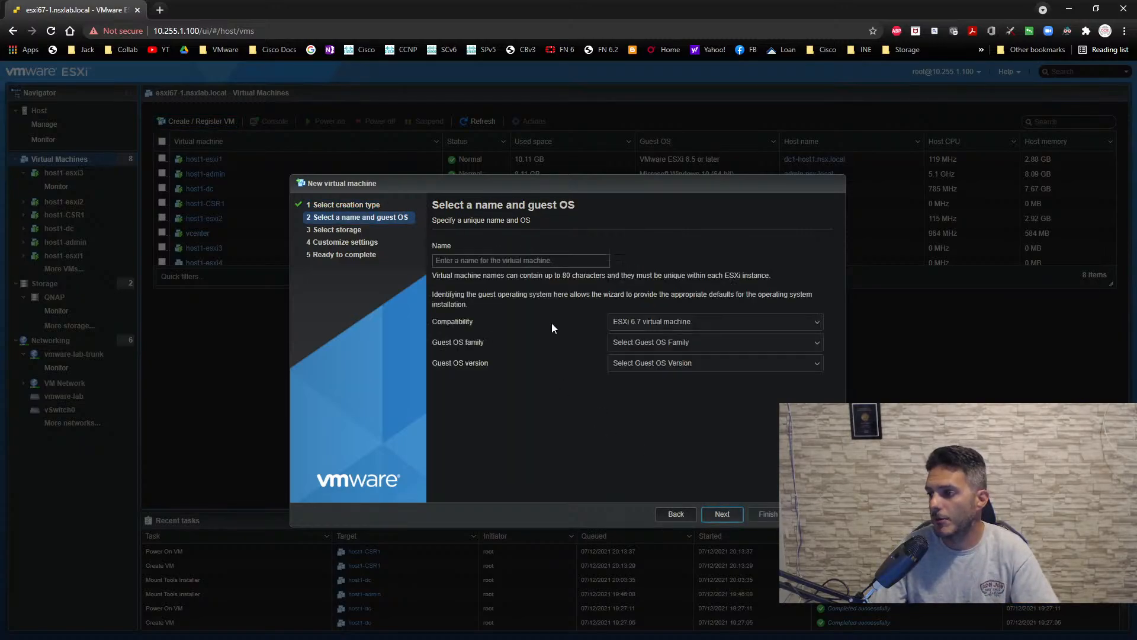
type("host")
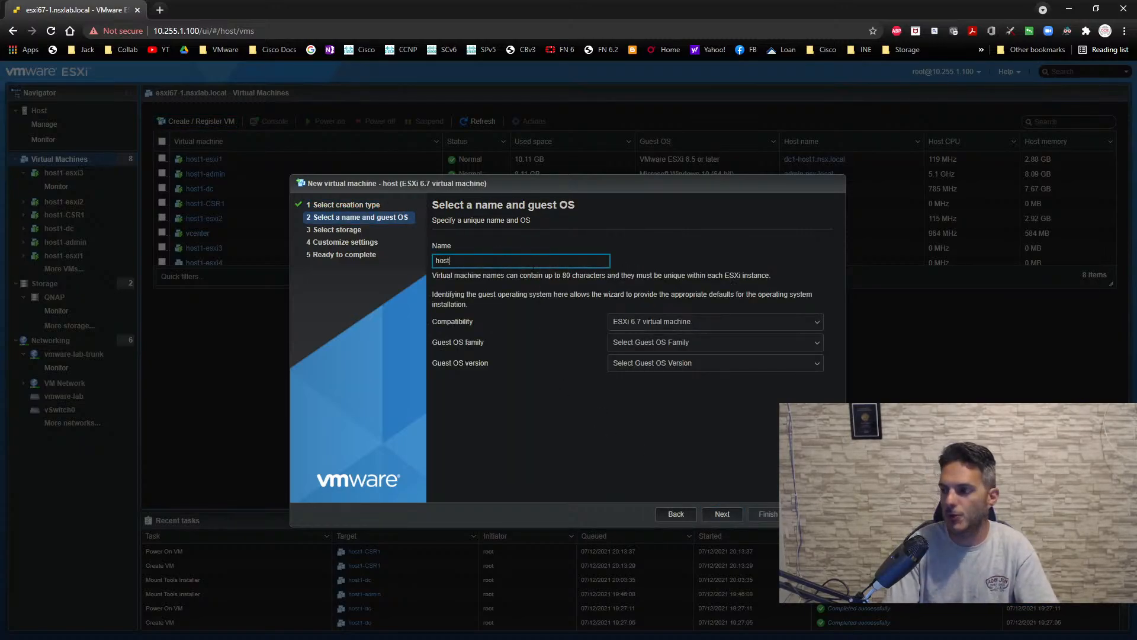
type("1-san")
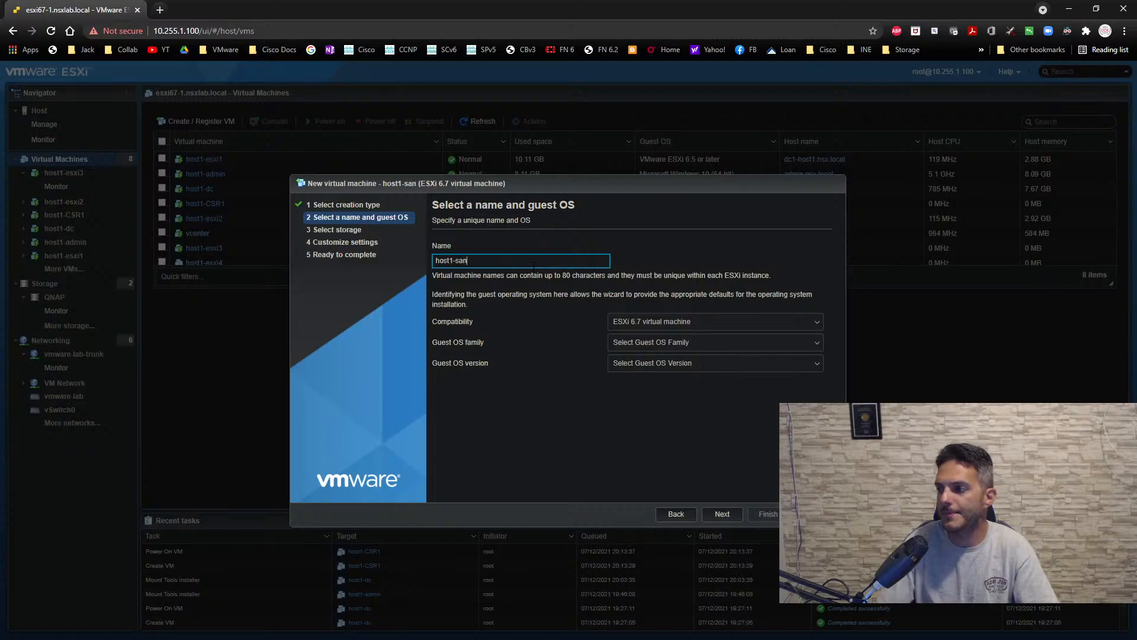
- Set the guest OS to Linux, version Ubuntu Linux (64-bit), and store host1-san on the QNAP datastore
left_click(635, 345)
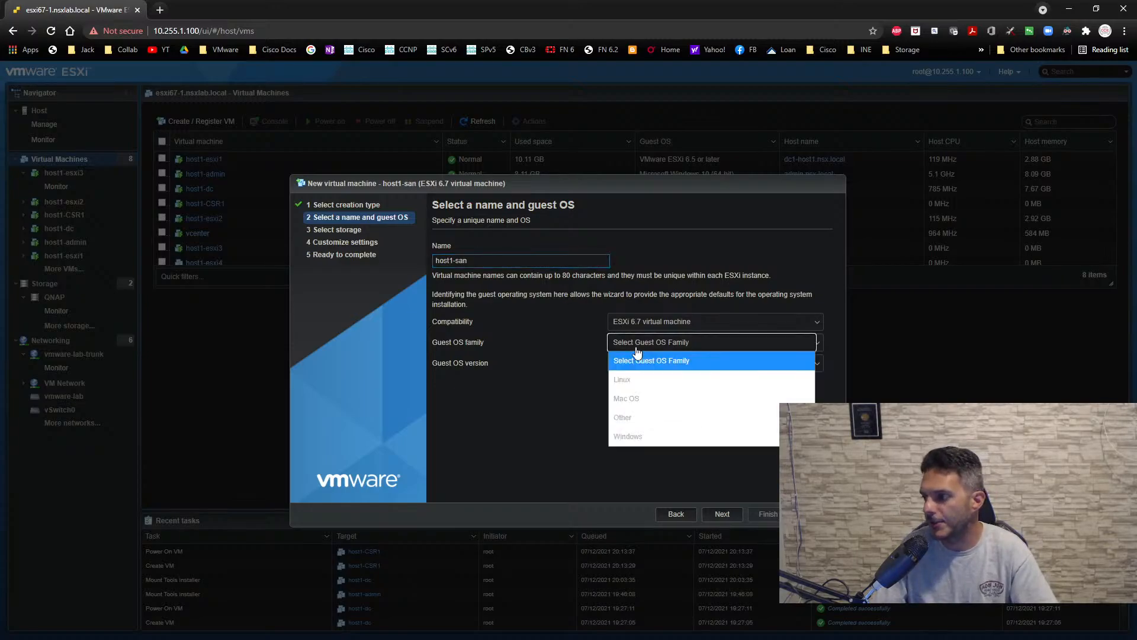
left_click(636, 380)
left_click(638, 364)
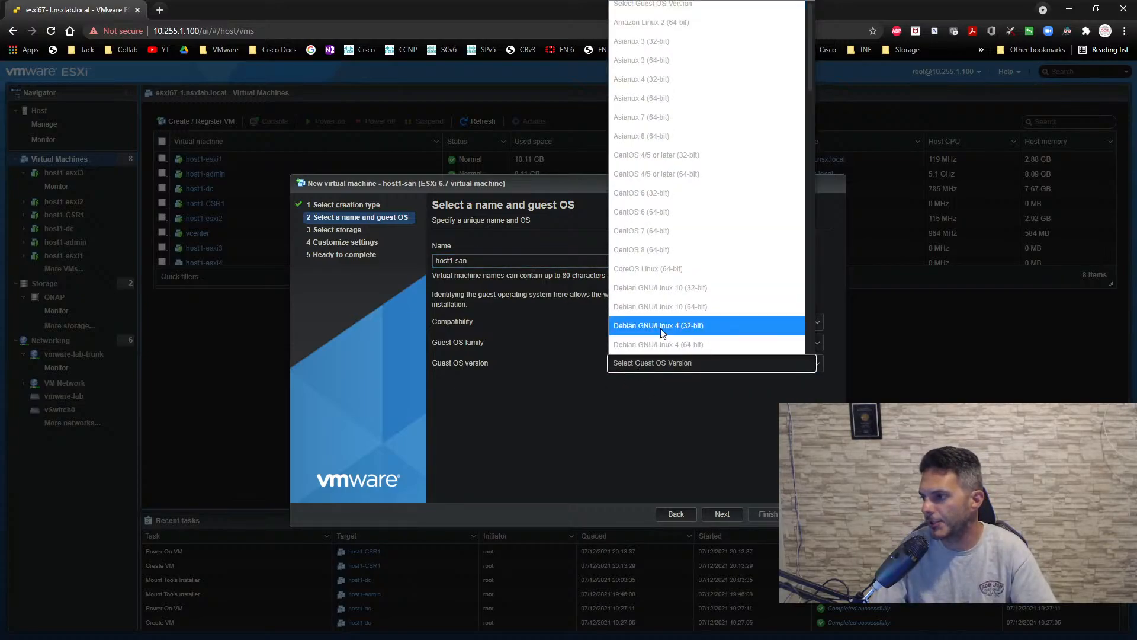
scroll(688, 260, "down", 10)
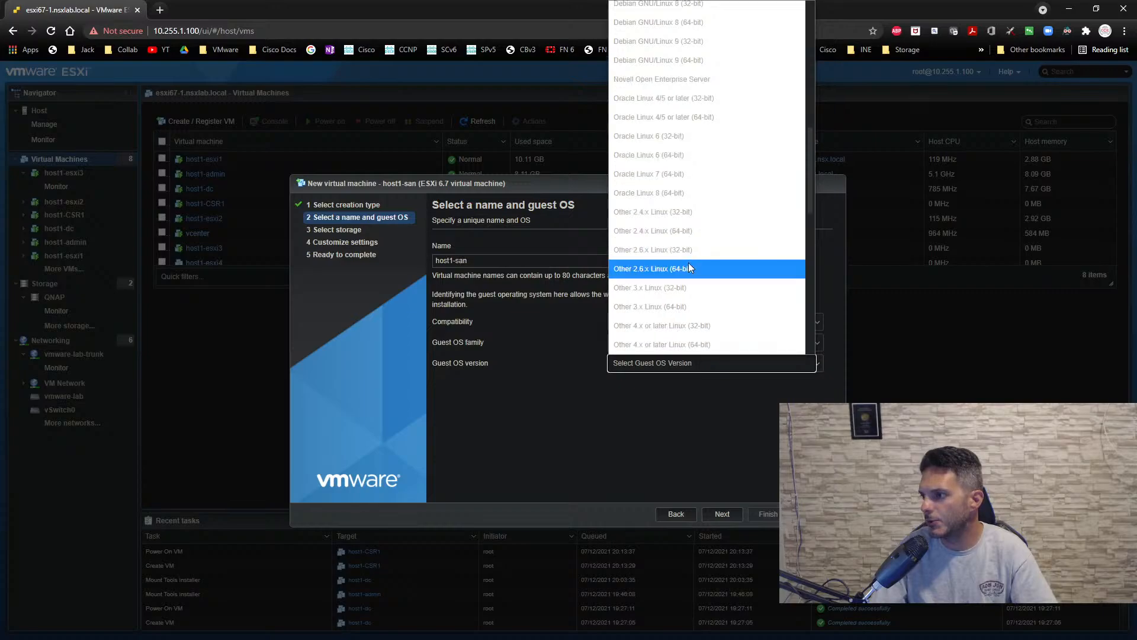
scroll(687, 276, "down", 5)
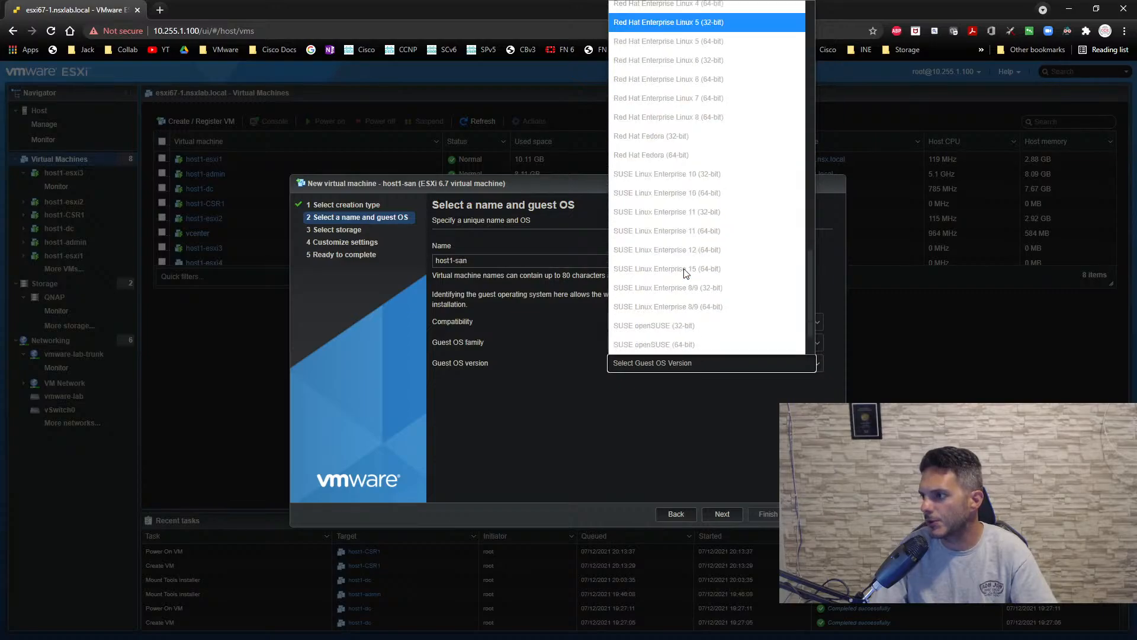
left_click(659, 324)
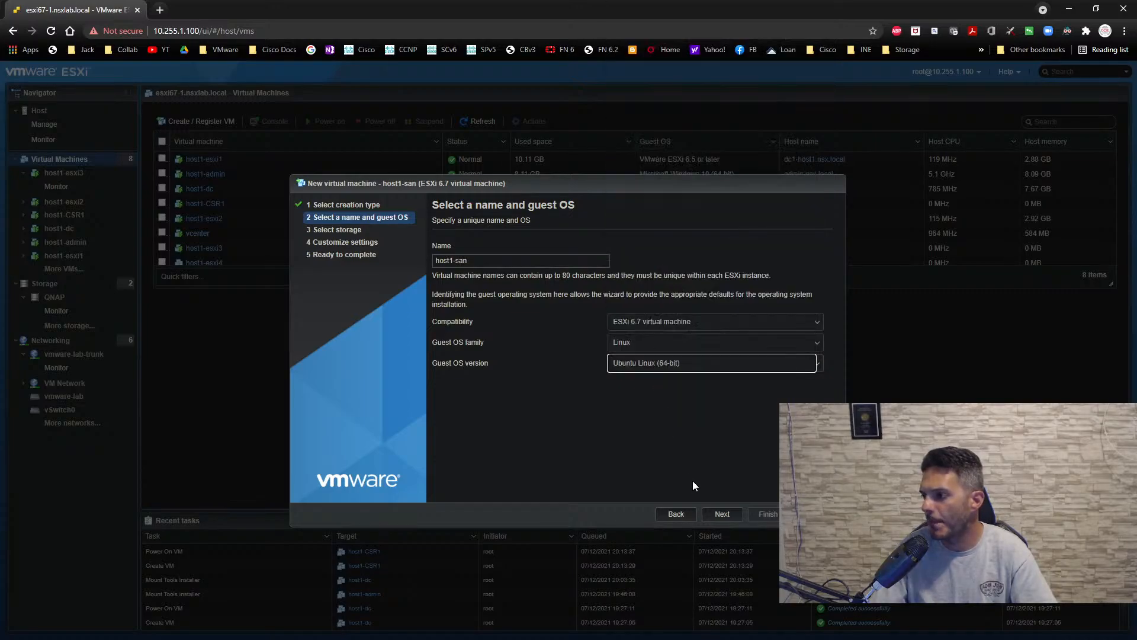
left_click(724, 514)
left_click(603, 340)
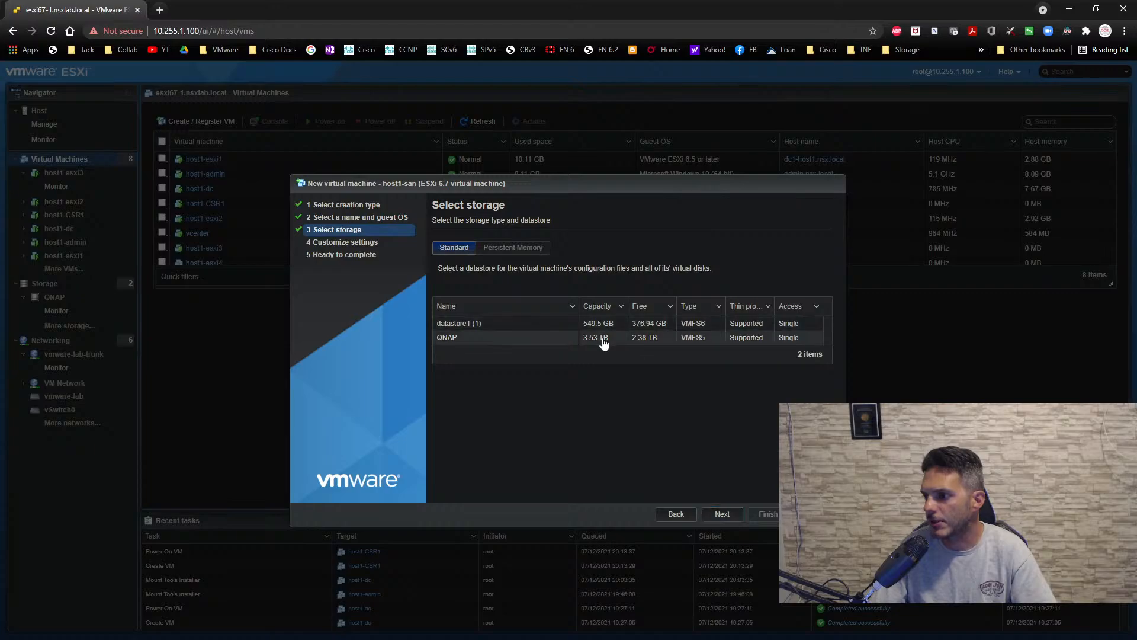
left_click(725, 514)
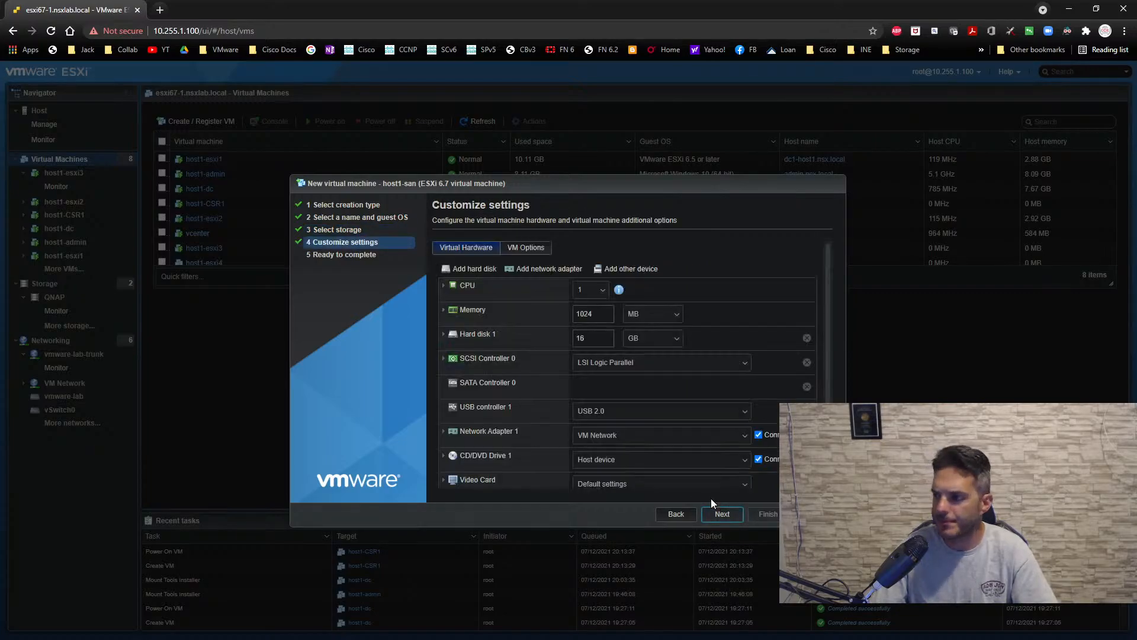
- Give host1-san 2 CPUs and 4096 MB of memory, and choose thin provisioning for Hard disk 1
left_click(601, 296)
left_click(600, 316)
double_click(601, 315)
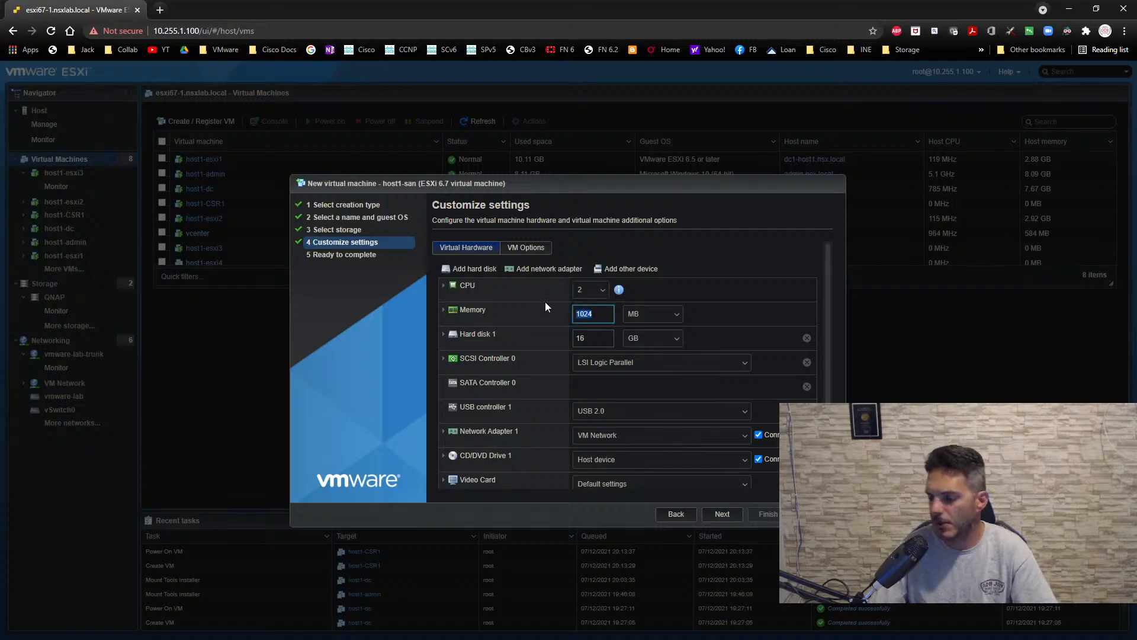
type("4096")
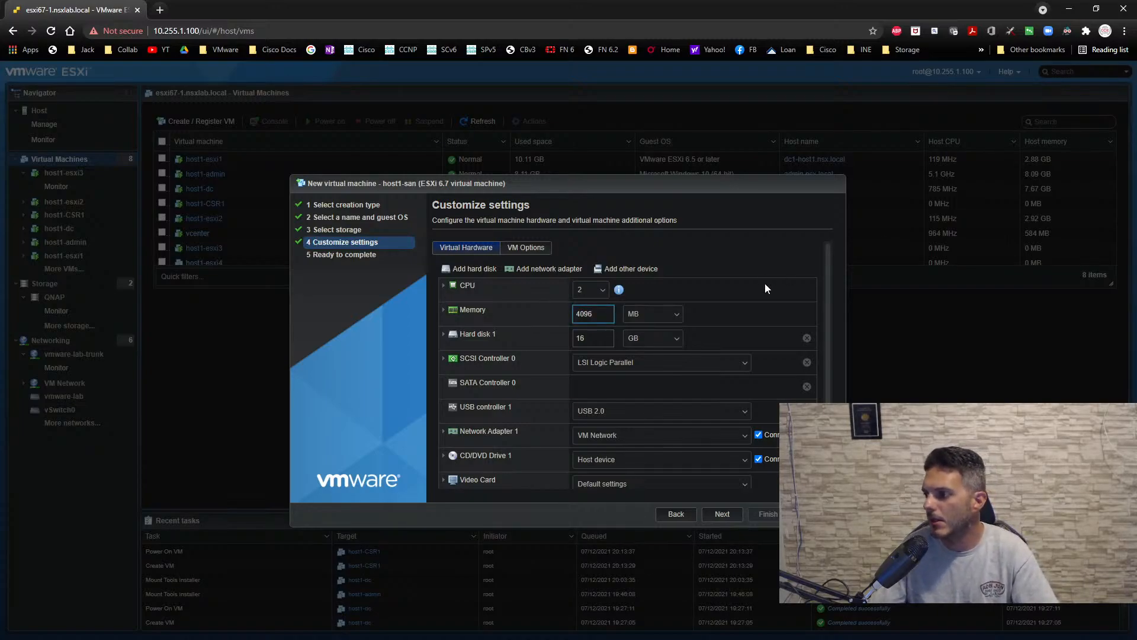
left_click(502, 320)
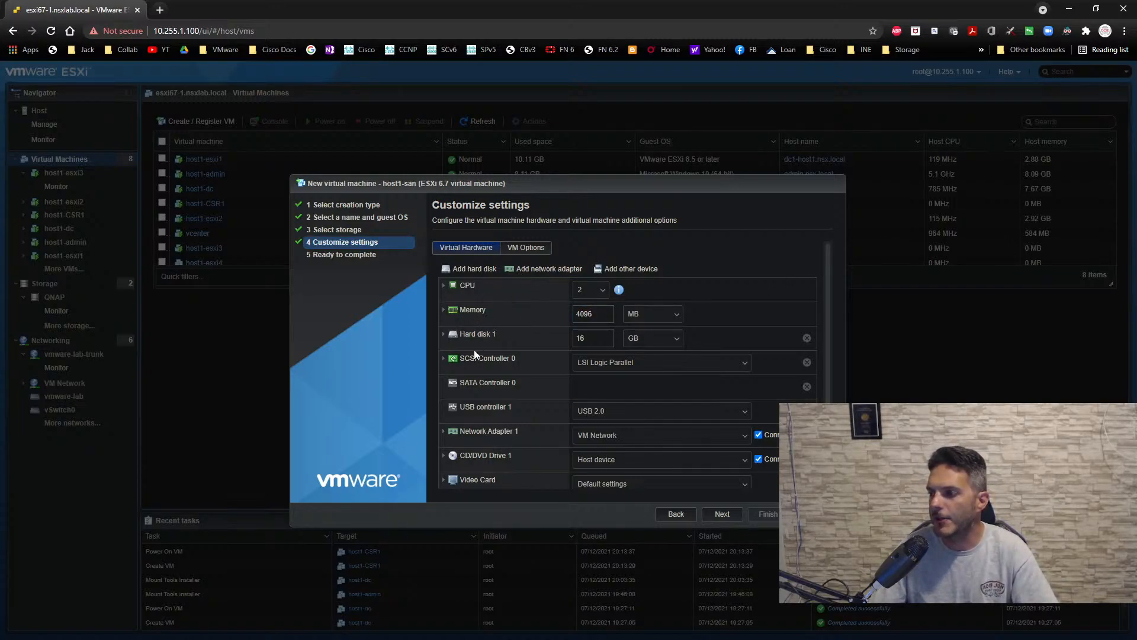
left_click(444, 335)
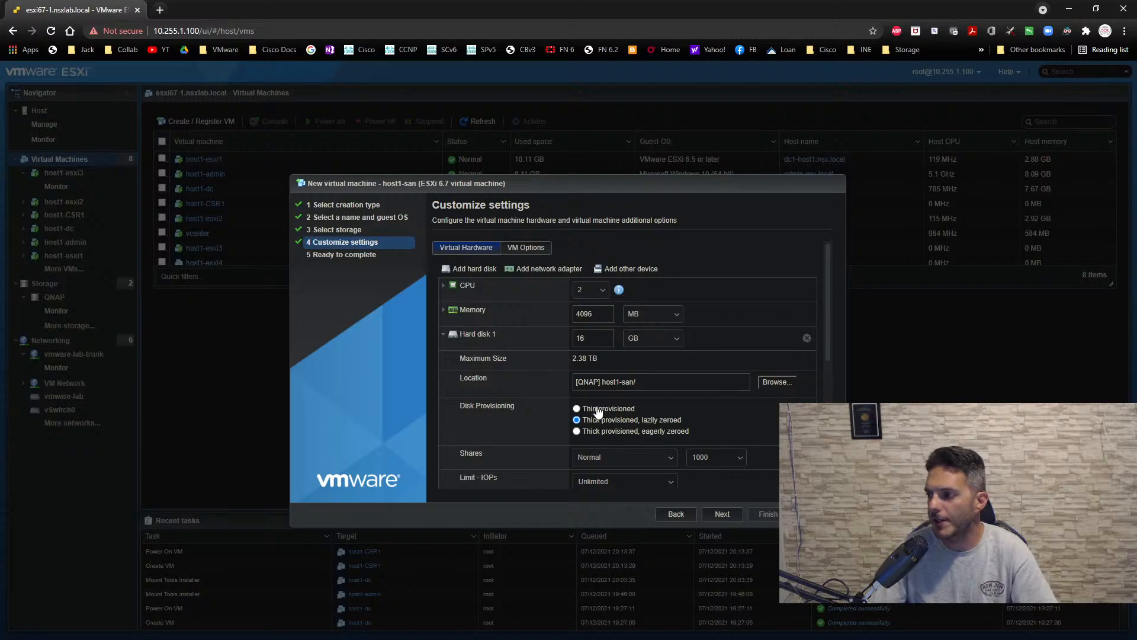
left_click(438, 333)
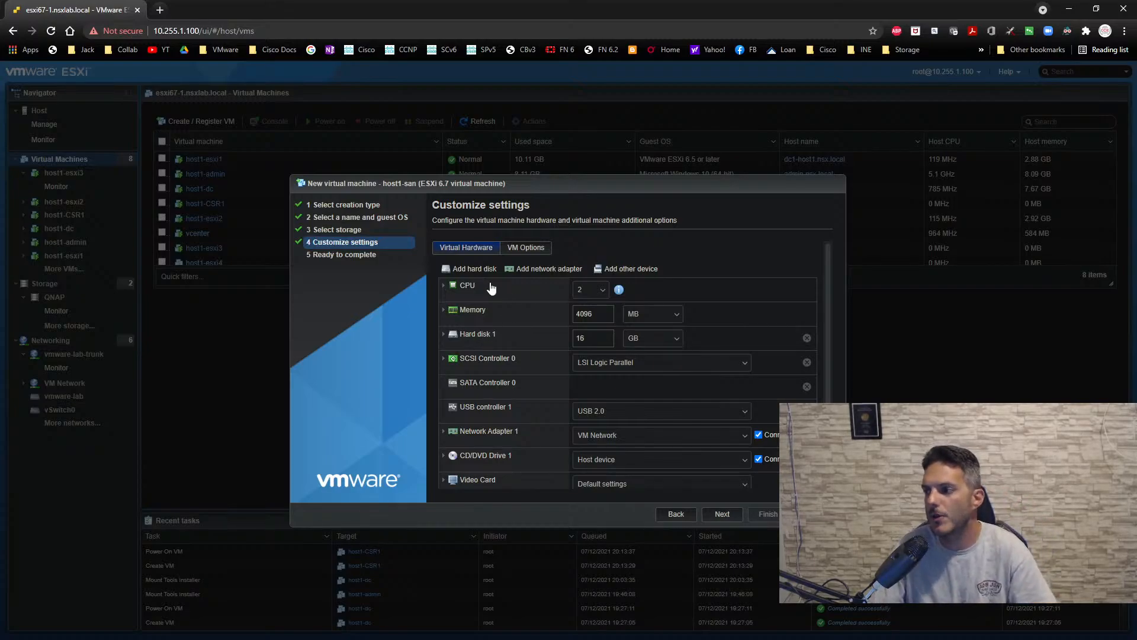
- Add a new standard hard disk of 250 GB to host1-san and make it thin provisioned
left_click(473, 269)
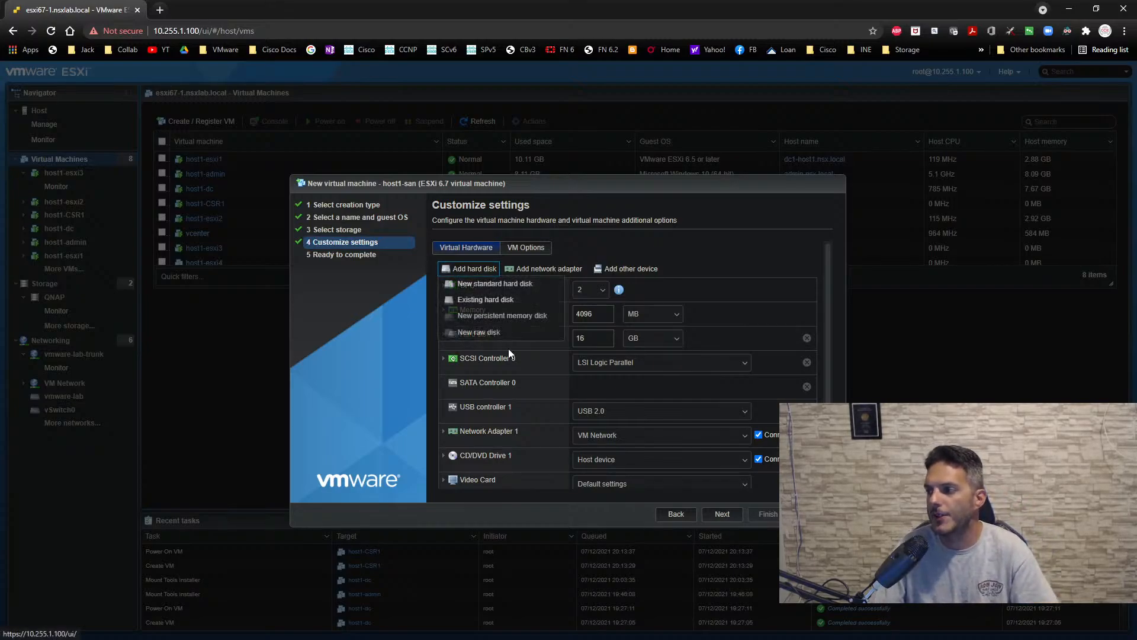
left_click(483, 284)
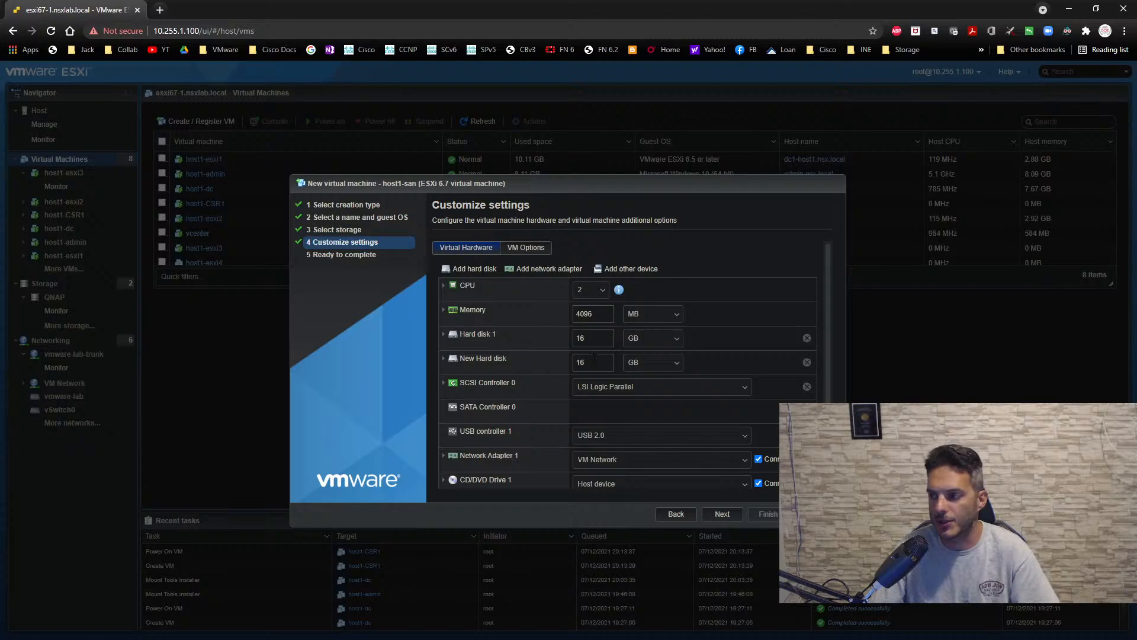
double_click(591, 368)
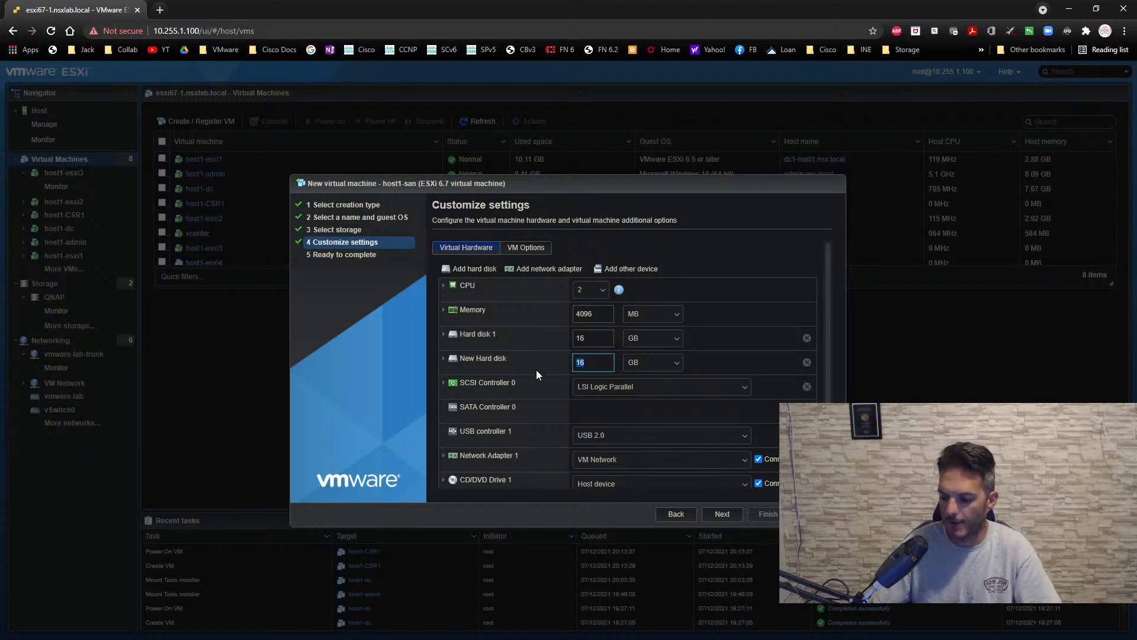
type("250")
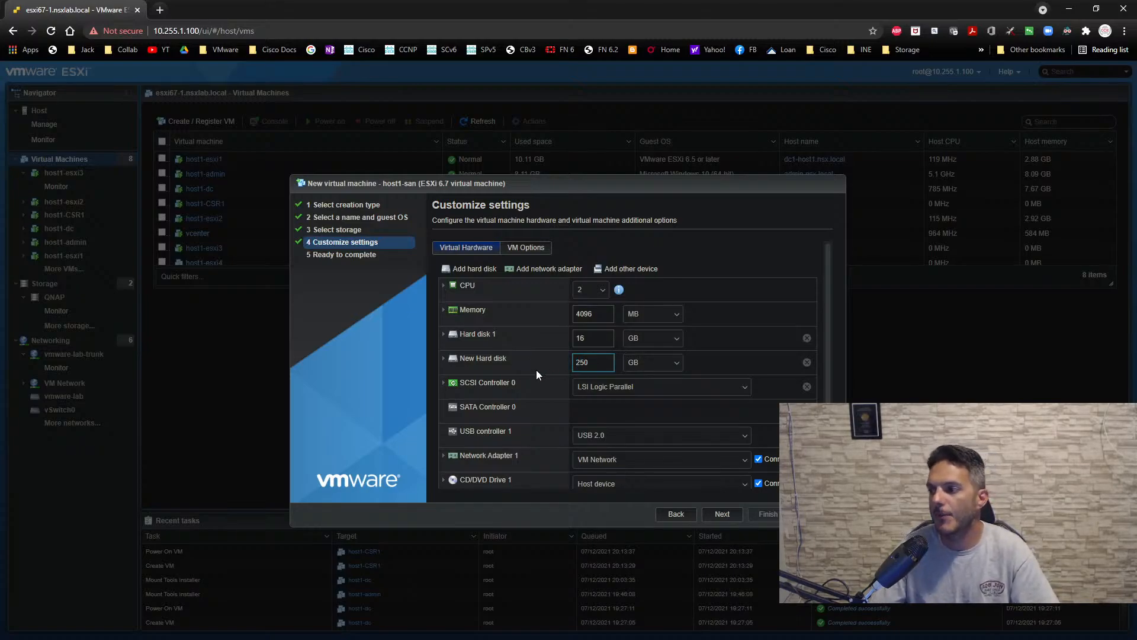
left_click(443, 359)
left_click(592, 433)
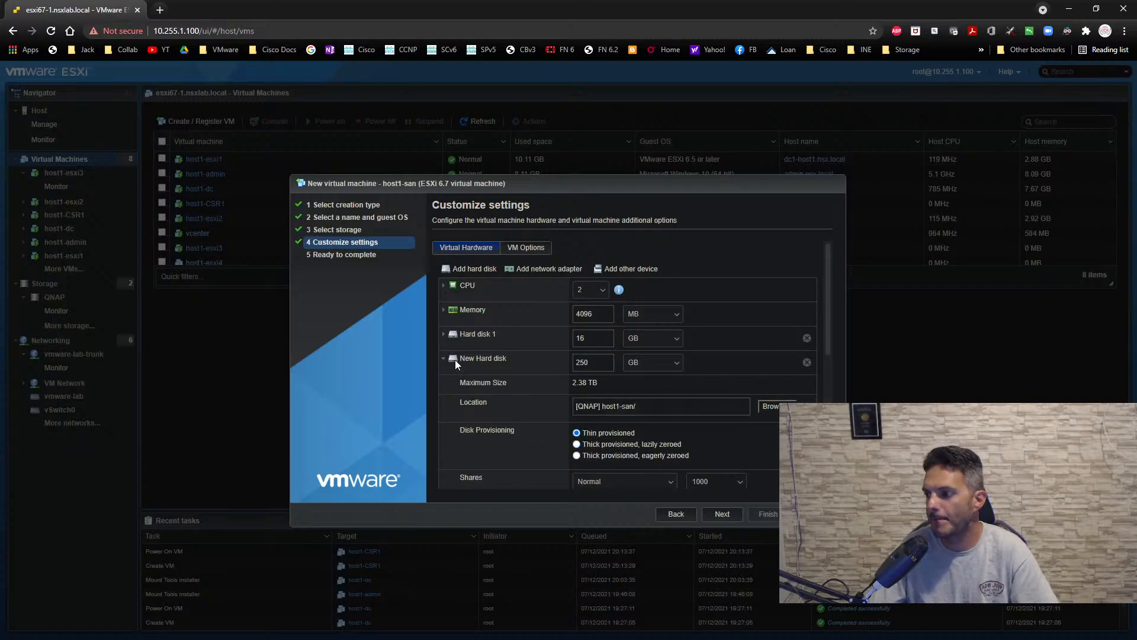
left_click(441, 360)
- Add another standard hard disk to host1-san with a size of 250 GB and thin provisioning
left_click(472, 269)
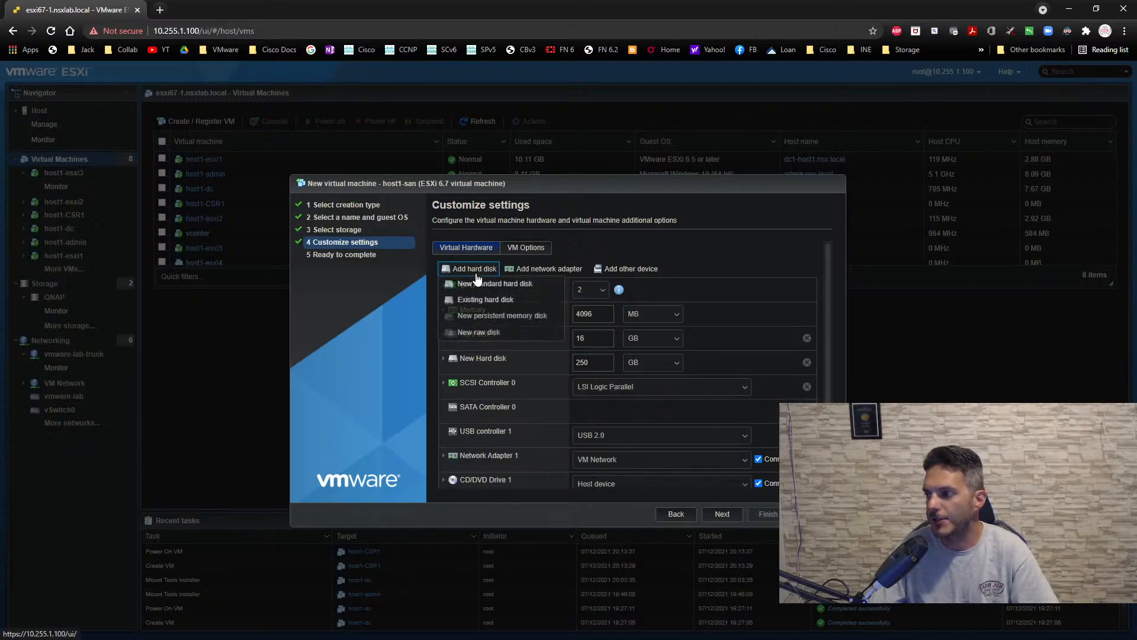
left_click(482, 284)
double_click(594, 388)
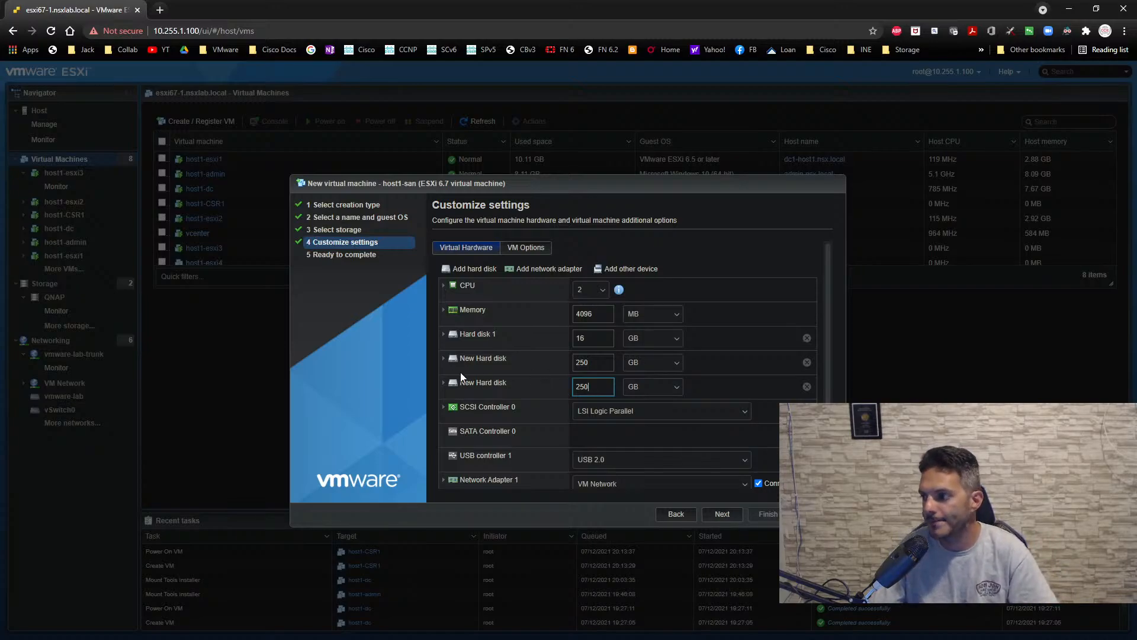
left_click(444, 383)
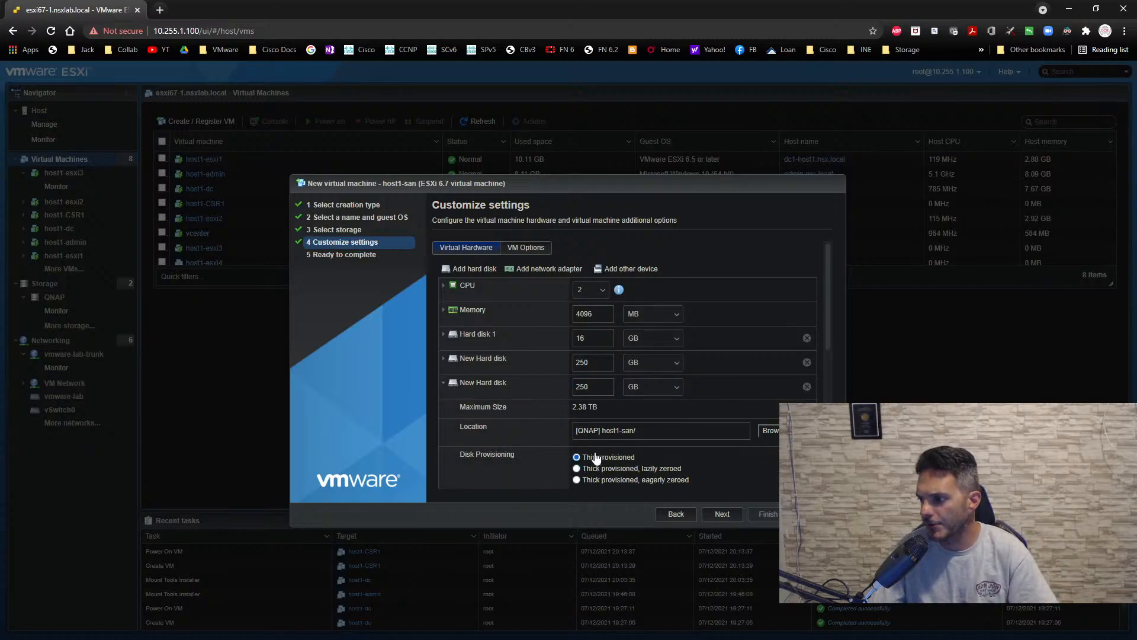
left_click(444, 384)
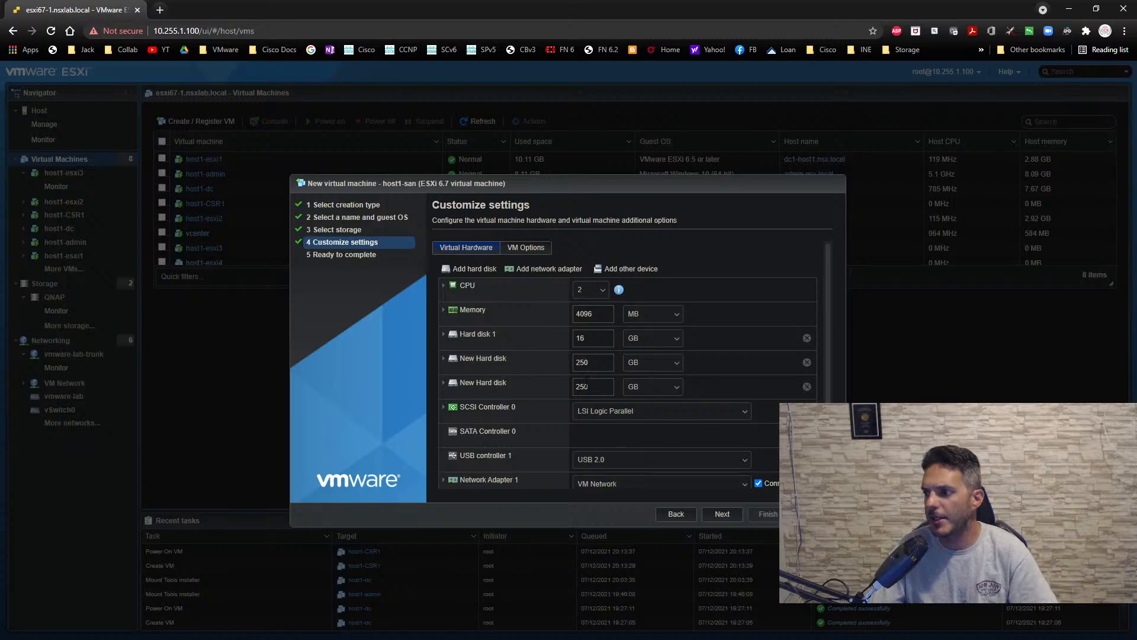
- Add a second network adapter to host1-san and connect both adapters to vmware-lab-trunk
scroll(590, 387, "down", 1)
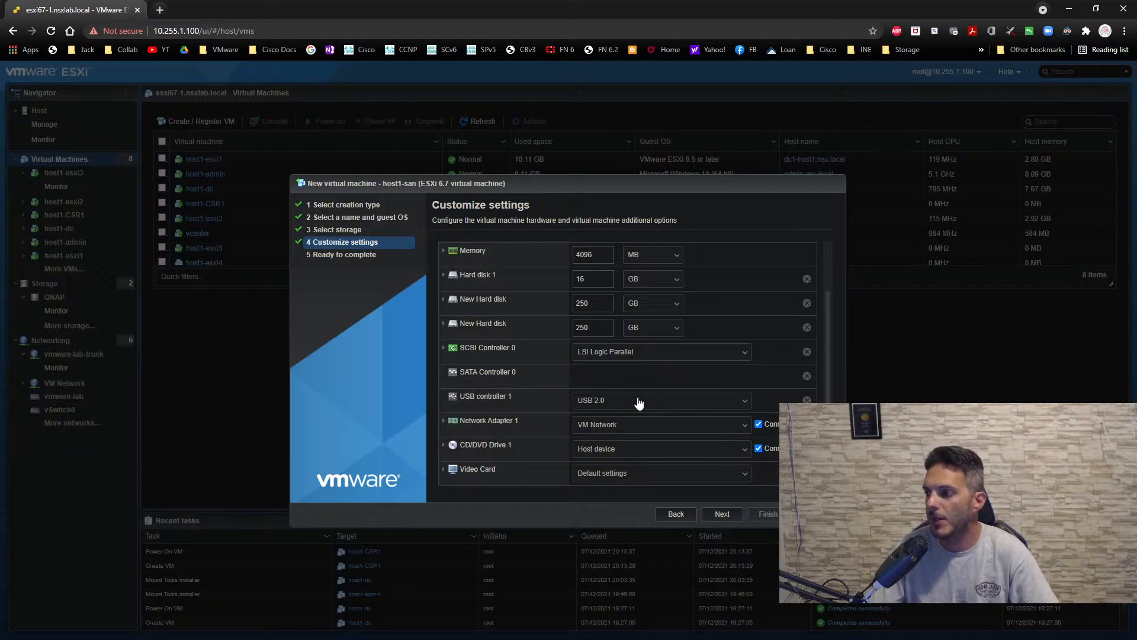
left_click(632, 431)
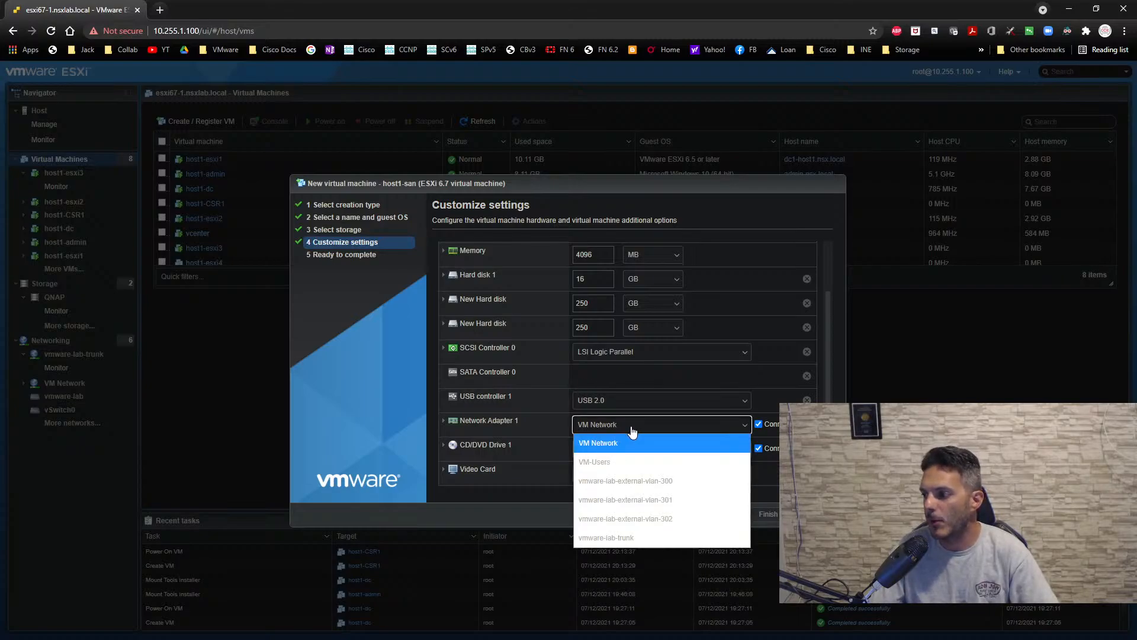
left_click(755, 246)
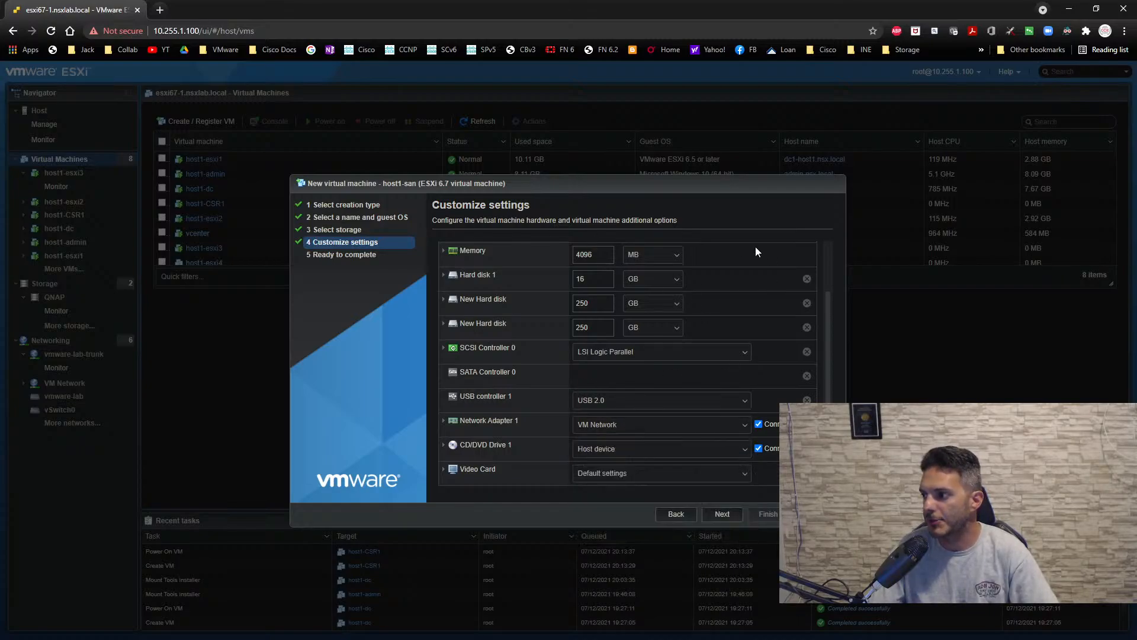
scroll(755, 246, "up", 3)
left_click(553, 271)
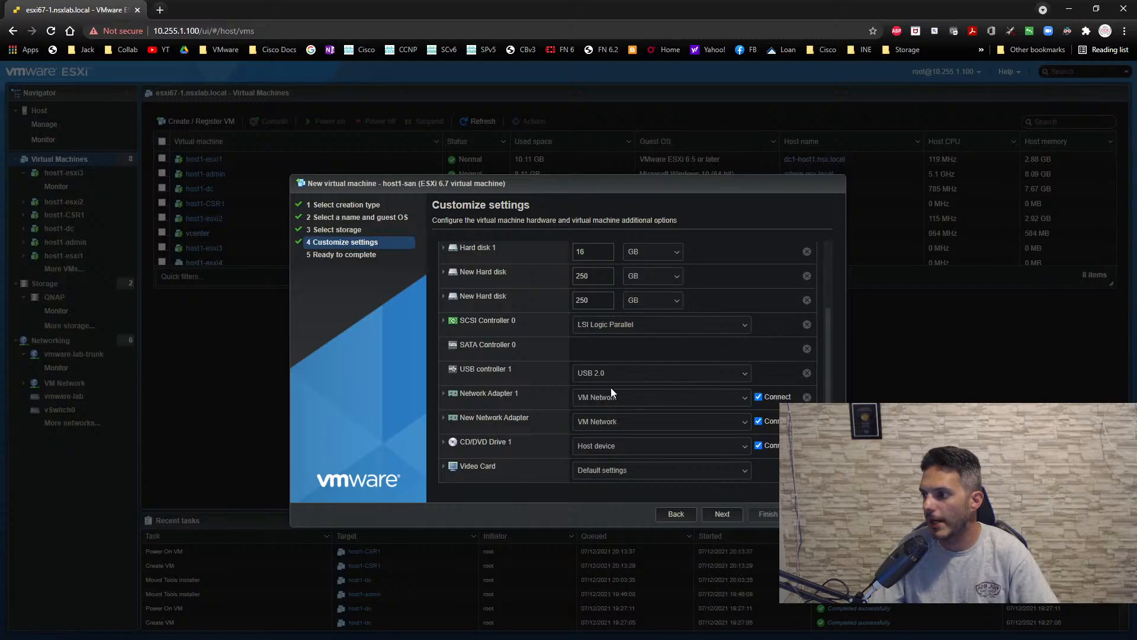
left_click(584, 422)
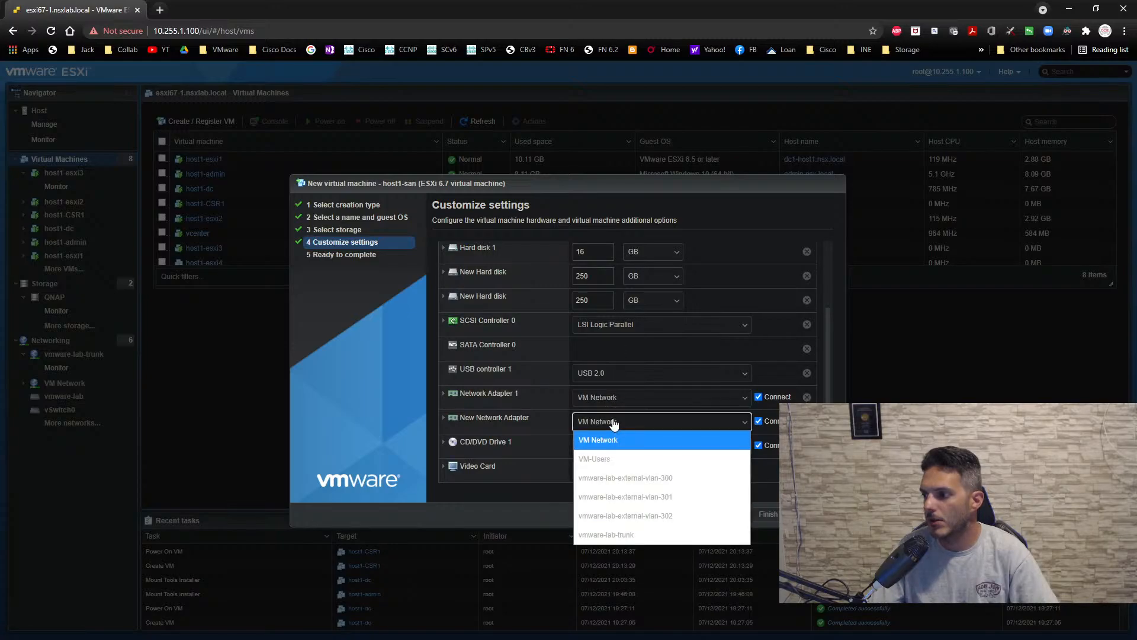
left_click(610, 530)
left_click(606, 398)
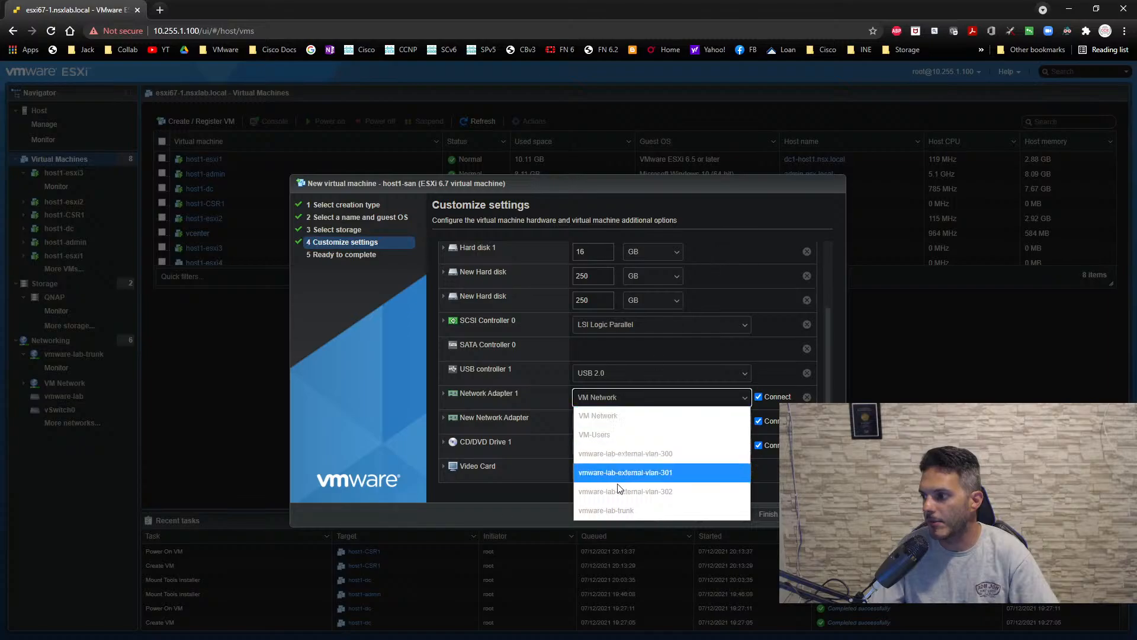
left_click(610, 512)
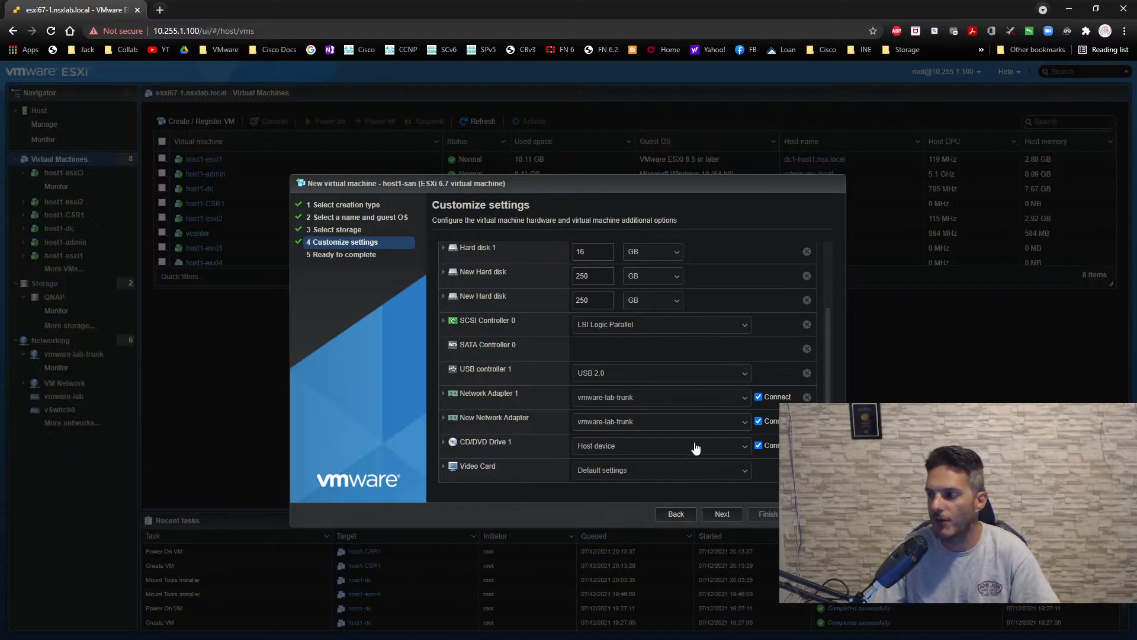
- Mount TrueNAS-12.0-U4.iso from datastore1 (1) in host1-san's CD/DVD drive and finish creating the virtual machine
left_click(601, 452)
left_click(598, 479)
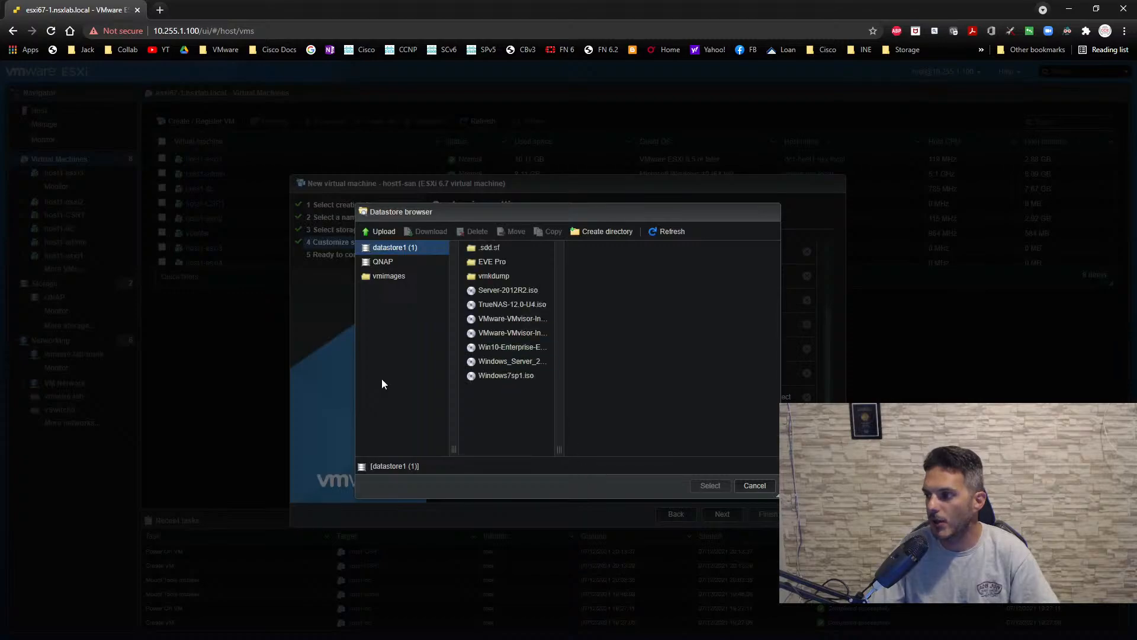
left_click(512, 304)
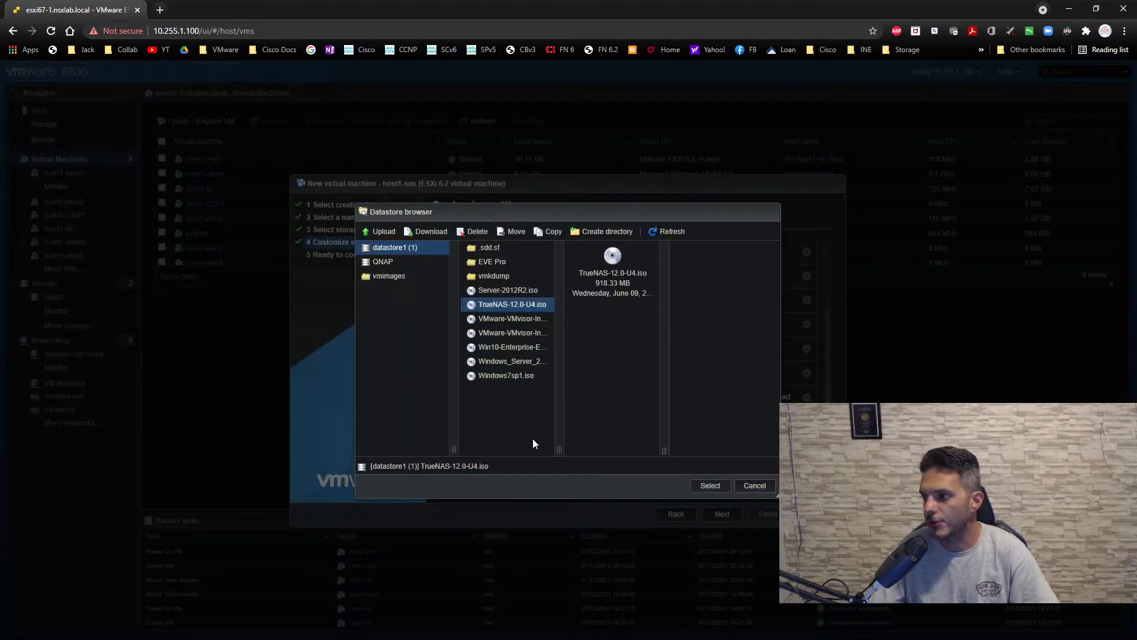
left_click(694, 489)
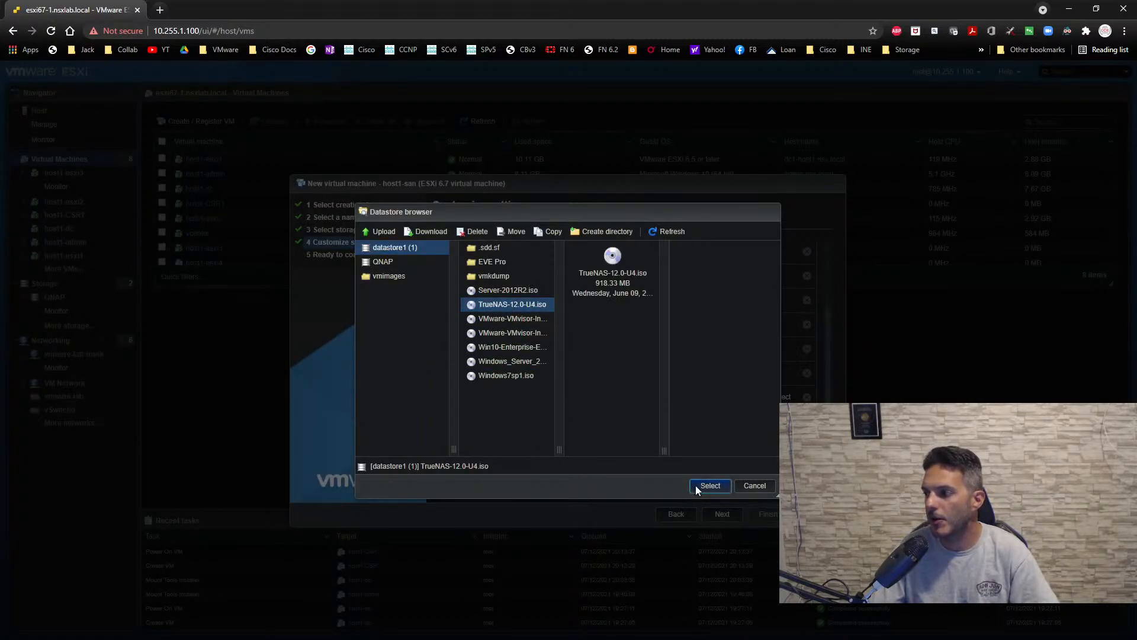
left_click(722, 514)
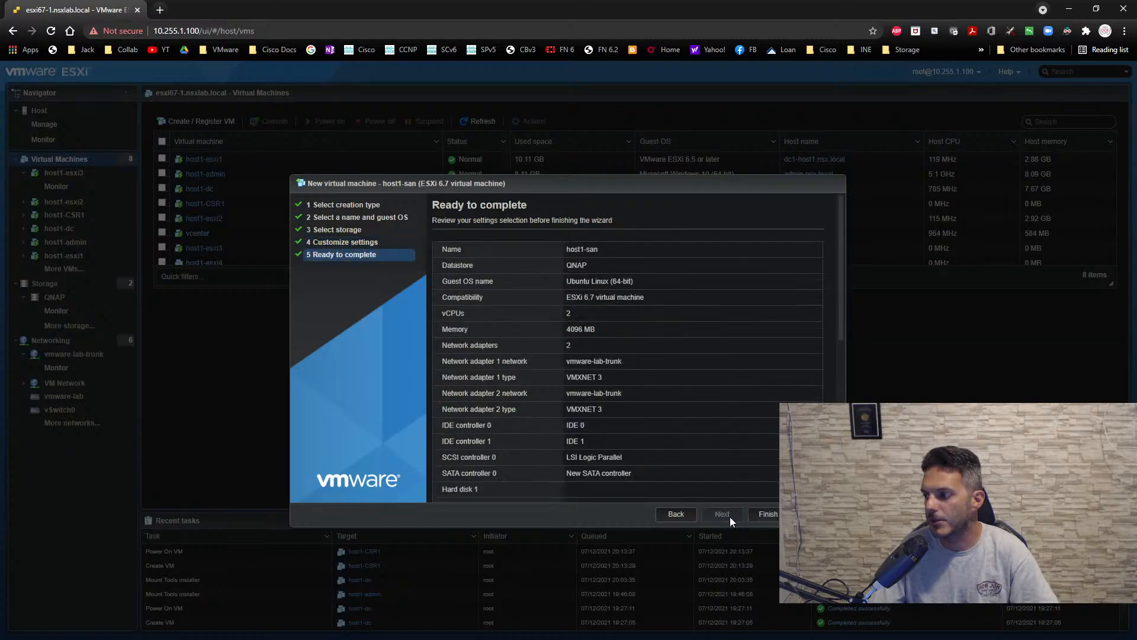
left_click(767, 513)
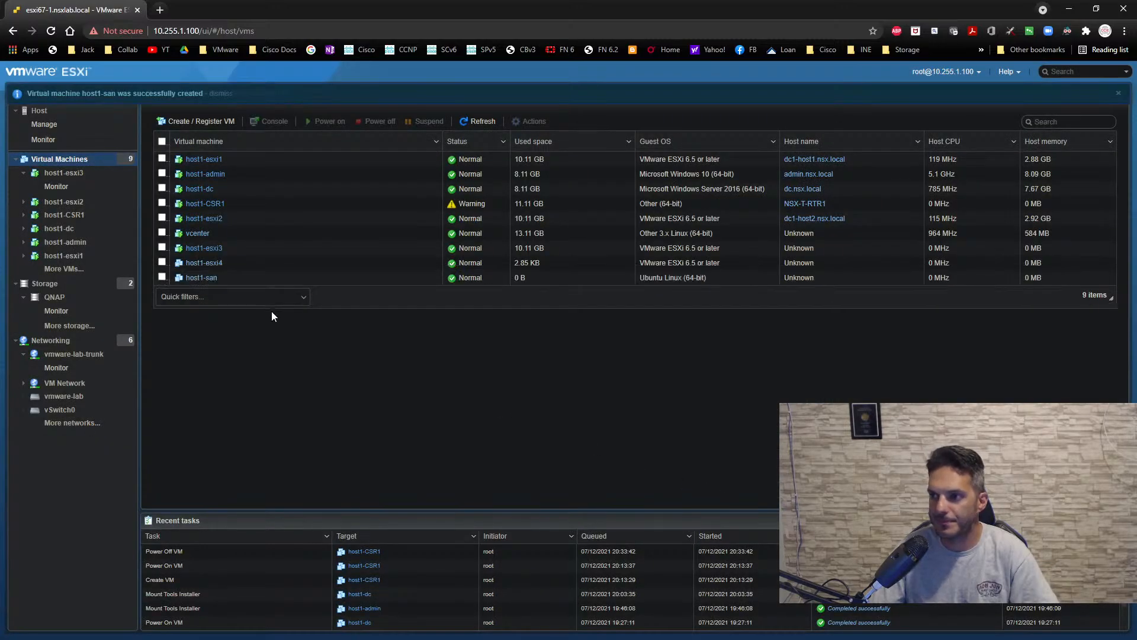
- Power on host1-san with its console open and boot the TrueNAS installer
left_click(202, 278)
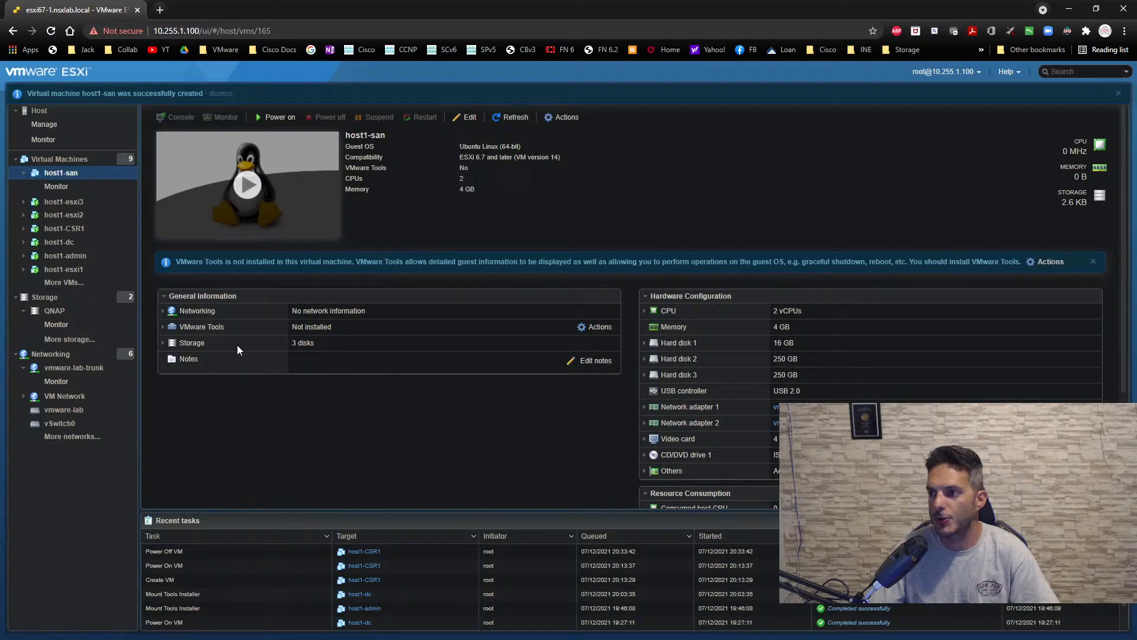
left_click(244, 221)
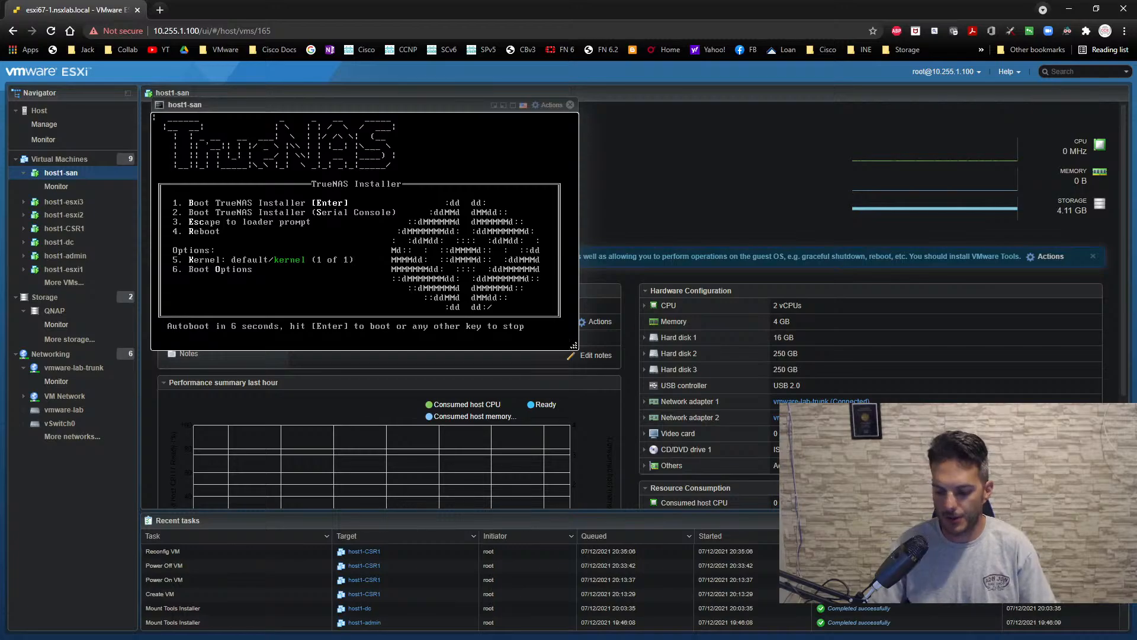
key("Return")
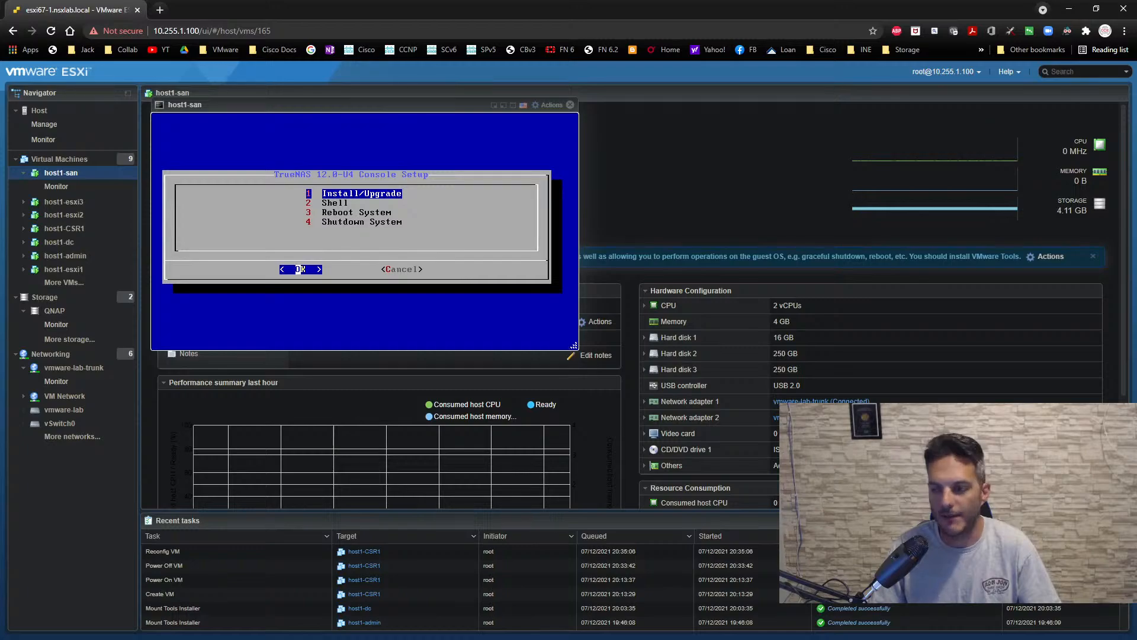
- Start the TrueNAS install, continue despite the low RAM, and choose the 16 GiB disk da0 as the destination
key("Return")
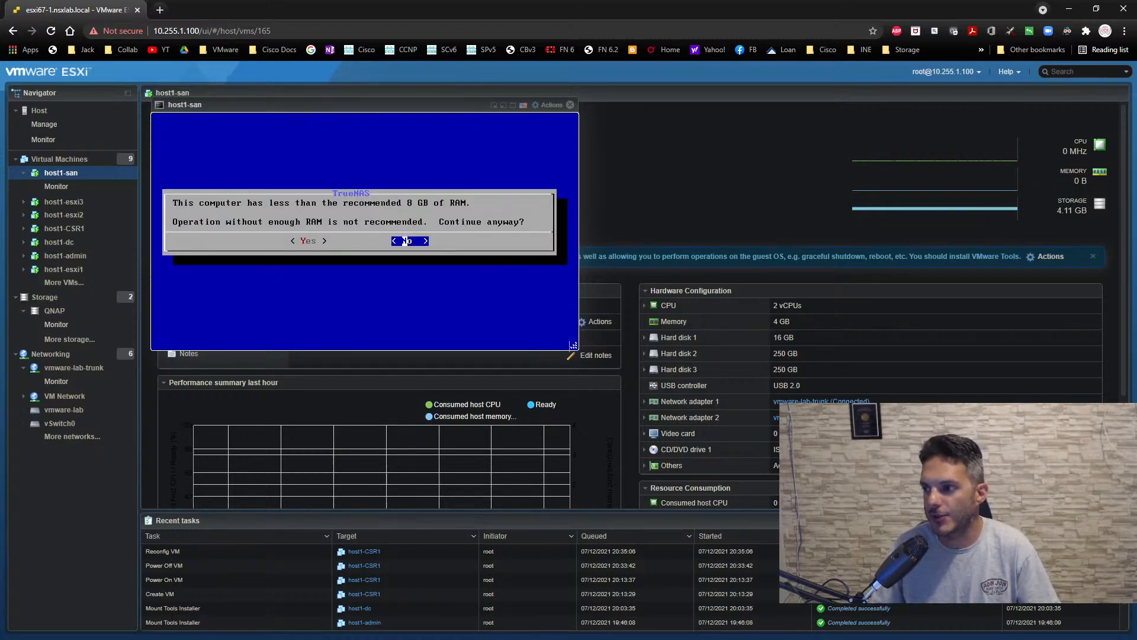
key("Left")
key("Return")
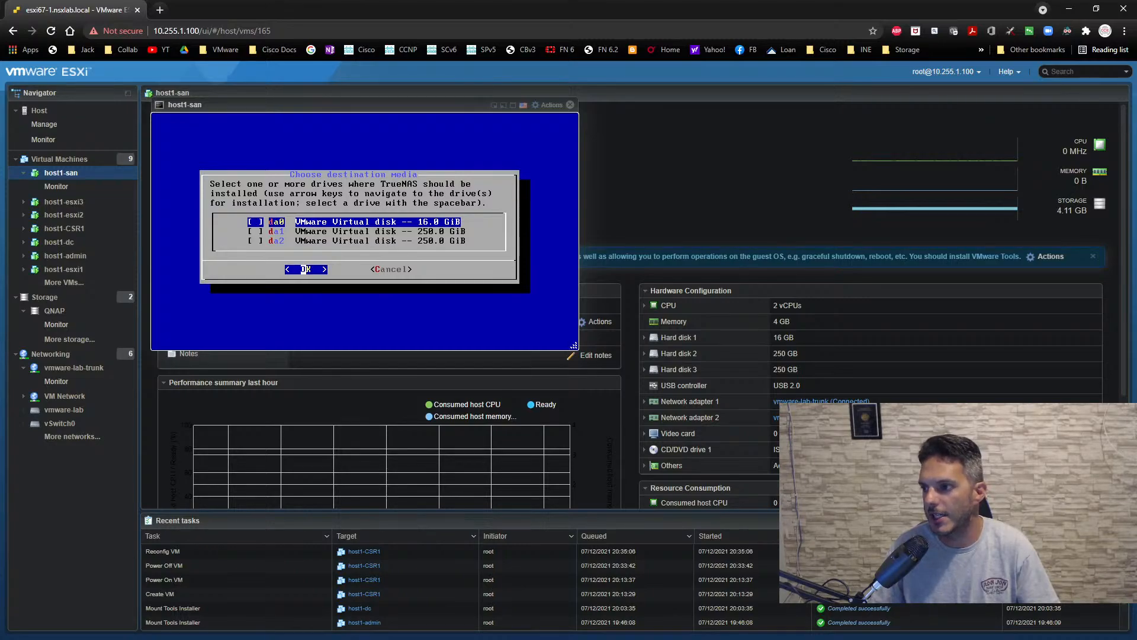
key("space")
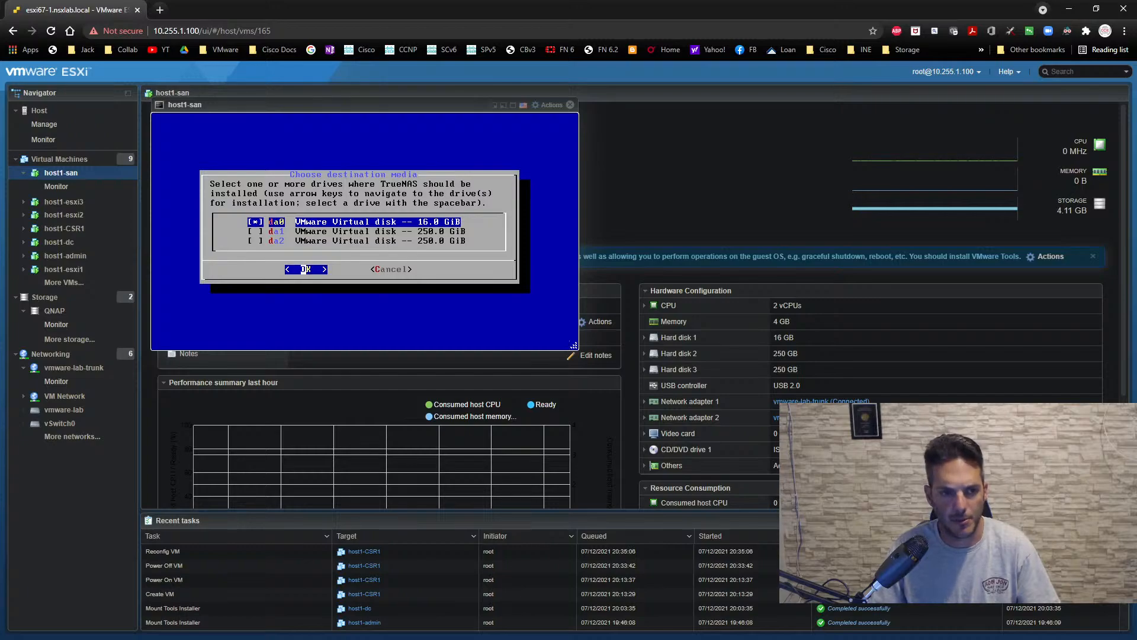
key("Return")
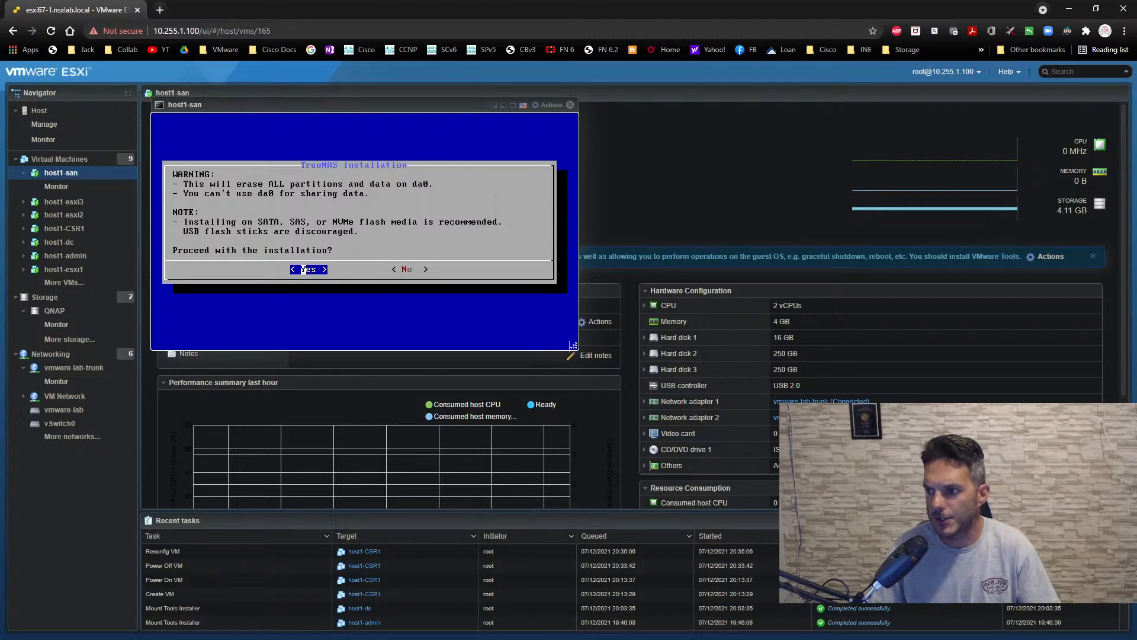
key("Return")
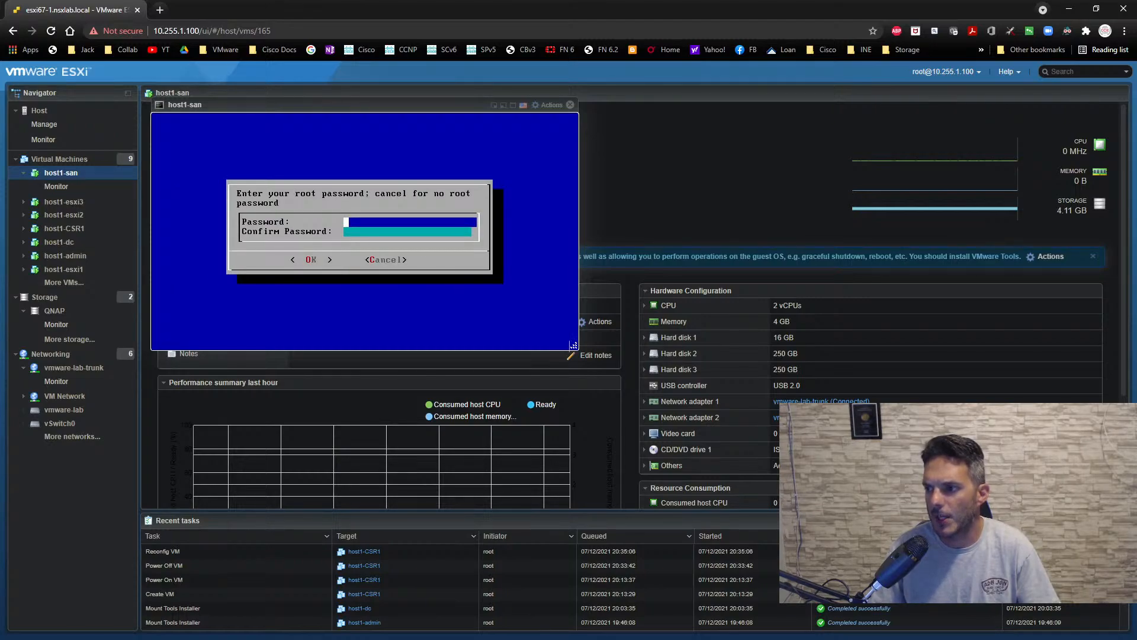
- Enter and confirm the TrueNAS root password, and choose booting via BIOS
type("*****")
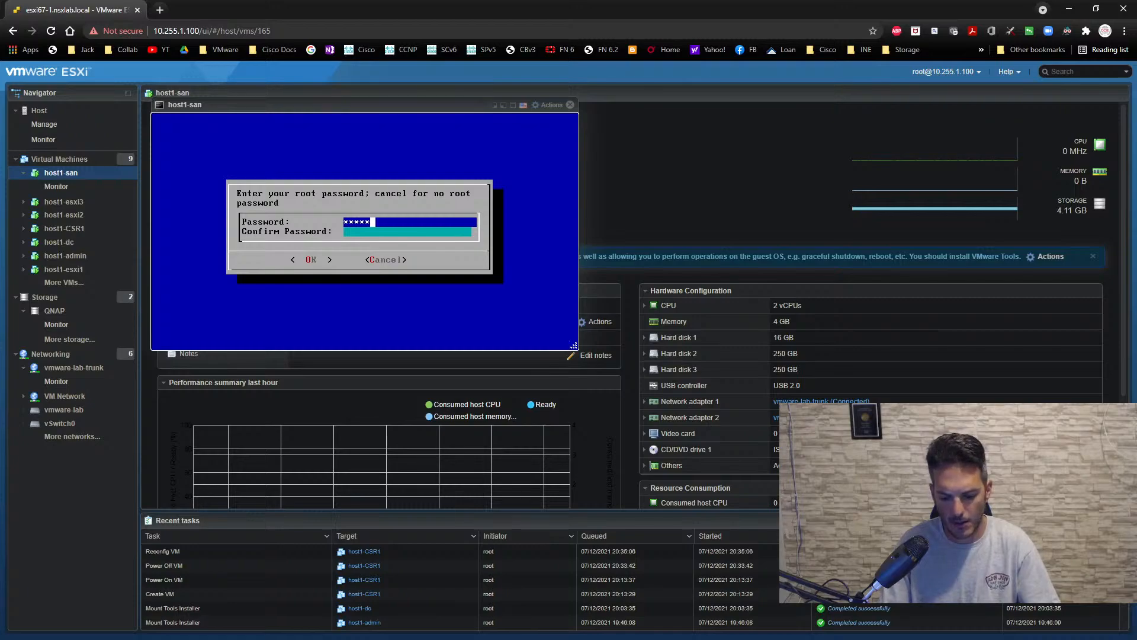
type("***")
key("Down")
type("***")
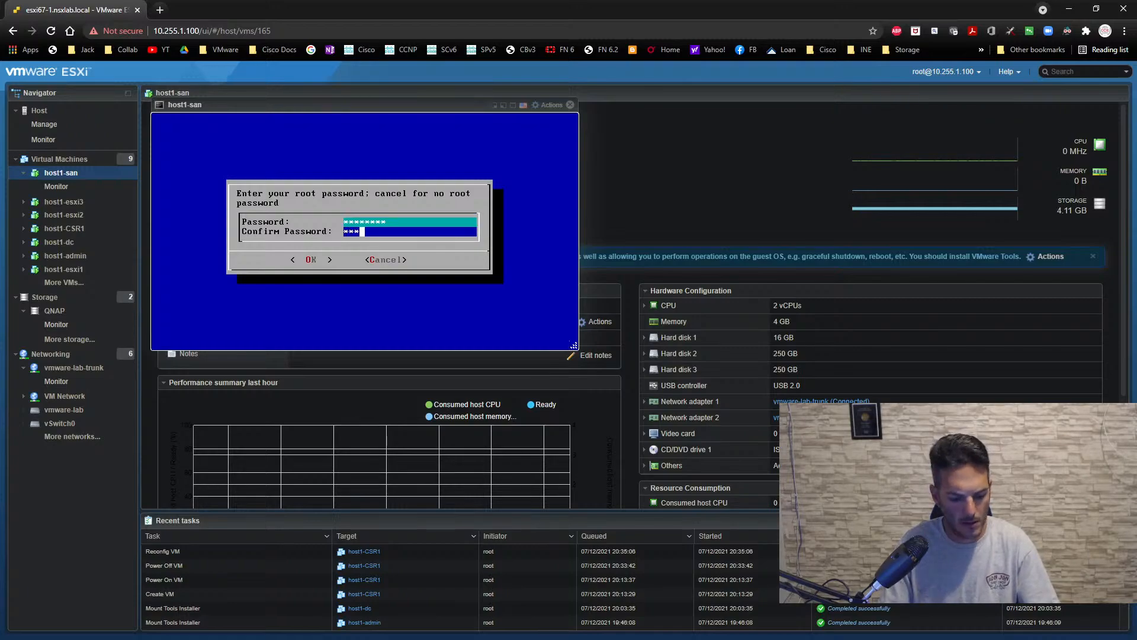
type("*****")
key("Return")
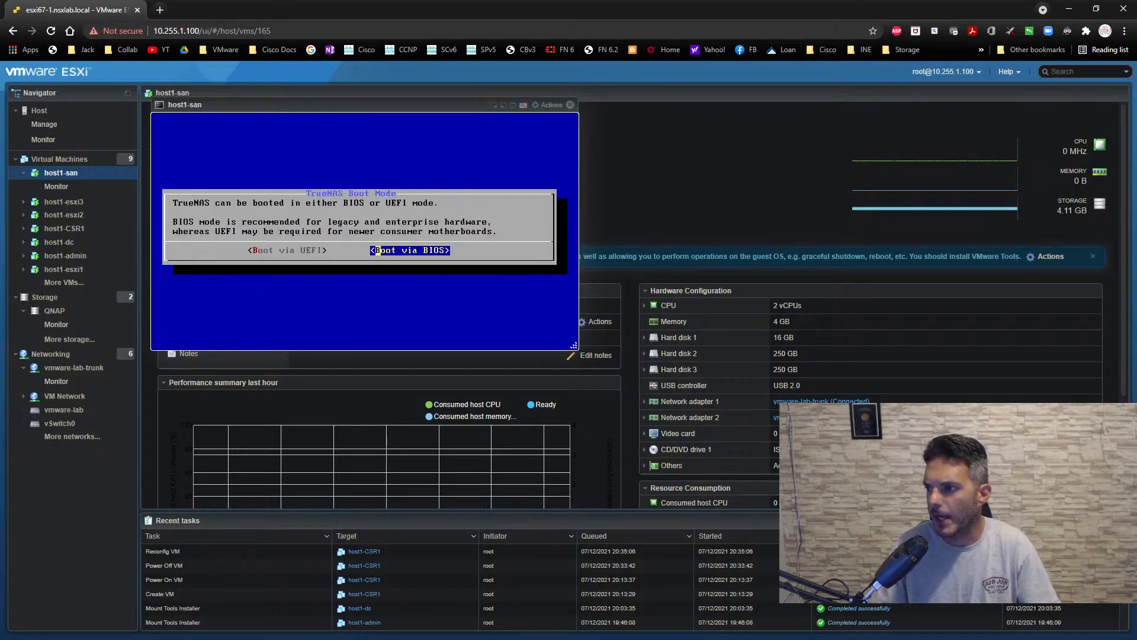
key("Return")
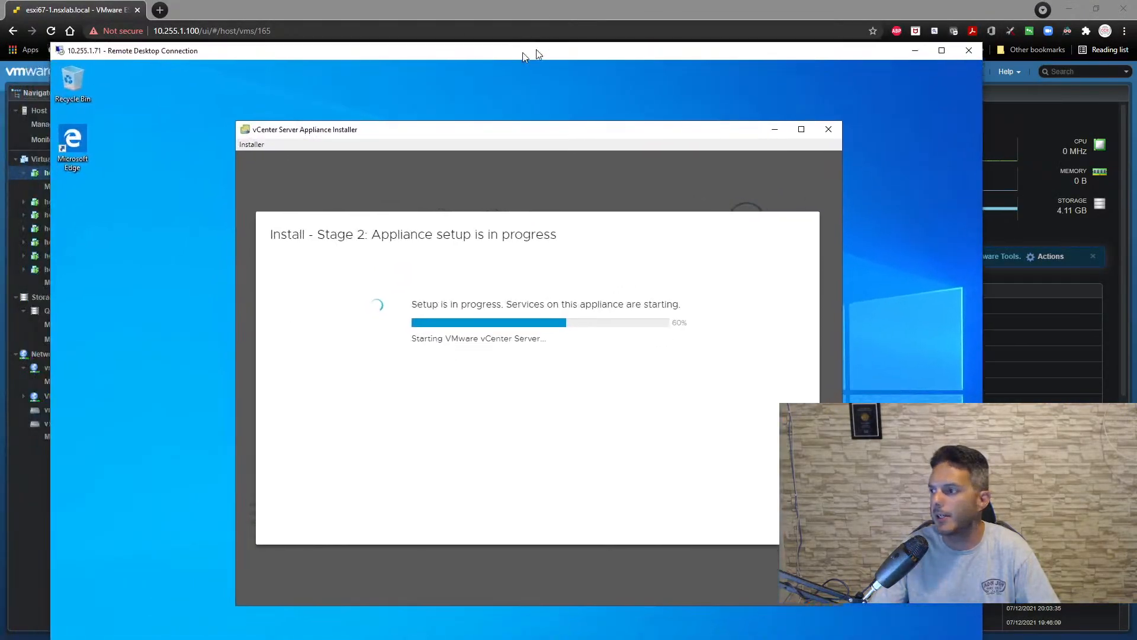
- Check the vCenter Server Appliance setup progress in the 10.255.1.71 remote desktop session, then return to the host1-san console
double_click(532, 51)
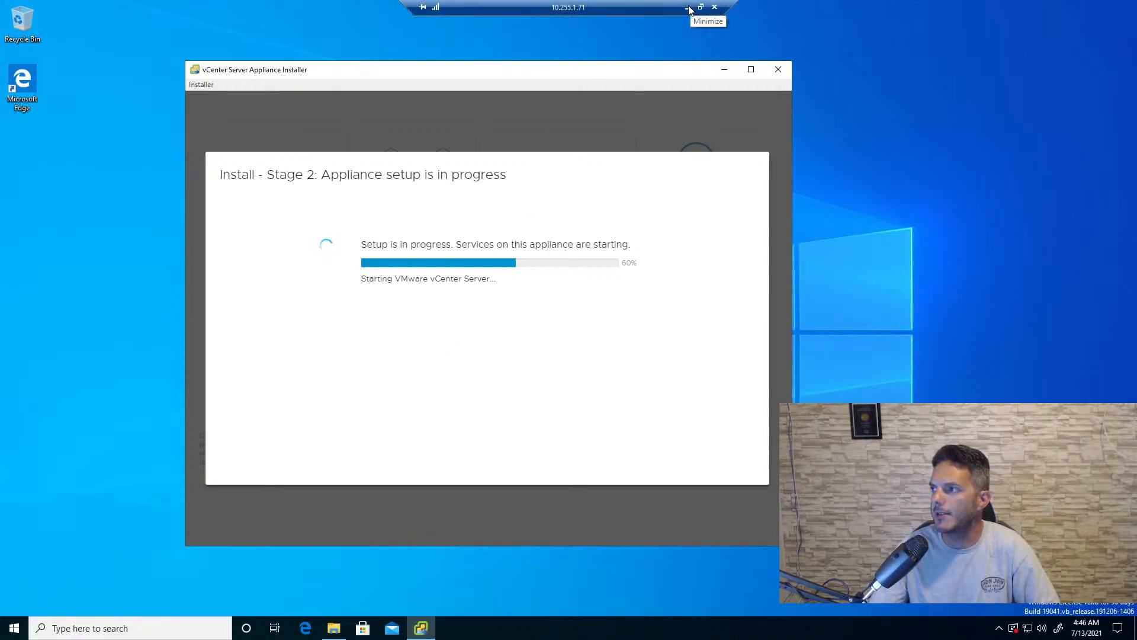
left_click(687, 7)
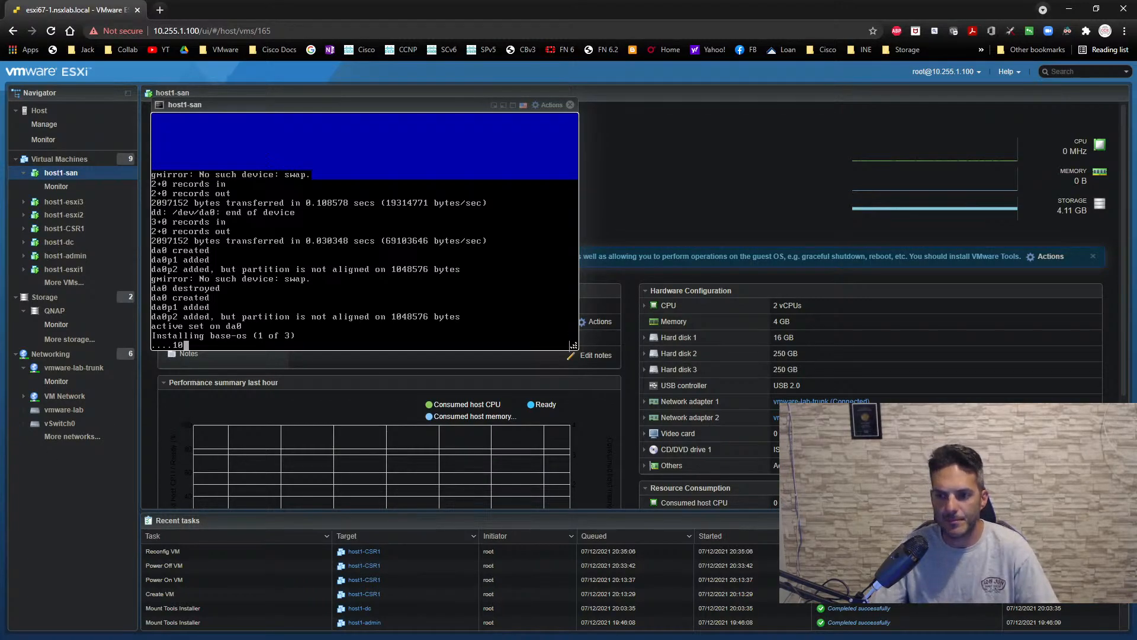
left_click_drag(392, 105, 614, 133)
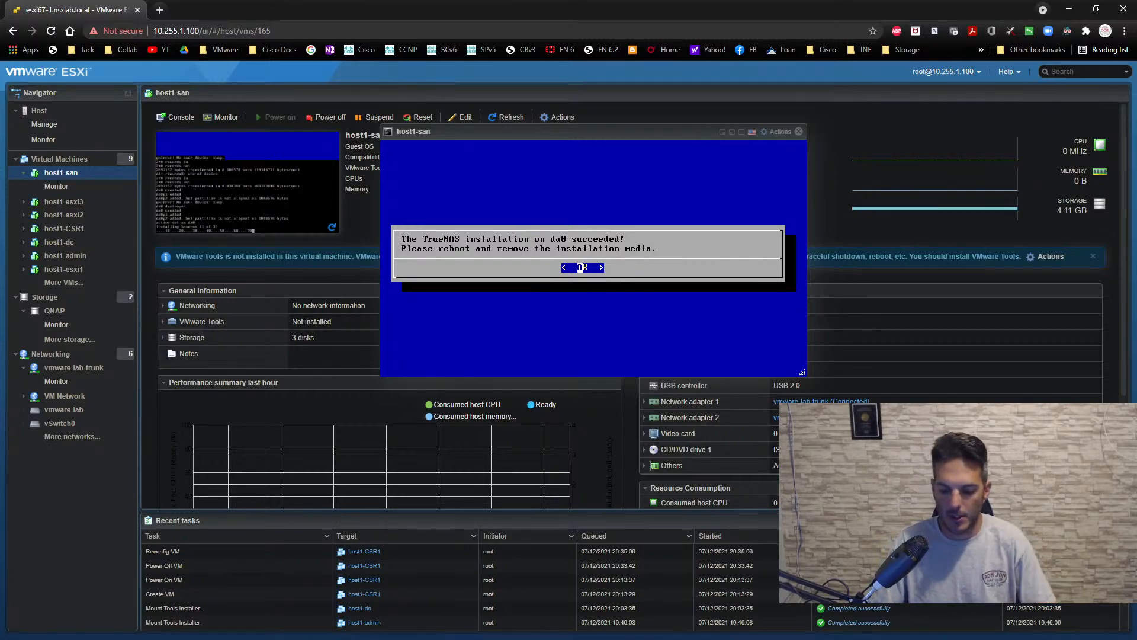
- Acknowledge the finished TrueNAS installation and reboot the system, checking the vCenter setup progress during the restart
key("Return")
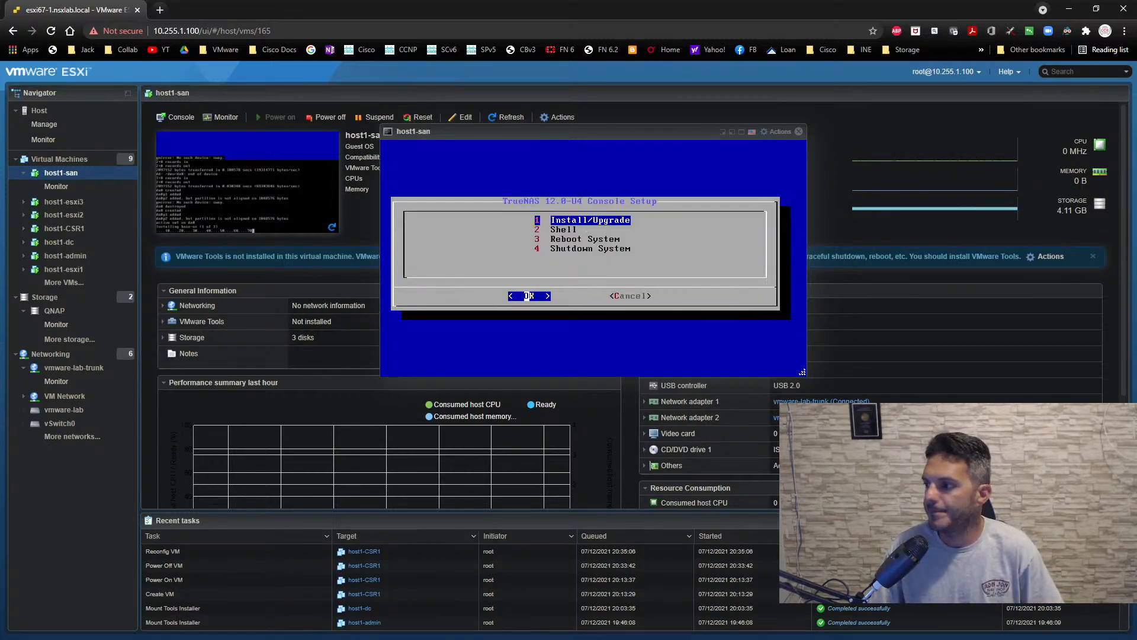
key("Down")
key("Down")
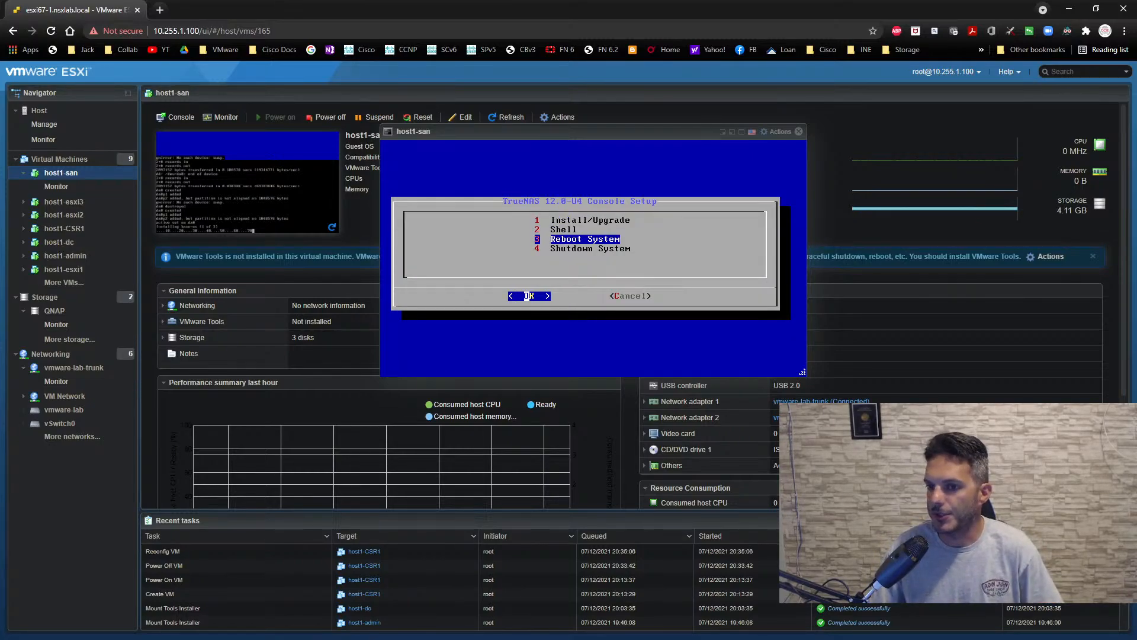
key("Return")
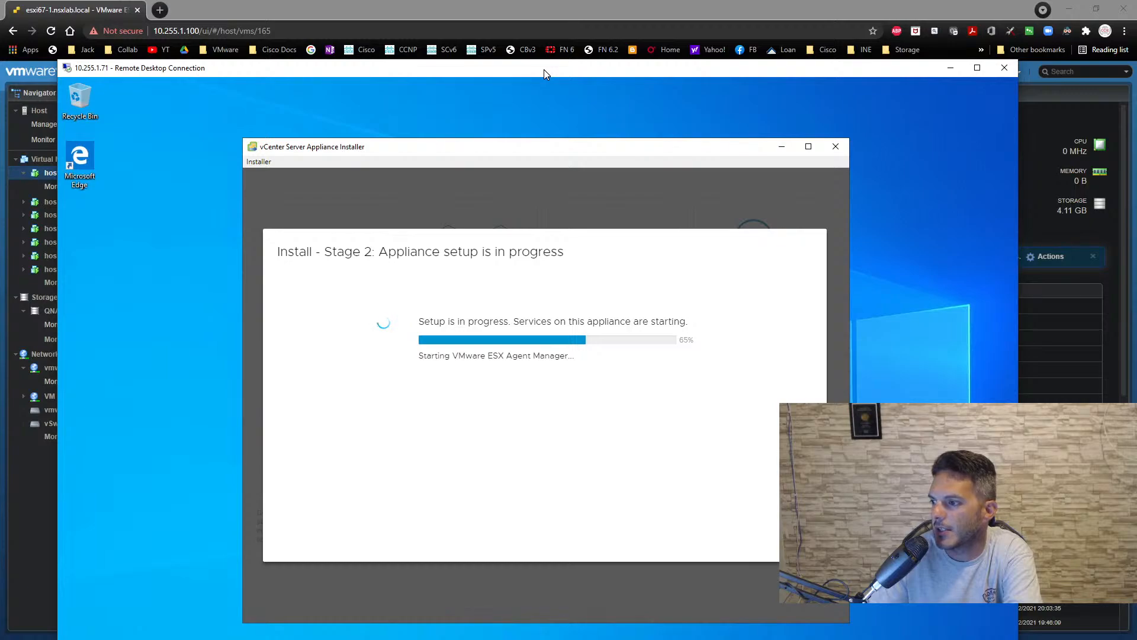
left_click(954, 69)
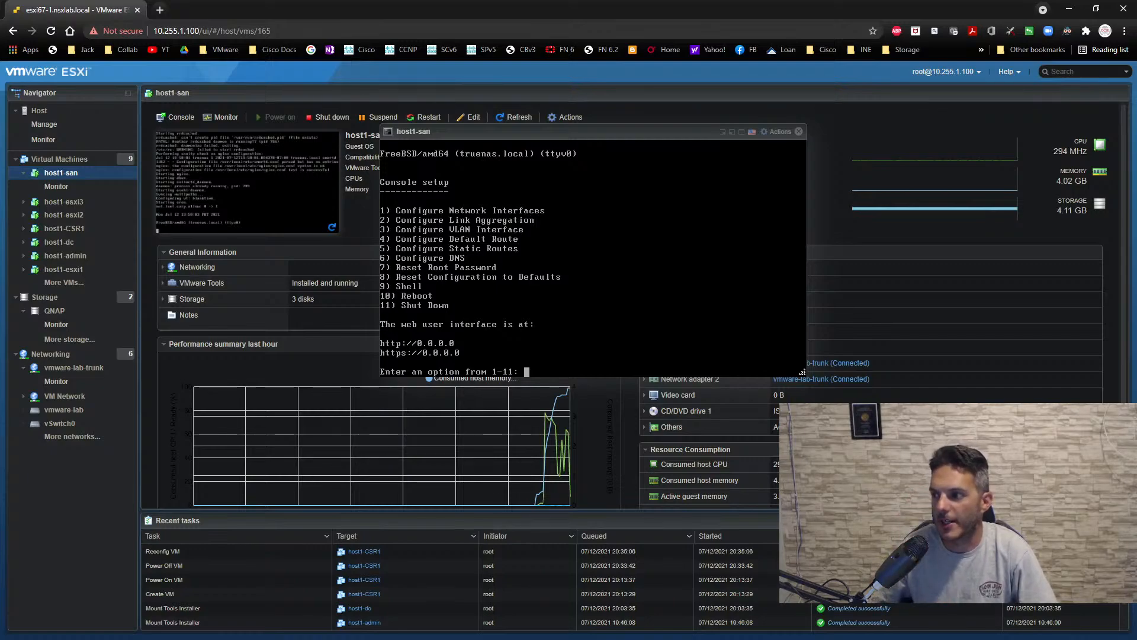
- Start configuring network interface vmx0 in the TrueNAS console, keeping its current settings and declining DHCP
type("1")
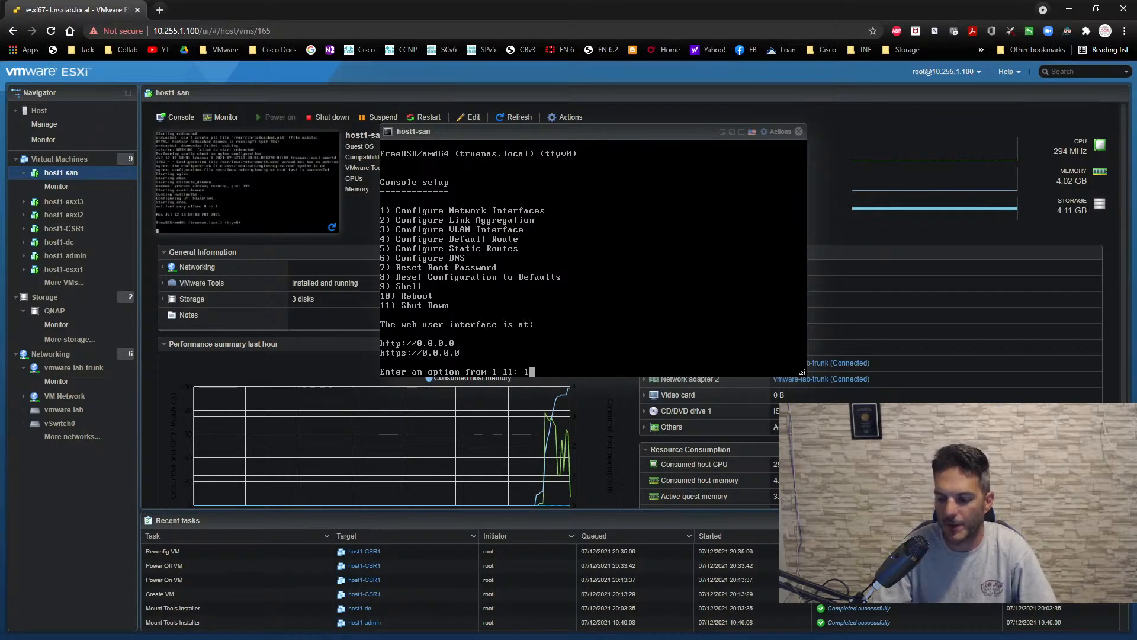
key("Return")
type("1")
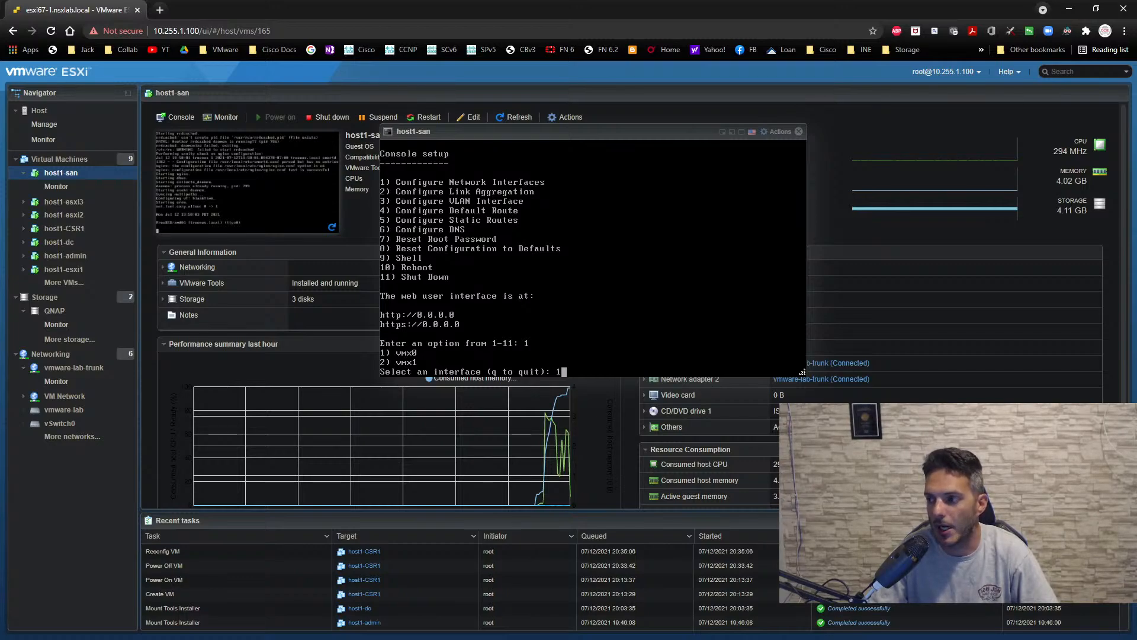
key("Return")
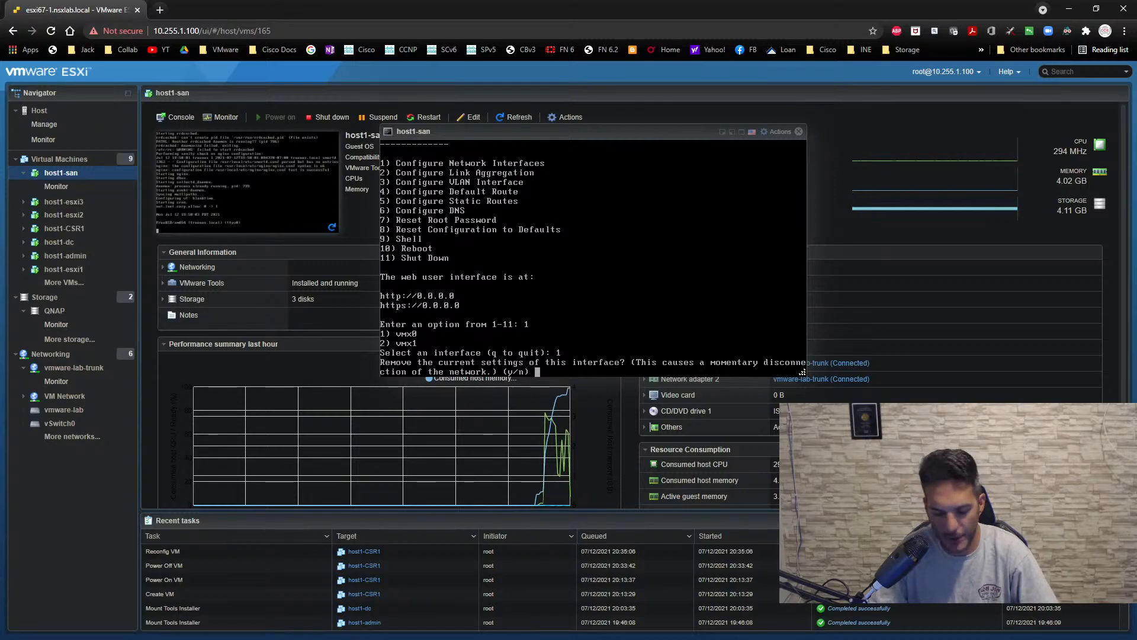
type("n")
key("Return")
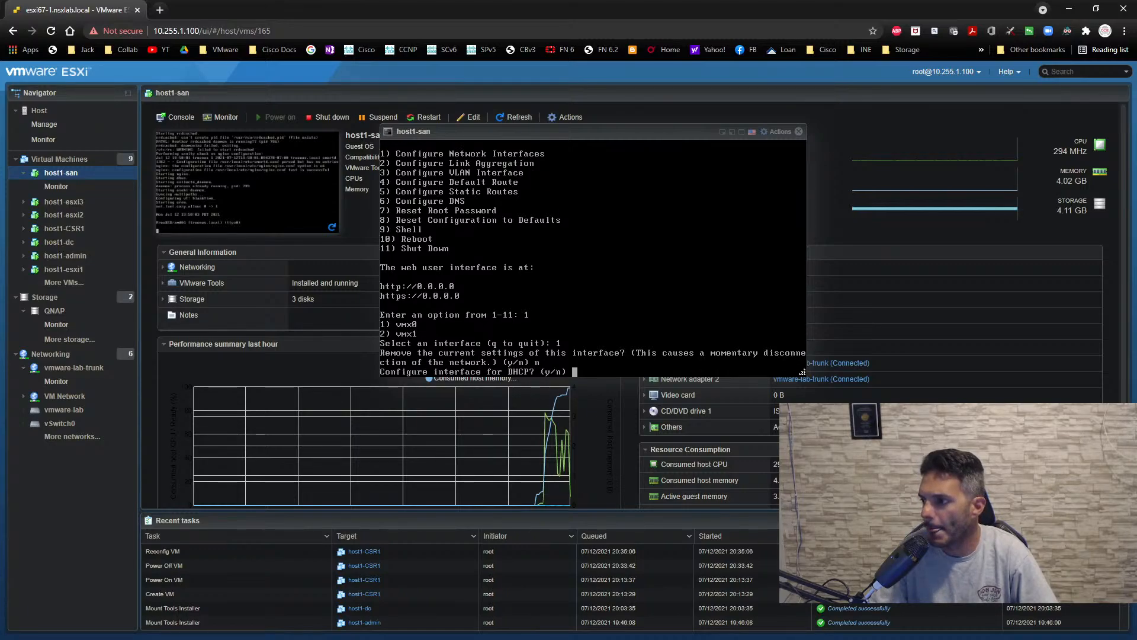
type("n")
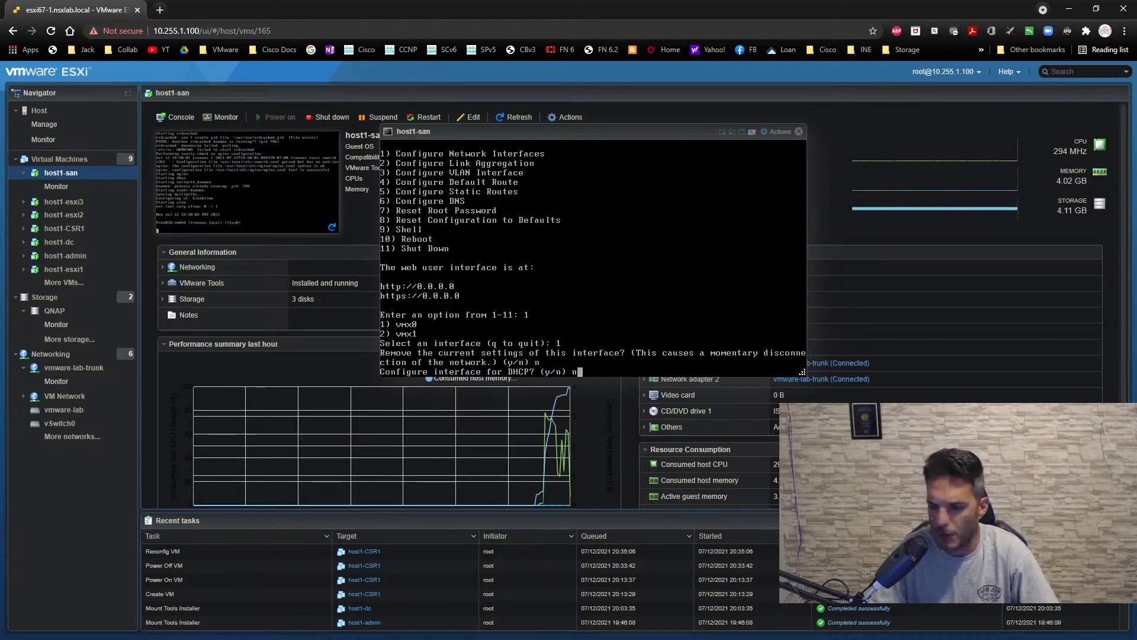
key("Return")
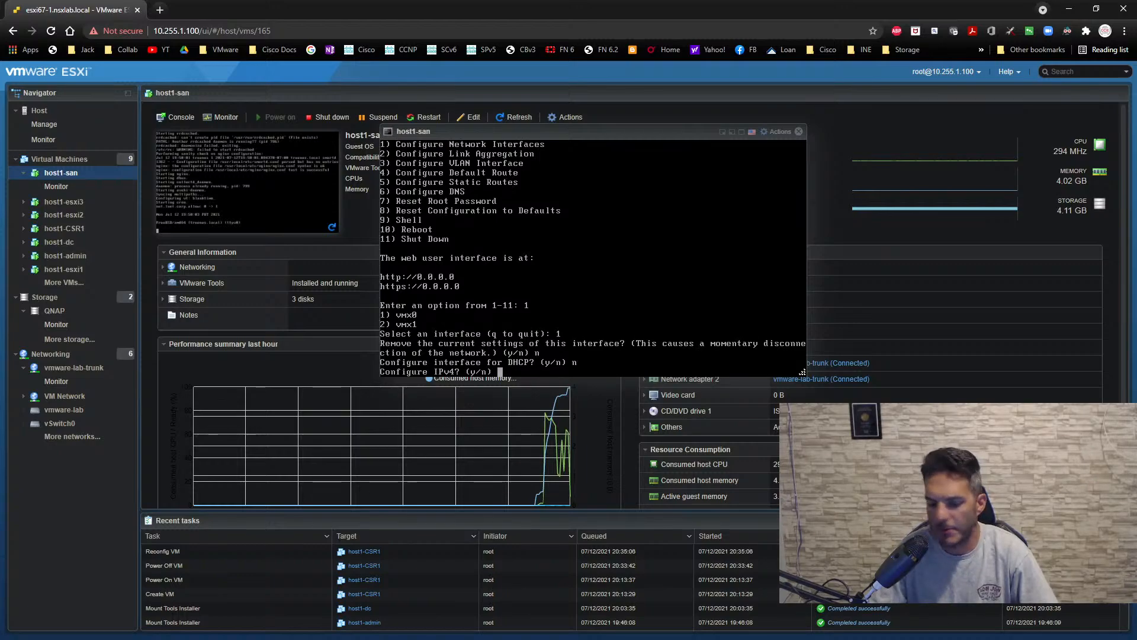
- Choose to configure IPv4 on the interface and give it the name vmx0
type("y")
key("Return")
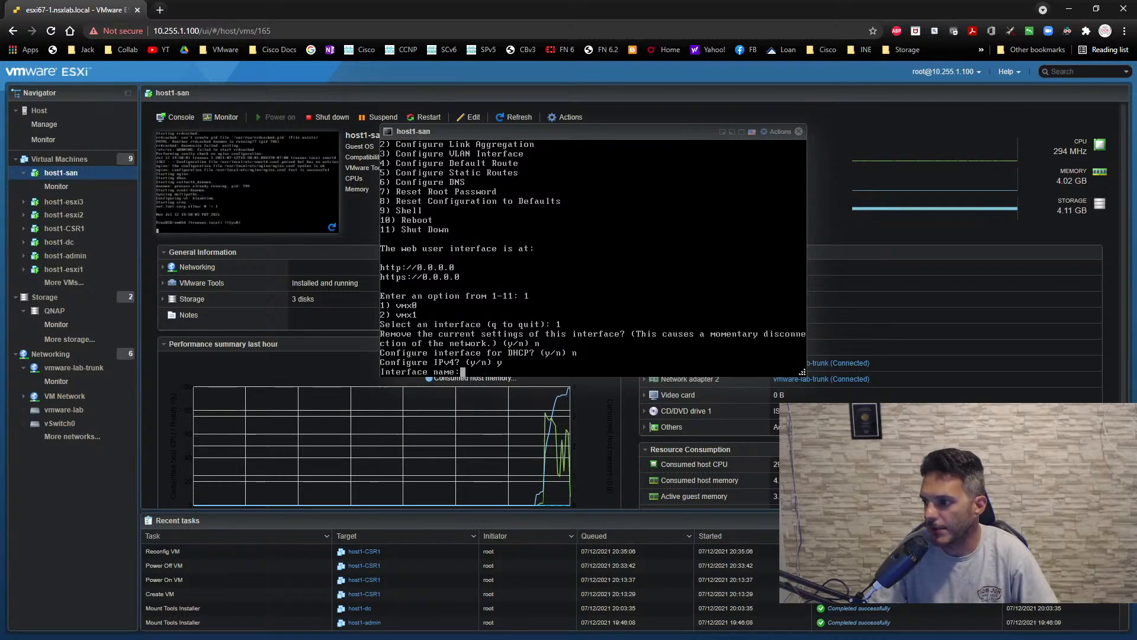
type("vmx90")
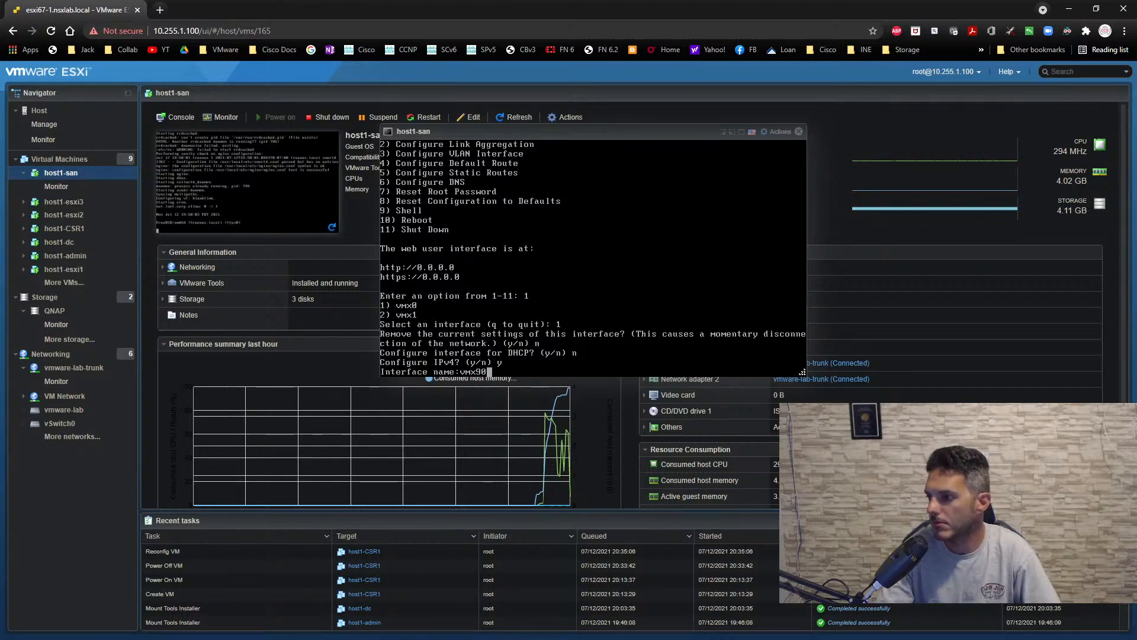
key("BackSpace")
key("BackSpace")
type("0")
key("Return")
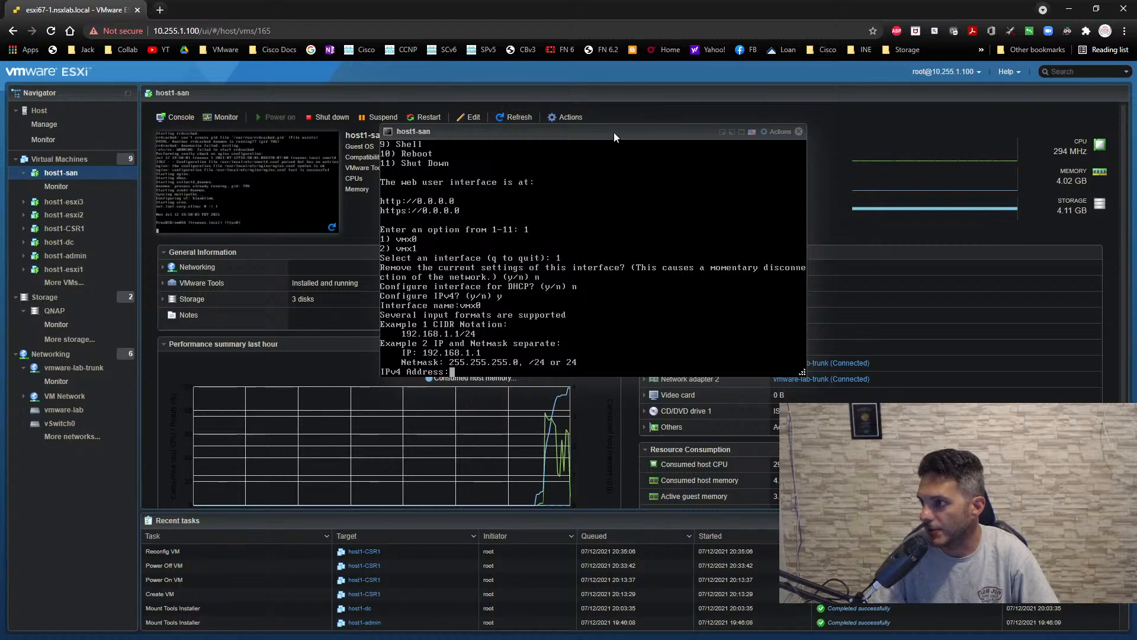
- Assign the IPv4 address 10.0.1.5/24 to vmx0 and decline IPv6 configuration
left_click_drag(613, 133, 575, 105)
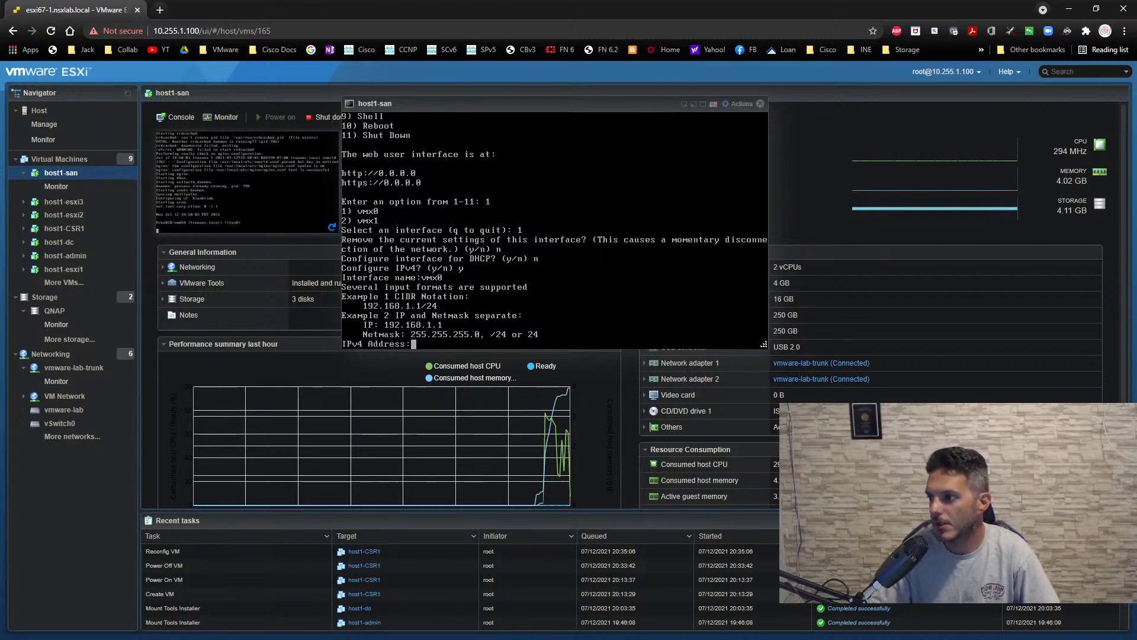
type("10.0.1.")
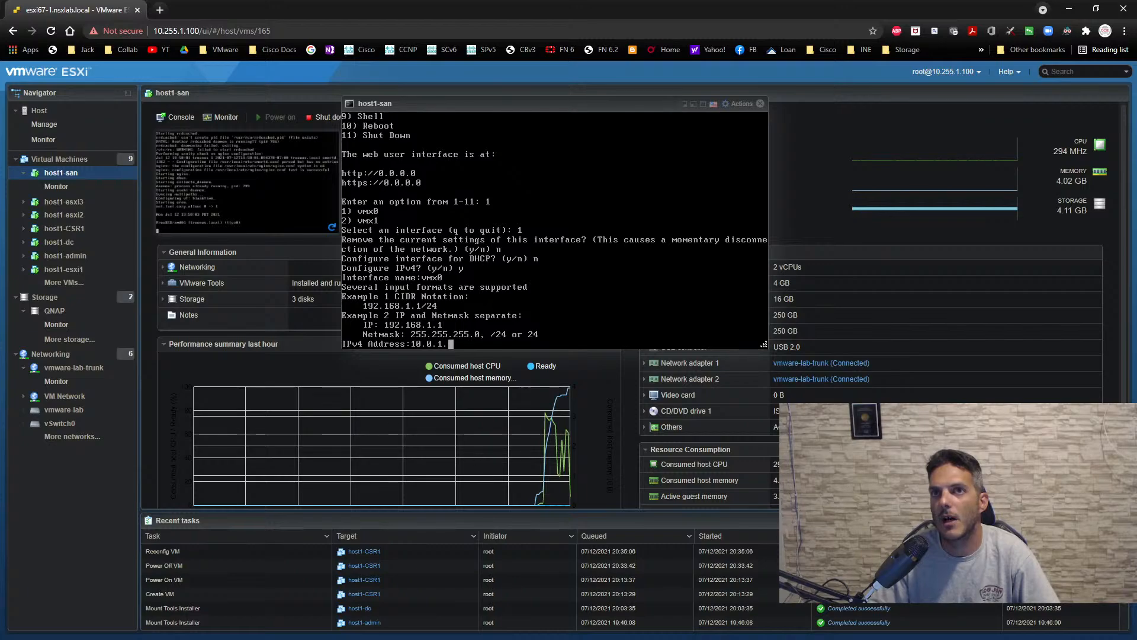
type("5")
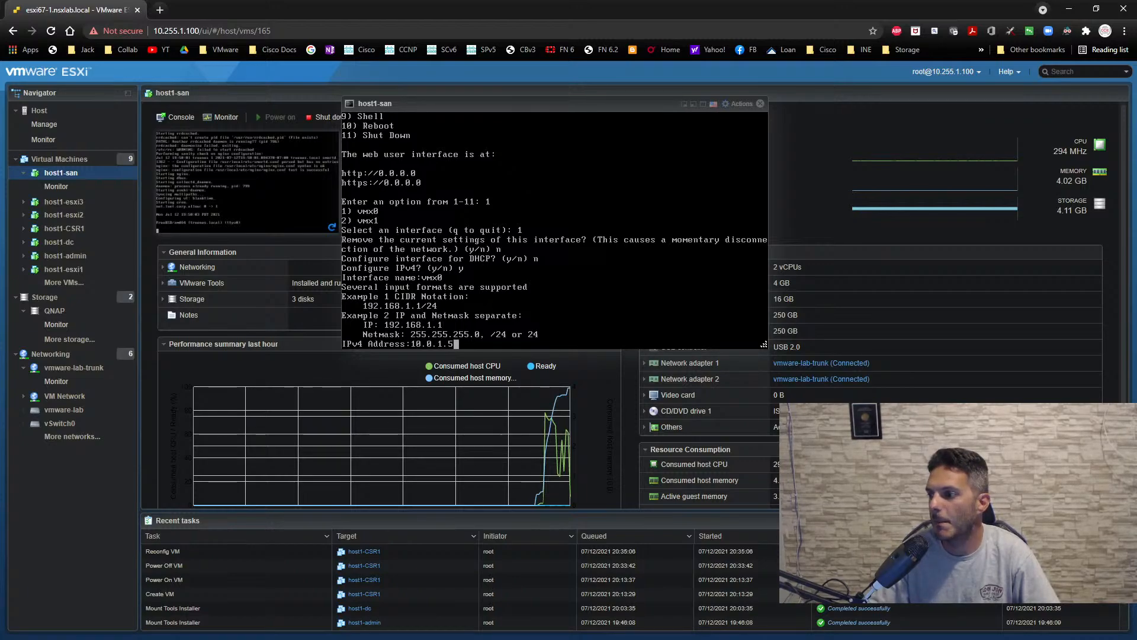
type("/24")
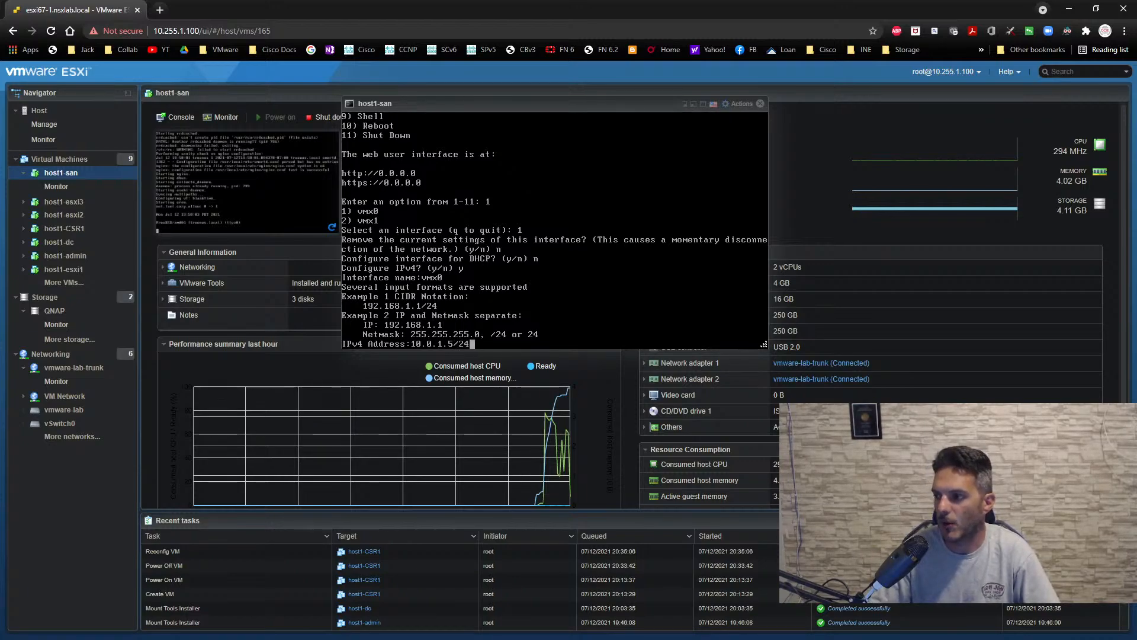
key("Return")
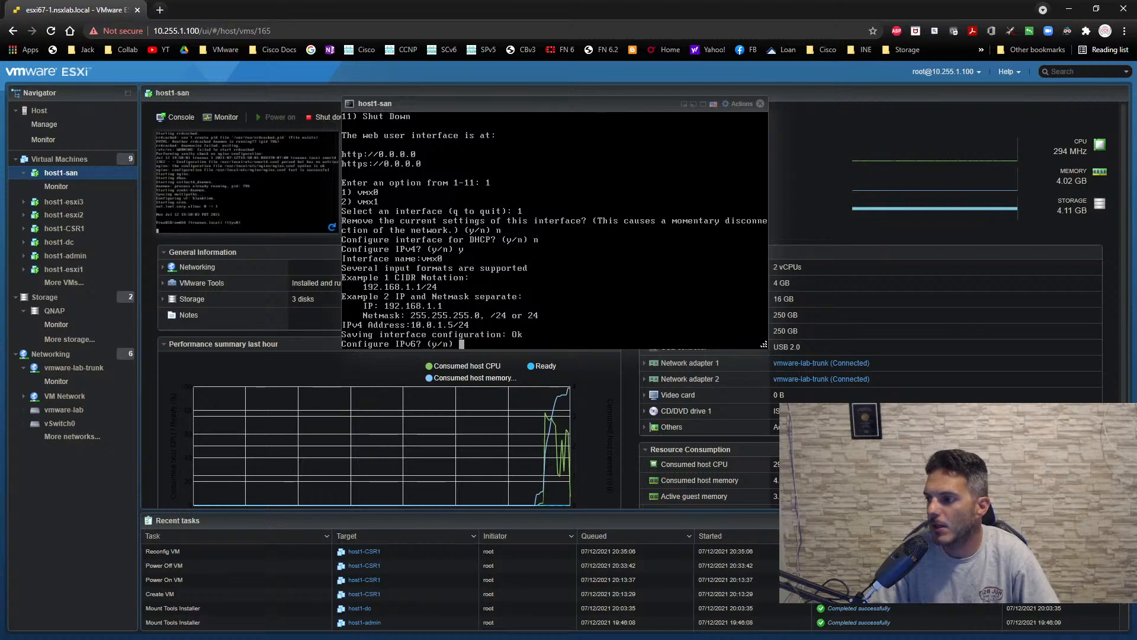
type("n")
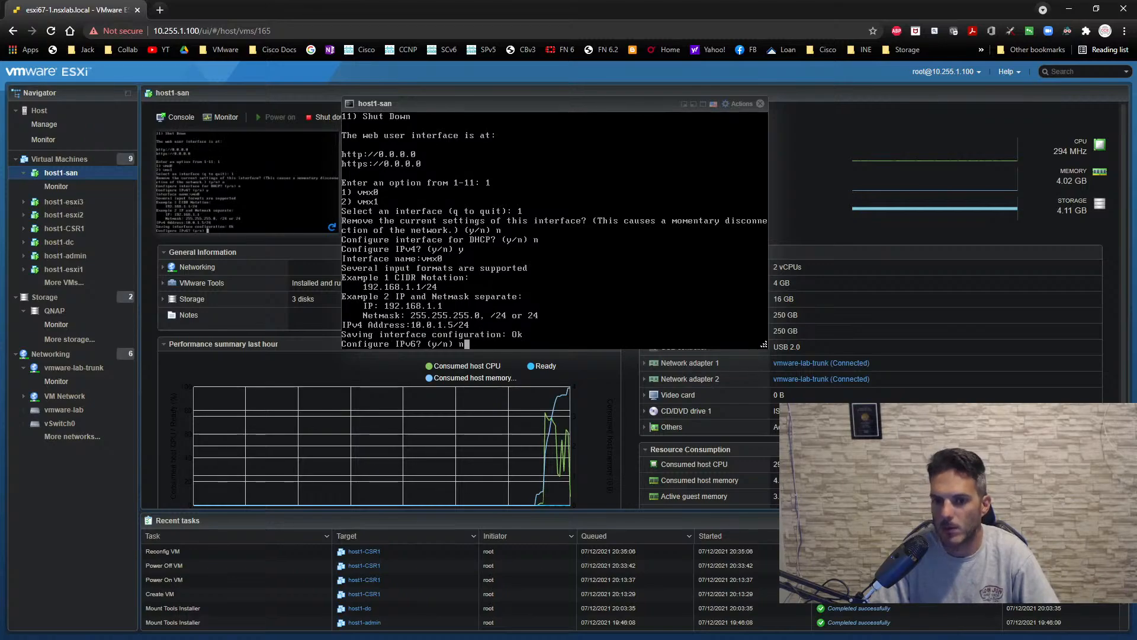
key("Return")
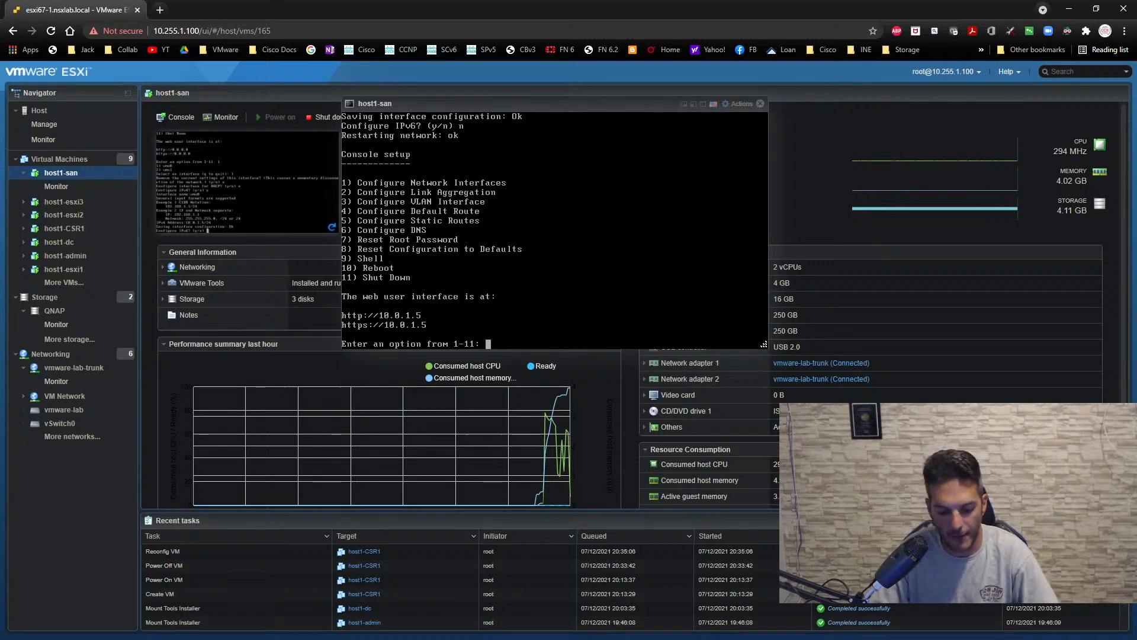
- Start creating a VLAN interface in the TrueNAS console with parent interface vmx1 and the name vlan12
type("3")
key("Return")
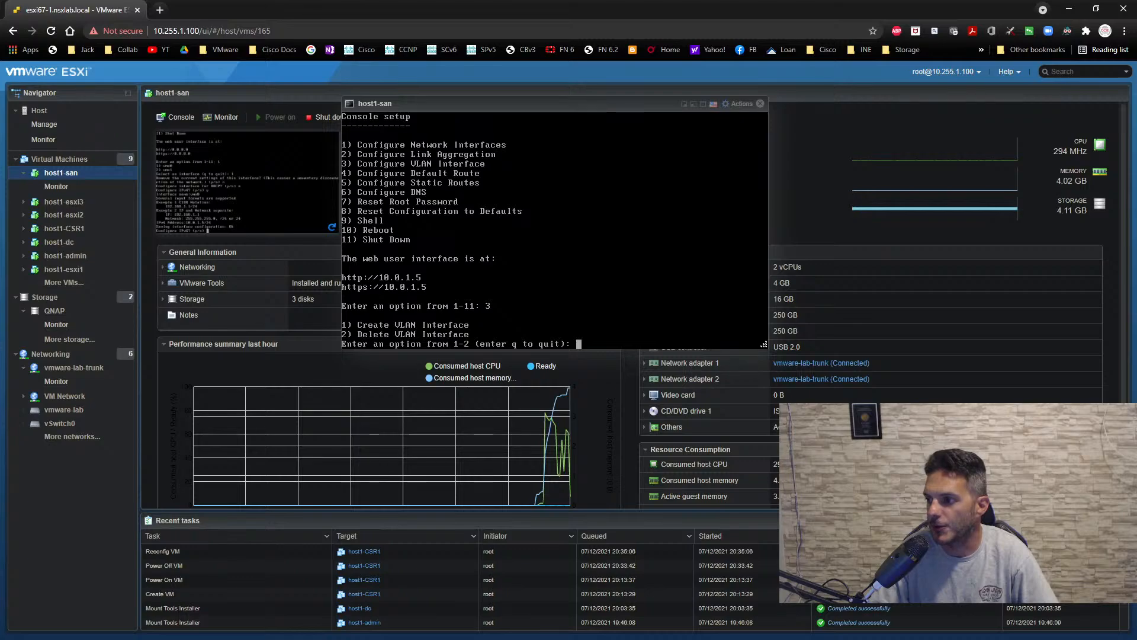
type("1")
key("Return")
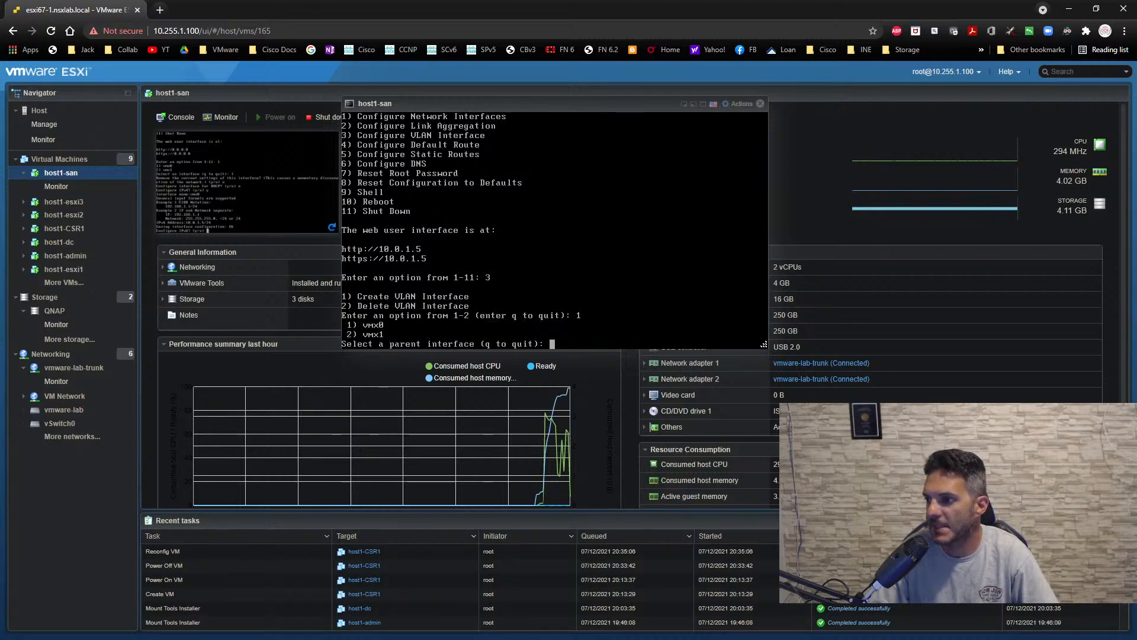
type("2")
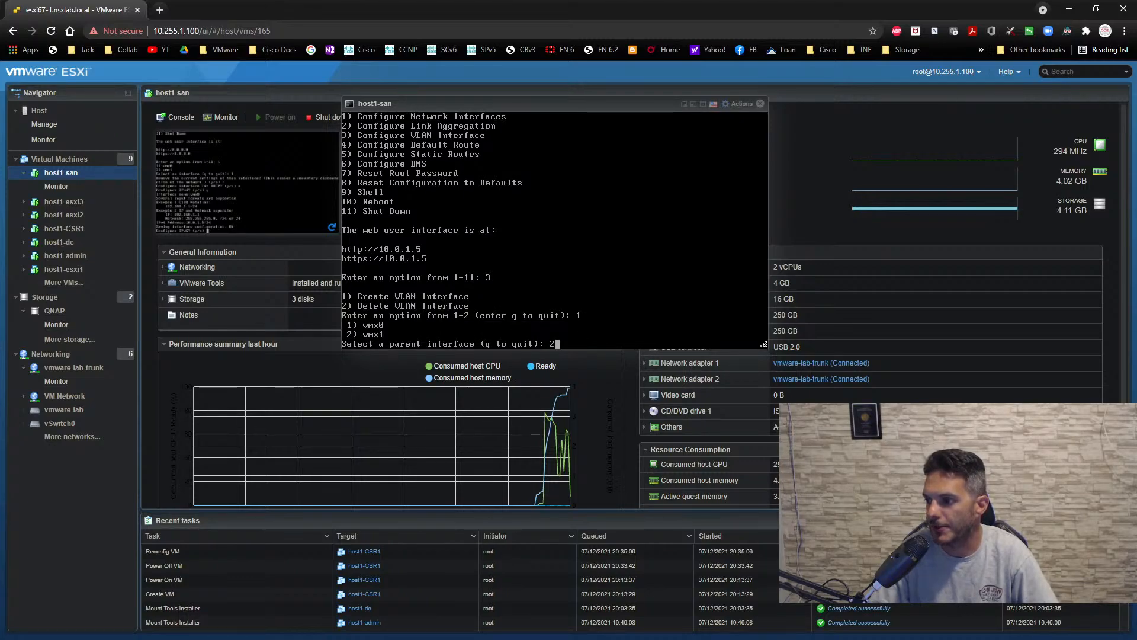
key("Return")
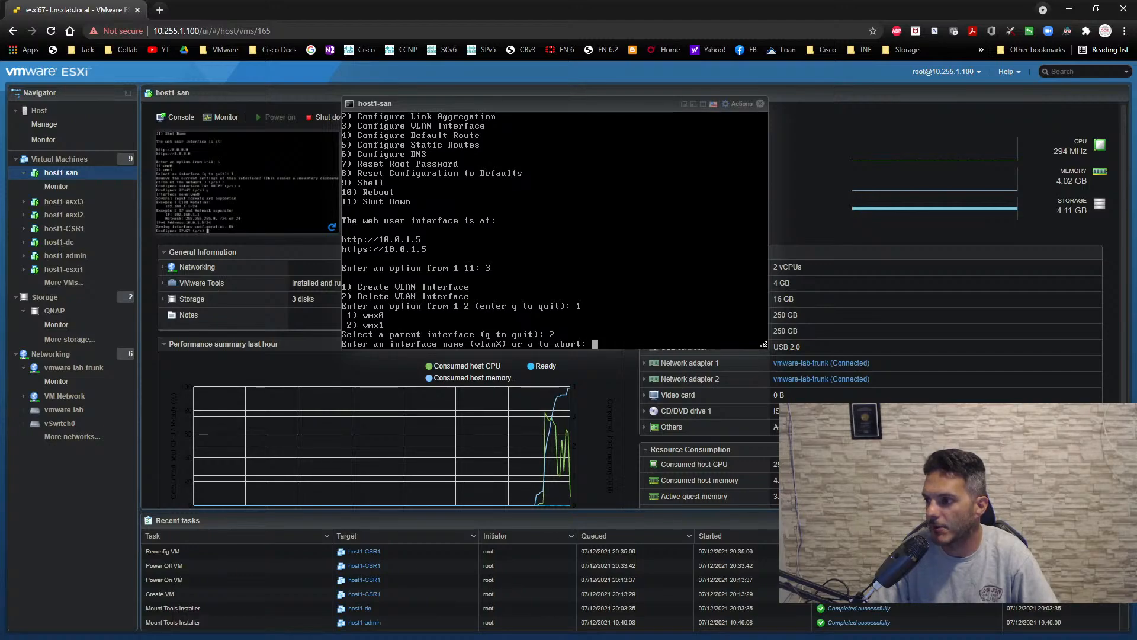
type("vlna")
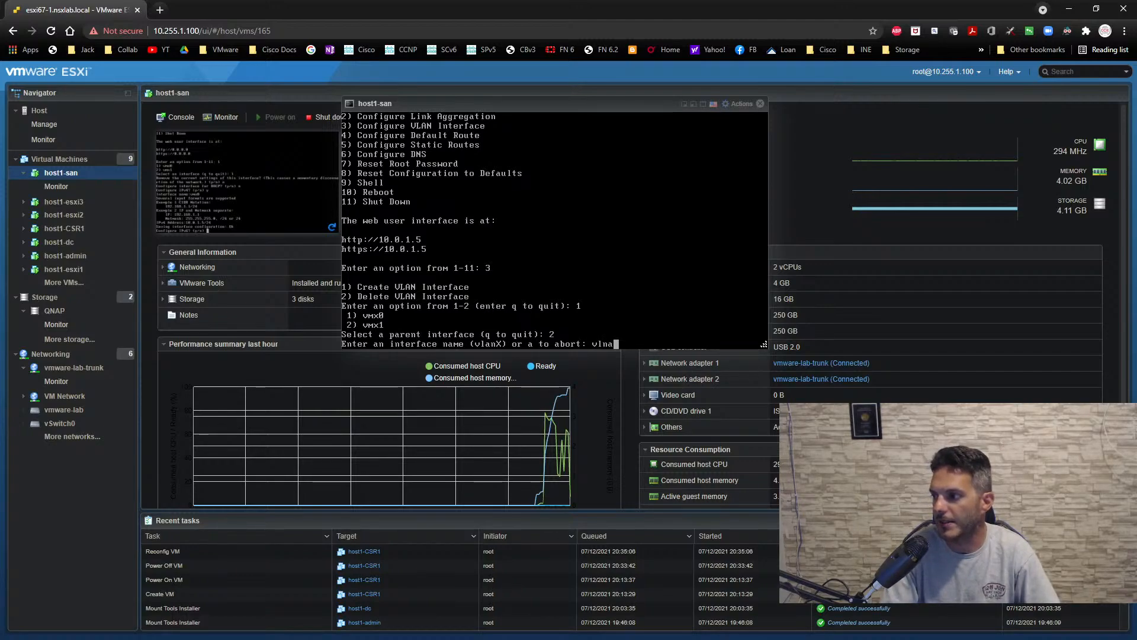
key("BackSpace")
key("BackSpace")
type("an12")
key("Return")
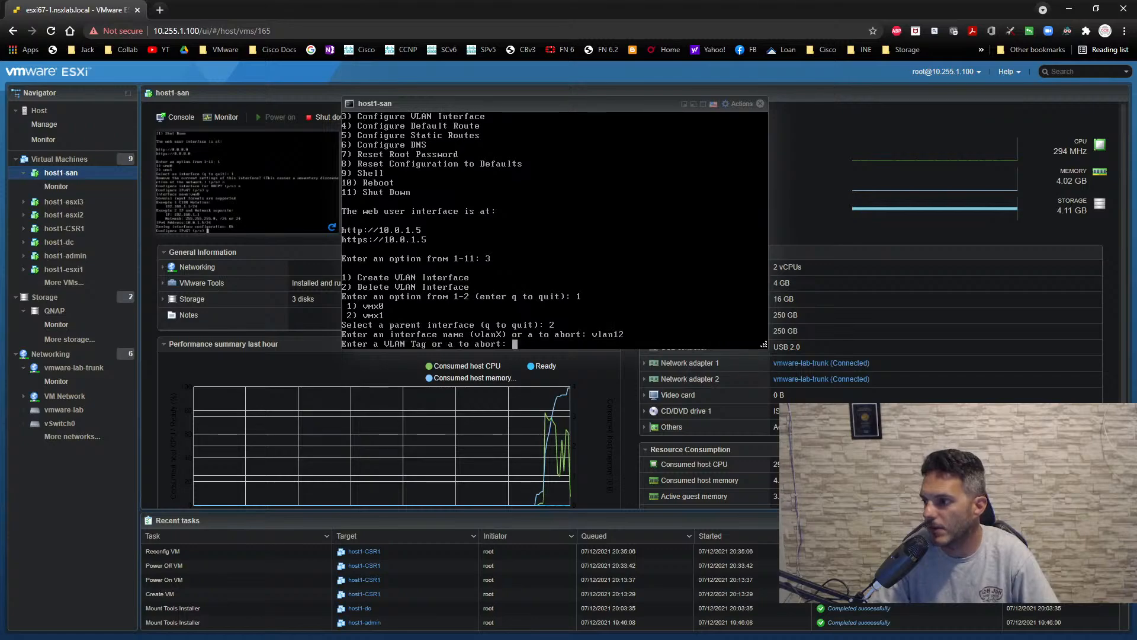
- Give the new VLAN interface tag 12 and the description iscsi, and save it
type("12")
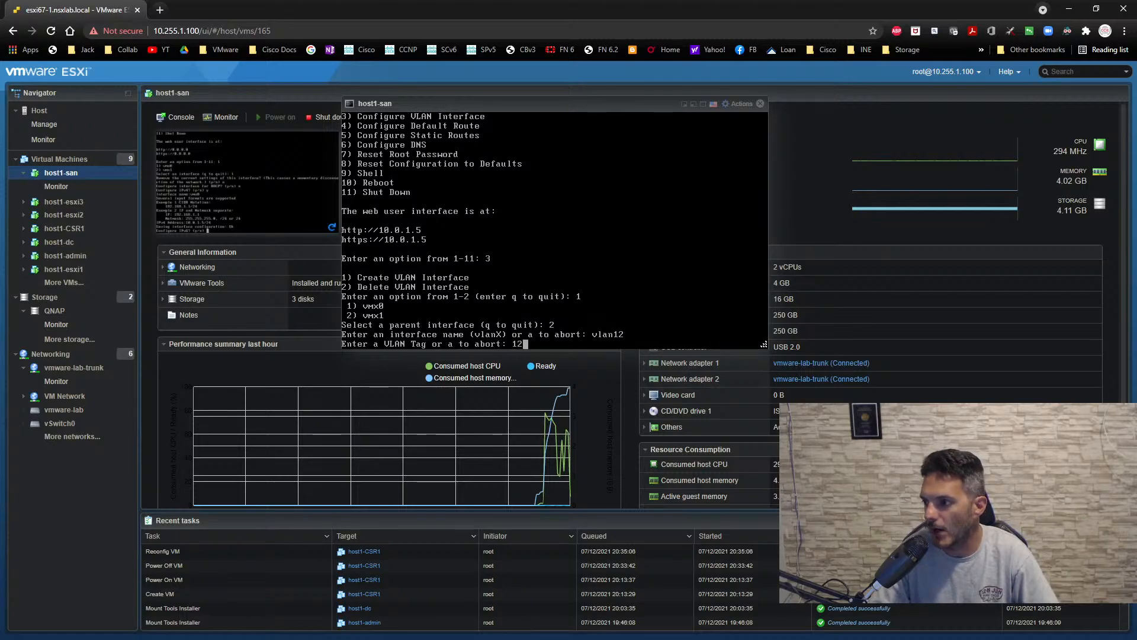
key("Return")
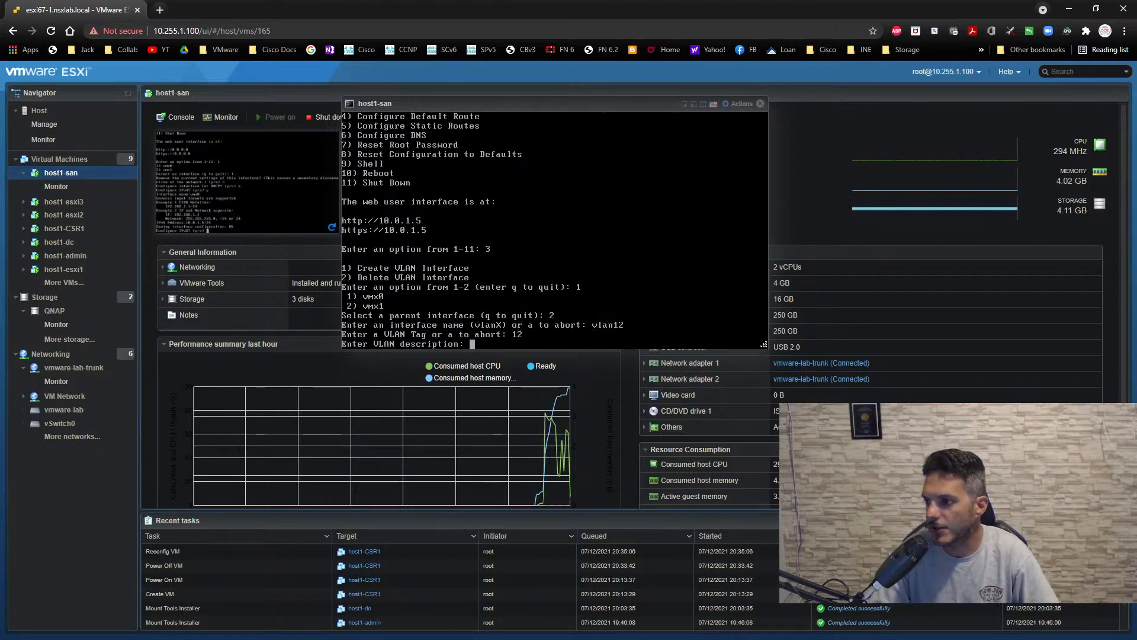
type("iscso")
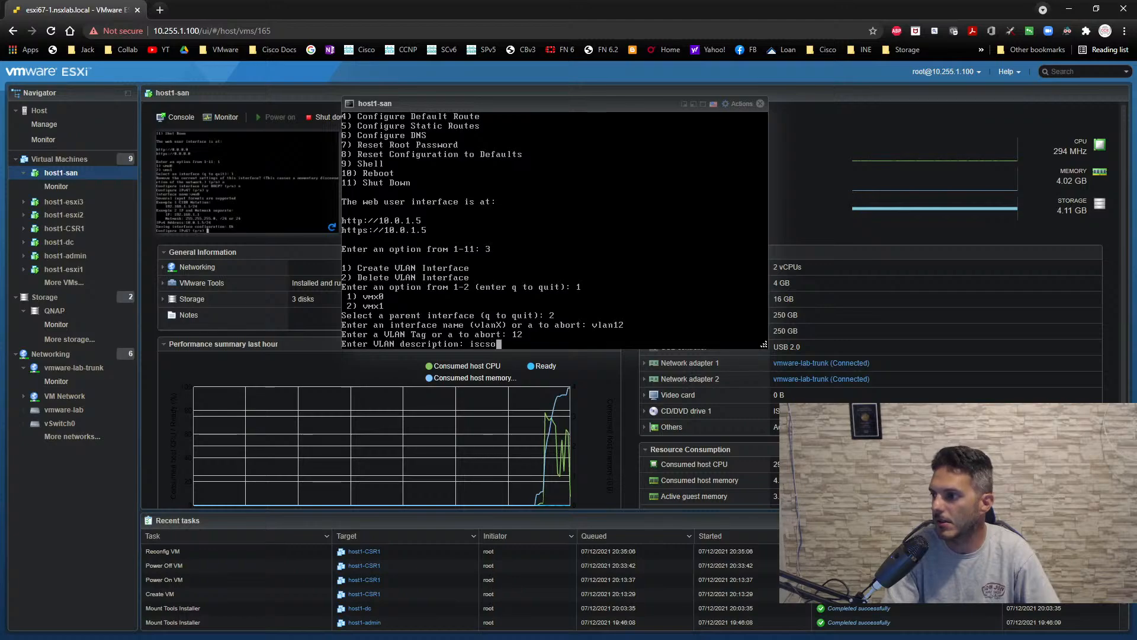
key("BackSpace")
type("i")
key("Return")
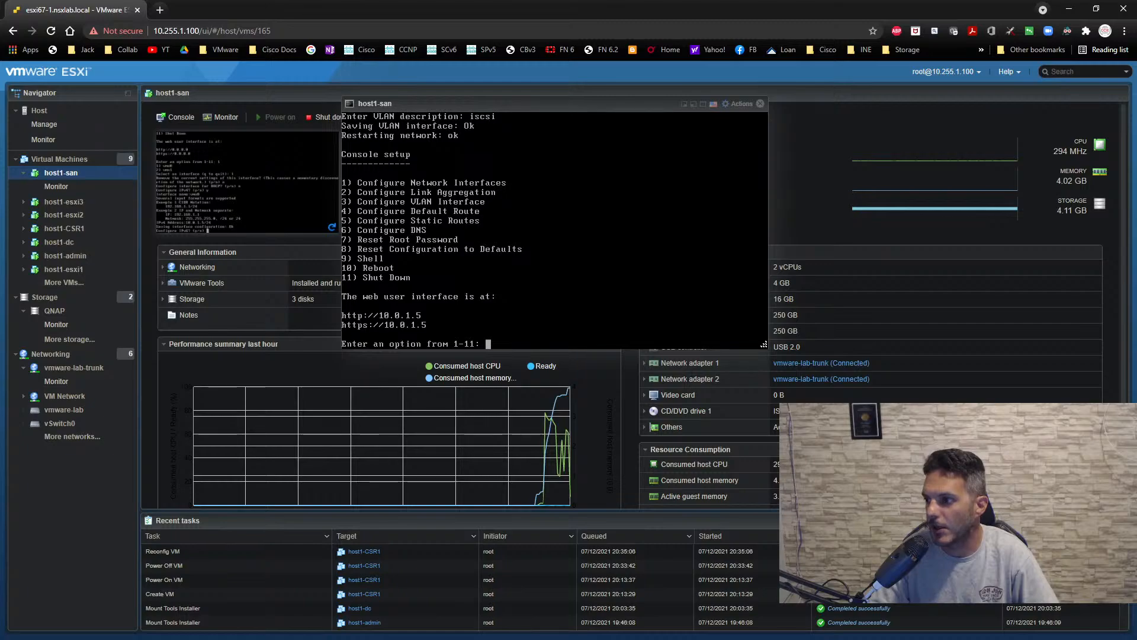
- Start configuring network interface vlan12, declining its deletion, the removal of its current settings and DHCP
type("1")
key("Return")
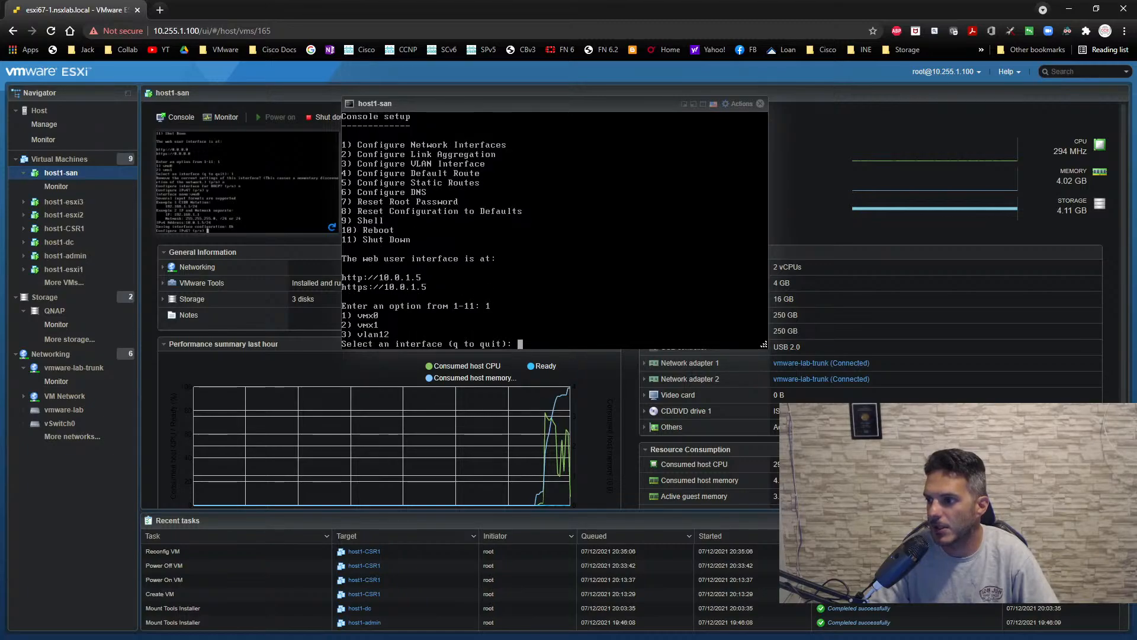
type("3")
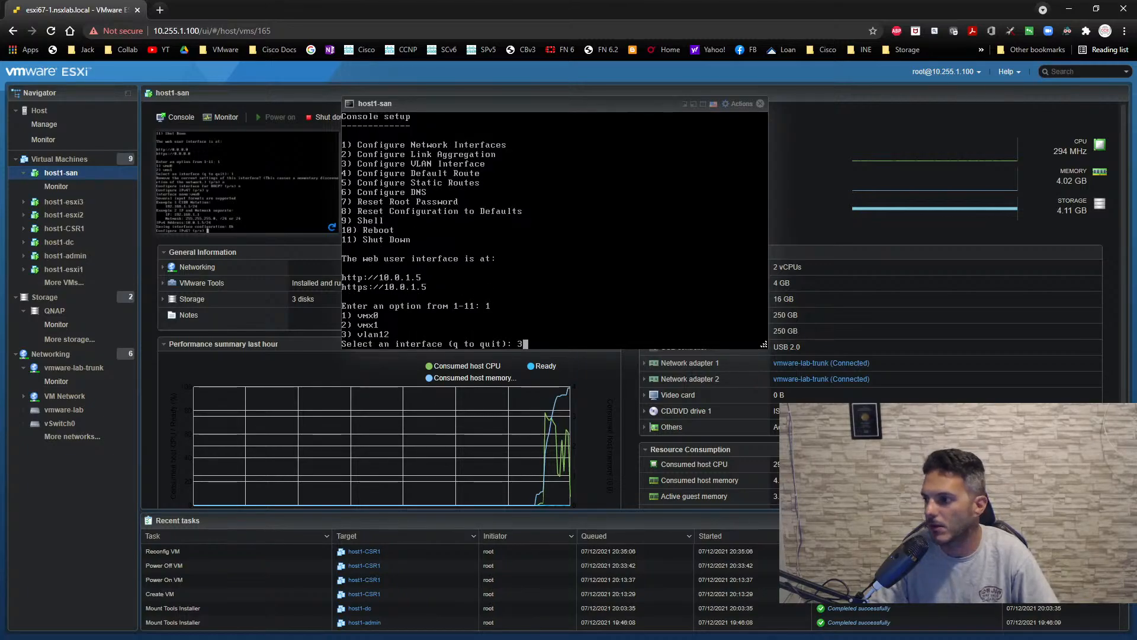
key("Return")
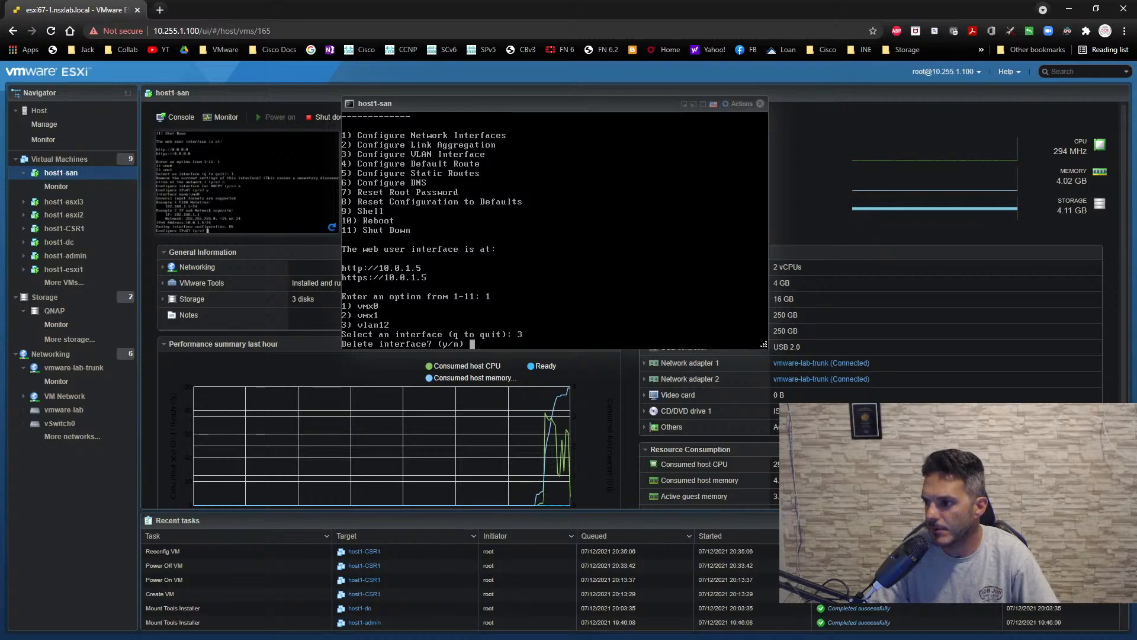
type("n")
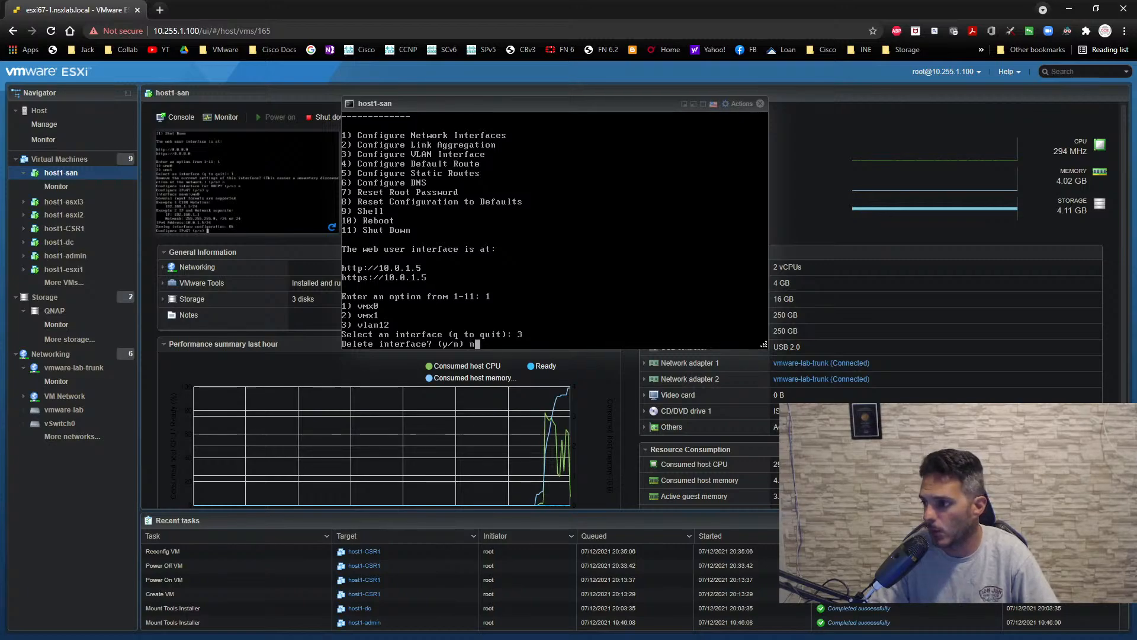
key("Return")
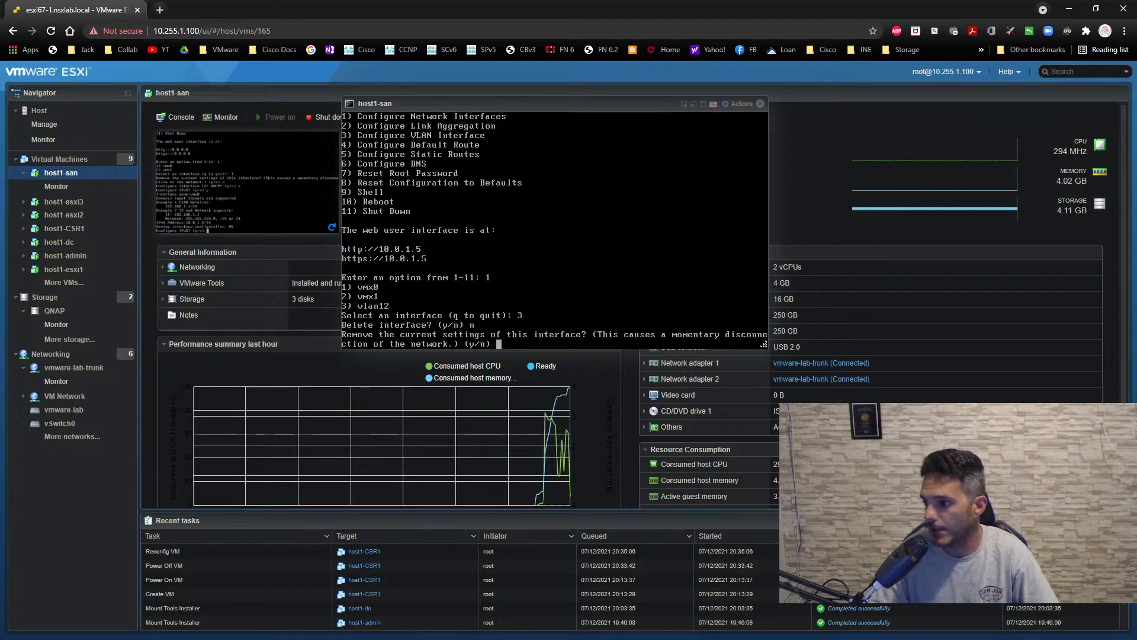
type("n")
key("Return")
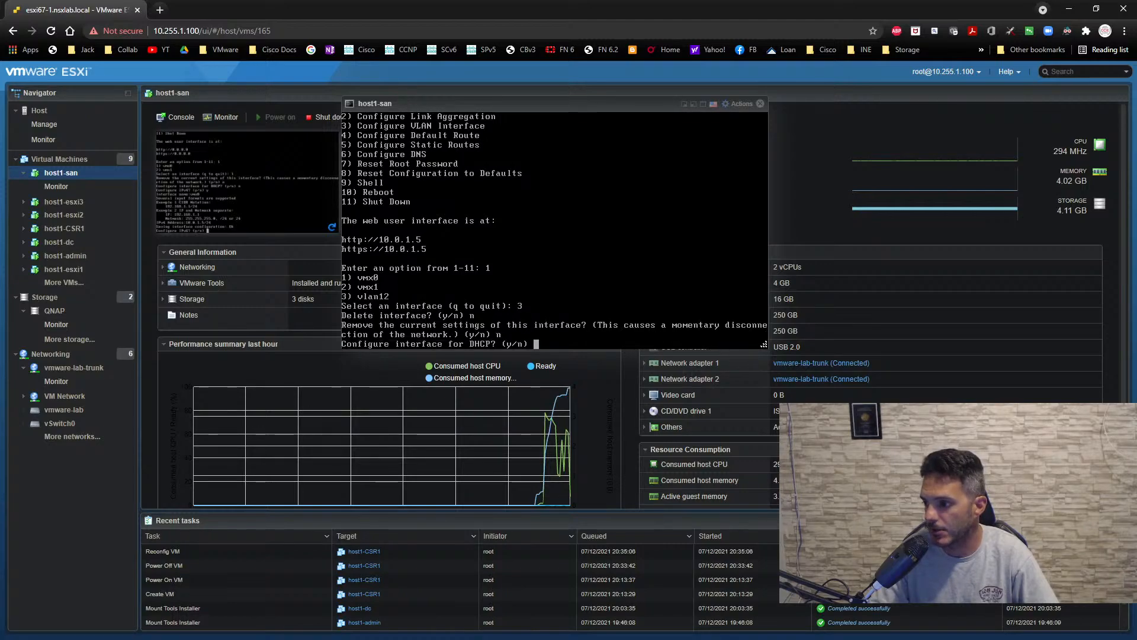
type("n")
key("Return")
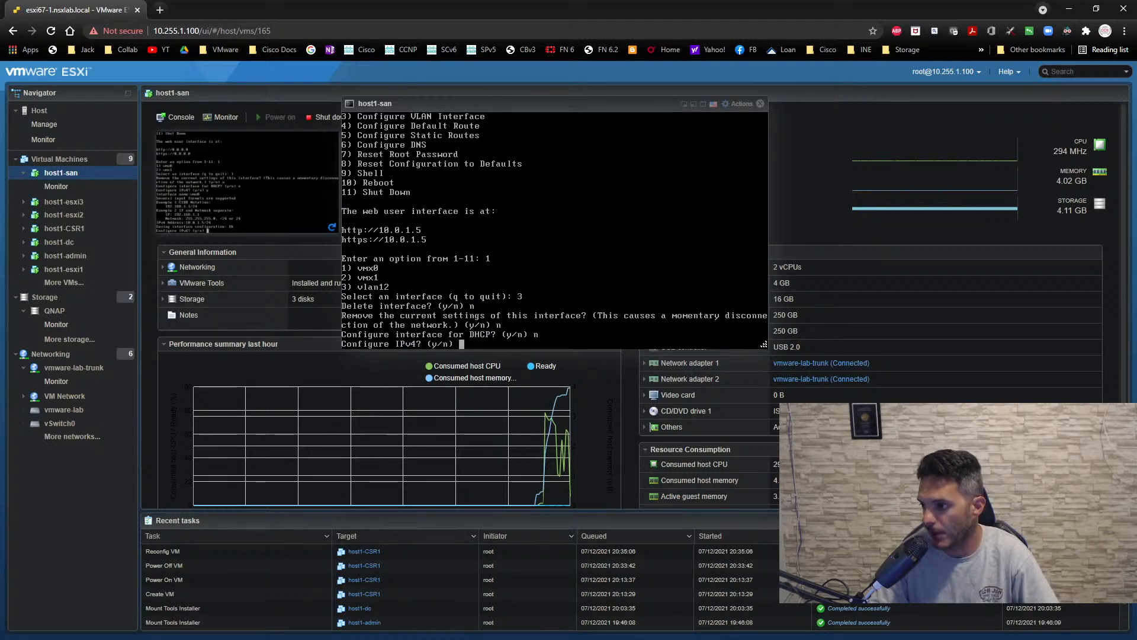
- Configure IPv4 on vlan12 with the default interface name and address 10.0.12.5/24, and decline IPv6
type("y")
key("Return")
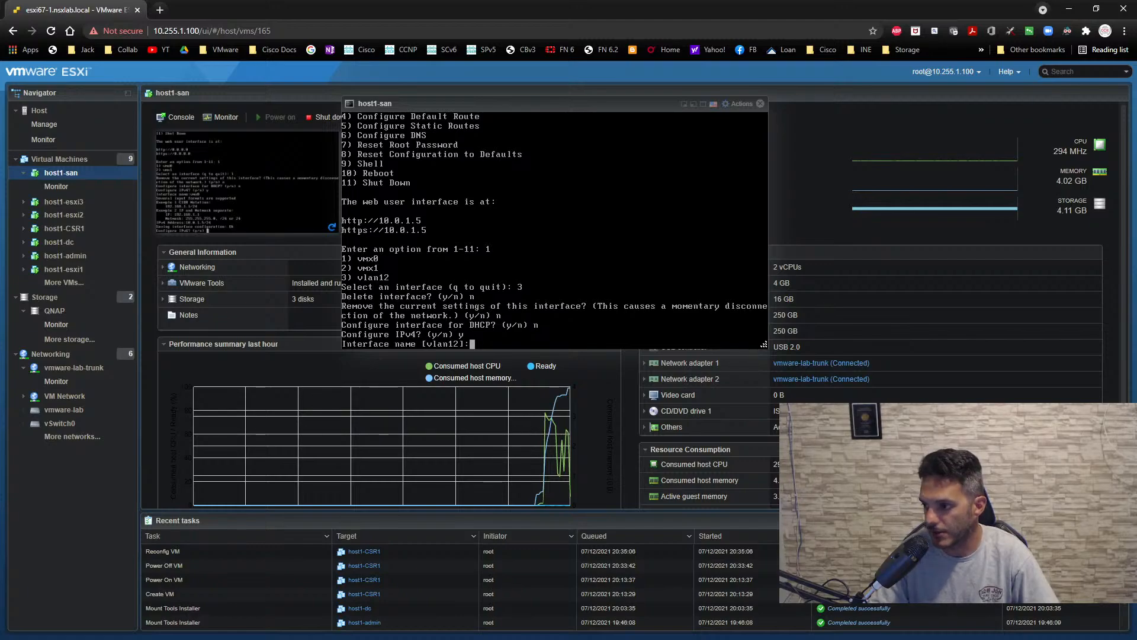
key("Return")
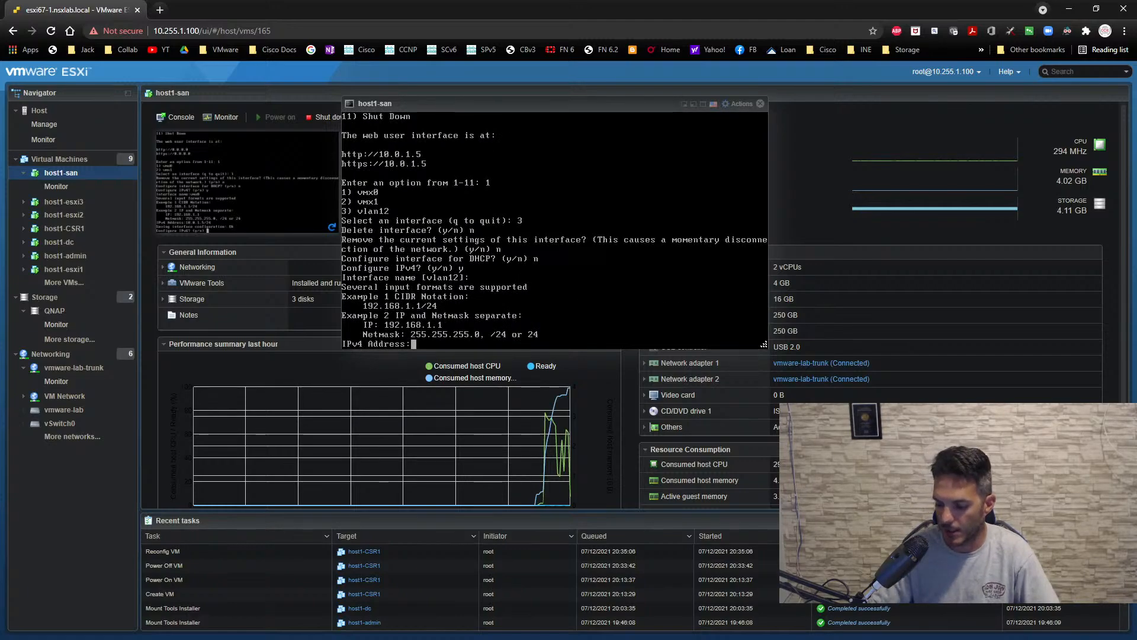
type("10.")
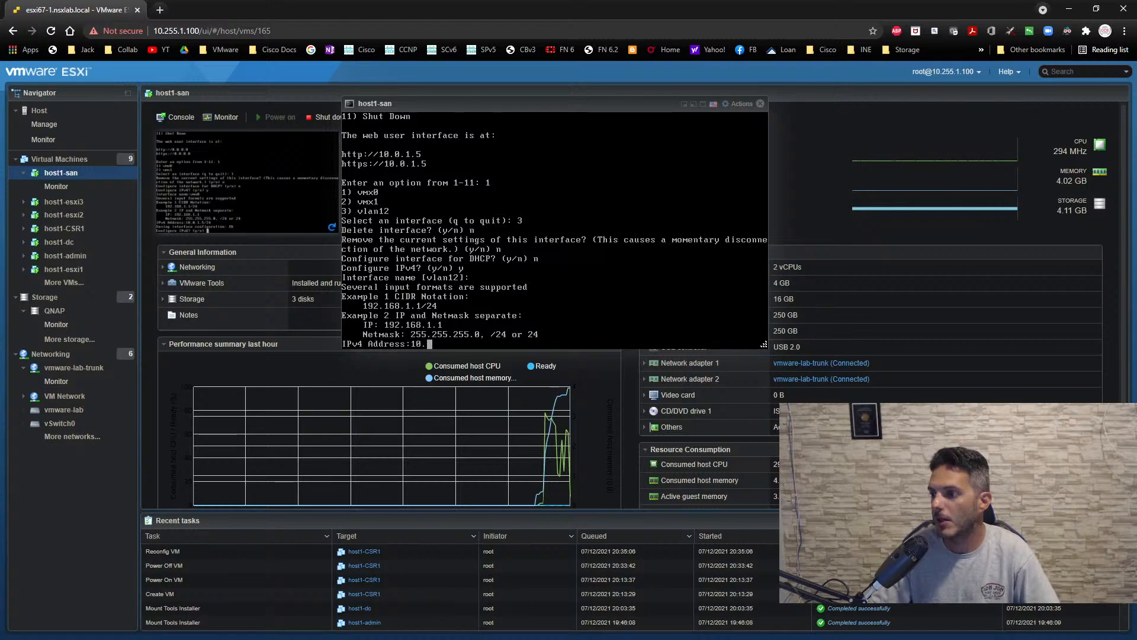
type("0.")
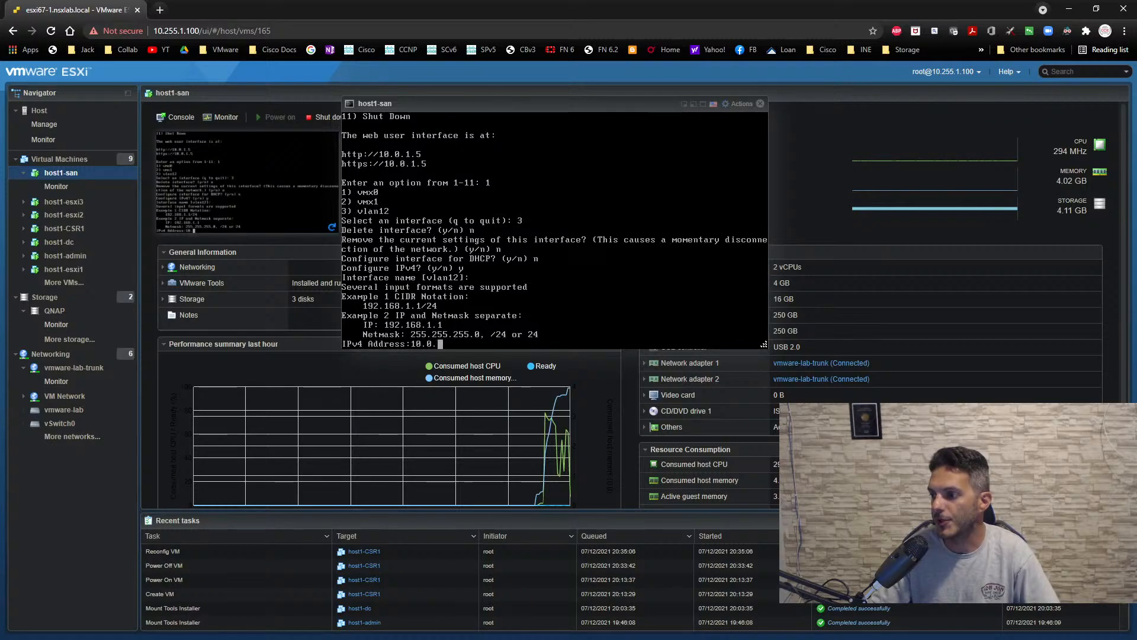
type("12.5/2")
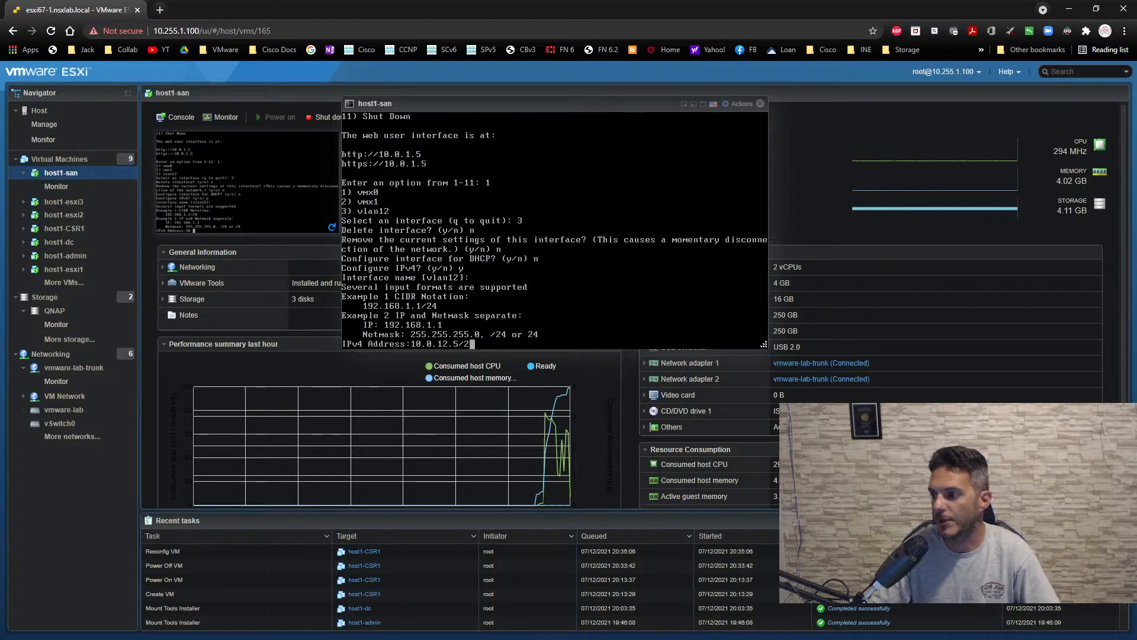
type("4")
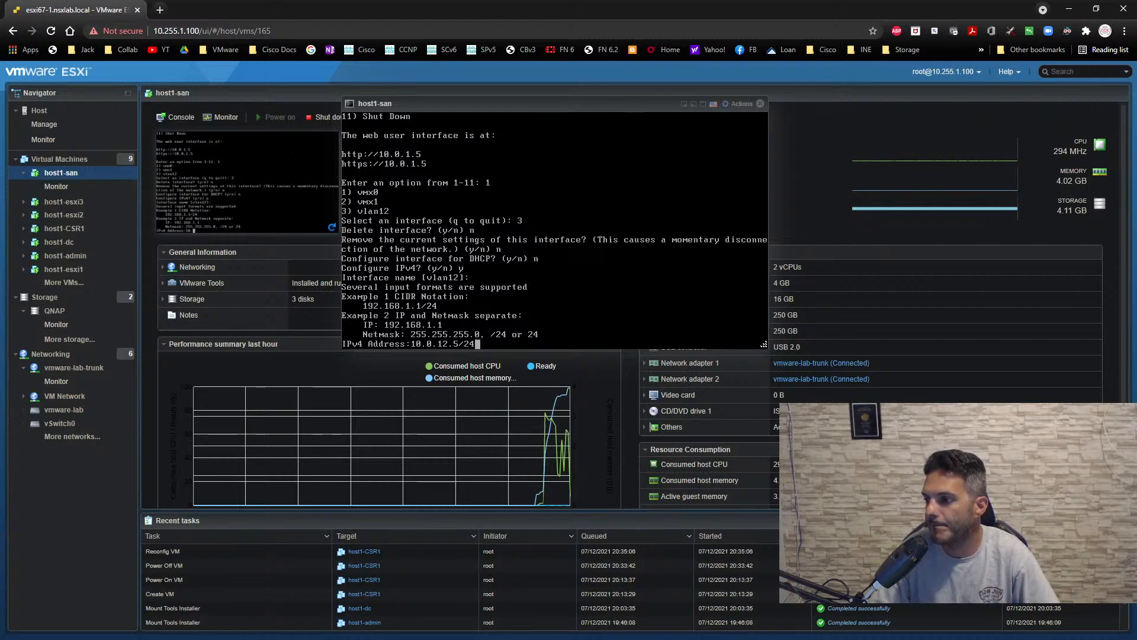
key("Return")
type("n")
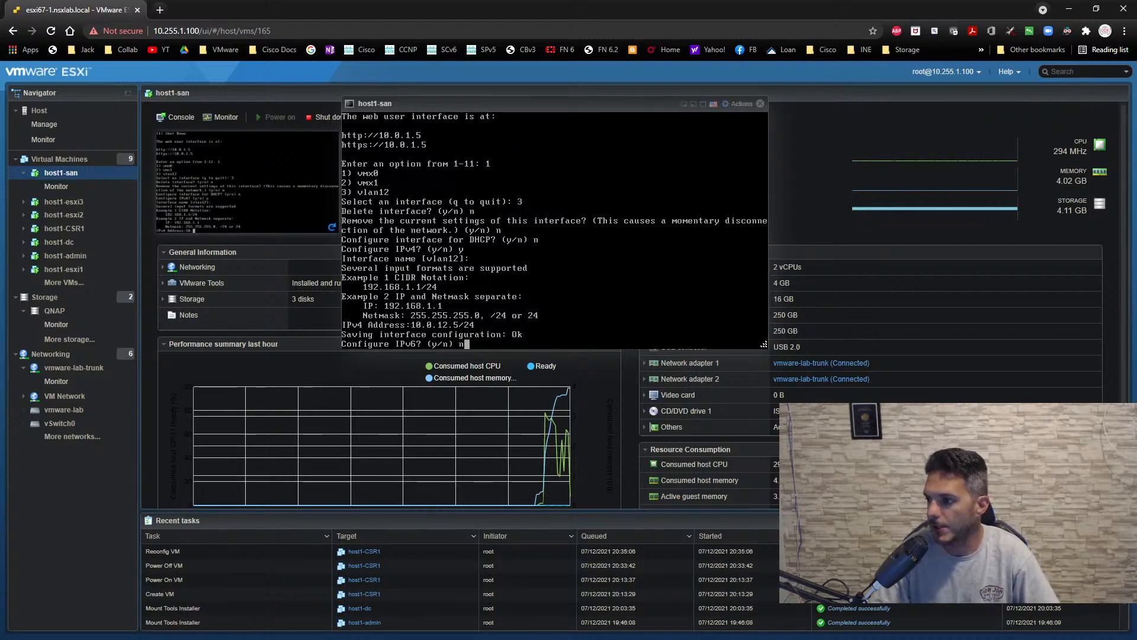
key("Return")
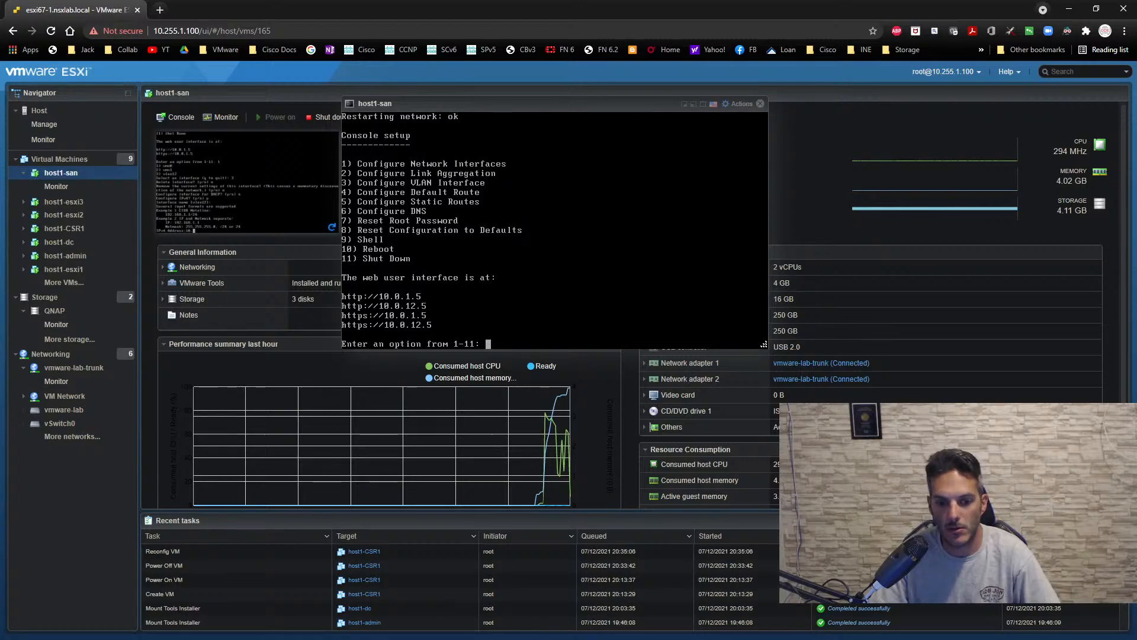
- Switch to the 10.255.1.71 remote desktop session in full screen and open Microsoft Edge there
key("alt+Tab")
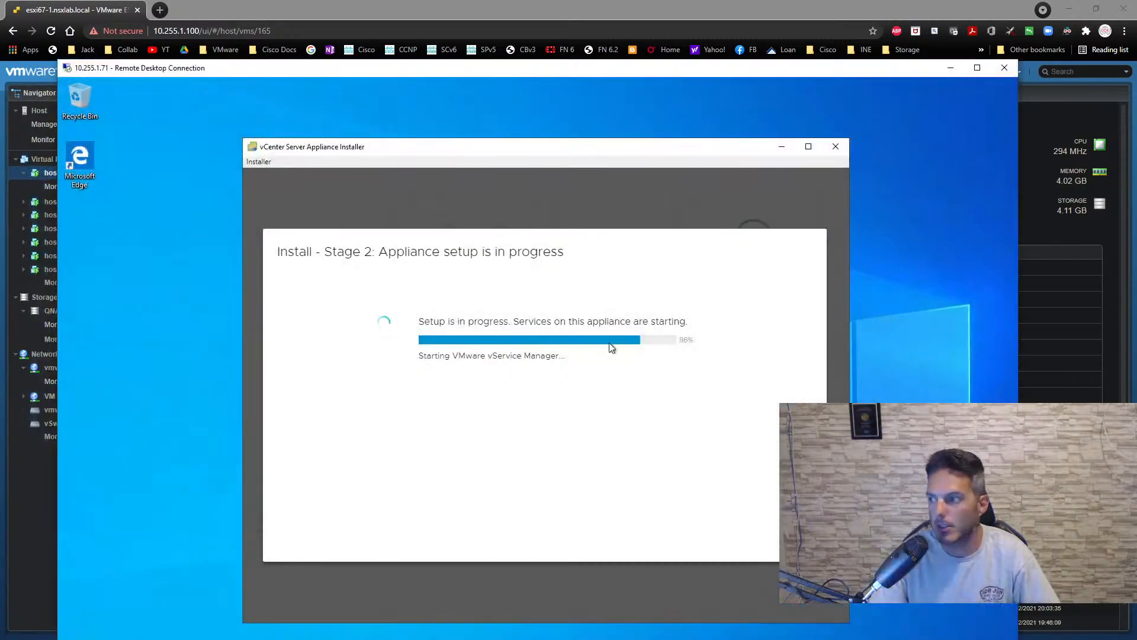
double_click(393, 68)
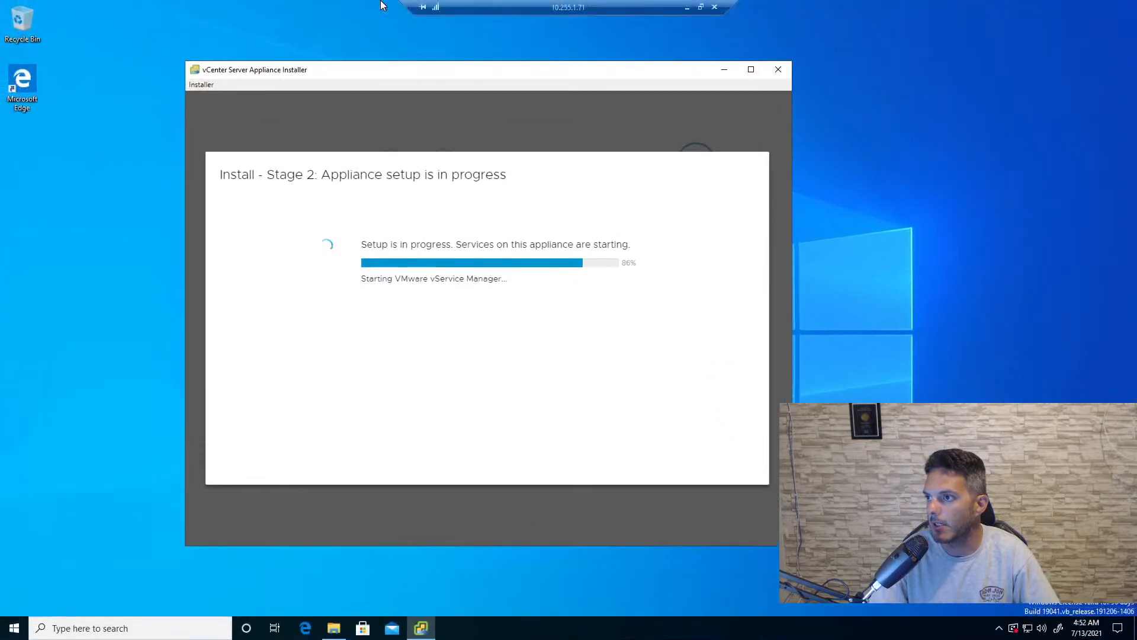
left_click(306, 628)
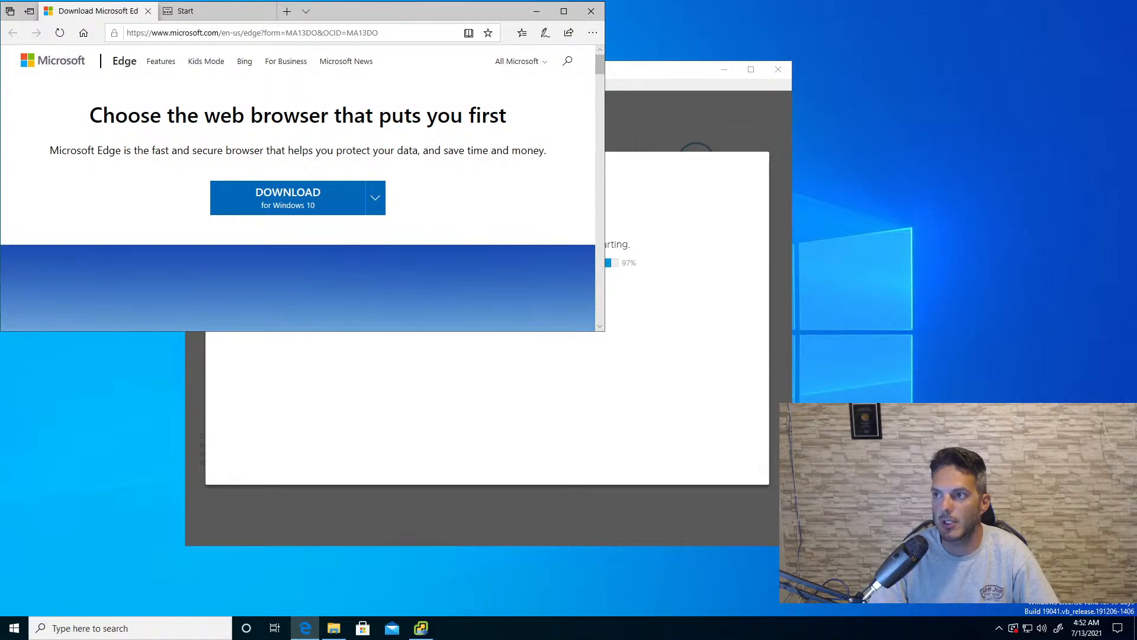
- Go to google.com and accept the recommendation to switch to Chrome to reach its download page
left_click(216, 32)
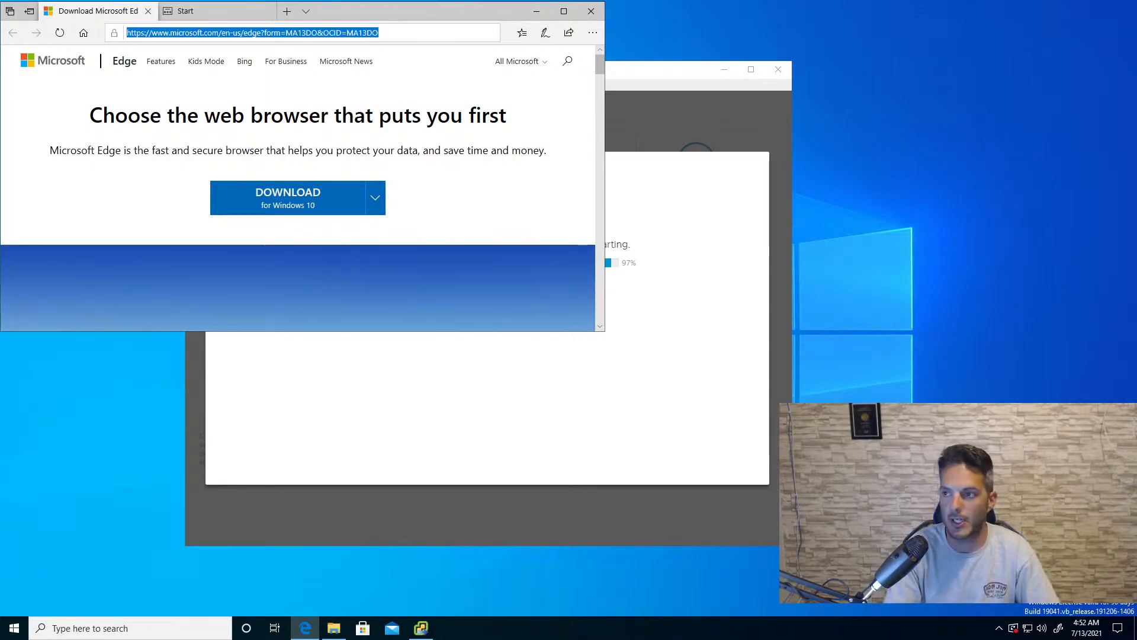
type("google.com")
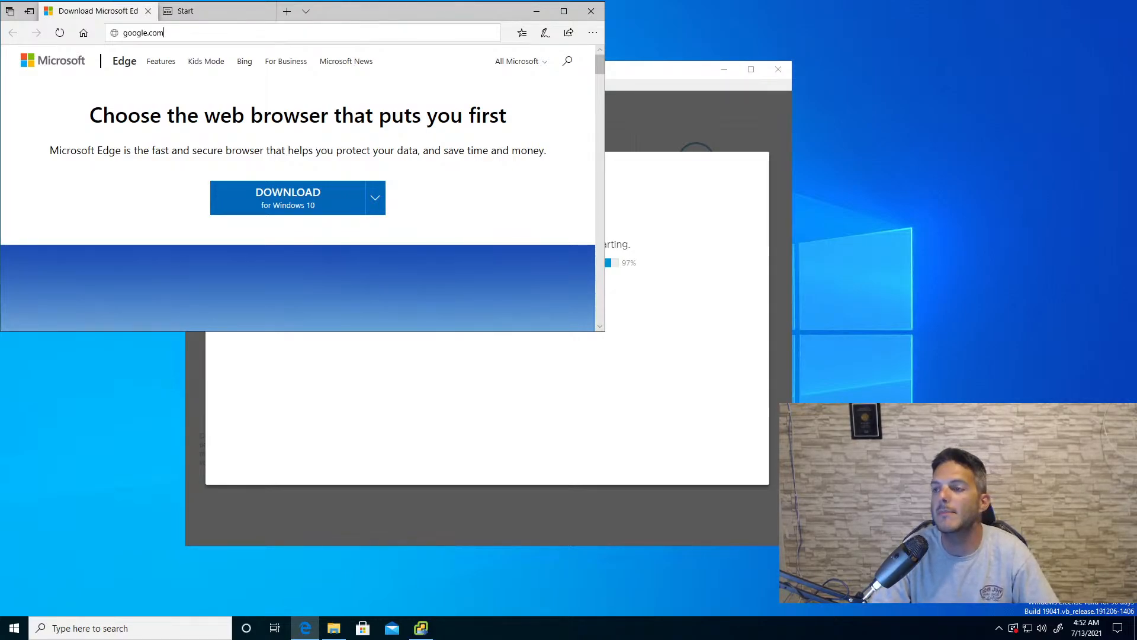
key("Return")
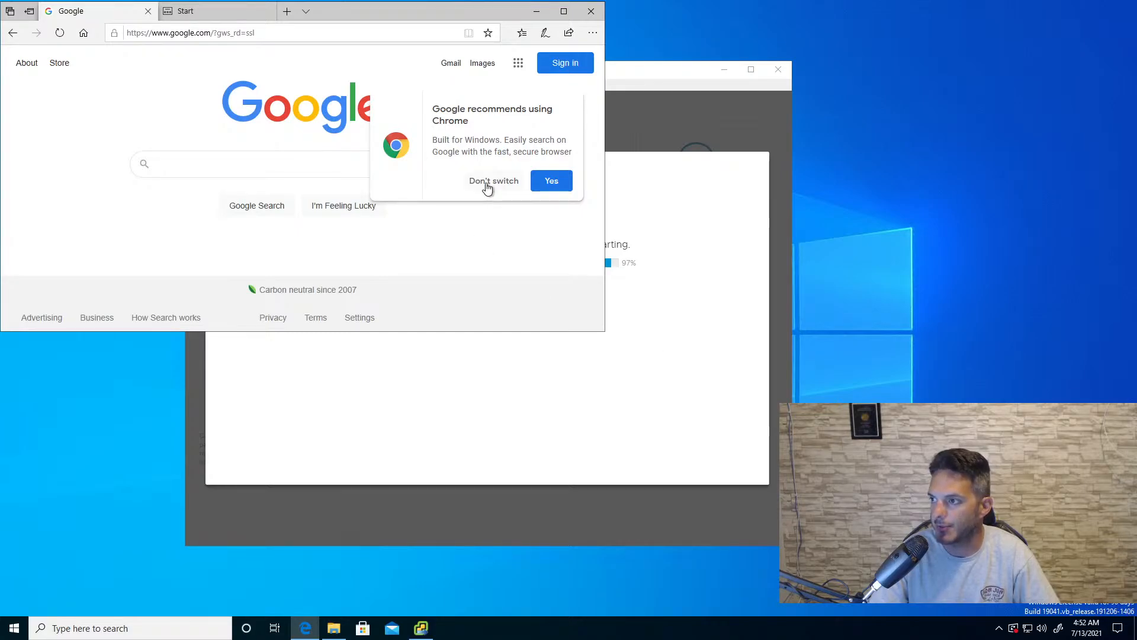
left_click(539, 184)
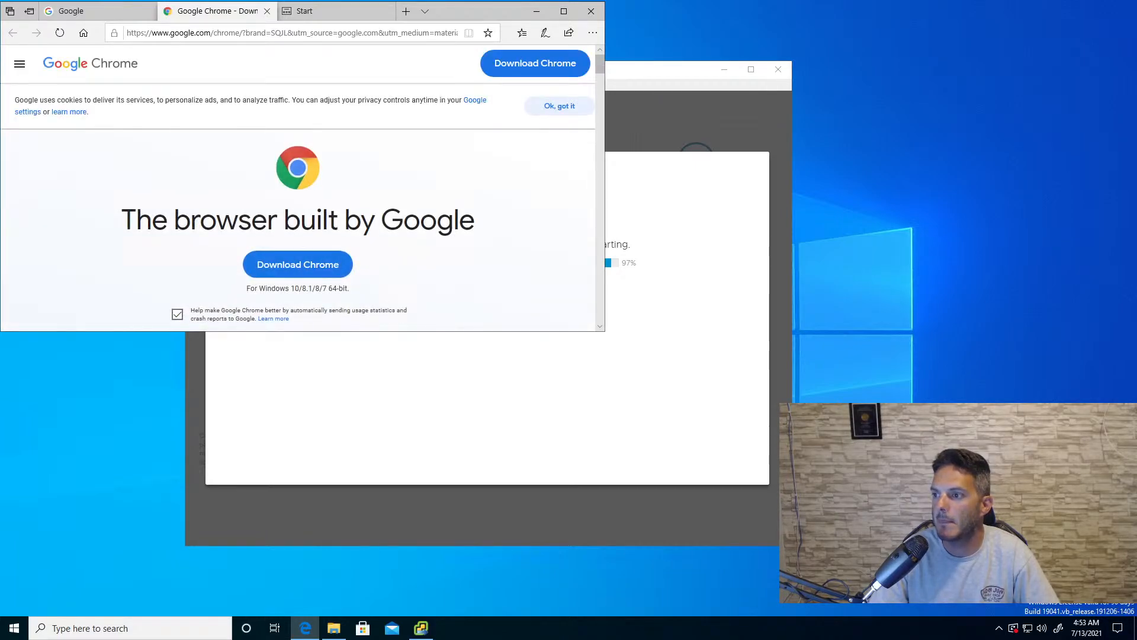
- Download Chrome, run ChromeSetup.exe, and bring the installer's progress window to the front
left_click(289, 271)
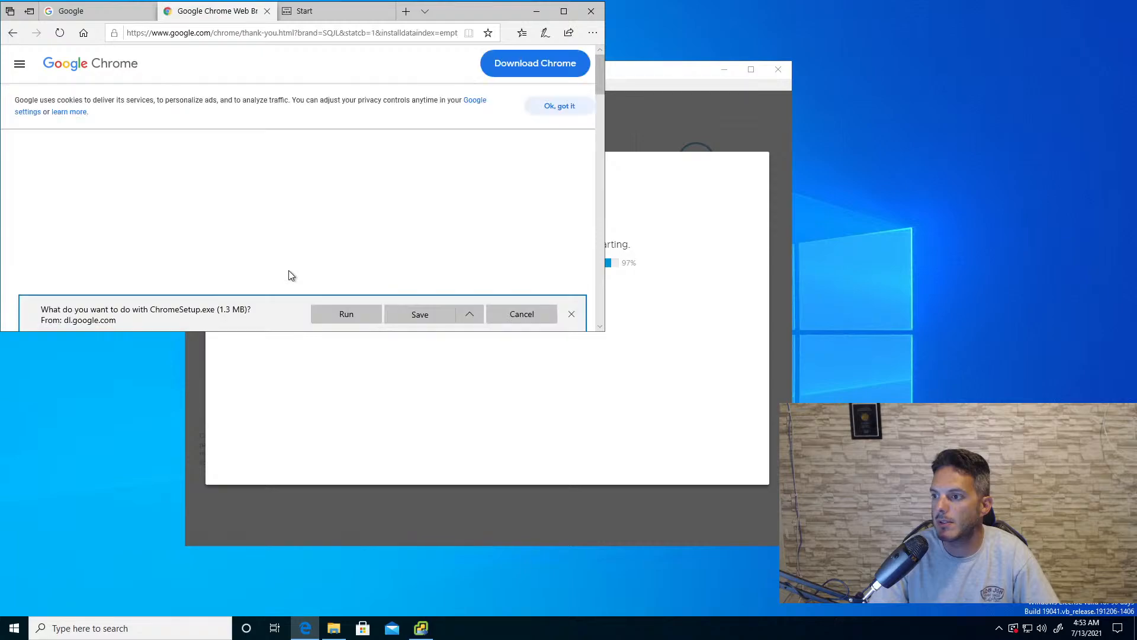
left_click(331, 310)
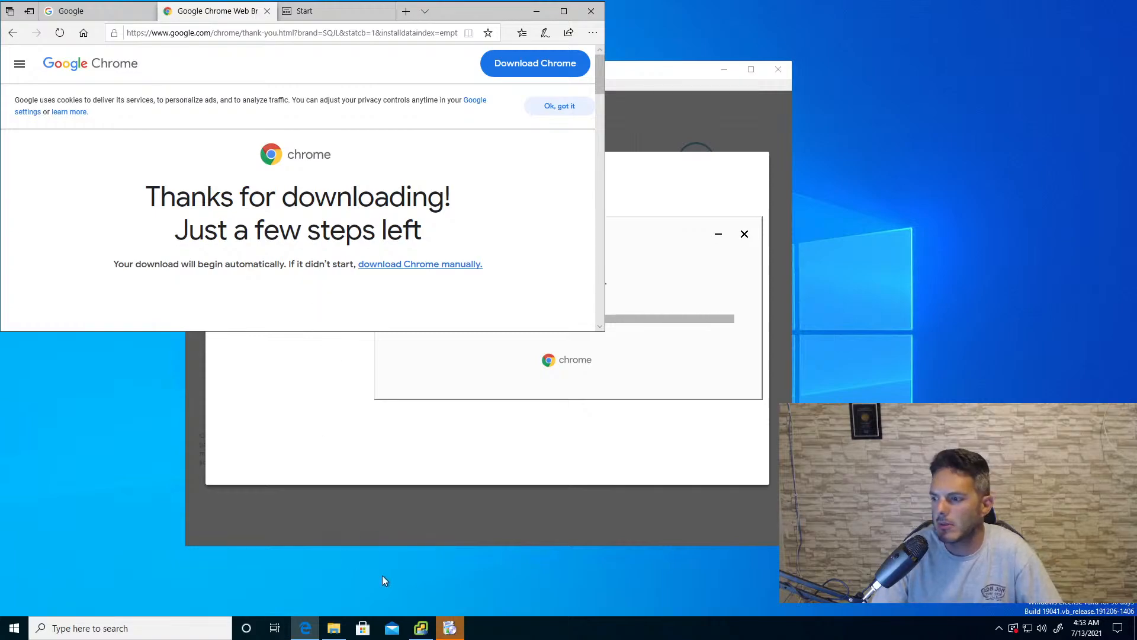
left_click(449, 631)
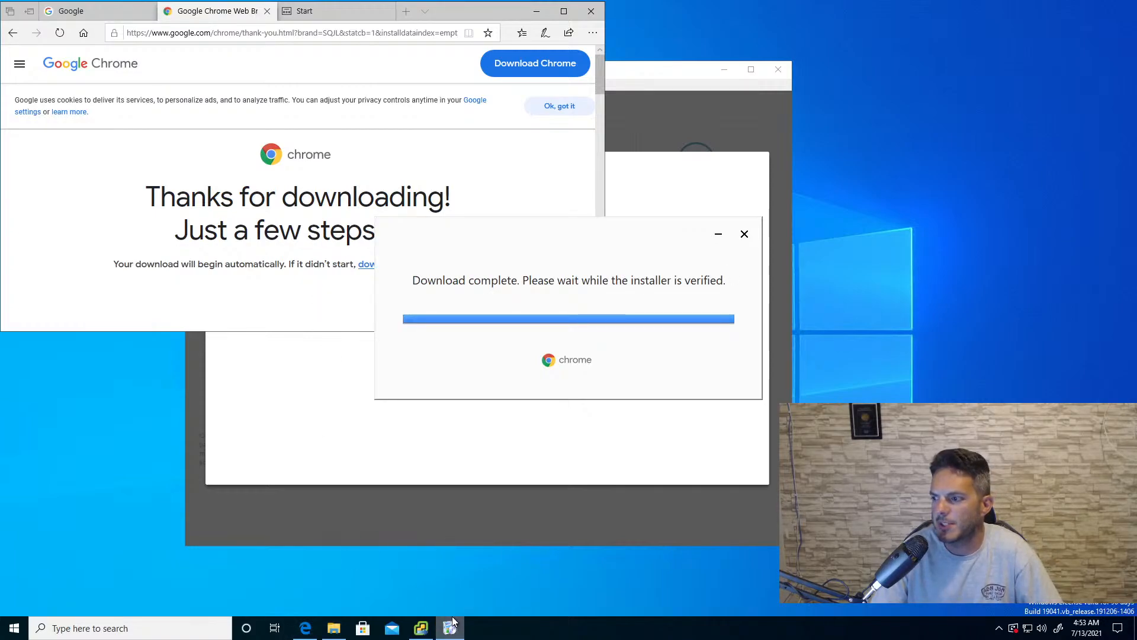
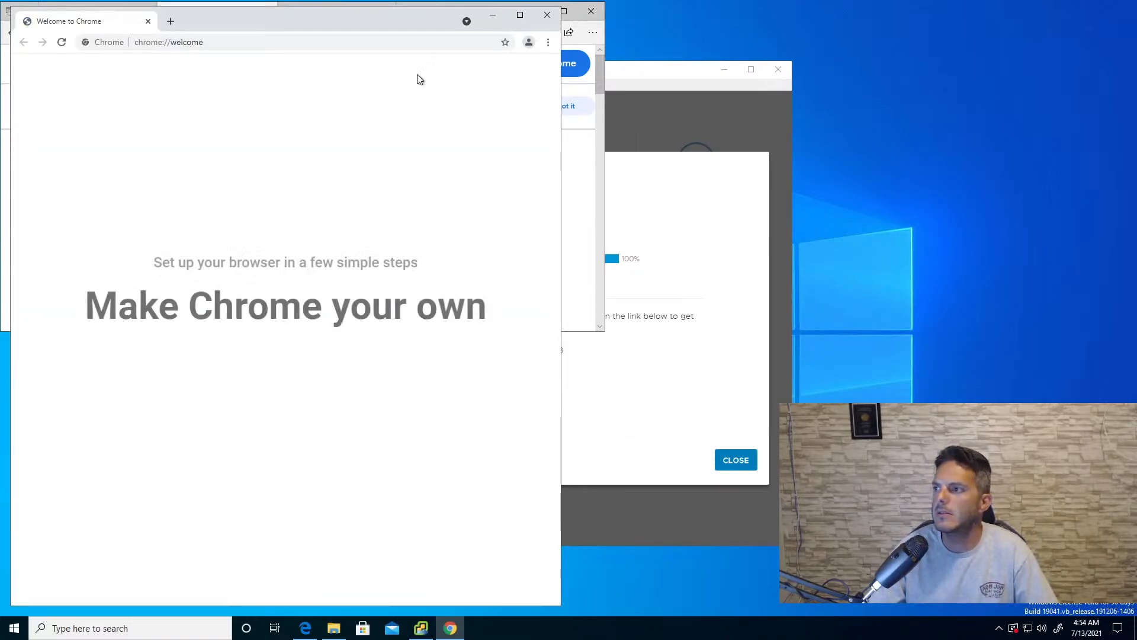
- Close Microsoft Edge with all its open tabs and pin Chrome to the taskbar
left_click_drag(422, 16, 433, 80)
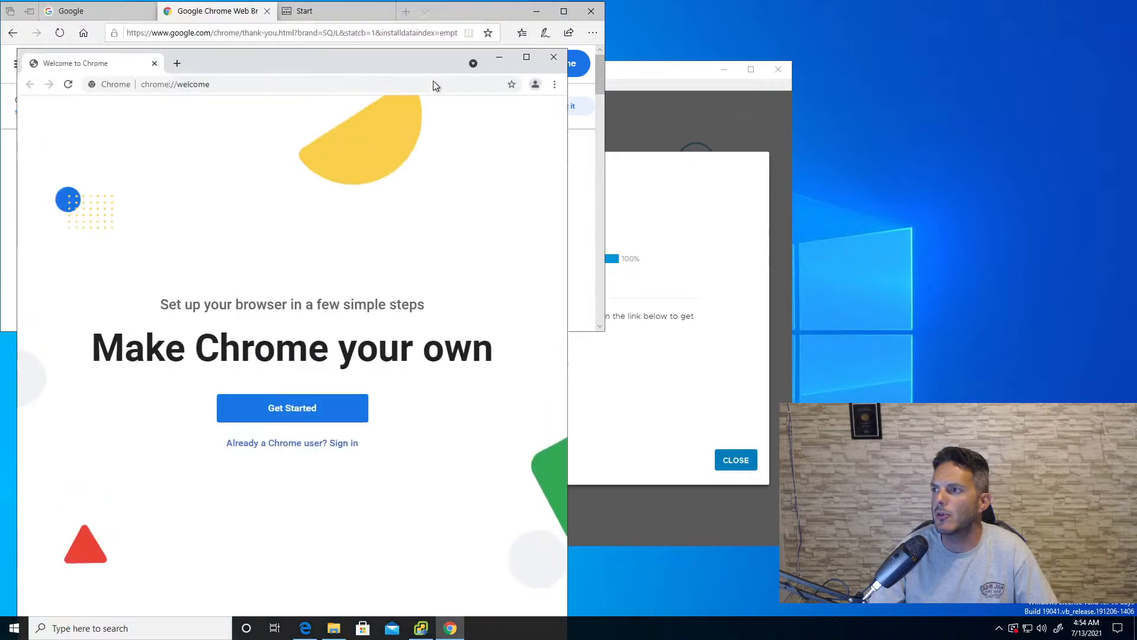
left_click(587, 12)
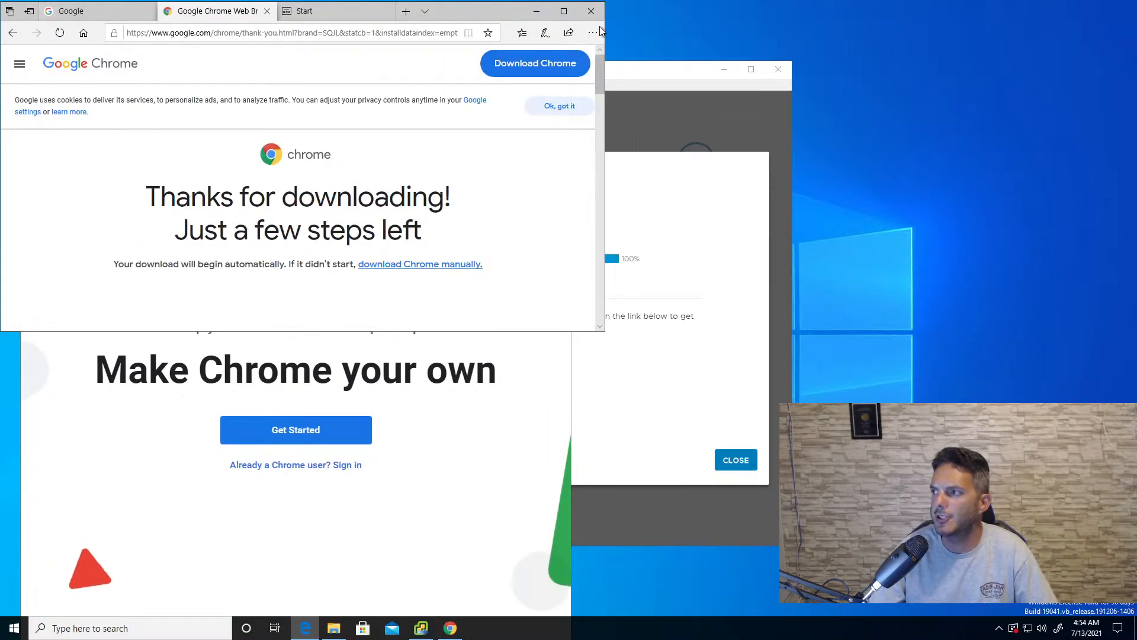
left_click(244, 200)
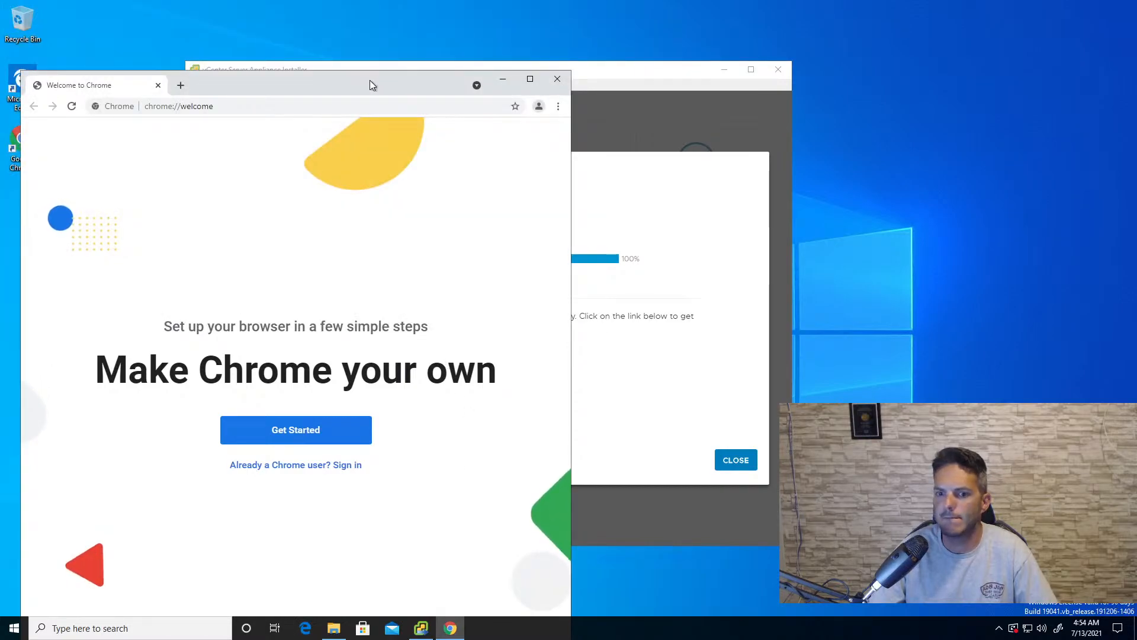
right_click(449, 625)
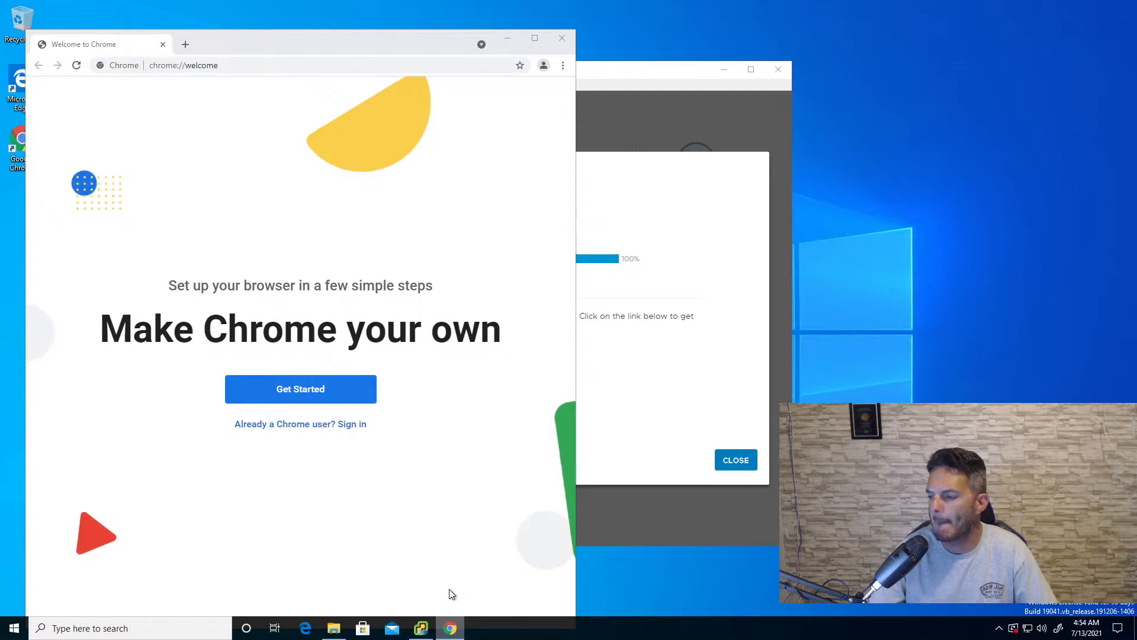
left_click(432, 585)
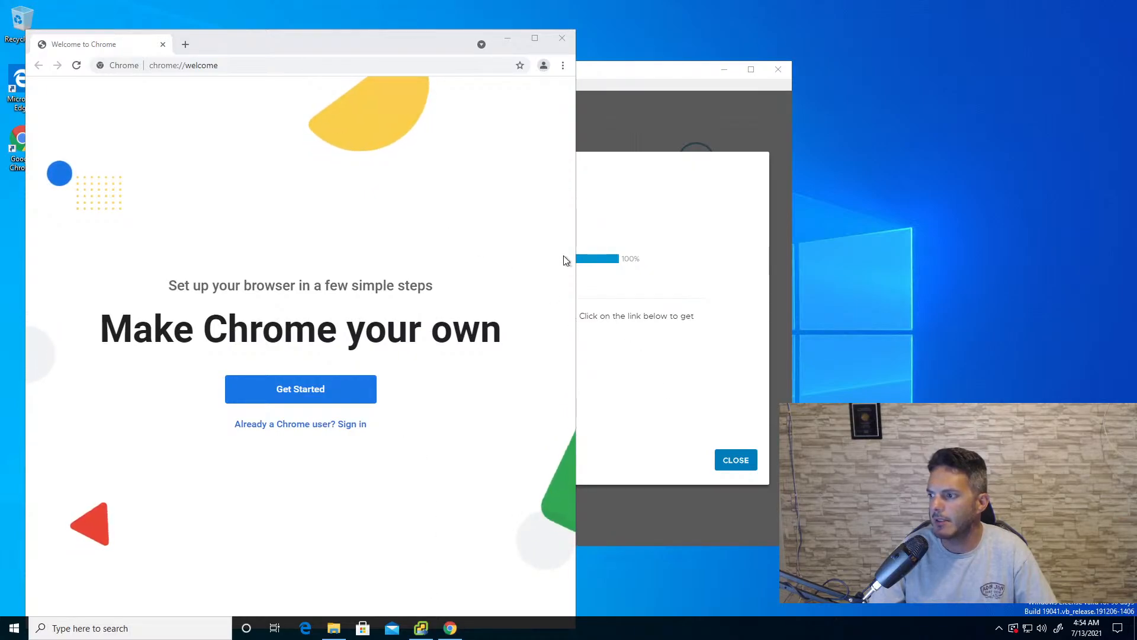
- Close the completed vCenter Server Appliance Installer and open its getting started page in Google Chrome, always using Chrome for such links
left_click(583, 260)
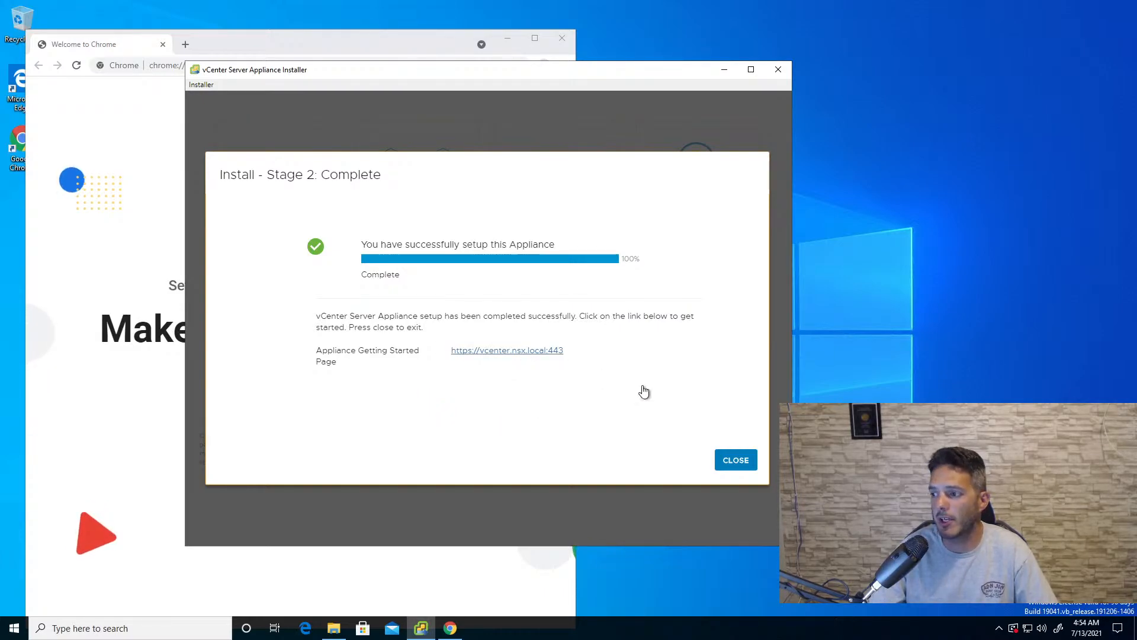
left_click(731, 468)
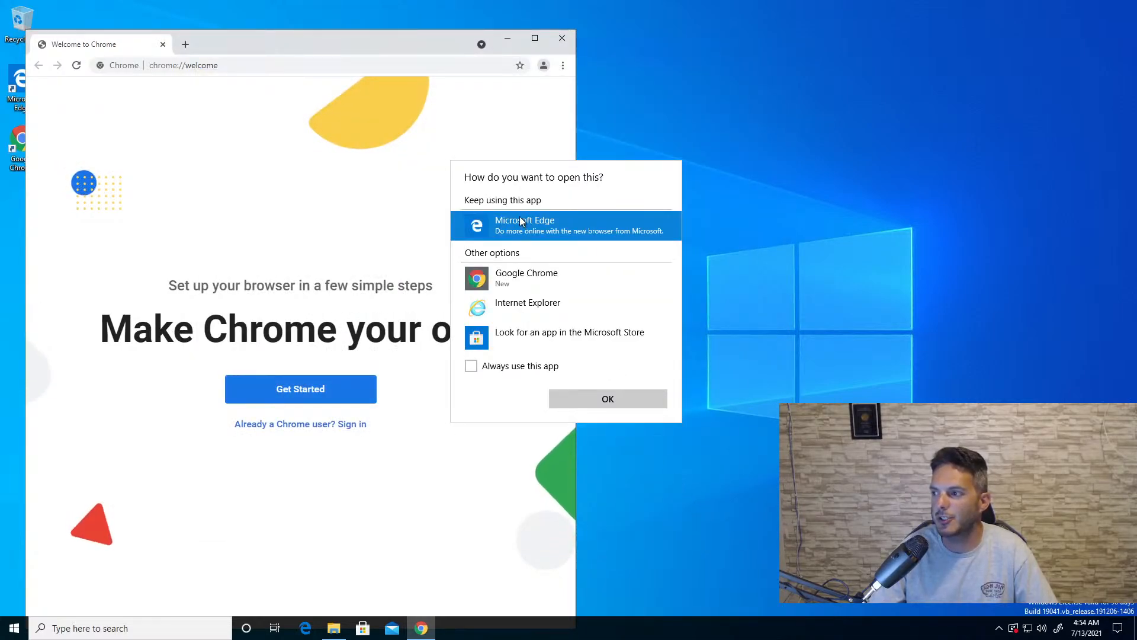
left_click(518, 278)
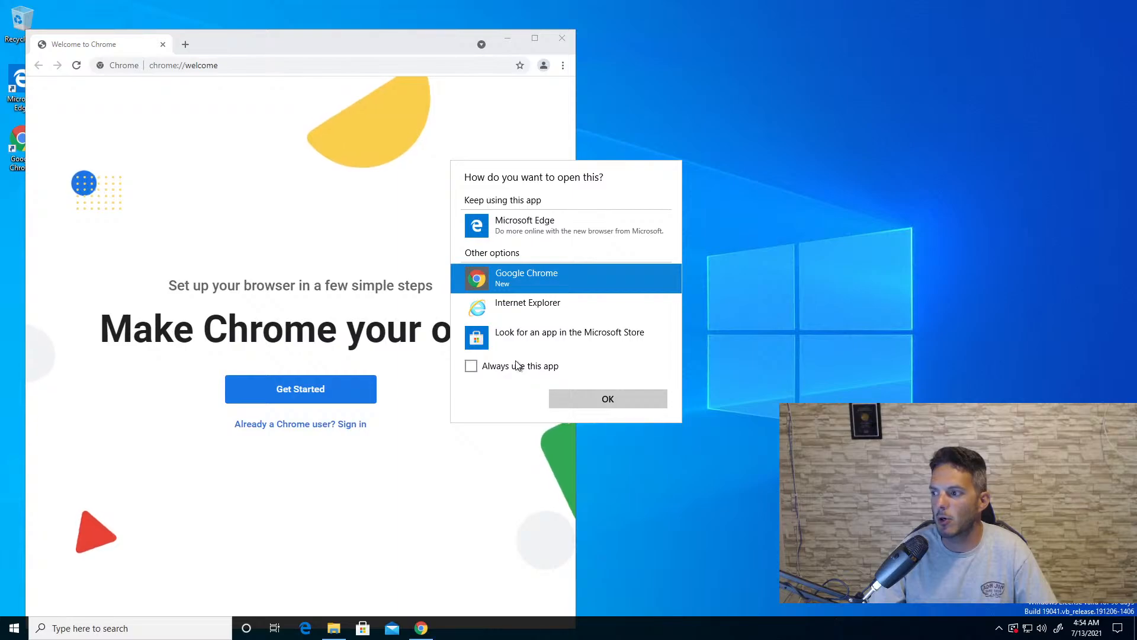
left_click(515, 366)
left_click(605, 401)
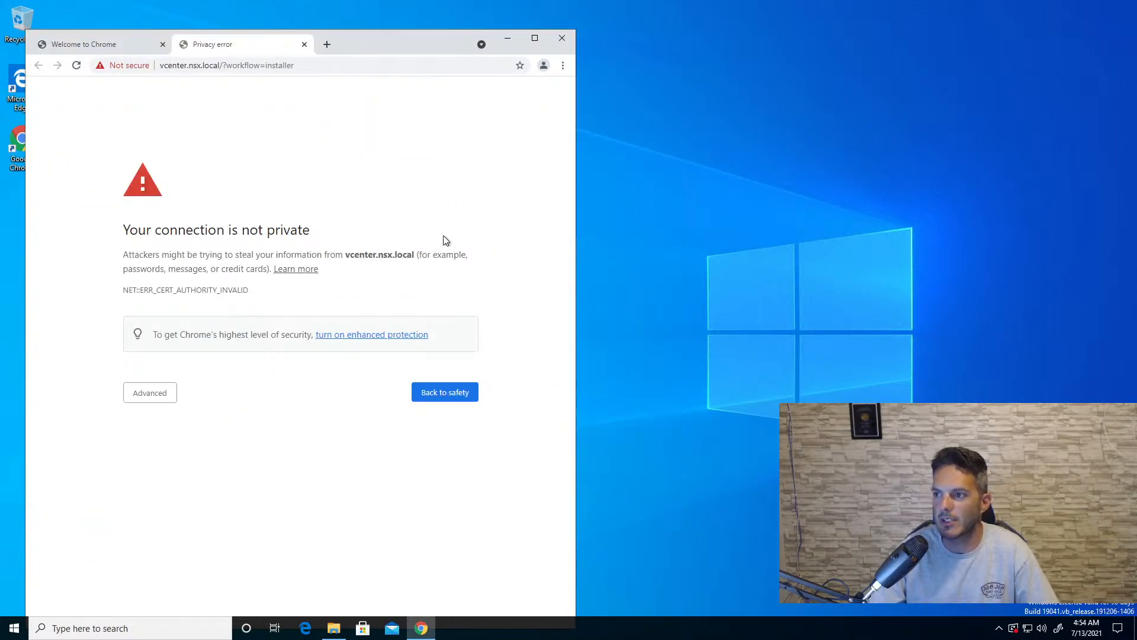
- Proceed past the certificate warning for vcenter.nsx.local and launch the vSphere Client (HTML5)
left_click(151, 403)
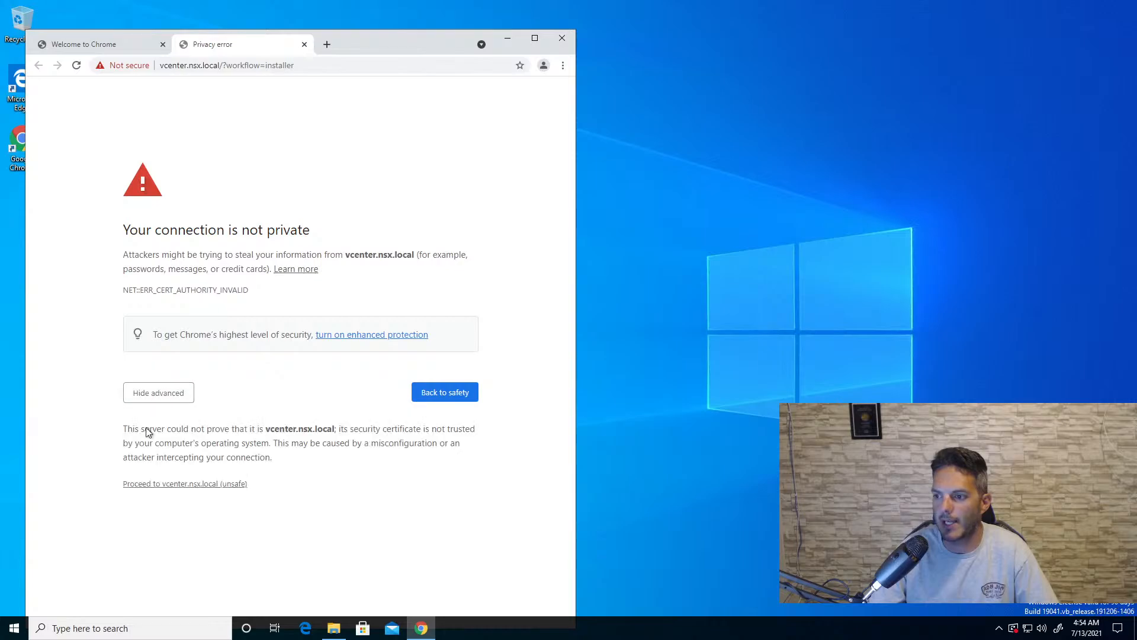
left_click(167, 487)
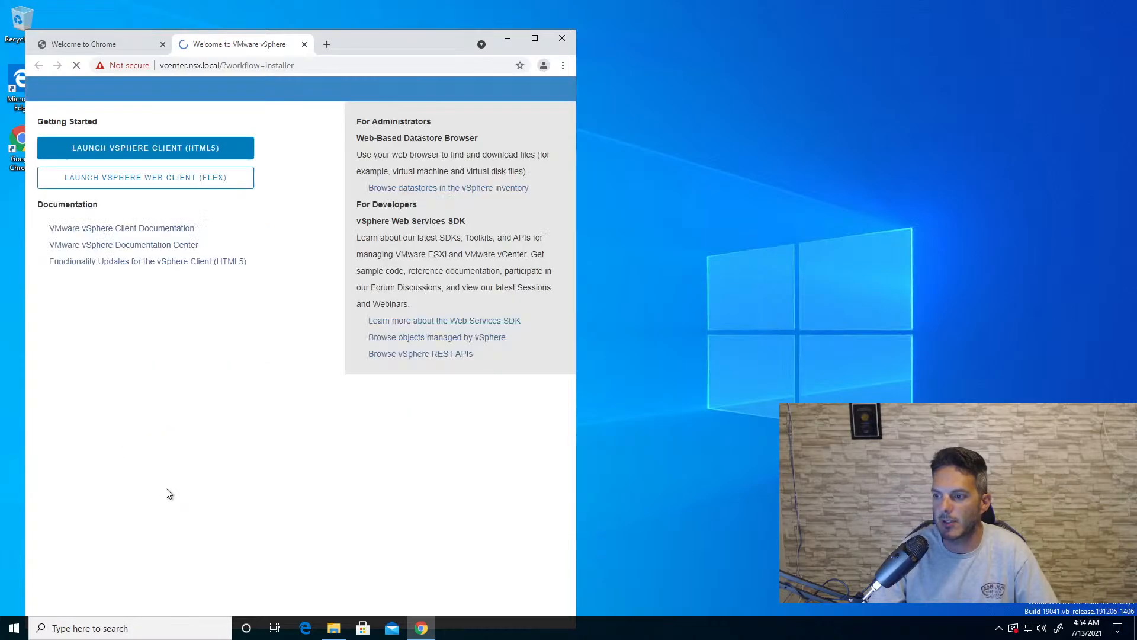
left_click(220, 146)
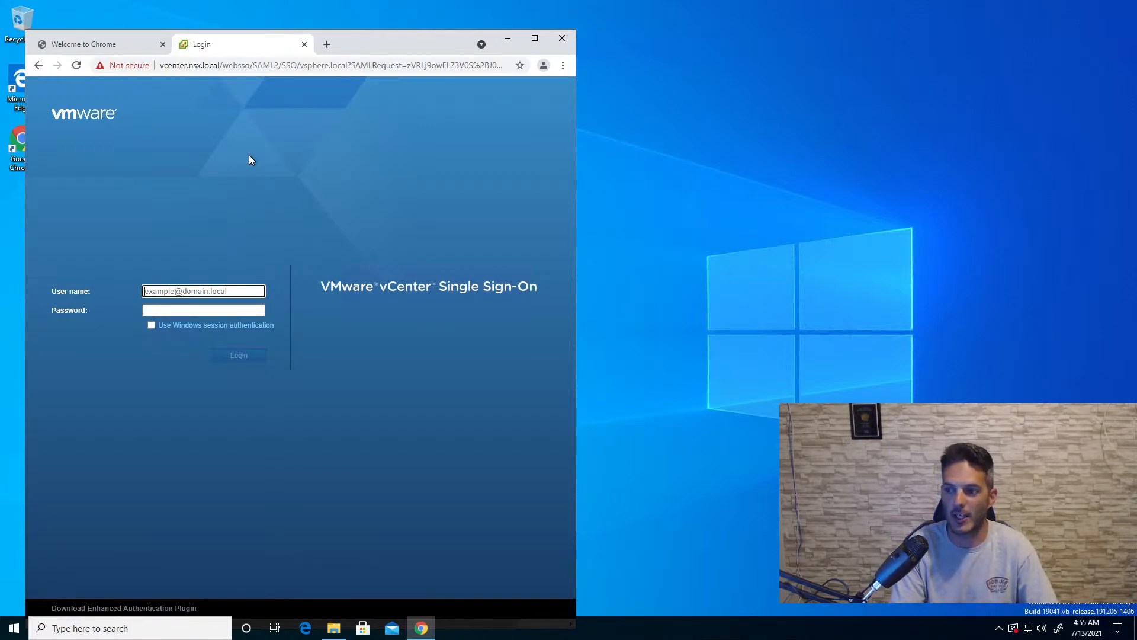
- Log in to vCenter Single Sign-On with the vsphere.local administrator user name and the account password
type("adminis")
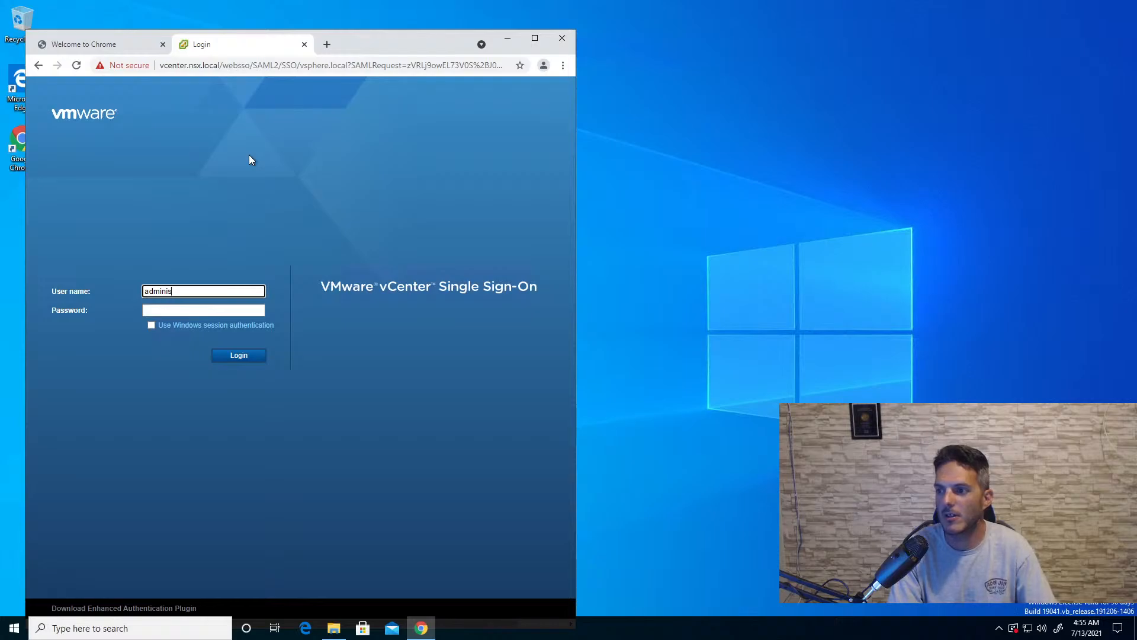
type("trator@v")
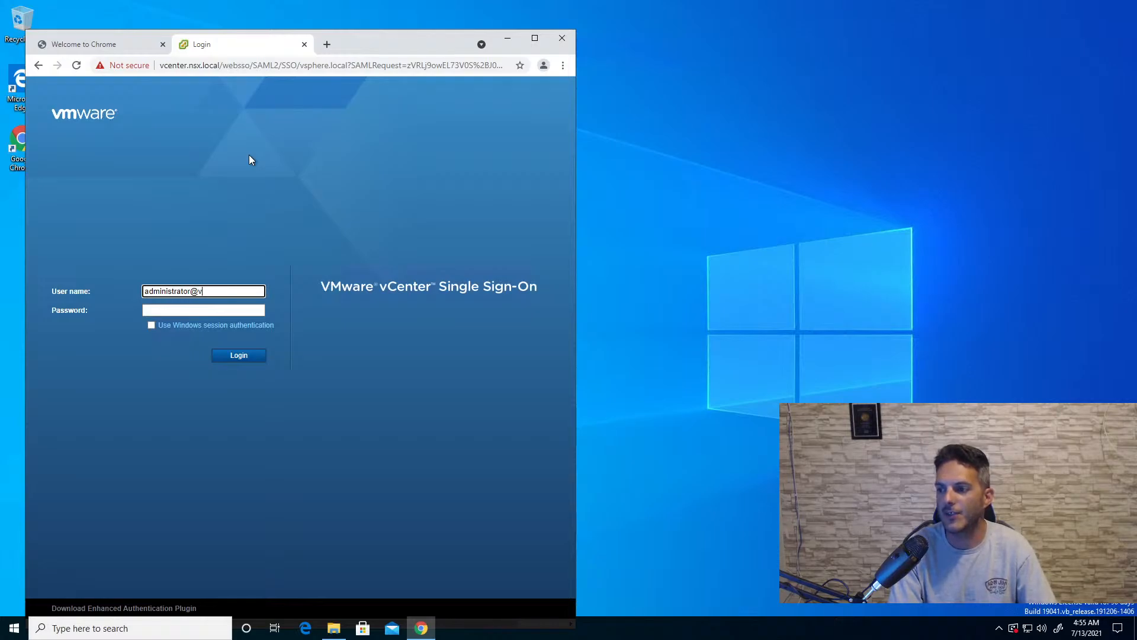
type("sphere.local")
key("Tab")
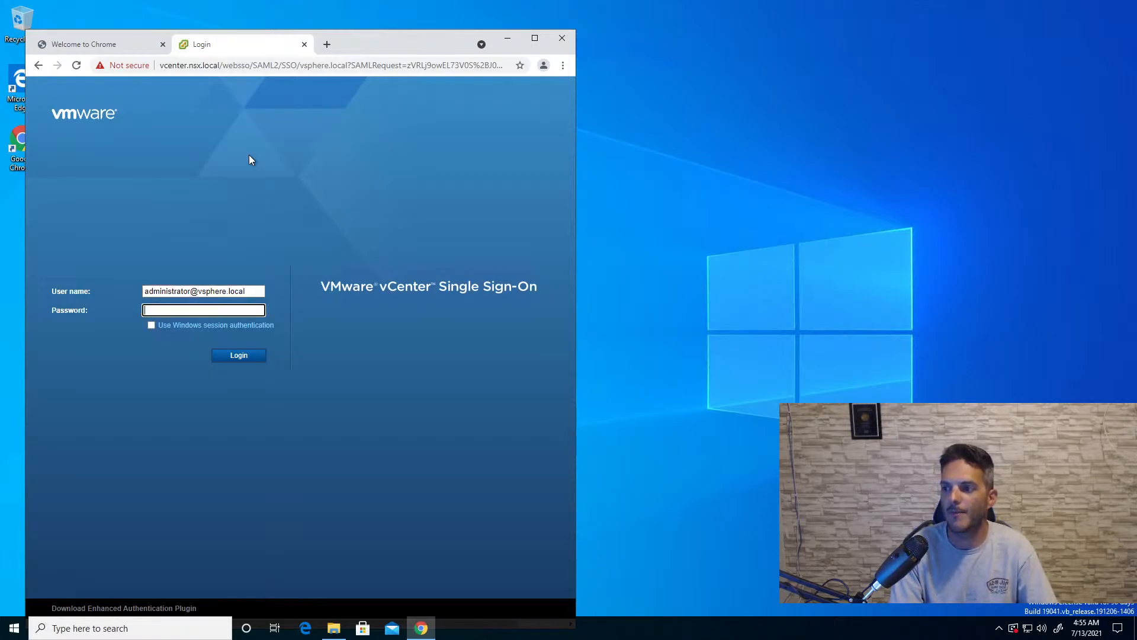
type("••••••••")
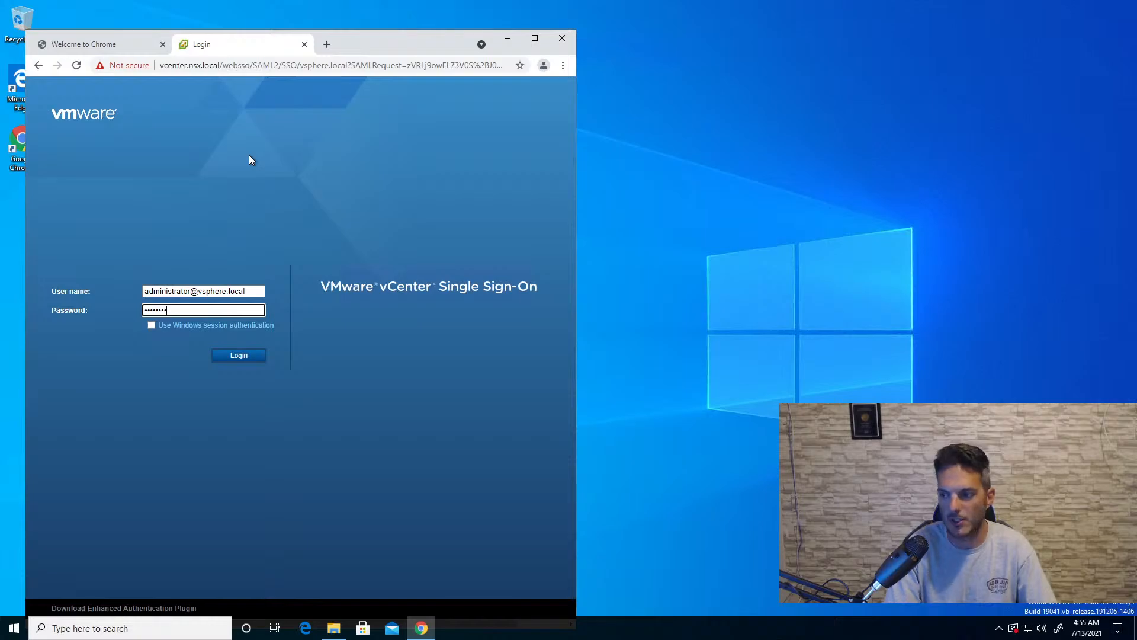
left_click(217, 356)
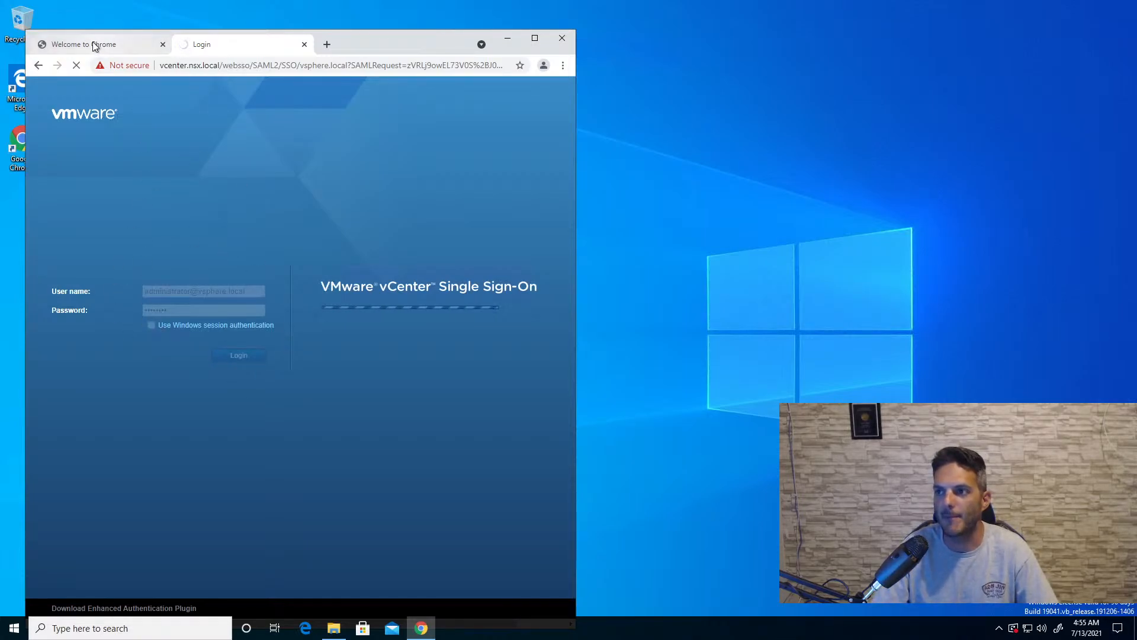
left_click(140, 45)
left_click(203, 65)
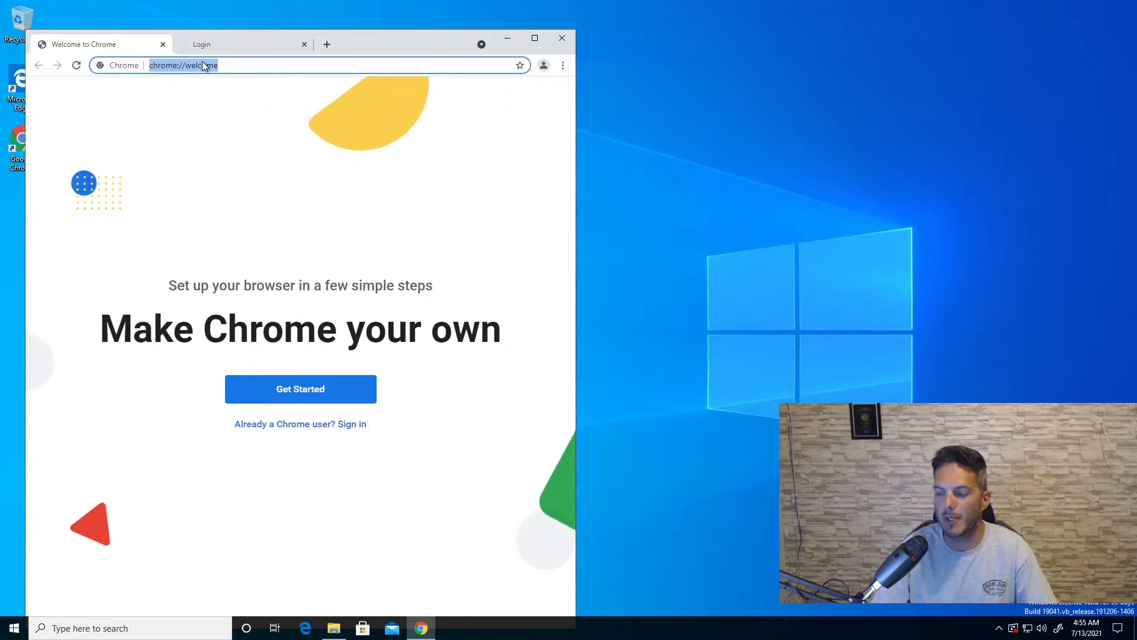
type("h")
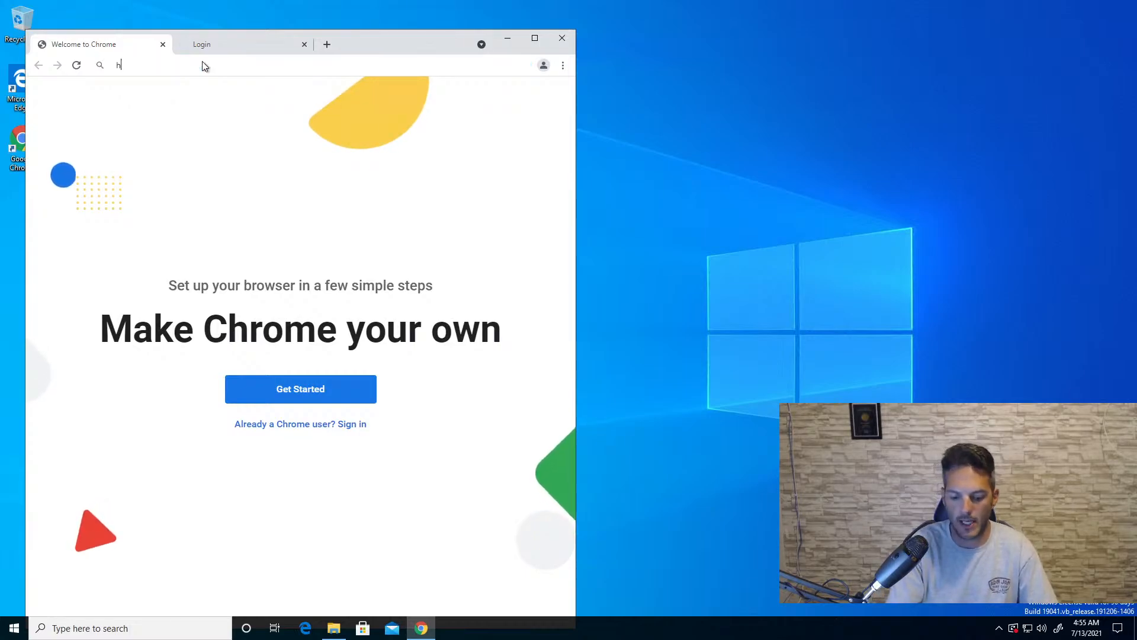
type("ttps://")
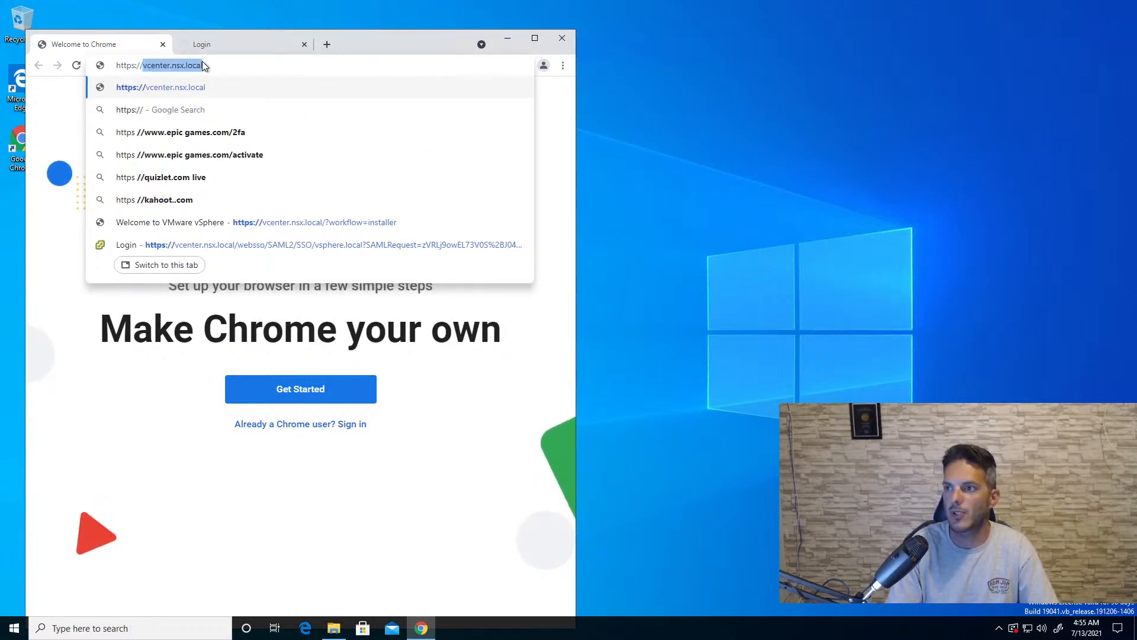
type("10")
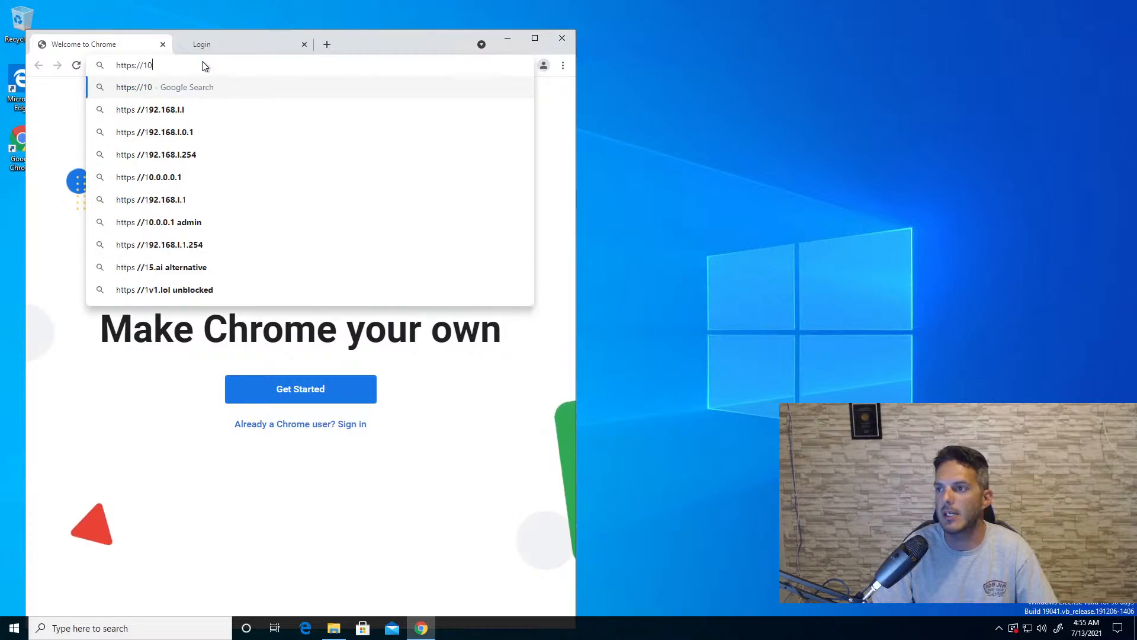
type(".0.1.5")
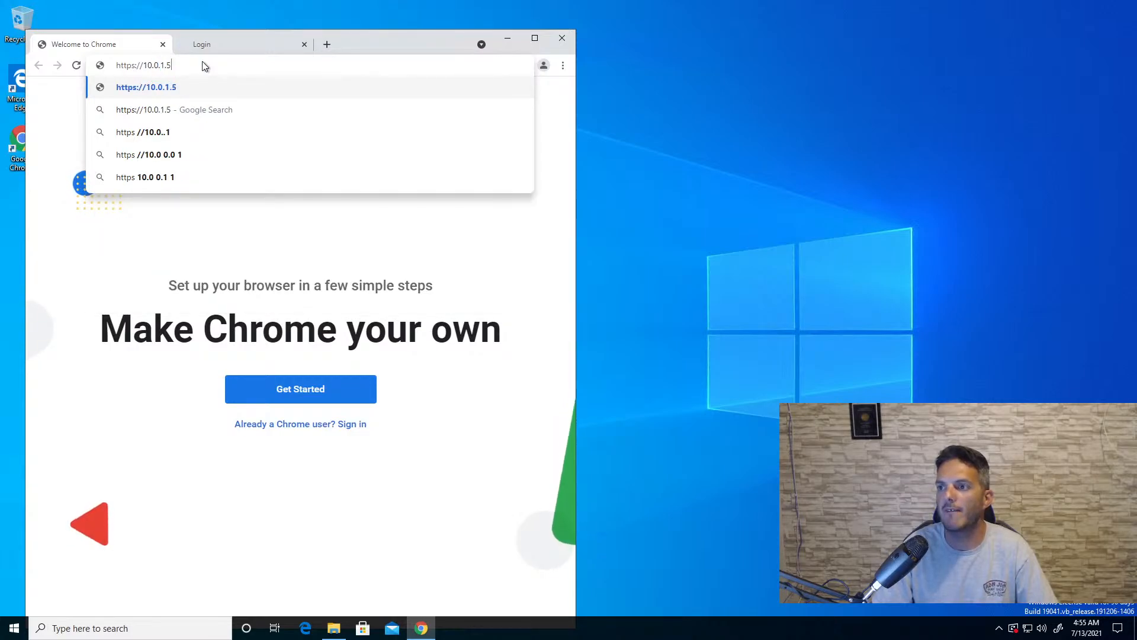
key("Return")
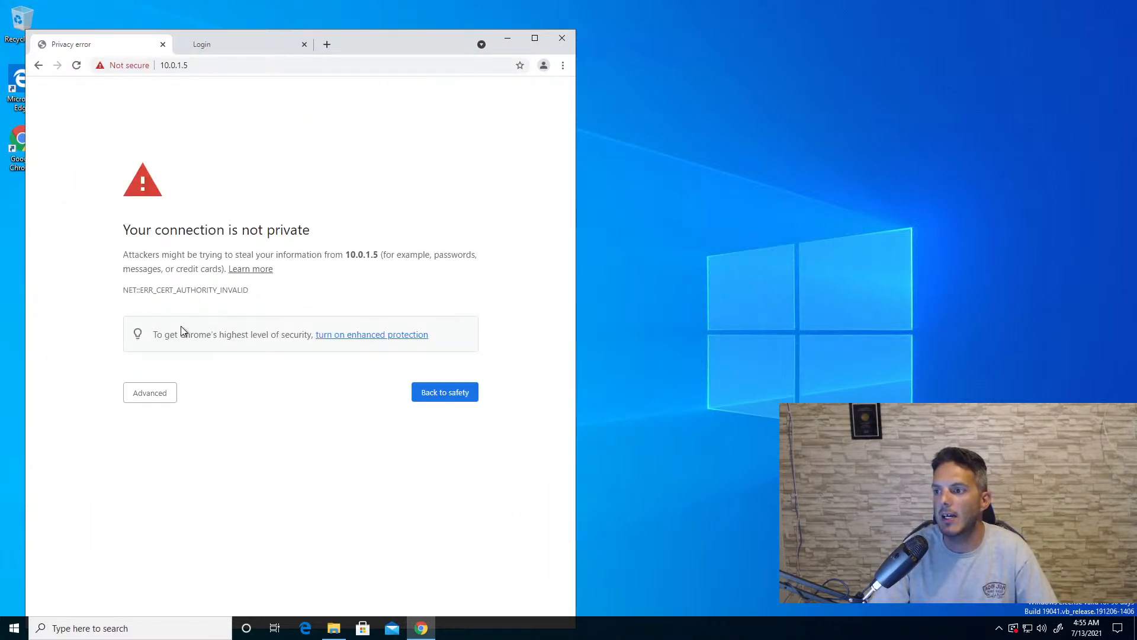
left_click(152, 396)
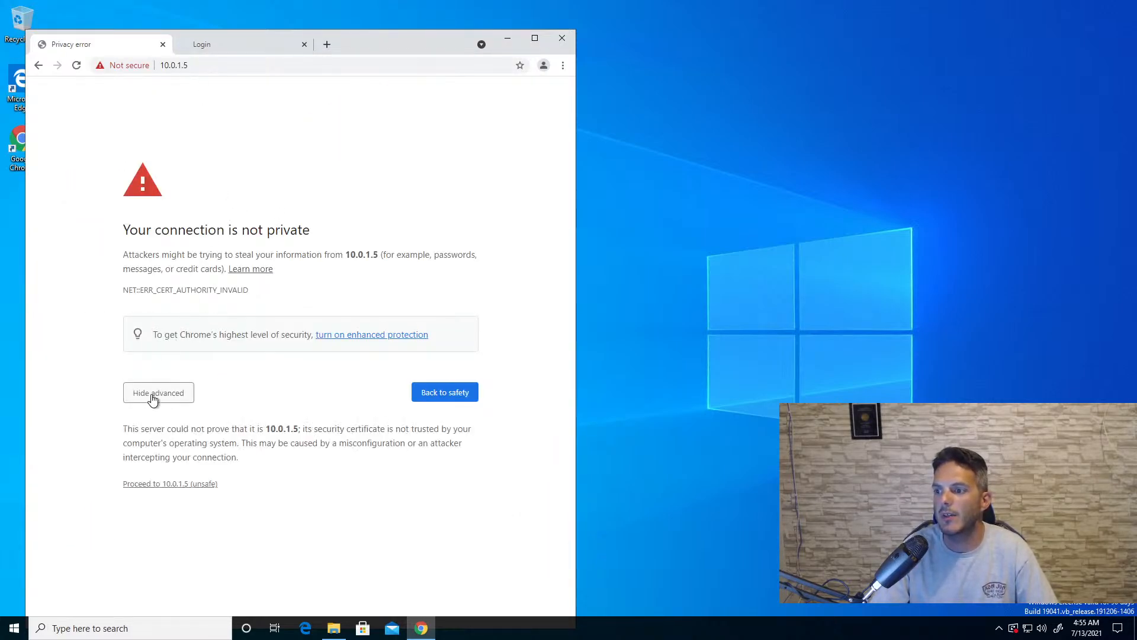
left_click(171, 485)
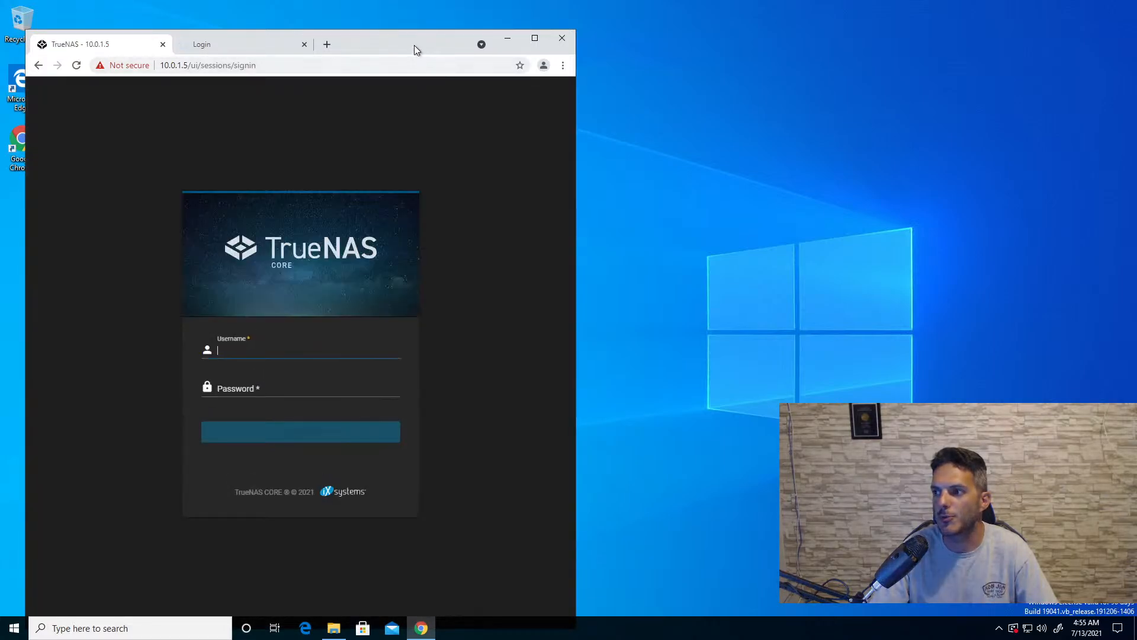
- Maximize the browser window, log in to TrueNAS as root with the account password, and dismiss the welcome dialog
double_click(414, 45)
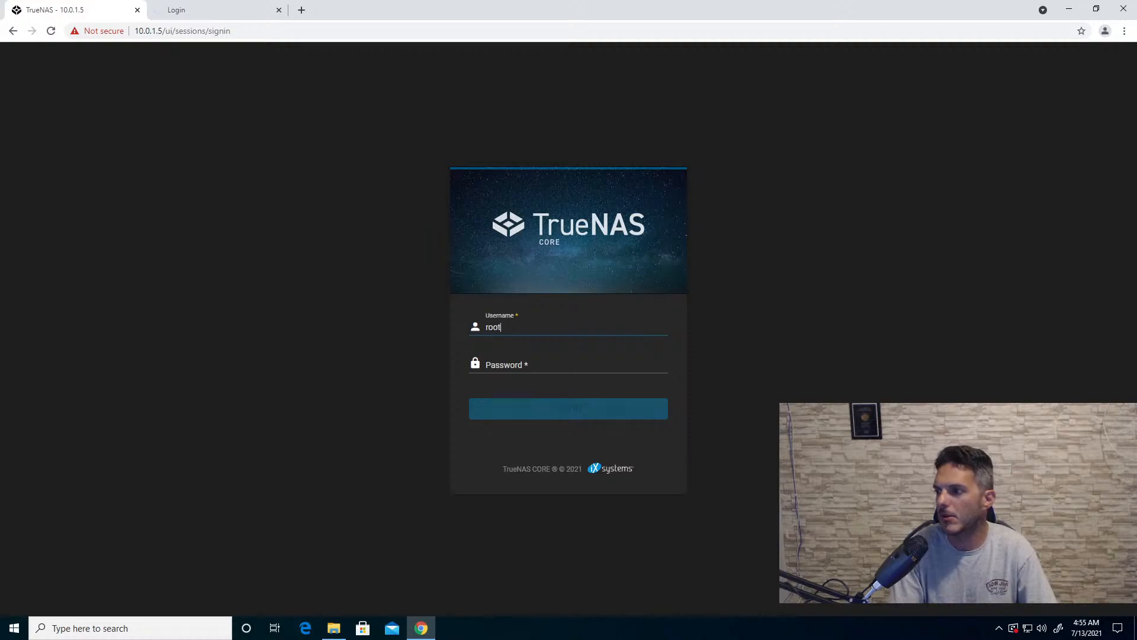
key("Tab")
type("*")
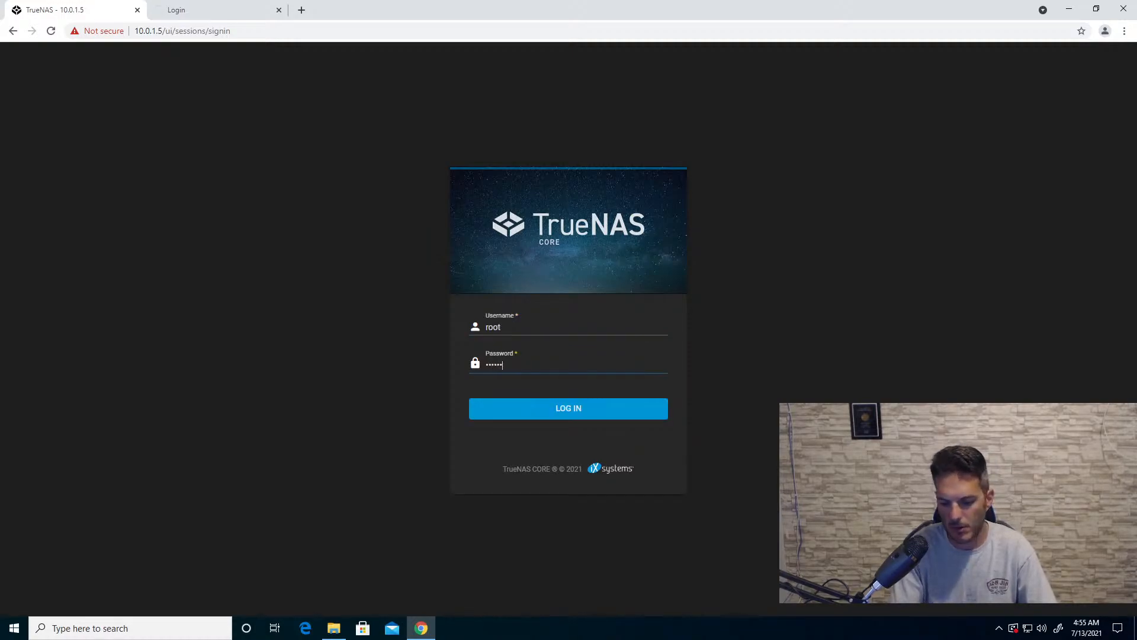
type("*******")
key("Return")
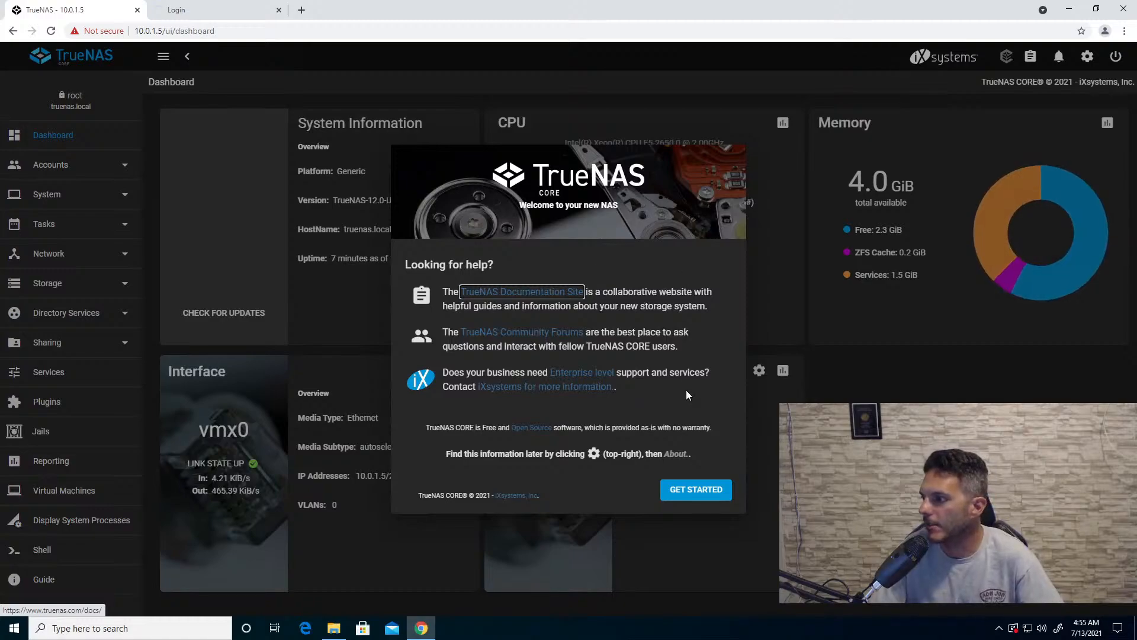
left_click(696, 490)
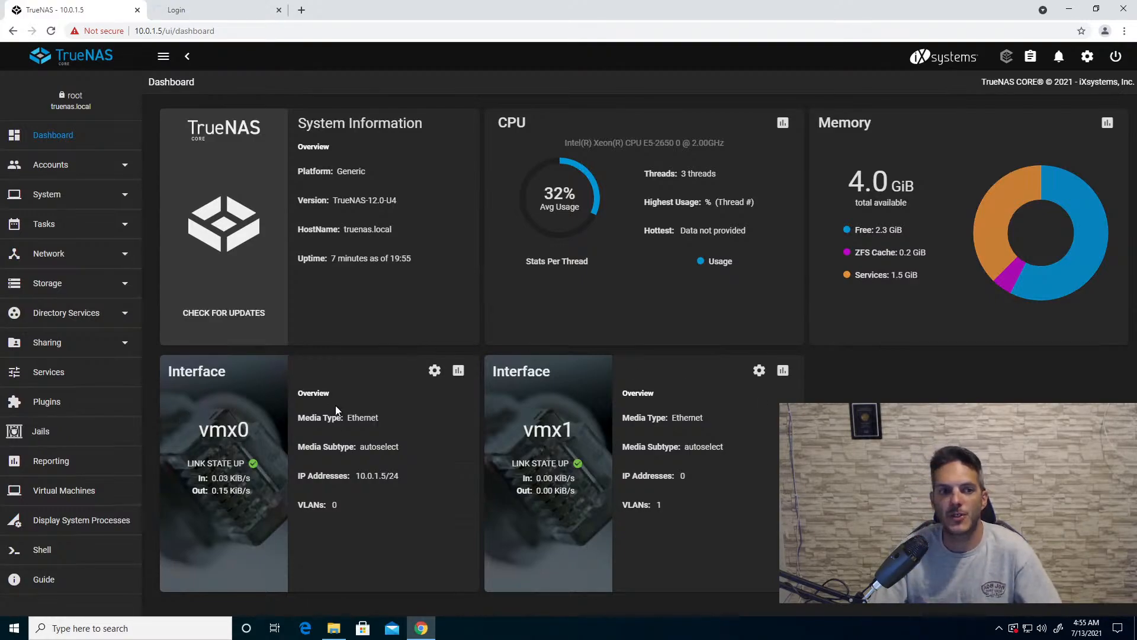
- Start the iSCSI service in TrueNAS and set it to start automatically
left_click(46, 375)
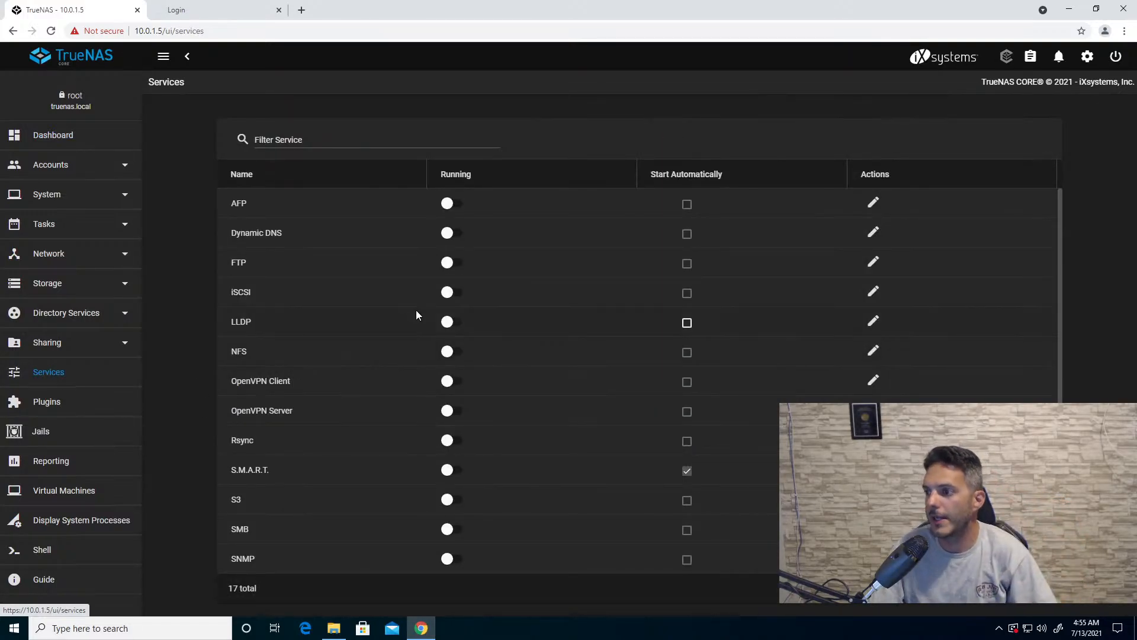
left_click(449, 293)
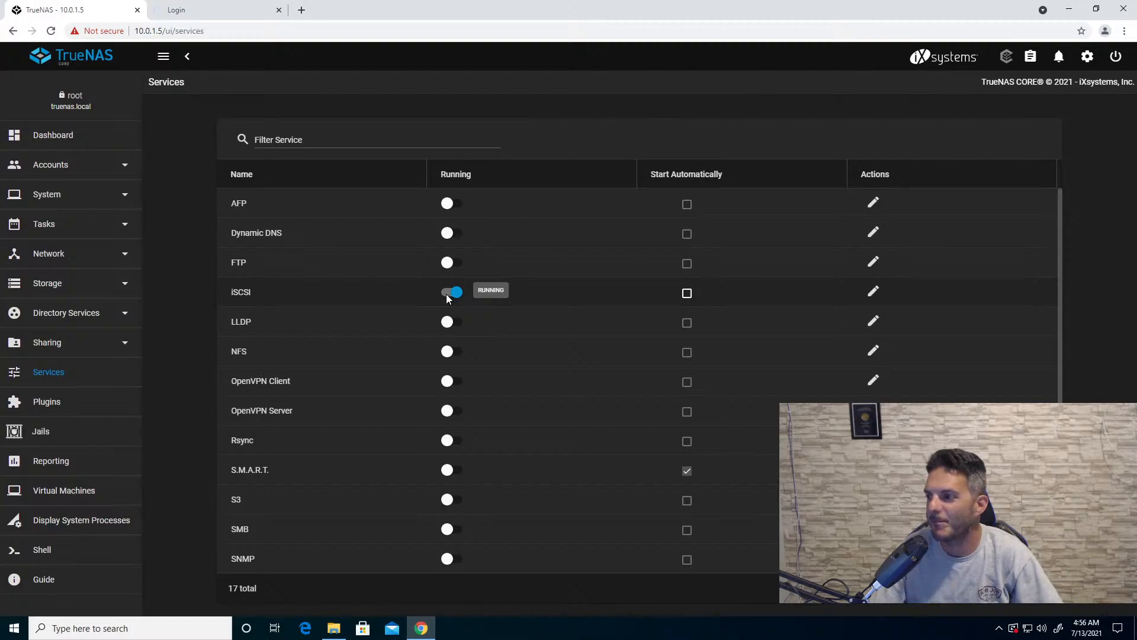
left_click(687, 294)
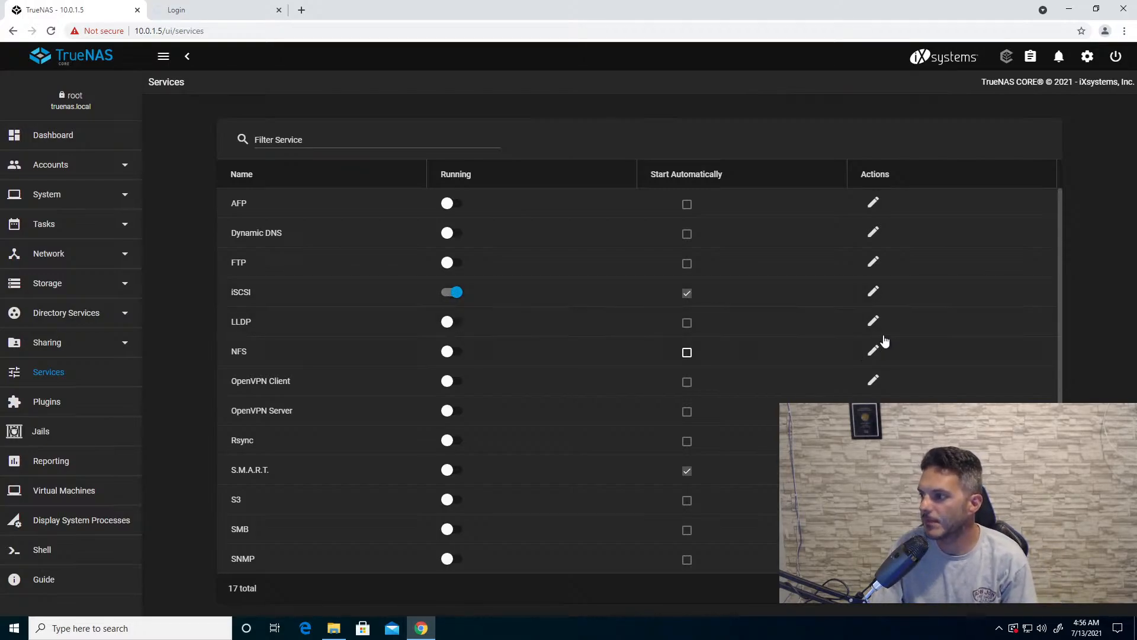
- Start the iSCSI wizard and define a block device named san with extent type Device on disk da1
left_click(872, 294)
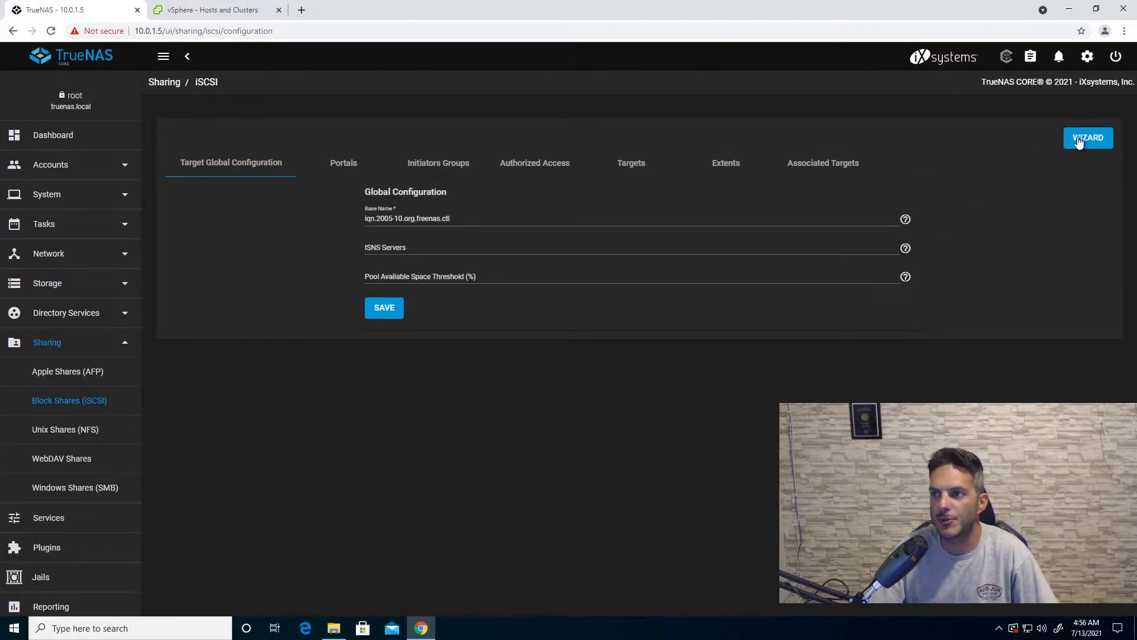
left_click(1078, 140)
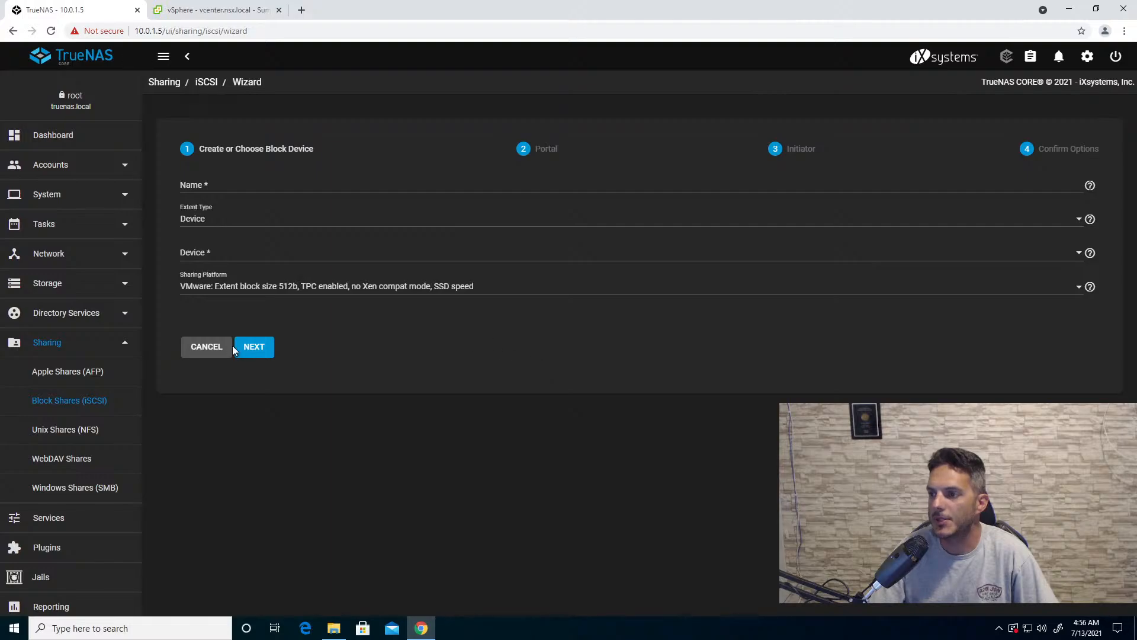
left_click(213, 186)
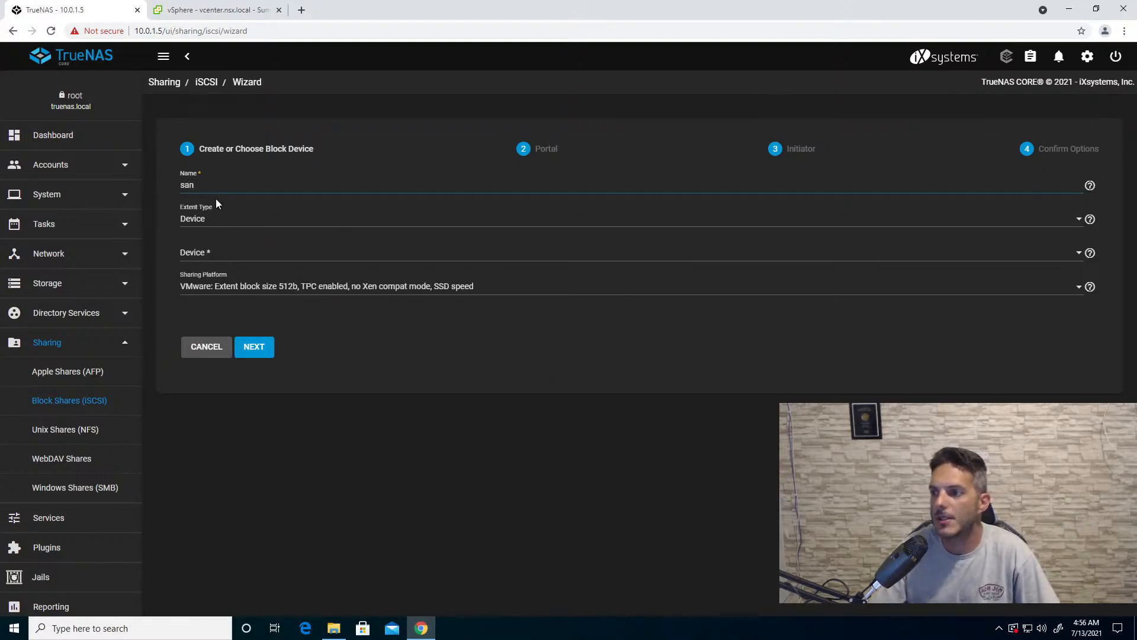
left_click(212, 221)
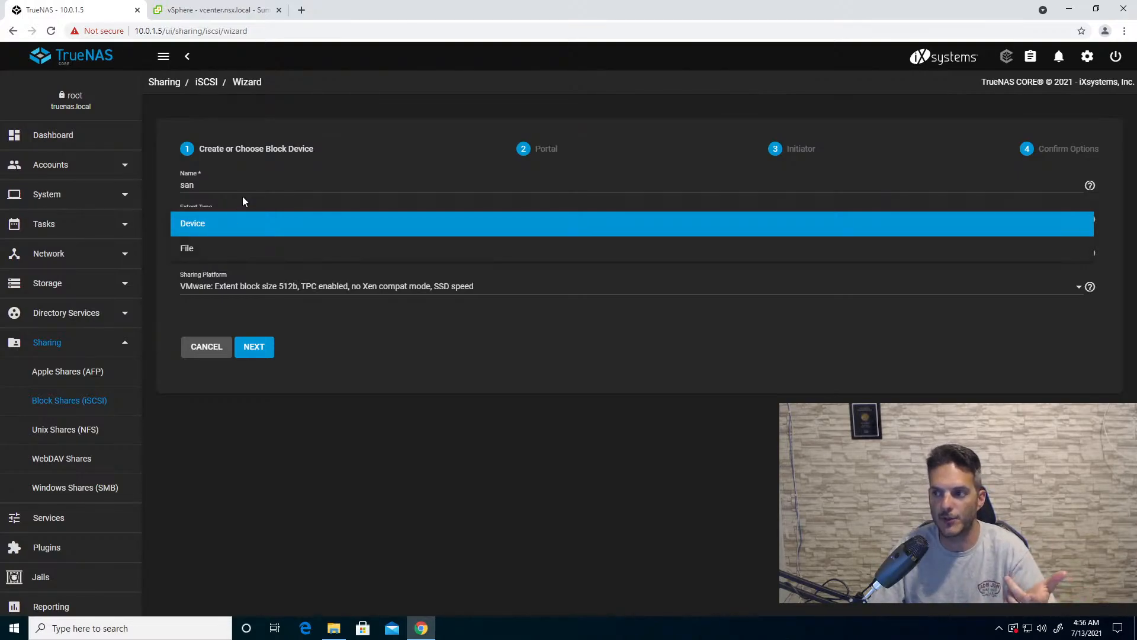
left_click(207, 231)
left_click(211, 258)
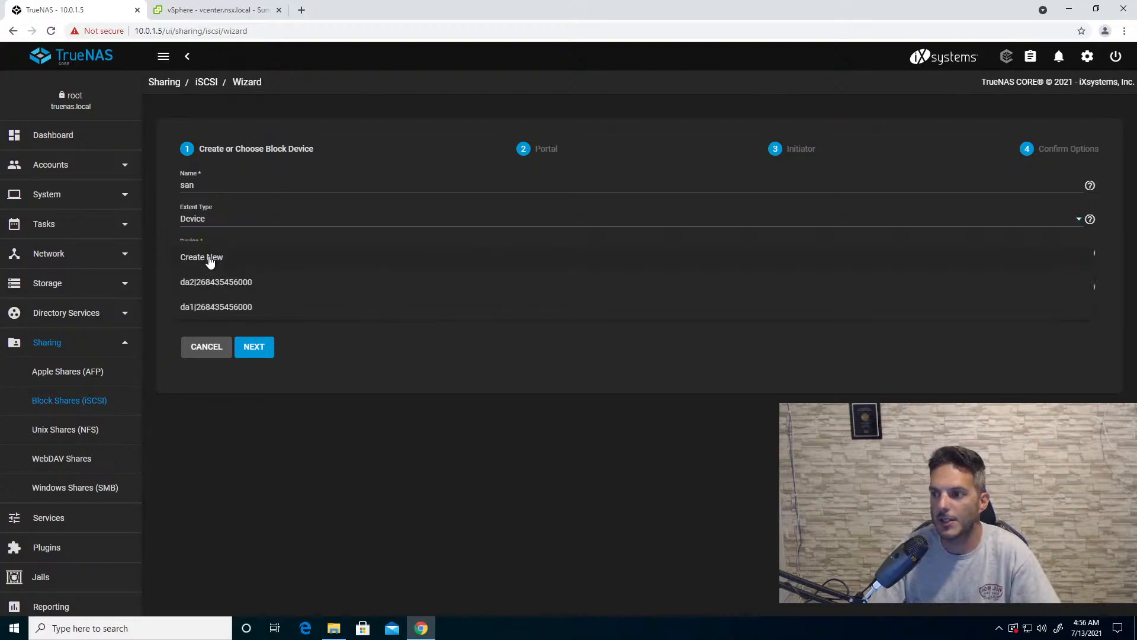
left_click(220, 308)
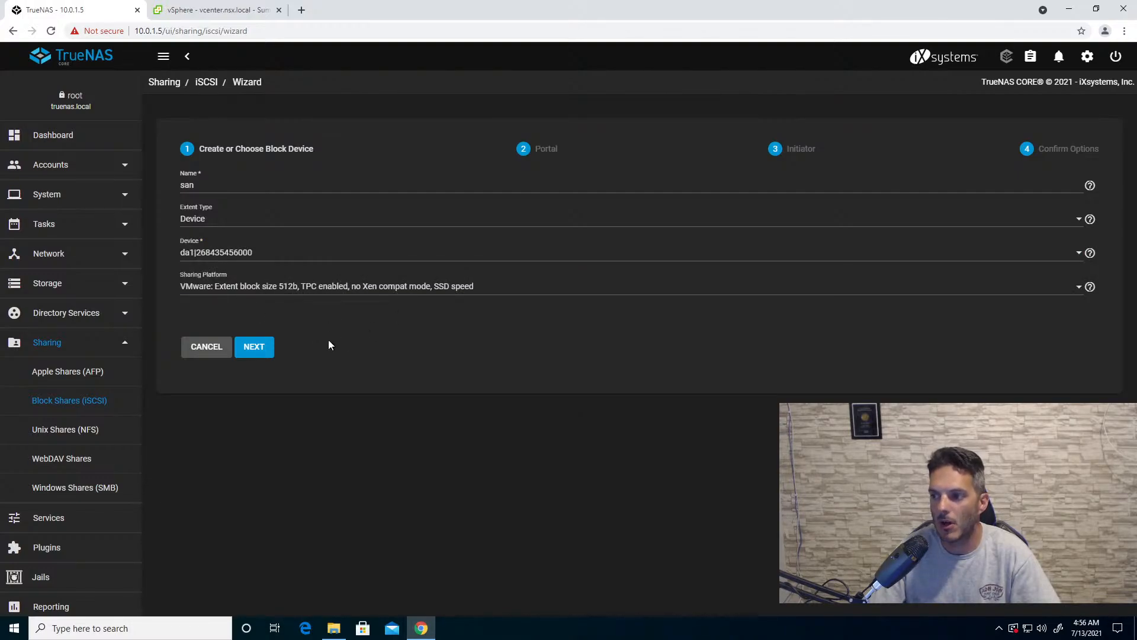
left_click(269, 354)
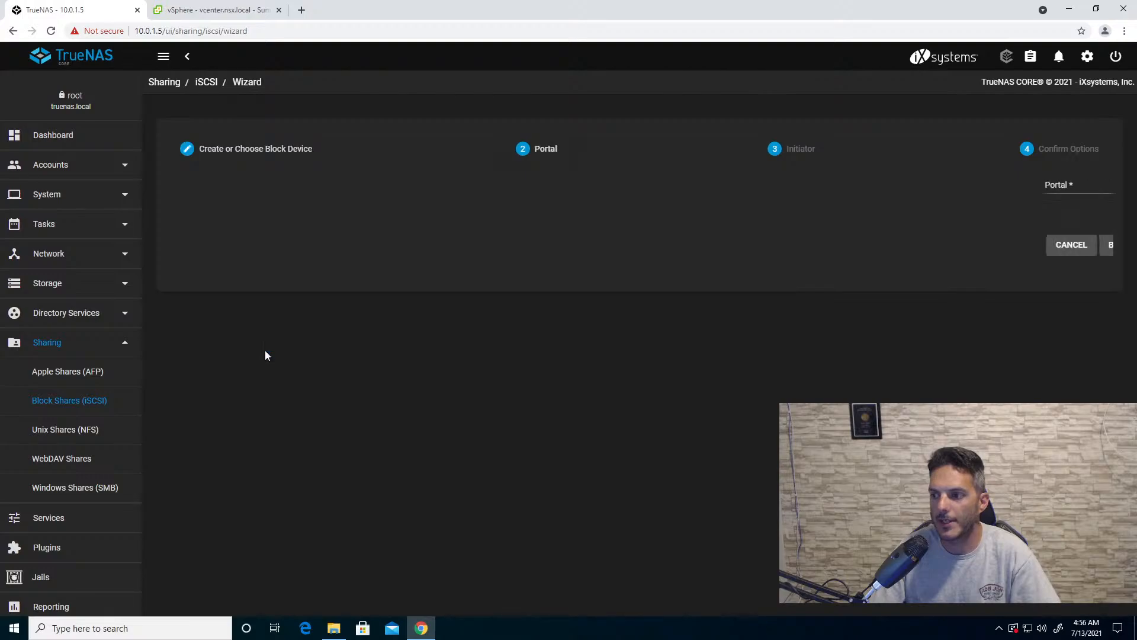
- Create a new portal listening on 10.0.12.5 for the san share, leave the initiator fields blank, and submit the wizard
left_click(211, 192)
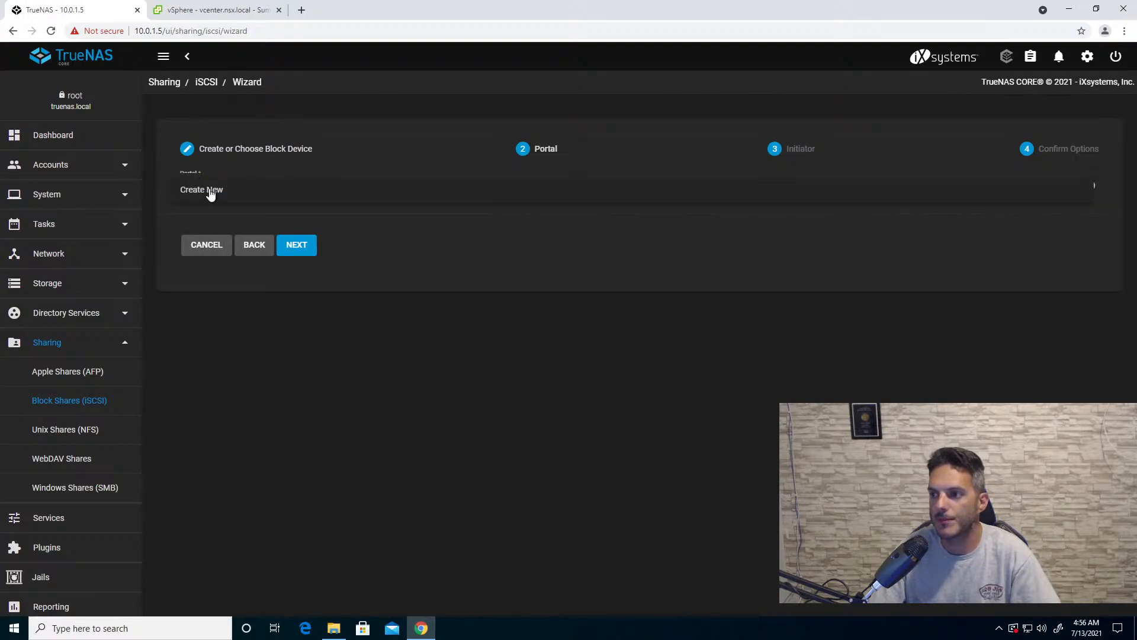
left_click(210, 191)
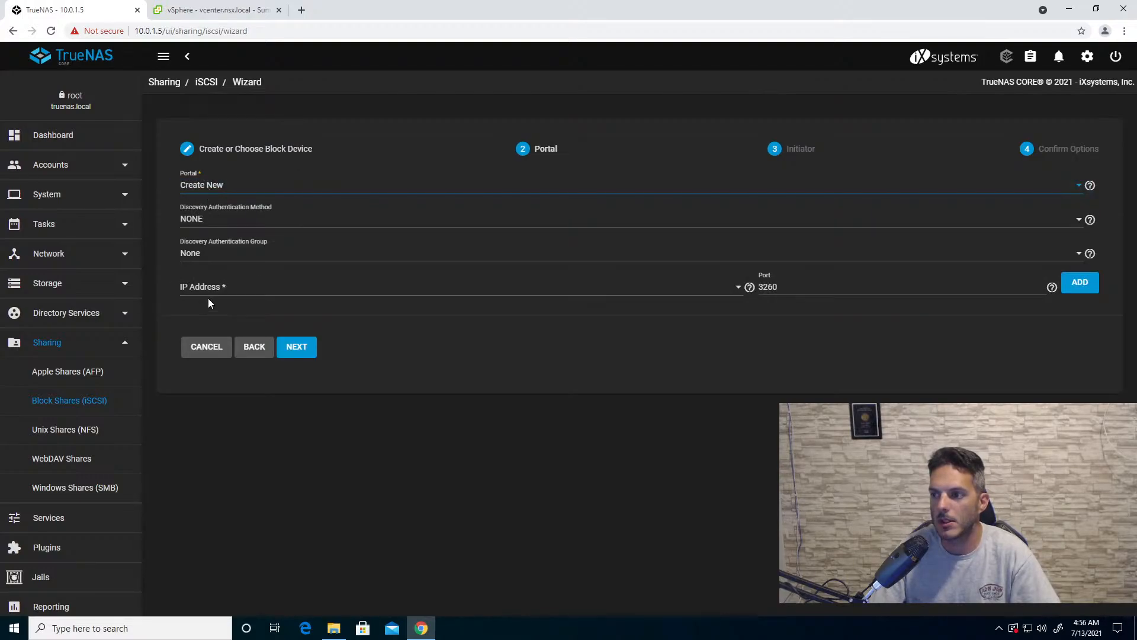
left_click(214, 289)
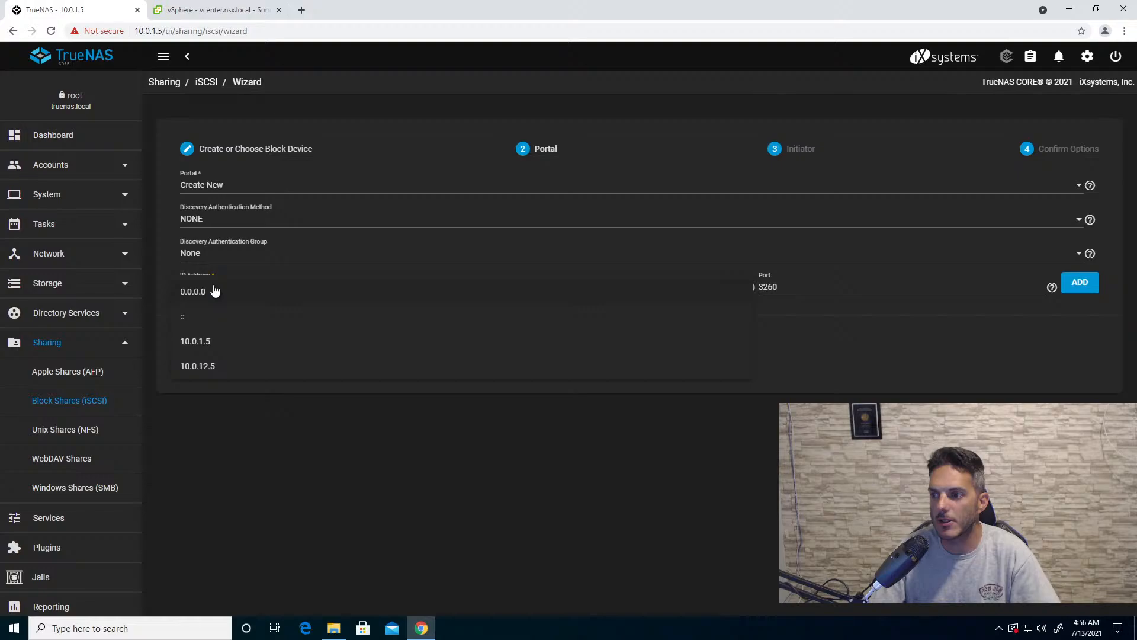
left_click(217, 368)
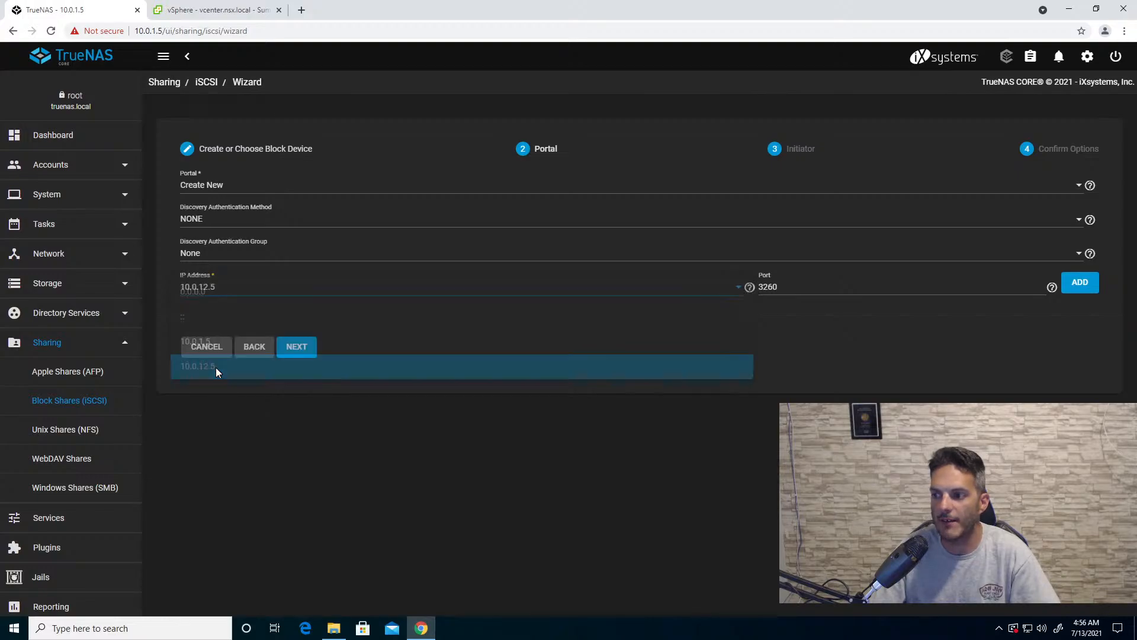
left_click(305, 347)
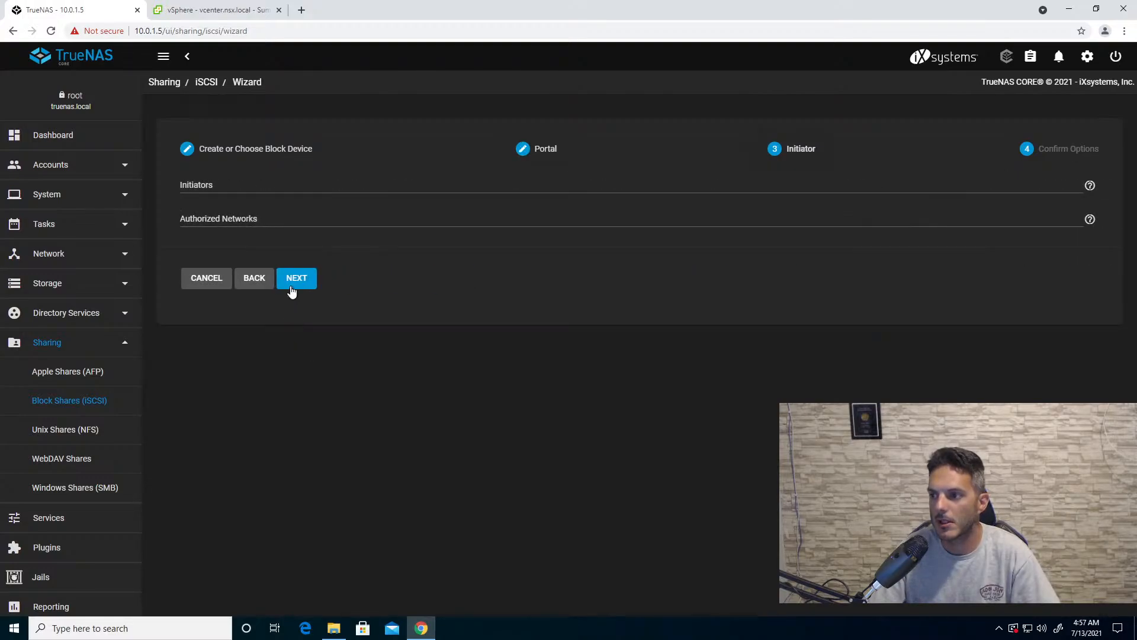
left_click(292, 282)
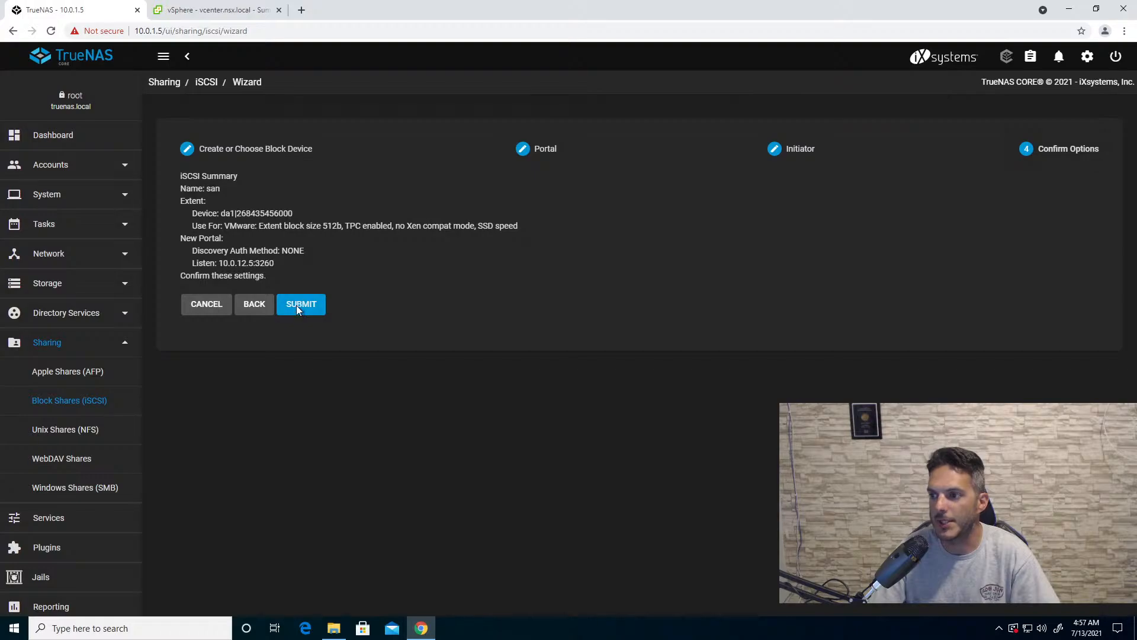
left_click(296, 304)
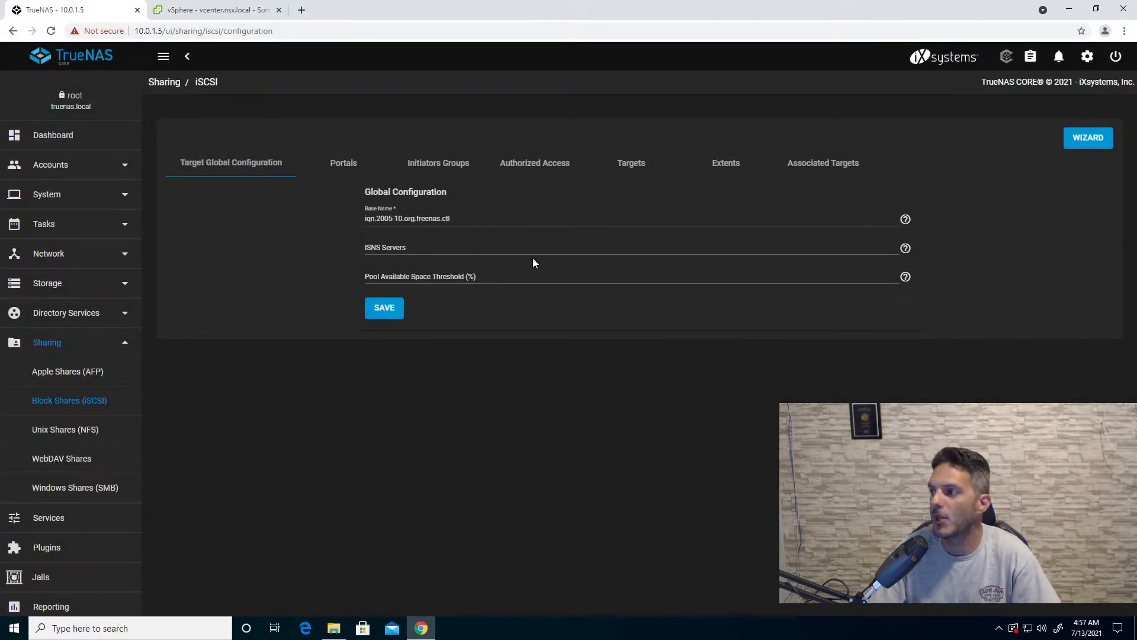
- Review the iSCSI portals, initiator groups, authorized access, targets, extents and associated targets
left_click(347, 168)
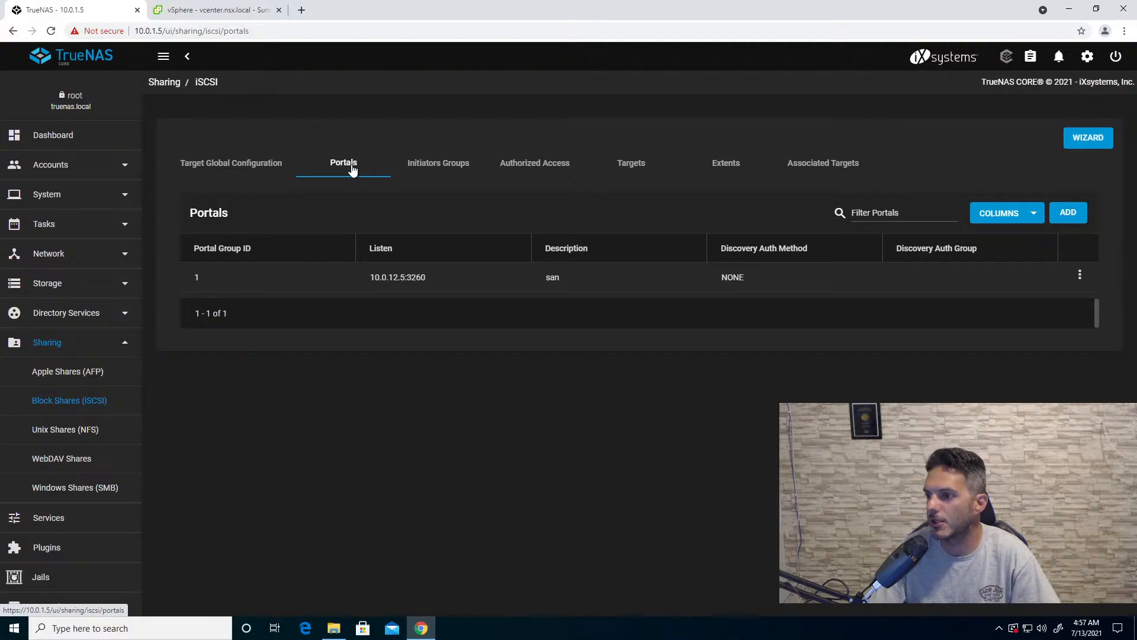
left_click(451, 165)
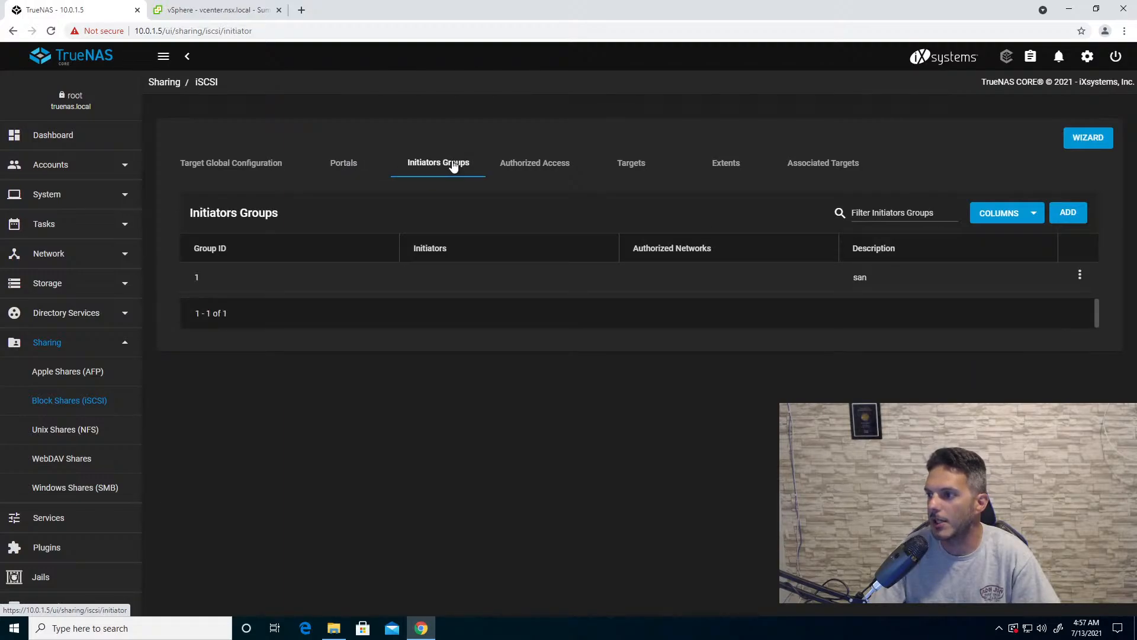
left_click(554, 171)
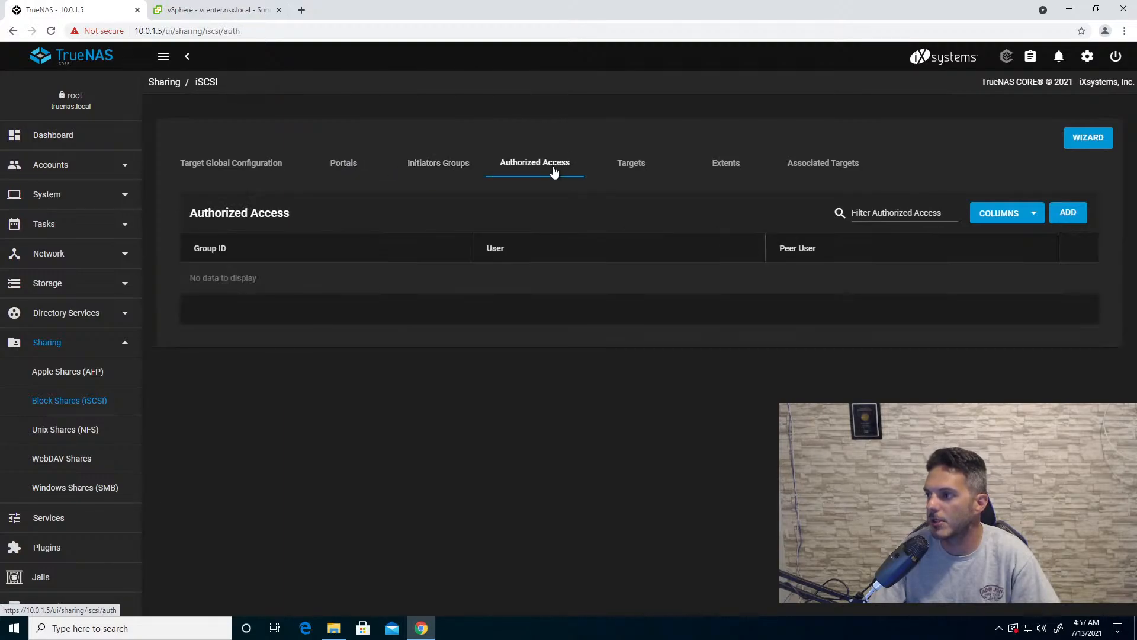
left_click(630, 172)
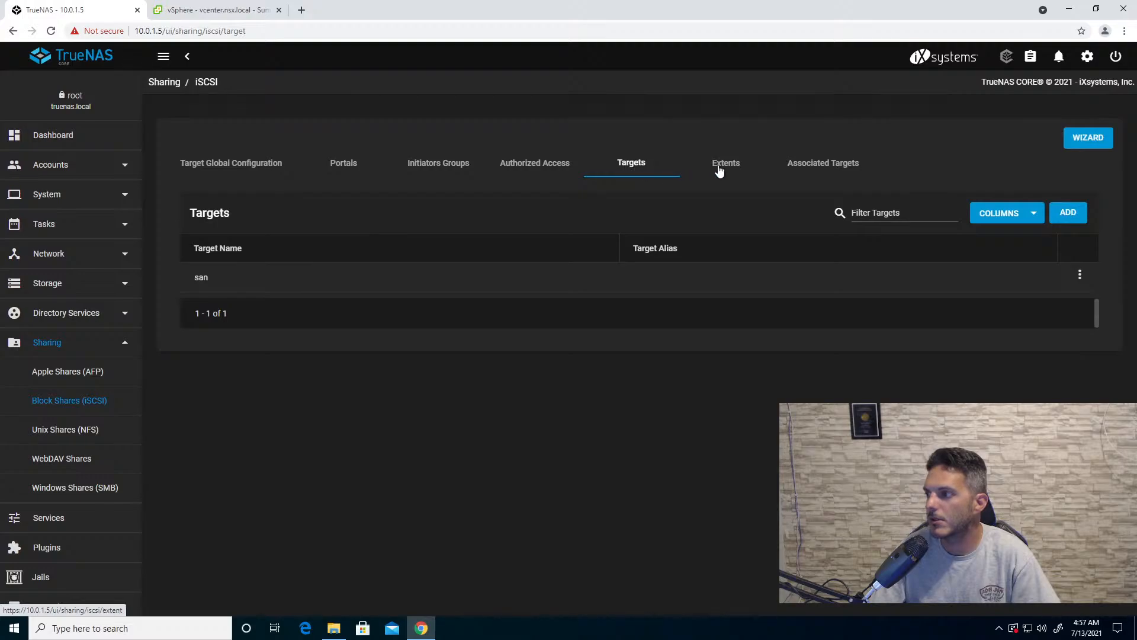
left_click(724, 170)
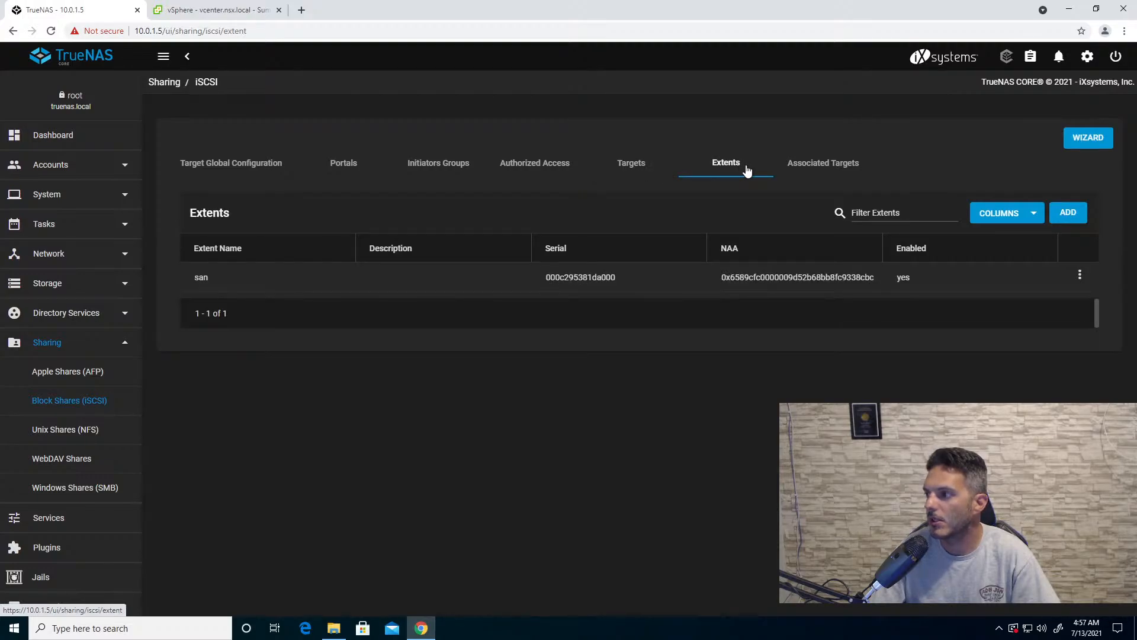
left_click(803, 171)
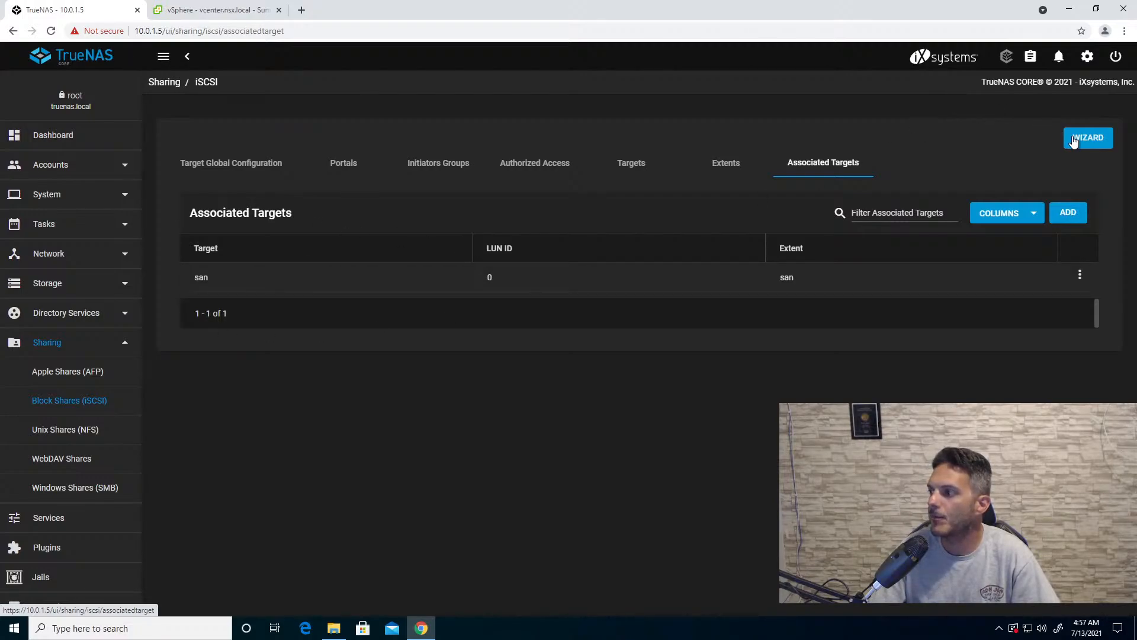
- Try to add an associated target linking target san to extent san with LUN ID 1, and cancel the form
left_click(1066, 213)
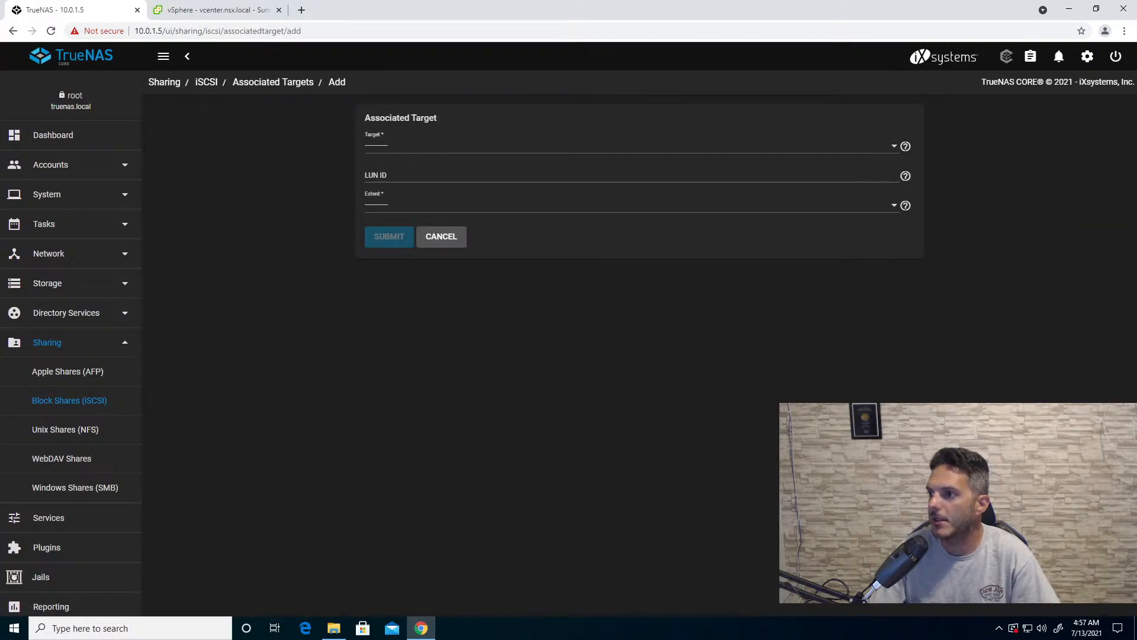
left_click(385, 144)
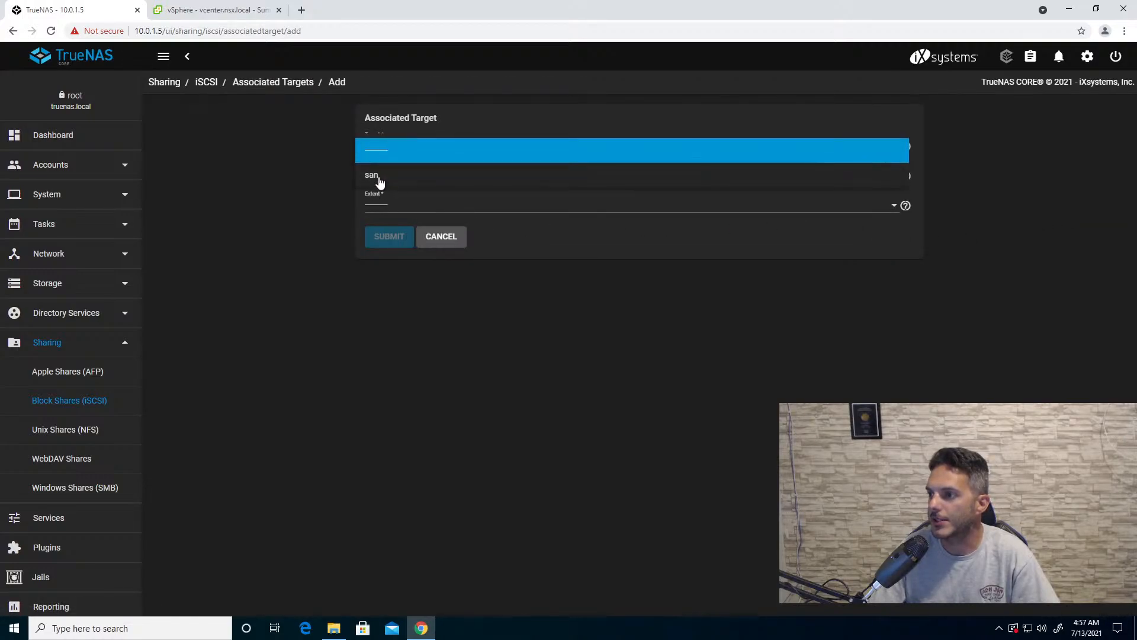
left_click(380, 178)
key("Tab")
type("1")
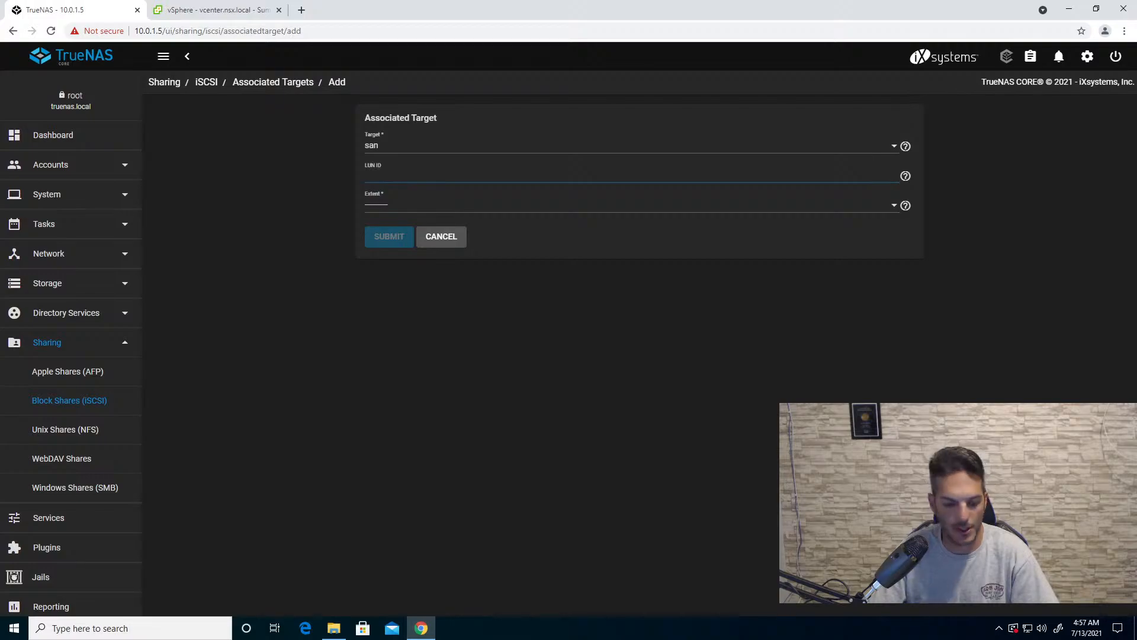
left_click(391, 205)
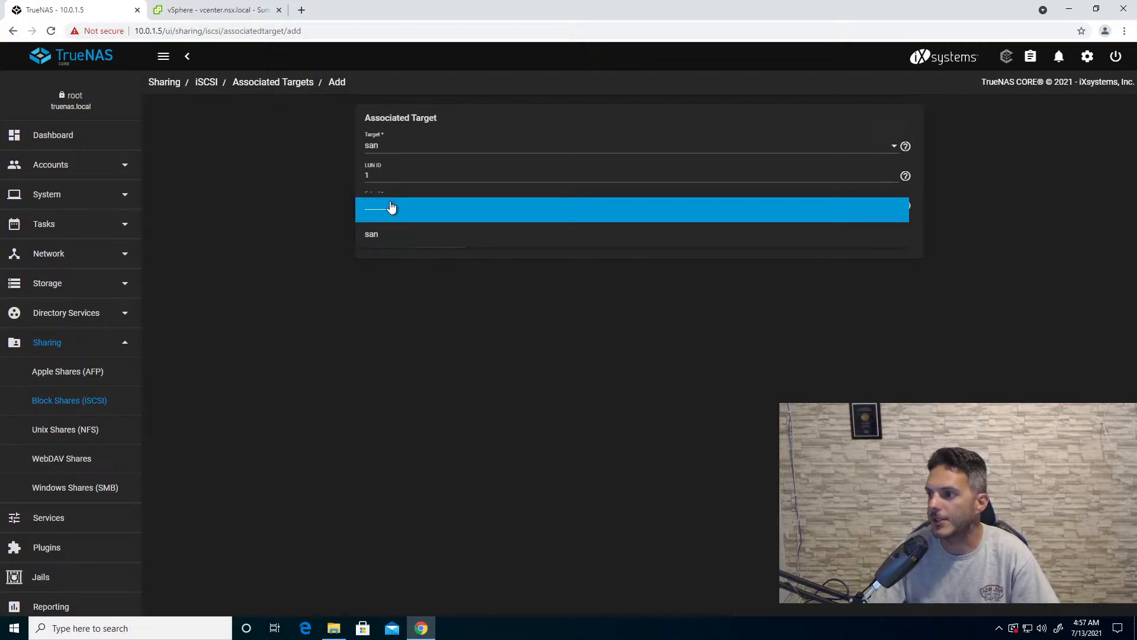
left_click(406, 241)
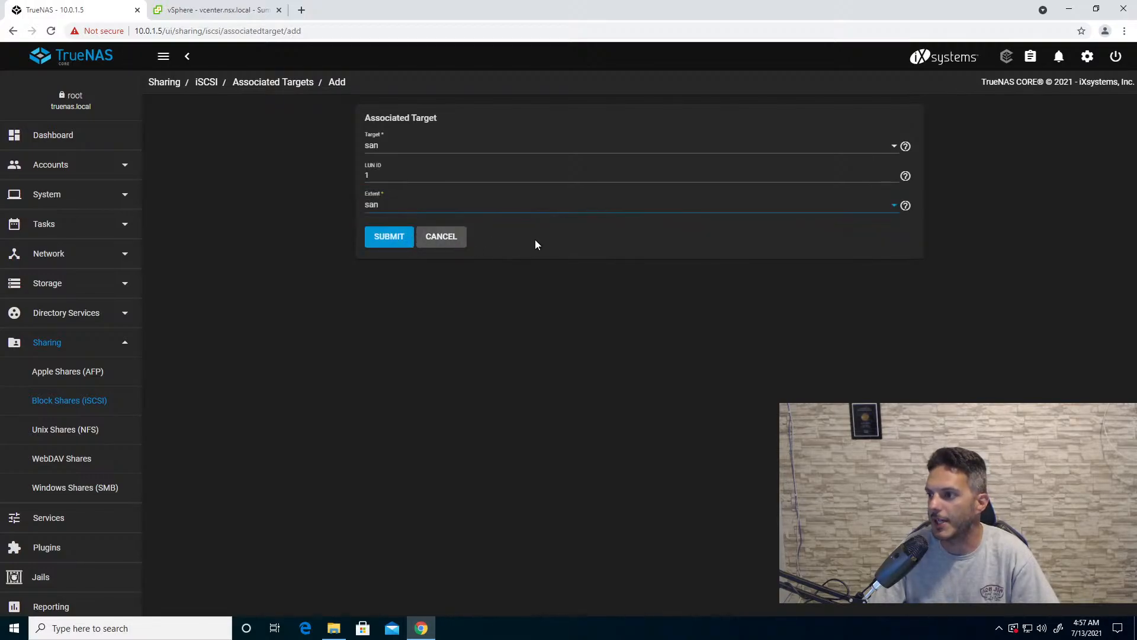
left_click(400, 240)
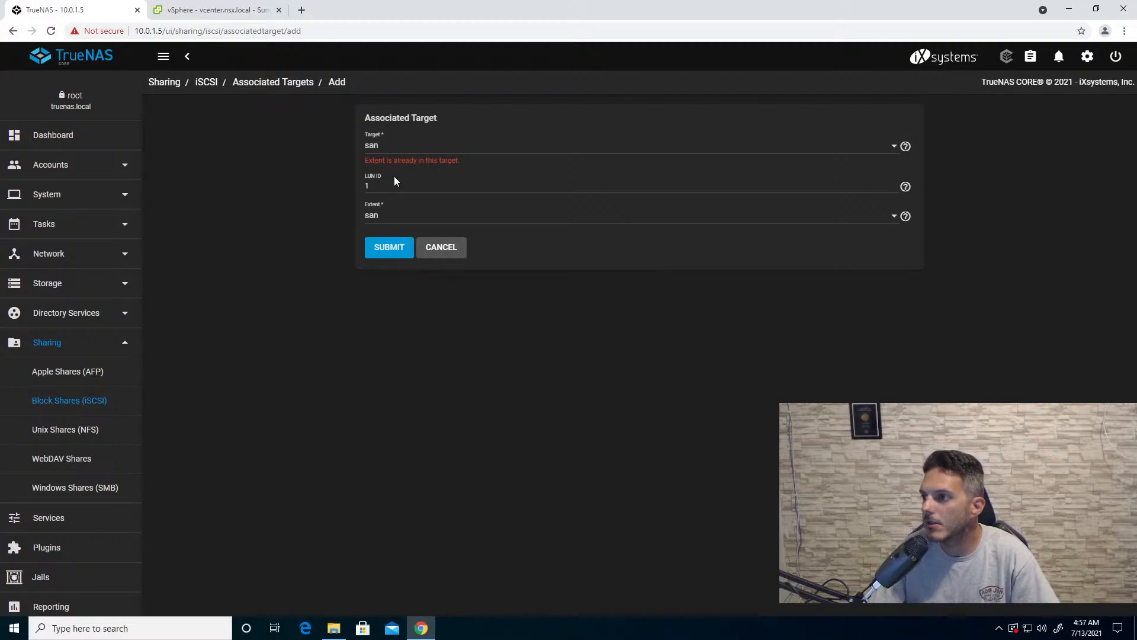
left_click(388, 218)
left_click(395, 221)
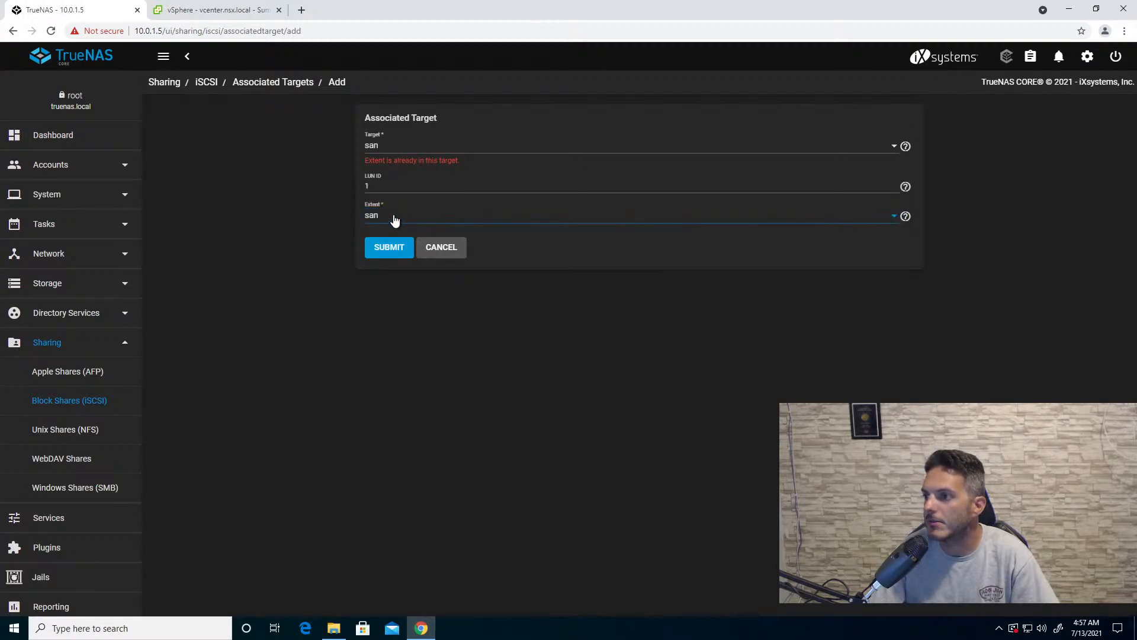
left_click(396, 155)
left_click(395, 152)
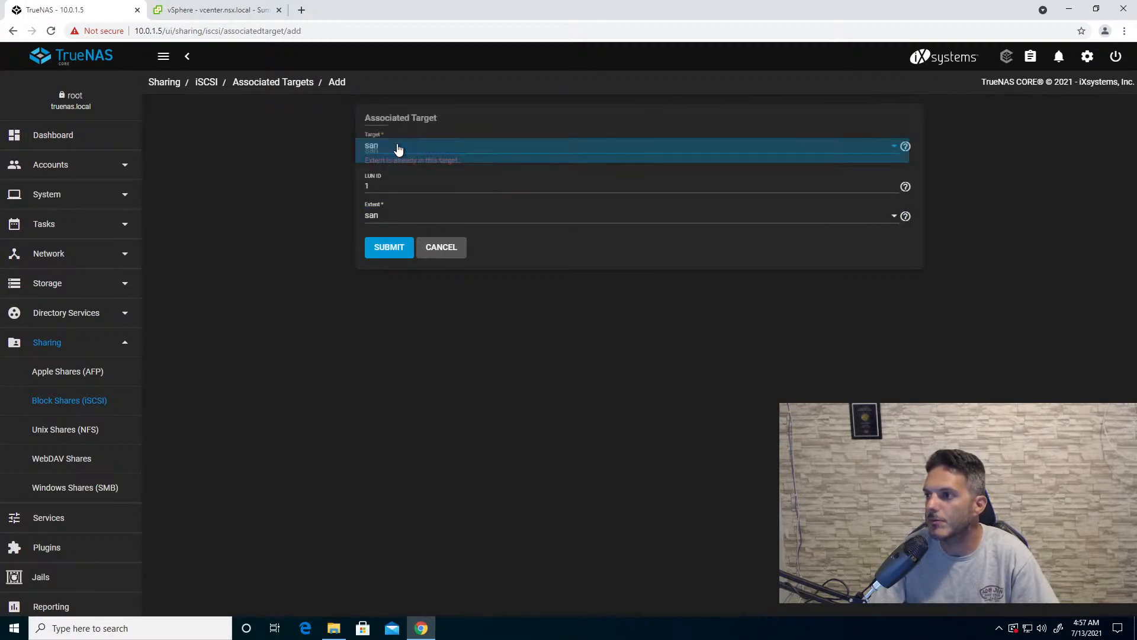
left_click(442, 247)
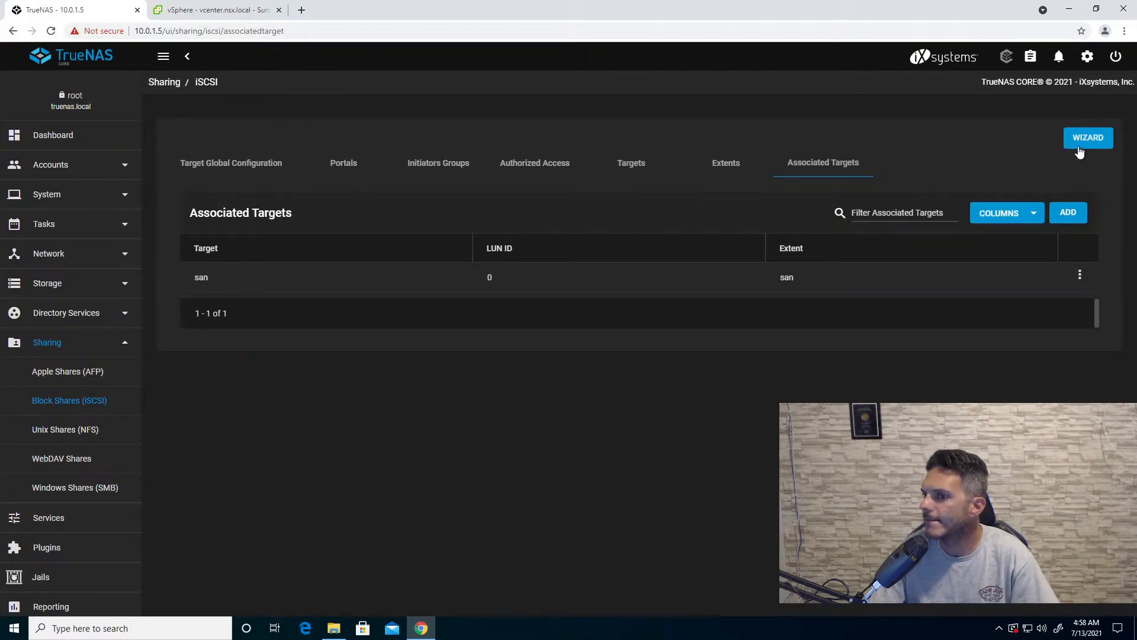
- Start the iSCSI wizard again and define a second block device named san2 on disk da2
left_click(1087, 140)
left_click(193, 186)
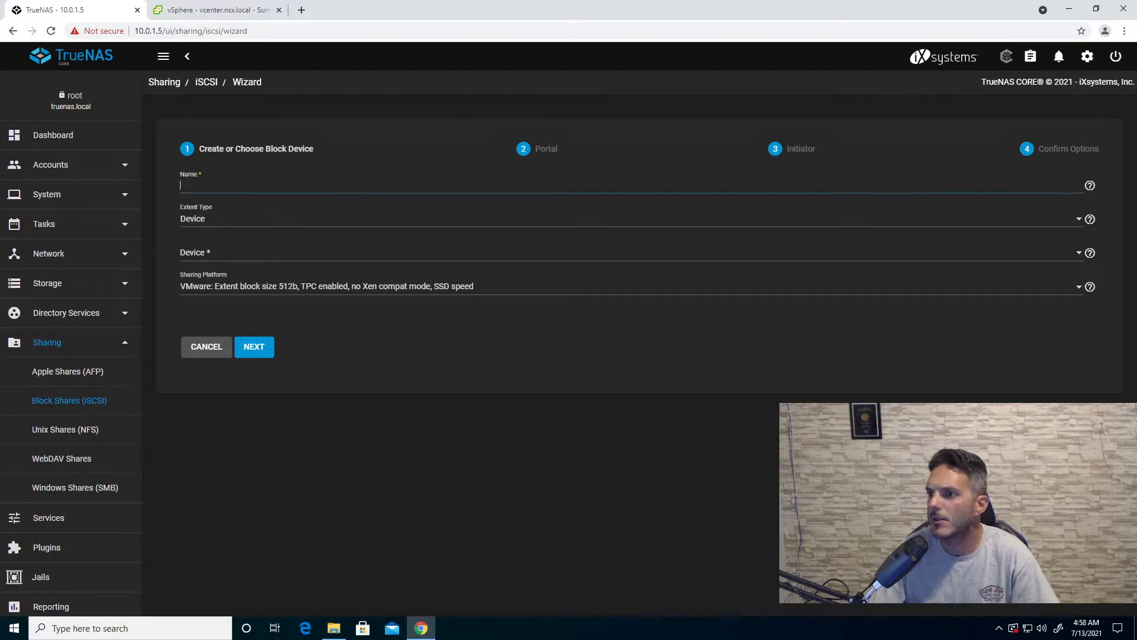
type("sa")
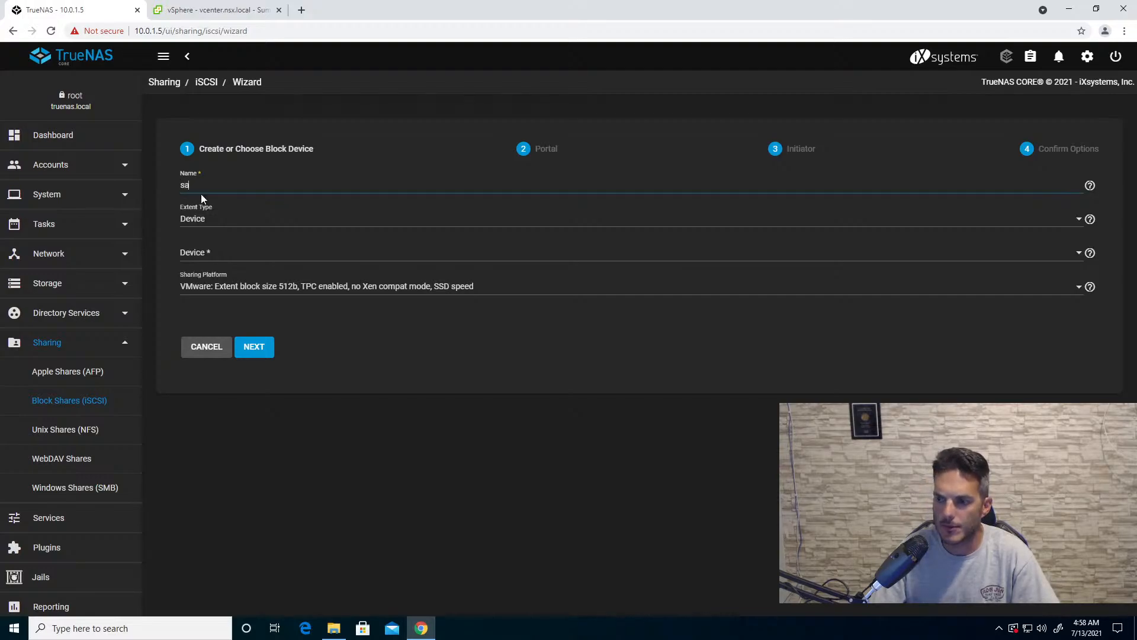
type("n2")
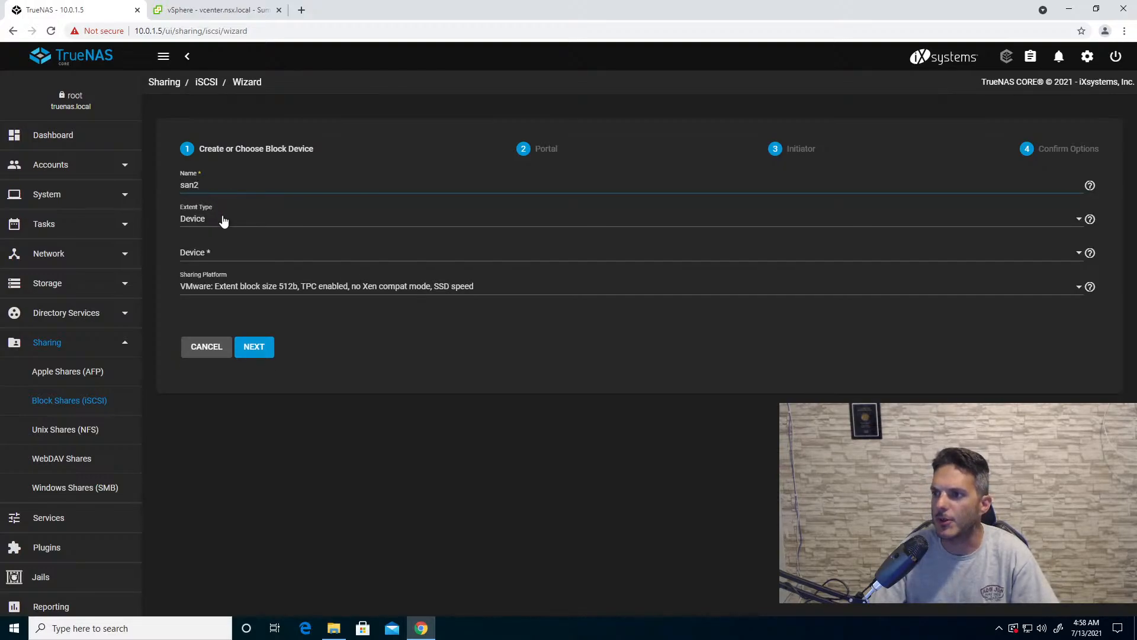
left_click(211, 255)
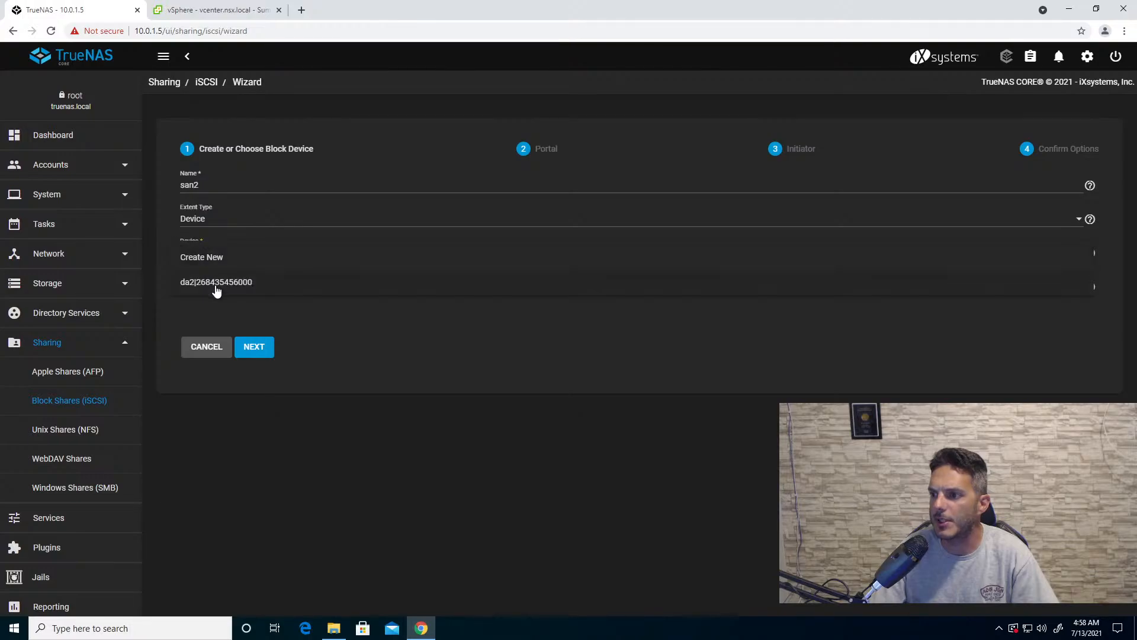
left_click(217, 283)
left_click(264, 349)
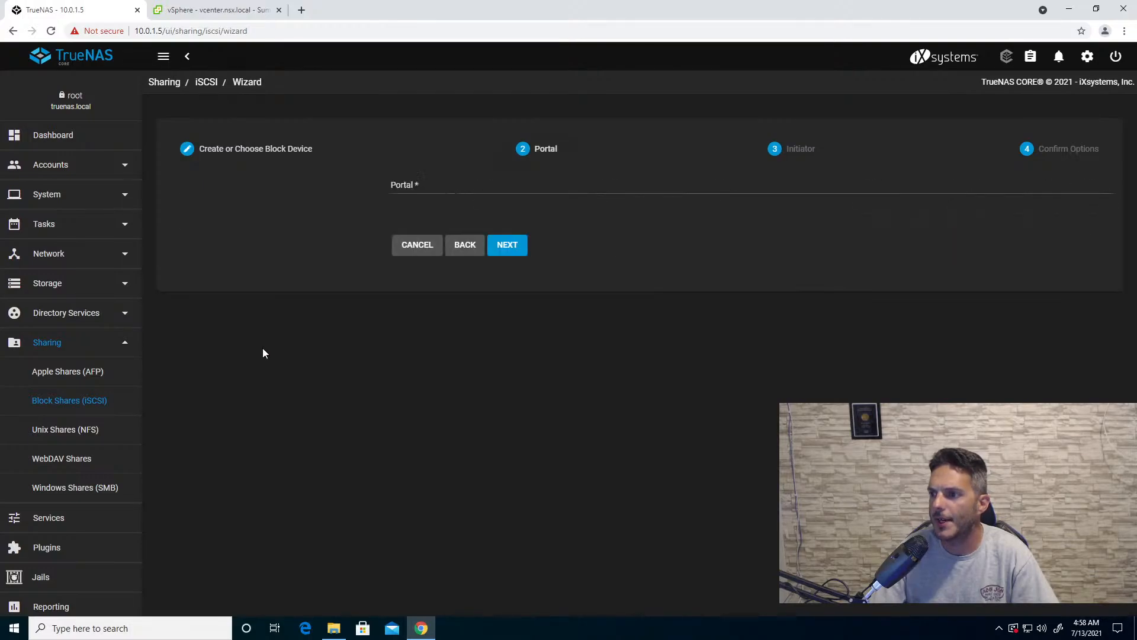
- Select the existing portal for the san2 share, leave the initiator fields blank, and submit the wizard
left_click(181, 184)
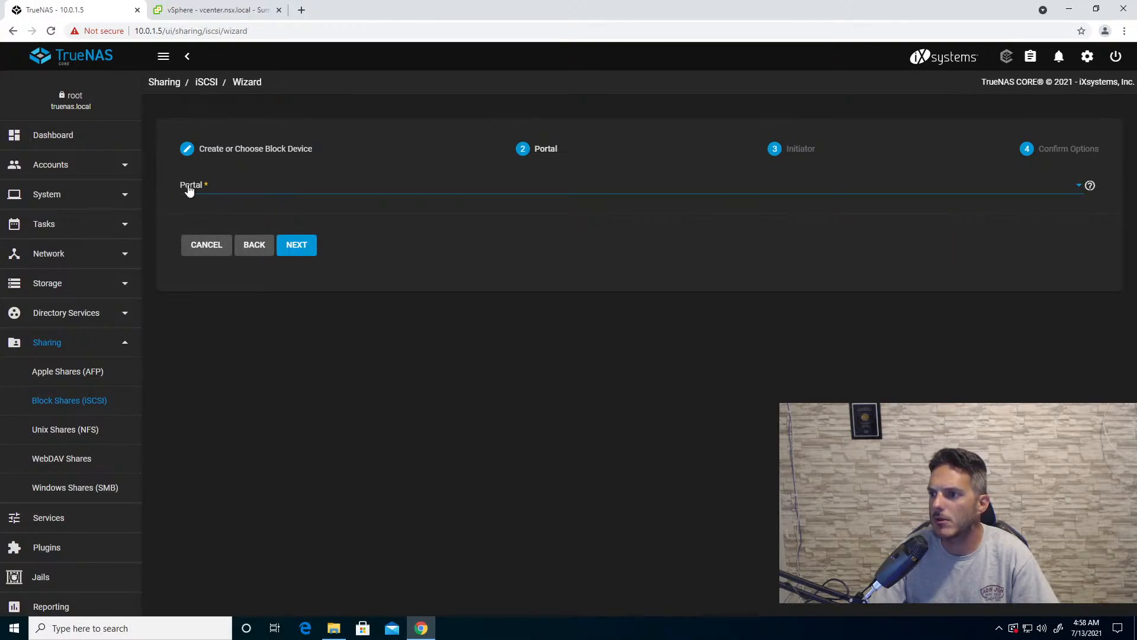
left_click(201, 215)
left_click(313, 248)
left_click(311, 275)
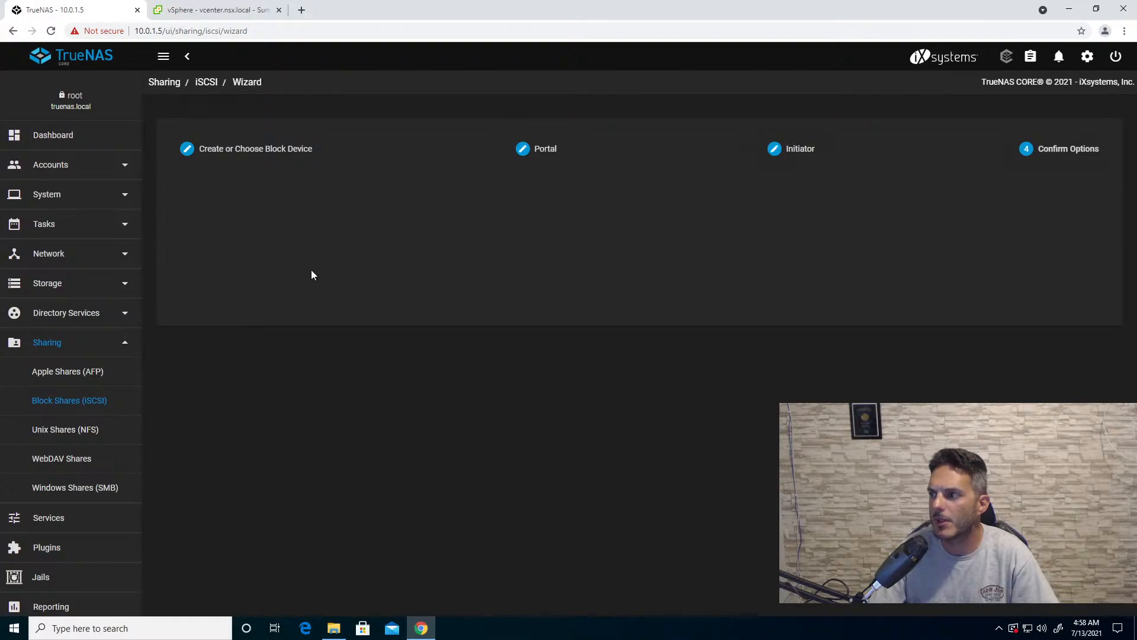
left_click(300, 280)
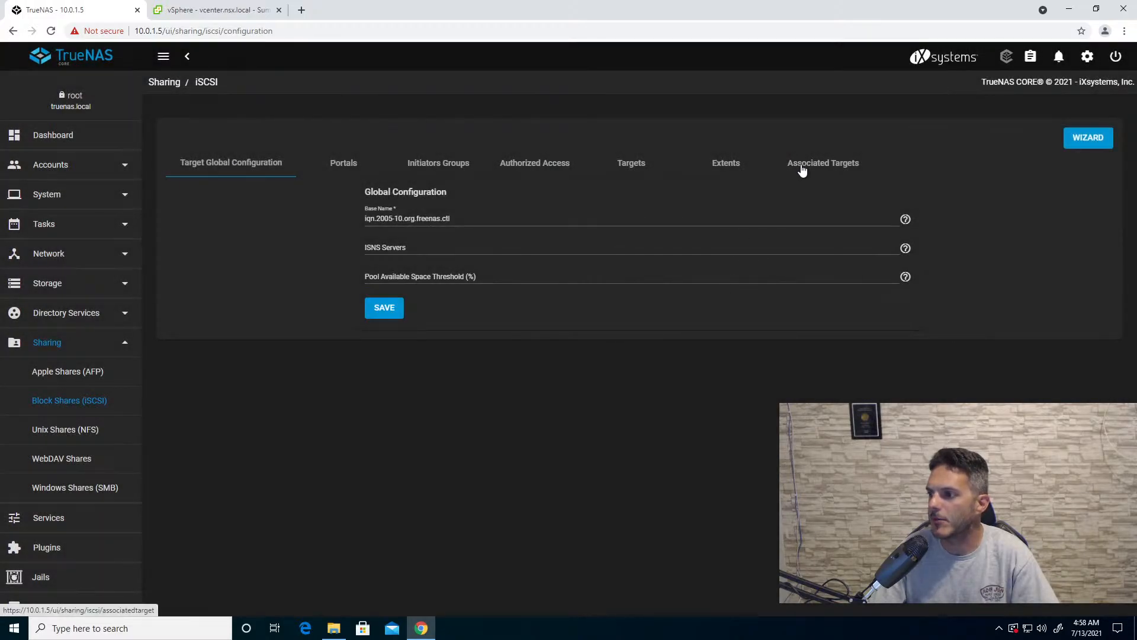
- Edit the san2 associated target to use LUN ID 1 and save it
left_click(802, 169)
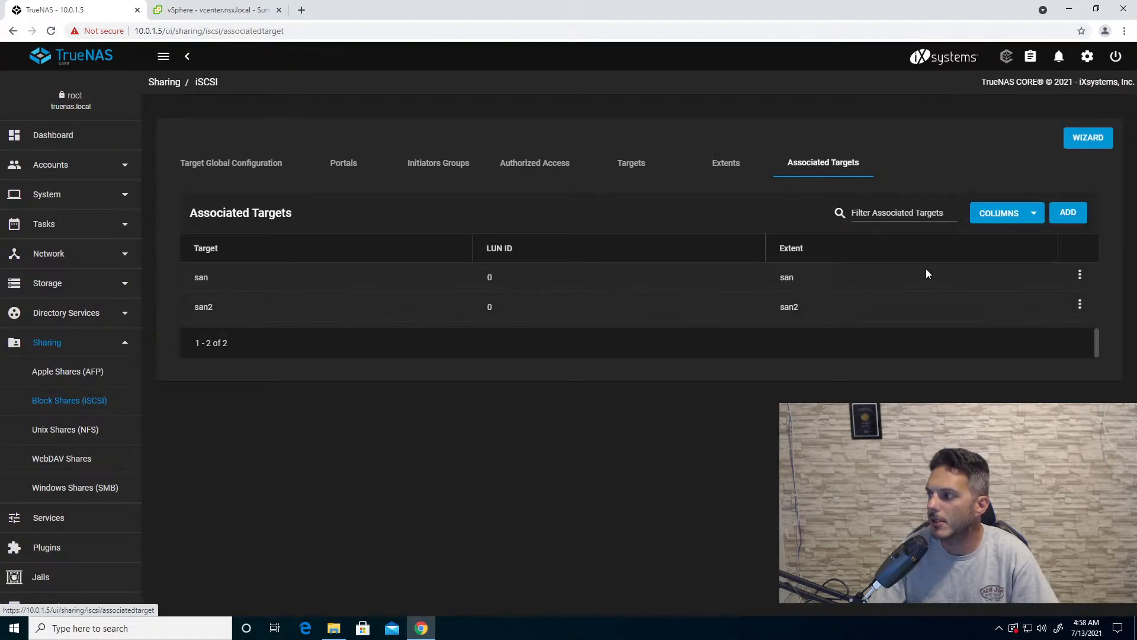
left_click(1079, 305)
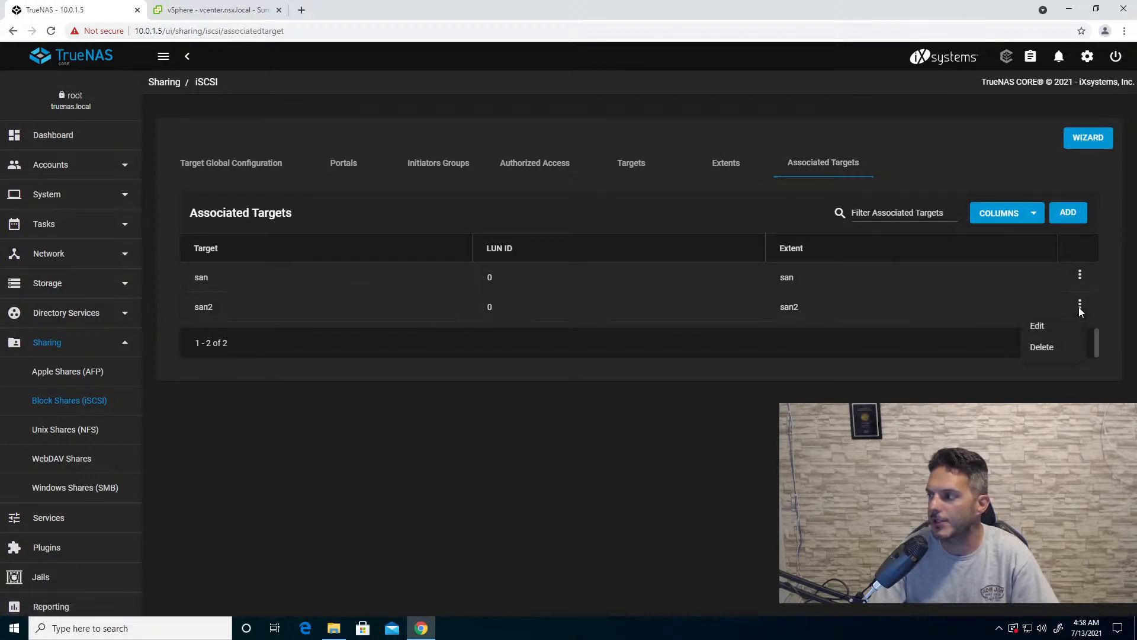
left_click(1038, 327)
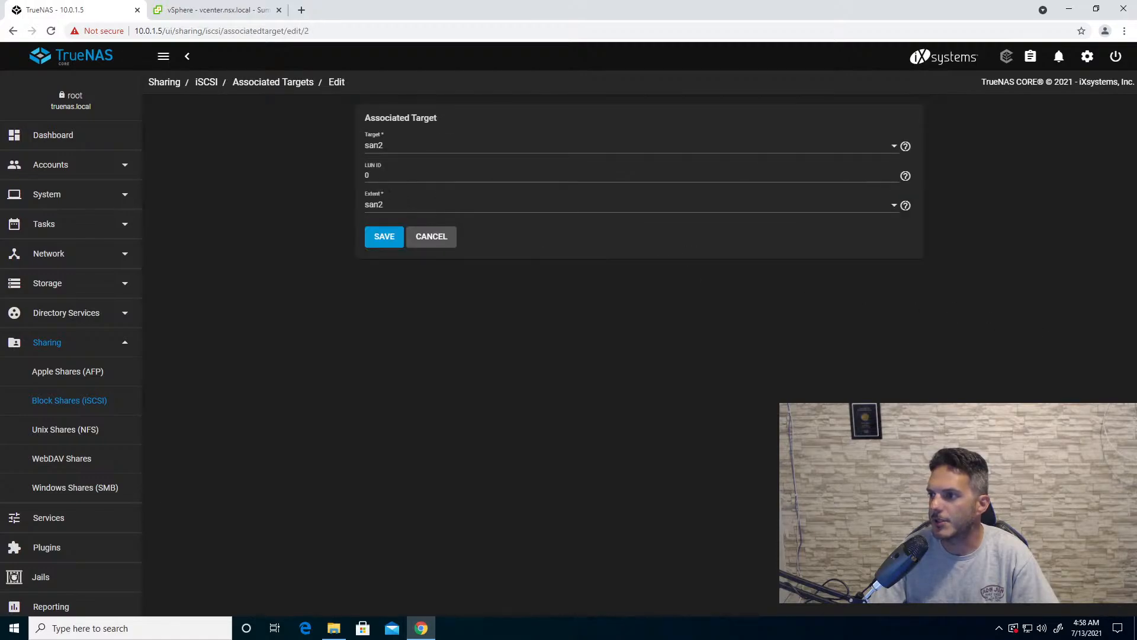
key("BackSpace")
type("1")
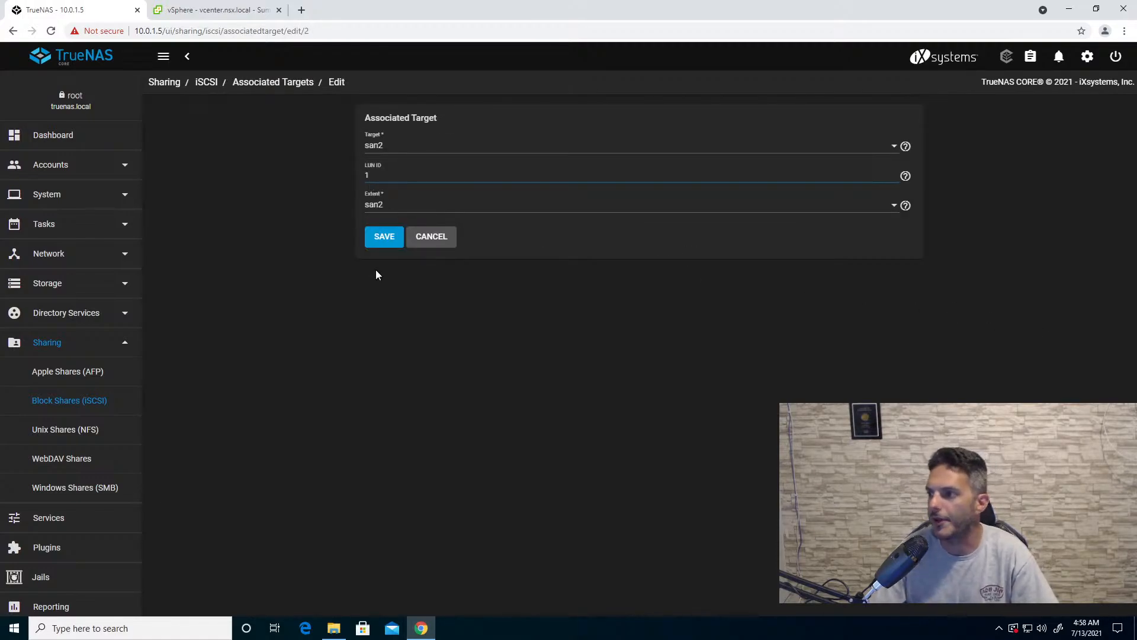
left_click(382, 240)
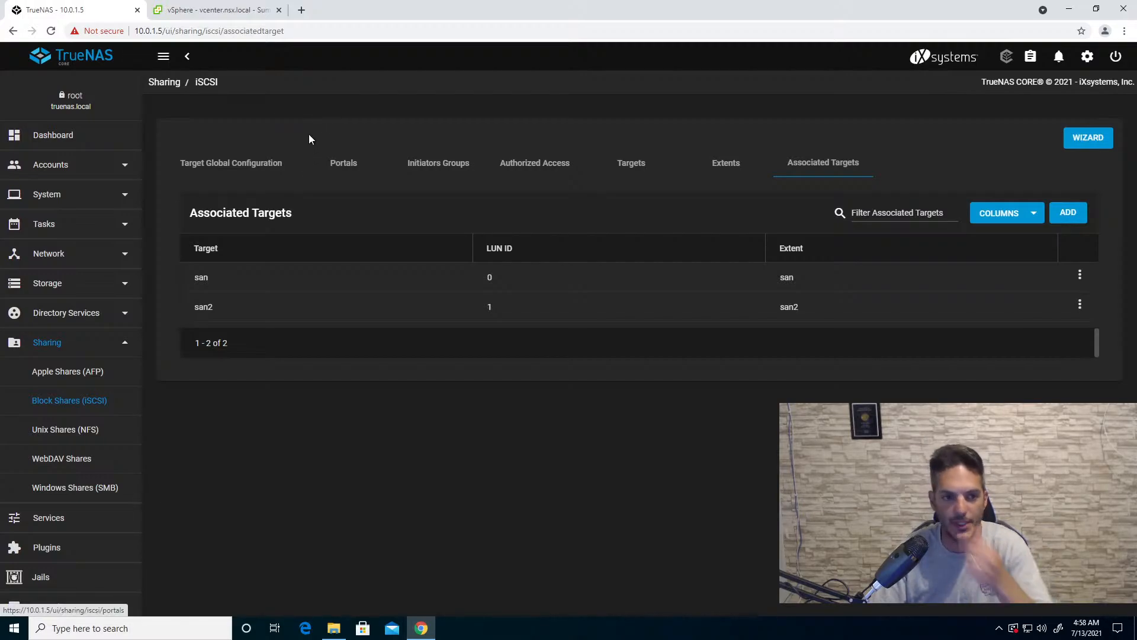
- Switch to the vSphere Client, dismiss the license warning, and create a datacenter named dc1 under vcenter.nsx.local
left_click(219, 16)
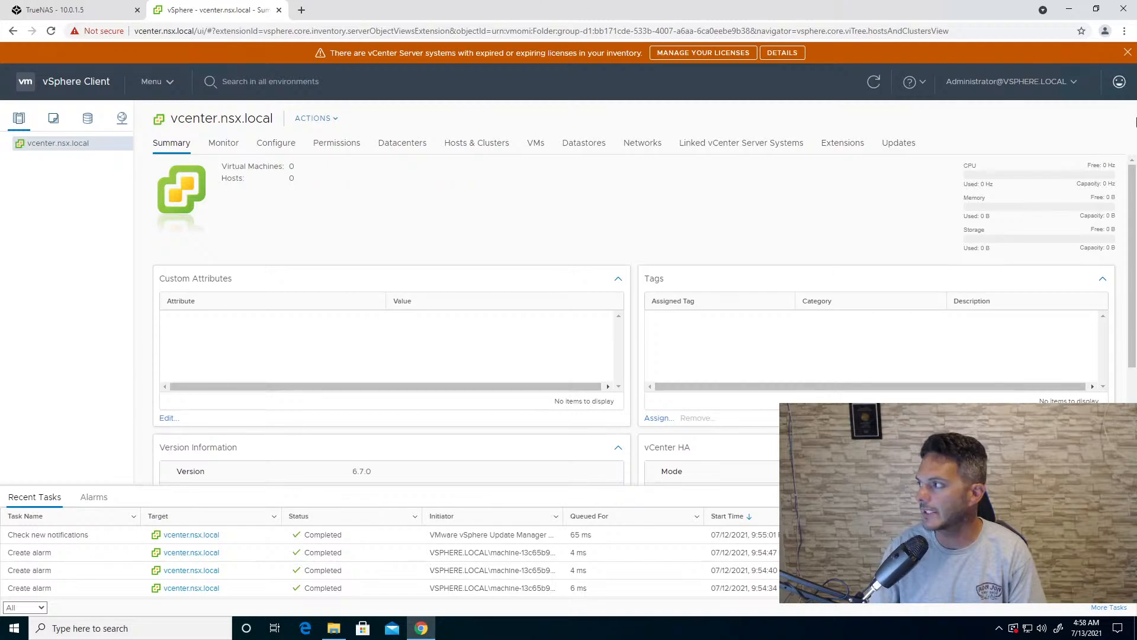
left_click(1128, 52)
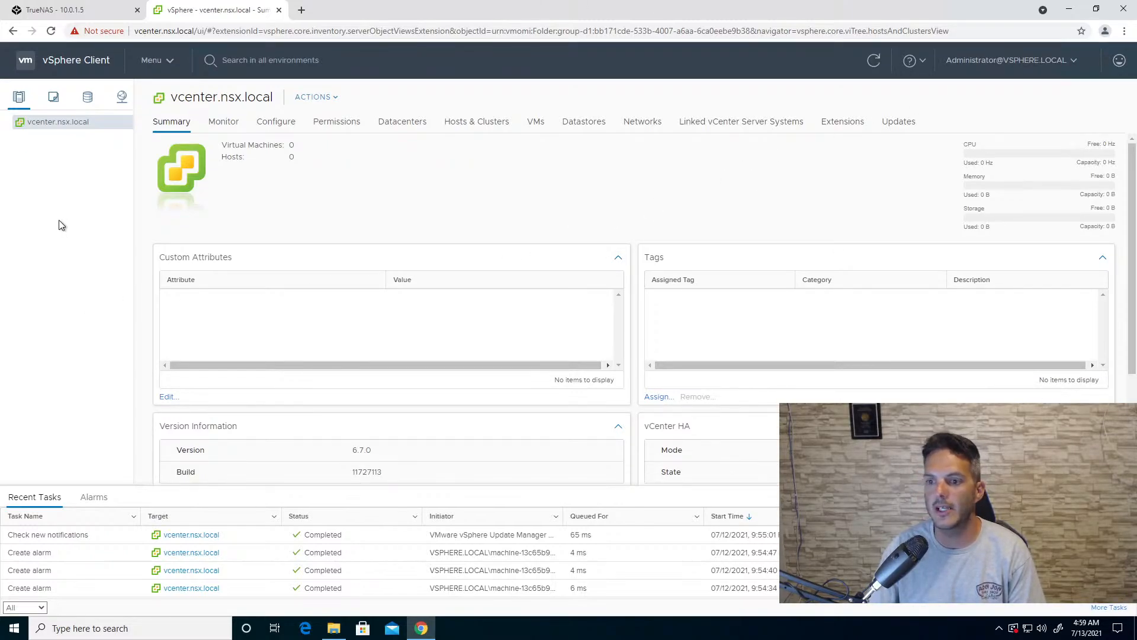
right_click(55, 125)
left_click(84, 152)
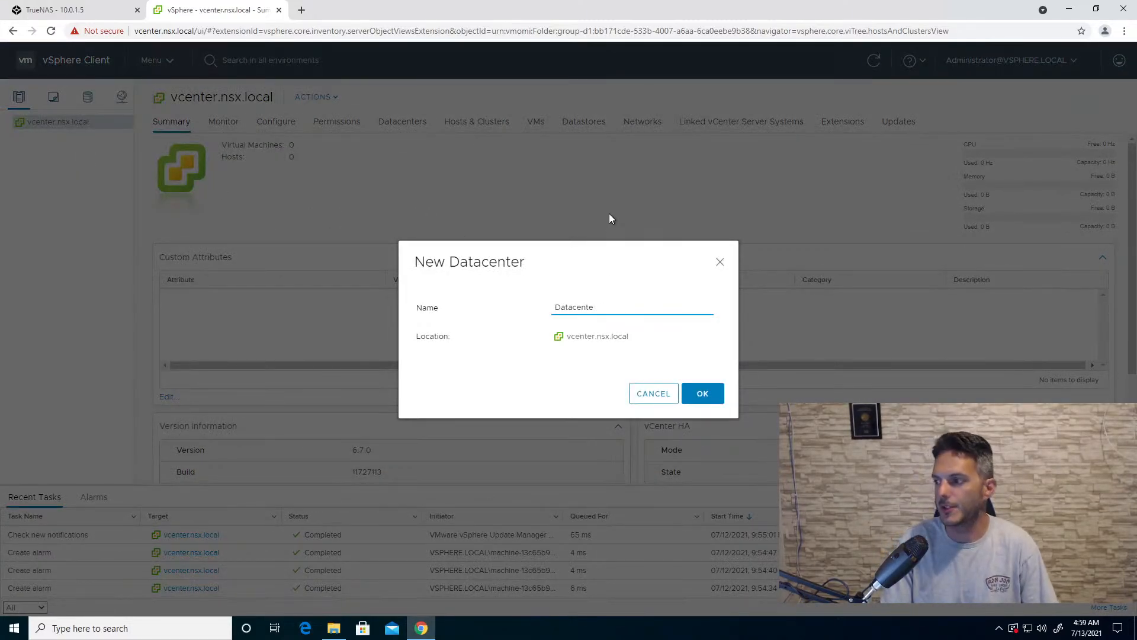
key("BackSpace")
key("BackSpace")
key("BackSpace")
key("BackSpace")
key("BackSpace")
key("BackSpace")
key("BackSpace")
key("BackSpace")
key("BackSpace")
key("BackSpace")
type("dc1")
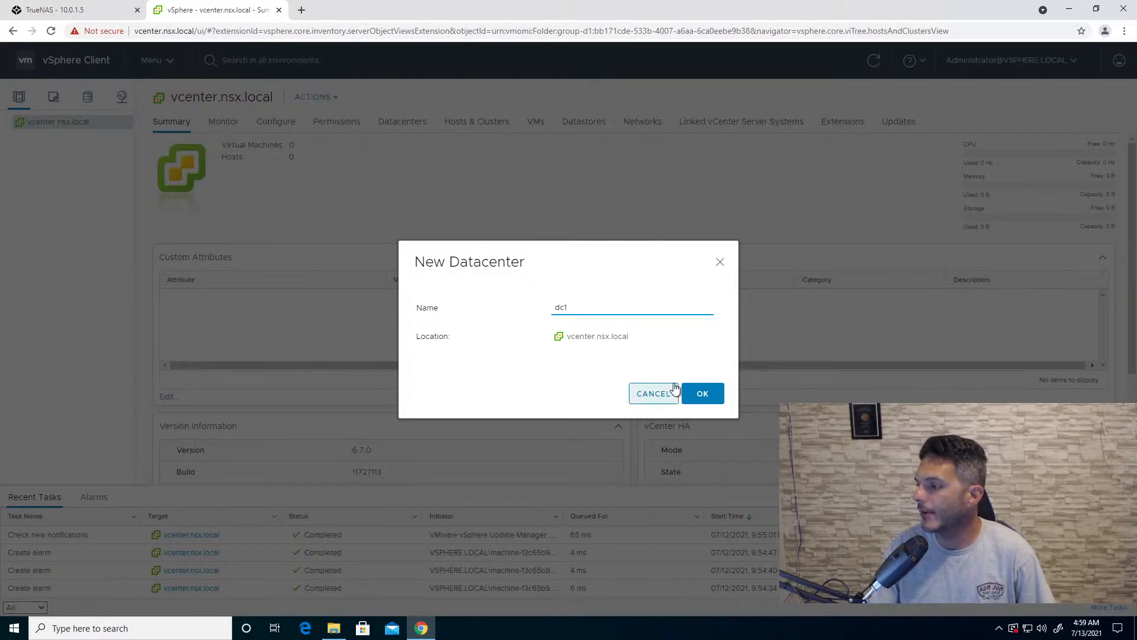
left_click(699, 394)
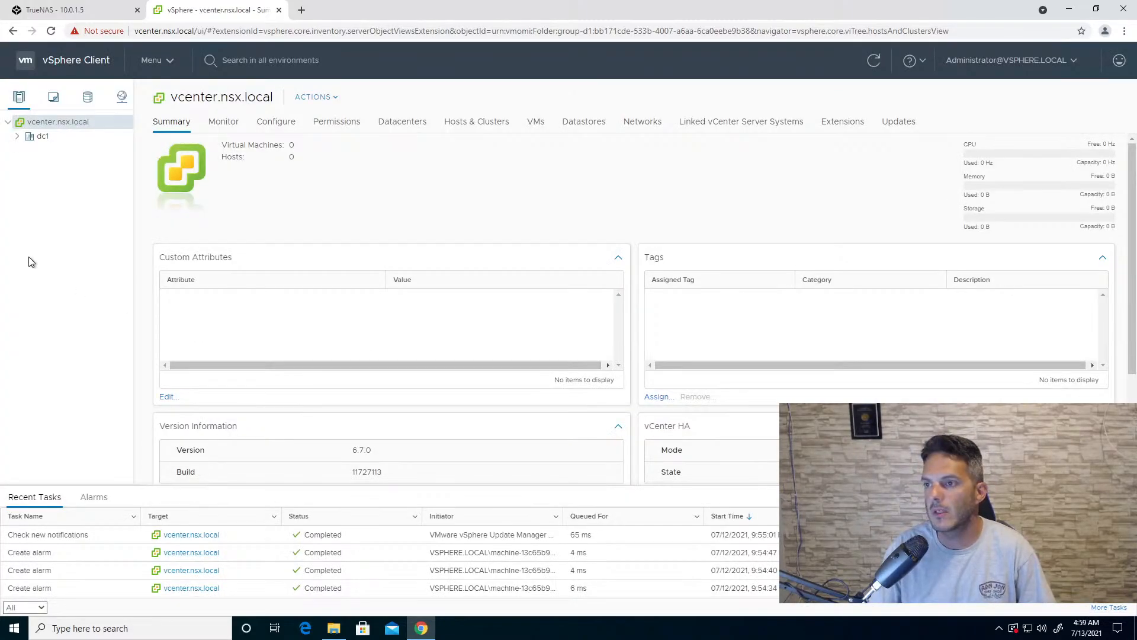
- Start adding a host to datacenter dc1 with the host name dc1-host1.nsx.local
left_click(16, 137)
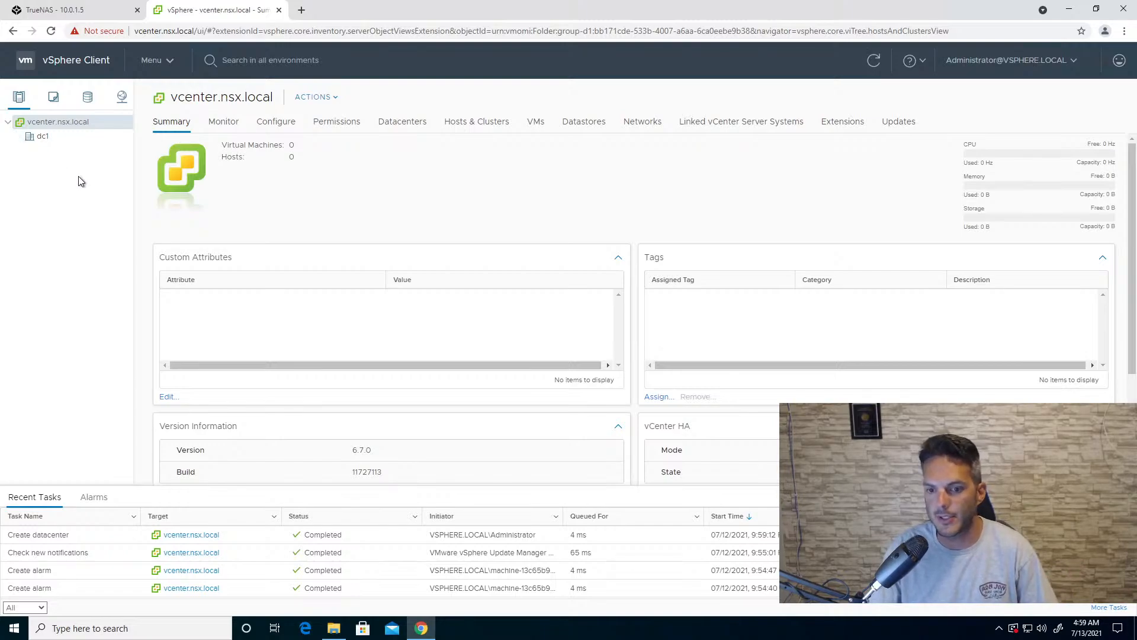
left_click(47, 136)
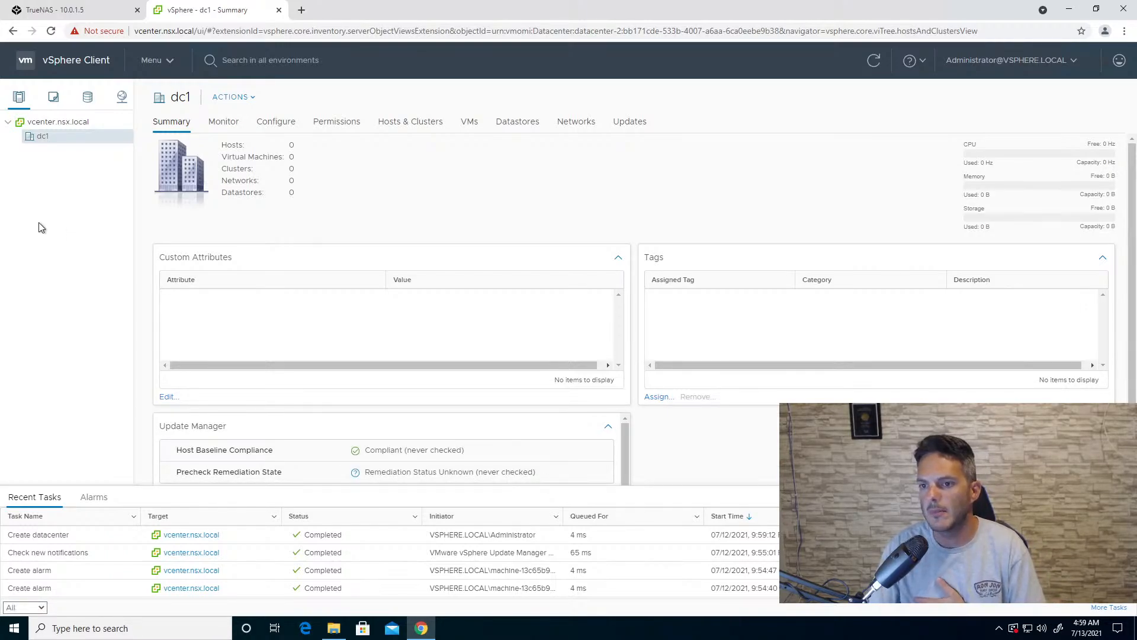
right_click(69, 138)
left_click(84, 167)
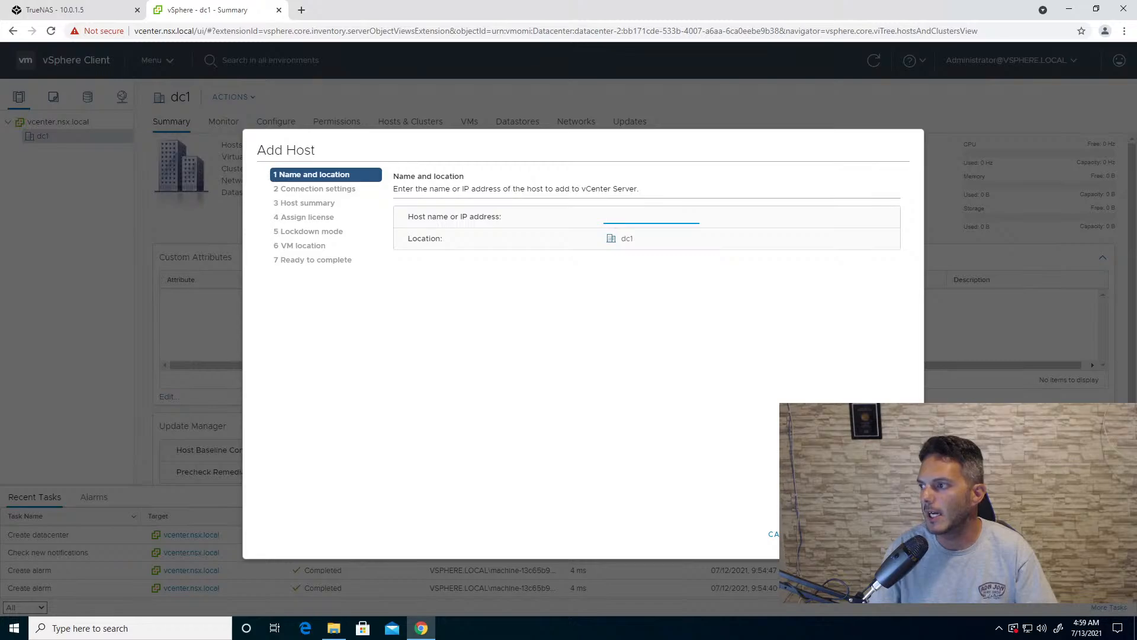
type("dc1-h")
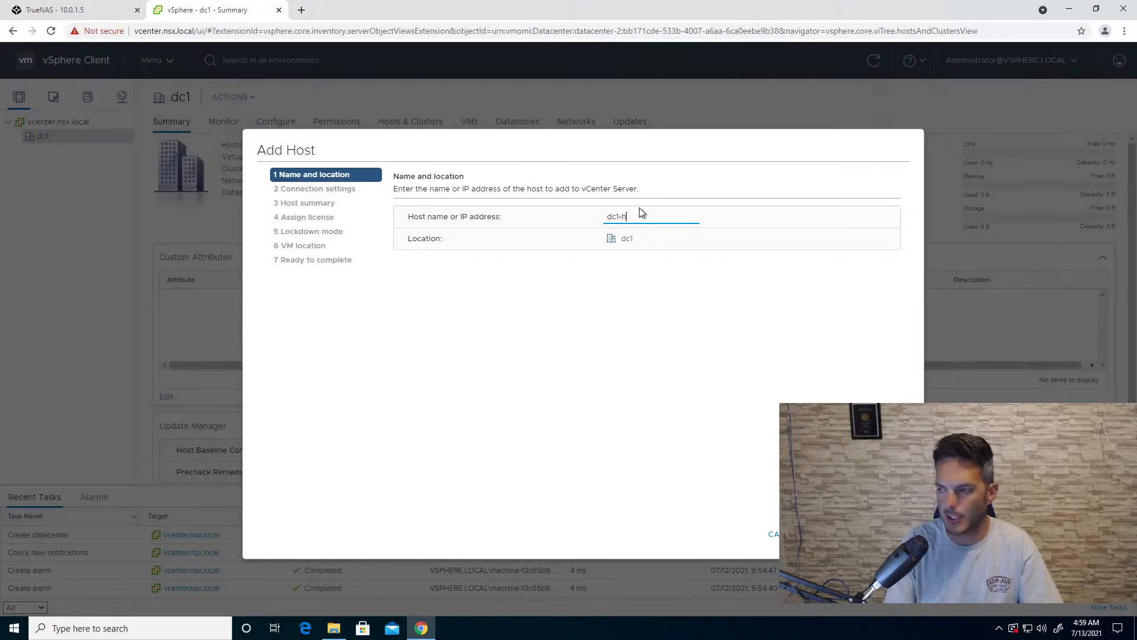
type("ost1")
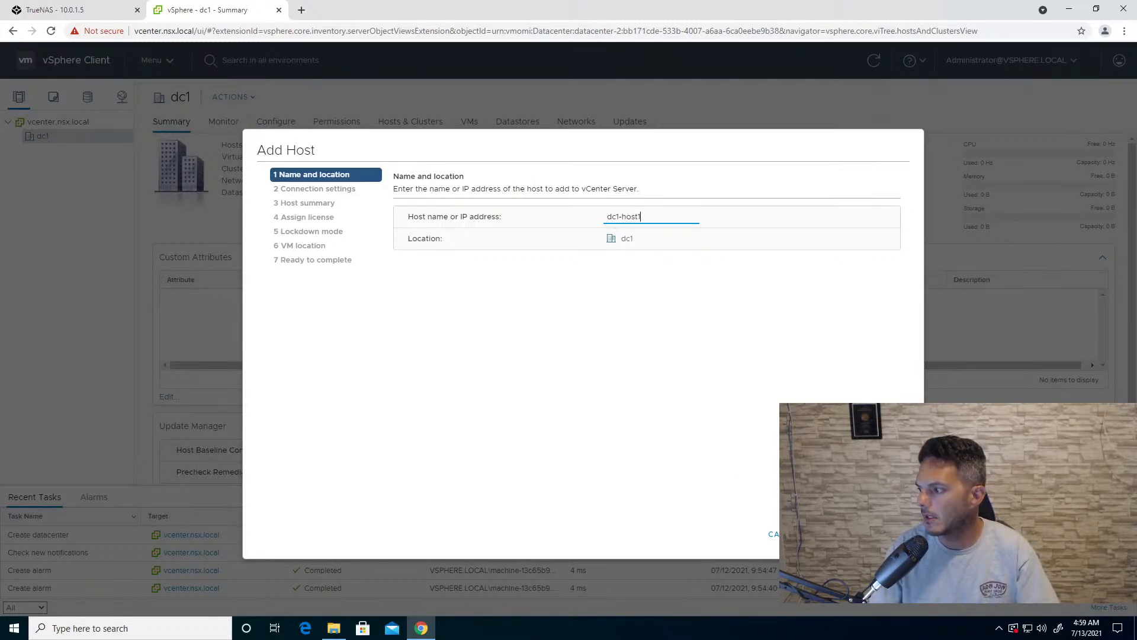
key("Return")
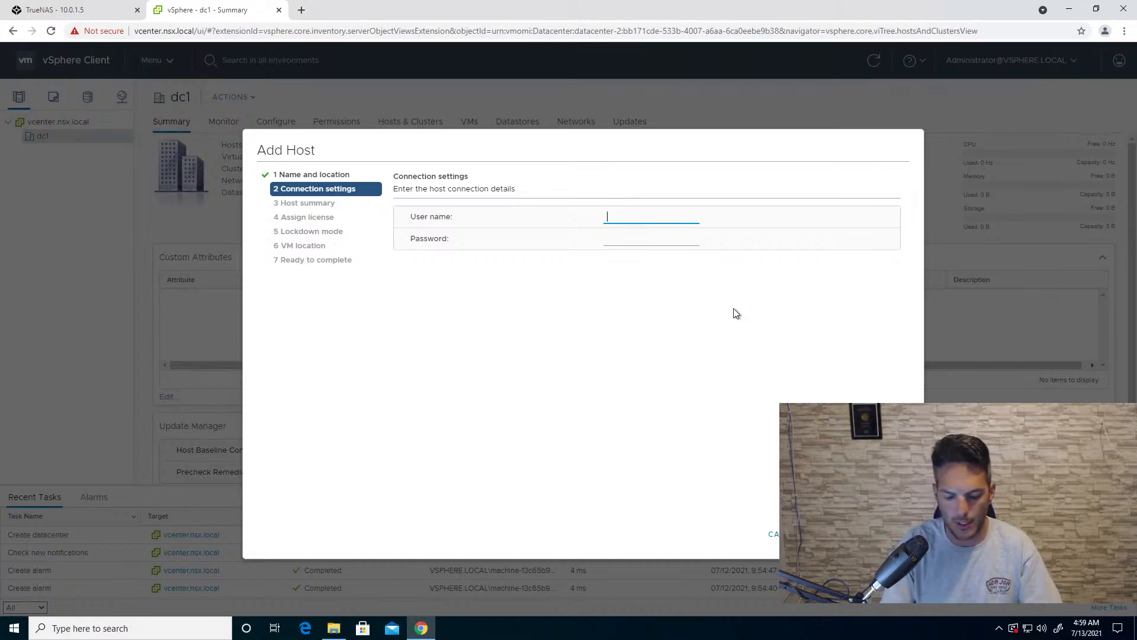
- Enter root and the account password as the host connection details, accept the certificate replacement, and keep the Evaluation License
type("root")
key("Tab")
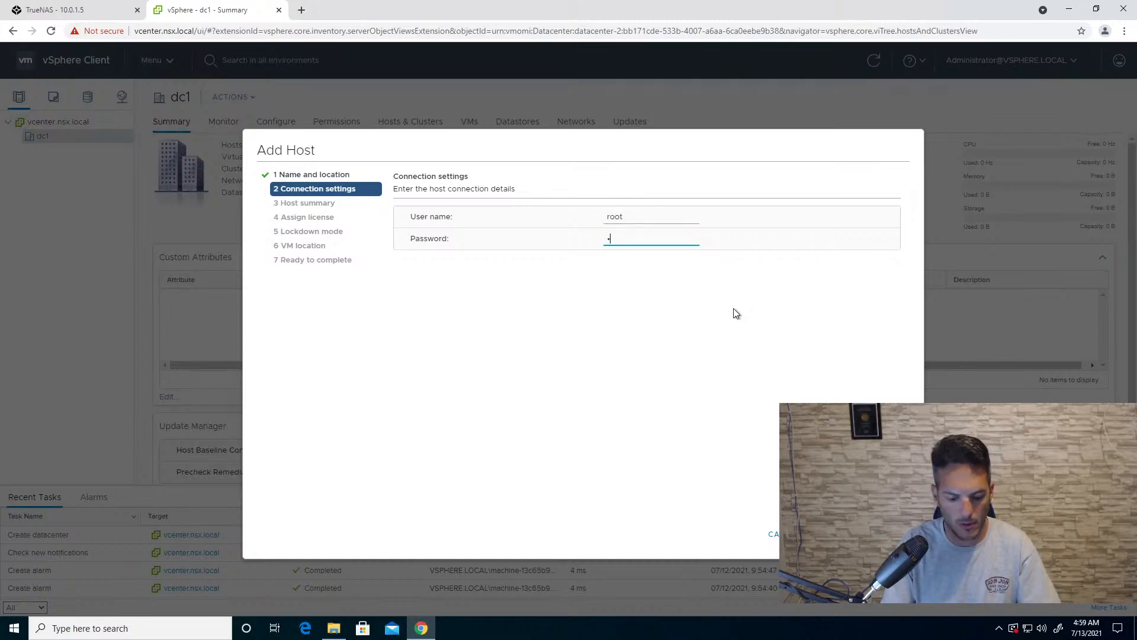
type("VMware1!")
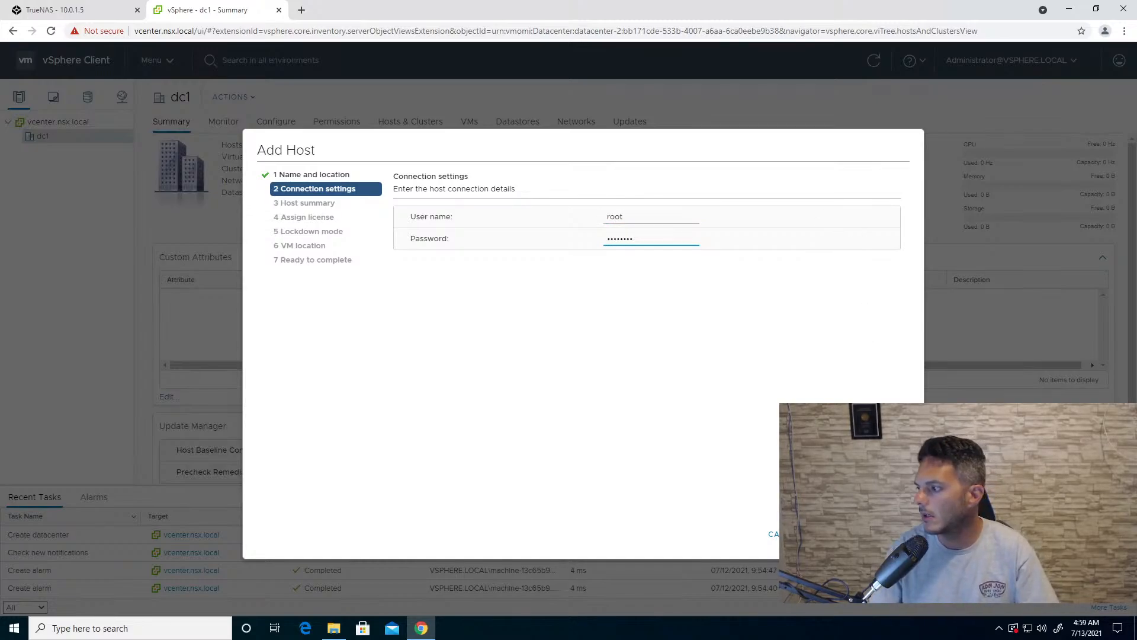
key("Return")
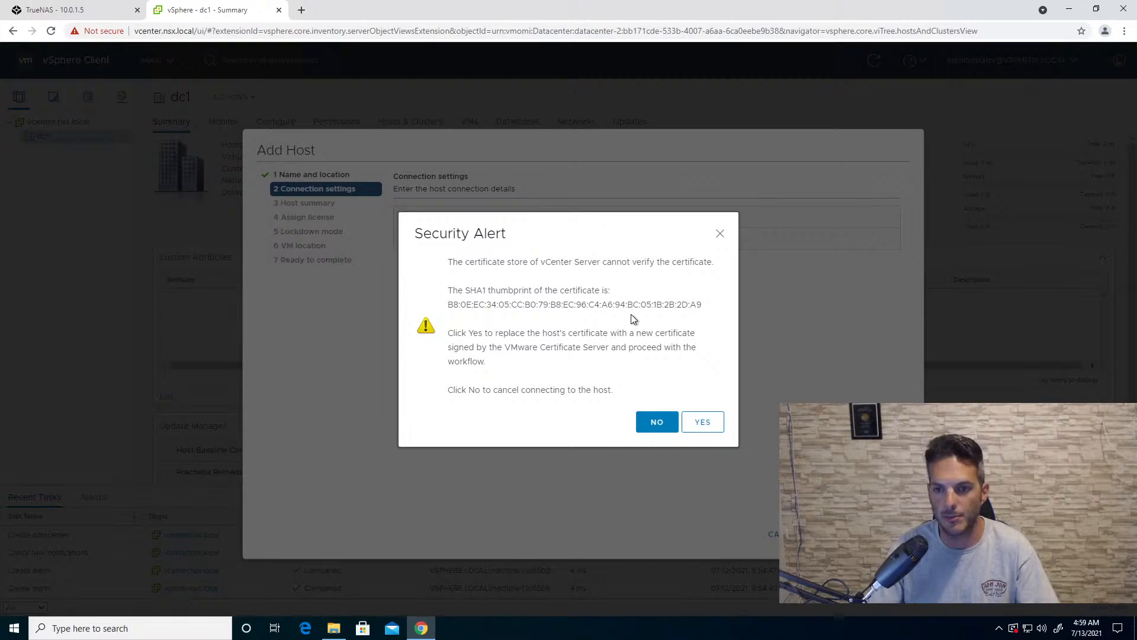
left_click(703, 425)
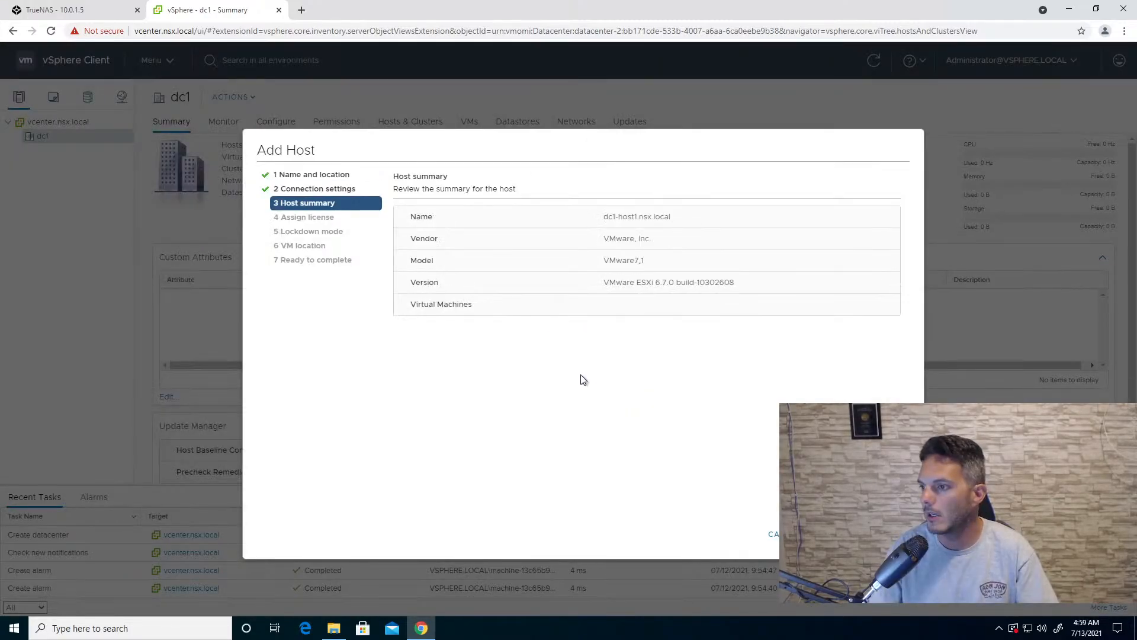
left_click(888, 534)
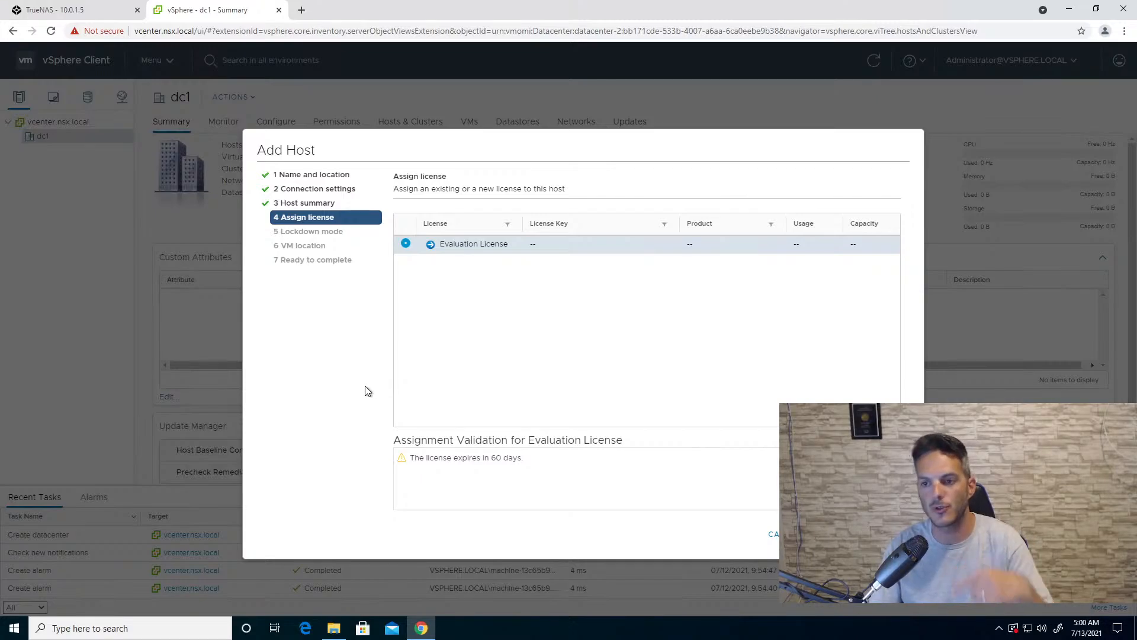
left_click(888, 535)
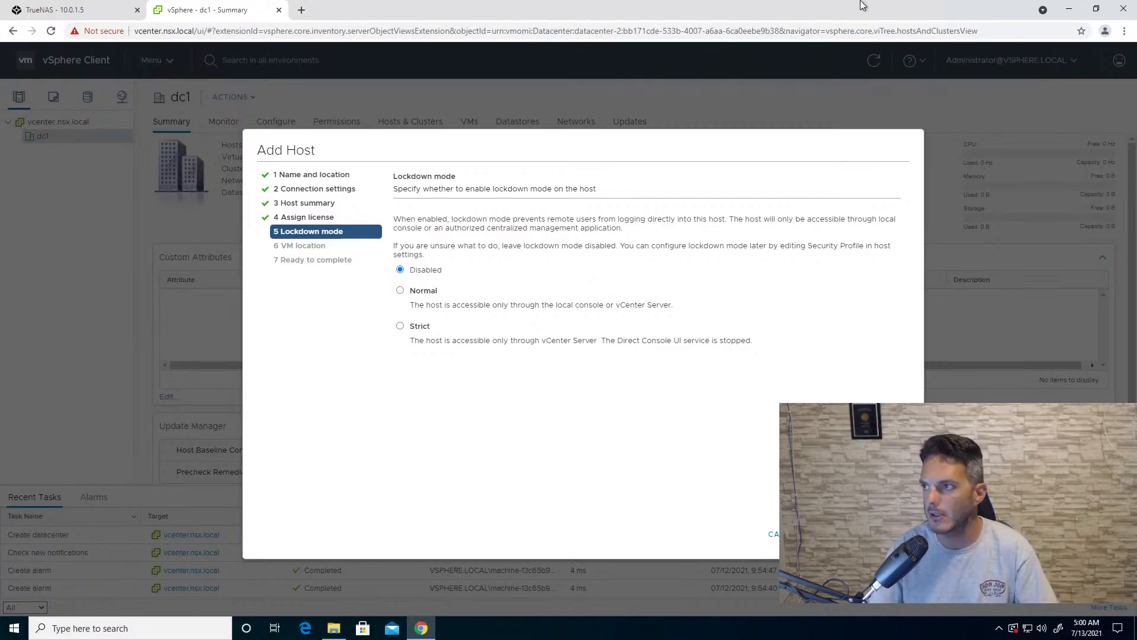
- Check the host1-esxi3 console in the ESXi host client, close the host1-san console, and return to the remote desktop
mouse_move(661, 10)
left_click(700, 7)
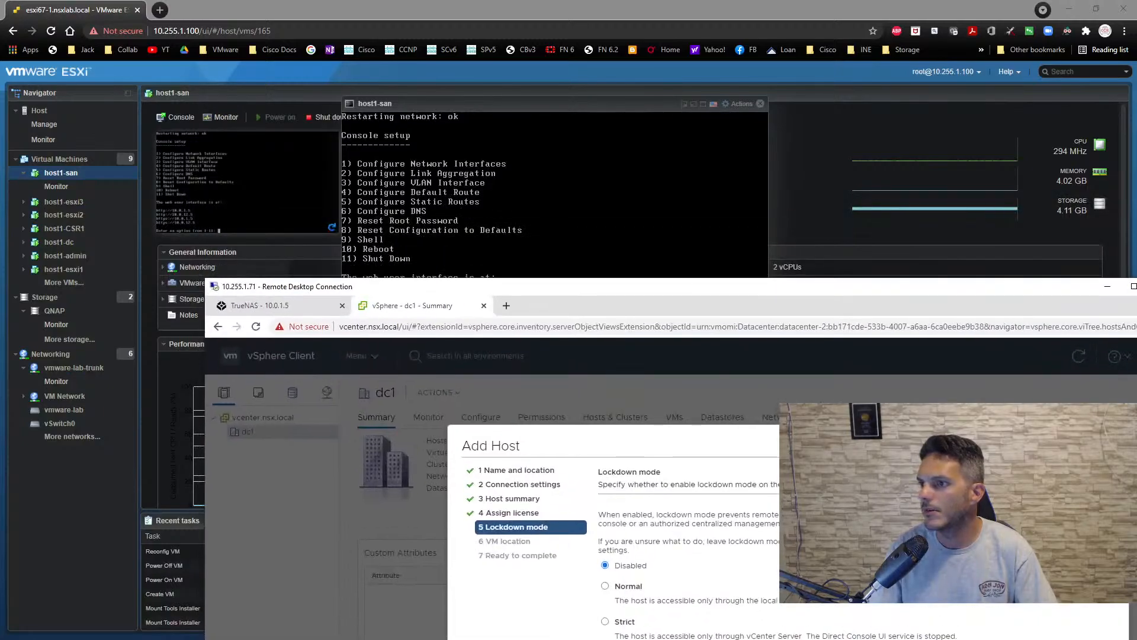
left_click(62, 202)
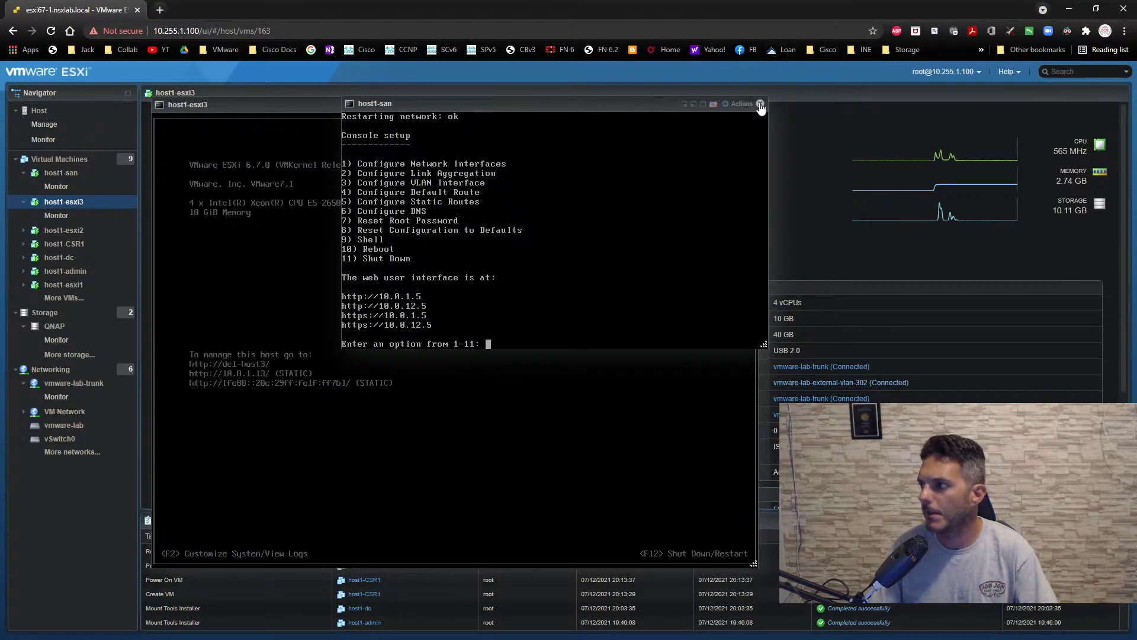
left_click(761, 104)
left_click(332, 320)
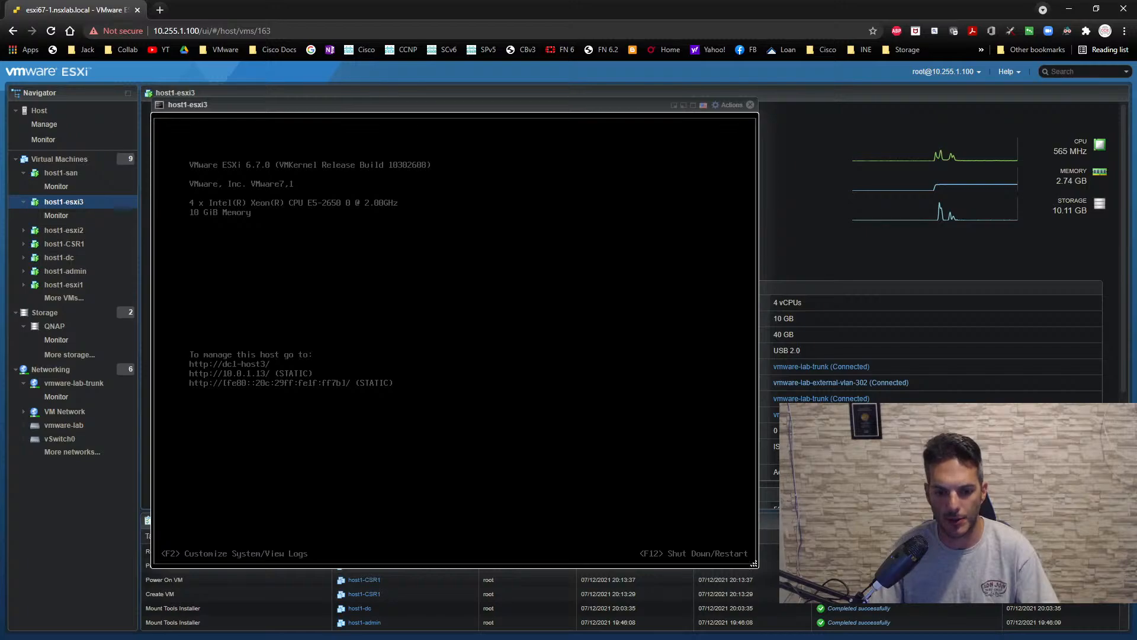
key("alt+Tab")
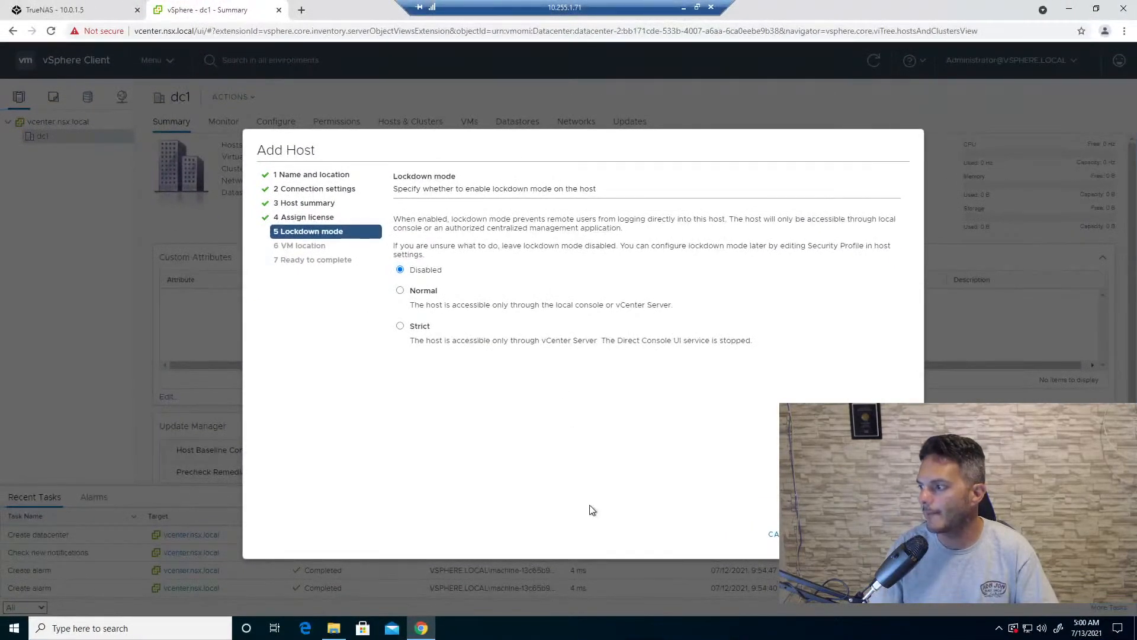
- Leave lockdown mode disabled, keep dc1 as the VM location, and finish adding the host
left_click(888, 535)
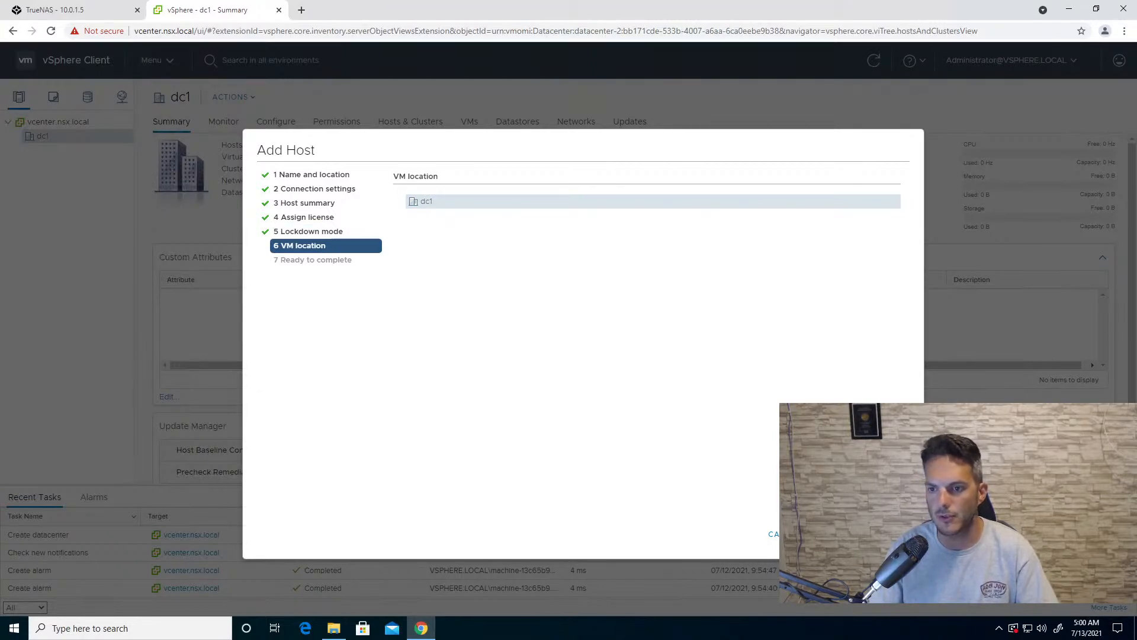
left_click(888, 534)
left_click(888, 534)
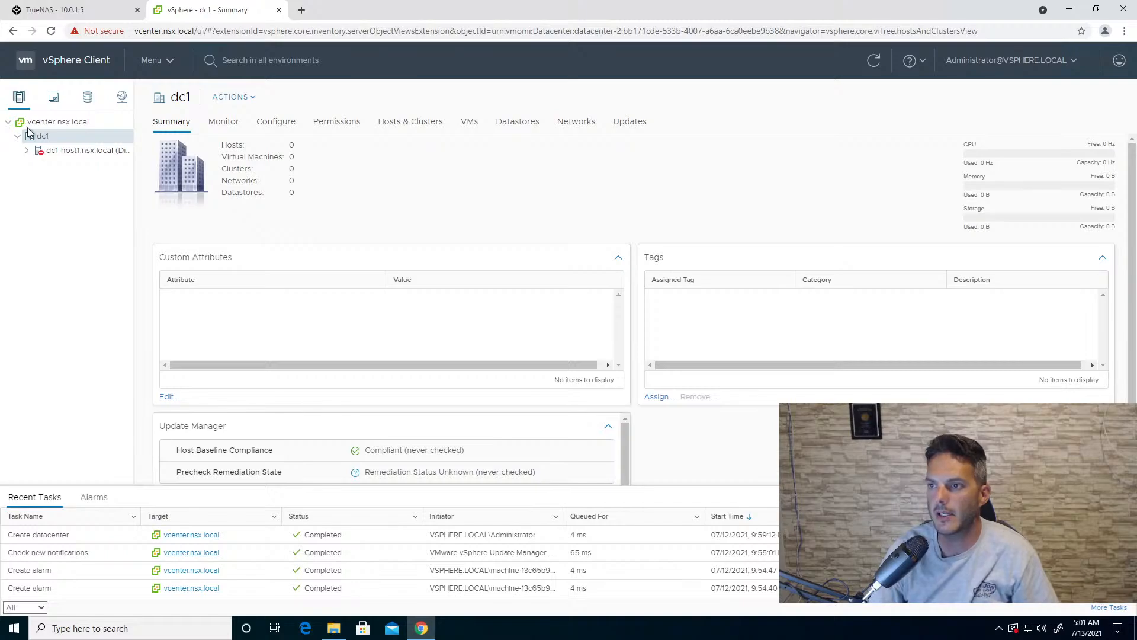
- Create a cluster named Compute Cluster1 in datacenter dc1 with DRS turned on
right_click(43, 138)
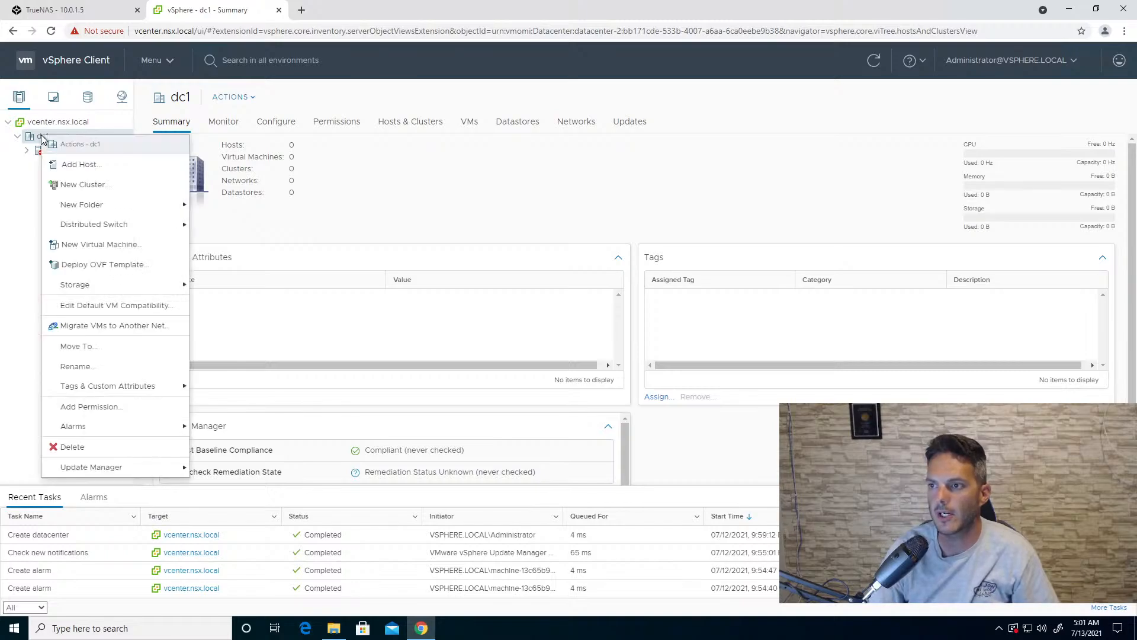
left_click(87, 184)
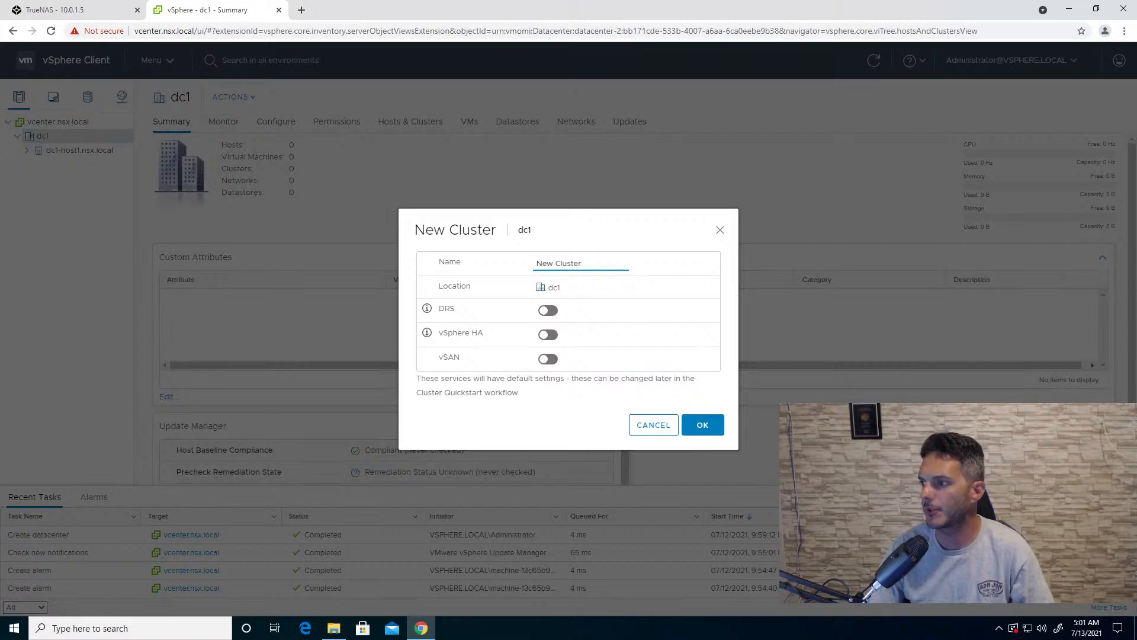
key("ctrl+a")
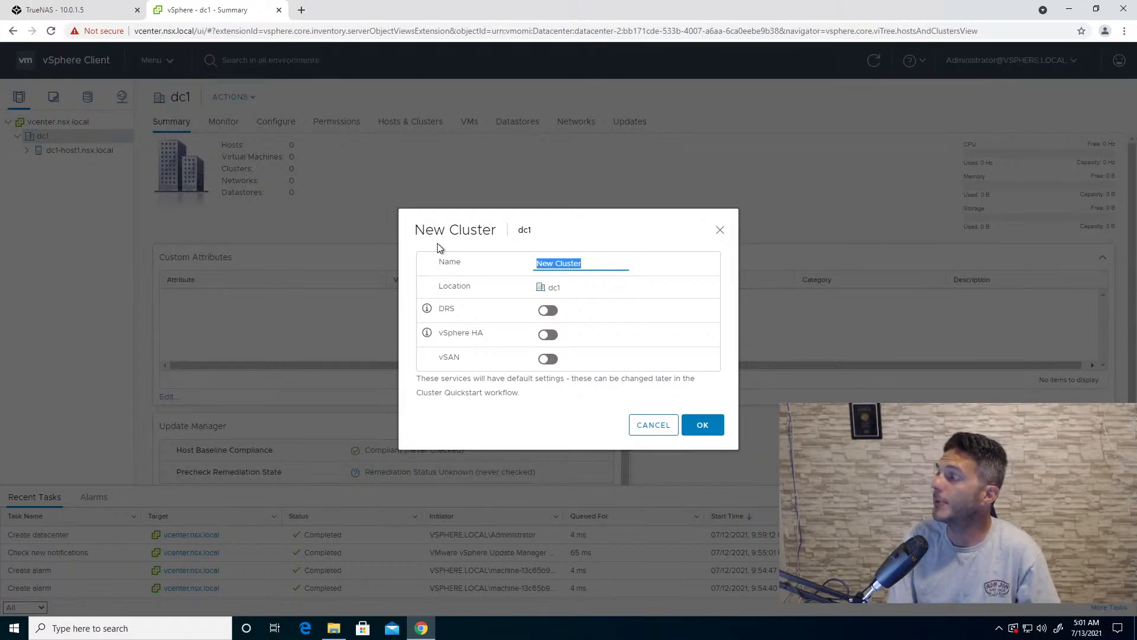
type("Compute ")
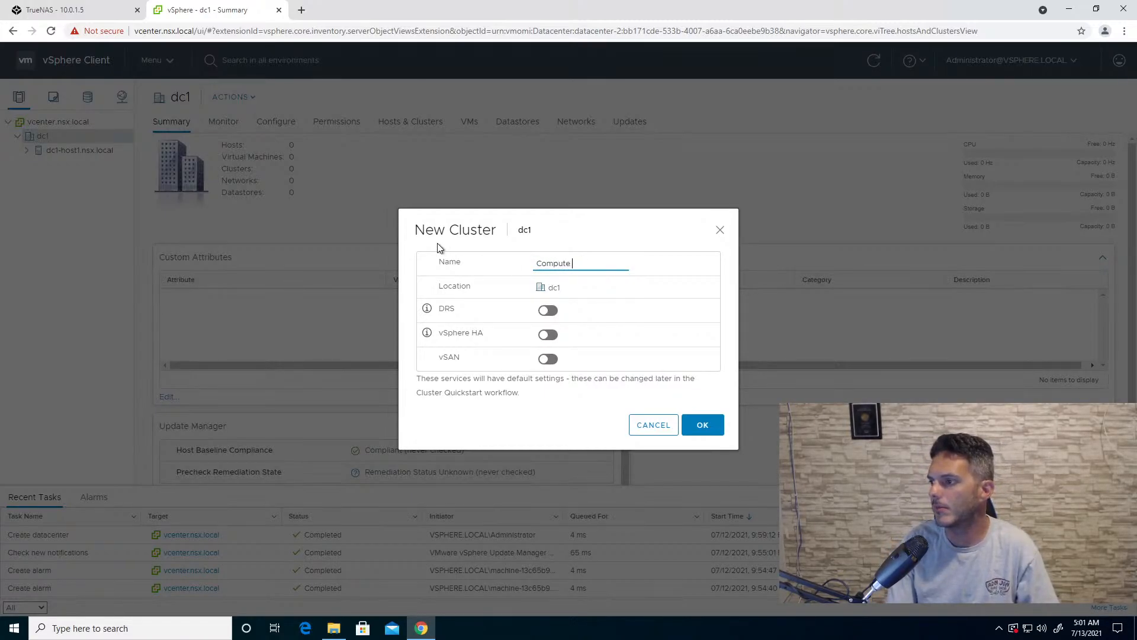
type("Cluster1")
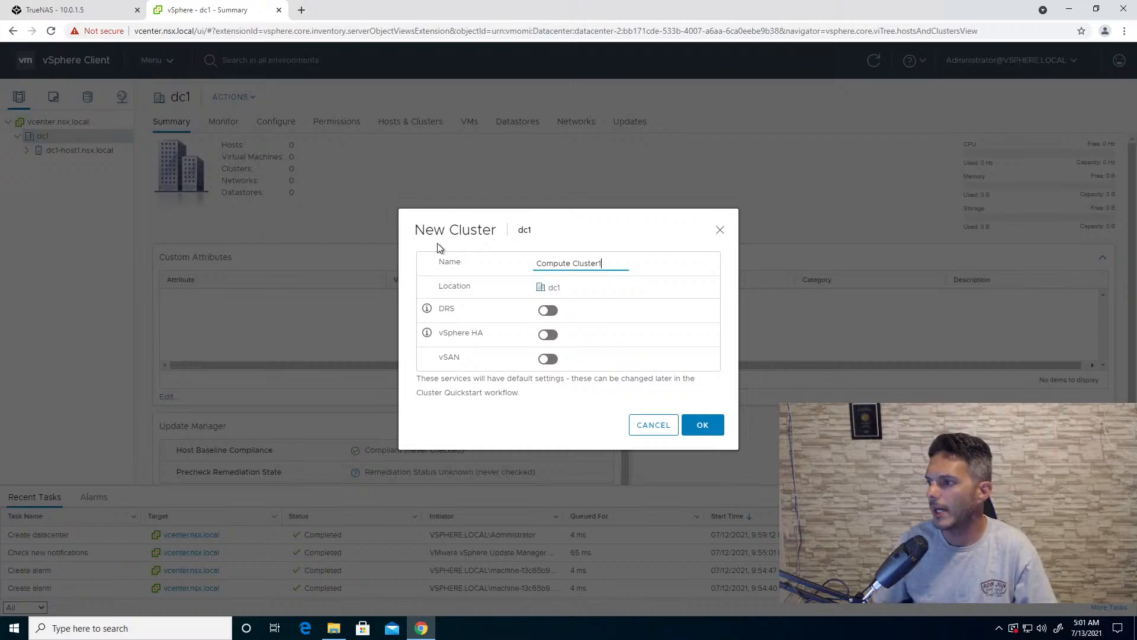
left_click(548, 313)
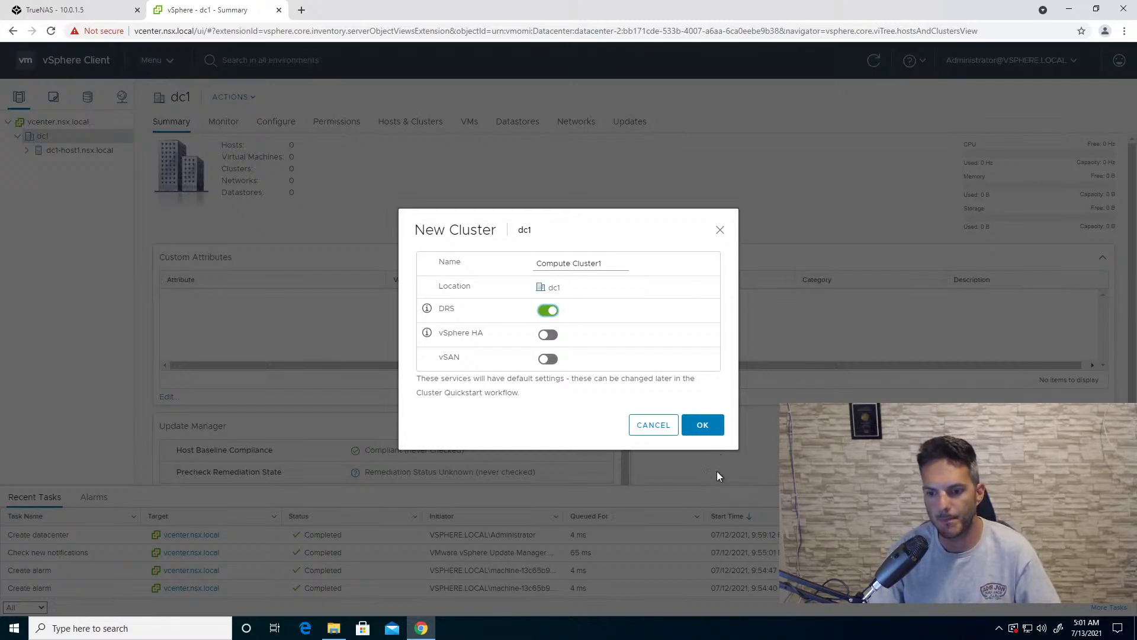
left_click(698, 425)
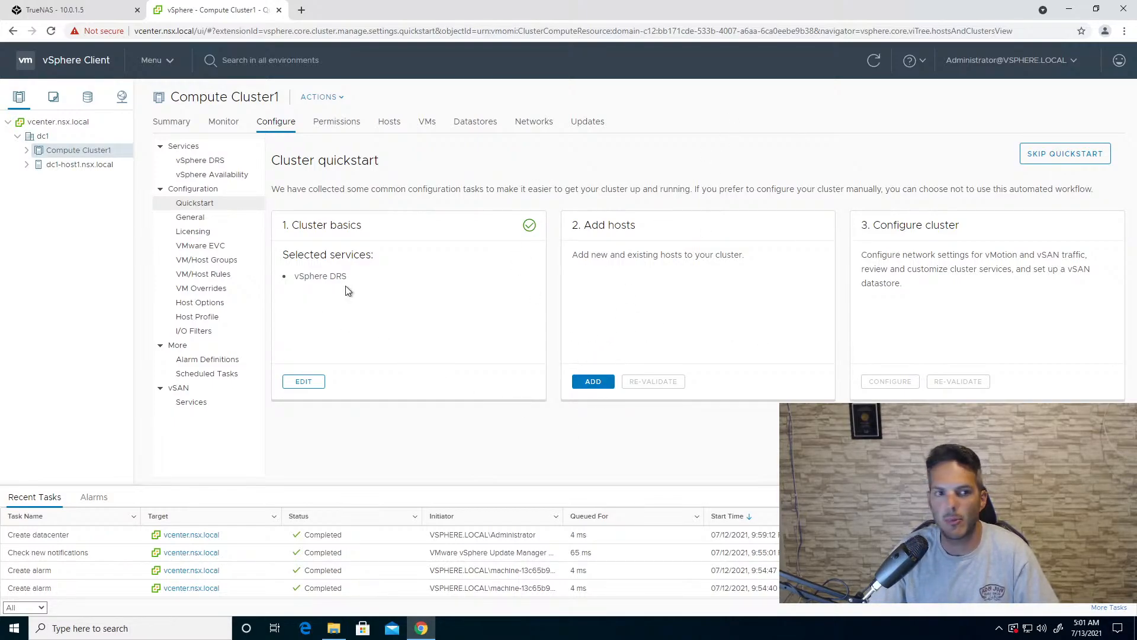
- Start adding hosts to Compute Cluster1 and enter dc1-host2 as a new host with username root and the account password
left_click(592, 382)
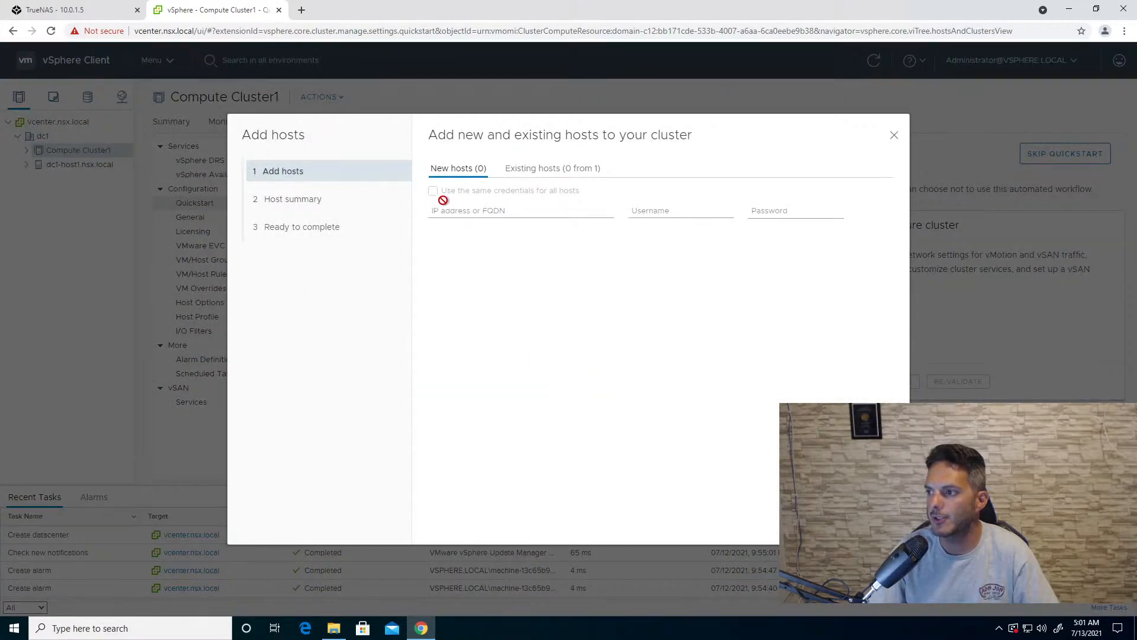
left_click(431, 201)
type("dc1-")
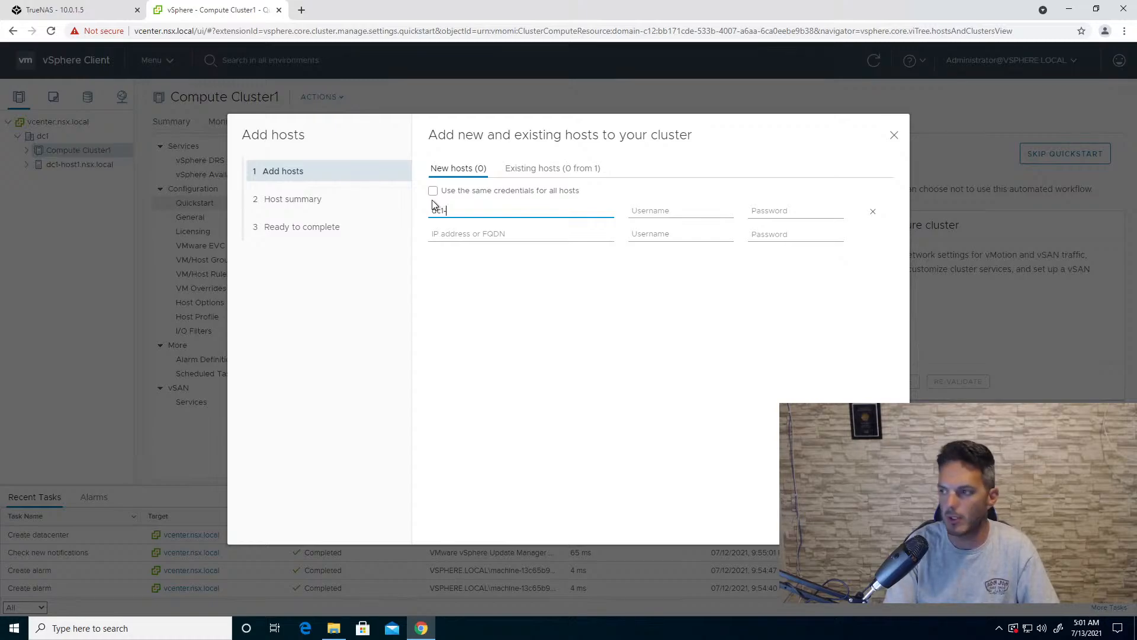
type("host2")
key("Tab")
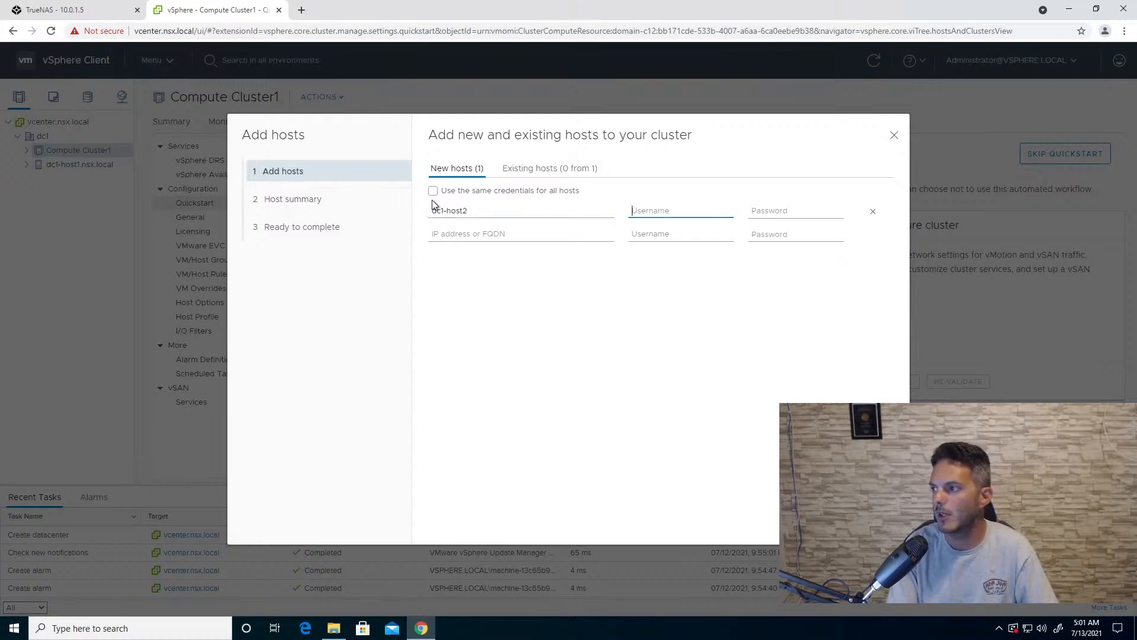
type("root")
key("Tab")
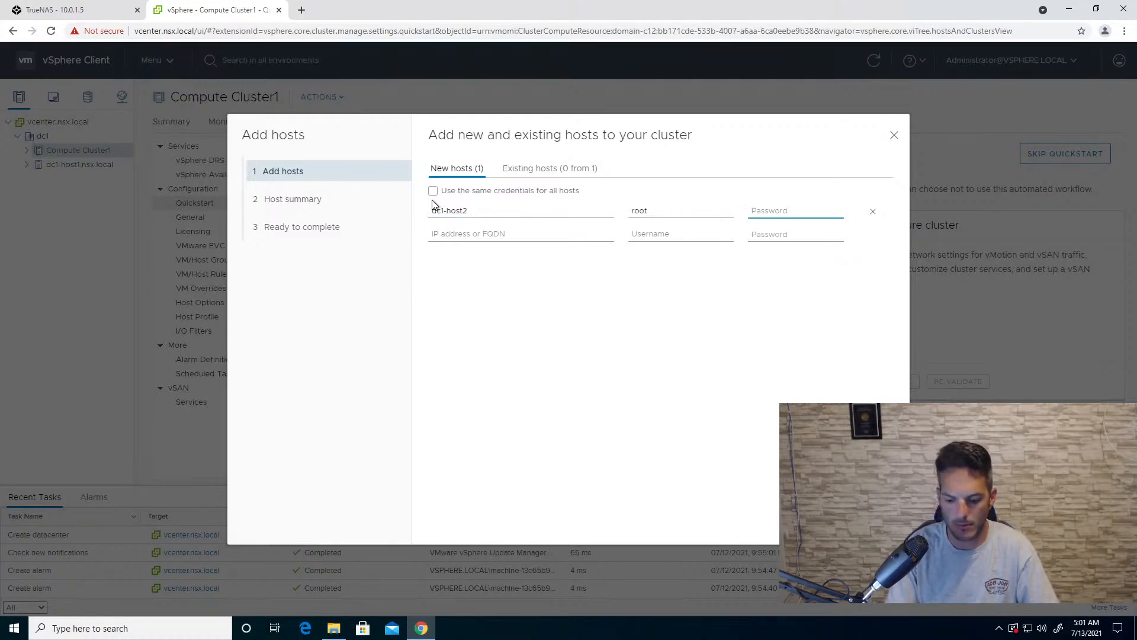
type("VMware1!")
key("Tab")
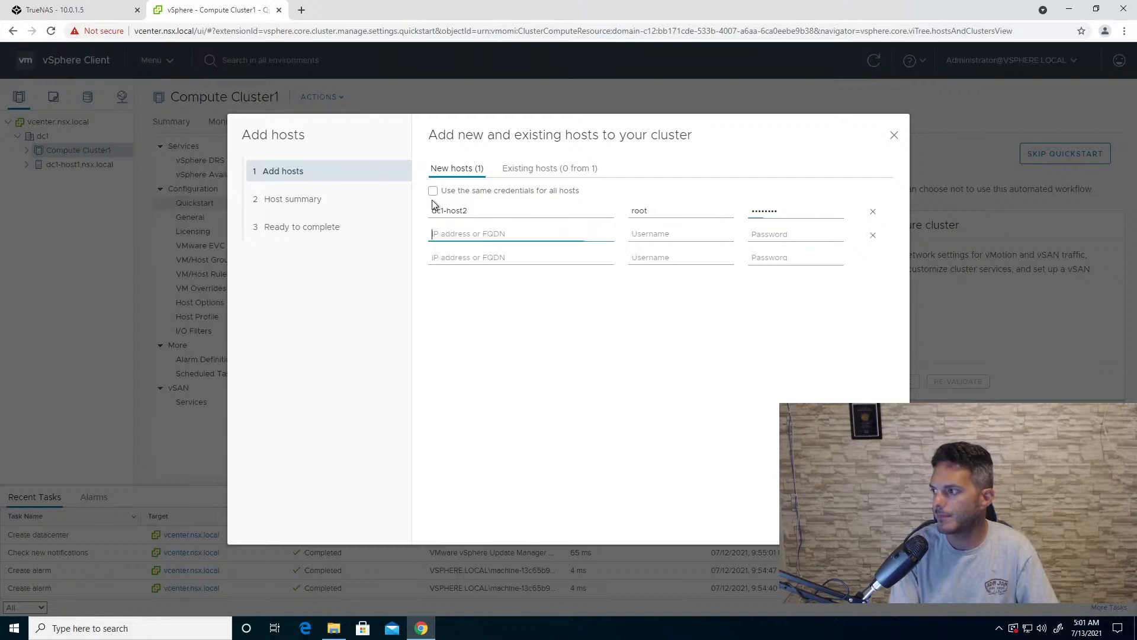
- Enter dc1-host3 as the second new host with username root and the account password
type("dc1-host3")
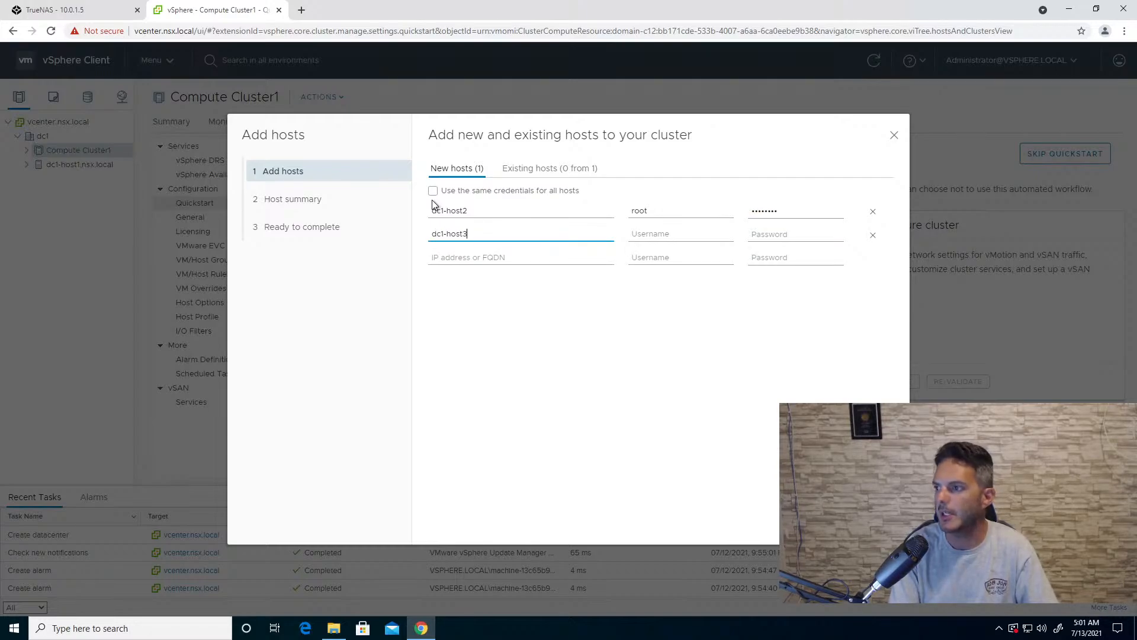
key("Tab")
type("root")
key("Tab")
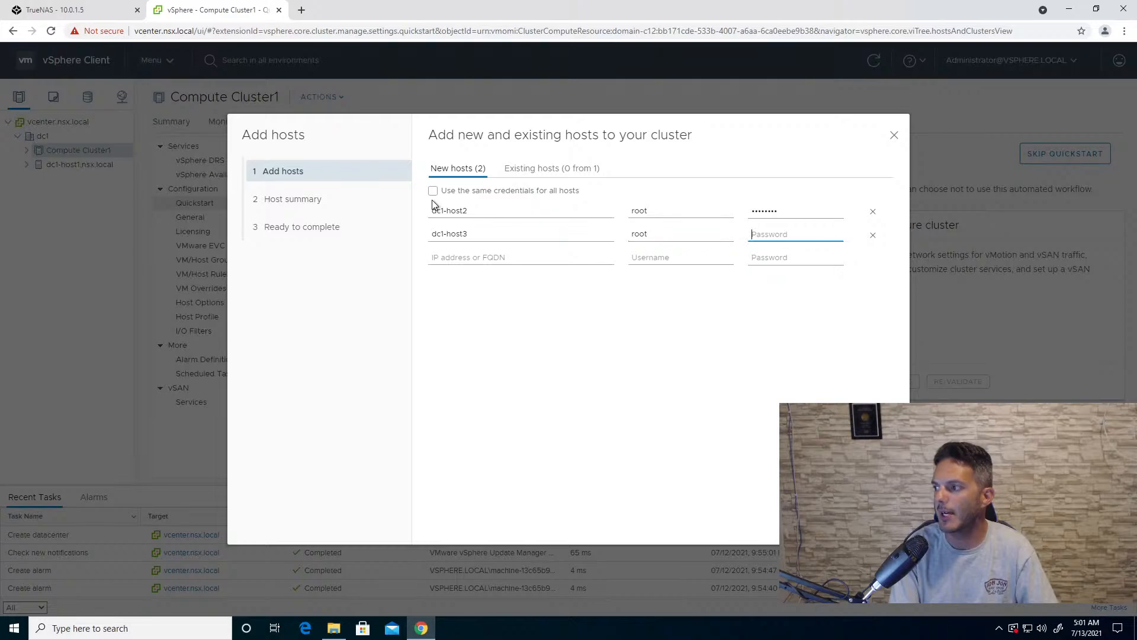
type("••••••••")
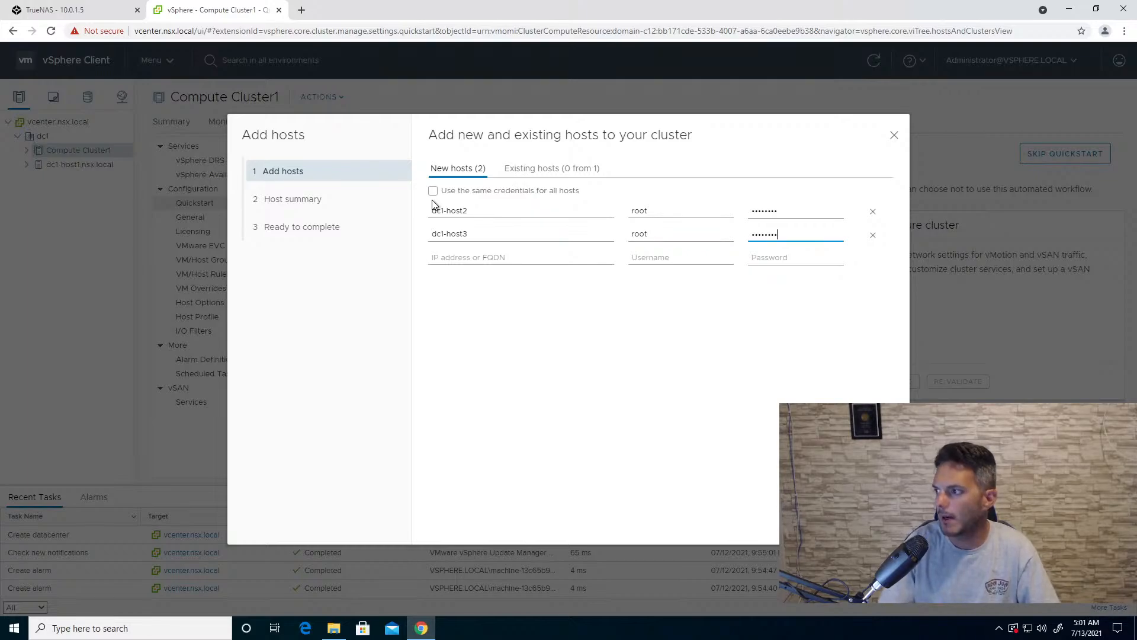
- Accept the certificate thumbprints of dc1-host2 and dc1-host3 and finish adding both hosts to the cluster
left_click(874, 520)
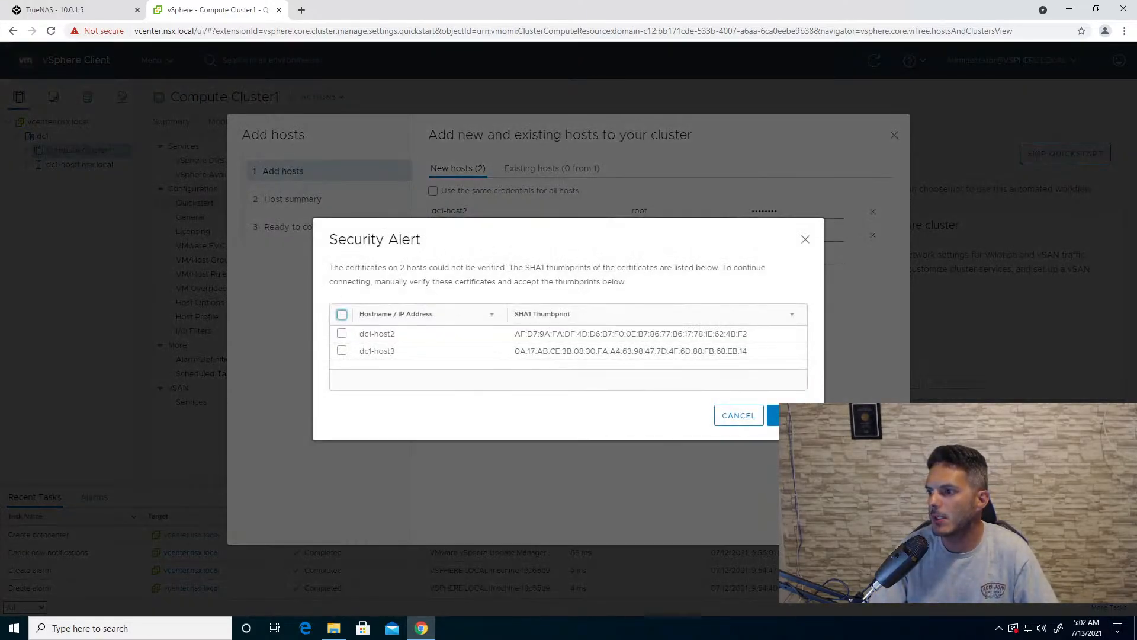
left_click(341, 314)
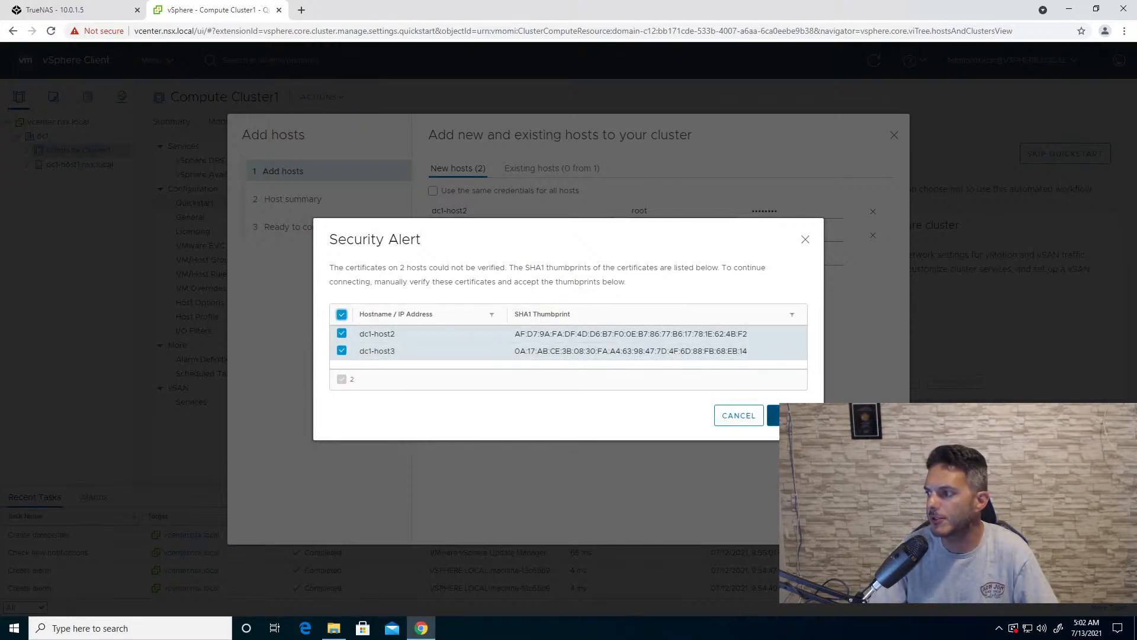
left_click(773, 415)
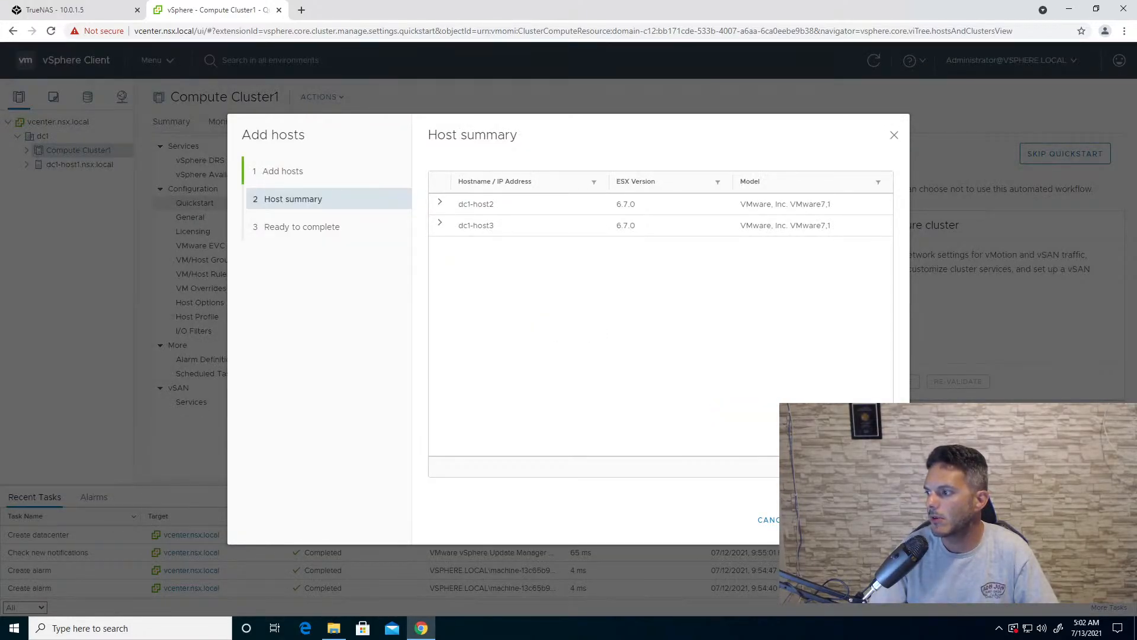
left_click(873, 519)
left_click(872, 520)
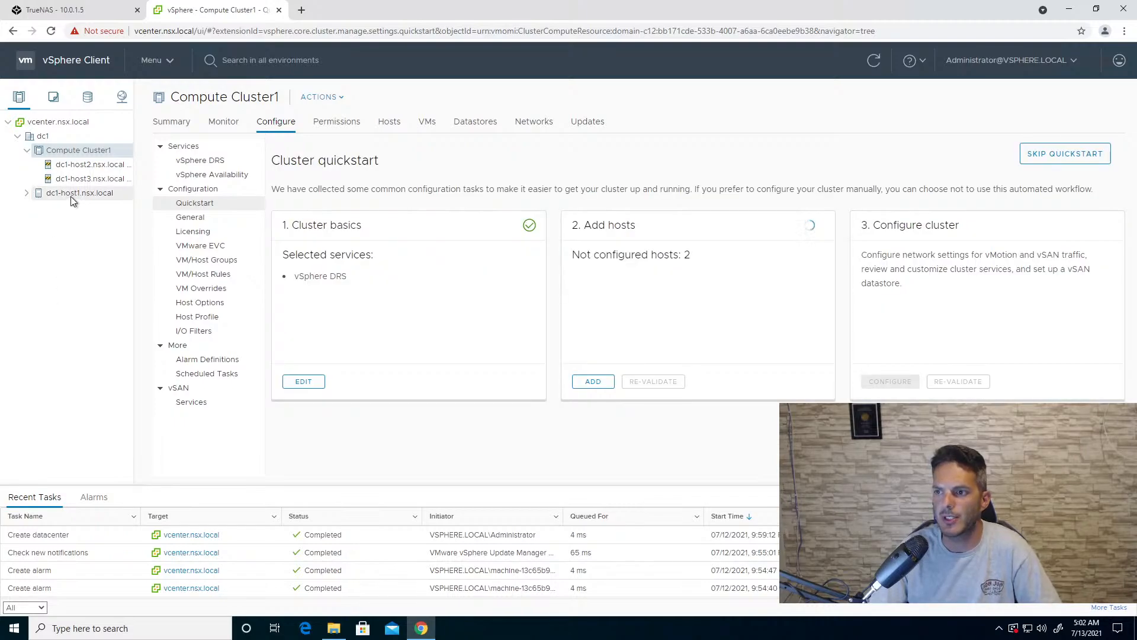
- Move dc1-host1.nsx.local into Compute Cluster1, putting its virtual machines in the cluster's root resource pool
left_click_drag(71, 195, 77, 154)
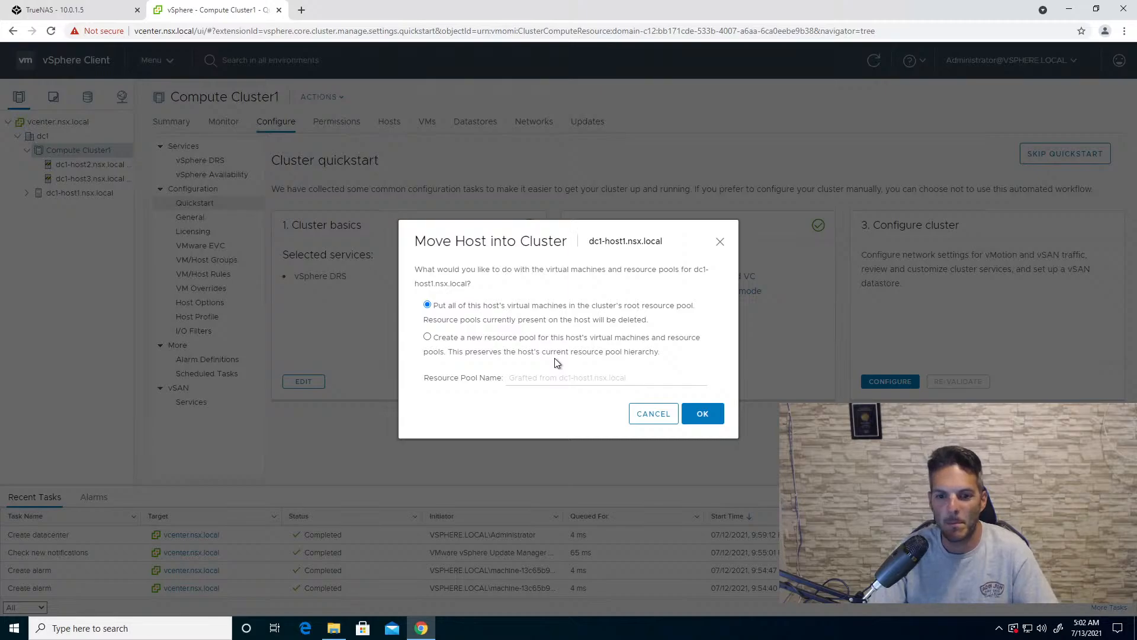
left_click(687, 417)
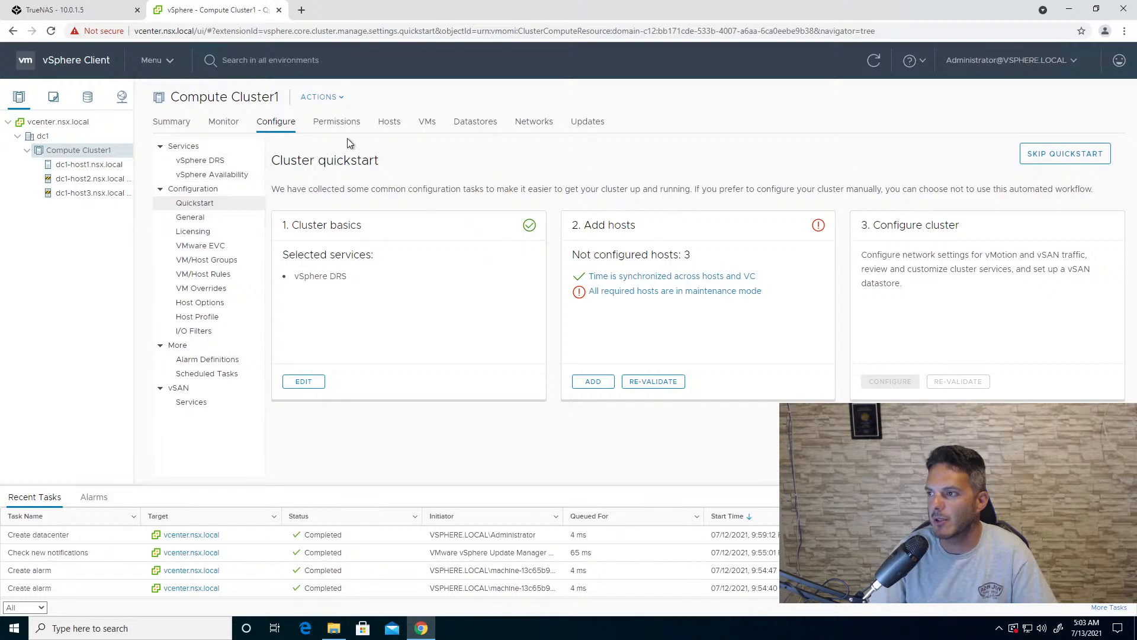
- Take dc1-host2.nsx.local and dc1-host3.nsx.local out of maintenance mode together from the cluster's host list
left_click(389, 122)
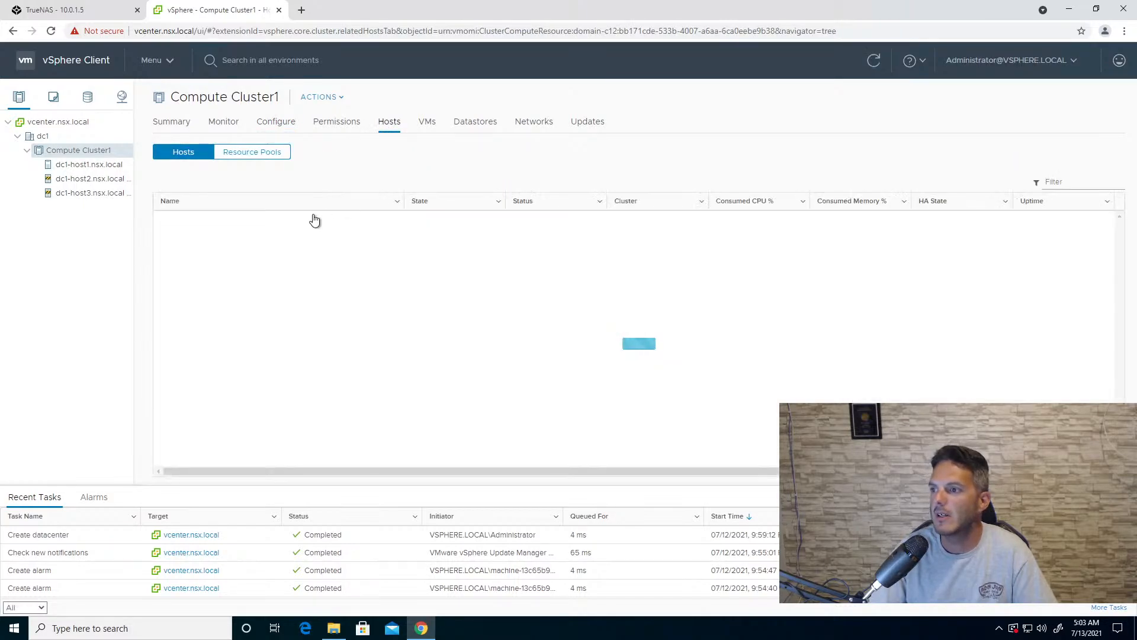
left_click(338, 236)
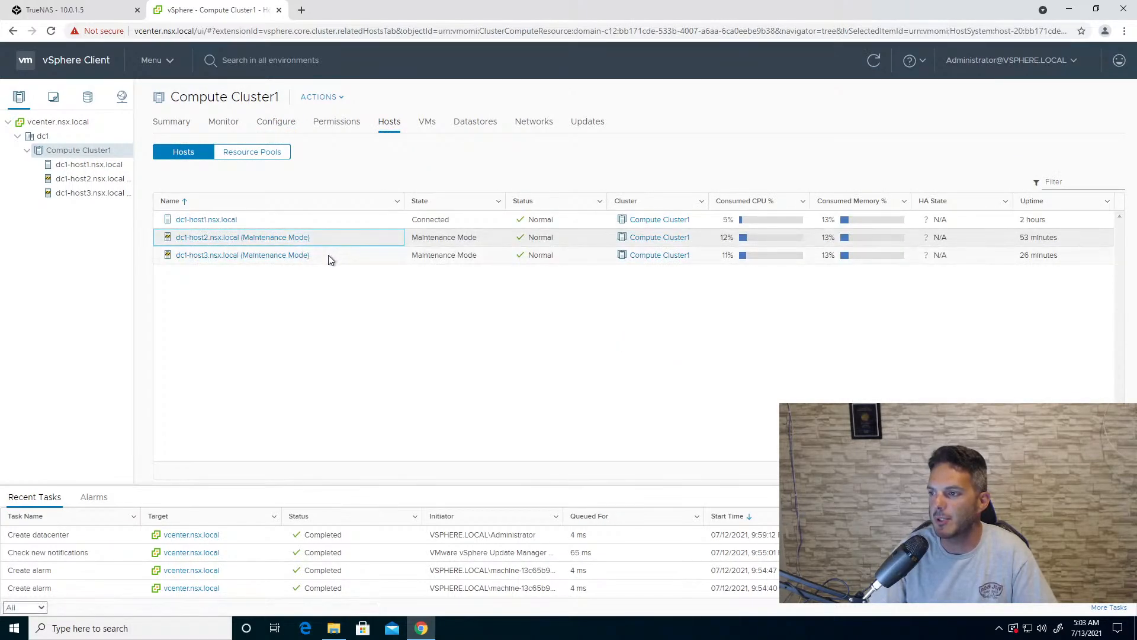
left_click(329, 255, "ctrl")
right_click(328, 255)
mouse_move(450, 285)
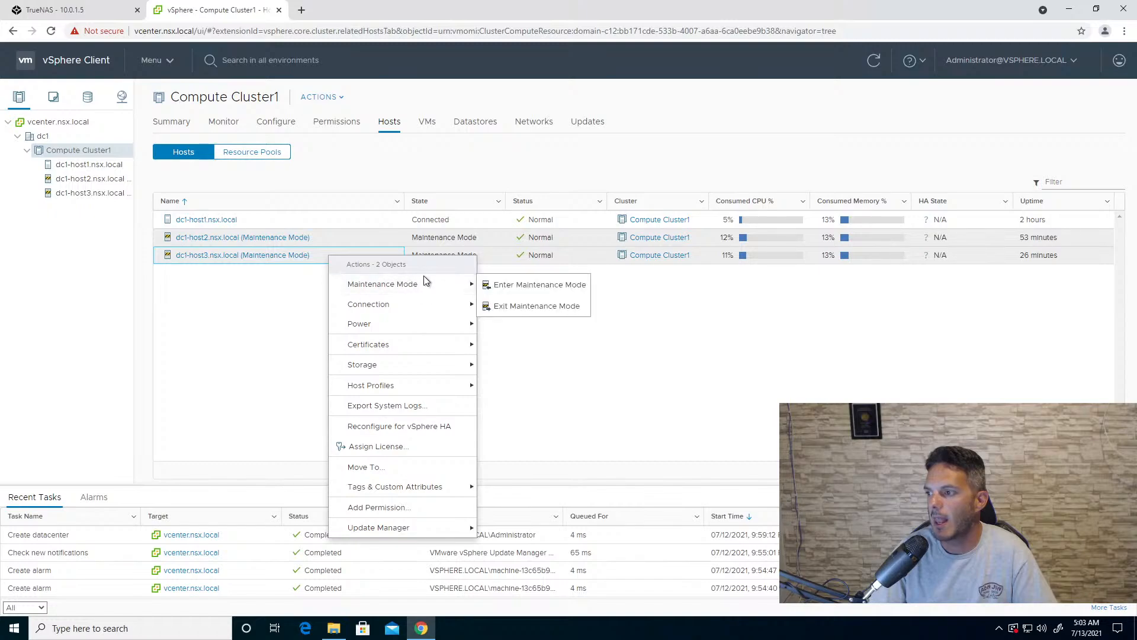
left_click(506, 305)
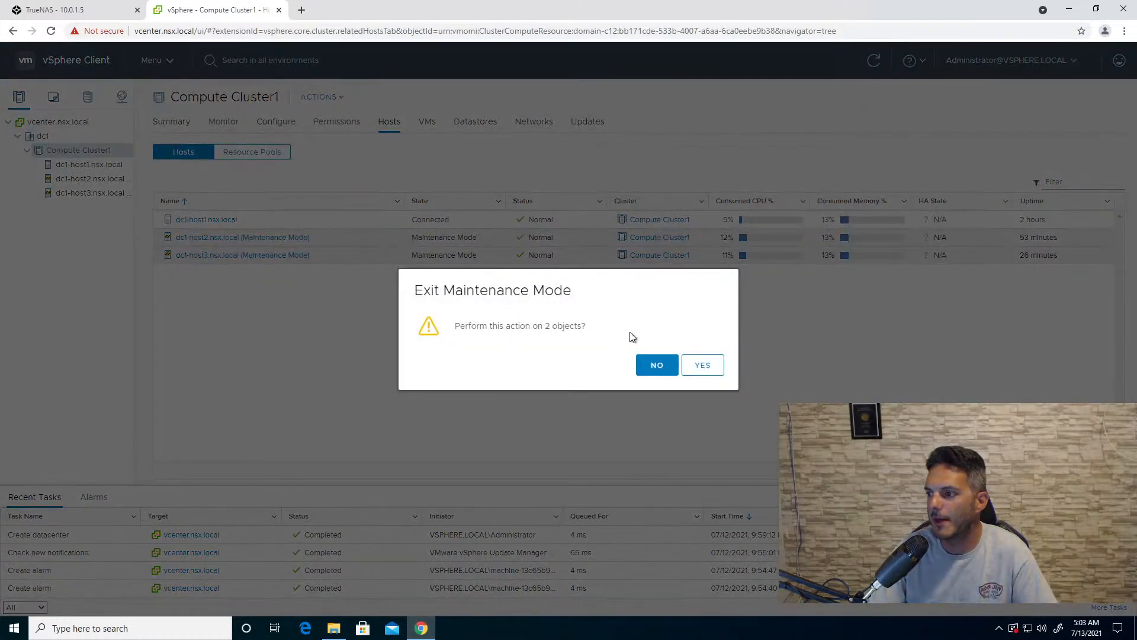
left_click(697, 367)
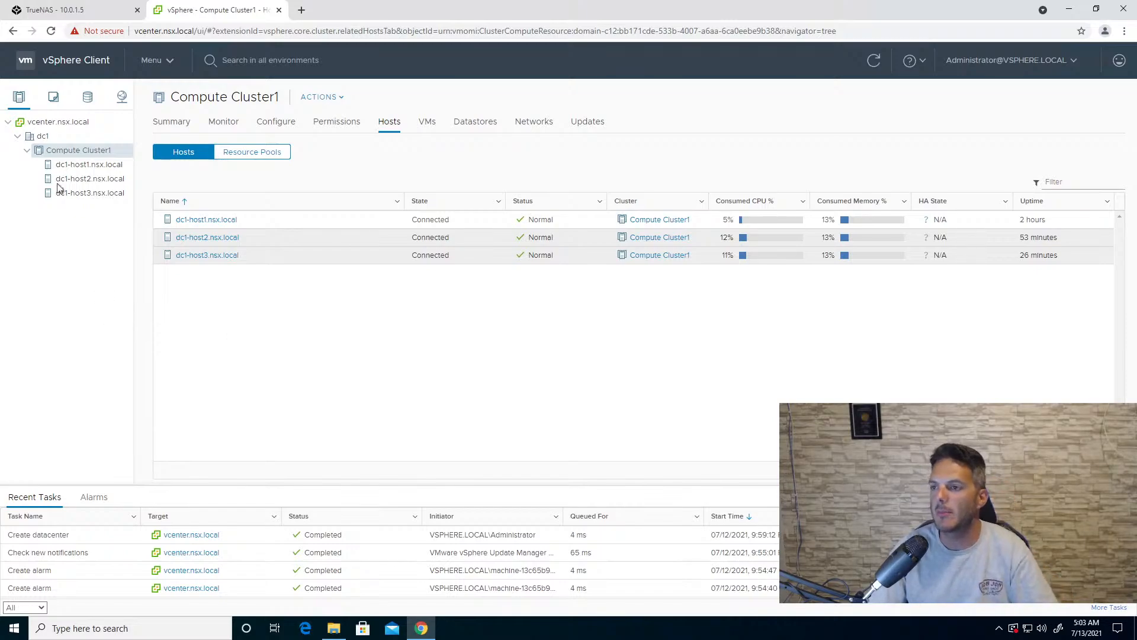
- Create a second cluster in dc1 named Compute Cluster 2 with DRS turned on
right_click(42, 141)
left_click(108, 190)
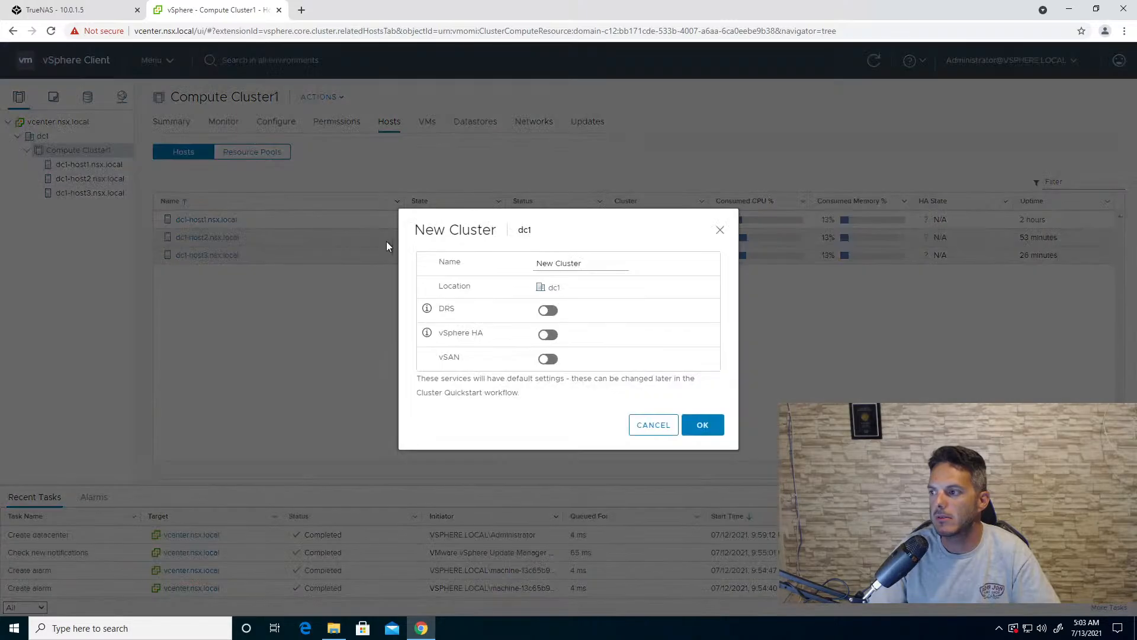
key("BackSpace")
key("BackSpace")
key("BackSpace")
key("BackSpace")
key("BackSpace")
key("BackSpace")
key("BackSpace")
key("BackSpace")
key("BackSpace")
key("BackSpace")
key("BackSpace")
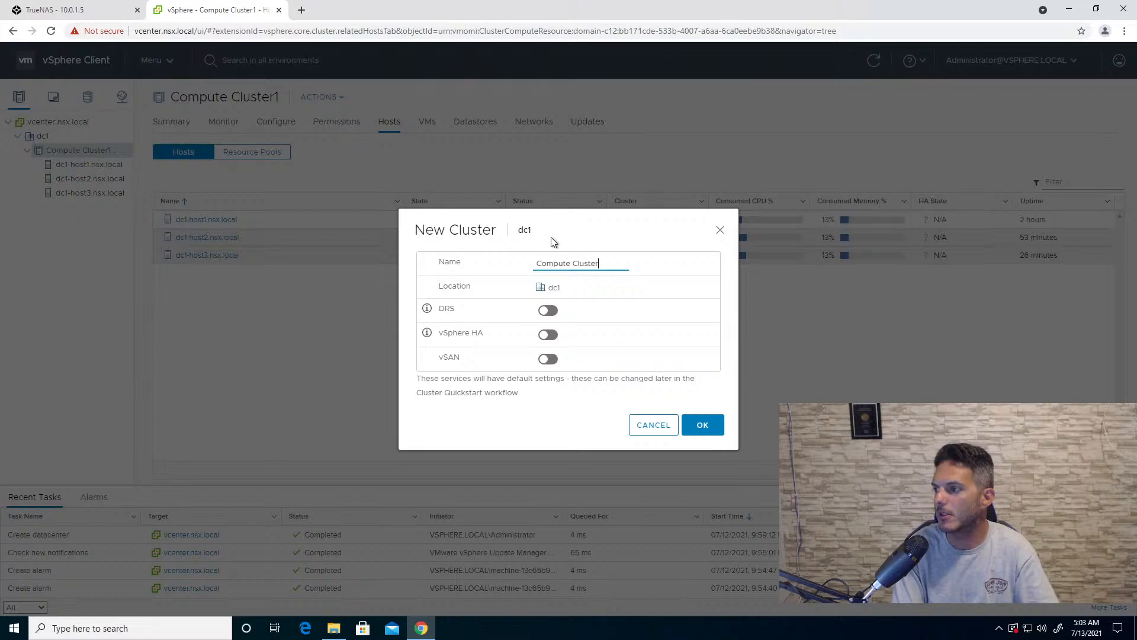
type("Compute Cluster 2")
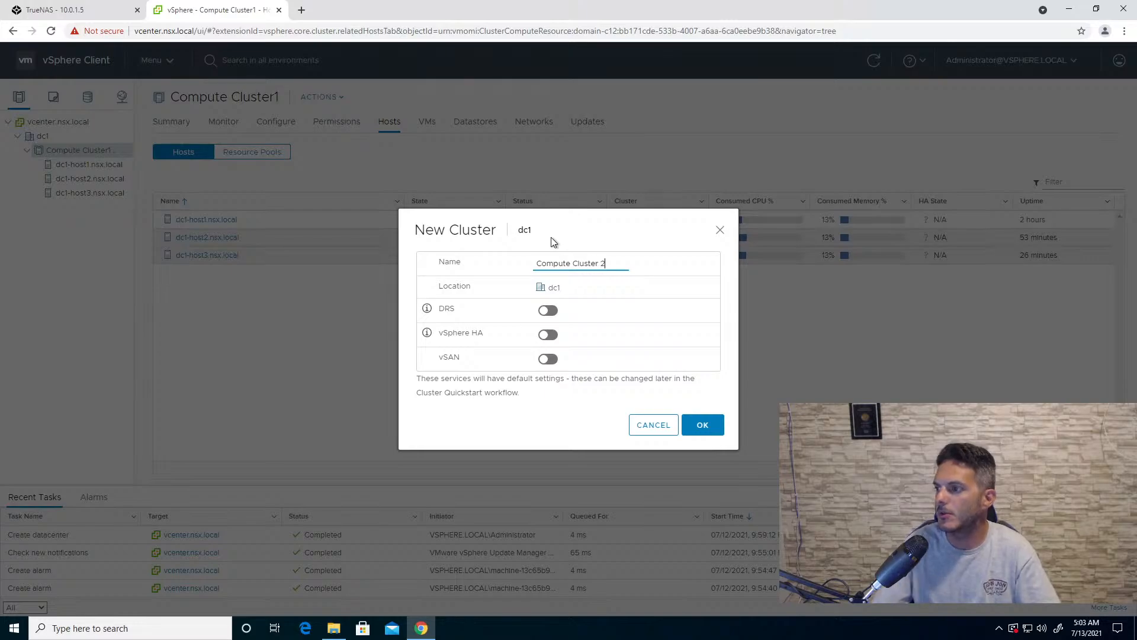
left_click(549, 311)
left_click(696, 429)
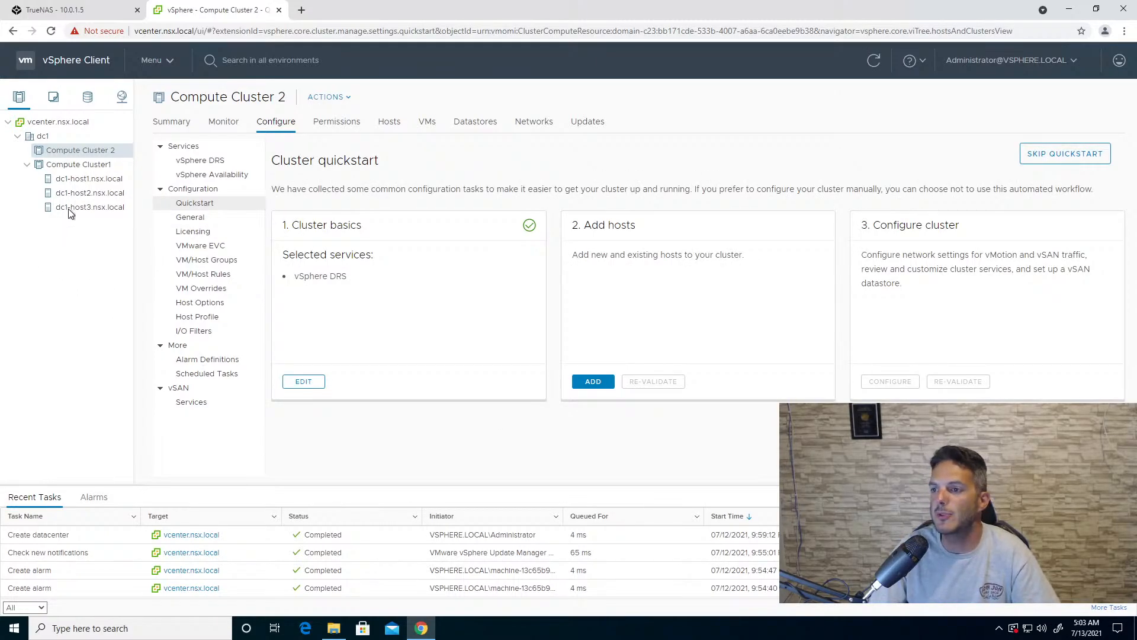
- Try to move dc1-host3.nsx.local from Compute Cluster1 into Compute Cluster 2
left_click(89, 194)
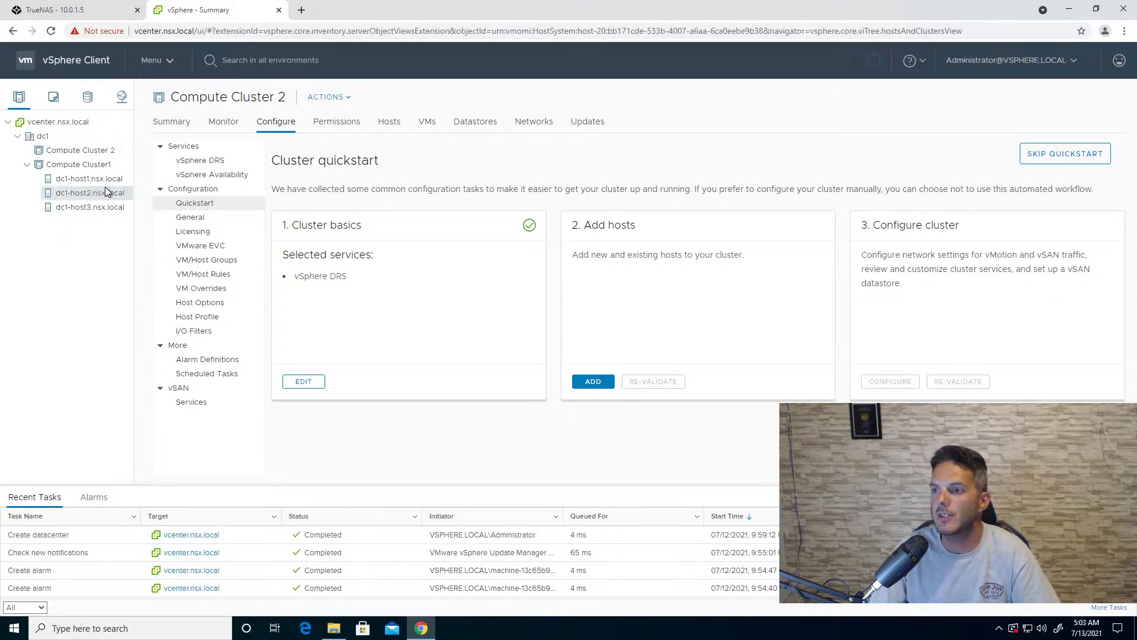
left_click(107, 183)
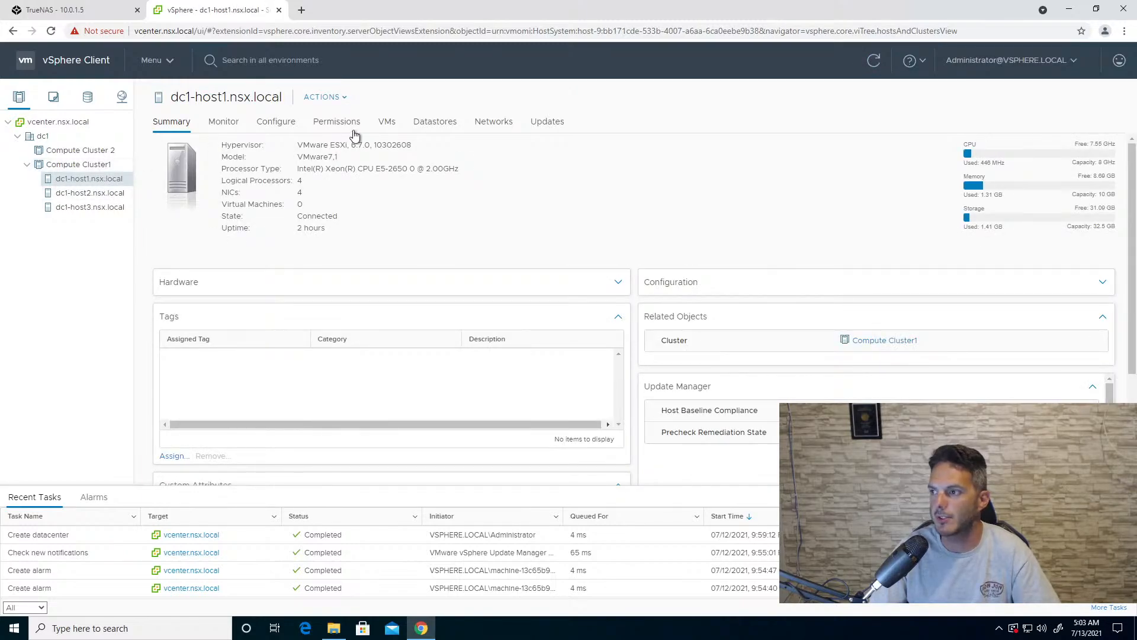
mouse_move(99, 184)
left_mouse_down()
mouse_move(101, 142)
mouse_move(98, 187)
mouse_move(110, 153)
mouse_move(107, 164)
left_mouse_up()
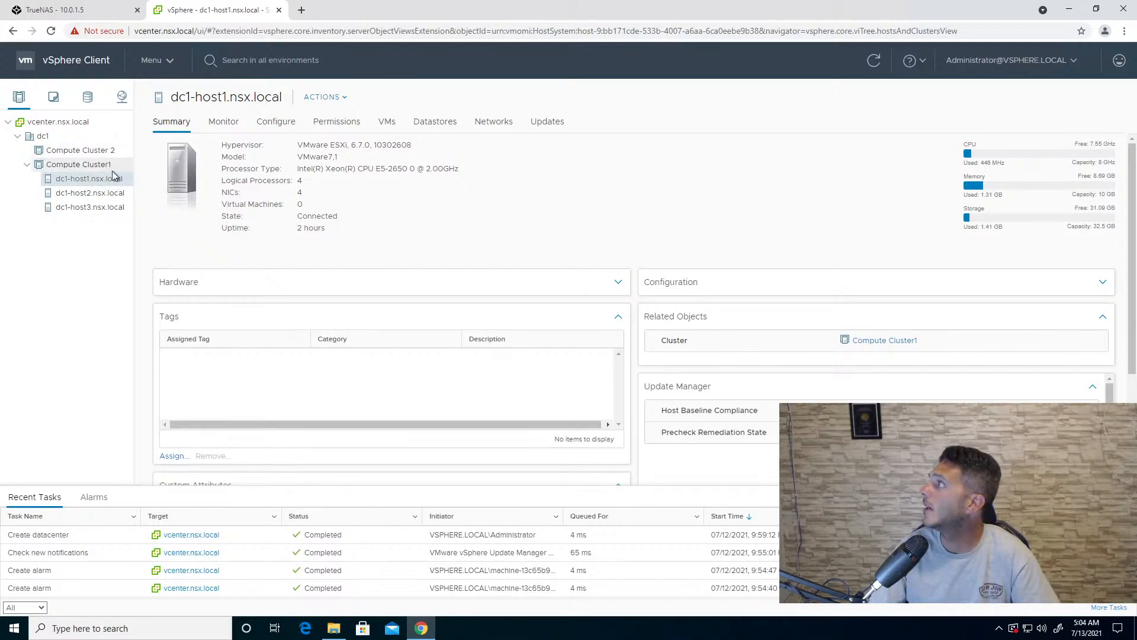
left_click(90, 207)
left_click_drag(90, 206, 94, 156)
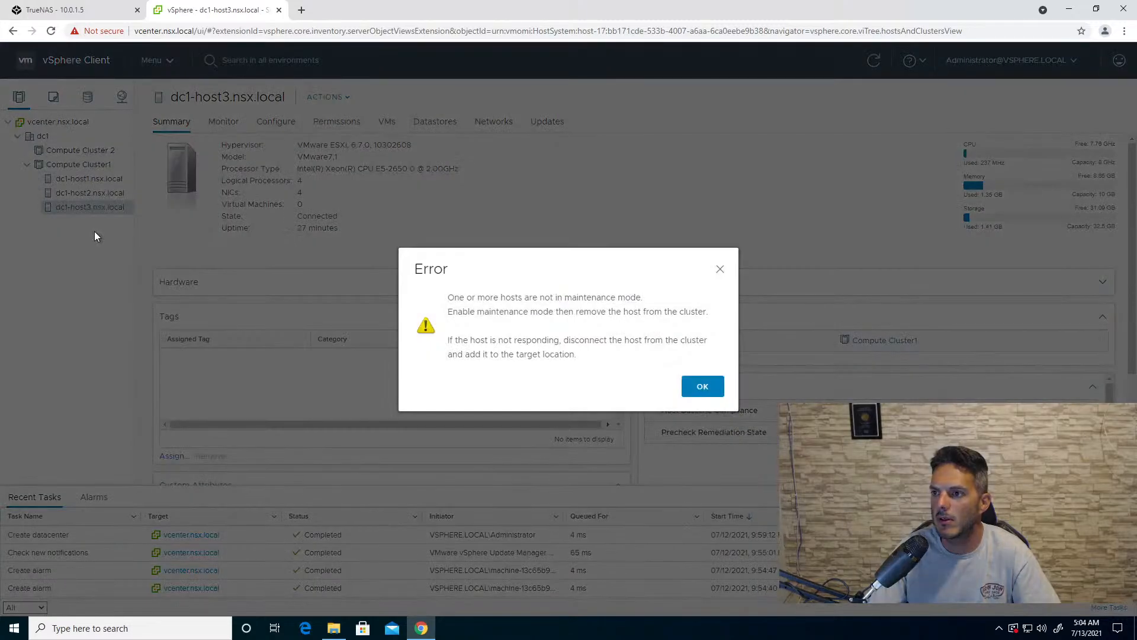
left_click(685, 385)
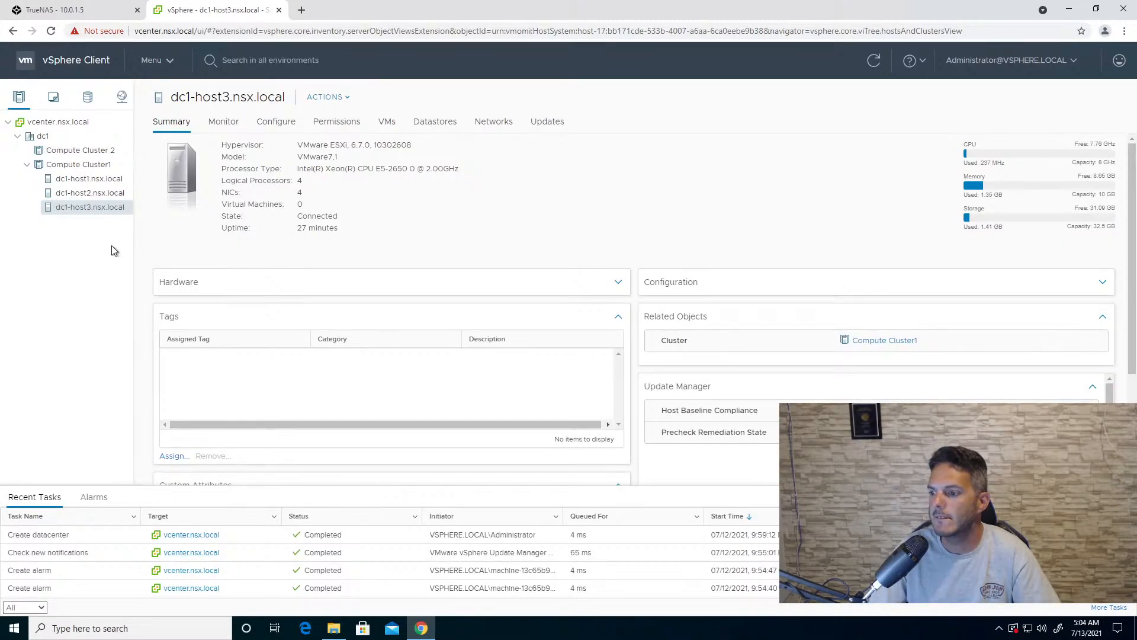
- Rename the cluster Compute Cluster1 as Compute Cluster 1
right_click(98, 164)
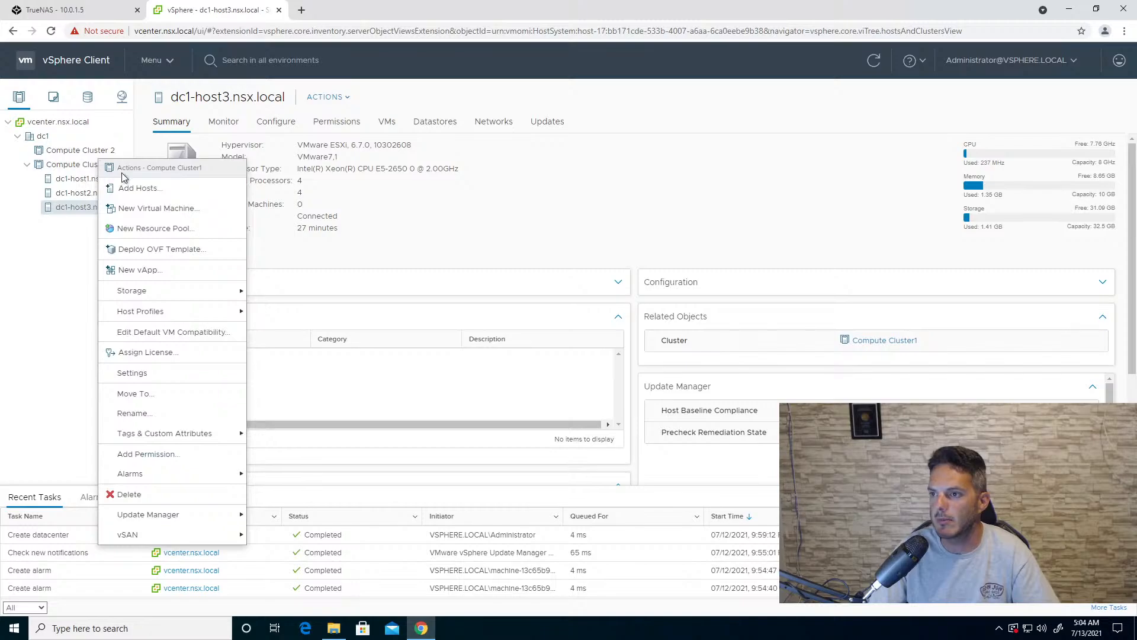
left_click(148, 417)
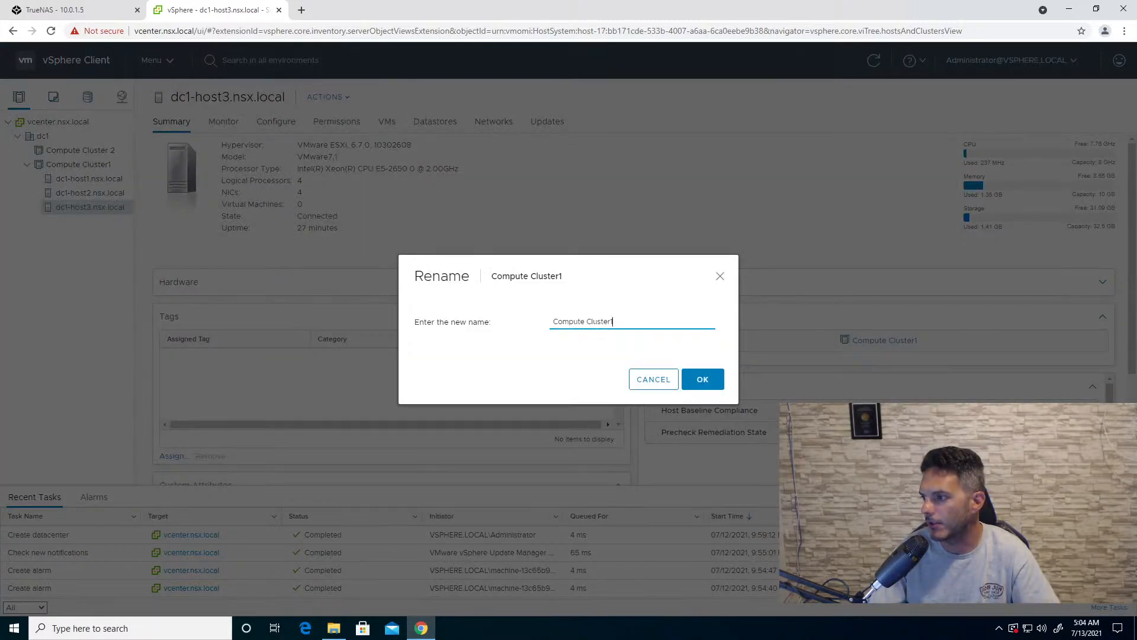
left_click(611, 322)
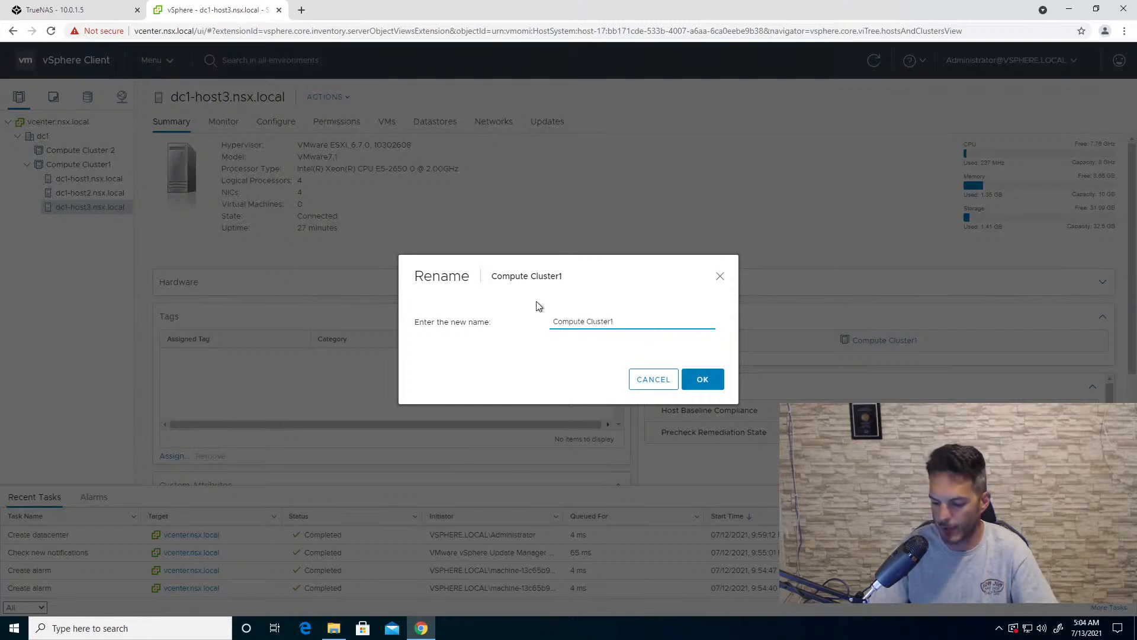
left_click(700, 381)
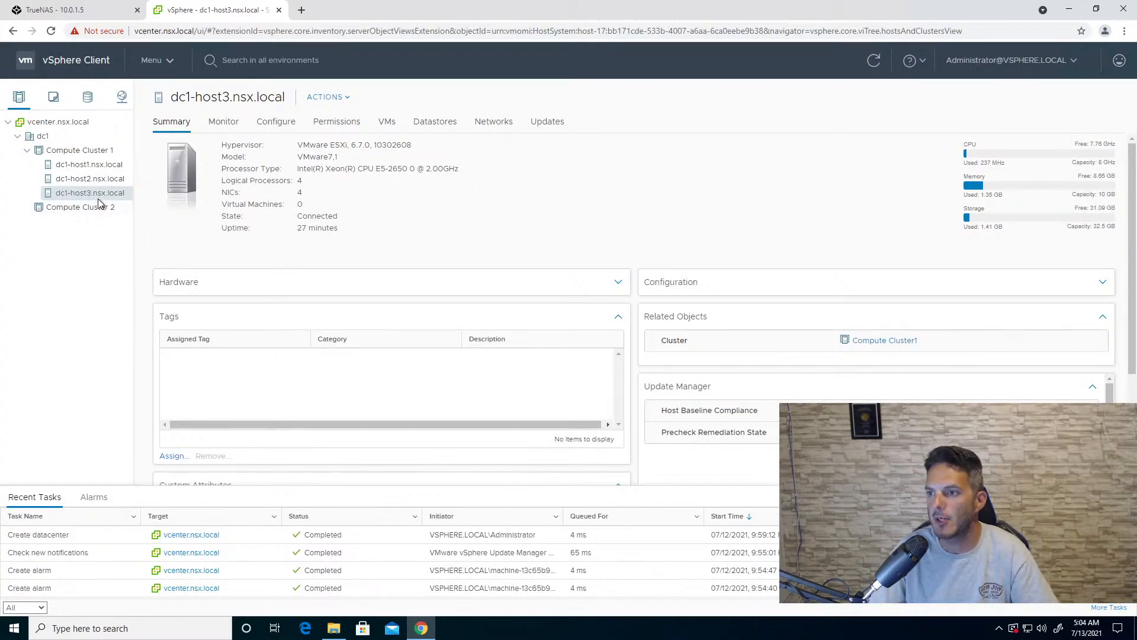
- Try again to move dc1-host3.nsx.local into Compute Cluster 2, and put that host into maintenance mode
left_click_drag(97, 194, 96, 212)
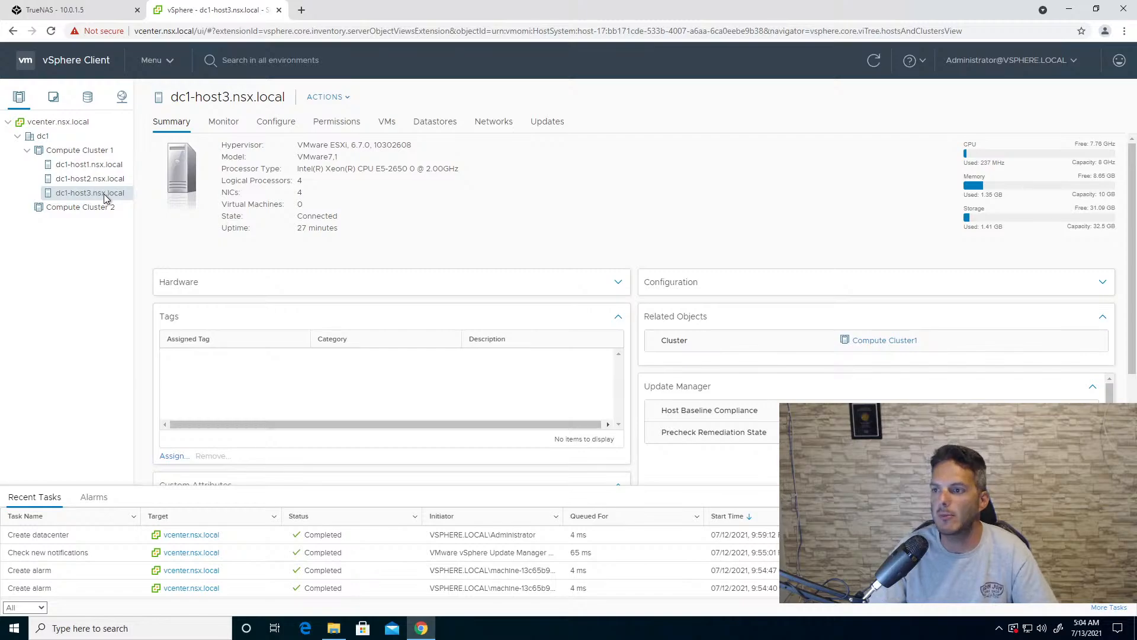
left_click(875, 61)
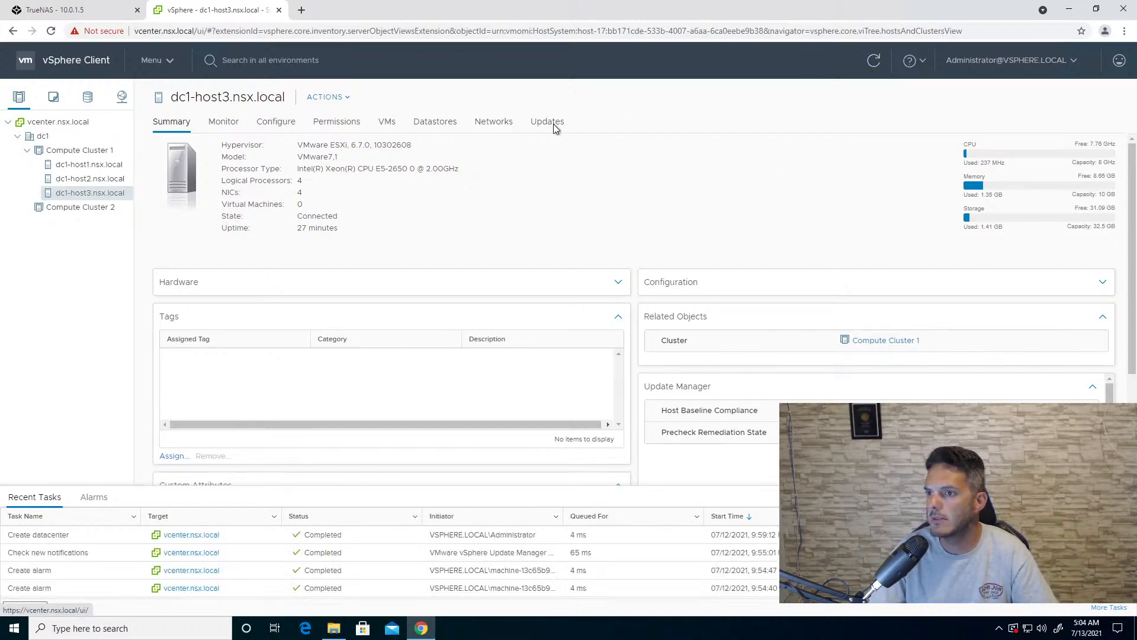
right_click(96, 197)
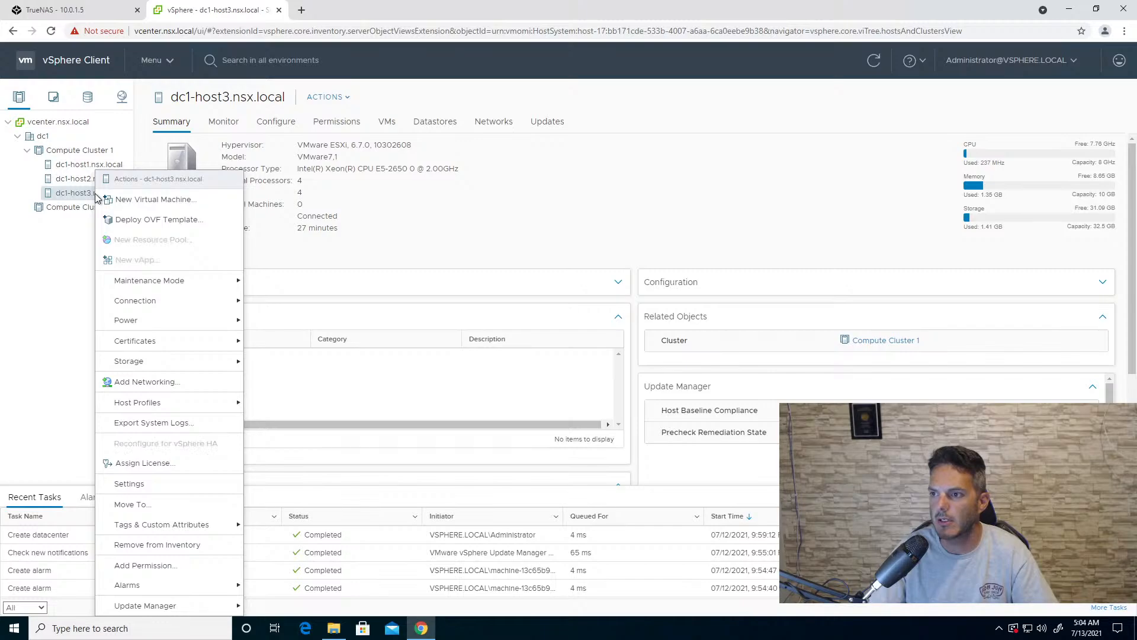
mouse_move(147, 286)
left_click(283, 284)
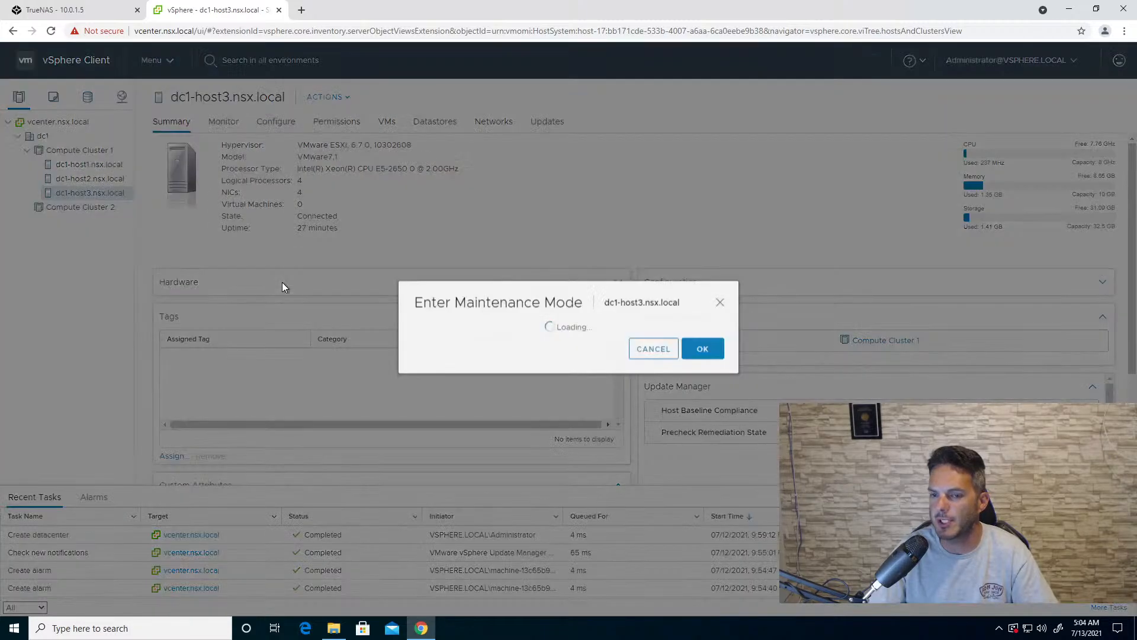
left_click(701, 402)
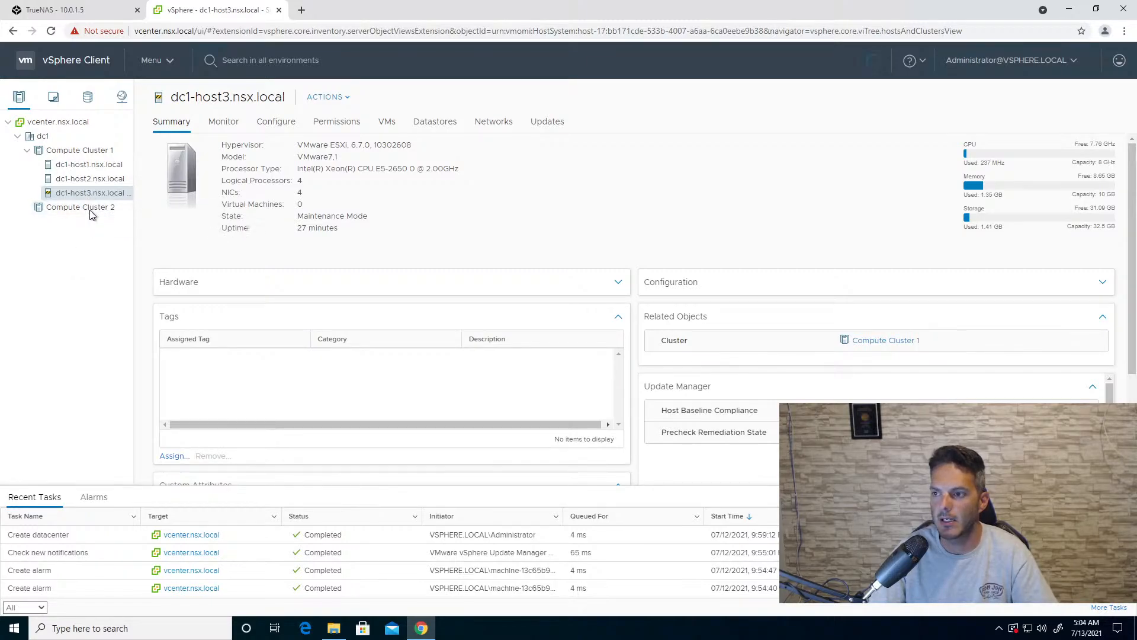
- Move dc1-host3.nsx.local from Compute Cluster 1 into Compute Cluster 2 and refresh the inventory
left_click_drag(90, 209, 90, 210)
left_click(705, 413)
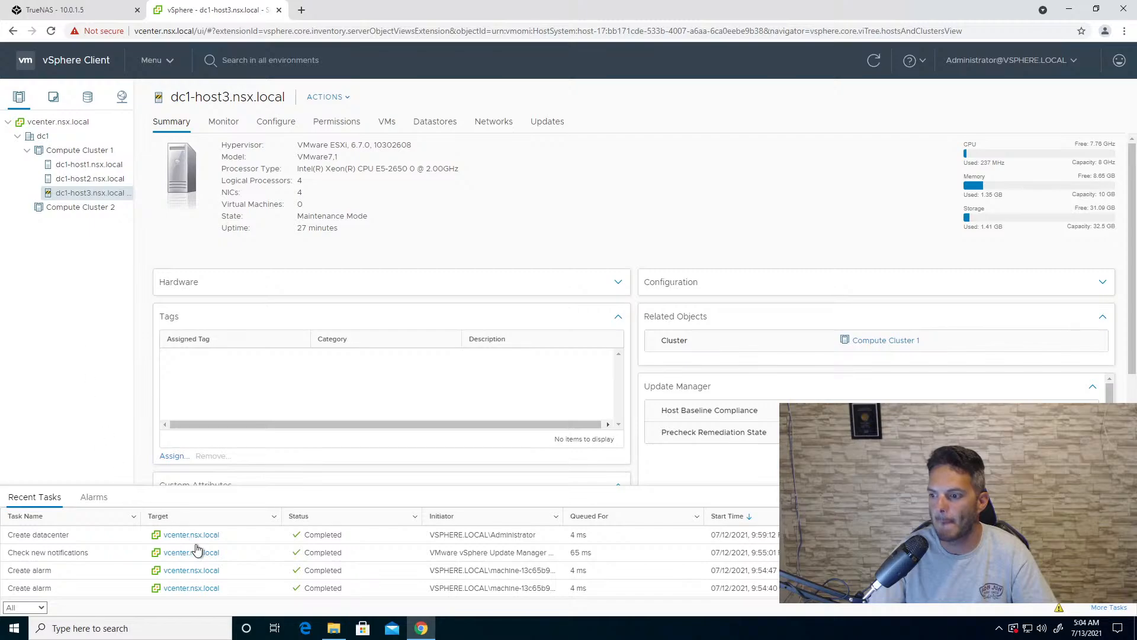
scroll(199, 551, "down", 5)
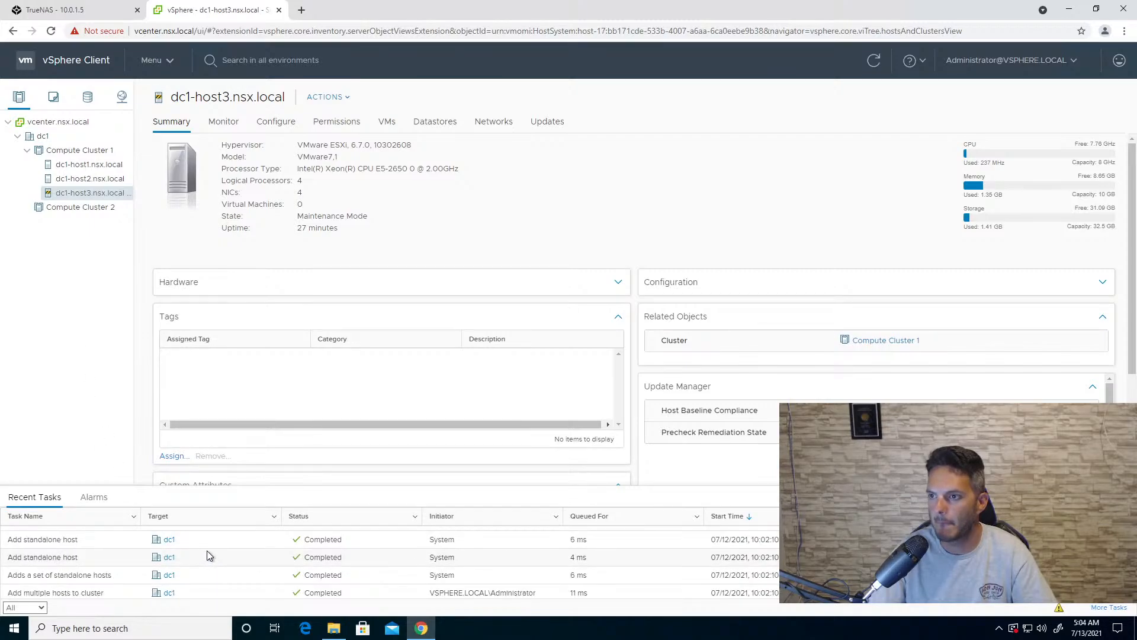
scroll(207, 549, "up", 5)
scroll(210, 549, "up", 3)
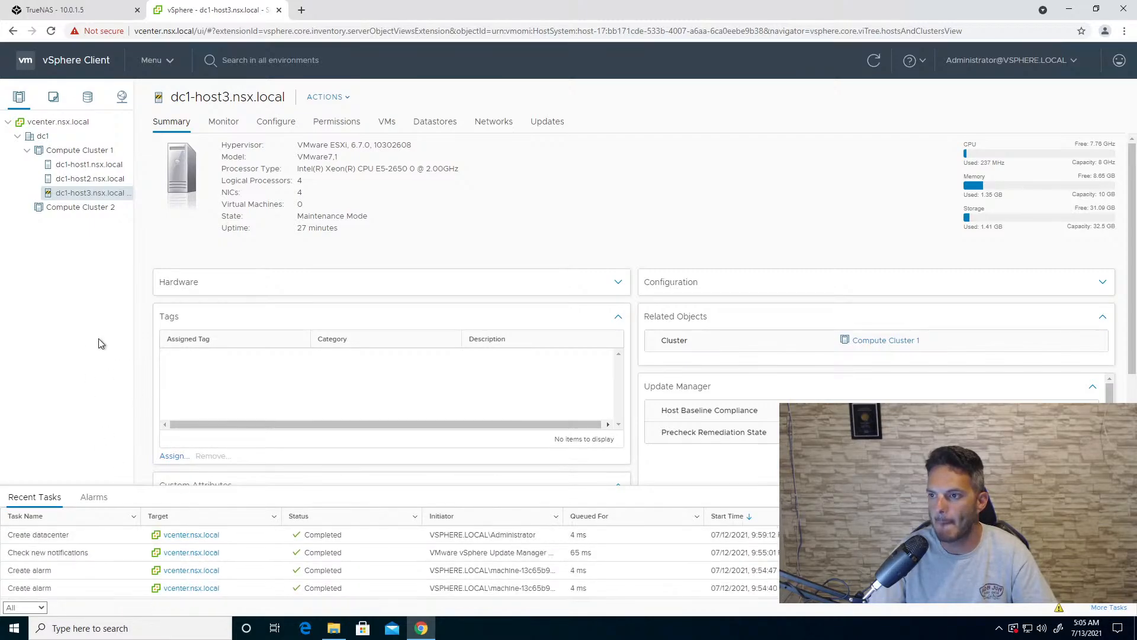
left_click(877, 71)
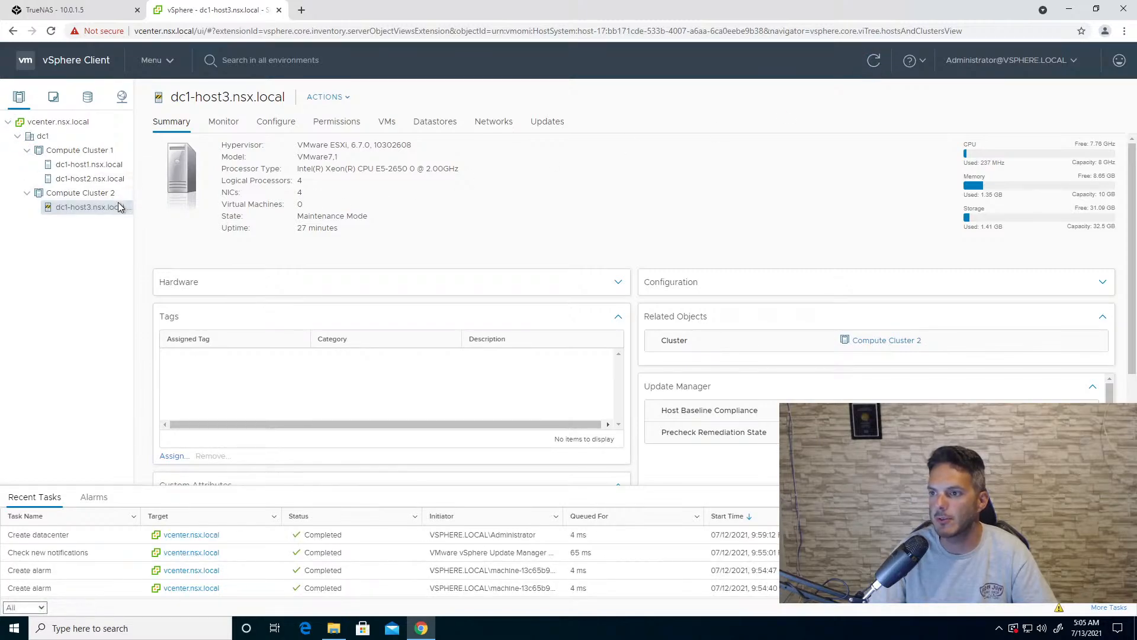
- Take dc1-host3.nsx.local out of maintenance mode
right_click(117, 211)
mouse_move(249, 281)
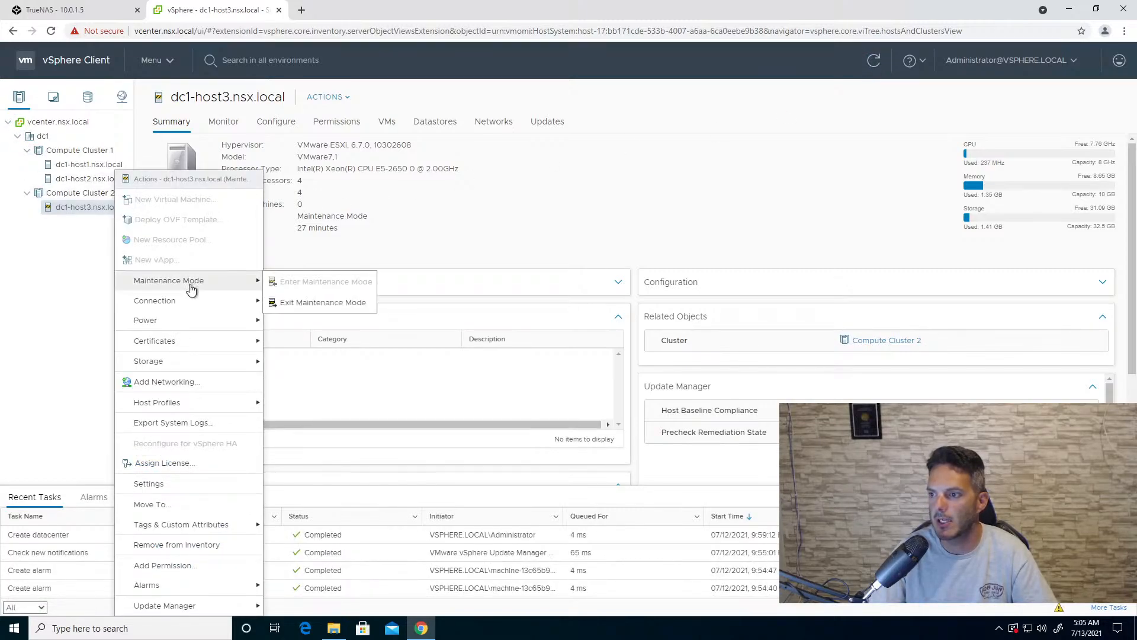
left_click(293, 301)
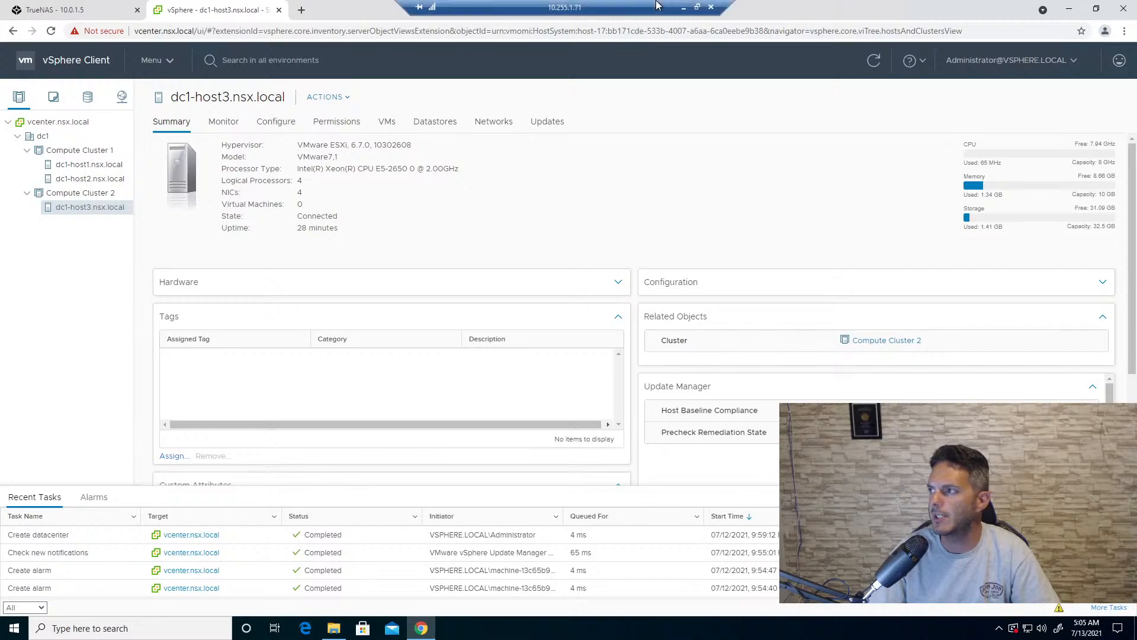
- Switch to the VMware ESXi host client, close the host1-esxi3 console, and power on host1-esxi4 with its console open
left_click(686, 8)
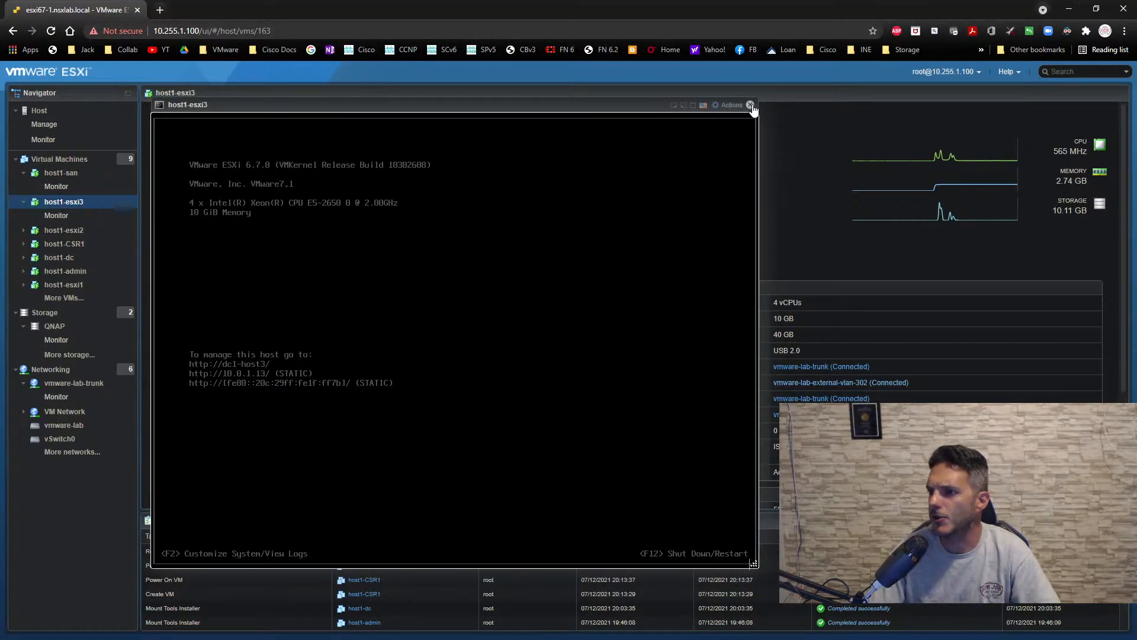
left_click(750, 105)
left_click(75, 163)
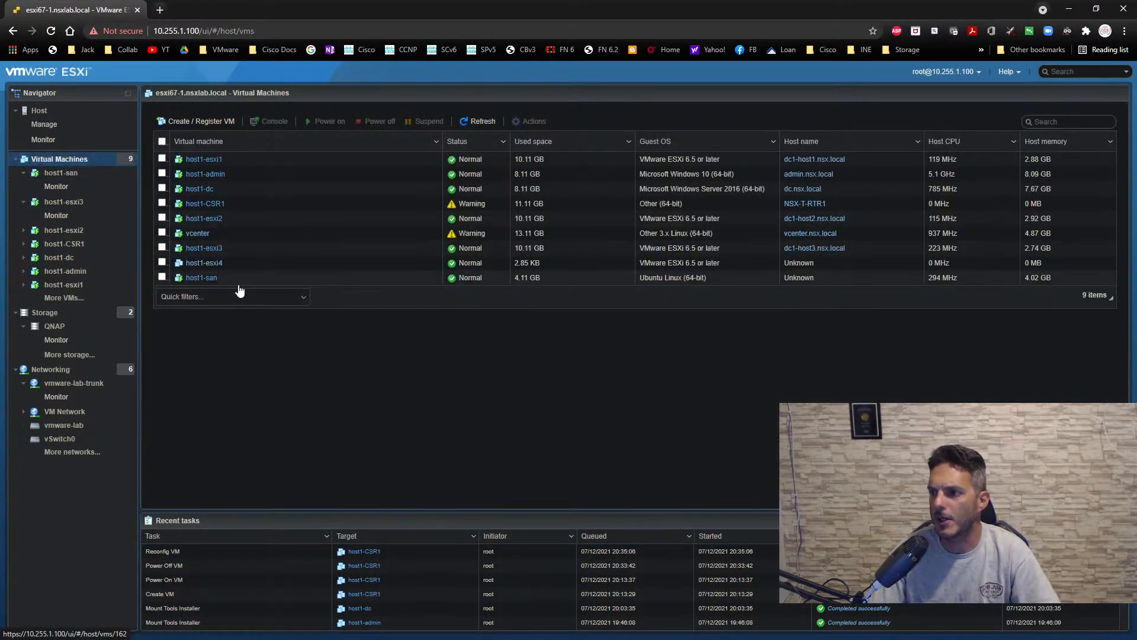
left_click(213, 265)
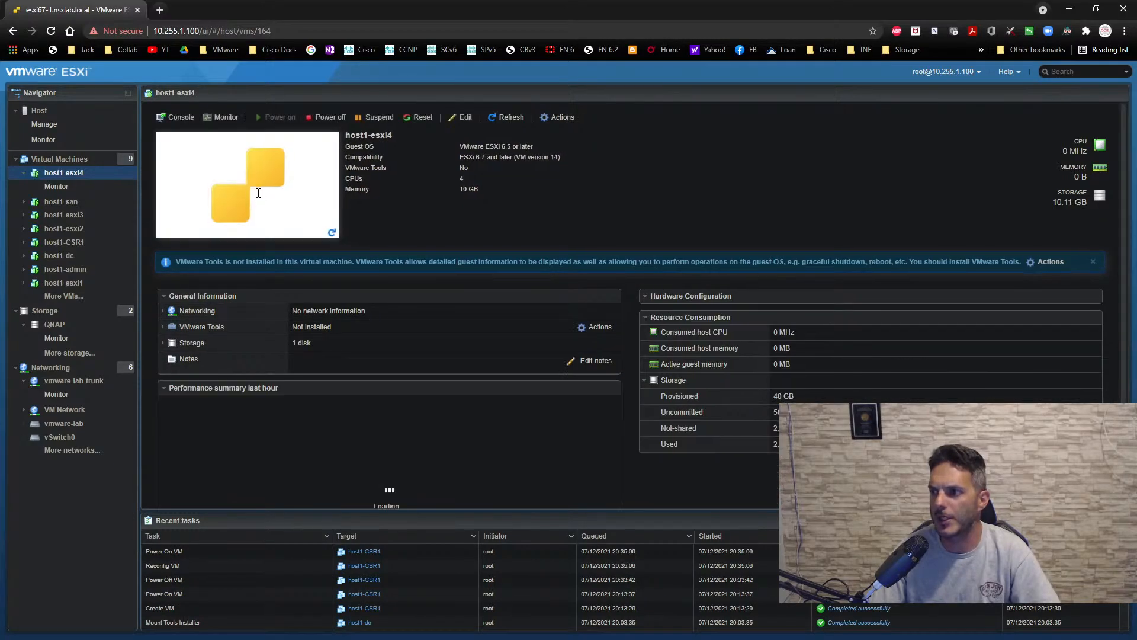
left_click(258, 198)
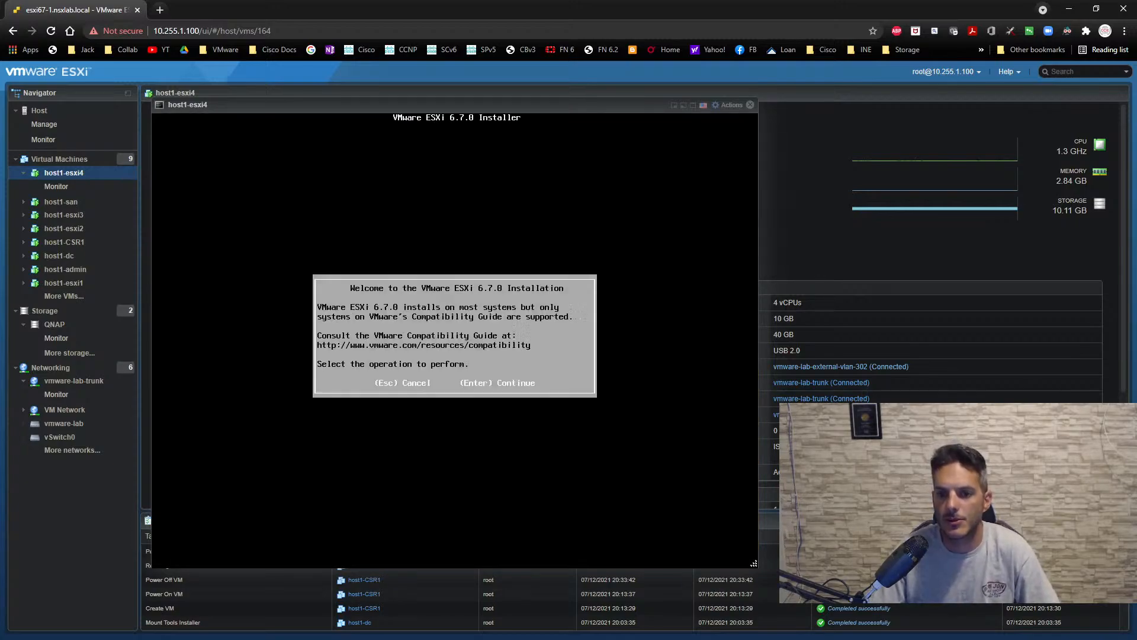
- Start the ESXi 6.7.0 installation on host1-esxi4, accepting the license, the preselected disk and the US Default keyboard layout
left_click(355, 243)
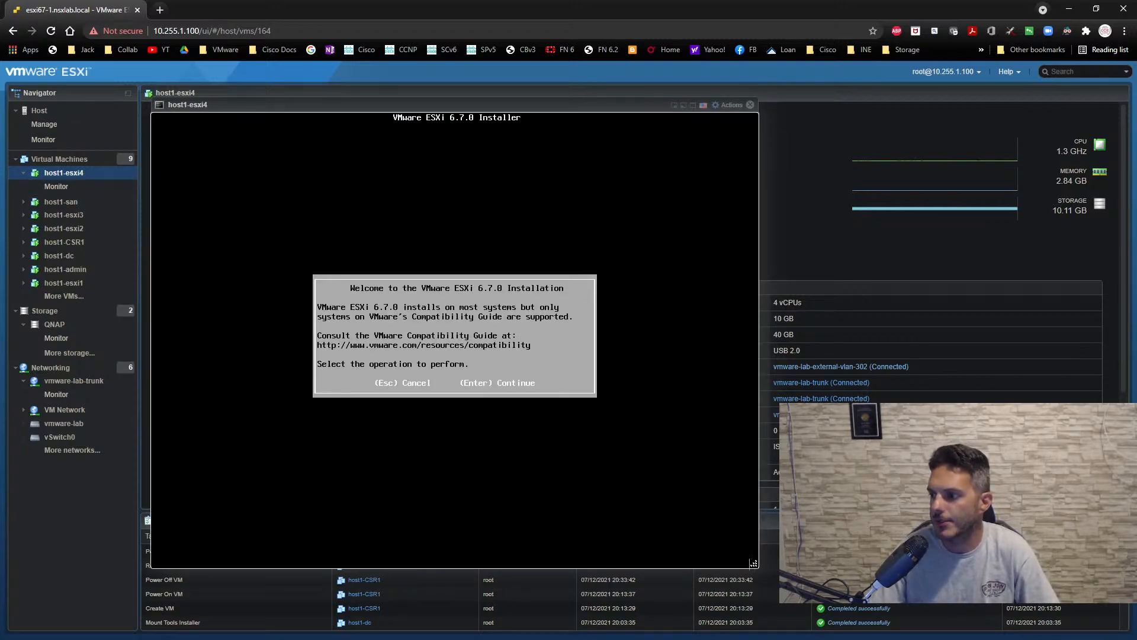
key("Return")
key("F11")
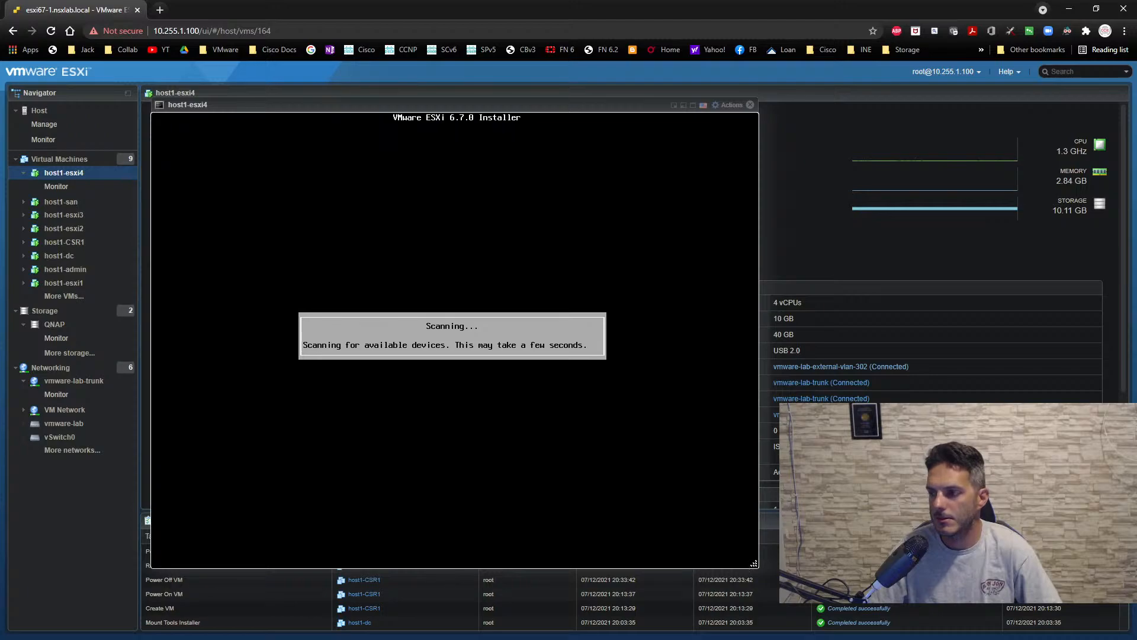
key("Return")
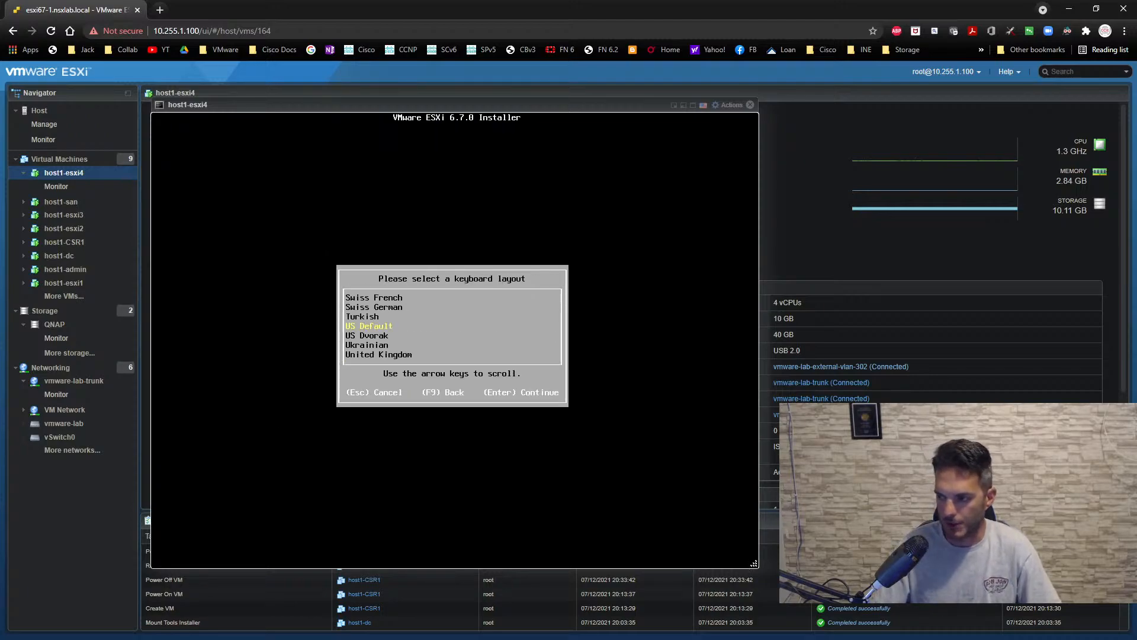
key("Return")
- Enter and confirm the root password, start installing ESXi 6.7.0 on host1-esxi4's disk, and close the console
type("********")
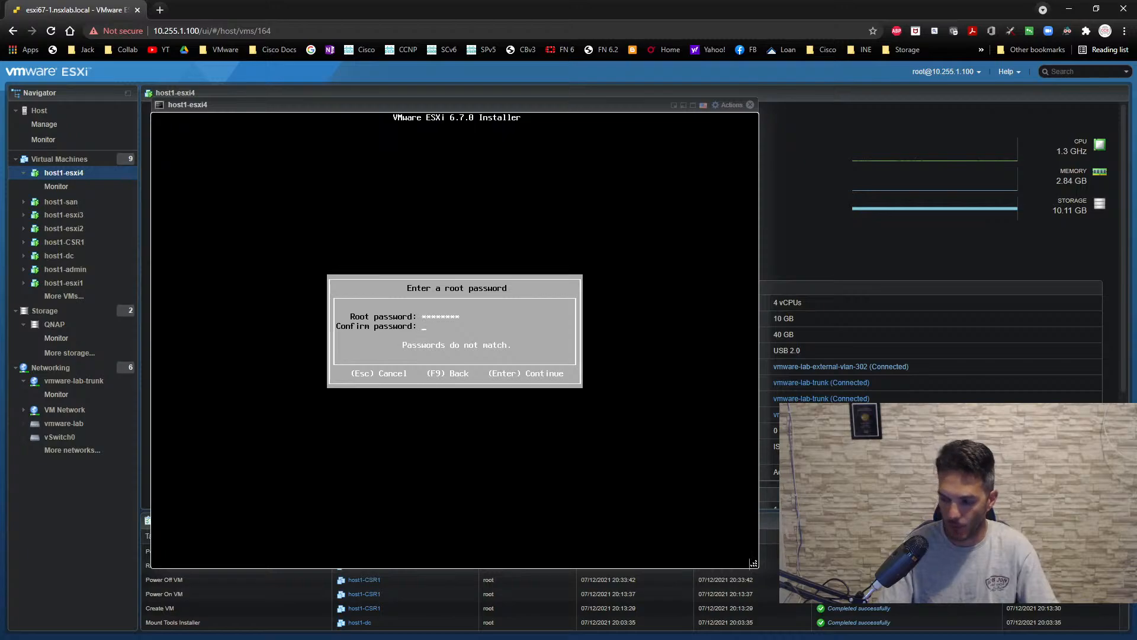
type("********")
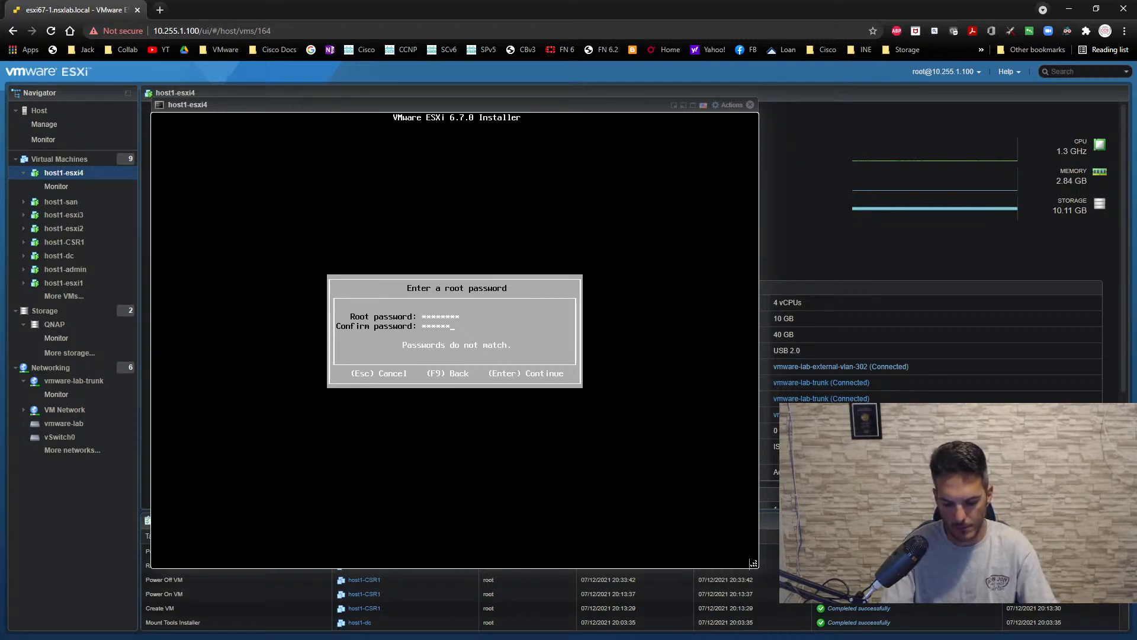
key("Return")
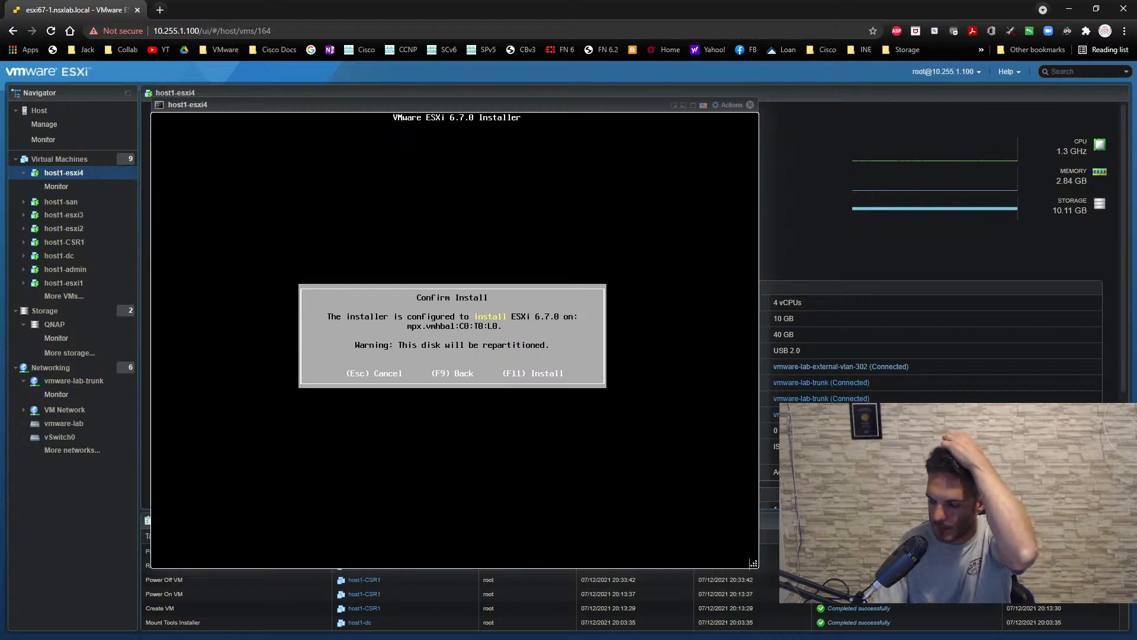
key("F11")
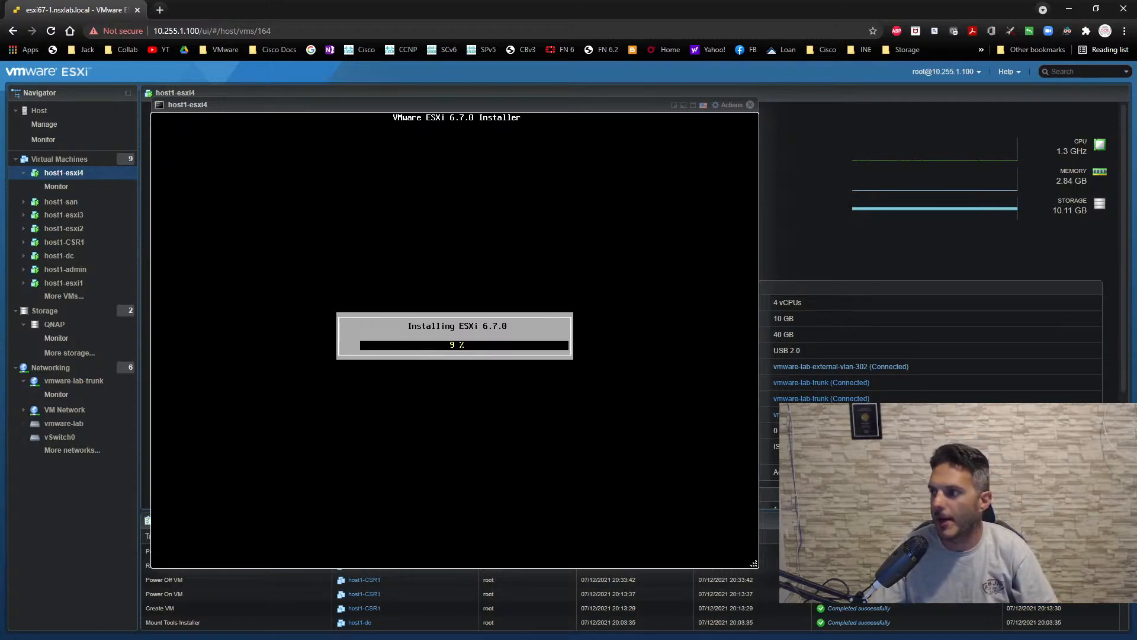
left_click(750, 104)
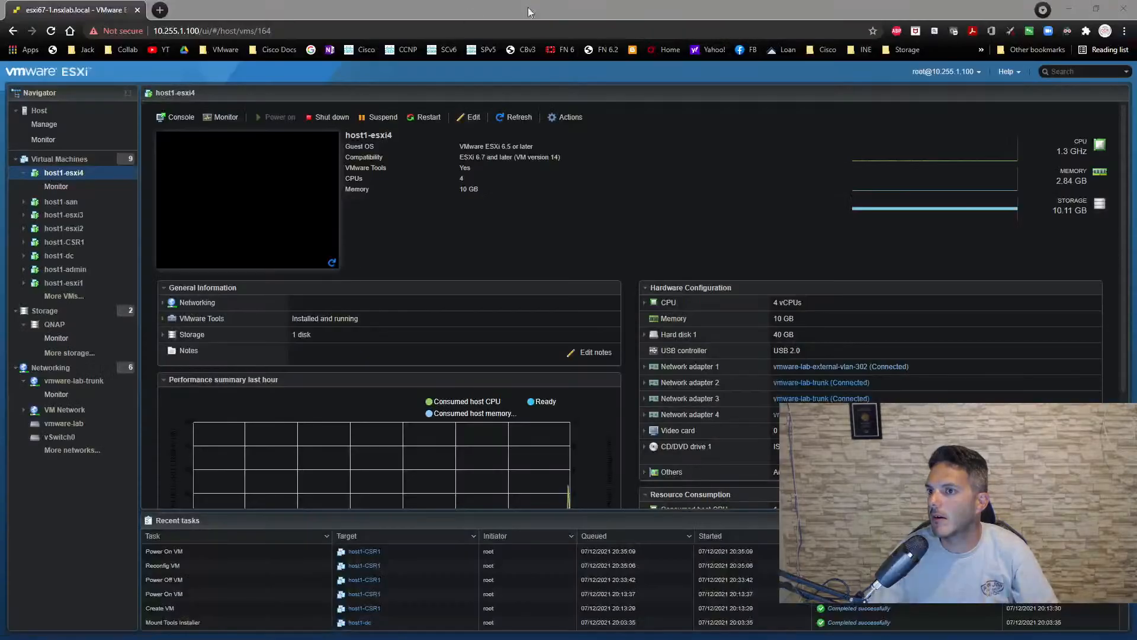
- Switch back to the vSphere Client and start a new distributed switch in dc1 named dc1-vds
left_click_drag(474, 1, 510, 2)
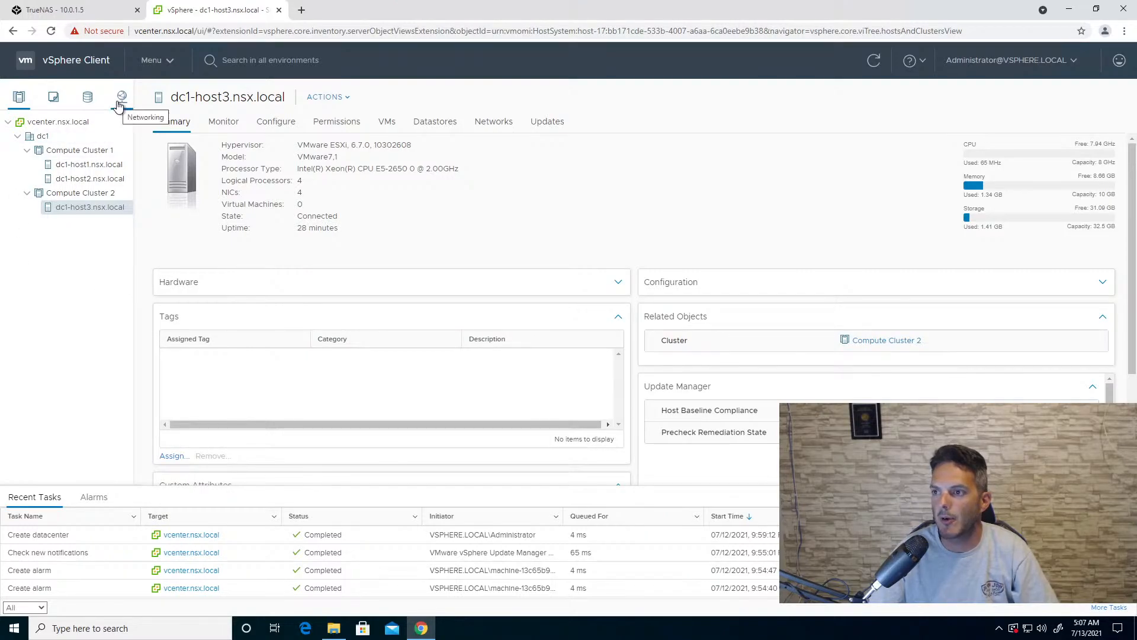
left_click(118, 102)
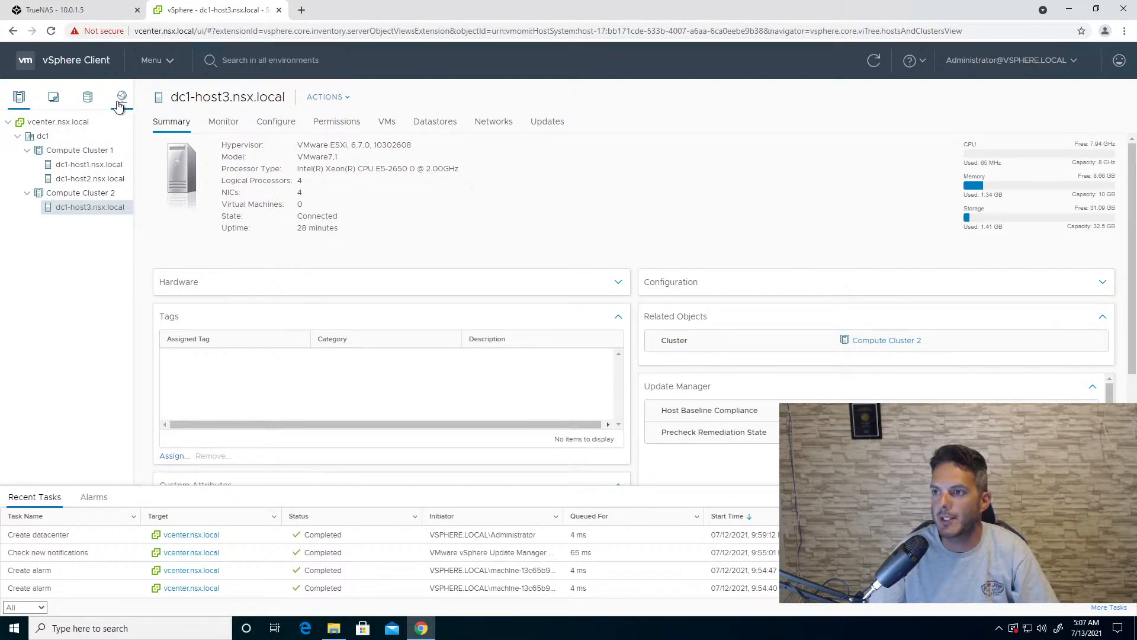
left_click(28, 141)
right_click(29, 143)
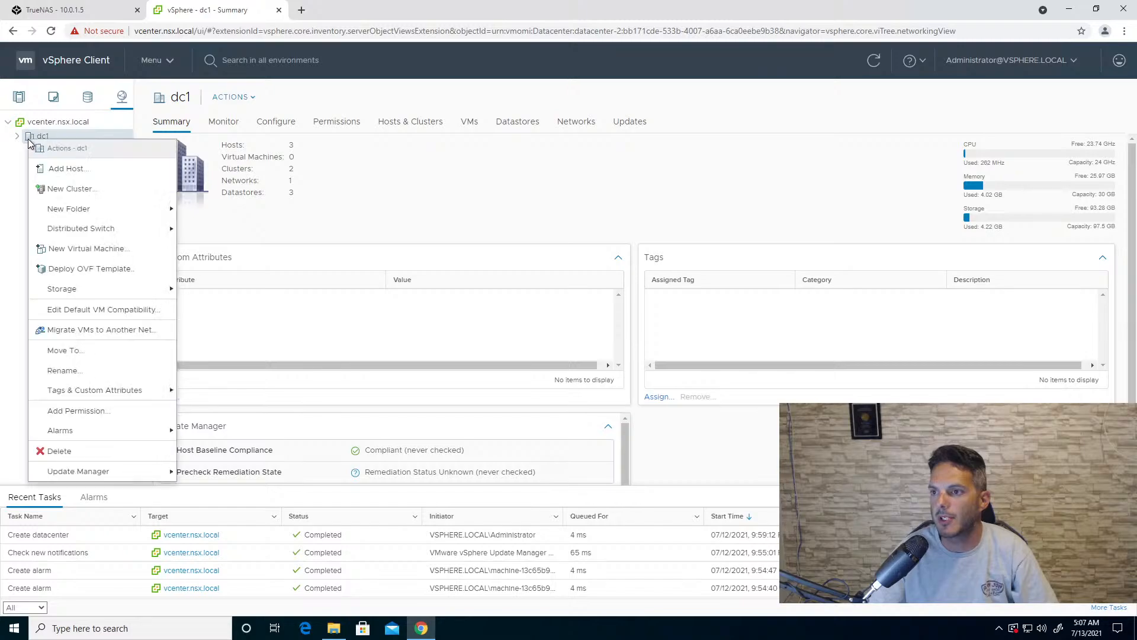
mouse_move(101, 231)
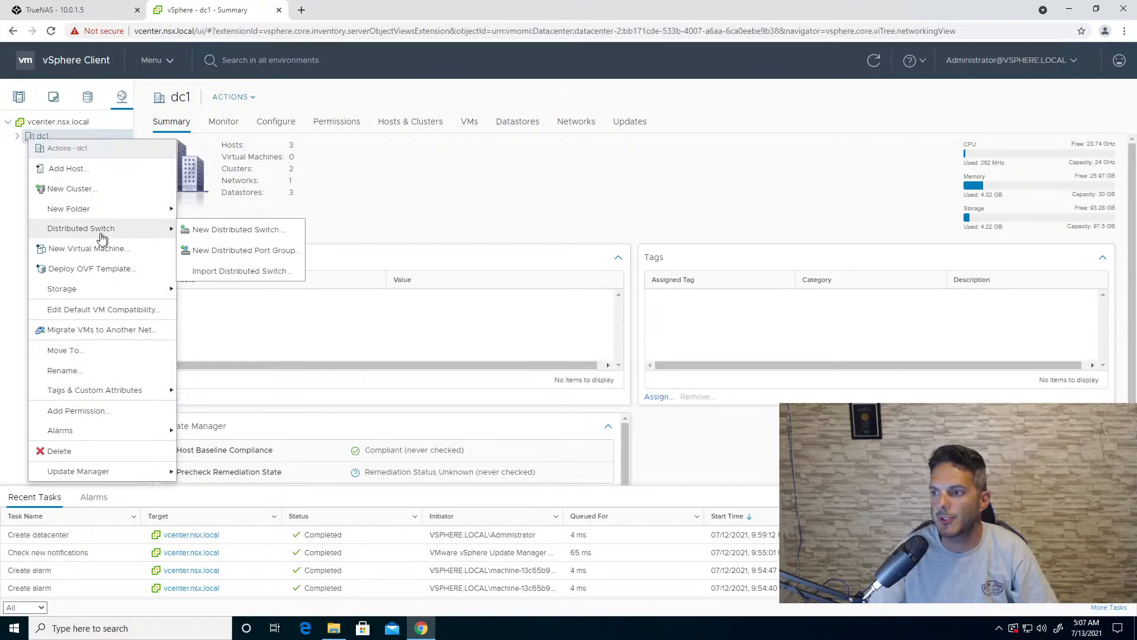
left_click(199, 235)
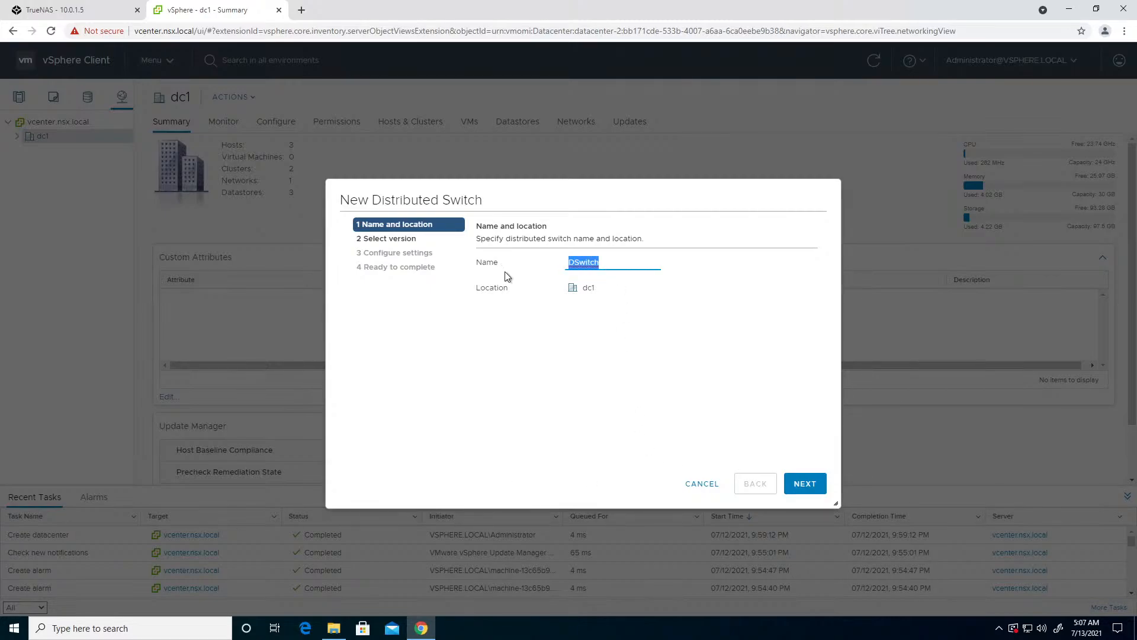
type("dc1-vds")
left_click(800, 492)
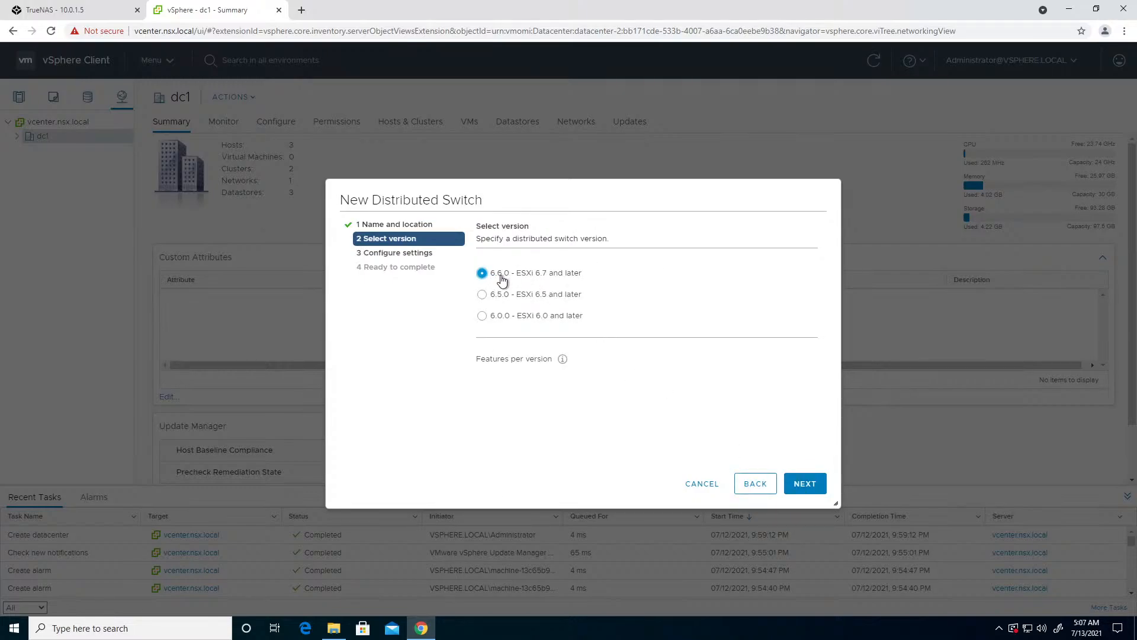
- Finish creating dc1-vds as version 6.6.0 with 2 uplinks, Network I/O Control enabled and no default port group
left_click(805, 483)
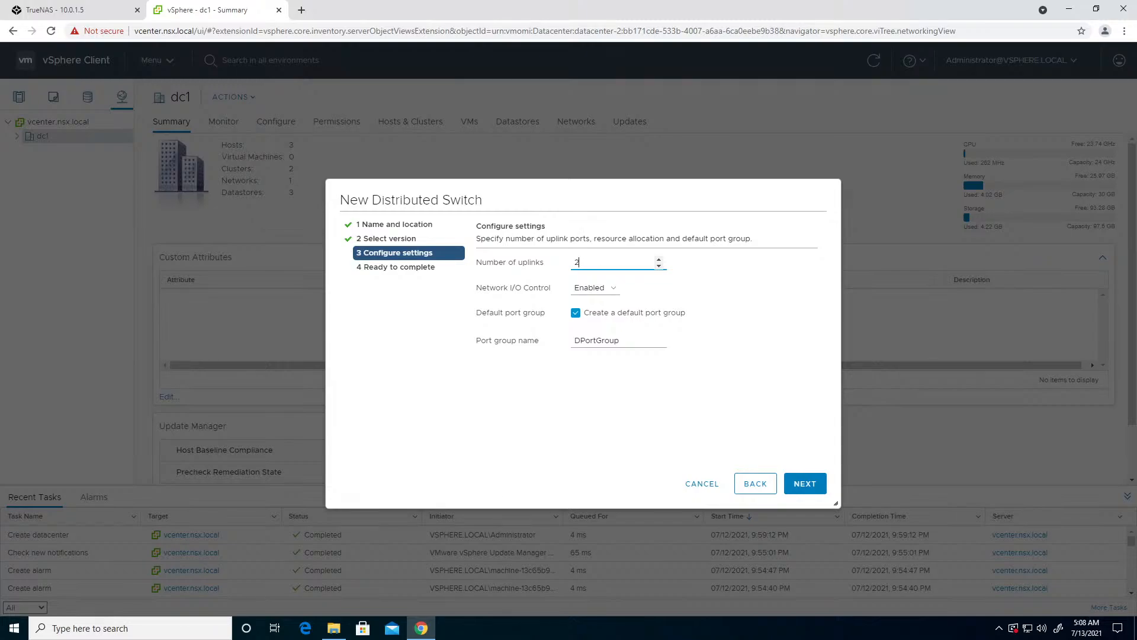
left_click(585, 317)
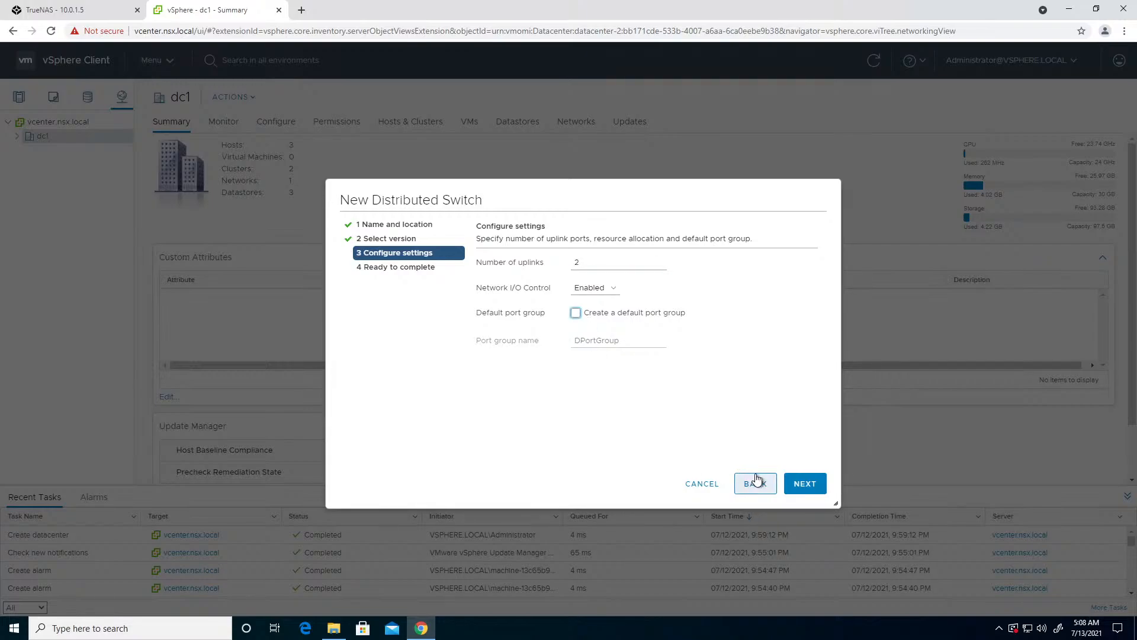
left_click(795, 484)
left_click(798, 484)
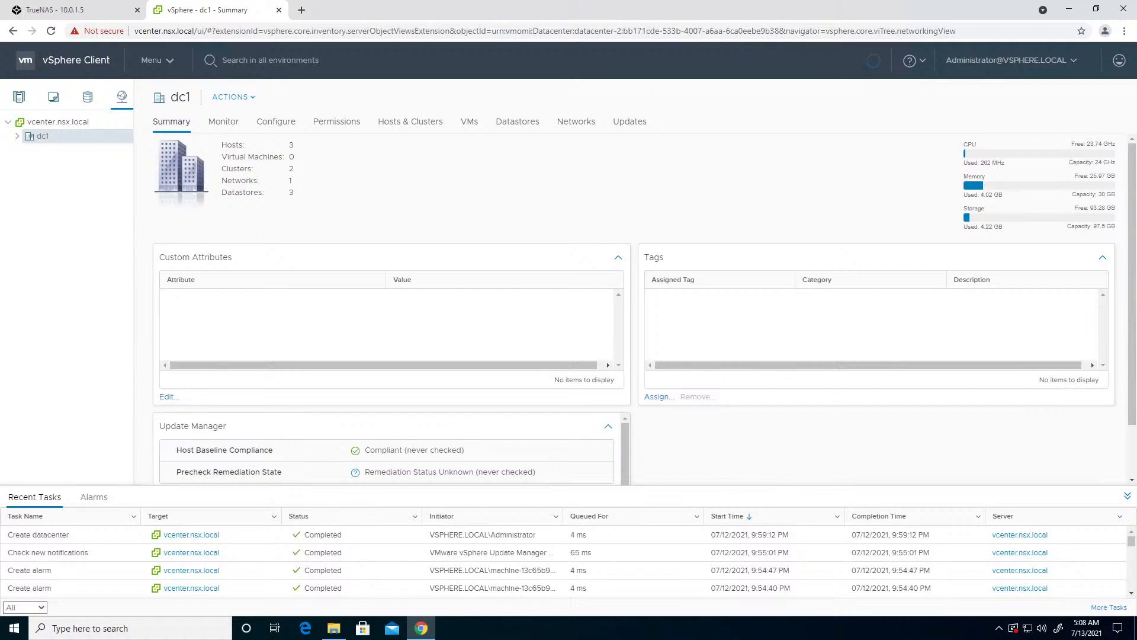
- Create a distributed port group named mgmt on dc1-vds with static binding, 8 elastic ports and no VLAN
left_click(17, 137)
left_click(27, 165)
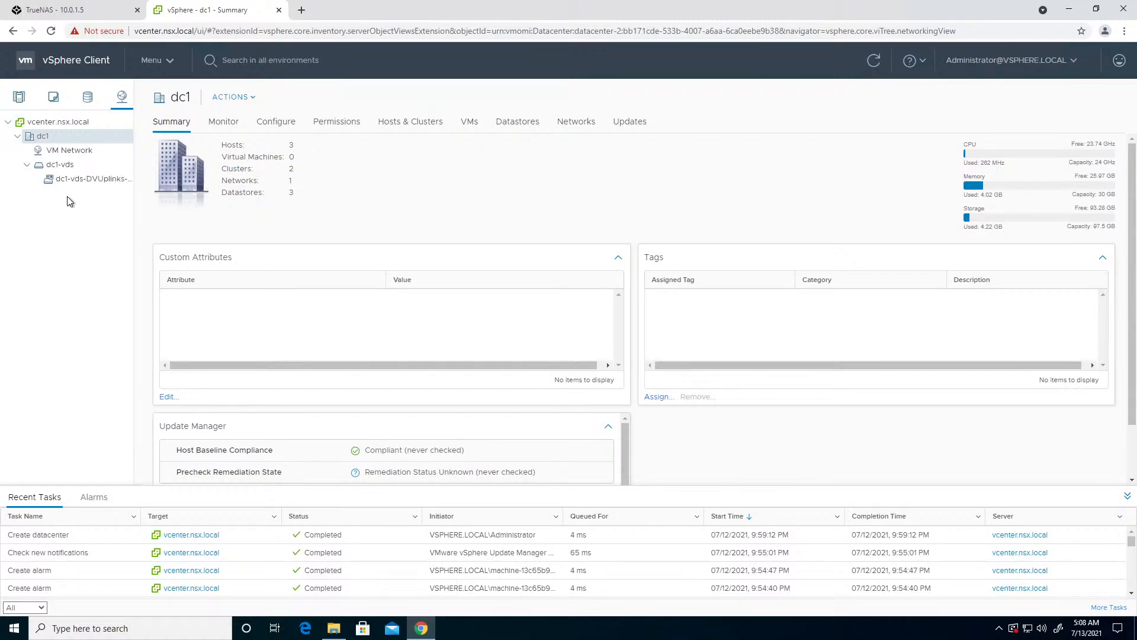
left_click(66, 166)
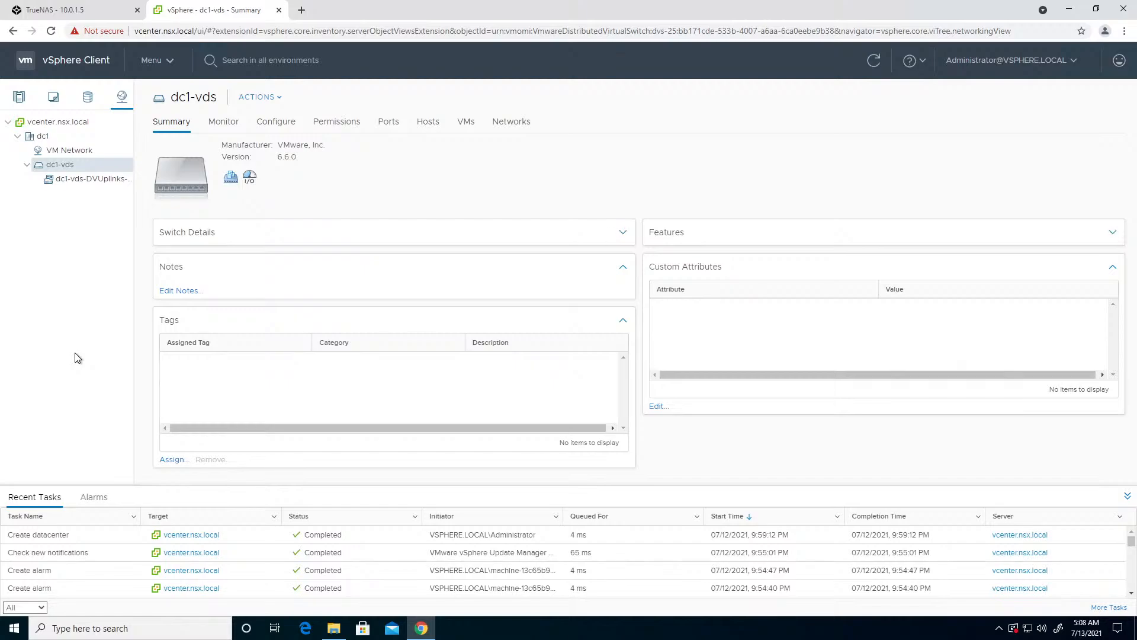
left_click(271, 100)
mouse_move(285, 135)
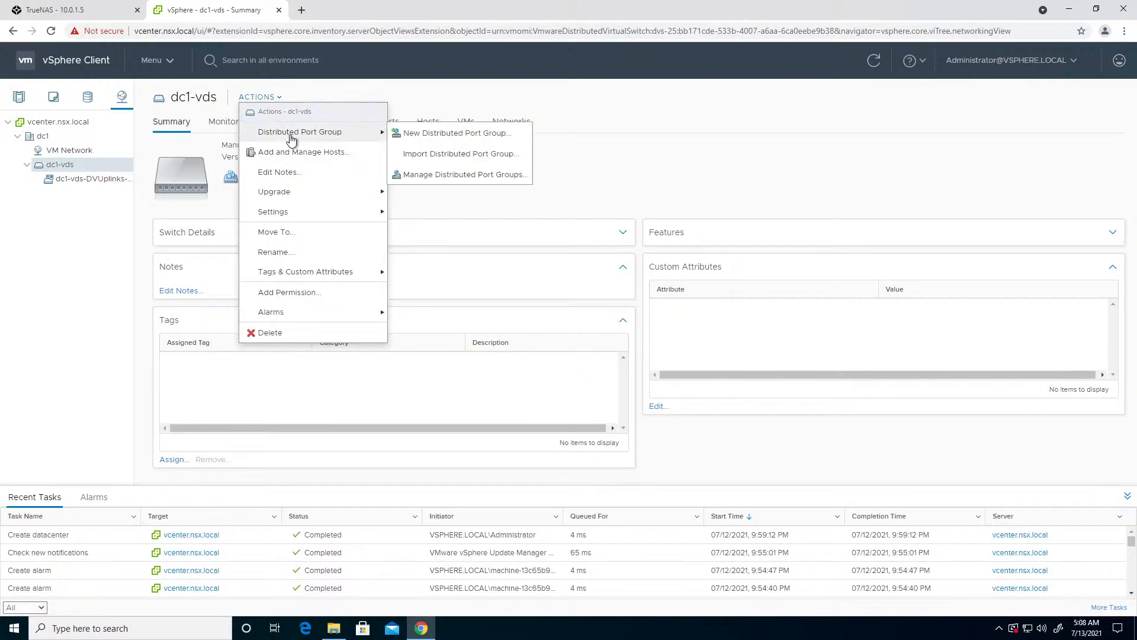
left_click(450, 134)
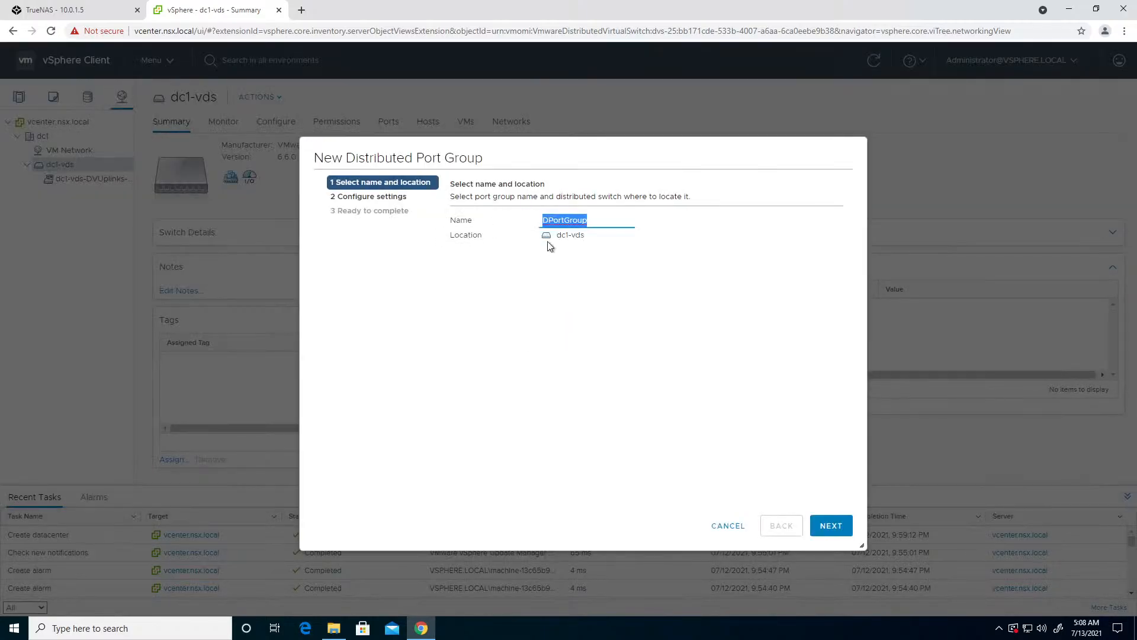
type("mgmt")
left_click(814, 521)
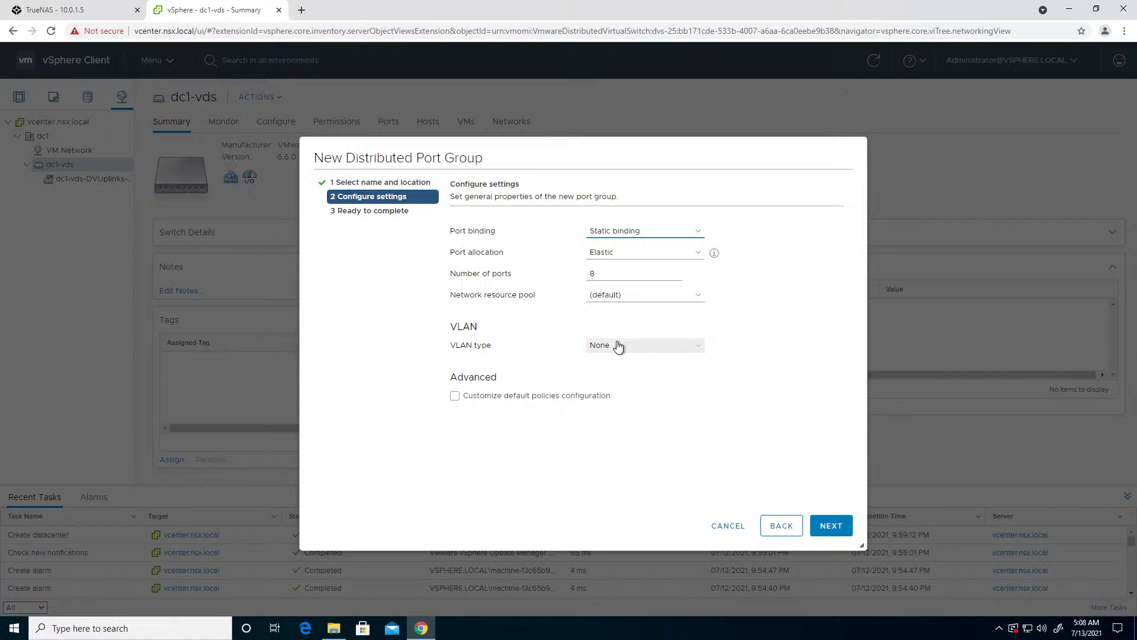
left_click(837, 533)
left_click(838, 536)
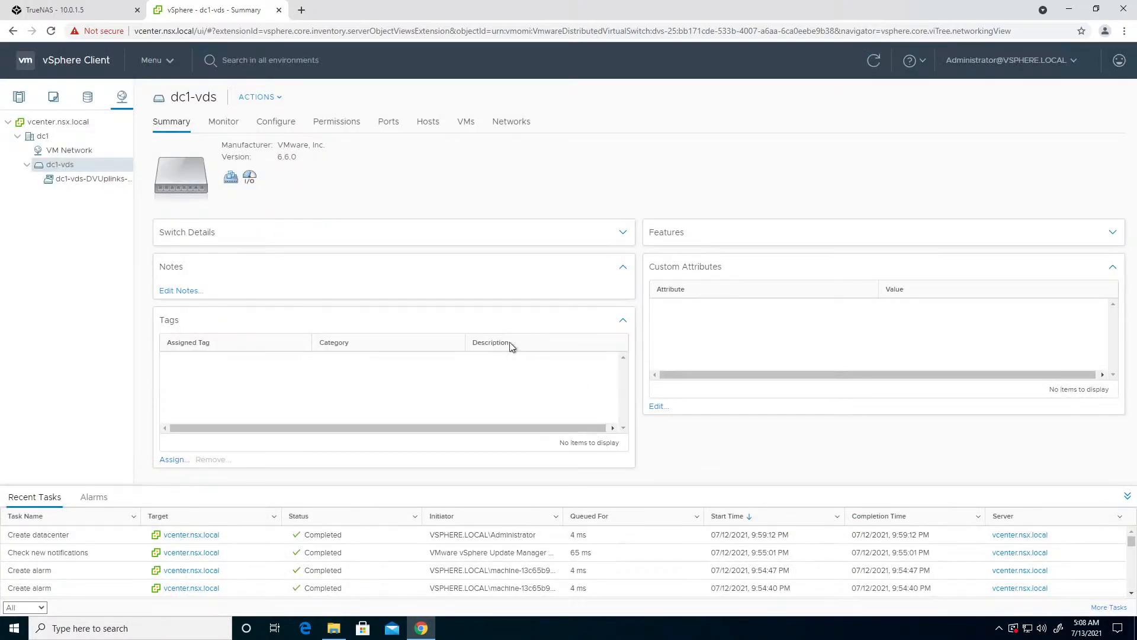
- Start a new distributed port group named san on dc1-vds, keeping its port binding static
left_click(256, 96)
mouse_move(290, 141)
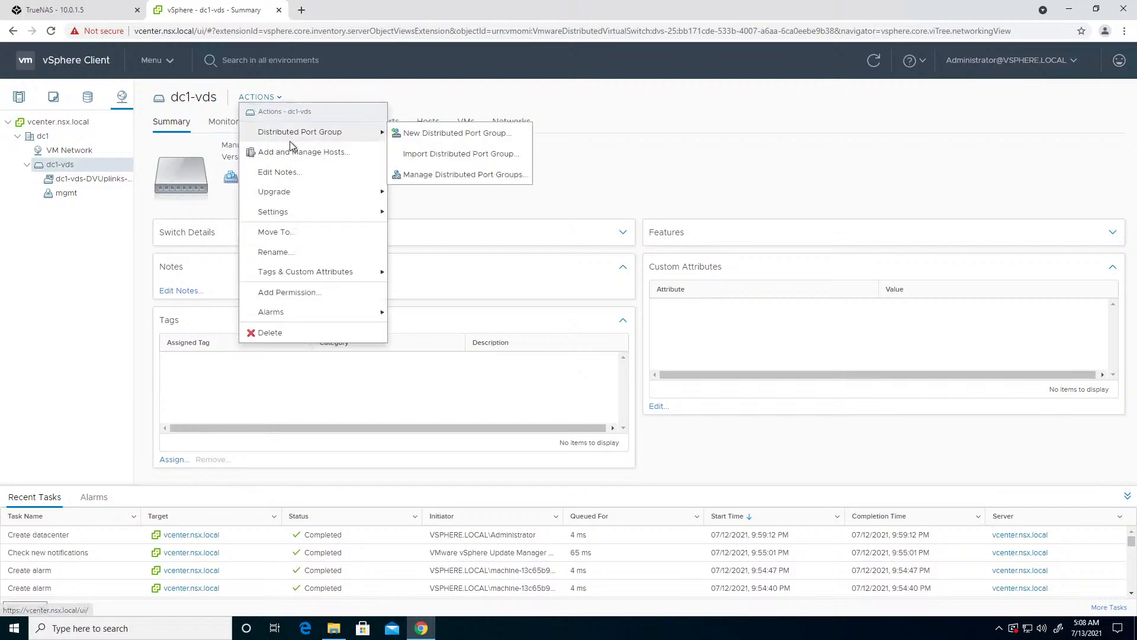
left_click(422, 136)
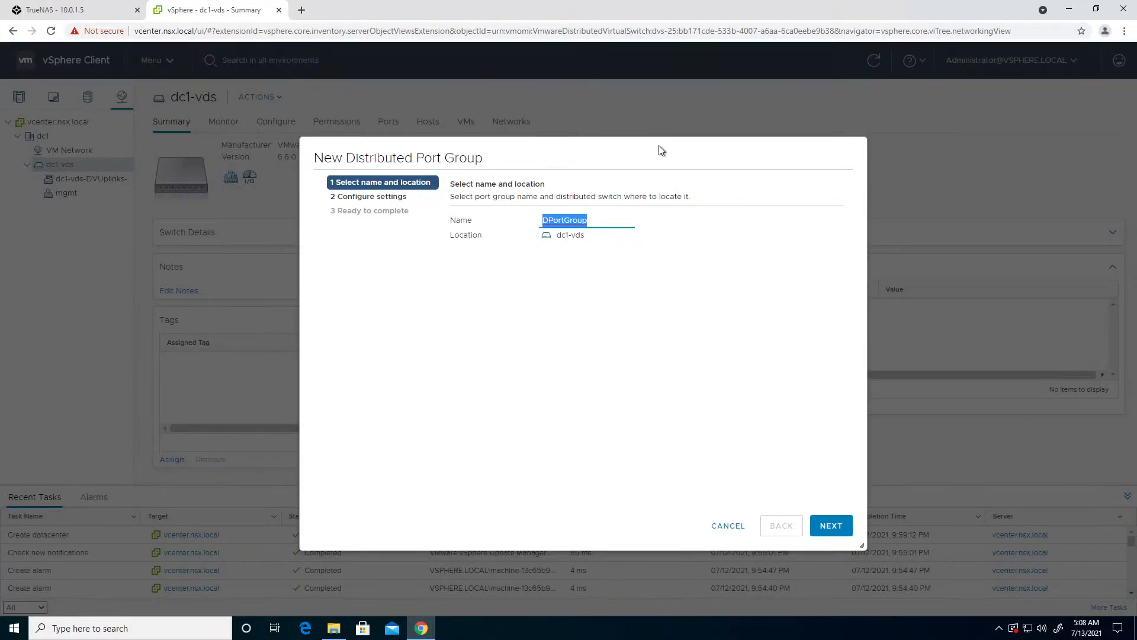
type("san")
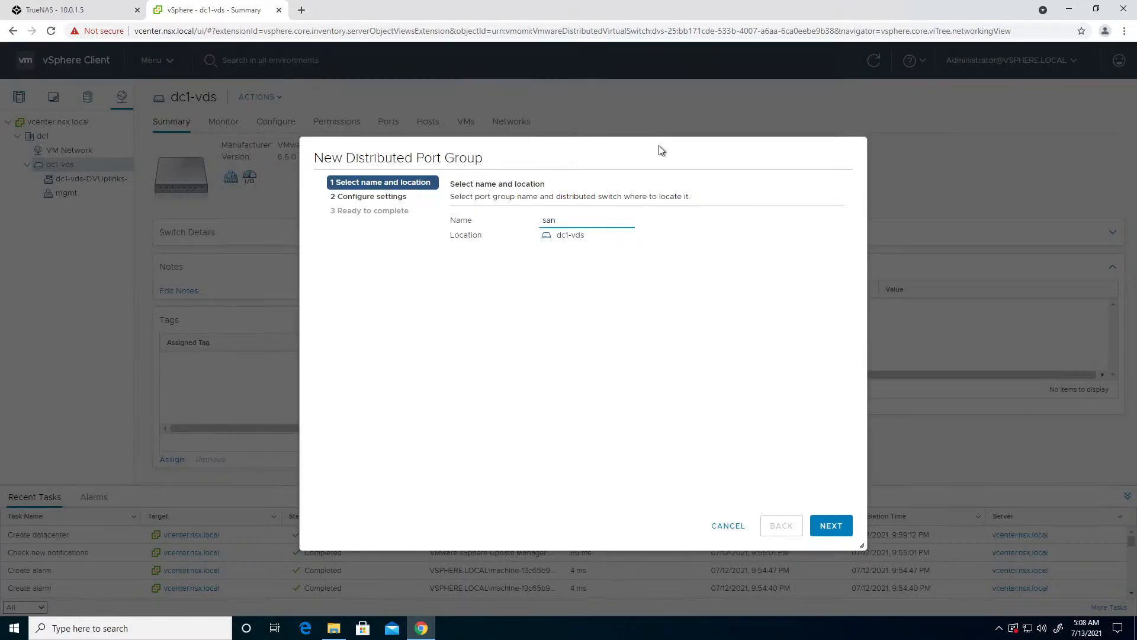
left_click(828, 528)
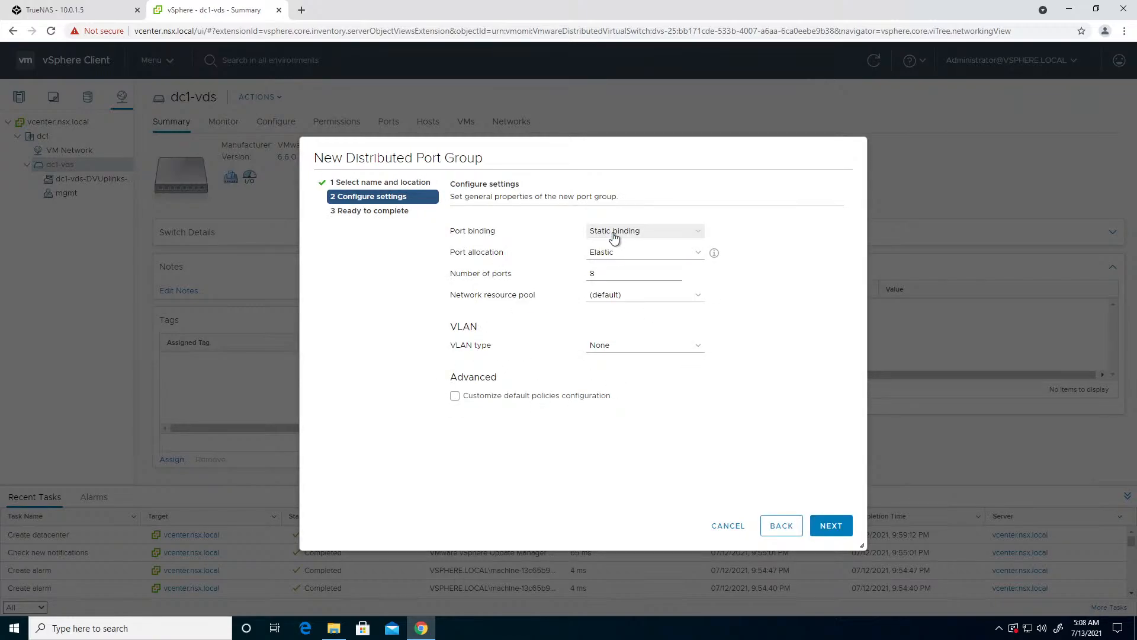
left_click(614, 236)
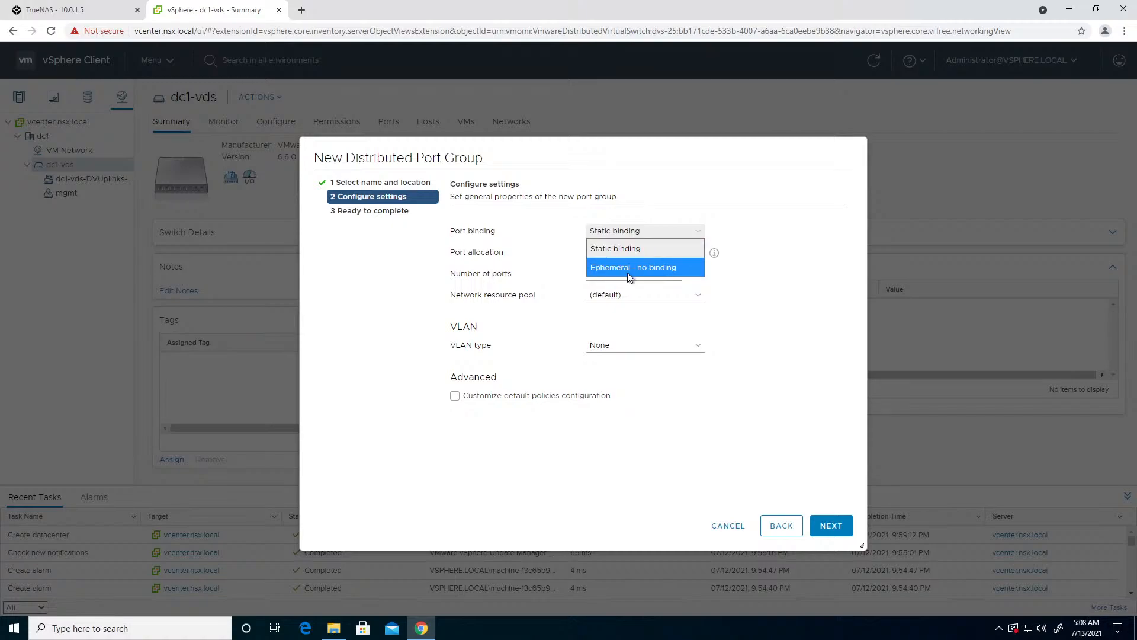
left_click(743, 240)
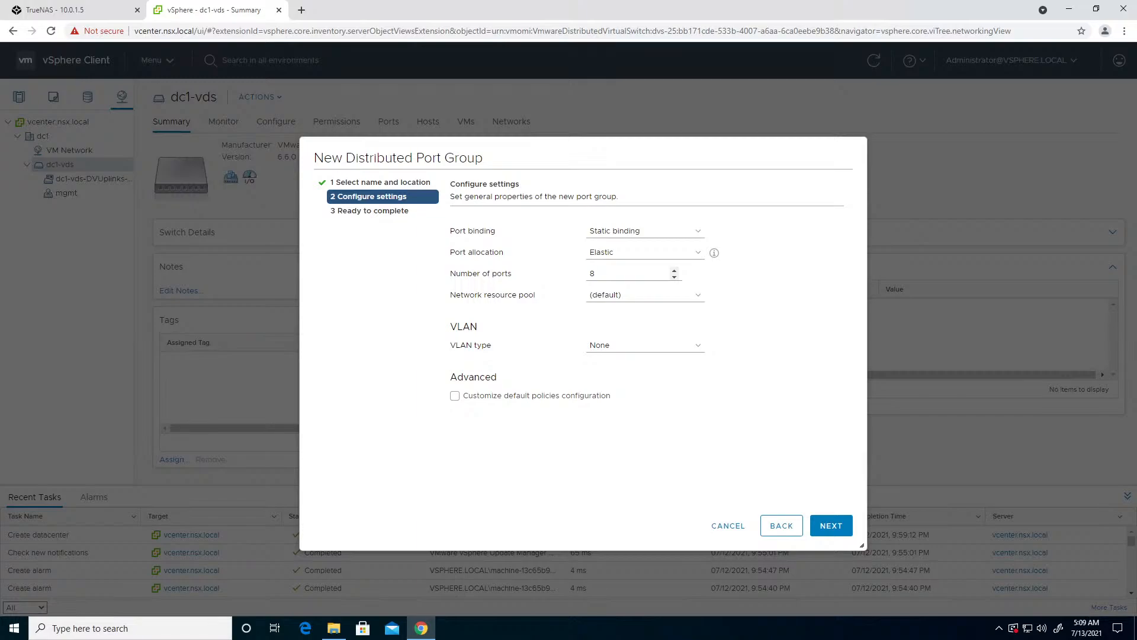
- Set the san port group's VLAN type to VLAN with ID 12 and finish creating it
left_click(612, 351)
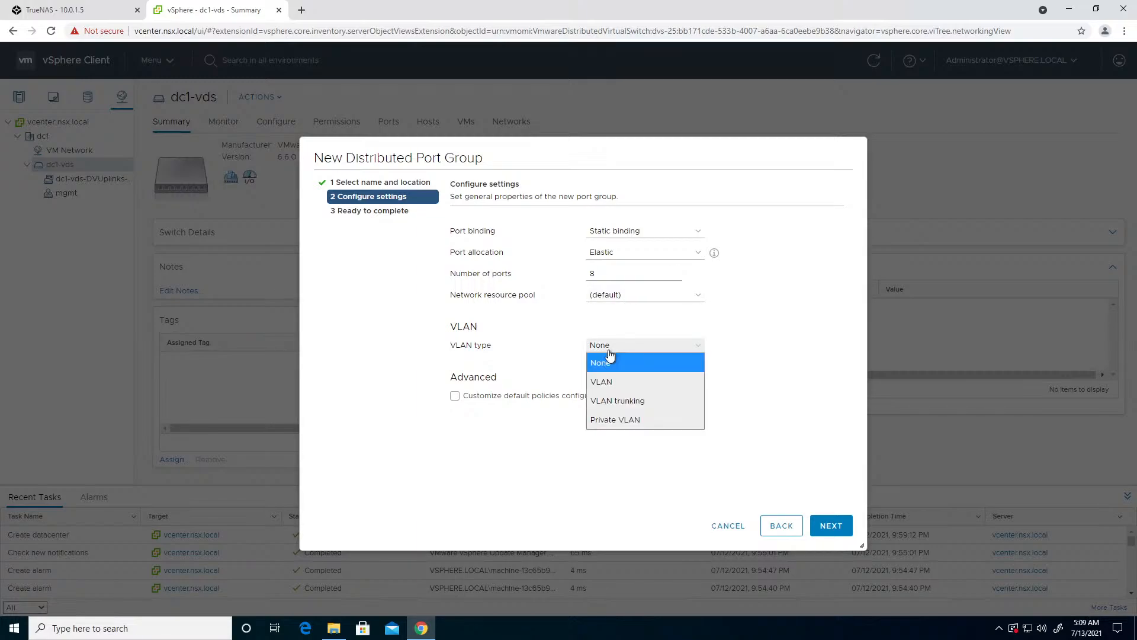
left_click(614, 382)
left_click(592, 366)
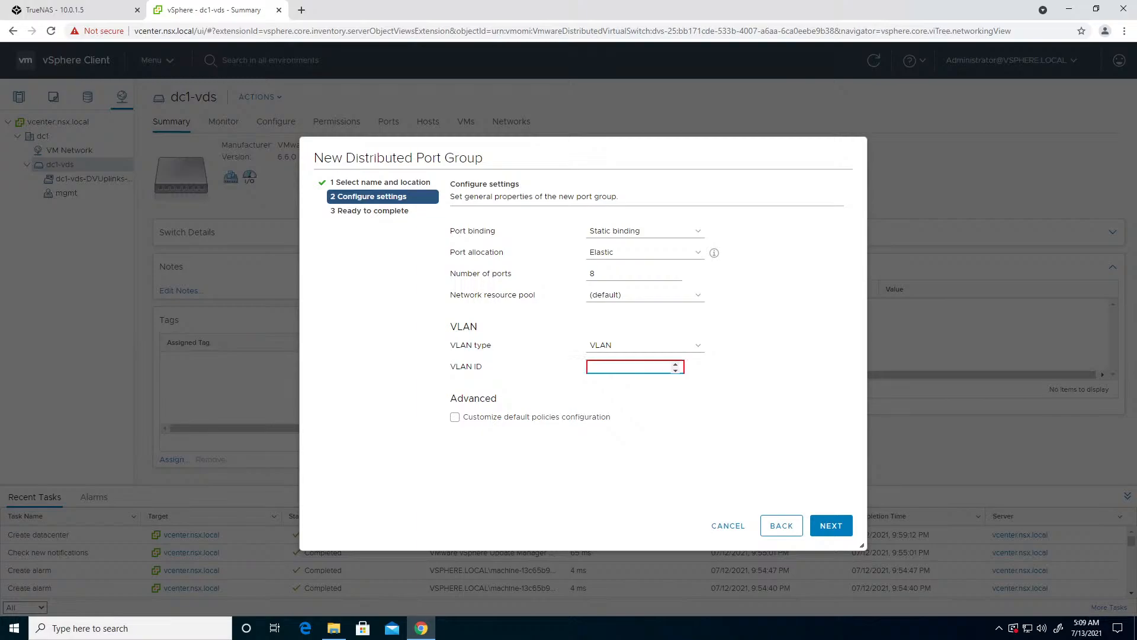
type("2")
left_click(826, 532)
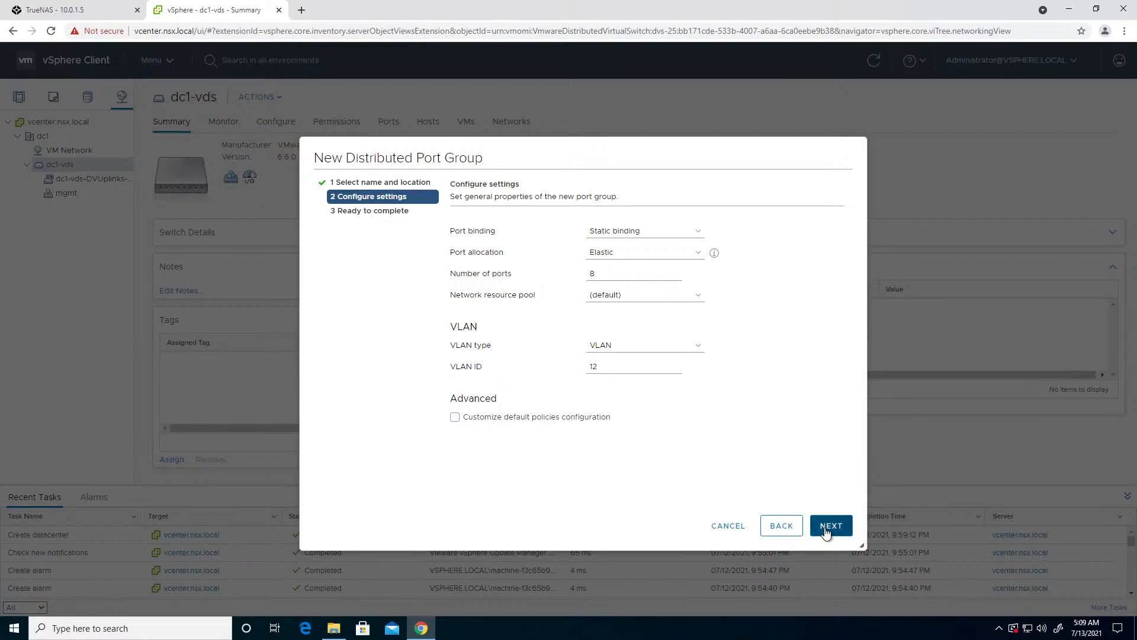
left_click(829, 525)
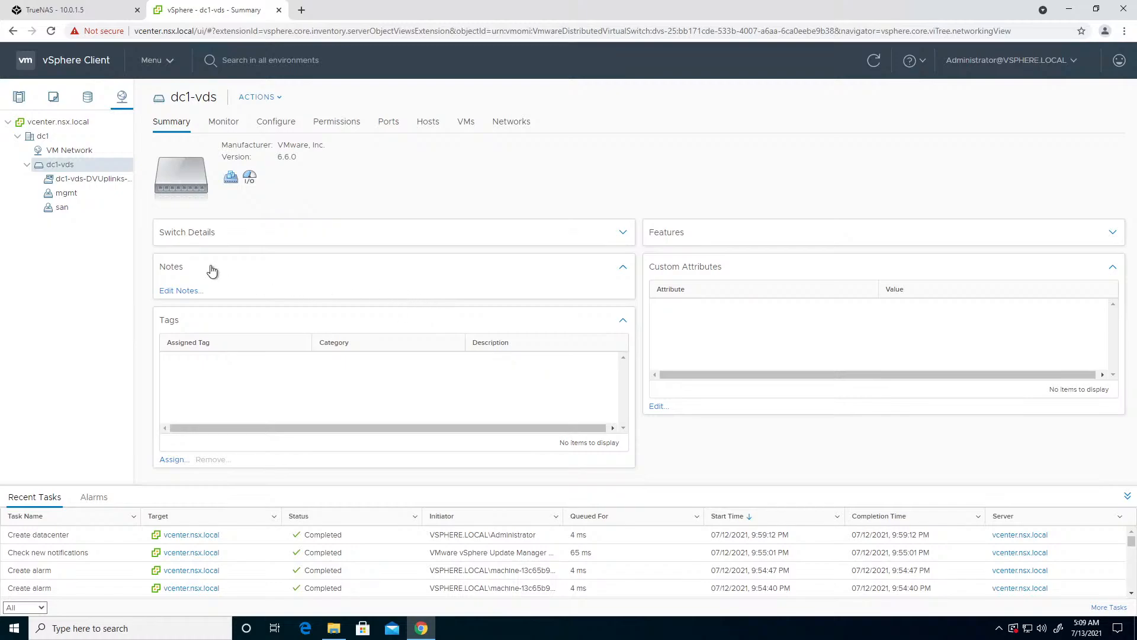
- Start another distributed port group on dc1-vds named vMotion
left_click(279, 98)
mouse_move(332, 131)
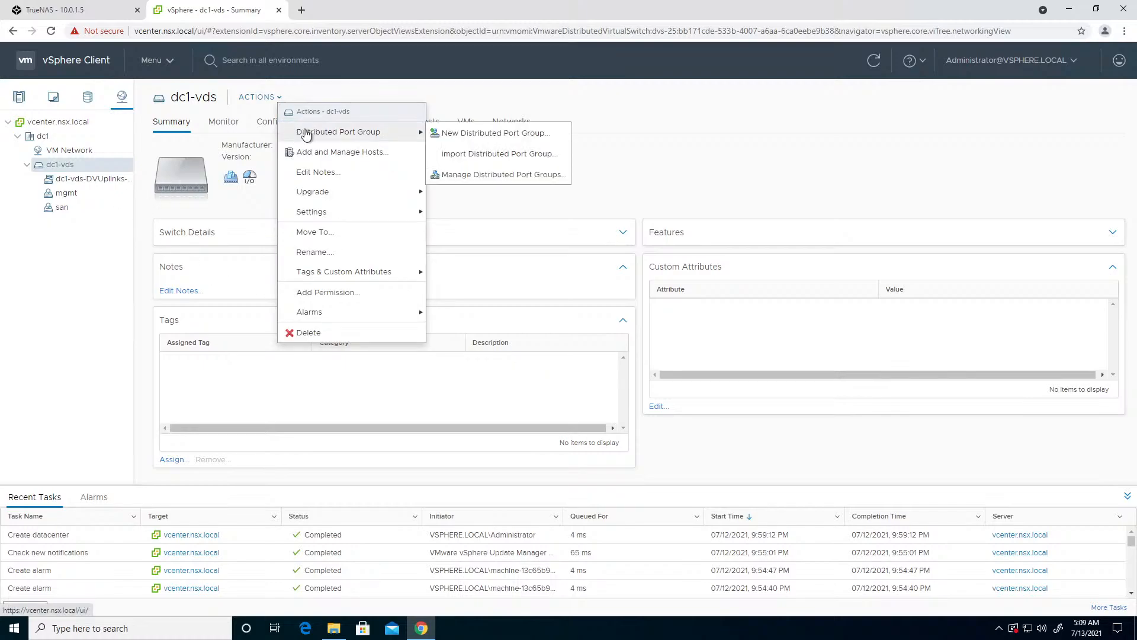
left_click(494, 132)
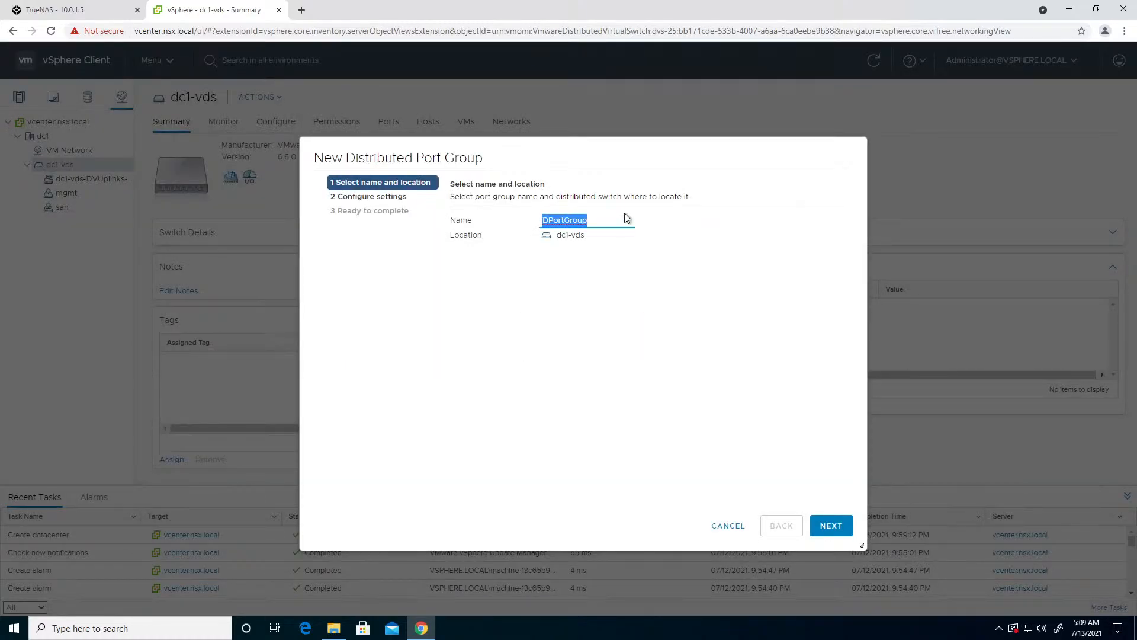
type("is")
key("BackSpace")
key("BackSpace")
type("vM")
left_click(831, 525)
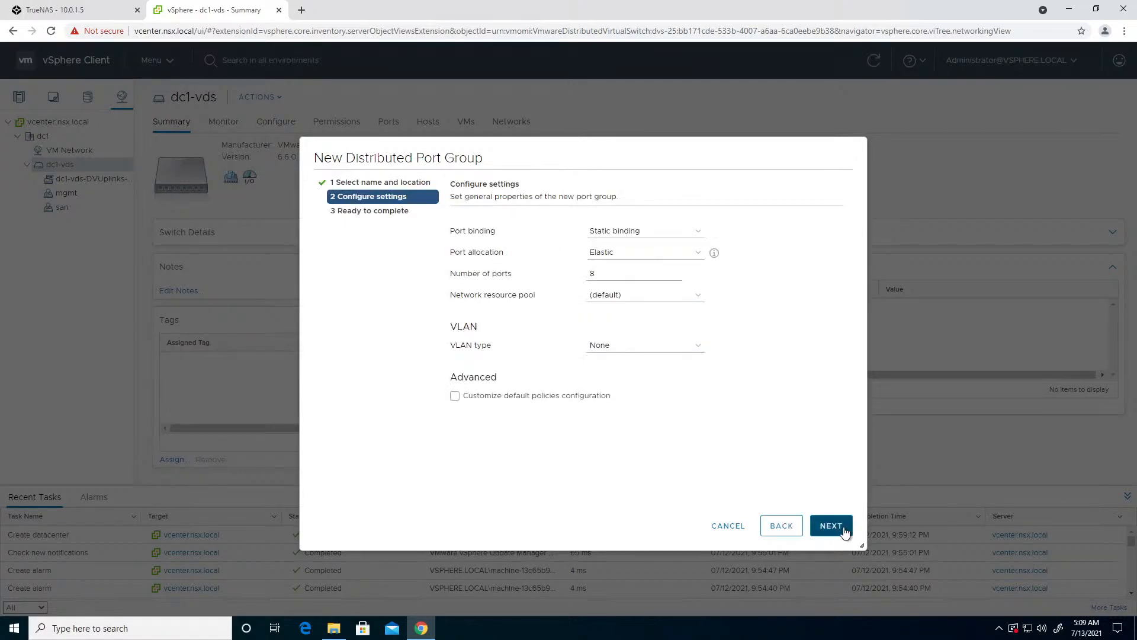
- Set the vMotion port group's VLAN type to VLAN with ID 13 and finish creating it
left_click(622, 351)
left_click(617, 377)
left_click(600, 367)
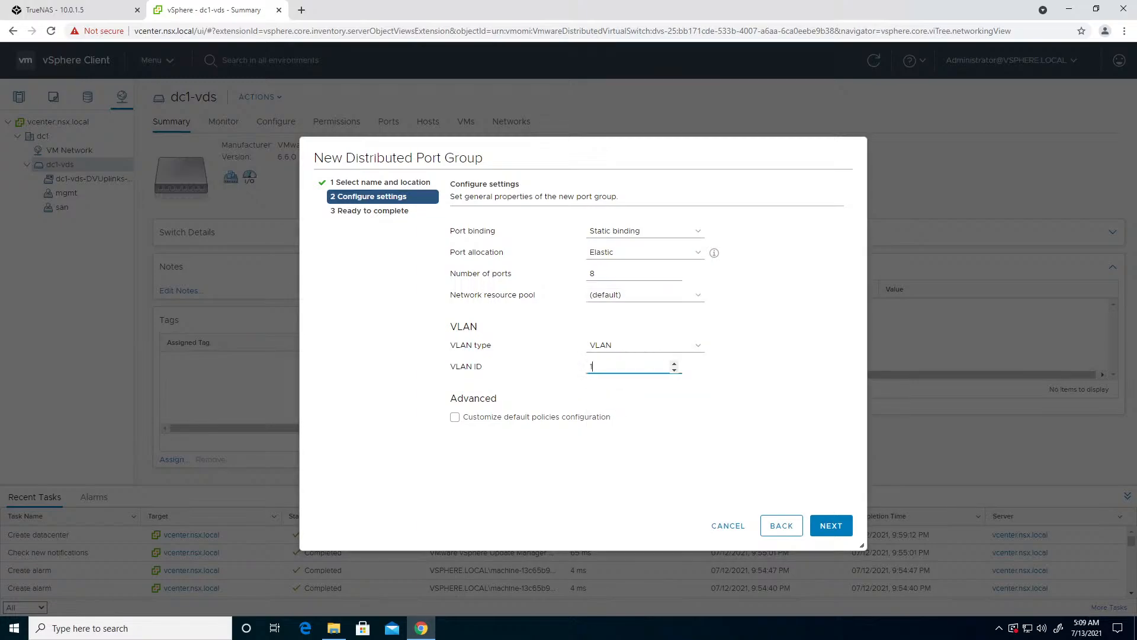
left_click(847, 533)
left_click(844, 530)
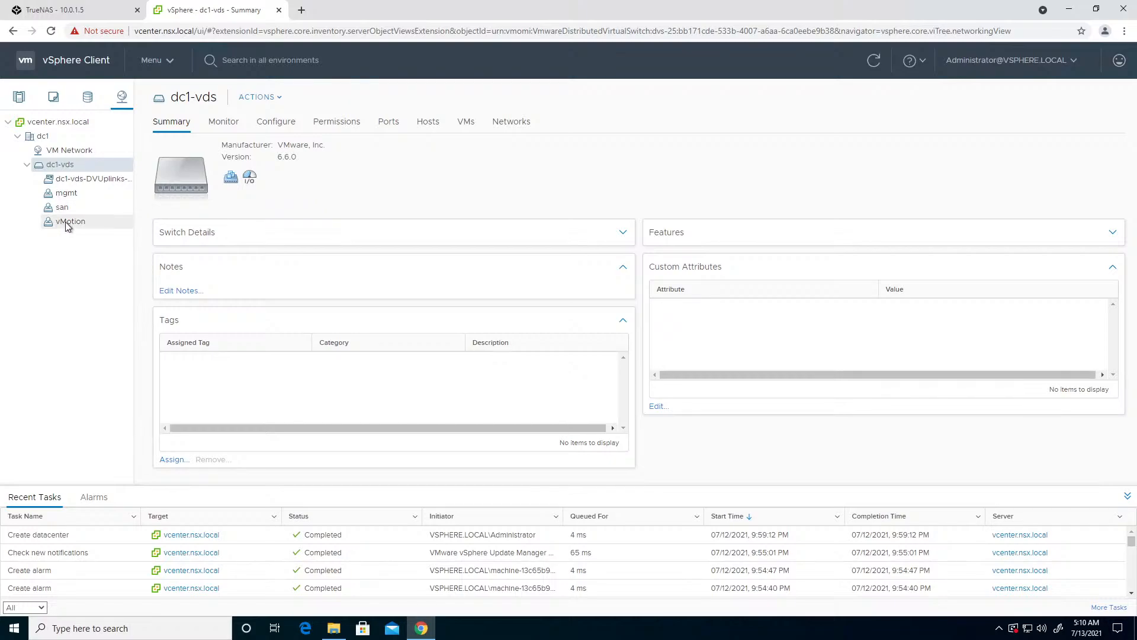
- Examine the dc1-vds topology and trace which uplinks the san port group uses
left_click(274, 122)
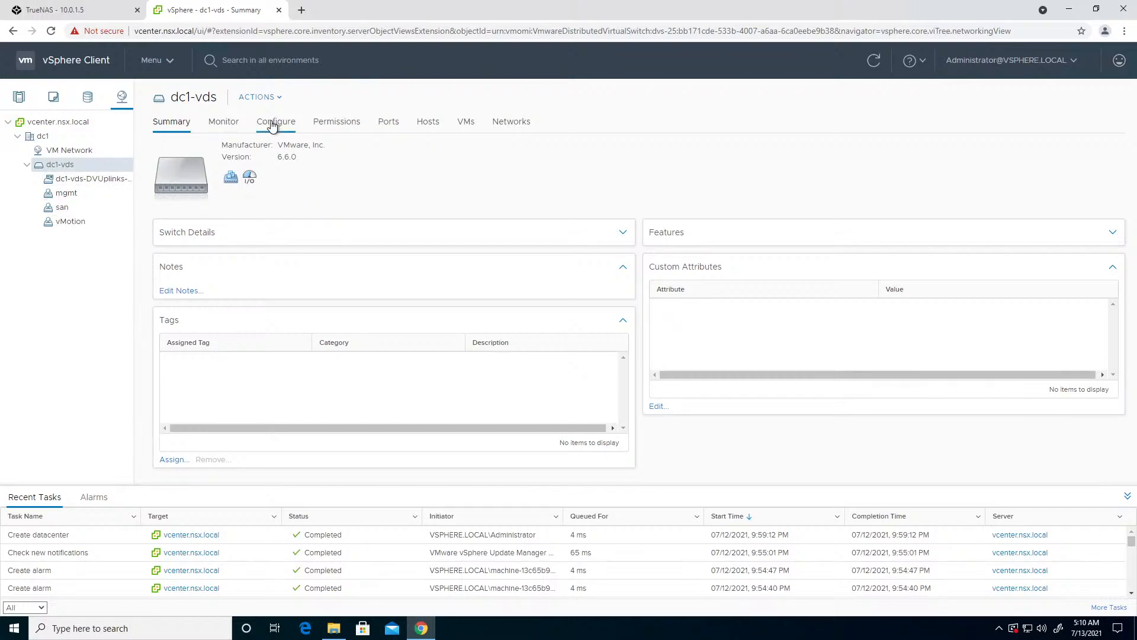
left_click(211, 178)
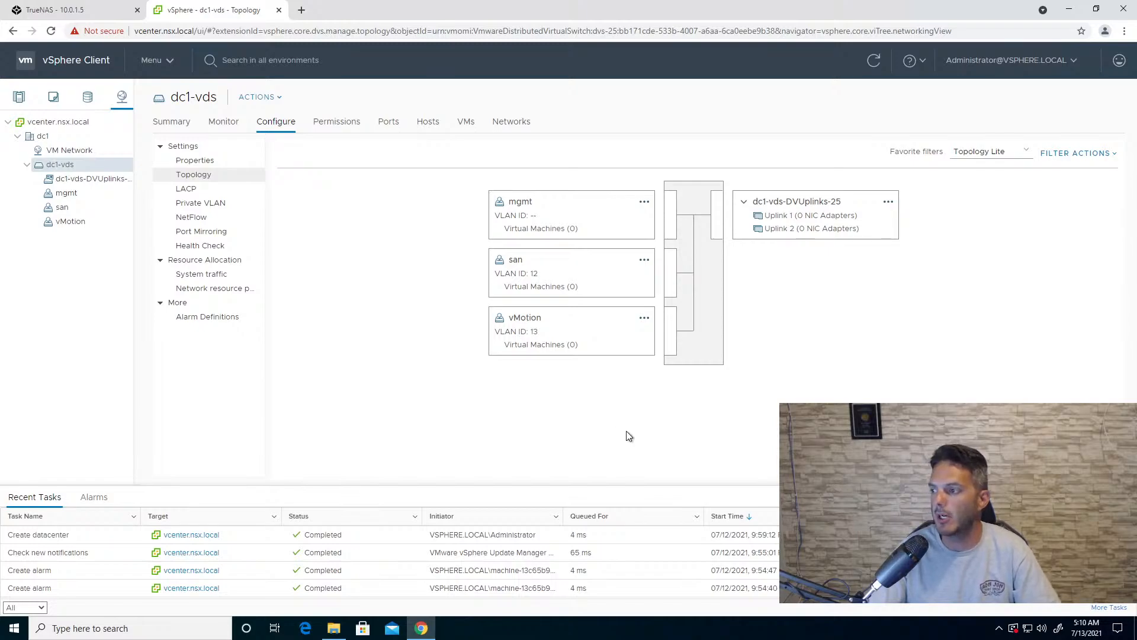
left_click(515, 264)
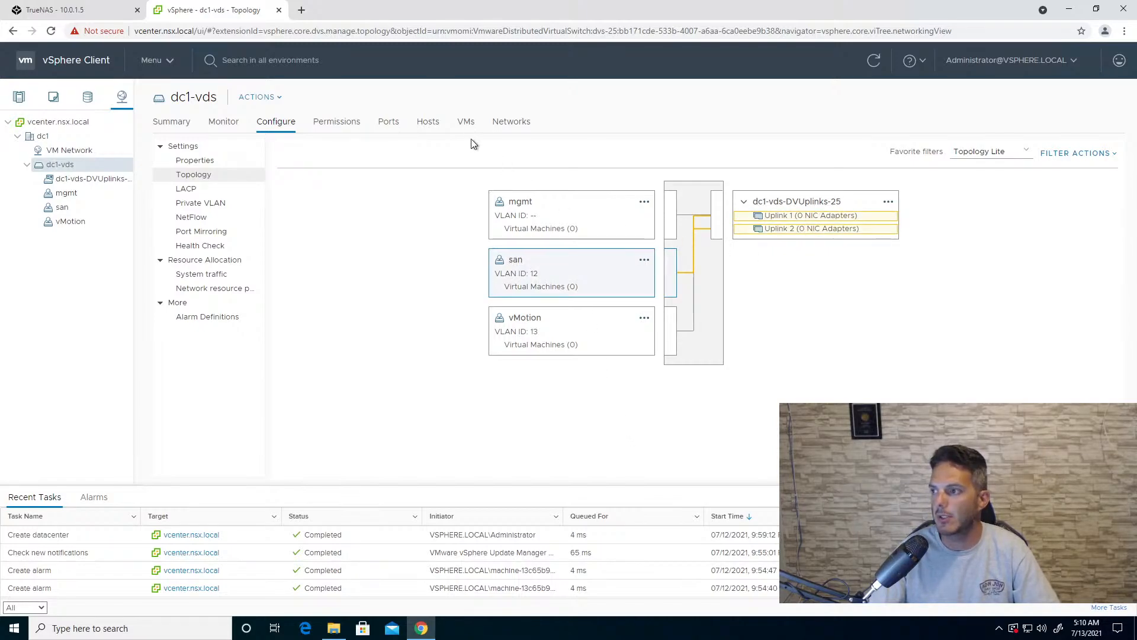
left_click(266, 101)
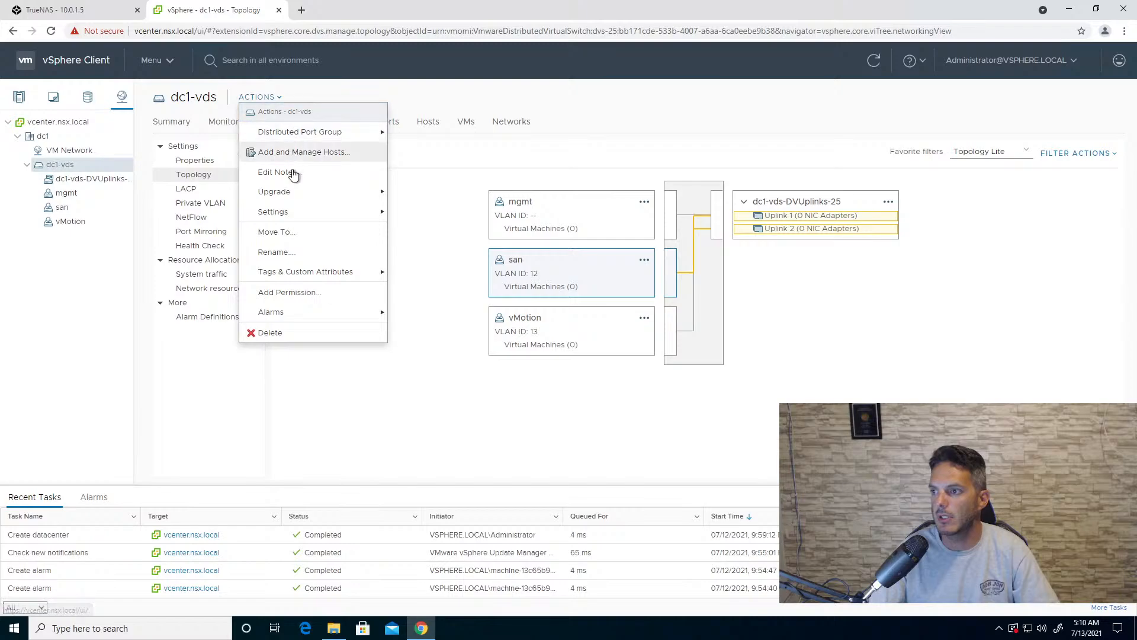
mouse_move(296, 211)
left_click(417, 214)
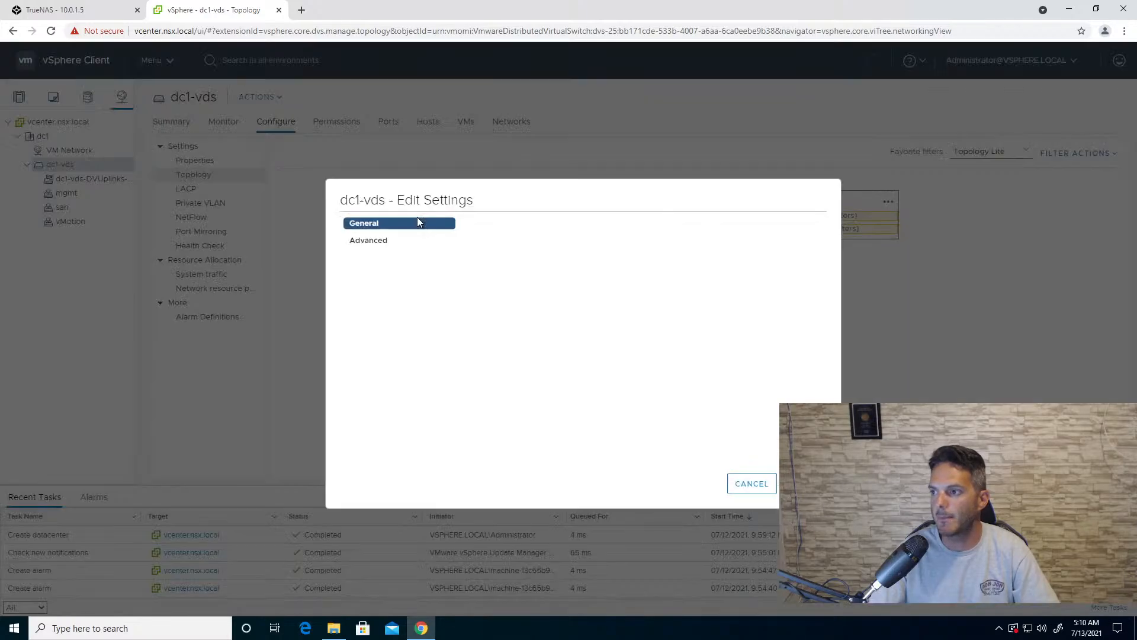
left_click(761, 488)
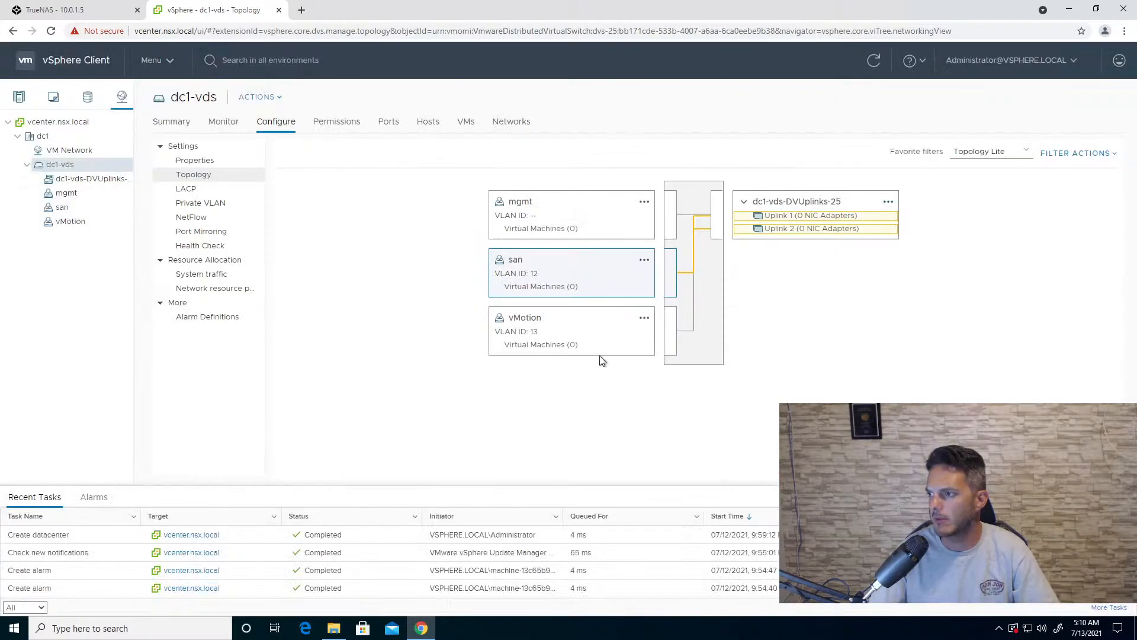
left_click(645, 262)
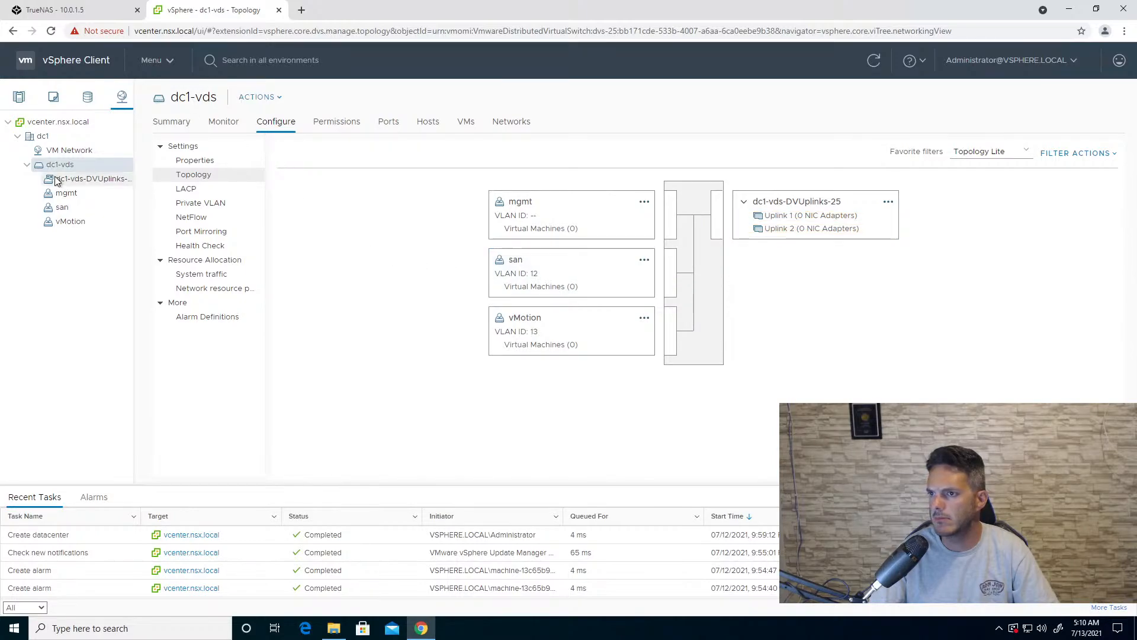
- Edit the san port group's teaming and failover so Uplink 2 is moved to the unused uplinks, and save it
left_click(74, 211)
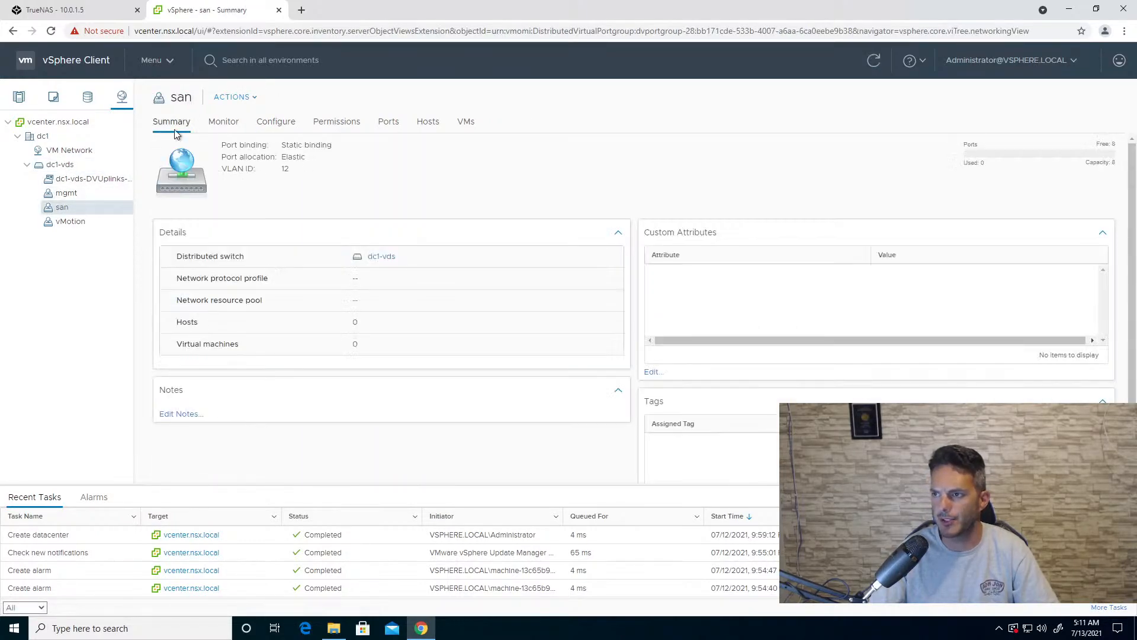
left_click(252, 99)
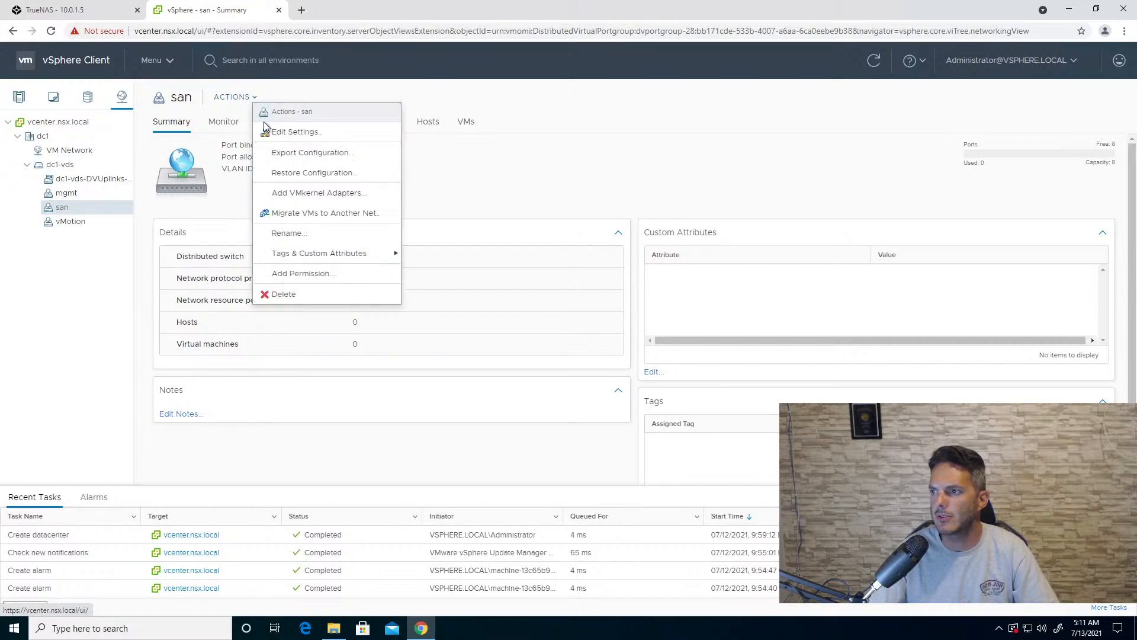
left_click(275, 130)
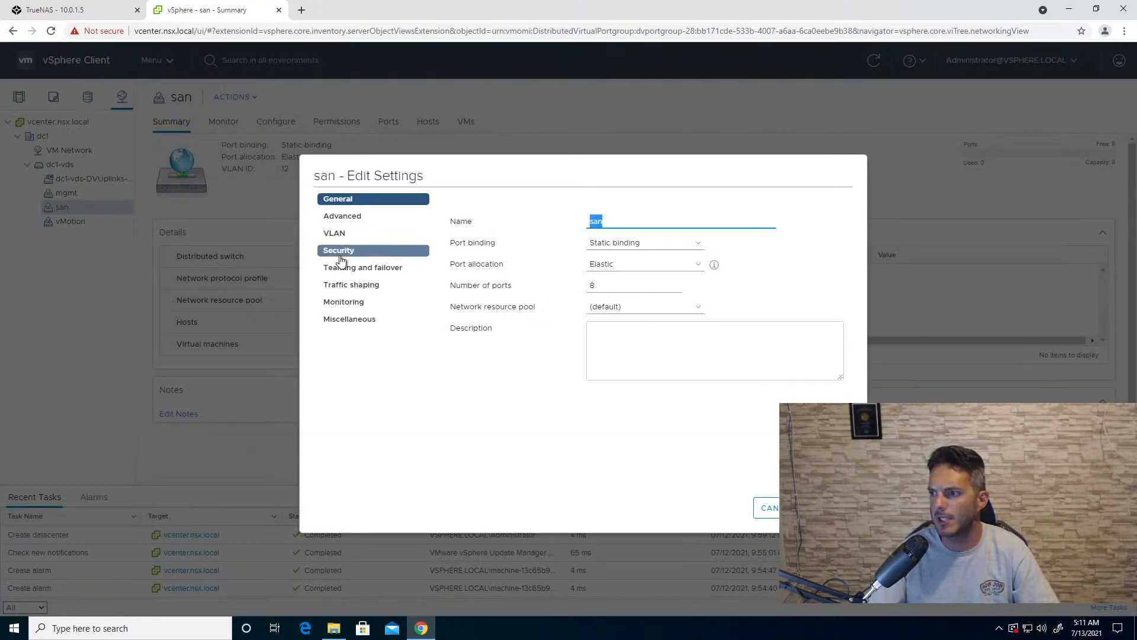
left_click(353, 269)
left_click(495, 392)
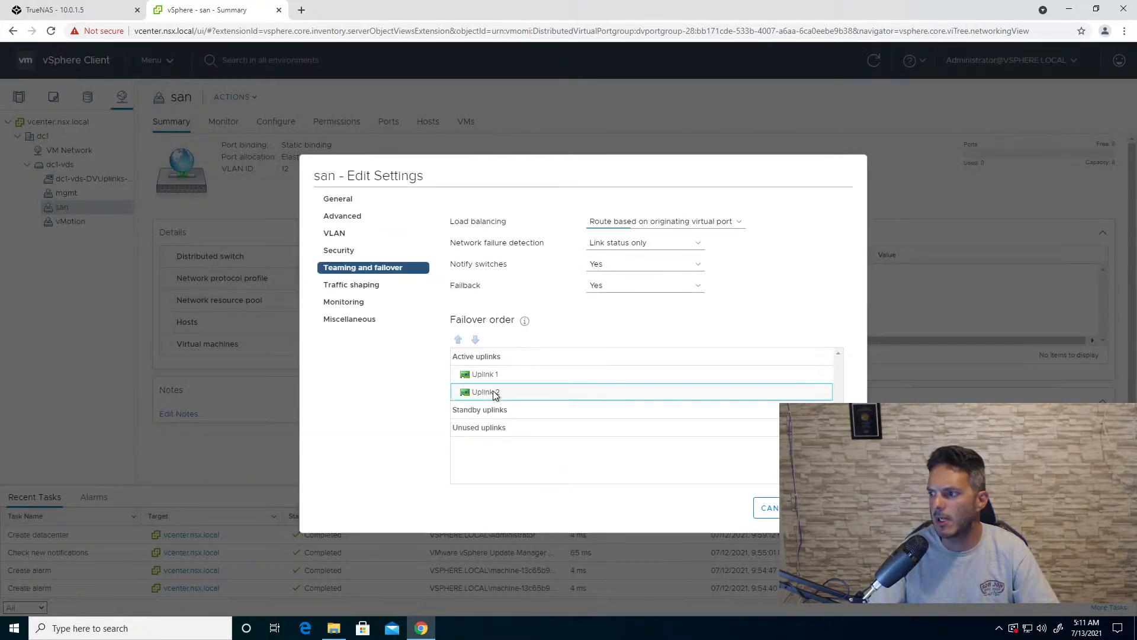
left_click(476, 340)
left_click(475, 340)
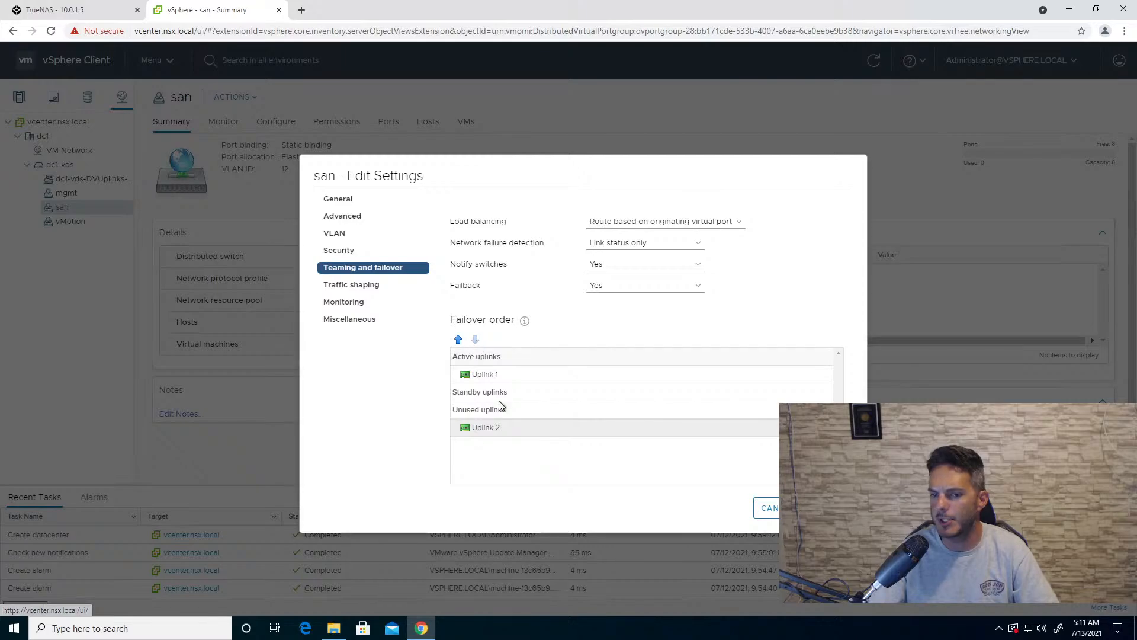
left_click(835, 507)
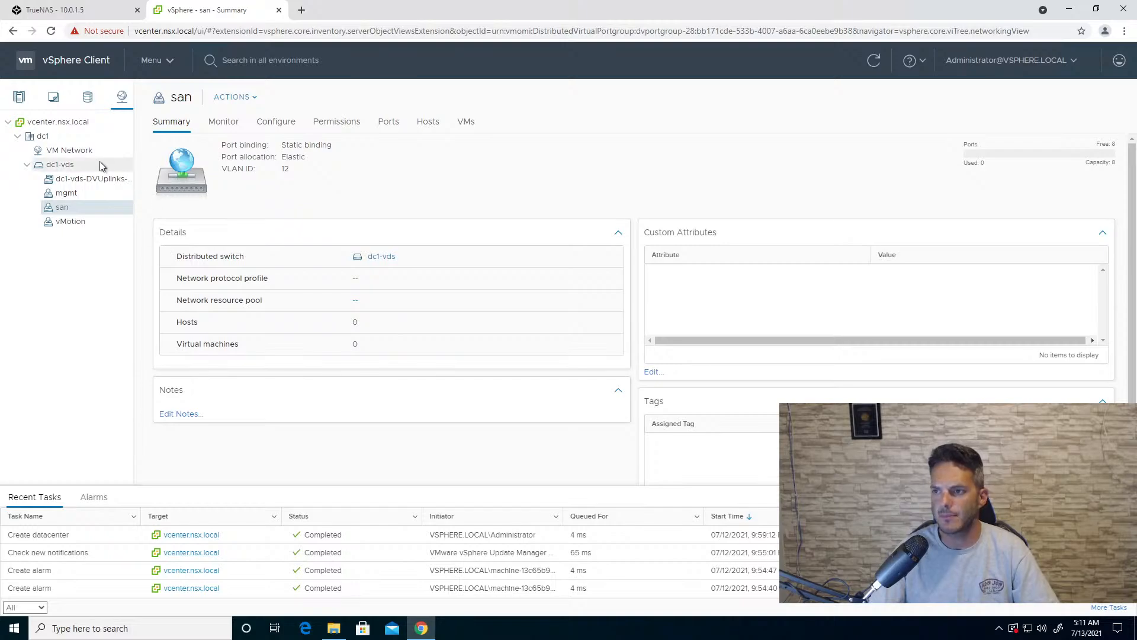
- Start adding hosts to dc1-vds and select dc1-host1, dc1-host2 and dc1-host3.nsx.local
left_click(66, 165)
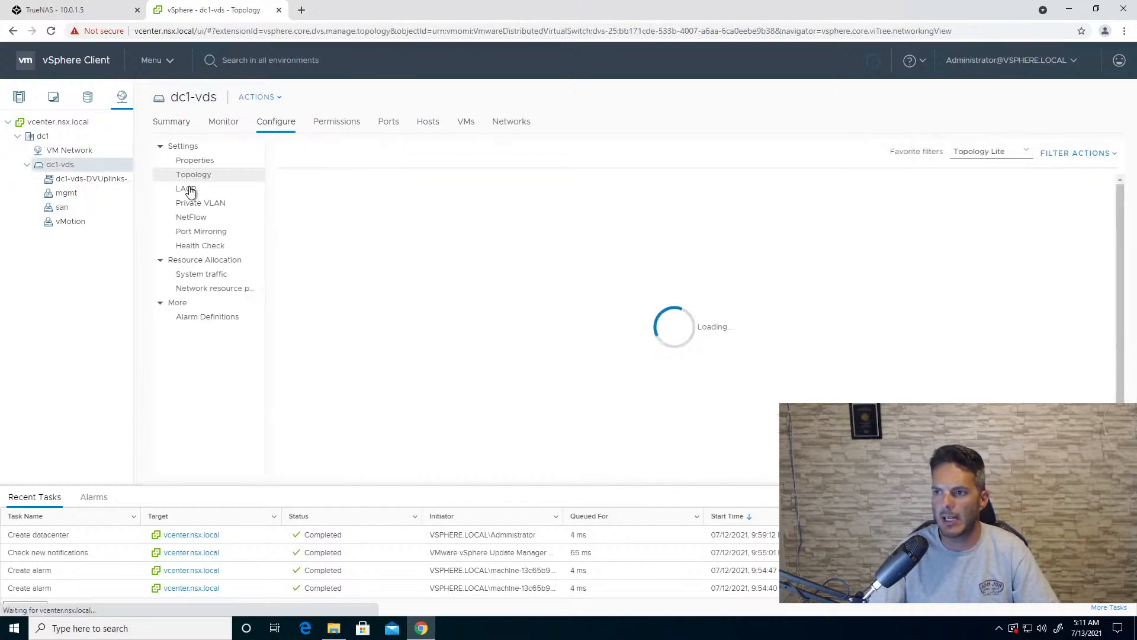
left_click(275, 98)
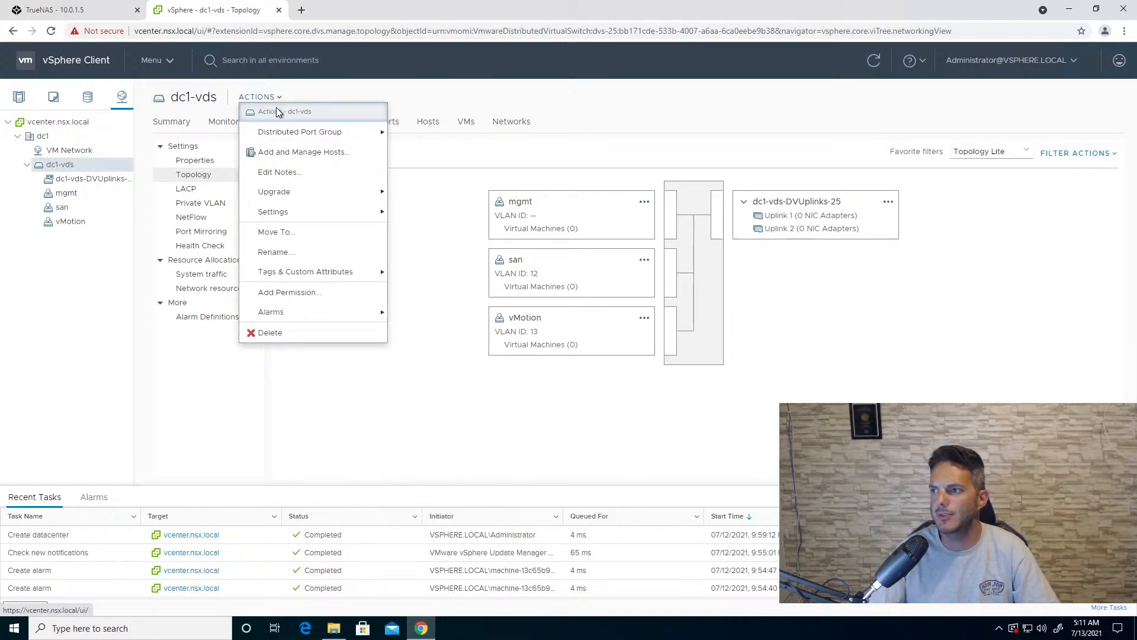
left_click(289, 152)
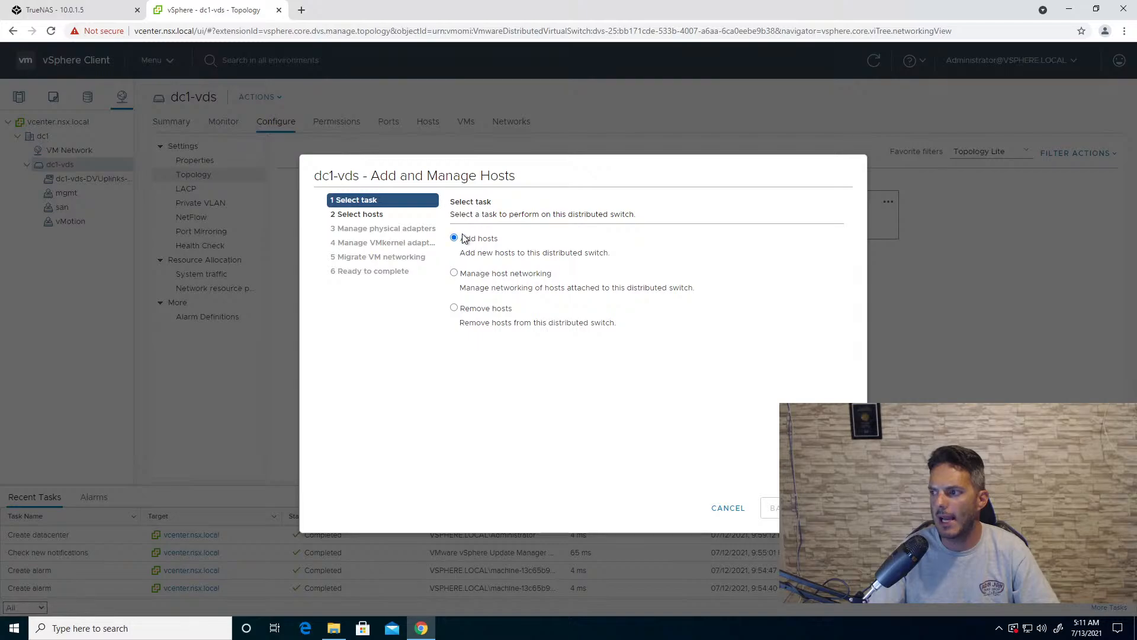
left_click(831, 508)
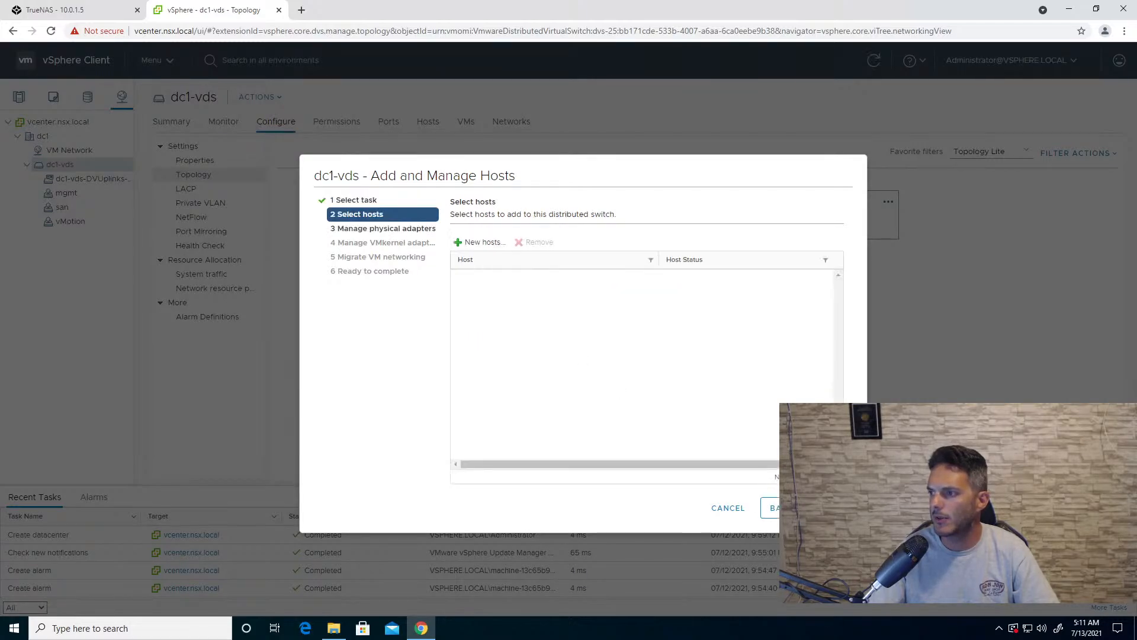
left_click(484, 243)
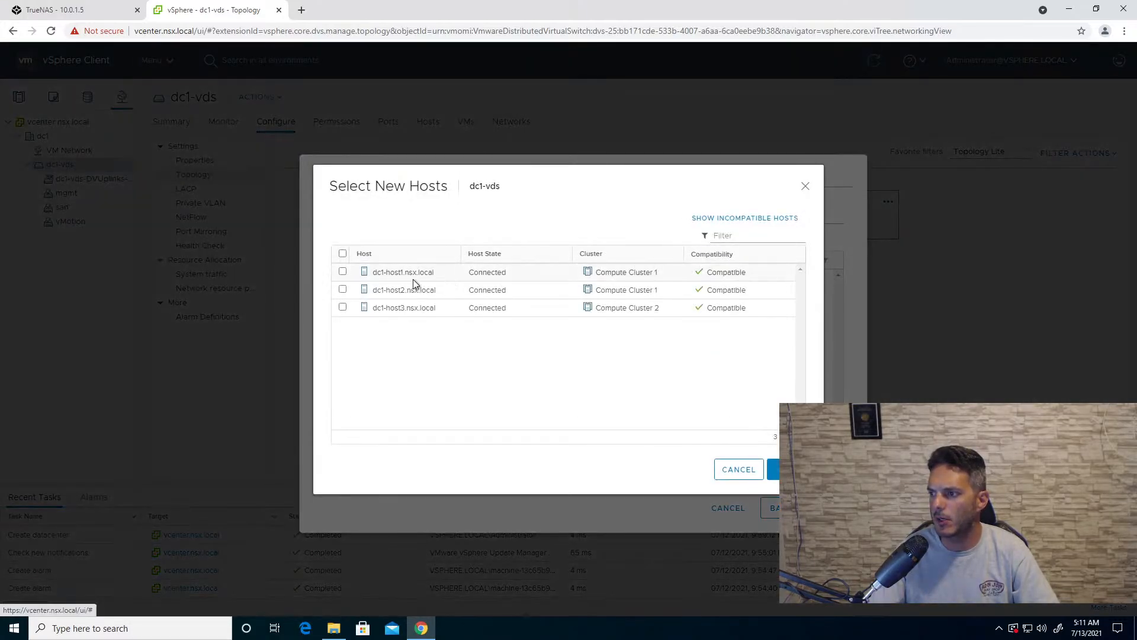
left_click(343, 254)
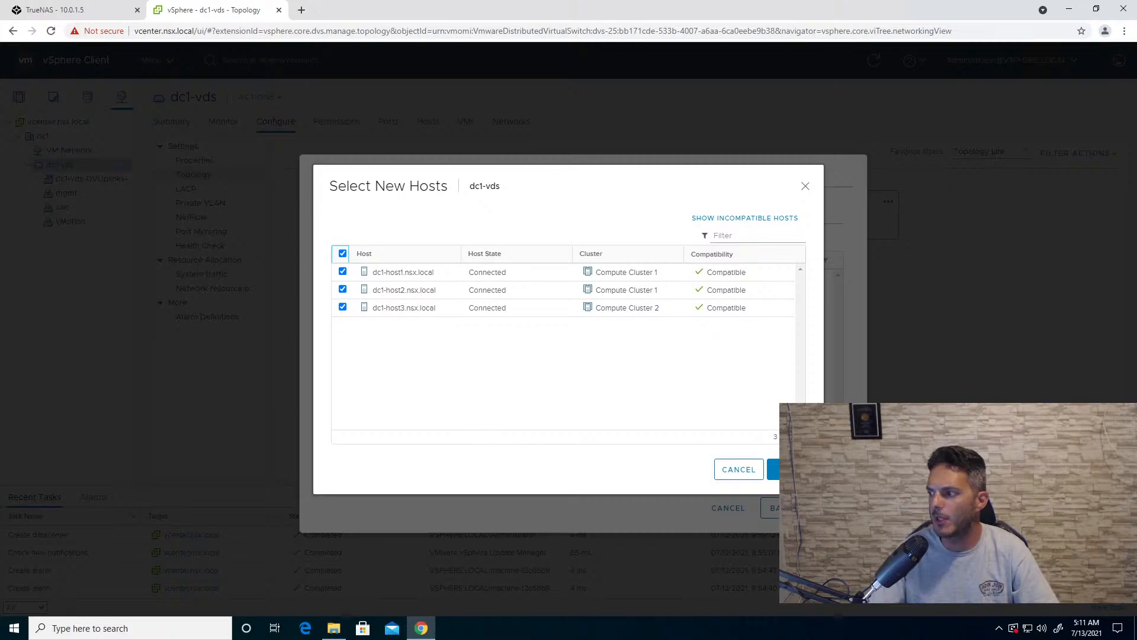
left_click(793, 469)
left_click(829, 507)
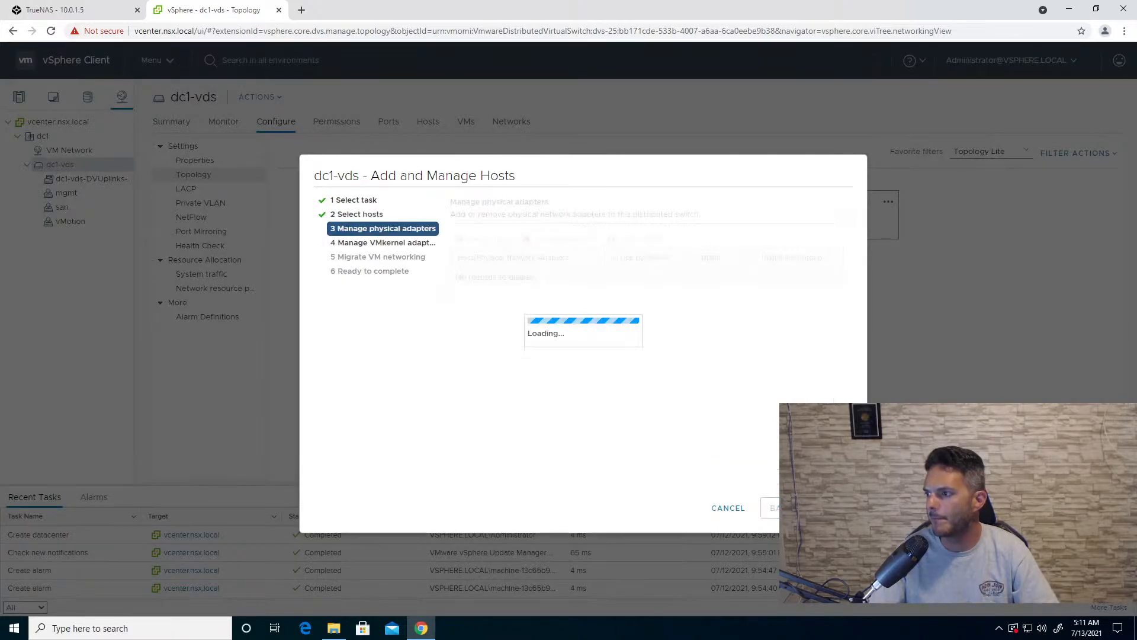
- Assign dc1-host1's vmnic0 to Uplink 1 and apply the assignment to the rest of the hosts
left_click(512, 335)
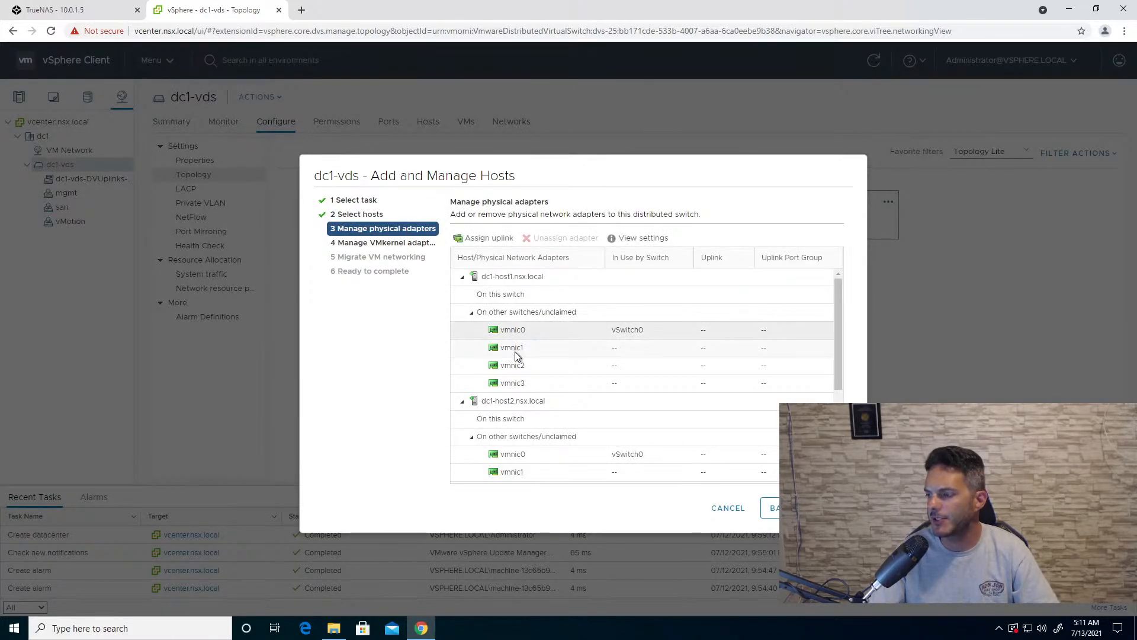
left_click(477, 239)
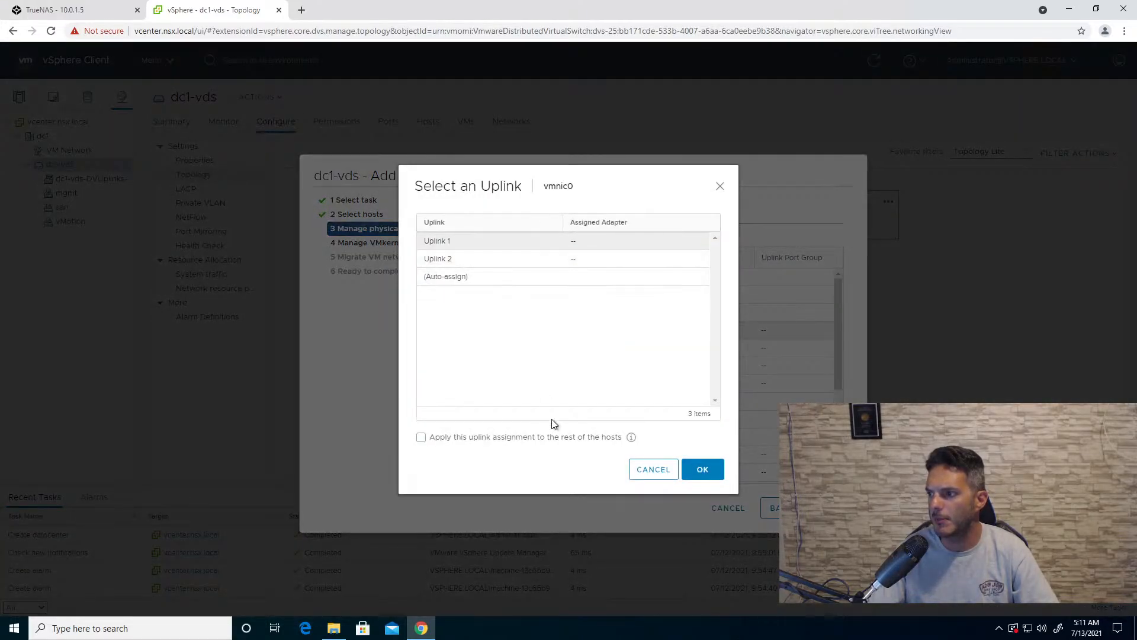
left_click(488, 438)
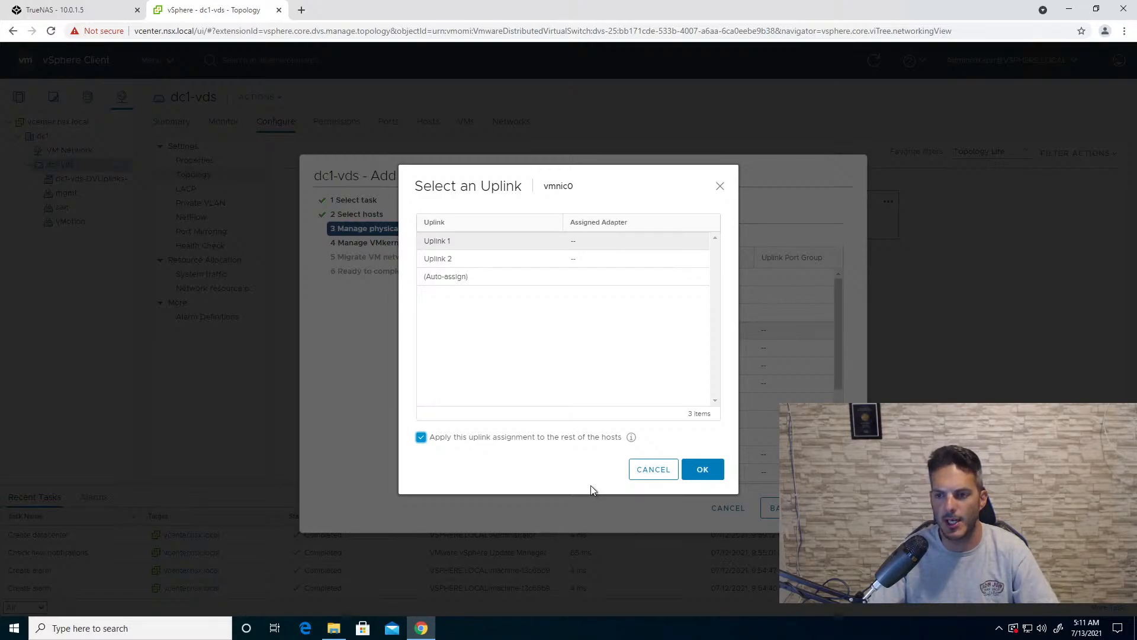
left_click(703, 470)
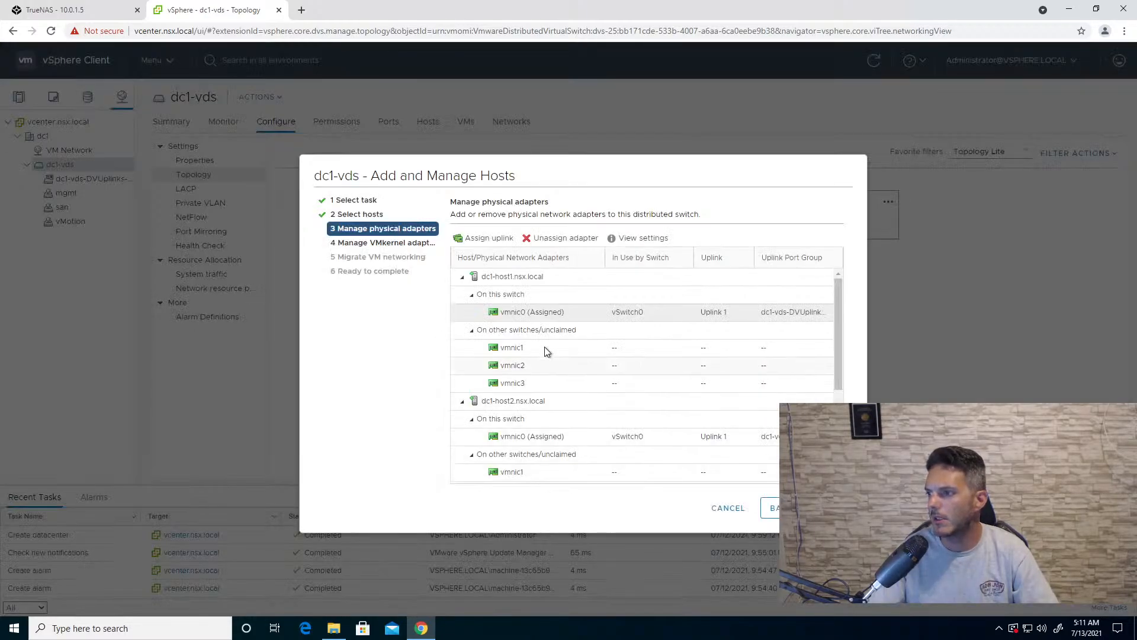
- Assign dc1-host1's vmnic1 to Uplink 2, apply it to the rest of the hosts, and accept the physical adapter assignments
left_click(526, 348)
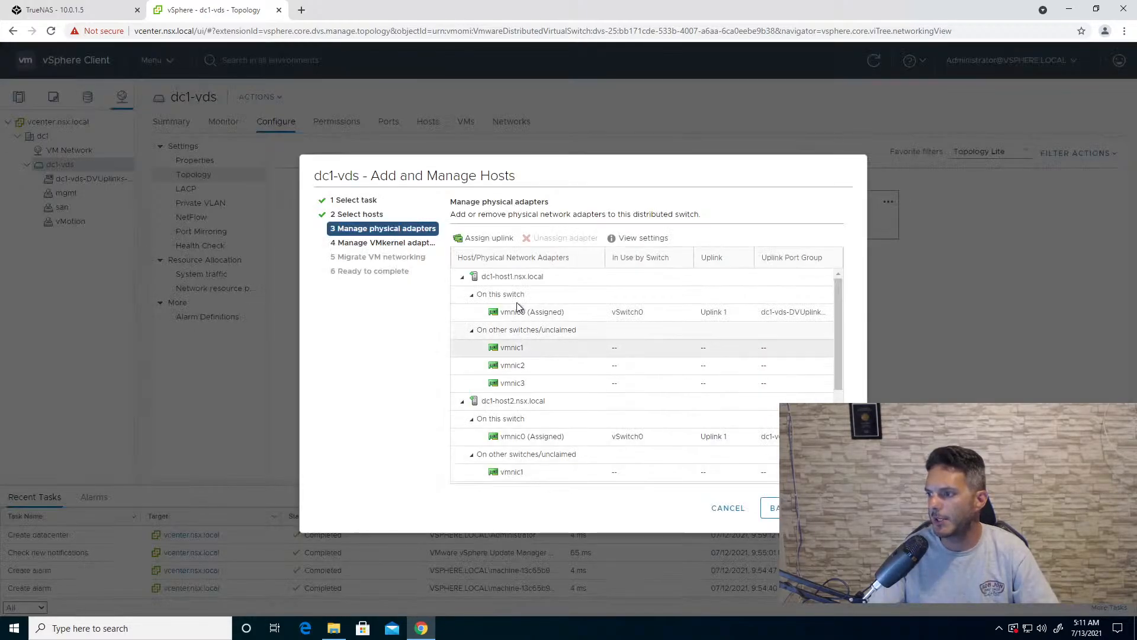
left_click(482, 238)
left_click(424, 439)
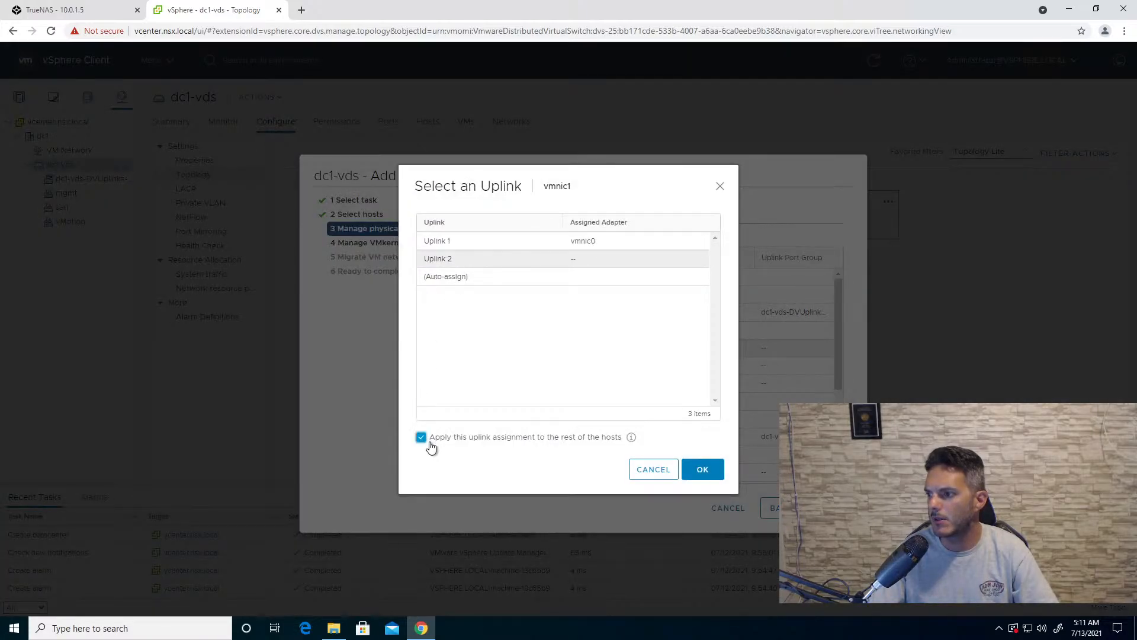
left_click(703, 469)
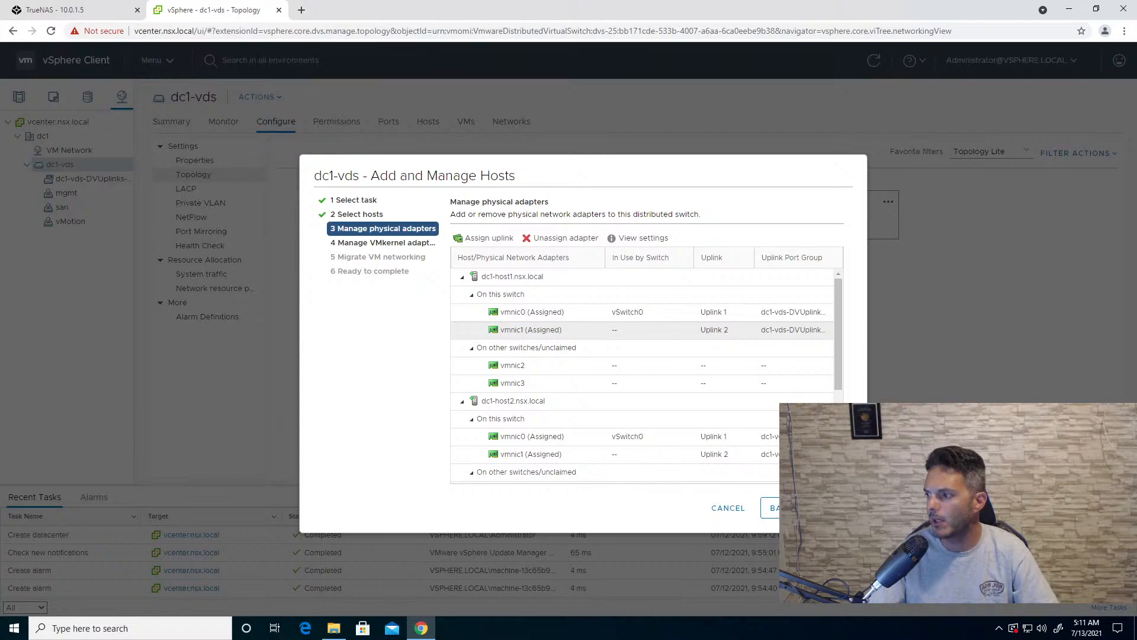
left_click(832, 508)
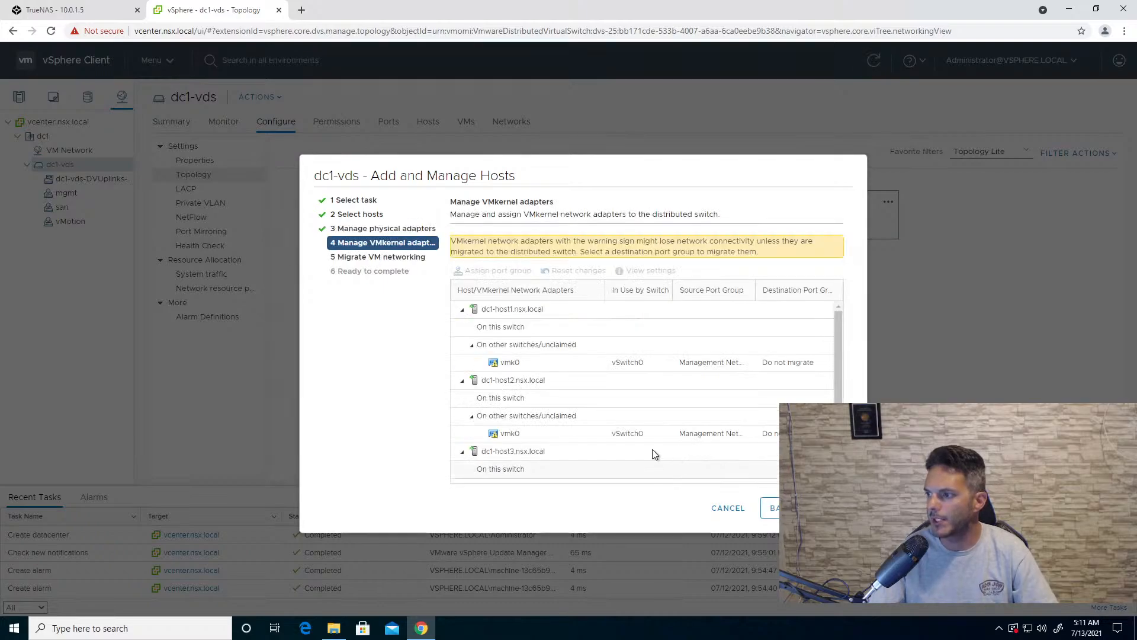
- Reassign vmk0 to the mgmt port group on all hosts and finish adding the hosts without migrating any VM networking
left_click(507, 367)
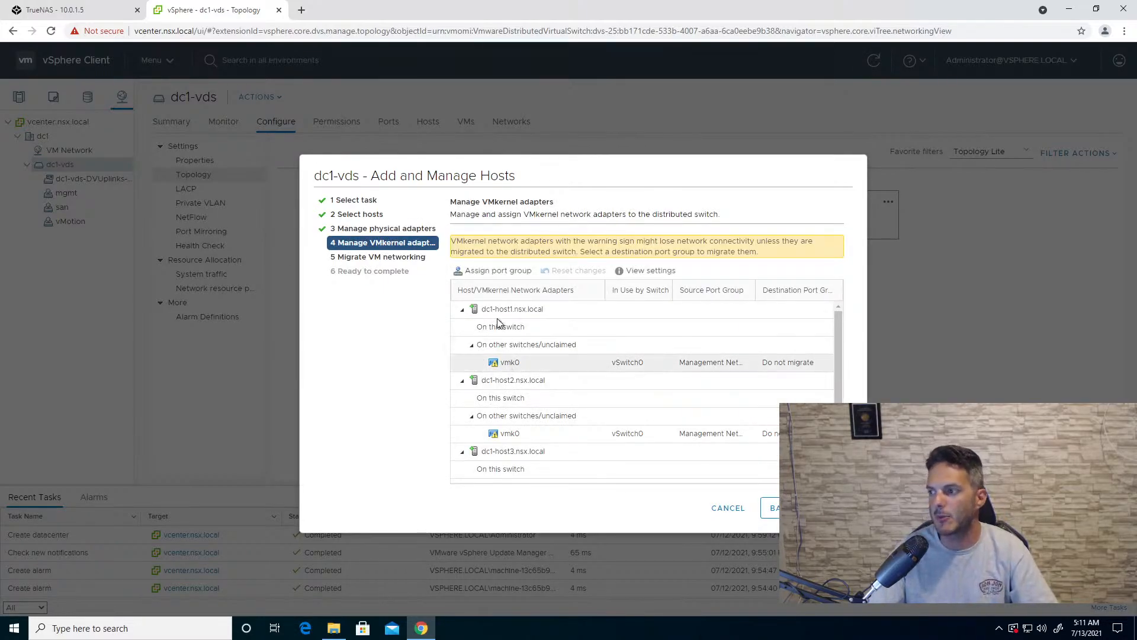
left_click(481, 271)
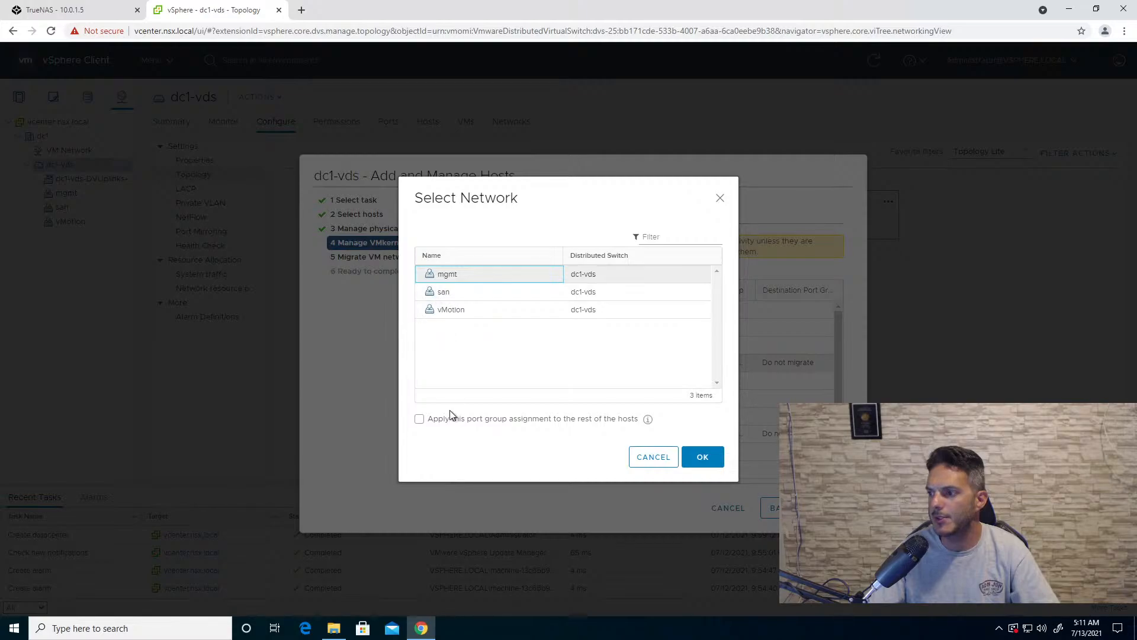
left_click(454, 419)
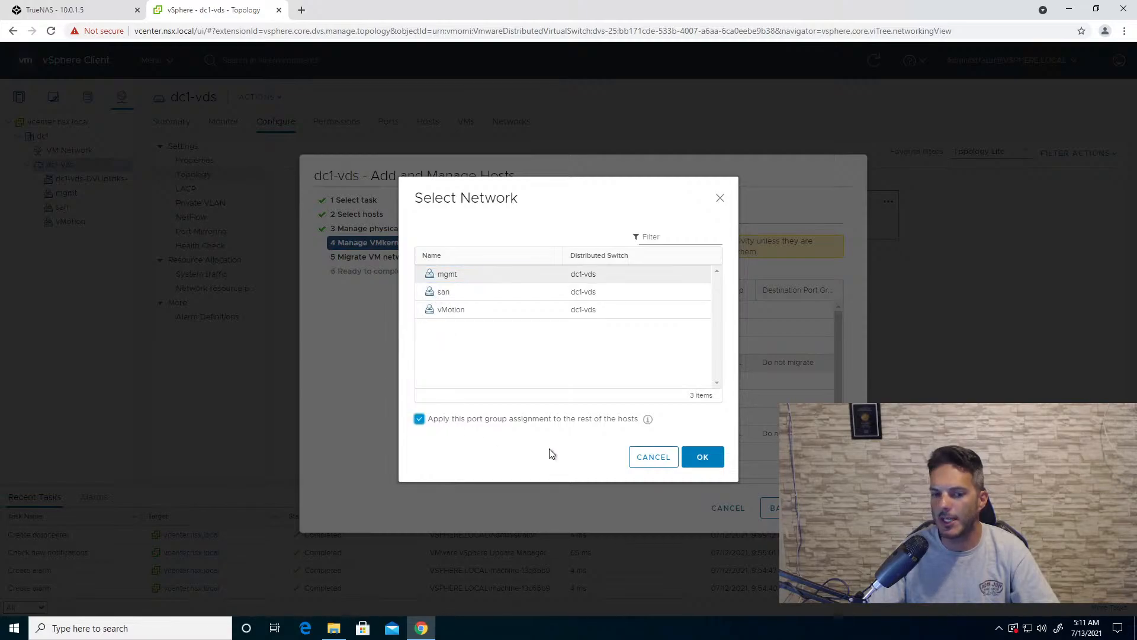
left_click(688, 465)
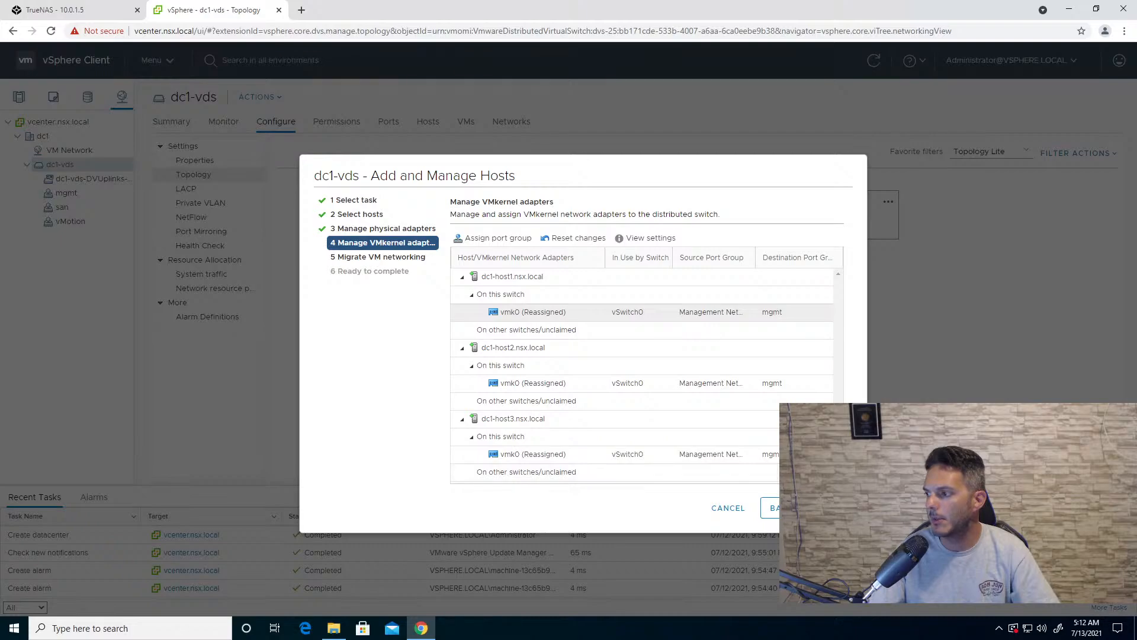
left_click(836, 508)
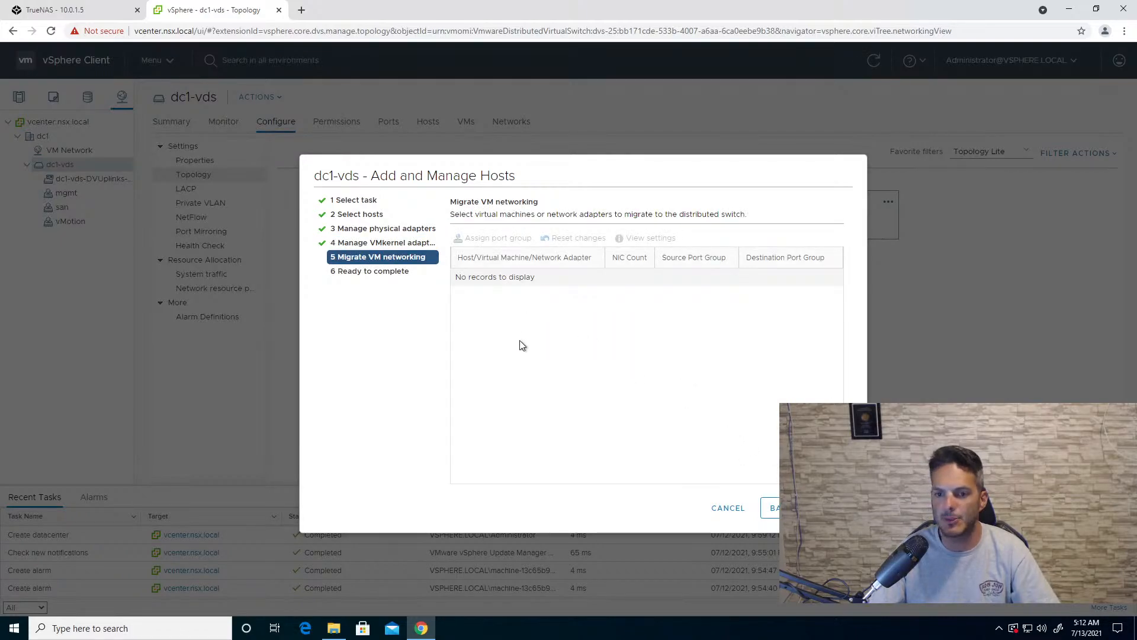
left_click(836, 508)
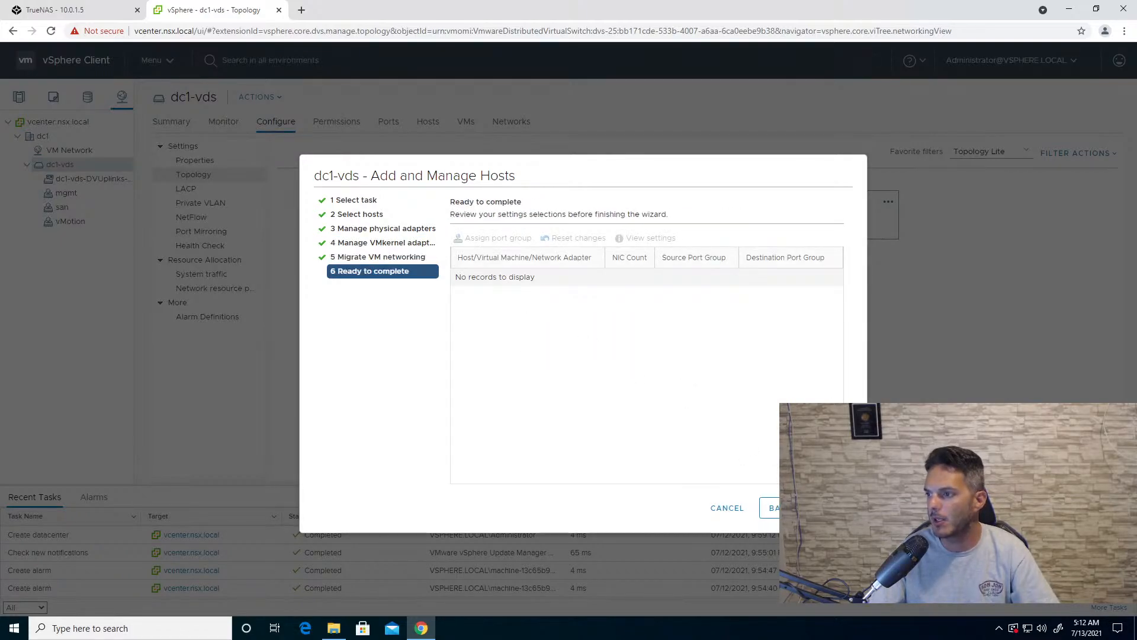
left_click(837, 508)
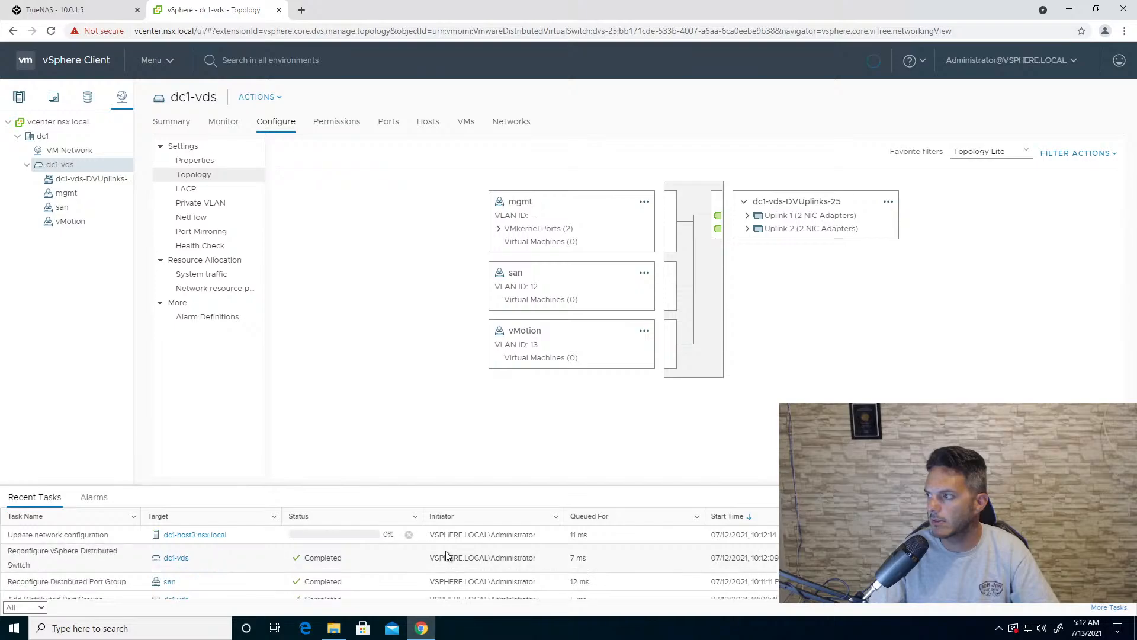
- Expand Uplink 1 and Uplink 2 in the dc1-vds topology to check which host adapters are attached
scroll(446, 555, "down", 3)
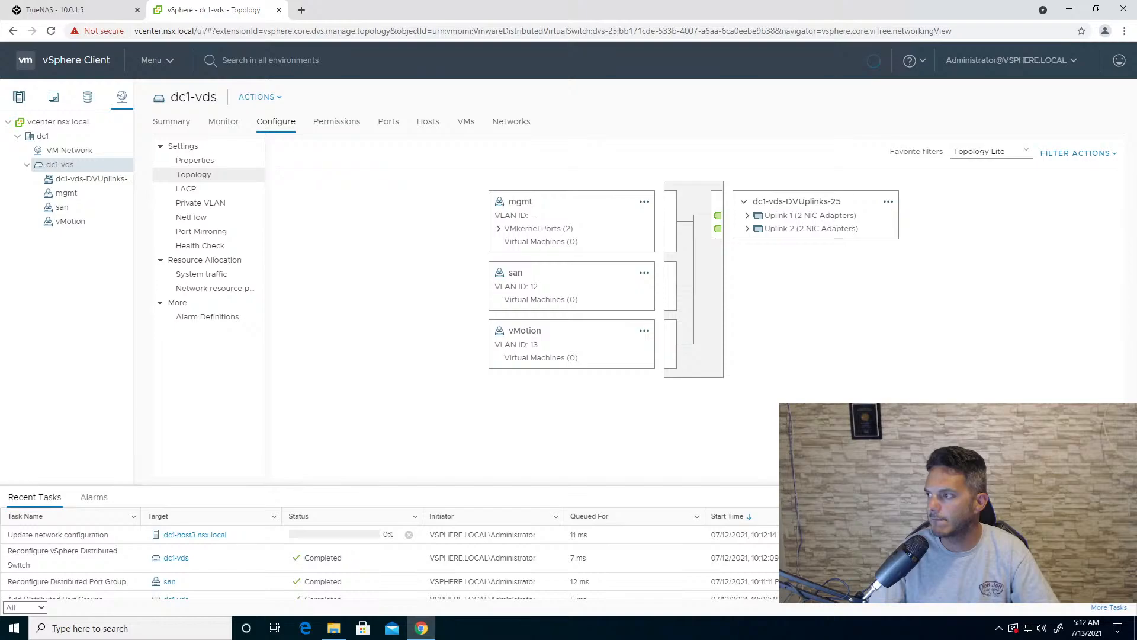
left_click(748, 216)
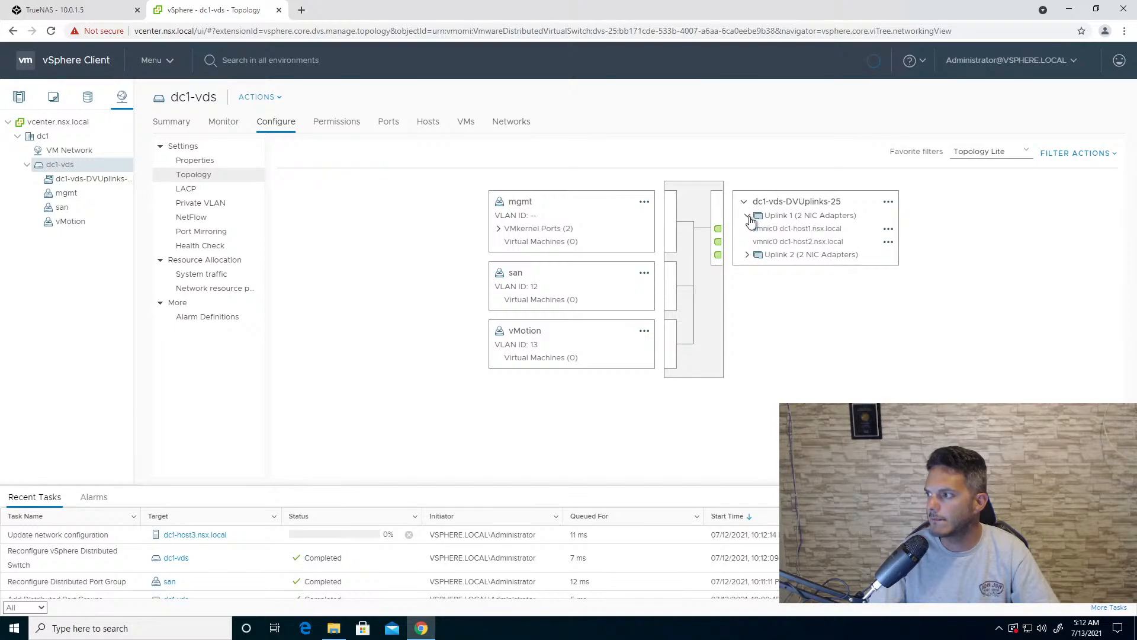
left_click(746, 259)
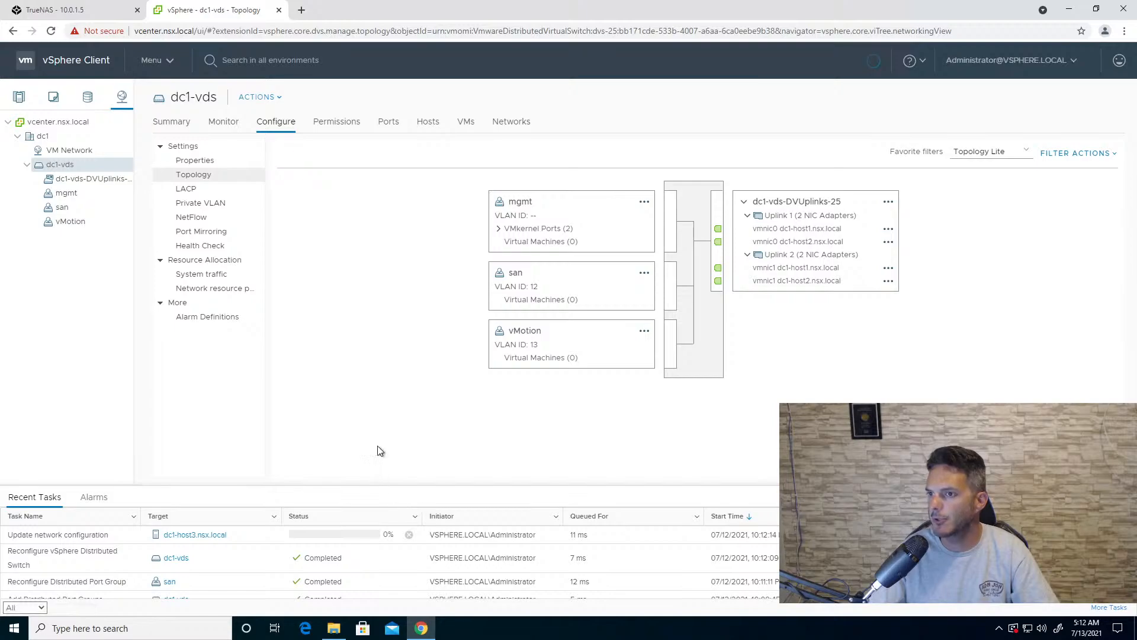
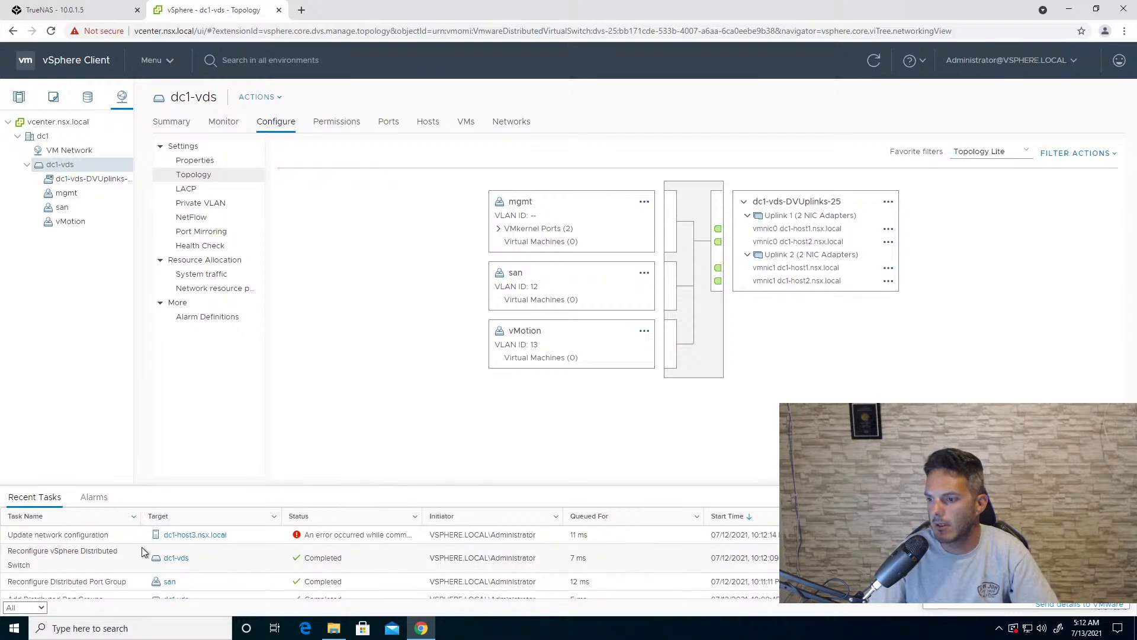
- Review the physical adapters and virtual switches of dc1-host3 in the host's networking configuration
left_click(16, 98)
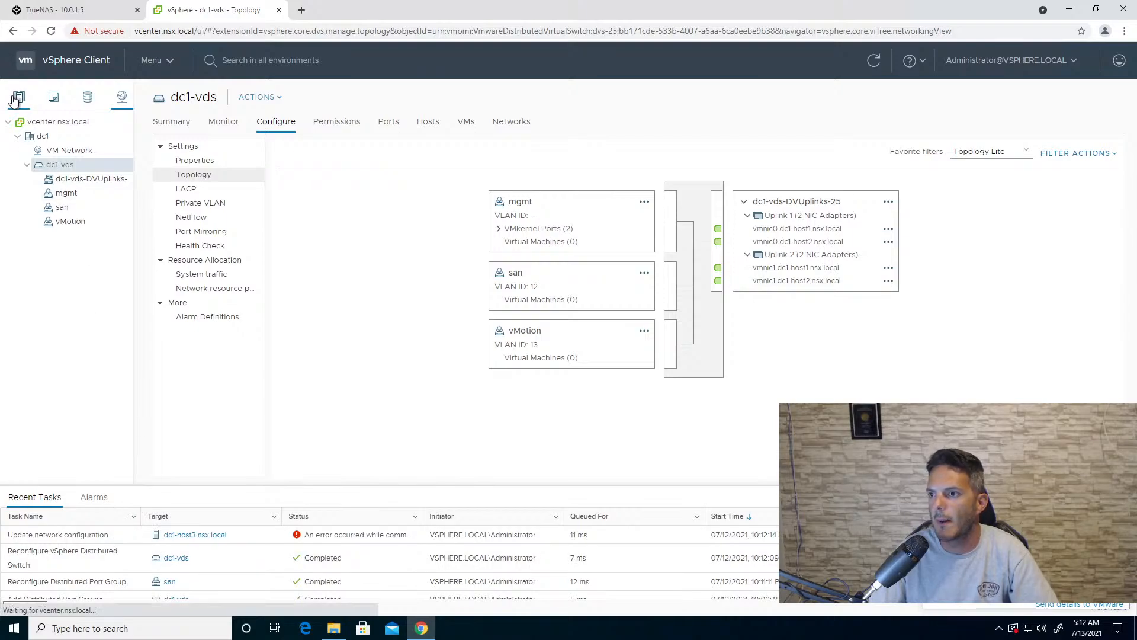
double_click(258, 123)
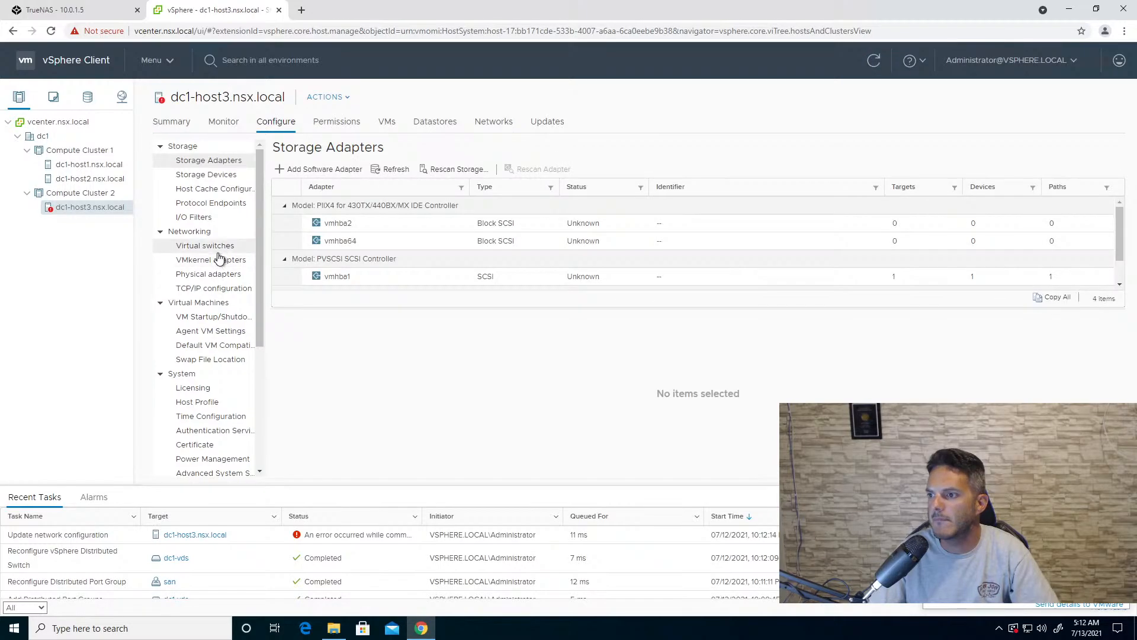
left_click(218, 274)
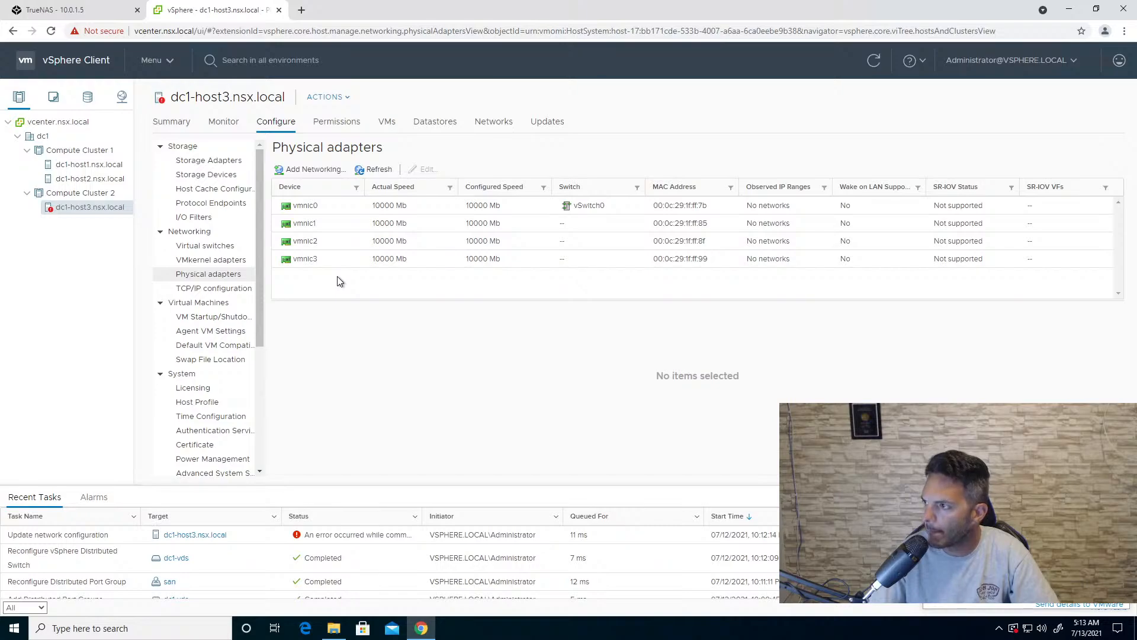
left_click(203, 248)
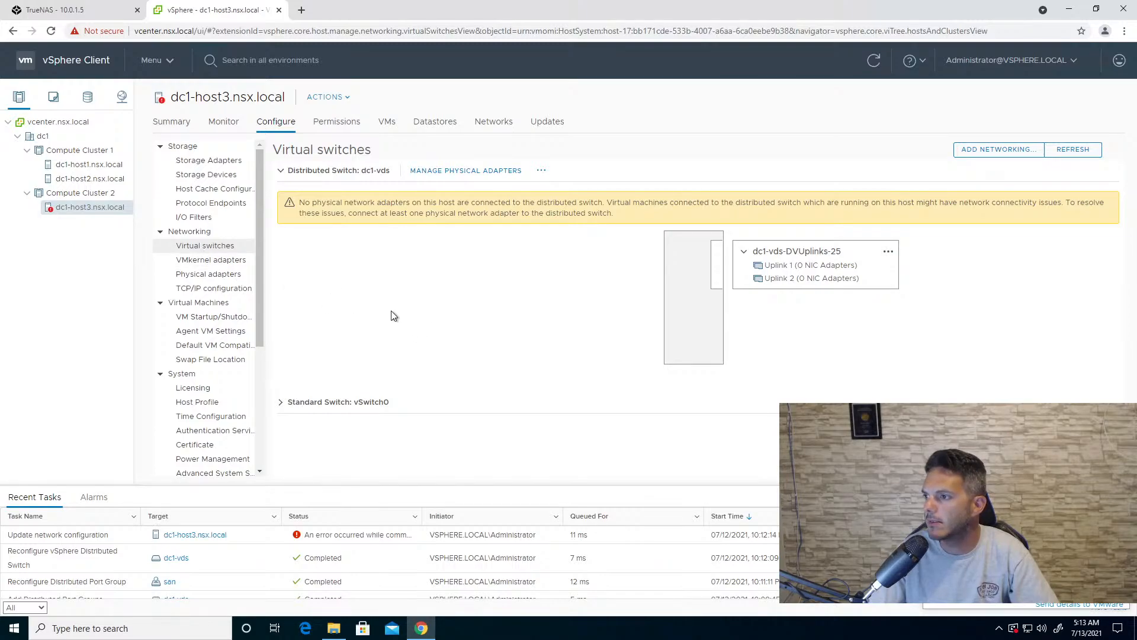
- Check dc1-host3's uplink port assignments on dc1-vds and its vSwitch0 topology, dismissing the error notification
left_click(470, 171)
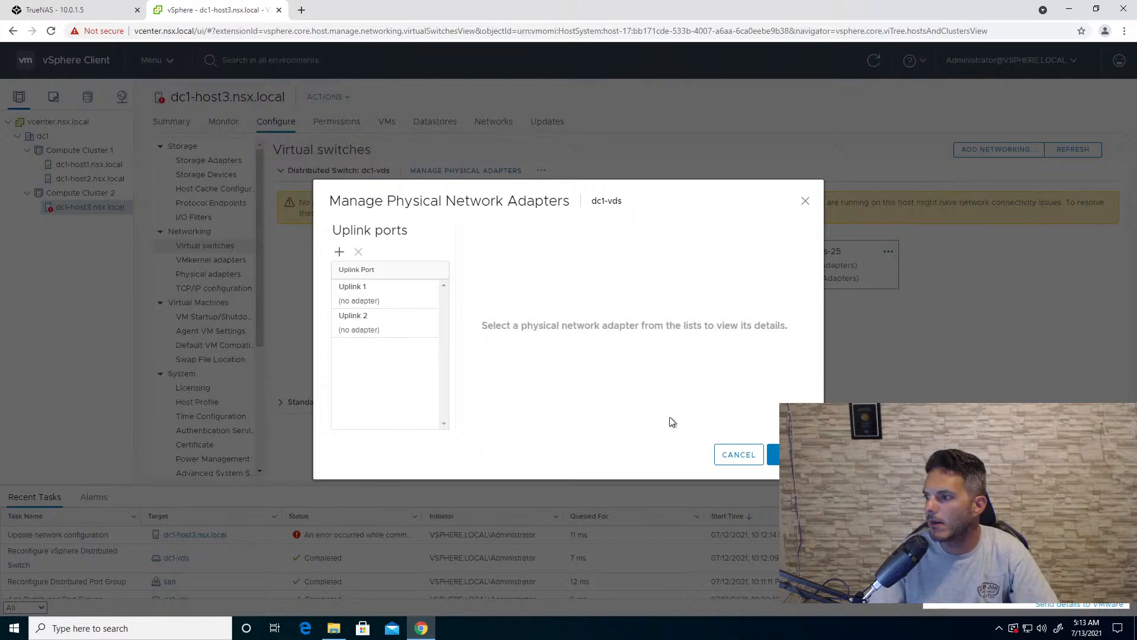
left_click(739, 455)
left_click(281, 402)
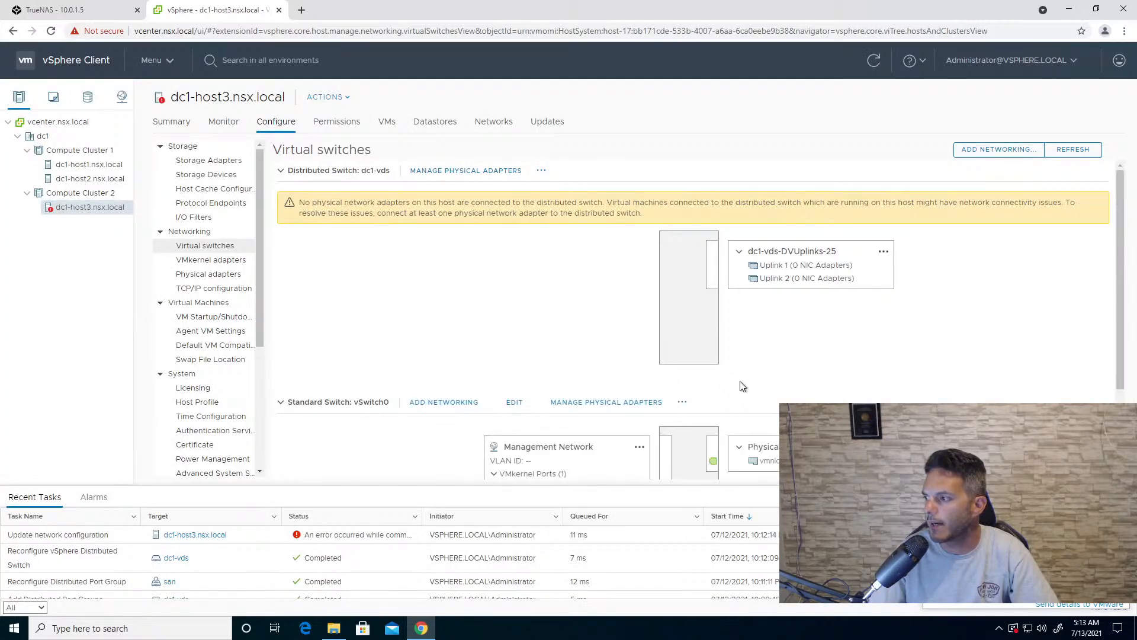
scroll(743, 386, "down", 2)
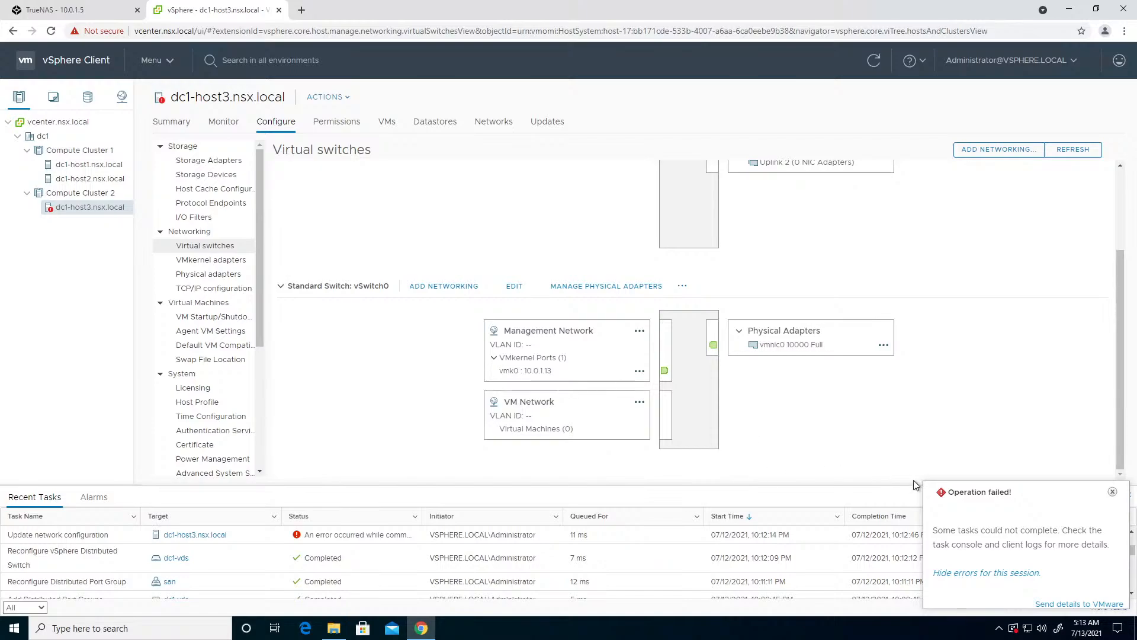
left_click(1113, 493)
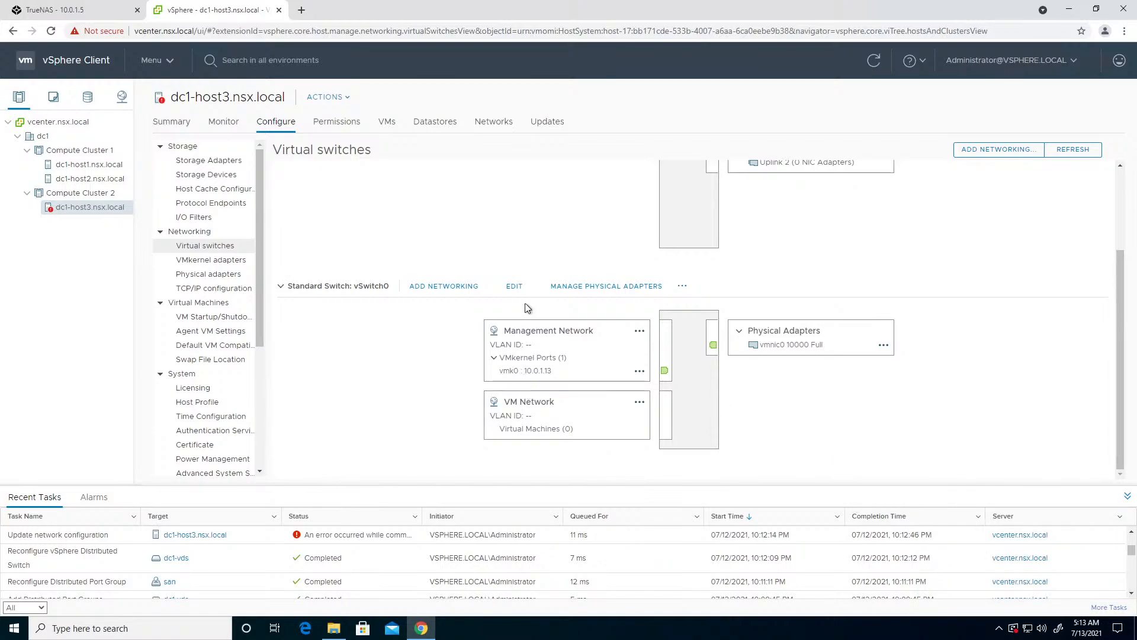
scroll(735, 279, "up", 2)
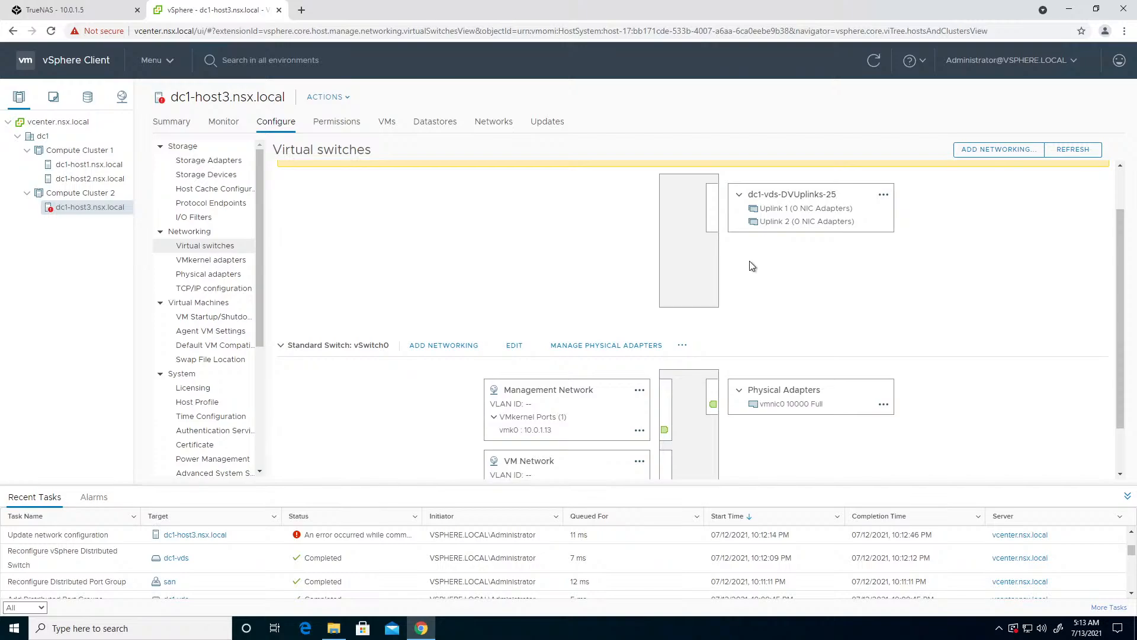
left_click(584, 349)
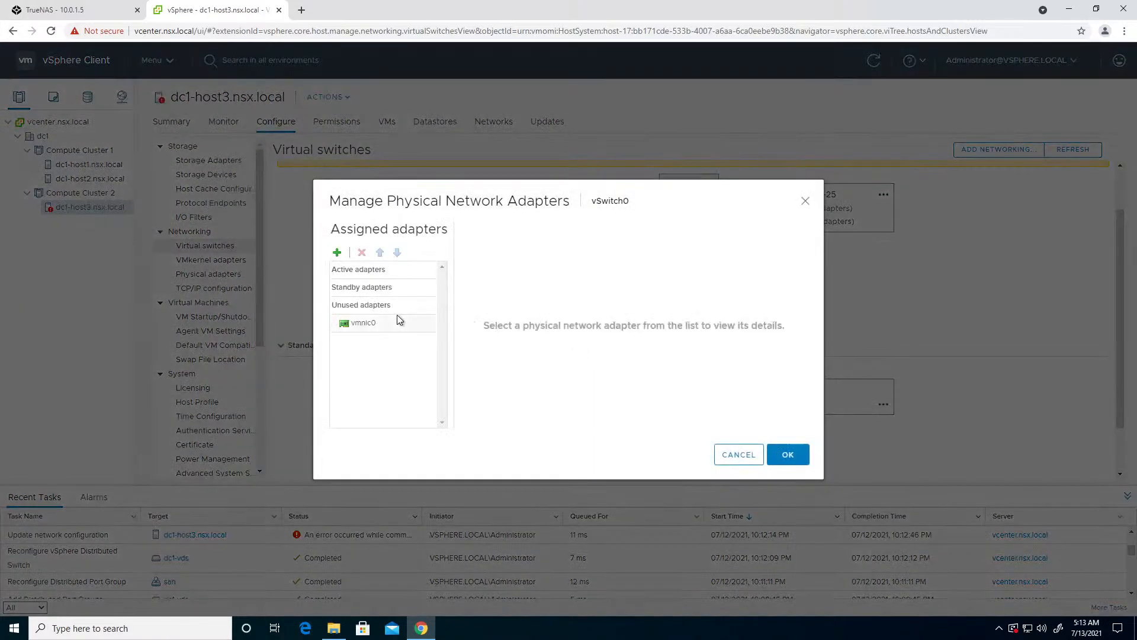
left_click(337, 253)
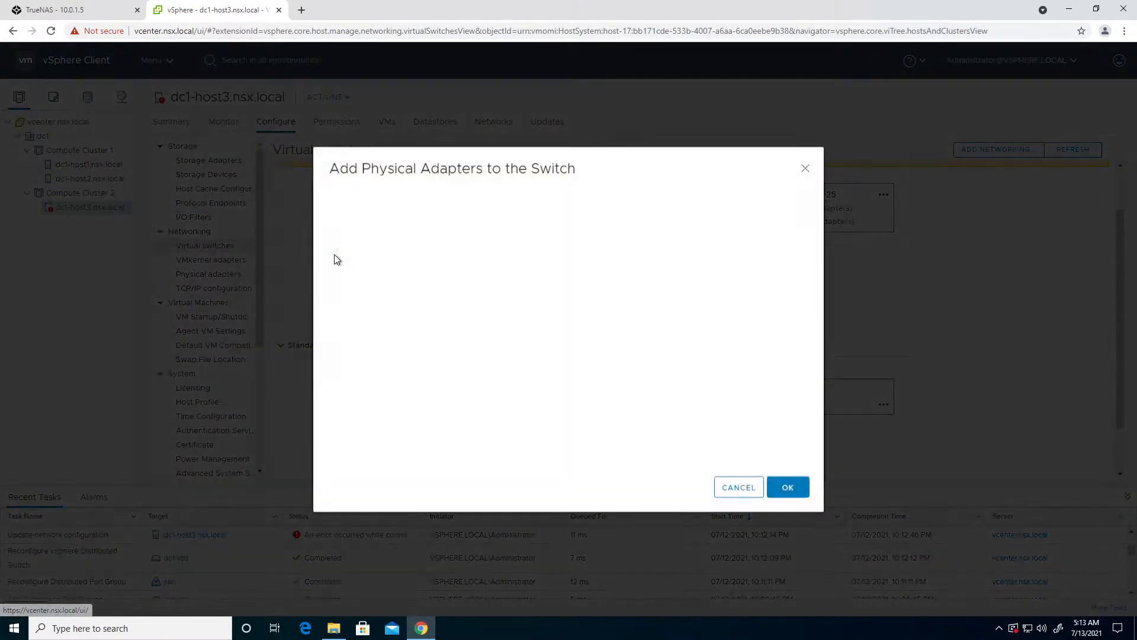
left_click(740, 487)
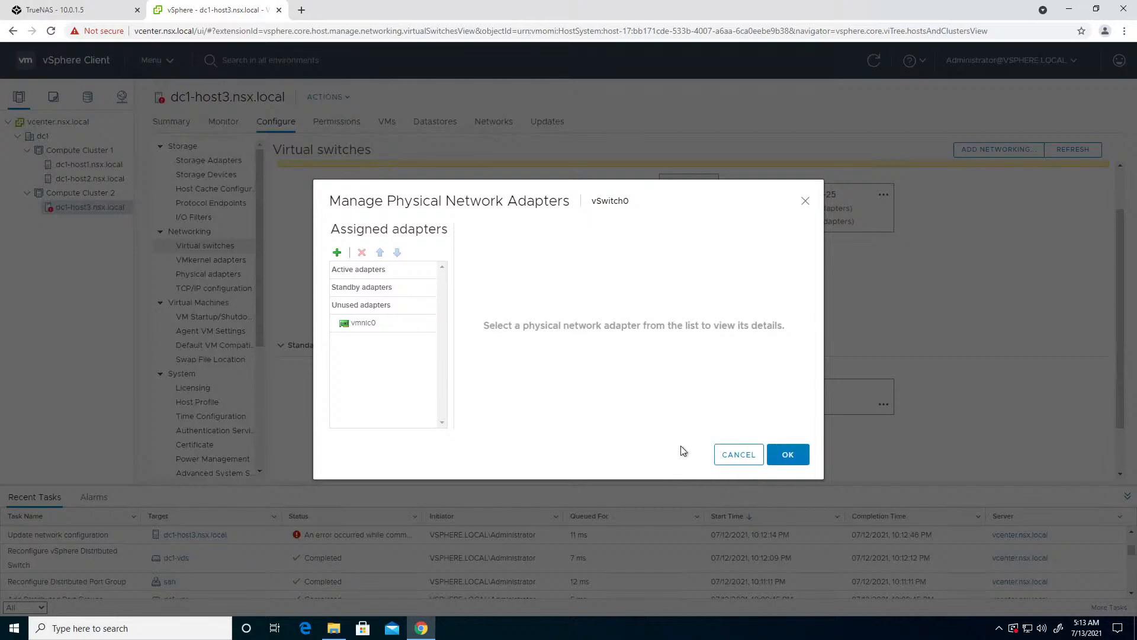
left_click(734, 453)
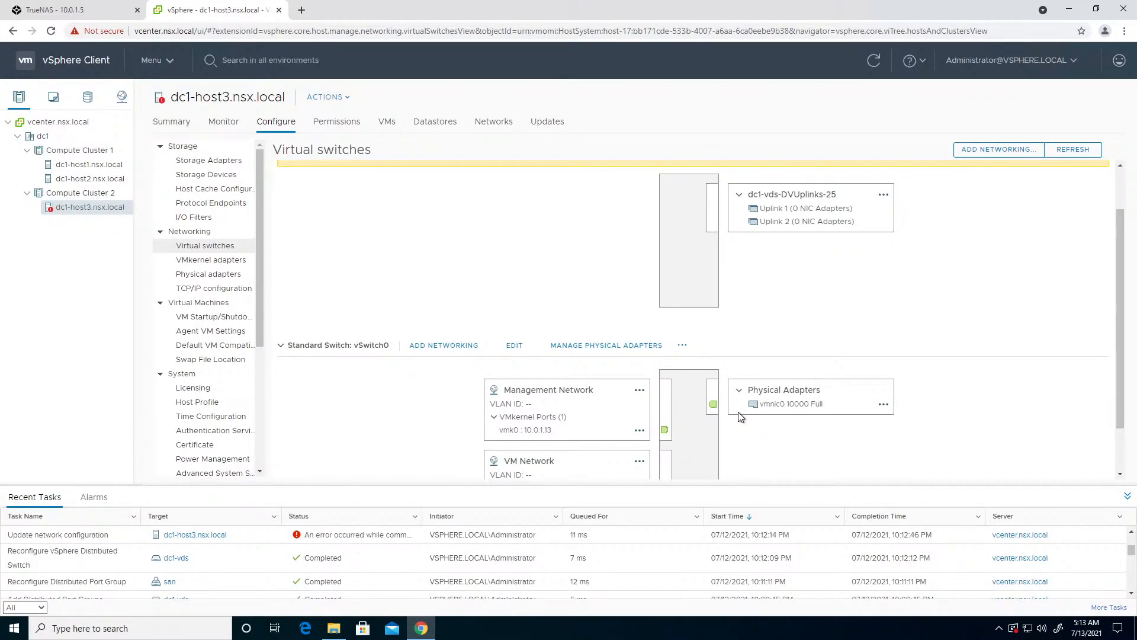
scroll(632, 291, "up", 1)
left_click(459, 171)
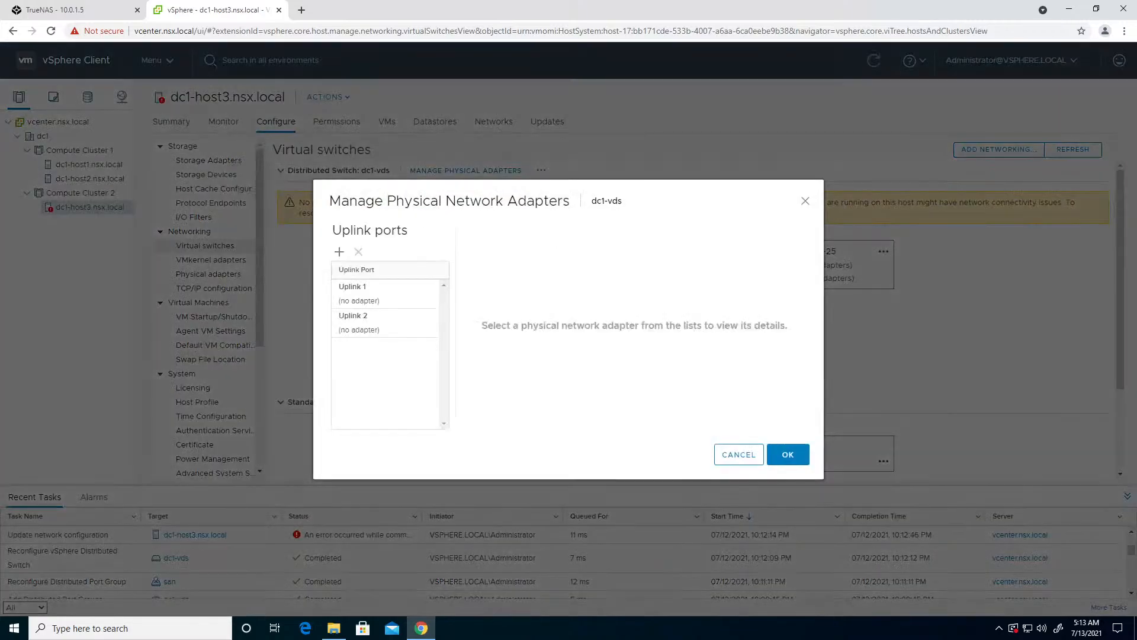
left_click(738, 454)
- Move vmnic0 from the unused to the active adapters of vSwitch0 on dc1-host3 and apply the change
scroll(699, 430, "down", 1)
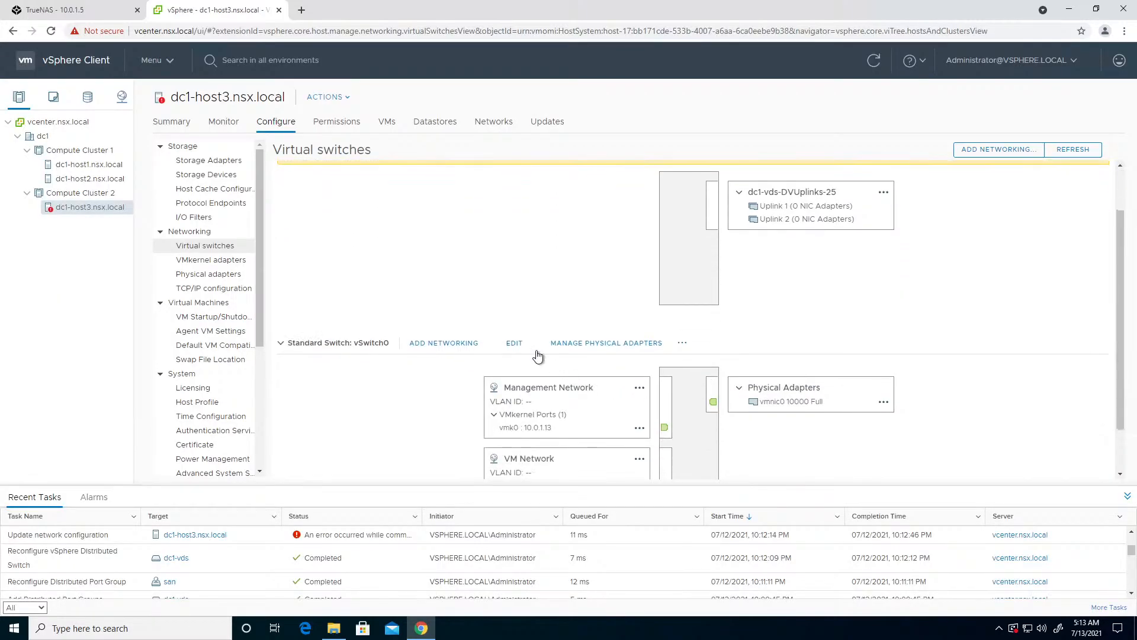
left_click(568, 348)
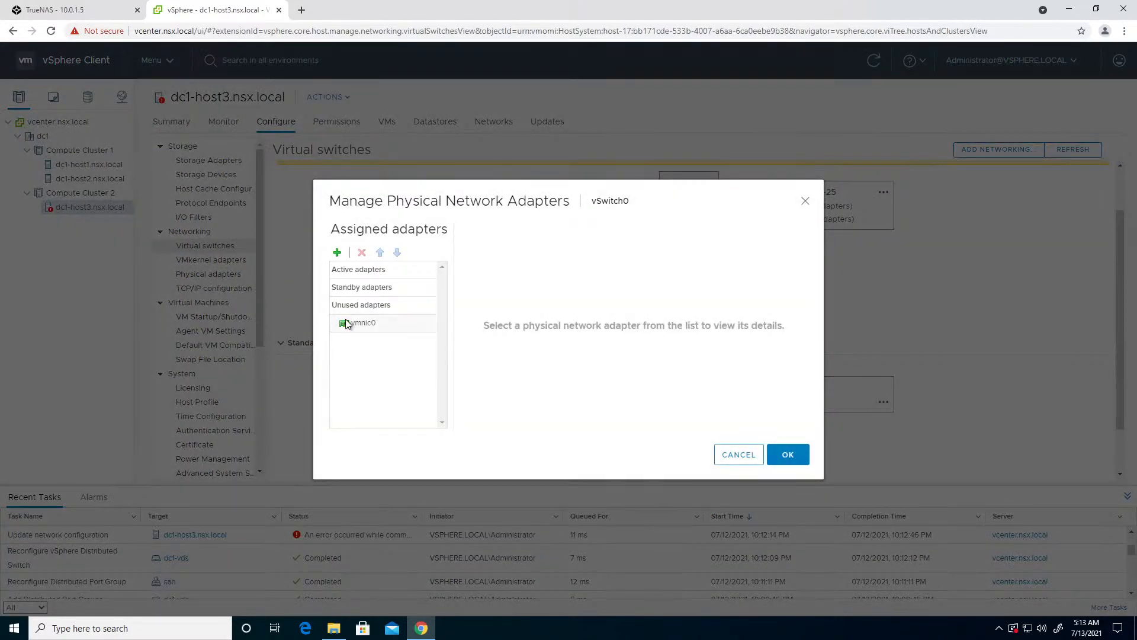
left_click(350, 323)
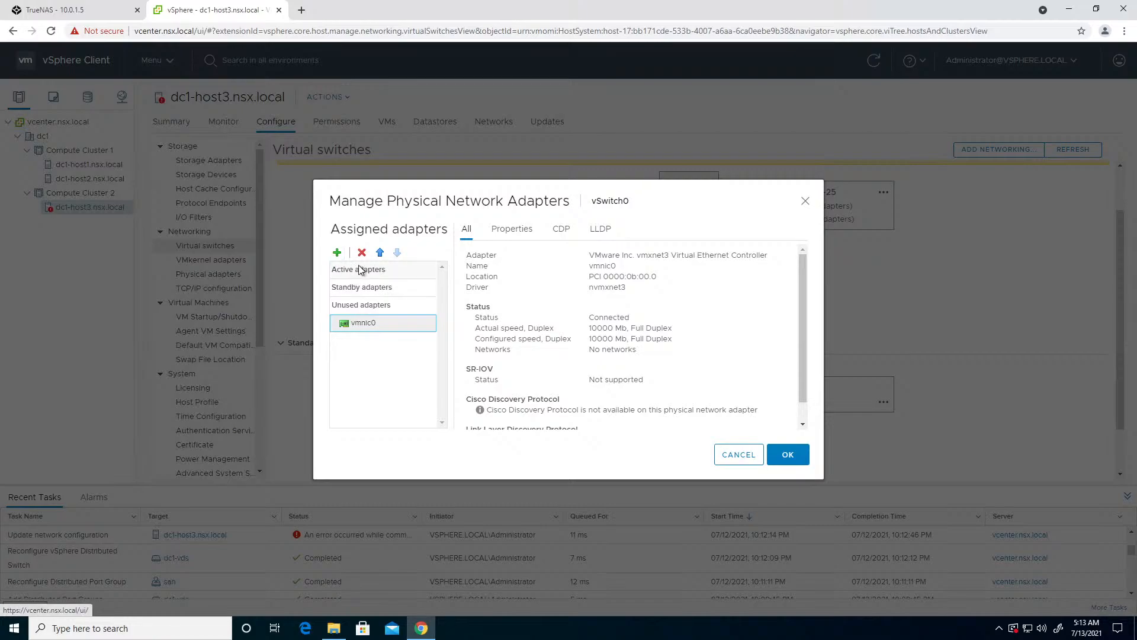
left_click(380, 253)
left_click(380, 253)
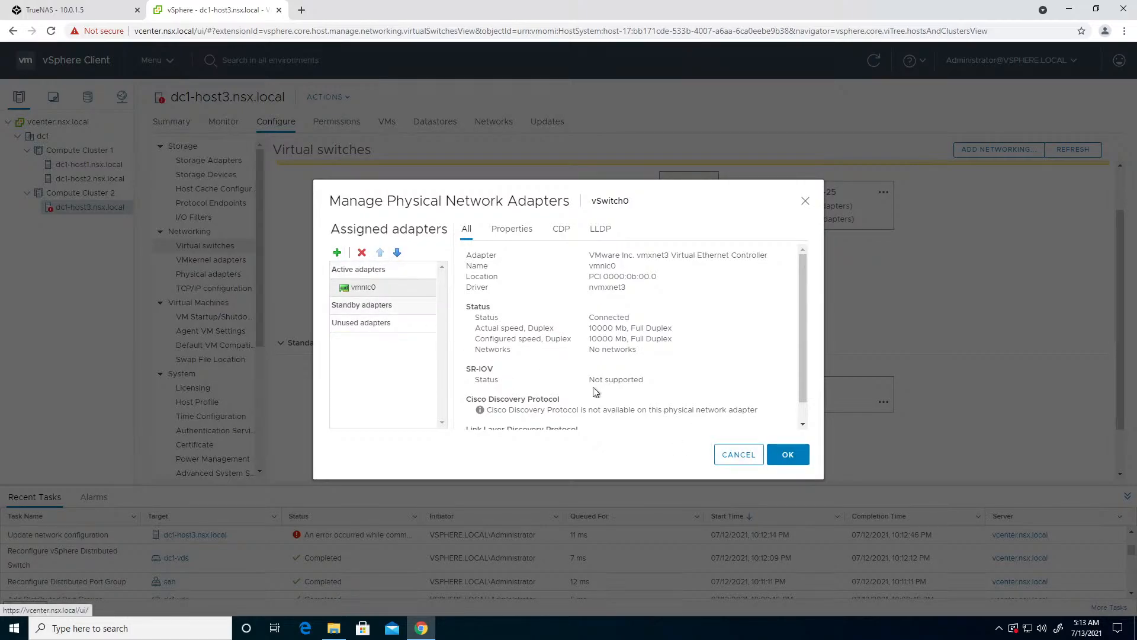
left_click(779, 459)
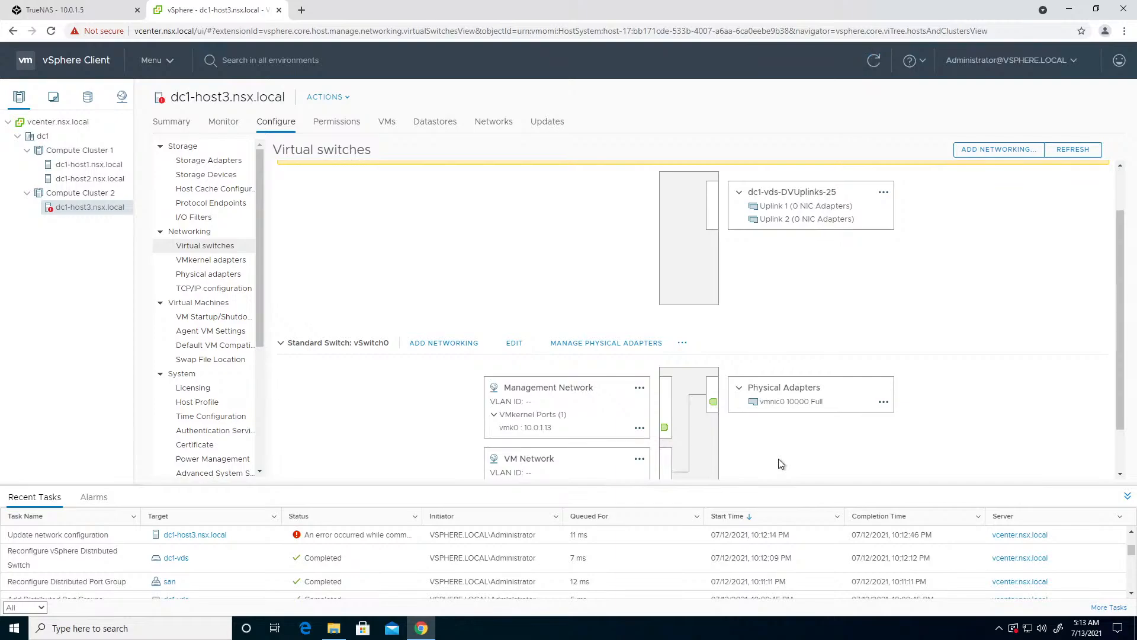
left_click(607, 342)
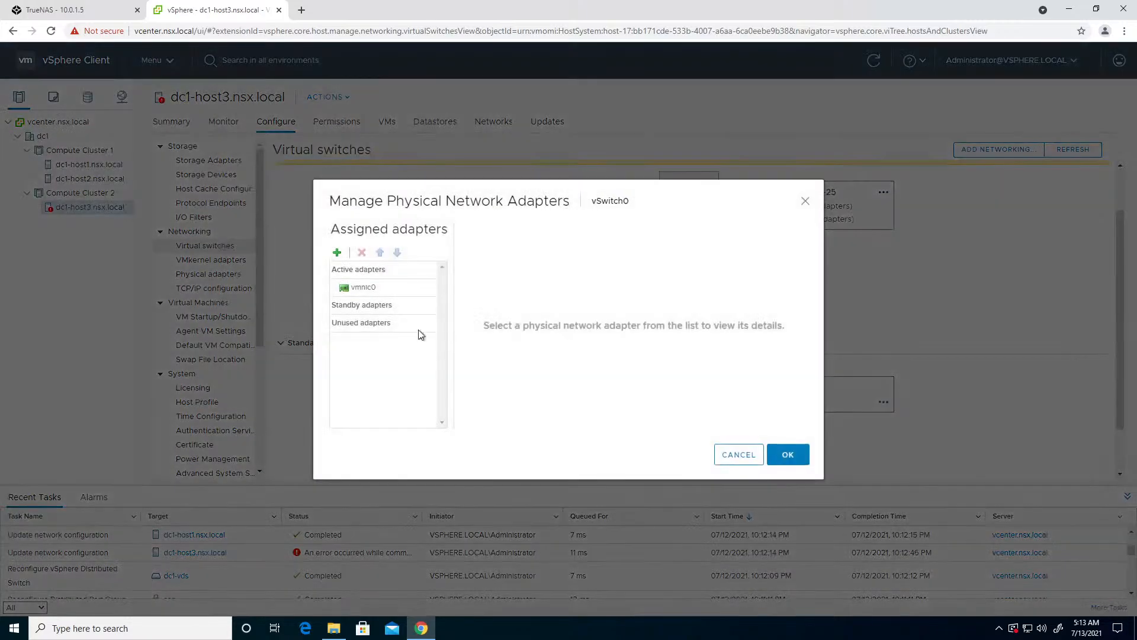
left_click(353, 327)
left_click(337, 253)
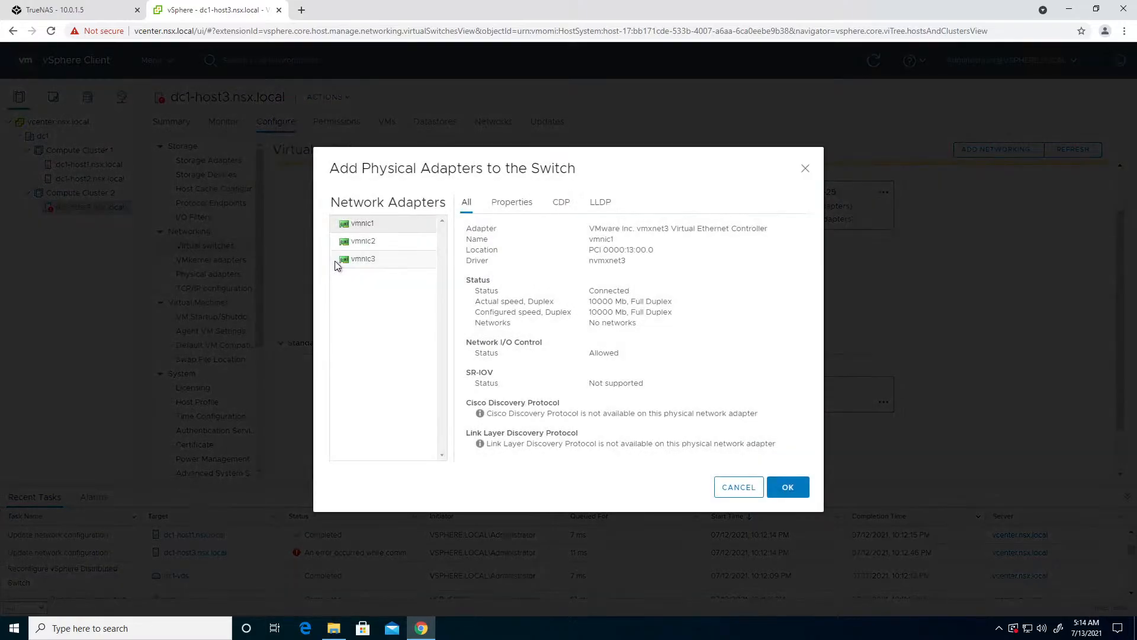
left_click(734, 487)
left_click(725, 458)
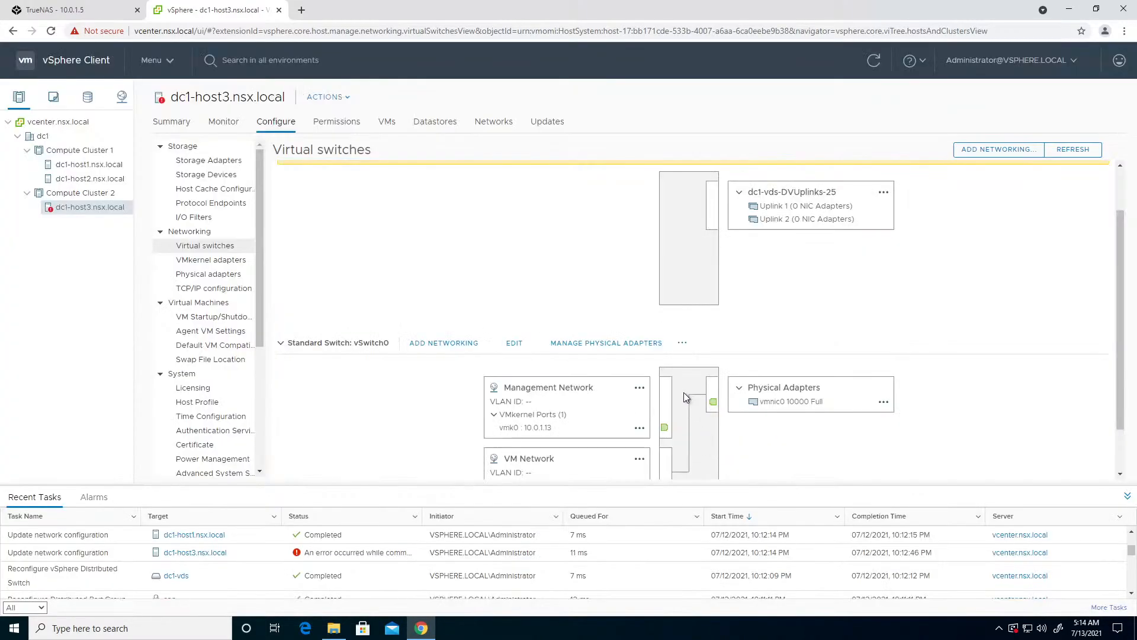
- Add dc1-host3's vmnic1 to Uplink 1 of the distributed switch dc1-vds
left_click(479, 178)
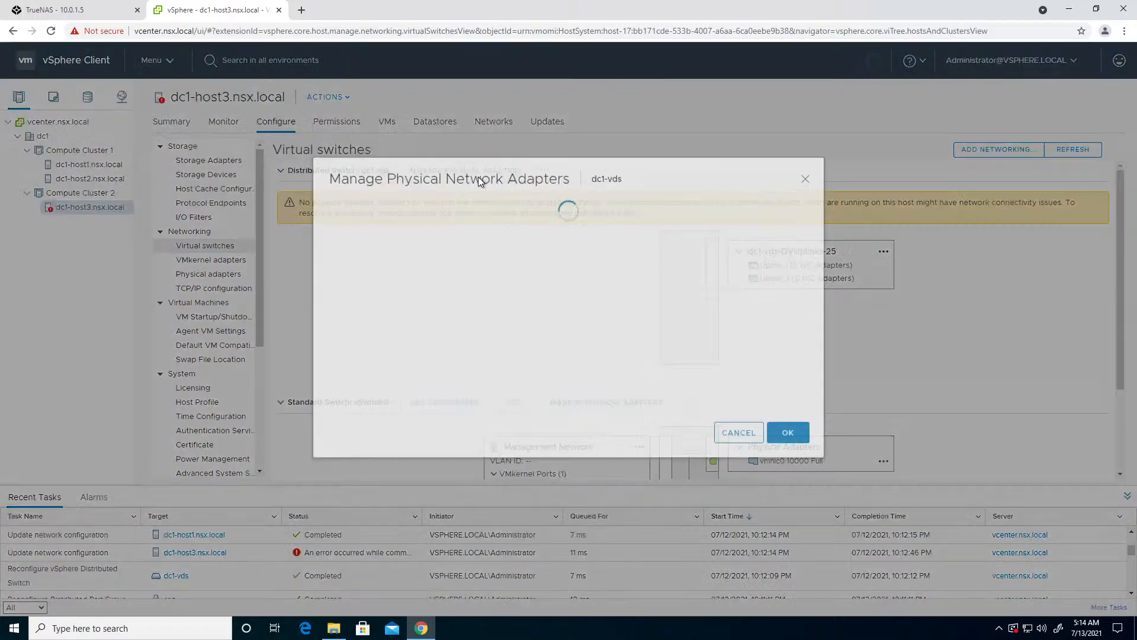
left_click(335, 253)
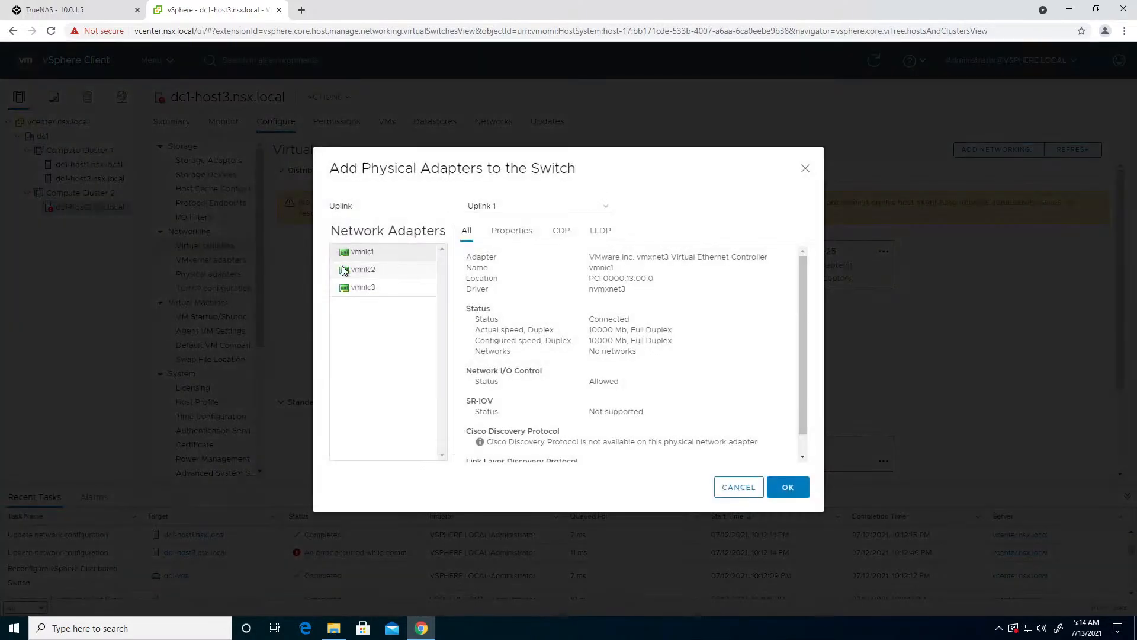
left_click(788, 487)
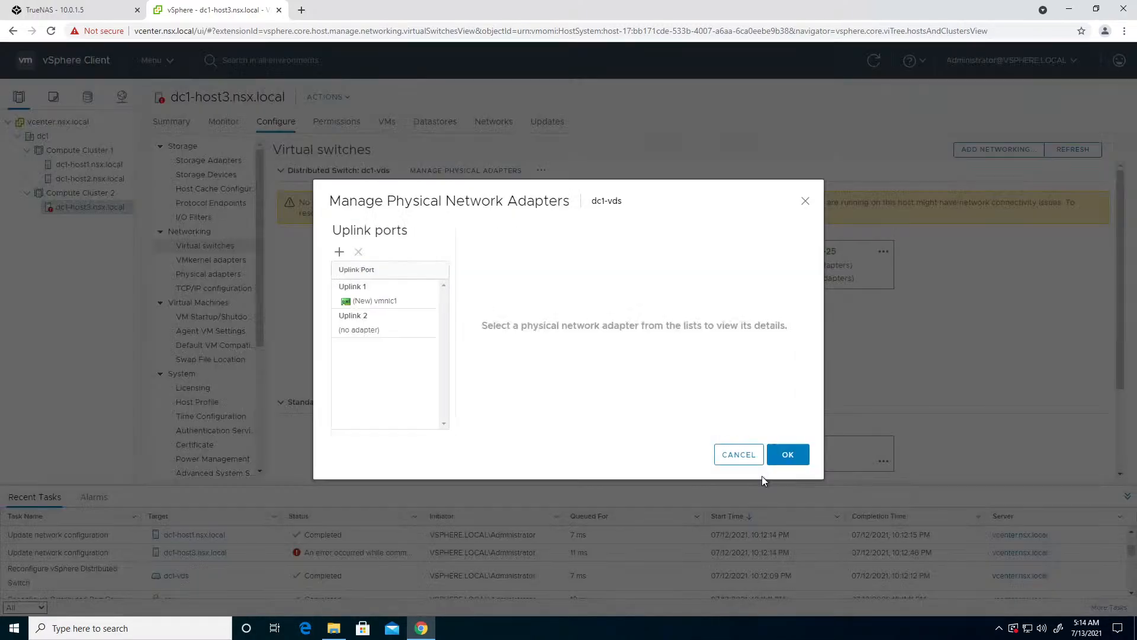
- Add dc1-host3's vmnic2 to Uplink 2 of dc1-vds and apply the physical adapter assignments
left_click(358, 330)
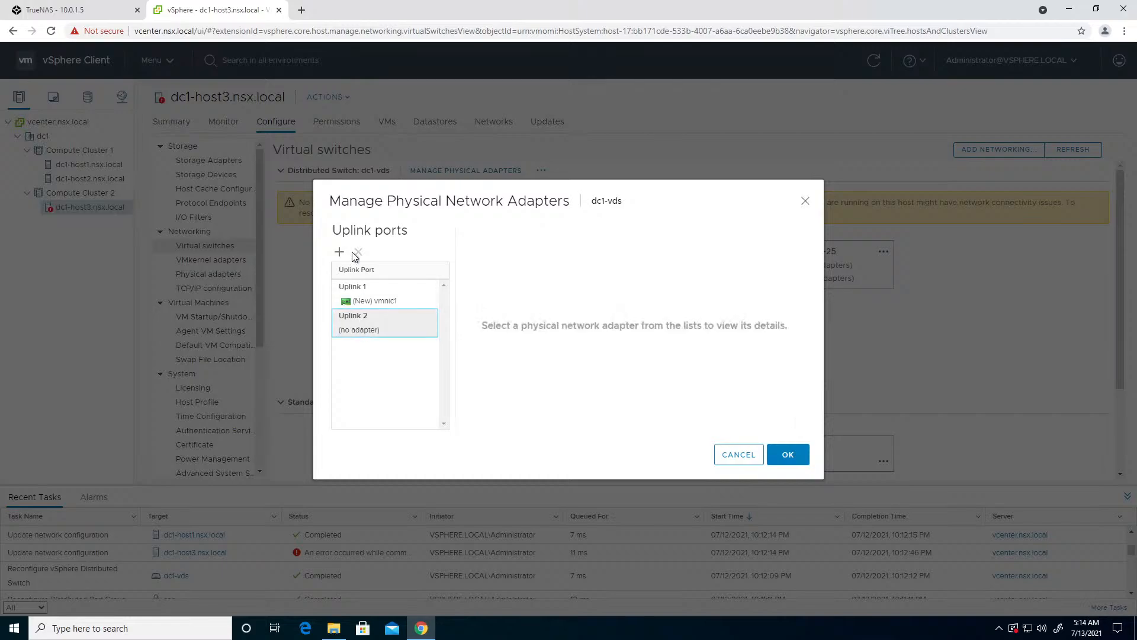
left_click(340, 252)
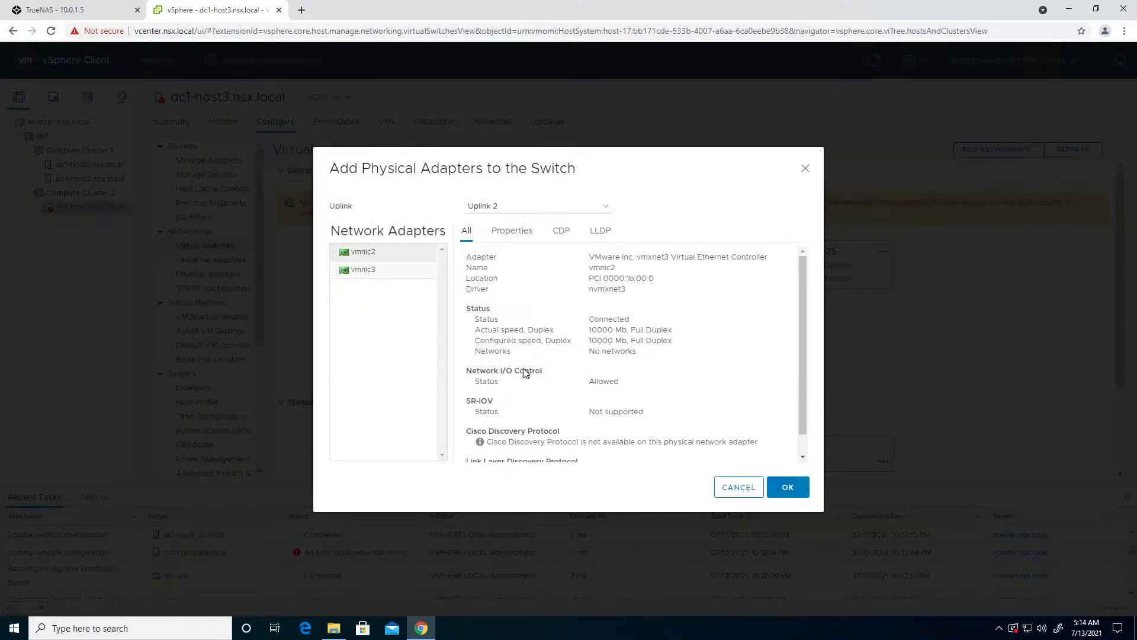
left_click(801, 492)
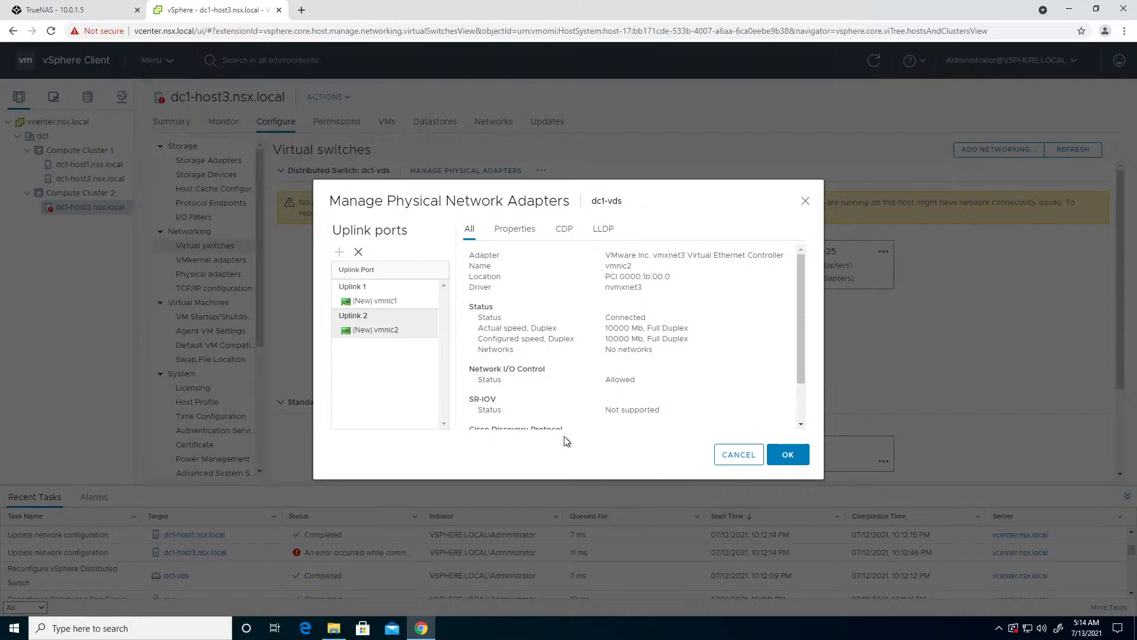
left_click(797, 459)
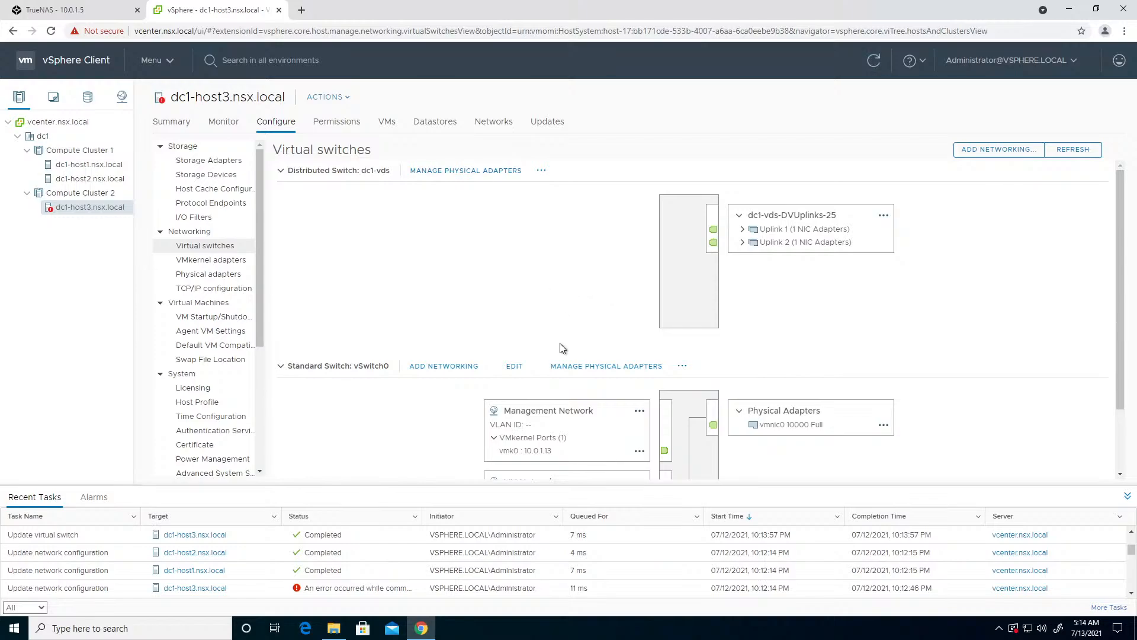
- Expand Uplink 1 and Uplink 2 on dc1-host3 to check their attached adapters, and compare with vSwitch0
left_click(743, 230)
left_click(743, 254)
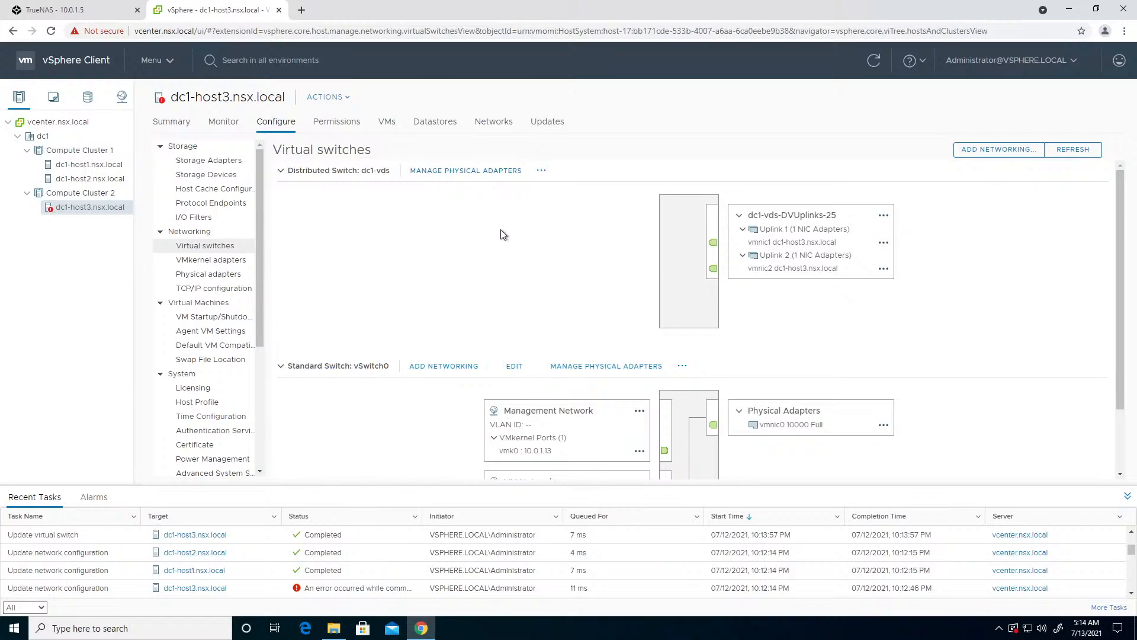
scroll(500, 229, "down", 3)
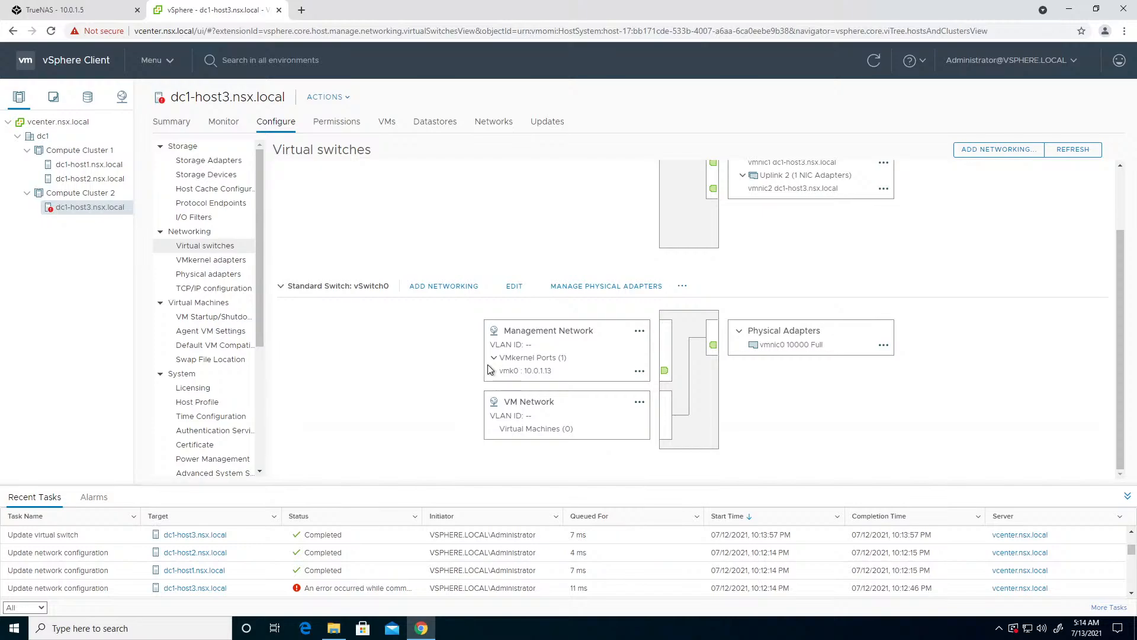
scroll(498, 368, "up", 2)
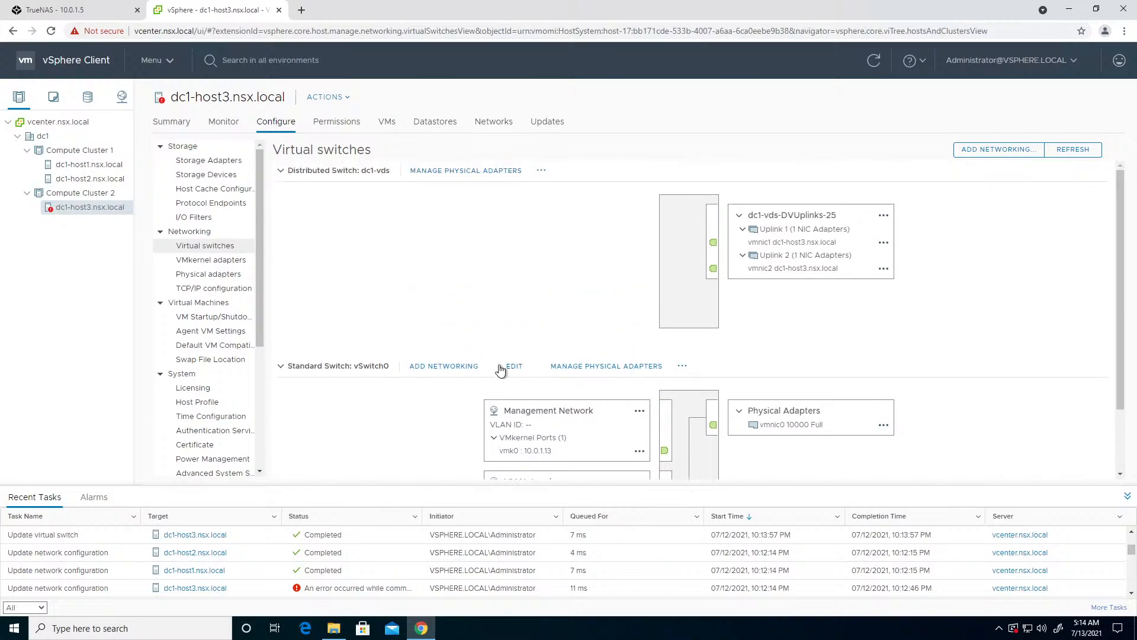
- Migrate dc1-host3's vmk0 from vSwitch0 to the mgmt port group on dc1-vds and expand mgmt's VMkernel ports
left_click(541, 171)
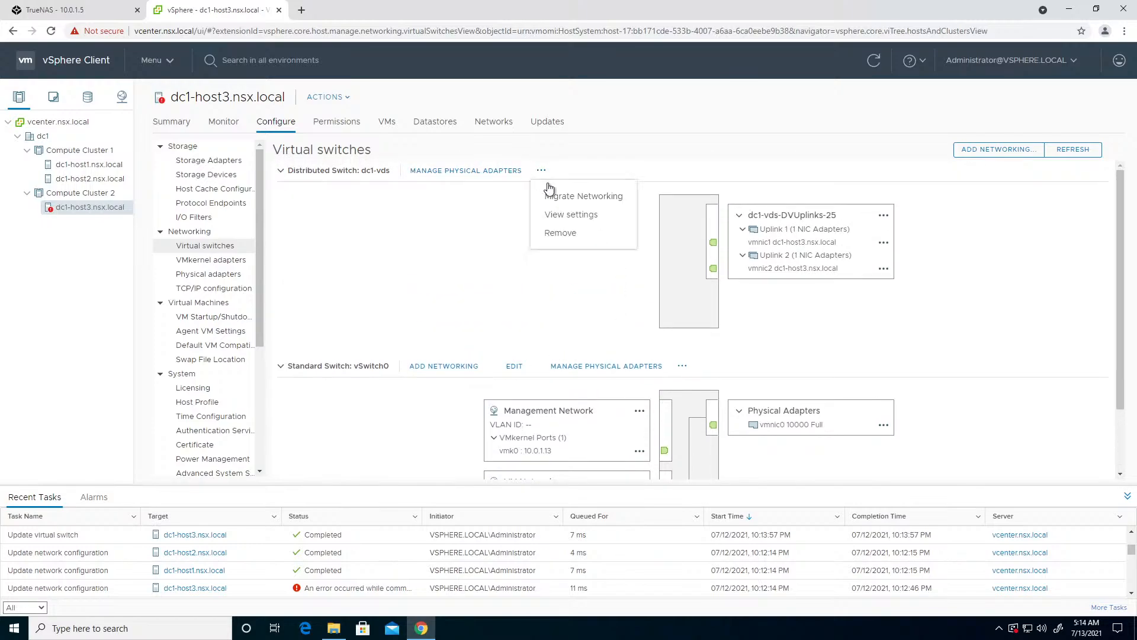
left_click(558, 197)
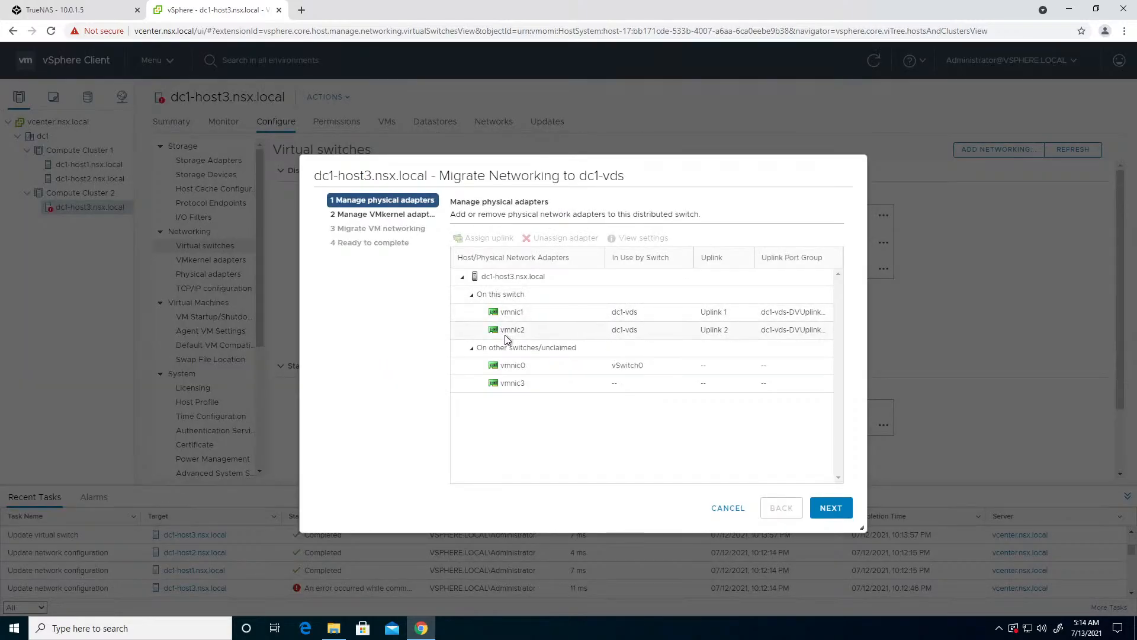
left_click(382, 220)
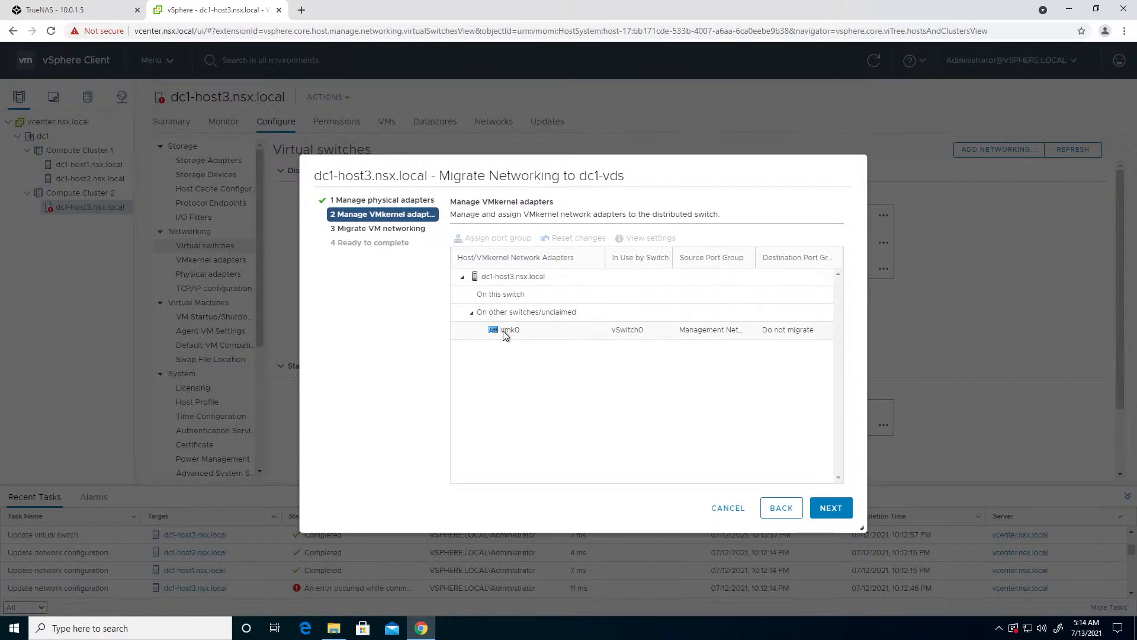
left_click(500, 330)
left_click(493, 238)
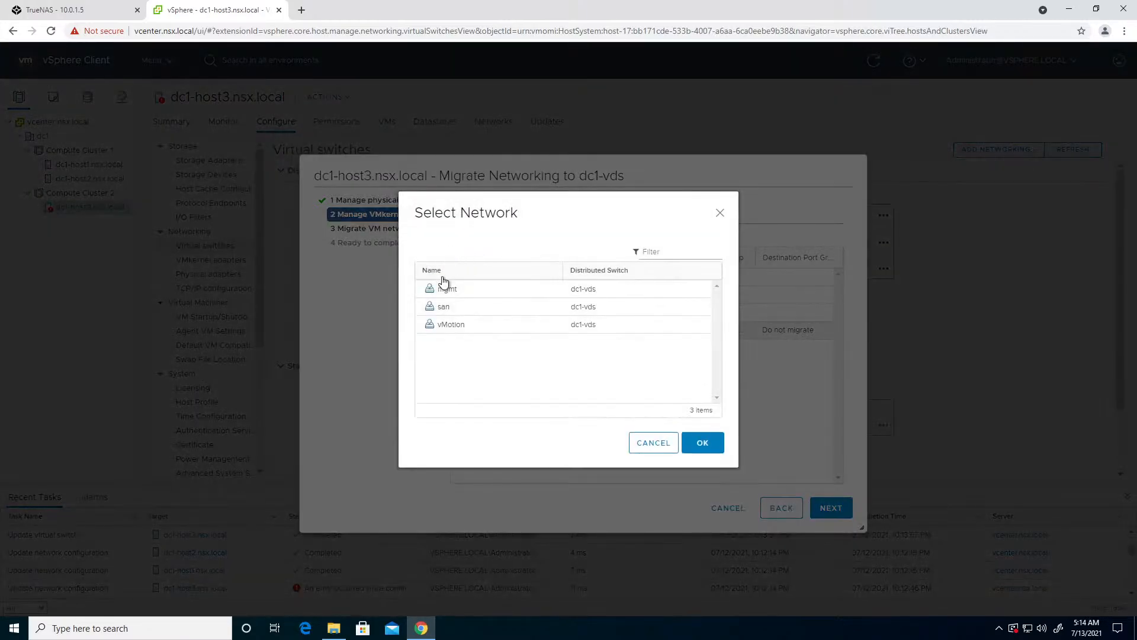
left_click(693, 436)
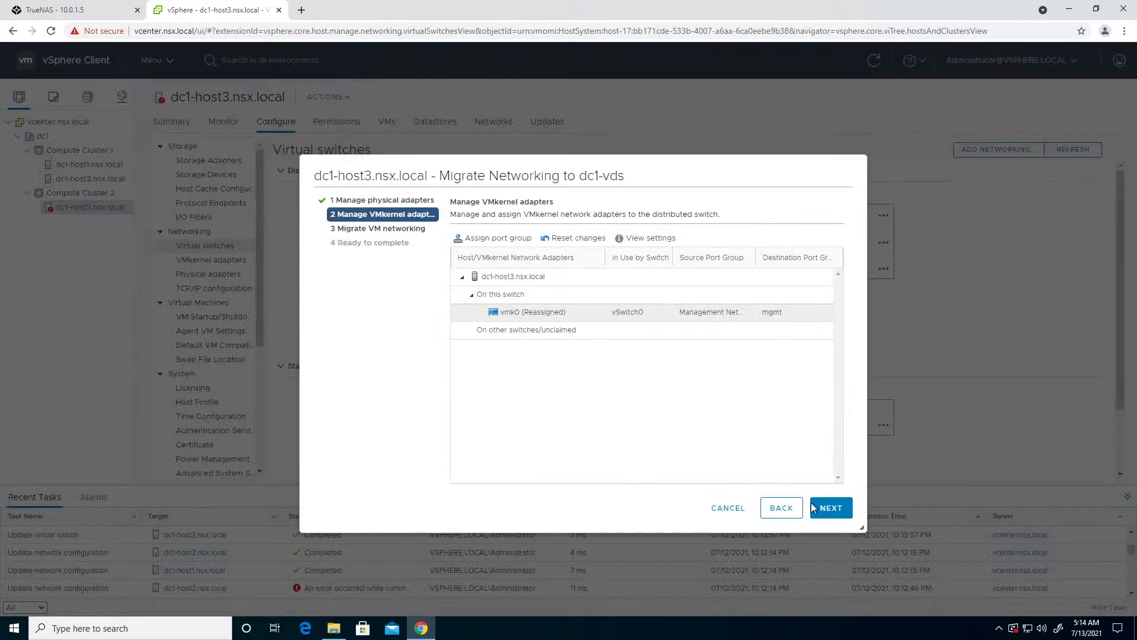
left_click(840, 519)
left_click(831, 508)
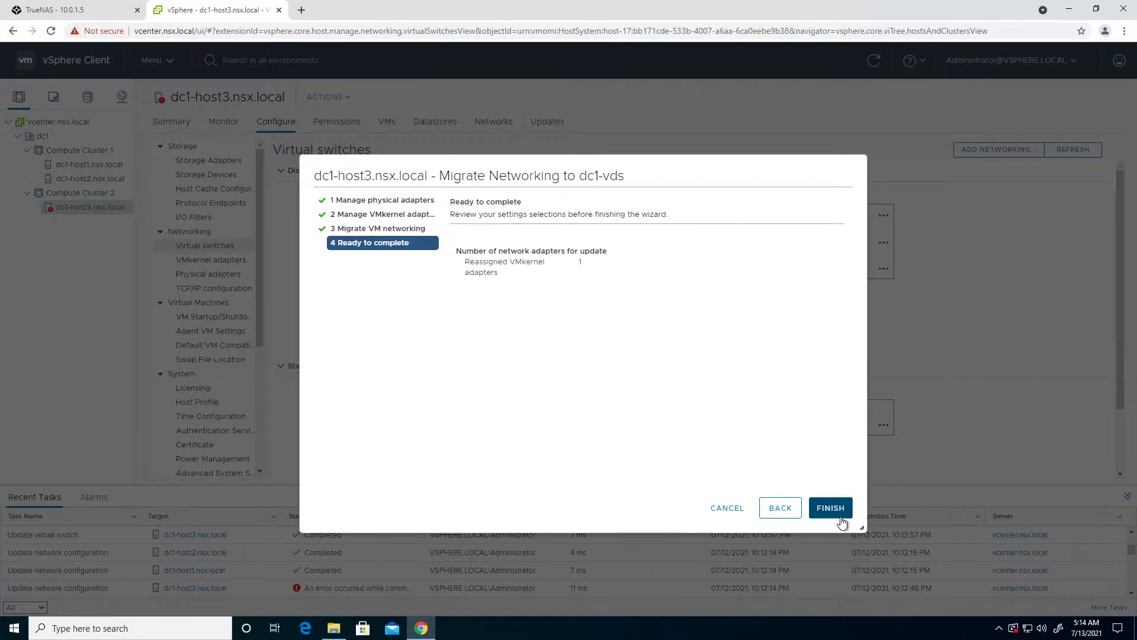
left_click(831, 508)
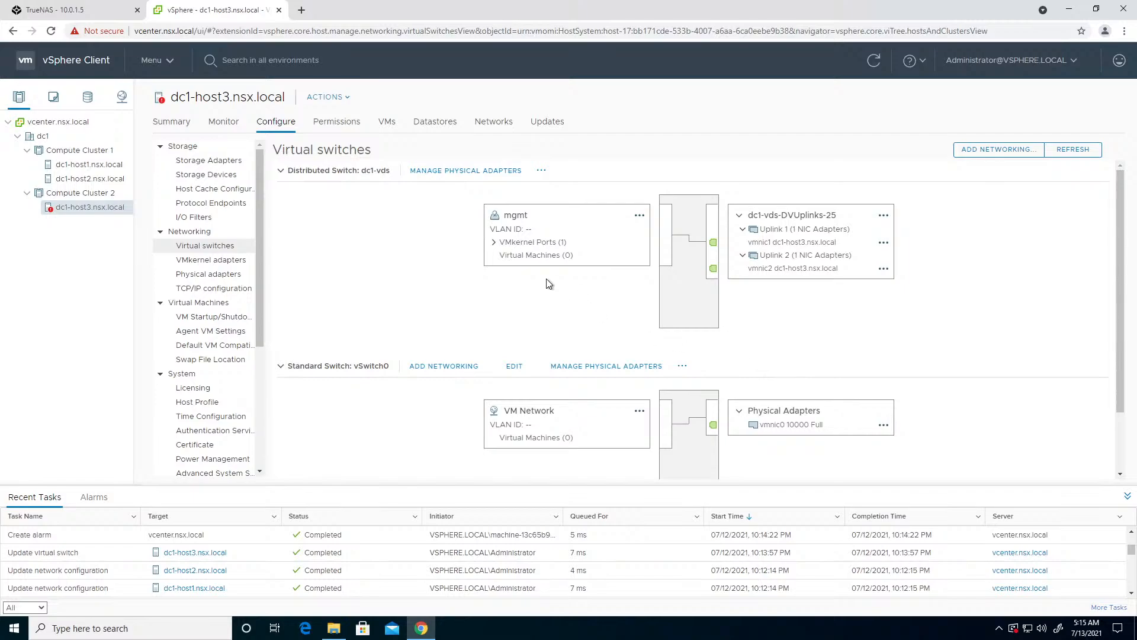
left_click(494, 243)
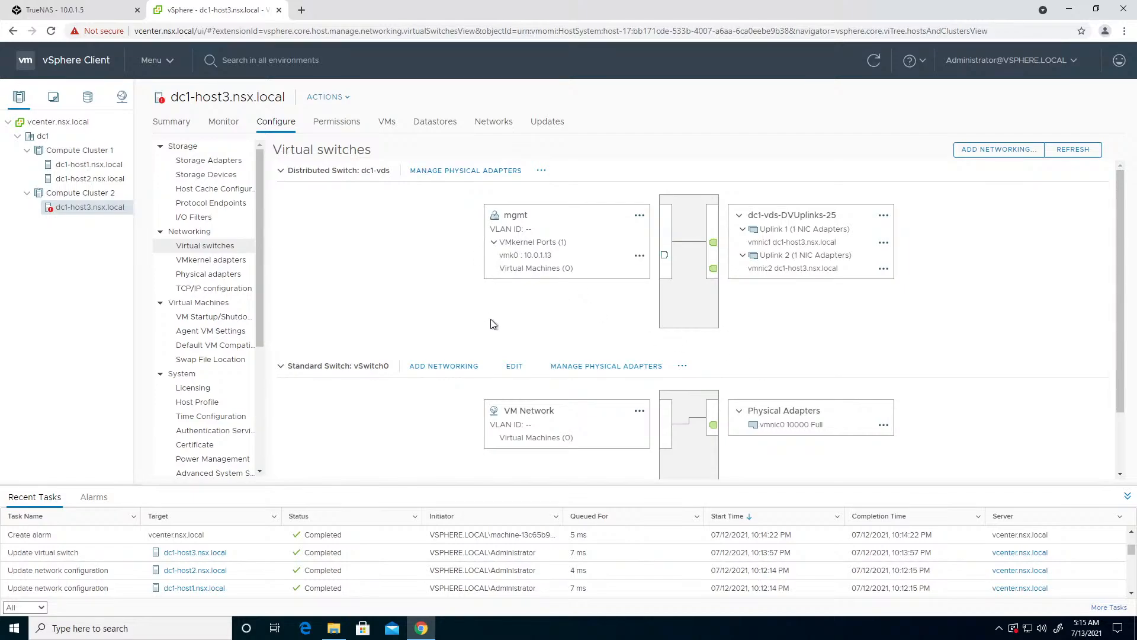
- Remove vmnic0 from vSwitch0 on dc1-host3 and accept leaving the switch without active physical adapters
scroll(660, 405, "down", 1)
scroll(659, 405, "up", 1)
left_click(640, 366)
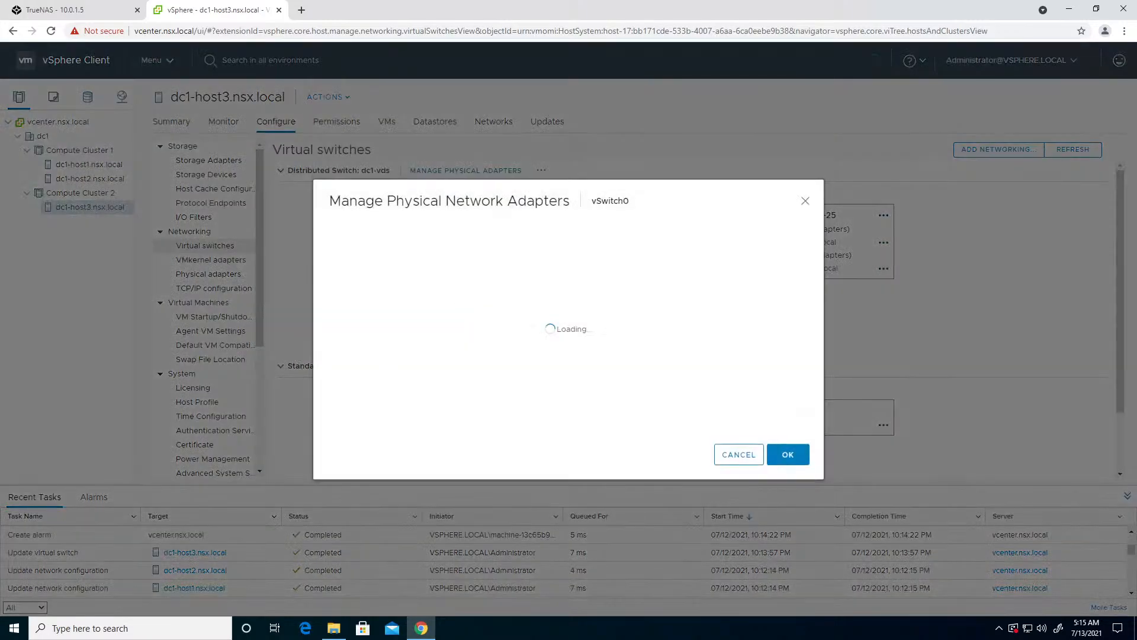
left_click(368, 287)
left_click(362, 253)
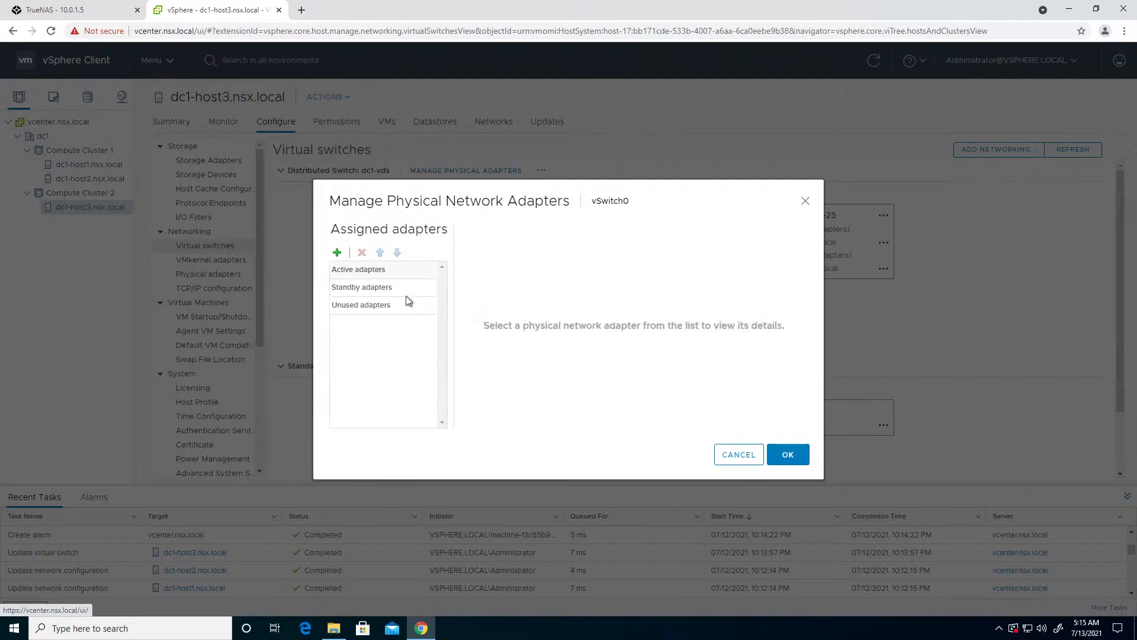
left_click(787, 455)
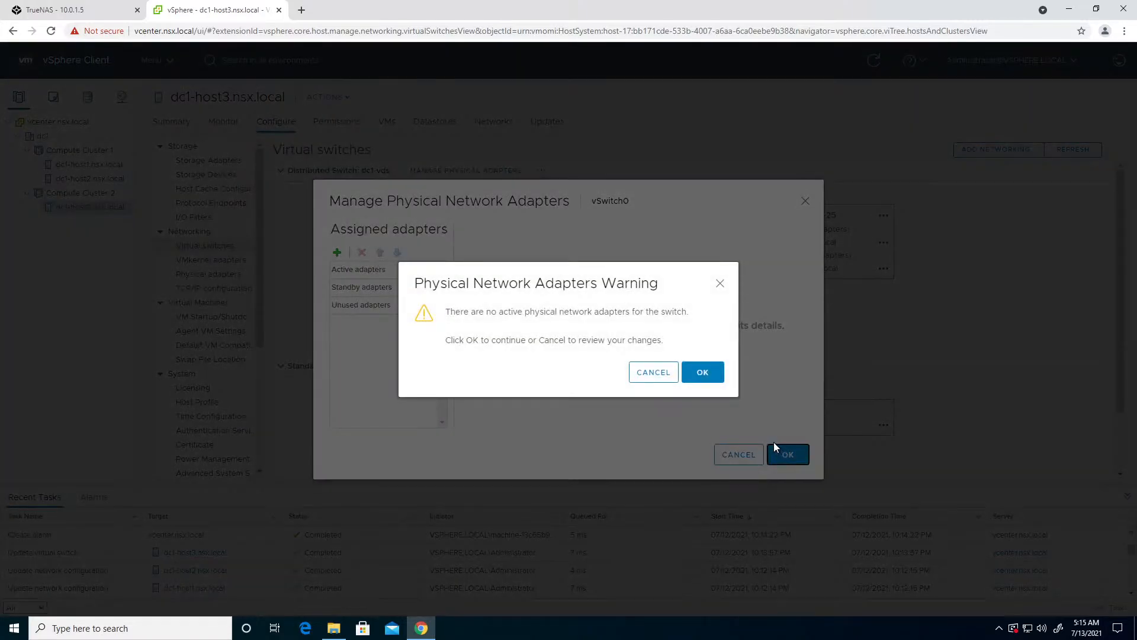
left_click(702, 384)
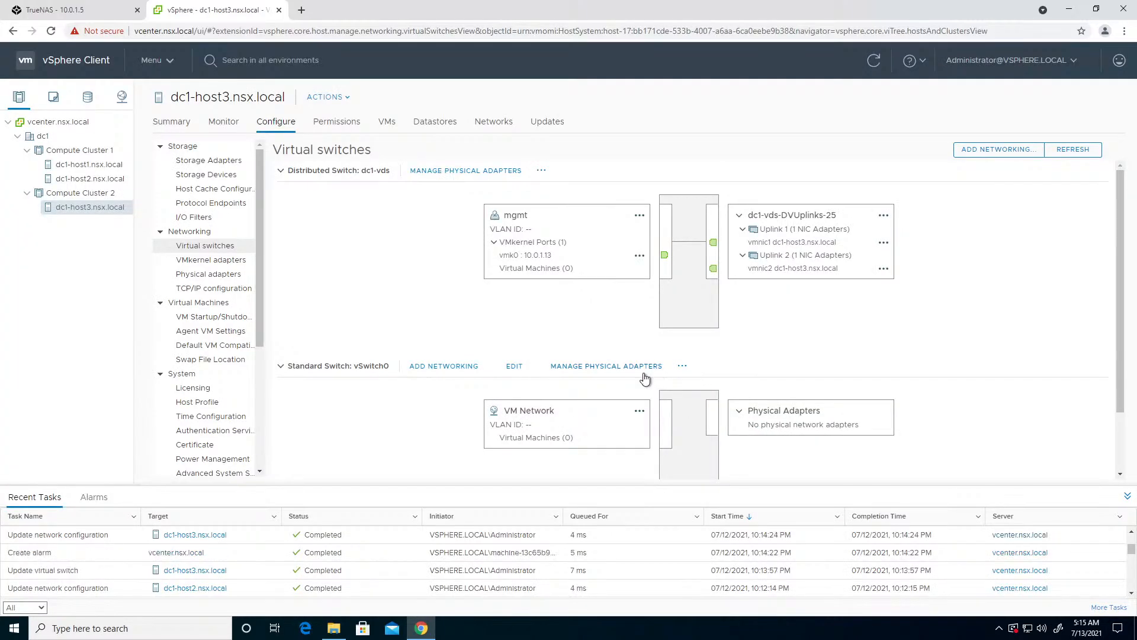
- Replace vmnic2 with vmnic0 on Uplink 2 of dc1-vds for dc1-host3 and apply the assignment
left_click(437, 172)
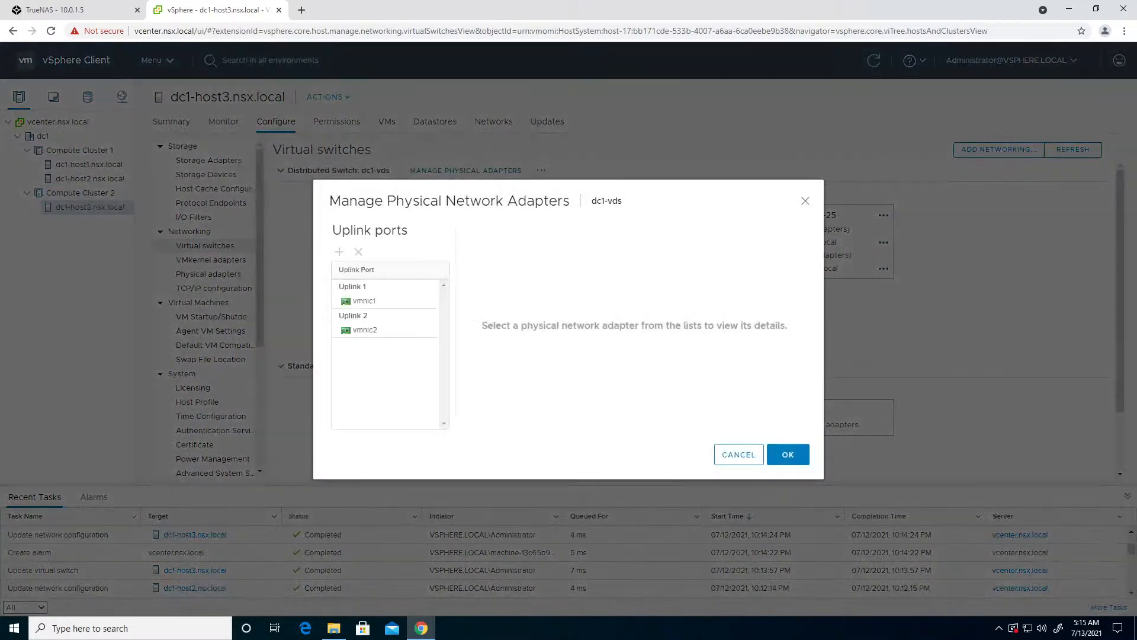
left_click(380, 322)
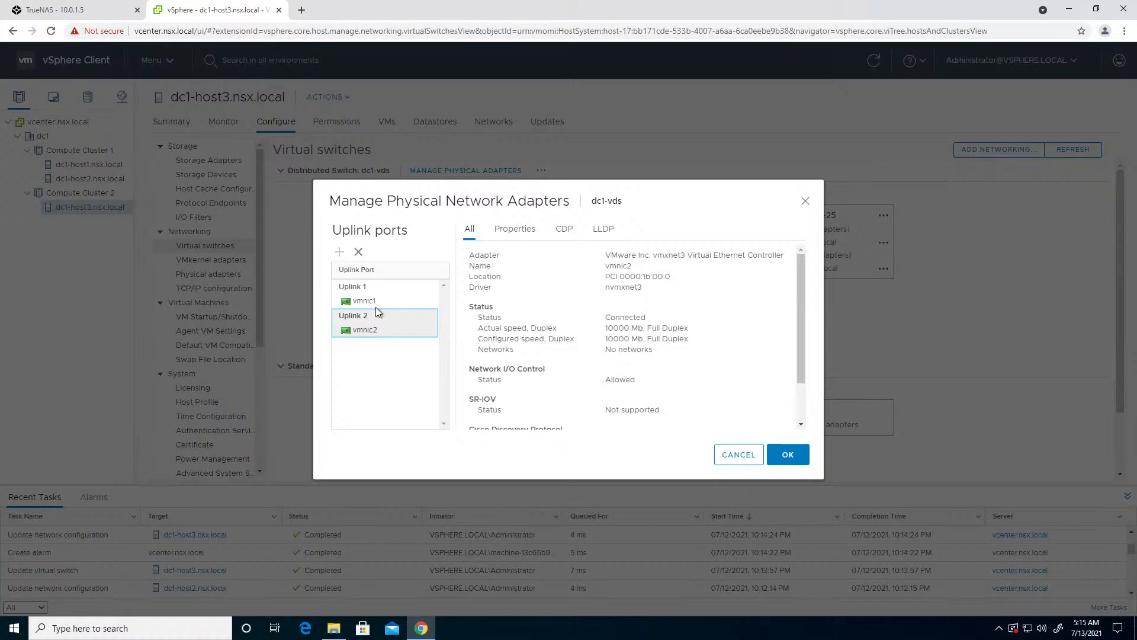
left_click(358, 251)
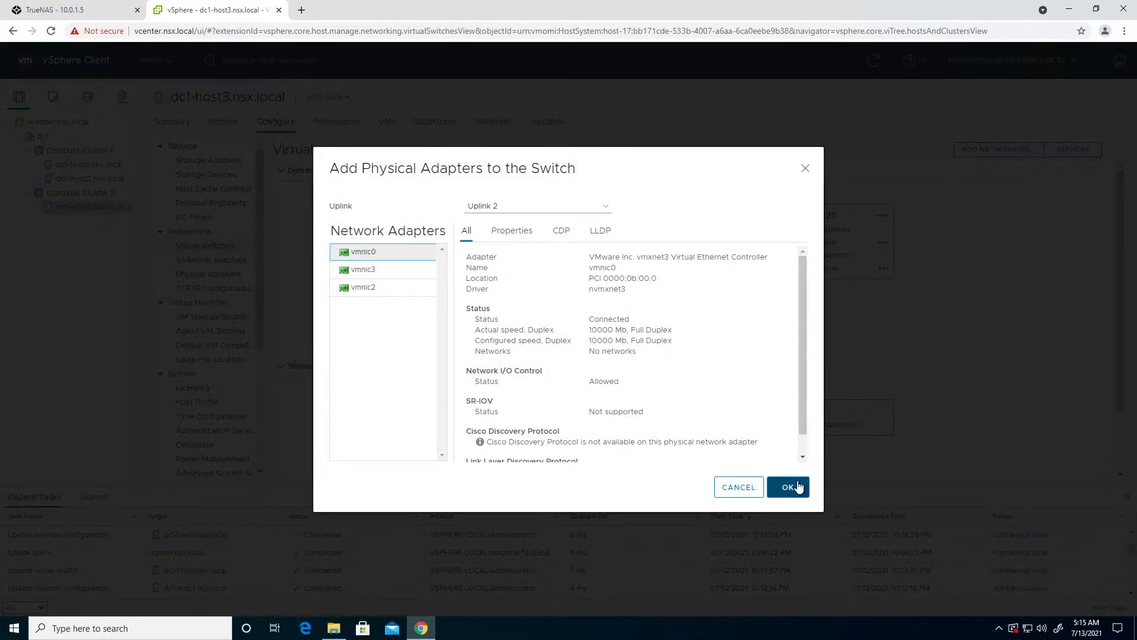
left_click(790, 485)
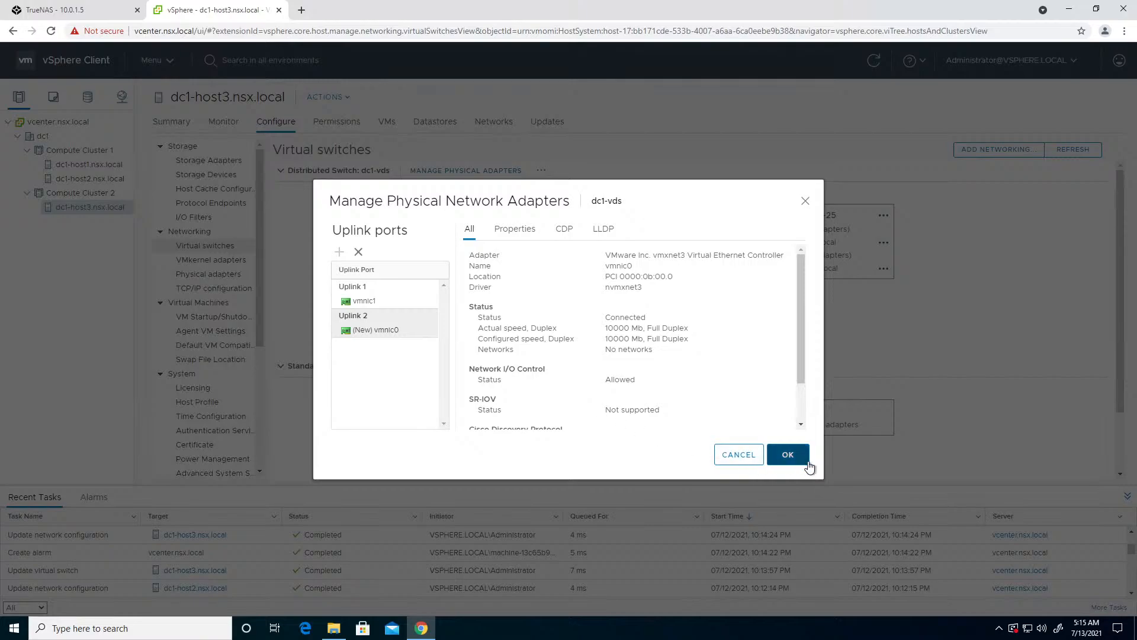
left_click(787, 455)
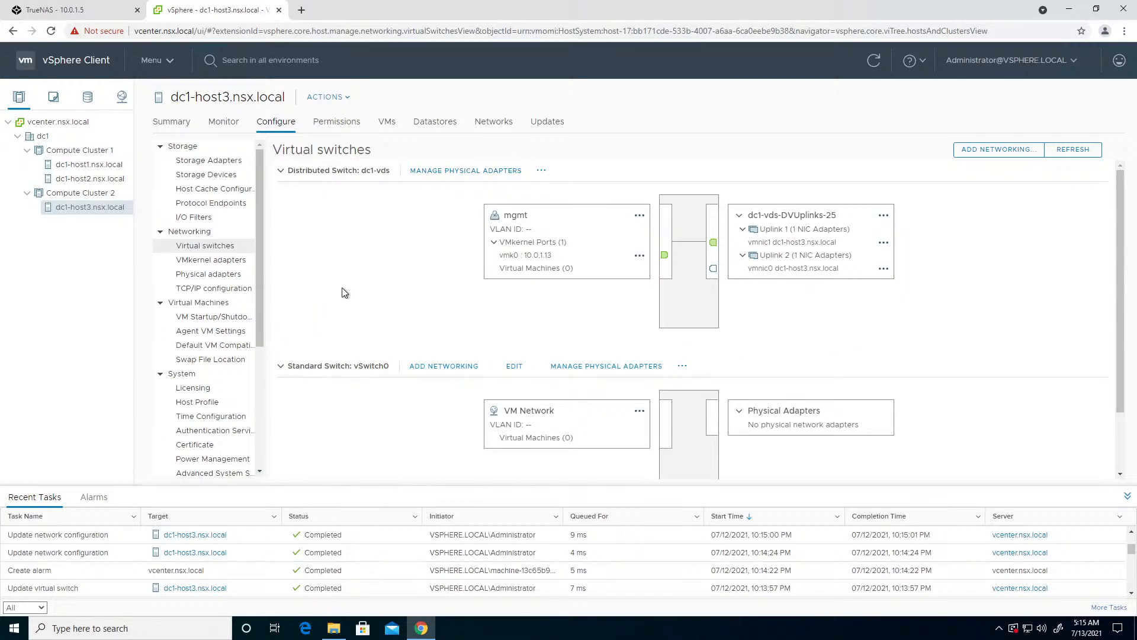
- Open the dc1-vds topology in the networking inventory and examine the host adapters attached to Uplink 1 and Uplink 2
left_click(121, 98)
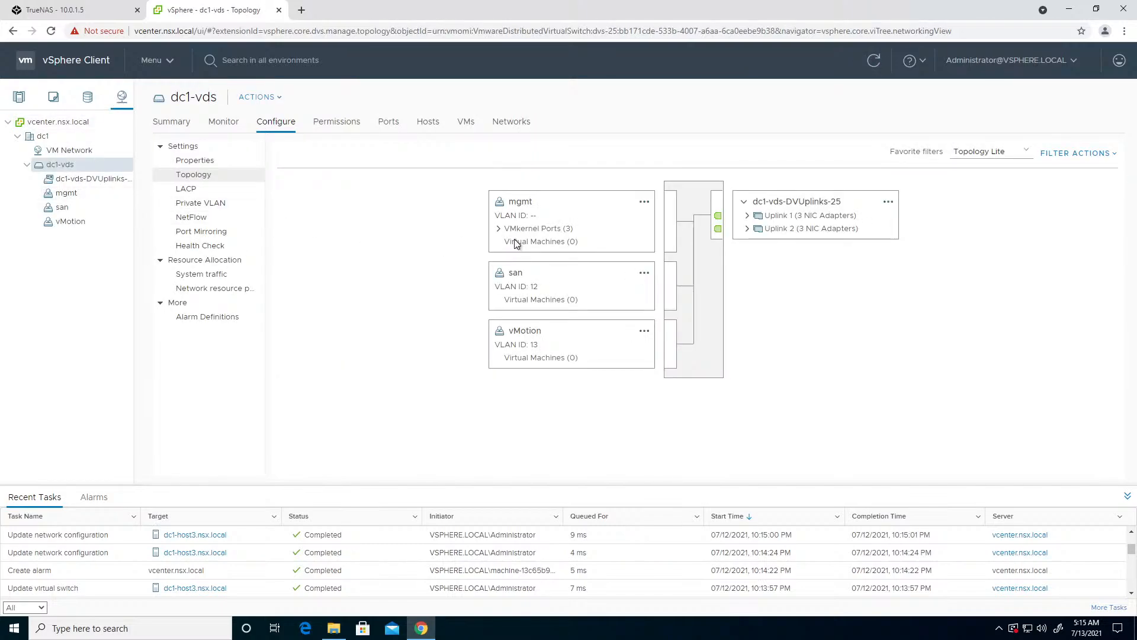
left_click(747, 216)
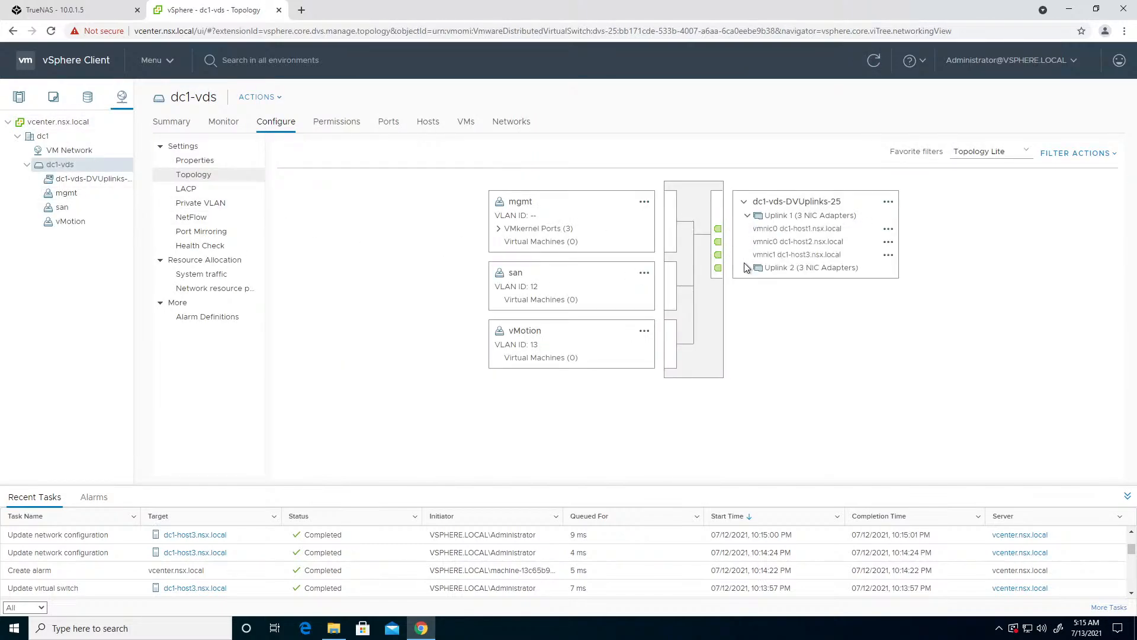
left_click(747, 269)
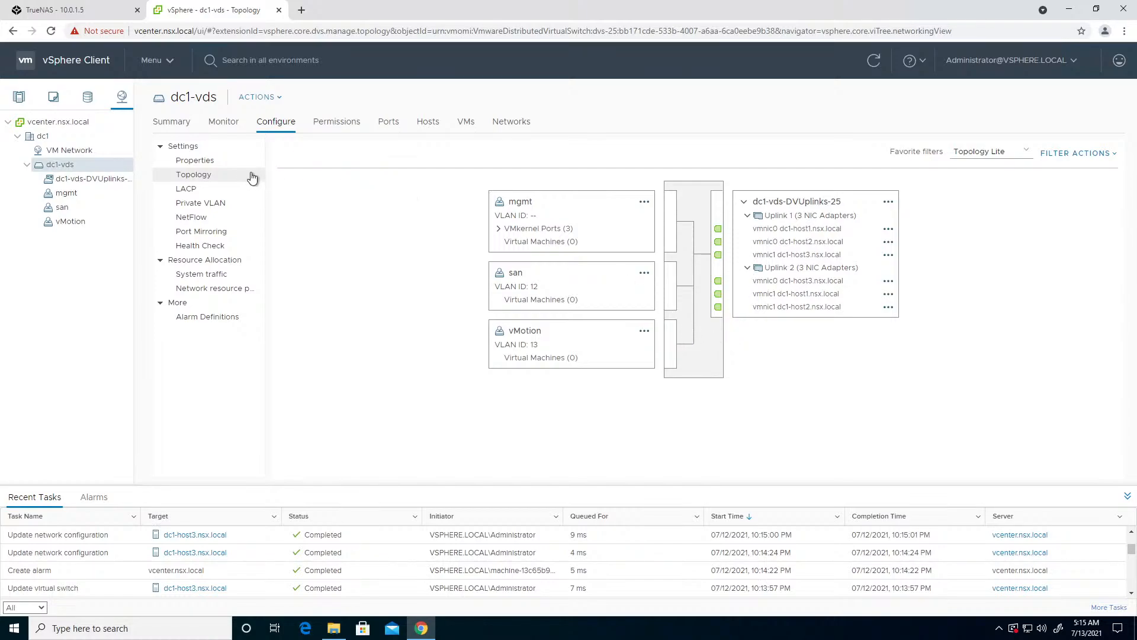
- Start adding VMkernel adapters to the san port group for all three attached hosts, keeping the default port settings and no services
left_click(76, 206)
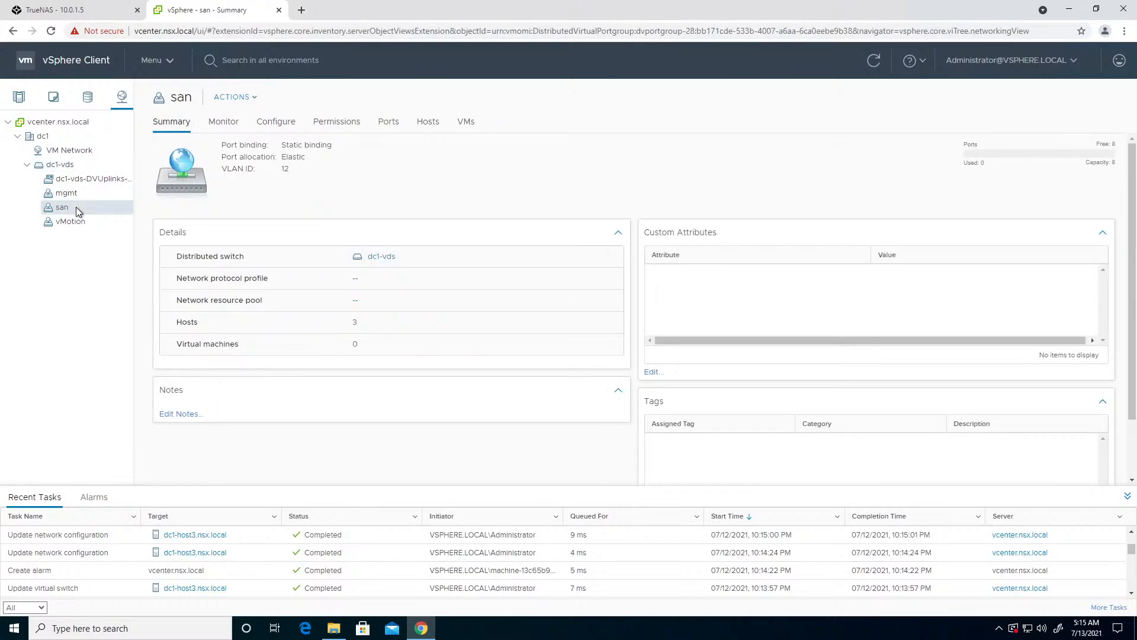
left_click(251, 100)
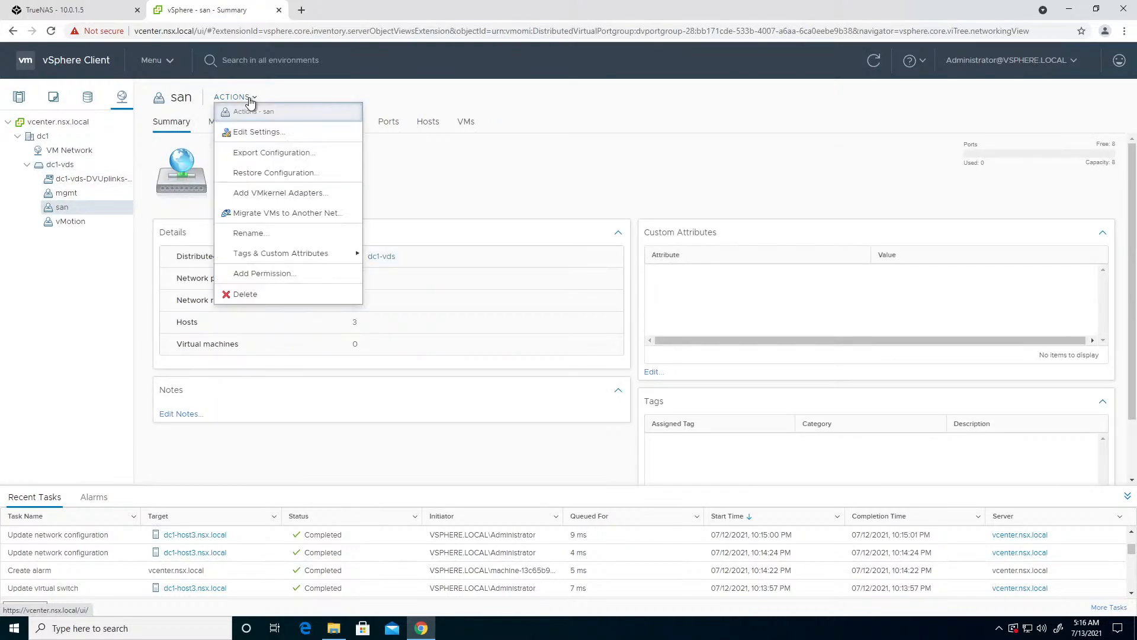
left_click(281, 196)
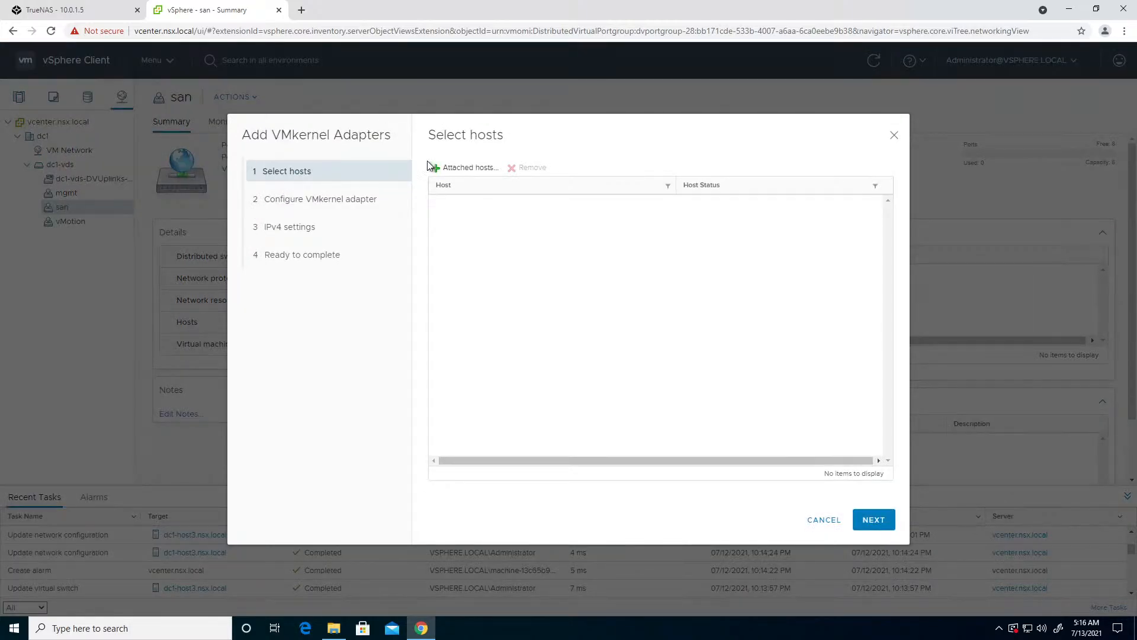
left_click(437, 167)
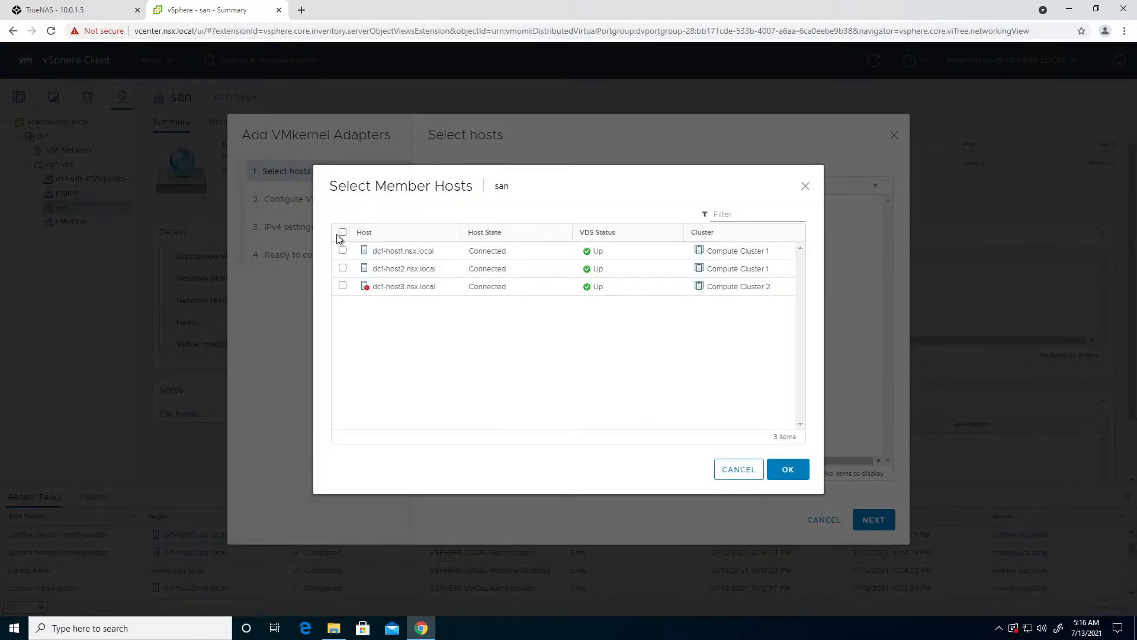
left_click(341, 234)
left_click(776, 477)
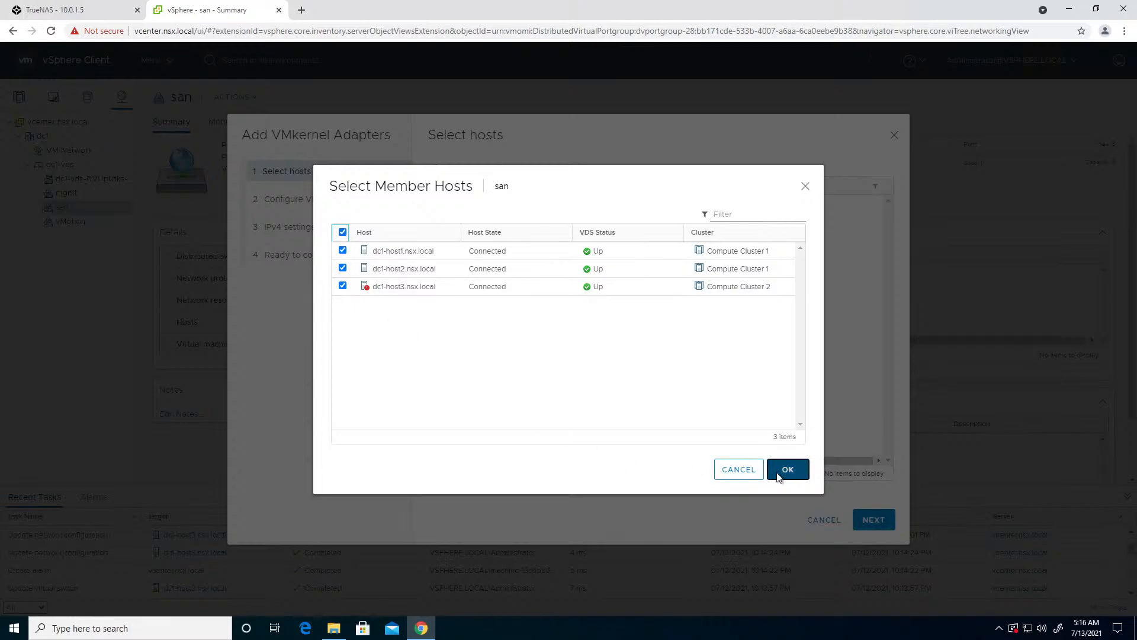
left_click(873, 520)
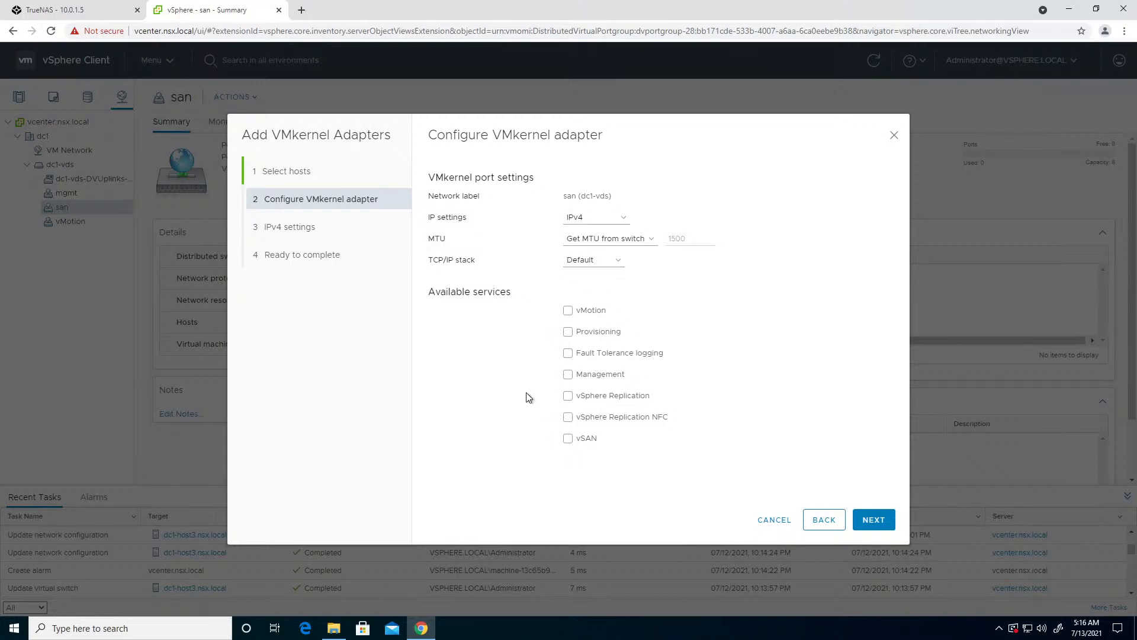
left_click(873, 522)
- Use static IPv4 settings and give dc1-host1 the address 10.0.12.11 with subnet mask 255.255.255.0
left_click(434, 196)
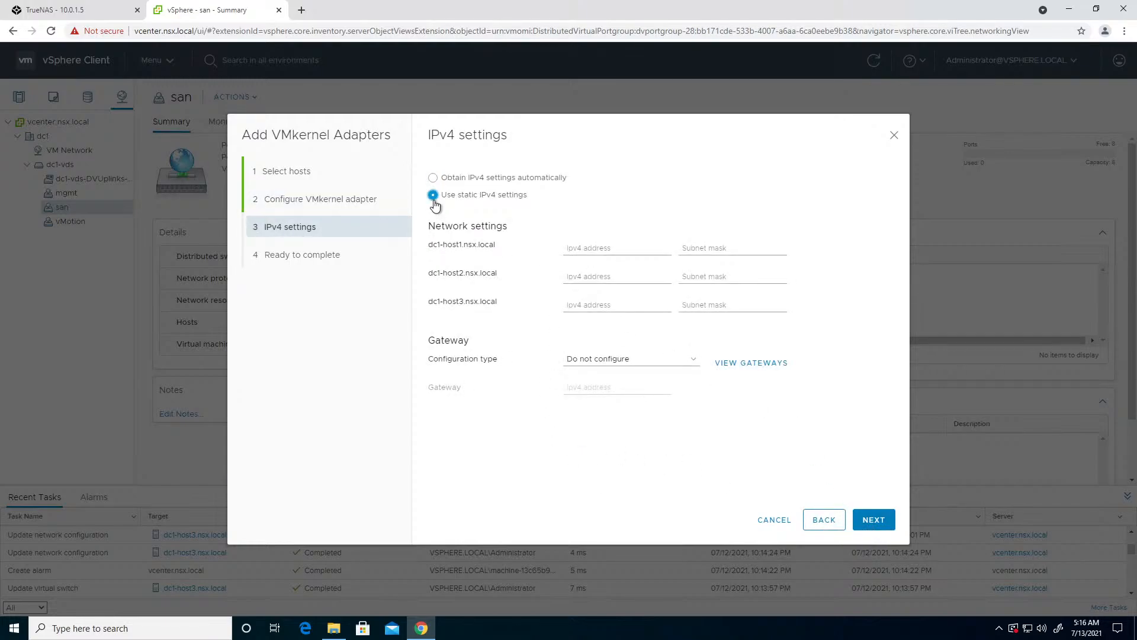
left_click(573, 243)
type("10.0.12.")
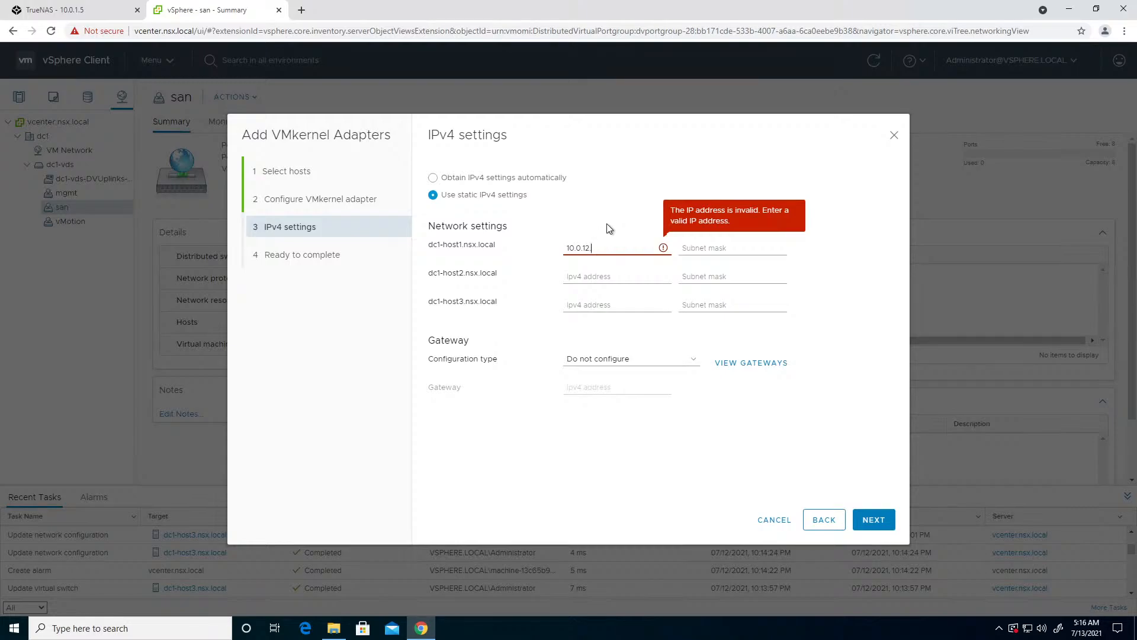
type("11")
key("Tab")
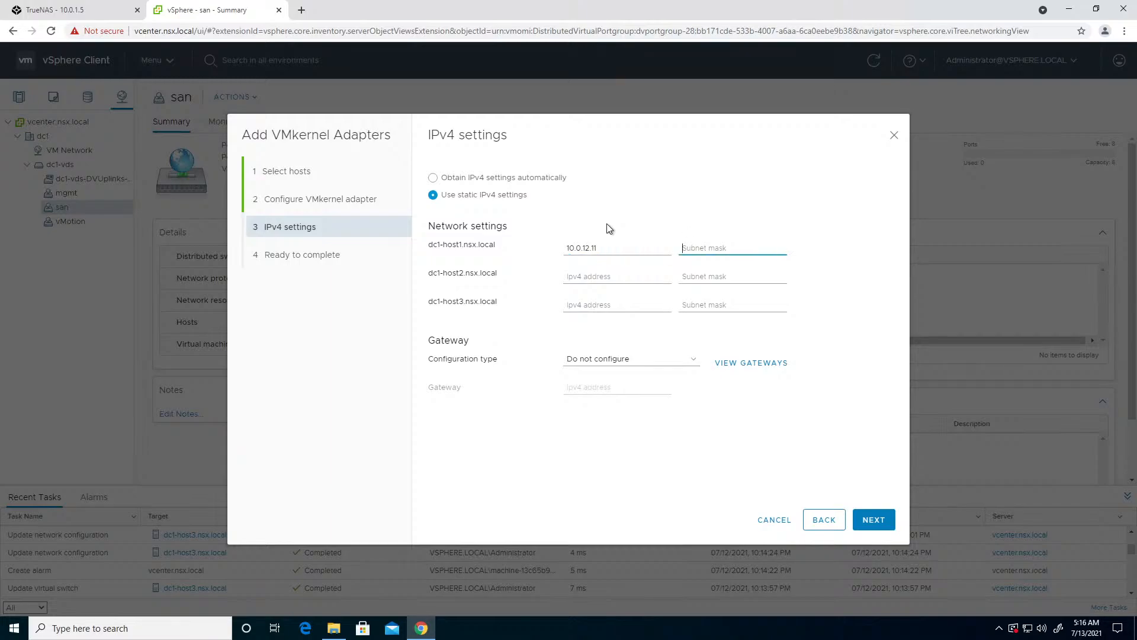
type("255.255.255.0")
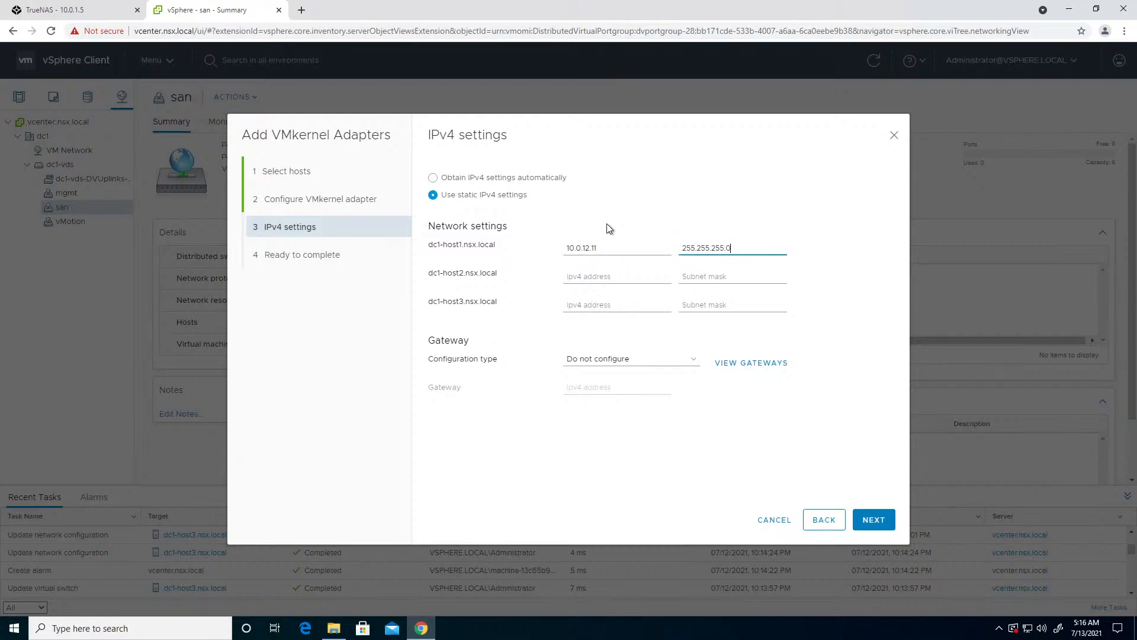
key("Tab")
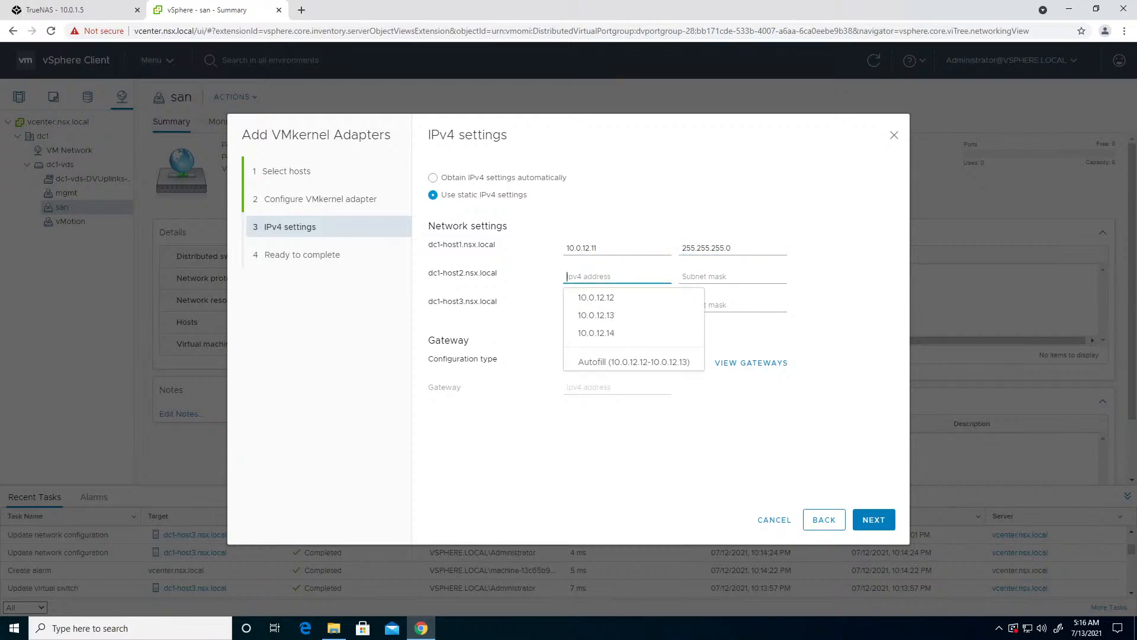
- Assign 10.0.12.12 to dc1-host2 and 10.0.12.13 to dc1-host3, both with mask 255.255.255.0, and proceed to the final review
left_click(597, 298)
left_click(599, 304)
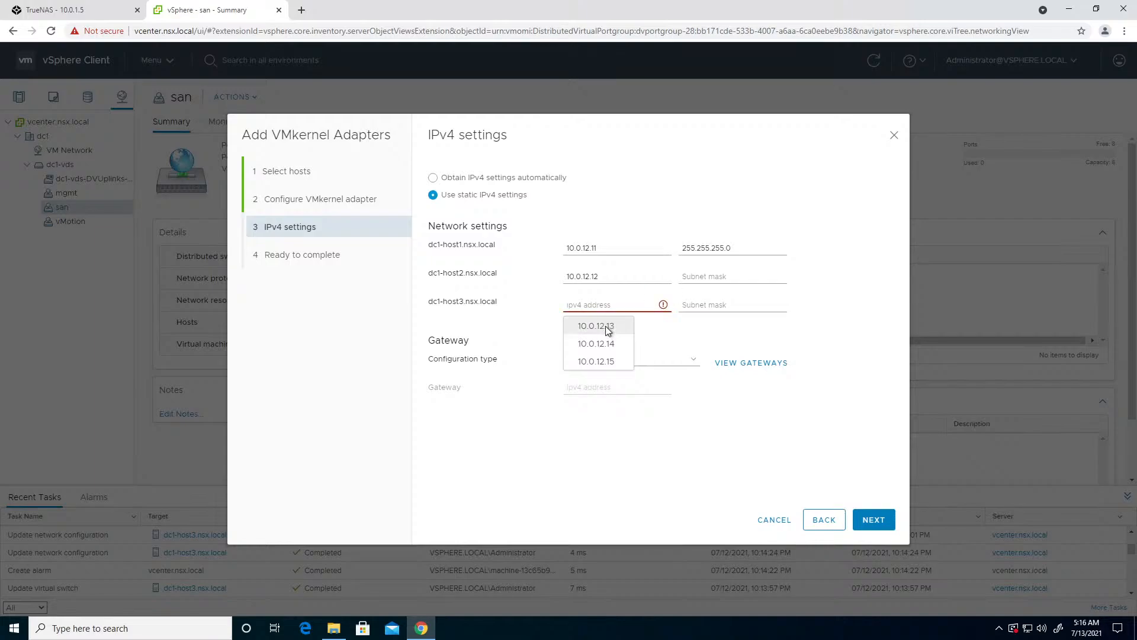
left_click(607, 326)
left_click(770, 277)
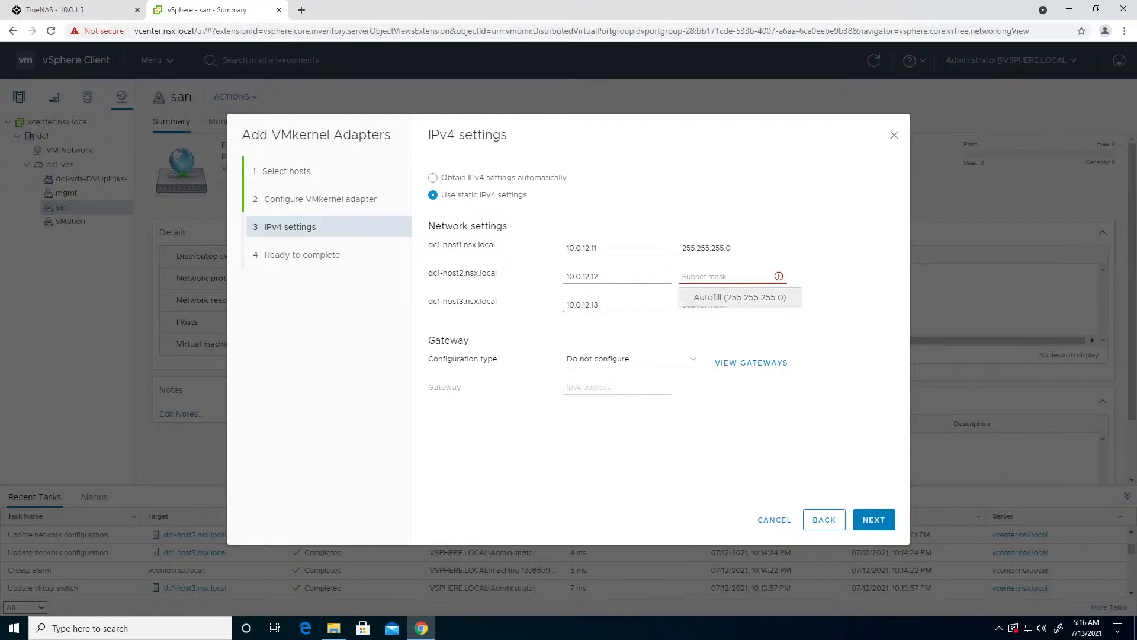
left_click(734, 297)
left_click(715, 471)
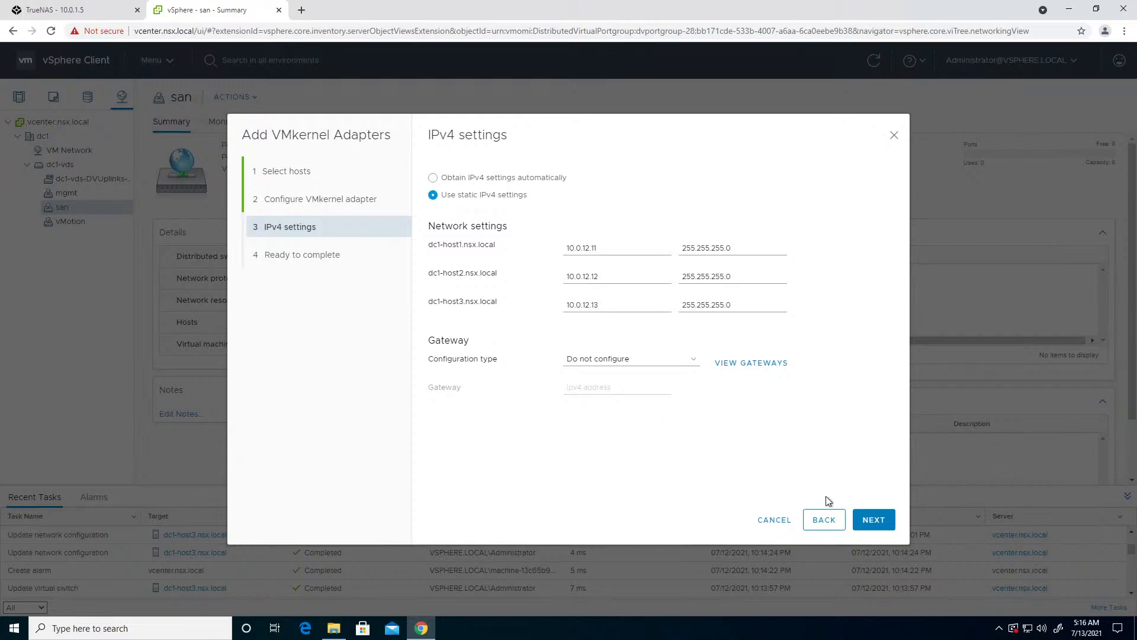
left_click(866, 520)
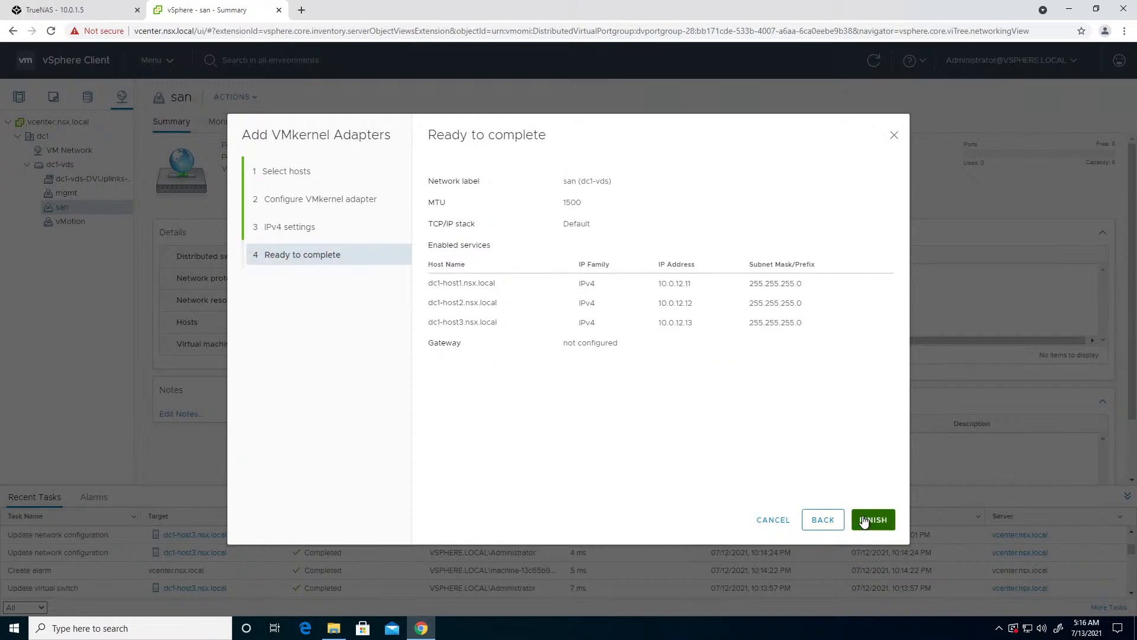
- Finish the san adapters and start adding VMkernel adapters to the vMotion port group for all three attached hosts, enabling the vMotion service
left_click(865, 521)
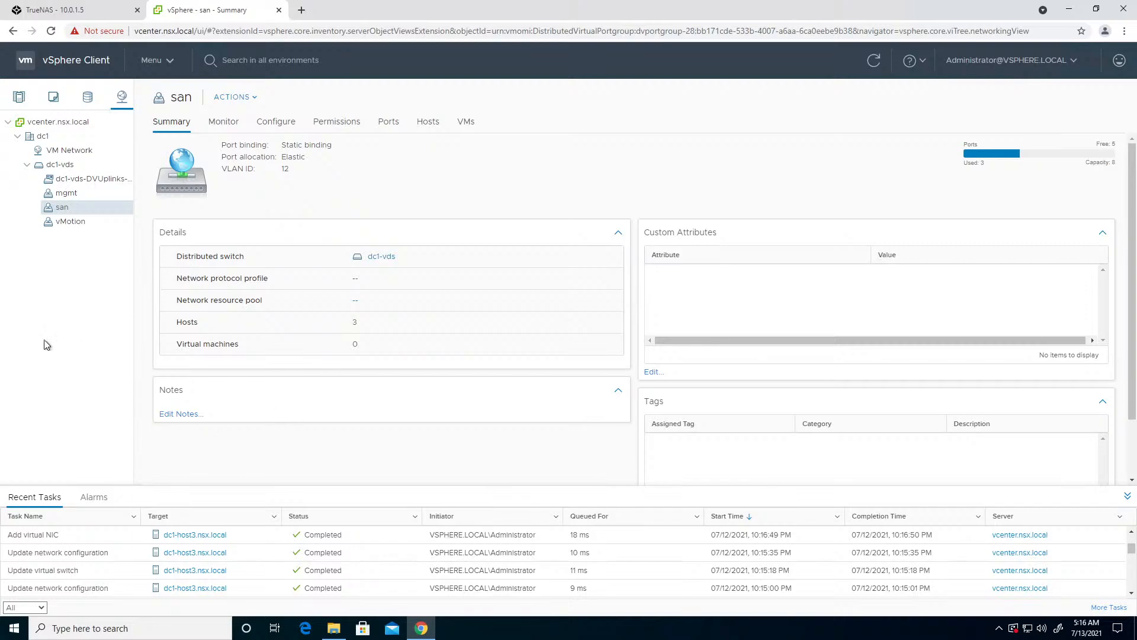
left_click(71, 222)
left_click(277, 100)
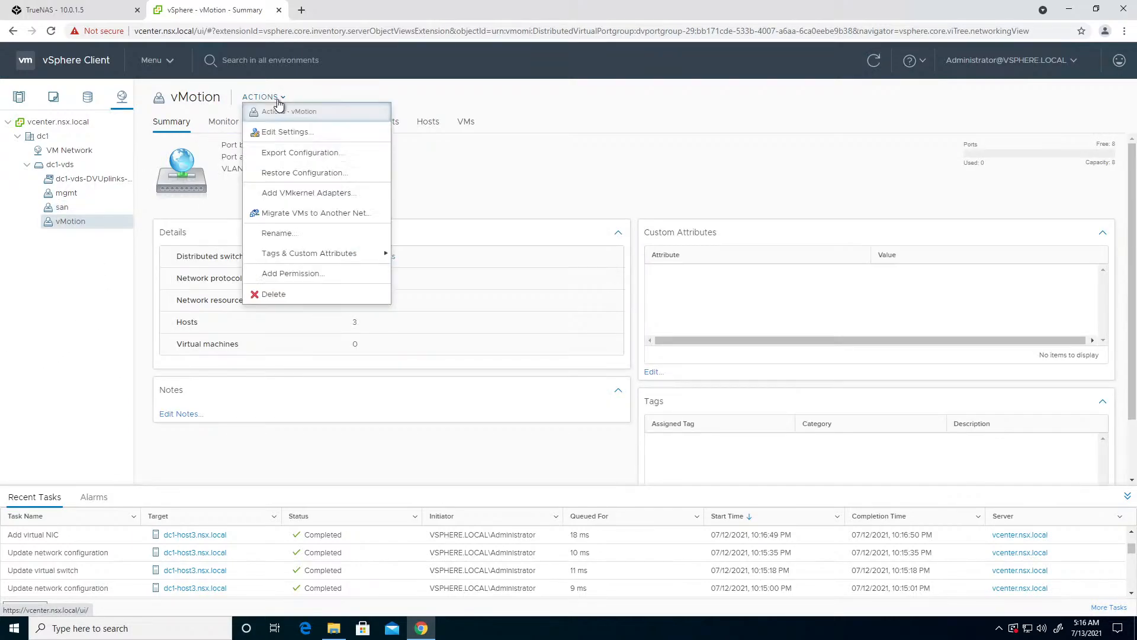
left_click(286, 194)
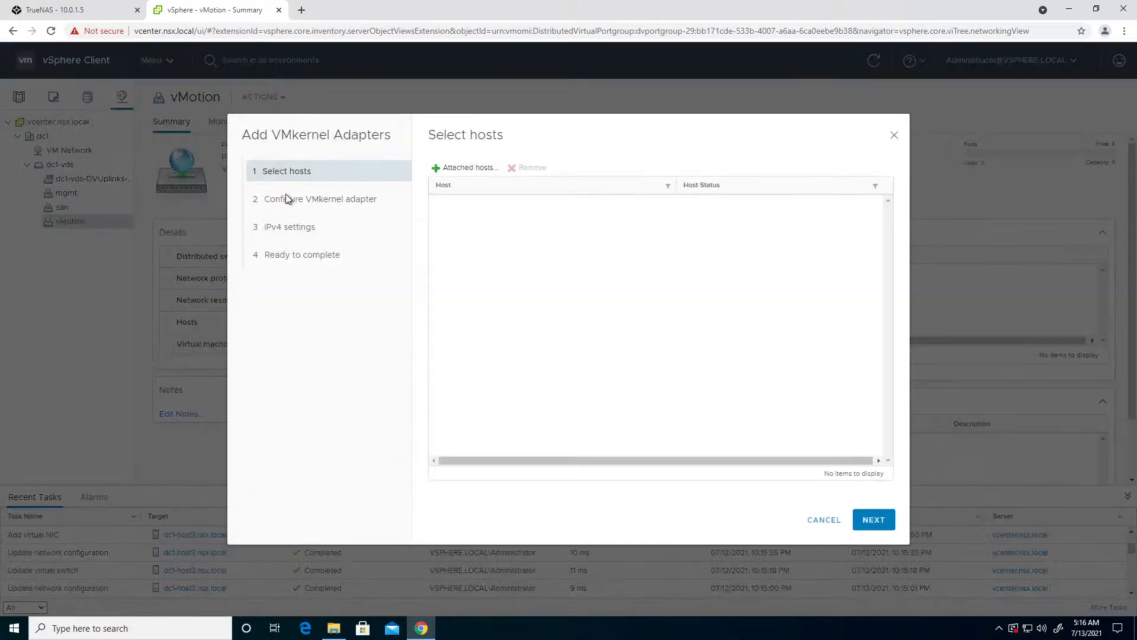
left_click(441, 168)
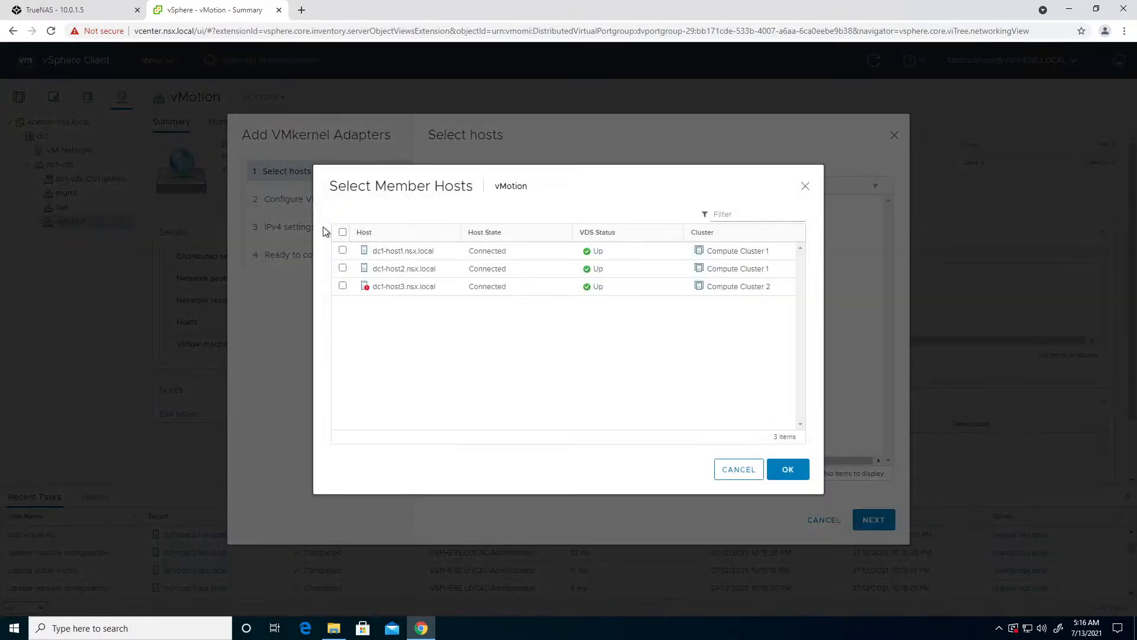
left_click(780, 467)
left_click(872, 519)
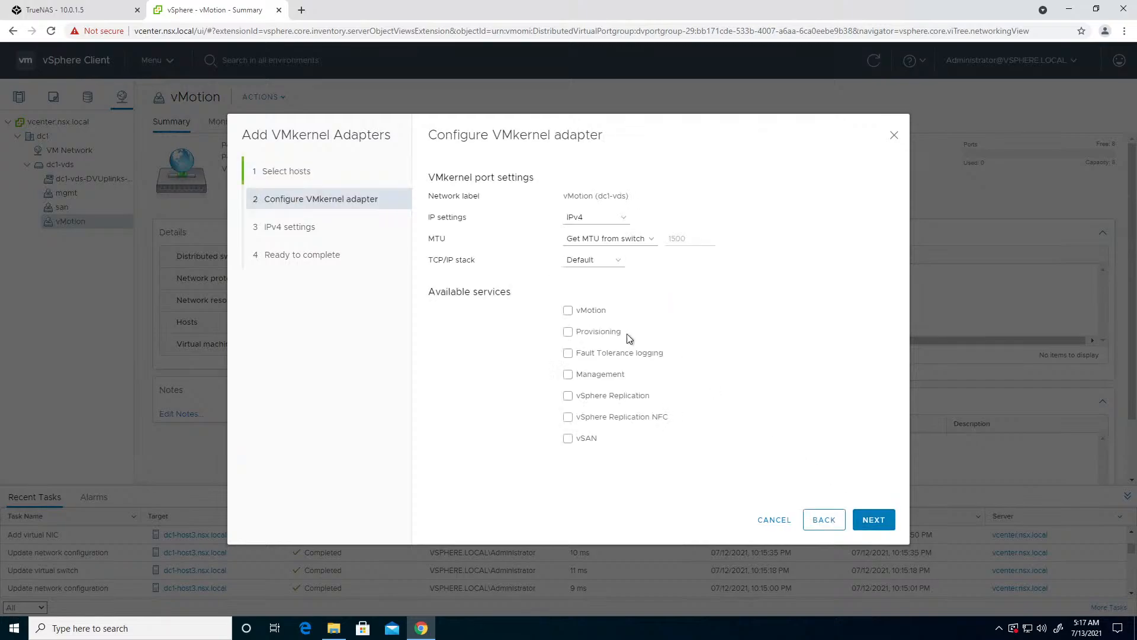
left_click(568, 311)
left_click(881, 520)
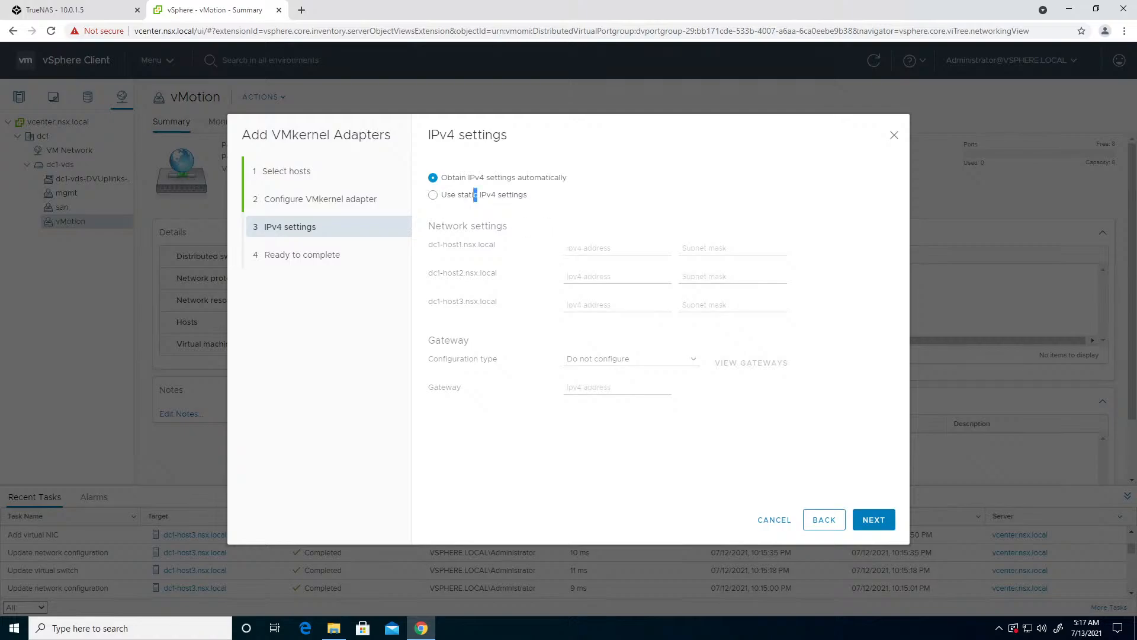
- Use static IPv4 settings and give dc1-host1 the vMotion address 10.0.13.11 with subnet mask 255.255.255.0
left_click(432, 195)
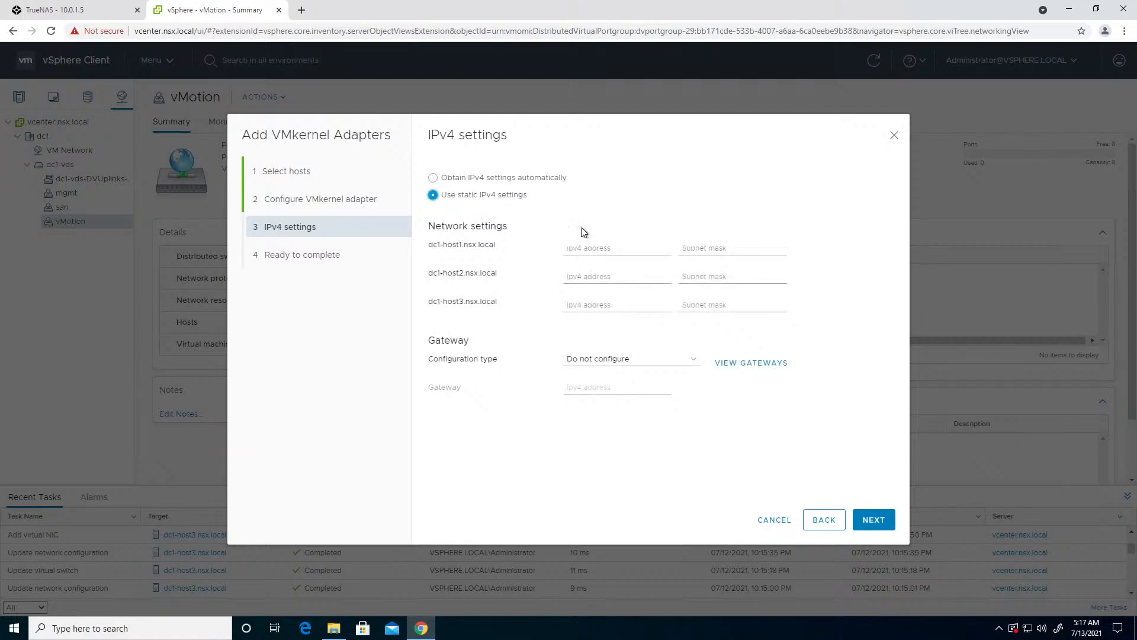
left_click(616, 248)
type("10.0.")
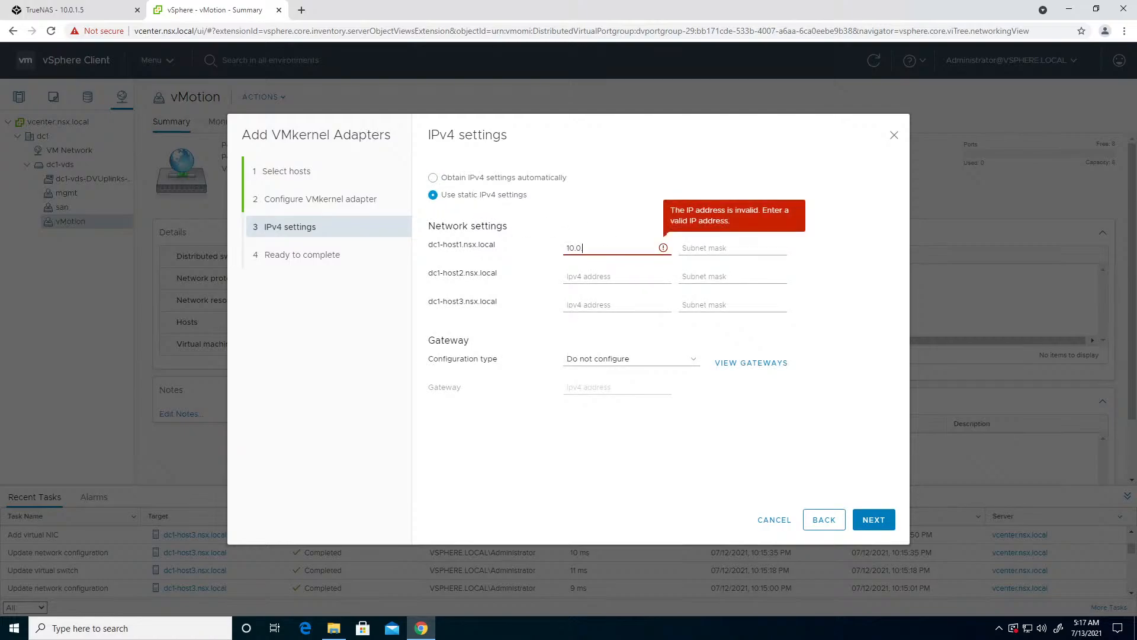
type("13.11")
key("Tab")
type("255")
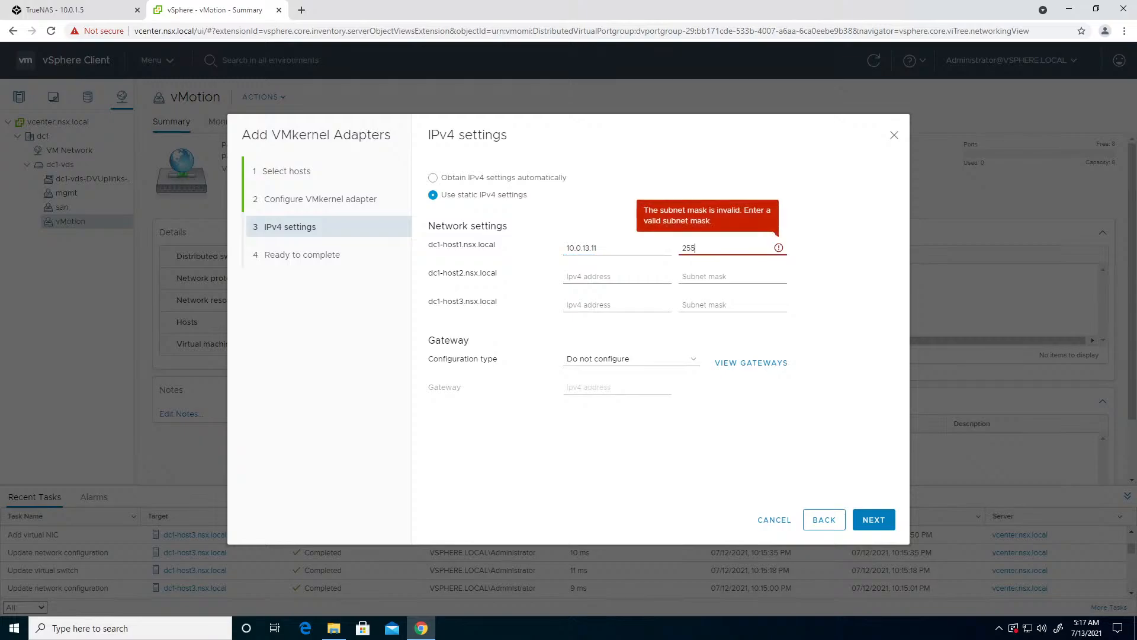
type(".255.255.0")
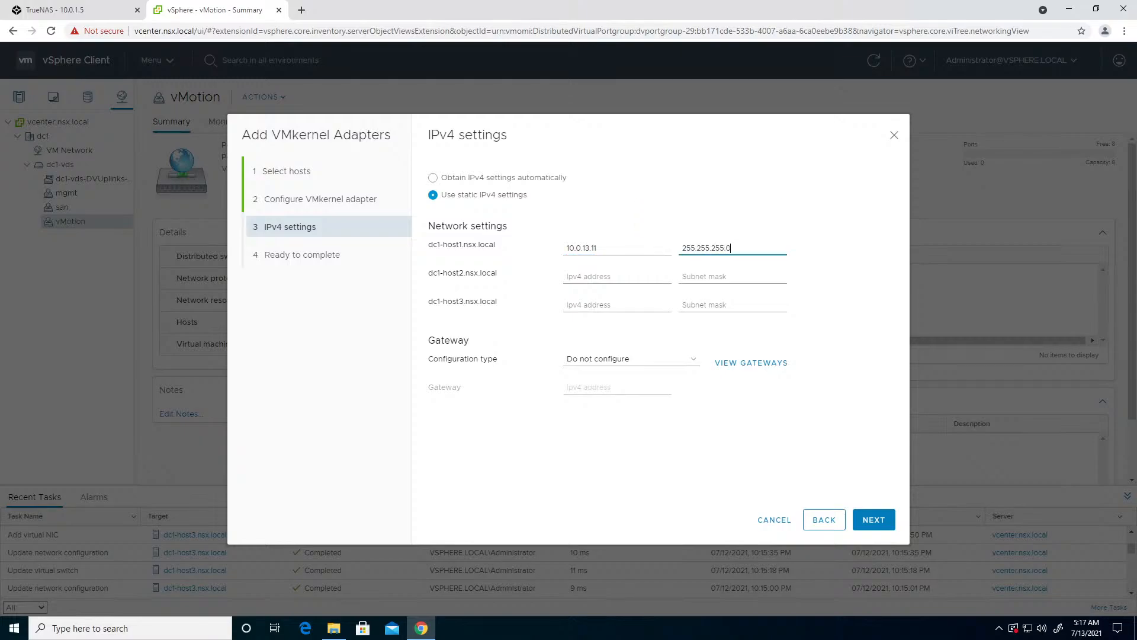
- Assign 10.0.13.12 to dc1-host2 and 10.0.13.13 to dc1-host3, both with mask 255.255.255.0, and finish adding the vMotion adapters
key("Tab")
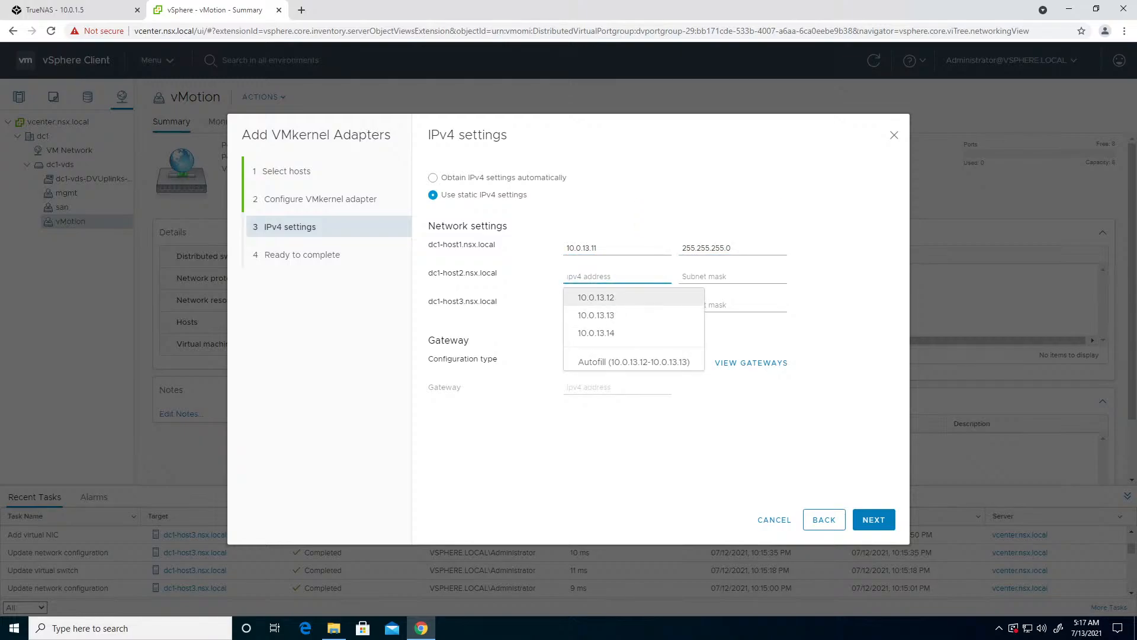
left_click(610, 298)
left_click(610, 326)
left_click(770, 276)
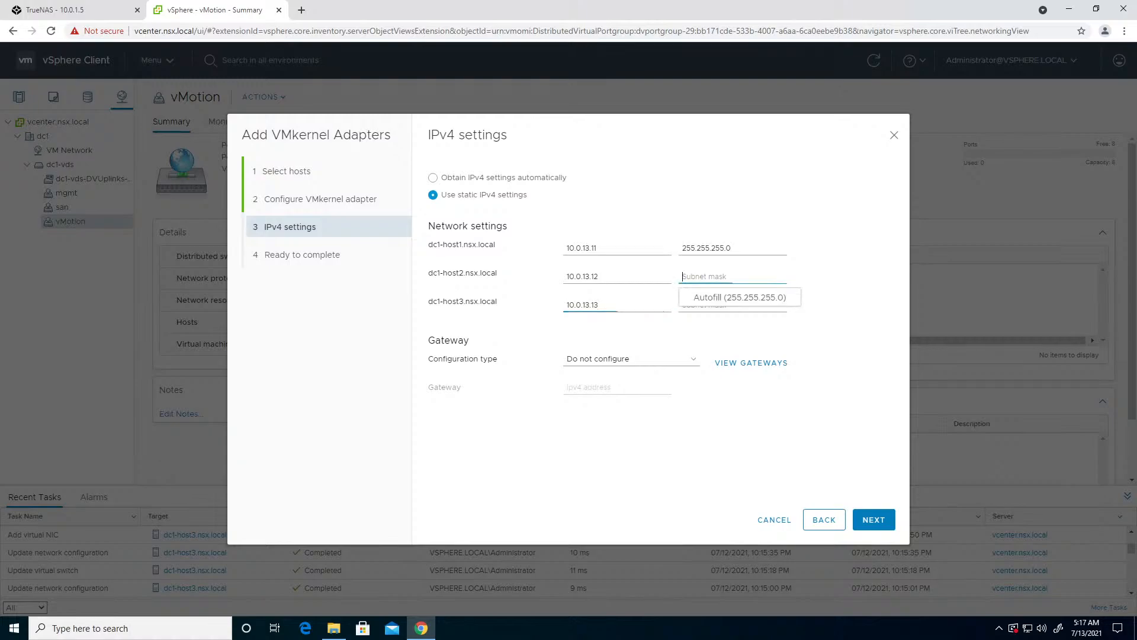
left_click(770, 295)
left_click(874, 522)
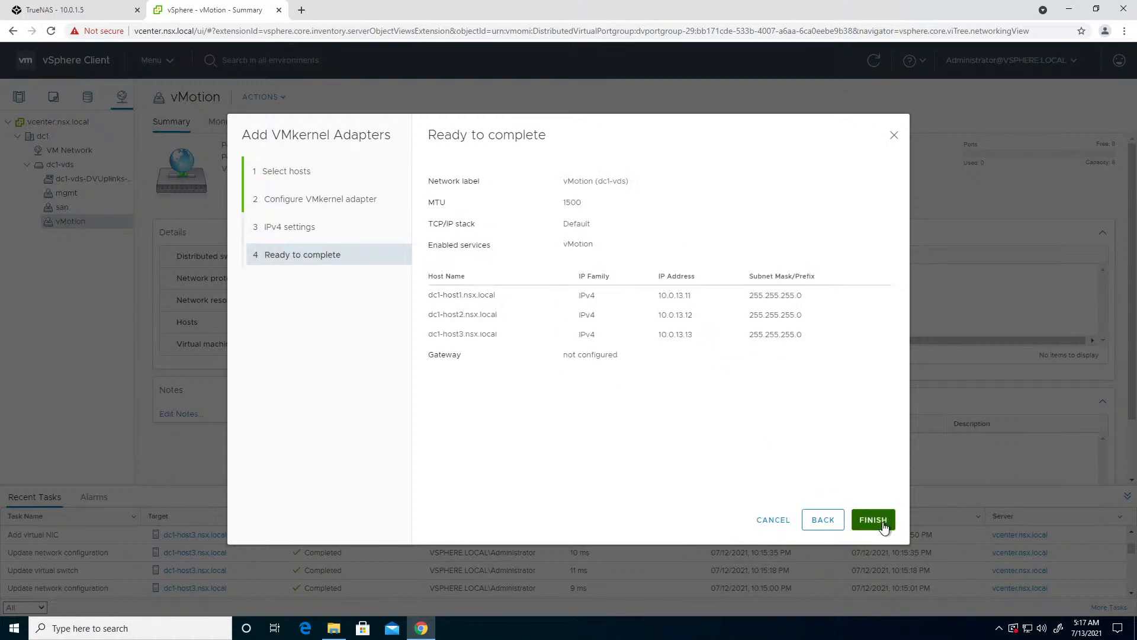
left_click(882, 524)
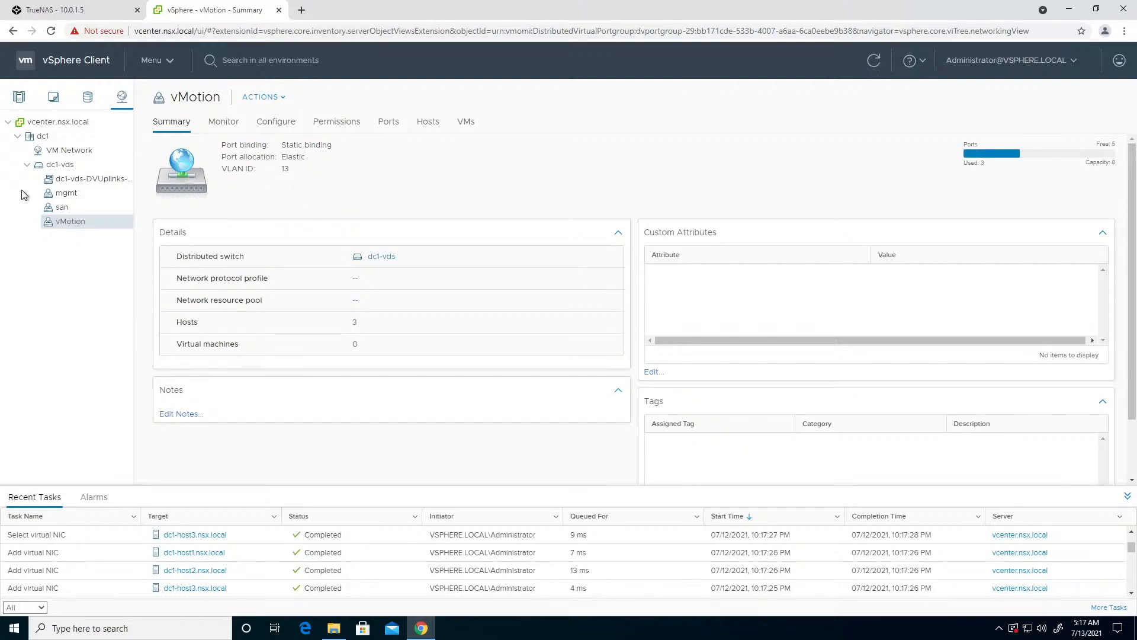
- Examine dc1-host1's san uplink path on the distributed switch and the san VMkernel adapter's IP, teaming and VLAN settings
left_click(19, 98)
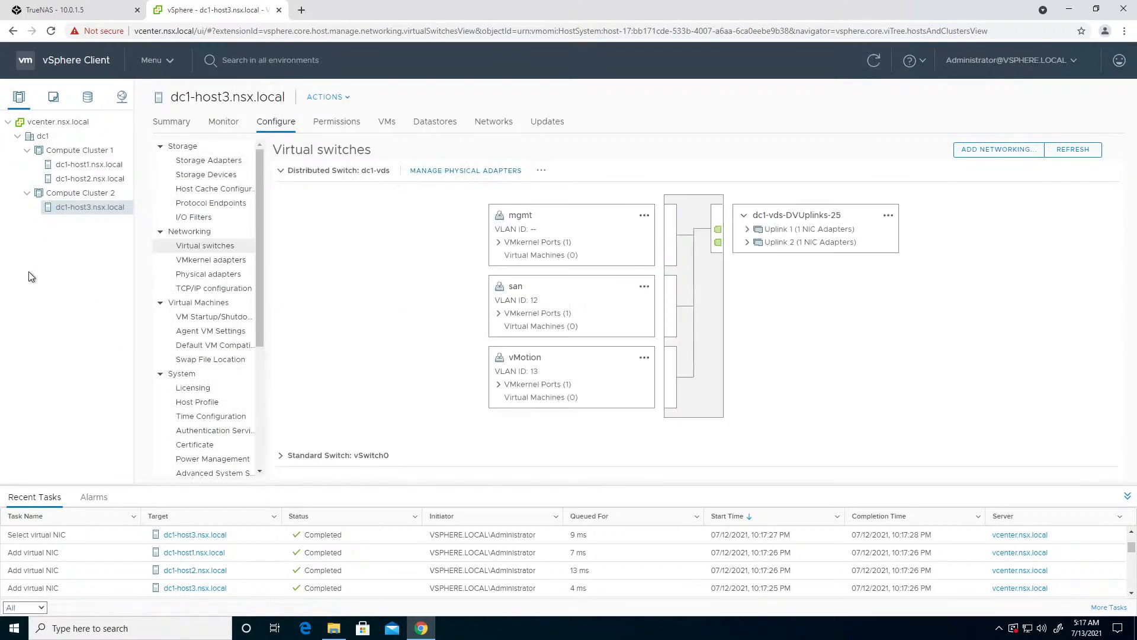
left_click(94, 167)
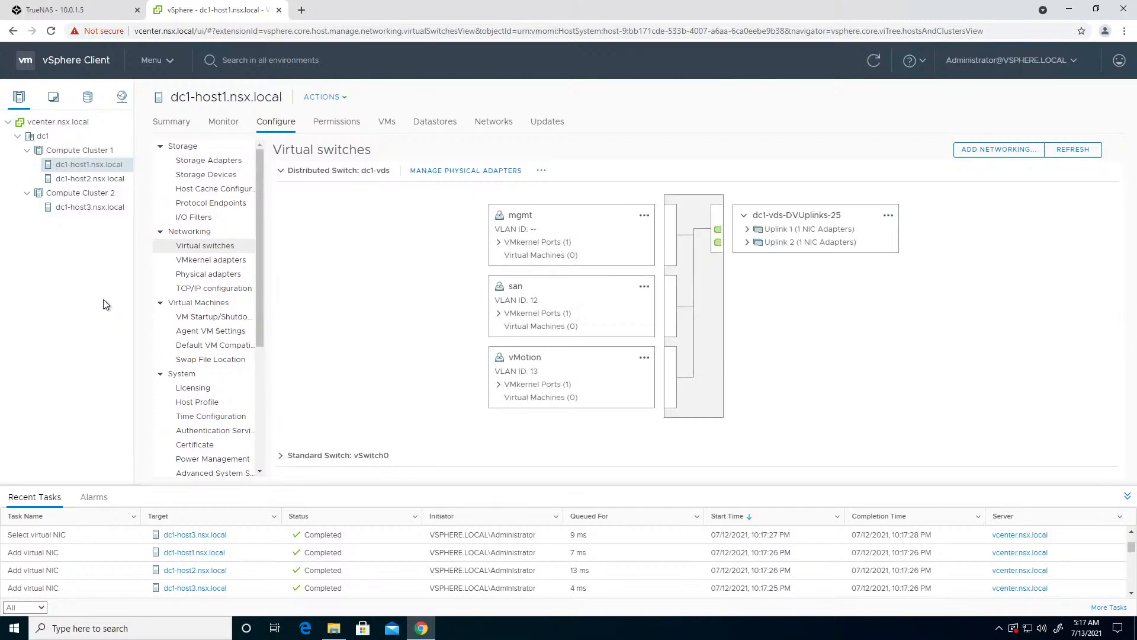
left_click(515, 291)
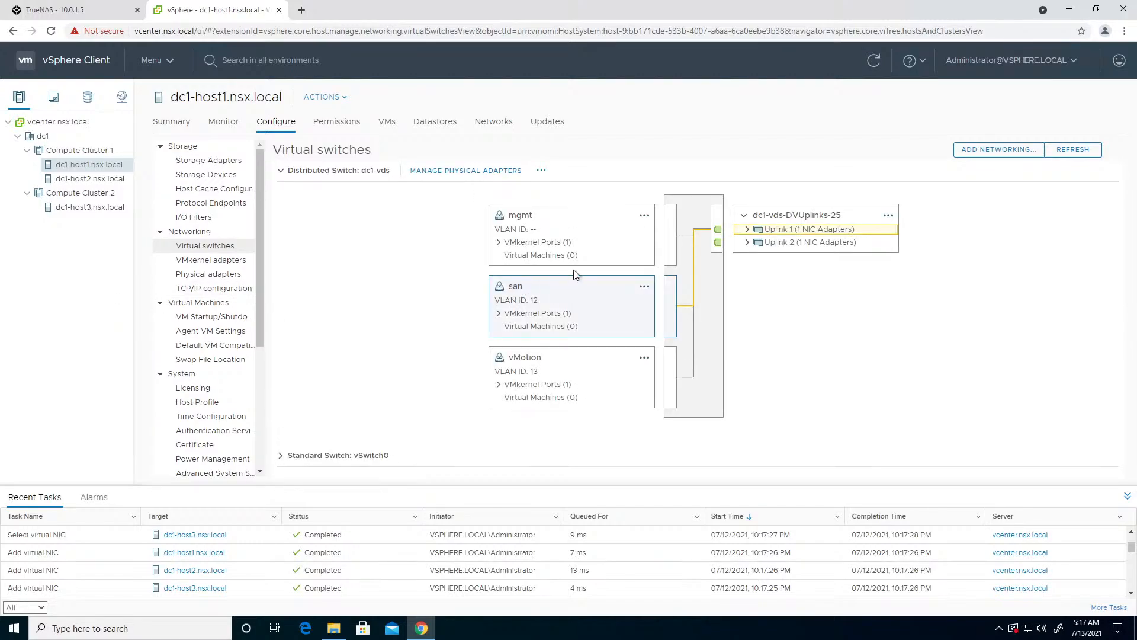
left_click(190, 263)
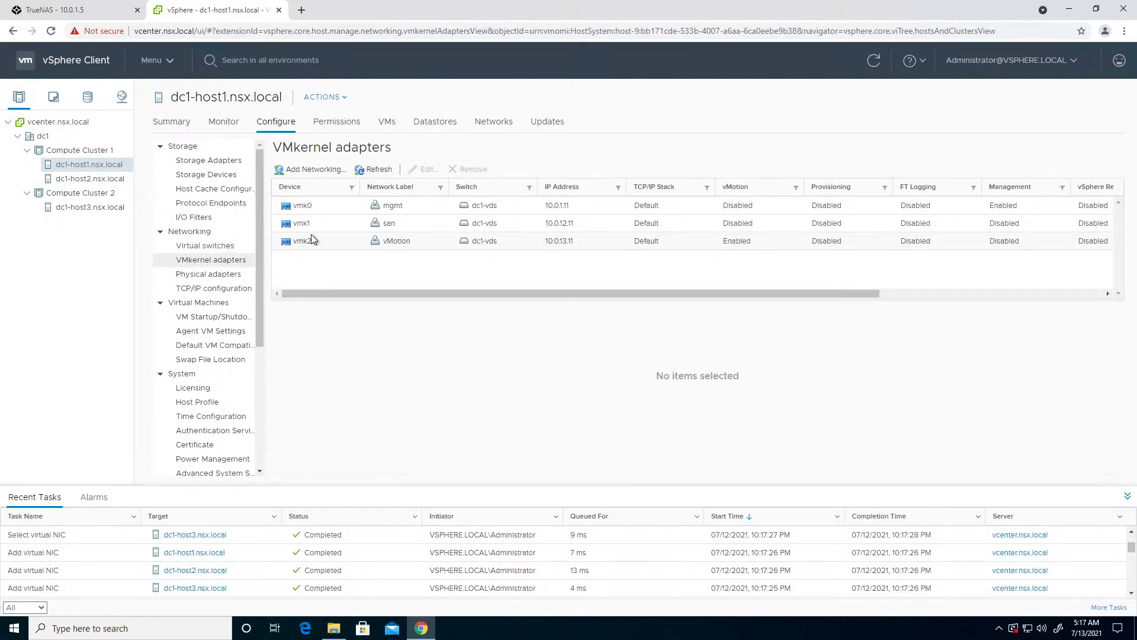
left_click(308, 231)
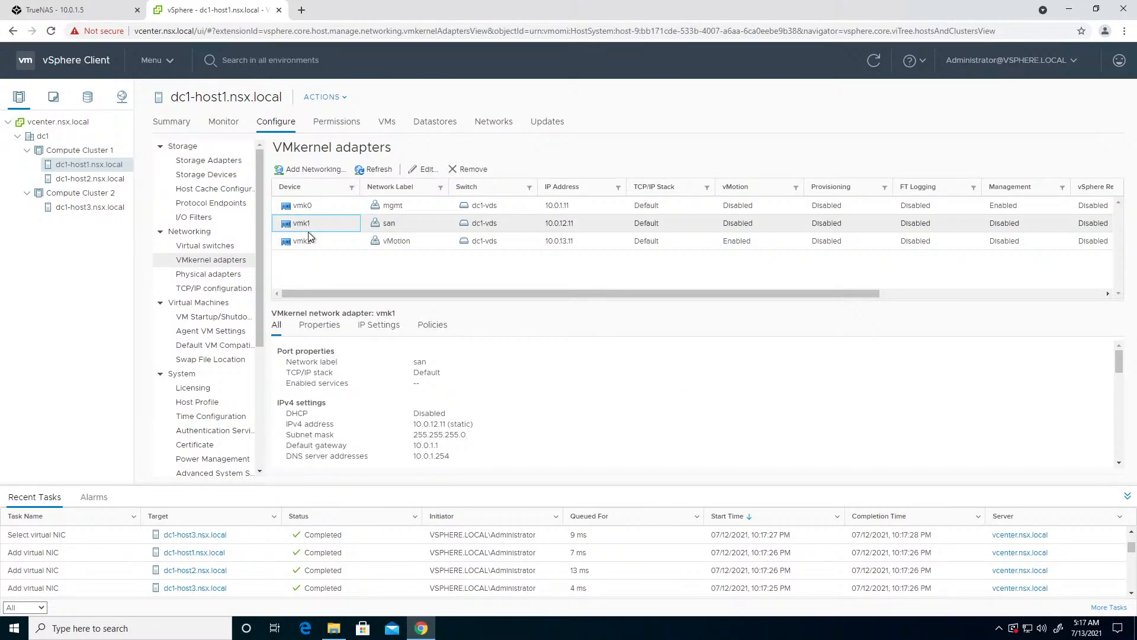
scroll(453, 396, "down", 3)
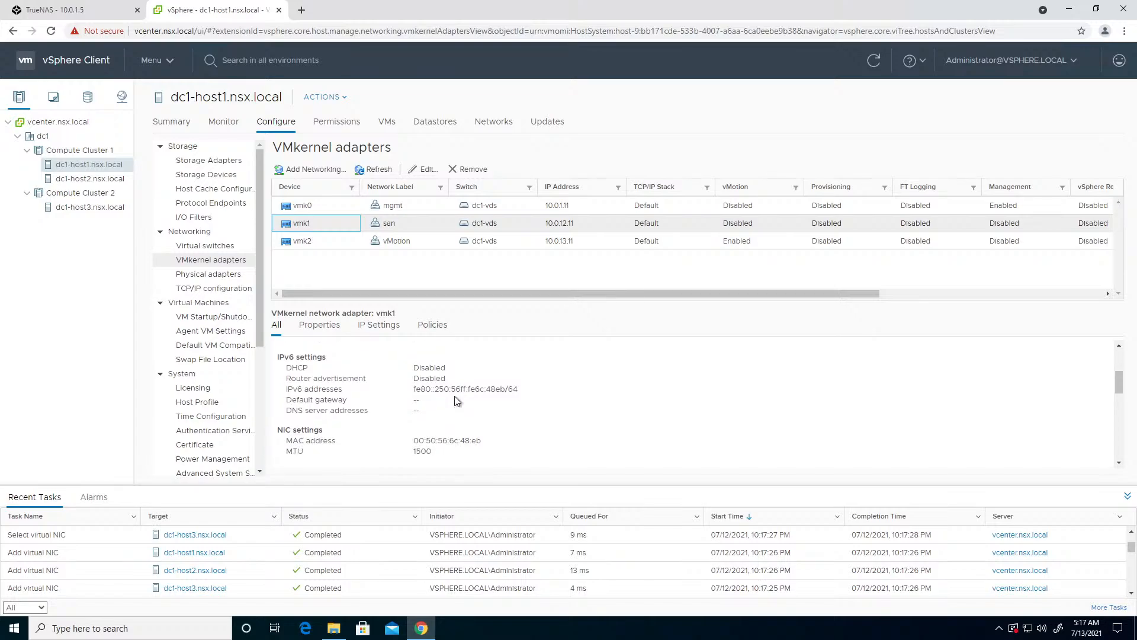
scroll(456, 401, "down", 3)
scroll(456, 401, "down", 2)
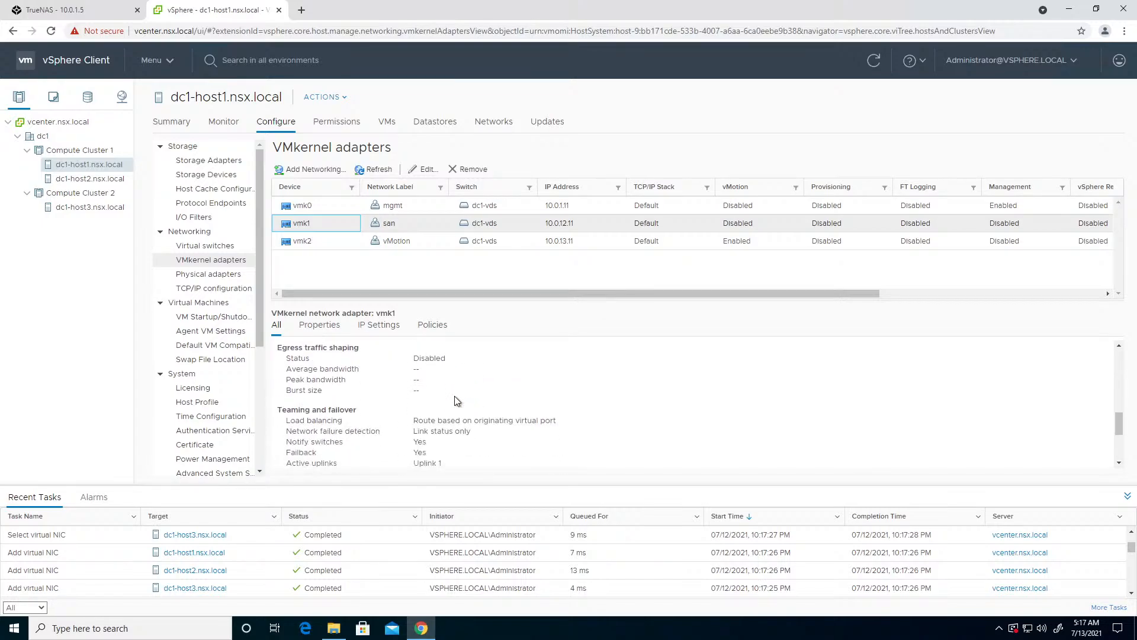
scroll(456, 401, "down", 3)
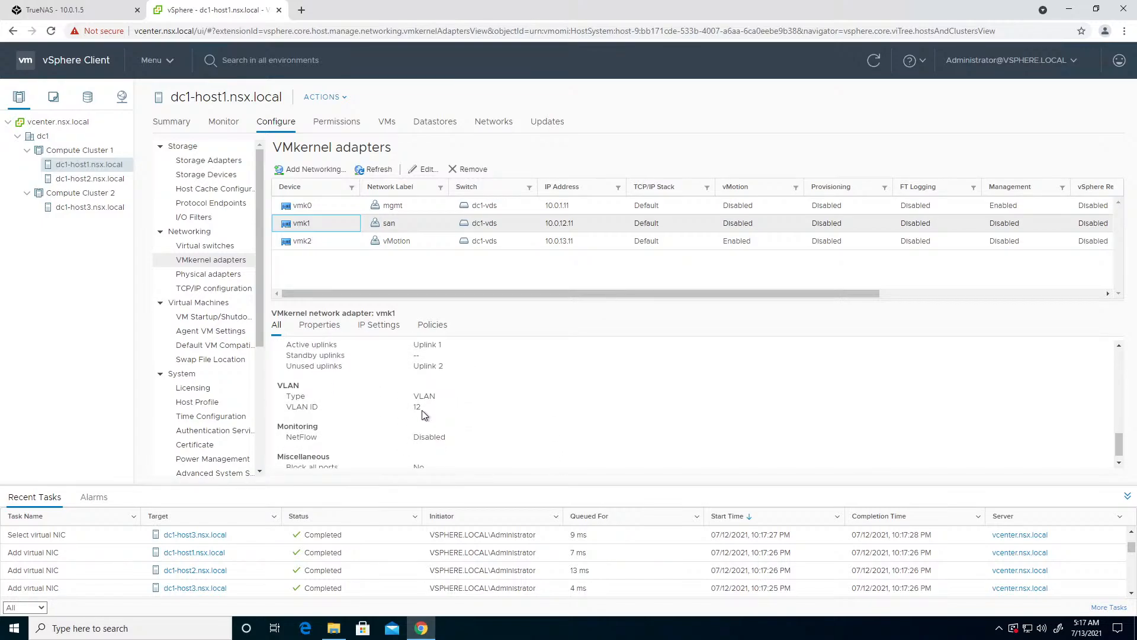
double_click(417, 407)
left_click_drag(321, 409, 280, 409)
left_click(388, 407)
scroll(388, 407, "up", 4)
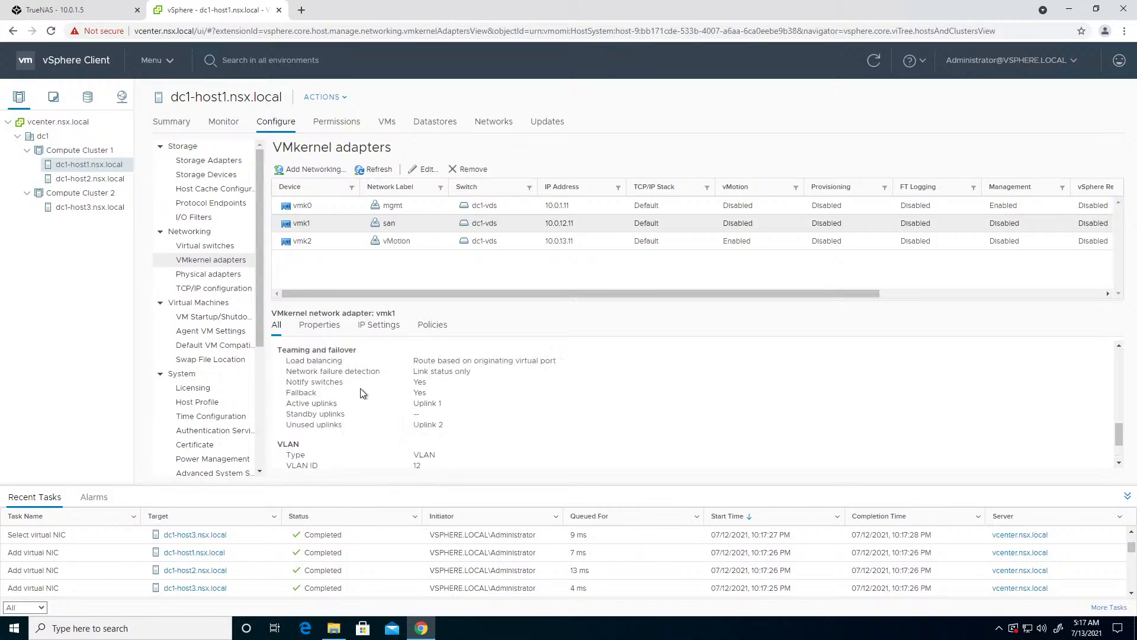
- Add a software iSCSI adapter to dc1-host1's storage adapters and check the recent tasks
left_click(211, 162)
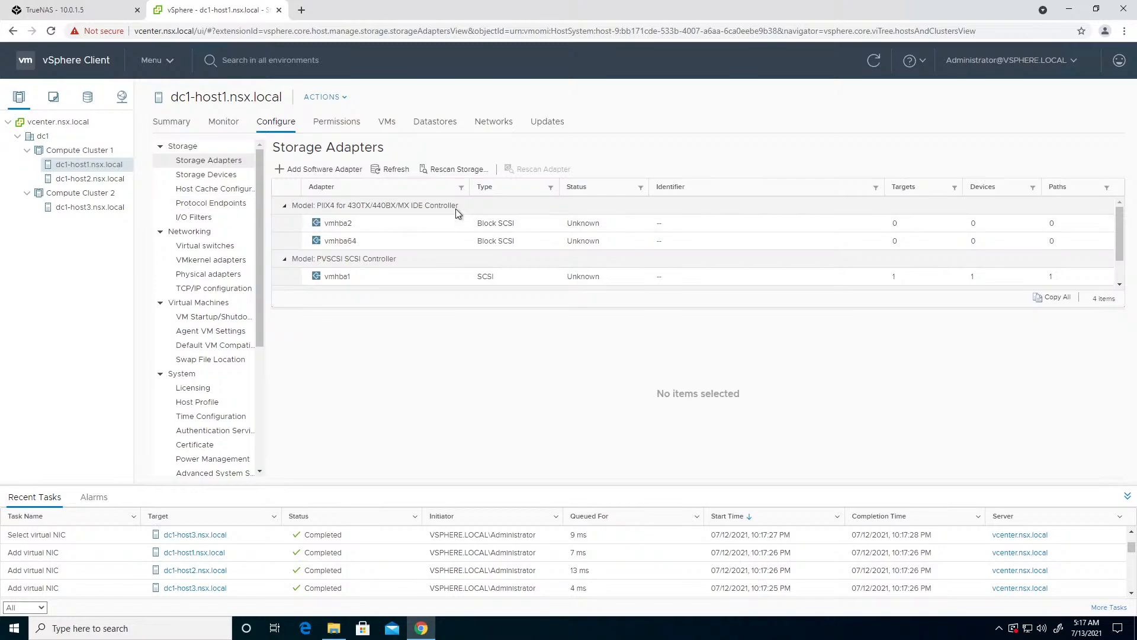
left_click(334, 172)
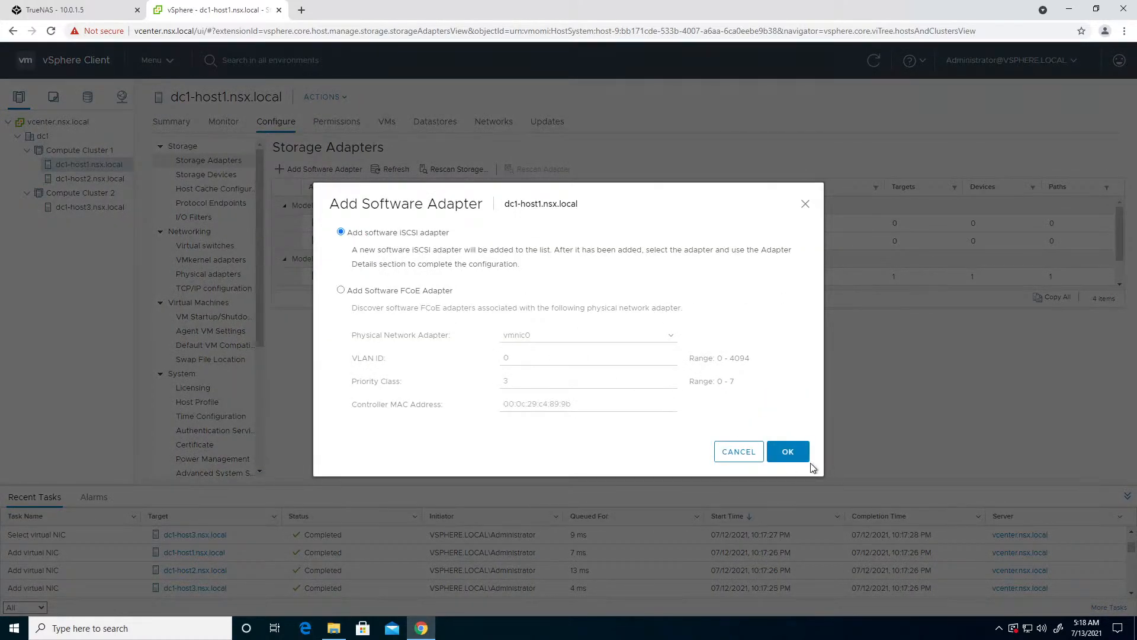
left_click(789, 450)
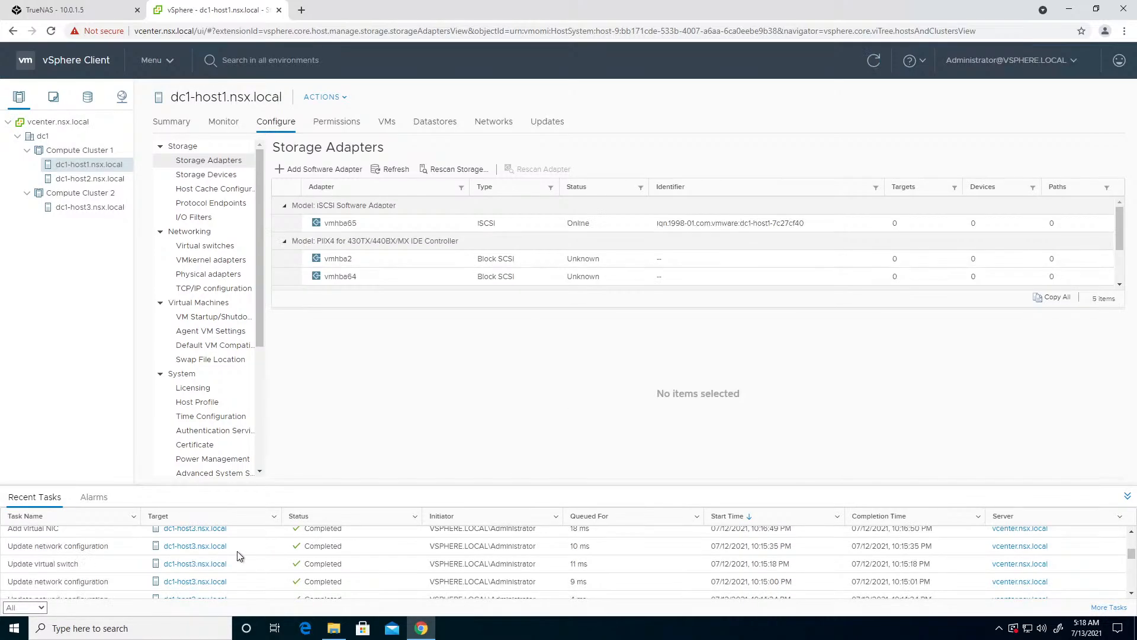
scroll(239, 556, "down", 10)
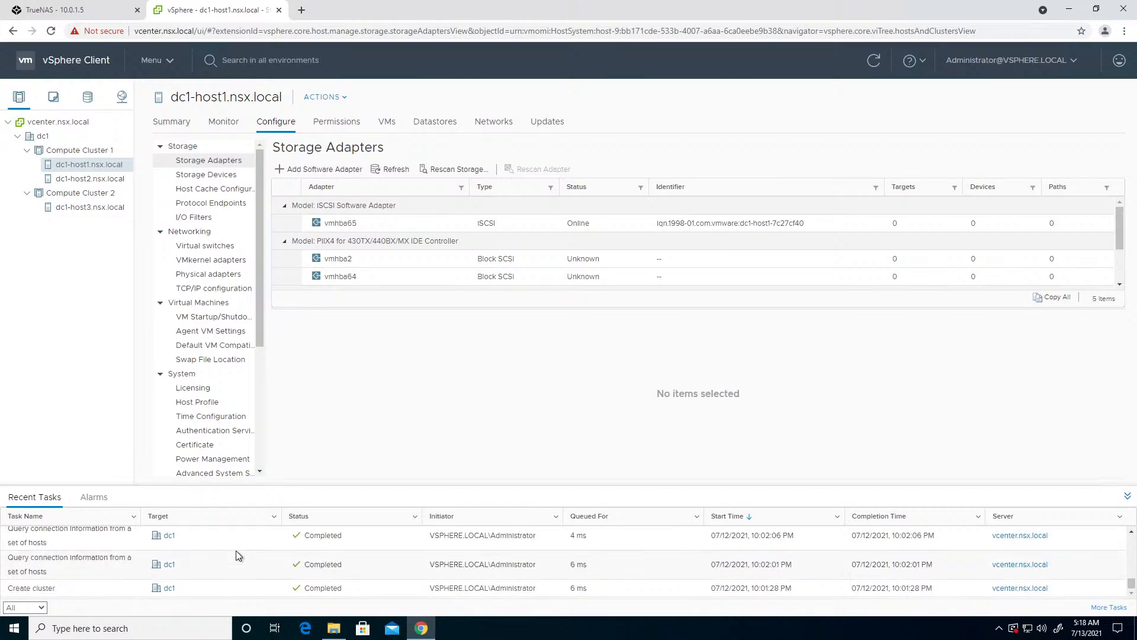
scroll(237, 544, "up", 8)
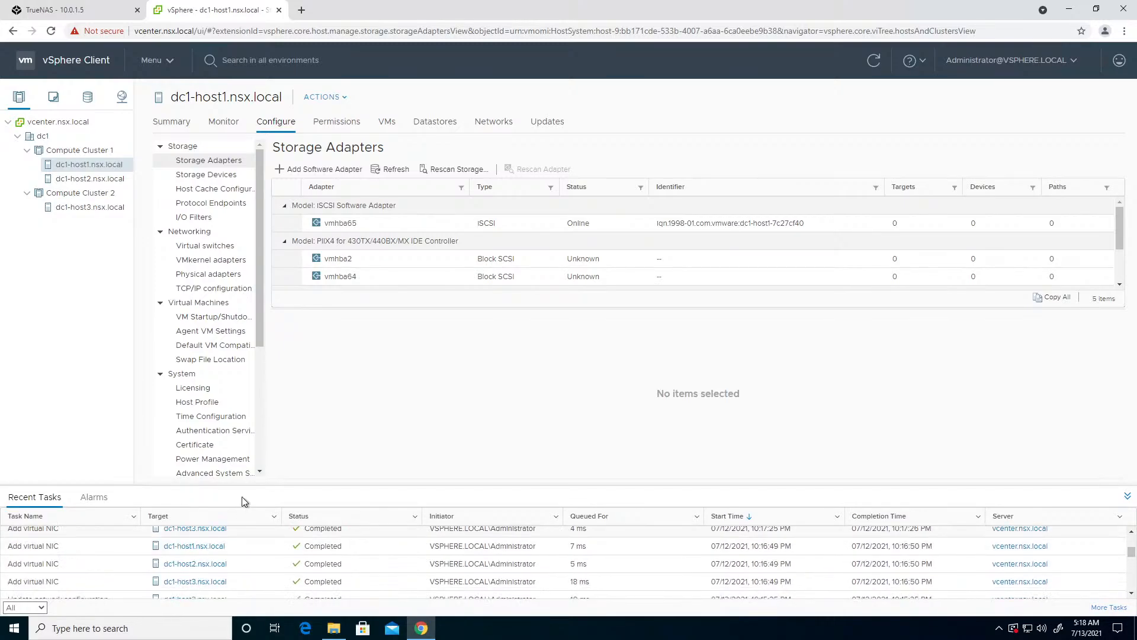
- Add a software iSCSI adapter to dc1-host2's storage adapters
left_click(98, 180)
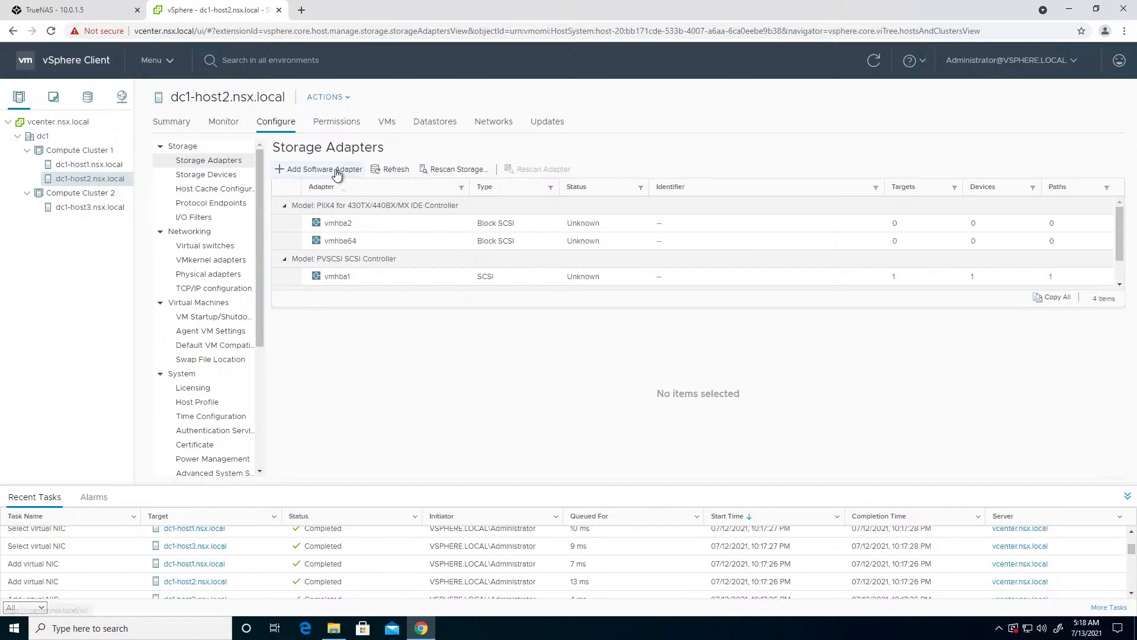
left_click(337, 170)
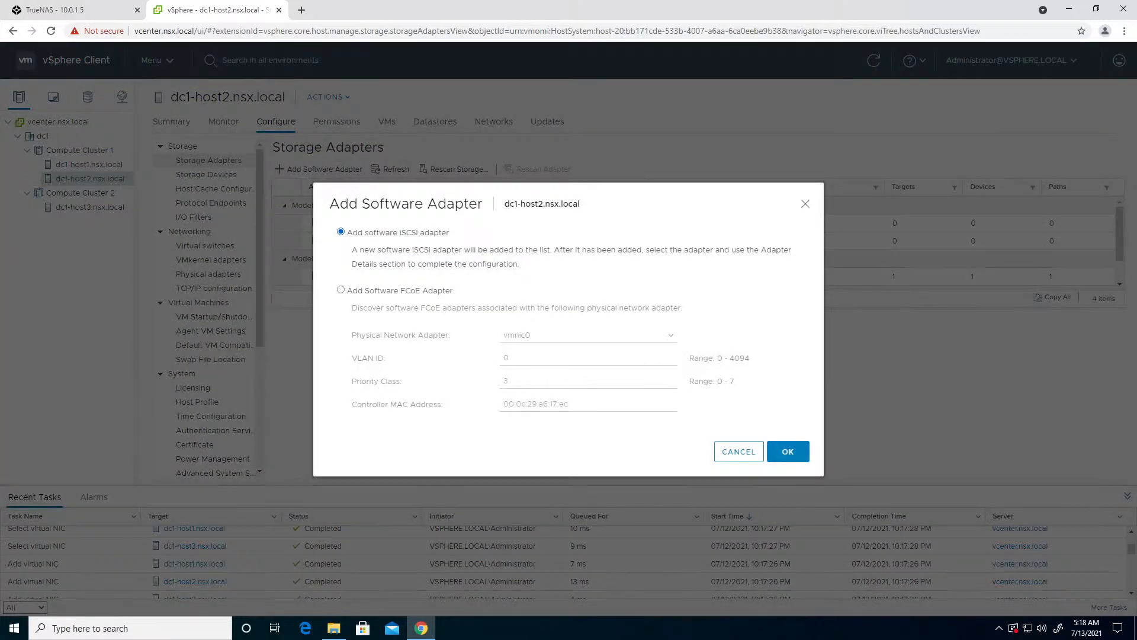
left_click(789, 457)
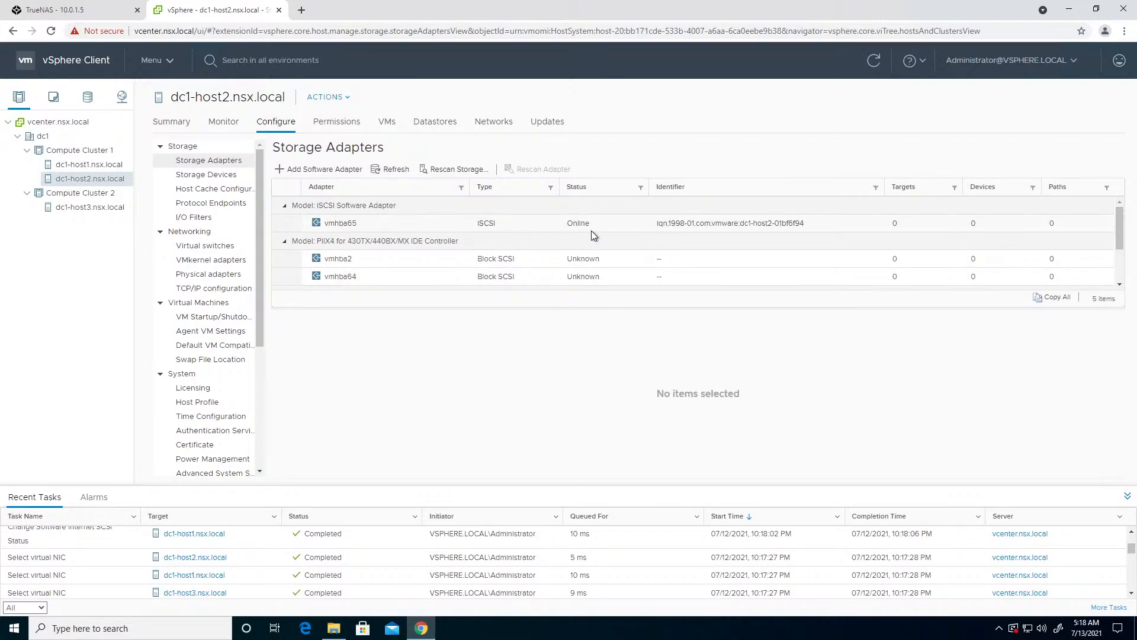
- Add a software iSCSI adapter to dc1-host3 and show the new adapter's properties
left_click(83, 193)
left_click(87, 206)
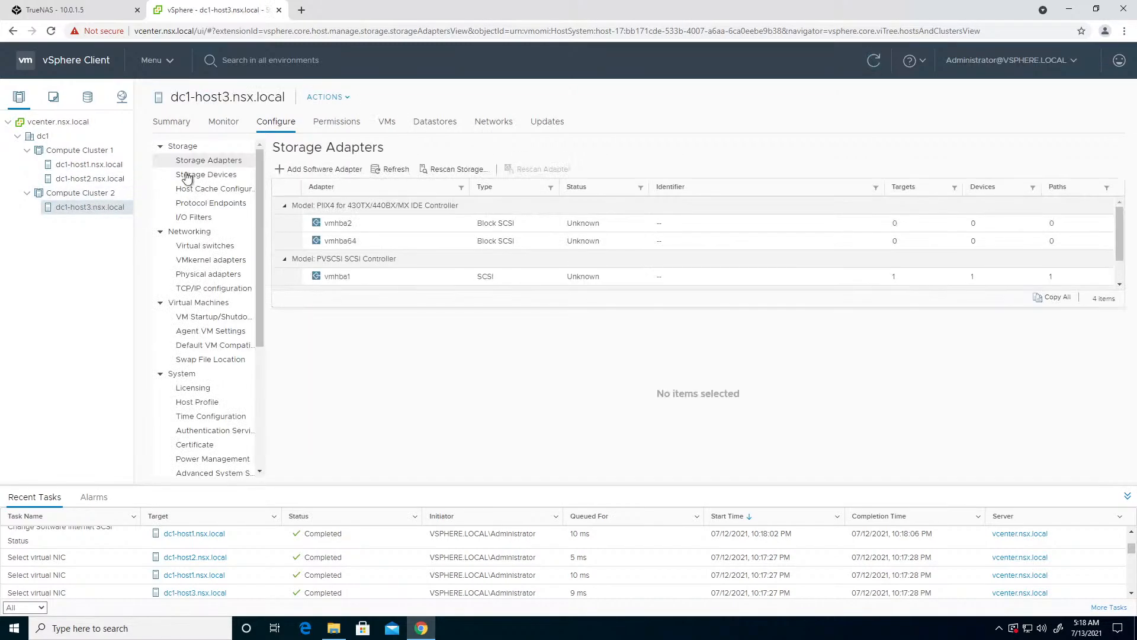
left_click(353, 170)
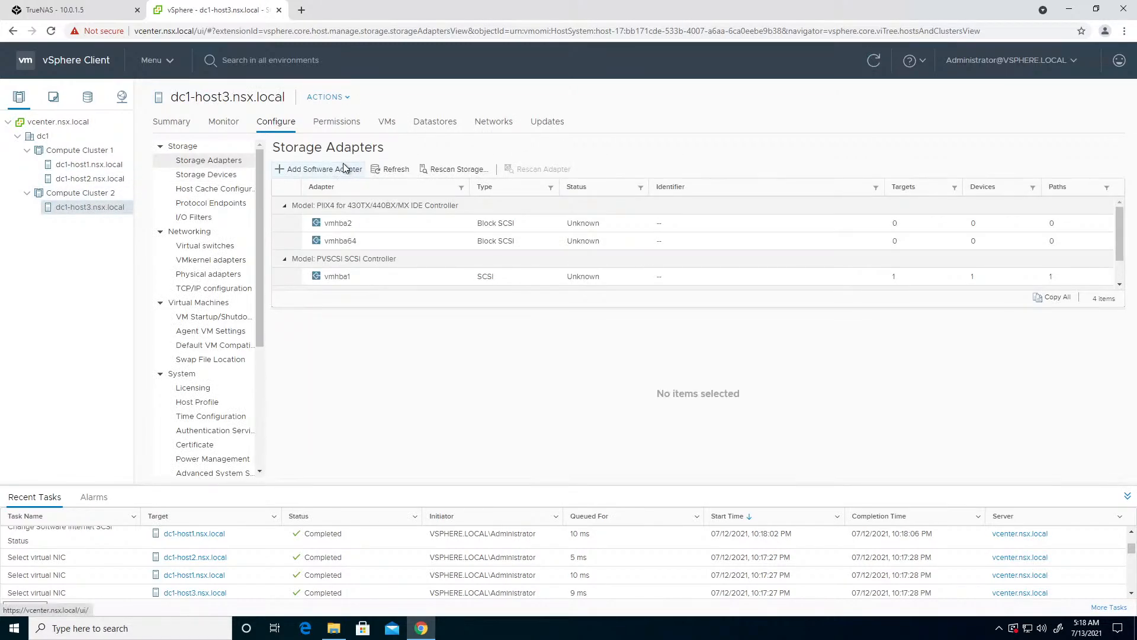
left_click(787, 452)
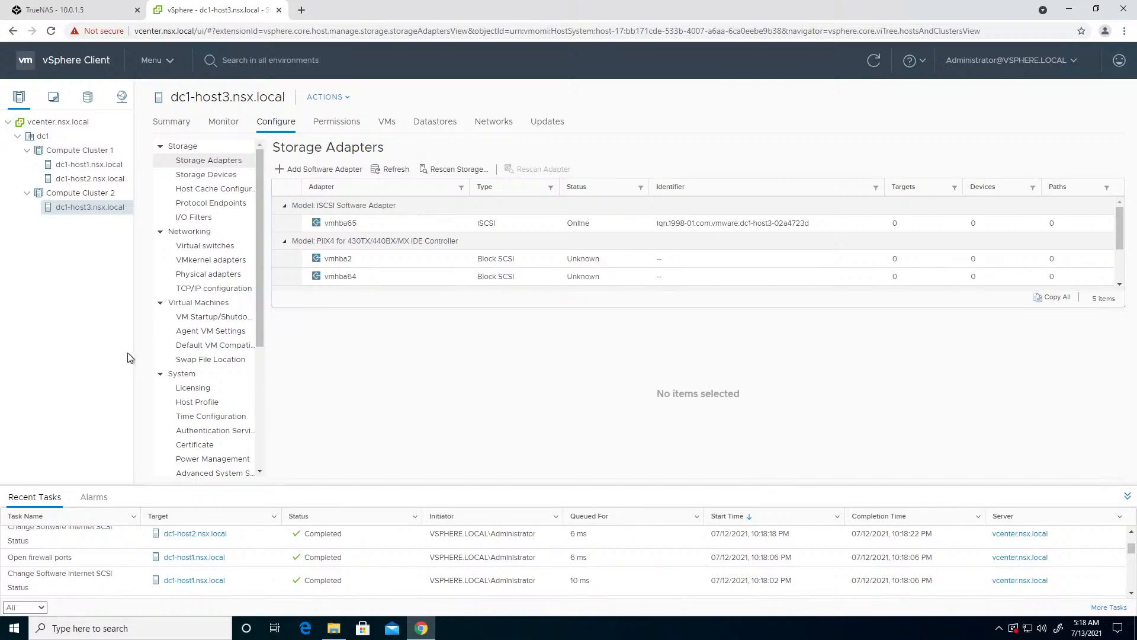
left_click(660, 225)
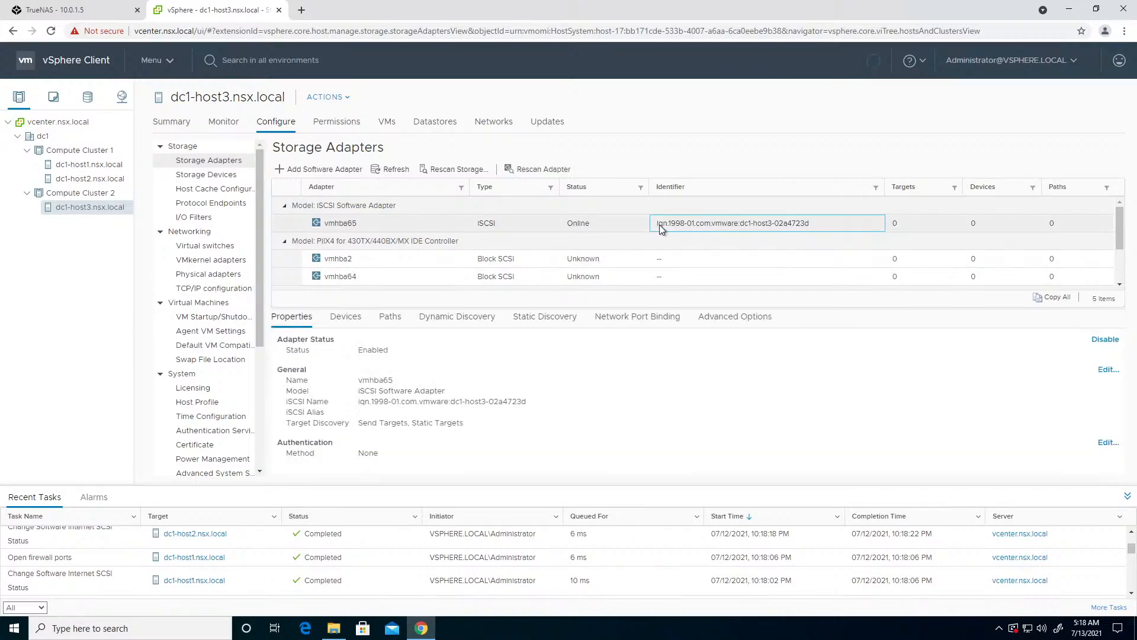
- Bind dc1-host3's software iSCSI adapter vmhba65 to the san VMkernel adapter vmk1 through network port binding
left_click(627, 325)
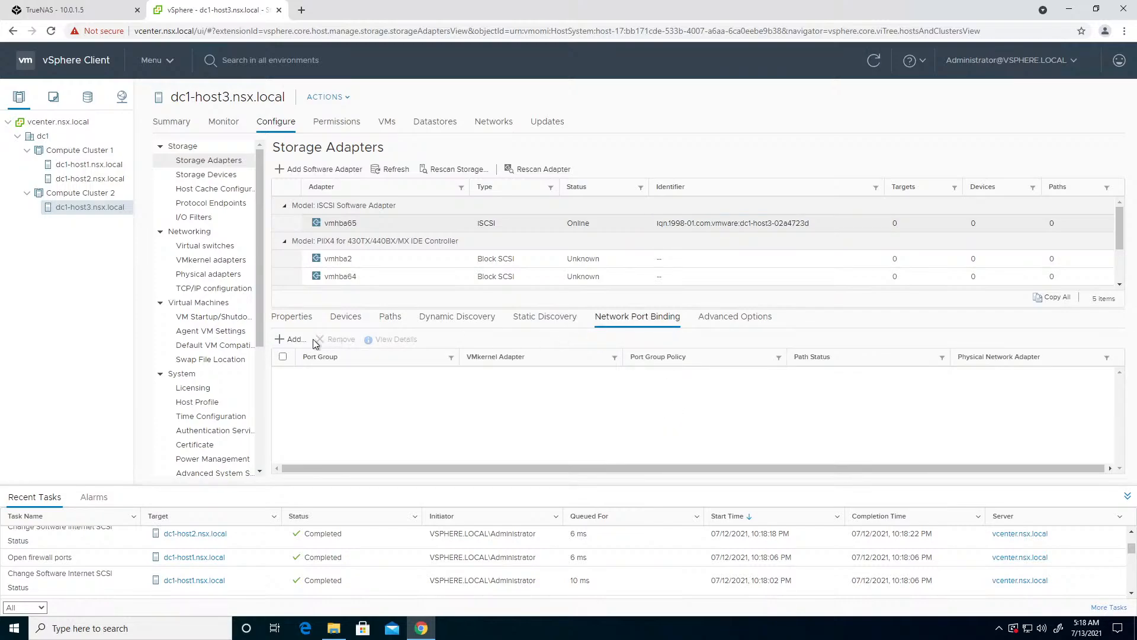
left_click(294, 339)
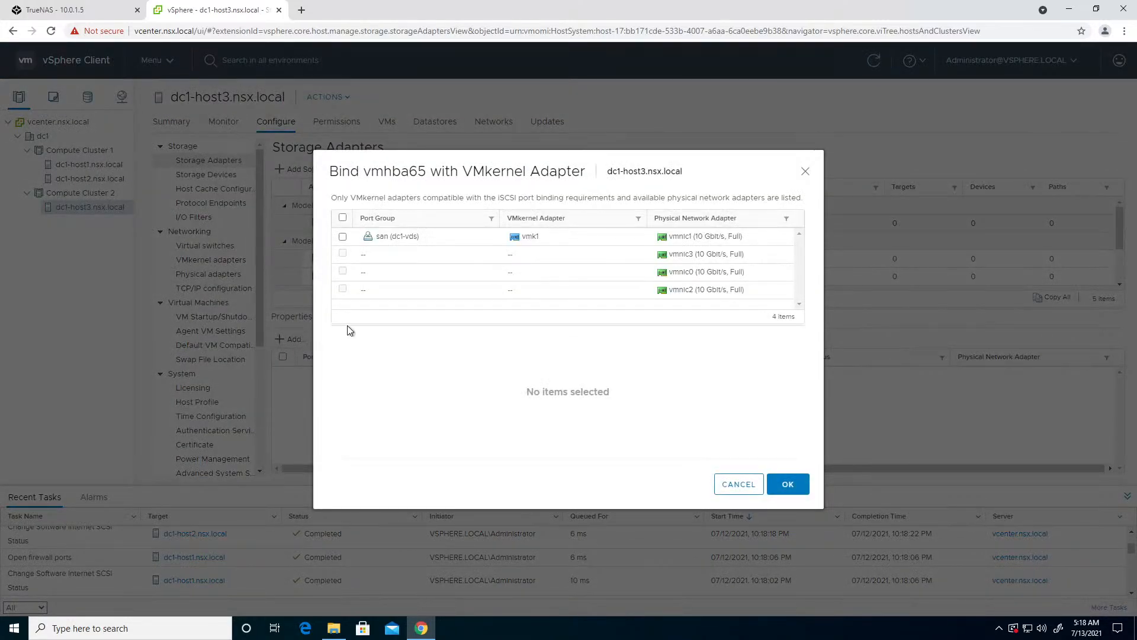
left_click(343, 237)
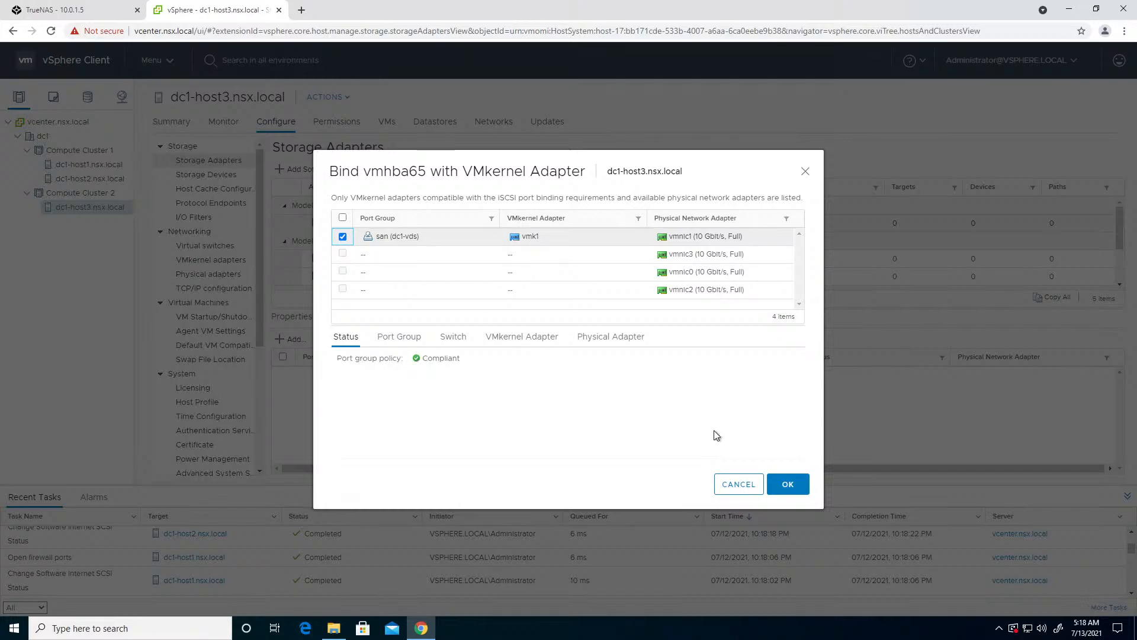
left_click(788, 484)
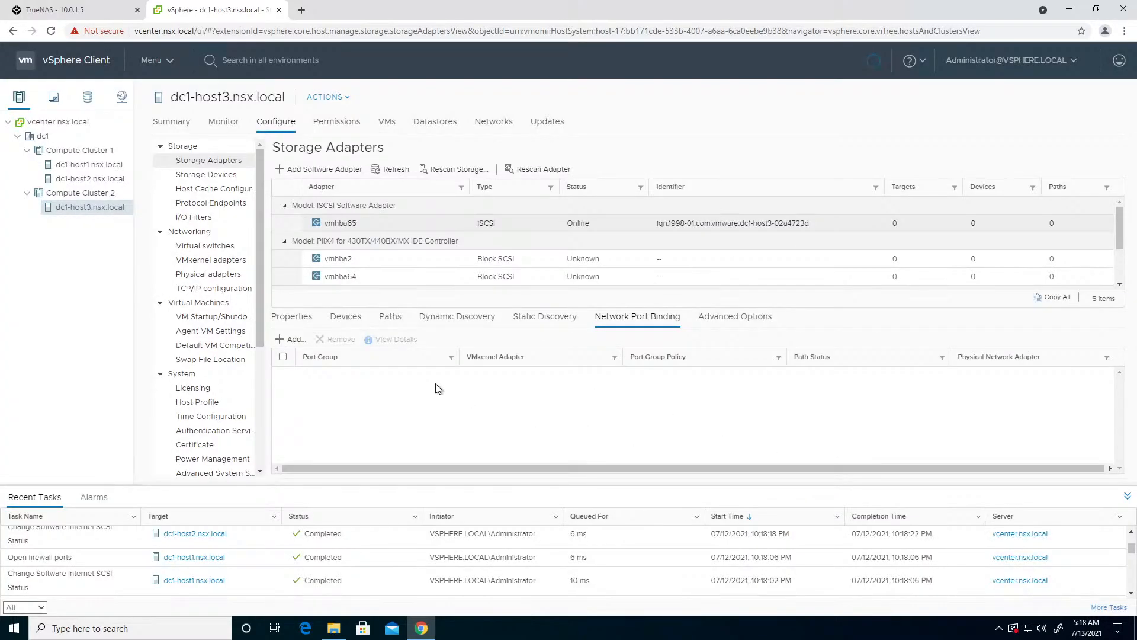
- Add 10.0.12.5 as a dynamic discovery iSCSI server for dc1-host3's vmhba65 and rescan the host's storage
left_click(450, 316)
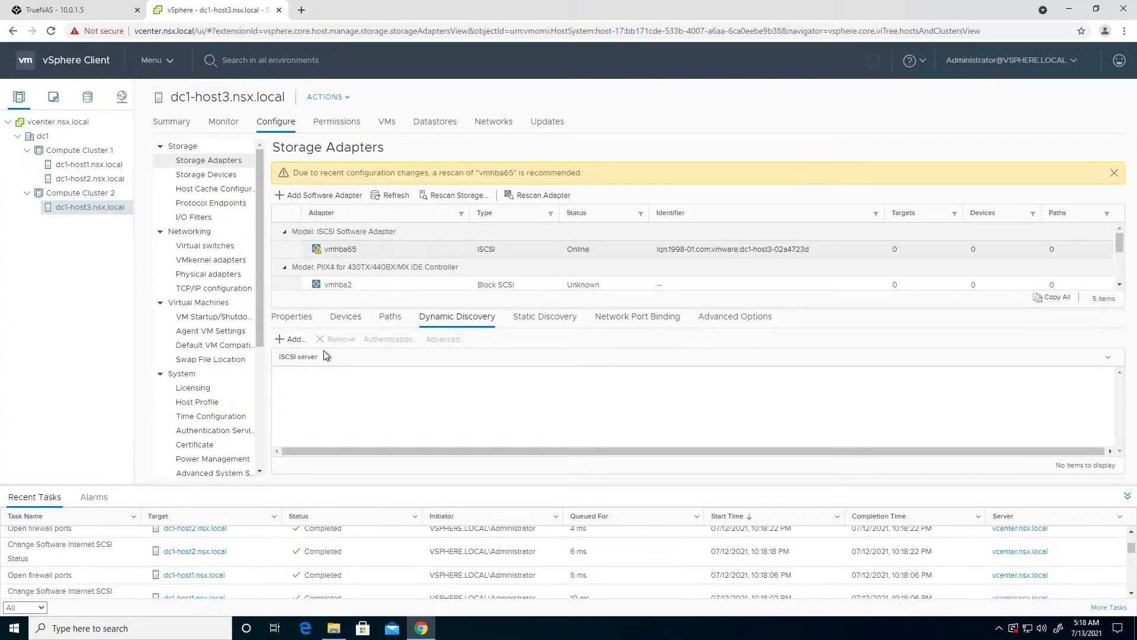
left_click(294, 340)
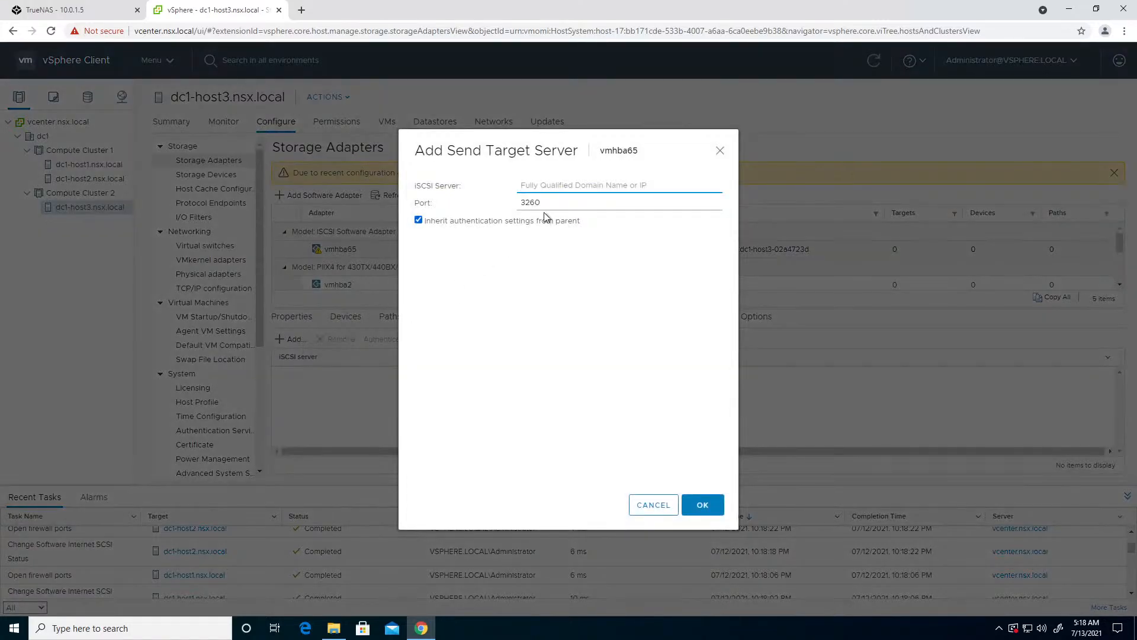
type("10.0.12.5")
left_click(699, 507)
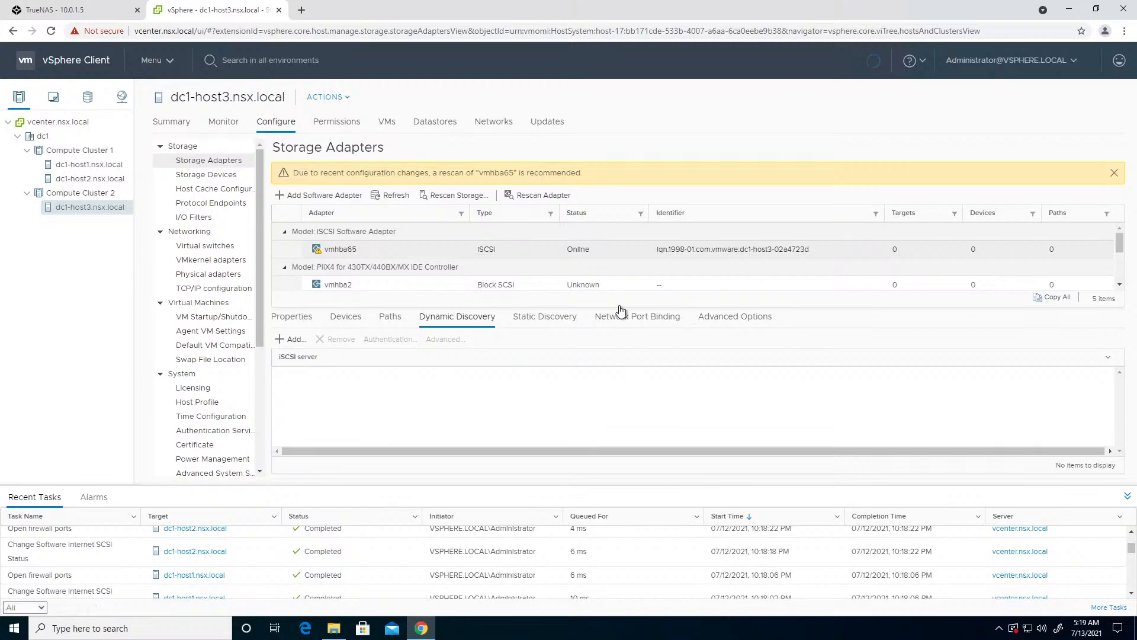
left_click(443, 200)
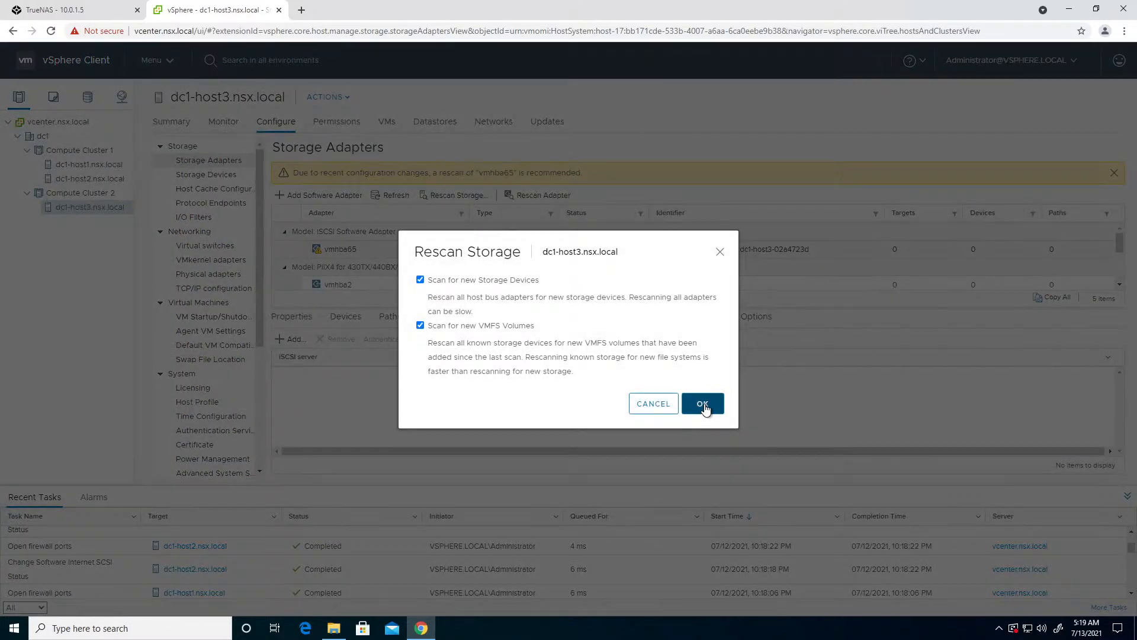
left_click(703, 402)
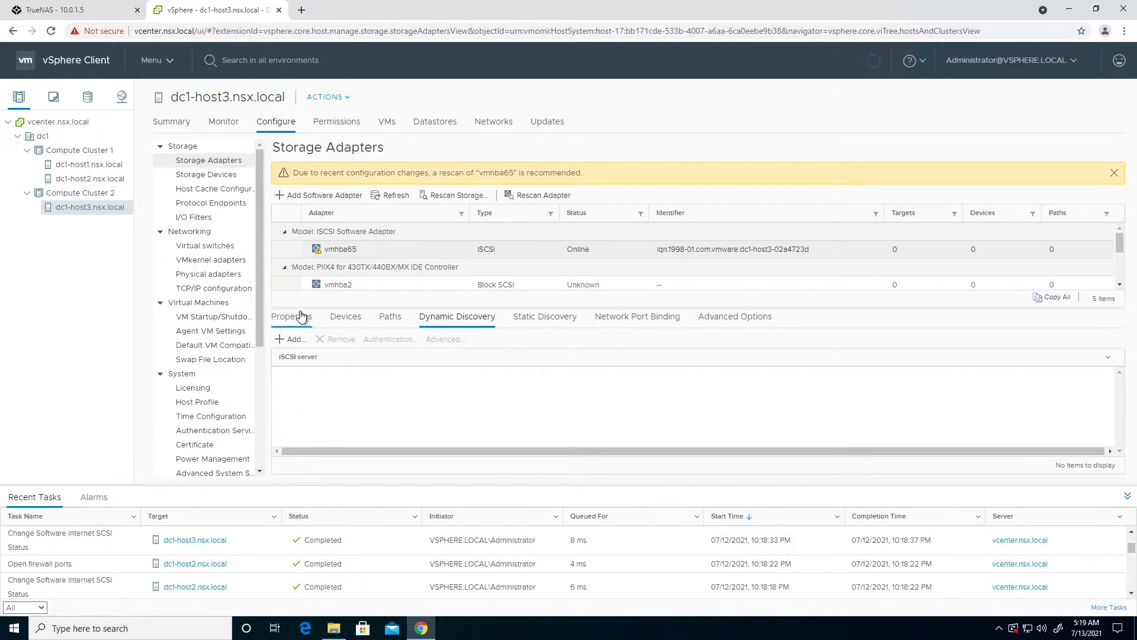
- Check dc1-host3's iSCSI adapter devices, its dynamic discovery server entry and the host's storage devices
left_click(343, 321)
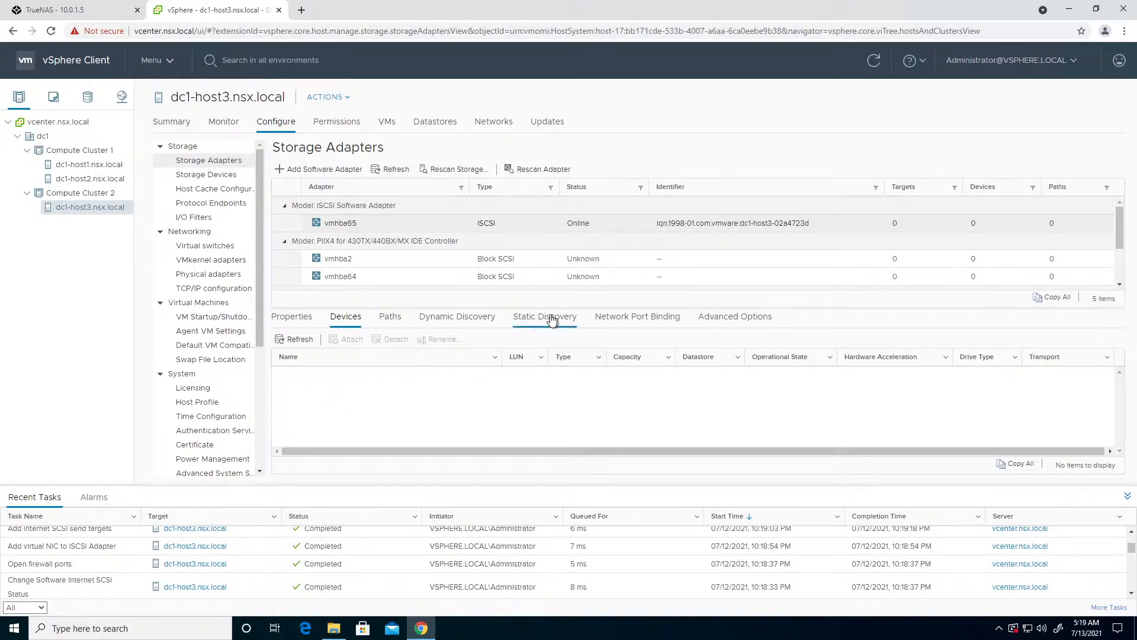
left_click(460, 316)
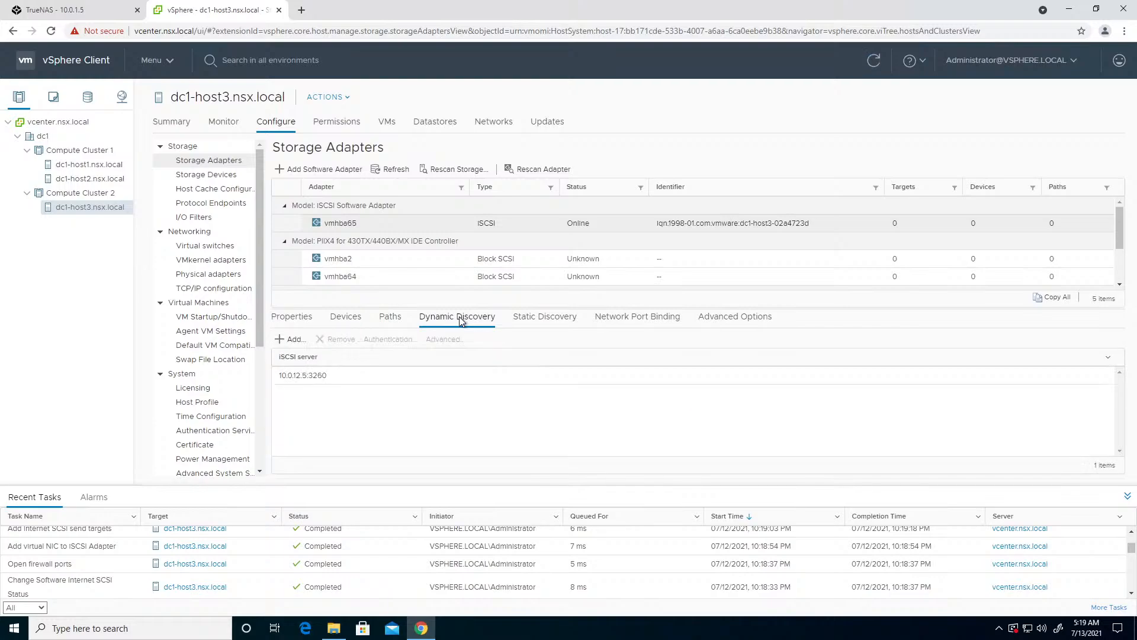
left_click(357, 320)
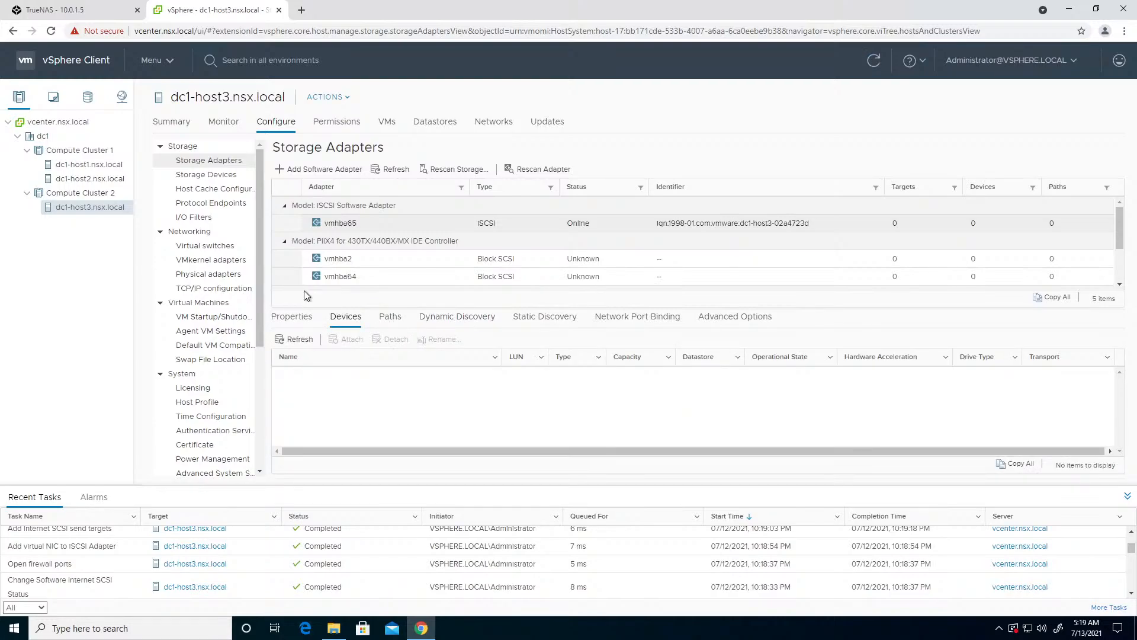
left_click(213, 177)
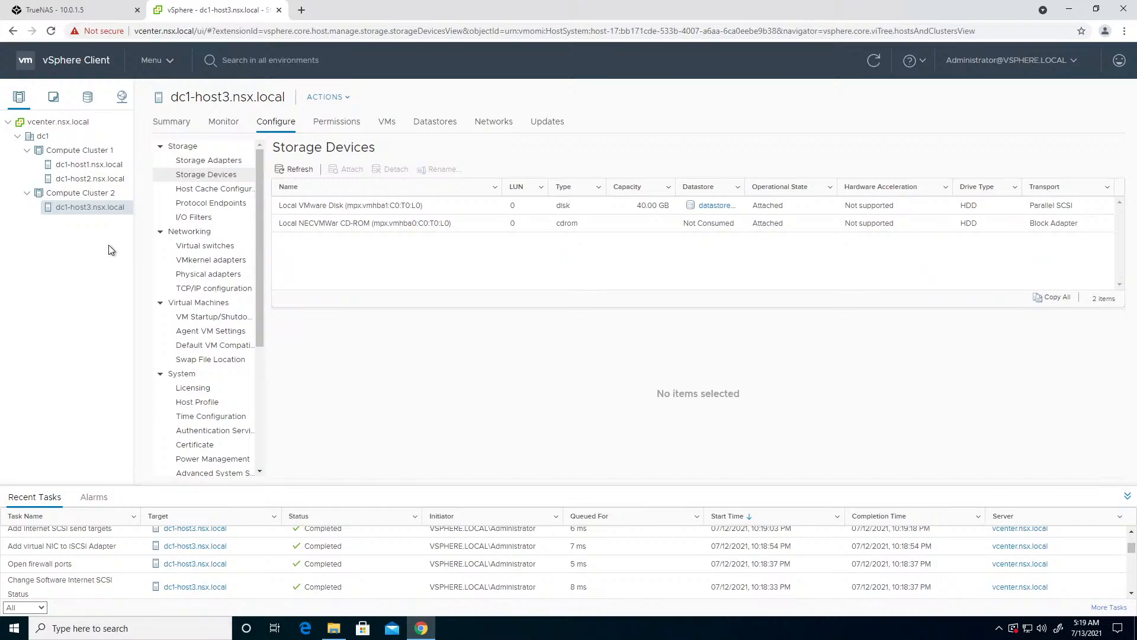
- Bind dc1-host1's software iSCSI adapter vmhba65 to the san VMkernel adapter vmk1 through network port binding
left_click(95, 165)
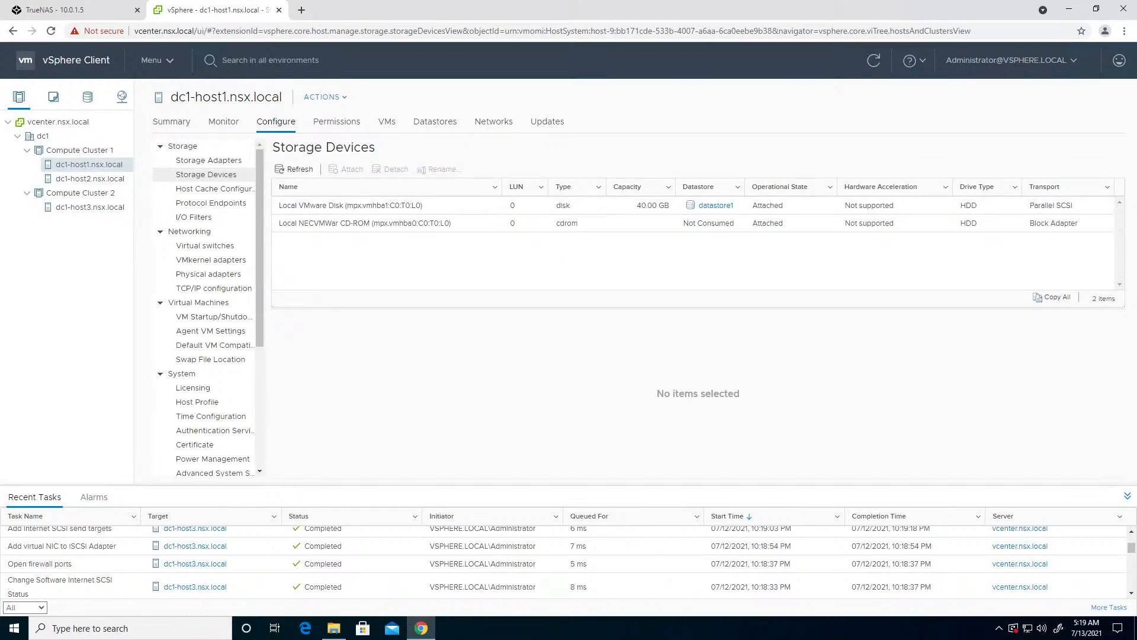
left_click(228, 161)
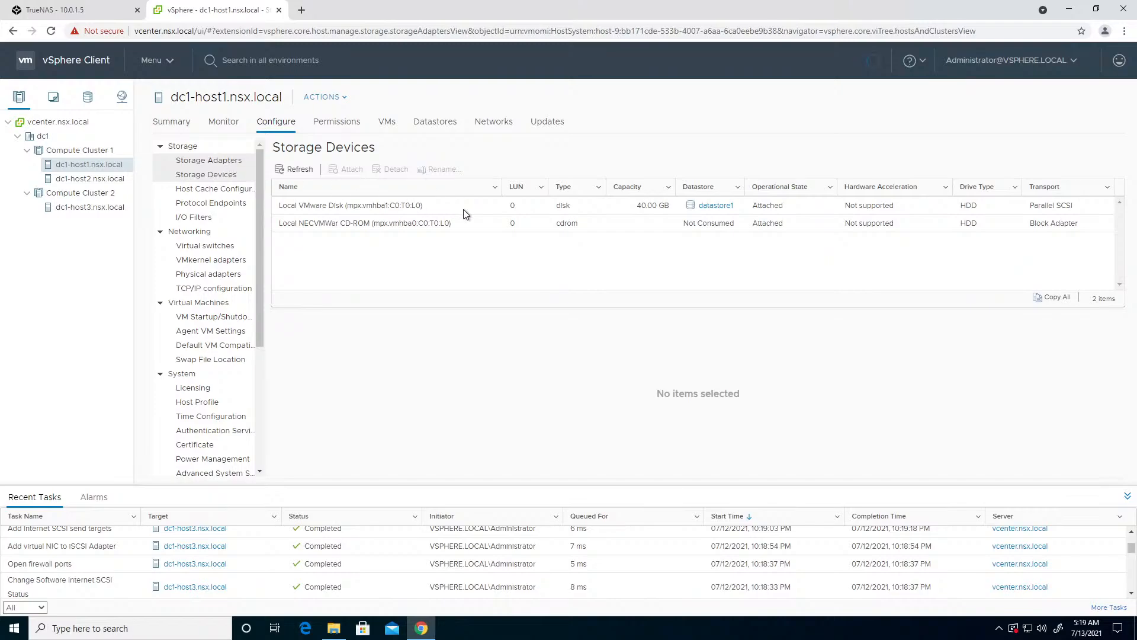
left_click(684, 229)
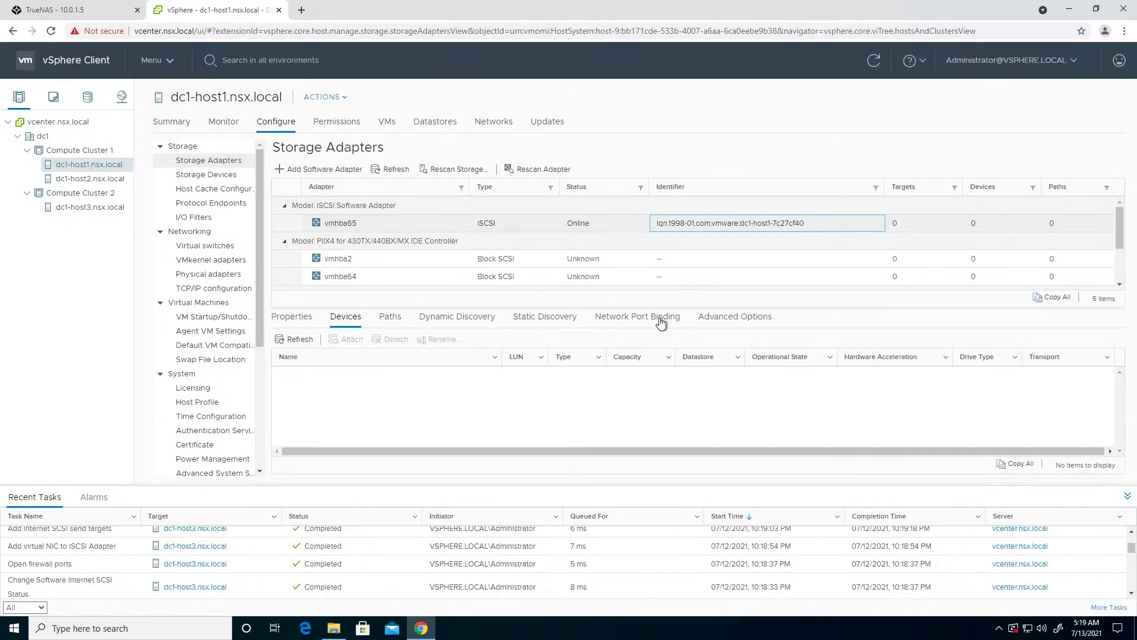
left_click(638, 316)
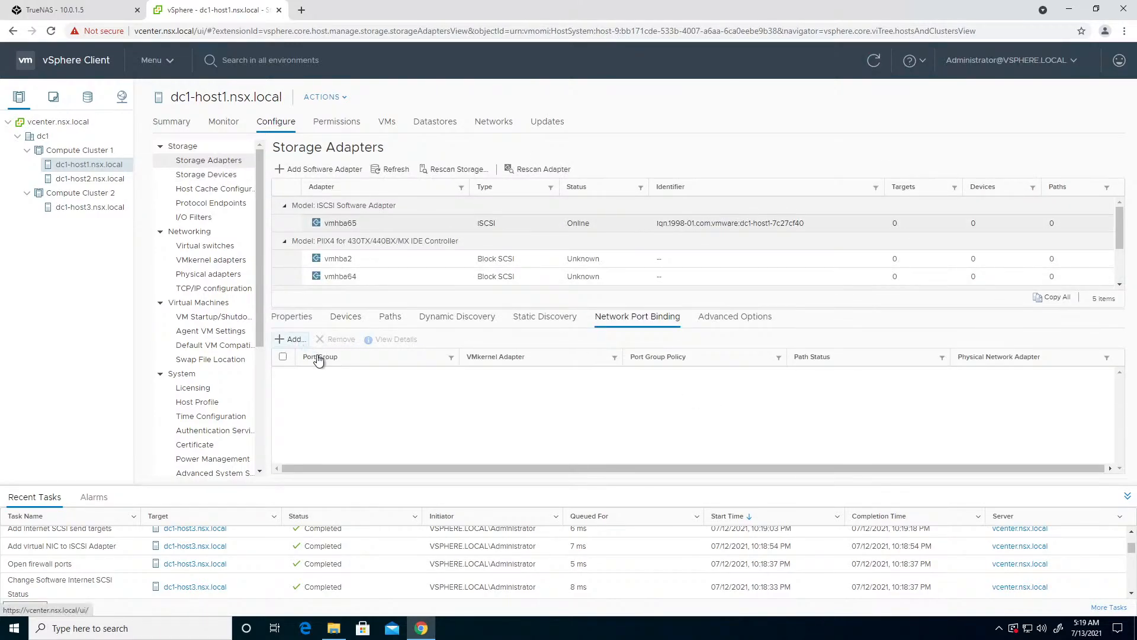
left_click(294, 339)
left_click(342, 236)
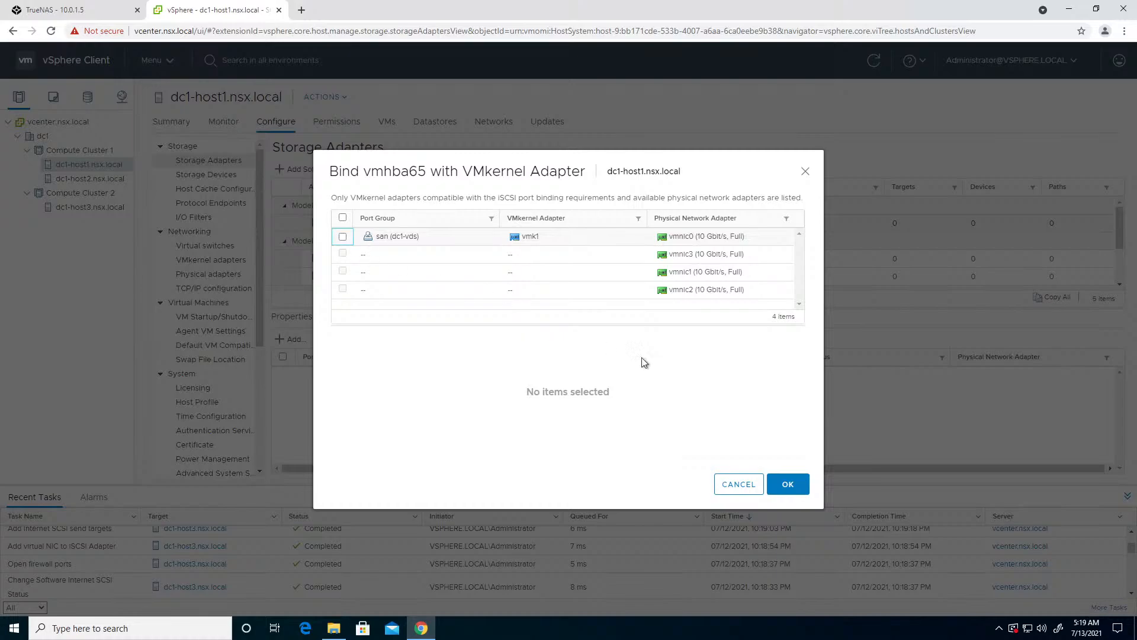
left_click(788, 484)
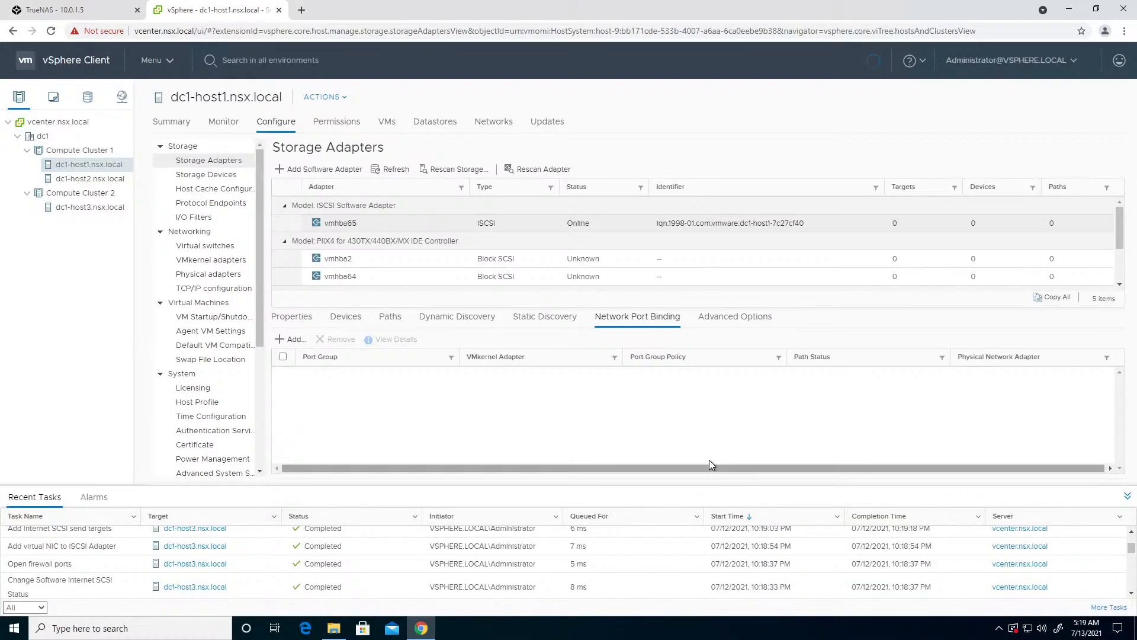
- Add 10.0.12.5 on port 3260 as dc1-host1's dynamic discovery iSCSI server and rescan for new storage devices and VMFS volumes
left_click(456, 323)
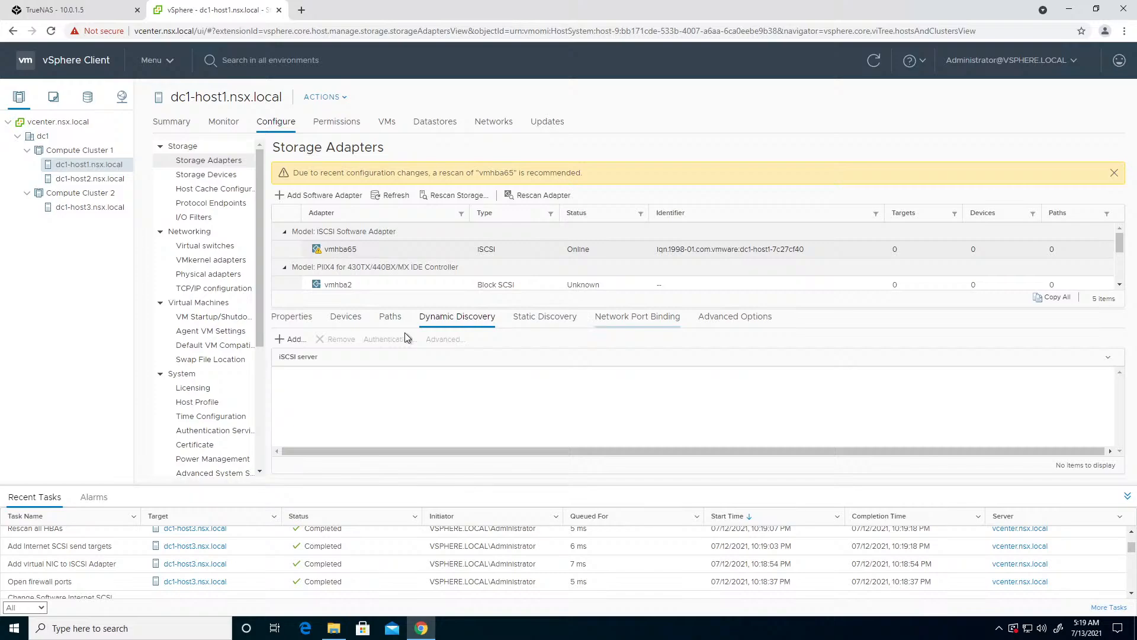
left_click(290, 338)
left_click(563, 185)
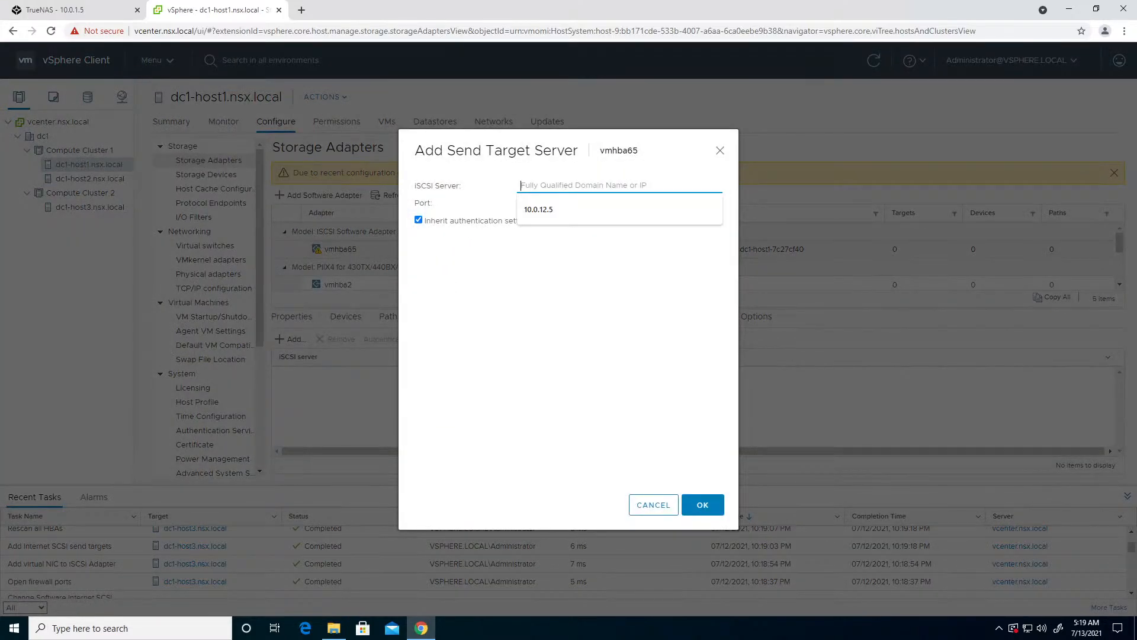
left_click(551, 208)
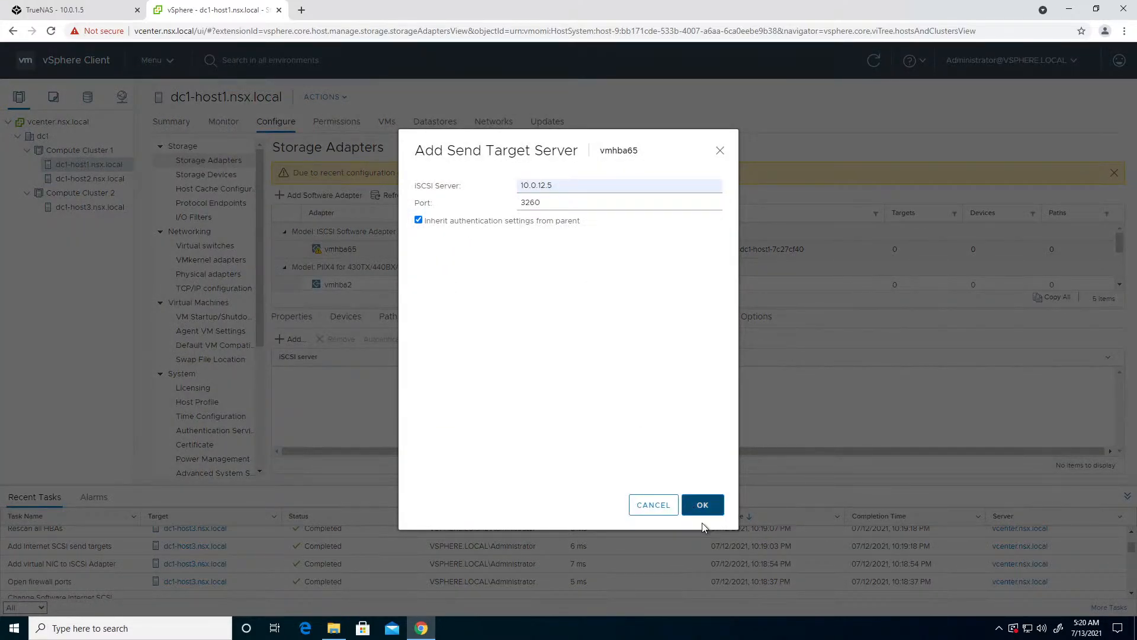
left_click(701, 505)
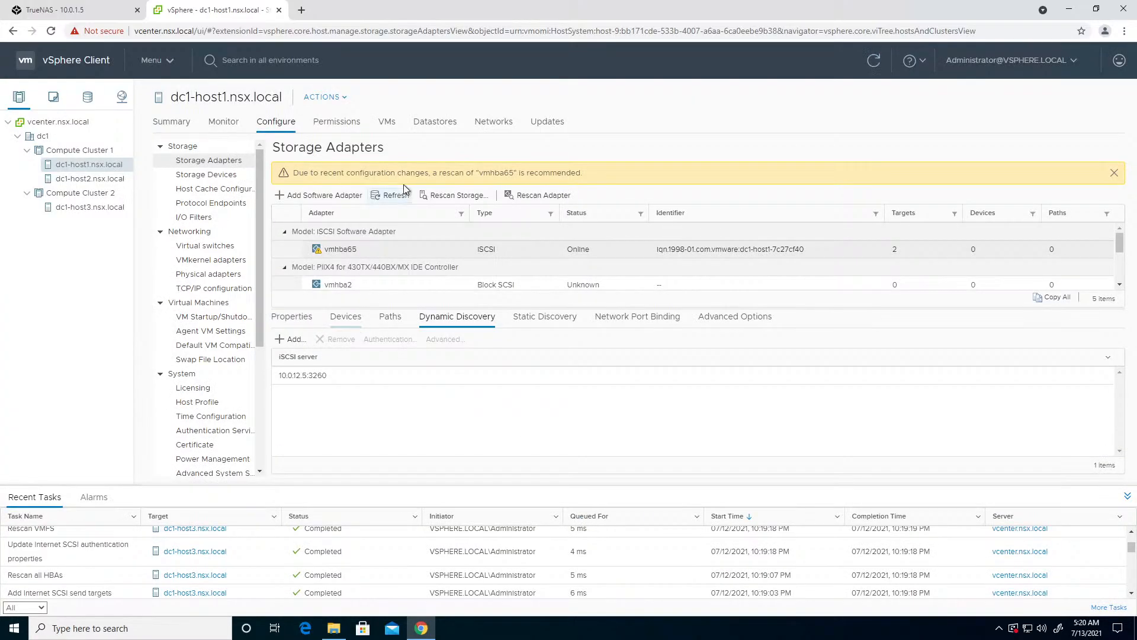
left_click(429, 195)
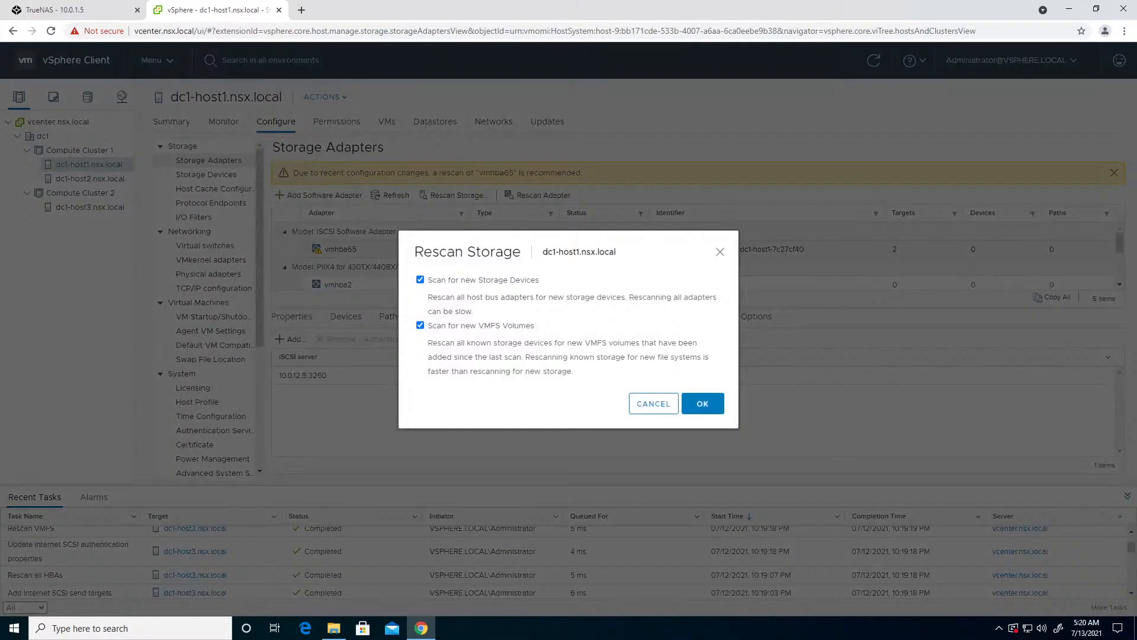
left_click(710, 401)
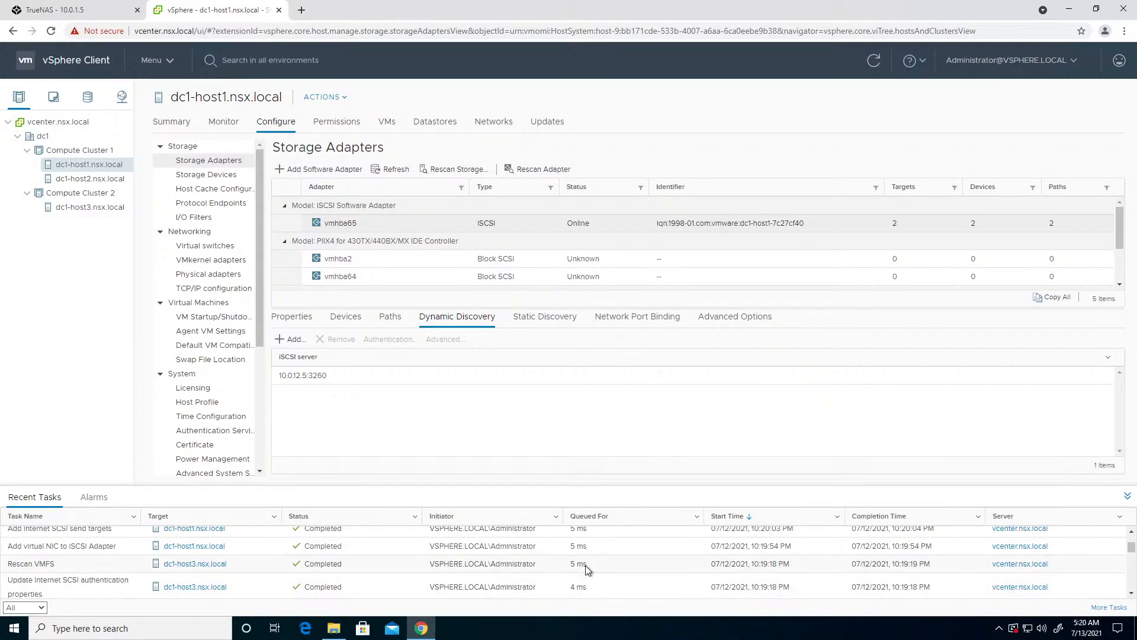
- Review the recent tasks and compare the devices found by the iSCSI adapters on dc1-host1 and dc1-host3
scroll(585, 568, "down", 5)
scroll(584, 563, "down", 8)
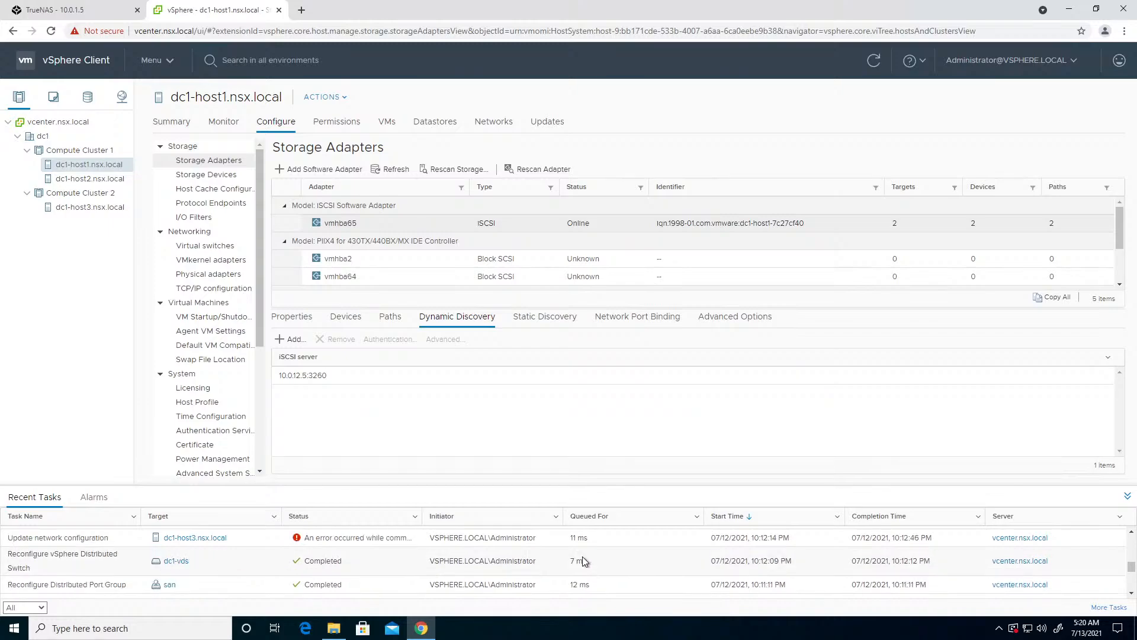
scroll(581, 553, "up", 2)
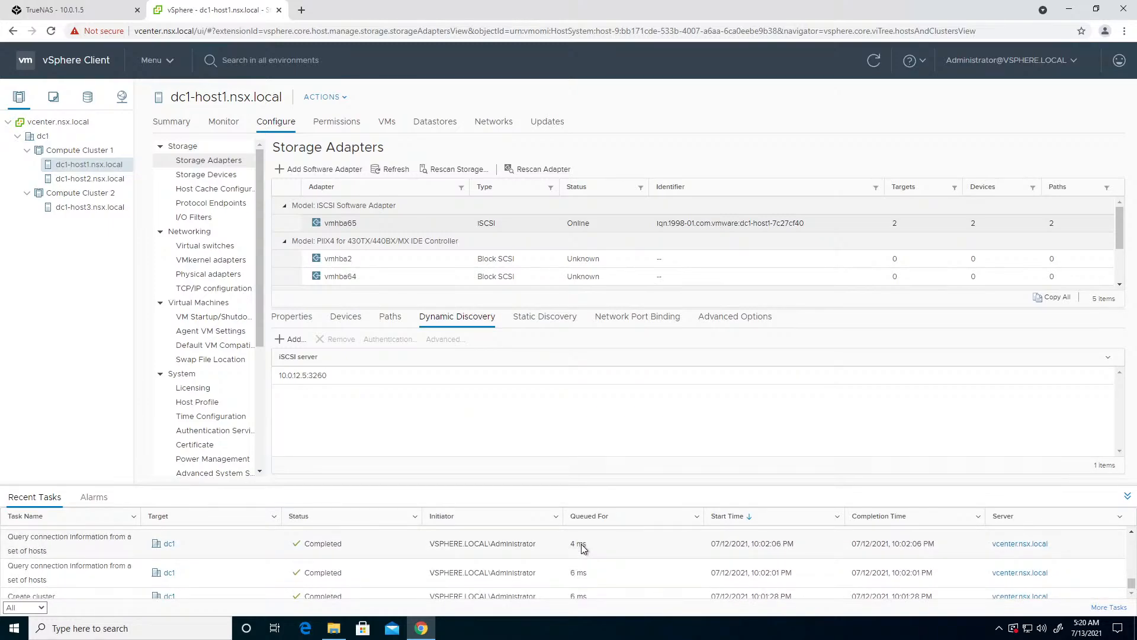
left_click(354, 327)
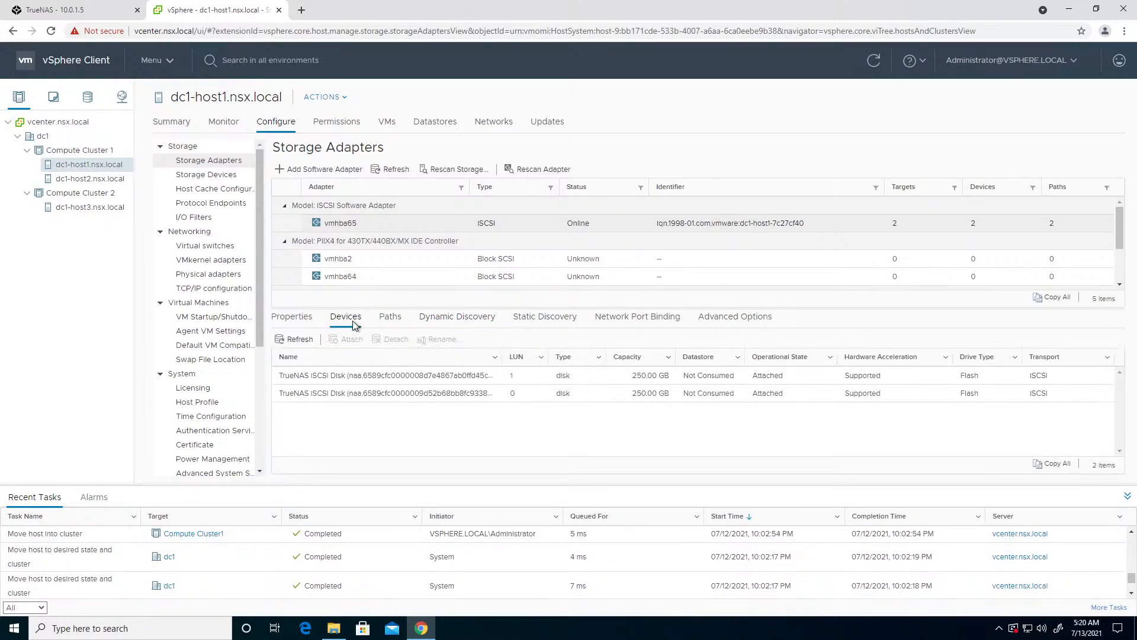
left_click(94, 211)
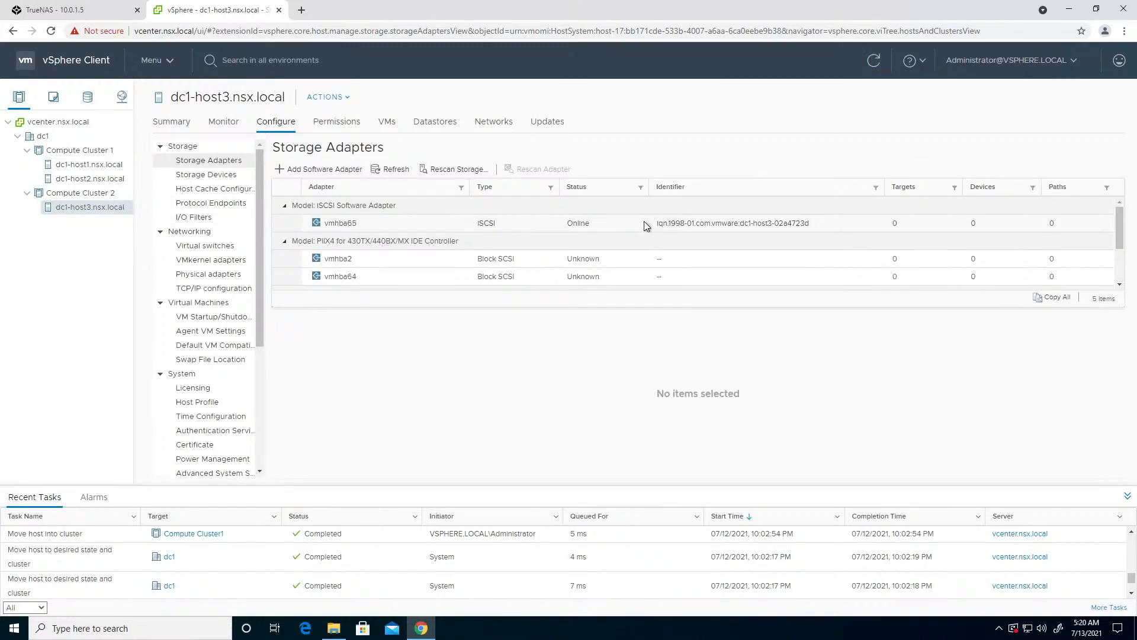
left_click(201, 175)
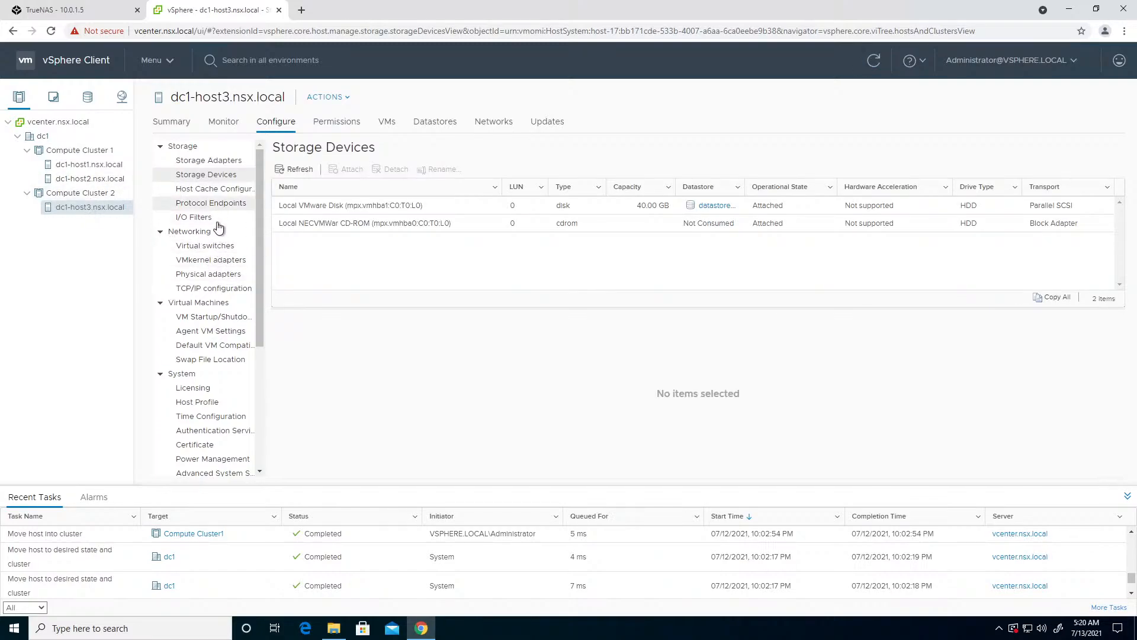
left_click(212, 162)
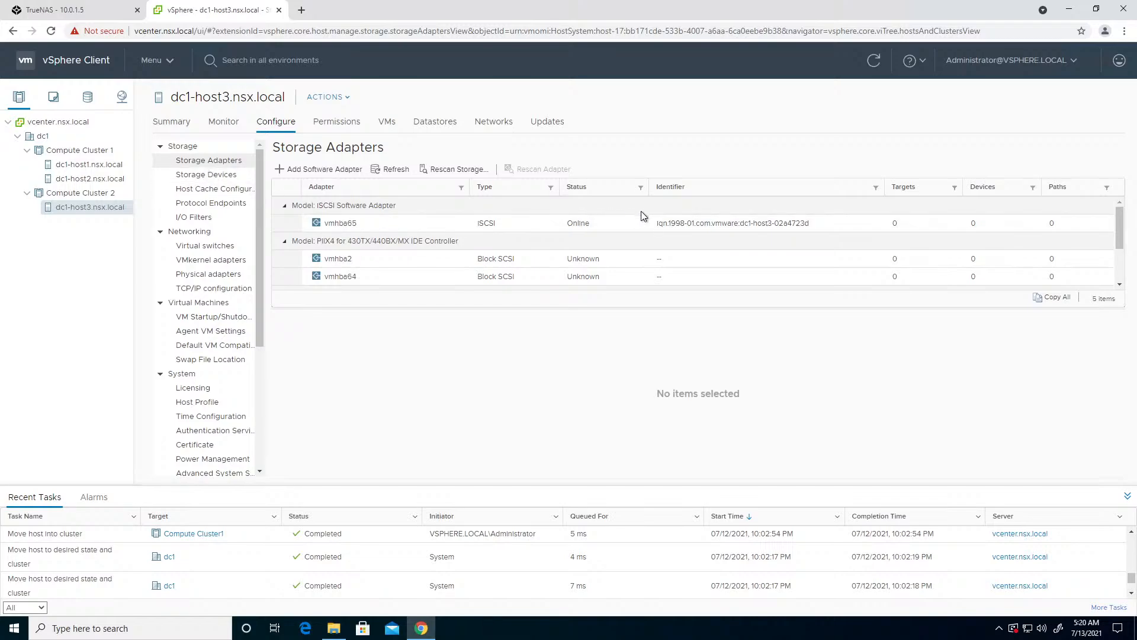
left_click(667, 224)
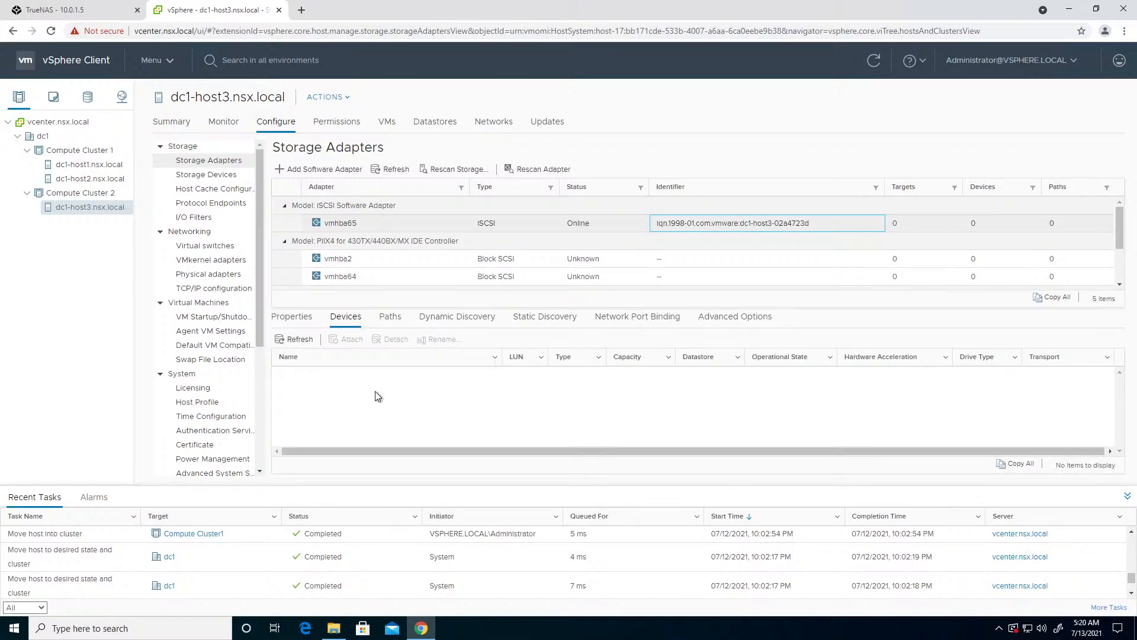
left_click(112, 163)
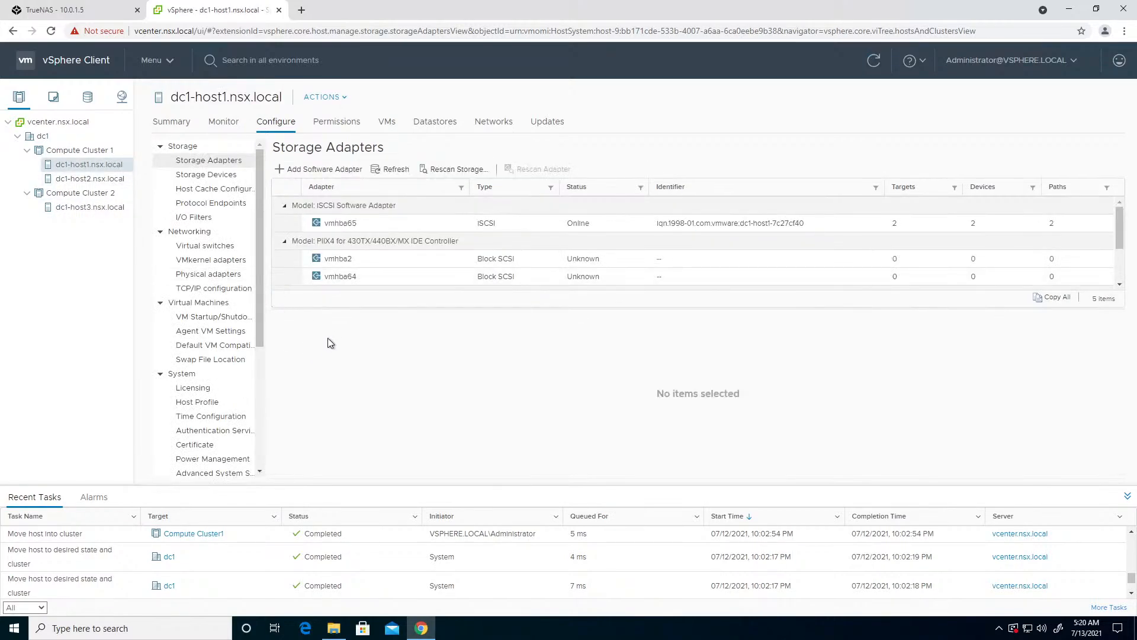
left_click(750, 224)
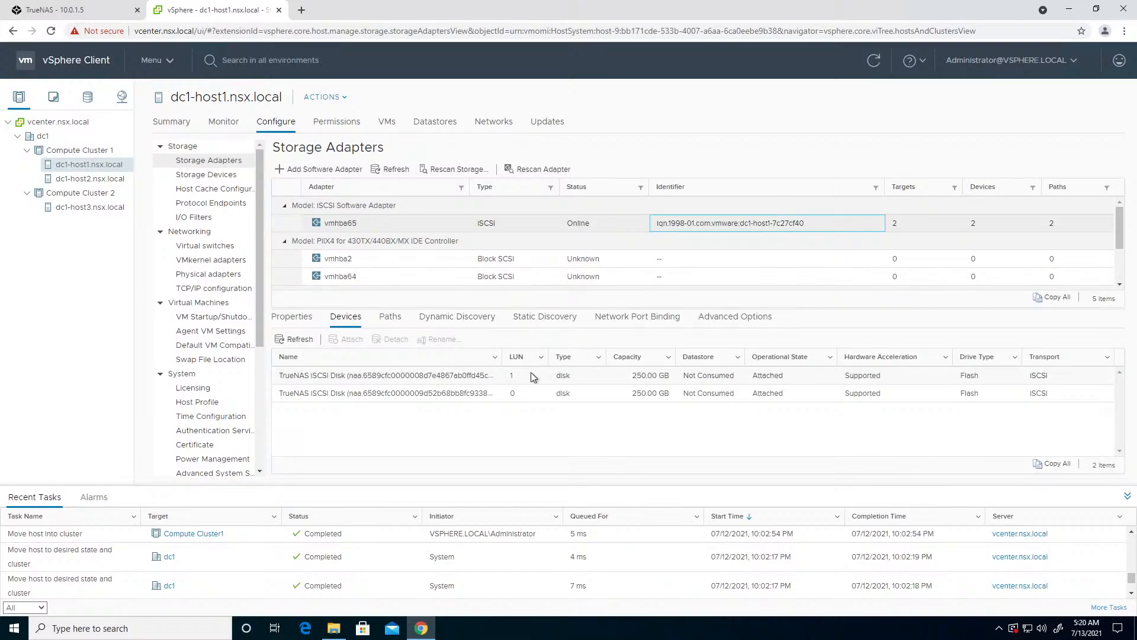
- Bind dc1-host2's software iSCSI adapter vmhba65 to the san port group's VMkernel adapter vmk1 through network port binding
left_click(118, 177)
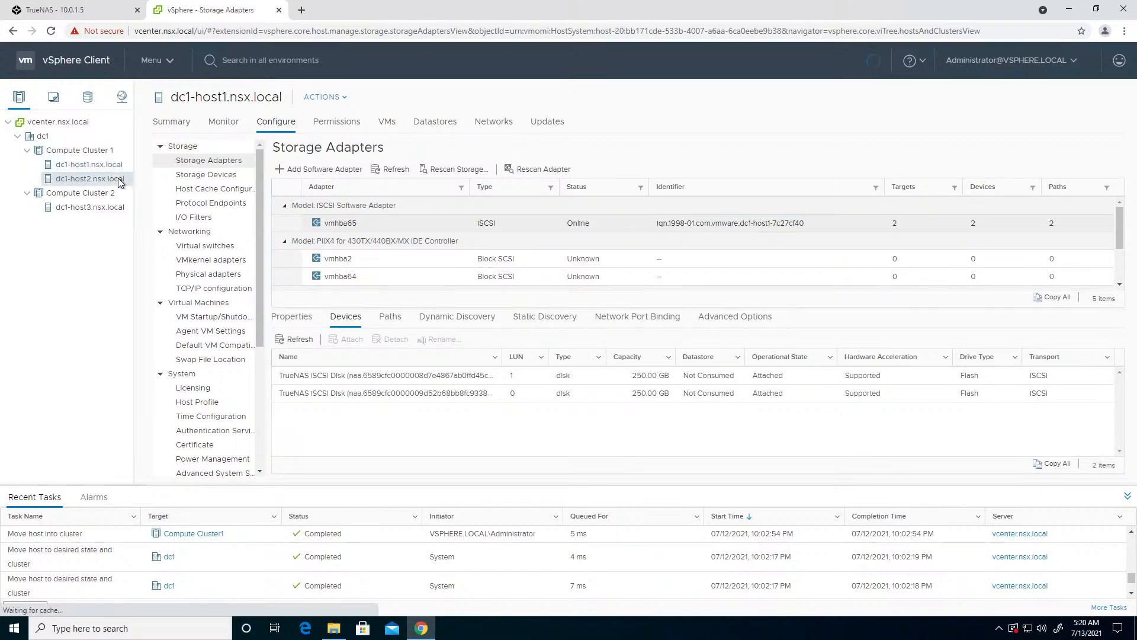
left_click(748, 226)
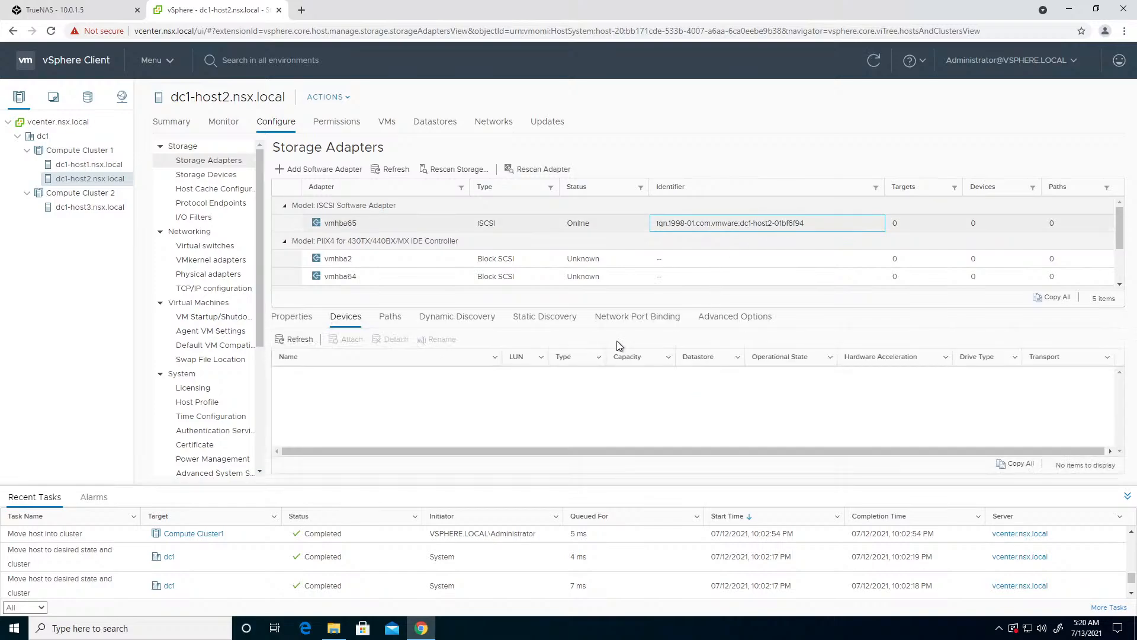
left_click(632, 322)
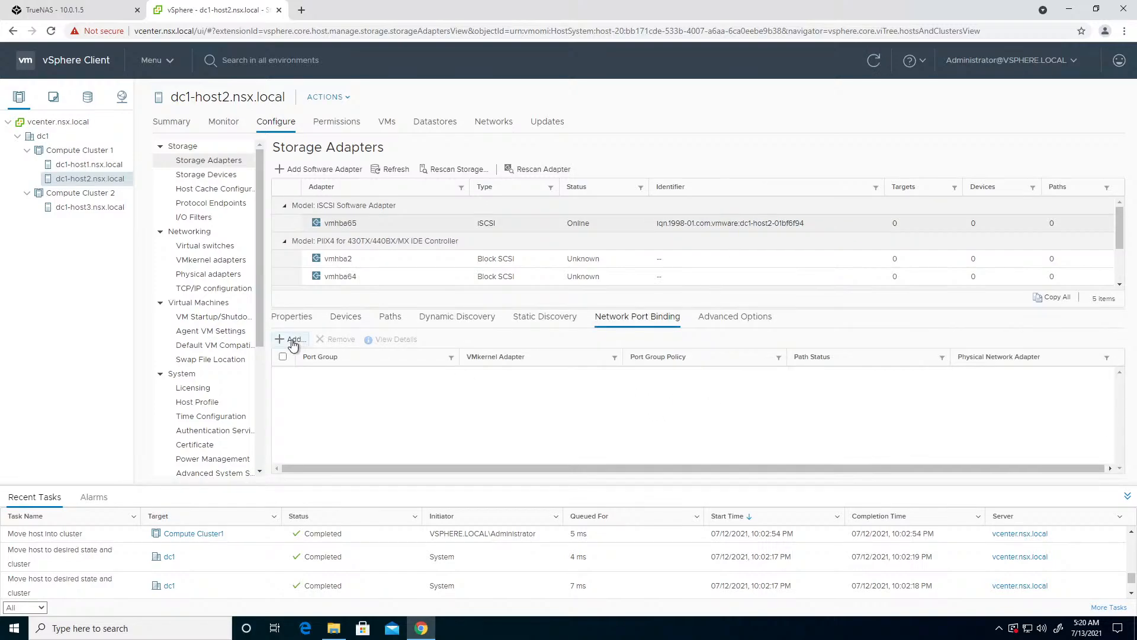
left_click(292, 340)
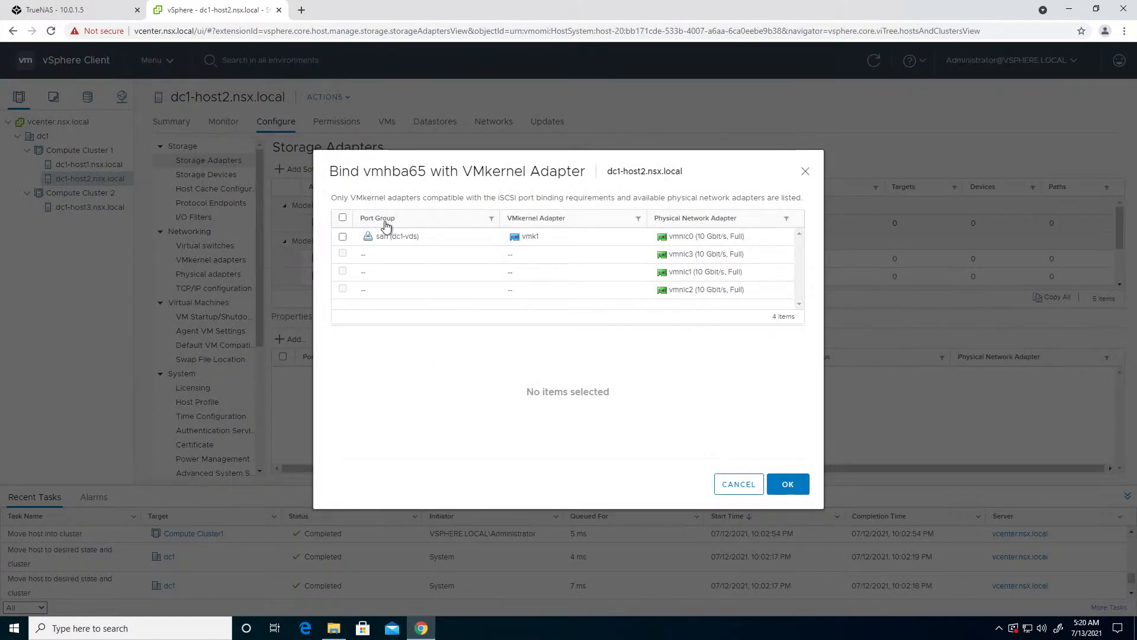
left_click(342, 237)
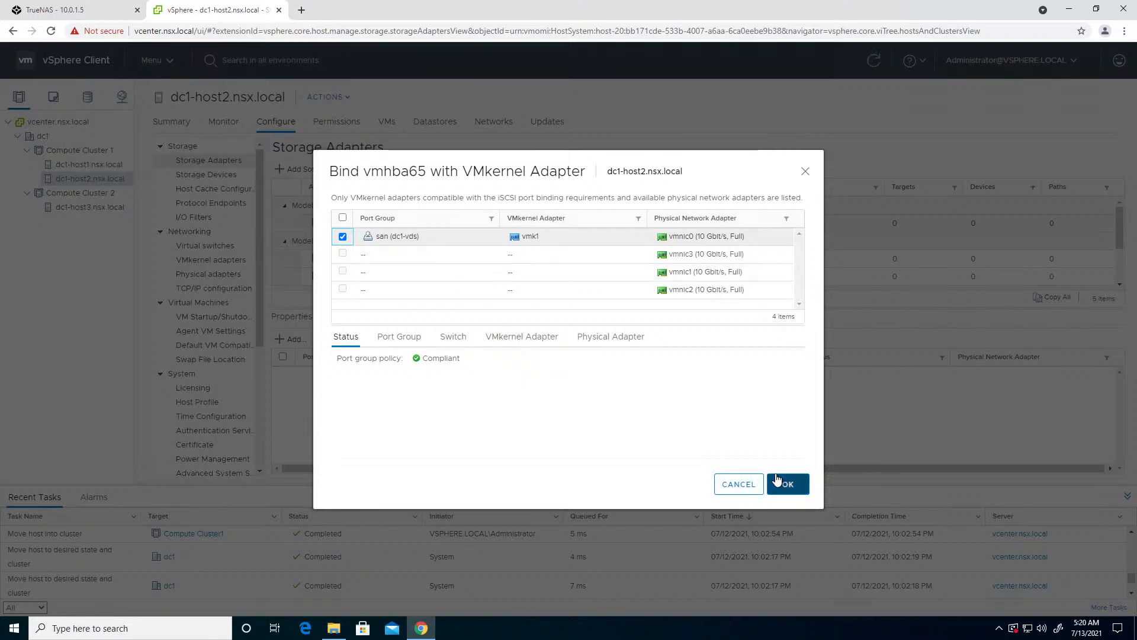
left_click(778, 479)
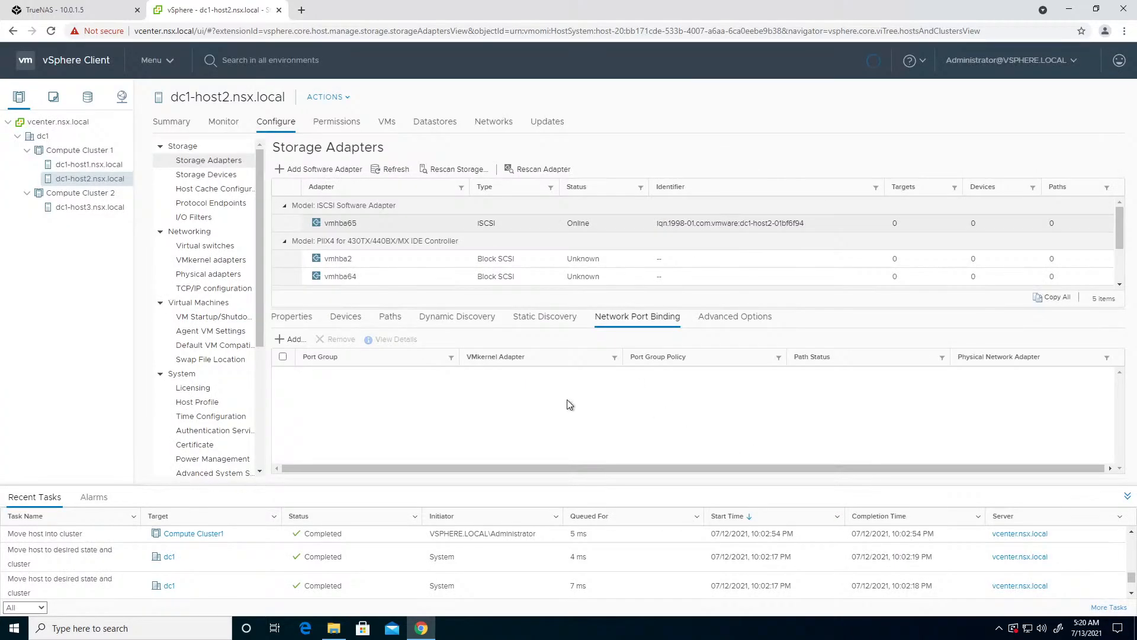
- Add 10.0.12.5 on port 3260 as dc1-host2's dynamic discovery iSCSI server and rescan for new storage devices and VMFS volumes
left_click(434, 318)
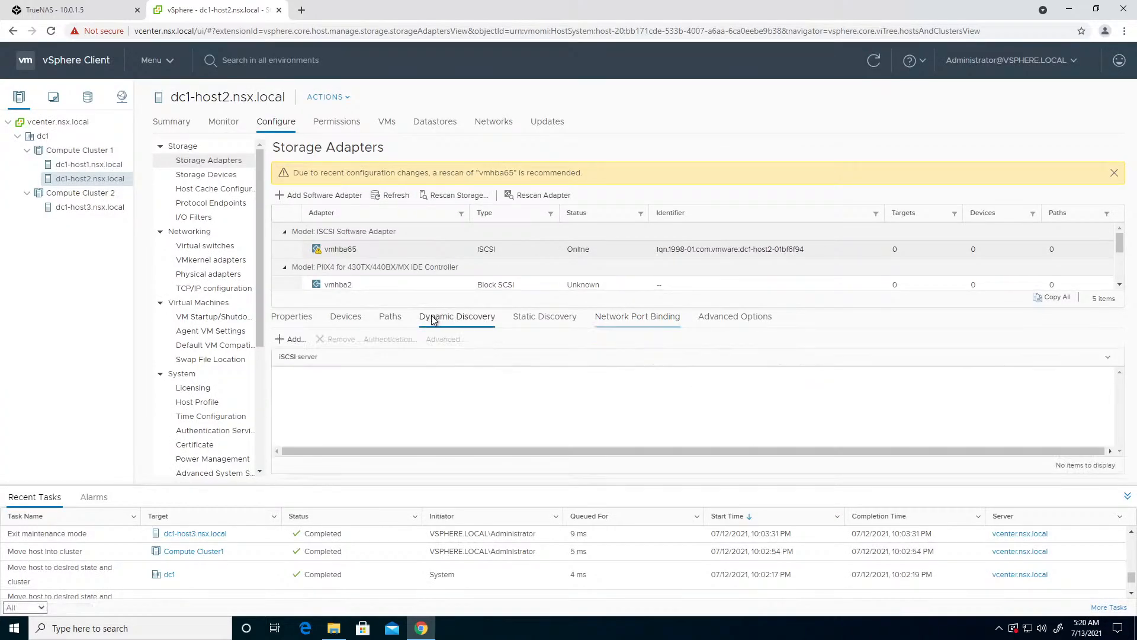
left_click(289, 339)
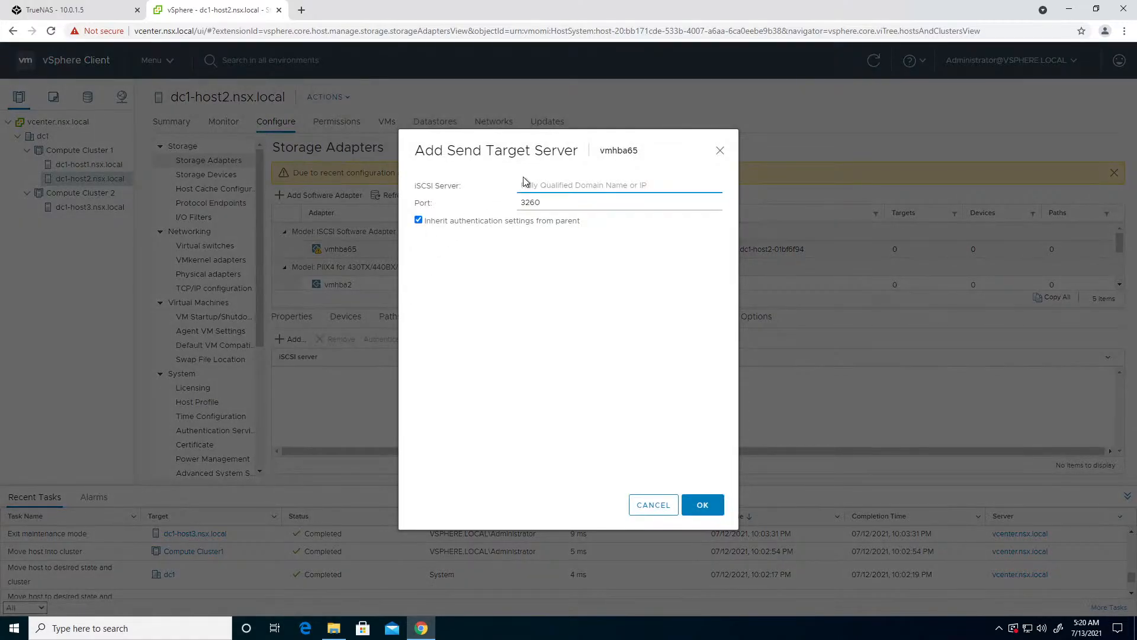
left_click(526, 185)
left_click(543, 209)
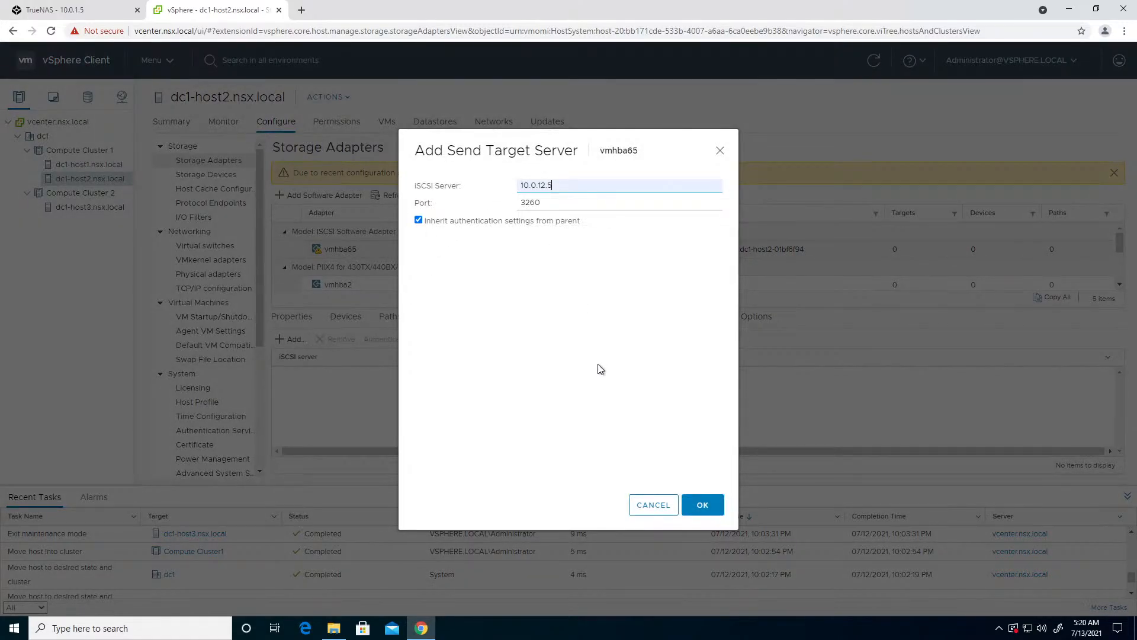
left_click(702, 505)
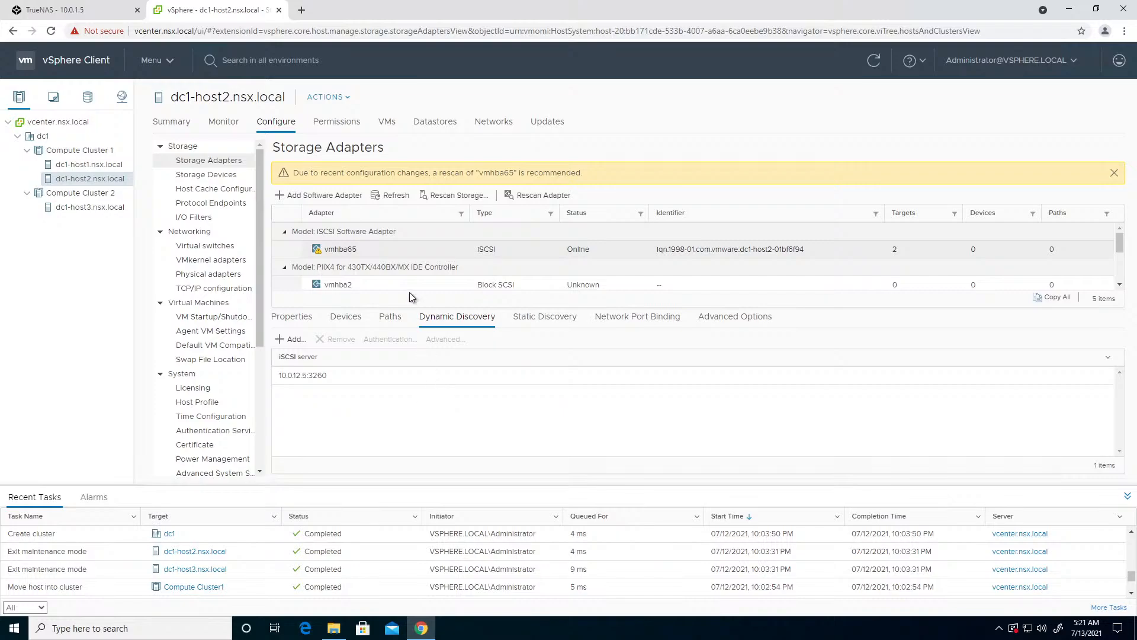
left_click(436, 198)
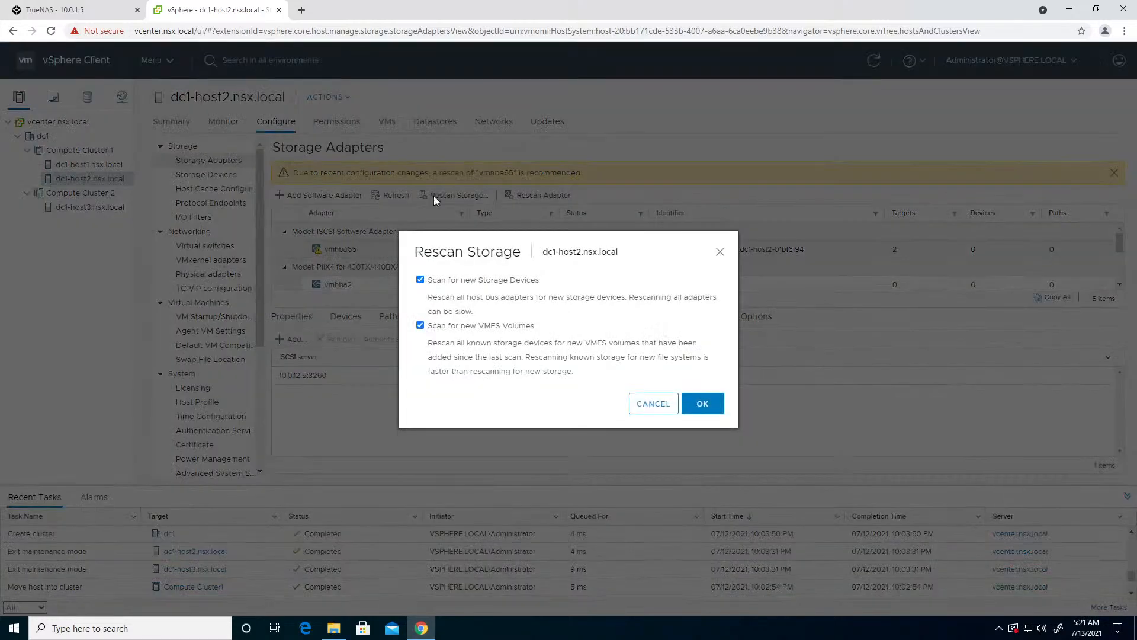
left_click(696, 405)
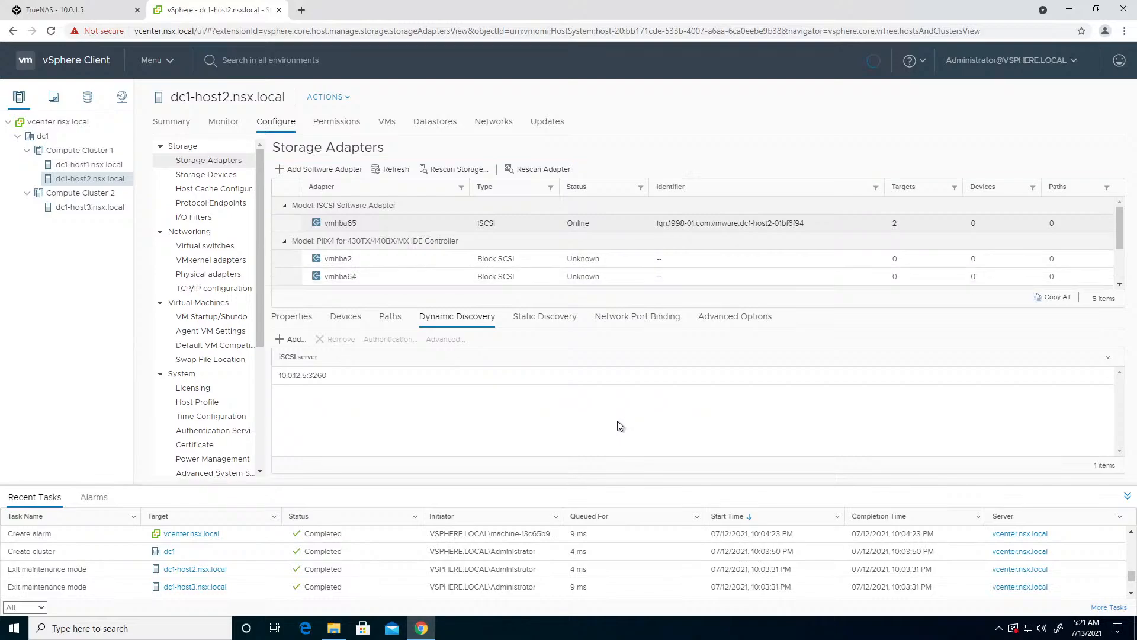
- Check the devices found by the iSCSI software adapters on dc1-host2 and dc1-host3
left_click(339, 328)
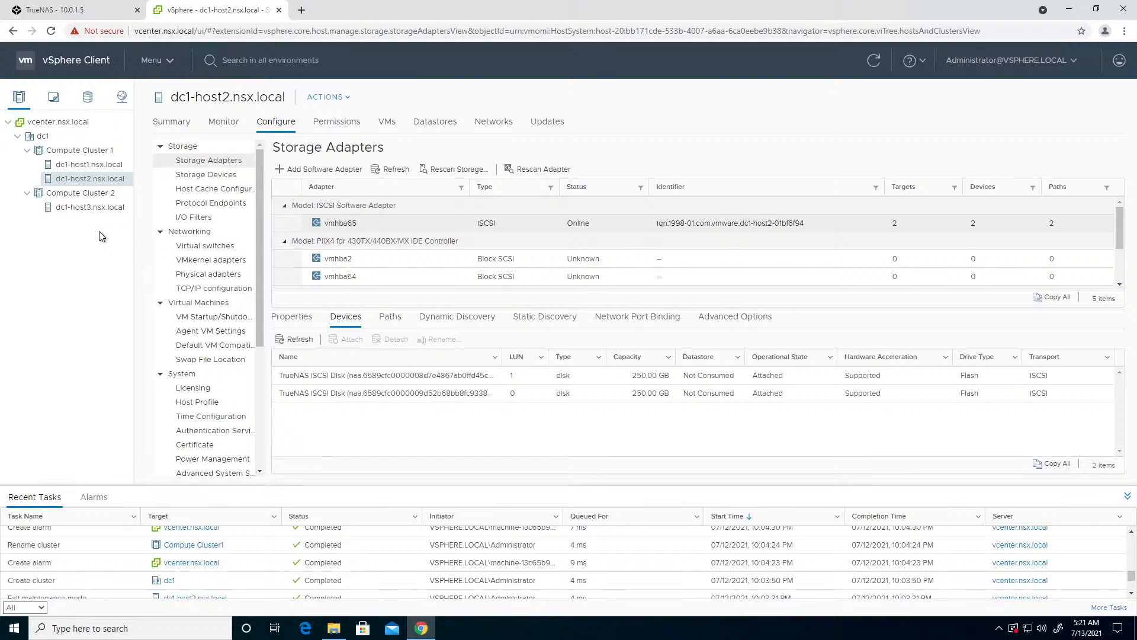
left_click(81, 207)
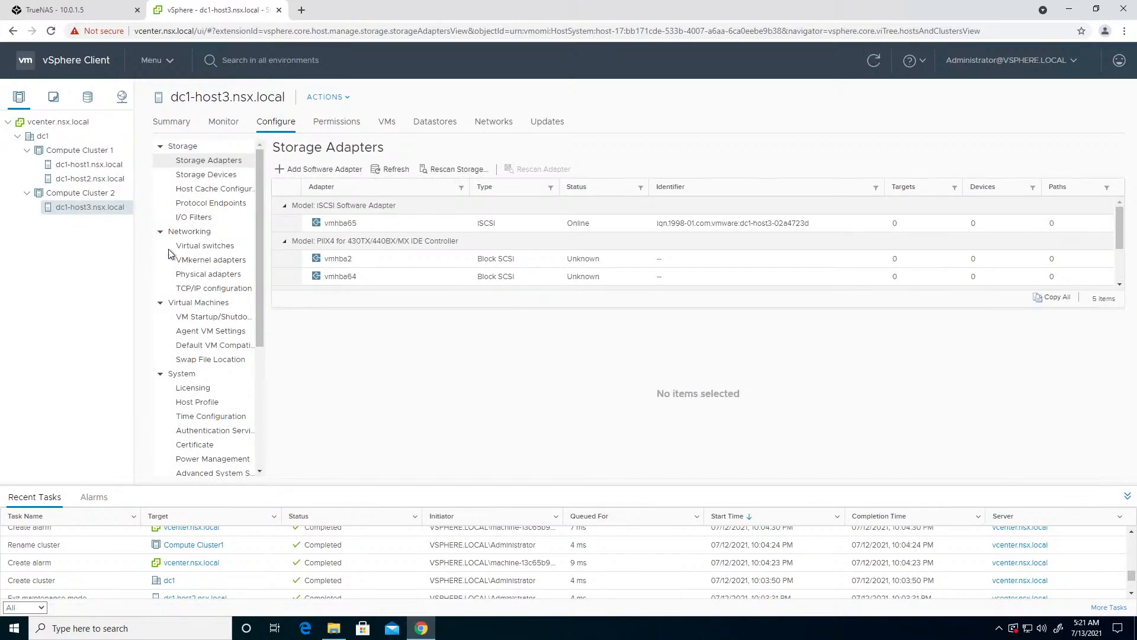
left_click(713, 226)
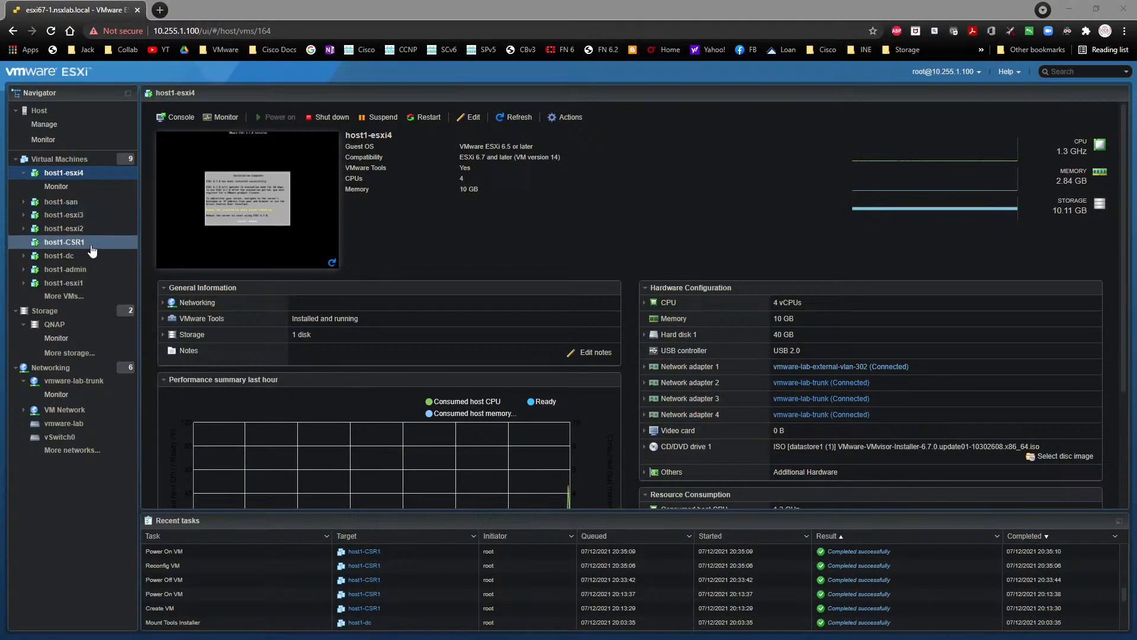
- In the ESXi host client, connect Network Adapter 2 of the host1-esxi3 virtual machine to vmware-lab-trunk and save the settings
left_click(75, 216)
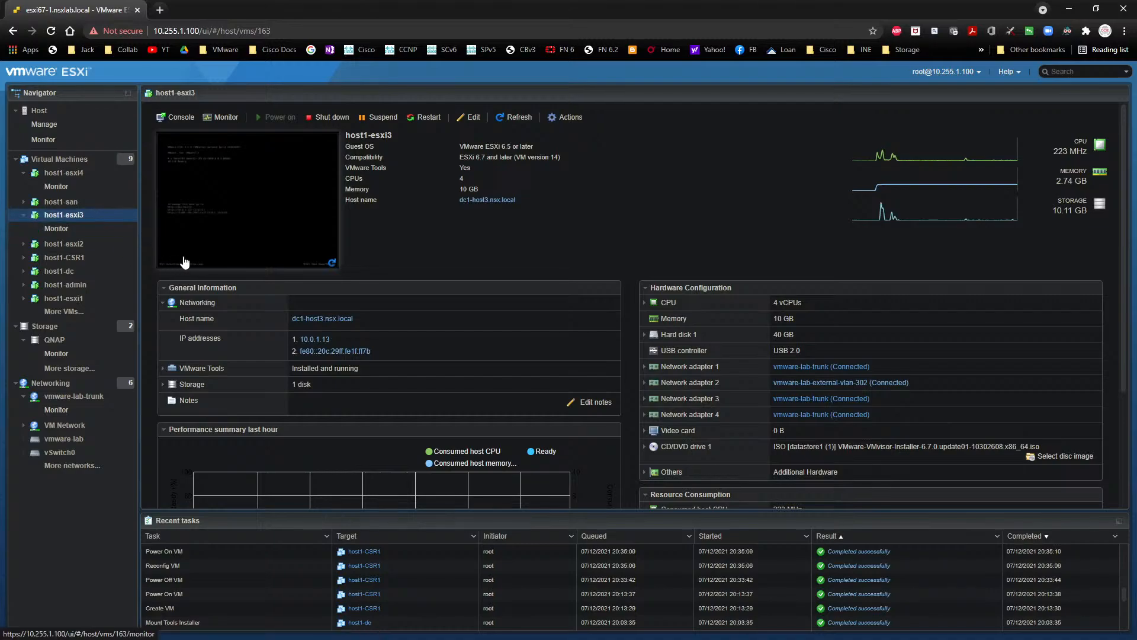
left_click(476, 117)
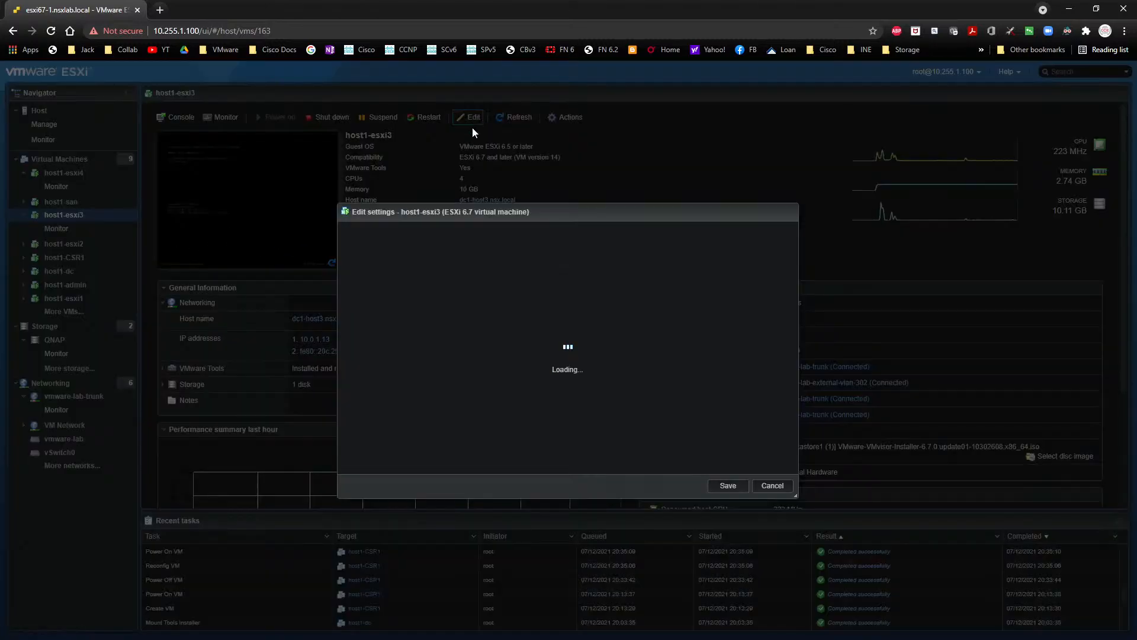
scroll(683, 371, "down", 1)
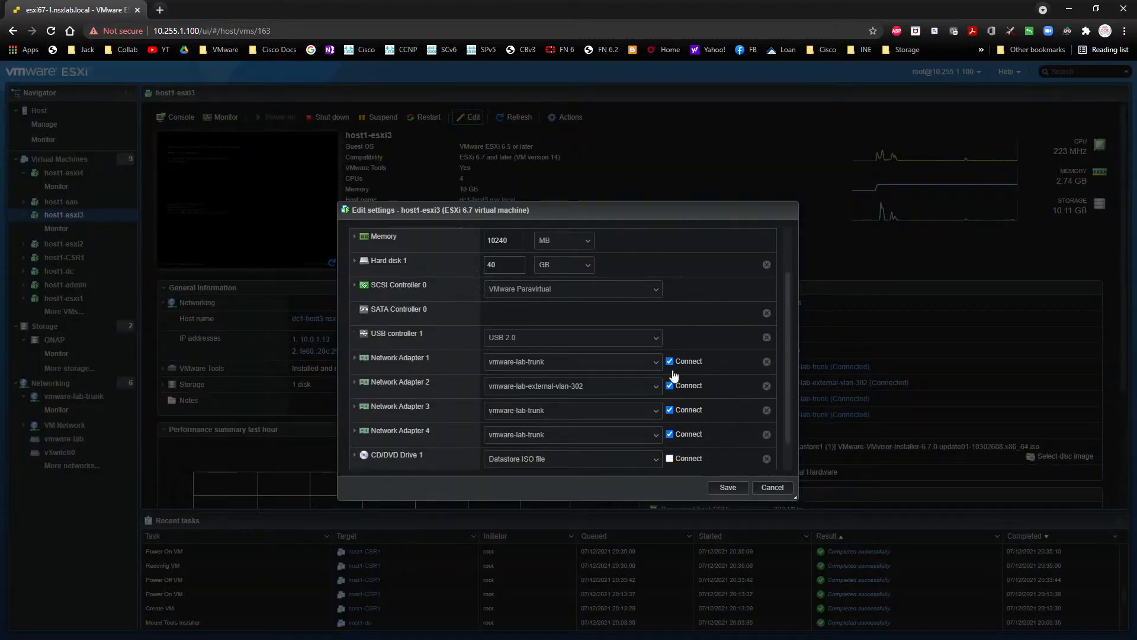
left_click(574, 395)
left_click(546, 496)
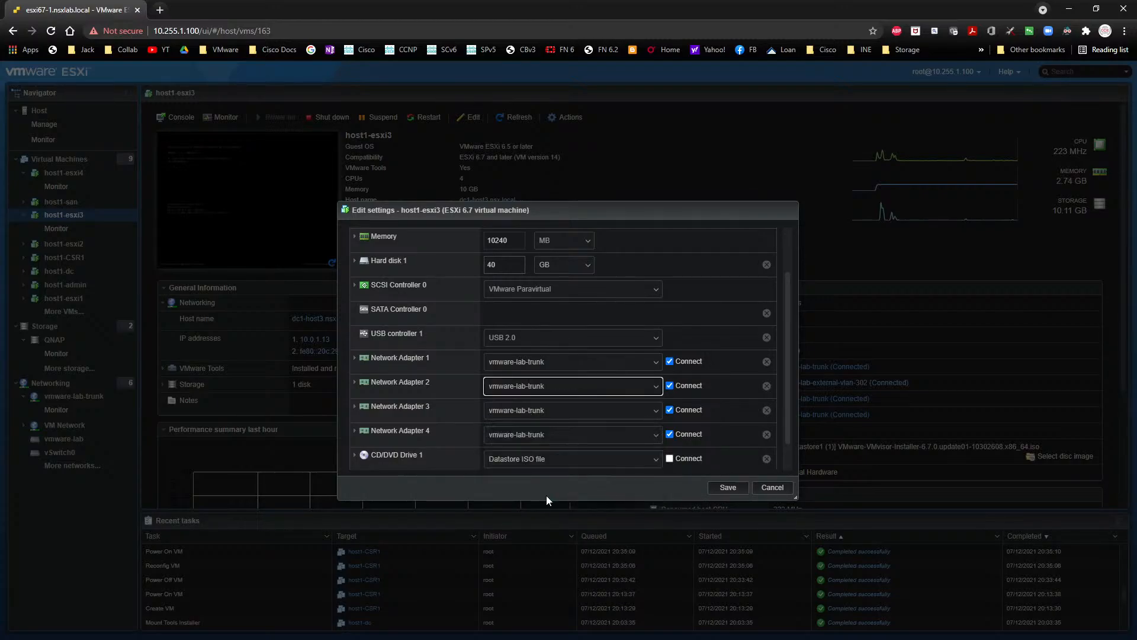
left_click(737, 492)
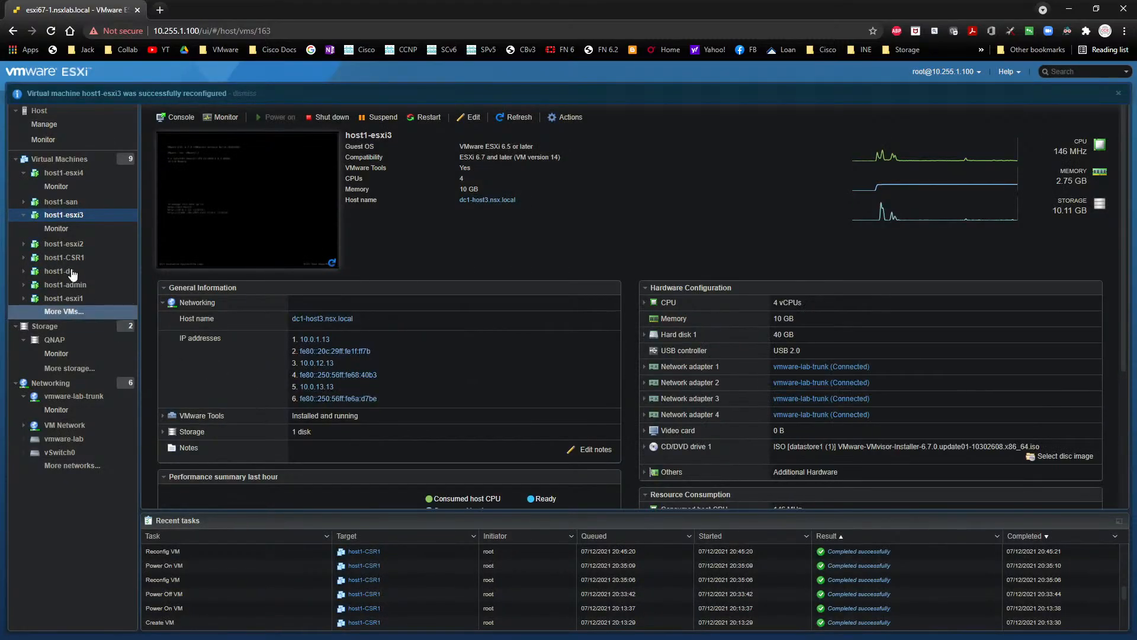
- Connect host1-esxi4's Network Adapter 1 to vmware-lab-trunk and reboot the virtual machine from the completed ESXi 6.7.0 installer
left_click(69, 176)
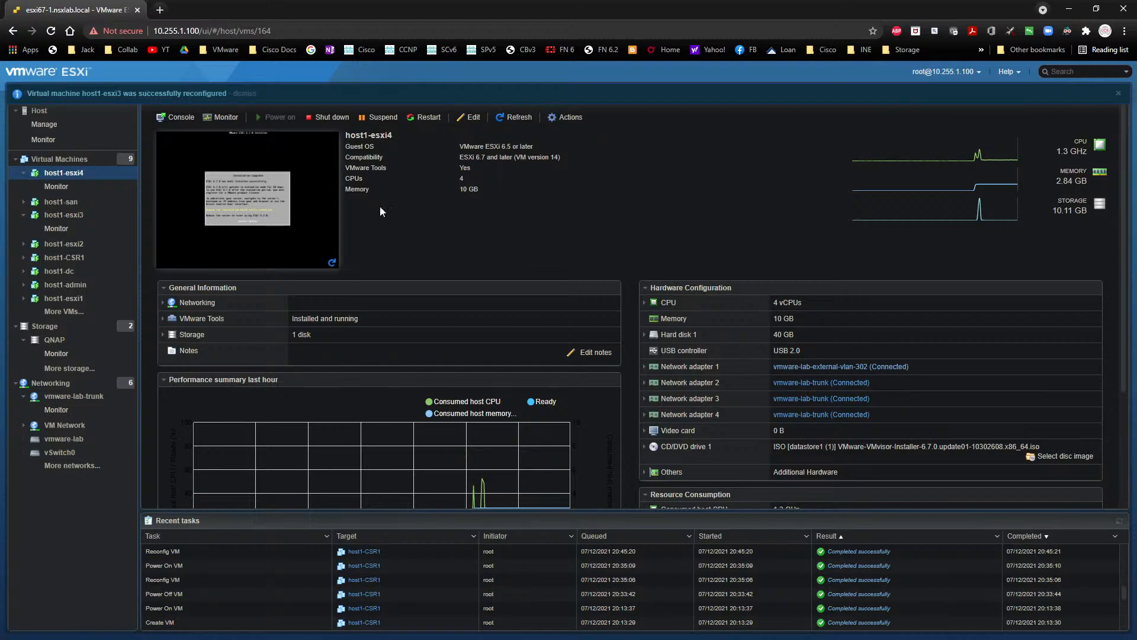
left_click(469, 118)
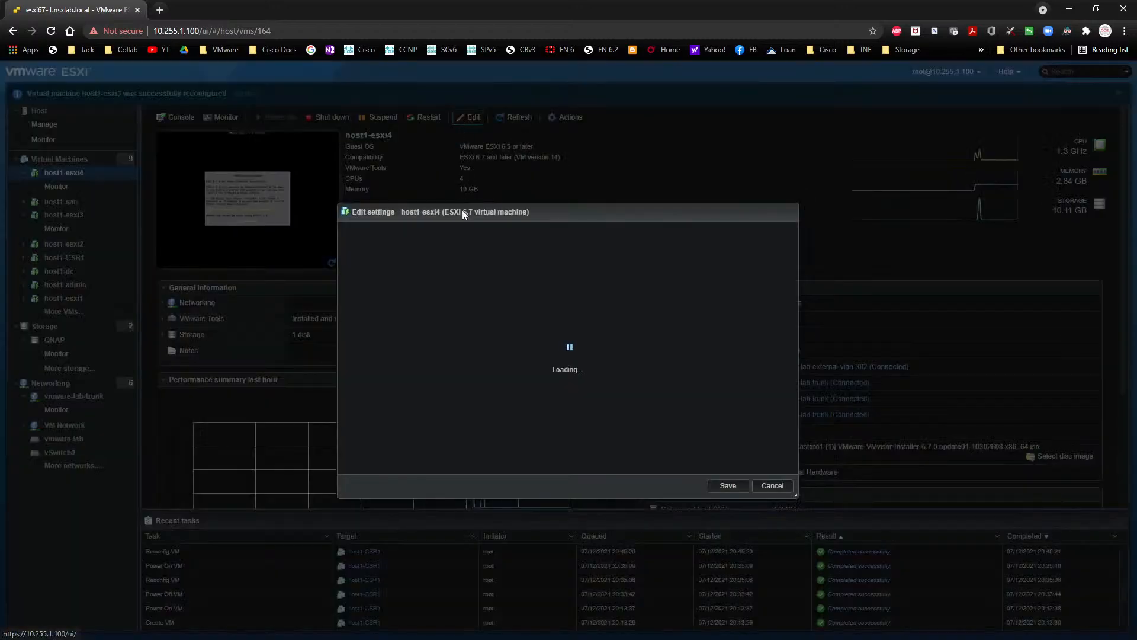
left_click(550, 429)
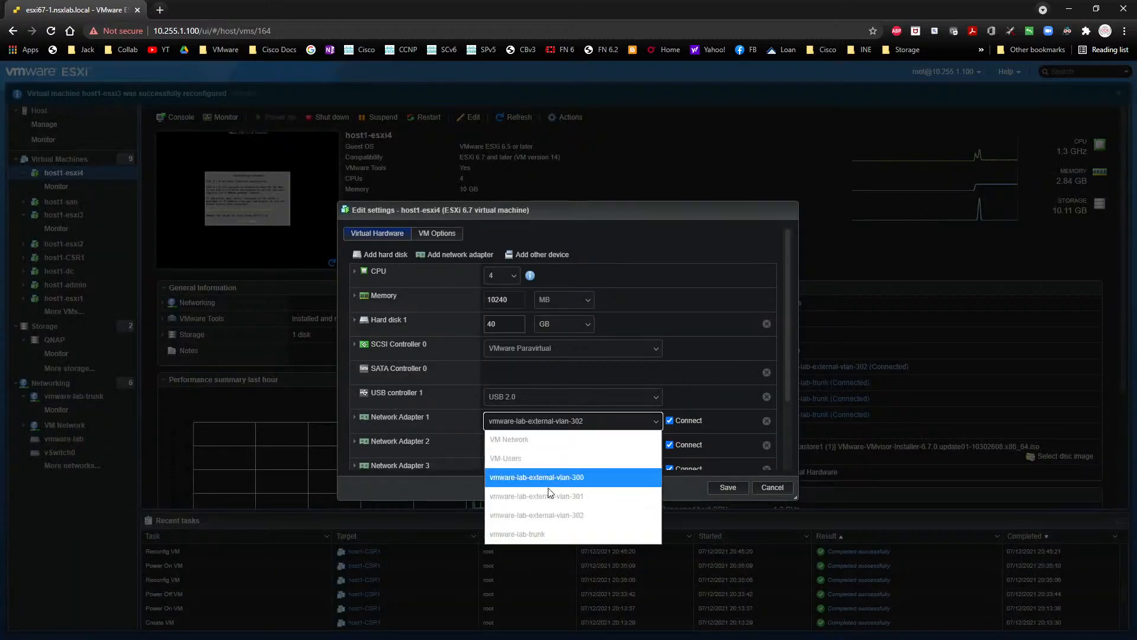
left_click(542, 534)
left_click(728, 487)
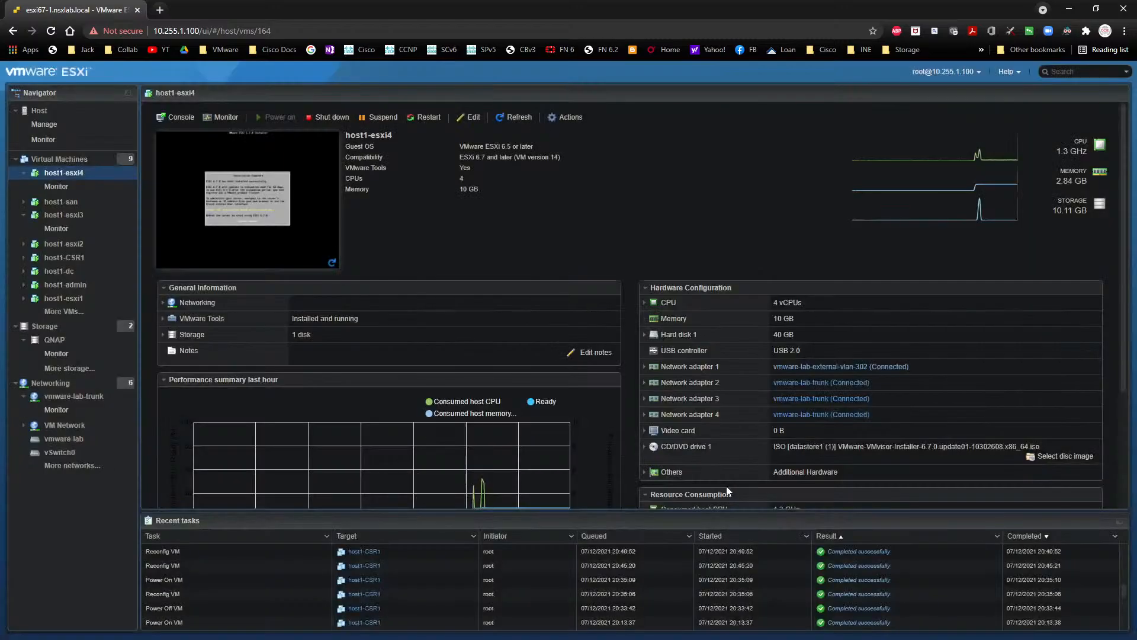
left_click(247, 198)
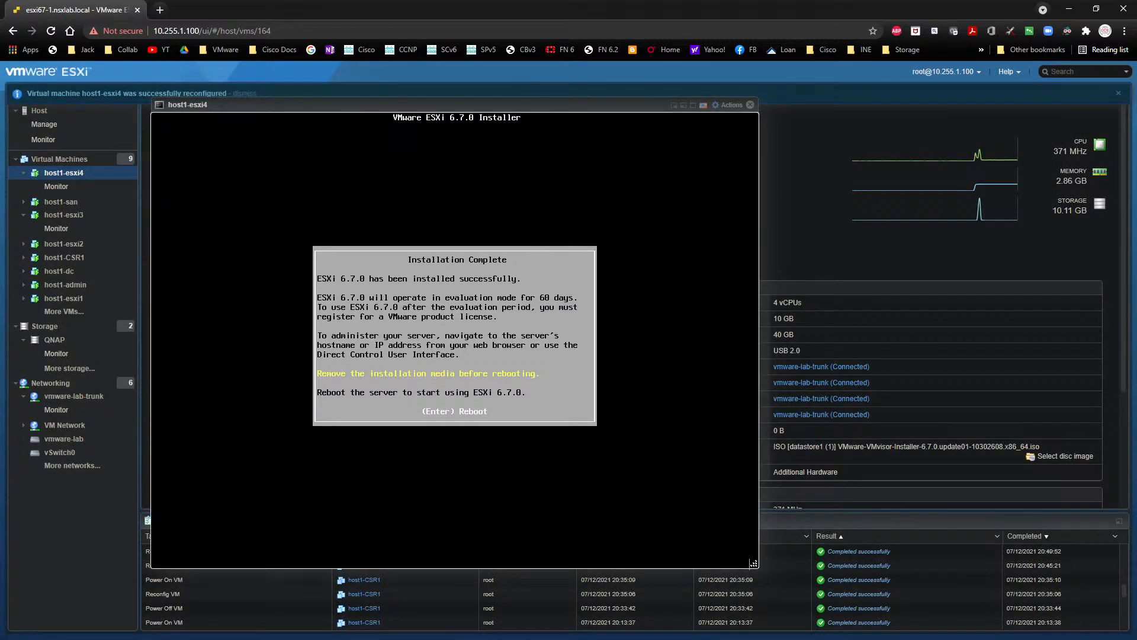
key("Return")
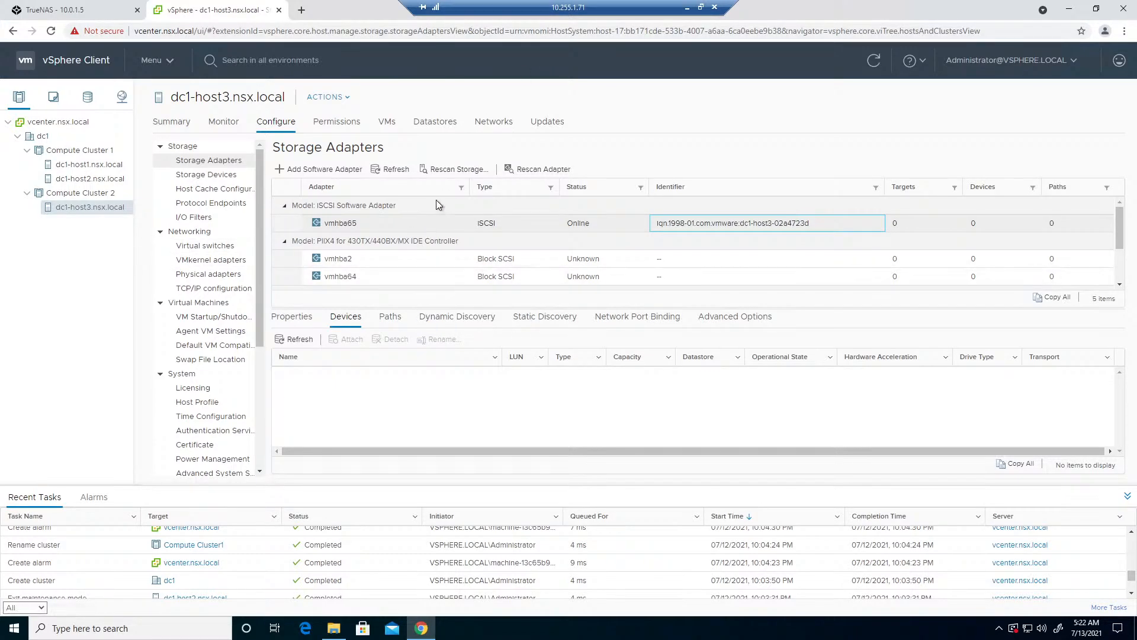
- Switch to the vSphere Client and rescan dc1-host3 for new storage devices and VMFS volumes
left_click(444, 167)
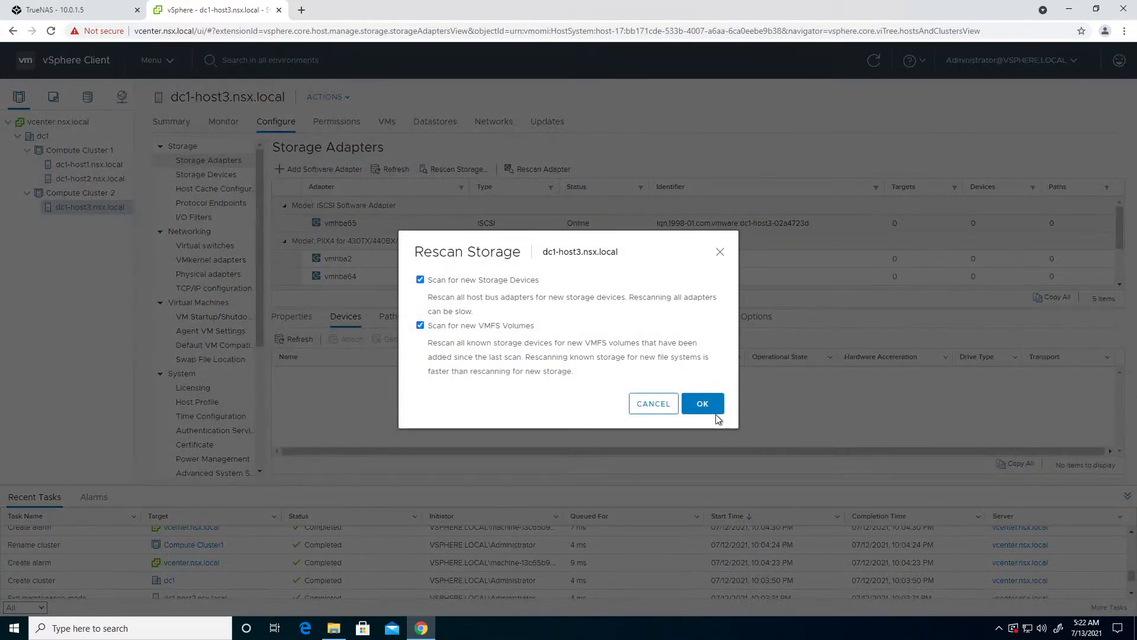
left_click(704, 401)
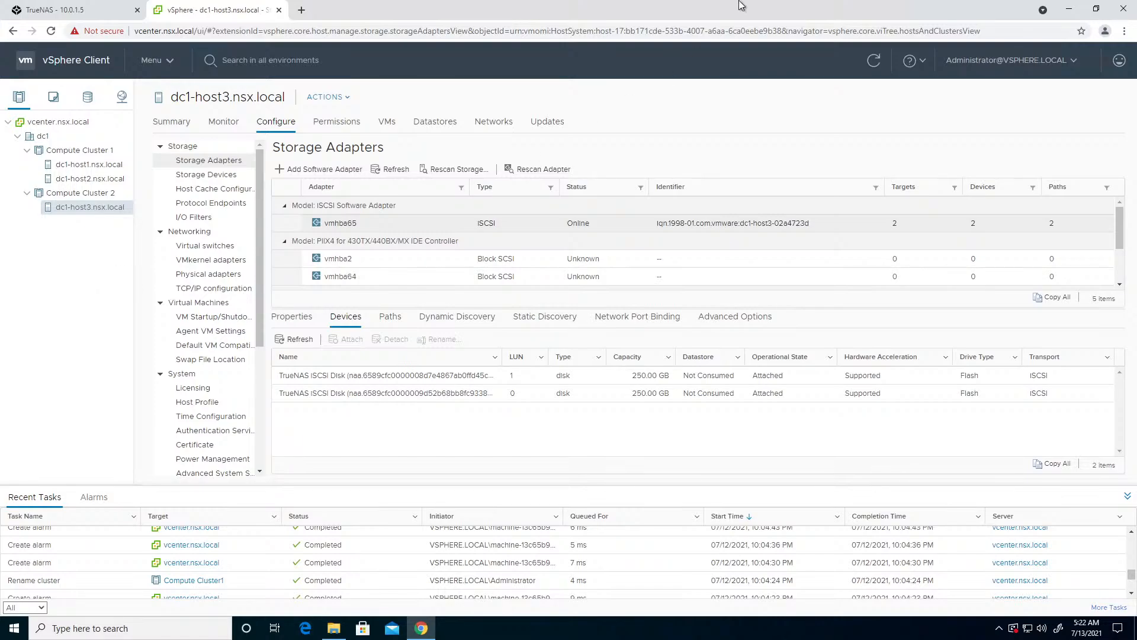
- Move the remote desktop window out of the way, return to host1-esxi4's console and open its system customization
left_click(710, 6)
left_click_drag(681, 191, 649, 331)
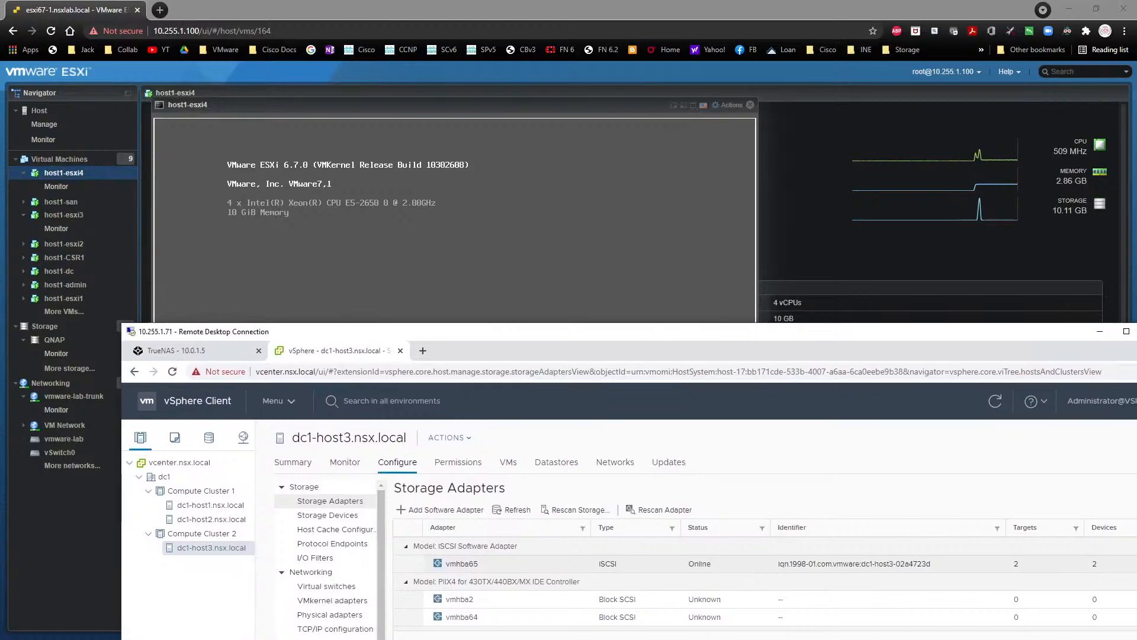
left_click(622, 263)
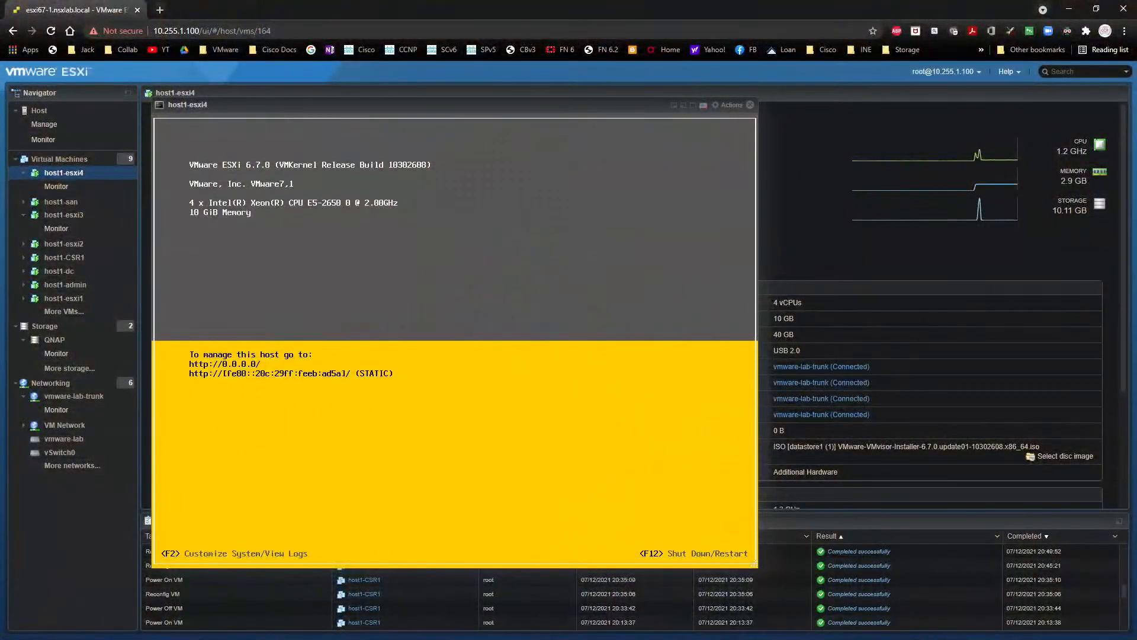
key("F2")
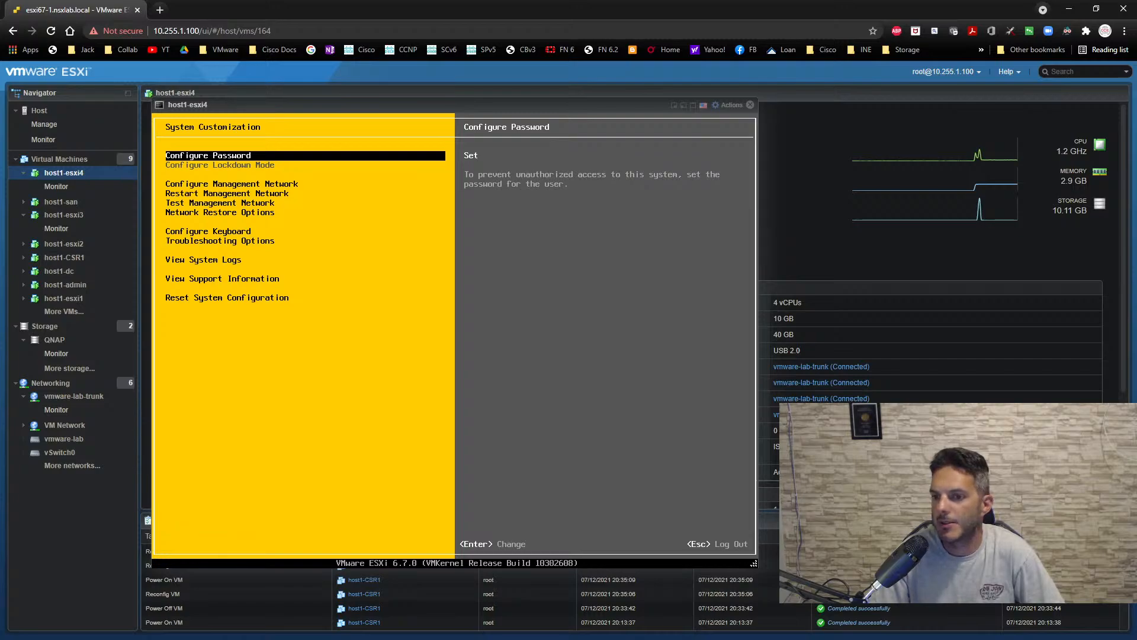
- In host1-esxi4's management network configuration, switch IPv4 to static and set the address to 10.0.1.14
key("Down")
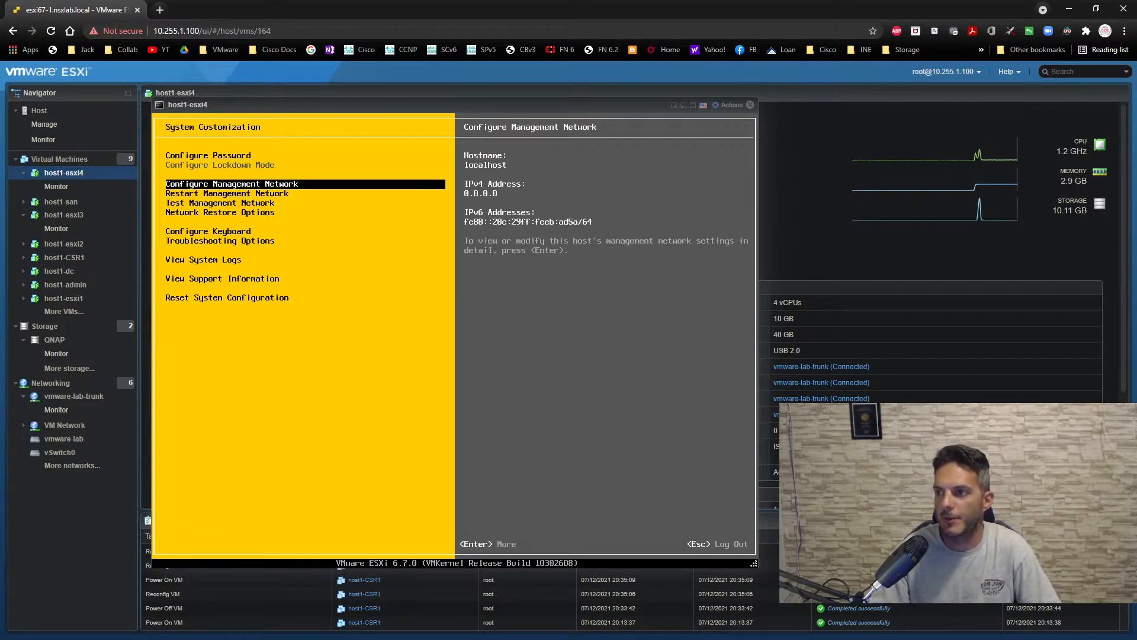
key("Return")
key("Down")
key("Down")
key("Return")
key("Down")
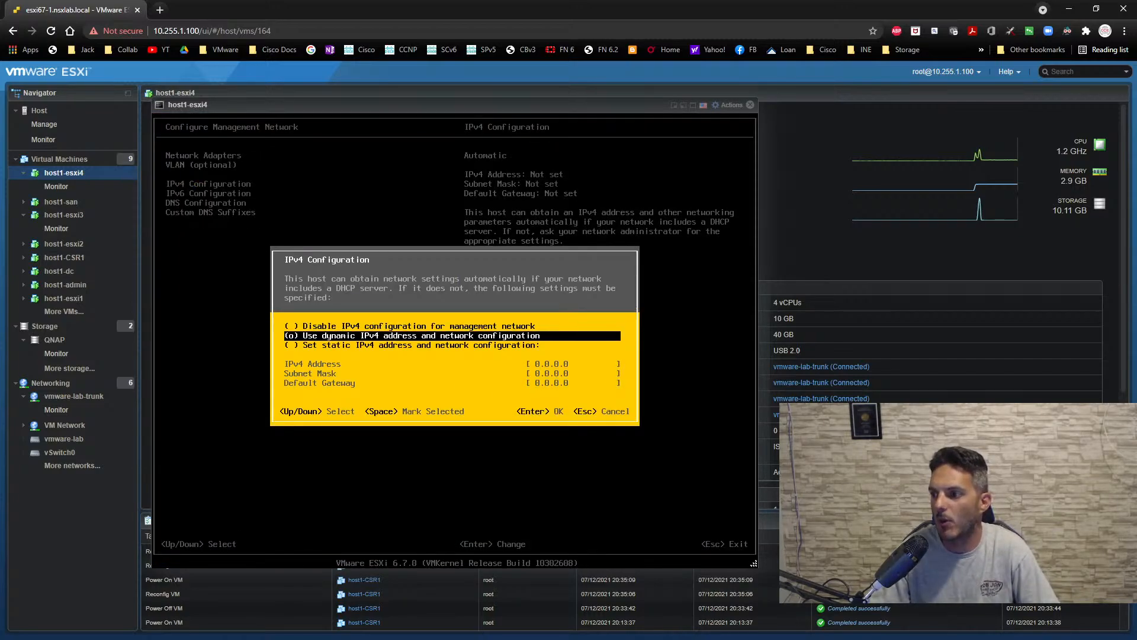
key("Down")
key("space")
key("Down")
type("10.0.")
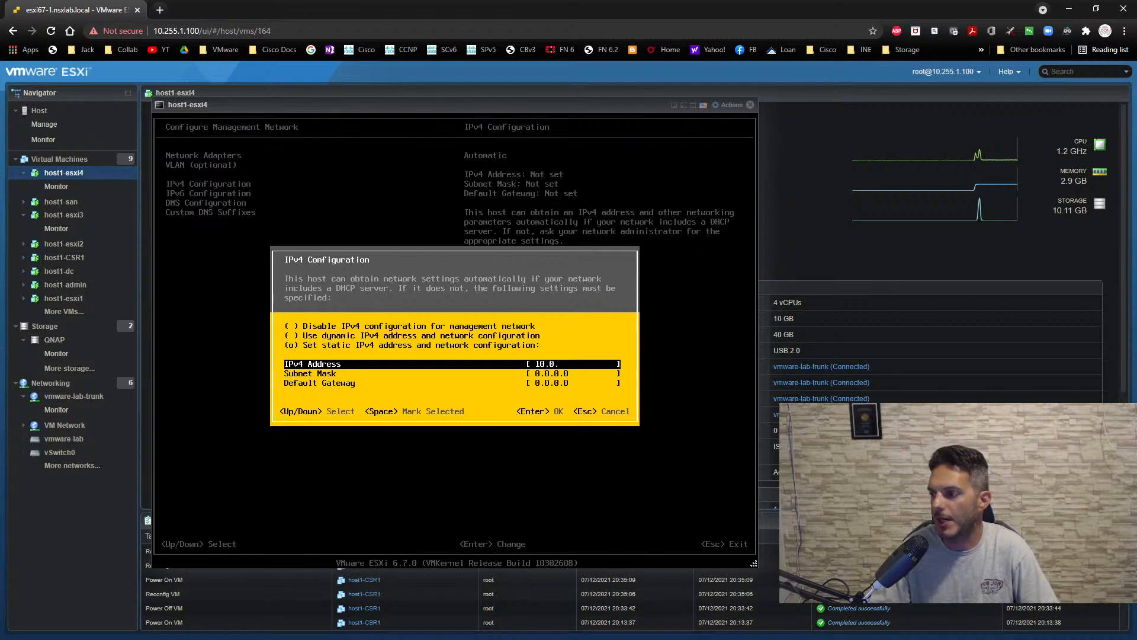
- Set the subnet mask to 255.255.255.0 and the default gateway to 10.0.1.1, and accept the IPv4 configuration
key("Down")
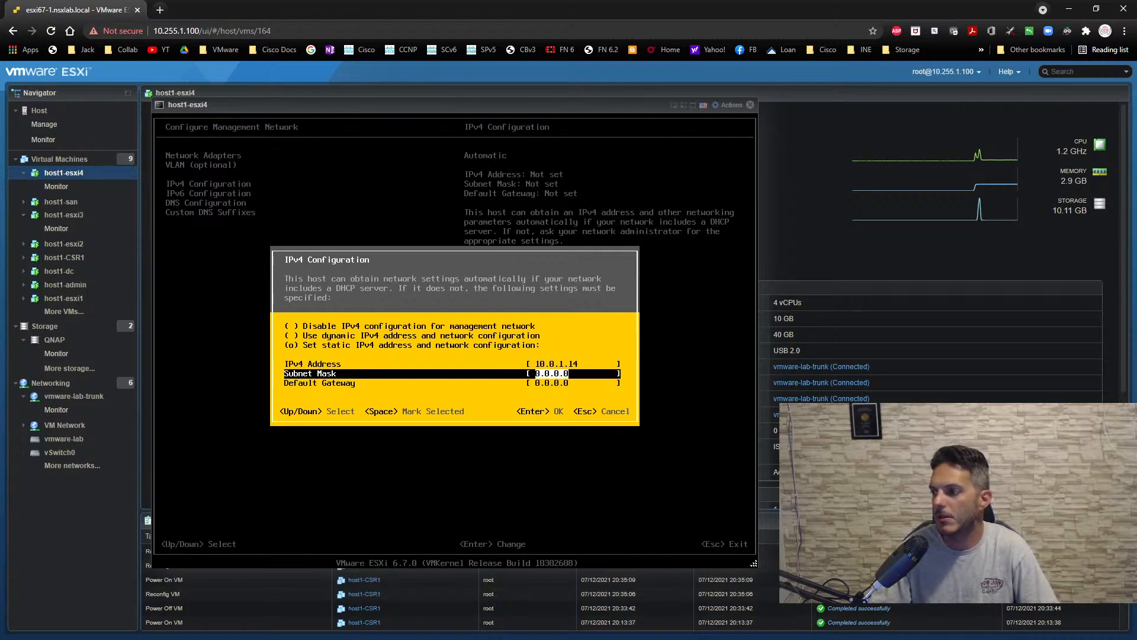
type("2555")
key("BackSpace")
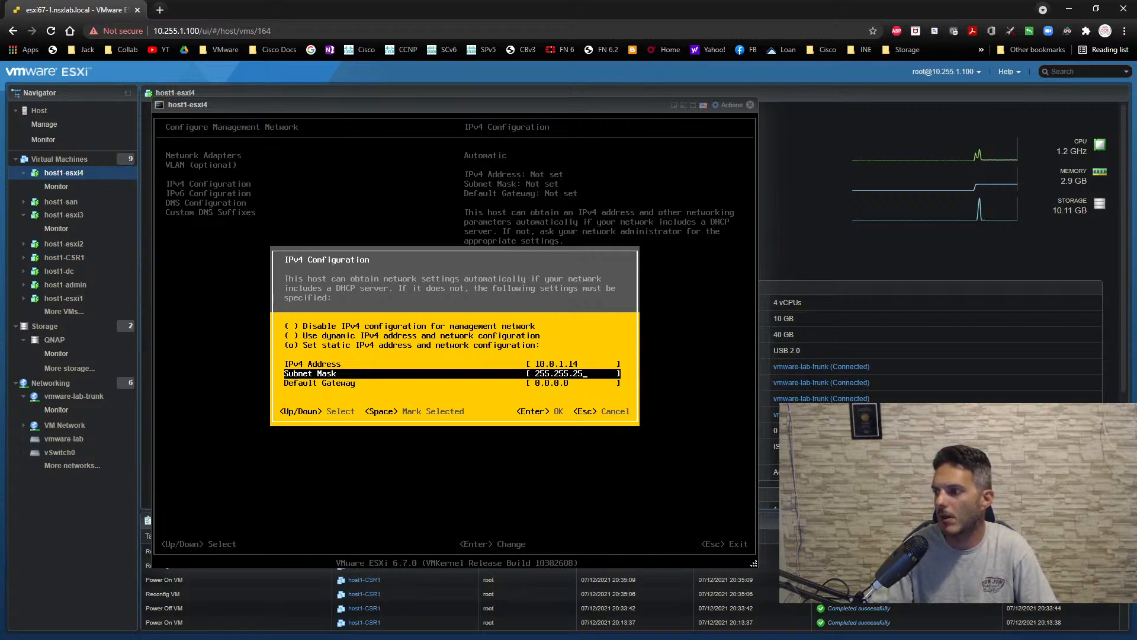
key("Down")
type("10.")
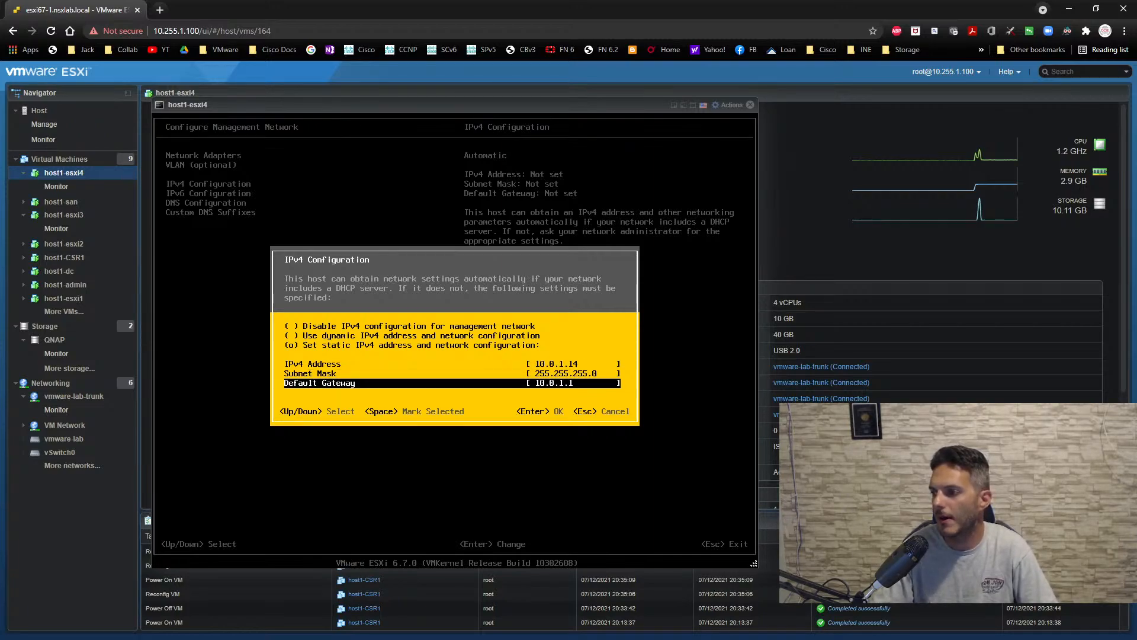
key("Return")
- Switch the DNS configuration to manual and set the primary DNS server to 10.0.1.254
key("Down")
key("Down")
key("Return")
key("Down")
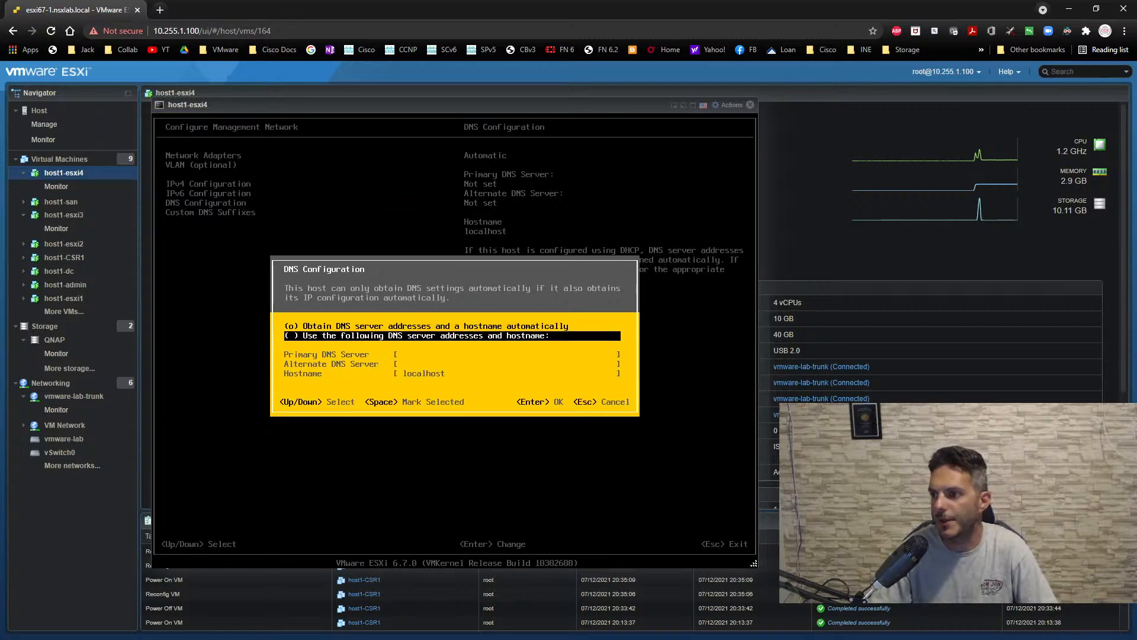
key("space")
key("Down")
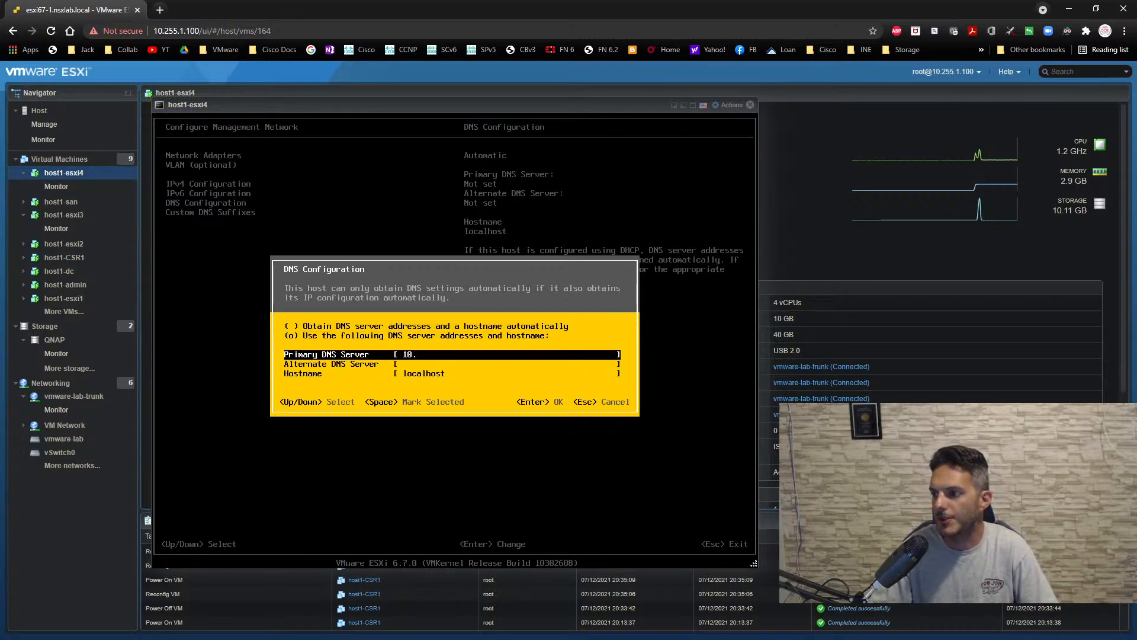
type("10.0.1.254")
- Set the hostname to dc1-host4.nsx.local and accept the DNS configuration
key("Down")
key("Down")
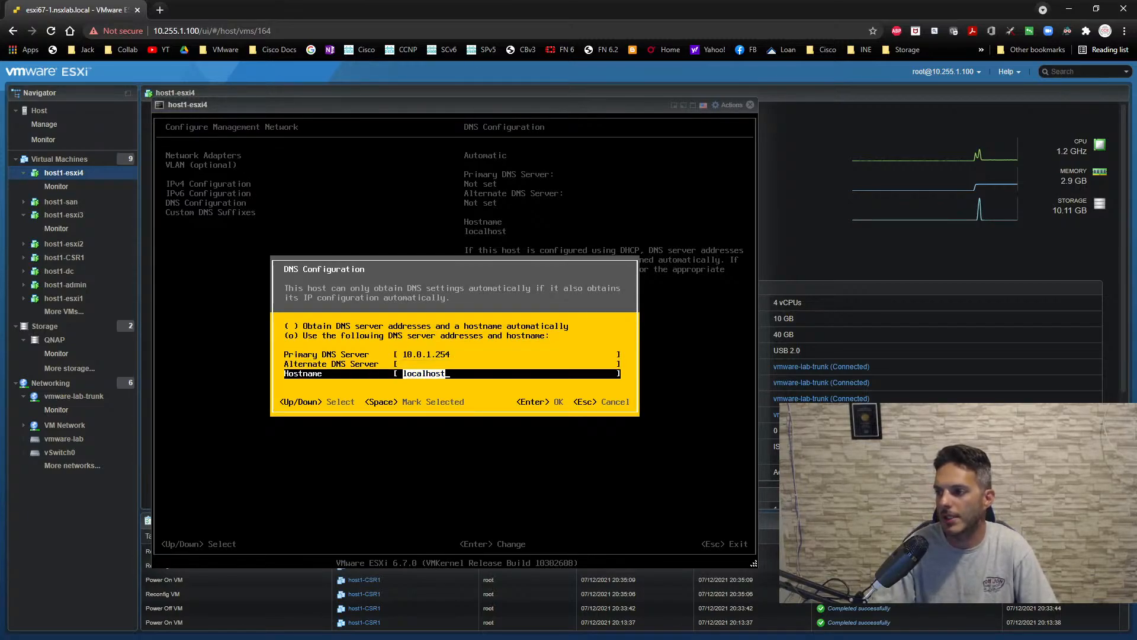
type("dc1-")
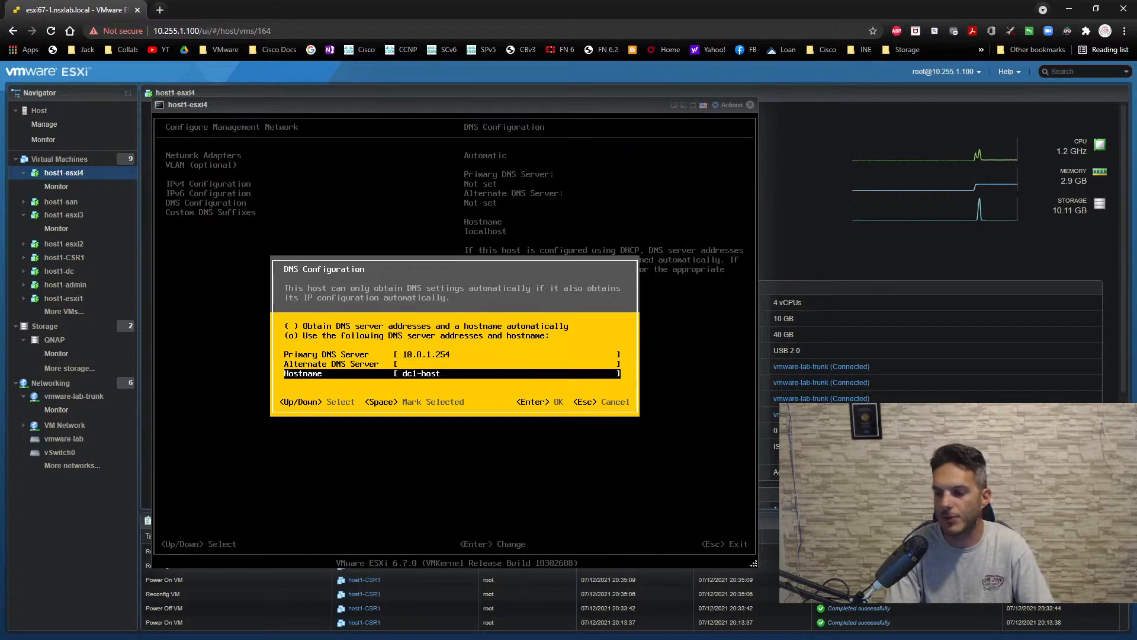
type("host4.nsx.")
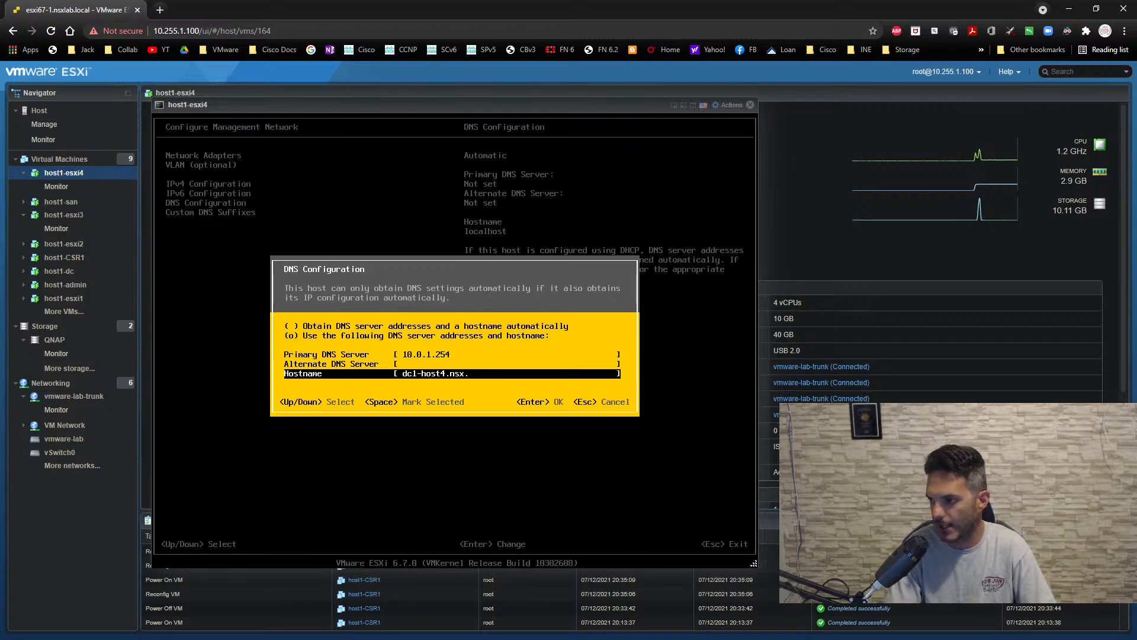
type("oocal")
key("Return")
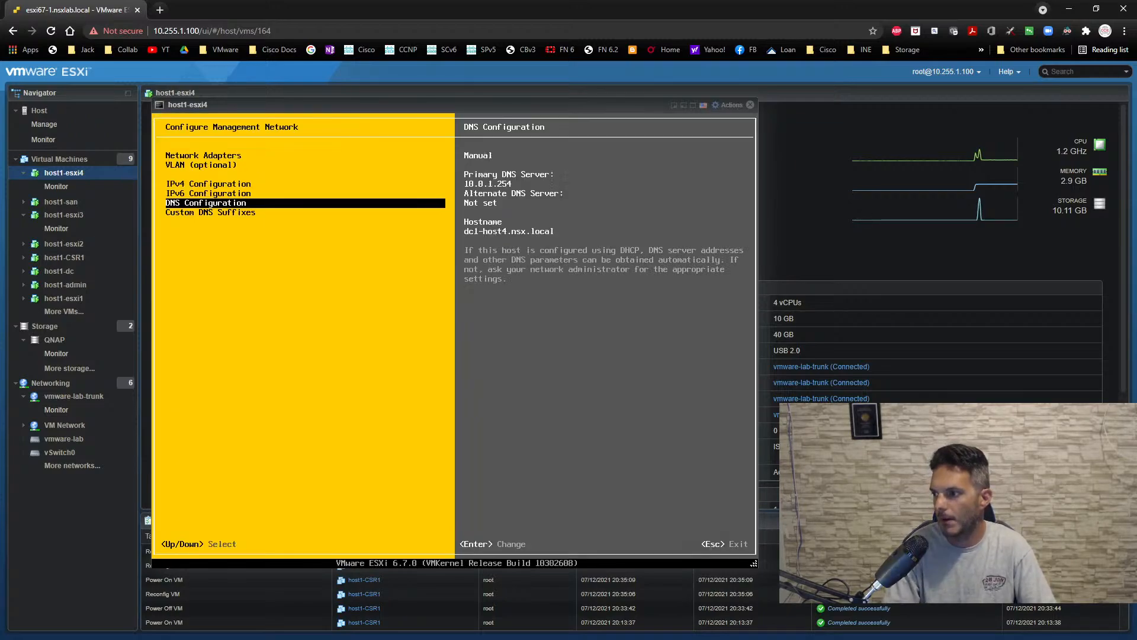
- Leave the management network configuration, applying the changes and restarting the management network
key("Escape")
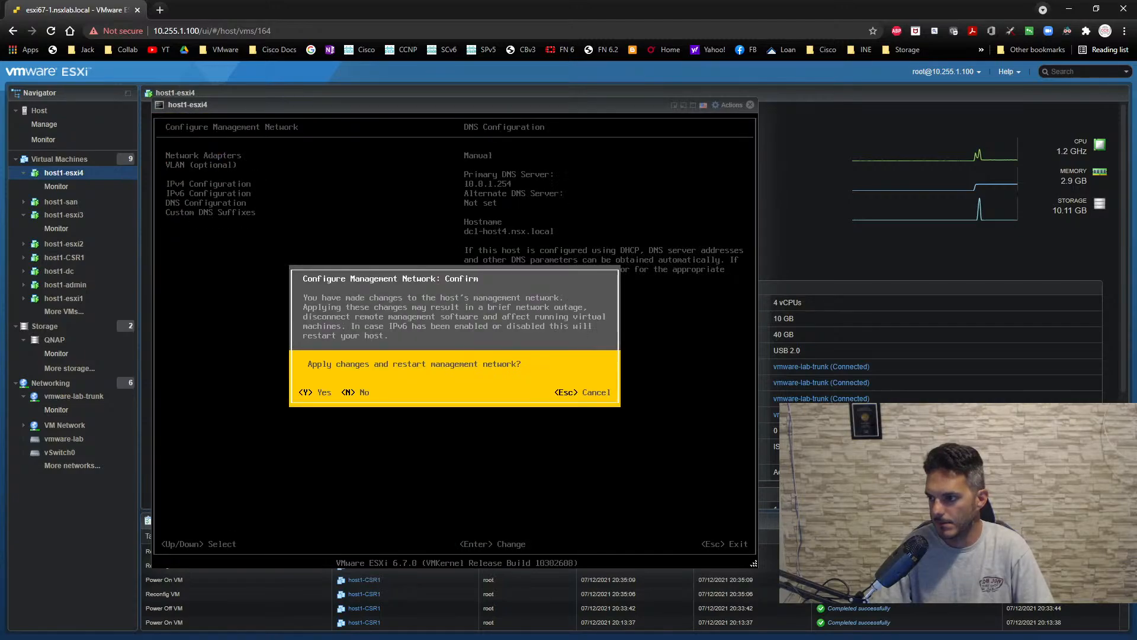
key("Escape")
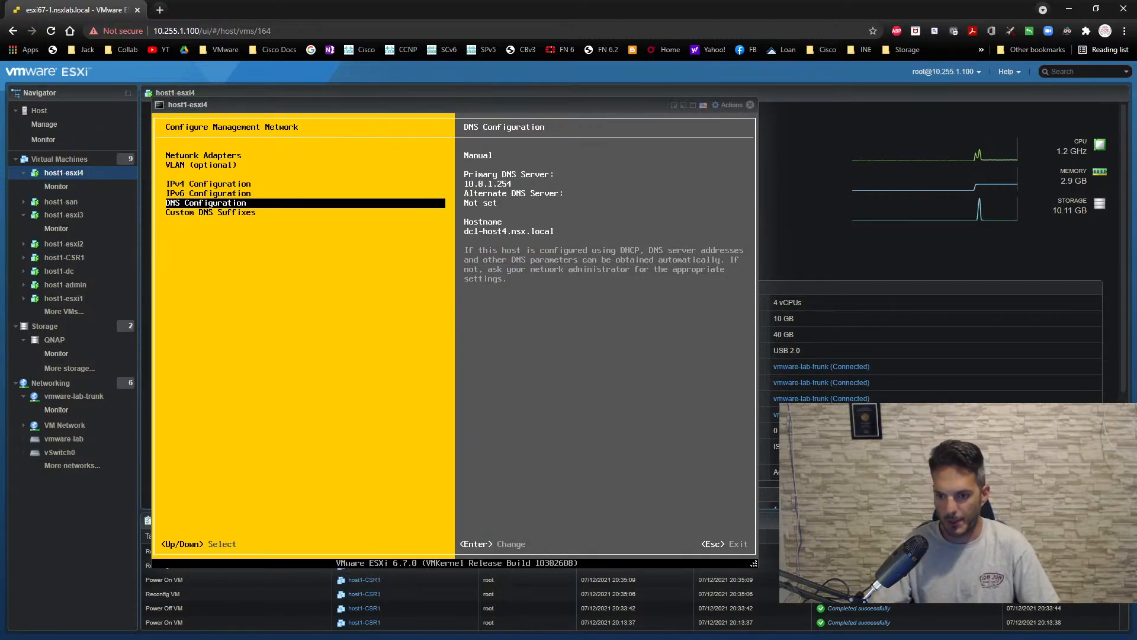
key("Escape")
key("y")
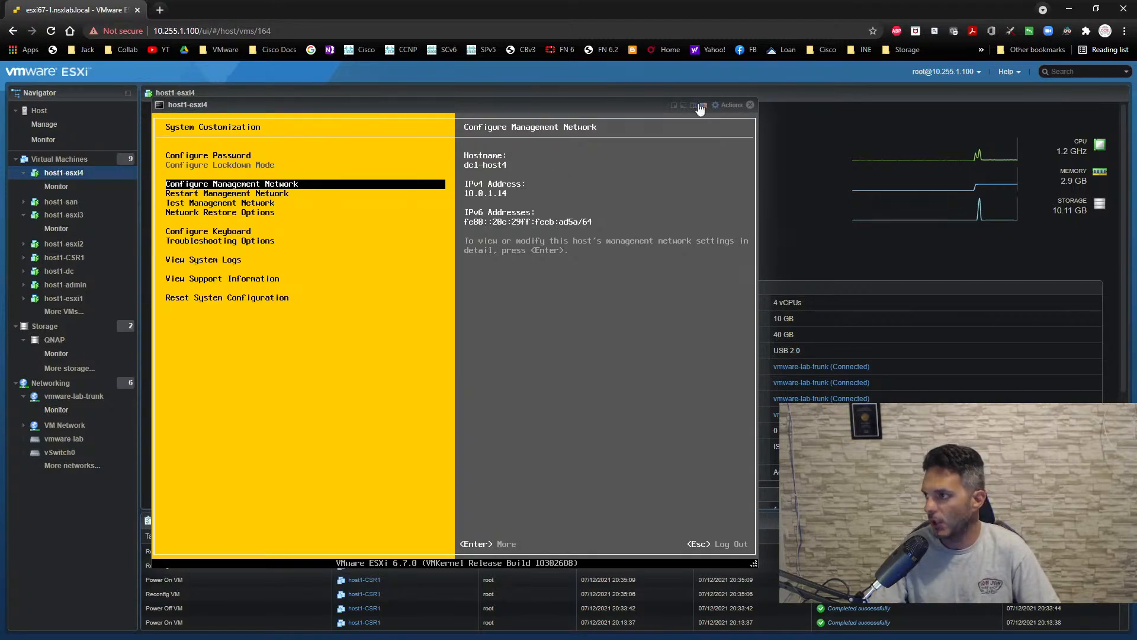
- Close host1-esxi4's console, open the console of host1-dc, and unlock Windows with the administrator account password
left_click(750, 105)
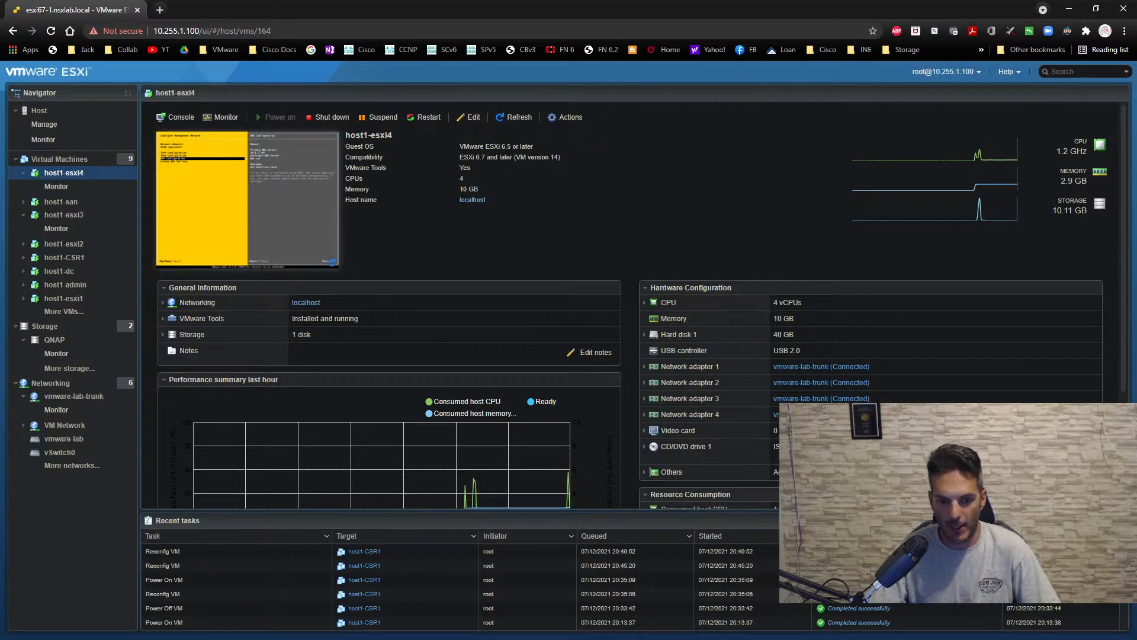
left_click(83, 271)
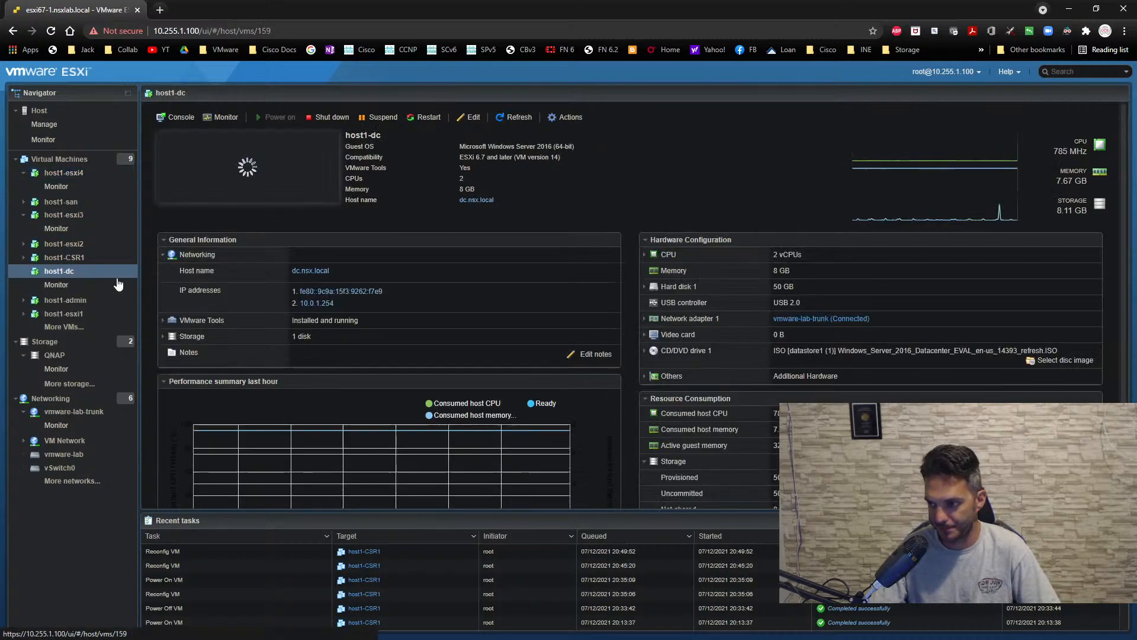
left_click(244, 190)
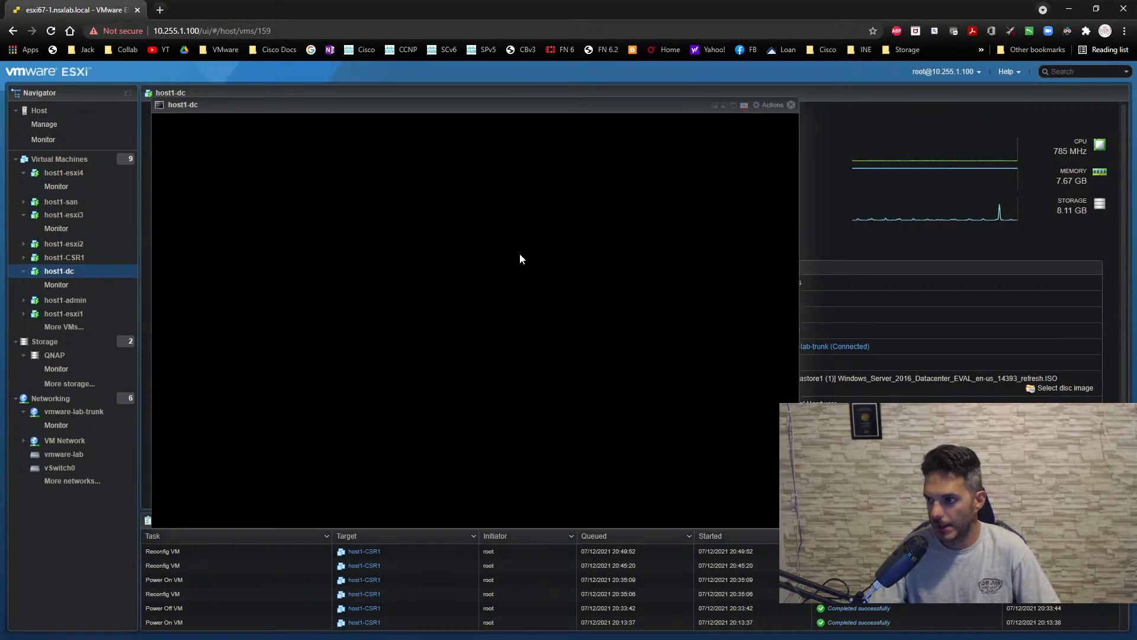
left_click(773, 105)
mouse_move(785, 224)
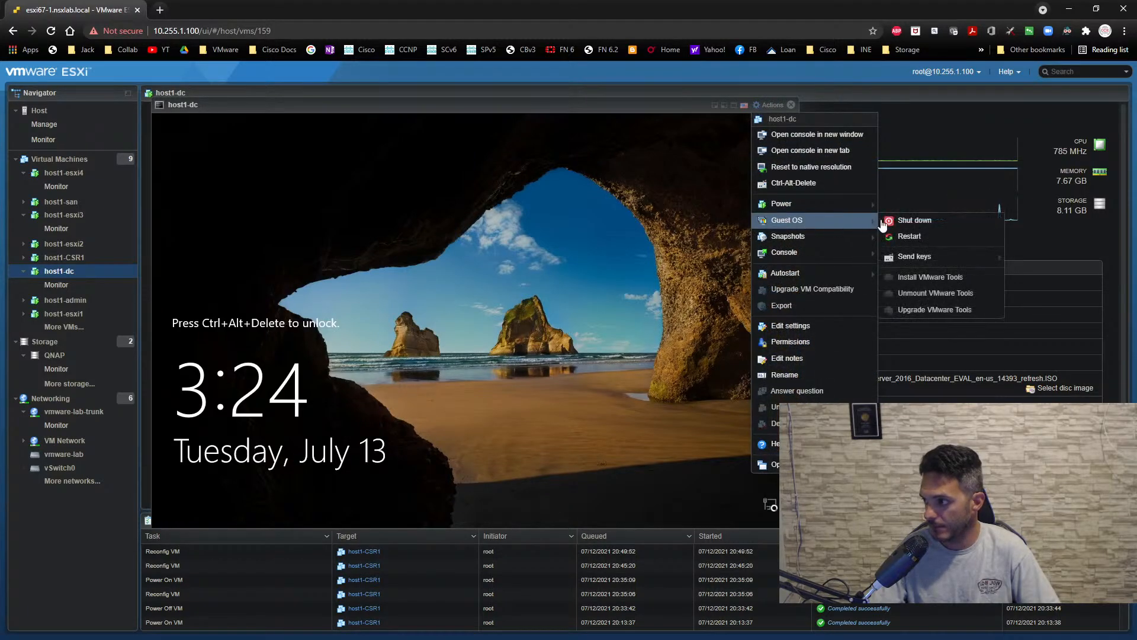
mouse_move(918, 258)
left_click(1028, 256)
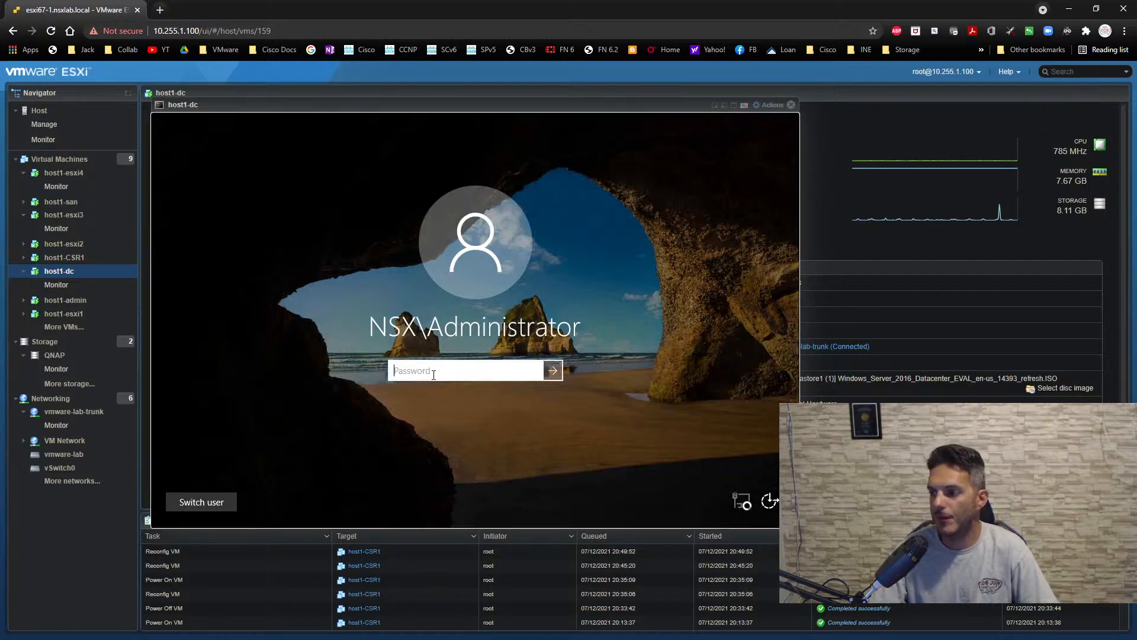
type("••••••••")
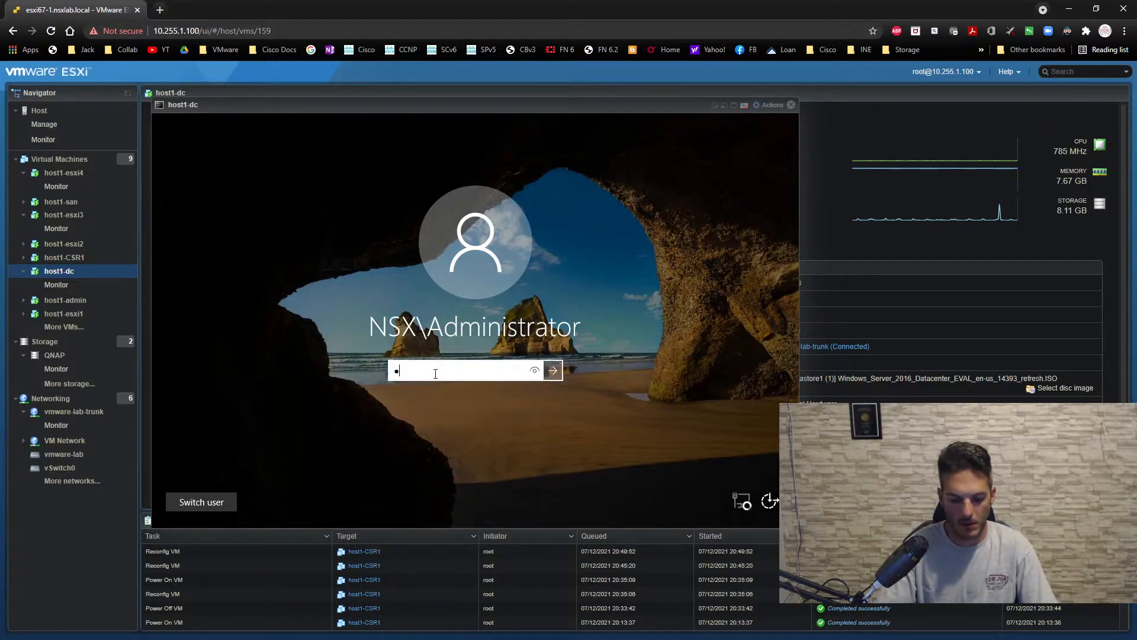
key("Return")
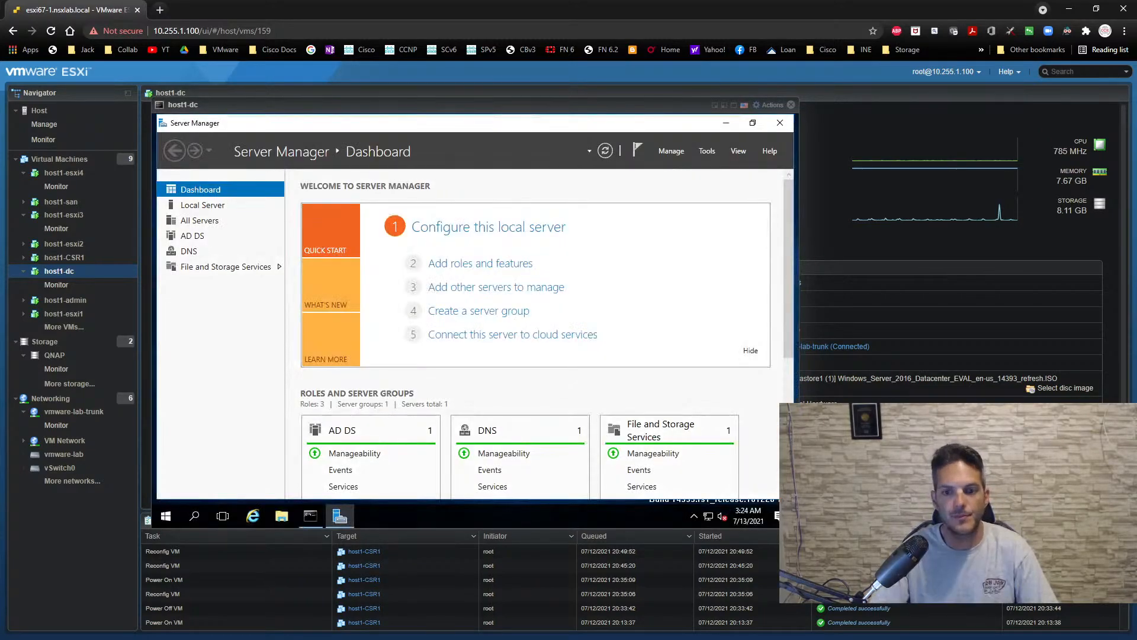
- In DNS Manager, add a host record named dc1-host4 with IP address 10.0.1.14 to the nsx.local forward lookup zone
left_click(707, 152)
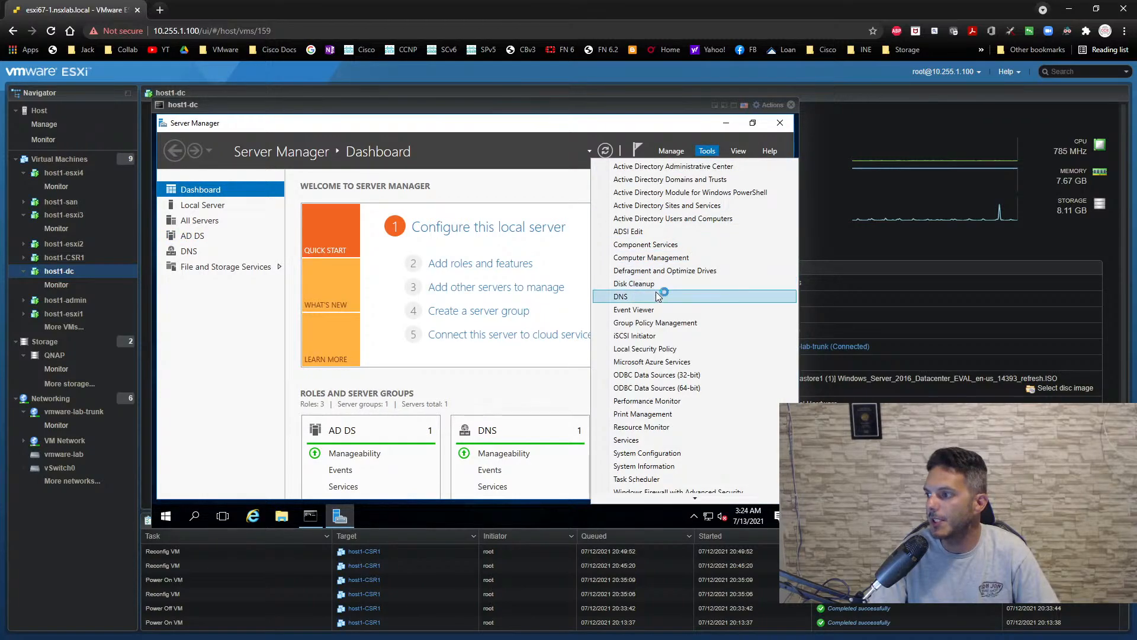
left_click(656, 296)
double_click(337, 224)
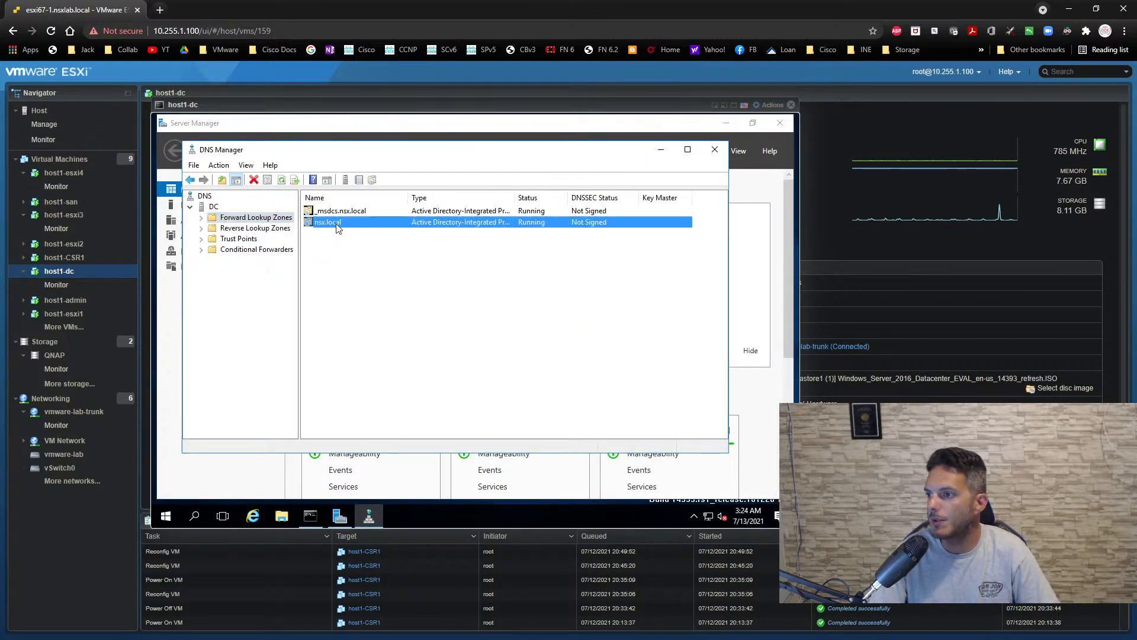
right_click(350, 385)
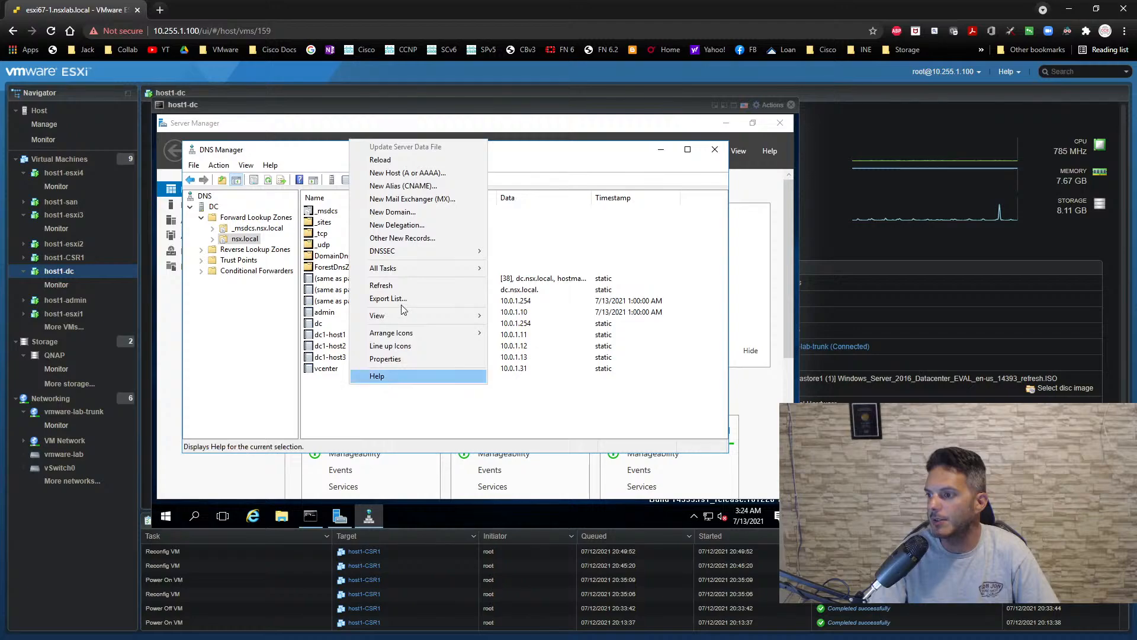
left_click(408, 172)
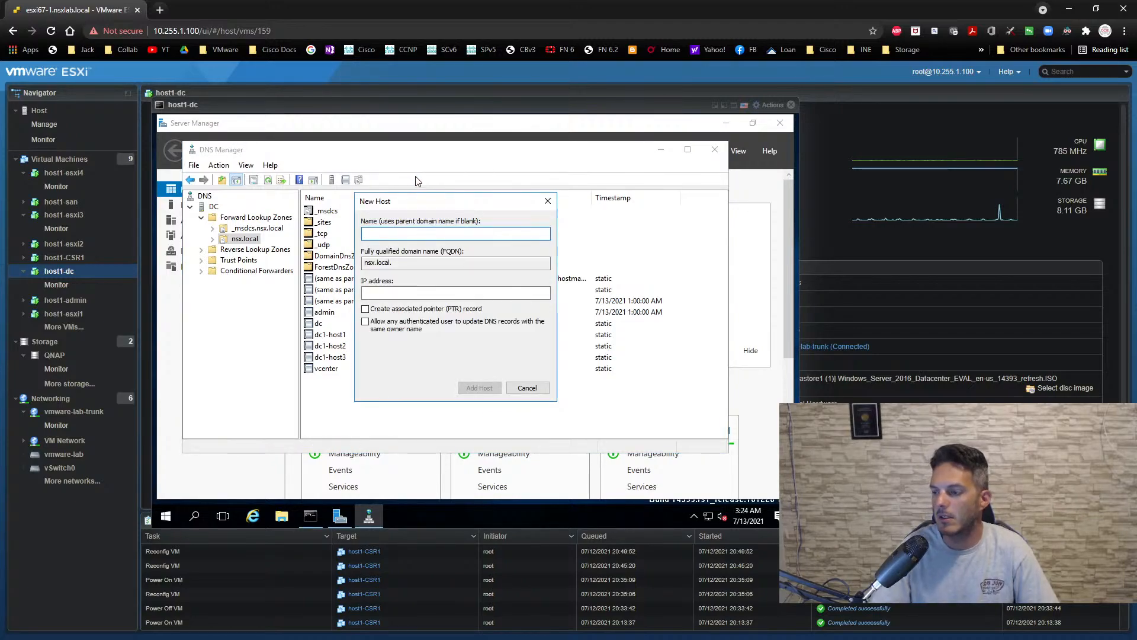
type("dc1-host")
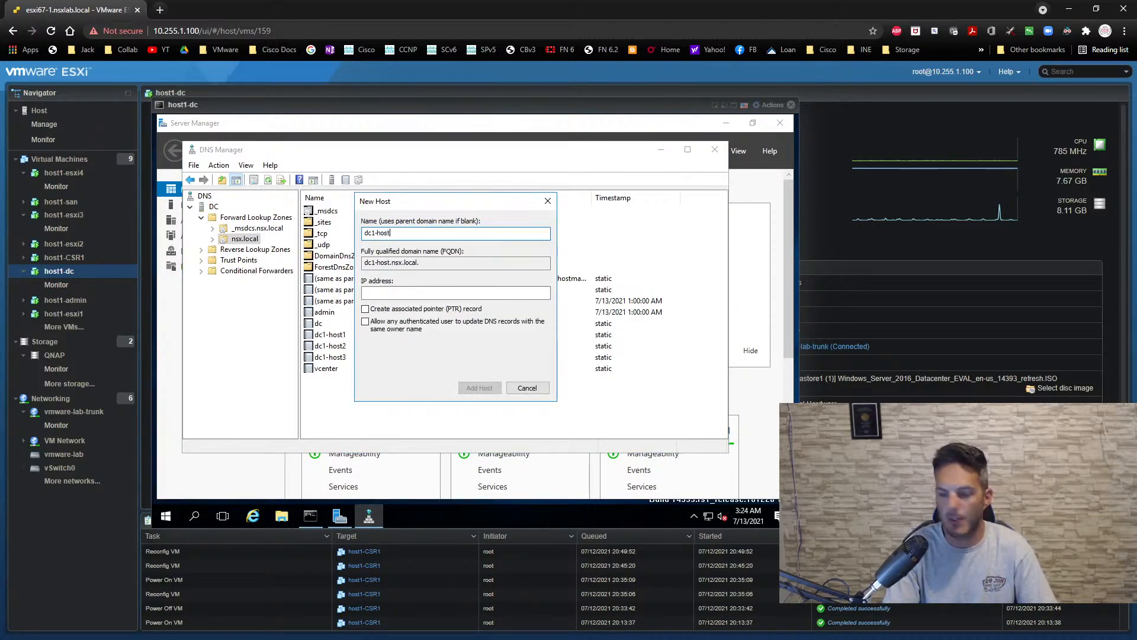
type("4")
key("Tab")
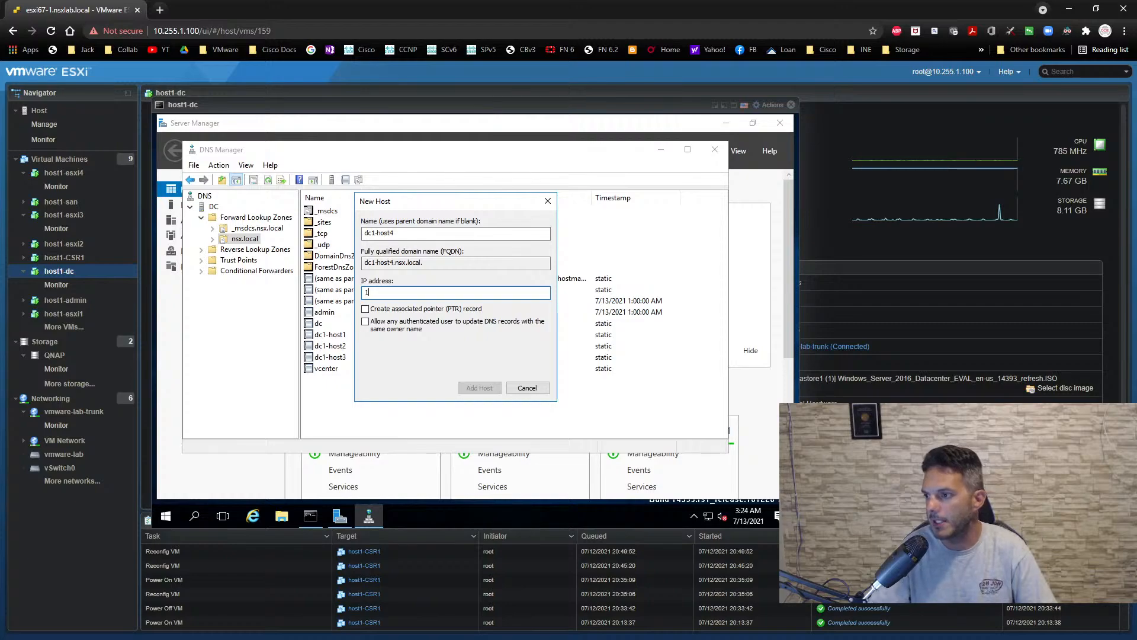
type("10.0.1.14")
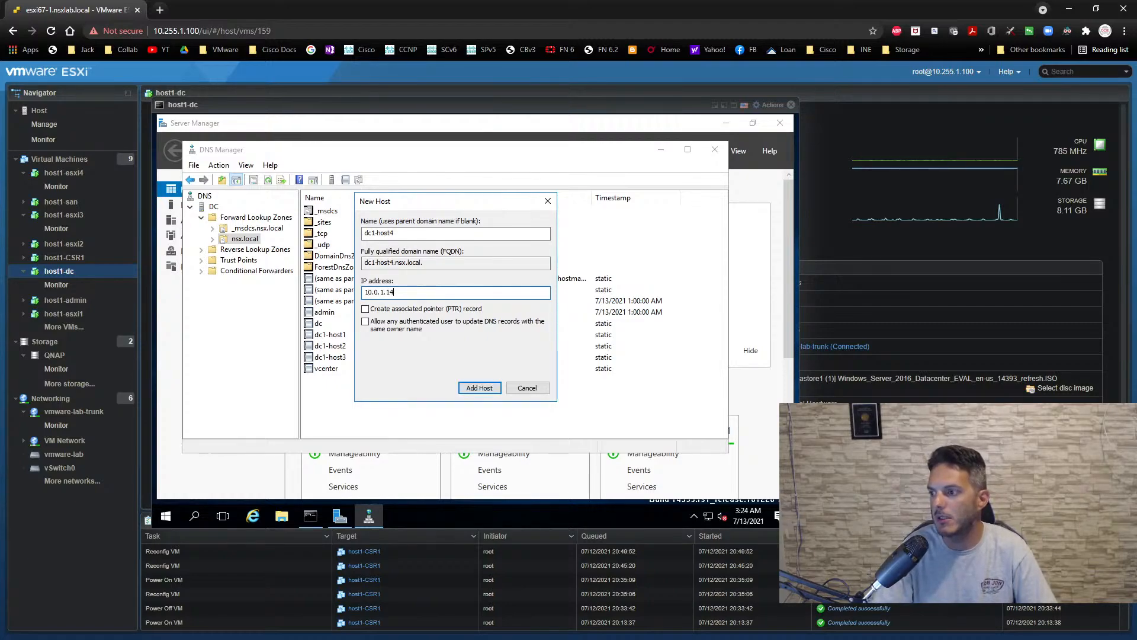
key("Return")
key("Return")
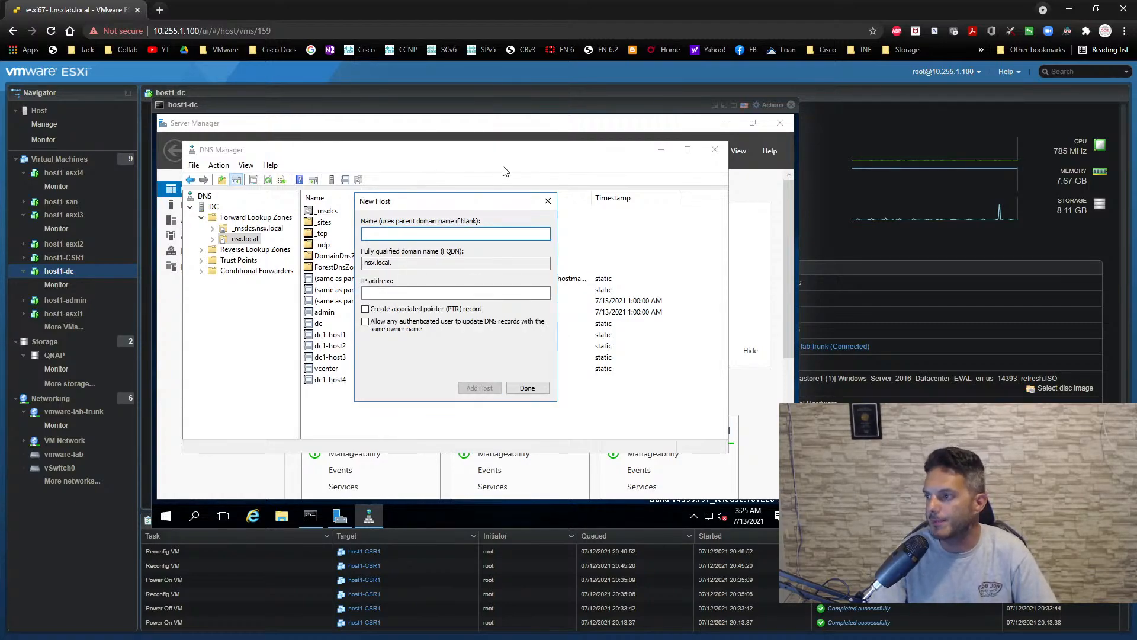
- Add another host record named san with IP address 10.0.1.5 to the nsx.local zone
left_click(402, 232)
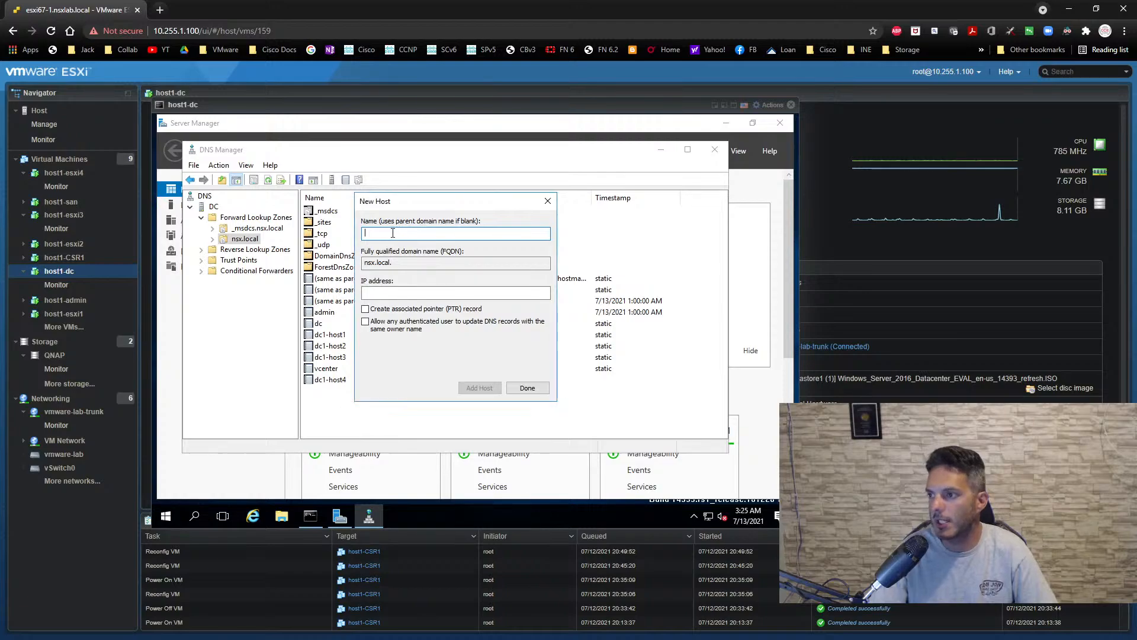
type("san")
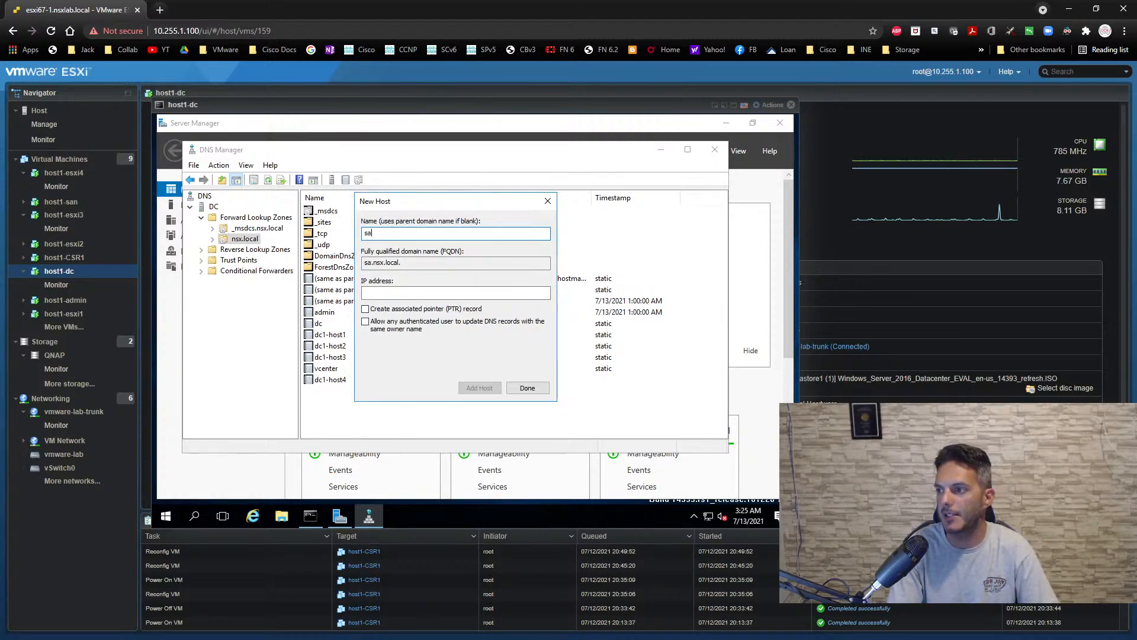
key("Tab")
key("Tab")
type("10.0.")
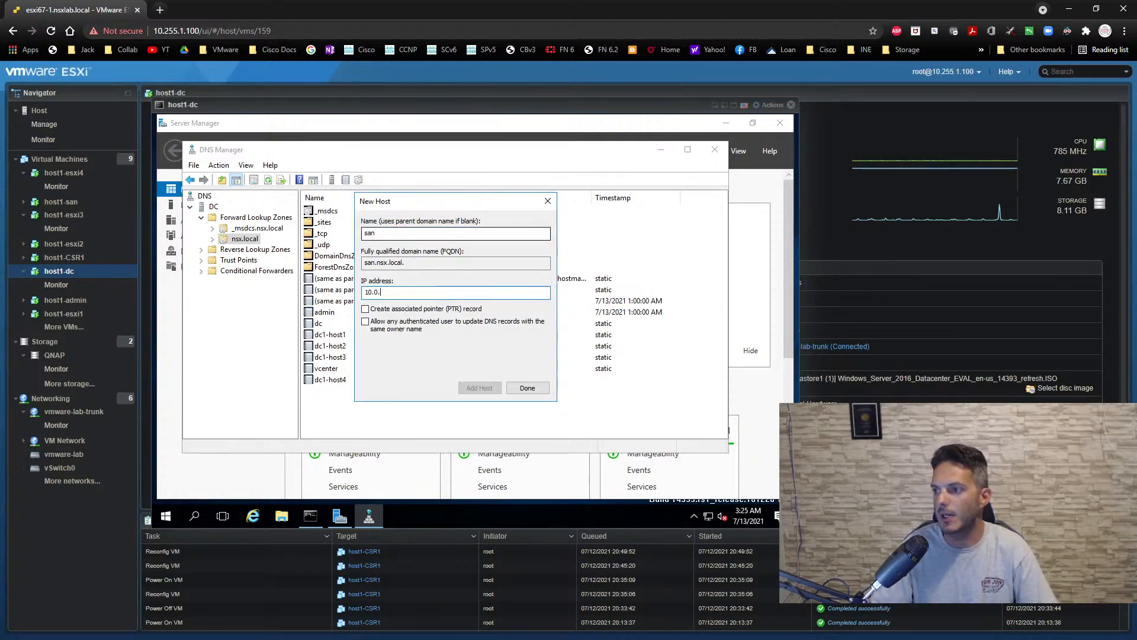
type("1.5")
key("Return")
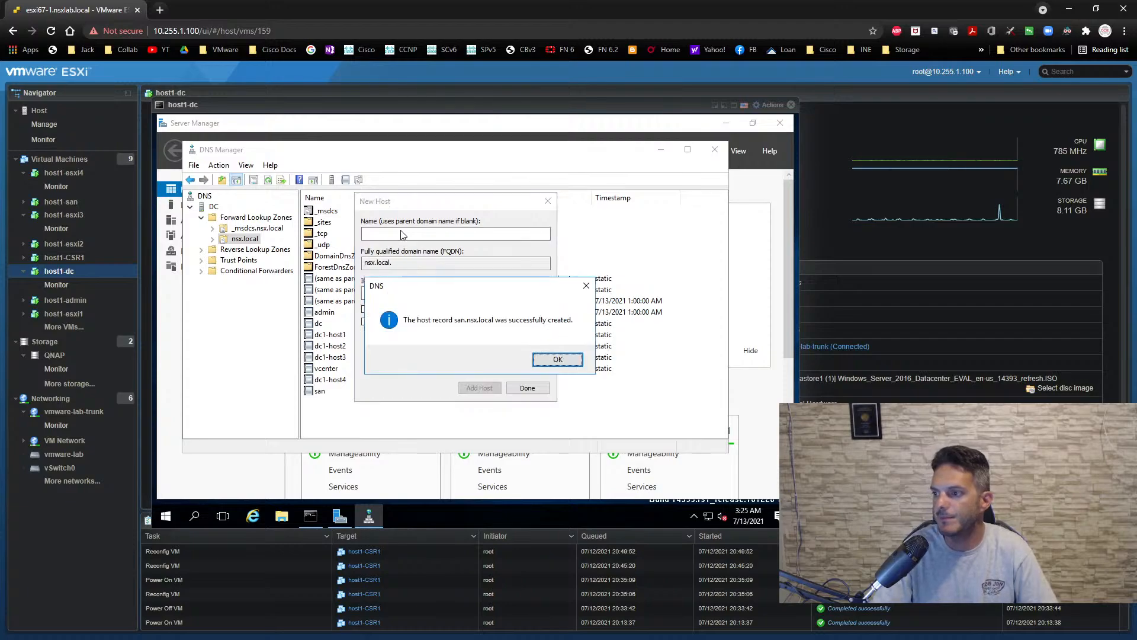
left_click(558, 360)
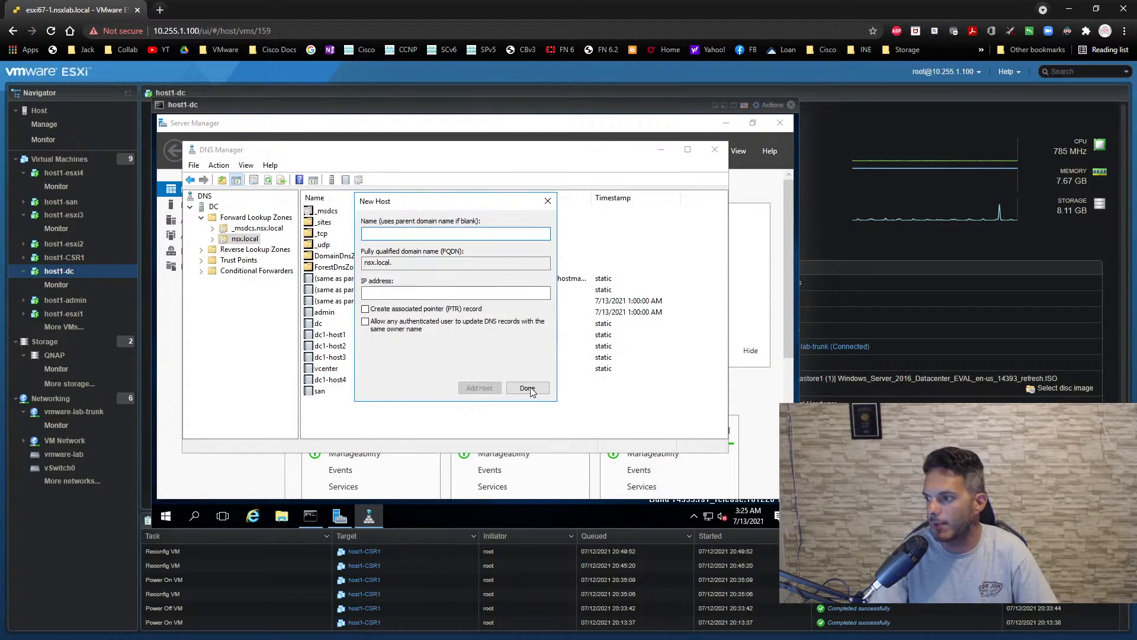
- Close host1-dc's console and switch to the vSphere Client in the remote desktop session at 10.255.1.71
left_click(791, 106)
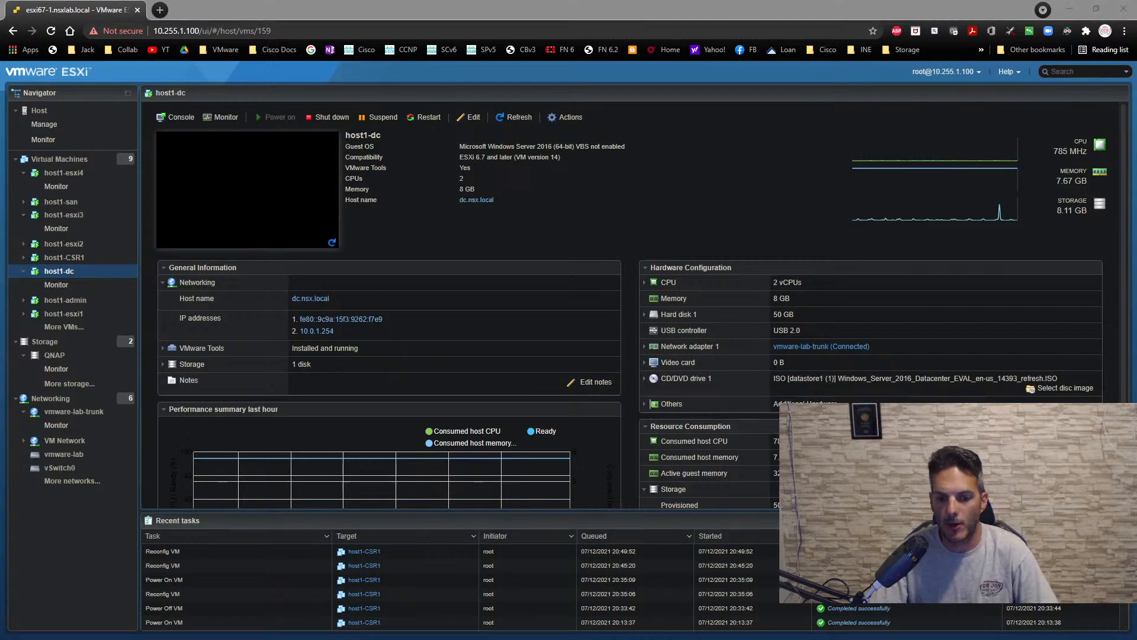
key("alt+Tab")
double_click(414, 333)
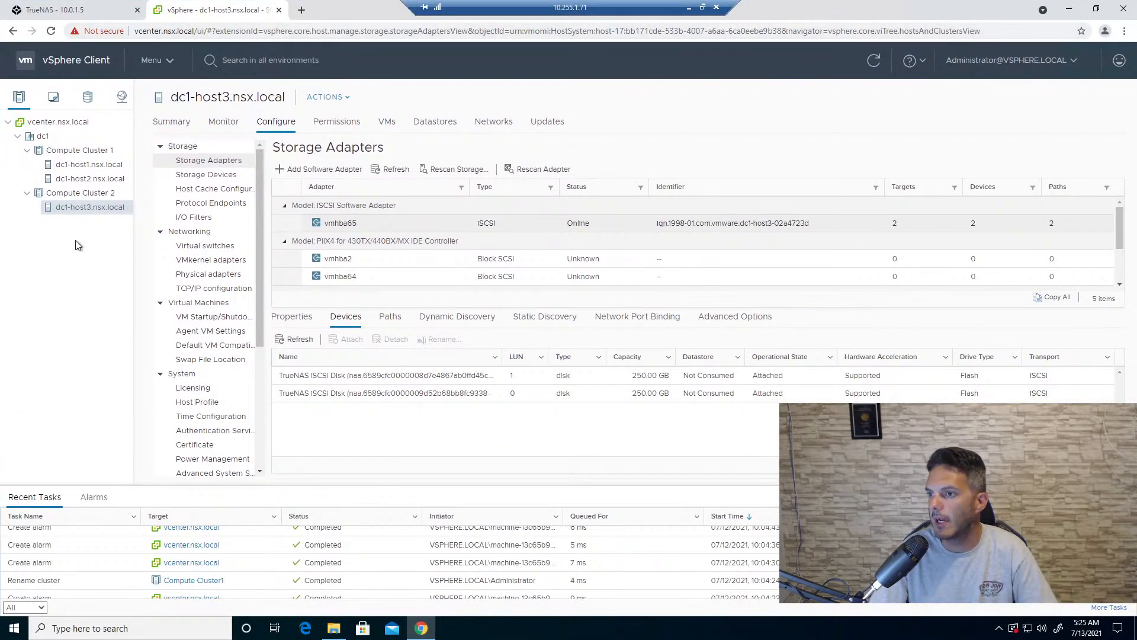
- Start adding new host dc1-host4 to Compute Cluster 2, entering username root and the host's password
right_click(79, 196)
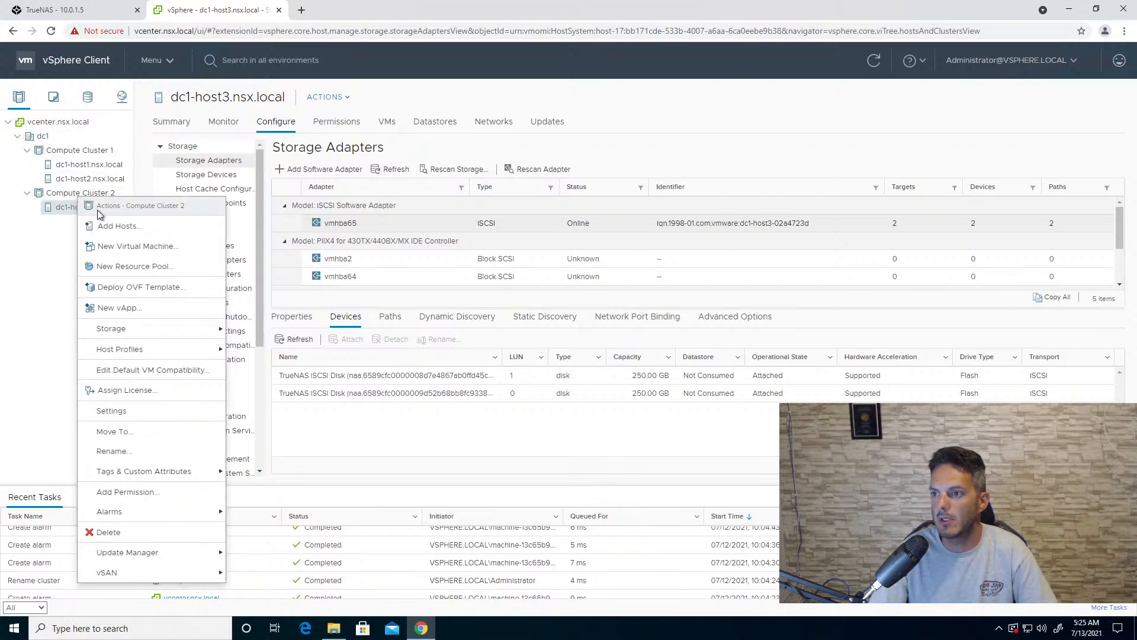
left_click(110, 226)
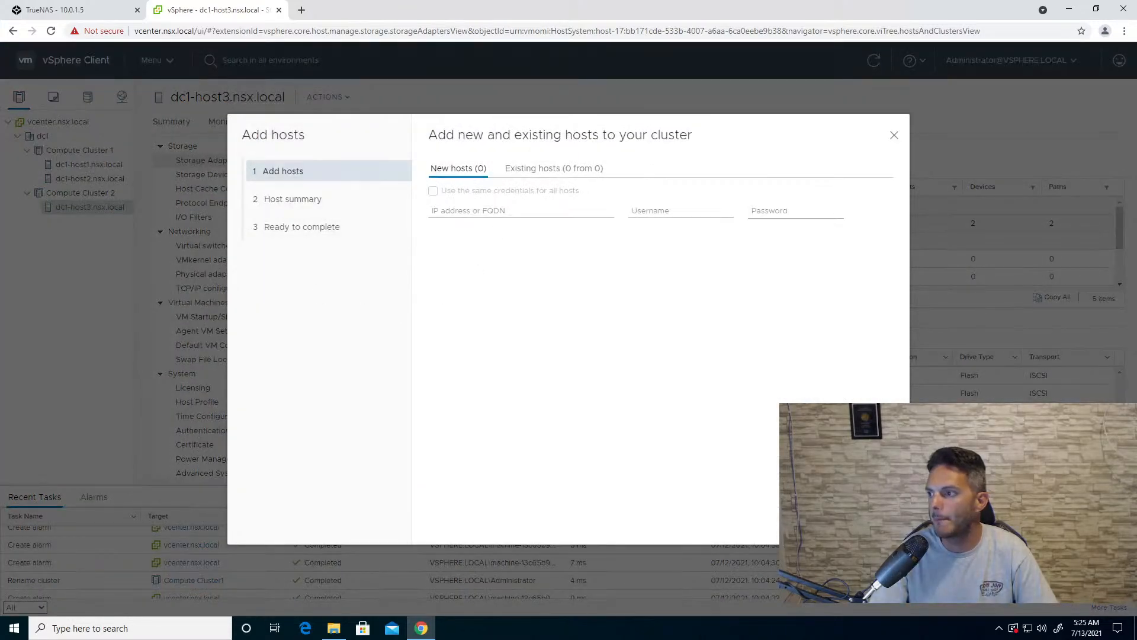
left_click(471, 212)
type("dc1-host4")
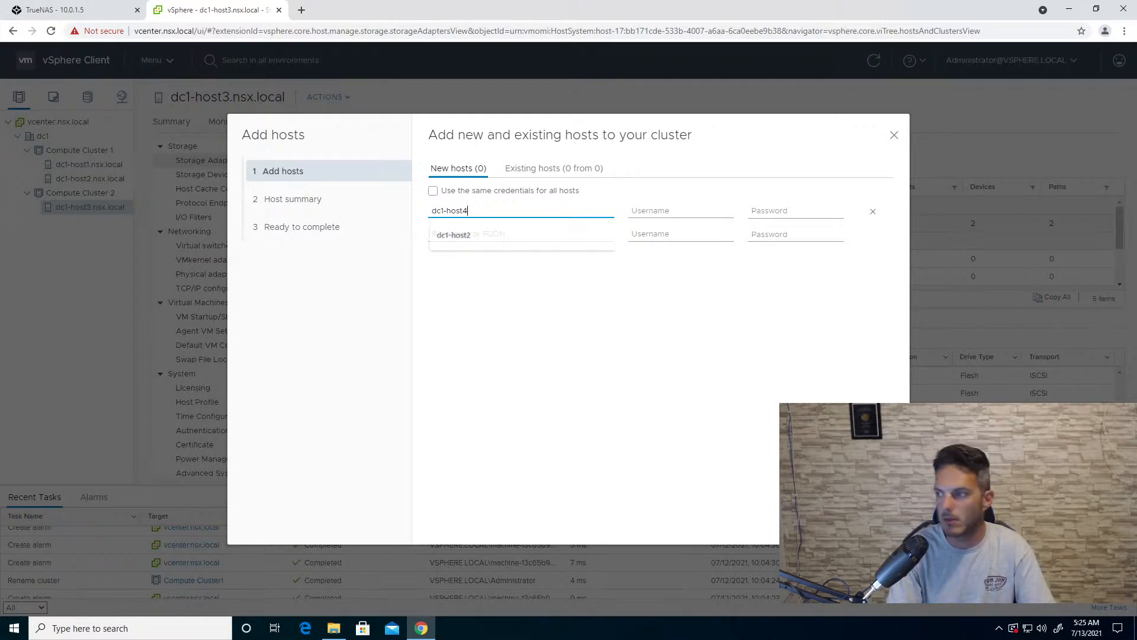
key("Tab")
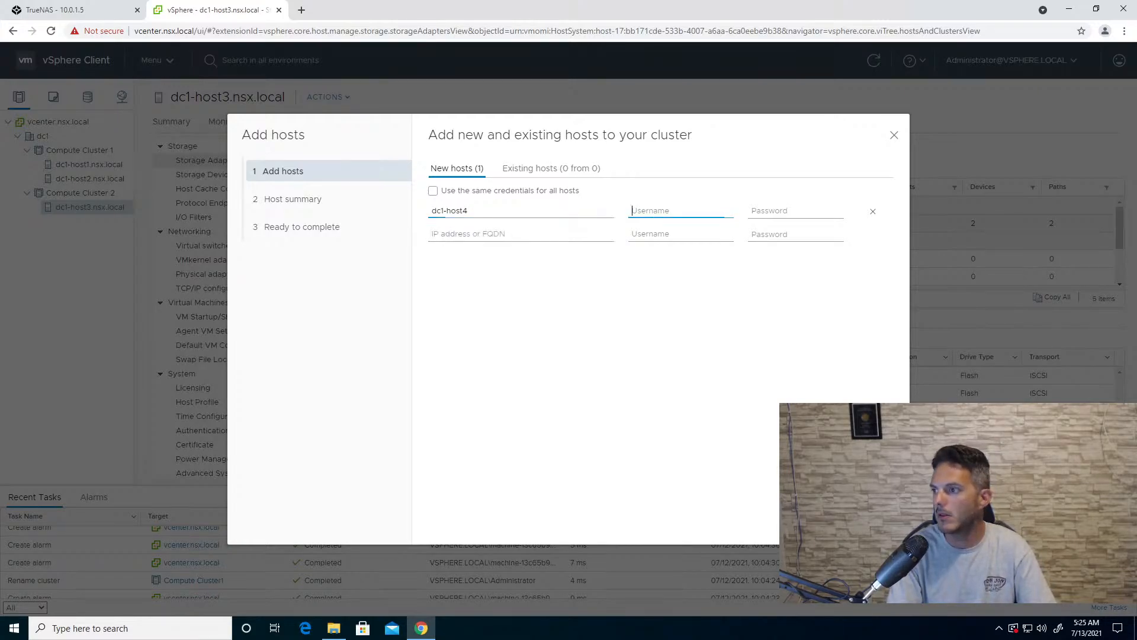
type("root")
key("Tab")
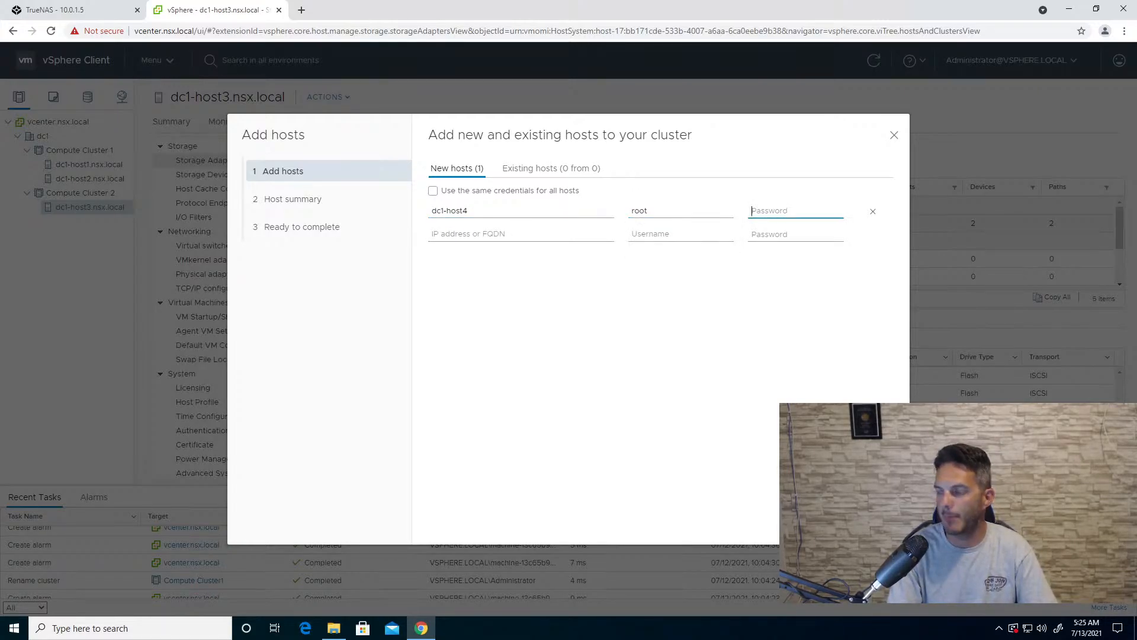
type("VMware1!")
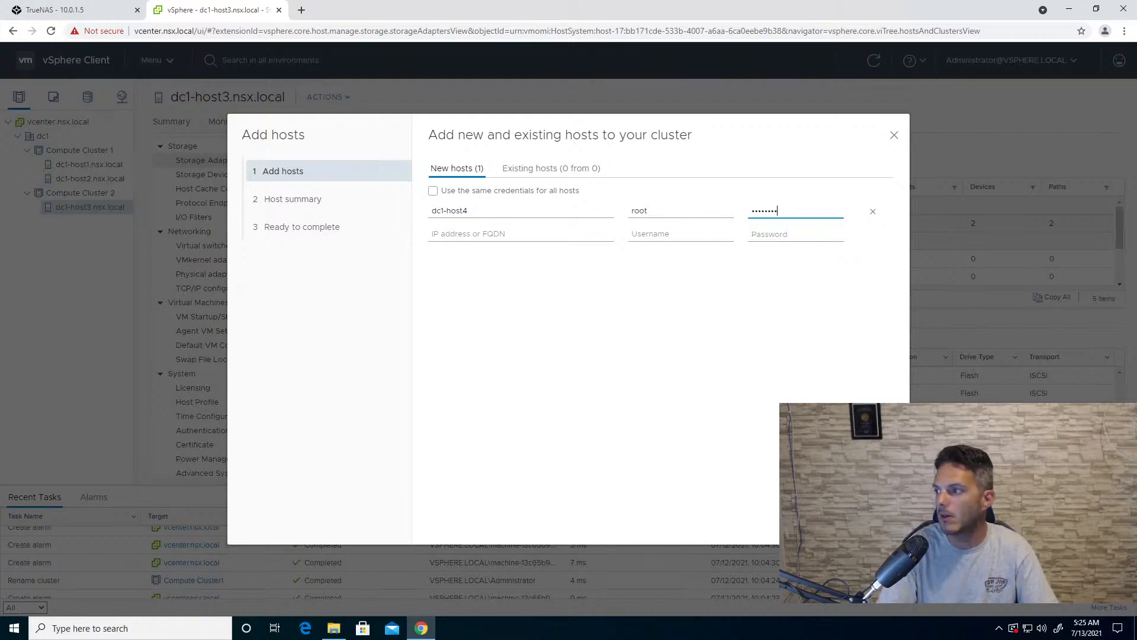
key("Return")
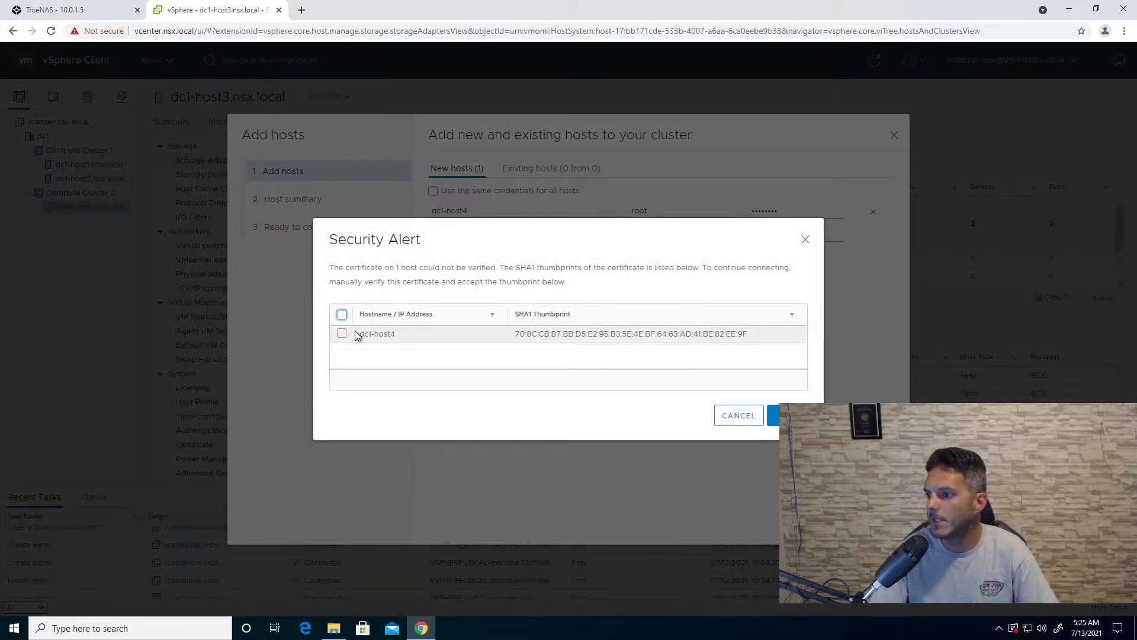
- Accept dc1-host4's certificate thumbprint and complete adding the host to the cluster
left_click(341, 333)
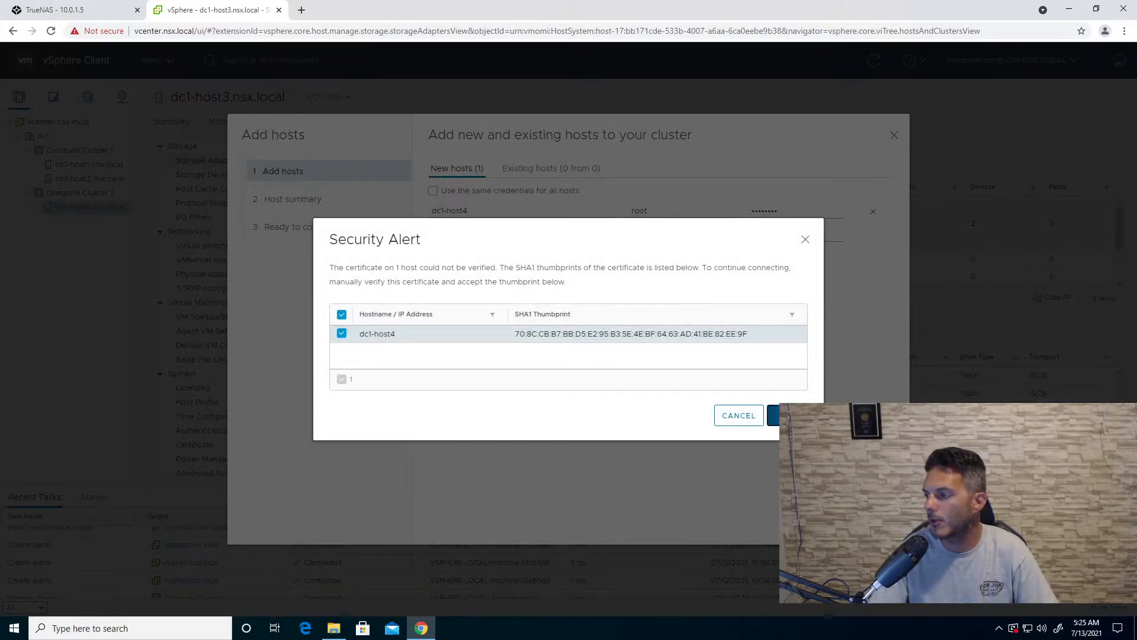
left_click(773, 416)
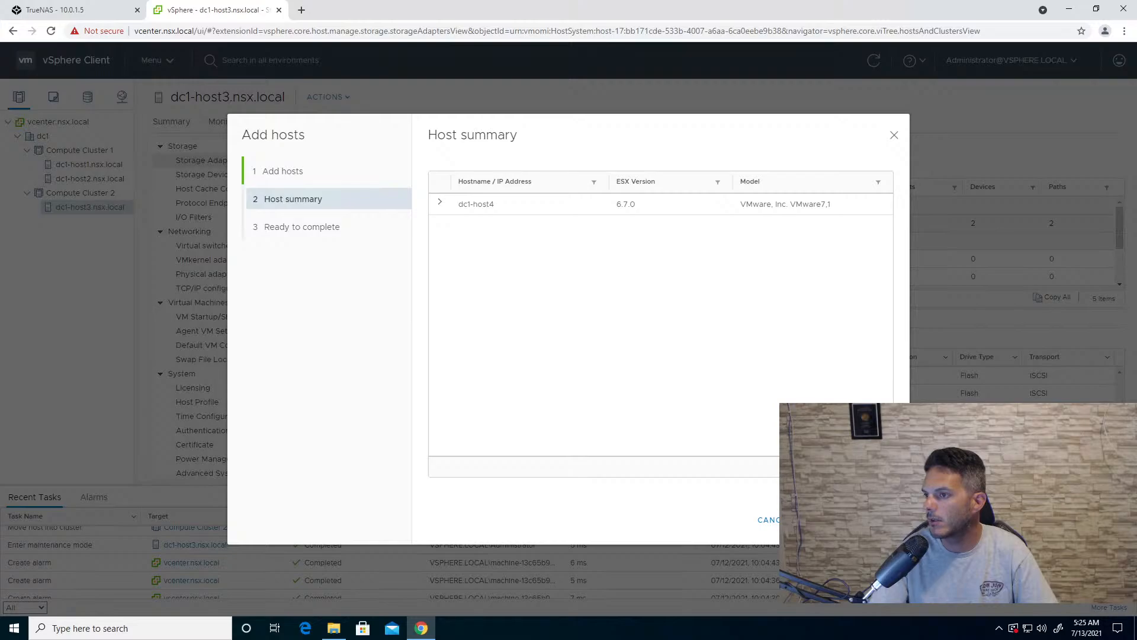
key("Return")
key("Return")
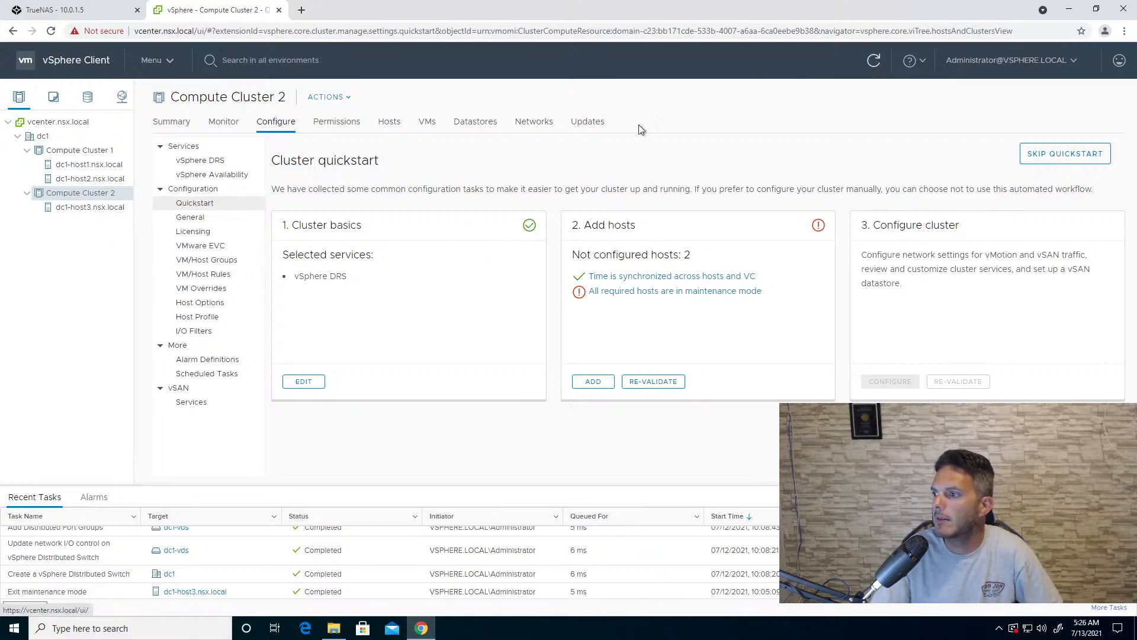
- Take dc1-host4.nsx.local out of maintenance mode from Compute Cluster 2's host list and refresh the inventory
left_click(25, 194)
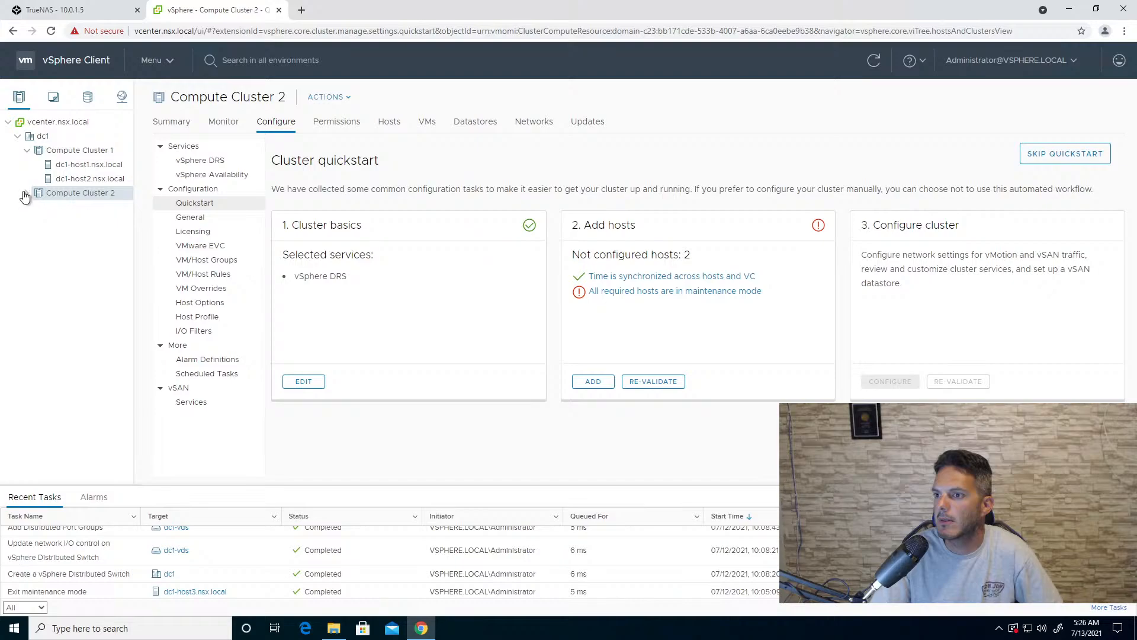
left_click(26, 194)
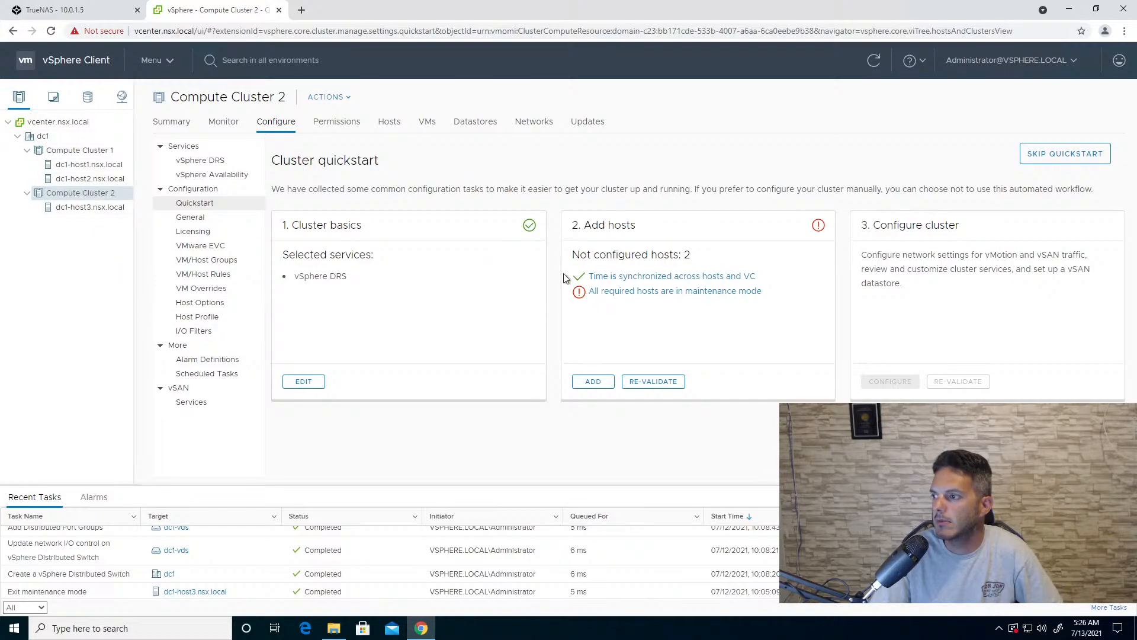
left_click(390, 123)
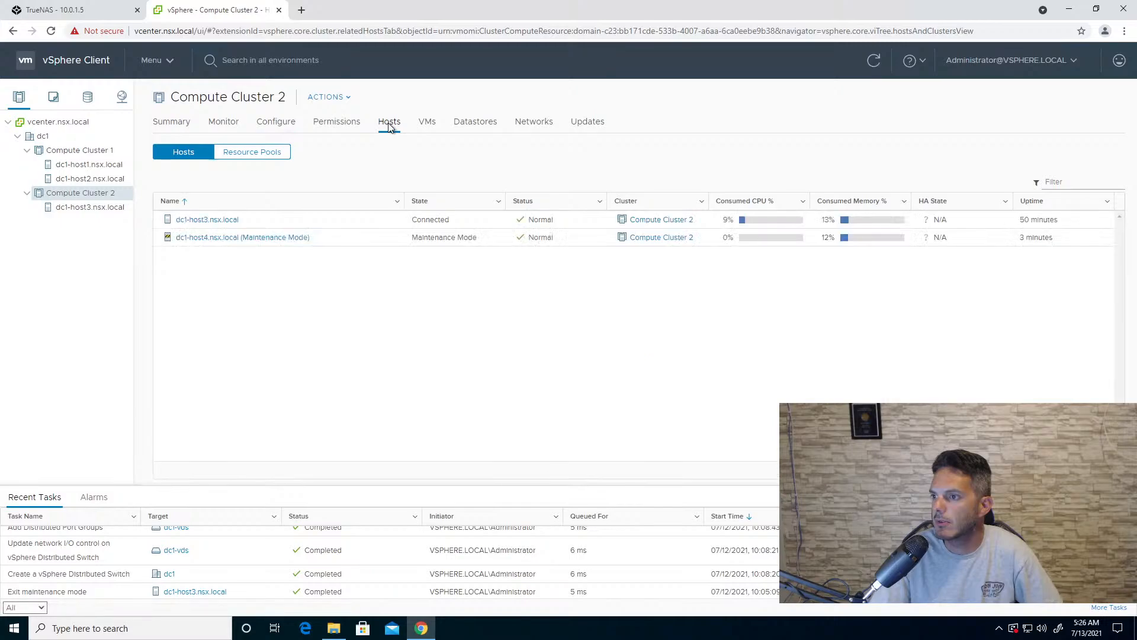
right_click(317, 243)
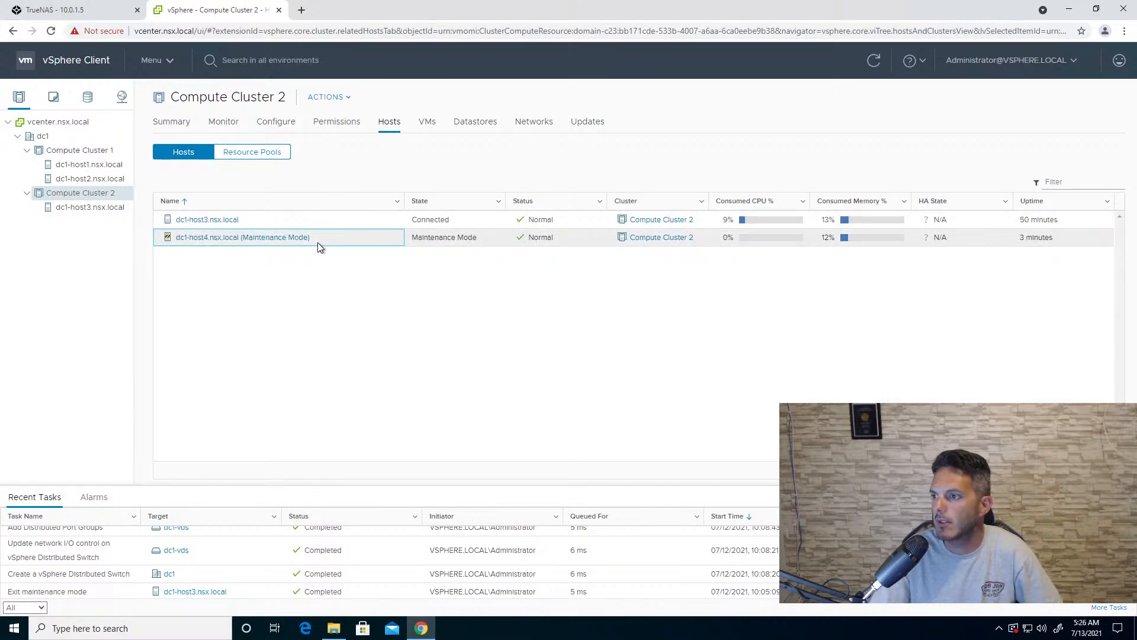
mouse_move(362, 284)
left_click(513, 304)
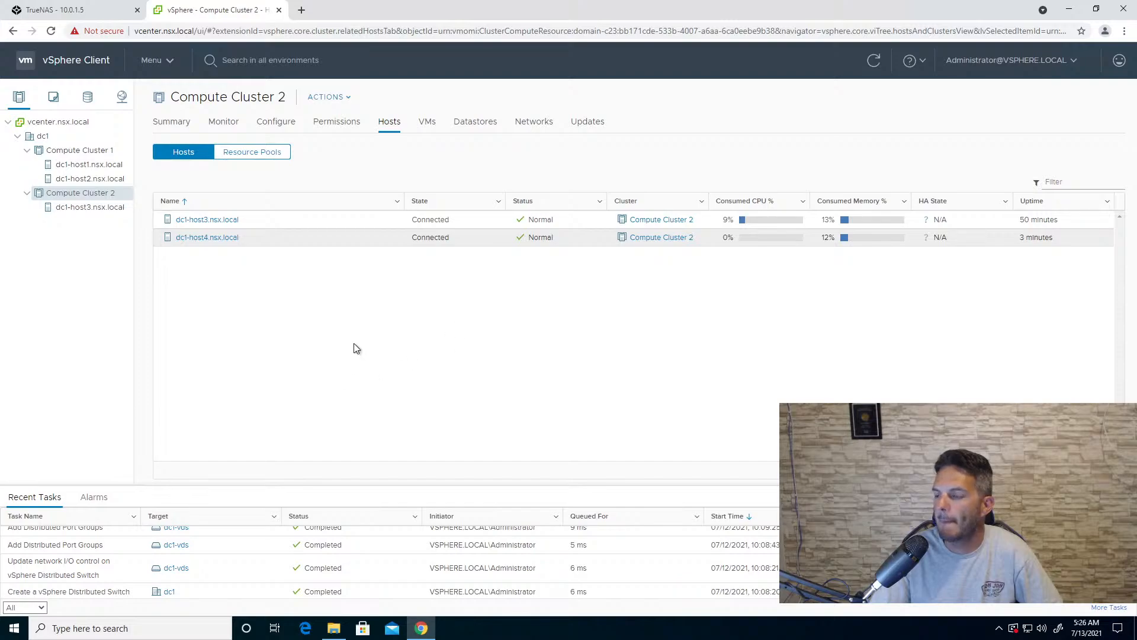
left_click(872, 61)
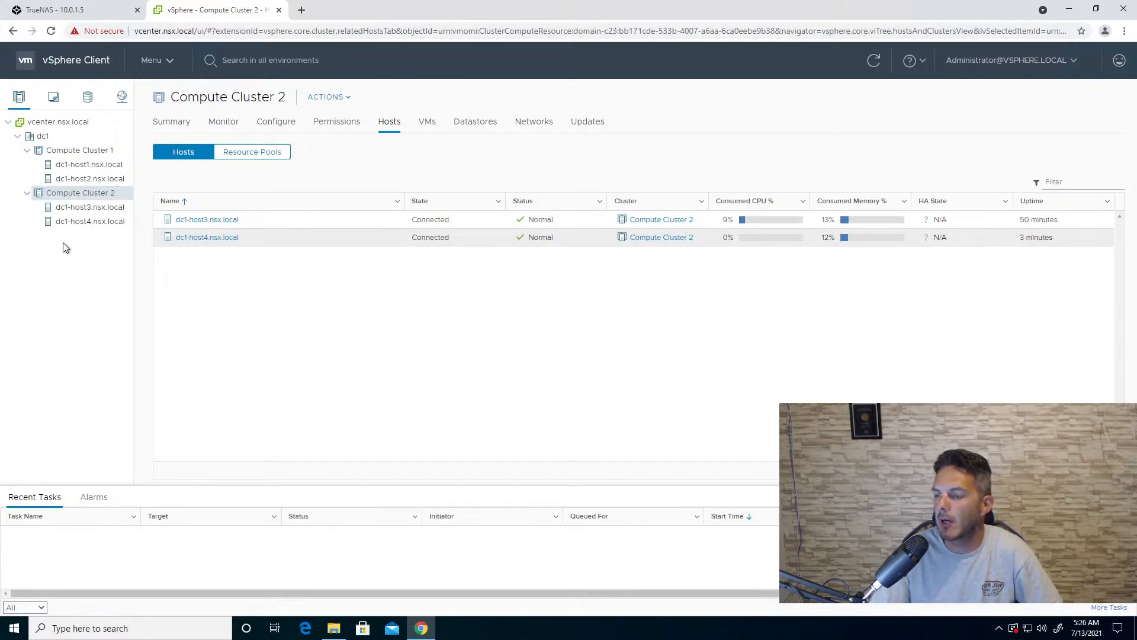
- Start adding hosts to the dc1-vds distributed switch and select dc1-host4.nsx.local as the new host
left_click(122, 98)
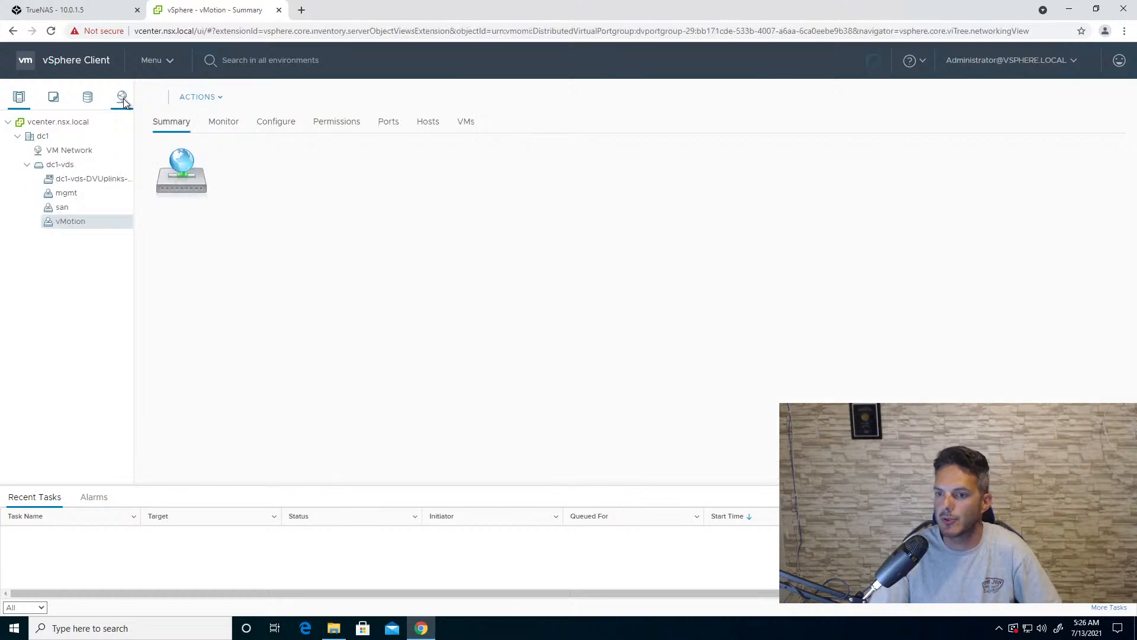
left_click(64, 165)
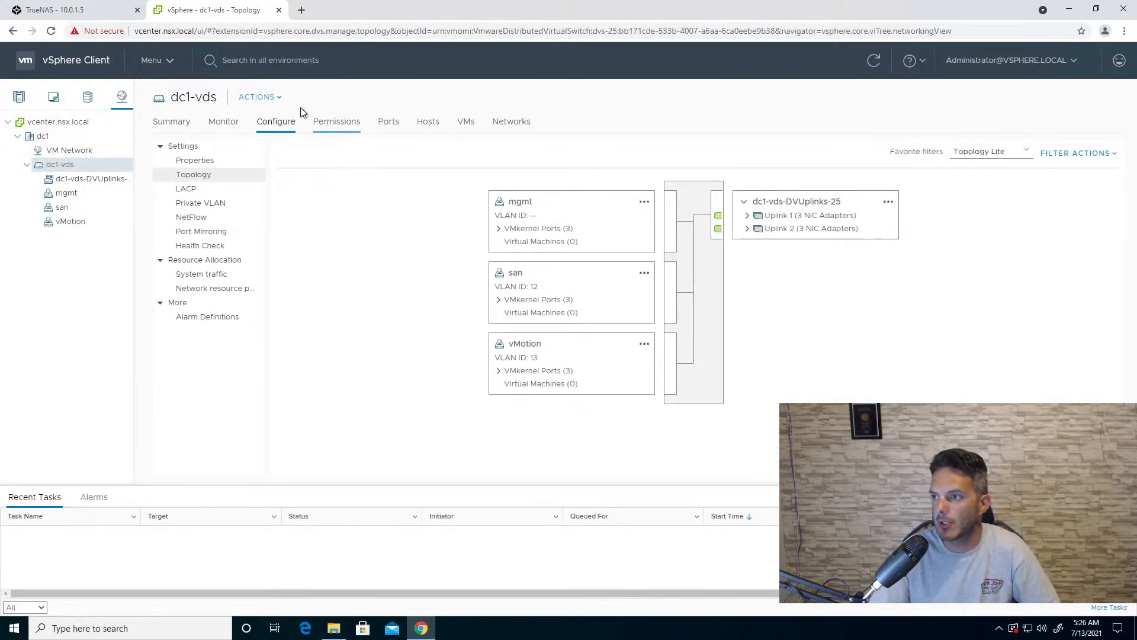
left_click(277, 98)
left_click(287, 154)
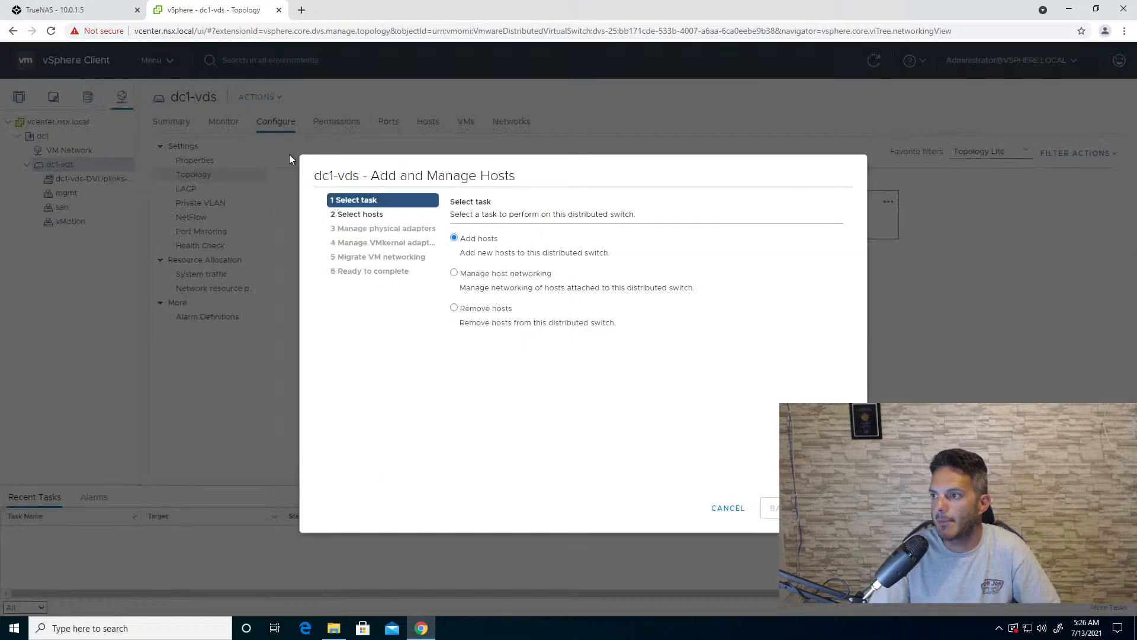
left_click(820, 507)
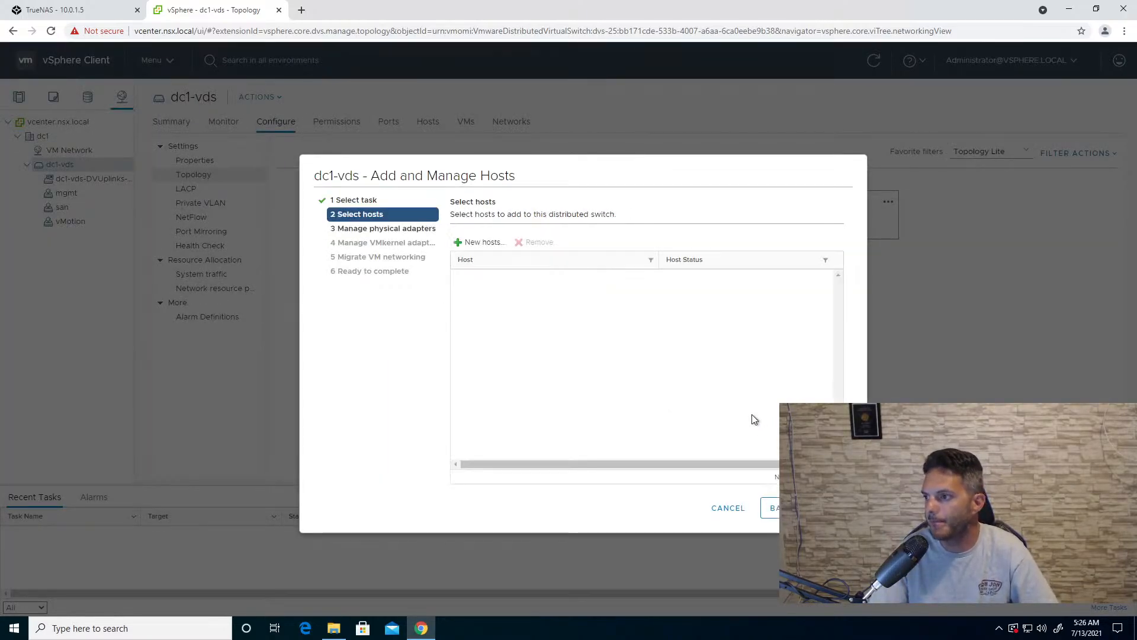
left_click(482, 243)
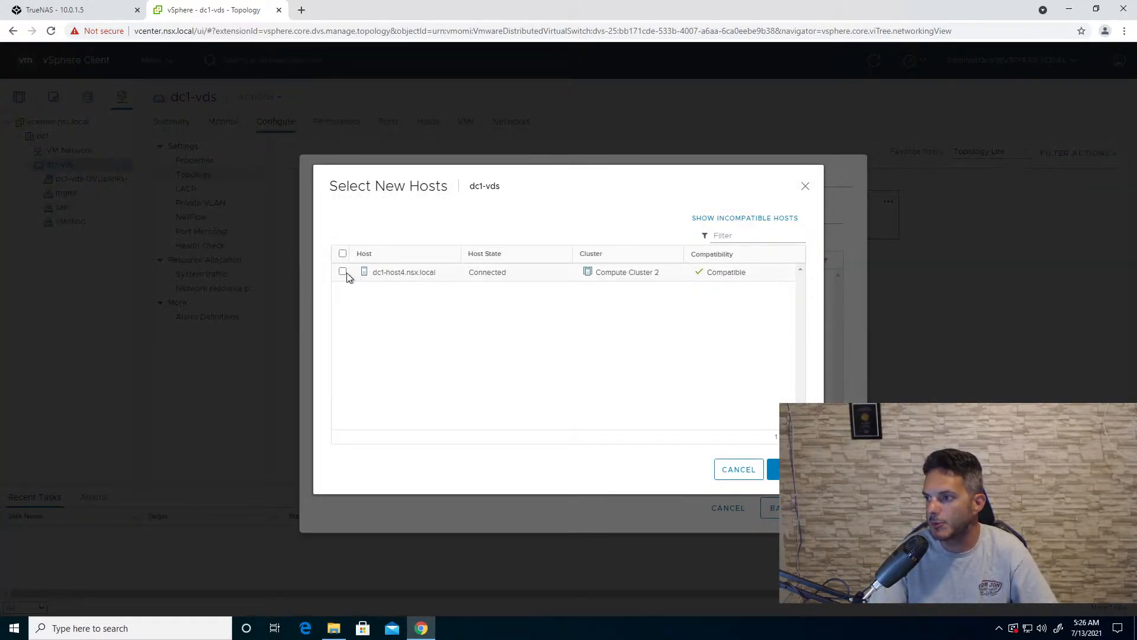
left_click(343, 272)
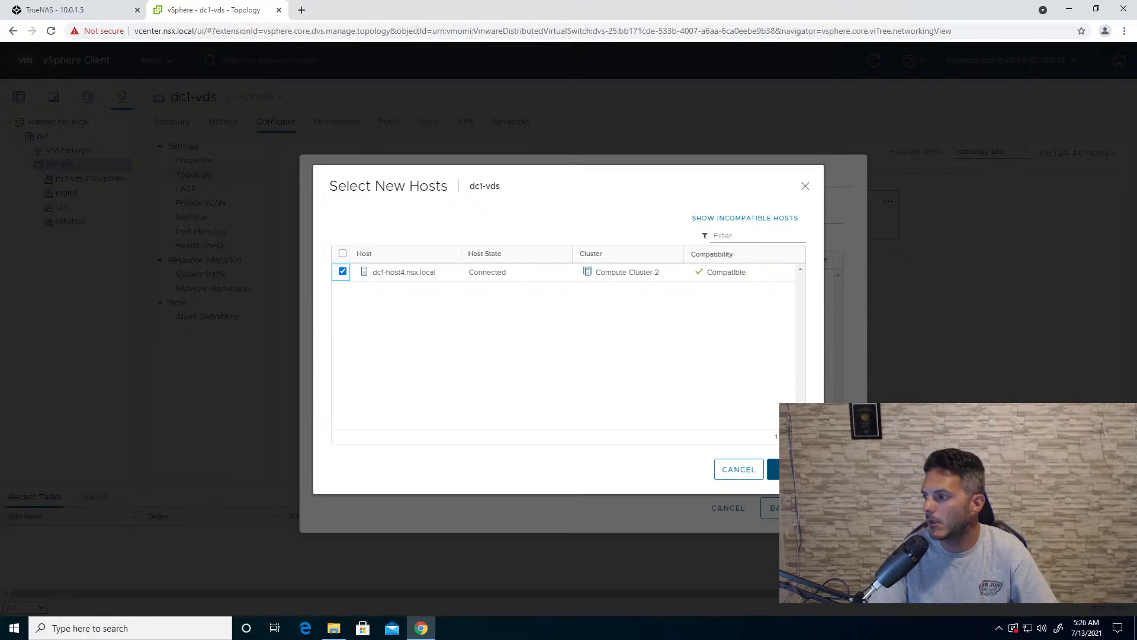
left_click(774, 469)
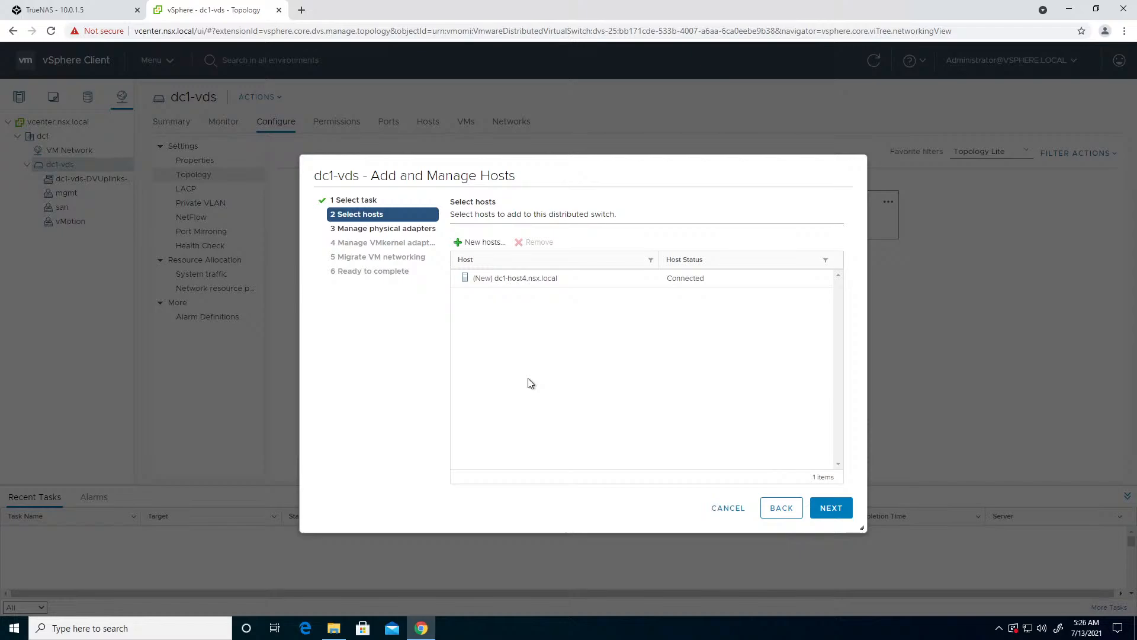
left_click(835, 510)
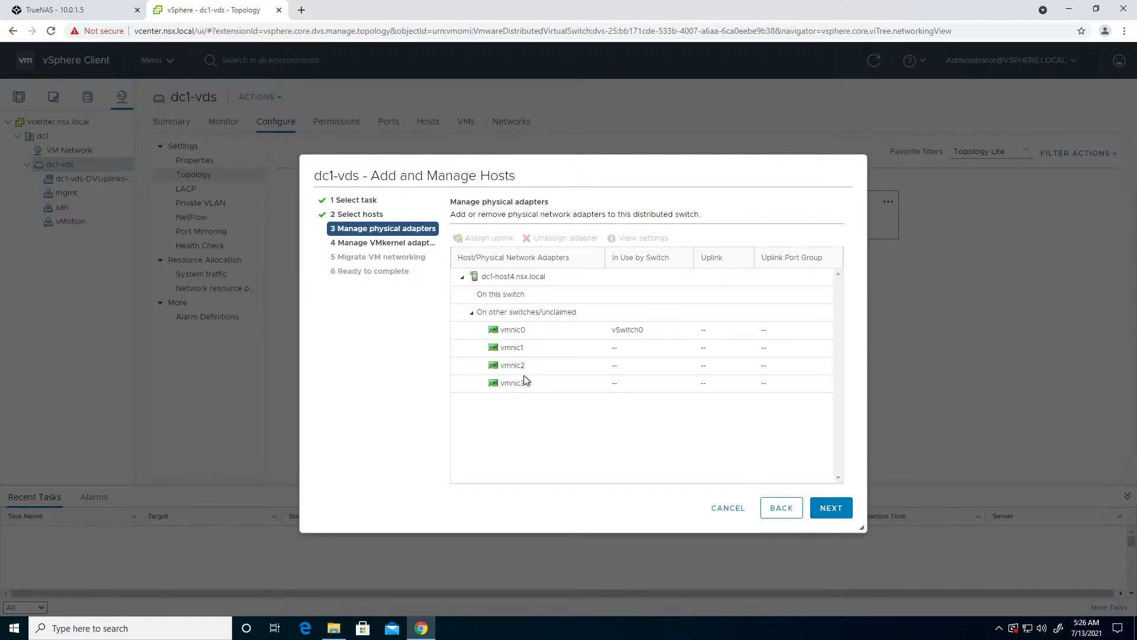
- Assign dc1-host4's vmnic0 to Uplink 1 and vmnic1 to Uplink 2 on the distributed switch
left_click(506, 332)
left_click(486, 239)
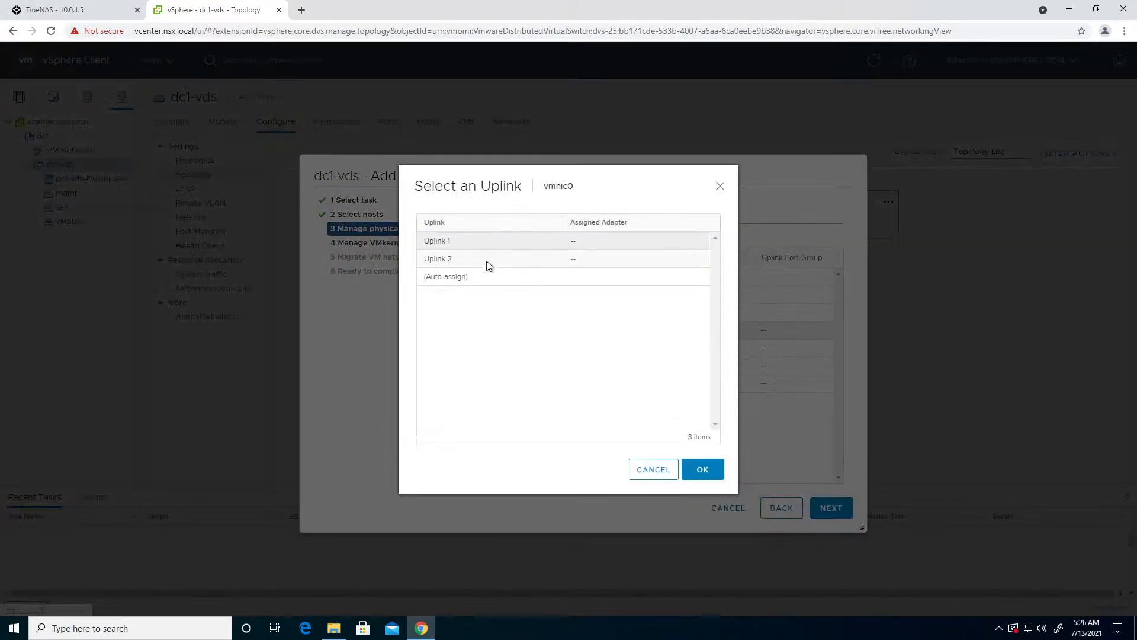
left_click(692, 468)
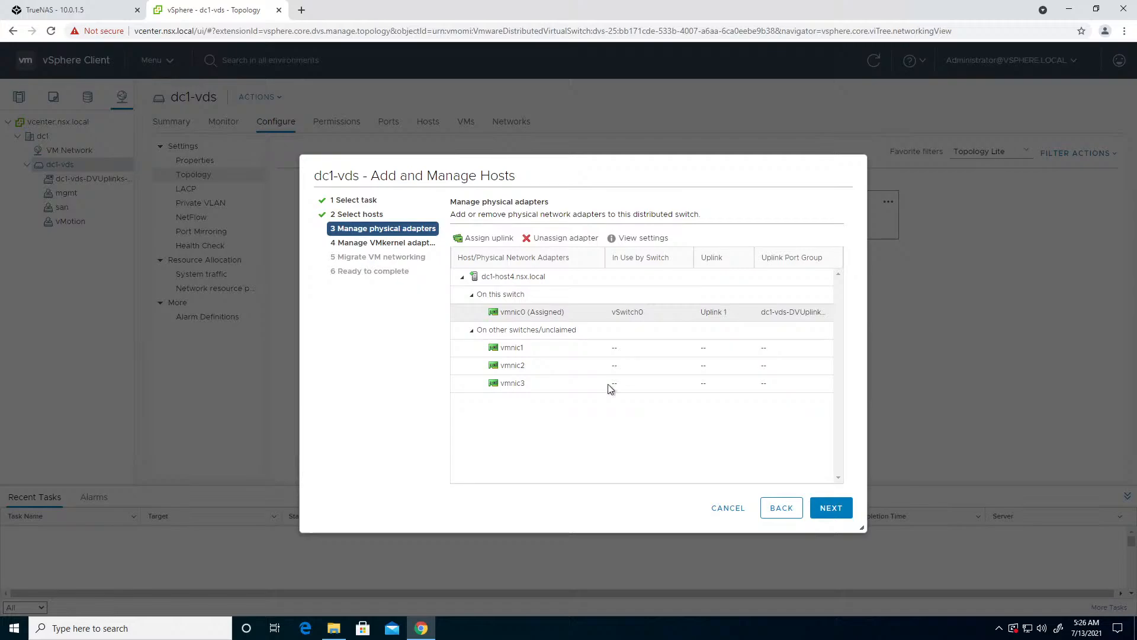
left_click(551, 347)
left_click(481, 238)
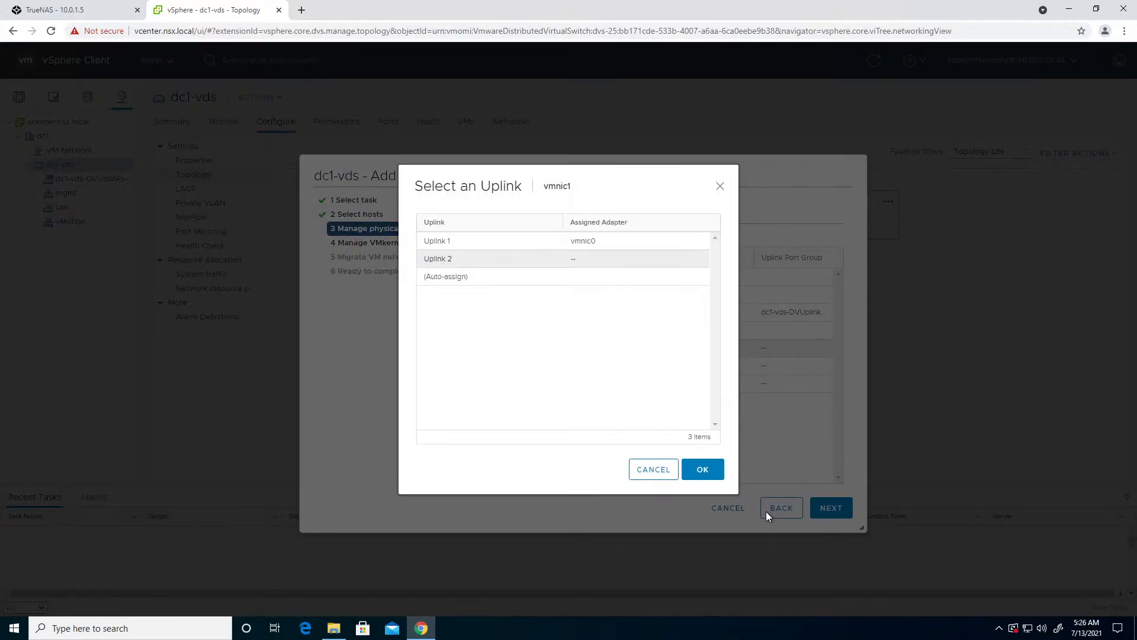
left_click(702, 476)
left_click(830, 508)
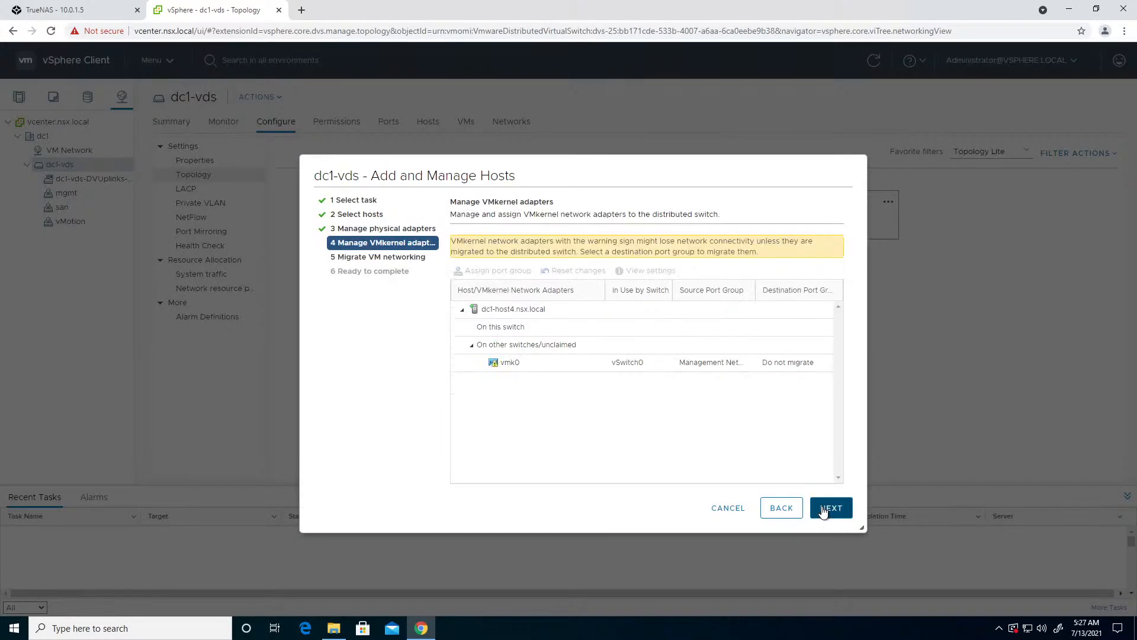
- Assign dc1-host4's vmk0 to the mgmt port group and finish adding the host without migrating any VM networking
left_click(491, 364)
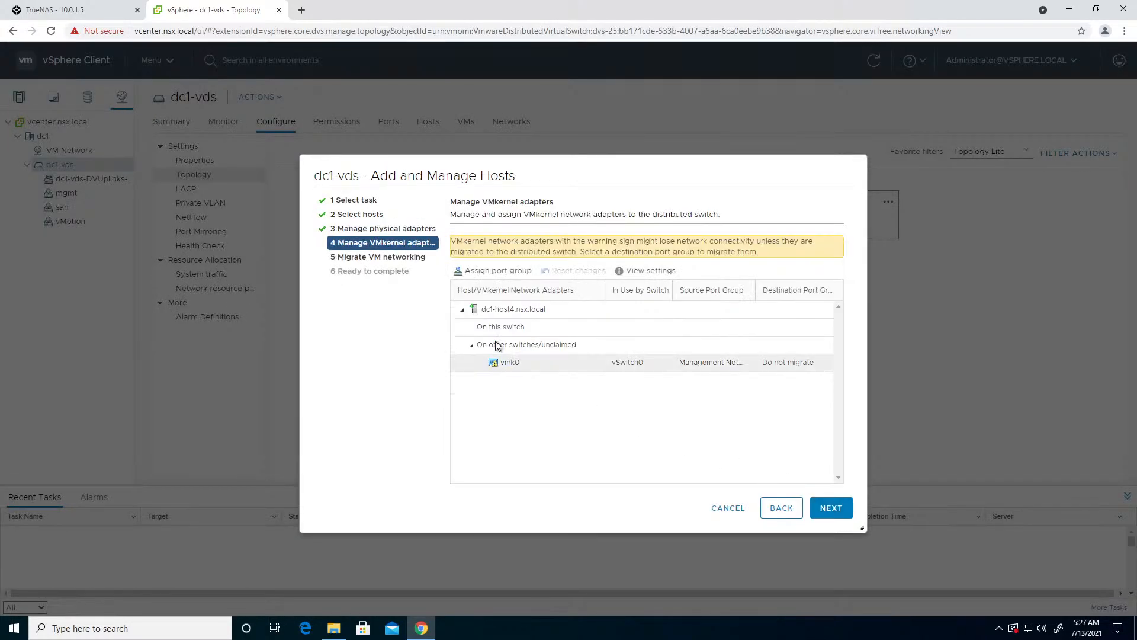
left_click(498, 270)
left_click(440, 290)
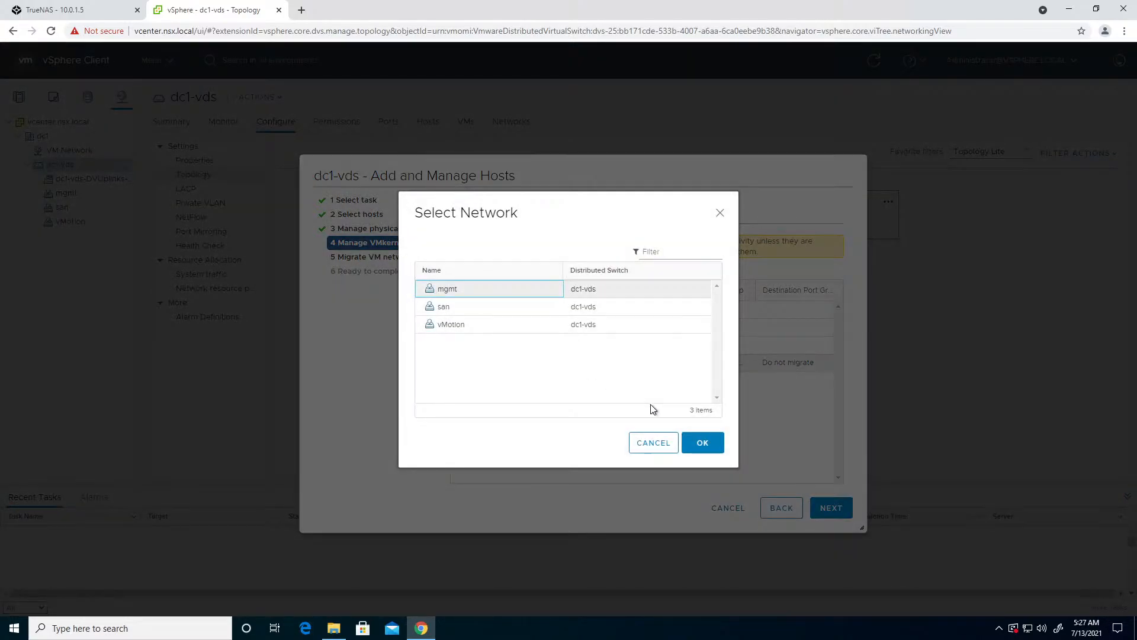
left_click(702, 442)
left_click(835, 513)
left_click(834, 513)
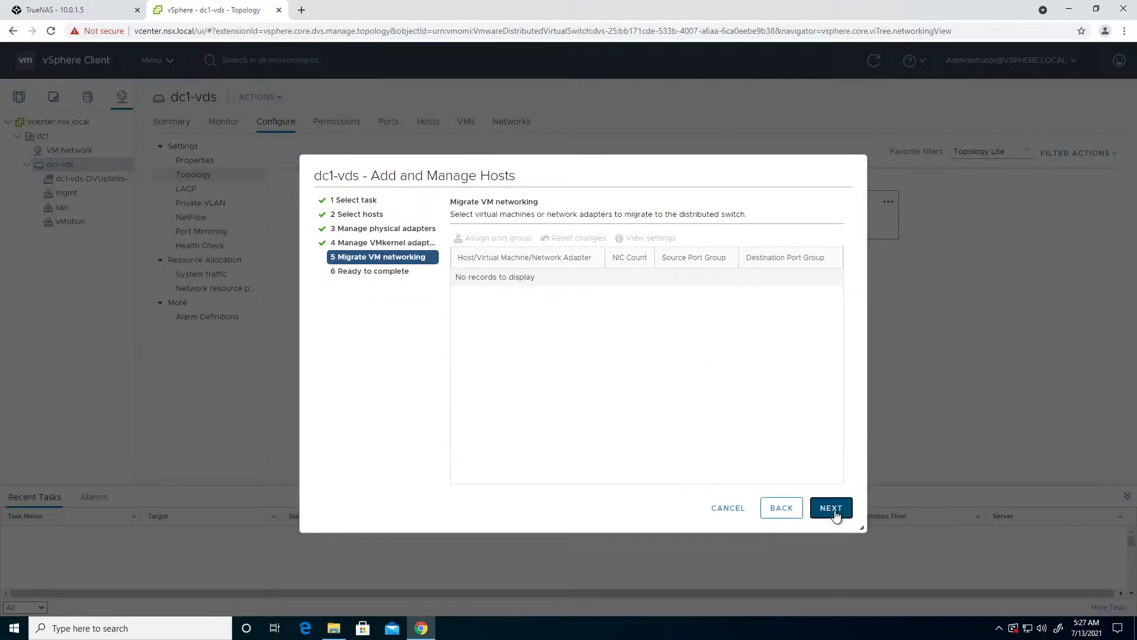
left_click(833, 509)
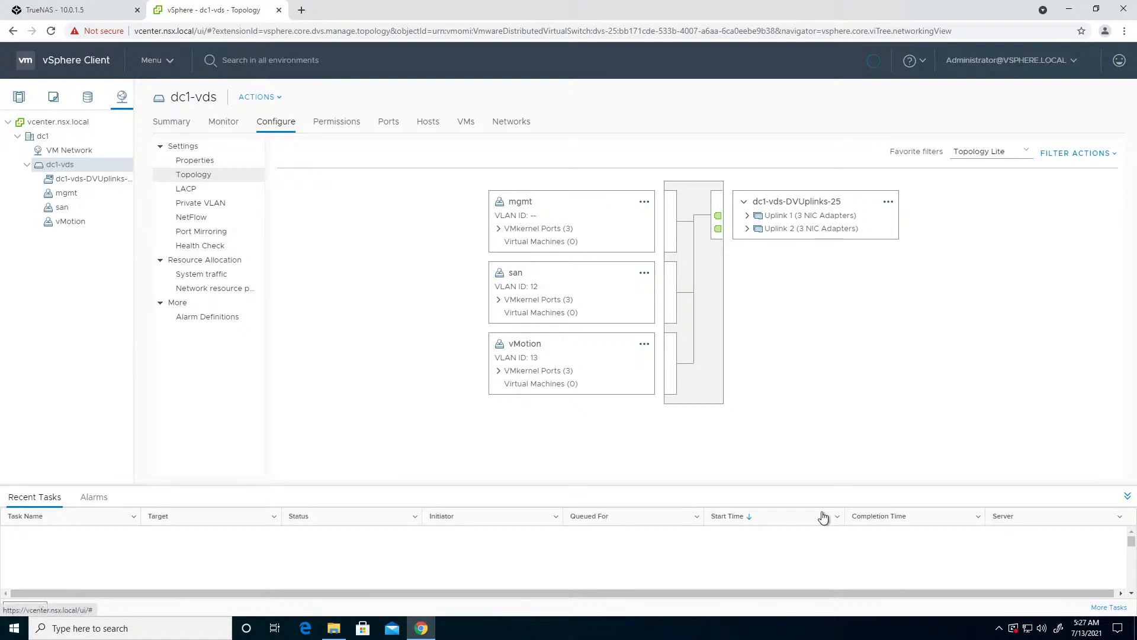
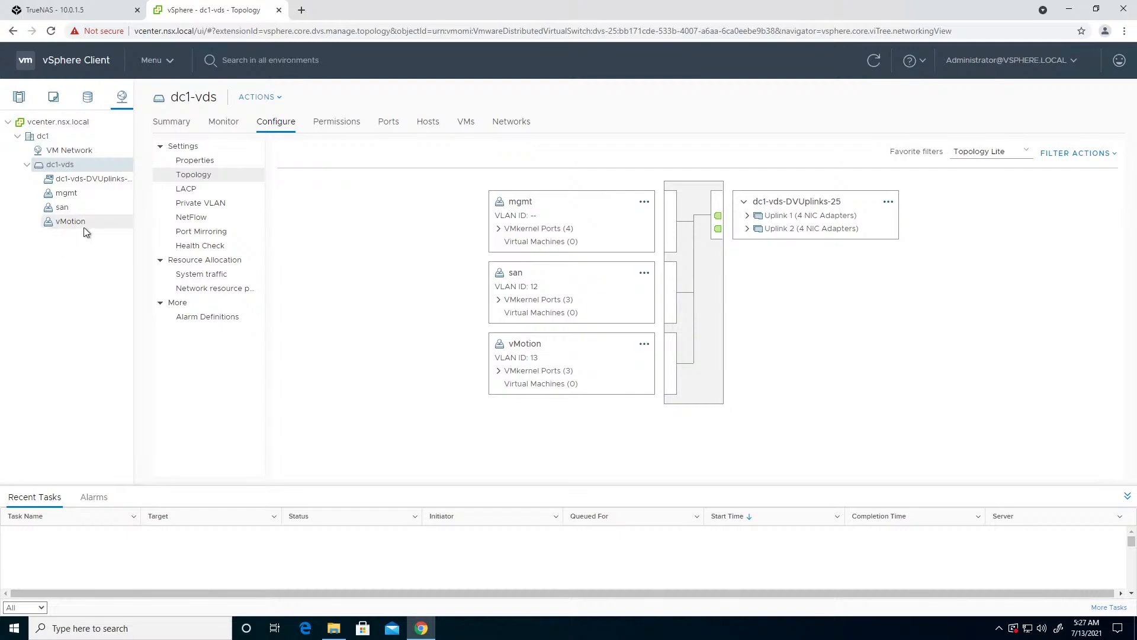
- Start adding a VMkernel network adapter to dc1-host4.nsx.local, choosing the existing san network on dc1-vds as its target
left_click(18, 94)
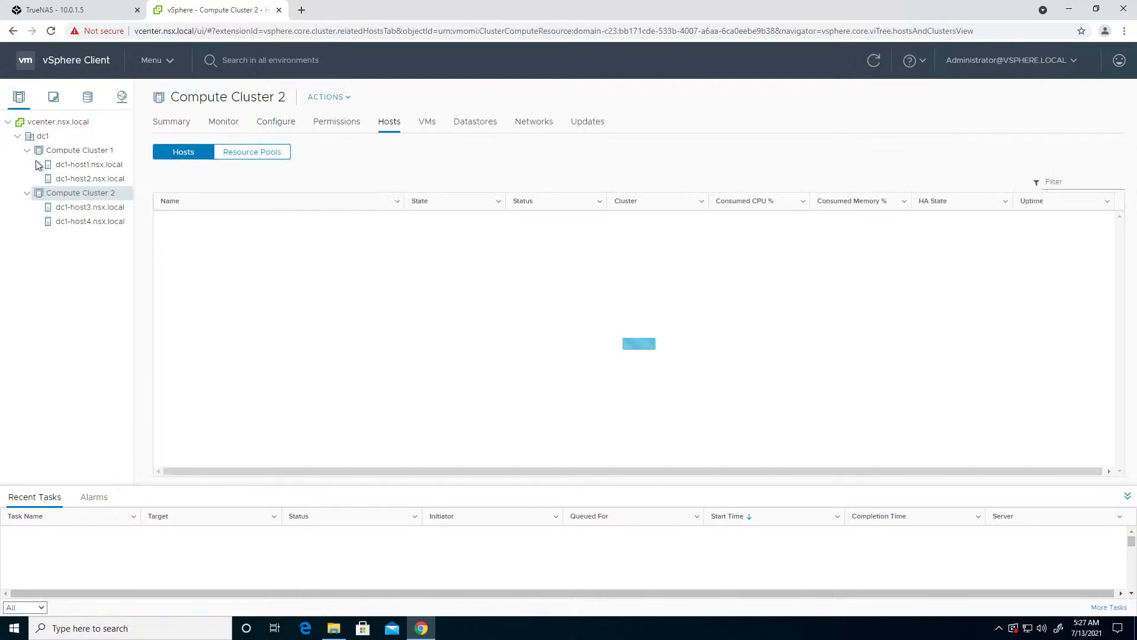
left_click(109, 222)
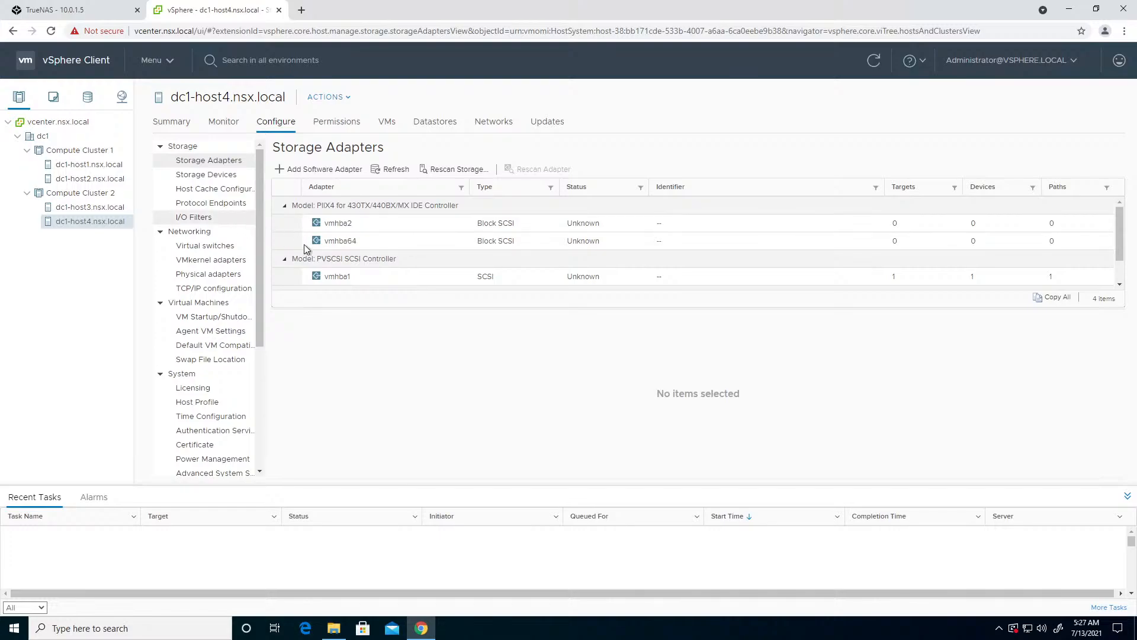
left_click(225, 260)
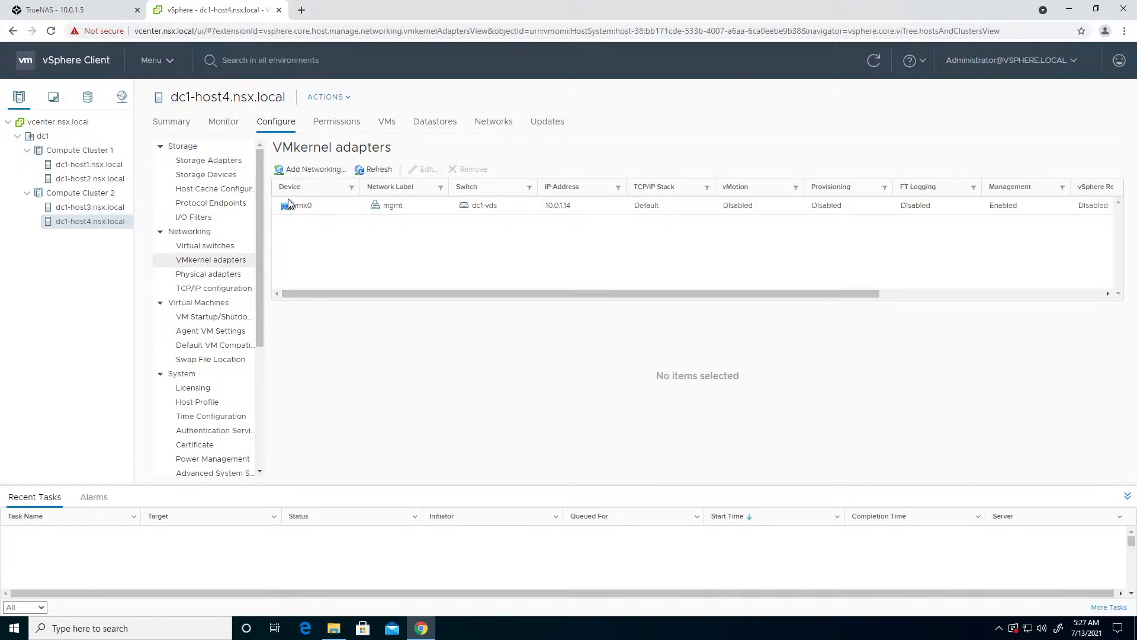
left_click(309, 170)
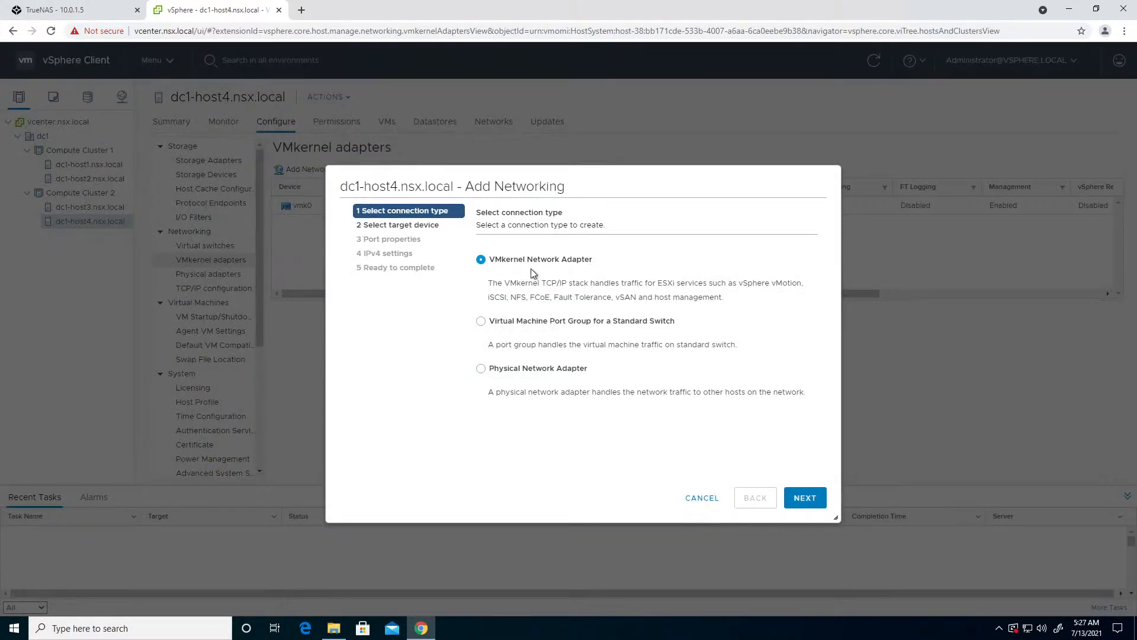
left_click(791, 503)
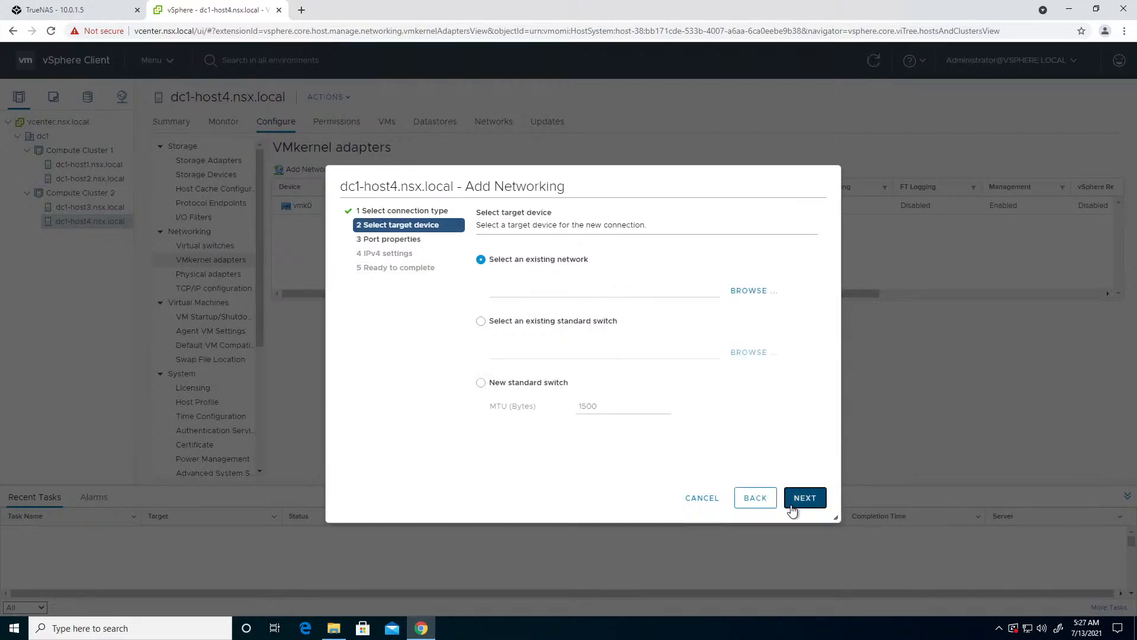
left_click(736, 292)
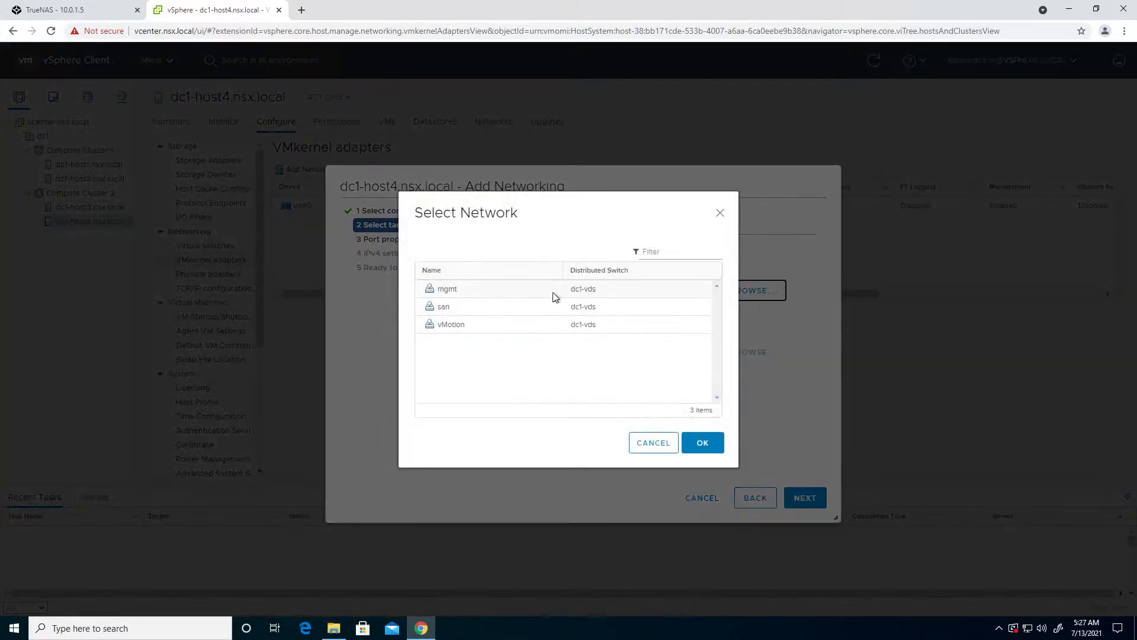
left_click(462, 306)
left_click(706, 447)
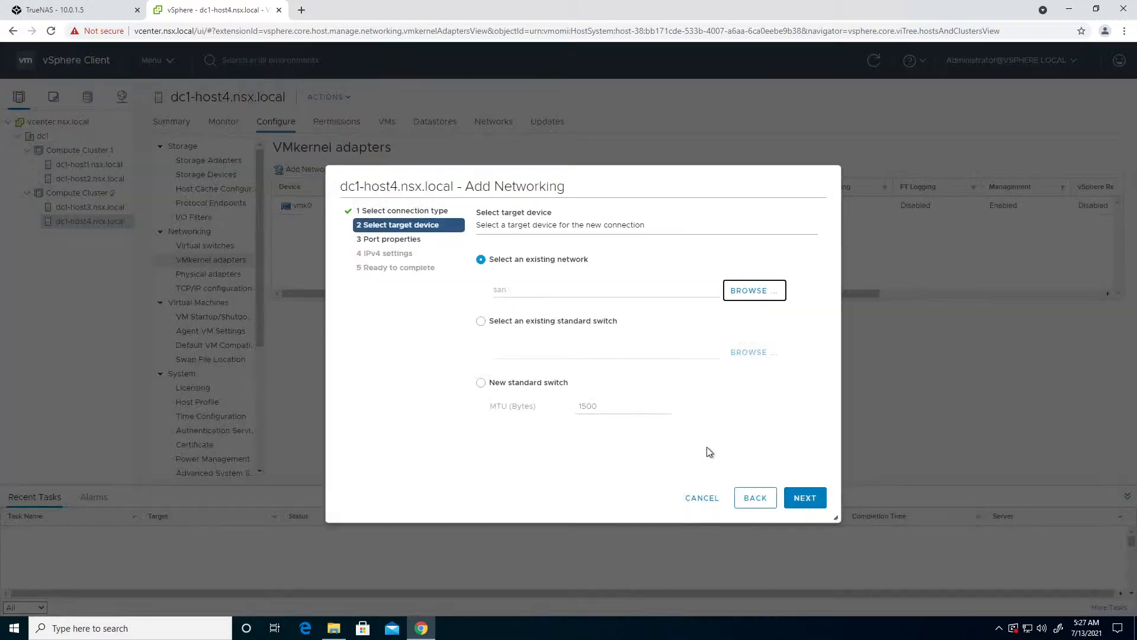
left_click(802, 499)
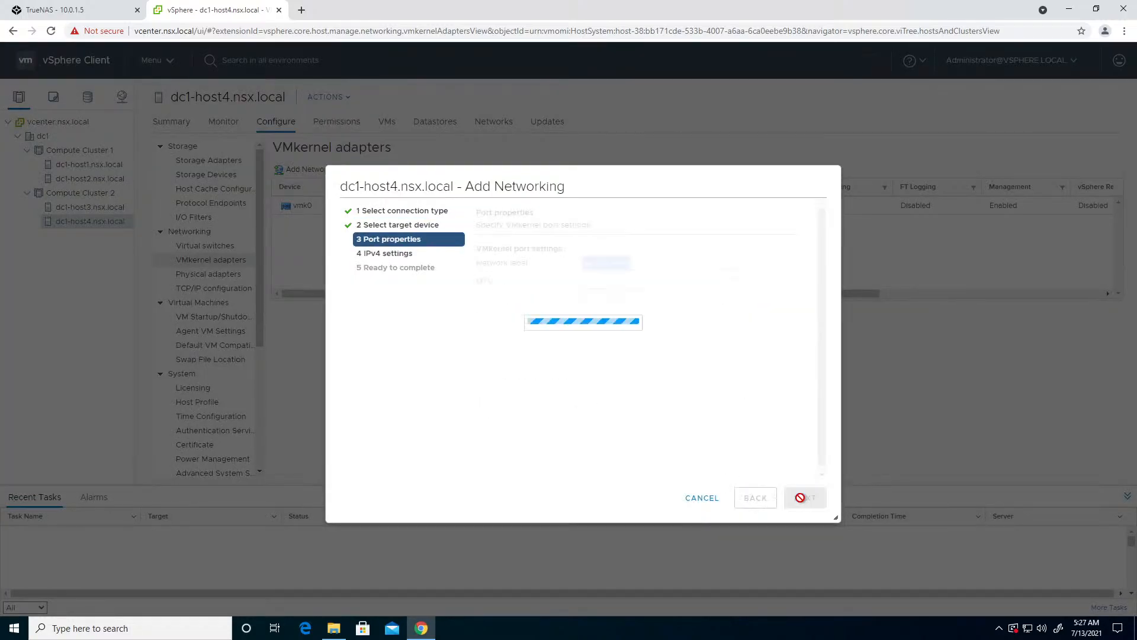
- Keep the default port properties, set static IPv4 address 10.0.12.14 with subnet mask 255.255.255.0, and finish creating the san VMkernel adapter
left_click(805, 500)
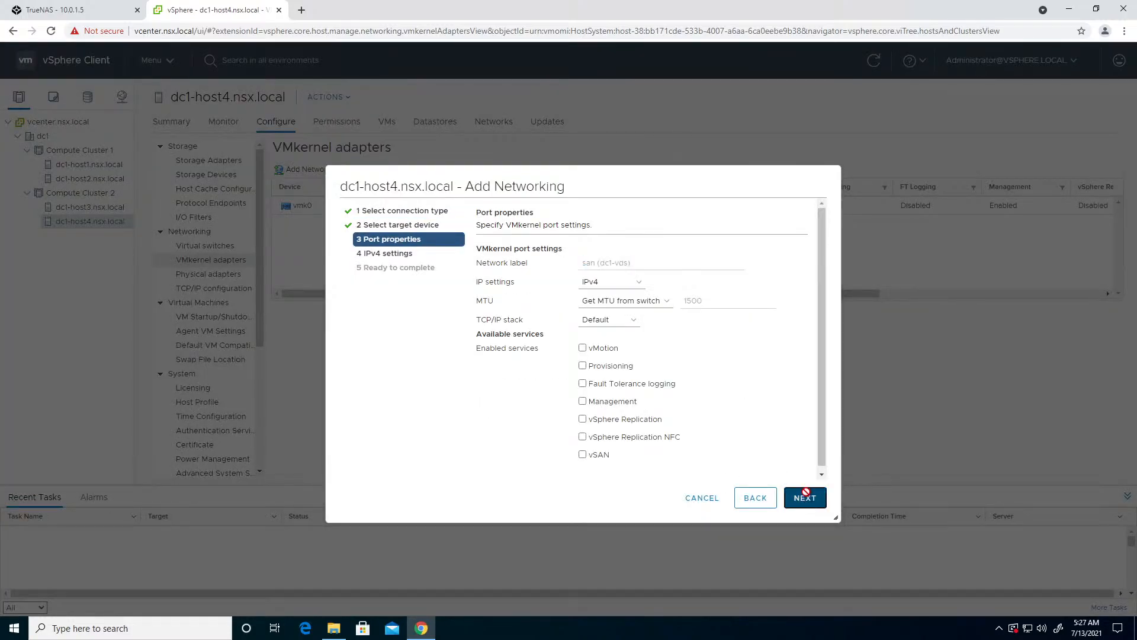
left_click(554, 286)
left_click(603, 312)
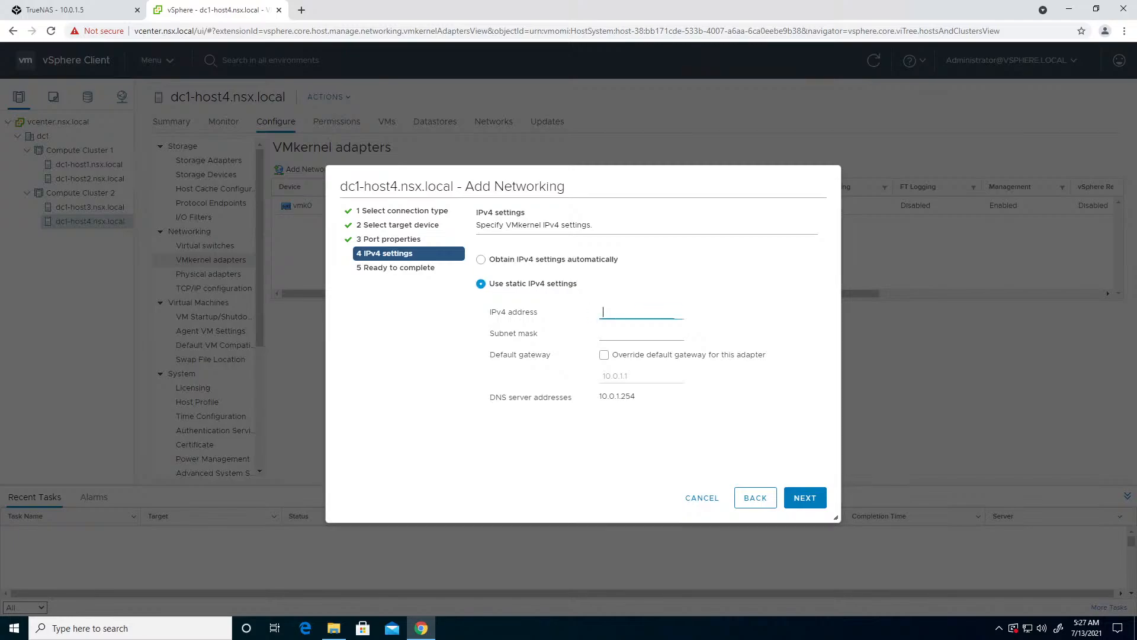
type("10.0.12.14")
key("Tab")
type("255.255.255.0")
left_click(804, 499)
left_click(804, 498)
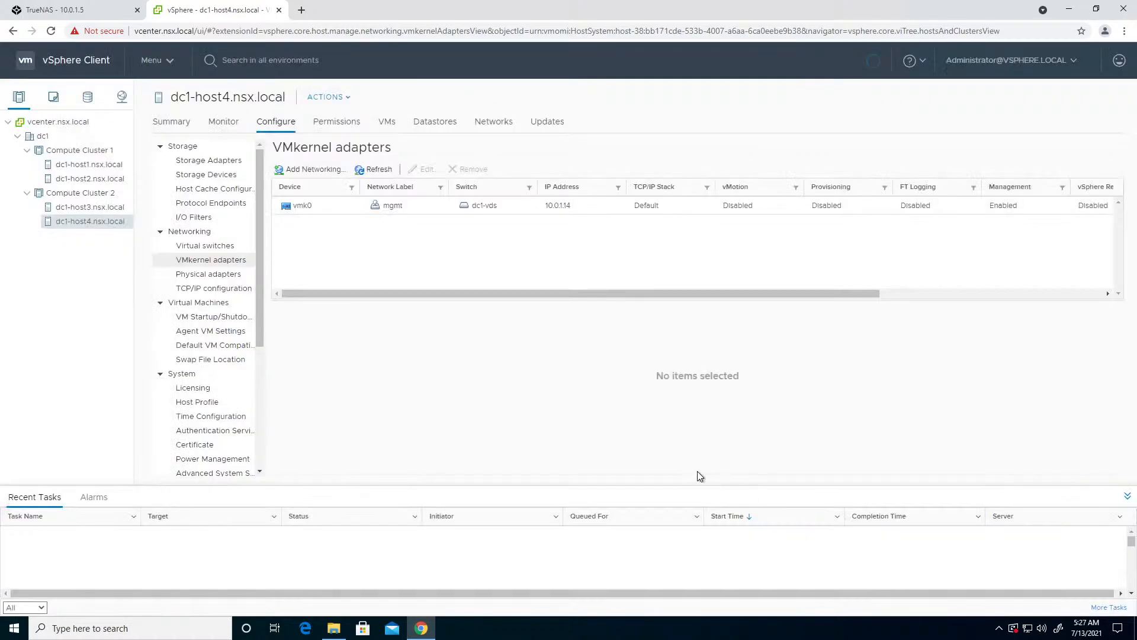
- Start another VMkernel network adapter on dc1-host4.nsx.local using the existing vMotion network, with the vMotion service enabled
left_click(294, 171)
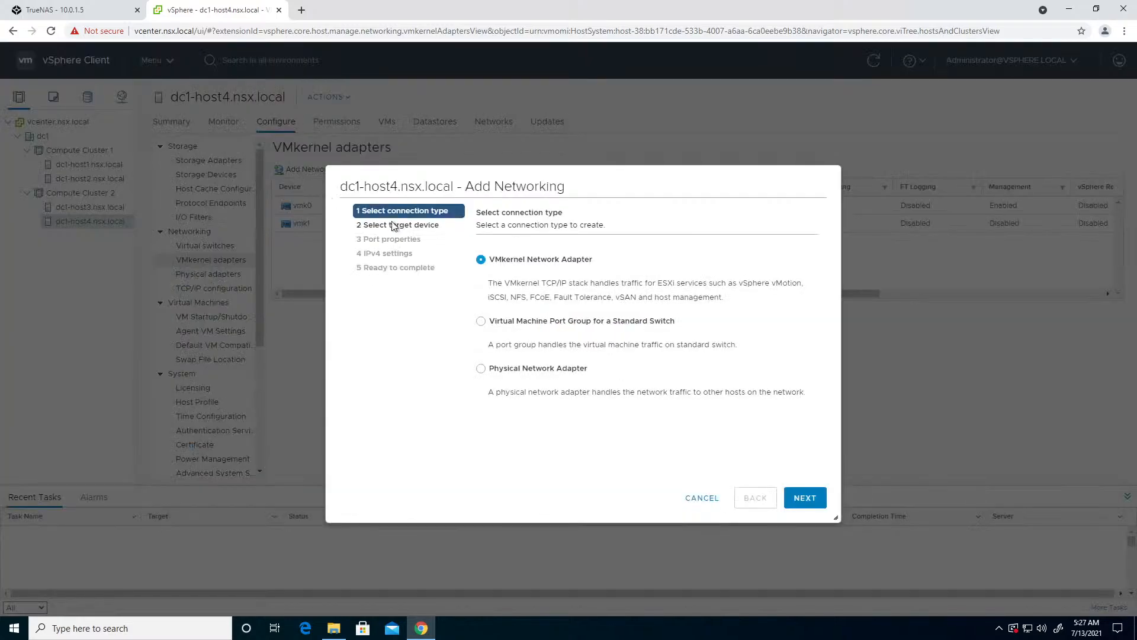
left_click(806, 500)
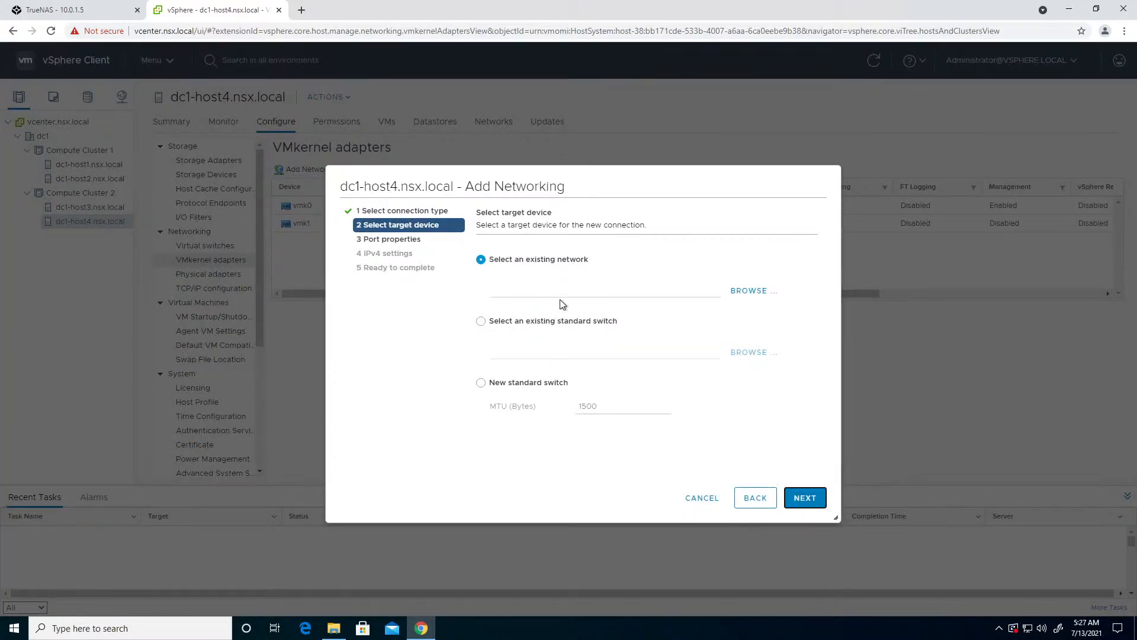
left_click(750, 290)
left_click(448, 323)
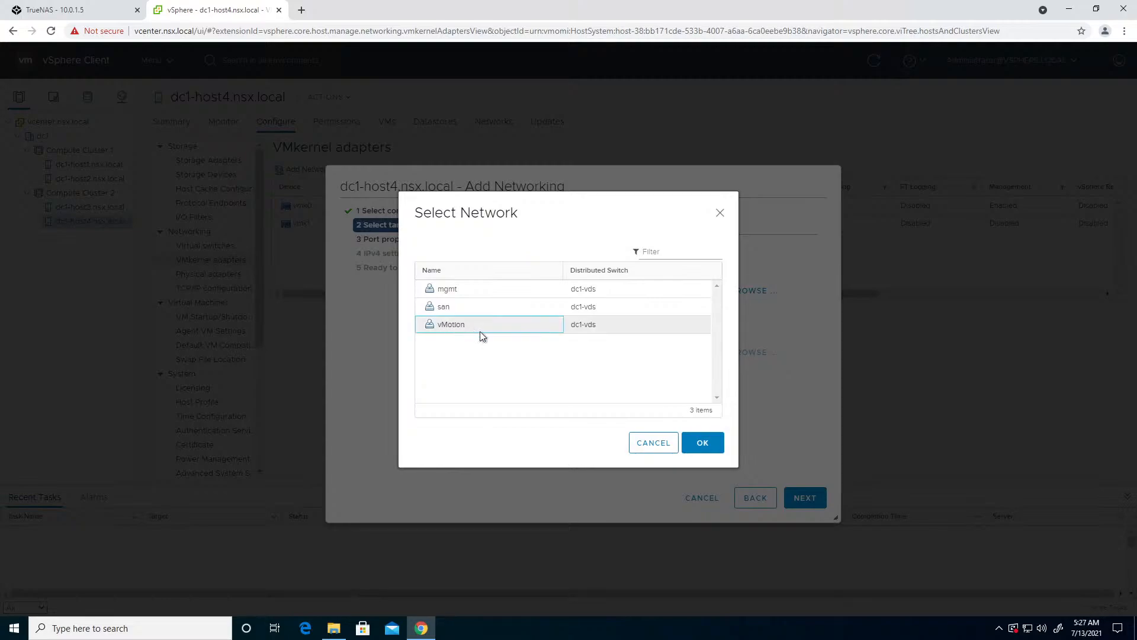
left_click(699, 442)
left_click(809, 499)
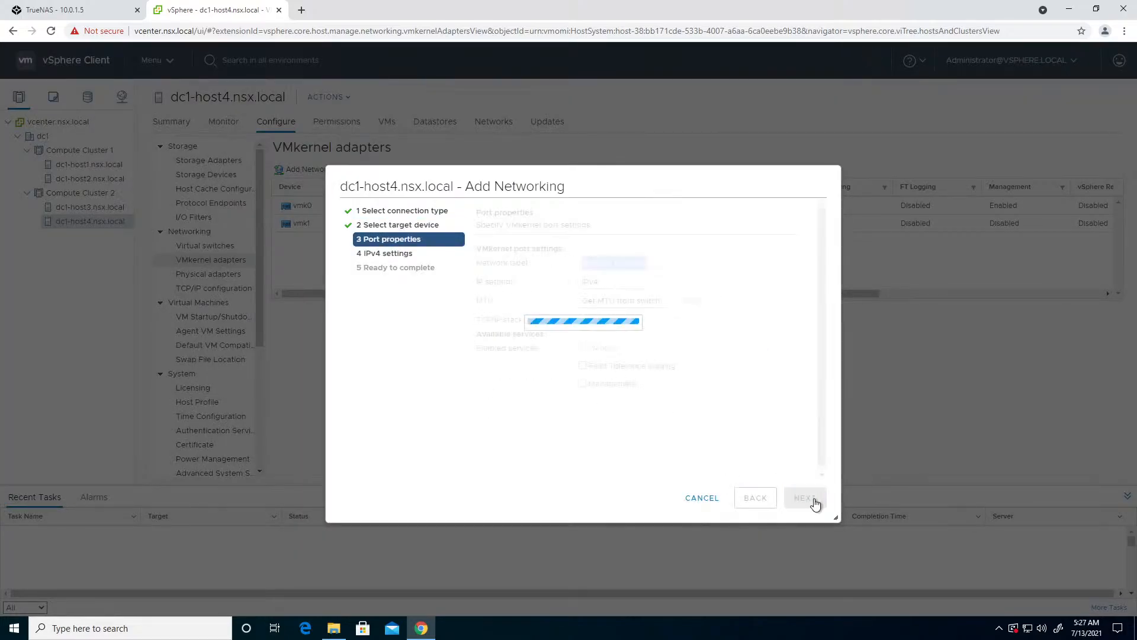
left_click(582, 349)
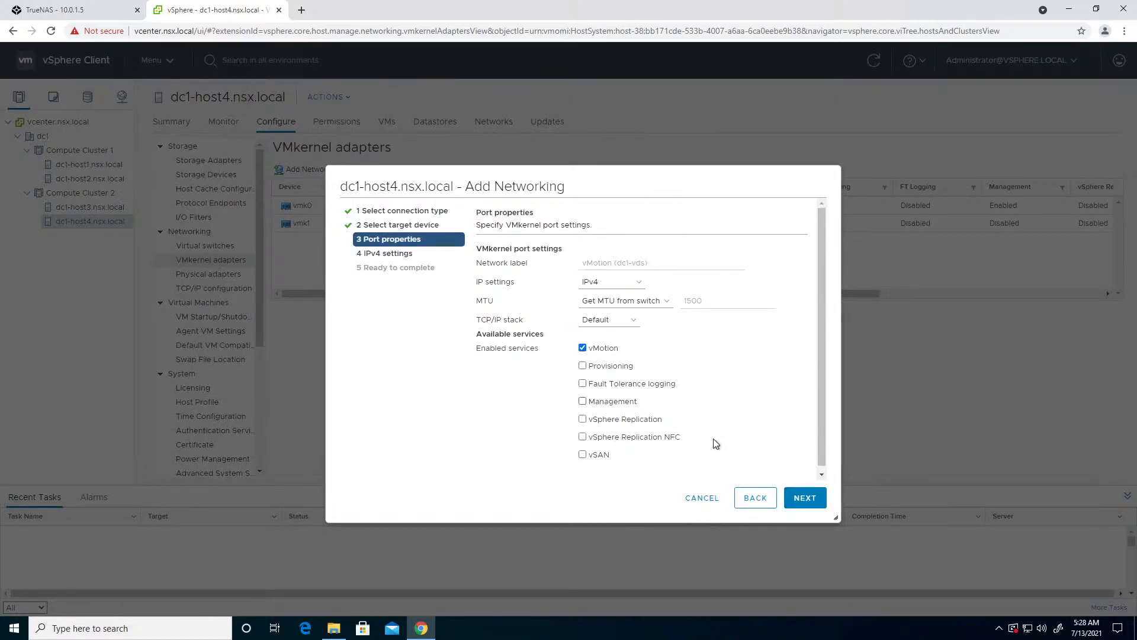
left_click(797, 499)
- Set static IPv4 address 10.0.13.14 with subnet mask 255.255.255.0 and finish creating the vMotion VMkernel adapter
left_click(536, 284)
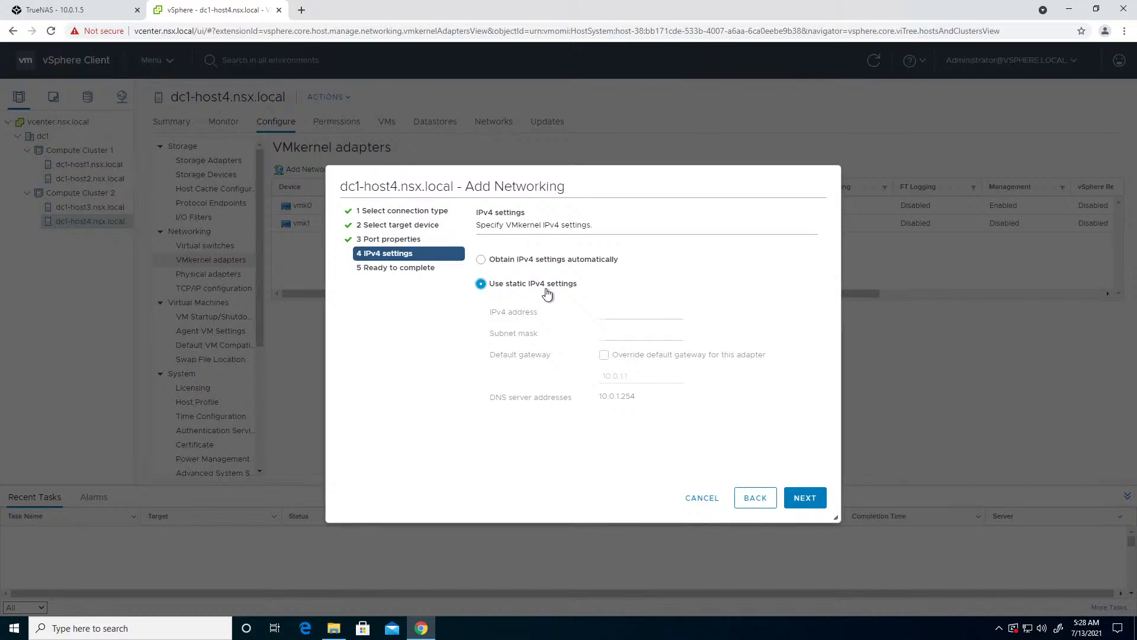
left_click(603, 312)
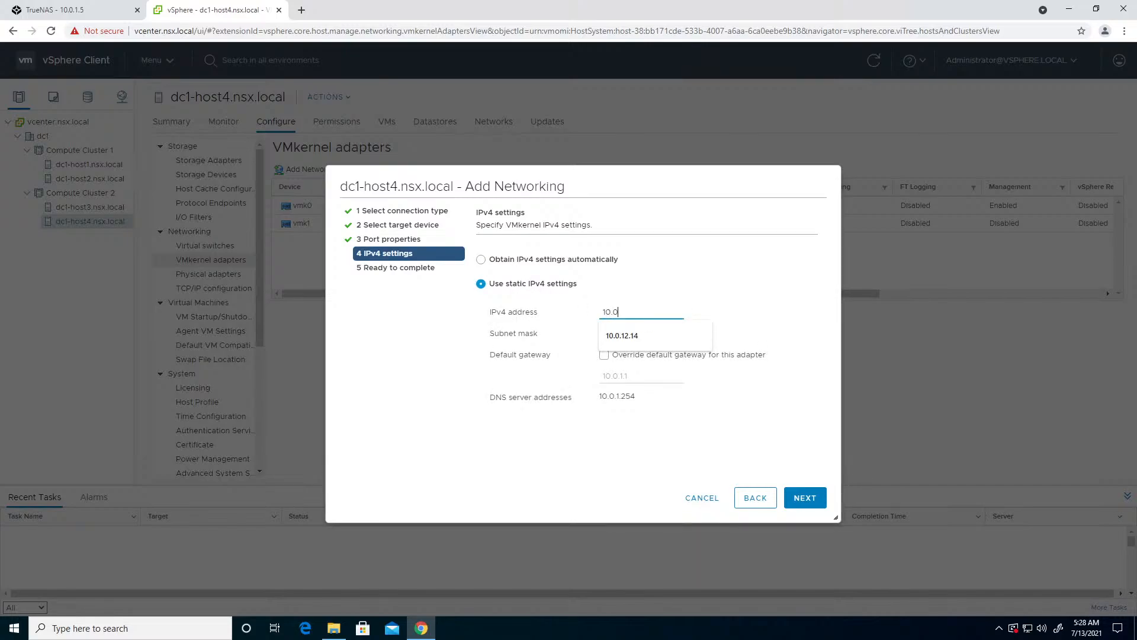
type("10.0.13.14")
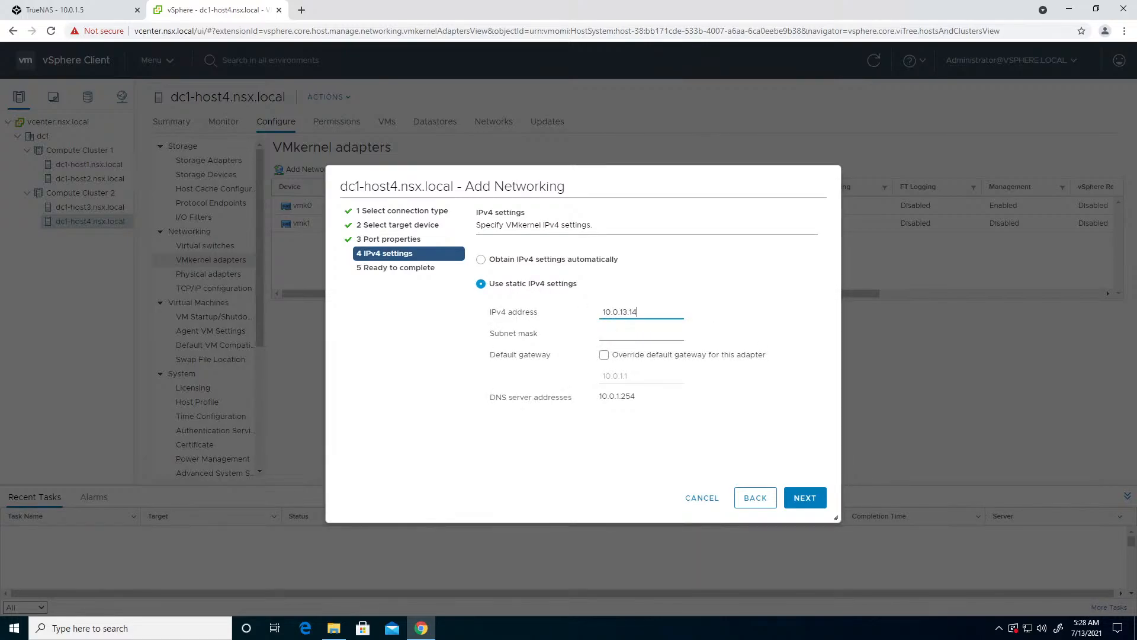
key("Tab")
type("255.255.255.0")
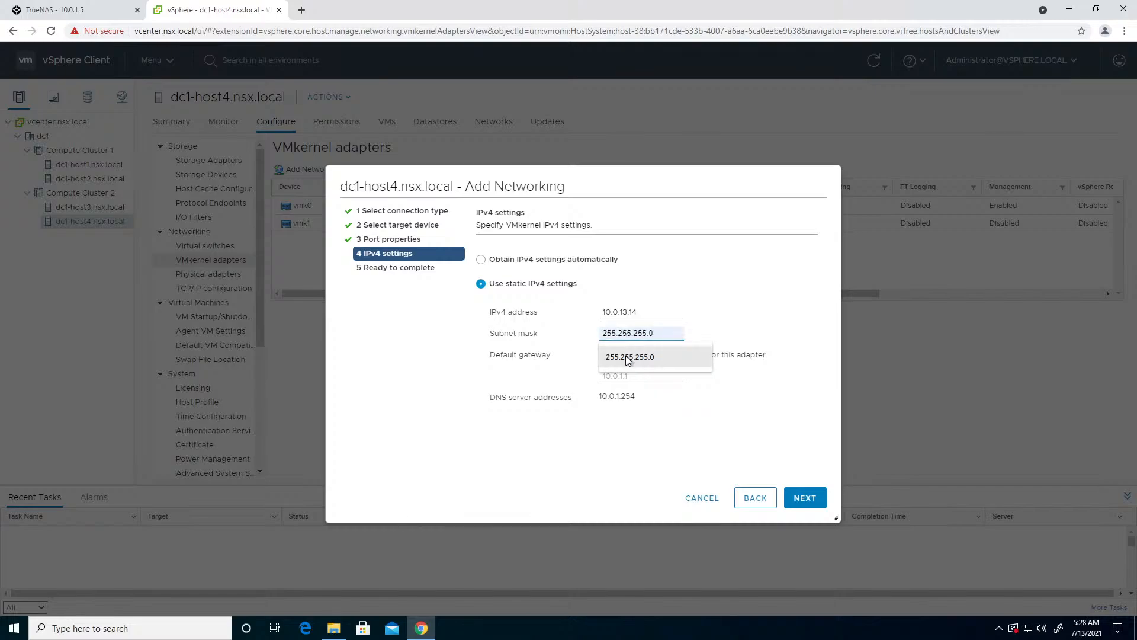
left_click(630, 356)
left_click(792, 499)
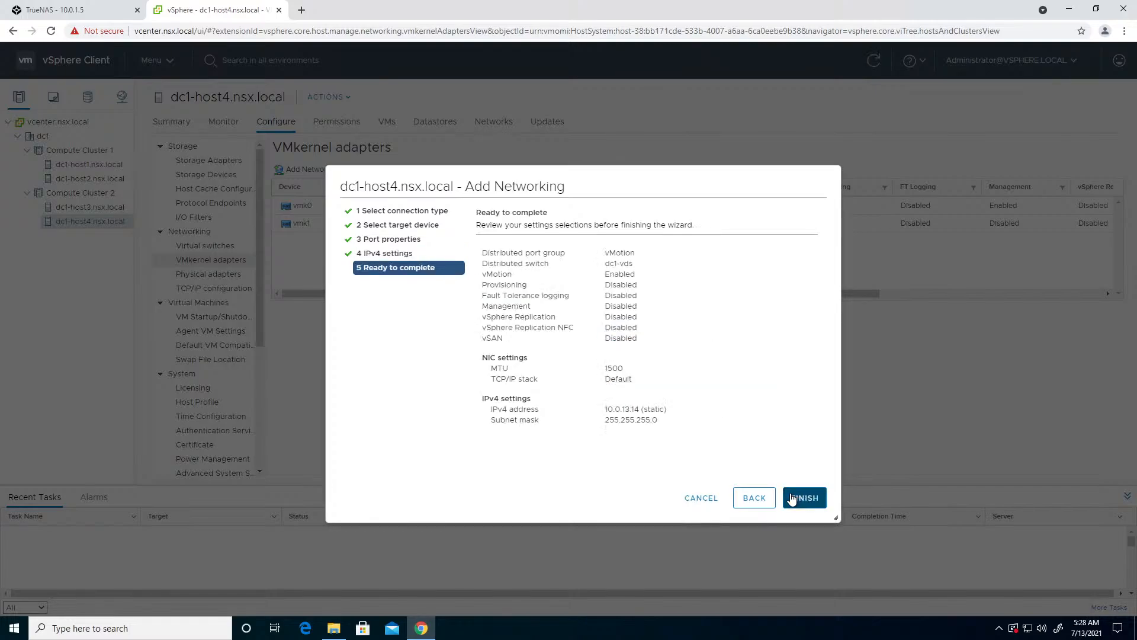
left_click(794, 499)
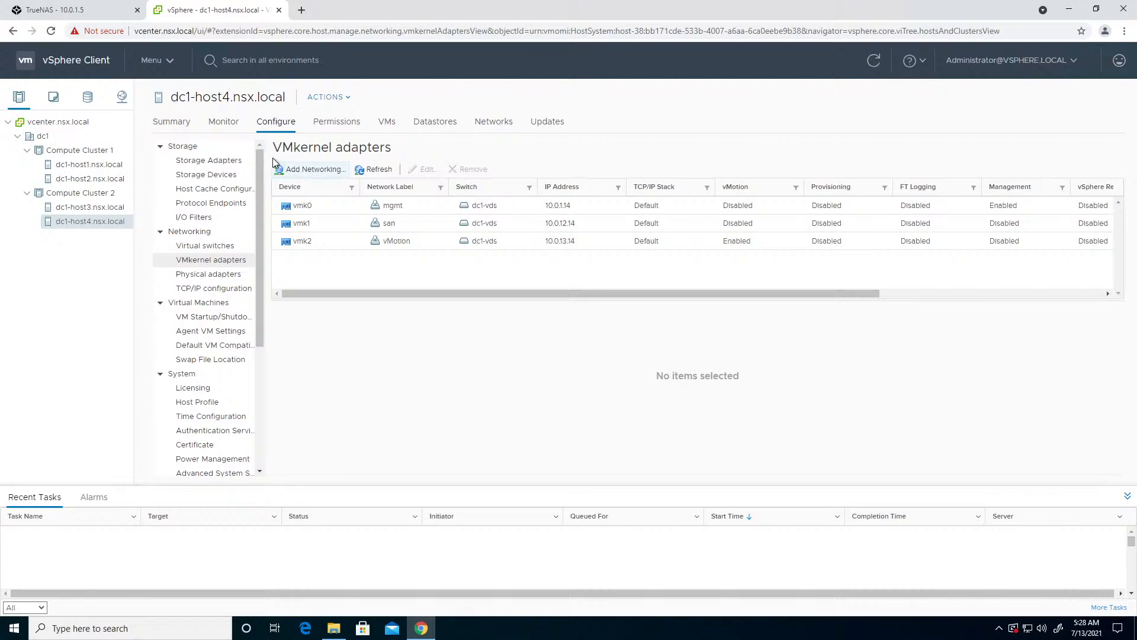
- Add a software iSCSI adapter to the storage adapters of dc1-host4.nsx.local
left_click(228, 160)
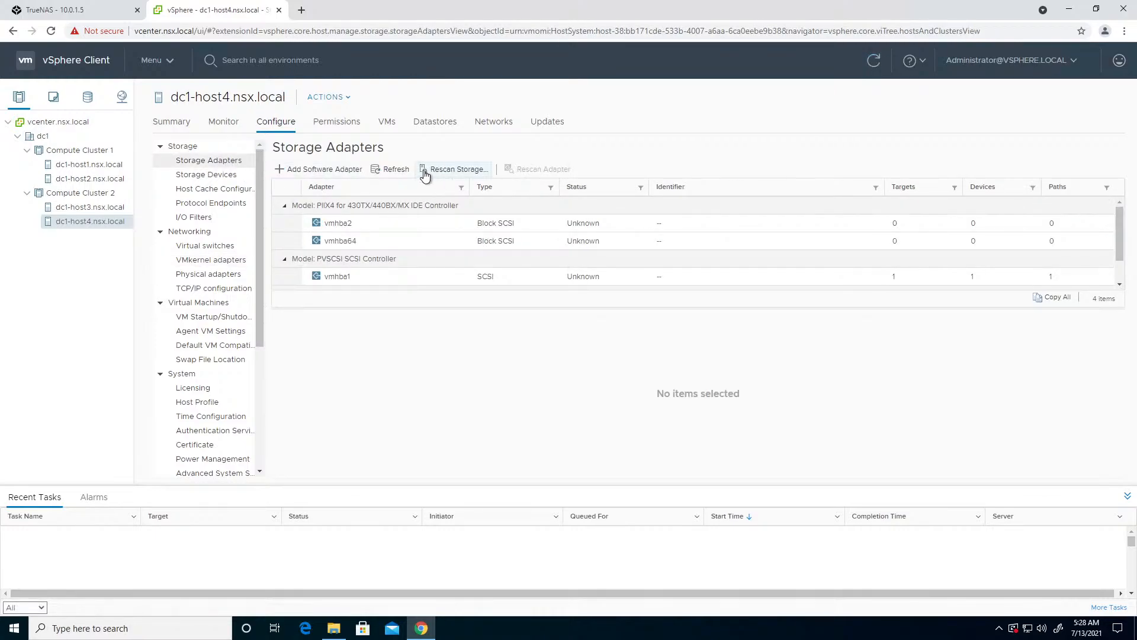
left_click(293, 169)
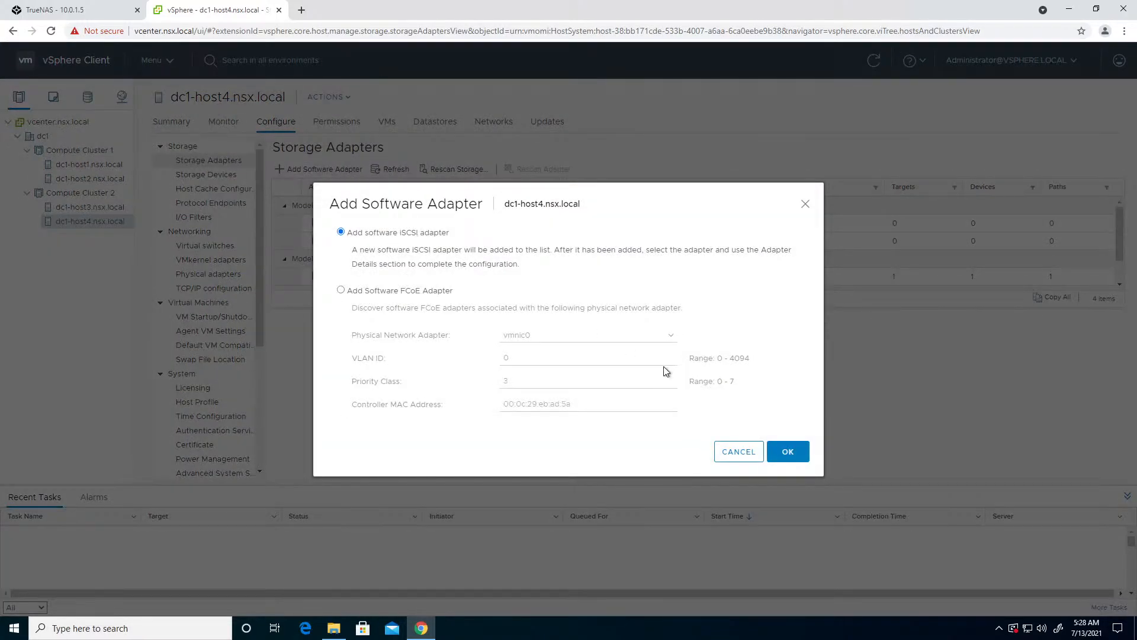
left_click(790, 453)
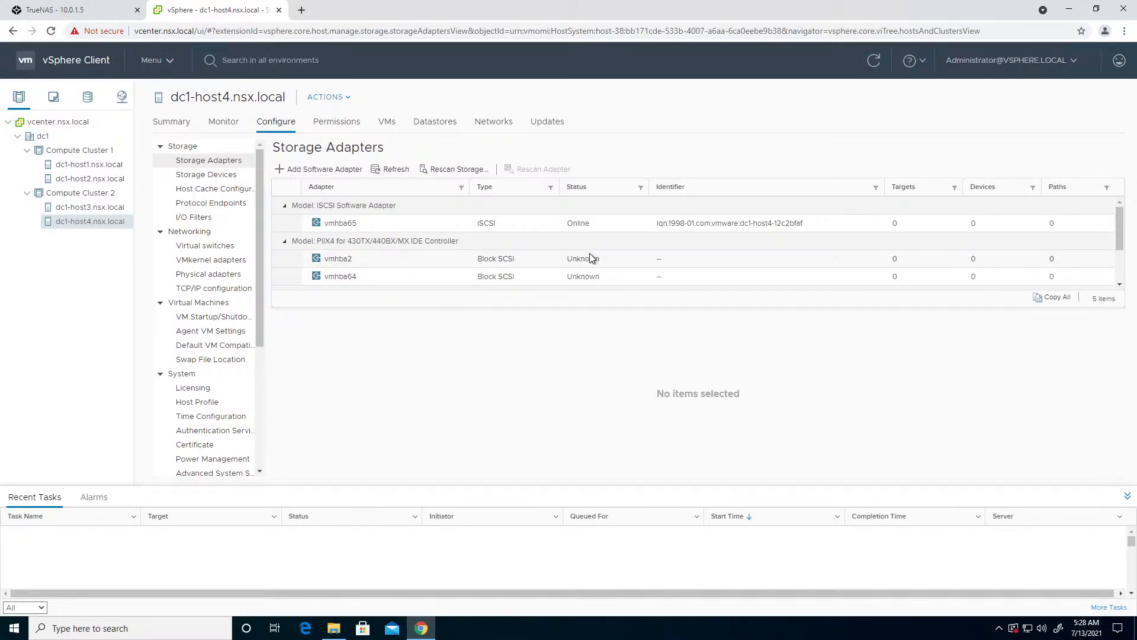
- Bind the iSCSI software adapter to the san (dc1-vds) port group's VMkernel adapter vmk1
left_click(679, 225)
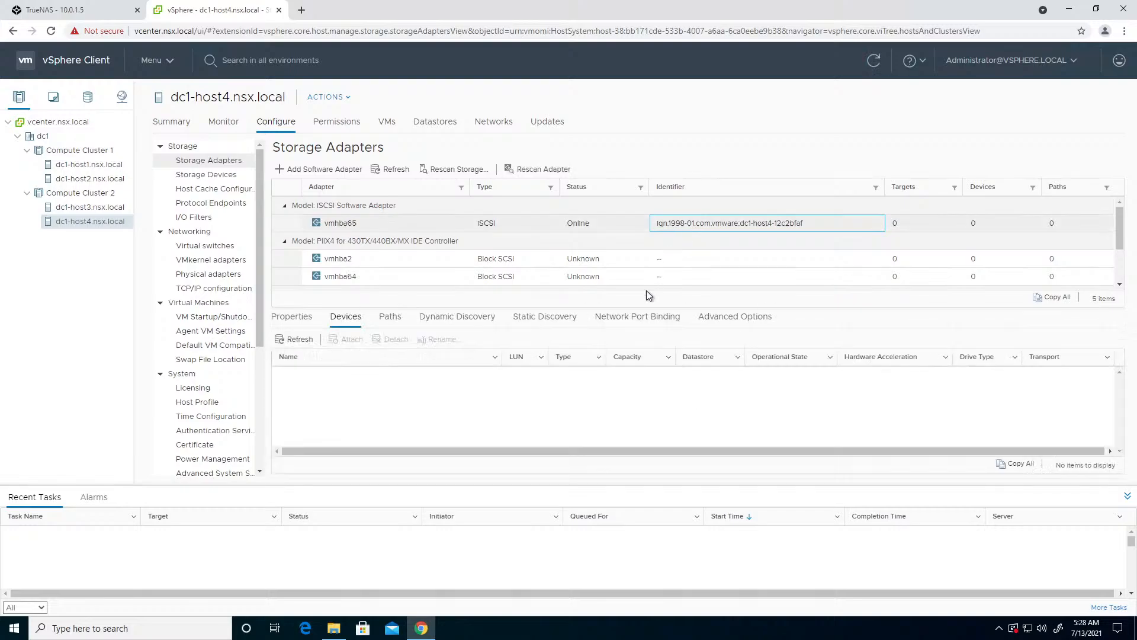
left_click(632, 318)
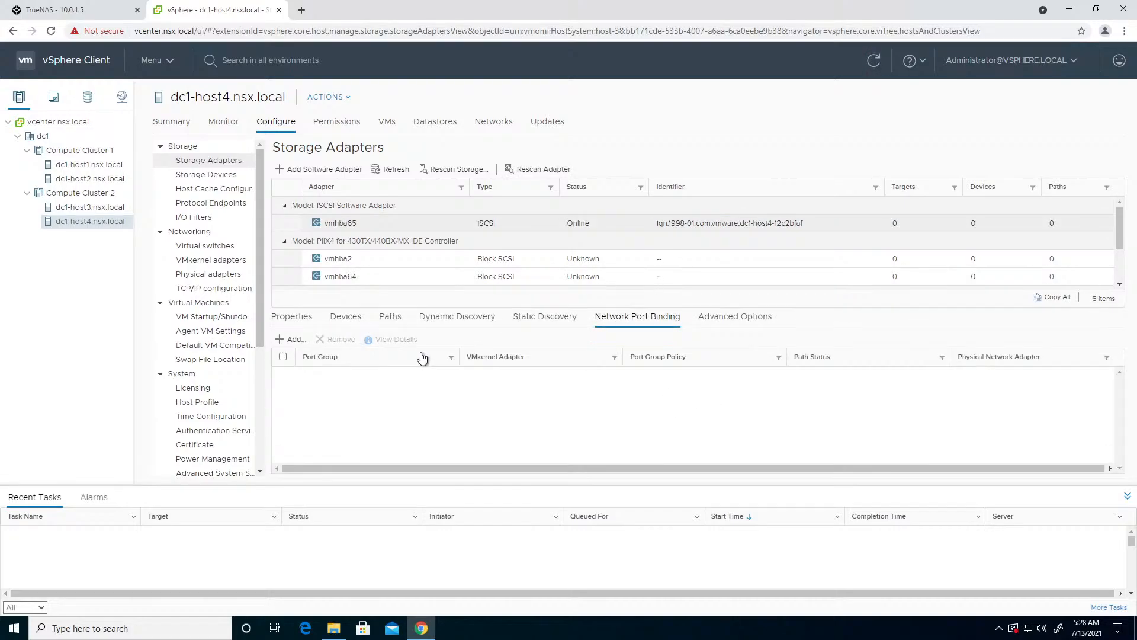
left_click(284, 339)
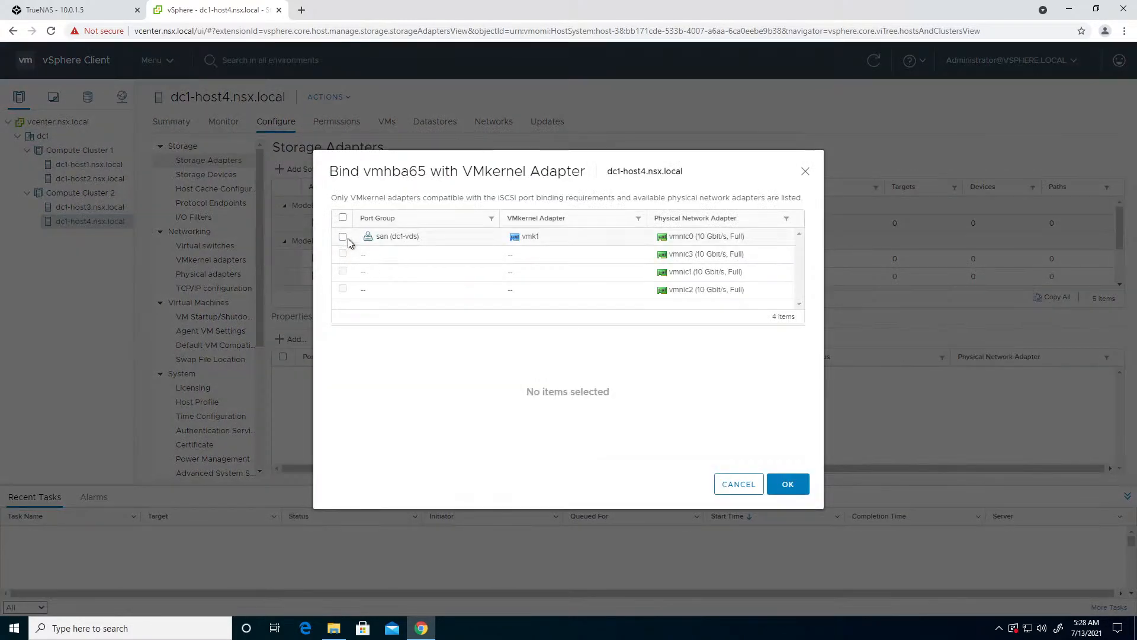
left_click(343, 237)
left_click(788, 484)
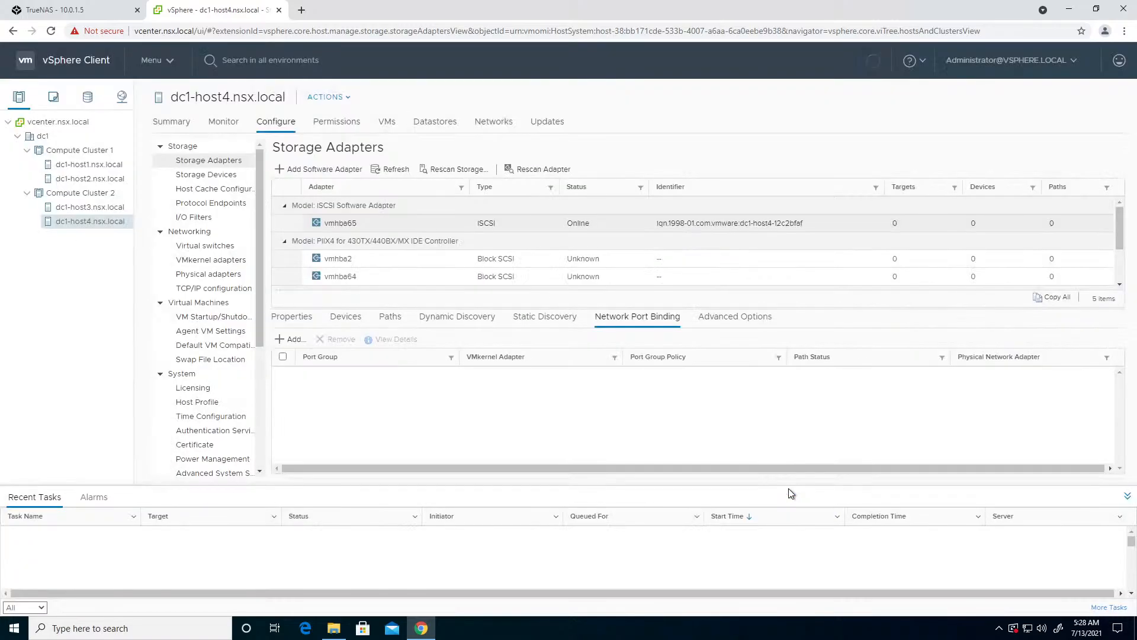
- Add 10.0.12.5 as a dynamic discovery iSCSI send target server, keeping the inherited authentication settings
left_click(453, 321)
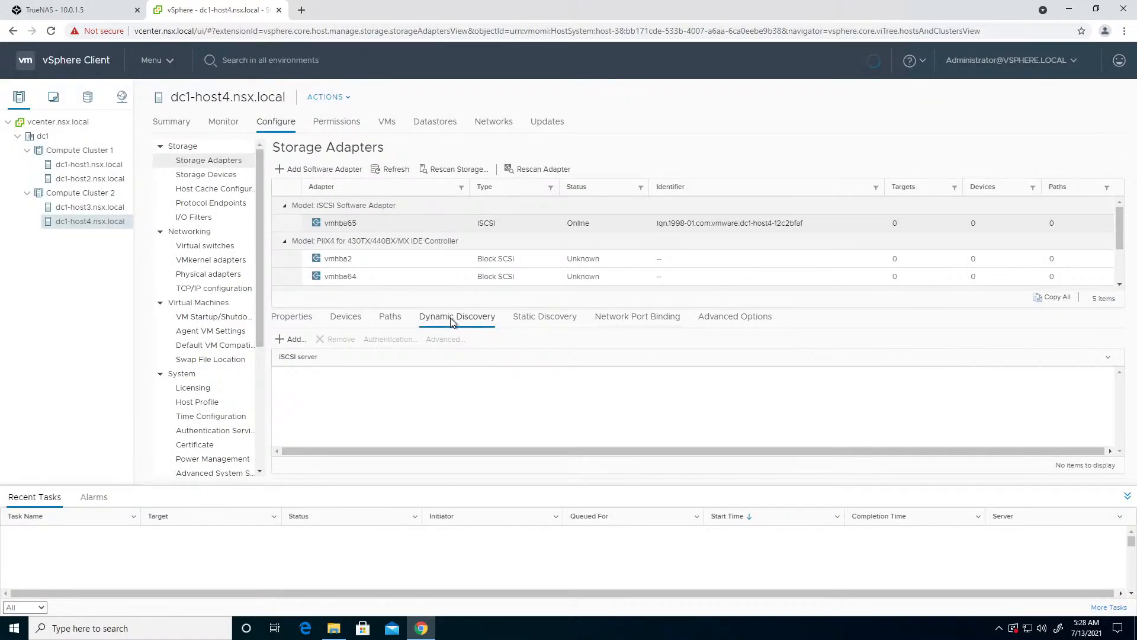
left_click(296, 340)
left_click(557, 186)
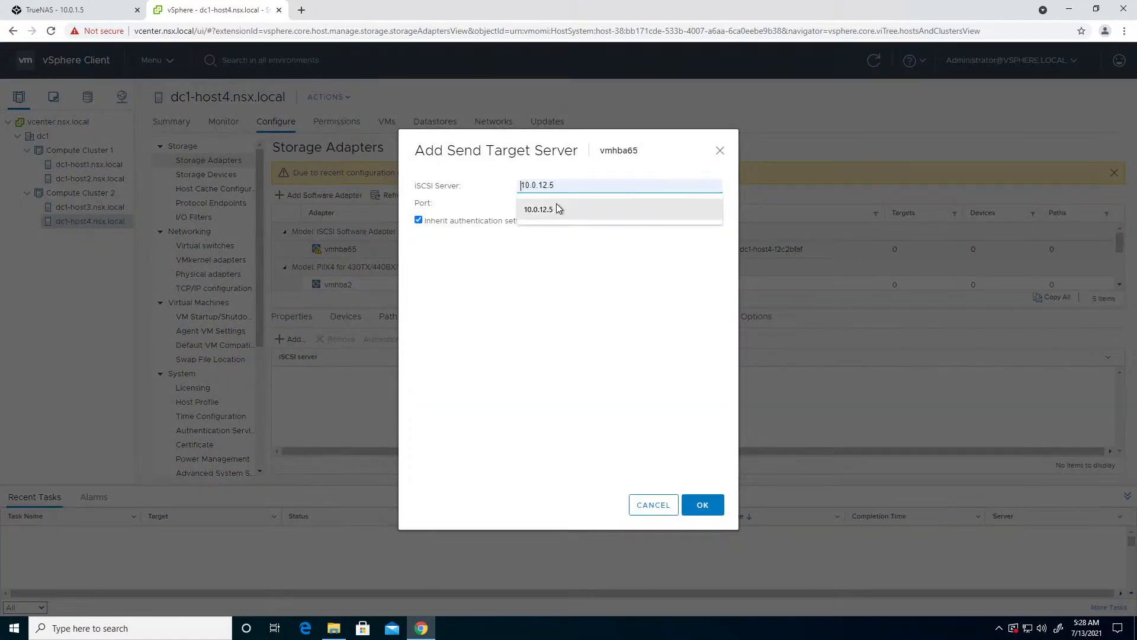
left_click(556, 204)
left_click(701, 505)
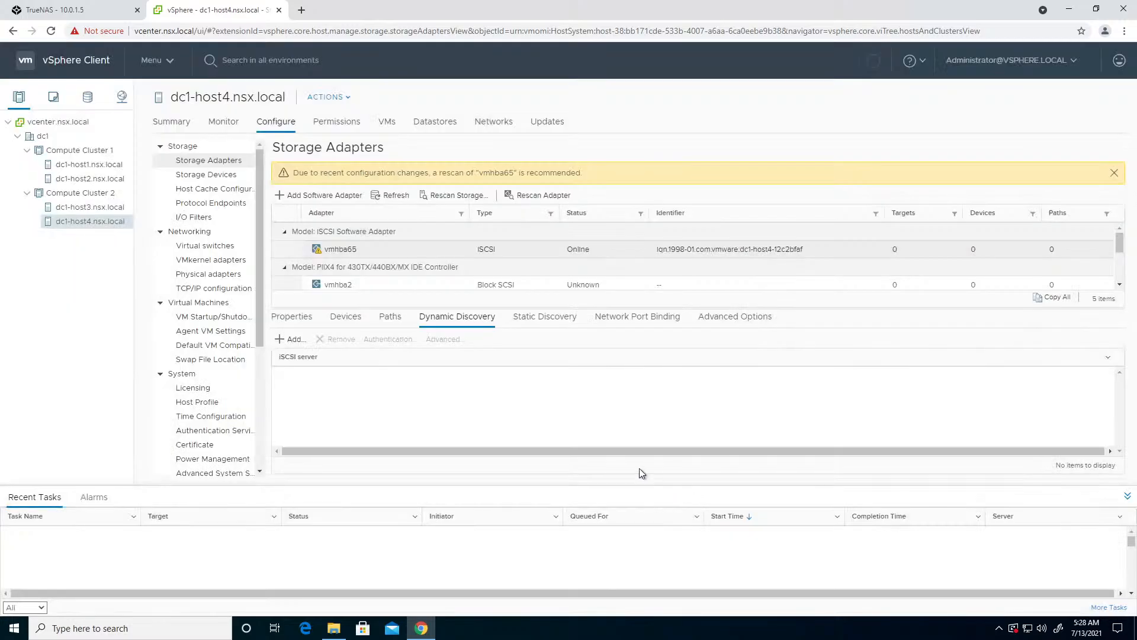
- Show the iSCSI adapter's devices and rescan the host's storage for new storage devices and VMFS volumes
left_click(344, 320)
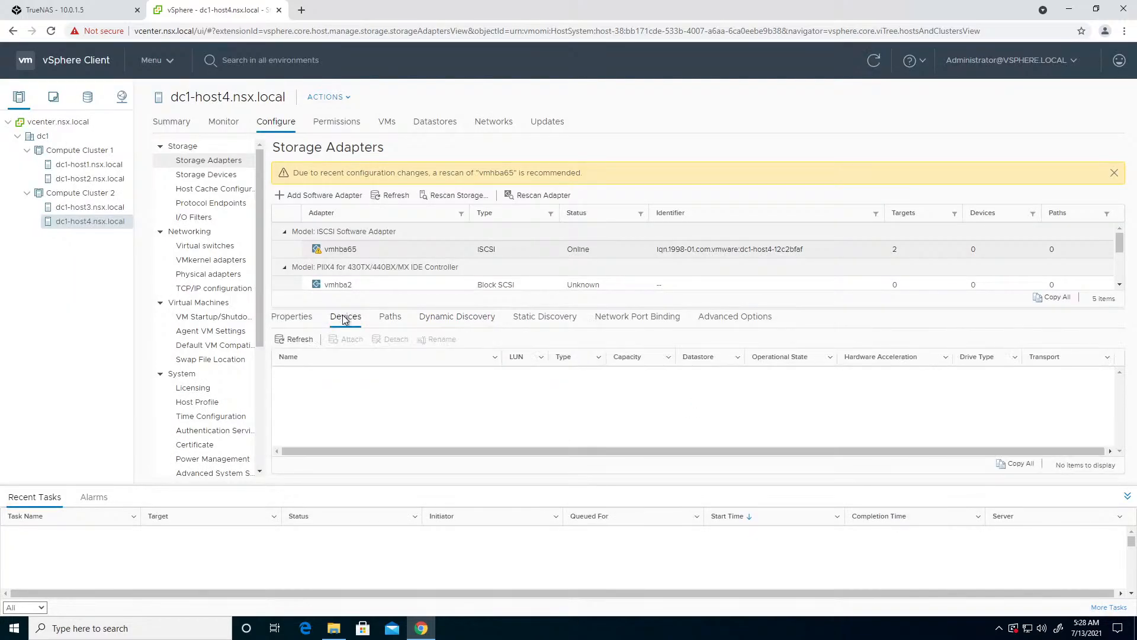
left_click(454, 195)
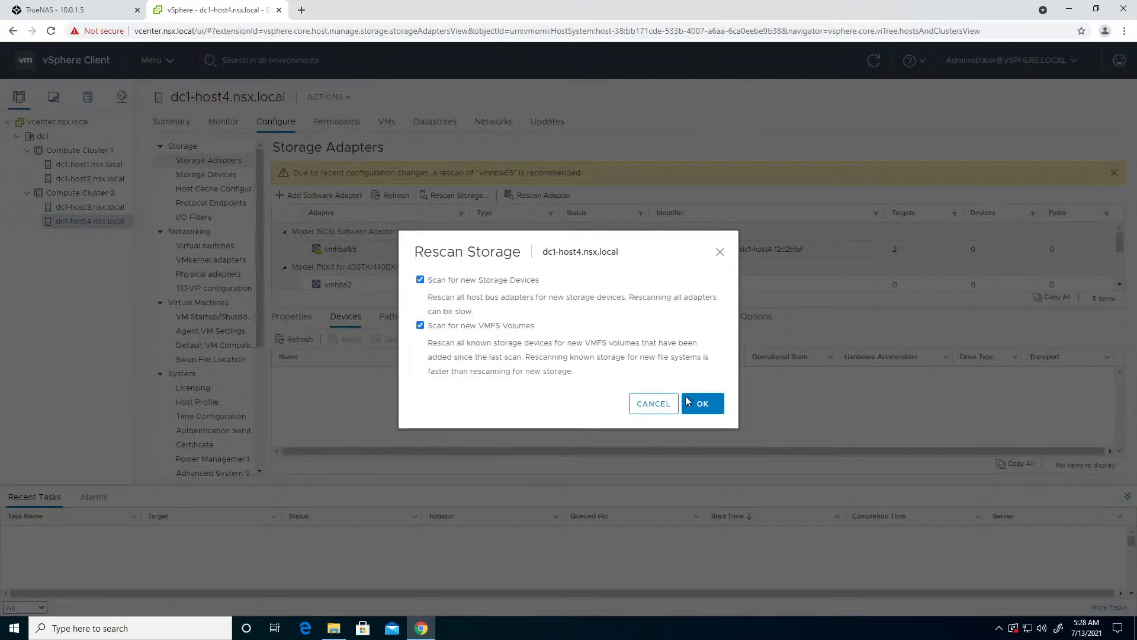
left_click(704, 404)
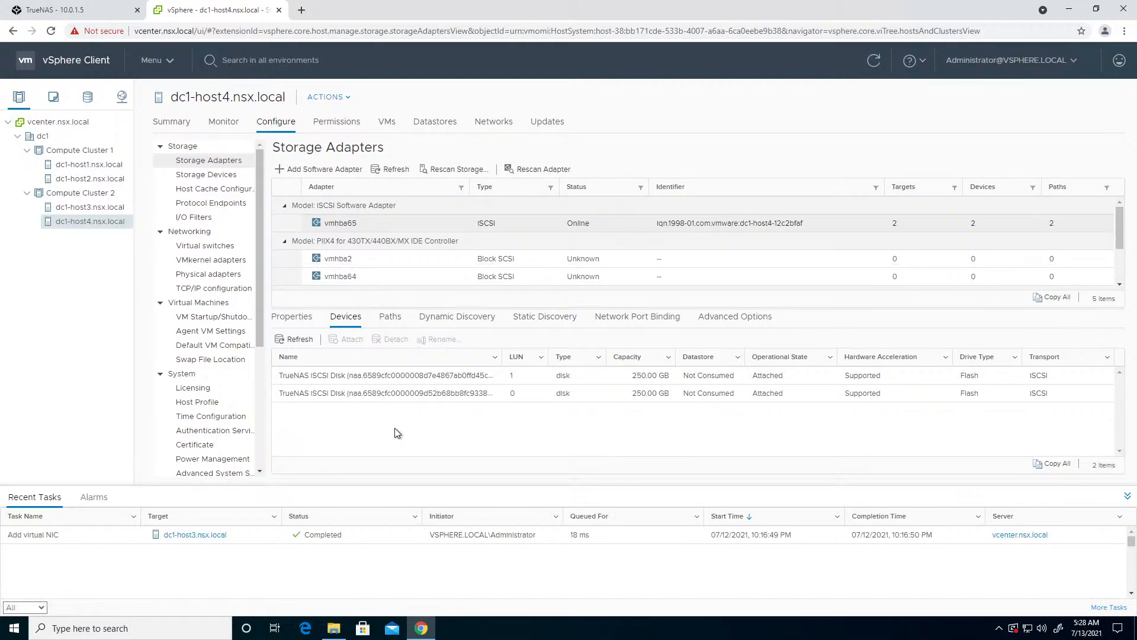
- Review the storage devices of dc1-host4.nsx.local, and list the datastores under dc1 in the storage inventory
left_click(193, 176)
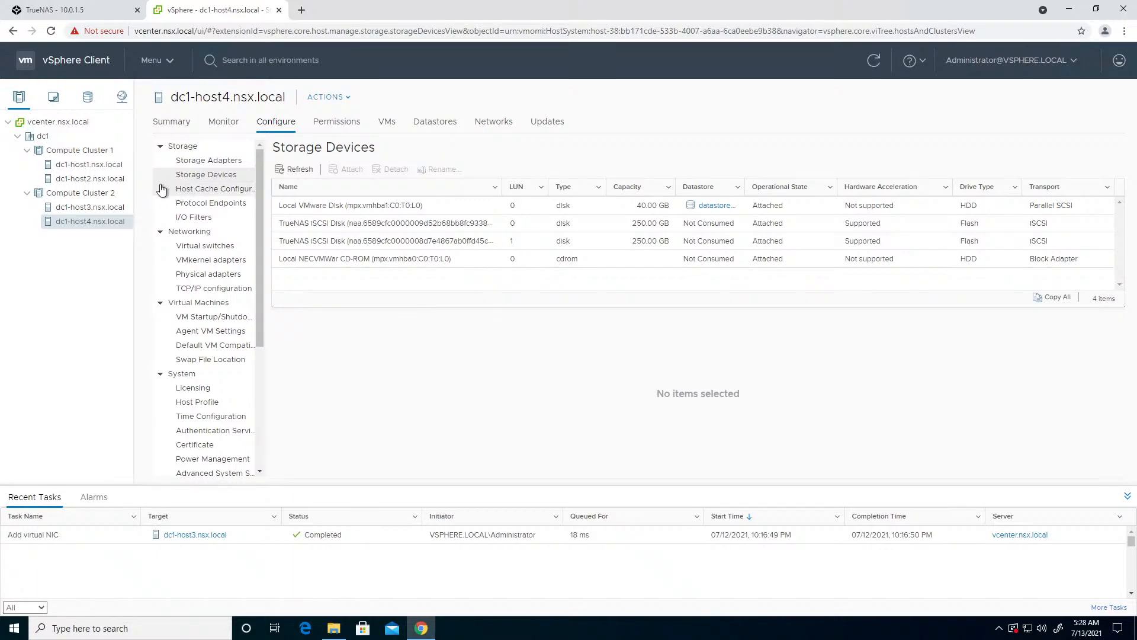
left_click(87, 102)
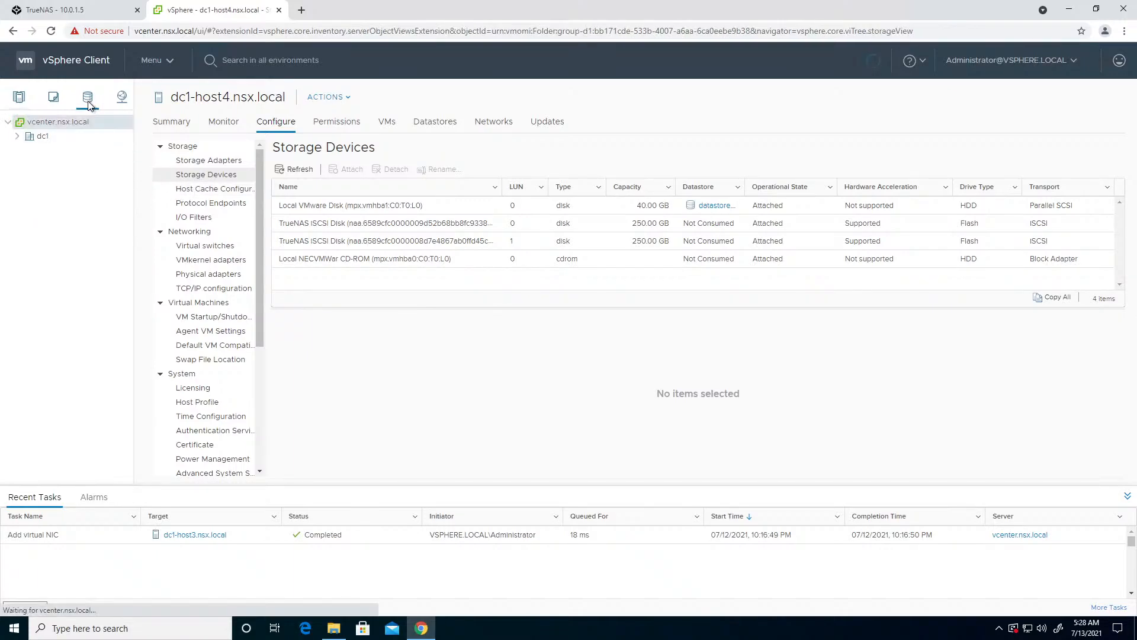
left_click(17, 138)
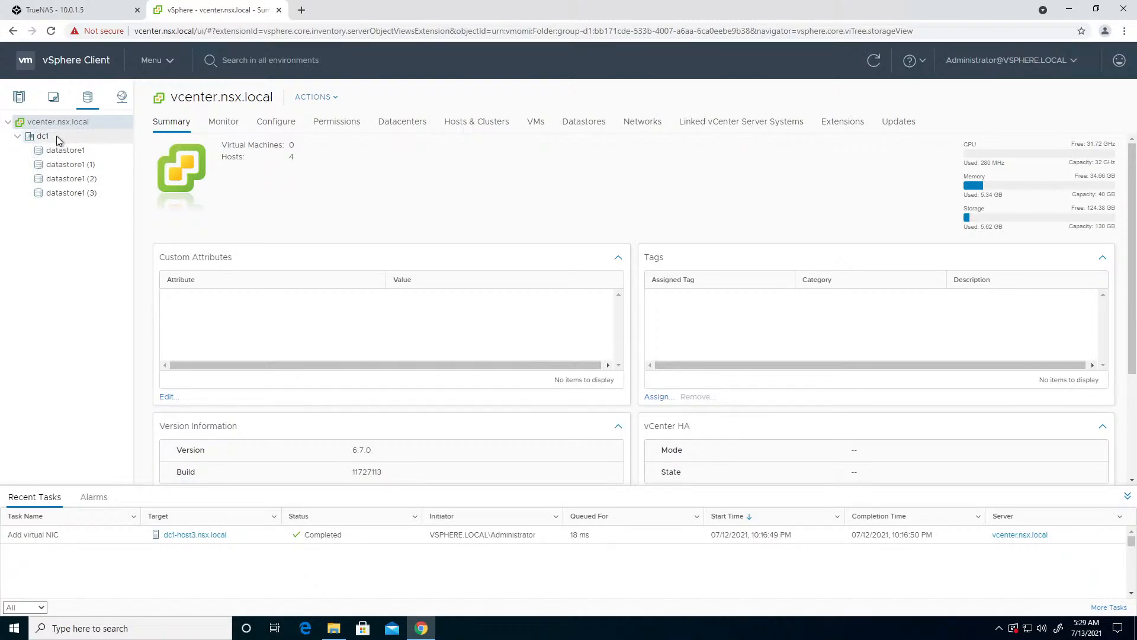
- Start a VMFS datastore named SAN in dc1, using the LUN 0 TrueNAS iSCSI disk accessible to dc1-host4.nsx.local
left_click(311, 99)
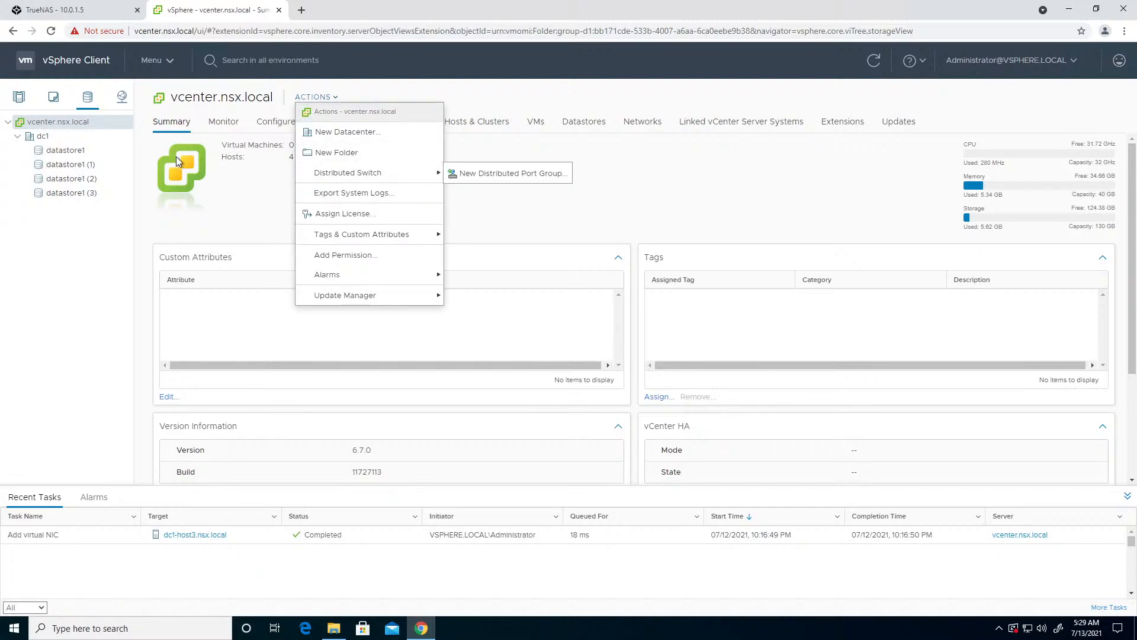
left_click(53, 137)
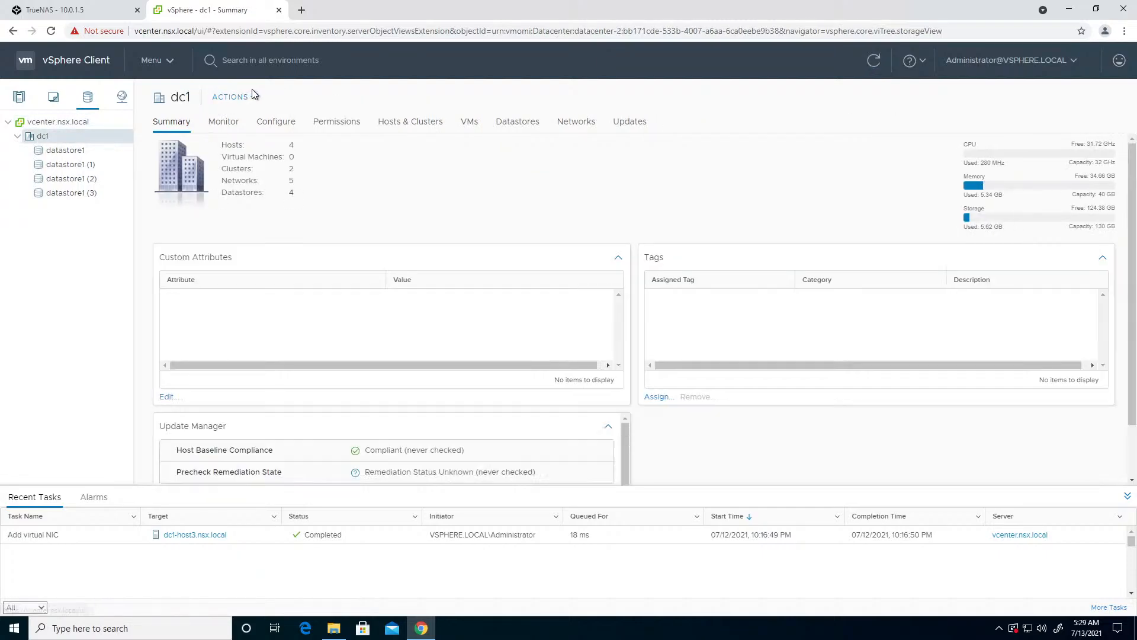
left_click(254, 98)
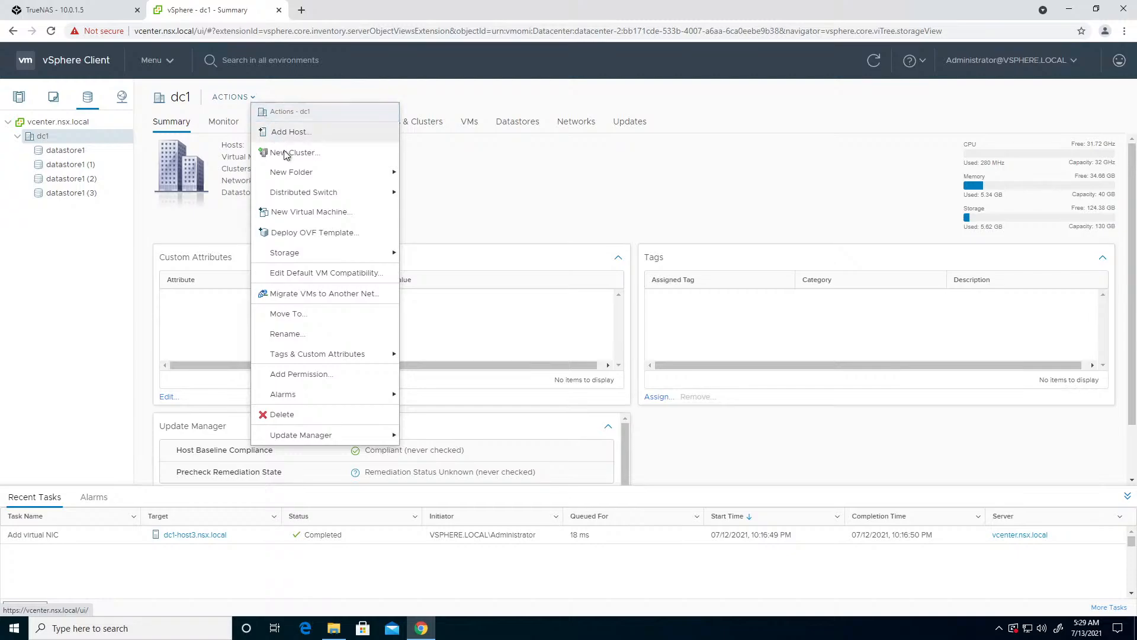
mouse_move(299, 253)
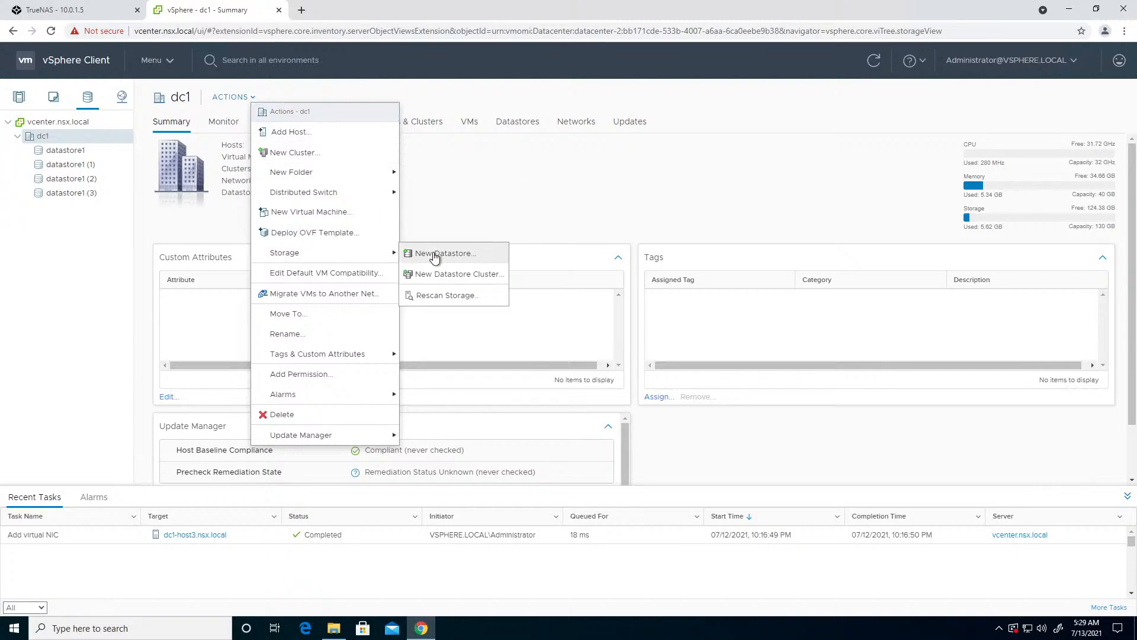
left_click(408, 253)
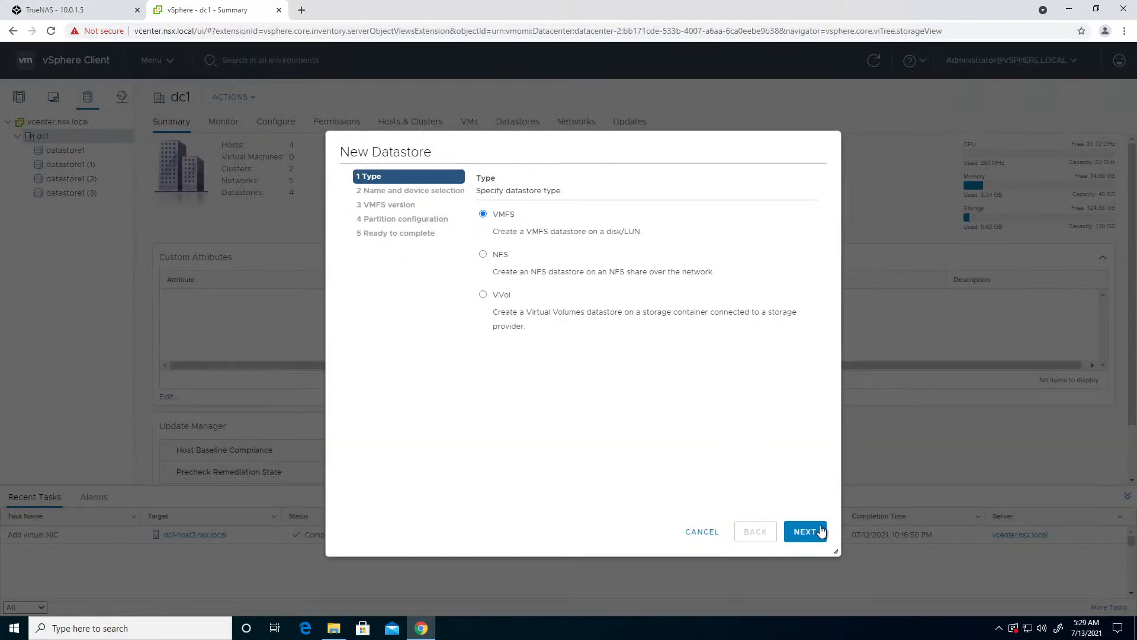
left_click(821, 531)
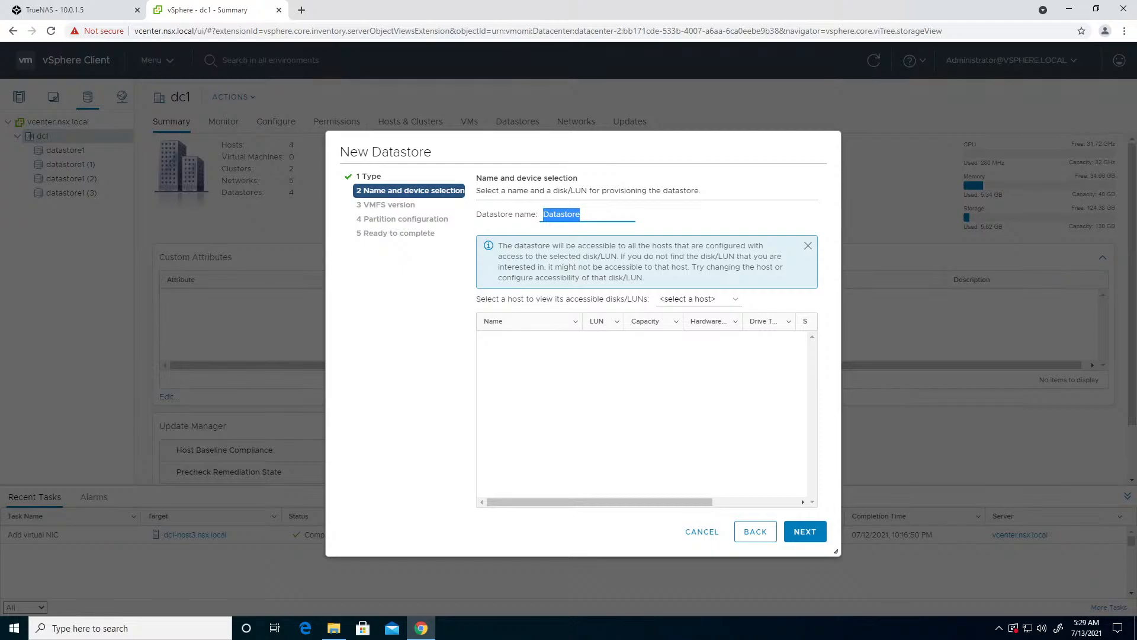
type("SAN")
left_click(703, 299)
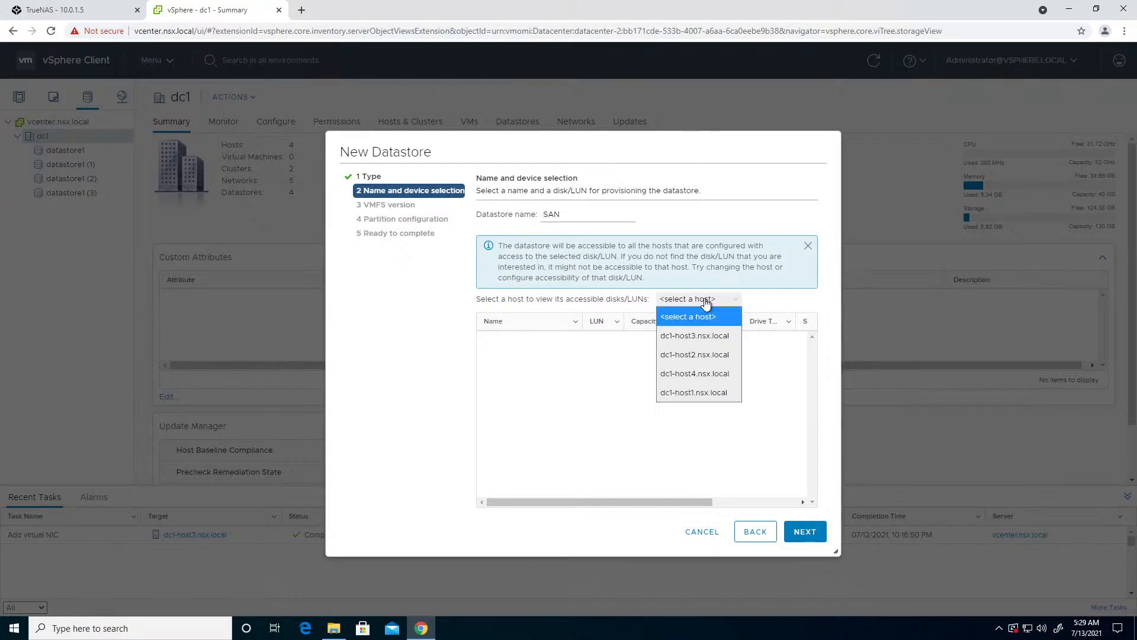
left_click(702, 375)
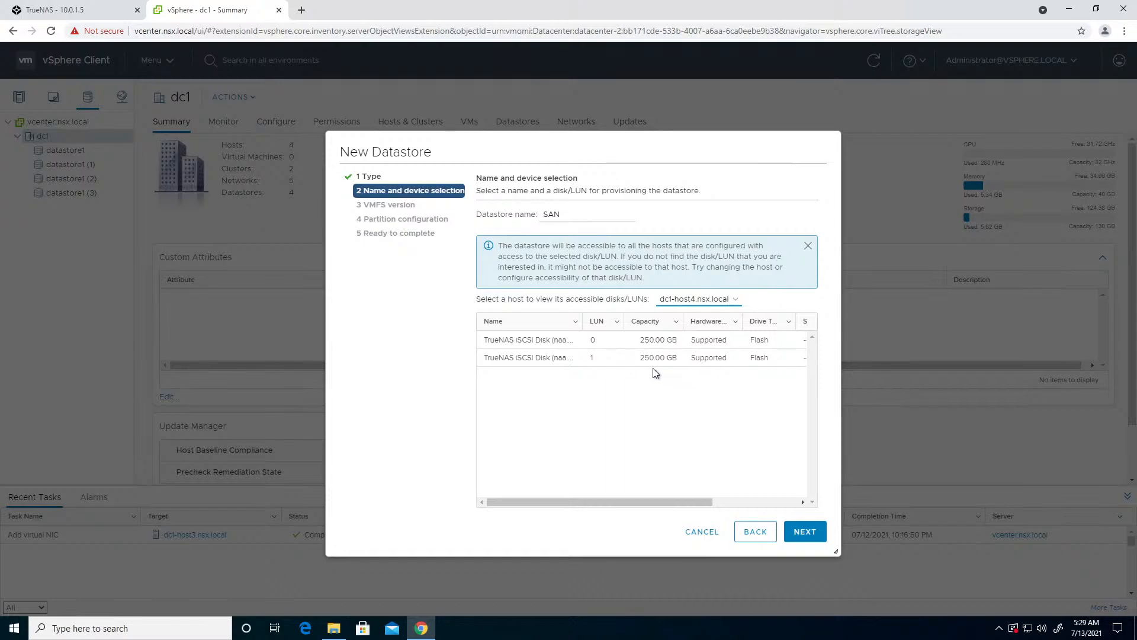
left_click(551, 342)
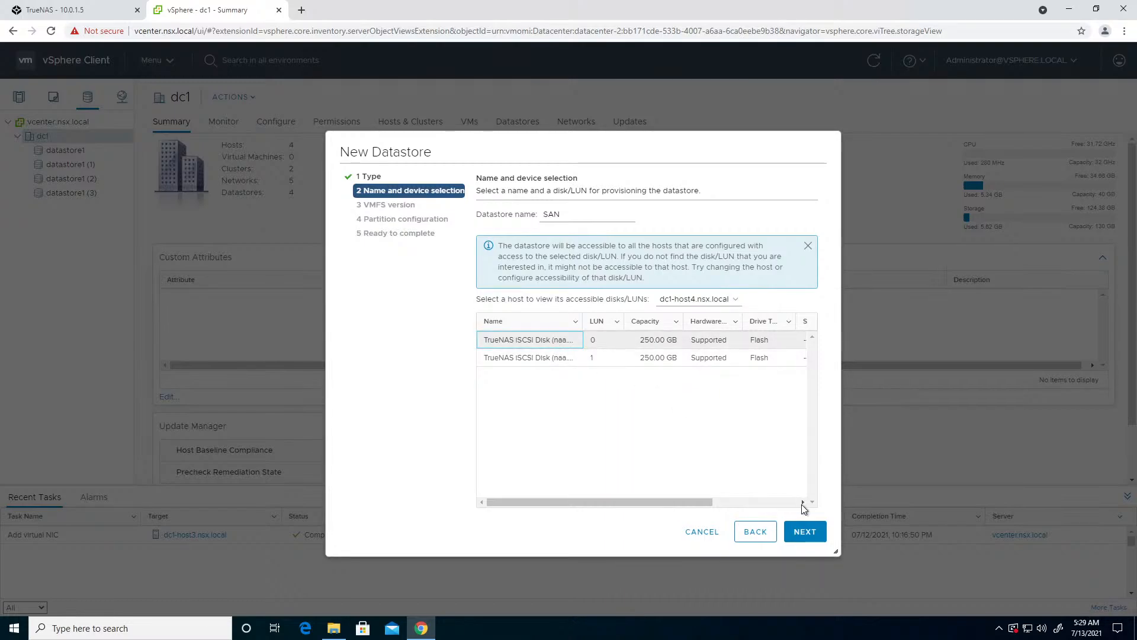
- Finish creating the SAN datastore as VMFS 5, using all available partitions at 250 GB
left_click(807, 532)
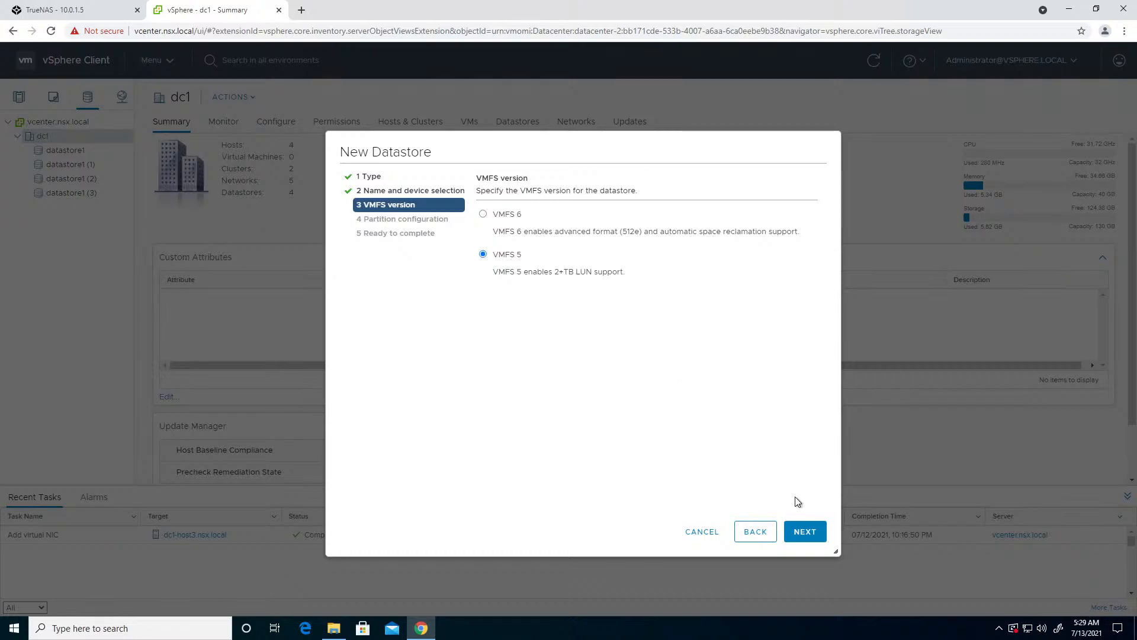
left_click(819, 531)
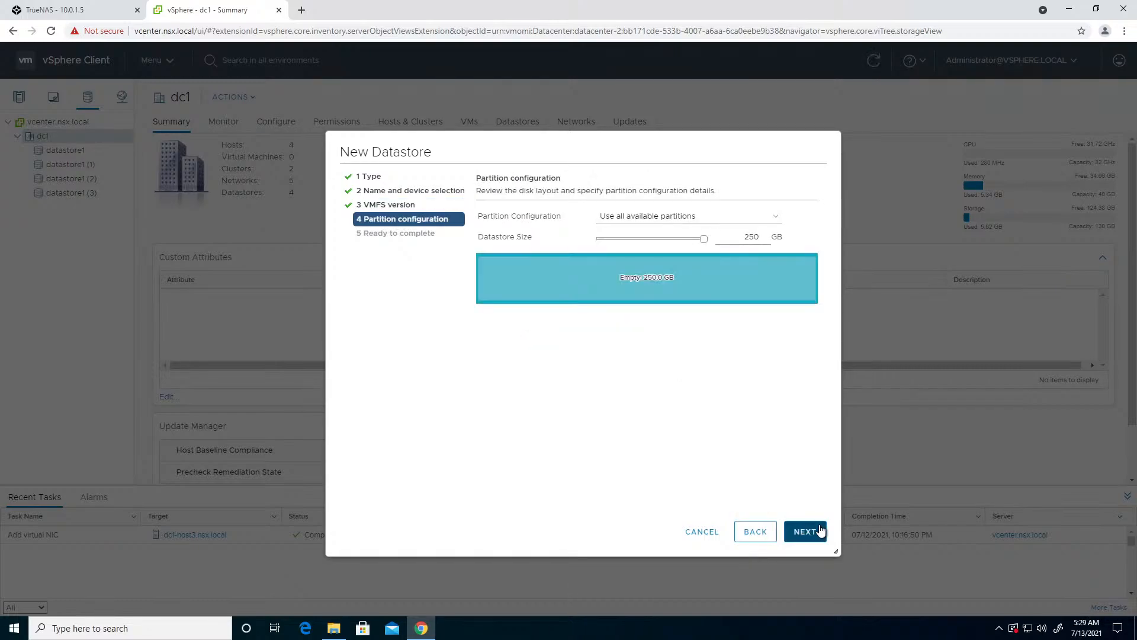
left_click(821, 530)
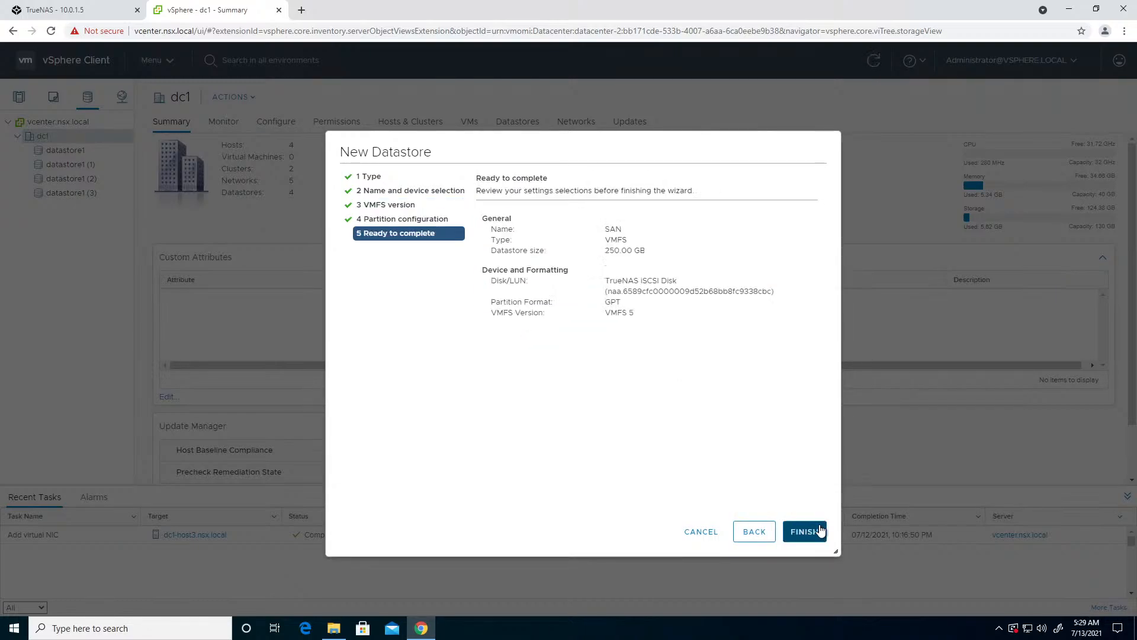
left_click(805, 532)
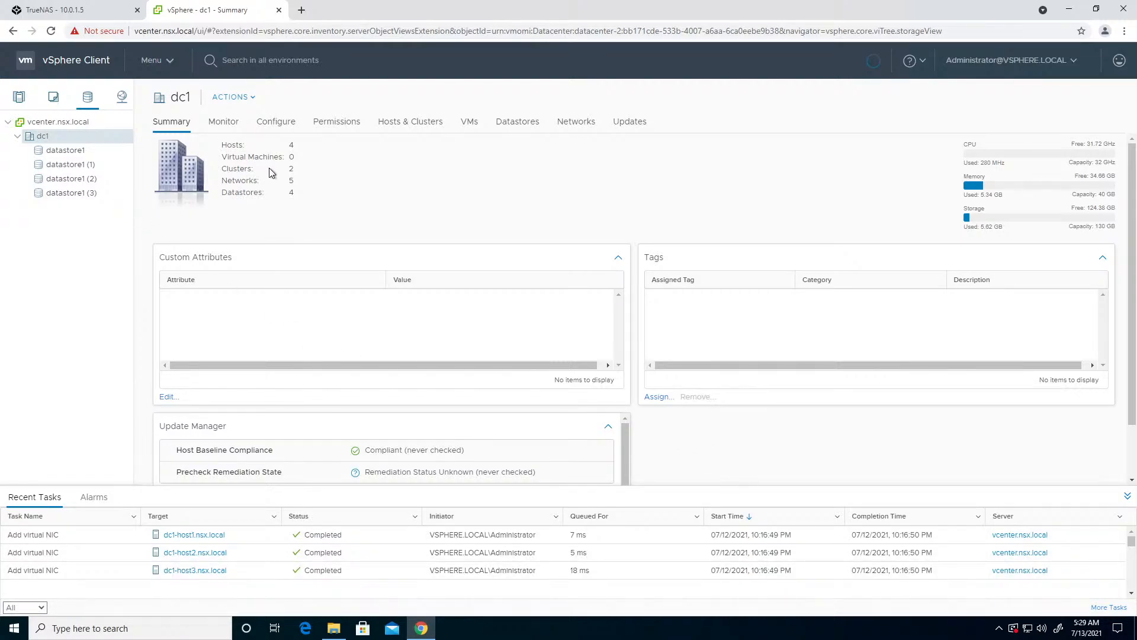
left_click(241, 98)
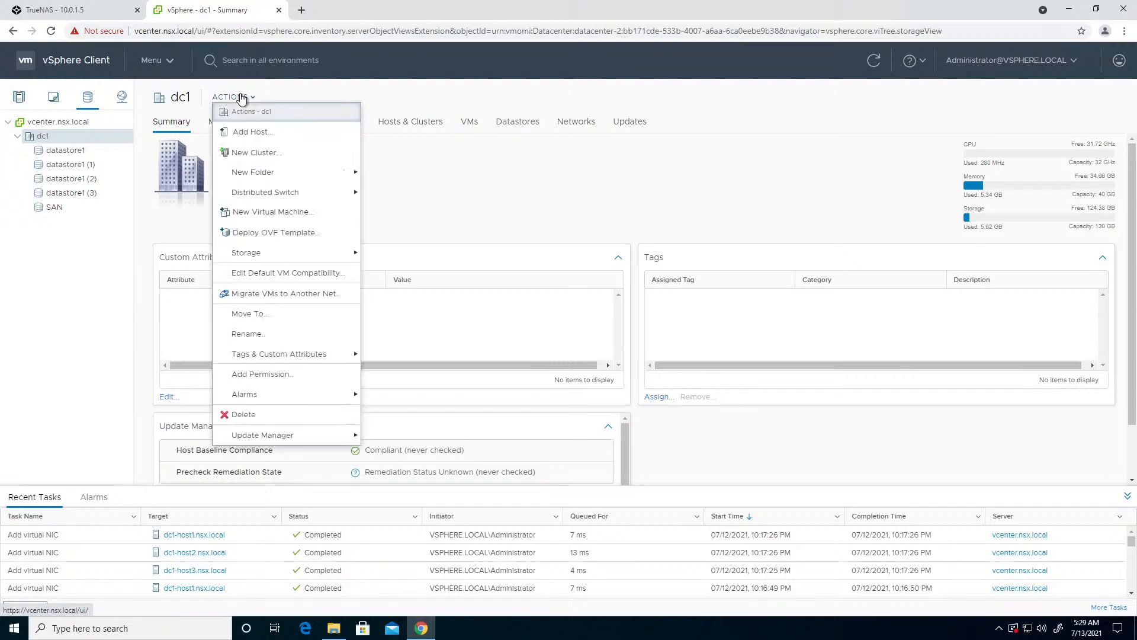
mouse_move(266, 262)
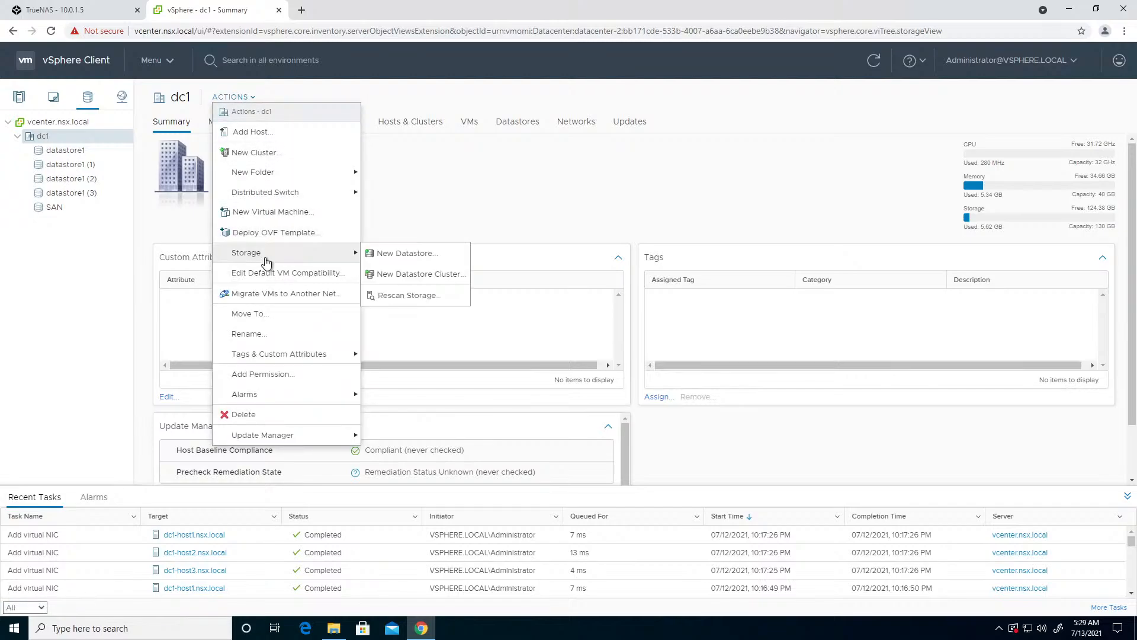
left_click(94, 233)
- Take a 250 GB capacity increase of the SAN datastore with the LUN 1 TrueNAS disk up to its summary, and cancel it
left_click(81, 213)
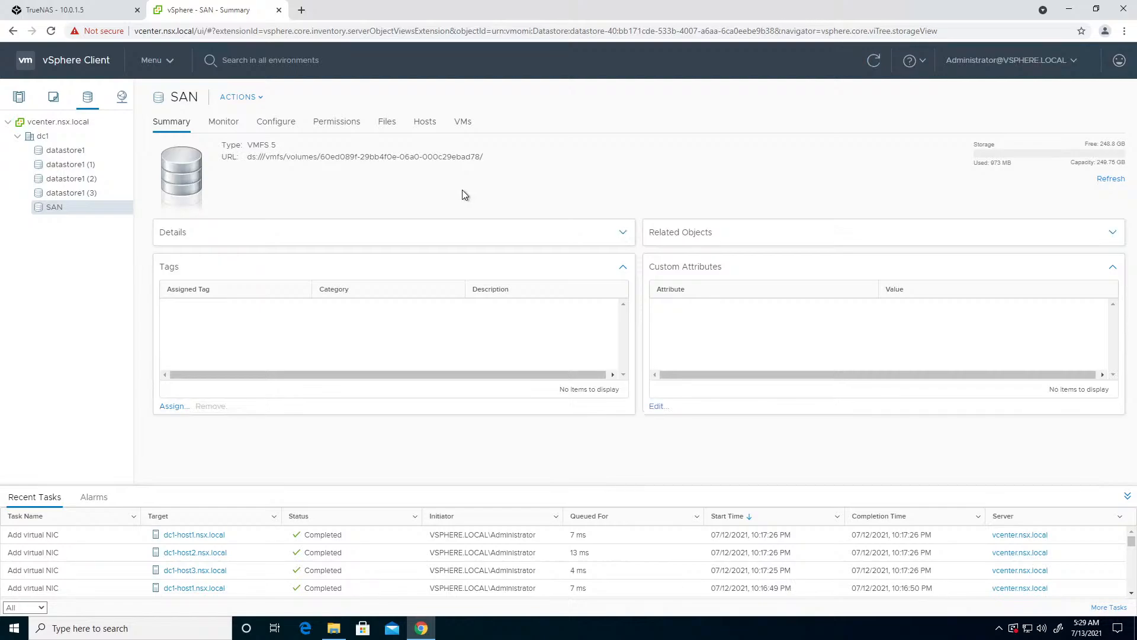
left_click(248, 98)
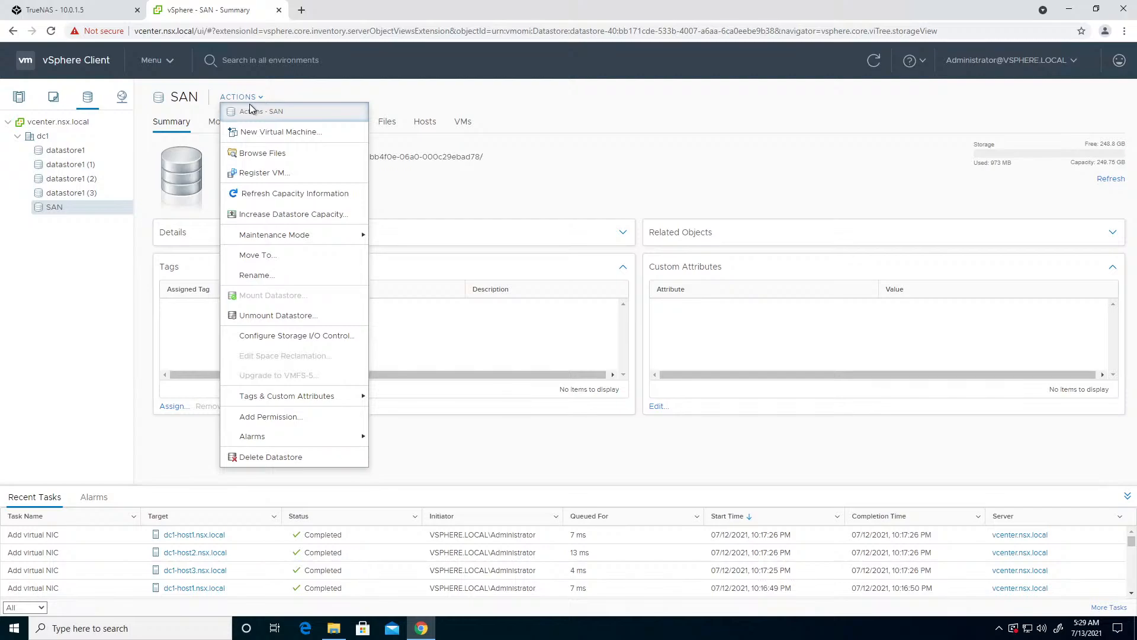
left_click(278, 214)
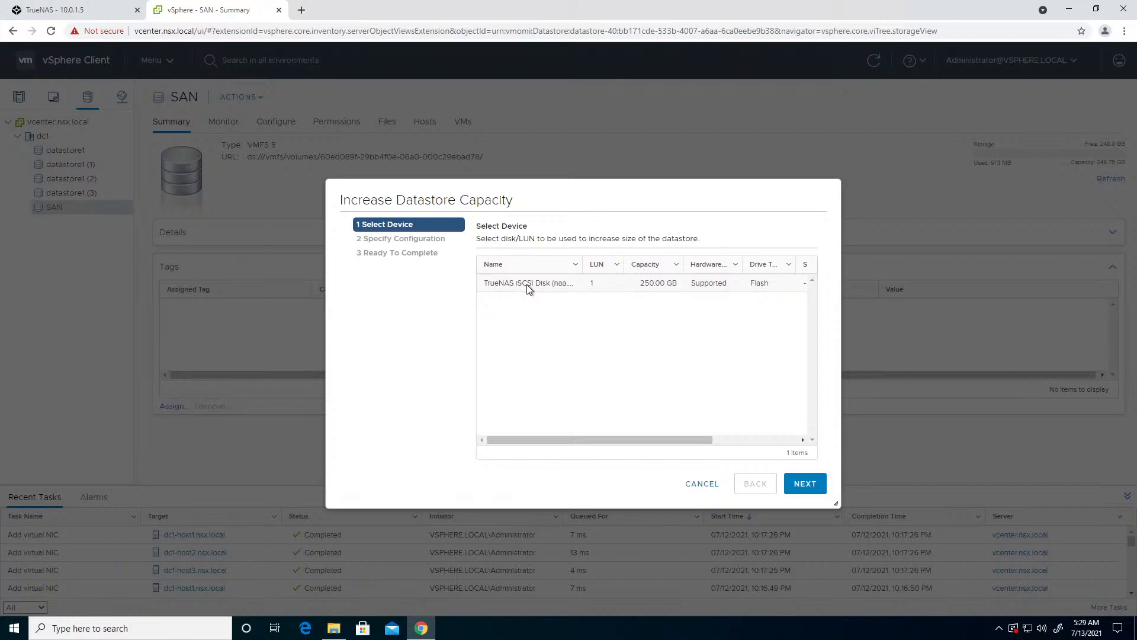
left_click(527, 284)
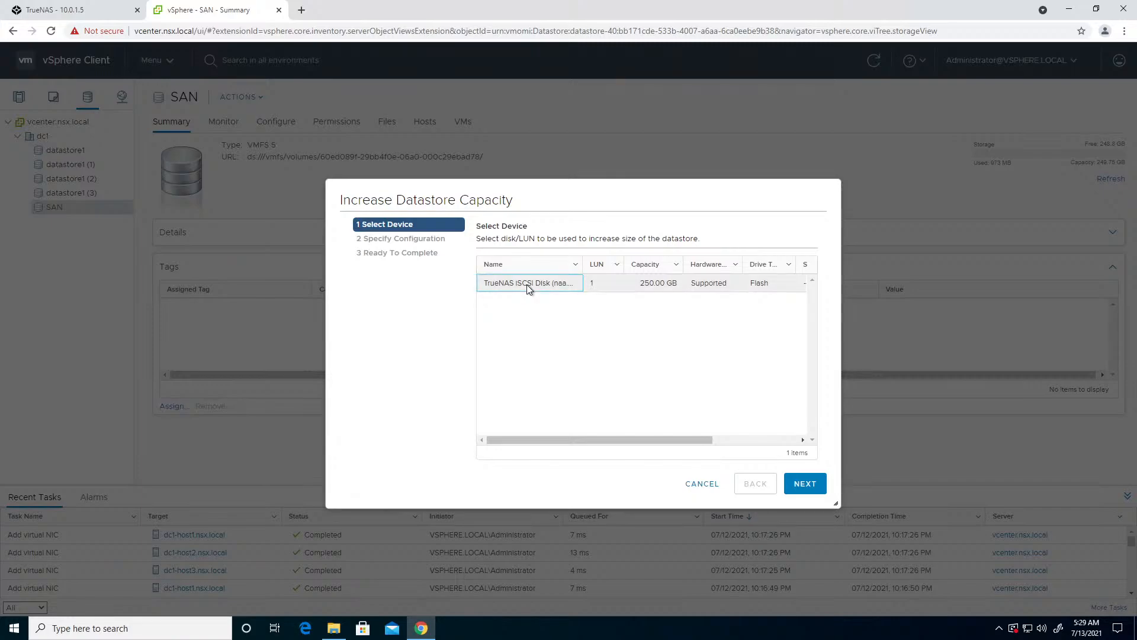
left_click(806, 484)
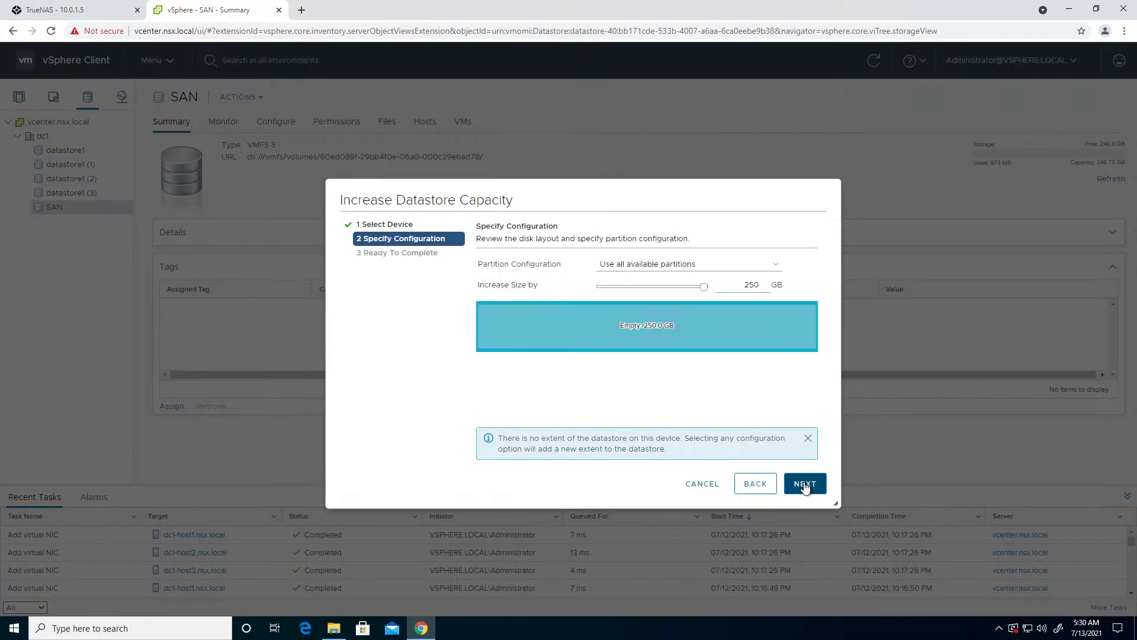
left_click(805, 484)
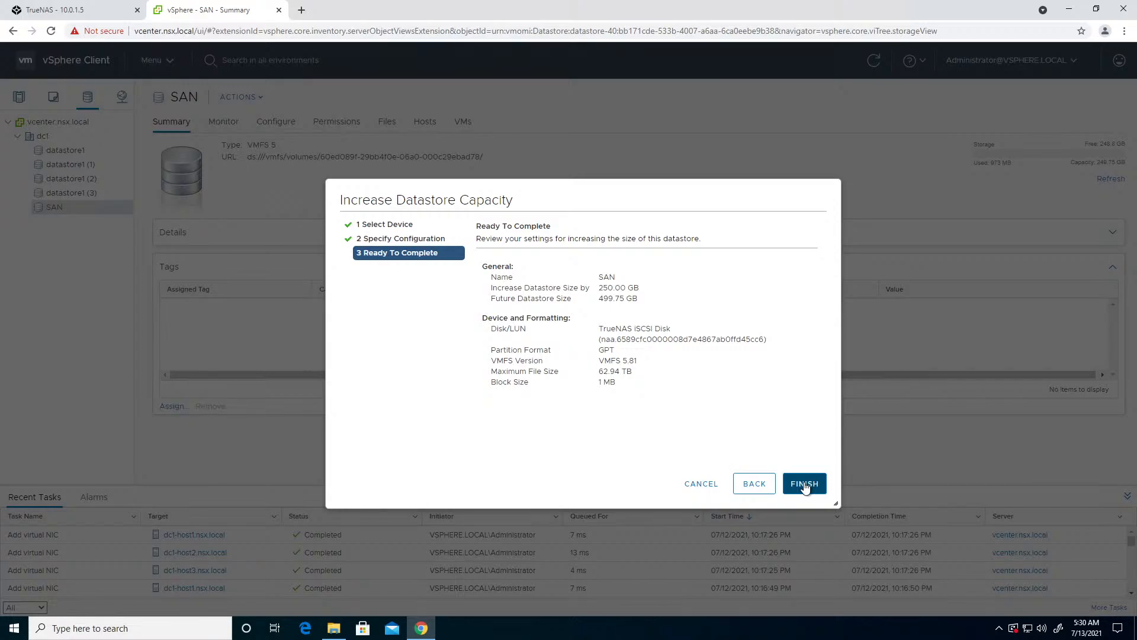
left_click(689, 484)
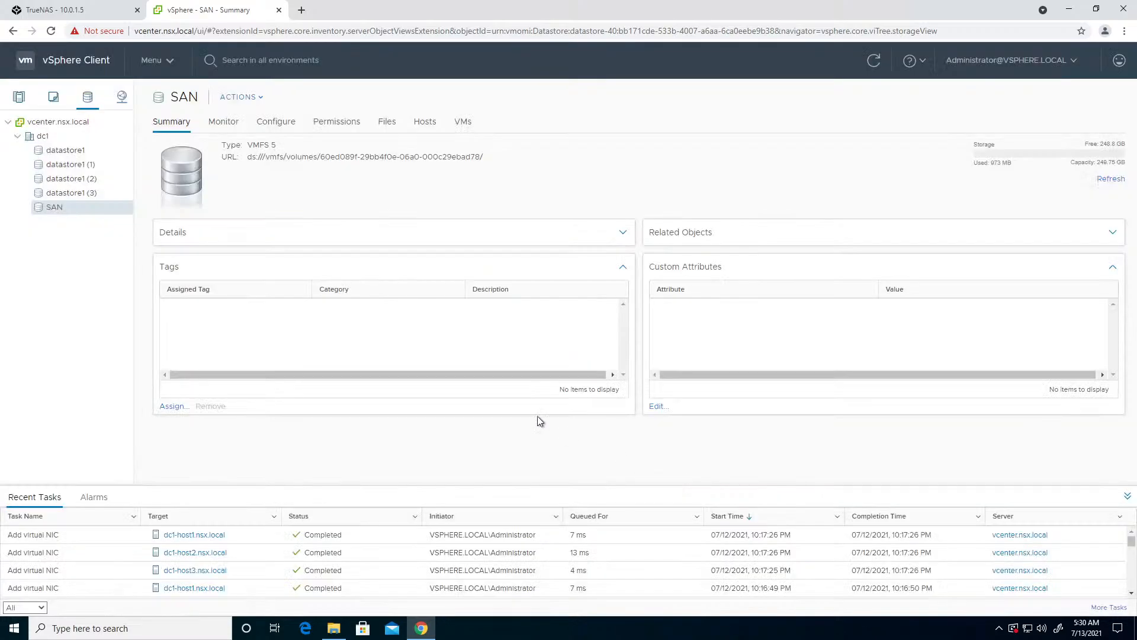
- Rename the SAN datastore to SAN1
left_click(54, 138)
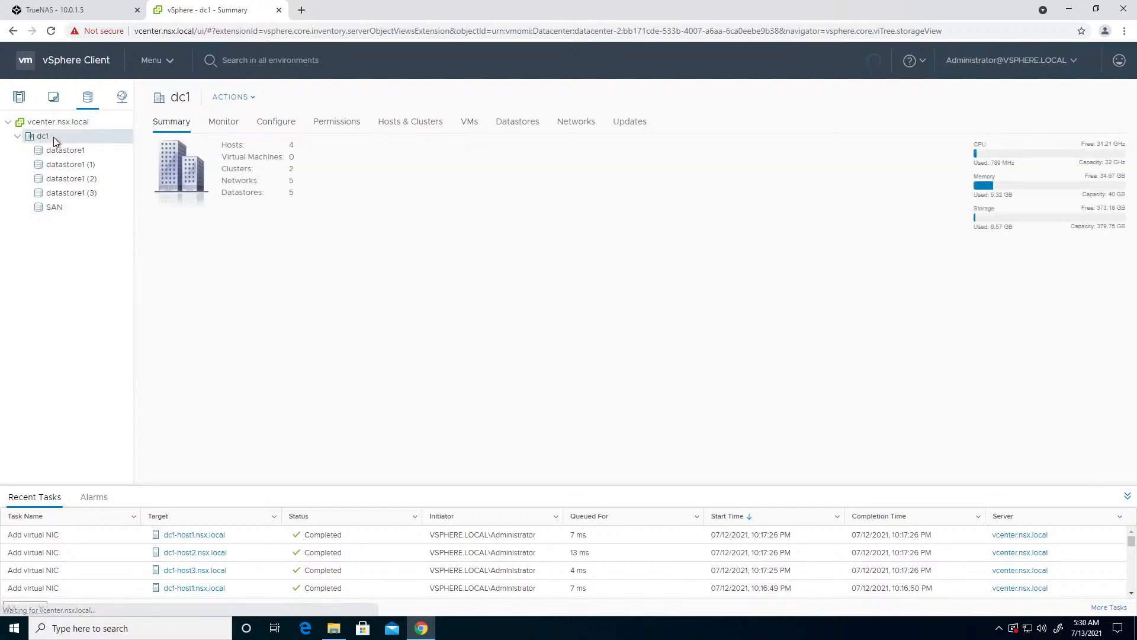
left_click(237, 98)
left_click(62, 209)
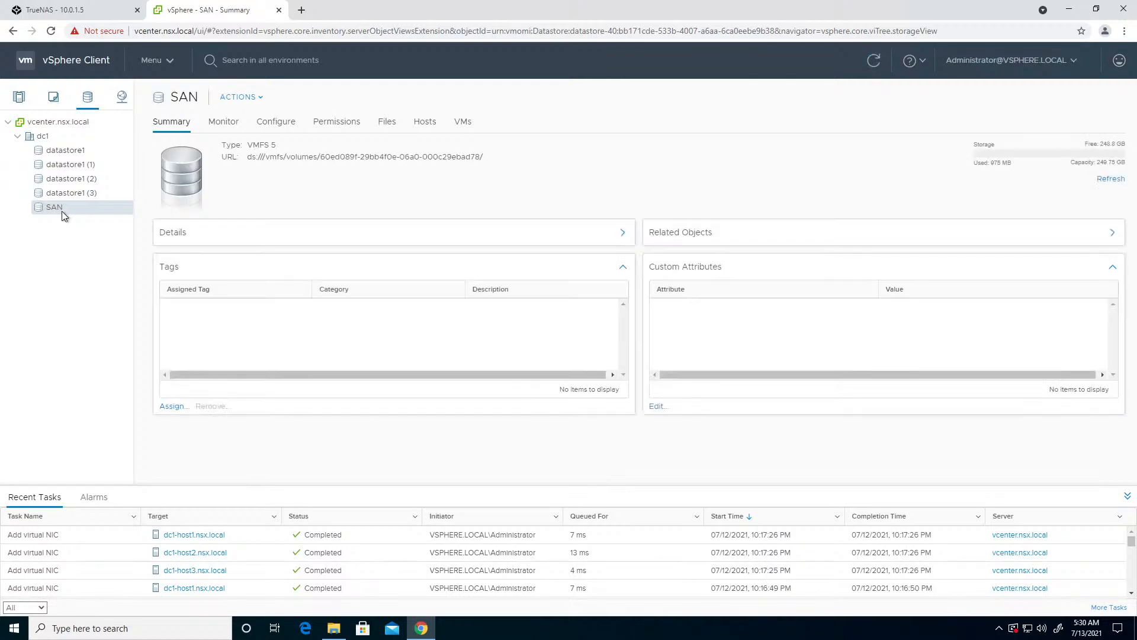
right_click(61, 211)
left_click(94, 384)
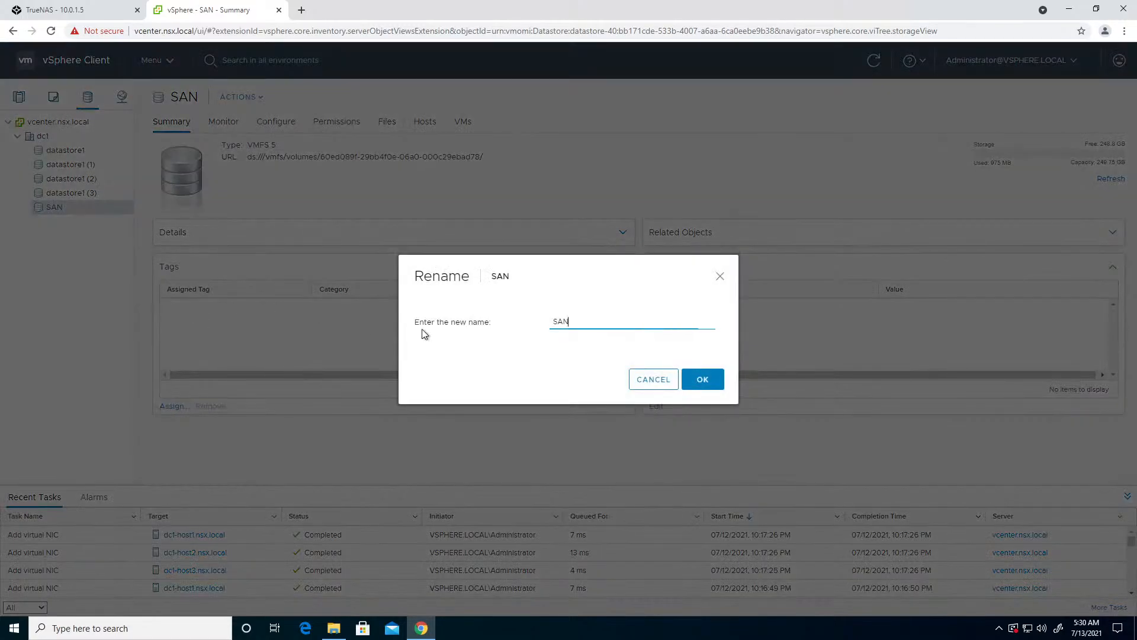
type("1")
left_click(692, 375)
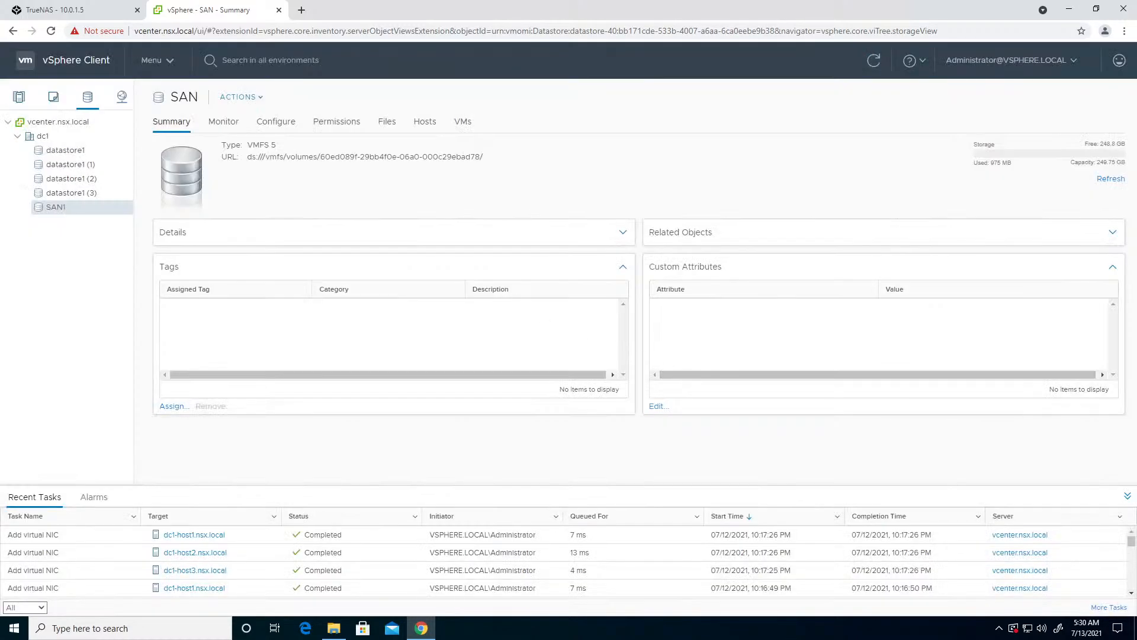
- Start a VMFS datastore named SAN2 in dc1, using the LUN 1 TrueNAS iSCSI disk accessible to dc1-host2.nsx.local
left_click(253, 99)
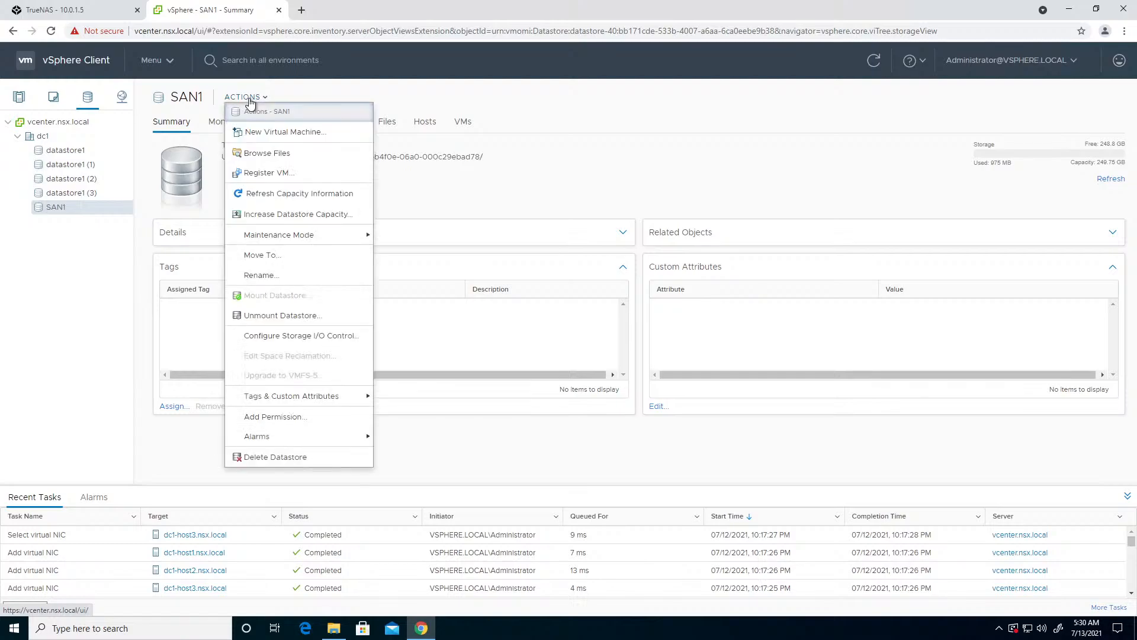
left_click(115, 136)
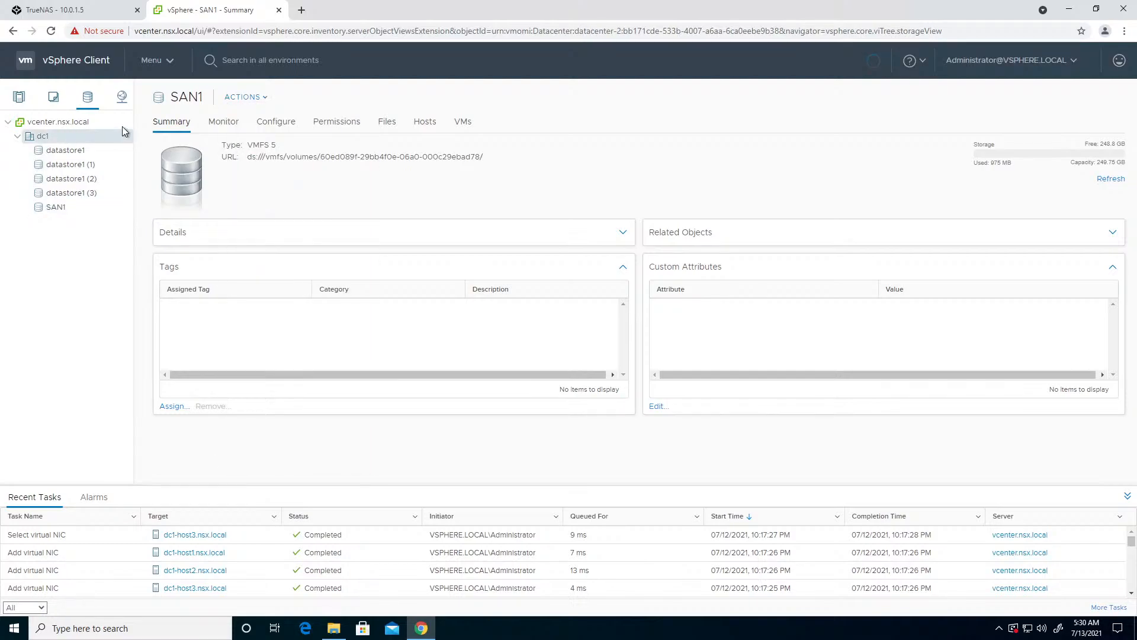
left_click(252, 100)
mouse_move(255, 252)
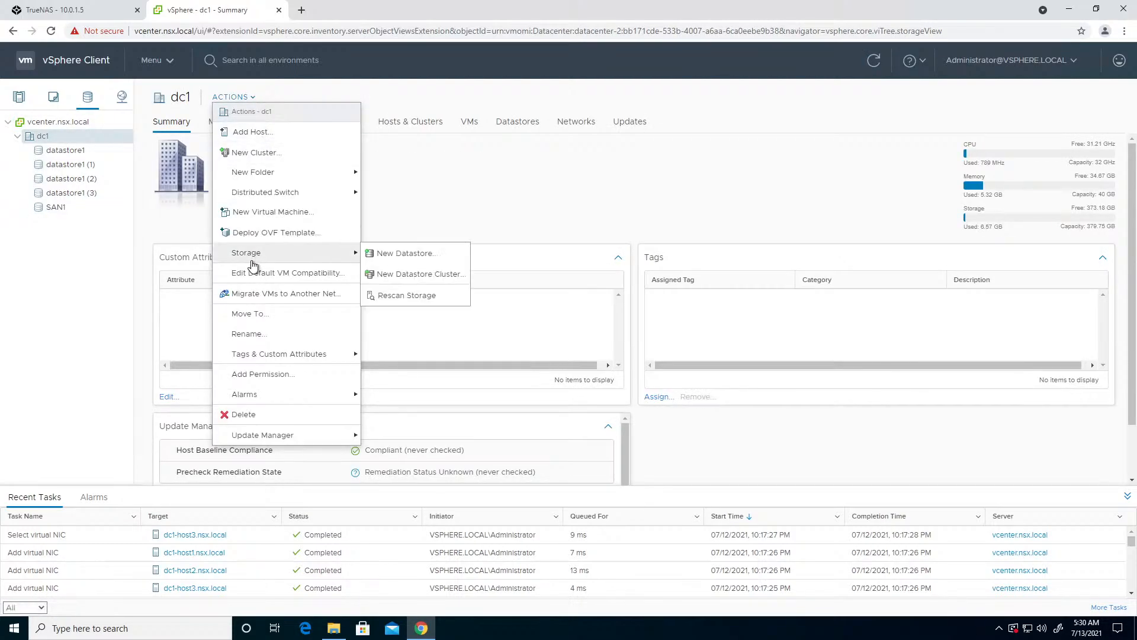
left_click(379, 255)
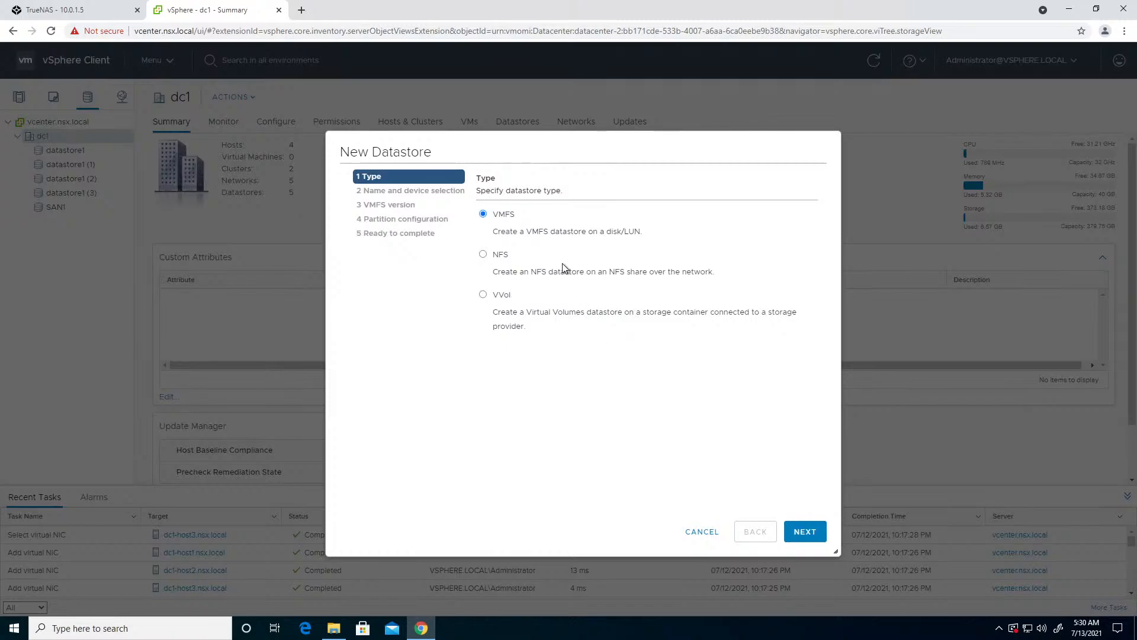
left_click(813, 531)
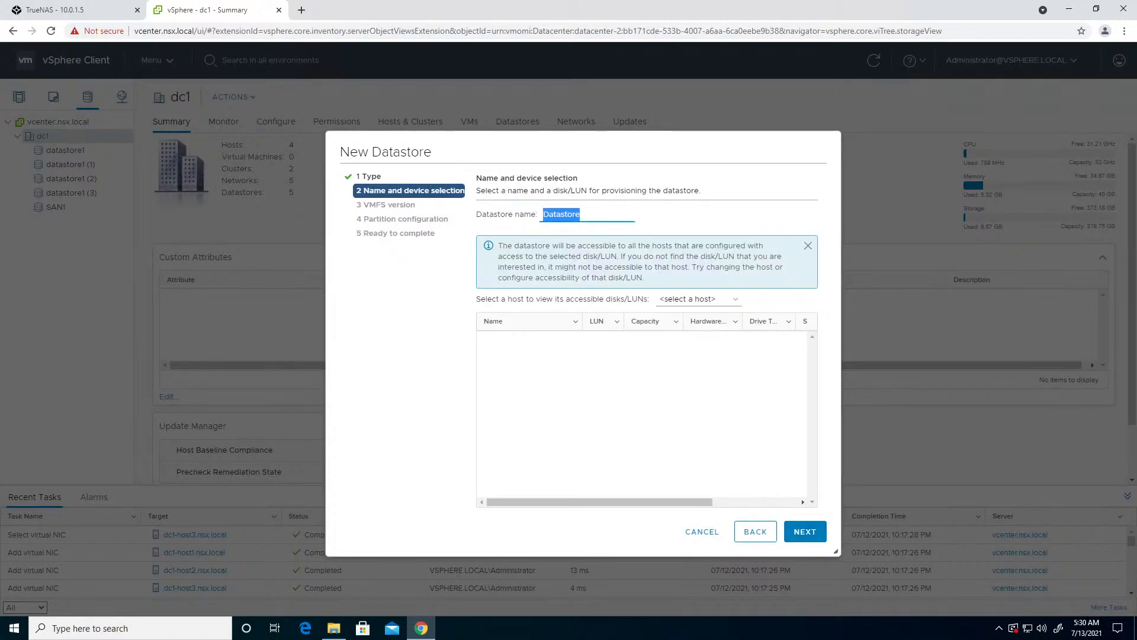
type("SAN2")
left_click(694, 299)
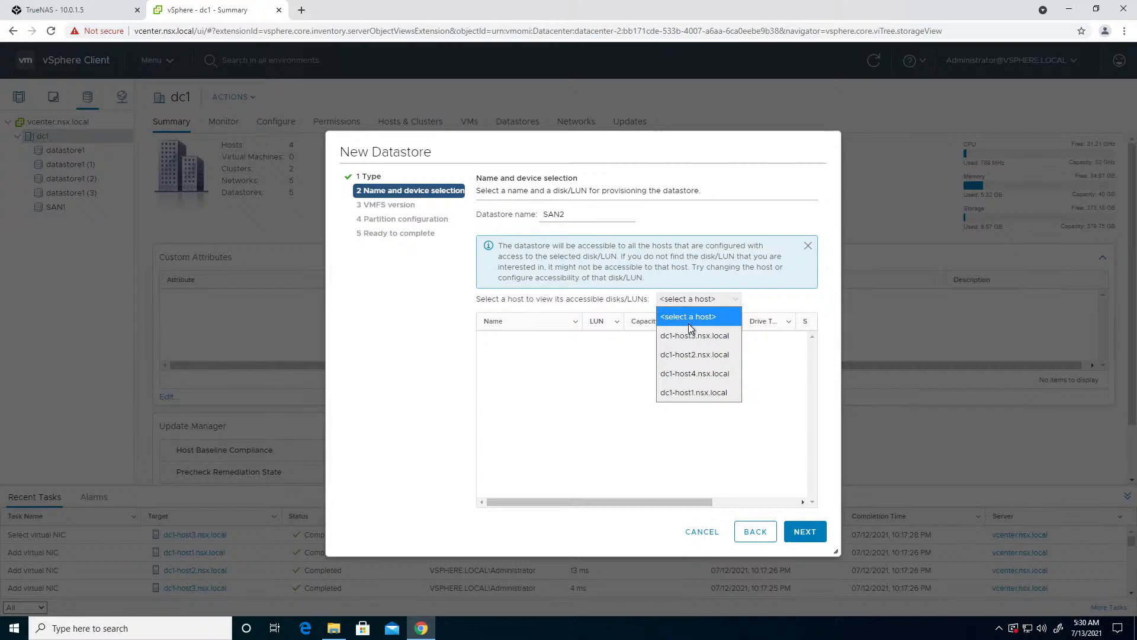
left_click(684, 354)
left_click(567, 344)
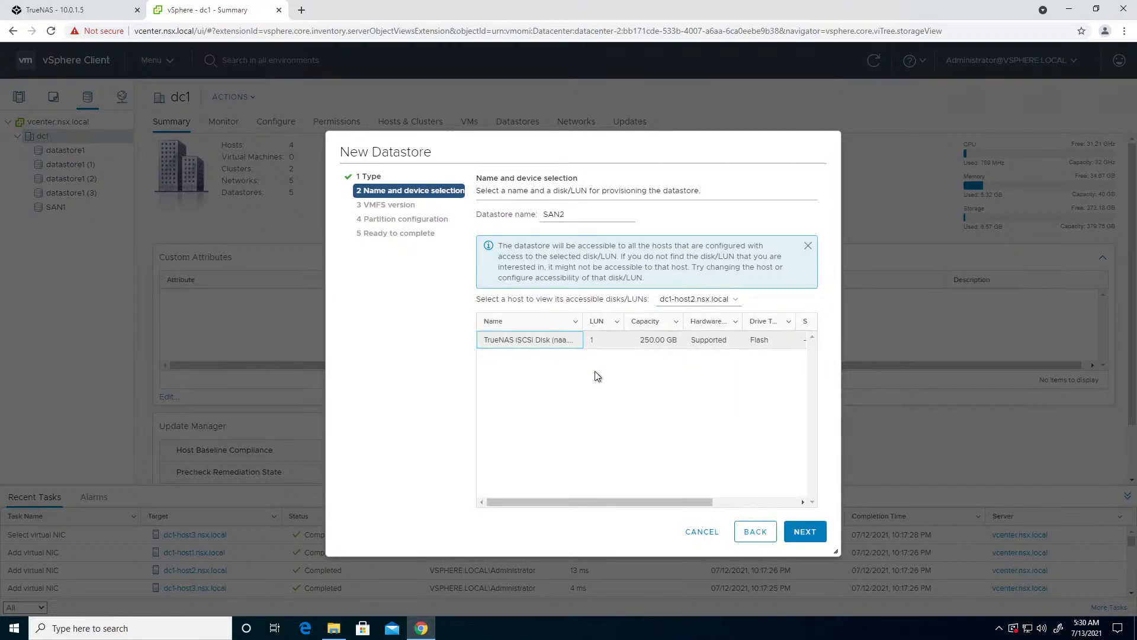
- Choose VMFS 5 for the SAN2 datastore and finish creating it with the default partition configuration
left_click(788, 530)
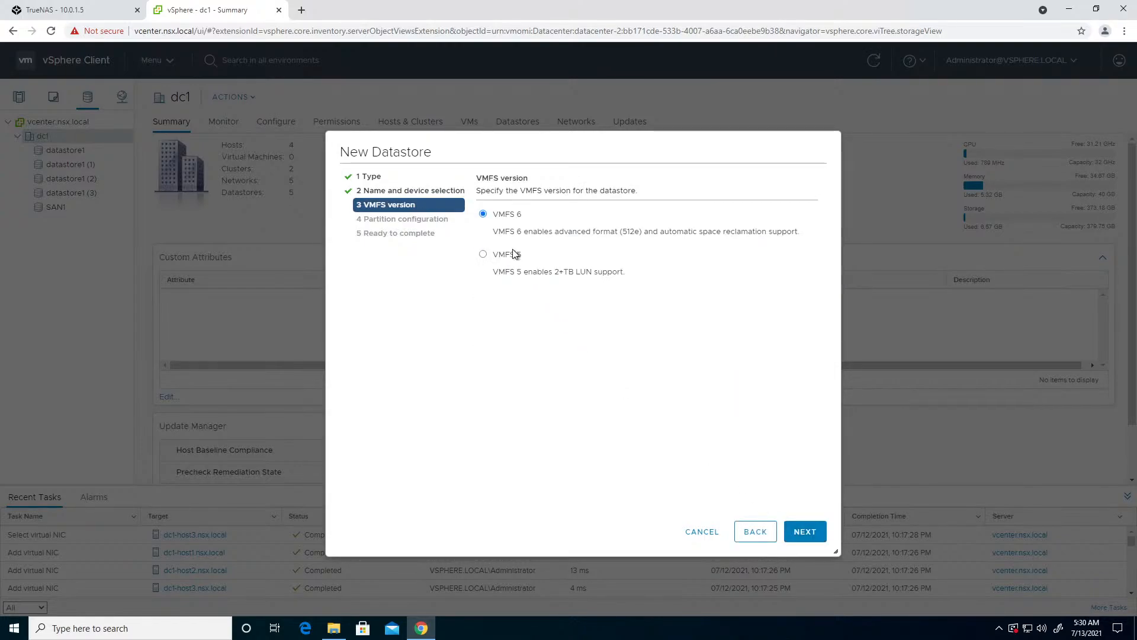
left_click(513, 260)
left_click(799, 531)
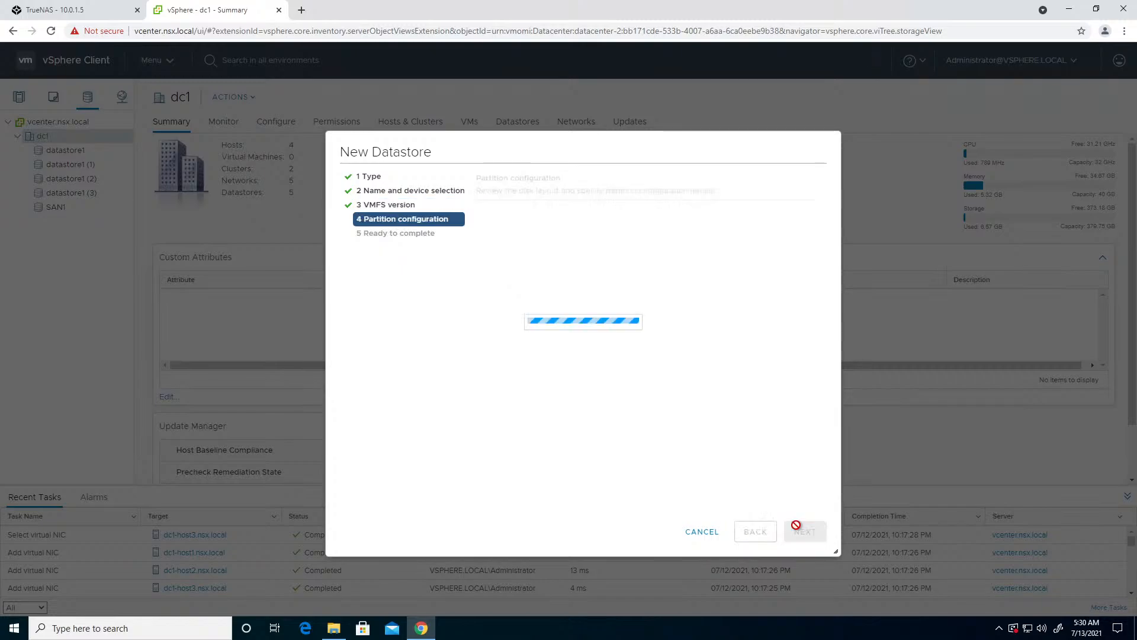
left_click(799, 530)
left_click(799, 531)
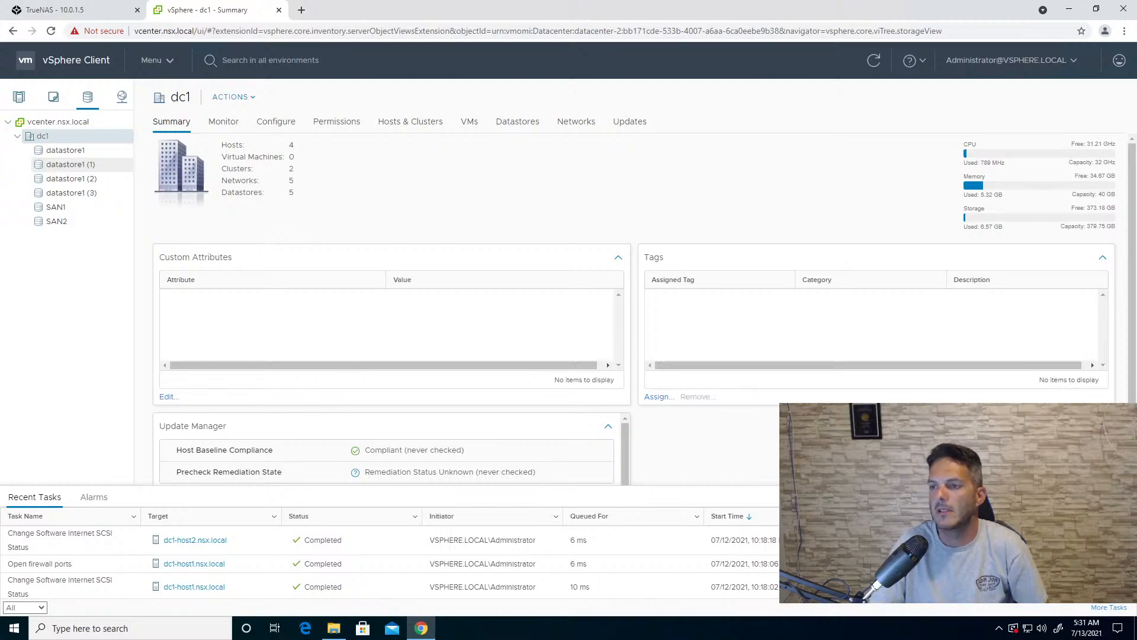
- Return to the hosts and clusters inventory
left_click(19, 96)
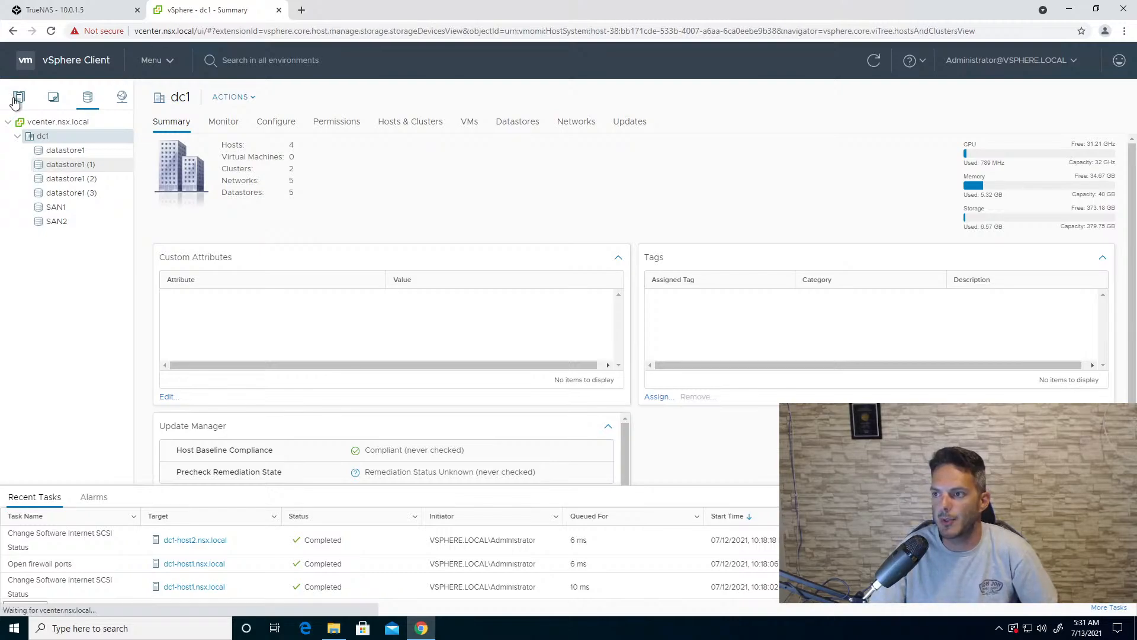